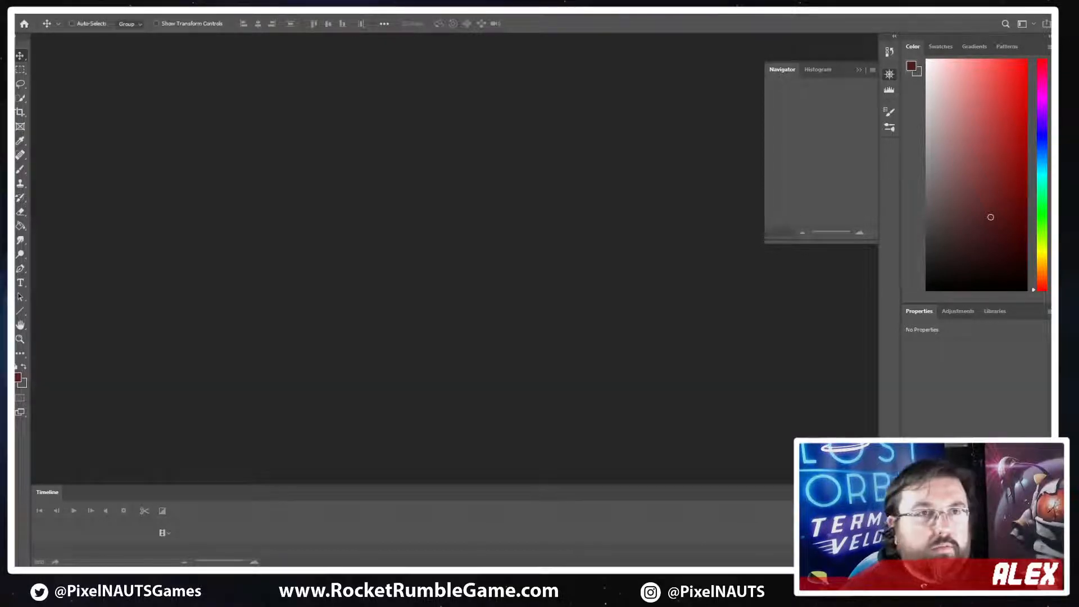
Switch to Unity, enlarge the central viewport by narrowing the Inspector and Hierarchy, and show the Scene view
{"action": "key", "text": "alt+Tab"}
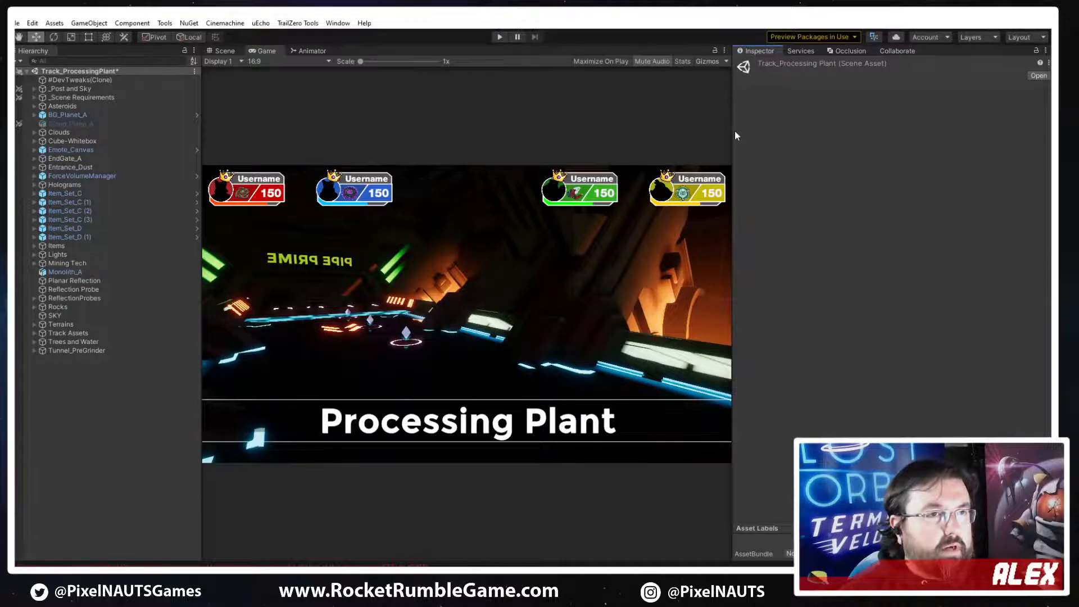
{"action": "left_click_drag", "start_coordinate": [734, 130], "coordinate": [950, 155]}
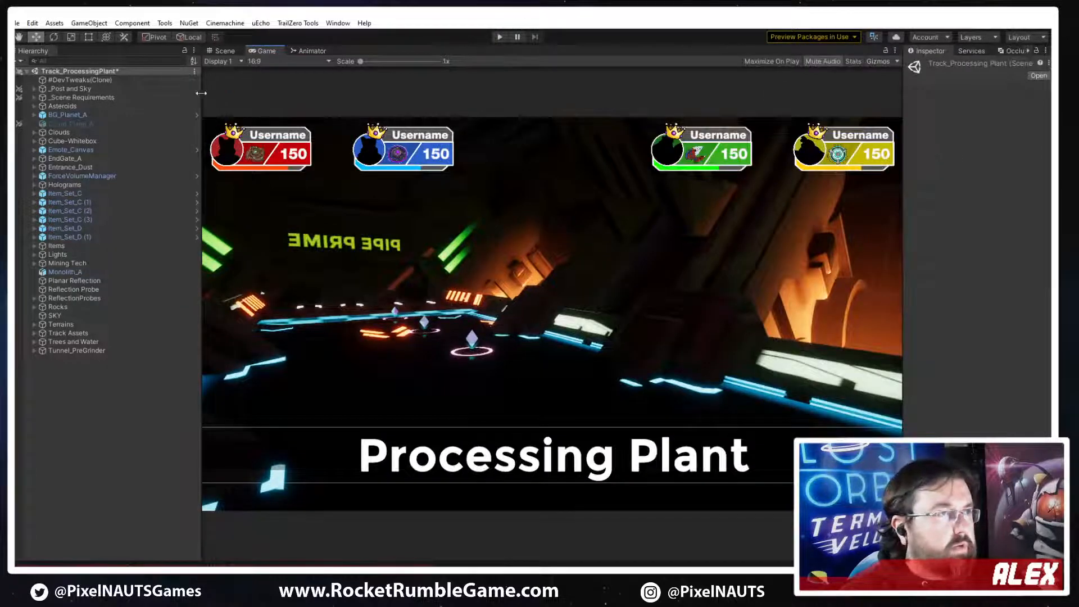
{"action": "left_click_drag", "start_coordinate": [201, 96], "coordinate": [183, 97]}
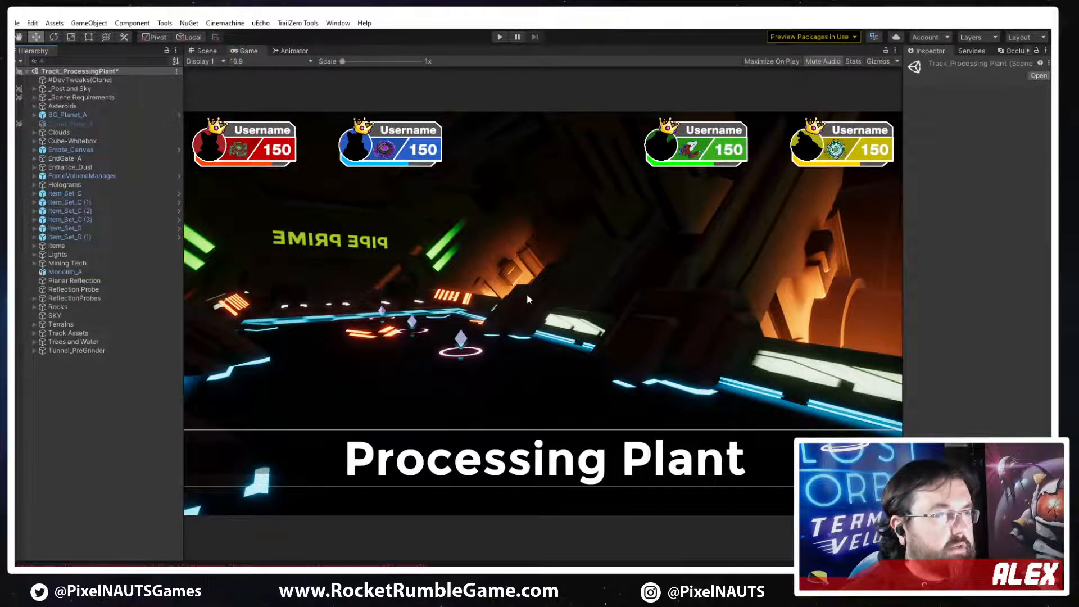
{"action": "left_click", "coordinate": [203, 51]}
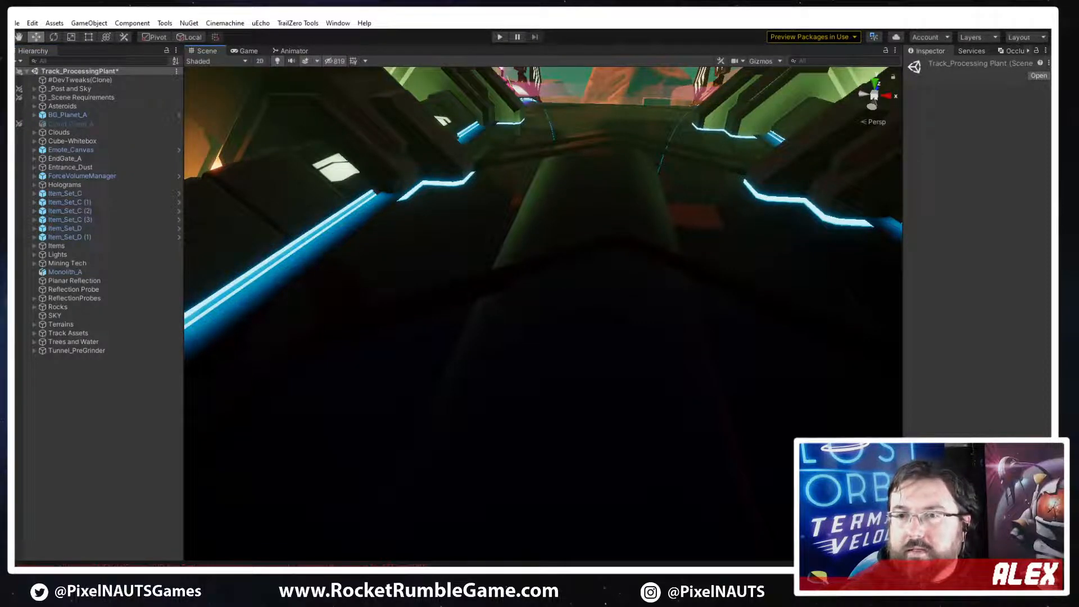
Examine the entrance tunnel of the Processing Plant track, including its CAUTION! sign, wall lights, item pickups and surroundings
{"action": "right_click_drag", "start_coordinate": [657, 255], "coordinate": [549, 170]}
{"action": "key", "text": "s"}
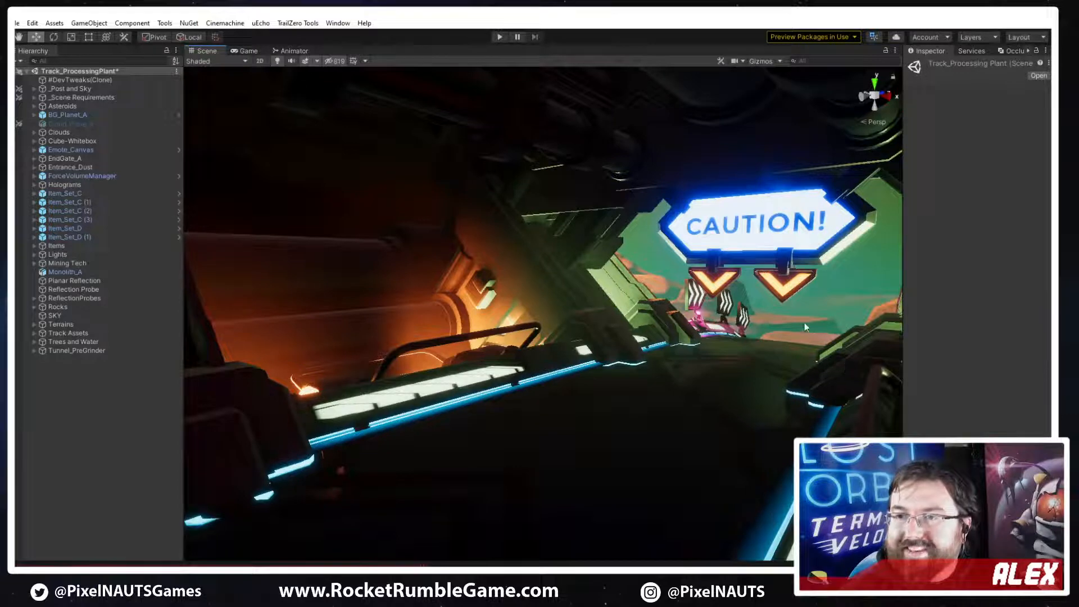
{"action": "right_click_drag", "start_coordinate": [706, 380], "coordinate": [748, 429]}
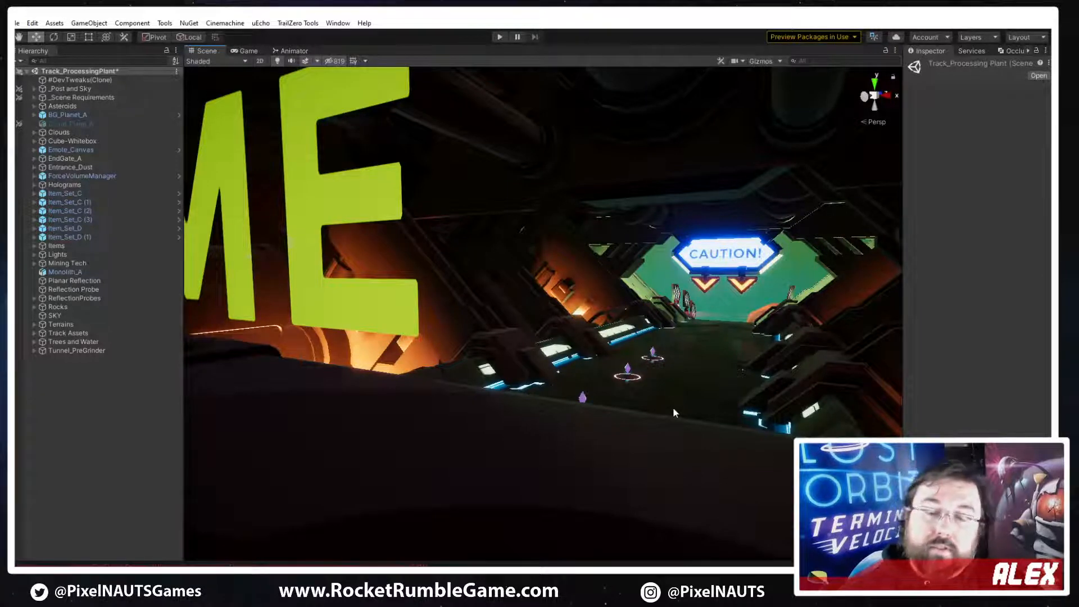
{"action": "right_click_drag", "start_coordinate": [635, 388], "coordinate": [687, 380]}
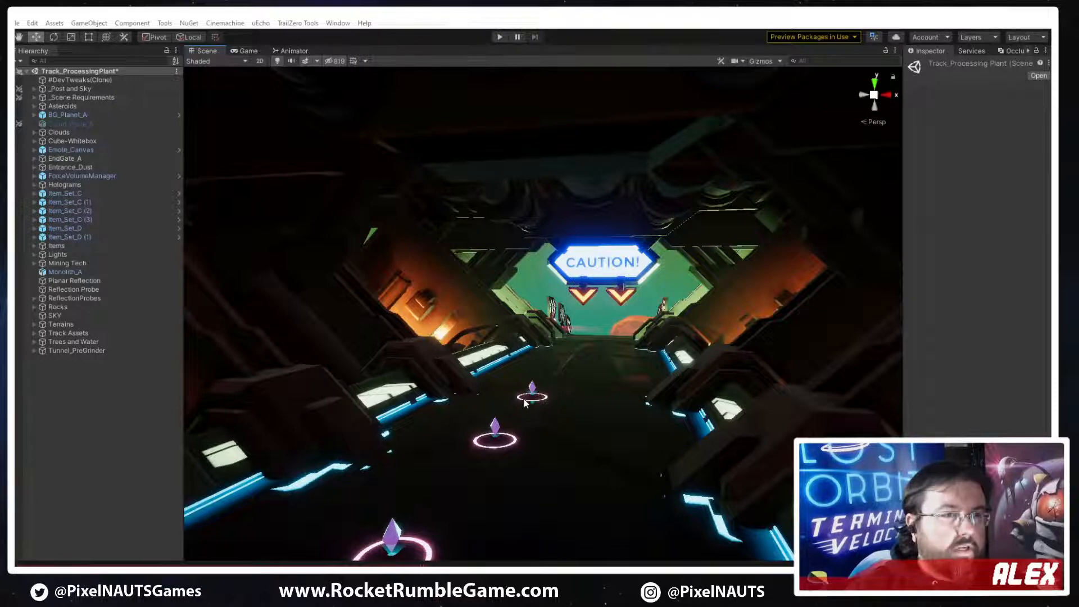
{"action": "key", "text": "alt"}
{"action": "key", "text": "w"}
{"action": "right_click_drag", "start_coordinate": [588, 381], "coordinate": [438, 331]}
{"action": "right_click_drag", "start_coordinate": [538, 268], "coordinate": [722, 298]}
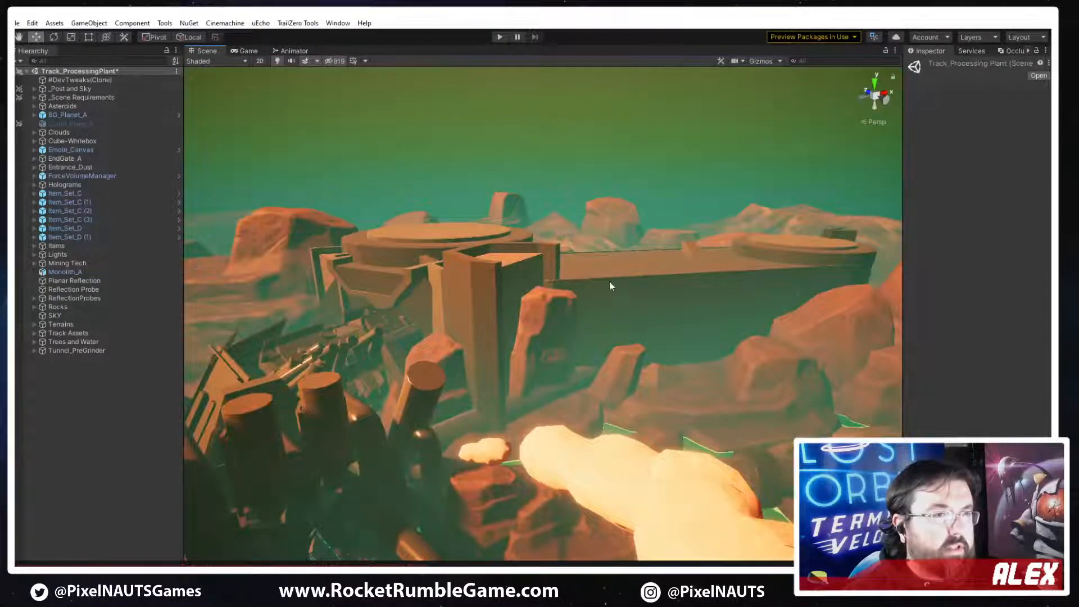
Examine the outdoor desert section along the track, including the rocks, large pipes and green slime pool
{"action": "right_click_drag", "start_coordinate": [609, 282], "coordinate": [568, 289]}
{"action": "right_click_drag", "start_coordinate": [519, 348], "coordinate": [574, 358]}
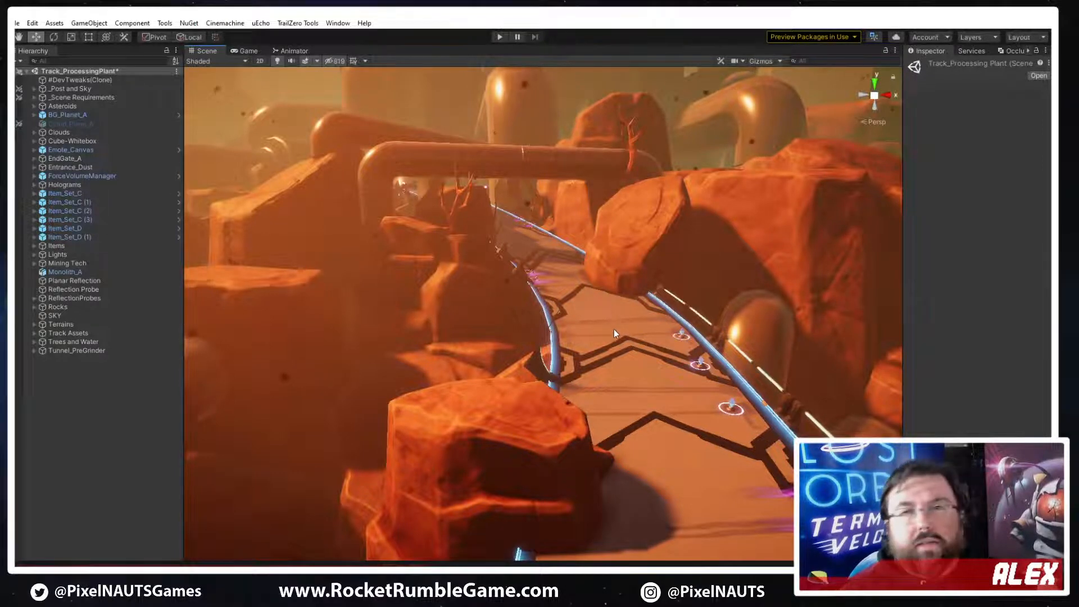
{"action": "right_click_drag", "start_coordinate": [655, 329], "coordinate": [636, 277]}
{"action": "key", "text": "w"}
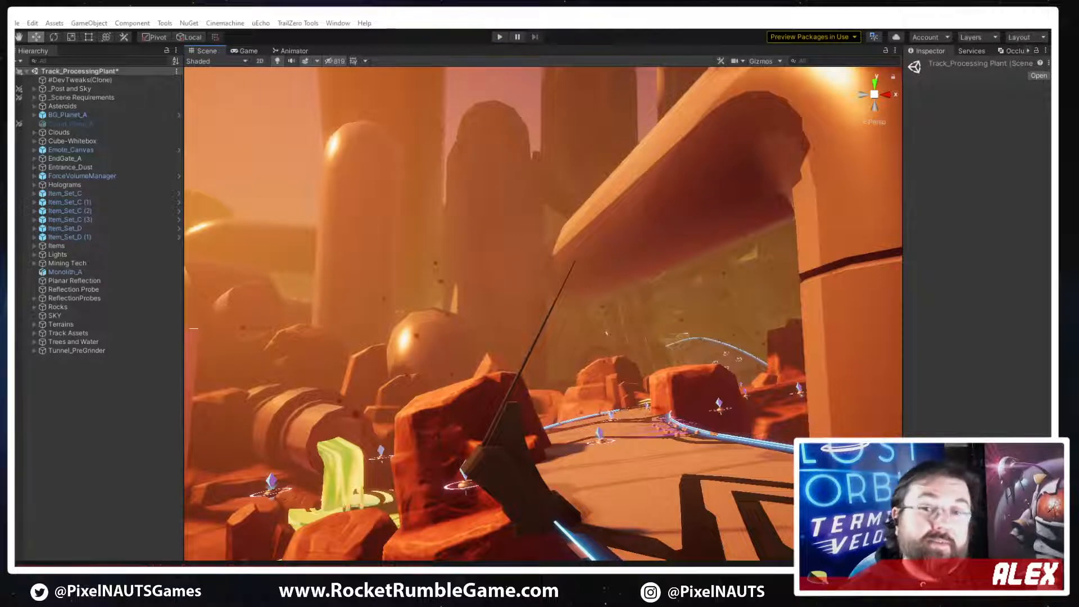
{"action": "right_click_drag", "start_coordinate": [653, 299], "coordinate": [387, 424]}
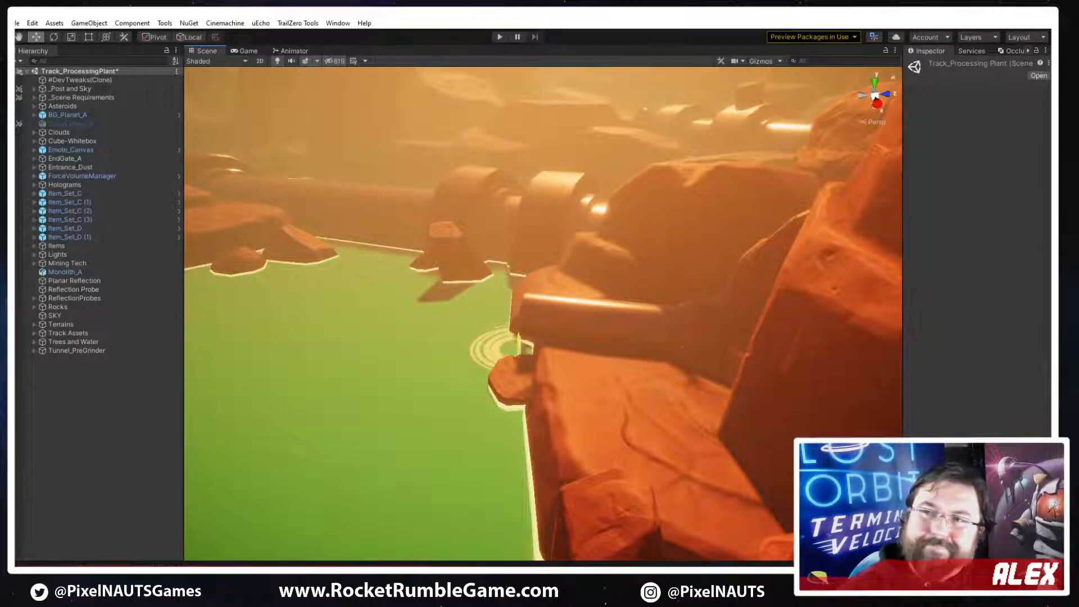
{"action": "right_click_drag", "start_coordinate": [702, 336], "coordinate": [976, 290]}
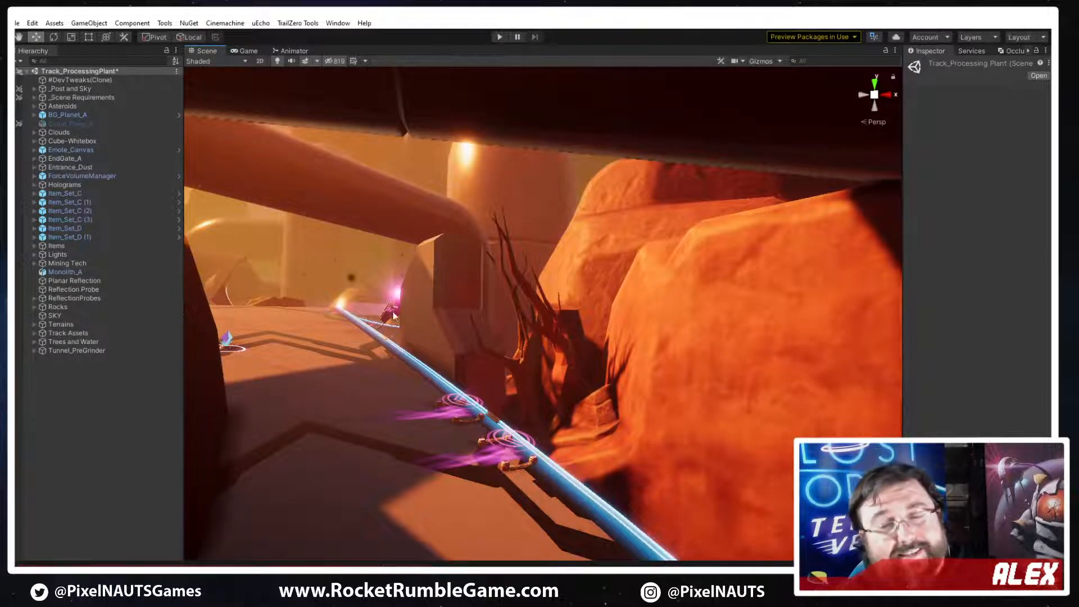
{"action": "right_click_drag", "start_coordinate": [605, 384], "coordinate": [433, 323]}
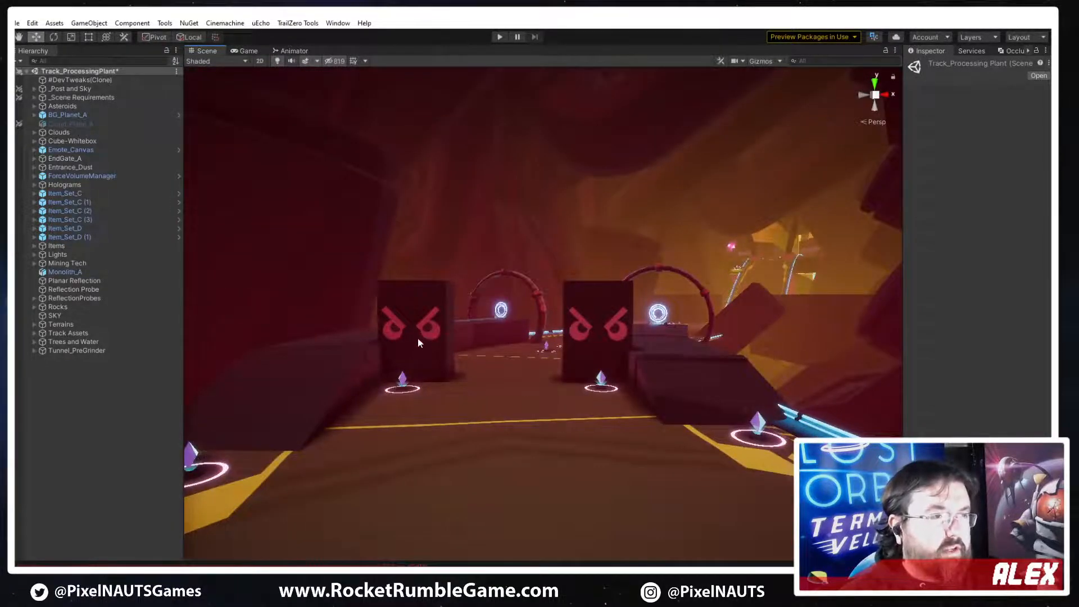
Select the angry-faced block Track_Thwomp_A (8) and try lowering it slightly
{"action": "left_click", "coordinate": [416, 352]}
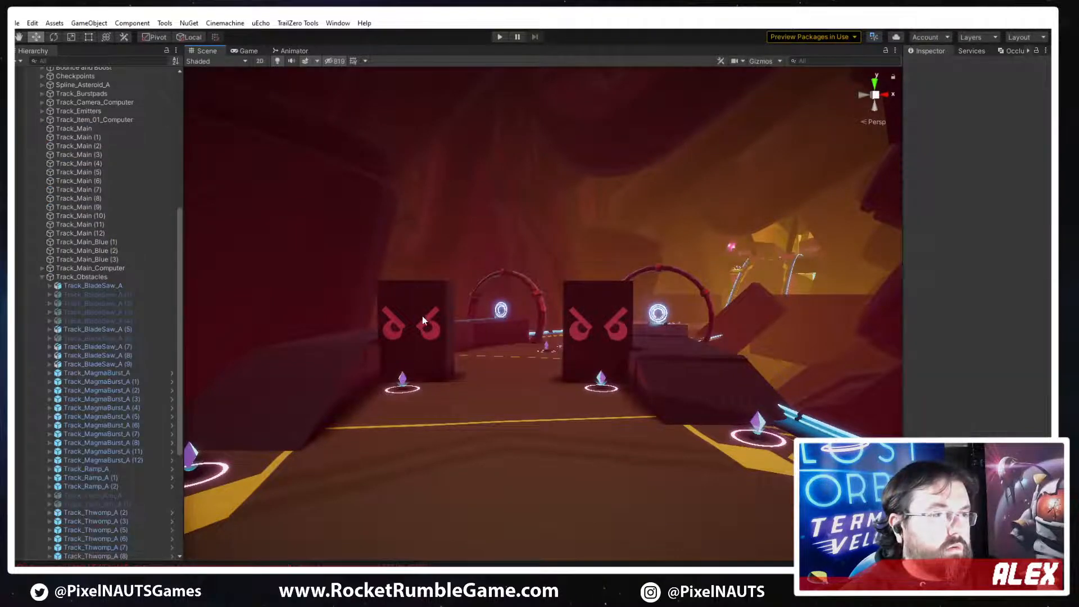
{"action": "left_click", "coordinate": [418, 340]}
{"action": "left_click_drag", "start_coordinate": [423, 339], "coordinate": [424, 352]}
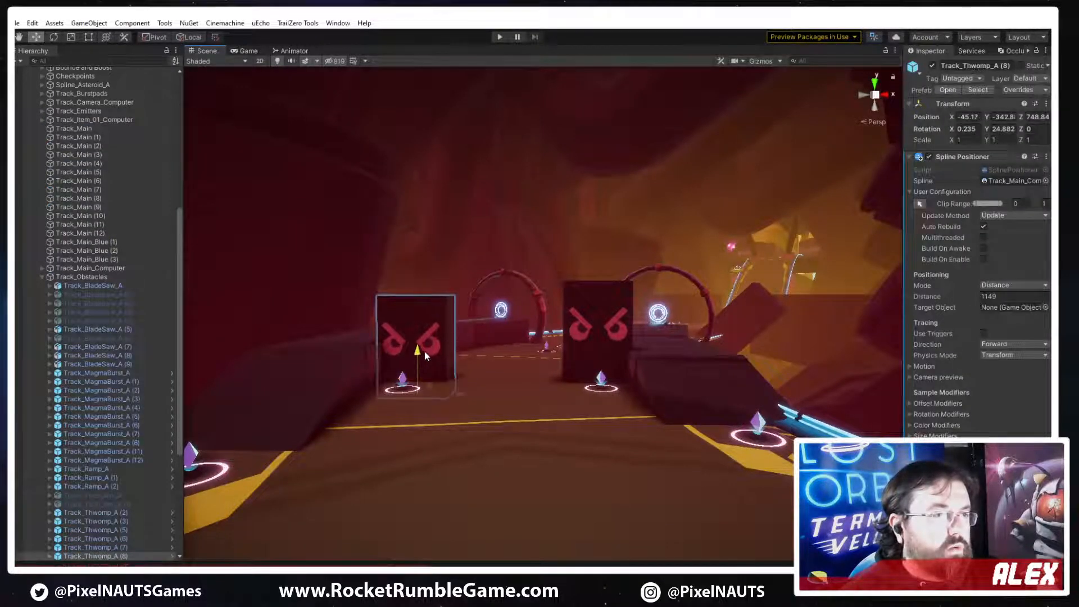
Examine the dark red interior section, its round furnace opening and the yellow-striped track leading to the angry-faced blocks
{"action": "key", "text": "w"}
{"action": "right_click_drag", "start_coordinate": [586, 427], "coordinate": [523, 381]}
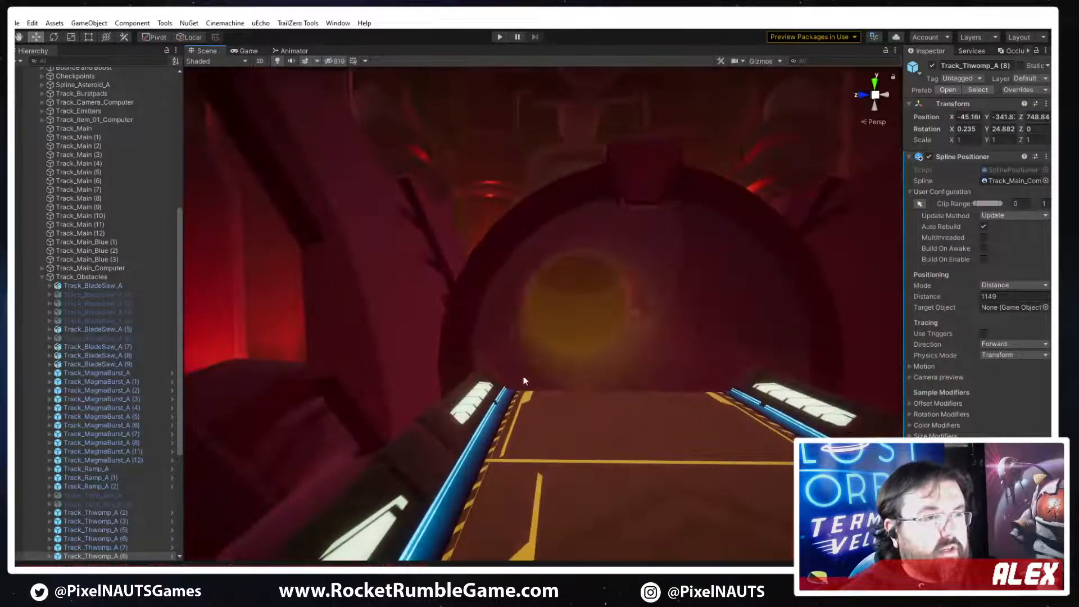
{"action": "right_click_drag", "start_coordinate": [609, 393], "coordinate": [632, 320]}
{"action": "right_click_drag", "start_coordinate": [689, 386], "coordinate": [882, 396]}
{"action": "right_click_drag", "start_coordinate": [593, 429], "coordinate": [472, 503]}
{"action": "right_click_drag", "start_coordinate": [685, 396], "coordinate": [368, 348]}
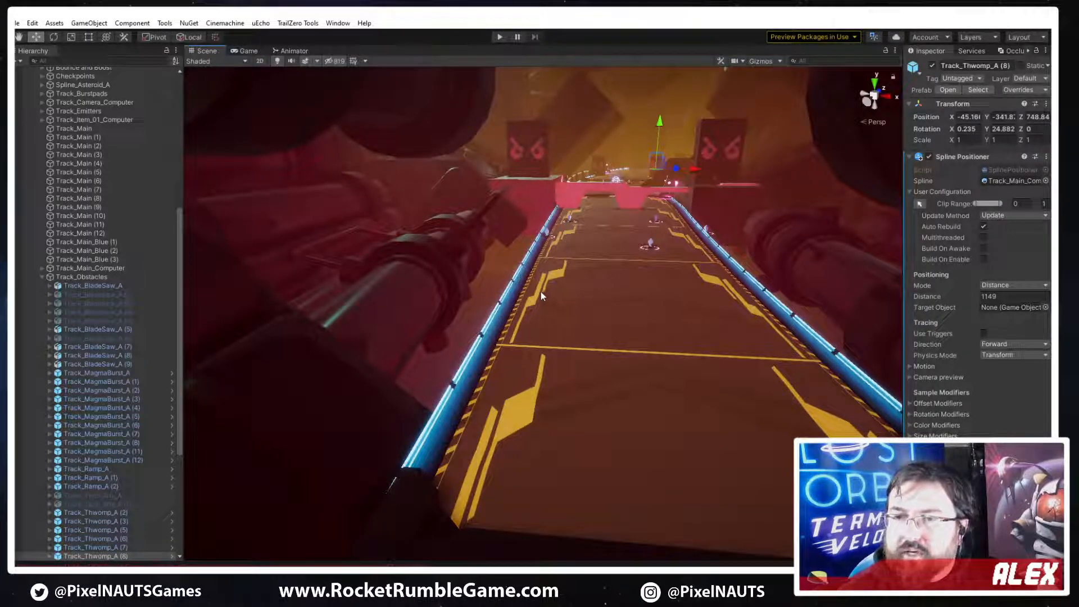
{"action": "right_click_drag", "start_coordinate": [537, 324], "coordinate": [648, 229]}
{"action": "key", "text": "w"}
Select pipe and clamp pieces around the green slime outlet and inspect that area and the nearby block obstacles
{"action": "left_click", "coordinate": [655, 234]}
{"action": "right_click_drag", "start_coordinate": [596, 387], "coordinate": [549, 372]}
{"action": "right_click_drag", "start_coordinate": [561, 435], "coordinate": [496, 435]}
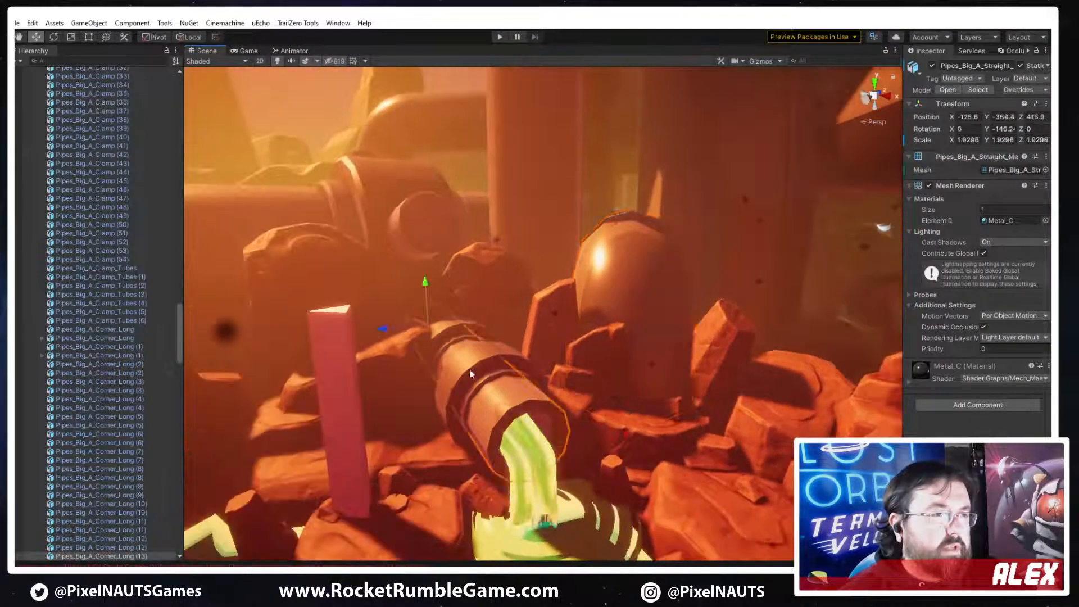
{"action": "left_click", "coordinate": [458, 388]}
{"action": "right_click_drag", "start_coordinate": [458, 388], "coordinate": [736, 388]}
{"action": "right_click_drag", "start_coordinate": [806, 376], "coordinate": [345, 447]}
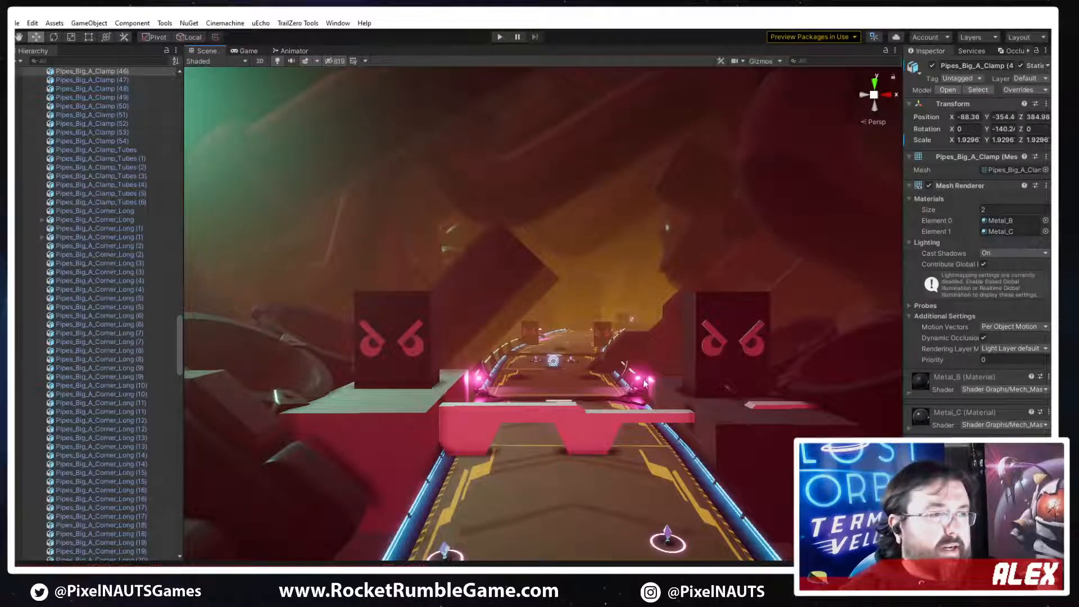
Examine the outdoor track from above and below, including its pipes, clouds, distant towers and the hexagon-patterned road surface
{"action": "right_click_drag", "start_coordinate": [643, 379], "coordinate": [551, 462]}
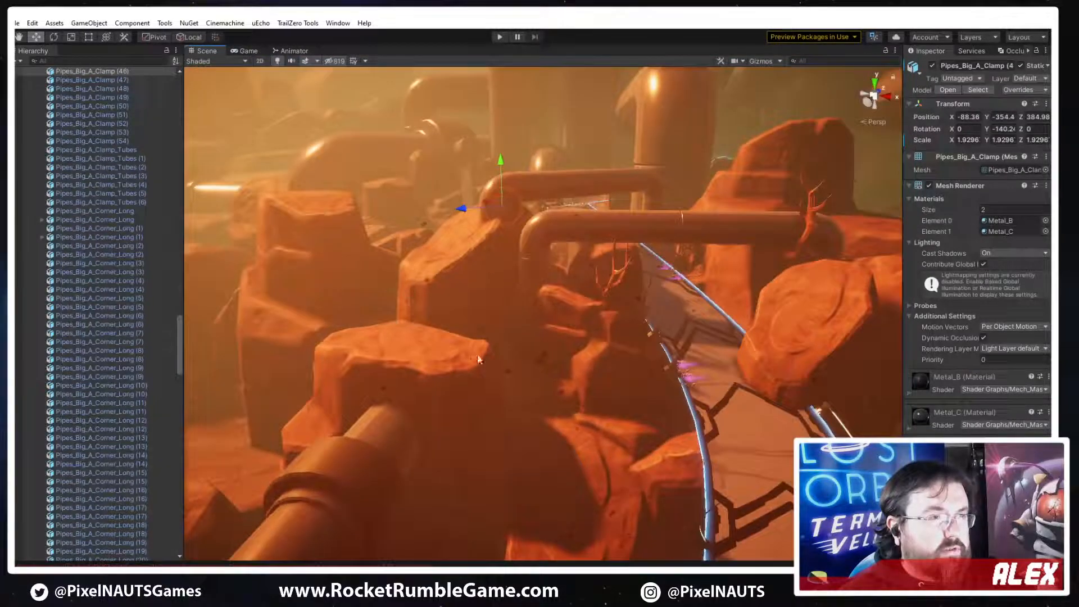
{"action": "right_click_drag", "start_coordinate": [477, 356], "coordinate": [56, 223]}
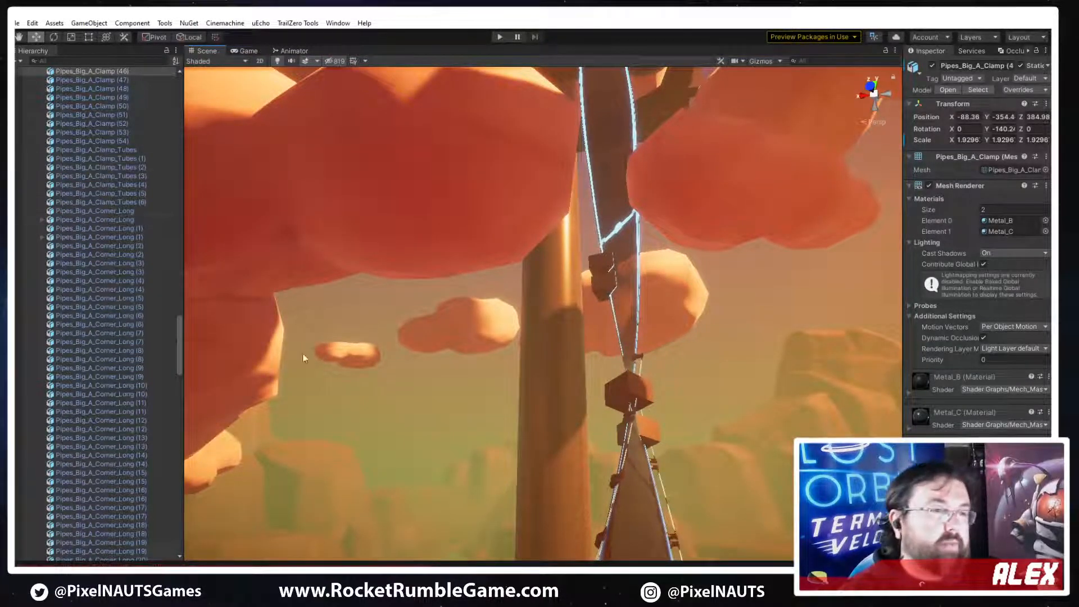
{"action": "right_click_drag", "start_coordinate": [663, 349], "coordinate": [86, 444]}
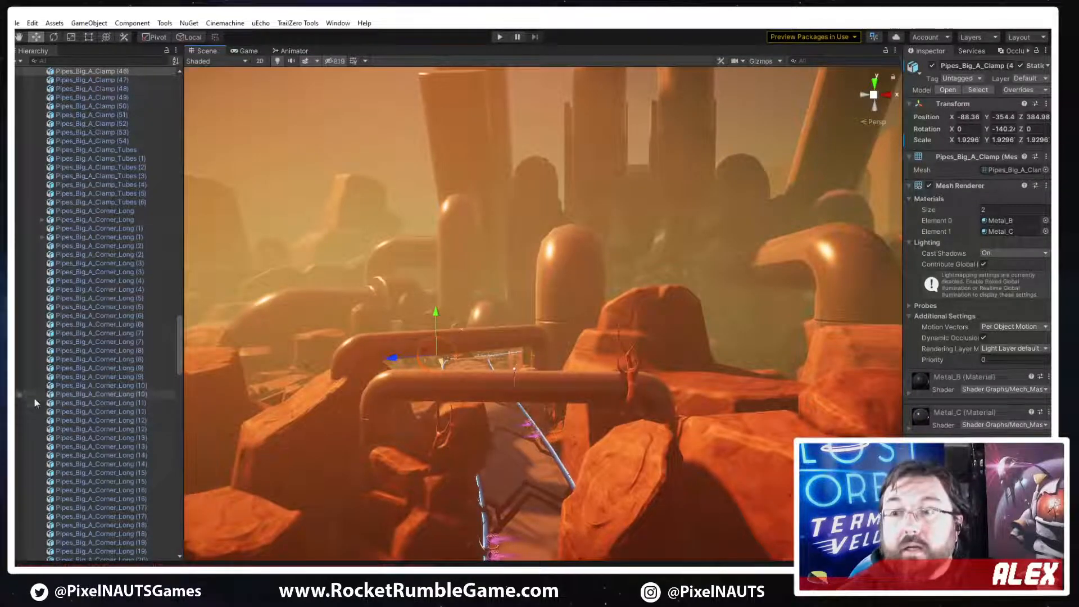
{"action": "right_click_drag", "start_coordinate": [622, 368], "coordinate": [606, 470]}
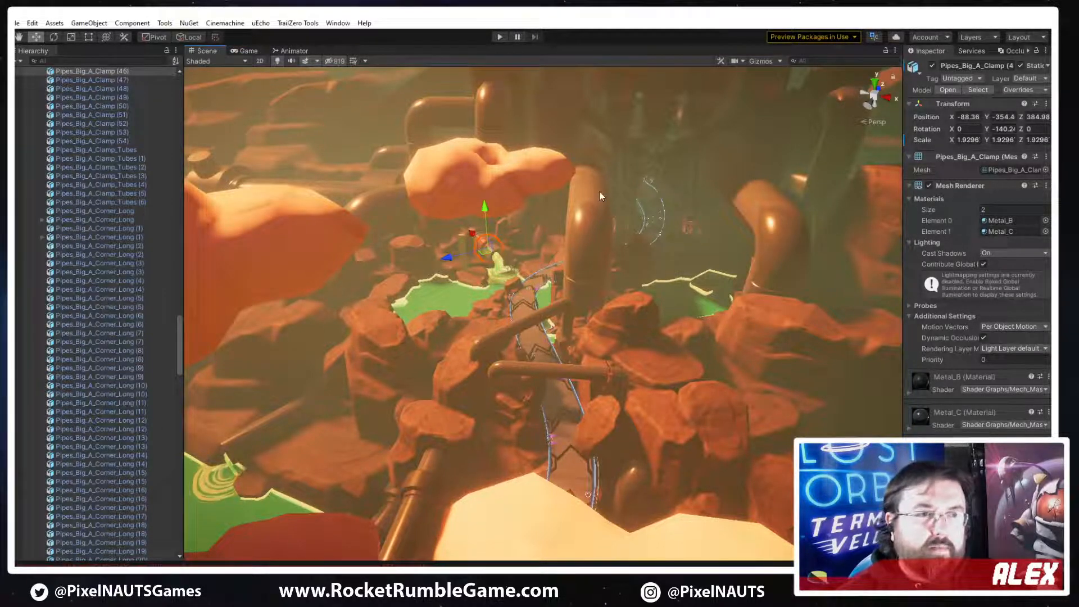
{"action": "right_click_drag", "start_coordinate": [684, 202], "coordinate": [228, 268]}
{"action": "right_click_drag", "start_coordinate": [35, 315], "coordinate": [428, 17]}
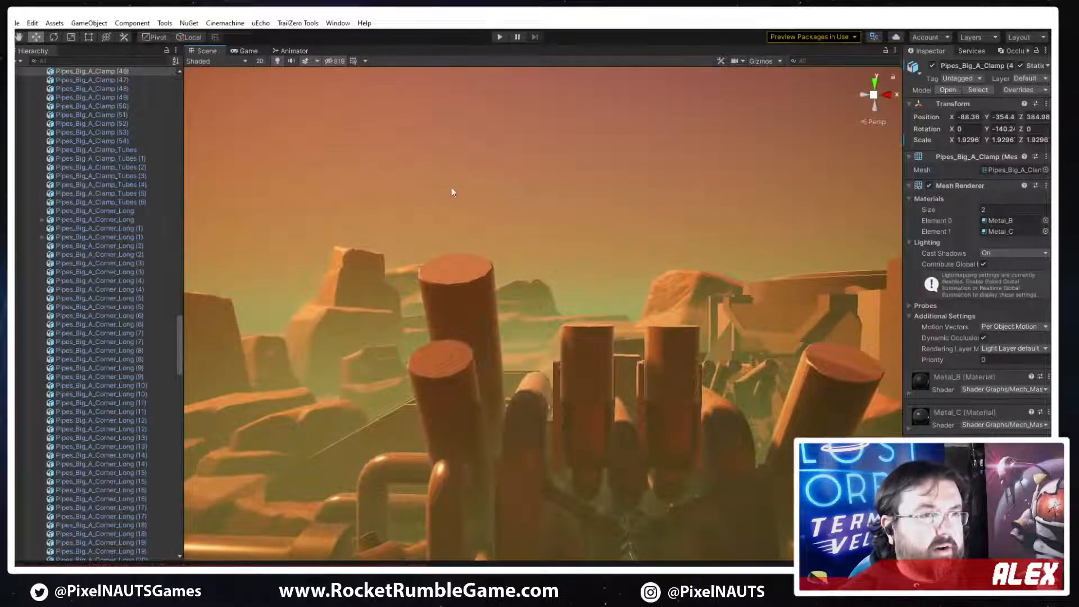
{"action": "right_click_drag", "start_coordinate": [513, 365], "coordinate": [320, 386]}
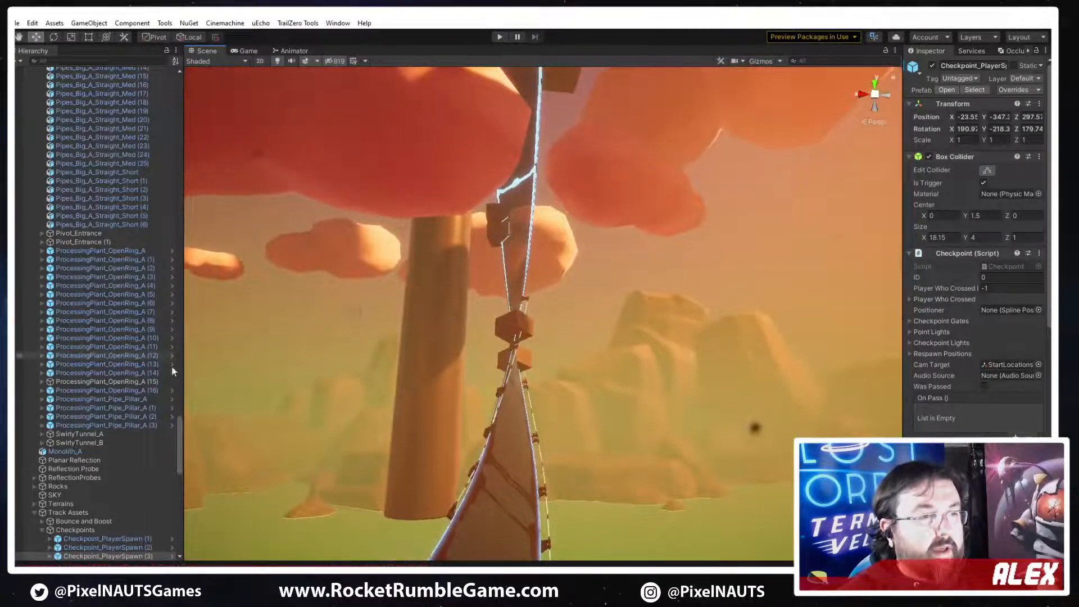
{"action": "right_click_drag", "start_coordinate": [225, 373], "coordinate": [232, 565]}
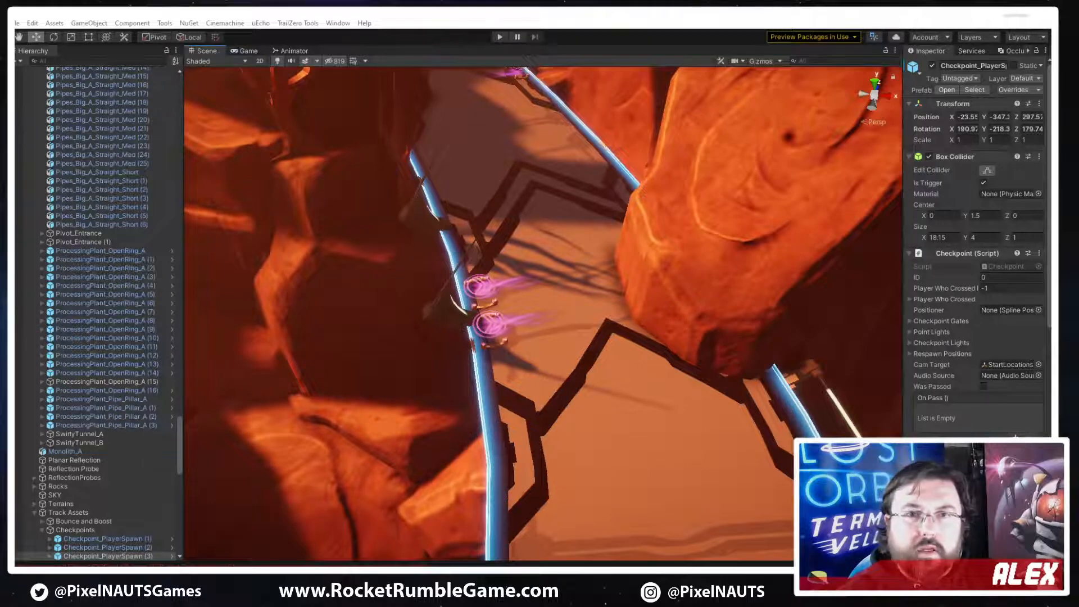
Review the track surface sketches in image3.png and the machine concept art in the Discord conversation, then clear both windows away
{"action": "left_click_drag", "start_coordinate": [1050, 40], "coordinate": [583, 85]}
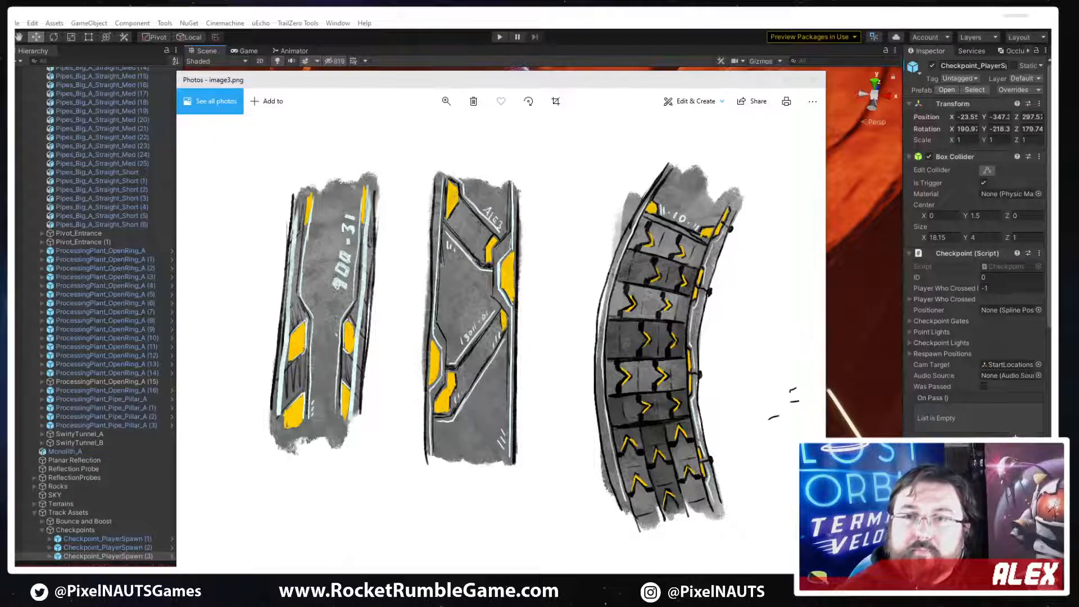
{"action": "left_click_drag", "start_coordinate": [1049, 115], "coordinate": [543, 107]}
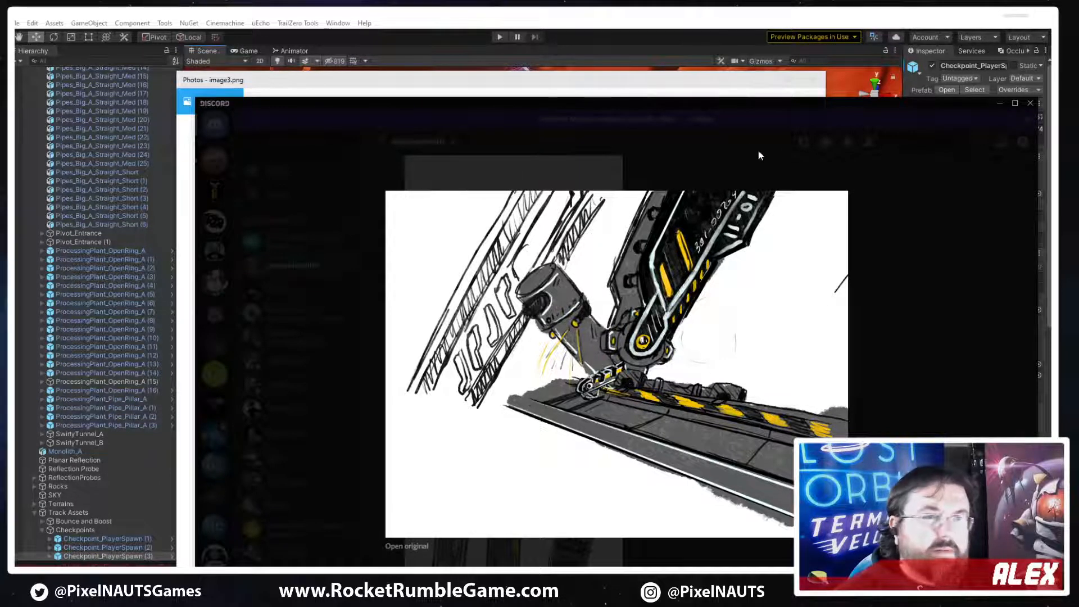
{"action": "left_click", "coordinate": [855, 241]}
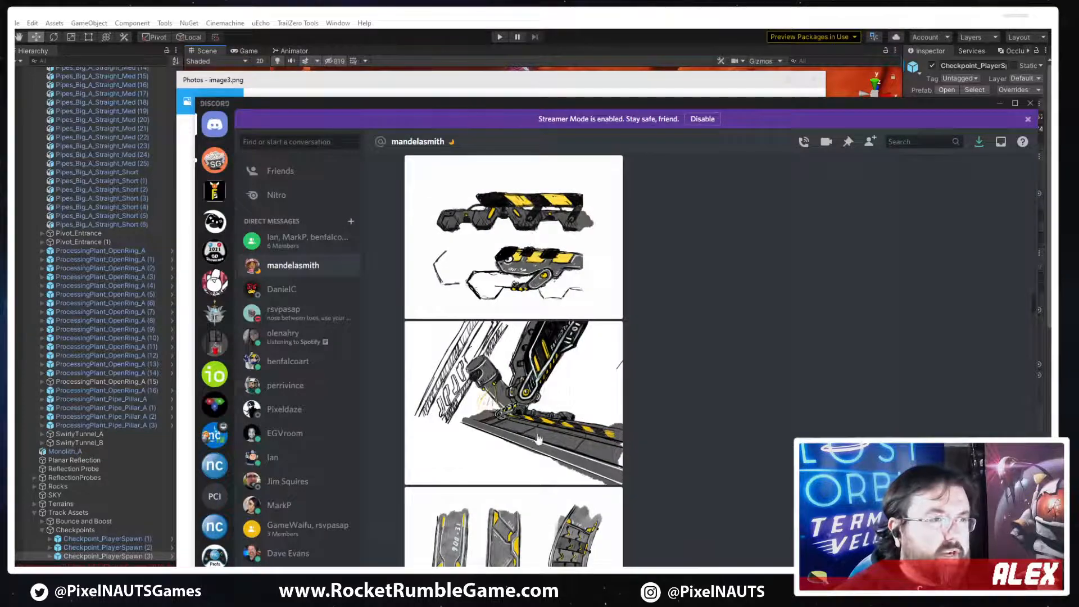
{"action": "scroll", "coordinate": [528, 421], "scroll_direction": "down", "scroll_amount": 5}
{"action": "scroll", "coordinate": [520, 409], "scroll_direction": "up", "scroll_amount": 10}
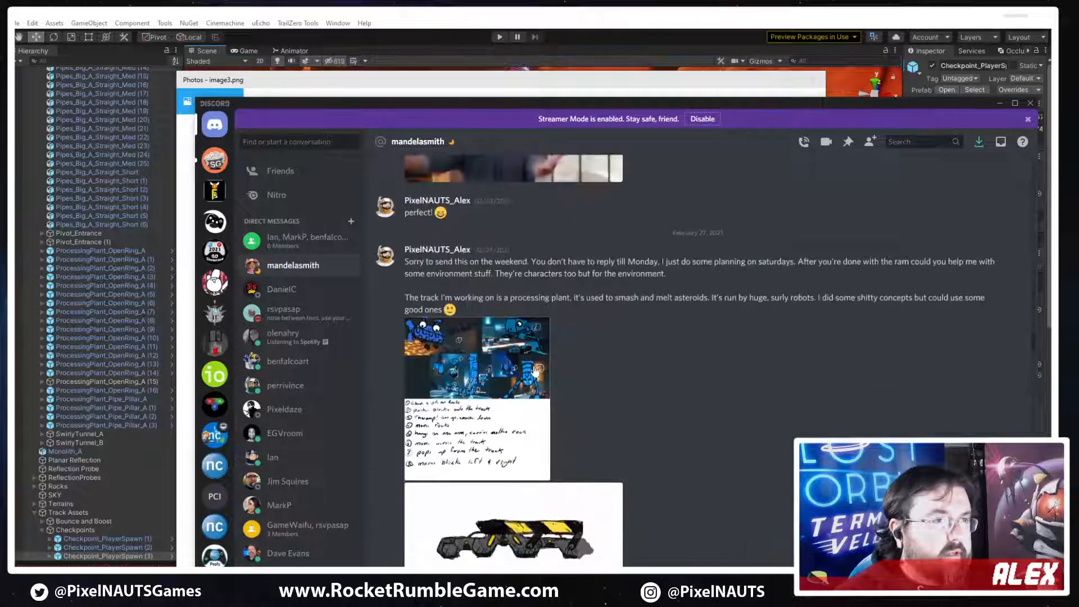
{"action": "scroll", "coordinate": [535, 368], "scroll_direction": "up", "scroll_amount": 3}
{"action": "scroll", "coordinate": [534, 365], "scroll_direction": "down", "scroll_amount": 10}
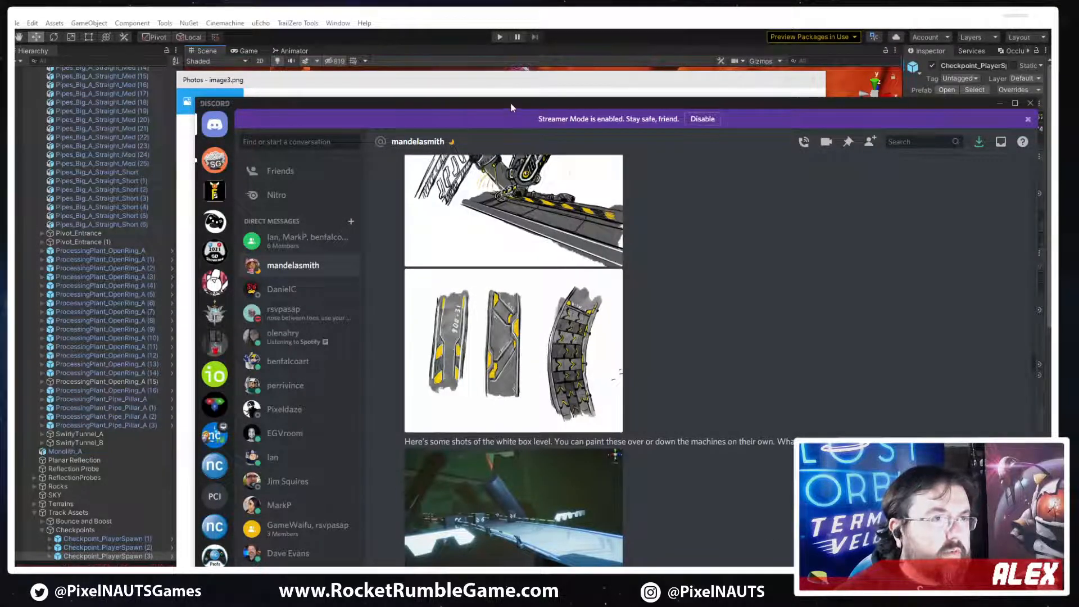
{"action": "left_click_drag", "start_coordinate": [510, 102], "coordinate": [1050, 104]}
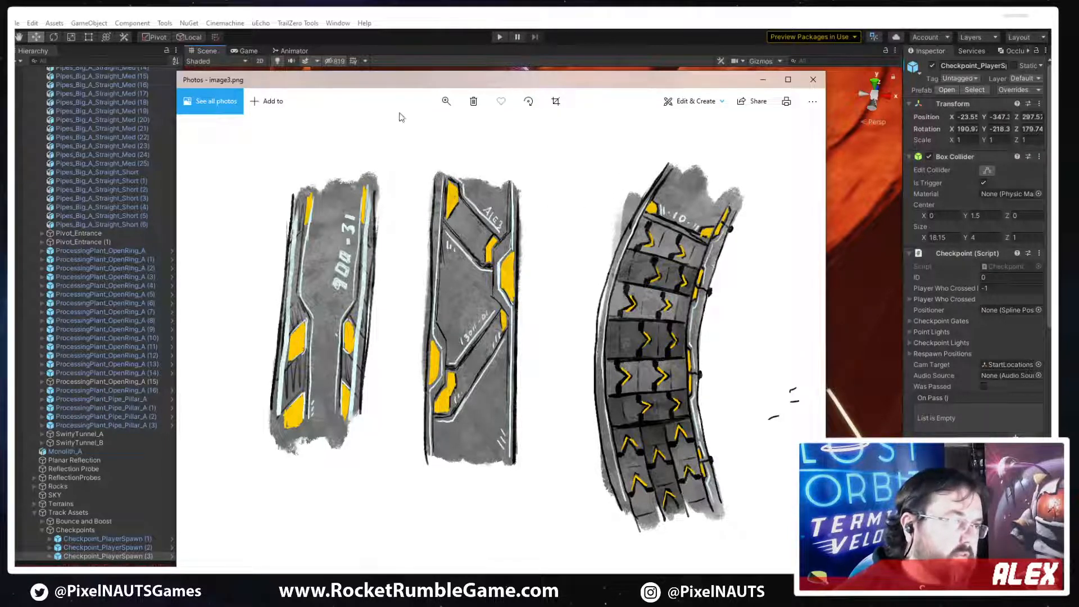
{"action": "left_click_drag", "start_coordinate": [400, 82], "coordinate": [520, 87]}
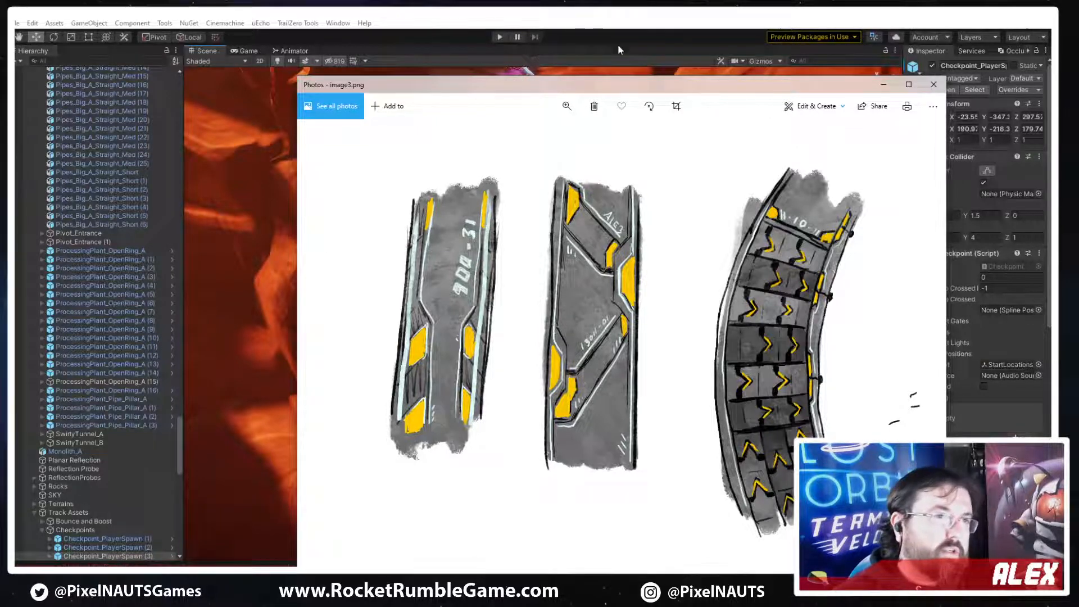
{"action": "left_click_drag", "start_coordinate": [498, 85], "coordinate": [1078, 59]}
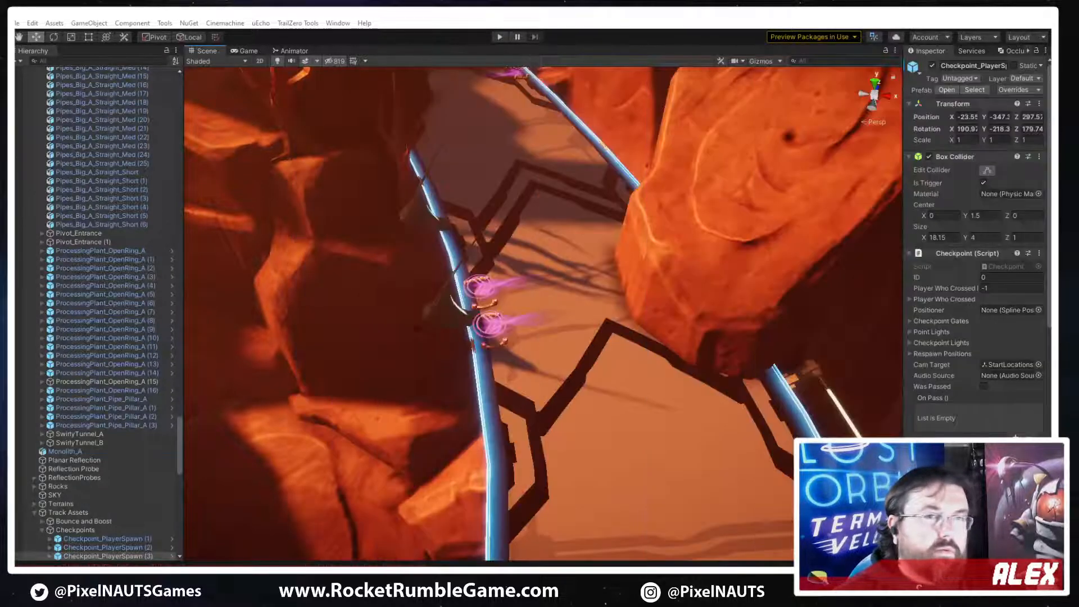
Examine the track surface and its dark hexagonal markings beside the green slime outlets
{"action": "right_click_drag", "start_coordinate": [487, 326], "coordinate": [889, 293]}
{"action": "right_click_drag", "start_coordinate": [148, 225], "coordinate": [650, 357]}
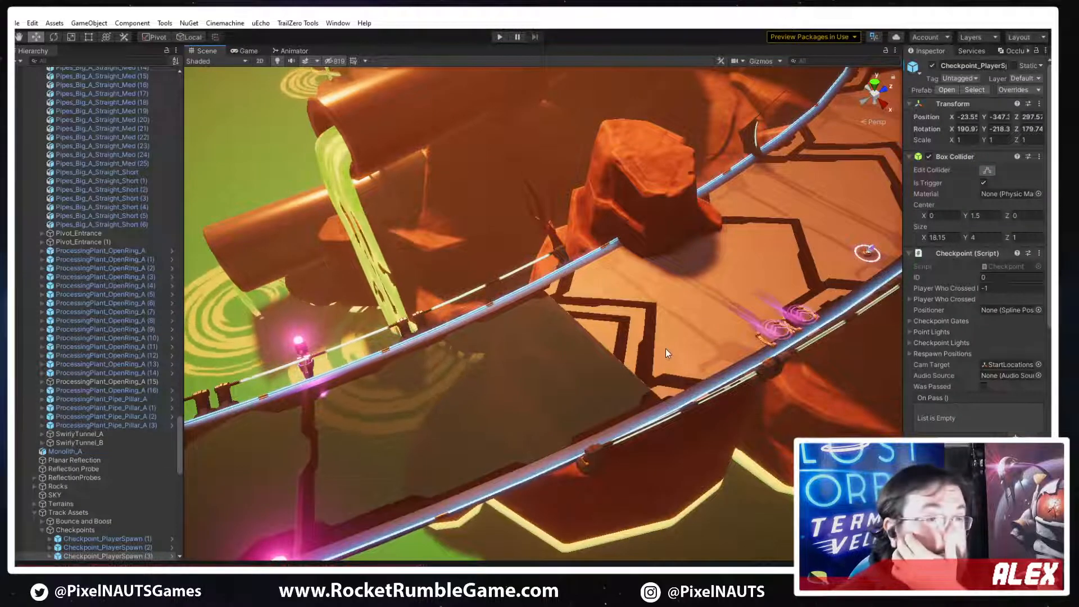
Replace the material on the Track_Main_Blue (3) road section with Track Floor_PP_A
{"action": "left_click", "coordinate": [679, 325]}
{"action": "right_click_drag", "start_coordinate": [679, 324], "coordinate": [700, 399]}
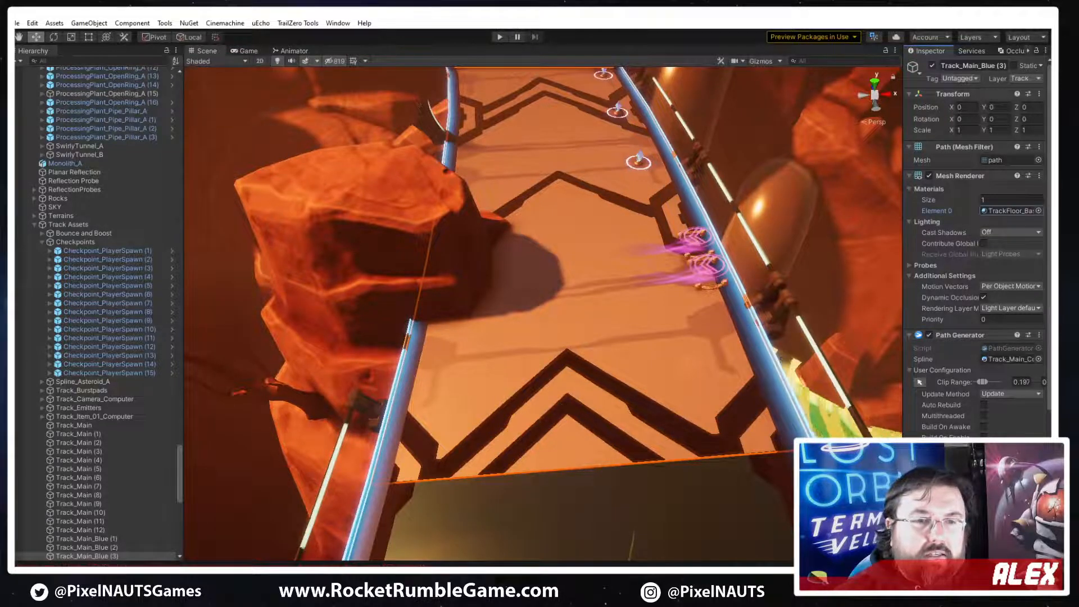
{"action": "double_click", "coordinate": [1009, 211]}
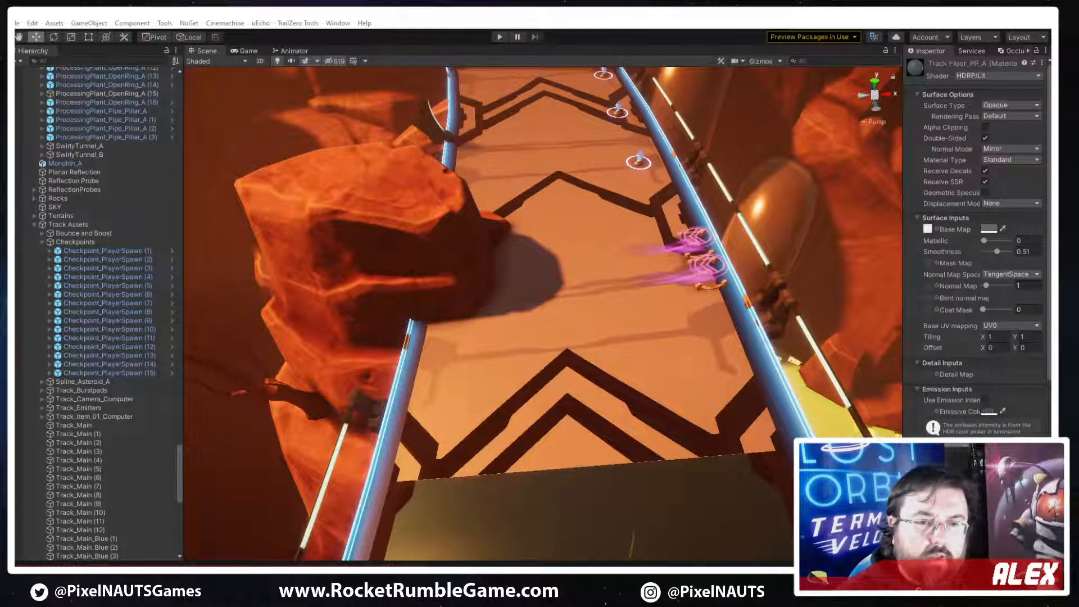
{"action": "left_click", "coordinate": [552, 322]}
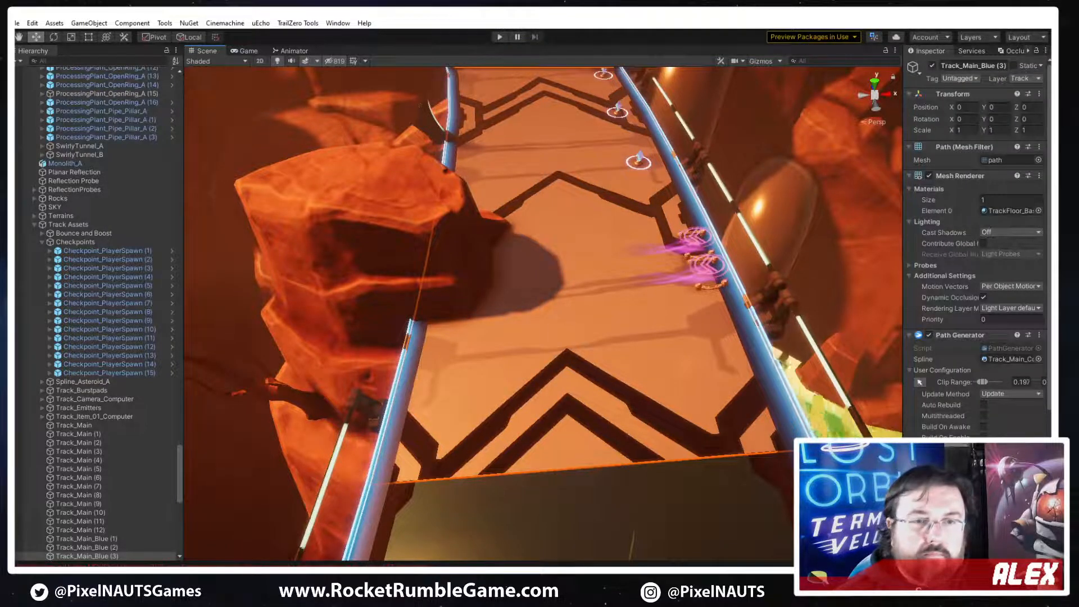
{"action": "left_click_drag", "start_coordinate": [997, 254], "coordinate": [1002, 213]}
Clear the base map texture from the Track Floor_PP_A material
{"action": "scroll", "coordinate": [969, 339], "scroll_direction": "down", "scroll_amount": 5}
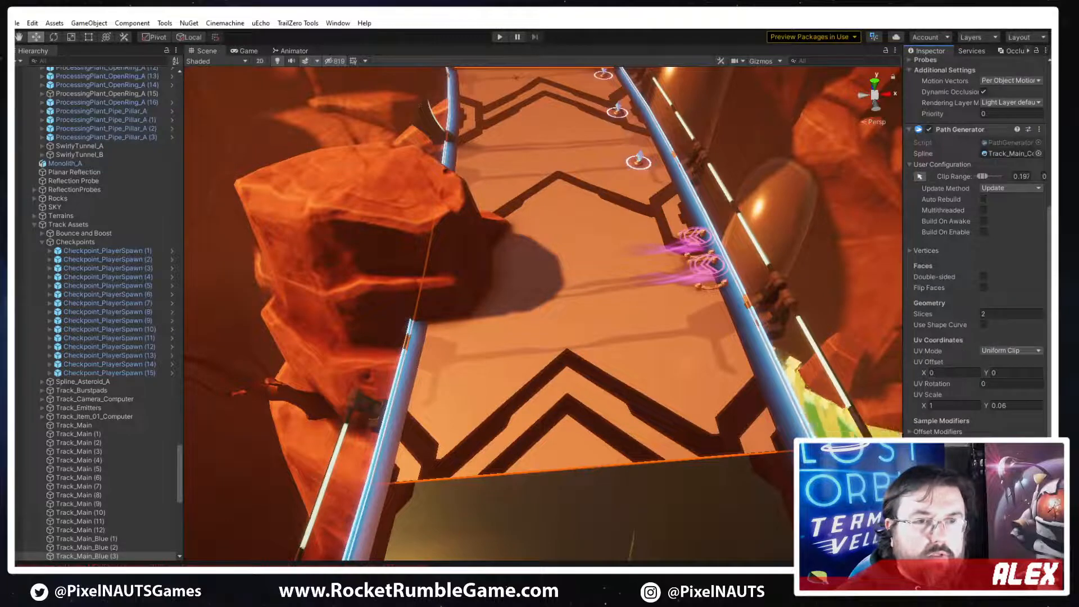
{"action": "scroll", "coordinate": [956, 424], "scroll_direction": "down", "scroll_amount": 8}
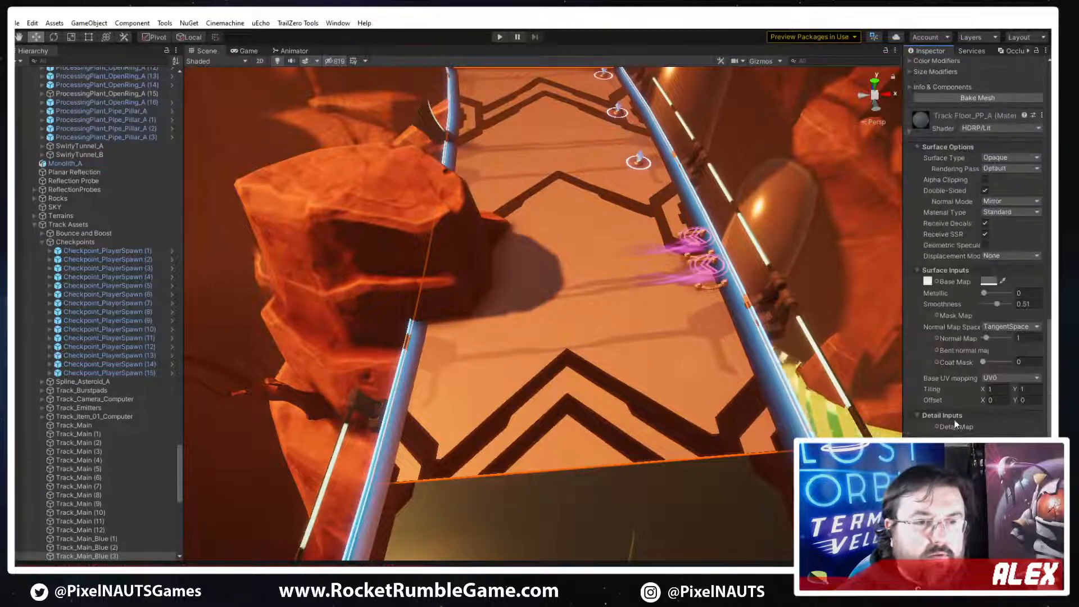
{"action": "left_click", "coordinate": [928, 282]}
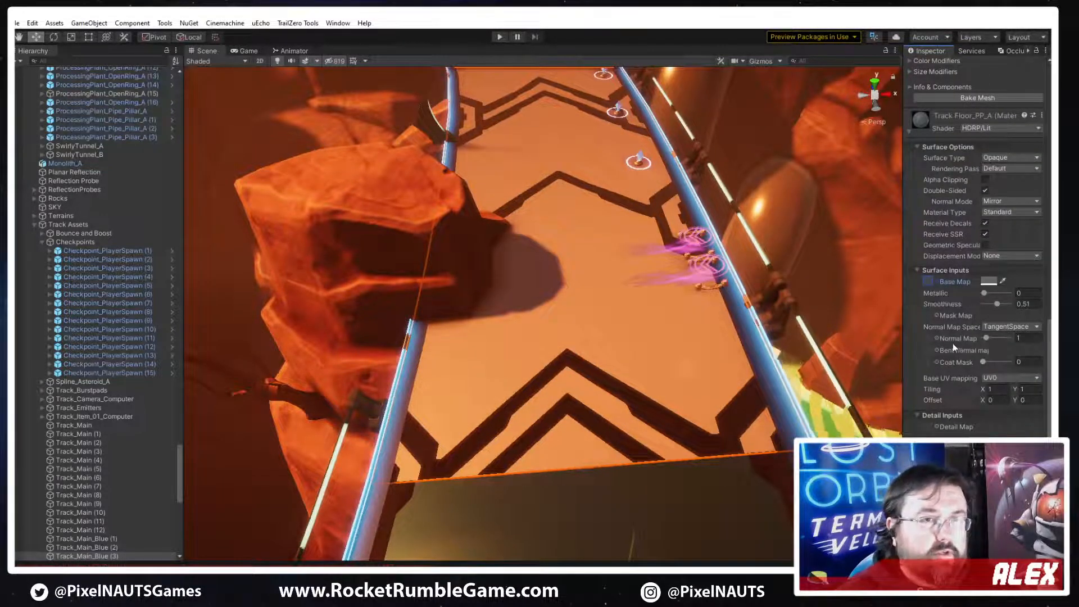
Toggle the hexagon-patterned Track_Main (3) piece to check what it adds, and delete it from the scene
{"action": "left_click", "coordinate": [643, 410]}
{"action": "right_click_drag", "start_coordinate": [665, 393], "coordinate": [656, 423]}
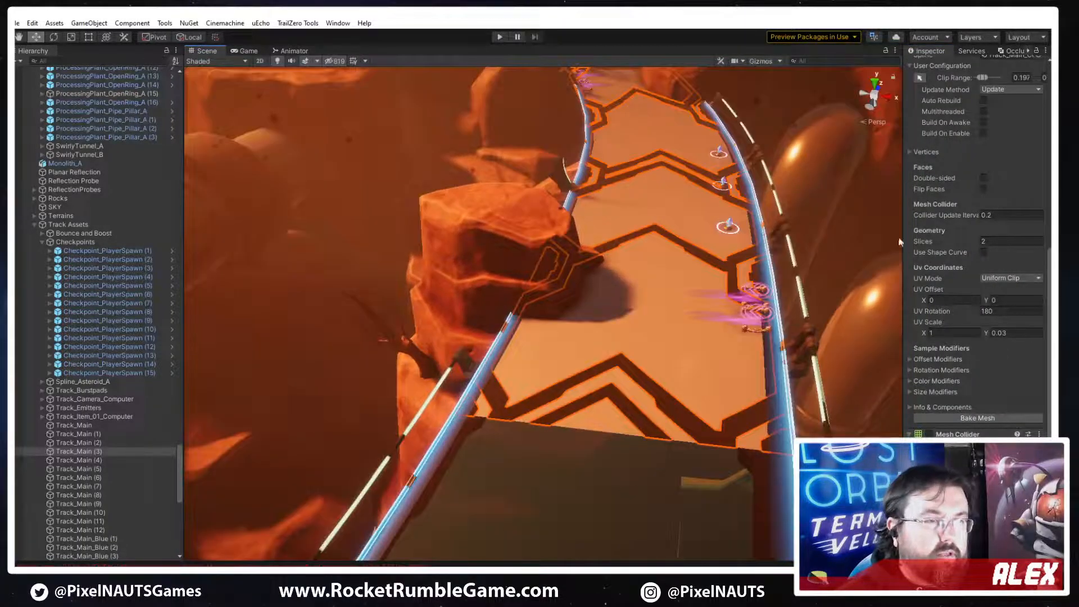
{"action": "scroll", "coordinate": [921, 169], "scroll_direction": "up", "scroll_amount": 10}
{"action": "left_click", "coordinate": [933, 66]}
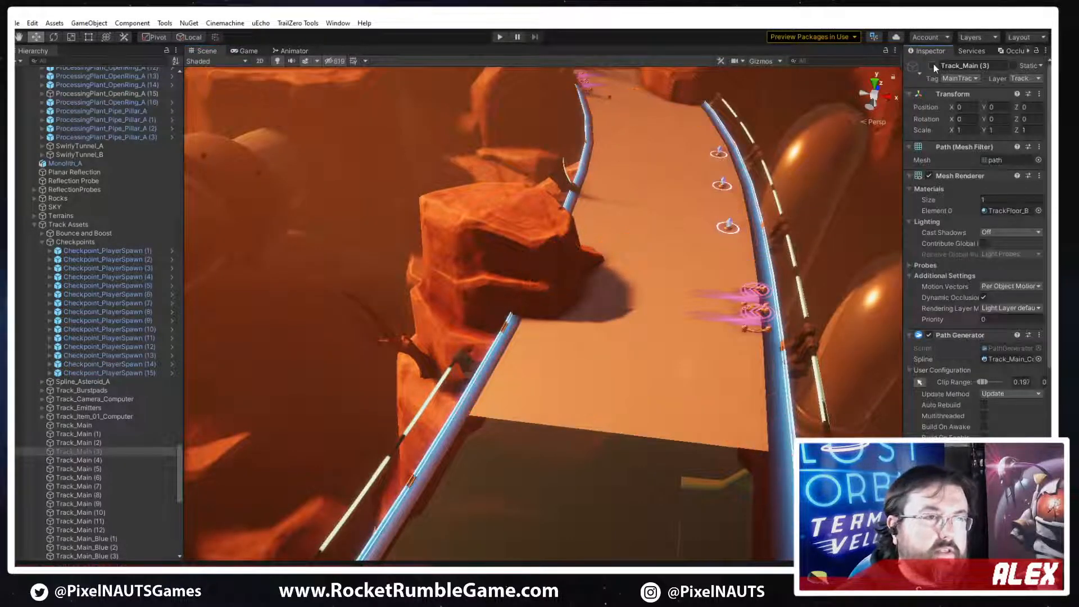
{"action": "left_click", "coordinate": [933, 66]}
{"action": "mouse_move", "coordinate": [618, 369]}
{"action": "right_mouse_down"}
{"action": "mouse_move", "coordinate": [666, 338]}
{"action": "mouse_move", "coordinate": [633, 361]}
{"action": "mouse_move", "coordinate": [647, 406]}
{"action": "mouse_move", "coordinate": [607, 363]}
{"action": "right_mouse_up"}
{"action": "key", "text": "Delete"}
Search the textures for metal and assign Metal_A as the base map of Track_Main_Blue (3)'s floor material
{"action": "left_click", "coordinate": [606, 364]}
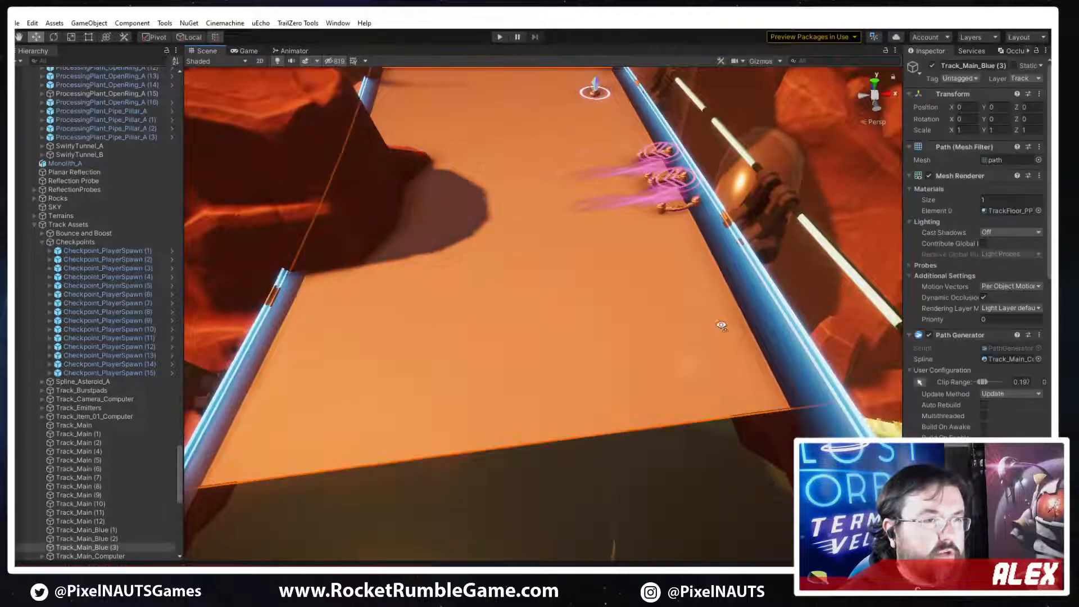
{"action": "mouse_move", "coordinate": [720, 321]}
{"action": "right_mouse_down"}
{"action": "mouse_move", "coordinate": [760, 285]}
{"action": "mouse_move", "coordinate": [703, 332]}
{"action": "mouse_move", "coordinate": [712, 333]}
{"action": "right_mouse_up"}
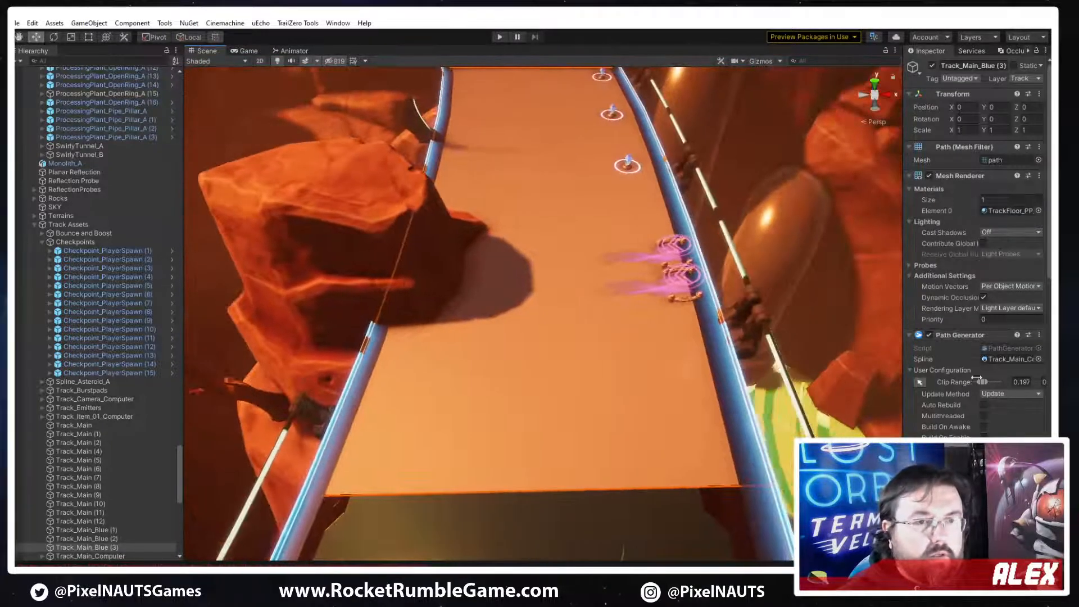
{"action": "scroll", "coordinate": [980, 379], "scroll_direction": "down", "scroll_amount": 3}
{"action": "scroll", "coordinate": [943, 333], "scroll_direction": "down", "scroll_amount": 10}
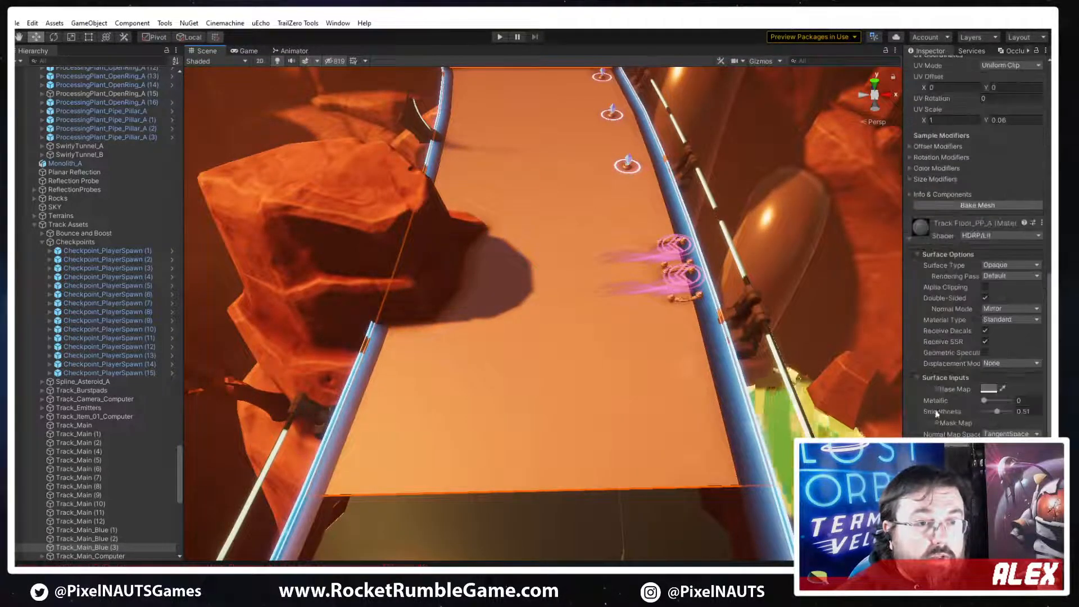
{"action": "left_click", "coordinate": [936, 389]}
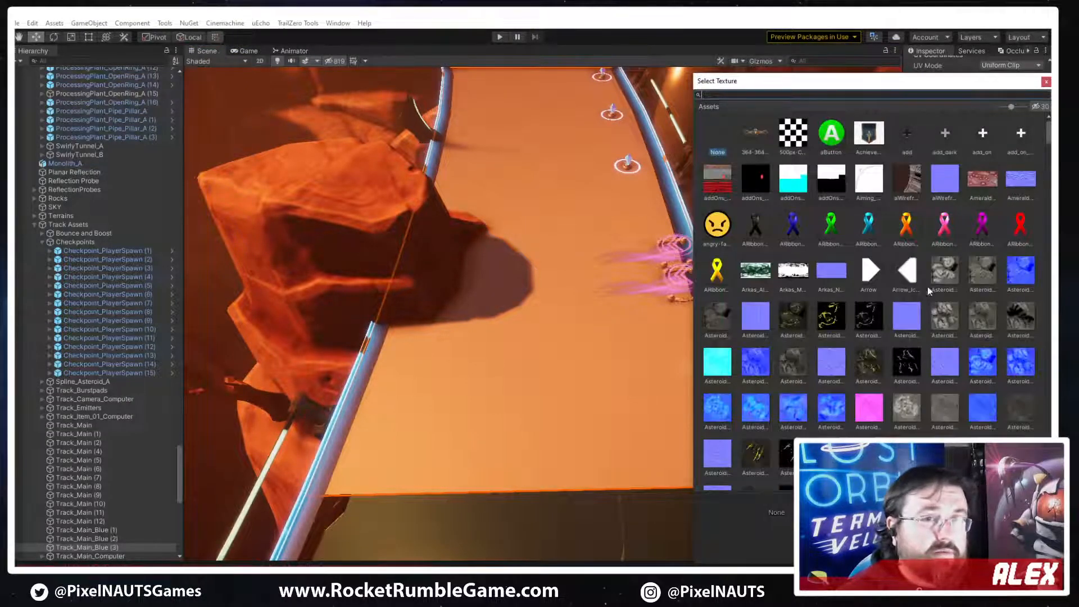
{"action": "scroll", "coordinate": [866, 393], "scroll_direction": "down", "scroll_amount": 6}
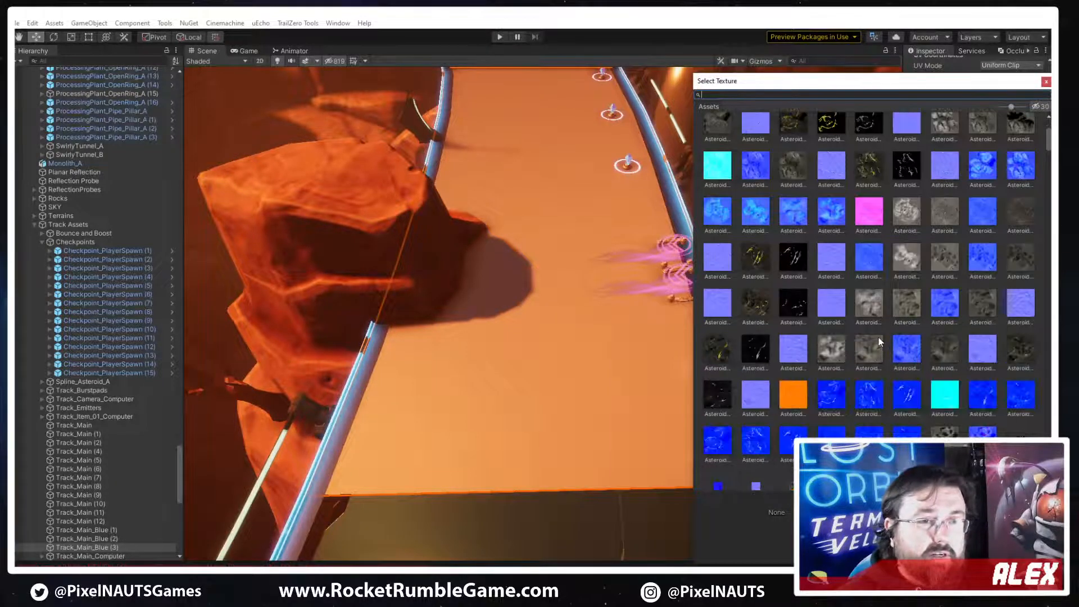
{"action": "scroll", "coordinate": [879, 337], "scroll_direction": "down", "scroll_amount": 6}
{"action": "scroll", "coordinate": [878, 337], "scroll_direction": "down", "scroll_amount": 5}
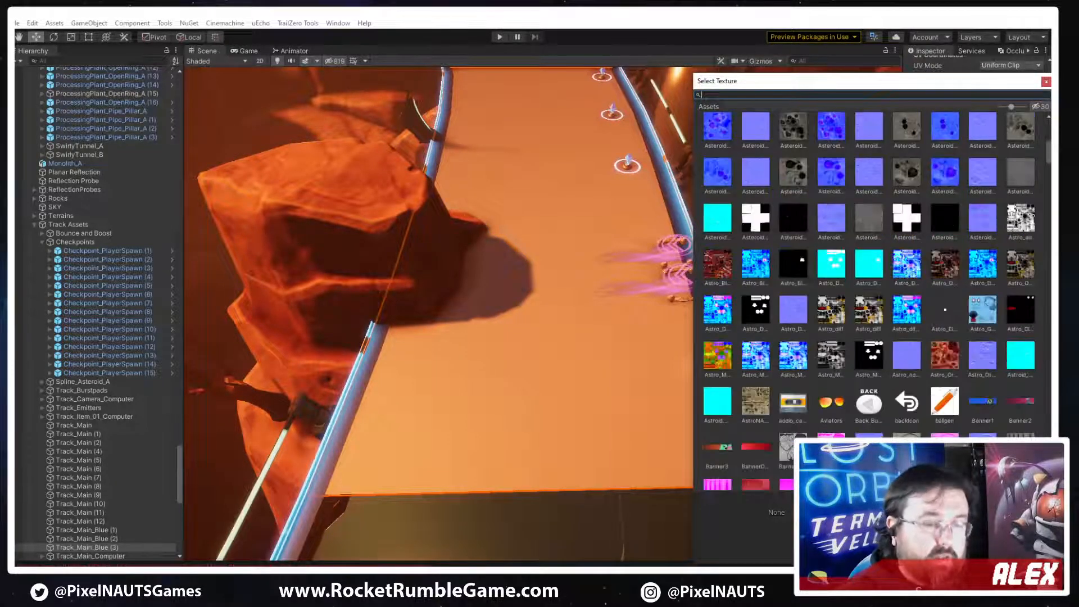
{"action": "type", "text": "al"}
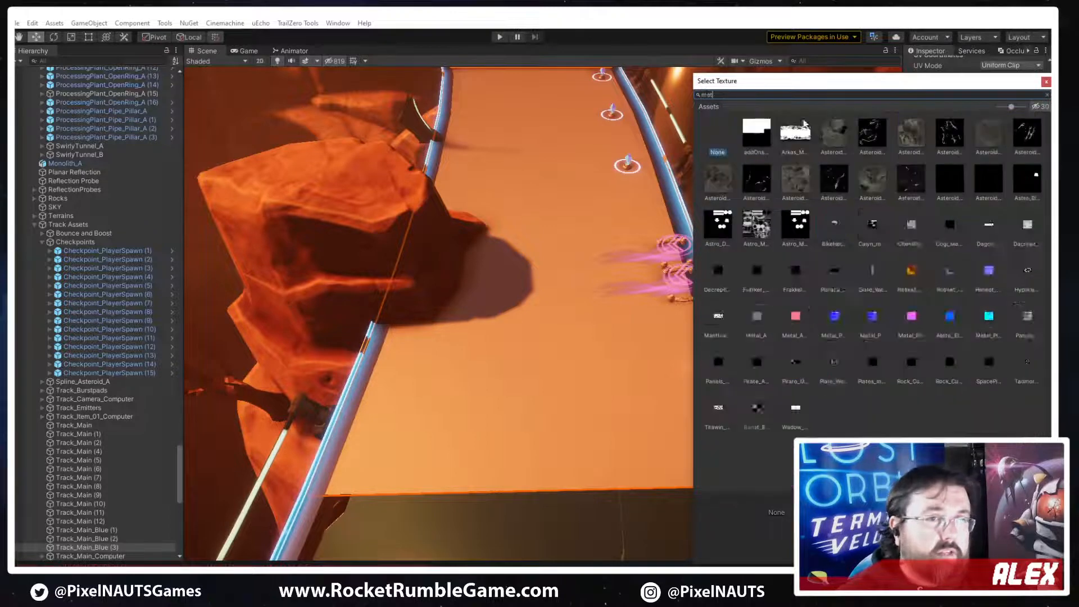
{"action": "left_click", "coordinate": [911, 272]}
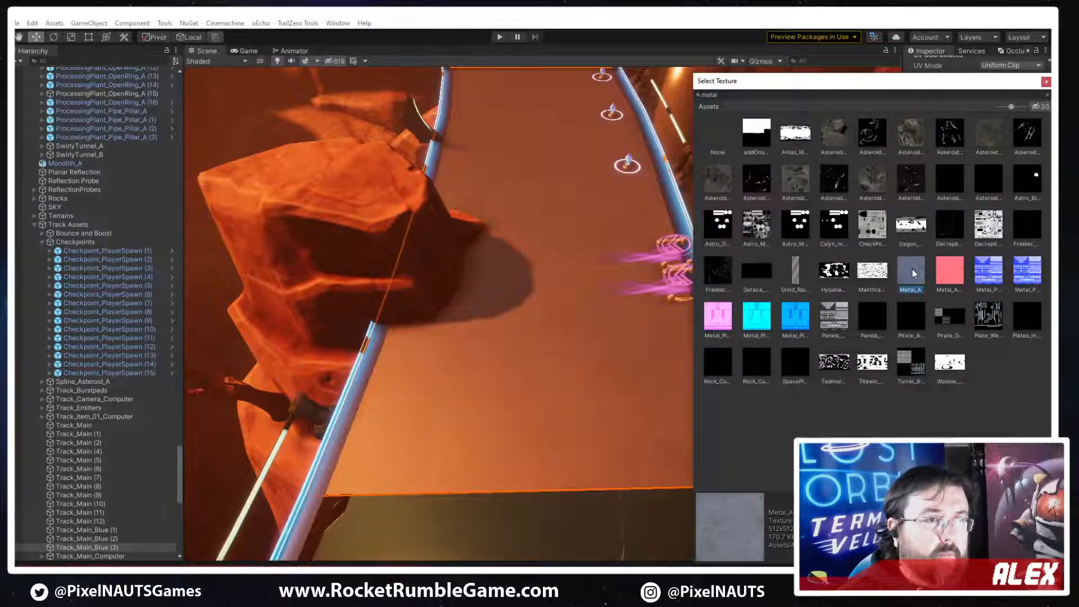
{"action": "double_click", "coordinate": [913, 269]}
Set the floor material's metallic to 0.47 and its smoothness to 0.53
{"action": "right_click_drag", "start_coordinate": [598, 287], "coordinate": [494, 306]}
{"action": "key", "text": "w"}
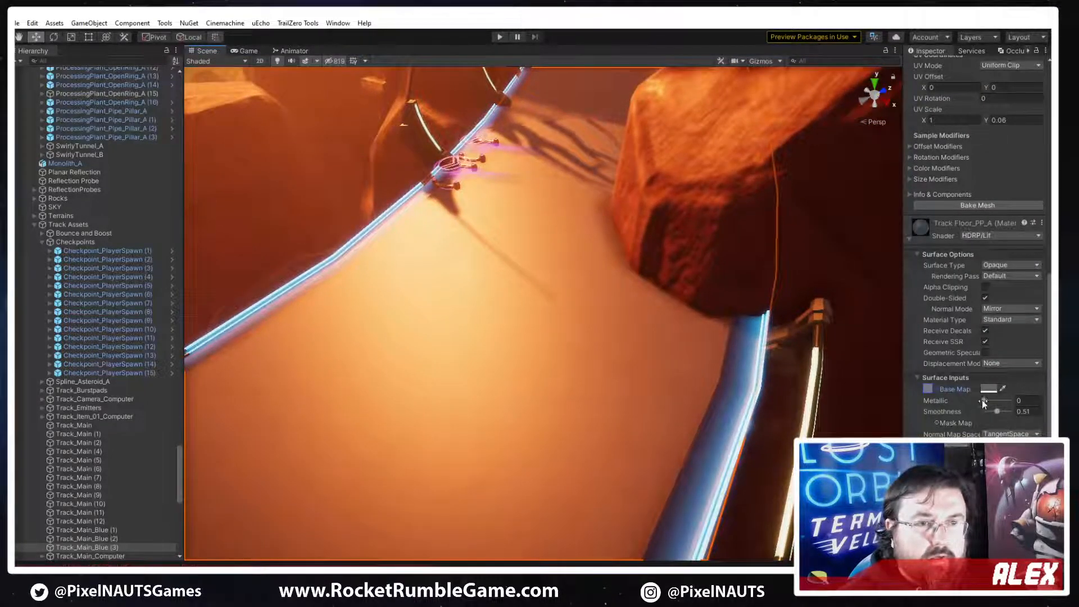
{"action": "mouse_move", "coordinate": [983, 402]}
{"action": "left_mouse_down"}
{"action": "mouse_move", "coordinate": [1009, 403]}
{"action": "mouse_move", "coordinate": [994, 402]}
{"action": "mouse_move", "coordinate": [998, 412]}
{"action": "left_mouse_up"}
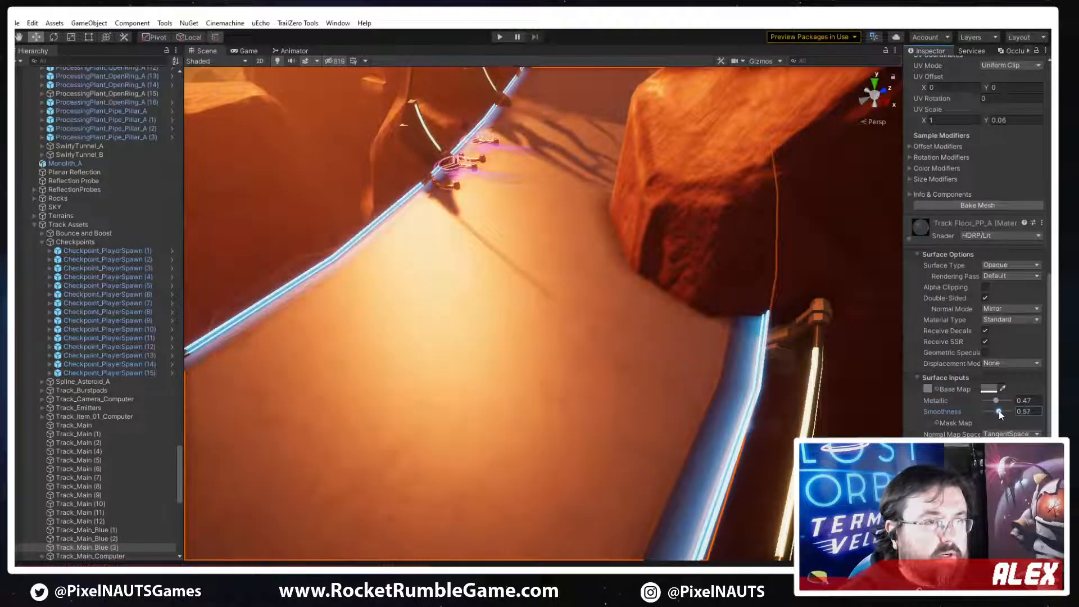
Assign the pink Metal_A mask texture as the floor material's mask map, searching the textures for metal
{"action": "left_click", "coordinate": [936, 422]}
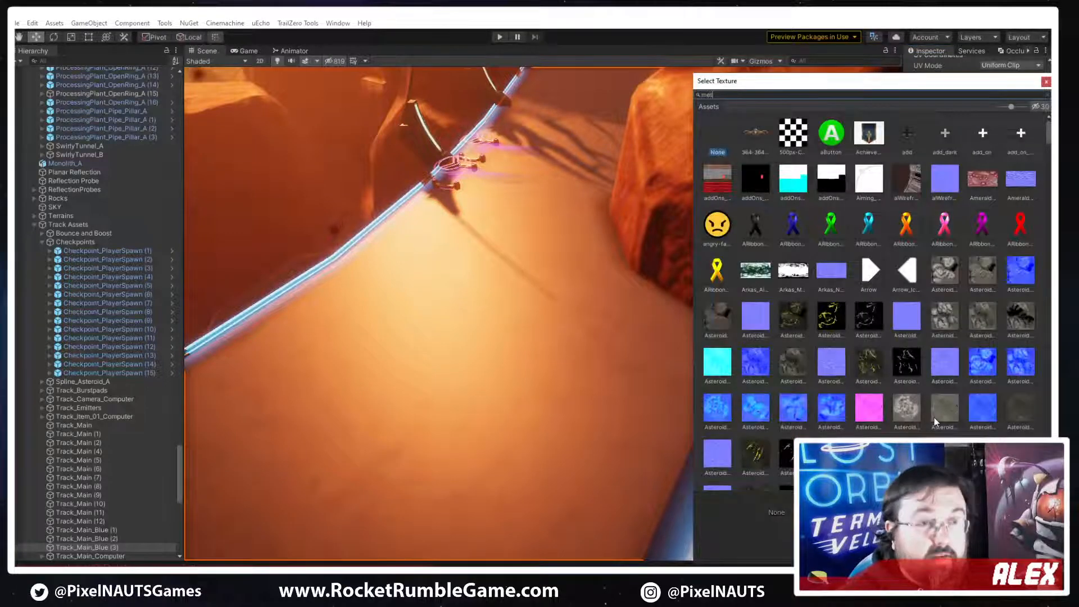
{"action": "type", "text": "metal"}
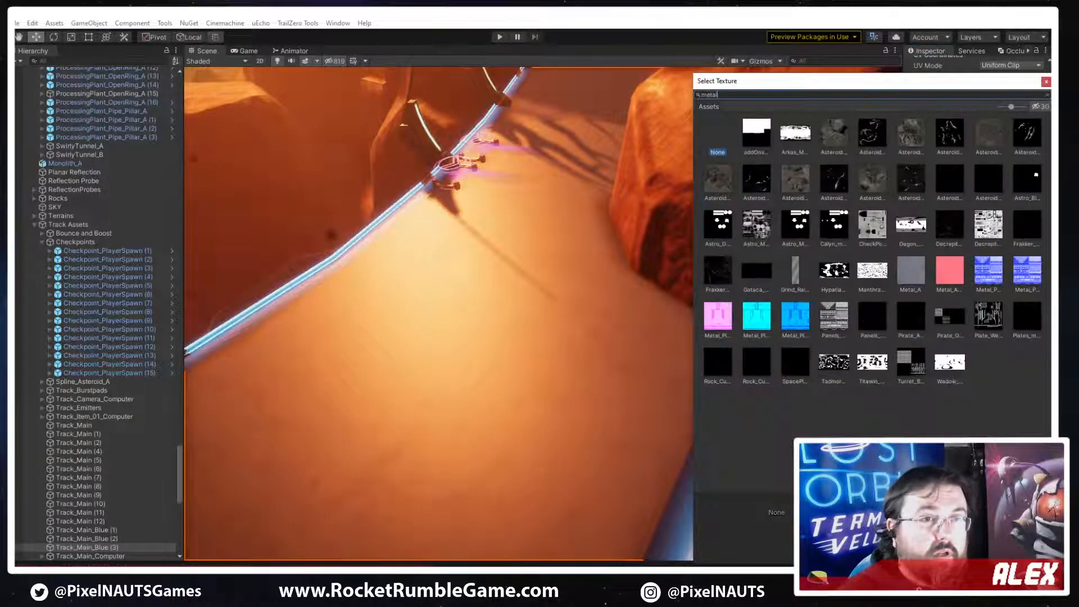
{"action": "double_click", "coordinate": [949, 272]}
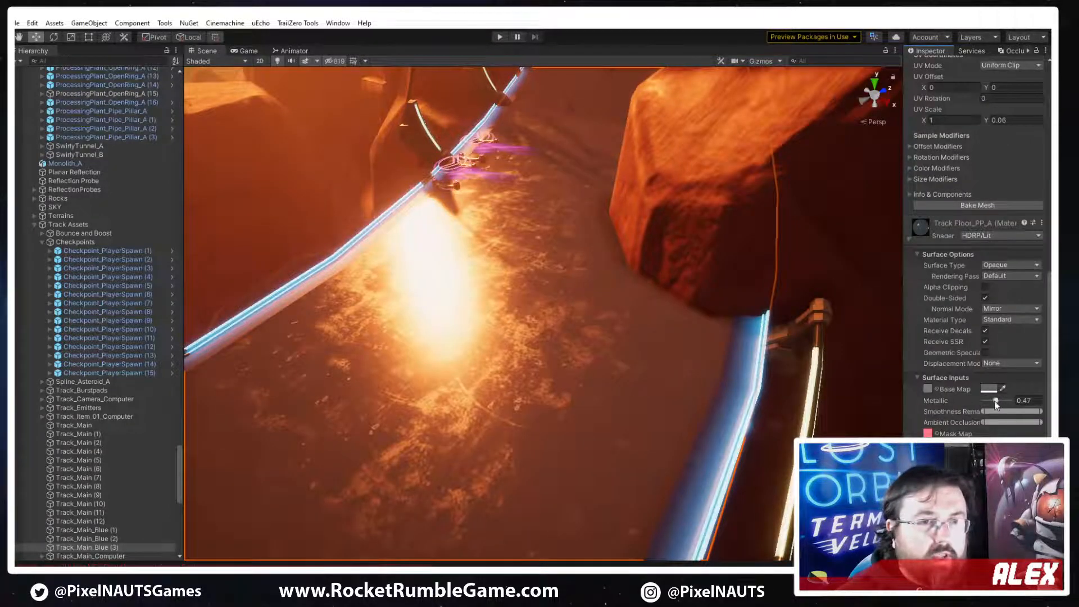
Reduce the floor material's upper smoothness remapping limit to slightly over half and set metallic to 0.7
{"action": "left_click_drag", "start_coordinate": [994, 402], "coordinate": [993, 401]}
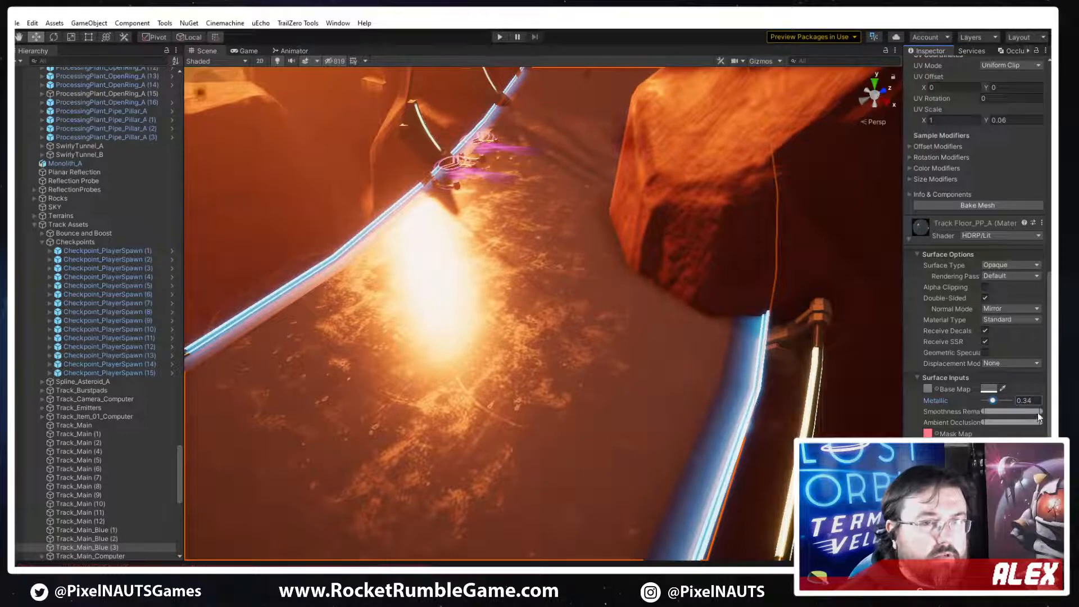
{"action": "left_click_drag", "start_coordinate": [1041, 412], "coordinate": [1016, 411]}
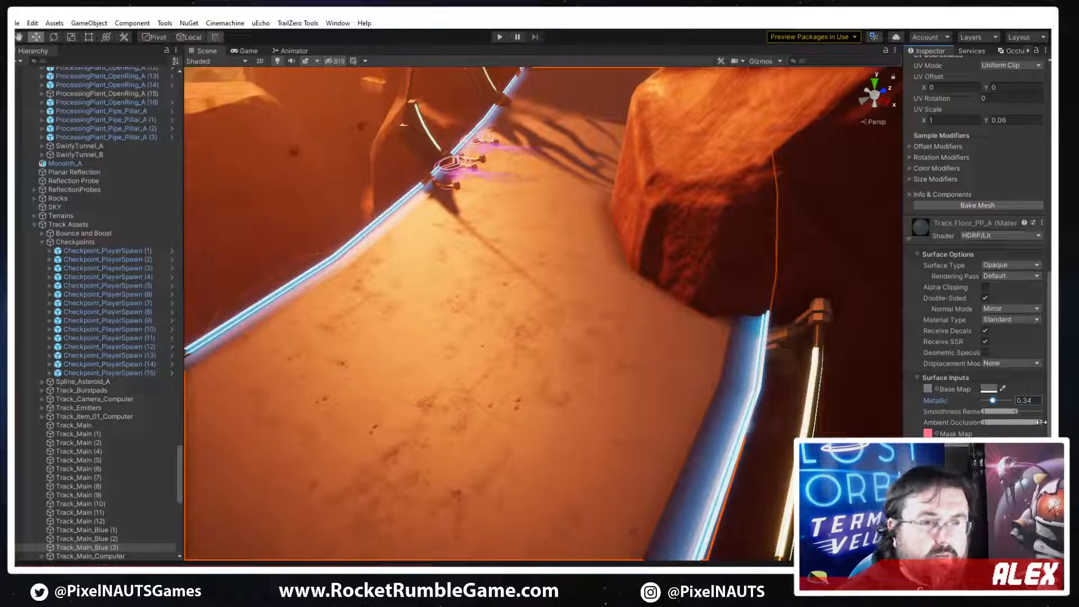
{"action": "left_click_drag", "start_coordinate": [991, 401], "coordinate": [1002, 400]}
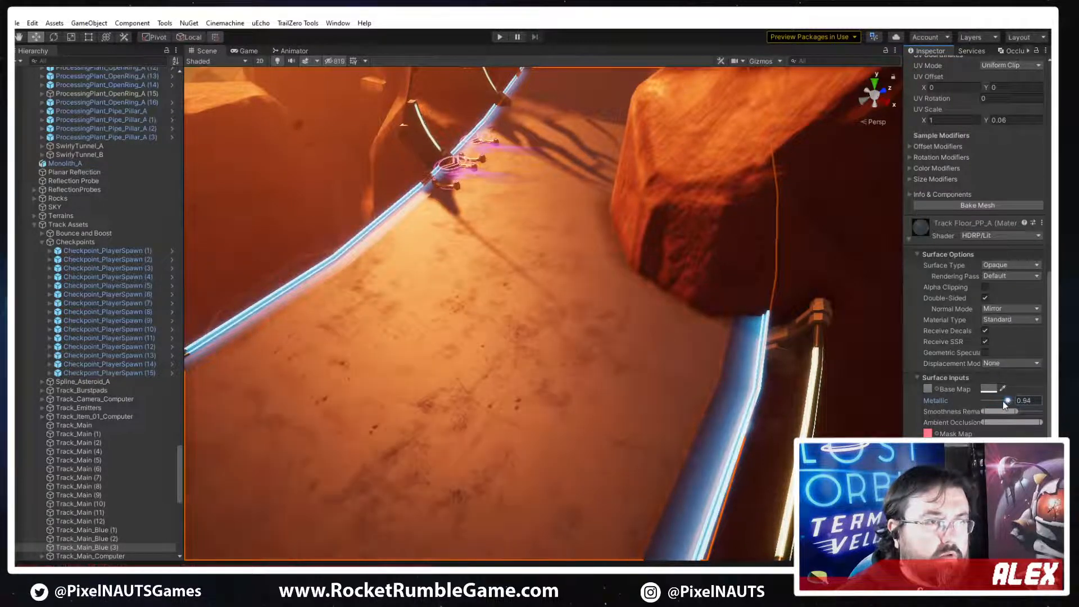
{"action": "right_click_drag", "start_coordinate": [744, 403], "coordinate": [545, 497]}
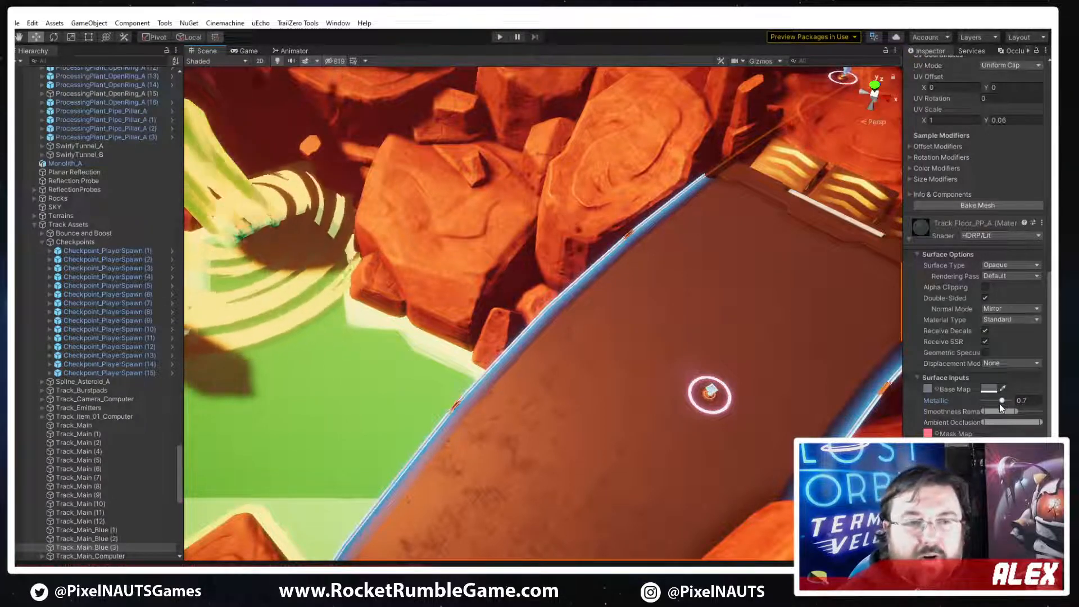
Tint the floor material's base map a lighter grey and set its metallic to 0.73
{"action": "left_click", "coordinate": [988, 393]}
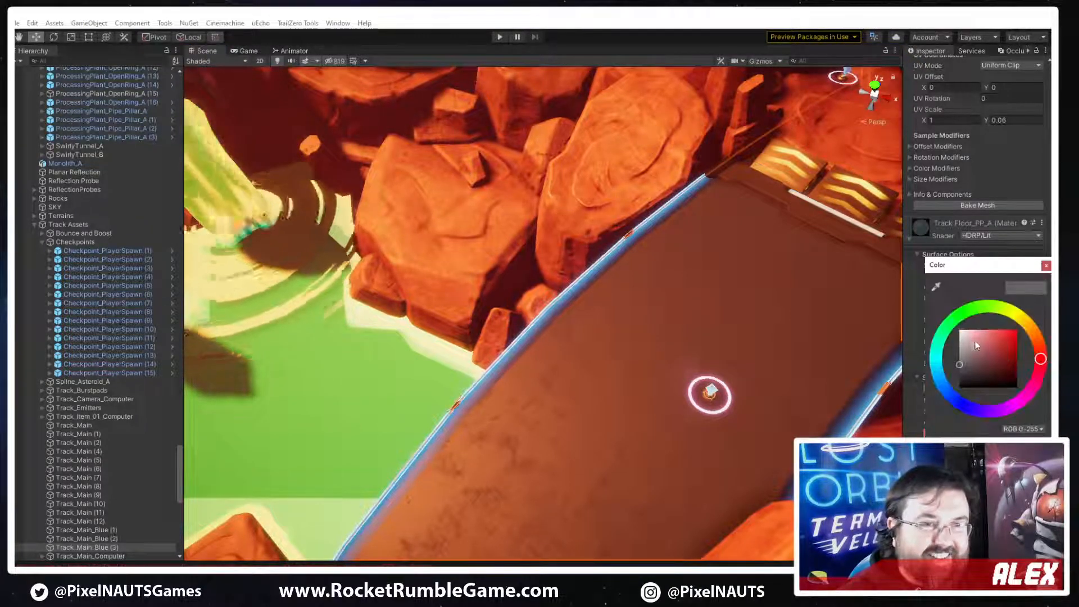
{"action": "mouse_move", "coordinate": [944, 369]}
{"action": "left_mouse_down"}
{"action": "mouse_move", "coordinate": [936, 327]}
{"action": "mouse_move", "coordinate": [913, 360]}
{"action": "mouse_move", "coordinate": [889, 350]}
{"action": "left_mouse_up"}
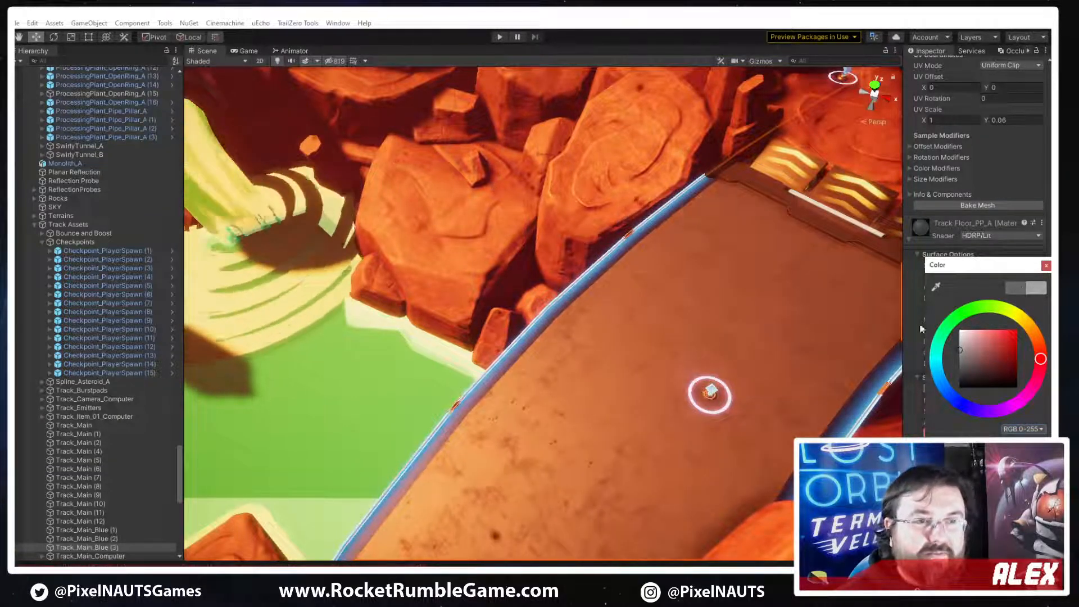
{"action": "left_click", "coordinate": [1046, 266]}
{"action": "right_click_drag", "start_coordinate": [739, 324], "coordinate": [579, 275]}
{"action": "mouse_move", "coordinate": [1000, 400]}
{"action": "left_mouse_down"}
{"action": "mouse_move", "coordinate": [1010, 400]}
{"action": "mouse_move", "coordinate": [1000, 400]}
{"action": "mouse_move", "coordinate": [1003, 368]}
{"action": "mouse_move", "coordinate": [955, 376]}
{"action": "mouse_move", "coordinate": [946, 390]}
{"action": "mouse_move", "coordinate": [946, 375]}
{"action": "left_mouse_up"}
{"action": "left_click", "coordinate": [989, 388]}
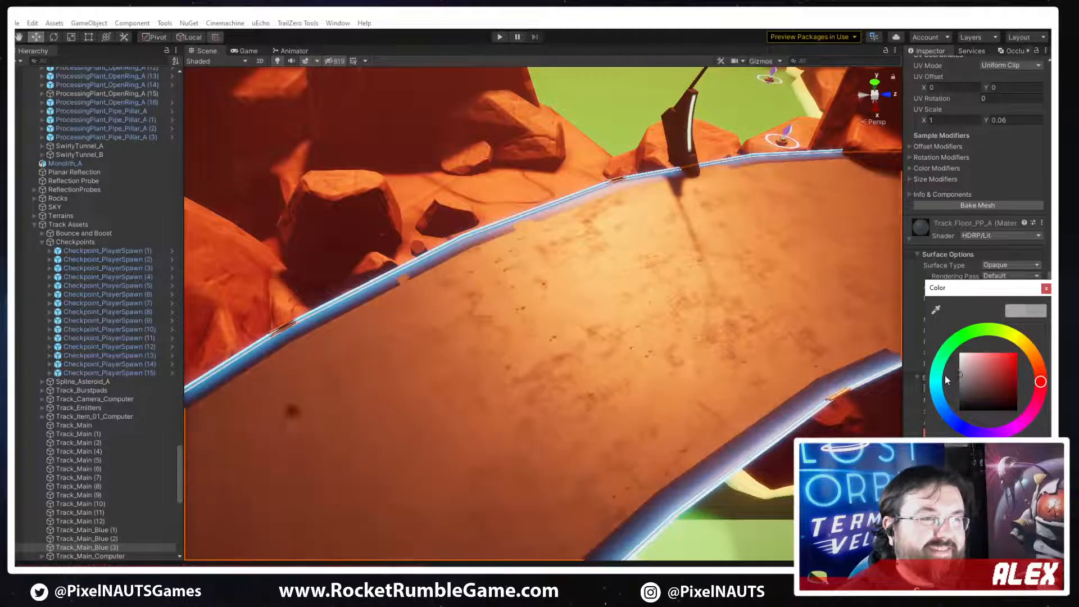
{"action": "left_click", "coordinate": [1045, 289]}
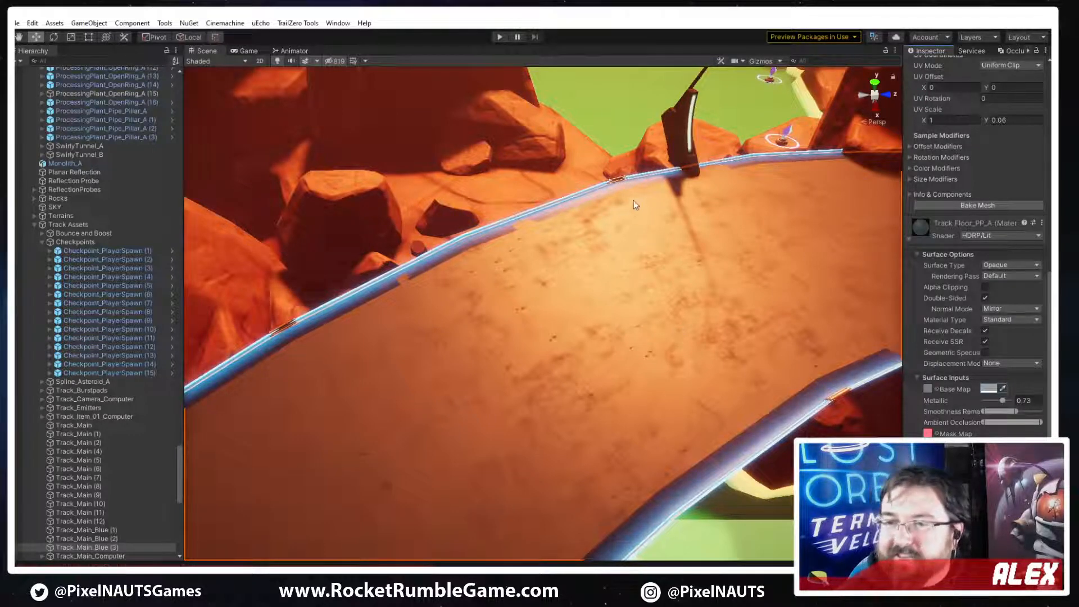
Hide the Track_Main_Blue (1) section to inspect the frame and rings beneath it, and show it again
{"action": "right_click_drag", "start_coordinate": [697, 276], "coordinate": [966, 351]}
{"action": "left_click", "coordinate": [542, 378]}
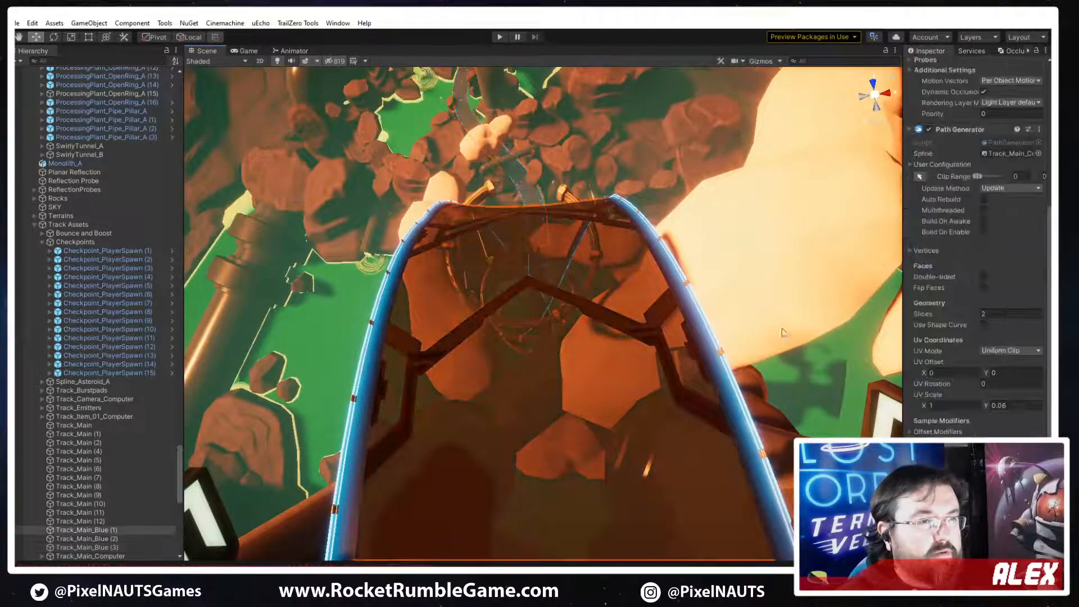
{"action": "scroll", "coordinate": [935, 84], "scroll_direction": "up", "scroll_amount": 5}
{"action": "left_click", "coordinate": [932, 66]}
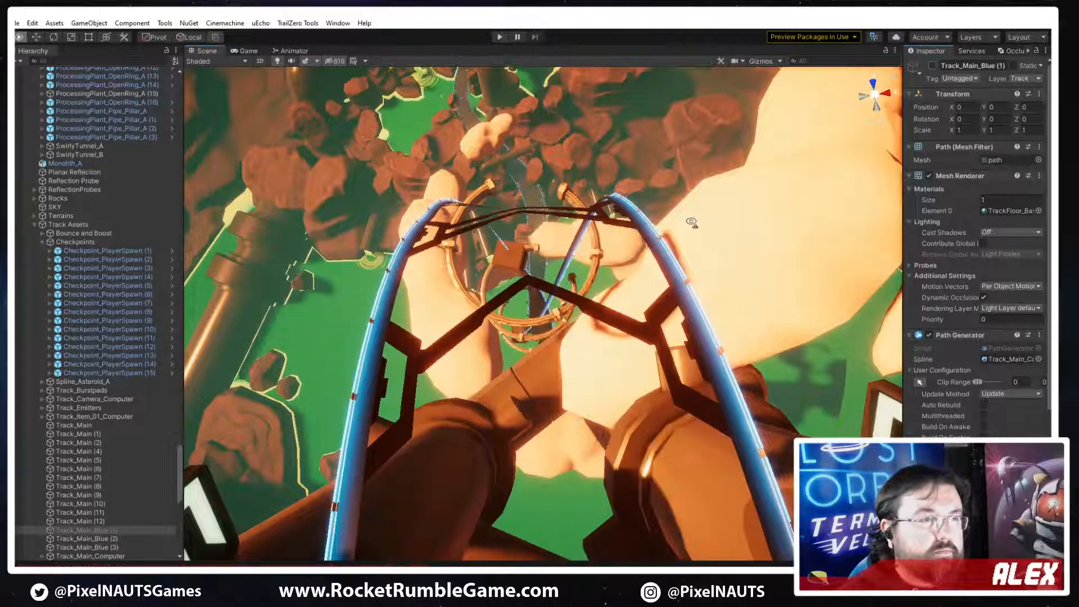
{"action": "right_click_drag", "start_coordinate": [693, 224], "coordinate": [870, 266]}
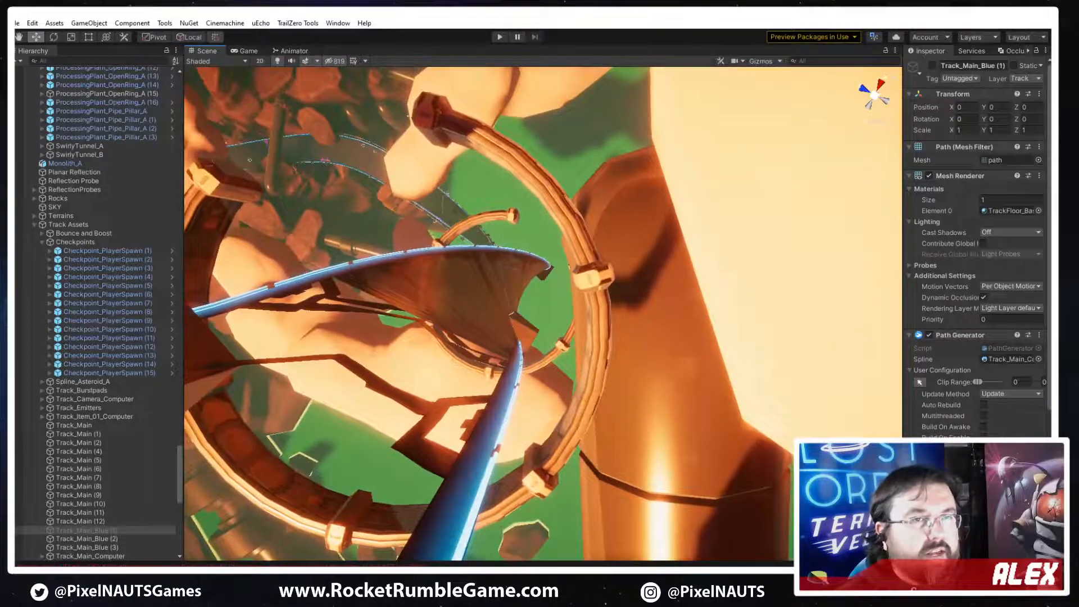
{"action": "left_click", "coordinate": [933, 65]}
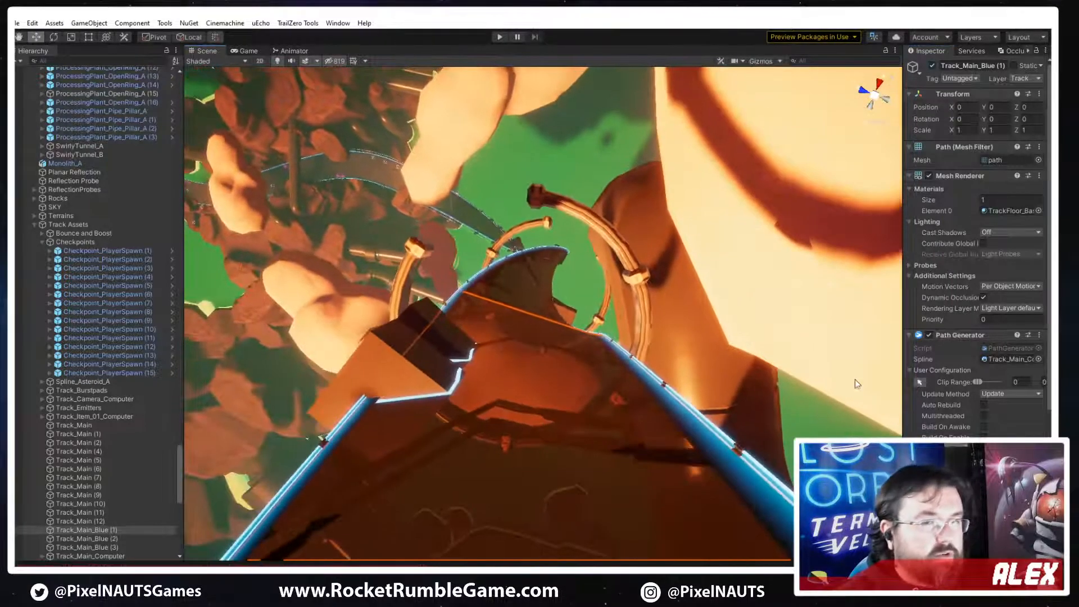
Return to the retextured road section by the slime outlet and select RockCliff-02 (1) beside it
{"action": "right_click_drag", "start_coordinate": [720, 372], "coordinate": [478, 259]}
{"action": "right_click_drag", "start_coordinate": [110, 181], "coordinate": [599, 324]}
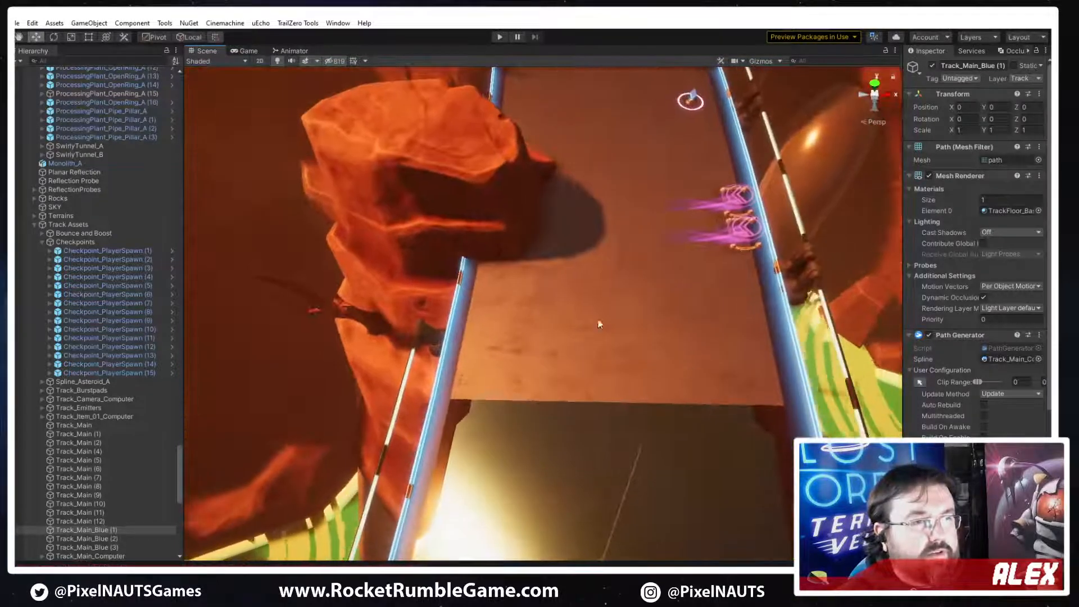
{"action": "left_click", "coordinate": [812, 274]}
{"action": "key", "text": "f"}
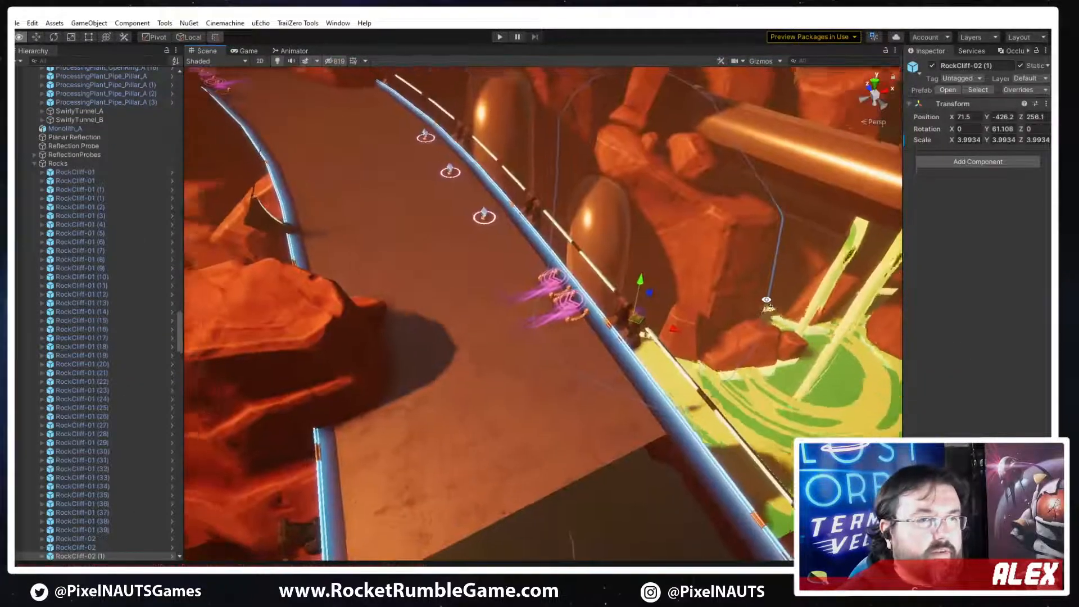
Identify the railing segments along the retextured road, ending with Track_Railings 2-35, and hide and show that segment to check its extent
{"action": "left_click", "coordinate": [624, 333]}
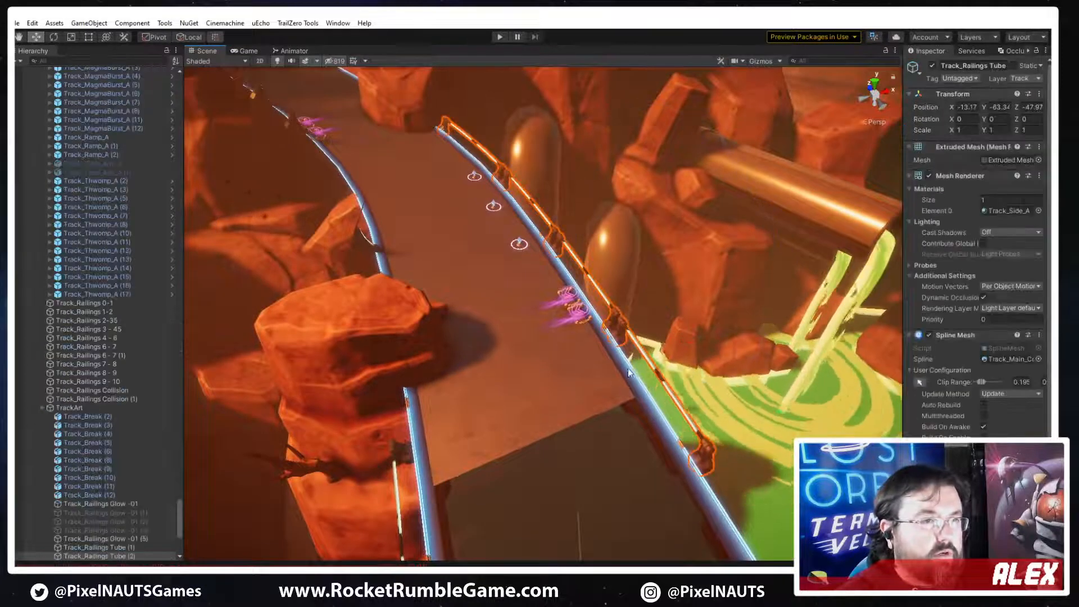
{"action": "right_click_drag", "start_coordinate": [624, 333], "coordinate": [464, 361]}
{"action": "key", "text": "s"}
{"action": "left_click", "coordinate": [529, 358]}
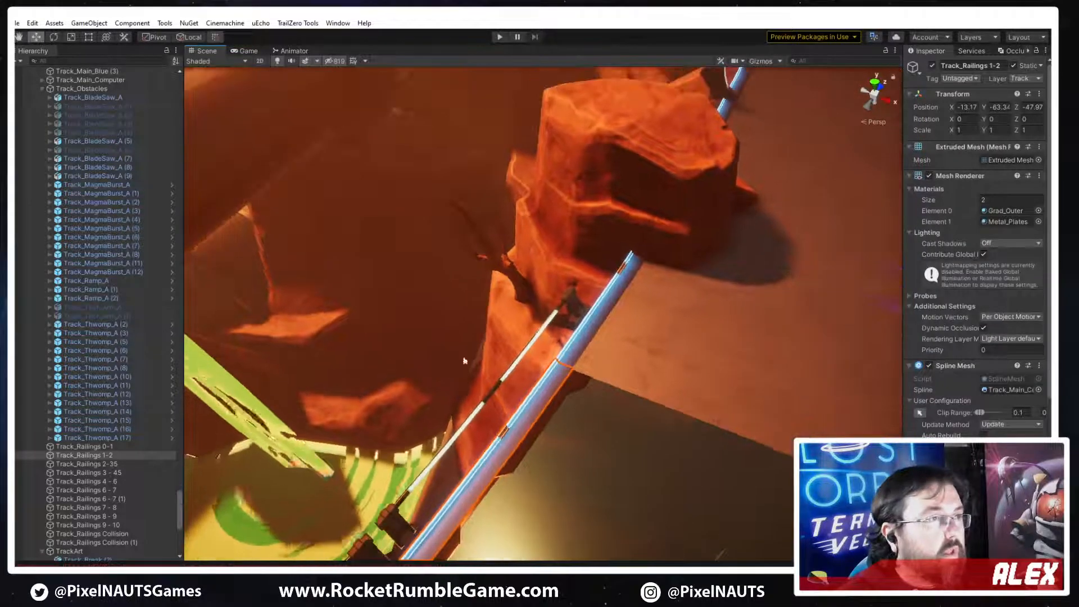
{"action": "right_click_drag", "start_coordinate": [458, 470], "coordinate": [413, 469]}
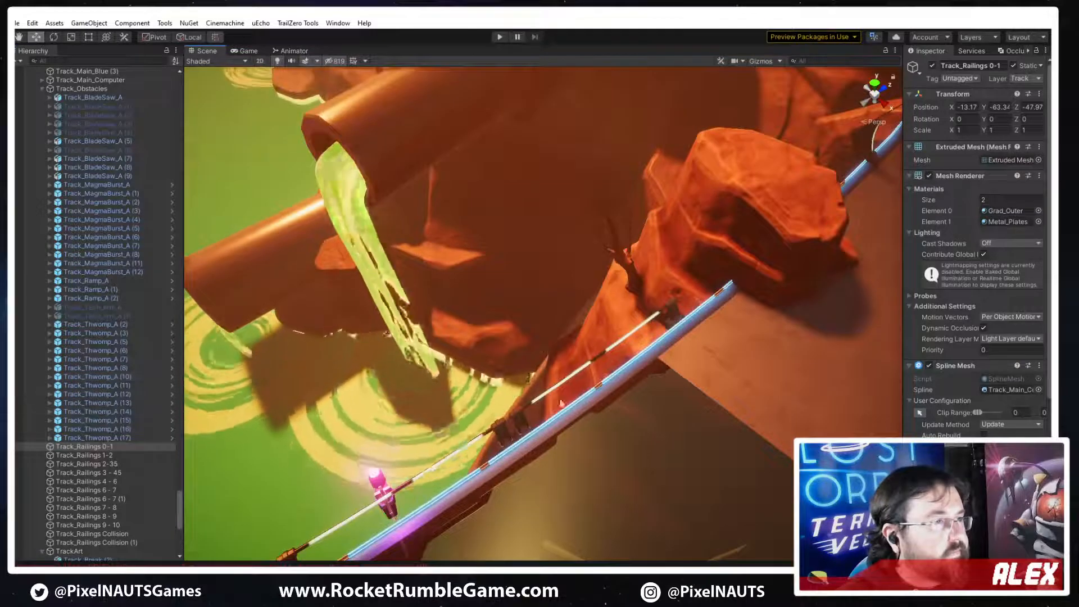
{"action": "left_click", "coordinate": [677, 332]}
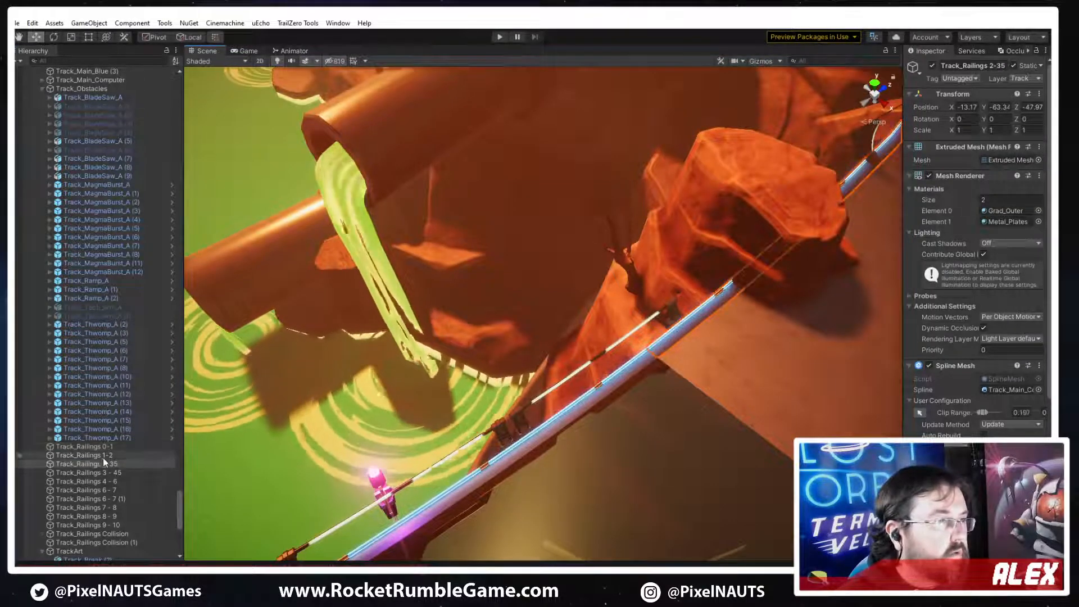
{"action": "left_click", "coordinate": [932, 66]}
{"action": "left_click", "coordinate": [933, 66]}
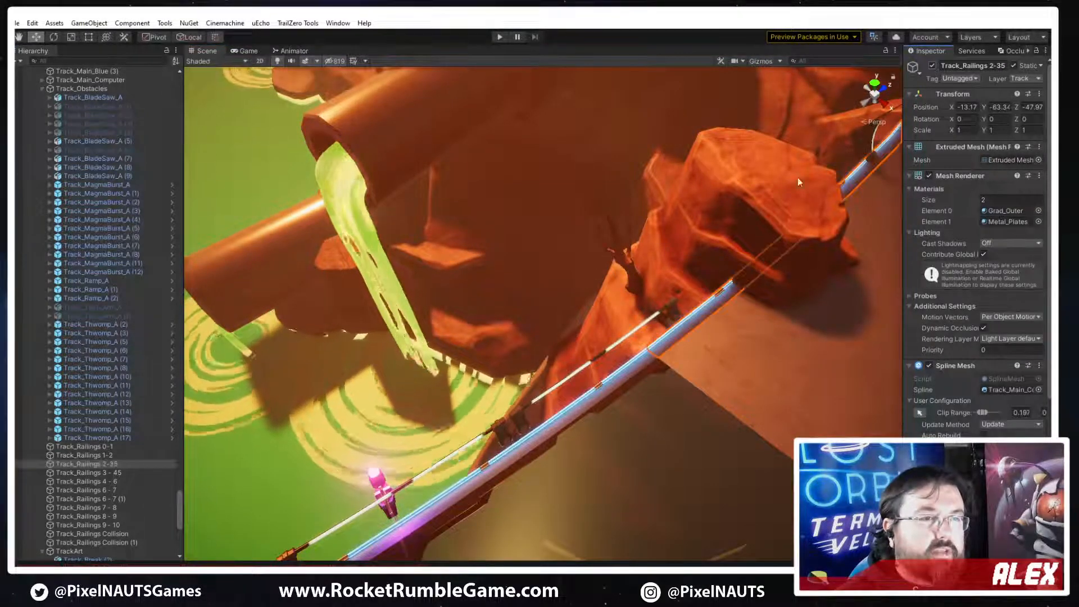
Examine the Track_Railings 2-35 railing and its junction with the retextured road from several angles around the rock
{"action": "key", "text": "f"}
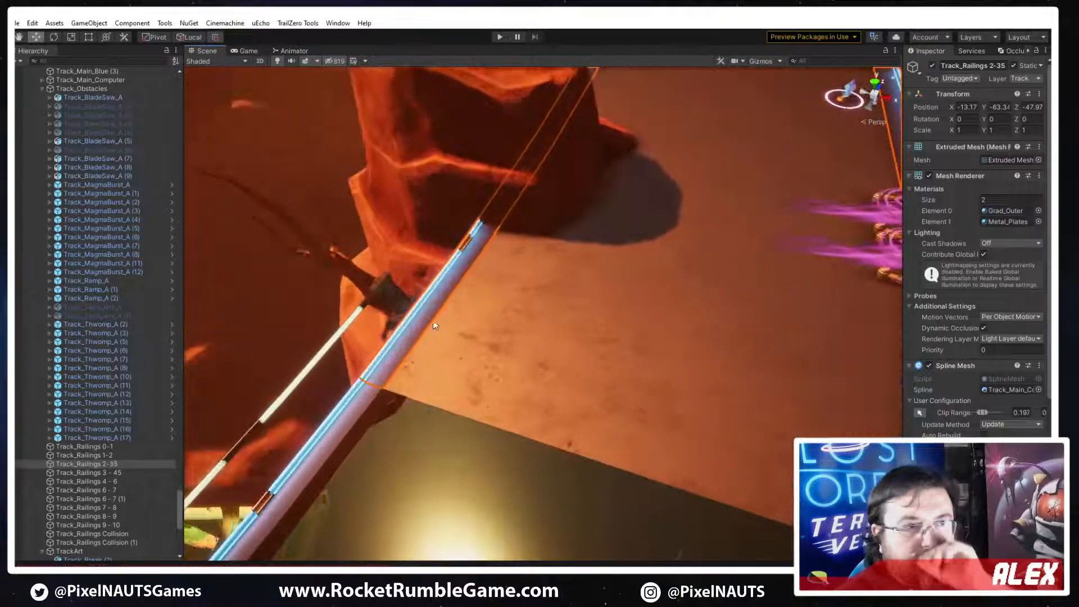
{"action": "right_click_drag", "start_coordinate": [566, 306], "coordinate": [300, 257]}
{"action": "key", "text": "w"}
{"action": "right_click_drag", "start_coordinate": [292, 299], "coordinate": [389, 290]}
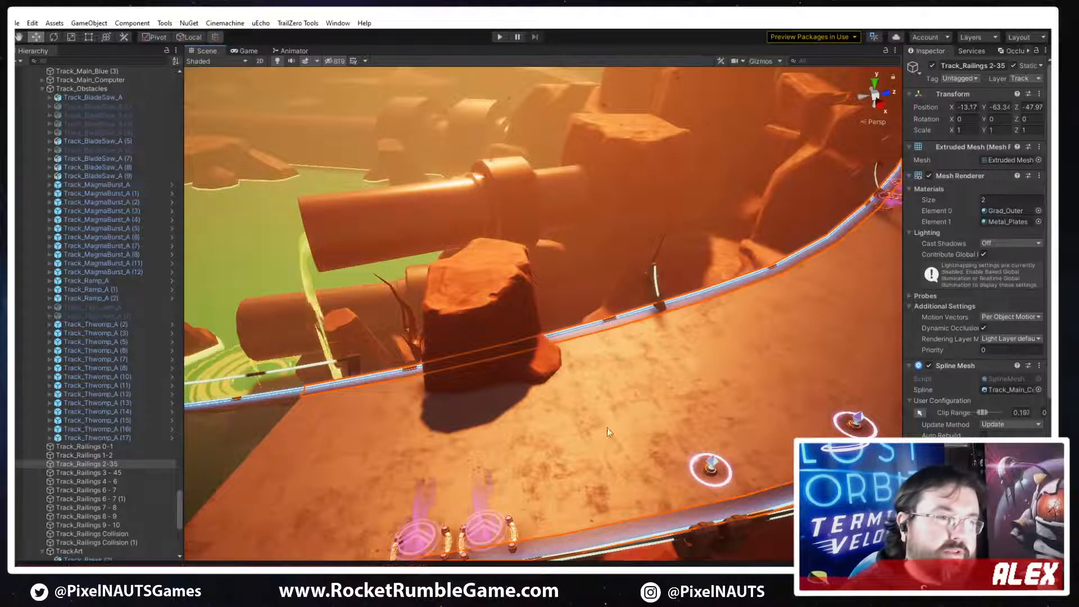
{"action": "right_click_drag", "start_coordinate": [607, 427], "coordinate": [408, 434]}
{"action": "right_click_drag", "start_coordinate": [473, 437], "coordinate": [632, 358]}
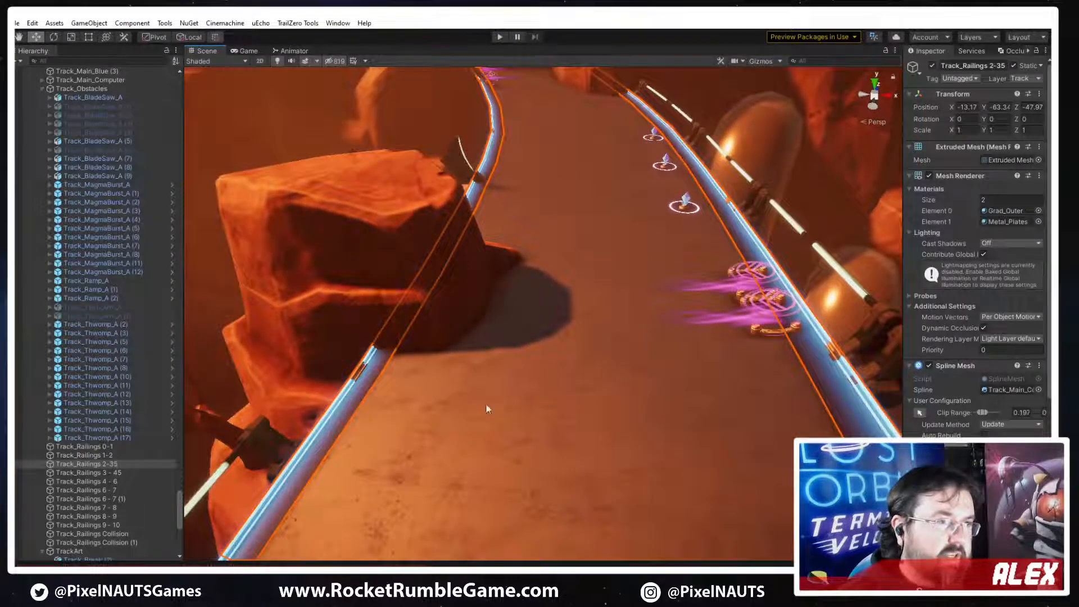
{"action": "right_click_drag", "start_coordinate": [487, 408], "coordinate": [694, 388]}
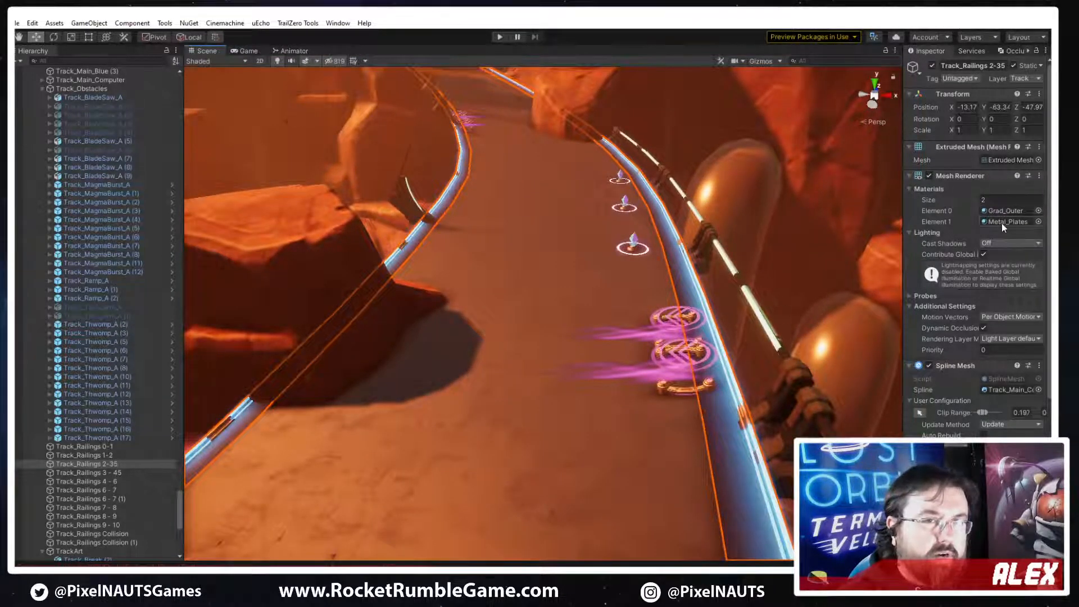
{"action": "right_click_drag", "start_coordinate": [349, 390], "coordinate": [697, 351]}
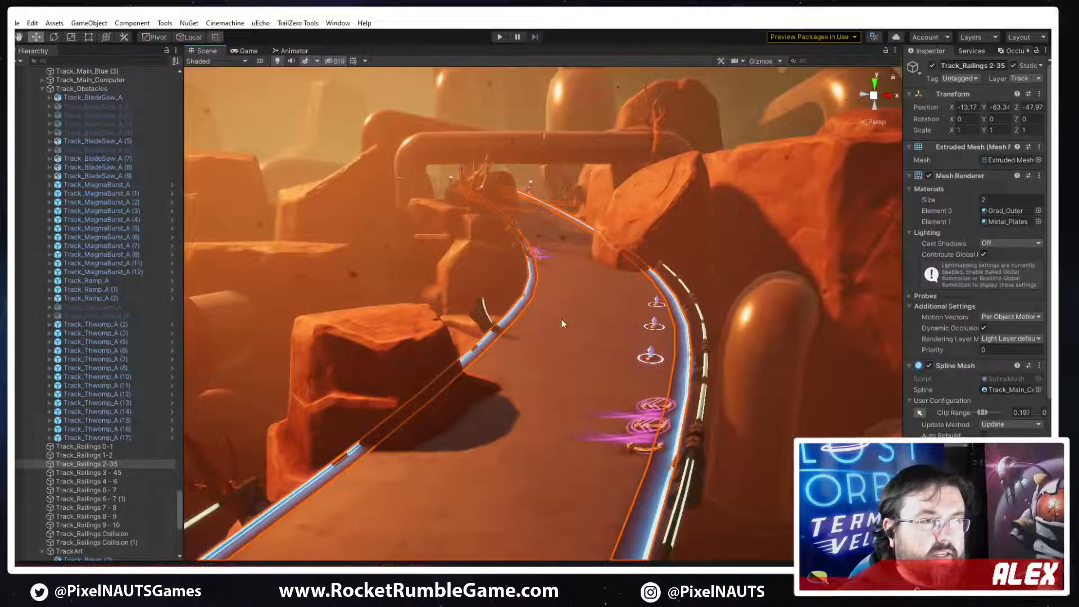
{"action": "right_click_drag", "start_coordinate": [562, 324], "coordinate": [762, 392]}
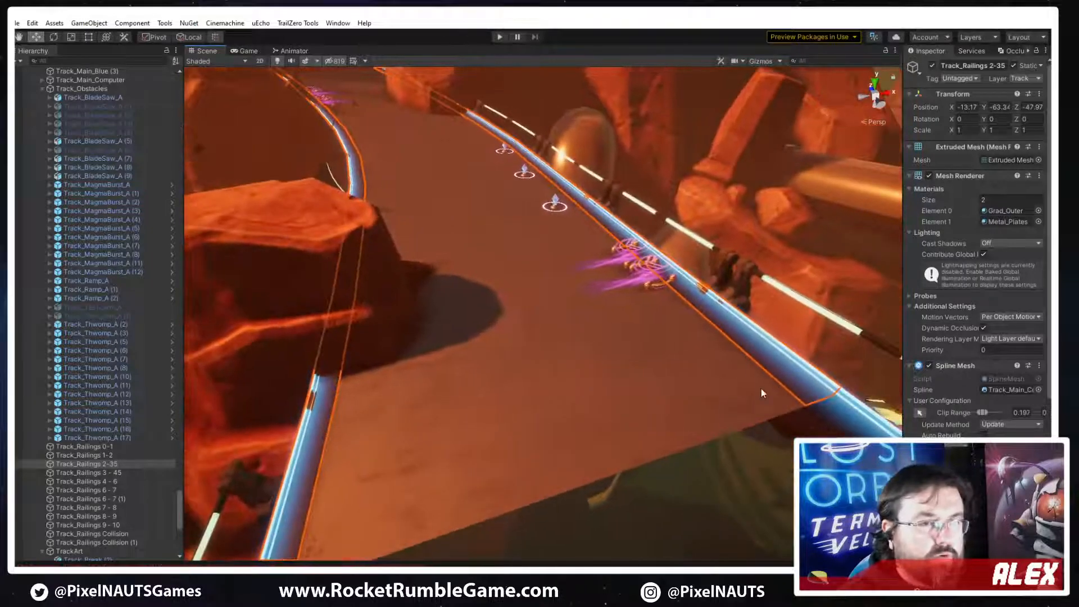
{"action": "right_click_drag", "start_coordinate": [648, 295], "coordinate": [543, 337]}
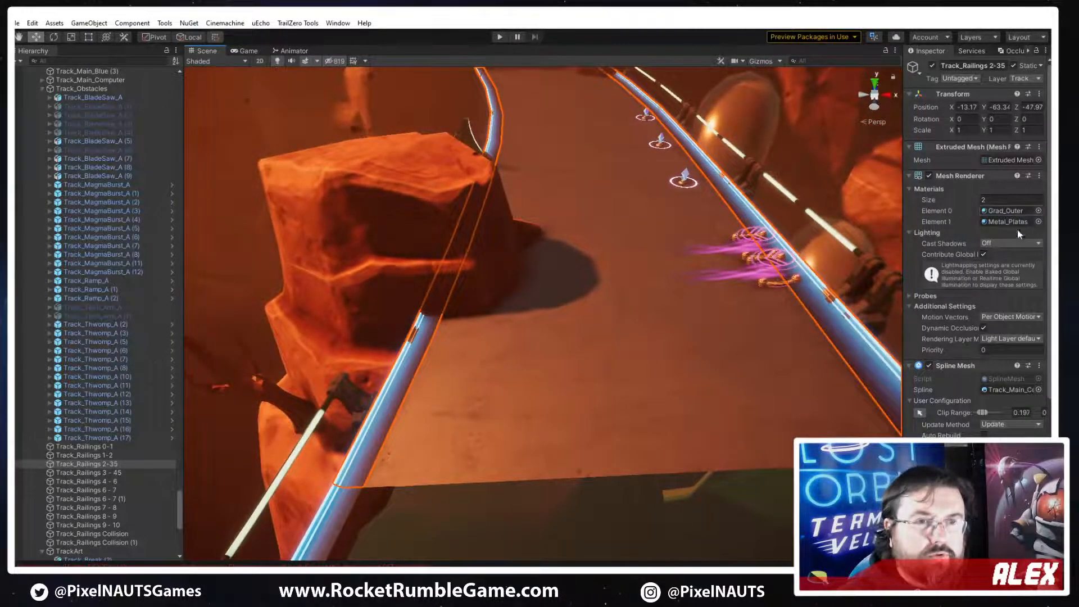
Open the Railing_Large mesh configuration in Channel 1 of the railing's spline mesh and locate its source model
{"action": "scroll", "coordinate": [977, 253], "scroll_direction": "down", "scroll_amount": 6}
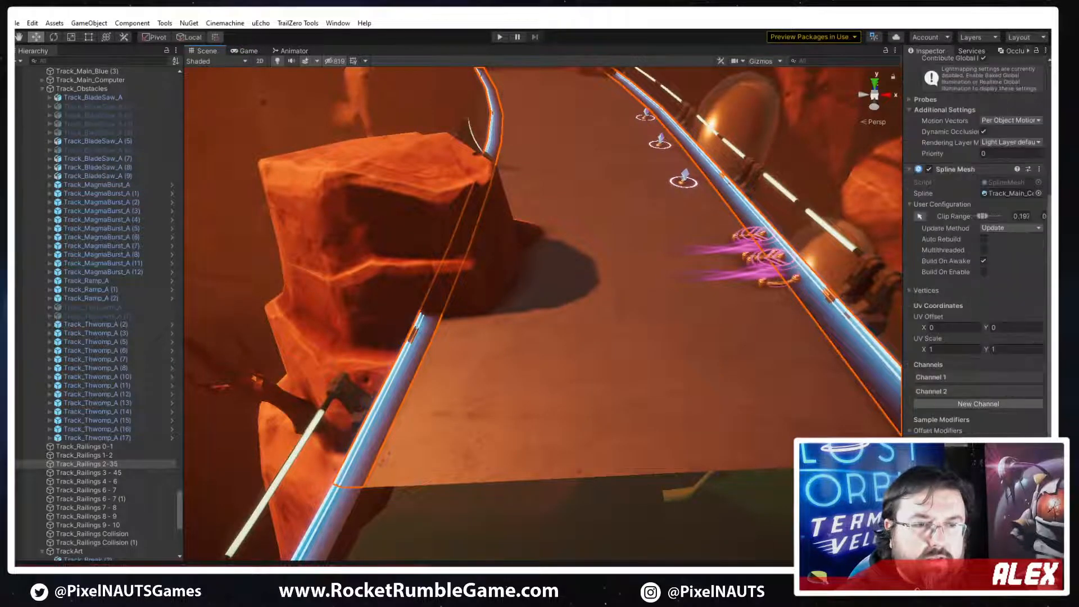
{"action": "left_click", "coordinate": [947, 376]}
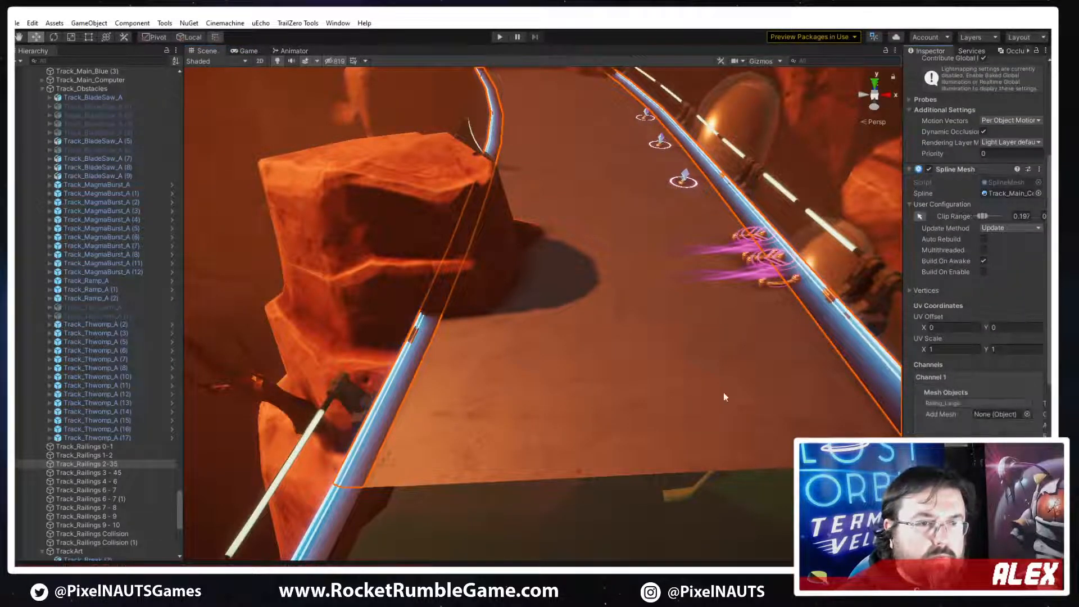
{"action": "left_click", "coordinate": [949, 402]}
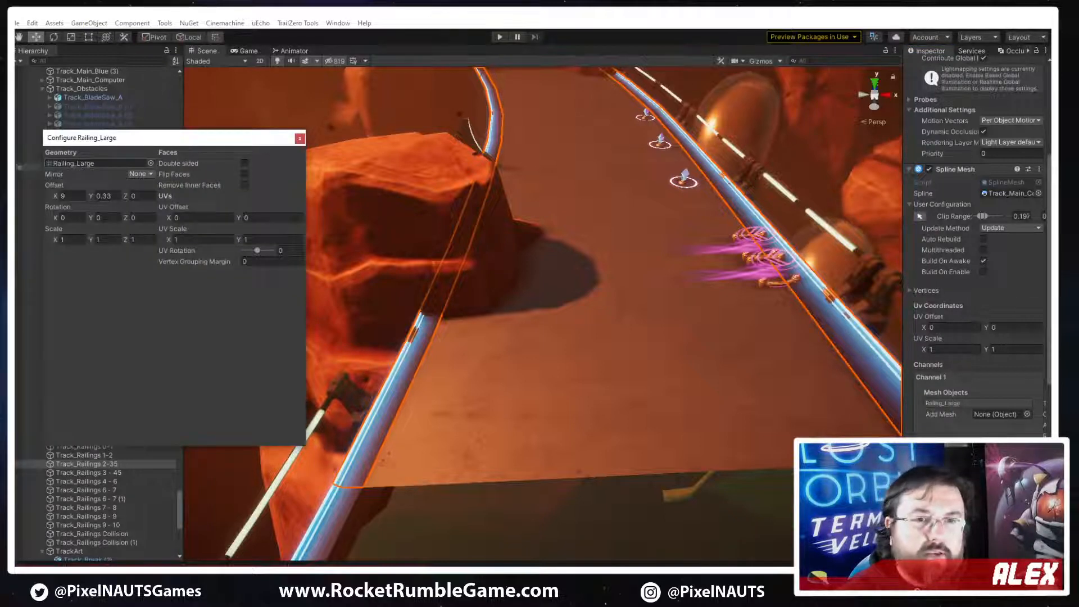
{"action": "double_click", "coordinate": [78, 163]}
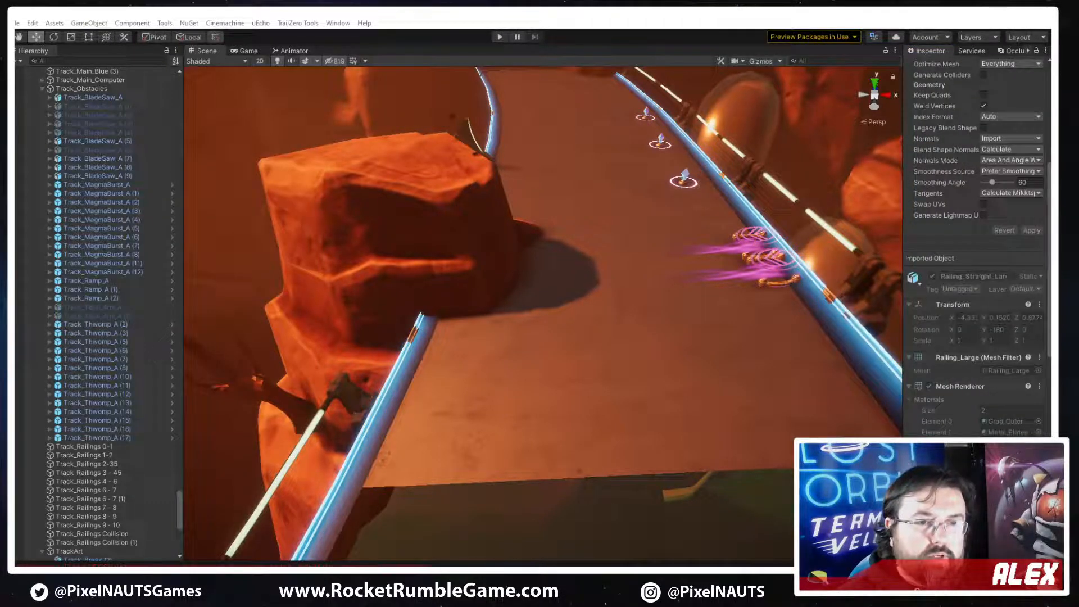
Place a trial Railing_Straight_Large model on the road beside the rock to study its shape and scaling, and delete it
{"action": "left_click_drag", "start_coordinate": [789, 377], "coordinate": [593, 296]}
{"action": "left_click_drag", "start_coordinate": [708, 318], "coordinate": [753, 214], "text": "alt"}
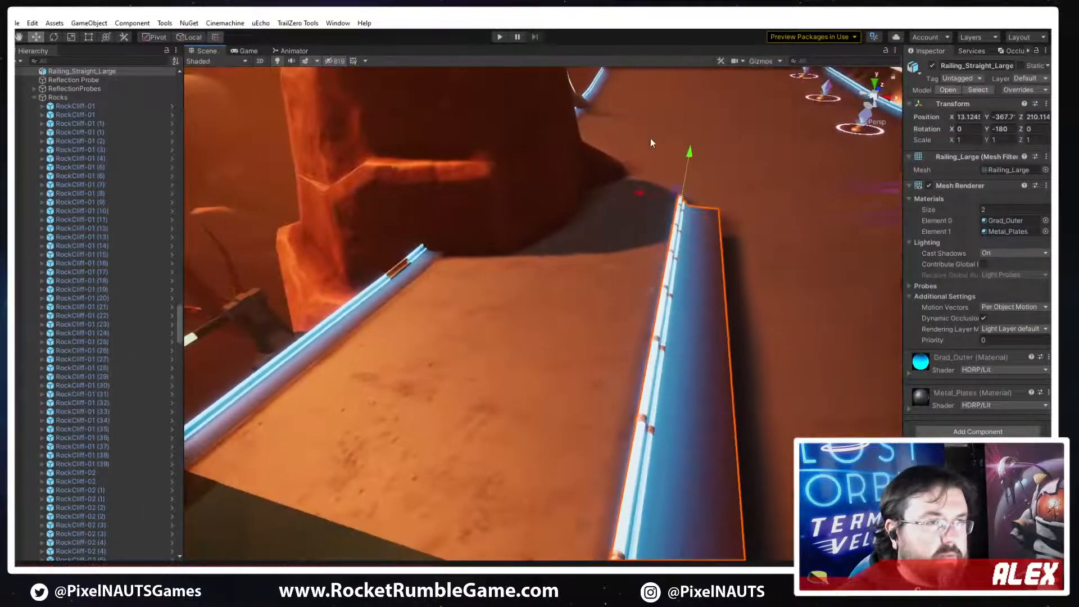
{"action": "right_click_drag", "start_coordinate": [695, 256], "coordinate": [724, 280]}
{"action": "key", "text": "w"}
{"action": "key", "text": "r"}
{"action": "left_click_drag", "start_coordinate": [590, 308], "coordinate": [495, 323]}
{"action": "right_click_drag", "start_coordinate": [658, 411], "coordinate": [702, 413]}
{"action": "key", "text": "ctrl+z"}
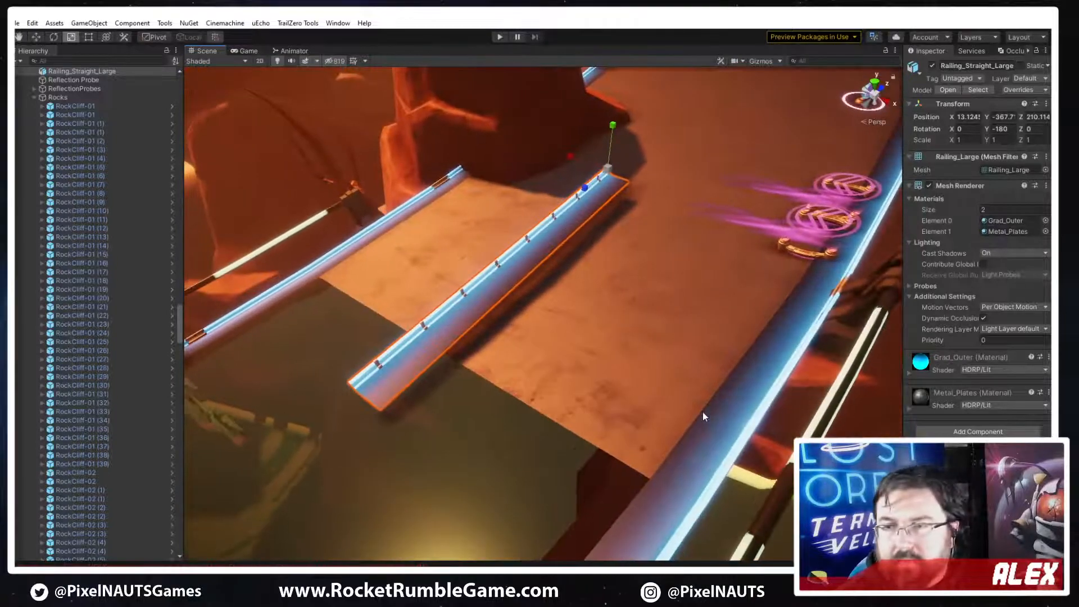
{"action": "right_click_drag", "start_coordinate": [576, 264], "coordinate": [434, 426]}
{"action": "key", "text": "Delete"}
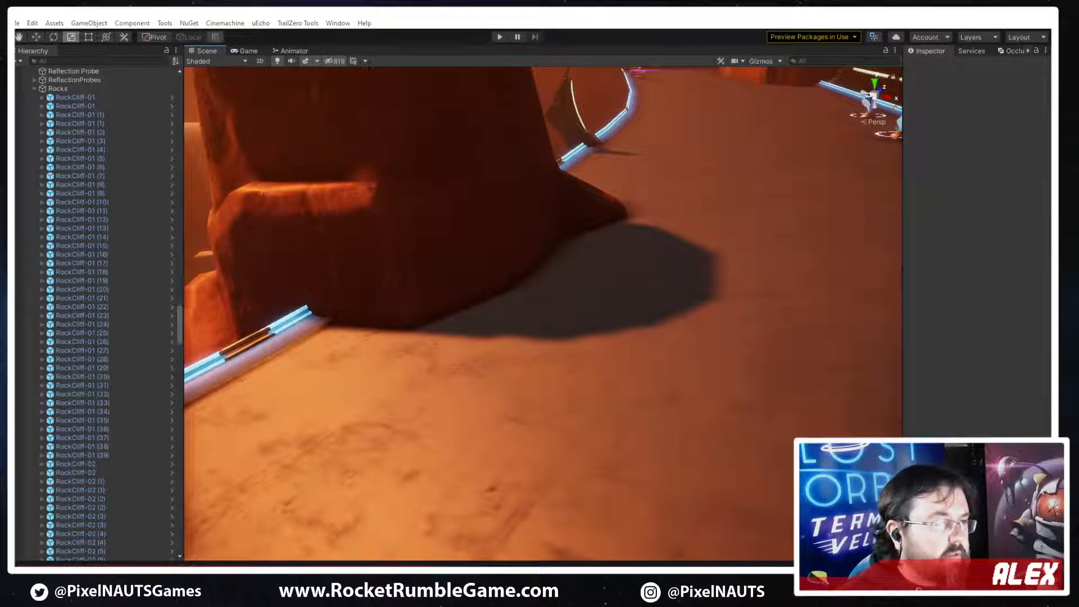
Switch to 3ds Max, create a long box across the grid and convert it to an Editable Poly
{"action": "key", "text": "alt+Tab"}
{"action": "middle_click_drag", "start_coordinate": [501, 285], "coordinate": [505, 280]}
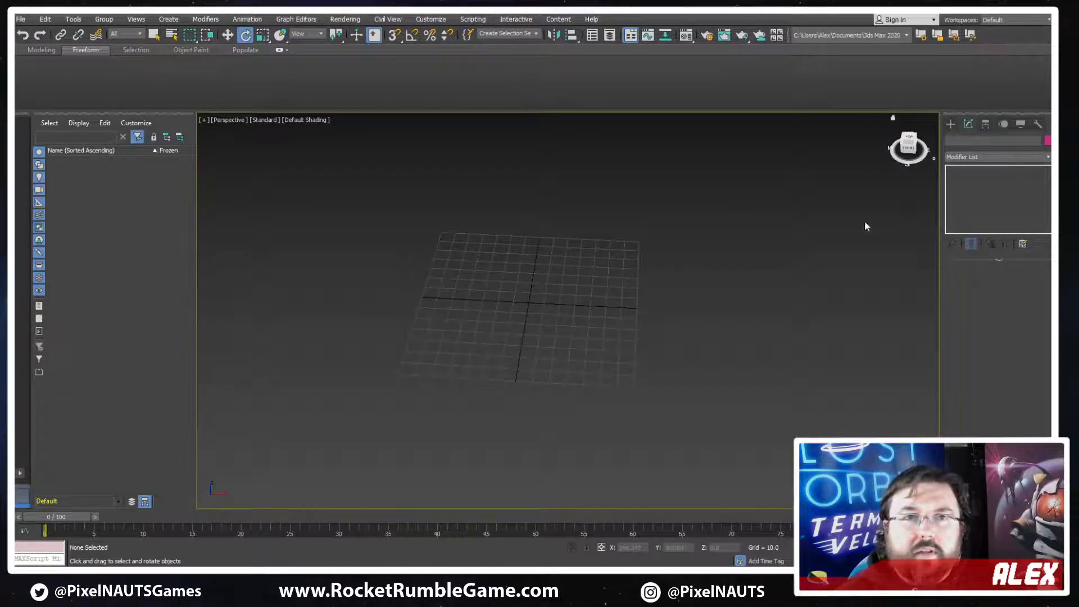
{"action": "left_click", "coordinate": [951, 125]}
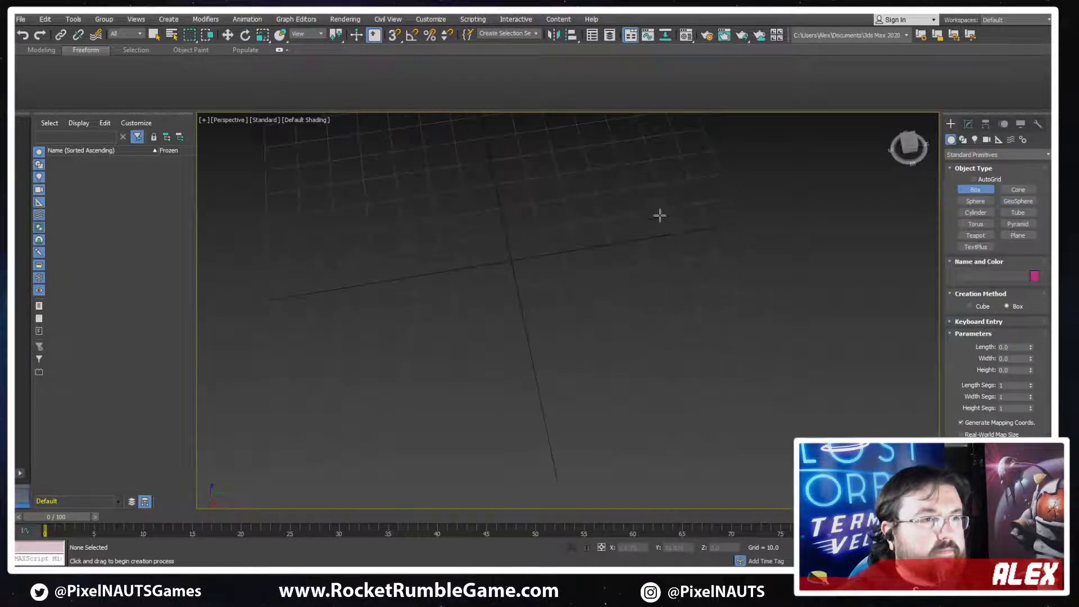
{"action": "left_click_drag", "start_coordinate": [662, 203], "coordinate": [328, 325]}
{"action": "left_click", "coordinate": [344, 277]}
{"action": "middle_click_drag", "start_coordinate": [345, 277], "coordinate": [542, 313], "text": "alt"}
{"action": "scroll", "coordinate": [541, 313], "scroll_direction": "up", "scroll_amount": 4}
{"action": "key", "text": "e"}
{"action": "right_click", "coordinate": [538, 268]}
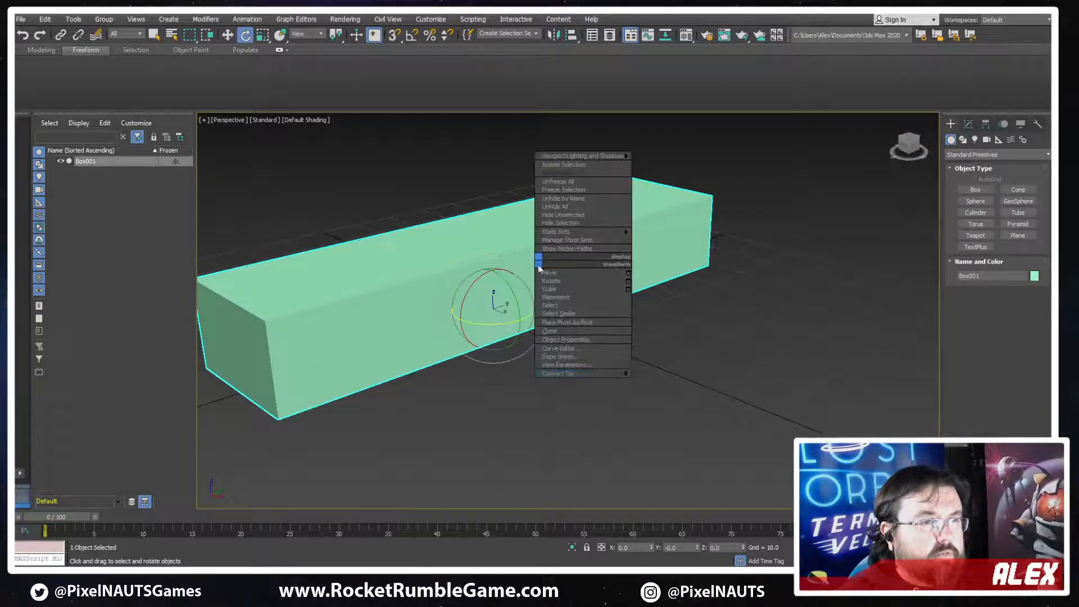
{"action": "left_click", "coordinate": [663, 381]}
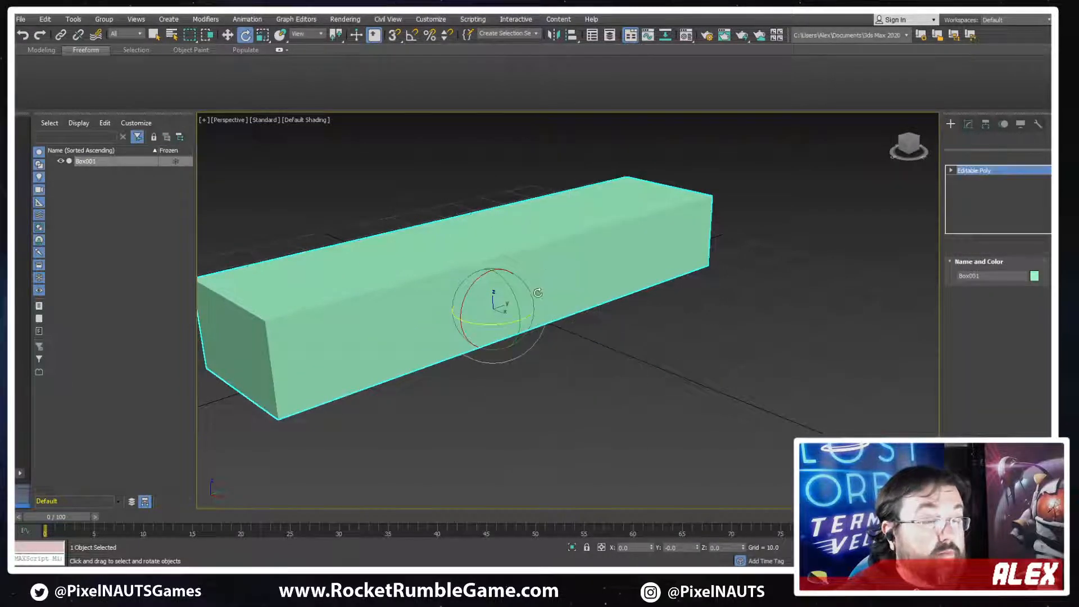
Chamfer one long upper edge of the box into a wide slope and select the slope's two end edges
{"action": "middle_click_drag", "start_coordinate": [525, 327], "coordinate": [541, 300], "text": "alt"}
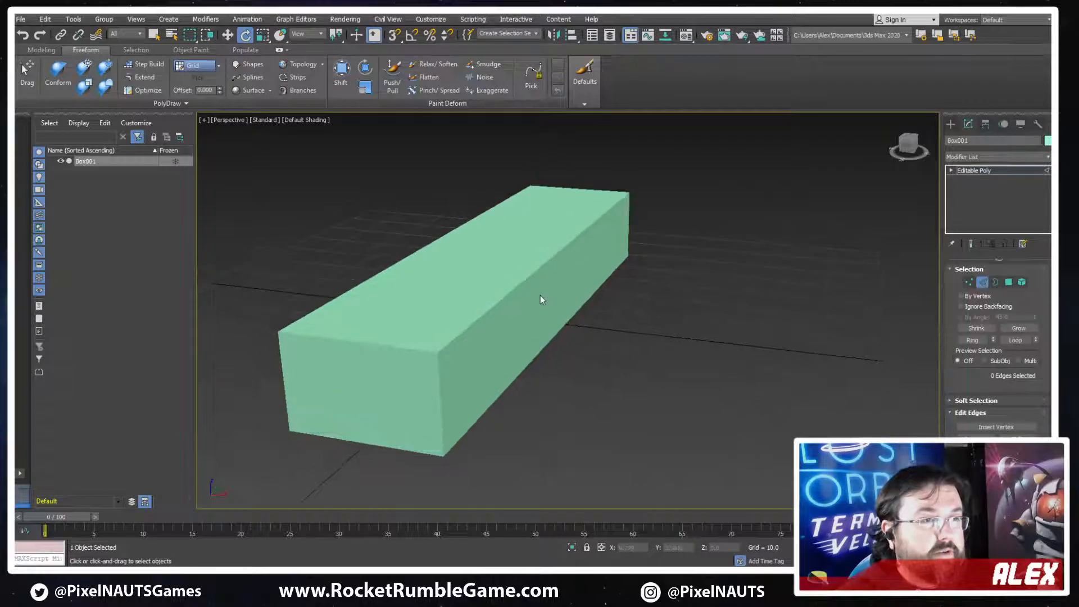
{"action": "key", "text": "w"}
{"action": "left_click_drag", "start_coordinate": [562, 236], "coordinate": [543, 291]}
{"action": "middle_click_drag", "start_coordinate": [456, 336], "coordinate": [495, 325], "text": "alt"}
{"action": "key", "text": "ctrl+z"}
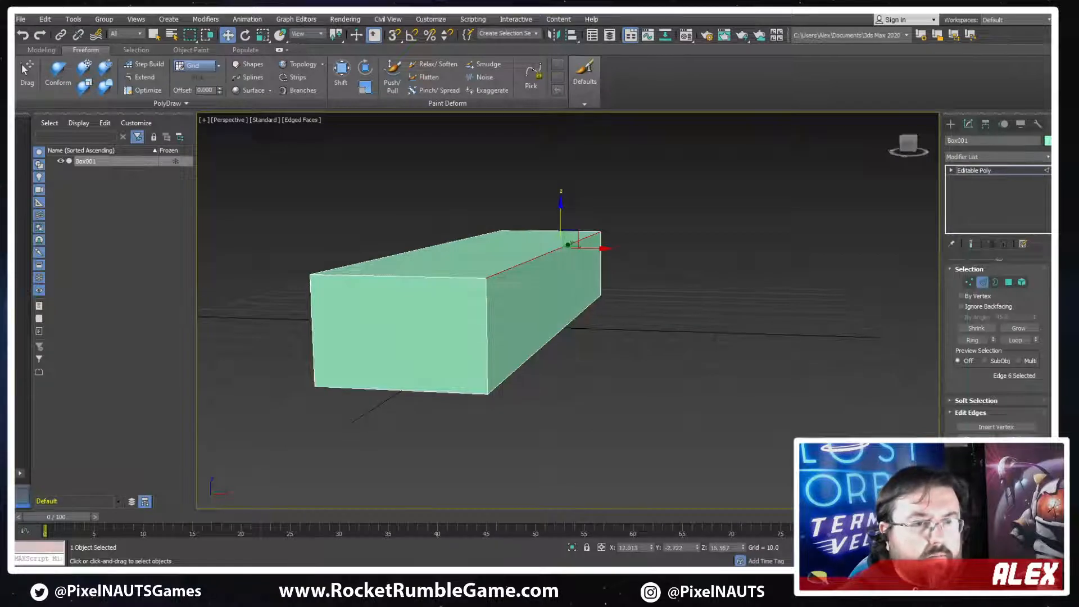
{"action": "left_click_drag", "start_coordinate": [526, 235], "coordinate": [522, 206]}
{"action": "mouse_move", "coordinate": [504, 324]}
{"action": "middle_mouse_down", "text": "alt"}
{"action": "mouse_move", "coordinate": [515, 309]}
{"action": "mouse_move", "coordinate": [438, 320]}
{"action": "mouse_move", "coordinate": [601, 311]}
{"action": "mouse_move", "coordinate": [518, 320]}
{"action": "middle_mouse_up", "text": "alt"}
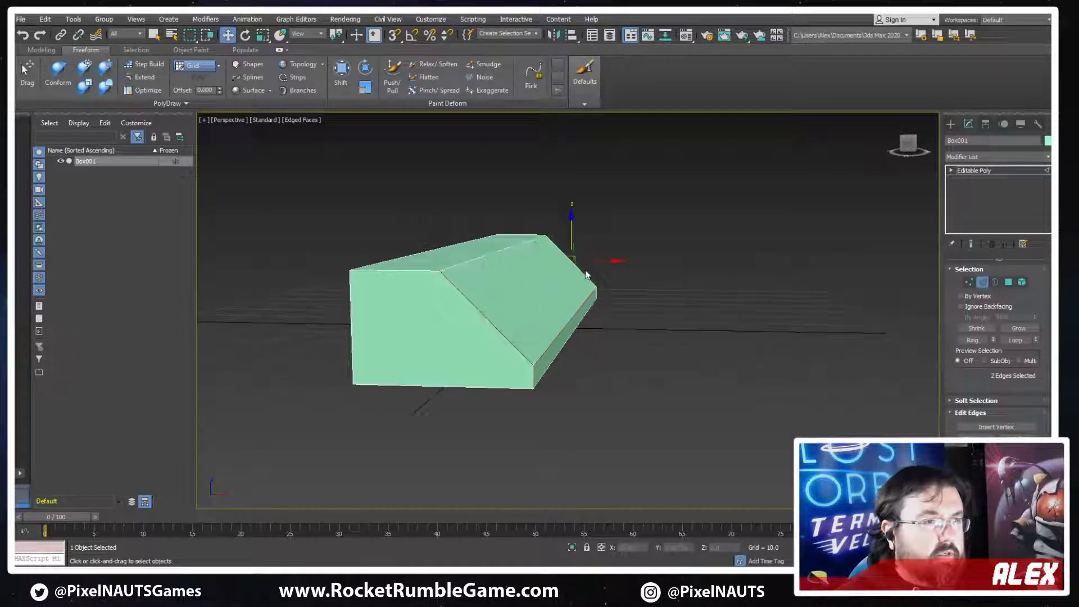
Try to connect the two selected end edges of the slope
{"action": "key", "text": "c"}
{"action": "left_click", "coordinate": [563, 329]}
{"action": "middle_click_drag", "start_coordinate": [614, 361], "coordinate": [790, 352], "text": "alt"}
{"action": "key", "text": "c"}
{"action": "left_click", "coordinate": [564, 330]}
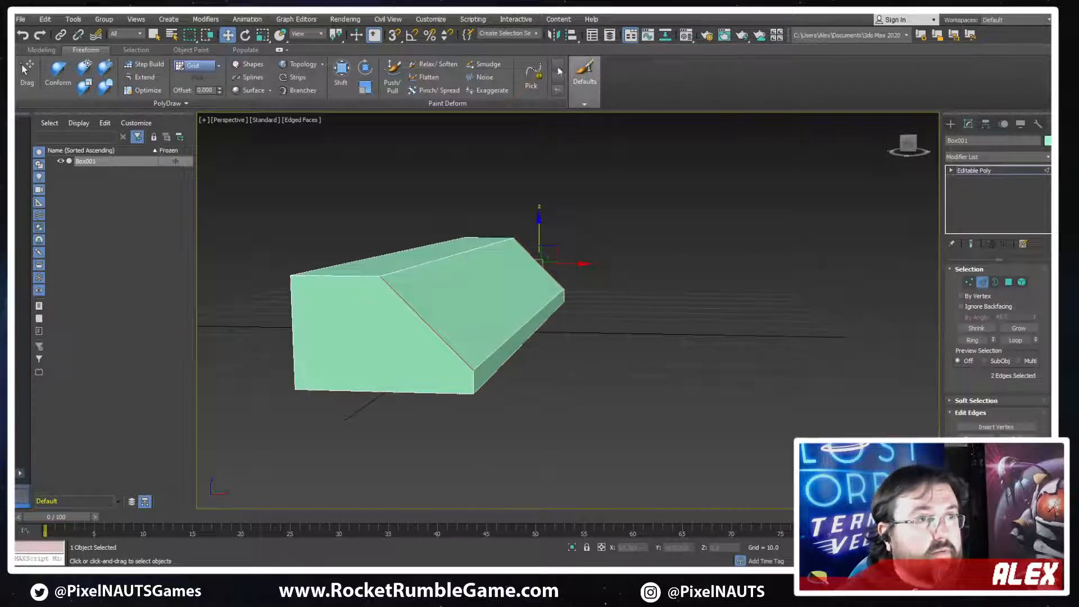
Look up the keyboard shortcut assigned to Connect in the Edit Poly and Editable Poly command groups
{"action": "left_click", "coordinate": [431, 21]}
{"action": "left_click", "coordinate": [437, 46]}
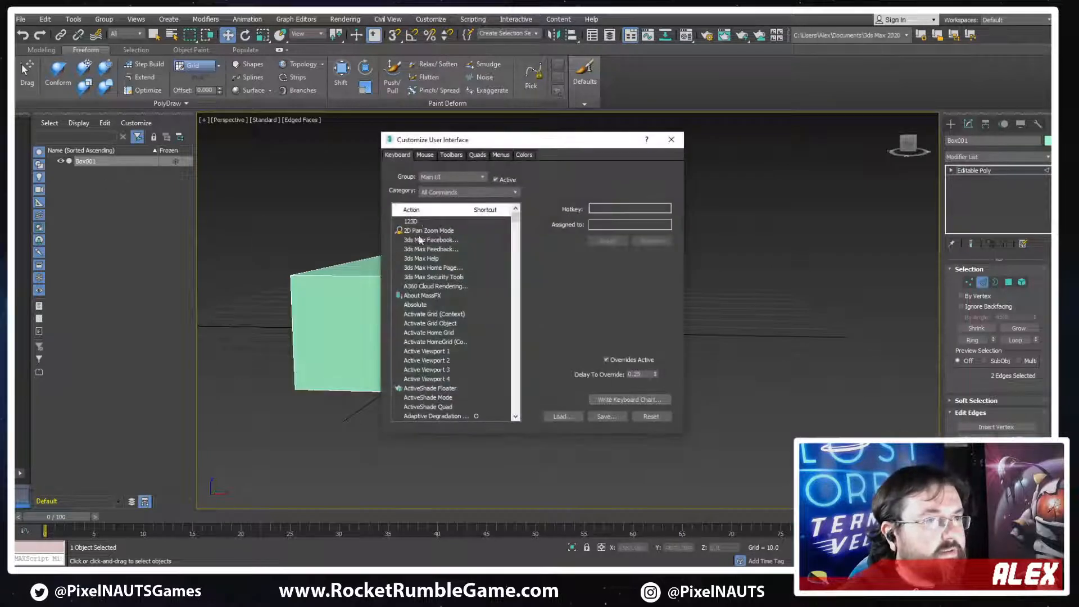
{"action": "left_click", "coordinate": [450, 177]}
{"action": "scroll", "coordinate": [438, 272], "scroll_direction": "up", "scroll_amount": 5}
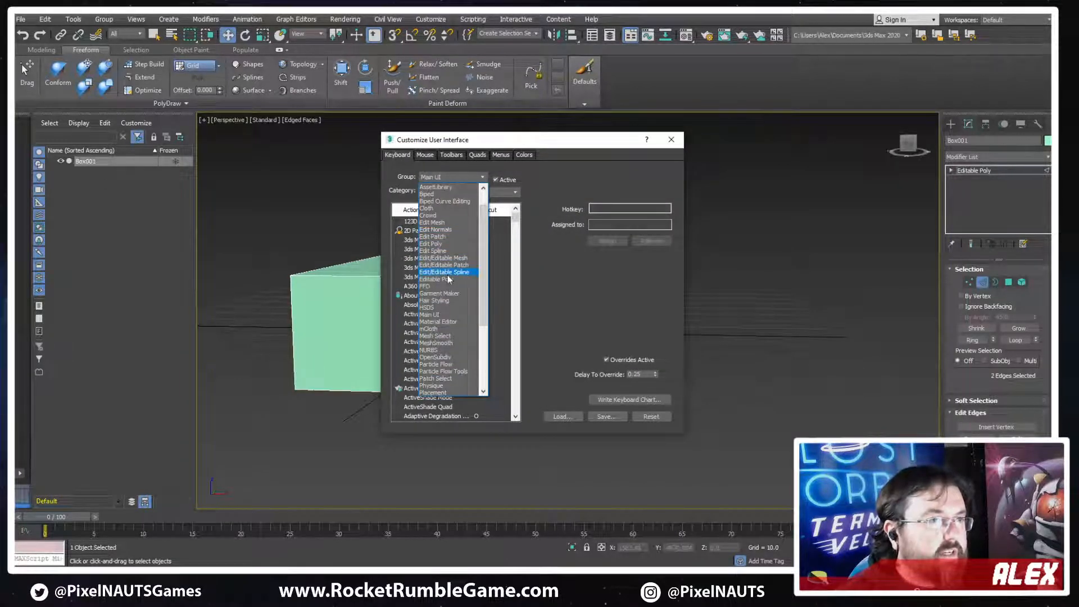
{"action": "left_click", "coordinate": [438, 244]}
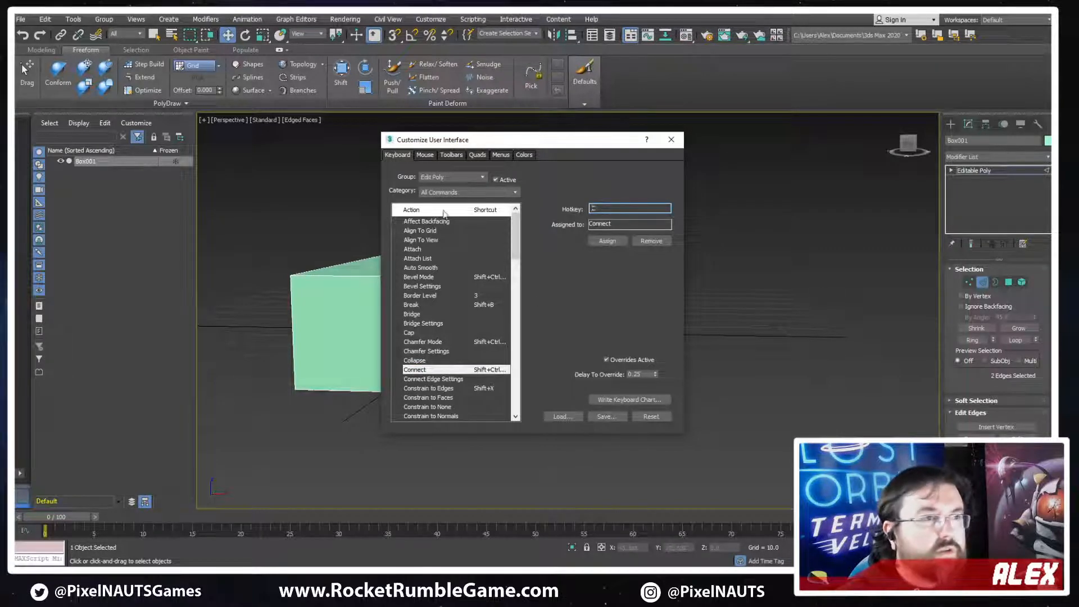
{"action": "left_click", "coordinate": [454, 177]}
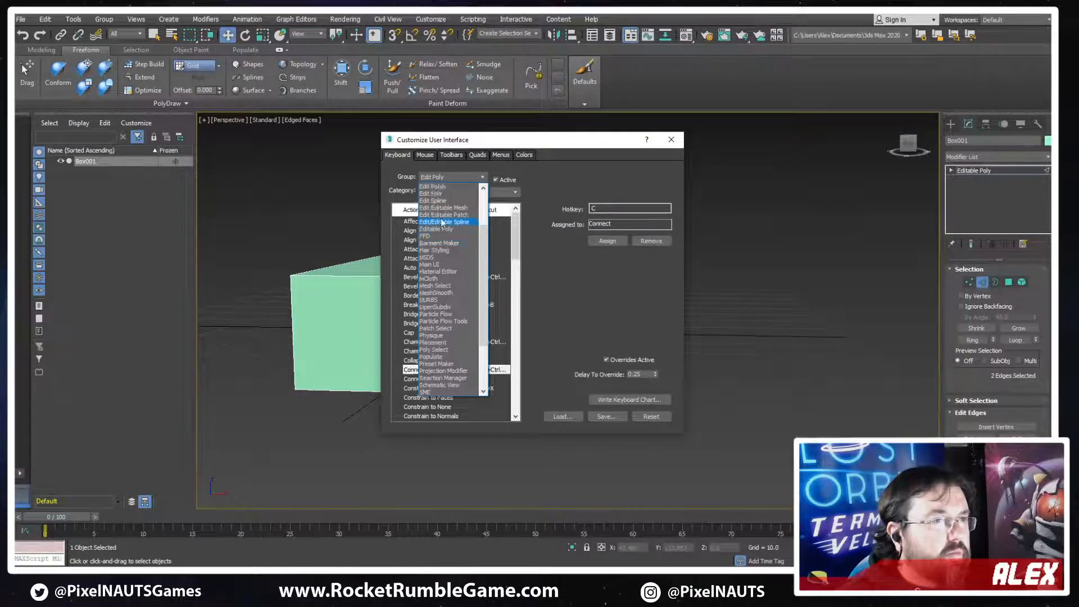
{"action": "scroll", "coordinate": [444, 225], "scroll_direction": "up", "scroll_amount": 2}
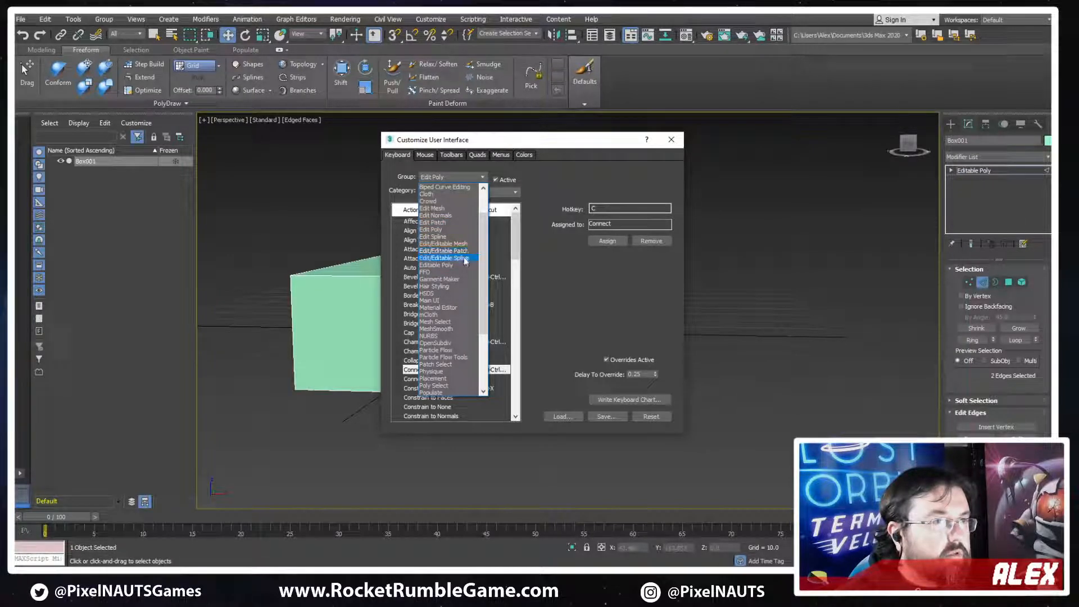
{"action": "left_click", "coordinate": [444, 264]}
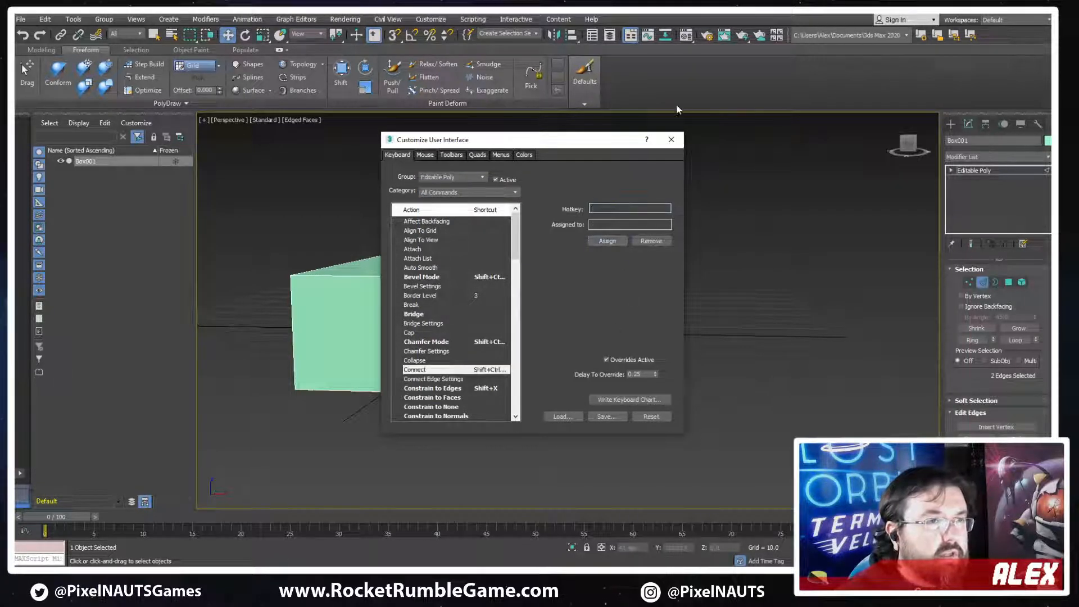
Connect the slope's end edges with a lengthwise middle edge, try moving that edge inward, and undo the move
{"action": "middle_click_drag", "start_coordinate": [618, 309], "coordinate": [549, 339], "text": "alt"}
{"action": "middle_click_drag", "start_coordinate": [500, 284], "coordinate": [524, 297], "text": "alt"}
{"action": "key", "text": "ctrl+shift+e"}
{"action": "middle_click_drag", "start_coordinate": [523, 340], "coordinate": [572, 301], "text": "alt"}
{"action": "left_click_drag", "start_coordinate": [513, 272], "coordinate": [502, 289]}
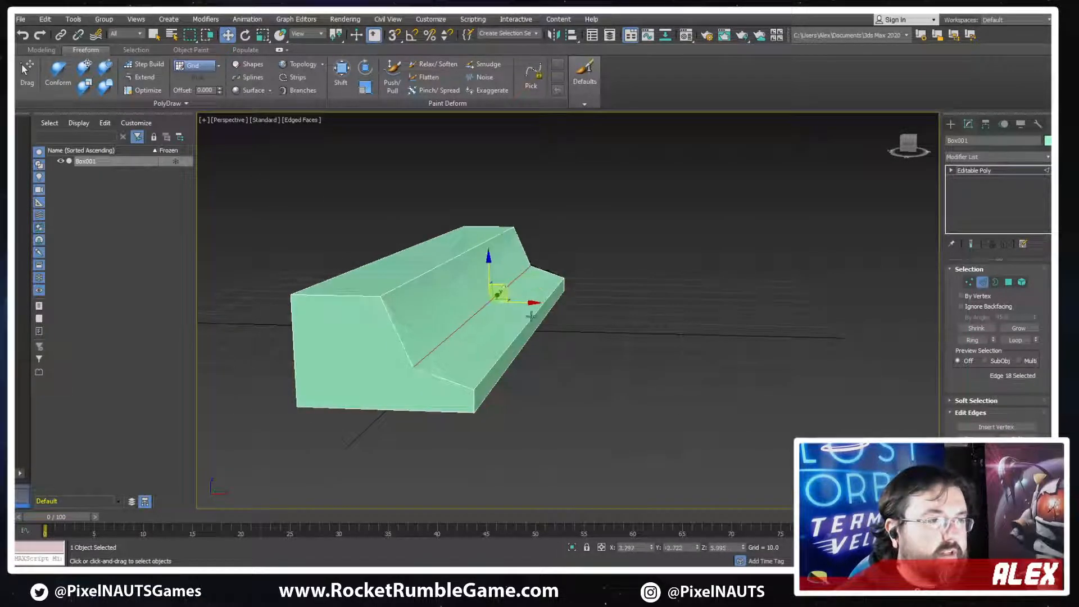
{"action": "middle_click_drag", "start_coordinate": [531, 313], "coordinate": [522, 294], "text": "alt"}
{"action": "key", "text": "ctrl+z"}
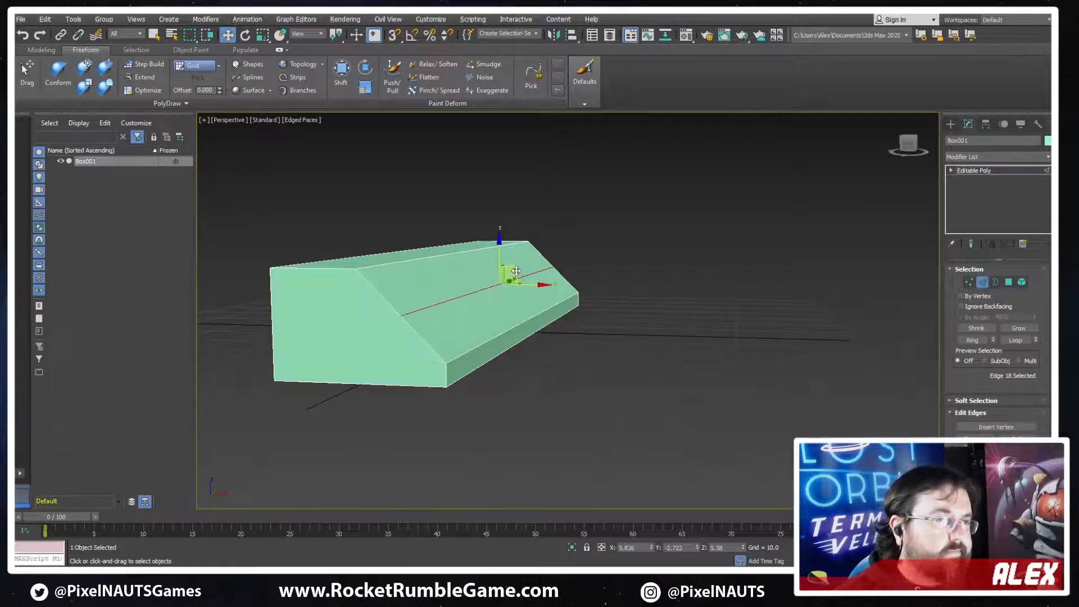
Move the slope's lengthwise middle edge down and inward to form a narrow ledge along the foot of the slope
{"action": "left_click_drag", "start_coordinate": [510, 287], "coordinate": [537, 302]}
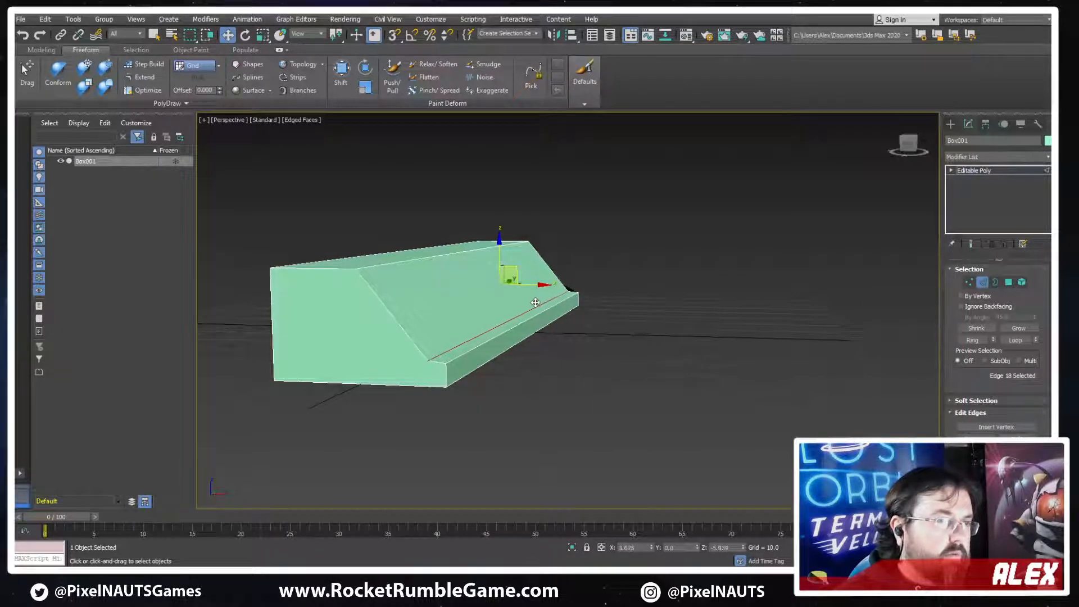
{"action": "mouse_move", "coordinate": [538, 303]}
{"action": "middle_mouse_down", "text": "alt"}
{"action": "mouse_move", "coordinate": [556, 313]}
{"action": "mouse_move", "coordinate": [546, 315]}
{"action": "middle_mouse_up", "text": "alt"}
{"action": "scroll", "coordinate": [546, 315], "scroll_direction": "up", "scroll_amount": 5}
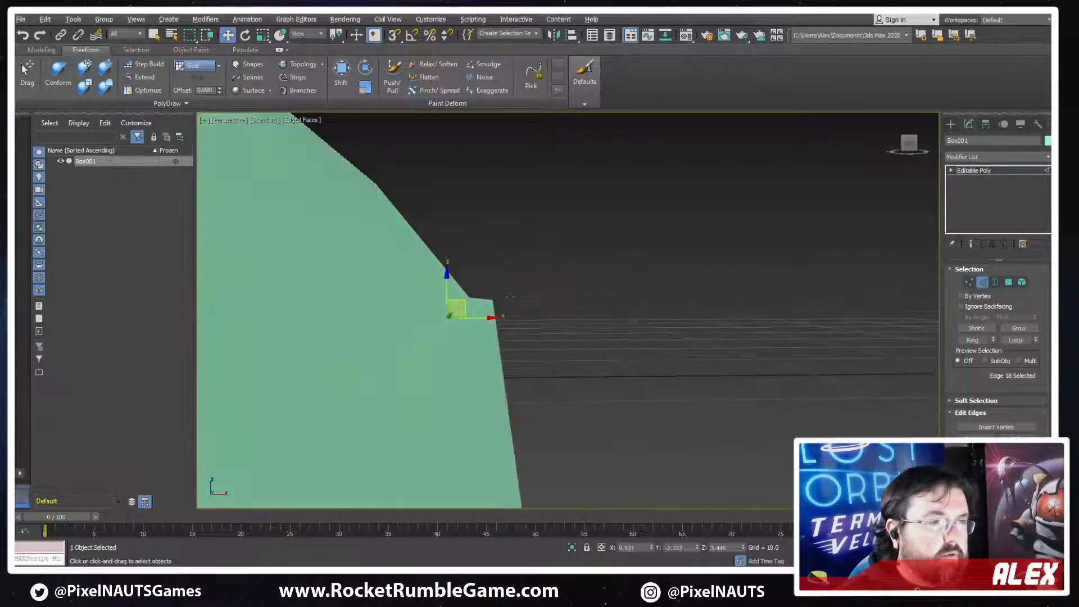
{"action": "key", "text": "f"}
{"action": "scroll", "coordinate": [578, 305], "scroll_direction": "up", "scroll_amount": 4}
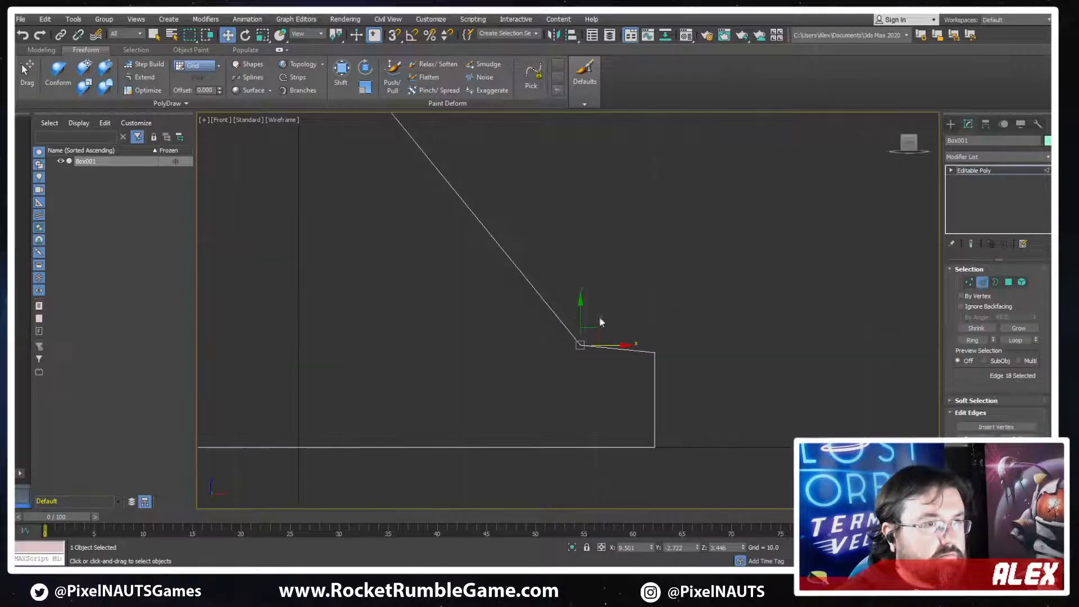
{"action": "left_click_drag", "start_coordinate": [581, 316], "coordinate": [585, 318]}
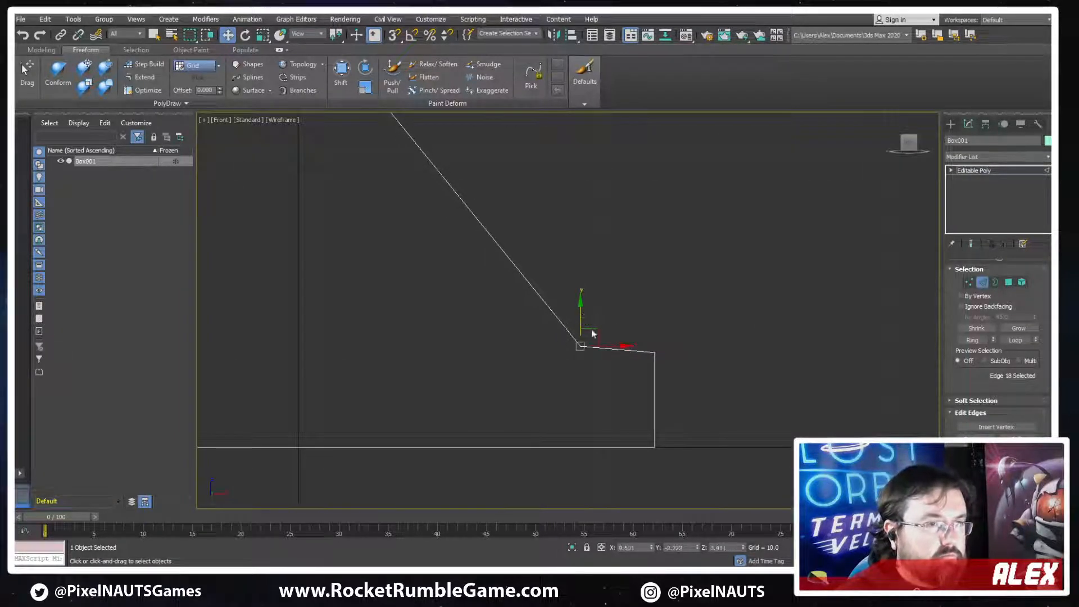
{"action": "scroll", "coordinate": [667, 349], "scroll_direction": "down", "scroll_amount": 4}
{"action": "scroll", "coordinate": [669, 357], "scroll_direction": "up", "scroll_amount": 2}
Select the ledge's two long edges, shift them slightly inward along X, and switch the view to shaded display
{"action": "middle_click_drag", "start_coordinate": [669, 356], "coordinate": [647, 363], "text": "alt"}
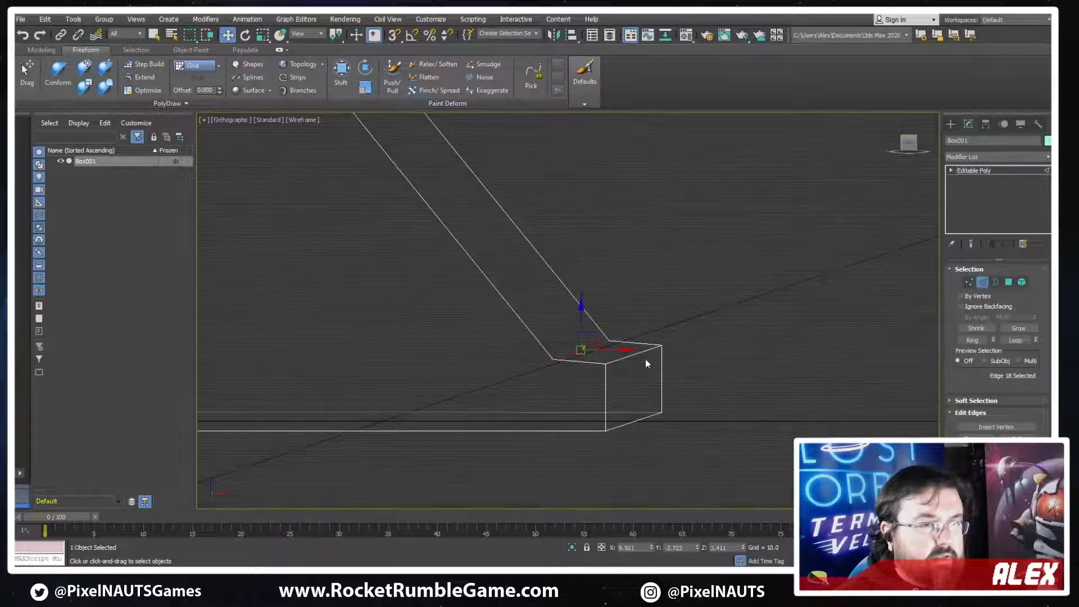
{"action": "left_click", "coordinate": [639, 354]}
{"action": "left_click", "coordinate": [585, 350], "text": "ctrl"}
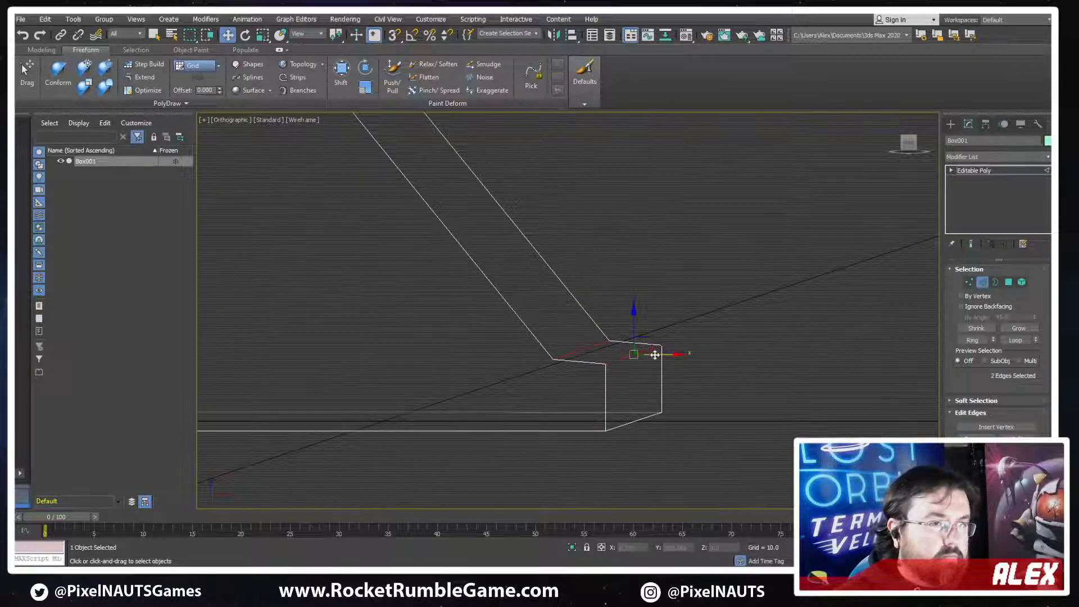
{"action": "left_click_drag", "start_coordinate": [655, 355], "coordinate": [641, 354]}
{"action": "key", "text": "F3"}
{"action": "scroll", "coordinate": [658, 351], "scroll_direction": "down", "scroll_amount": 4}
{"action": "mouse_move", "coordinate": [710, 304]}
{"action": "middle_mouse_down", "text": "alt"}
{"action": "mouse_move", "coordinate": [695, 336]}
{"action": "mouse_move", "coordinate": [681, 316]}
{"action": "mouse_move", "coordinate": [608, 341]}
{"action": "middle_mouse_up", "text": "alt"}
{"action": "scroll", "coordinate": [681, 316], "scroll_direction": "down", "scroll_amount": 3}
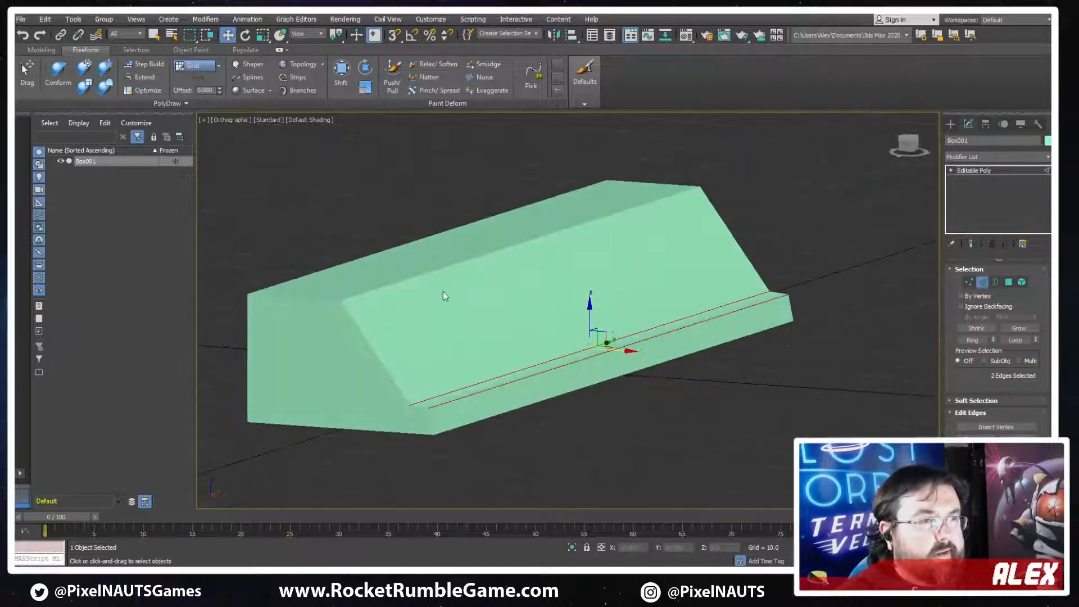
Try chamfering the long upper edge of the slope, and undo the chamfer
{"action": "left_click", "coordinate": [437, 270]}
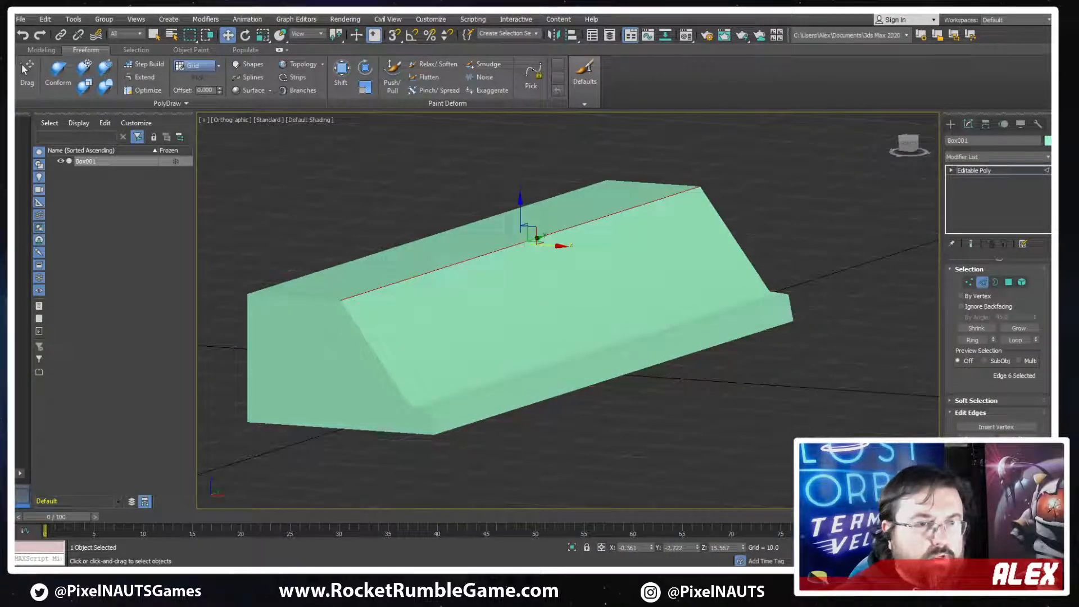
{"action": "key", "text": "q"}
{"action": "left_click_drag", "start_coordinate": [429, 273], "coordinate": [453, 278]}
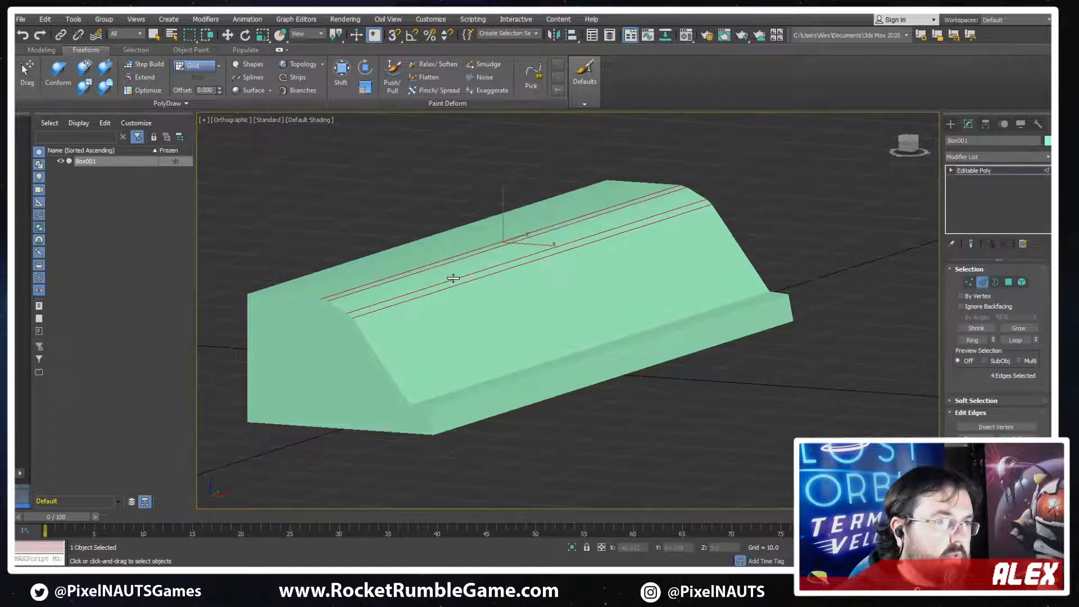
{"action": "middle_click_drag", "start_coordinate": [455, 270], "coordinate": [508, 294], "text": "alt"}
{"action": "key", "text": "ctrl+z"}
{"action": "key", "text": "ctrl+z"}
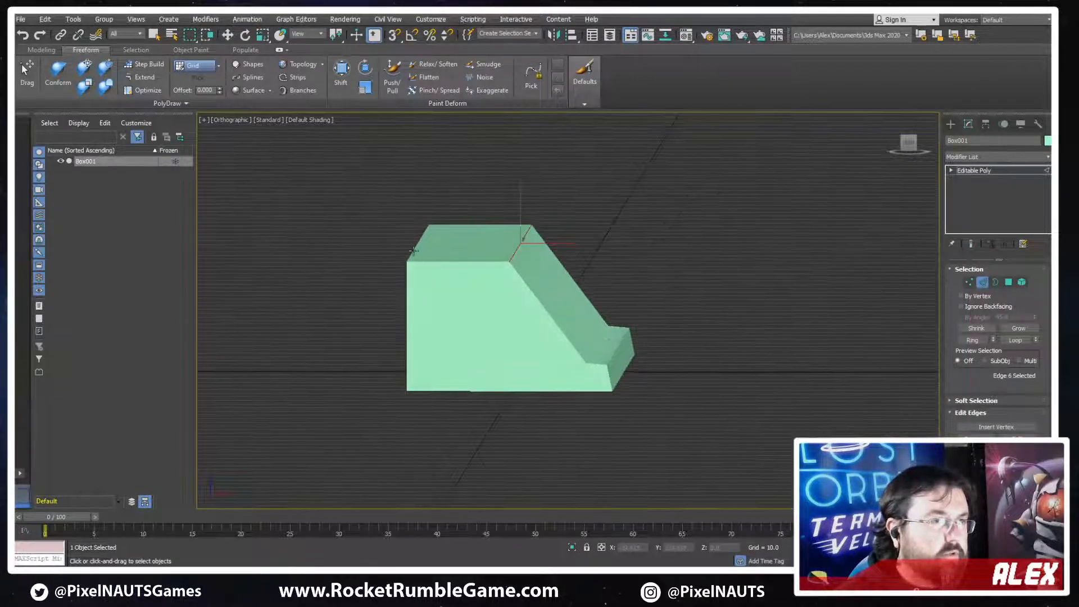
Lengthen the profile in perspective view by moving all vertices of one end outward along Y, and leave vertex editing
{"action": "left_click_drag", "start_coordinate": [413, 251], "coordinate": [418, 221]}
{"action": "middle_click_drag", "start_coordinate": [579, 308], "coordinate": [602, 307], "text": "alt"}
{"action": "scroll", "coordinate": [602, 306], "scroll_direction": "down", "scroll_amount": 5}
{"action": "key", "text": "p"}
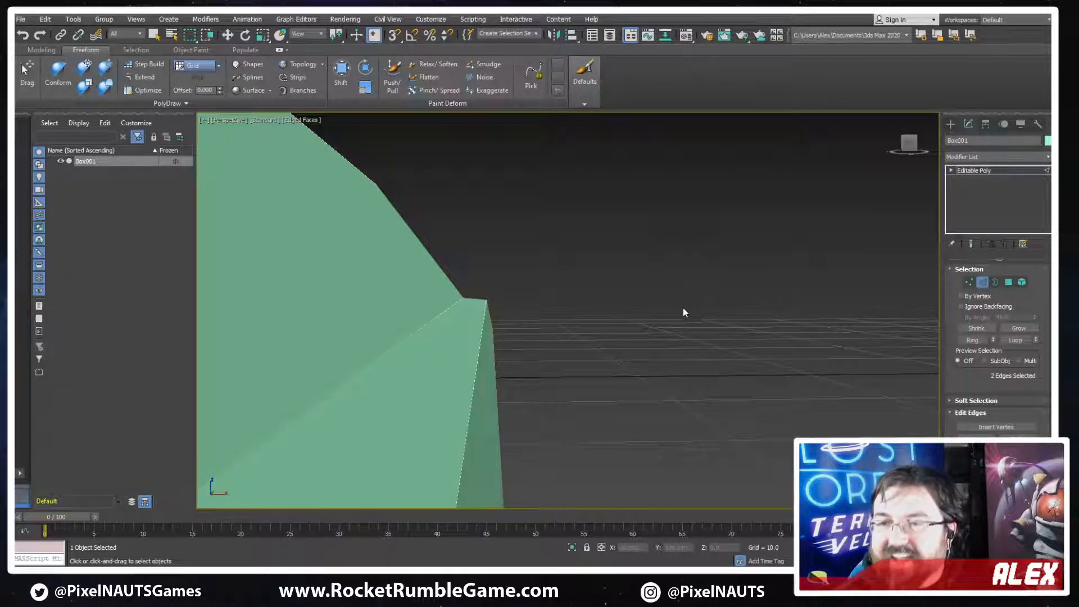
{"action": "scroll", "coordinate": [505, 332], "scroll_direction": "down", "scroll_amount": 6}
{"action": "middle_click_drag", "start_coordinate": [473, 359], "coordinate": [555, 329]}
{"action": "scroll", "coordinate": [556, 329], "scroll_direction": "down", "scroll_amount": 4}
{"action": "key", "text": "w"}
{"action": "key", "text": "1"}
{"action": "key", "text": "q"}
{"action": "left_click_drag", "start_coordinate": [498, 261], "coordinate": [414, 372]}
{"action": "key", "text": "w"}
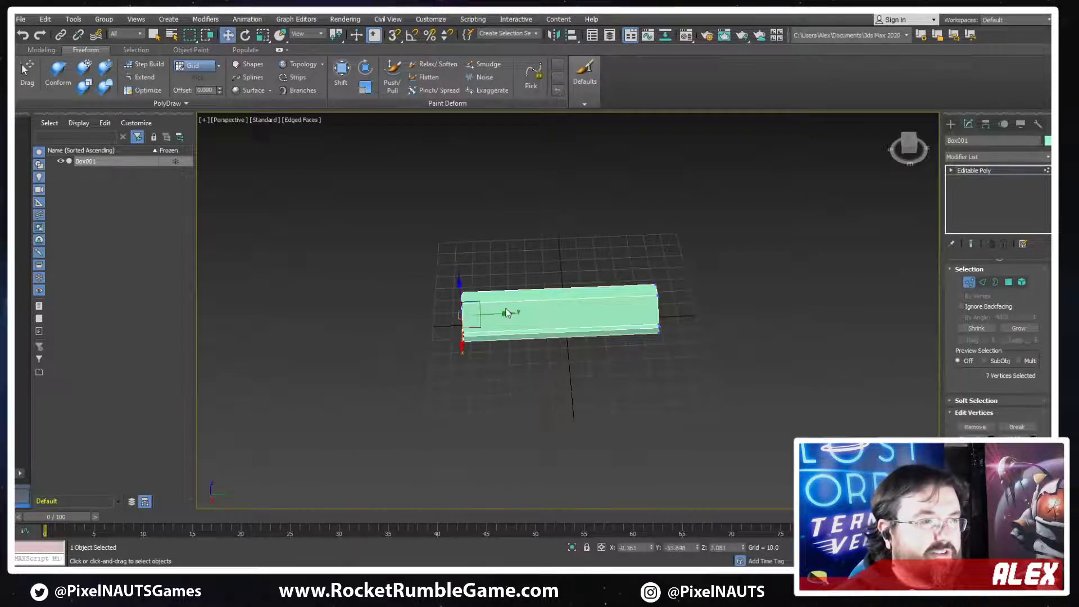
{"action": "left_click_drag", "start_coordinate": [494, 314], "coordinate": [383, 324]}
{"action": "left_click", "coordinate": [969, 283]}
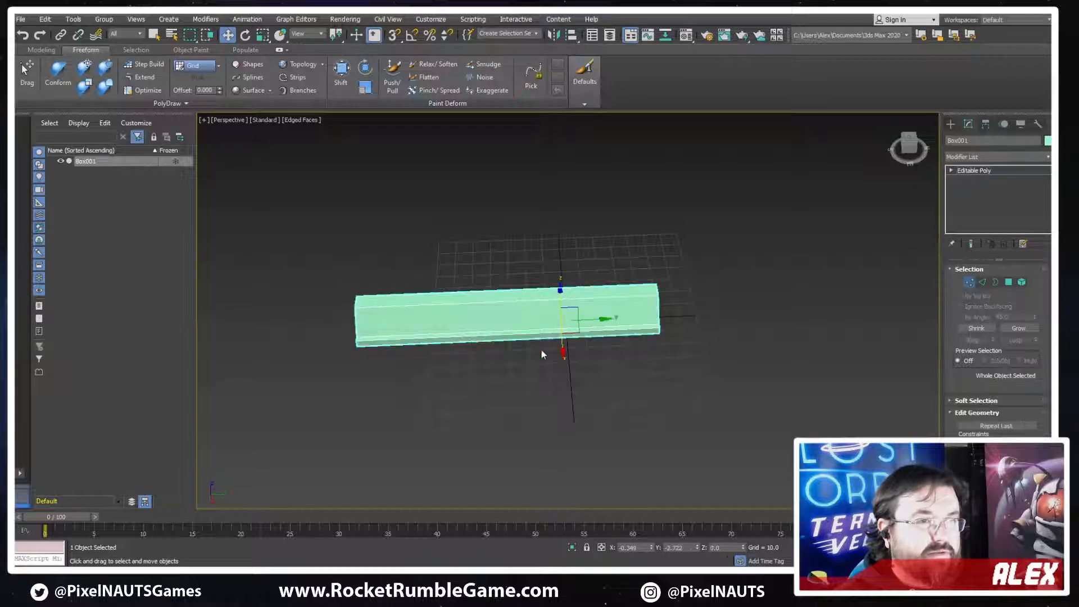
Connect the lengthwise edges twice and slide the resulting crosswise loops close to the two ends of the profile
{"action": "middle_click_drag", "start_coordinate": [541, 349], "coordinate": [582, 311], "text": "alt"}
{"action": "scroll", "coordinate": [516, 272], "scroll_direction": "up", "scroll_amount": 5}
{"action": "middle_click_drag", "start_coordinate": [516, 272], "coordinate": [635, 258], "text": "alt"}
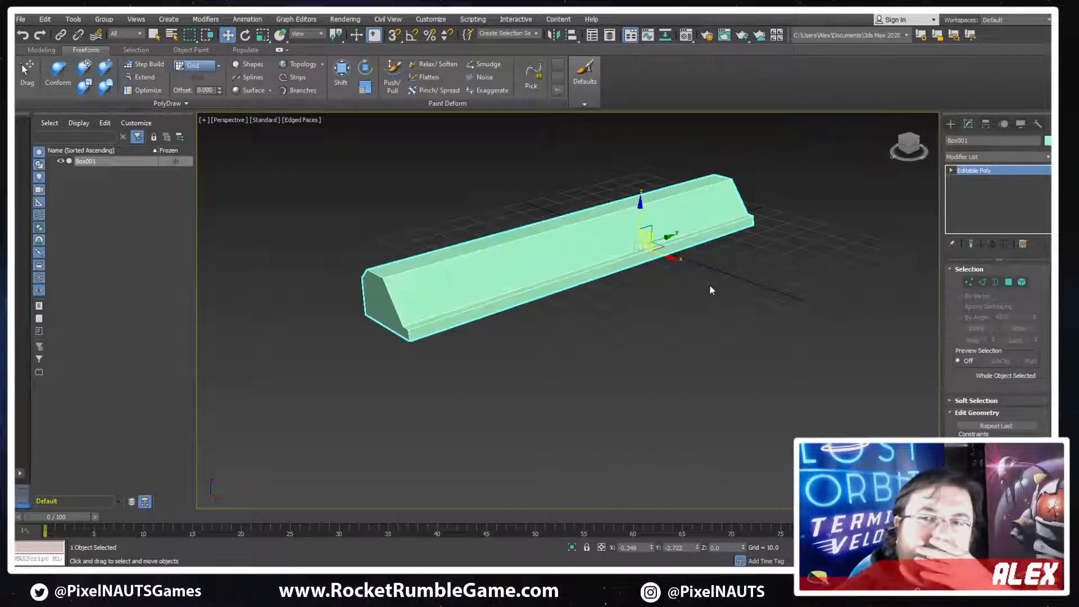
{"action": "middle_click_drag", "start_coordinate": [759, 281], "coordinate": [697, 295], "text": "alt"}
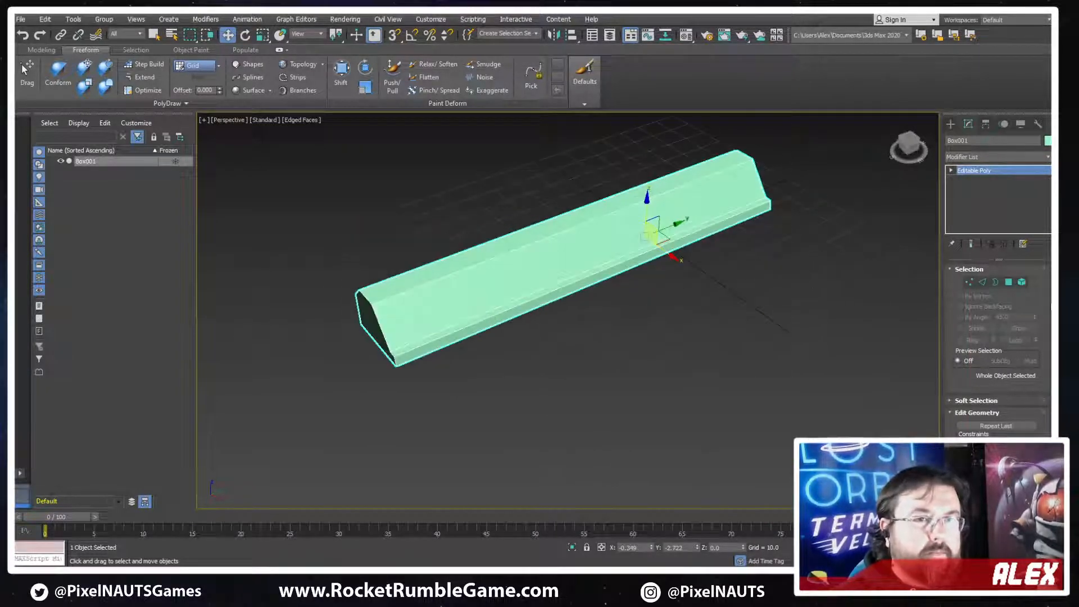
{"action": "key", "text": "4"}
{"action": "left_click", "coordinate": [548, 263]}
{"action": "middle_click_drag", "start_coordinate": [548, 263], "coordinate": [750, 317], "text": "alt"}
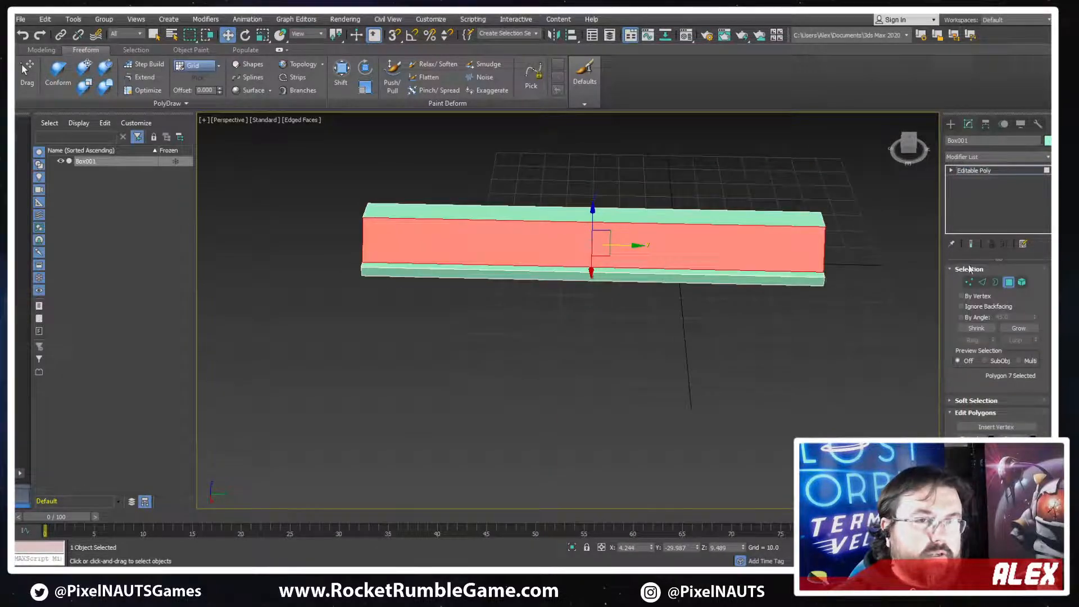
{"action": "key", "text": "2"}
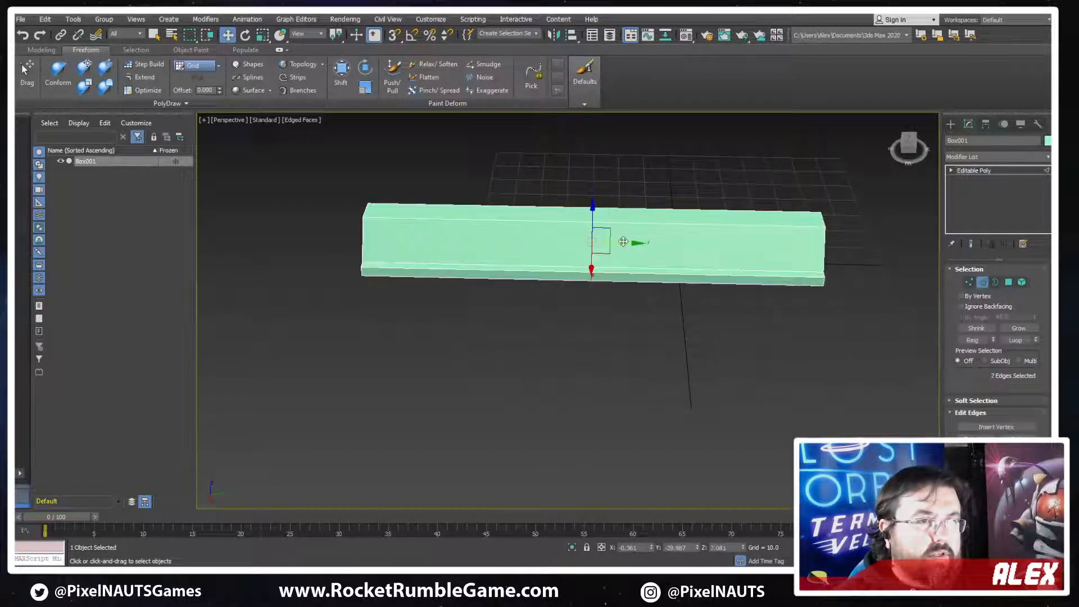
{"action": "left_click_drag", "start_coordinate": [624, 241], "coordinate": [833, 260]}
{"action": "left_click_drag", "start_coordinate": [487, 159], "coordinate": [450, 340]}
{"action": "key", "text": "ctrl+shift+e"}
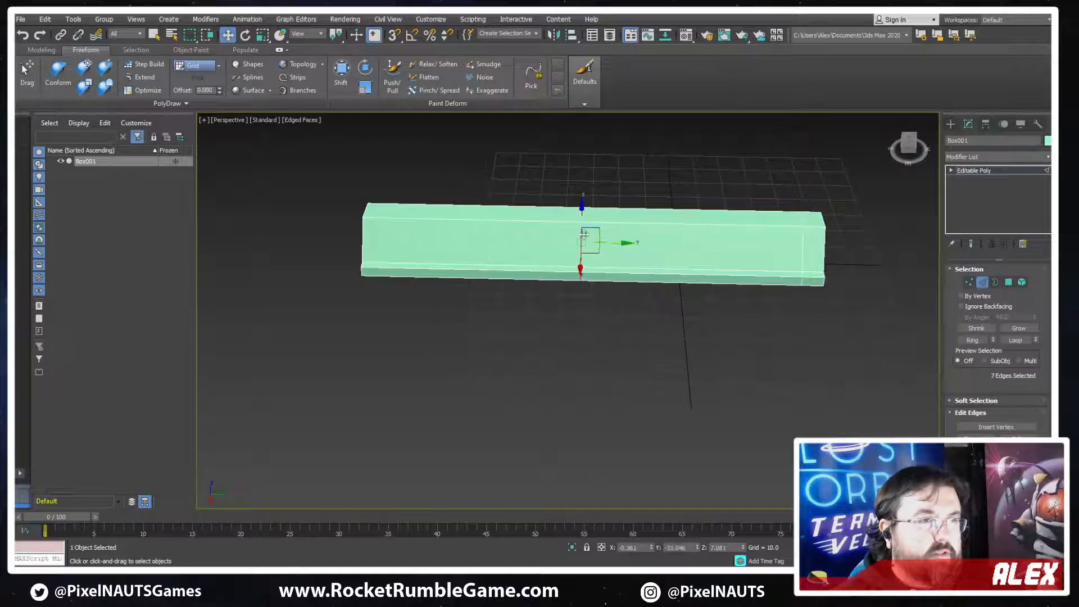
{"action": "left_click_drag", "start_coordinate": [611, 243], "coordinate": [418, 258]}
{"action": "middle_click_drag", "start_coordinate": [747, 302], "coordinate": [868, 352], "text": "alt"}
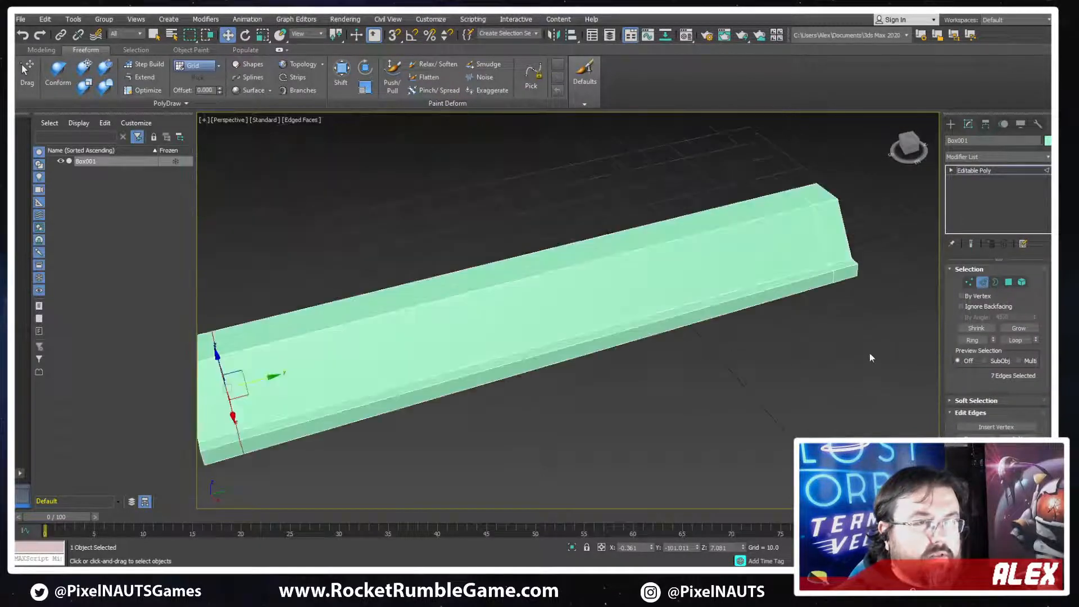
Inset the long sloped face between the two end loops and extrude it inward as a shallow recess
{"action": "left_click", "coordinate": [1009, 283]}
{"action": "left_click", "coordinate": [672, 247]}
{"action": "middle_click_drag", "start_coordinate": [790, 371], "coordinate": [867, 364]}
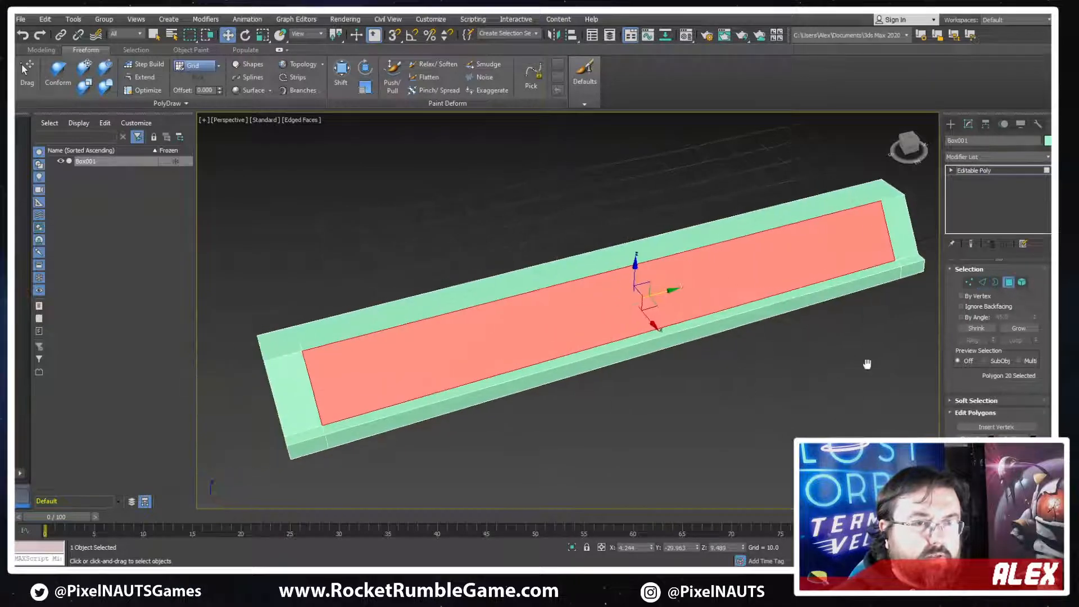
{"action": "left_click", "coordinate": [1016, 450]}
{"action": "left_click_drag", "start_coordinate": [763, 284], "coordinate": [765, 272]}
{"action": "mouse_move", "coordinate": [689, 299]}
{"action": "middle_mouse_down", "text": "alt"}
{"action": "mouse_move", "coordinate": [705, 301]}
{"action": "mouse_move", "coordinate": [697, 281]}
{"action": "middle_mouse_up", "text": "alt"}
{"action": "left_click_drag", "start_coordinate": [667, 287], "coordinate": [662, 297]}
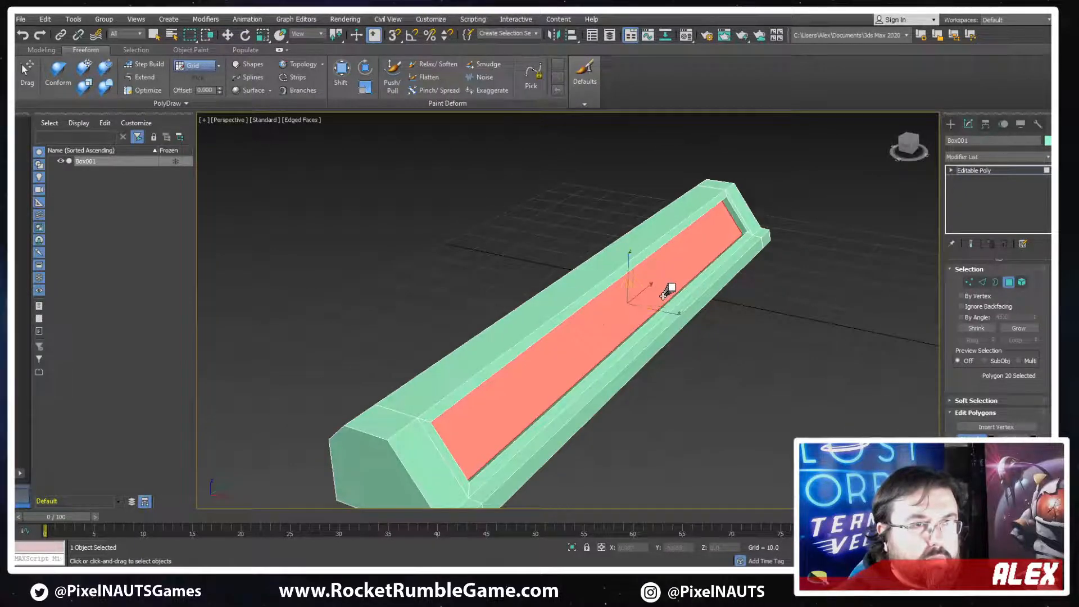
Shrink the outline of the recess floor so the recess walls taper inward
{"action": "key", "text": "r"}
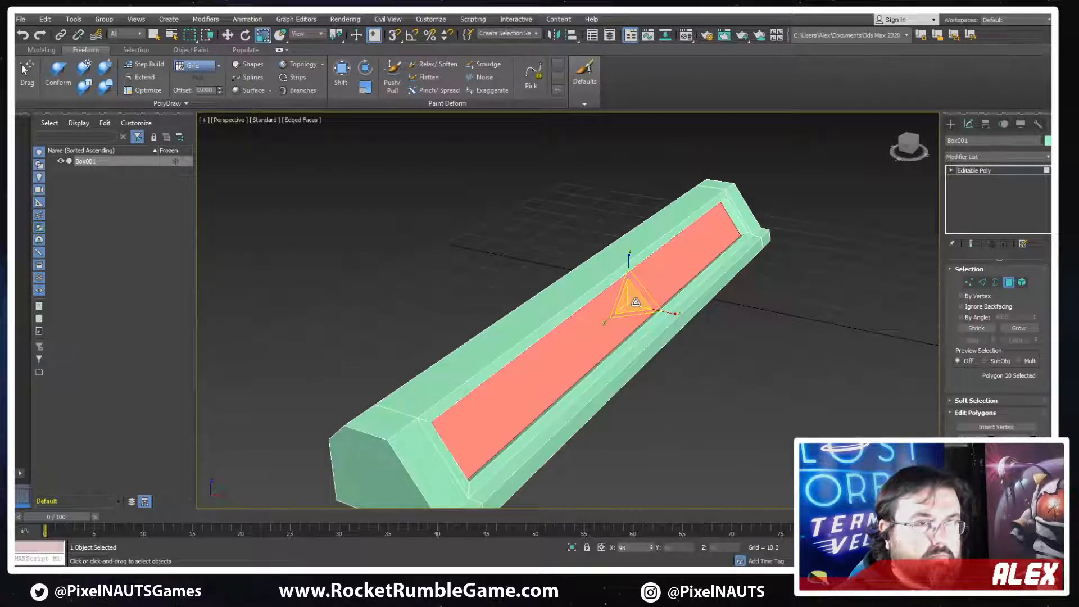
{"action": "middle_click_drag", "start_coordinate": [636, 302], "coordinate": [710, 332], "text": "alt"}
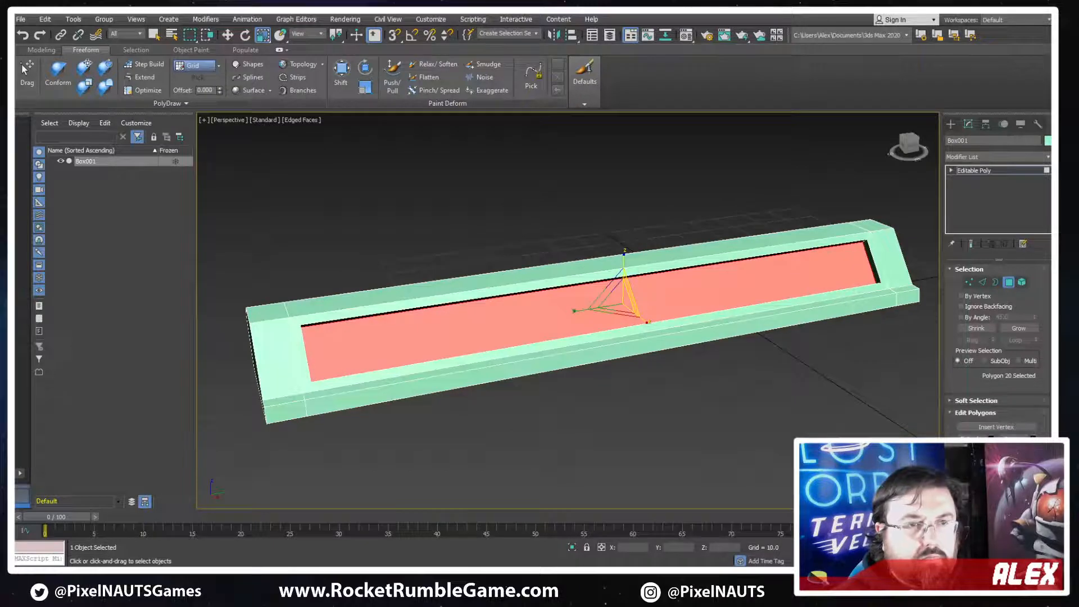
{"action": "left_click", "coordinate": [1033, 438]}
{"action": "middle_click_drag", "start_coordinate": [772, 385], "coordinate": [736, 383], "text": "alt"}
{"action": "left_click_drag", "start_coordinate": [575, 318], "coordinate": [575, 316]}
{"action": "left_click", "coordinate": [573, 332]}
{"action": "middle_click_drag", "start_coordinate": [728, 366], "coordinate": [609, 343], "text": "alt"}
{"action": "scroll", "coordinate": [527, 242], "scroll_direction": "up", "scroll_amount": 5}
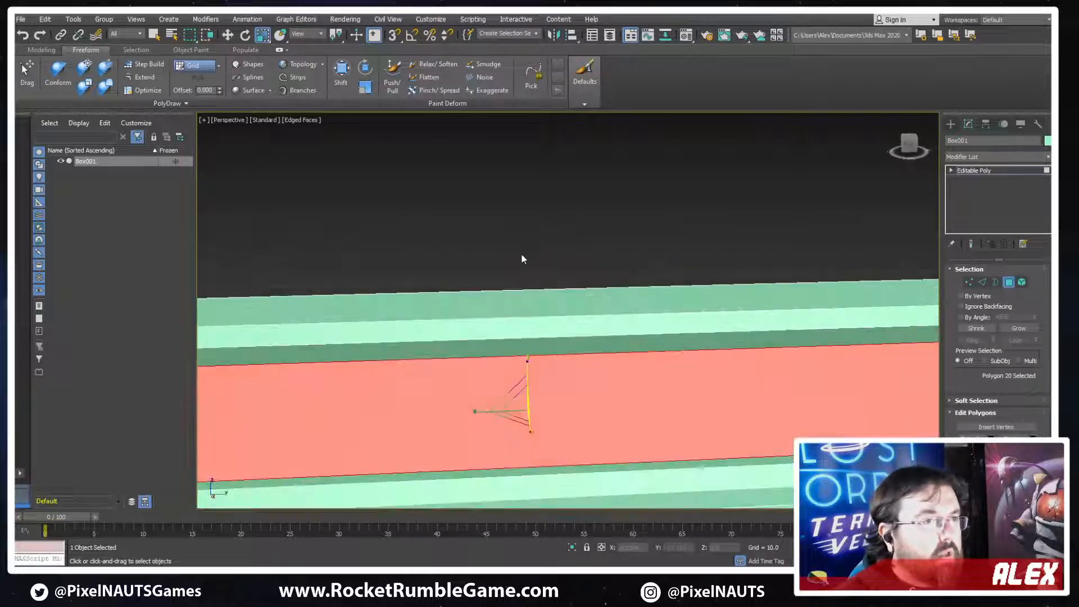
Select the upper corner edges at both ends of the recess and chamfer them into diagonal corners
{"action": "scroll", "coordinate": [522, 255], "scroll_direction": "down", "scroll_amount": 5}
{"action": "left_click_drag", "start_coordinate": [534, 250], "coordinate": [531, 376]}
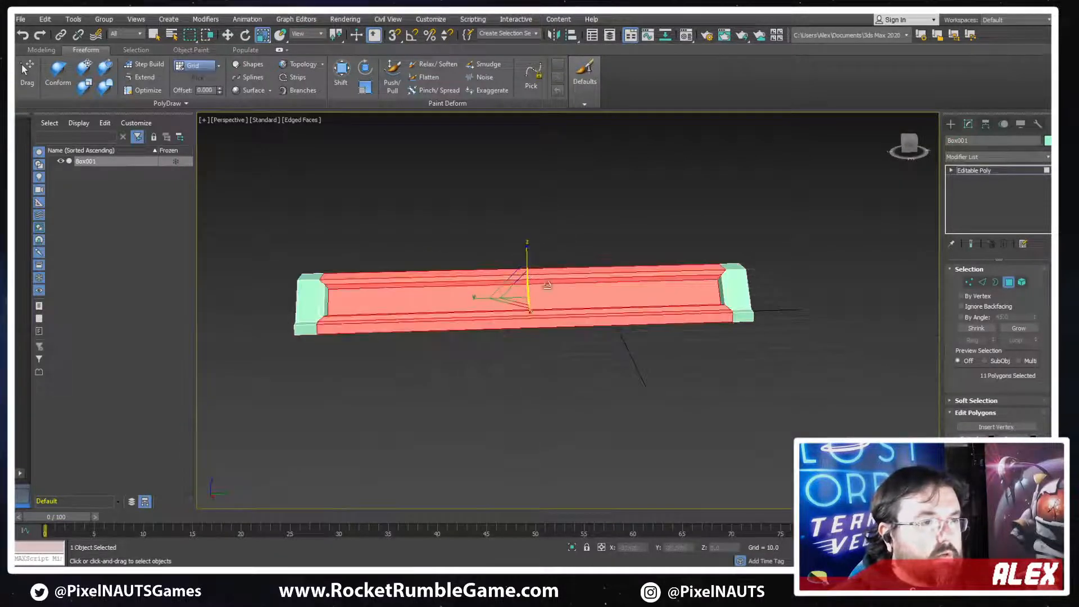
{"action": "left_click", "coordinate": [982, 282]}
{"action": "scroll", "coordinate": [540, 356], "scroll_direction": "up", "scroll_amount": 4}
{"action": "scroll", "coordinate": [646, 331], "scroll_direction": "down", "scroll_amount": 2}
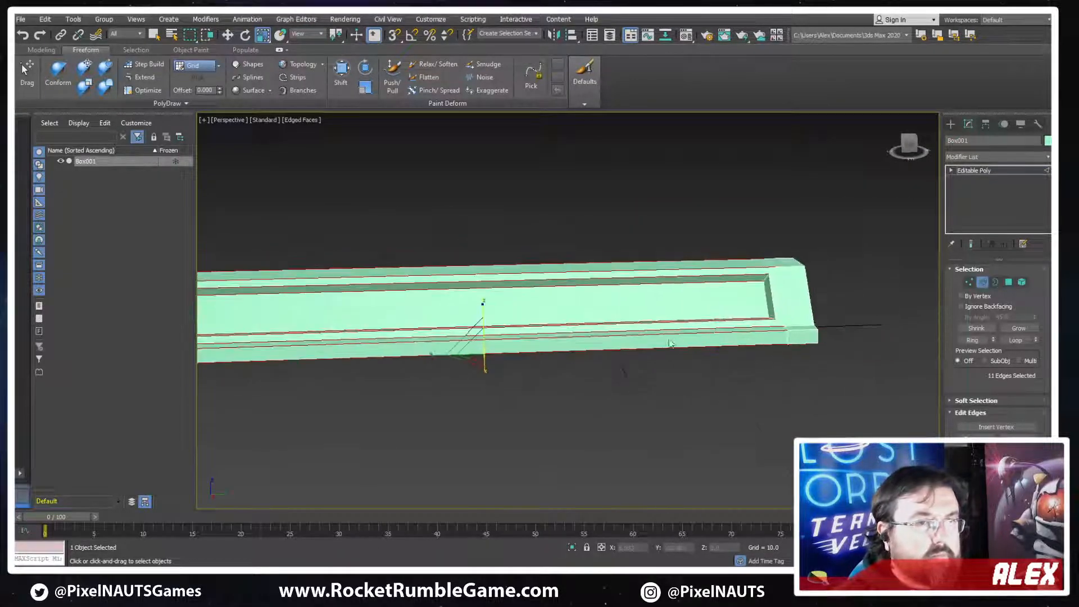
{"action": "middle_click_drag", "start_coordinate": [669, 344], "coordinate": [757, 306], "text": "alt"}
{"action": "left_click", "coordinate": [788, 283]}
{"action": "middle_click_drag", "start_coordinate": [448, 322], "coordinate": [906, 355]}
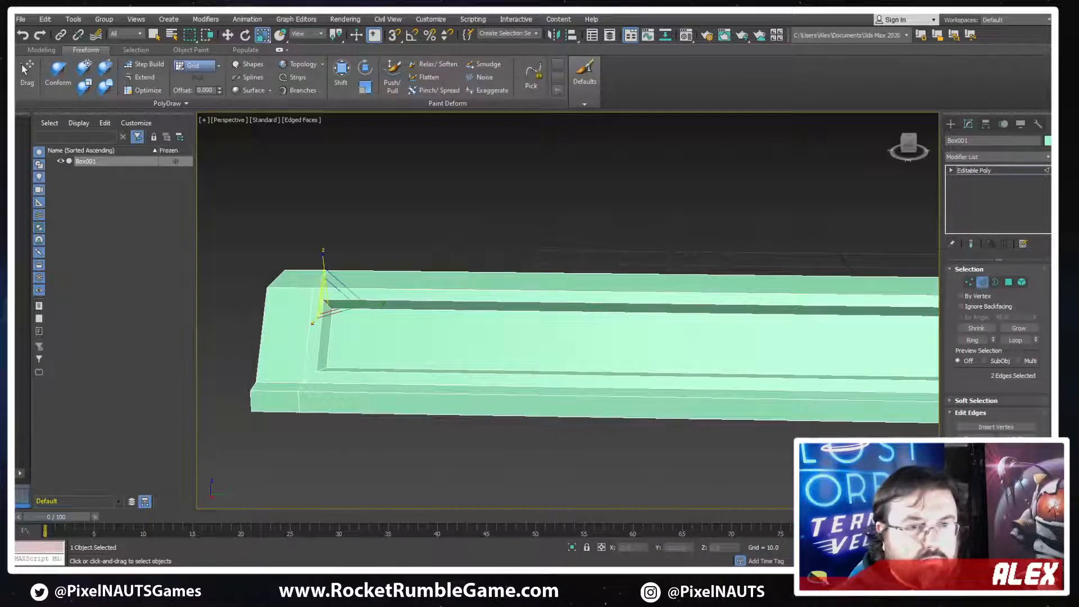
{"action": "key", "text": "w"}
{"action": "left_click_drag", "start_coordinate": [332, 305], "coordinate": [338, 280], "text": "shift"}
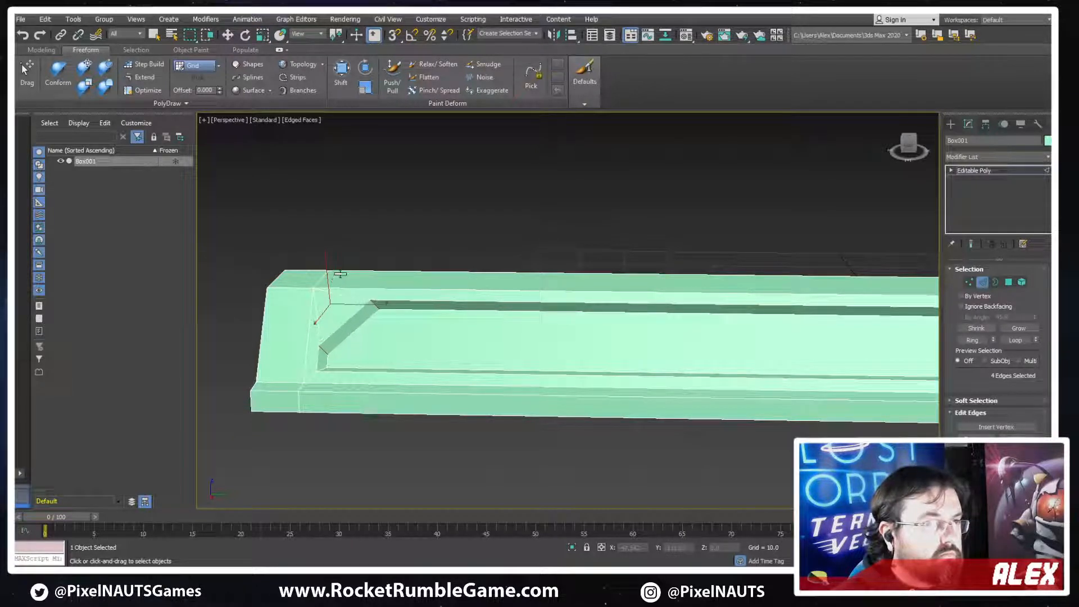
{"action": "mouse_move", "coordinate": [558, 366]}
{"action": "middle_mouse_down", "text": "alt"}
{"action": "mouse_move", "coordinate": [510, 379]}
{"action": "mouse_move", "coordinate": [539, 343]}
{"action": "mouse_move", "coordinate": [594, 329]}
{"action": "mouse_move", "coordinate": [584, 323]}
{"action": "middle_mouse_up", "text": "alt"}
Weld the overlapping vertices across the whole profile and leave vertex editing
{"action": "left_click", "coordinate": [969, 283]}
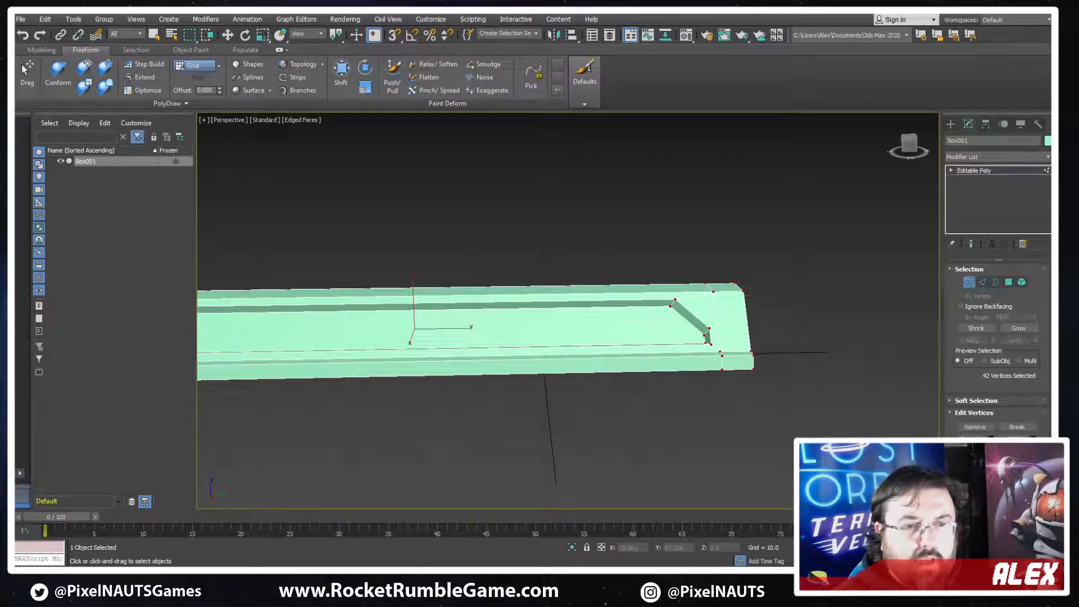
{"action": "left_click", "coordinate": [1015, 438]}
{"action": "mouse_move", "coordinate": [756, 365]}
{"action": "middle_mouse_down", "text": "alt"}
{"action": "mouse_move", "coordinate": [697, 368]}
{"action": "mouse_move", "coordinate": [742, 364]}
{"action": "middle_mouse_up", "text": "alt"}
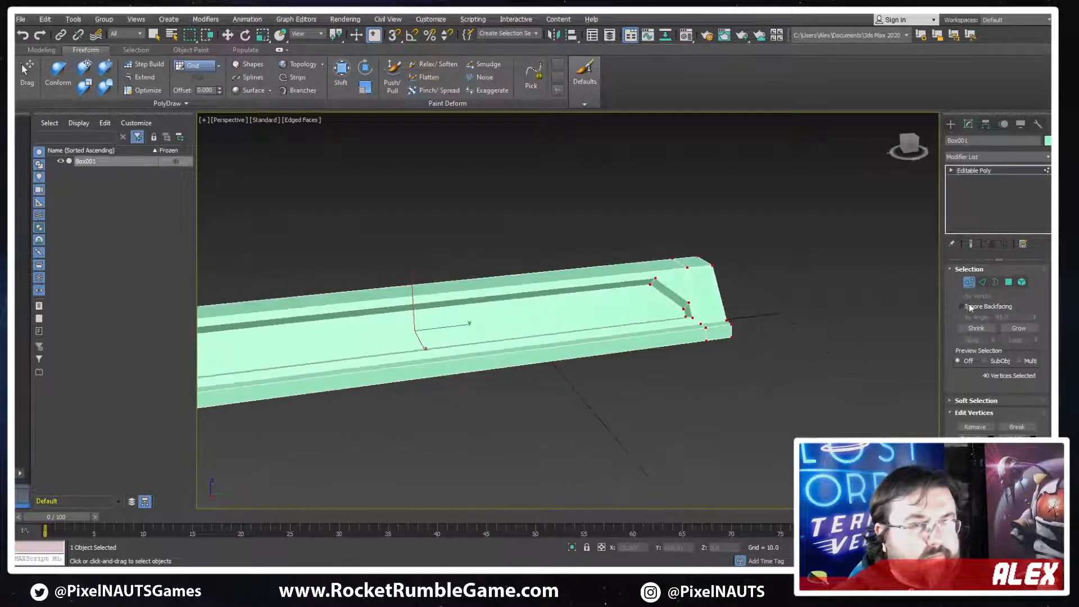
{"action": "left_click", "coordinate": [970, 283]}
{"action": "key", "text": "w"}
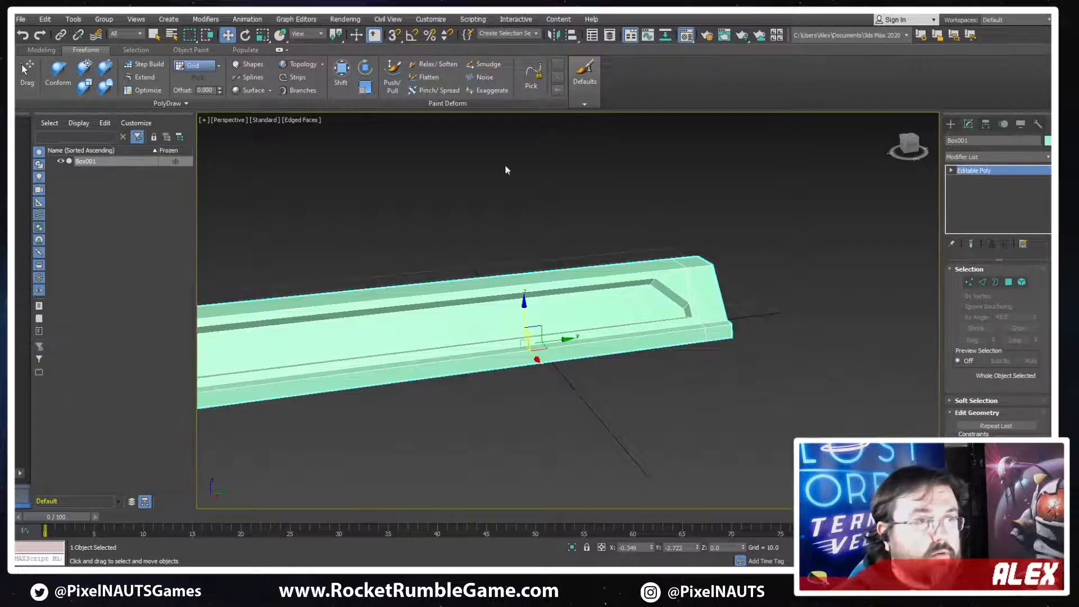
Assign the 01 - Default material to the profile and set its diffuse colour to dark grey, RGB 23, 23, 23
{"action": "key", "text": "m"}
{"action": "left_click", "coordinate": [183, 213]}
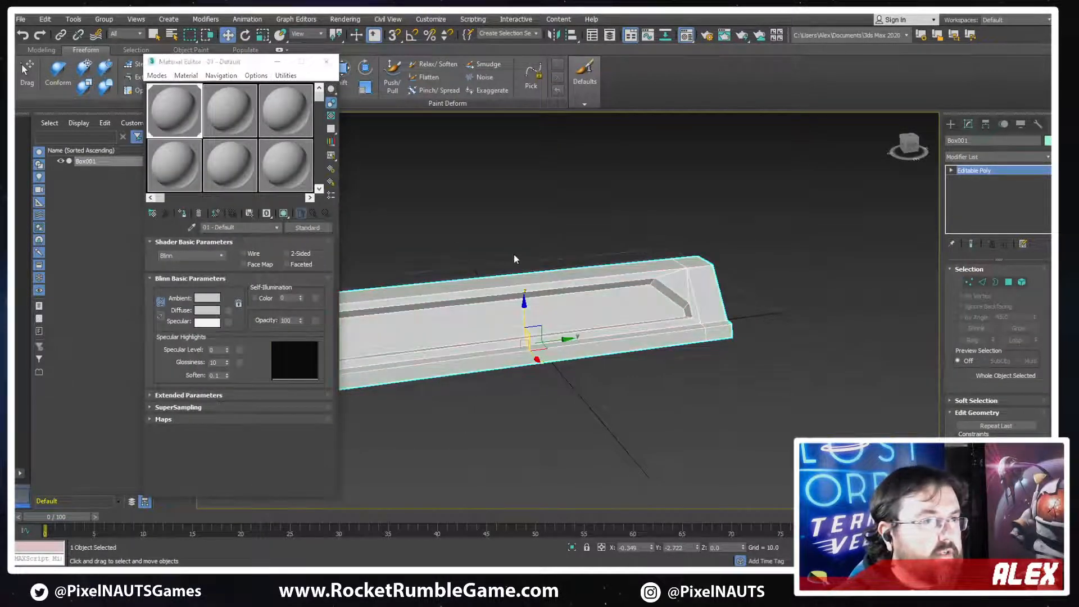
{"action": "middle_click_drag", "start_coordinate": [513, 254], "coordinate": [579, 258]}
{"action": "left_click", "coordinate": [212, 314]}
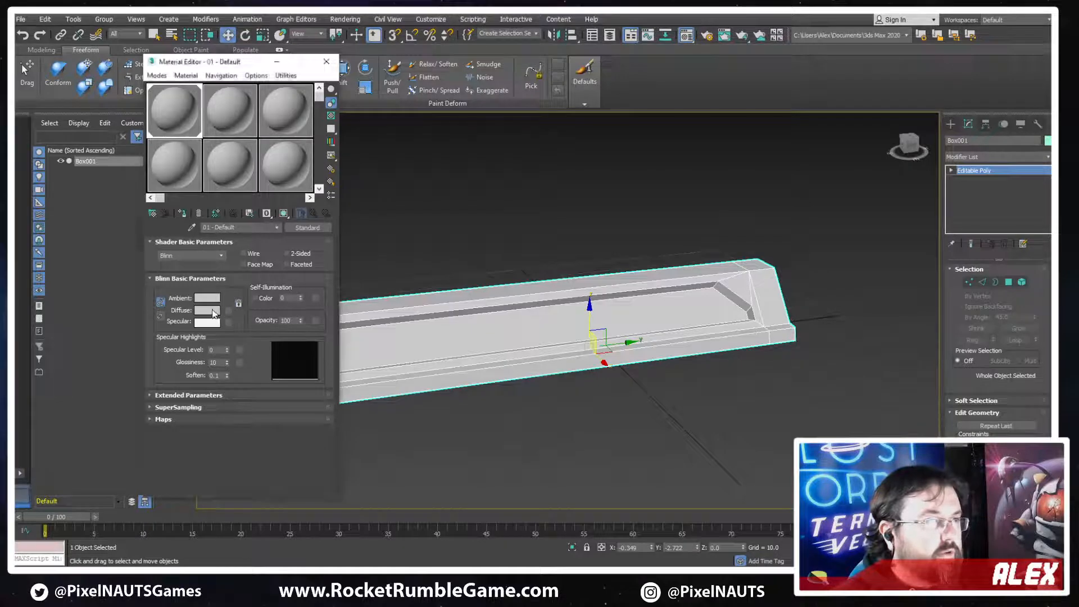
{"action": "left_click", "coordinate": [322, 85]}
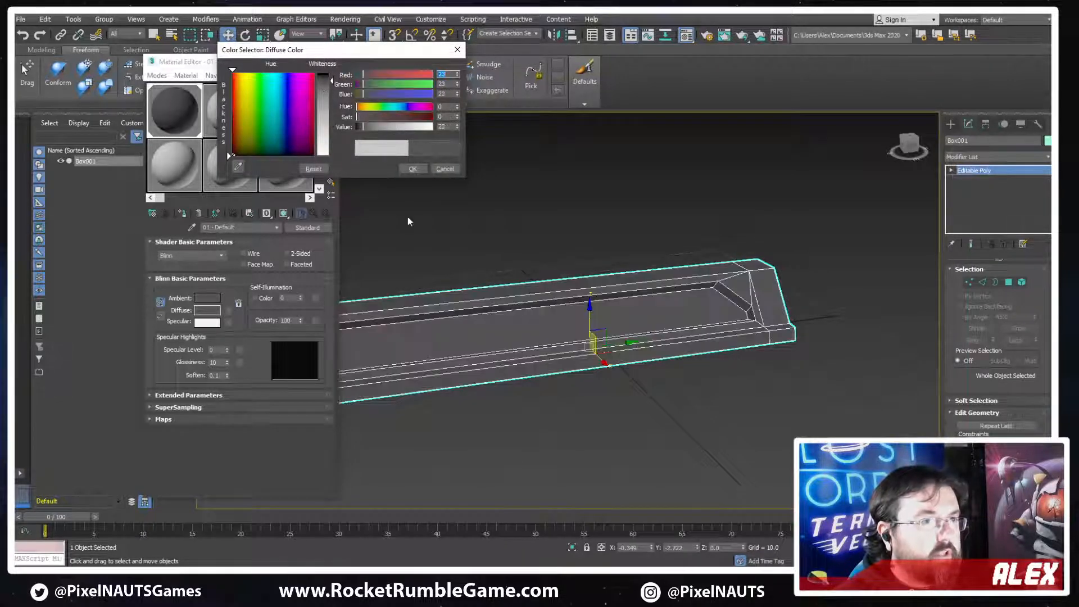
{"action": "left_click", "coordinate": [413, 169]}
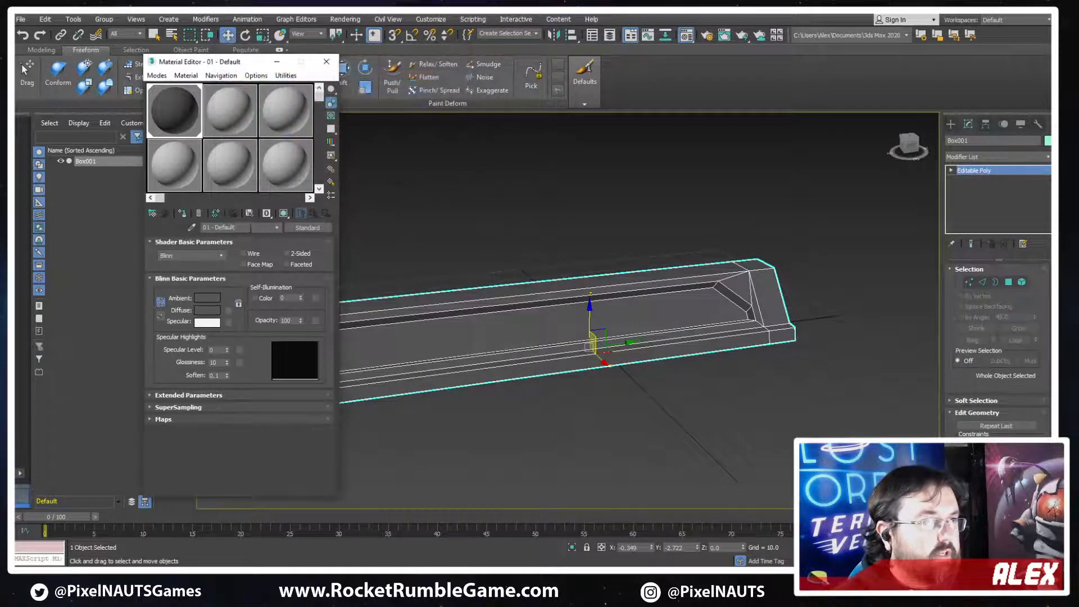
Name the dark grey material Metal_A
{"action": "type", "text": "M"}
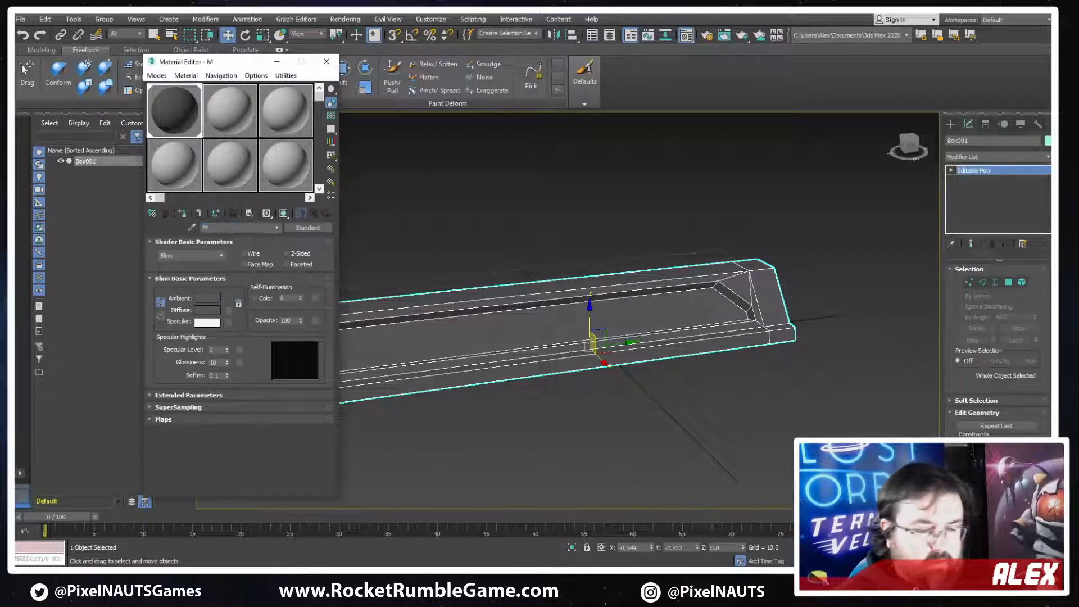
{"action": "type", "text": "etal_A"}
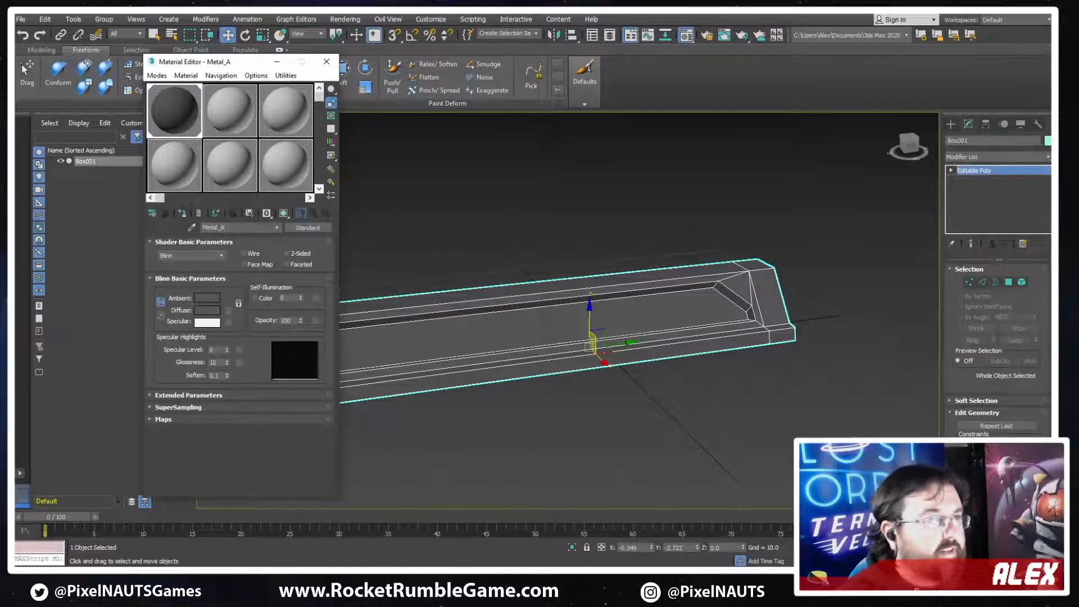
Select the recess floor polygon, assign the second sample material to it and name that material Glow
{"action": "left_click", "coordinate": [222, 112]}
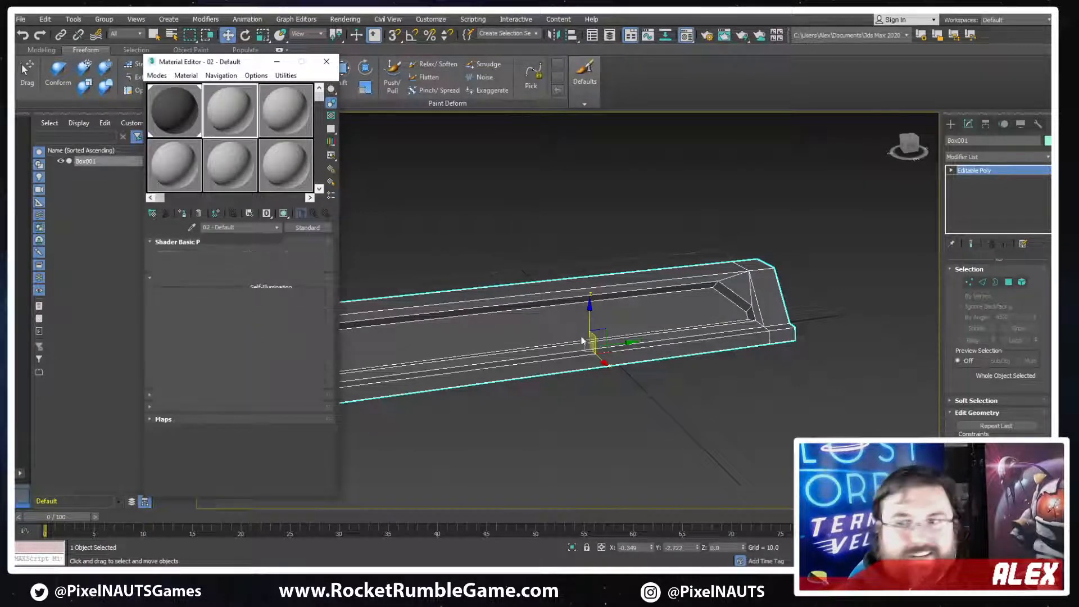
{"action": "middle_click_drag", "start_coordinate": [544, 310], "coordinate": [588, 309]}
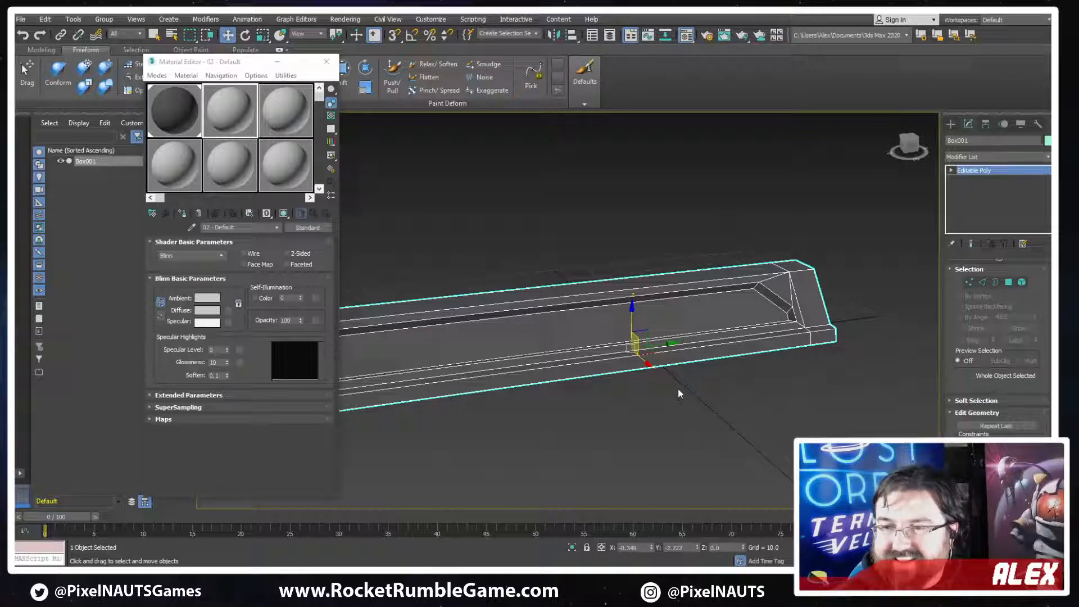
{"action": "middle_click_drag", "start_coordinate": [665, 378], "coordinate": [884, 378]}
{"action": "left_click", "coordinate": [1008, 282]}
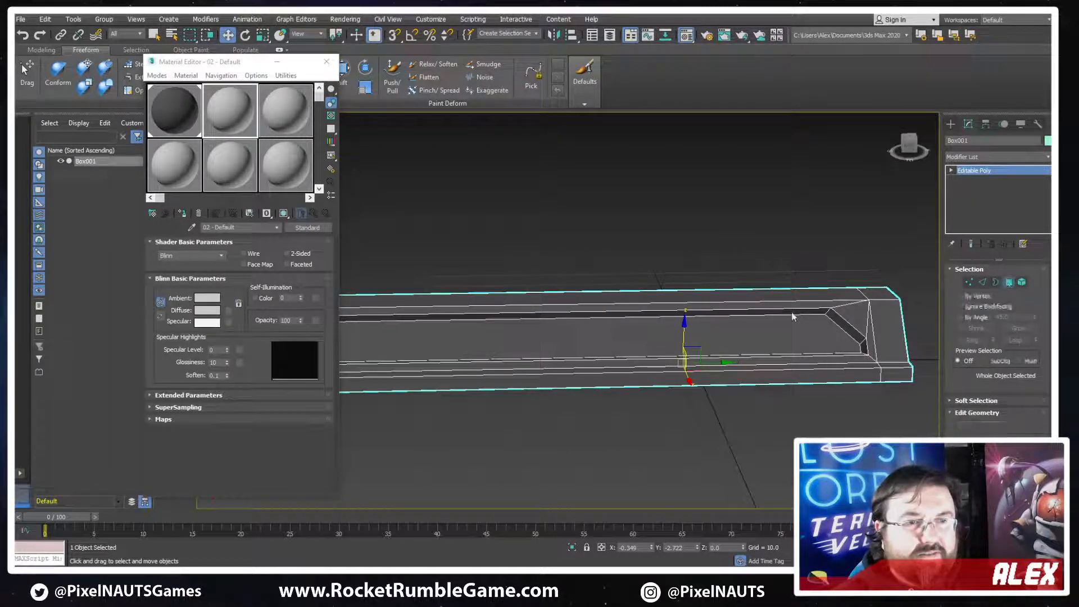
{"action": "left_click", "coordinate": [739, 317]}
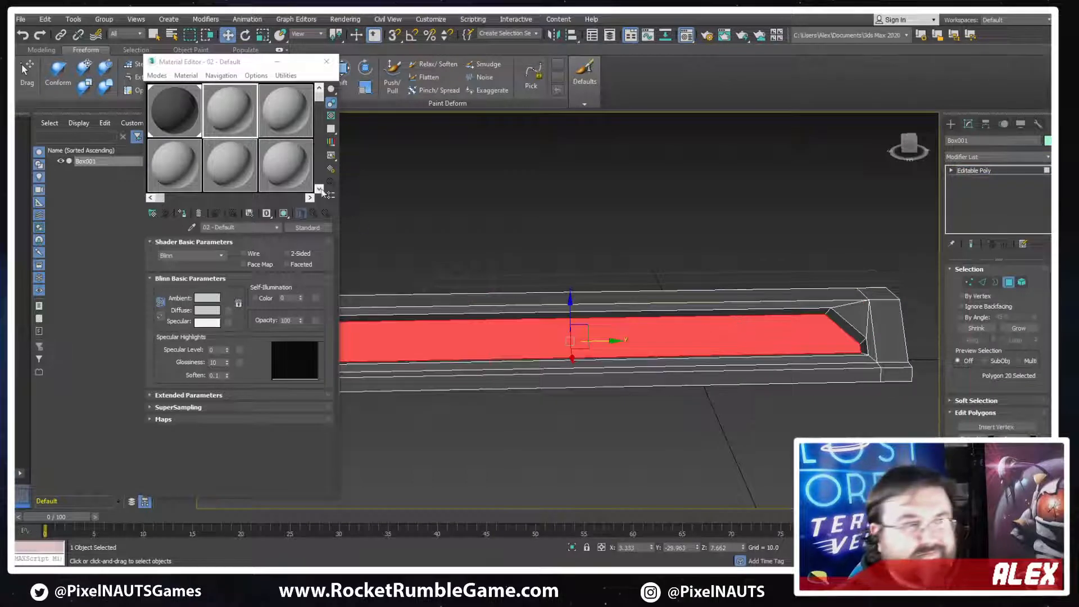
{"action": "middle_click_drag", "start_coordinate": [565, 327], "coordinate": [576, 325], "text": "alt"}
{"action": "double_click", "coordinate": [224, 228]}
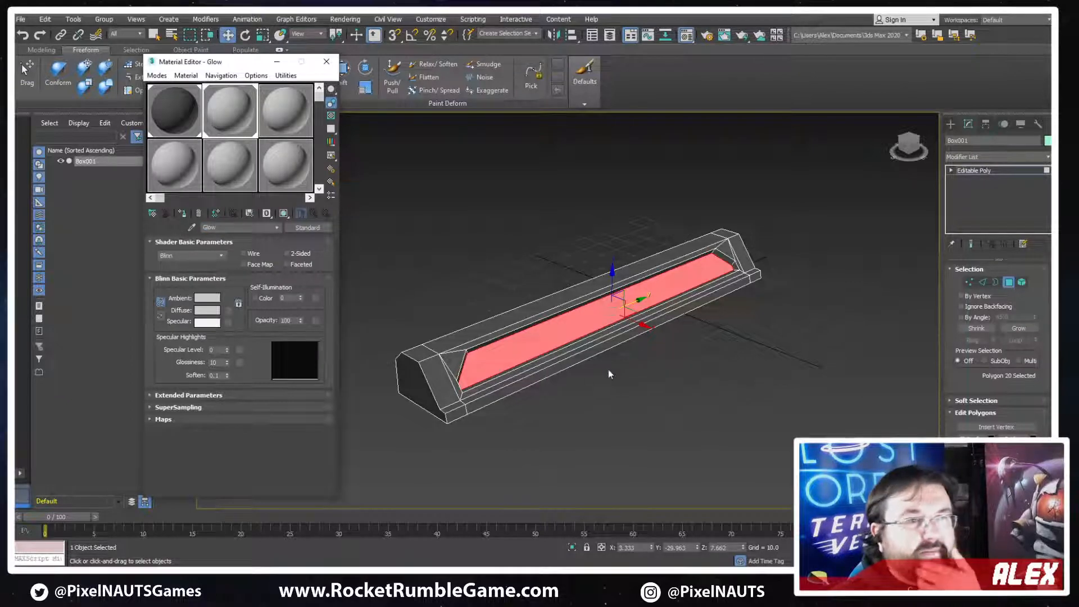
{"action": "middle_click_drag", "start_coordinate": [610, 374], "coordinate": [564, 375], "text": "alt"}
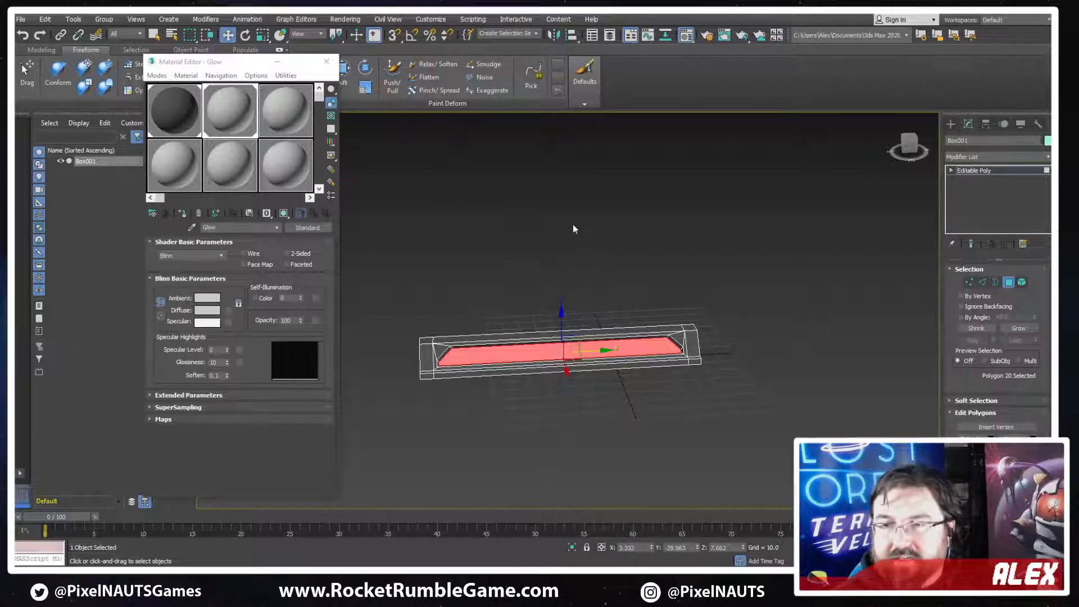
{"action": "left_click", "coordinate": [327, 62]}
Hide the edge overlay on the model, leave polygon editing and rename the object PP_Railing_A
{"action": "left_click", "coordinate": [472, 301]}
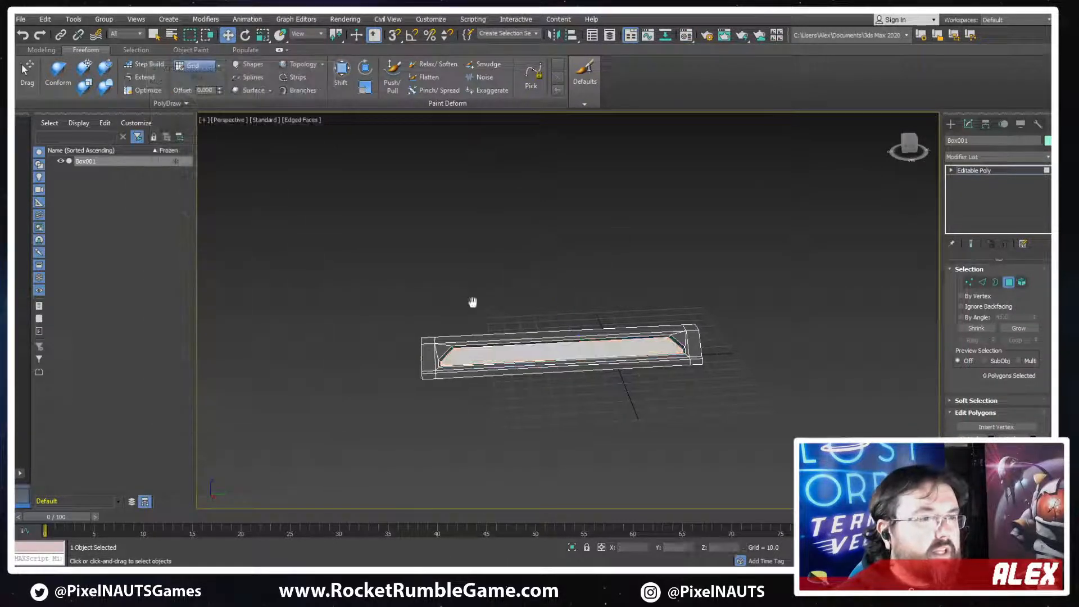
{"action": "mouse_move", "coordinate": [472, 301]}
{"action": "middle_mouse_down", "text": "alt"}
{"action": "mouse_move", "coordinate": [537, 319]}
{"action": "mouse_move", "coordinate": [587, 310]}
{"action": "mouse_move", "coordinate": [697, 333]}
{"action": "mouse_move", "coordinate": [639, 303]}
{"action": "mouse_move", "coordinate": [667, 364]}
{"action": "mouse_move", "coordinate": [737, 349]}
{"action": "mouse_move", "coordinate": [732, 328]}
{"action": "mouse_move", "coordinate": [818, 318]}
{"action": "middle_mouse_up", "text": "alt"}
{"action": "key", "text": "F4"}
{"action": "left_click", "coordinate": [1009, 283]}
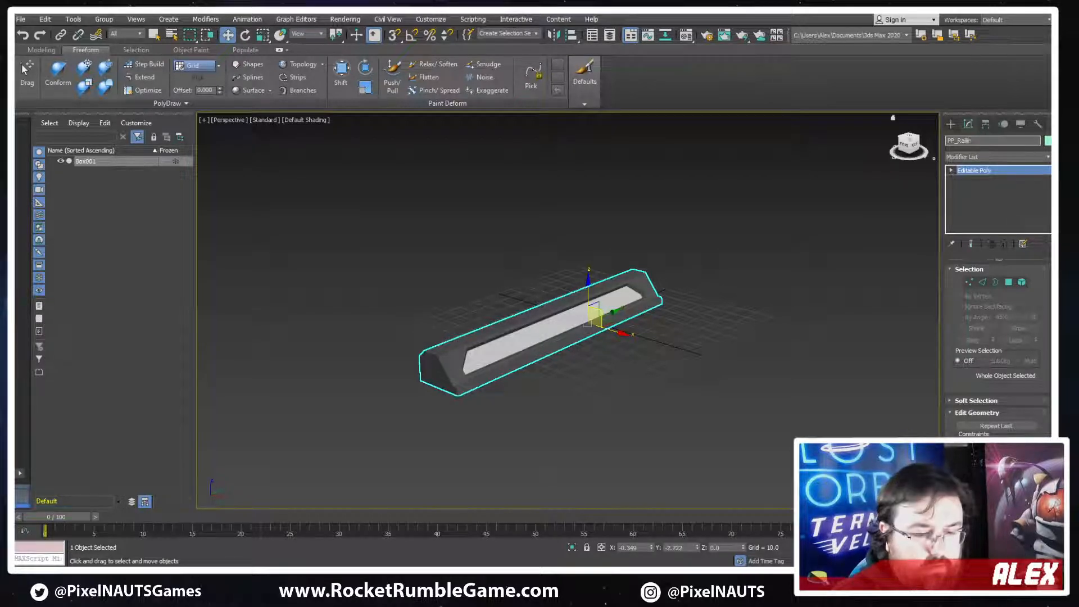
{"action": "key", "text": "Return"}
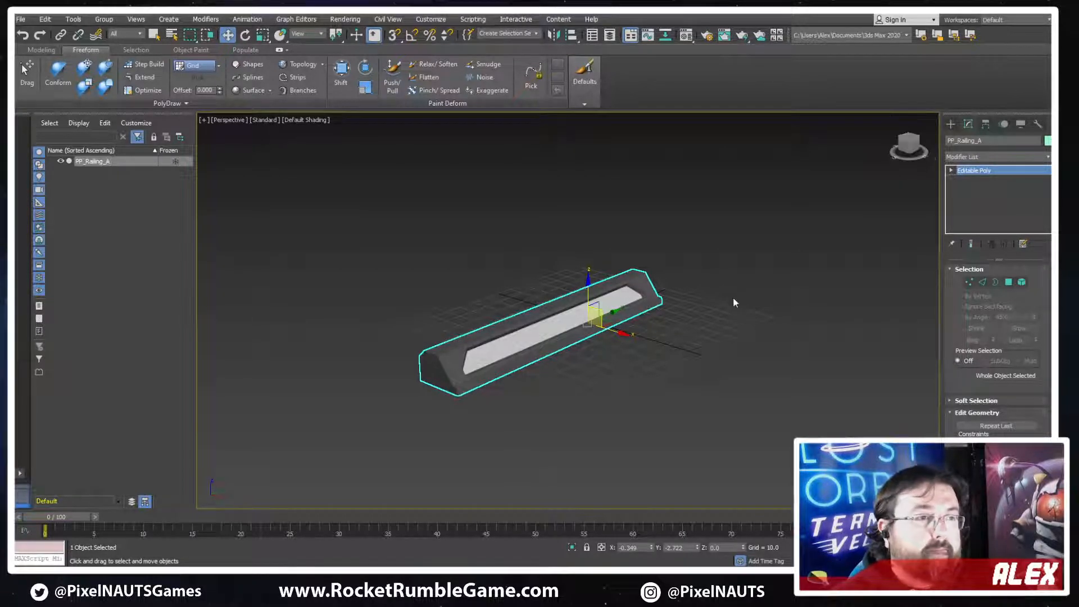
{"action": "middle_click_drag", "start_coordinate": [733, 297], "coordinate": [664, 264], "text": "alt"}
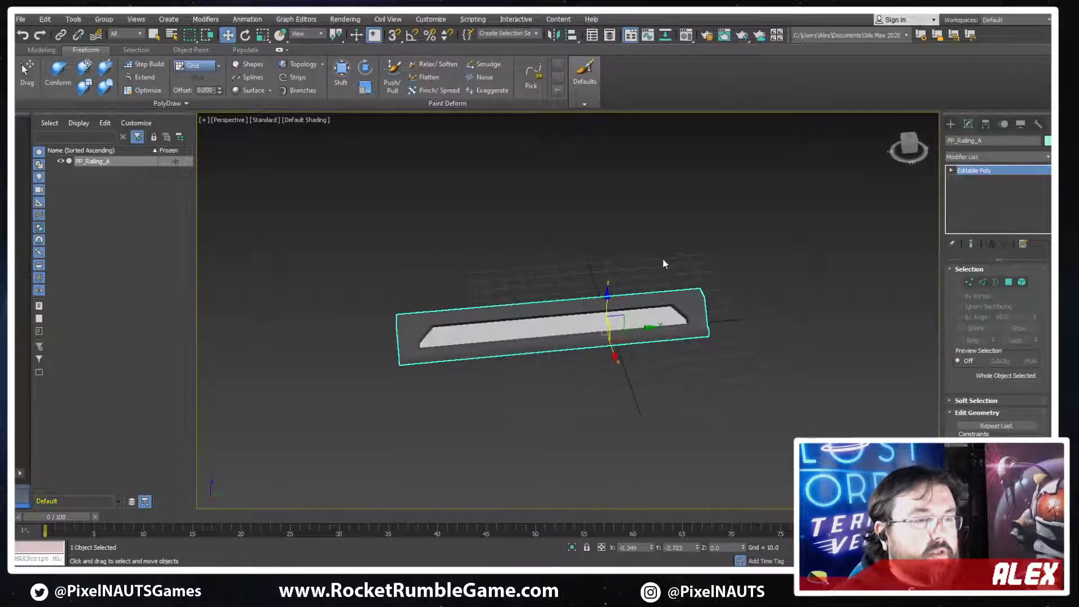
{"action": "left_click", "coordinate": [20, 19]}
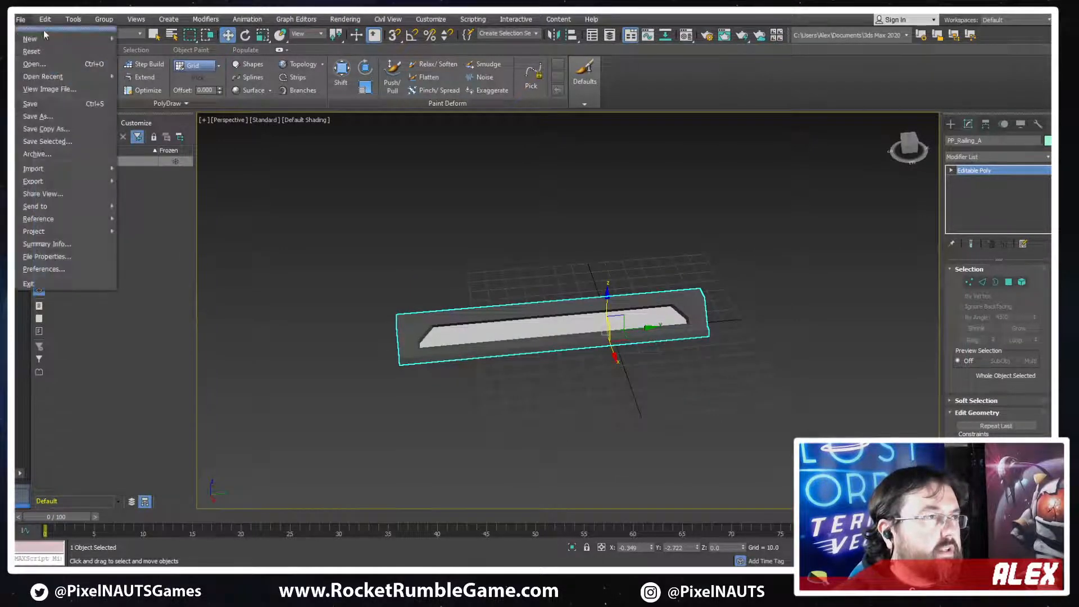
{"action": "left_click", "coordinate": [715, 271]}
{"action": "middle_click_drag", "start_coordinate": [715, 271], "coordinate": [716, 325], "text": "alt"}
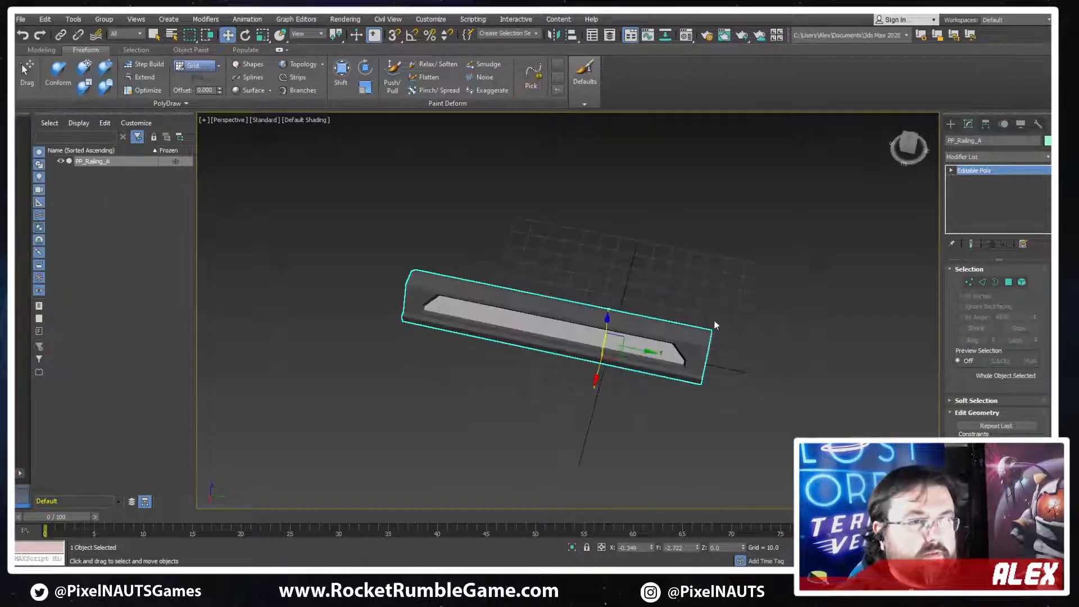
{"action": "left_click", "coordinate": [757, 343]}
{"action": "left_click", "coordinate": [692, 345]}
{"action": "middle_click_drag", "start_coordinate": [800, 308], "coordinate": [753, 297]}
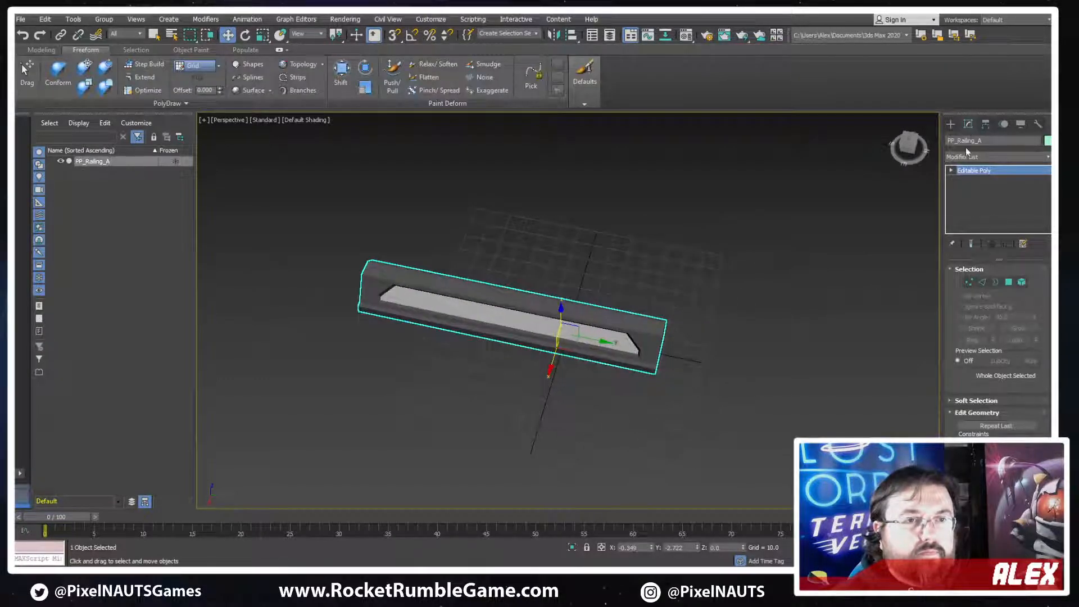
Switch to adjusting only the railing's pivot and, in top view, move it along the length to the end edge
{"action": "left_click", "coordinate": [985, 124]}
{"action": "left_click", "coordinate": [997, 199]}
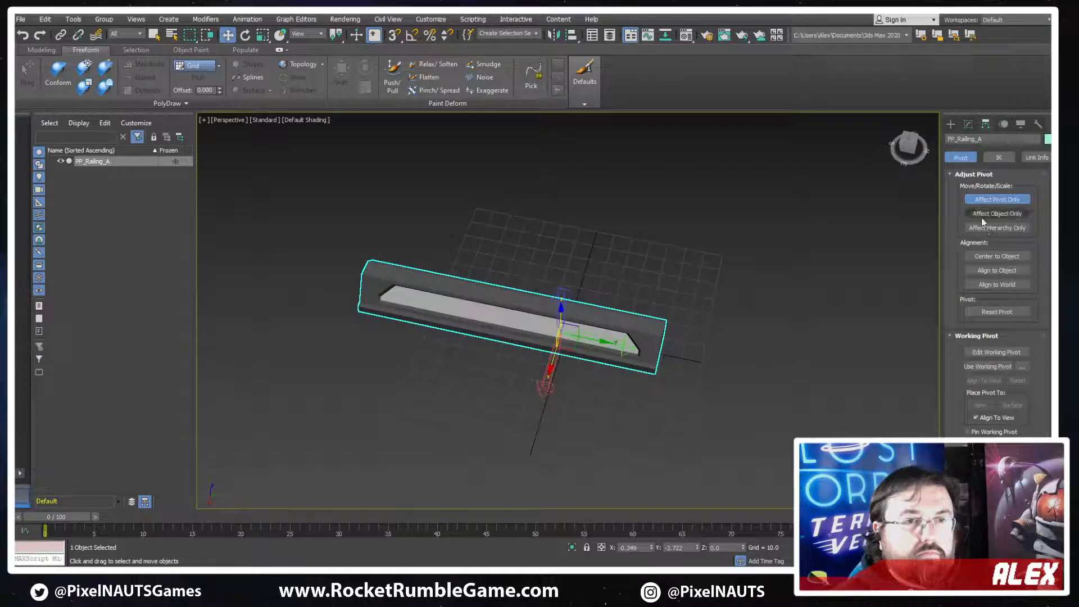
{"action": "middle_click_drag", "start_coordinate": [788, 335], "coordinate": [715, 308]}
{"action": "scroll", "coordinate": [499, 322], "scroll_direction": "up", "scroll_amount": 4}
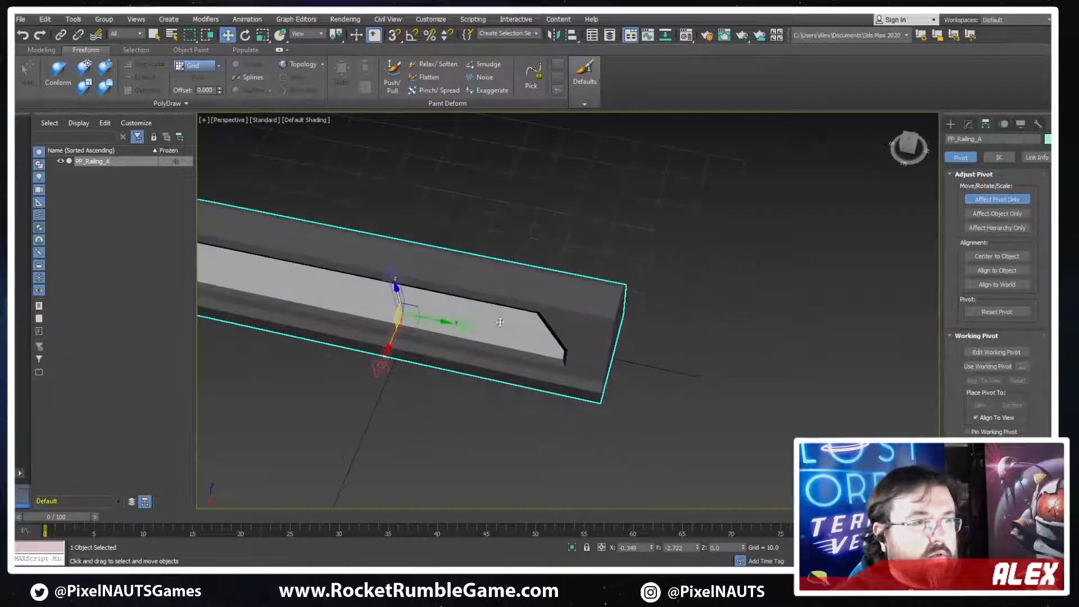
{"action": "middle_click_drag", "start_coordinate": [459, 336], "coordinate": [429, 335]}
{"action": "key", "text": "t"}
{"action": "middle_click_drag", "start_coordinate": [579, 243], "coordinate": [573, 311]}
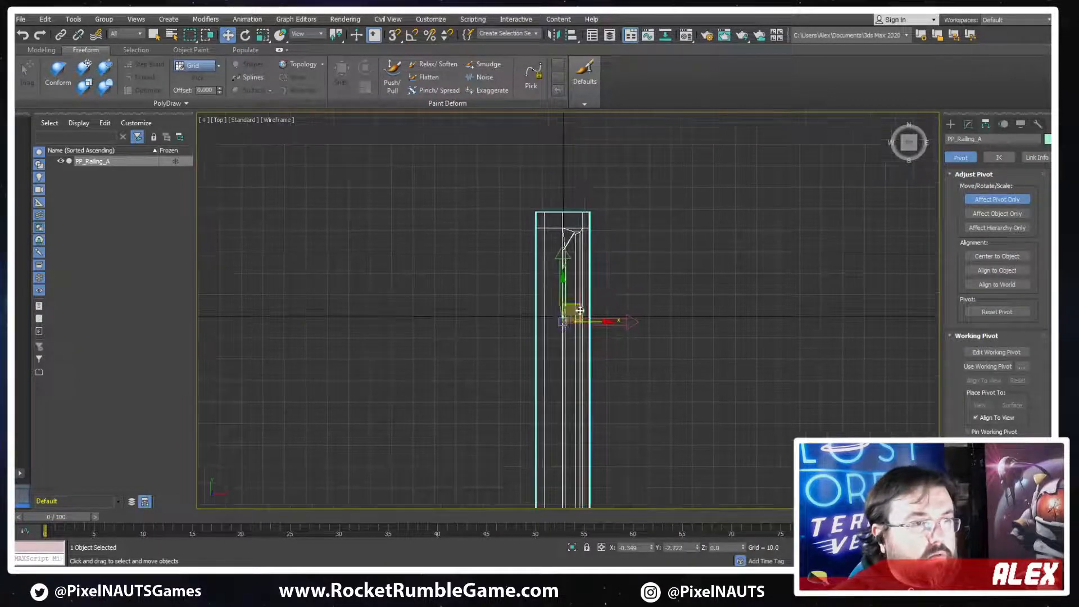
{"action": "scroll", "coordinate": [573, 298], "scroll_direction": "up", "scroll_amount": 4}
{"action": "left_click_drag", "start_coordinate": [551, 304], "coordinate": [548, 97]}
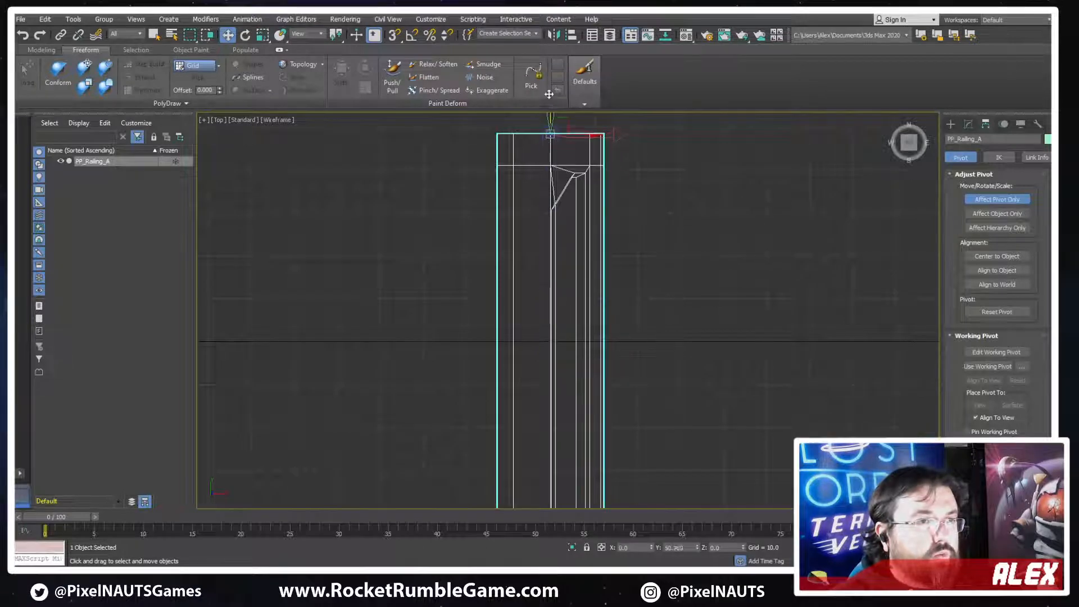
{"action": "scroll", "coordinate": [557, 113], "scroll_direction": "up", "scroll_amount": 4}
{"action": "scroll", "coordinate": [529, 236], "scroll_direction": "up", "scroll_amount": 4}
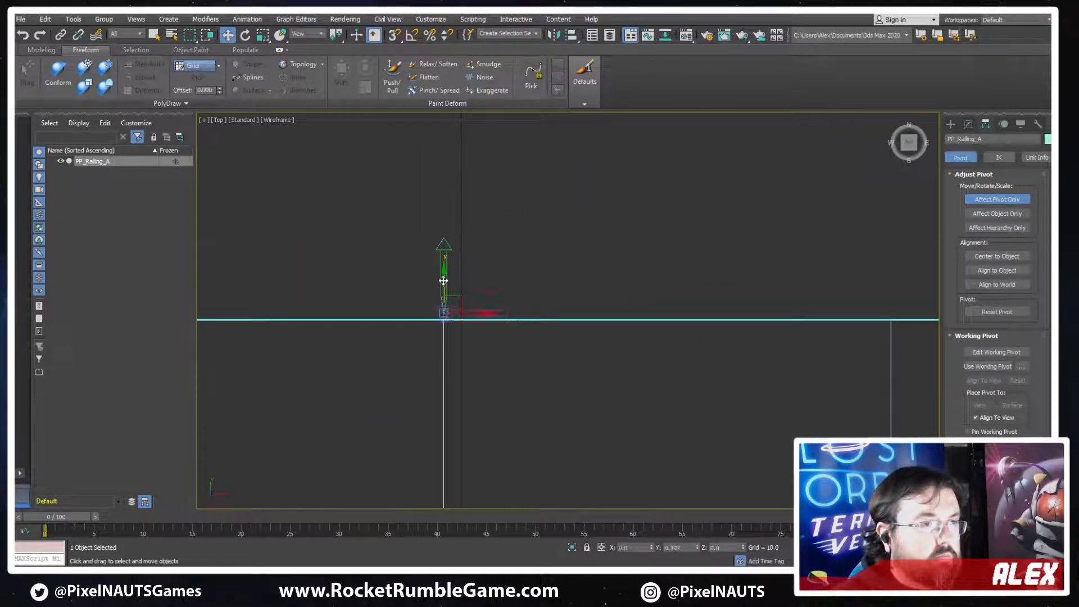
{"action": "scroll", "coordinate": [544, 311], "scroll_direction": "down", "scroll_amount": 5}
{"action": "key", "text": "f"}
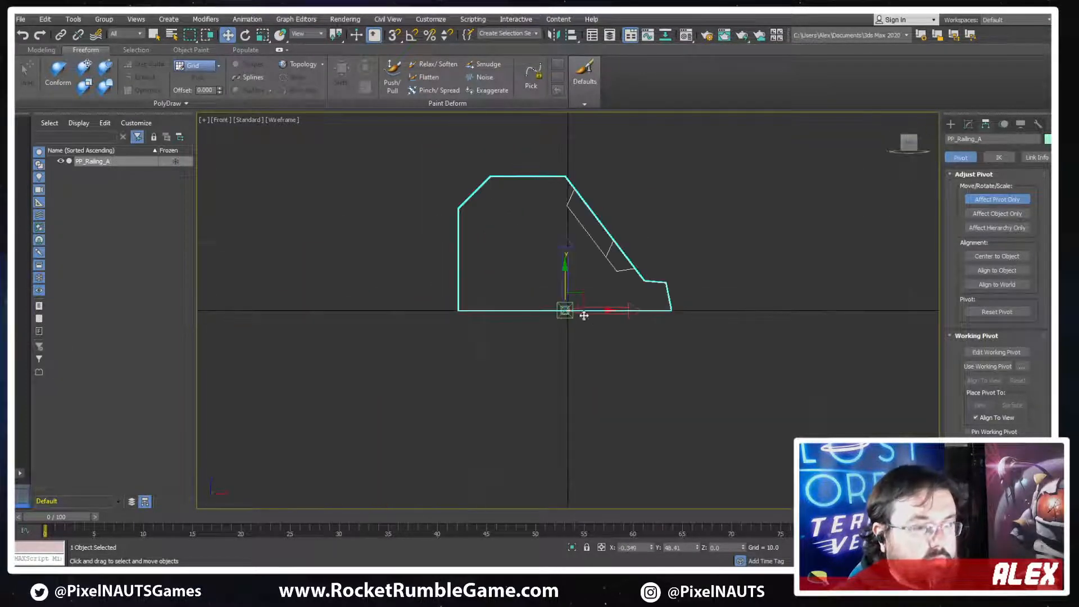
{"action": "scroll", "coordinate": [581, 323], "scroll_direction": "up", "scroll_amount": 3}
{"action": "scroll", "coordinate": [600, 287], "scroll_direction": "down", "scroll_amount": 3}
{"action": "middle_click_drag", "start_coordinate": [600, 286], "coordinate": [608, 315]}
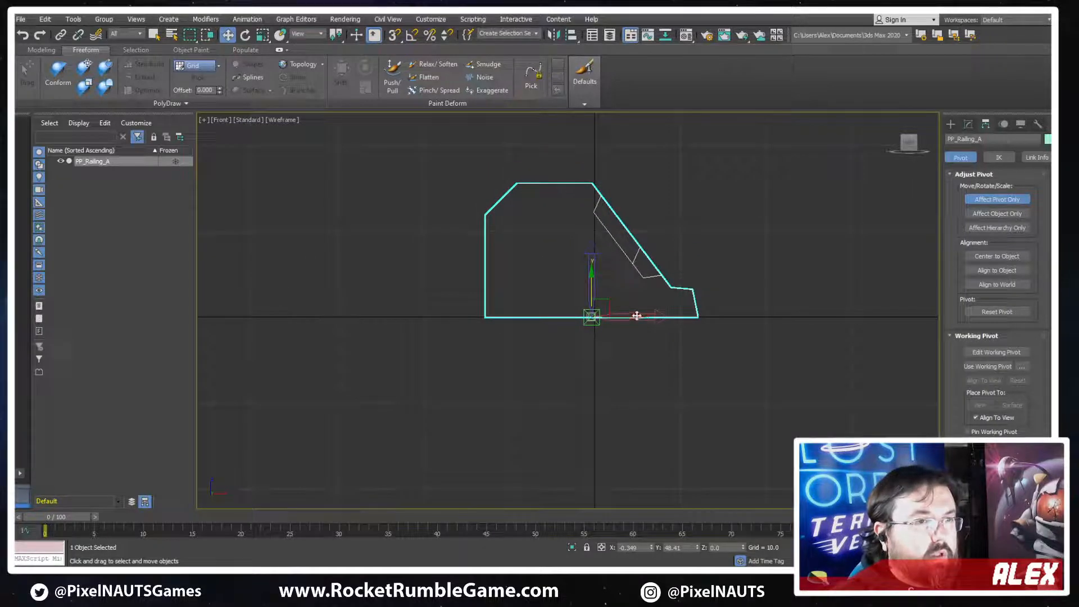
{"action": "middle_click_drag", "start_coordinate": [680, 287], "coordinate": [629, 341], "text": "alt"}
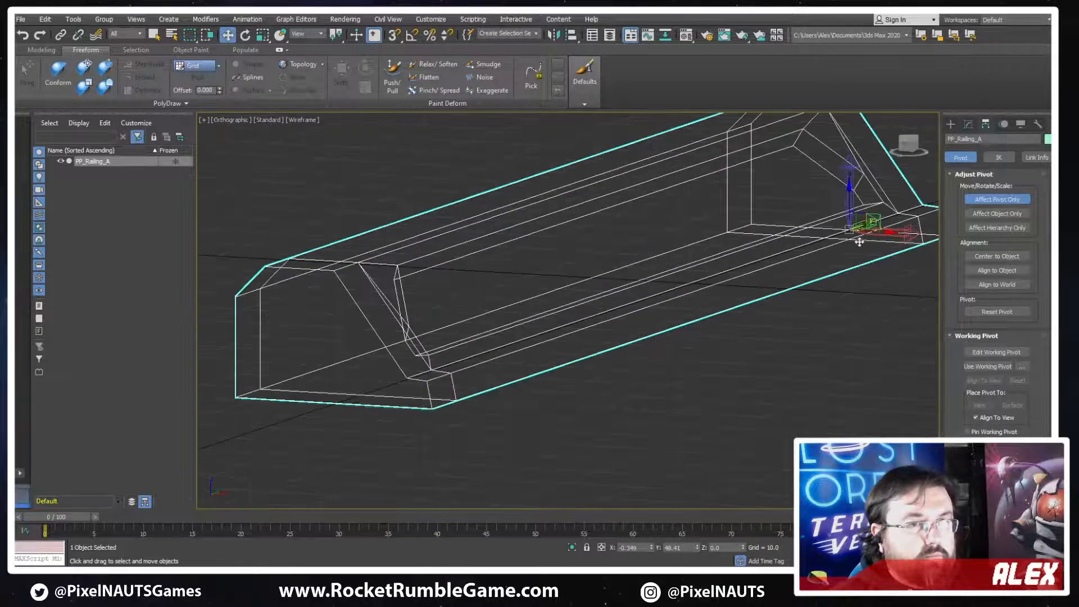
{"action": "middle_click_drag", "start_coordinate": [859, 241], "coordinate": [728, 238], "text": "alt"}
{"action": "right_click", "coordinate": [728, 238]}
Turn on 3D snapping and enable Vertex as a snap target
{"action": "scroll", "coordinate": [697, 318], "scroll_direction": "up", "scroll_amount": 2}
{"action": "middle_click_drag", "start_coordinate": [906, 243], "coordinate": [595, 355]}
{"action": "scroll", "coordinate": [595, 355], "scroll_direction": "up", "scroll_amount": 4}
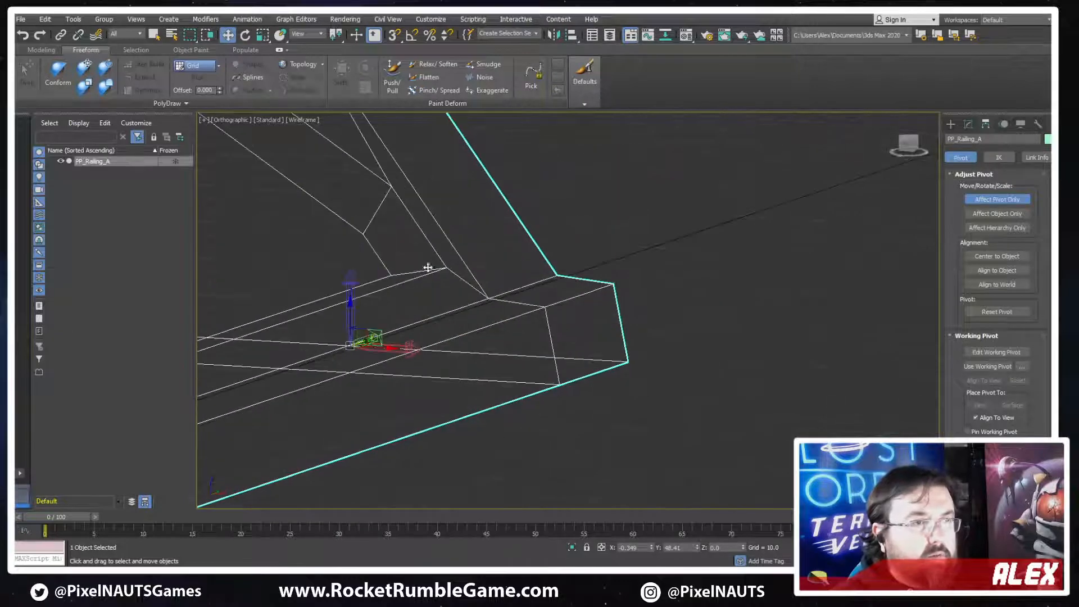
{"action": "left_click", "coordinate": [394, 35]}
{"action": "right_click", "coordinate": [394, 35]}
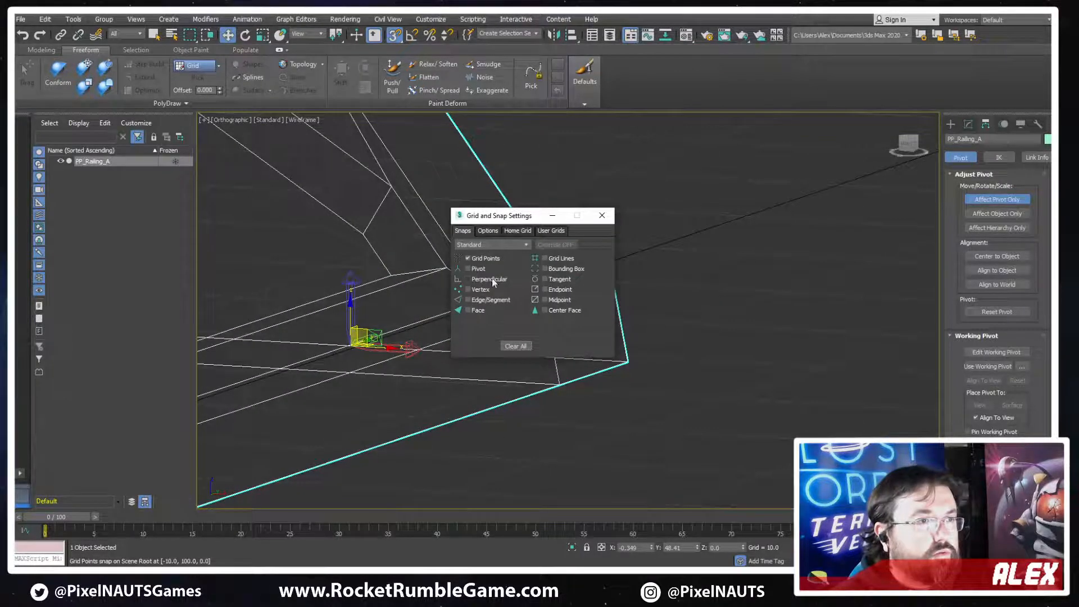
{"action": "left_click", "coordinate": [602, 215]}
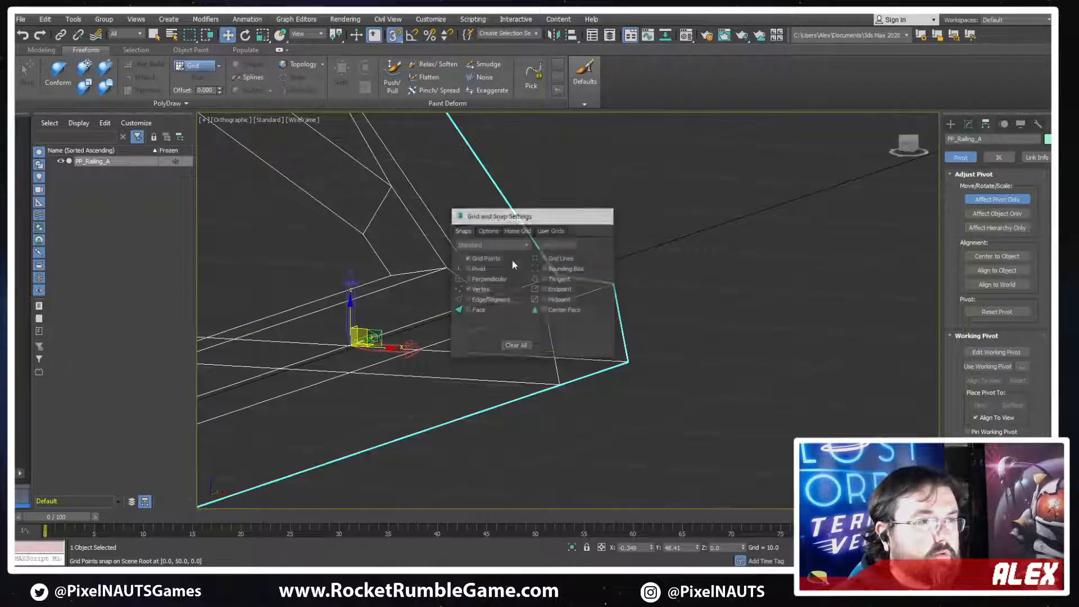
Snap the pivot to the bottom corner vertex at the railing's end, on the recessed side
{"action": "middle_click_drag", "start_coordinate": [513, 262], "coordinate": [409, 360], "text": "alt"}
{"action": "scroll", "coordinate": [453, 275], "scroll_direction": "down", "scroll_amount": 3}
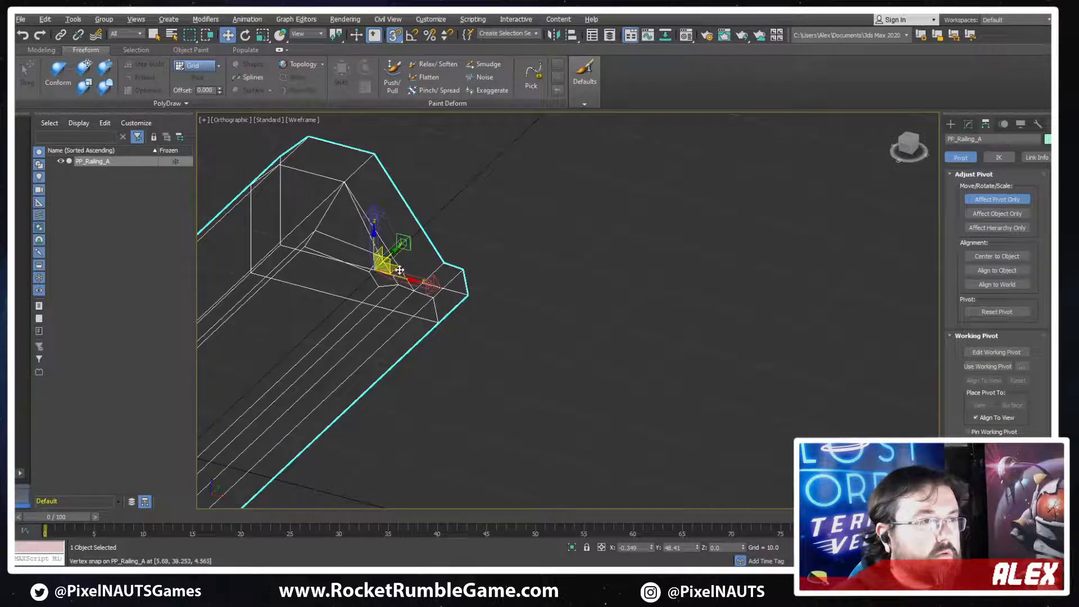
{"action": "left_click_drag", "start_coordinate": [395, 270], "coordinate": [469, 295]}
{"action": "middle_click_drag", "start_coordinate": [475, 306], "coordinate": [504, 294], "text": "alt"}
{"action": "scroll", "coordinate": [504, 294], "scroll_direction": "up", "scroll_amount": 3}
{"action": "middle_click_drag", "start_coordinate": [359, 370], "coordinate": [556, 315]}
{"action": "scroll", "coordinate": [554, 351], "scroll_direction": "up", "scroll_amount": 3}
{"action": "left_click_drag", "start_coordinate": [568, 377], "coordinate": [554, 388]}
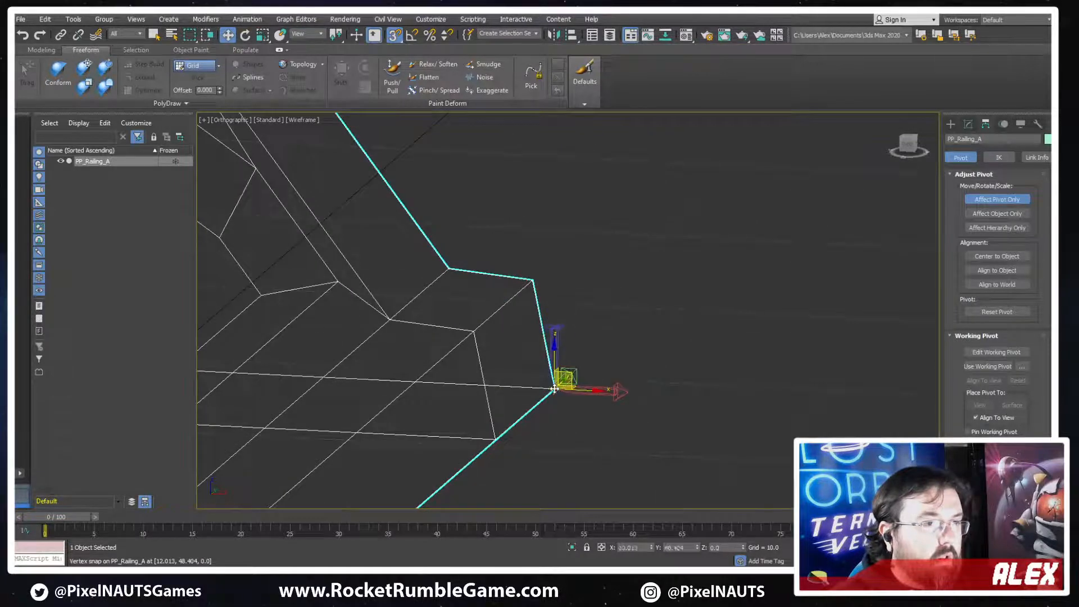
Leave pivot adjustment, turn off snapping and show the railing shaded instead of wireframe
{"action": "left_click", "coordinate": [951, 125]}
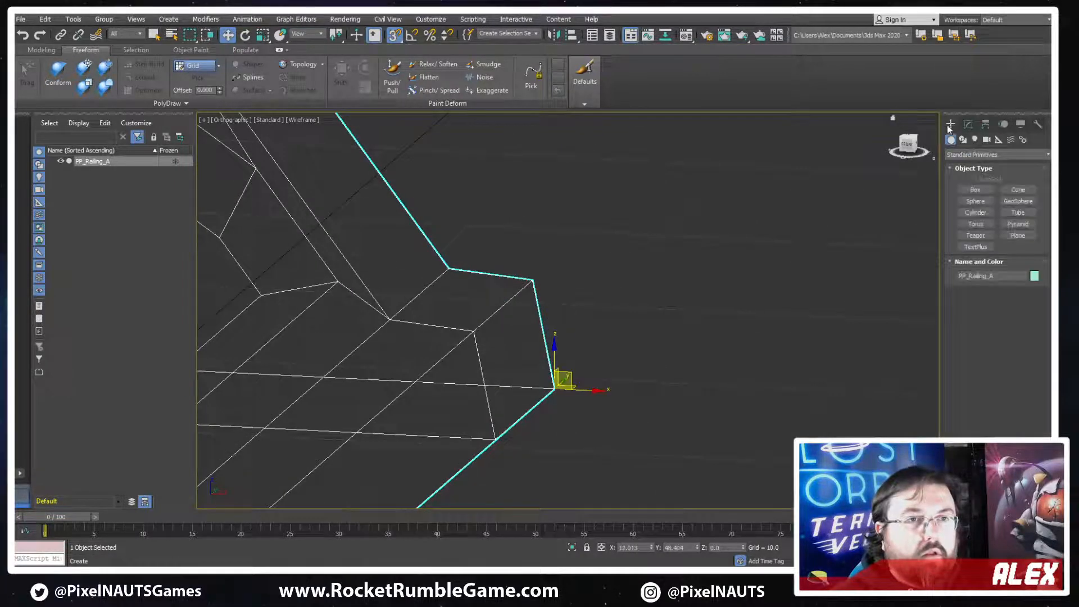
{"action": "left_click", "coordinate": [392, 40]}
{"action": "scroll", "coordinate": [466, 225], "scroll_direction": "down", "scroll_amount": 6}
{"action": "key", "text": "F3"}
{"action": "scroll", "coordinate": [486, 275], "scroll_direction": "down", "scroll_amount": 3}
{"action": "middle_click_drag", "start_coordinate": [569, 279], "coordinate": [477, 233], "text": "alt"}
Convert the railing to an Editable Poly
{"action": "right_click", "coordinate": [474, 230]}
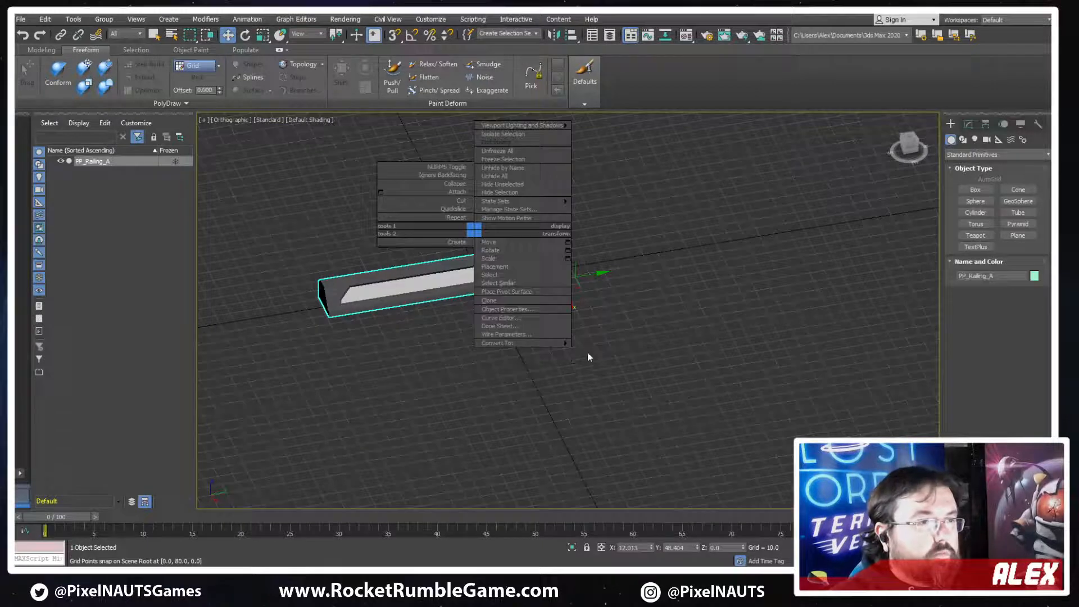
{"action": "mouse_move", "coordinate": [565, 343]}
{"action": "left_click", "coordinate": [596, 350]}
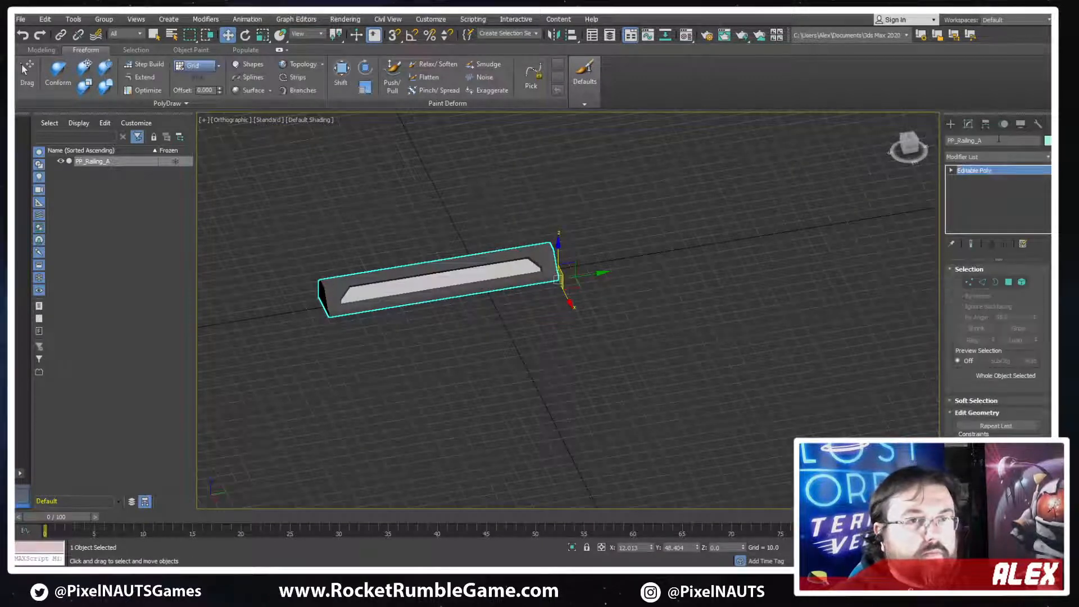
Apply Reset XForm to the selected railing and collapse the result back into an Editable Poly
{"action": "left_click", "coordinate": [1036, 125]}
{"action": "left_click", "coordinate": [993, 259]}
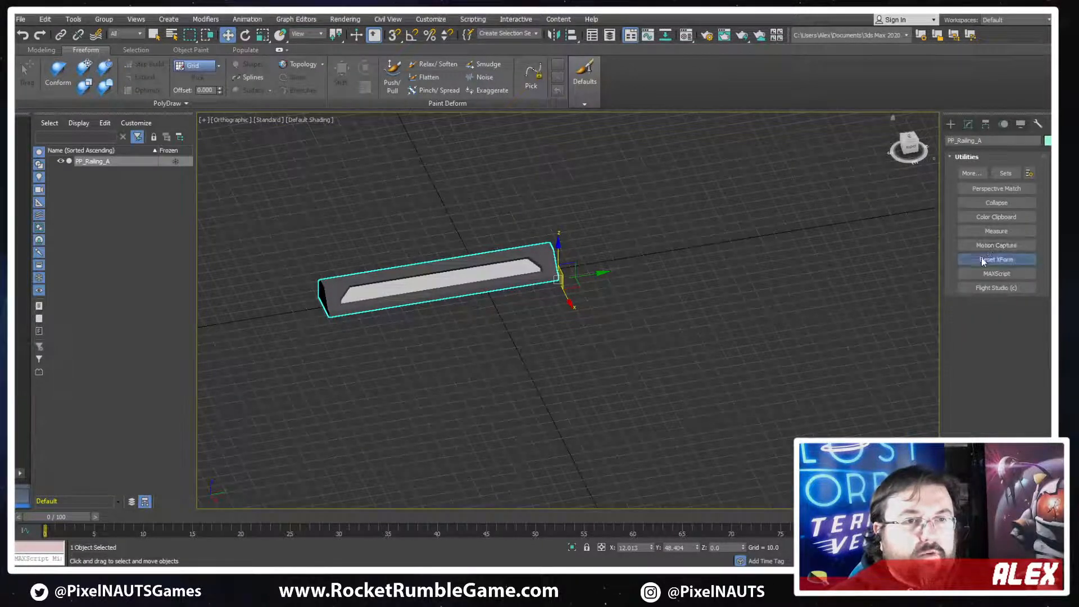
{"action": "left_click", "coordinate": [996, 324]}
{"action": "right_click", "coordinate": [437, 216]}
{"action": "mouse_move", "coordinate": [484, 326]}
{"action": "left_click", "coordinate": [556, 335]}
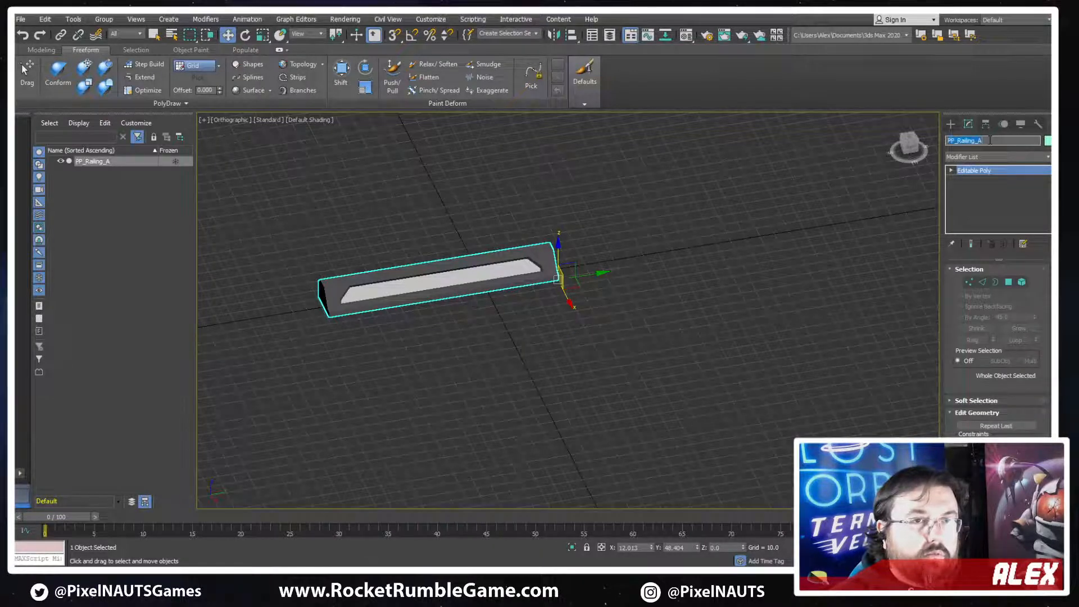
Start exporting the railing as an Autodesk FBX file and show the computer's drives as the save location
{"action": "left_click", "coordinate": [21, 21]}
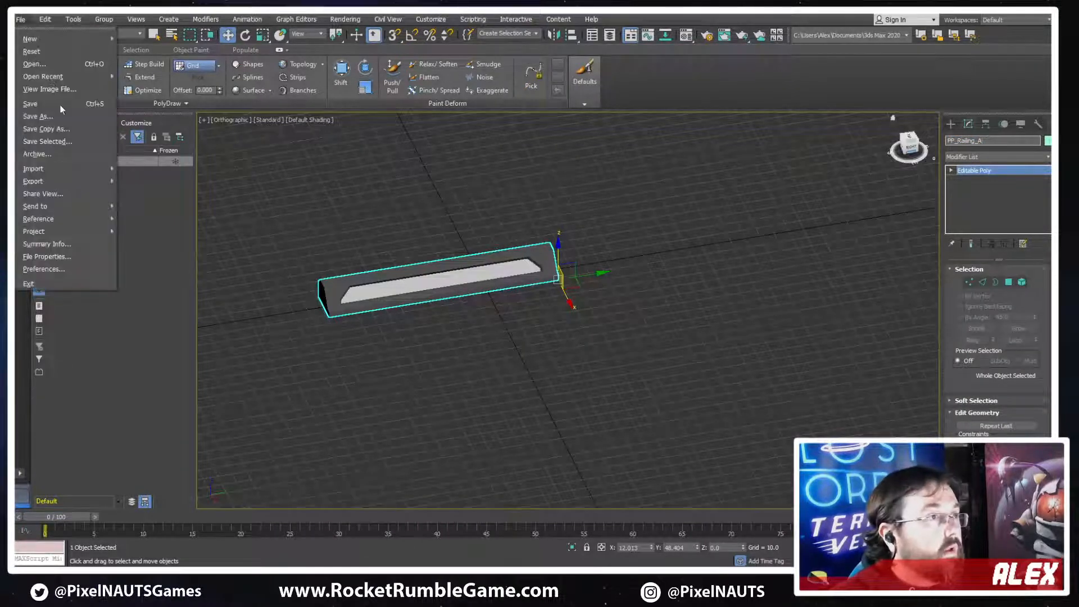
{"action": "mouse_move", "coordinate": [53, 182]}
{"action": "left_click", "coordinate": [163, 194]}
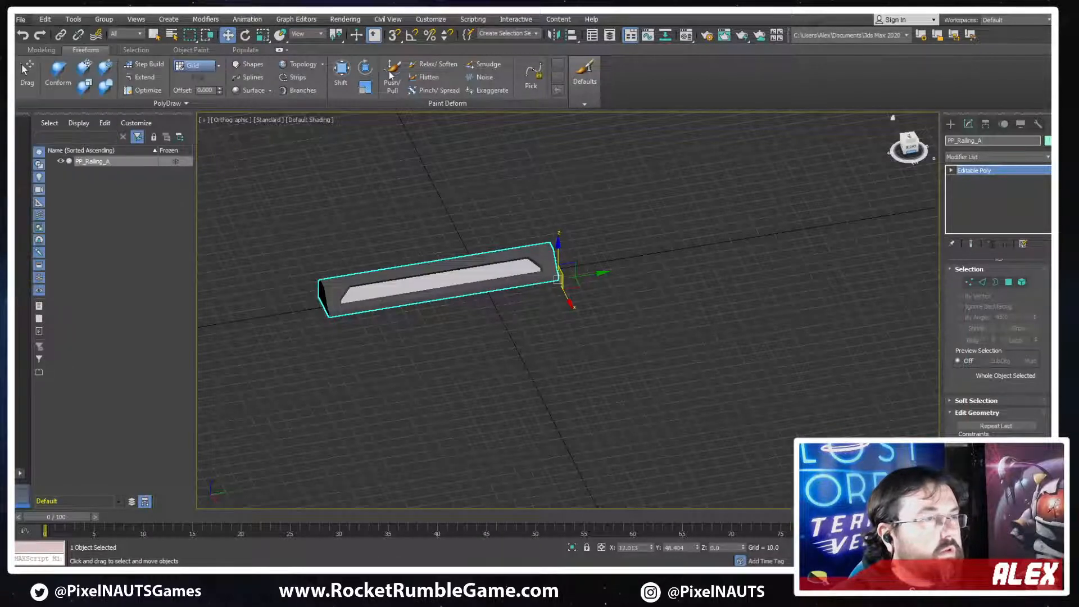
{"action": "left_click", "coordinate": [384, 73]}
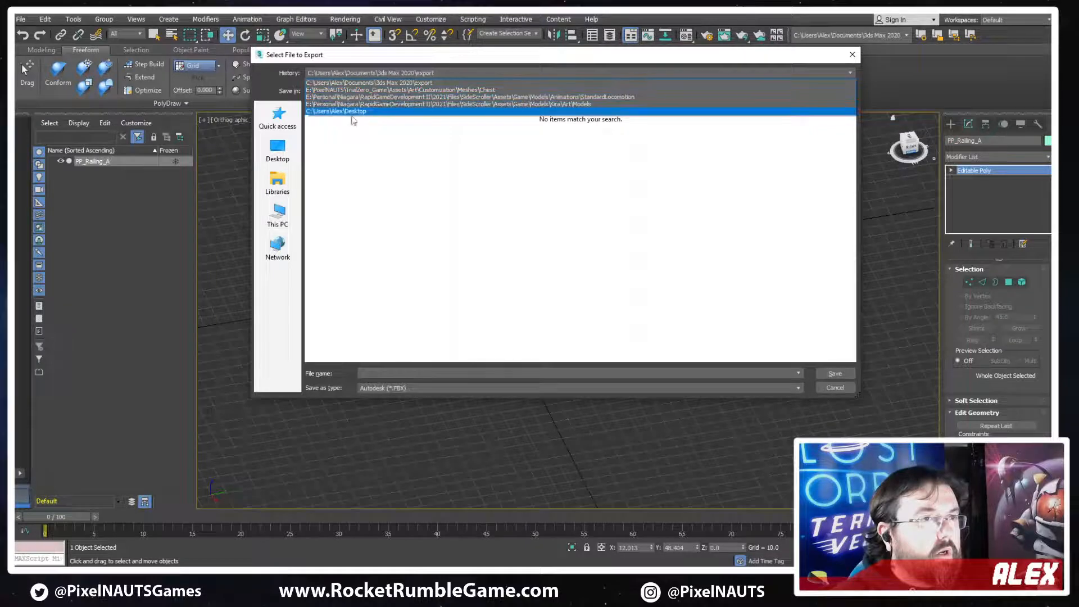
{"action": "left_click", "coordinate": [276, 249]}
{"action": "left_click", "coordinate": [279, 222]}
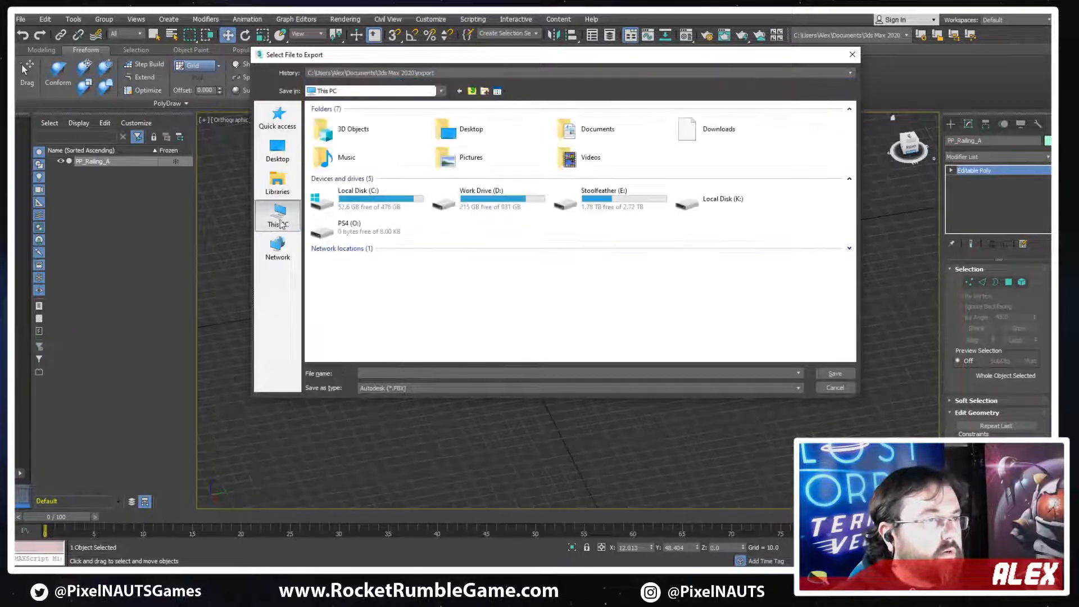
Browse the export location to PixelNAUTS\TrialZero_Game\Assets\Art\Environments\Tracks\Meshes on the E: drive
{"action": "double_click", "coordinate": [604, 201]}
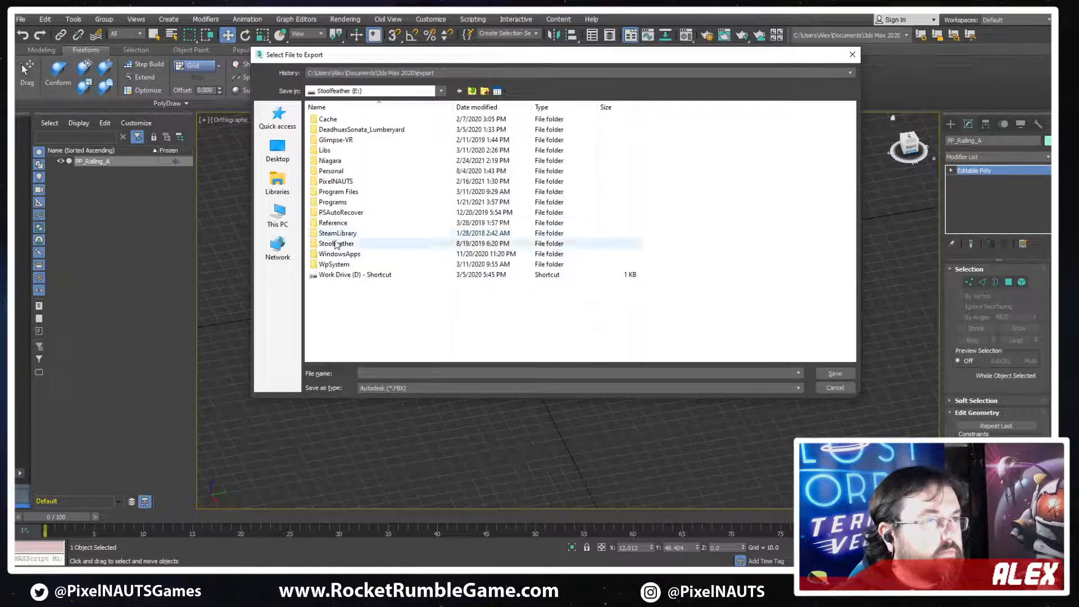
{"action": "double_click", "coordinate": [337, 181]}
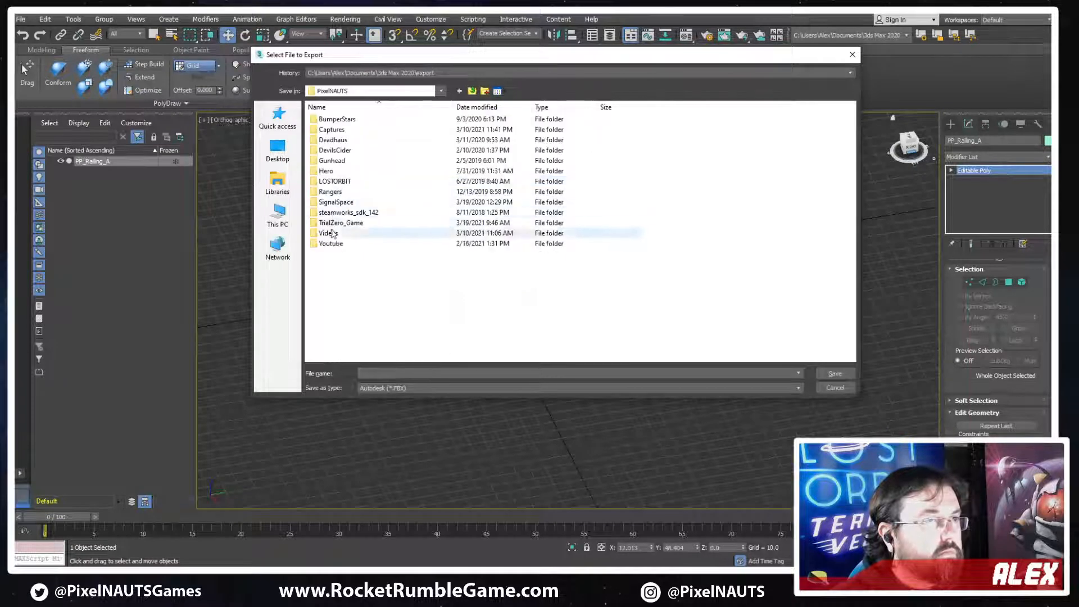
{"action": "double_click", "coordinate": [340, 224]}
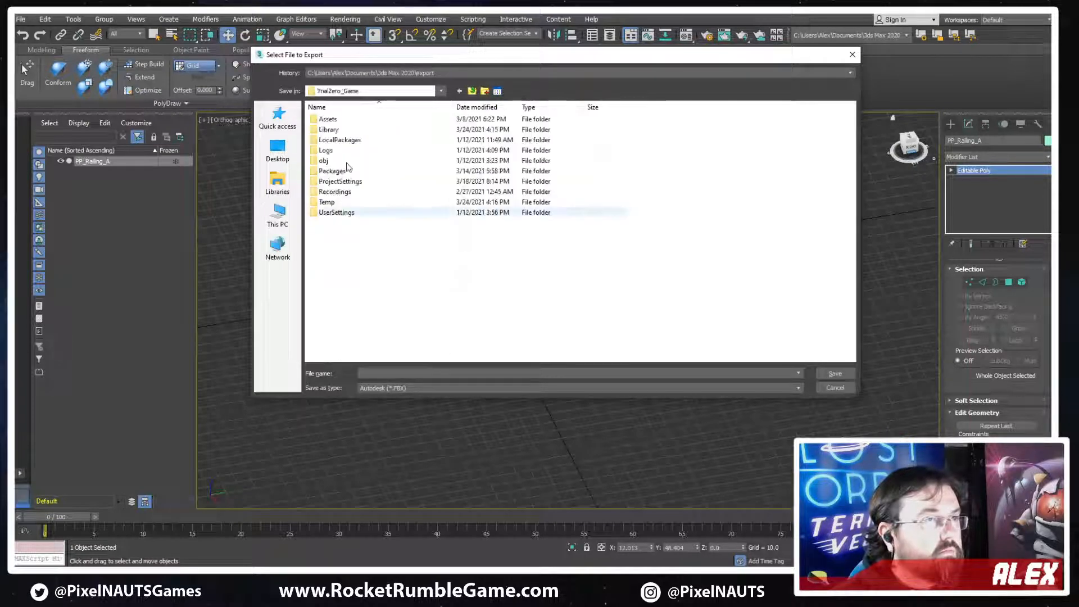
{"action": "double_click", "coordinate": [324, 120]}
{"action": "double_click", "coordinate": [325, 130]}
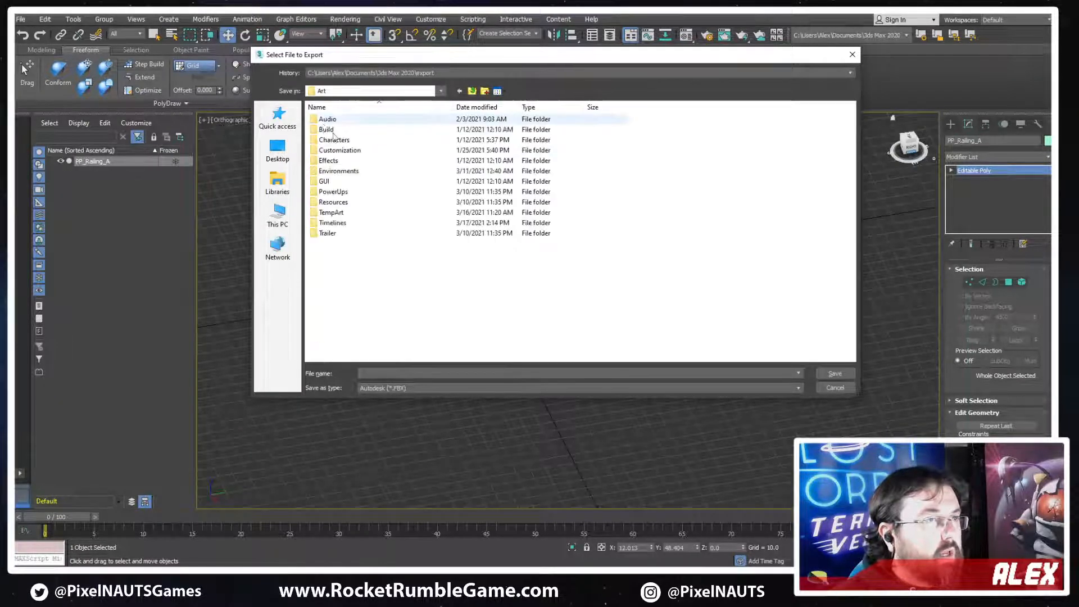
{"action": "double_click", "coordinate": [336, 170]}
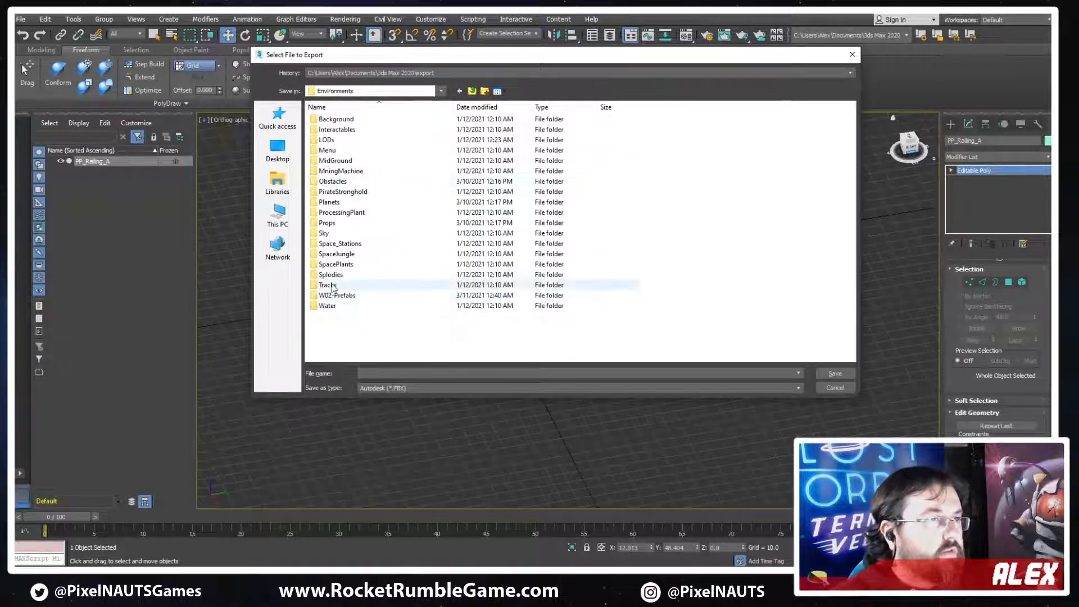
{"action": "double_click", "coordinate": [328, 285]}
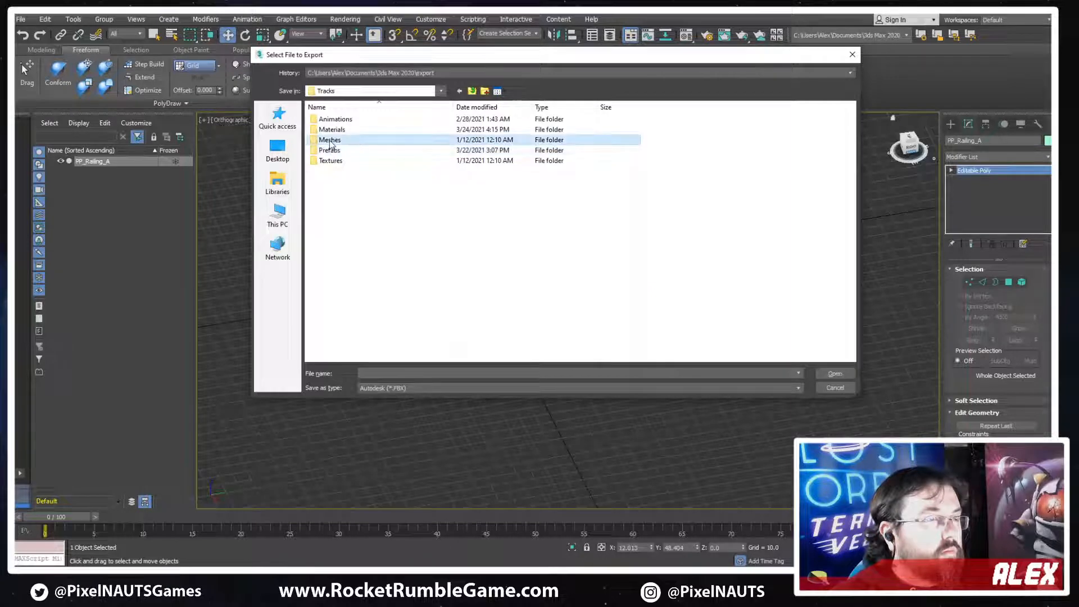
{"action": "double_click", "coordinate": [333, 140]}
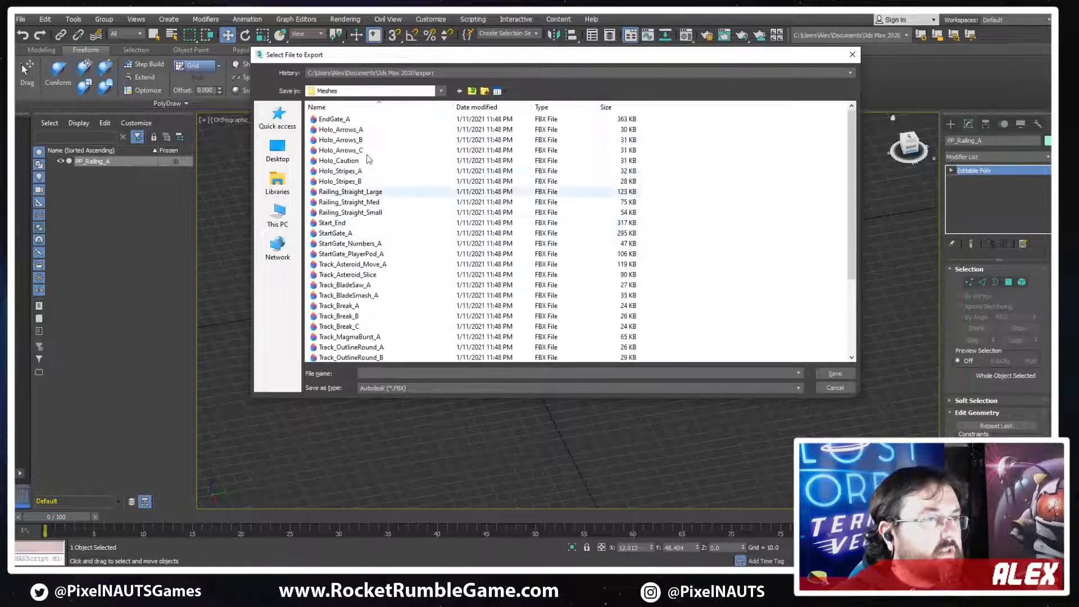
Create a folder named ProcessingPlant inside the Meshes folder and open it as the export destination
{"action": "left_click", "coordinate": [484, 90]}
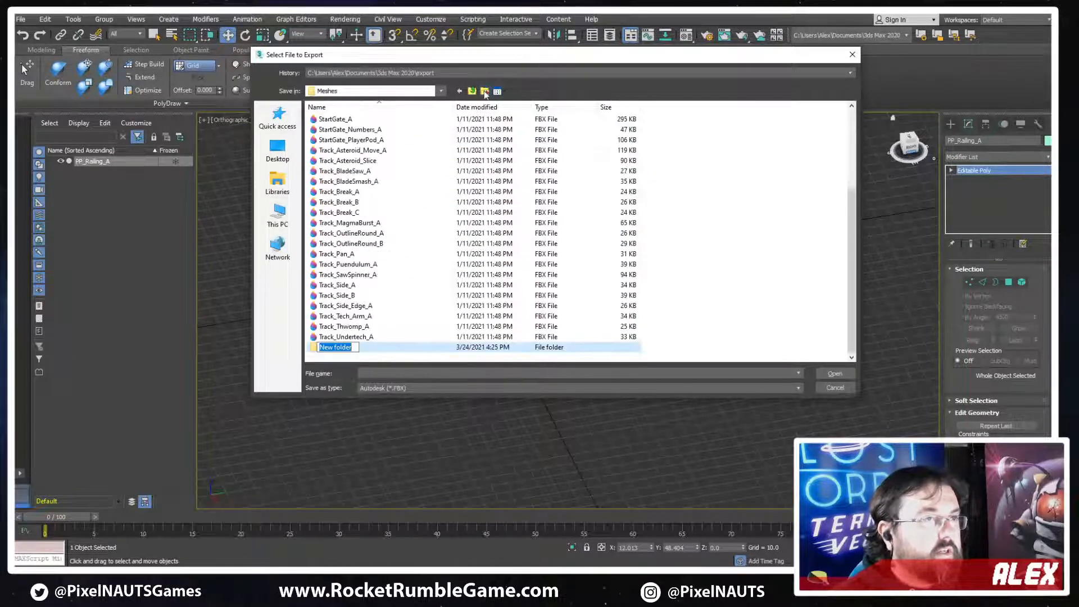
{"action": "type", "text": "ProcessingPlant"}
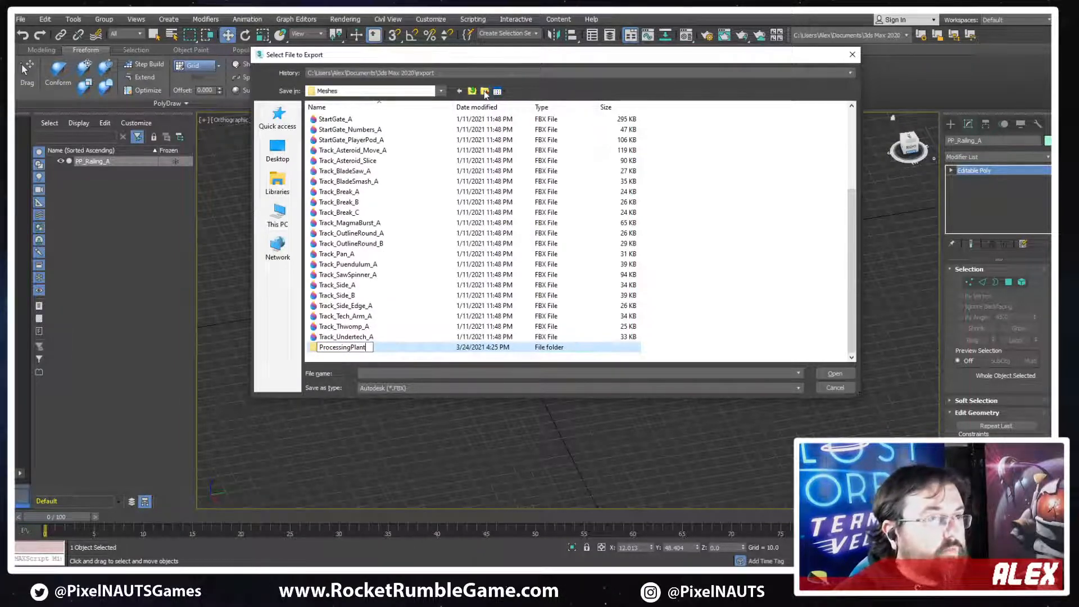
{"action": "key", "text": "Return"}
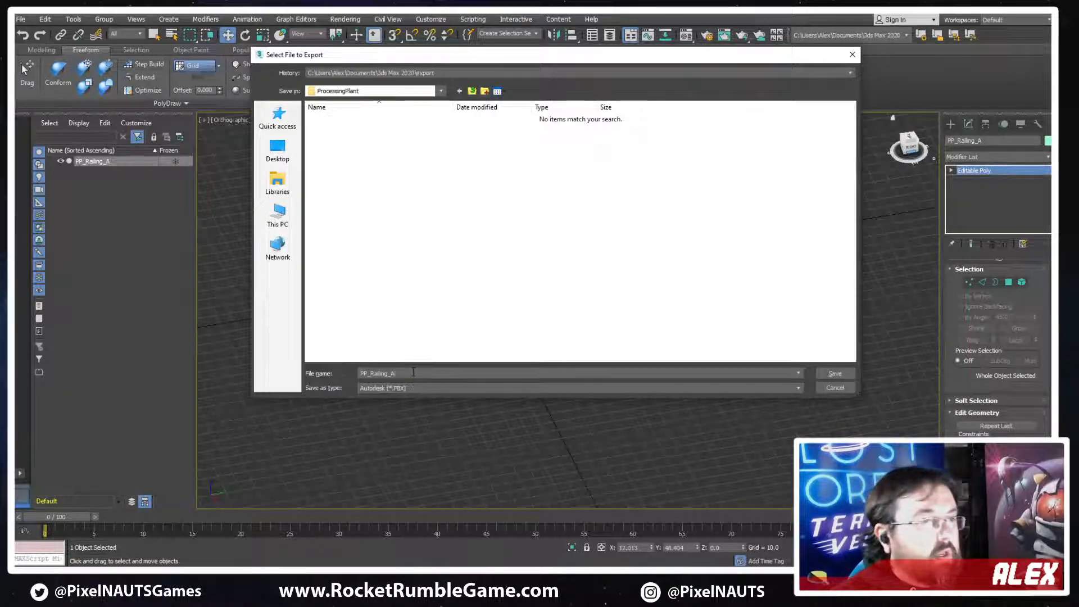
Export the railing as PP_Railing_A in FBX format with the Animation option turned off
{"action": "key", "text": "Return"}
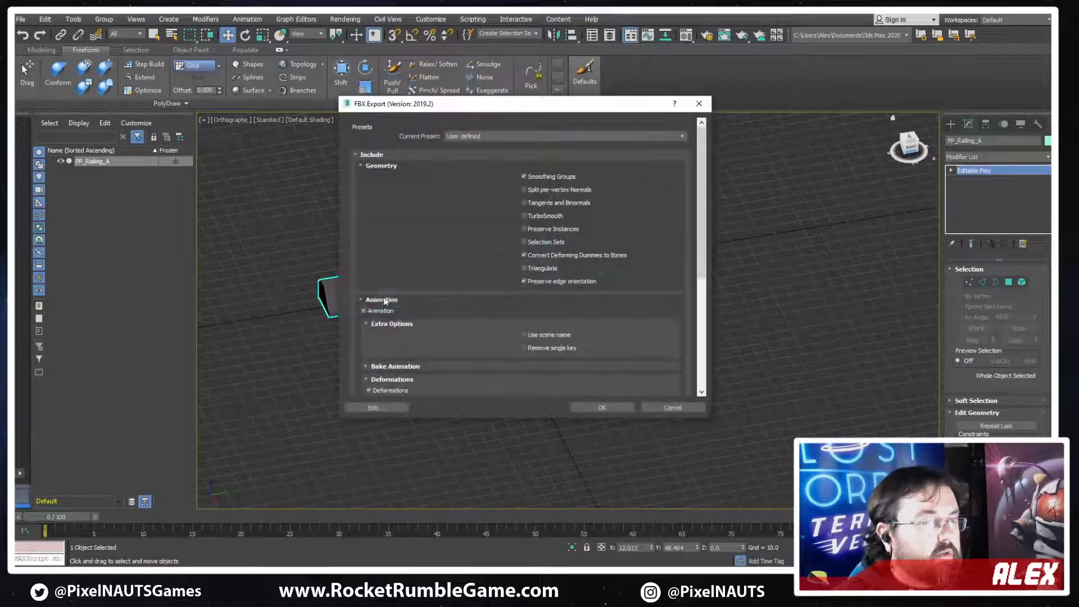
{"action": "left_click", "coordinate": [372, 312]}
{"action": "left_click", "coordinate": [623, 410]}
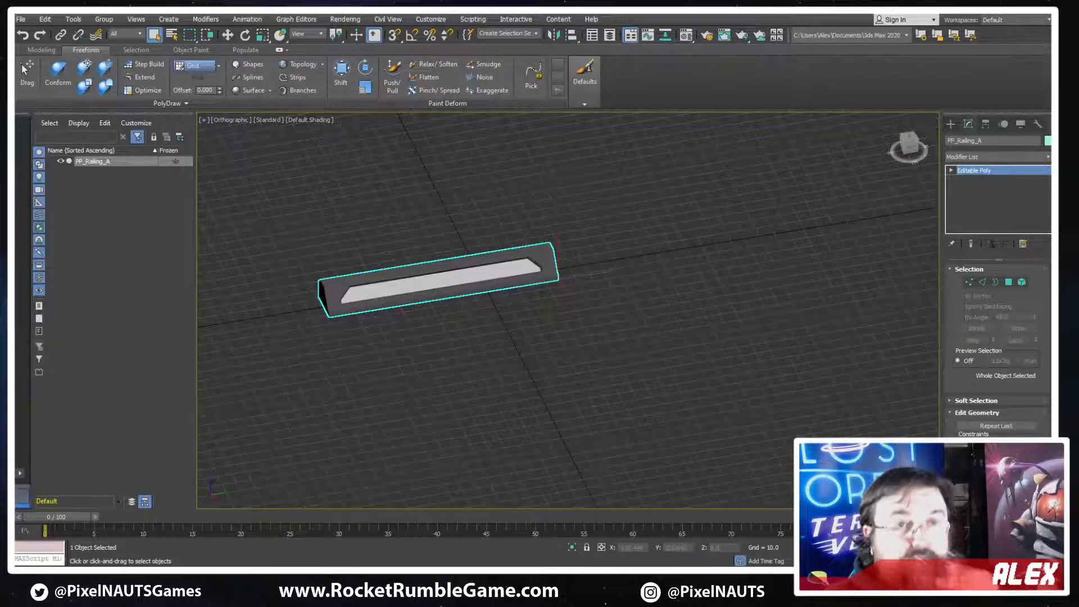
Switch to Unity and select the Track_Railings 2-35 object along the edge of the track
{"action": "key", "text": "alt+Tab"}
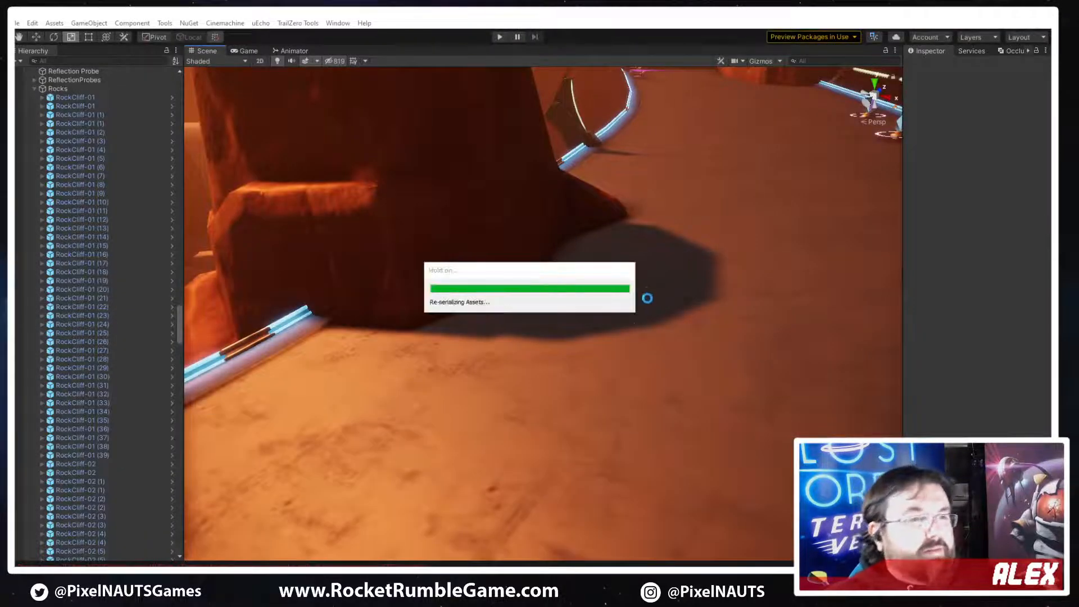
{"action": "right_click_drag", "start_coordinate": [375, 343], "coordinate": [337, 394]}
{"action": "key", "text": "s"}
{"action": "key", "text": "w"}
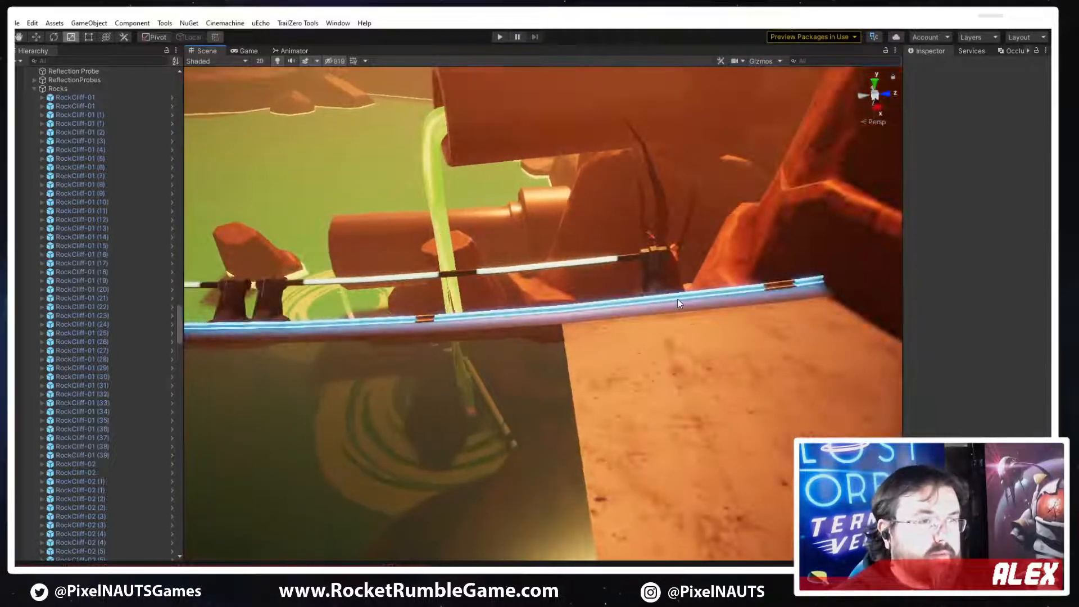
{"action": "left_click", "coordinate": [706, 297]}
{"action": "right_click_drag", "start_coordinate": [517, 368], "coordinate": [561, 404]}
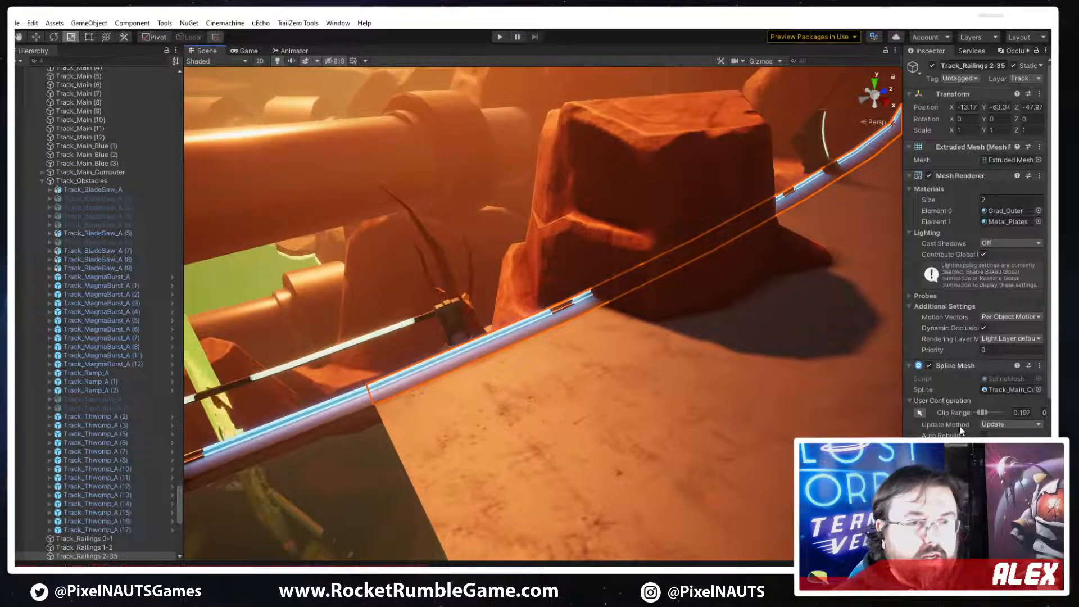
Replace the Railing_Large mesh in Channel 1 of the railing's Spline Mesh with PP_Railing_A
{"action": "scroll", "coordinate": [975, 393], "scroll_direction": "down", "scroll_amount": 3}
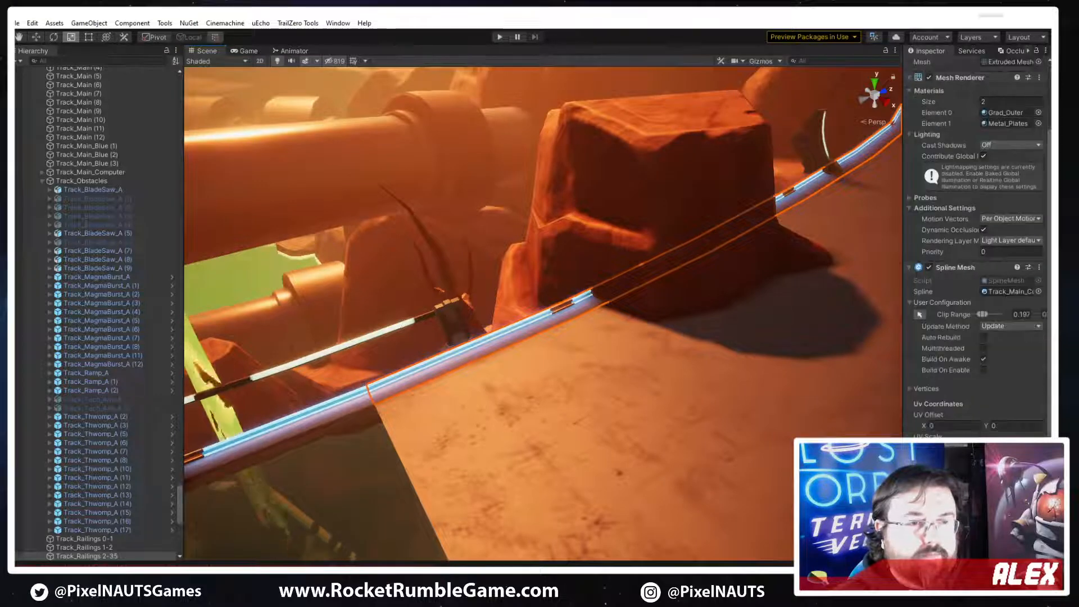
{"action": "left_click", "coordinate": [973, 494]}
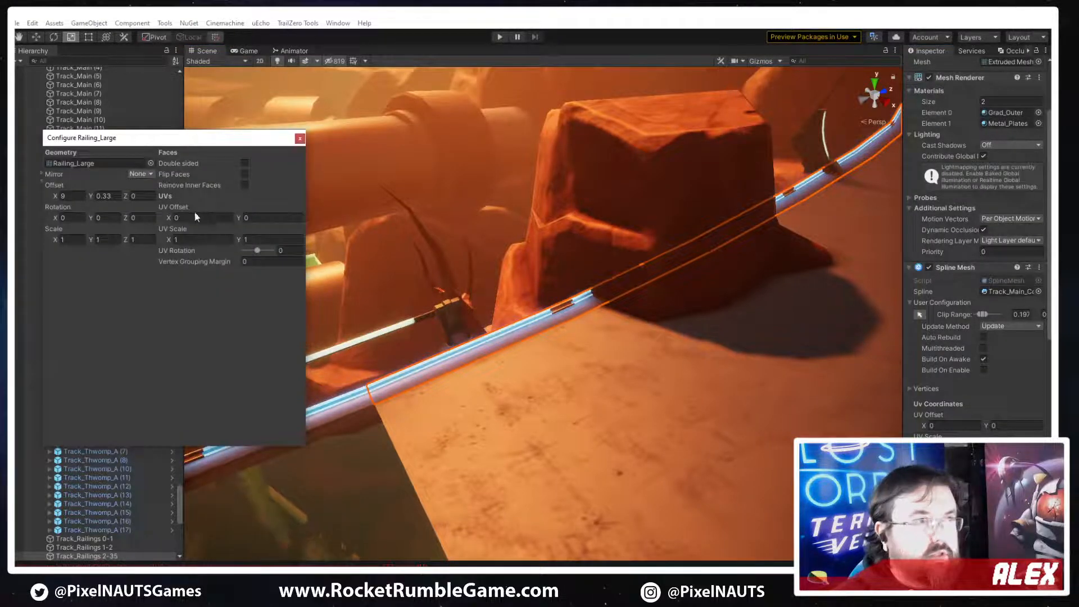
{"action": "left_click", "coordinate": [151, 163]}
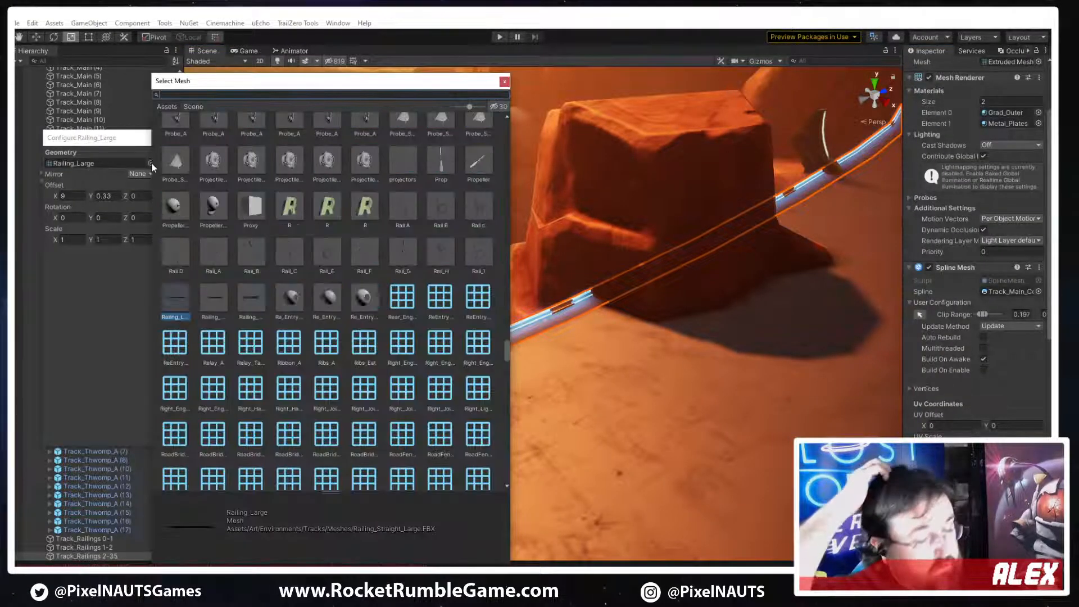
{"action": "type", "text": "PP_Railing_A"}
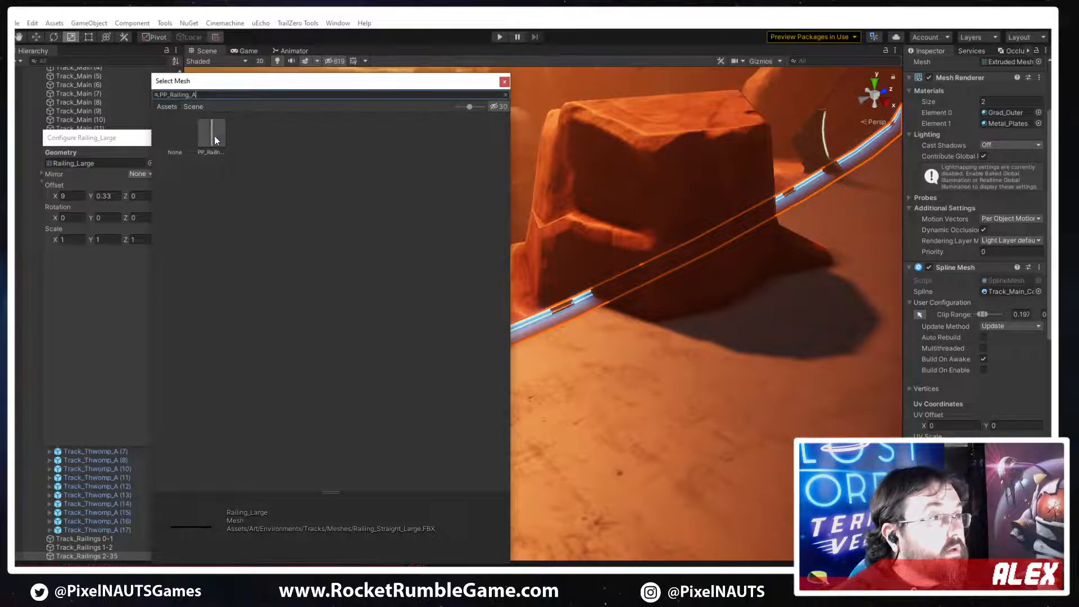
{"action": "left_click", "coordinate": [213, 137]}
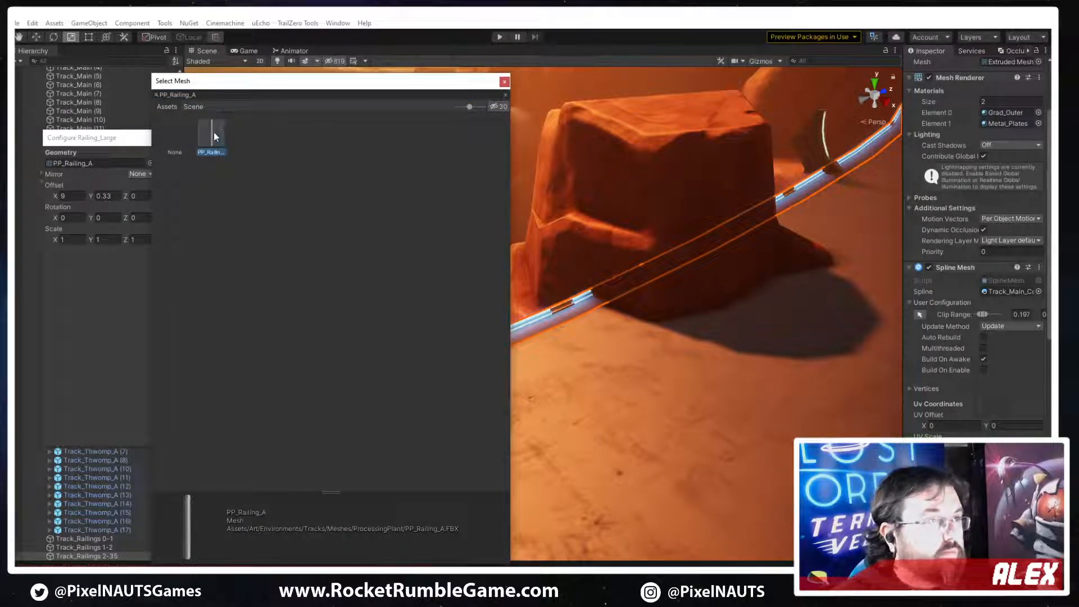
{"action": "double_click", "coordinate": [213, 134]}
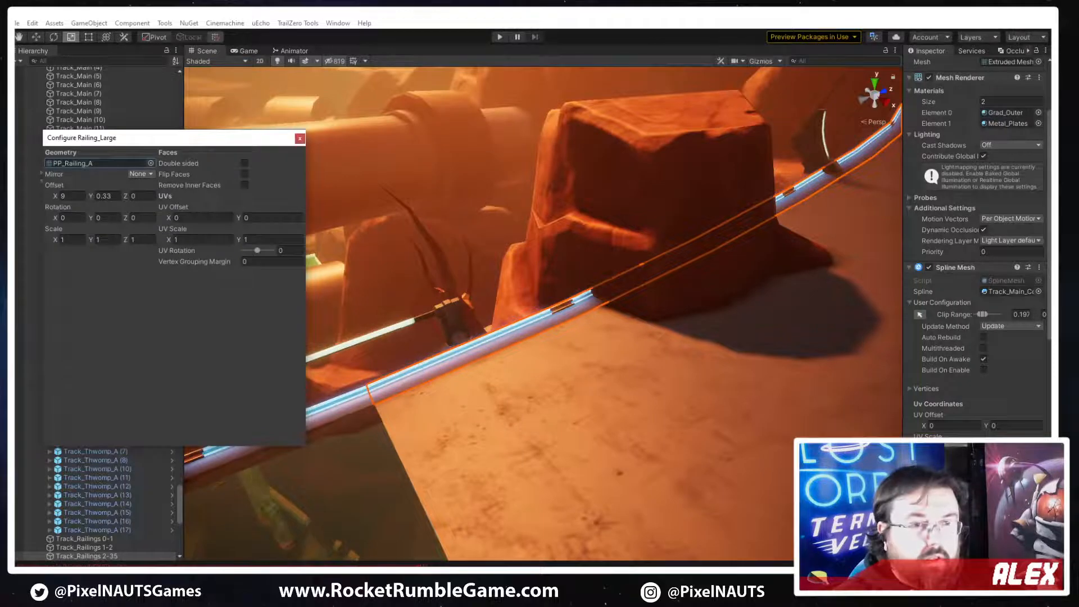
Replace the Railing_Large mesh in Channel 2 with PP_Railing_A and close the mesh configuration
{"action": "scroll", "coordinate": [978, 247], "scroll_direction": "down", "scroll_amount": 5}
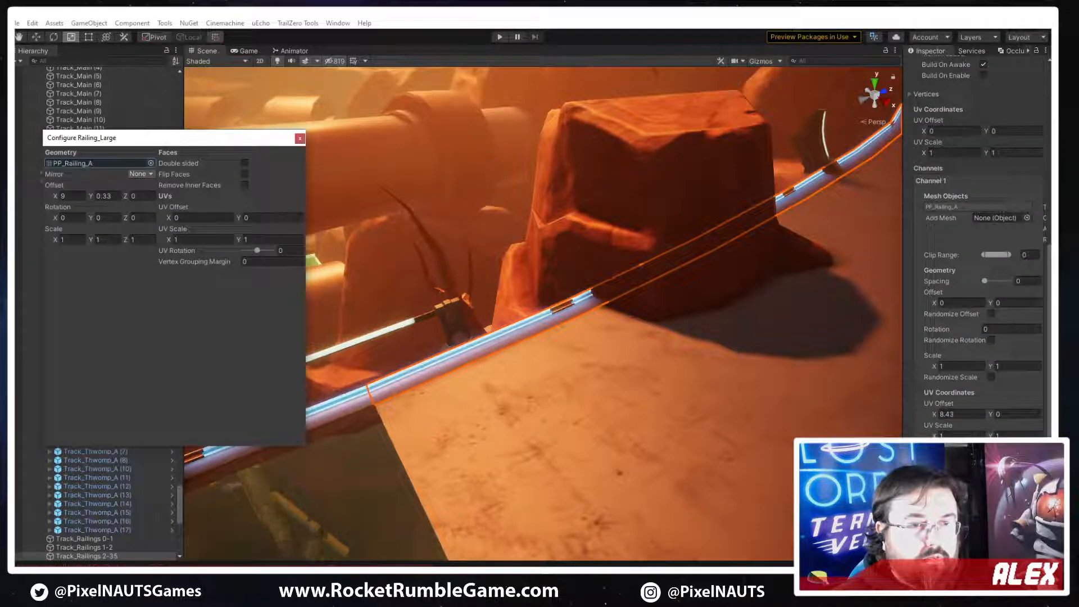
{"action": "scroll", "coordinate": [978, 247], "scroll_direction": "down", "scroll_amount": 2}
{"action": "left_click", "coordinate": [948, 429]}
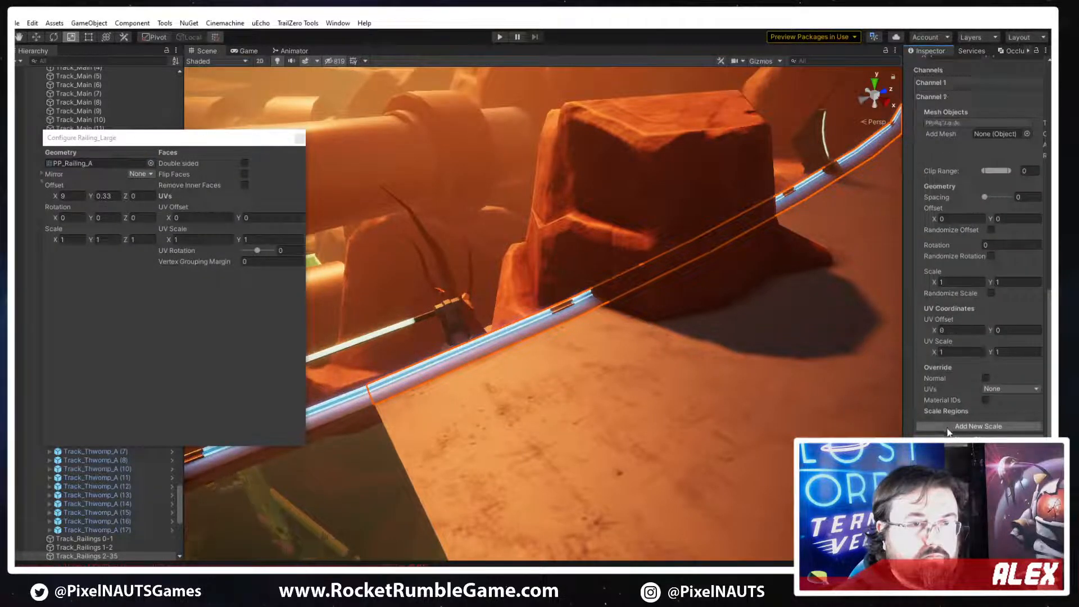
{"action": "left_click", "coordinate": [947, 122]}
{"action": "left_click", "coordinate": [151, 163]}
{"action": "type", "text": "PP_Railing_A"}
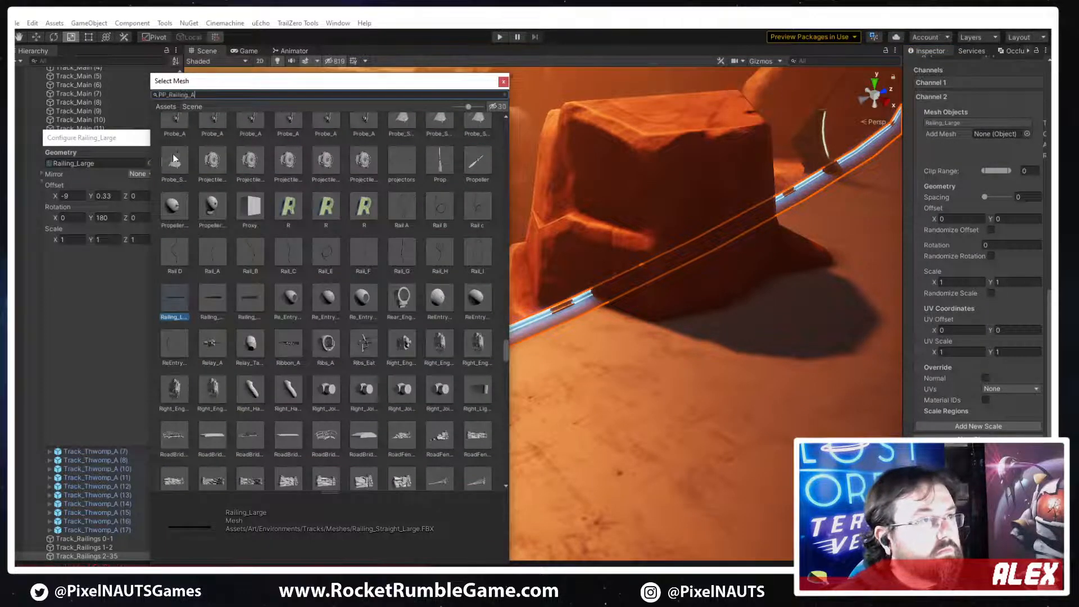
{"action": "double_click", "coordinate": [212, 133]}
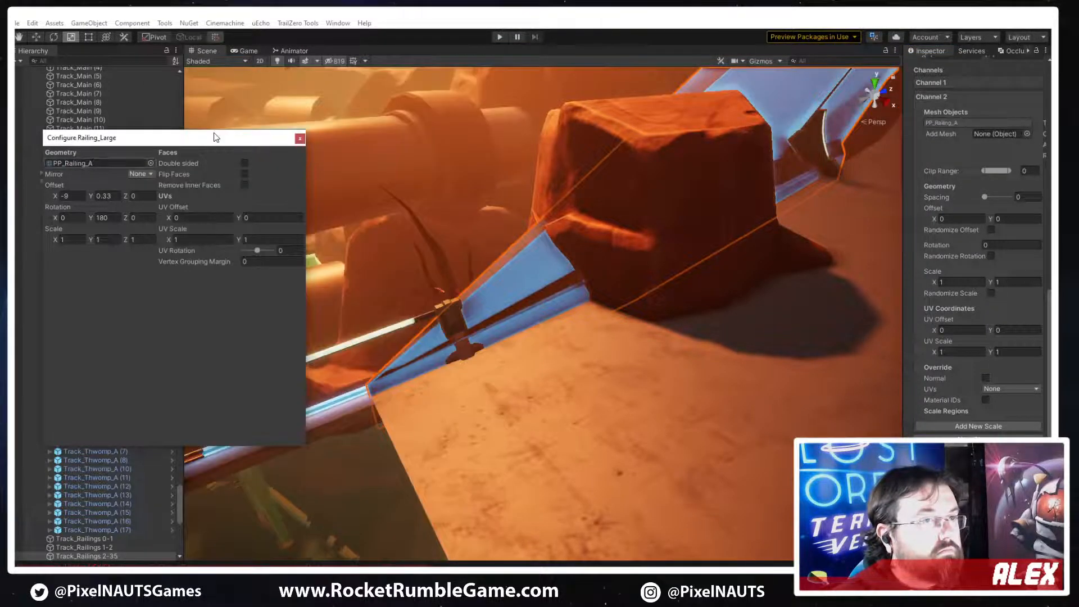
{"action": "left_click", "coordinate": [301, 140]}
Examine the size and placement of the new railings along the track and check the Channel 2 settings
{"action": "right_click_drag", "start_coordinate": [511, 378], "coordinate": [723, 445]}
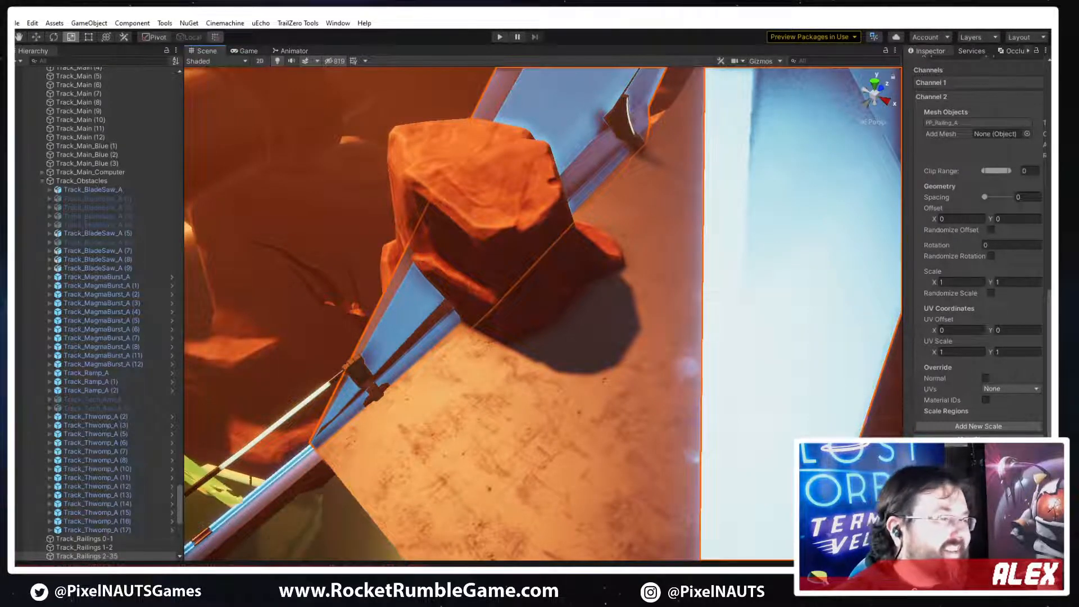
{"action": "right_click_drag", "start_coordinate": [567, 359], "coordinate": [587, 345]}
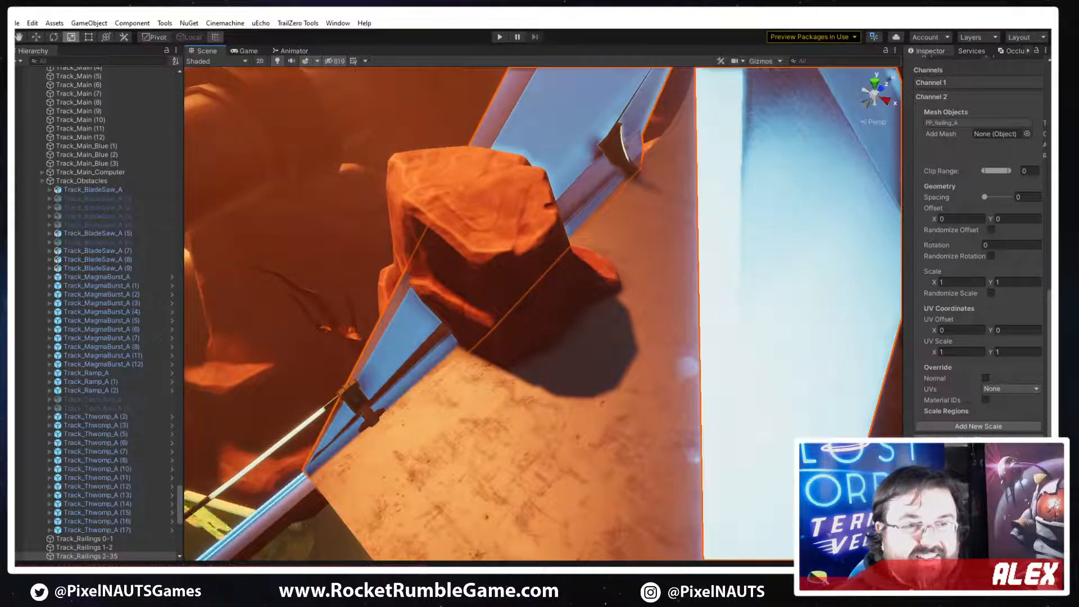
{"action": "scroll", "coordinate": [968, 247], "scroll_direction": "up", "scroll_amount": 5}
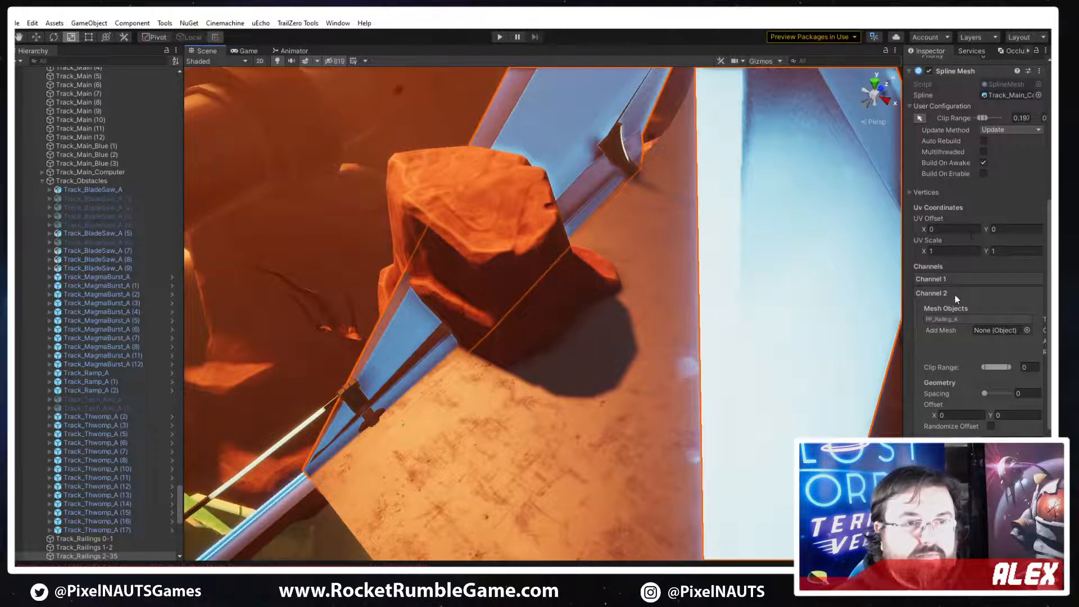
{"action": "left_click", "coordinate": [952, 293]}
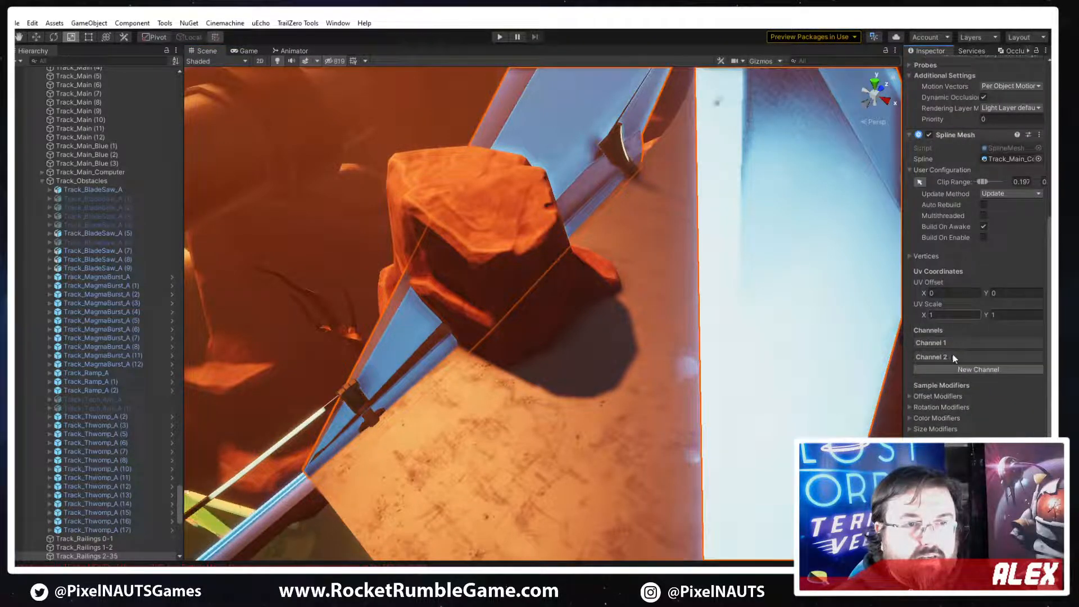
{"action": "left_click", "coordinate": [952, 357]}
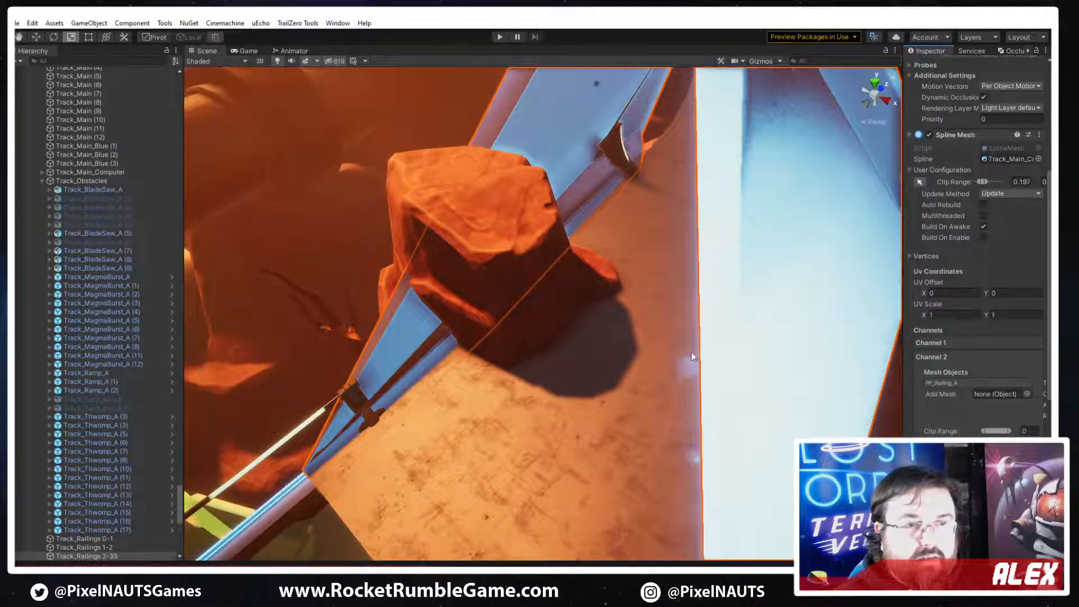
{"action": "right_click_drag", "start_coordinate": [846, 395], "coordinate": [713, 366]}
Try to undo the latest railing changes, and select the Track_Railings 2-35 object again
{"action": "key", "text": "ctrl+z"}
{"action": "key", "text": "ctrl+z"}
{"action": "key", "text": "ctrl+z"}
{"action": "left_click", "coordinate": [788, 343]}
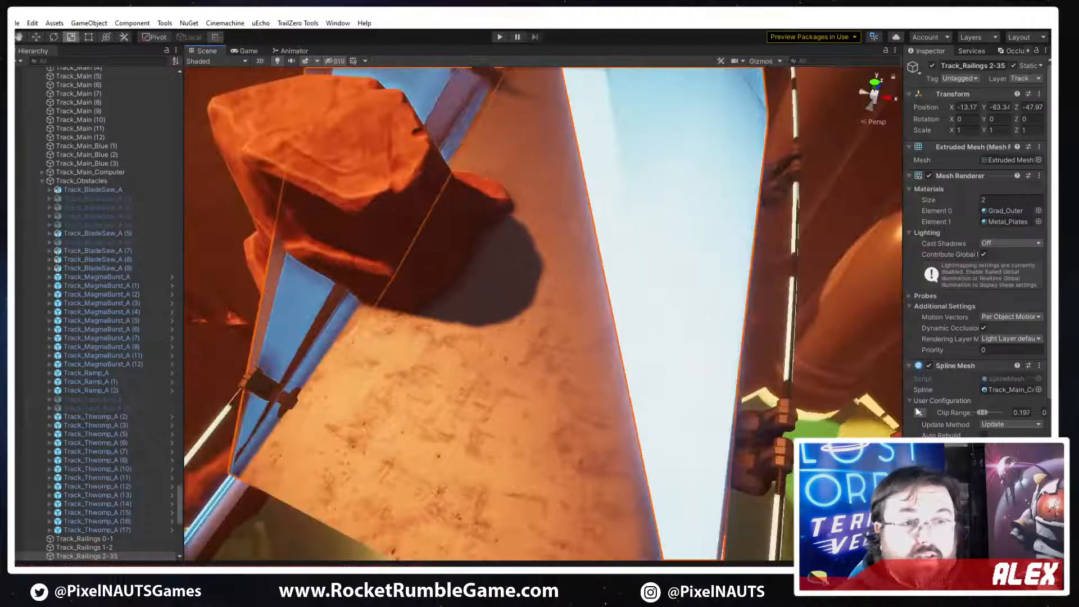
Delete Channel 2 from the Spline Mesh of Track_Railings 2-35
{"action": "scroll", "coordinate": [961, 422], "scroll_direction": "down", "scroll_amount": 8}
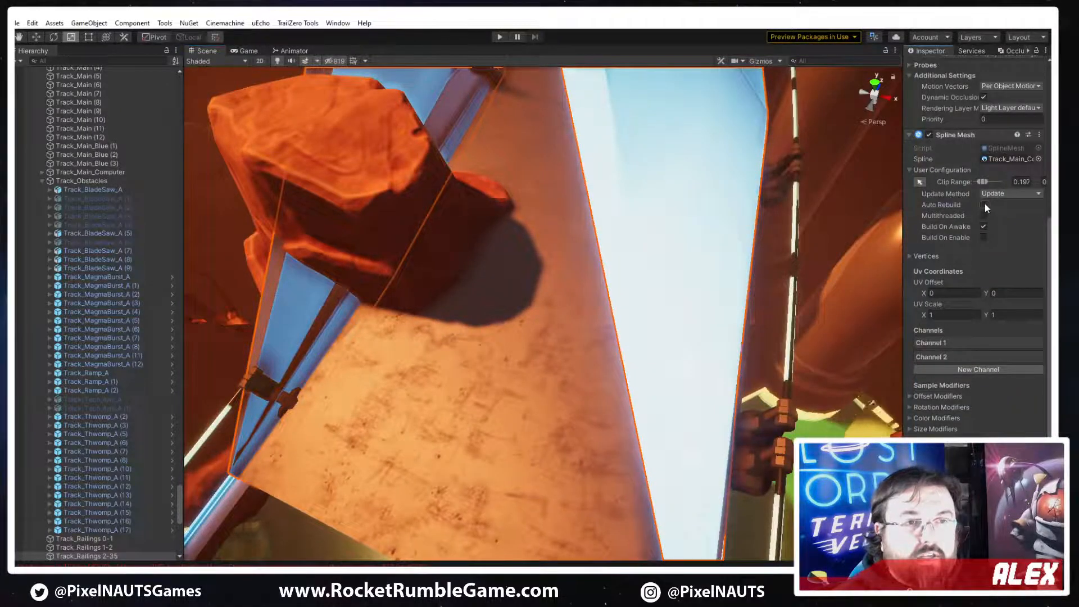
{"action": "left_click", "coordinate": [929, 135]}
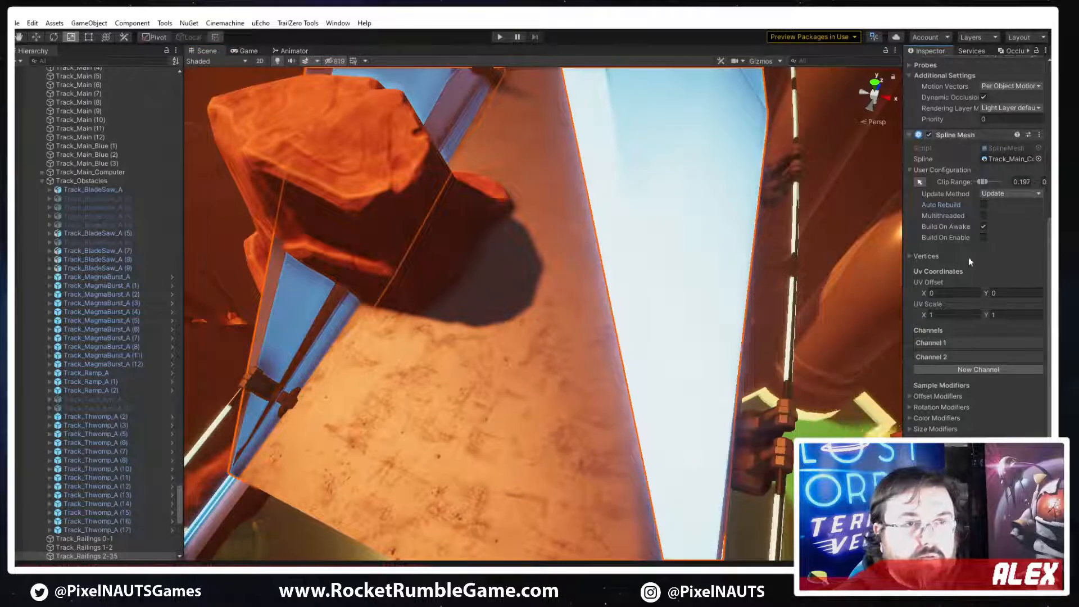
{"action": "scroll", "coordinate": [953, 304], "scroll_direction": "up", "scroll_amount": 3}
{"action": "scroll", "coordinate": [977, 247], "scroll_direction": "down", "scroll_amount": 3}
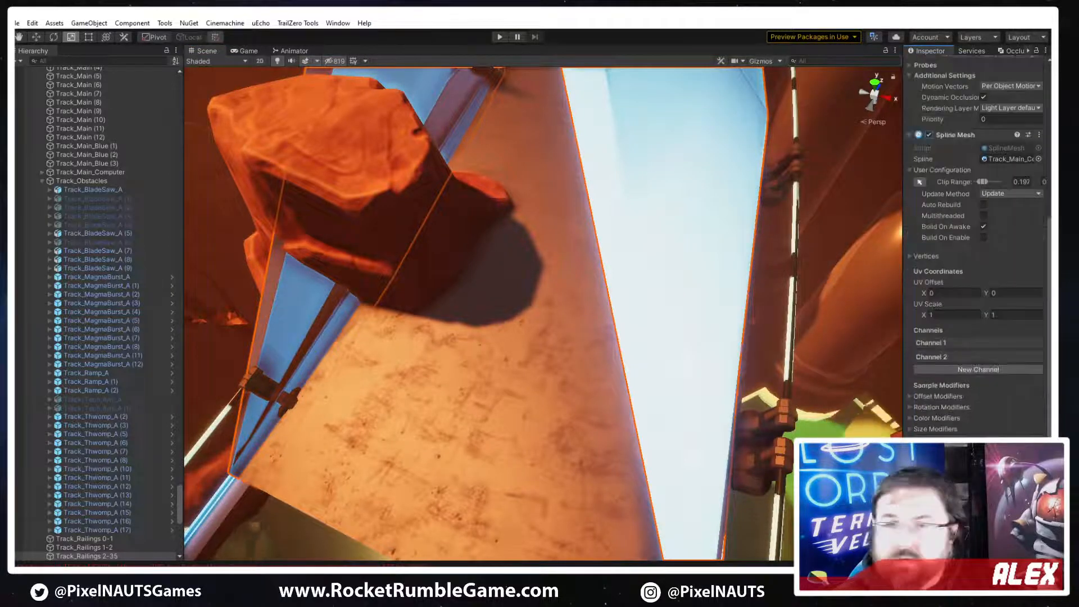
{"action": "left_click", "coordinate": [949, 357]}
{"action": "right_click", "coordinate": [950, 357]}
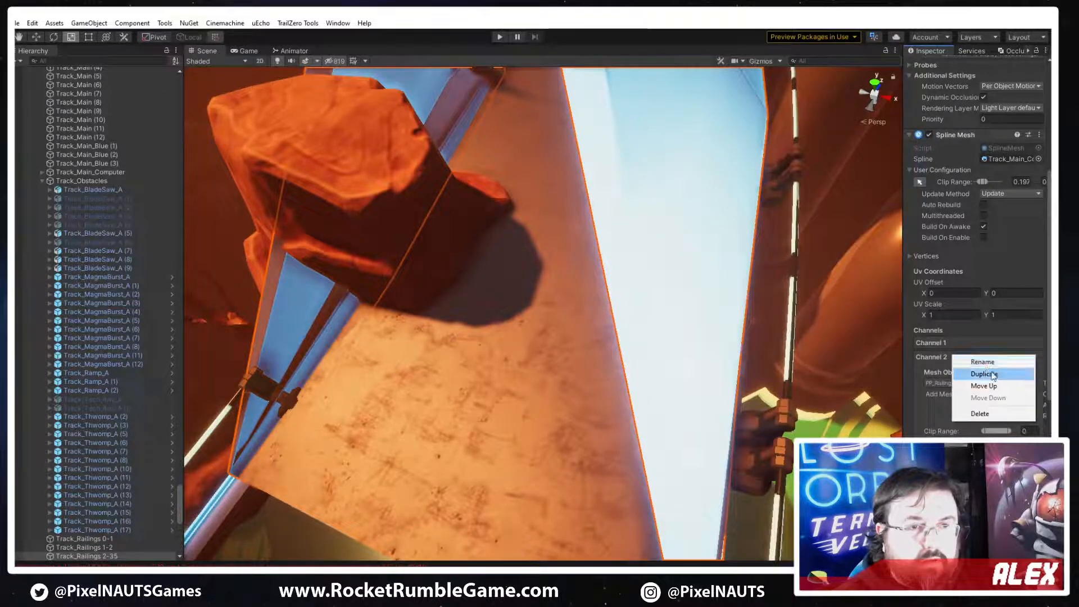
{"action": "left_click", "coordinate": [988, 414]}
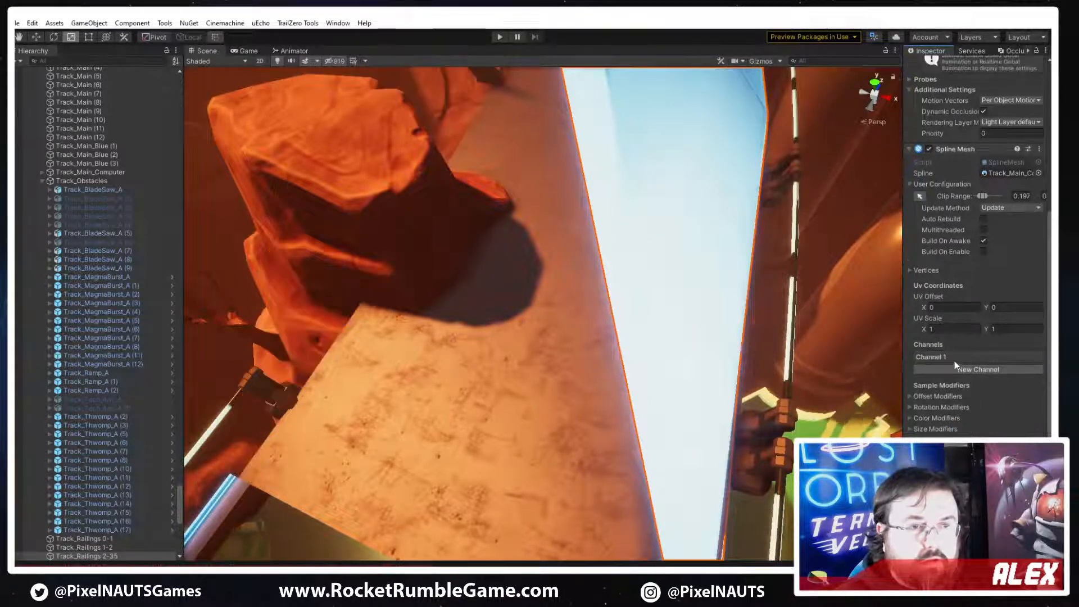
Open the Channel 1 PP_Railing_A configuration and try scaling the mesh to X 9.41, Y 18.72 and Z 6.11
{"action": "left_click", "coordinate": [953, 360]}
{"action": "left_click_drag", "start_coordinate": [568, 359], "coordinate": [782, 298], "text": "alt"}
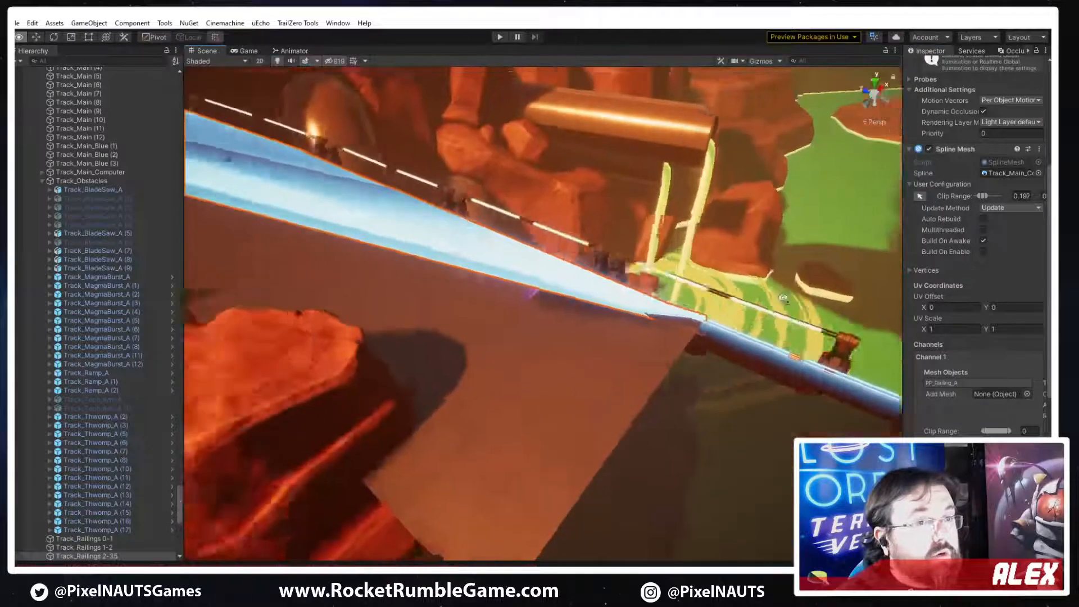
{"action": "right_click_drag", "start_coordinate": [783, 298], "coordinate": [736, 276]}
{"action": "left_click", "coordinate": [978, 383]}
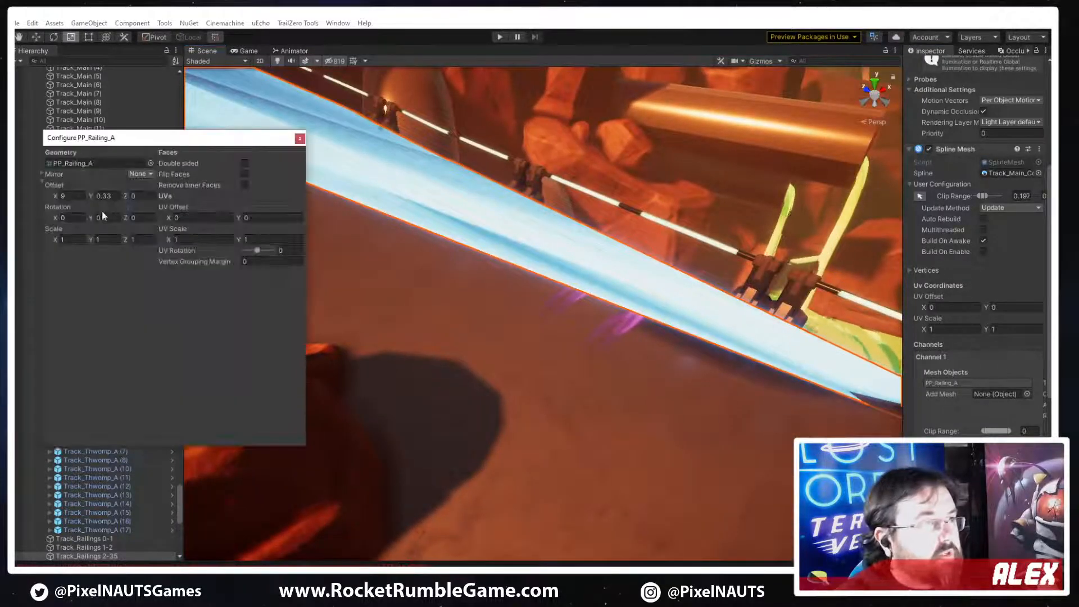
{"action": "right_click_drag", "start_coordinate": [436, 272], "coordinate": [404, 260]}
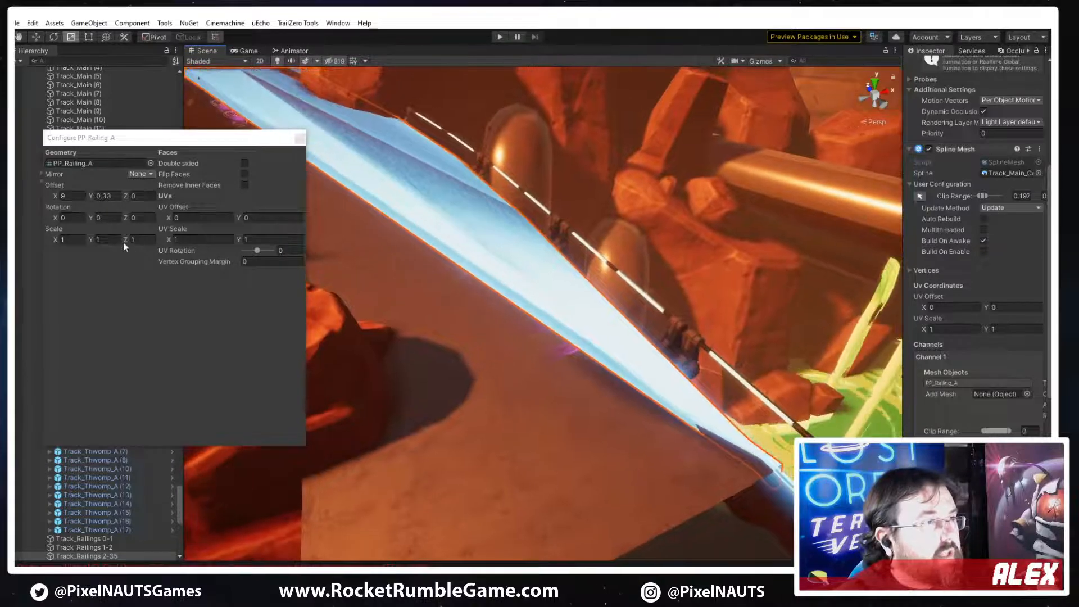
{"action": "left_click_drag", "start_coordinate": [123, 241], "coordinate": [268, 256]}
{"action": "left_click_drag", "start_coordinate": [90, 241], "coordinate": [403, 314]}
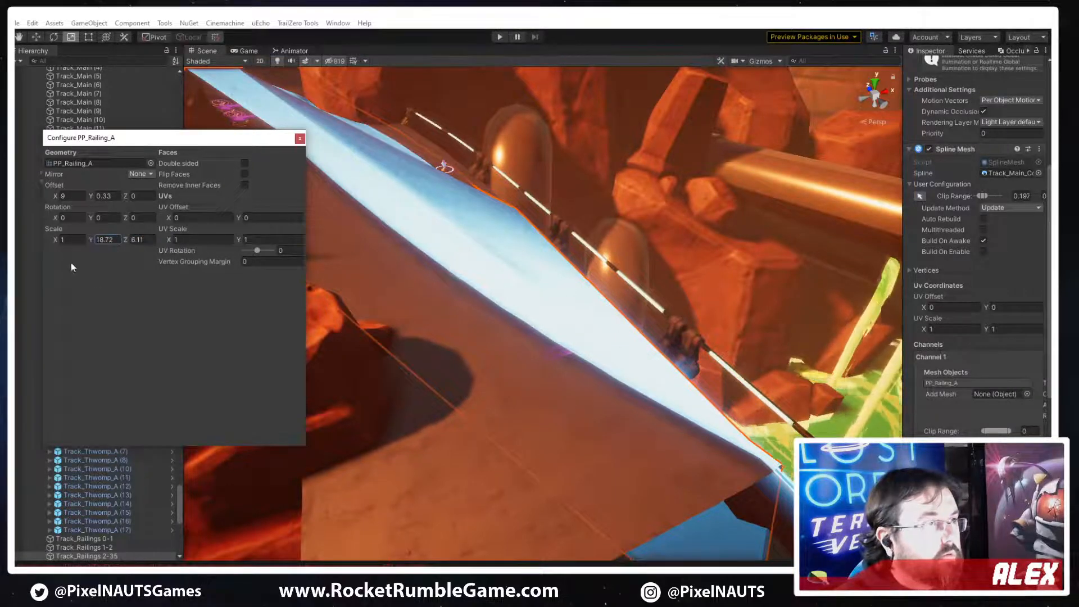
{"action": "left_click_drag", "start_coordinate": [56, 243], "coordinate": [198, 285]}
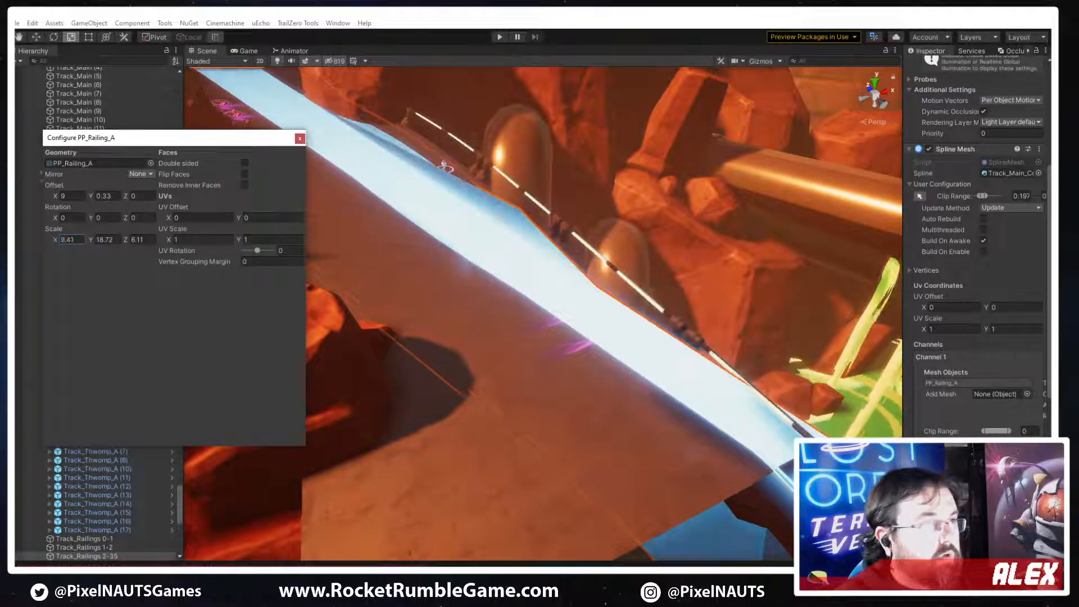
{"action": "left_click", "coordinate": [138, 174]}
{"action": "left_click", "coordinate": [141, 182]}
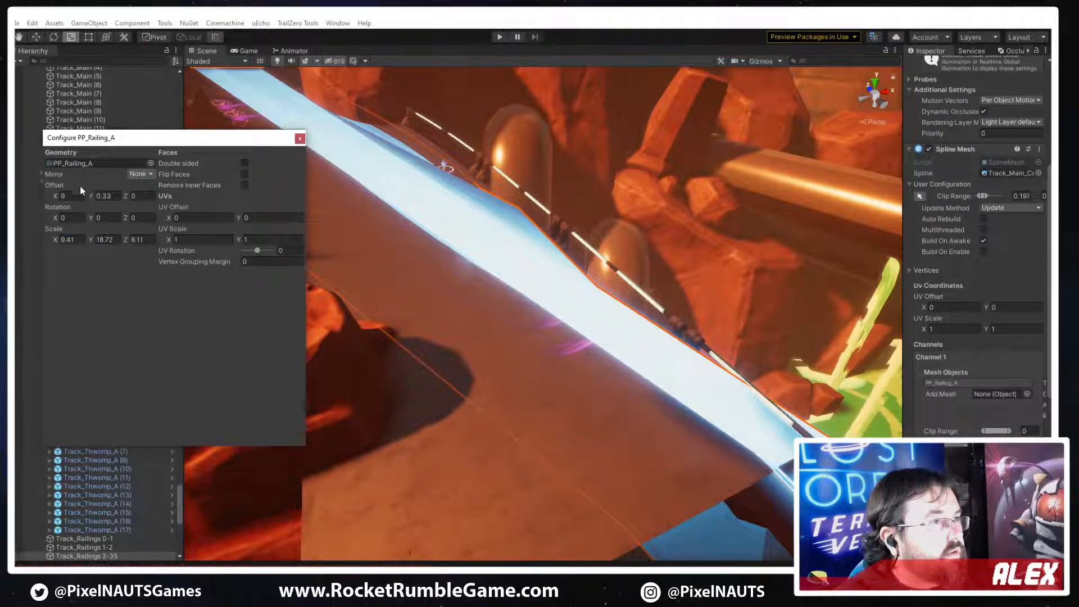
Reset the Channel 1 mesh's X and Y offsets to 0 and its scale to 1 on all axes, and close the configuration
{"action": "left_click", "coordinate": [70, 196]}
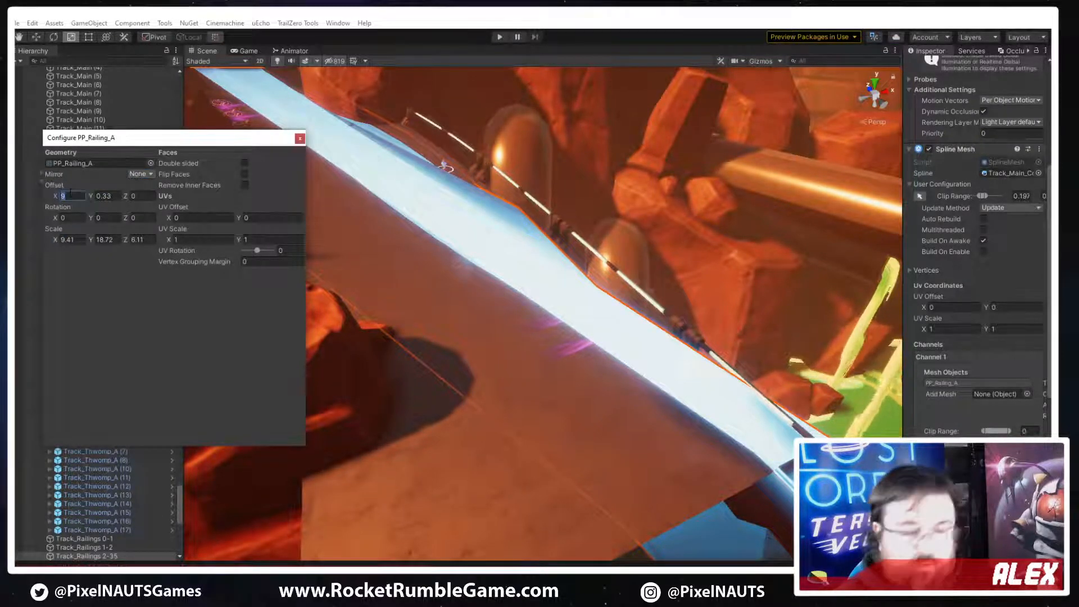
{"action": "type", "text": "0"}
{"action": "key", "text": "Tab"}
{"action": "type", "text": "0"}
{"action": "left_click", "coordinate": [77, 239]}
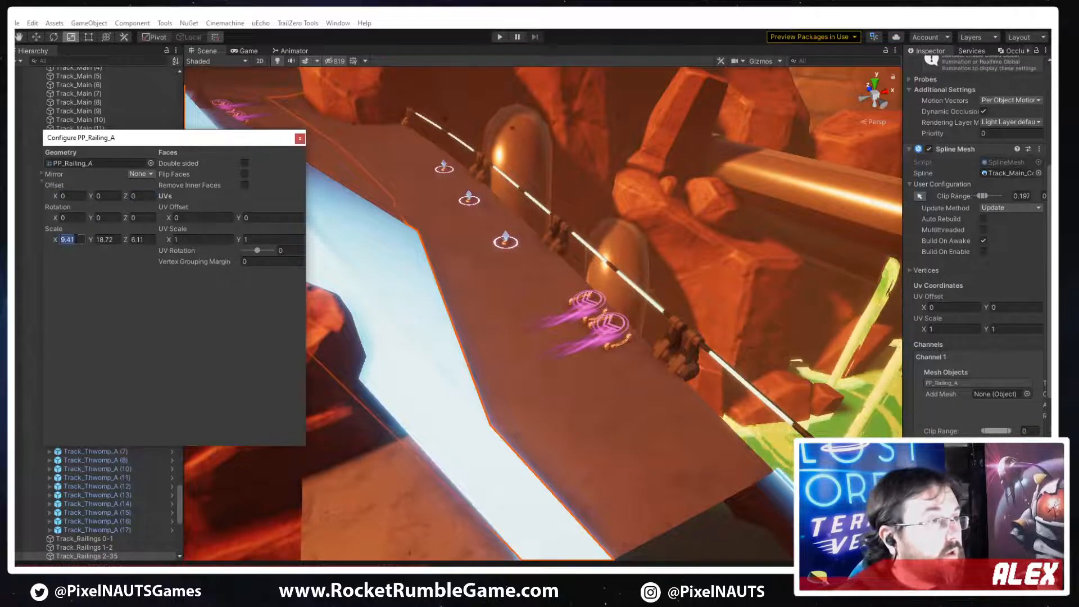
{"action": "type", "text": "1"}
{"action": "key", "text": "Tab"}
{"action": "type", "text": "1"}
{"action": "key", "text": "Tab"}
{"action": "type", "text": "1"}
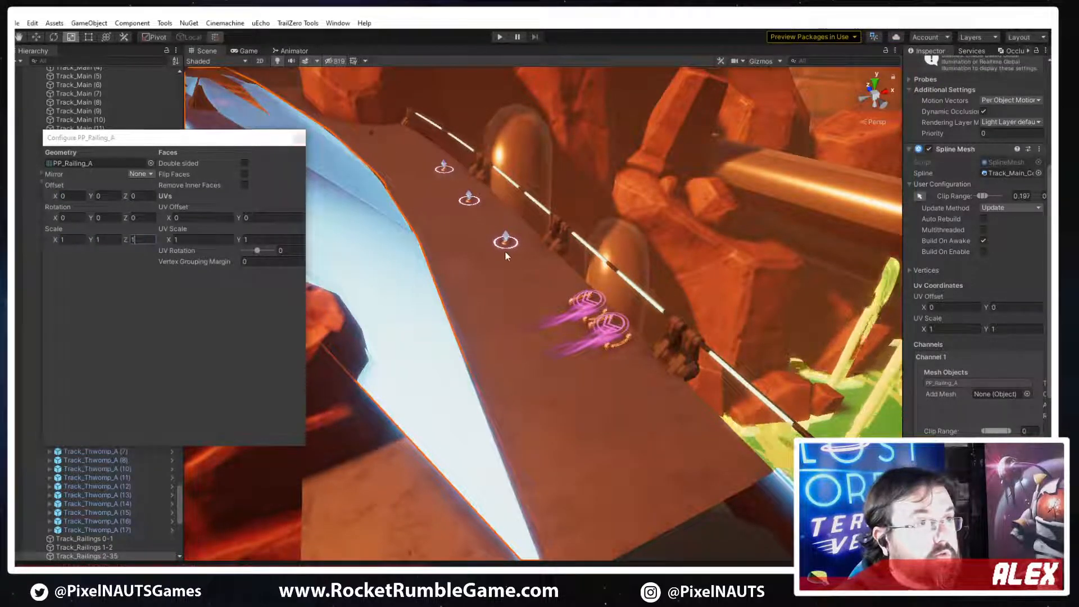
{"action": "right_click_drag", "start_coordinate": [505, 245], "coordinate": [548, 268]}
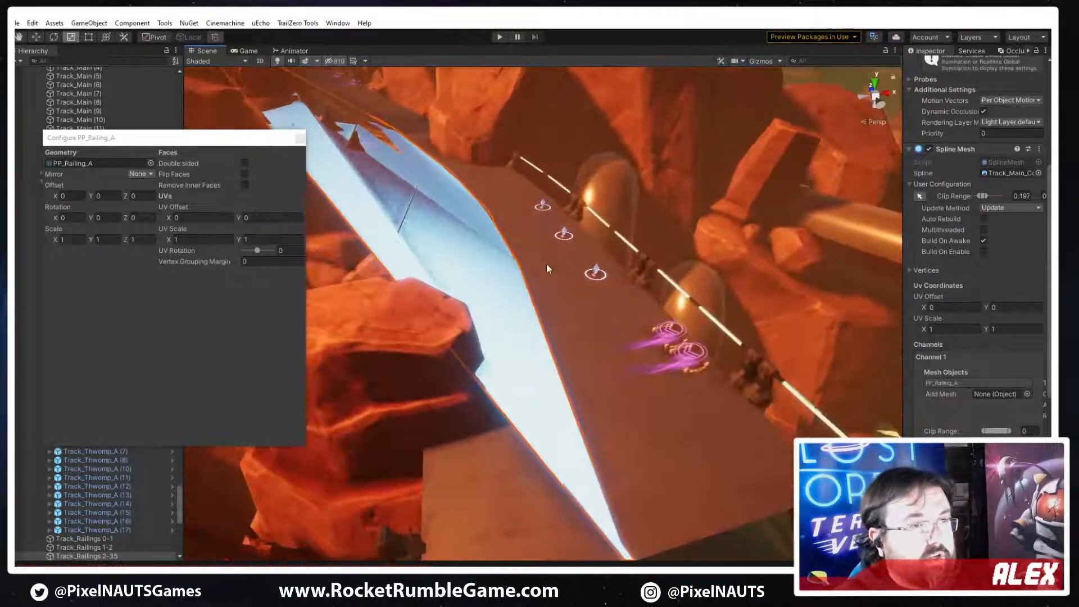
{"action": "left_click", "coordinate": [300, 138]}
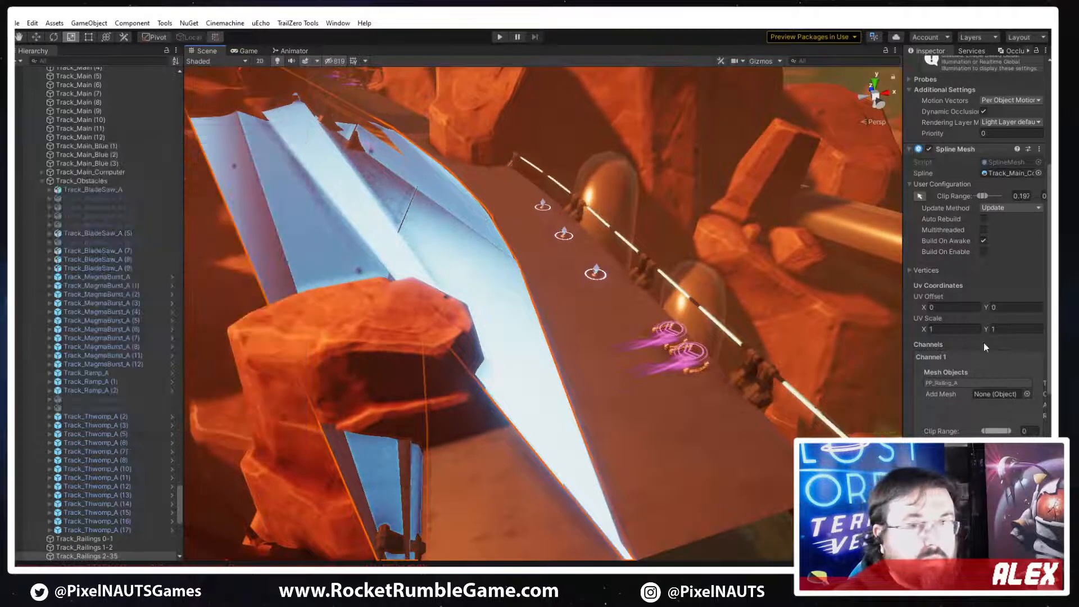
Delete Channel 1 and Channel 2 from the railing's Spline Mesh
{"action": "right_click", "coordinate": [938, 357]}
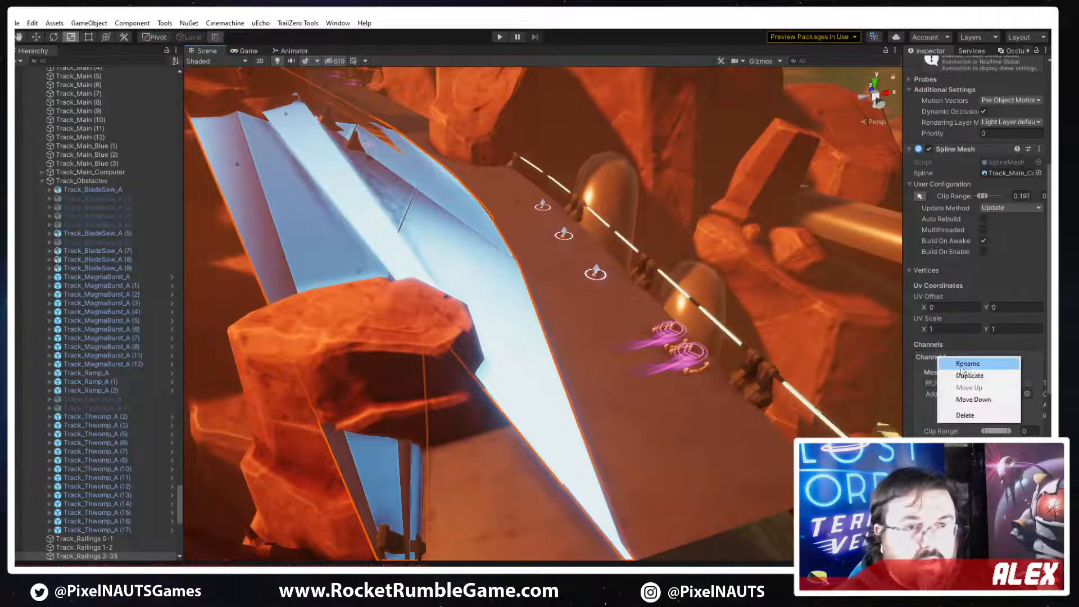
{"action": "left_click", "coordinate": [960, 417]}
{"action": "right_click", "coordinate": [946, 358]}
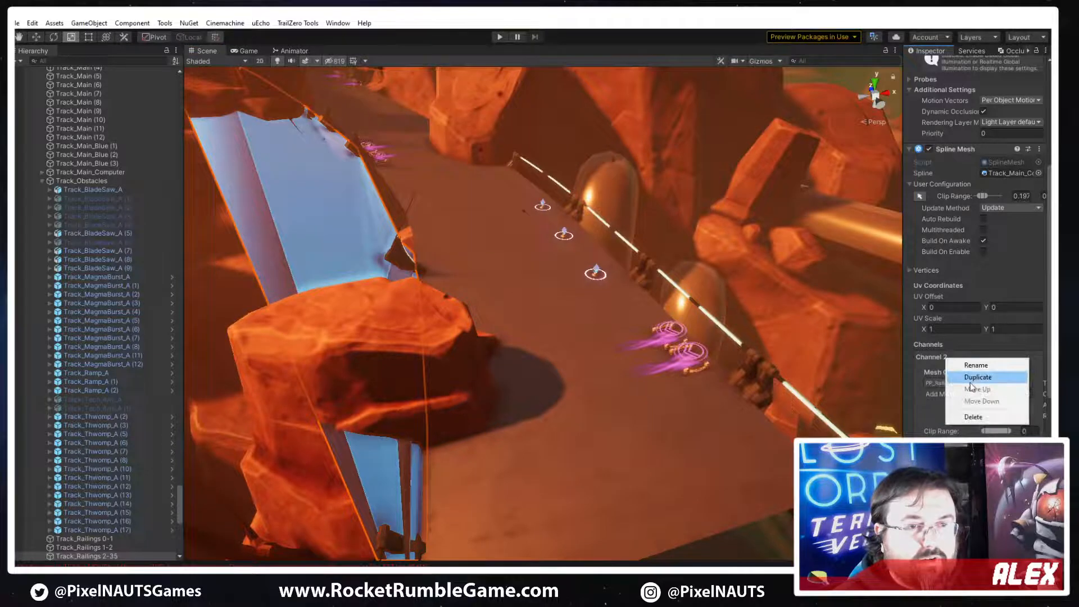
{"action": "left_click", "coordinate": [972, 416]}
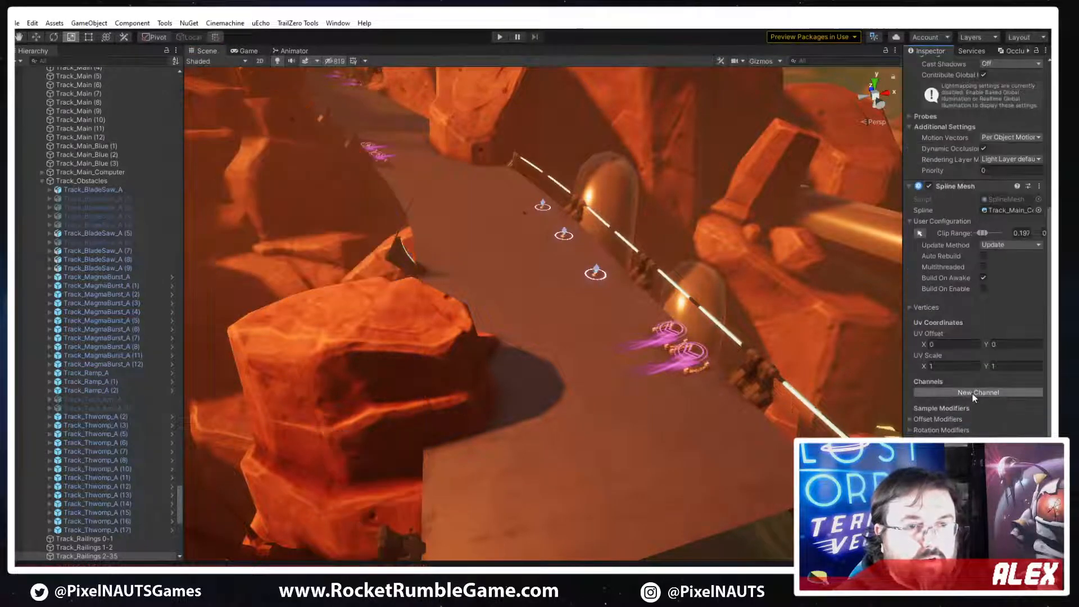
Create a new Spline Mesh channel and add the PP_Railing_A object to it without adding its materials
{"action": "left_click", "coordinate": [994, 420]}
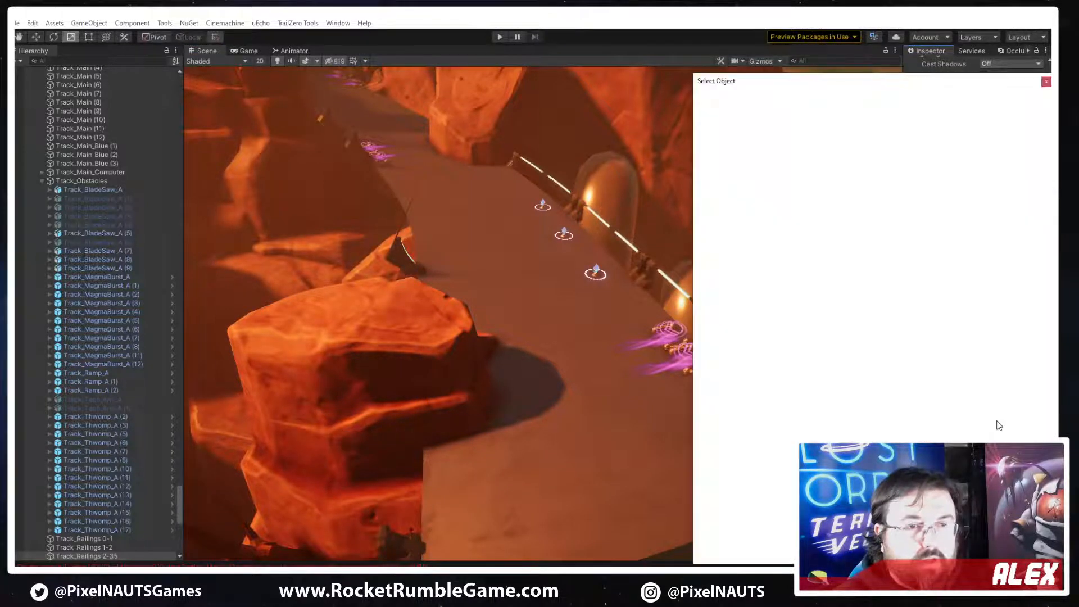
{"action": "type", "text": "PP_Railing_A"}
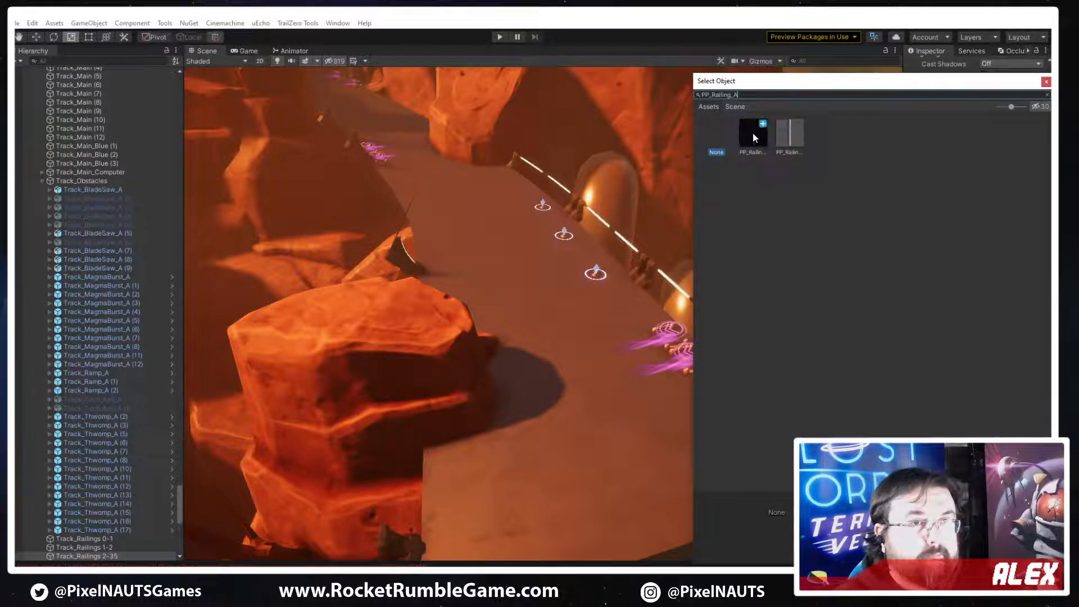
{"action": "double_click", "coordinate": [753, 133]}
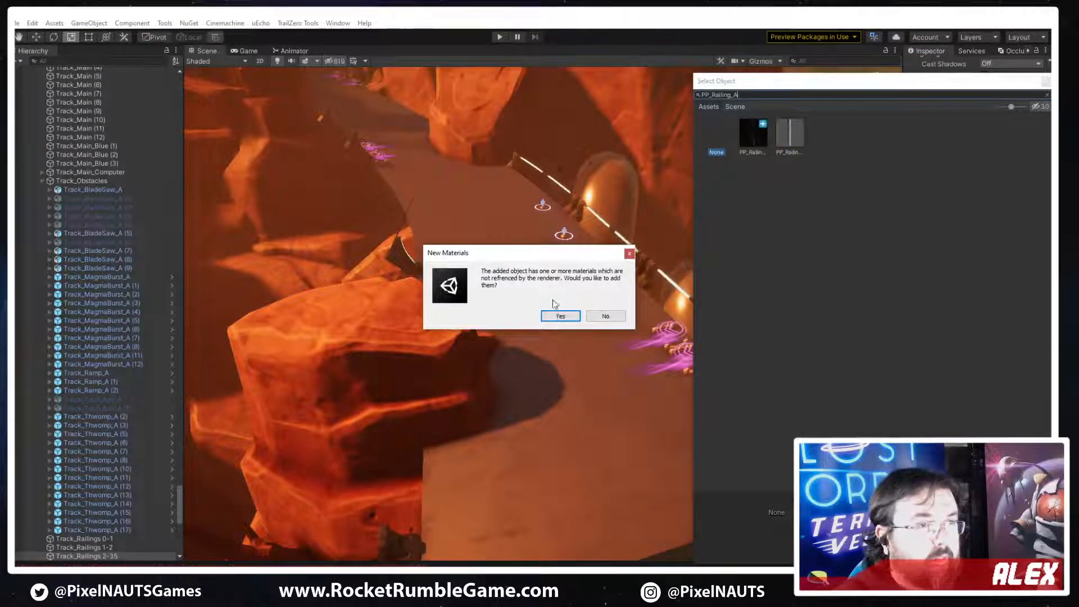
{"action": "left_click", "coordinate": [605, 317]}
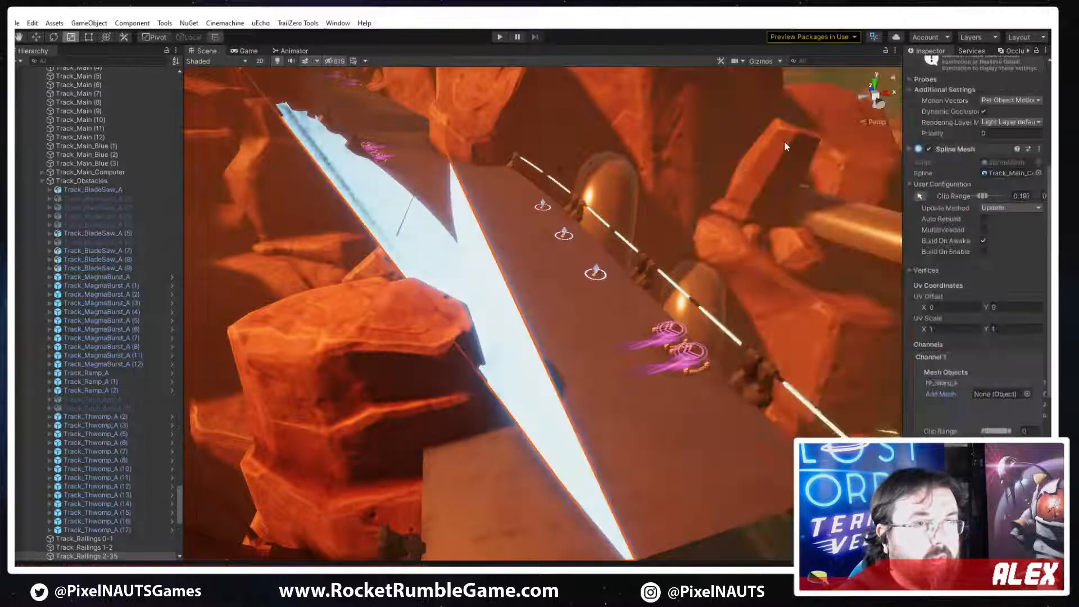
{"action": "left_click", "coordinate": [1028, 396]}
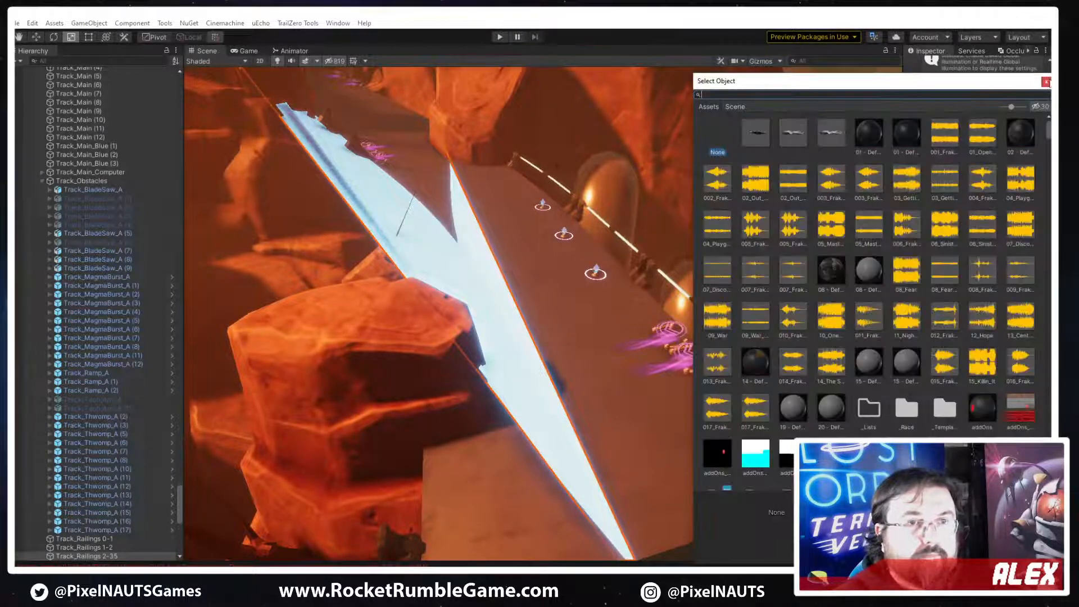
{"action": "key", "text": "Escape"}
Assign the PP_Railing_A mesh as the geometry of the new channel's mesh object and inspect the railing along the track
{"action": "left_click", "coordinate": [939, 383]}
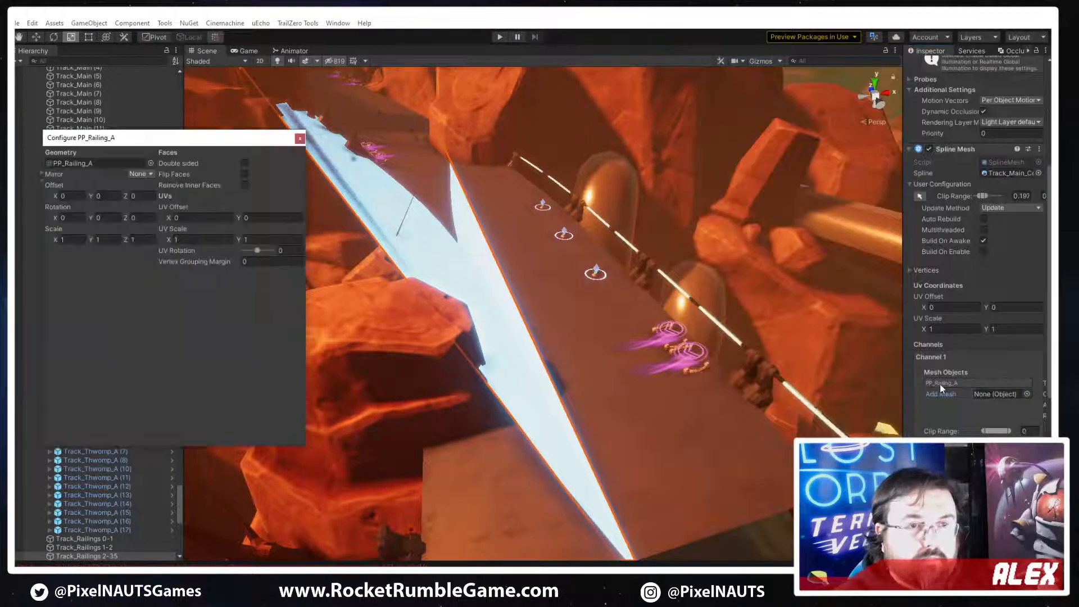
{"action": "left_click", "coordinate": [152, 163]}
{"action": "type", "text": "PP_Railing_A"}
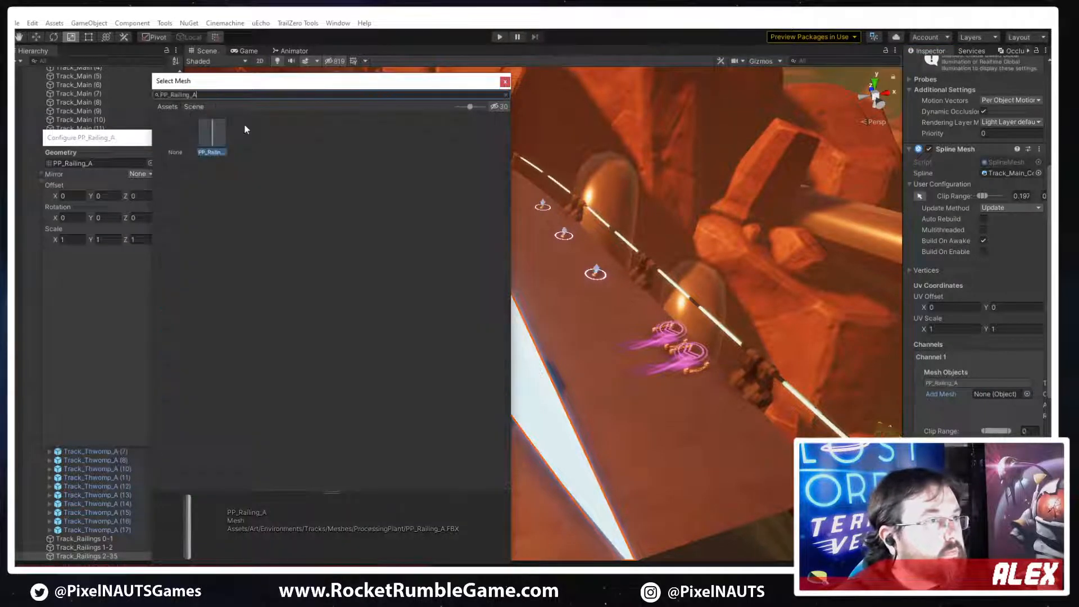
{"action": "double_click", "coordinate": [214, 130]}
{"action": "right_click_drag", "start_coordinate": [640, 319], "coordinate": [529, 270]}
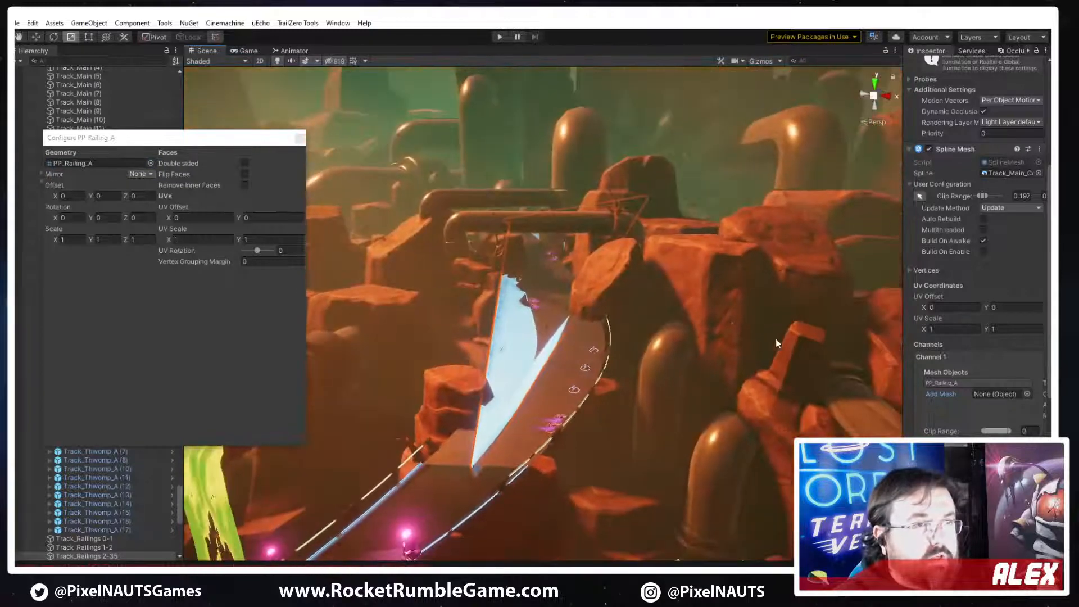
{"action": "scroll", "coordinate": [992, 393], "scroll_direction": "up", "scroll_amount": 3}
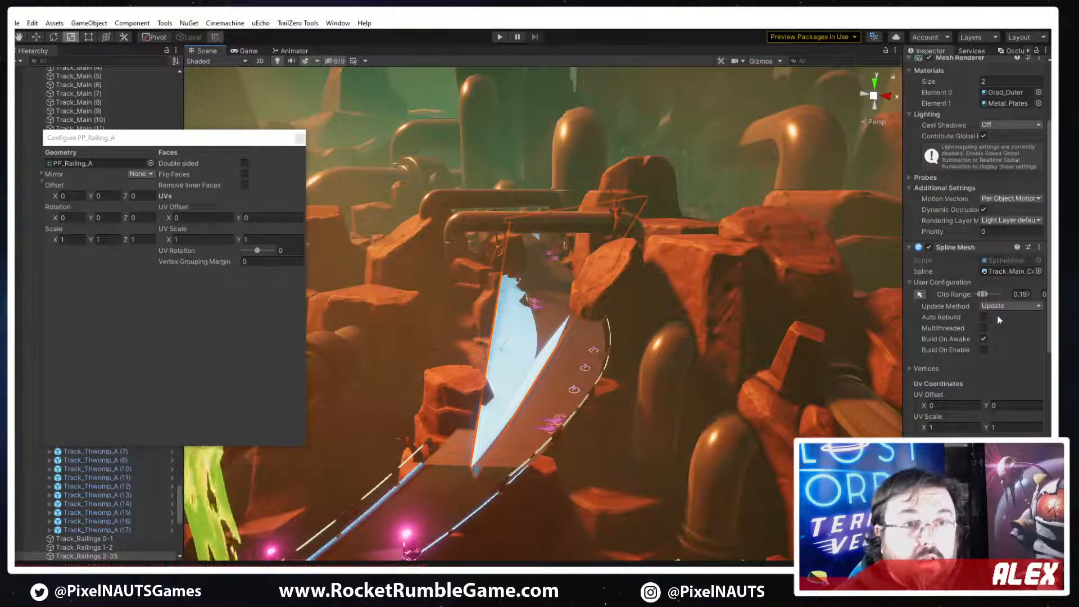
{"action": "scroll", "coordinate": [978, 337], "scroll_direction": "down", "scroll_amount": 3}
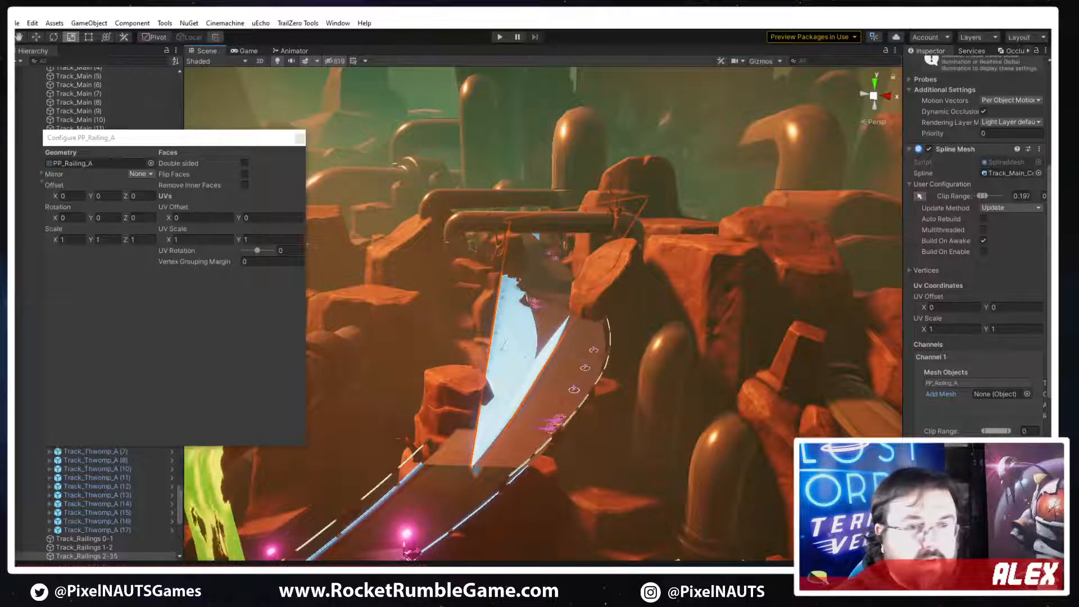
Try offsetting the railing mesh to X -1.34, Y -2.46 and Z -1.26, and reset the offsets to 0
{"action": "left_click", "coordinate": [68, 196]}
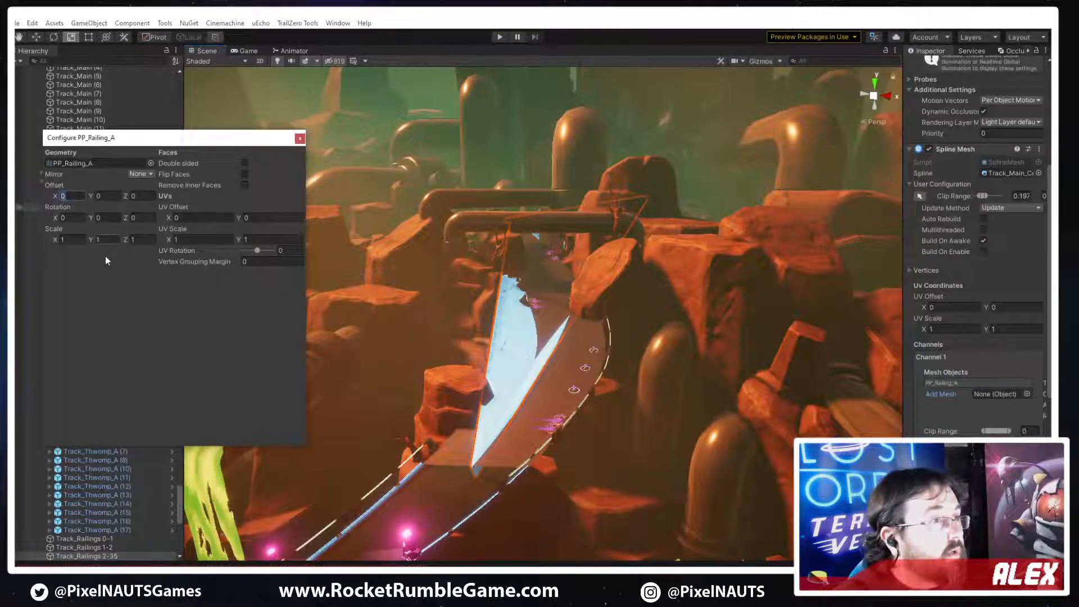
{"action": "left_click_drag", "start_coordinate": [55, 200], "coordinate": [35, 230]}
{"action": "left_click_drag", "start_coordinate": [95, 200], "coordinate": [140, 202]}
{"action": "type", "text": "0"}
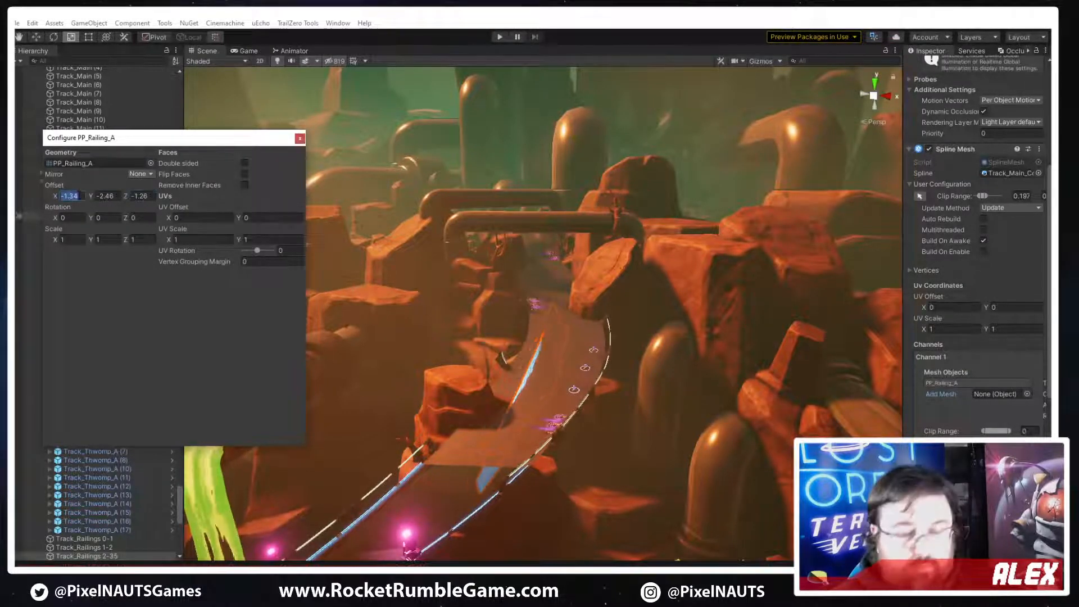
{"action": "key", "text": "Tab"}
{"action": "type", "text": "0"}
{"action": "key", "text": "Tab"}
{"action": "type", "text": "0"}
Try scaling the railing mesh to 12 on all axes, and set the scale back to 1
{"action": "left_click", "coordinate": [67, 240]}
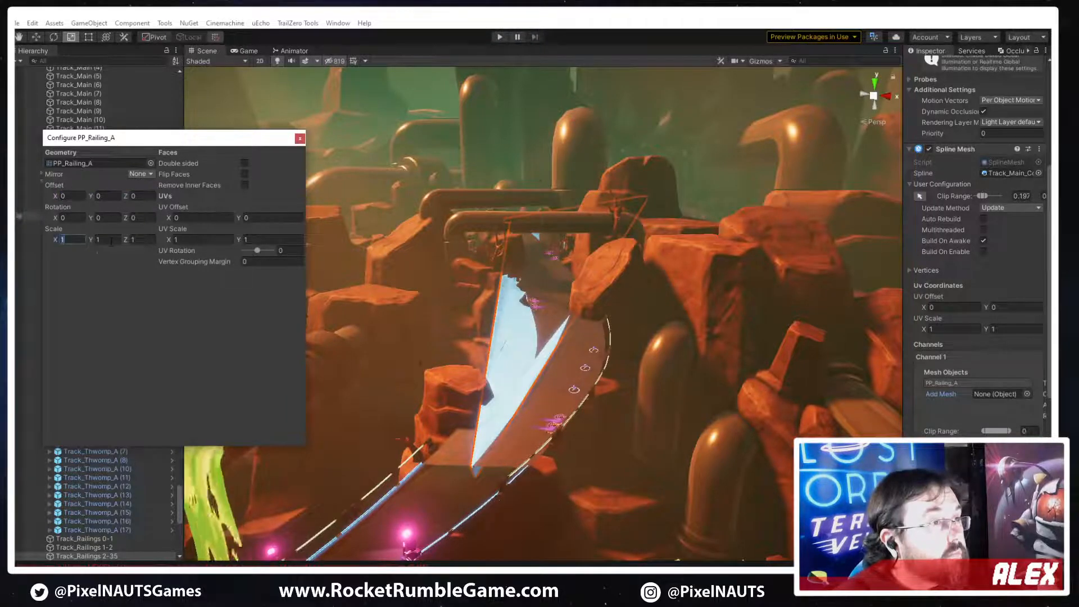
{"action": "type", "text": "122"}
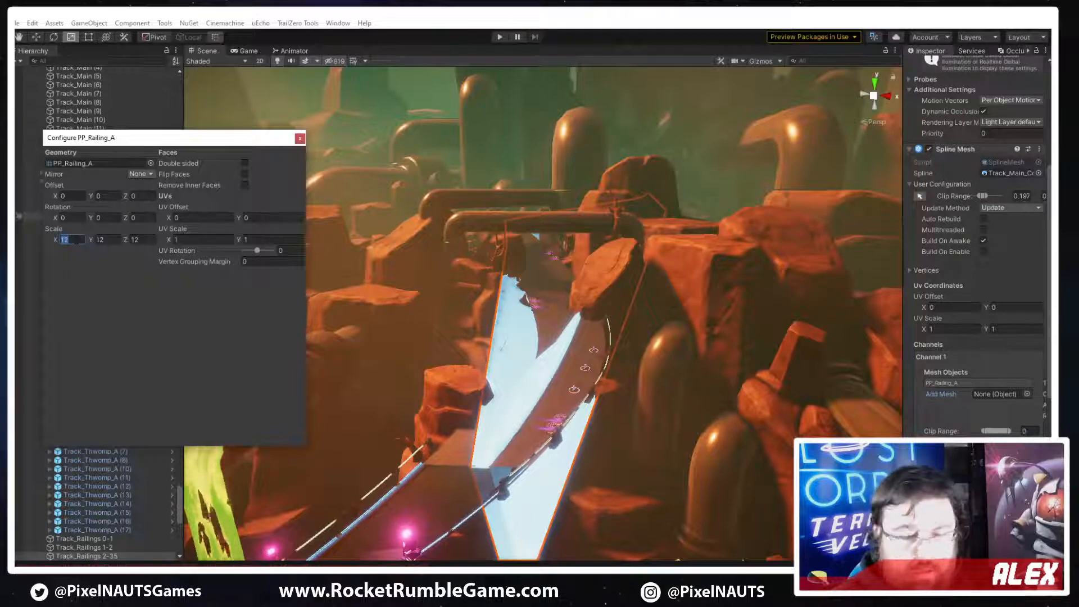
{"action": "type", "text": "1"}
{"action": "key", "text": "Tab"}
{"action": "type", "text": "1"}
{"action": "key", "text": "Tab"}
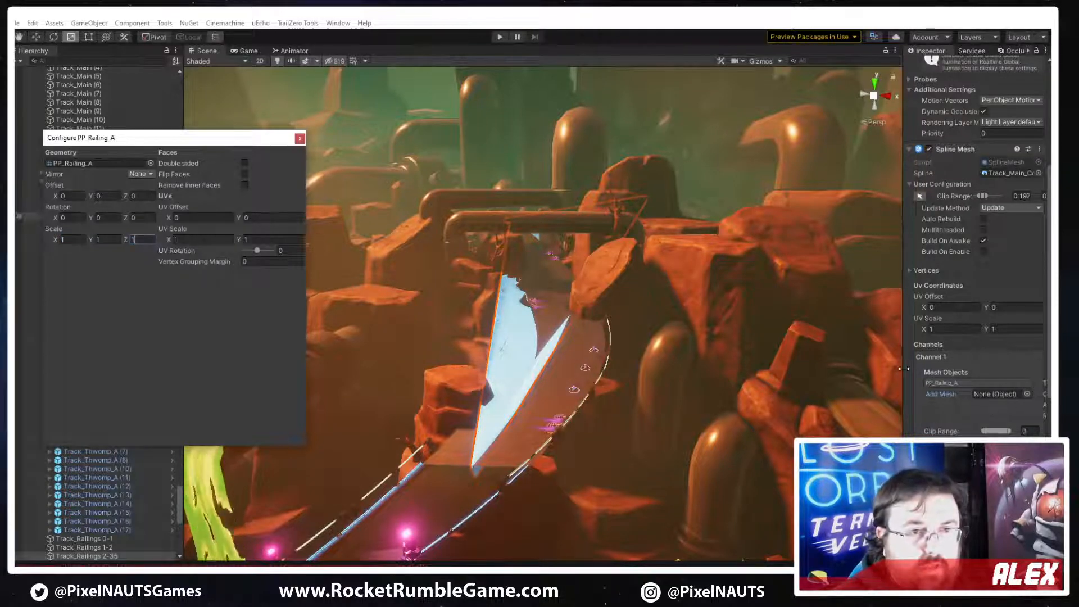
{"action": "left_click", "coordinate": [981, 376]}
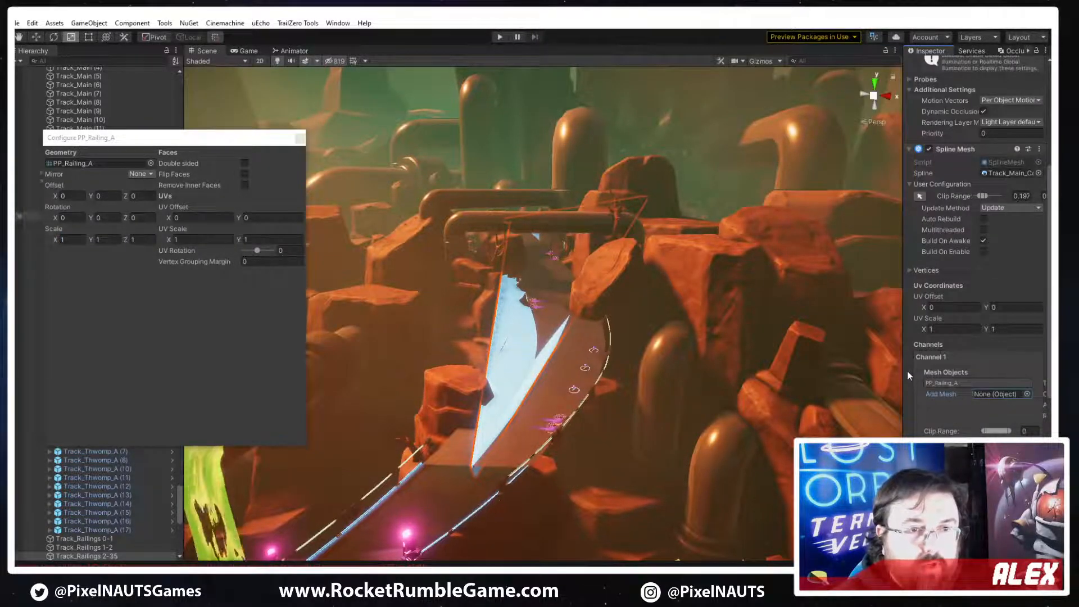
Close the PP_Railing_A mesh configuration and set the railing channel's count to 12
{"action": "left_click_drag", "start_coordinate": [811, 372], "coordinate": [796, 372]}
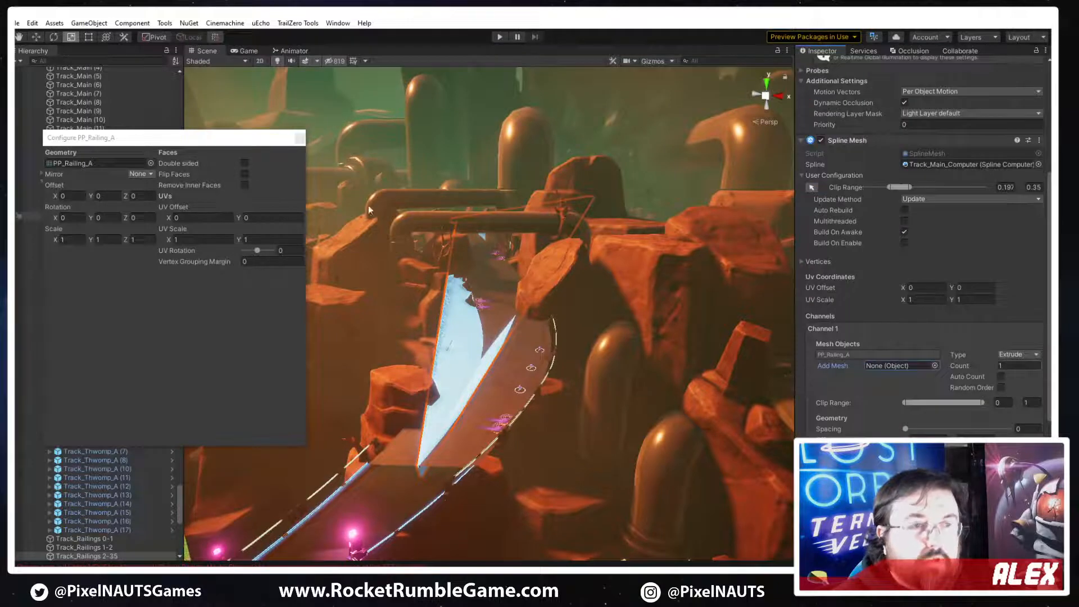
{"action": "left_click", "coordinate": [299, 138]}
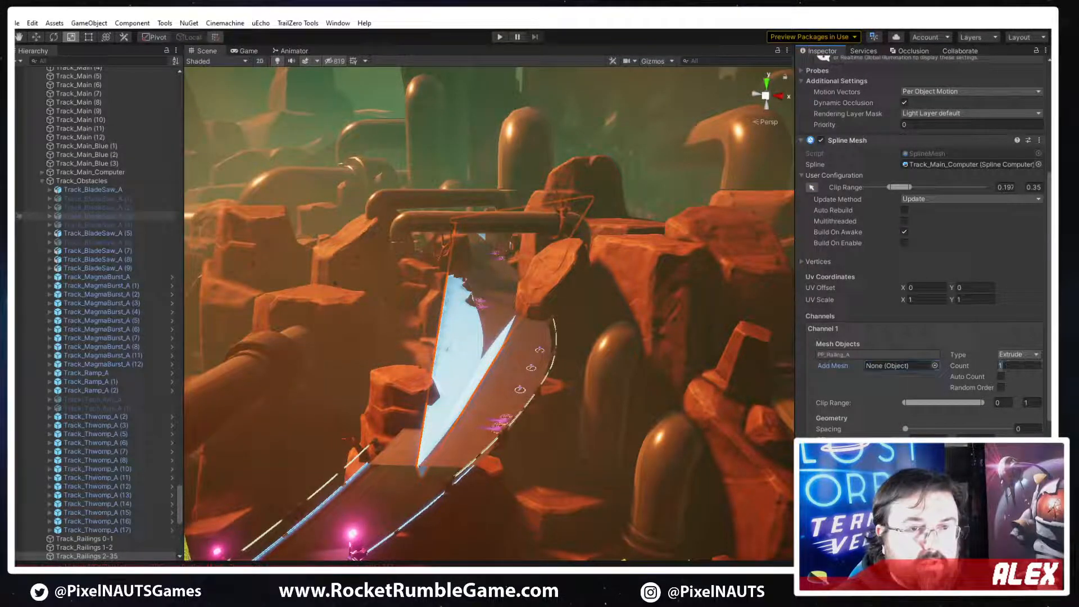
{"action": "type", "text": "2"}
{"action": "right_click_drag", "start_coordinate": [558, 383], "coordinate": [610, 400]}
{"action": "scroll", "coordinate": [955, 256], "scroll_direction": "up", "scroll_amount": 5}
{"action": "left_click", "coordinate": [918, 180]}
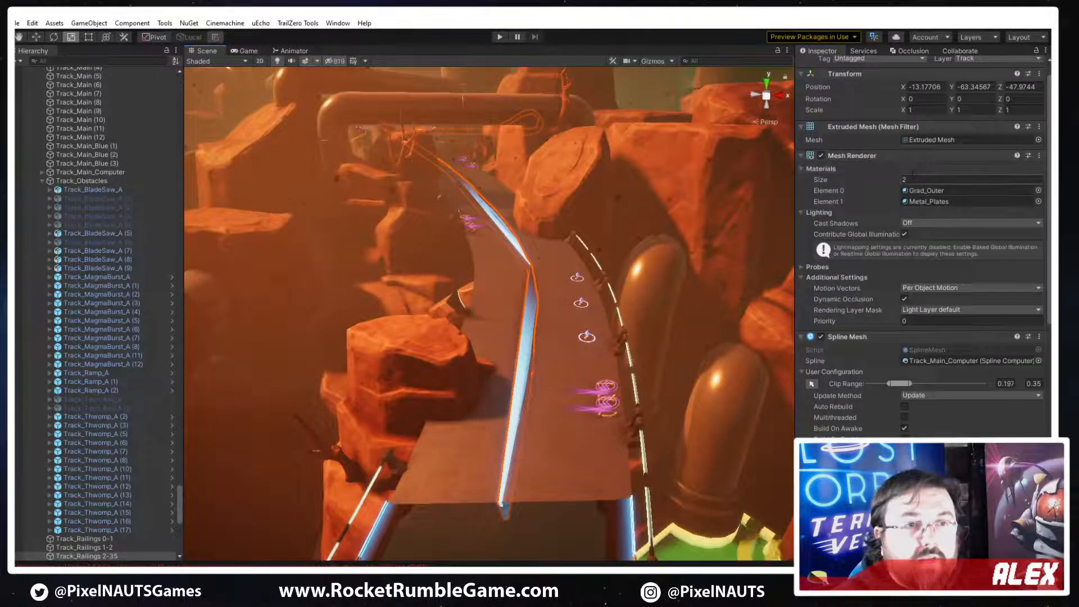
{"action": "type", "text": "1"}
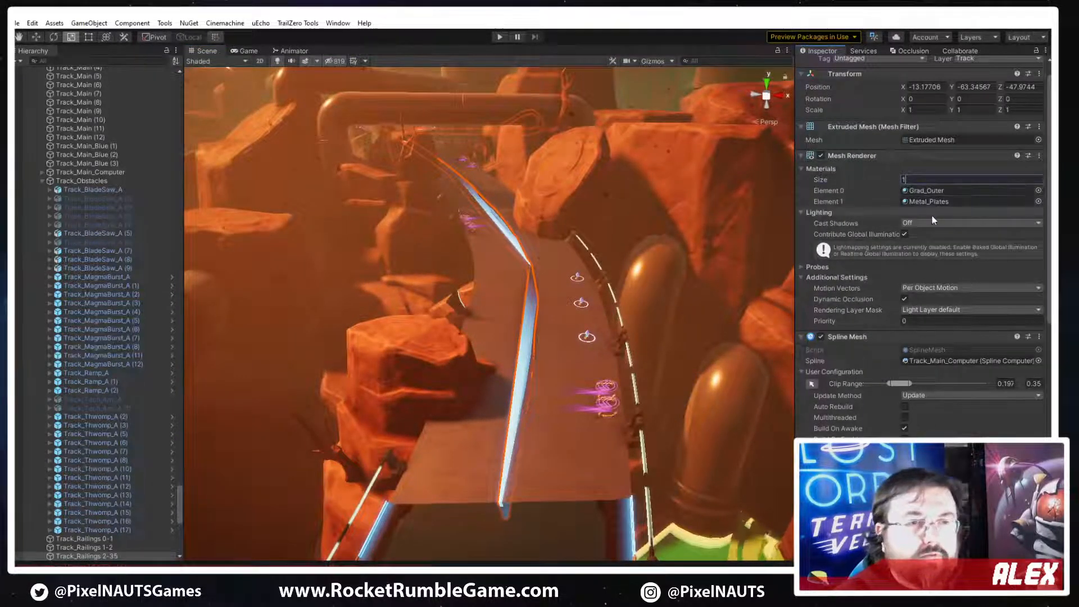
{"action": "key", "text": "BackSpace"}
{"action": "type", "text": "2"}
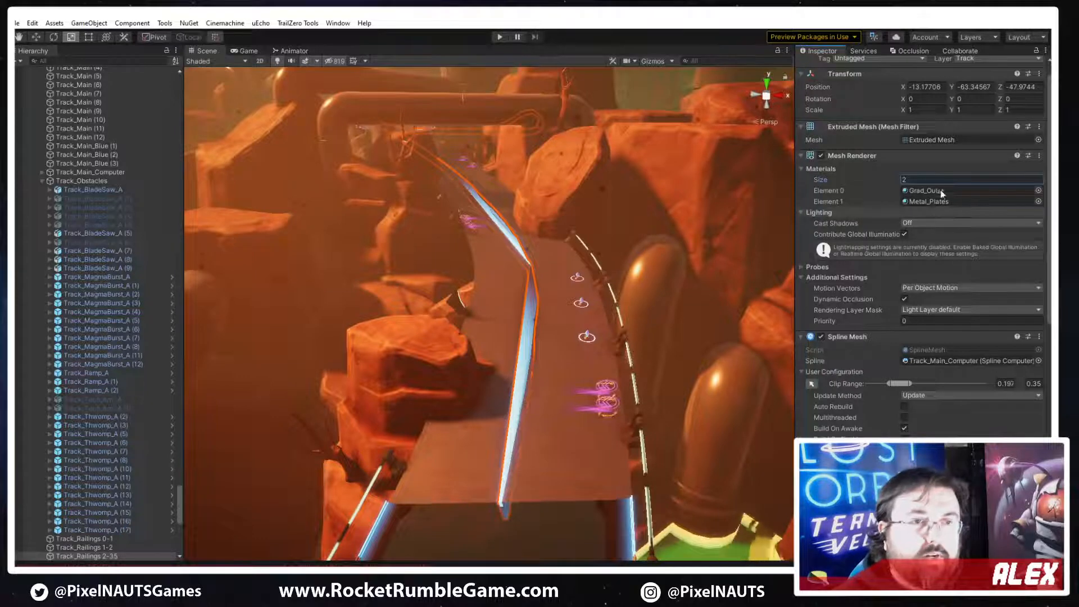
Find the metal materials and assign Metal_C as the railing's Element 0 material
{"action": "left_click", "coordinate": [1037, 191]}
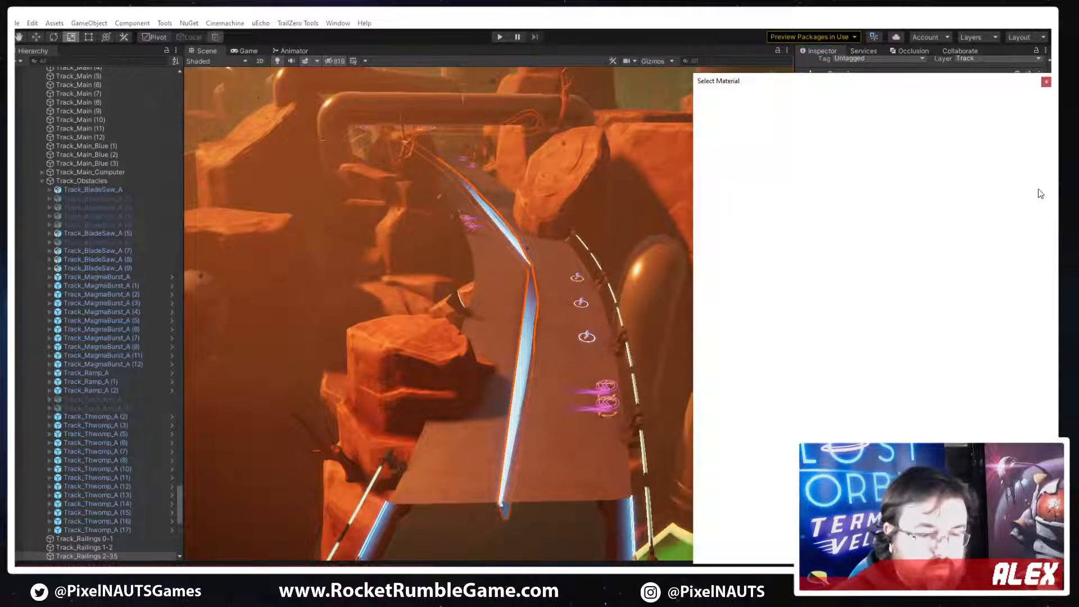
{"action": "type", "text": "metal"}
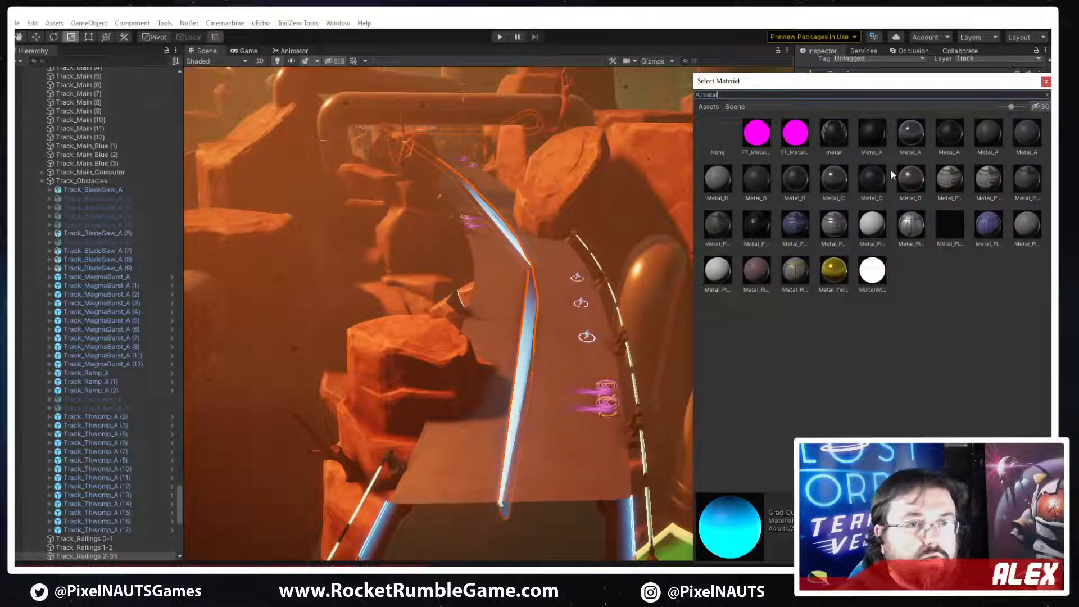
{"action": "left_click", "coordinate": [835, 179]}
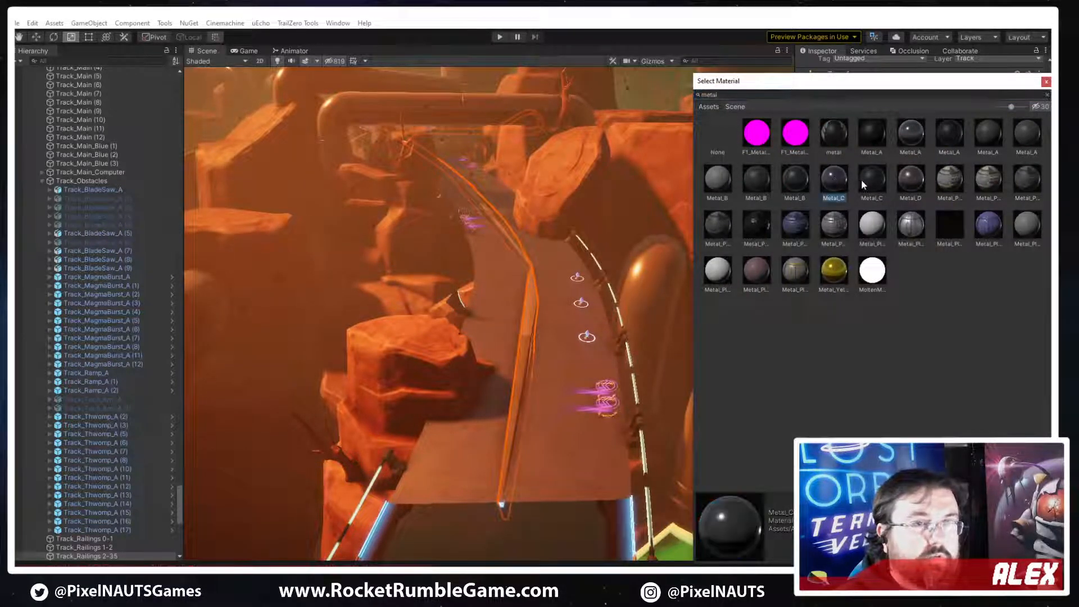
{"action": "left_click", "coordinate": [868, 180]}
{"action": "left_click", "coordinate": [803, 180]}
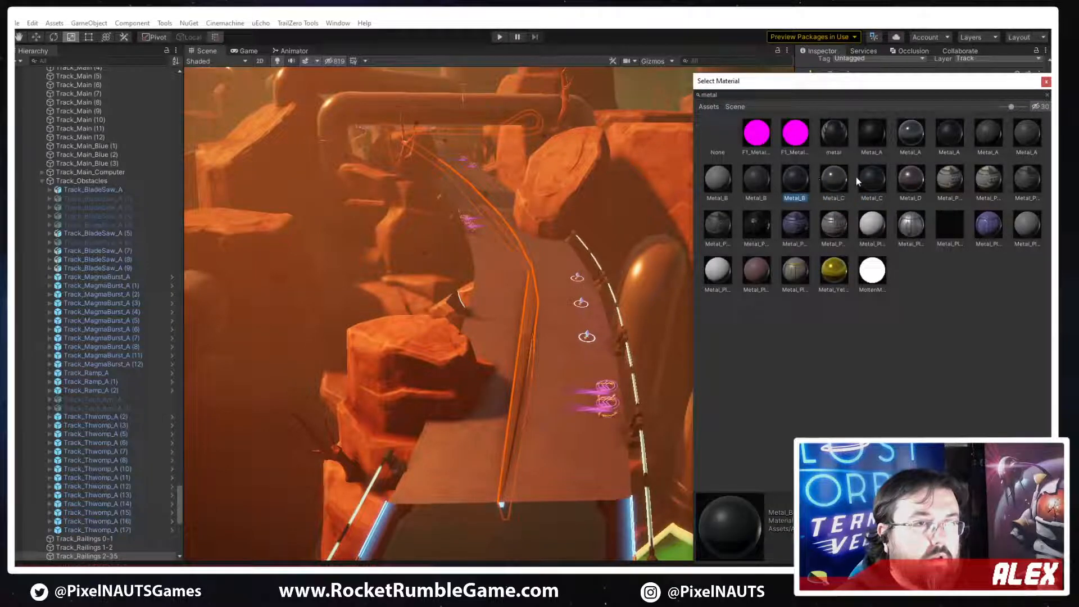
{"action": "double_click", "coordinate": [872, 183]}
{"action": "right_click_drag", "start_coordinate": [555, 307], "coordinate": [646, 340]}
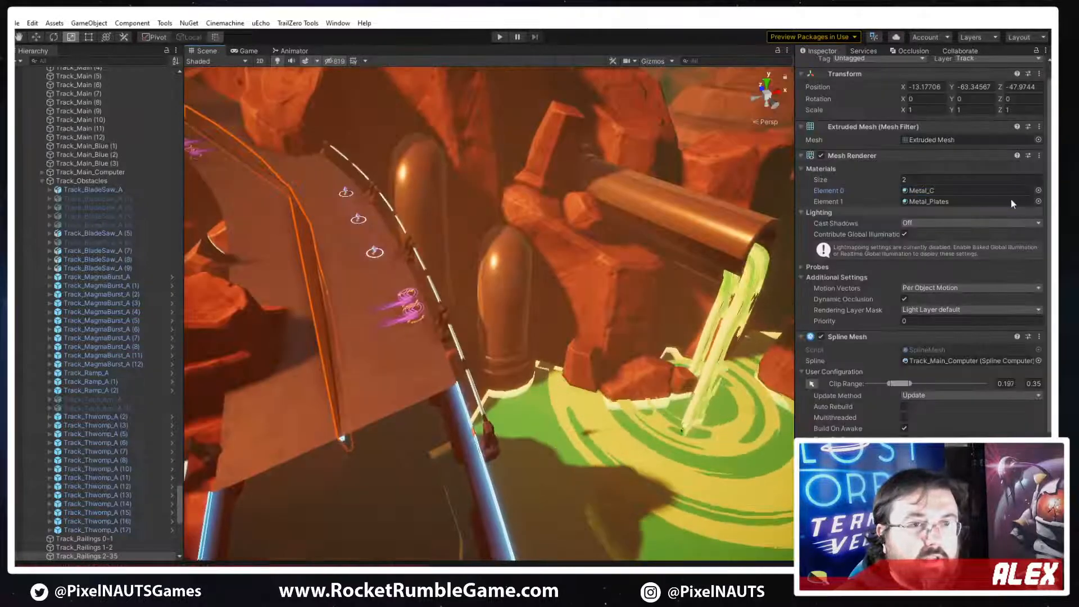
Assign the Glow_Blue material to Element 1 of the railing and inspect it up close
{"action": "left_click", "coordinate": [1039, 201]}
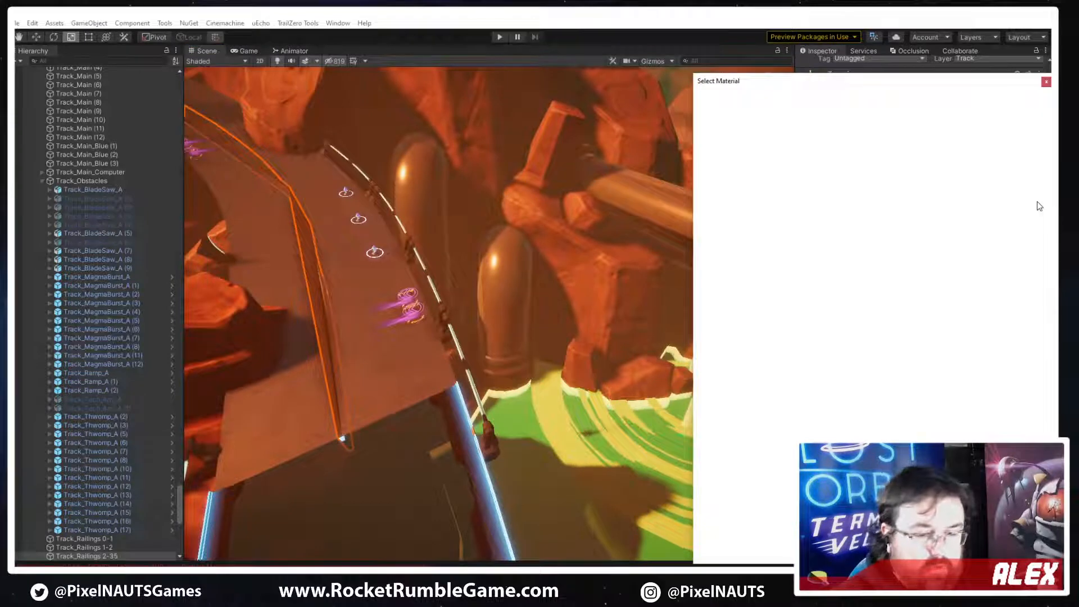
{"action": "type", "text": "glow"}
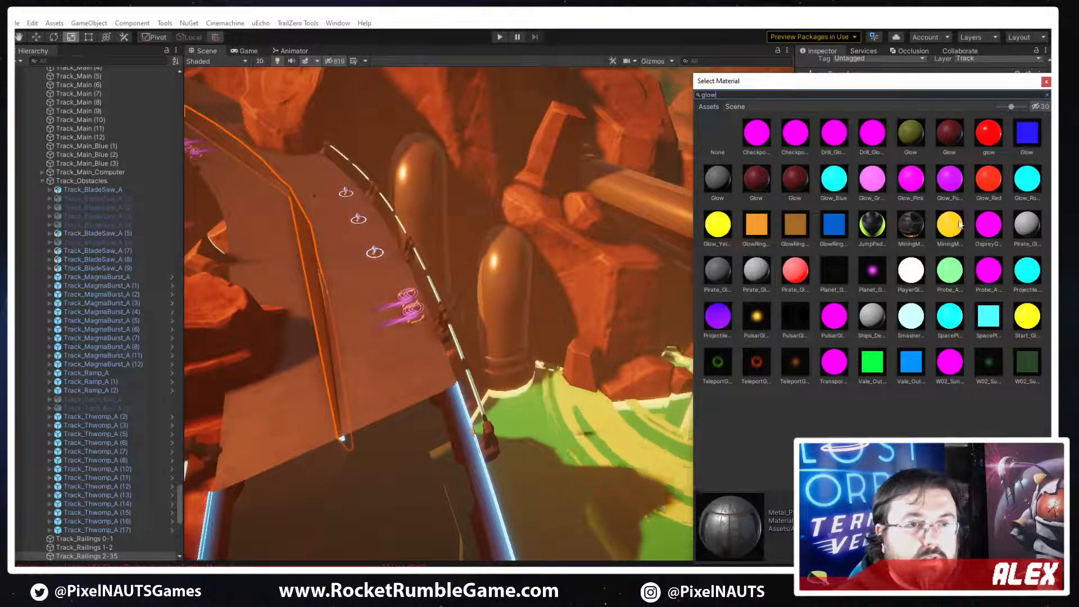
{"action": "left_click", "coordinate": [835, 192]}
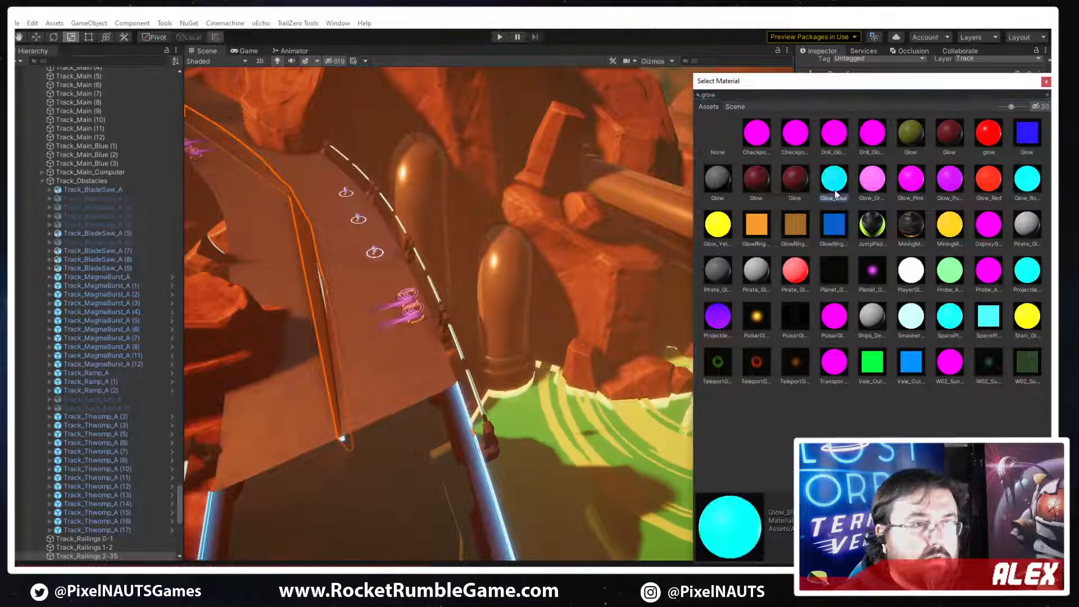
{"action": "double_click", "coordinate": [835, 193]}
{"action": "right_click_drag", "start_coordinate": [411, 366], "coordinate": [683, 444]}
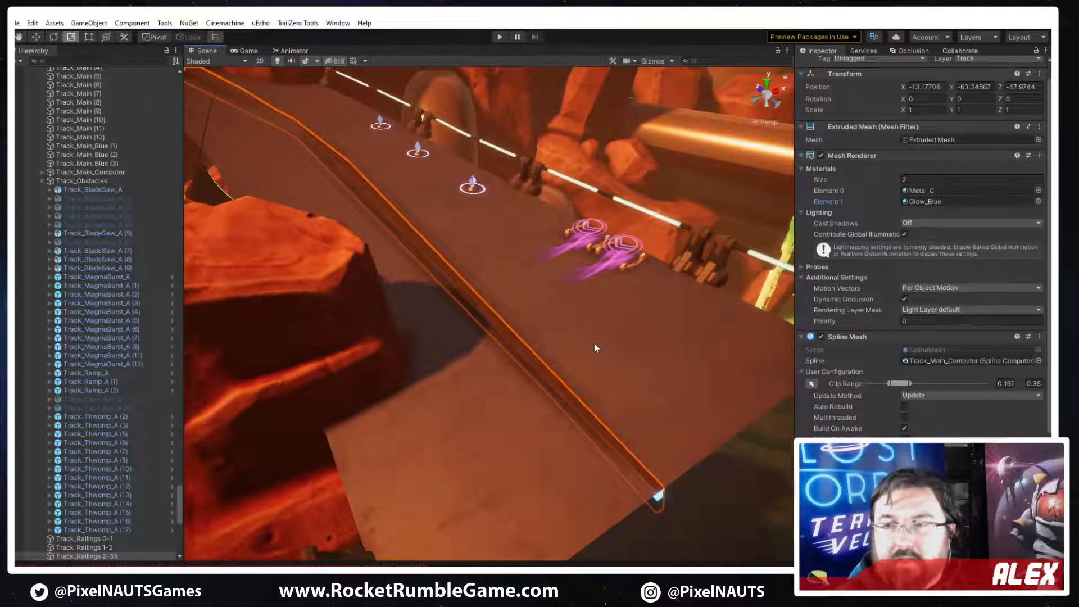
{"action": "right_click_drag", "start_coordinate": [650, 344], "coordinate": [632, 341]}
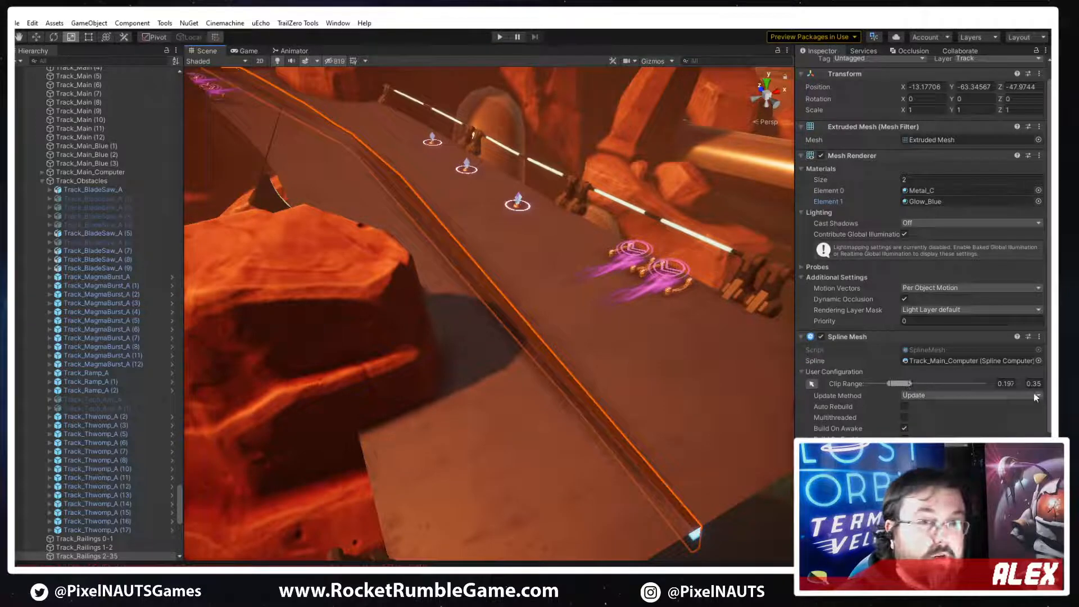
Expand Channel 1 of the Spline Mesh and set its mesh count to 55
{"action": "left_click_drag", "start_coordinate": [795, 409], "coordinate": [779, 409]}
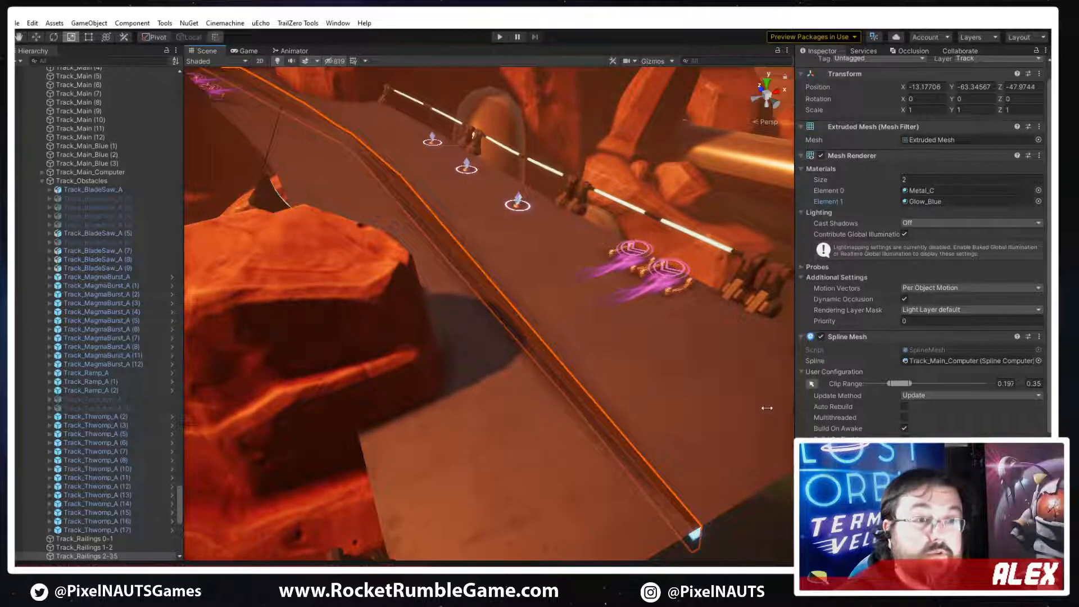
{"action": "scroll", "coordinate": [787, 409], "scroll_direction": "down", "scroll_amount": 4}
{"action": "scroll", "coordinate": [1002, 424], "scroll_direction": "down", "scroll_amount": 3}
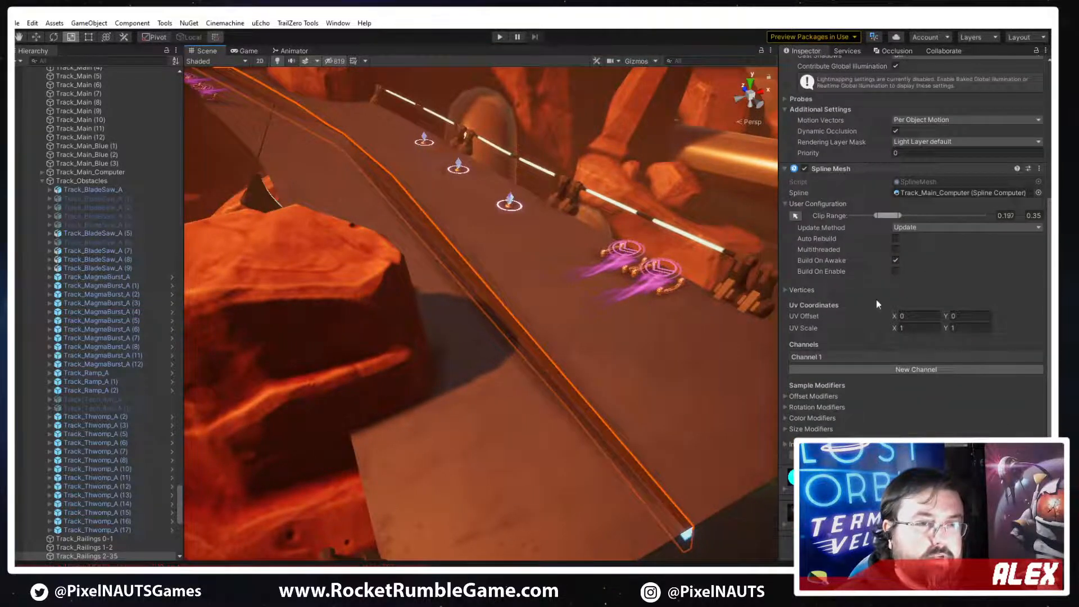
{"action": "left_click", "coordinate": [836, 359]}
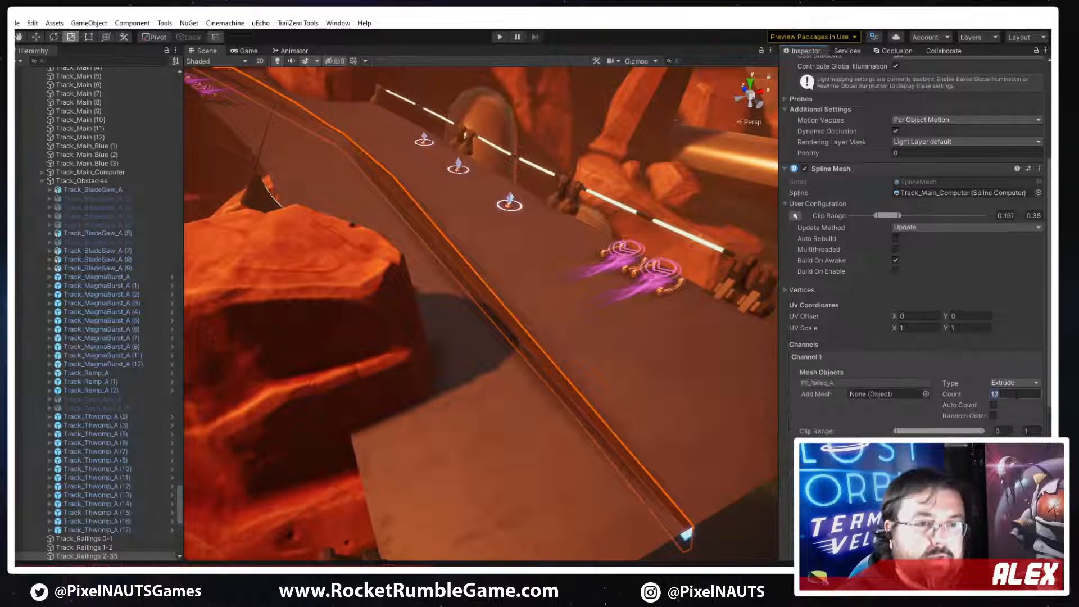
{"action": "type", "text": "55"}
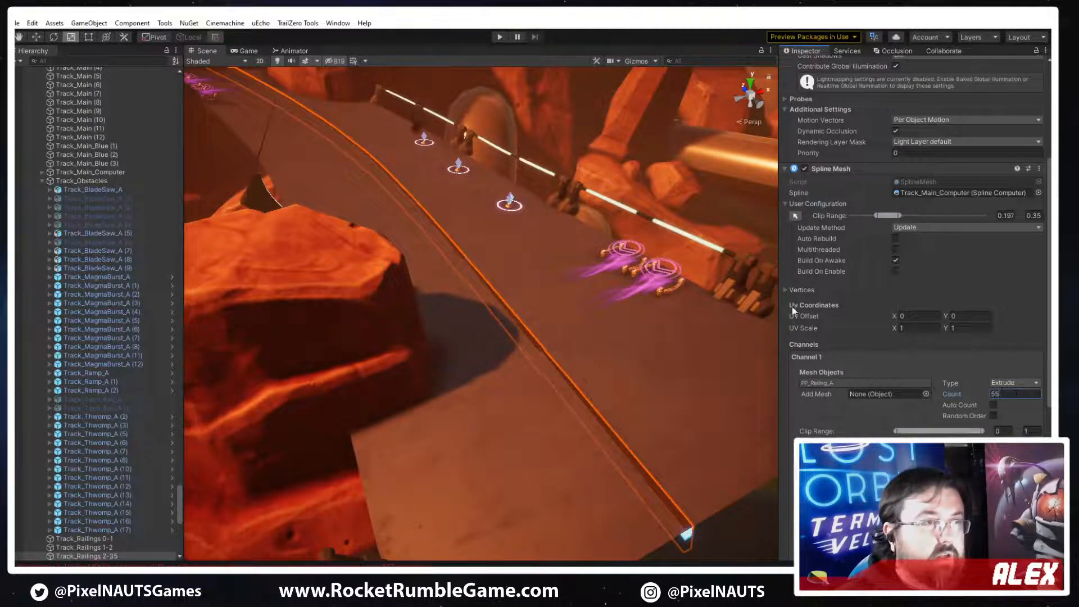
Open the PP_Railing_A mesh configuration and offset the railing to about X 9.04 and Y 1.43
{"action": "left_click", "coordinate": [829, 383]}
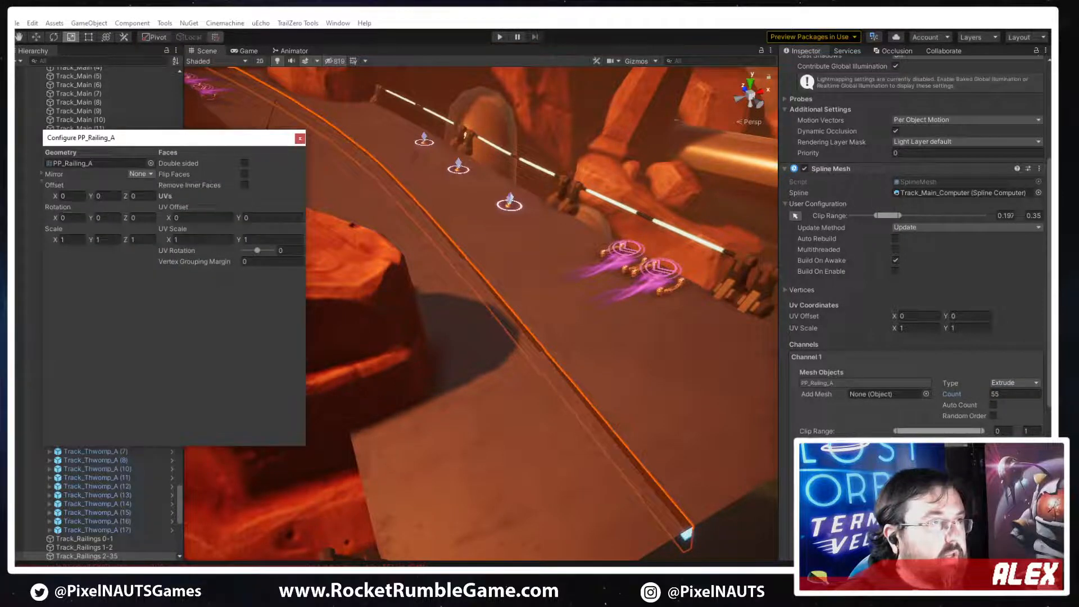
{"action": "left_click_drag", "start_coordinate": [58, 199], "coordinate": [238, 210]}
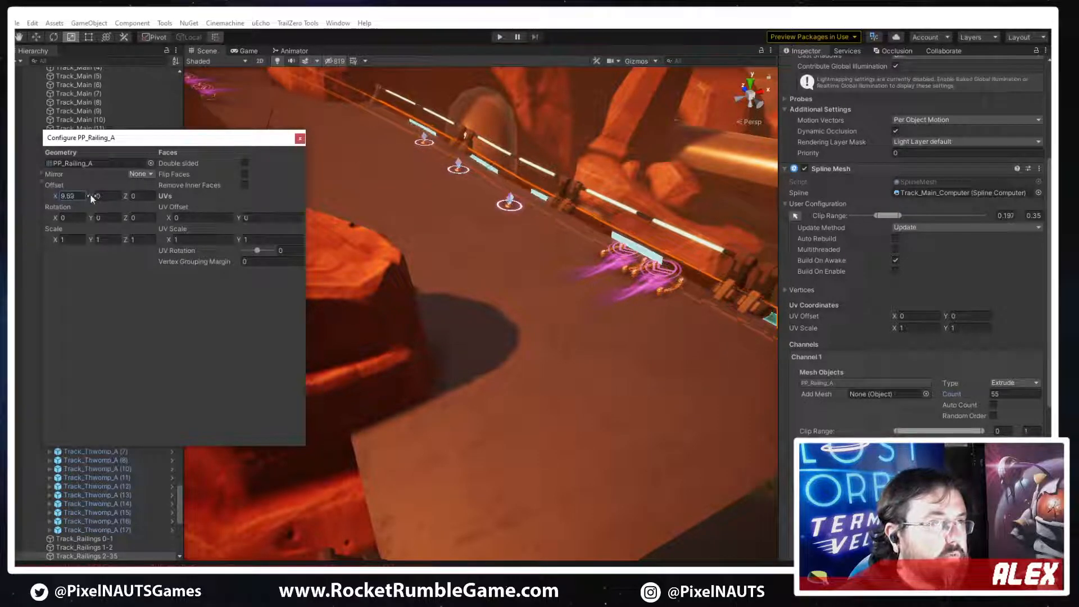
{"action": "left_click_drag", "start_coordinate": [92, 198], "coordinate": [135, 195]}
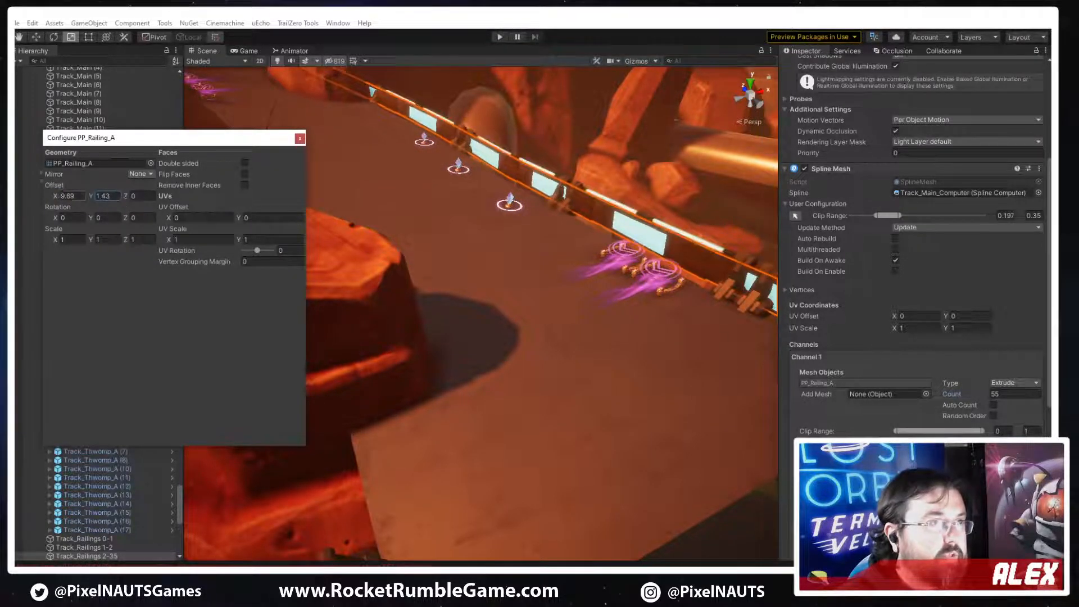
{"action": "left_click_drag", "start_coordinate": [58, 200], "coordinate": [39, 198]}
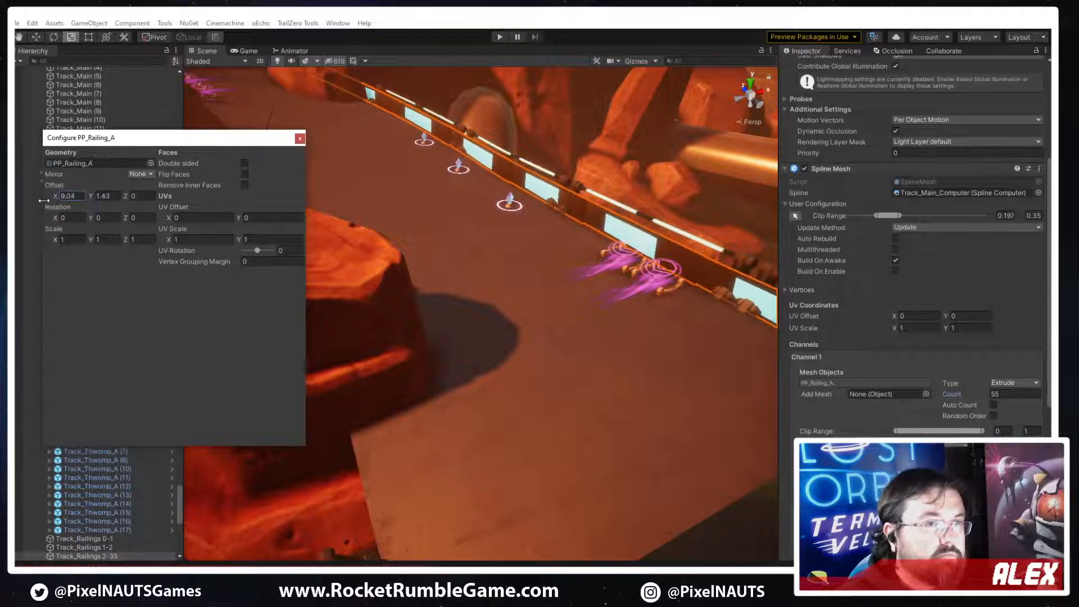
{"action": "left_click_drag", "start_coordinate": [496, 329], "coordinate": [324, 338], "text": "alt"}
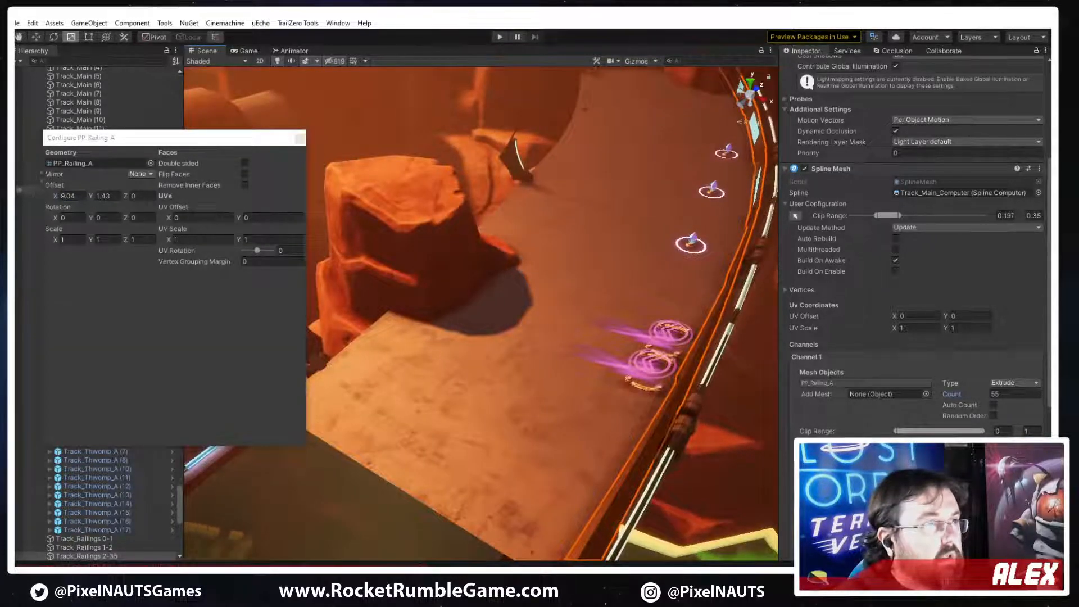
Move the railing to the opposite edge of the track with an X offset of about -8.98 and inspect it up close
{"action": "left_click", "coordinate": [72, 197]}
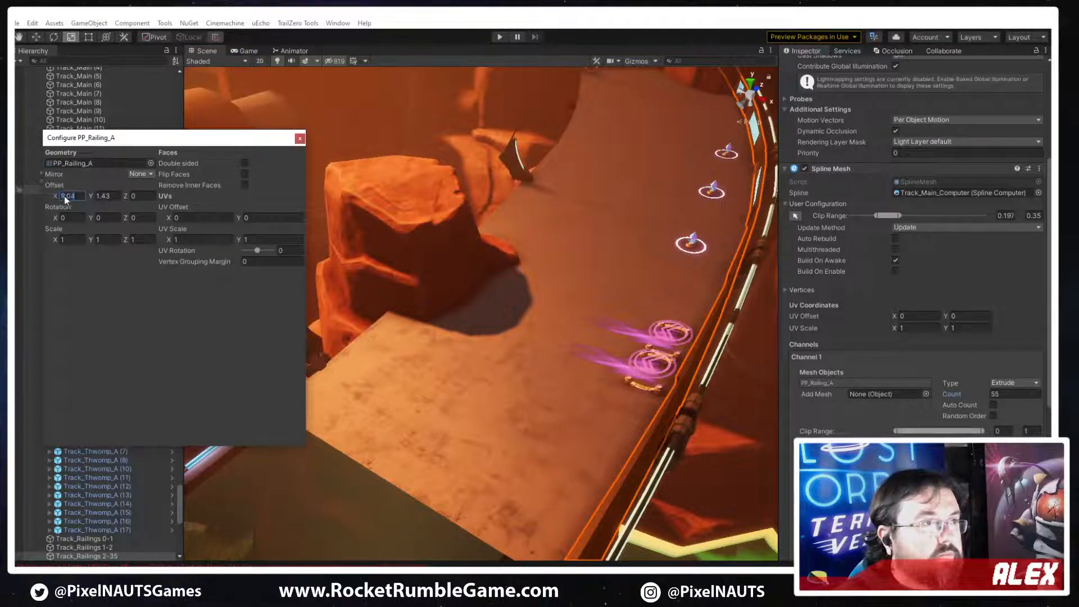
{"action": "type", "text": "14.21"}
{"action": "type", "text": "-10.5"}
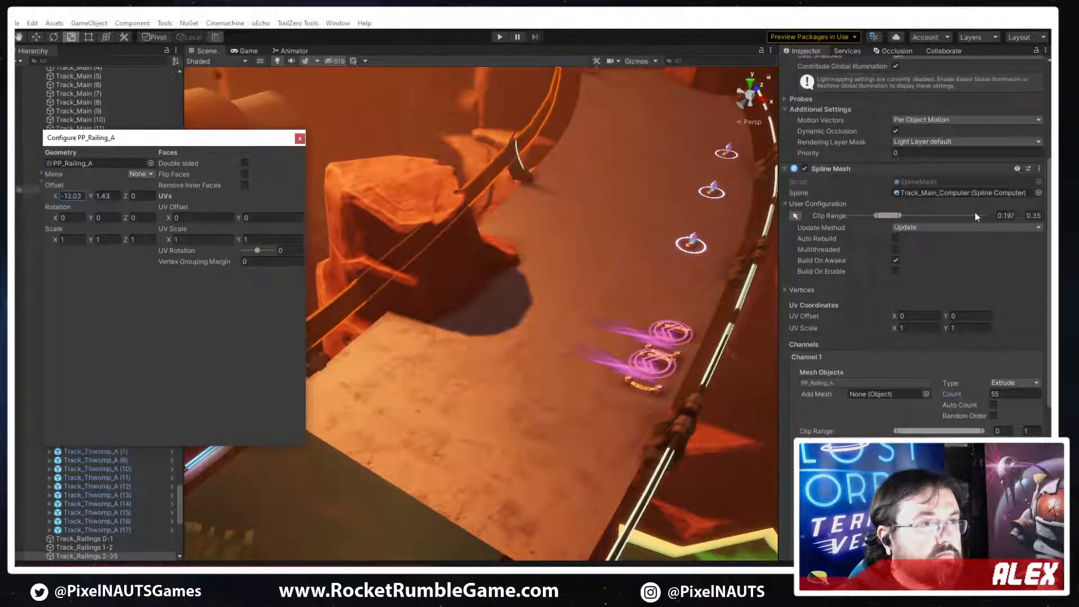
{"action": "left_click_drag", "start_coordinate": [986, 207], "coordinate": [991, 207]}
{"action": "right_click", "coordinate": [826, 361]}
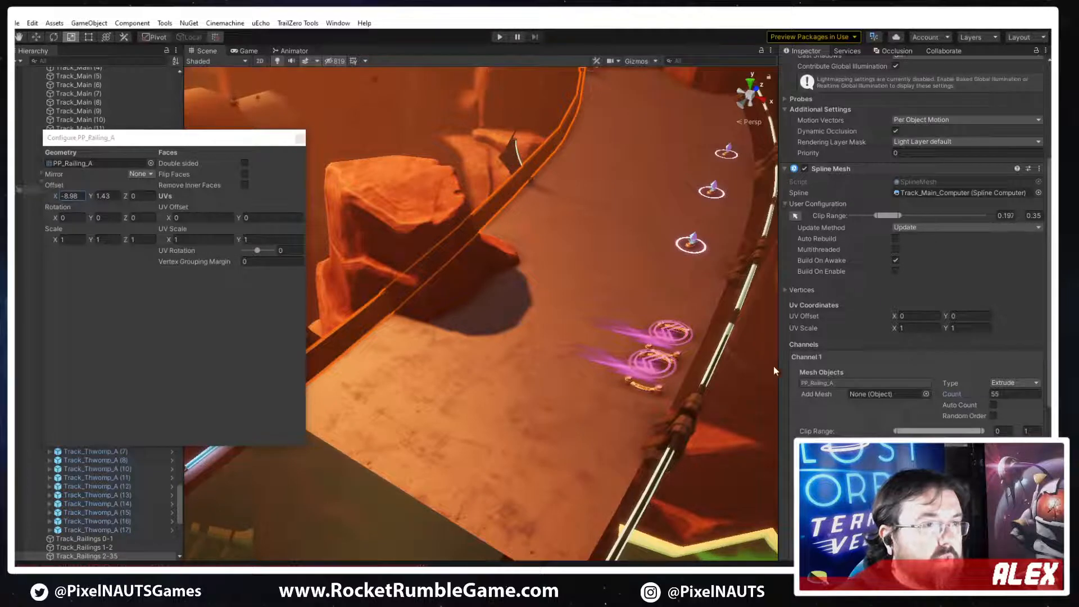
{"action": "left_click", "coordinate": [606, 374]}
{"action": "right_click_drag", "start_coordinate": [585, 373], "coordinate": [695, 316]}
{"action": "key", "text": "w"}
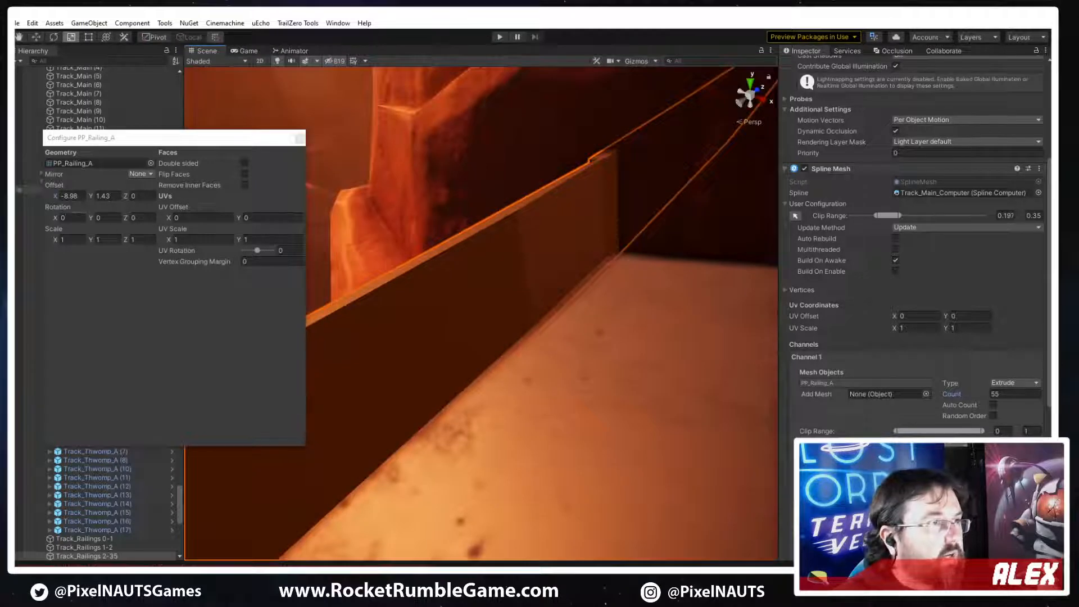
Try an X rotation of 90 on the railing mesh, and set it to -90 instead
{"action": "left_click", "coordinate": [80, 219]}
{"action": "type", "text": "9"}
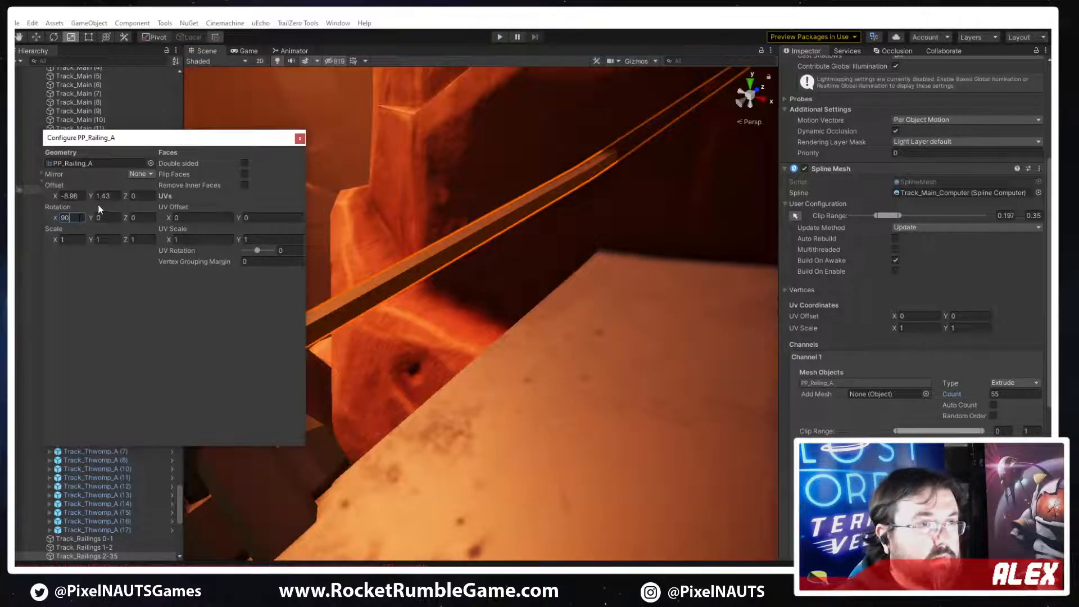
{"action": "right_click_drag", "start_coordinate": [488, 370], "coordinate": [623, 338]}
{"action": "left_click", "coordinate": [77, 218]}
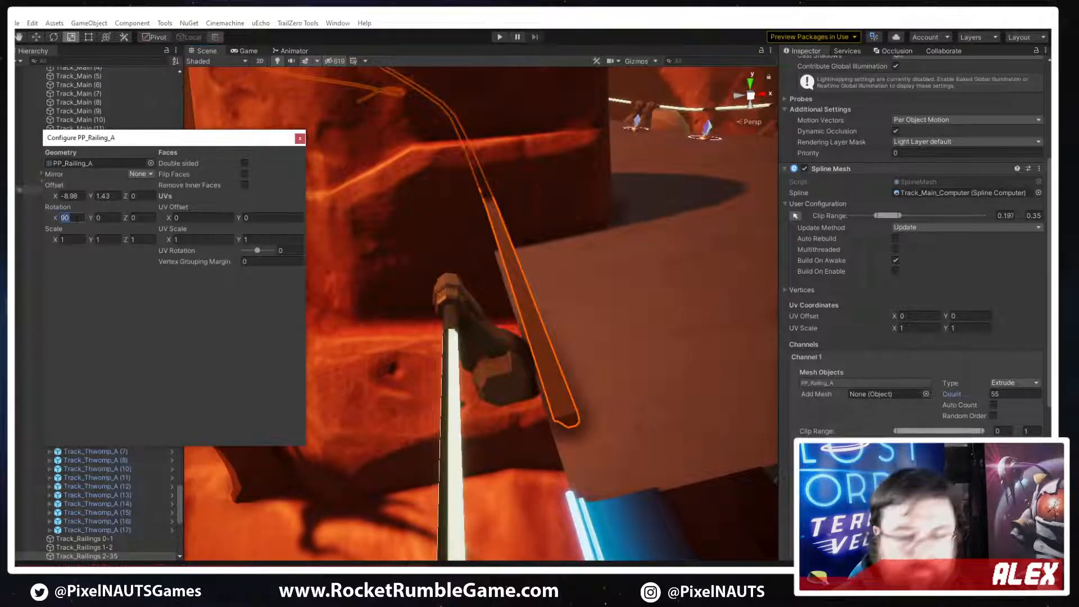
{"action": "type", "text": "-90"}
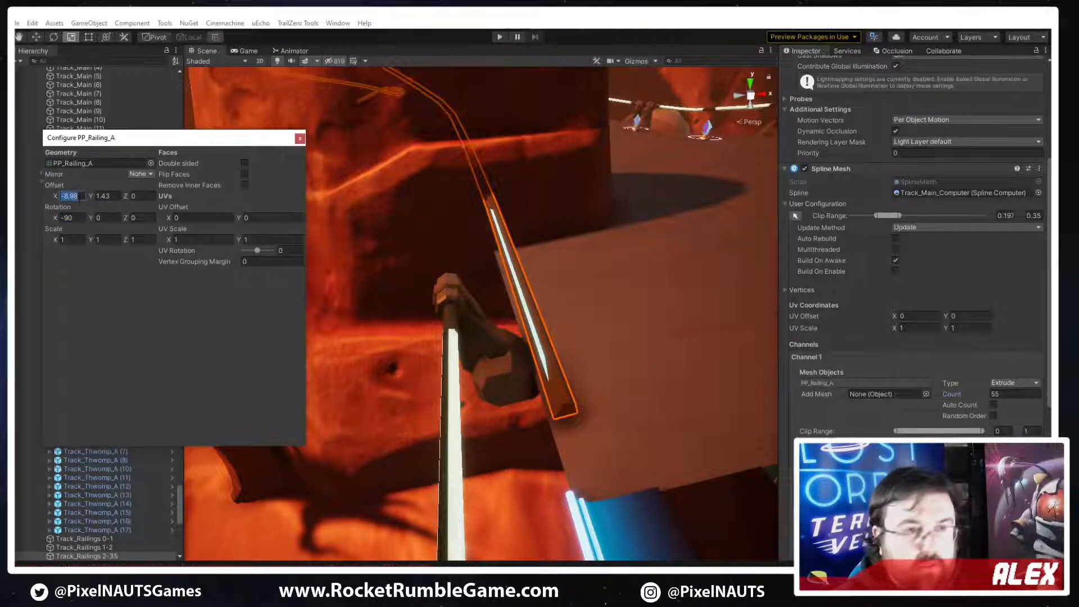
{"action": "type", "text": "9"}
Set the railing mesh's offset to X 9 and Y 0.2 to line it up with the track edge
{"action": "right_click_drag", "start_coordinate": [543, 295], "coordinate": [353, 318]}
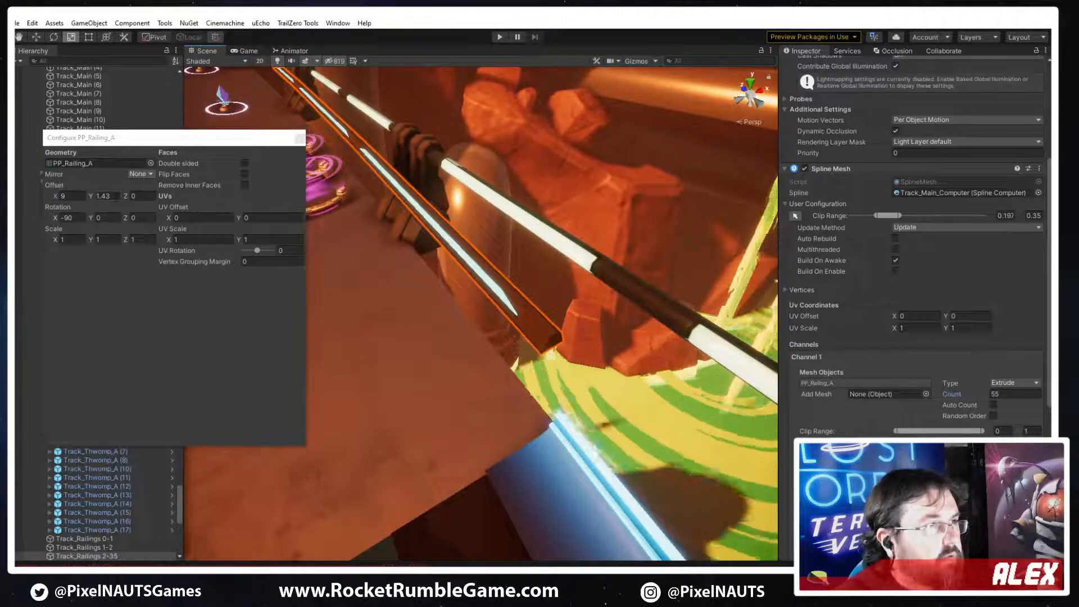
{"action": "left_click", "coordinate": [103, 195]}
{"action": "type", "text": "0.2"}
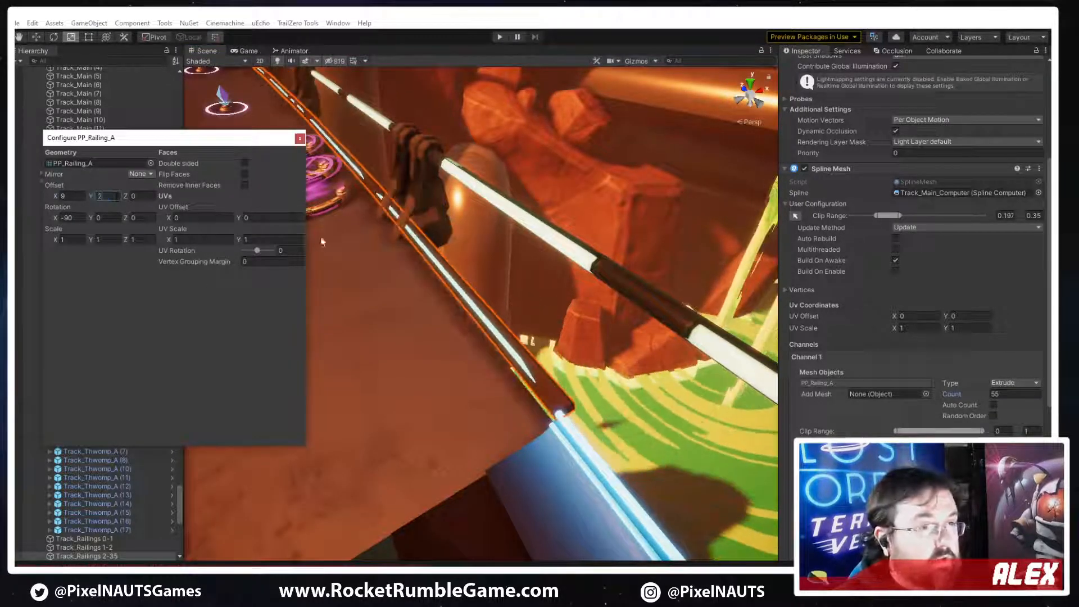
{"action": "right_click_drag", "start_coordinate": [464, 231], "coordinate": [309, 232]}
Try uniform scales of 2 and 3 on the PP_Railing_A mesh to judge its size against the track
{"action": "left_click", "coordinate": [66, 240]}
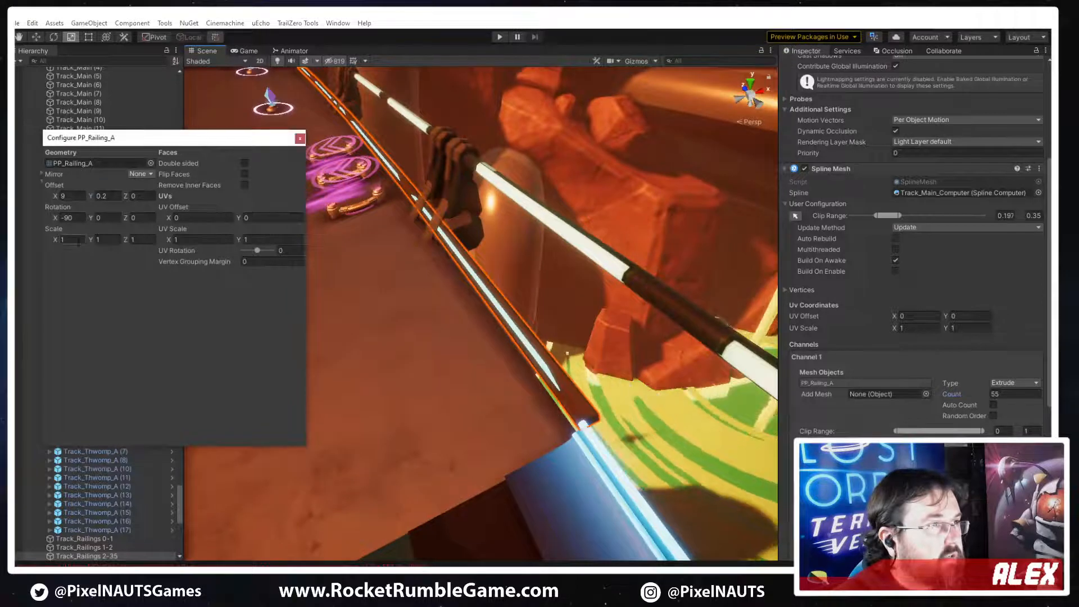
{"action": "type", "text": "2"}
{"action": "left_click", "coordinate": [107, 239]}
{"action": "type", "text": "2"}
{"action": "left_click", "coordinate": [144, 239]}
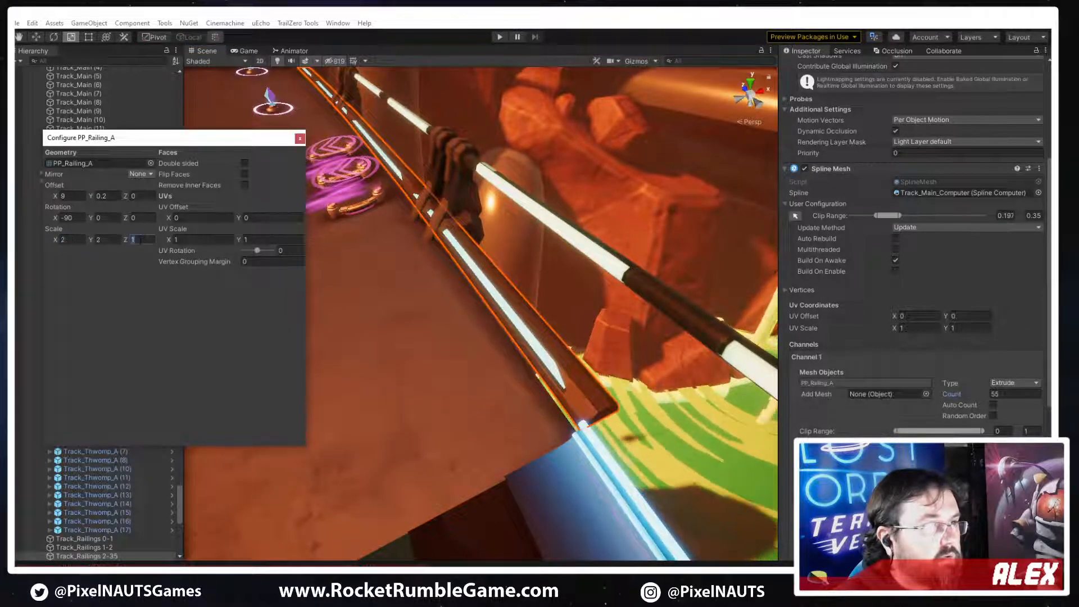
{"action": "type", "text": "2"}
{"action": "type", "text": "3"}
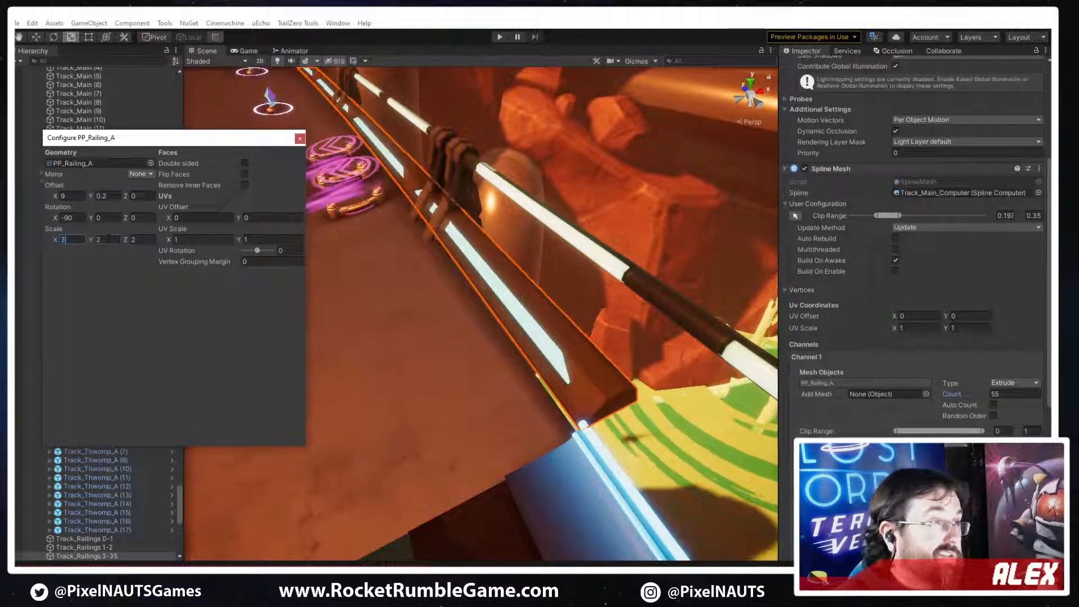
{"action": "type", "text": "3"}
{"action": "right_click_drag", "start_coordinate": [472, 301], "coordinate": [552, 323]}
Set the PP_Railing_A mesh's scale to 4 on all three axes
{"action": "left_click", "coordinate": [79, 250]}
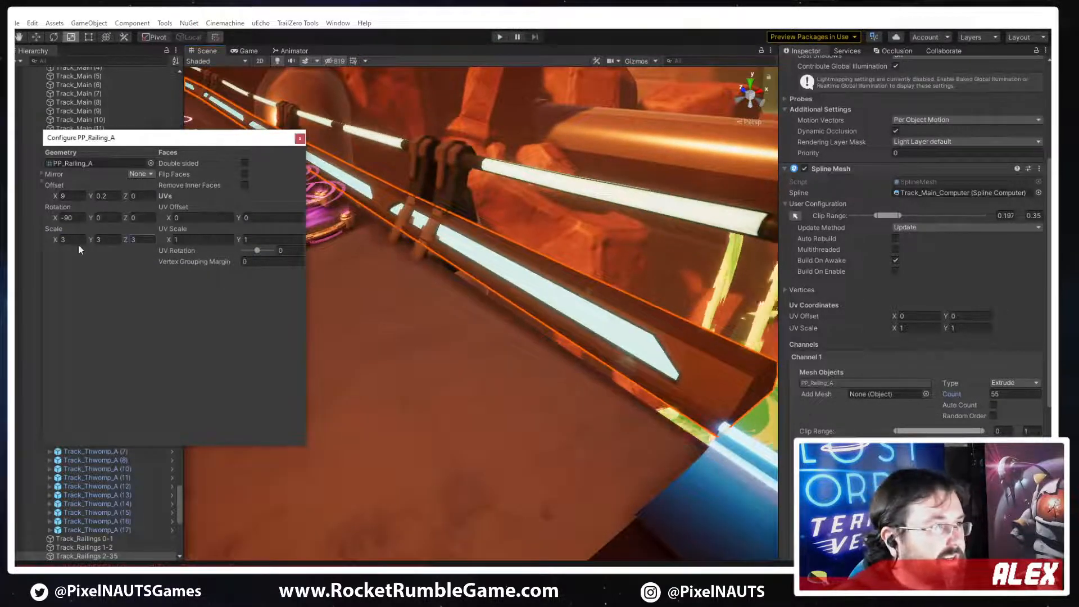
{"action": "type", "text": "4"}
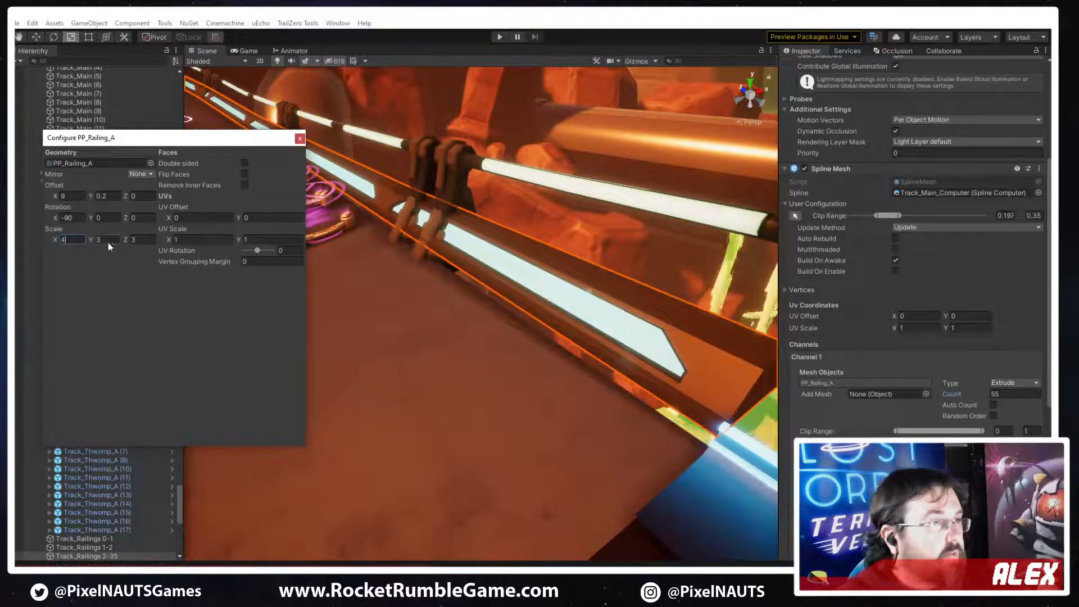
{"action": "type", "text": "4"}
{"action": "key", "text": "Return"}
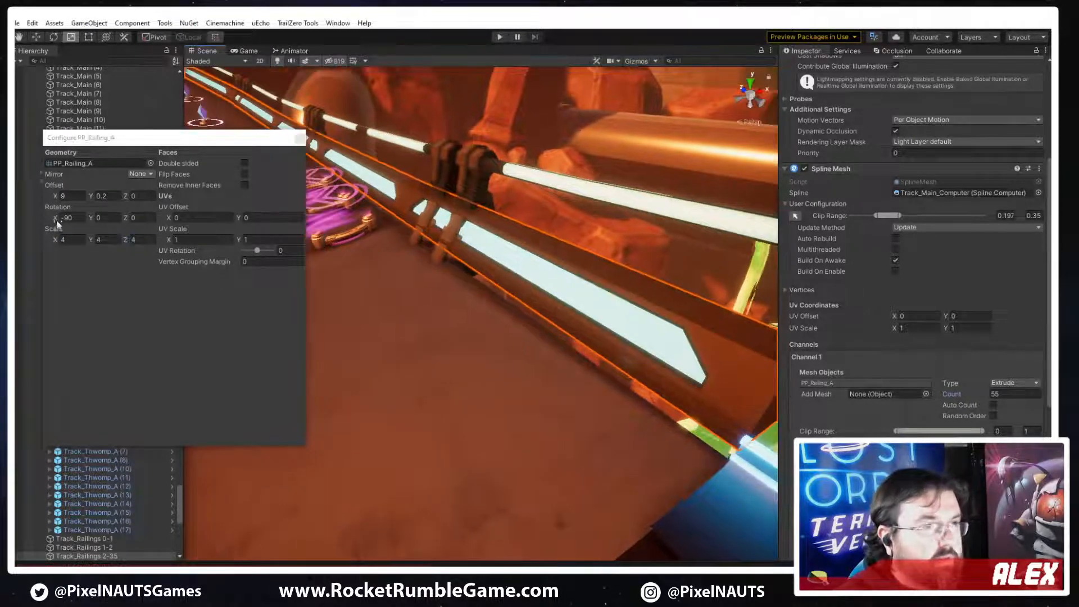
Lower the railing mesh's Y offset to about -0.09 and set its X offset to 8.7 to fit the track edge
{"action": "left_click_drag", "start_coordinate": [92, 200], "coordinate": [90, 200]}
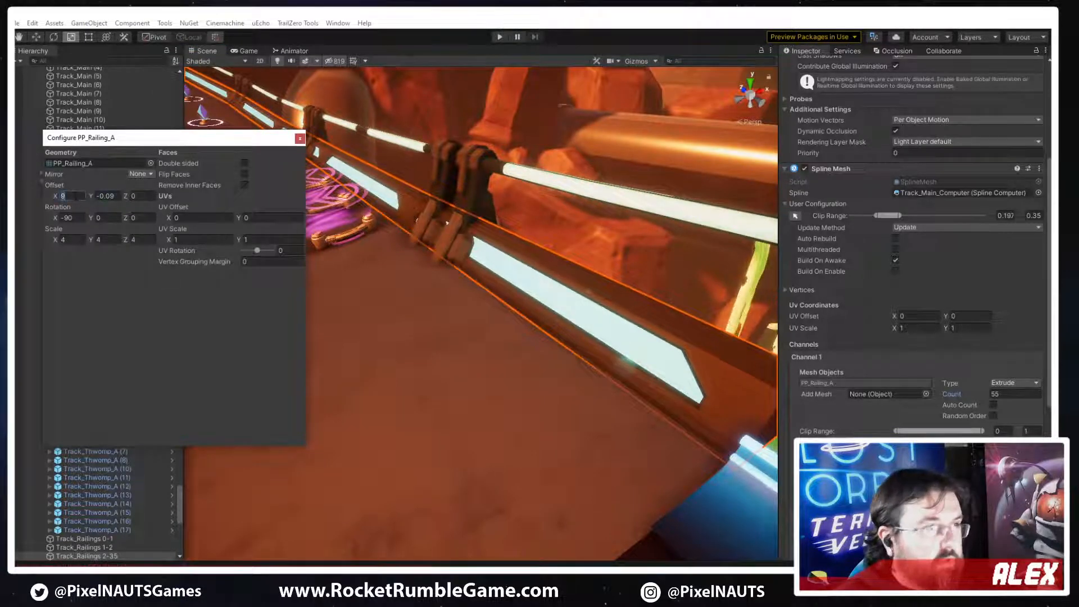
{"action": "type", "text": "8"}
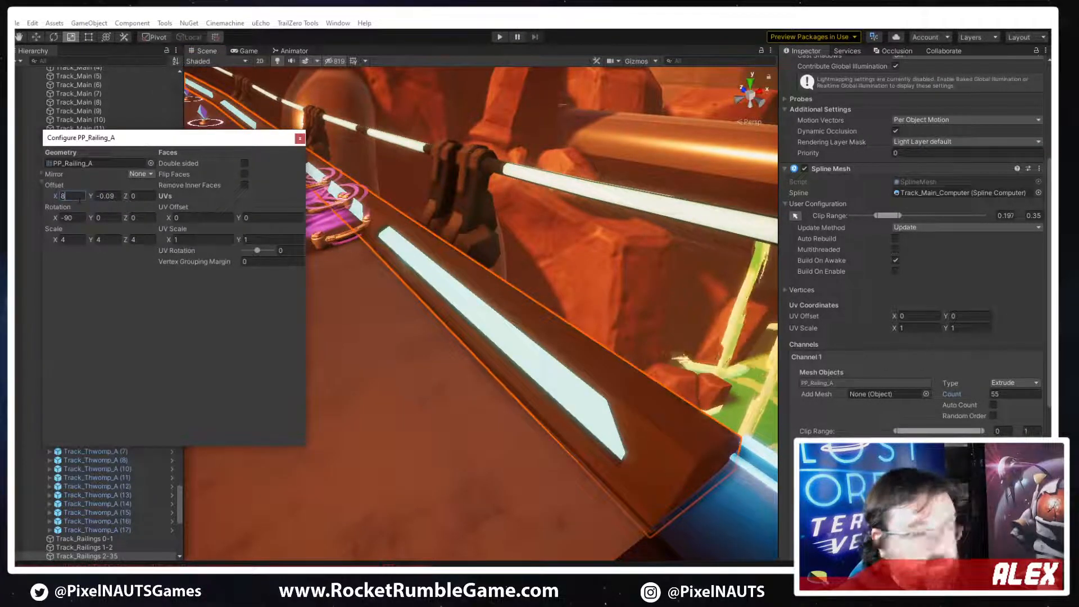
{"action": "type", "text": ".25"}
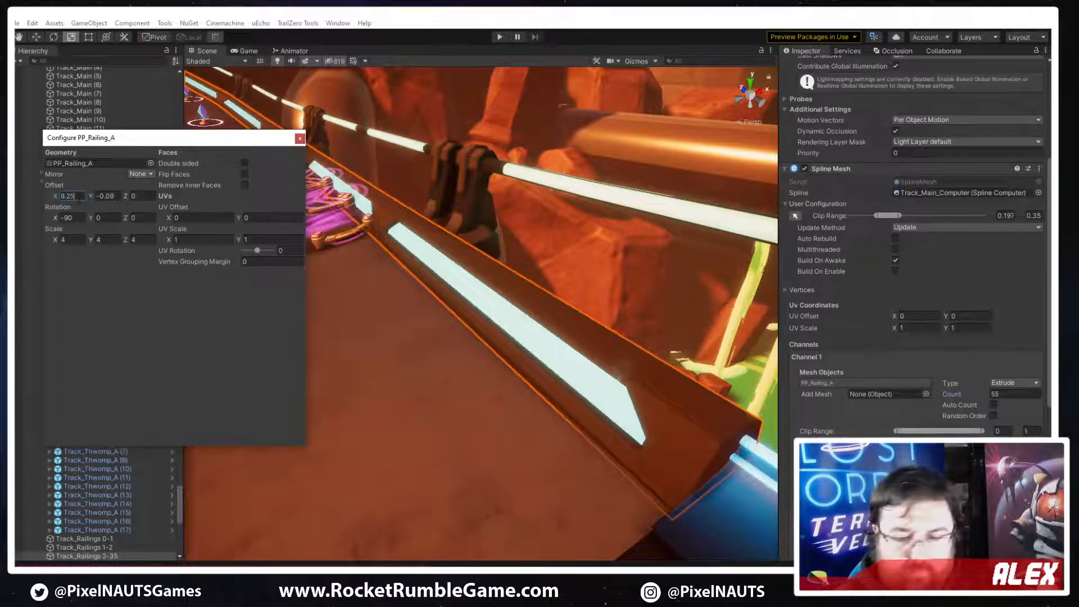
{"action": "key", "text": "BackSpace"}
{"action": "key", "text": "BackSpace"}
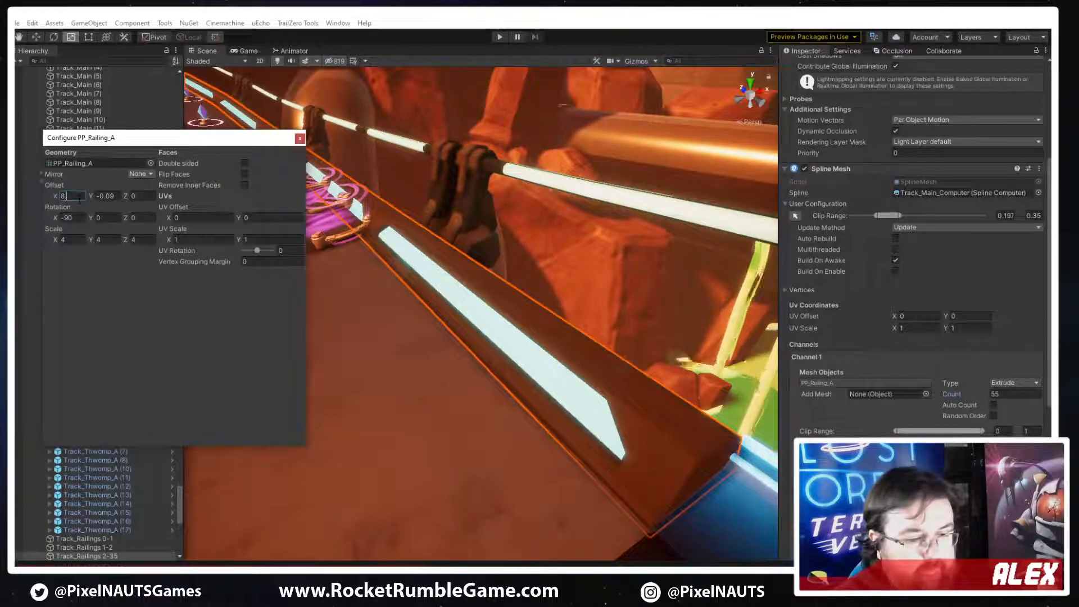
{"action": "type", "text": "5"}
{"action": "key", "text": "BackSpace"}
{"action": "type", "text": "6"}
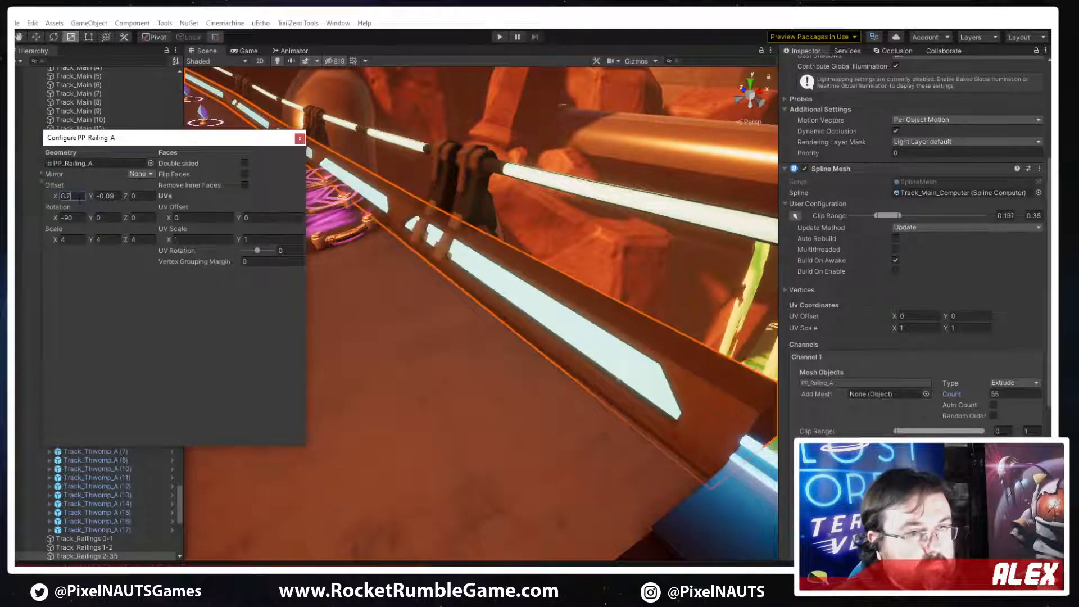
Select the old tube railing above the new one, Track_Railings Tube (2), and deactivate it
{"action": "right_click_drag", "start_coordinate": [450, 305], "coordinate": [498, 245]}
{"action": "key", "text": "s"}
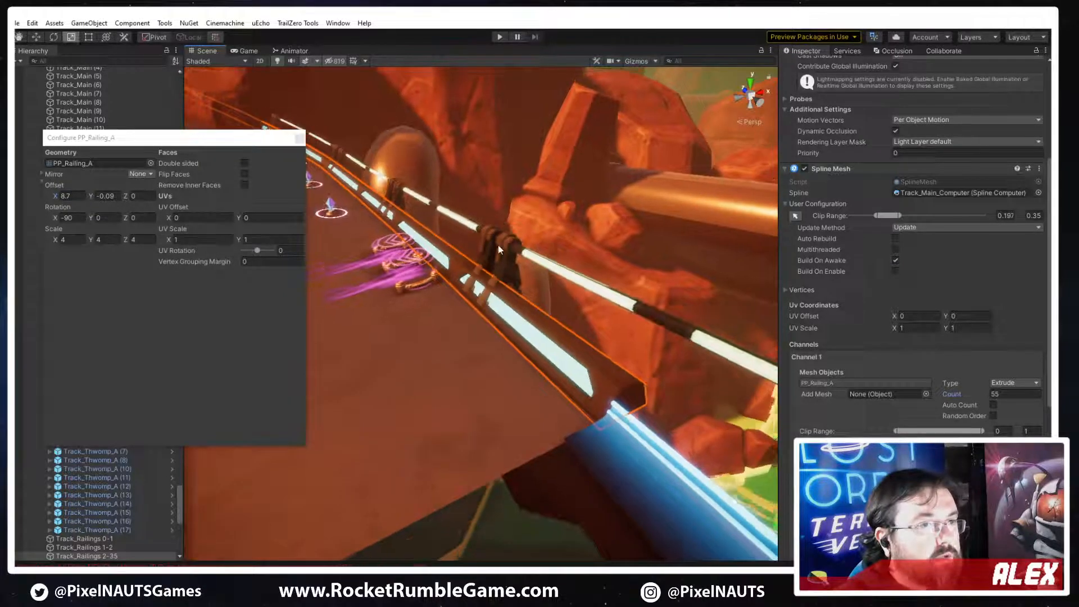
{"action": "left_click", "coordinate": [497, 240]}
{"action": "left_click", "coordinate": [497, 239]}
{"action": "scroll", "coordinate": [808, 108], "scroll_direction": "up", "scroll_amount": 3}
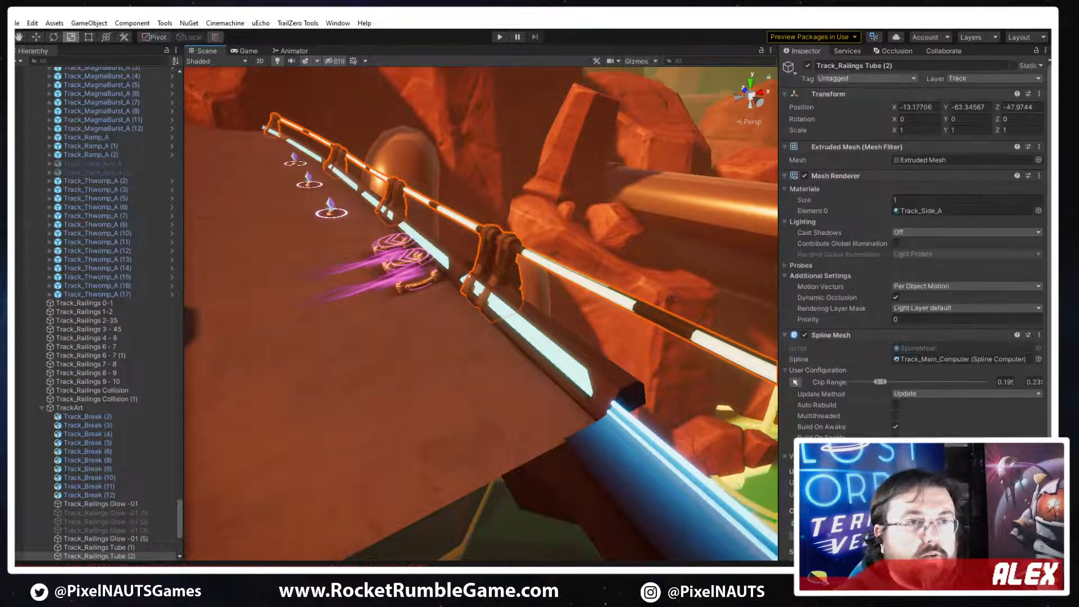
{"action": "left_click", "coordinate": [808, 65]}
Open the Glow_Blue material used by Track_Railings 2-35 and duplicate it
{"action": "right_click_drag", "start_coordinate": [642, 212], "coordinate": [555, 257]}
{"action": "left_click", "coordinate": [556, 257]}
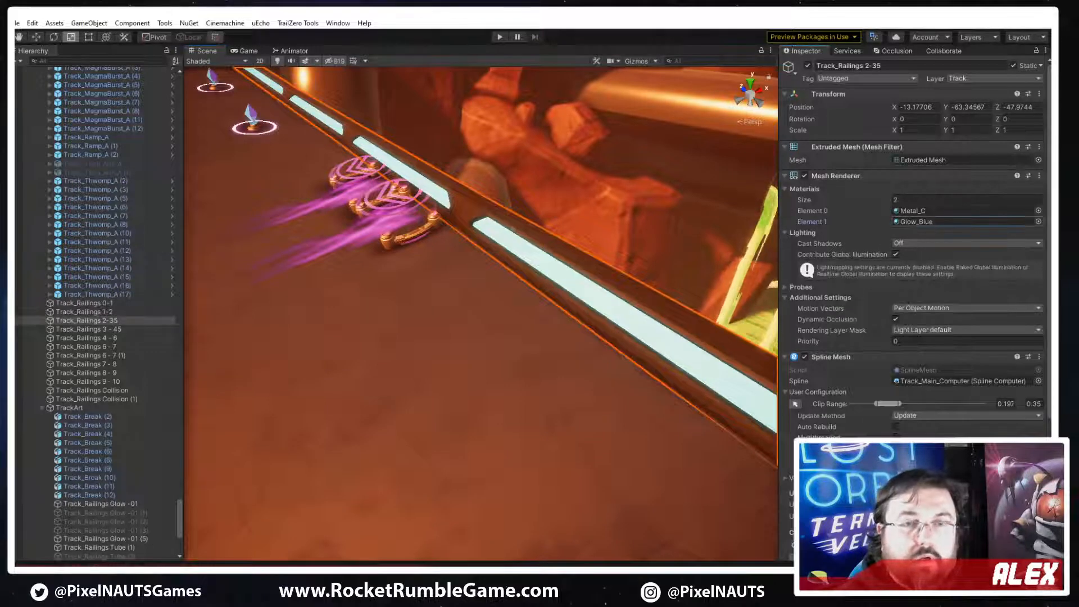
{"action": "double_click", "coordinate": [913, 222]}
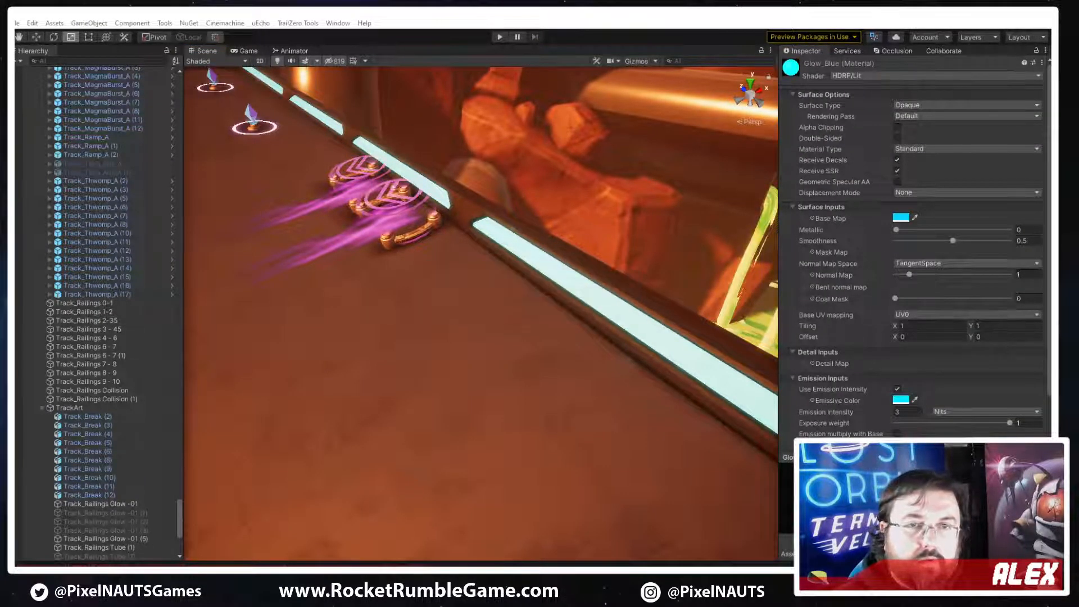
{"action": "key", "text": "ctrl+d"}
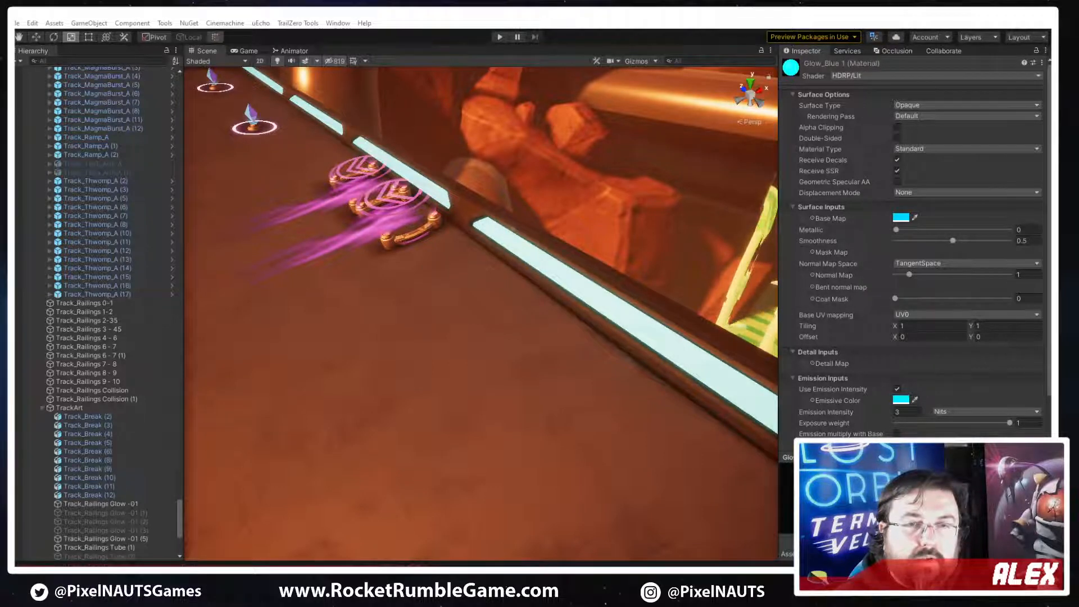
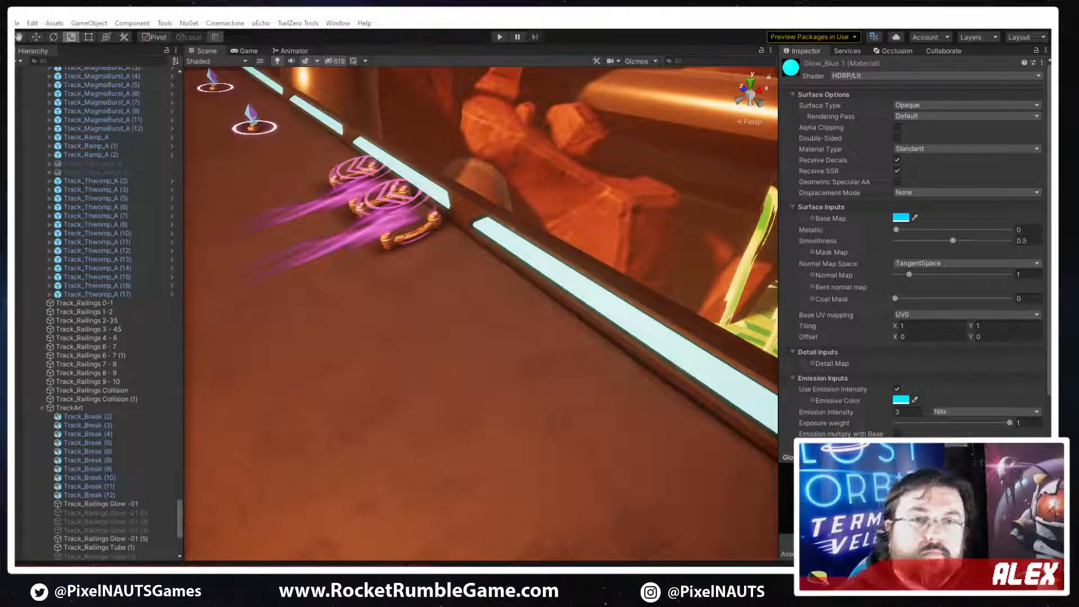
Rename the duplicated glow material PP_Railing_Glow and assign it to material Element 1 of Track_Railings 2-35
{"action": "key", "text": "Return"}
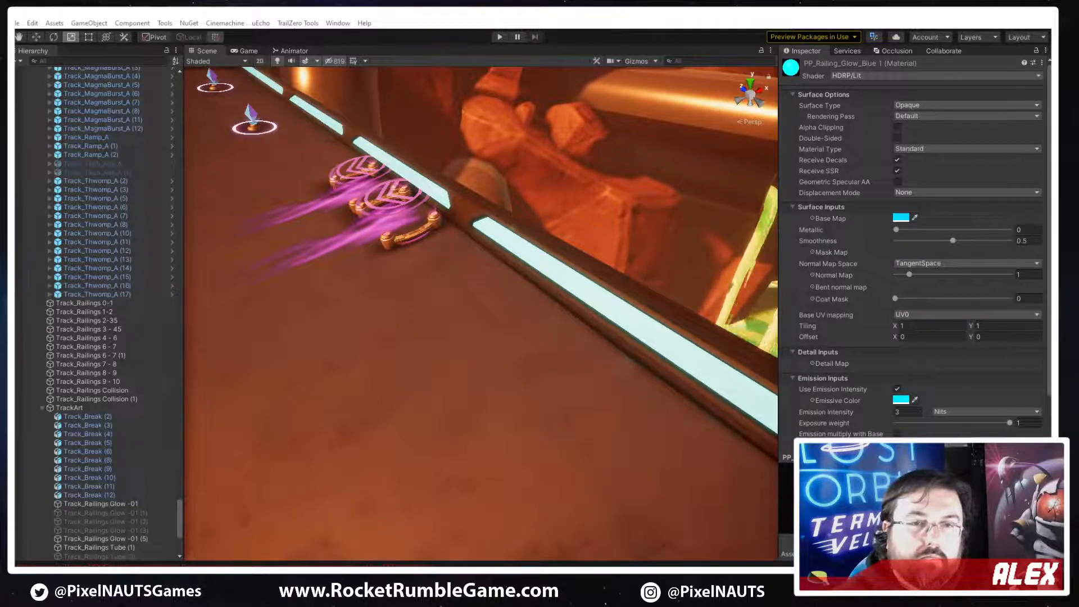
{"action": "left_click", "coordinate": [515, 246]}
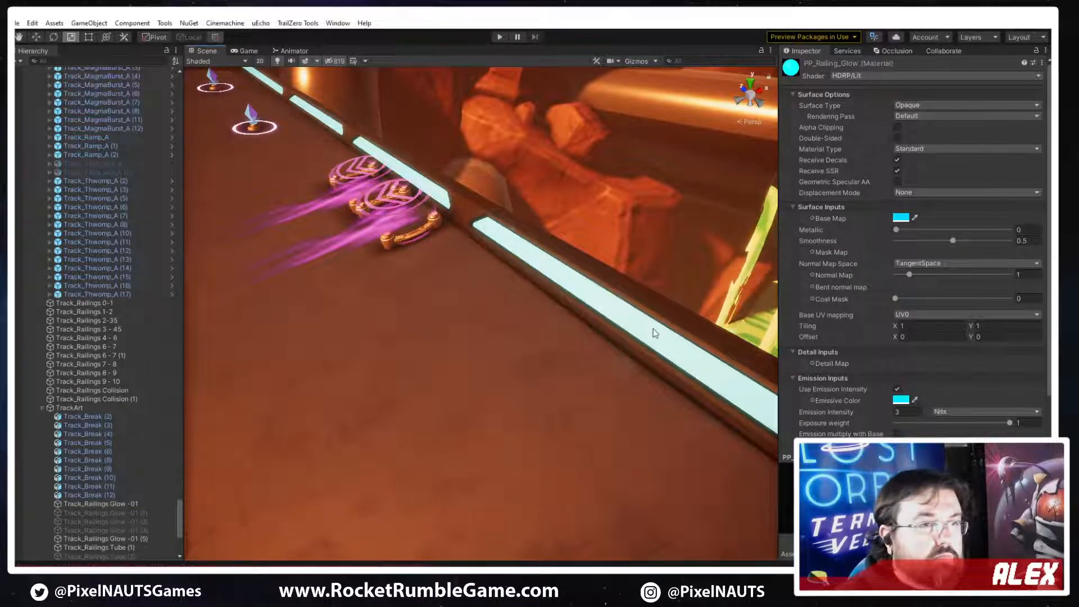
{"action": "left_click", "coordinate": [515, 247]}
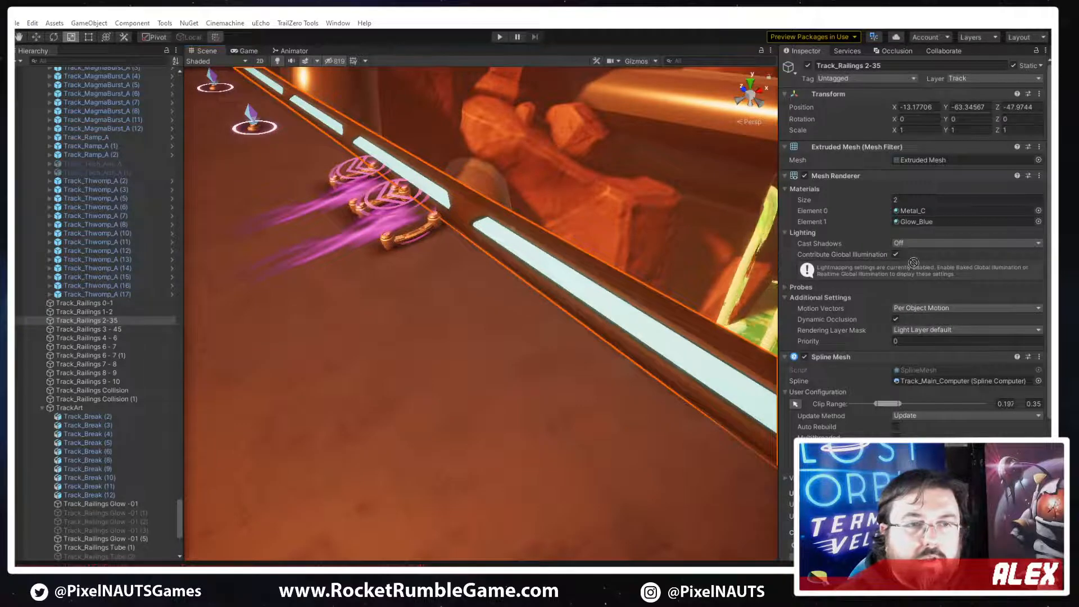
{"action": "left_click_drag", "start_coordinate": [913, 258], "coordinate": [922, 223]}
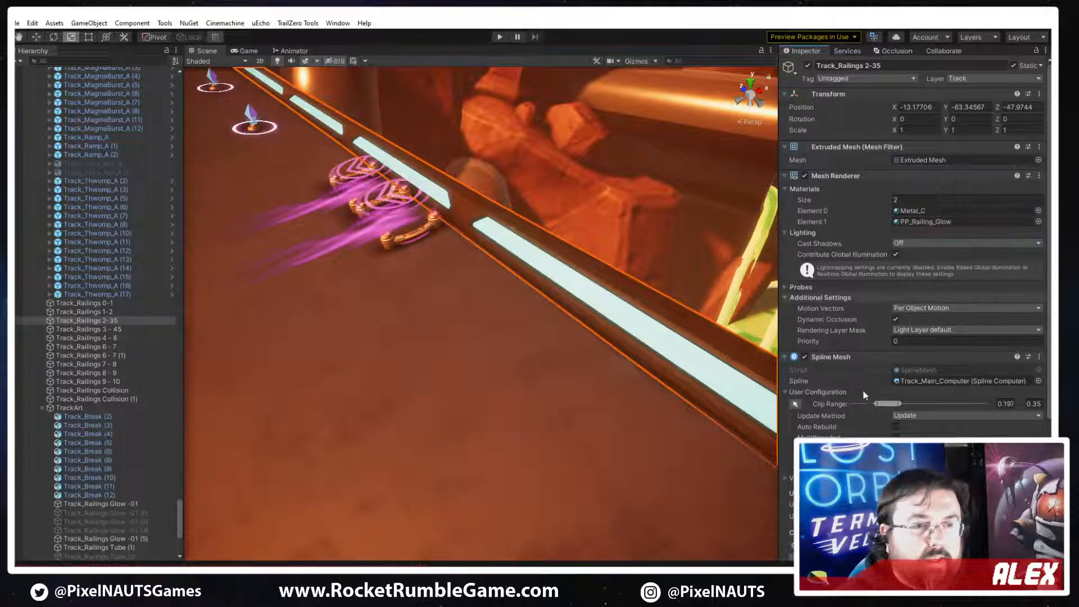
Change the Base Map color of the PP_Railing_Glow material to a deep blue
{"action": "scroll", "coordinate": [850, 360], "scroll_direction": "down", "scroll_amount": 5}
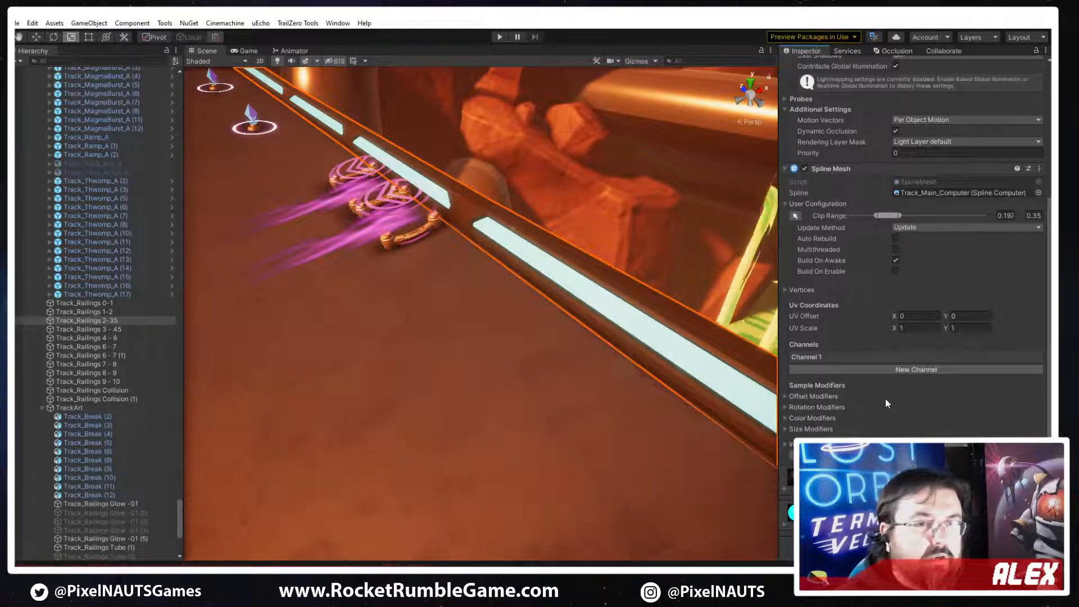
{"action": "scroll", "coordinate": [901, 256], "scroll_direction": "down", "scroll_amount": 10}
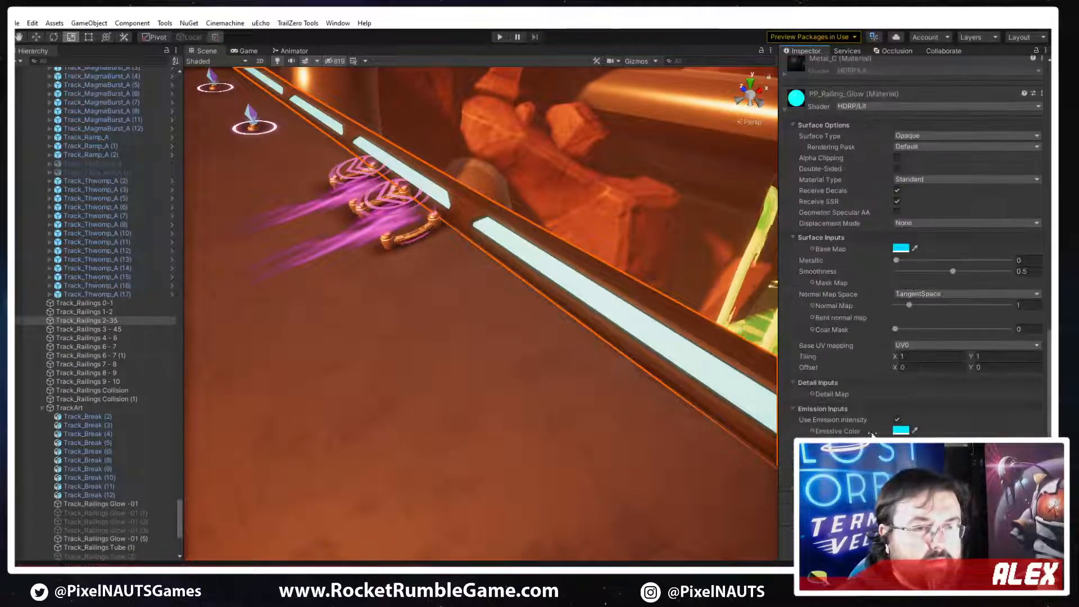
{"action": "left_click", "coordinate": [900, 251]}
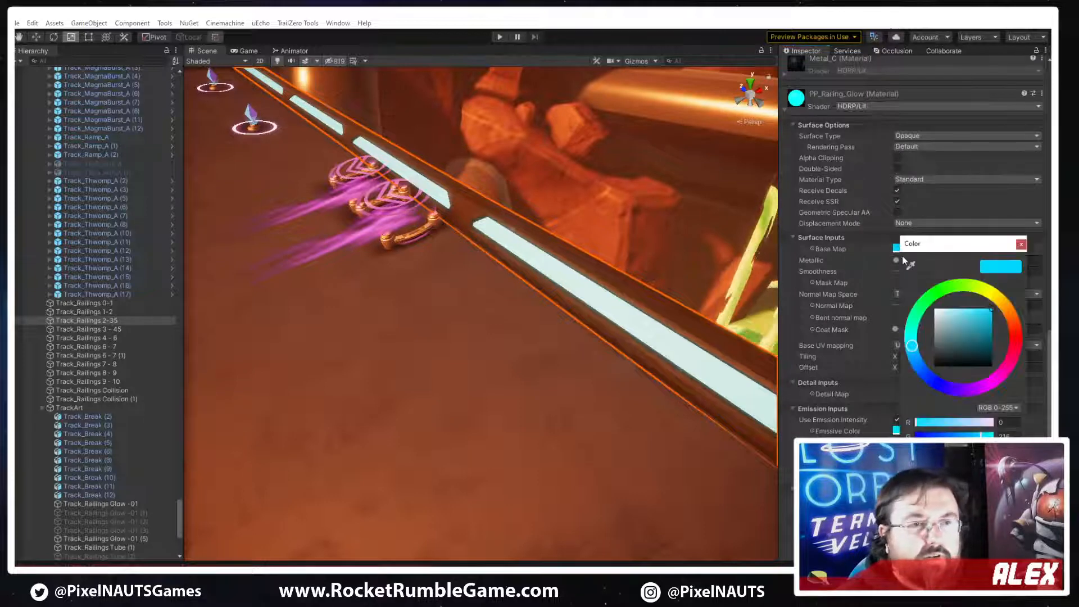
{"action": "left_click", "coordinate": [998, 299]}
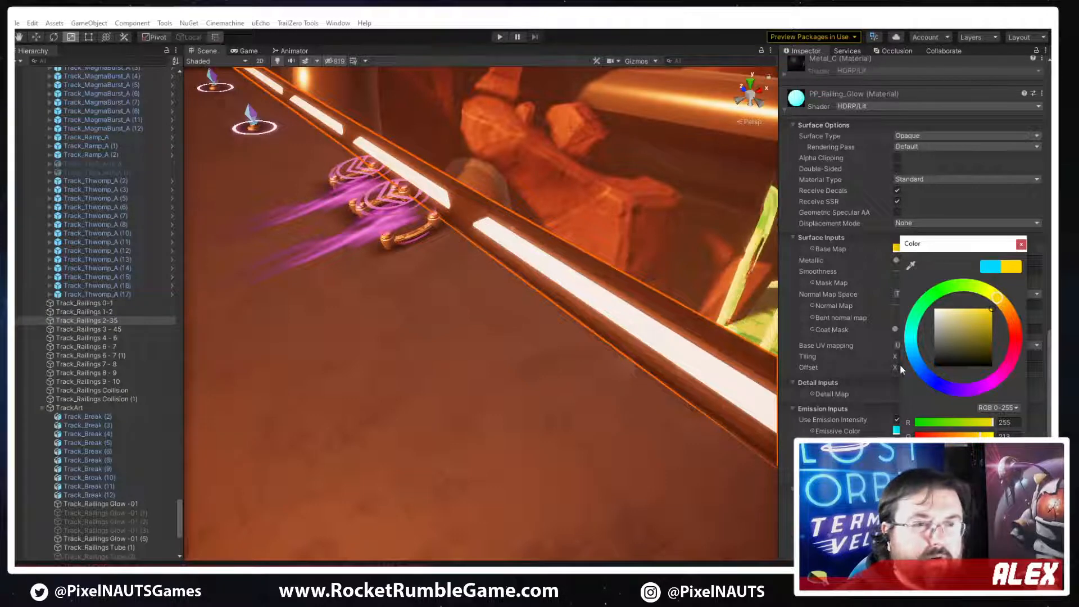
{"action": "left_click", "coordinate": [923, 370]}
{"action": "left_click_drag", "start_coordinate": [930, 375], "coordinate": [926, 375]}
{"action": "left_click", "coordinate": [1021, 244]}
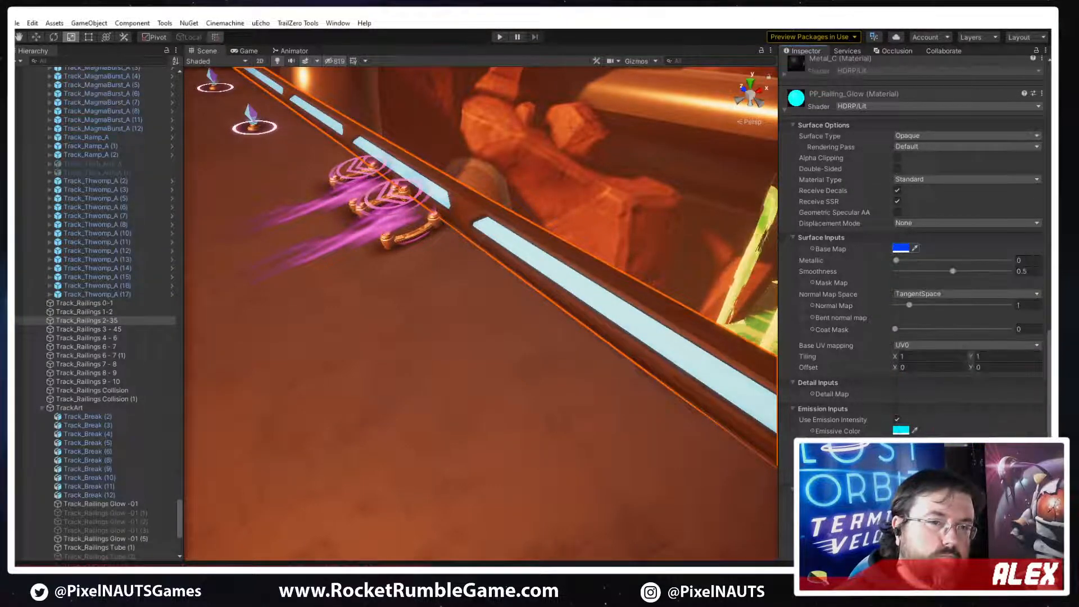
Try blue and yellow as the Emissive Color of PP_Railing_Glow and settle on a deep blue
{"action": "left_click", "coordinate": [901, 431]}
{"action": "left_click", "coordinate": [929, 415]}
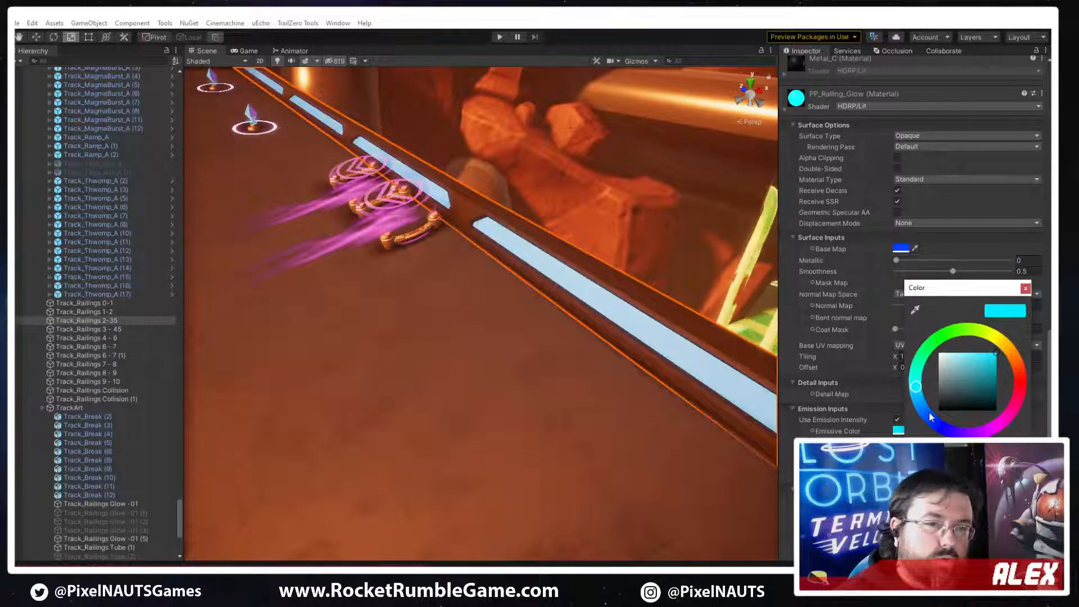
{"action": "left_click", "coordinate": [995, 353]}
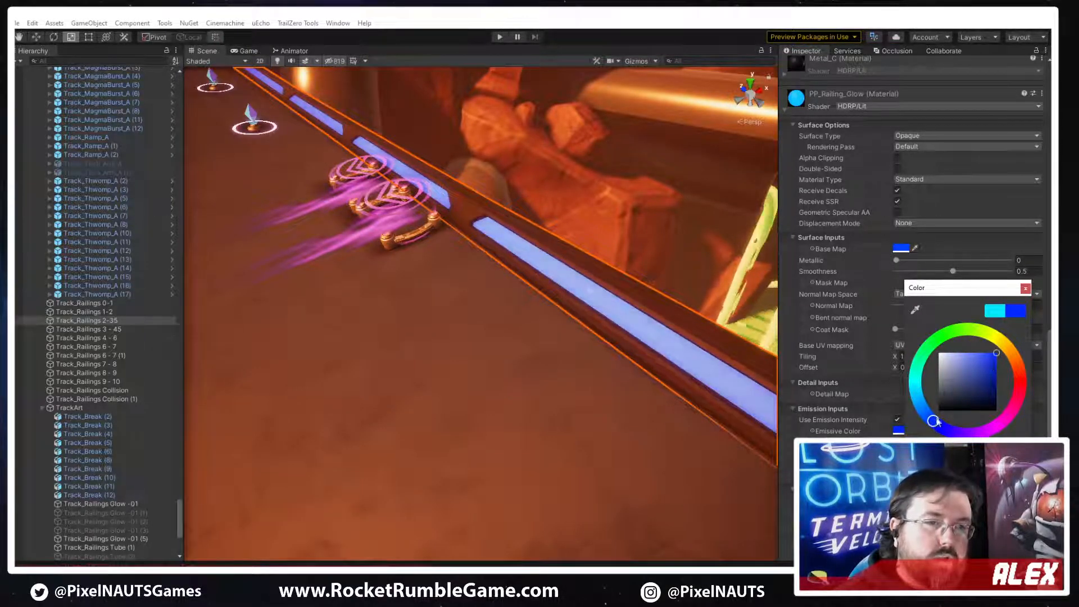
{"action": "left_click_drag", "start_coordinate": [936, 425], "coordinate": [1006, 343]}
{"action": "left_click", "coordinate": [1026, 288]}
{"action": "left_click", "coordinate": [901, 430]}
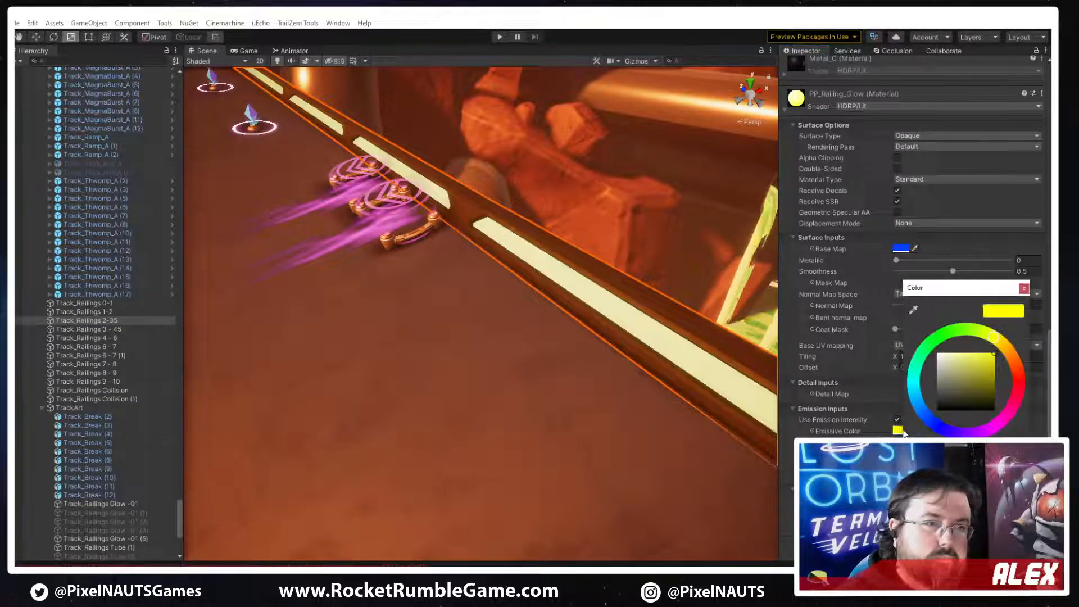
{"action": "left_click_drag", "start_coordinate": [923, 401], "coordinate": [934, 427]}
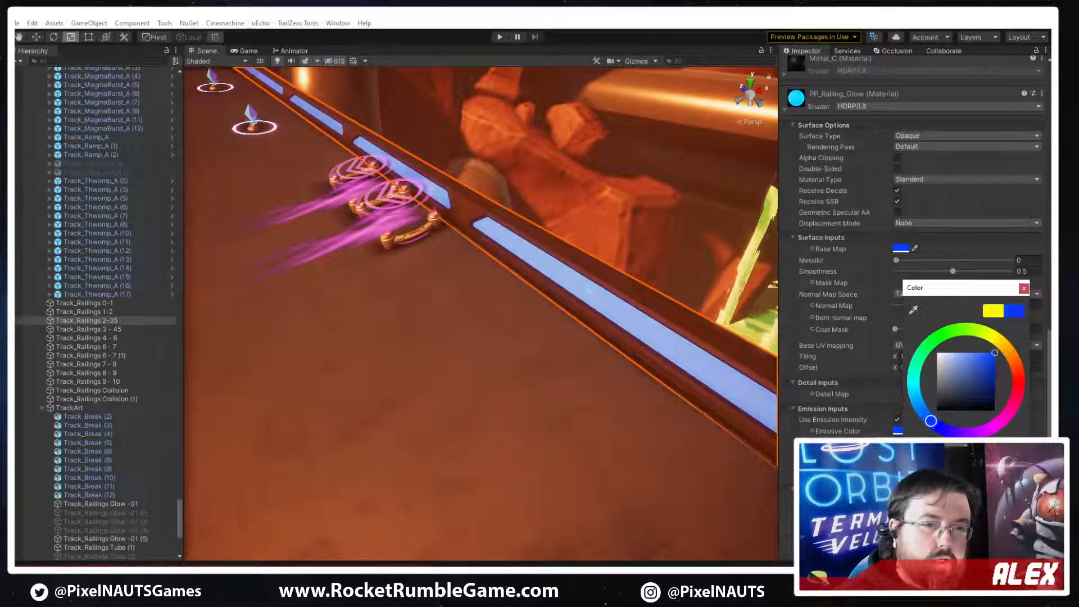
{"action": "left_click", "coordinate": [1024, 289]}
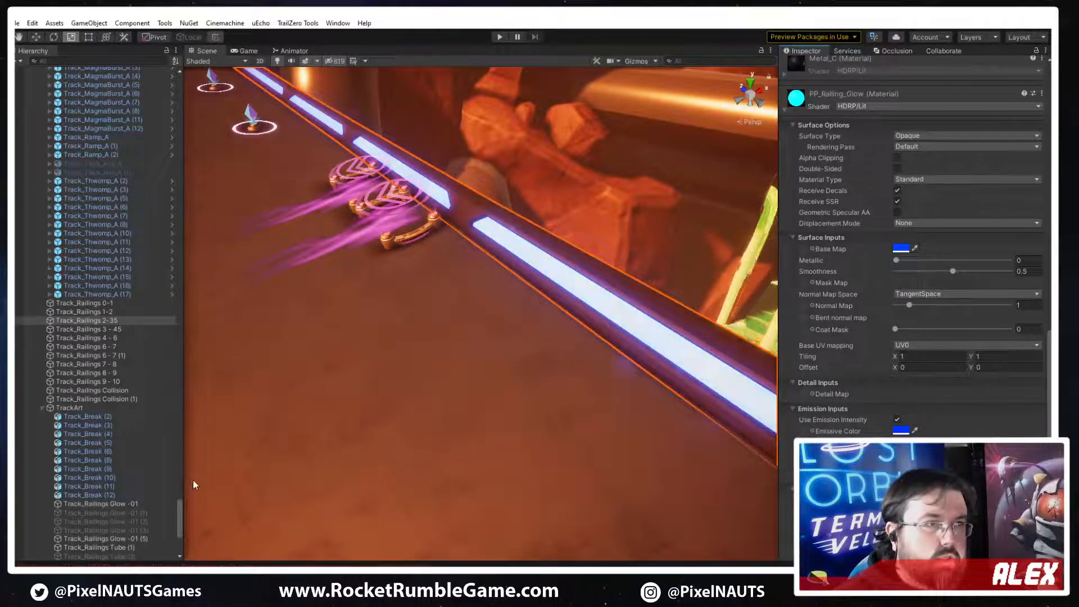
Set the scale of the PP_Railing_A mesh in Channel 1 of Track_Railings 2-35 to 6 on all three axes
{"action": "right_click_drag", "start_coordinate": [376, 318], "coordinate": [599, 360]}
{"action": "left_click", "coordinate": [599, 359]}
{"action": "right_click_drag", "start_coordinate": [464, 291], "coordinate": [659, 308]}
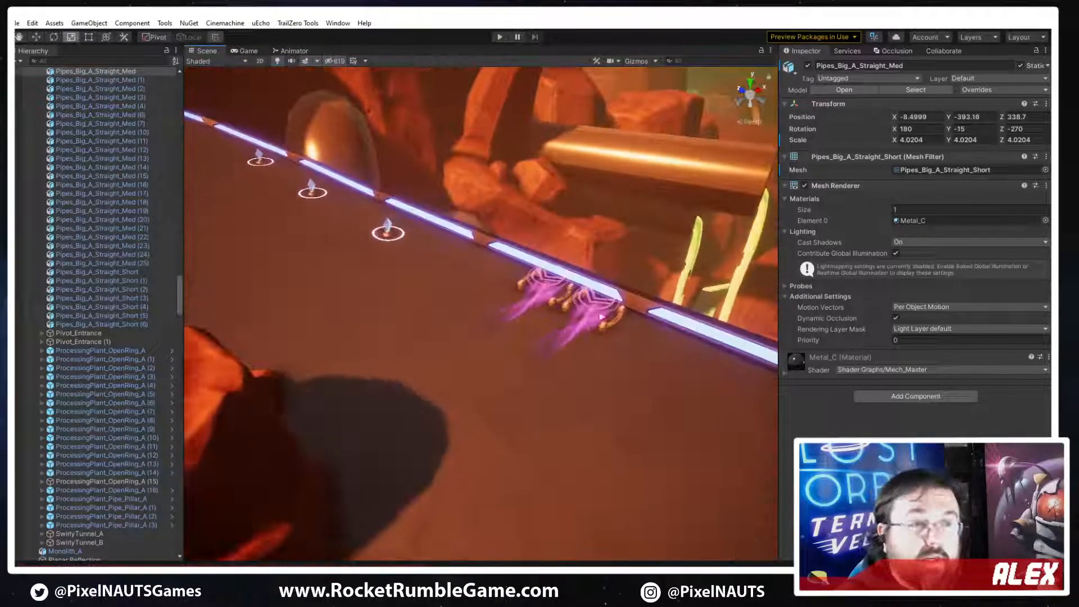
{"action": "left_click", "coordinate": [659, 308]}
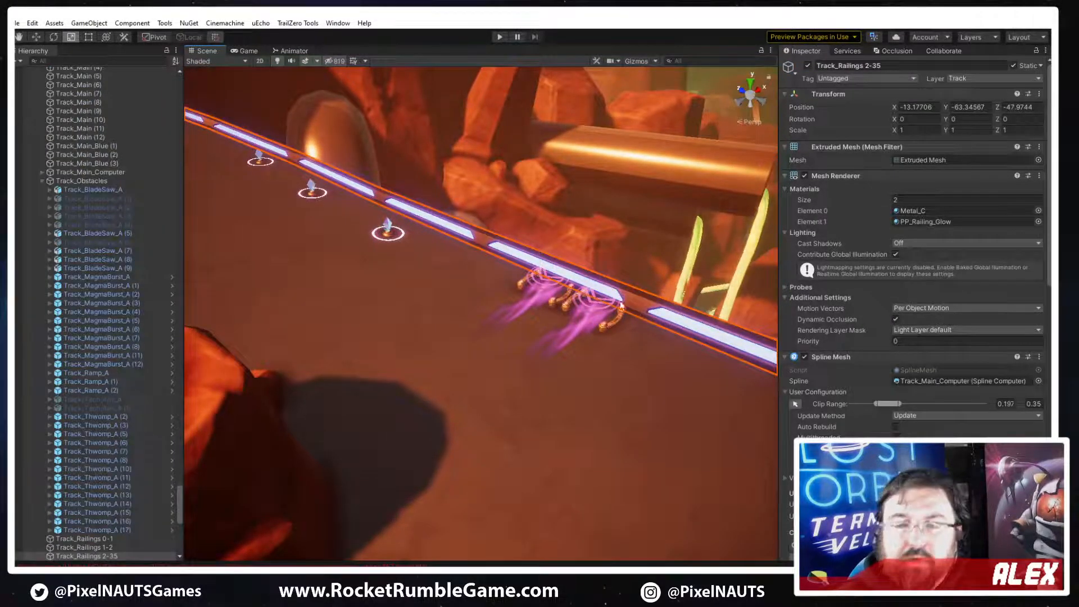
{"action": "scroll", "coordinate": [855, 406], "scroll_direction": "down", "scroll_amount": 5}
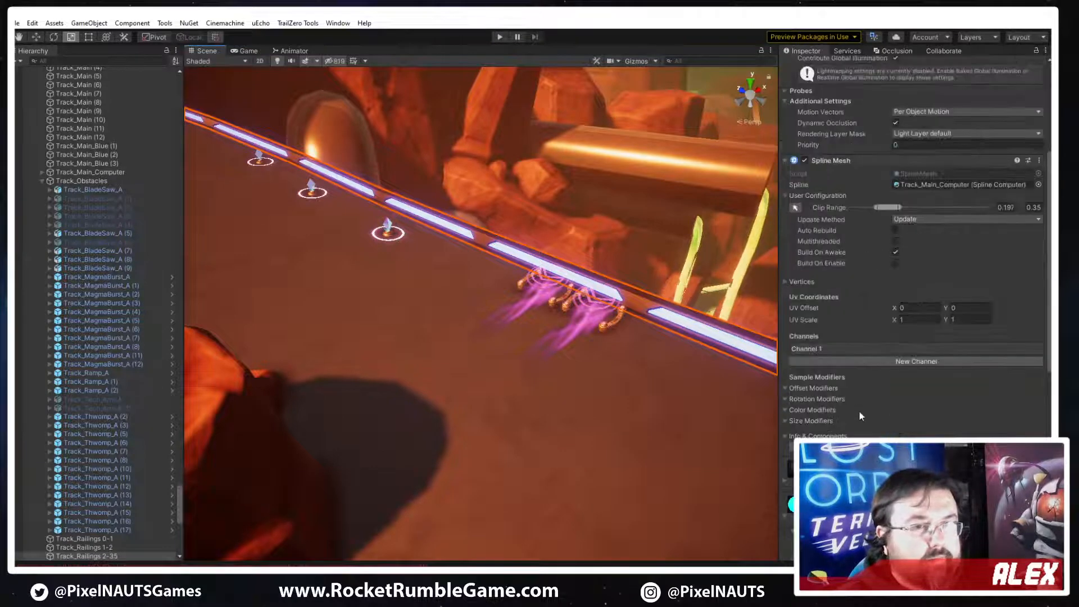
{"action": "left_click", "coordinate": [837, 349]}
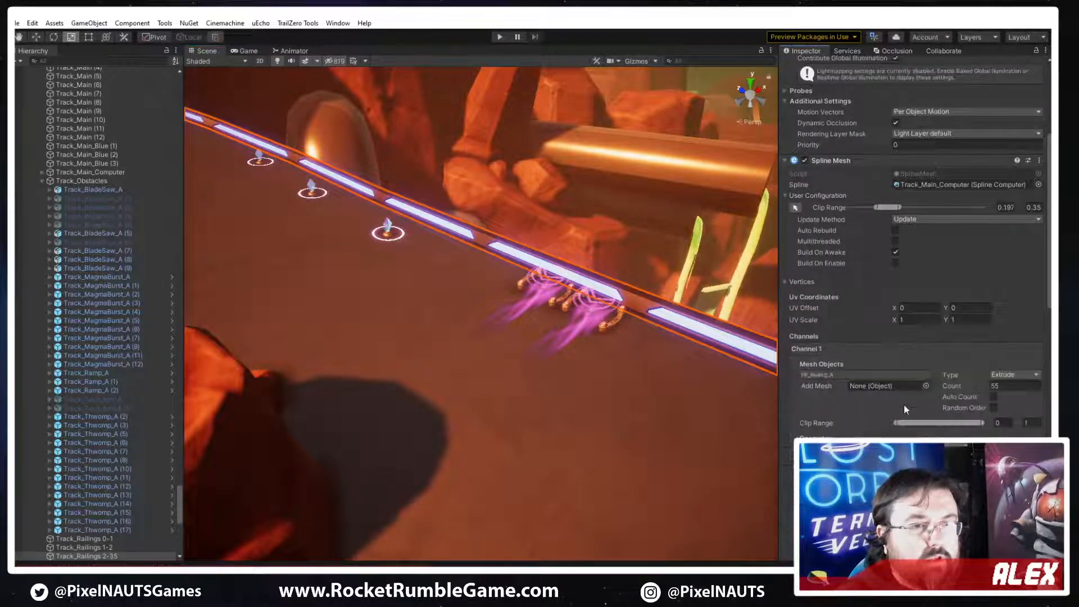
{"action": "left_click", "coordinate": [822, 374]}
{"action": "left_click", "coordinate": [73, 239]}
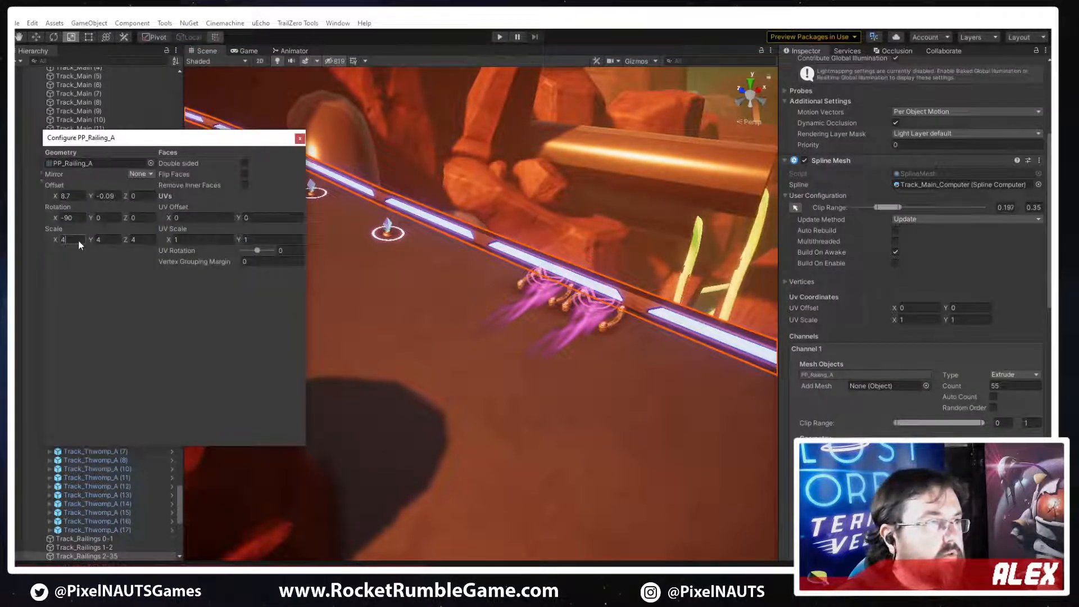
{"action": "type", "text": "6"}
{"action": "key", "text": "Tab"}
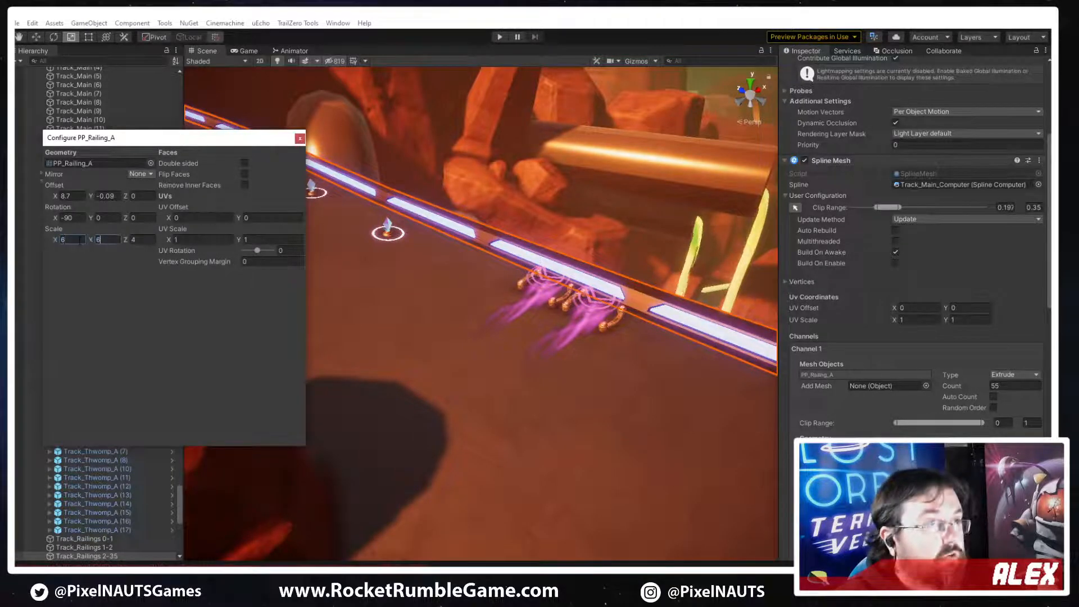
{"action": "type", "text": "6"}
{"action": "key", "text": "Tab"}
{"action": "type", "text": "6"}
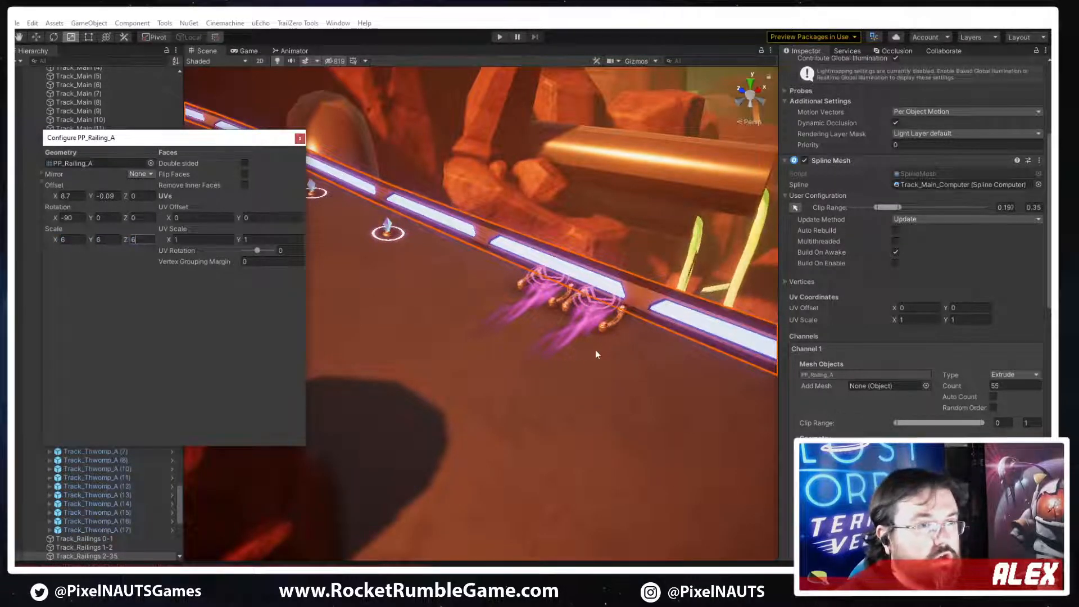
{"action": "key", "text": "d"}
{"action": "right_click_drag", "start_coordinate": [595, 349], "coordinate": [455, 313]}
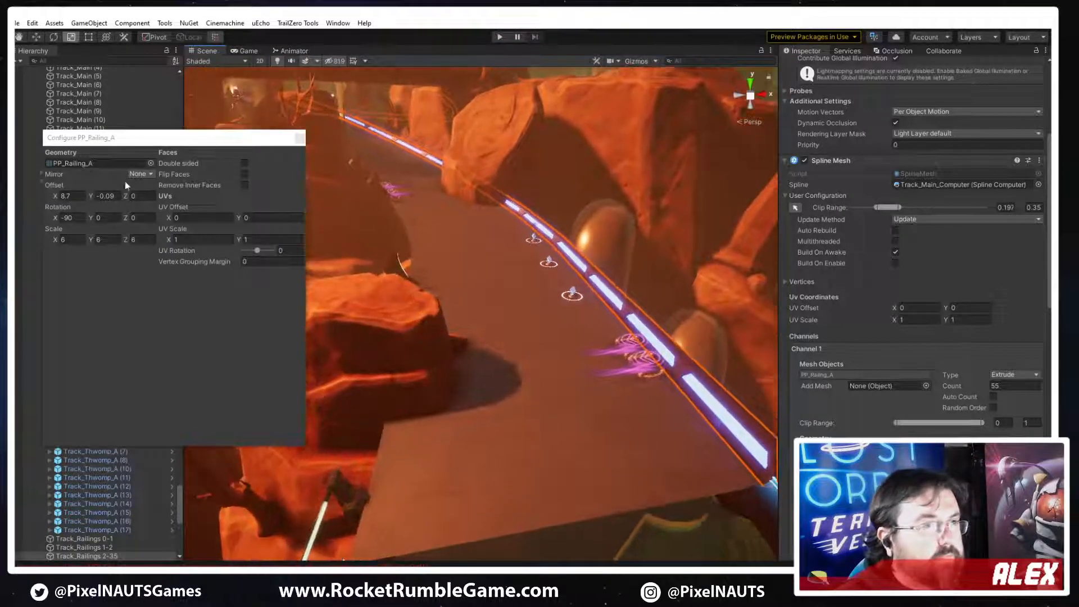
{"action": "left_click", "coordinate": [299, 139]}
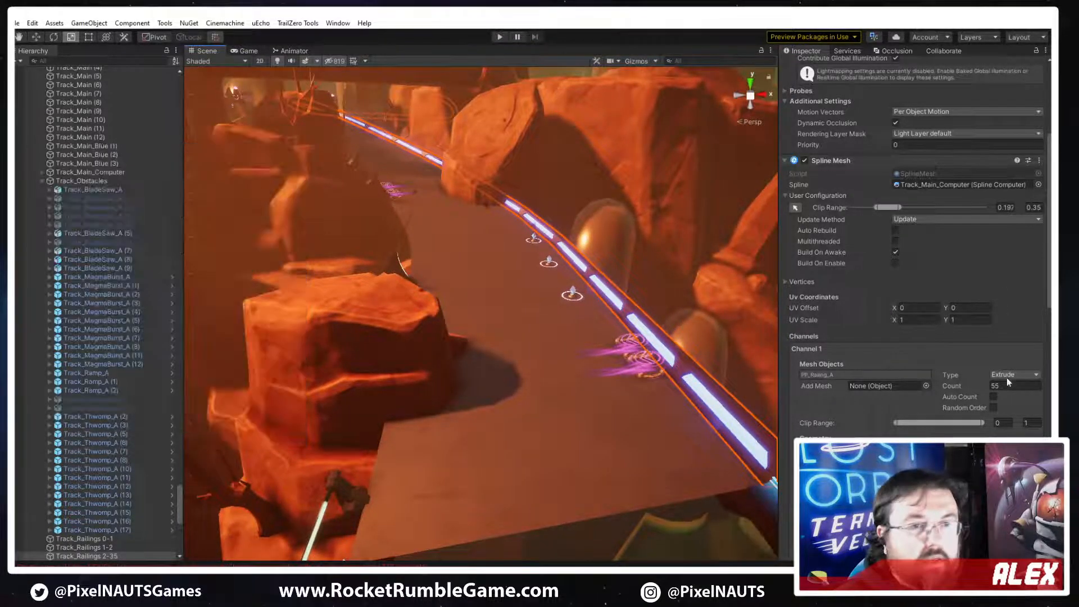
{"action": "left_click", "coordinate": [838, 350]}
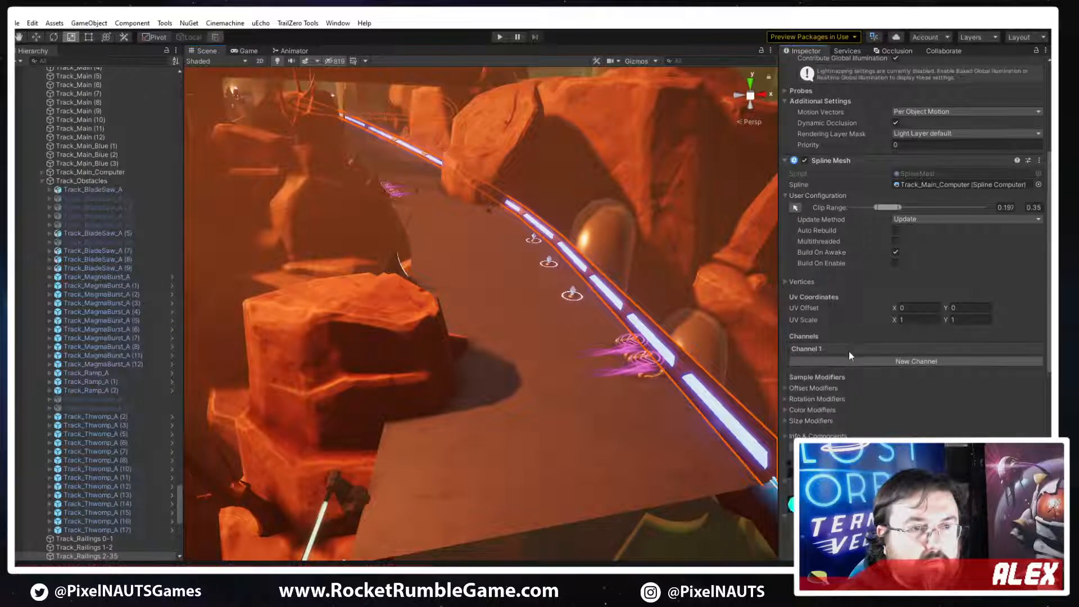
{"action": "left_click", "coordinate": [868, 362]}
{"action": "left_click", "coordinate": [826, 361]}
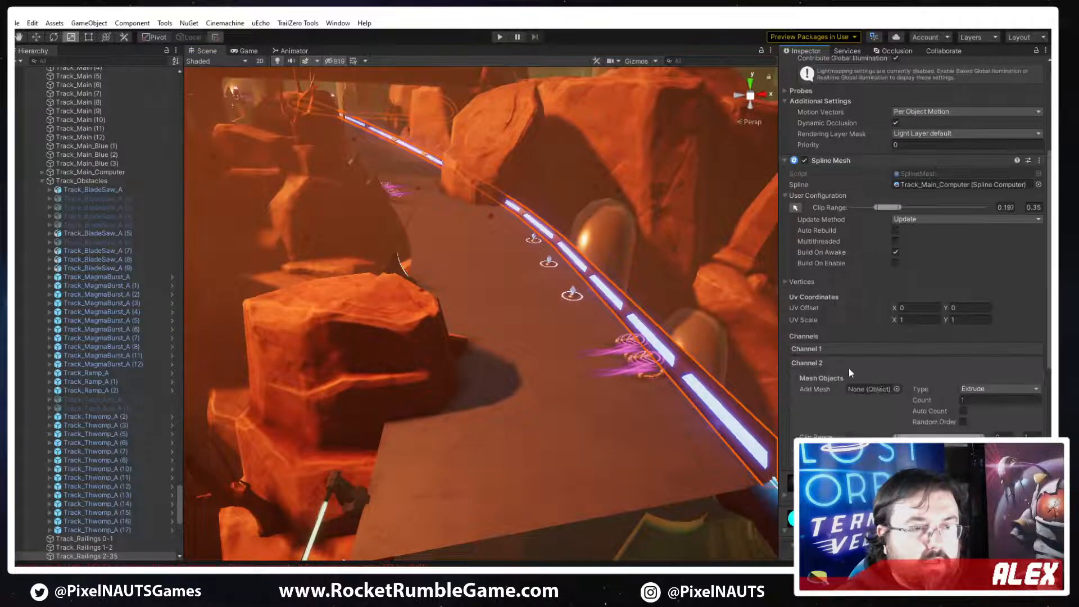
{"action": "left_click", "coordinate": [871, 349]}
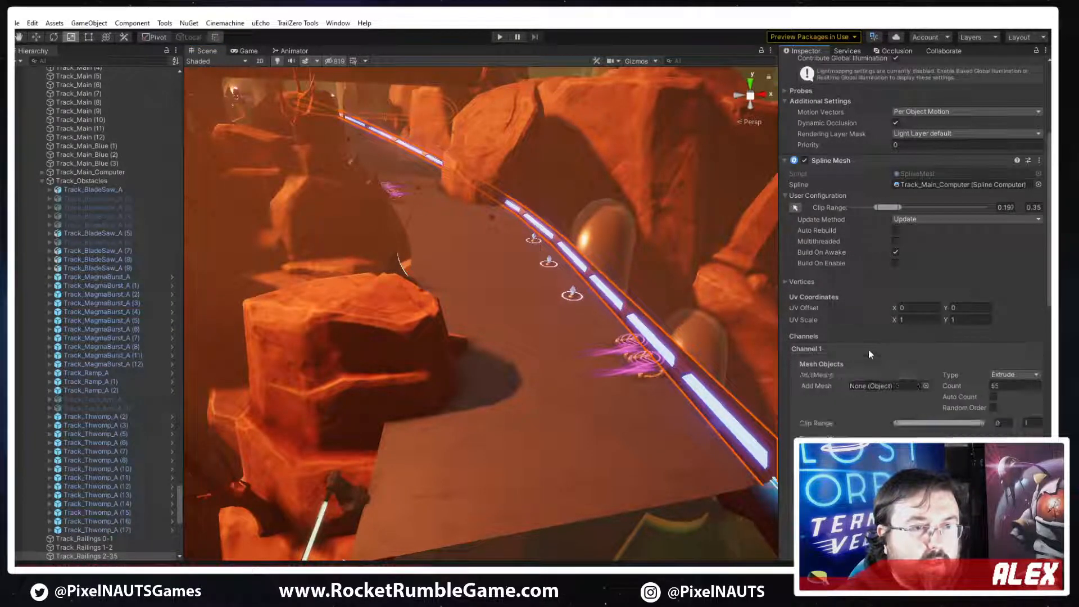
{"action": "right_click", "coordinate": [869, 349]}
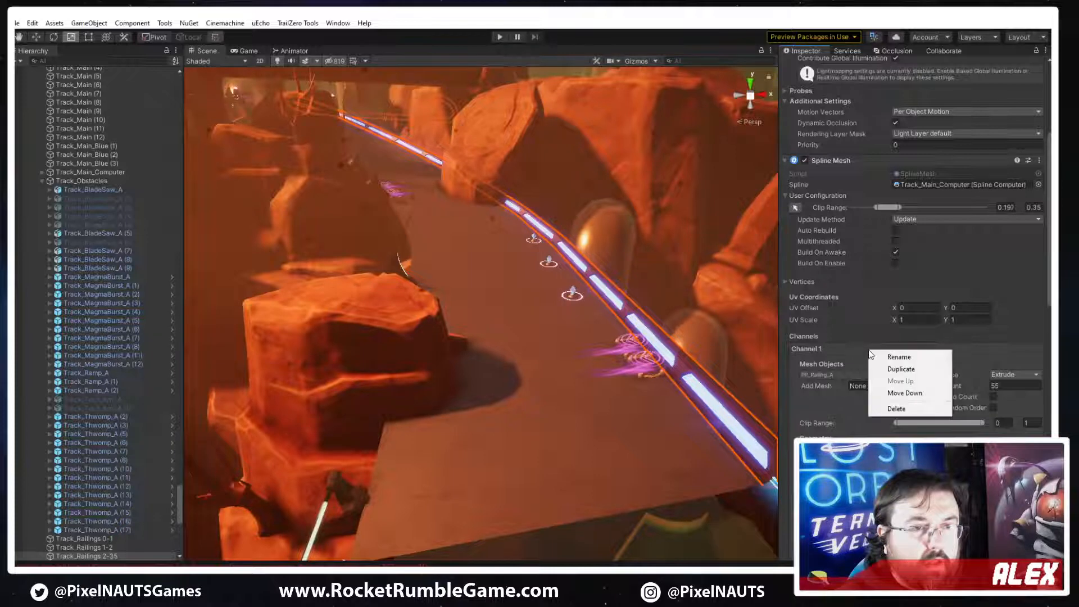
{"action": "left_click", "coordinate": [838, 354]}
{"action": "left_click", "coordinate": [835, 351]}
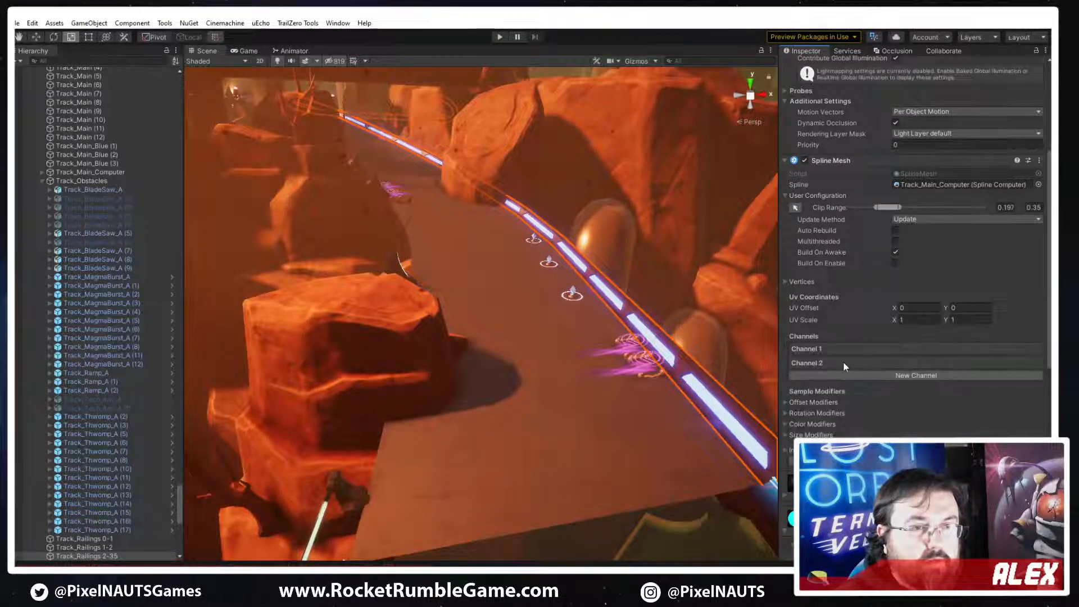
{"action": "left_click", "coordinate": [842, 364]}
{"action": "right_click", "coordinate": [842, 364]}
{"action": "left_click", "coordinate": [868, 424]}
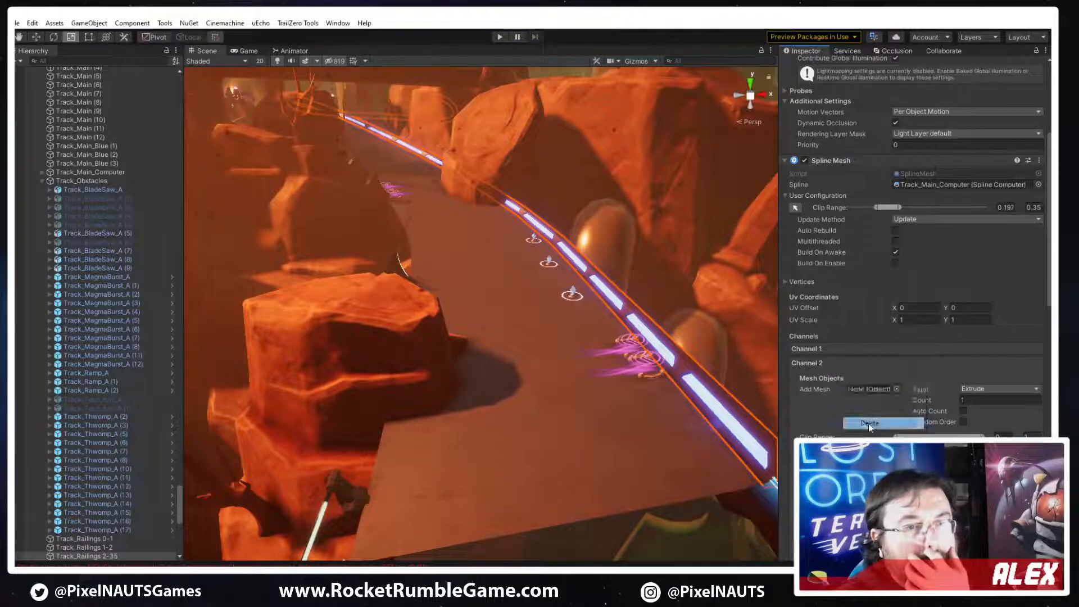
Duplicate Channel 1 of the spline mesh and set the copied PP_Railing_A mesh's X offset to -8.7
{"action": "right_click", "coordinate": [831, 347]}
{"action": "left_click", "coordinate": [869, 365]}
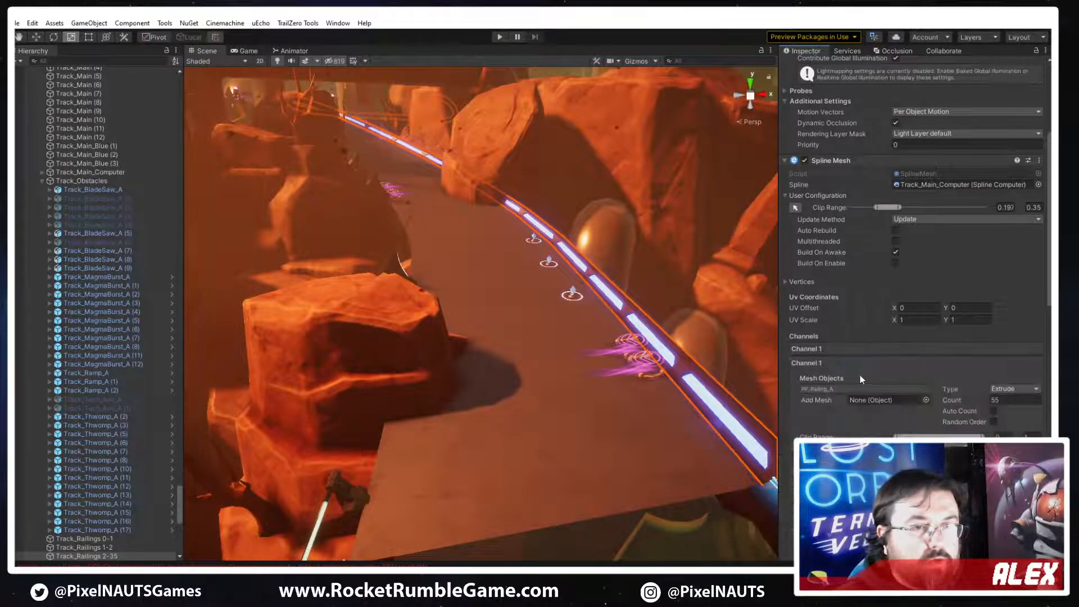
{"action": "double_click", "coordinate": [859, 390]}
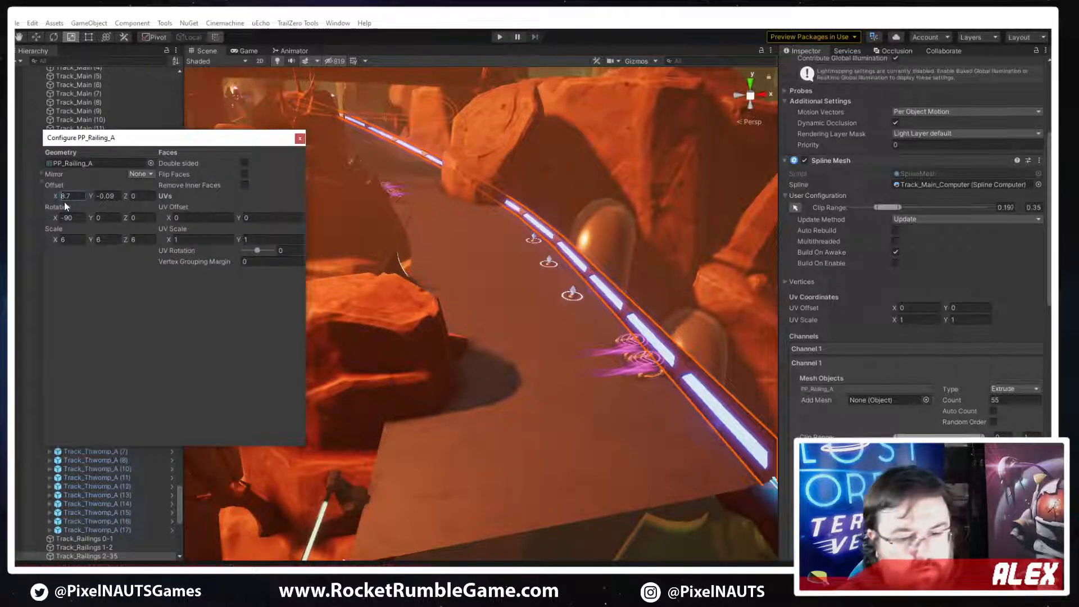
{"action": "type", "text": "-"}
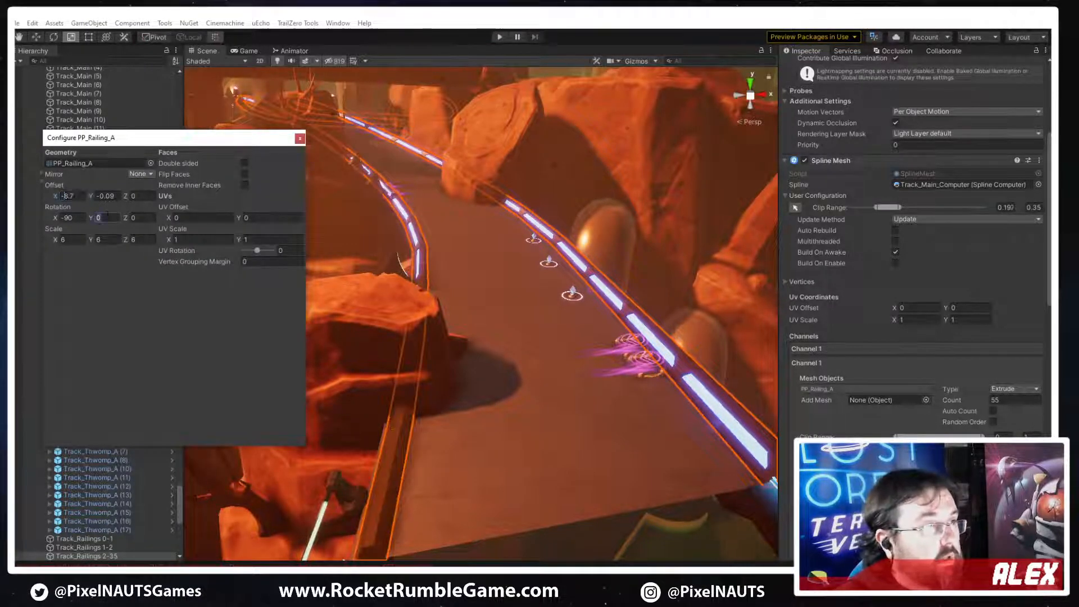
{"action": "type", "text": "180"}
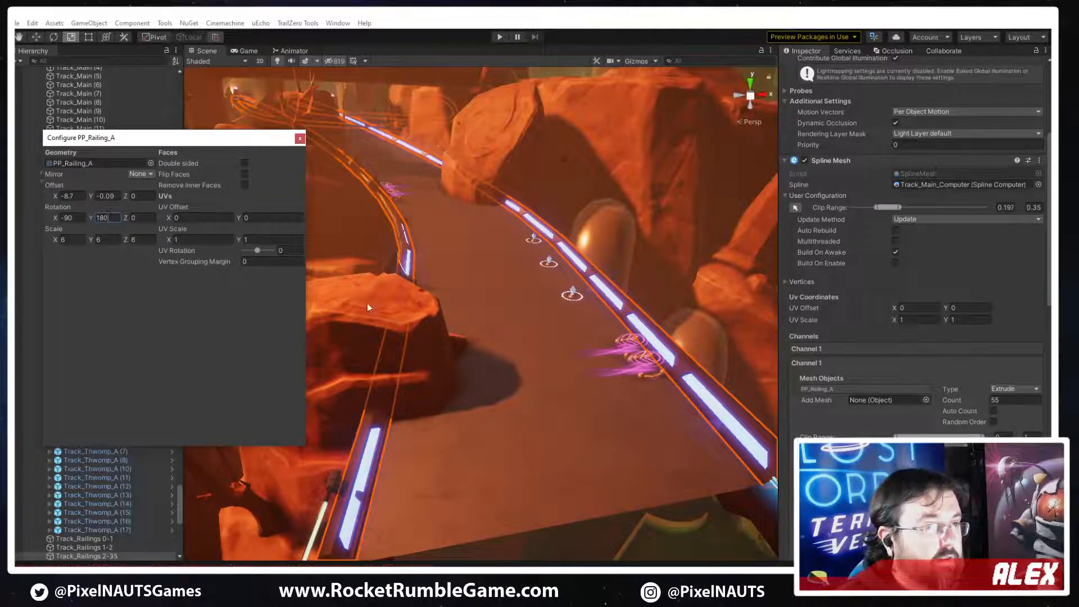
Set the copied railing mesh's Y rotation to 180 so its glowing side faces the track
{"action": "left_click_drag", "start_coordinate": [90, 217], "coordinate": [119, 219]}
{"action": "left_click", "coordinate": [106, 217]}
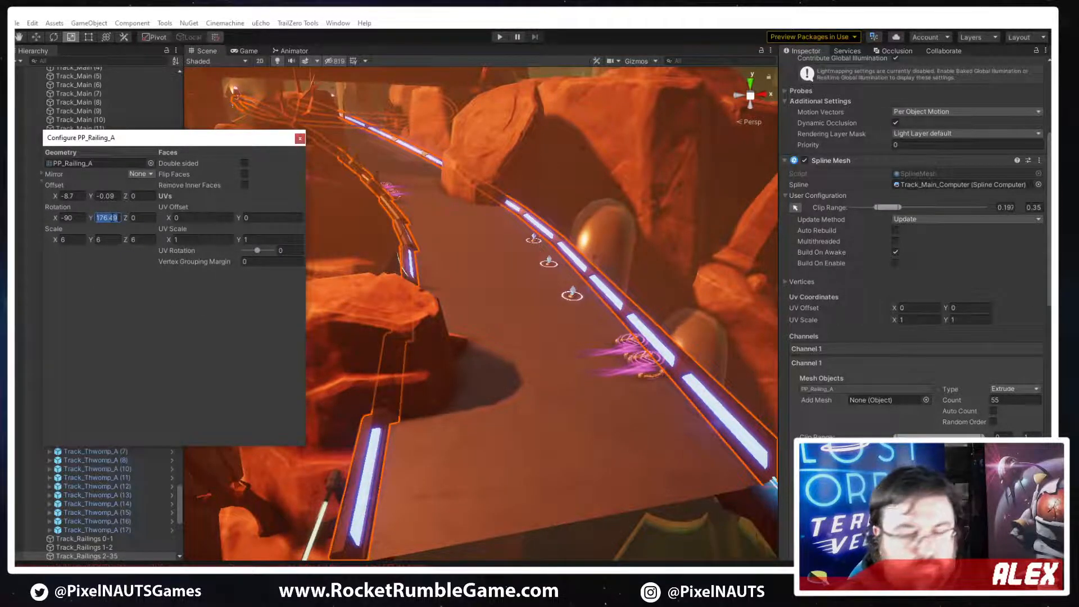
{"action": "key", "text": "Return"}
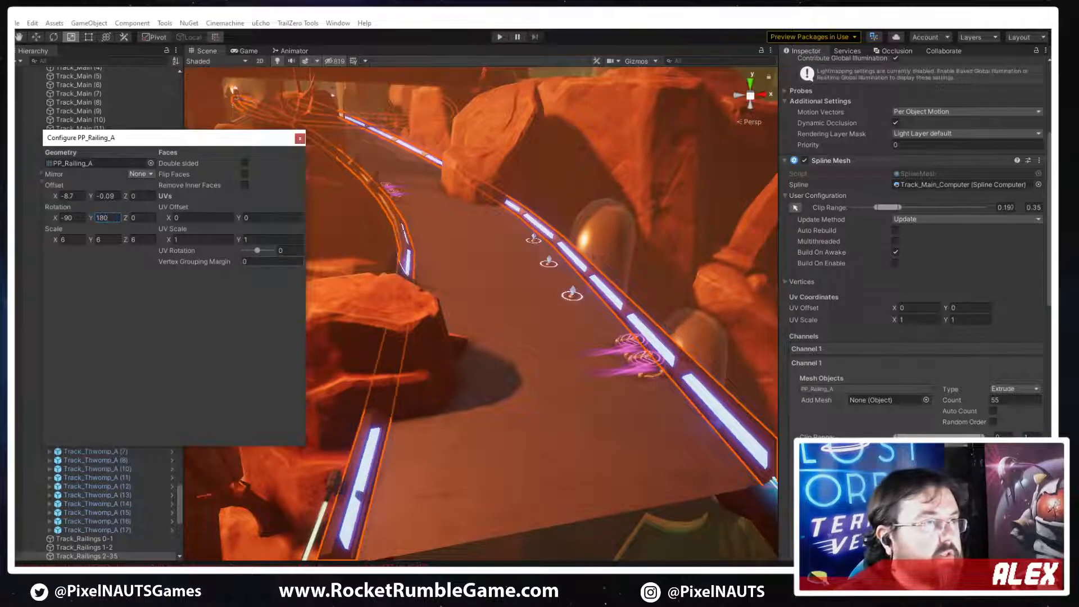
Close the copied railing's mesh configuration and inspect the glowing railings along both sides of the track
{"action": "left_click", "coordinate": [299, 139]}
{"action": "right_click_drag", "start_coordinate": [303, 270], "coordinate": [376, 285]}
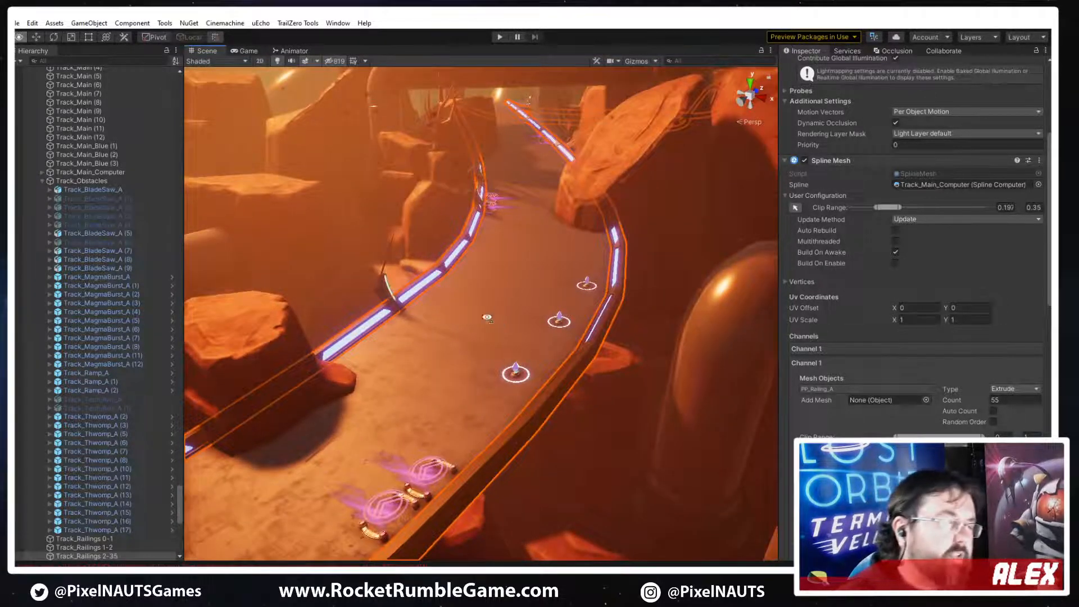
{"action": "right_click_drag", "start_coordinate": [489, 315], "coordinate": [486, 347]}
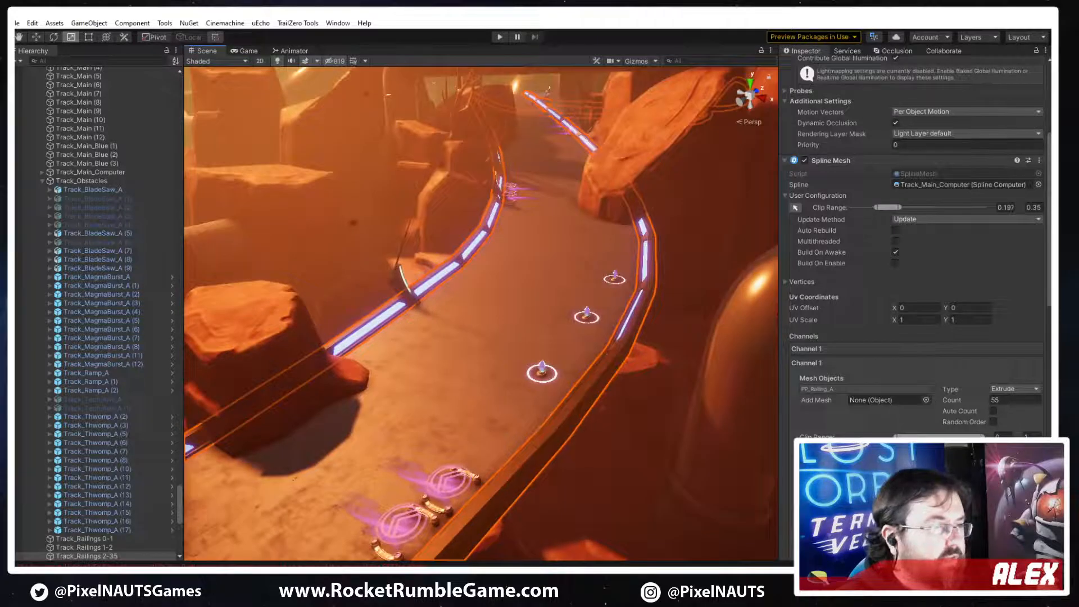
{"action": "right_click_drag", "start_coordinate": [520, 228], "coordinate": [460, 399]}
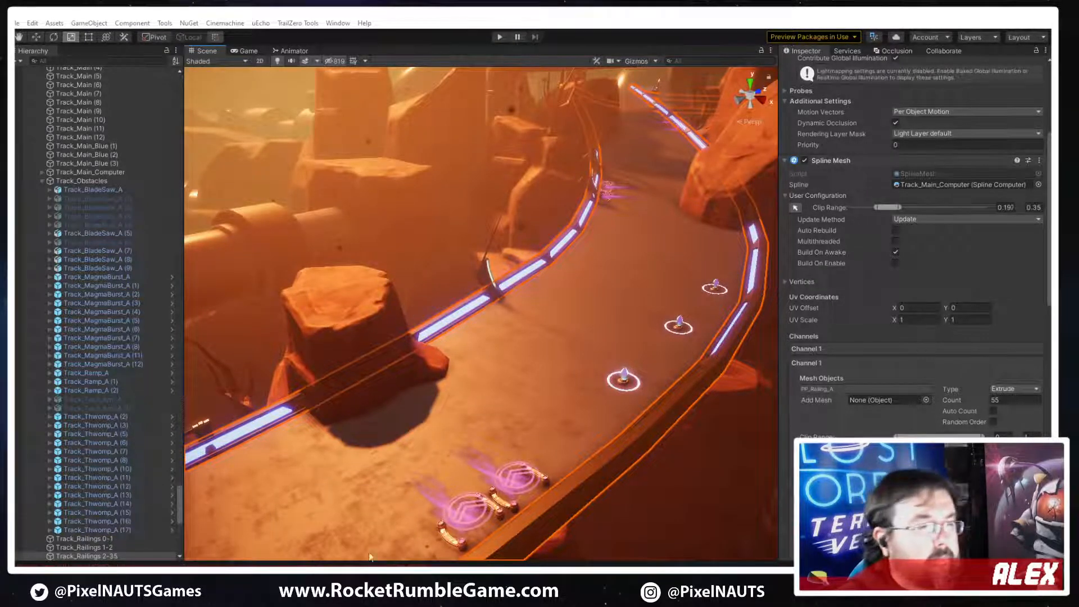
Switch to 3ds Max and remove the edges forming the recessed glow panel on PP_Railing_A, leaving one flat front face
{"action": "left_click", "coordinate": [369, 576]}
{"action": "scroll", "coordinate": [554, 318], "scroll_direction": "down", "scroll_amount": 2}
{"action": "scroll", "coordinate": [540, 352], "scroll_direction": "up", "scroll_amount": 5}
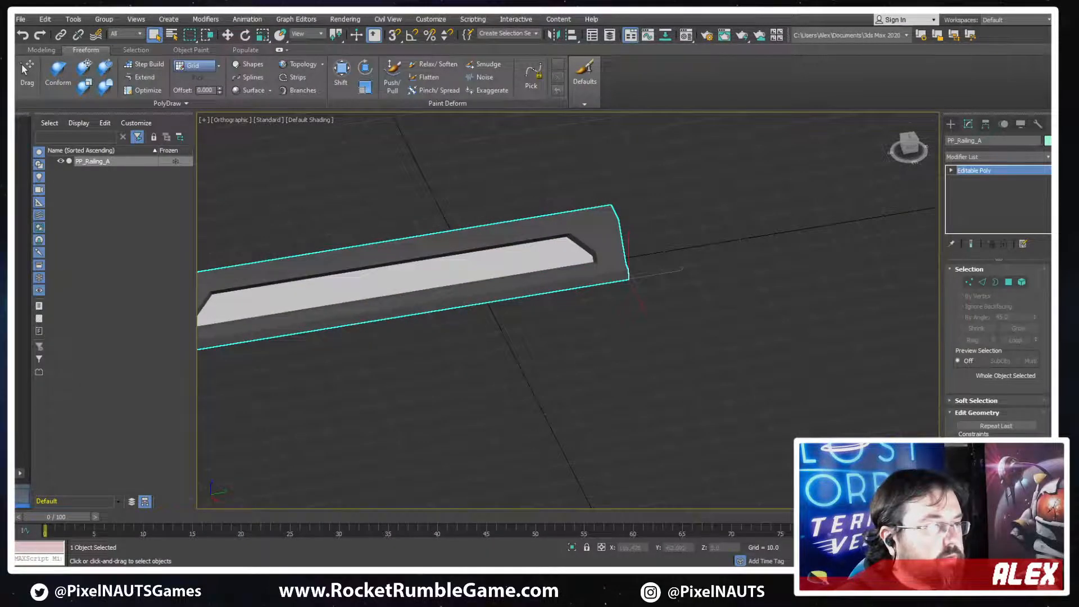
{"action": "right_click", "coordinate": [237, 568]}
{"action": "left_click", "coordinate": [216, 556]}
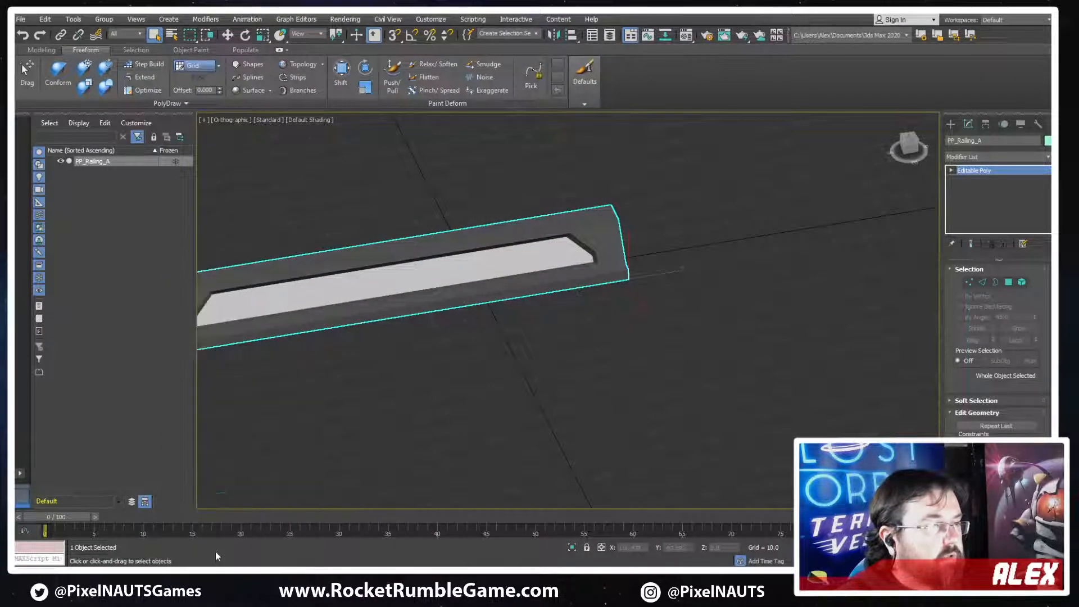
{"action": "scroll", "coordinate": [471, 373], "scroll_direction": "down", "scroll_amount": 1}
{"action": "scroll", "coordinate": [556, 354], "scroll_direction": "down", "scroll_amount": 2}
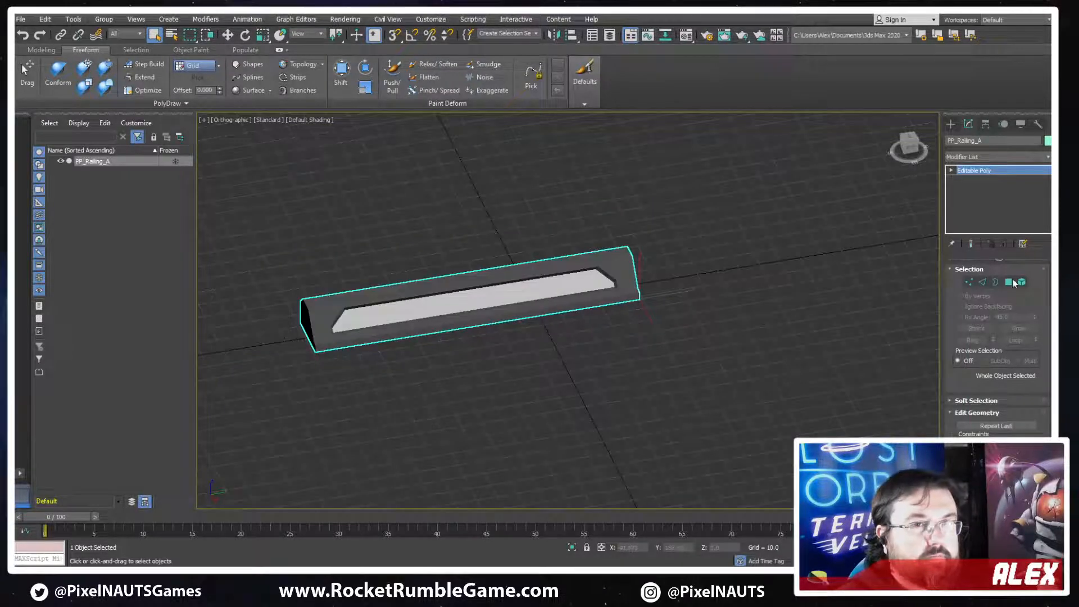
{"action": "key", "text": "4"}
{"action": "scroll", "coordinate": [495, 290], "scroll_direction": "up", "scroll_amount": 2}
{"action": "left_click", "coordinate": [418, 299]}
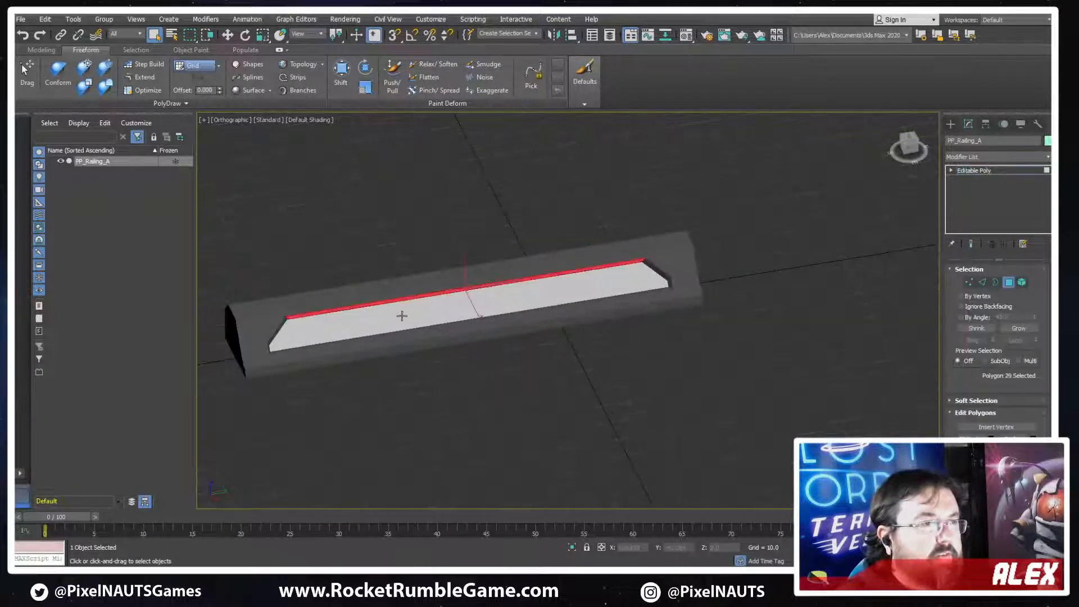
{"action": "left_click", "coordinate": [403, 316]}
{"action": "key", "text": "F4"}
{"action": "scroll", "coordinate": [516, 339], "scroll_direction": "up", "scroll_amount": 2}
{"action": "middle_click_drag", "start_coordinate": [747, 346], "coordinate": [799, 352]}
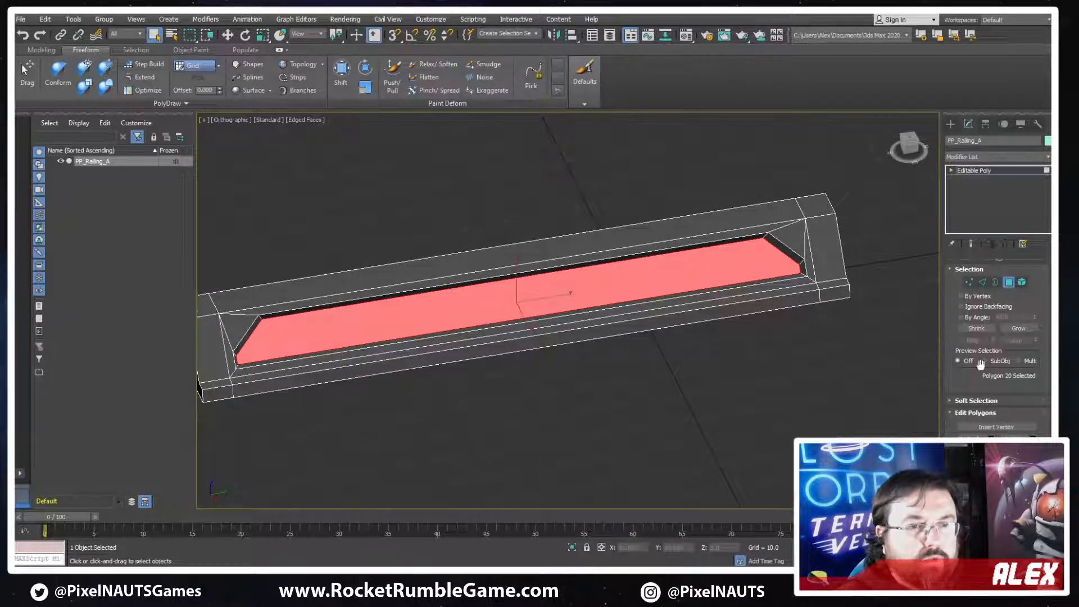
{"action": "left_click", "coordinate": [1019, 328]}
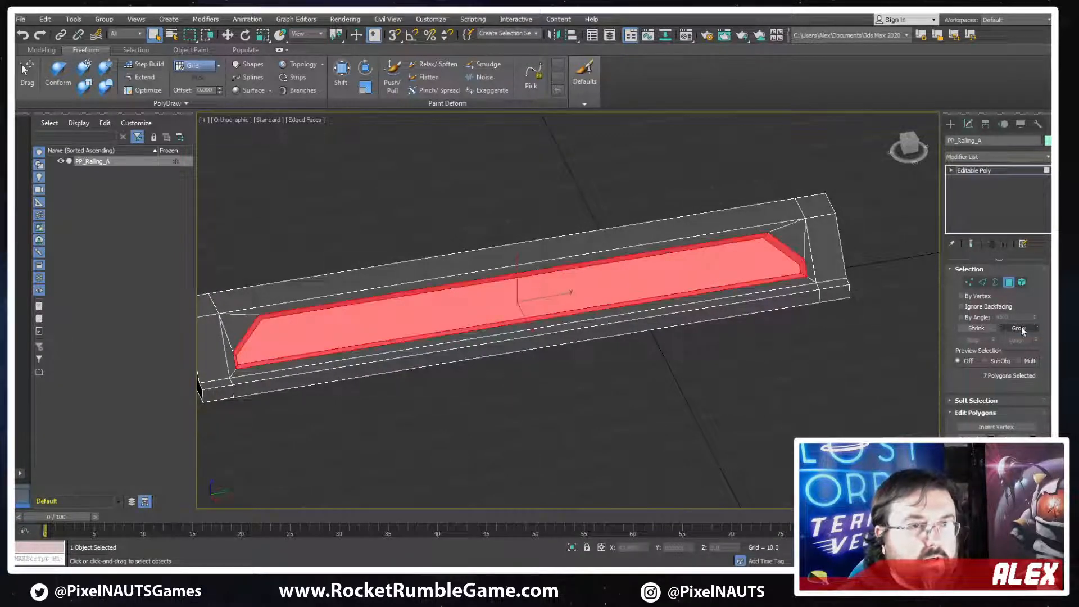
{"action": "left_click", "coordinate": [983, 285]}
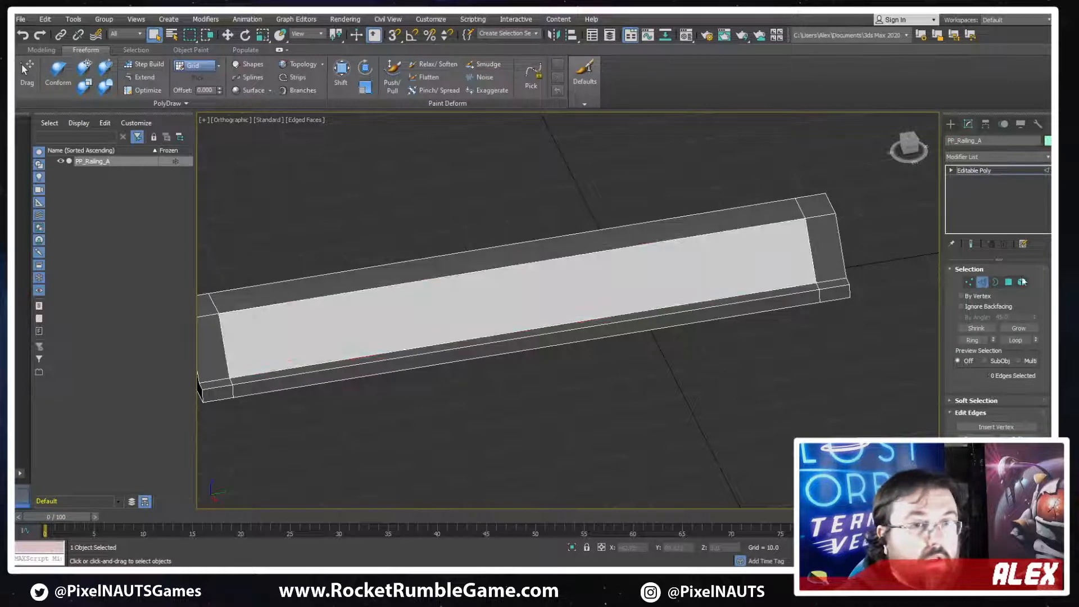
Set the material ID of the railing's large front polygon to 1
{"action": "left_click", "coordinate": [1009, 283]}
{"action": "scroll", "coordinate": [1008, 315], "scroll_direction": "down", "scroll_amount": 10}
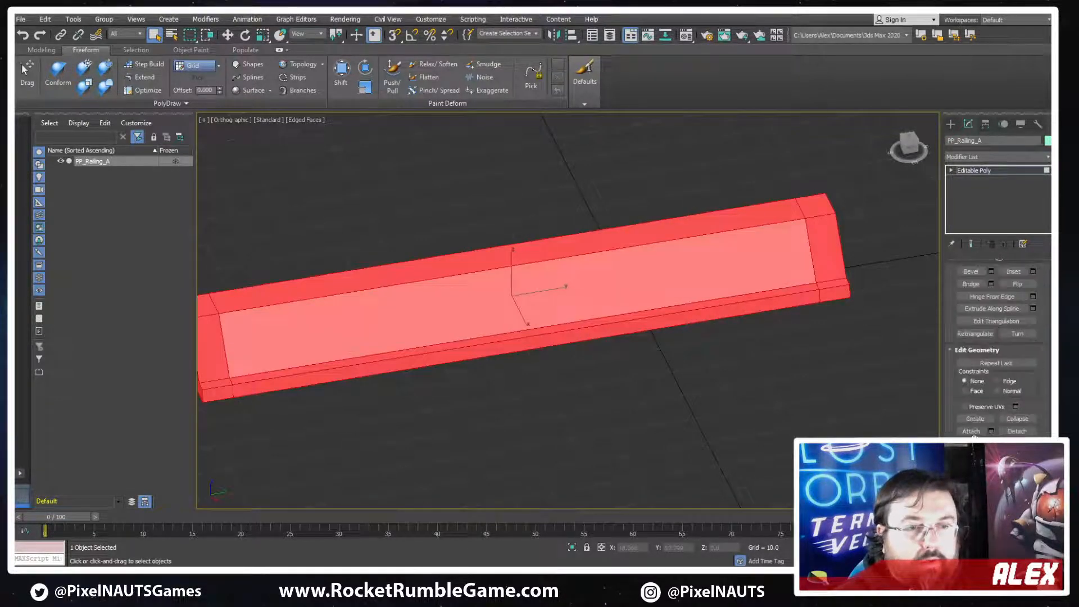
{"action": "scroll", "coordinate": [995, 349], "scroll_direction": "down", "scroll_amount": 3}
{"action": "left_click", "coordinate": [675, 273]}
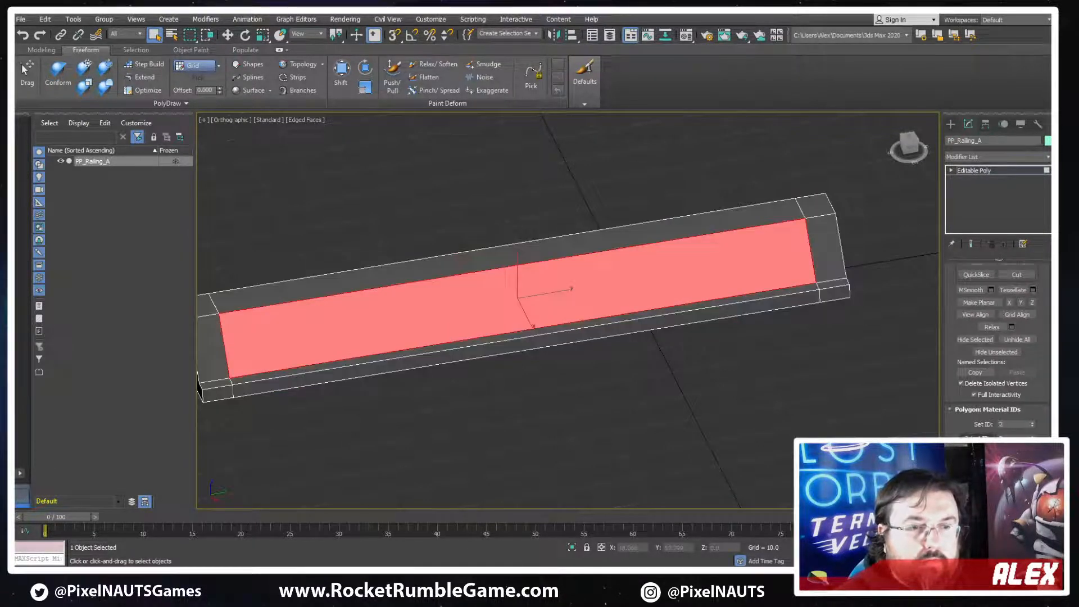
{"action": "left_click", "coordinate": [1032, 426]}
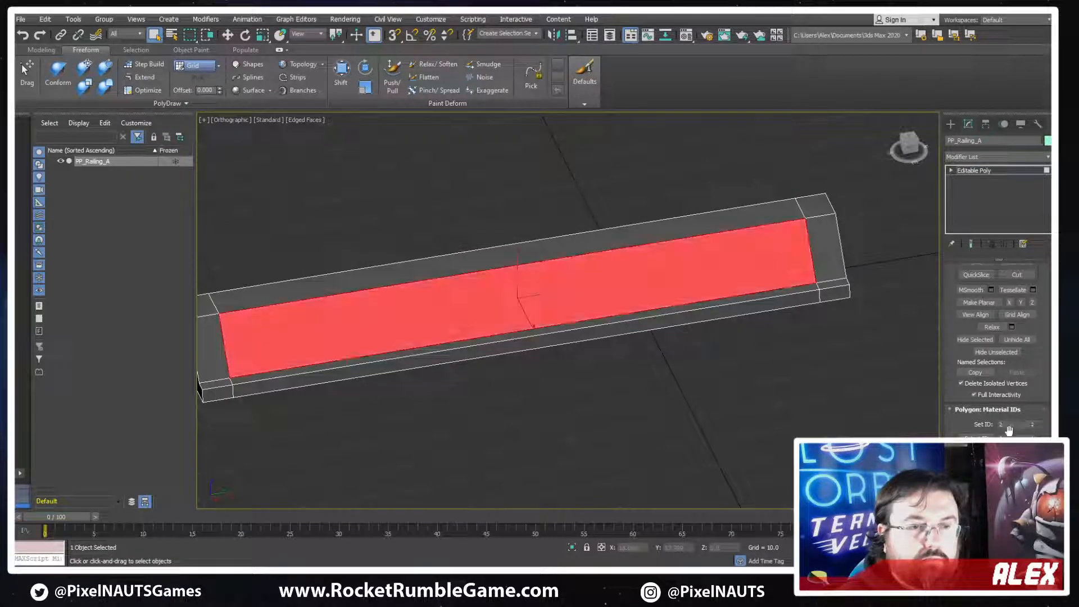
{"action": "key", "text": "ctrl+a"}
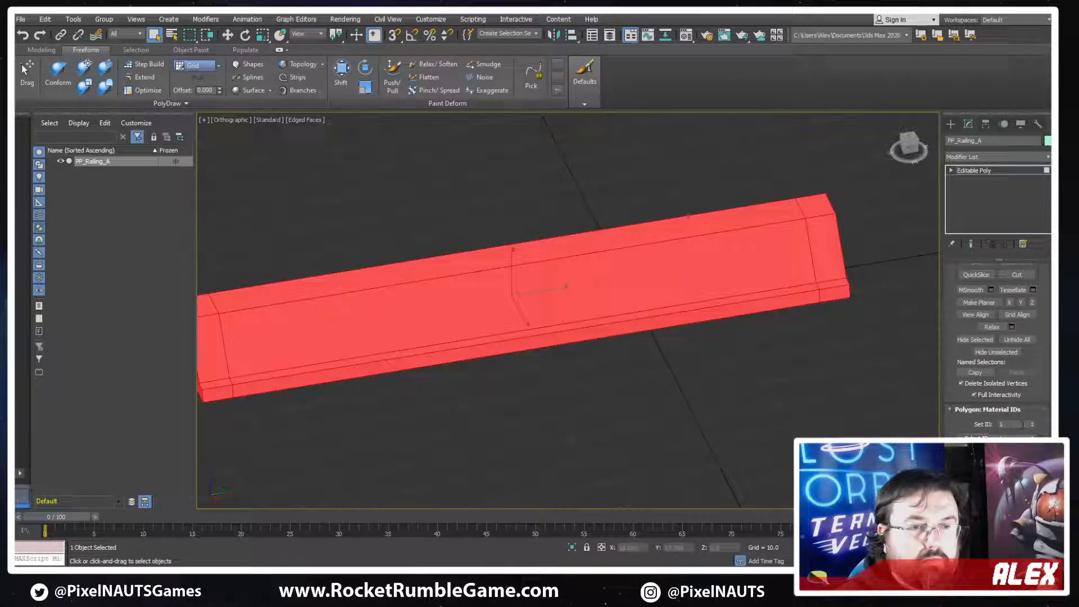
{"action": "left_click", "coordinate": [745, 379]}
{"action": "mouse_move", "coordinate": [745, 379]}
{"action": "middle_mouse_down"}
{"action": "mouse_move", "coordinate": [802, 375]}
{"action": "mouse_move", "coordinate": [771, 343]}
{"action": "middle_mouse_up"}
{"action": "key", "text": "F4"}
{"action": "scroll", "coordinate": [782, 342], "scroll_direction": "down", "scroll_amount": 3}
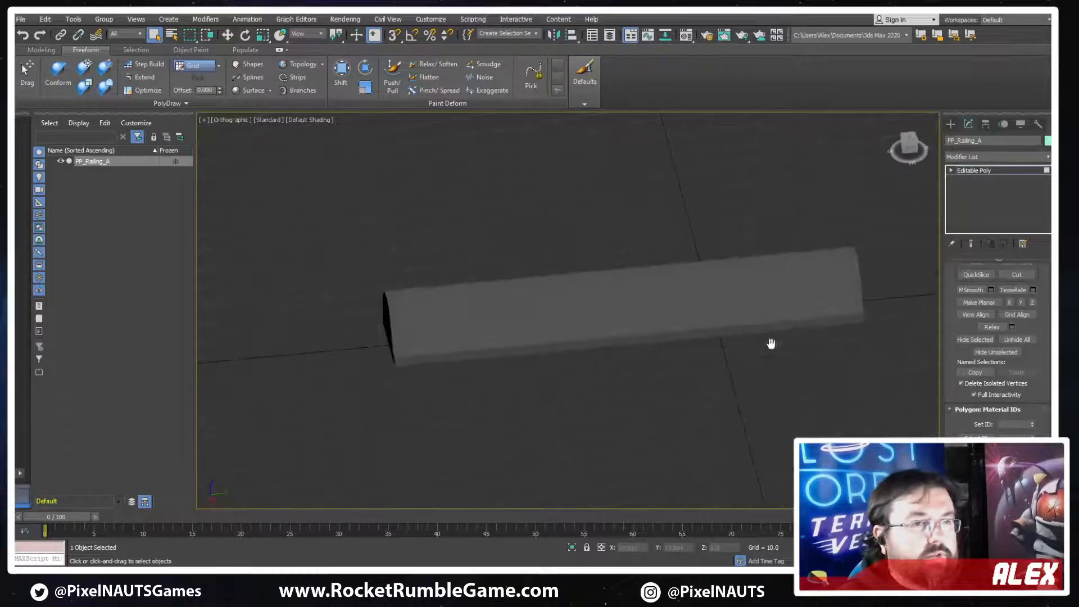
Remove the edge loops near both ends of the railing so its long faces run uninterrupted
{"action": "key", "text": "F3"}
{"action": "left_click", "coordinate": [839, 288]}
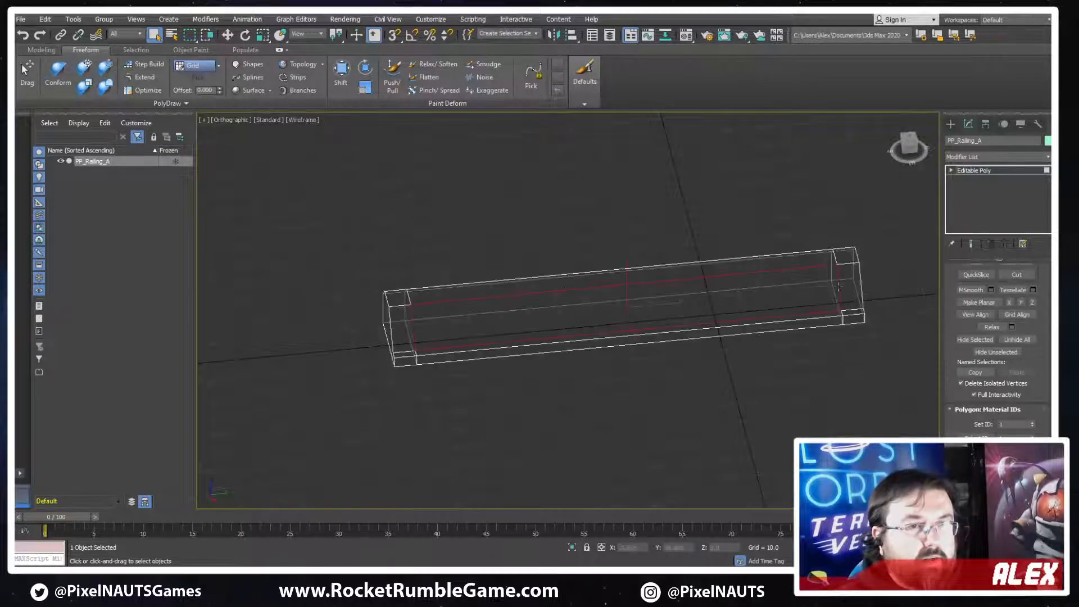
{"action": "key", "text": "w"}
{"action": "key", "text": "2"}
{"action": "double_click", "coordinate": [840, 291]}
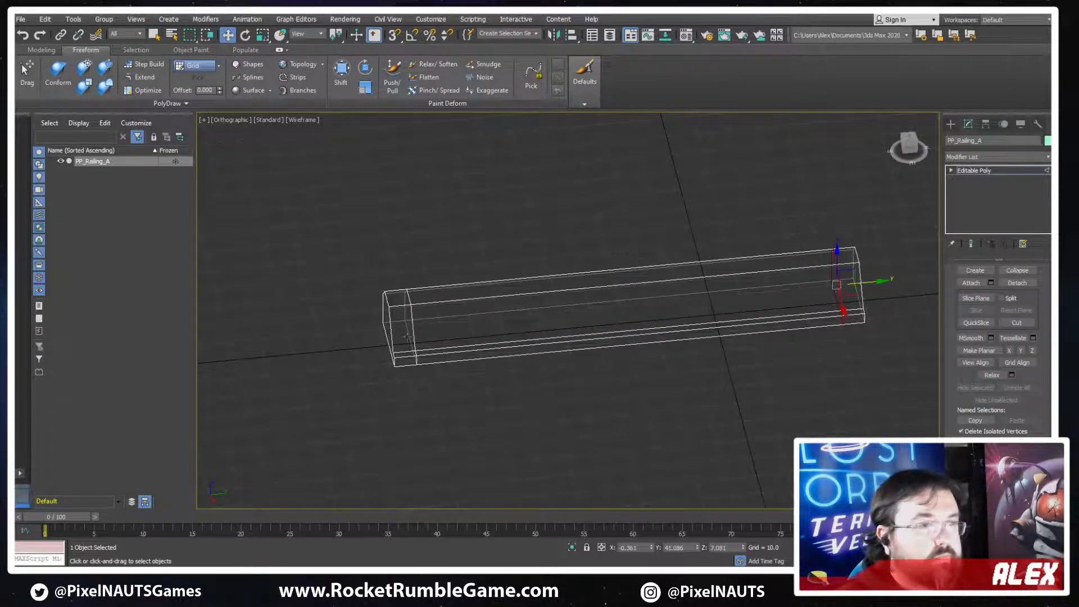
{"action": "double_click", "coordinate": [412, 329], "text": "ctrl"}
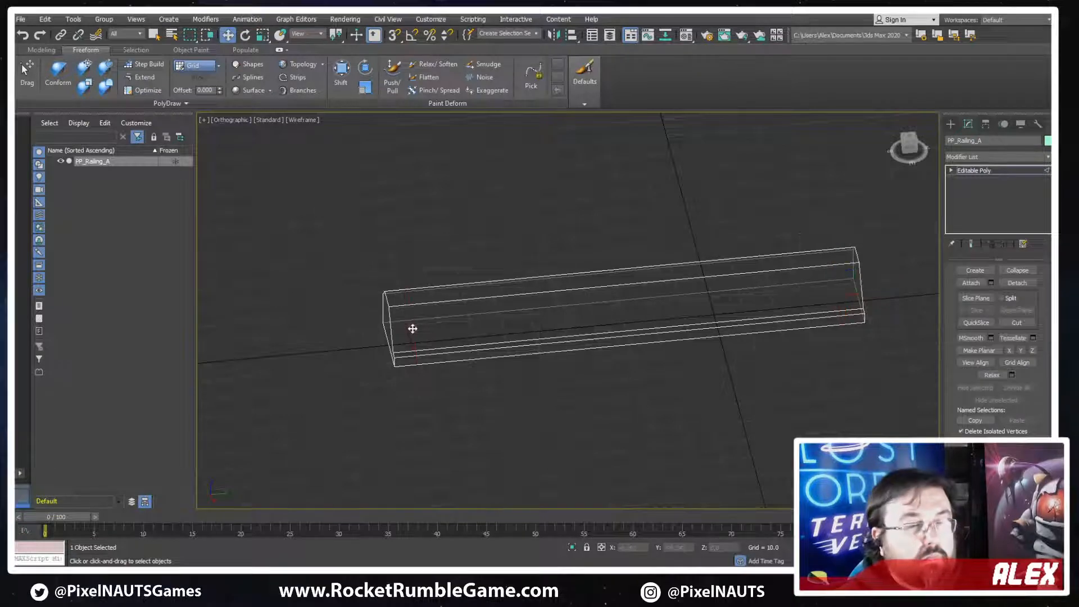
{"action": "middle_click_drag", "start_coordinate": [654, 330], "coordinate": [537, 359]}
{"action": "key", "text": "F3"}
{"action": "middle_click_drag", "start_coordinate": [844, 320], "coordinate": [826, 328]}
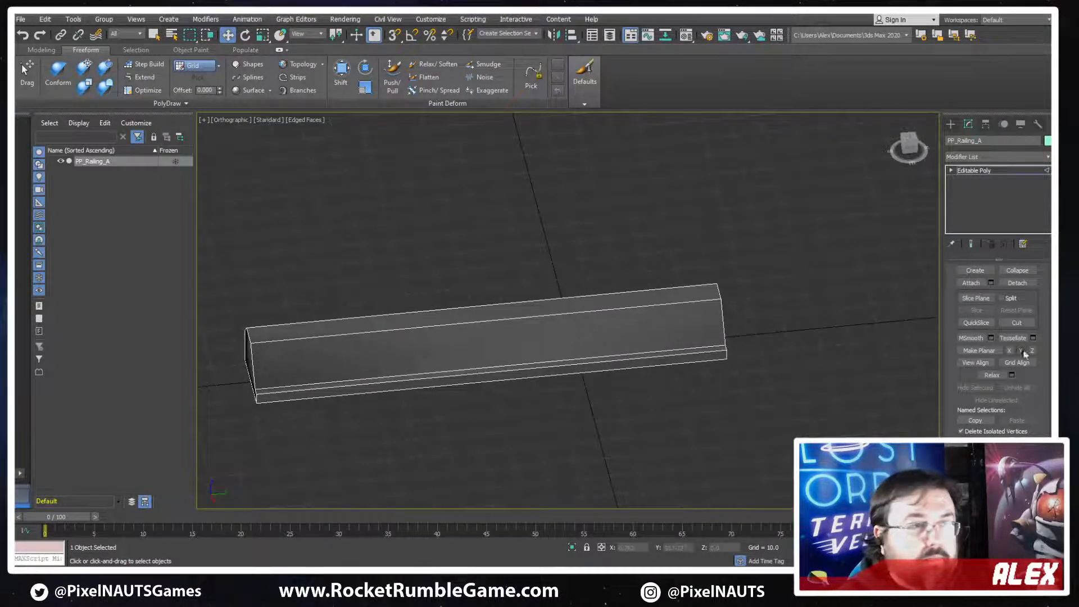
Leave edge editing and convert the simplified railing to an Editable Poly
{"action": "scroll", "coordinate": [1033, 399], "scroll_direction": "up", "scroll_amount": 6}
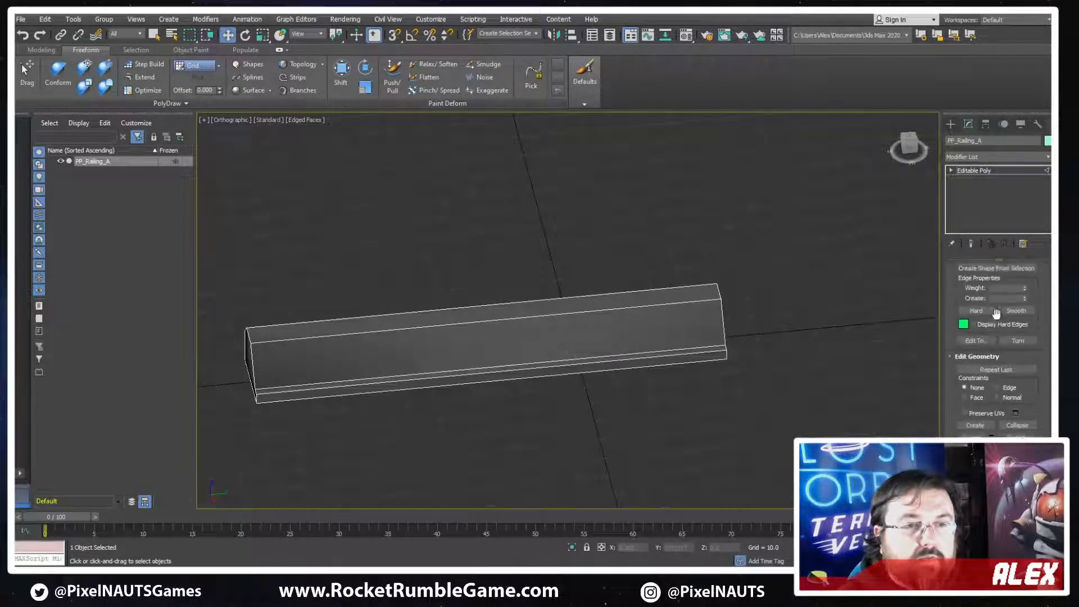
{"action": "scroll", "coordinate": [995, 298], "scroll_direction": "up", "scroll_amount": 4}
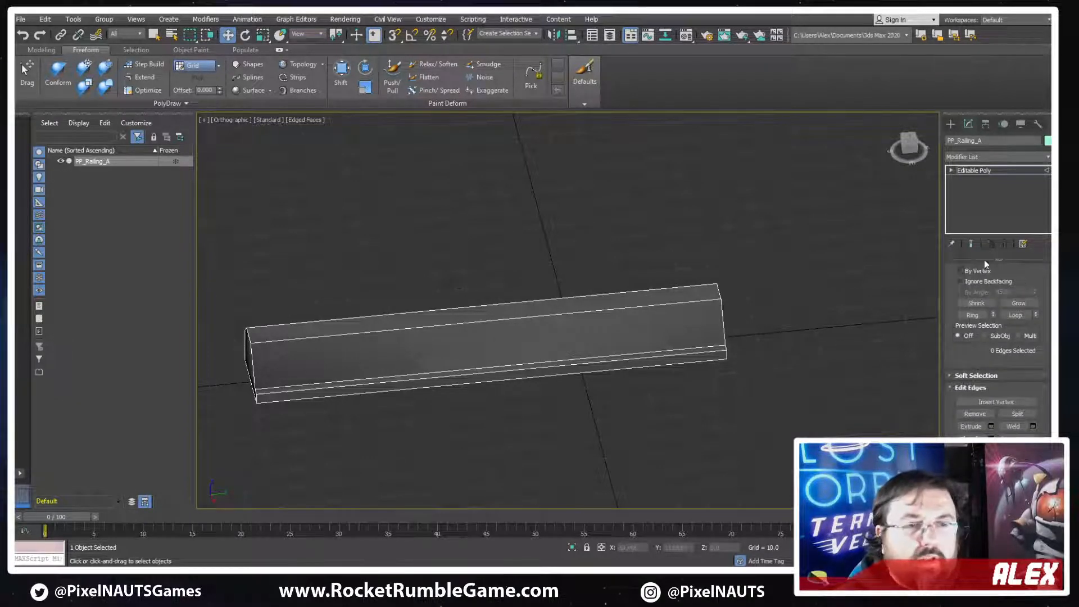
{"action": "right_click", "coordinate": [551, 293]}
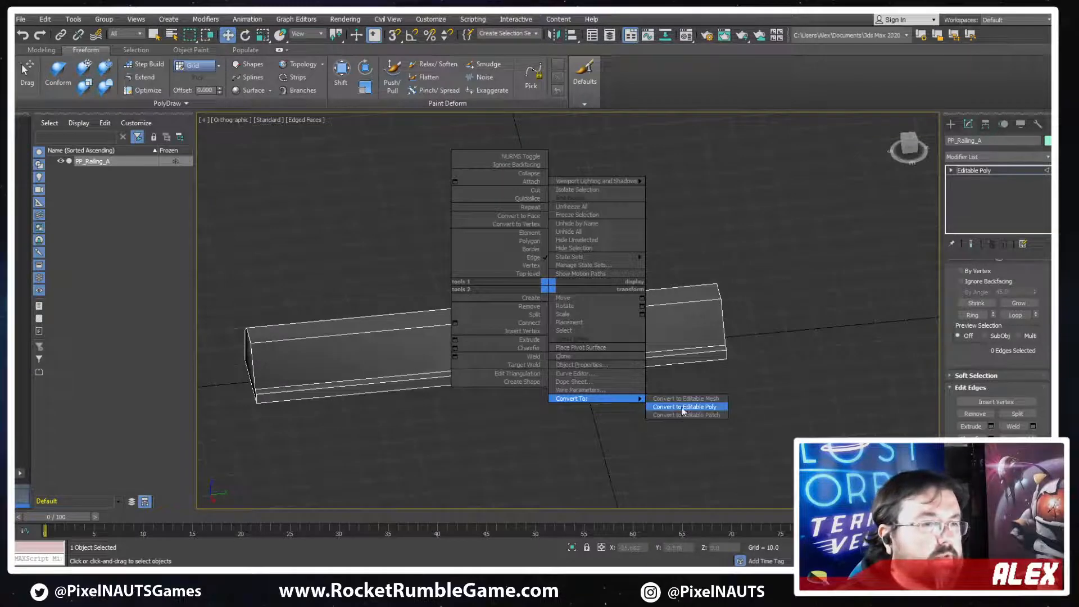
{"action": "left_click", "coordinate": [686, 409]}
{"action": "key", "text": "s"}
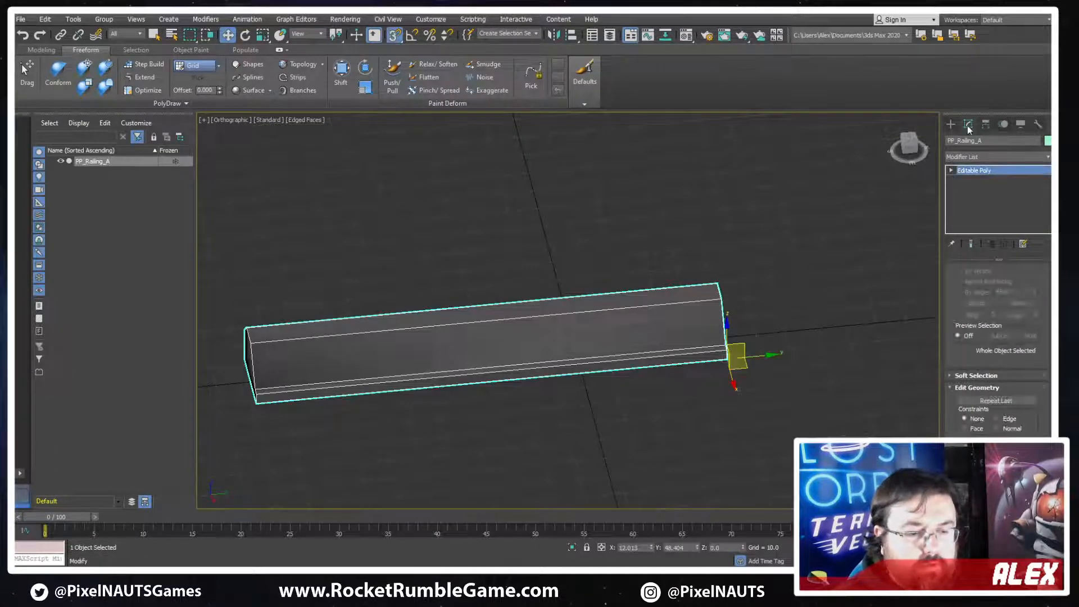
{"action": "key", "text": "m"}
{"action": "key", "text": "o"}
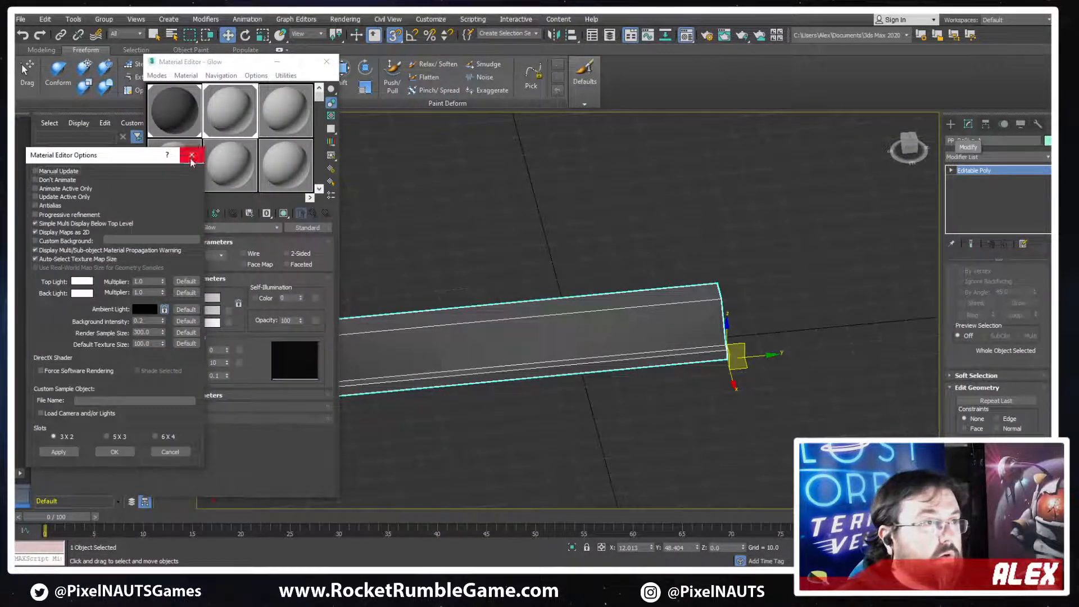
{"action": "left_click", "coordinate": [191, 157]}
{"action": "left_click", "coordinate": [326, 61]}
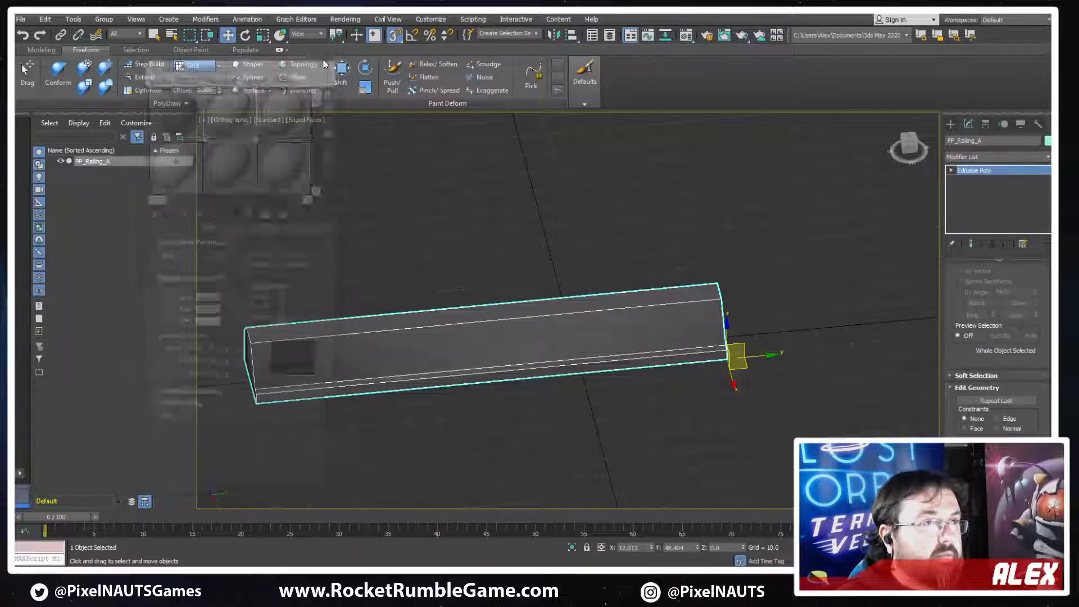
Show the modifier buttons above the railing's modifier stack
{"action": "left_click", "coordinate": [950, 123]}
{"action": "left_click", "coordinate": [966, 126]}
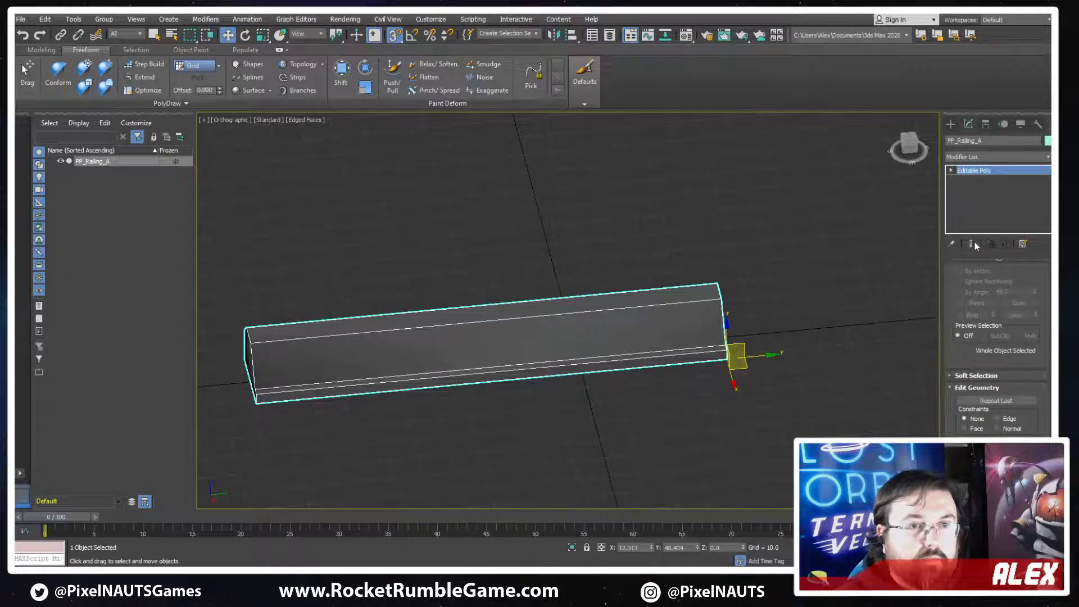
{"action": "middle_click_drag", "start_coordinate": [877, 272], "coordinate": [891, 272]}
{"action": "scroll", "coordinate": [956, 297], "scroll_direction": "up", "scroll_amount": 1}
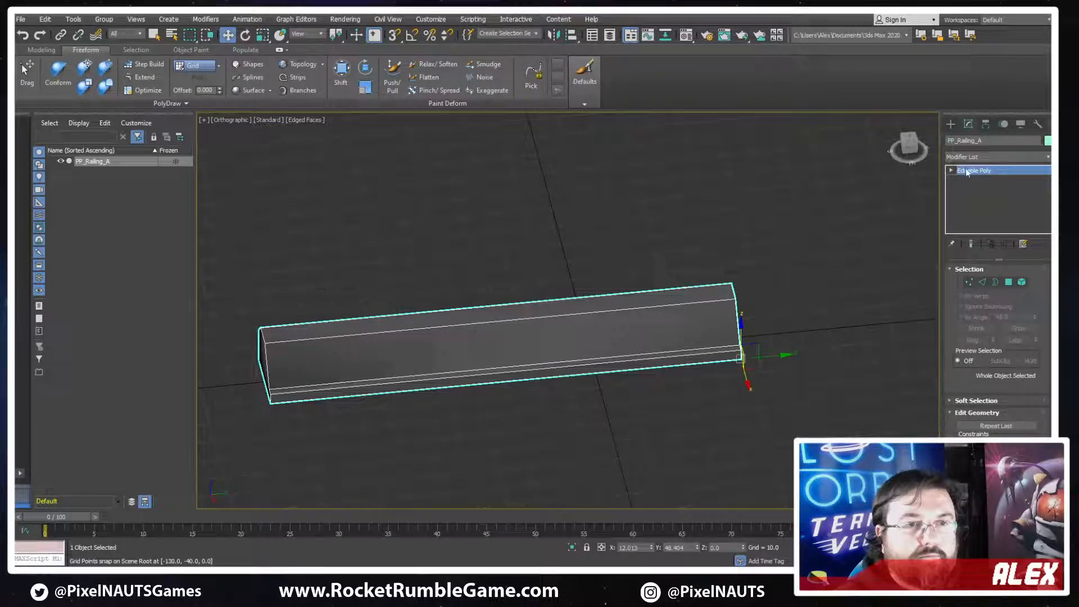
{"action": "left_click", "coordinate": [985, 124]}
{"action": "left_click", "coordinate": [969, 125]}
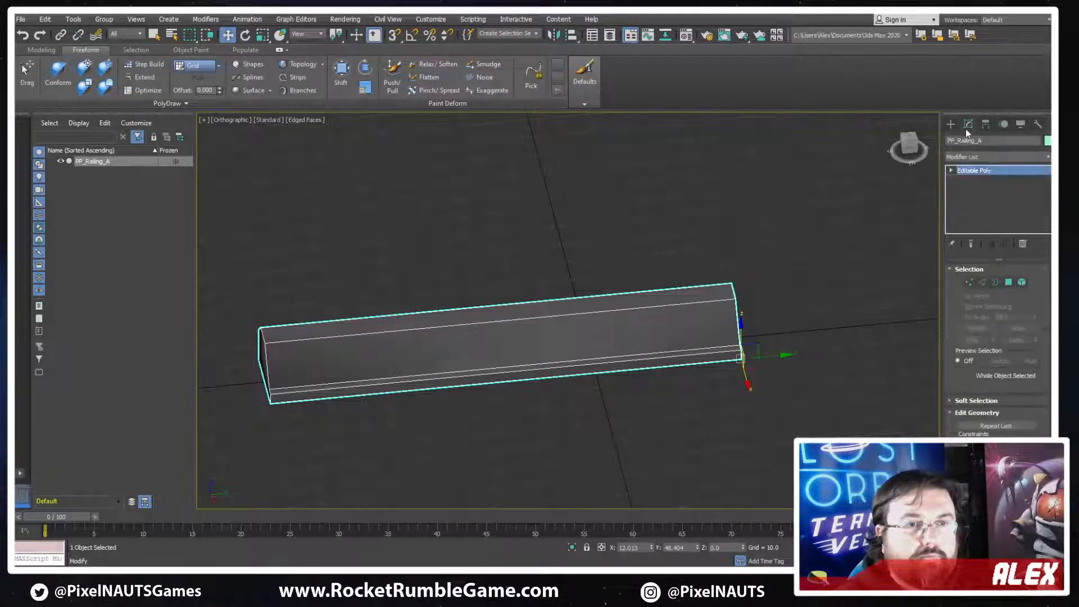
{"action": "left_click", "coordinate": [1023, 244]}
{"action": "left_click", "coordinate": [976, 273]}
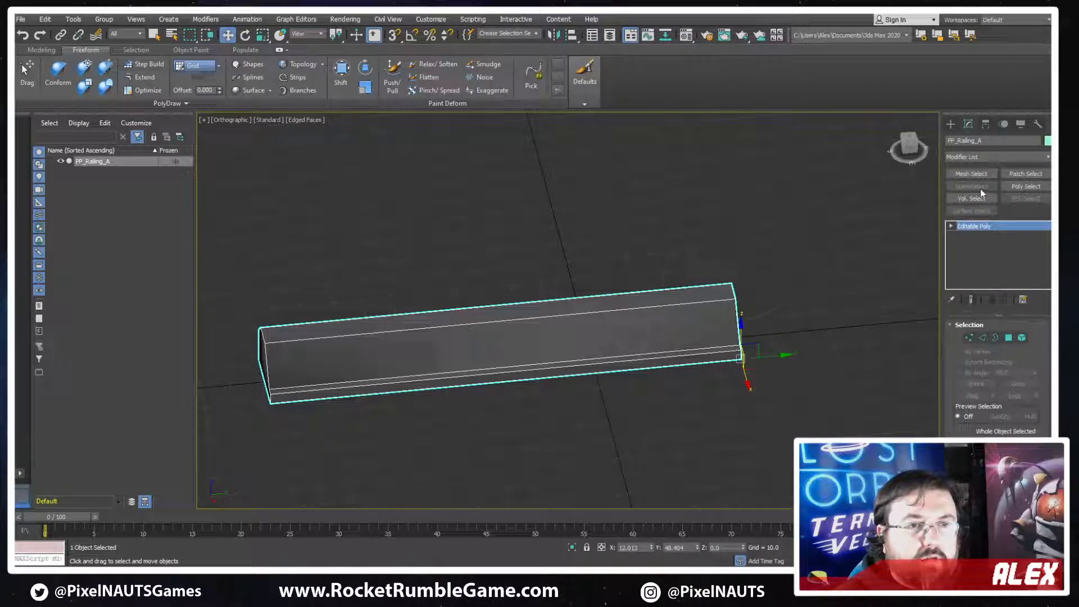
Apply a Smooth modifier with Auto Smooth to the railing and collapse it into an Editable Poly
{"action": "left_click", "coordinate": [991, 157]}
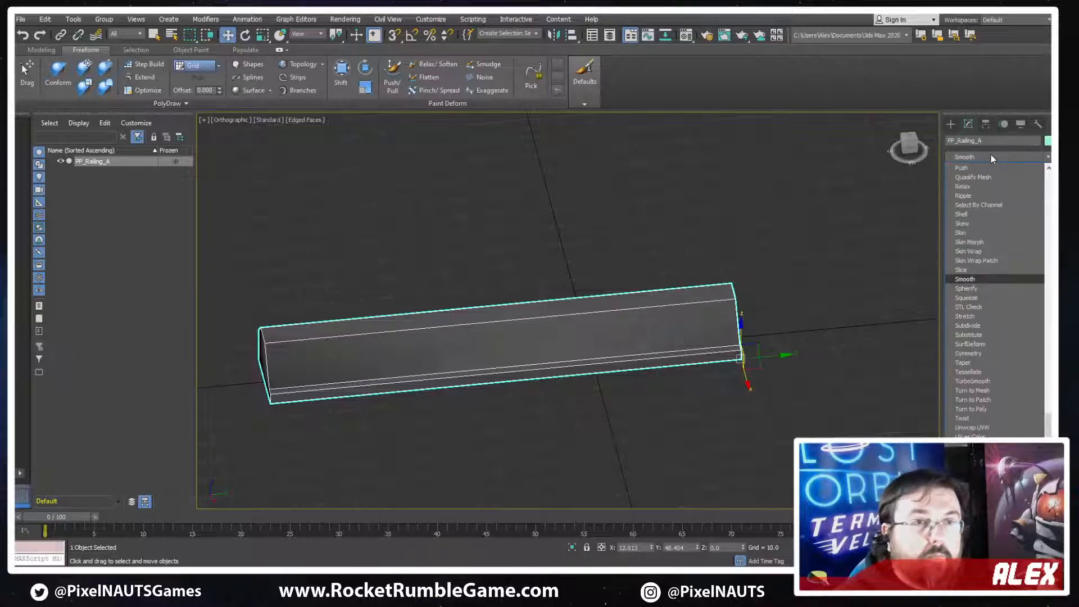
{"action": "left_click", "coordinate": [964, 279]}
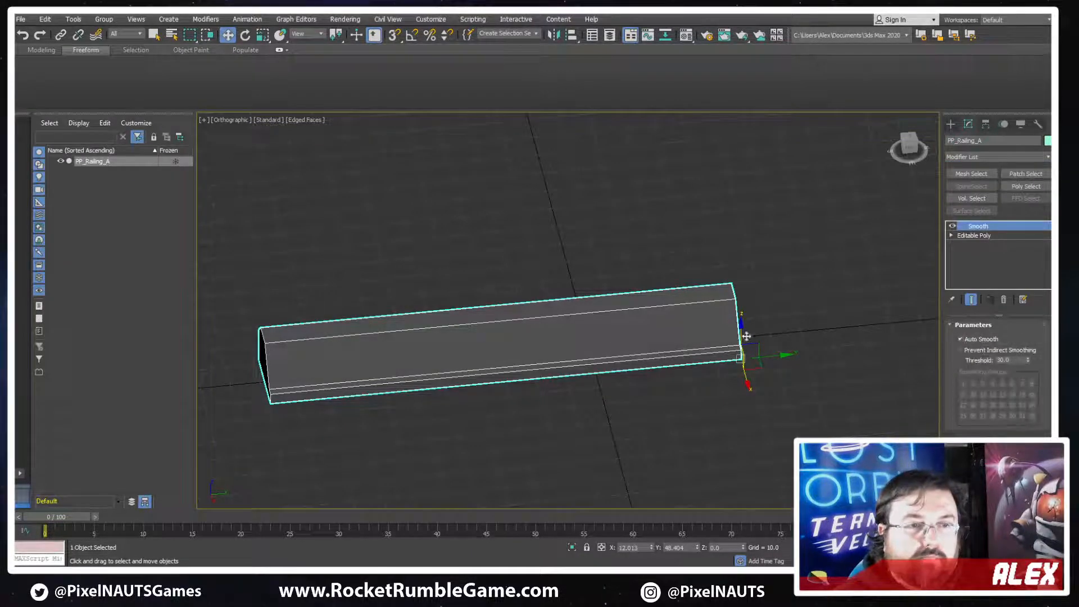
{"action": "right_click", "coordinate": [673, 287]}
{"action": "mouse_move", "coordinate": [663, 400]}
{"action": "left_click", "coordinate": [711, 409]}
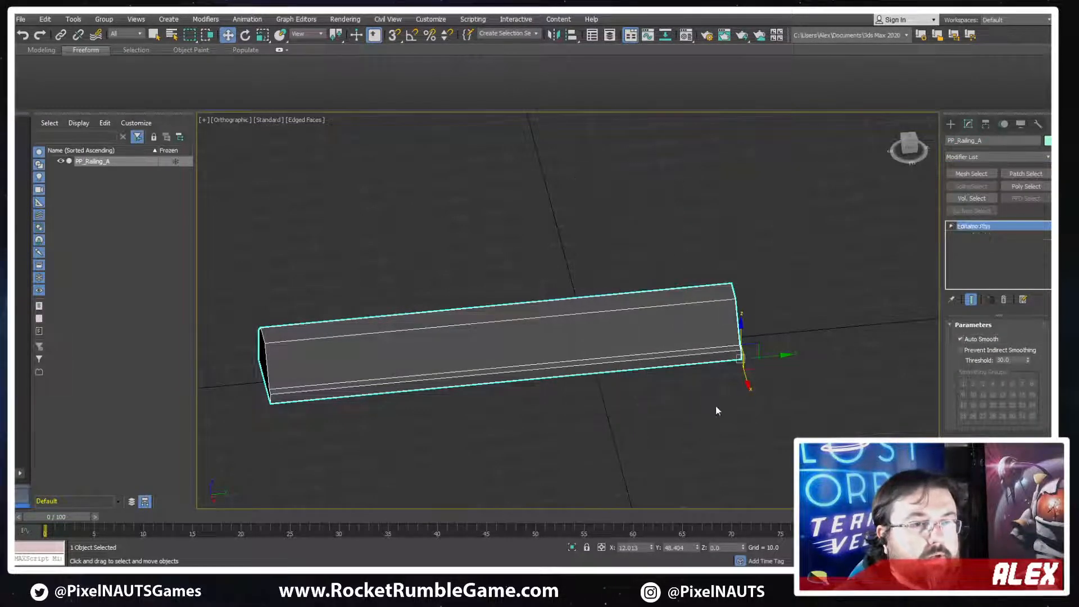
Export the selected plain railing over the existing FBX file using the current FBX export options
{"action": "left_click", "coordinate": [20, 19]}
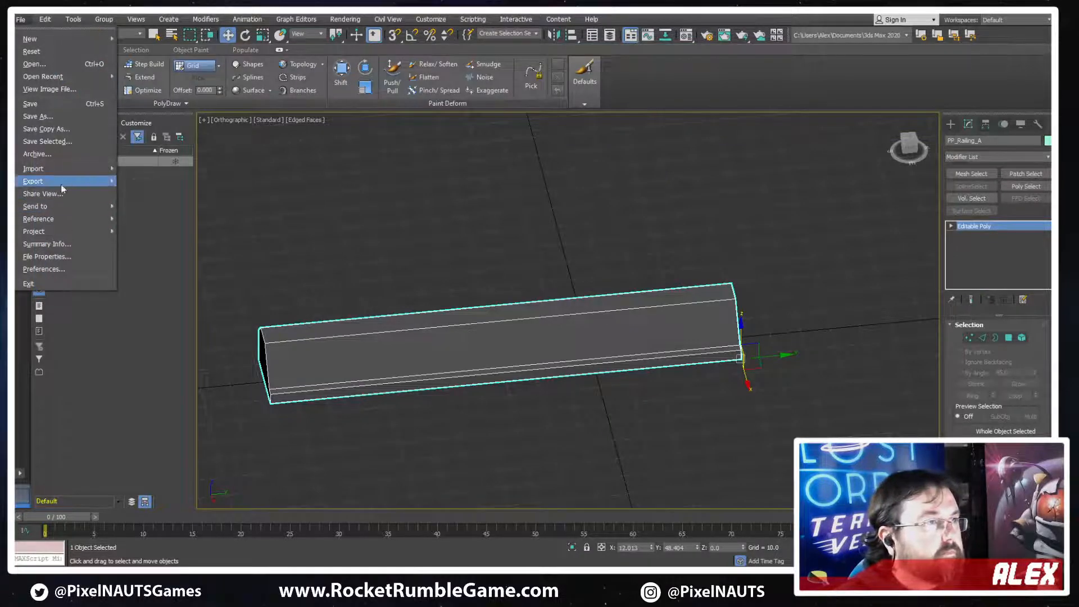
{"action": "mouse_move", "coordinate": [65, 184]}
{"action": "left_click", "coordinate": [160, 193]}
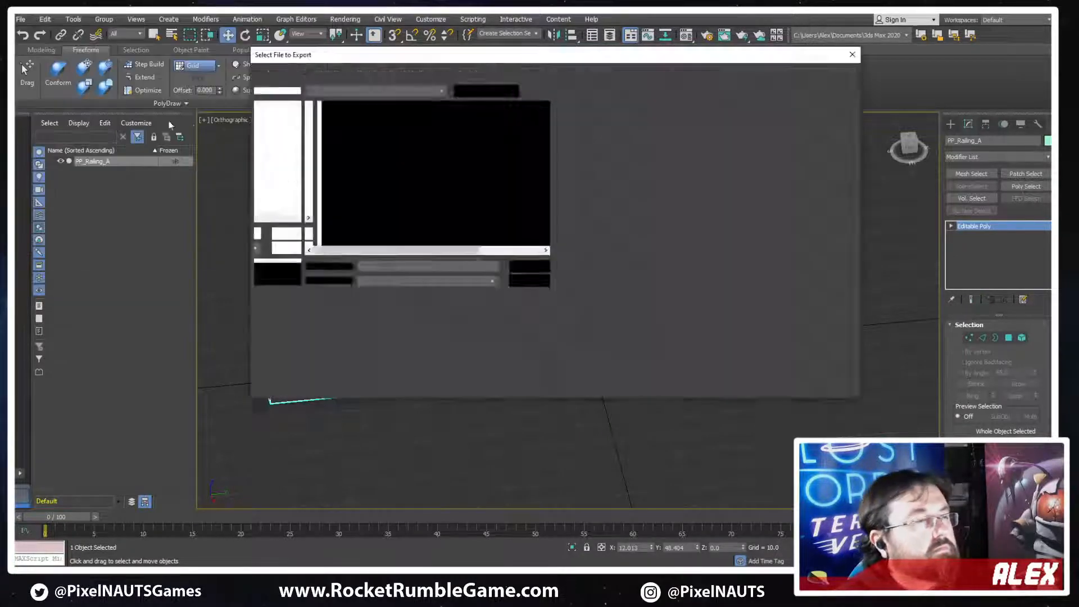
{"action": "left_click", "coordinate": [336, 121]}
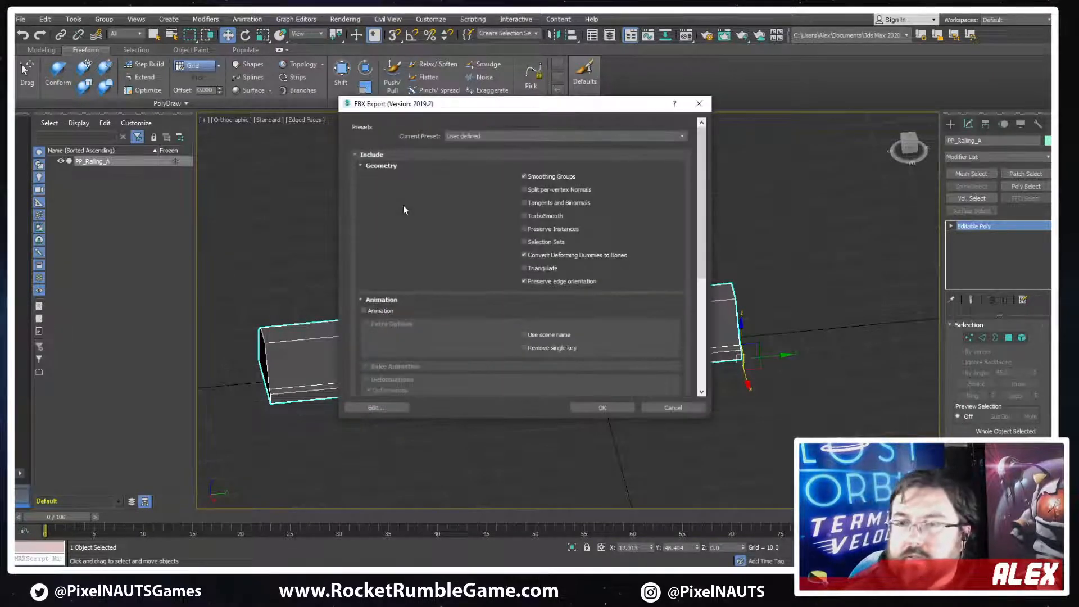
{"action": "key", "text": "Return"}
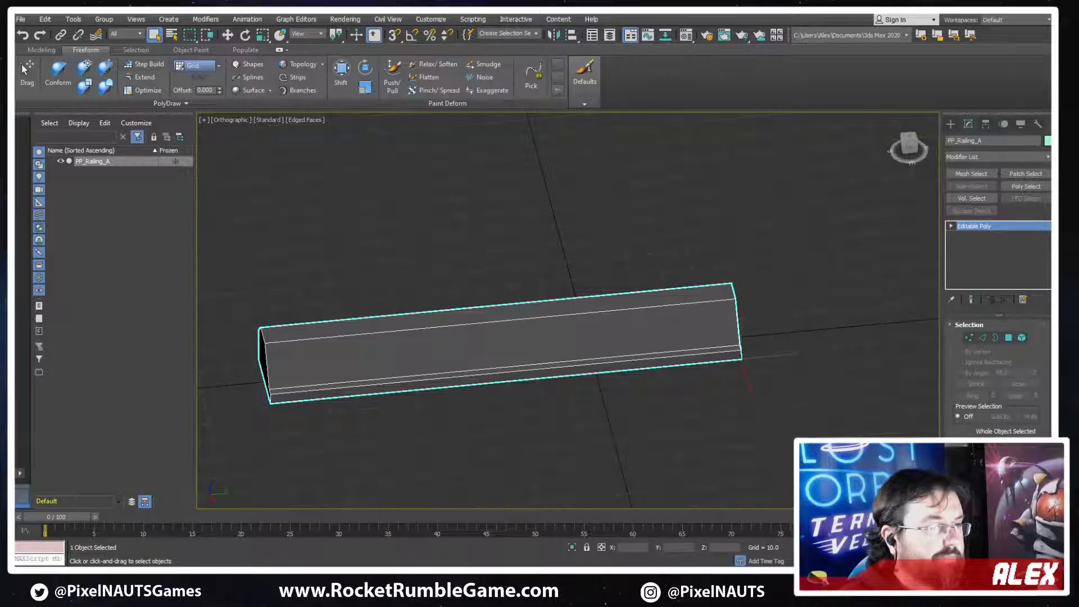
Switch to Unity and examine how the re-exported railing mesh looks along both sides of the track
{"action": "key", "text": "alt+Tab"}
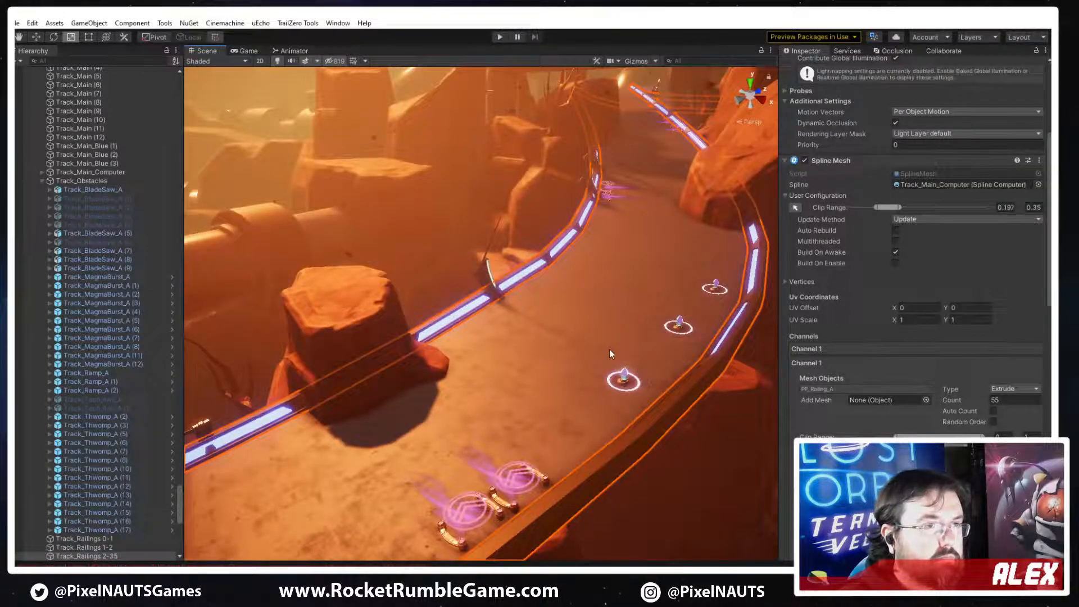
{"action": "right_click_drag", "start_coordinate": [609, 350], "coordinate": [550, 388]}
{"action": "key", "text": "w"}
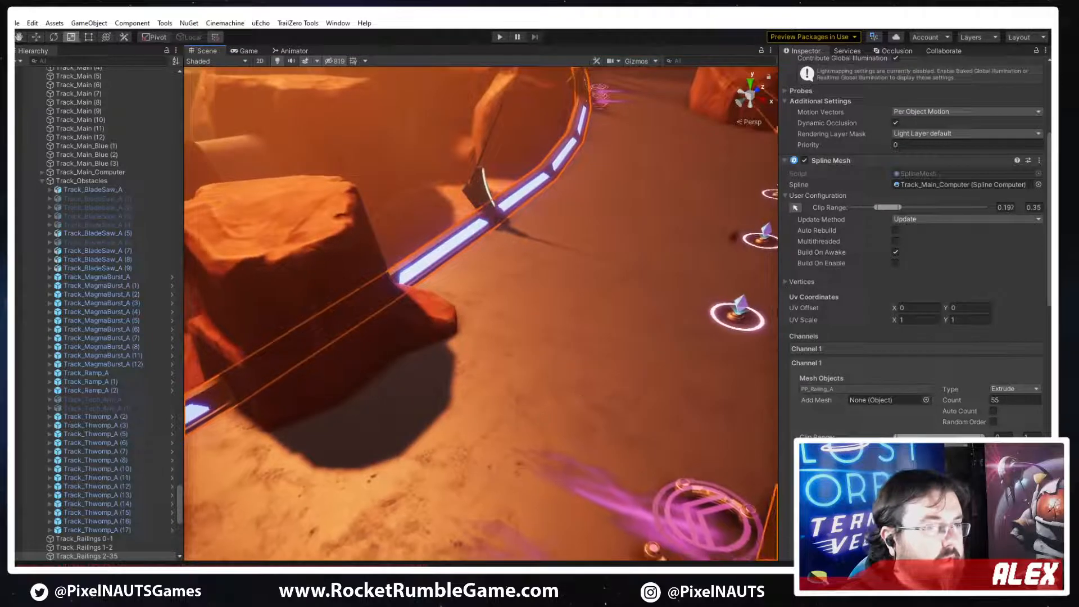
{"action": "left_click", "coordinate": [422, 258]}
{"action": "right_click_drag", "start_coordinate": [464, 394], "coordinate": [355, 334]}
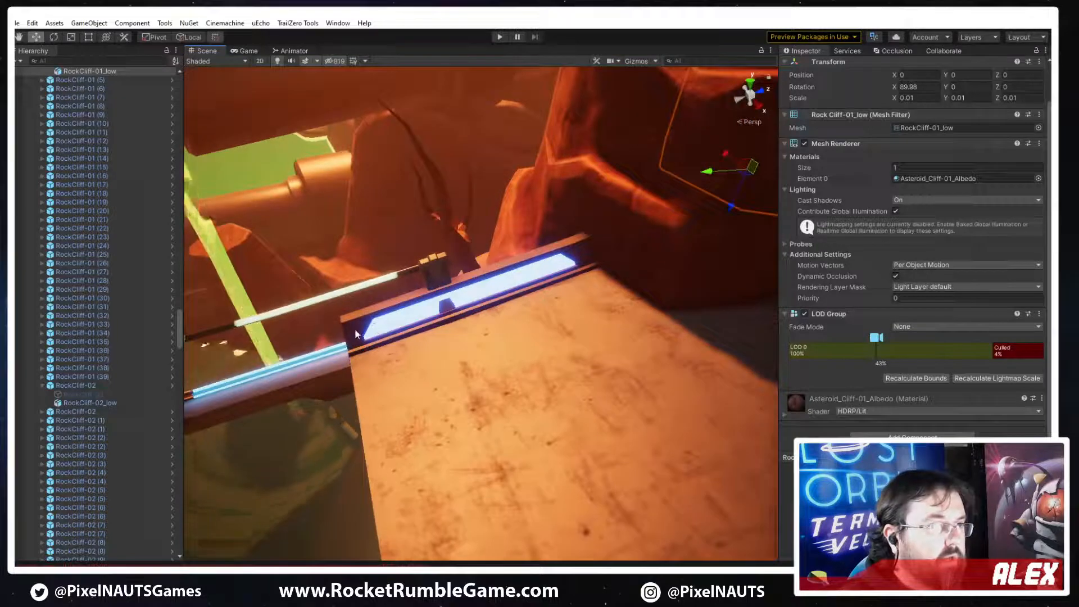
{"action": "left_click", "coordinate": [355, 333]}
{"action": "right_click_drag", "start_coordinate": [588, 385], "coordinate": [485, 344]}
{"action": "left_click", "coordinate": [909, 160]}
{"action": "key", "text": "Return"}
{"action": "left_click", "coordinate": [679, 326]}
{"action": "right_click_drag", "start_coordinate": [530, 316], "coordinate": [442, 318]}
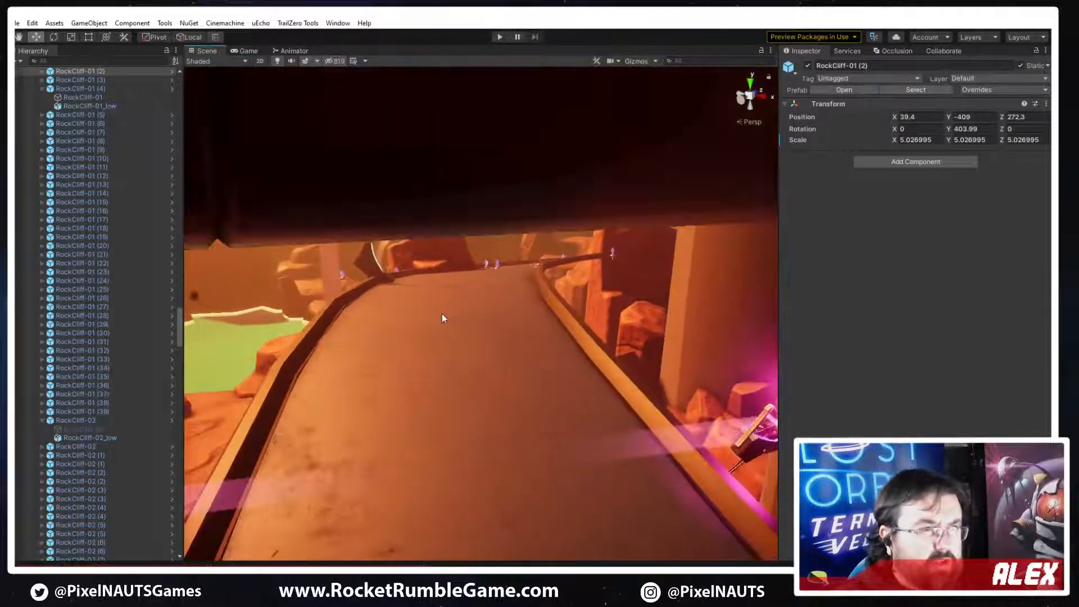
{"action": "right_click_drag", "start_coordinate": [475, 355], "coordinate": [464, 387]}
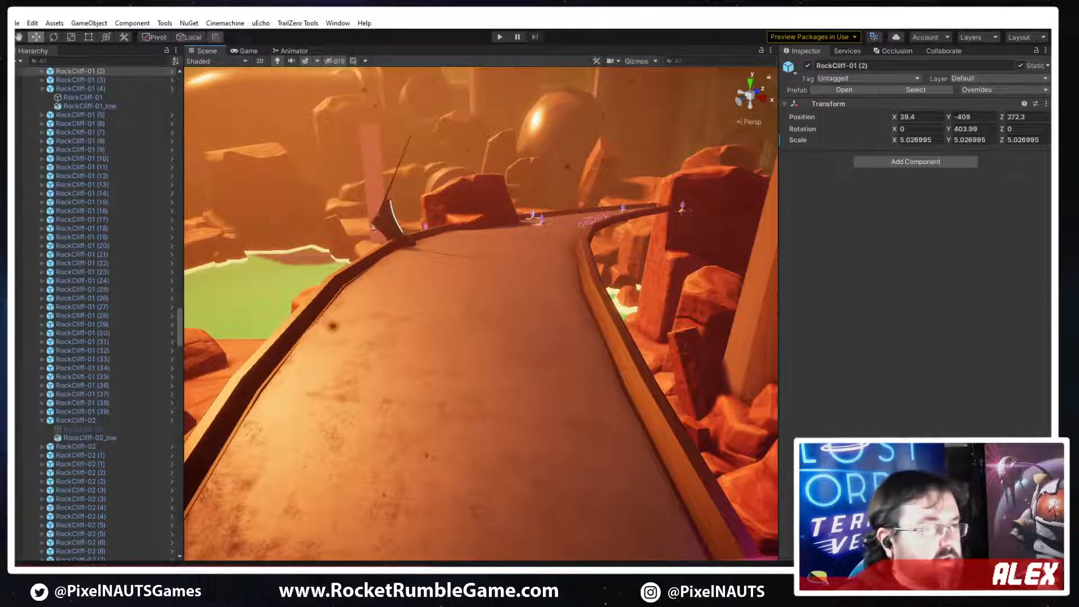
Switch to 3ds Max and chamfer the long upper edge of the railing's sloped face by a small amount
{"action": "left_click", "coordinate": [352, 566]}
{"action": "scroll", "coordinate": [506, 295], "scroll_direction": "down", "scroll_amount": 2}
{"action": "middle_click_drag", "start_coordinate": [445, 336], "coordinate": [635, 270]}
{"action": "scroll", "coordinate": [826, 330], "scroll_direction": "up", "scroll_amount": 4}
{"action": "left_click", "coordinate": [983, 340]}
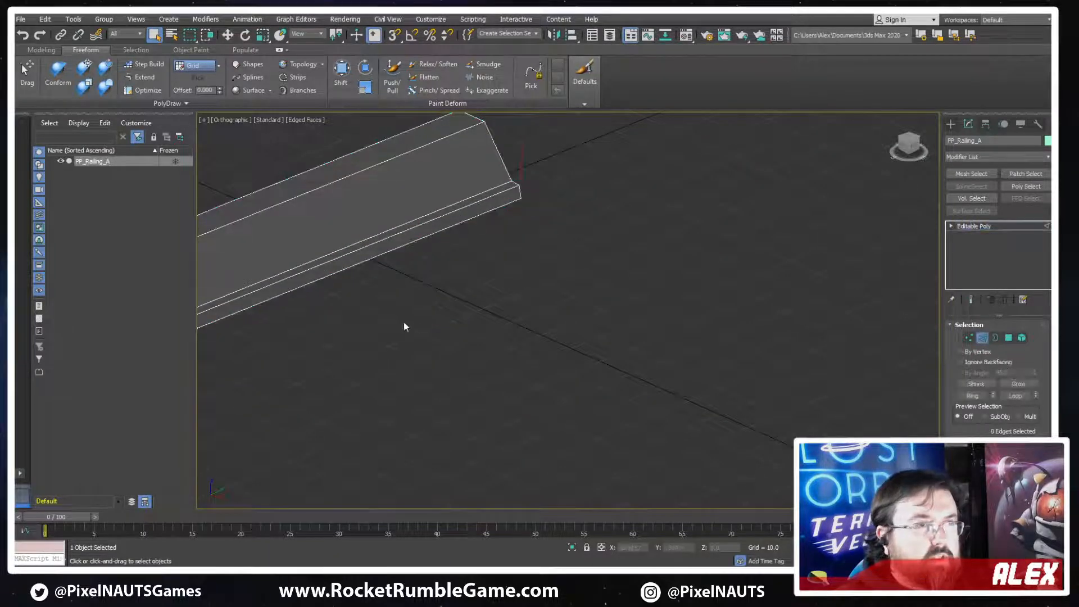
{"action": "middle_click_drag", "start_coordinate": [472, 294], "coordinate": [706, 314]}
{"action": "scroll", "coordinate": [461, 295], "scroll_direction": "up", "scroll_amount": 2}
{"action": "middle_click_drag", "start_coordinate": [357, 296], "coordinate": [405, 278], "text": "alt"}
{"action": "left_click", "coordinate": [413, 262]}
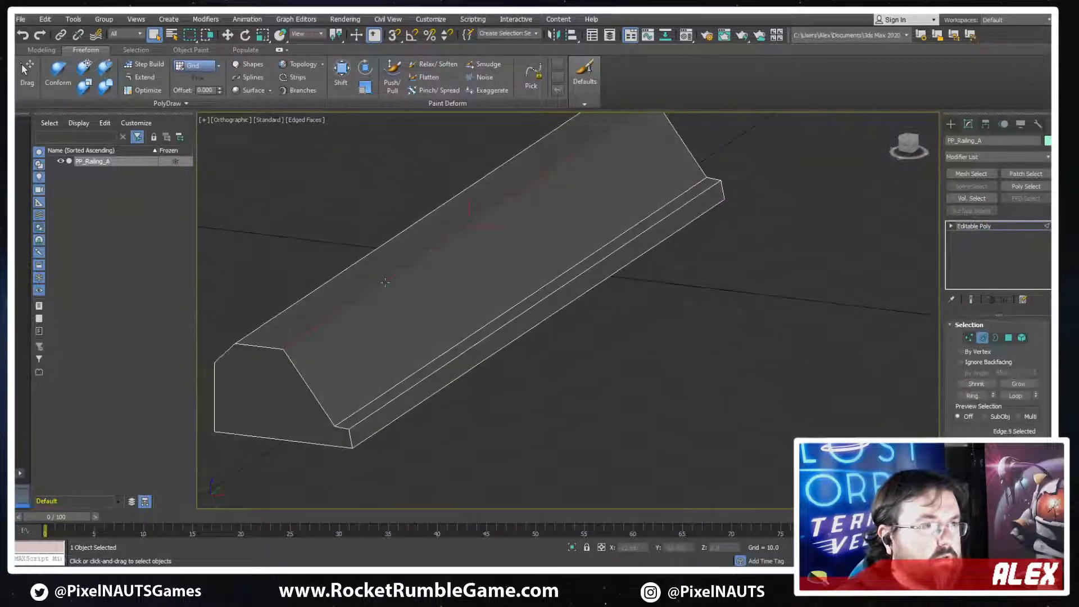
{"action": "middle_click_drag", "start_coordinate": [482, 410], "coordinate": [607, 396]}
{"action": "scroll", "coordinate": [679, 380], "scroll_direction": "up", "scroll_amount": 4}
{"action": "scroll", "coordinate": [510, 367], "scroll_direction": "down", "scroll_amount": 4}
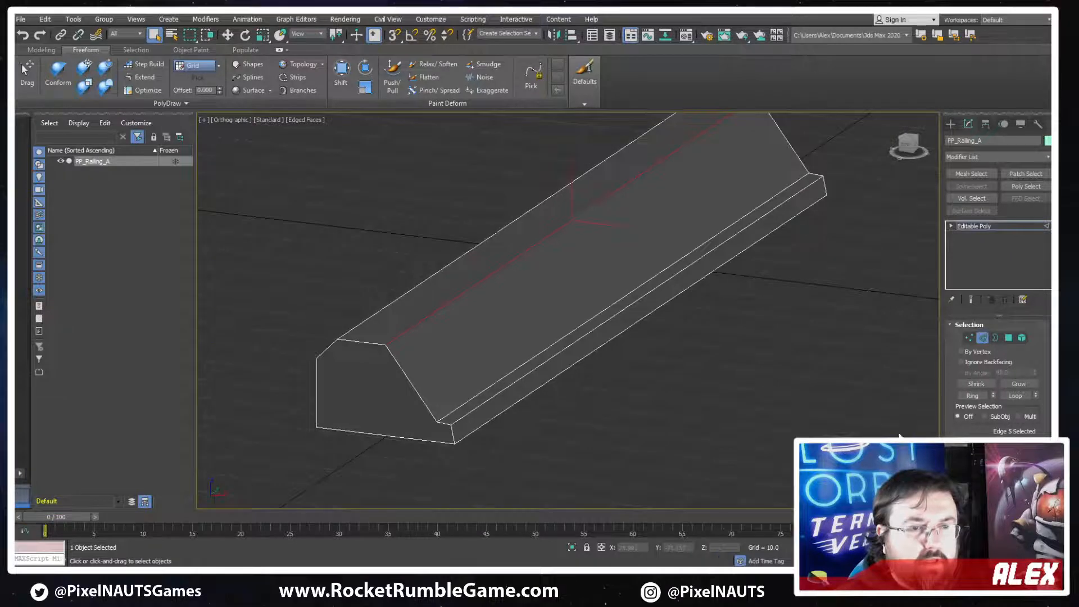
{"action": "scroll", "coordinate": [976, 433], "scroll_direction": "down", "scroll_amount": 2}
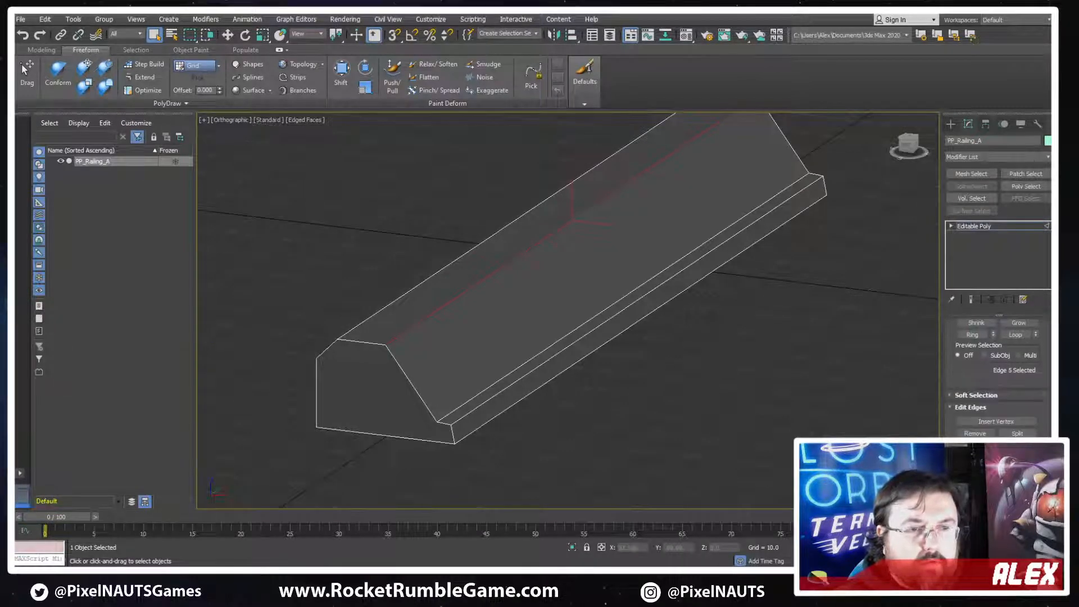
{"action": "scroll", "coordinate": [998, 382], "scroll_direction": "down", "scroll_amount": 1}
{"action": "left_click", "coordinate": [971, 426]}
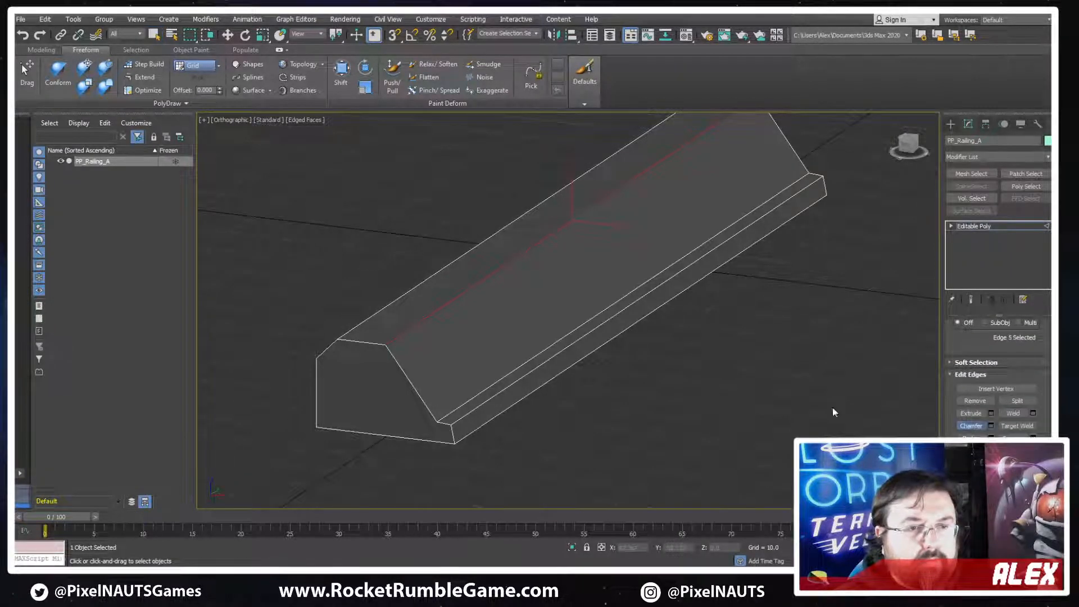
{"action": "scroll", "coordinate": [389, 327], "scroll_direction": "up", "scroll_amount": 3}
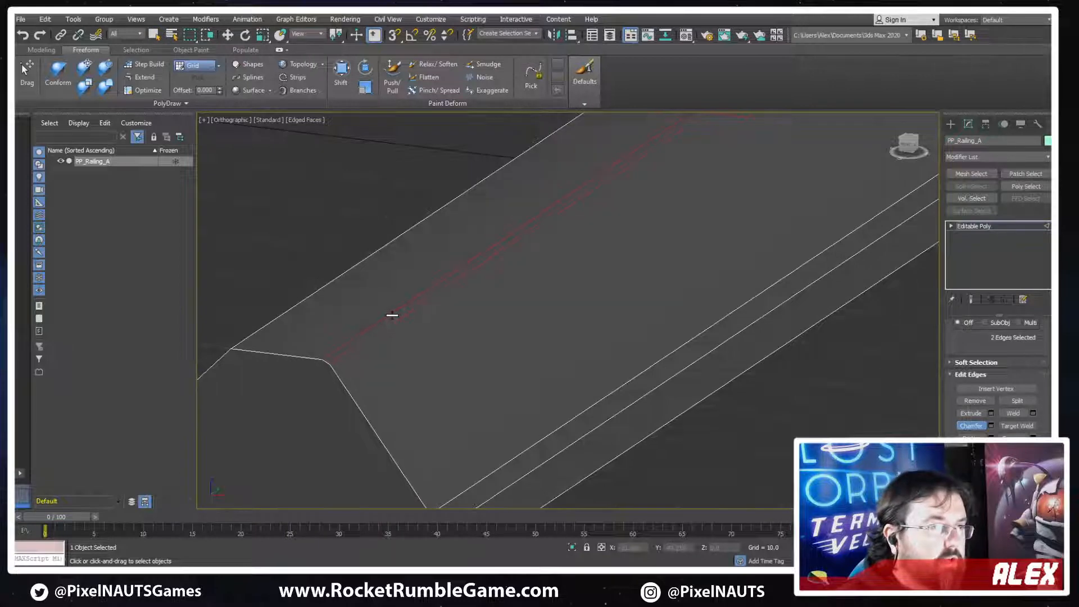
Chamfer the long lower edge where the railing's sloped face meets its base lip by a small amount
{"action": "left_click_drag", "start_coordinate": [538, 444], "coordinate": [540, 439]}
{"action": "scroll", "coordinate": [554, 418], "scroll_direction": "down", "scroll_amount": 2}
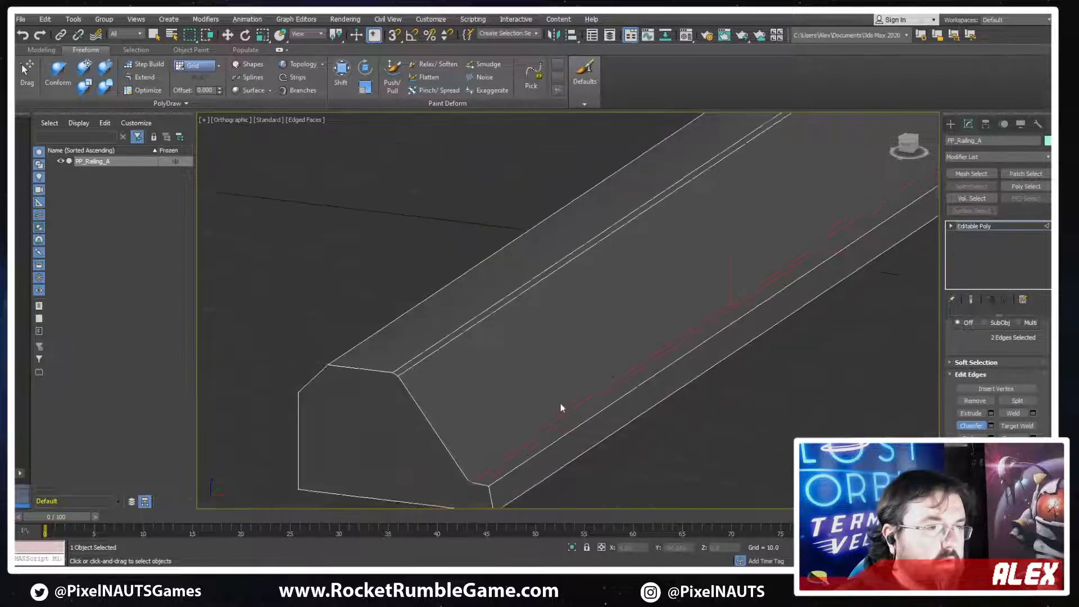
{"action": "middle_click_drag", "start_coordinate": [561, 407], "coordinate": [638, 321], "text": "alt"}
{"action": "scroll", "coordinate": [638, 320], "scroll_direction": "down", "scroll_amount": 3}
{"action": "middle_click_drag", "start_coordinate": [487, 365], "coordinate": [585, 355], "text": "alt"}
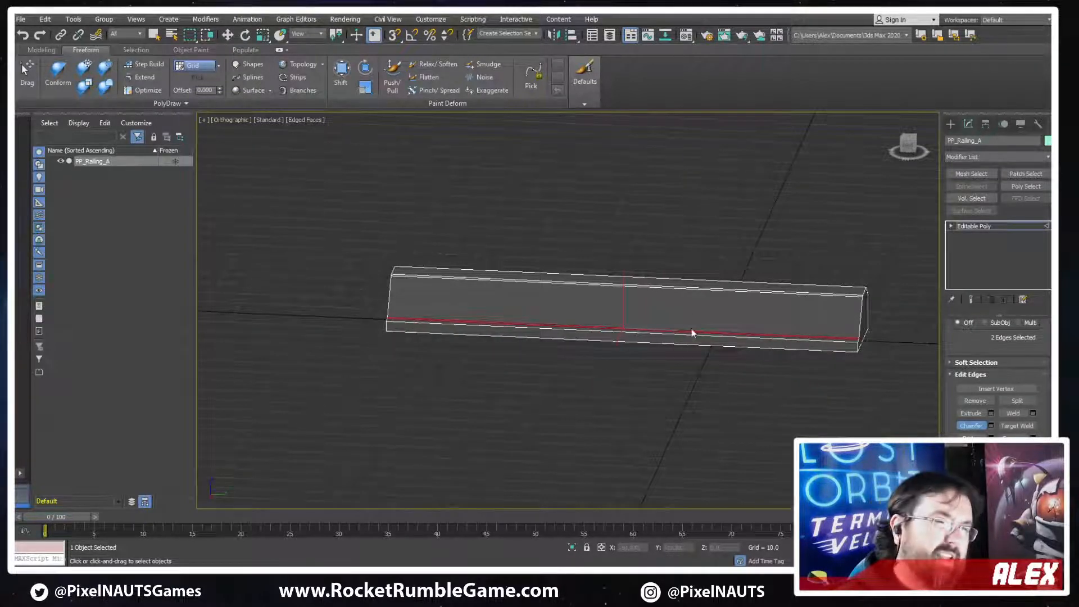
Export the selected chamfered railing over the existing FBX file, keeping the current export options
{"action": "left_click", "coordinate": [20, 20]}
{"action": "mouse_move", "coordinate": [45, 181]}
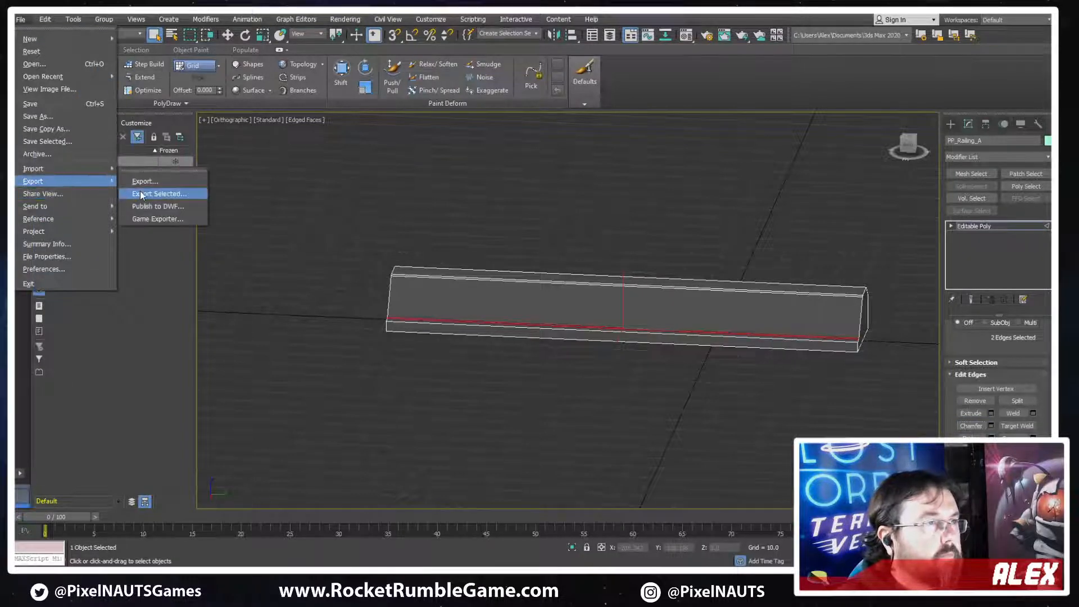
{"action": "left_click", "coordinate": [140, 193]}
{"action": "double_click", "coordinate": [337, 120]}
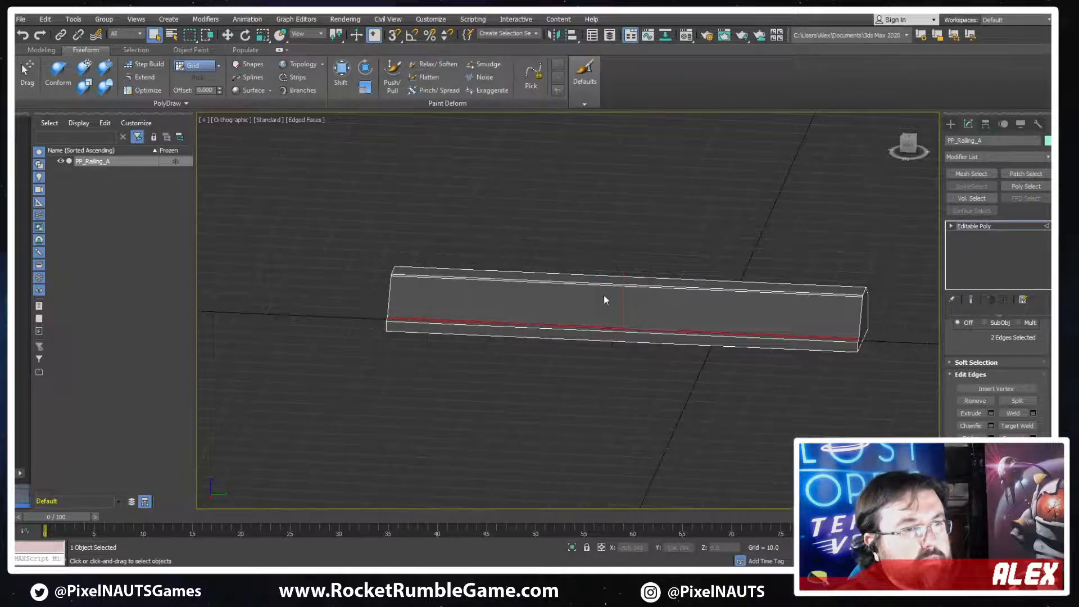
{"action": "left_click", "coordinate": [600, 406]}
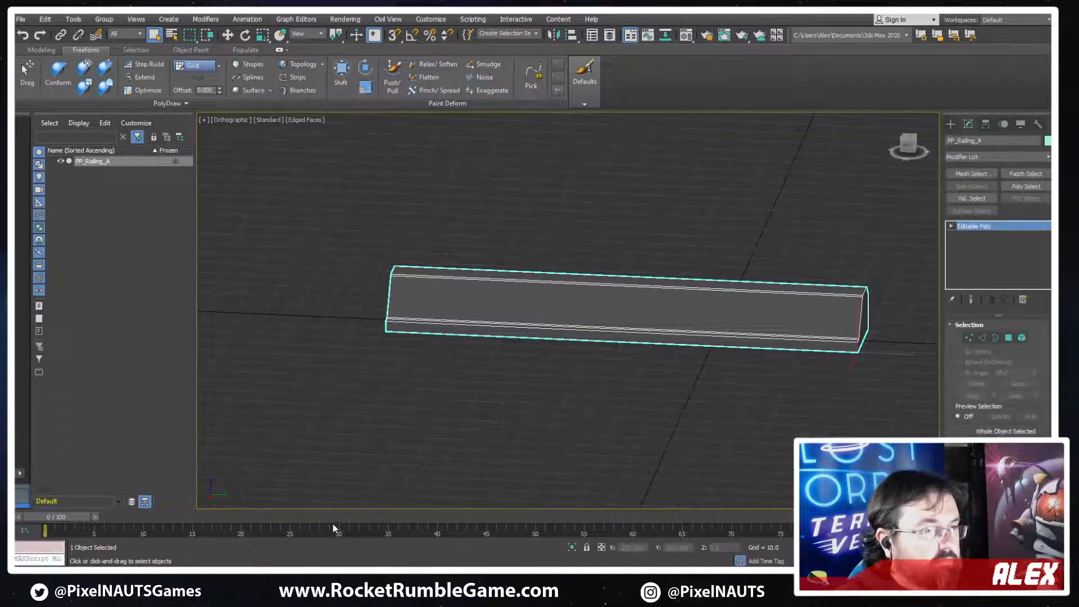
Switch to Unity and inspect the shading and bends of the updated railing along the track's edge
{"action": "key", "text": "alt+Tab"}
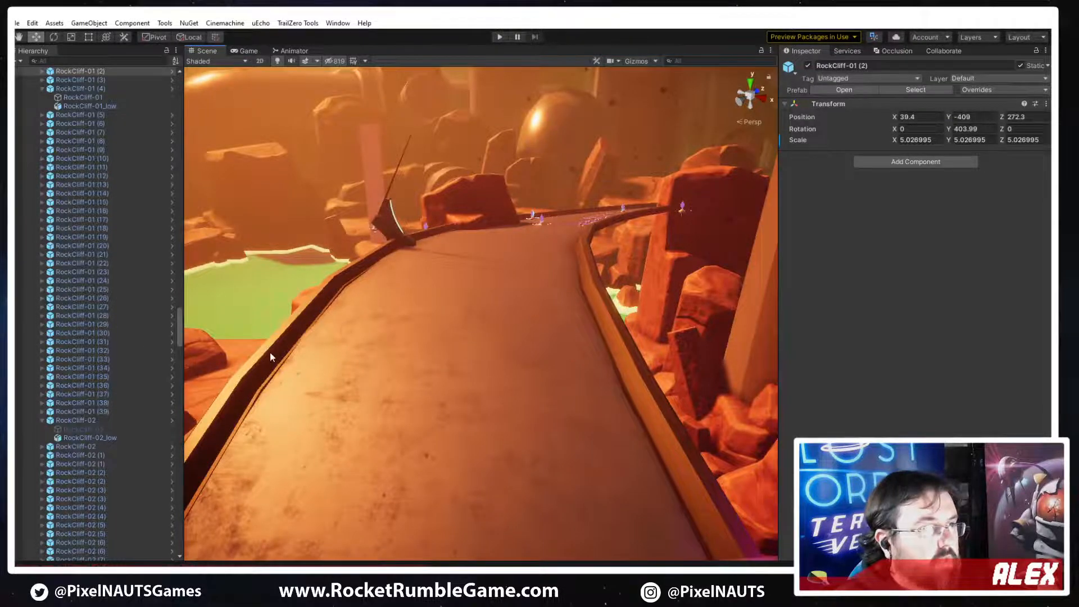
{"action": "right_click_drag", "start_coordinate": [393, 388], "coordinate": [356, 402]}
{"action": "left_click", "coordinate": [328, 363]}
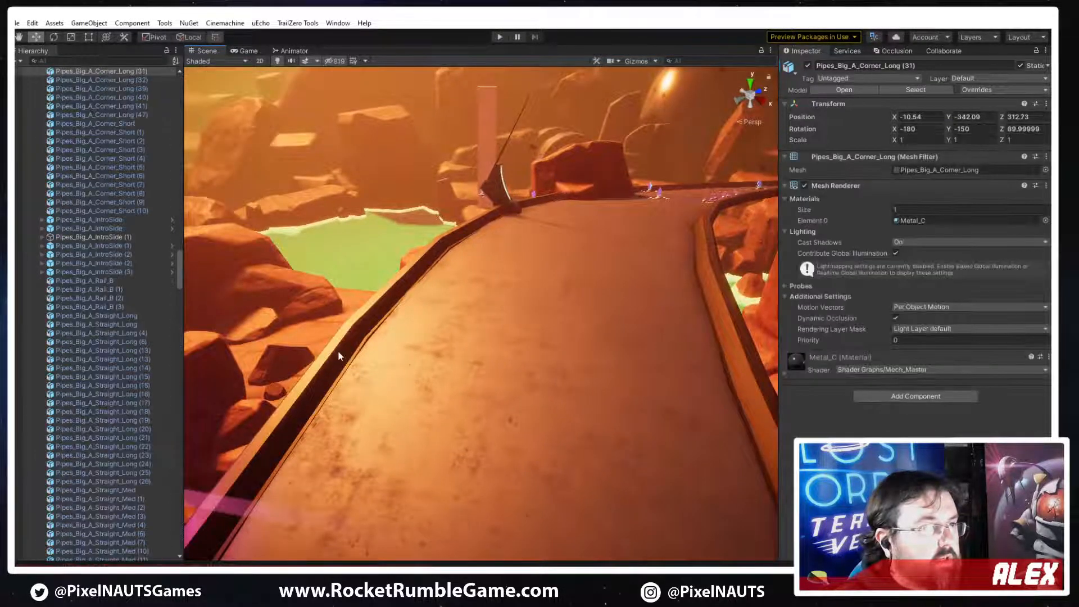
{"action": "right_click_drag", "start_coordinate": [388, 348], "coordinate": [343, 343]}
{"action": "key", "text": "w"}
{"action": "left_click", "coordinate": [436, 353]}
{"action": "left_click", "coordinate": [508, 447]}
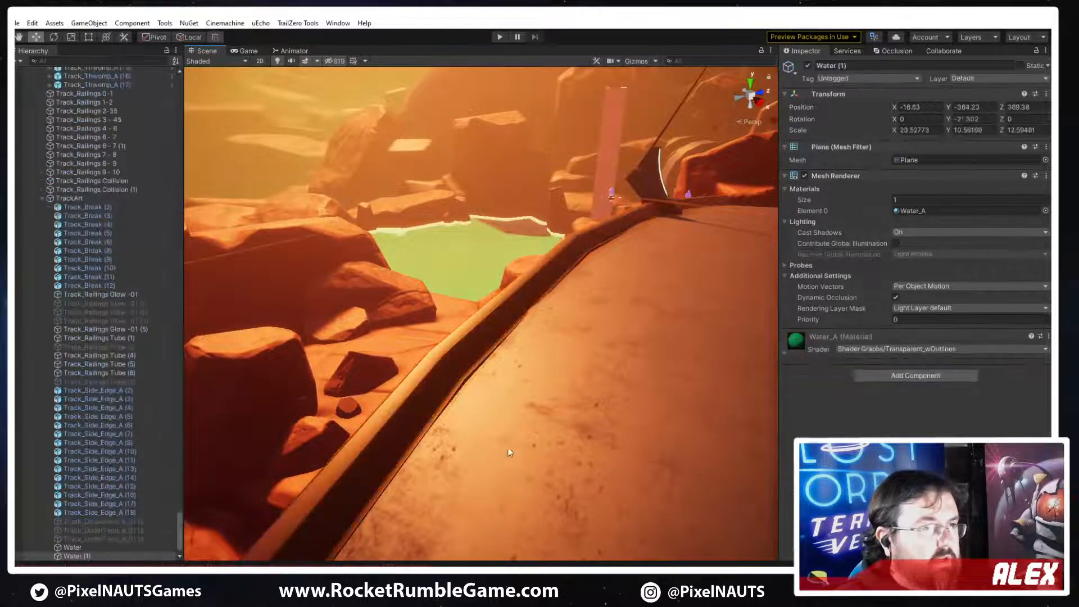
{"action": "key", "text": "w"}
{"action": "right_click_drag", "start_coordinate": [508, 449], "coordinate": [586, 407]}
Try PP_Railing_A counts of 80 and 90 in the first Spline Mesh channel of Track_Railings 2-35
{"action": "left_click", "coordinate": [550, 372]}
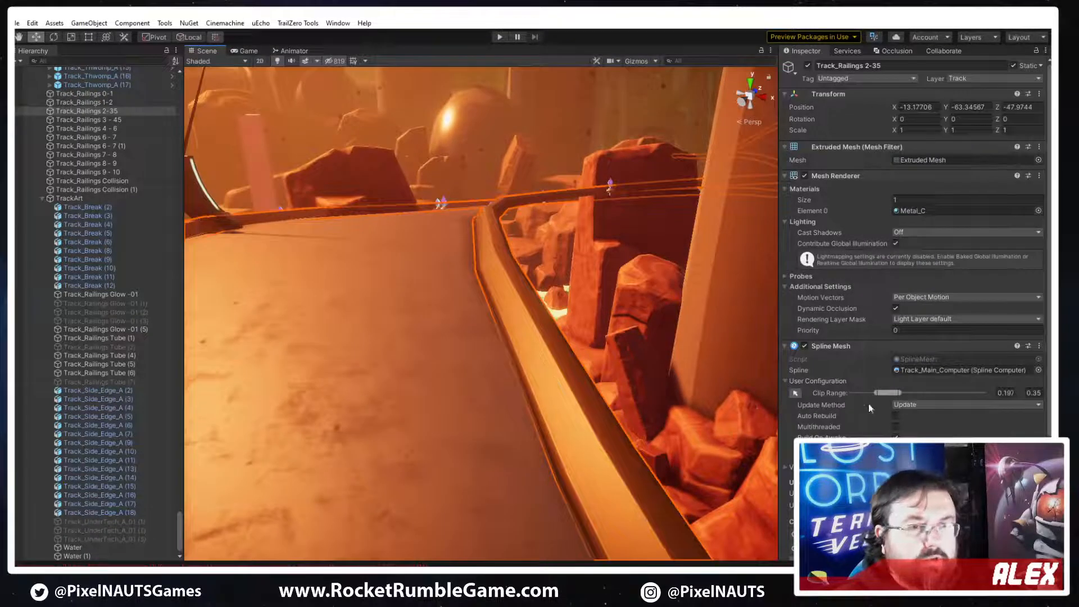
{"action": "scroll", "coordinate": [912, 432], "scroll_direction": "down", "scroll_amount": 5}
{"action": "left_click", "coordinate": [894, 379]}
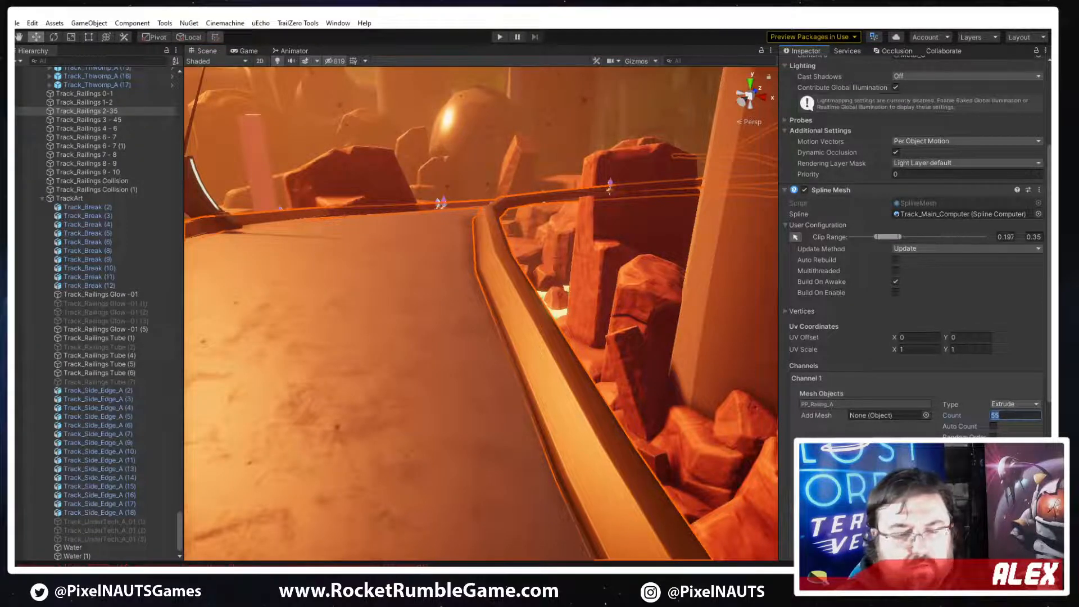
{"action": "type", "text": "80"}
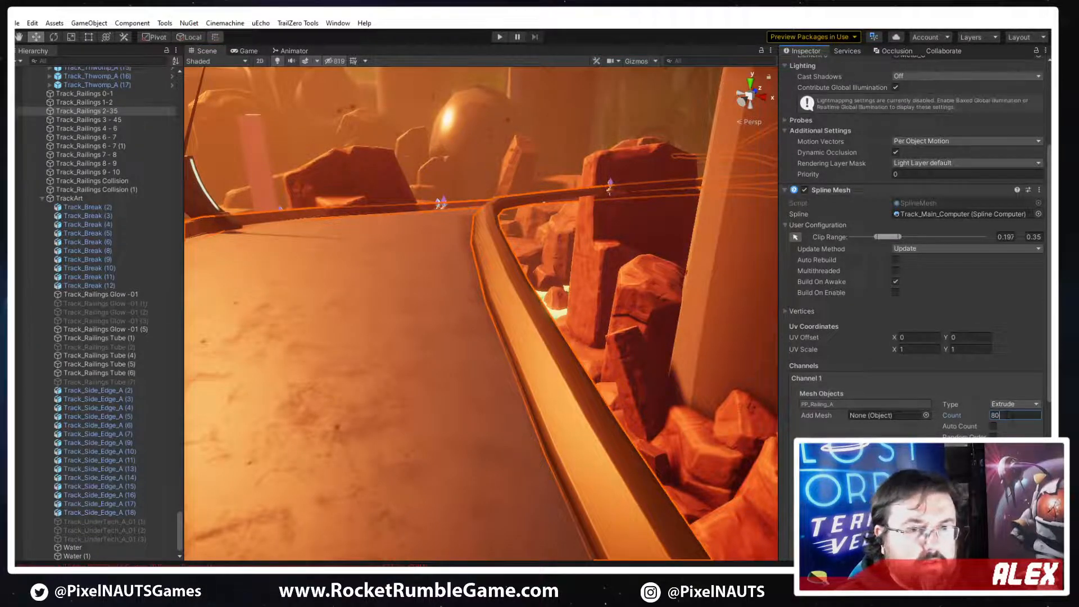
{"action": "type", "text": "90"}
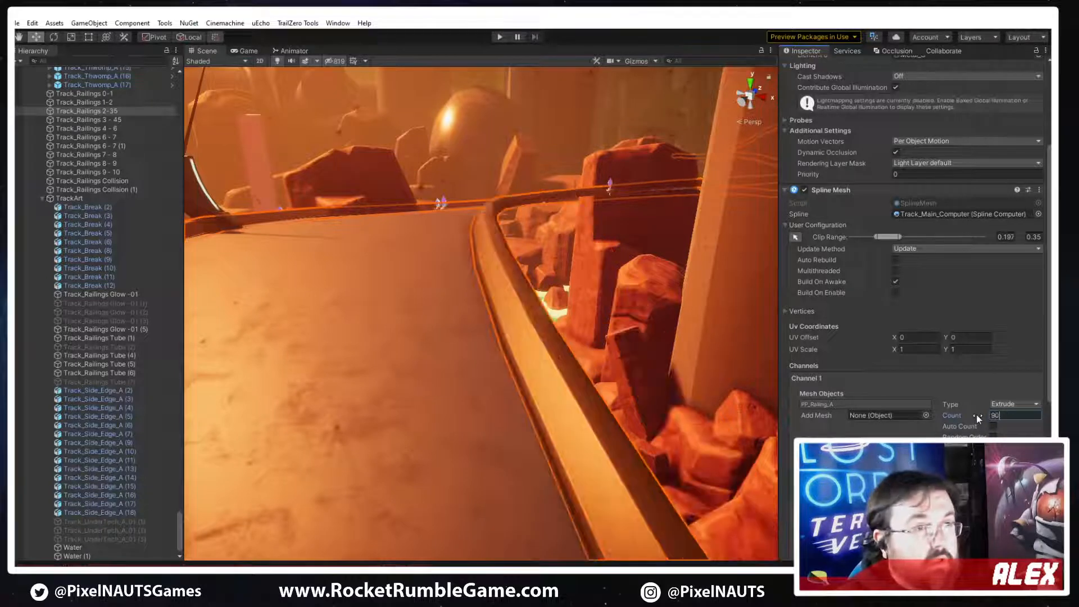
Set the PP_Railing_A count to 90 in the second Spline Mesh channel of Track_Railings 2-35
{"action": "right_click_drag", "start_coordinate": [724, 363], "coordinate": [515, 393]}
{"action": "left_click", "coordinate": [515, 393]}
{"action": "left_click", "coordinate": [481, 436]}
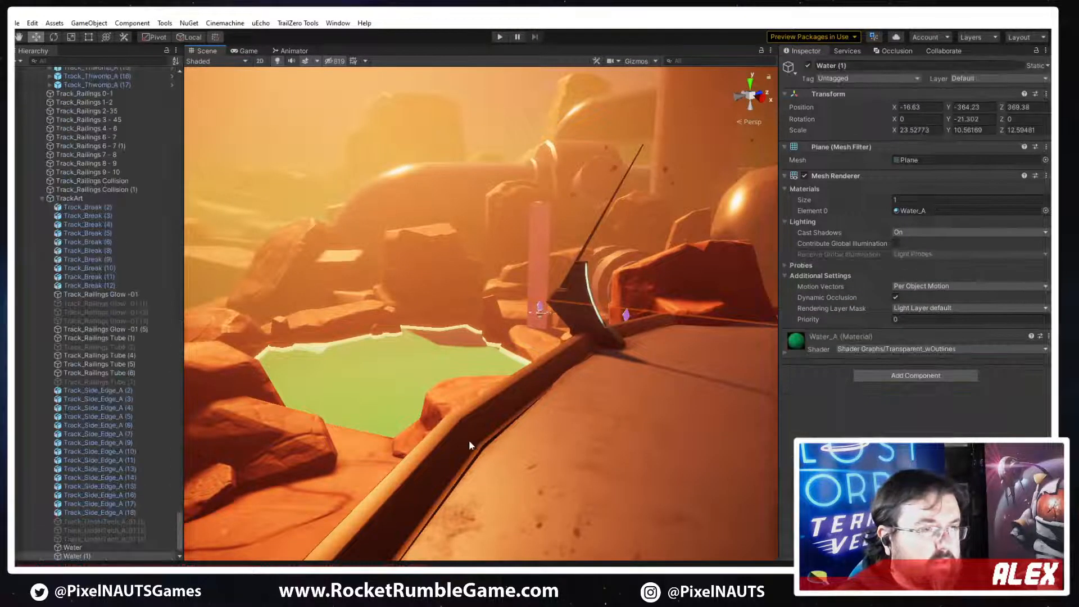
{"action": "left_click", "coordinate": [524, 395]}
{"action": "right_click_drag", "start_coordinate": [525, 395], "coordinate": [488, 422]}
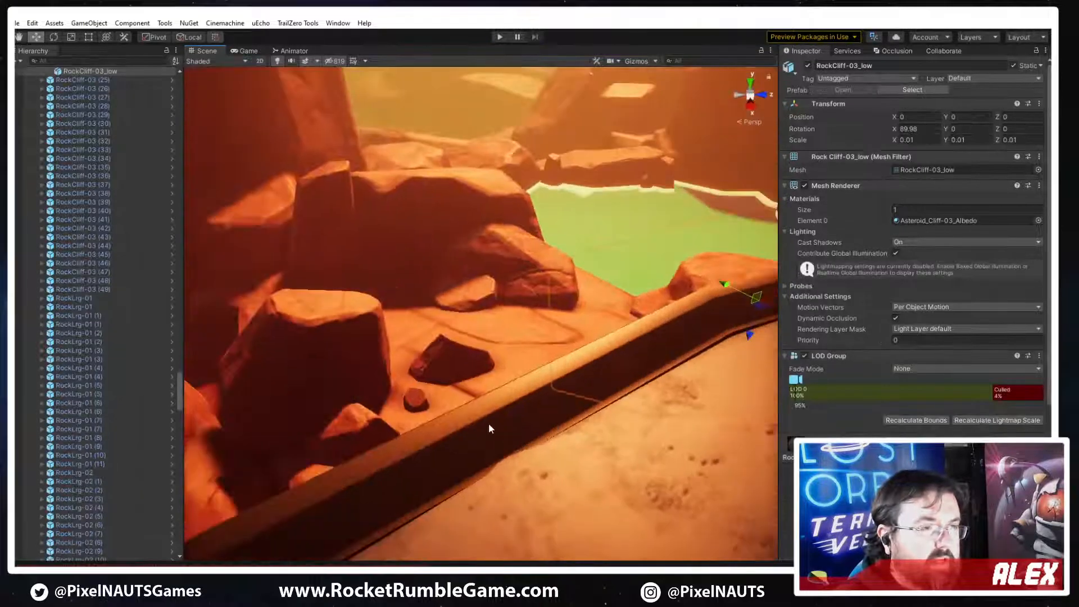
{"action": "scroll", "coordinate": [914, 252], "scroll_direction": "down", "scroll_amount": 5}
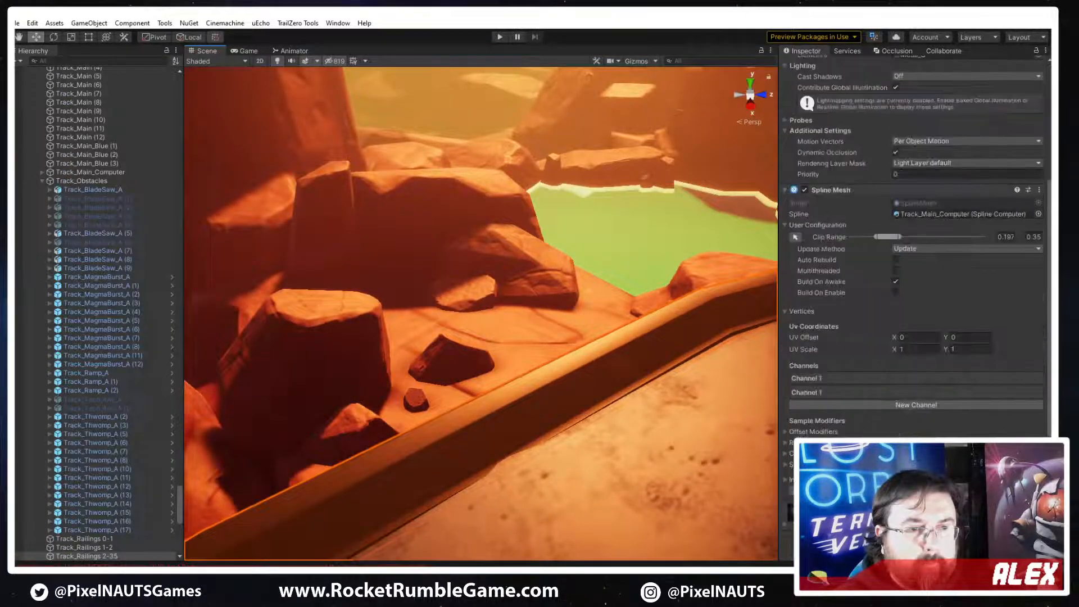
{"action": "left_click", "coordinate": [840, 391]}
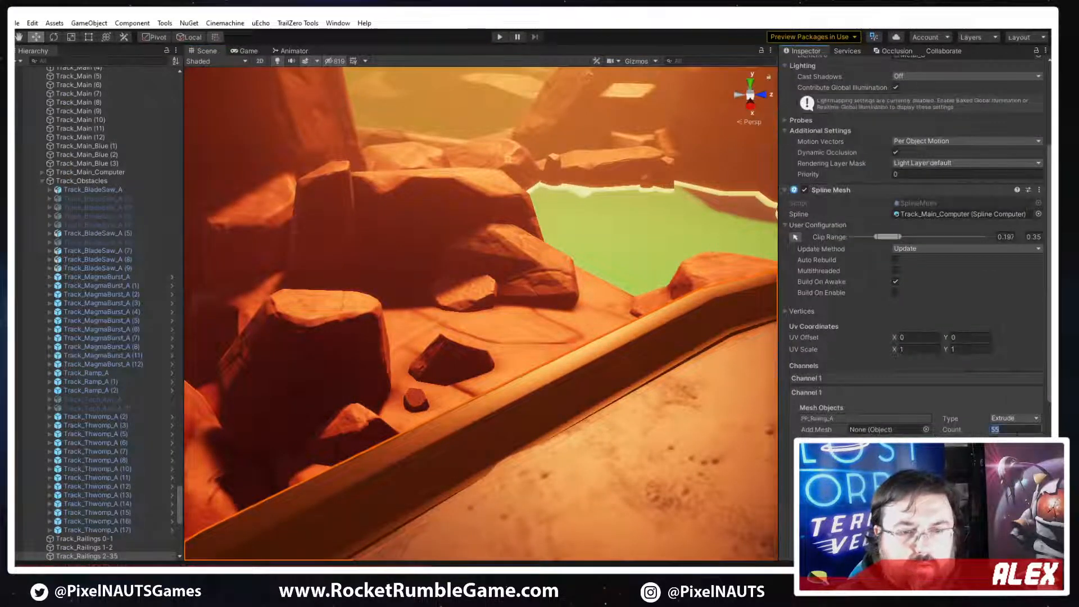
{"action": "type", "text": "90"}
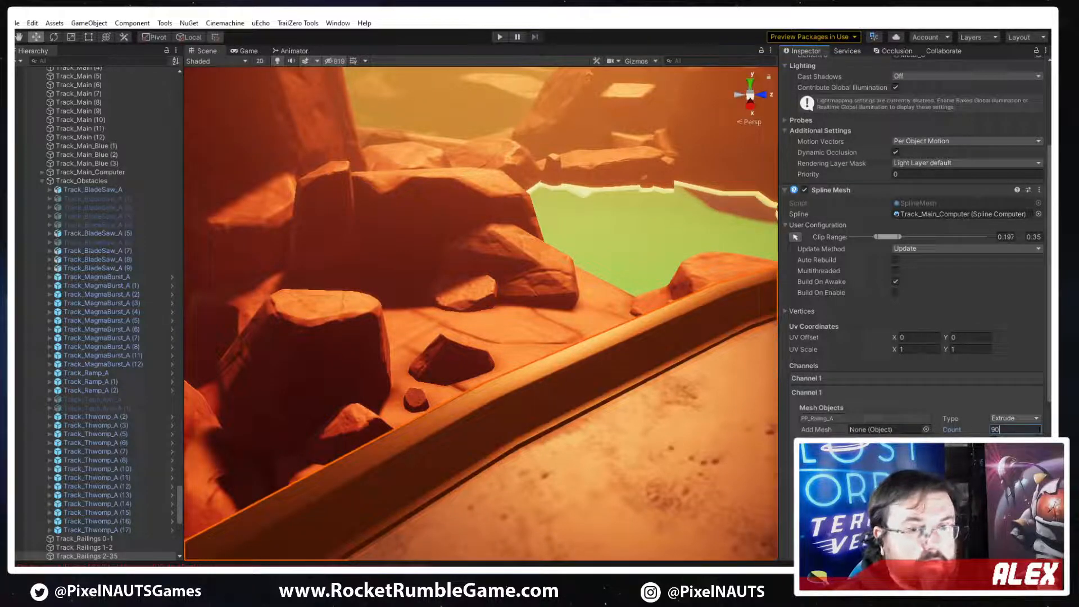
{"action": "type", "text": "120"}
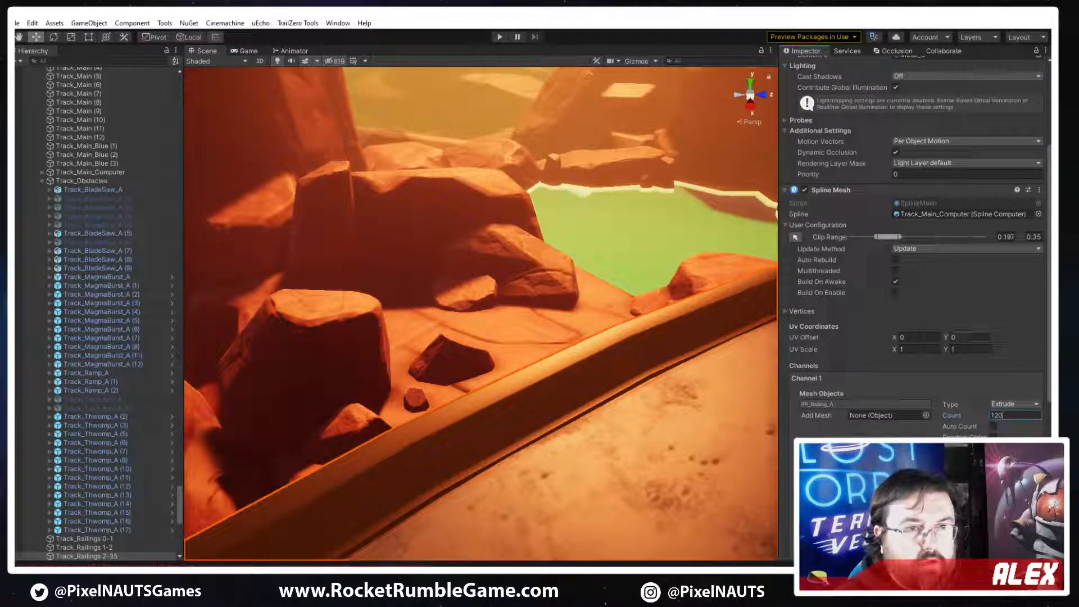
Set the PP_Railing_A count to 120 in the first Spline Mesh channel of Track_Railings 2-35
{"action": "left_click", "coordinate": [971, 337]}
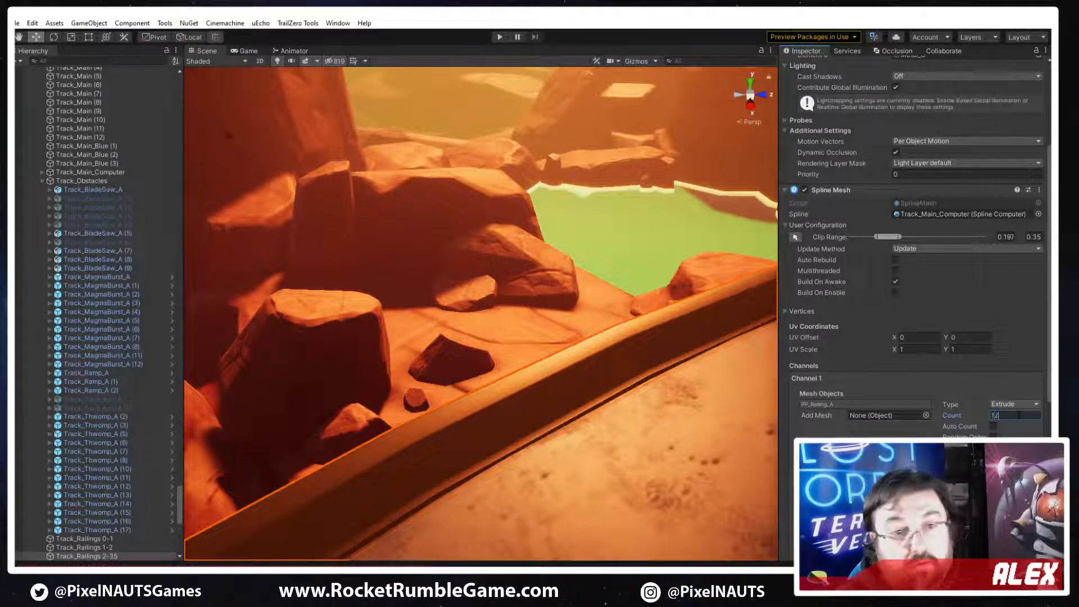
{"action": "right_click_drag", "start_coordinate": [420, 247], "coordinate": [654, 447]}
{"action": "key", "text": "f"}
{"action": "key", "text": "w"}
{"action": "left_click", "coordinate": [636, 296]}
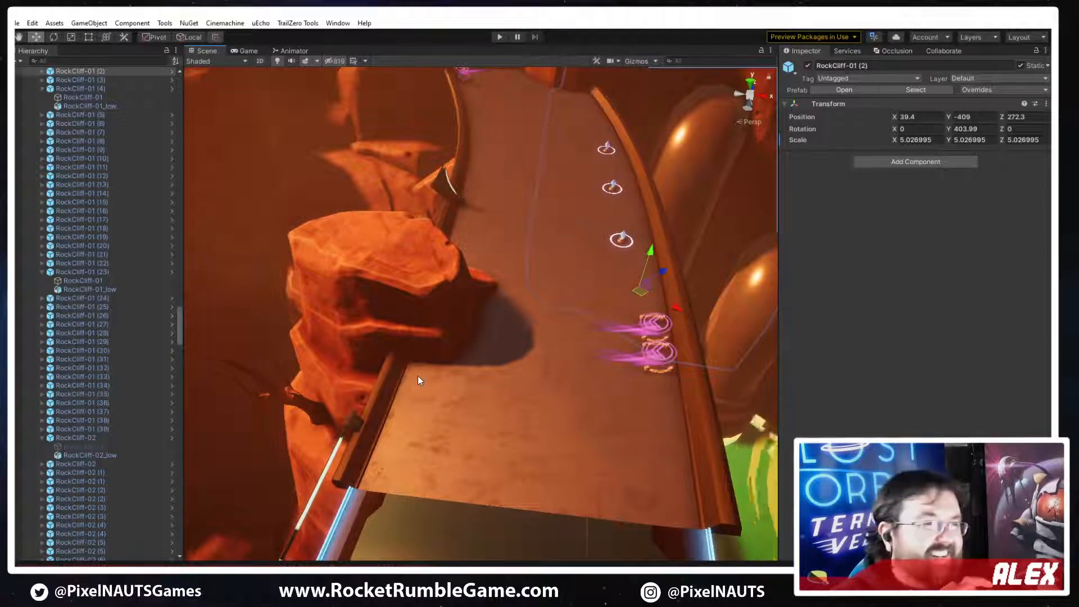
Examine the railing's open end beside the rock cliff and compare it with the track sketches in image3.png
{"action": "right_click_drag", "start_coordinate": [486, 294], "coordinate": [461, 345]}
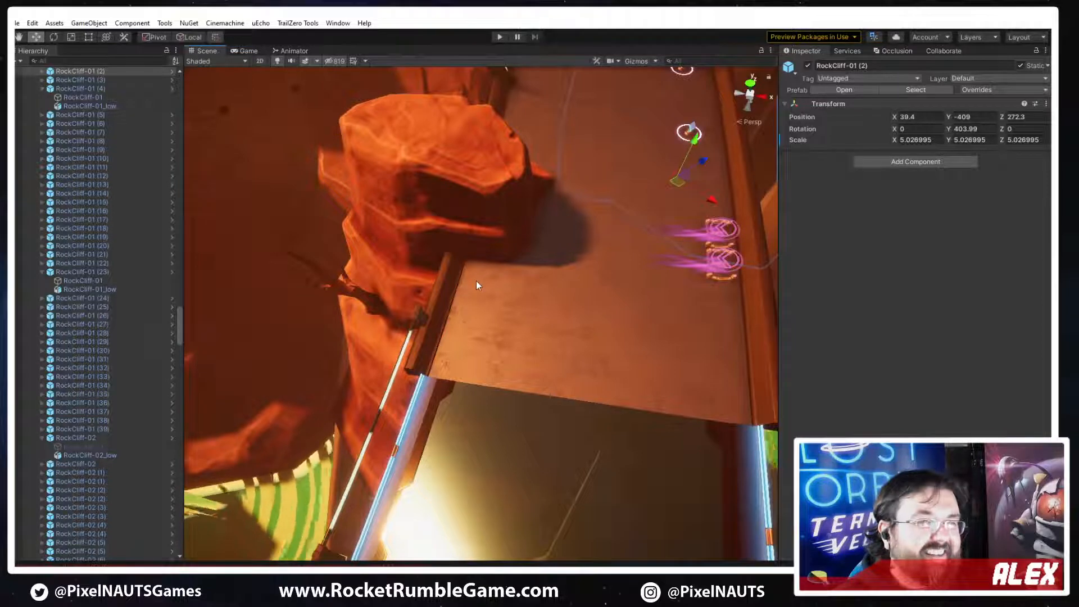
{"action": "left_click_drag", "start_coordinate": [1049, 60], "coordinate": [493, 60]}
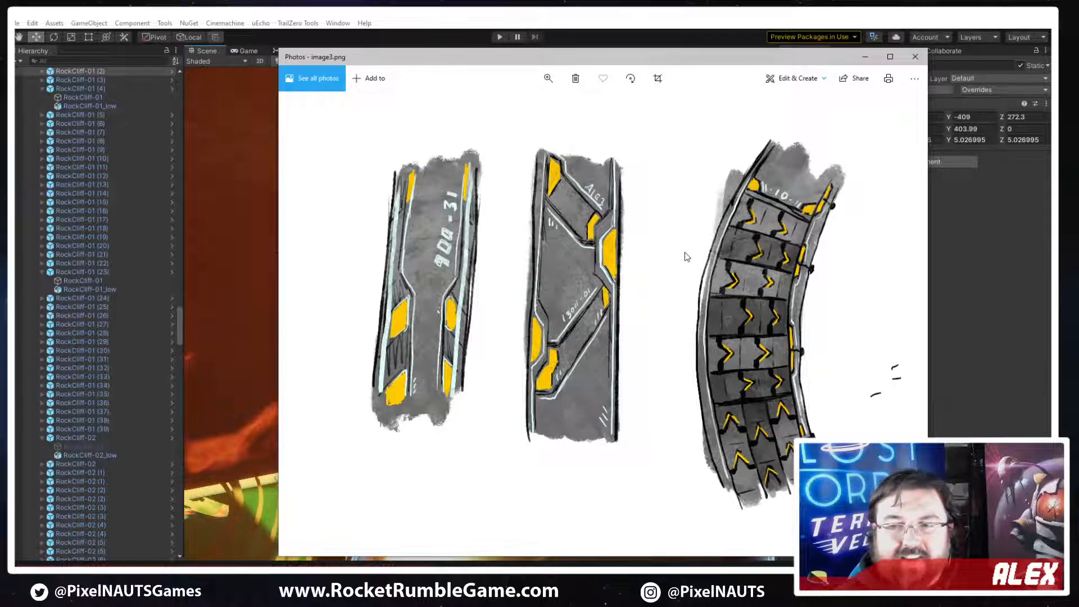
{"action": "left_click_drag", "start_coordinate": [434, 64], "coordinate": [397, 68]}
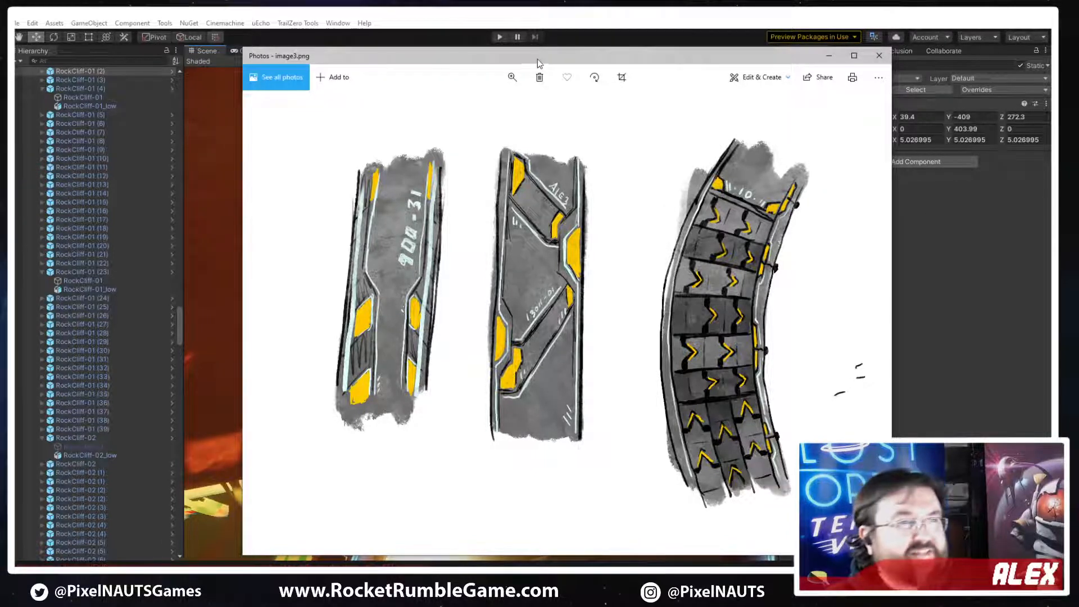
{"action": "left_click_drag", "start_coordinate": [538, 59], "coordinate": [1078, 59]}
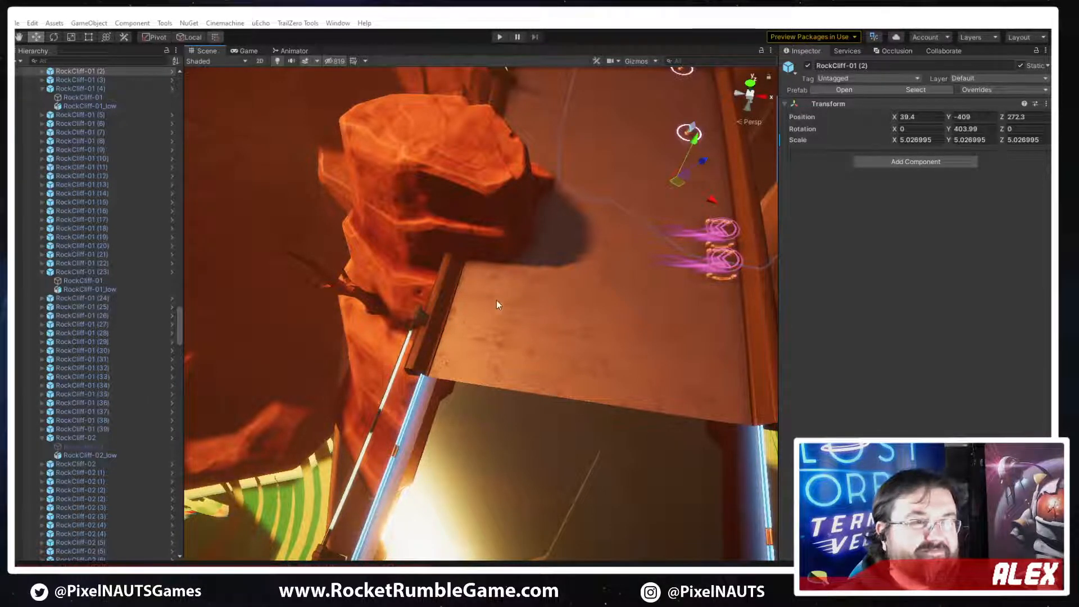
Inspect the railing along the track edge around the rock cliff, checking the image3.png sketches again for detail ideas
{"action": "right_click_drag", "start_coordinate": [555, 313], "coordinate": [597, 313]}
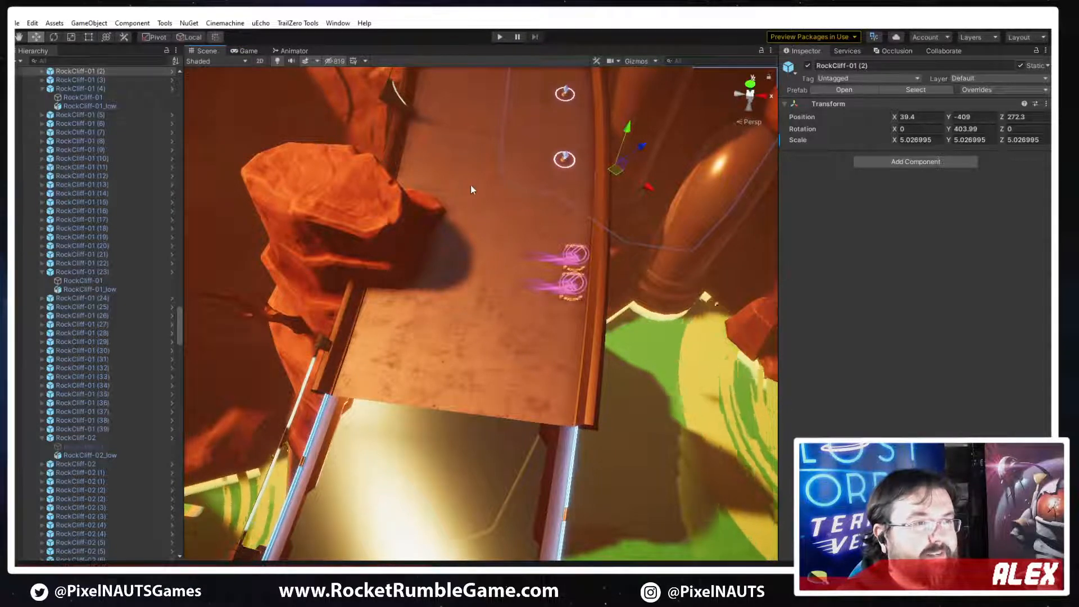
{"action": "right_click_drag", "start_coordinate": [496, 264], "coordinate": [451, 304]}
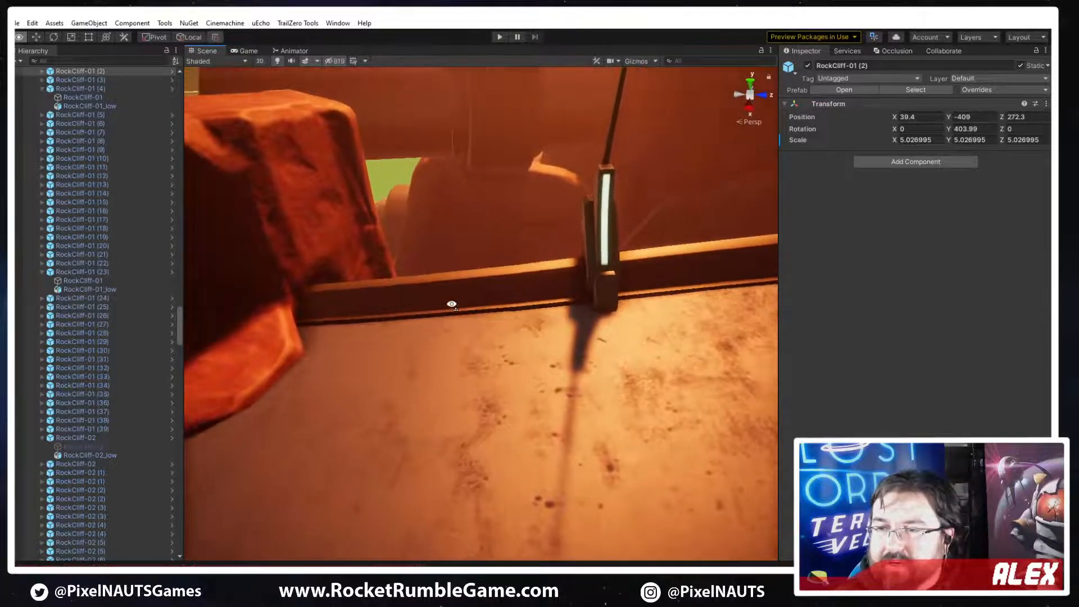
{"action": "right_click_drag", "start_coordinate": [533, 305], "coordinate": [744, 357]}
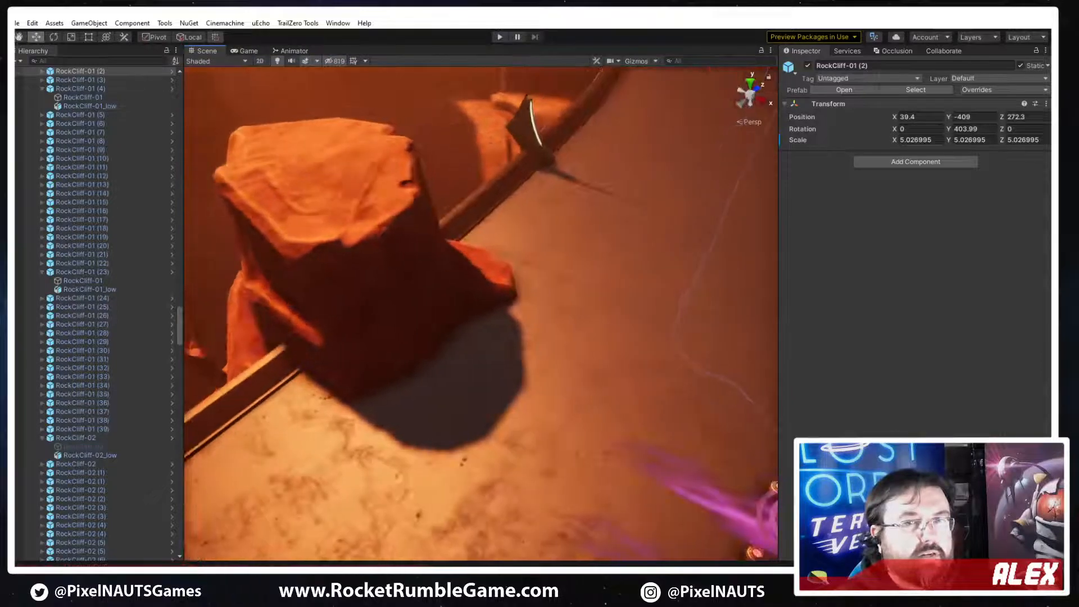
{"action": "left_click_drag", "start_coordinate": [1050, 110], "coordinate": [243, 110]}
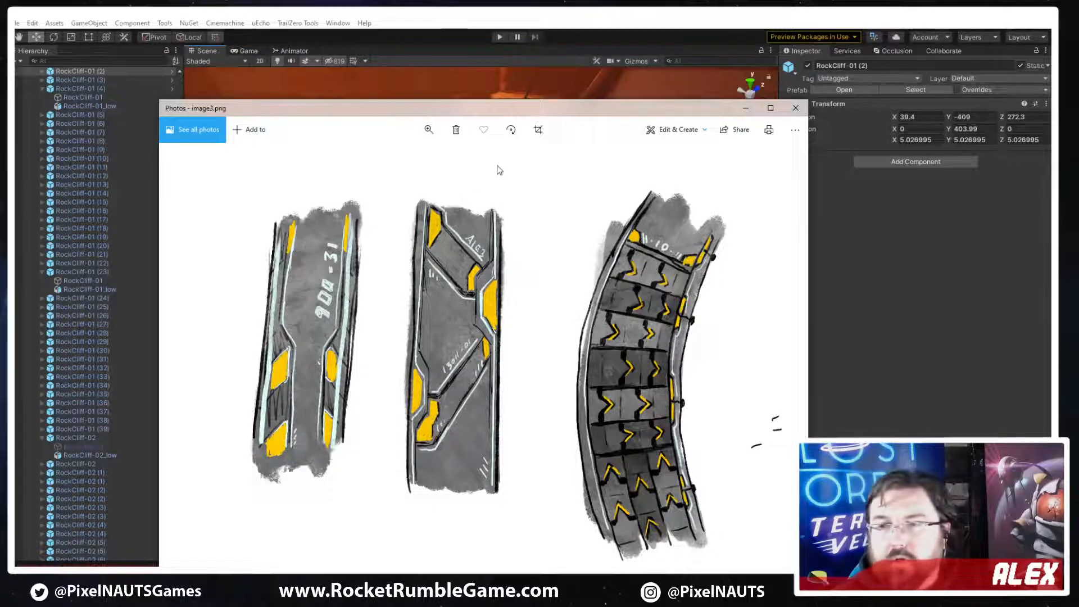
{"action": "left_click_drag", "start_coordinate": [458, 112], "coordinate": [1068, 114]}
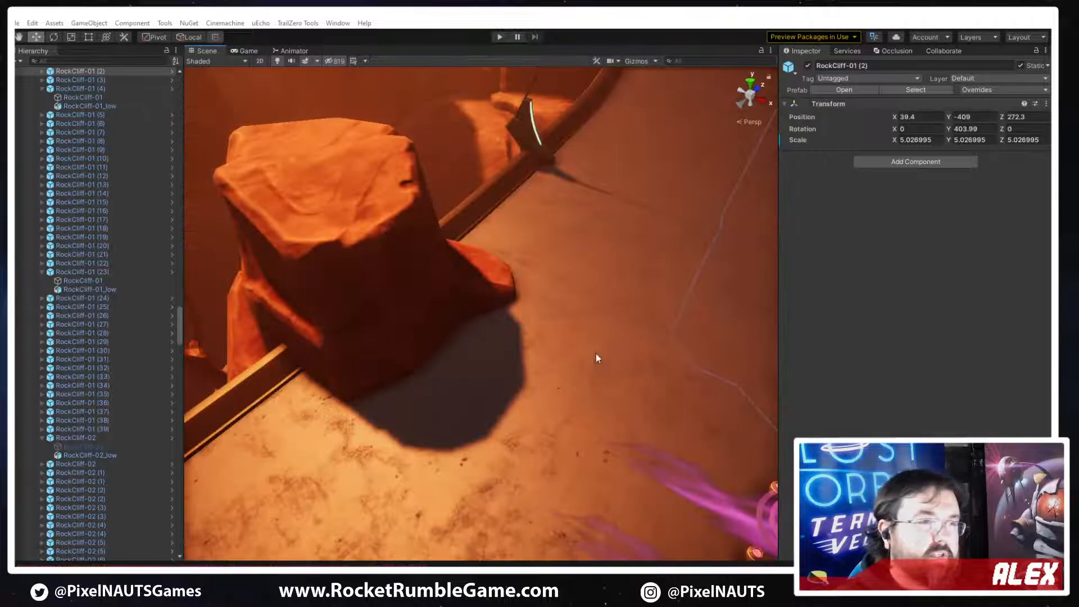
{"action": "right_click_drag", "start_coordinate": [596, 352], "coordinate": [590, 447]}
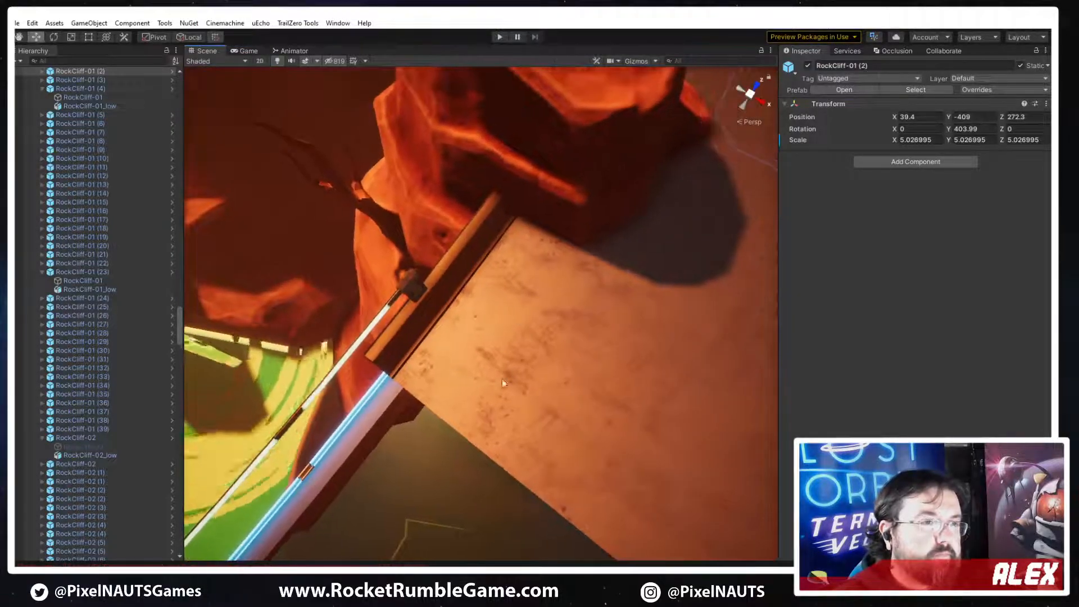
{"action": "right_click_drag", "start_coordinate": [501, 379], "coordinate": [431, 243]}
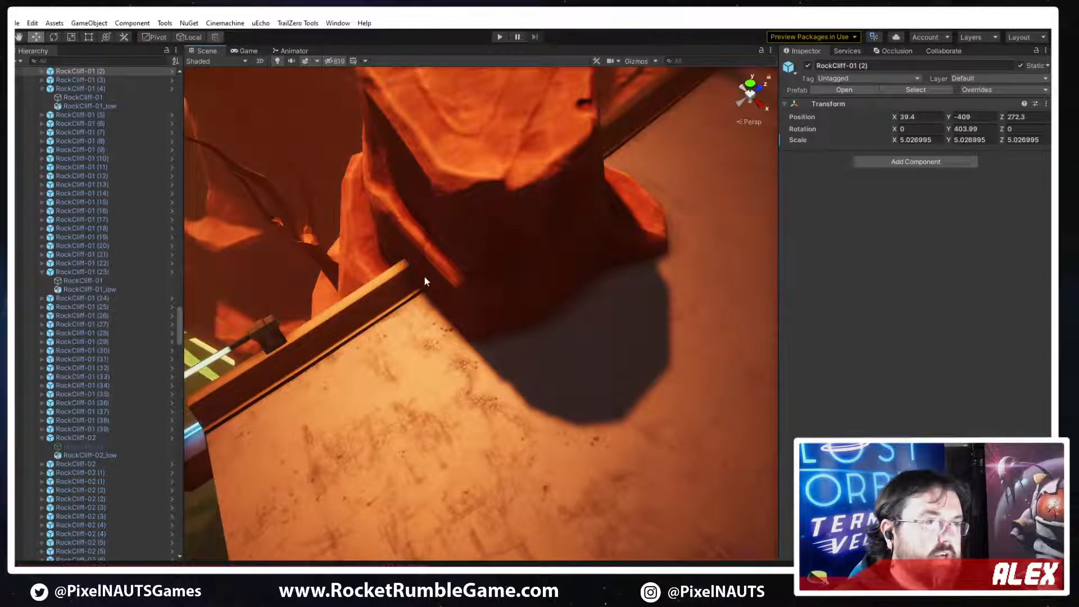
{"action": "right_click_drag", "start_coordinate": [423, 279], "coordinate": [565, 283]}
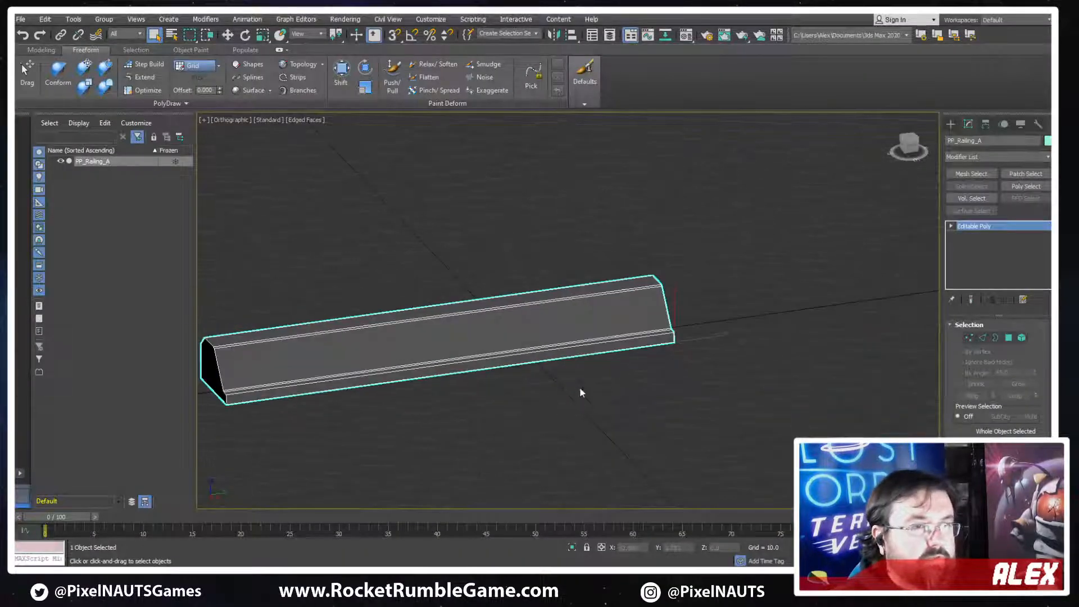
Switch to 3ds Max and clone the second railing segment as a copy named PP_Railing_A_Clamp
{"action": "middle_click_drag", "start_coordinate": [673, 354], "coordinate": [551, 390]}
{"action": "key", "text": "w"}
{"action": "left_click_drag", "start_coordinate": [581, 377], "coordinate": [809, 349], "text": "shift"}
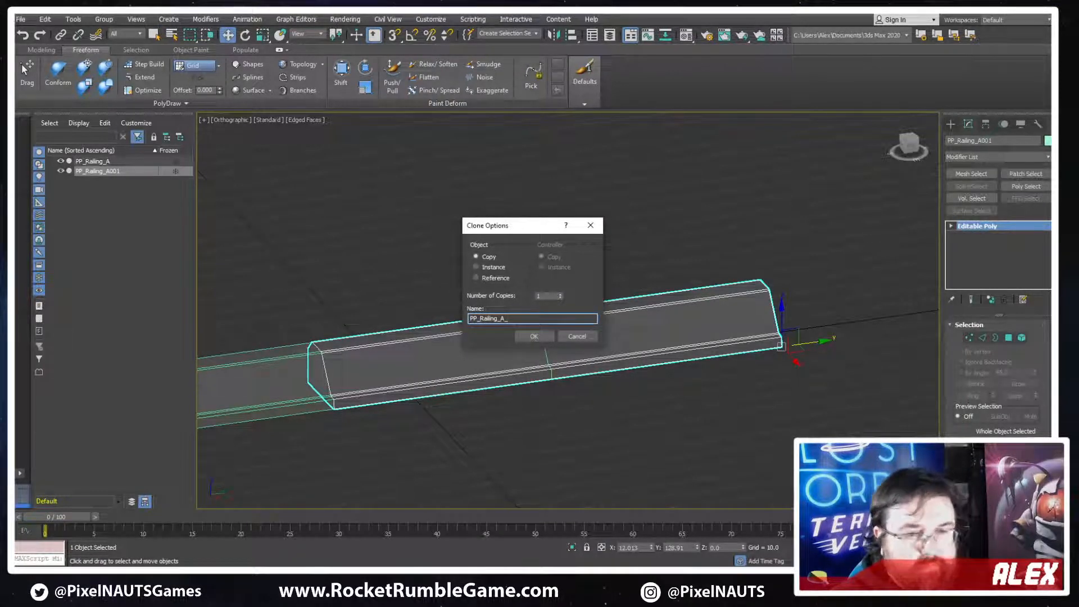
{"action": "type", "text": "_Cla"}
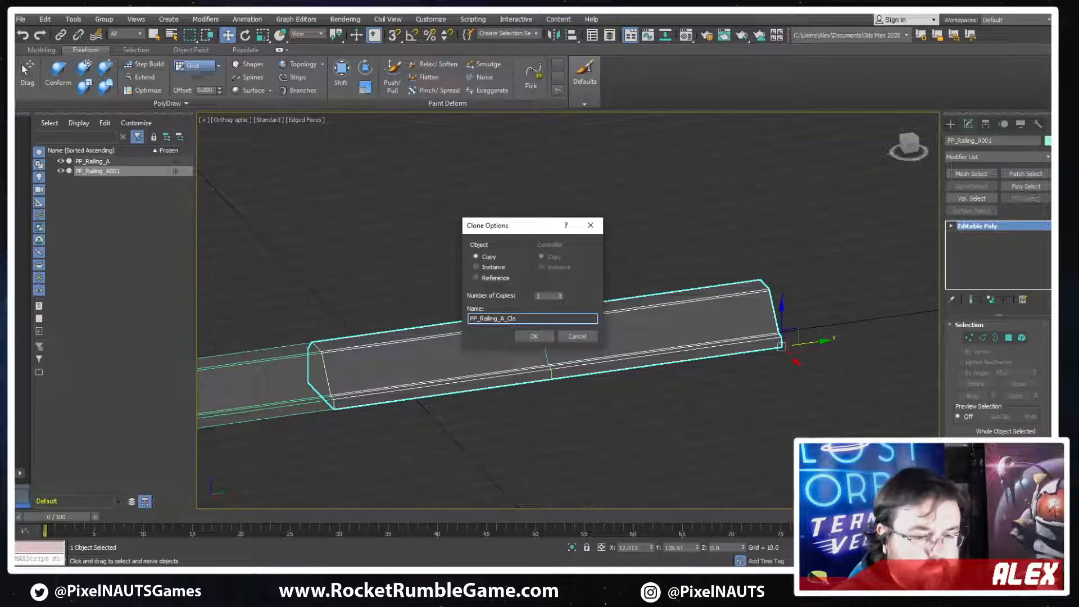
{"action": "type", "text": "mp"}
{"action": "key", "text": "Return"}
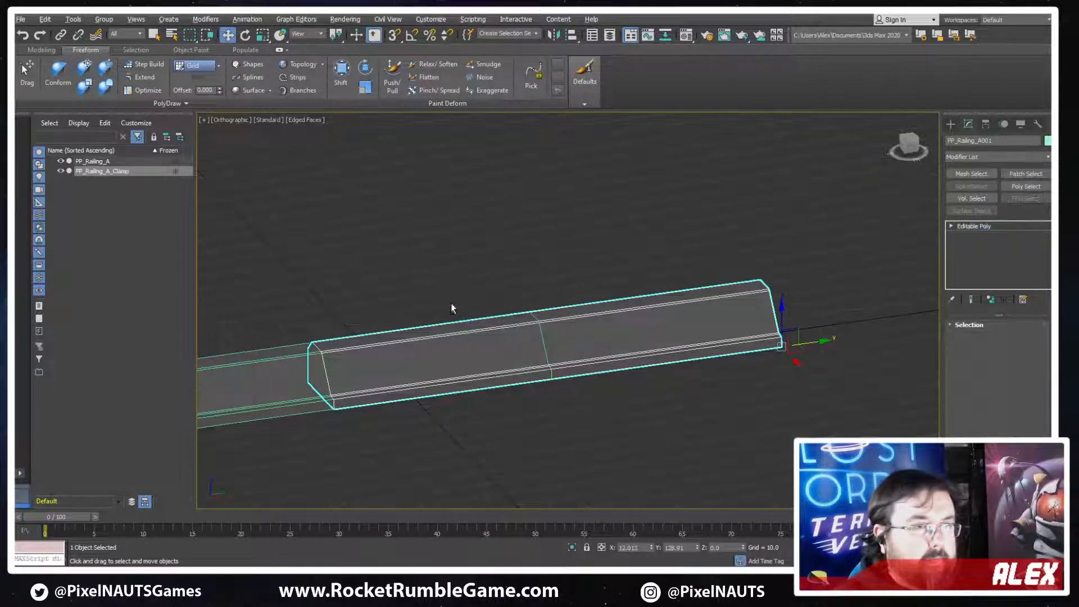
Connect the lengthwise edges of PP_Railing_A_Clamp's end half and slide the new edge loop towards the end, to about Y 114
{"action": "middle_click_drag", "start_coordinate": [450, 308], "coordinate": [551, 327], "text": "alt"}
{"action": "left_click", "coordinate": [984, 339]}
{"action": "scroll", "coordinate": [584, 326], "scroll_direction": "up", "scroll_amount": 2}
{"action": "left_click_drag", "start_coordinate": [581, 262], "coordinate": [598, 471]}
{"action": "key", "text": "ctrl+shift+e"}
{"action": "scroll", "coordinate": [584, 391], "scroll_direction": "up", "scroll_amount": 4}
{"action": "middle_click_drag", "start_coordinate": [584, 388], "coordinate": [536, 365], "text": "alt"}
{"action": "scroll", "coordinate": [576, 241], "scroll_direction": "down", "scroll_amount": 2}
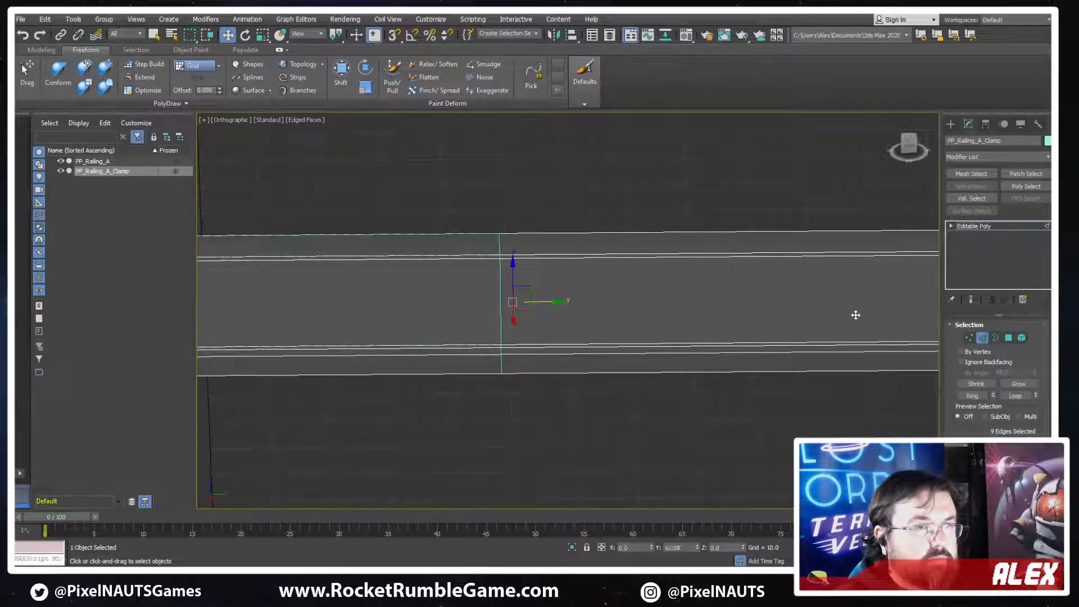
{"action": "left_click_drag", "start_coordinate": [855, 314], "coordinate": [887, 319]}
{"action": "middle_click_drag", "start_coordinate": [880, 325], "coordinate": [692, 316]}
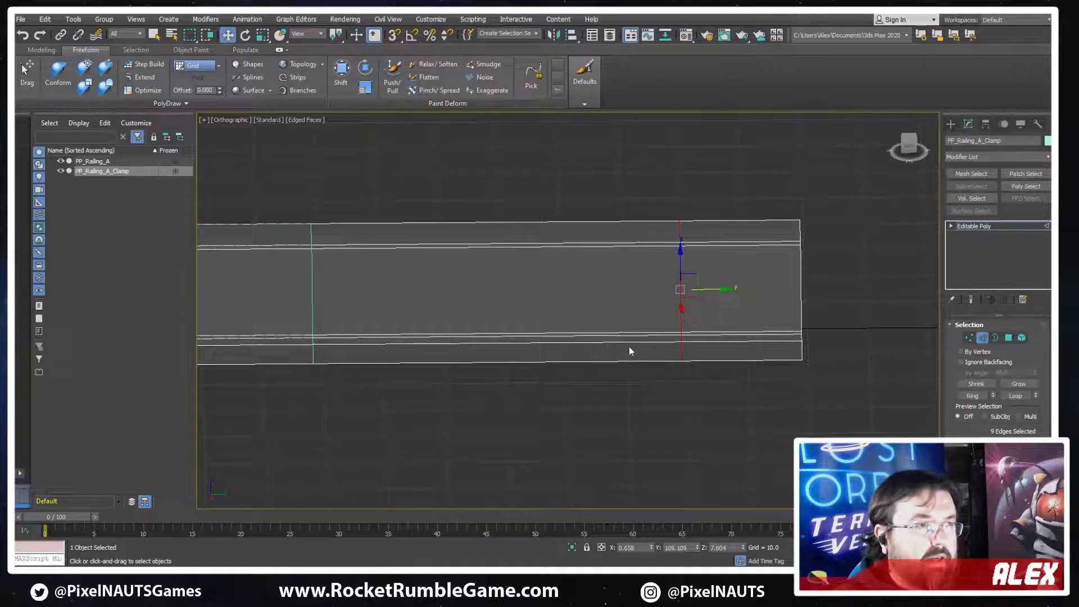
{"action": "left_click_drag", "start_coordinate": [709, 289], "coordinate": [737, 290]}
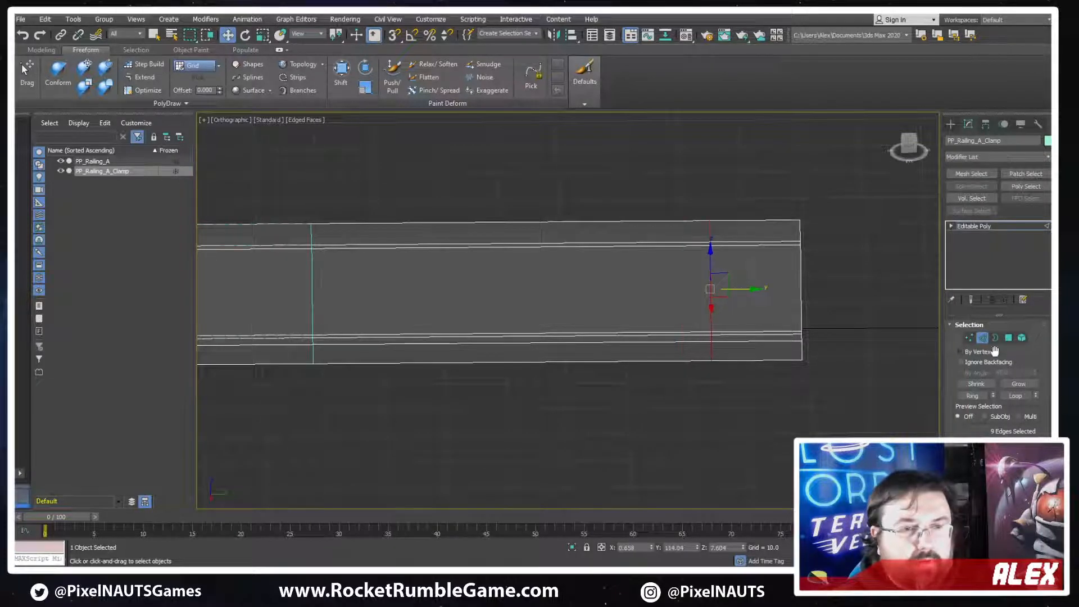
Extrude the band of polygons at the end of PP_Railing_A_Clamp outward along their normals by 2.184 to form a raised collar
{"action": "key", "text": "4"}
{"action": "left_click_drag", "start_coordinate": [754, 186], "coordinate": [756, 347]}
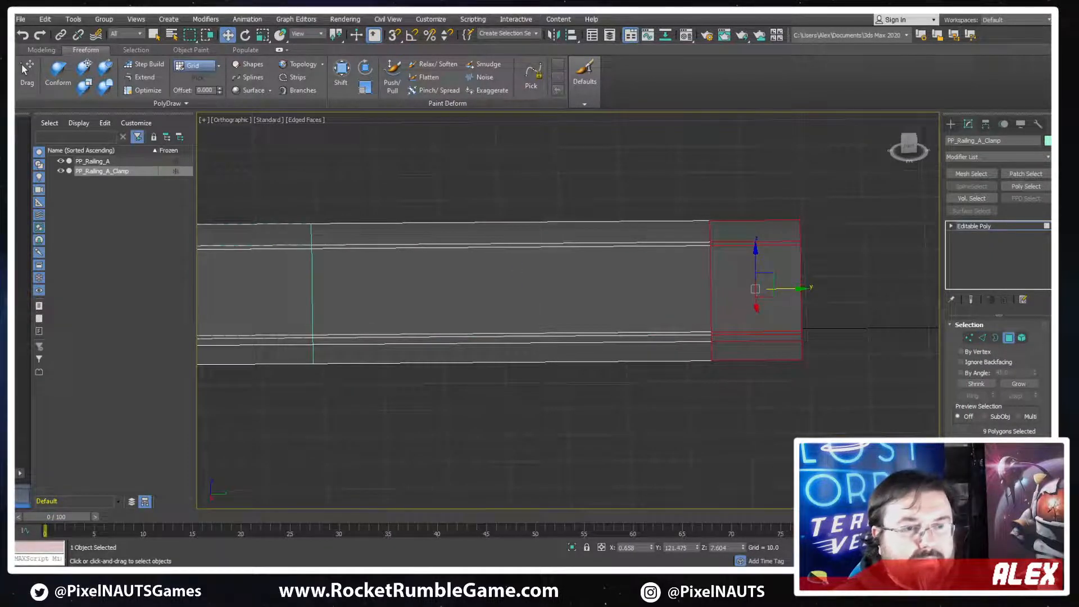
{"action": "middle_click_drag", "start_coordinate": [826, 371], "coordinate": [804, 398], "text": "alt"}
{"action": "left_click", "coordinate": [762, 328], "text": "alt"}
{"action": "left_click", "coordinate": [749, 331], "text": "ctrl"}
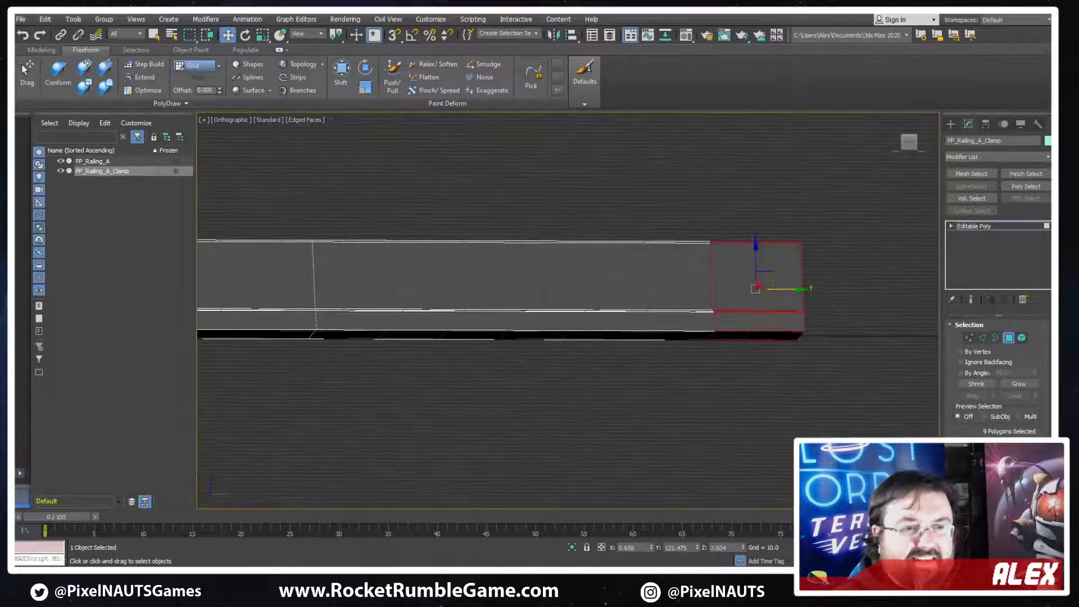
{"action": "middle_click_drag", "start_coordinate": [808, 304], "coordinate": [811, 340], "text": "alt"}
{"action": "key", "text": "w"}
{"action": "key", "text": "shift+e"}
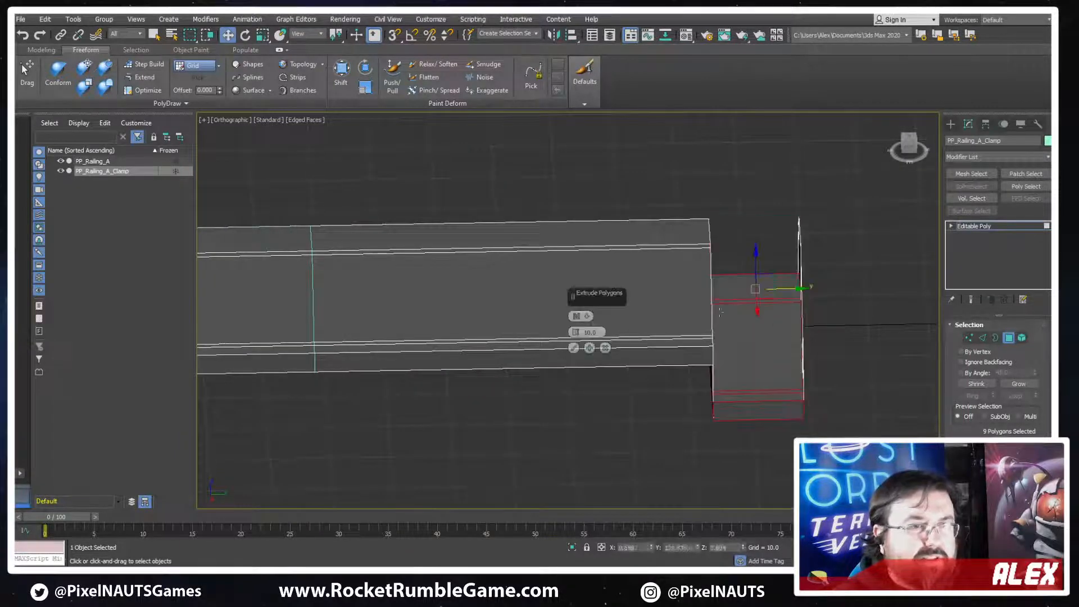
{"action": "left_click", "coordinate": [586, 316]}
{"action": "left_click", "coordinate": [605, 337]}
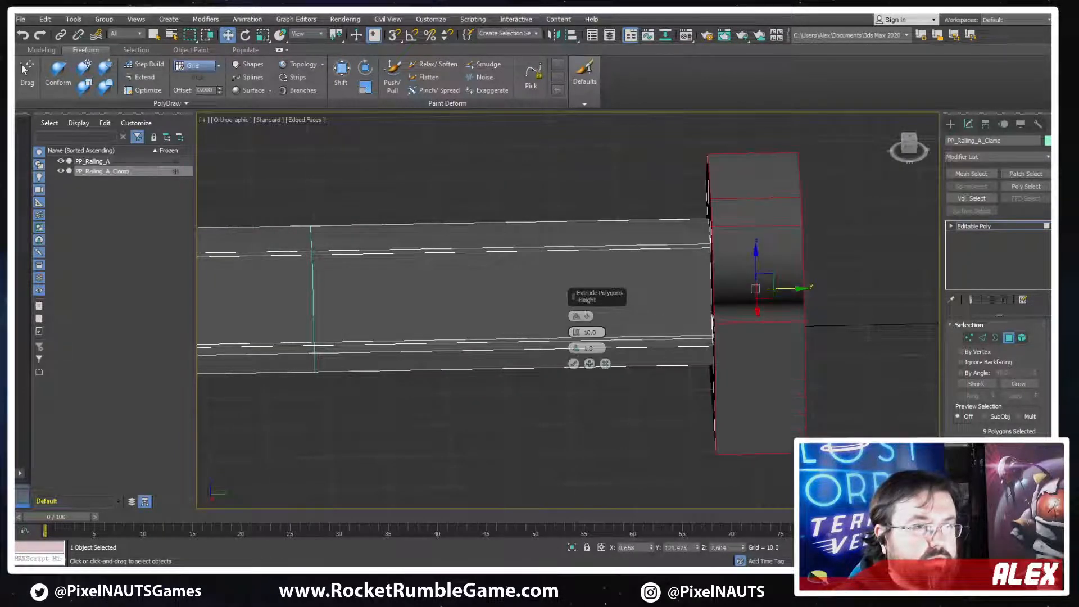
{"action": "middle_click_drag", "start_coordinate": [604, 336], "coordinate": [631, 286], "text": "alt"}
{"action": "left_click_drag", "start_coordinate": [576, 332], "coordinate": [576, 382]}
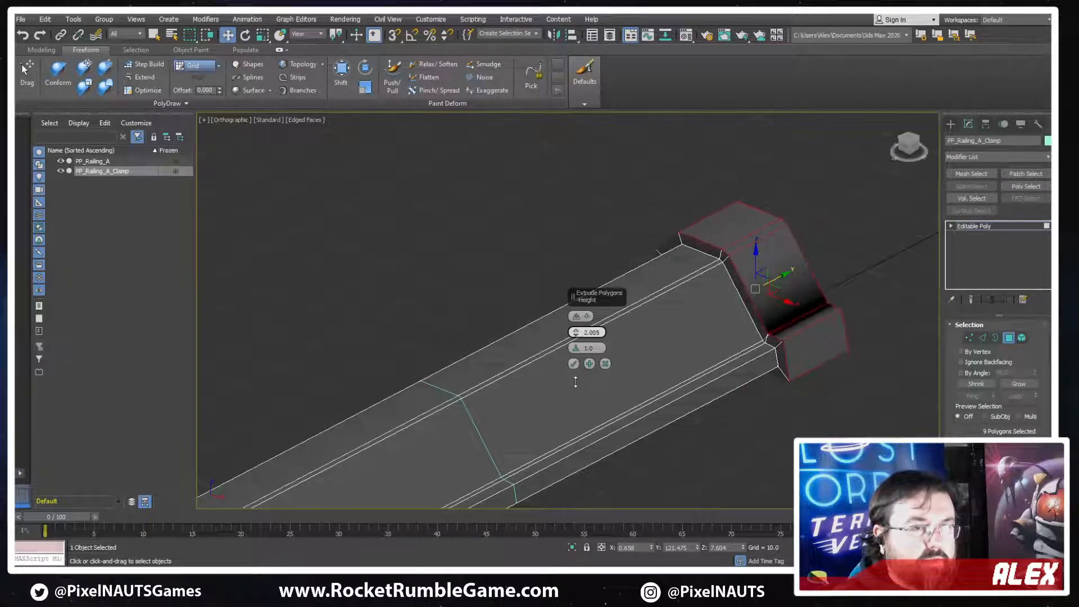
{"action": "middle_click_drag", "start_coordinate": [607, 372], "coordinate": [669, 362], "text": "alt"}
{"action": "scroll", "coordinate": [812, 314], "scroll_direction": "up", "scroll_amount": 4}
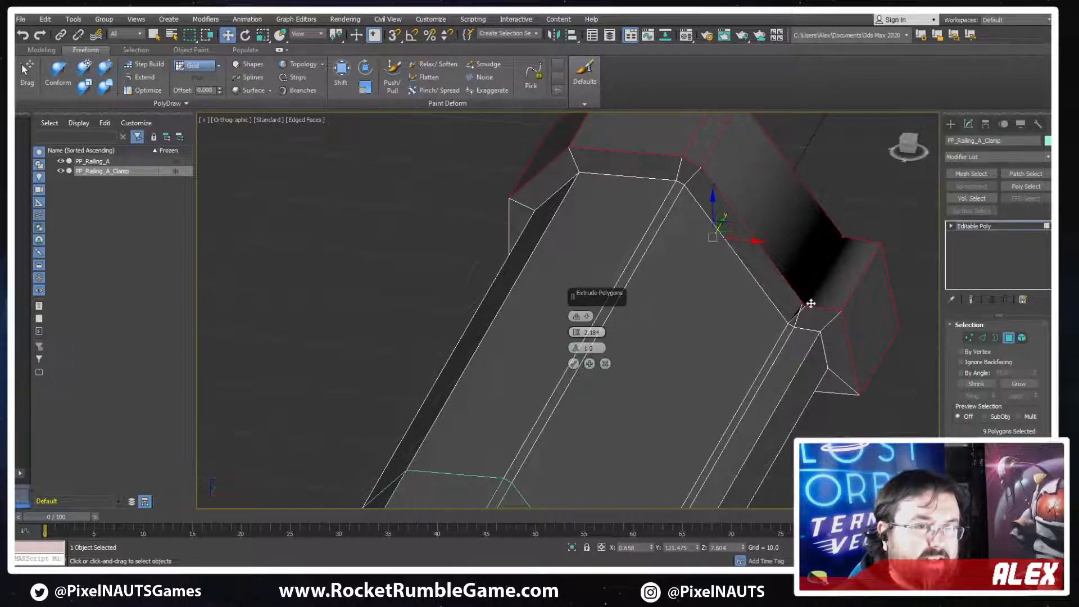
{"action": "left_click", "coordinate": [575, 364]}
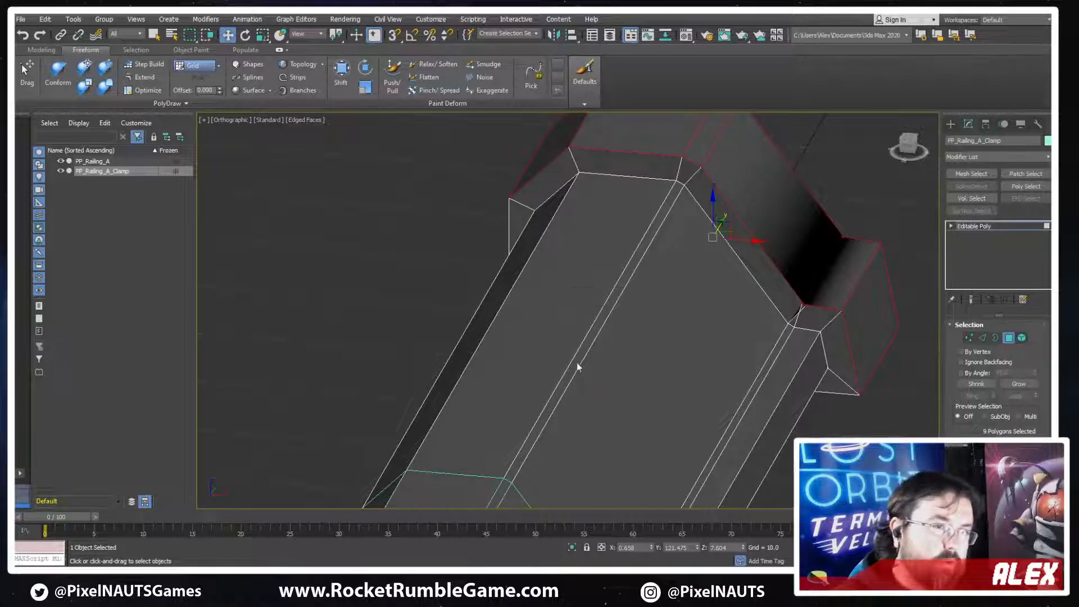
Move the overlapping crease edge at the collar's lower inner corner outward along X by about 0.4
{"action": "scroll", "coordinate": [725, 316], "scroll_direction": "up", "scroll_amount": 5}
{"action": "left_click", "coordinate": [732, 321]}
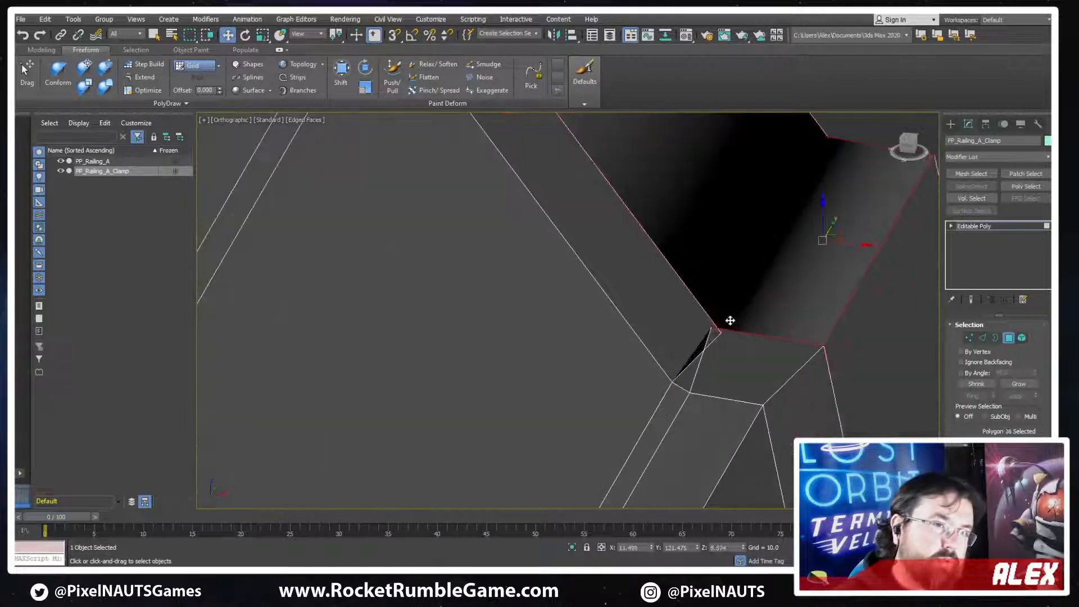
{"action": "key", "text": "2"}
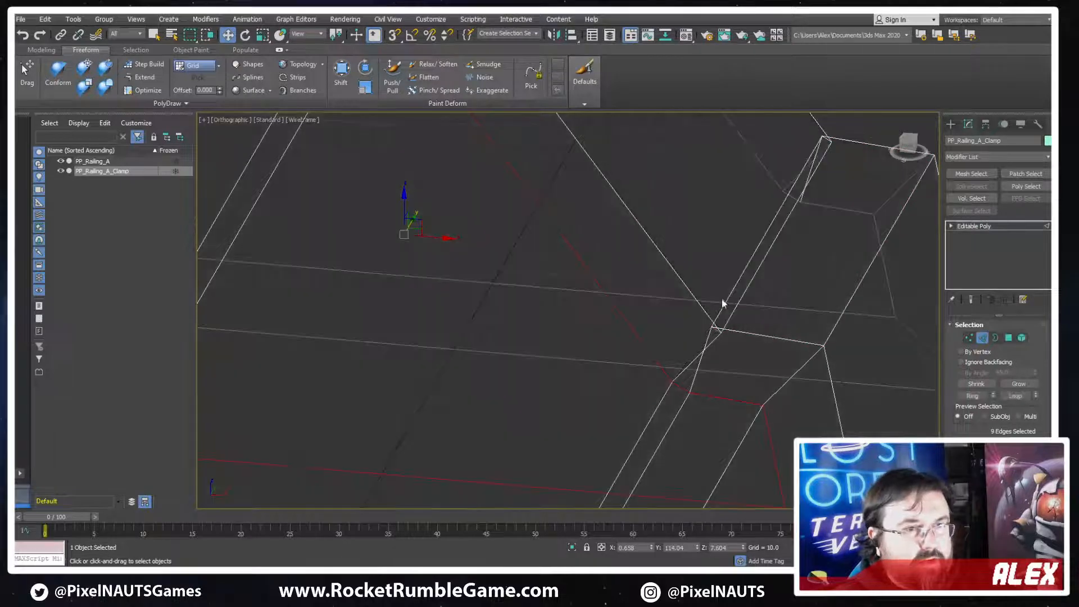
{"action": "left_click", "coordinate": [721, 319]}
{"action": "scroll", "coordinate": [976, 424], "scroll_direction": "down", "scroll_amount": 5}
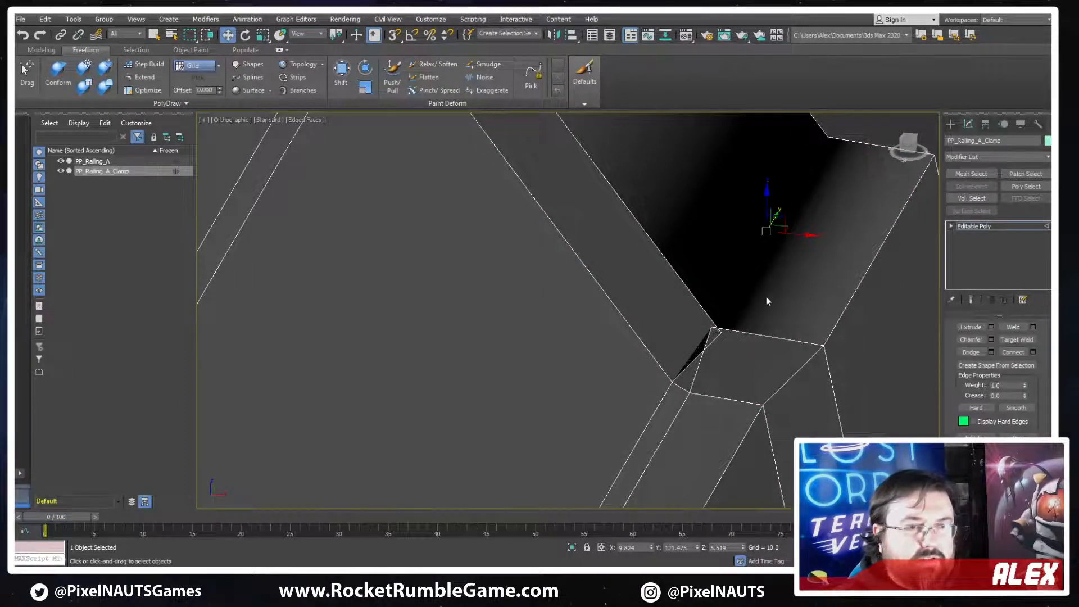
{"action": "key", "text": "F4"}
{"action": "key", "text": "F4"}
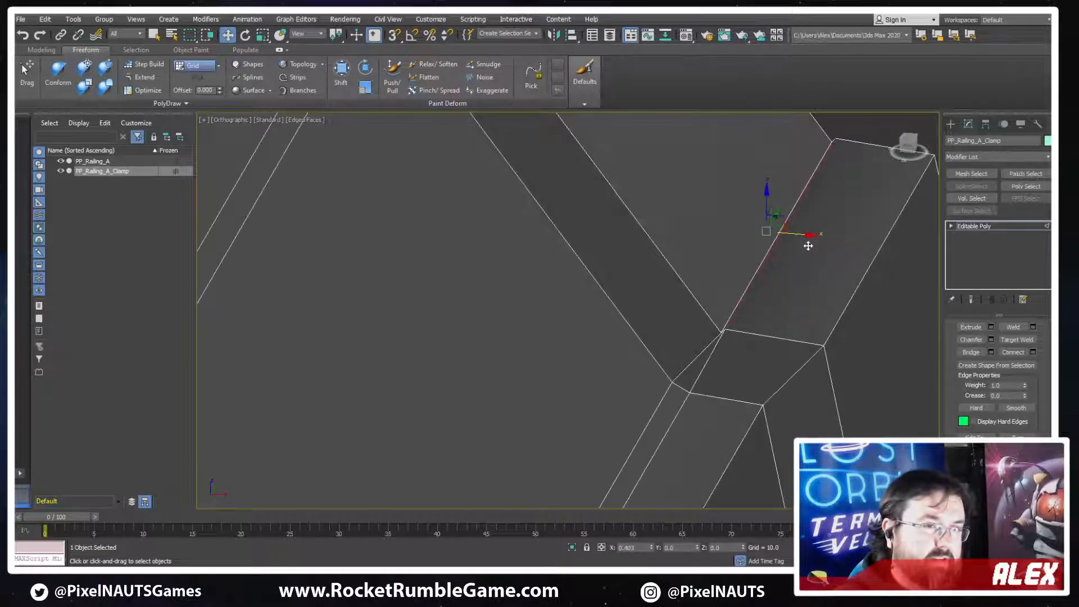
{"action": "key", "text": "F3"}
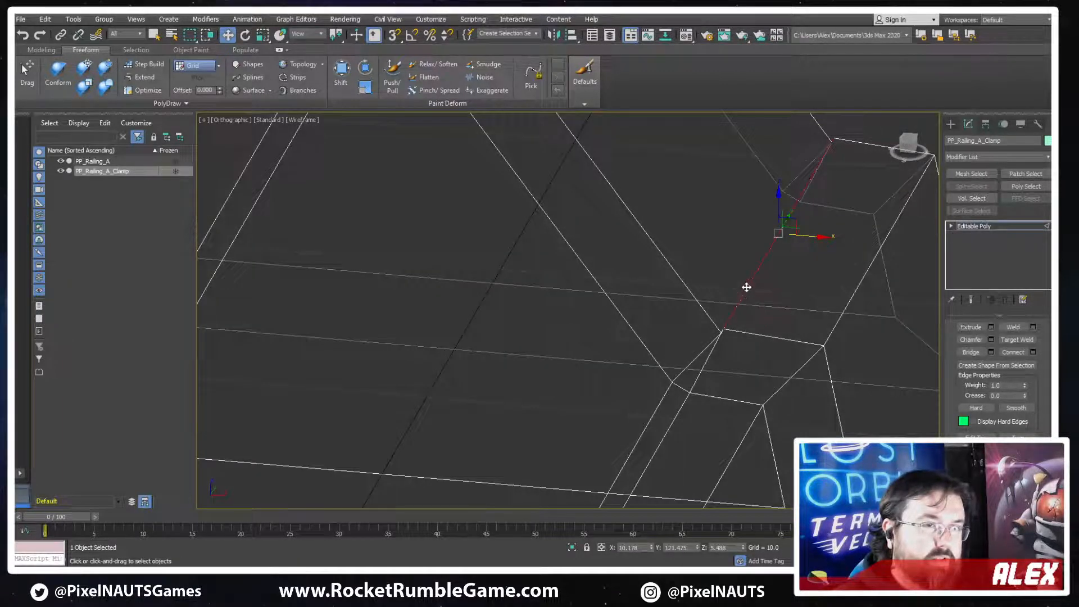
Adjust the same crease edge in X and Z to separate it from the neighbouring edge and form an even chamfer
{"action": "middle_click_drag", "start_coordinate": [746, 287], "coordinate": [784, 231], "text": "alt"}
{"action": "left_click", "coordinate": [781, 261]}
{"action": "key", "text": "F3"}
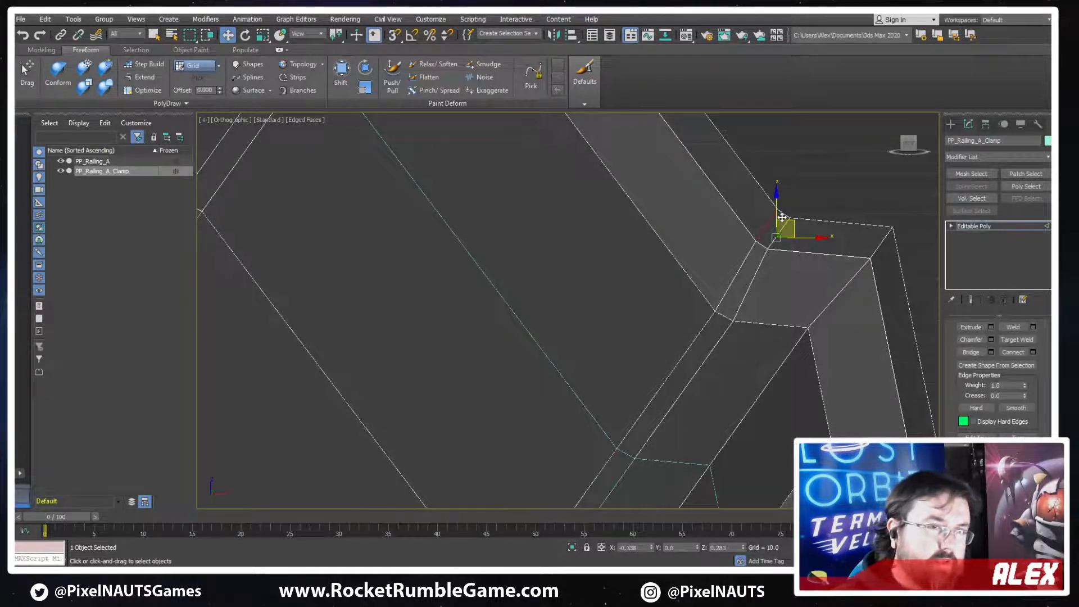
{"action": "left_click_drag", "start_coordinate": [782, 218], "coordinate": [820, 235]}
{"action": "left_click", "coordinate": [780, 230]}
Examine the collar's shape and its junction with the railing from several angles, leaving edge editing
{"action": "scroll", "coordinate": [812, 271], "scroll_direction": "down", "scroll_amount": 6}
{"action": "middle_click_drag", "start_coordinate": [812, 271], "coordinate": [499, 334], "text": "alt"}
{"action": "scroll", "coordinate": [689, 269], "scroll_direction": "up", "scroll_amount": 3}
{"action": "scroll", "coordinate": [599, 269], "scroll_direction": "down", "scroll_amount": 3}
{"action": "middle_click_drag", "start_coordinate": [728, 348], "coordinate": [677, 360], "text": "alt"}
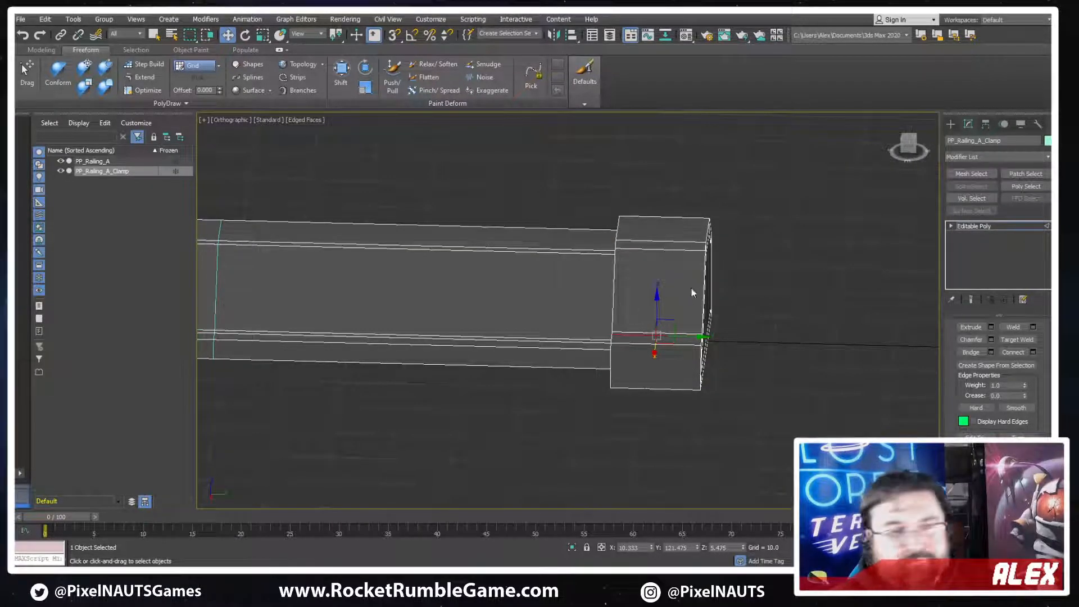
{"action": "middle_click_drag", "start_coordinate": [691, 291], "coordinate": [627, 326], "text": "alt"}
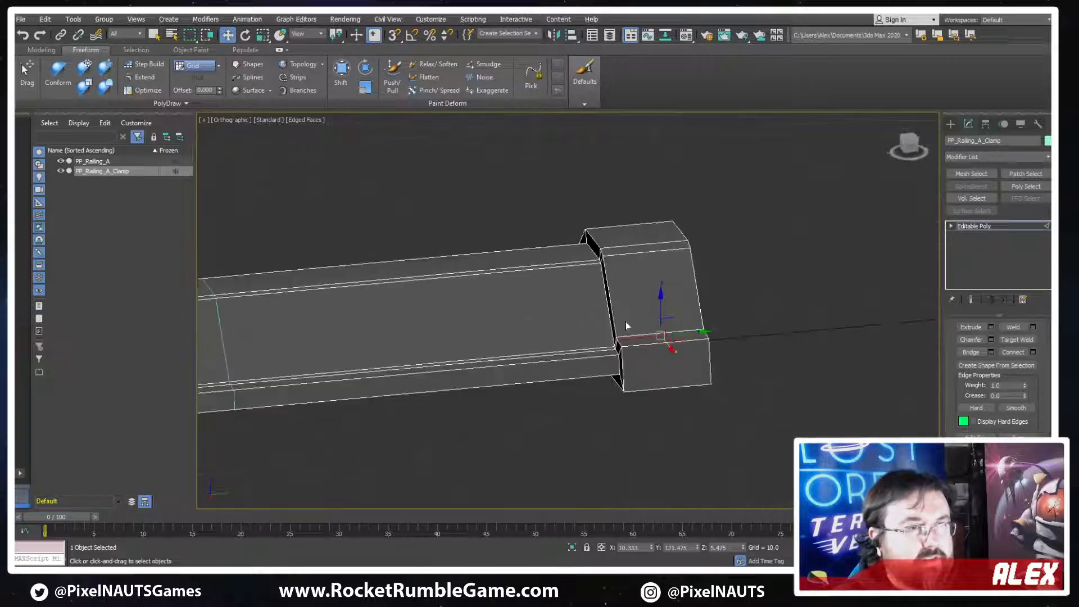
{"action": "scroll", "coordinate": [605, 251], "scroll_direction": "up", "scroll_amount": 3}
{"action": "key", "text": "2"}
{"action": "scroll", "coordinate": [587, 345], "scroll_direction": "down", "scroll_amount": 1}
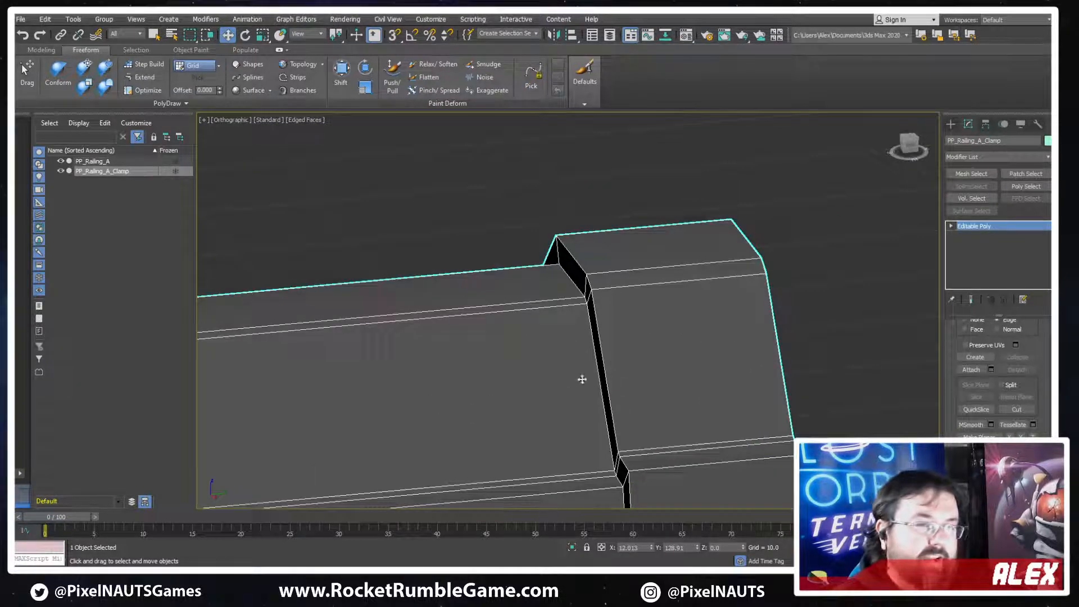
{"action": "scroll", "coordinate": [787, 337], "scroll_direction": "down", "scroll_amount": 2}
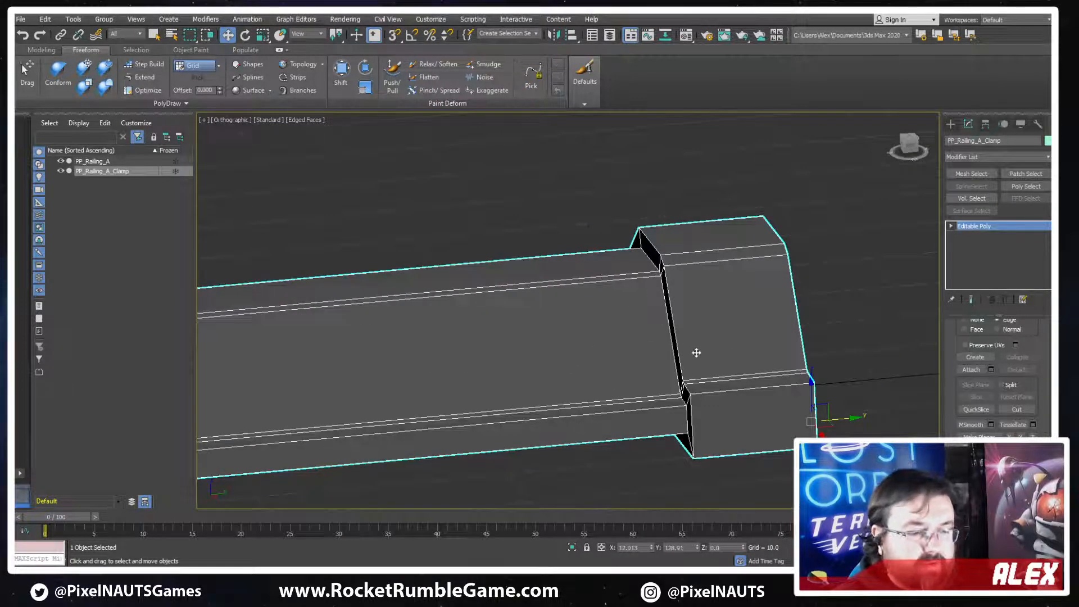
Chamfer the two outer edge loops around both sides of the raised collar on PP_Railing_A_Clamp
{"action": "key", "text": "2"}
{"action": "double_click", "coordinate": [678, 350]}
{"action": "middle_click_drag", "start_coordinate": [809, 299], "coordinate": [937, 358], "text": "alt"}
{"action": "double_click", "coordinate": [794, 303], "text": "ctrl"}
{"action": "scroll", "coordinate": [937, 357], "scroll_direction": "up", "scroll_amount": 2}
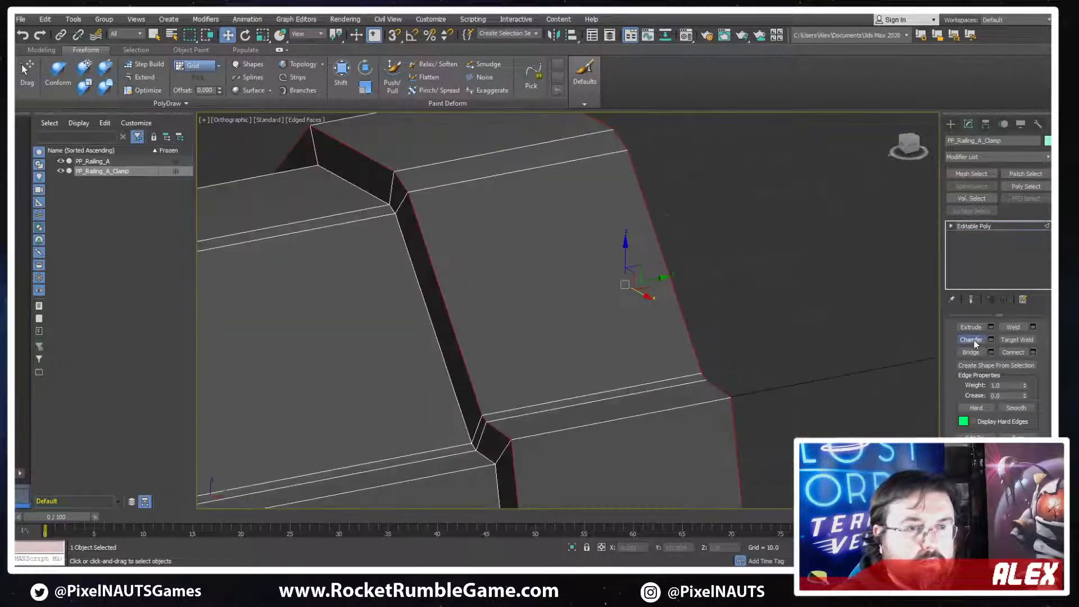
{"action": "left_click", "coordinate": [973, 341]}
{"action": "middle_click_drag", "start_coordinate": [450, 275], "coordinate": [454, 297], "text": "alt"}
{"action": "left_click_drag", "start_coordinate": [491, 281], "coordinate": [488, 260]}
{"action": "middle_click_drag", "start_coordinate": [489, 258], "coordinate": [642, 317], "text": "alt"}
{"action": "scroll", "coordinate": [598, 298], "scroll_direction": "down", "scroll_amount": 2}
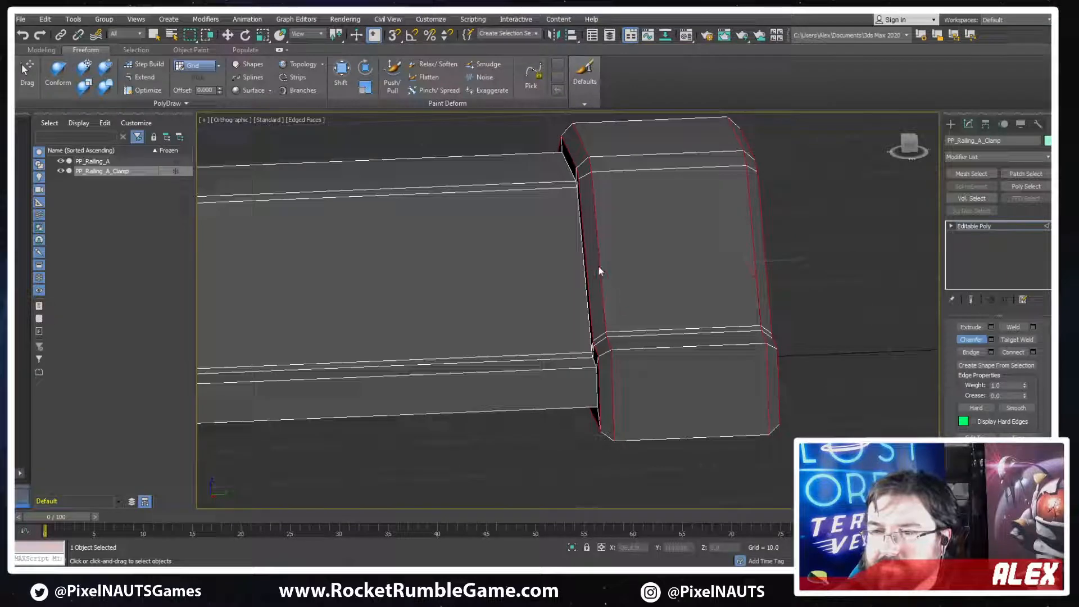
{"action": "middle_click_drag", "start_coordinate": [597, 295], "coordinate": [590, 269], "text": "alt"}
{"action": "left_click", "coordinate": [981, 343]}
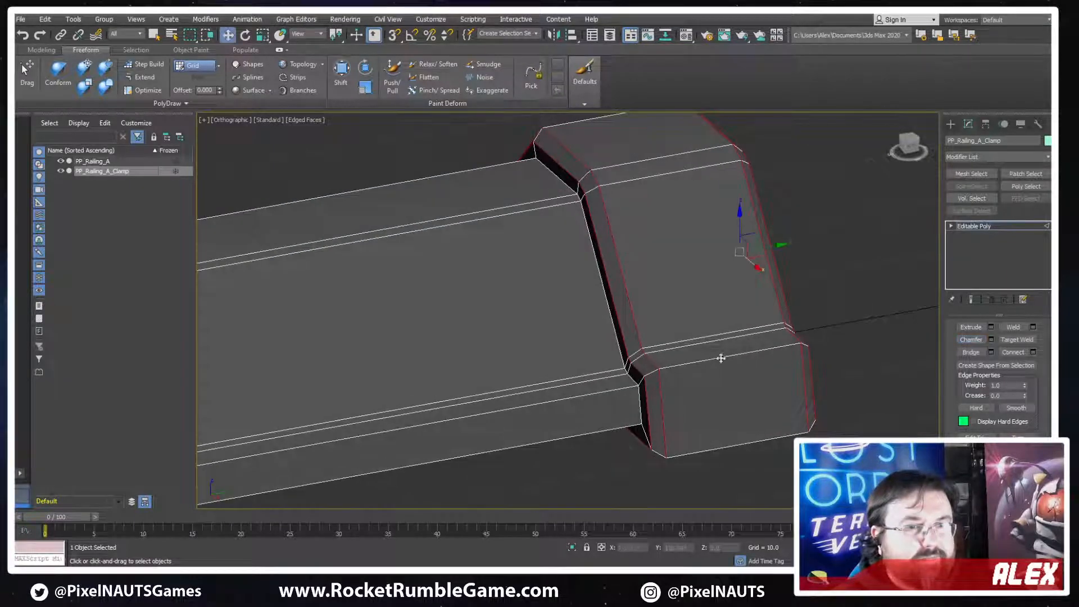
Delete the leftover railing polygons from PP_Railing_A_Clamp, keeping only the collar, and leave polygon editing
{"action": "scroll", "coordinate": [618, 329], "scroll_direction": "down", "scroll_amount": 5}
{"action": "middle_click_drag", "start_coordinate": [584, 318], "coordinate": [632, 297]}
{"action": "middle_click_drag", "start_coordinate": [565, 254], "coordinate": [681, 295]}
{"action": "middle_click_drag", "start_coordinate": [681, 296], "coordinate": [647, 299]}
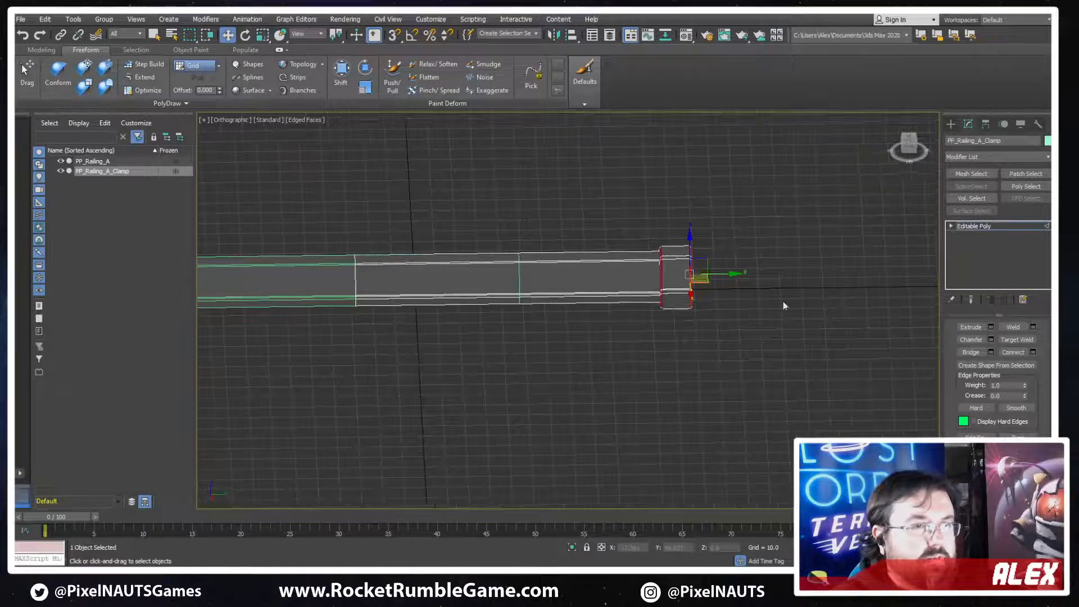
{"action": "key", "text": "4"}
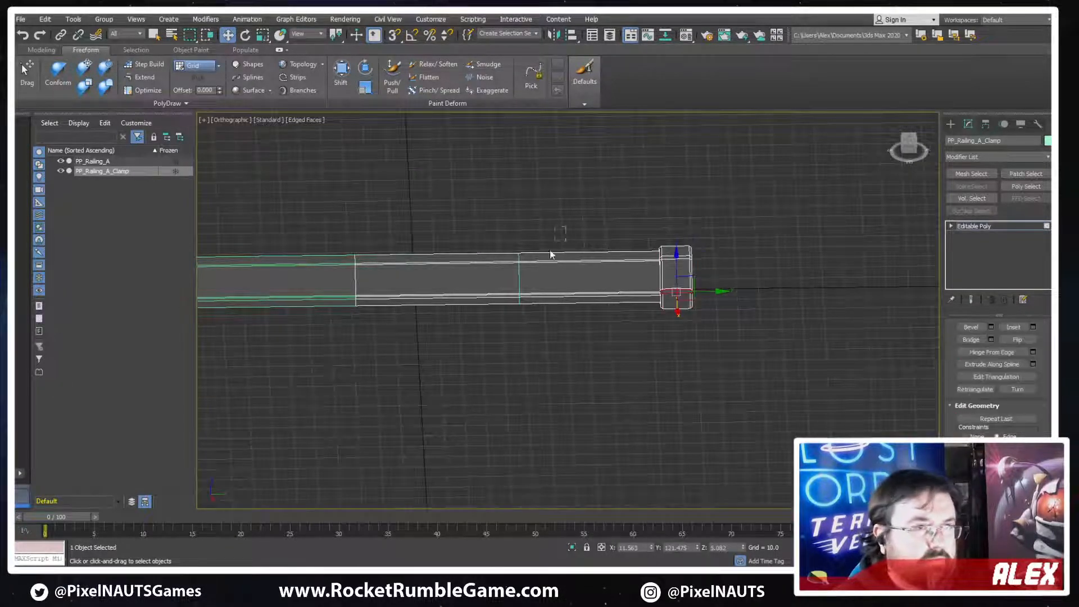
{"action": "left_click_drag", "start_coordinate": [551, 252], "coordinate": [345, 358]}
{"action": "key", "text": "Delete"}
{"action": "middle_click_drag", "start_coordinate": [574, 332], "coordinate": [582, 382]}
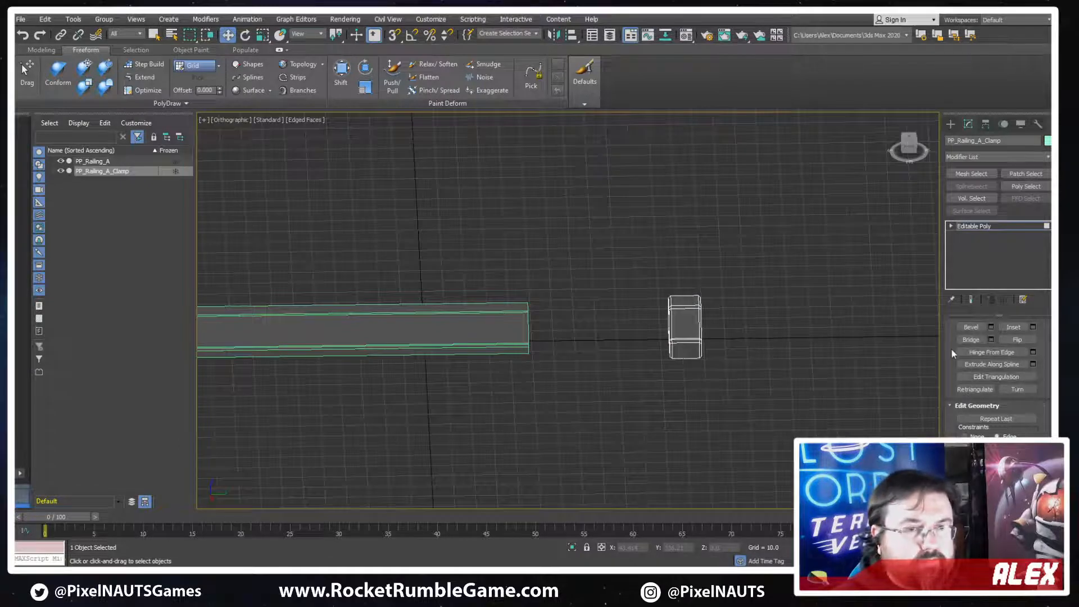
{"action": "left_click", "coordinate": [975, 226]}
Inspect the isolated collar from several angles in shaded and wireframe display
{"action": "left_click_drag", "start_coordinate": [738, 353], "coordinate": [582, 356]}
{"action": "scroll", "coordinate": [523, 345], "scroll_direction": "up", "scroll_amount": 2}
{"action": "scroll", "coordinate": [523, 345], "scroll_direction": "up", "scroll_amount": 2}
{"action": "key", "text": "F4"}
{"action": "middle_click_drag", "start_coordinate": [489, 343], "coordinate": [1018, 347]}
{"action": "scroll", "coordinate": [597, 334], "scroll_direction": "up", "scroll_amount": 4}
{"action": "key", "text": "F3"}
{"action": "scroll", "coordinate": [958, 343], "scroll_direction": "up", "scroll_amount": 5}
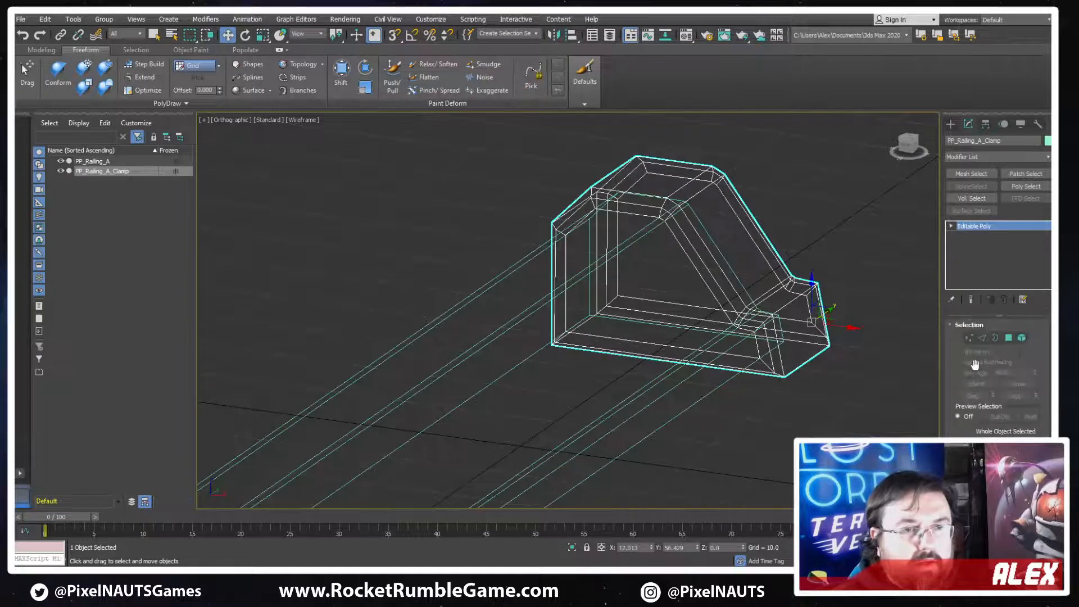
Select the collar's open inner border and check how it meets the railing, leaving border editing
{"action": "left_click", "coordinate": [996, 337]}
{"action": "key", "text": "F3"}
{"action": "key", "text": "F3"}
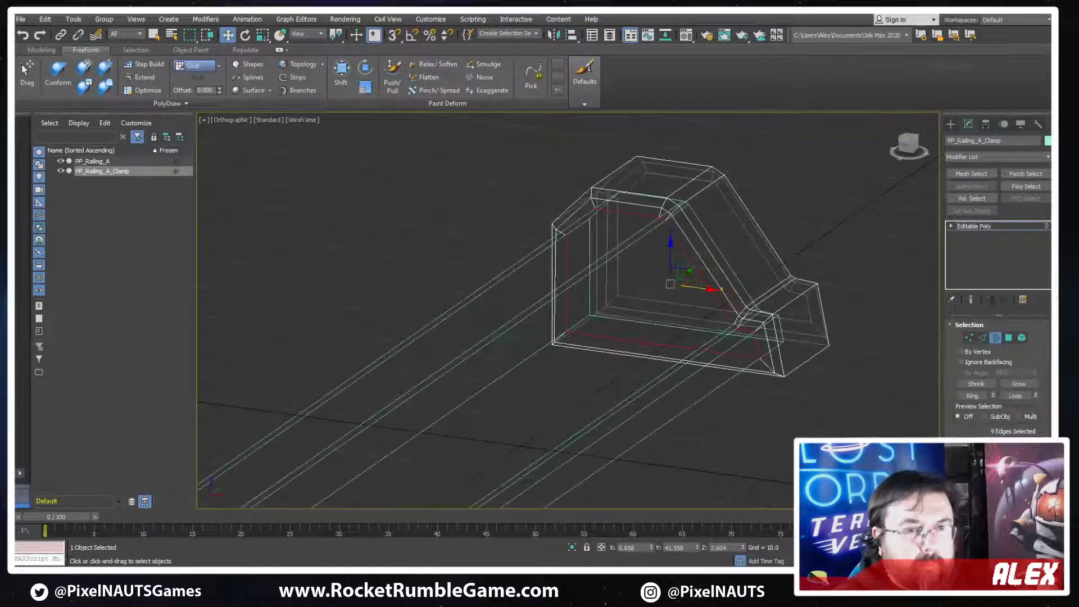
{"action": "key", "text": "F3"}
{"action": "middle_click_drag", "start_coordinate": [834, 345], "coordinate": [778, 305], "text": "alt"}
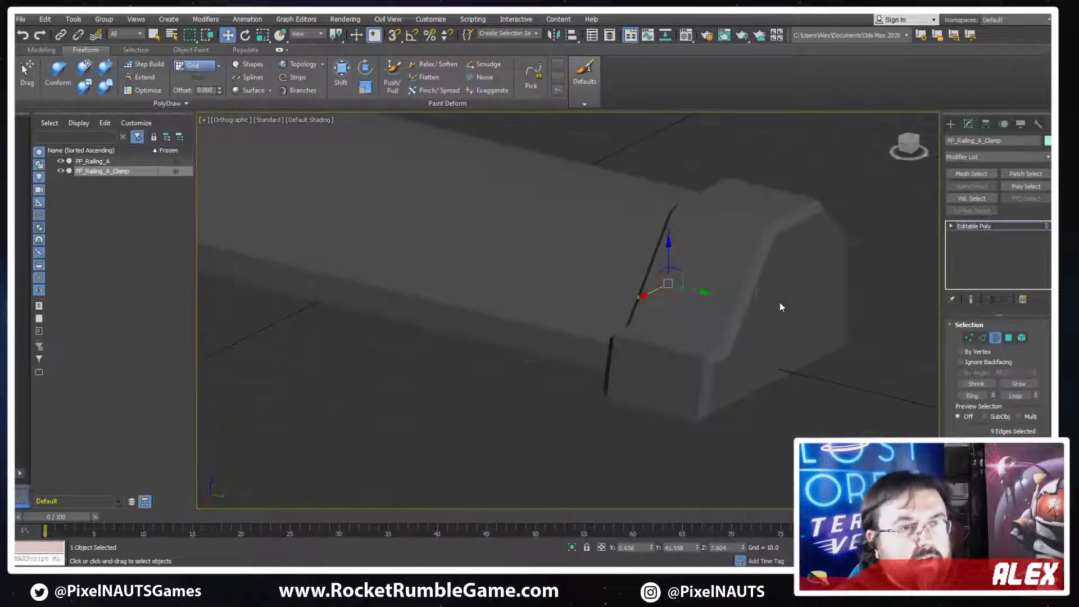
{"action": "key", "text": "F4"}
{"action": "mouse_move", "coordinate": [858, 258]}
{"action": "middle_mouse_down", "text": "alt"}
{"action": "mouse_move", "coordinate": [698, 306]}
{"action": "mouse_move", "coordinate": [629, 209]}
{"action": "middle_mouse_up", "text": "alt"}
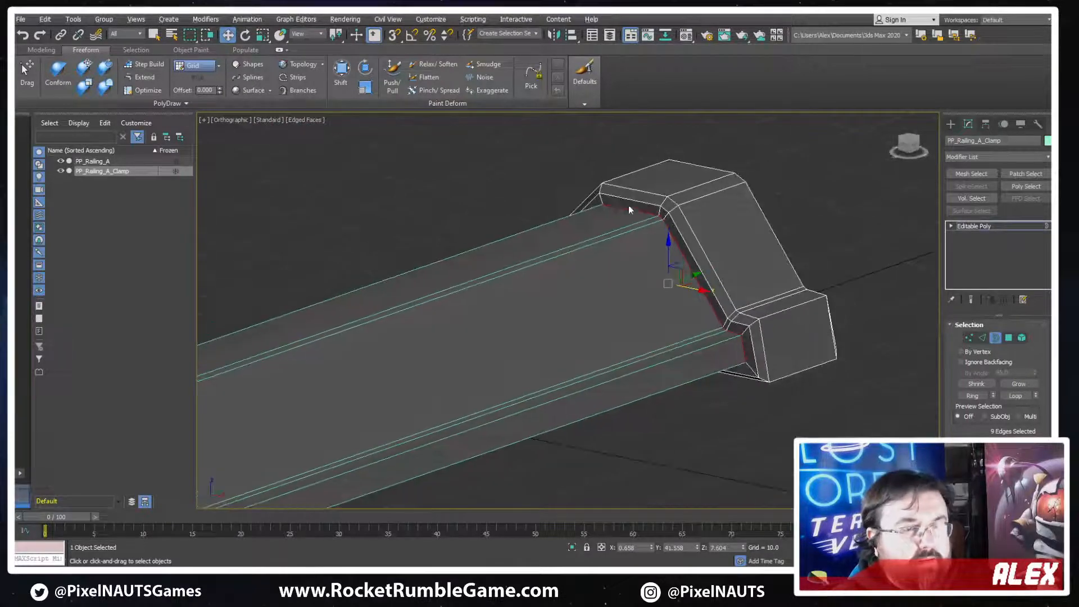
{"action": "key", "text": "F3"}
{"action": "key", "text": "F3"}
{"action": "scroll", "coordinate": [708, 311], "scroll_direction": "up", "scroll_amount": 5}
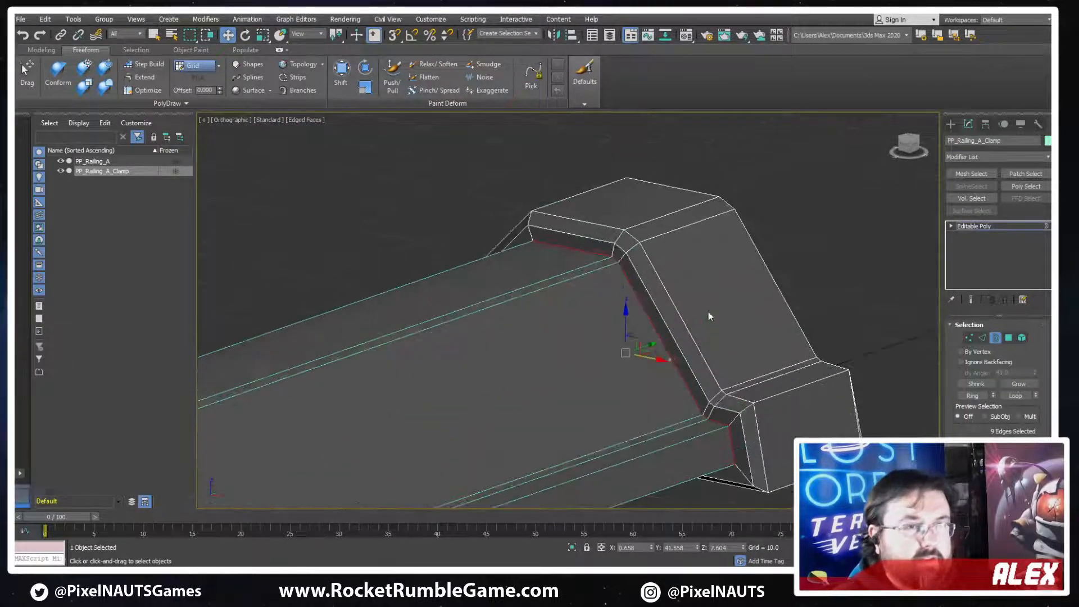
{"action": "middle_click_drag", "start_coordinate": [747, 307], "coordinate": [727, 318], "text": "alt"}
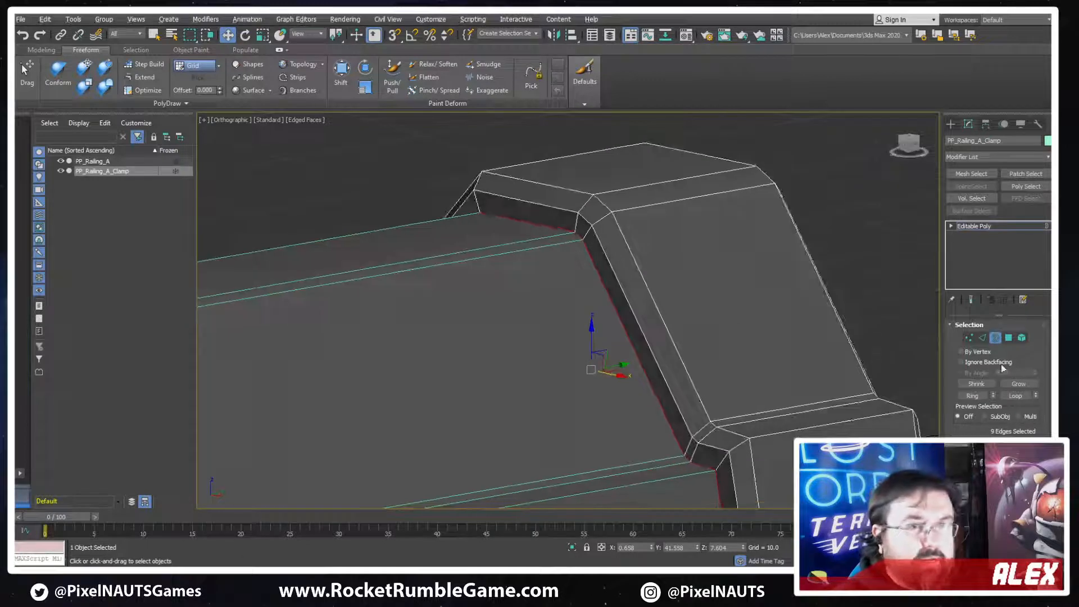
{"action": "left_click", "coordinate": [996, 339]}
Create a box about 21.5 long, 7.3 wide and 9.3 high on the grid beside the collar
{"action": "left_click", "coordinate": [950, 124]}
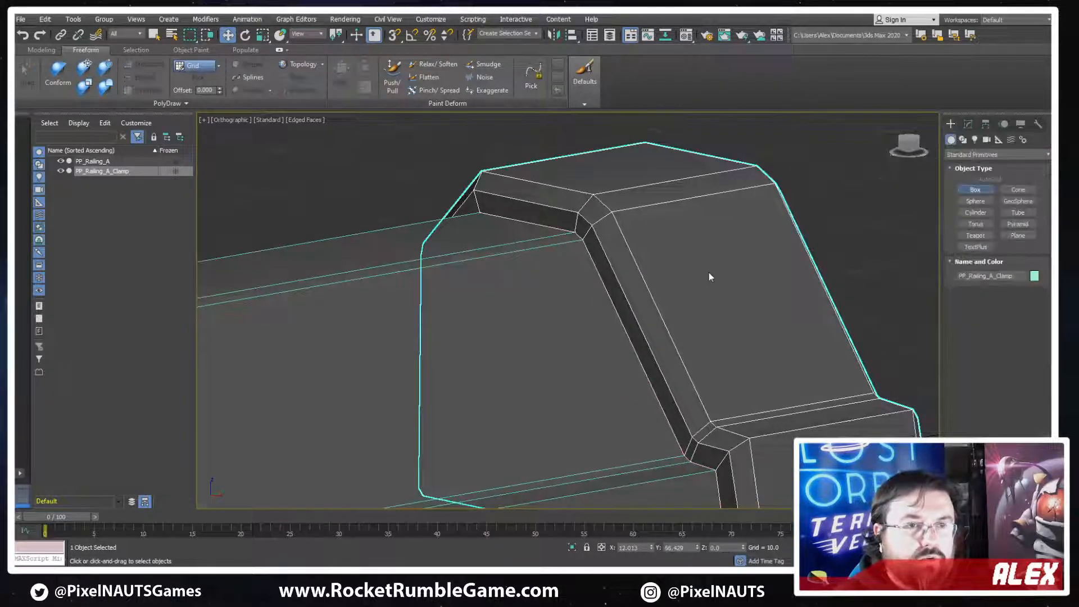
{"action": "scroll", "coordinate": [691, 304], "scroll_direction": "down", "scroll_amount": 8}
{"action": "middle_click_drag", "start_coordinate": [691, 304], "coordinate": [690, 416], "text": "alt"}
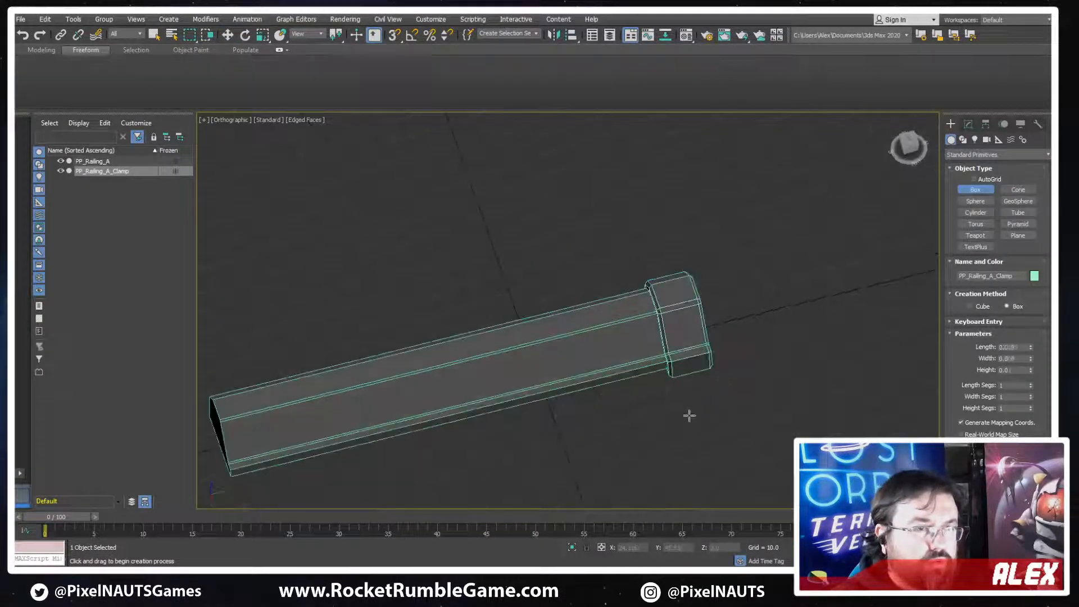
{"action": "left_click_drag", "start_coordinate": [689, 416], "coordinate": [640, 433]}
{"action": "left_click", "coordinate": [640, 408]}
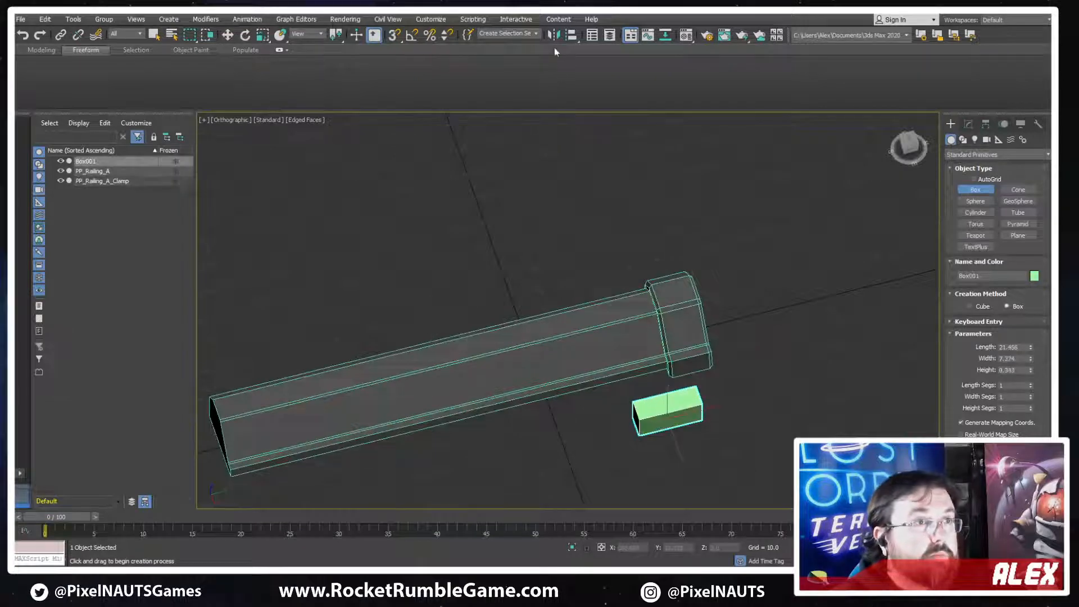
Align the new box to the position of PP_Railing_A_Clamp
{"action": "left_click", "coordinate": [553, 34]}
{"action": "left_click", "coordinate": [559, 378]}
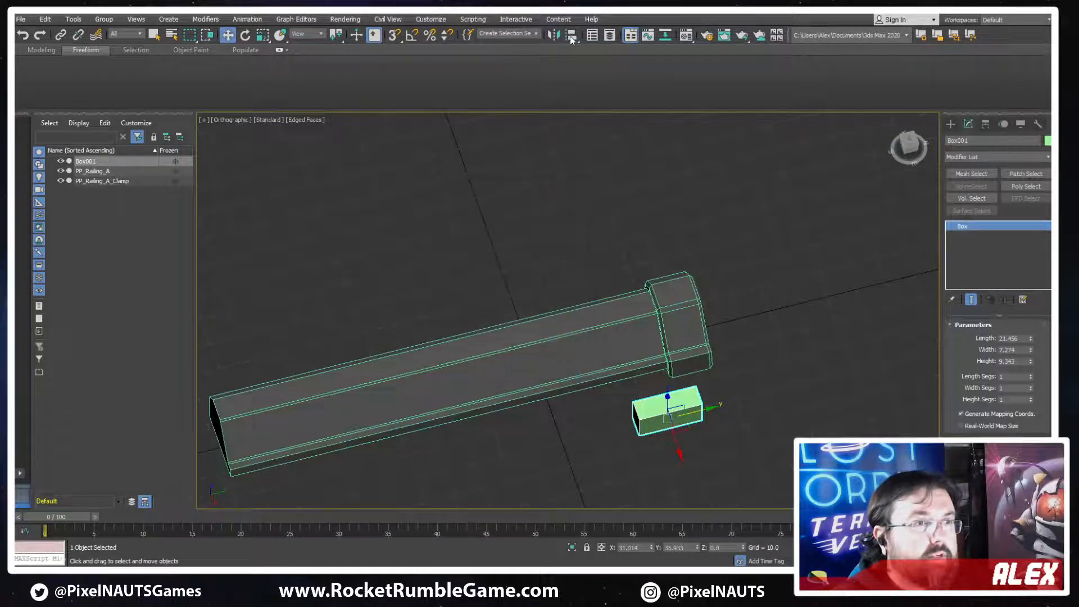
{"action": "left_click_drag", "start_coordinate": [571, 36], "coordinate": [570, 68]}
{"action": "left_click", "coordinate": [679, 317]}
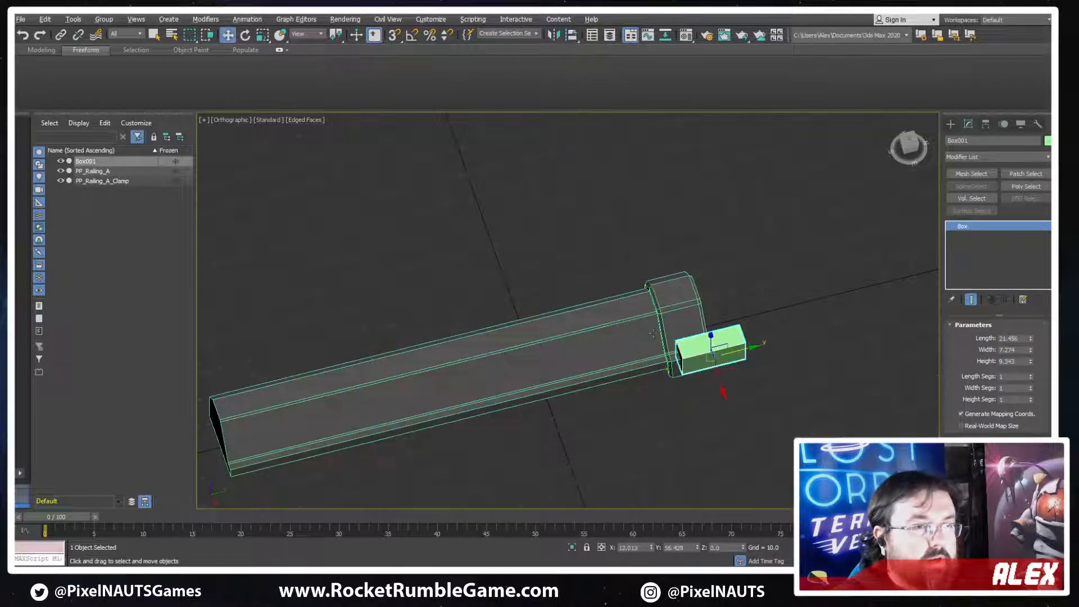
Move the box up into the collar's flat top and centre it there at X of about -4.8
{"action": "scroll", "coordinate": [687, 327], "scroll_direction": "up", "scroll_amount": 4}
{"action": "middle_click_drag", "start_coordinate": [686, 327], "coordinate": [782, 391], "text": "alt"}
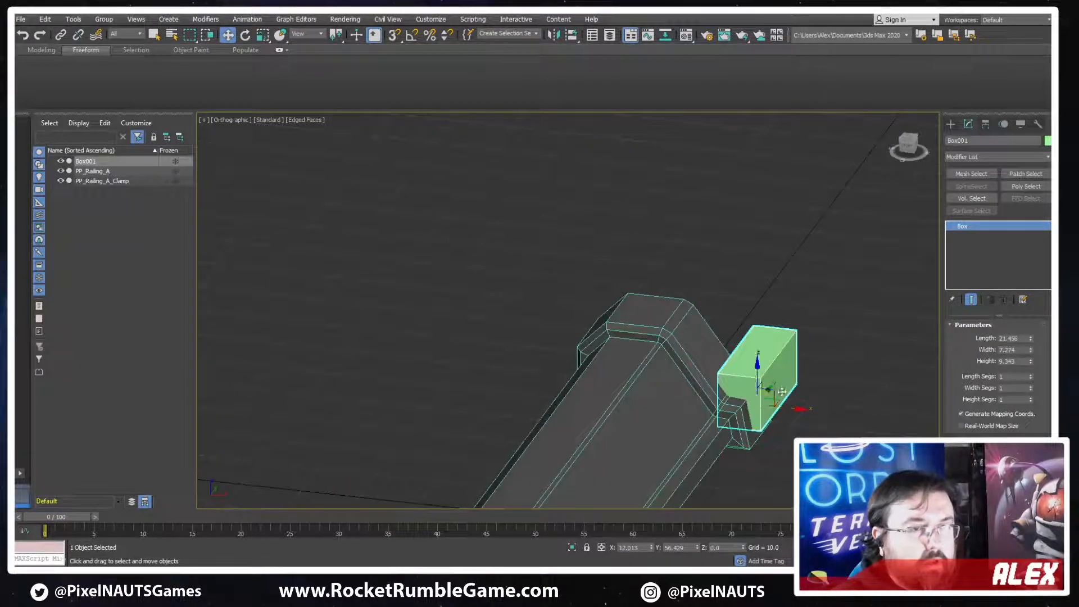
{"action": "left_click_drag", "start_coordinate": [776, 395], "coordinate": [670, 331]}
{"action": "middle_click_drag", "start_coordinate": [671, 332], "coordinate": [706, 352], "text": "alt"}
{"action": "left_click_drag", "start_coordinate": [691, 324], "coordinate": [603, 338]}
{"action": "middle_click_drag", "start_coordinate": [585, 374], "coordinate": [716, 379], "text": "alt"}
{"action": "scroll", "coordinate": [607, 341], "scroll_direction": "up", "scroll_amount": 2}
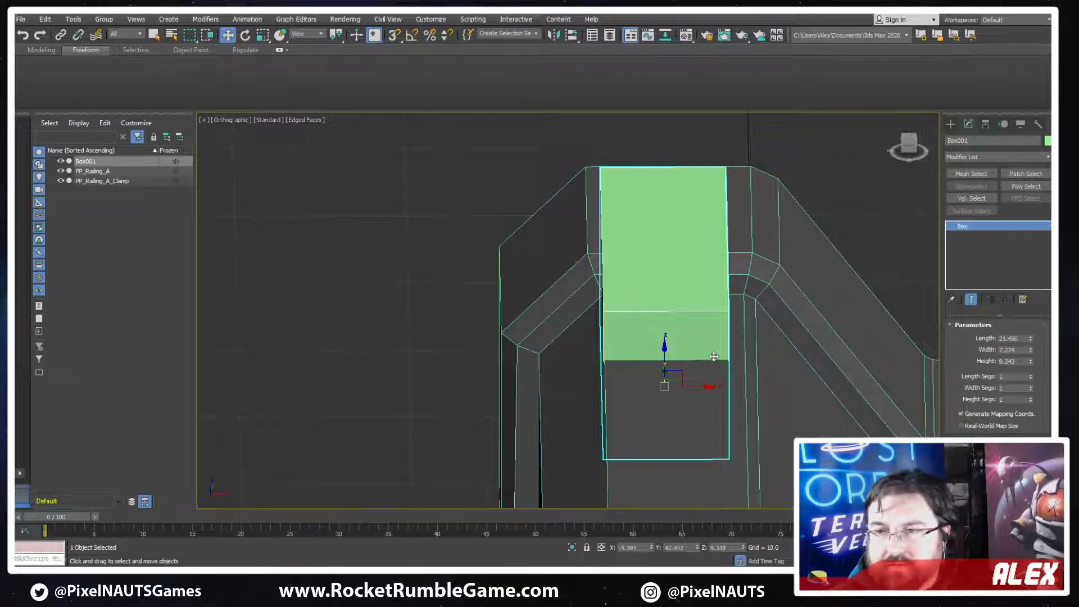
{"action": "left_click_drag", "start_coordinate": [710, 386], "coordinate": [716, 387]}
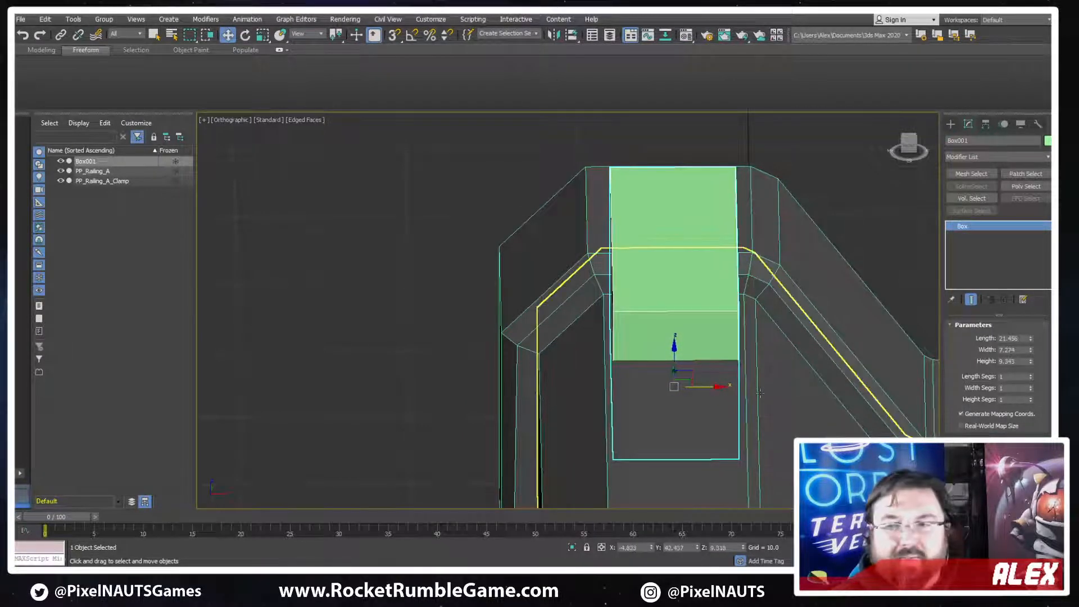
Raise the box to Z of about 14.4 and shift it along Y to about 45.2 so it overhangs the railing
{"action": "middle_click_drag", "start_coordinate": [736, 360], "coordinate": [652, 347], "text": "alt"}
{"action": "left_click_drag", "start_coordinate": [674, 360], "coordinate": [654, 278]}
{"action": "scroll", "coordinate": [755, 304], "scroll_direction": "down", "scroll_amount": 3}
{"action": "middle_click_drag", "start_coordinate": [756, 303], "coordinate": [688, 326], "text": "alt"}
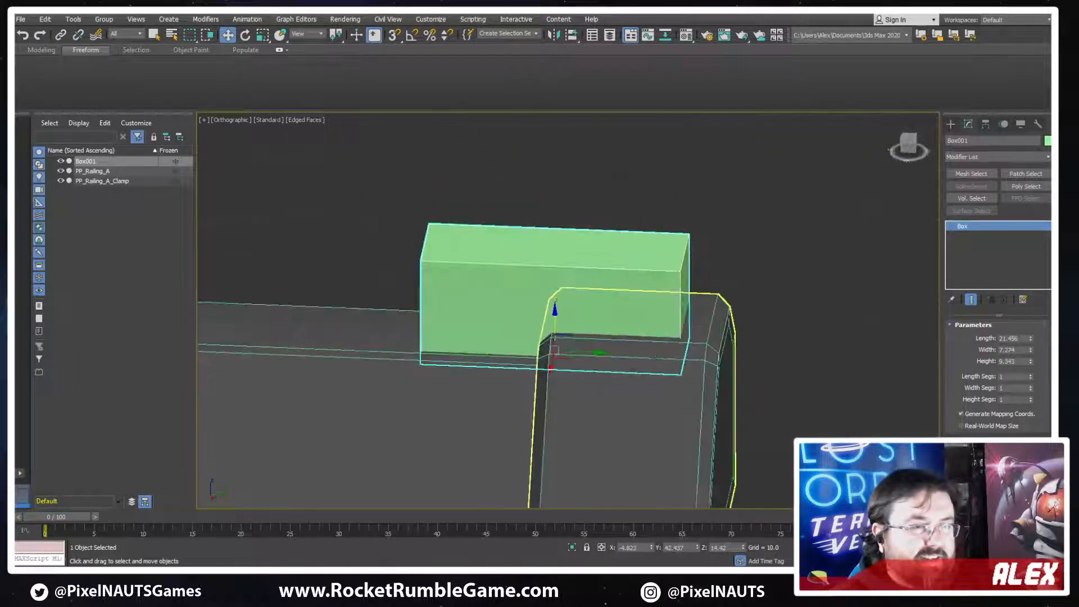
{"action": "left_click_drag", "start_coordinate": [591, 351], "coordinate": [611, 351]}
{"action": "left_click_drag", "start_coordinate": [620, 352], "coordinate": [625, 354]}
{"action": "middle_click_drag", "start_coordinate": [624, 354], "coordinate": [562, 326], "text": "alt"}
Convert the box to an Editable Poly and start editing its edges
{"action": "right_click", "coordinate": [562, 326]}
{"action": "mouse_move", "coordinate": [584, 433]}
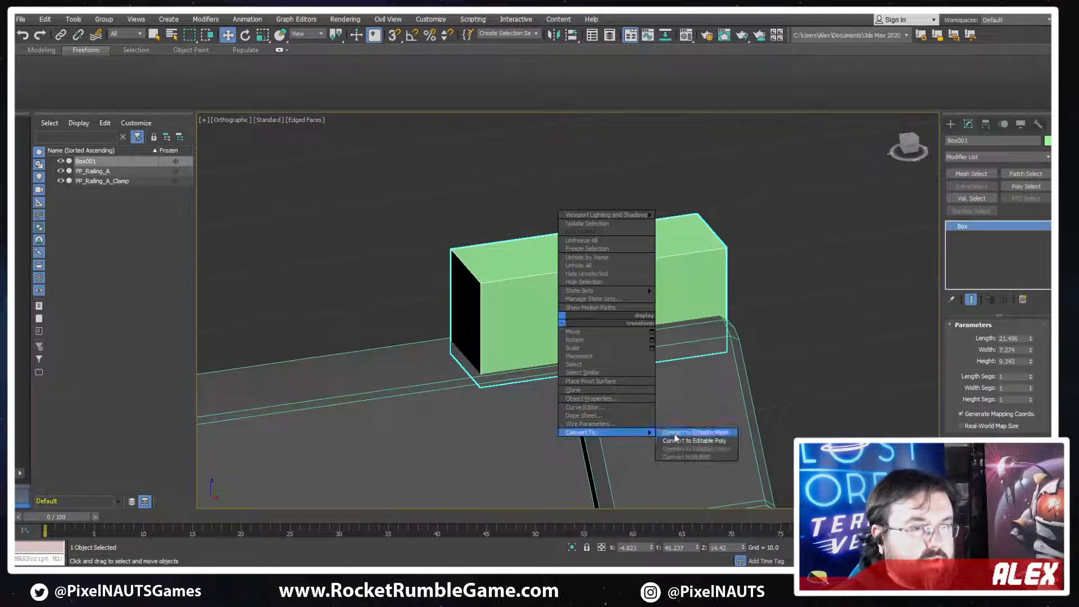
{"action": "left_click", "coordinate": [681, 443]}
{"action": "mouse_move", "coordinate": [772, 420]}
{"action": "middle_mouse_down", "text": "alt"}
{"action": "mouse_move", "coordinate": [724, 406]}
{"action": "mouse_move", "coordinate": [771, 407]}
{"action": "middle_mouse_up", "text": "alt"}
{"action": "left_click", "coordinate": [981, 338]}
{"action": "middle_click_drag", "start_coordinate": [515, 307], "coordinate": [553, 316], "text": "alt"}
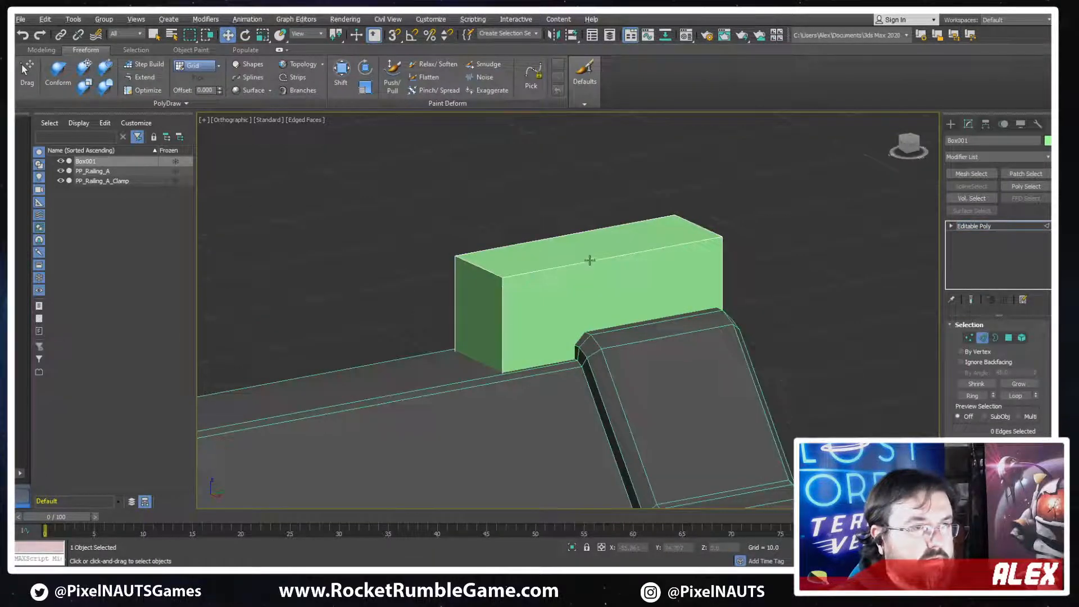
Lower the box's two long top edges along Z to about 21.1 to make it flatter
{"action": "left_click", "coordinate": [589, 260]}
{"action": "middle_click_drag", "start_coordinate": [589, 260], "coordinate": [584, 206], "text": "alt"}
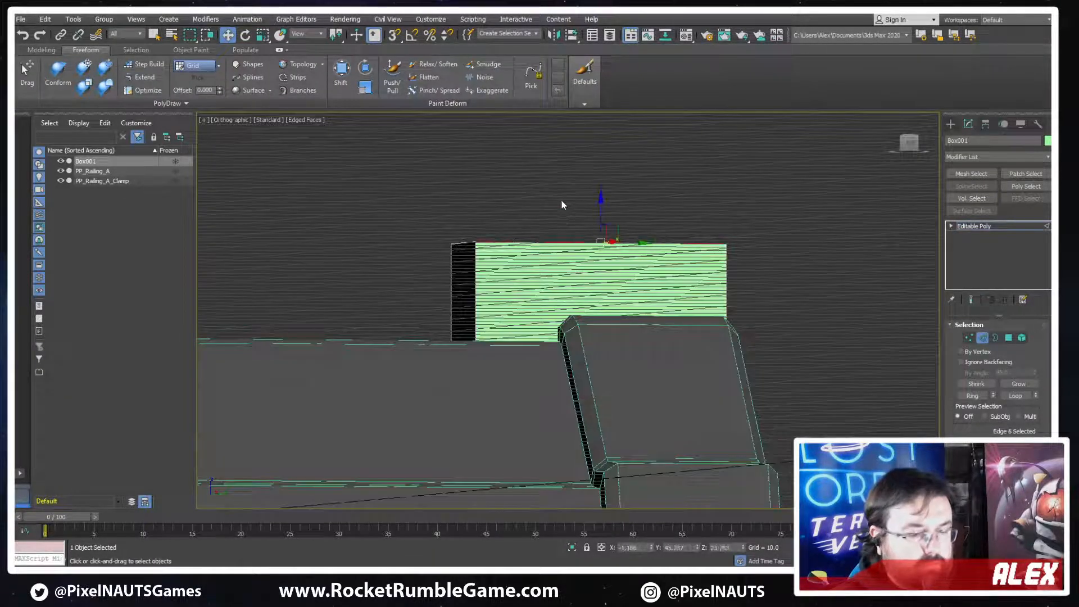
{"action": "left_click_drag", "start_coordinate": [556, 220], "coordinate": [580, 254]}
{"action": "middle_click_drag", "start_coordinate": [580, 254], "coordinate": [595, 264], "text": "alt"}
{"action": "left_click_drag", "start_coordinate": [606, 214], "coordinate": [606, 244]}
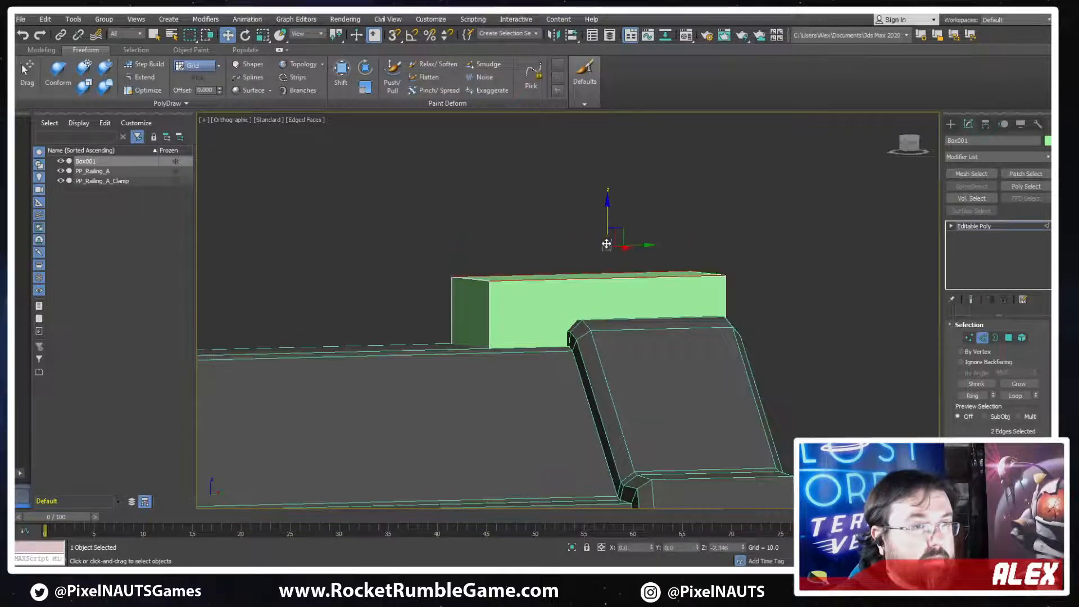
{"action": "middle_click_drag", "start_coordinate": [606, 244], "coordinate": [607, 252], "text": "alt"}
Chamfer the box's top edge at the railing end into a long slope
{"action": "left_click", "coordinate": [461, 288]}
{"action": "scroll", "coordinate": [961, 428], "scroll_direction": "down", "scroll_amount": 2}
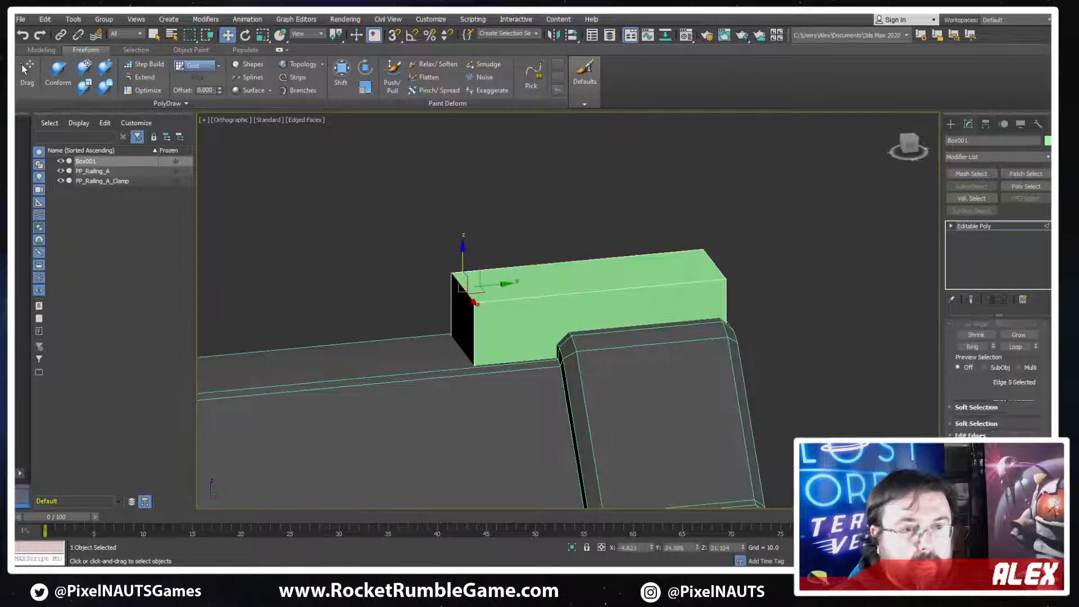
{"action": "left_click", "coordinate": [975, 453]}
{"action": "left_click_drag", "start_coordinate": [468, 294], "coordinate": [455, 253]}
{"action": "middle_click_drag", "start_coordinate": [573, 324], "coordinate": [571, 309], "text": "alt"}
{"action": "scroll", "coordinate": [506, 283], "scroll_direction": "up", "scroll_amount": 2}
{"action": "key", "text": "w"}
{"action": "middle_click_drag", "start_coordinate": [508, 282], "coordinate": [831, 367], "text": "alt"}
Chamfer the box's top edge at the collar's outer end with a small bevel
{"action": "left_click", "coordinate": [728, 339]}
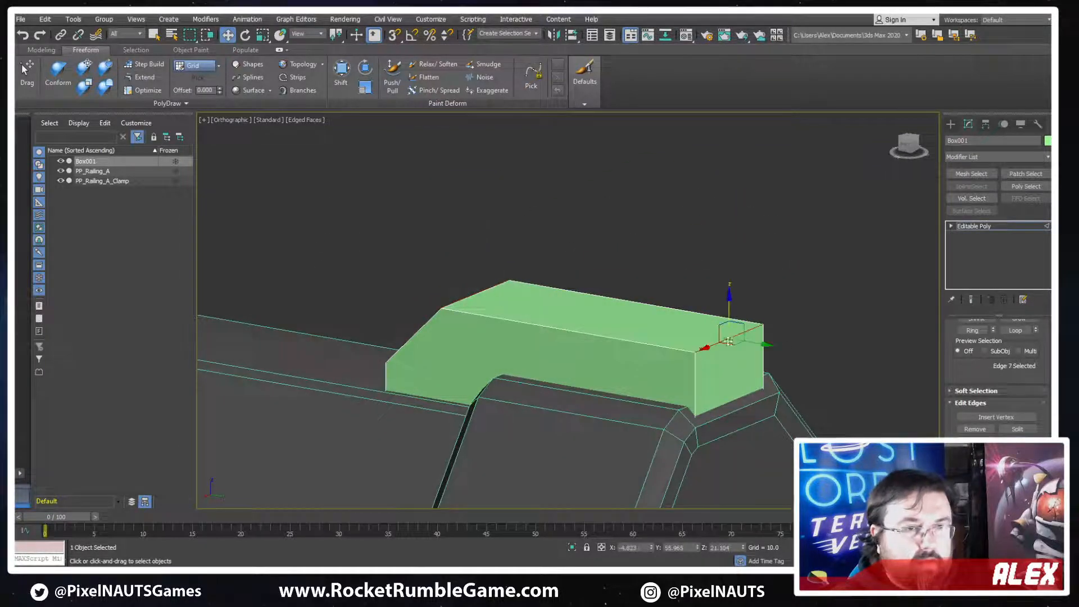
{"action": "middle_click_drag", "start_coordinate": [724, 344], "coordinate": [725, 345], "text": "alt"}
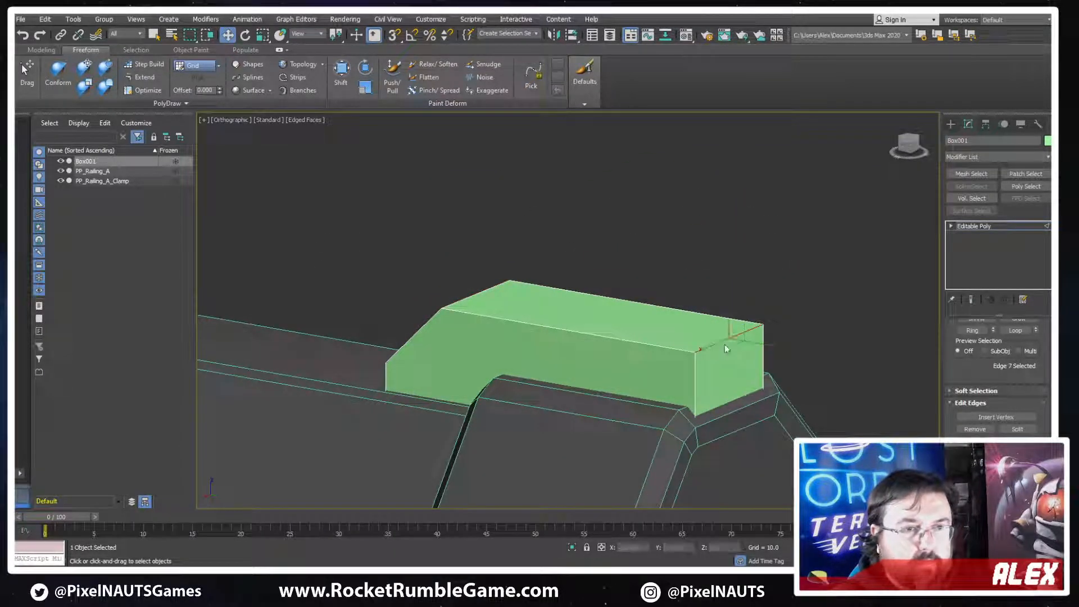
{"action": "left_click_drag", "start_coordinate": [721, 342], "coordinate": [716, 331]}
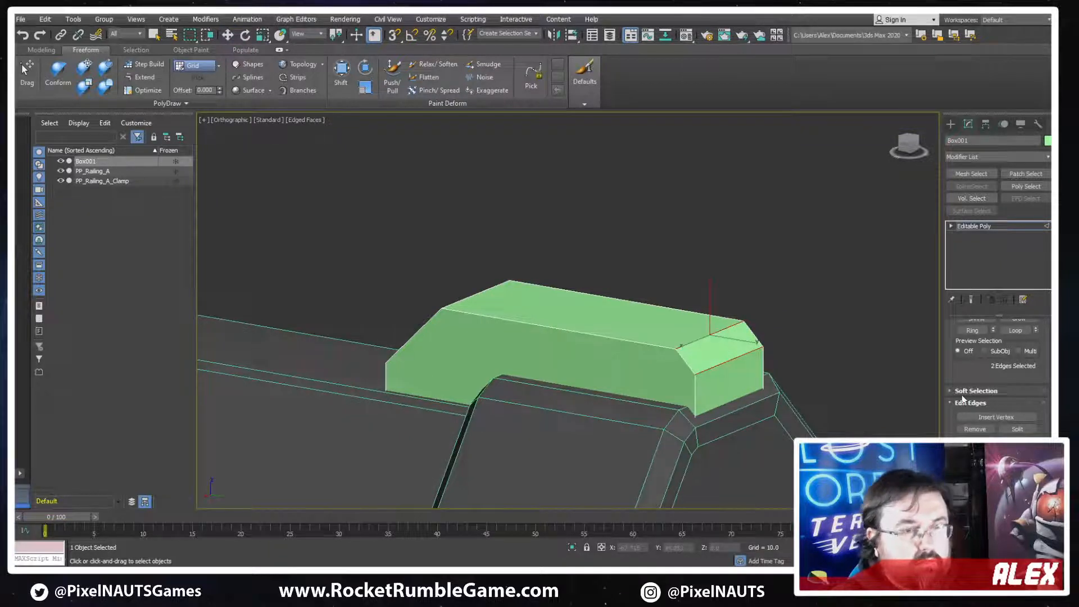
Pull the two polygons at the box's outer end back along Y to about 54.7
{"action": "scroll", "coordinate": [967, 376], "scroll_direction": "up", "scroll_amount": 3}
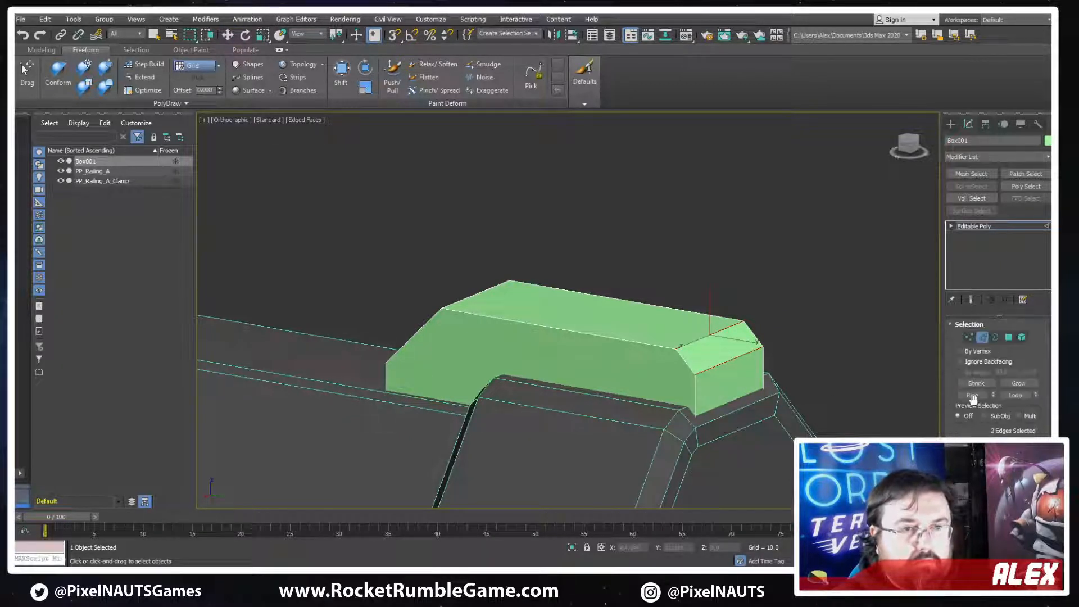
{"action": "left_click", "coordinate": [1008, 337]}
{"action": "key", "text": "w"}
{"action": "middle_click_drag", "start_coordinate": [722, 351], "coordinate": [748, 375], "text": "alt"}
{"action": "left_click_drag", "start_coordinate": [757, 382], "coordinate": [743, 379]}
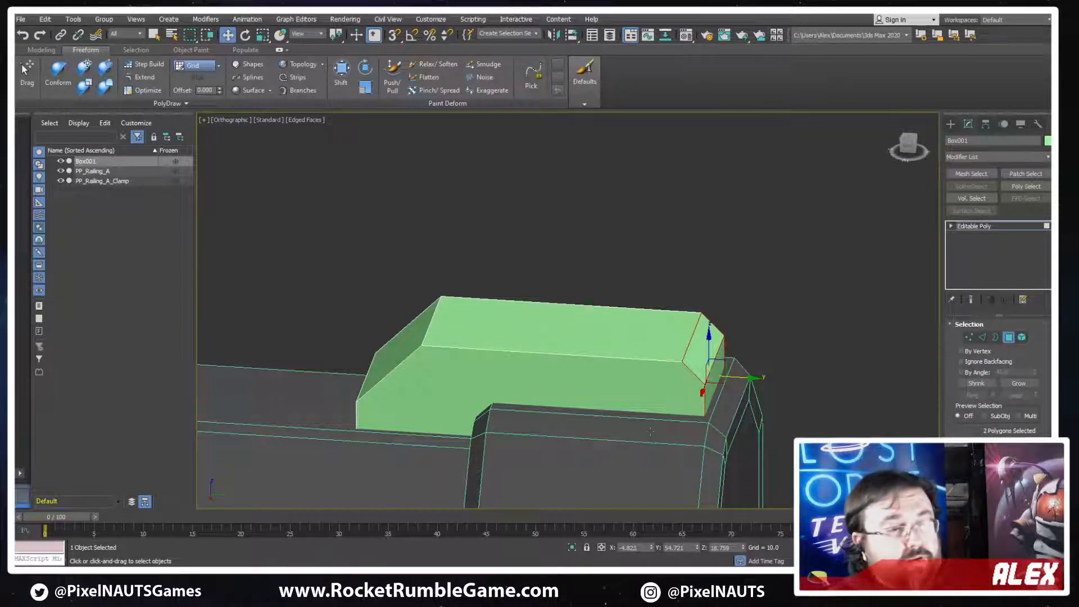
Select the whole box element and scale it to adjust its fit on the collar's flat top
{"action": "middle_click_drag", "start_coordinate": [588, 376], "coordinate": [693, 356], "text": "alt"}
{"action": "scroll", "coordinate": [687, 376], "scroll_direction": "down", "scroll_amount": 4}
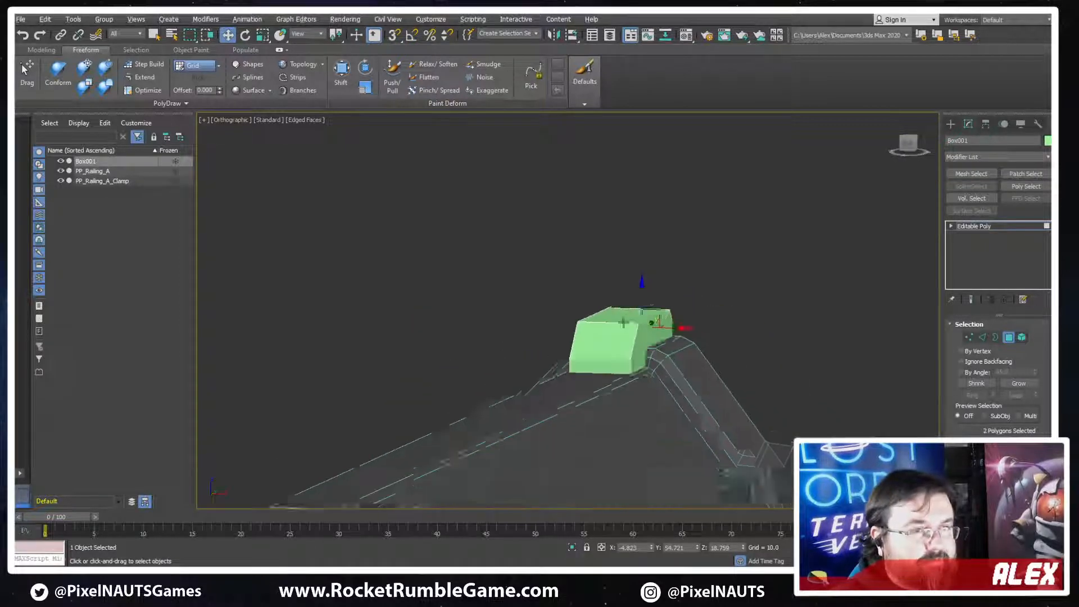
{"action": "middle_click_drag", "start_coordinate": [624, 319], "coordinate": [661, 322], "text": "alt"}
{"action": "scroll", "coordinate": [659, 398], "scroll_direction": "up", "scroll_amount": 4}
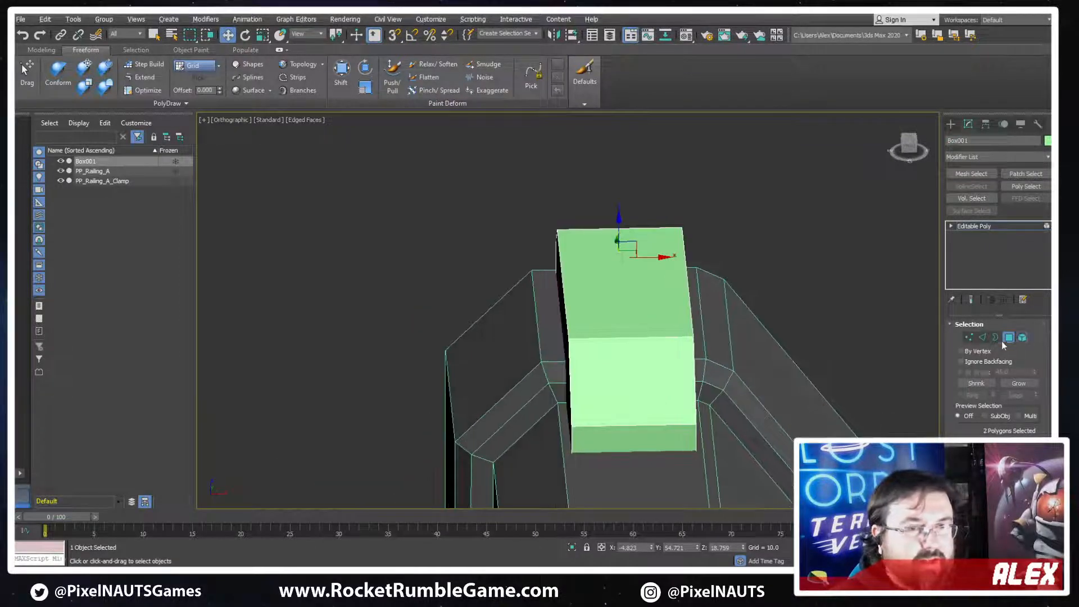
{"action": "left_click", "coordinate": [1022, 337]}
{"action": "key", "text": "r"}
{"action": "middle_click_drag", "start_coordinate": [580, 340], "coordinate": [738, 388], "text": "alt"}
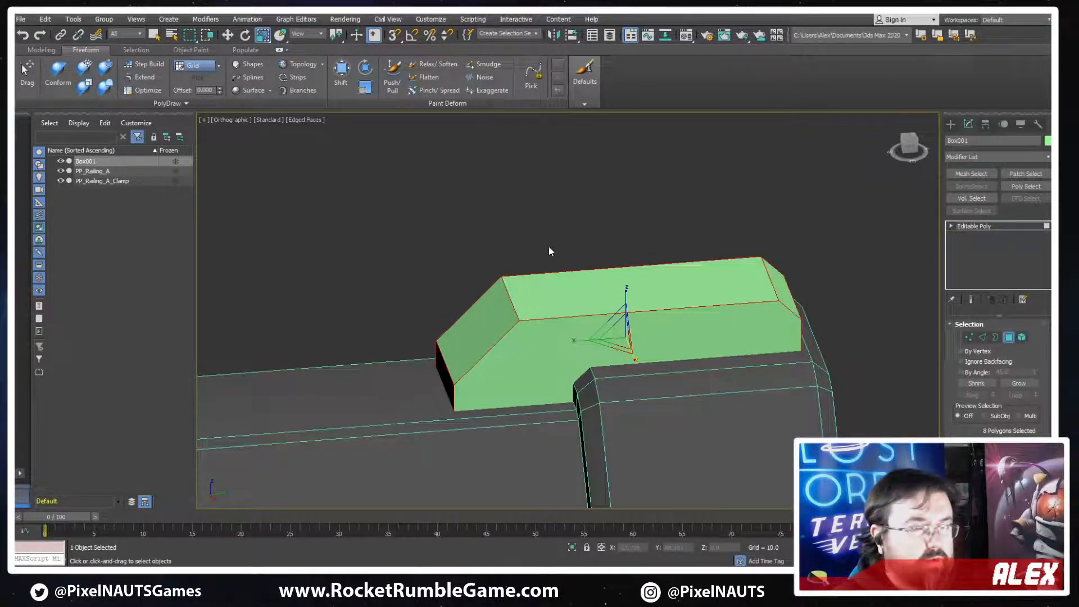
Shift the two polygons at the box's outer end along Y by about 0.2
{"action": "key", "text": "4"}
{"action": "middle_click_drag", "start_coordinate": [489, 440], "coordinate": [683, 320], "text": "alt"}
{"action": "key", "text": "w"}
{"action": "mouse_move", "coordinate": [688, 313]}
{"action": "left_mouse_down"}
{"action": "mouse_move", "coordinate": [725, 324]}
{"action": "mouse_move", "coordinate": [692, 320]}
{"action": "left_mouse_up"}
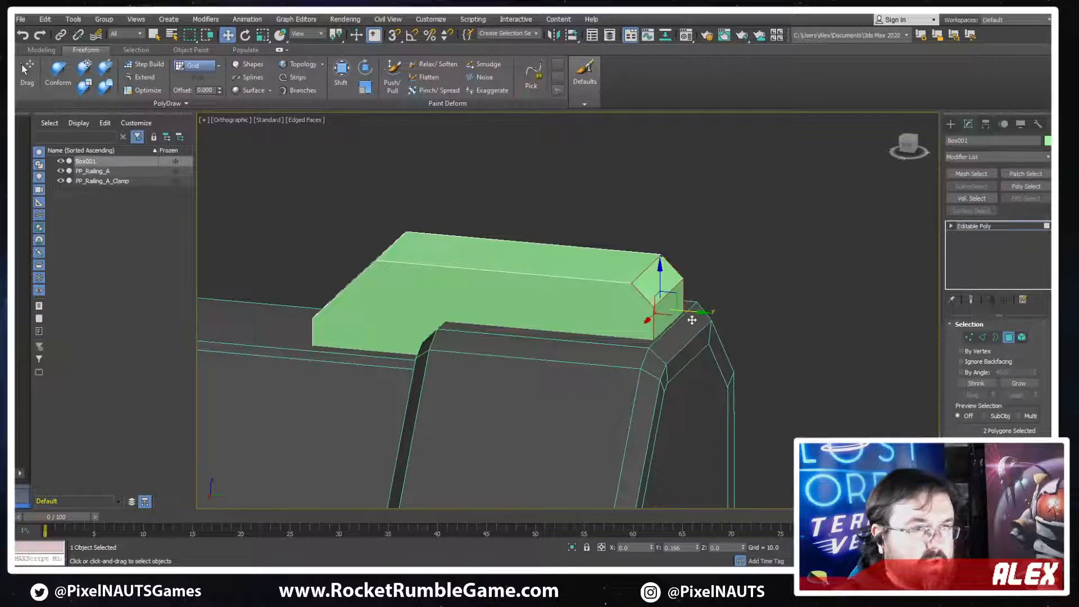
Leave polygon editing on the box and turn off edged-face display to check its shaded shape on the collar
{"action": "middle_click_drag", "start_coordinate": [708, 346], "coordinate": [731, 383], "text": "alt"}
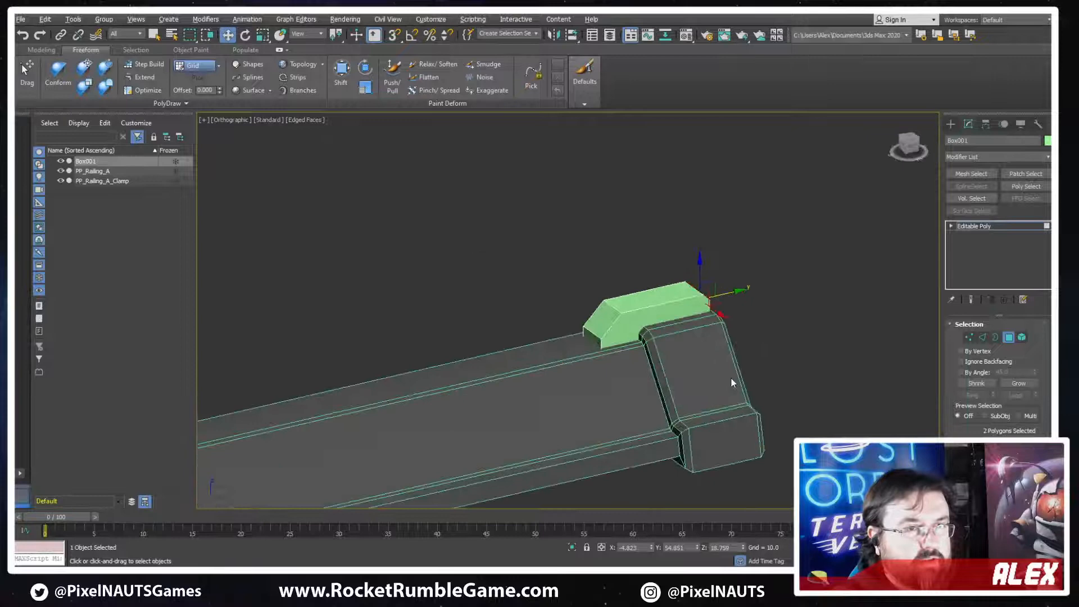
{"action": "left_click", "coordinate": [1002, 343]}
{"action": "mouse_move", "coordinate": [630, 360]}
{"action": "middle_mouse_down", "text": "alt"}
{"action": "mouse_move", "coordinate": [623, 343]}
{"action": "mouse_move", "coordinate": [596, 371]}
{"action": "mouse_move", "coordinate": [688, 382]}
{"action": "middle_mouse_up", "text": "alt"}
{"action": "key", "text": "F4"}
{"action": "scroll", "coordinate": [713, 337], "scroll_direction": "up", "scroll_amount": 5}
{"action": "mouse_move", "coordinate": [712, 337]}
{"action": "middle_mouse_down", "text": "alt"}
{"action": "mouse_move", "coordinate": [606, 311]}
{"action": "mouse_move", "coordinate": [652, 337]}
{"action": "middle_mouse_up", "text": "alt"}
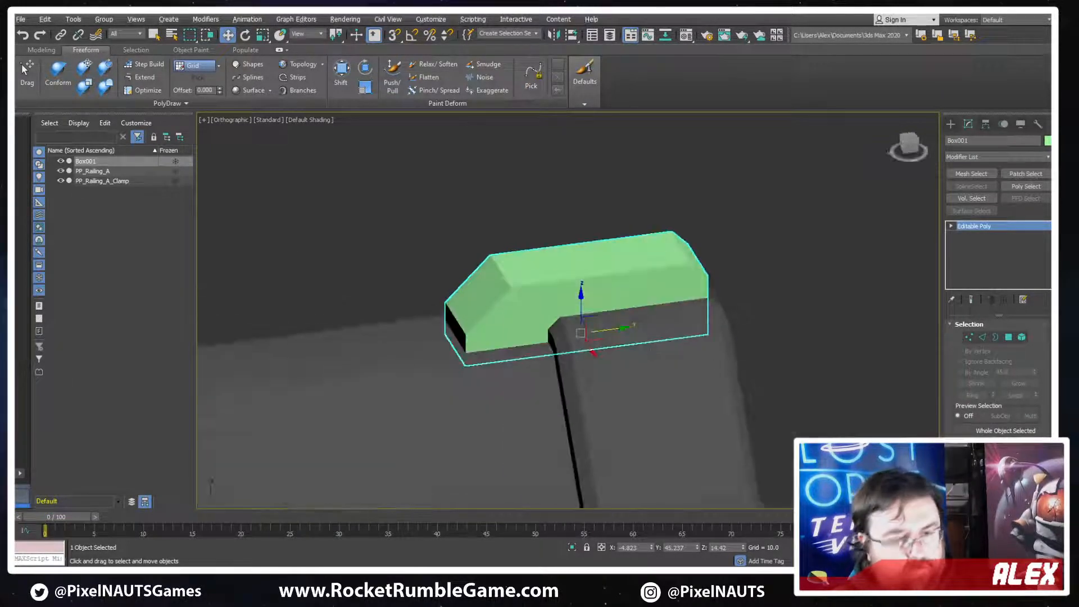
Try the Glow material on the box, replace it with Metal_A, and close the Material Editor
{"action": "key", "text": "m"}
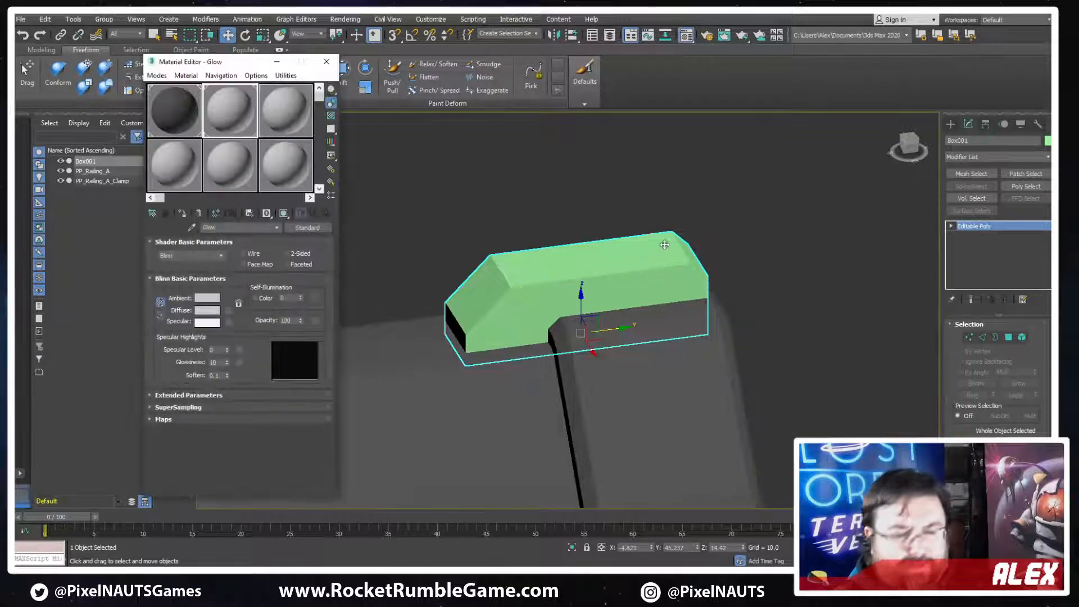
{"action": "left_click", "coordinate": [182, 212]}
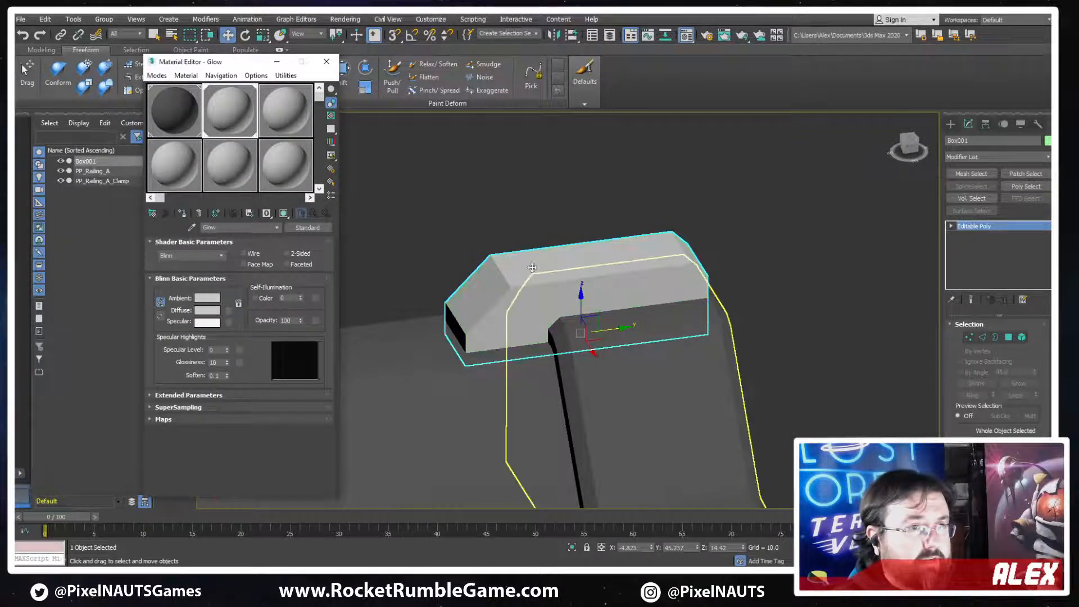
{"action": "left_click", "coordinate": [177, 116]}
{"action": "left_click", "coordinate": [182, 213]}
{"action": "middle_click_drag", "start_coordinate": [595, 323], "coordinate": [568, 287]}
{"action": "scroll", "coordinate": [573, 293], "scroll_direction": "down", "scroll_amount": 5}
{"action": "left_click", "coordinate": [637, 287]}
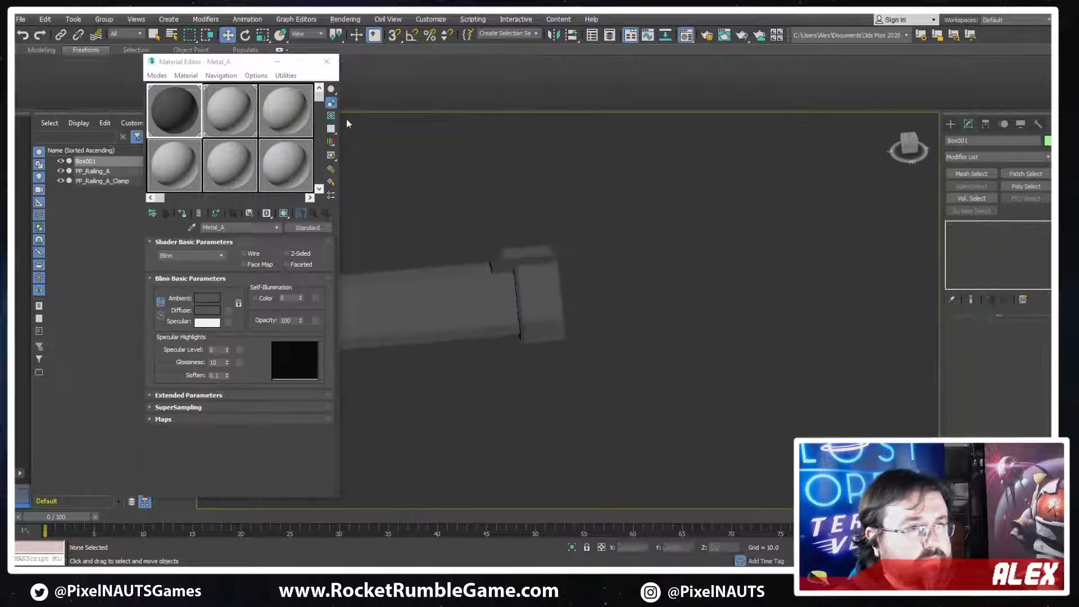
{"action": "left_click", "coordinate": [327, 62]}
Attach the box block to PP_Railing_A_Clamp, matching material IDs to material
{"action": "scroll", "coordinate": [457, 287], "scroll_direction": "up", "scroll_amount": 2}
{"action": "left_click", "coordinate": [510, 235]}
{"action": "middle_click_drag", "start_coordinate": [512, 238], "coordinate": [688, 304], "text": "alt"}
{"action": "scroll", "coordinate": [688, 304], "scroll_direction": "up", "scroll_amount": 3}
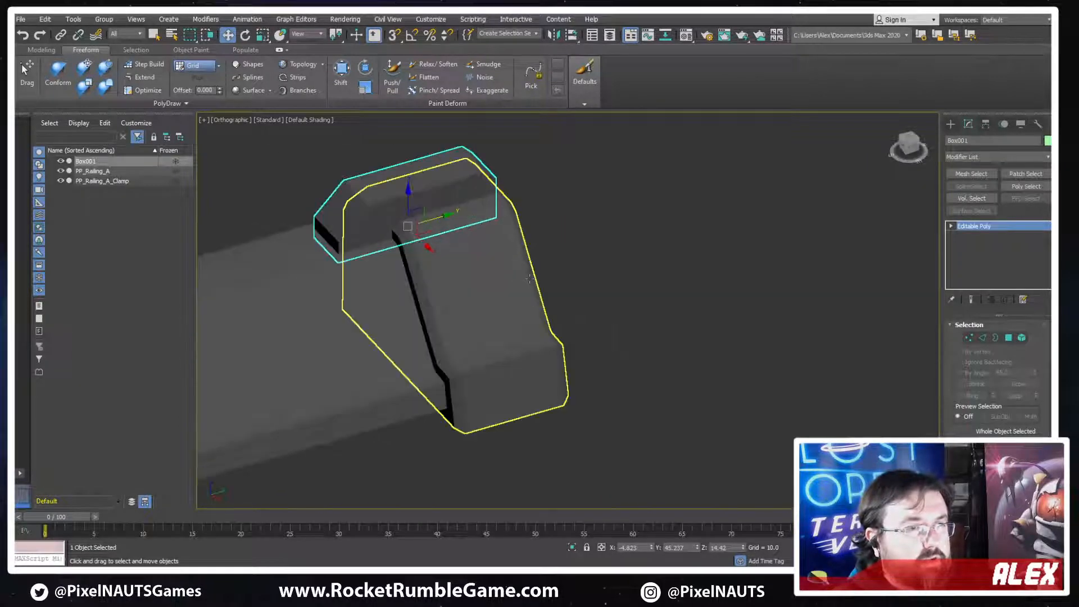
{"action": "left_click", "coordinate": [471, 297]}
{"action": "scroll", "coordinate": [1020, 428], "scroll_direction": "down", "scroll_amount": 3}
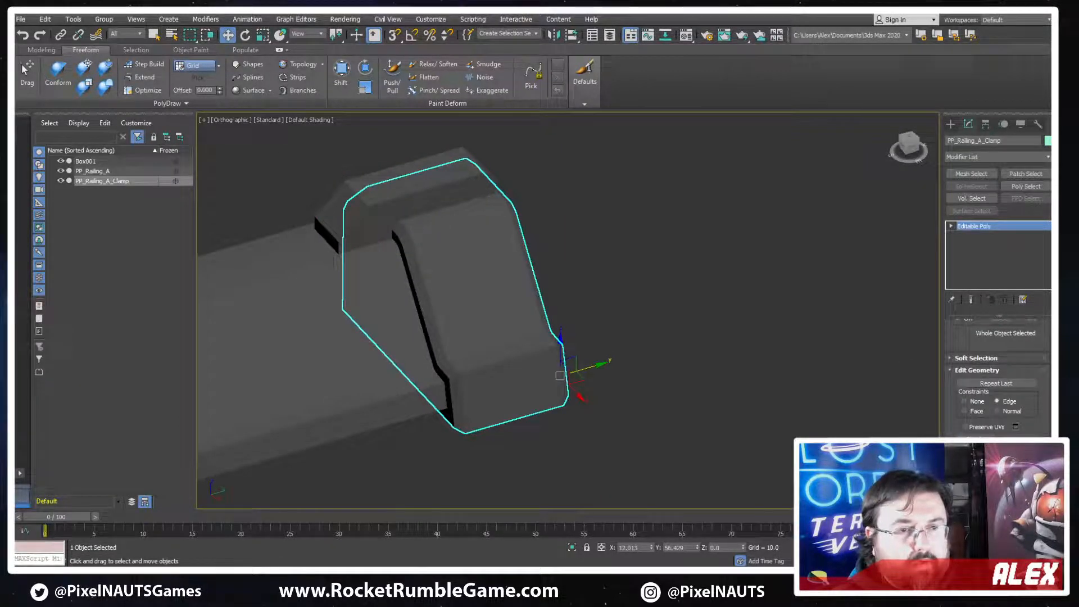
{"action": "left_click", "coordinate": [974, 450]}
{"action": "left_click", "coordinate": [460, 189]}
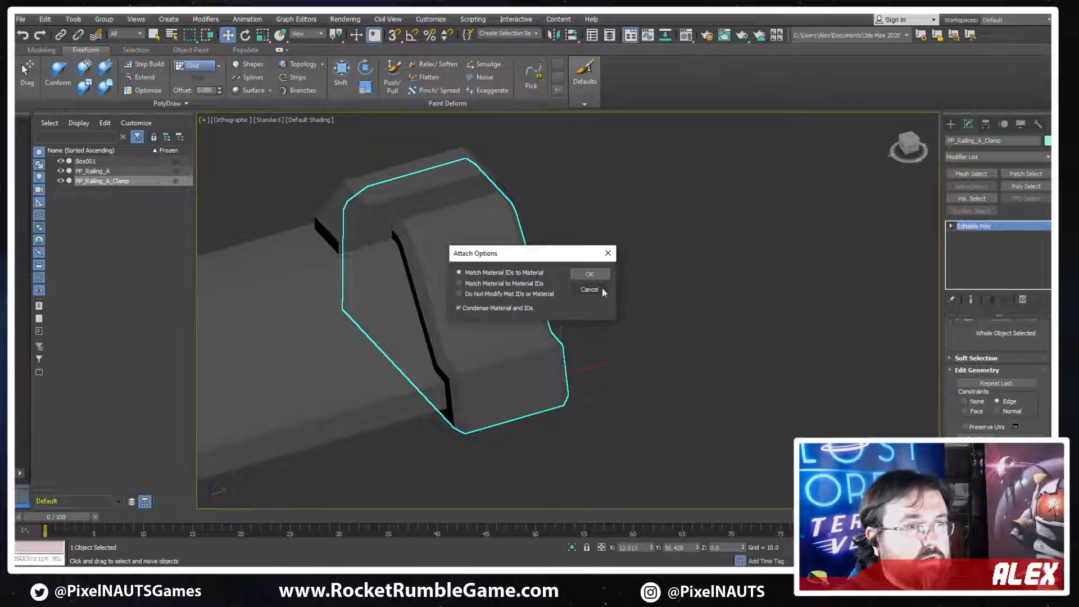
{"action": "left_click", "coordinate": [602, 291]}
{"action": "key", "text": "F3"}
{"action": "left_click", "coordinate": [473, 182]}
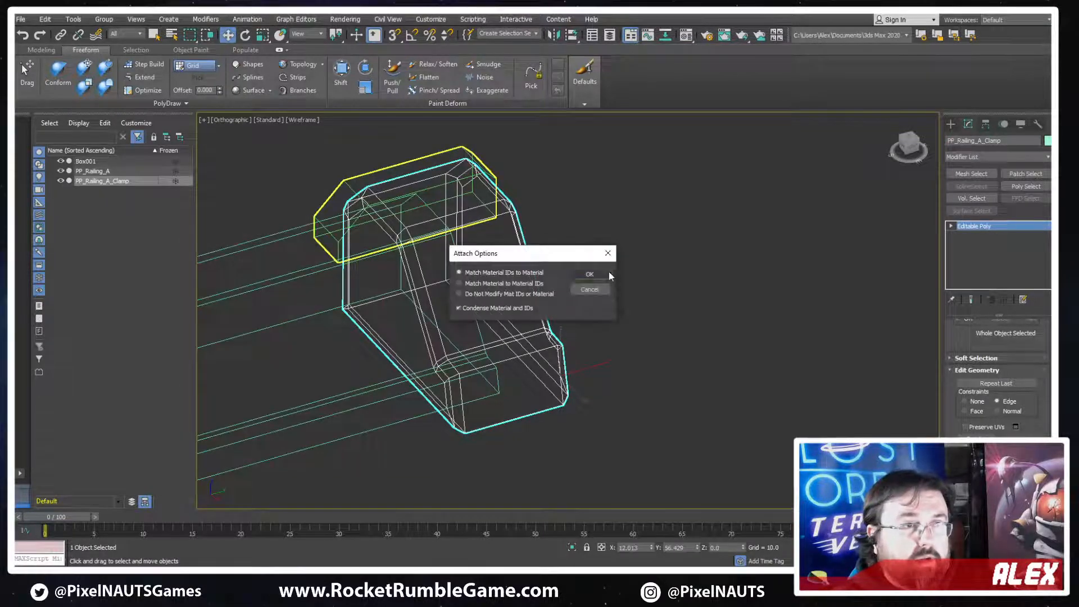
{"action": "left_click", "coordinate": [597, 275]}
{"action": "key", "text": "q"}
{"action": "key", "text": "F3"}
{"action": "middle_click_drag", "start_coordinate": [568, 294], "coordinate": [670, 314]}
{"action": "scroll", "coordinate": [670, 315], "scroll_direction": "down", "scroll_amount": 2}
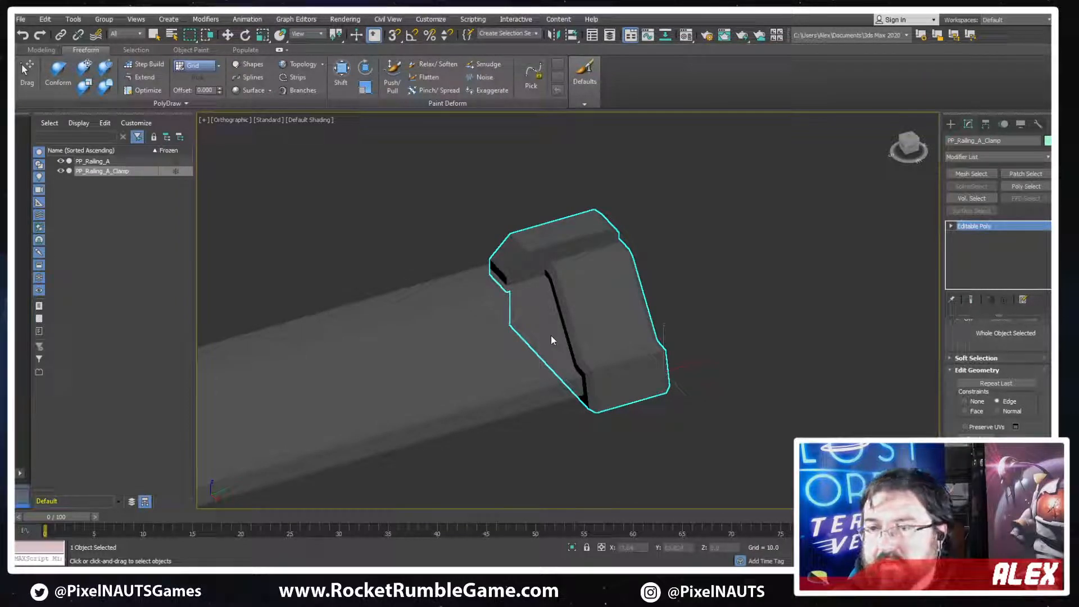
Save the scene as PP_Railing
{"action": "key", "text": "ctrl+s"}
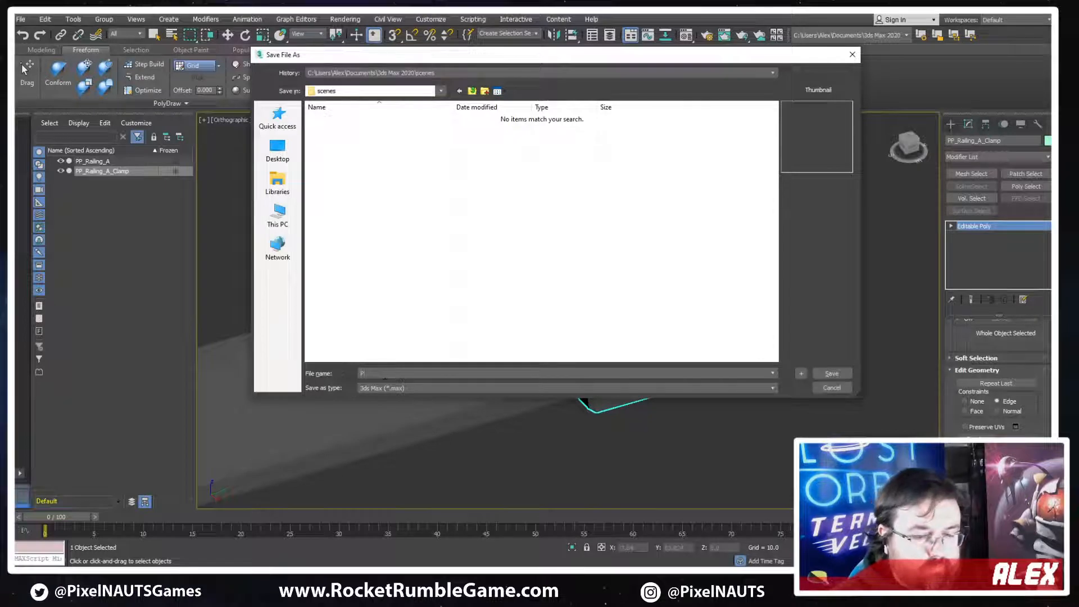
{"action": "type", "text": "PP_Rail"}
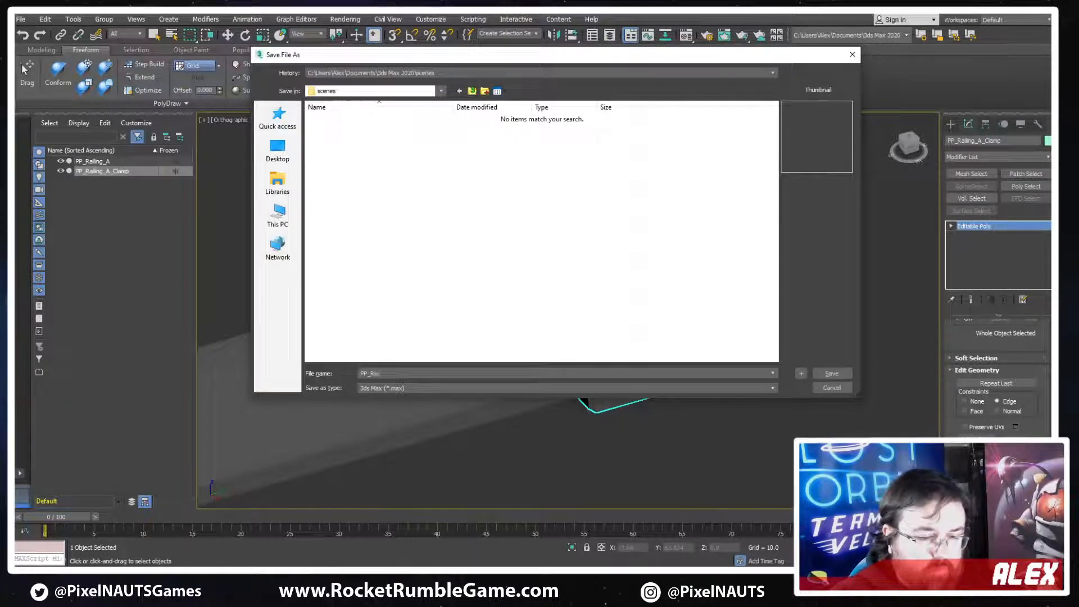
{"action": "type", "text": "ing"}
{"action": "key", "text": "Return"}
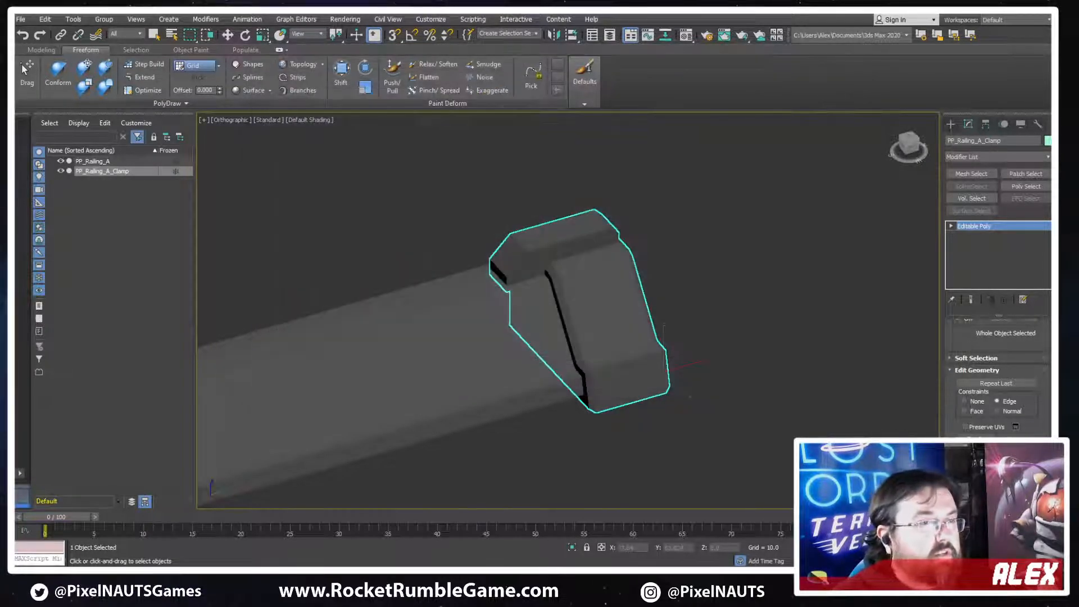
Reset the clamp's transform with Reset XForm and convert it back to an Editable Poly
{"action": "scroll", "coordinate": [645, 314], "scroll_direction": "down", "scroll_amount": 3}
{"action": "middle_click_drag", "start_coordinate": [854, 374], "coordinate": [848, 262]}
{"action": "key", "text": "w"}
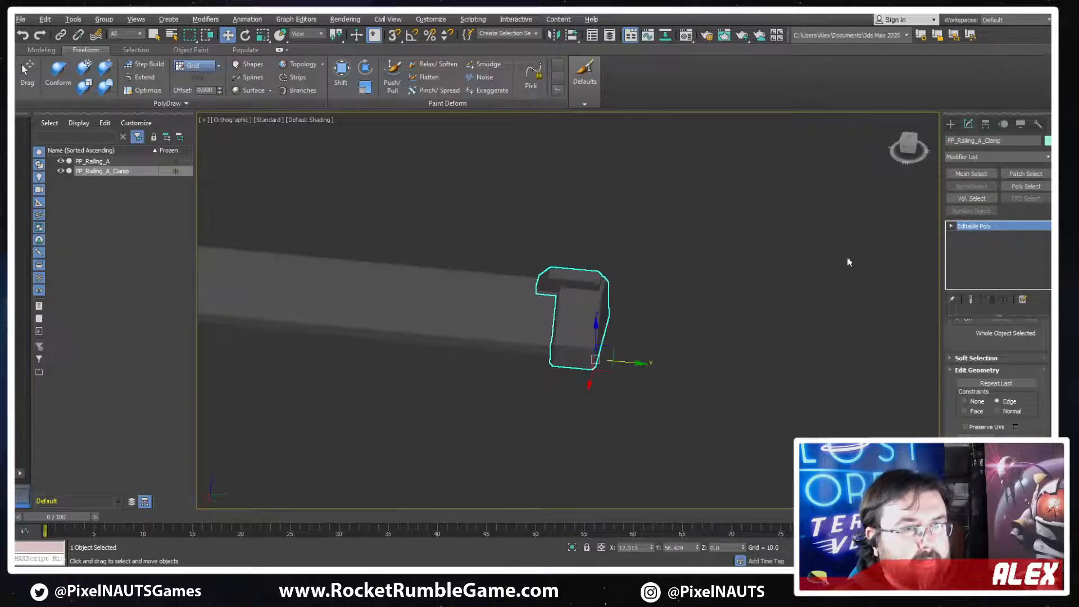
{"action": "left_click", "coordinate": [1038, 124]}
{"action": "left_click", "coordinate": [997, 324]}
{"action": "right_click", "coordinate": [558, 278]}
{"action": "mouse_move", "coordinate": [579, 392]}
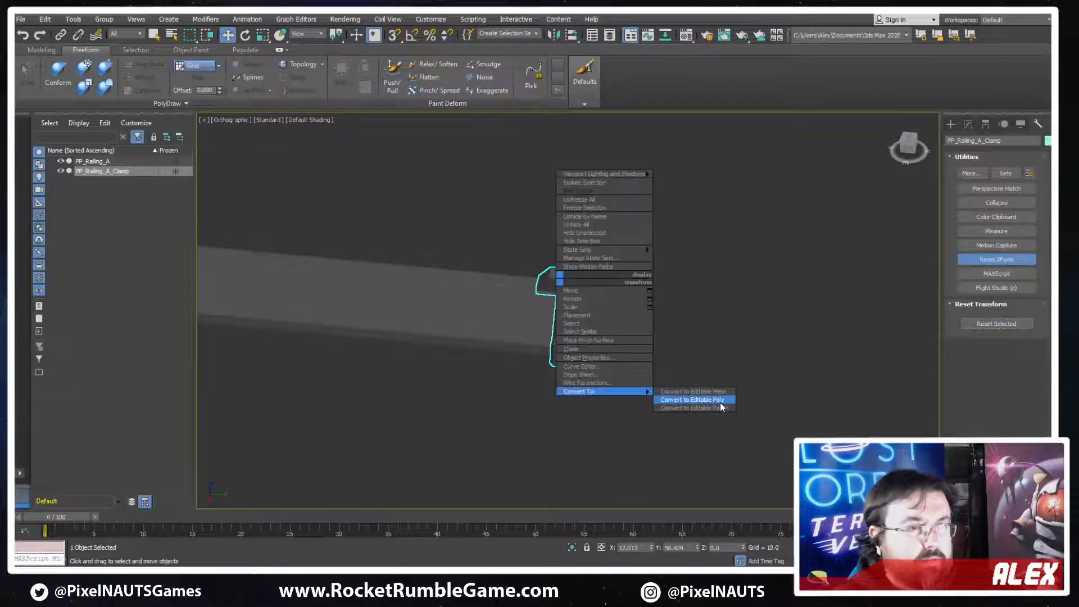
{"action": "left_click", "coordinate": [692, 400]}
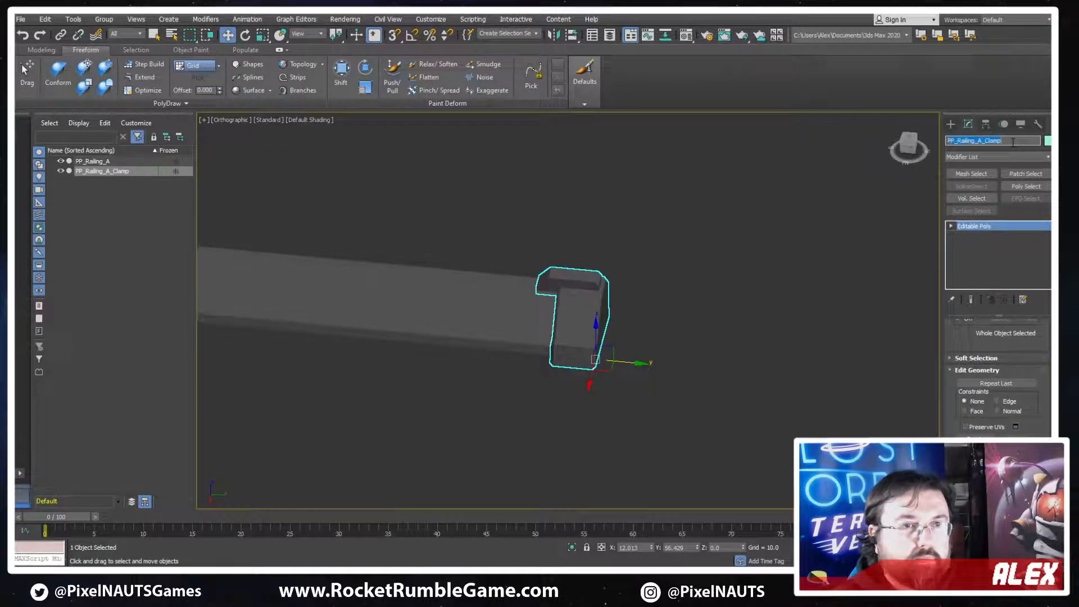
Export the selected clamp piece as PP_Railing_A_Clamp
{"action": "left_click", "coordinate": [21, 19]}
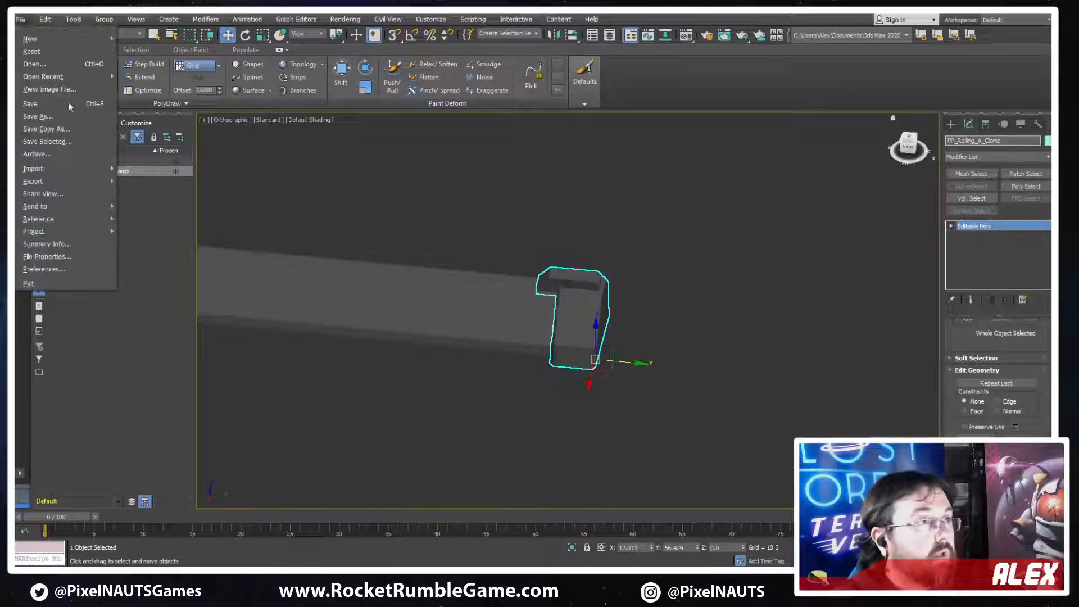
{"action": "mouse_move", "coordinate": [67, 181]}
{"action": "left_click", "coordinate": [177, 197]}
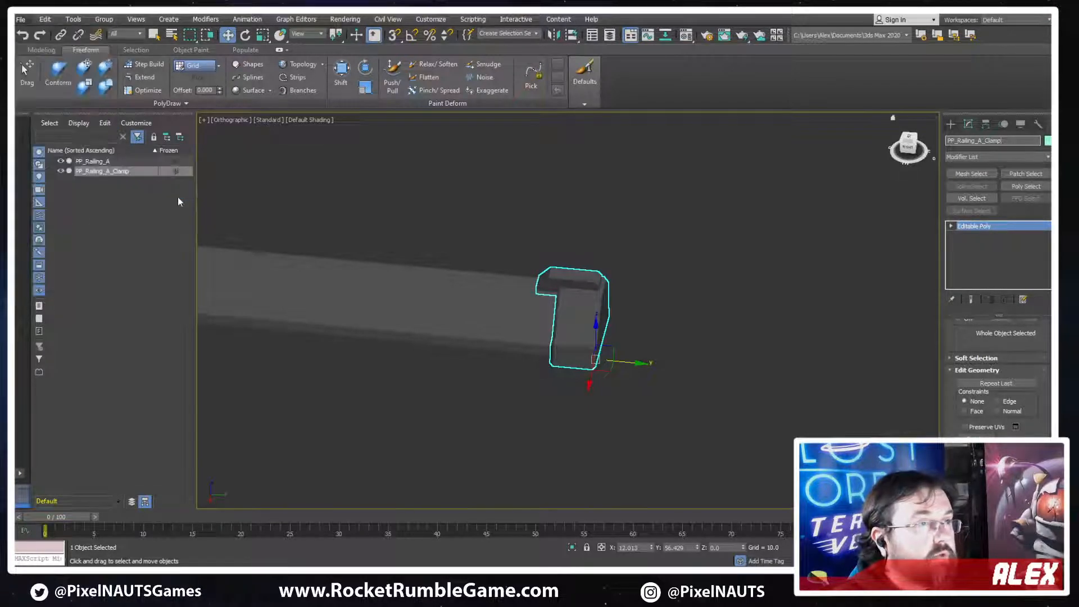
{"action": "key", "text": "Return"}
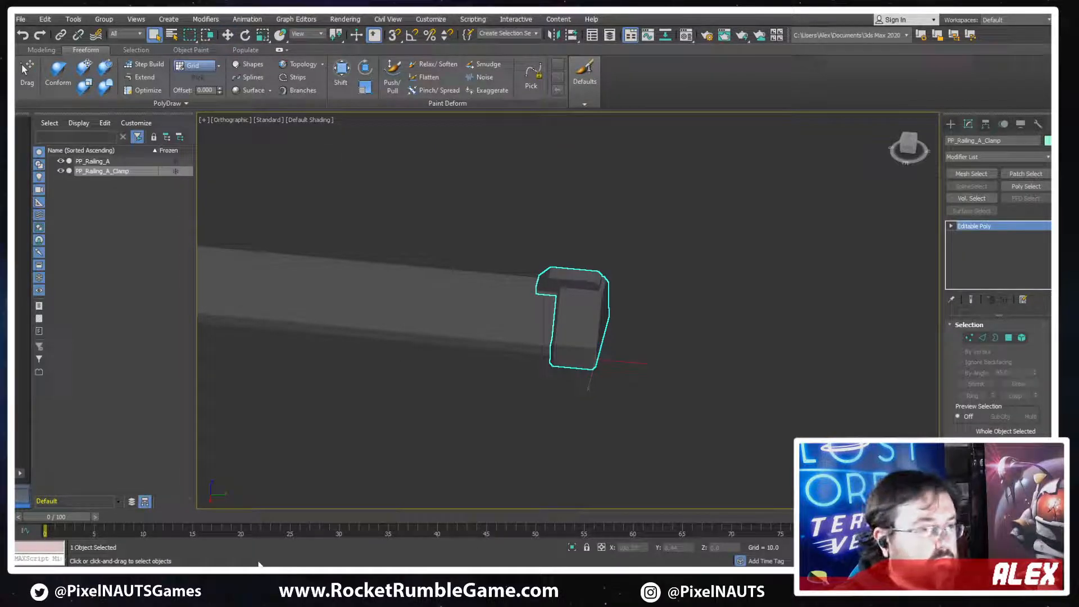
Switch to Unity and examine the PP_Railing_A mesh settings in Channel 1 of Track_Railings 2-35
{"action": "key", "text": "alt+Tab"}
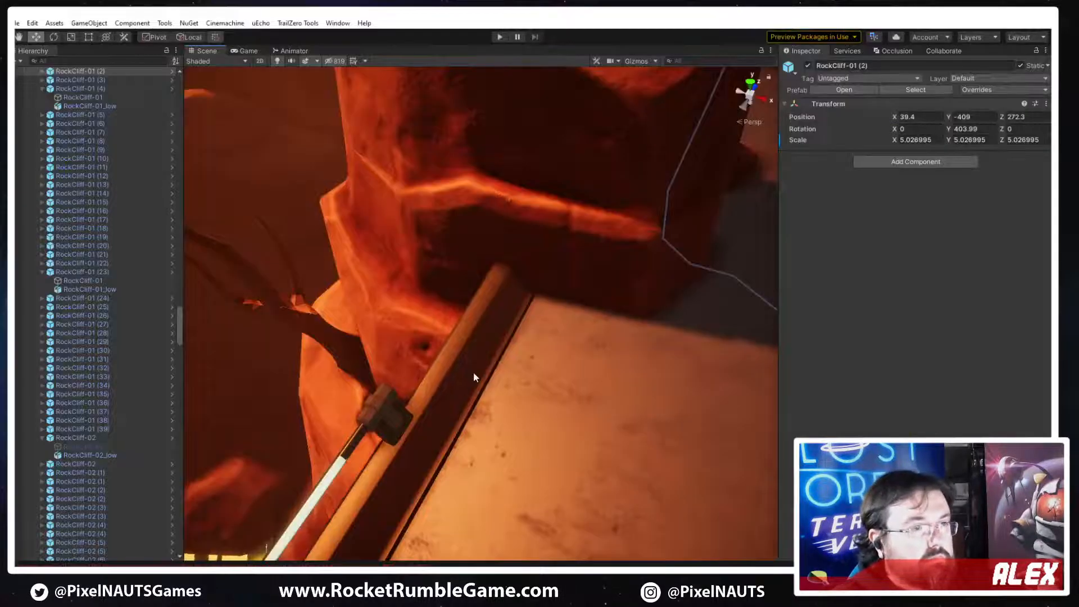
{"action": "right_click_drag", "start_coordinate": [619, 422], "coordinate": [606, 397]}
{"action": "left_click", "coordinate": [343, 347]}
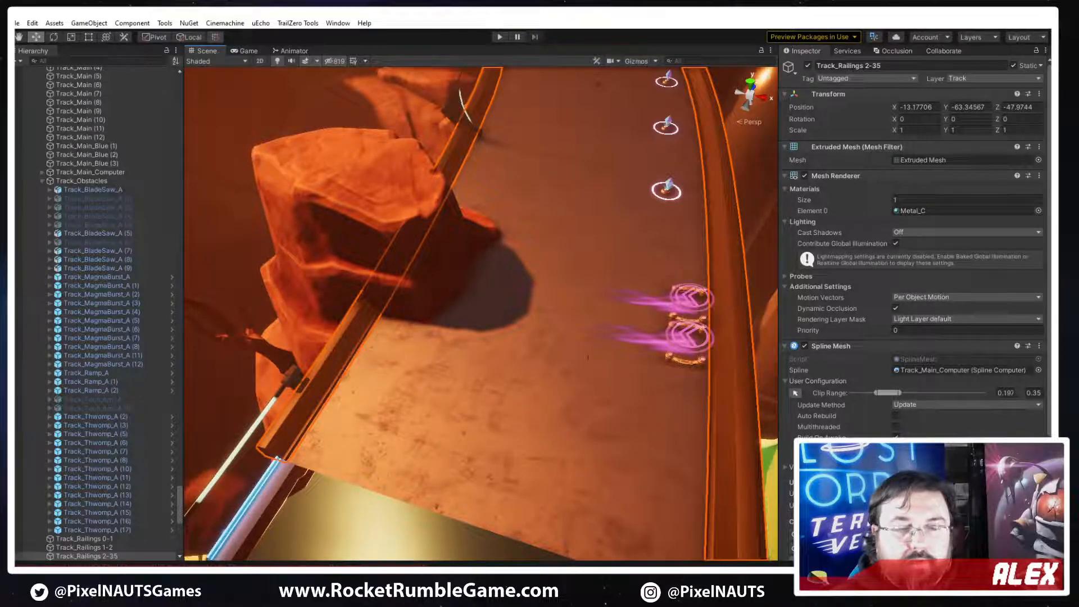
{"action": "scroll", "coordinate": [914, 281], "scroll_direction": "down", "scroll_amount": 5}
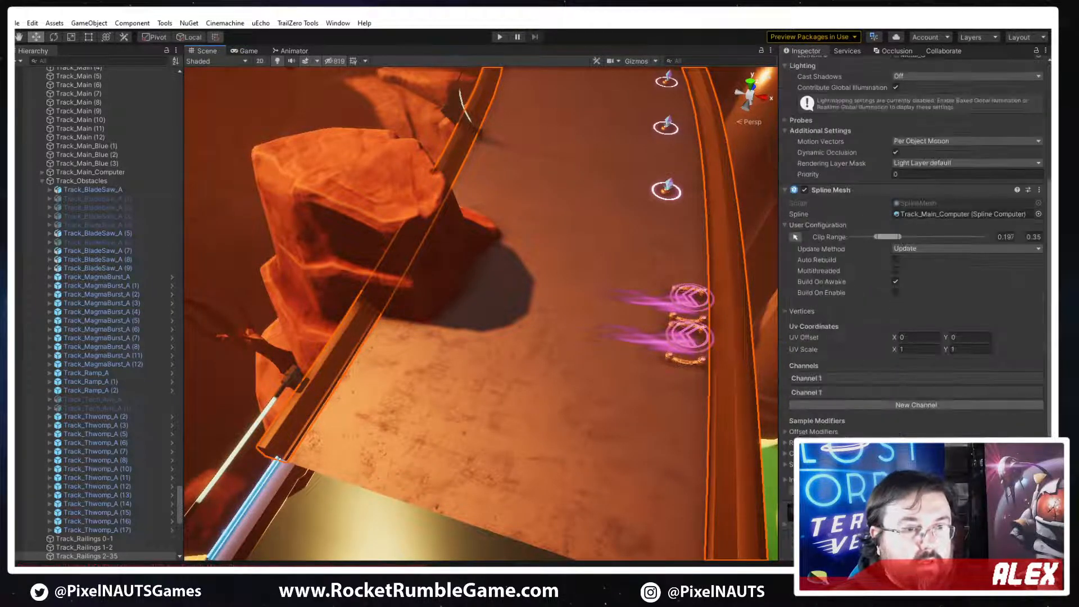
{"action": "left_click", "coordinate": [824, 380]}
{"action": "left_click", "coordinate": [874, 404]}
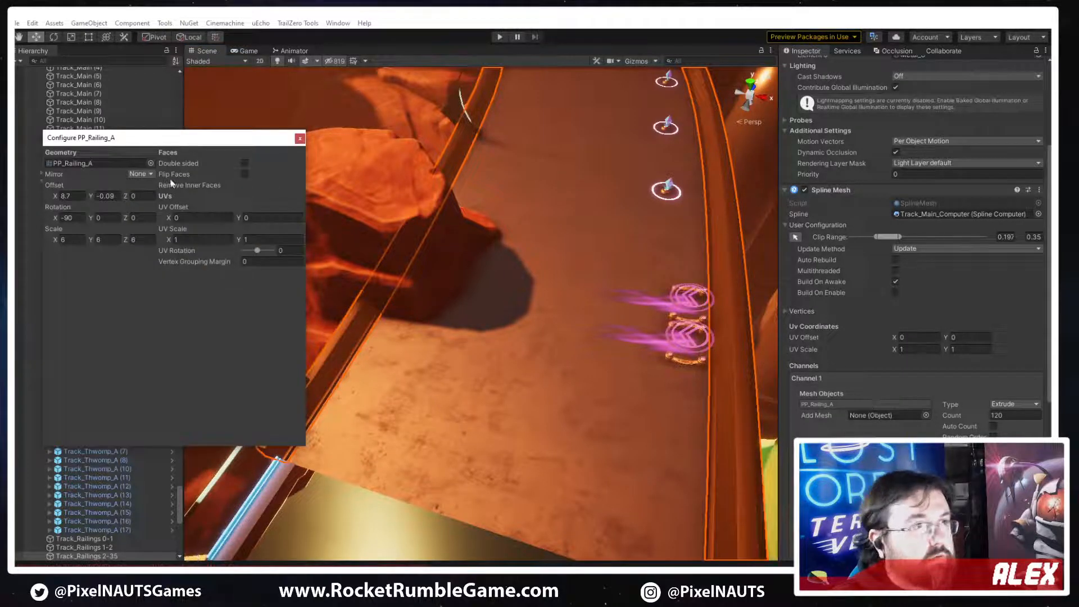
{"action": "left_click", "coordinate": [299, 138]}
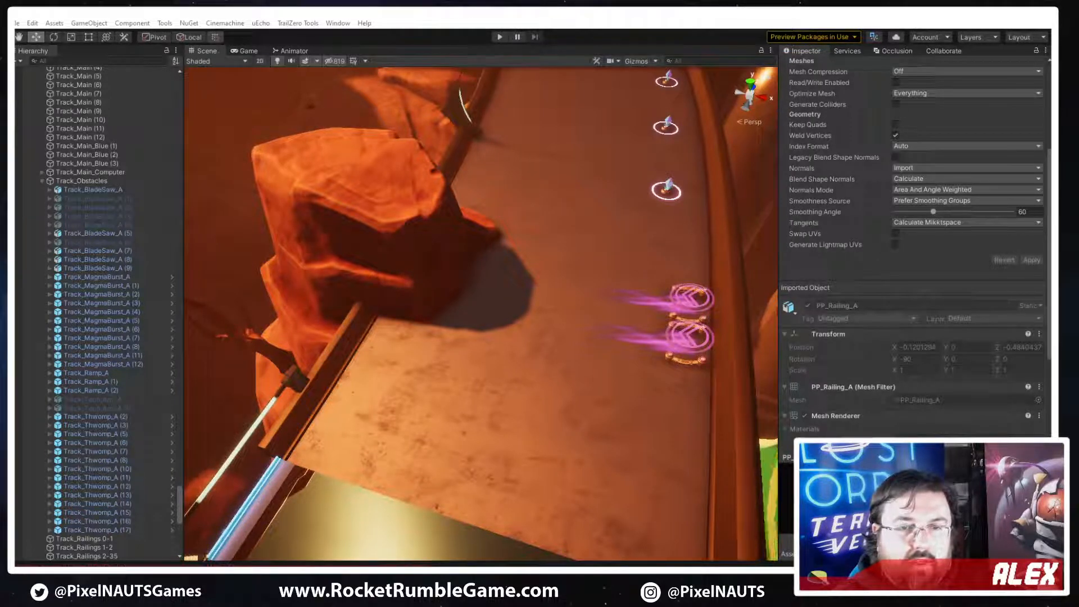
Place the PP_Railing_A_Clamp model in the scene on the track surface near the start of the railing
{"action": "left_click_drag", "start_coordinate": [16, 372], "coordinate": [524, 372]}
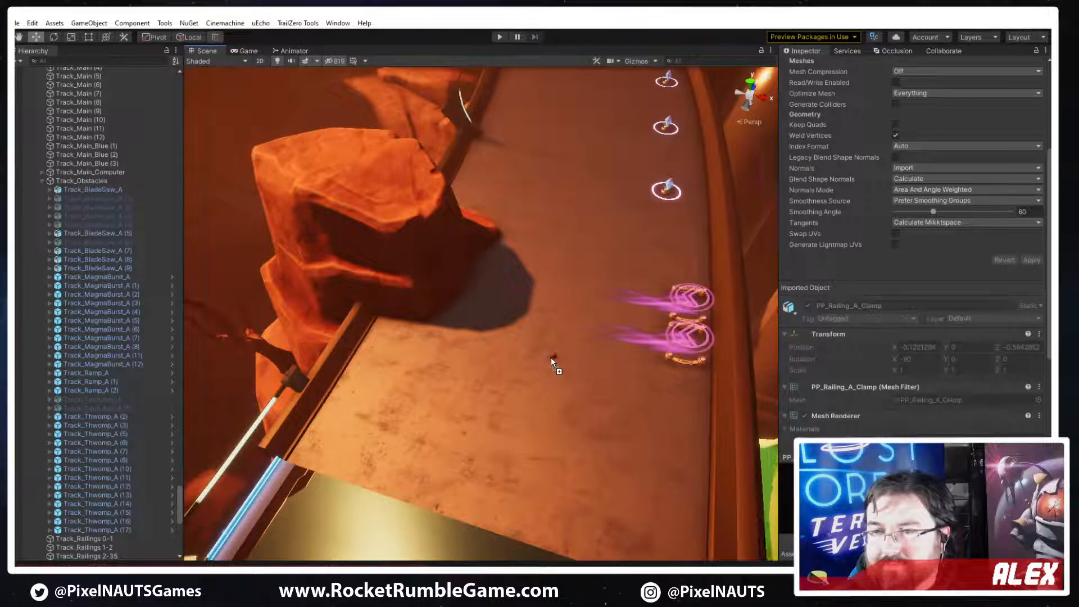
{"action": "left_click_drag", "start_coordinate": [557, 353], "coordinate": [423, 371]}
{"action": "right_click_drag", "start_coordinate": [444, 368], "coordinate": [426, 385]}
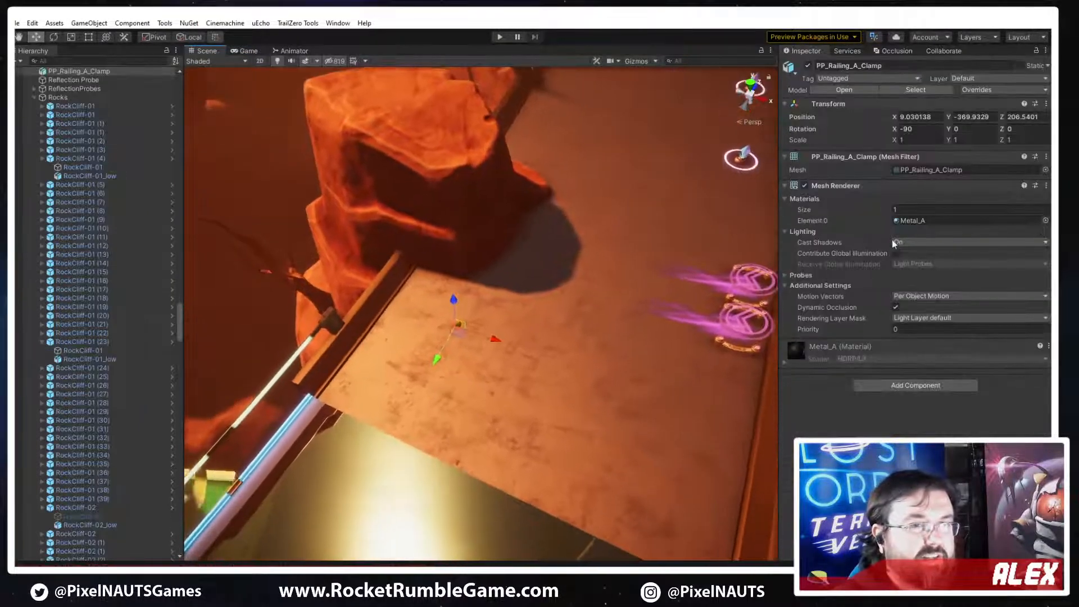
Set the clamp's scale to 4 on X, Y and Z
{"action": "left_click", "coordinate": [920, 142]}
{"action": "type", "text": "4"}
{"action": "key", "text": "Tab"}
{"action": "type", "text": "4"}
{"action": "key", "text": "Tab"}
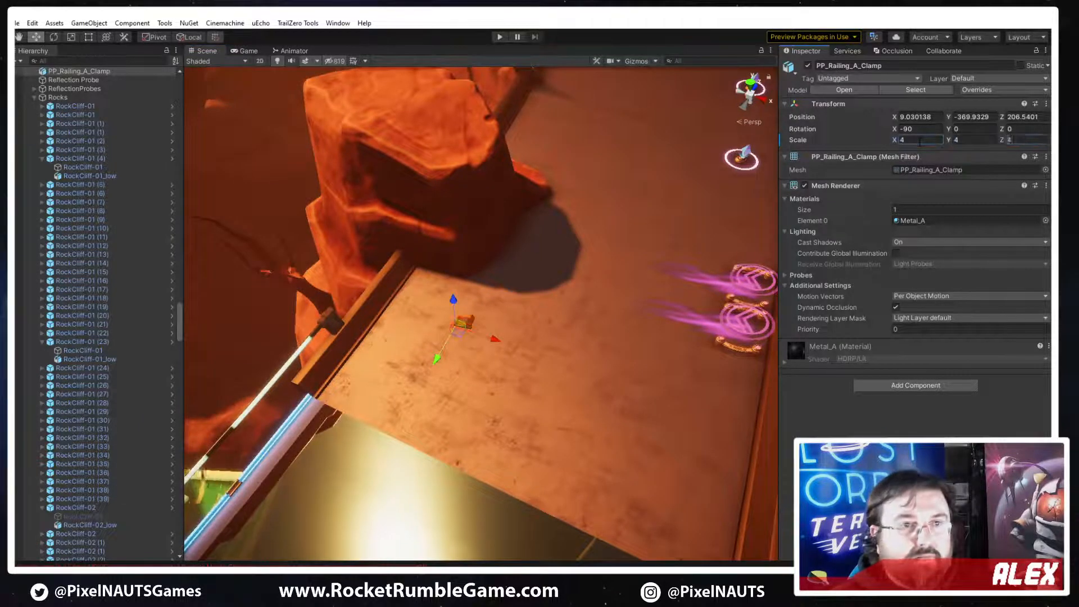
{"action": "type", "text": "4"}
Rotate the clamp to -180 degrees on Z
{"action": "right_click_drag", "start_coordinate": [578, 216], "coordinate": [542, 222]}
{"action": "key", "text": "w"}
{"action": "key", "text": "e"}
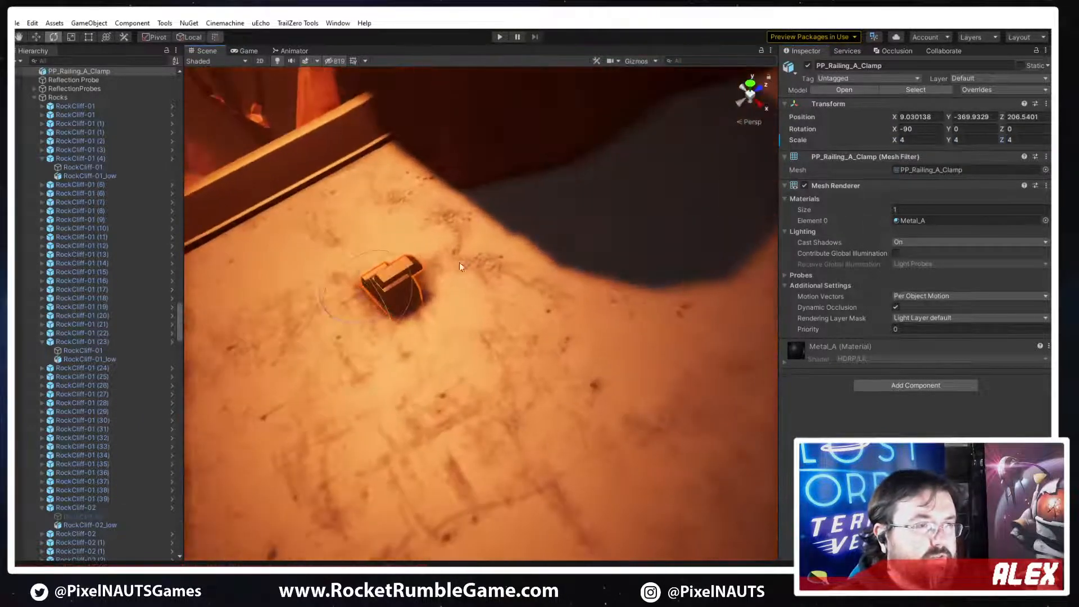
{"action": "right_click_drag", "start_coordinate": [461, 261], "coordinate": [444, 291]}
{"action": "left_click_drag", "start_coordinate": [423, 308], "coordinate": [559, 356]}
{"action": "right_click_drag", "start_coordinate": [559, 357], "coordinate": [490, 264]}
{"action": "key", "text": "w"}
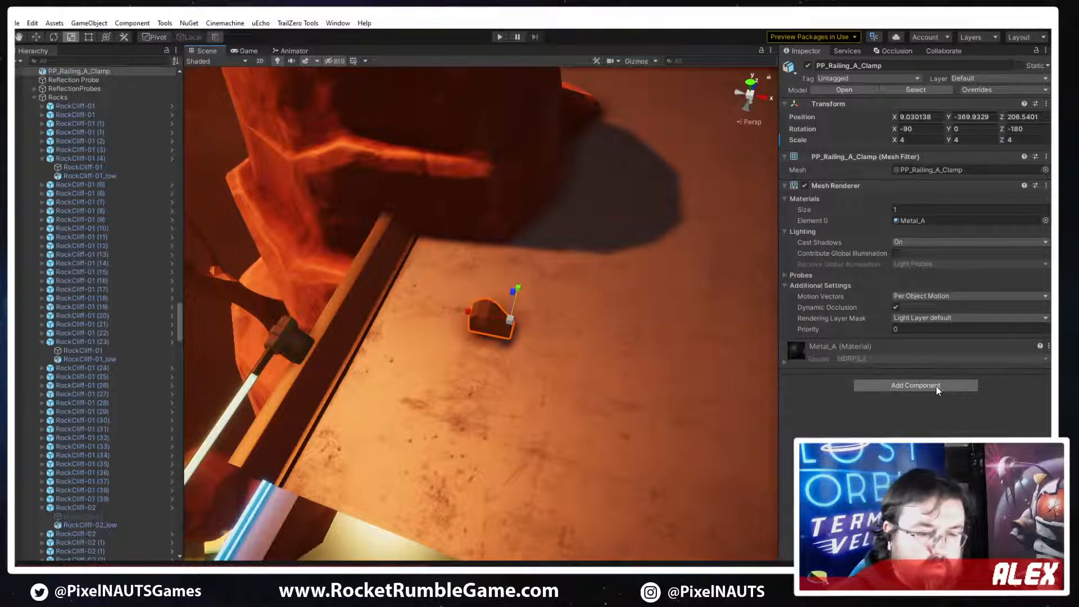
Add a Spline Positioner component to the clamp and assign Track_Main_Computer as its spline
{"action": "left_click", "coordinate": [916, 386]}
{"action": "type", "text": "spli"}
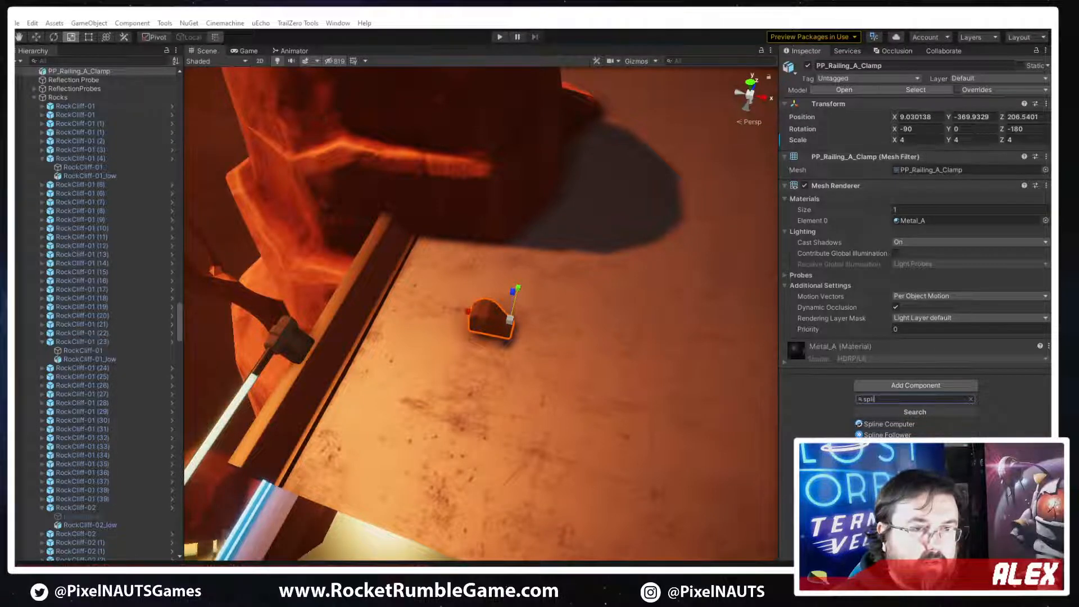
{"action": "left_click", "coordinate": [895, 464]}
{"action": "left_click", "coordinate": [1037, 368]}
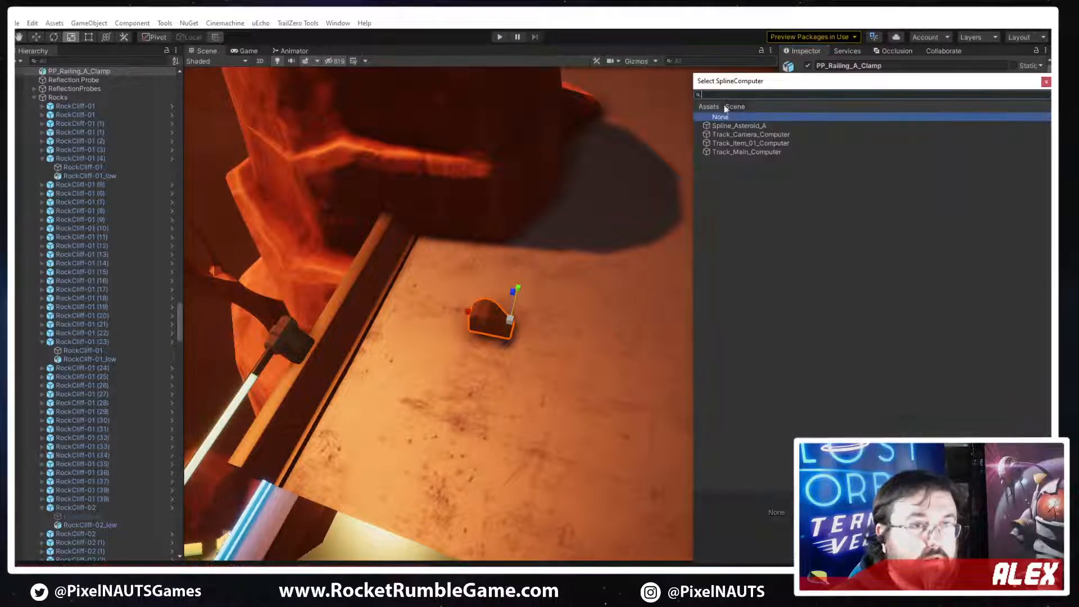
{"action": "double_click", "coordinate": [726, 151]}
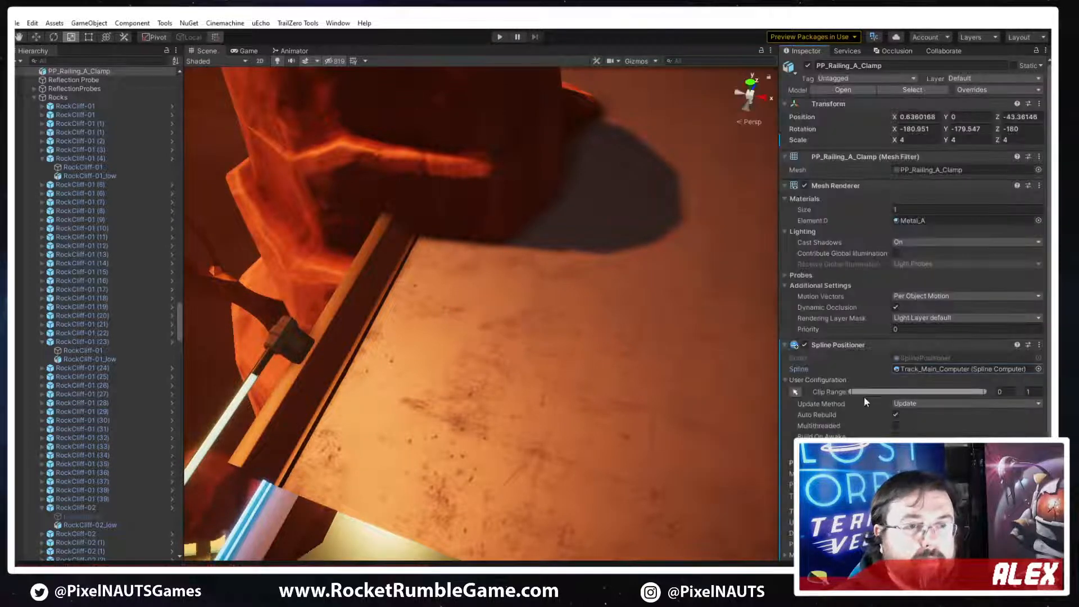
Switch the clamp's Spline Positioner positioning mode from Percent to Distance
{"action": "key", "text": "s"}
{"action": "right_click_drag", "start_coordinate": [573, 329], "coordinate": [541, 332]}
{"action": "scroll", "coordinate": [920, 361], "scroll_direction": "down", "scroll_amount": 4}
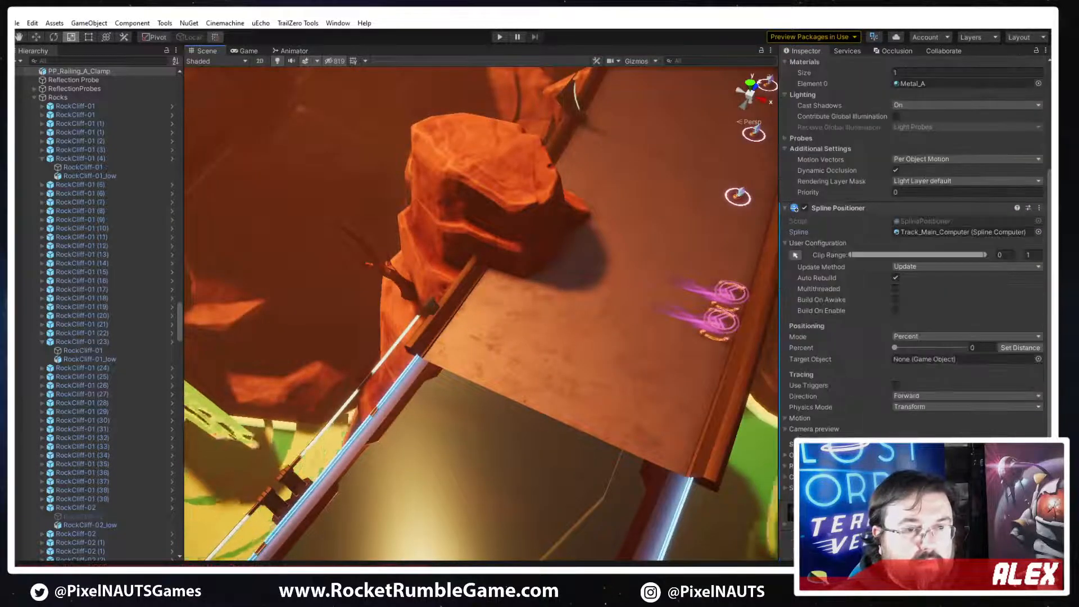
{"action": "left_click", "coordinate": [933, 337]}
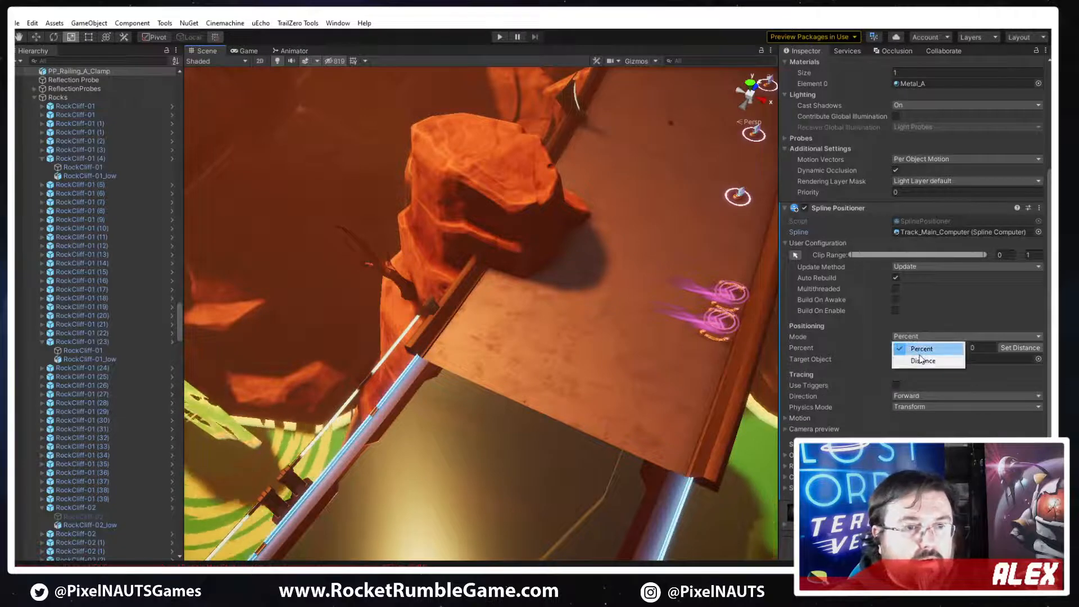
{"action": "left_click", "coordinate": [922, 360]}
Slide the clamp along the track spline to a distance of 564.4, near the start of the railing
{"action": "left_click_drag", "start_coordinate": [851, 346], "coordinate": [243, 357]}
{"action": "right_click_drag", "start_coordinate": [607, 360], "coordinate": [449, 360]}
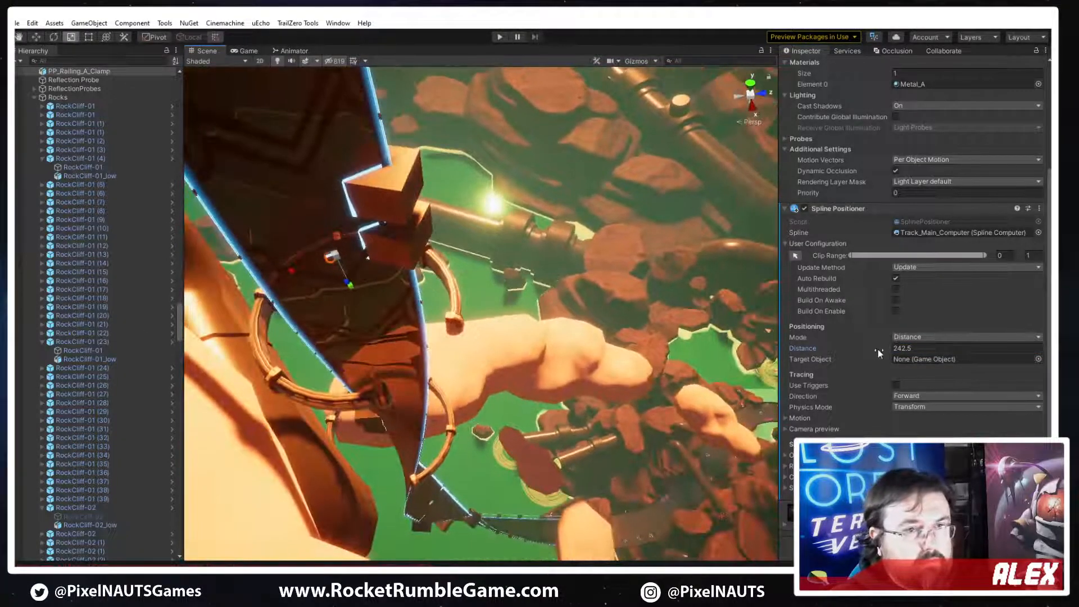
{"action": "left_click_drag", "start_coordinate": [879, 351], "coordinate": [528, 533]}
{"action": "right_click", "coordinate": [639, 441]}
{"action": "key", "text": "f"}
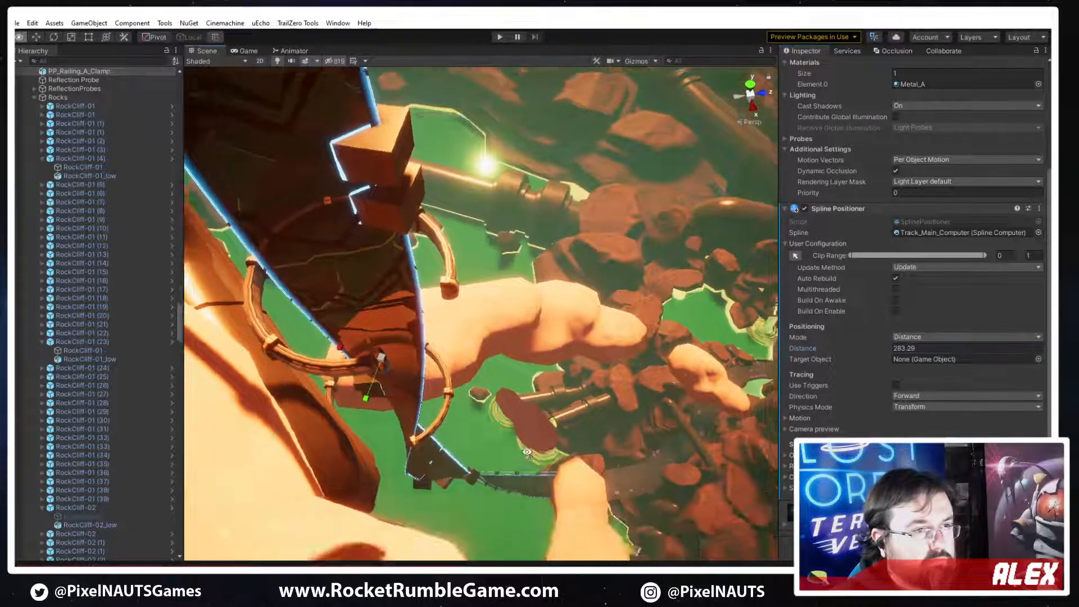
{"action": "left_click_drag", "start_coordinate": [869, 346], "coordinate": [989, 395]}
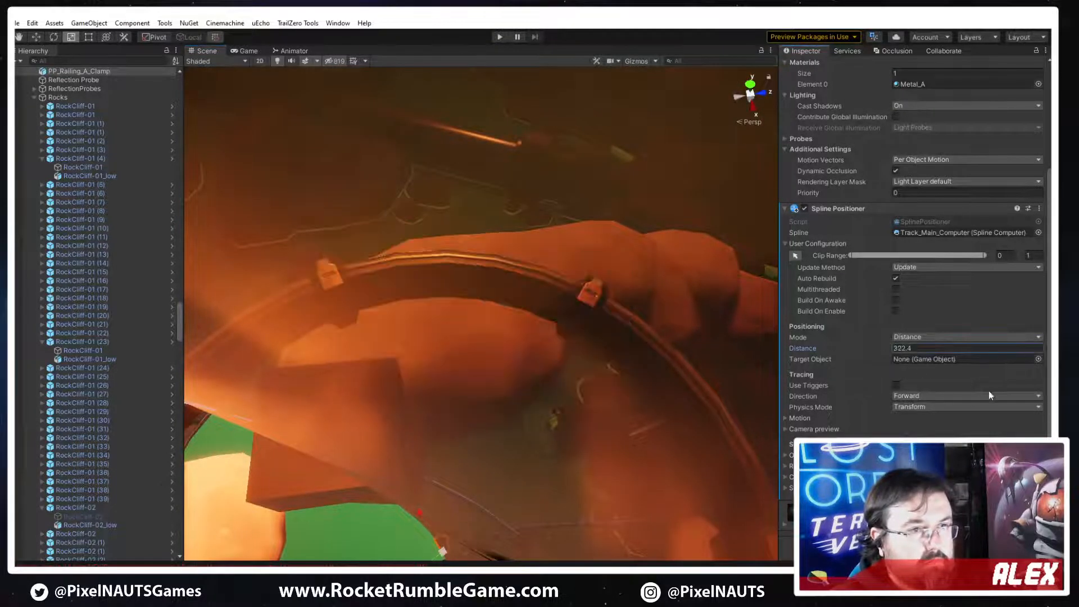
{"action": "left_click_drag", "start_coordinate": [154, 429], "coordinate": [35, 402]}
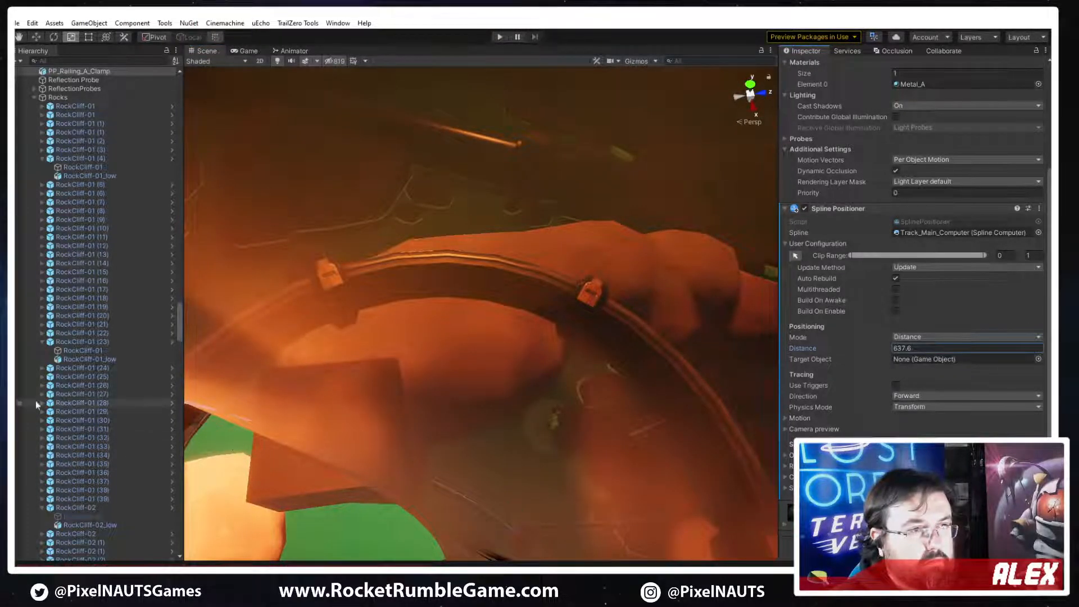
{"action": "right_click_drag", "start_coordinate": [450, 380], "coordinate": [295, 394]}
{"action": "key", "text": "f"}
{"action": "key", "text": "s"}
{"action": "right_click_drag", "start_coordinate": [354, 399], "coordinate": [484, 404]}
{"action": "left_click_drag", "start_coordinate": [882, 348], "coordinate": [795, 349]}
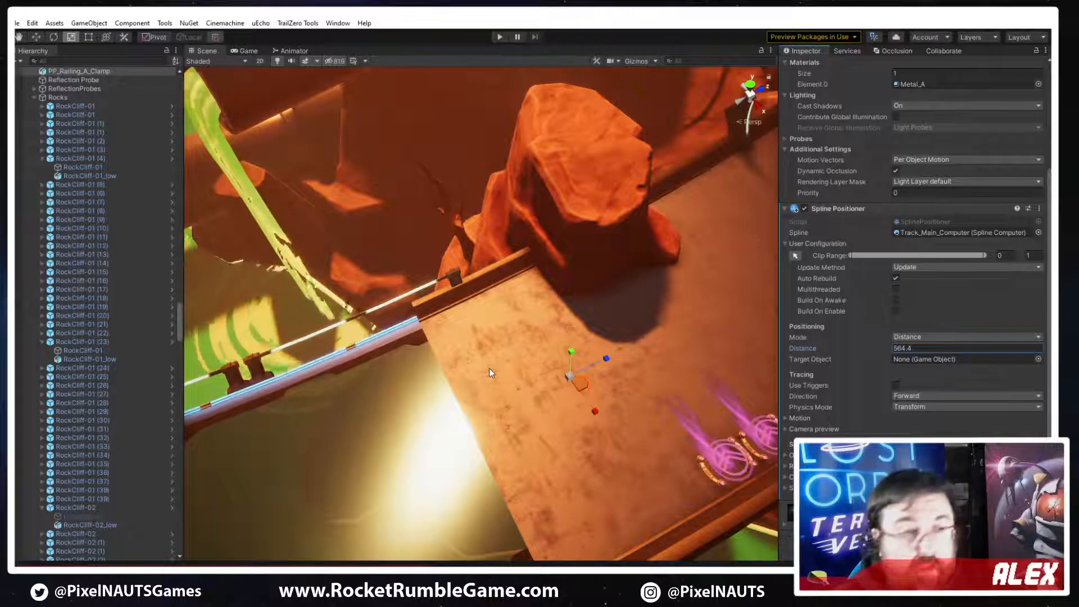
Offset the clamp sideways on X in the Spline Positioner's motion settings to bring it beside the railing at the track edge
{"action": "right_click_drag", "start_coordinate": [506, 339], "coordinate": [639, 316]}
{"action": "key", "text": "w"}
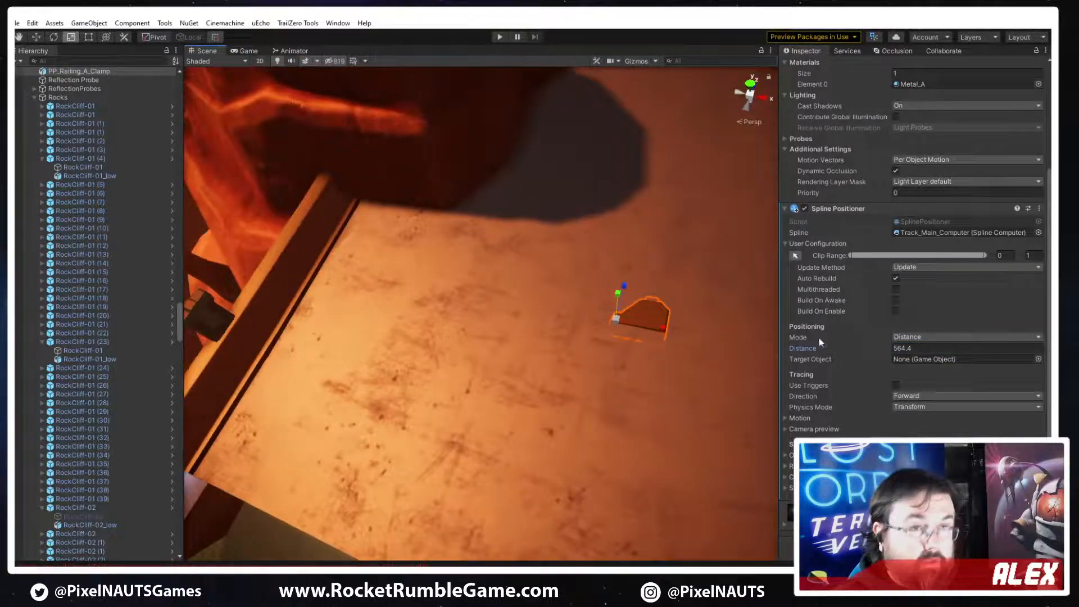
{"action": "left_click", "coordinate": [786, 419]}
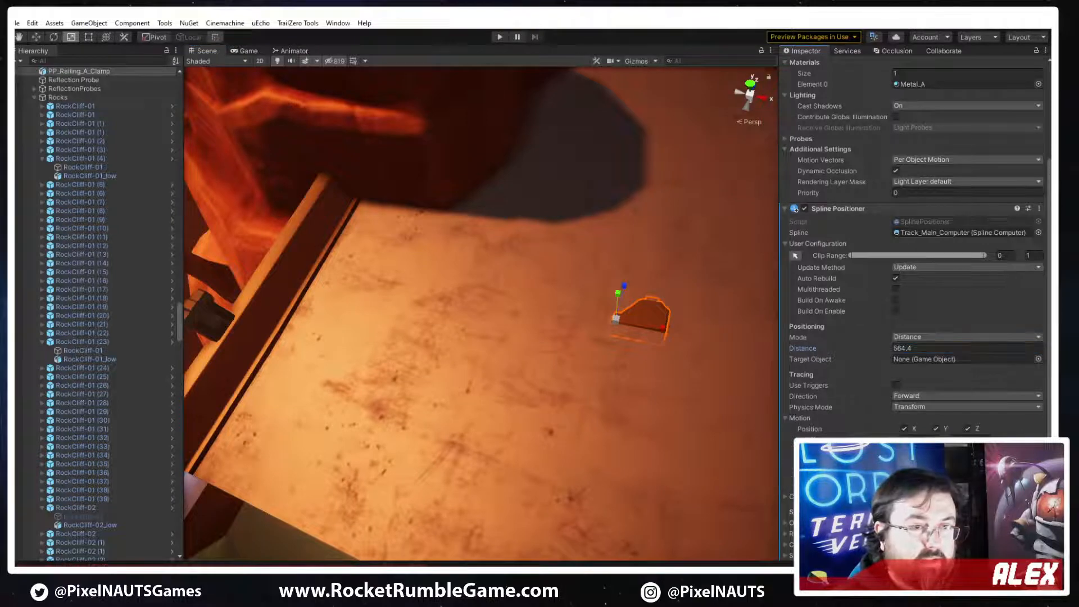
{"action": "type", "text": "5"}
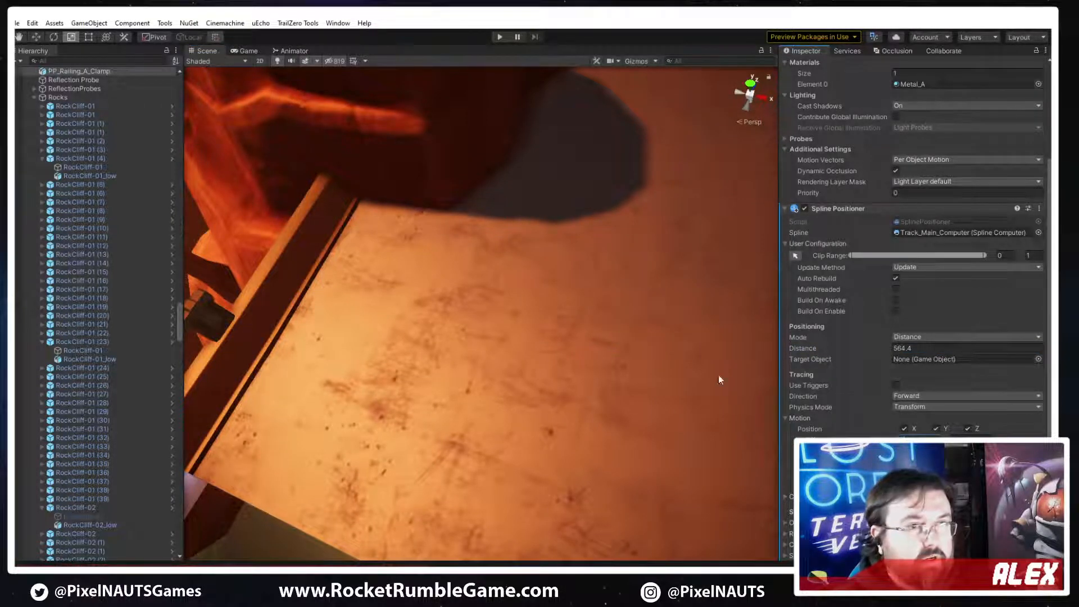
{"action": "right_click_drag", "start_coordinate": [719, 379], "coordinate": [638, 316]}
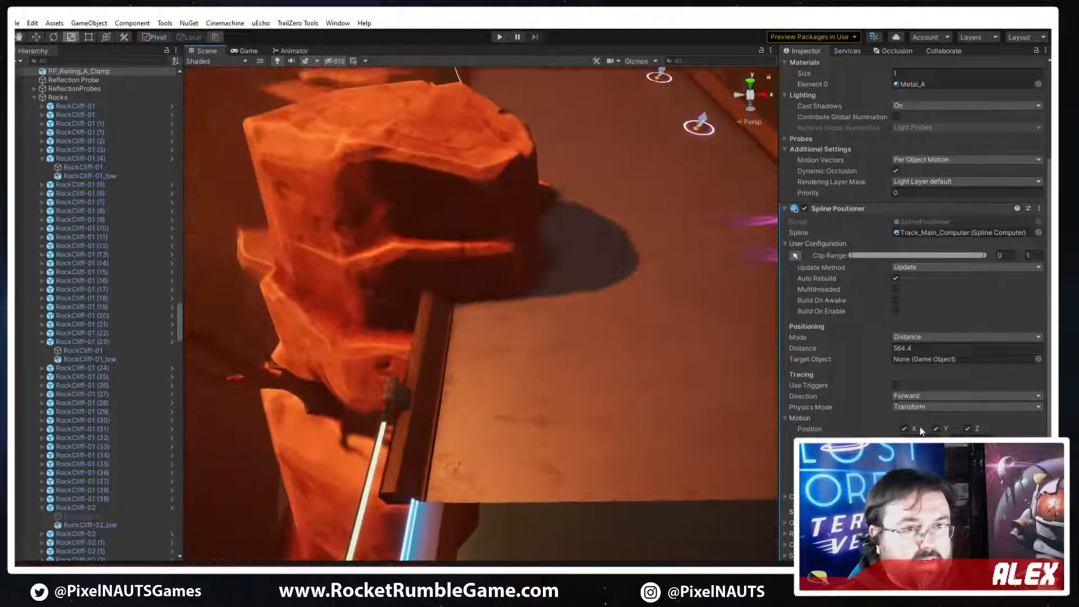
{"action": "left_click", "coordinate": [921, 441]}
{"action": "type", "text": "-12.5"}
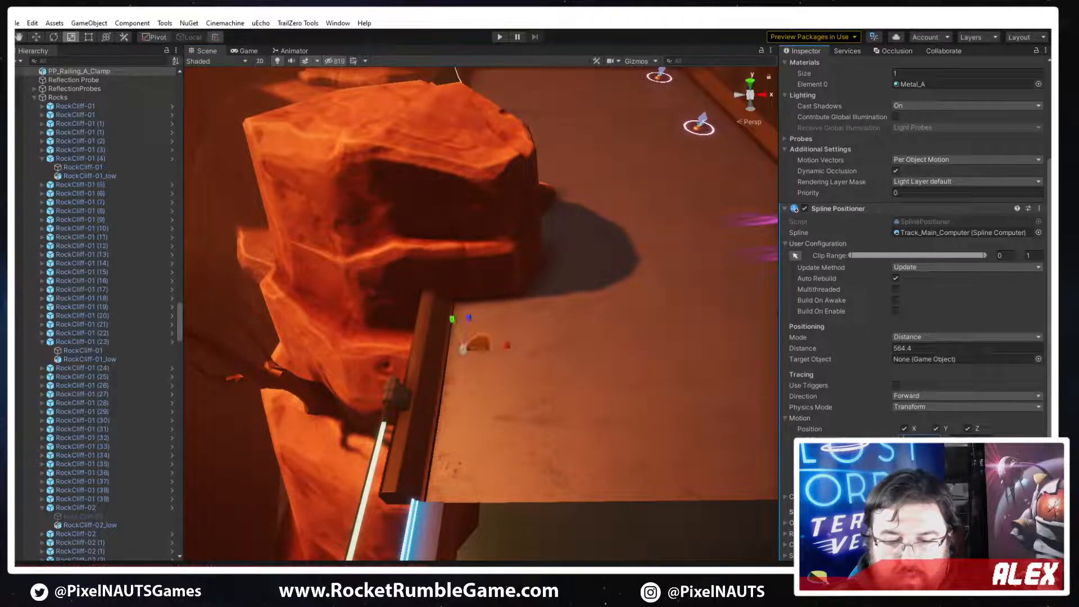
Adjust the clamp's motion rotation offsets, trying 90, 180, 0 and 270 degrees, to orient it over the railing
{"action": "right_click_drag", "start_coordinate": [566, 293], "coordinate": [509, 319]}
{"action": "left_click", "coordinate": [922, 461]}
{"action": "type", "text": "90"}
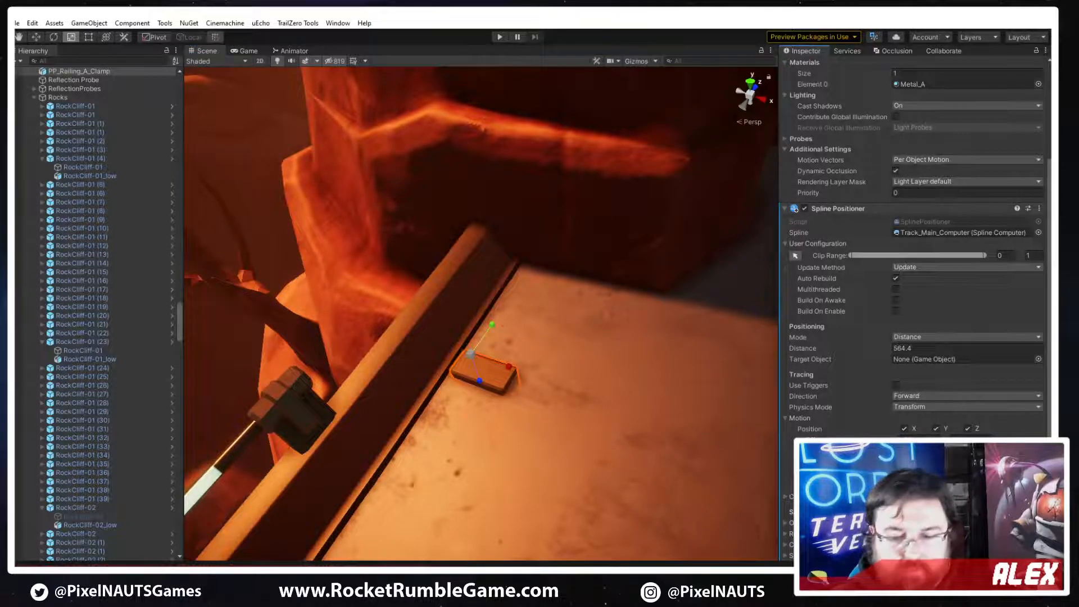
{"action": "type", "text": "180"}
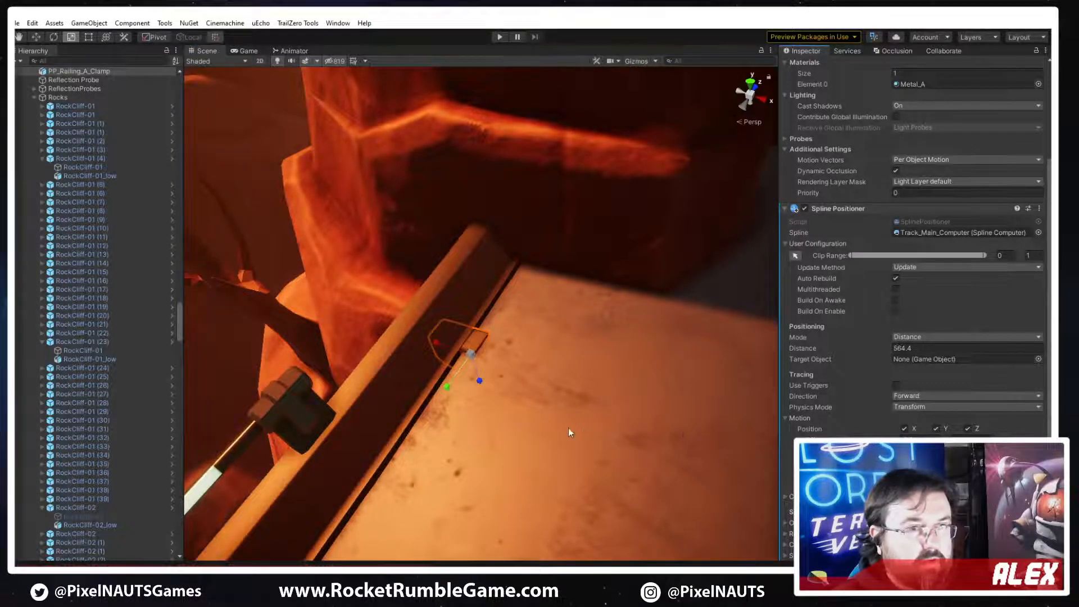
{"action": "right_click_drag", "start_coordinate": [568, 428], "coordinate": [560, 414]}
{"action": "left_click_drag", "start_coordinate": [946, 442], "coordinate": [800, 428]}
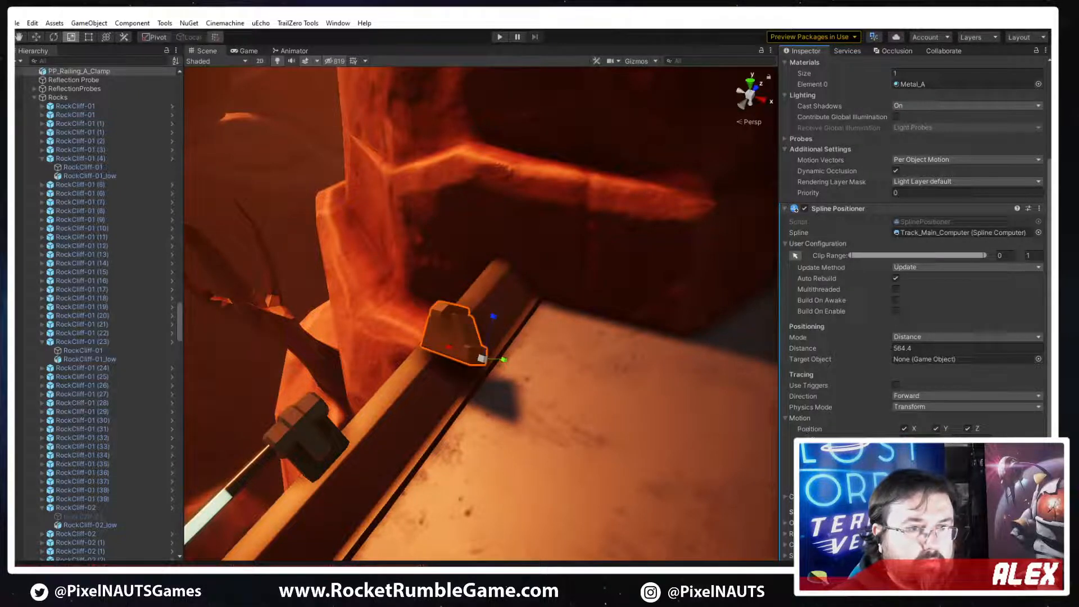
{"action": "type", "text": "0"}
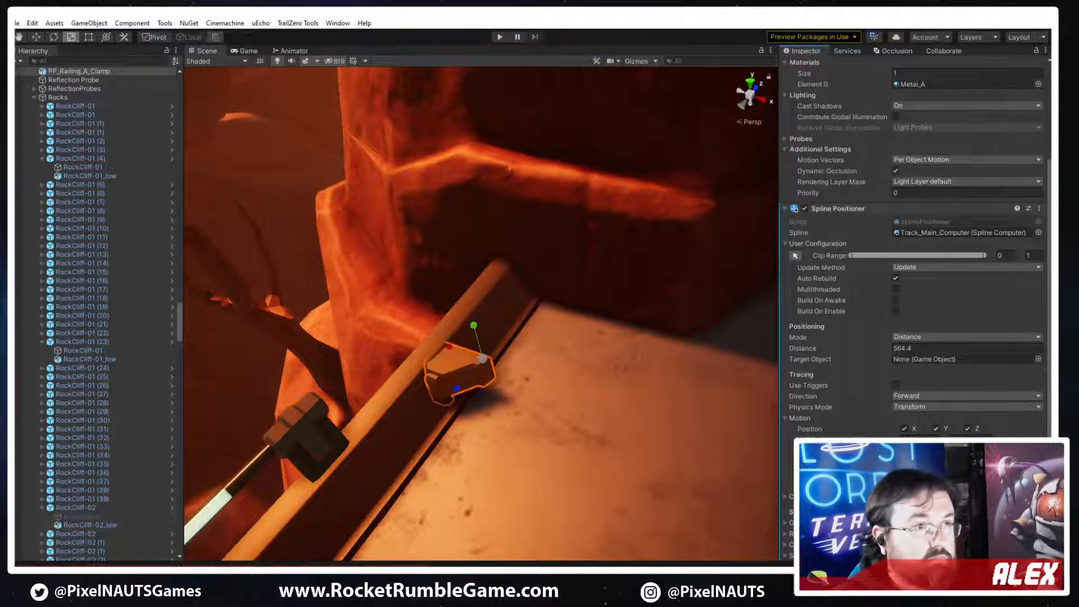
{"action": "type", "text": "270"}
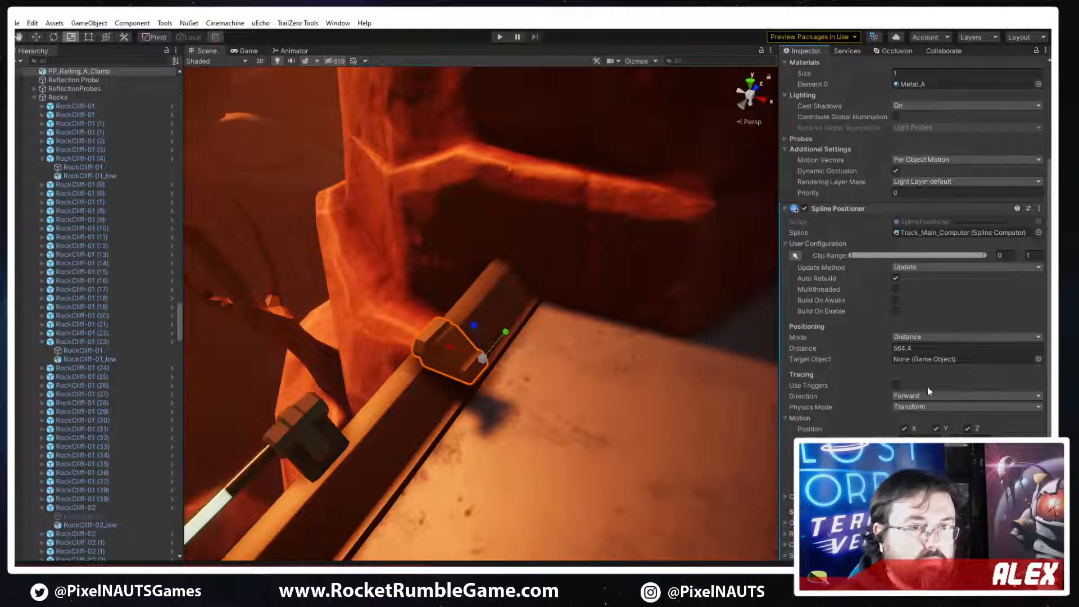
Set the clamp's scale to 5 on X, Y and Z
{"action": "scroll", "coordinate": [932, 174], "scroll_direction": "up", "scroll_amount": 5}
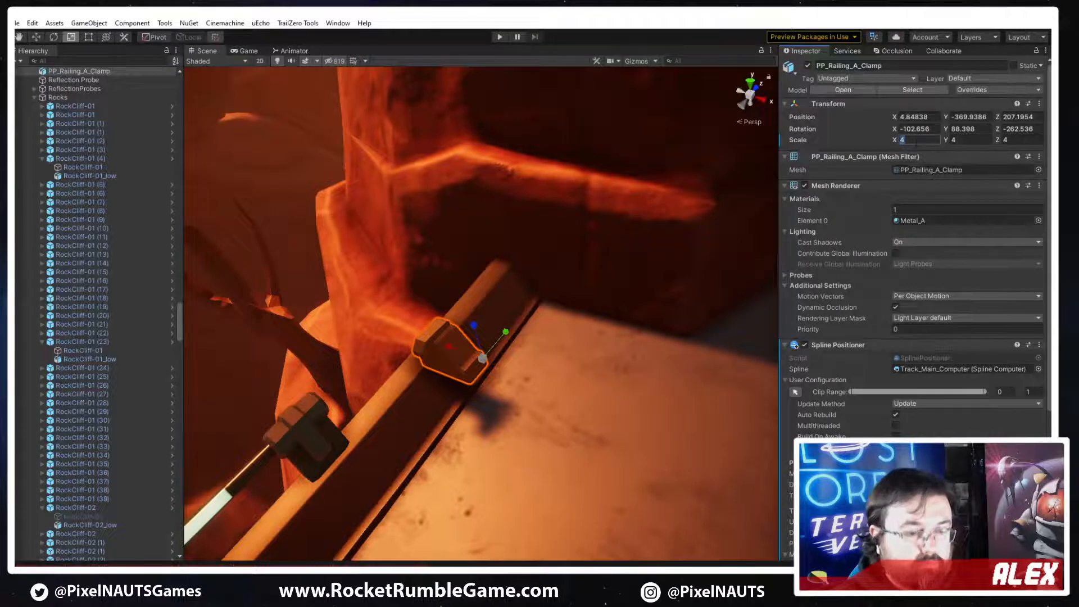
{"action": "type", "text": "5"}
{"action": "key", "text": "Tab"}
{"action": "type", "text": "5"}
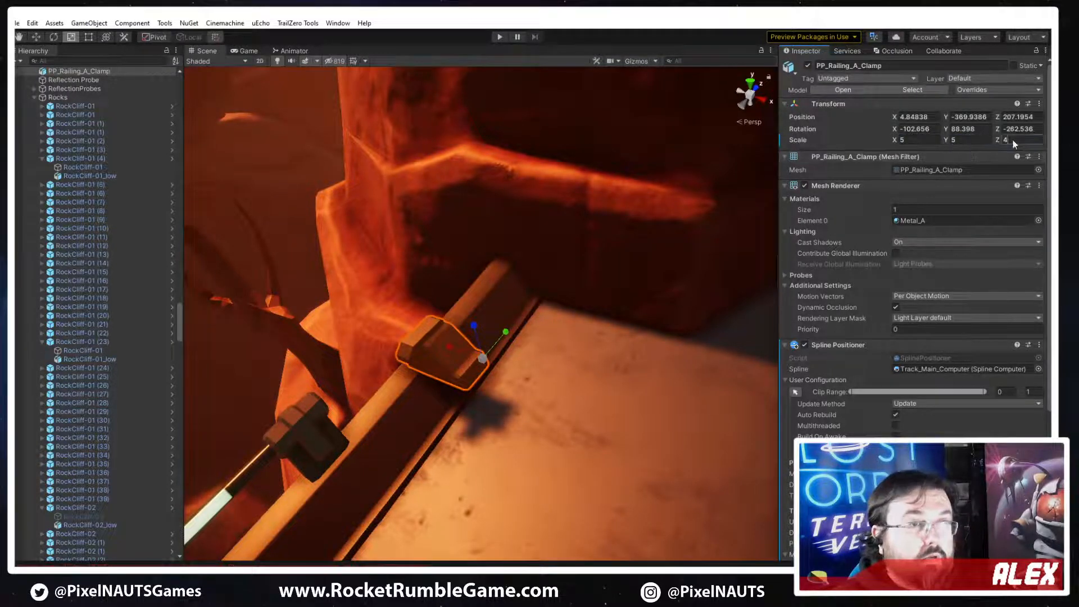
Check the scale configured for the PP_Railing_A mesh in the adjacent railing's Spline Mesh channel
{"action": "left_click", "coordinate": [503, 293]}
{"action": "scroll", "coordinate": [857, 424], "scroll_direction": "down", "scroll_amount": 3}
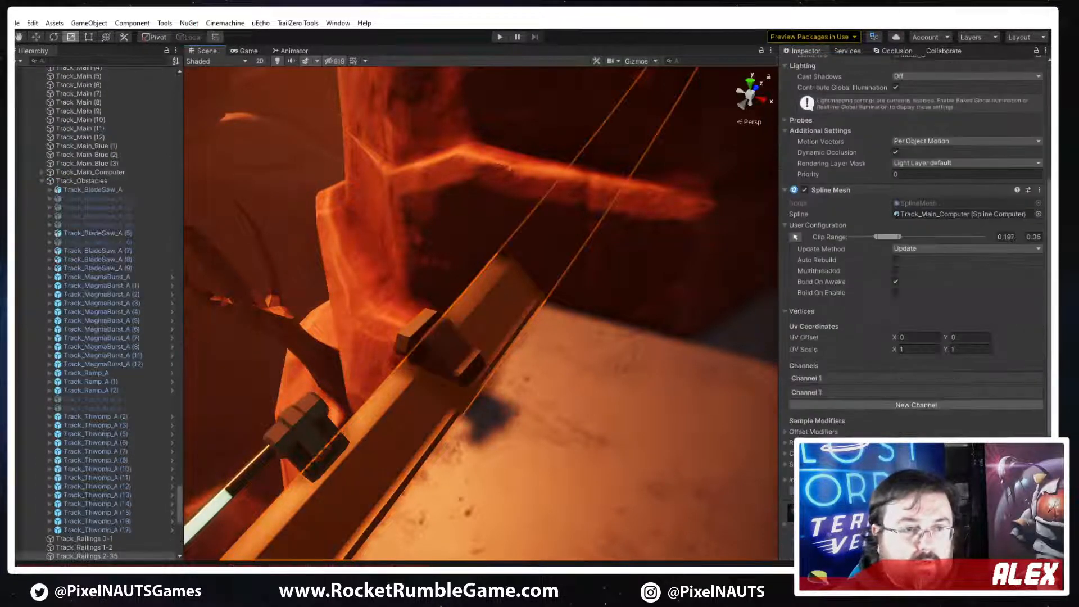
{"action": "left_click", "coordinate": [870, 377]}
{"action": "left_click", "coordinate": [866, 404]}
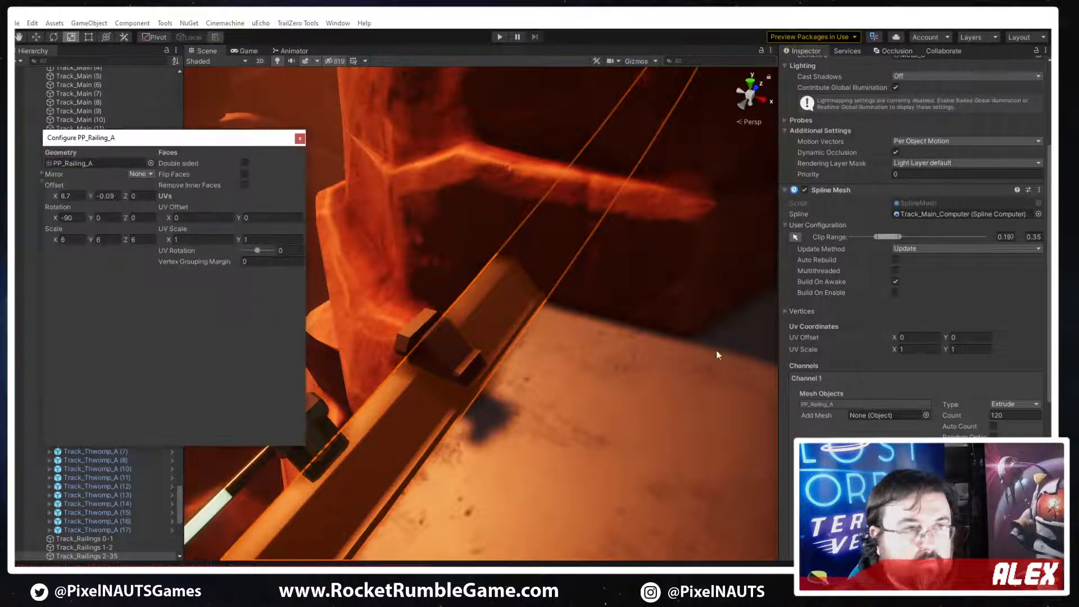
{"action": "left_click", "coordinate": [302, 139]}
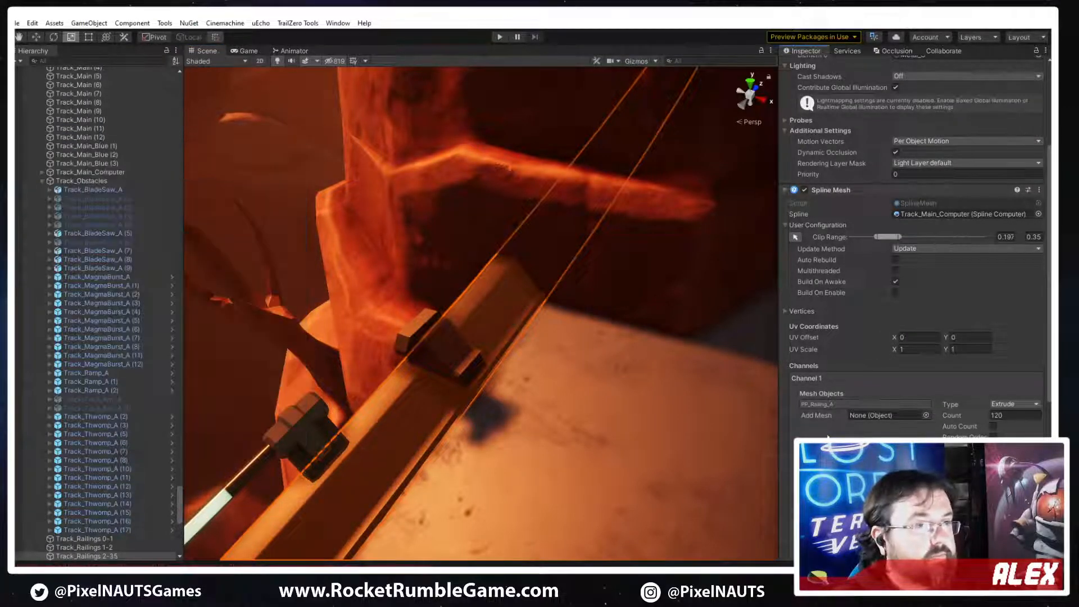
{"action": "left_click", "coordinate": [872, 403]}
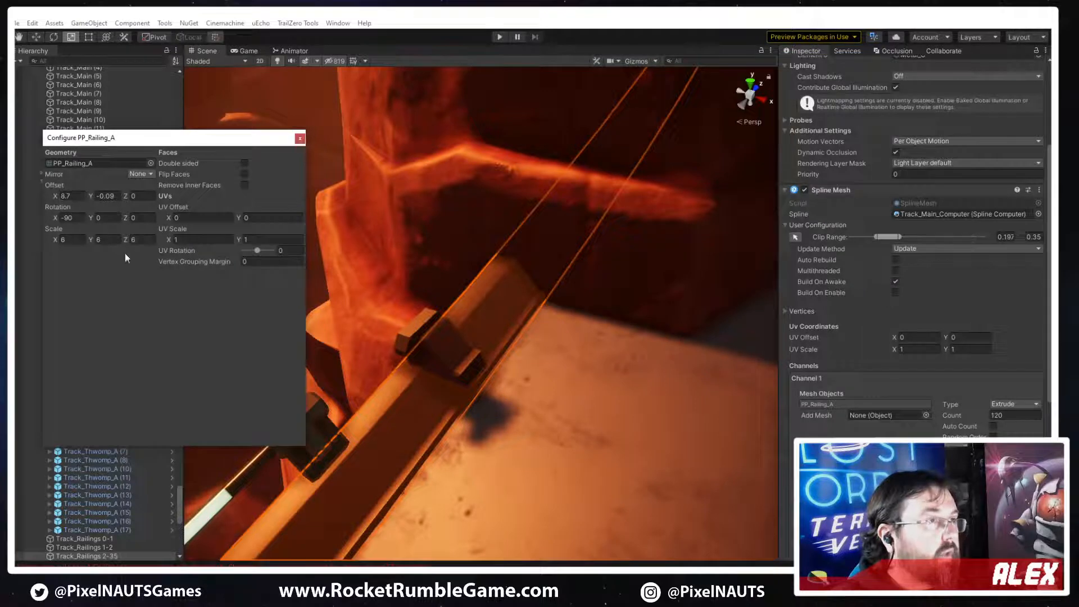
{"action": "left_click", "coordinate": [300, 139]}
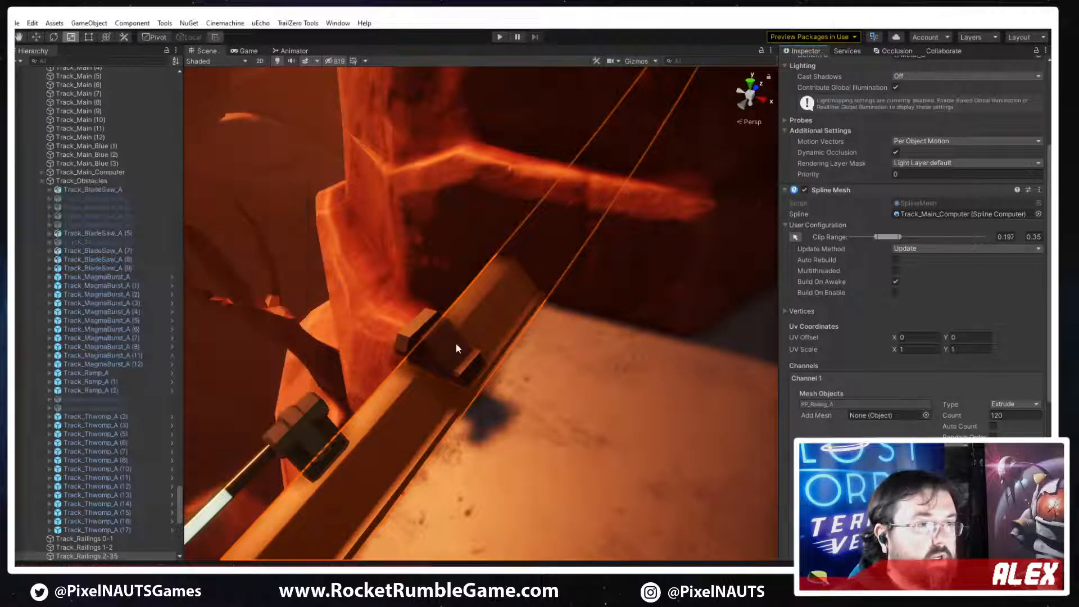
Set the clamp's scale to 6 on X, Y and Z to match the railing mesh
{"action": "left_click", "coordinate": [457, 342]}
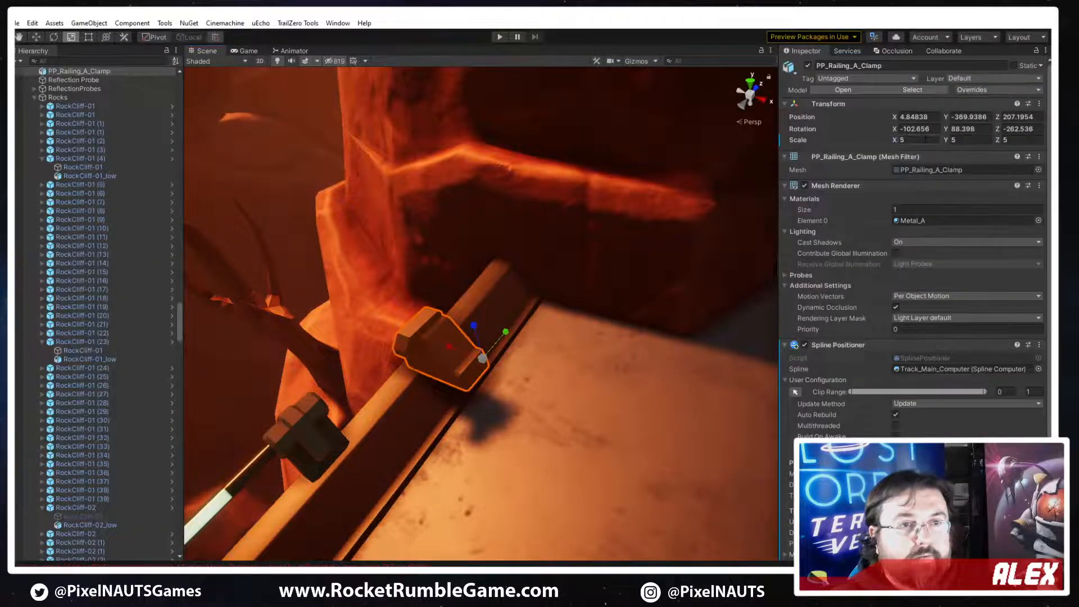
{"action": "left_click", "coordinate": [925, 140]}
{"action": "type", "text": "6"}
{"action": "key", "text": "Tab"}
{"action": "type", "text": "6"}
{"action": "key", "text": "Tab"}
{"action": "type", "text": "6"}
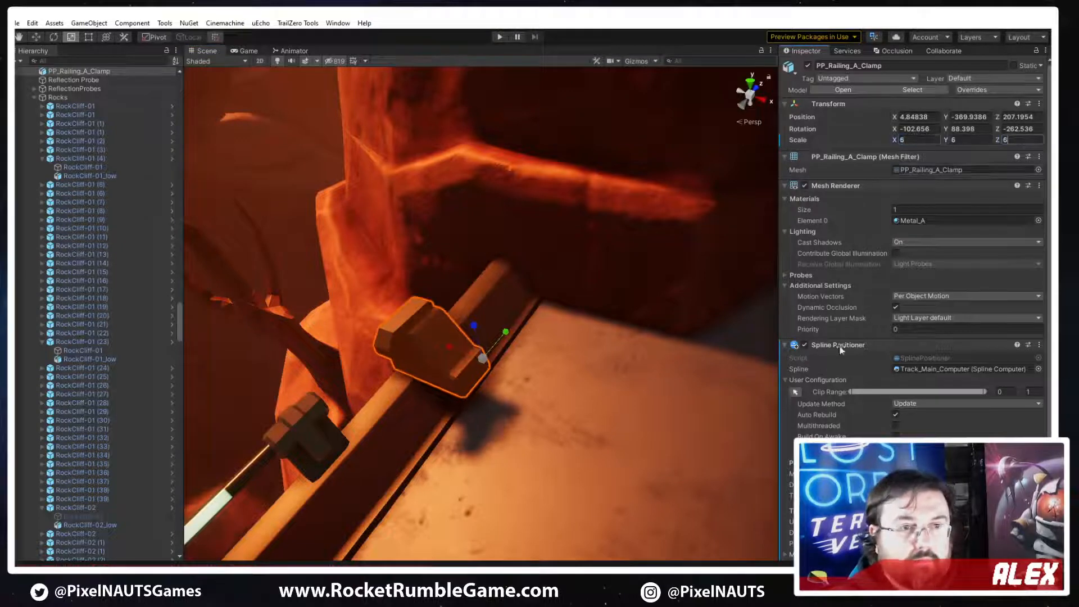
Set the clamp's motion X offset to -7.7 and adjust its Y offset to seat it on the railing
{"action": "scroll", "coordinate": [902, 356], "scroll_direction": "down", "scroll_amount": 4}
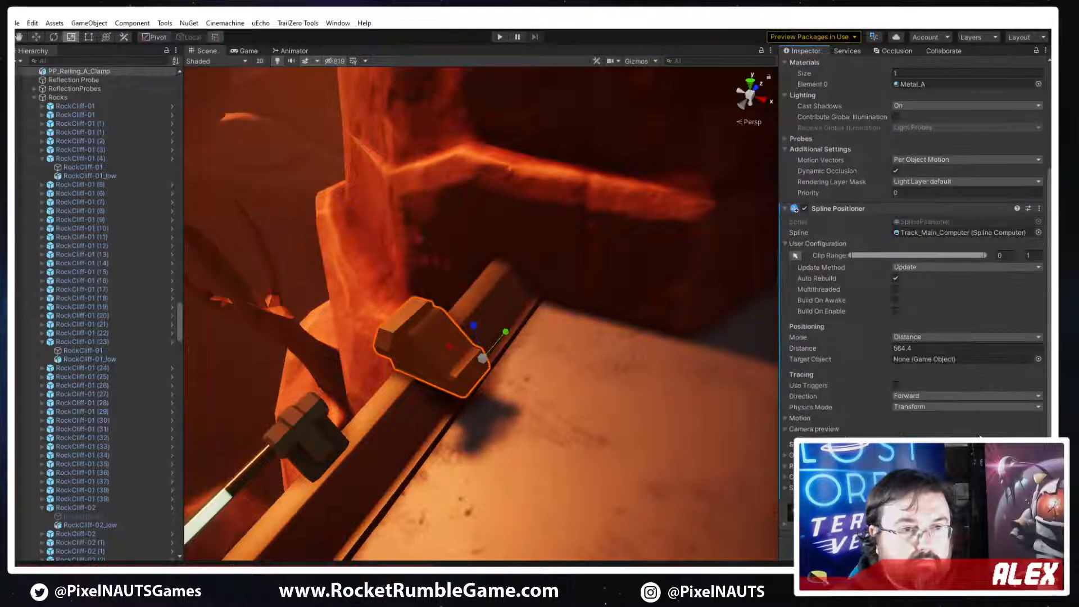
{"action": "left_click", "coordinate": [793, 419]}
{"action": "type", "text": "-7.7"}
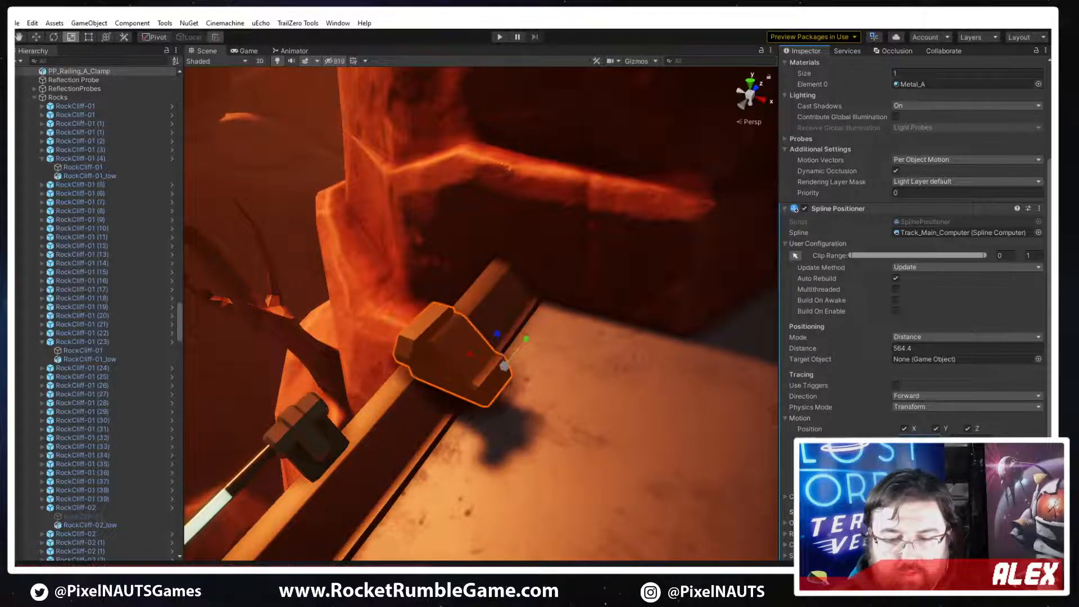
{"action": "key", "text": "Tab"}
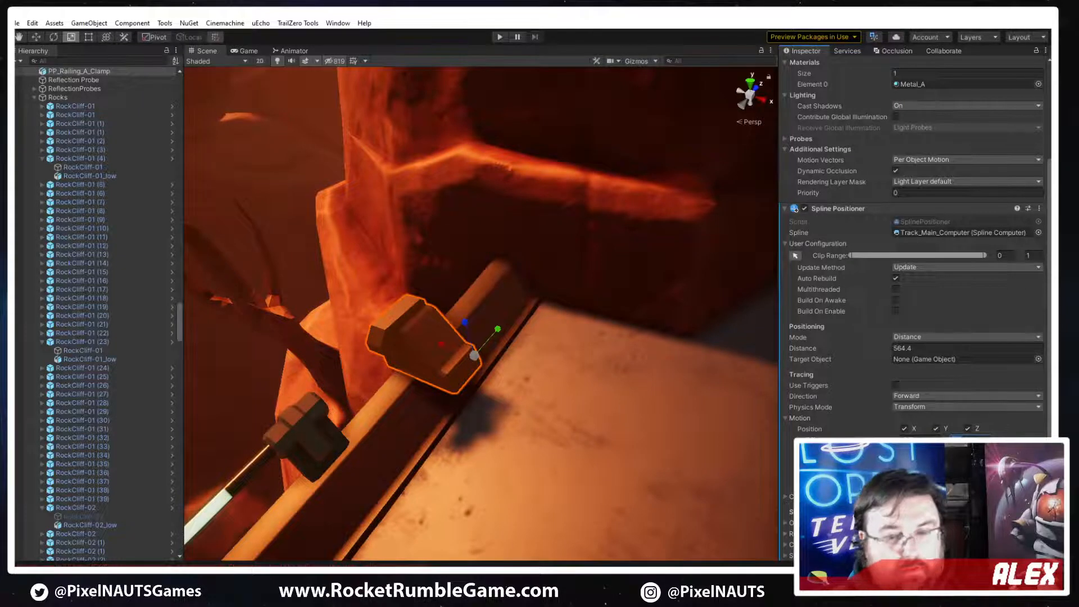
{"action": "type", "text": "0.5"}
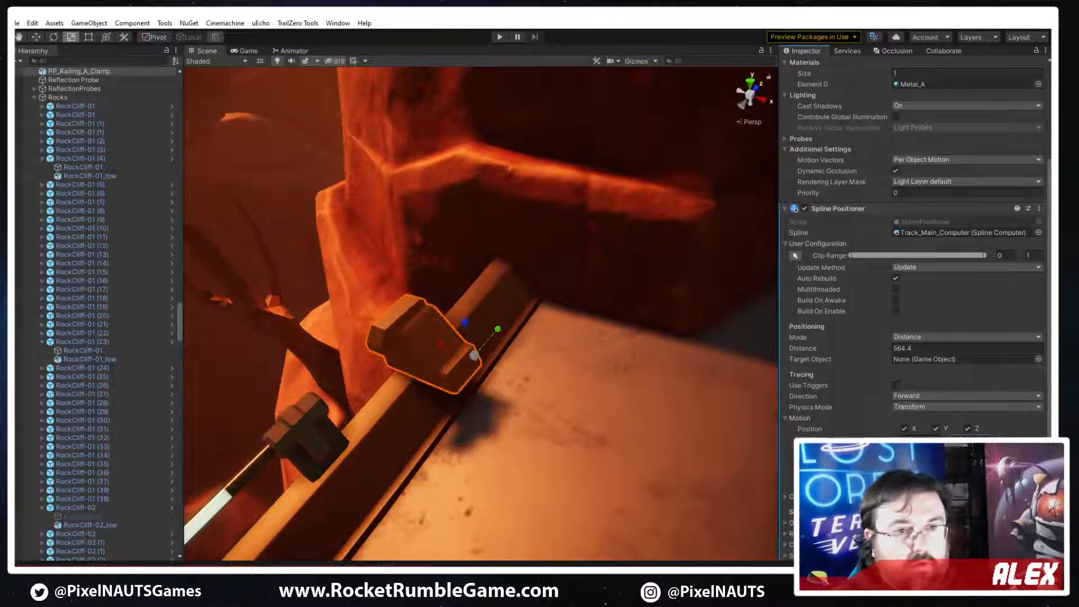
{"action": "key", "text": "BackSpace"}
{"action": "type", "text": "4"}
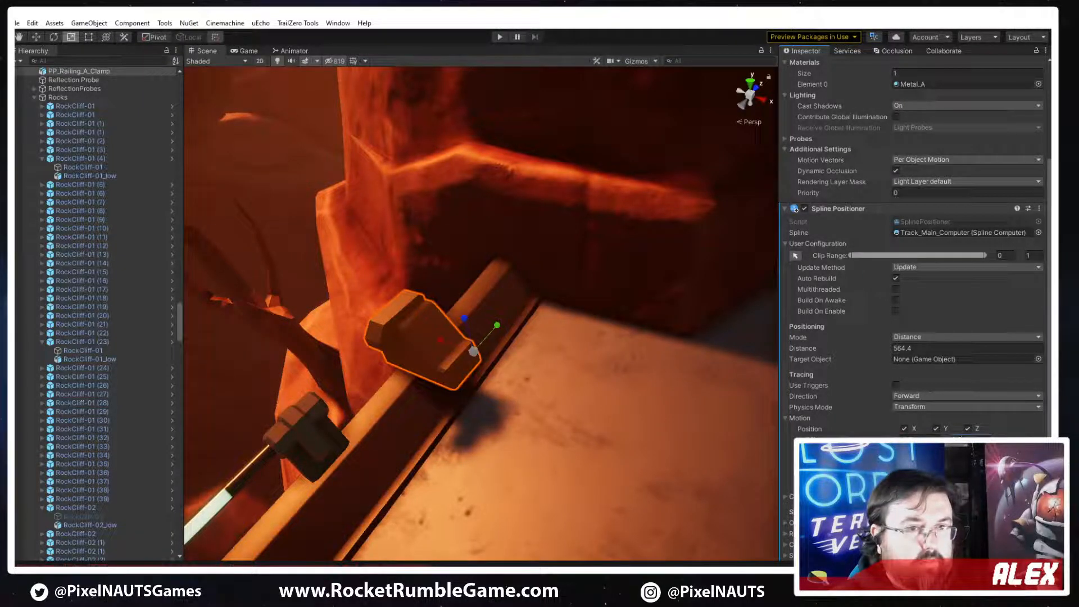
{"action": "key", "text": "BackSpace"}
{"action": "key", "text": "BackSpace"}
{"action": "type", "text": "1"}
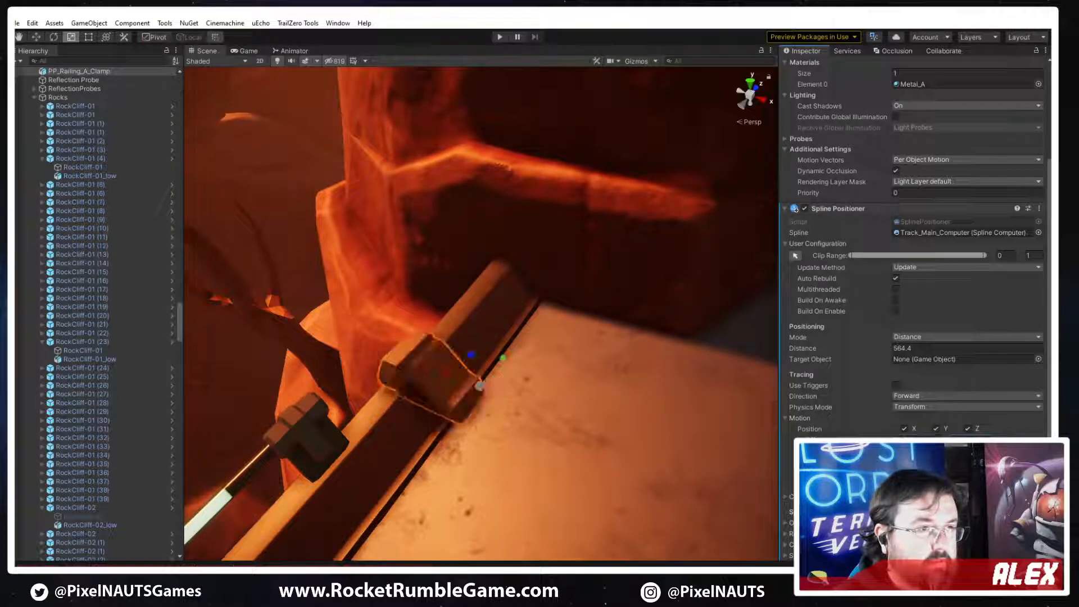
Move the clamp to distance 567.82 at the railing's end and fine-tune its motion Y offset to 0.1
{"action": "right_click_drag", "start_coordinate": [635, 354], "coordinate": [573, 365]}
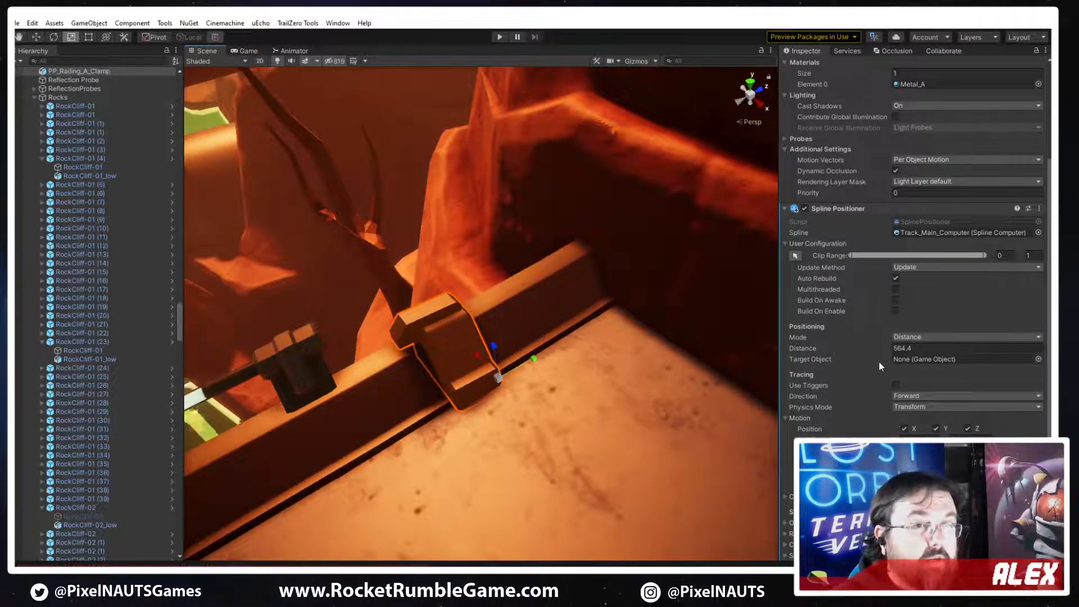
{"action": "left_click_drag", "start_coordinate": [871, 350], "coordinate": [938, 344]}
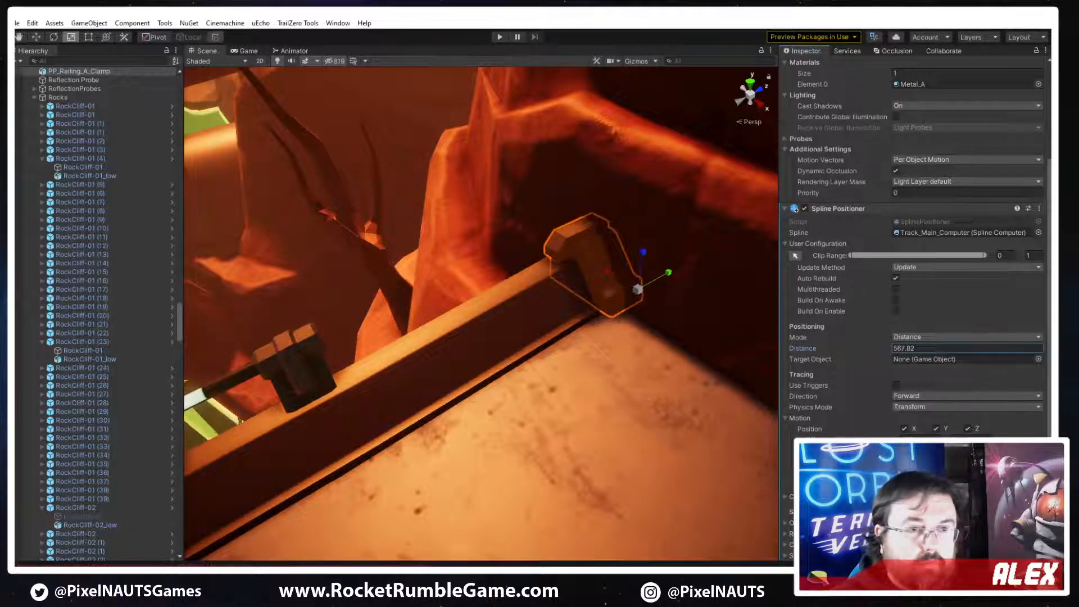
{"action": "left_click", "coordinate": [971, 440]}
{"action": "type", "text": "0.5"}
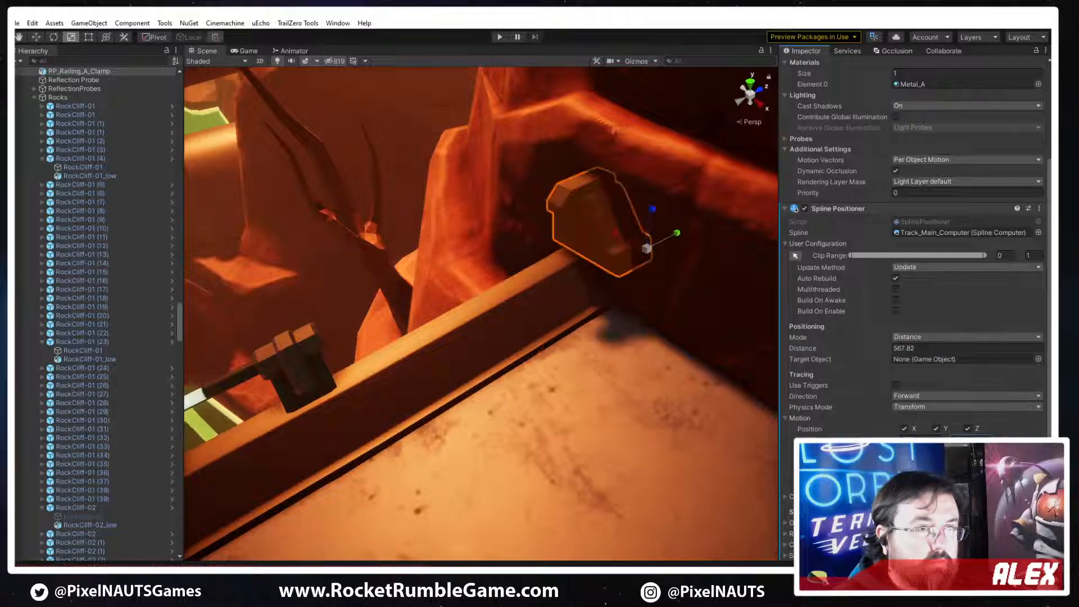
{"action": "key", "text": "BackSpace"}
{"action": "type", "text": "3"}
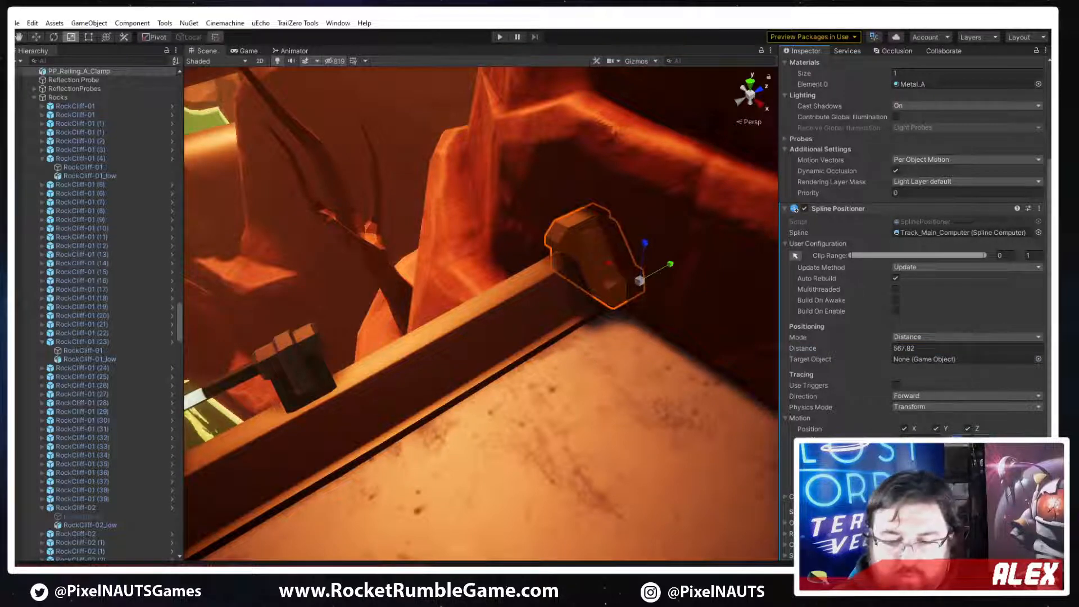
{"action": "type", "text": "0.2"}
{"action": "key", "text": "BackSpace"}
{"action": "type", "text": "1"}
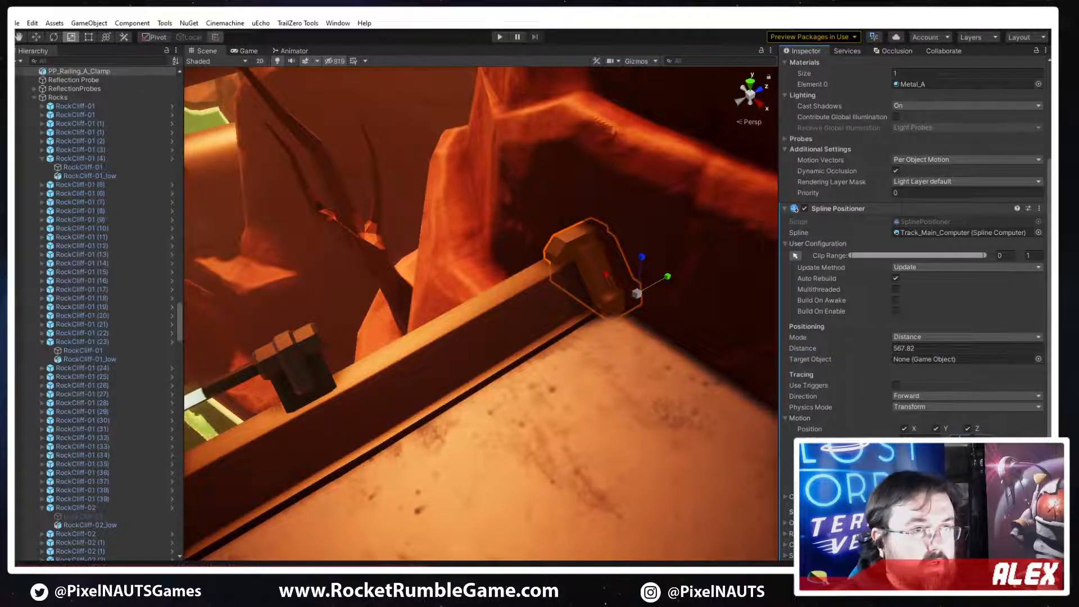
{"action": "key", "text": "w"}
{"action": "right_click_drag", "start_coordinate": [737, 345], "coordinate": [635, 405]}
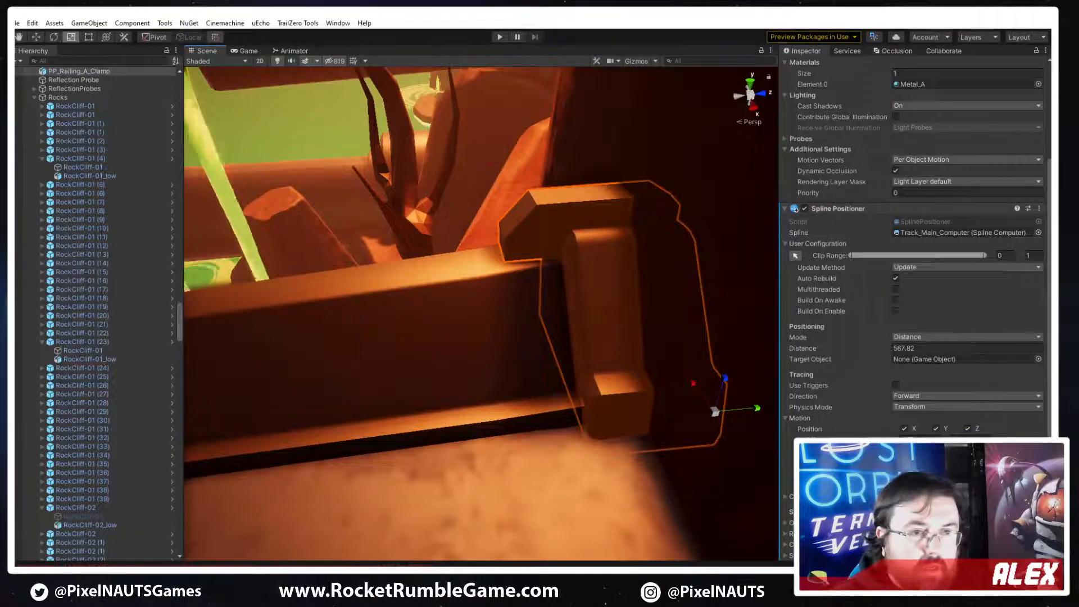
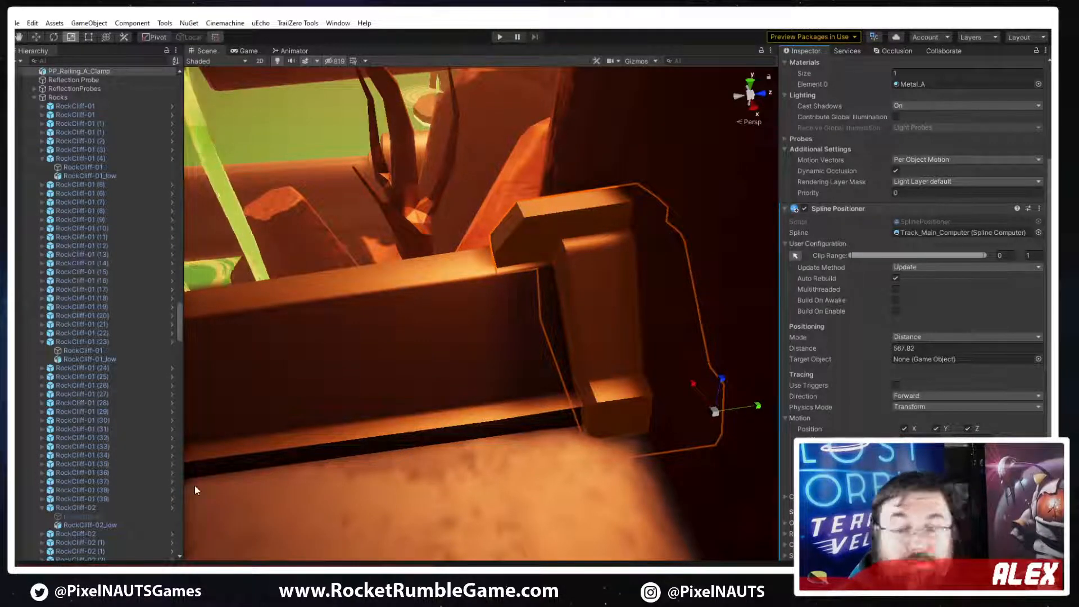
Duplicate the railing clamp and move the copy to distance 577 at the railing's opposite end
{"action": "right_click_drag", "start_coordinate": [402, 353], "coordinate": [674, 391]}
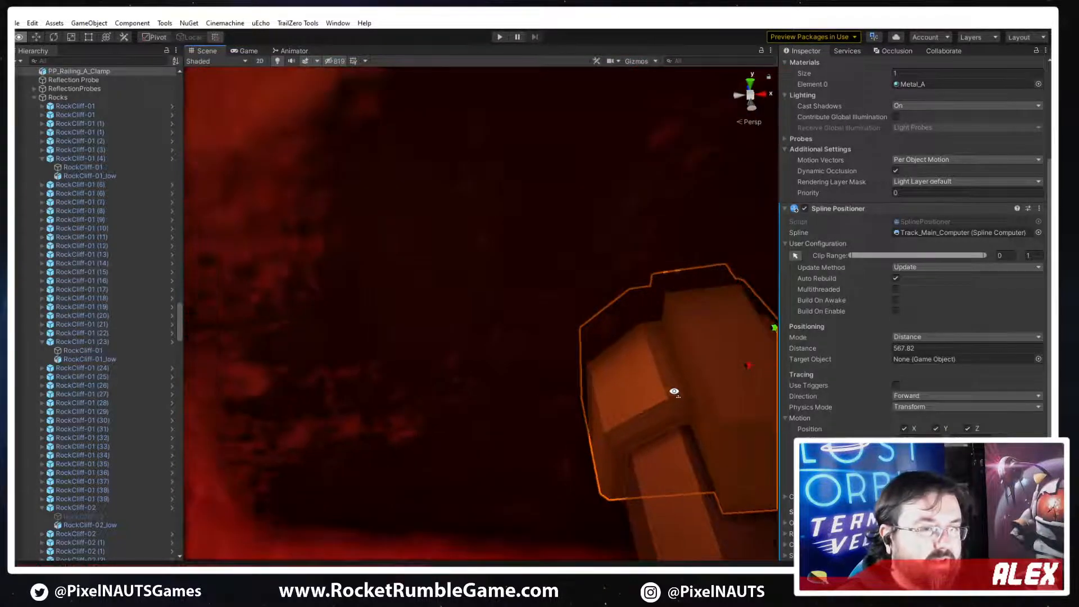
{"action": "right_click_drag", "start_coordinate": [507, 363], "coordinate": [535, 380]}
{"action": "key", "text": "ctrl+d"}
{"action": "left_click_drag", "start_coordinate": [880, 349], "coordinate": [883, 348]}
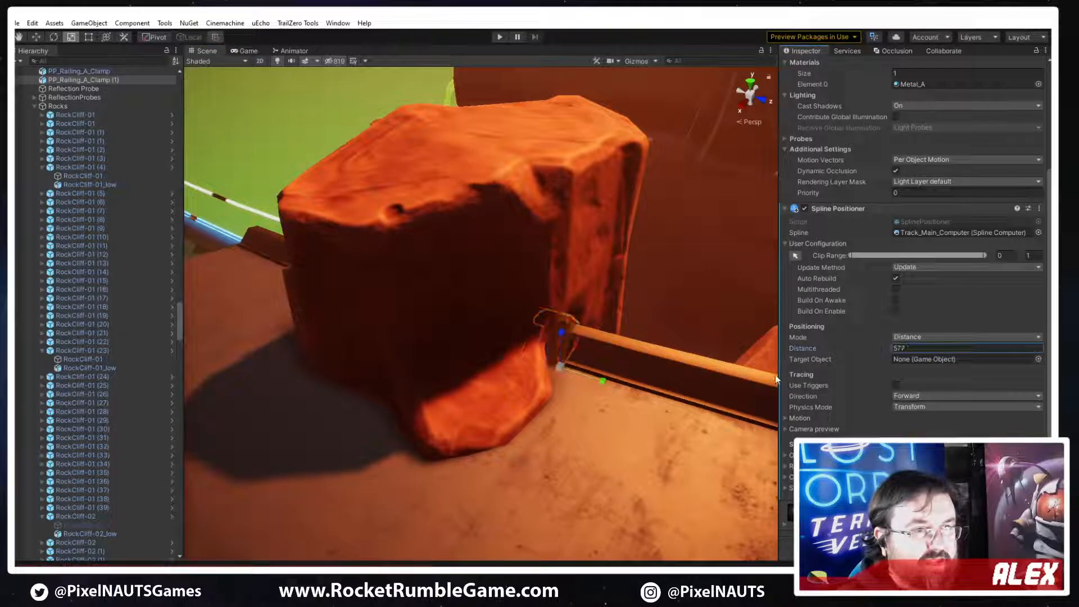
{"action": "right_click_drag", "start_coordinate": [770, 376], "coordinate": [652, 393]}
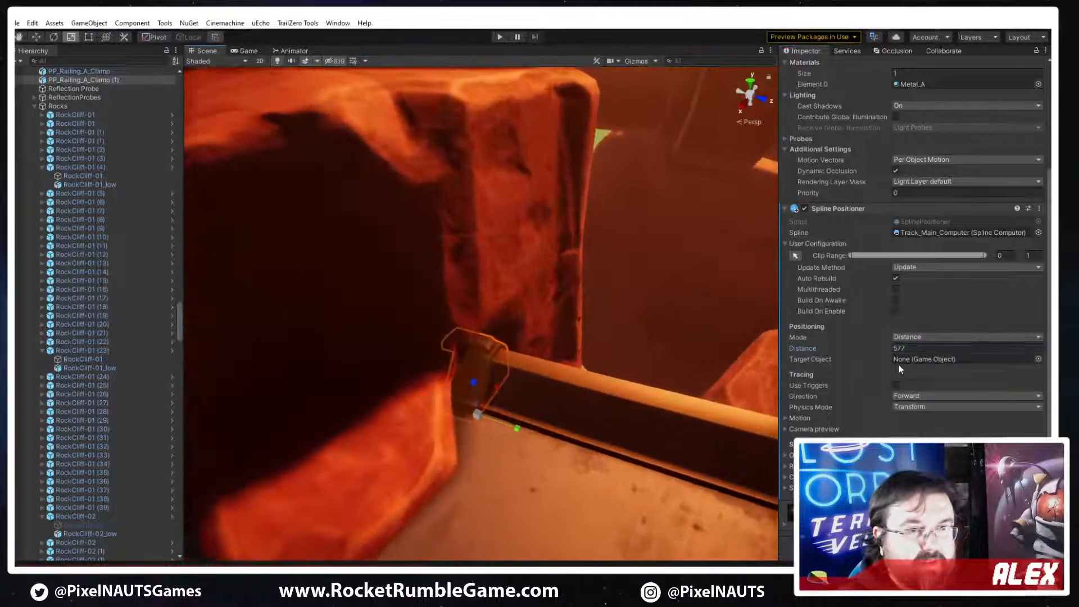
Try to flip the copied clamp by toggling its motion scale axes and changing its motion values
{"action": "left_click", "coordinate": [791, 419]}
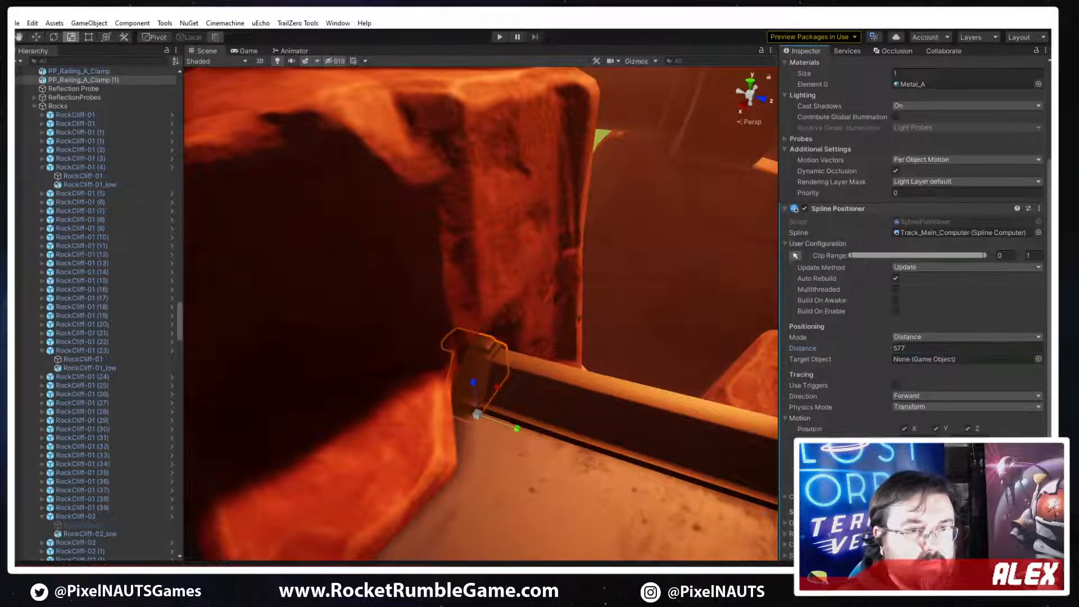
{"action": "left_click", "coordinate": [904, 473]}
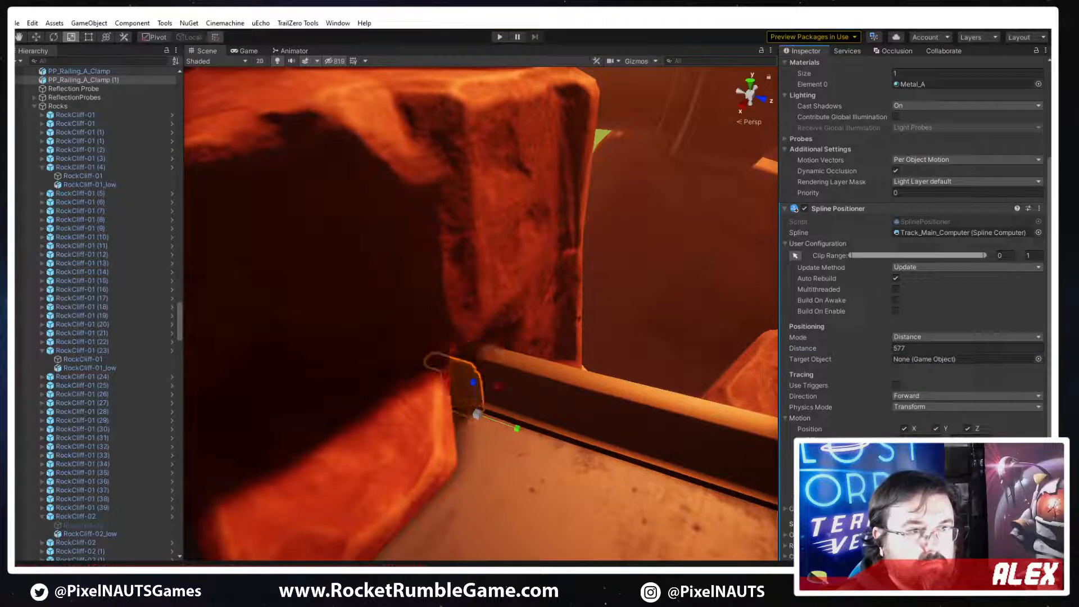
{"action": "left_click", "coordinate": [935, 473]}
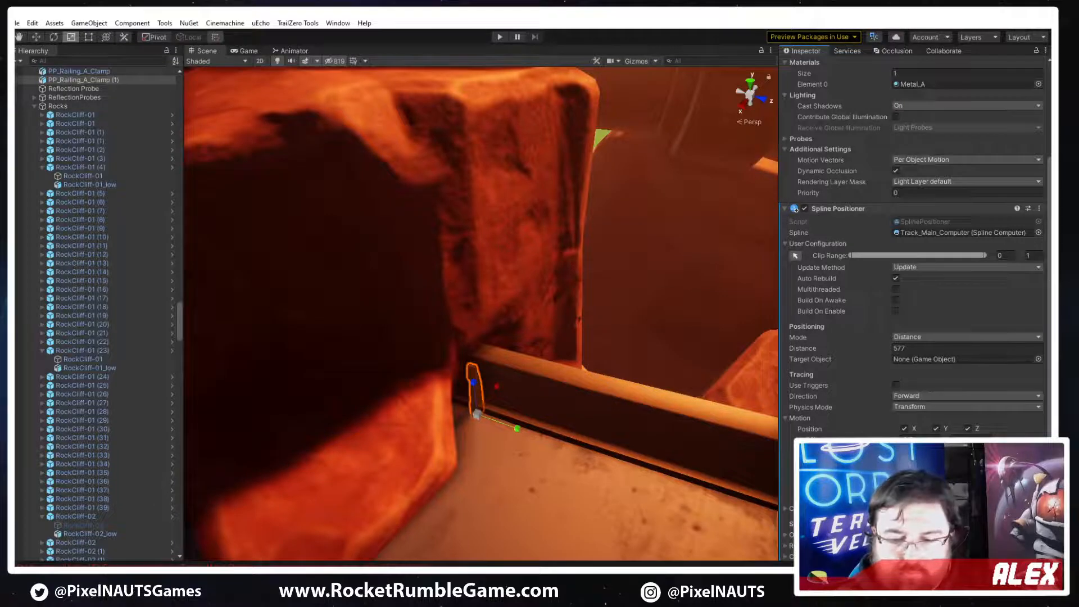
{"action": "type", "text": "100"}
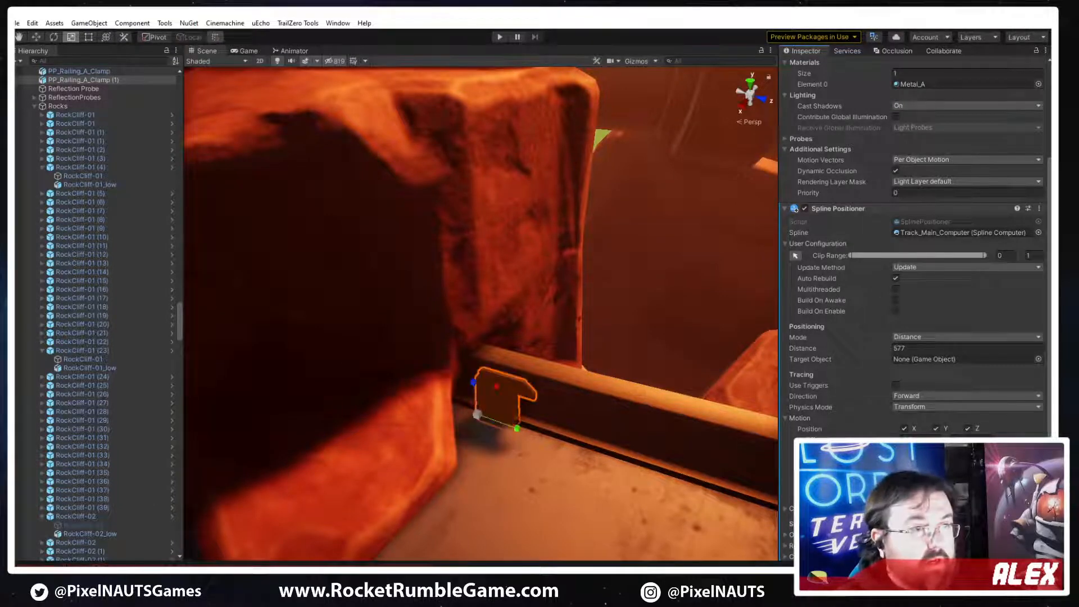
{"action": "key", "text": "d"}
{"action": "right_click_drag", "start_coordinate": [648, 400], "coordinate": [495, 435]}
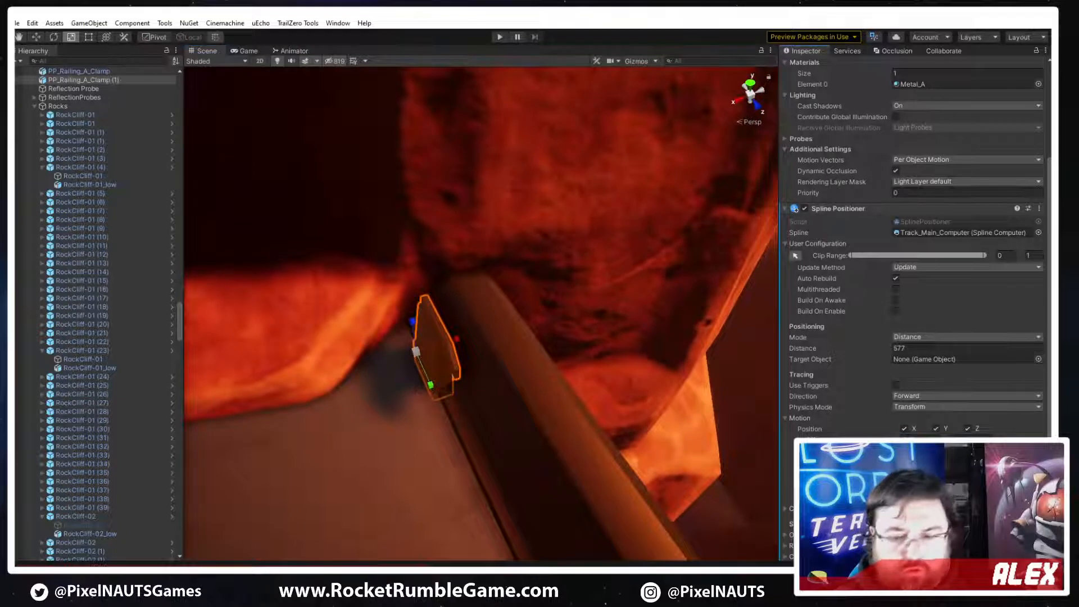
{"action": "type", "text": "-"}
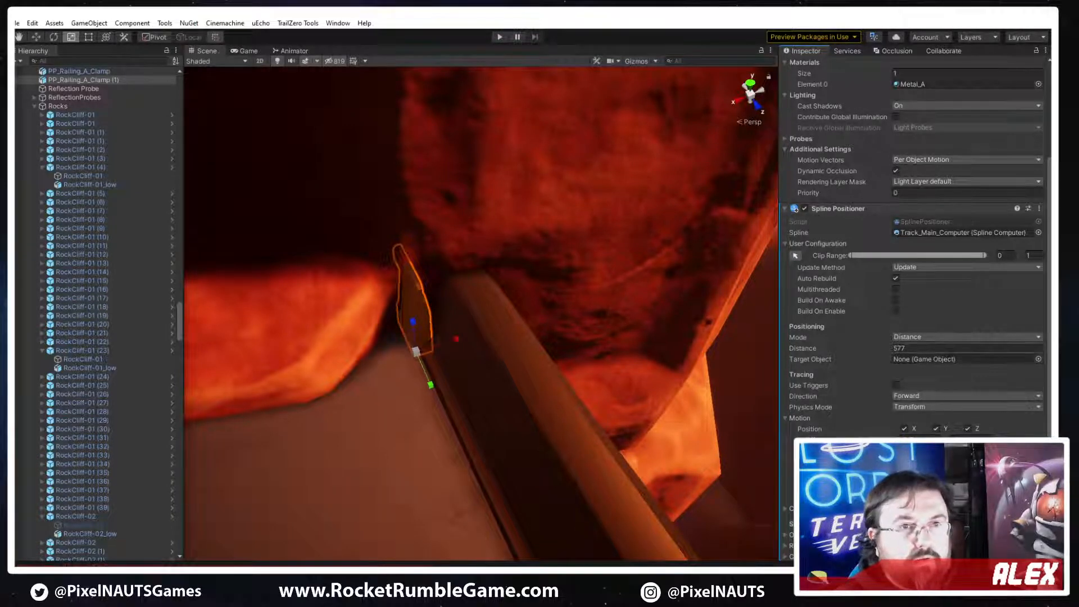
Enable the copied clamp's Z motion scale and mirror it with a base scale of 6 on X, -6 on Y and 6 on Z
{"action": "scroll", "coordinate": [913, 247], "scroll_direction": "up", "scroll_amount": 5}
{"action": "scroll", "coordinate": [819, 375], "scroll_direction": "down", "scroll_amount": 5}
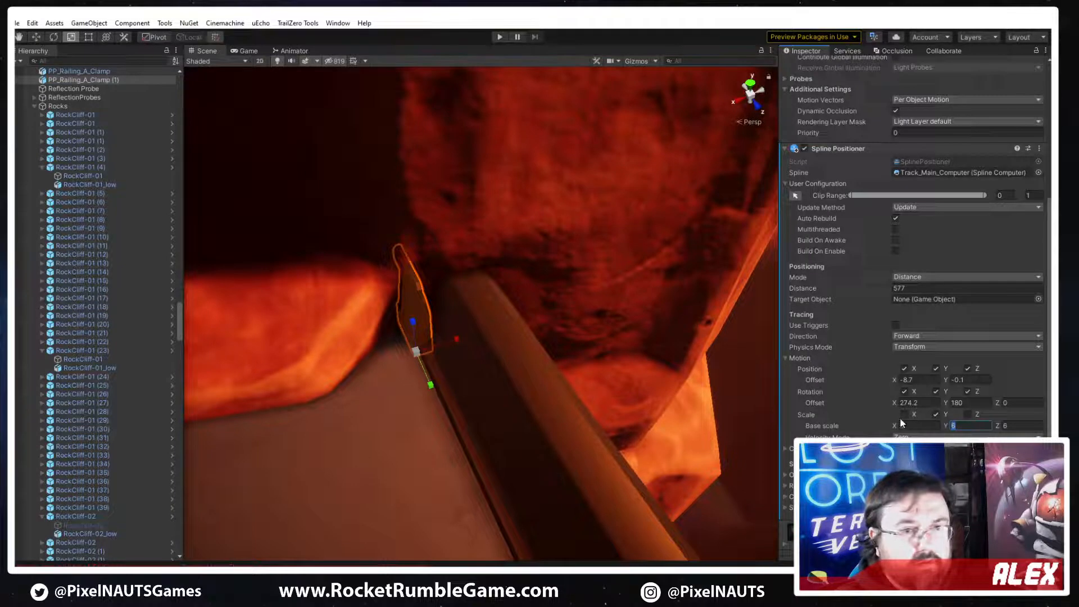
{"action": "left_click", "coordinate": [967, 414]}
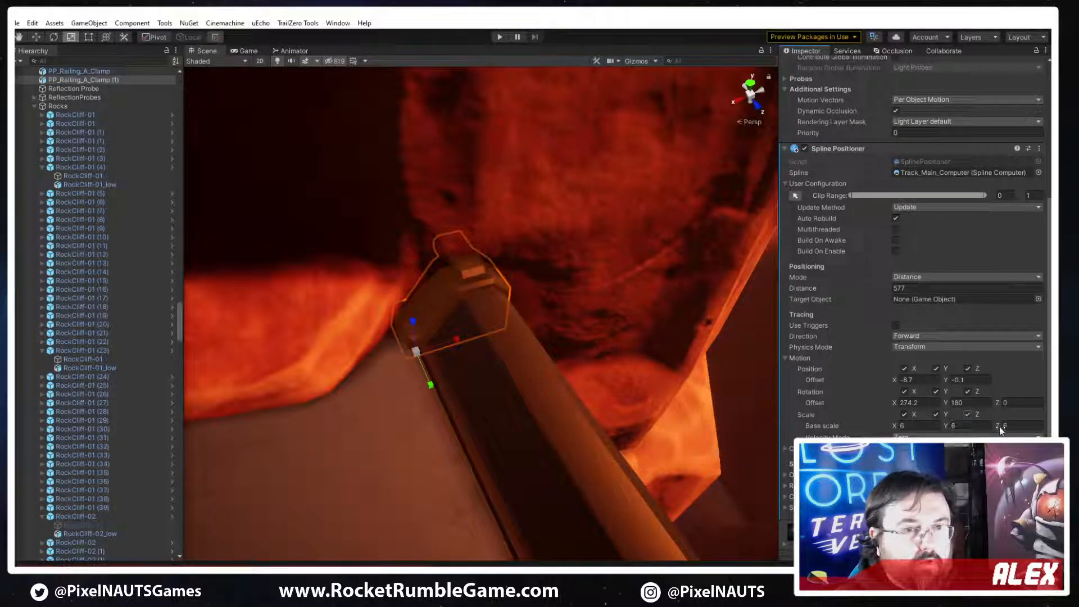
{"action": "left_click_drag", "start_coordinate": [998, 426], "coordinate": [999, 426]}
{"action": "key", "text": "ctrl+z"}
{"action": "key", "text": "ctrl+z"}
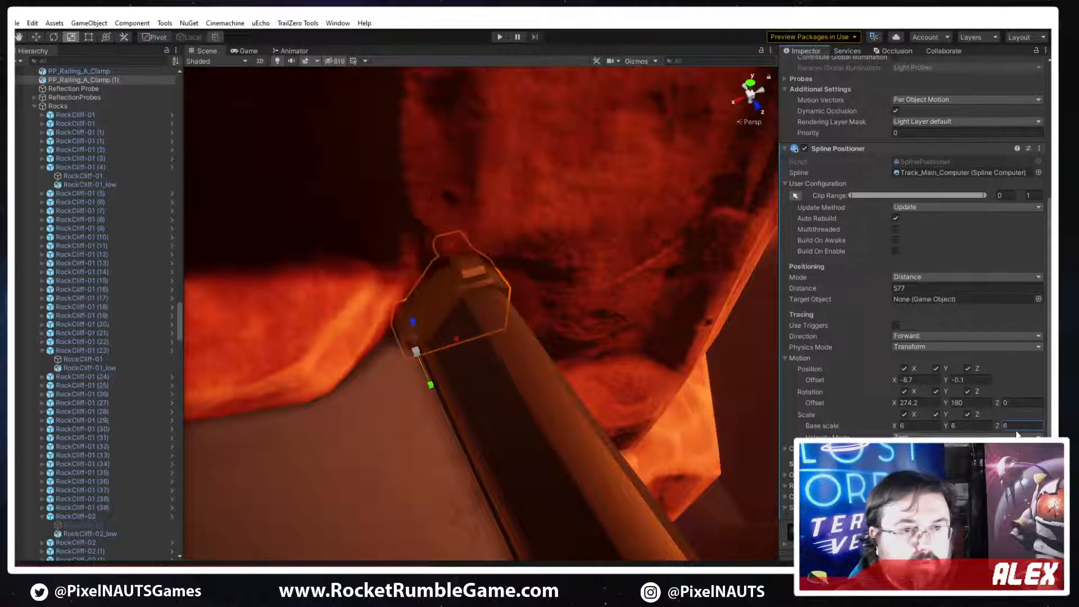
{"action": "left_click_drag", "start_coordinate": [895, 427], "coordinate": [895, 427]}
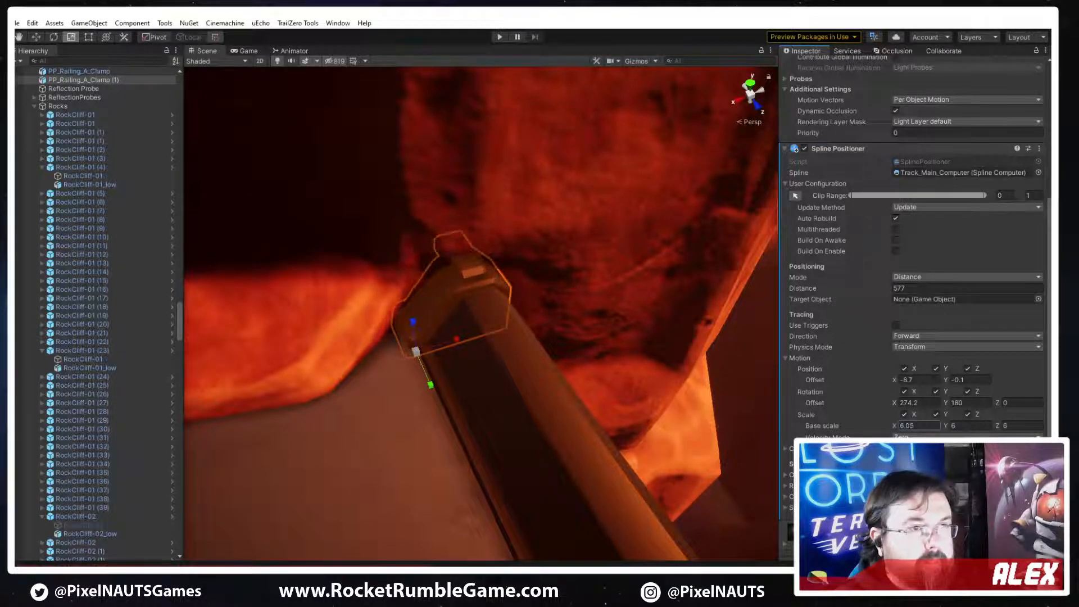
{"action": "key", "text": "ctrl+z"}
{"action": "left_click", "coordinate": [969, 425]}
{"action": "type", "text": "-6"}
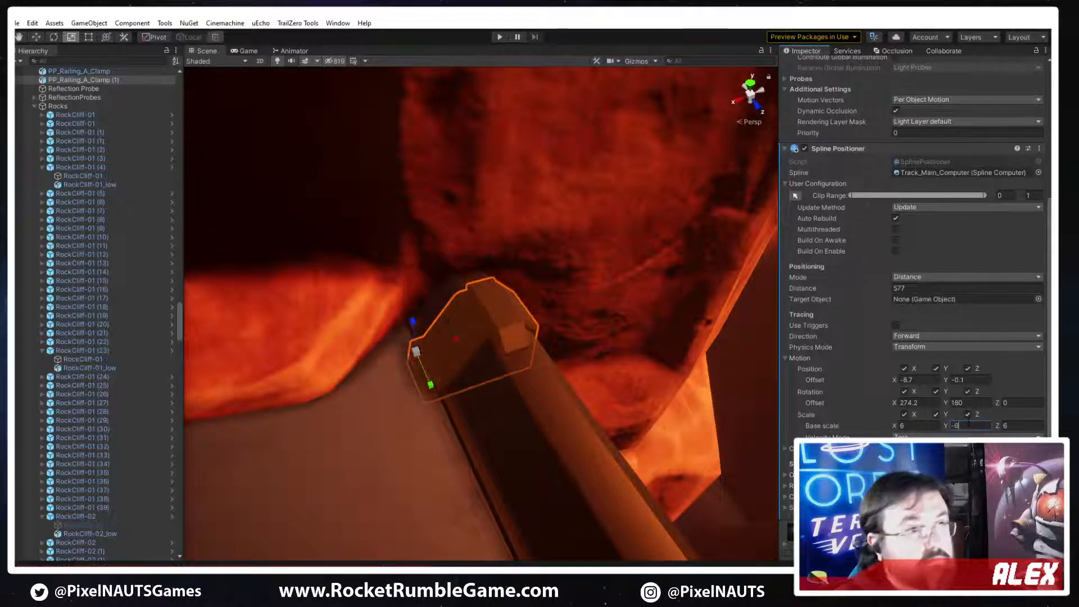
Move the mirrored clamp to distance 576.11 and select the original clamp to check its fit on the other railing end
{"action": "right_click_drag", "start_coordinate": [625, 403], "coordinate": [642, 403]}
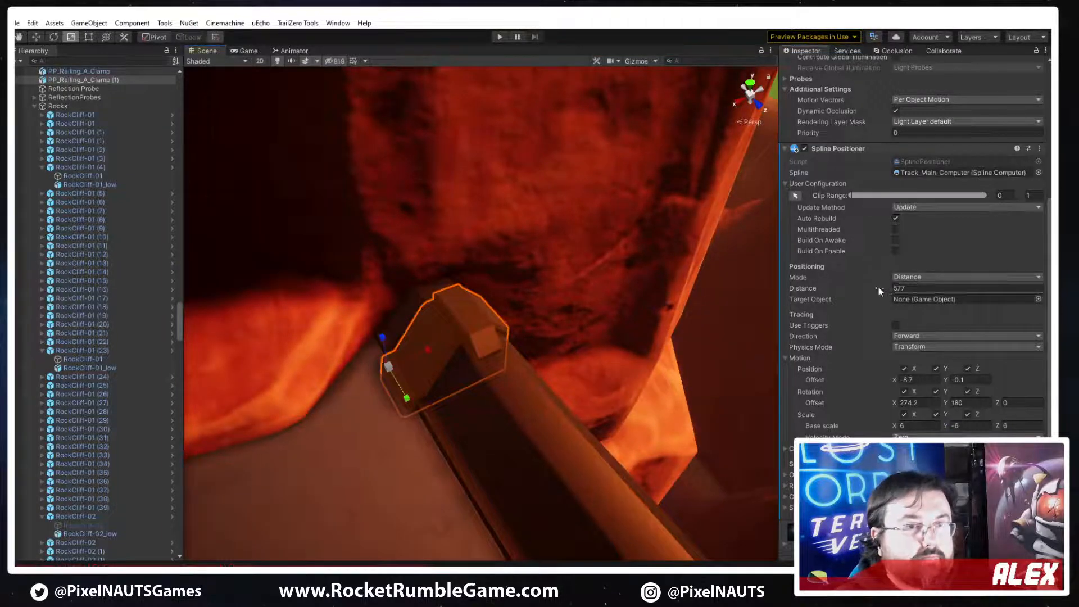
{"action": "left_click_drag", "start_coordinate": [875, 287], "coordinate": [870, 288]}
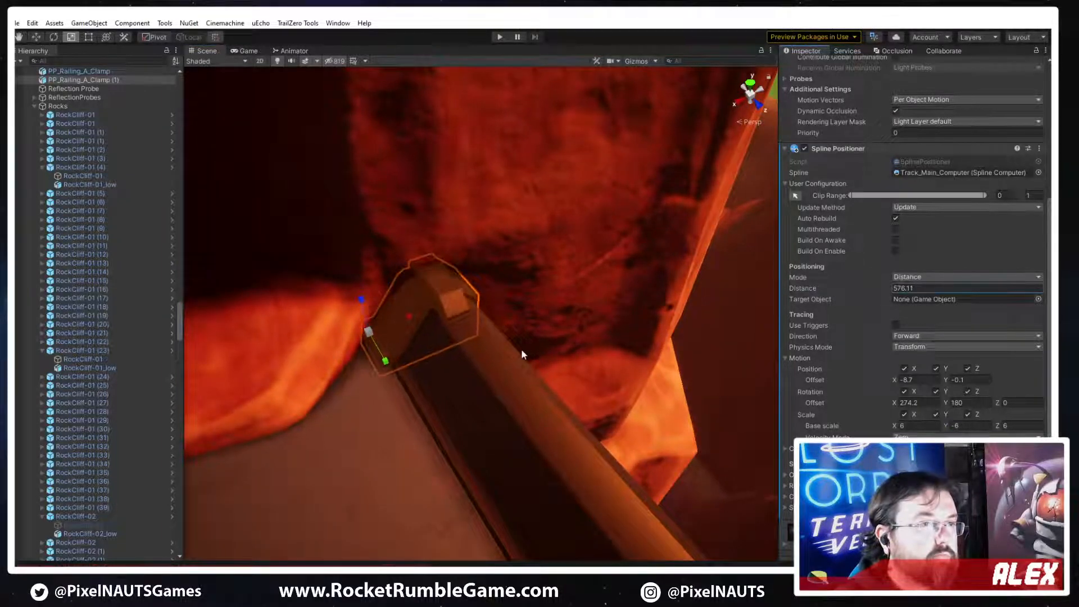
{"action": "left_click", "coordinate": [533, 373]}
{"action": "right_click_drag", "start_coordinate": [532, 372], "coordinate": [478, 306]}
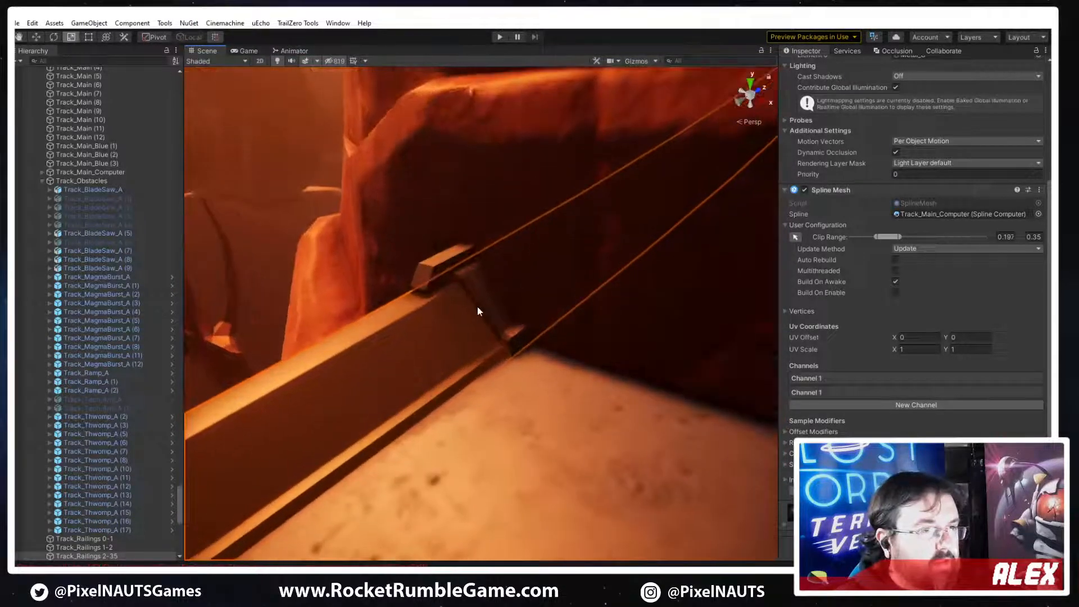
{"action": "left_click", "coordinate": [485, 290]}
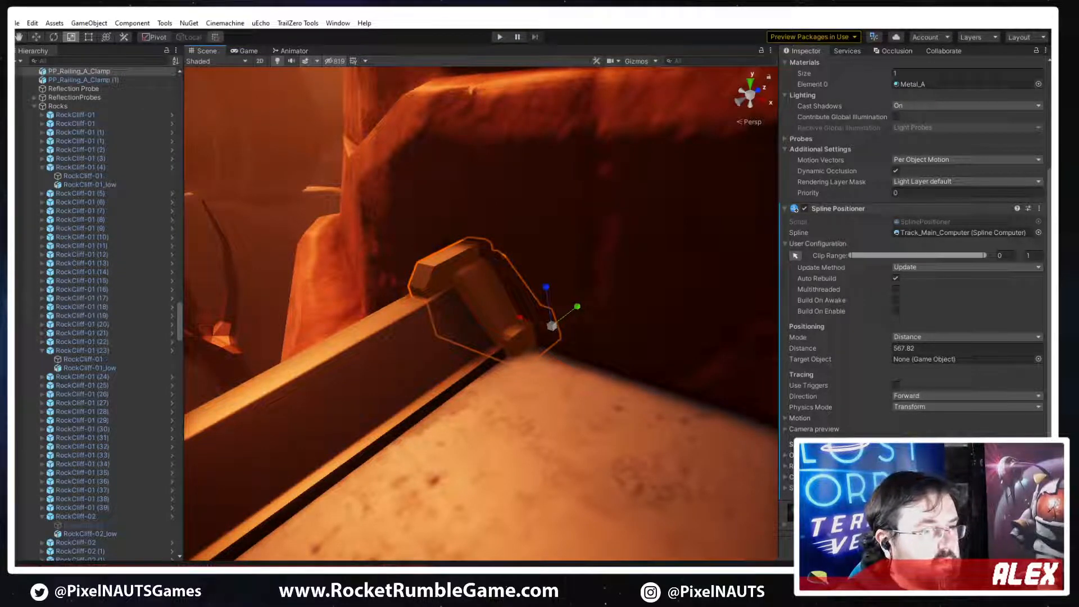
Switch to 3ds Max, inspect PP_Railing_A_Clamp against the railing and select its bracket band as an element
{"action": "key", "text": "alt+Tab"}
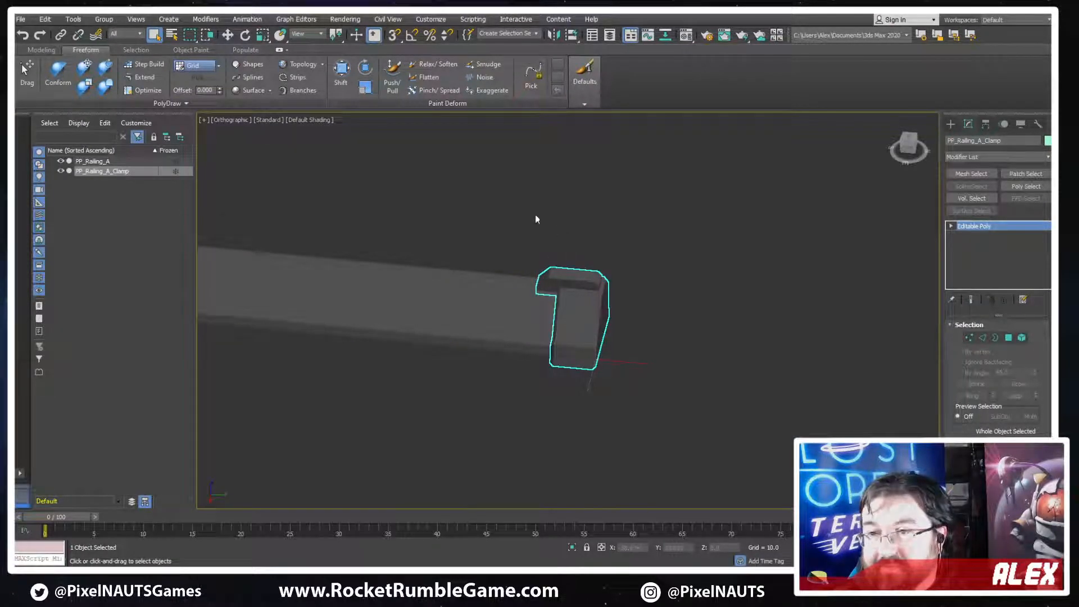
{"action": "middle_click_drag", "start_coordinate": [472, 301], "coordinate": [583, 302], "text": "alt"}
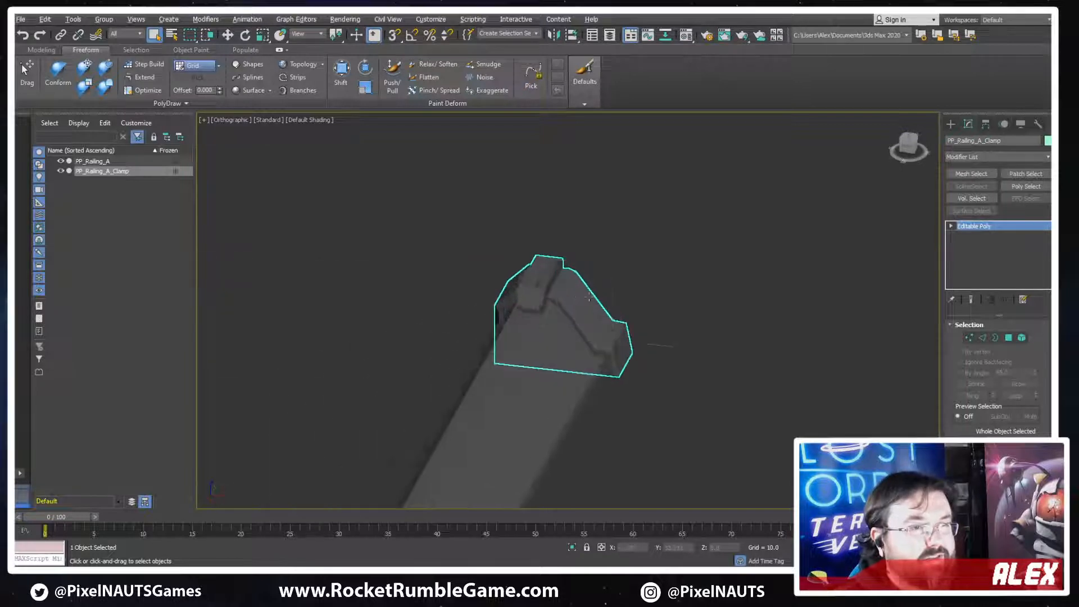
{"action": "scroll", "coordinate": [584, 301], "scroll_direction": "up", "scroll_amount": 4}
{"action": "key", "text": "F3"}
{"action": "key", "text": "F3"}
{"action": "left_click", "coordinate": [1023, 339]}
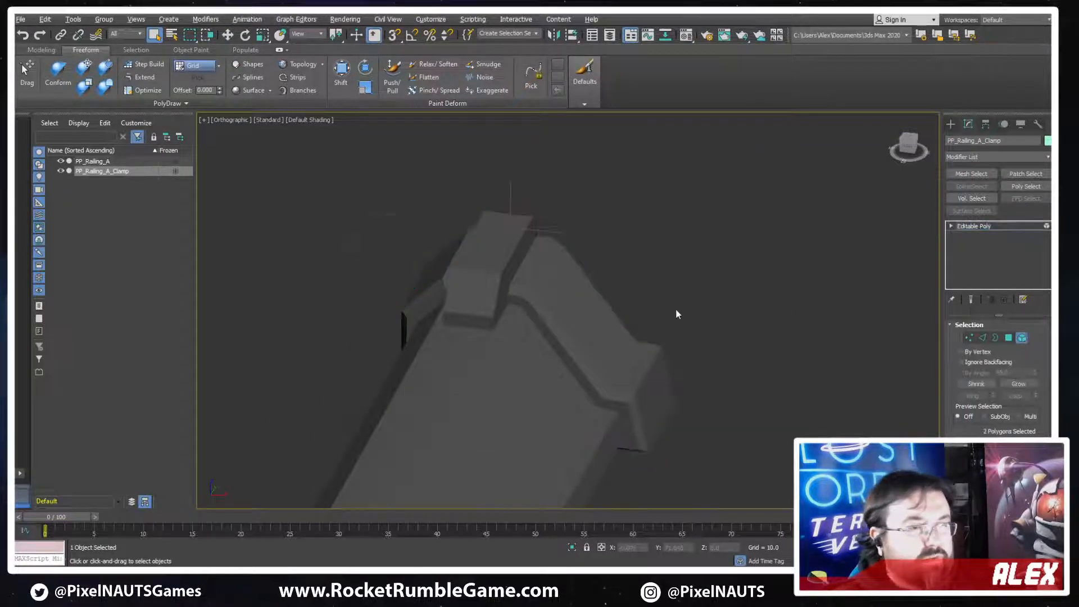
{"action": "middle_click_drag", "start_coordinate": [677, 313], "coordinate": [516, 321], "text": "alt"}
{"action": "middle_click_drag", "start_coordinate": [453, 360], "coordinate": [557, 344], "text": "alt"}
{"action": "key", "text": "r"}
{"action": "middle_click_drag", "start_coordinate": [466, 329], "coordinate": [753, 367], "text": "alt"}
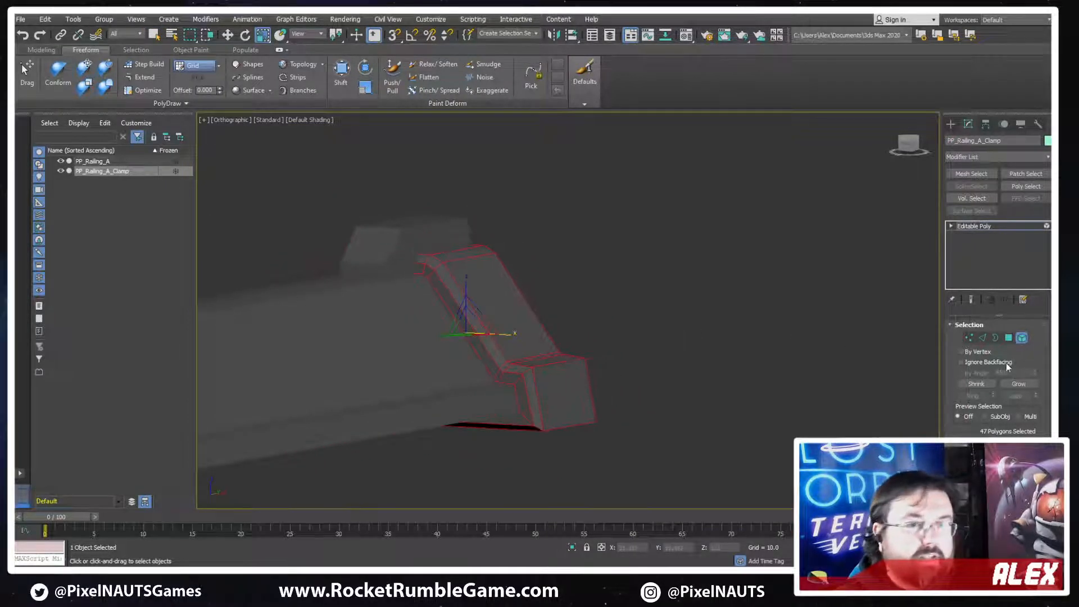
{"action": "left_click", "coordinate": [1021, 337]}
Try to thicken PP_Railing_A_Clamp with a Push modifier
{"action": "left_click", "coordinate": [976, 157]}
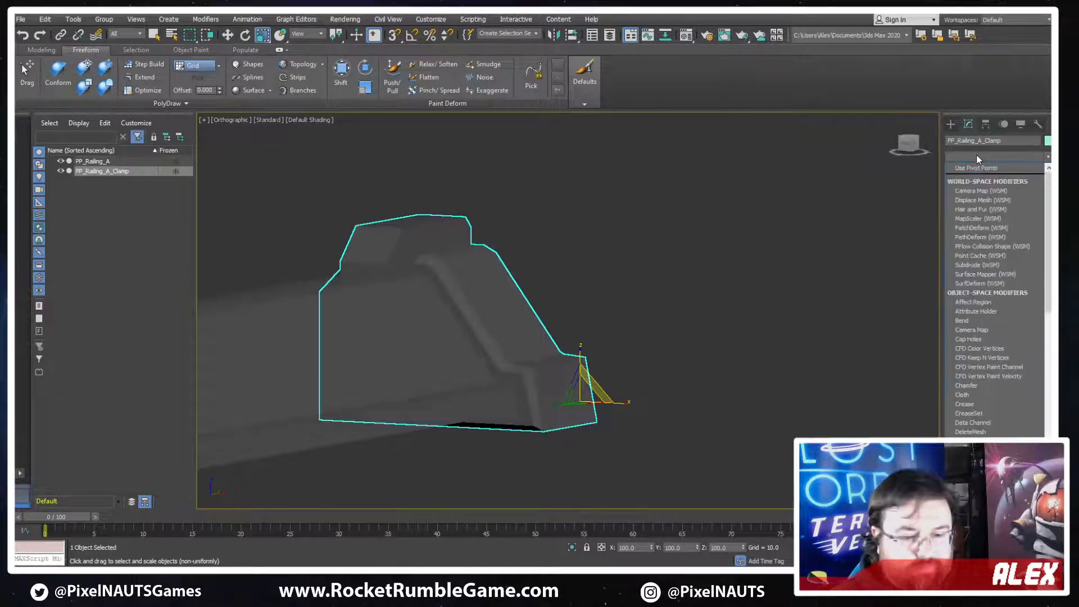
{"action": "type", "text": "pu"}
{"action": "left_click", "coordinate": [977, 168]}
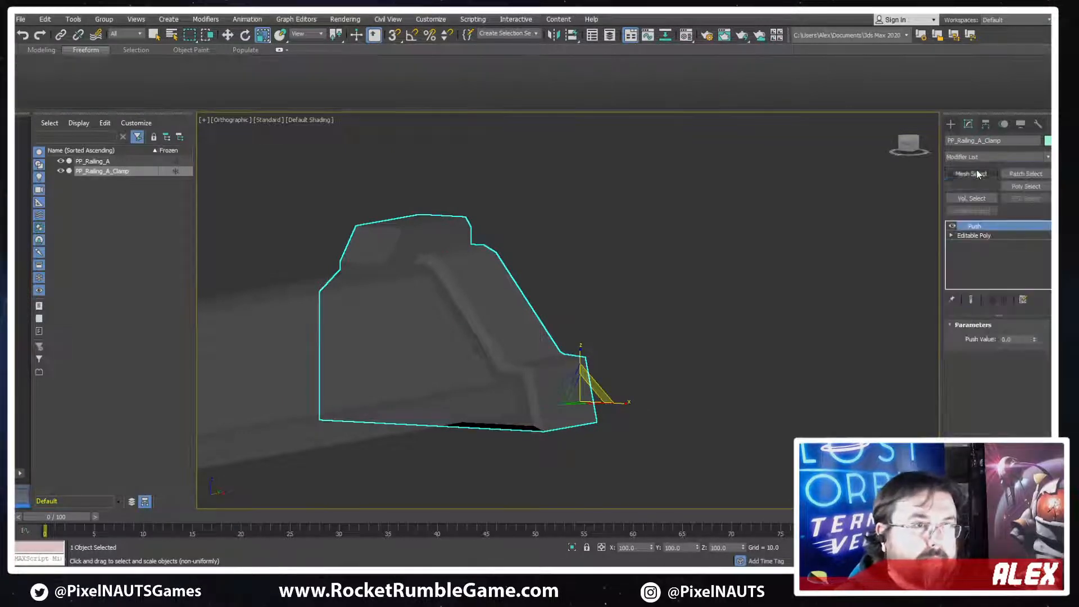
{"action": "mouse_move", "coordinate": [1035, 339]}
{"action": "left_mouse_down"}
{"action": "mouse_move", "coordinate": [975, 253]}
{"action": "mouse_move", "coordinate": [1020, 303]}
{"action": "left_mouse_up"}
Show the edged faces and shift the whole clamp along X by about 1.4 units over the railing
{"action": "key", "text": "F4"}
{"action": "middle_click_drag", "start_coordinate": [534, 313], "coordinate": [580, 360], "text": "alt"}
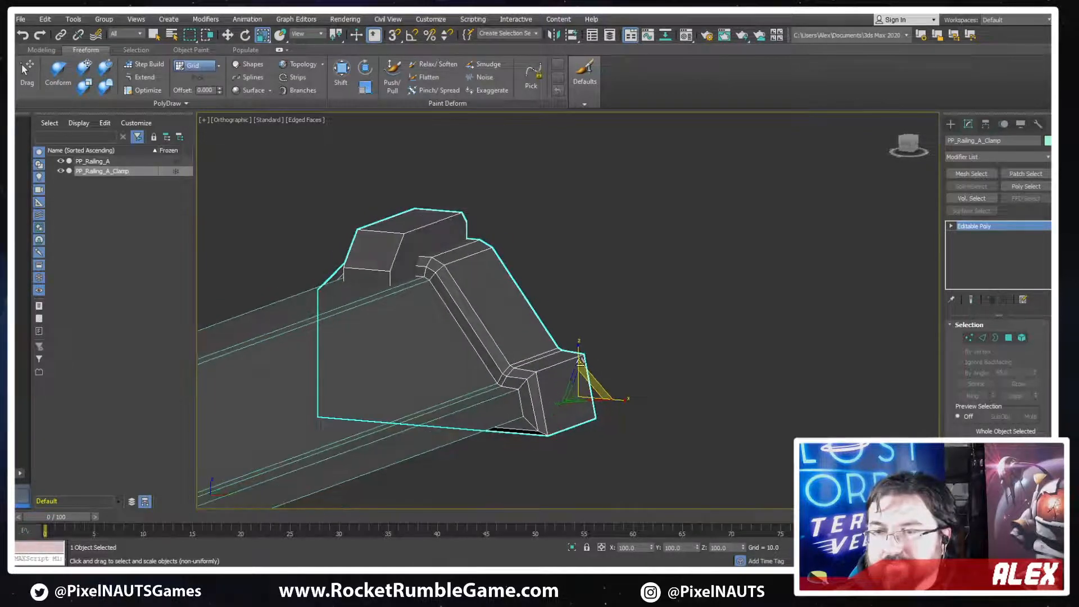
{"action": "middle_click_drag", "start_coordinate": [493, 352], "coordinate": [695, 372], "text": "alt"}
{"action": "left_click_drag", "start_coordinate": [627, 379], "coordinate": [626, 366]}
{"action": "middle_click_drag", "start_coordinate": [626, 368], "coordinate": [650, 377], "text": "alt"}
{"action": "key", "text": "w"}
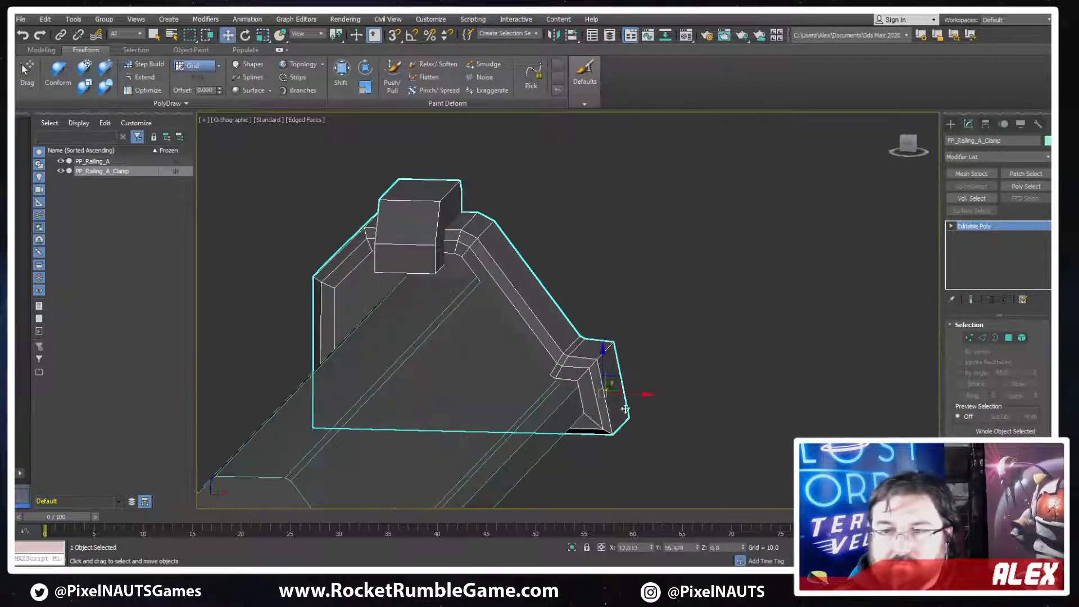
{"action": "left_click_drag", "start_coordinate": [632, 395], "coordinate": [642, 393]}
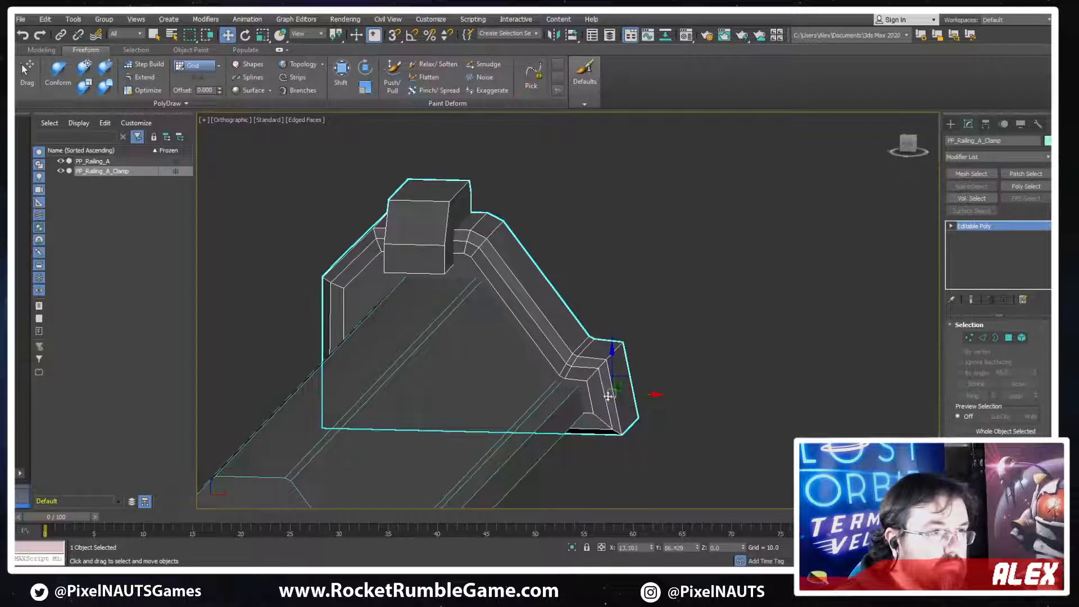
Select the vertices on the clamp's vertical side and move them along X, closer to the railing
{"action": "middle_click_drag", "start_coordinate": [500, 373], "coordinate": [639, 371], "text": "alt"}
{"action": "key", "text": "1"}
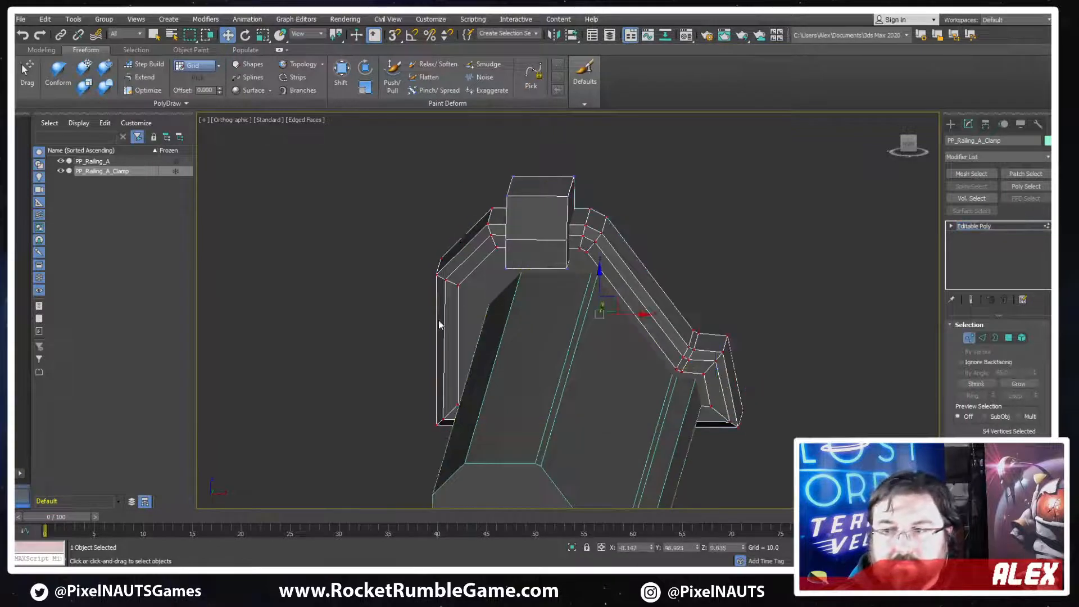
{"action": "key", "text": "F3"}
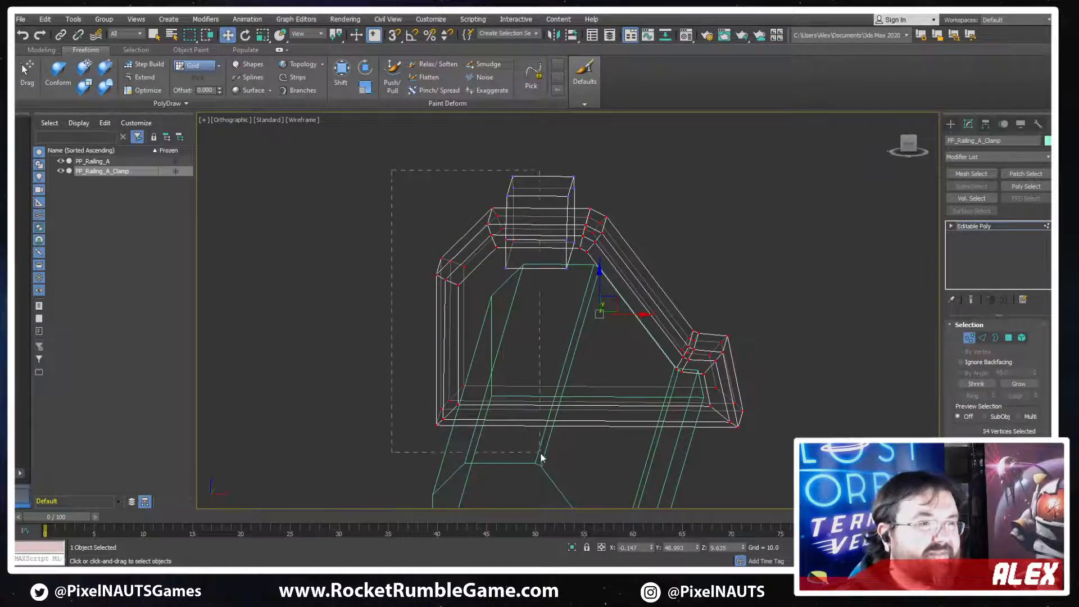
{"action": "left_click_drag", "start_coordinate": [541, 458], "coordinate": [542, 456]}
{"action": "key", "text": "F3"}
{"action": "middle_click_drag", "start_coordinate": [499, 281], "coordinate": [526, 282], "text": "alt"}
Select the clamp's upper 36 vertices and lower them about 1.1 units toward the railing top
{"action": "middle_click_drag", "start_coordinate": [596, 304], "coordinate": [640, 198], "text": "alt"}
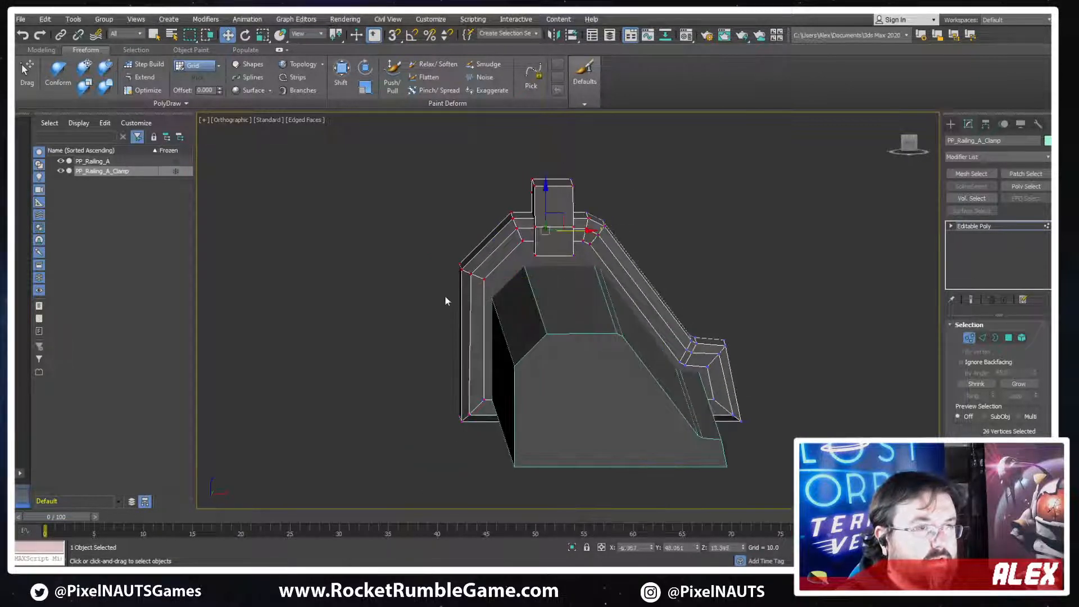
{"action": "middle_click_drag", "start_coordinate": [531, 212], "coordinate": [539, 190], "text": "alt"}
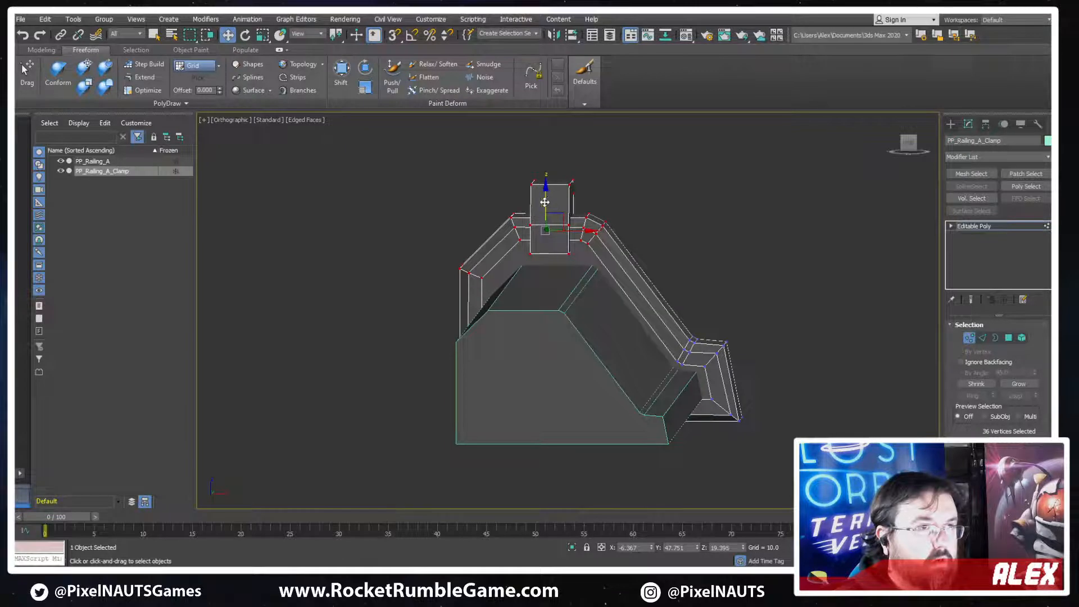
{"action": "left_click_drag", "start_coordinate": [545, 202], "coordinate": [545, 211]}
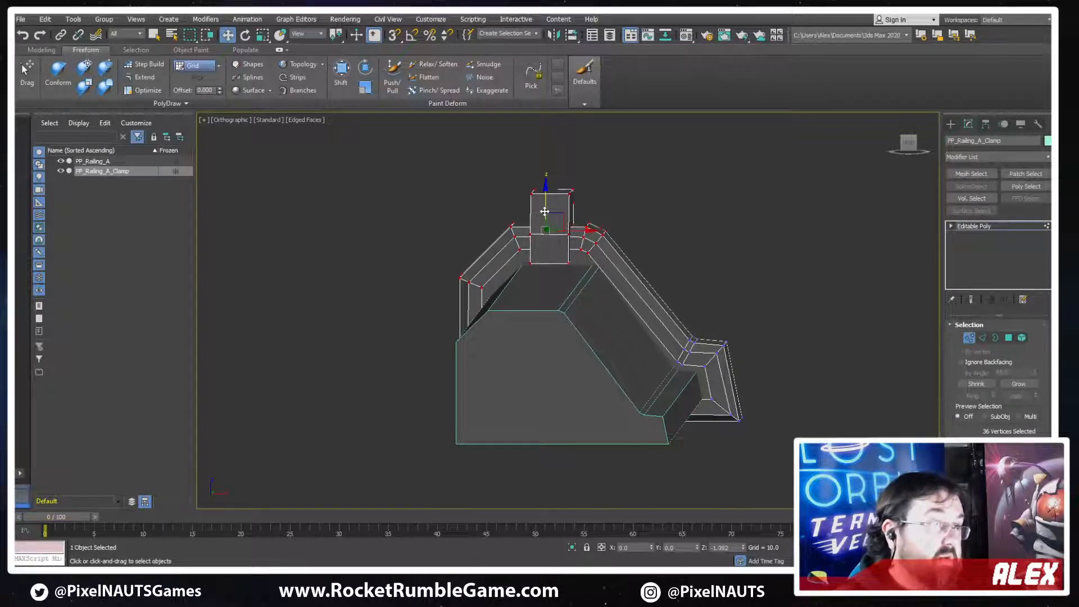
Select the 12 vertices at the corner above the clamp's sloped side and move them about 1.2 units outward along X
{"action": "key", "text": "F3"}
{"action": "key", "text": "F3"}
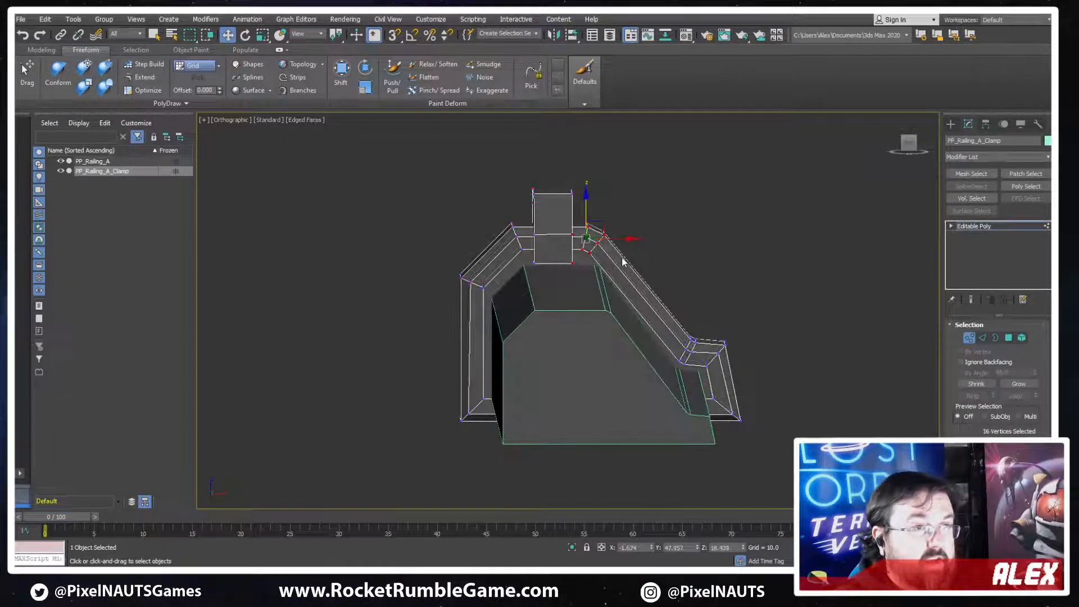
{"action": "mouse_move", "coordinate": [570, 265]}
{"action": "middle_mouse_down", "text": "alt"}
{"action": "mouse_move", "coordinate": [613, 230]}
{"action": "mouse_move", "coordinate": [605, 240]}
{"action": "middle_mouse_up", "text": "alt"}
{"action": "scroll", "coordinate": [609, 238], "scroll_direction": "up", "scroll_amount": 4}
{"action": "key", "text": "F3"}
{"action": "key", "text": "F3"}
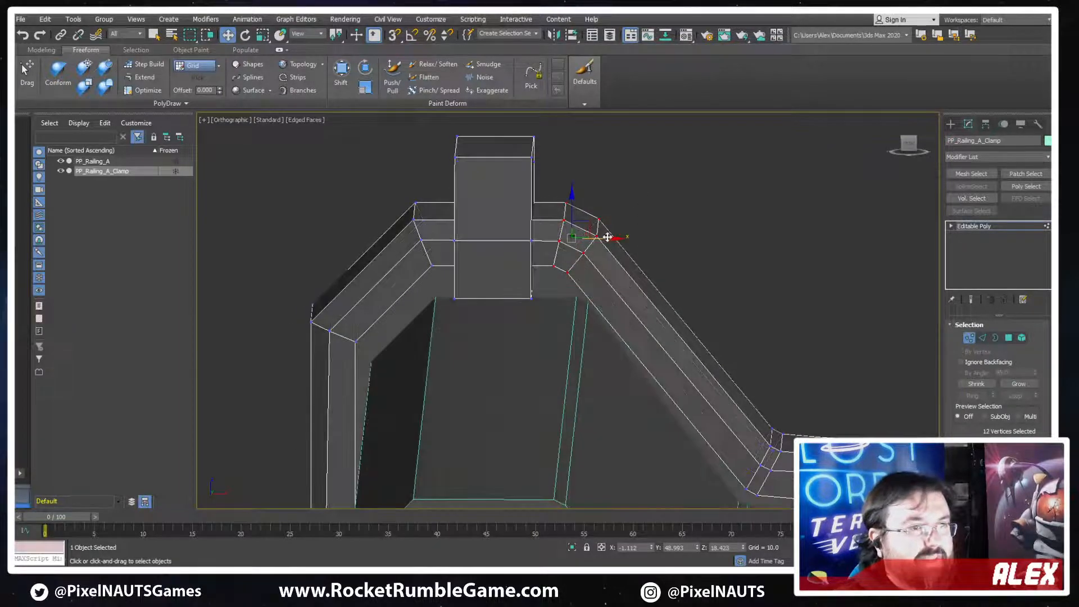
{"action": "left_click_drag", "start_coordinate": [610, 238], "coordinate": [629, 237]}
{"action": "scroll", "coordinate": [510, 236], "scroll_direction": "down", "scroll_amount": 3}
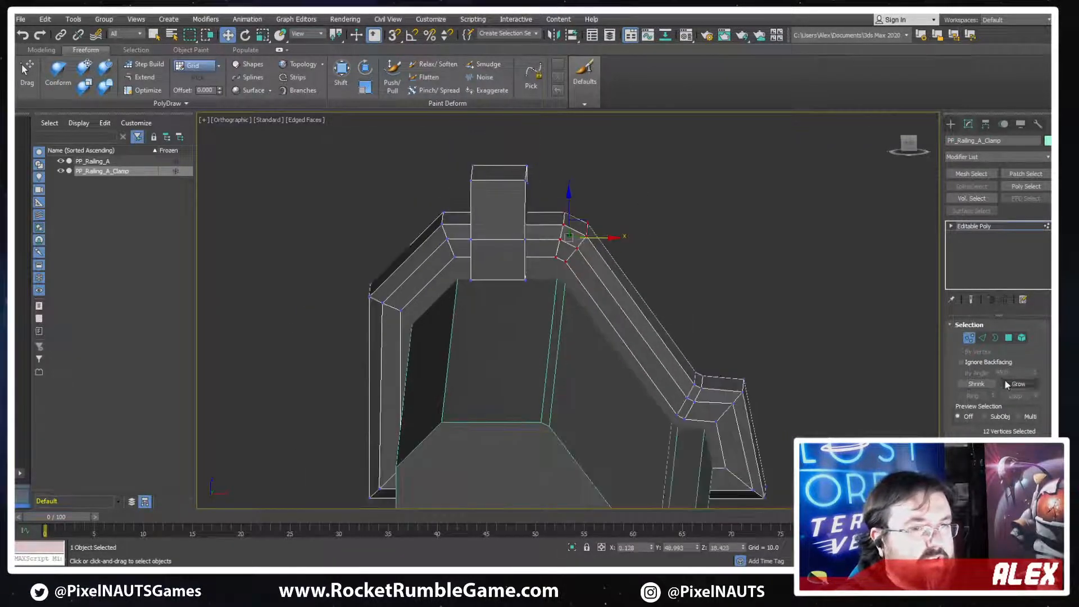
Select the clamp's top block as an element and move it about 0.9 units along X
{"action": "left_click", "coordinate": [1023, 338]}
{"action": "left_click", "coordinate": [499, 225]}
{"action": "middle_click_drag", "start_coordinate": [499, 225], "coordinate": [538, 247], "text": "alt"}
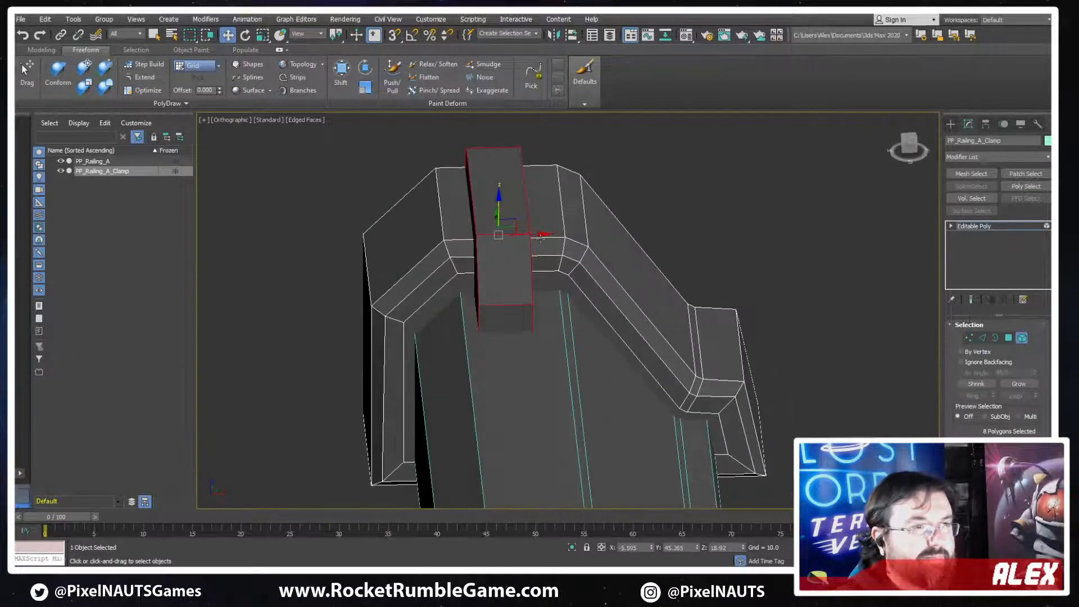
{"action": "left_click", "coordinate": [540, 237]}
{"action": "left_click", "coordinate": [491, 223]}
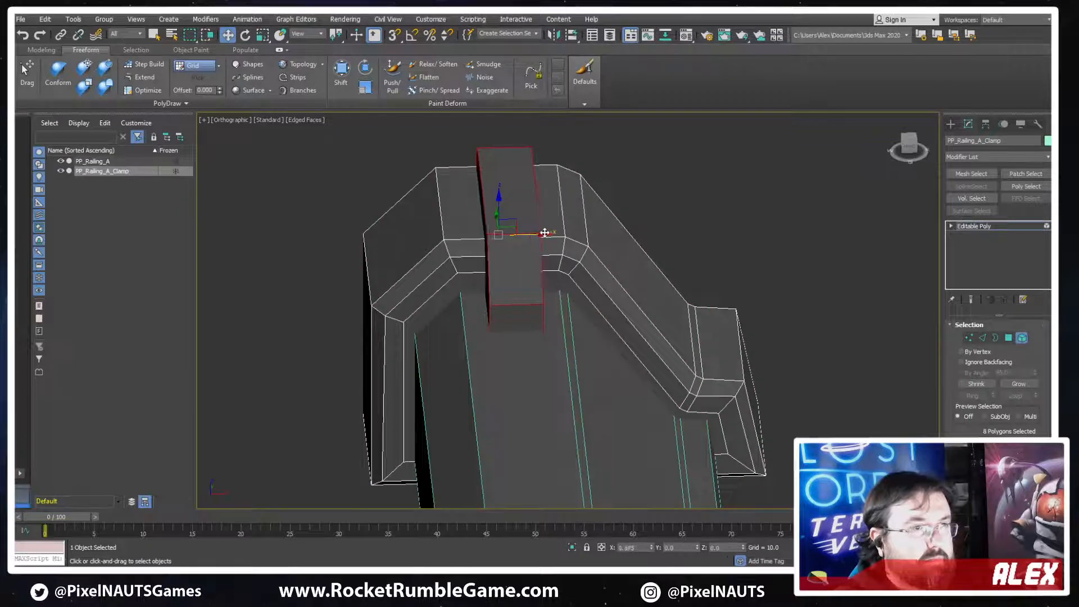
{"action": "middle_click_drag", "start_coordinate": [542, 234], "coordinate": [567, 242], "text": "alt"}
{"action": "middle_click_drag", "start_coordinate": [634, 366], "coordinate": [651, 374], "text": "alt"}
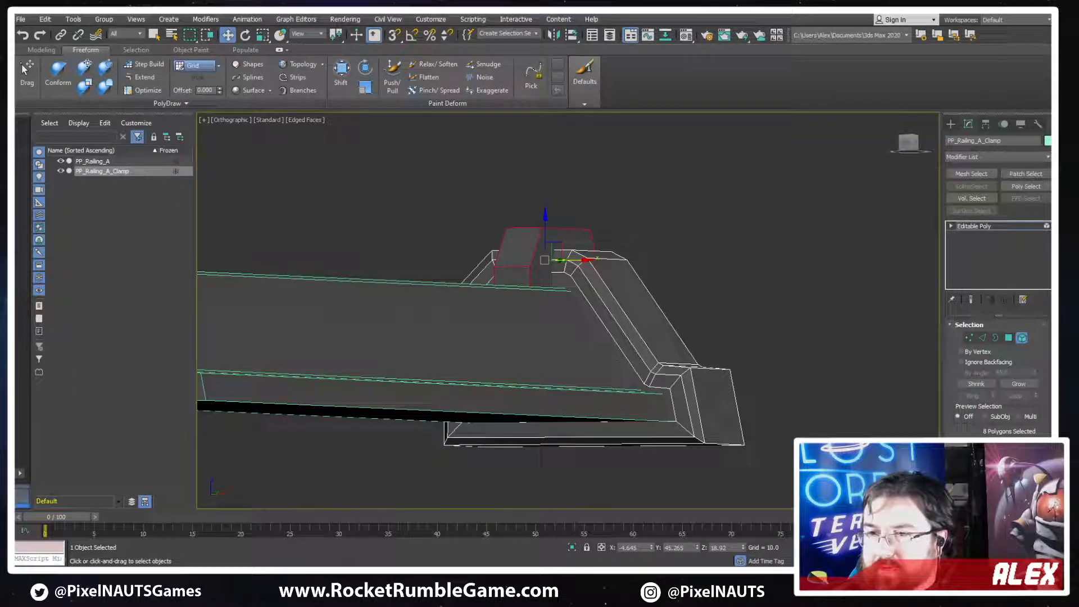
{"action": "middle_click_drag", "start_coordinate": [507, 287], "coordinate": [509, 315], "text": "alt"}
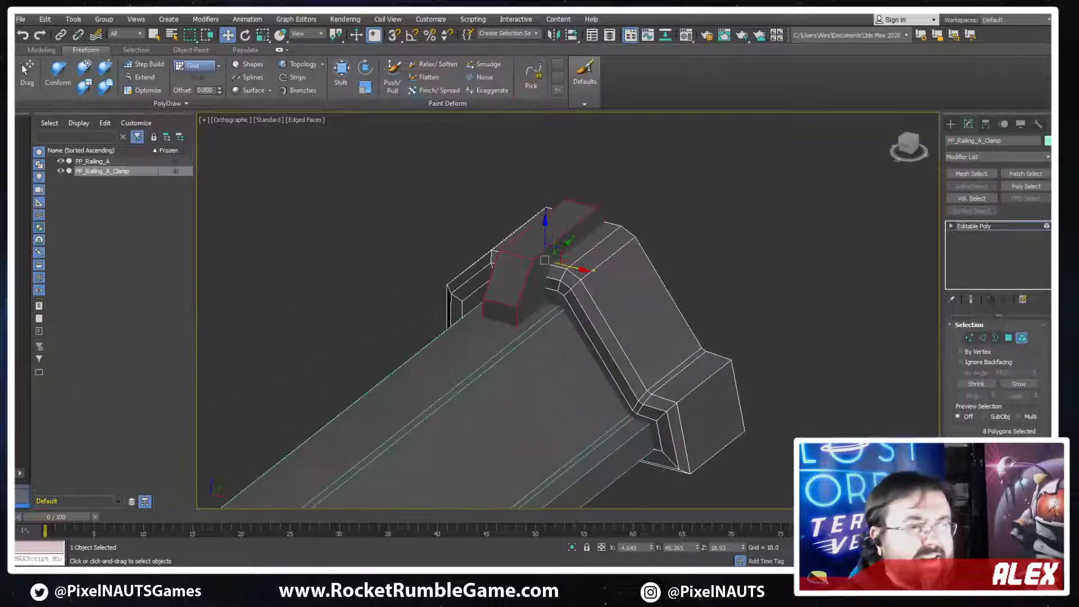
{"action": "left_click", "coordinate": [1021, 338]}
{"action": "middle_click_drag", "start_coordinate": [607, 373], "coordinate": [539, 410], "text": "alt"}
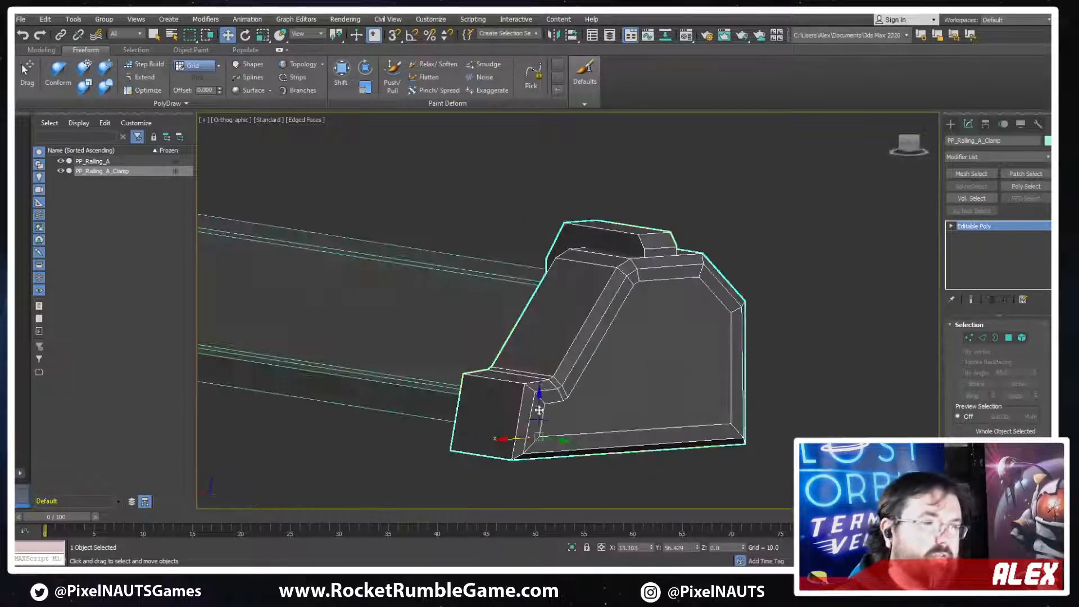
{"action": "middle_click_drag", "start_coordinate": [643, 380], "coordinate": [559, 330], "text": "alt"}
Export the selected clamp as FBX over the existing PP_Railing_A_Clamp file in the ProcessingPlant folder
{"action": "left_click", "coordinate": [20, 20]}
{"action": "mouse_move", "coordinate": [87, 178]}
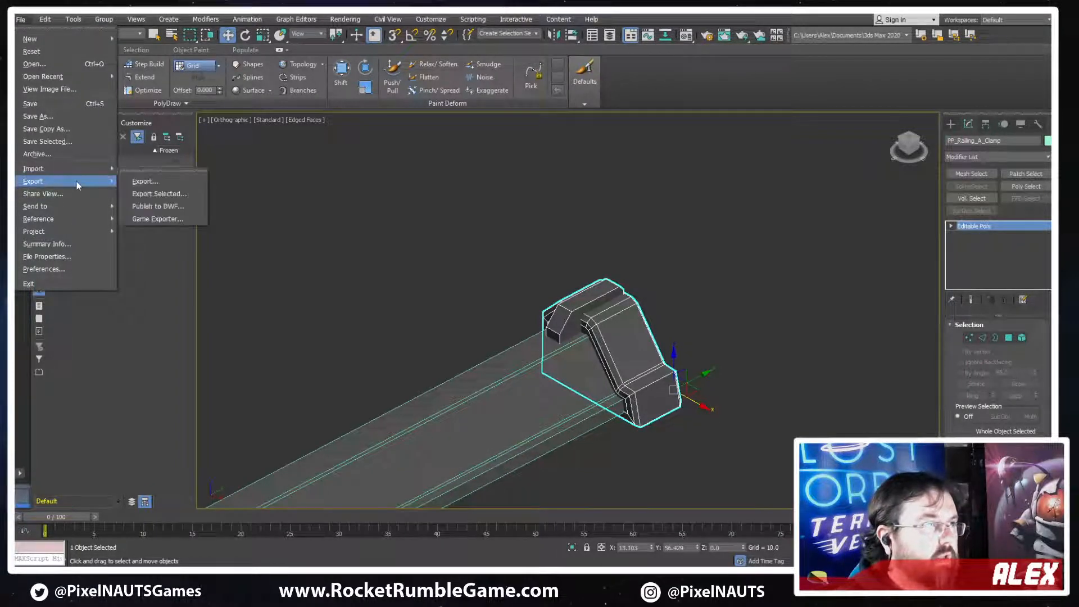
{"action": "left_click", "coordinate": [170, 197]}
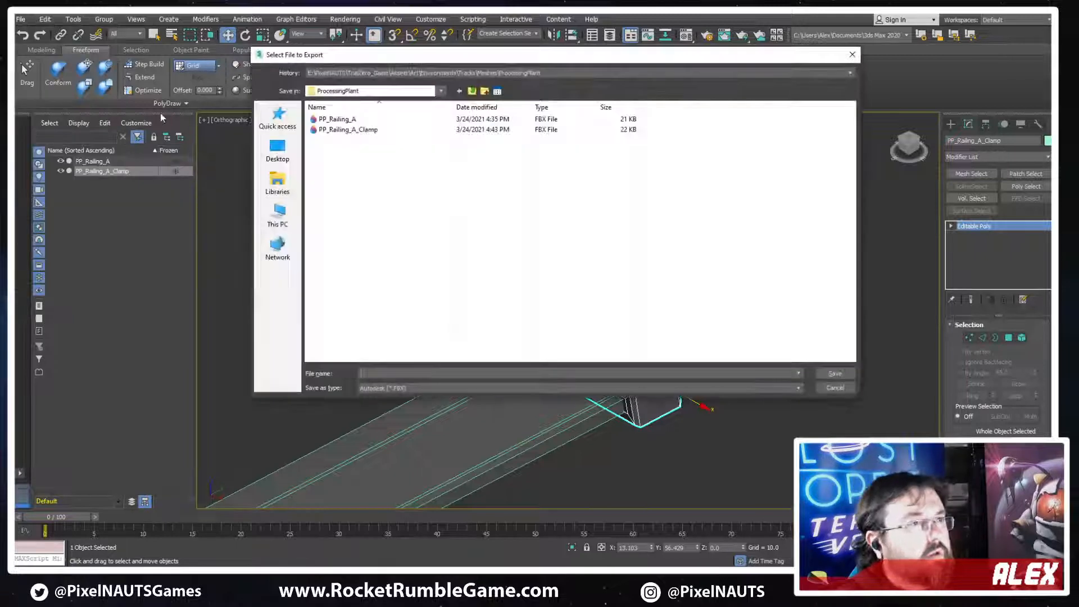
{"action": "double_click", "coordinate": [362, 130]}
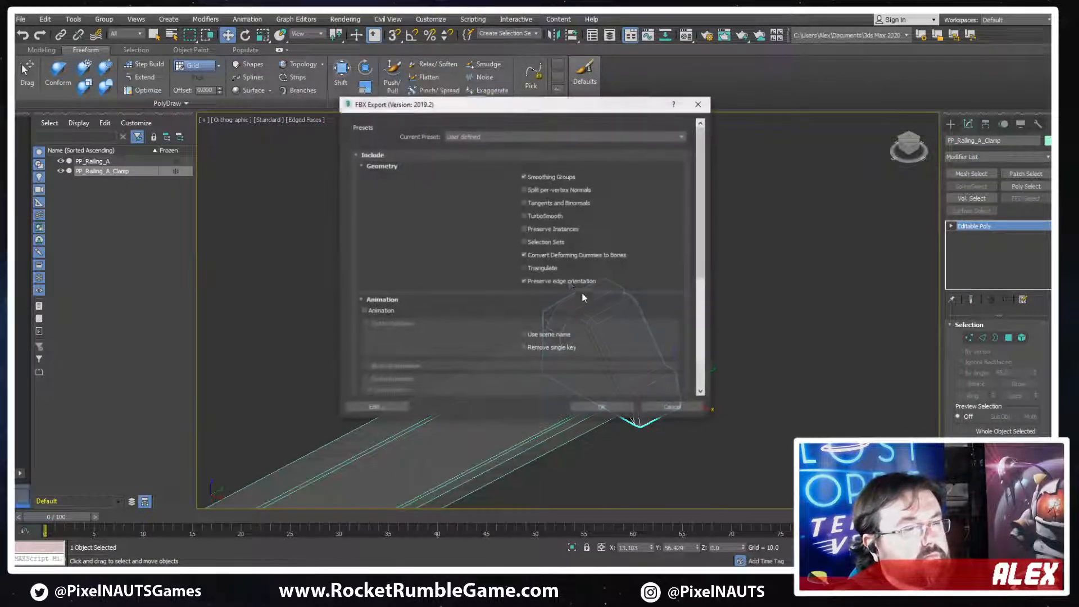
{"action": "left_click", "coordinate": [602, 406]}
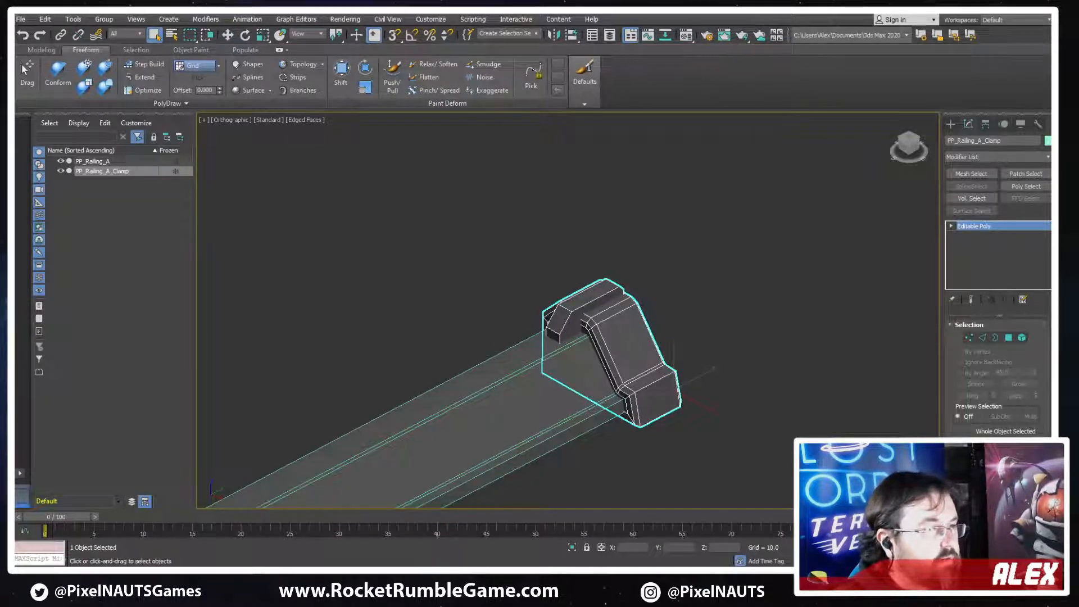
Switch to Unity and examine how the exported clamp fits the railing end, comparing the clamp's and railing's settings
{"action": "key", "text": "alt+Tab"}
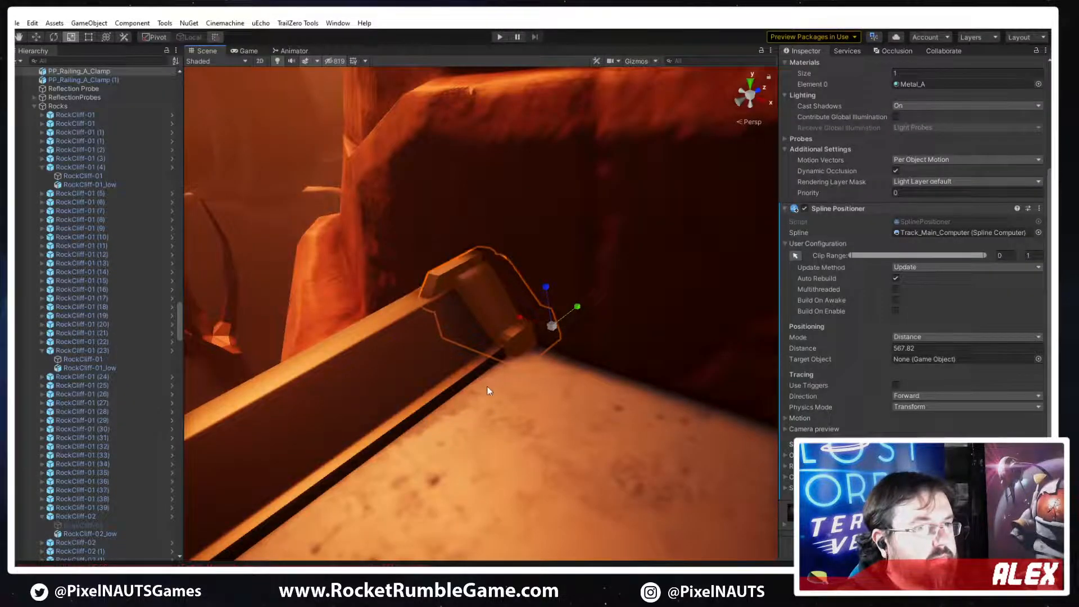
{"action": "right_click_drag", "start_coordinate": [486, 386], "coordinate": [563, 408]}
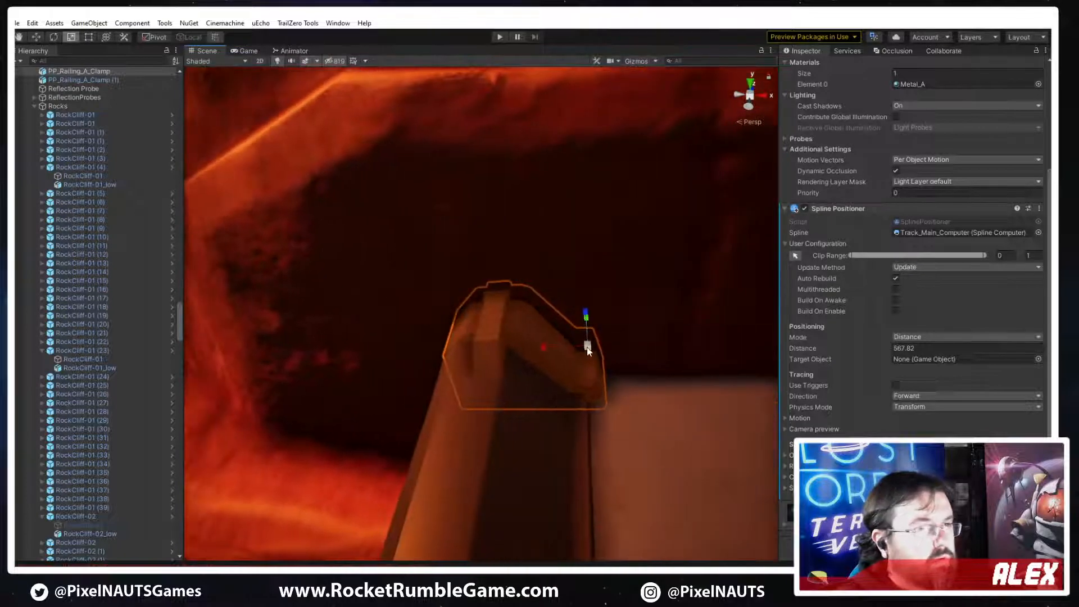
{"action": "left_click", "coordinate": [529, 342]}
{"action": "left_click", "coordinate": [523, 339]}
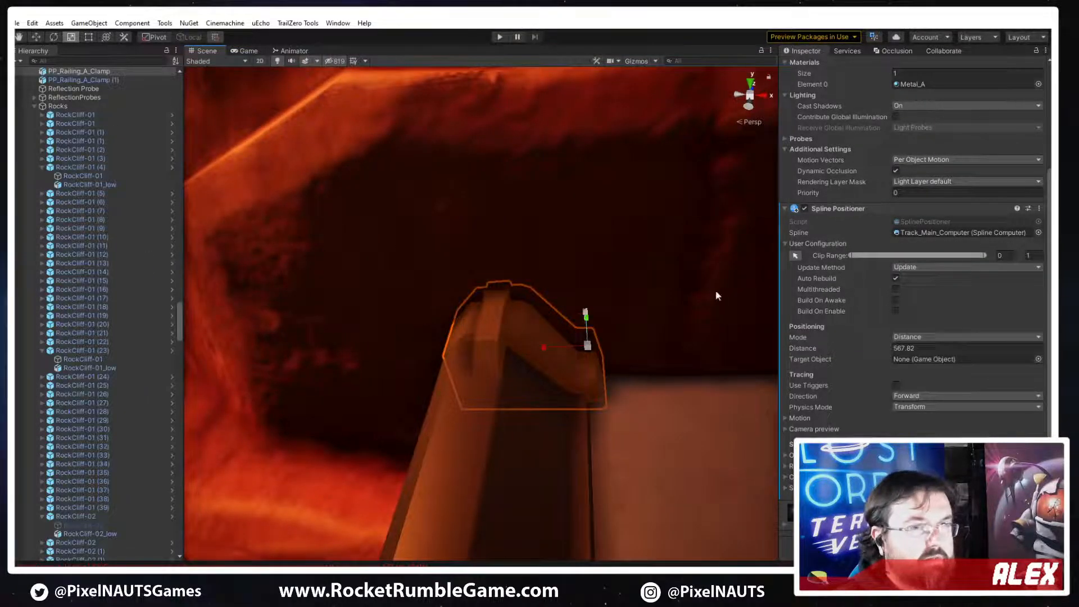
{"action": "scroll", "coordinate": [933, 208], "scroll_direction": "up", "scroll_amount": 5}
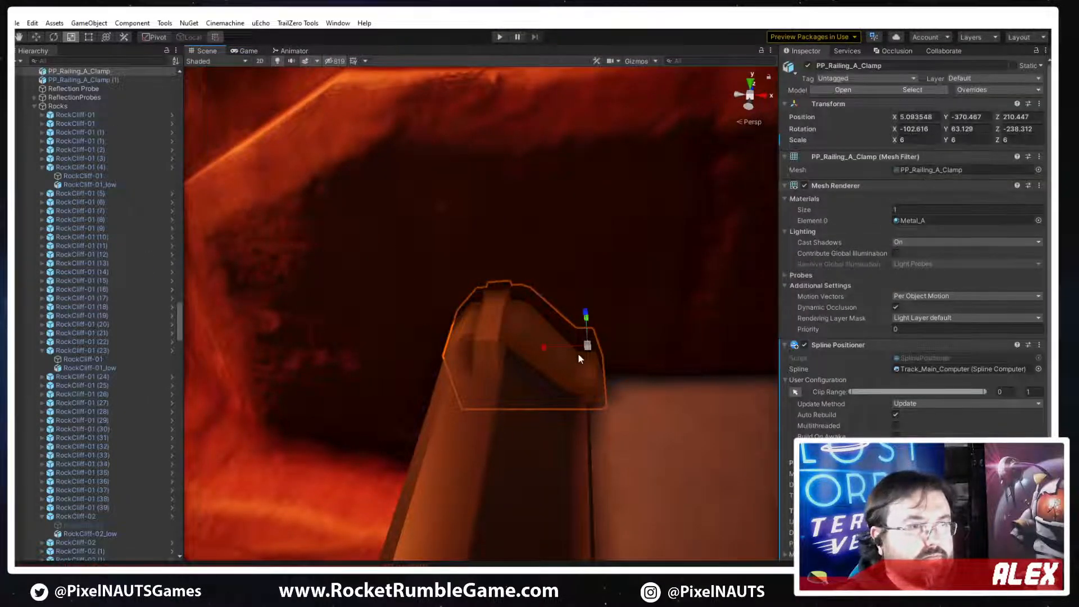
{"action": "left_click", "coordinate": [493, 462]}
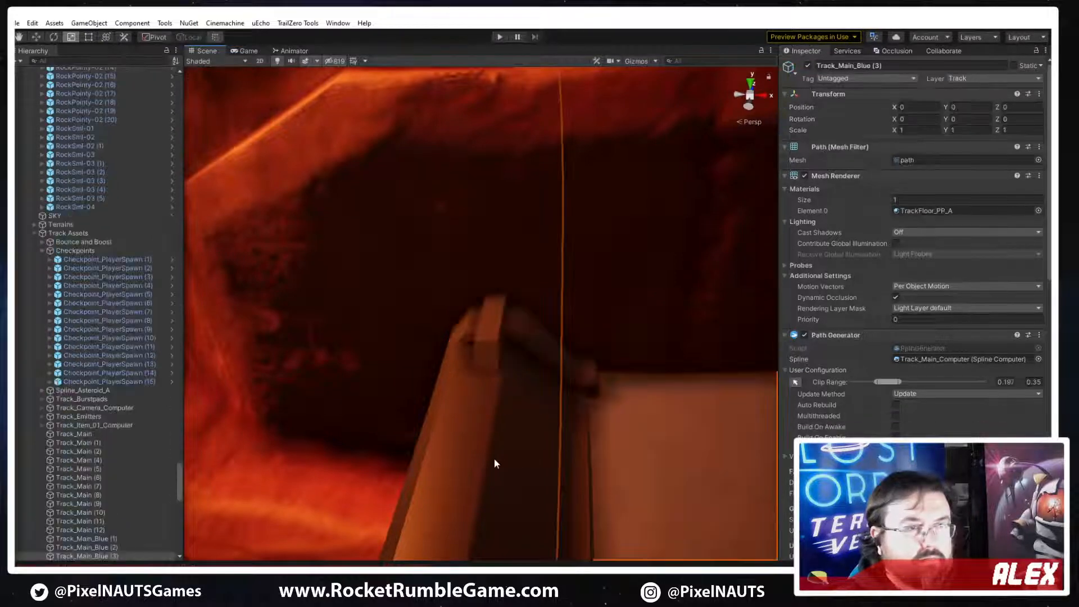
{"action": "left_click", "coordinate": [497, 330]}
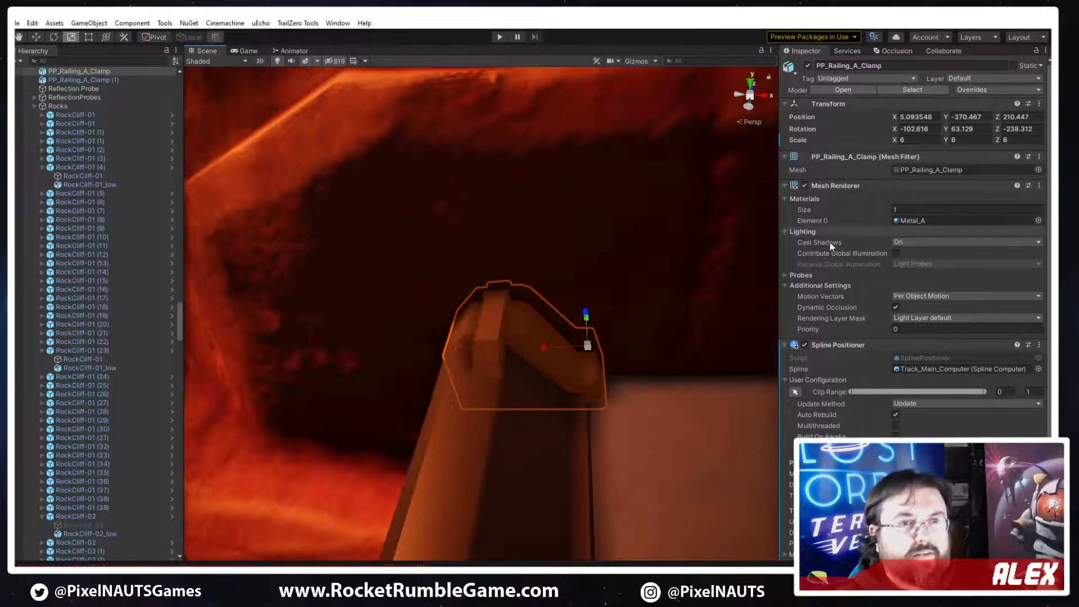
{"action": "left_click", "coordinate": [487, 434]}
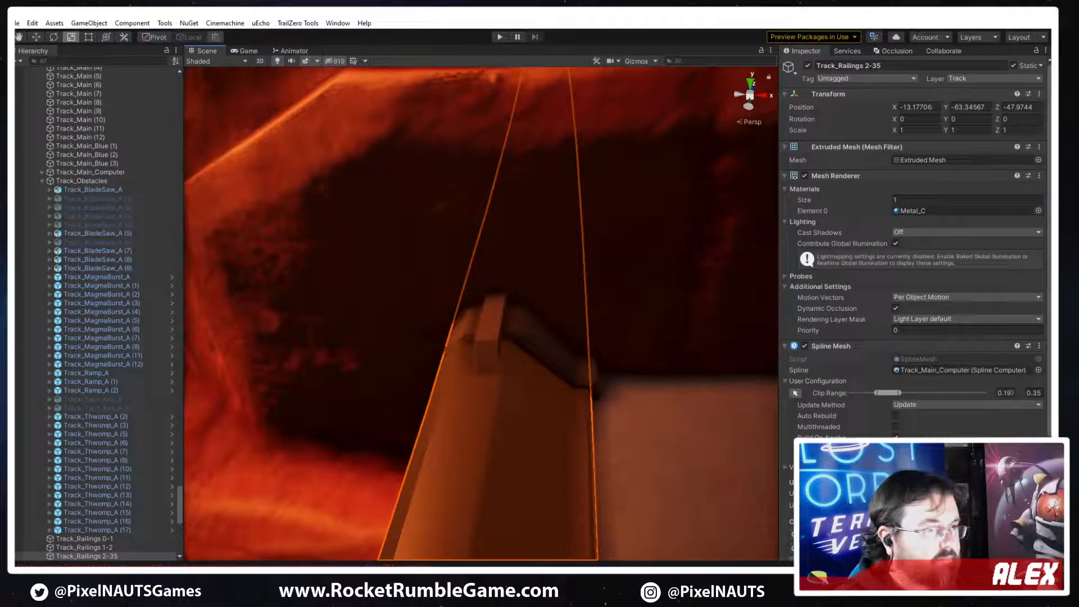
Switch back to 3ds Max, reset the clamp's transform with Reset XForm, and convert it to Editable Poly
{"action": "left_click", "coordinate": [375, 574]}
{"action": "mouse_move", "coordinate": [540, 360]}
{"action": "middle_mouse_down", "text": "alt"}
{"action": "mouse_move", "coordinate": [623, 343]}
{"action": "mouse_move", "coordinate": [506, 354]}
{"action": "mouse_move", "coordinate": [545, 365]}
{"action": "middle_mouse_up", "text": "alt"}
{"action": "left_click", "coordinate": [1036, 128]}
{"action": "left_click", "coordinate": [996, 259]}
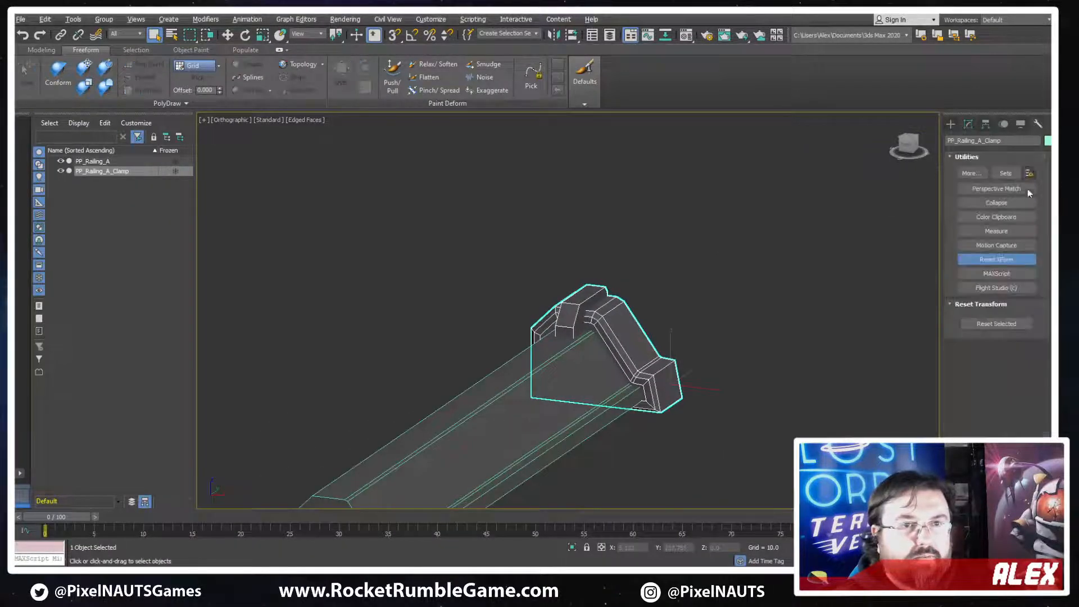
{"action": "left_click", "coordinate": [996, 323]}
{"action": "right_click", "coordinate": [631, 395]}
{"action": "mouse_move", "coordinate": [595, 400]}
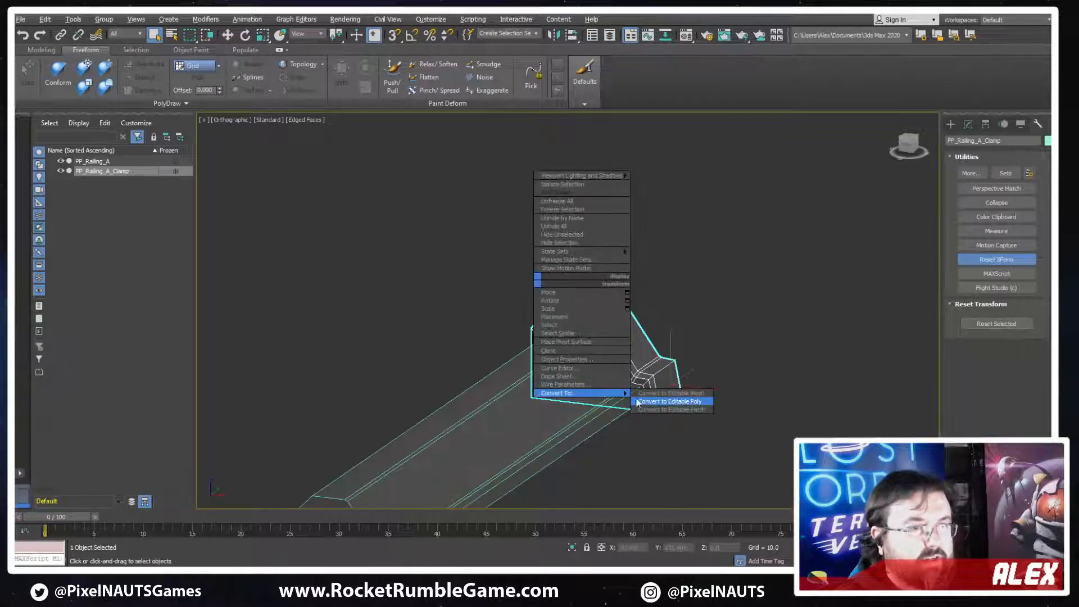
{"action": "left_click", "coordinate": [669, 401]}
Export only the reset clamp as FBX, replacing PP_Railing_A_Clamp
{"action": "left_click", "coordinate": [21, 20]}
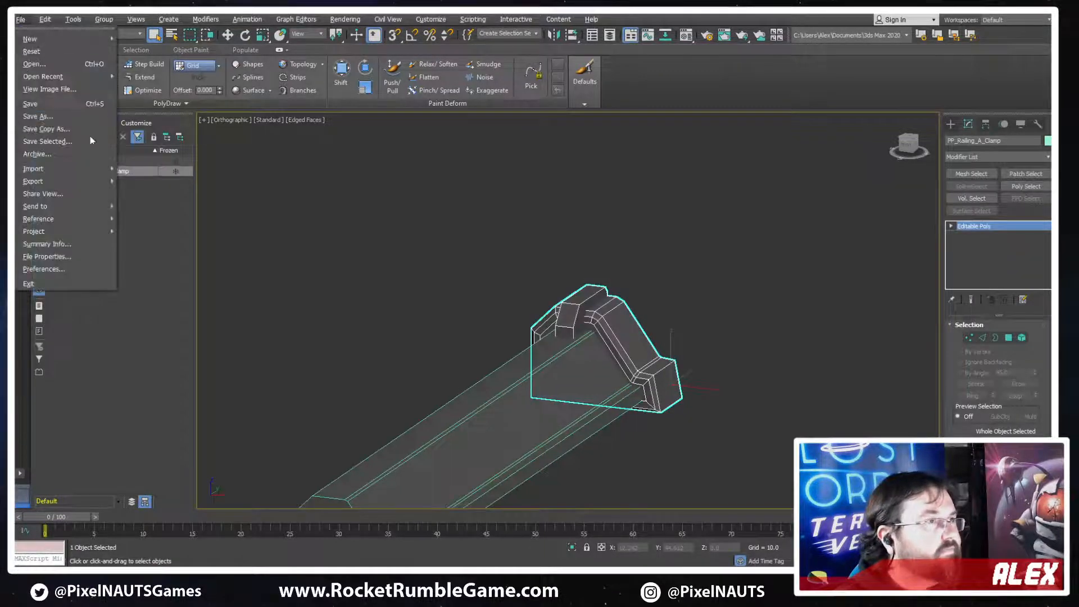
{"action": "mouse_move", "coordinate": [81, 178]}
{"action": "left_click", "coordinate": [177, 194]}
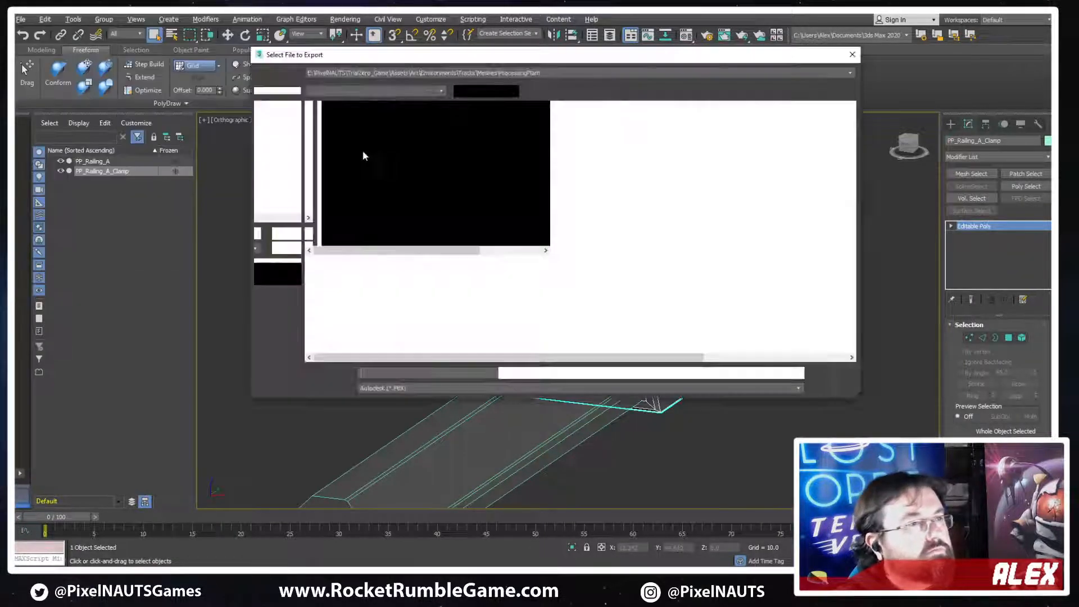
{"action": "double_click", "coordinate": [349, 135]}
{"action": "key", "text": "y"}
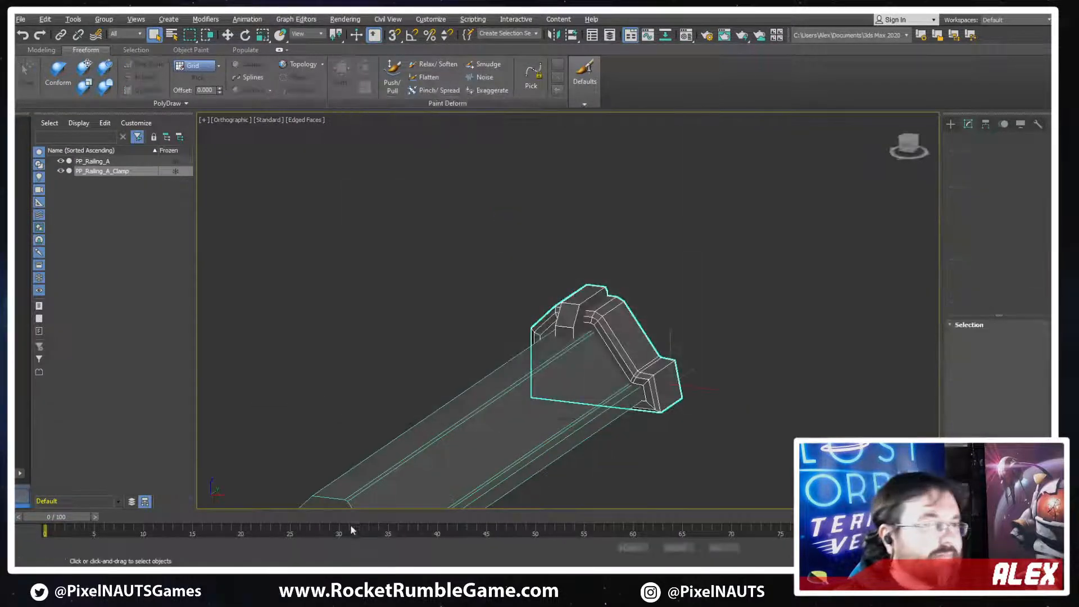
Switch to Unity and examine the updated clamp on the railing end, close up and from the surrounding track
{"action": "key", "text": "alt+Tab"}
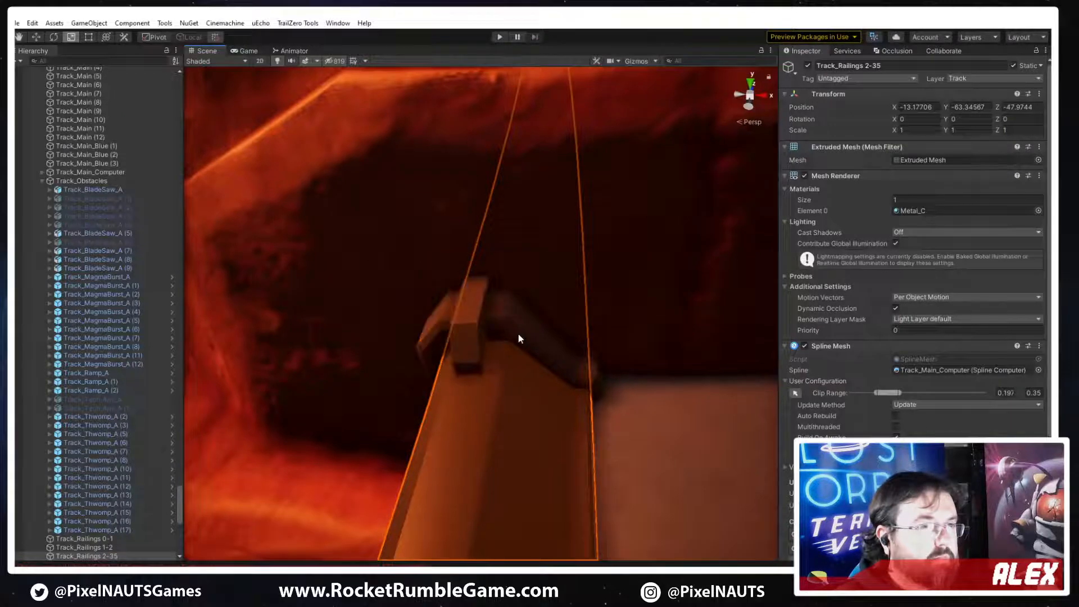
{"action": "left_click", "coordinate": [515, 343]}
{"action": "left_click_drag", "start_coordinate": [591, 429], "coordinate": [443, 423], "text": "alt"}
{"action": "scroll", "coordinate": [444, 424], "scroll_direction": "down", "scroll_amount": 5}
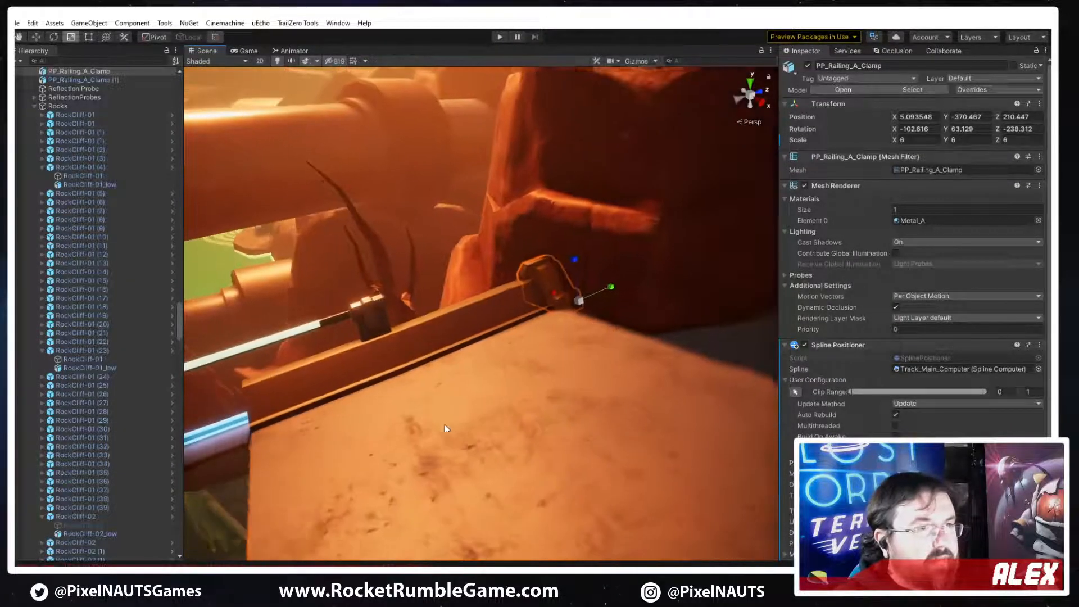
{"action": "left_click", "coordinate": [419, 377]}
{"action": "scroll", "coordinate": [419, 375], "scroll_direction": "down", "scroll_amount": 3}
{"action": "left_click_drag", "start_coordinate": [419, 376], "coordinate": [480, 369], "text": "alt"}
{"action": "scroll", "coordinate": [436, 299], "scroll_direction": "up", "scroll_amount": 3}
{"action": "scroll", "coordinate": [437, 299], "scroll_direction": "up", "scroll_amount": 1}
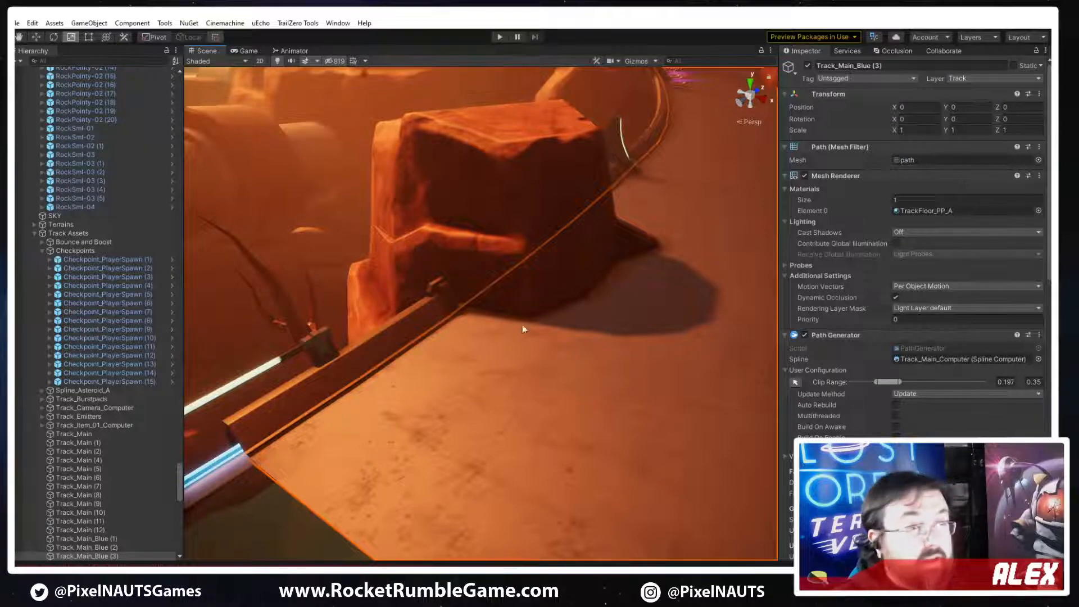
{"action": "right_click_drag", "start_coordinate": [521, 325], "coordinate": [485, 384]}
Duplicate PP_Railing_A_Clamp and set the copy's Spline Positioner distance to 601
{"action": "left_click", "coordinate": [497, 376]}
{"action": "right_click_drag", "start_coordinate": [584, 368], "coordinate": [562, 377]}
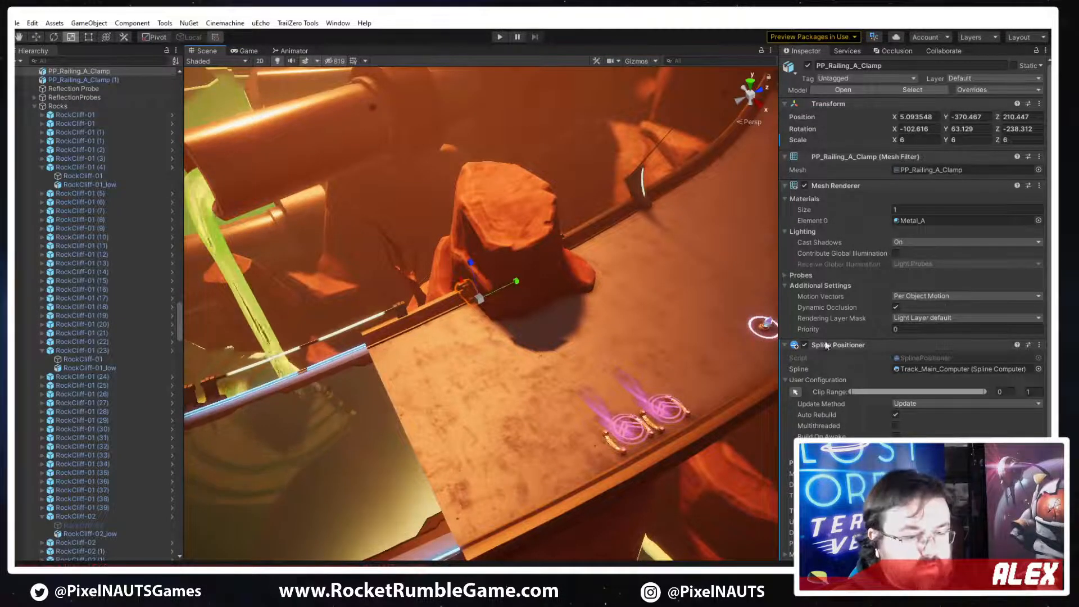
{"action": "key", "text": "ctrl+d"}
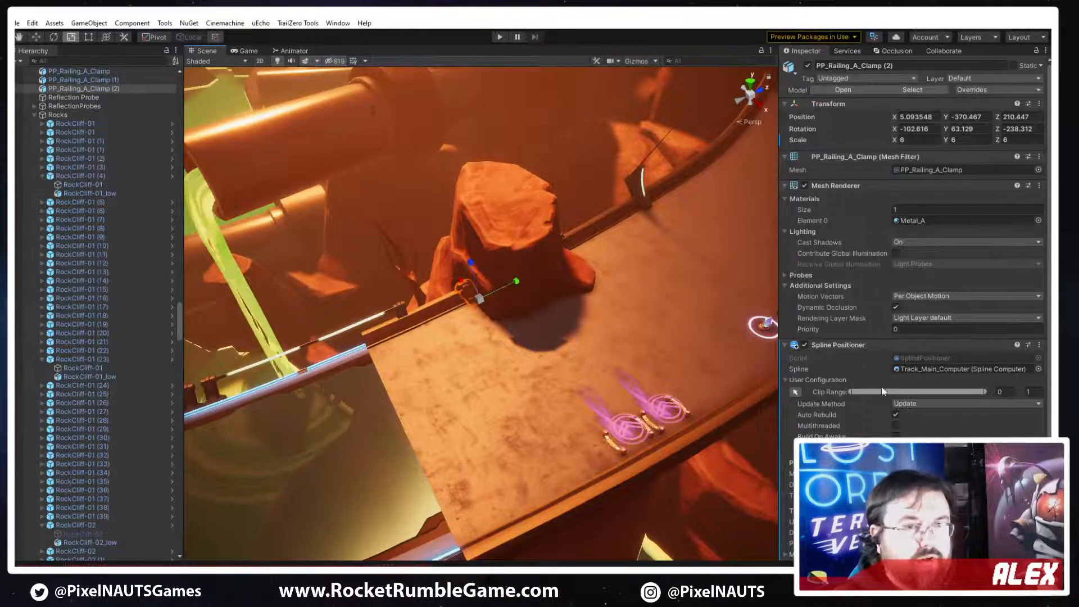
{"action": "mouse_move", "coordinate": [809, 484]}
{"action": "left_mouse_down"}
{"action": "mouse_move", "coordinate": [842, 485]}
{"action": "mouse_move", "coordinate": [821, 484]}
{"action": "left_mouse_up"}
{"action": "right_click_drag", "start_coordinate": [590, 447], "coordinate": [820, 411]}
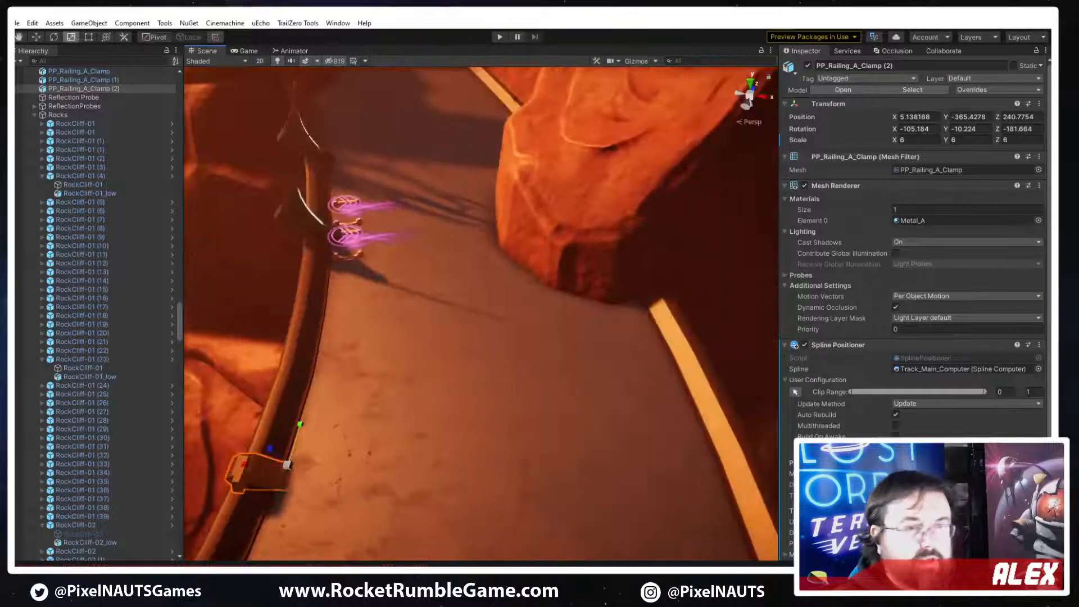
Change the copied clamp's sideways motion offset to a negative value, bringing it across the track beside the opposite railing
{"action": "scroll", "coordinate": [913, 253], "scroll_direction": "down", "scroll_amount": 3}
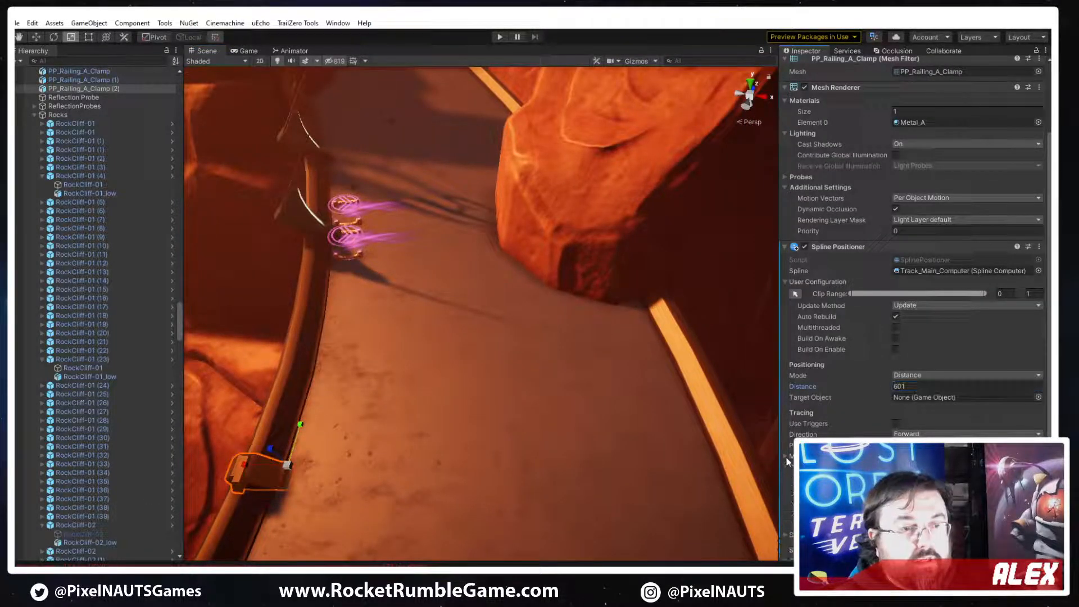
{"action": "type", "text": "-"}
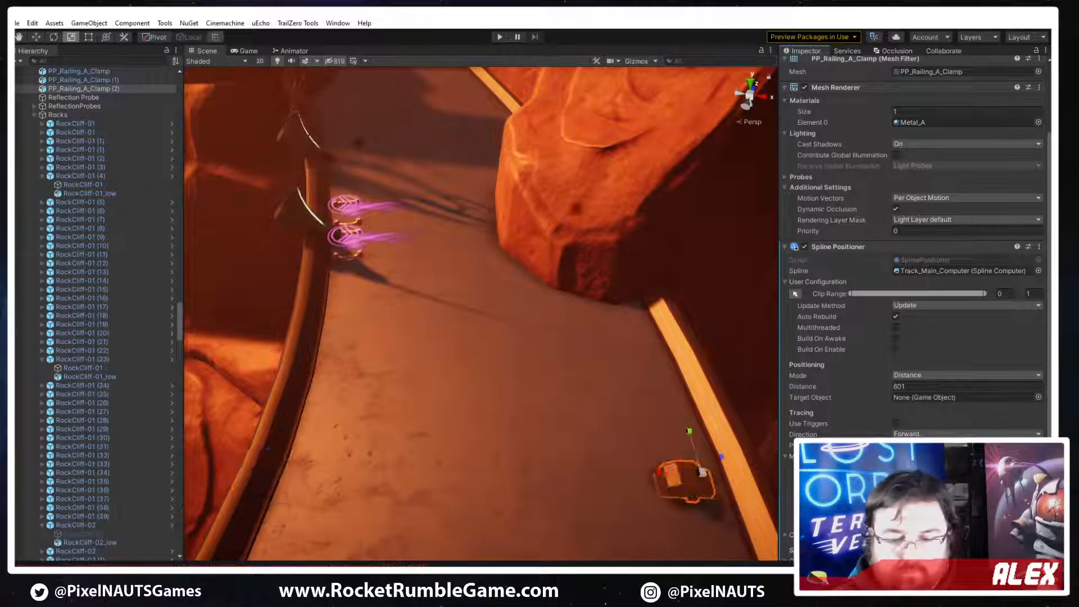
{"action": "type", "text": "5"}
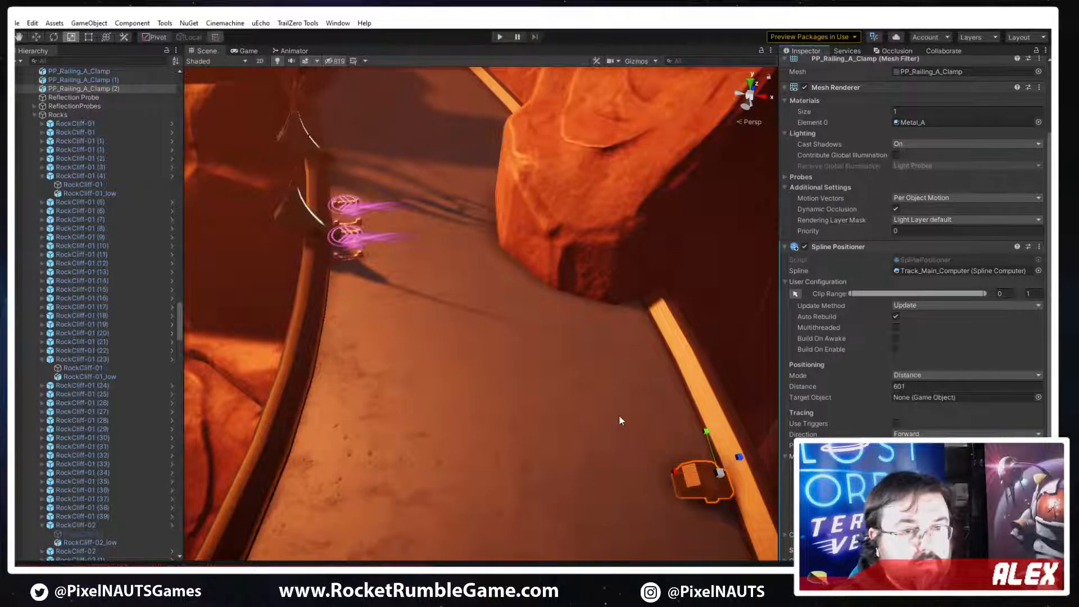
{"action": "right_click_drag", "start_coordinate": [620, 421], "coordinate": [668, 462]}
{"action": "key", "text": "w"}
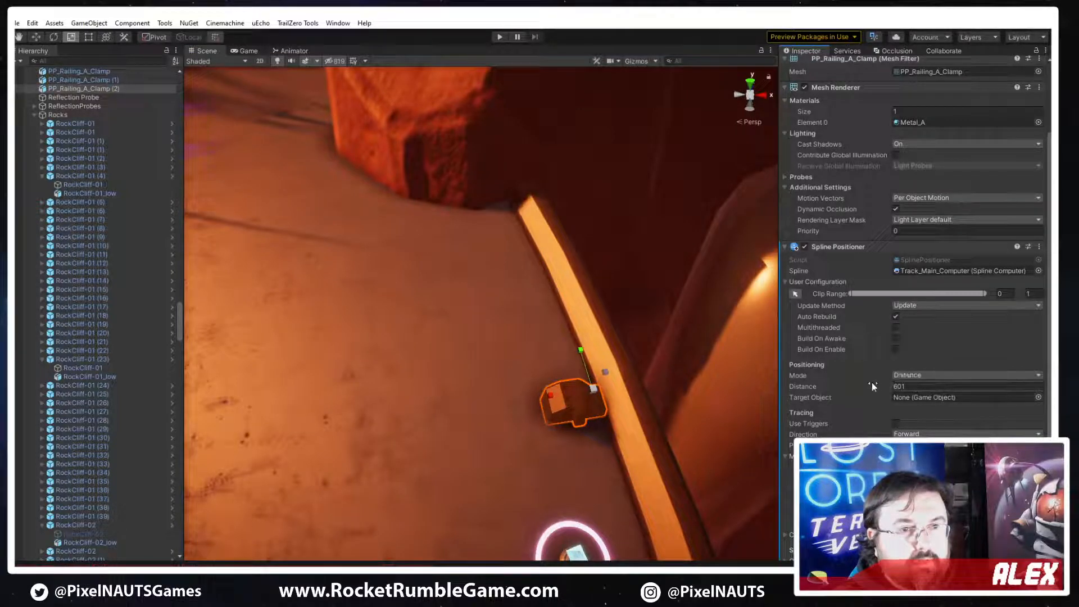
Set the copied clamp's spline distance to 608.6 and adjust its sideways offset until it sits over the railing end
{"action": "mouse_move", "coordinate": [871, 386]}
{"action": "left_mouse_down"}
{"action": "mouse_move", "coordinate": [885, 385]}
{"action": "mouse_move", "coordinate": [874, 385]}
{"action": "left_mouse_up"}
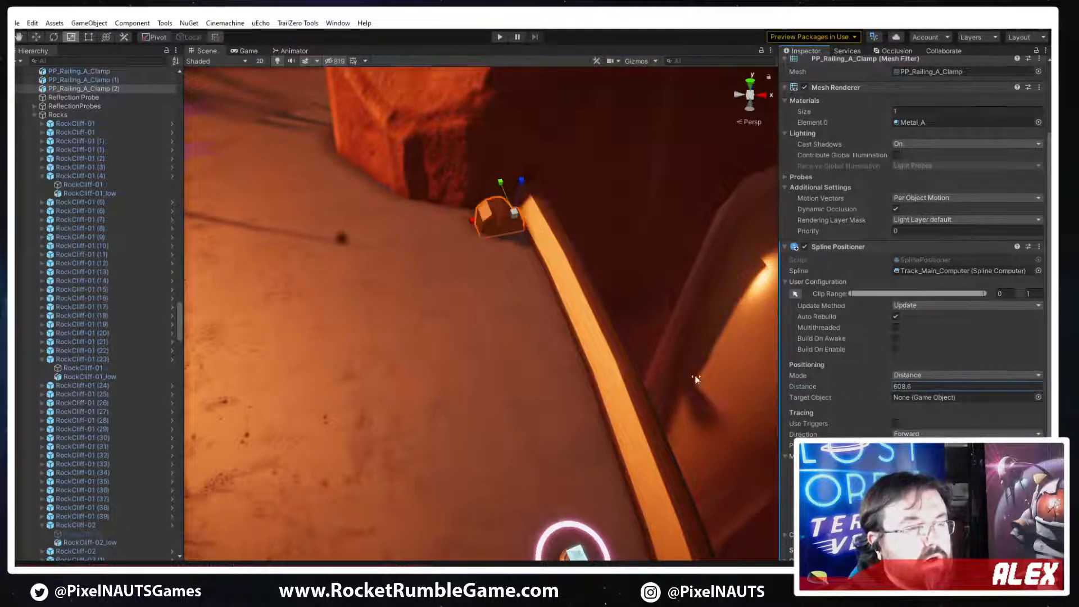
{"action": "key", "text": "s"}
{"action": "right_click_drag", "start_coordinate": [528, 360], "coordinate": [509, 349]}
{"action": "key", "text": "w"}
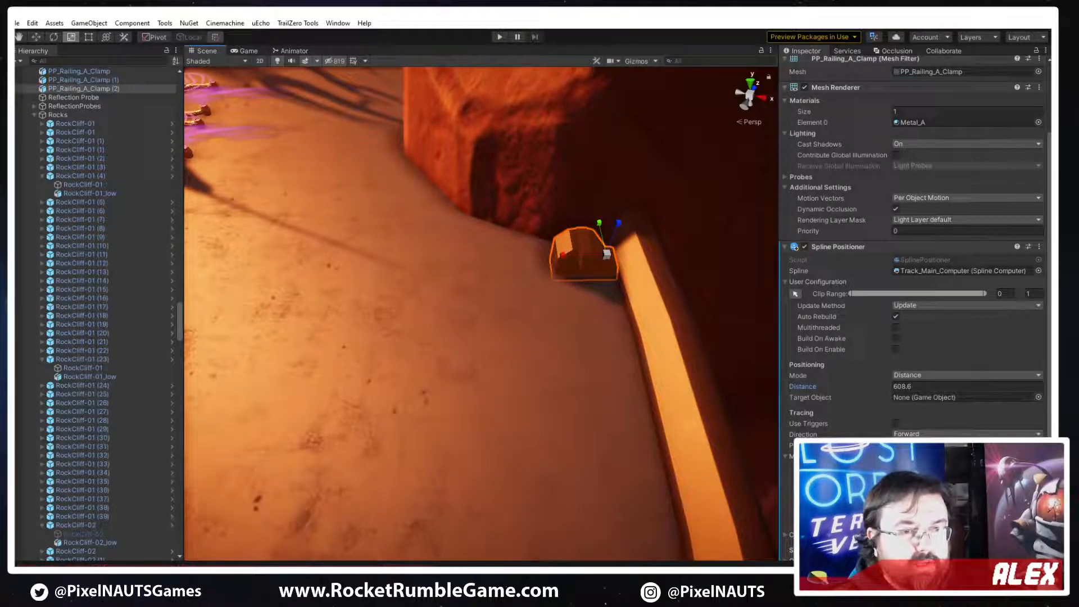
{"action": "left_click_drag", "start_coordinate": [897, 478], "coordinate": [906, 479]}
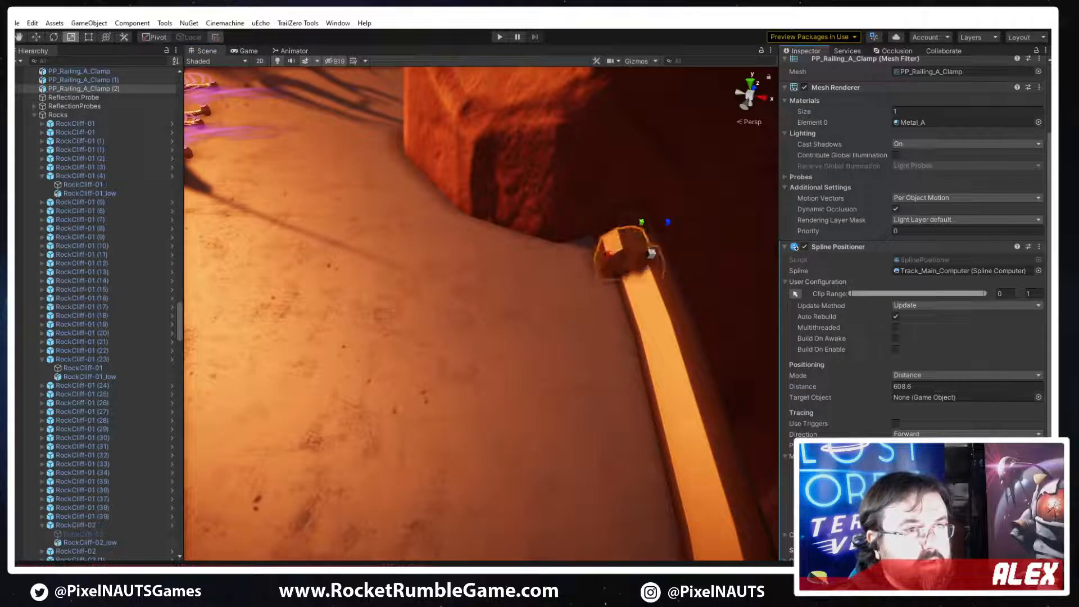
Try to remove the copied clamp's Spline Positioner component and move the clamp freely over the railing end
{"action": "right_click", "coordinate": [838, 248]}
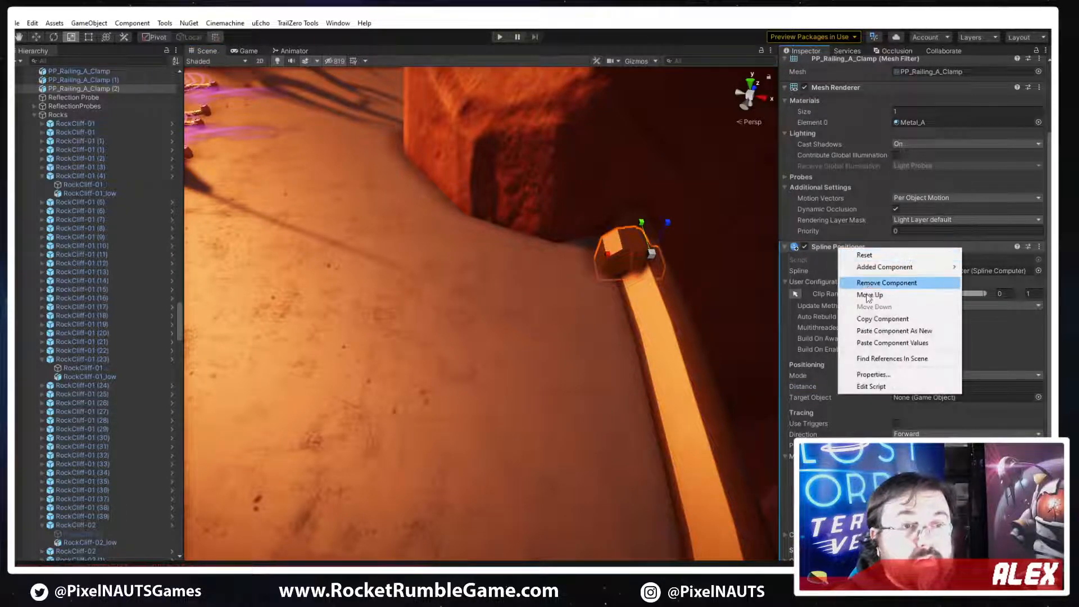
{"action": "left_click", "coordinate": [876, 281]}
{"action": "right_click_drag", "start_coordinate": [573, 281], "coordinate": [439, 403]}
{"action": "left_click_drag", "start_coordinate": [475, 336], "coordinate": [498, 267]}
{"action": "key", "text": "w"}
{"action": "right_click_drag", "start_coordinate": [491, 289], "coordinate": [501, 363]}
{"action": "key", "text": "s"}
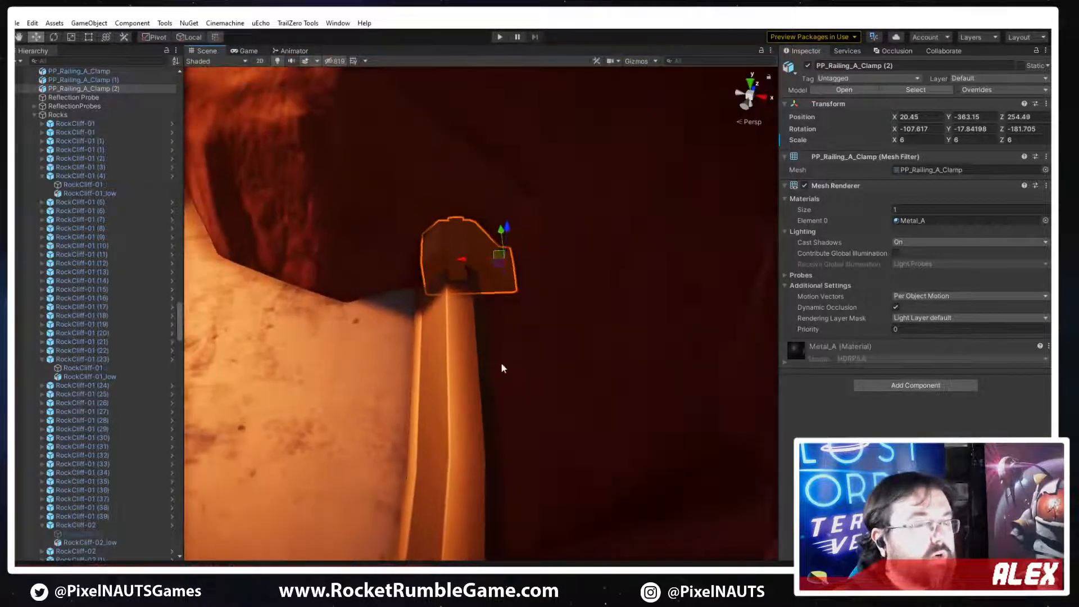
{"action": "key", "text": "ctrl+z"}
{"action": "key", "text": "ctrl+z"}
Apply scaling in the copied clamp's Spline Positioner motion settings and mirror the clamp with a scale value of -1
{"action": "right_click_drag", "start_coordinate": [537, 424], "coordinate": [562, 421]}
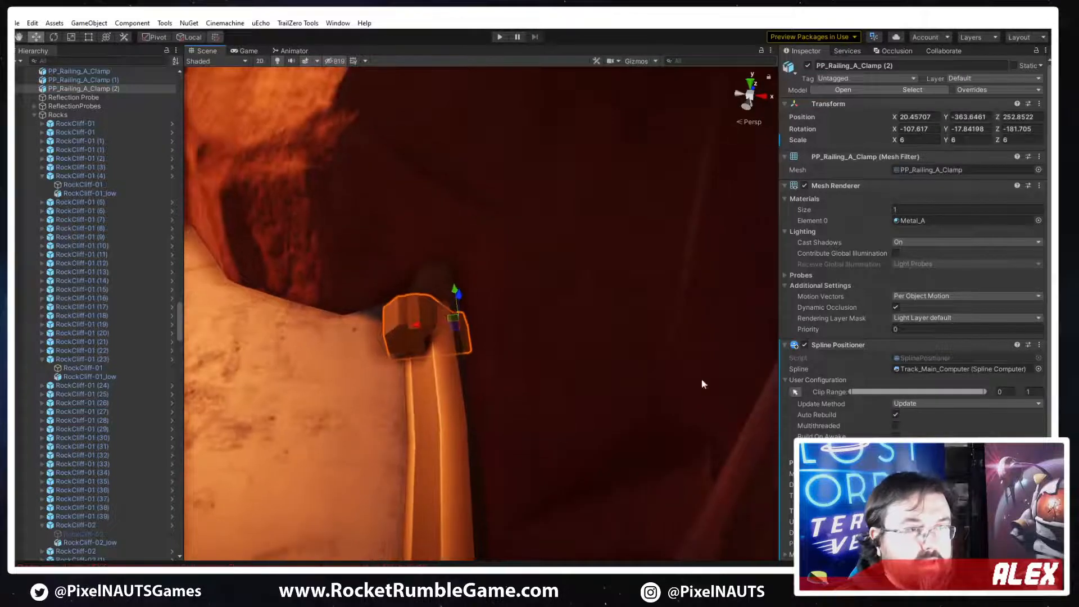
{"action": "right_click_drag", "start_coordinate": [554, 379], "coordinate": [551, 410]}
{"action": "key", "text": "a"}
{"action": "scroll", "coordinate": [785, 435], "scroll_direction": "down", "scroll_amount": 3}
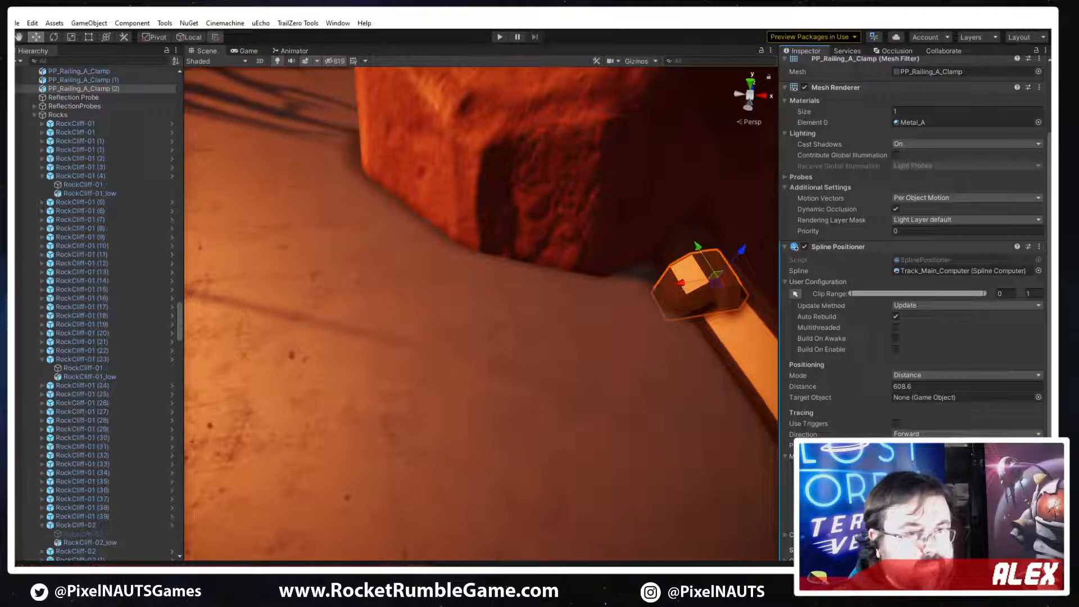
{"action": "left_click", "coordinate": [897, 522]}
{"action": "left_click", "coordinate": [926, 521]}
{"action": "left_click", "coordinate": [957, 521]}
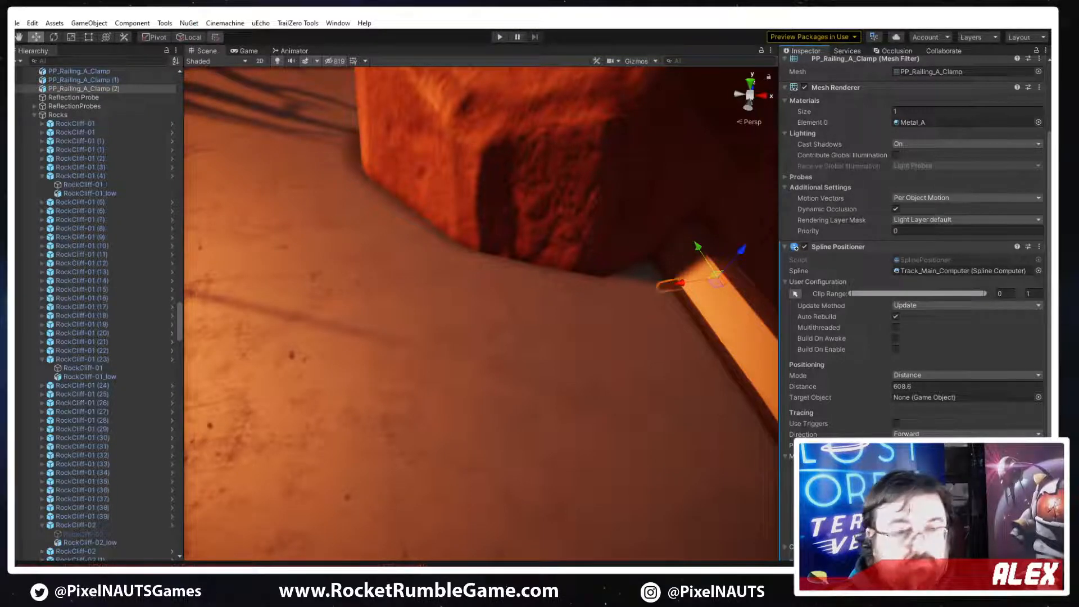
{"action": "type", "text": "1"}
{"action": "right_click_drag", "start_coordinate": [596, 407], "coordinate": [587, 399]}
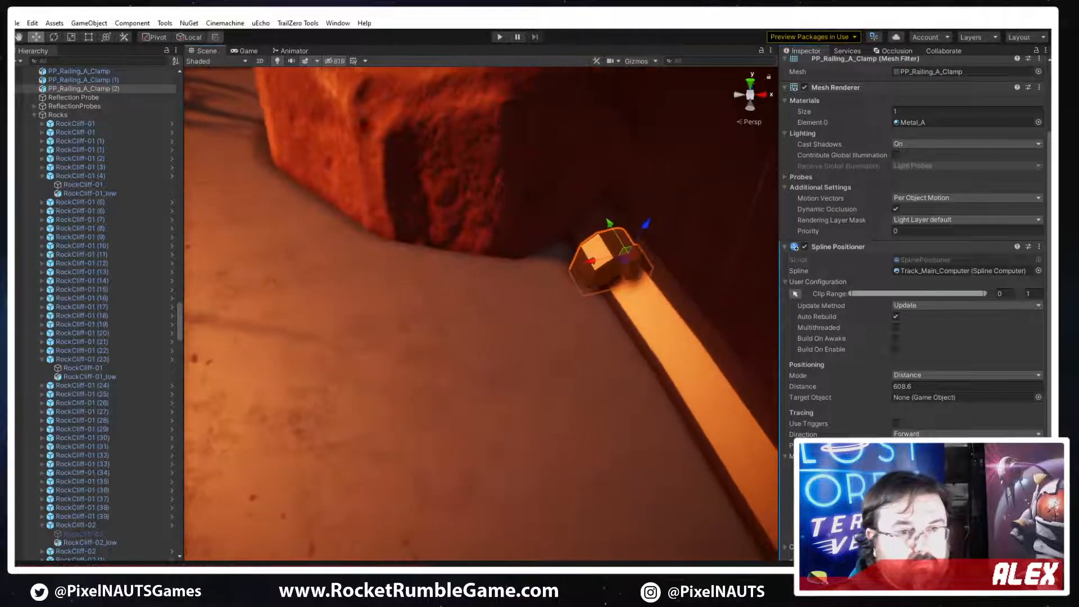
{"action": "type", "text": "-1"}
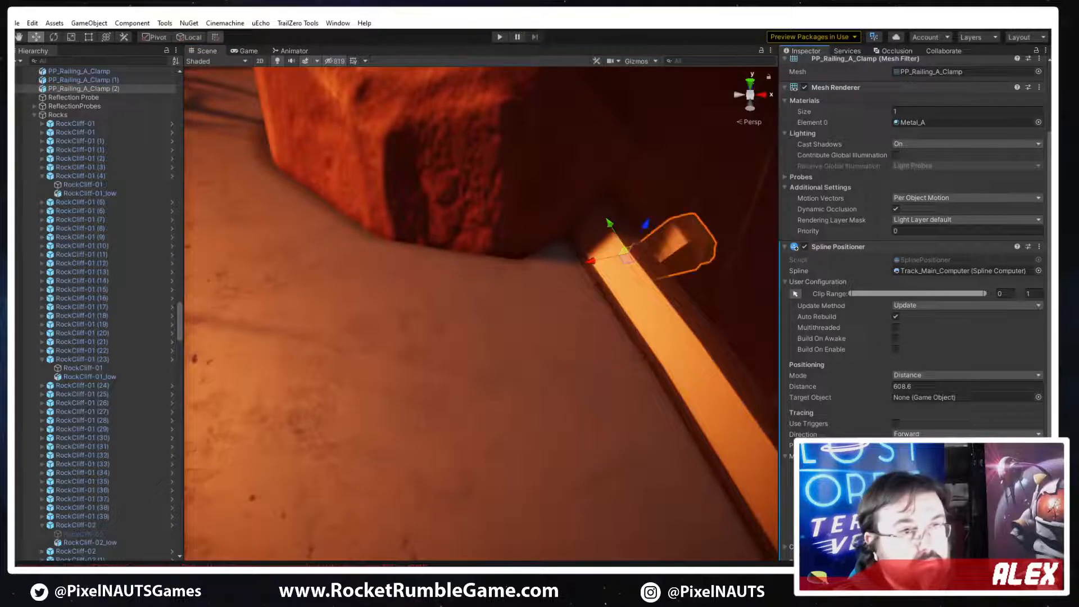
Set the mirrored clamp's sideways motion offset to -4.3 and move it along the spline to distance 609.98
{"action": "right_click_drag", "start_coordinate": [675, 436], "coordinate": [636, 417]}
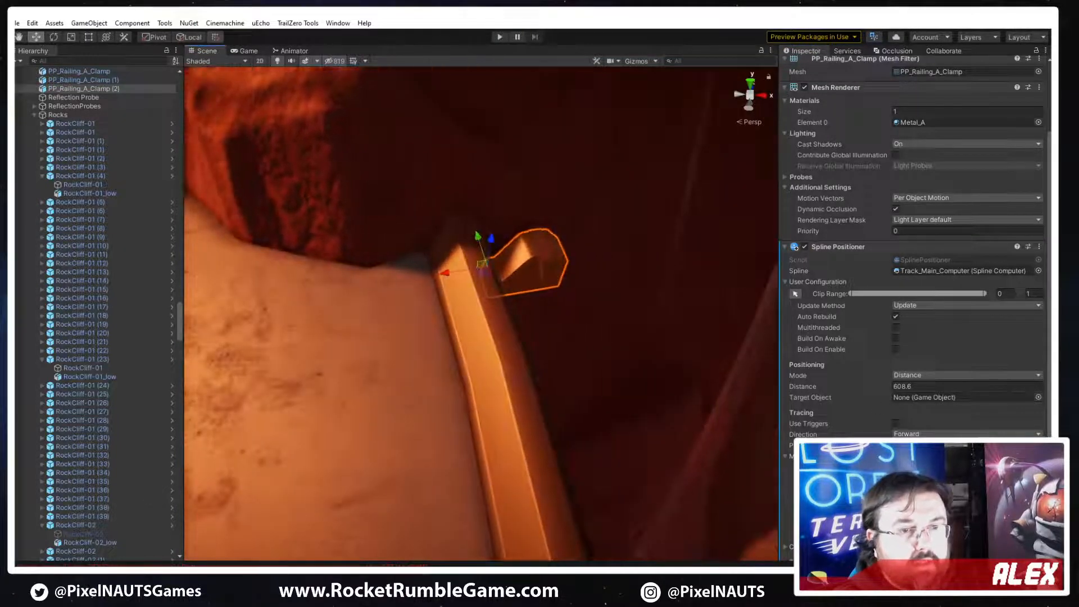
{"action": "left_click", "coordinate": [933, 479]}
{"action": "type", "text": "-4.3"}
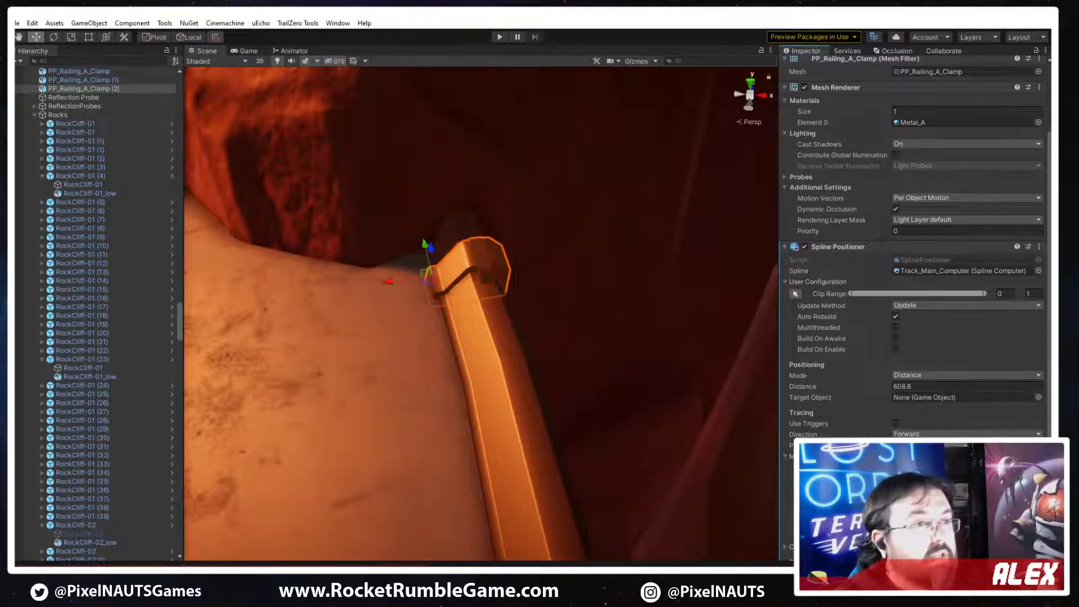
{"action": "right_click_drag", "start_coordinate": [557, 331], "coordinate": [529, 314]}
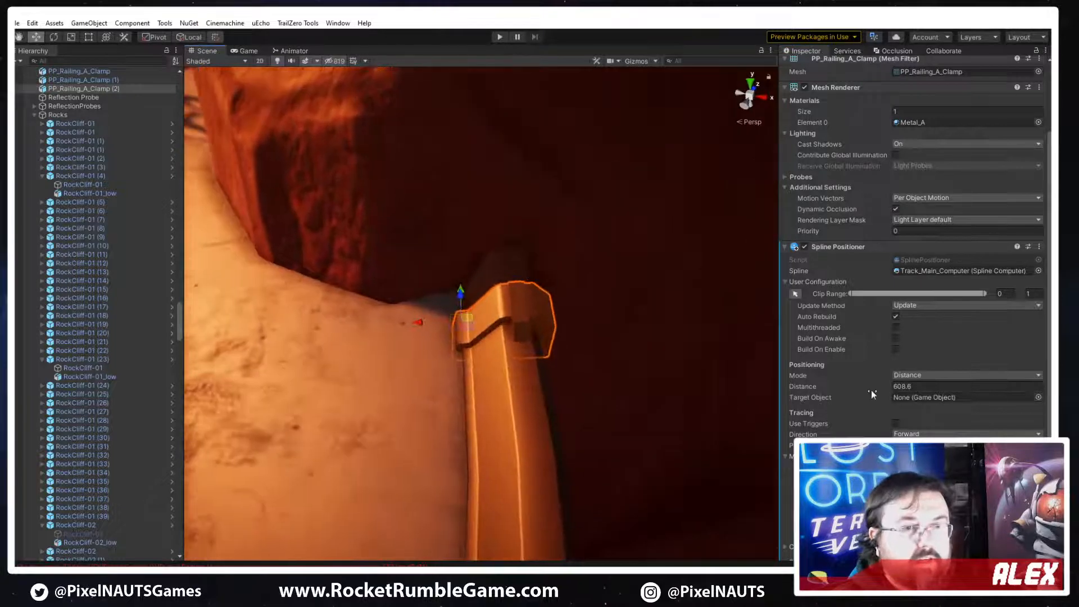
{"action": "left_click_drag", "start_coordinate": [874, 388], "coordinate": [904, 387]}
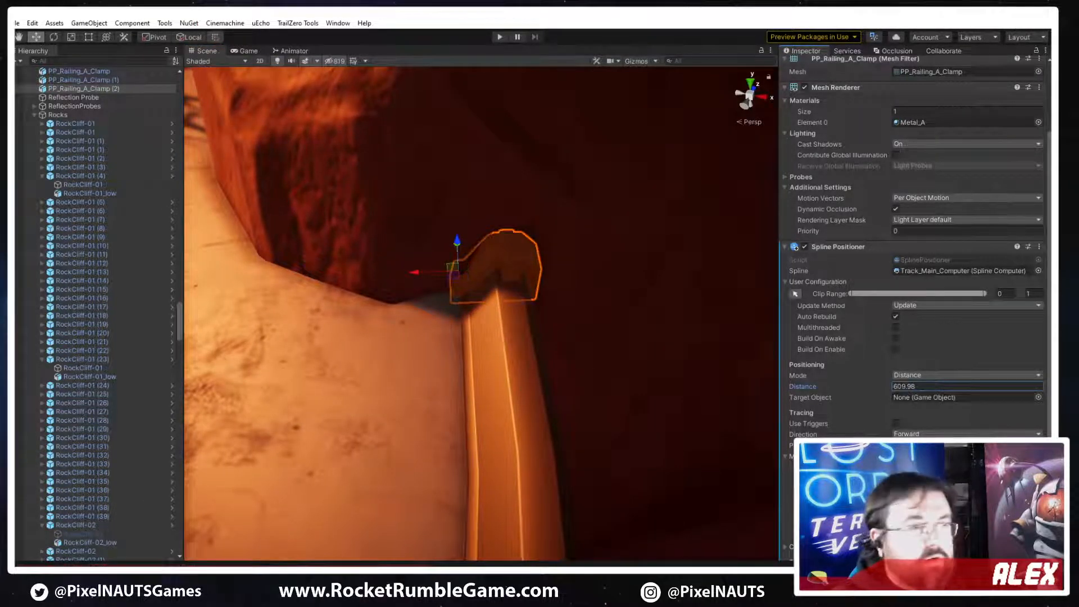
Set the mirrored clamp's spline distance to 610.12 and its rotation offset to -90 to align it with the railing end
{"action": "left_click_drag", "start_coordinate": [899, 500], "coordinate": [910, 500]}
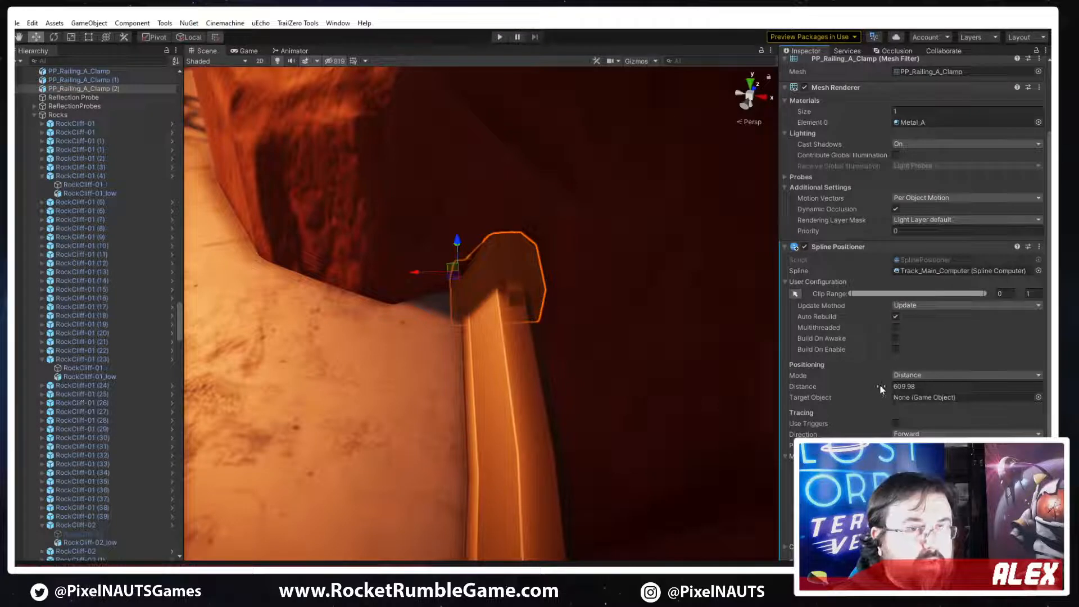
{"action": "left_click_drag", "start_coordinate": [880, 388], "coordinate": [884, 384]}
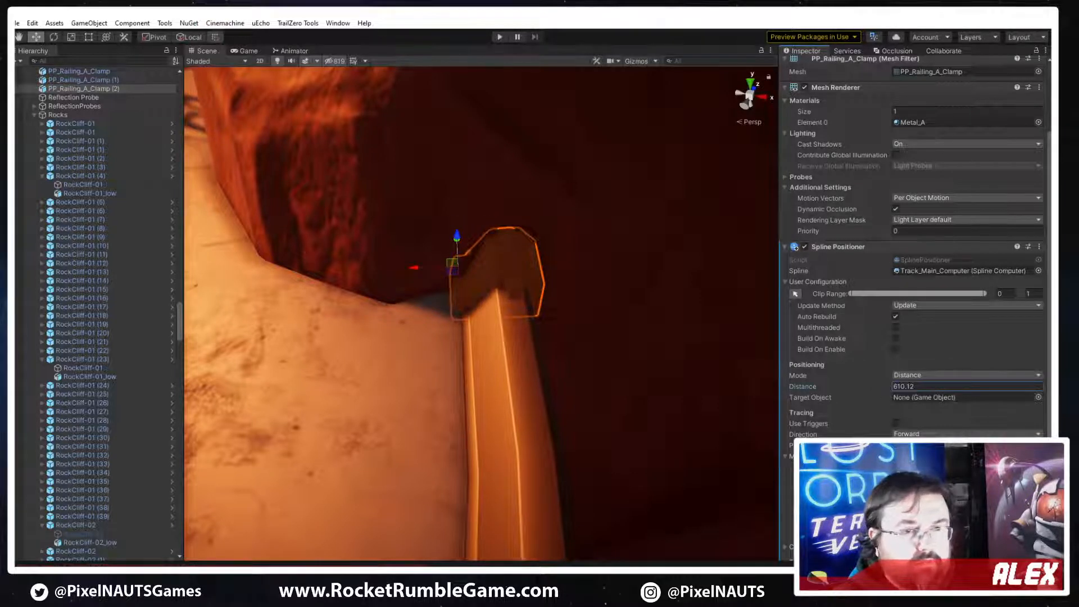
{"action": "left_click", "coordinate": [922, 500]}
{"action": "type", "text": "-90"}
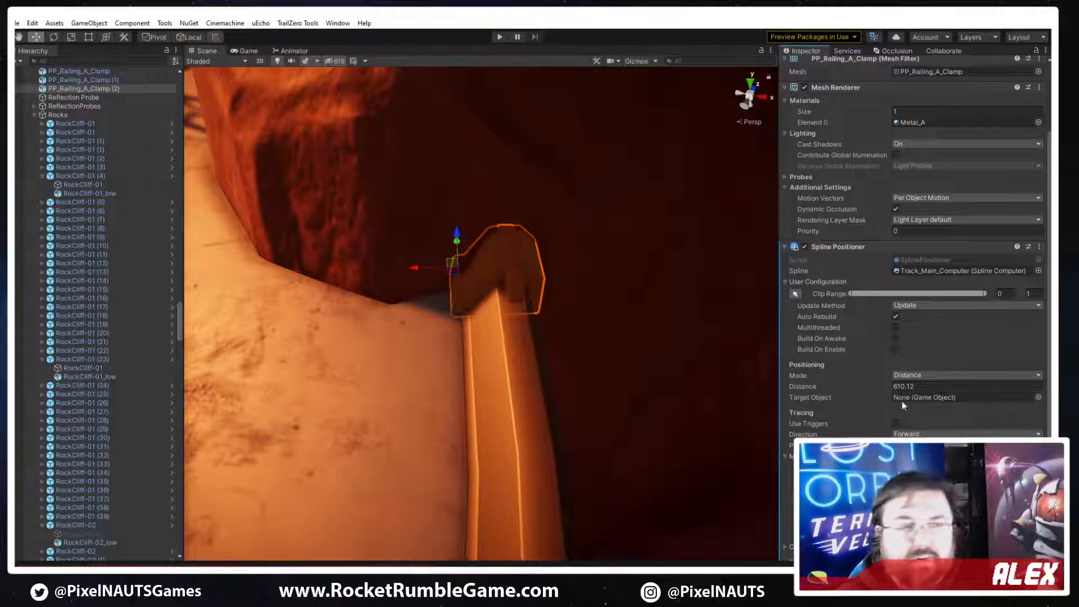
Delete the glowing side-edge piece next to Track_Side_Edge_A (3) along the railing near the boost pads
{"action": "right_click_drag", "start_coordinate": [575, 422], "coordinate": [328, 414]}
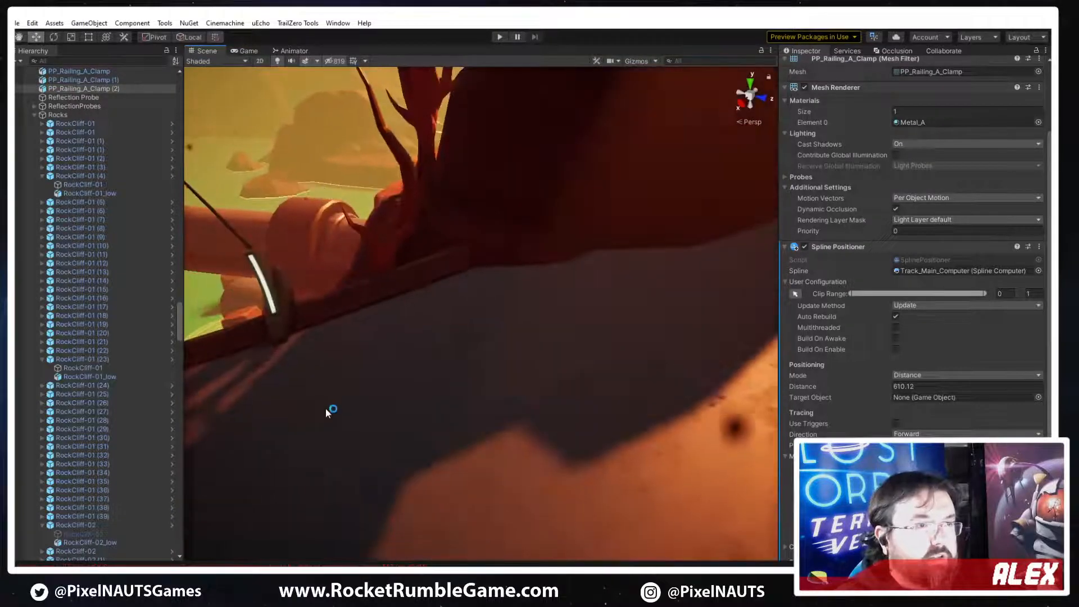
{"action": "right_click_drag", "start_coordinate": [342, 315], "coordinate": [492, 326]}
{"action": "left_click", "coordinate": [641, 232]}
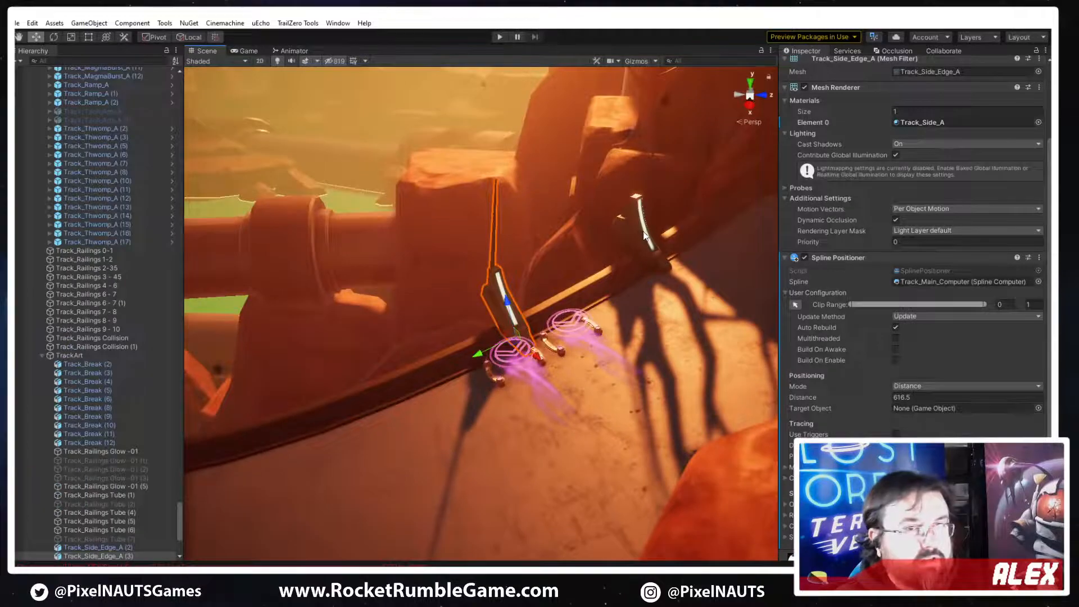
{"action": "key", "text": "Delete"}
{"action": "key", "text": "ctrl+z"}
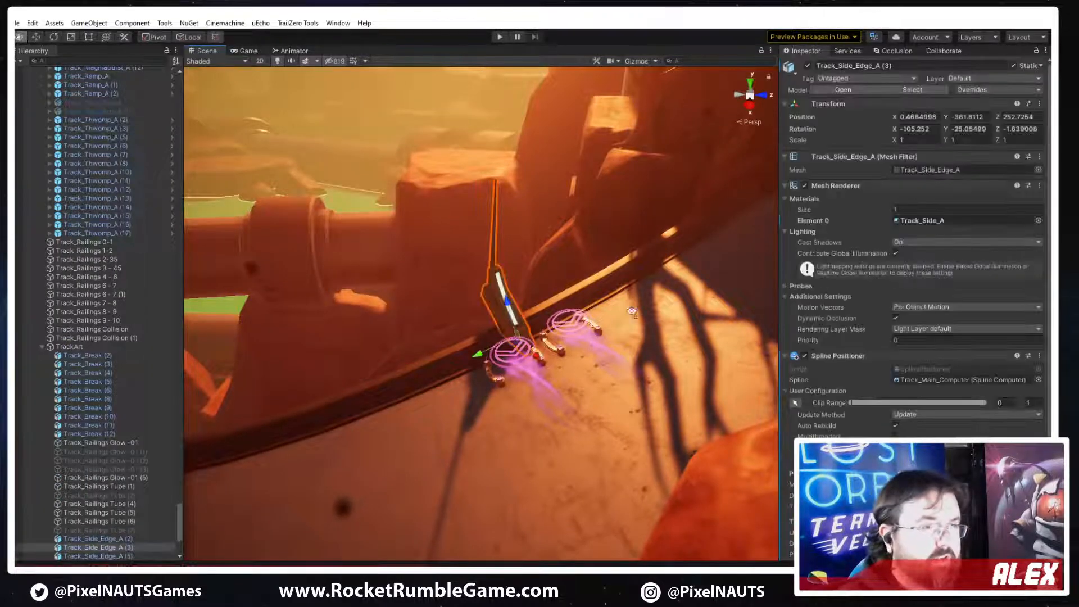
Examine the track surface, railing ends and rocks around this section, with a brief look at the clamp model in 3ds Max
{"action": "right_click_drag", "start_coordinate": [508, 315], "coordinate": [488, 234]}
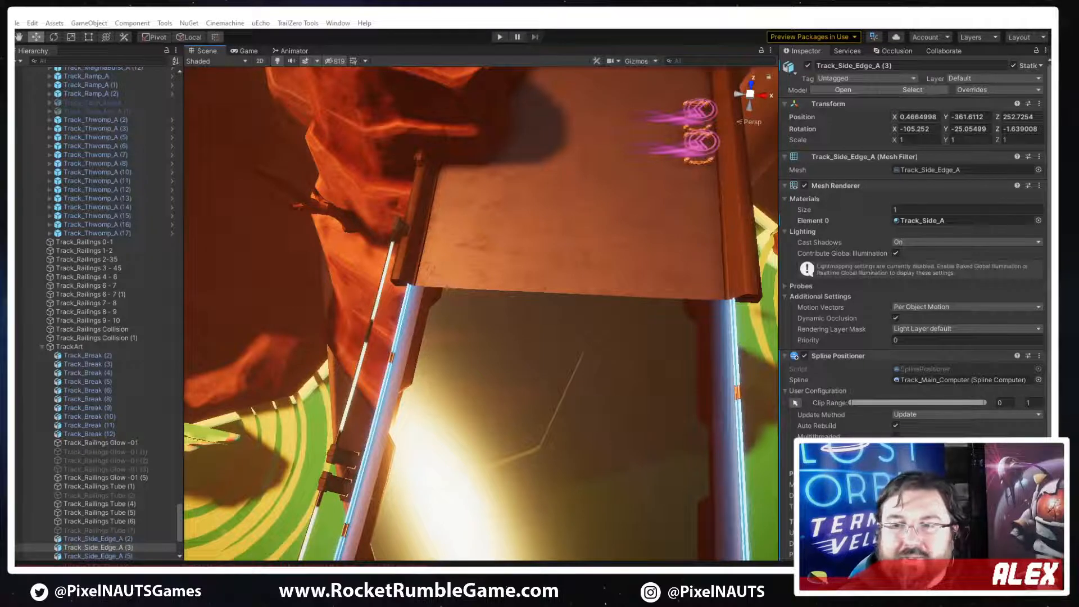
{"action": "right_click_drag", "start_coordinate": [529, 306], "coordinate": [328, 195]}
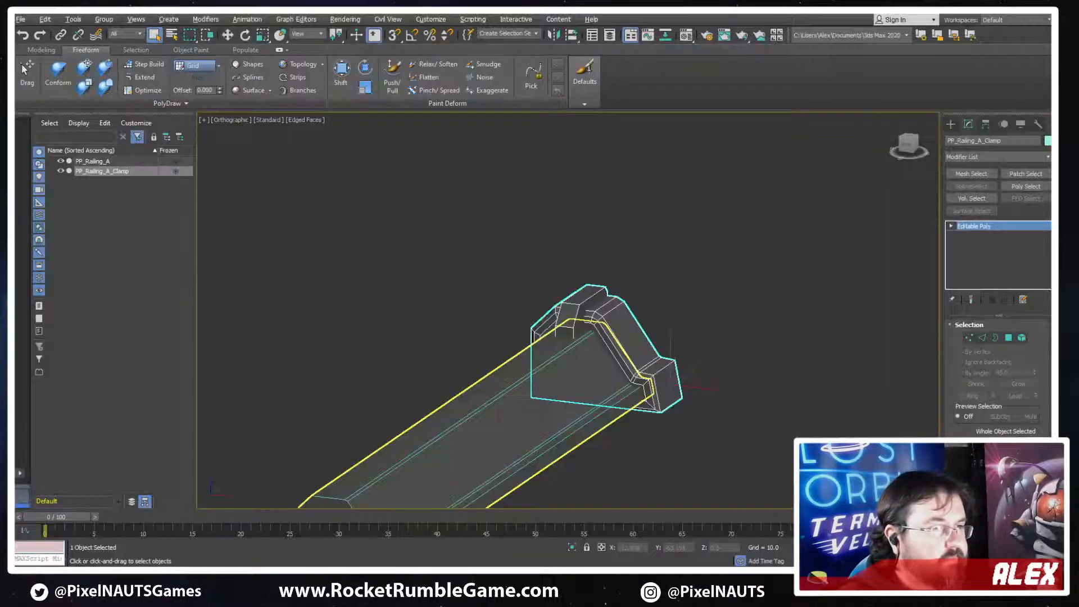
{"action": "middle_click_drag", "start_coordinate": [484, 253], "coordinate": [583, 330], "text": "alt"}
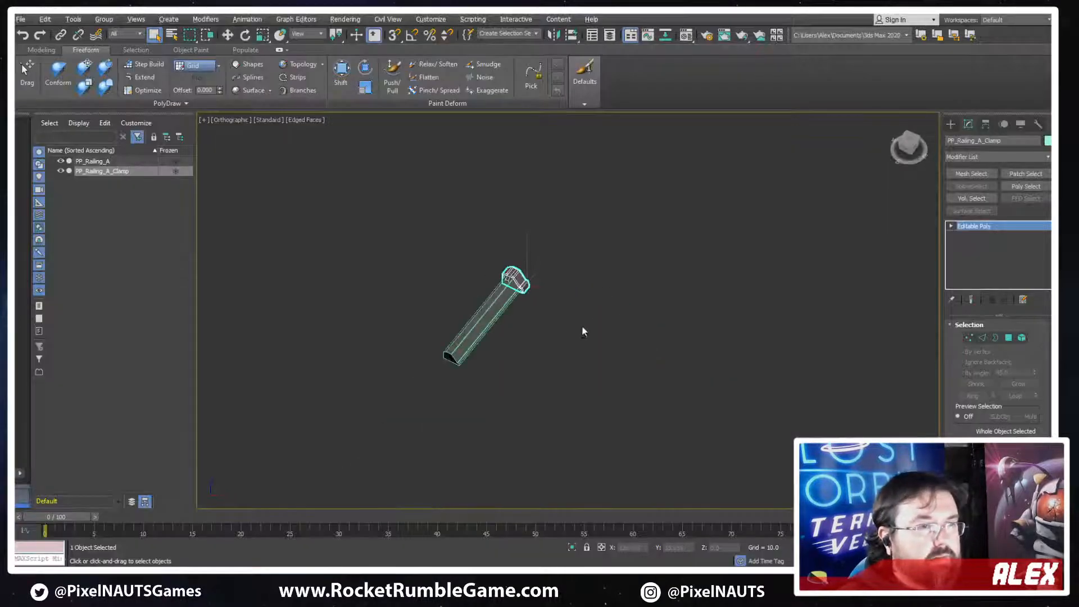
{"action": "left_click", "coordinate": [951, 124]}
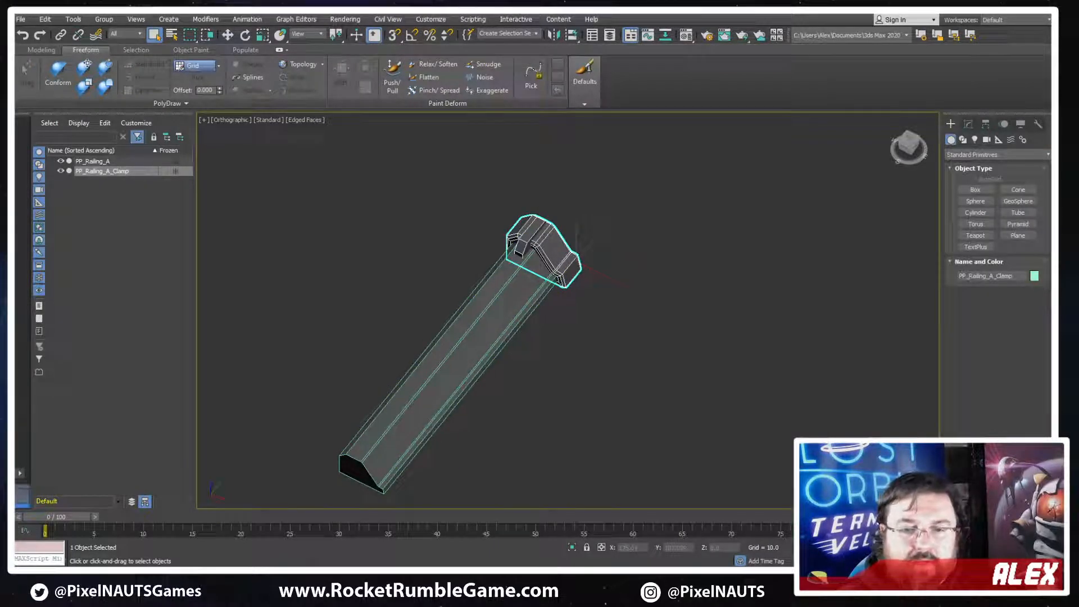
{"action": "scroll", "coordinate": [594, 273], "scroll_direction": "down", "scroll_amount": 5}
{"action": "middle_click_drag", "start_coordinate": [593, 273], "coordinate": [411, 324], "text": "alt"}
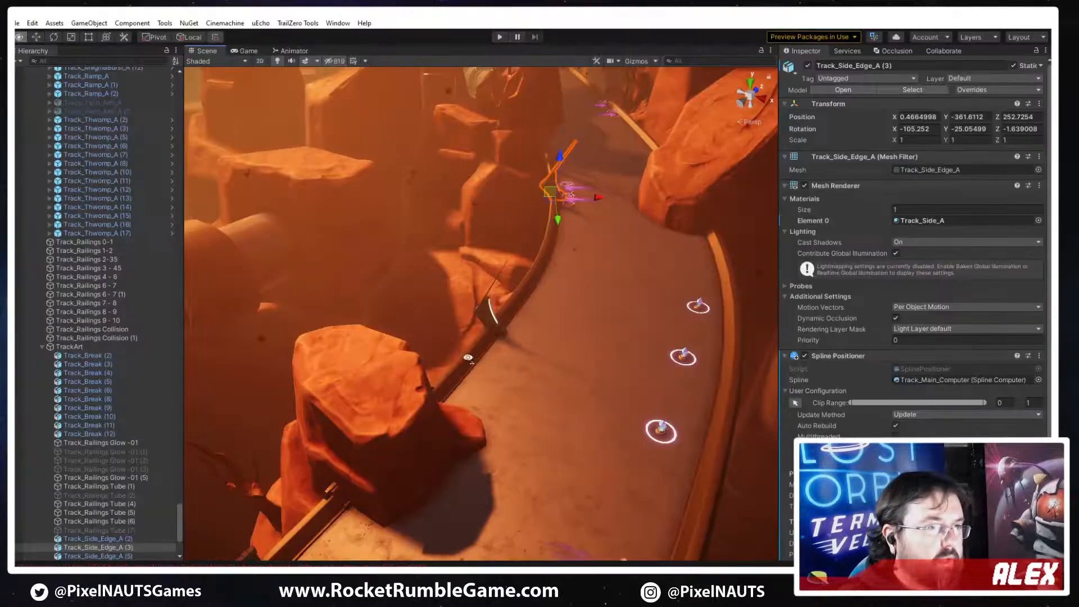
{"action": "left_click_drag", "start_coordinate": [417, 417], "coordinate": [497, 293], "text": "alt"}
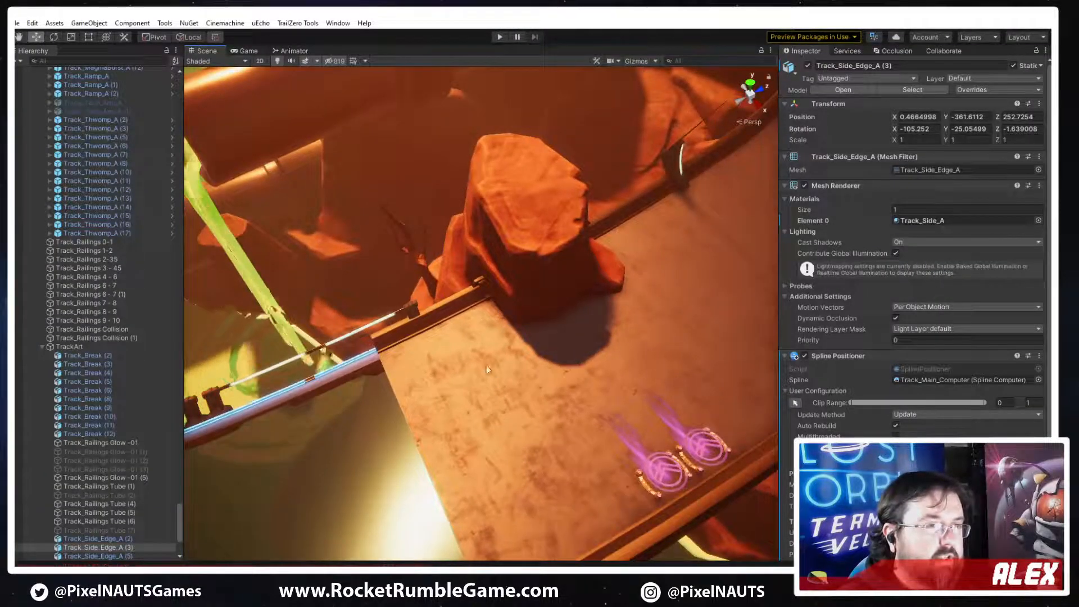
{"action": "left_click_drag", "start_coordinate": [626, 296], "coordinate": [447, 418], "text": "alt"}
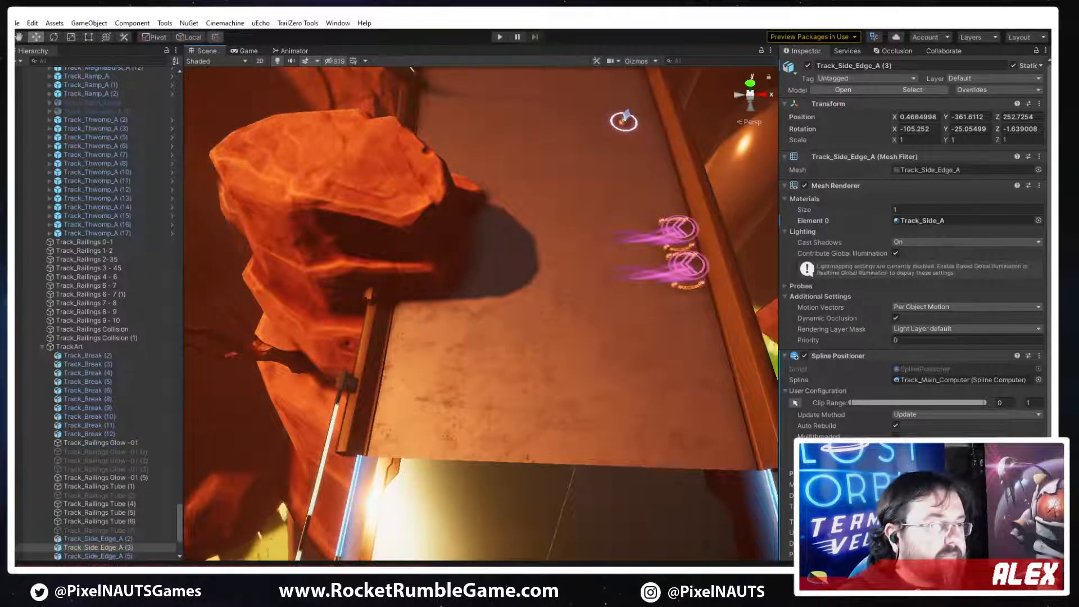
Switch to 3ds Max and create a flat box beside the railing, about 583 long, 328 wide and 15 high
{"action": "key", "text": "alt+Tab"}
{"action": "scroll", "coordinate": [442, 345], "scroll_direction": "down", "scroll_amount": 4}
{"action": "scroll", "coordinate": [681, 268], "scroll_direction": "up", "scroll_amount": 4}
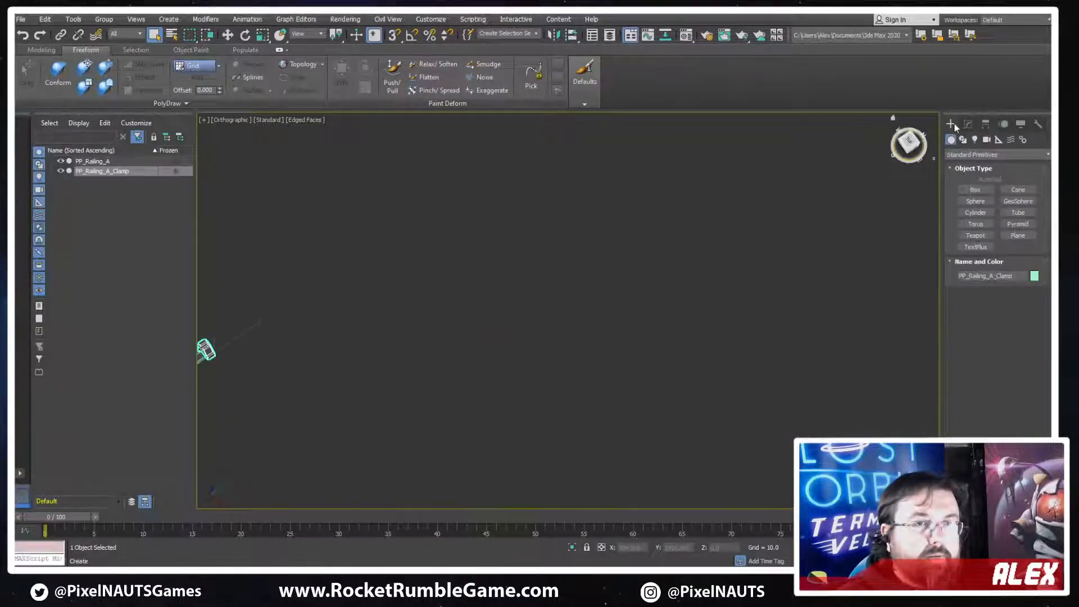
{"action": "middle_click_drag", "start_coordinate": [517, 326], "coordinate": [626, 277]}
{"action": "scroll", "coordinate": [624, 278], "scroll_direction": "down", "scroll_amount": 2}
{"action": "key", "text": "t"}
{"action": "key", "text": "z"}
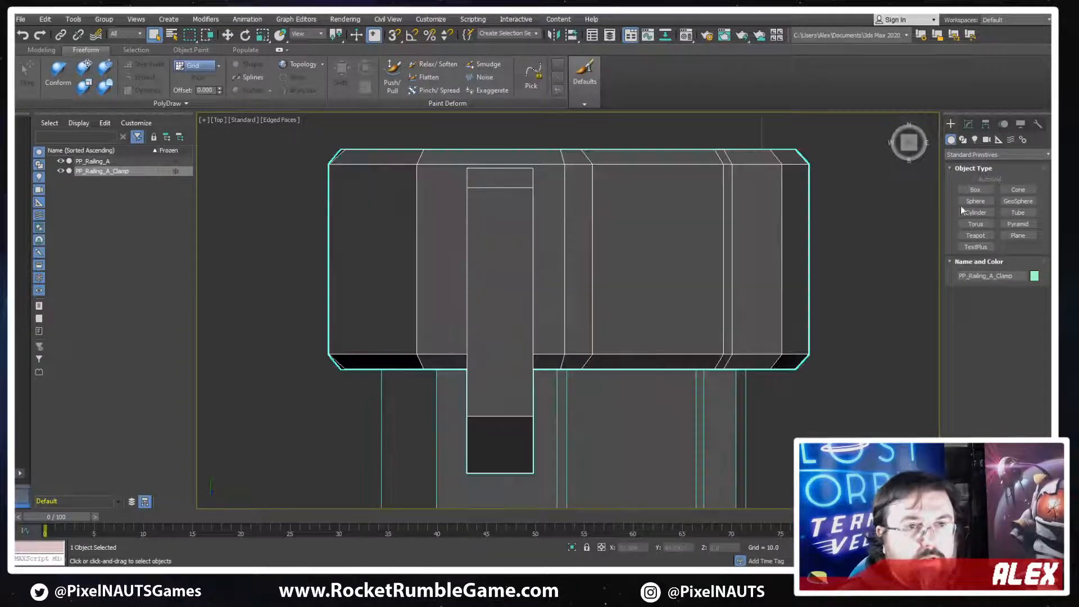
{"action": "left_click", "coordinate": [975, 190]}
{"action": "scroll", "coordinate": [617, 306], "scroll_direction": "down", "scroll_amount": 6}
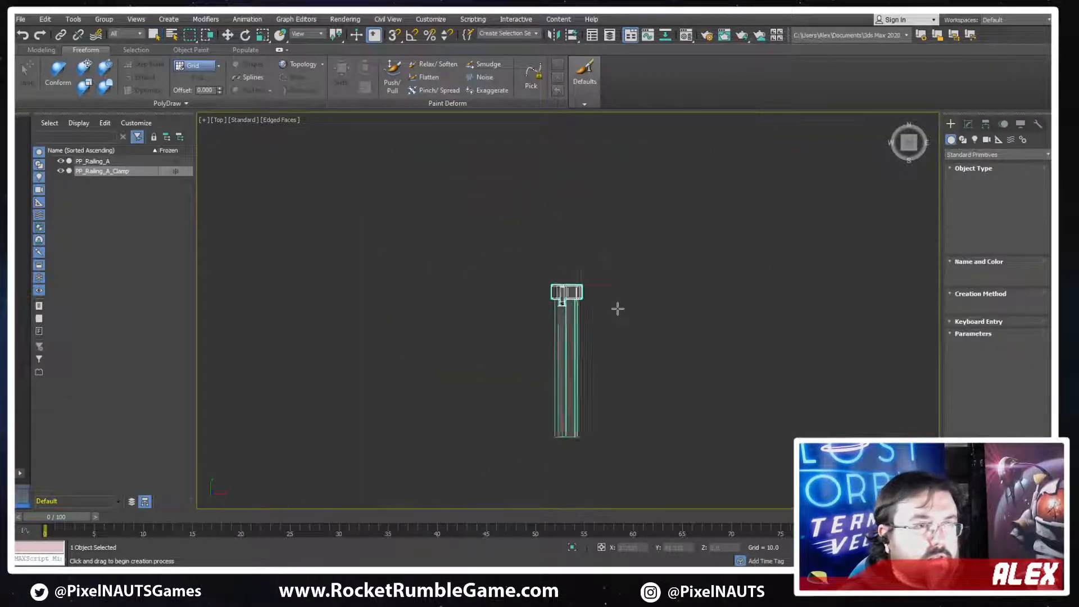
{"action": "middle_click_drag", "start_coordinate": [479, 254], "coordinate": [404, 308]}
{"action": "left_click_drag", "start_coordinate": [388, 179], "coordinate": [496, 370]}
{"action": "middle_click_drag", "start_coordinate": [428, 360], "coordinate": [470, 329]}
{"action": "scroll", "coordinate": [479, 319], "scroll_direction": "up", "scroll_amount": 4}
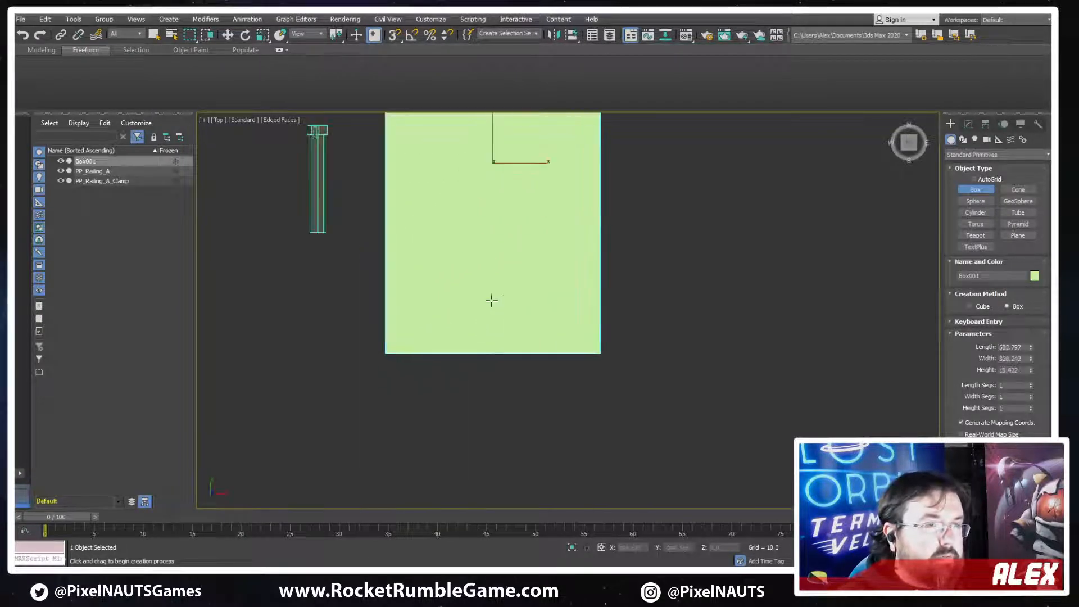
Convert the new box to an editable poly
{"action": "middle_click_drag", "start_coordinate": [517, 248], "coordinate": [518, 302]}
{"action": "right_click", "coordinate": [523, 332]}
{"action": "right_click", "coordinate": [544, 378]}
{"action": "mouse_move", "coordinate": [612, 494]}
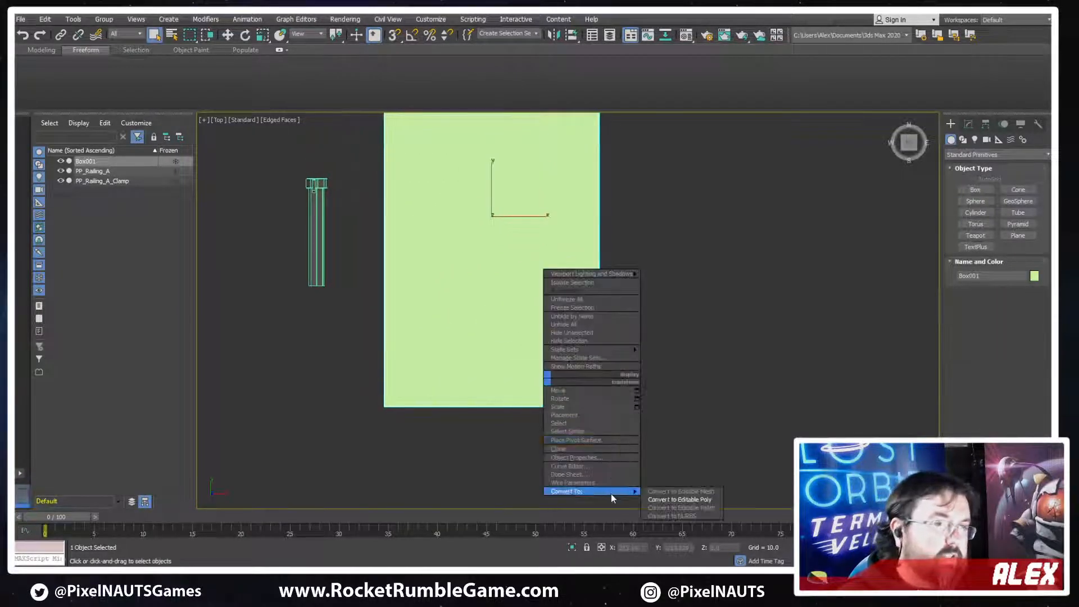
{"action": "left_click", "coordinate": [679, 500]}
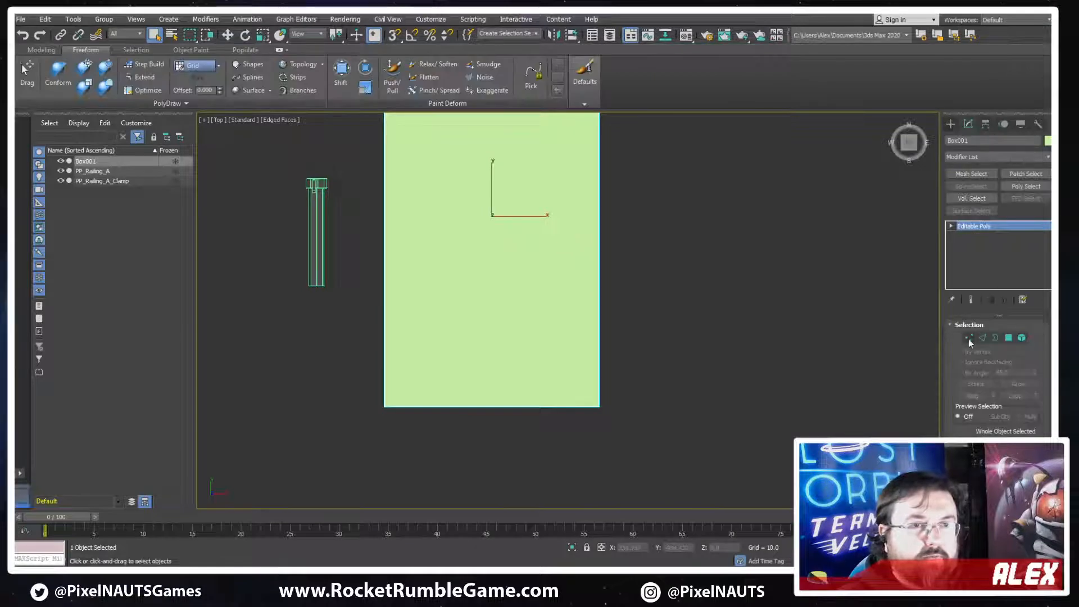
Chamfer one vertical corner edge of the box on the side away from the railing into a large angled cut
{"action": "left_click", "coordinate": [968, 339]}
{"action": "middle_click_drag", "start_coordinate": [613, 421], "coordinate": [545, 347], "text": "alt"}
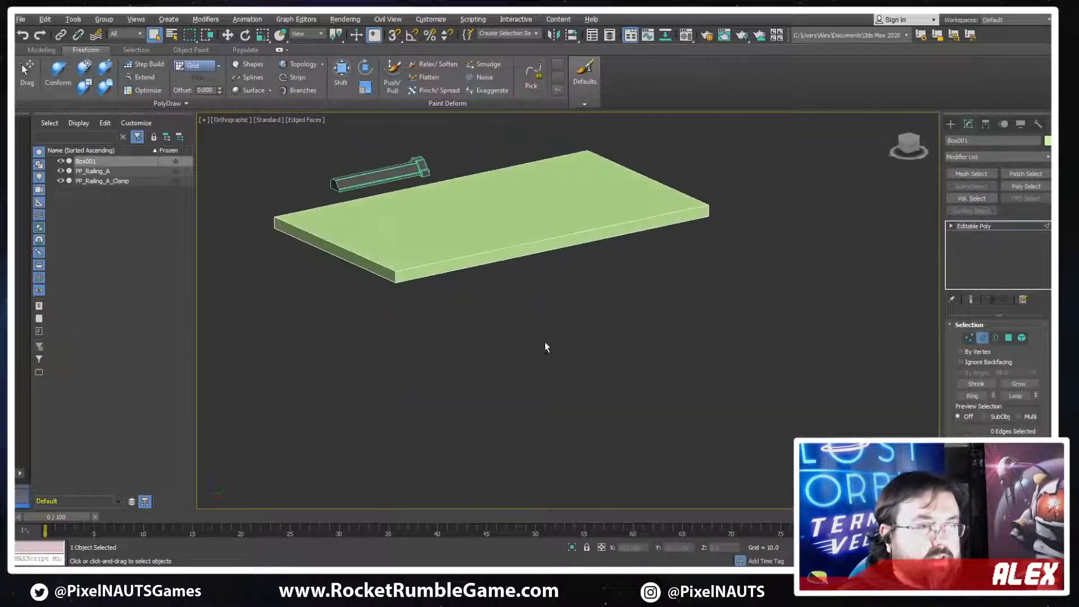
{"action": "middle_click_drag", "start_coordinate": [376, 251], "coordinate": [433, 287]}
{"action": "scroll", "coordinate": [433, 287], "scroll_direction": "up", "scroll_amount": 4}
{"action": "left_click", "coordinate": [456, 332]}
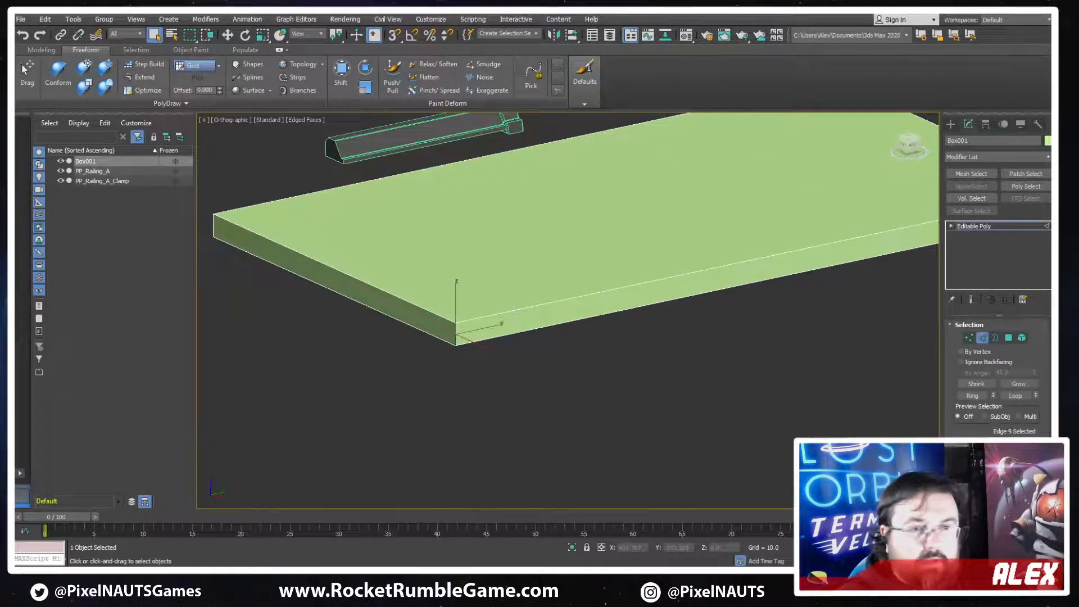
{"action": "scroll", "coordinate": [982, 416], "scroll_direction": "down", "scroll_amount": 3}
{"action": "left_click", "coordinate": [971, 437]}
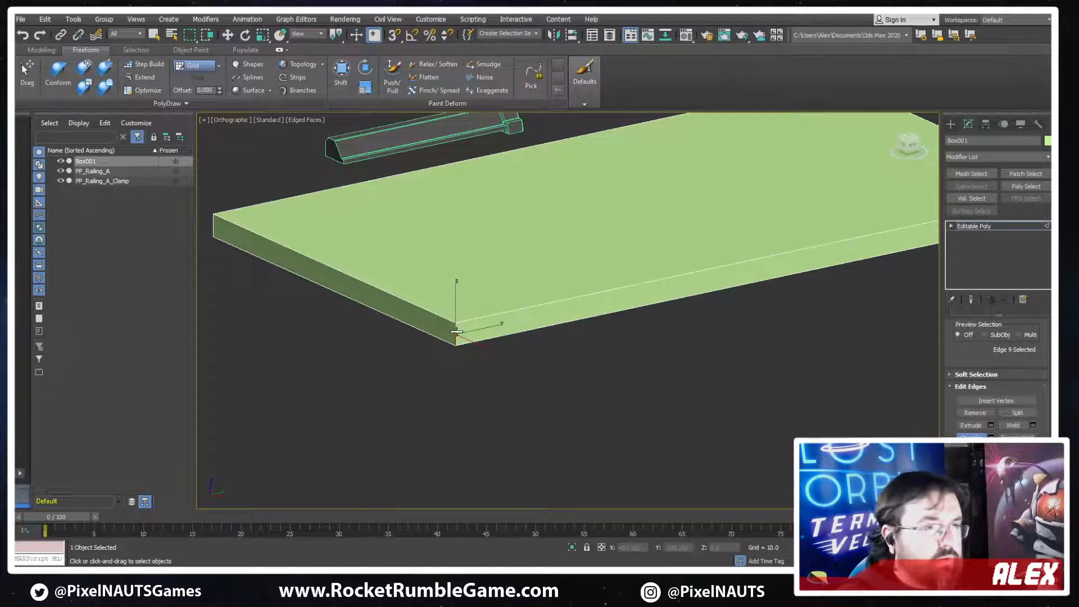
{"action": "left_click_drag", "start_coordinate": [456, 331], "coordinate": [479, 84]}
{"action": "scroll", "coordinate": [552, 183], "scroll_direction": "down", "scroll_amount": 3}
{"action": "middle_click_drag", "start_coordinate": [551, 183], "coordinate": [599, 420], "text": "alt"}
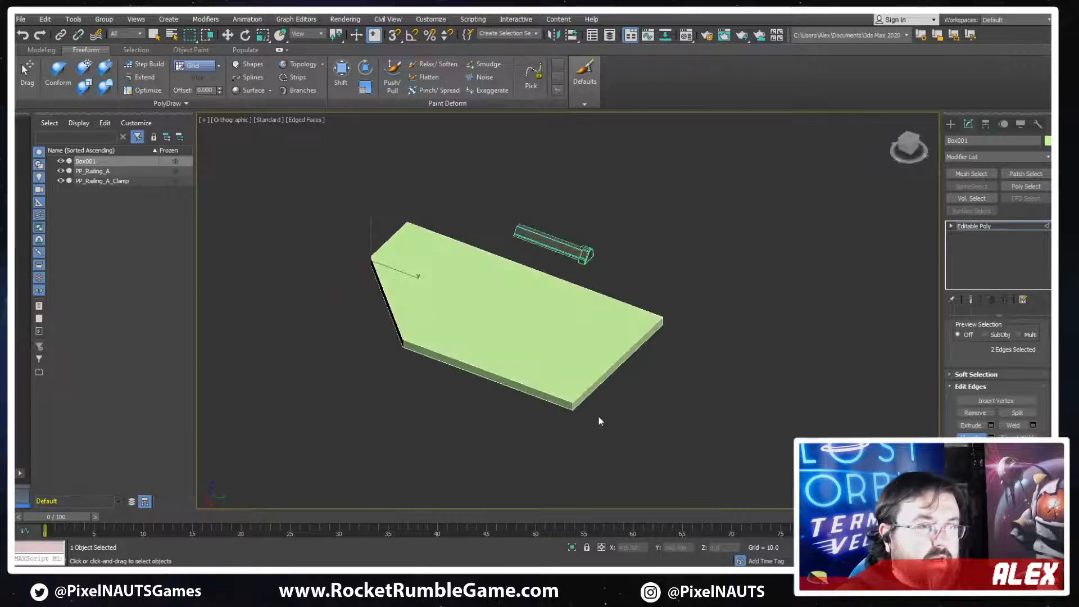
Chamfer the other vertical corner edge on the same long side of the box with a smaller cut
{"action": "scroll", "coordinate": [599, 421], "scroll_direction": "up", "scroll_amount": 3}
{"action": "left_click_drag", "start_coordinate": [564, 400], "coordinate": [560, 363]}
{"action": "middle_click_drag", "start_coordinate": [446, 381], "coordinate": [500, 274], "text": "alt"}
{"action": "scroll", "coordinate": [493, 372], "scroll_direction": "down", "scroll_amount": 4}
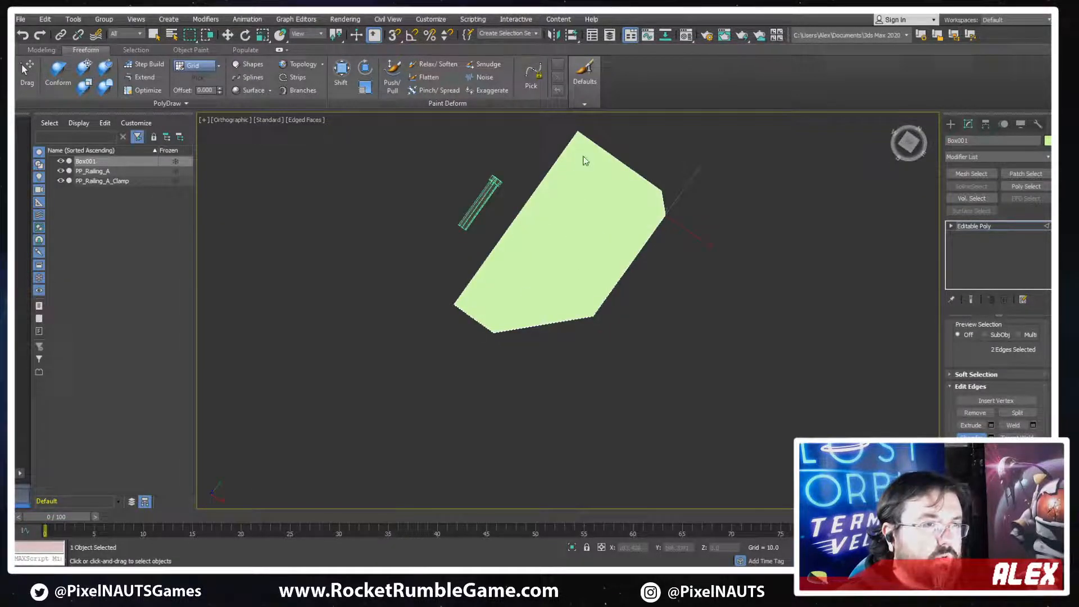
Extrude the box's top face slightly upward and shrink its outline to form a sloped outer rim
{"action": "middle_click_drag", "start_coordinate": [584, 161], "coordinate": [500, 419], "text": "alt"}
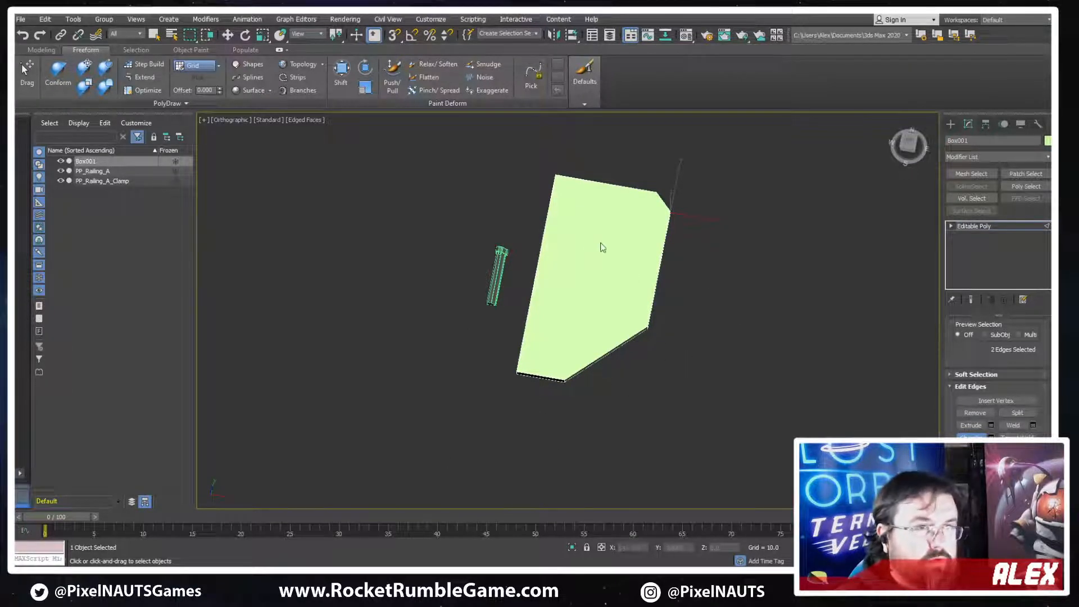
{"action": "middle_click_drag", "start_coordinate": [655, 315], "coordinate": [778, 384], "text": "alt"}
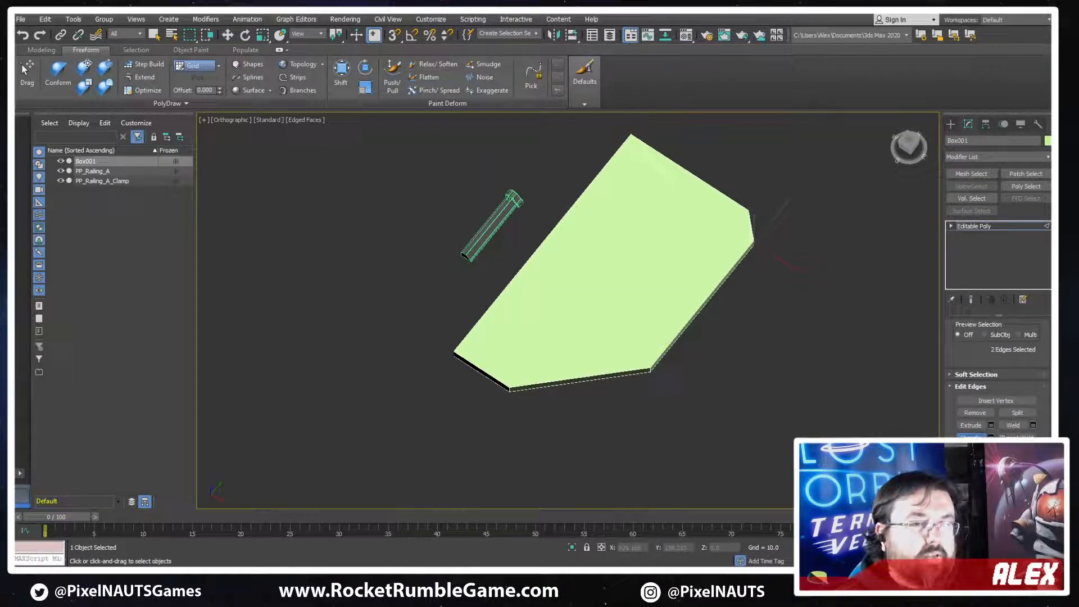
{"action": "middle_click_drag", "start_coordinate": [681, 376], "coordinate": [710, 342], "text": "alt"}
{"action": "scroll", "coordinate": [710, 342], "scroll_direction": "up", "scroll_amount": 3}
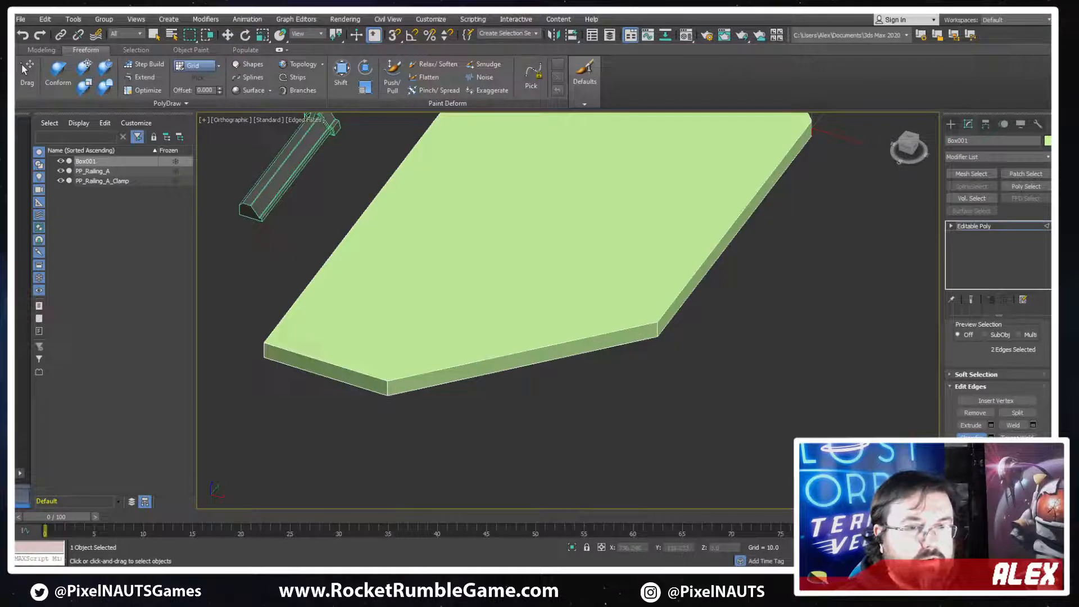
{"action": "left_click", "coordinate": [971, 425]}
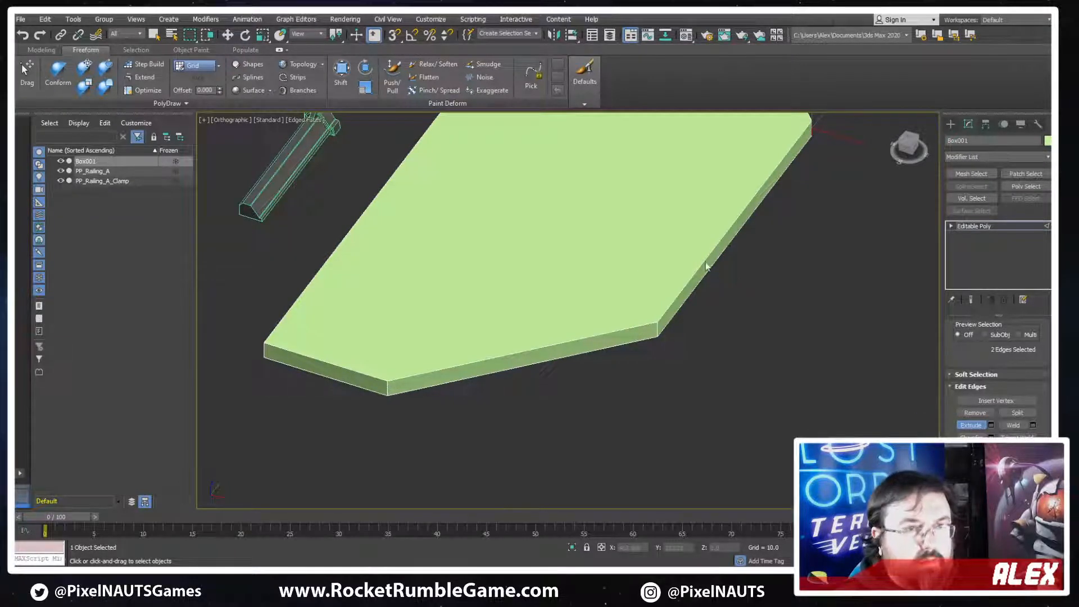
{"action": "key", "text": "4"}
{"action": "middle_click_drag", "start_coordinate": [614, 241], "coordinate": [566, 325], "text": "alt"}
{"action": "scroll", "coordinate": [568, 333], "scroll_direction": "up", "scroll_amount": 2}
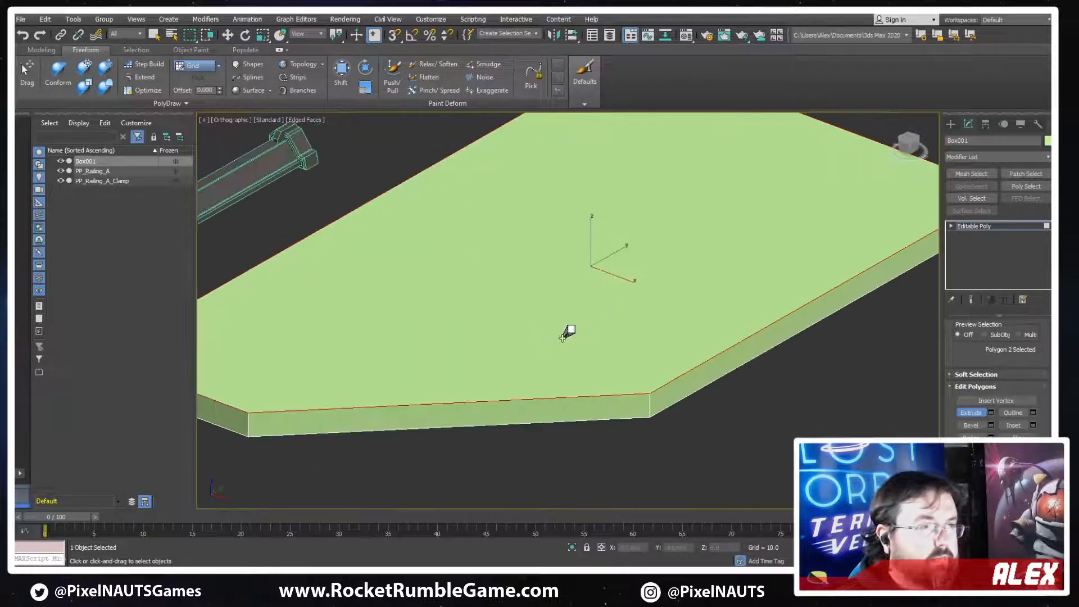
{"action": "left_click_drag", "start_coordinate": [568, 333], "coordinate": [576, 312]}
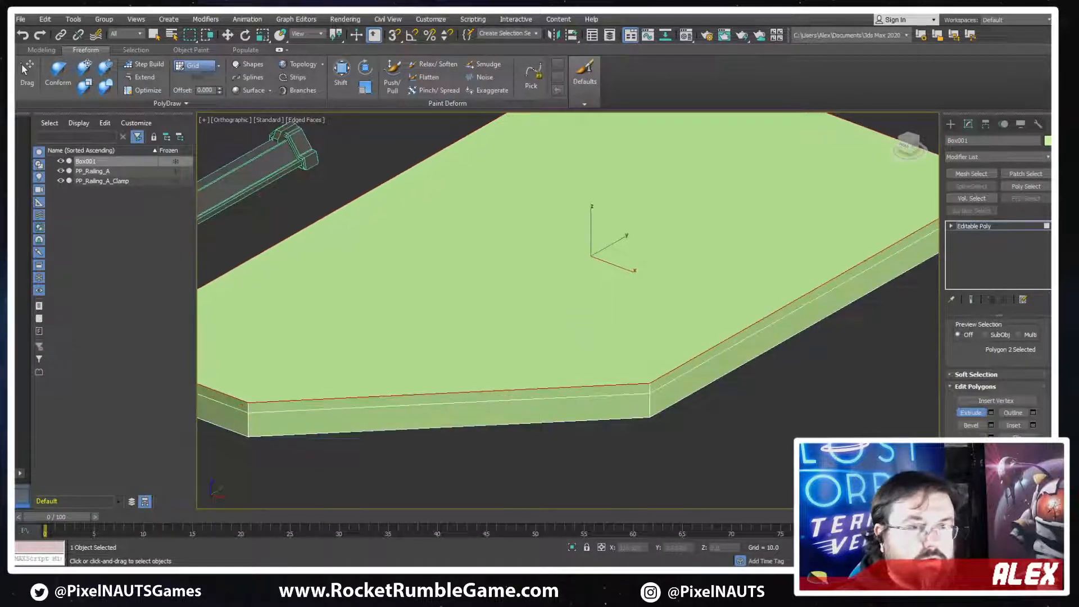
{"action": "left_click", "coordinate": [1013, 413]}
{"action": "left_click_drag", "start_coordinate": [665, 315], "coordinate": [661, 326]}
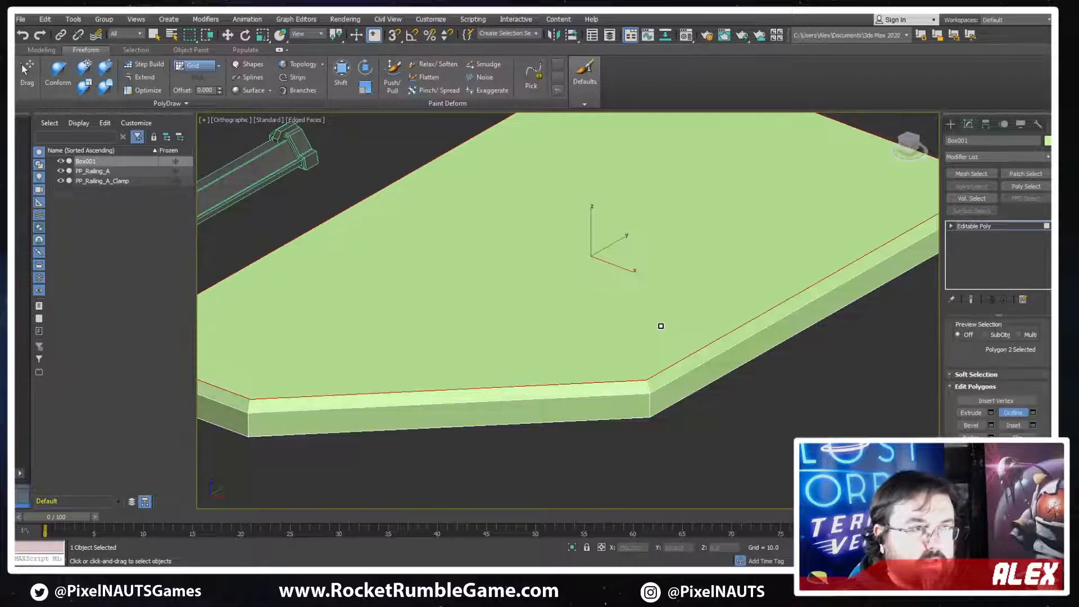
Inset the panel's top face by a narrow border and extrude the inner face downward into a shallow recess
{"action": "left_click", "coordinate": [974, 416]}
{"action": "middle_click_drag", "start_coordinate": [677, 337], "coordinate": [617, 347], "text": "alt"}
{"action": "mouse_move", "coordinate": [617, 348]}
{"action": "left_mouse_down"}
{"action": "mouse_move", "coordinate": [619, 330]}
{"action": "mouse_move", "coordinate": [629, 352]}
{"action": "left_mouse_up"}
{"action": "left_click", "coordinate": [1013, 425]}
{"action": "left_click_drag", "start_coordinate": [567, 366], "coordinate": [566, 351]}
{"action": "left_click", "coordinate": [971, 413]}
{"action": "left_click_drag", "start_coordinate": [660, 336], "coordinate": [653, 346]}
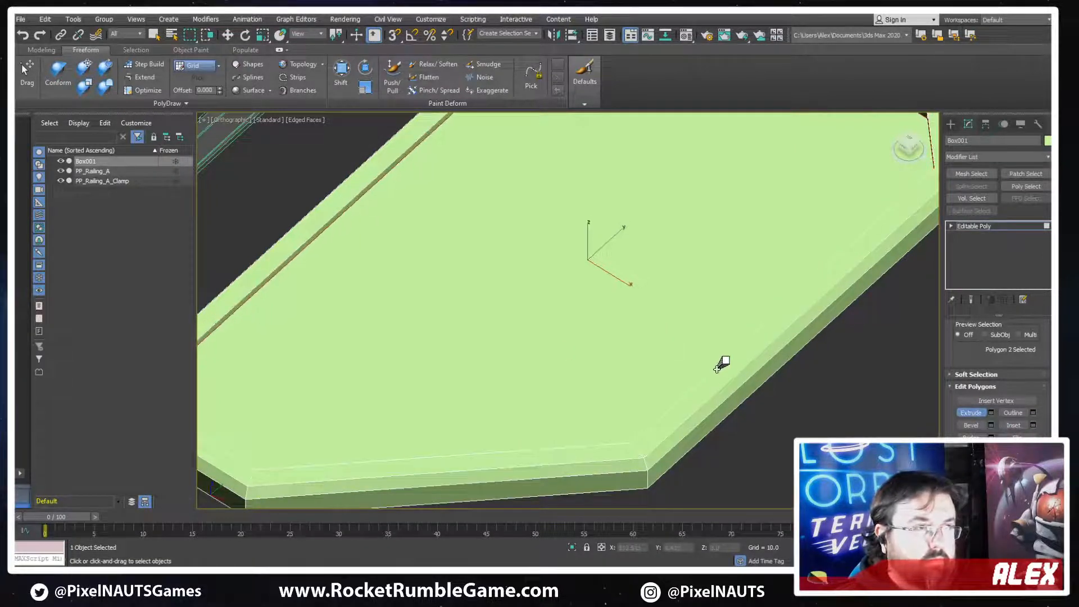
Shrink the recess floor's outline so the inner walls slope, and fine-tune the floor's position
{"action": "left_click", "coordinate": [1013, 413]}
{"action": "left_click_drag", "start_coordinate": [612, 301], "coordinate": [588, 302]}
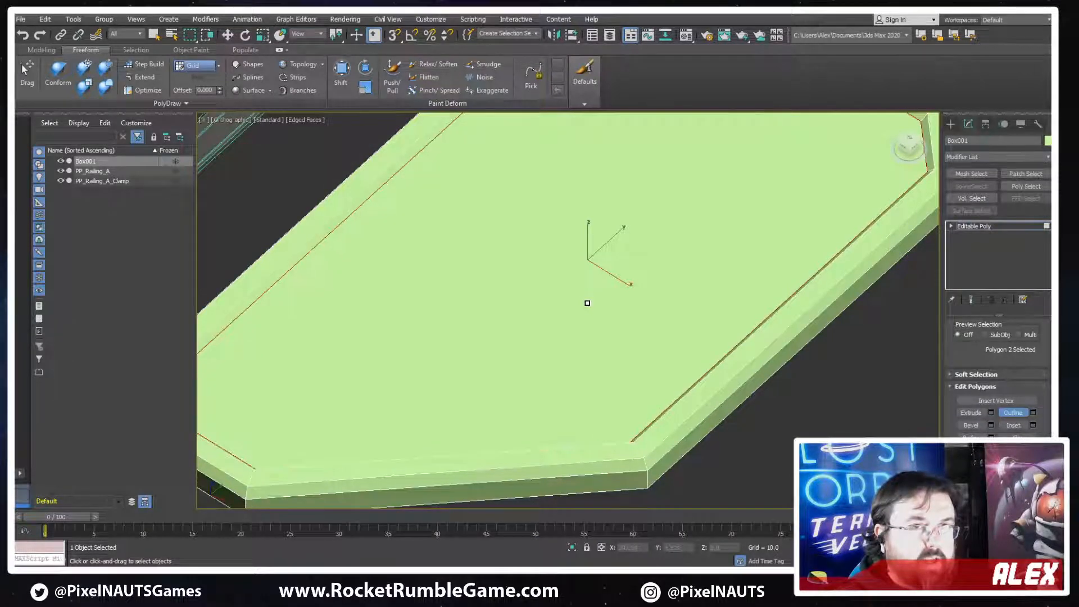
{"action": "middle_click_drag", "start_coordinate": [679, 334], "coordinate": [713, 292], "text": "alt"}
{"action": "scroll", "coordinate": [691, 301], "scroll_direction": "up", "scroll_amount": 3}
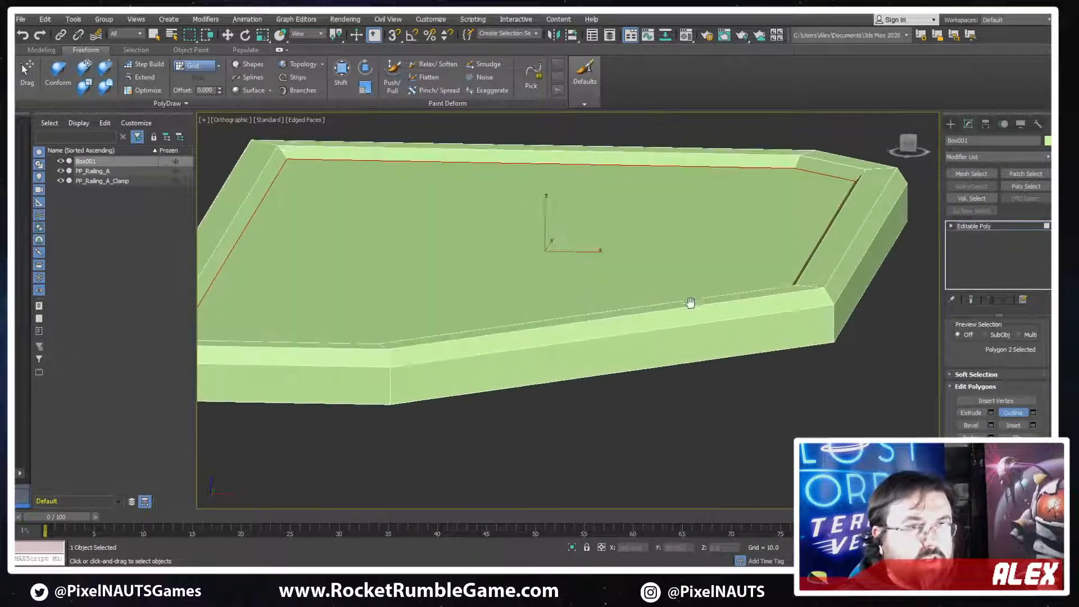
{"action": "key", "text": "w"}
{"action": "left_click_drag", "start_coordinate": [557, 219], "coordinate": [553, 223]}
{"action": "middle_click_drag", "start_coordinate": [737, 275], "coordinate": [680, 295], "text": "alt"}
{"action": "scroll", "coordinate": [679, 295], "scroll_direction": "down", "scroll_amount": 2}
{"action": "middle_click_drag", "start_coordinate": [773, 292], "coordinate": [772, 298]}
{"action": "middle_click_drag", "start_coordinate": [737, 366], "coordinate": [613, 290], "text": "alt"}
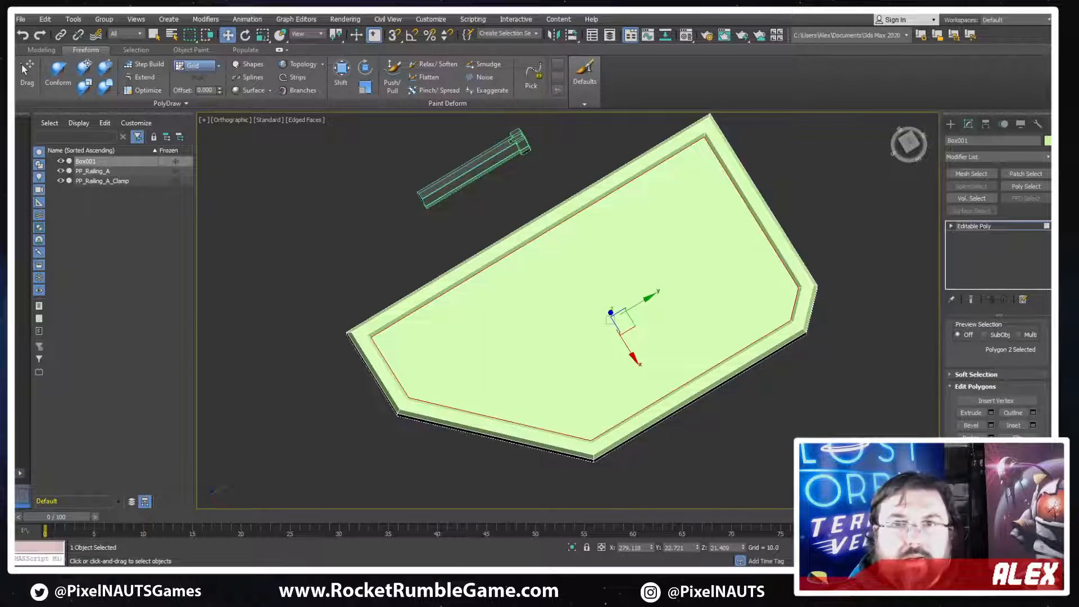
Check the track concept image image3.png and clone the three rim polygons along the large angled cut to a separate object beside the panel
{"action": "left_click_drag", "start_coordinate": [1049, 119], "coordinate": [425, 115]}
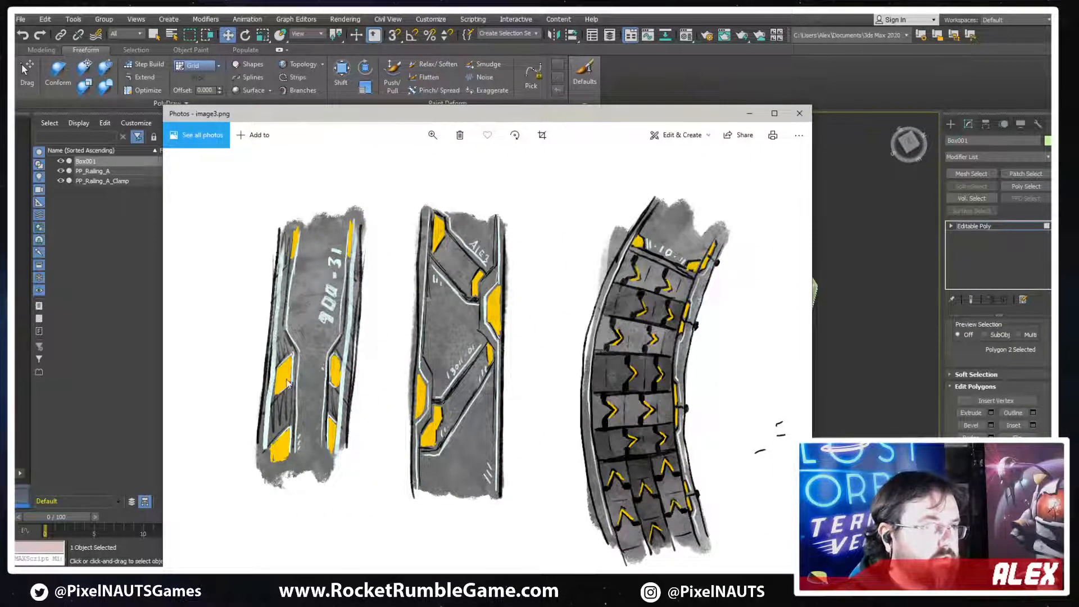
{"action": "left_click_drag", "start_coordinate": [526, 121], "coordinate": [1050, 118]}
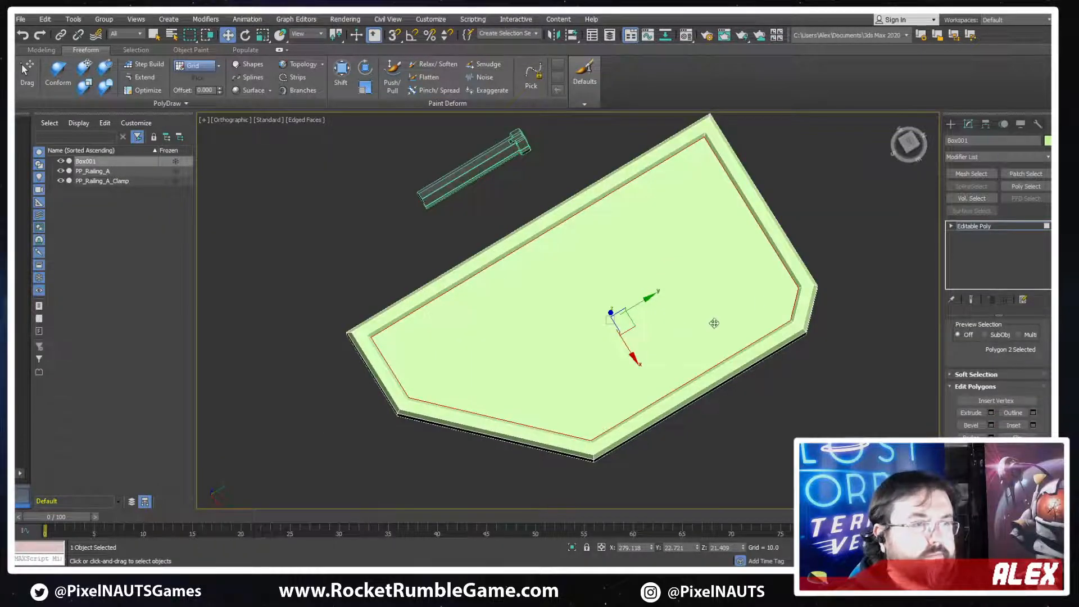
{"action": "middle_click_drag", "start_coordinate": [636, 320], "coordinate": [612, 339], "text": "alt"}
{"action": "scroll", "coordinate": [602, 344], "scroll_direction": "up", "scroll_amount": 4}
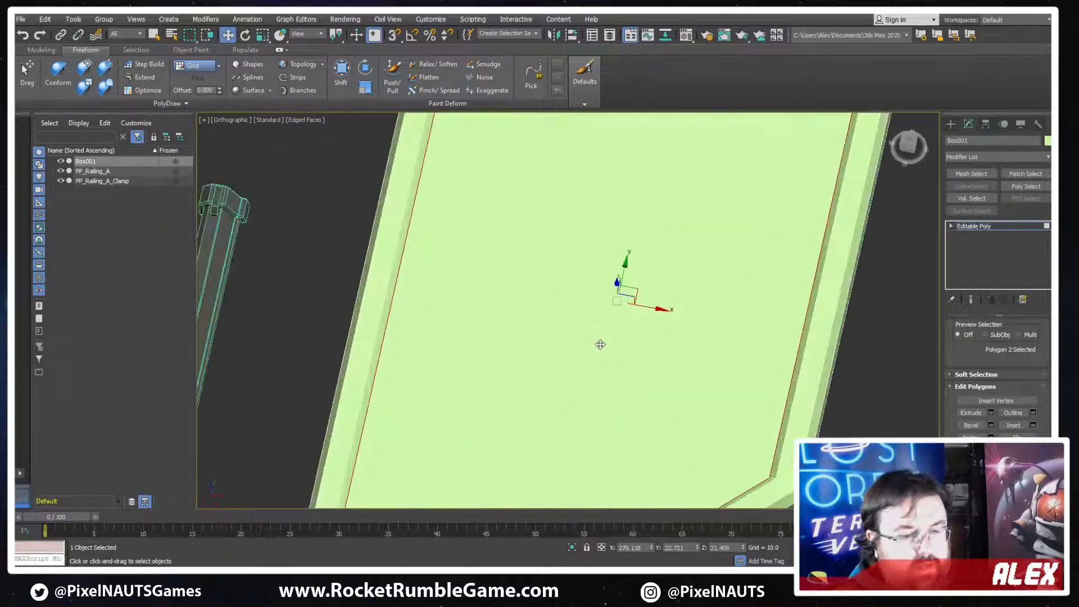
{"action": "key", "text": "t"}
{"action": "scroll", "coordinate": [608, 335], "scroll_direction": "down", "scroll_amount": 5}
{"action": "scroll", "coordinate": [528, 361], "scroll_direction": "up", "scroll_amount": 3}
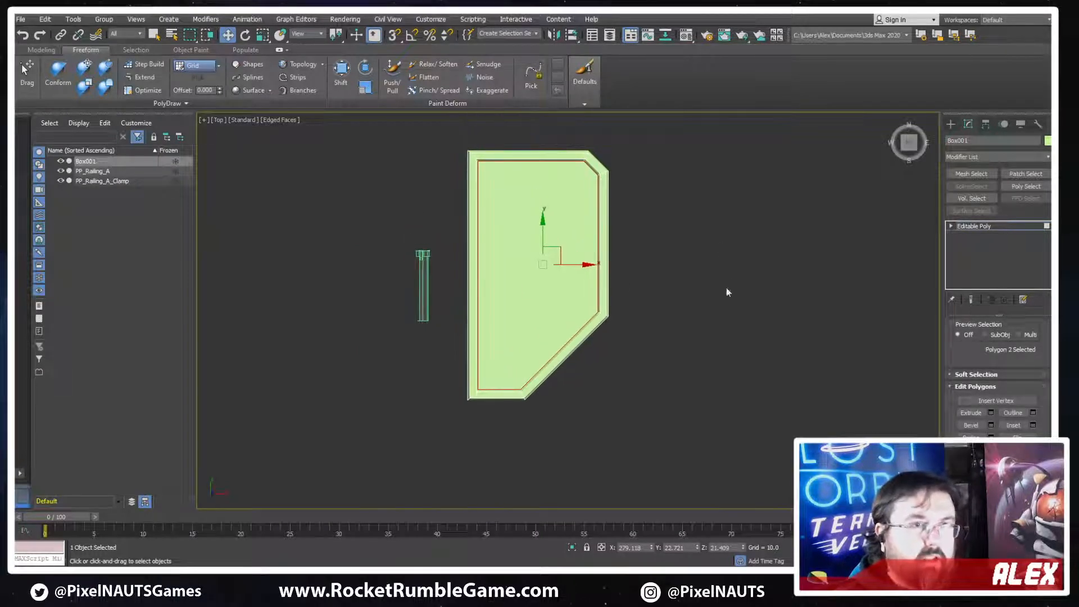
{"action": "scroll", "coordinate": [730, 293], "scroll_direction": "up", "scroll_amount": 2}
{"action": "scroll", "coordinate": [606, 369], "scroll_direction": "up", "scroll_amount": 3}
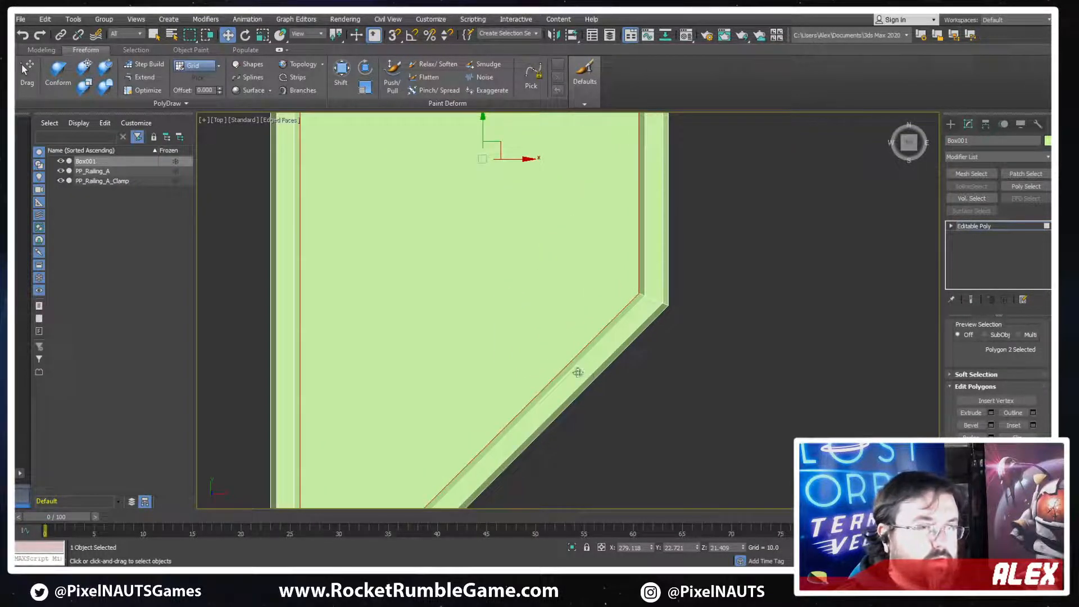
{"action": "left_click", "coordinate": [577, 372]}
{"action": "left_click", "coordinate": [571, 364], "text": "ctrl"}
{"action": "left_click", "coordinate": [589, 376], "text": "ctrl"}
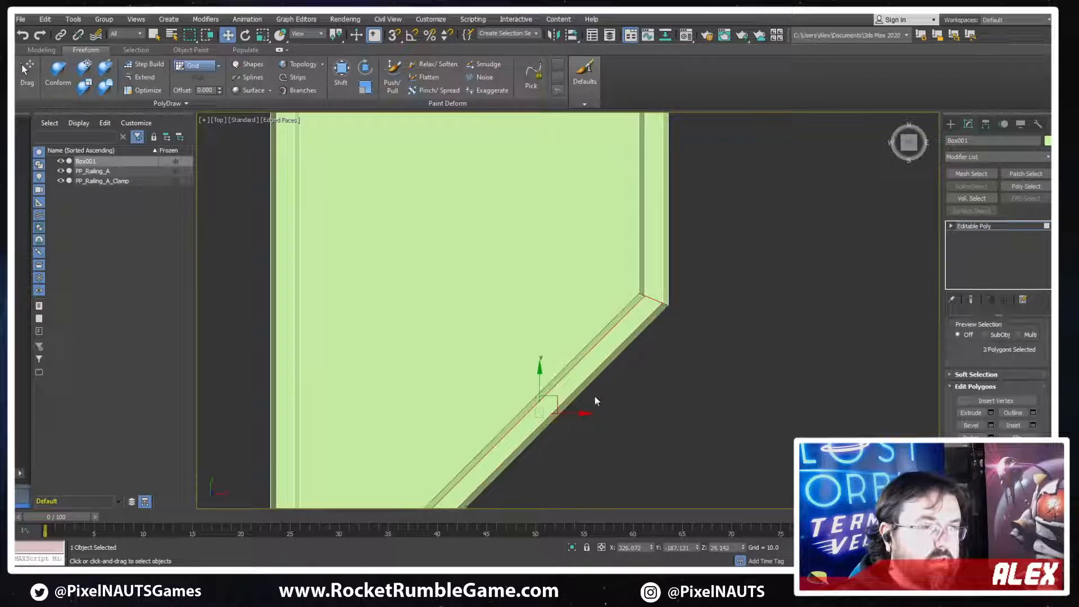
{"action": "scroll", "coordinate": [595, 397], "scroll_direction": "down", "scroll_amount": 3}
{"action": "left_click_drag", "start_coordinate": [693, 306], "coordinate": [808, 342], "text": "shift"}
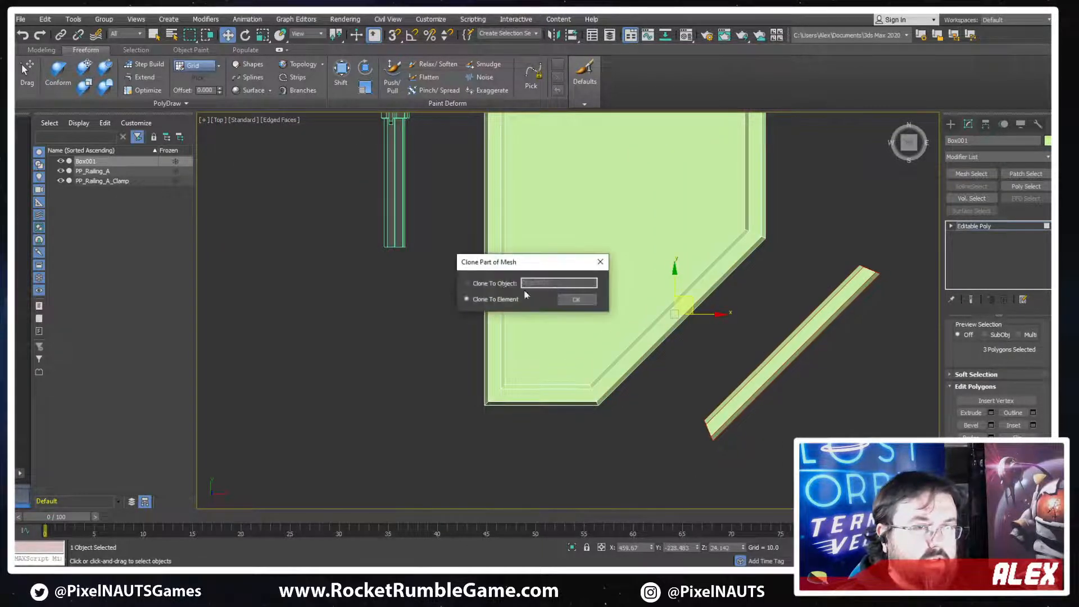
{"action": "left_click", "coordinate": [497, 284]}
{"action": "left_click", "coordinate": [575, 299]}
Convert the cloned rim strip to an editable poly and move its polygons onto the panel, parallel to the angled cut
{"action": "middle_click_drag", "start_coordinate": [787, 338], "coordinate": [779, 345]}
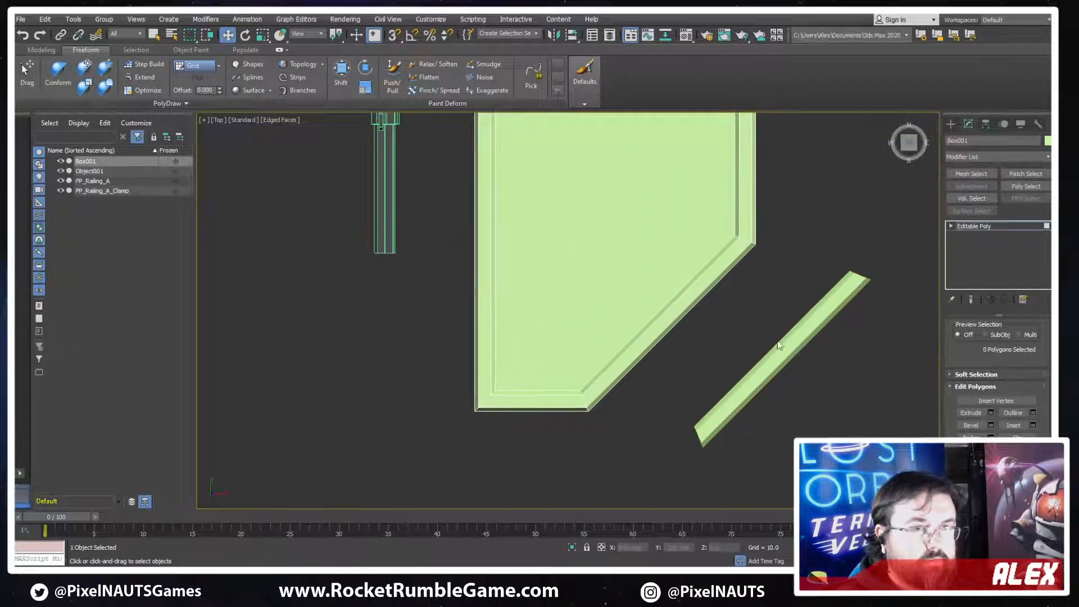
{"action": "left_click", "coordinate": [972, 226]}
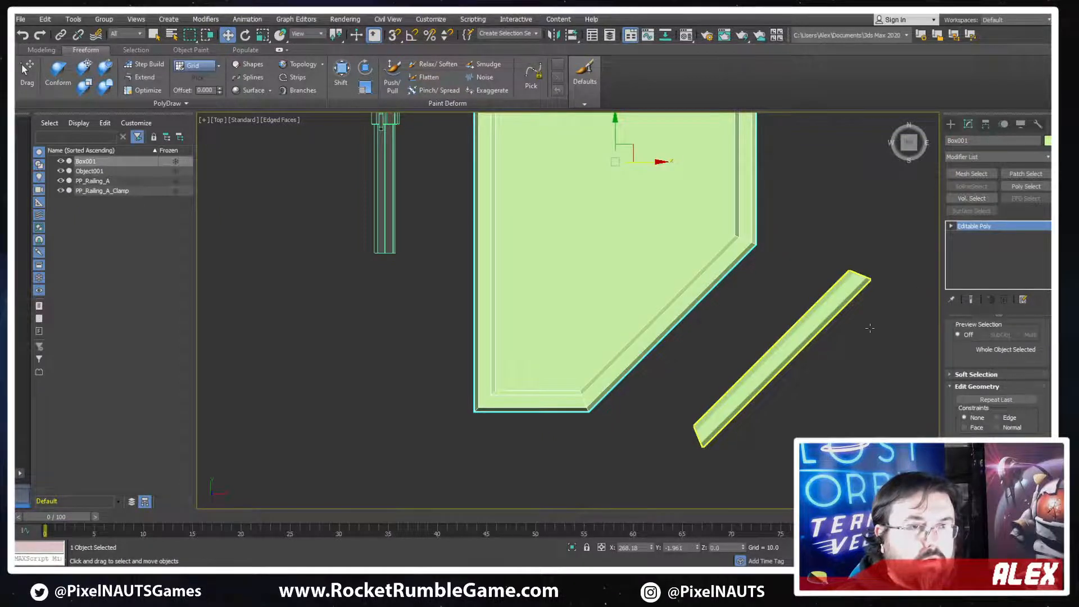
{"action": "left_click", "coordinate": [870, 328]}
{"action": "right_click", "coordinate": [773, 319]}
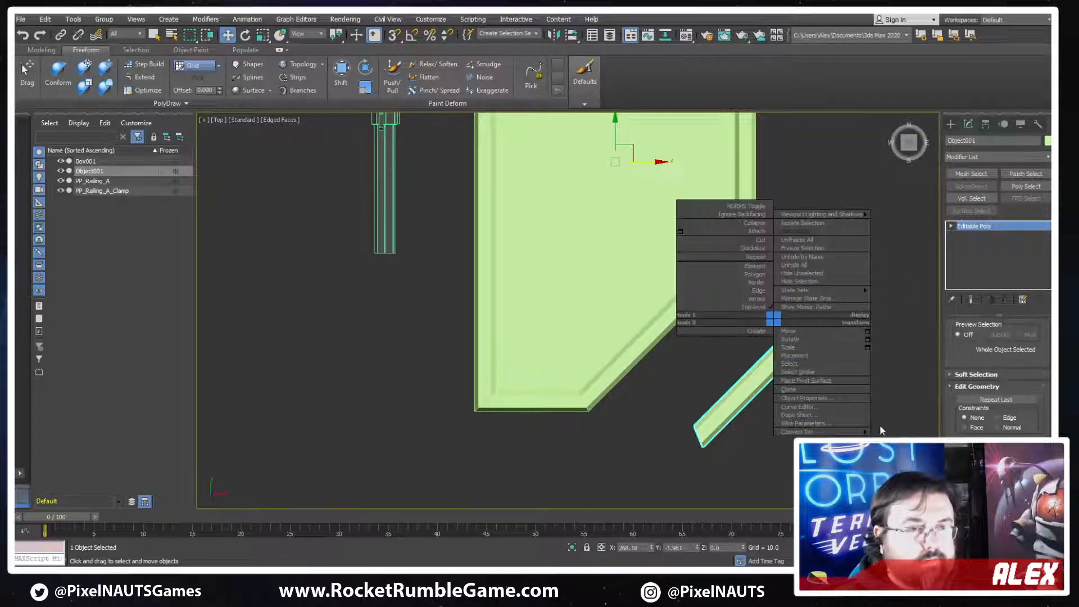
{"action": "mouse_move", "coordinate": [857, 432]}
{"action": "left_click", "coordinate": [899, 439]}
{"action": "key", "text": "4"}
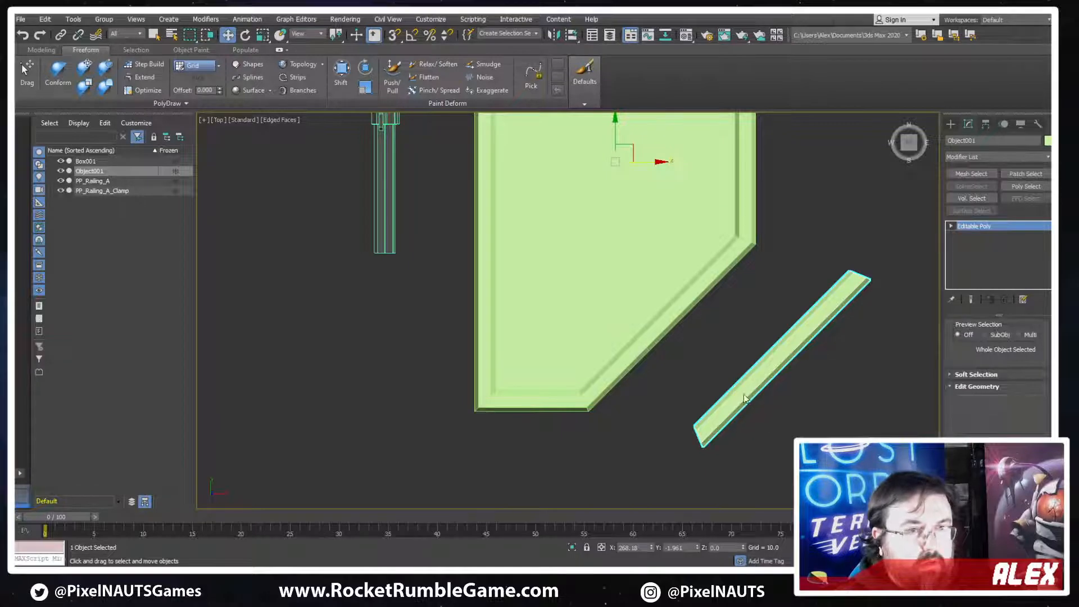
{"action": "left_click_drag", "start_coordinate": [797, 348], "coordinate": [588, 328]}
Try to widen the strip by moving its two inner edges away from the angled cut
{"action": "scroll", "coordinate": [589, 328], "scroll_direction": "up", "scroll_amount": 3}
{"action": "key", "text": "2"}
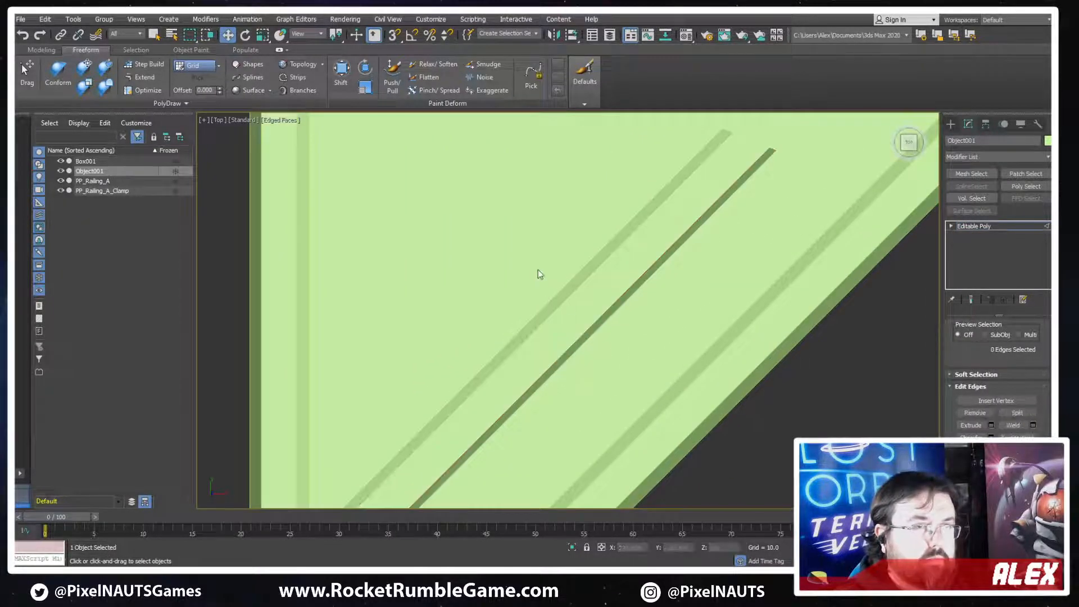
{"action": "left_click_drag", "start_coordinate": [538, 268], "coordinate": [519, 297]}
{"action": "key", "text": "F3"}
{"action": "scroll", "coordinate": [581, 310], "scroll_direction": "down", "scroll_amount": 1}
{"action": "middle_click_drag", "start_coordinate": [688, 242], "coordinate": [645, 306]}
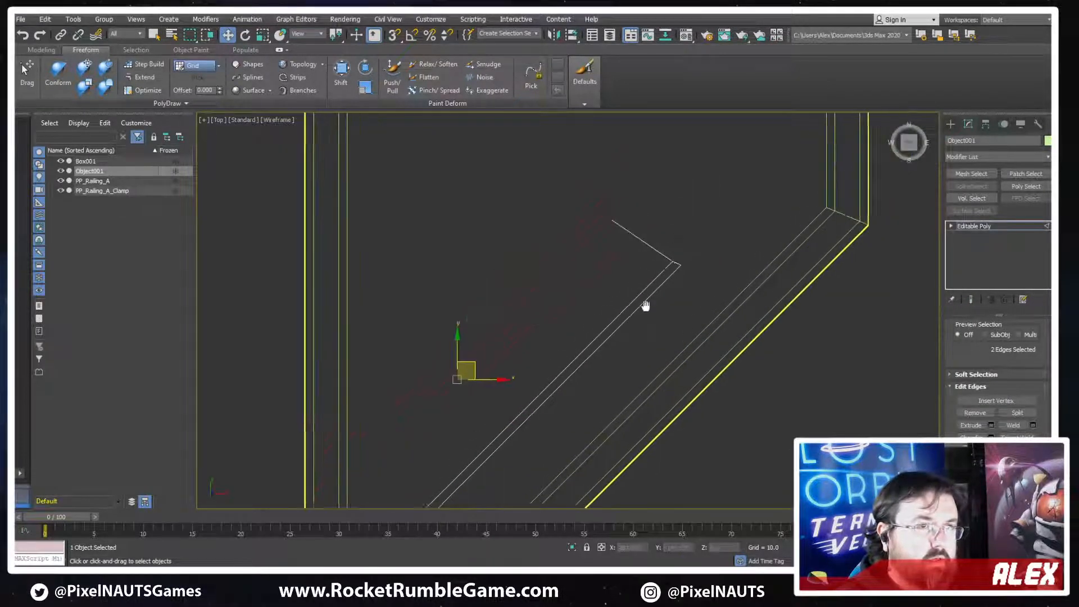
{"action": "scroll", "coordinate": [645, 306], "scroll_direction": "down", "scroll_amount": 2}
Try to reposition the four vertices at the strip's upper end, and revert the strip to its original profile
{"action": "key", "text": "1"}
{"action": "left_click_drag", "start_coordinate": [694, 214], "coordinate": [613, 290]}
{"action": "scroll", "coordinate": [644, 281], "scroll_direction": "down", "scroll_amount": 4}
{"action": "middle_click_drag", "start_coordinate": [664, 252], "coordinate": [650, 272]}
{"action": "key", "text": "F3"}
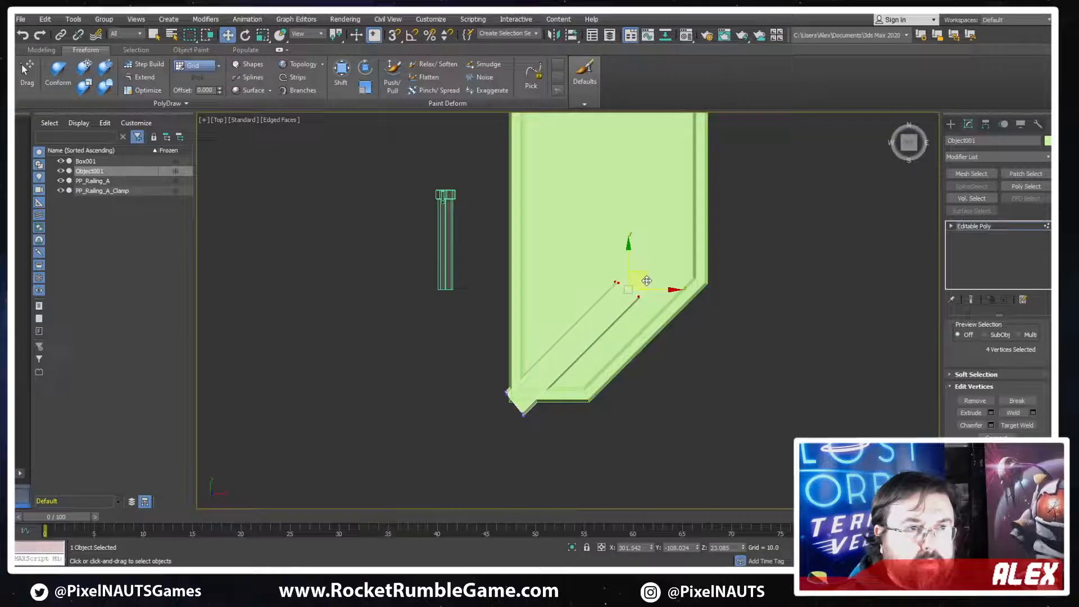
{"action": "middle_click_drag", "start_coordinate": [691, 322], "coordinate": [714, 325]}
{"action": "left_click", "coordinate": [736, 359]}
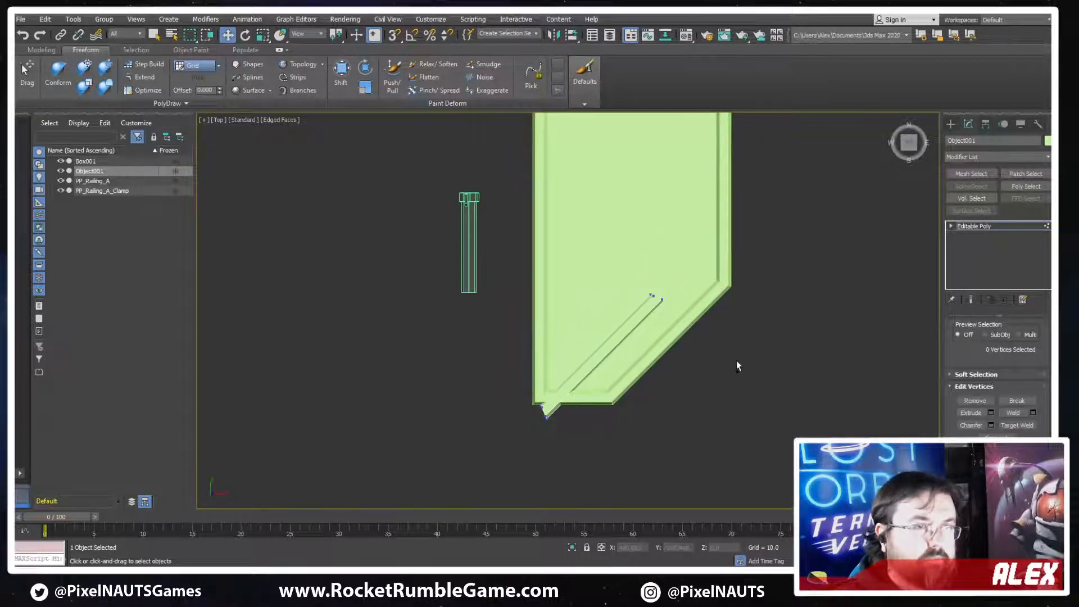
Scale up all of the strip's vertices uniformly until it extends diagonally past both sides of the panel
{"action": "scroll", "coordinate": [660, 370], "scroll_direction": "up", "scroll_amount": 3}
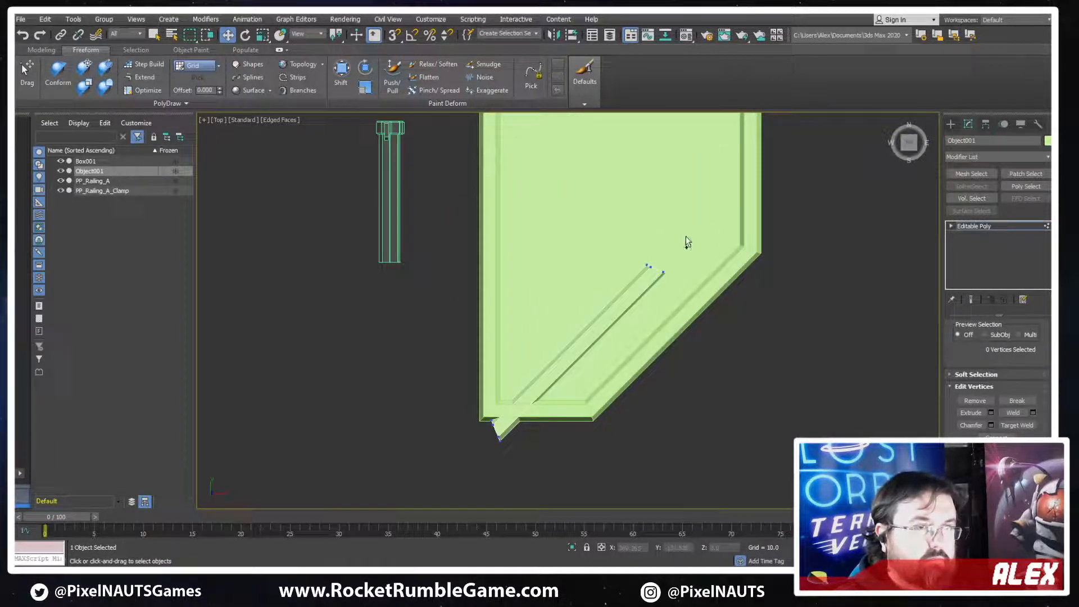
{"action": "left_click_drag", "start_coordinate": [686, 237], "coordinate": [450, 445]}
{"action": "scroll", "coordinate": [636, 325], "scroll_direction": "down", "scroll_amount": 5}
{"action": "key", "text": "r"}
{"action": "left_click_drag", "start_coordinate": [618, 335], "coordinate": [649, 299]}
{"action": "key", "text": "w"}
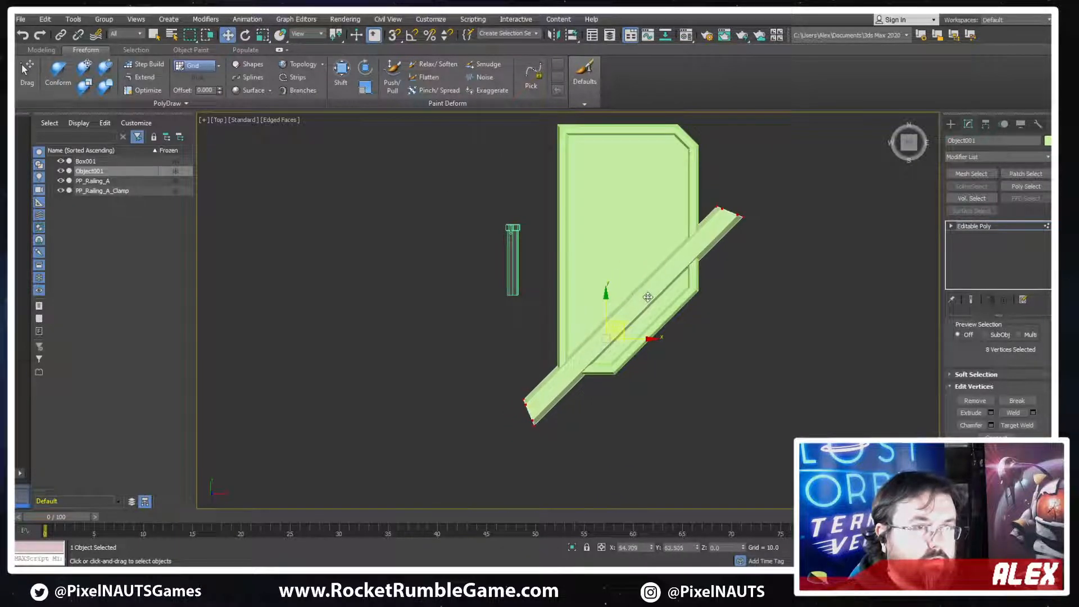
{"action": "middle_click_drag", "start_coordinate": [649, 311], "coordinate": [626, 275], "text": "alt"}
{"action": "scroll", "coordinate": [626, 275], "scroll_direction": "up", "scroll_amount": 5}
Flatten the enlarged strip vertically and lower it so it sits closer to the panel's rim
{"action": "middle_click_drag", "start_coordinate": [611, 361], "coordinate": [638, 327], "text": "alt"}
{"action": "scroll", "coordinate": [638, 328], "scroll_direction": "up", "scroll_amount": 4}
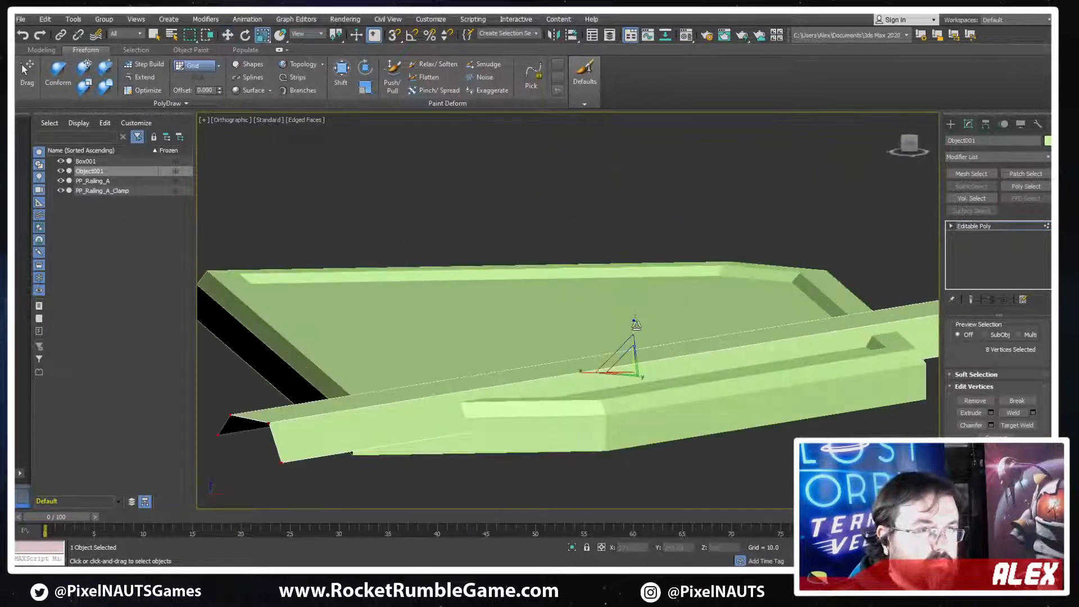
{"action": "key", "text": "r"}
{"action": "scroll", "coordinate": [693, 375], "scroll_direction": "up", "scroll_amount": 5}
{"action": "scroll", "coordinate": [694, 375], "scroll_direction": "down", "scroll_amount": 5}
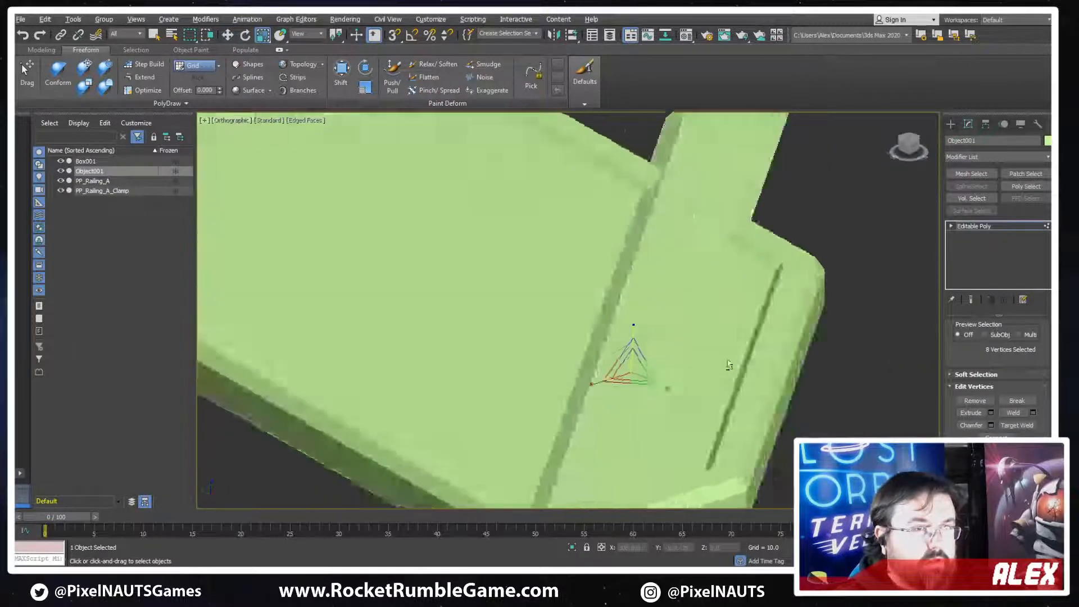
{"action": "scroll", "coordinate": [623, 345], "scroll_direction": "up", "scroll_amount": 4}
{"action": "key", "text": "w"}
{"action": "scroll", "coordinate": [687, 331], "scroll_direction": "down", "scroll_amount": 4}
{"action": "mouse_move", "coordinate": [686, 331]}
{"action": "middle_mouse_down", "text": "alt"}
{"action": "mouse_move", "coordinate": [642, 386]}
{"action": "mouse_move", "coordinate": [677, 392]}
{"action": "mouse_move", "coordinate": [674, 324]}
{"action": "middle_mouse_up", "text": "alt"}
{"action": "scroll", "coordinate": [680, 340], "scroll_direction": "up", "scroll_amount": 2}
{"action": "scroll", "coordinate": [677, 338], "scroll_direction": "up", "scroll_amount": 4}
{"action": "scroll", "coordinate": [679, 365], "scroll_direction": "down", "scroll_amount": 4}
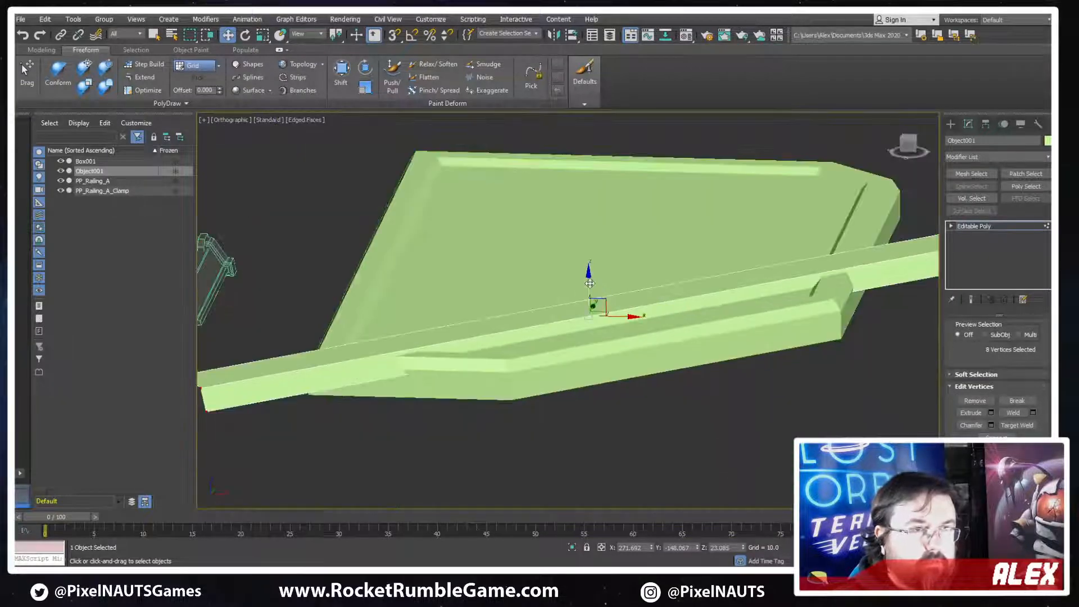
{"action": "middle_click_drag", "start_coordinate": [590, 284], "coordinate": [707, 355], "text": "alt"}
Convert the enlarged diagonal strip to an editable poly again in the top view
{"action": "key", "text": "t"}
{"action": "scroll", "coordinate": [814, 350], "scroll_direction": "down", "scroll_amount": 3}
{"action": "right_click", "coordinate": [629, 288]}
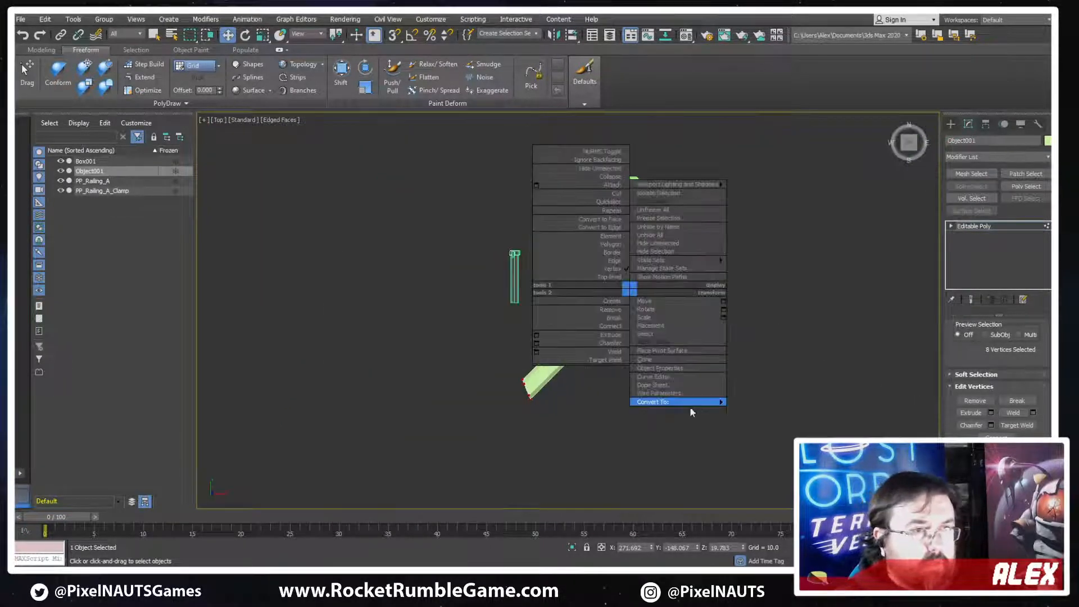
{"action": "left_click", "coordinate": [771, 409]}
Try cloning the diagonal strip as a second object about 111 units further along the Y axis, and undo the copy
{"action": "scroll", "coordinate": [680, 262], "scroll_direction": "up", "scroll_amount": 3}
{"action": "middle_click_drag", "start_coordinate": [524, 238], "coordinate": [572, 284]}
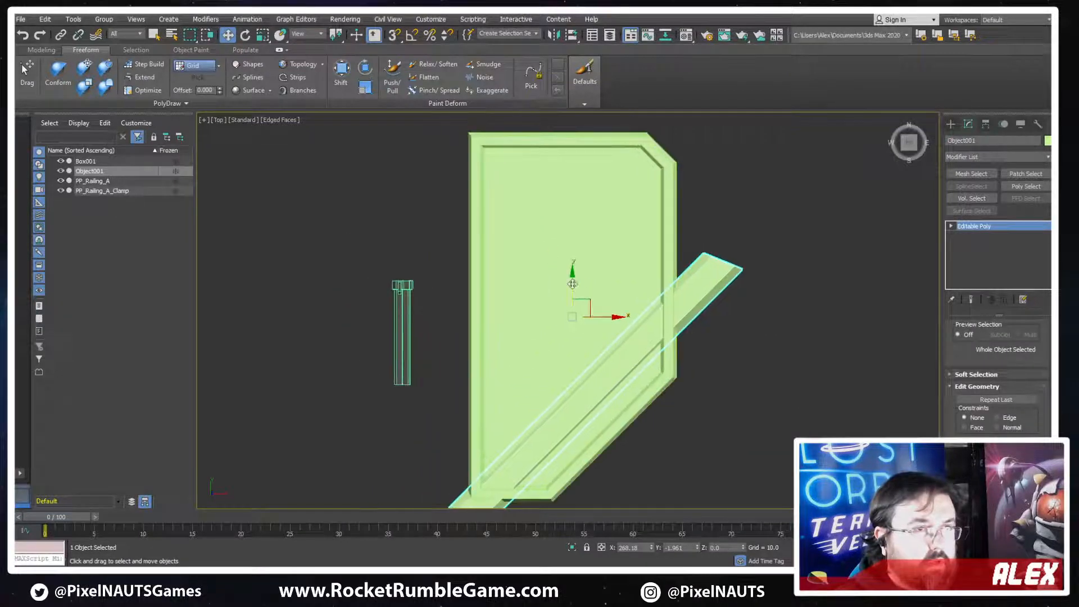
{"action": "mouse_move", "coordinate": [567, 284]}
{"action": "left_mouse_down", "text": "shift"}
{"action": "mouse_move", "coordinate": [567, 179]}
{"action": "mouse_move", "coordinate": [565, 283]}
{"action": "left_mouse_up", "text": "shift"}
{"action": "left_click", "coordinate": [589, 336]}
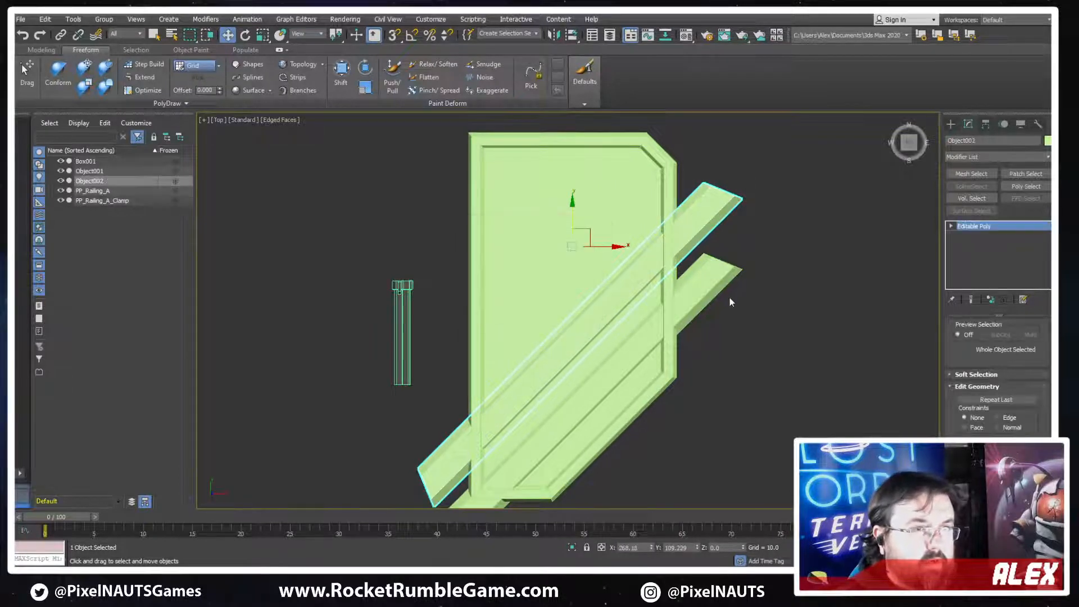
{"action": "key", "text": "ctrl+z"}
{"action": "middle_click_drag", "start_coordinate": [620, 348], "coordinate": [655, 302]}
{"action": "scroll", "coordinate": [657, 299], "scroll_direction": "up", "scroll_amount": 3}
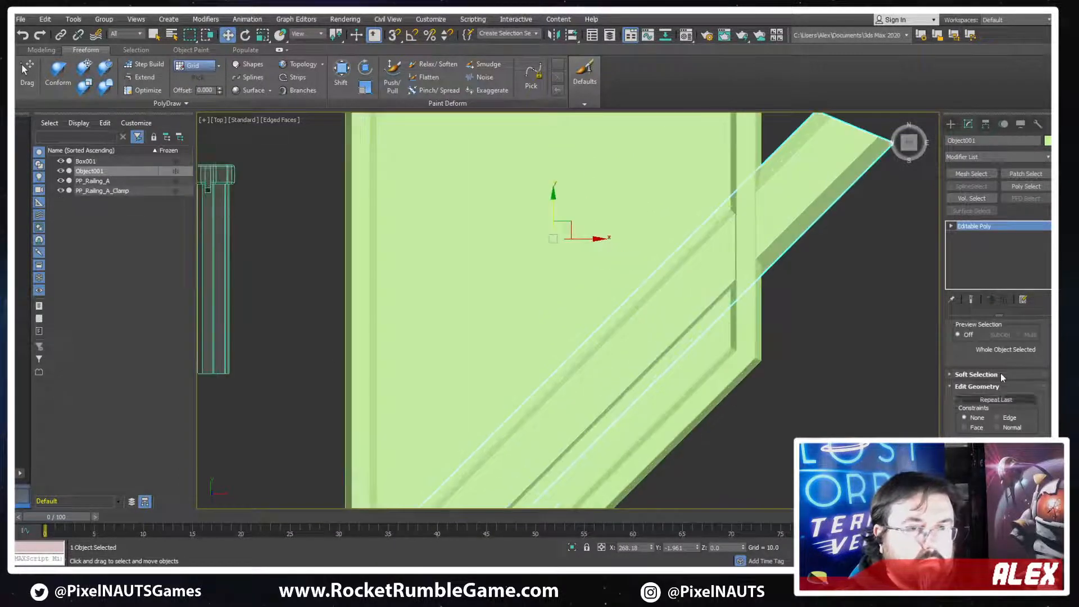
{"action": "key", "text": "4"}
{"action": "left_click_drag", "start_coordinate": [631, 246], "coordinate": [685, 301]}
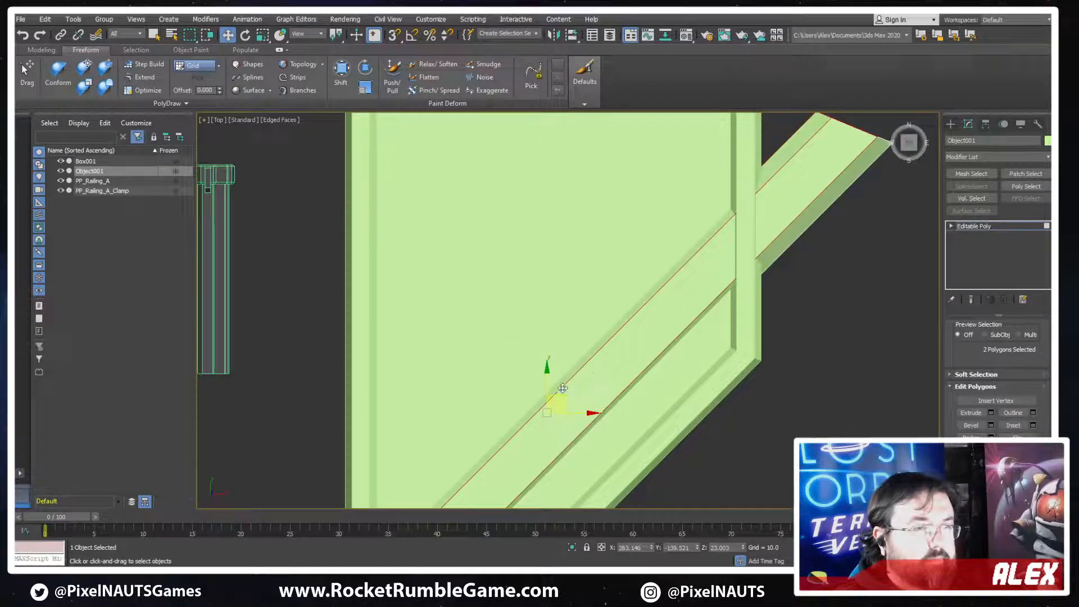
{"action": "left_click", "coordinate": [578, 299]}
{"action": "left_click_drag", "start_coordinate": [590, 367], "coordinate": [607, 375]}
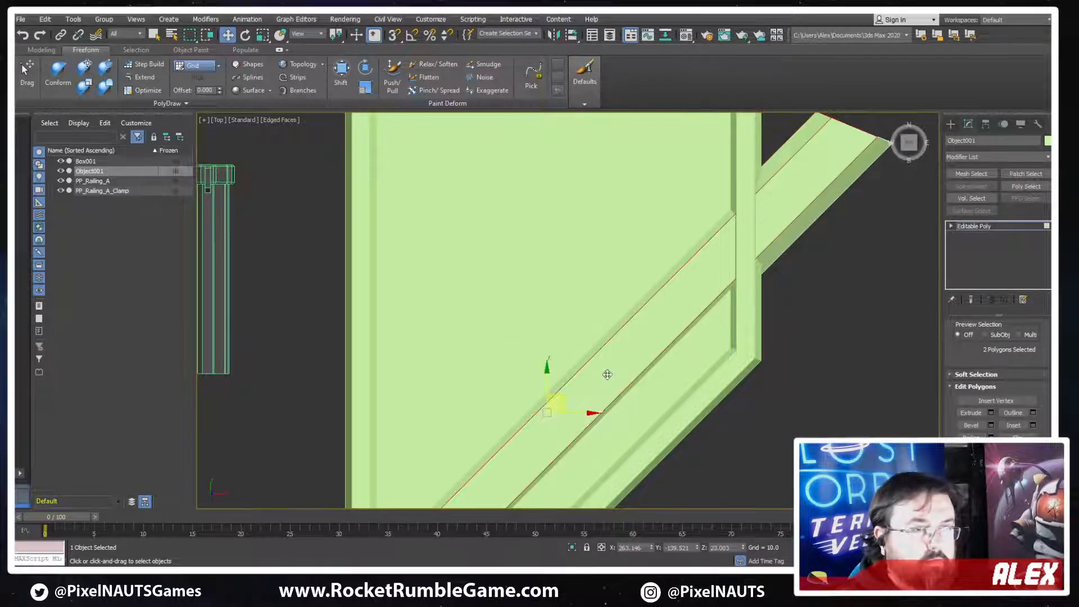
{"action": "key", "text": "2"}
{"action": "left_click_drag", "start_coordinate": [530, 294], "coordinate": [513, 361]}
{"action": "scroll", "coordinate": [728, 389], "scroll_direction": "down", "scroll_amount": 2}
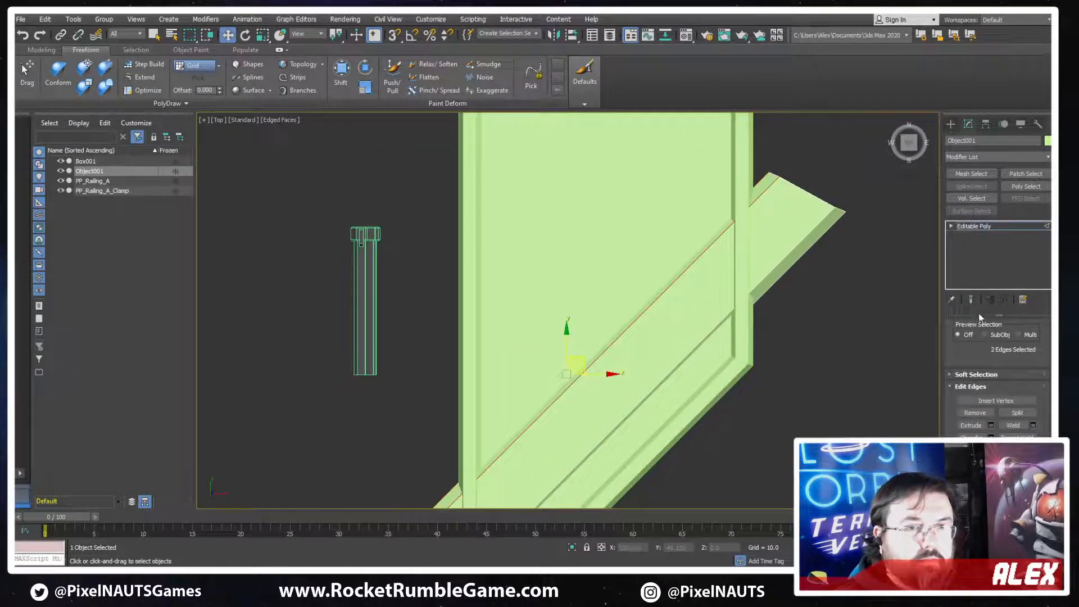
{"action": "left_click", "coordinate": [984, 226]}
Clone the diagonal strip twice as copies along the Y axis, spaced about 215 units apart
{"action": "scroll", "coordinate": [563, 304], "scroll_direction": "down", "scroll_amount": 2}
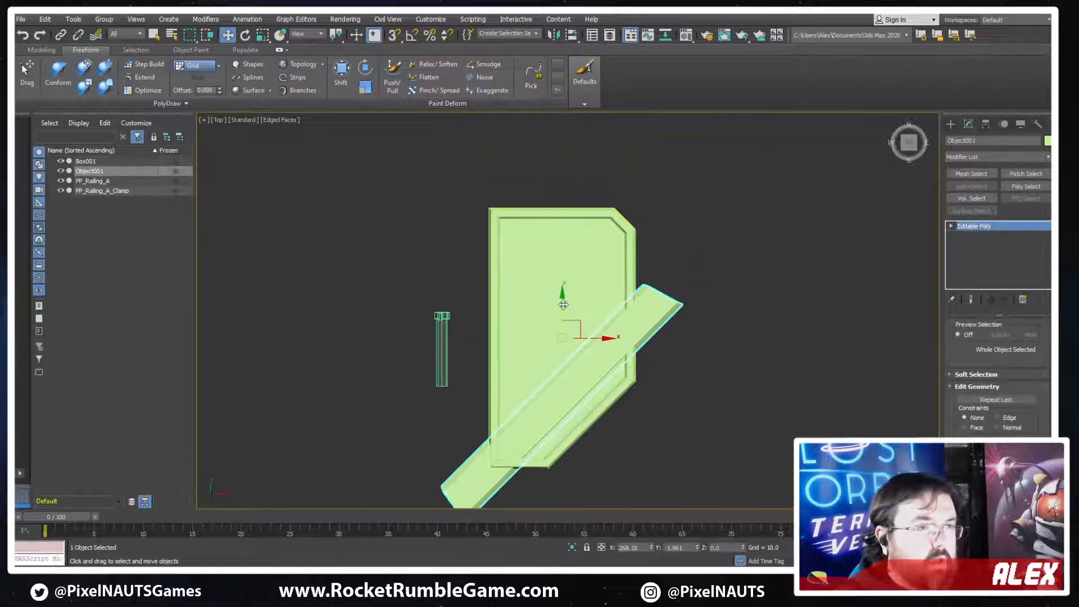
{"action": "mouse_move", "coordinate": [564, 220]}
{"action": "left_mouse_down", "text": "shift"}
{"action": "mouse_move", "coordinate": [563, 187]}
{"action": "mouse_move", "coordinate": [551, 208]}
{"action": "mouse_move", "coordinate": [528, 154]}
{"action": "mouse_move", "coordinate": [534, 209]}
{"action": "mouse_move", "coordinate": [514, 204]}
{"action": "mouse_move", "coordinate": [534, 225]}
{"action": "left_mouse_up", "text": "shift"}
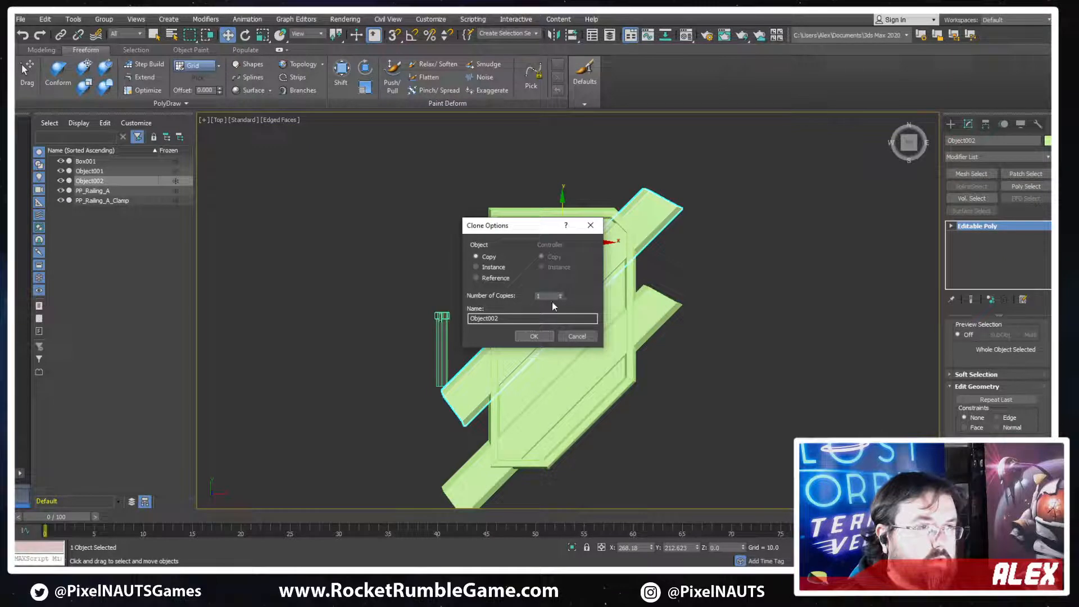
{"action": "left_click", "coordinate": [534, 336]}
{"action": "left_click_drag", "start_coordinate": [544, 317], "coordinate": [564, 280], "text": "shift"}
{"action": "scroll", "coordinate": [646, 335], "scroll_direction": "down", "scroll_amount": 2}
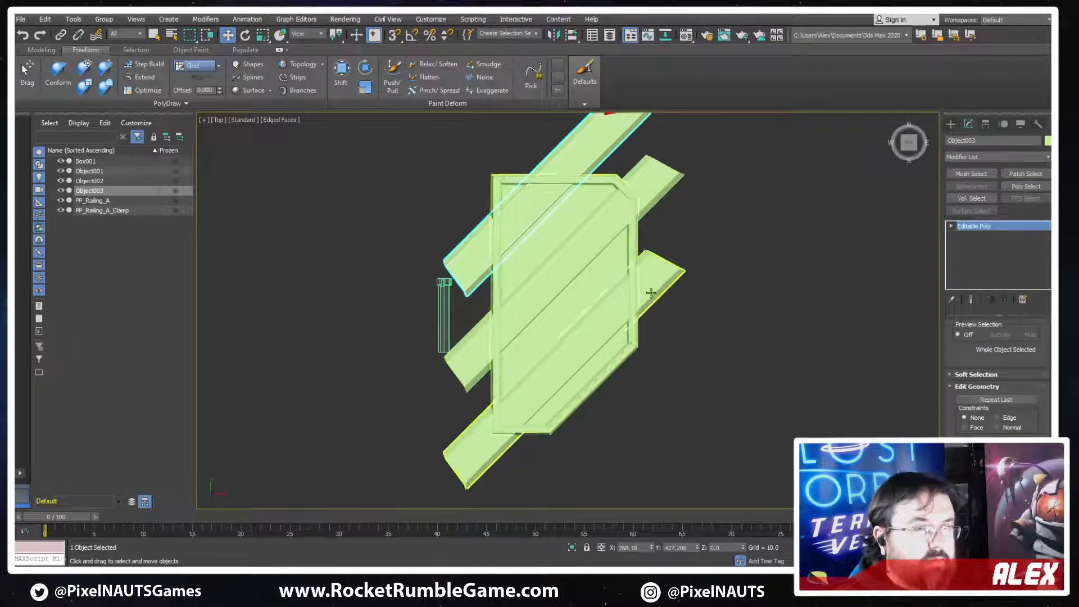
Attach the middle and lowest strips to the top strip so all three form one object
{"action": "scroll", "coordinate": [988, 410], "scroll_direction": "up", "scroll_amount": 2}
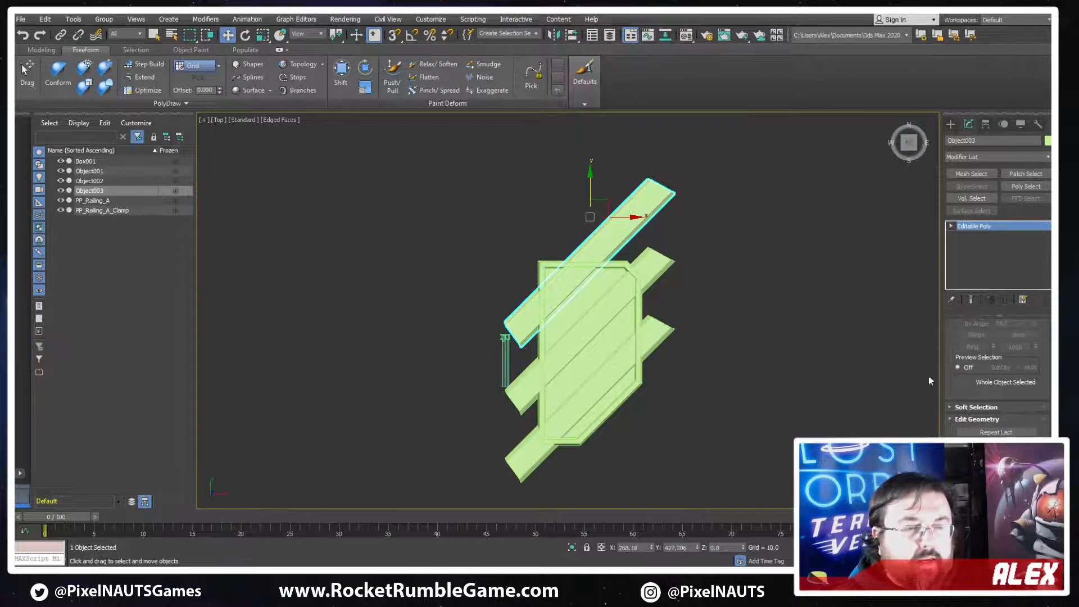
{"action": "scroll", "coordinate": [970, 424], "scroll_direction": "down", "scroll_amount": 5}
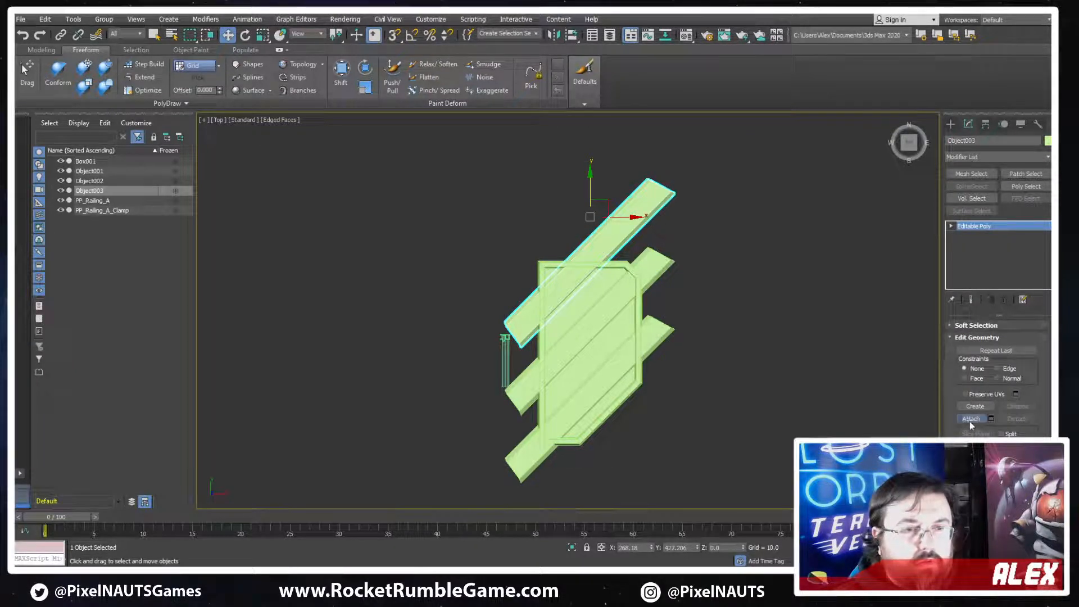
{"action": "left_click", "coordinate": [970, 419]}
{"action": "left_click", "coordinate": [640, 280]}
{"action": "left_click", "coordinate": [655, 327]}
Pull the lowest strip's upper-right end vertices back onto the panel's right frame, working in wireframe
{"action": "scroll", "coordinate": [830, 236], "scroll_direction": "up", "scroll_amount": 4}
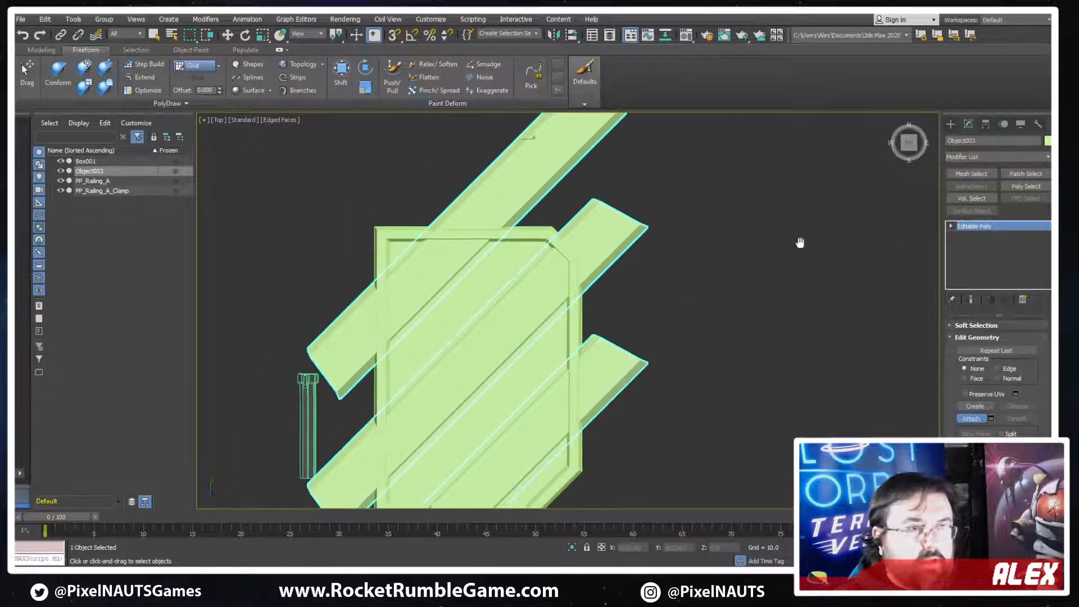
{"action": "middle_click_drag", "start_coordinate": [800, 242], "coordinate": [822, 207]}
{"action": "scroll", "coordinate": [562, 348], "scroll_direction": "up", "scroll_amount": 3}
{"action": "middle_click_drag", "start_coordinate": [559, 352], "coordinate": [711, 291]}
{"action": "key", "text": "w"}
{"action": "key", "text": "1"}
{"action": "left_click_drag", "start_coordinate": [722, 193], "coordinate": [668, 261]}
{"action": "scroll", "coordinate": [950, 374], "scroll_direction": "down", "scroll_amount": 3}
{"action": "key", "text": "F3"}
{"action": "left_click_drag", "start_coordinate": [827, 241], "coordinate": [752, 296]}
{"action": "mouse_move", "coordinate": [813, 248]}
{"action": "left_mouse_down"}
{"action": "mouse_move", "coordinate": [691, 395]}
{"action": "mouse_move", "coordinate": [701, 392]}
{"action": "mouse_move", "coordinate": [664, 414]}
{"action": "mouse_move", "coordinate": [669, 397]}
{"action": "left_mouse_up"}
Try fitting the lowest strip's lower-left end vertices to the panel's bottom-left corner, and undo the moves
{"action": "middle_click_drag", "start_coordinate": [604, 458], "coordinate": [785, 253]}
{"action": "middle_click_drag", "start_coordinate": [482, 491], "coordinate": [624, 364]}
{"action": "middle_click_drag", "start_coordinate": [563, 385], "coordinate": [622, 310]}
{"action": "scroll", "coordinate": [622, 311], "scroll_direction": "down", "scroll_amount": 2}
{"action": "left_click_drag", "start_coordinate": [626, 295], "coordinate": [517, 431]}
{"action": "left_click_drag", "start_coordinate": [576, 362], "coordinate": [652, 236]}
{"action": "scroll", "coordinate": [649, 224], "scroll_direction": "up", "scroll_amount": 3}
{"action": "left_click", "coordinate": [626, 253]}
{"action": "mouse_move", "coordinate": [734, 365]}
{"action": "left_mouse_down"}
{"action": "mouse_move", "coordinate": [700, 405]}
{"action": "mouse_move", "coordinate": [729, 374]}
{"action": "left_mouse_up"}
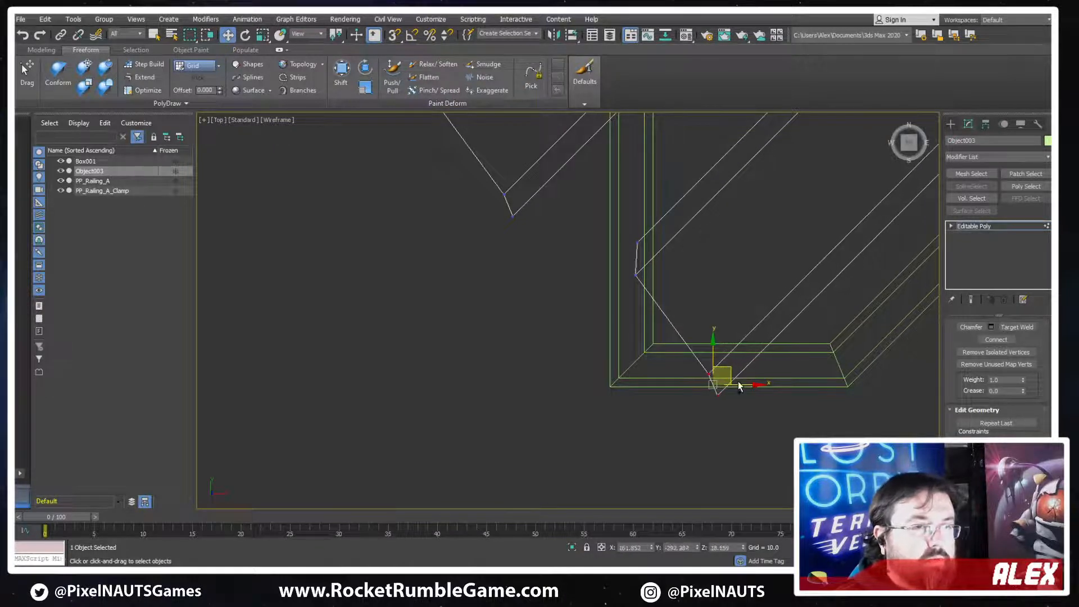
{"action": "key", "text": "ctrl+z"}
{"action": "key", "text": "ctrl+z"}
{"action": "key", "text": "ctrl+z"}
{"action": "key", "text": "ctrl+z"}
{"action": "key", "text": "ctrl+z"}
Connect the lowest strip's end edges with a lengthwise edge along its center
{"action": "scroll", "coordinate": [700, 379], "scroll_direction": "down", "scroll_amount": 3}
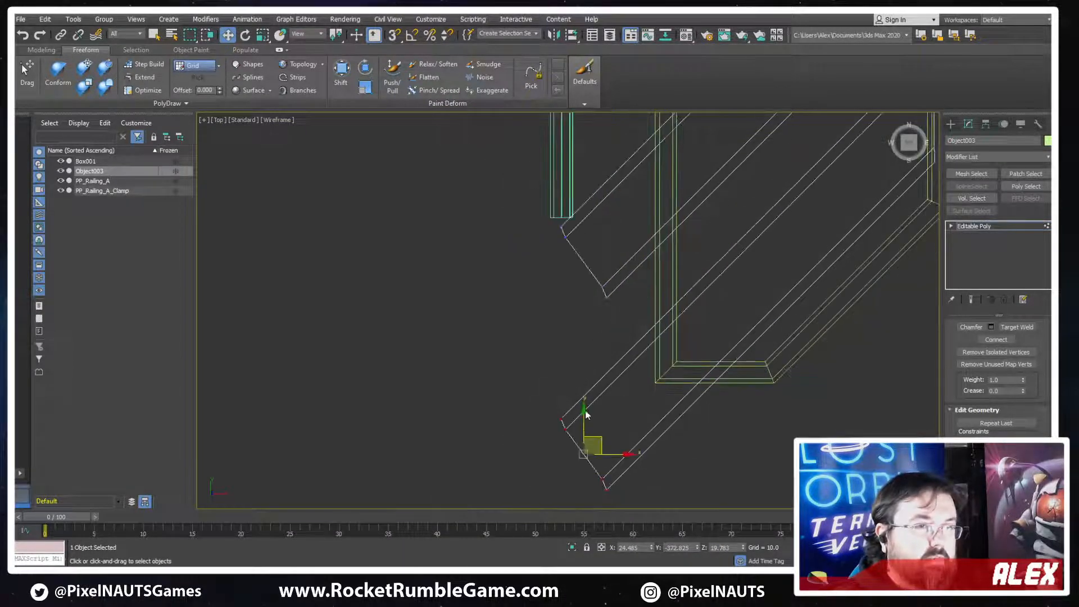
{"action": "key", "text": "2"}
{"action": "left_click", "coordinate": [583, 453]}
{"action": "middle_click_drag", "start_coordinate": [800, 326], "coordinate": [593, 448]}
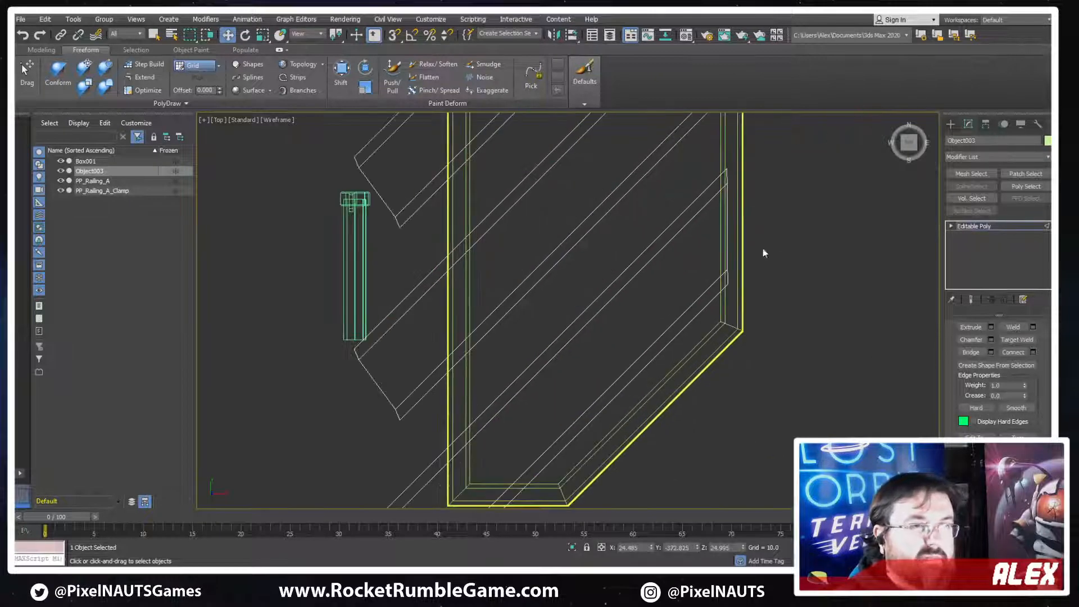
{"action": "left_click", "coordinate": [724, 242], "text": "ctrl"}
{"action": "key", "text": "ctrl+shift+e"}
{"action": "middle_click_drag", "start_coordinate": [657, 371], "coordinate": [850, 251]}
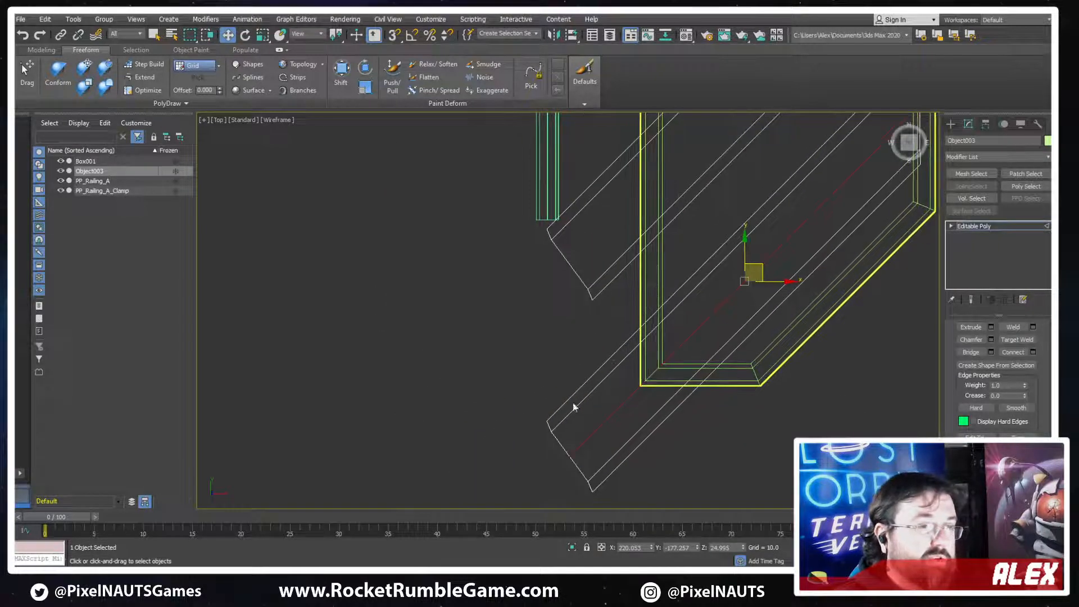
Move the lowest strip's lower-left end to the frame's bottom-left corner and align its upper vertices with the left frame
{"action": "middle_click_drag", "start_coordinate": [595, 414], "coordinate": [642, 343]}
{"action": "key", "text": "1"}
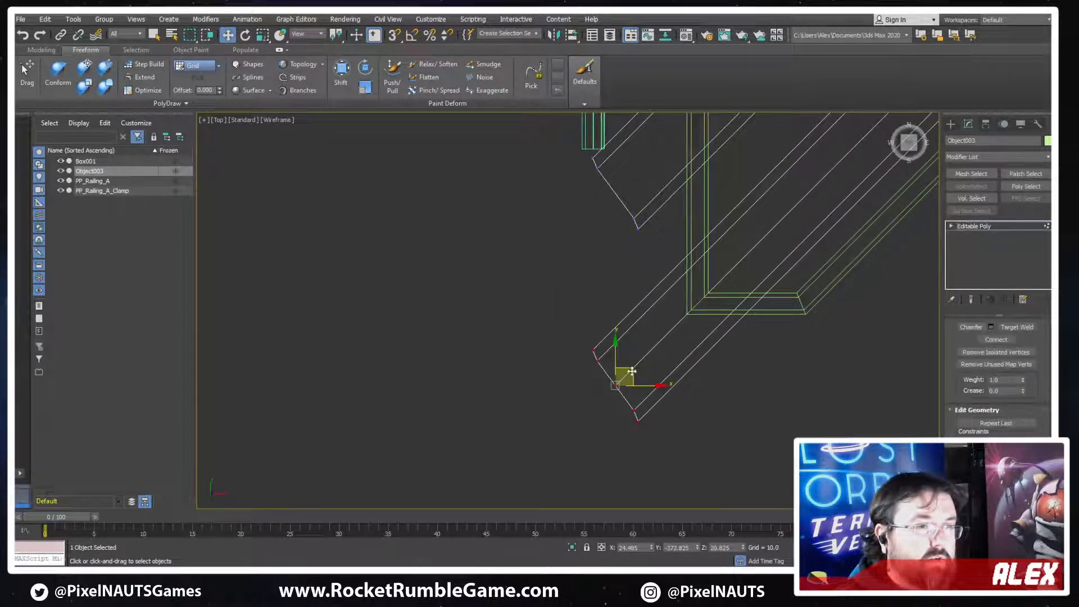
{"action": "left_click_drag", "start_coordinate": [632, 372], "coordinate": [717, 286]}
{"action": "scroll", "coordinate": [689, 263], "scroll_direction": "up", "scroll_amount": 5}
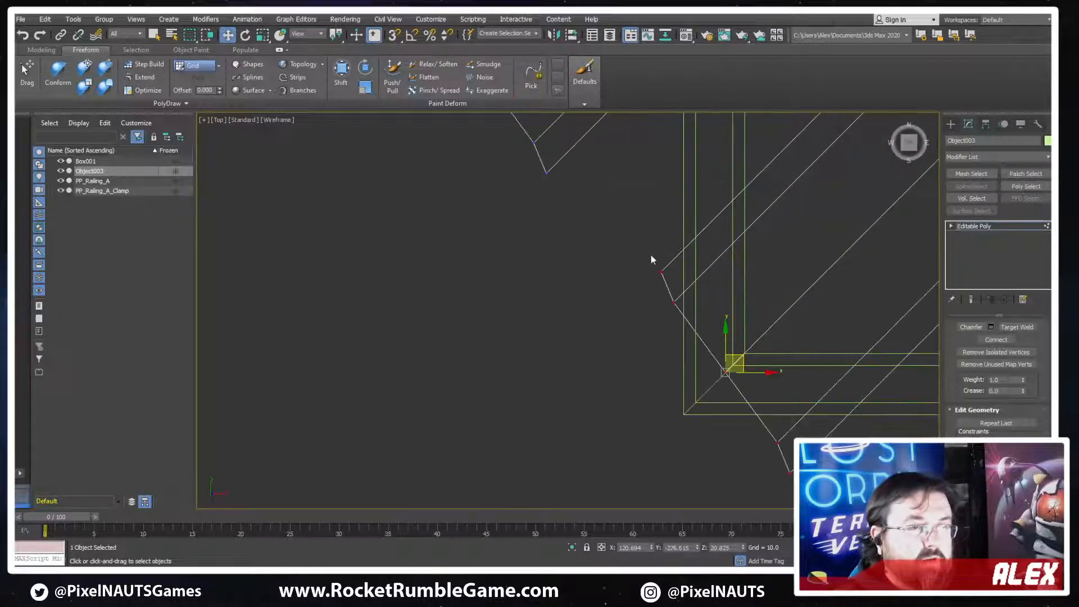
{"action": "left_click_drag", "start_coordinate": [651, 255], "coordinate": [695, 315]}
{"action": "left_click_drag", "start_coordinate": [685, 274], "coordinate": [739, 202]}
{"action": "middle_click_drag", "start_coordinate": [794, 343], "coordinate": [740, 301]}
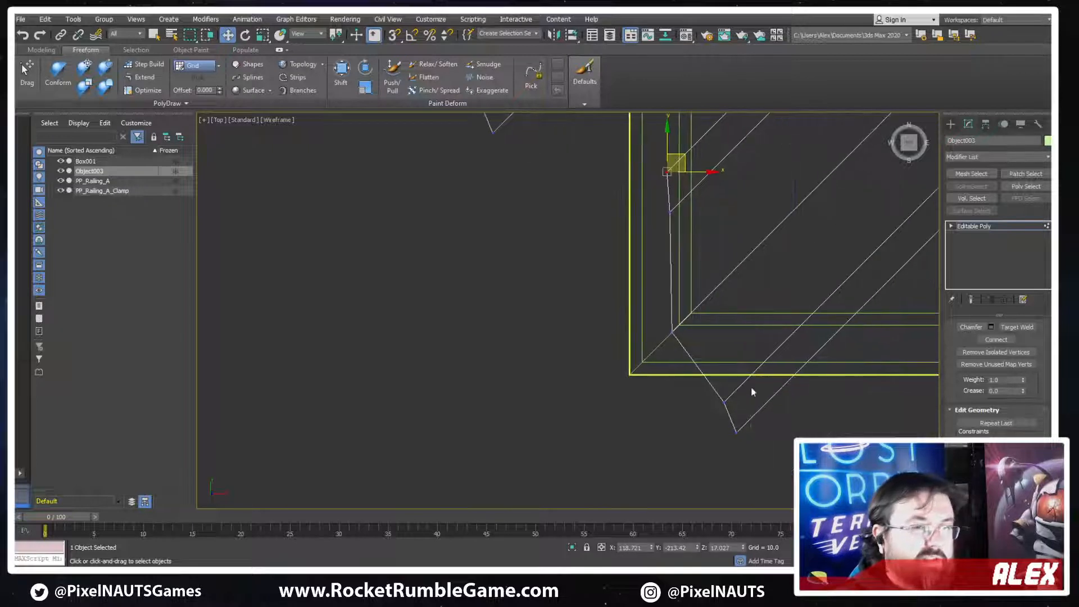
Move the lowest strip's remaining lower-left end vertices onto the panel's bottom frame
{"action": "left_click_drag", "start_coordinate": [751, 386], "coordinate": [710, 449]}
{"action": "middle_click_drag", "start_coordinate": [792, 415], "coordinate": [698, 420]}
{"action": "left_click_drag", "start_coordinate": [651, 419], "coordinate": [772, 351]}
{"action": "left_click_drag", "start_coordinate": [700, 390], "coordinate": [766, 332]}
{"action": "middle_click_drag", "start_coordinate": [766, 330], "coordinate": [725, 399]}
{"action": "scroll", "coordinate": [725, 398], "scroll_direction": "down", "scroll_amount": 3}
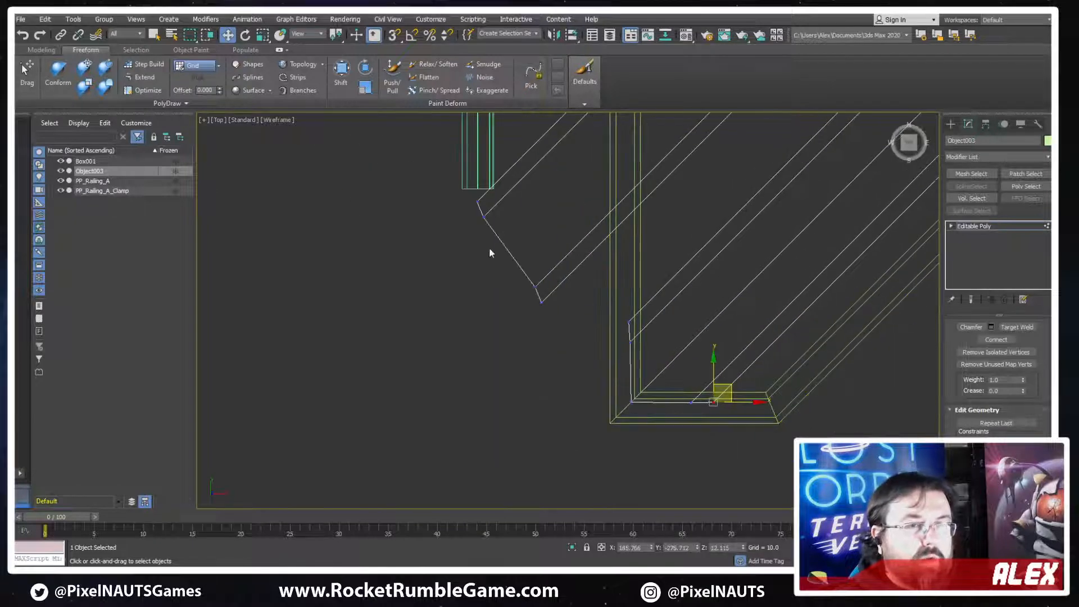
Pull the middle strip's lower-left end vertices onto the panel's left frame
{"action": "middle_click_drag", "start_coordinate": [495, 244], "coordinate": [562, 350]}
{"action": "left_click_drag", "start_coordinate": [652, 289], "coordinate": [522, 431]}
{"action": "left_click_drag", "start_coordinate": [591, 353], "coordinate": [675, 238]}
{"action": "left_click_drag", "start_coordinate": [610, 202], "coordinate": [676, 251]}
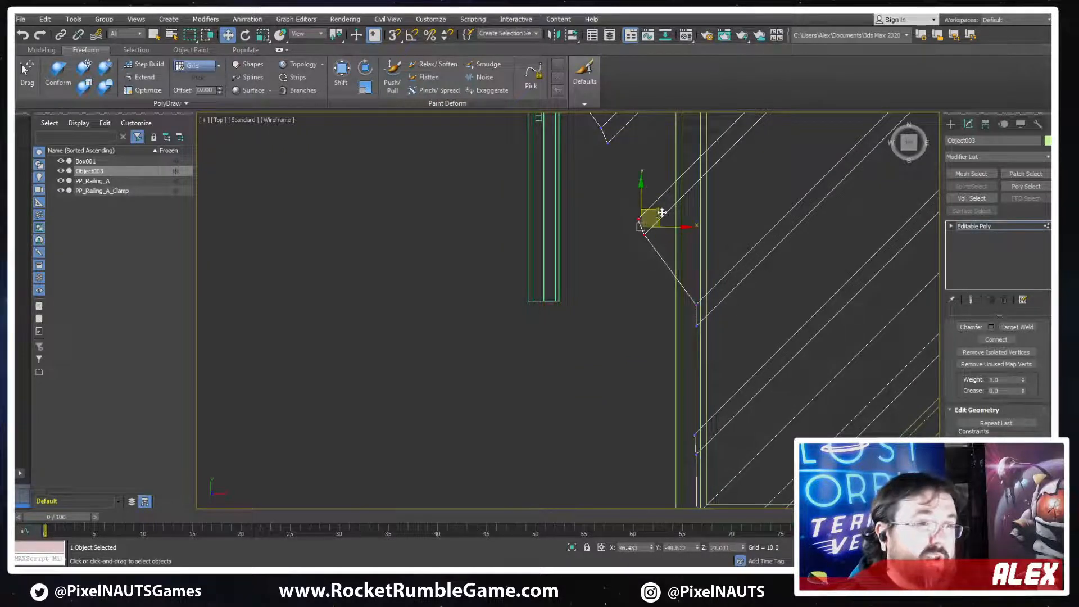
{"action": "left_click_drag", "start_coordinate": [662, 212], "coordinate": [708, 156]}
Connect the middle strip's end edges with a lengthwise edge along its center
{"action": "middle_click_drag", "start_coordinate": [776, 166], "coordinate": [618, 369]}
{"action": "middle_click_drag", "start_coordinate": [896, 152], "coordinate": [635, 346]}
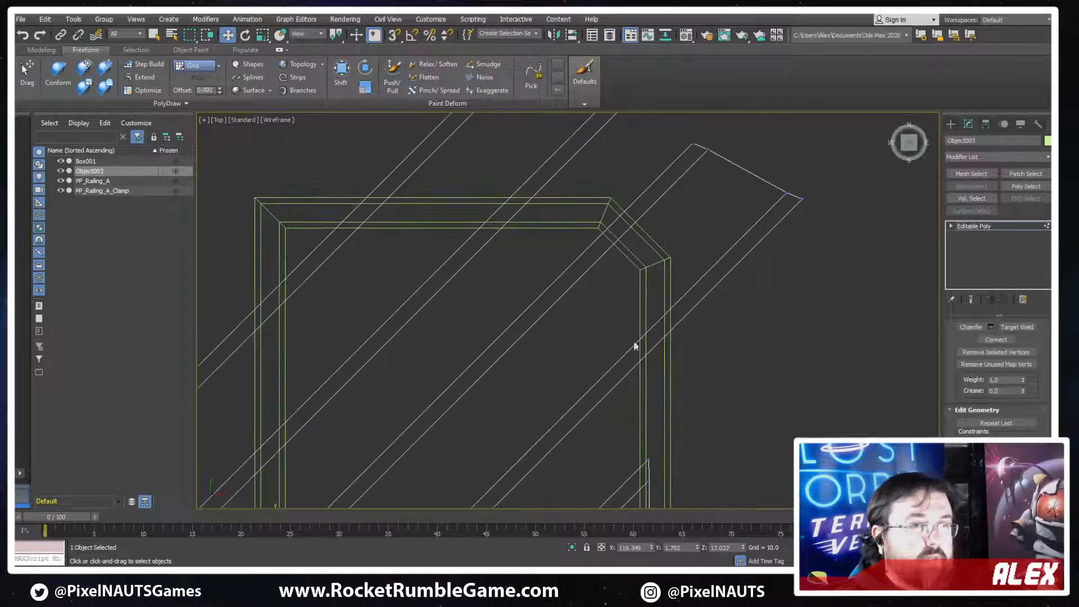
{"action": "middle_click_drag", "start_coordinate": [721, 192], "coordinate": [707, 227]}
{"action": "key", "text": "2"}
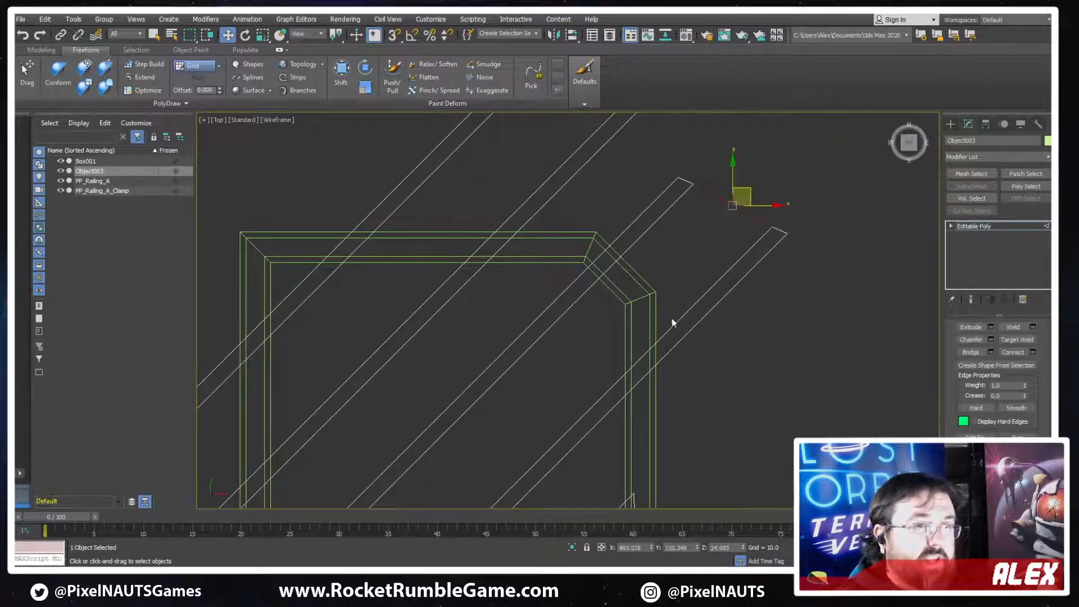
{"action": "scroll", "coordinate": [672, 323], "scroll_direction": "down", "scroll_amount": 5}
{"action": "left_click_drag", "start_coordinate": [576, 368], "coordinate": [553, 375], "text": "ctrl"}
{"action": "key", "text": "ctrl+shift+e"}
{"action": "scroll", "coordinate": [767, 261], "scroll_direction": "up", "scroll_amount": 3}
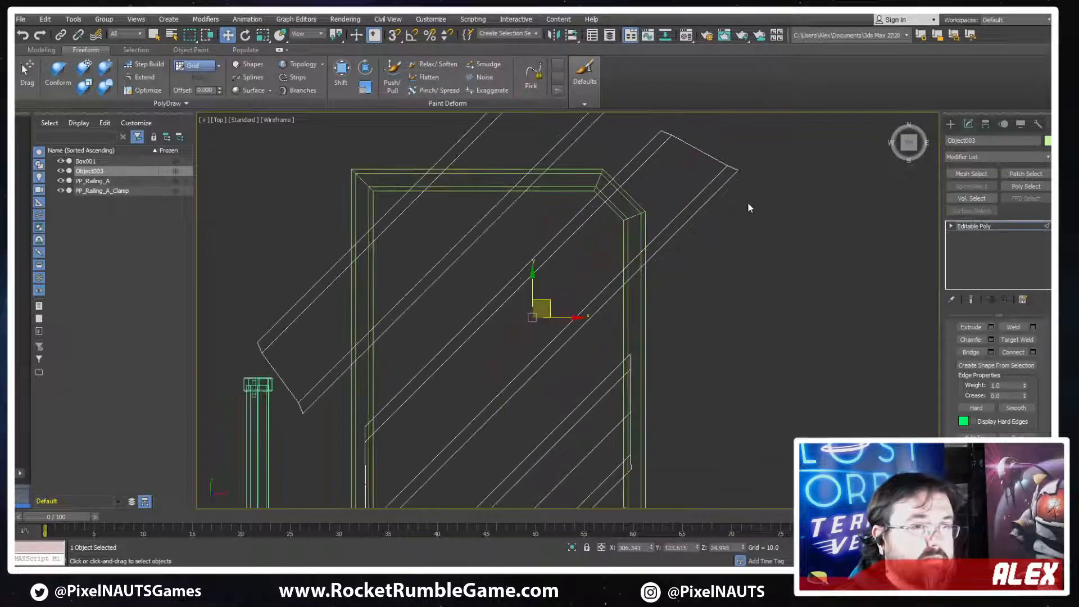
Move the upper pair of vertices at the middle strip's upper-right end onto the frame's small angled corner
{"action": "middle_click_drag", "start_coordinate": [748, 201], "coordinate": [759, 265]}
{"action": "scroll", "coordinate": [676, 211], "scroll_direction": "up", "scroll_amount": 2}
{"action": "key", "text": "1"}
{"action": "left_click", "coordinate": [690, 205]}
{"action": "scroll", "coordinate": [691, 191], "scroll_direction": "up", "scroll_amount": 3}
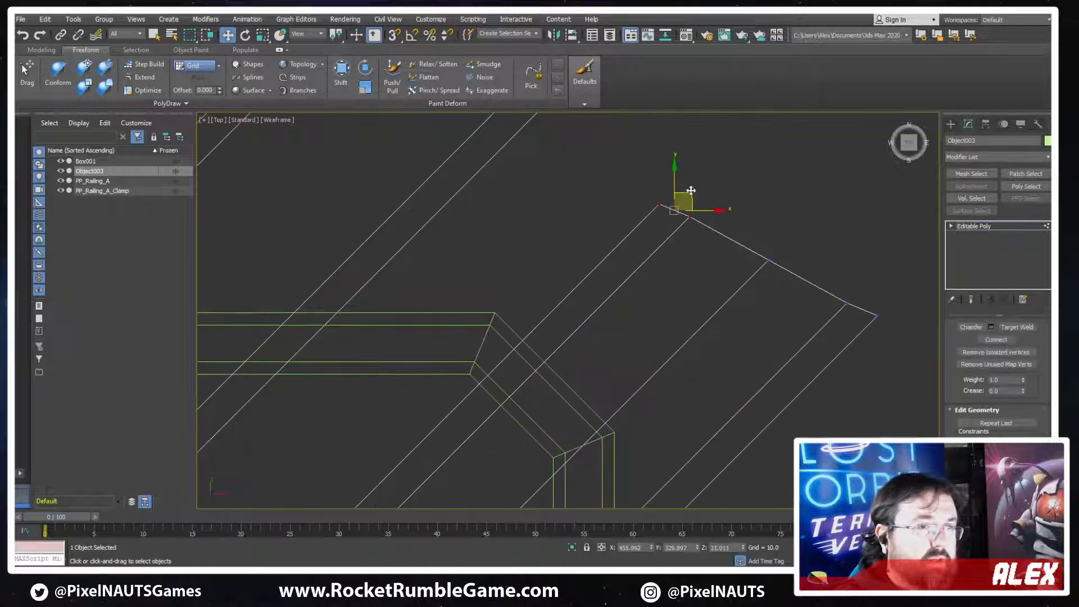
{"action": "left_click_drag", "start_coordinate": [690, 191], "coordinate": [527, 356]}
{"action": "left_click_drag", "start_coordinate": [712, 306], "coordinate": [713, 303]}
Move the middle strip's central end vertices to the angled corner's lower bend and its lower pair onto the right frame
{"action": "middle_click_drag", "start_coordinate": [713, 303], "coordinate": [755, 232]}
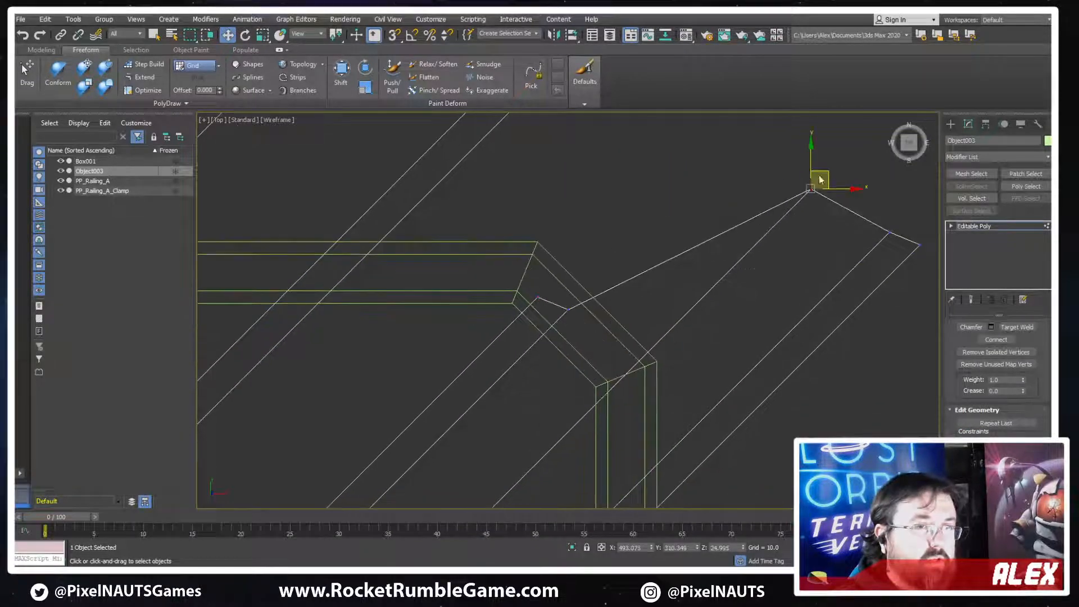
{"action": "left_click_drag", "start_coordinate": [831, 179], "coordinate": [641, 368]}
{"action": "middle_click_drag", "start_coordinate": [736, 364], "coordinate": [672, 276]}
{"action": "scroll", "coordinate": [672, 276], "scroll_direction": "down", "scroll_amount": 2}
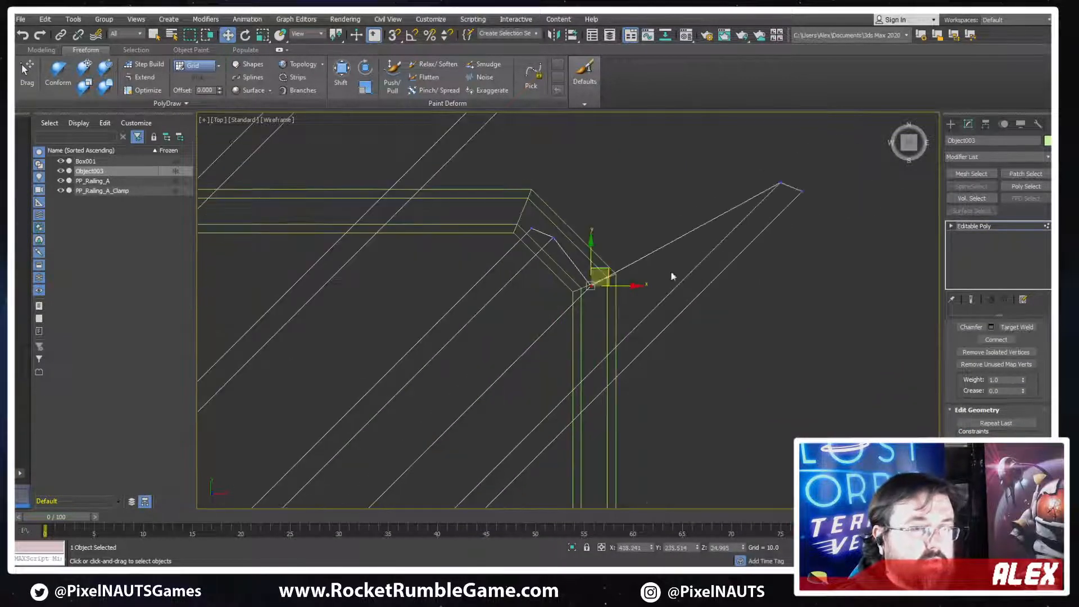
{"action": "left_click_drag", "start_coordinate": [792, 202], "coordinate": [598, 385]}
{"action": "scroll", "coordinate": [554, 138], "scroll_direction": "down", "scroll_amount": 3}
Pull the top strip's upper-right end down and align its vertices along the panel's top frame
{"action": "middle_click_drag", "start_coordinate": [554, 138], "coordinate": [617, 297]}
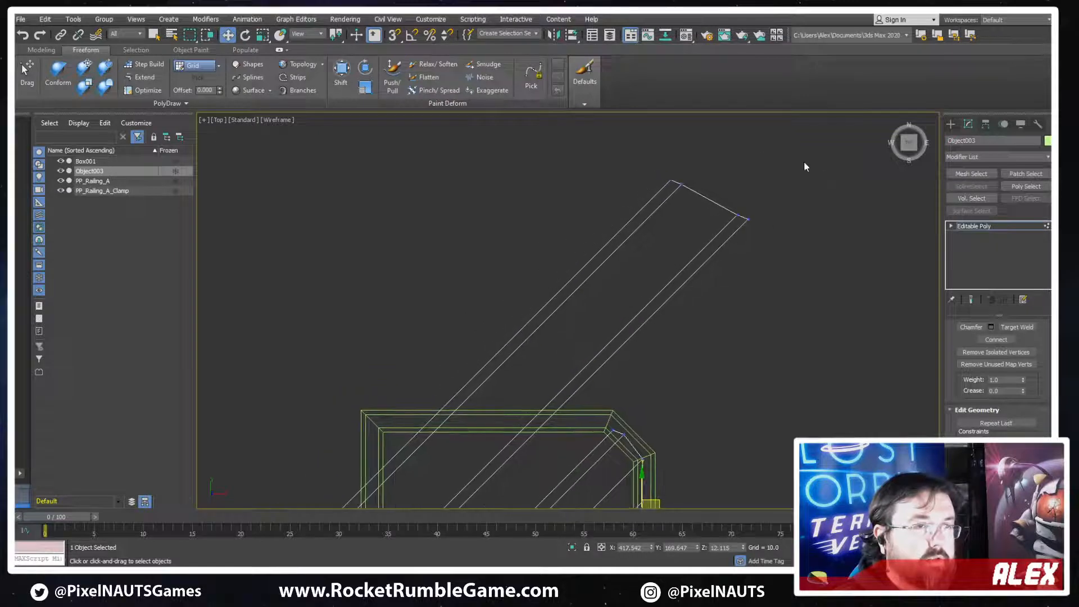
{"action": "left_click", "coordinate": [709, 199]}
{"action": "left_click_drag", "start_coordinate": [728, 185], "coordinate": [494, 399]}
{"action": "scroll", "coordinate": [493, 399], "scroll_direction": "up", "scroll_amount": 5}
{"action": "left_click_drag", "start_coordinate": [682, 414], "coordinate": [681, 413]}
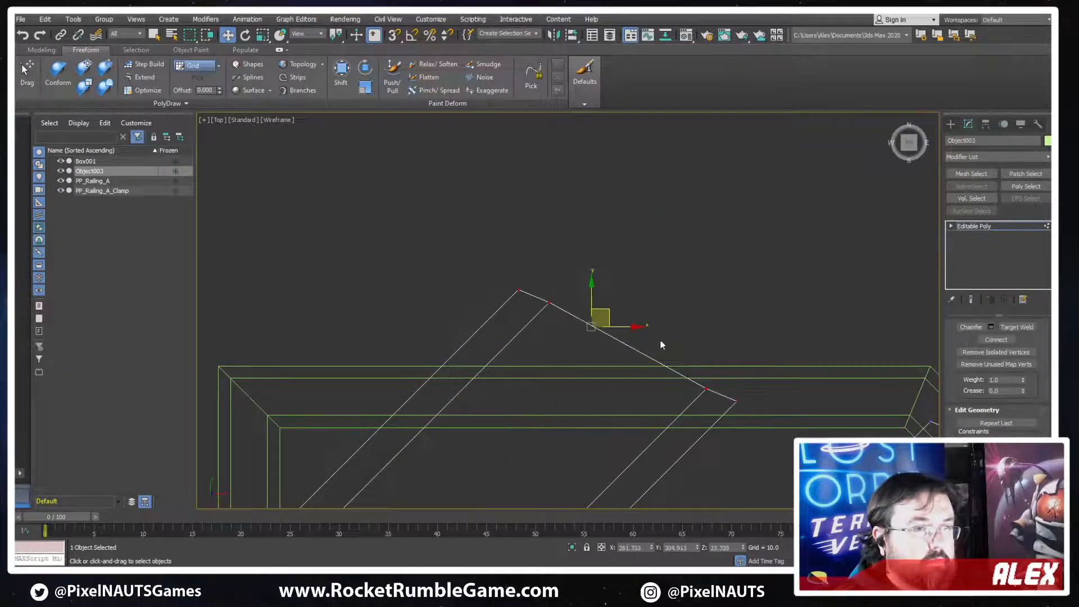
{"action": "left_click_drag", "start_coordinate": [604, 310], "coordinate": [595, 330]}
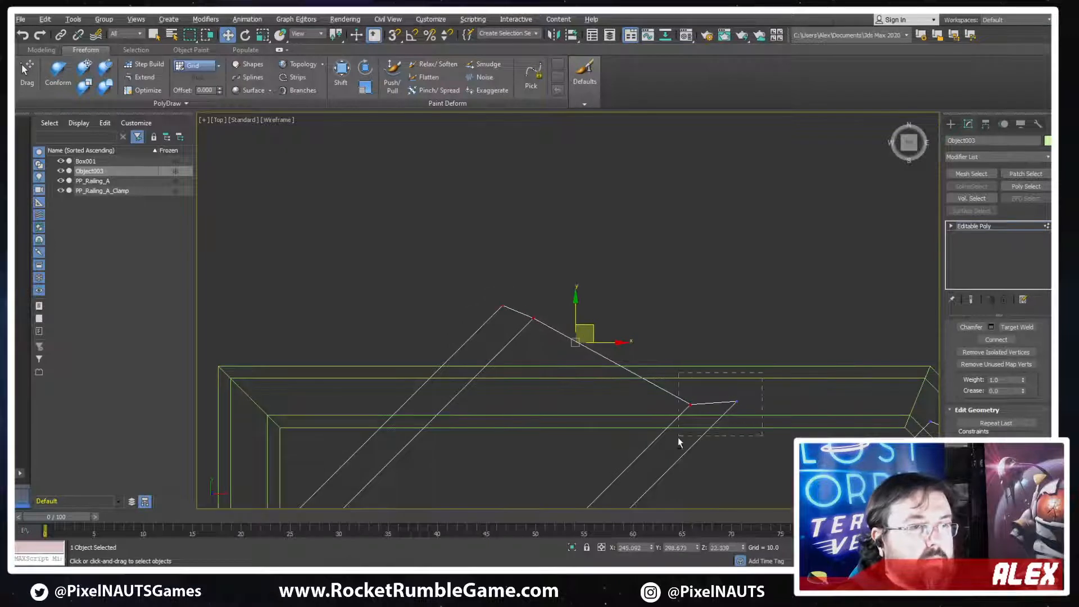
{"action": "left_click_drag", "start_coordinate": [678, 442], "coordinate": [678, 441], "text": "alt"}
{"action": "left_click_drag", "start_coordinate": [456, 346], "coordinate": [424, 381]}
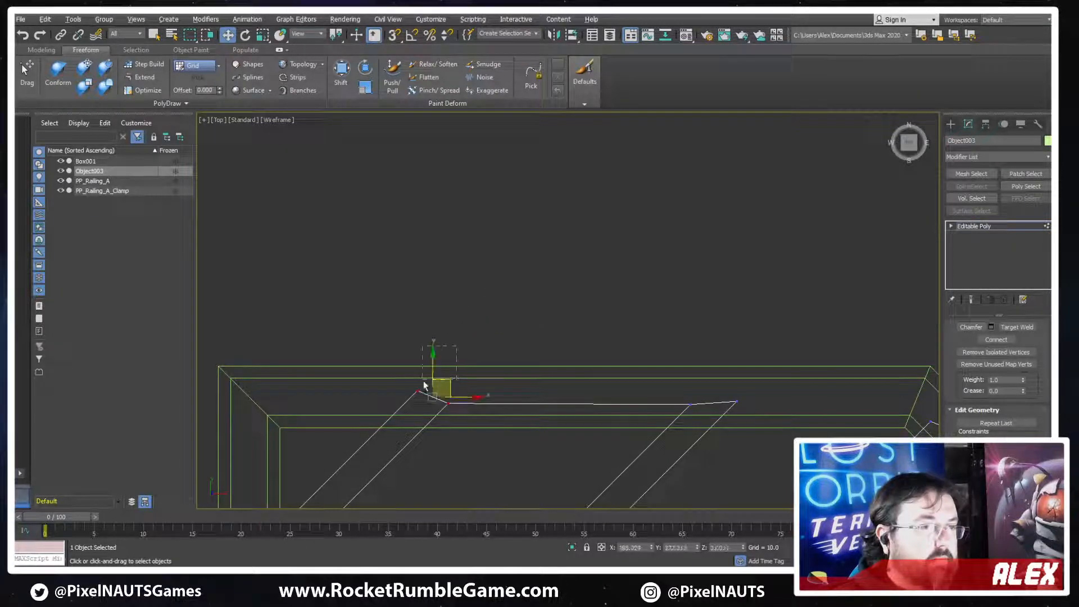
{"action": "left_click_drag", "start_coordinate": [441, 420], "coordinate": [421, 393], "text": "alt"}
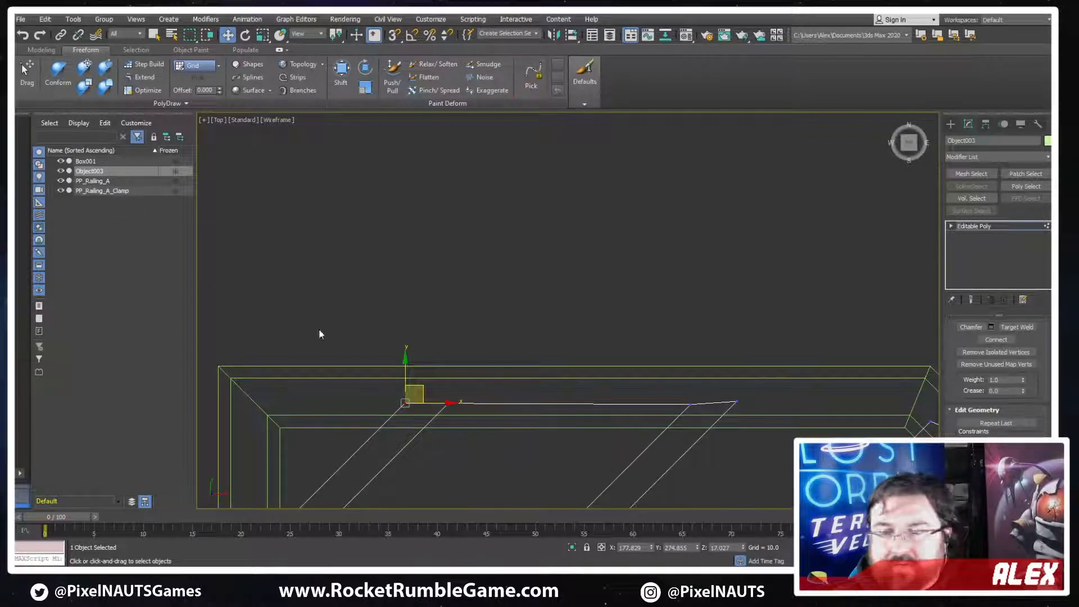
Move the top strip's whole lower-left end diagonally up toward the panel's left frame
{"action": "middle_click_drag", "start_coordinate": [467, 360], "coordinate": [562, 302]}
{"action": "middle_click_drag", "start_coordinate": [376, 369], "coordinate": [496, 193]}
{"action": "scroll", "coordinate": [444, 231], "scroll_direction": "down", "scroll_amount": 5}
{"action": "middle_click_drag", "start_coordinate": [444, 374], "coordinate": [477, 281]}
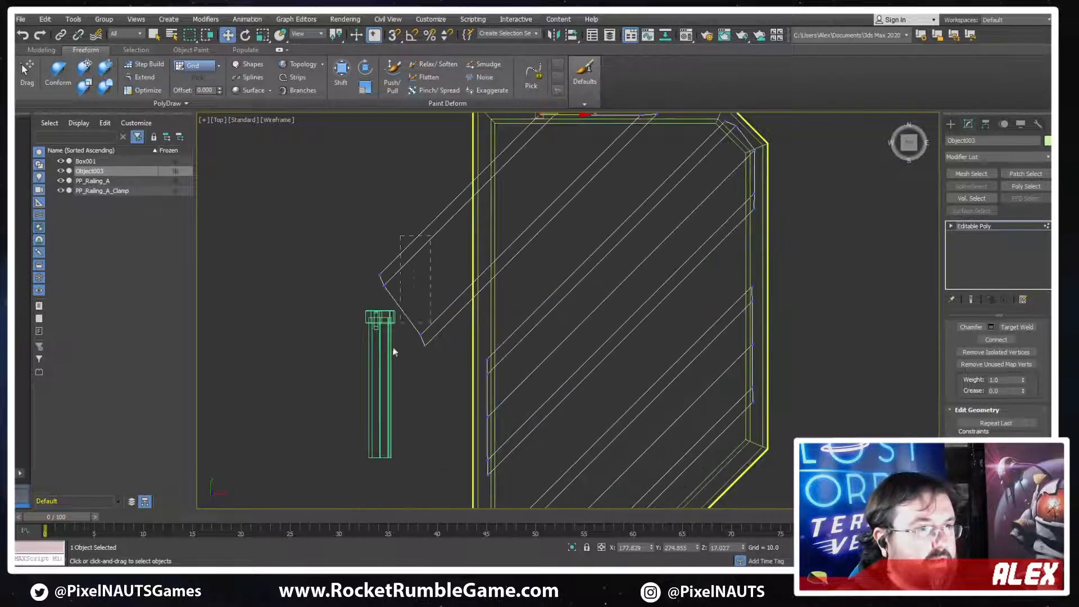
{"action": "left_click_drag", "start_coordinate": [393, 352], "coordinate": [364, 368]}
{"action": "left_click_drag", "start_coordinate": [419, 298], "coordinate": [478, 237]}
{"action": "scroll", "coordinate": [472, 231], "scroll_direction": "up", "scroll_amount": 2}
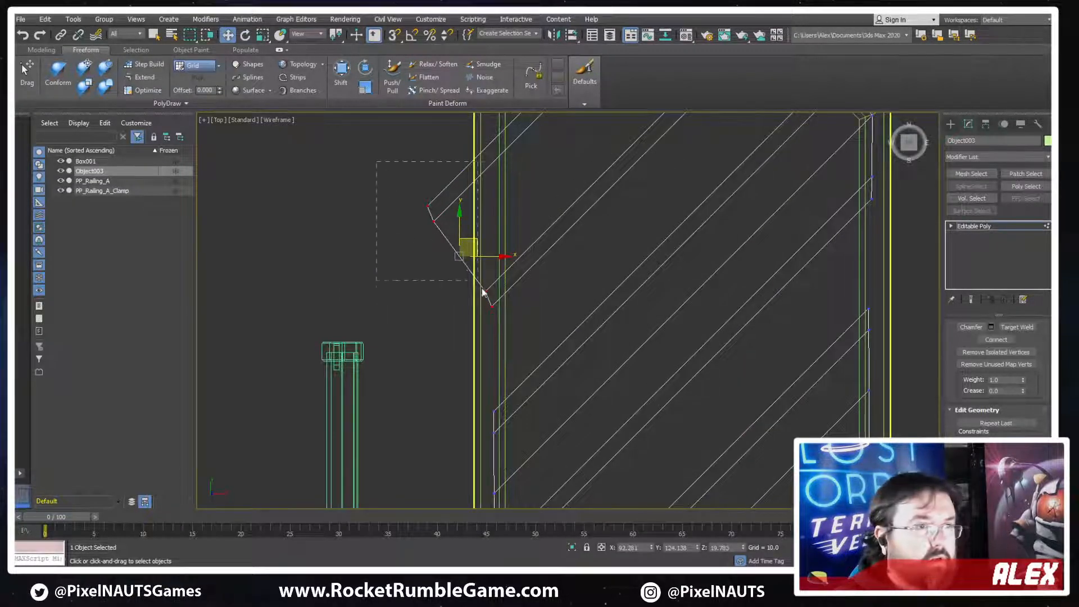
Align the top strip's lower-left end vertices with the panel's left frame, including the upper pair
{"action": "left_click_drag", "start_coordinate": [483, 290], "coordinate": [488, 293]}
{"action": "scroll", "coordinate": [468, 216], "scroll_direction": "up", "scroll_amount": 2}
{"action": "left_click_drag", "start_coordinate": [460, 238], "coordinate": [468, 231]}
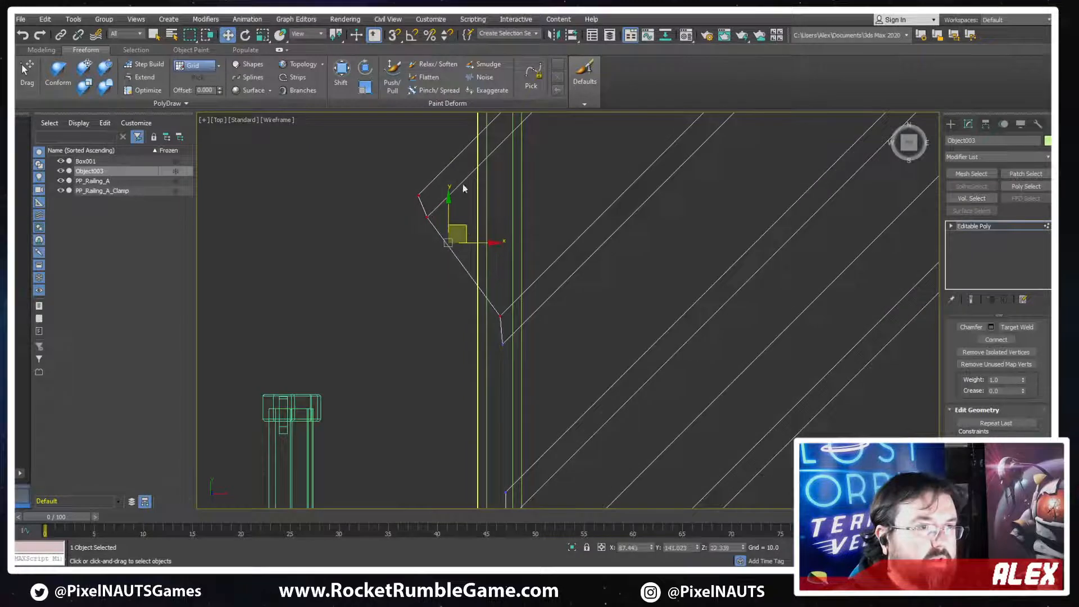
{"action": "middle_click_drag", "start_coordinate": [463, 187], "coordinate": [448, 245]}
{"action": "left_click_drag", "start_coordinate": [342, 216], "coordinate": [430, 301]}
{"action": "mouse_move", "coordinate": [423, 248]}
{"action": "left_mouse_down"}
{"action": "mouse_move", "coordinate": [495, 167]}
{"action": "mouse_move", "coordinate": [486, 179]}
{"action": "left_mouse_up"}
{"action": "left_click", "coordinate": [495, 160]}
Leave vertex editing and examine the trimmed strips on the shaded panel from above and at an angle
{"action": "key", "text": "F3"}
{"action": "key", "text": "F3"}
{"action": "key", "text": "F3"}
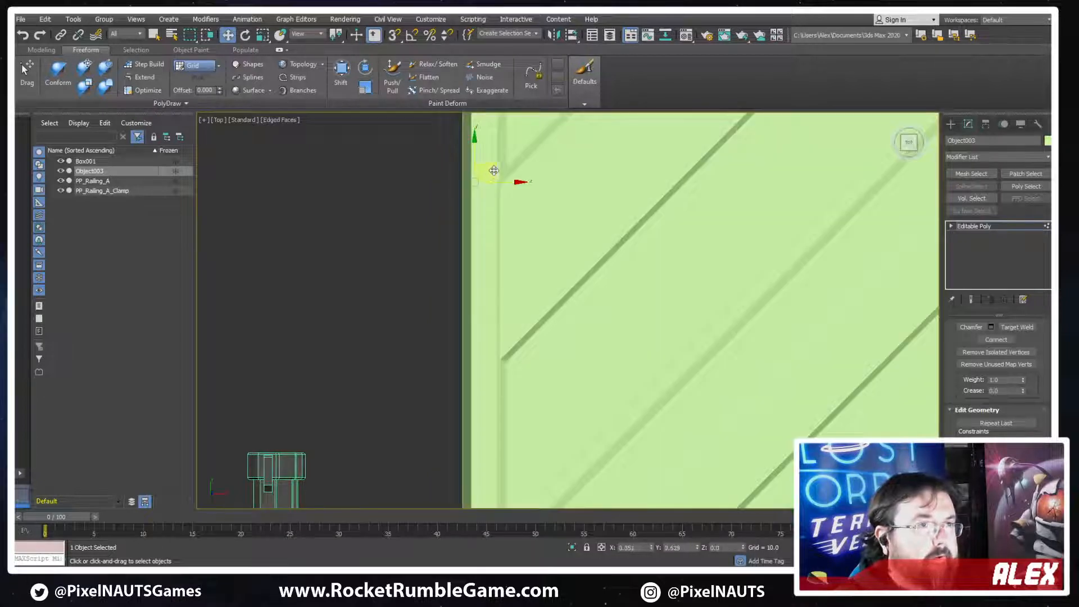
{"action": "key", "text": "F3"}
{"action": "key", "text": "z"}
{"action": "key", "text": "F3"}
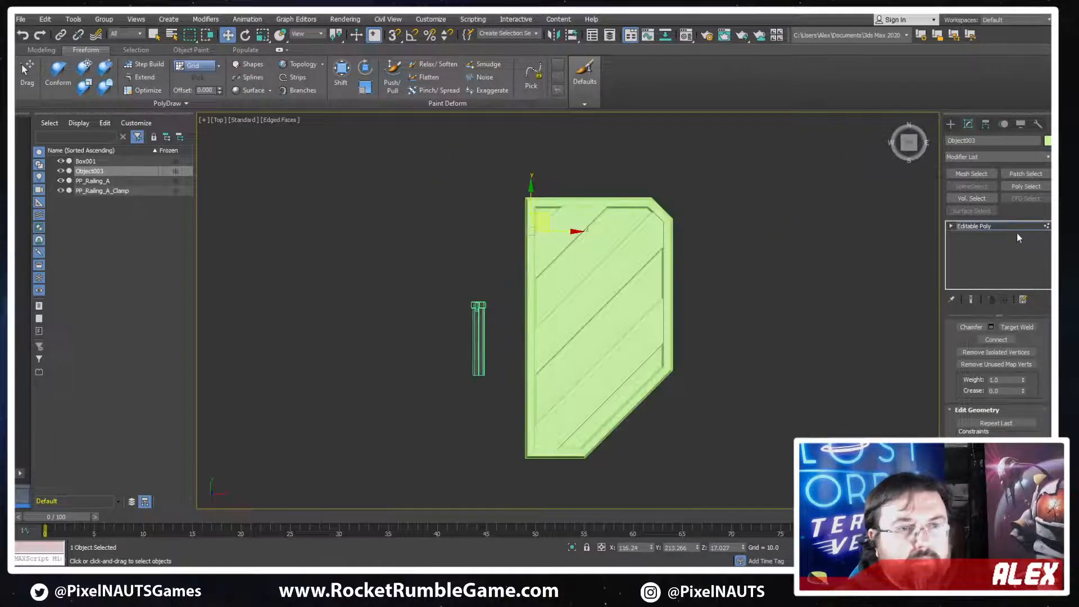
{"action": "left_click", "coordinate": [1008, 228]}
{"action": "mouse_move", "coordinate": [778, 346]}
{"action": "middle_mouse_down", "text": "alt"}
{"action": "mouse_move", "coordinate": [737, 261]}
{"action": "mouse_move", "coordinate": [678, 321]}
{"action": "mouse_move", "coordinate": [690, 322]}
{"action": "middle_mouse_up", "text": "alt"}
{"action": "scroll", "coordinate": [678, 321], "scroll_direction": "up", "scroll_amount": 3}
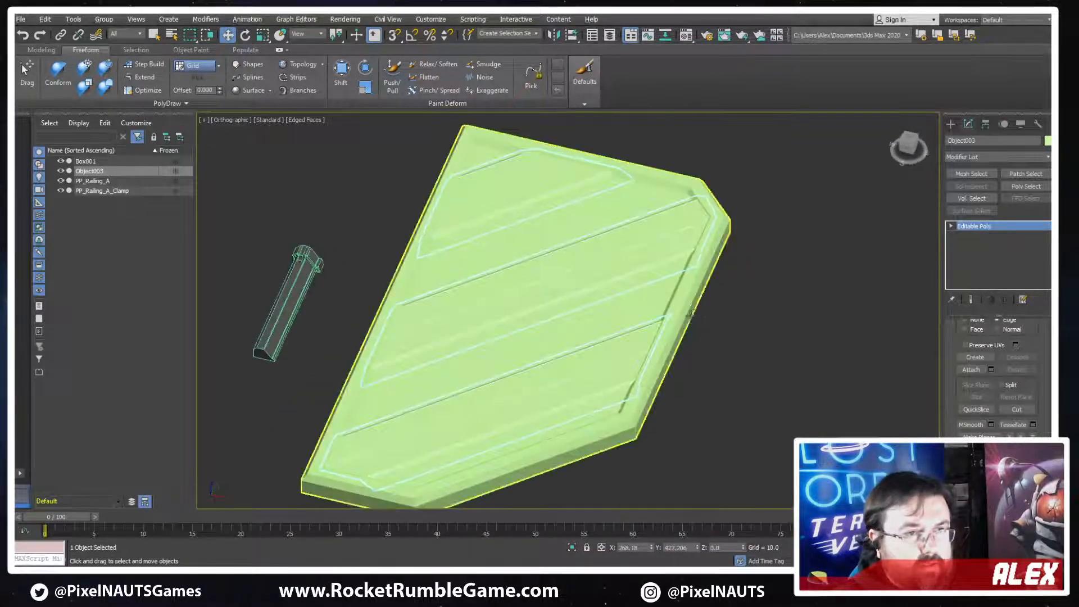
Attach the diagonal strips object to the angled panel and assign the Metal_A material to the combined mesh
{"action": "left_click", "coordinate": [690, 308]}
{"action": "left_click", "coordinate": [969, 372]}
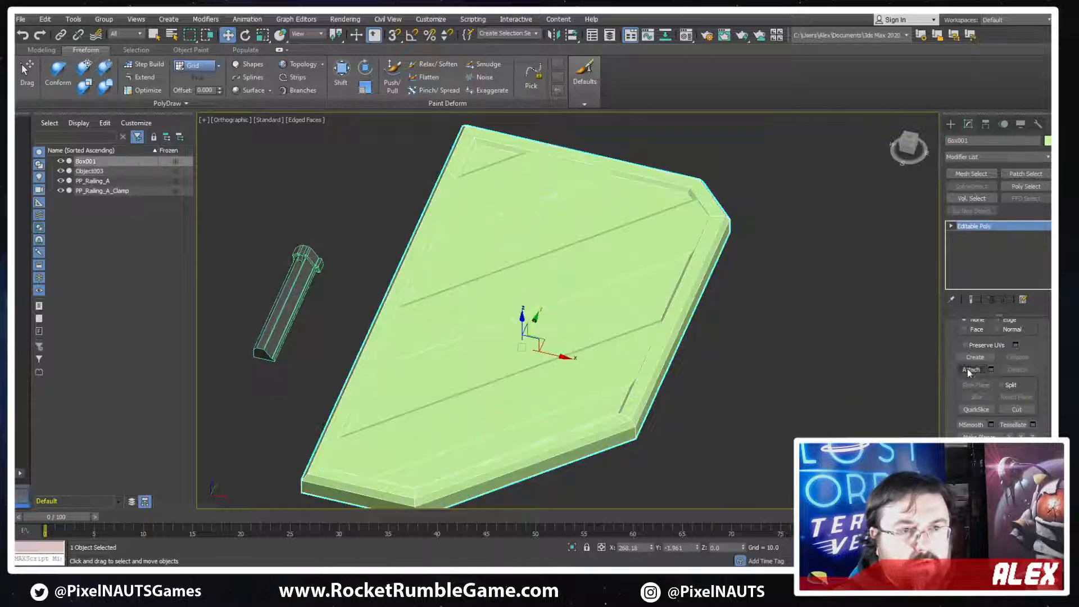
{"action": "left_click", "coordinate": [663, 264]}
{"action": "key", "text": "w"}
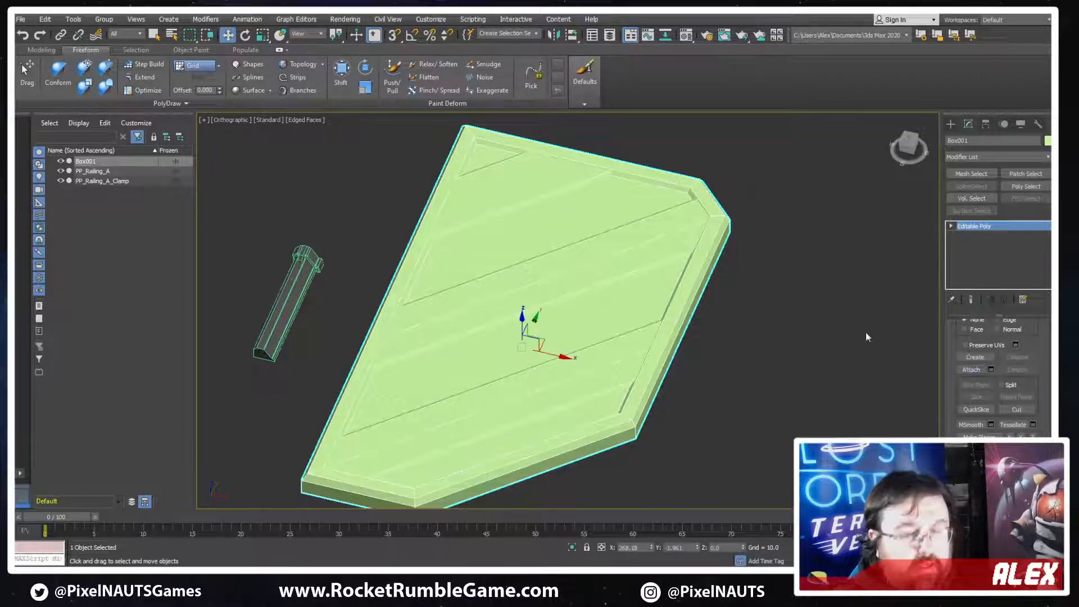
{"action": "key", "text": "m"}
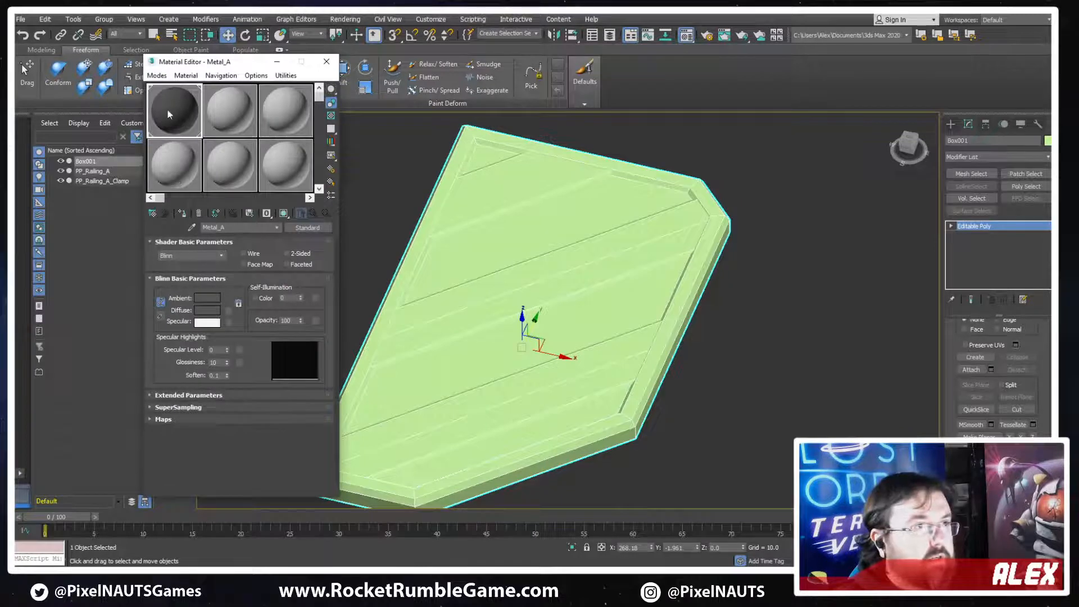
{"action": "left_click", "coordinate": [182, 213]}
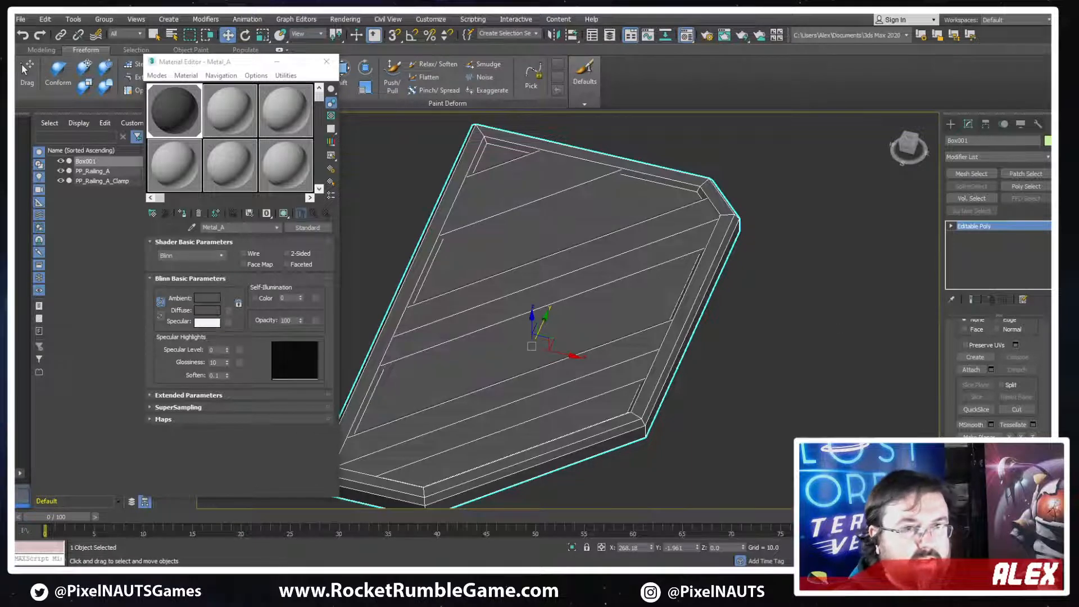
Switch to polygon editing and select the recessed background face between the diagonal strips
{"action": "scroll", "coordinate": [1028, 340], "scroll_direction": "up", "scroll_amount": 5}
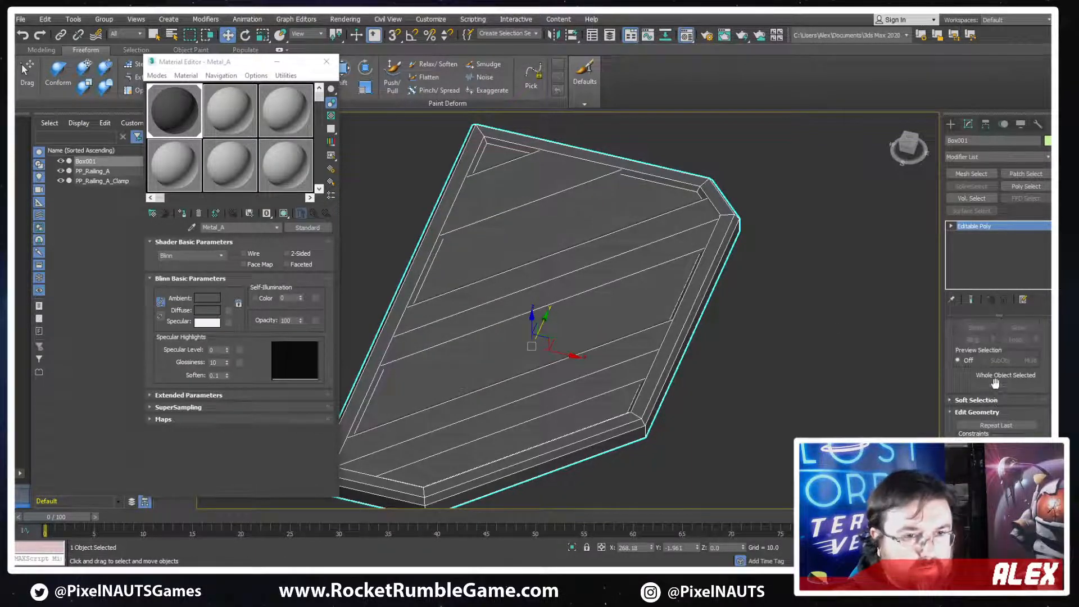
{"action": "left_click", "coordinate": [1009, 337]}
{"action": "middle_click_drag", "start_coordinate": [629, 337], "coordinate": [581, 429], "text": "alt"}
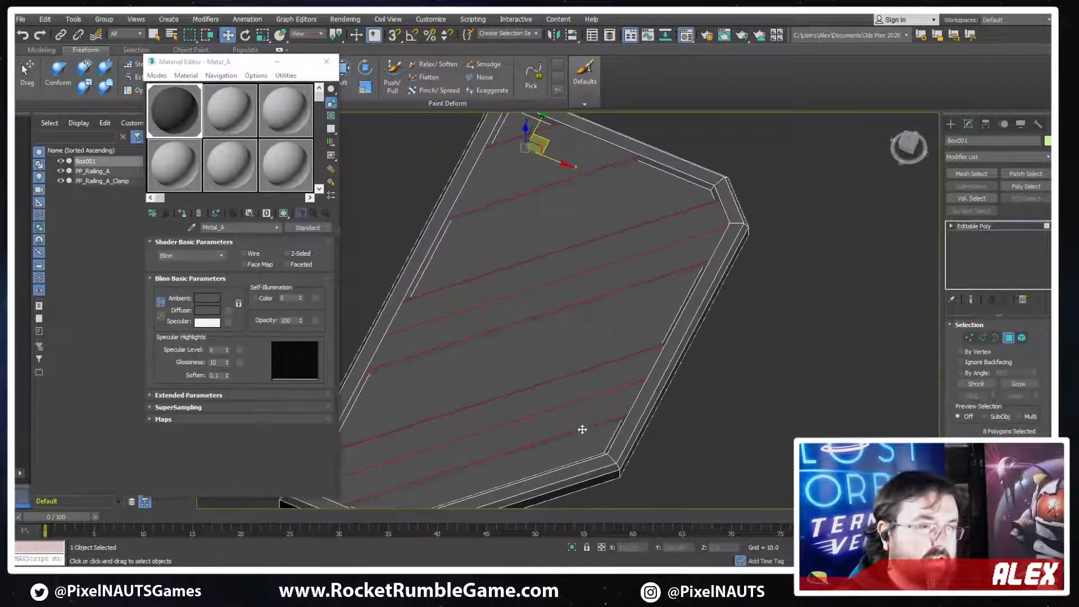
Try the Glow material with a near-black diffuse colour on the recessed face, and undo both changes
{"action": "left_click", "coordinate": [254, 116]}
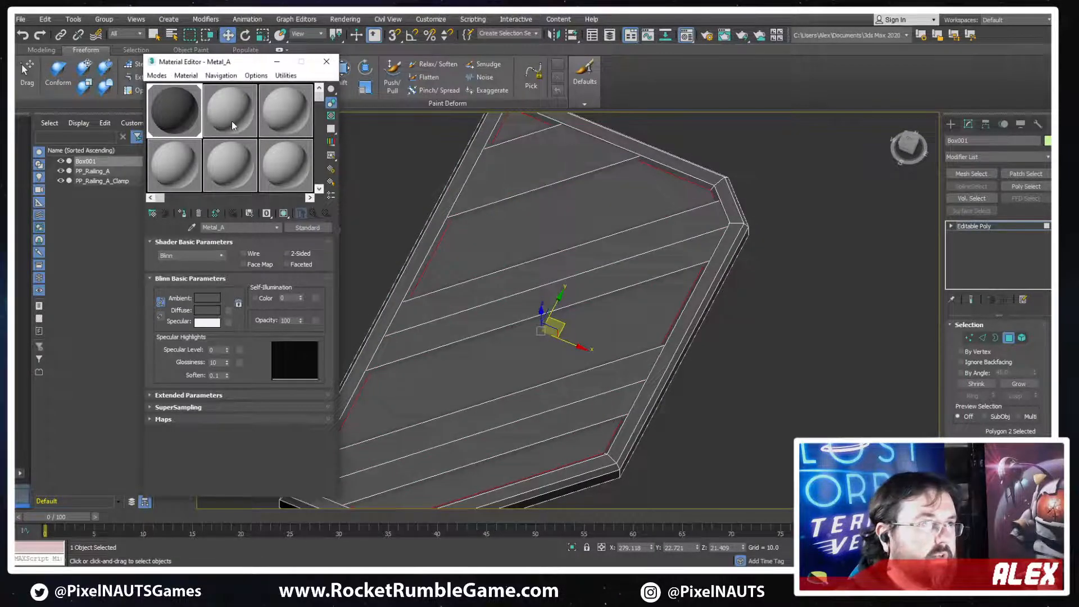
{"action": "left_click", "coordinate": [181, 213]}
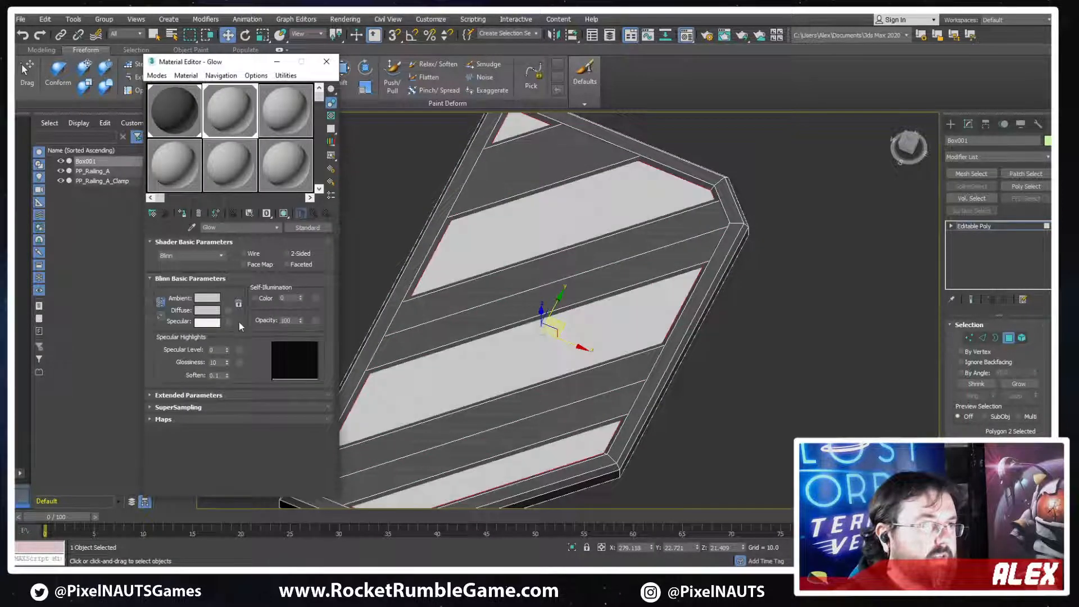
{"action": "left_click", "coordinate": [212, 311]}
{"action": "left_click_drag", "start_coordinate": [322, 82], "coordinate": [323, 73]}
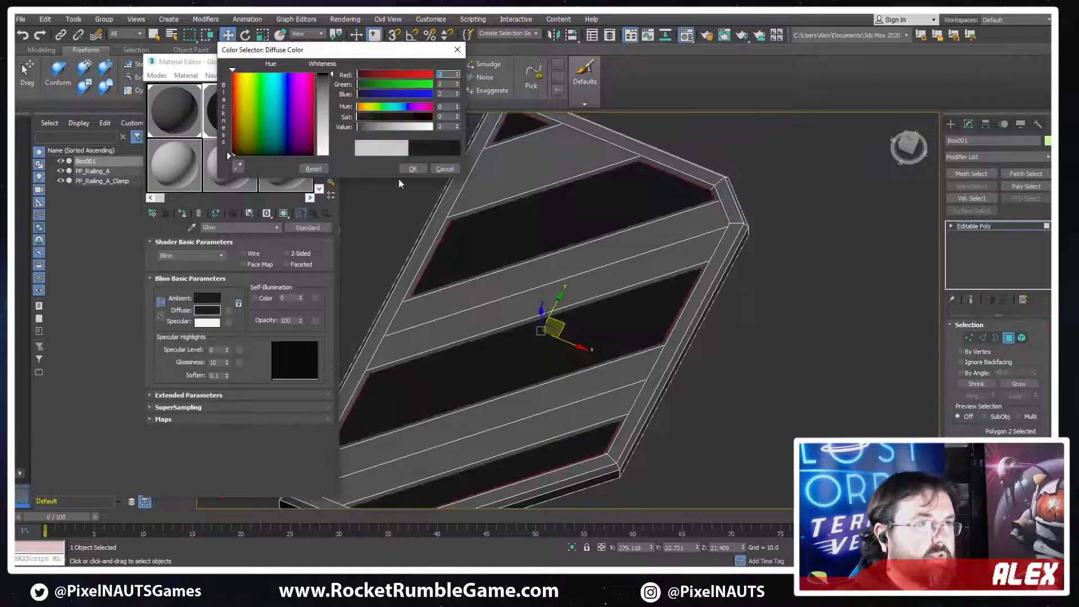
{"action": "left_click", "coordinate": [412, 169]}
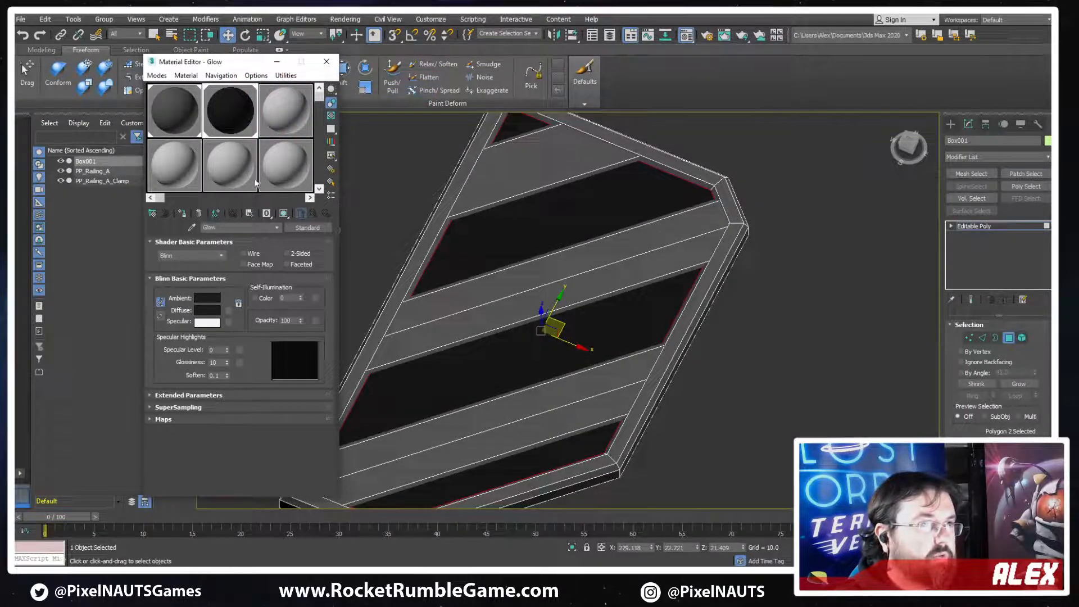
{"action": "key", "text": "ctrl+z"}
{"action": "key", "text": "ctrl+z"}
Assign an unused material to the recessed face, name it Black and set its diffuse colour to RGB 5, 5, 5
{"action": "left_click", "coordinate": [291, 121]}
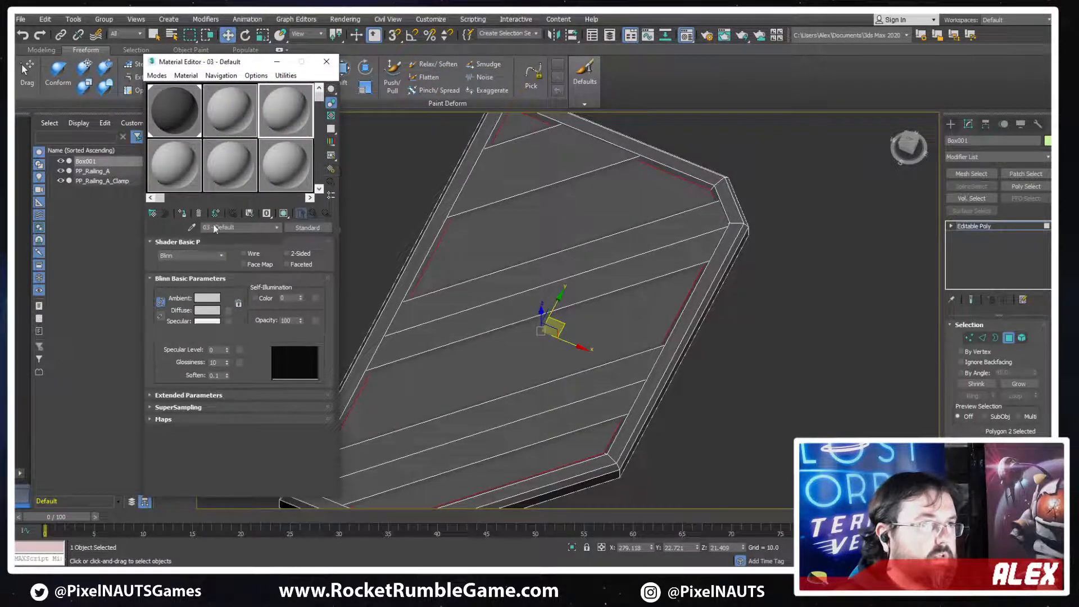
{"action": "left_click", "coordinate": [183, 214]}
{"action": "type", "text": "Black"}
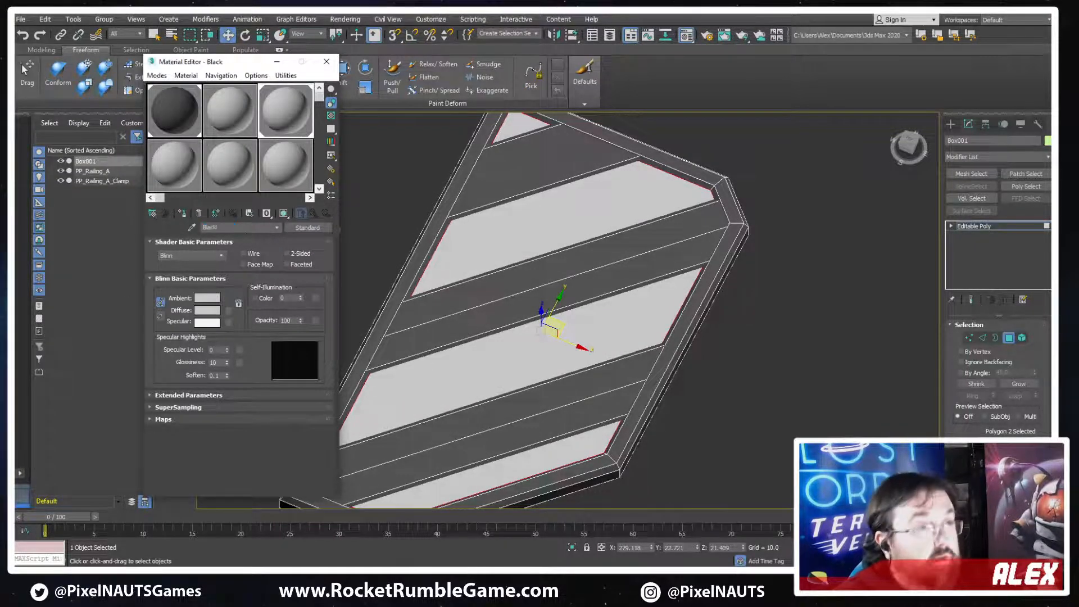
{"action": "key", "text": "Return"}
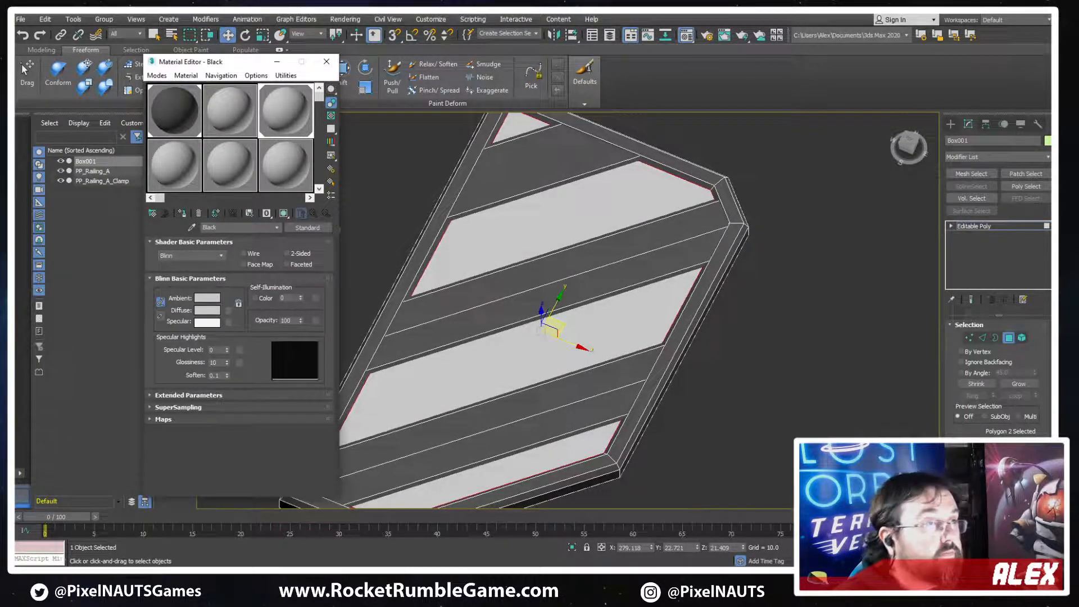
{"action": "left_click", "coordinate": [215, 310]}
{"action": "left_click_drag", "start_coordinate": [325, 75], "coordinate": [324, 152]}
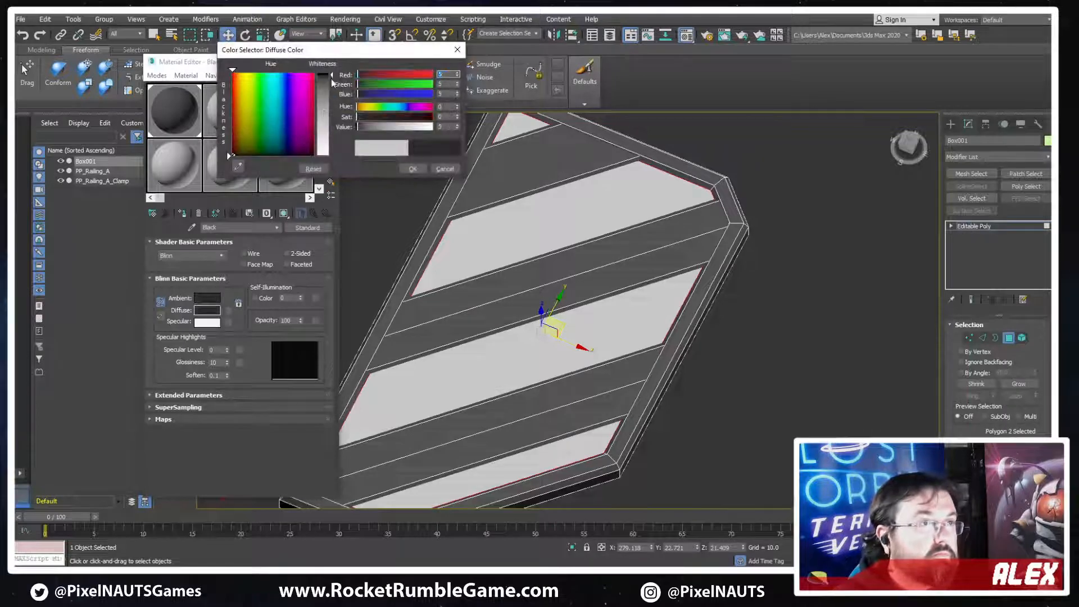
{"action": "left_click", "coordinate": [412, 168]}
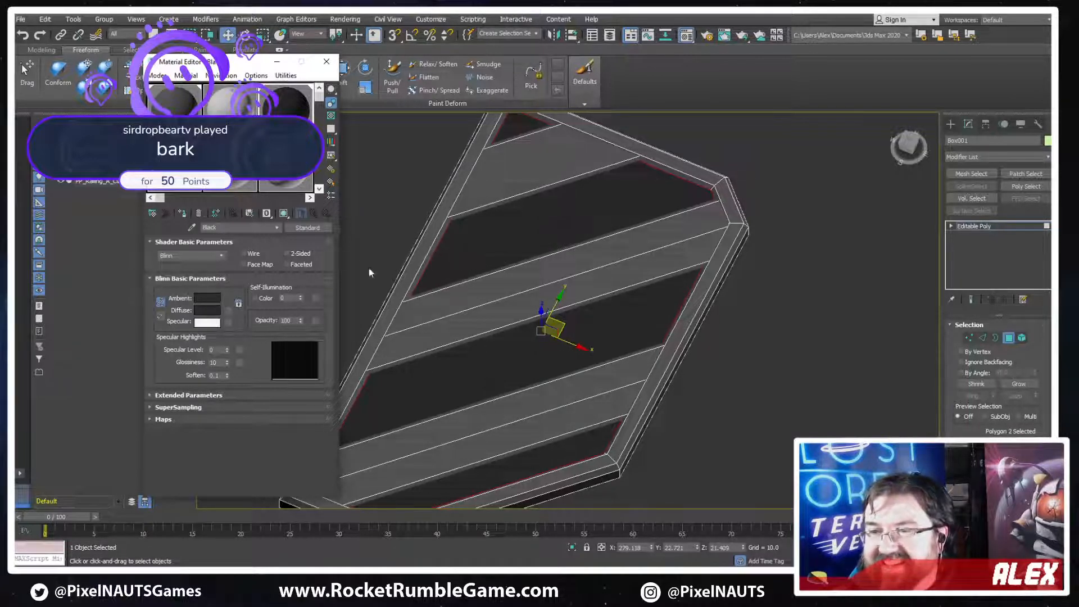
Select all three diagonal strips as elements and assign the unused 07 - Default material to them
{"action": "left_click", "coordinate": [1022, 337]}
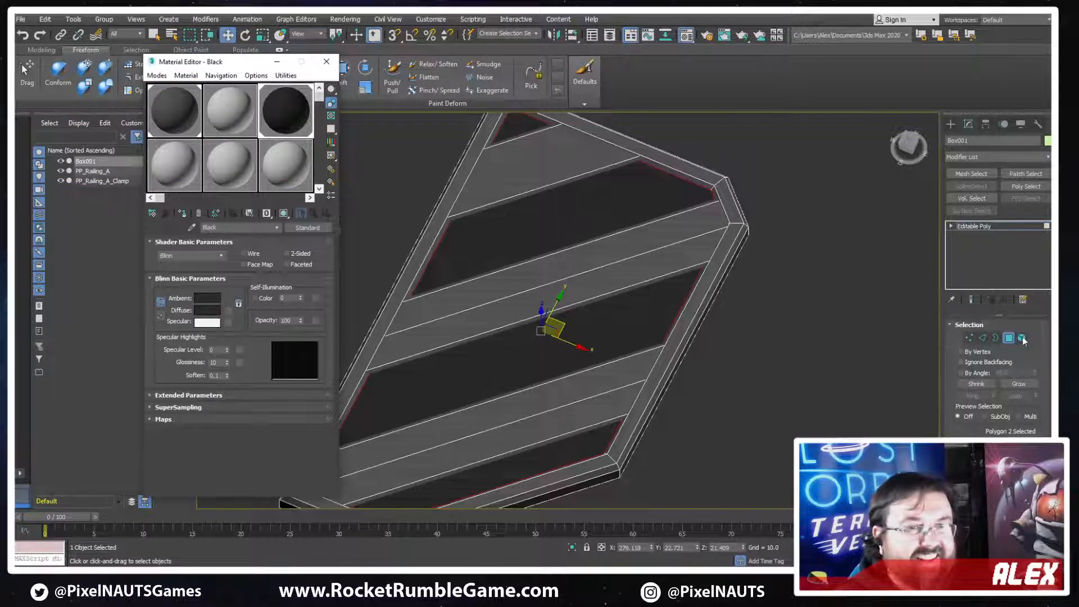
{"action": "scroll", "coordinate": [648, 231], "scroll_direction": "down", "scroll_amount": 3}
{"action": "left_click", "coordinate": [648, 231]}
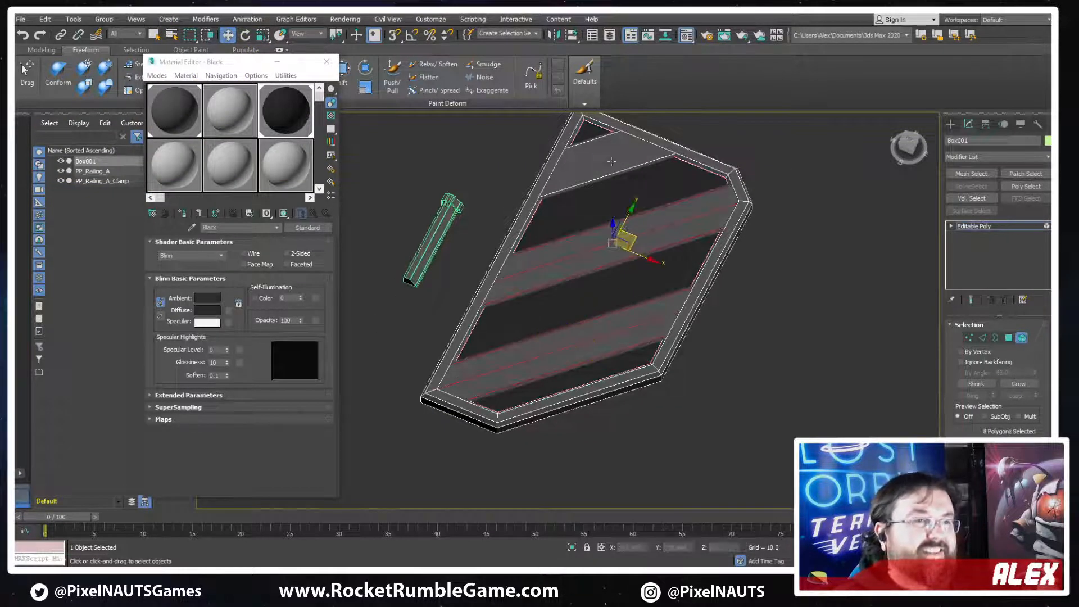
{"action": "left_click", "coordinate": [195, 164]}
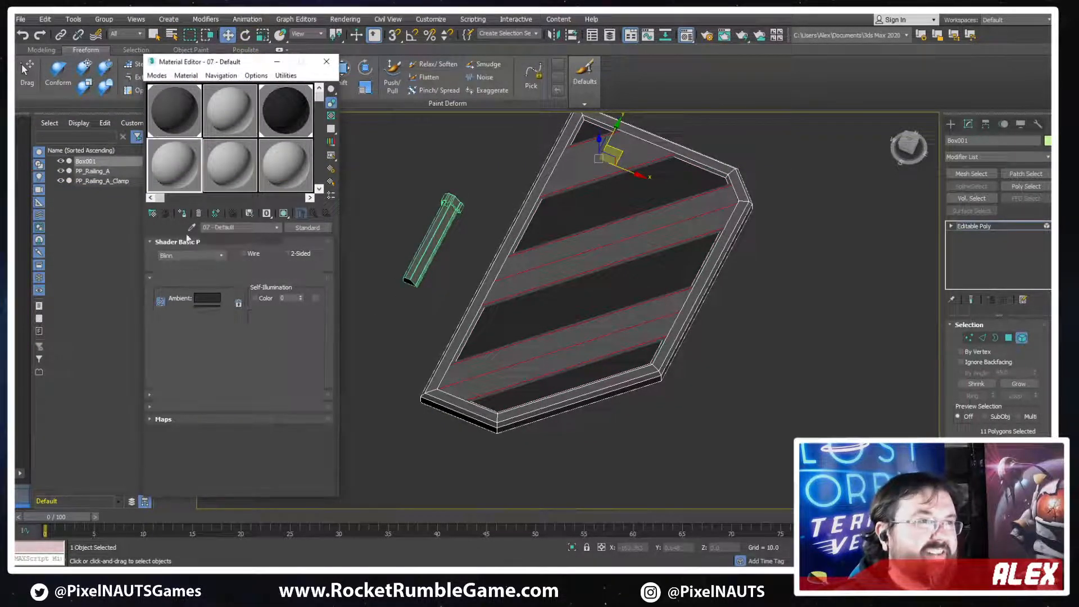
{"action": "left_click", "coordinate": [181, 213]}
Set the strips' material diffuse colour to yellow, RGB 245, 213, 0, and leave element editing
{"action": "left_click", "coordinate": [208, 313]}
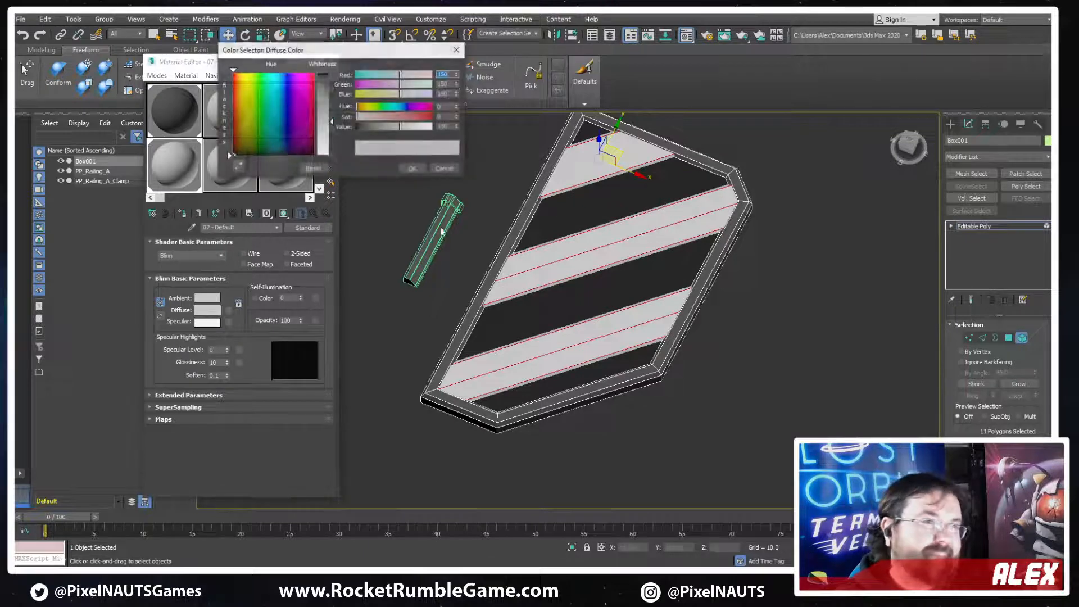
{"action": "left_click", "coordinate": [243, 80]}
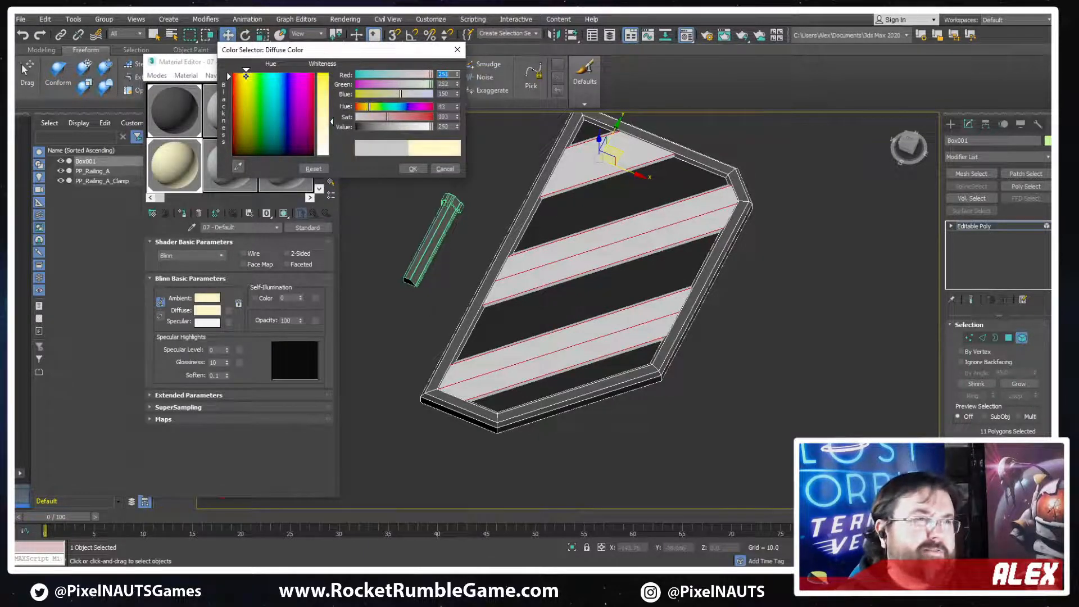
{"action": "left_click_drag", "start_coordinate": [242, 80], "coordinate": [244, 76]}
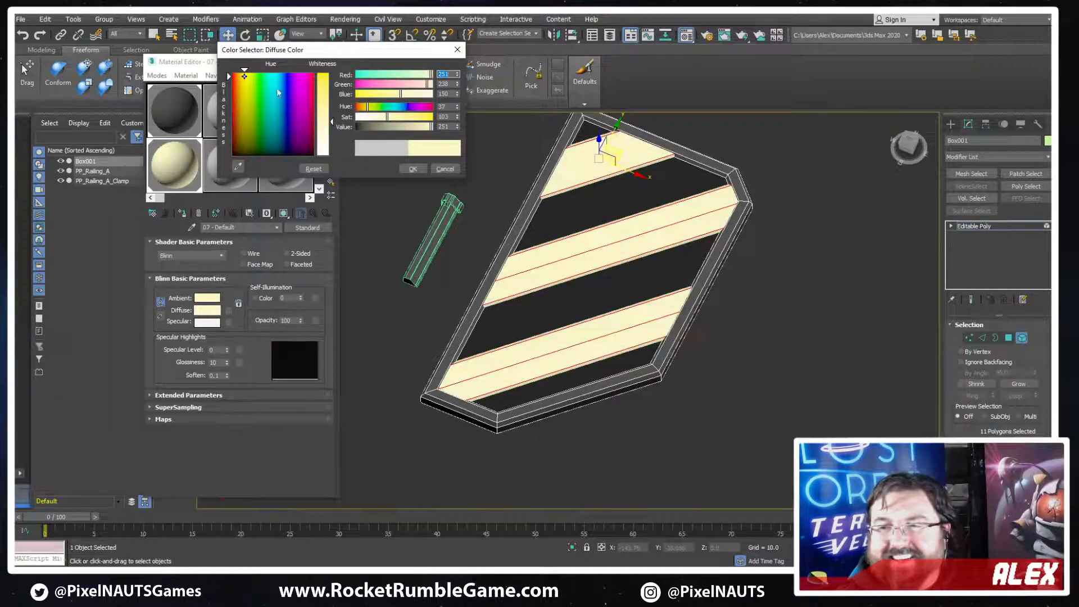
{"action": "left_click", "coordinate": [320, 85]}
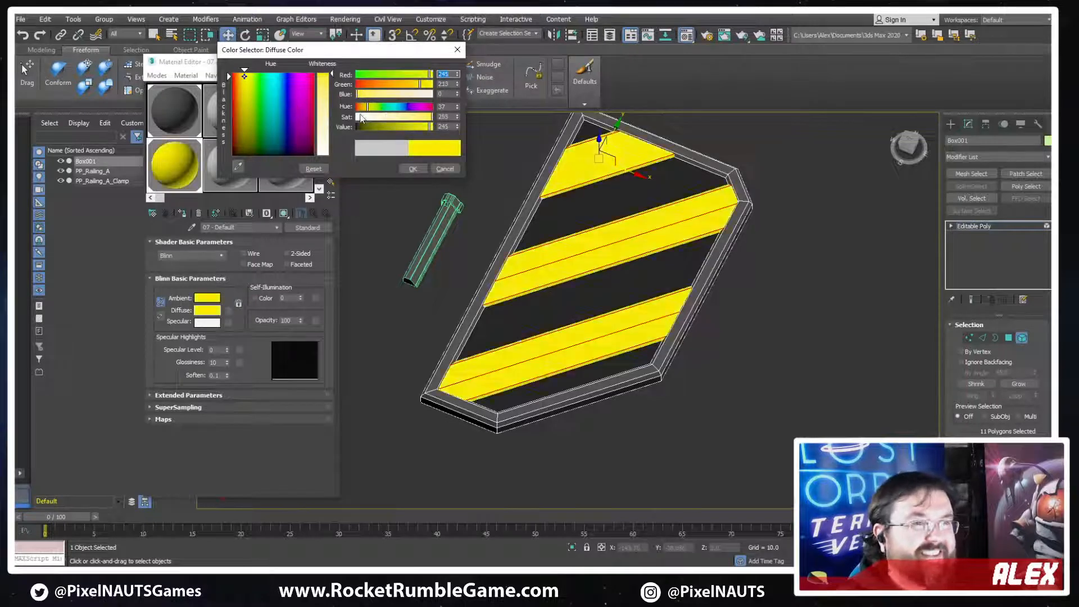
{"action": "left_click", "coordinate": [408, 168]}
{"action": "middle_click_drag", "start_coordinate": [730, 241], "coordinate": [706, 233], "text": "alt"}
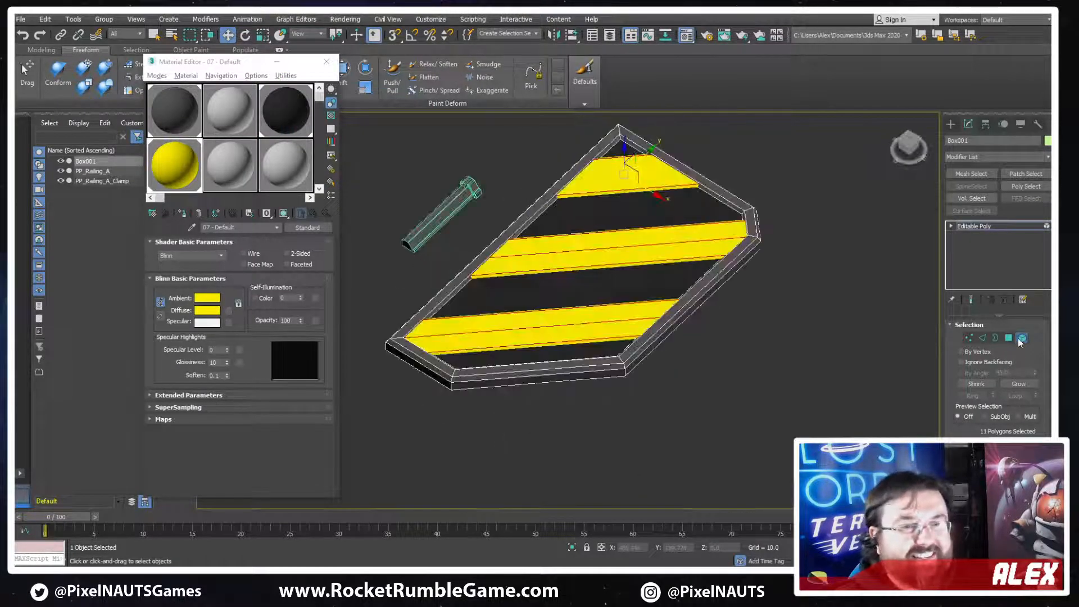
{"action": "left_click", "coordinate": [1021, 342]}
Rename the striped panel object as PP_Track_Hazard_Plate_A
{"action": "scroll", "coordinate": [692, 285], "scroll_direction": "down", "scroll_amount": 10}
{"action": "middle_click_drag", "start_coordinate": [771, 275], "coordinate": [740, 301], "text": "alt"}
{"action": "scroll", "coordinate": [740, 301], "scroll_direction": "up", "scroll_amount": 8}
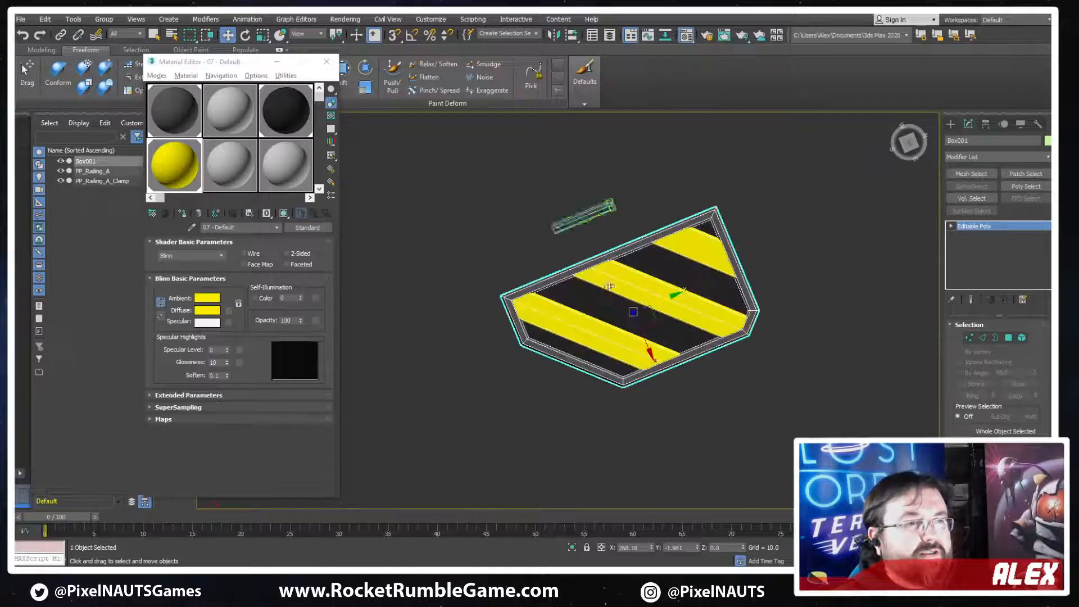
{"action": "left_click", "coordinate": [978, 140]}
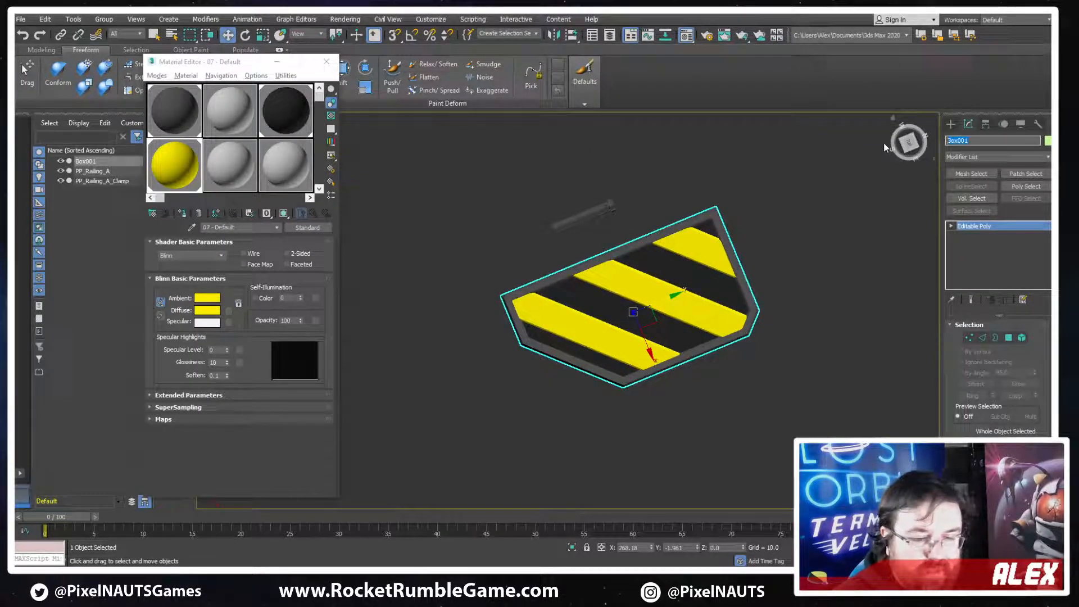
{"action": "type", "text": "PP_"}
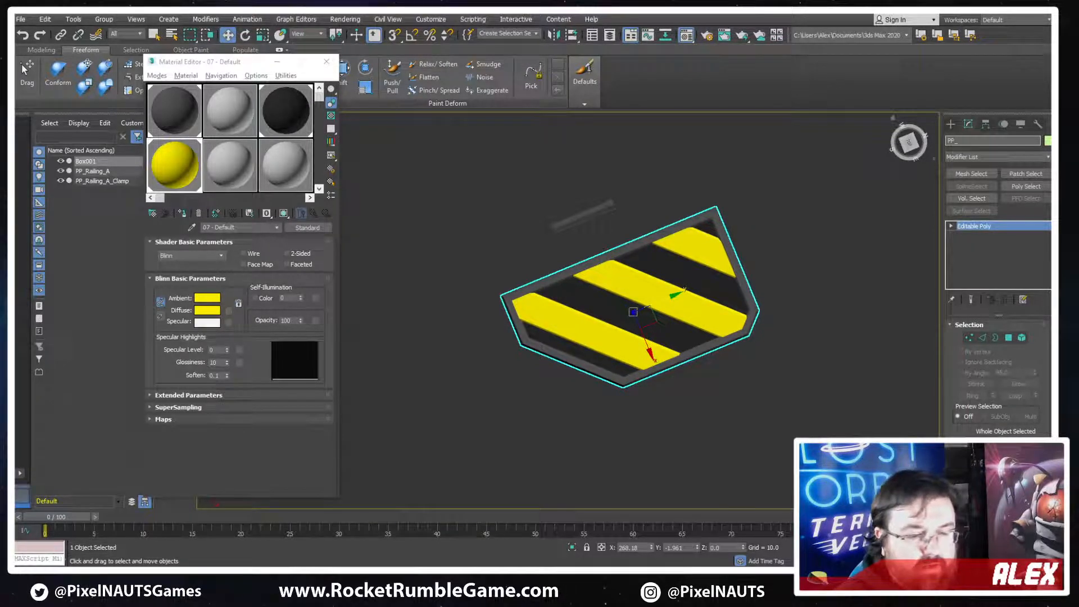
{"action": "type", "text": "F"}
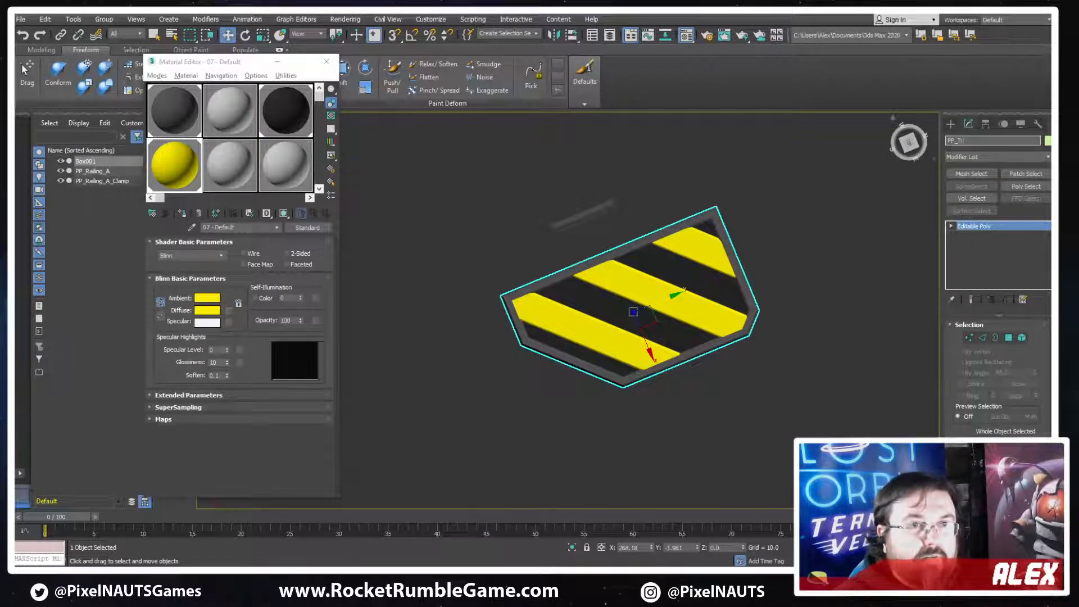
{"action": "type", "text": "rack_Hazard_Plate"}
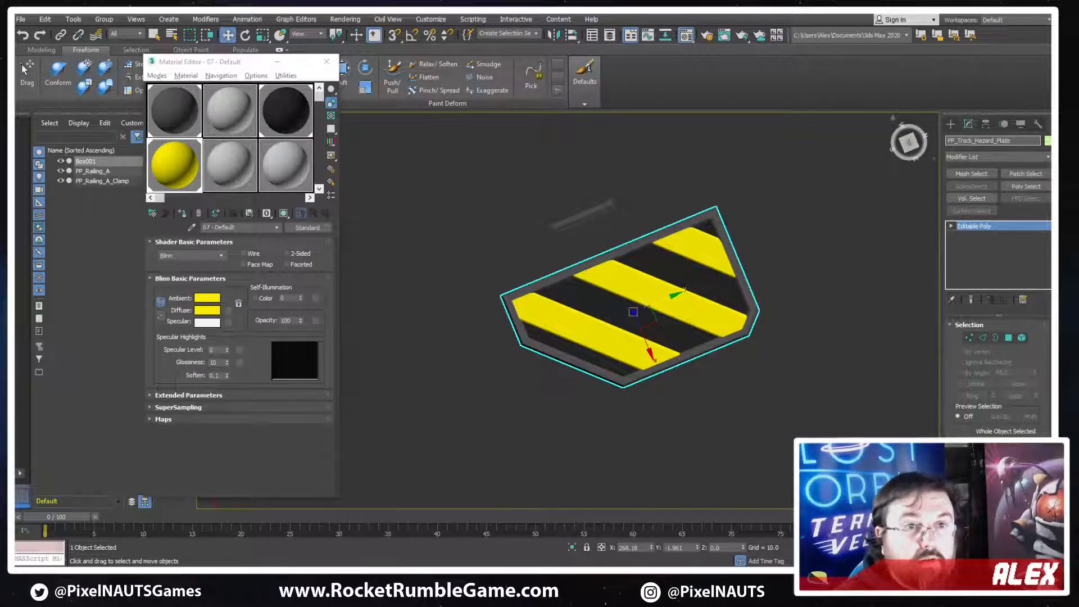
{"action": "type", "text": "_A"}
{"action": "key", "text": "Return"}
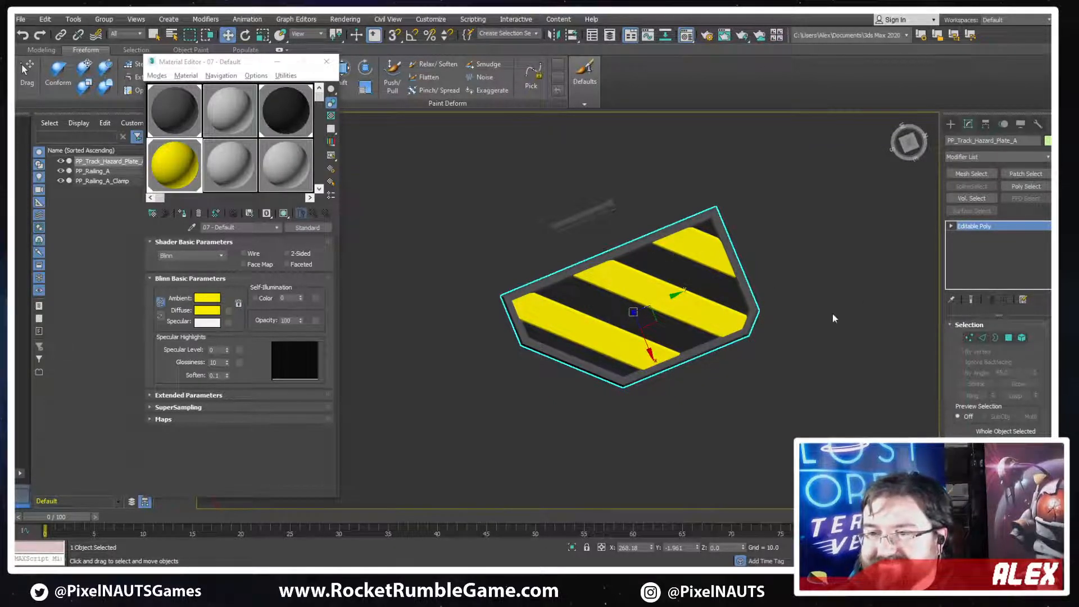
Reset the hazard plate's transform with Reset XForm and convert it back to an Editable Poly
{"action": "middle_click_drag", "start_coordinate": [536, 362], "coordinate": [655, 306], "text": "alt"}
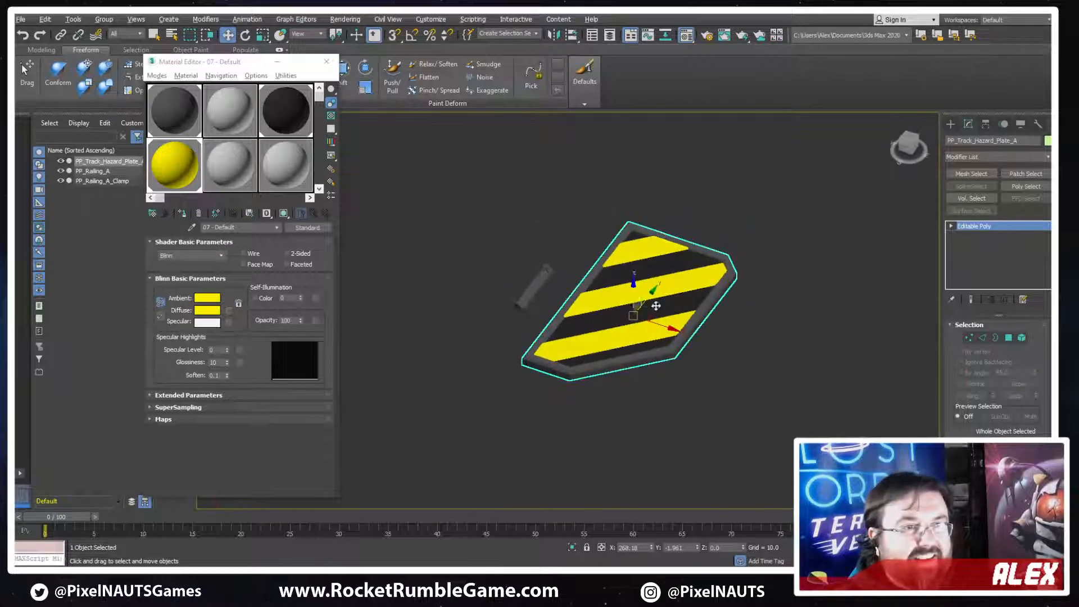
{"action": "scroll", "coordinate": [665, 301], "scroll_direction": "up", "scroll_amount": 4}
{"action": "key", "text": "F3"}
{"action": "key", "text": "F3"}
{"action": "left_click", "coordinate": [1038, 127]}
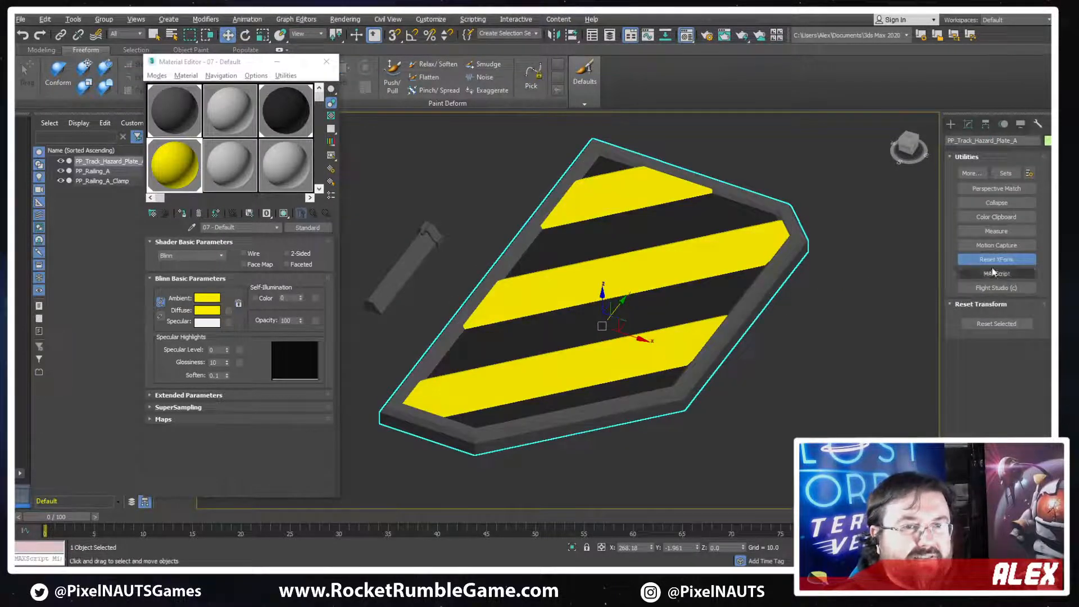
{"action": "left_click", "coordinate": [981, 325]}
{"action": "right_click", "coordinate": [698, 265]}
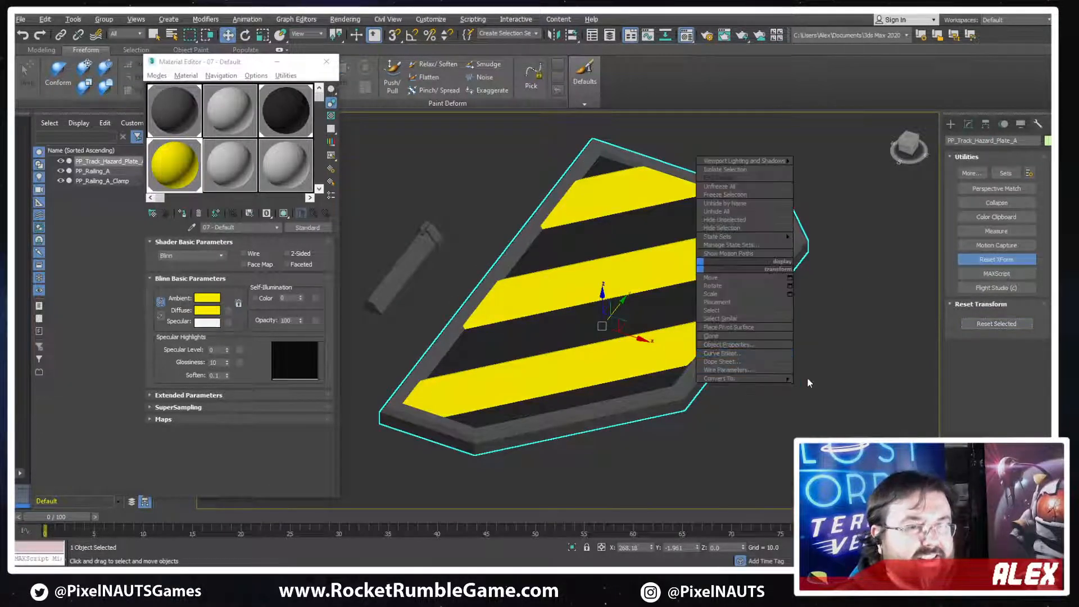
{"action": "mouse_move", "coordinate": [719, 378]}
{"action": "left_click", "coordinate": [831, 385]}
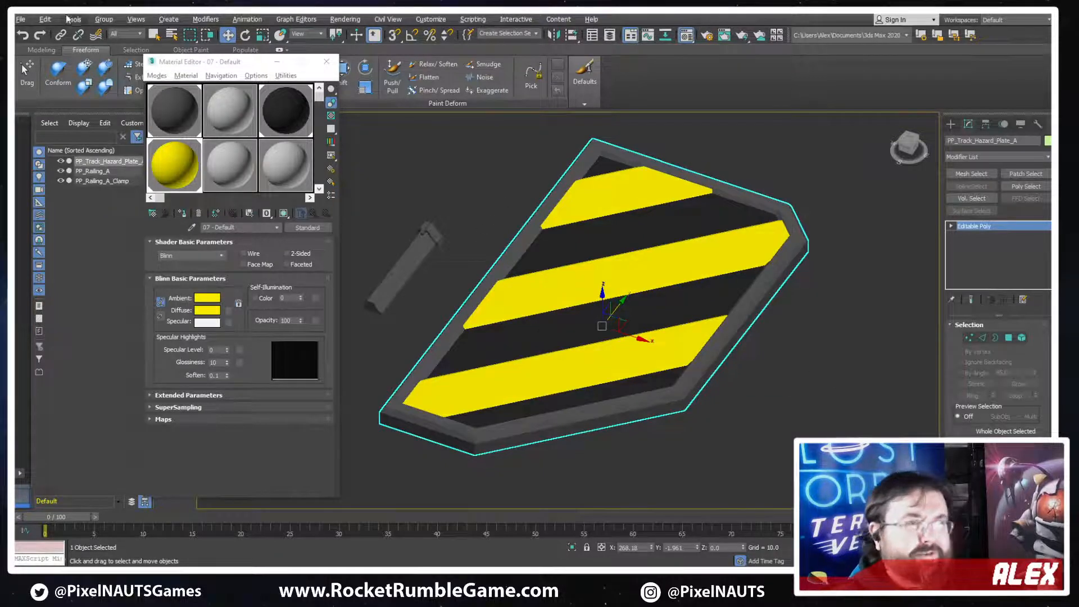
Export the selected hazard plate to the ProcessingPlant meshes folder as the FBX file PP_Track_Hazard_Plate_A
{"action": "left_click", "coordinate": [992, 141]}
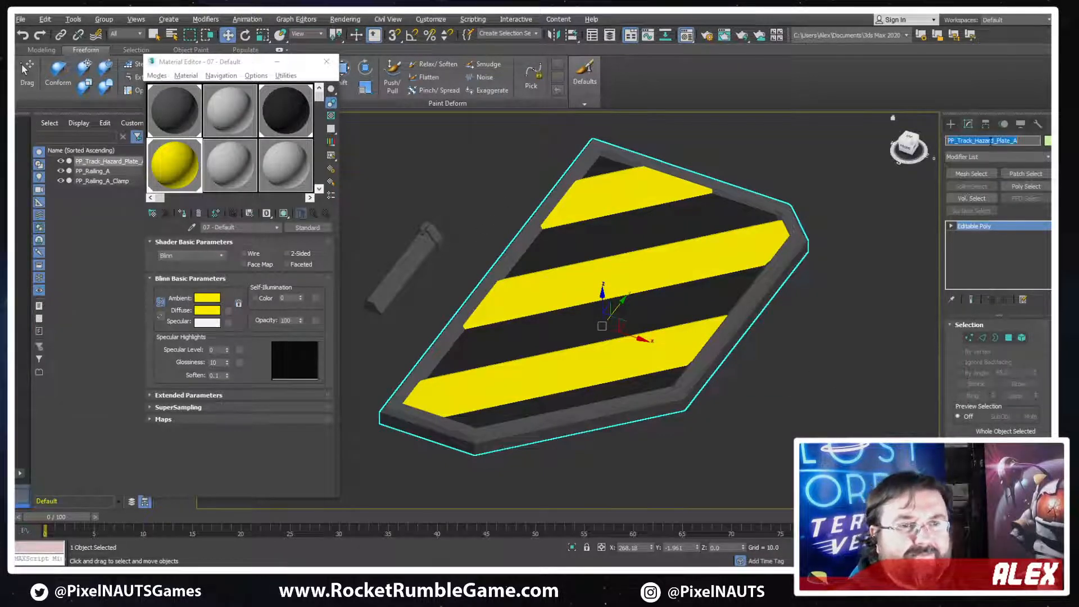
{"action": "left_click", "coordinate": [26, 22]}
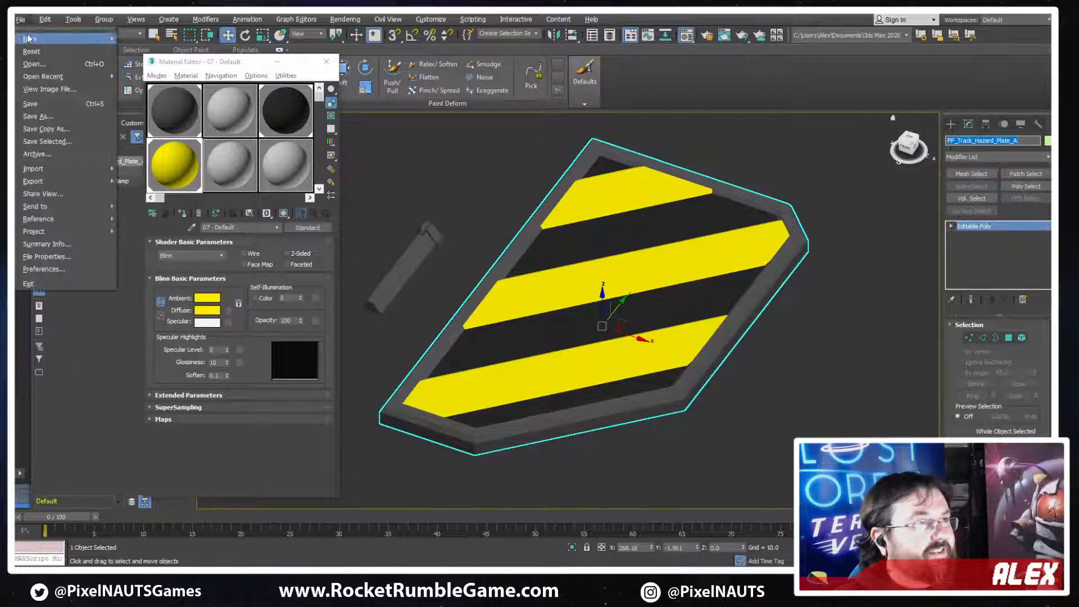
{"action": "mouse_move", "coordinate": [85, 181]}
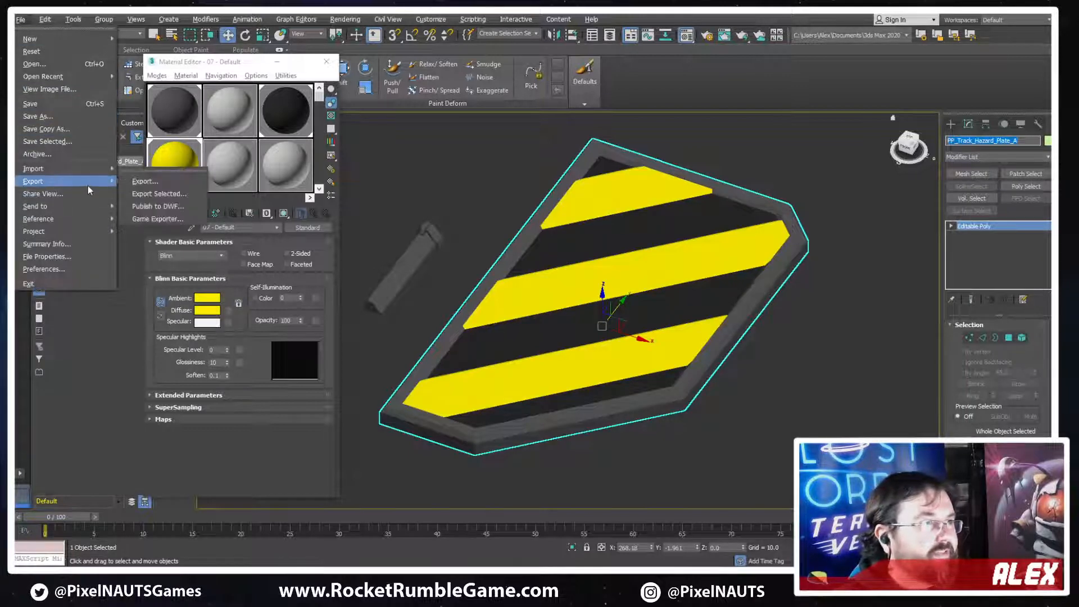
{"action": "left_click", "coordinate": [174, 194]}
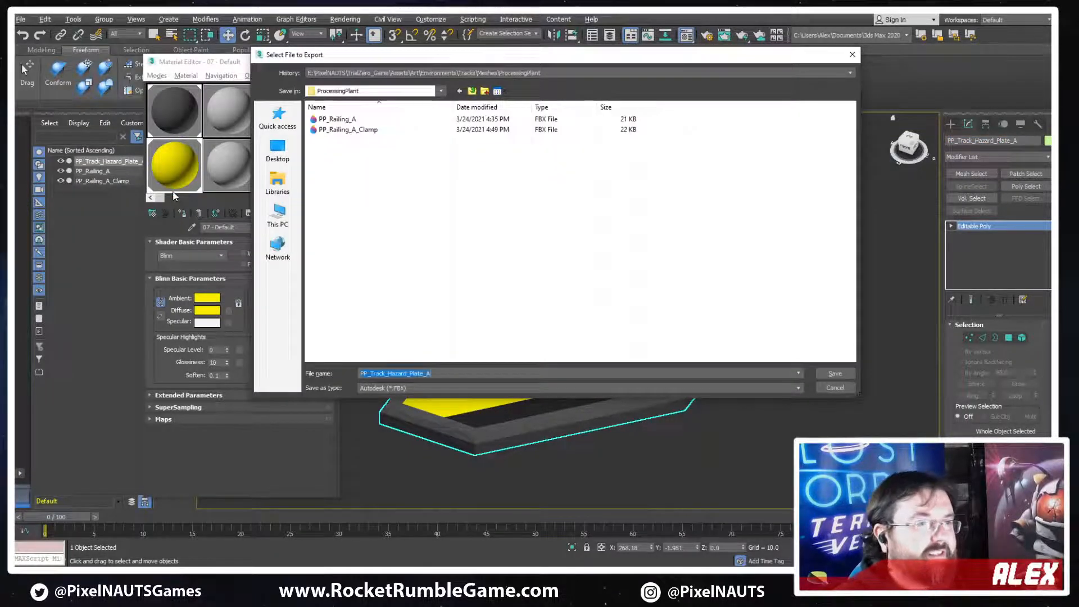
{"action": "key", "text": "Return"}
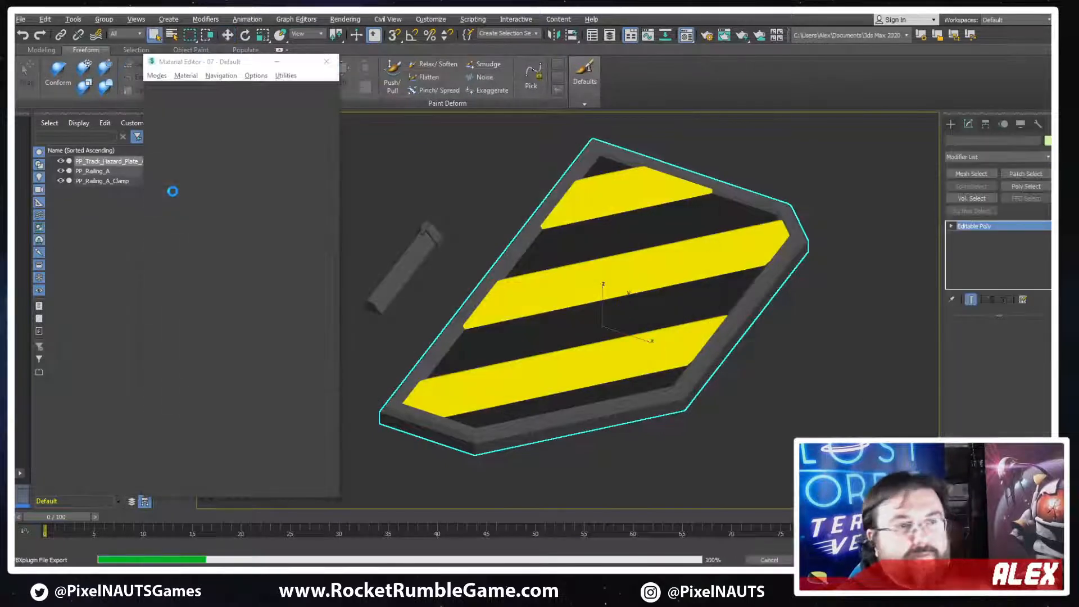
Switch to Unity and copy the Spline Positioner component from the PP_Railing_A_Clamp object beside the rock
{"action": "key", "text": "alt+Tab"}
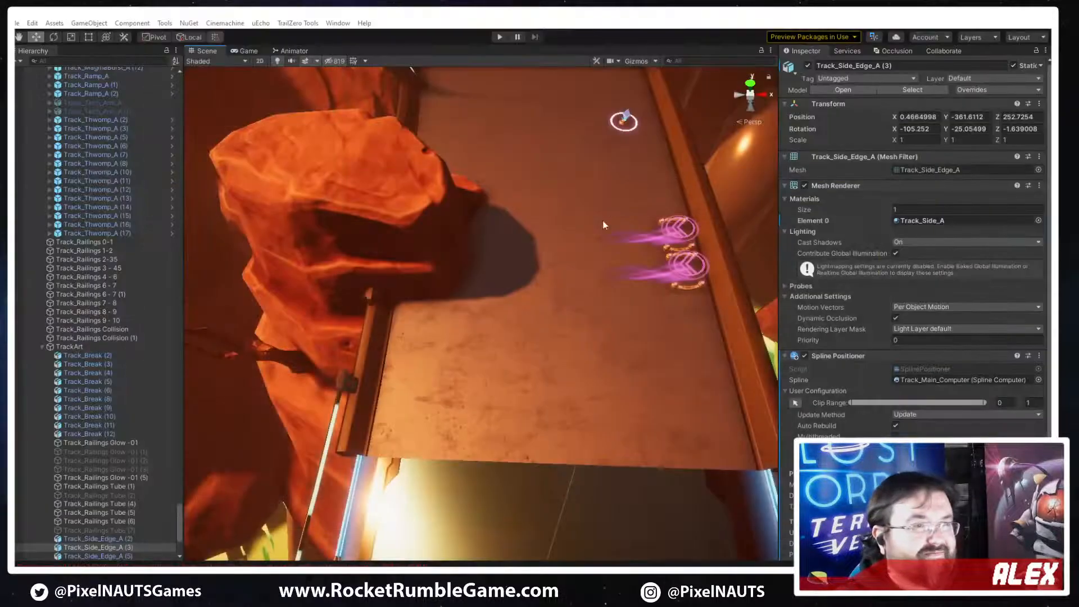
{"action": "middle_click_drag", "start_coordinate": [666, 308], "coordinate": [380, 310]}
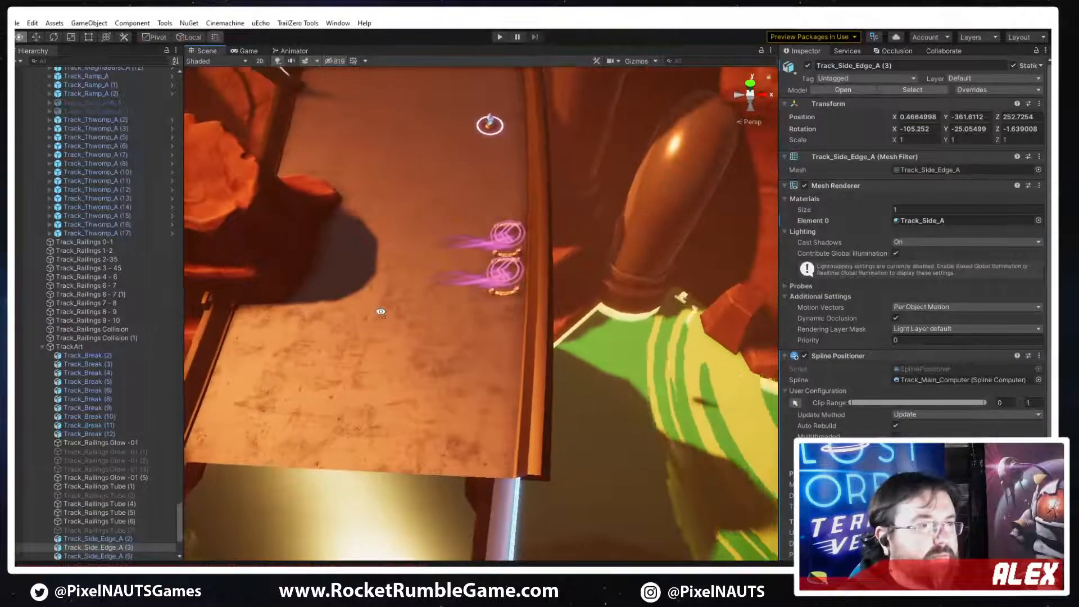
{"action": "right_click_drag", "start_coordinate": [381, 310], "coordinate": [298, 231]}
{"action": "left_click", "coordinate": [382, 386]}
{"action": "right_click_drag", "start_coordinate": [562, 333], "coordinate": [573, 376]}
{"action": "right_click", "coordinate": [837, 345]}
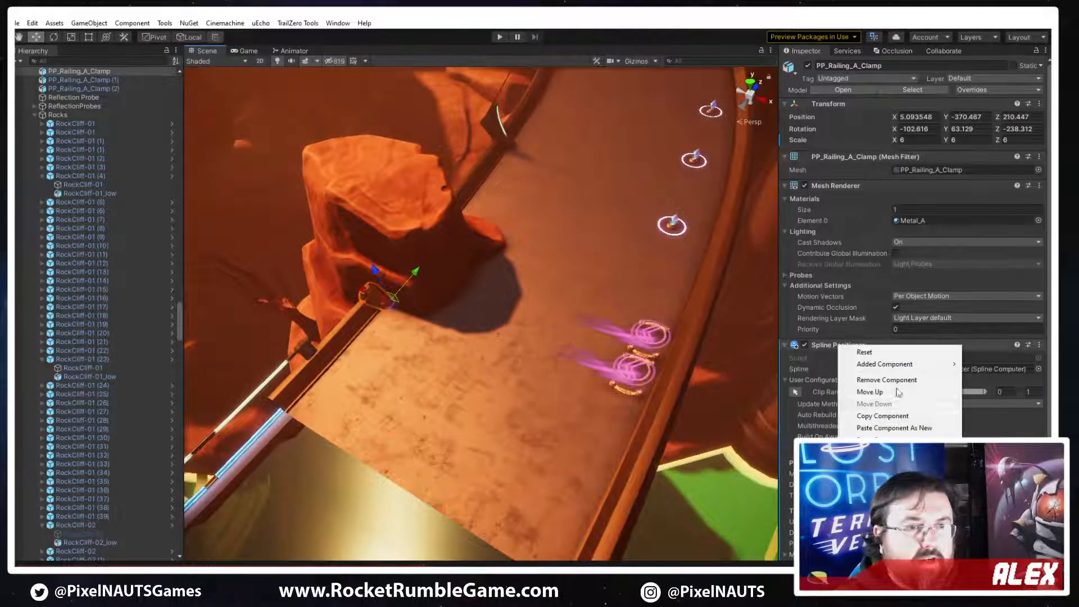
{"action": "left_click", "coordinate": [882, 416]}
Place the PP_Track_Hazard_Plate_A model on the track and paste the copied Spline Positioner onto it as a new component
{"action": "left_click", "coordinate": [909, 90]}
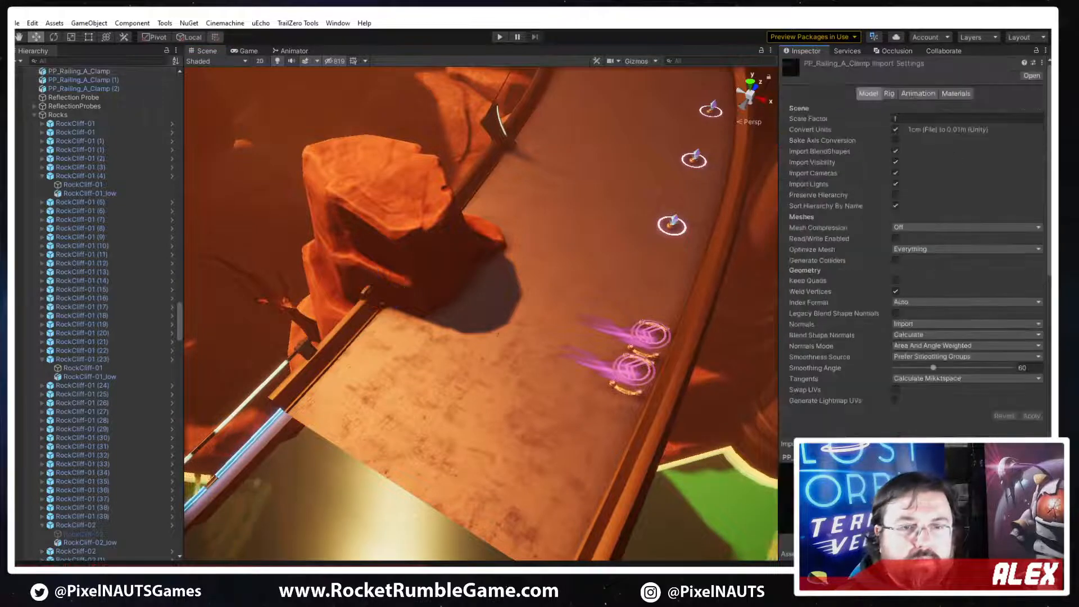
{"action": "left_click_drag", "start_coordinate": [949, 568], "coordinate": [497, 366]}
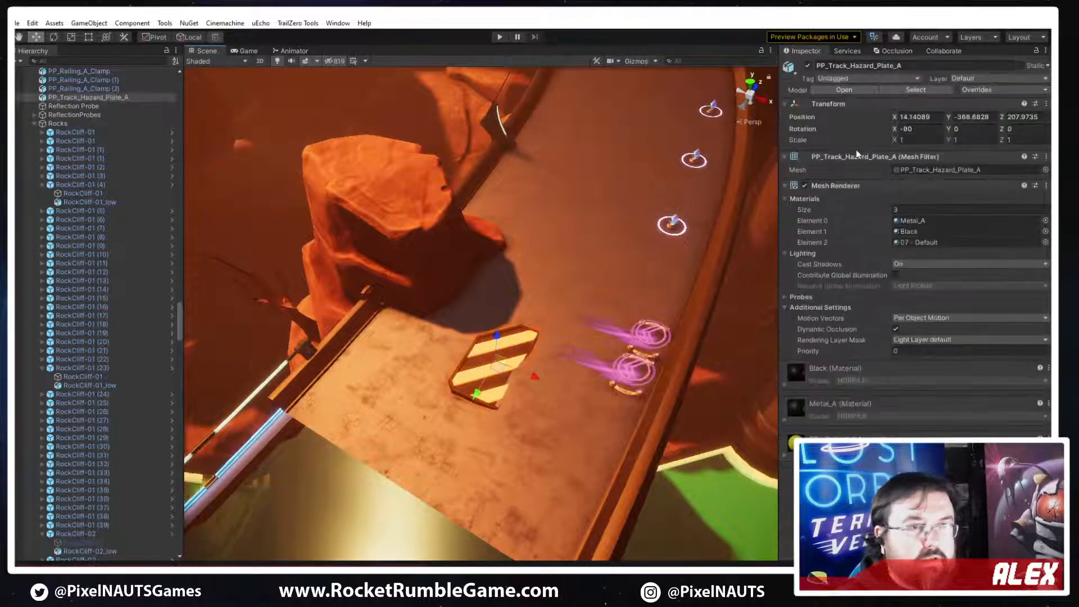
{"action": "right_click", "coordinate": [831, 104]}
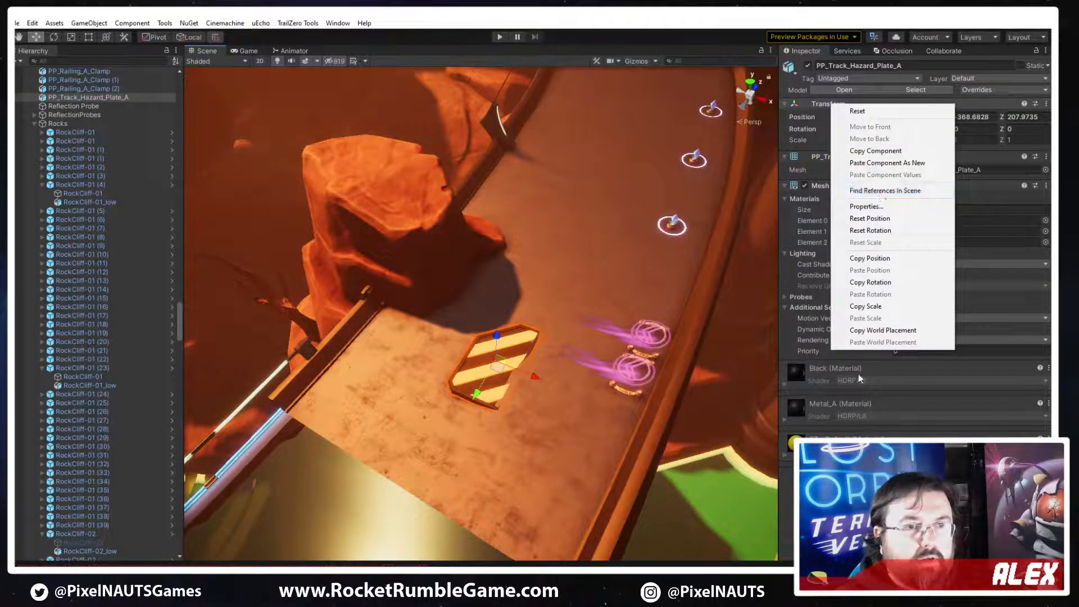
{"action": "left_click", "coordinate": [888, 162]}
{"action": "mouse_move", "coordinate": [565, 289]}
{"action": "right_mouse_down"}
{"action": "mouse_move", "coordinate": [577, 298]}
{"action": "mouse_move", "coordinate": [568, 299]}
{"action": "right_mouse_up"}
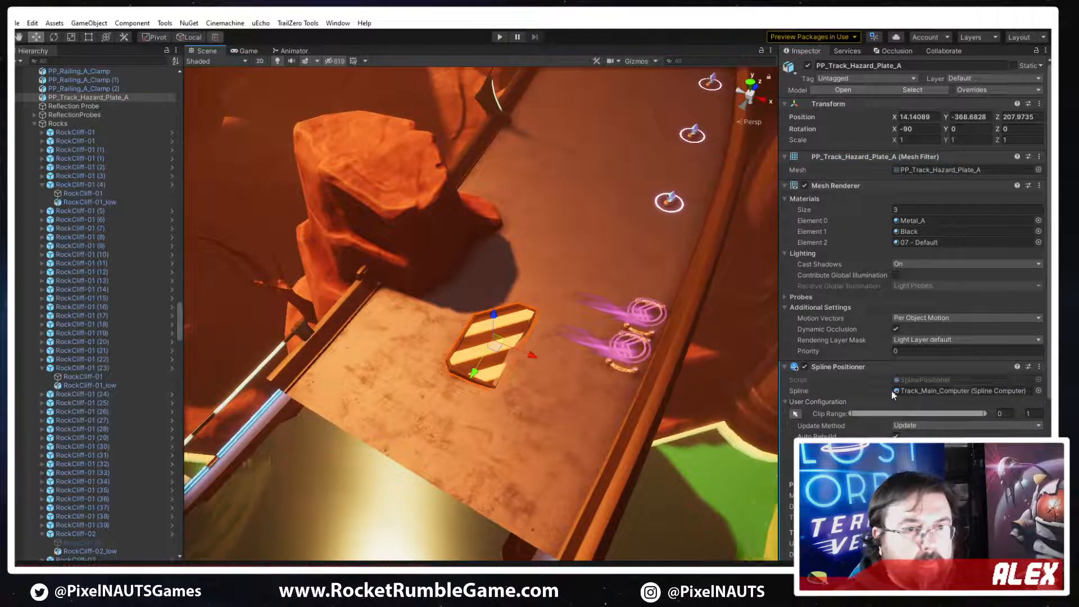
Set the hazard plate's spline distance to 566.2 and open the Spline Positioner's motion settings
{"action": "scroll", "coordinate": [882, 405], "scroll_direction": "down", "scroll_amount": 4}
{"action": "left_click_drag", "start_coordinate": [883, 406], "coordinate": [875, 406]}
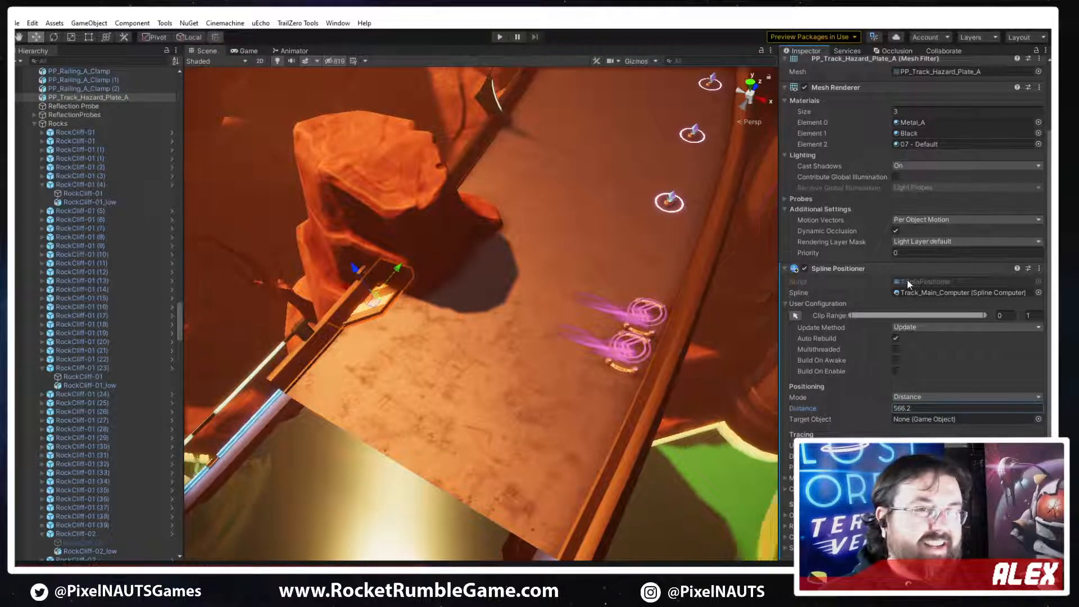
{"action": "scroll", "coordinate": [907, 279], "scroll_direction": "up", "scroll_amount": 3}
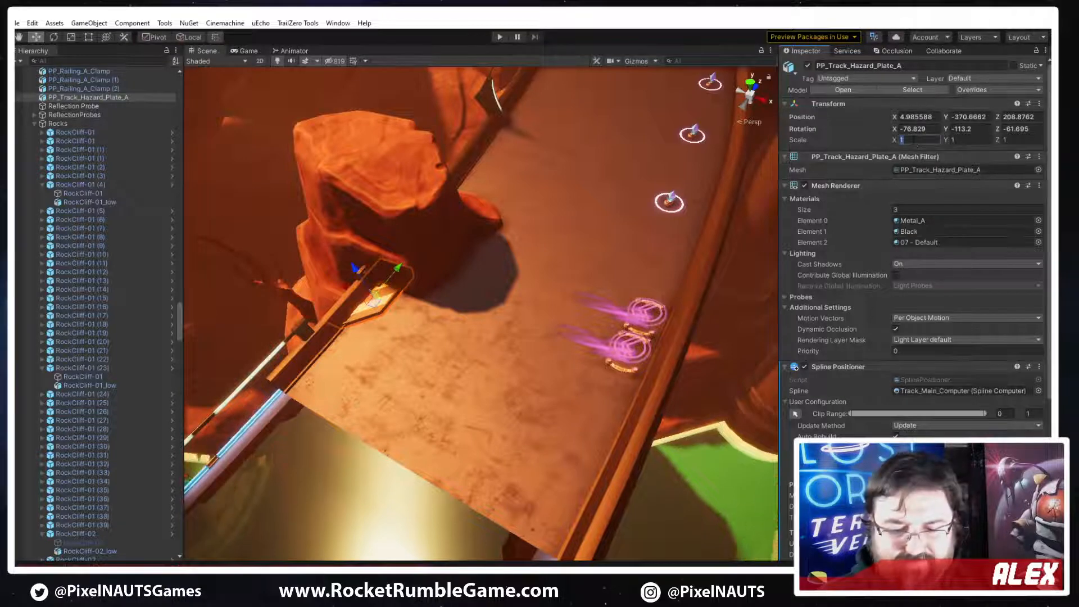
{"action": "left_click", "coordinate": [913, 140]}
{"action": "scroll", "coordinate": [812, 383], "scroll_direction": "down", "scroll_amount": 7}
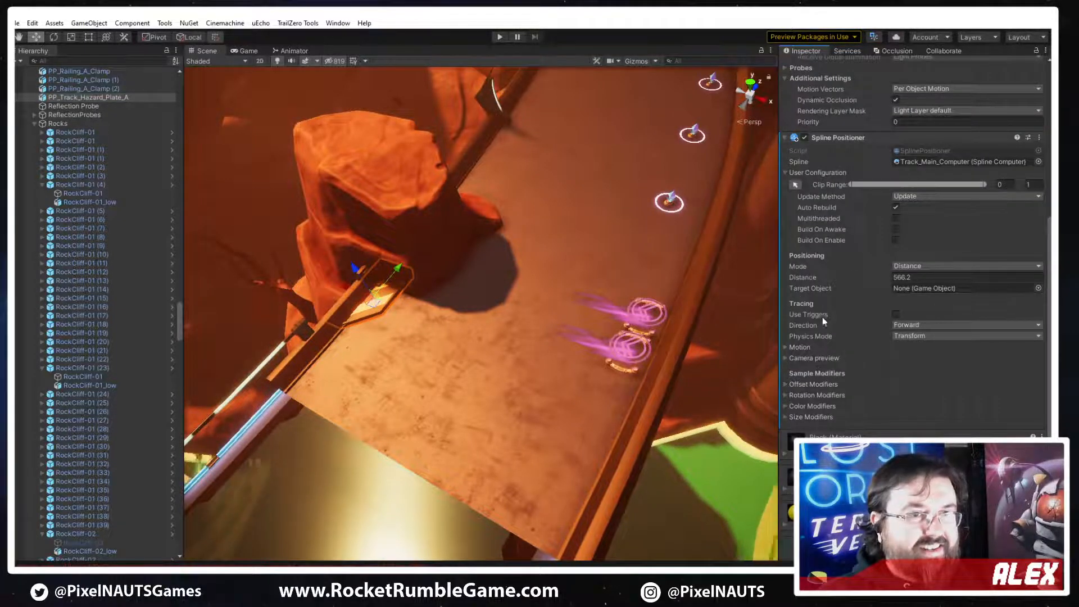
{"action": "left_click", "coordinate": [786, 346]}
{"action": "left_click", "coordinate": [932, 393]}
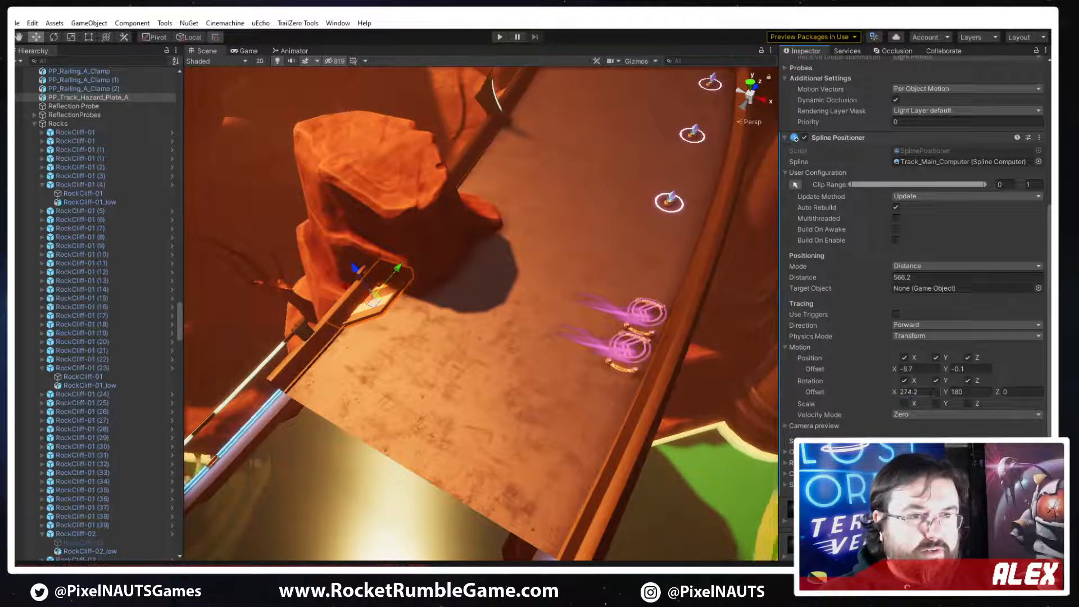
{"action": "scroll", "coordinate": [917, 148], "scroll_direction": "up", "scroll_amount": 7}
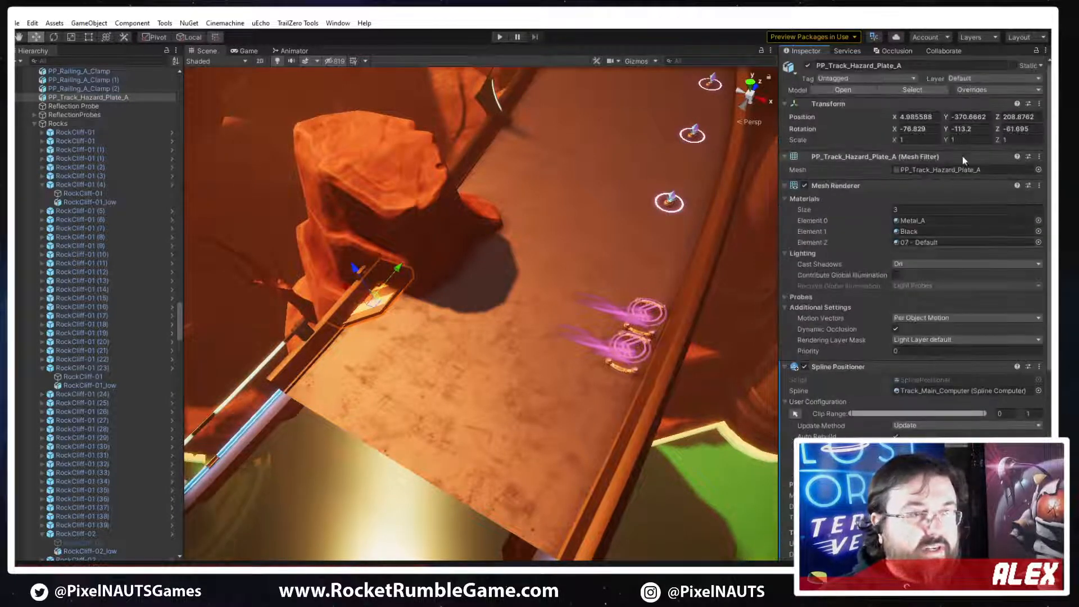
Set the hazard plate's scale to 3 in X, 3 in Y and 1 in Z
{"action": "left_click", "coordinate": [917, 140]}
{"action": "type", "text": "3"}
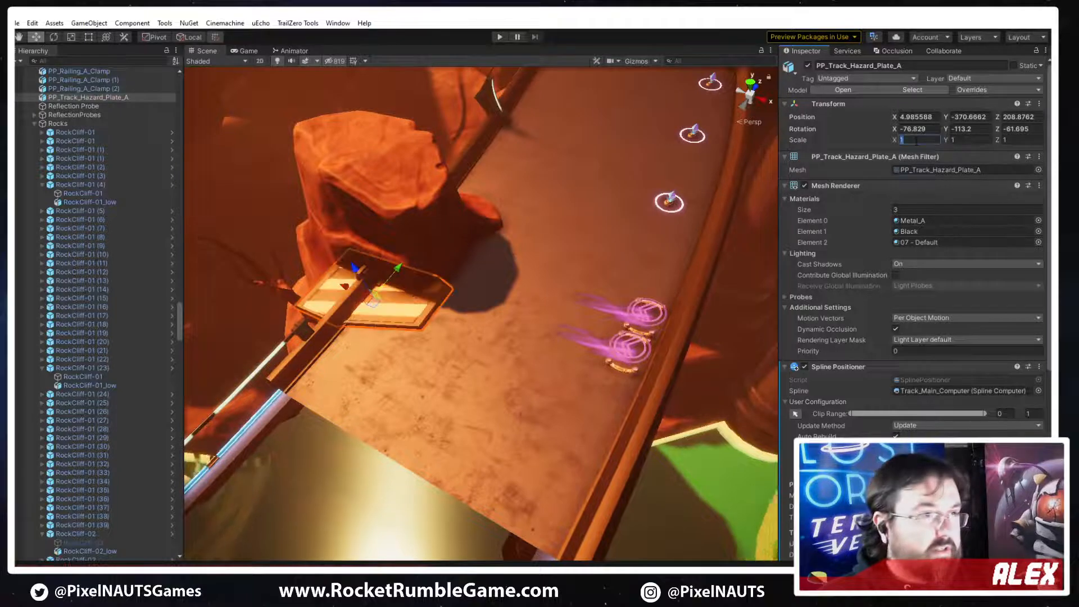
{"action": "key", "text": "Tab"}
{"action": "type", "text": "3"}
{"action": "key", "text": "Tab"}
{"action": "type", "text": "3"}
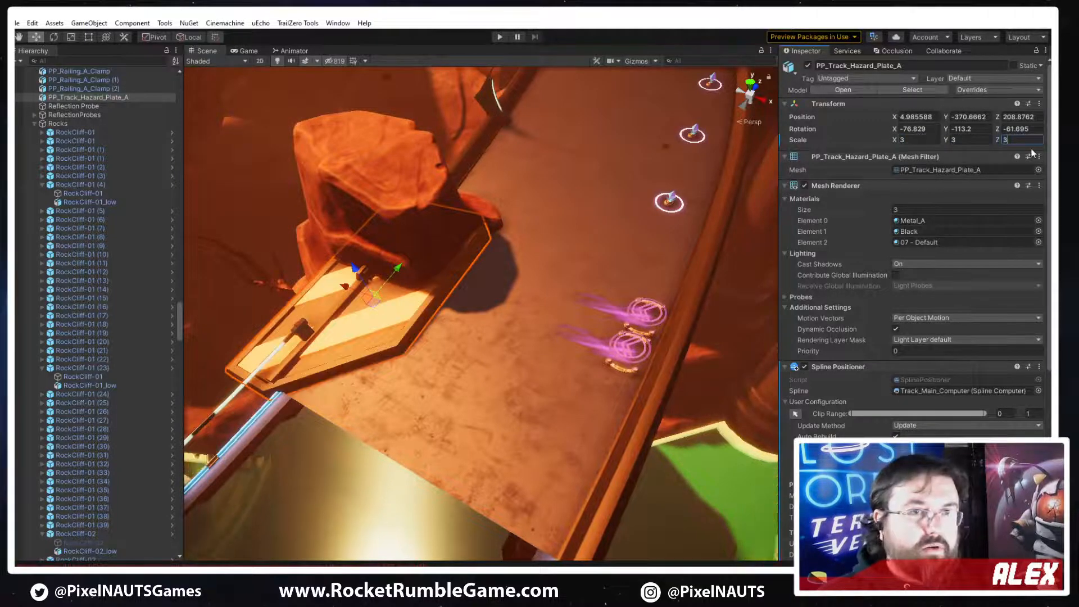
{"action": "key", "text": "BackSpace"}
{"action": "type", "text": "1"}
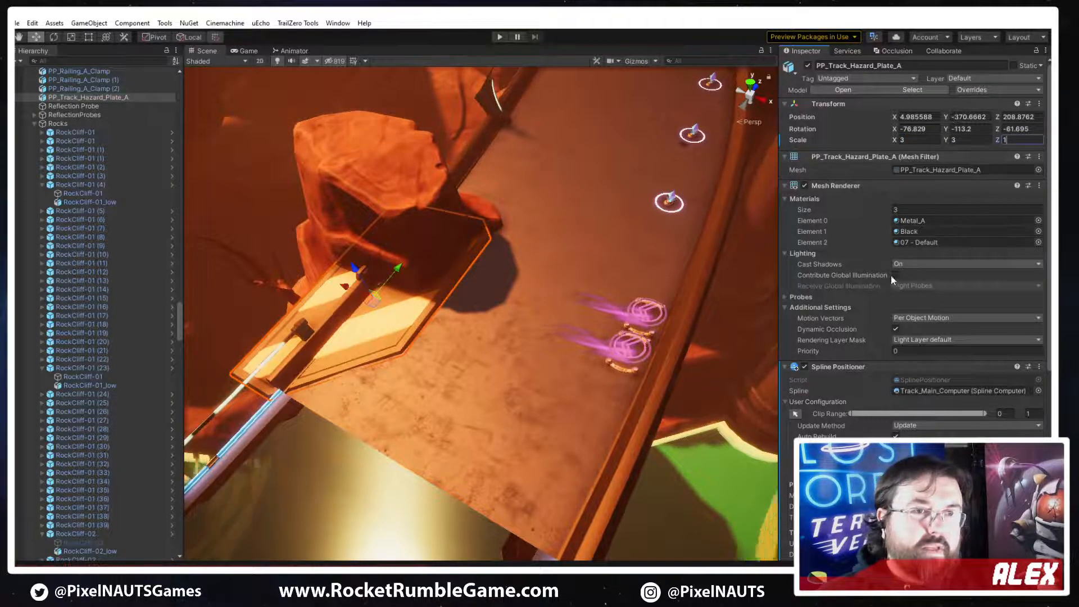
Move the hazard plate along the spline to distance 569.9 and set its X position offset to -4.5
{"action": "scroll", "coordinate": [913, 253], "scroll_direction": "down", "scroll_amount": 4}
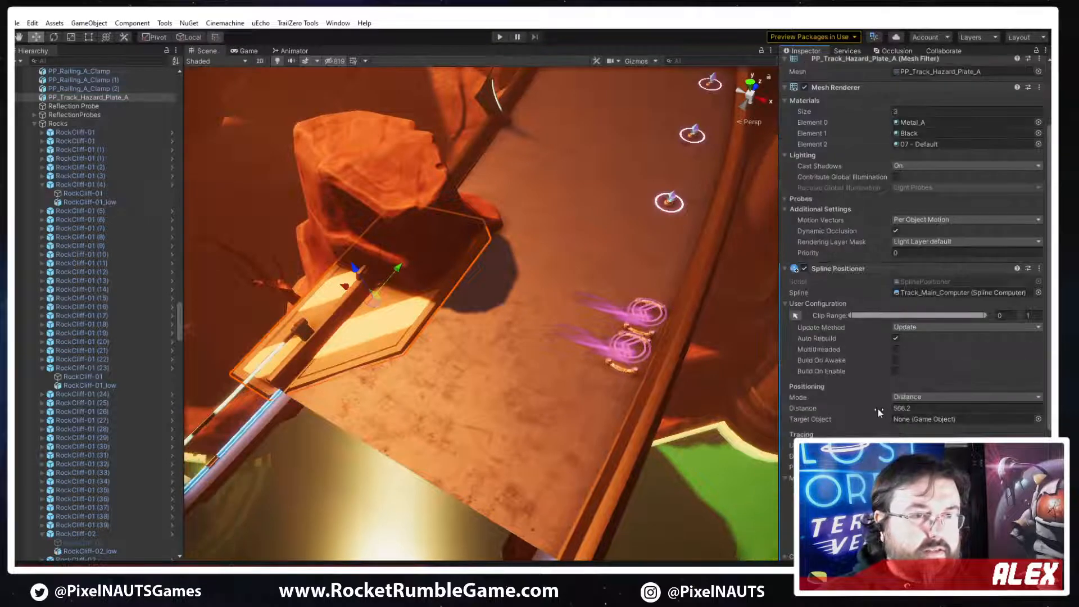
{"action": "mouse_move", "coordinate": [878, 406]}
{"action": "left_mouse_down"}
{"action": "mouse_move", "coordinate": [899, 403]}
{"action": "mouse_move", "coordinate": [886, 406]}
{"action": "left_mouse_up"}
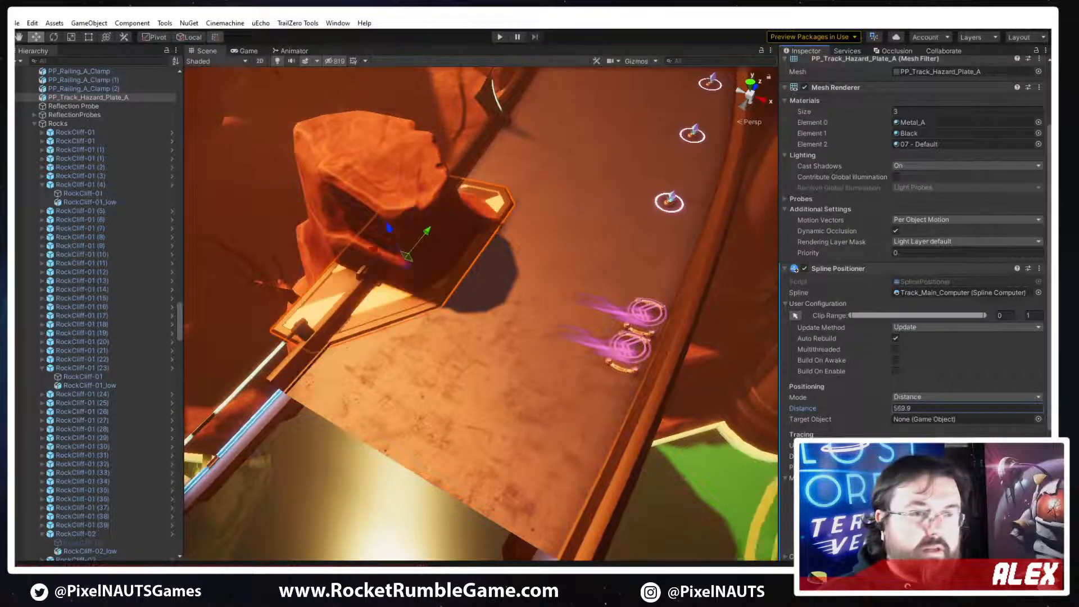
{"action": "left_click_drag", "start_coordinate": [407, 257], "coordinate": [456, 273]}
{"action": "right_click_drag", "start_coordinate": [528, 325], "coordinate": [432, 316]}
{"action": "key", "text": "w"}
{"action": "key", "text": "s"}
{"action": "right_click_drag", "start_coordinate": [579, 327], "coordinate": [548, 317]}
{"action": "scroll", "coordinate": [948, 434], "scroll_direction": "down", "scroll_amount": 3}
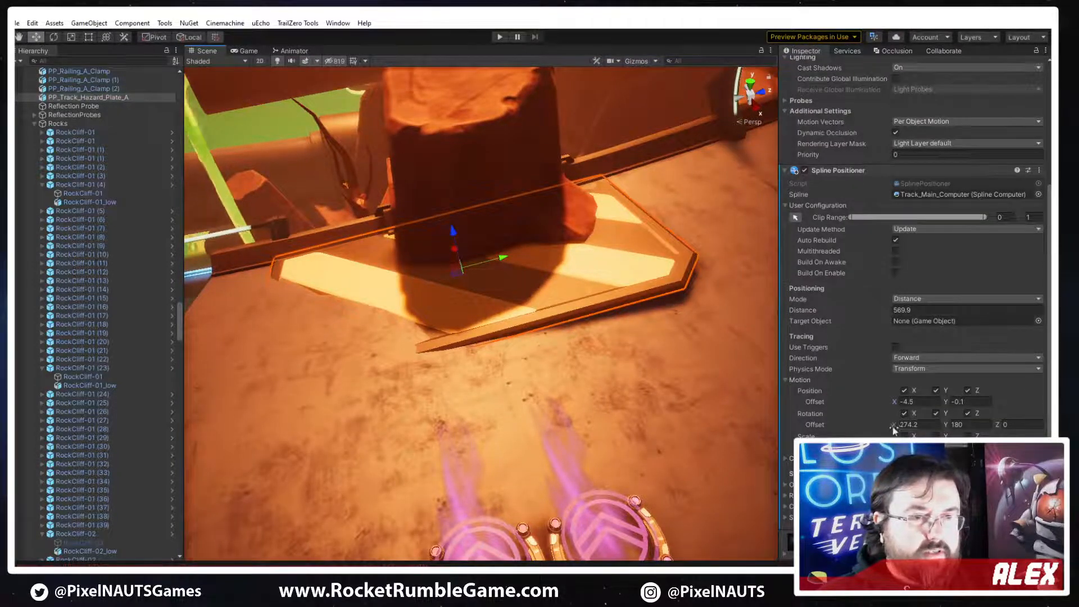
Set the Spline Positioner's X rotation offset to 272, keeping rotation on the spline enabled, so the plate lies flat on the track
{"action": "left_click_drag", "start_coordinate": [894, 425], "coordinate": [886, 427]}
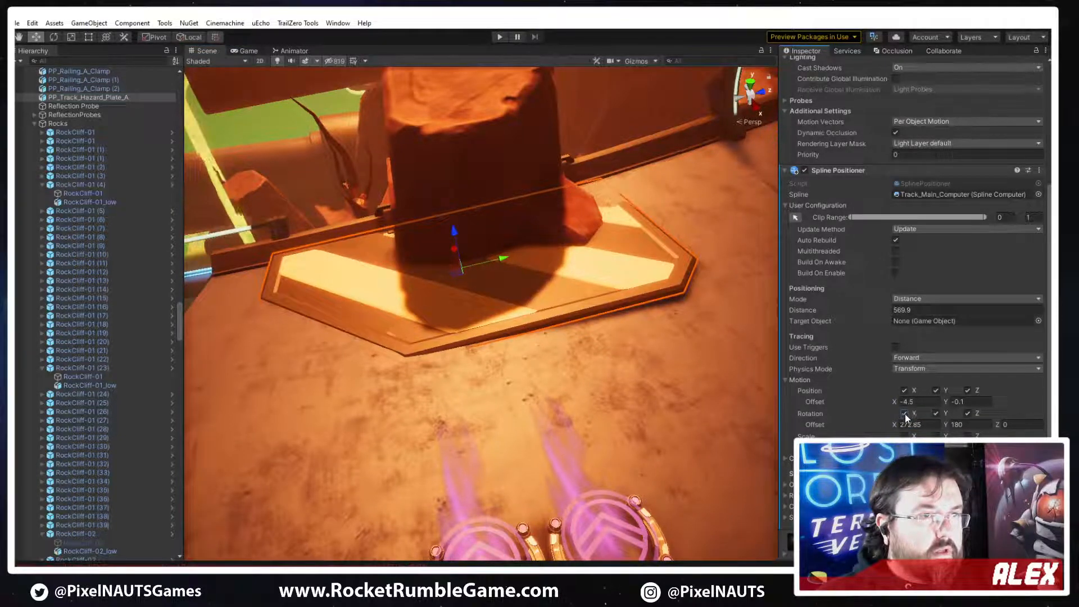
{"action": "left_click", "coordinate": [904, 414]}
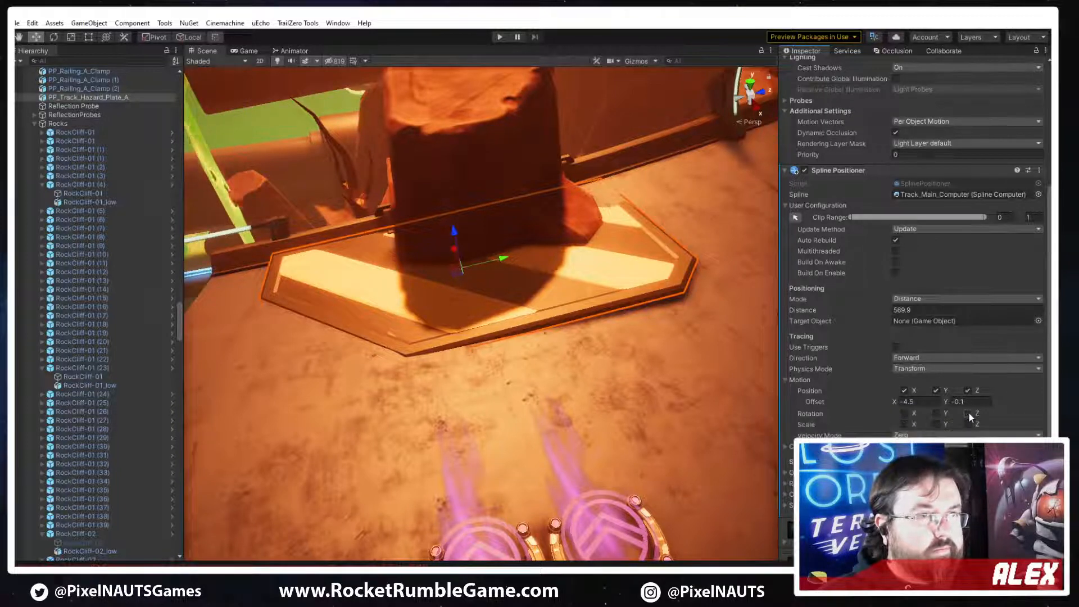
{"action": "left_click", "coordinate": [936, 413]}
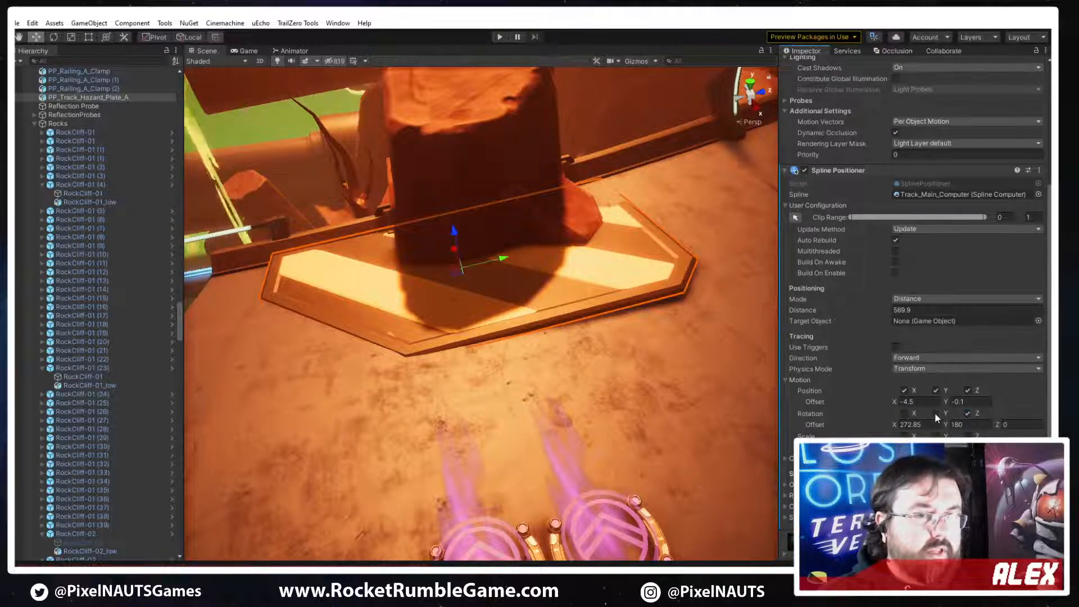
{"action": "left_click", "coordinate": [904, 414]}
{"action": "left_click_drag", "start_coordinate": [891, 423], "coordinate": [895, 423]}
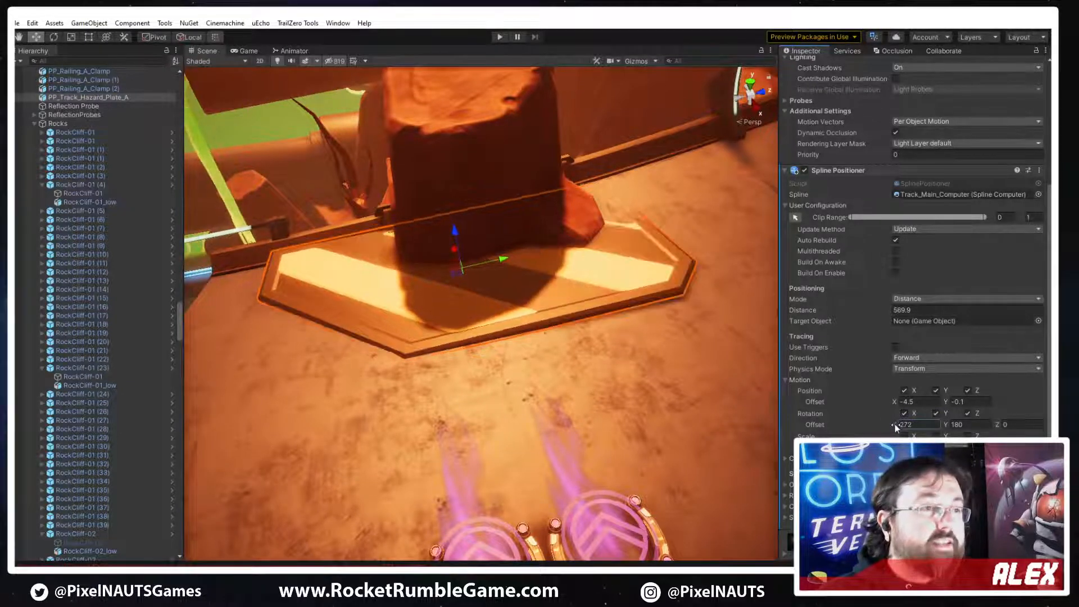
Try to rotate the hazard plate freehand in the scene and undo the attempt
{"action": "right_click_drag", "start_coordinate": [636, 304], "coordinate": [513, 285]}
{"action": "mouse_move", "coordinate": [470, 272]}
{"action": "left_mouse_down"}
{"action": "mouse_move", "coordinate": [444, 260]}
{"action": "mouse_move", "coordinate": [468, 274]}
{"action": "left_mouse_up"}
{"action": "scroll", "coordinate": [919, 256], "scroll_direction": "up", "scroll_amount": 6}
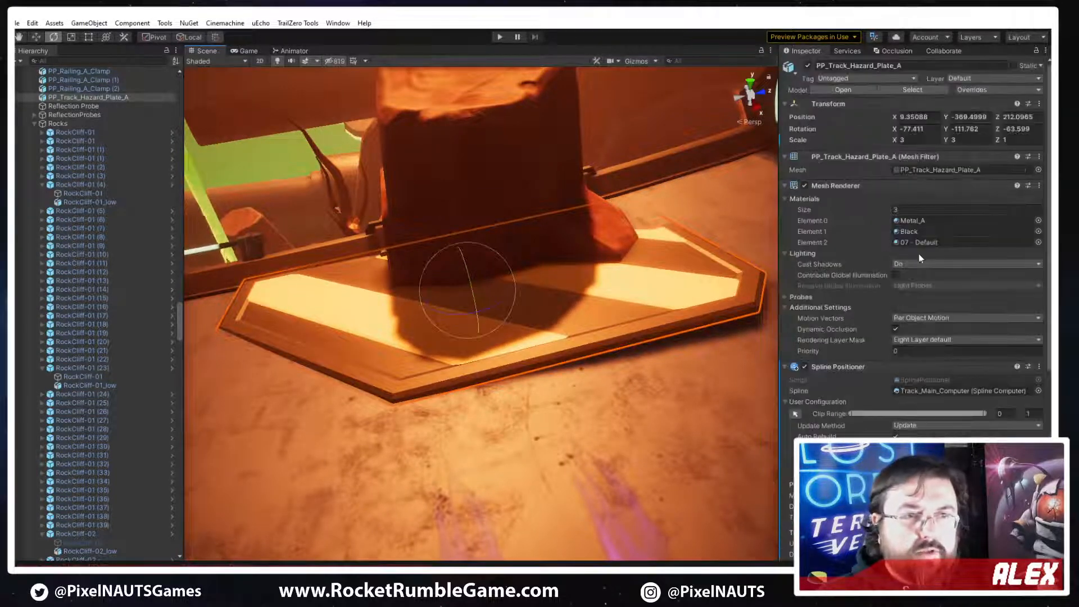
{"action": "left_click", "coordinate": [605, 319]}
{"action": "key", "text": "ctrl+z"}
{"action": "key", "text": "ctrl+z"}
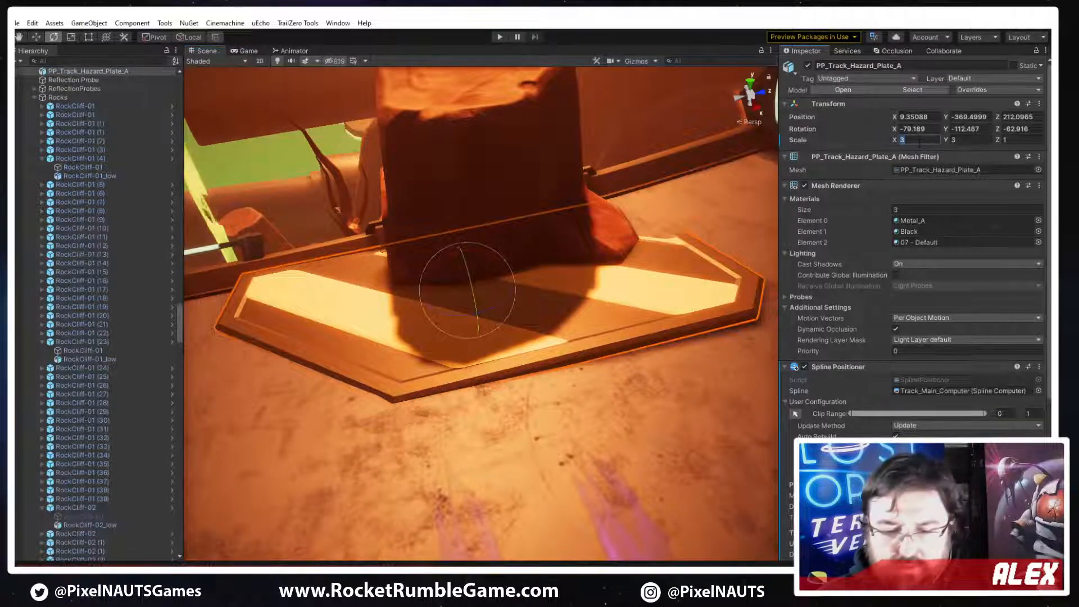
Set the hazard plate's scale to 2 in X, 2 in Y and 1 in Z
{"action": "type", "text": "2"}
{"action": "key", "text": "Tab"}
{"action": "type", "text": "2"}
{"action": "key", "text": "Tab"}
{"action": "type", "text": "2"}
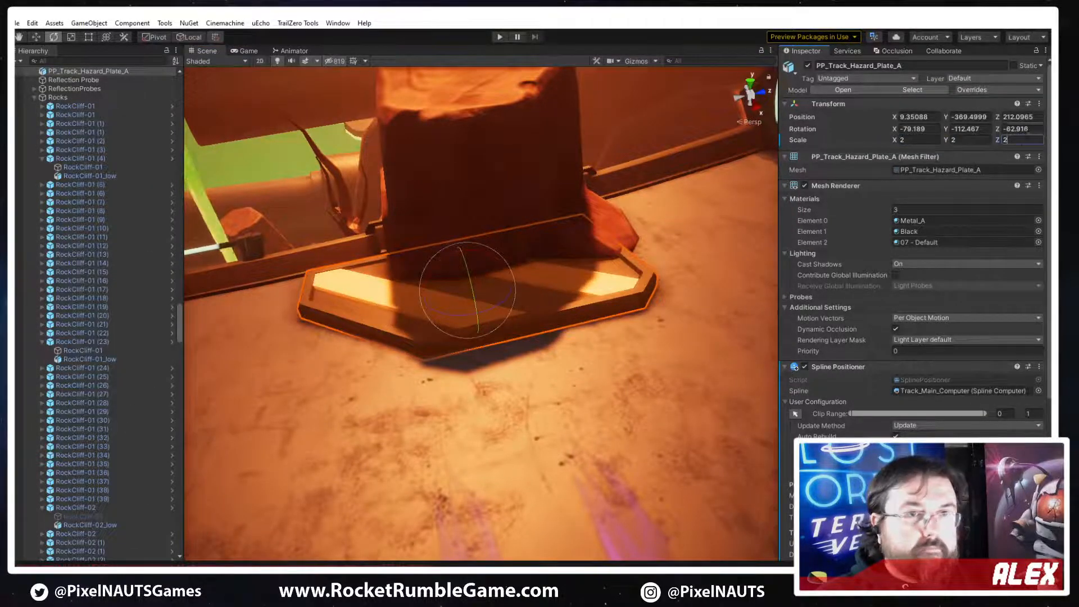
{"action": "key", "text": "BackSpace"}
{"action": "type", "text": "1"}
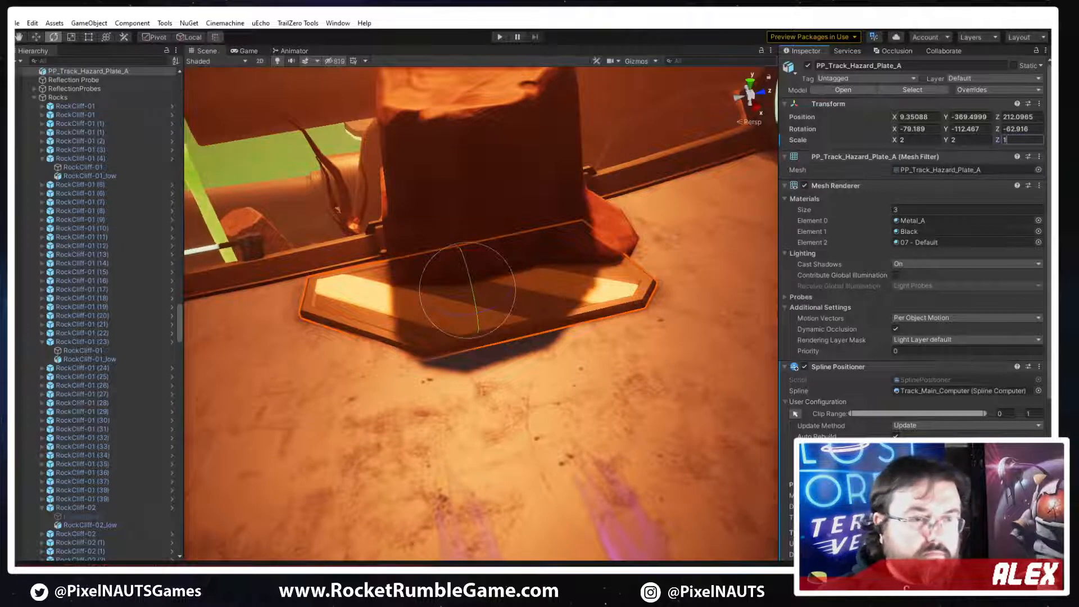
Set the hazard plate's spline distance to 566.1 and its X position offset to -5.9, against the railing
{"action": "scroll", "coordinate": [906, 343], "scroll_direction": "down", "scroll_amount": 5}
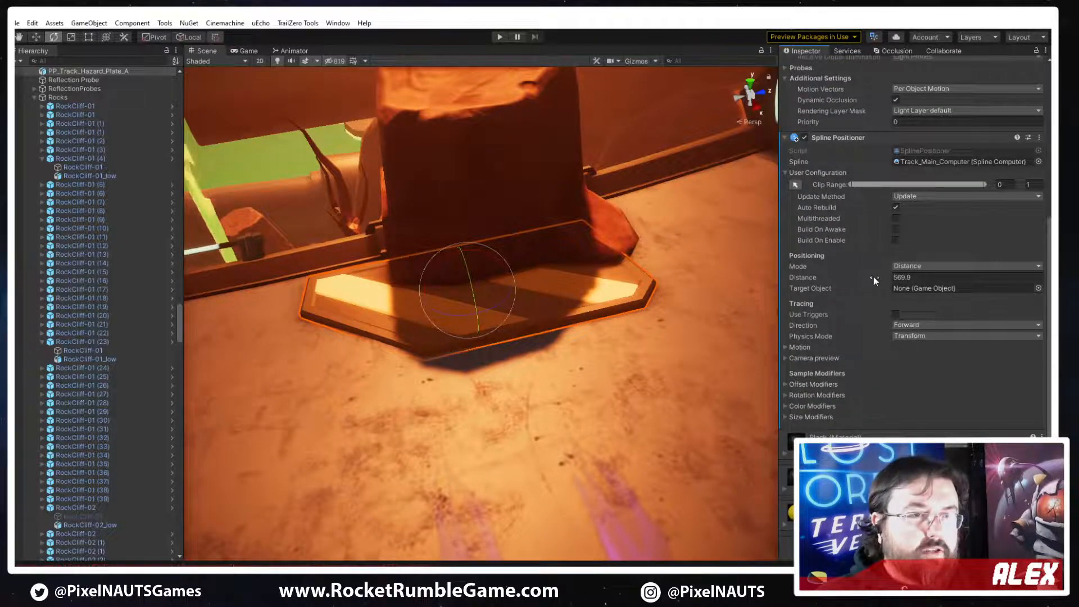
{"action": "left_click_drag", "start_coordinate": [872, 276], "coordinate": [866, 278]}
{"action": "right_click_drag", "start_coordinate": [402, 310], "coordinate": [615, 368]}
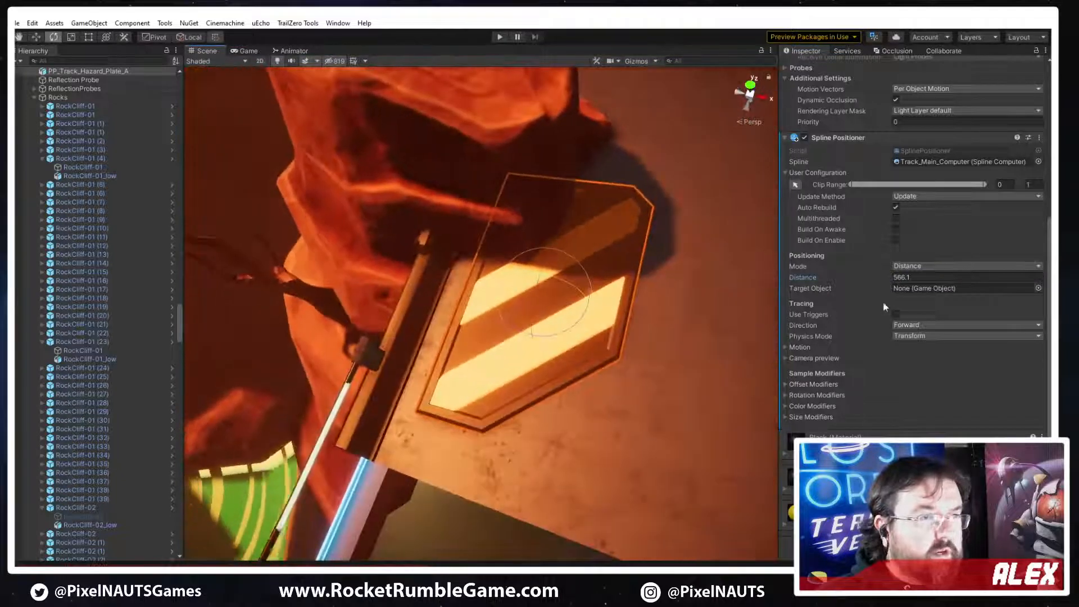
{"action": "left_click", "coordinate": [800, 346]}
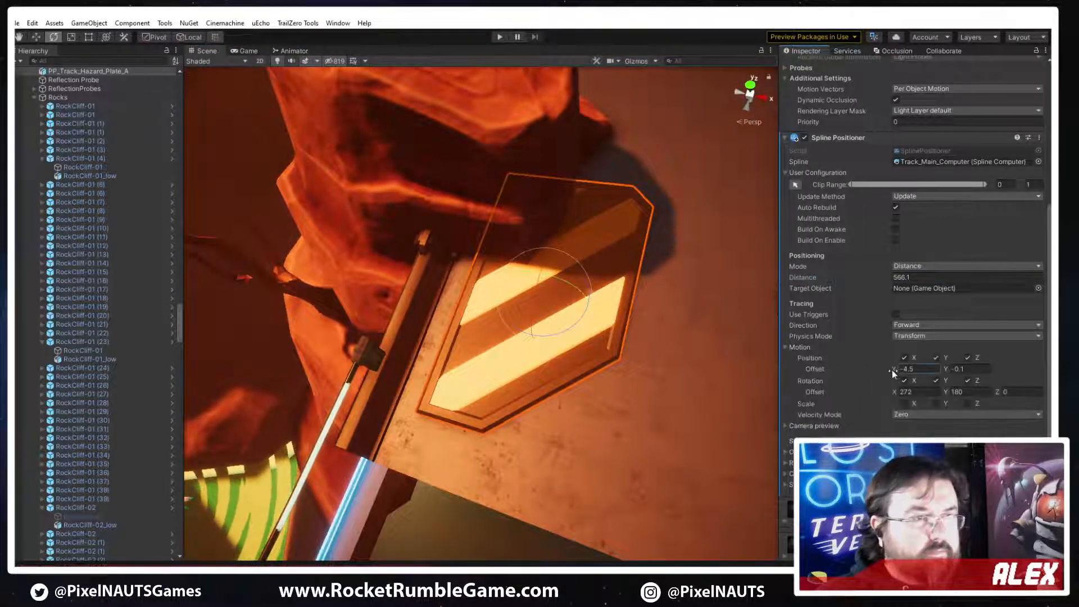
{"action": "left_click_drag", "start_coordinate": [892, 370], "coordinate": [892, 370]}
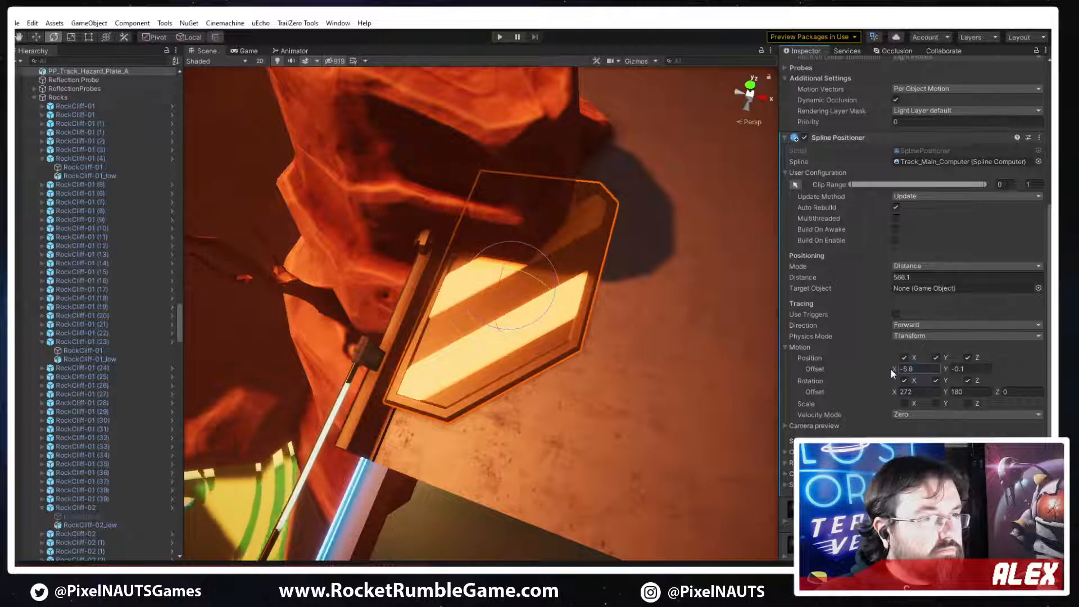
{"action": "right_click_drag", "start_coordinate": [495, 370], "coordinate": [513, 335]}
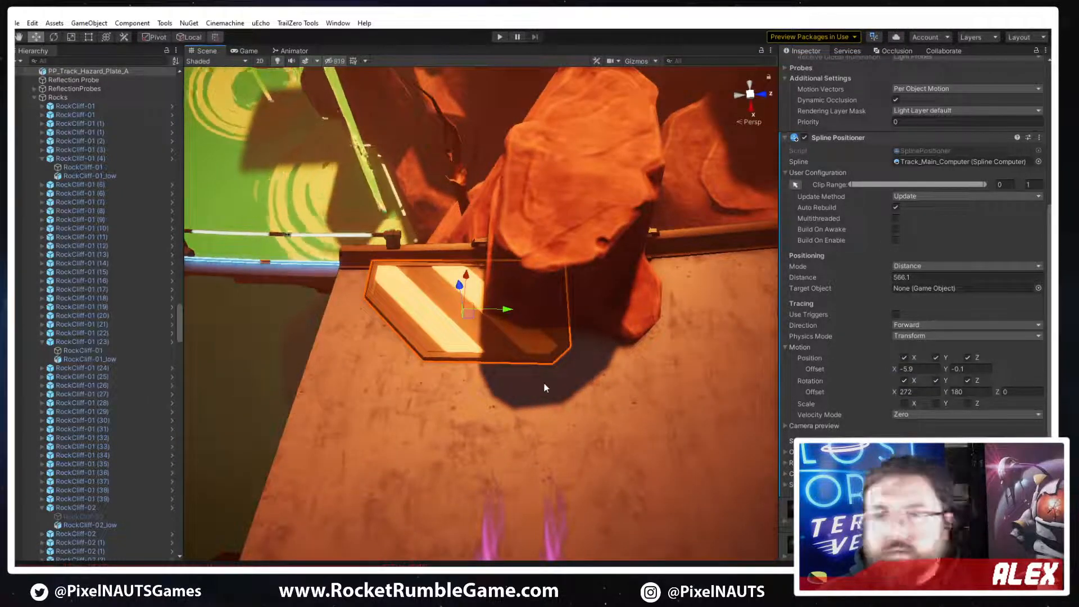
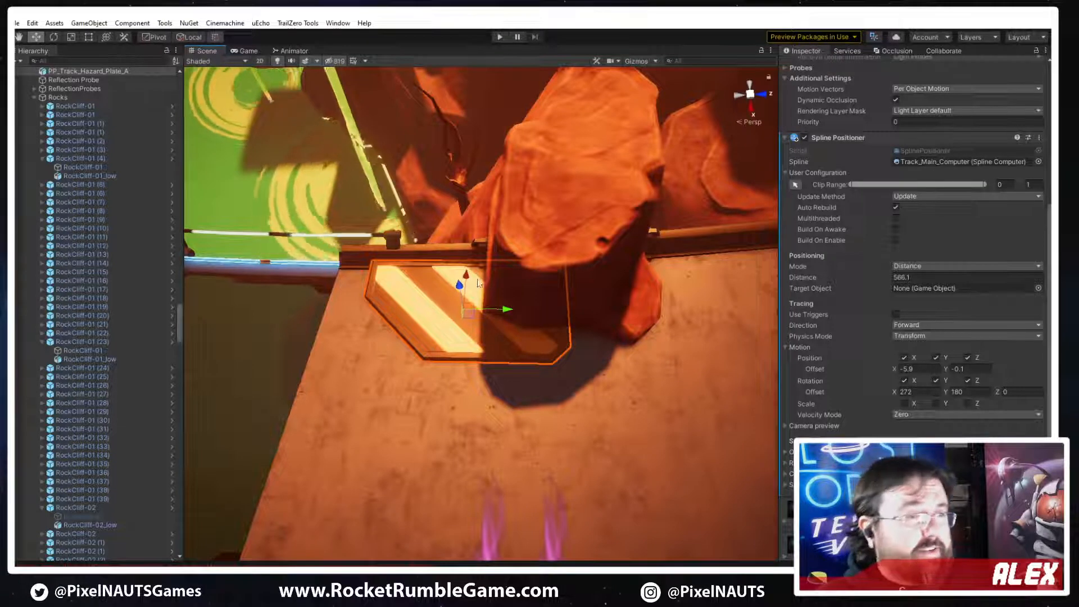
Set the hazard plate's Spline Positioner X rotation offset to 273.58 to level it against the track surface
{"action": "right_click_drag", "start_coordinate": [528, 297], "coordinate": [583, 299]}
{"action": "key", "text": "w"}
{"action": "key", "text": "e"}
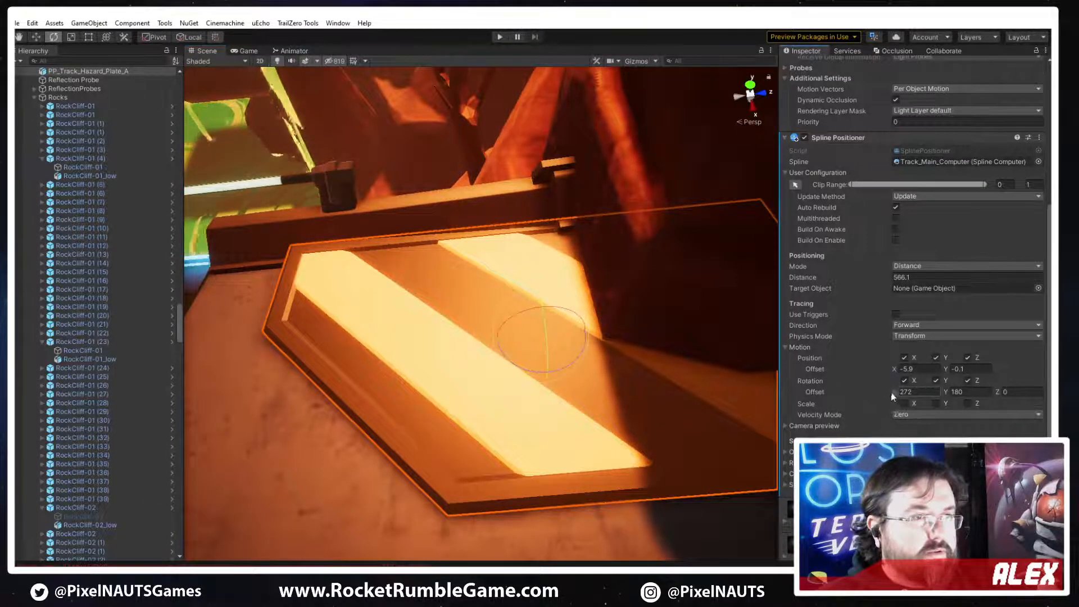
{"action": "left_click_drag", "start_coordinate": [887, 392], "coordinate": [907, 389]}
{"action": "left_click_drag", "start_coordinate": [675, 359], "coordinate": [831, 314], "text": "alt"}
{"action": "left_click_drag", "start_coordinate": [588, 387], "coordinate": [639, 326], "text": "alt"}
{"action": "scroll", "coordinate": [639, 325], "scroll_direction": "down", "scroll_amount": 3}
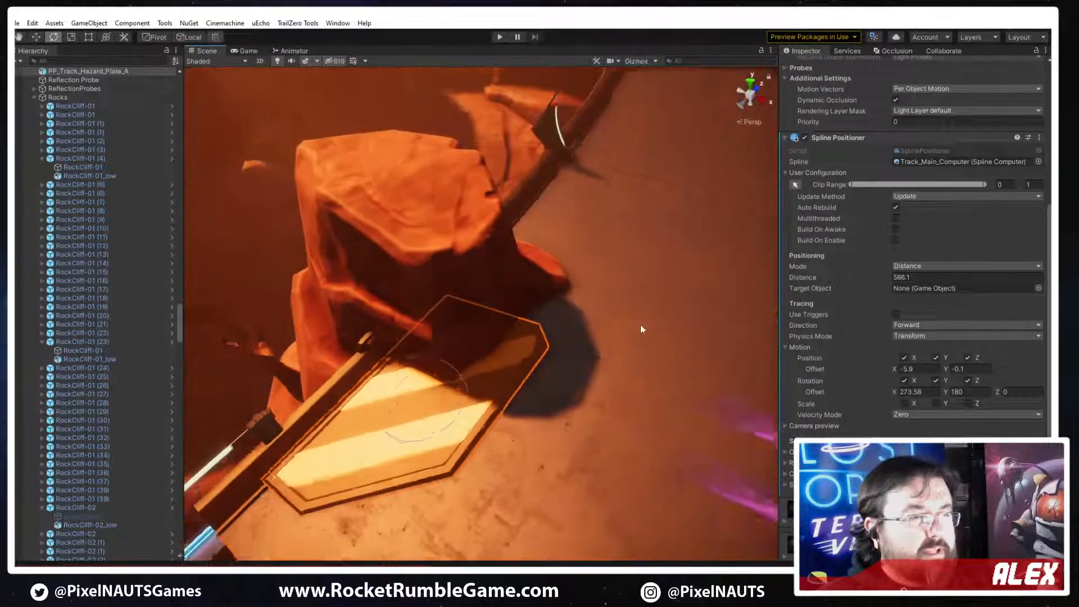
Set the hazard plate's scale to 2.5 in X and 2.5 in Y
{"action": "left_click", "coordinate": [627, 345]}
{"action": "right_click_drag", "start_coordinate": [627, 345], "coordinate": [533, 323]}
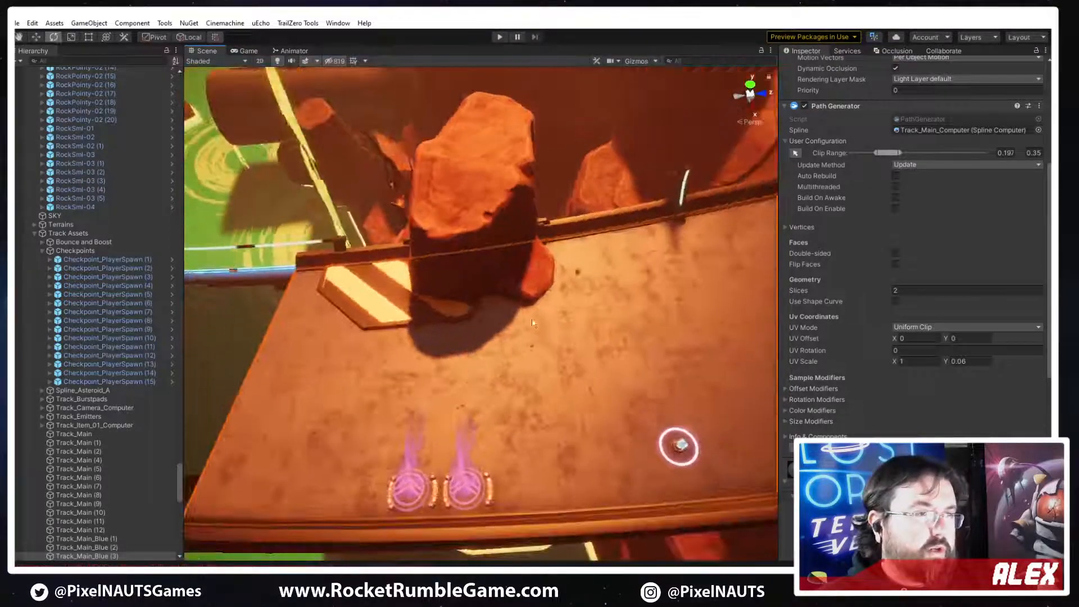
{"action": "right_click_drag", "start_coordinate": [653, 302], "coordinate": [562, 315]}
{"action": "left_click", "coordinate": [501, 329]}
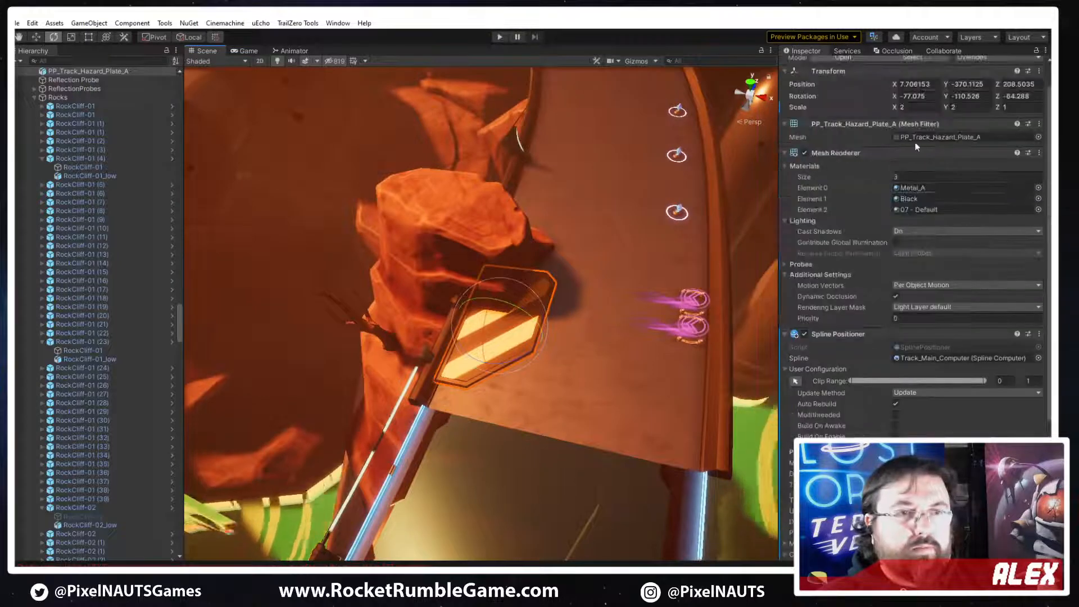
{"action": "scroll", "coordinate": [915, 146], "scroll_direction": "up", "scroll_amount": 2}
{"action": "type", "text": ".5"}
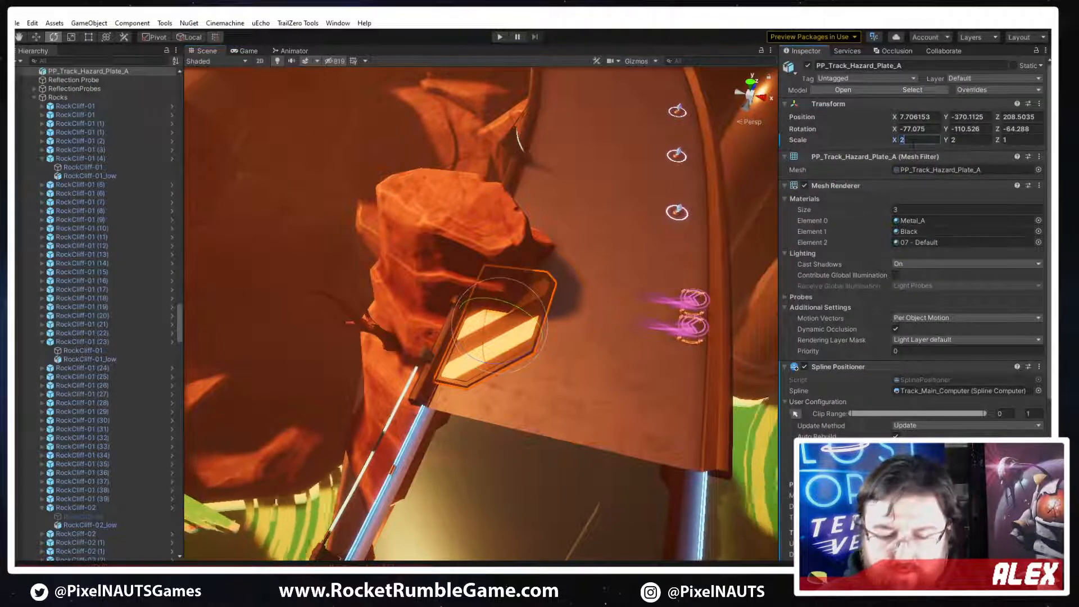
{"action": "key", "text": "Tab"}
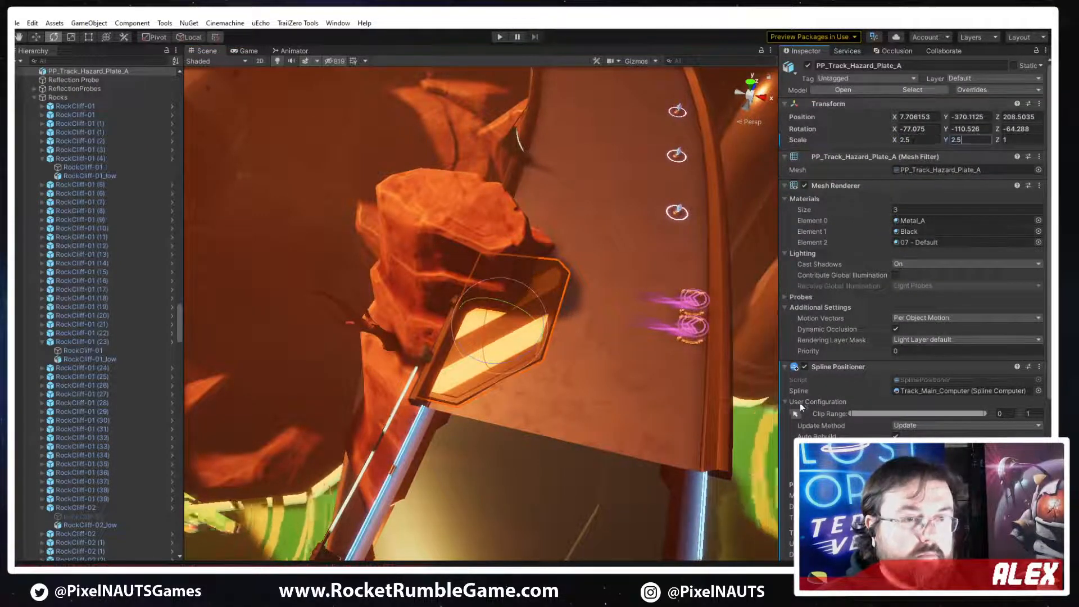
Set the hazard plate's X position offset to -5 and its spline distance to 568.27
{"action": "scroll", "coordinate": [913, 144], "scroll_direction": "down", "scroll_amount": 5}
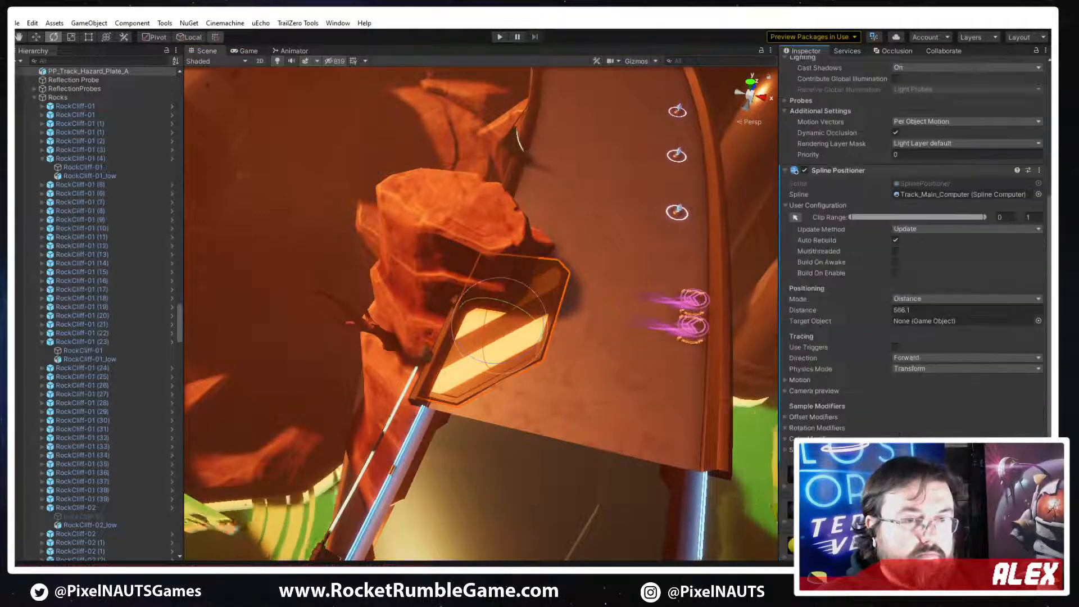
{"action": "left_click", "coordinate": [798, 379]}
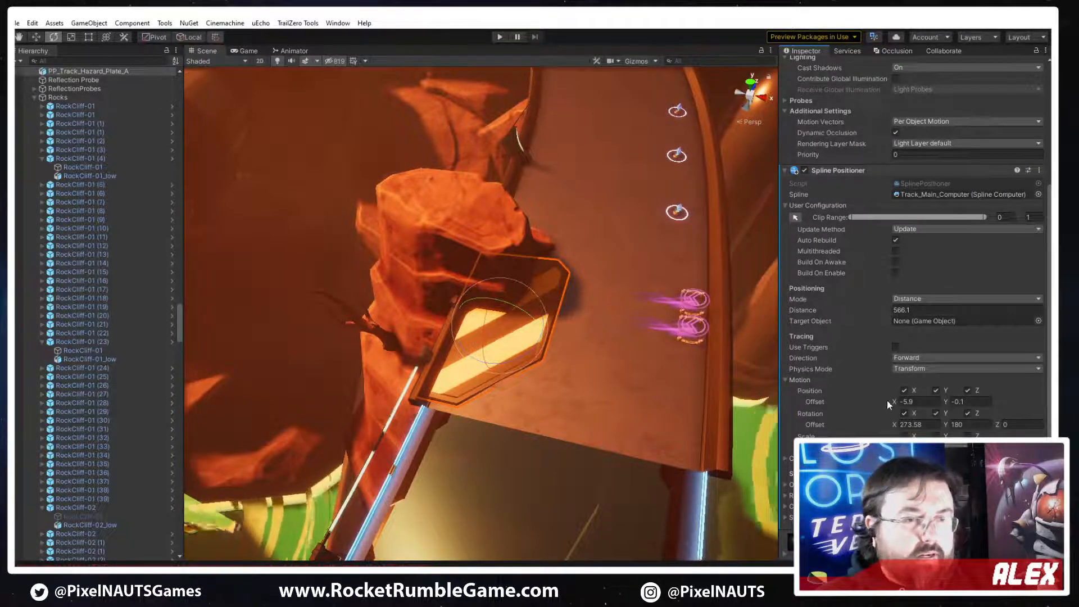
{"action": "left_click_drag", "start_coordinate": [890, 400], "coordinate": [892, 401]}
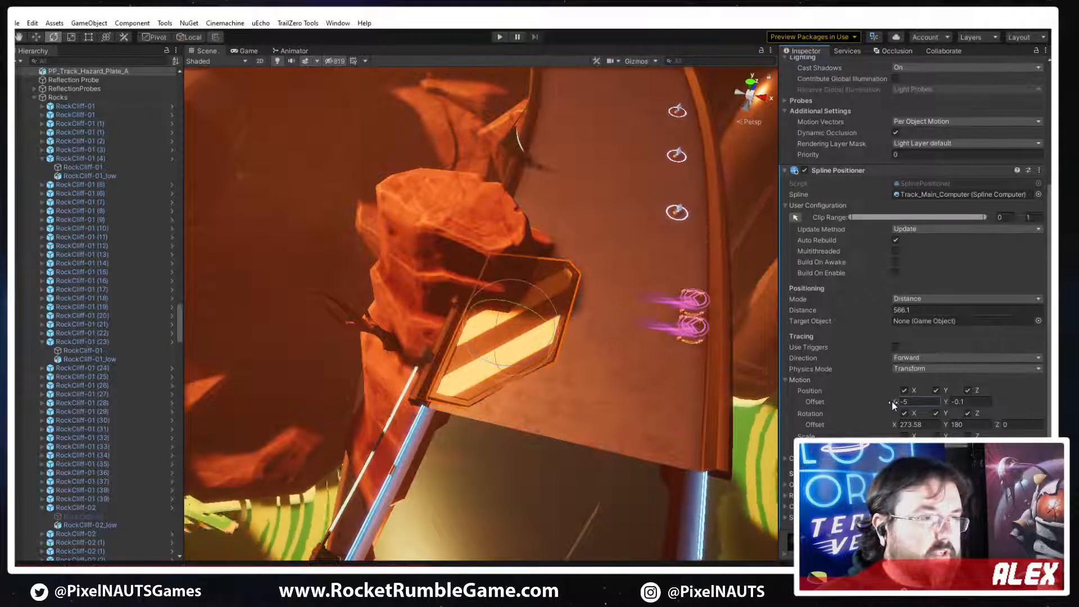
{"action": "left_click_drag", "start_coordinate": [879, 314], "coordinate": [898, 311]}
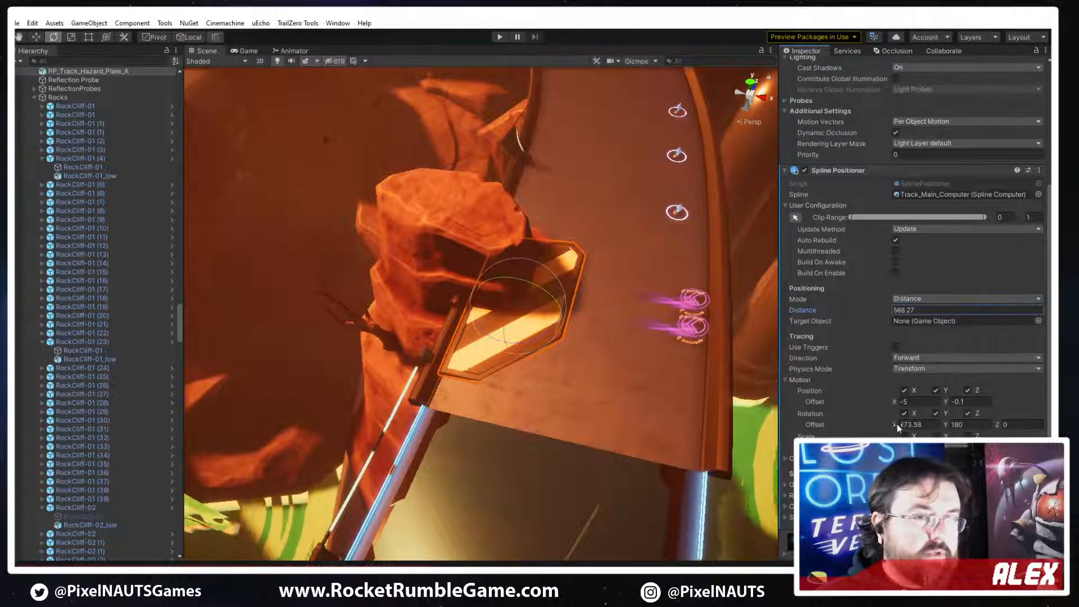
Set the Spline Positioner's rotation offset to 272.4 in X, 181.09 in Y and 0.1 in Z
{"action": "left_click_drag", "start_coordinate": [893, 424], "coordinate": [984, 424]}
{"action": "key", "text": "ctrl+z"}
{"action": "key", "text": "ctrl+z"}
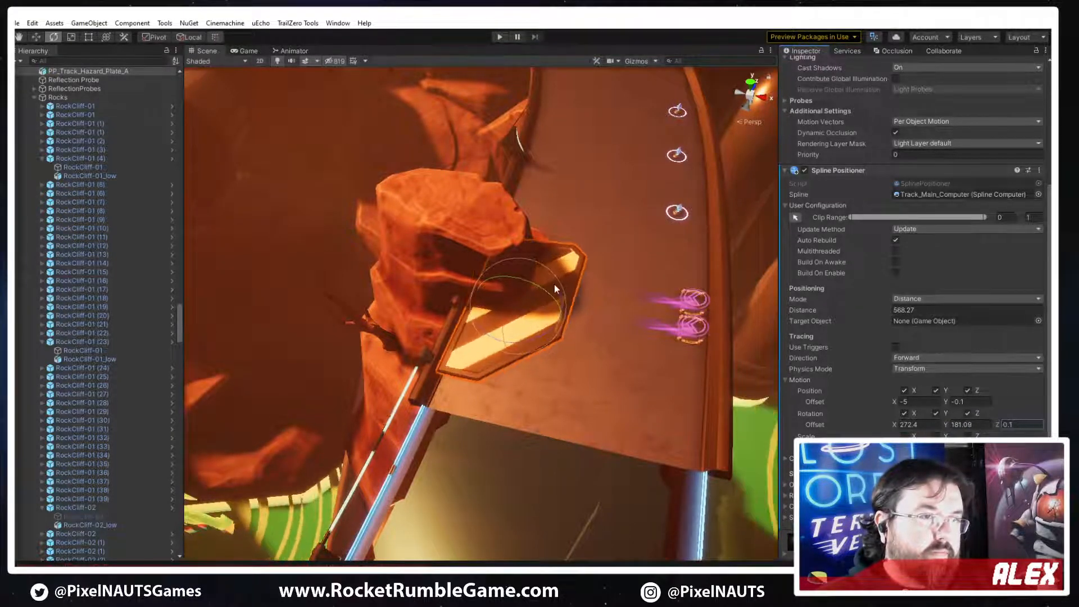
{"action": "left_click_drag", "start_coordinate": [548, 292], "coordinate": [548, 293]}
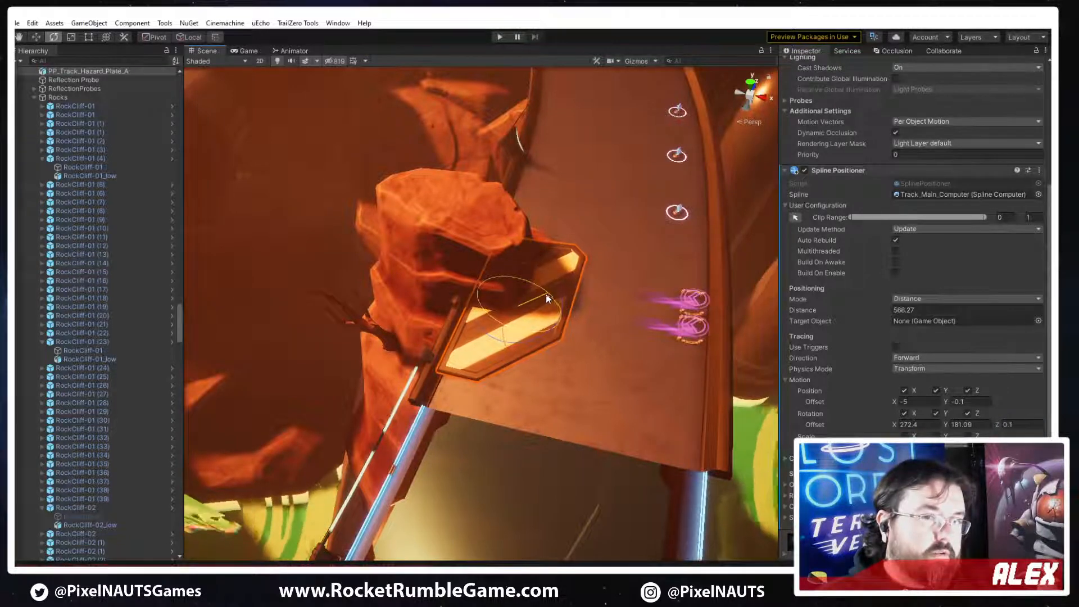
{"action": "left_click", "coordinate": [502, 335]}
{"action": "left_click", "coordinate": [501, 335]}
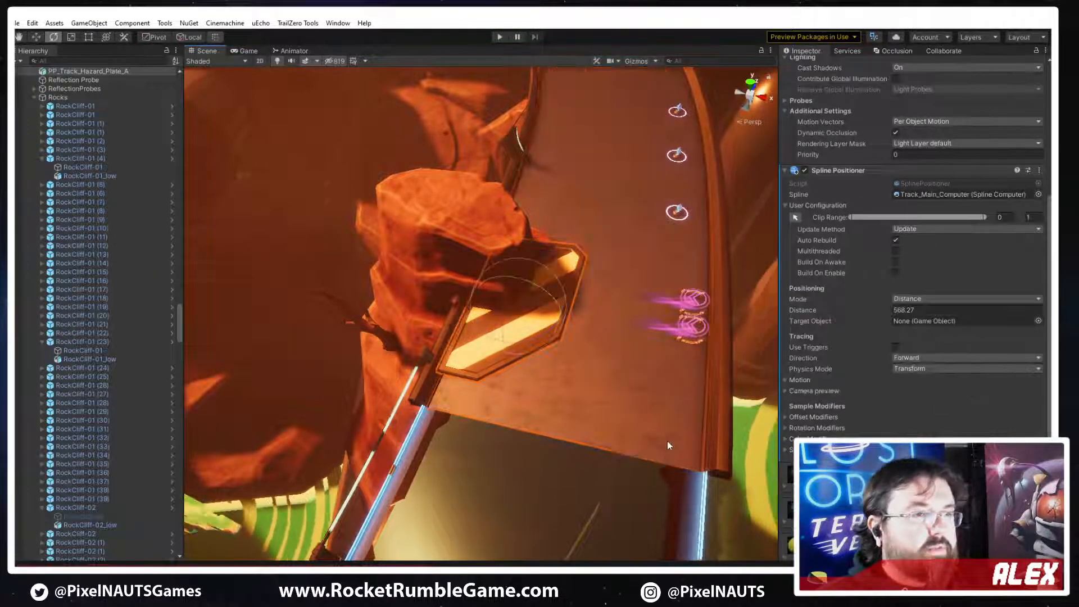
Compare the hazard plate on the track with the concept art in image3.png, and close the image
{"action": "right_click_drag", "start_coordinate": [667, 441], "coordinate": [723, 342]}
{"action": "left_click", "coordinate": [693, 327]}
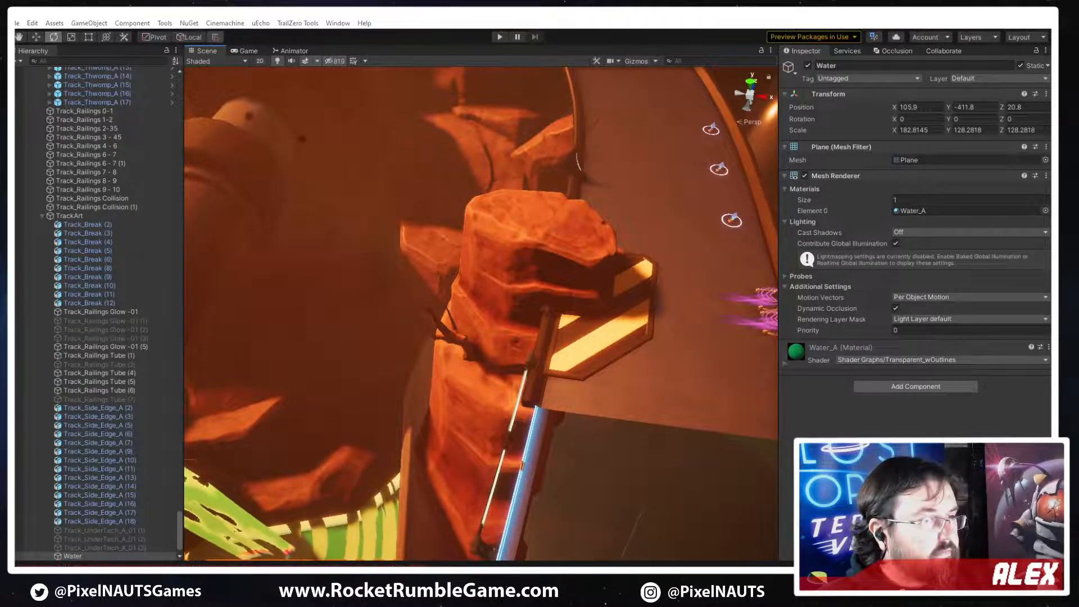
{"action": "left_click_drag", "start_coordinate": [1049, 133], "coordinate": [542, 133]}
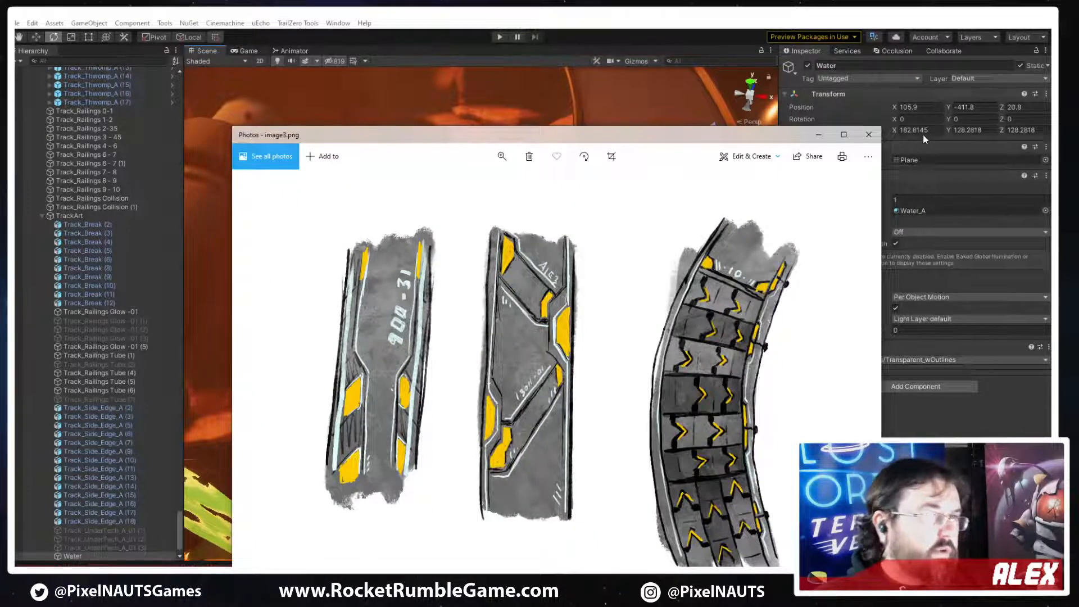
{"action": "left_click", "coordinate": [872, 133]}
Remove the Spline Positioner component from the hazard plate
{"action": "left_click_drag", "start_coordinate": [661, 308], "coordinate": [490, 380], "text": "alt"}
{"action": "left_click", "coordinate": [469, 324]}
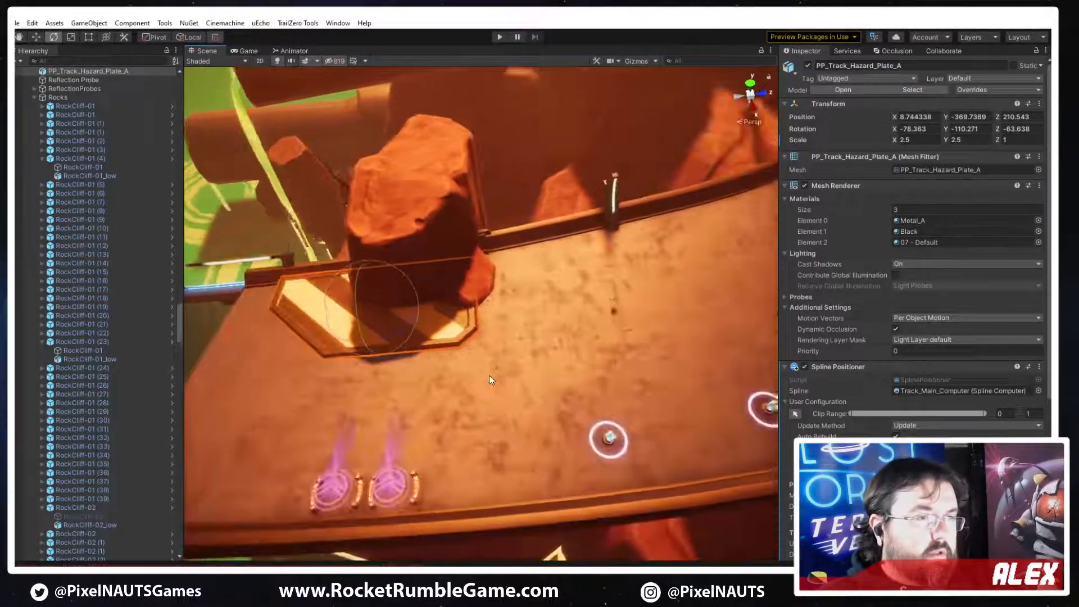
{"action": "right_click", "coordinate": [849, 374]}
{"action": "left_click", "coordinate": [899, 427]}
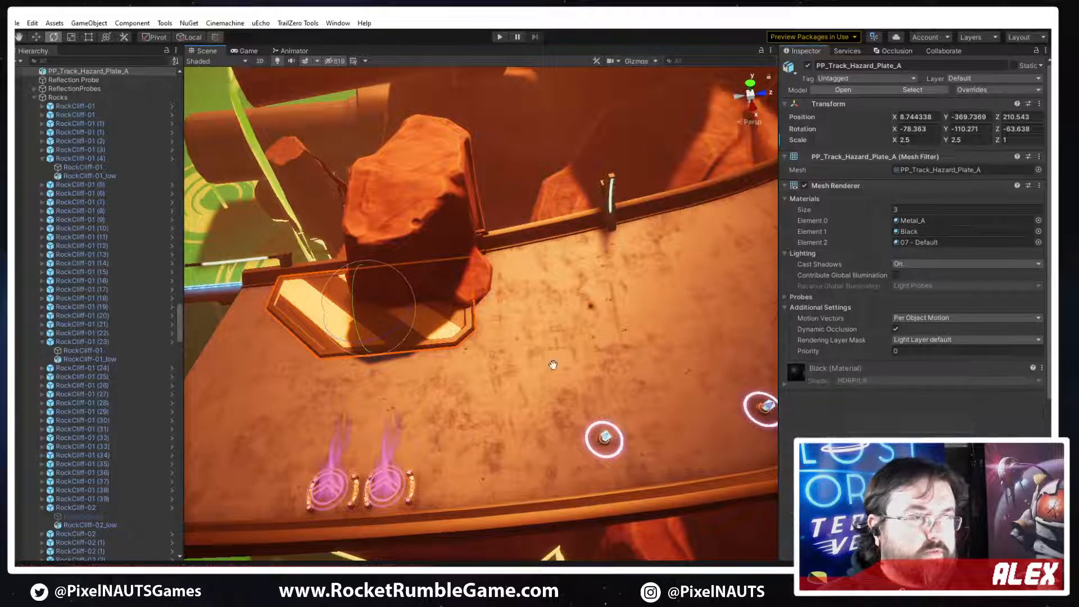
Move and rotate the hazard plate freehand against the railing and rock, to about X 8.54, Y -369.91, Z 208.46
{"action": "key", "text": "f"}
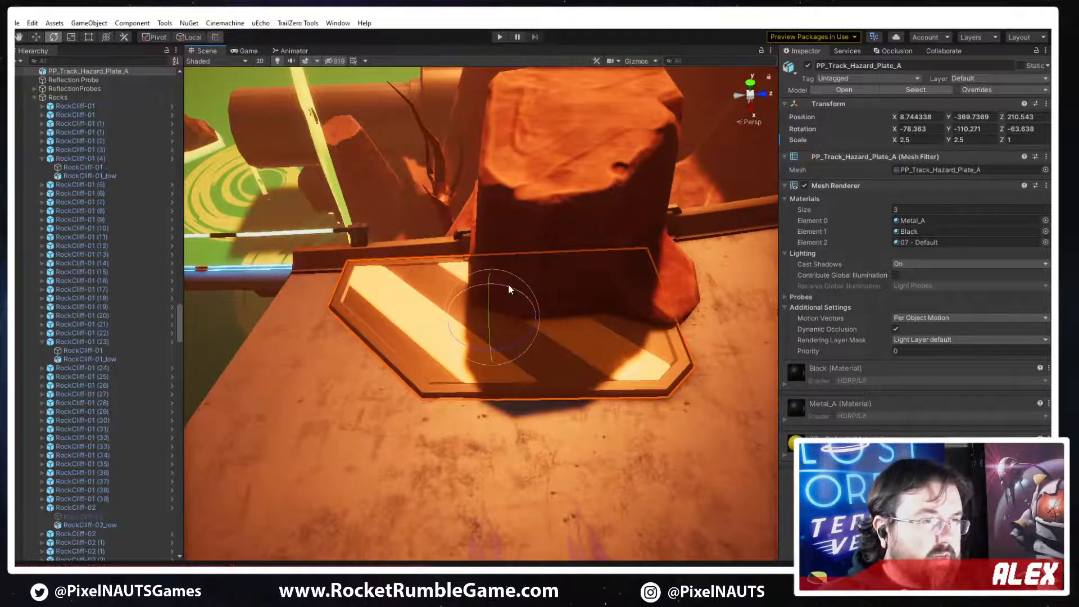
{"action": "left_click_drag", "start_coordinate": [508, 285], "coordinate": [504, 285]}
{"action": "right_click_drag", "start_coordinate": [542, 309], "coordinate": [551, 277]}
{"action": "left_click_drag", "start_coordinate": [491, 307], "coordinate": [447, 291]}
{"action": "right_click_drag", "start_coordinate": [556, 309], "coordinate": [492, 321]}
{"action": "key", "text": "w"}
{"action": "left_click_drag", "start_coordinate": [531, 303], "coordinate": [486, 323]}
{"action": "key", "text": "e"}
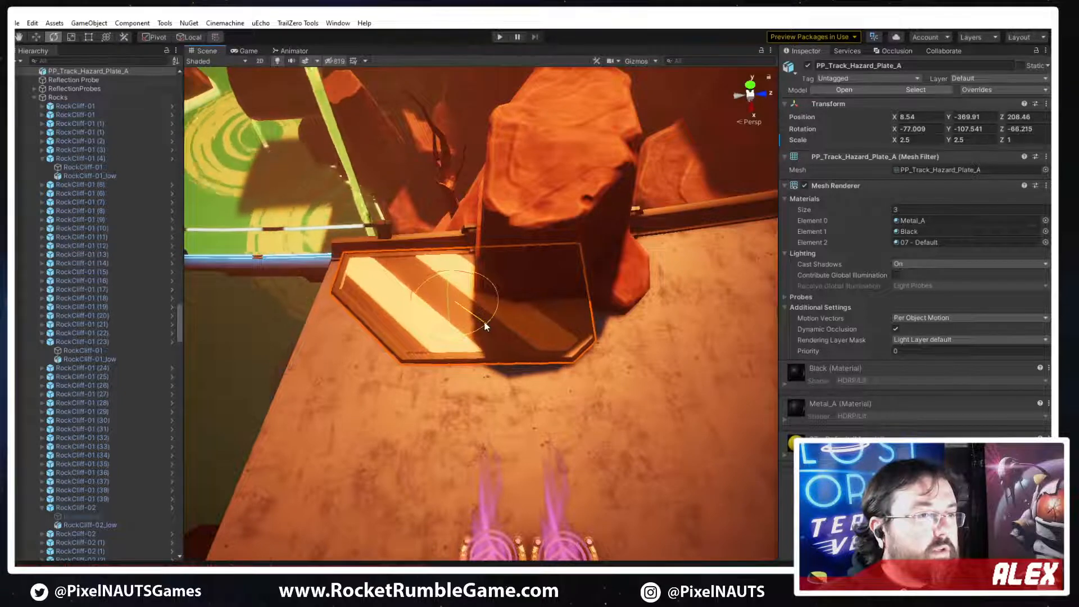
{"action": "right_click_drag", "start_coordinate": [601, 350], "coordinate": [576, 332]}
Duplicate the hazard plate, move the copy along the track past the rock, and mirror it with a Y scale of -2.5
{"action": "key", "text": "w"}
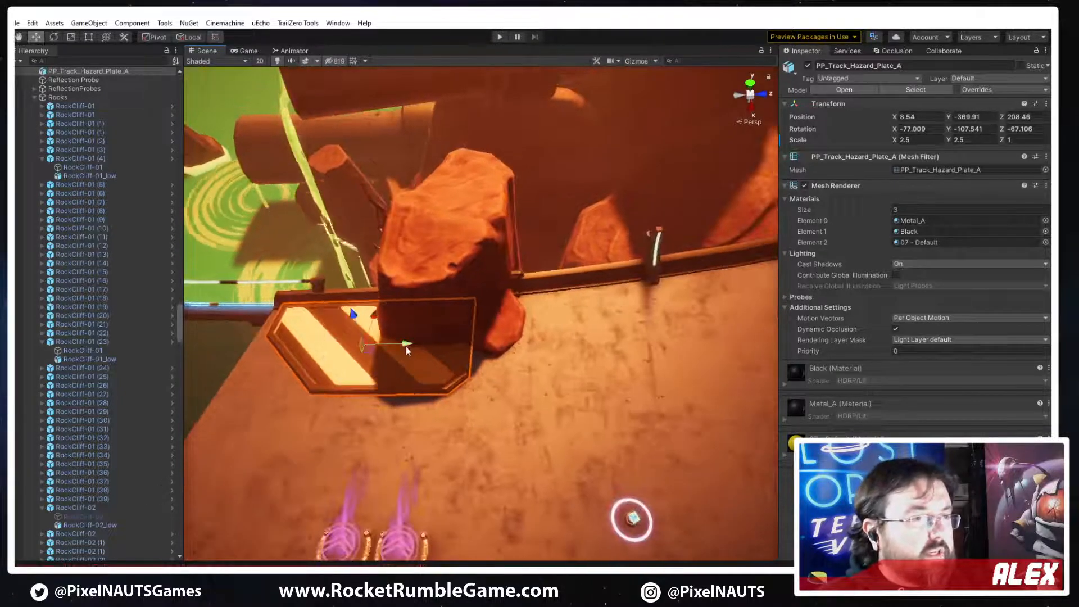
{"action": "key", "text": "ctrl+d"}
{"action": "left_click_drag", "start_coordinate": [406, 346], "coordinate": [651, 358]}
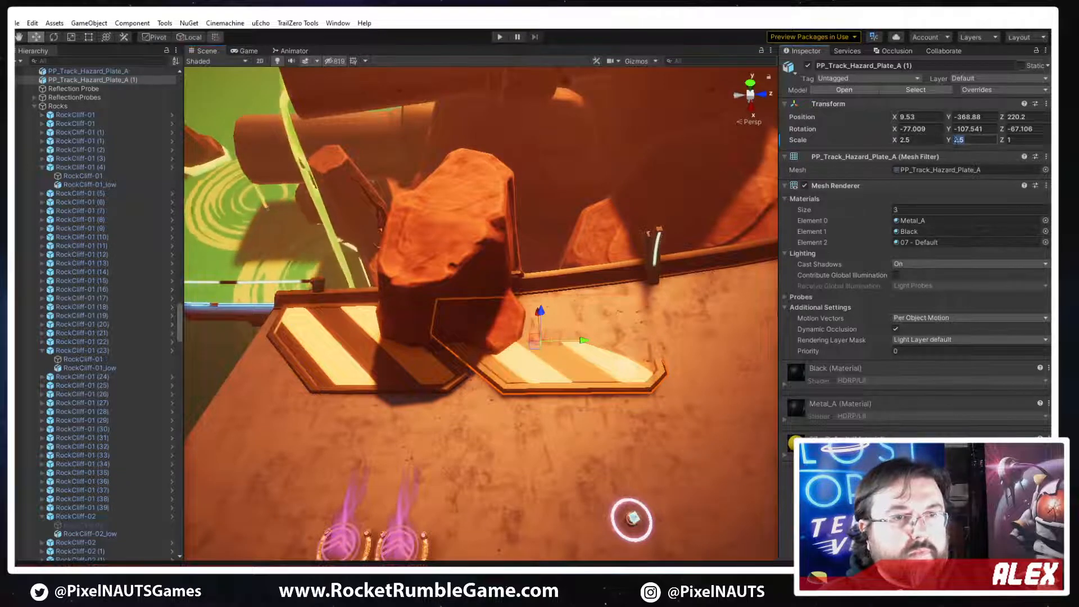
{"action": "type", "text": "-"}
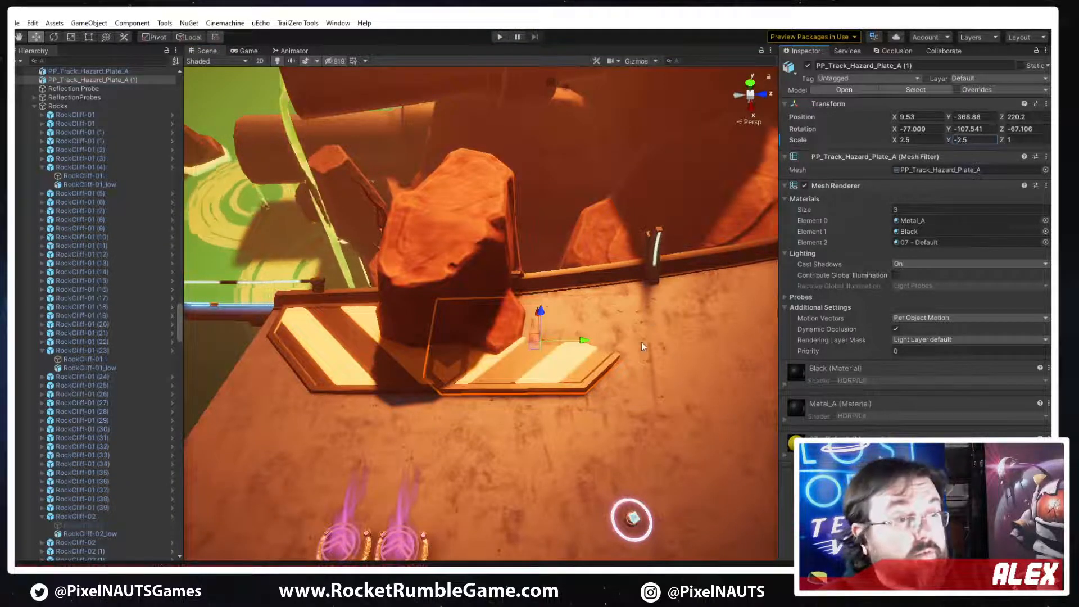
Rotate the mirrored plate to follow the railing's curve, at about -80.85 in X, -143.02 in Y and -33.71 in Z
{"action": "key", "text": "e"}
{"action": "left_click_drag", "start_coordinate": [584, 342], "coordinate": [507, 319]}
{"action": "scroll", "coordinate": [517, 350], "scroll_direction": "up", "scroll_amount": 3}
{"action": "key", "text": "w"}
{"action": "key", "text": "e"}
{"action": "mouse_move", "coordinate": [517, 368]}
{"action": "left_mouse_down"}
{"action": "mouse_move", "coordinate": [530, 362]}
{"action": "mouse_move", "coordinate": [534, 333]}
{"action": "mouse_move", "coordinate": [523, 384]}
{"action": "left_mouse_up"}
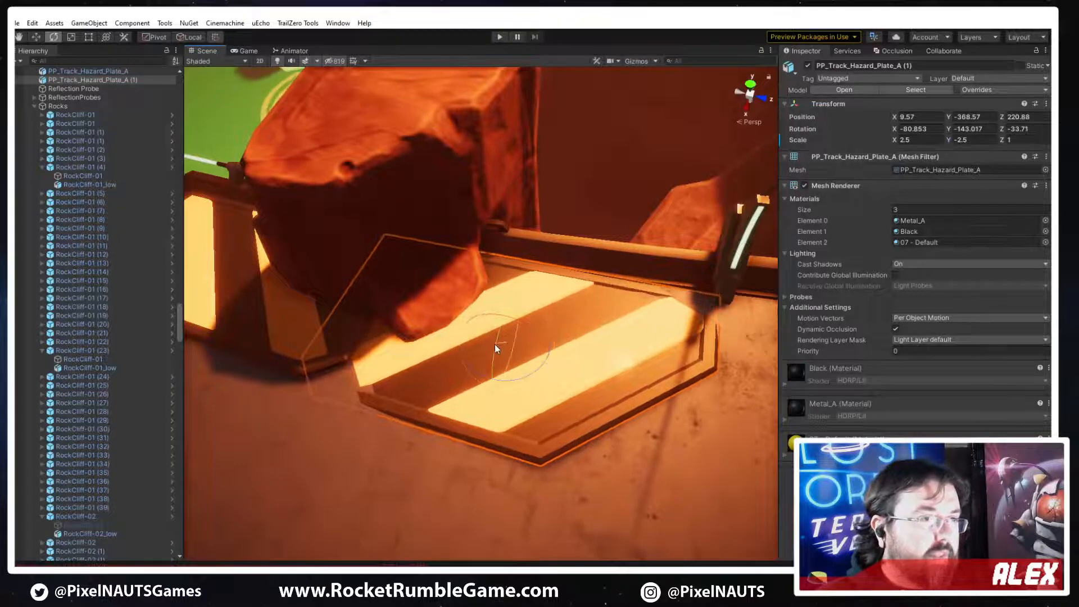
Shift and tilt the mirrored plate flush with the track, to about X 9.15, Y -368.17, Z 222.73
{"action": "left_click_drag", "start_coordinate": [494, 344], "coordinate": [575, 375]}
{"action": "key", "text": "w"}
{"action": "key", "text": "e"}
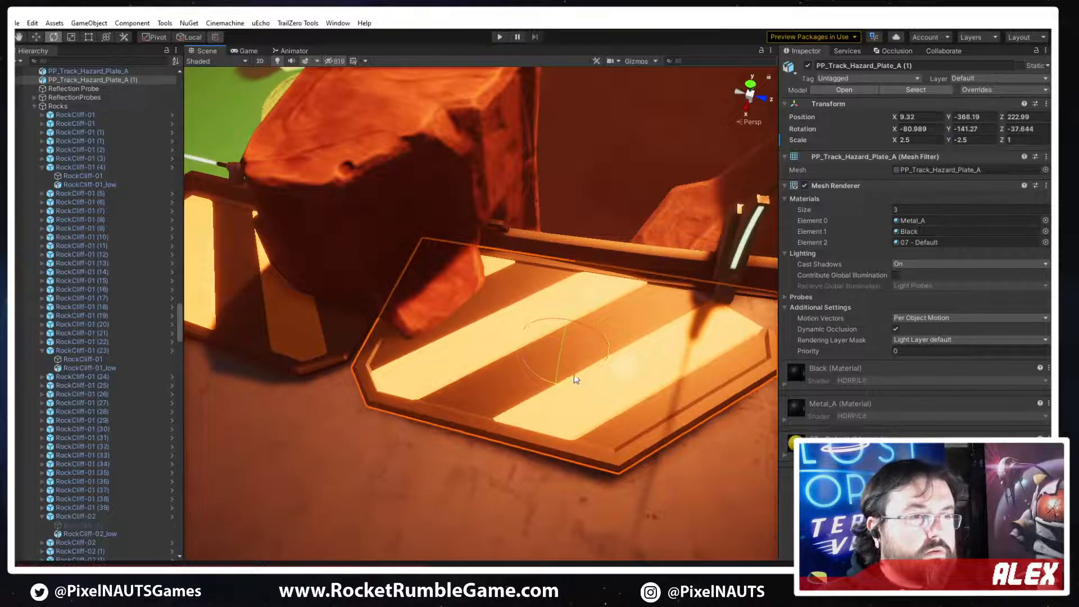
{"action": "left_click_drag", "start_coordinate": [585, 330], "coordinate": [575, 307]}
{"action": "key", "text": "w"}
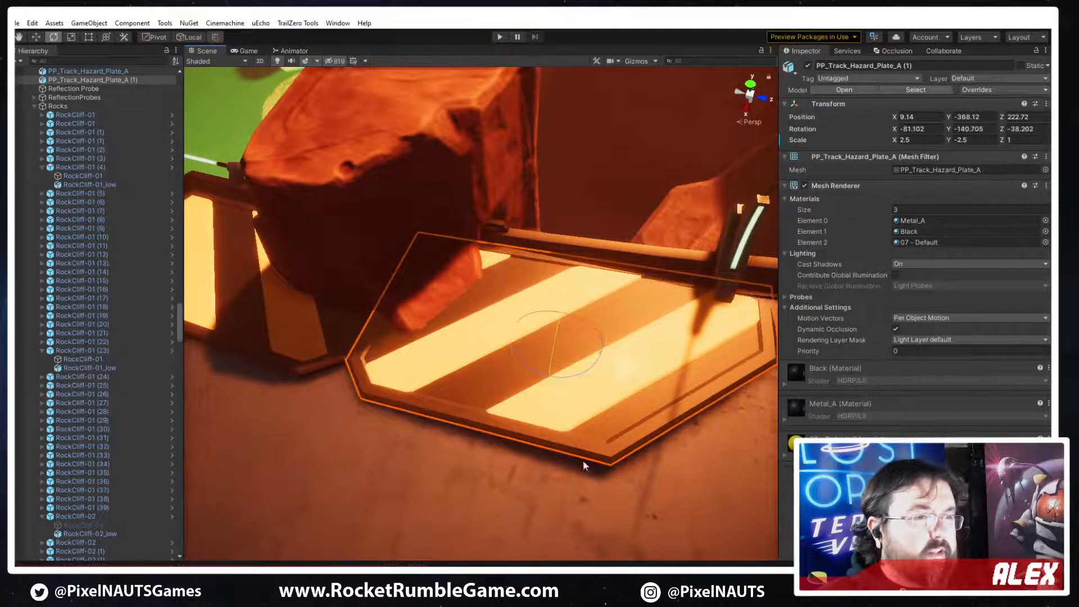
{"action": "left_click_drag", "start_coordinate": [551, 344], "coordinate": [577, 319]}
{"action": "key", "text": "w"}
{"action": "key", "text": "e"}
{"action": "left_click_drag", "start_coordinate": [478, 326], "coordinate": [589, 387], "text": "alt"}
{"action": "scroll", "coordinate": [534, 354], "scroll_direction": "down", "scroll_amount": 5}
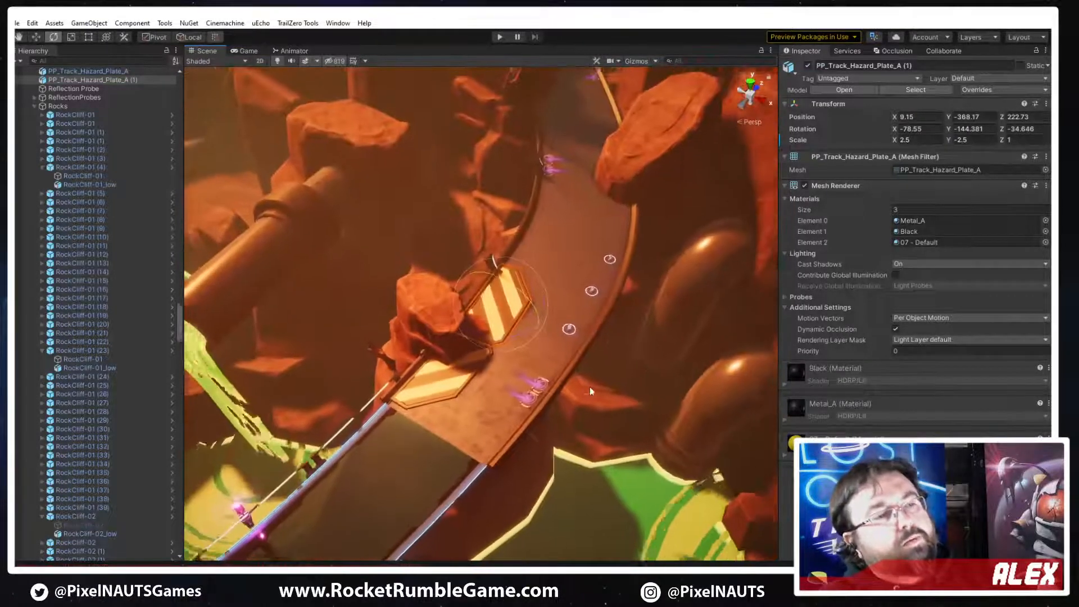
Duplicate the original hazard plate and move the copy further along the track to the large rock on the opposite edge
{"action": "left_click", "coordinate": [661, 359]}
{"action": "left_click_drag", "start_coordinate": [662, 358], "coordinate": [493, 389], "text": "alt"}
{"action": "mouse_move", "coordinate": [493, 389]}
{"action": "right_mouse_down"}
{"action": "mouse_move", "coordinate": [601, 382]}
{"action": "mouse_move", "coordinate": [482, 381]}
{"action": "right_mouse_up"}
{"action": "right_click_drag", "start_coordinate": [490, 387], "coordinate": [390, 387]}
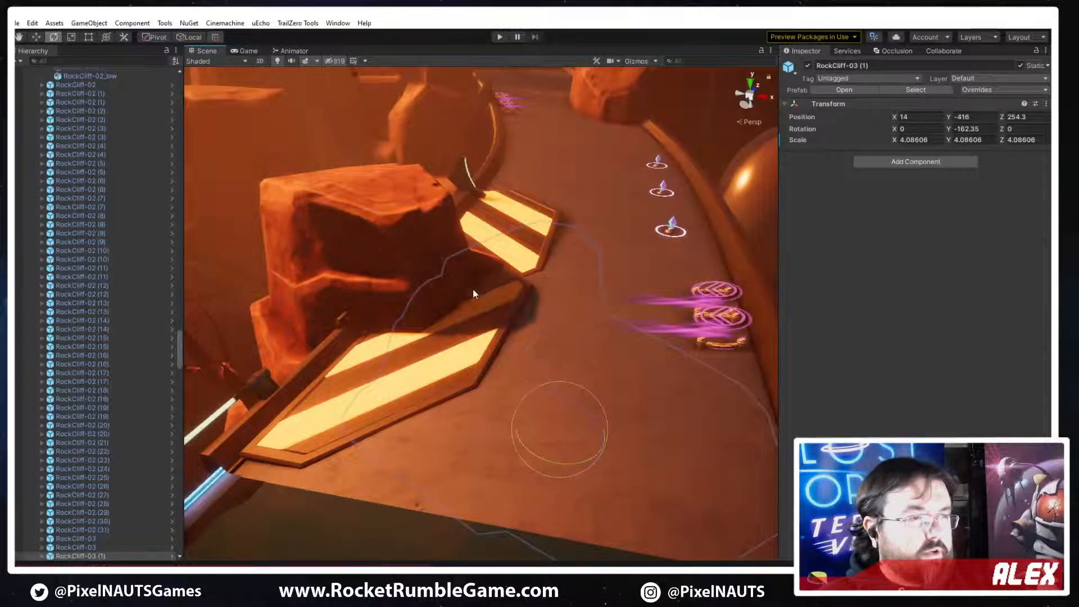
{"action": "right_click_drag", "start_coordinate": [473, 288], "coordinate": [552, 288]}
{"action": "left_click", "coordinate": [552, 289]}
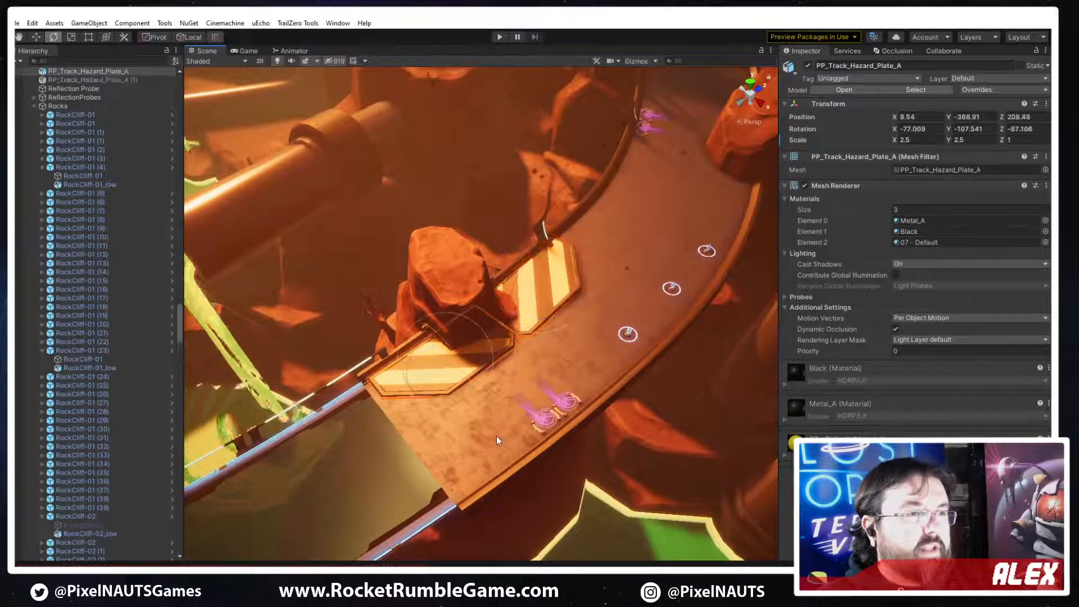
{"action": "right_click_drag", "start_coordinate": [497, 436], "coordinate": [490, 415]}
{"action": "key", "text": "w"}
{"action": "key", "text": "ctrl+d"}
{"action": "left_click_drag", "start_coordinate": [399, 447], "coordinate": [591, 295]}
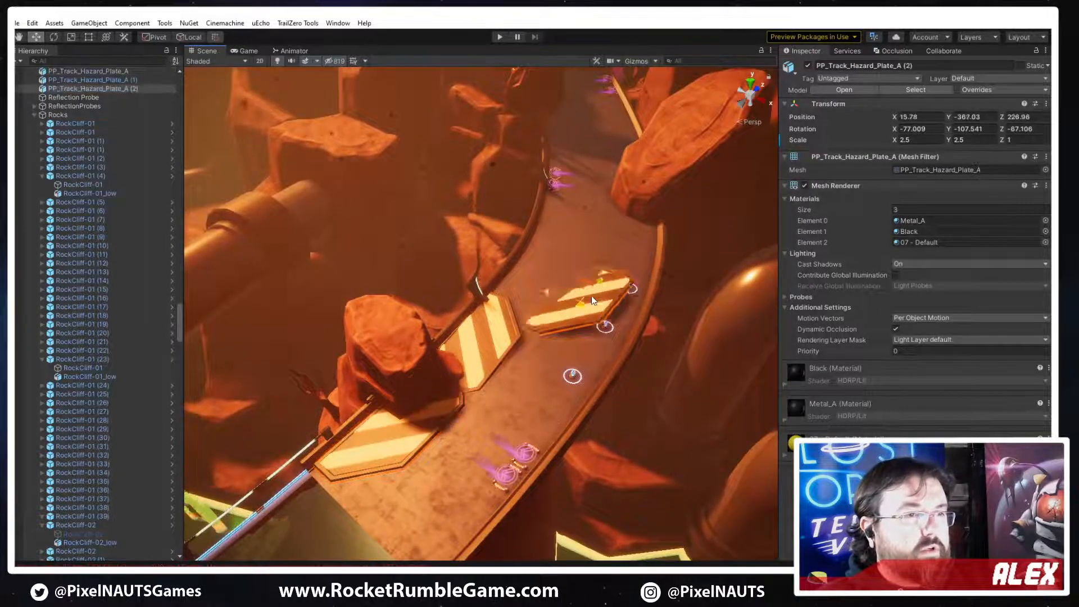
{"action": "right_click_drag", "start_coordinate": [591, 296], "coordinate": [700, 259]}
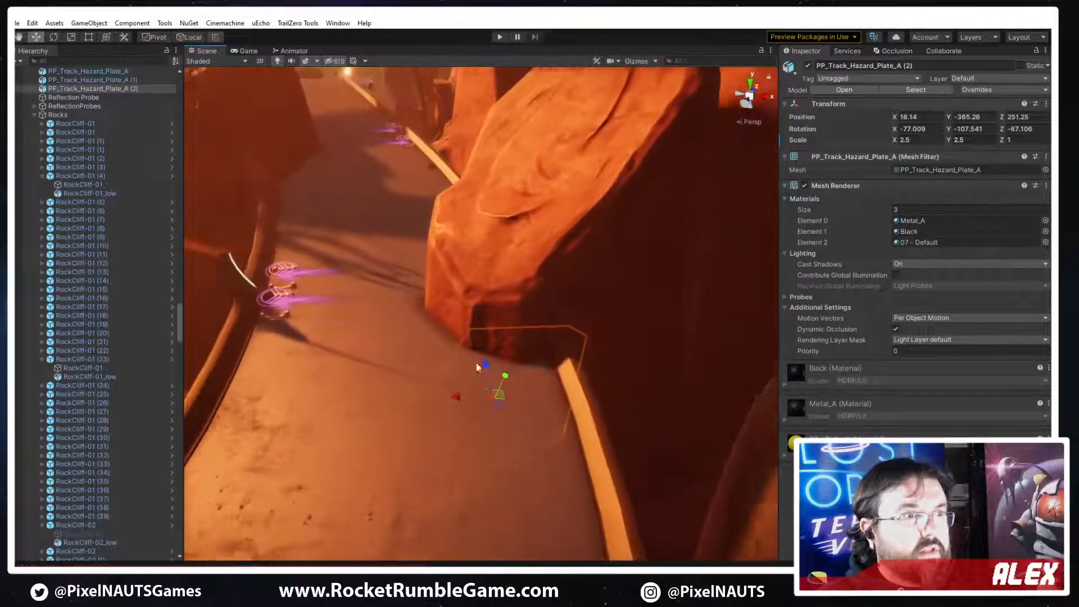
{"action": "left_click_drag", "start_coordinate": [488, 365], "coordinate": [491, 305]}
Undo the last copy's move, delete both duplicated hazard plates, and select the original plate
{"action": "right_click_drag", "start_coordinate": [596, 389], "coordinate": [494, 422]}
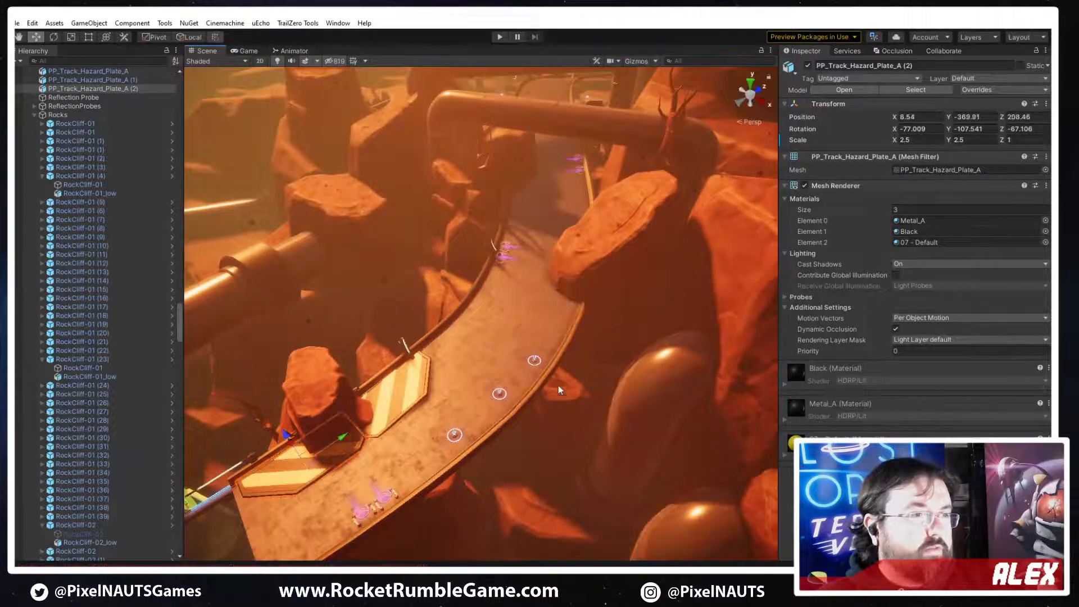
{"action": "key", "text": "Delete"}
{"action": "left_click", "coordinate": [424, 395]}
{"action": "right_click_drag", "start_coordinate": [572, 419], "coordinate": [535, 386]}
{"action": "key", "text": "Delete"}
{"action": "left_click", "coordinate": [378, 471]}
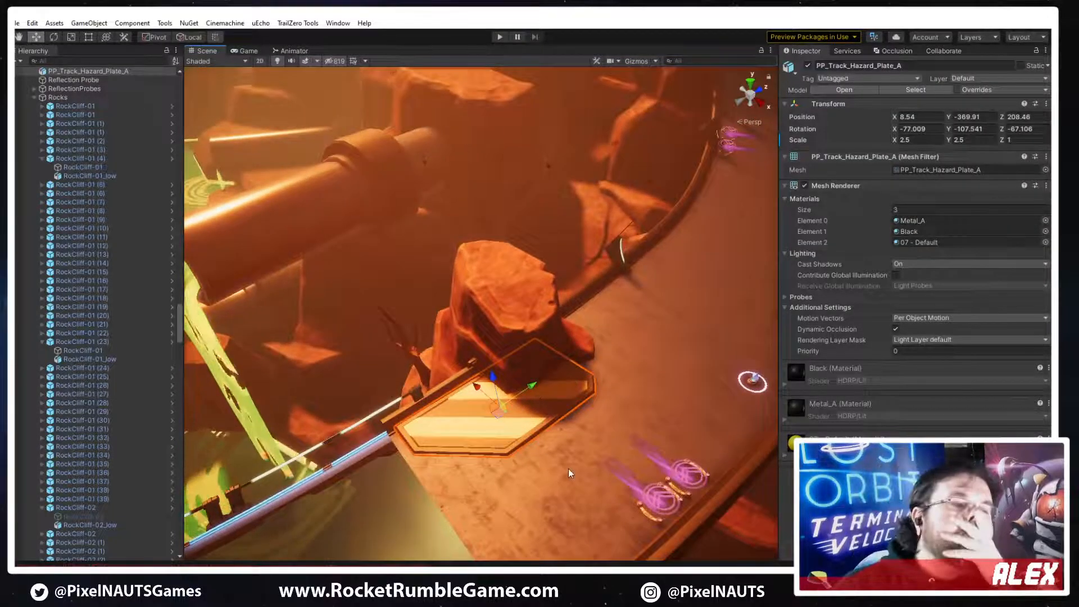
Copy the Spline Mesh component from Track_Railings 2-35 and reselect the hazard plate
{"action": "left_click", "coordinate": [467, 370]}
{"action": "right_click", "coordinate": [841, 348]}
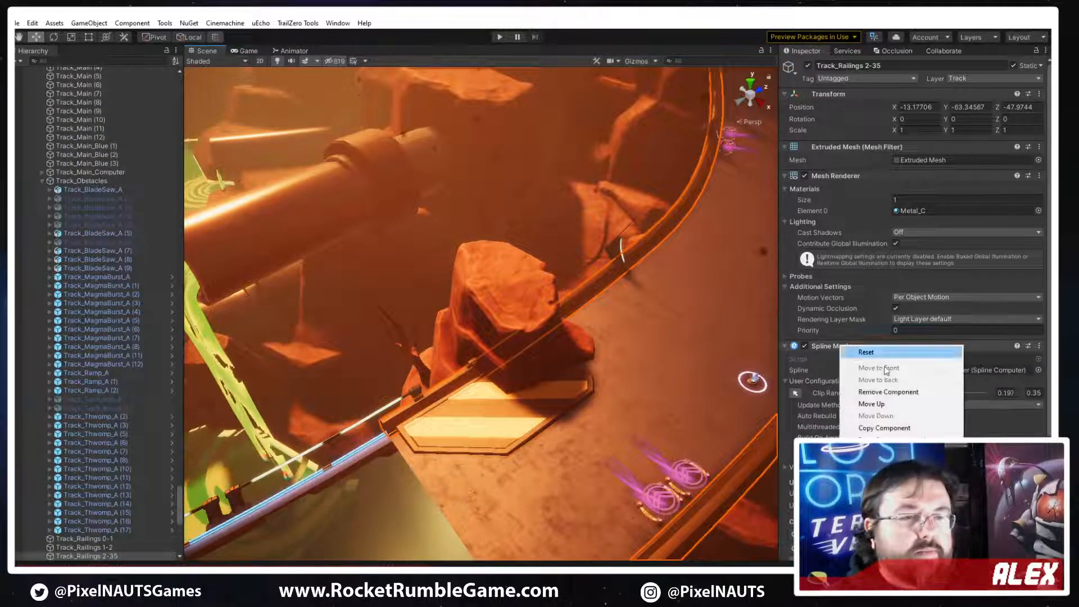
{"action": "left_click", "coordinate": [883, 428]}
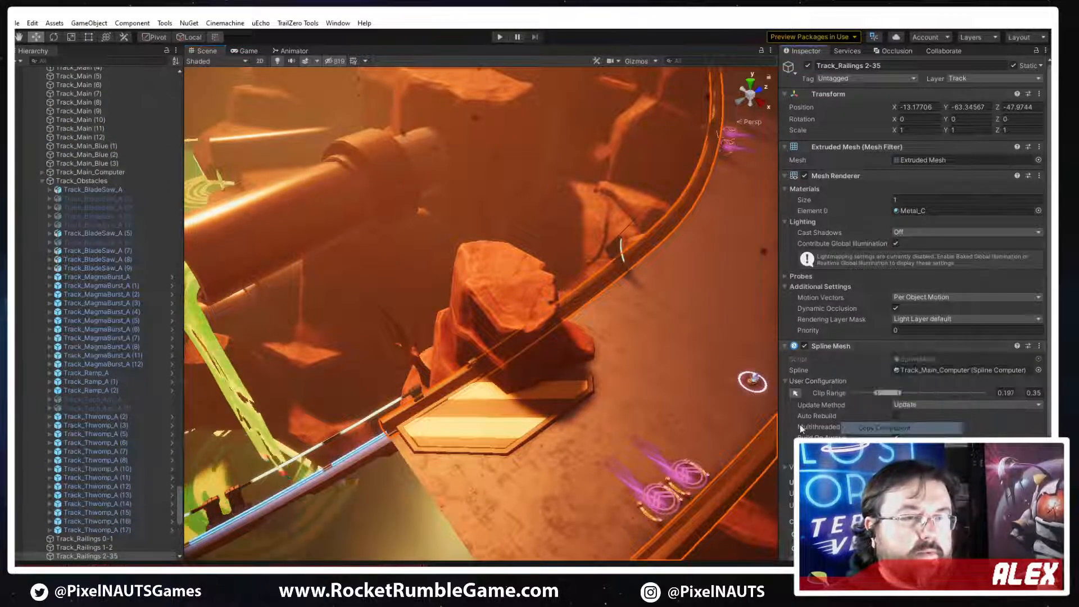
{"action": "left_click", "coordinate": [495, 409]}
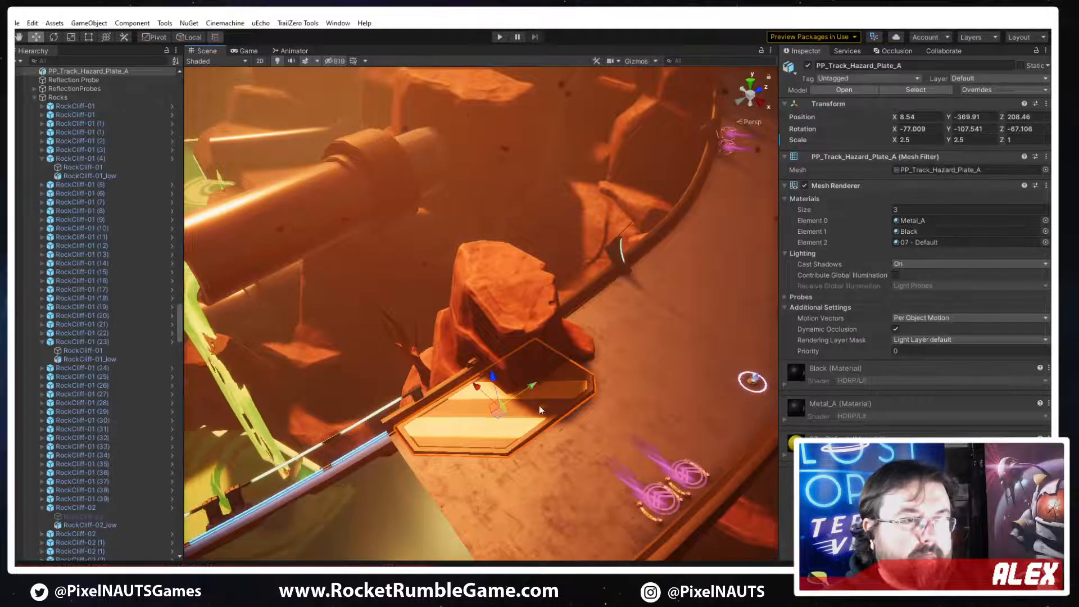
Duplicate Track_Railings 2-35 and remove the second mesh channel from the copy's Spline Mesh
{"action": "right_click_drag", "start_coordinate": [393, 339], "coordinate": [574, 348]}
{"action": "left_click", "coordinate": [455, 297]}
{"action": "key", "text": "ctrl+d"}
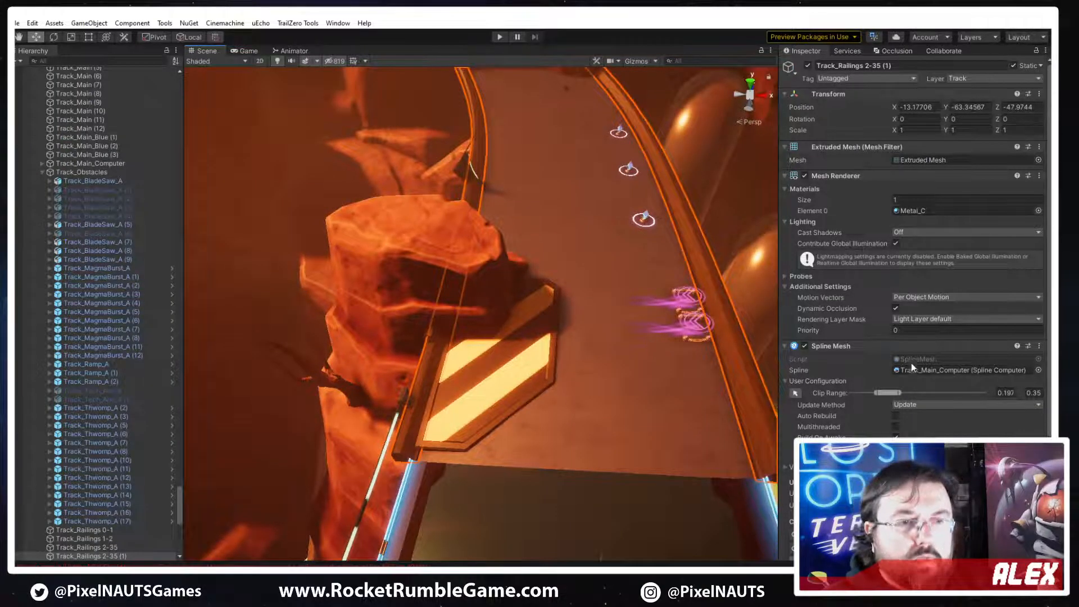
{"action": "scroll", "coordinate": [846, 386], "scroll_direction": "down", "scroll_amount": 5}
{"action": "left_click", "coordinate": [845, 393]}
{"action": "right_click", "coordinate": [835, 392]}
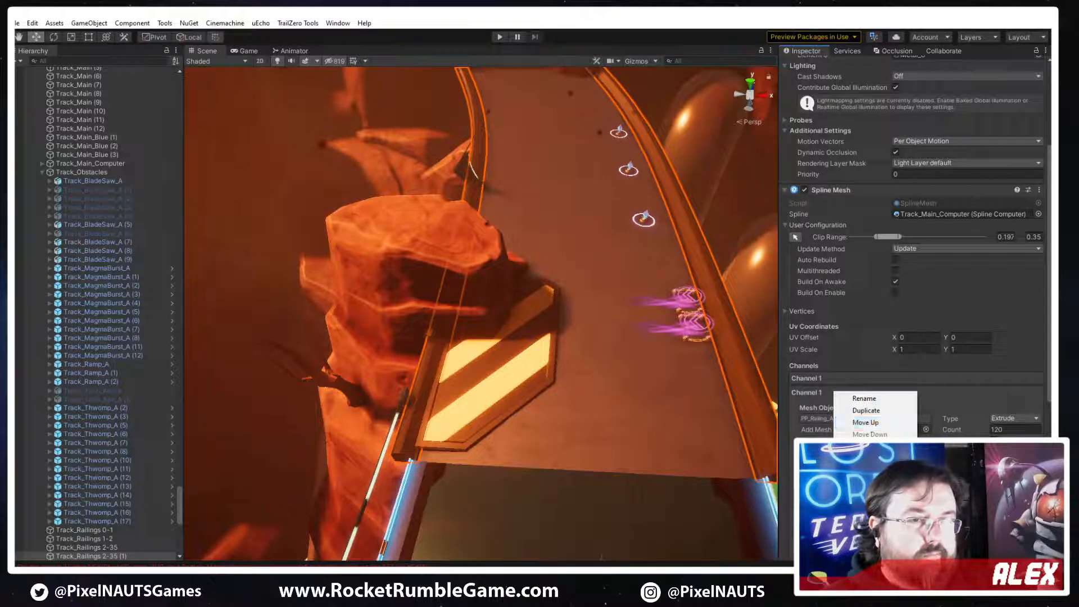
{"action": "left_click", "coordinate": [865, 422]}
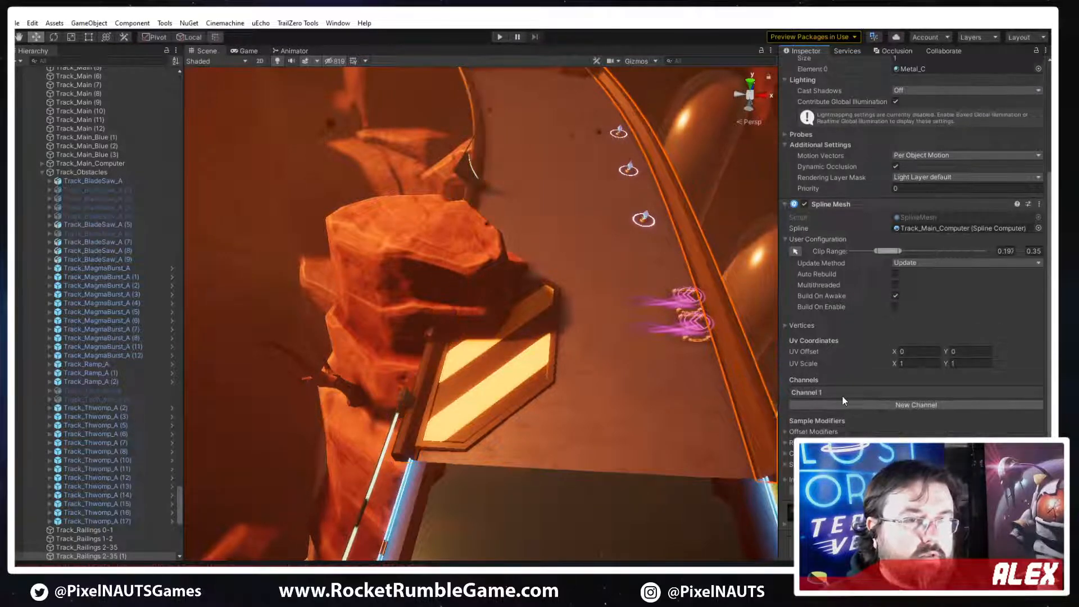
Set the remaining channel's count to 1 and shorten the copy's clip range to about 0.176–0.2
{"action": "left_click", "coordinate": [1012, 429]}
{"action": "type", "text": "1"}
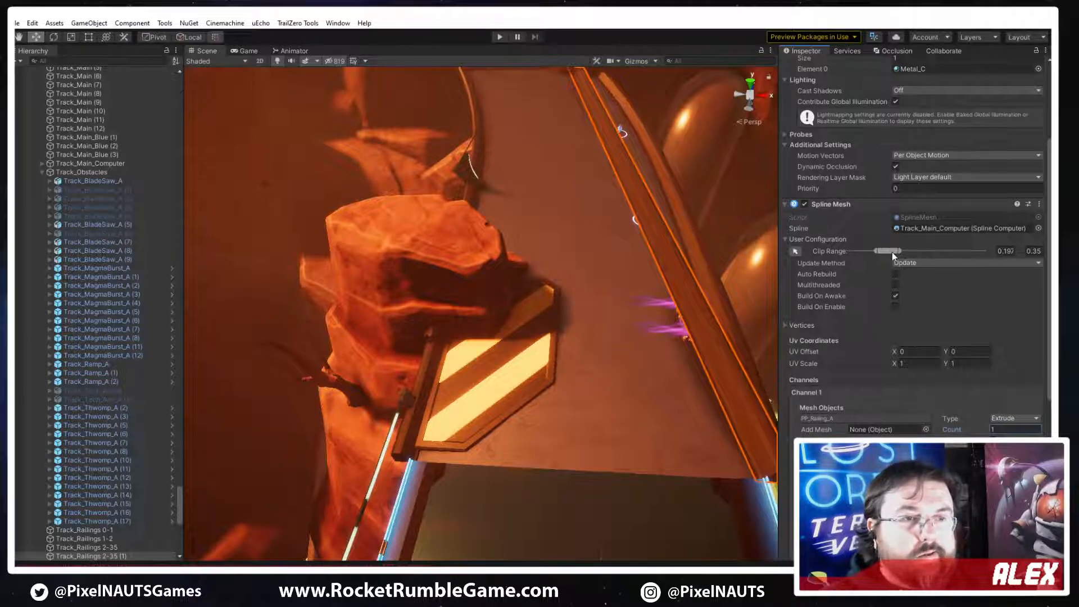
{"action": "mouse_move", "coordinate": [892, 252]}
{"action": "left_mouse_down"}
{"action": "mouse_move", "coordinate": [901, 251]}
{"action": "mouse_move", "coordinate": [879, 251]}
{"action": "left_mouse_up"}
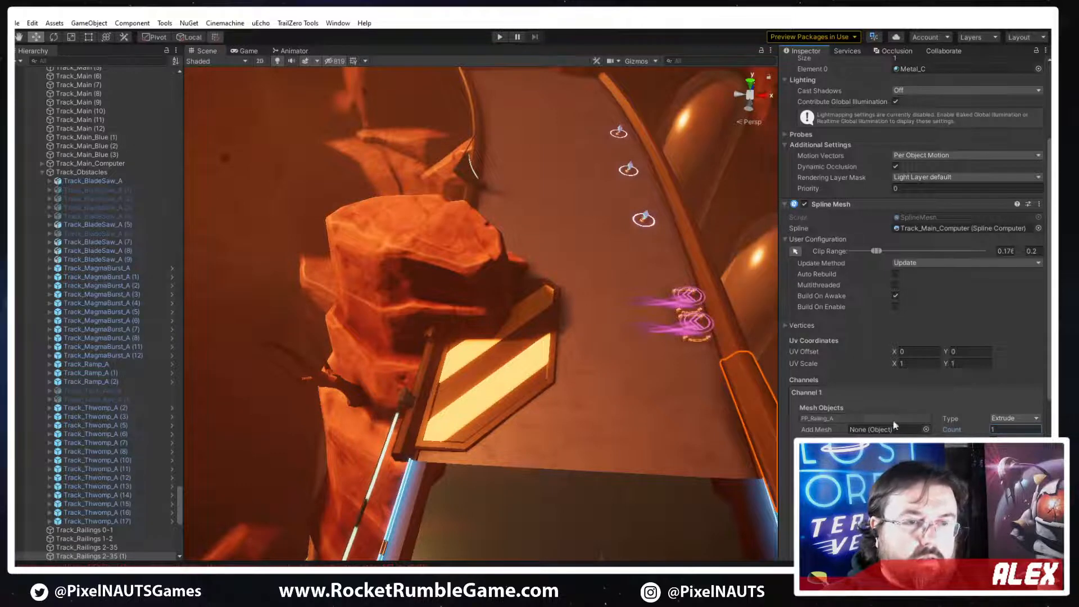
Replace the channel's PP_Railing_A mesh with PP_Track_Hazard_Plate_A
{"action": "left_click", "coordinate": [868, 418]}
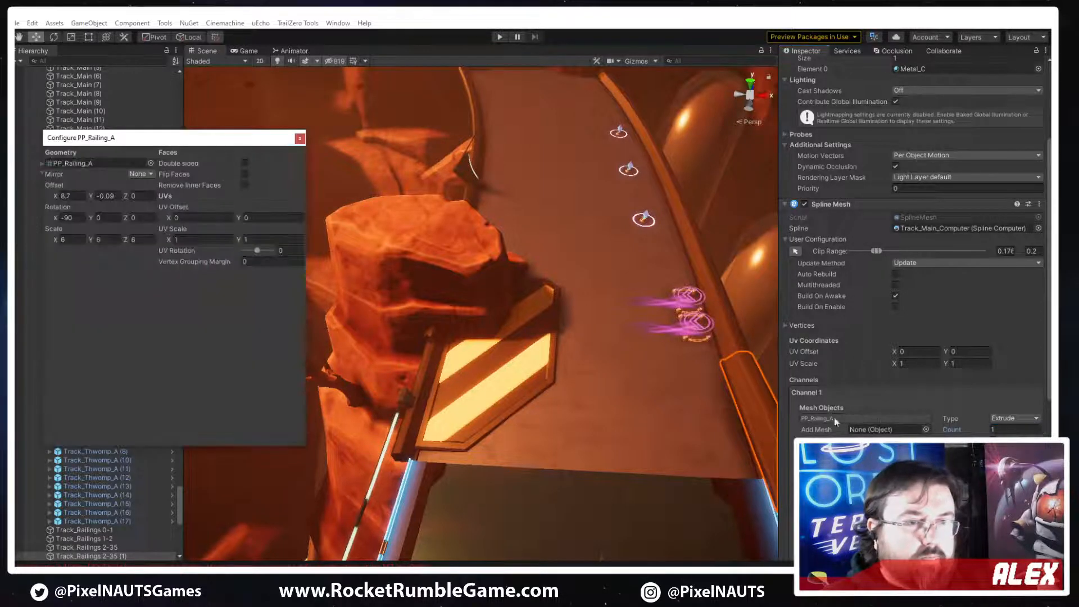
{"action": "left_click", "coordinate": [149, 162]}
{"action": "key", "text": "ctrl+v"}
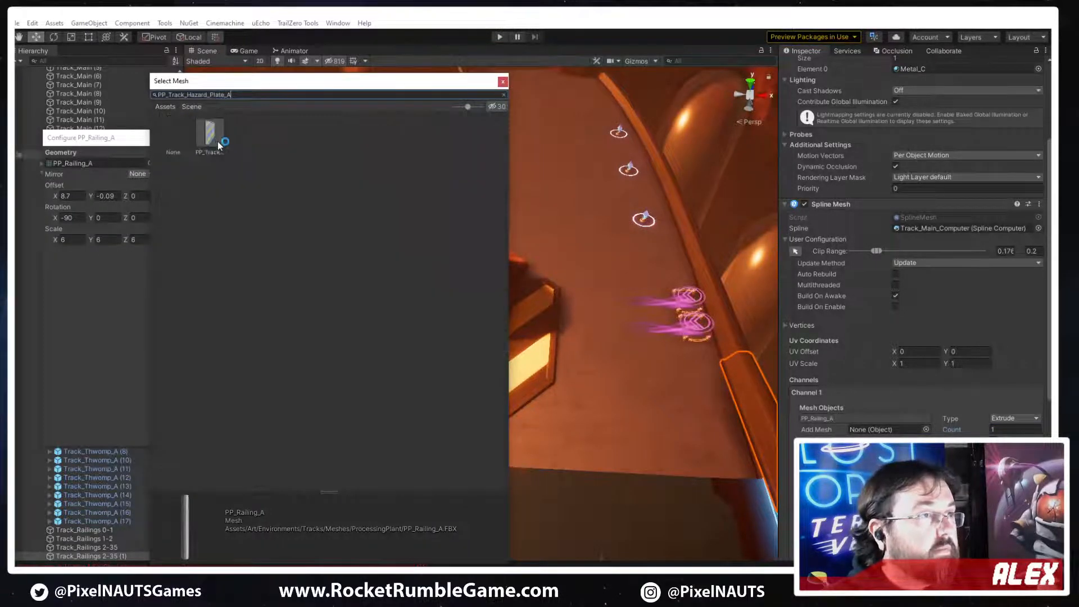
{"action": "double_click", "coordinate": [218, 144]}
{"action": "right_click_drag", "start_coordinate": [540, 297], "coordinate": [773, 345]}
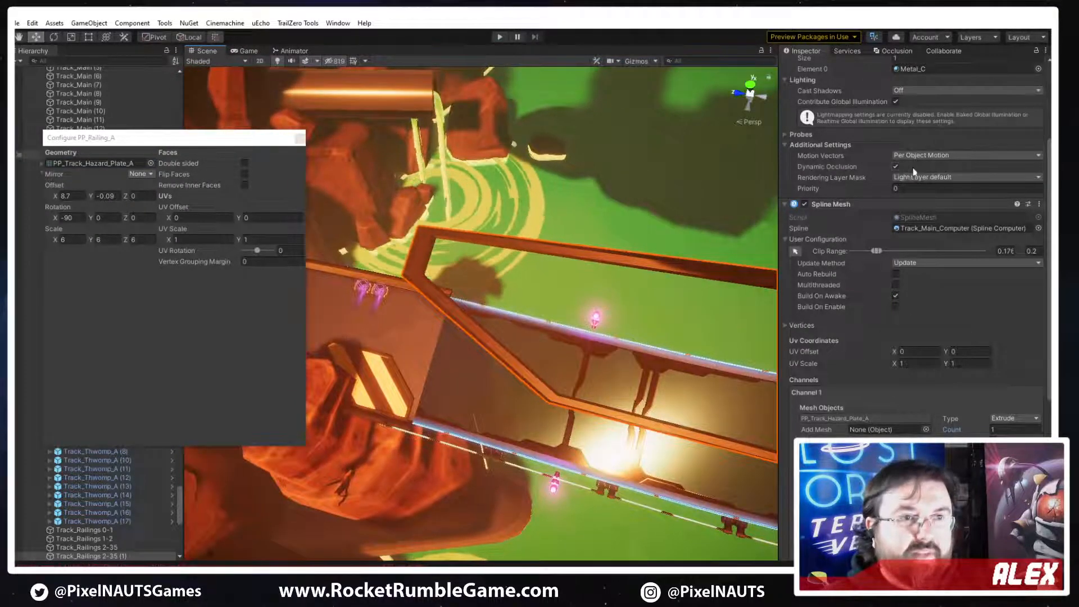
Increase the spline plate's material slots to 3 and assign the Black material to Element 1
{"action": "scroll", "coordinate": [943, 216], "scroll_direction": "up", "scroll_amount": 5}
{"action": "left_click", "coordinate": [903, 200]}
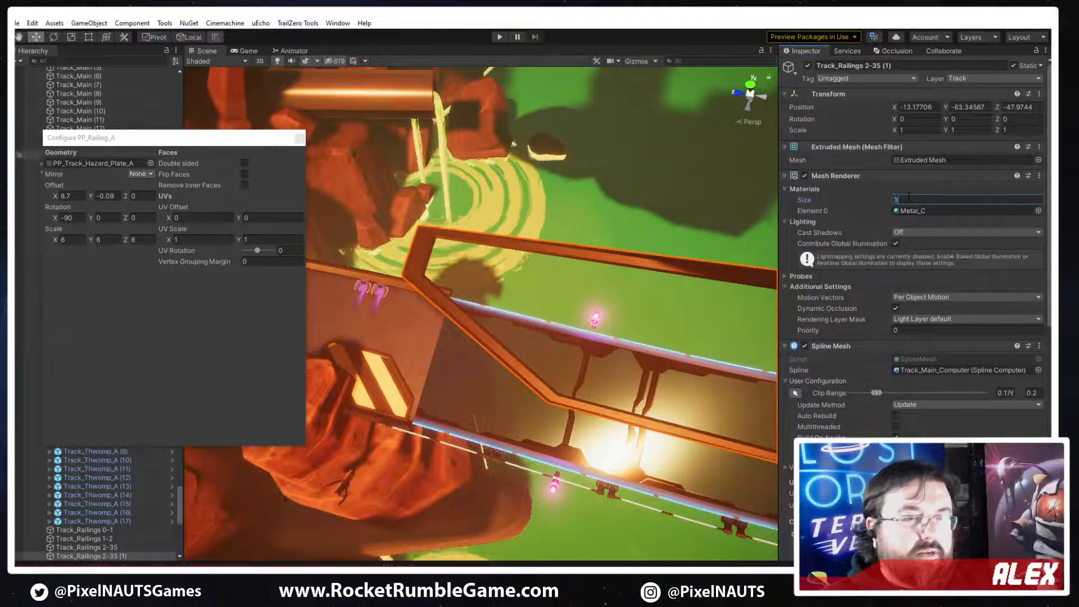
{"action": "type", "text": "3"}
{"action": "key", "text": "Return"}
{"action": "left_click", "coordinate": [1038, 222]}
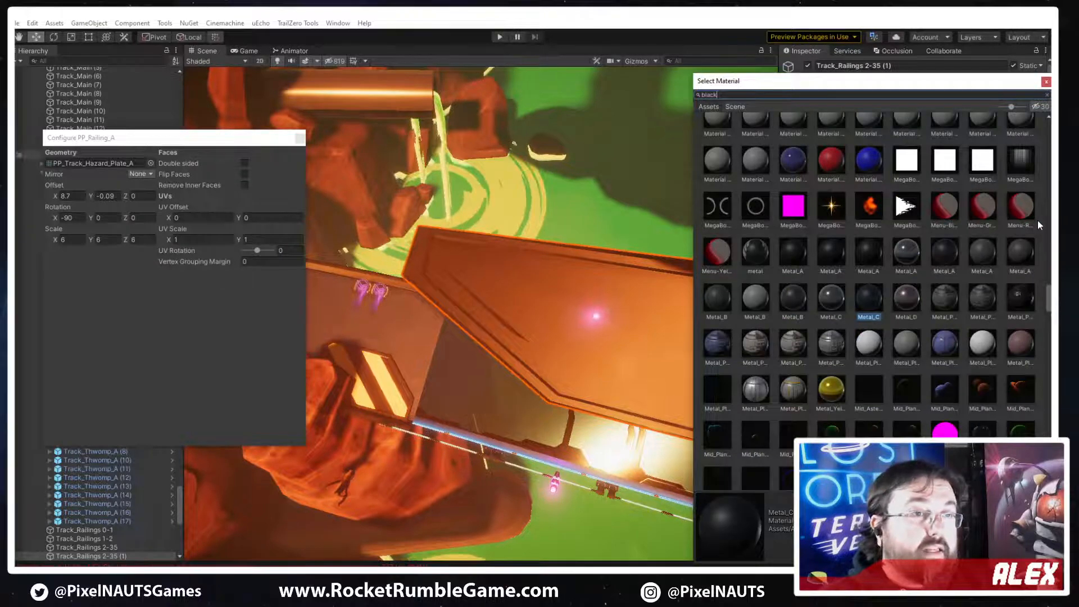
{"action": "double_click", "coordinate": [877, 137]}
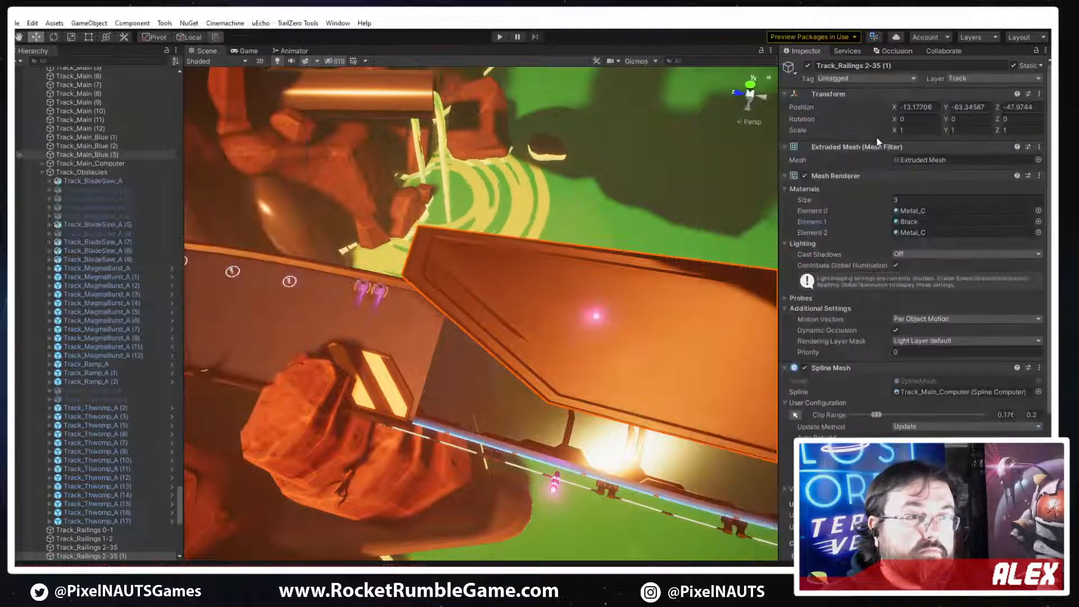
Assign the Holo_Yellow material to Element 2 of the spline plate
{"action": "left_click", "coordinate": [1039, 232]}
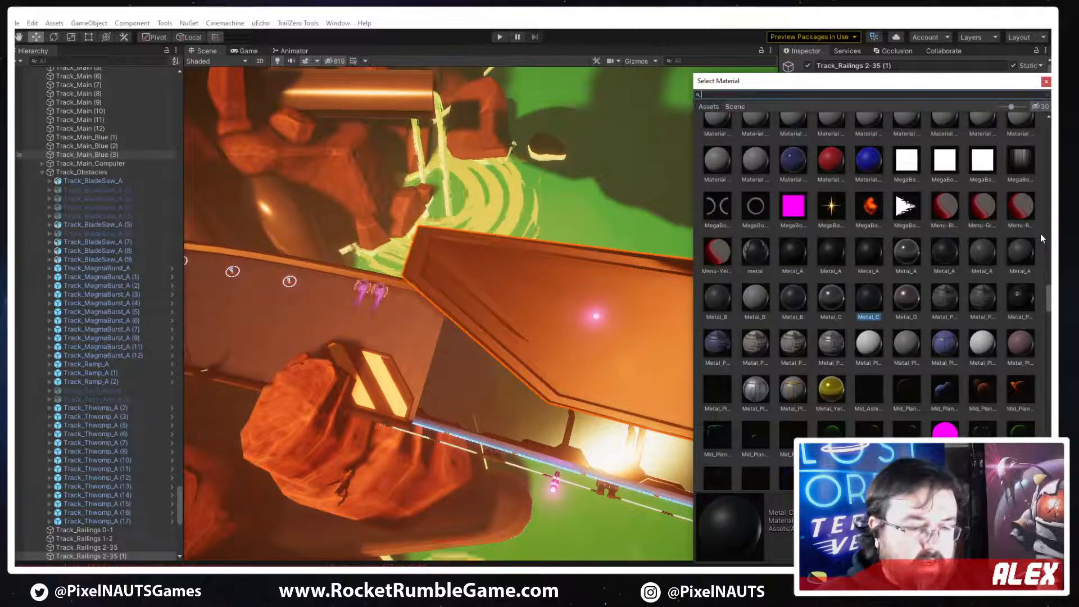
{"action": "type", "text": "yeloo"}
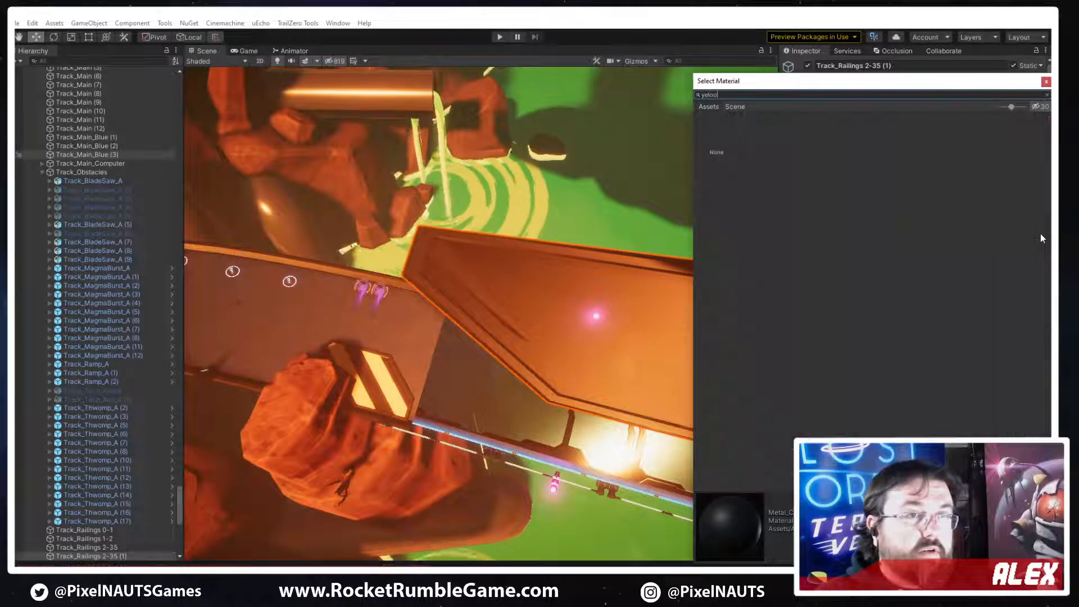
{"action": "key", "text": "BackSpace"}
{"action": "key", "text": "BackSpace"}
{"action": "type", "text": "low"}
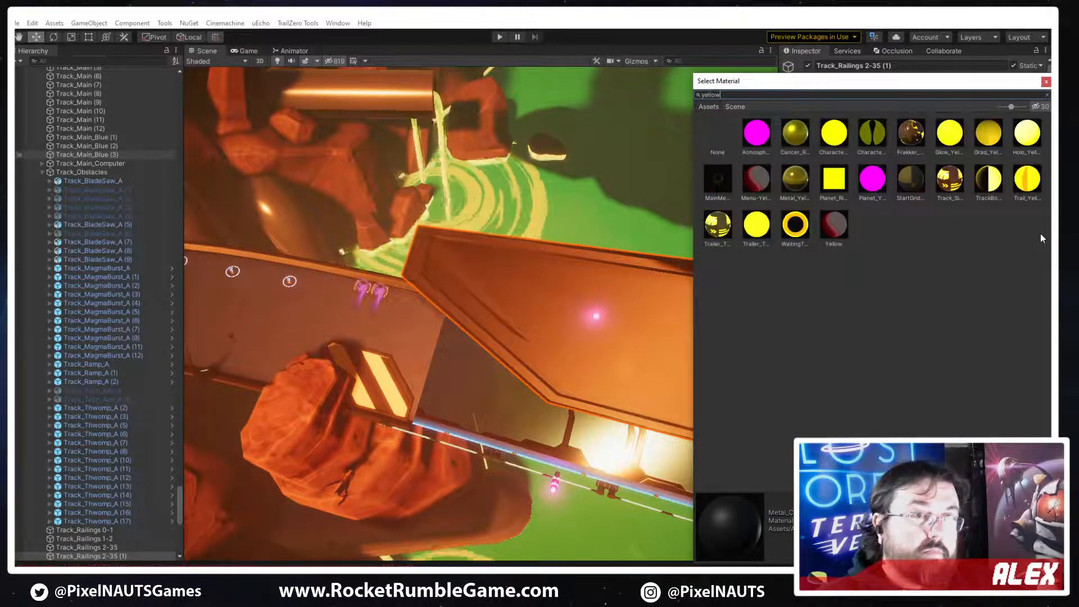
{"action": "double_click", "coordinate": [1032, 137]}
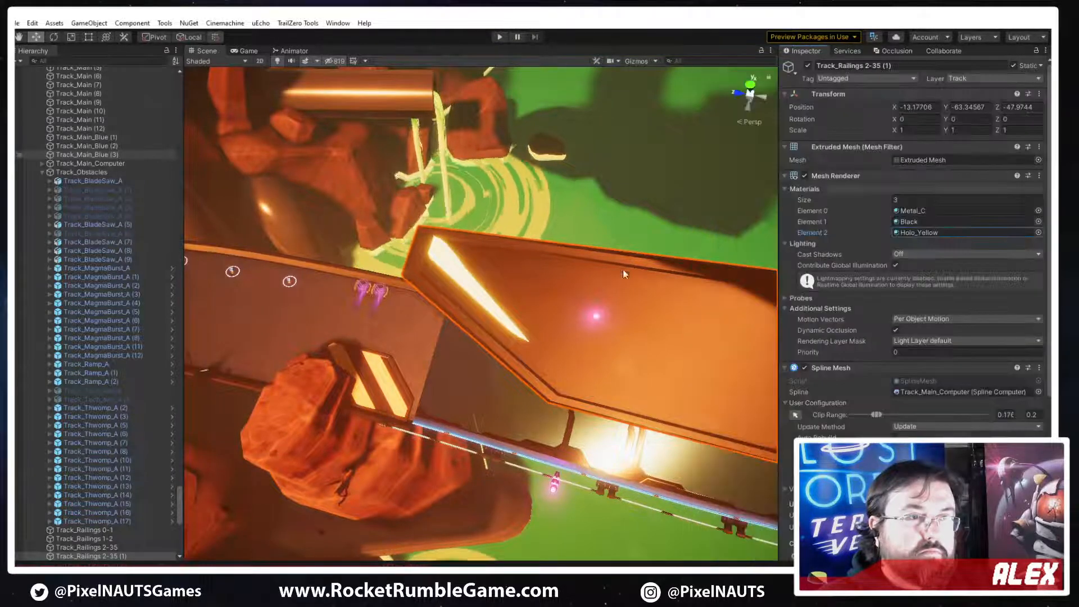
{"action": "right_click_drag", "start_coordinate": [622, 269], "coordinate": [689, 281]}
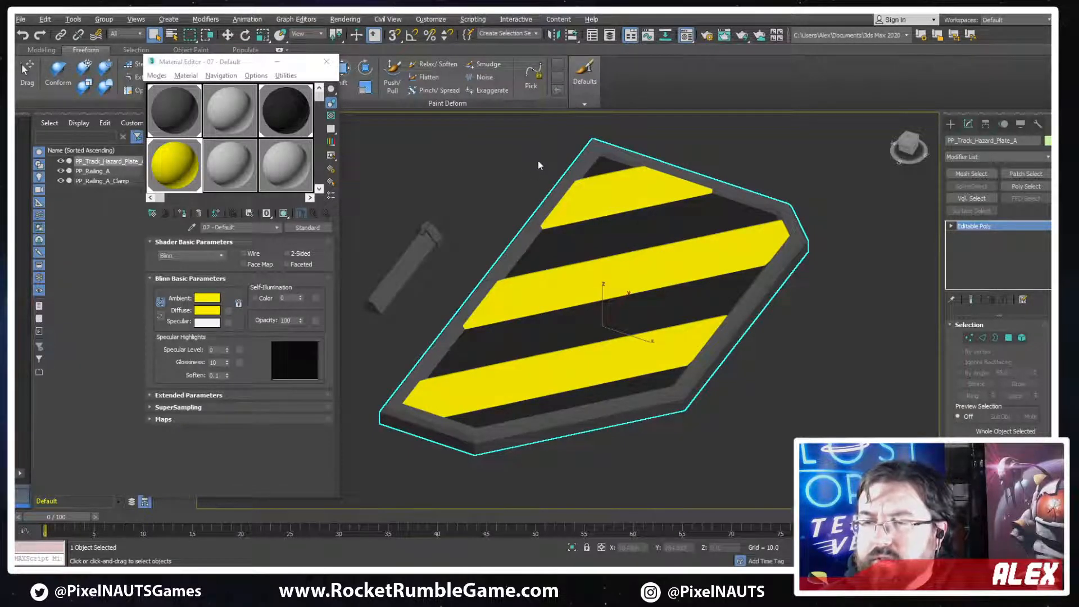
Switch to 3ds Max, show edged faces on the hazard plate and select the middle yellow stripe's centre edges
{"action": "middle_click_drag", "start_coordinate": [723, 233], "coordinate": [672, 241], "text": "alt"}
{"action": "scroll", "coordinate": [747, 272], "scroll_direction": "up", "scroll_amount": 3}
{"action": "key", "text": "F4"}
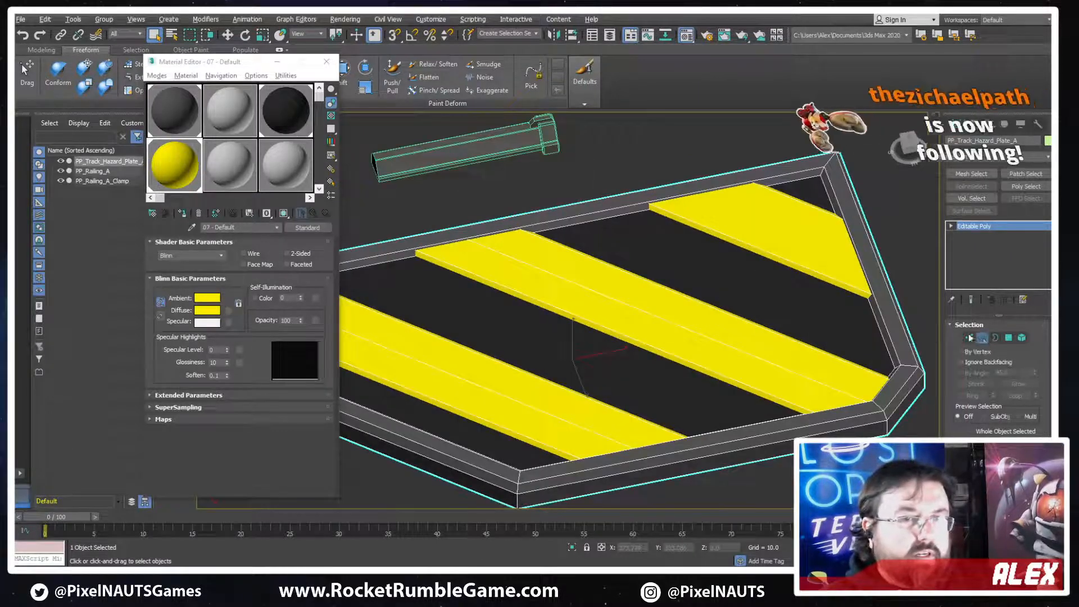
{"action": "left_click", "coordinate": [983, 337]}
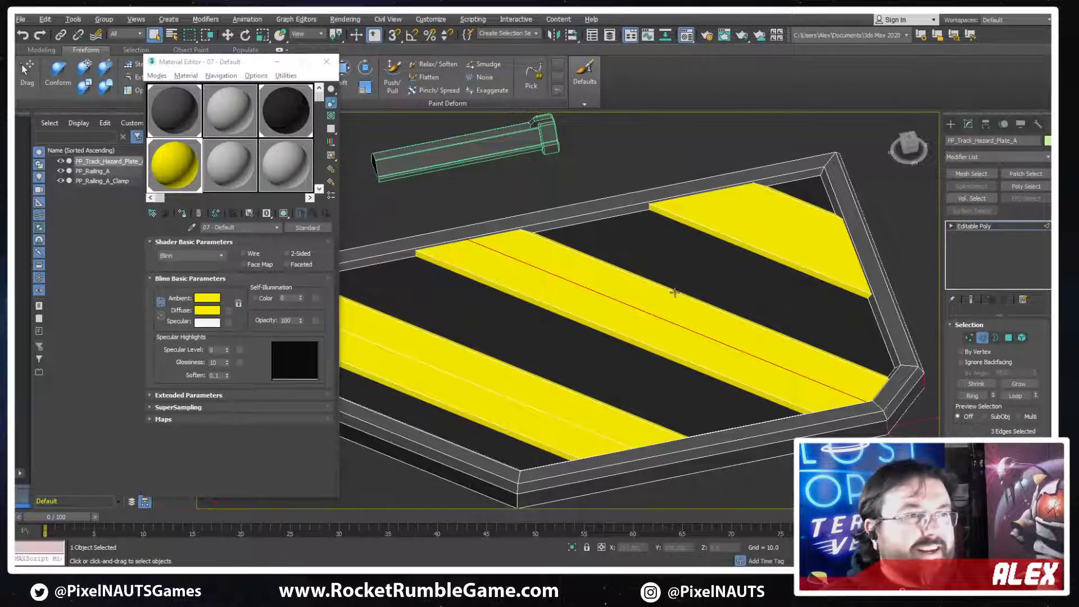
{"action": "middle_click_drag", "start_coordinate": [675, 292], "coordinate": [656, 298], "text": "alt"}
{"action": "middle_click_drag", "start_coordinate": [756, 304], "coordinate": [651, 315]}
{"action": "middle_click_drag", "start_coordinate": [554, 197], "coordinate": [631, 201]}
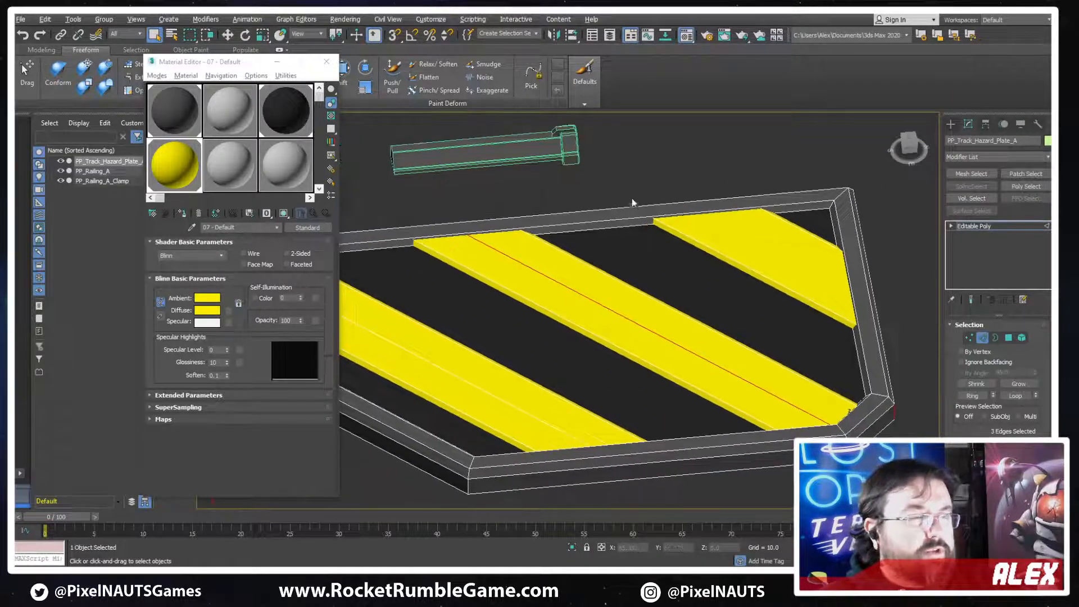
Select the edge rings along both long parallel sides of the hazard plate's frame in wireframe view
{"action": "key", "text": "F3"}
{"action": "left_click_drag", "start_coordinate": [599, 193], "coordinate": [593, 251]}
{"action": "middle_click_drag", "start_coordinate": [639, 253], "coordinate": [708, 252]}
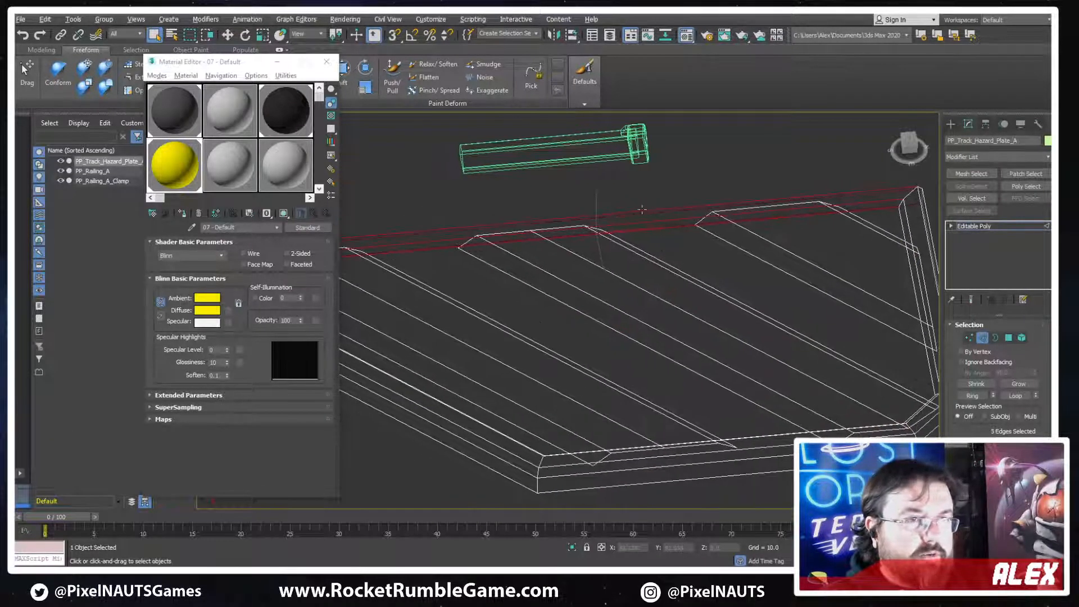
{"action": "left_click", "coordinate": [656, 224]}
{"action": "left_click", "coordinate": [973, 396]}
{"action": "middle_click_drag", "start_coordinate": [714, 304], "coordinate": [756, 312]}
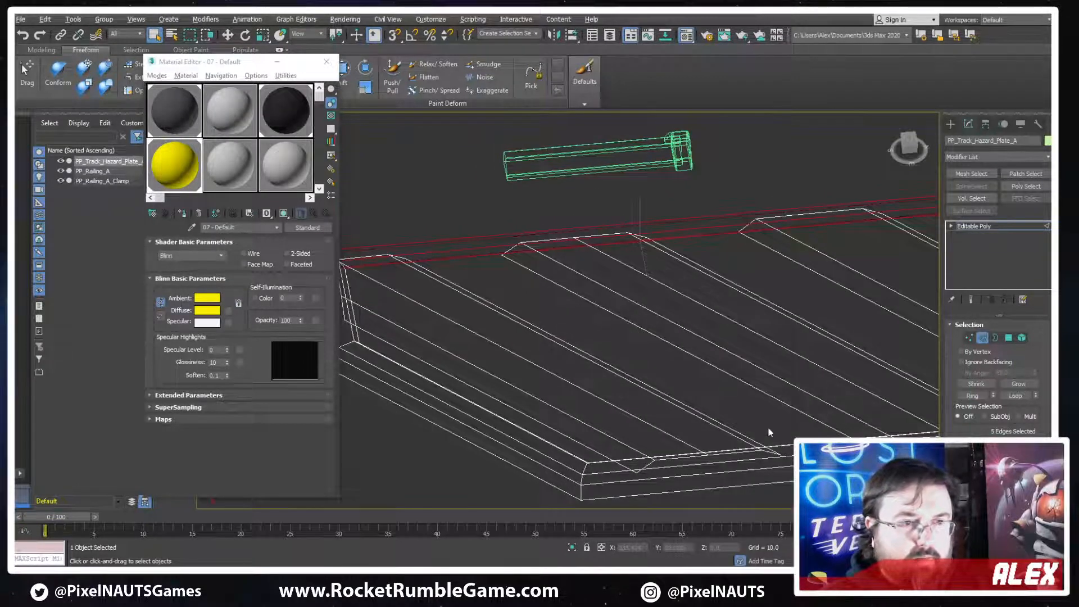
{"action": "left_click", "coordinate": [769, 458], "text": "ctrl"}
{"action": "scroll", "coordinate": [997, 377], "scroll_direction": "down", "scroll_amount": 2}
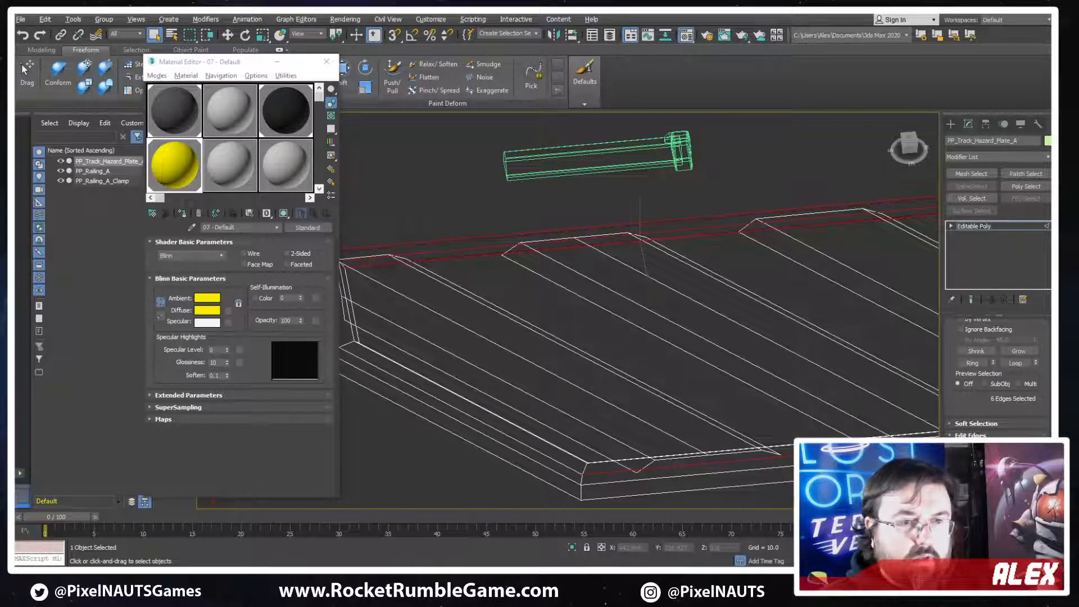
{"action": "left_click", "coordinate": [973, 364]}
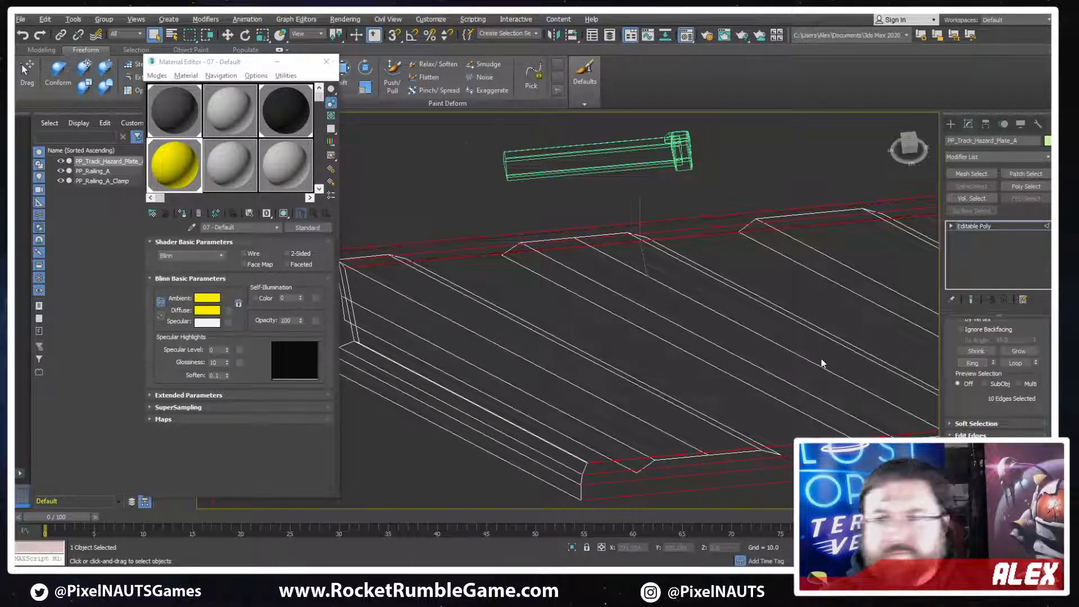
Connect the two selected edge rings with 4 segments across the plate
{"action": "middle_click_drag", "start_coordinate": [821, 358], "coordinate": [784, 350]}
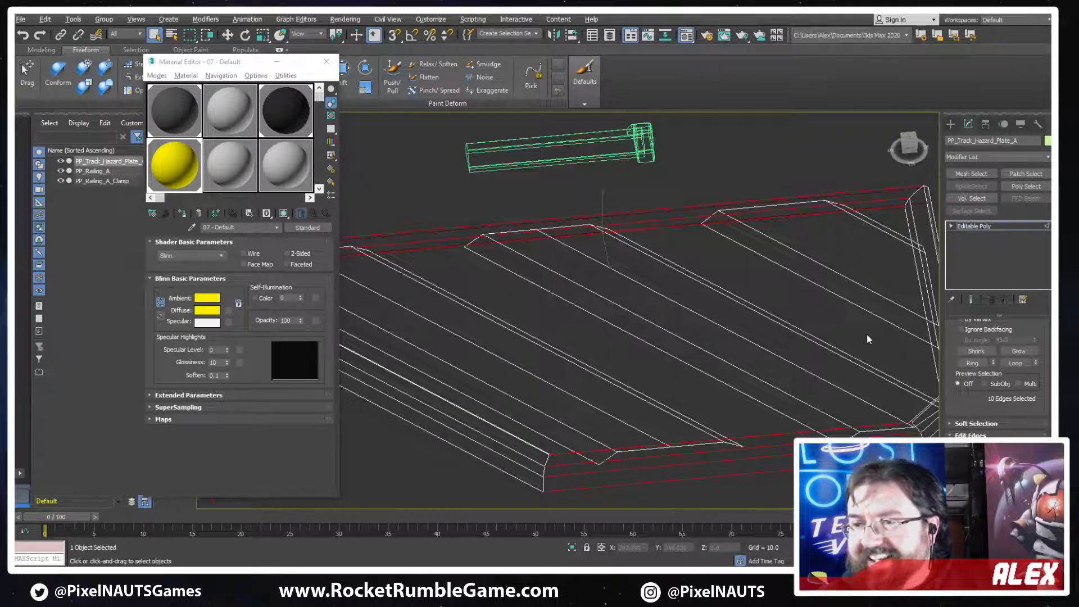
{"action": "scroll", "coordinate": [999, 384], "scroll_direction": "down", "scroll_amount": 1}
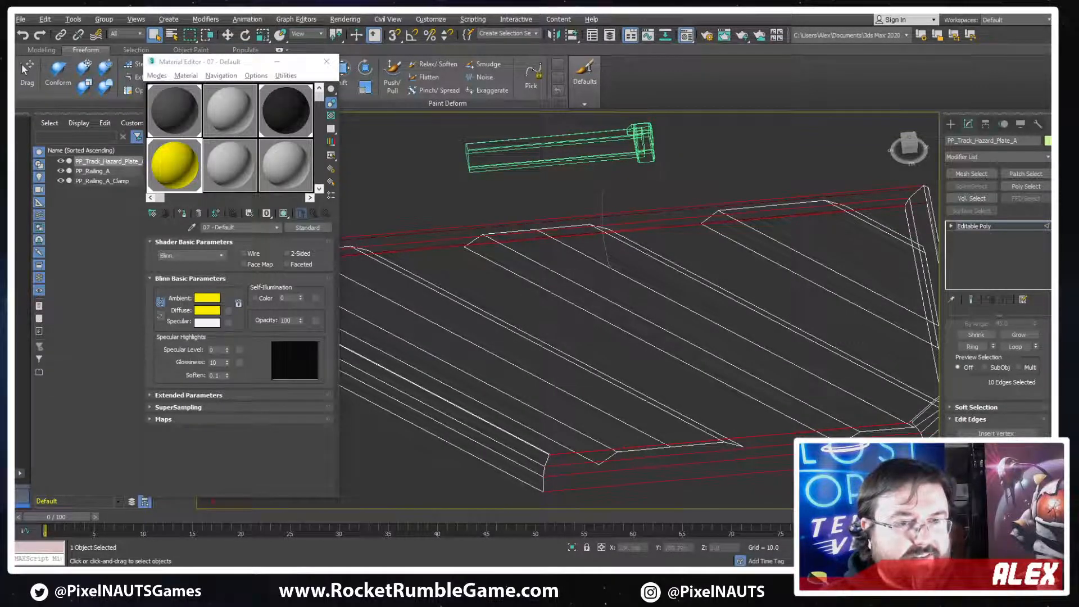
{"action": "left_click", "coordinate": [1036, 481]}
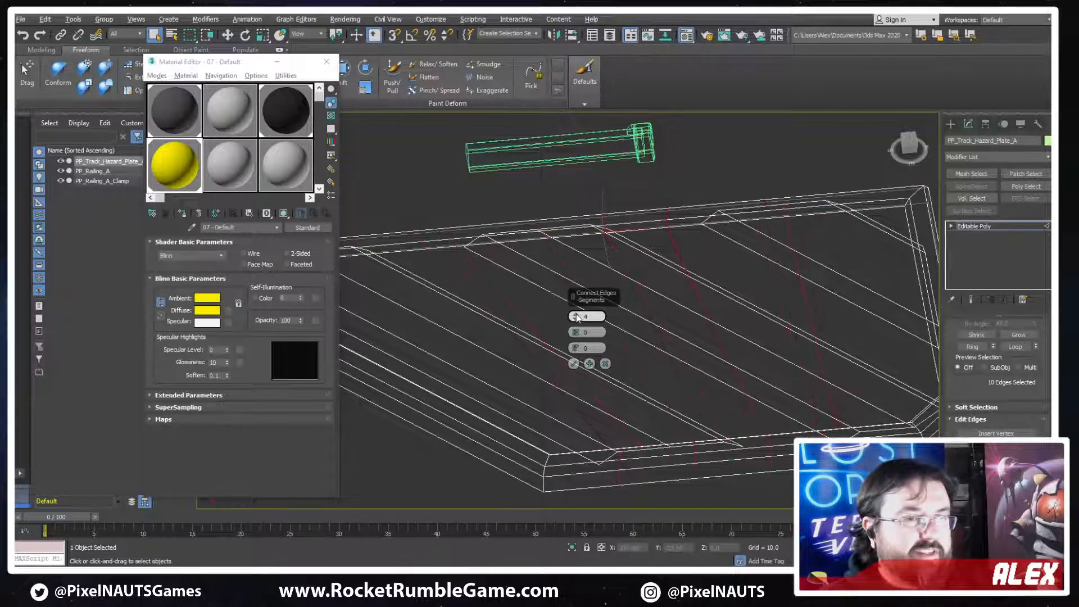
{"action": "middle_click_drag", "start_coordinate": [798, 366], "coordinate": [639, 382]}
{"action": "left_click", "coordinate": [573, 364]}
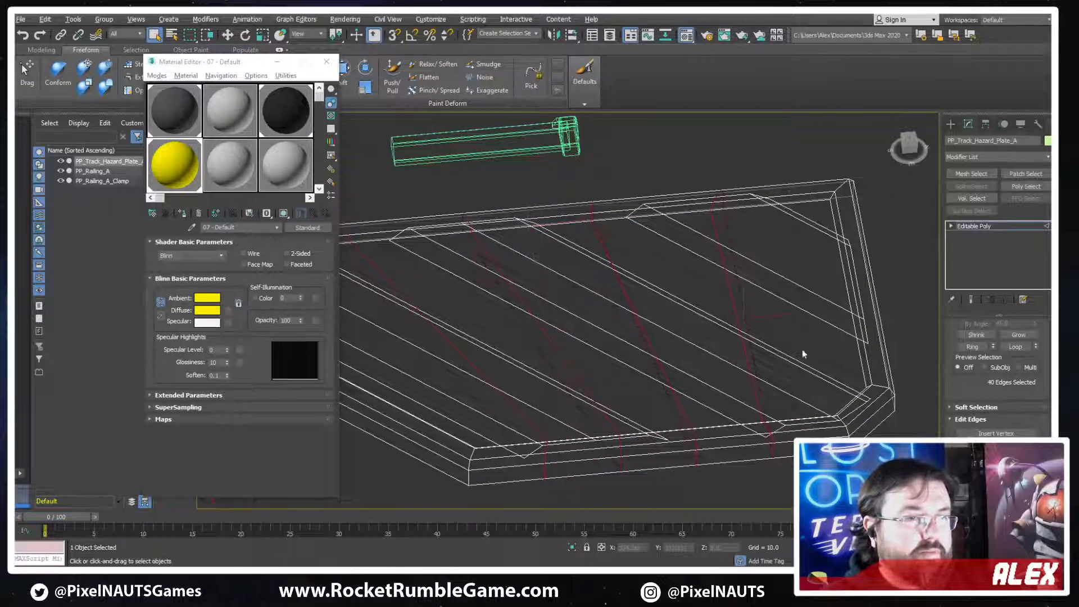
Connect the frame's edge ring between the last new cut and the square corner with a single segment
{"action": "left_click", "coordinate": [779, 195]}
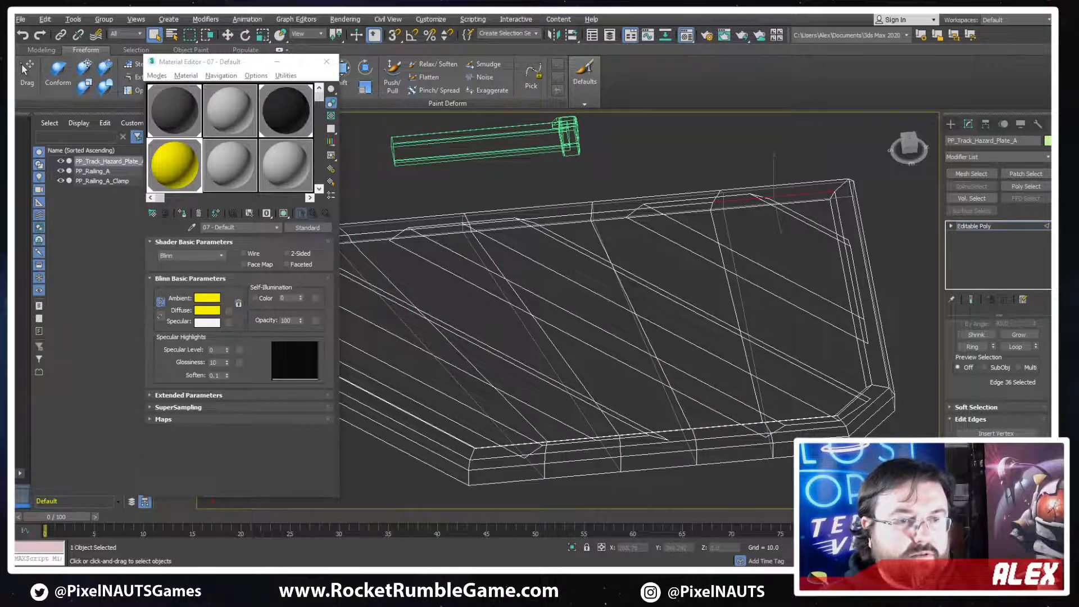
{"action": "left_click", "coordinate": [972, 347]}
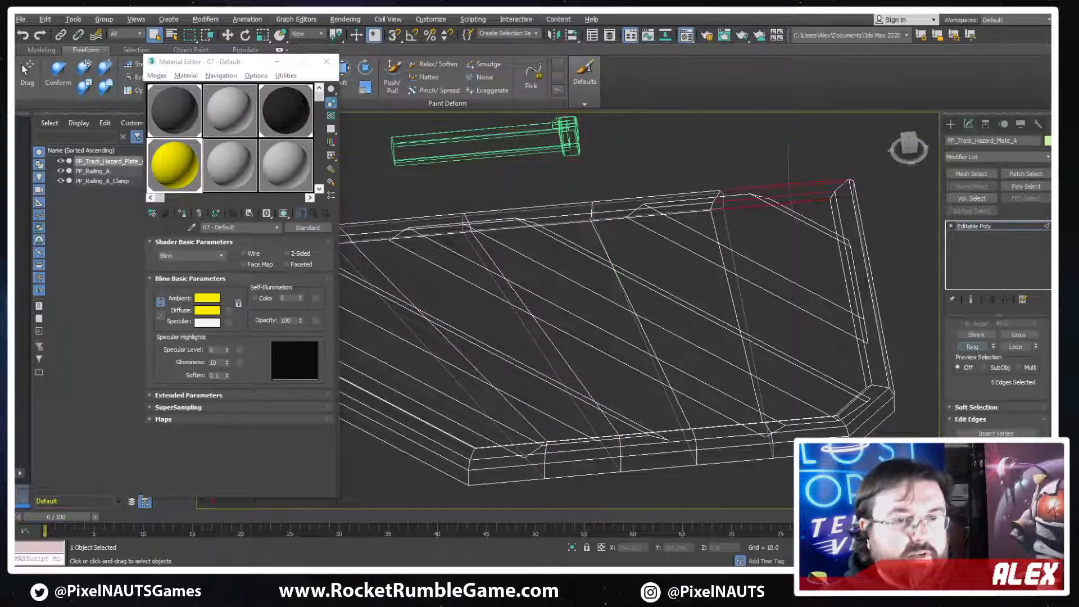
{"action": "key", "text": "ctrl+shift+e"}
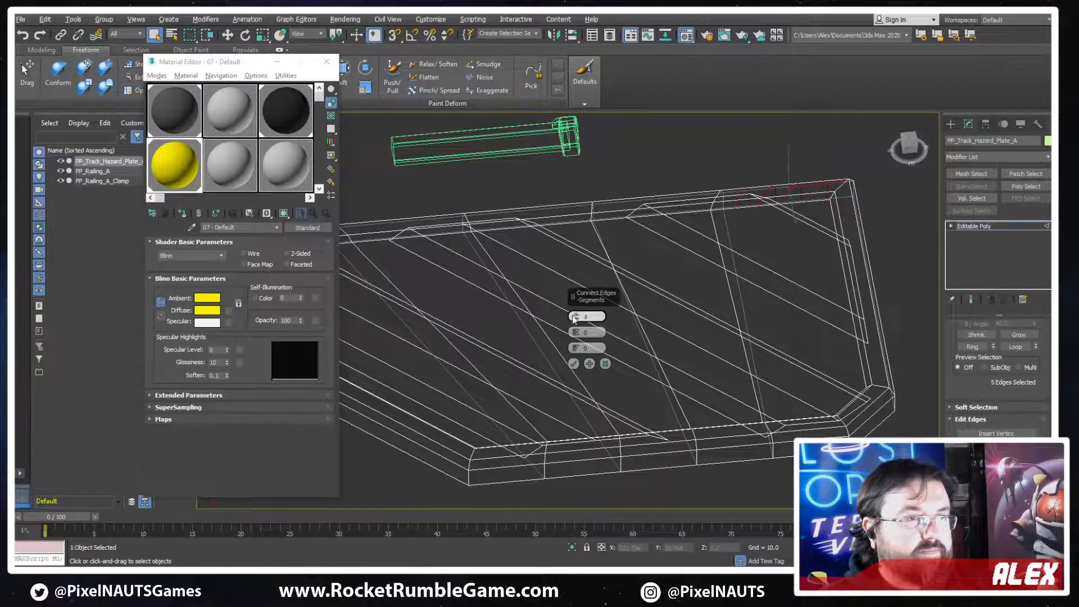
{"action": "left_click", "coordinate": [574, 364]}
Connect the new cut's vertices to the opposite chamfered corner across the plate and return to shaded view
{"action": "key", "text": "1"}
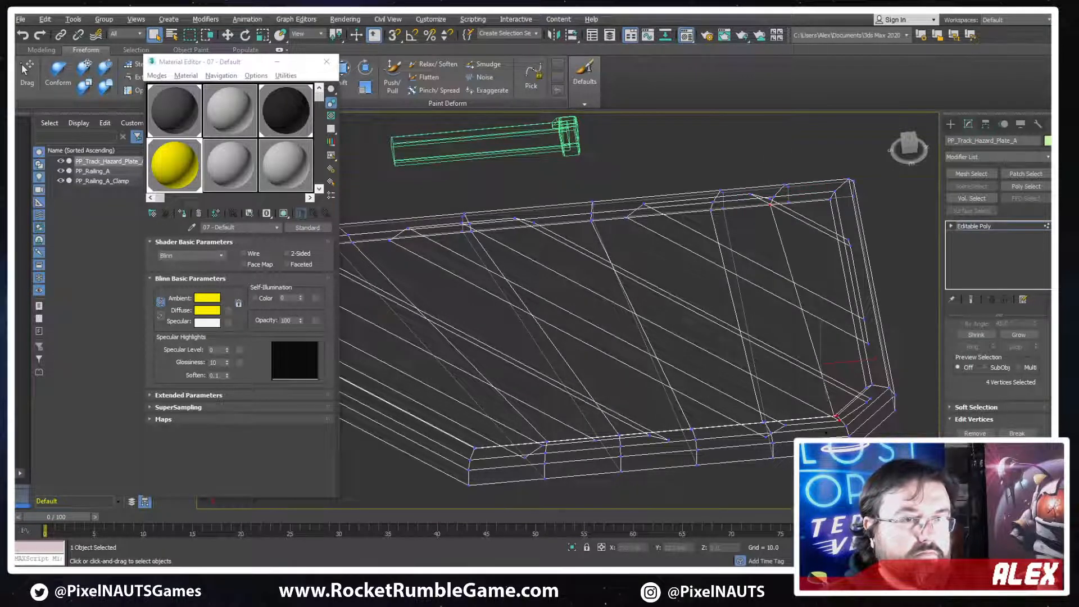
{"action": "middle_click_drag", "start_coordinate": [763, 259], "coordinate": [930, 267]}
{"action": "middle_click_drag", "start_coordinate": [663, 308], "coordinate": [590, 289], "text": "alt"}
{"action": "scroll", "coordinate": [590, 285], "scroll_direction": "down", "scroll_amount": 3}
{"action": "key", "text": "F3"}
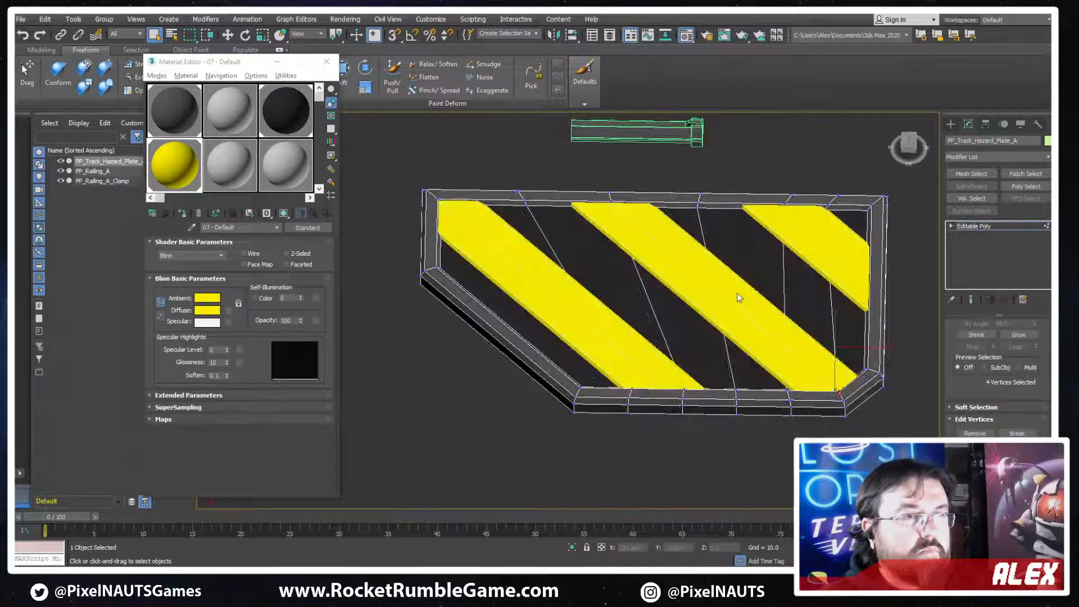
Connect the edge ring of the short stripe nearest the plate's square corner with a single segment in wireframe view
{"action": "middle_click_drag", "start_coordinate": [686, 278], "coordinate": [669, 282]}
{"action": "key", "text": "F4"}
{"action": "key", "text": "F3"}
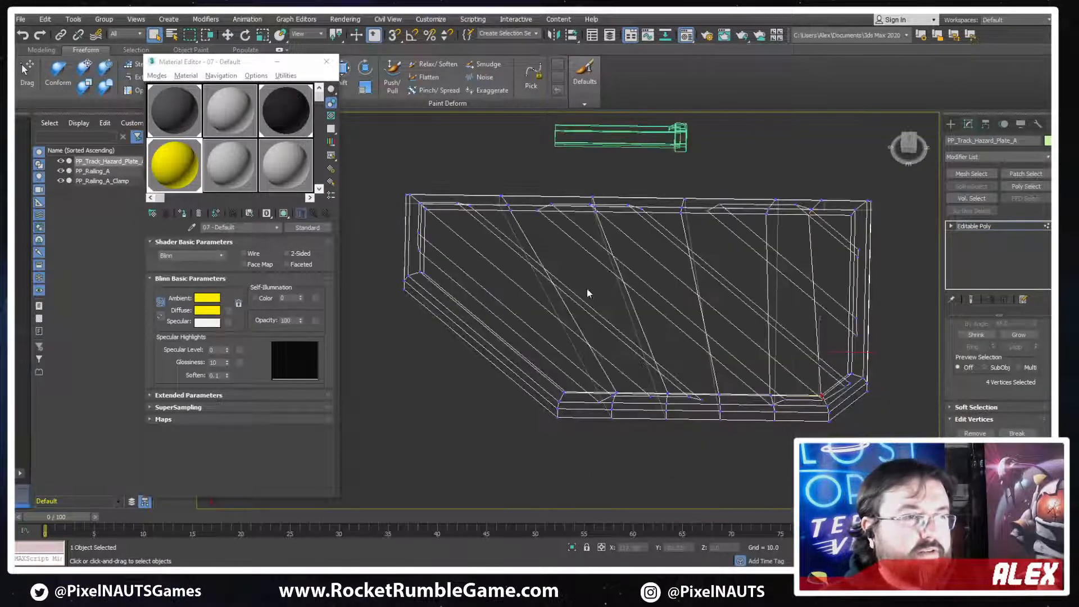
{"action": "scroll", "coordinate": [972, 371], "scroll_direction": "up", "scroll_amount": 2}
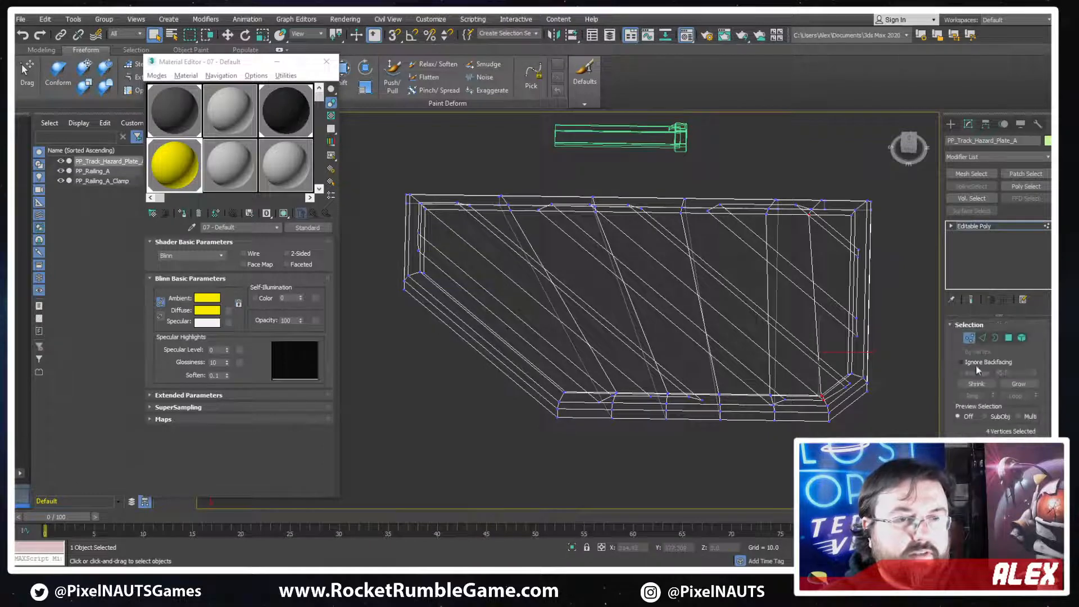
{"action": "left_click", "coordinate": [982, 338]}
{"action": "left_click", "coordinate": [835, 305]}
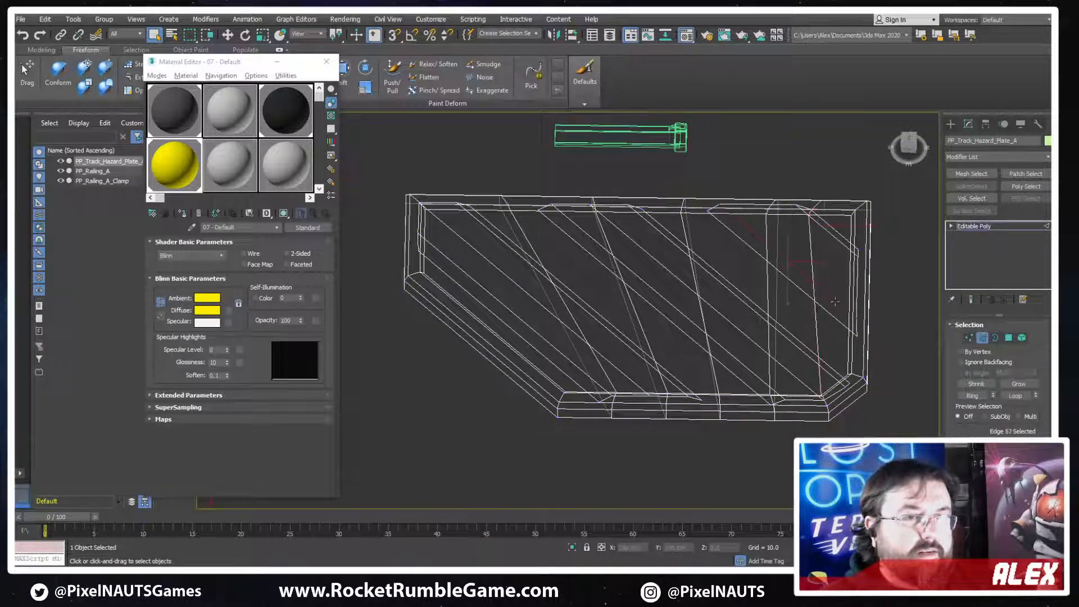
{"action": "left_click", "coordinate": [975, 397]}
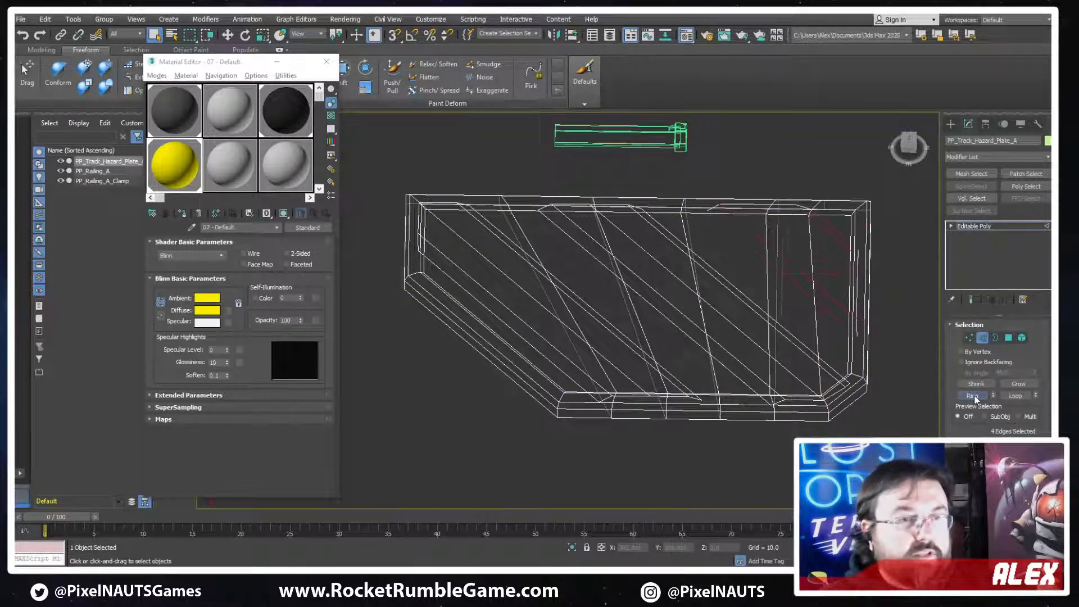
Connect the edge rings of the middle stripe and the stripe beside the long chamfer with 3 segments each
{"action": "left_click", "coordinate": [763, 297]}
{"action": "left_click", "coordinate": [976, 396]}
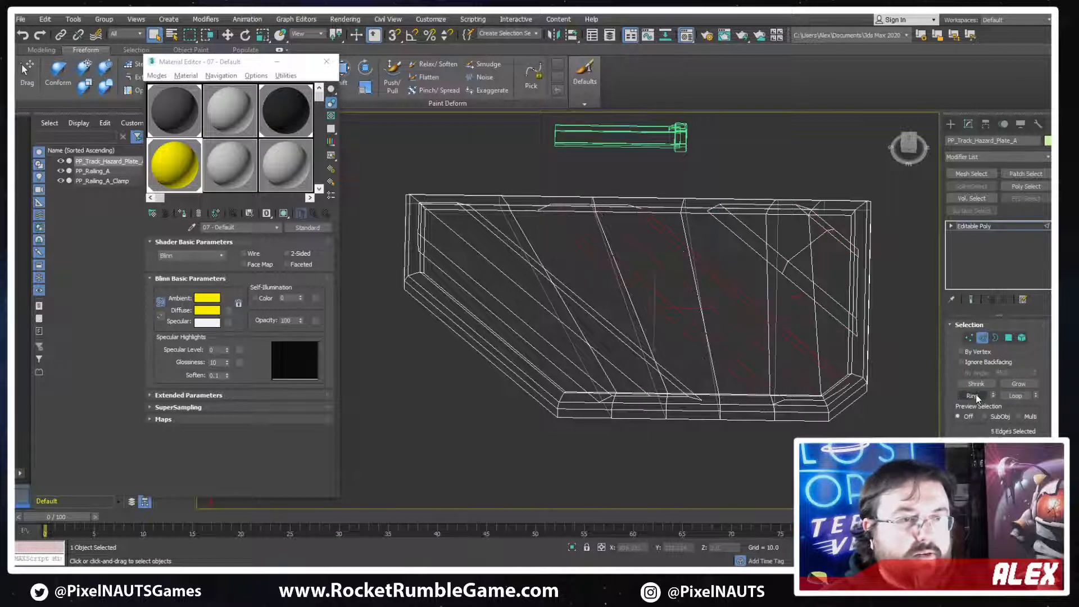
{"action": "scroll", "coordinate": [1006, 379], "scroll_direction": "down", "scroll_amount": 2}
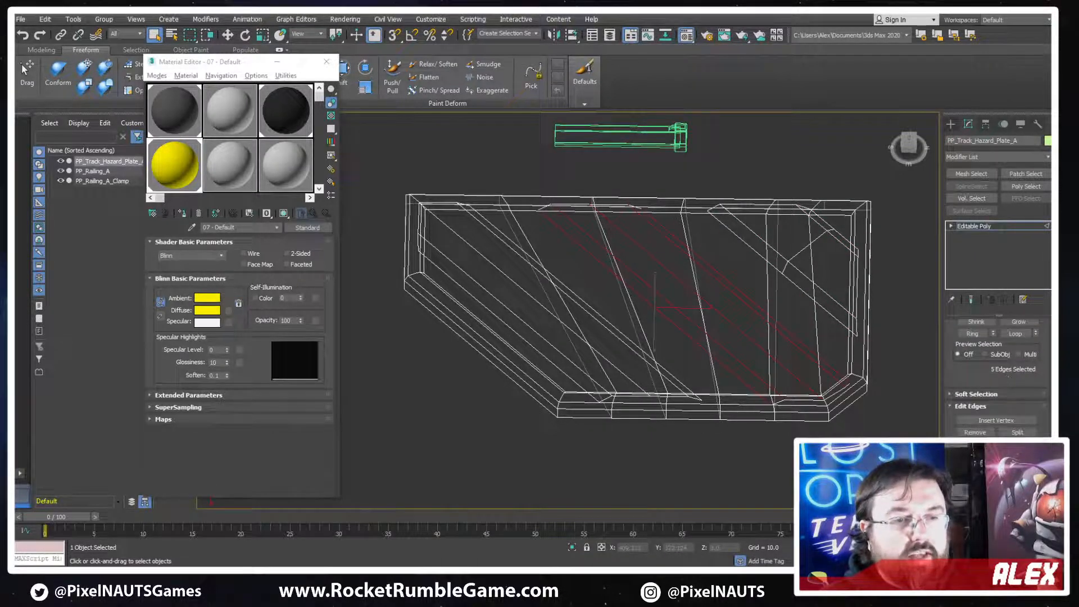
{"action": "left_click", "coordinate": [577, 313]}
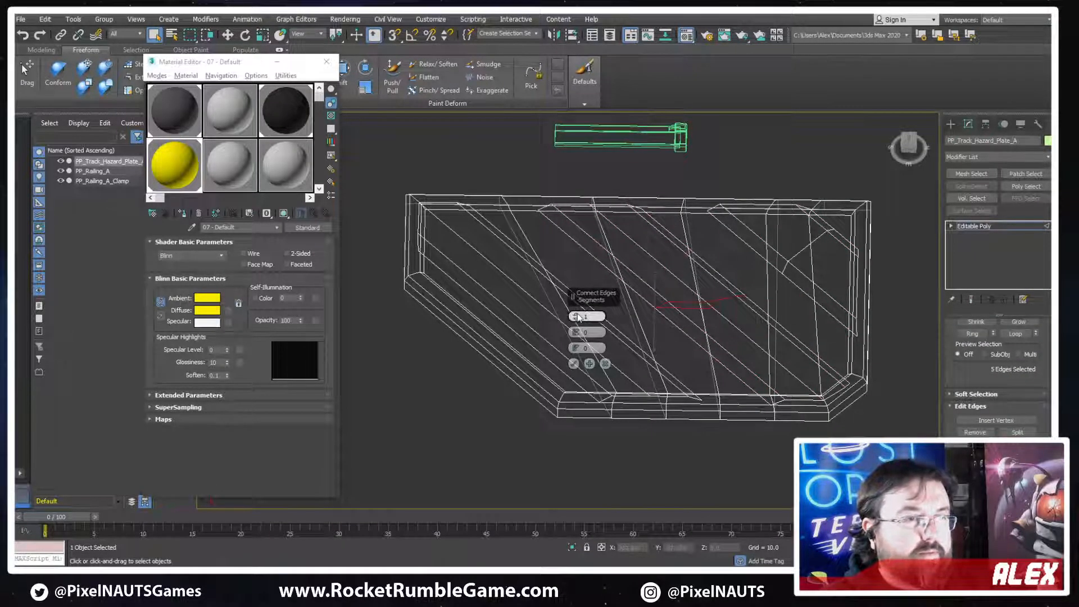
{"action": "left_click", "coordinate": [573, 363]}
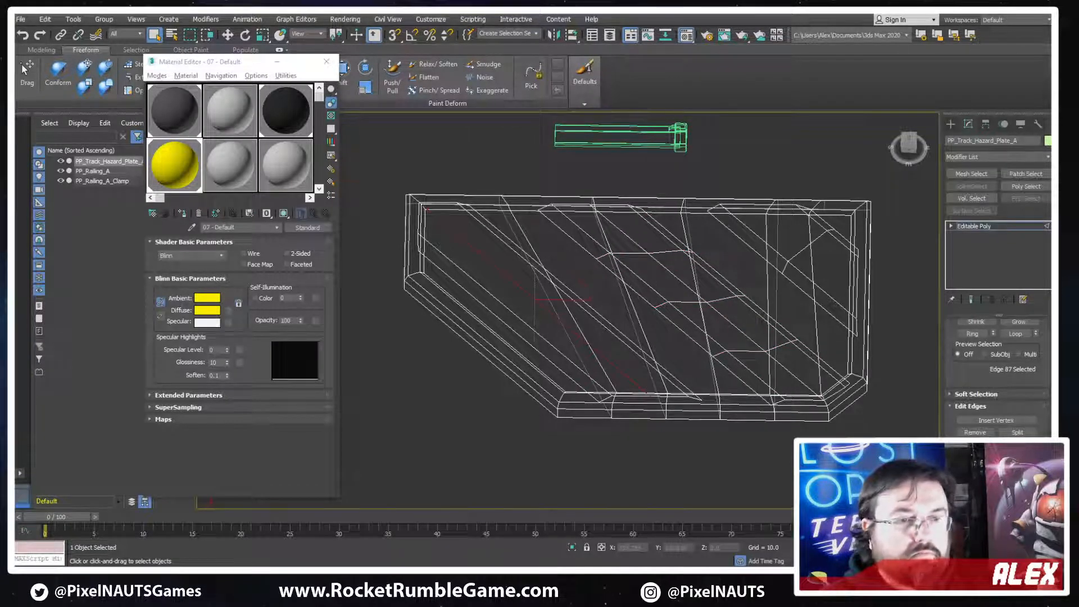
{"action": "left_click", "coordinate": [972, 334]}
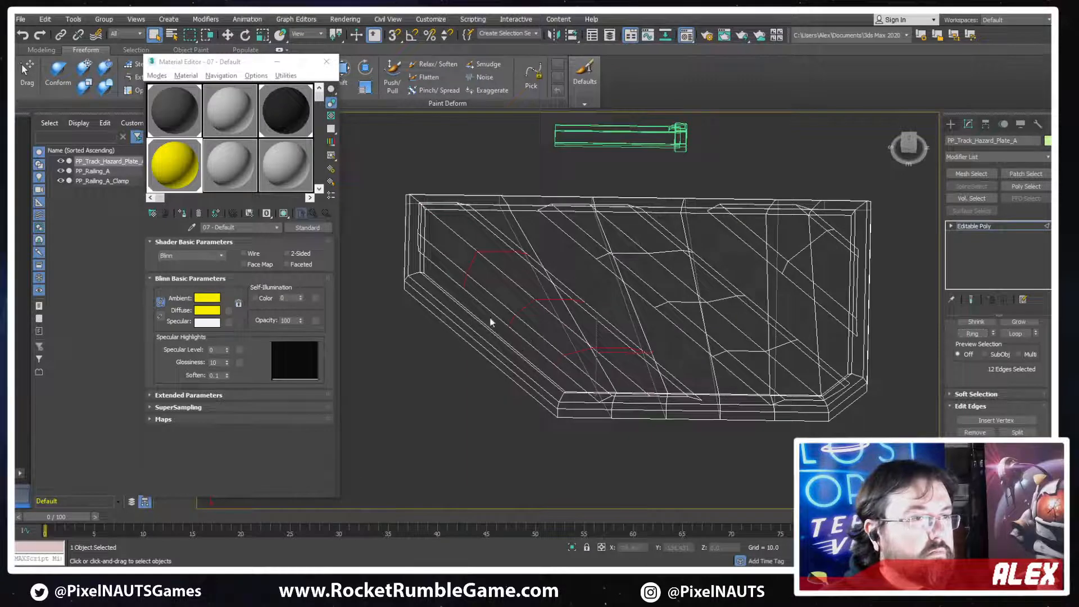
Connect the edge ring of the crosswise cuts with 3 segments, adding lengthwise cuts across the backing plate and square end
{"action": "left_click", "coordinate": [665, 291]}
{"action": "left_click", "coordinate": [632, 302]}
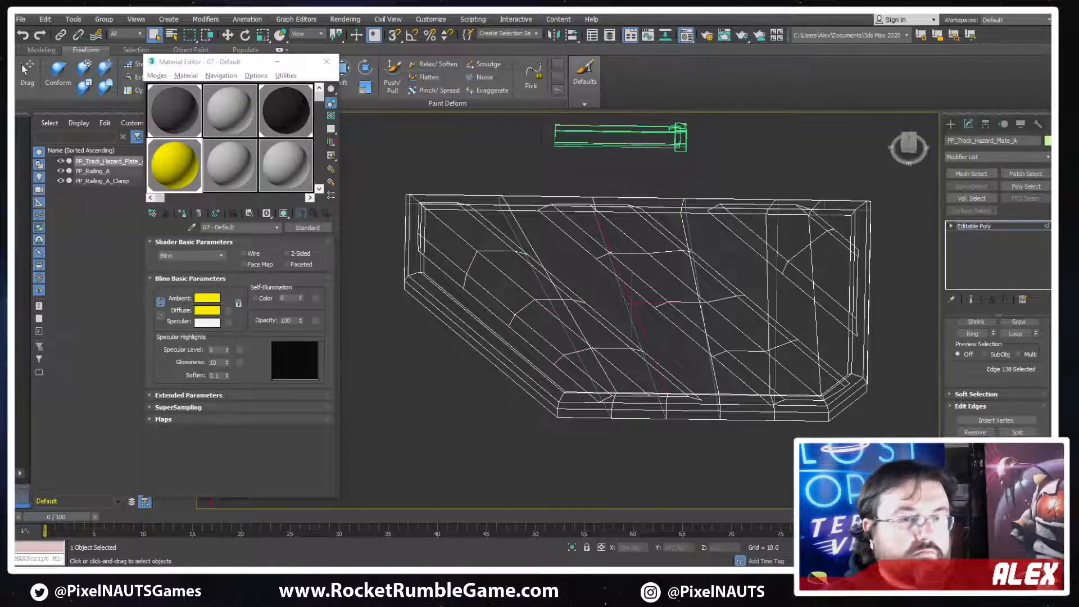
{"action": "left_click", "coordinate": [975, 338]}
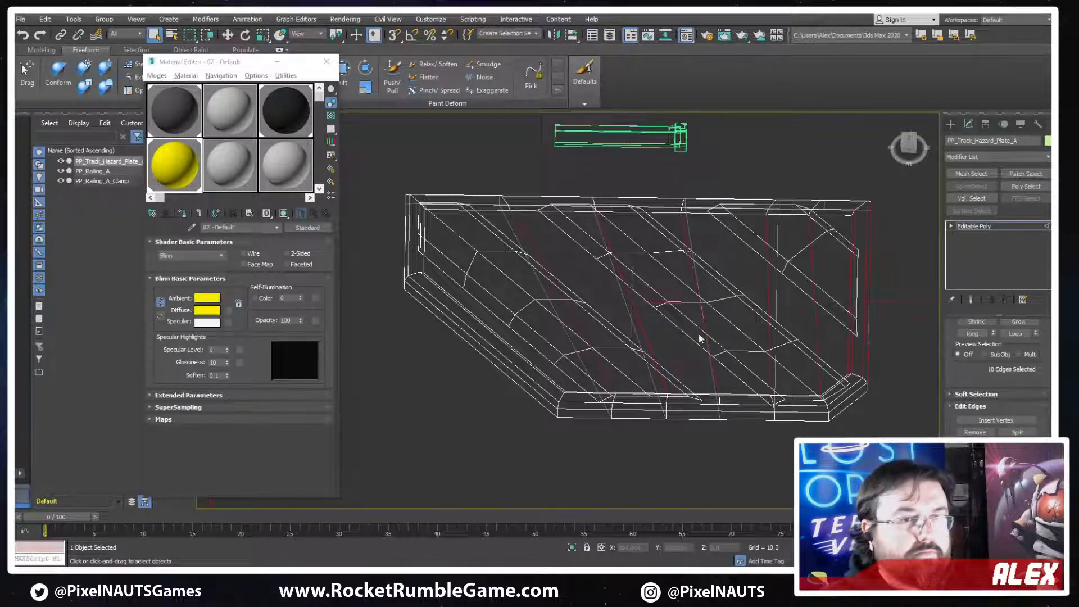
{"action": "middle_click_drag", "start_coordinate": [635, 318], "coordinate": [639, 330]}
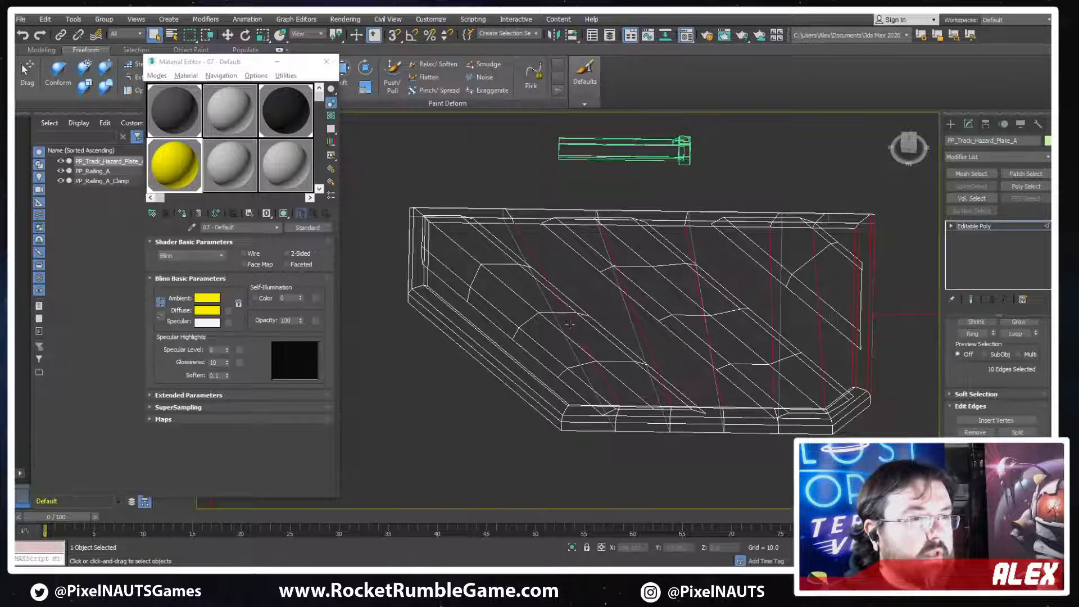
{"action": "key", "text": "ctrl+shift+e"}
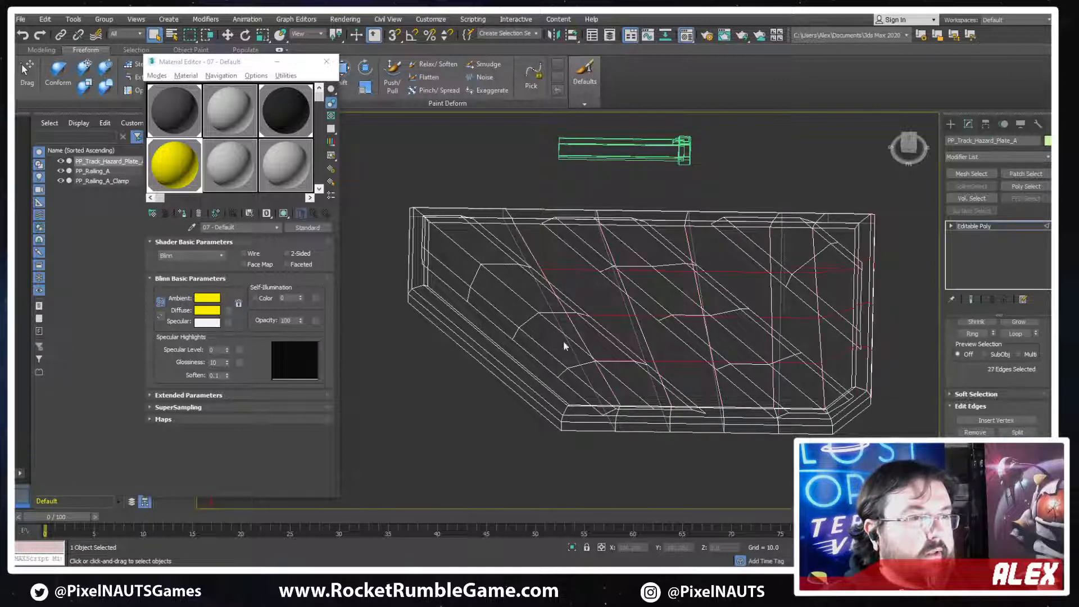
Try connecting the frame's edge ring along the long chamfered side with a single segment
{"action": "left_click", "coordinate": [502, 361]}
{"action": "left_click", "coordinate": [976, 334]}
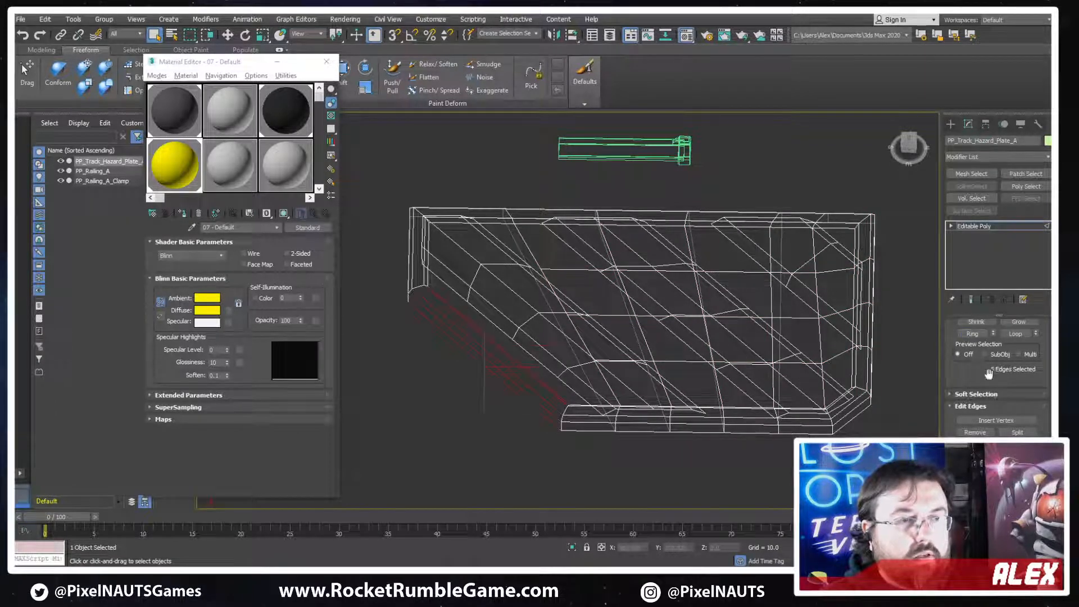
{"action": "left_click", "coordinate": [1036, 469]}
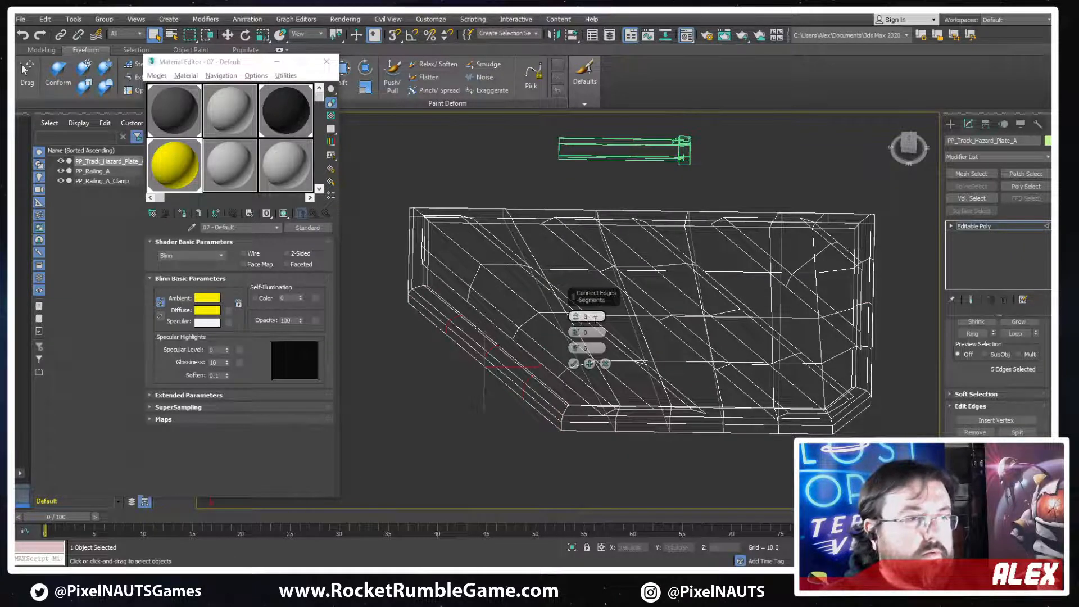
{"action": "left_click", "coordinate": [574, 364]}
{"action": "scroll", "coordinate": [509, 359], "scroll_direction": "up", "scroll_amount": 2}
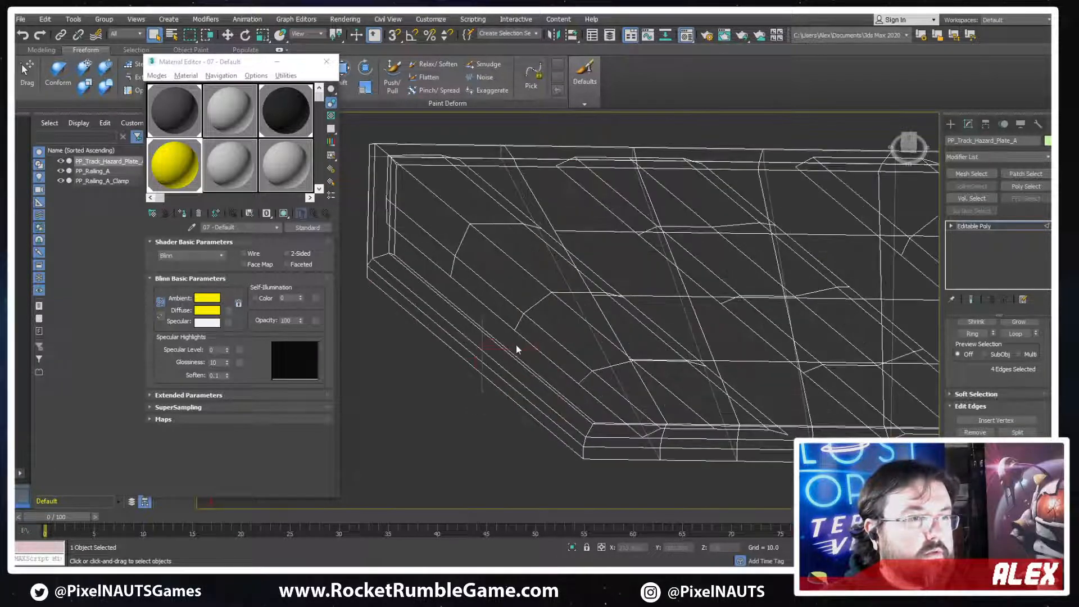
{"action": "key", "text": "1"}
{"action": "middle_click_drag", "start_coordinate": [633, 373], "coordinate": [636, 379], "text": "alt"}
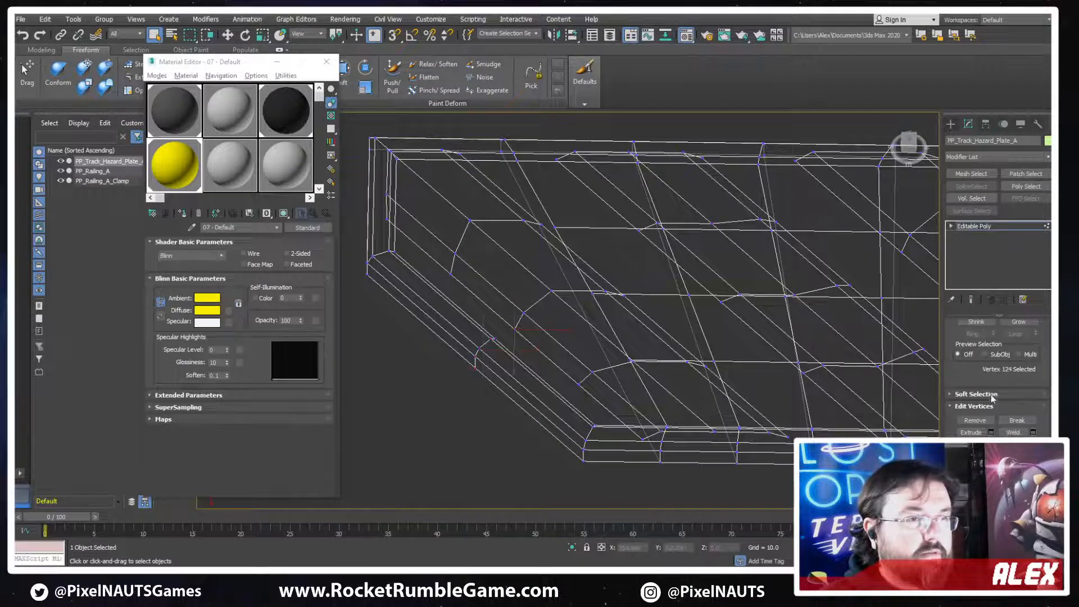
{"action": "key", "text": "2"}
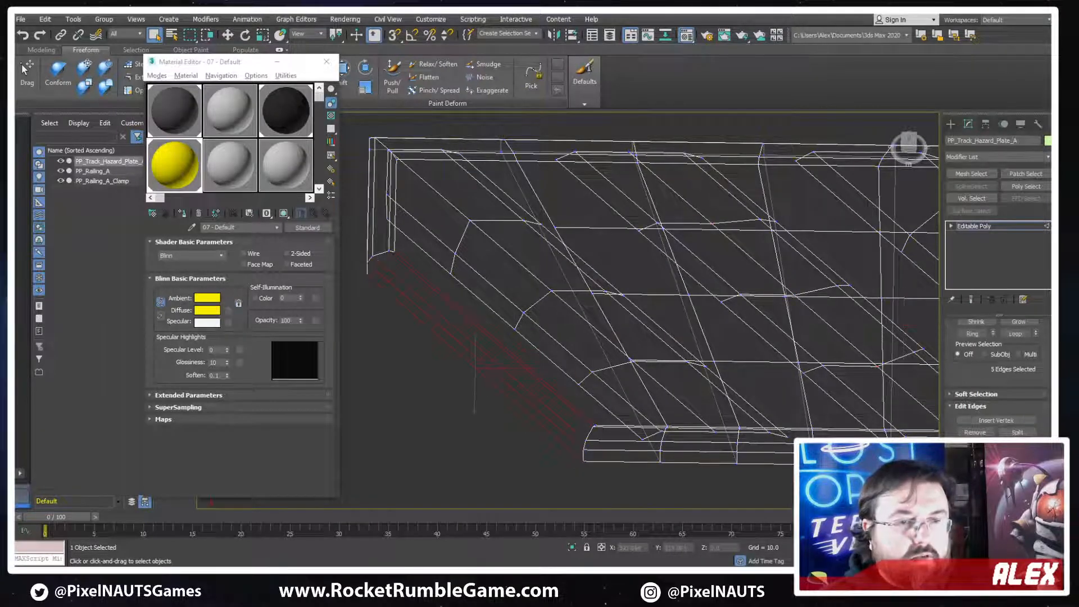
Connect the frame's edge ring along the long chamfered side with 2 segments
{"action": "left_click", "coordinate": [1037, 468]}
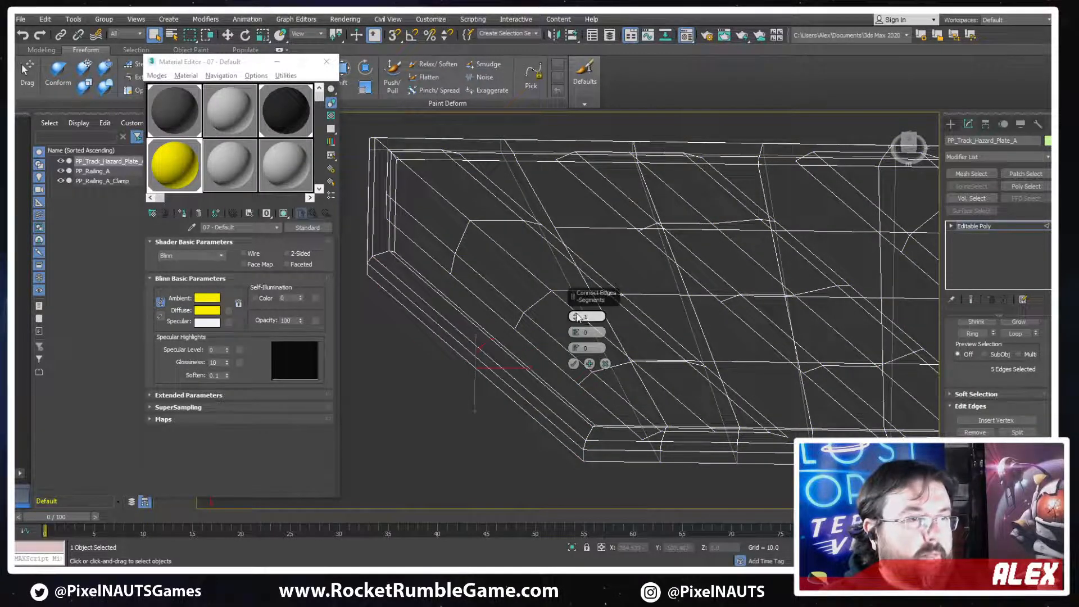
{"action": "left_click", "coordinate": [574, 363]}
Connect the inner vertex of the lower chamfer cut to the end of the backing plate's matching lengthwise cut
{"action": "key", "text": "1"}
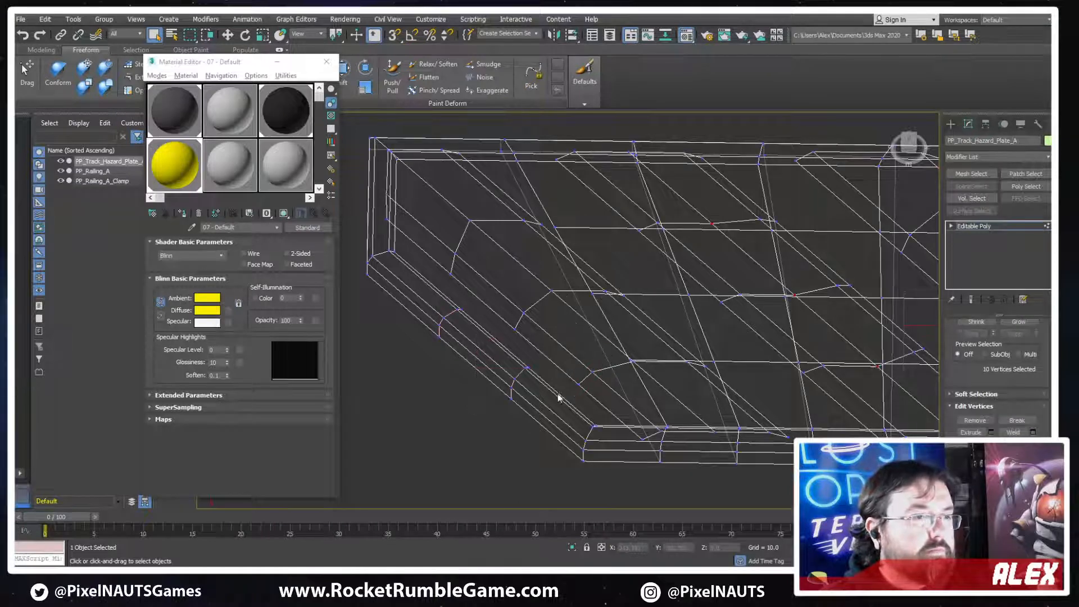
{"action": "left_click_drag", "start_coordinate": [559, 398], "coordinate": [604, 364]}
{"action": "left_click_drag", "start_coordinate": [547, 359], "coordinate": [506, 389], "text": "ctrl"}
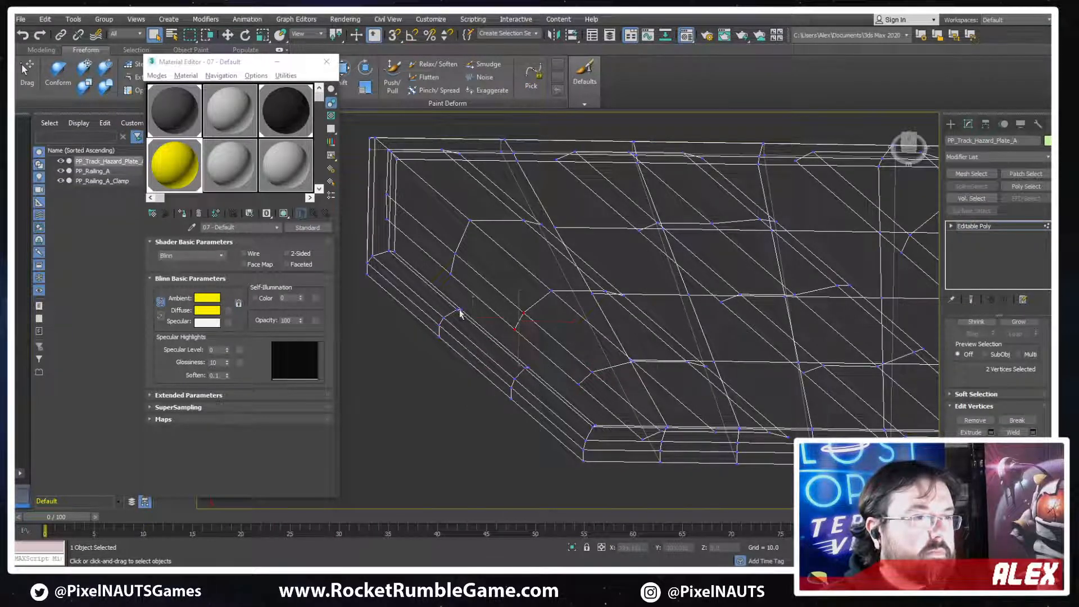
{"action": "middle_click_drag", "start_coordinate": [493, 336], "coordinate": [499, 363], "text": "alt"}
{"action": "scroll", "coordinate": [488, 346], "scroll_direction": "up", "scroll_amount": 3}
{"action": "key", "text": "F3"}
{"action": "key", "text": "F3"}
{"action": "scroll", "coordinate": [567, 366], "scroll_direction": "down", "scroll_amount": 2}
{"action": "mouse_move", "coordinate": [568, 367]}
{"action": "middle_mouse_down", "text": "alt"}
{"action": "mouse_move", "coordinate": [539, 316]}
{"action": "mouse_move", "coordinate": [598, 321]}
{"action": "middle_mouse_up", "text": "alt"}
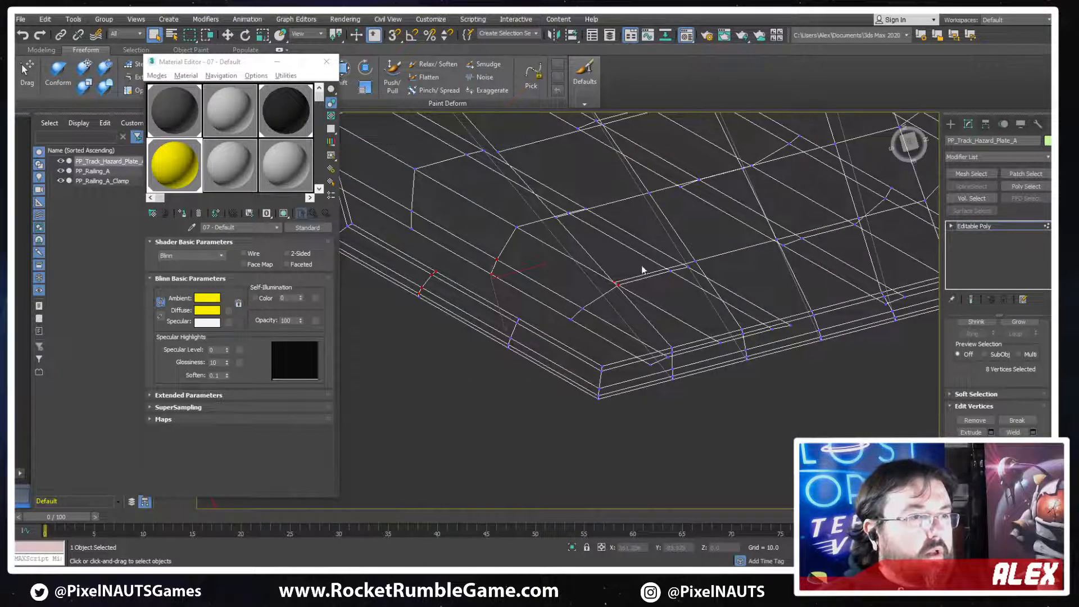
{"action": "left_click_drag", "start_coordinate": [541, 310], "coordinate": [497, 329], "text": "ctrl"}
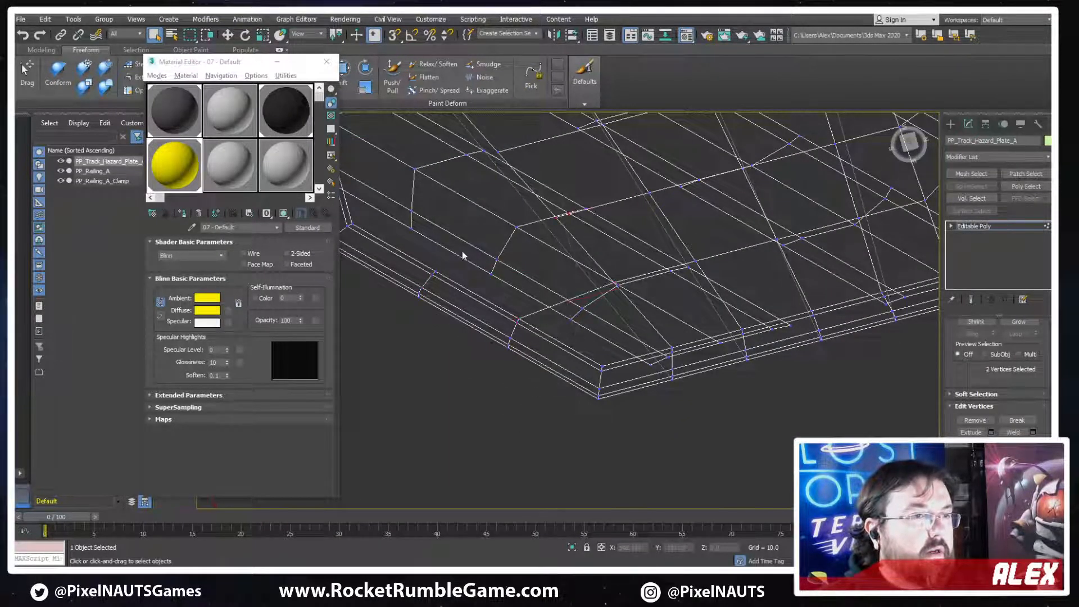
Connect the other chamfer cut's inner vertex to the backing plate's next lengthwise cut, then return to shaded view at object level
{"action": "middle_click_drag", "start_coordinate": [419, 286], "coordinate": [567, 307]}
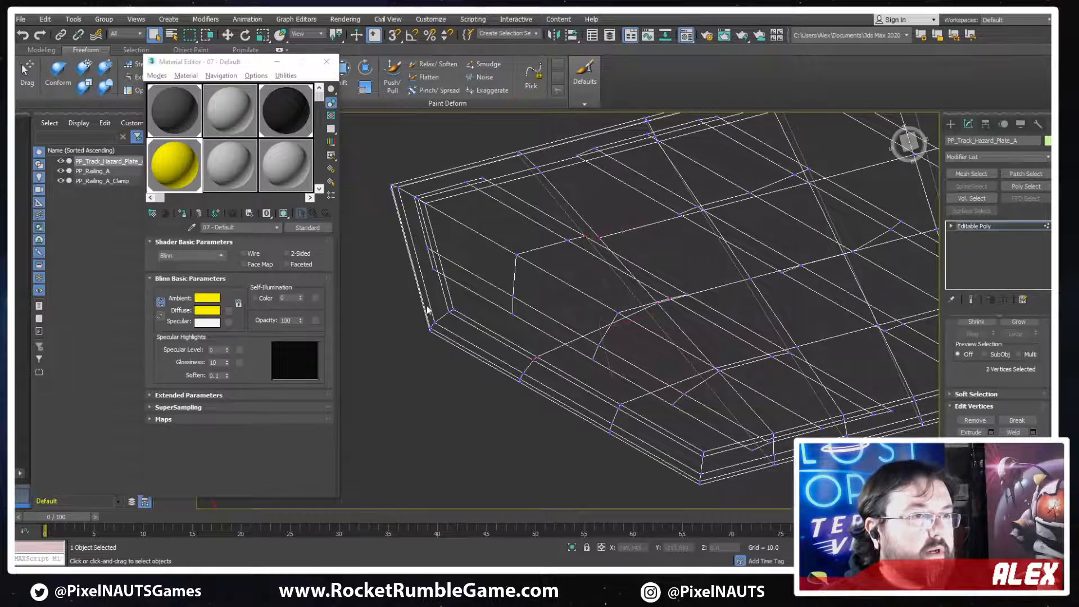
{"action": "key", "text": "F3"}
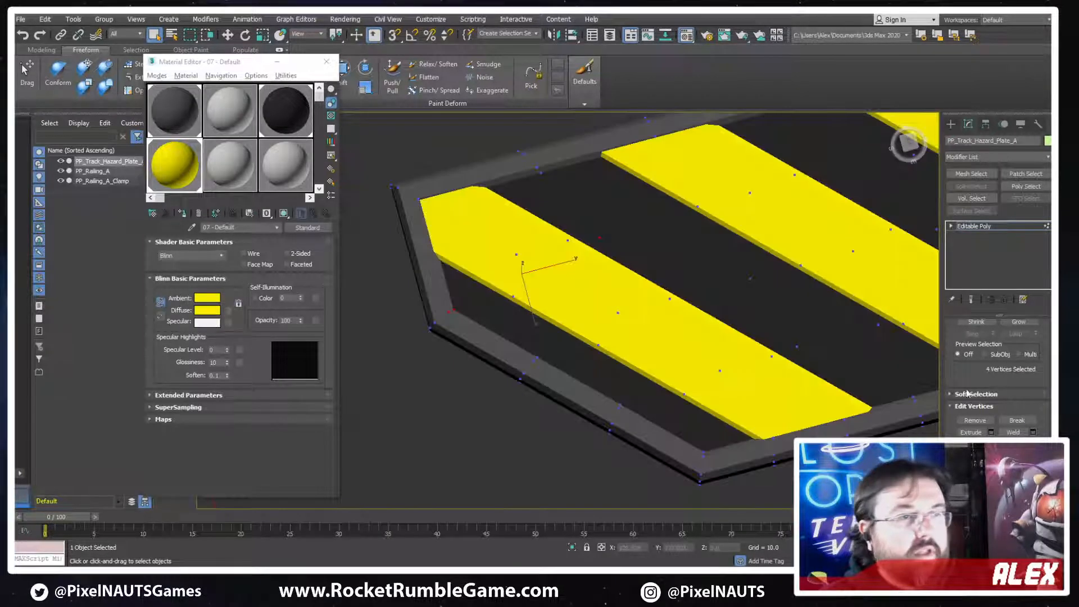
{"action": "left_click", "coordinate": [994, 227]}
Export the selected hazard plate as FBX to the ProcessingPlant folder, replacing PP_Track_Hazard_Plate_A
{"action": "left_click", "coordinate": [22, 19]}
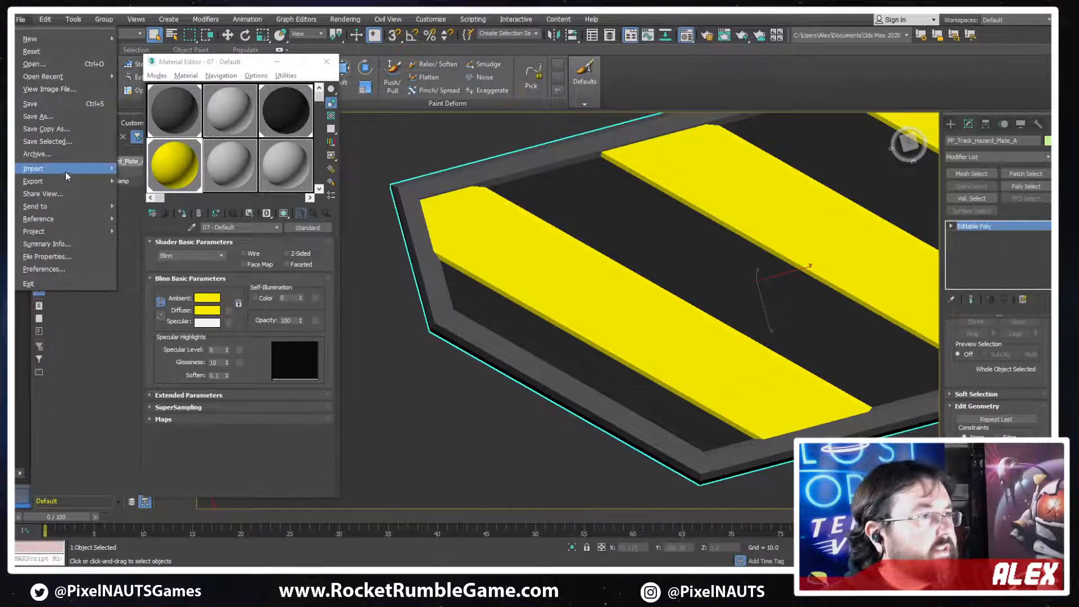
{"action": "mouse_move", "coordinate": [75, 186]}
{"action": "left_click", "coordinate": [160, 194]}
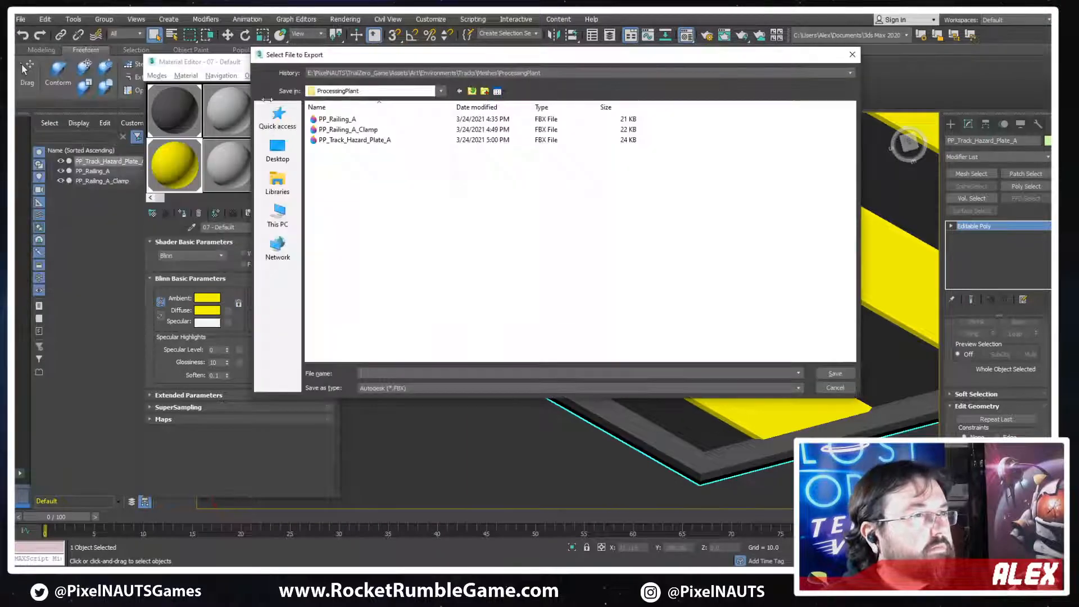
{"action": "double_click", "coordinate": [360, 144]}
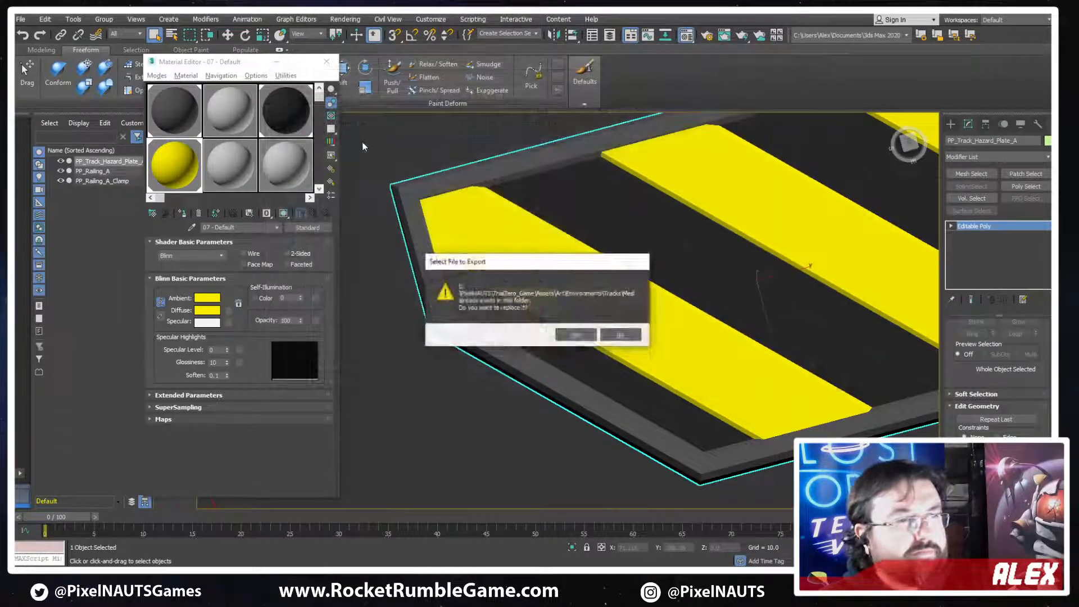
{"action": "key", "text": "y"}
{"action": "key", "text": "Return"}
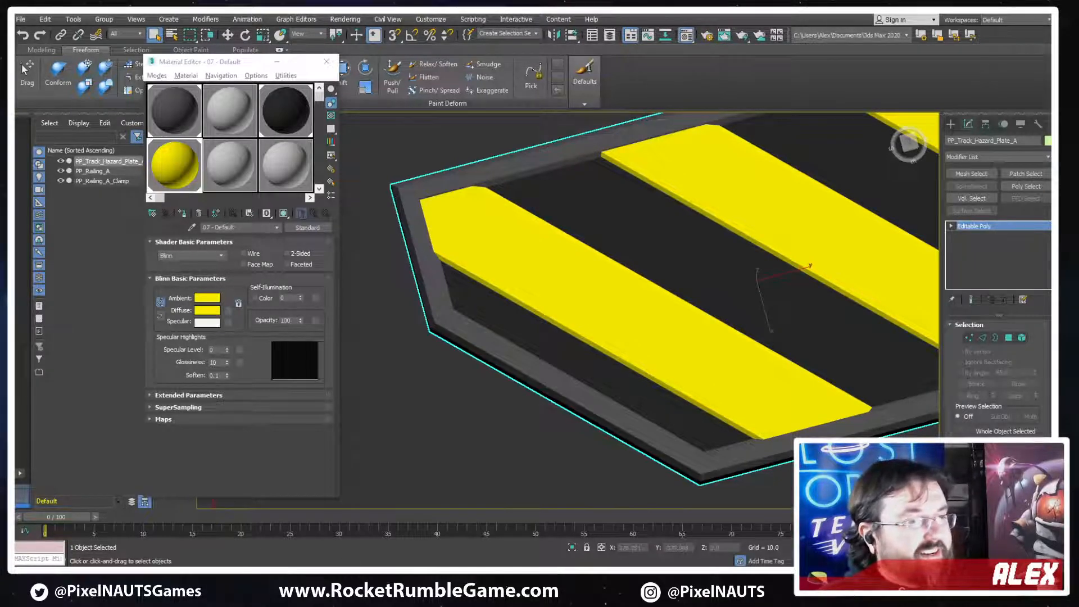
Switch to Unity and examine how the updated hazard plate's stripes and backing follow the track curve
{"action": "key", "text": "alt+Tab"}
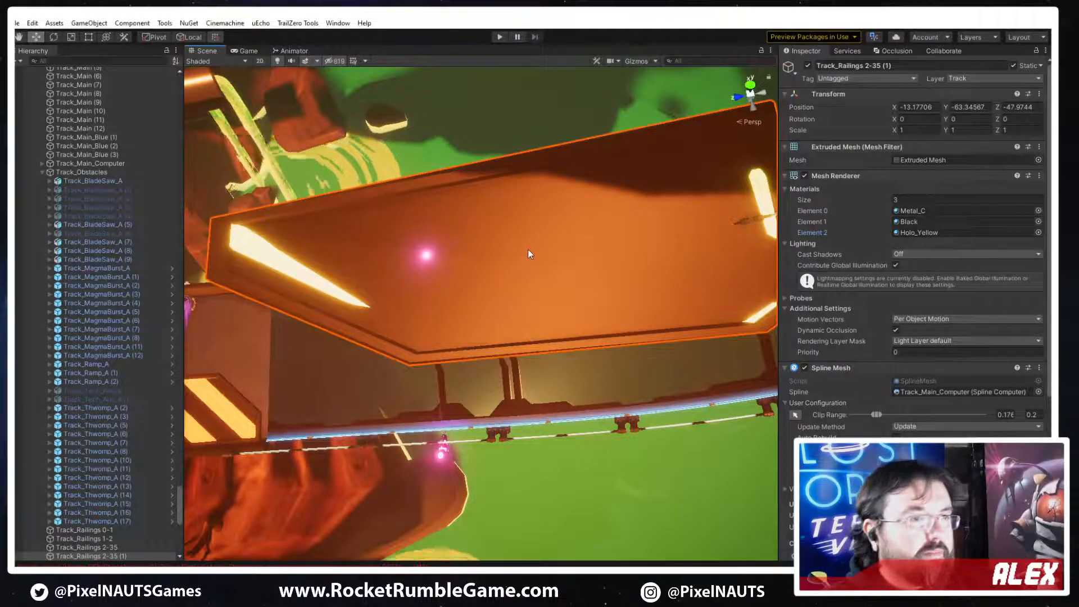
{"action": "left_click", "coordinate": [378, 324]}
{"action": "left_click", "coordinate": [379, 324]}
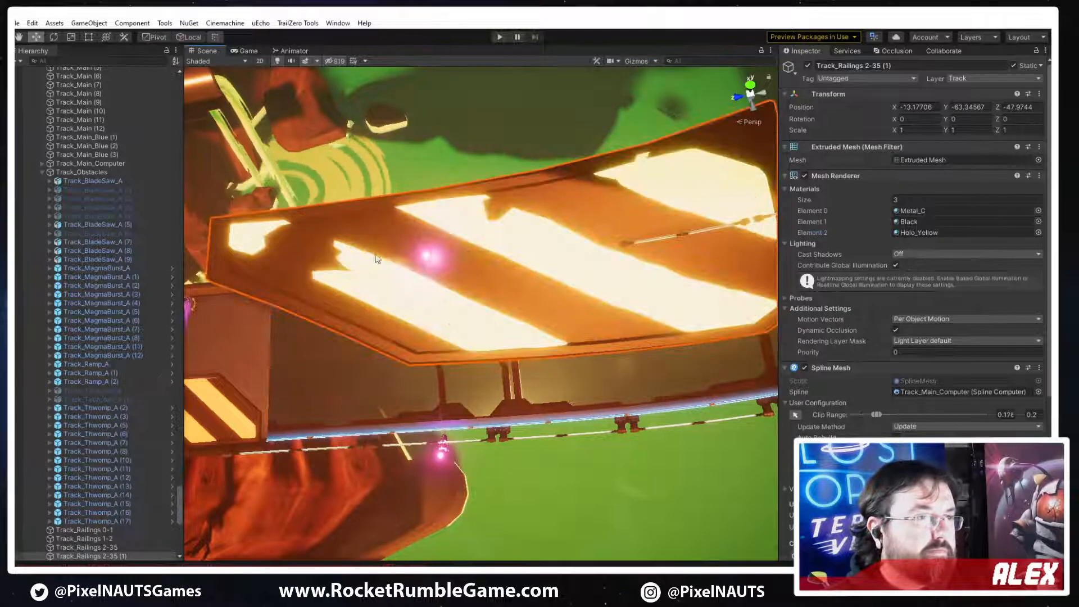
{"action": "right_click_drag", "start_coordinate": [619, 301], "coordinate": [595, 251]}
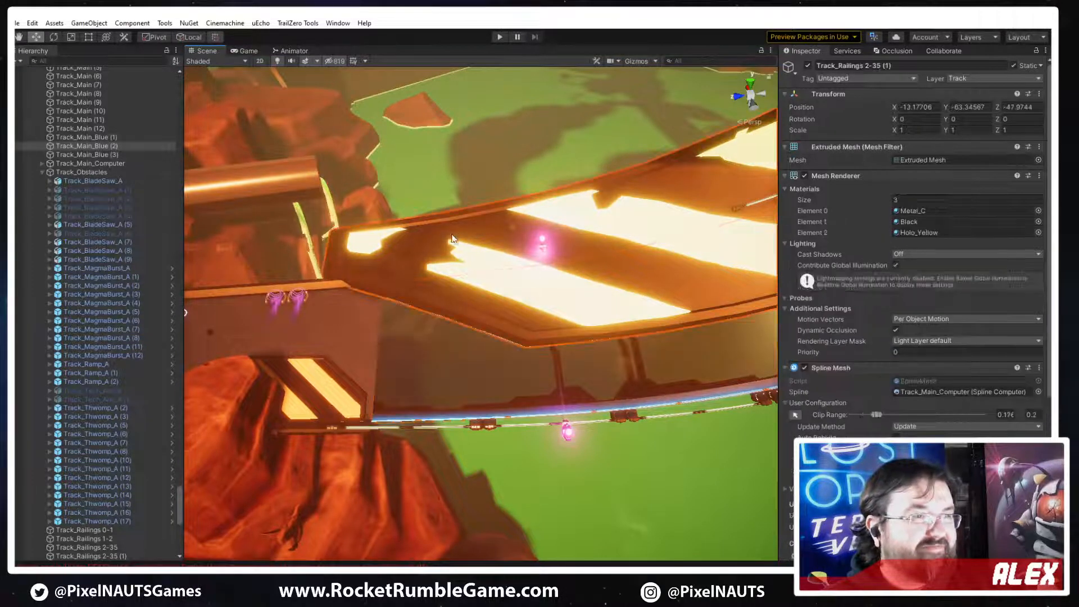
Select Track_Railings 2-35 (1), enable scene-view editing of its Spline Mesh clip range, and turn on scene gizmos
{"action": "scroll", "coordinate": [901, 279], "scroll_direction": "down", "scroll_amount": 3}
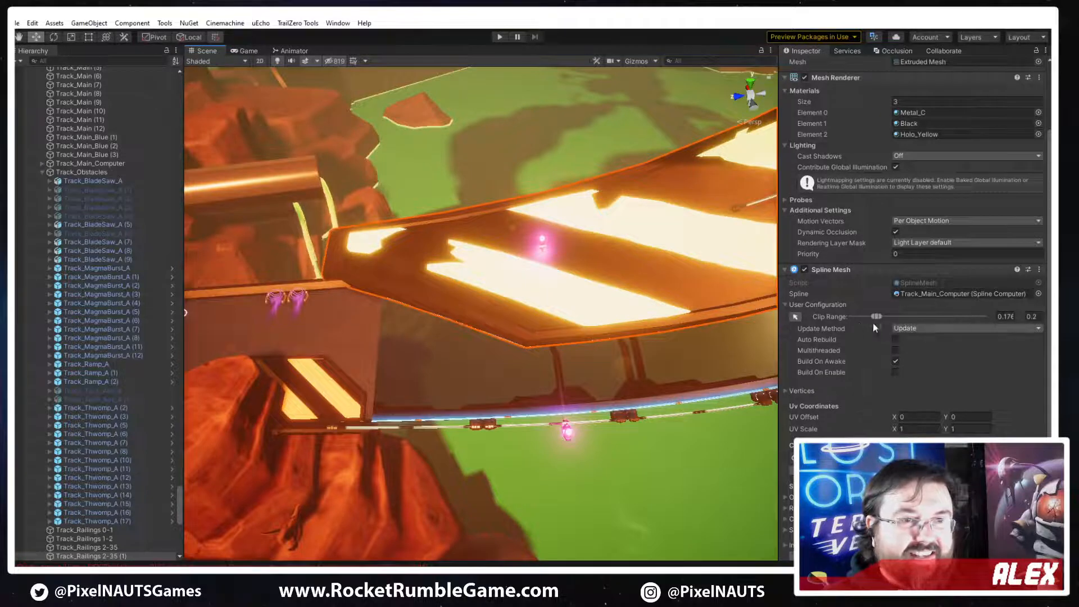
{"action": "left_click", "coordinate": [794, 317]}
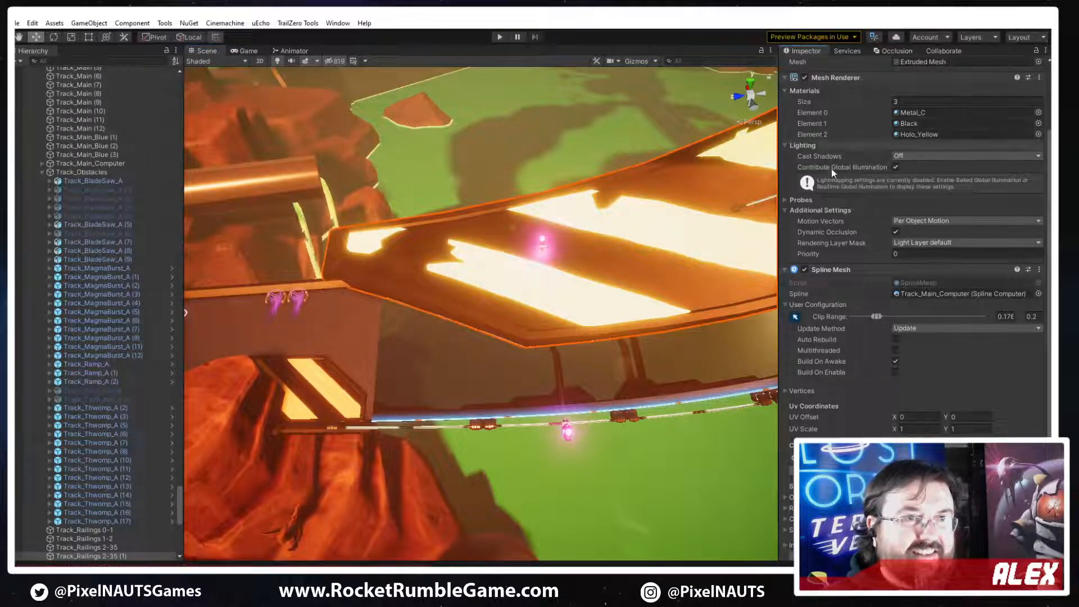
{"action": "left_click_drag", "start_coordinate": [594, 310], "coordinate": [638, 290], "text": "alt"}
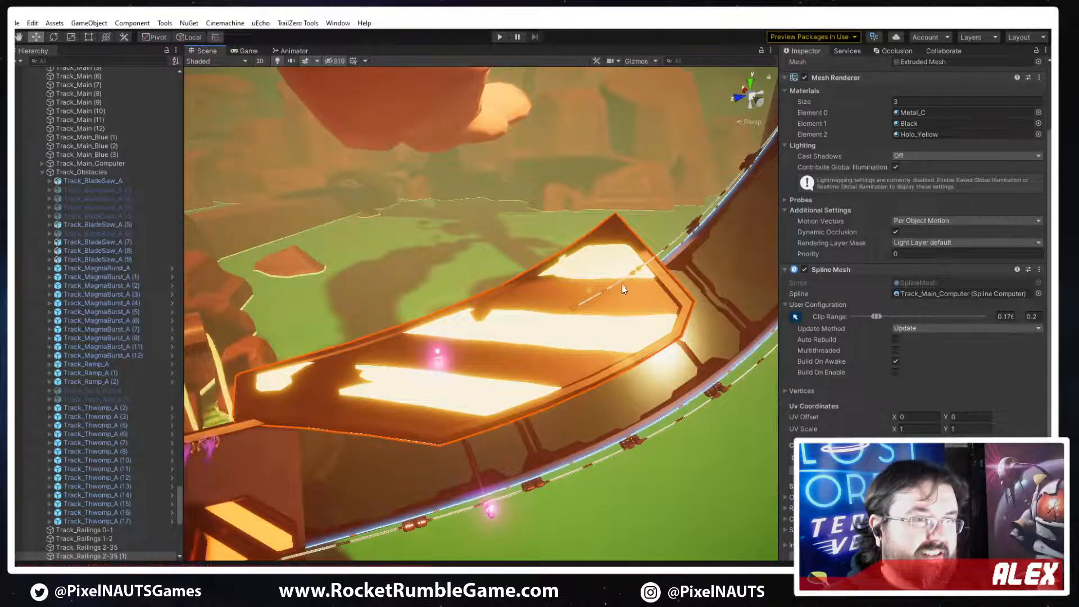
{"action": "left_click", "coordinate": [622, 288]}
{"action": "left_click", "coordinate": [619, 323]}
{"action": "left_click", "coordinate": [603, 253]}
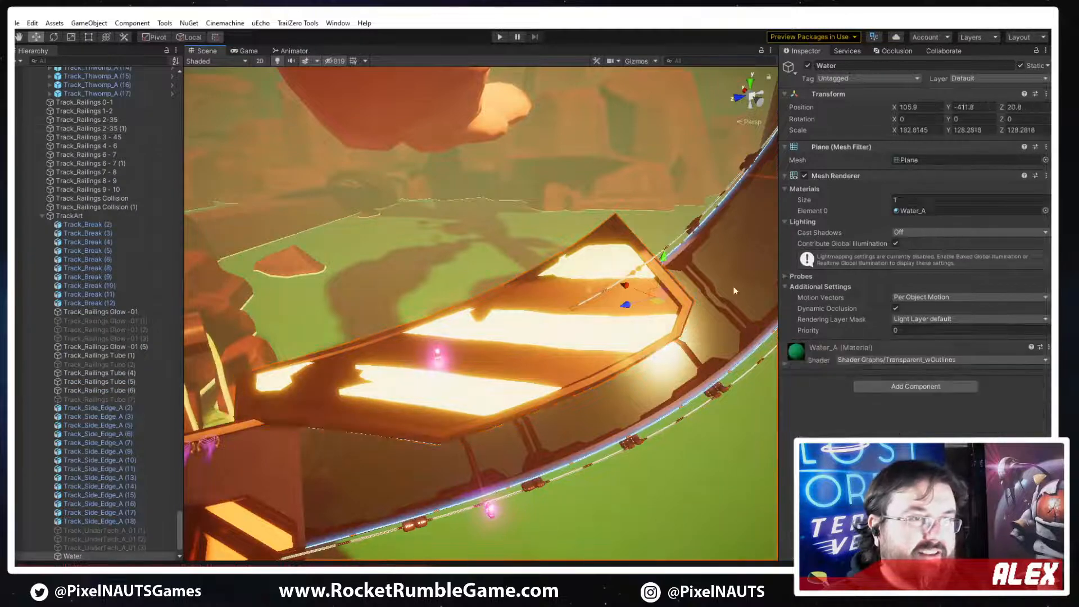
{"action": "left_click", "coordinate": [542, 338]}
{"action": "left_click", "coordinate": [501, 426]}
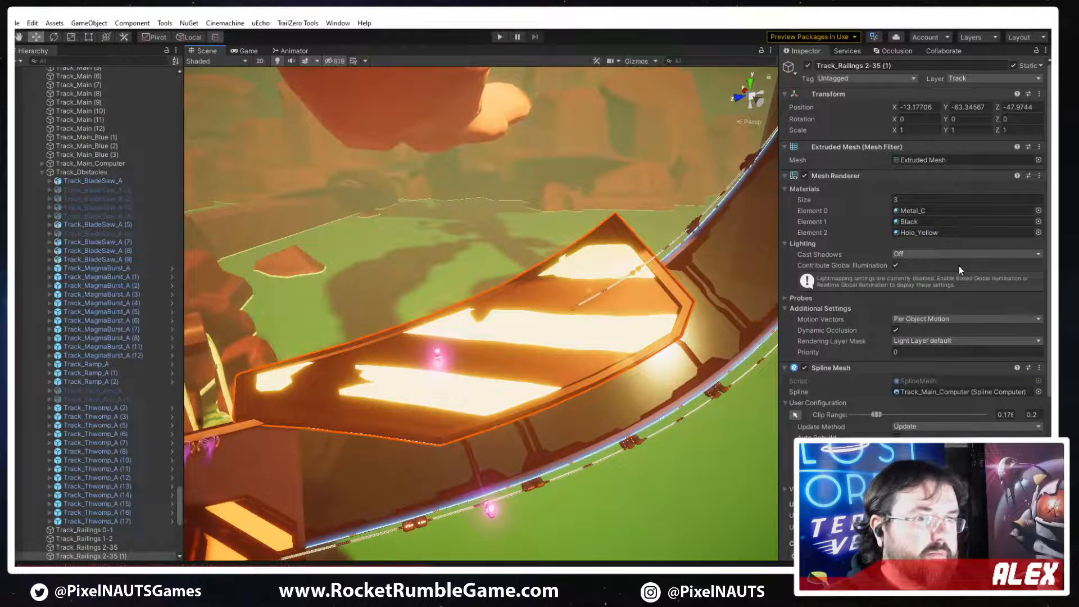
{"action": "left_click", "coordinate": [795, 415]}
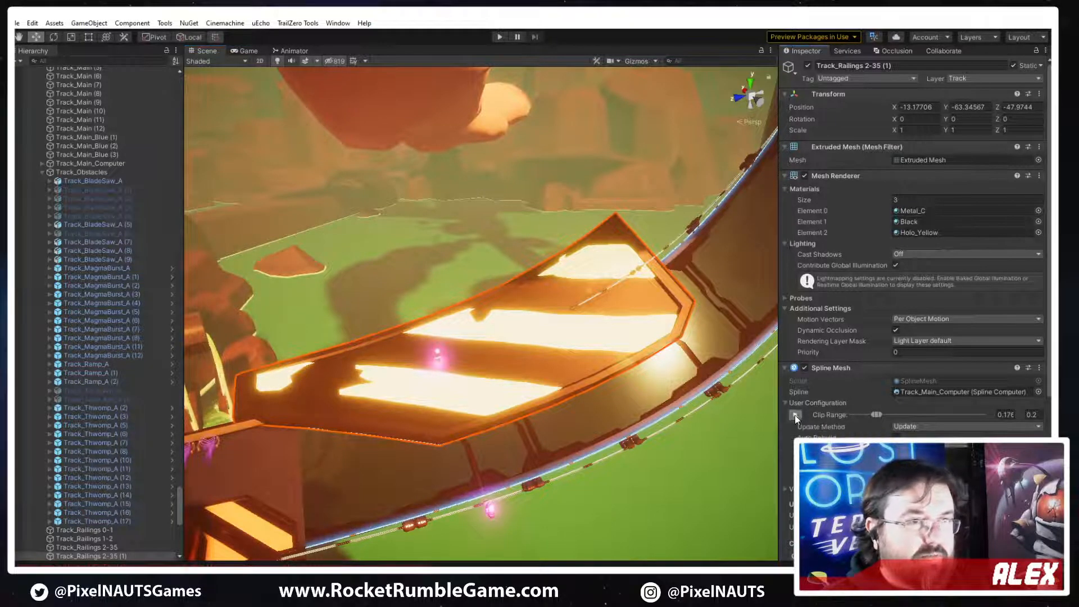
{"action": "left_click", "coordinate": [632, 63]}
Move the hazard plate's Clip To and Clip From points along the spline to a clip range of about 0.187 to 0.196
{"action": "right_click_drag", "start_coordinate": [720, 261], "coordinate": [718, 282]}
{"action": "left_click_drag", "start_coordinate": [721, 279], "coordinate": [536, 346]}
{"action": "right_click_drag", "start_coordinate": [537, 346], "coordinate": [461, 384]}
{"action": "left_click_drag", "start_coordinate": [469, 327], "coordinate": [485, 332]}
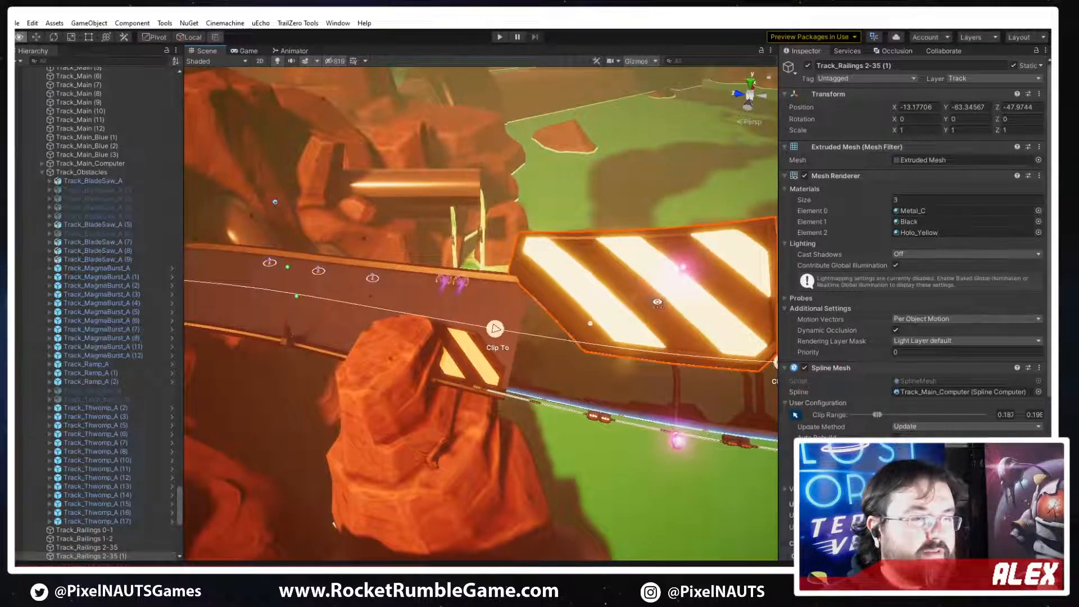
{"action": "right_click_drag", "start_coordinate": [482, 329], "coordinate": [660, 388]}
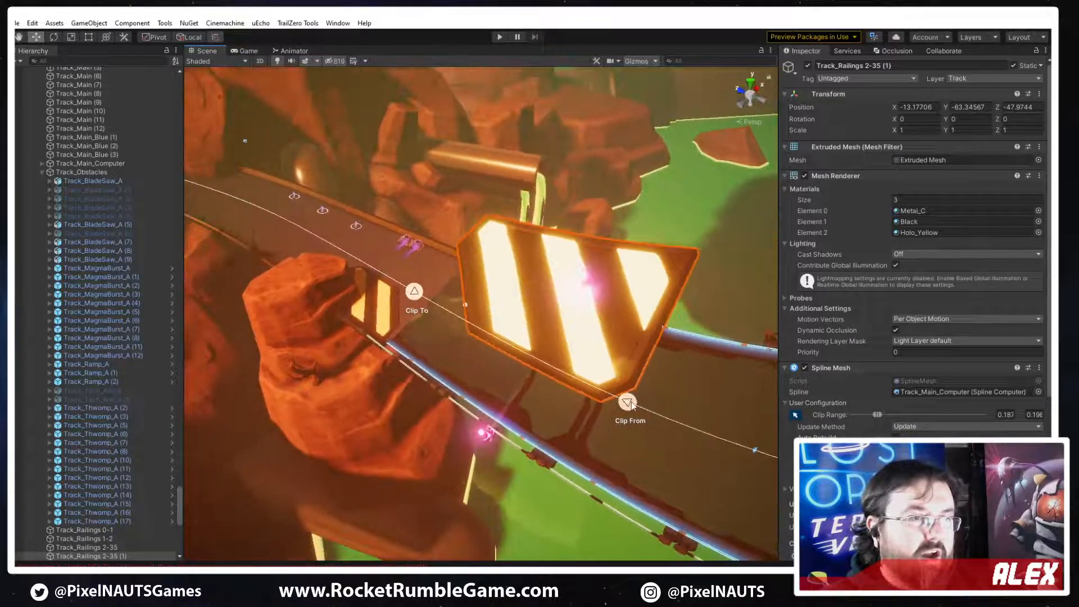
{"action": "mouse_move", "coordinate": [631, 404]}
{"action": "left_mouse_down"}
{"action": "mouse_move", "coordinate": [584, 377]}
{"action": "mouse_move", "coordinate": [615, 379]}
{"action": "mouse_move", "coordinate": [612, 388]}
{"action": "mouse_move", "coordinate": [562, 368]}
{"action": "mouse_move", "coordinate": [607, 392]}
{"action": "mouse_move", "coordinate": [554, 374]}
{"action": "mouse_move", "coordinate": [610, 398]}
{"action": "left_mouse_up"}
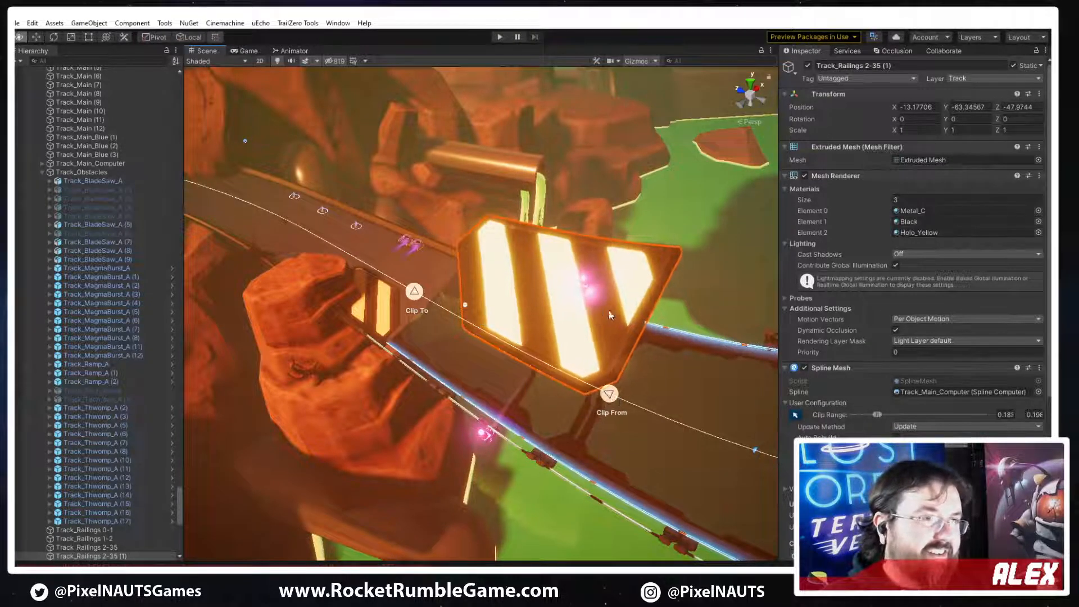
{"action": "right_click_drag", "start_coordinate": [609, 310], "coordinate": [646, 304]}
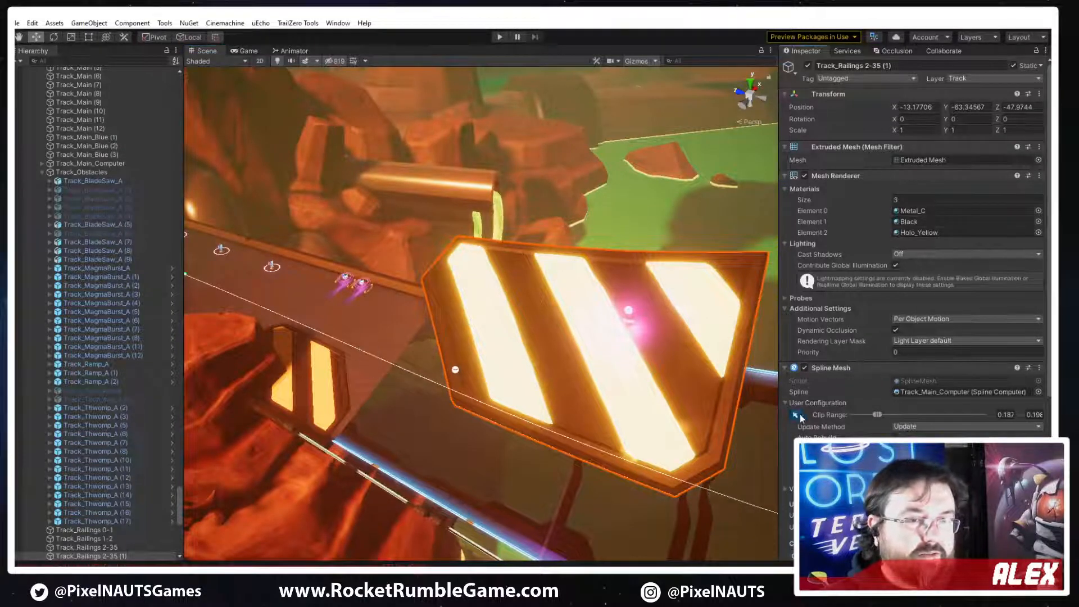
Configure the PP_Track_Hazard_Plate_A mesh in Channel 1 with scale 3 on X, Y and Z and a Y offset of 0
{"action": "scroll", "coordinate": [905, 410], "scroll_direction": "down", "scroll_amount": 4}
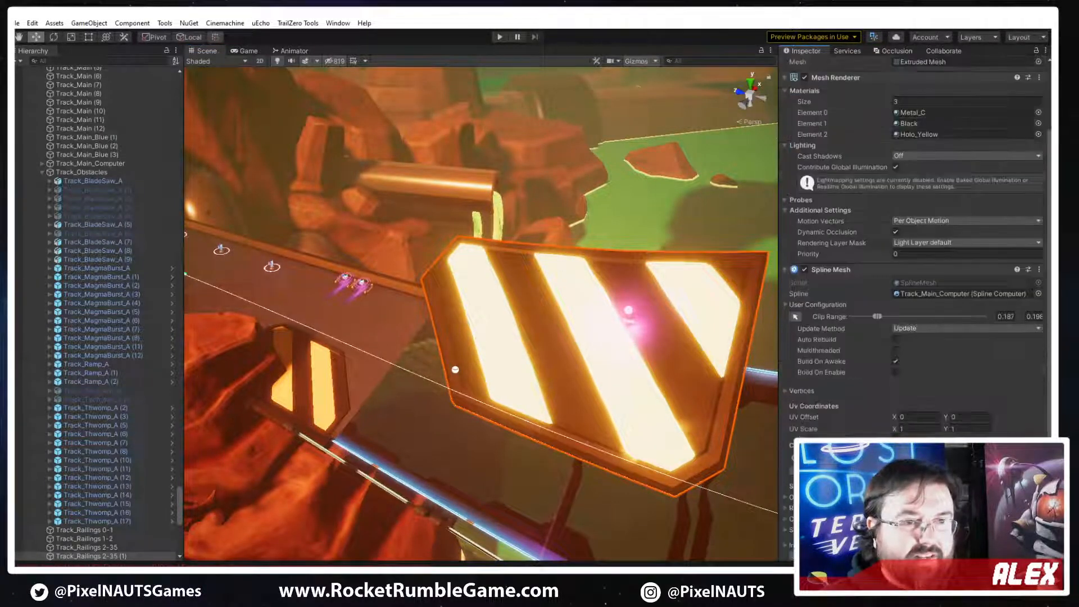
{"action": "scroll", "coordinate": [850, 401], "scroll_direction": "down", "scroll_amount": 8}
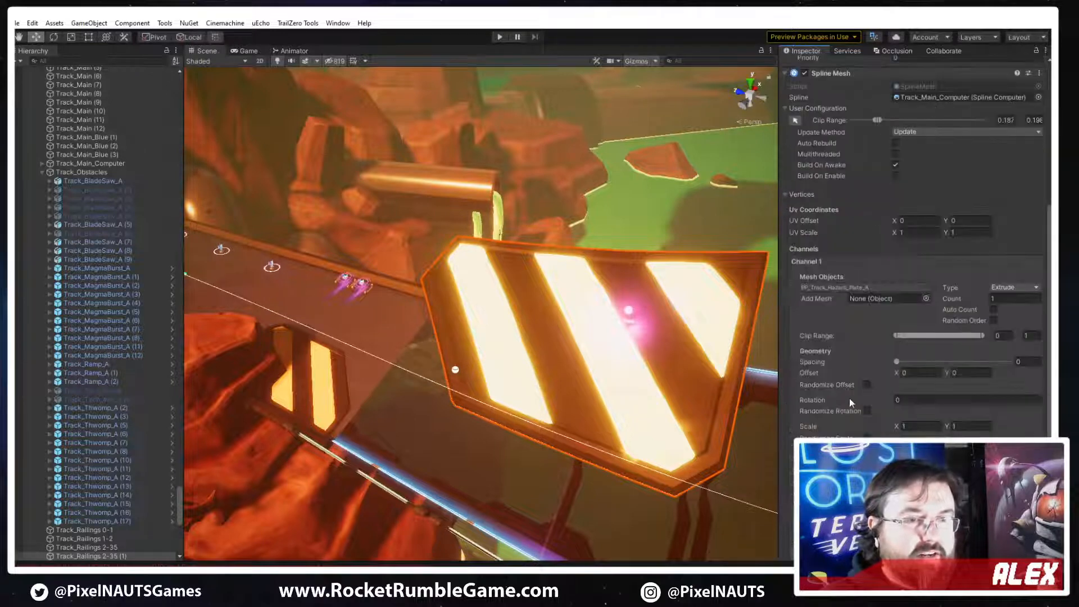
{"action": "double_click", "coordinate": [845, 287]}
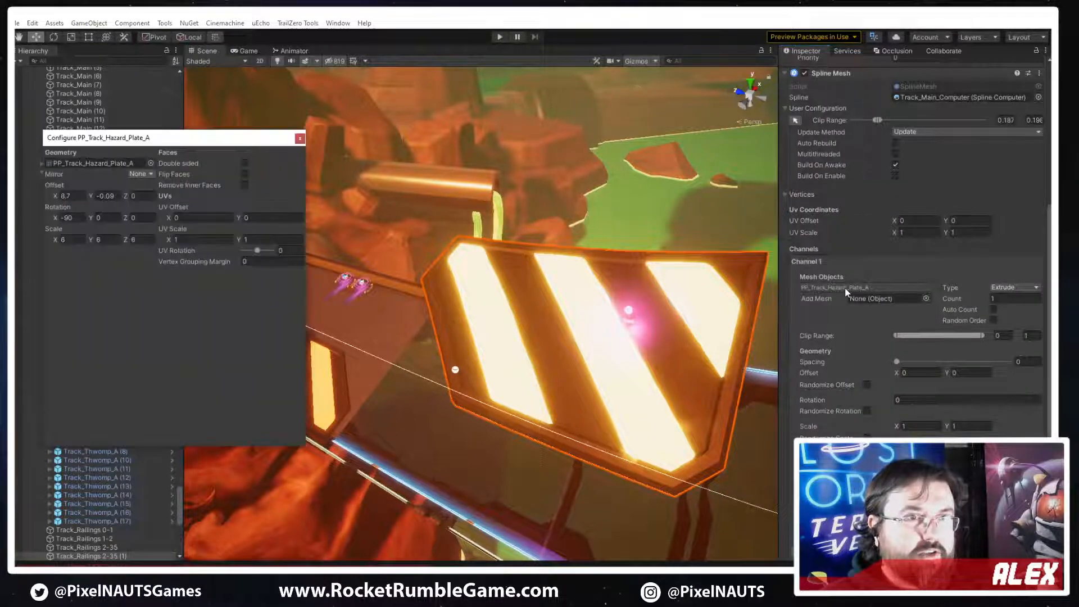
{"action": "left_click", "coordinate": [73, 236]}
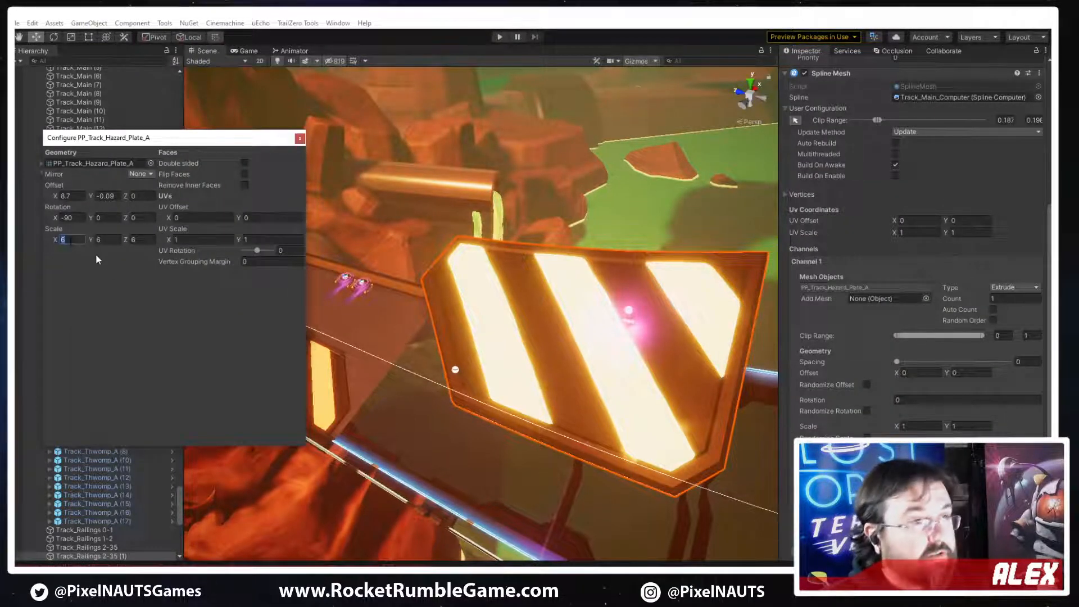
{"action": "type", "text": "33"}
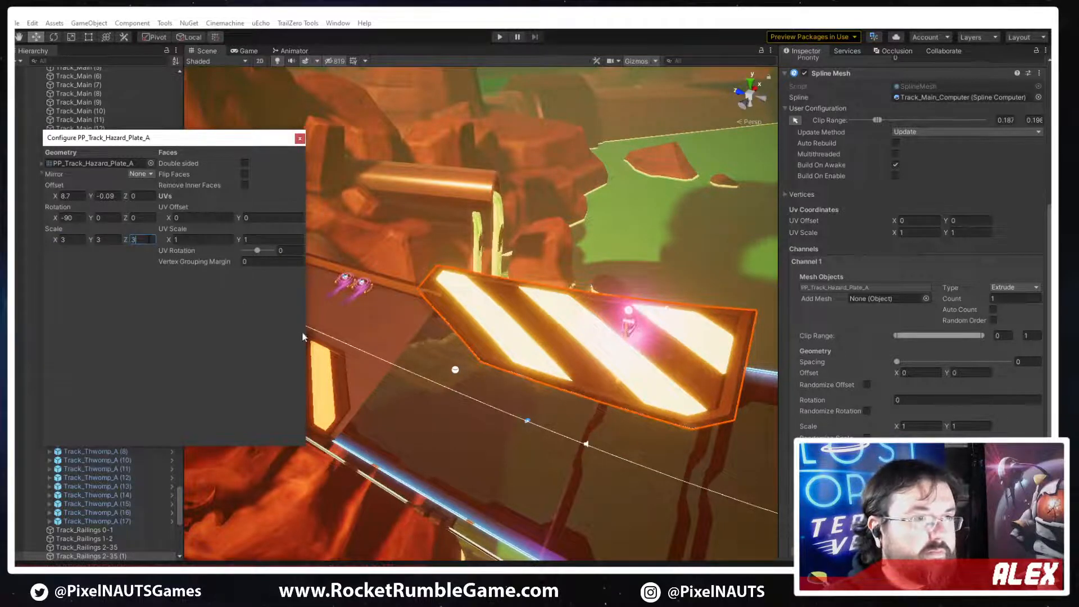
{"action": "type", "text": "0"}
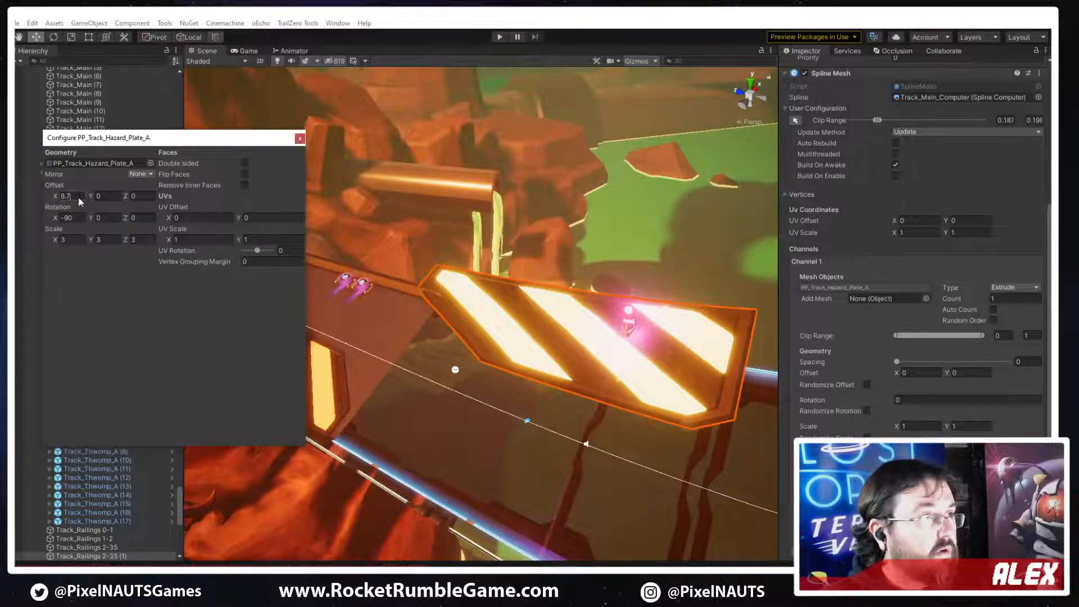
{"action": "right_click_drag", "start_coordinate": [617, 403], "coordinate": [635, 323]}
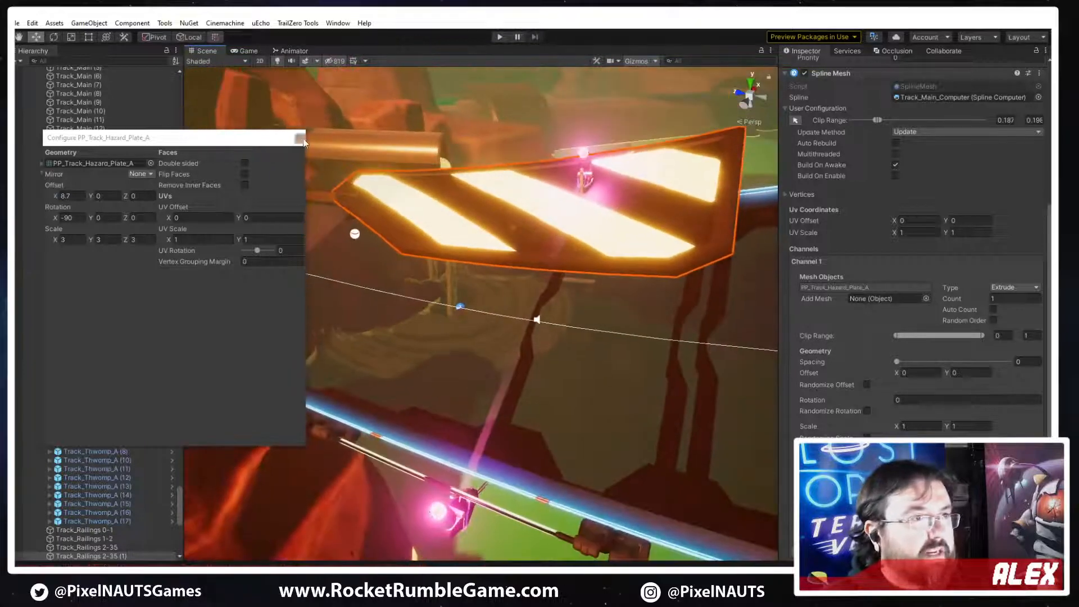
{"action": "left_click", "coordinate": [300, 138]}
Shift both clip points further along the track to the stretch beside the rocks, for a range of about 0.201 to 0.218
{"action": "right_click_drag", "start_coordinate": [516, 243], "coordinate": [634, 247]}
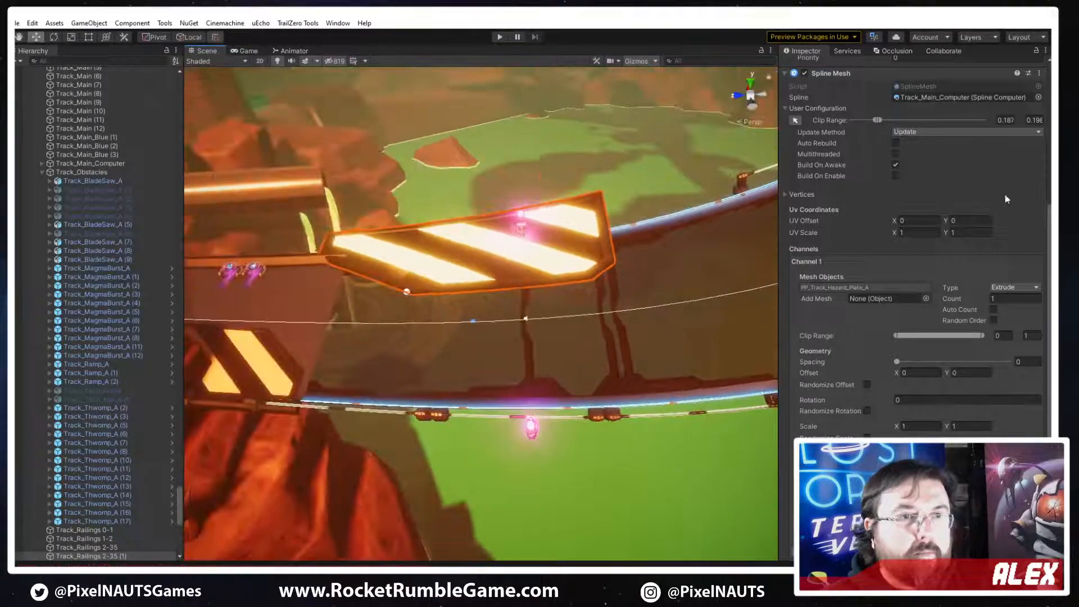
{"action": "left_click", "coordinate": [796, 120]}
{"action": "right_click_drag", "start_coordinate": [494, 314], "coordinate": [602, 298]}
{"action": "left_click_drag", "start_coordinate": [619, 253], "coordinate": [378, 274]}
{"action": "left_click_drag", "start_coordinate": [767, 231], "coordinate": [315, 340]}
{"action": "left_click_drag", "start_coordinate": [492, 269], "coordinate": [451, 277]}
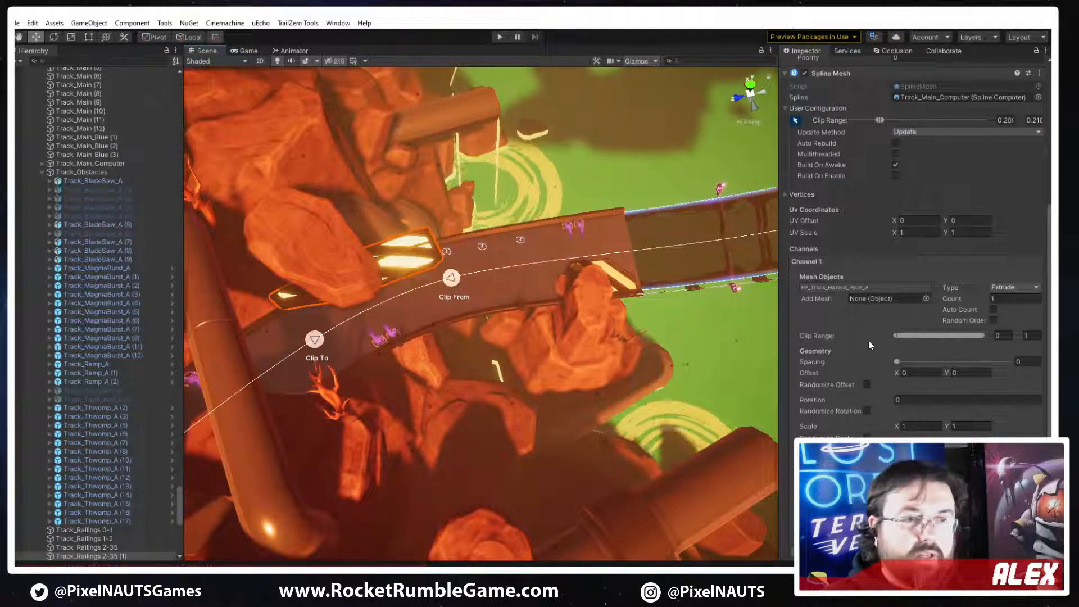
Set the hazard plate mesh's X offset to 3.73 to bring it closer to the spline
{"action": "left_click", "coordinate": [834, 287]}
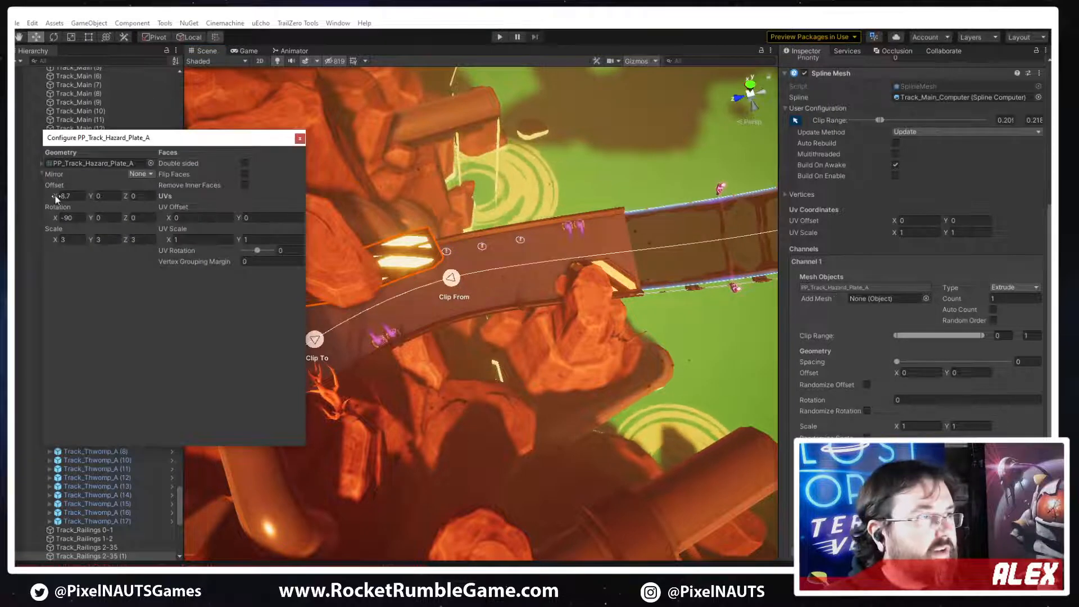
{"action": "left_click_drag", "start_coordinate": [46, 197], "coordinate": [987, 288]}
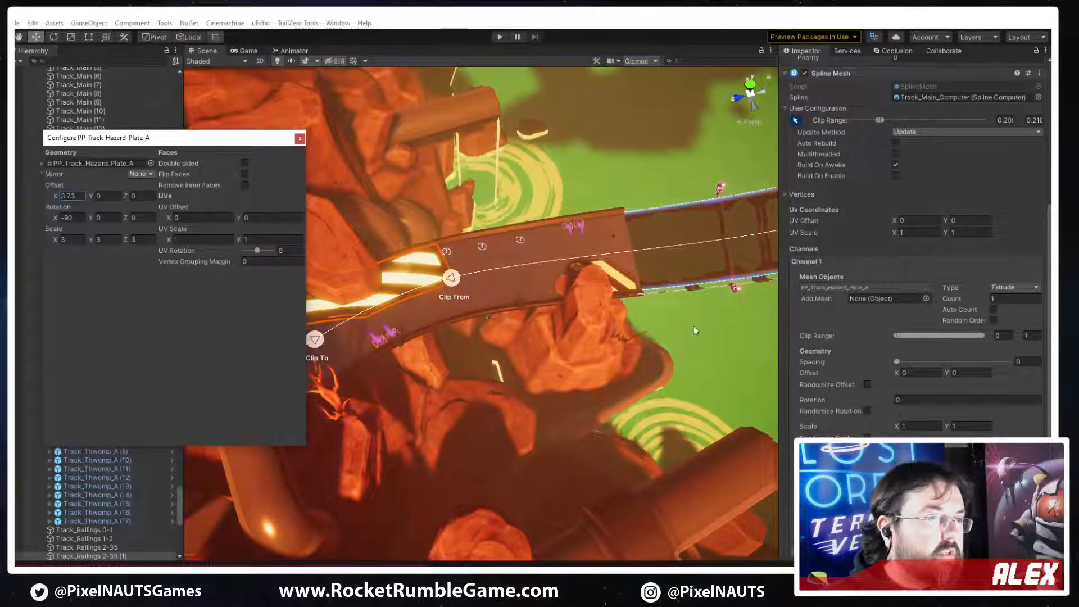
{"action": "right_click_drag", "start_coordinate": [635, 311], "coordinate": [484, 276]}
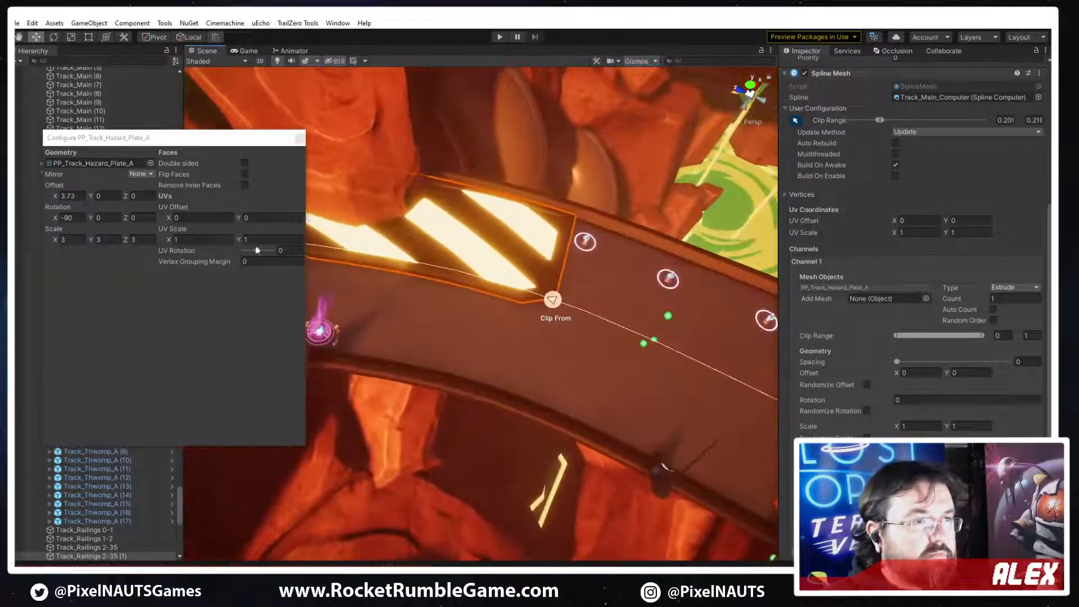
{"action": "left_click", "coordinate": [300, 138]}
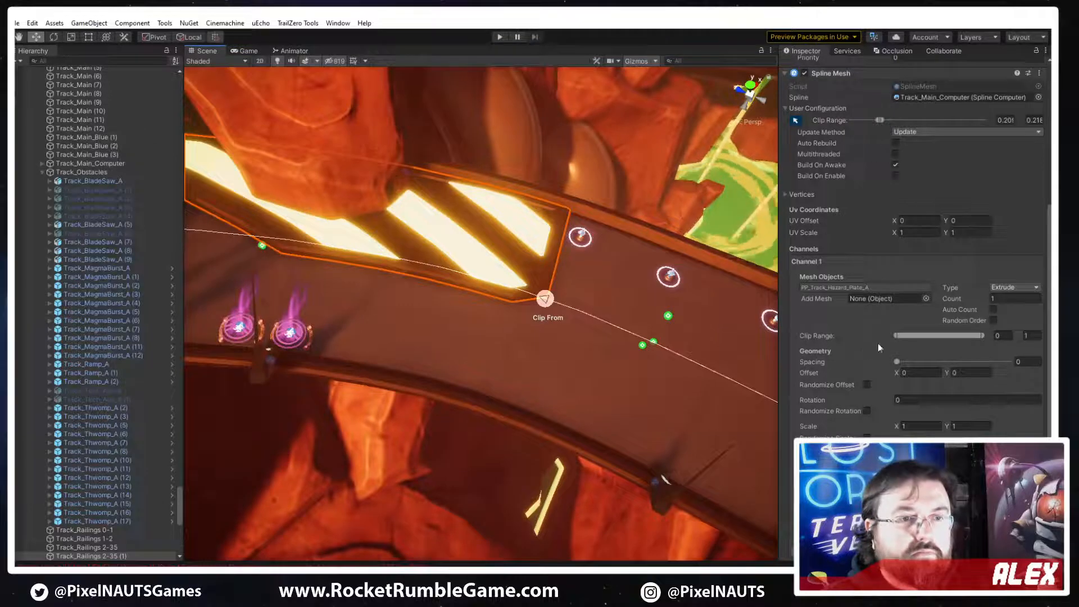
Try flipping the hazard plate mesh with a Y scale of -3, restore Y to 3, and try -3 on Z
{"action": "double_click", "coordinate": [842, 289]}
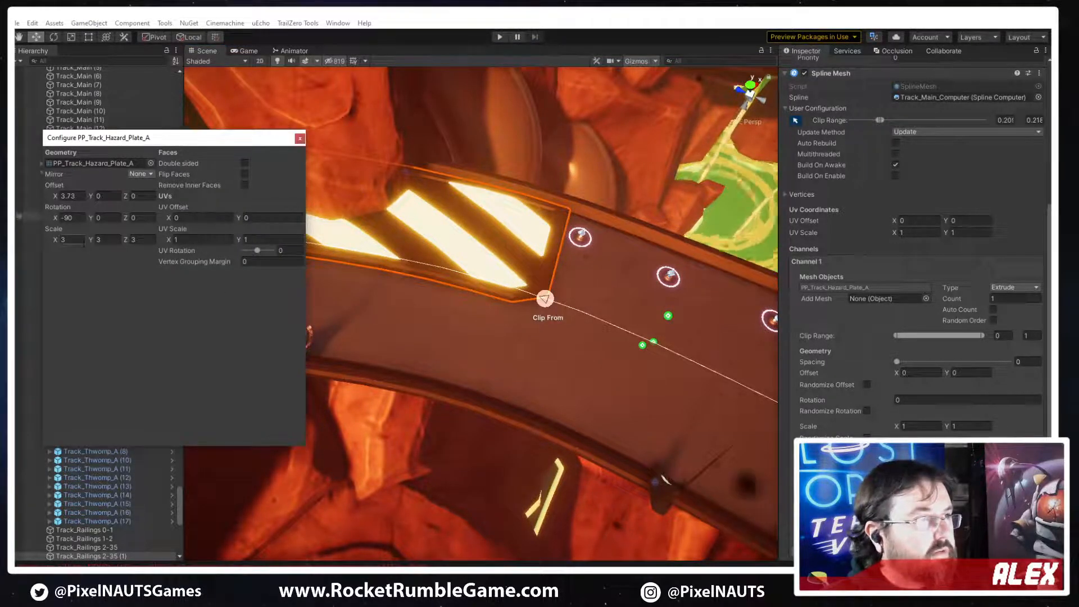
{"action": "left_click", "coordinate": [108, 239]}
{"action": "type", "text": "-3"}
{"action": "key", "text": "Return"}
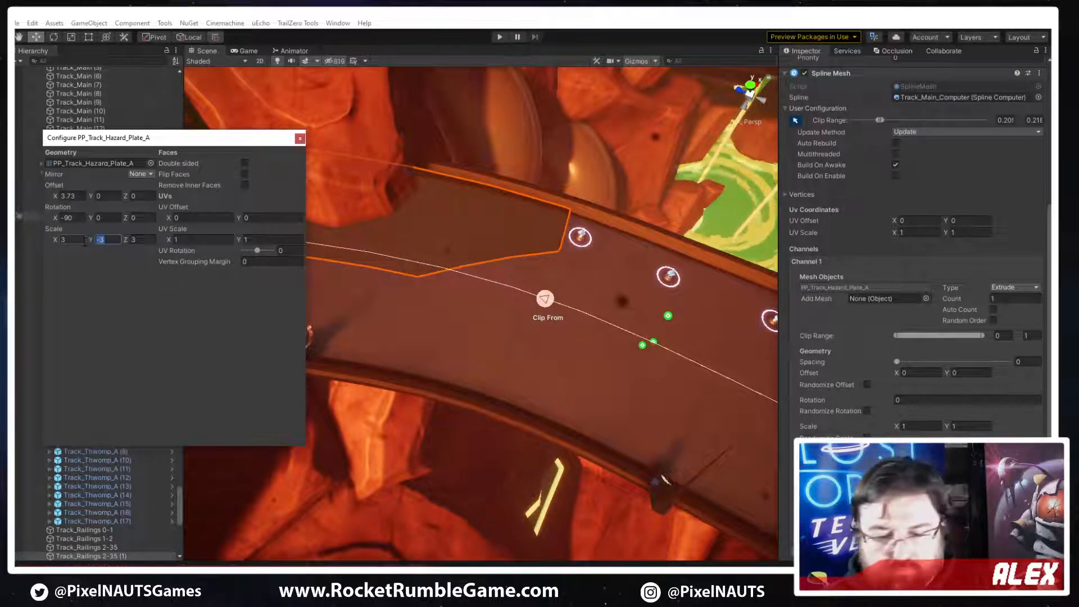
{"action": "type", "text": "3"}
{"action": "key", "text": "Tab"}
{"action": "type", "text": "-3"}
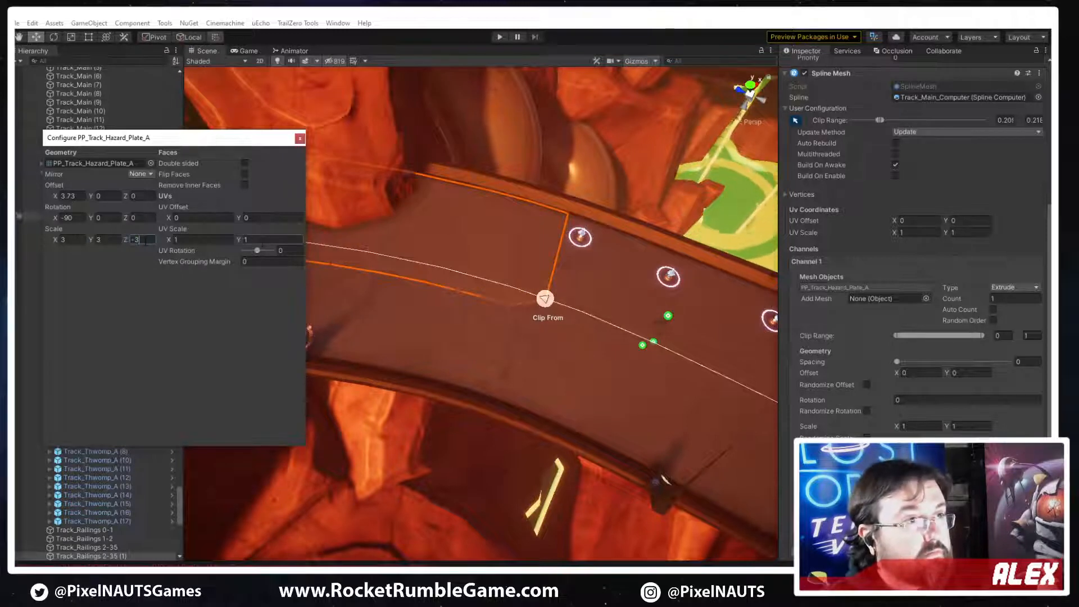
{"action": "left_click_drag", "start_coordinate": [393, 253], "coordinate": [445, 240], "text": "alt"}
{"action": "right_click_drag", "start_coordinate": [445, 240], "coordinate": [447, 240]}
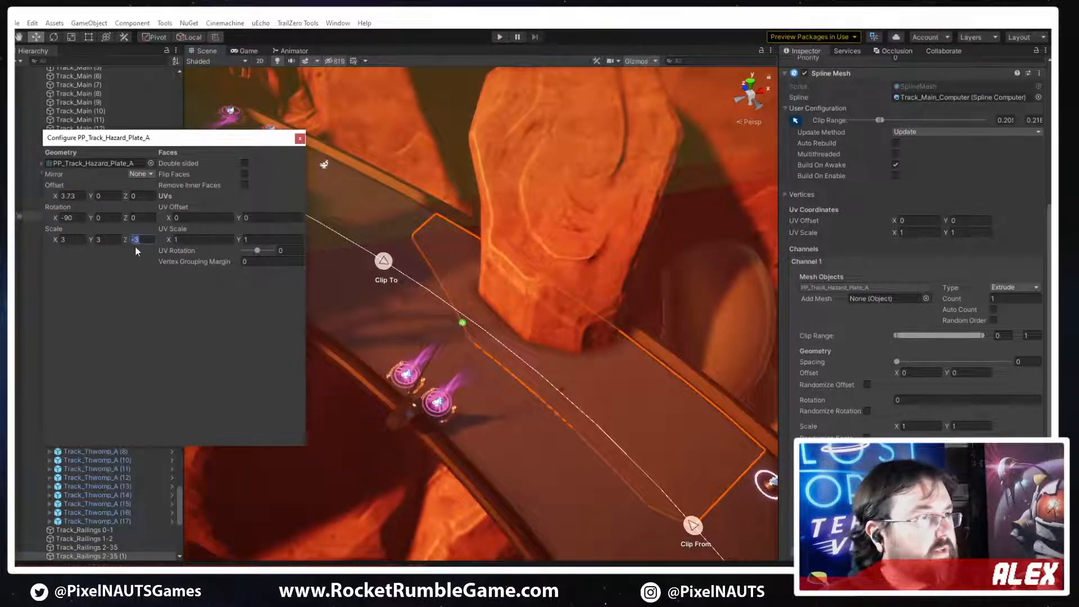
{"action": "key", "text": "BackSpace"}
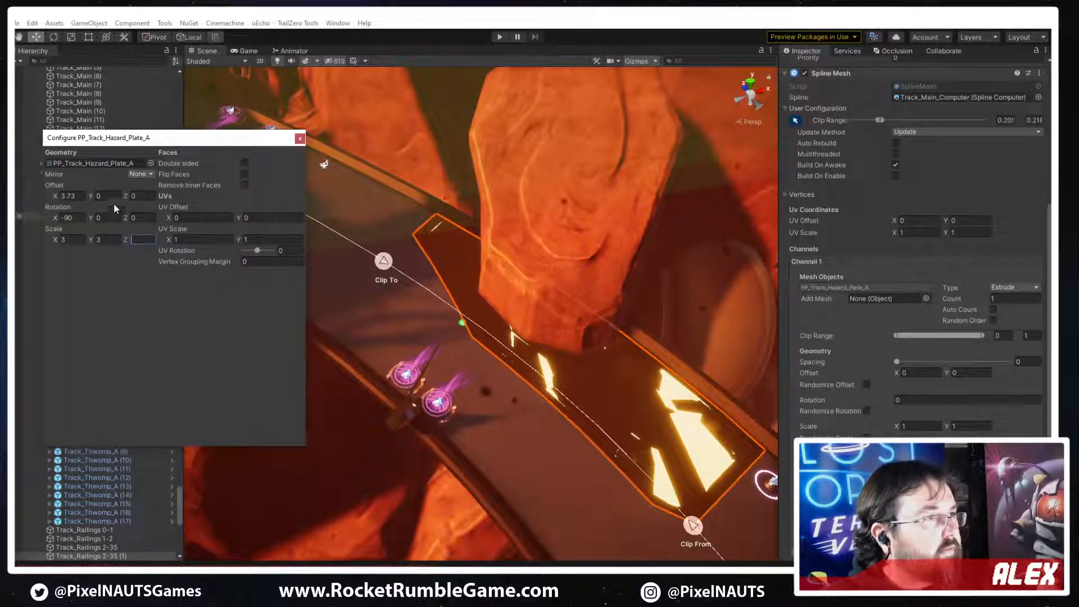
Mirror the hazard plate mesh on X, and switch the mirror to a different axis
{"action": "left_click", "coordinate": [149, 198]}
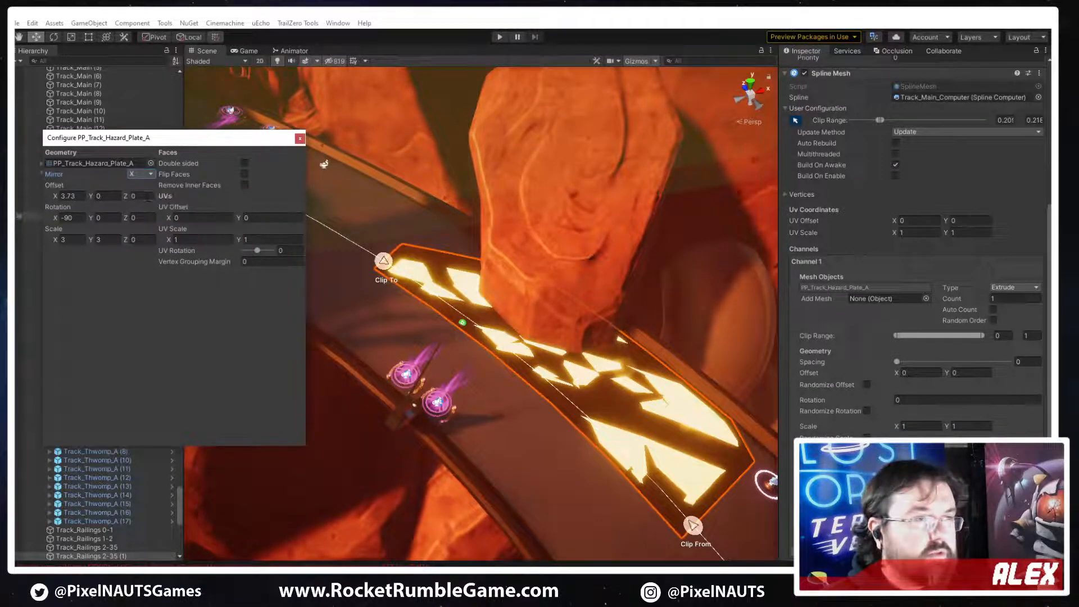
{"action": "left_click", "coordinate": [140, 177]}
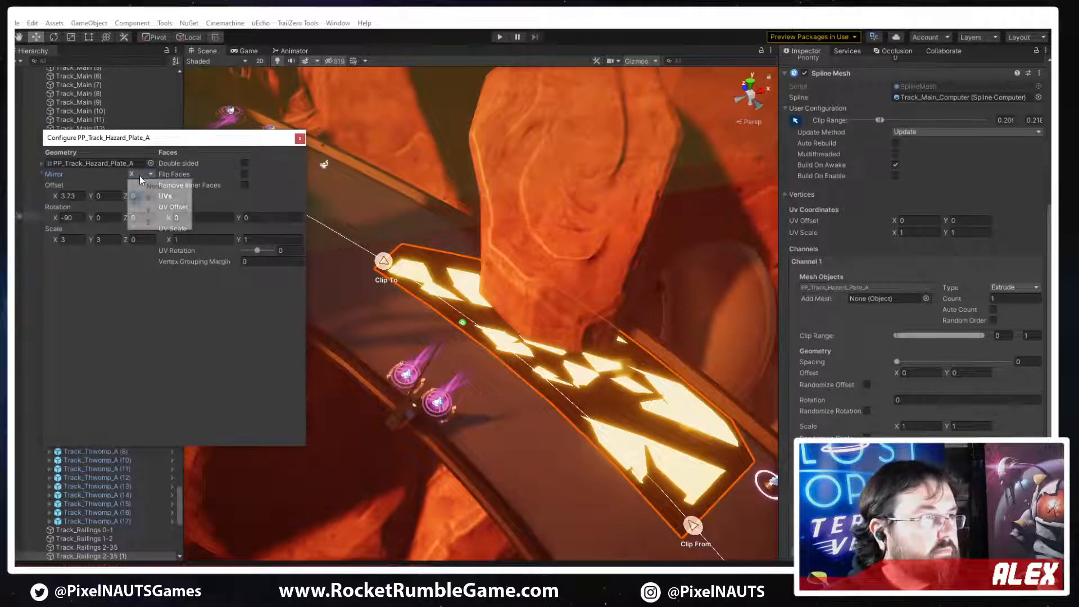
{"action": "left_click", "coordinate": [145, 208]}
{"action": "right_click_drag", "start_coordinate": [597, 411], "coordinate": [594, 419]}
Reselect the hazard plate's spline mesh beside the rock and enable scene-view editing of its clip range
{"action": "left_click", "coordinate": [439, 255]}
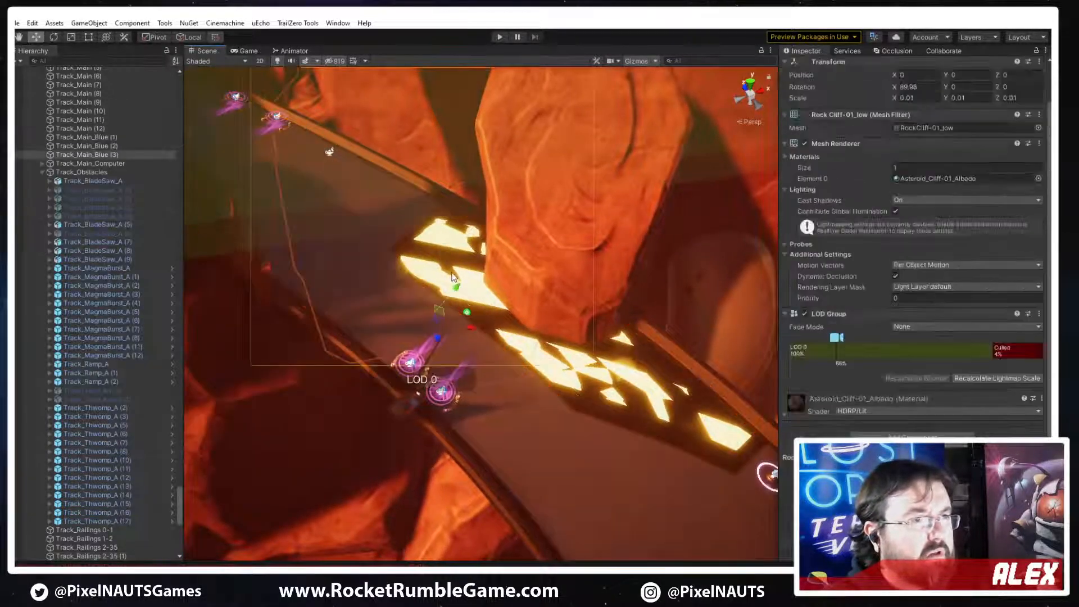
{"action": "left_click", "coordinate": [635, 420]}
{"action": "right_click_drag", "start_coordinate": [635, 421], "coordinate": [787, 455]}
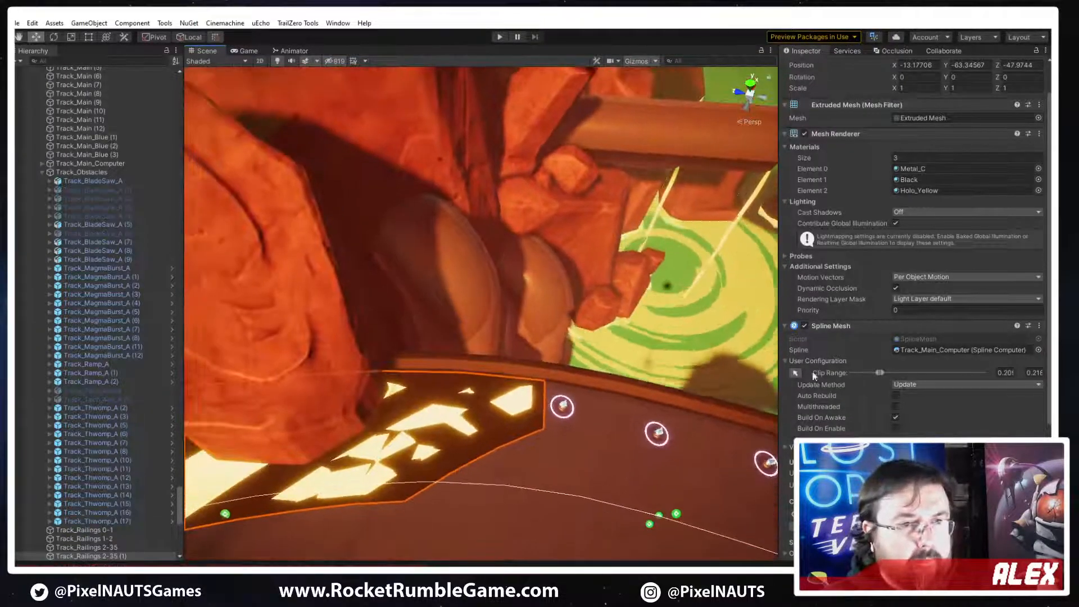
{"action": "left_click", "coordinate": [795, 373]}
{"action": "right_click_drag", "start_coordinate": [524, 406], "coordinate": [524, 410]}
{"action": "key", "text": "s"}
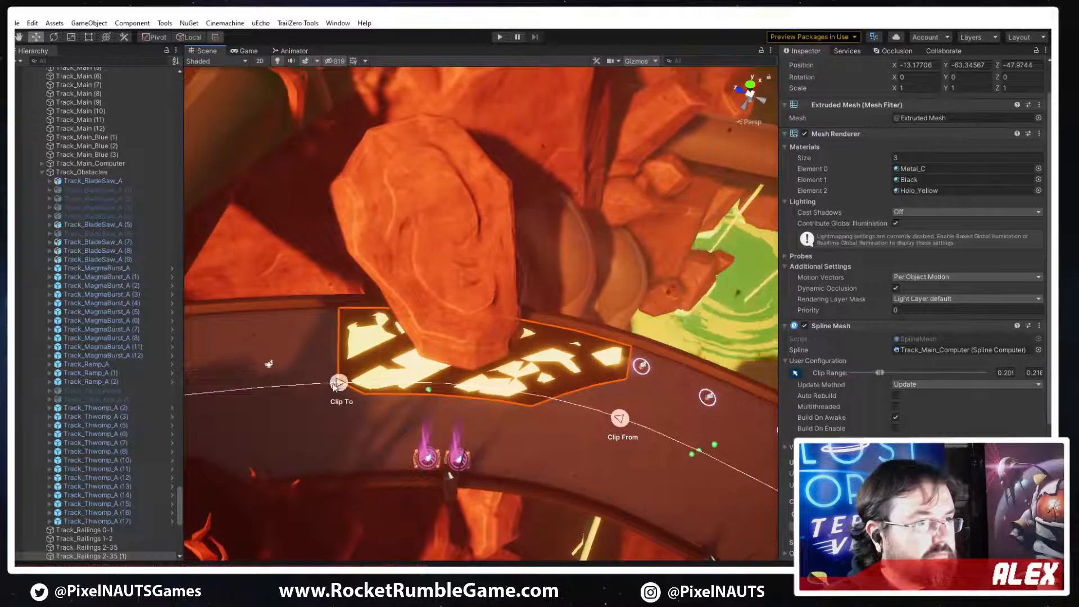
Shorten the plate by moving its Clip To and Clip From points to a range of about 0.201 to 0.215
{"action": "left_click_drag", "start_coordinate": [339, 386], "coordinate": [485, 402]}
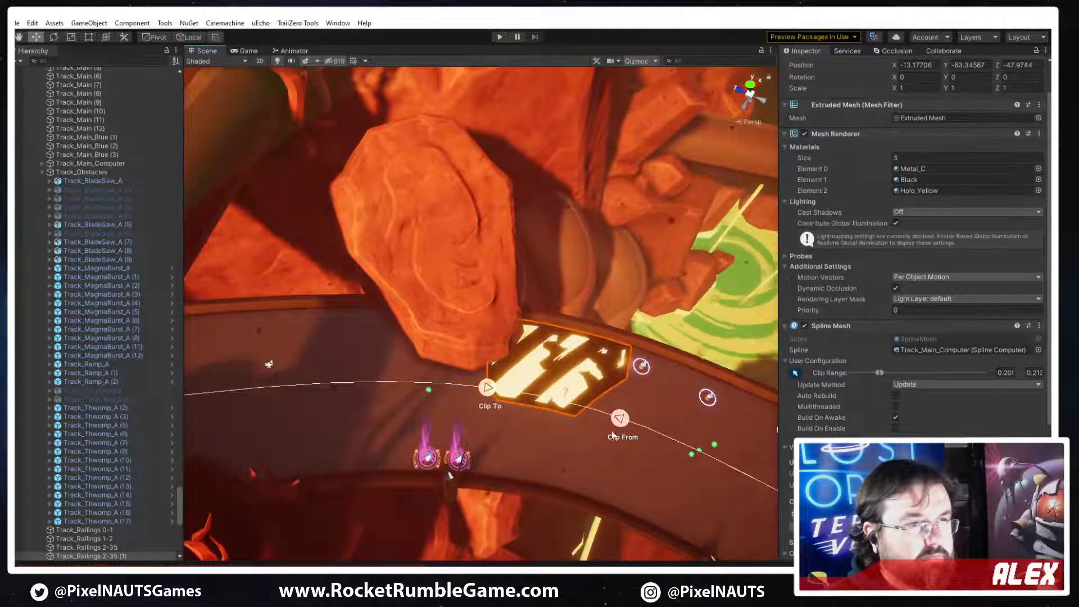
{"action": "mouse_move", "coordinate": [620, 421]}
{"action": "left_mouse_down"}
{"action": "mouse_move", "coordinate": [642, 429]}
{"action": "mouse_move", "coordinate": [629, 424]}
{"action": "left_mouse_up"}
{"action": "left_click_drag", "start_coordinate": [487, 390], "coordinate": [442, 387]}
{"action": "right_click_drag", "start_coordinate": [584, 406], "coordinate": [621, 429]}
{"action": "key", "text": "w"}
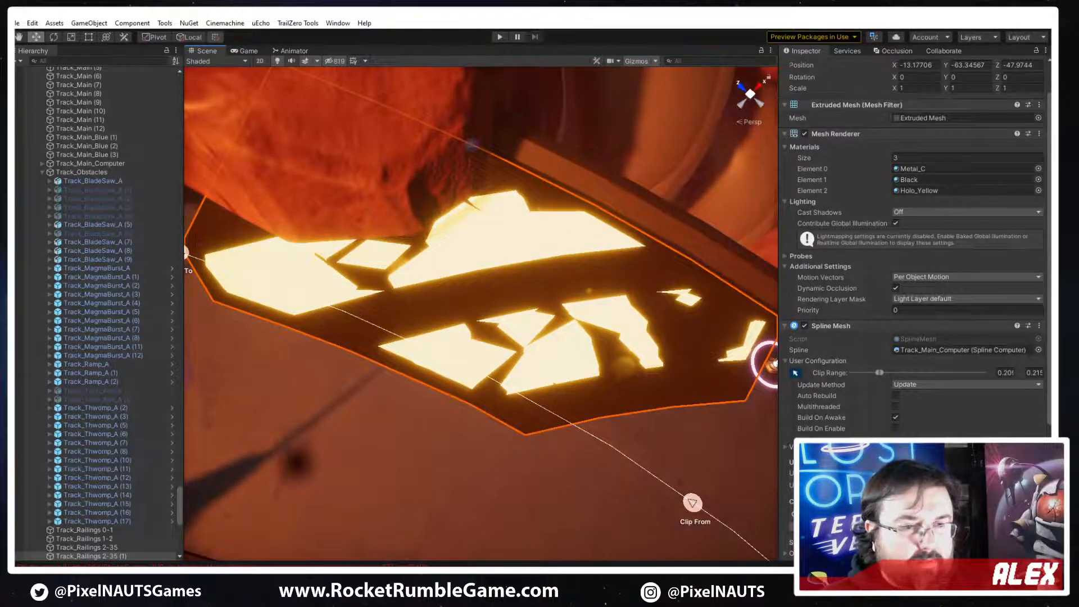
Set the hazard plate mesh's Z scale to 3
{"action": "scroll", "coordinate": [843, 415], "scroll_direction": "down", "scroll_amount": 3}
{"action": "left_click", "coordinate": [843, 445]}
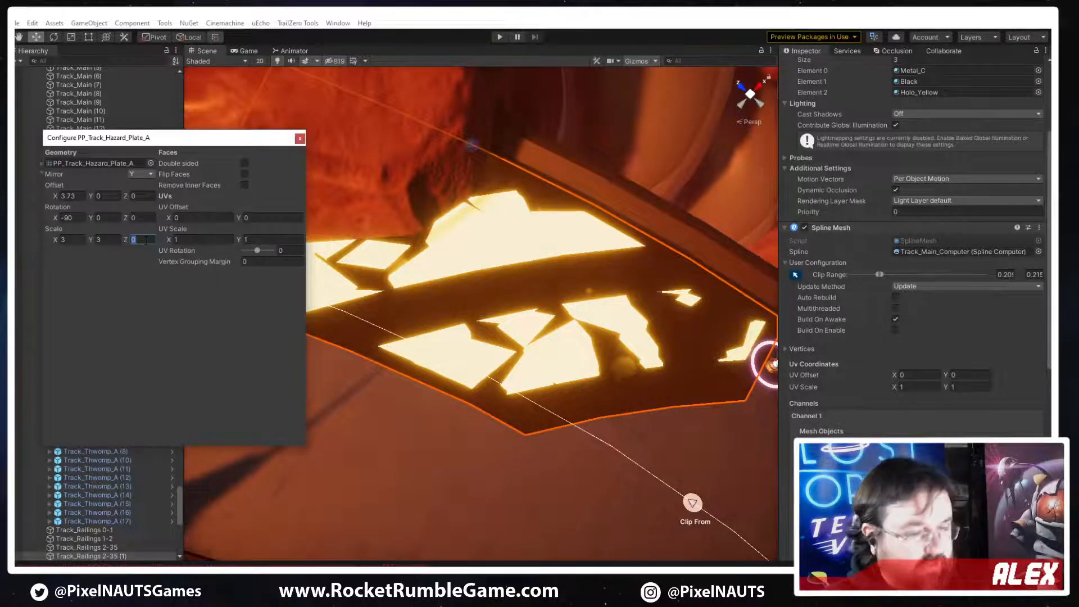
{"action": "type", "text": "3"}
{"action": "left_click", "coordinate": [300, 139]}
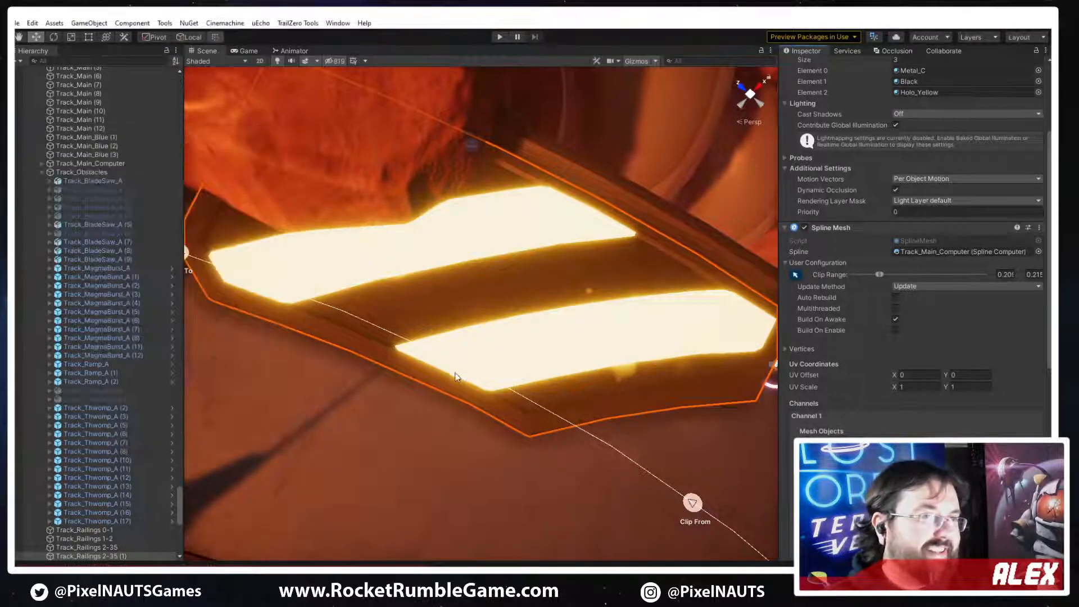
Fine-tune the hazard plate's Clip To and Clip From points beside the large rock, to a range of about 0.201 to 0.215
{"action": "key", "text": "f"}
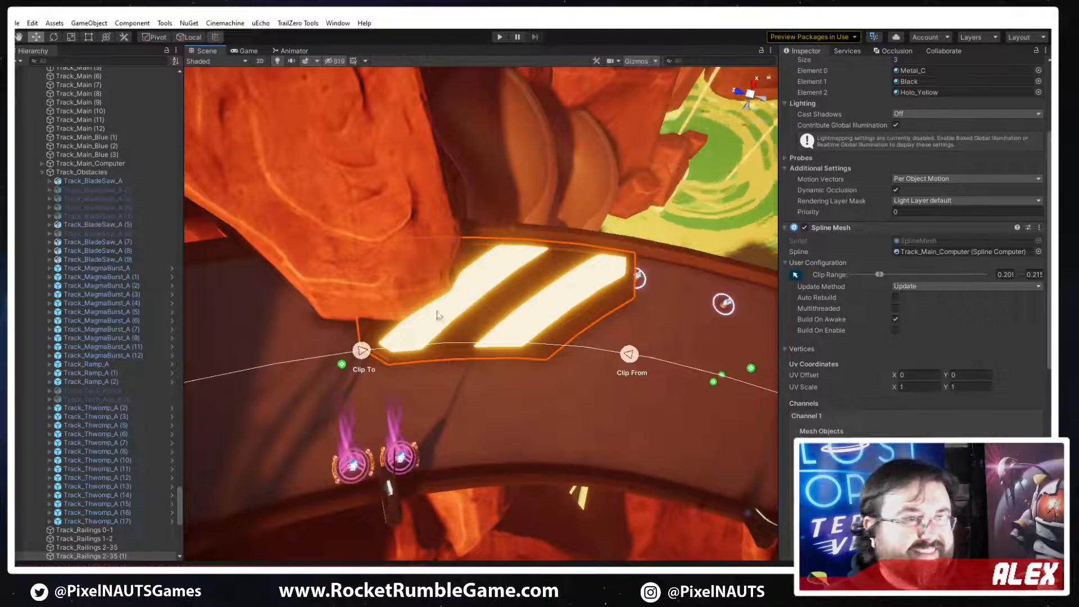
{"action": "left_click_drag", "start_coordinate": [361, 351], "coordinate": [320, 356]}
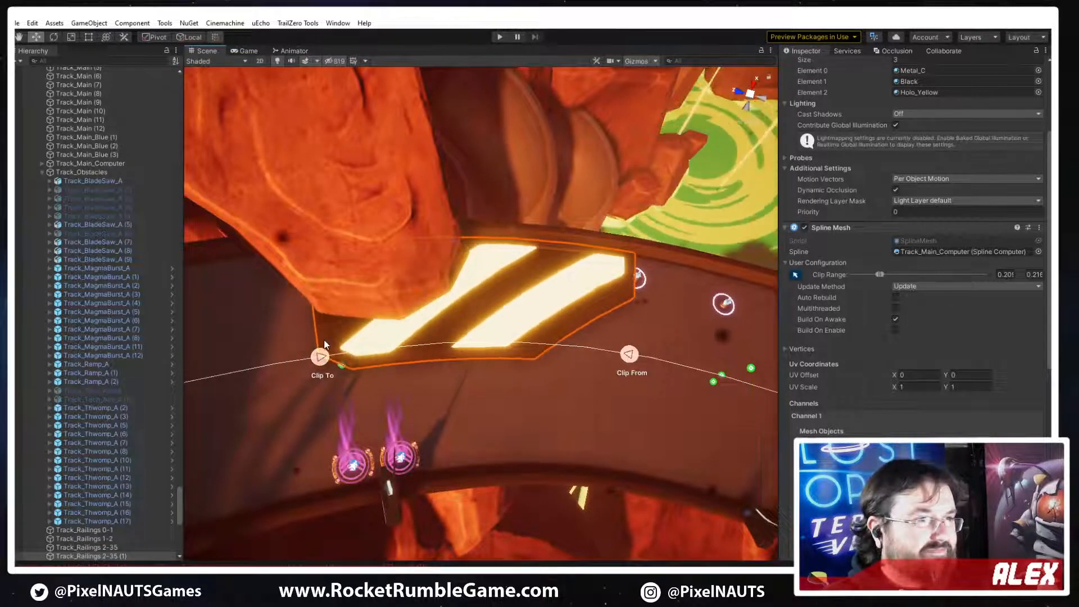
{"action": "mouse_move", "coordinate": [627, 372]}
{"action": "left_mouse_down"}
{"action": "mouse_move", "coordinate": [582, 366]}
{"action": "mouse_move", "coordinate": [619, 372]}
{"action": "mouse_move", "coordinate": [606, 368]}
{"action": "left_mouse_up"}
Delete the old flat hazard plate beside the smaller rock and reselect the spline-based hazard plate
{"action": "right_click_drag", "start_coordinate": [608, 299], "coordinate": [497, 246]}
{"action": "left_click", "coordinate": [349, 396]}
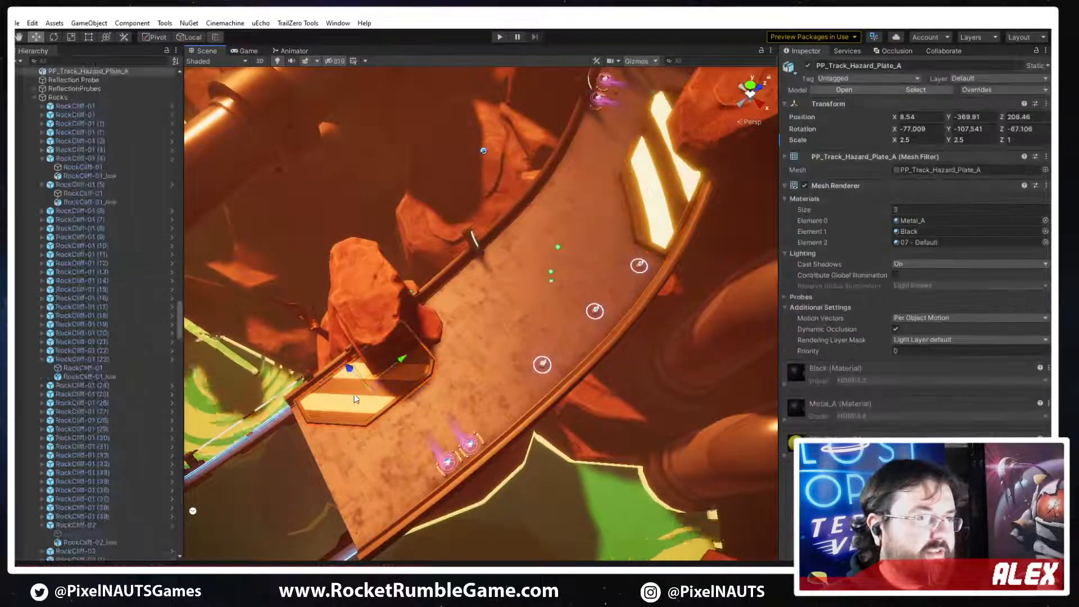
{"action": "left_click", "coordinate": [481, 382]}
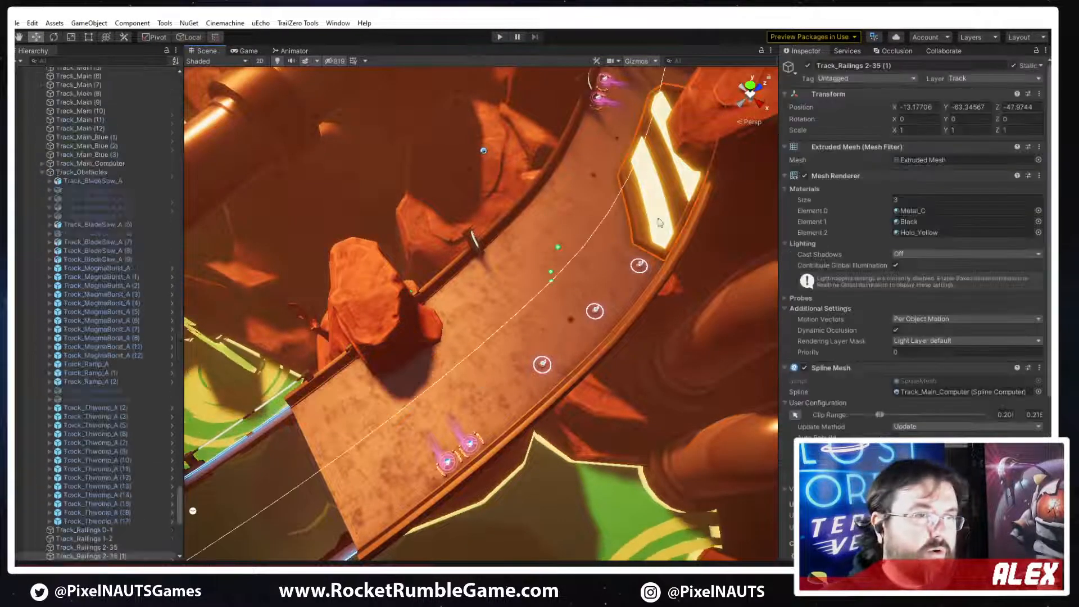
{"action": "right_click_drag", "start_coordinate": [477, 378], "coordinate": [670, 242]}
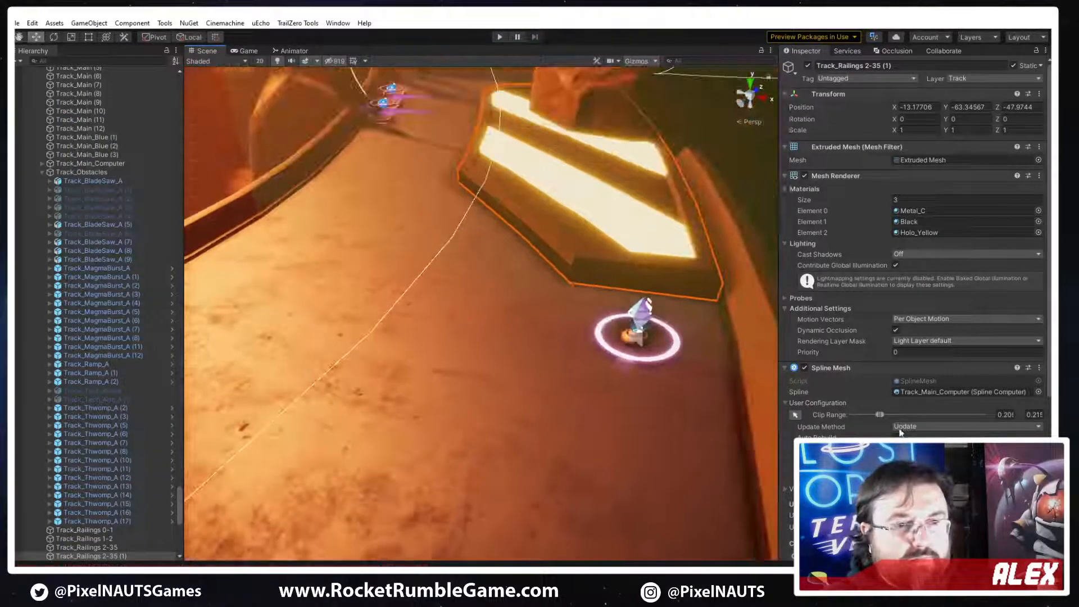
Set the Y offset of the spline plate's PP_Track_Hazard_Plate_A mesh to -0.4
{"action": "scroll", "coordinate": [913, 253], "scroll_direction": "down", "scroll_amount": 3}
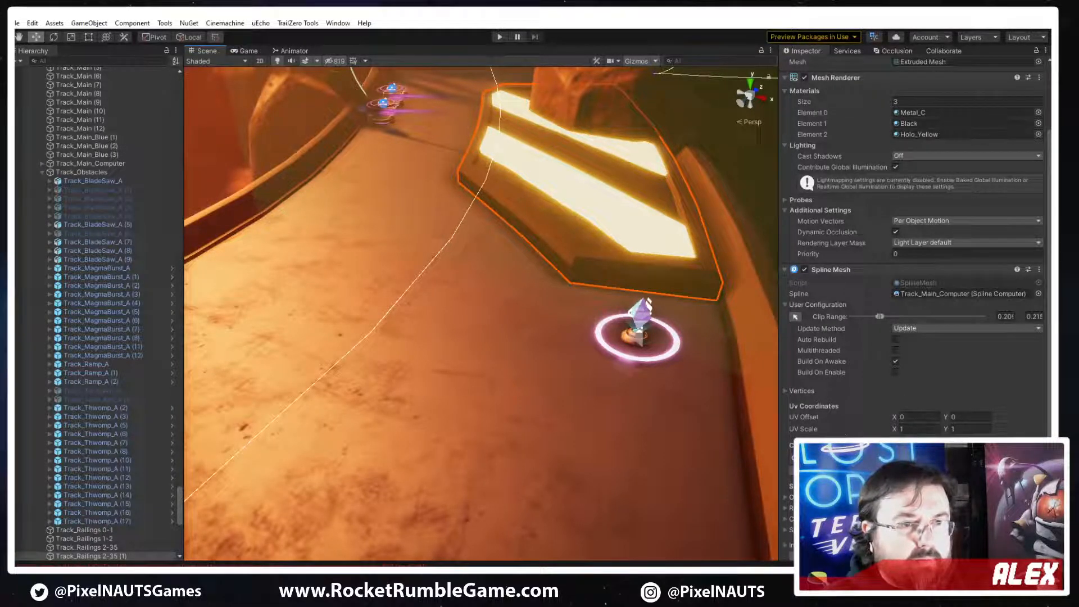
{"action": "left_click", "coordinate": [911, 495]}
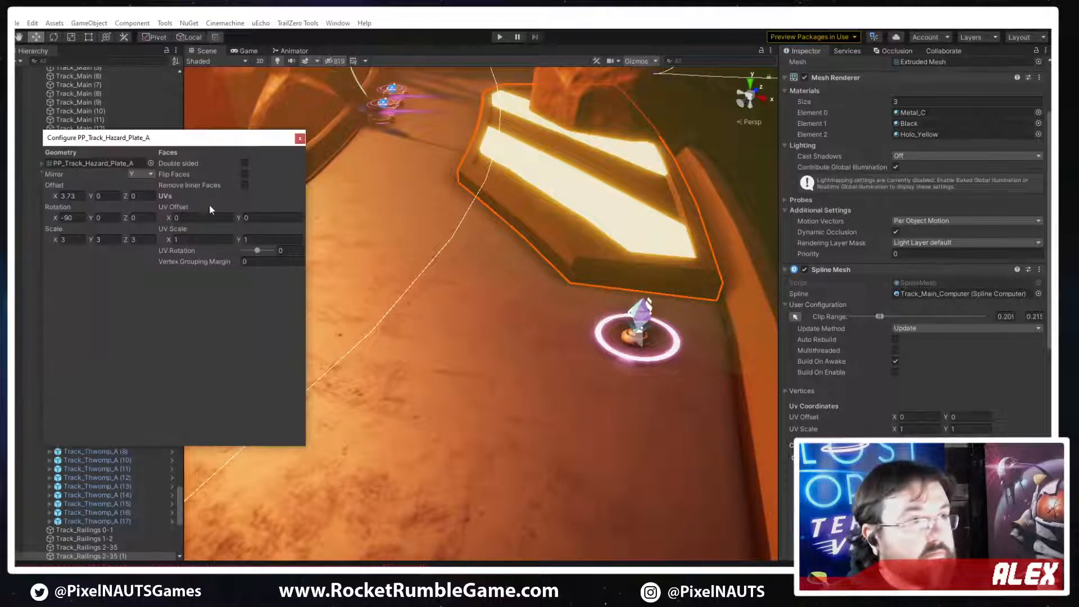
{"action": "left_click_drag", "start_coordinate": [87, 198], "coordinate": [86, 198]}
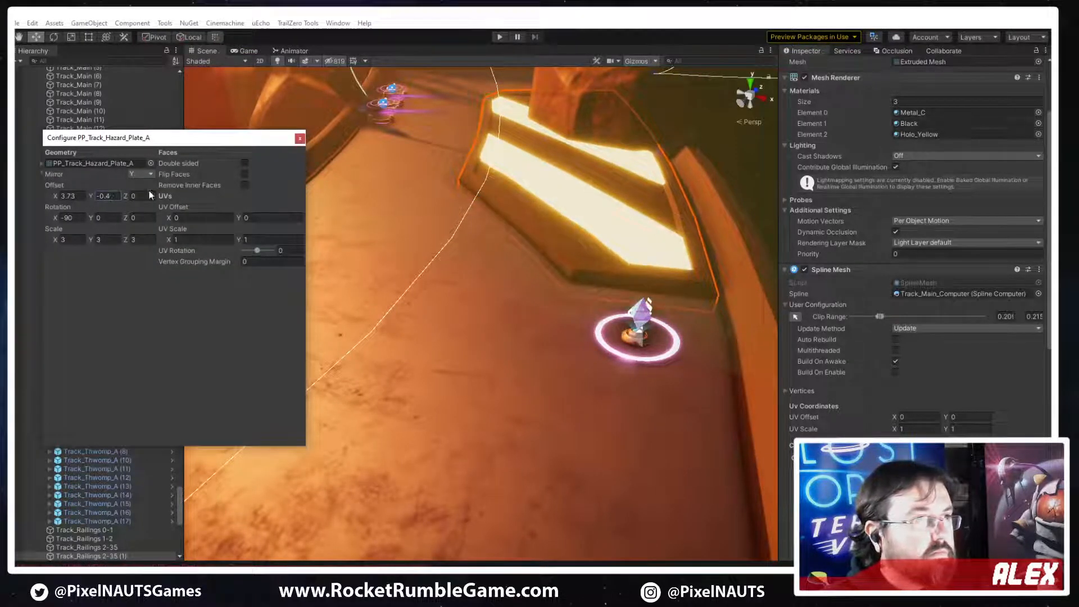
{"action": "left_click", "coordinate": [299, 138]}
Try duplicating the hazard plate and shifting the copy's clip range to about 0.147 to 0.154, and delete the copy
{"action": "key", "text": "w"}
{"action": "right_click_drag", "start_coordinate": [553, 281], "coordinate": [548, 329]}
{"action": "scroll", "coordinate": [600, 339], "scroll_direction": "down", "scroll_amount": 3}
{"action": "middle_click_drag", "start_coordinate": [600, 339], "coordinate": [877, 303]}
{"action": "right_click_drag", "start_coordinate": [731, 281], "coordinate": [797, 319]}
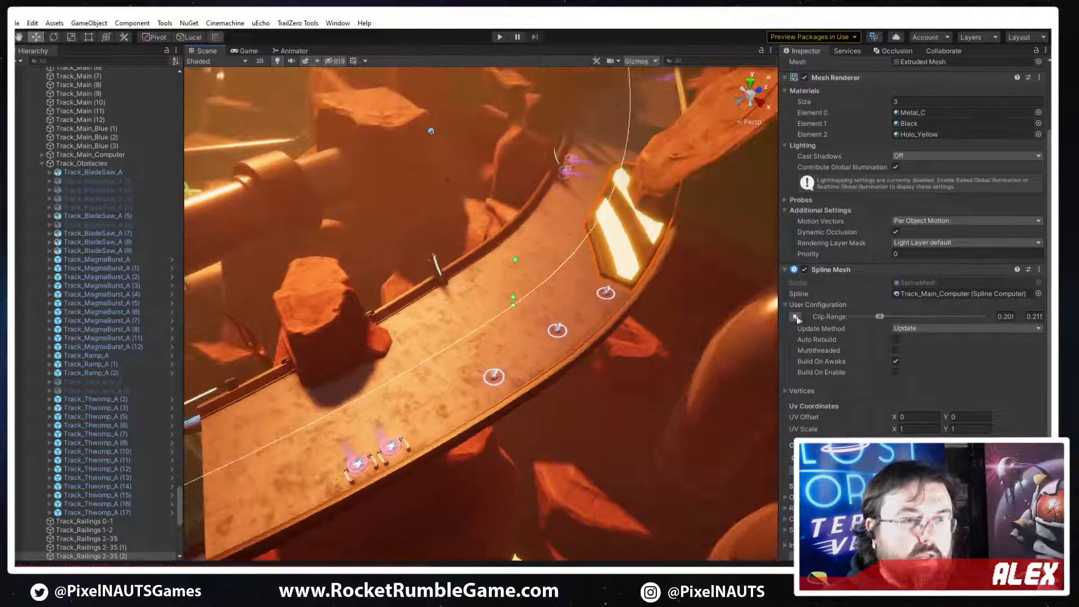
{"action": "right_click_drag", "start_coordinate": [612, 265], "coordinate": [599, 271]}
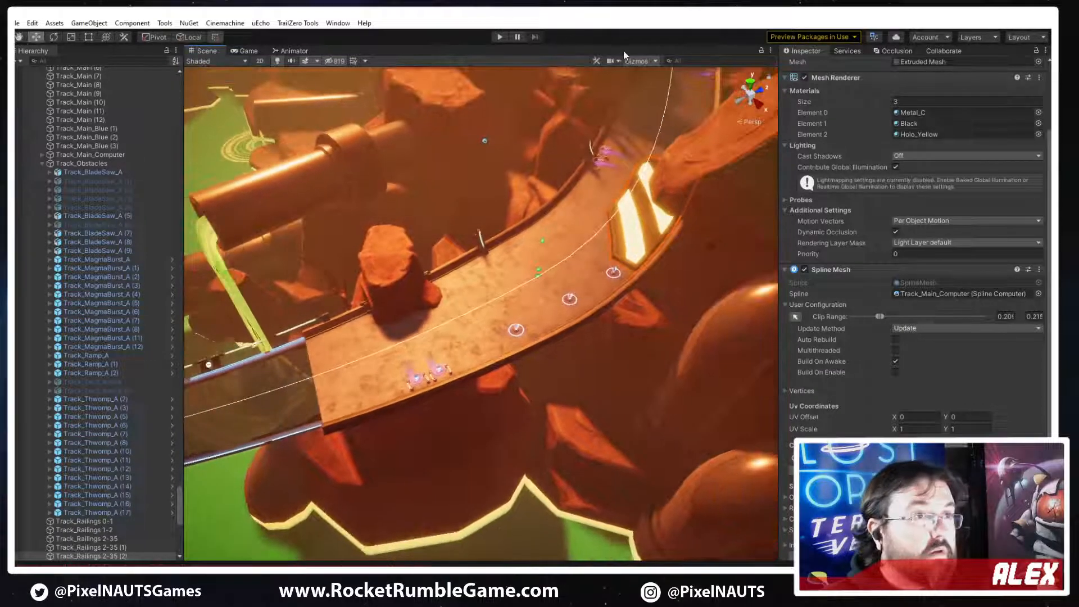
{"action": "left_click", "coordinate": [115, 556]}
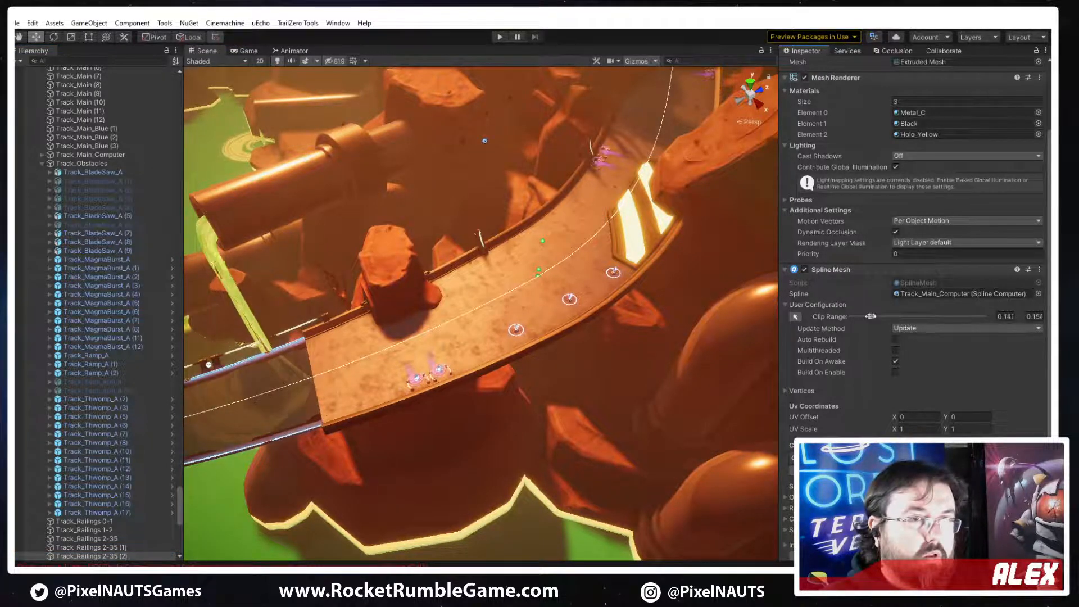
{"action": "left_click_drag", "start_coordinate": [871, 316], "coordinate": [873, 316]}
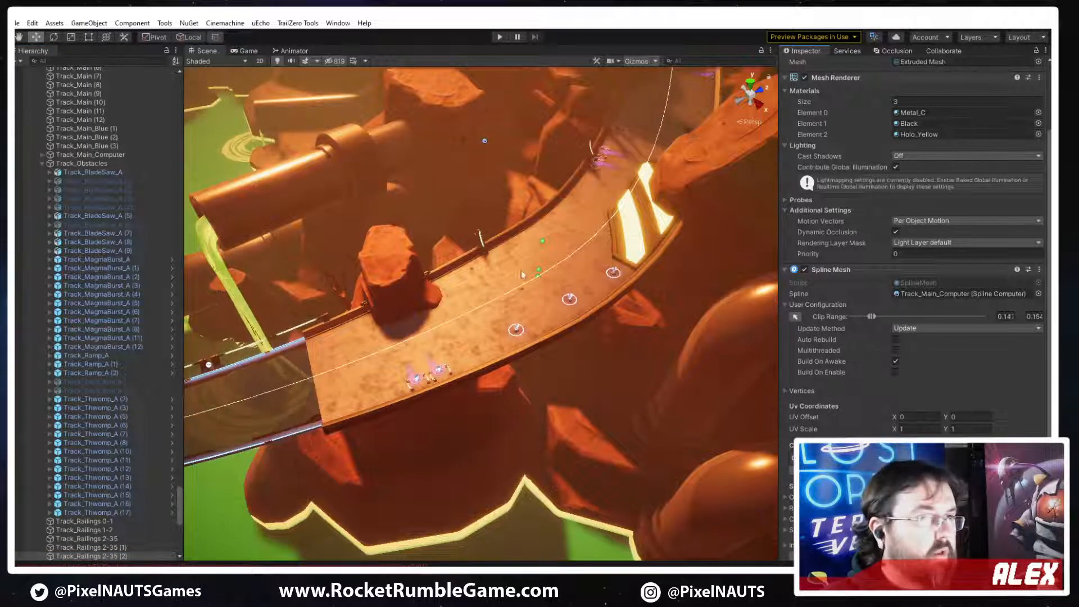
{"action": "right_click_drag", "start_coordinate": [426, 421], "coordinate": [450, 392]}
{"action": "key", "text": "Delete"}
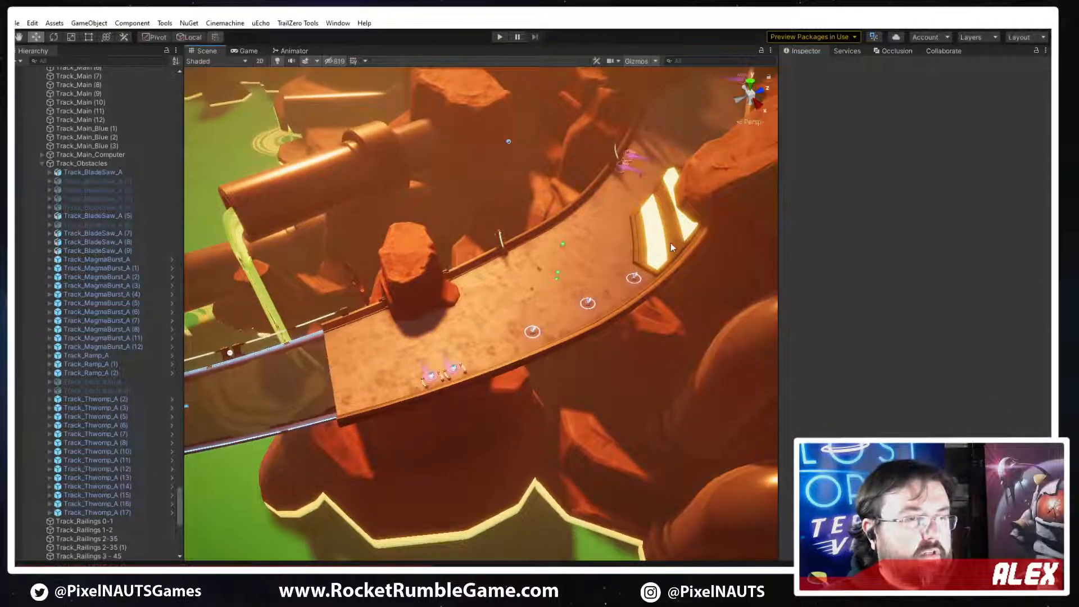
Duplicate the spline hazard plate Track_Railings 2-35 (1) and enable scene-view editing of the copy's clip range
{"action": "left_click", "coordinate": [670, 243]}
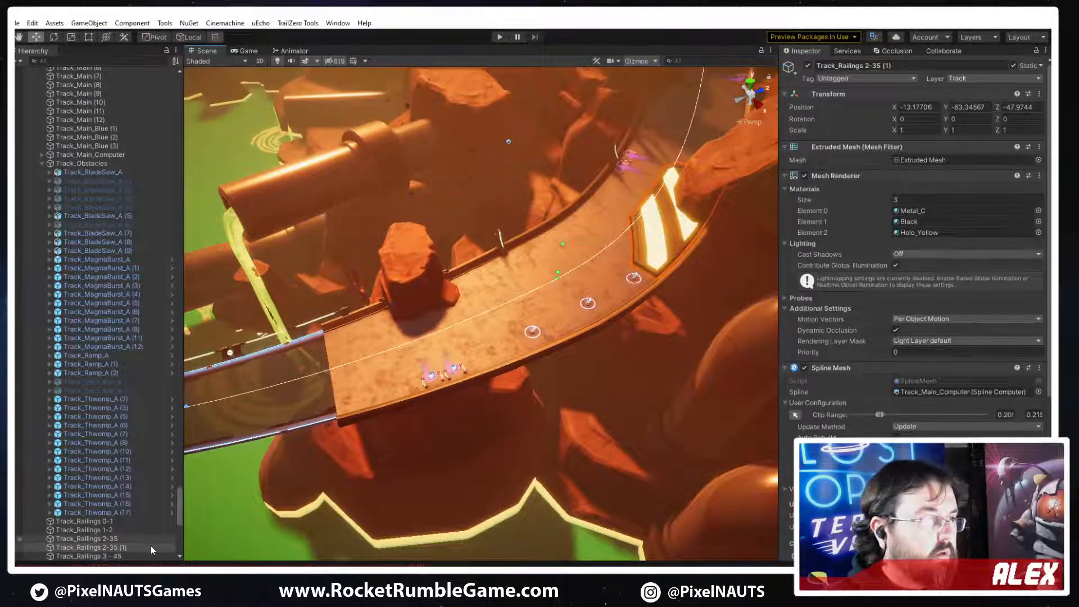
{"action": "key", "text": "ctrl+d"}
{"action": "left_click", "coordinate": [112, 539]}
{"action": "left_click", "coordinate": [116, 547]}
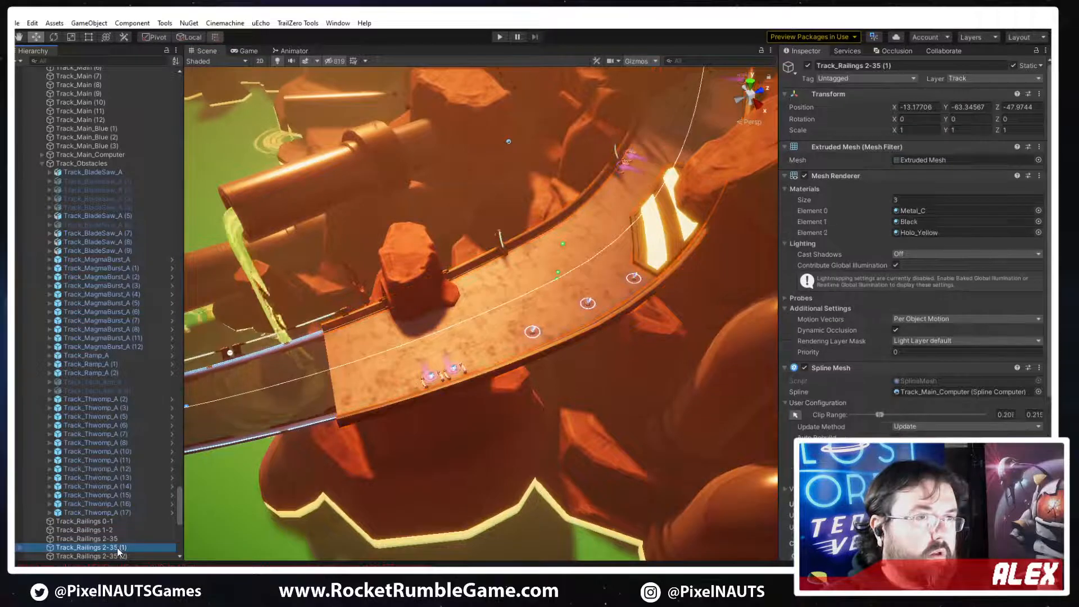
{"action": "left_click", "coordinate": [121, 555]}
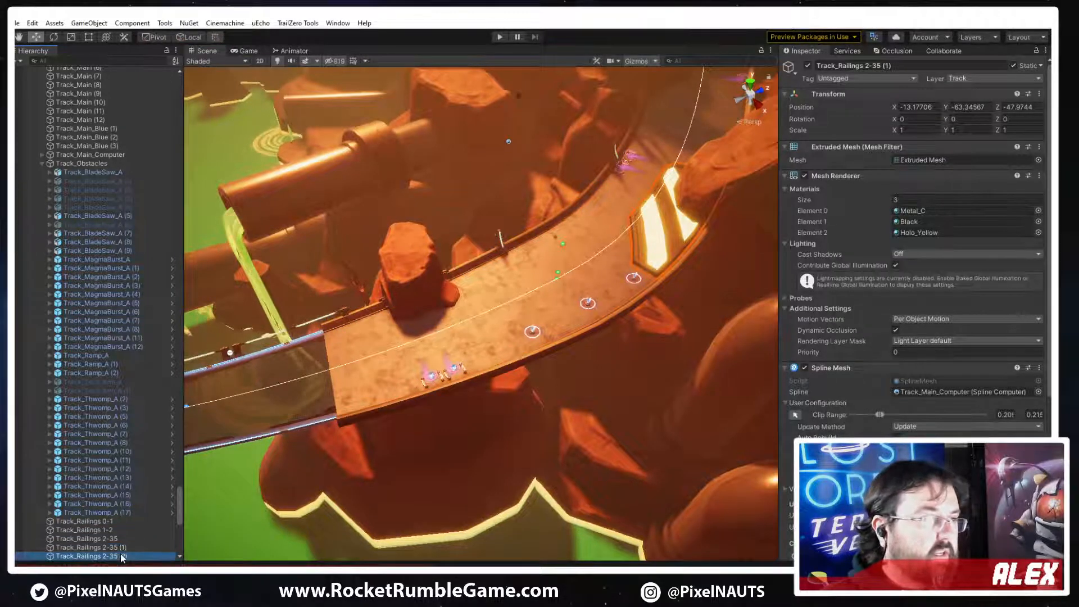
{"action": "left_click", "coordinate": [794, 416]}
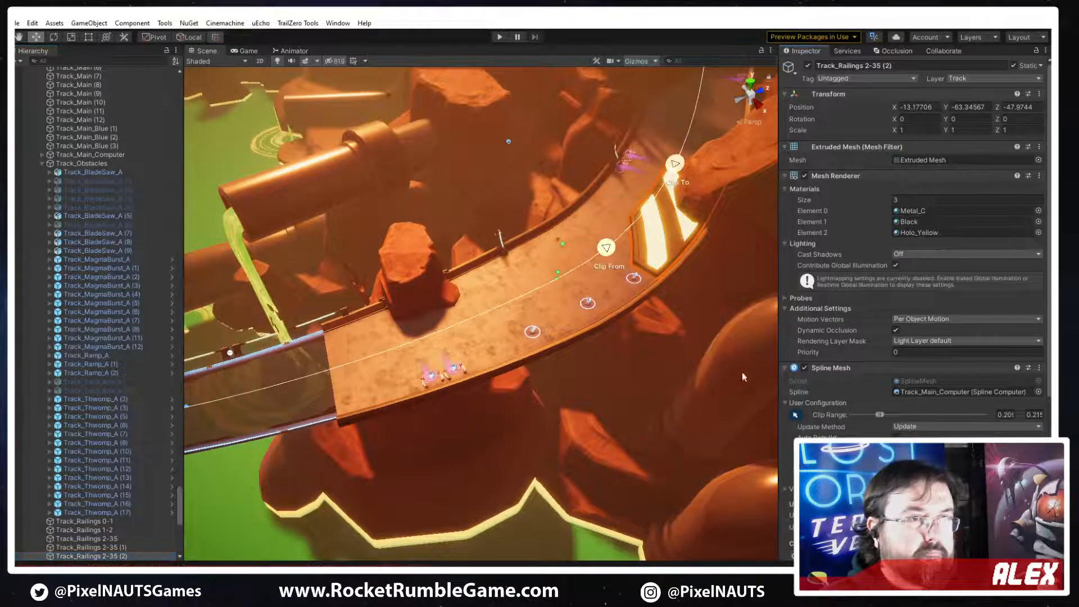
Move the copy's Clip From and Clip To points back along the track to the stretch opposite the smaller rock, and end clip editing
{"action": "left_click_drag", "start_coordinate": [653, 283], "coordinate": [381, 352]}
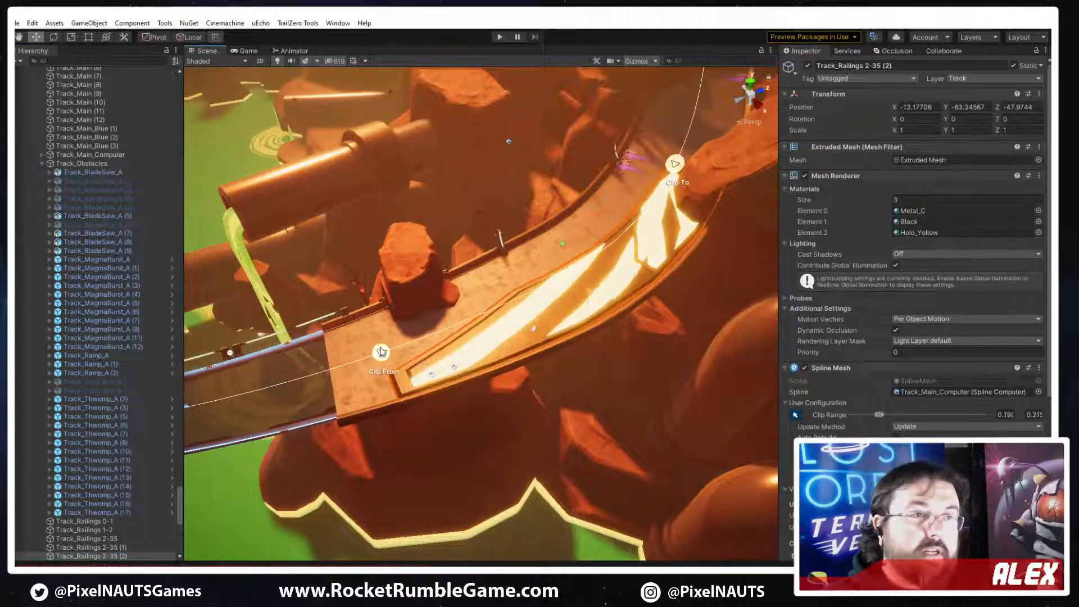
{"action": "left_click_drag", "start_coordinate": [673, 165], "coordinate": [483, 318]}
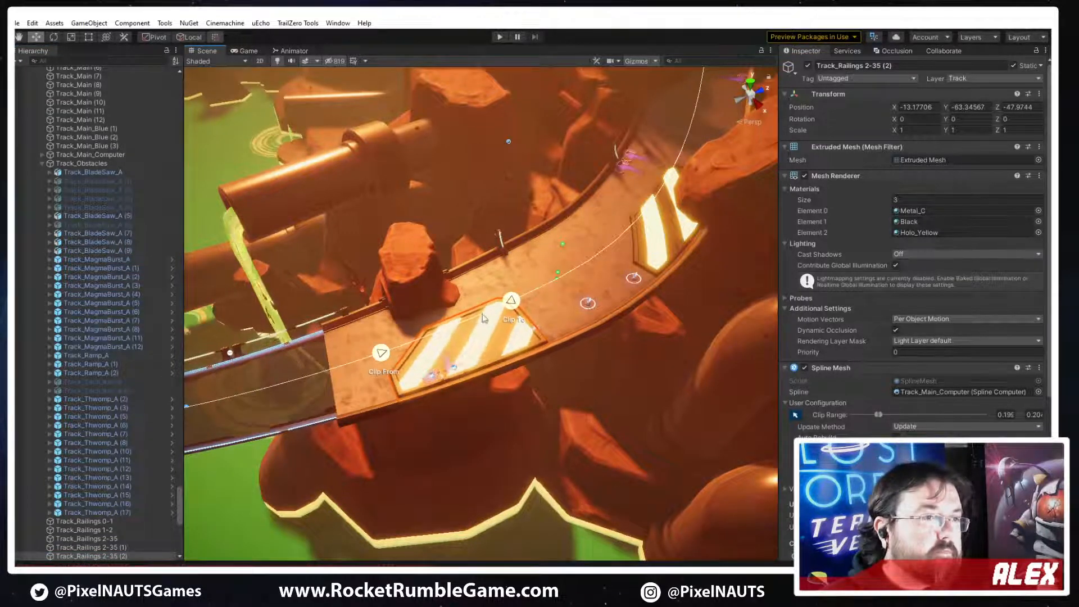
{"action": "left_click_drag", "start_coordinate": [382, 354], "coordinate": [347, 364]}
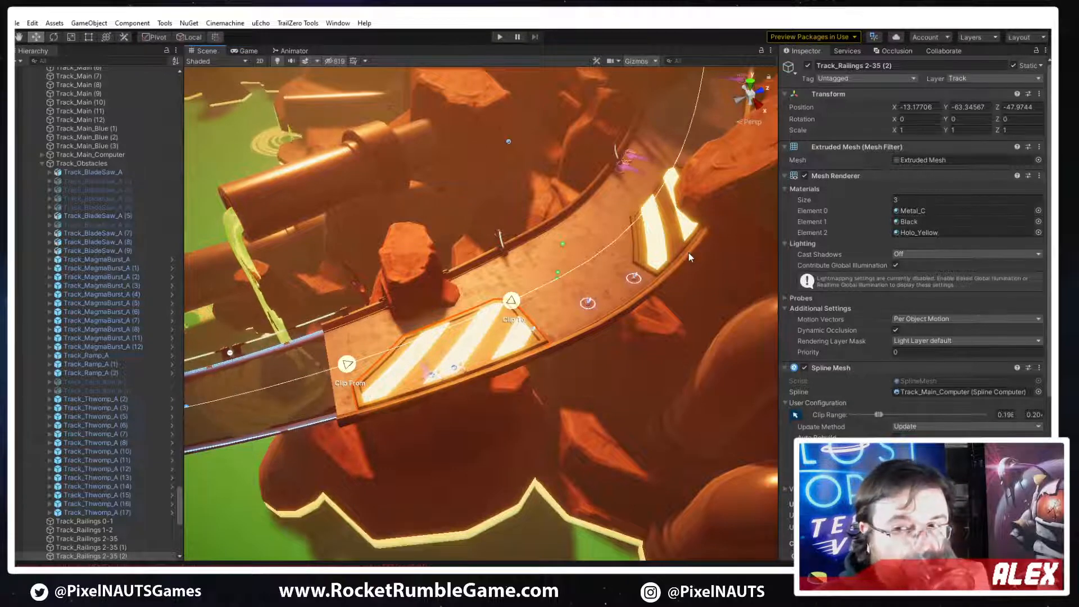
{"action": "left_click_drag", "start_coordinate": [514, 303], "coordinate": [495, 318]}
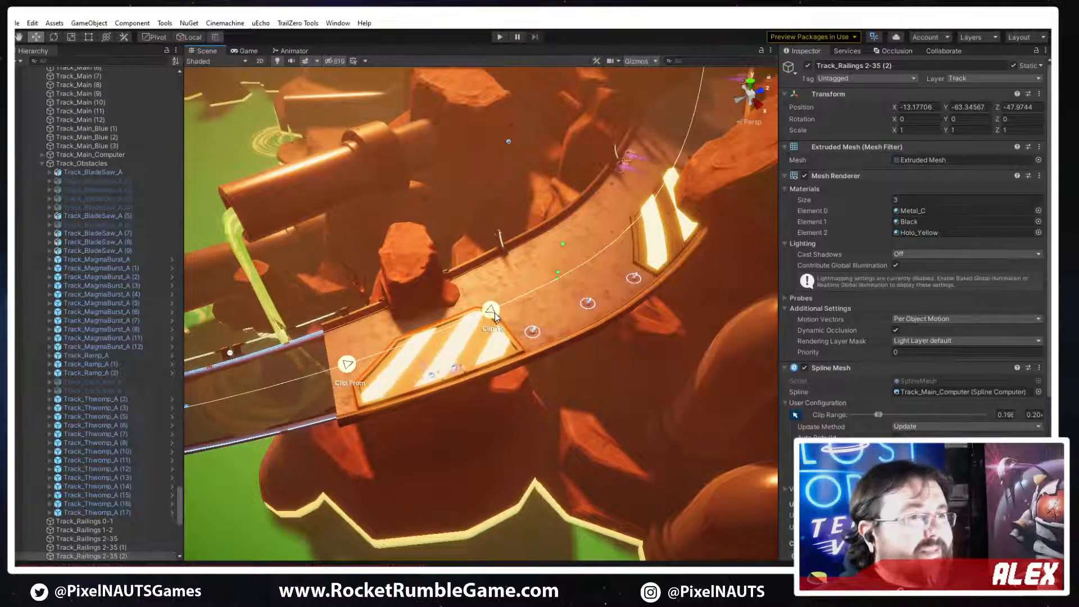
{"action": "left_click", "coordinate": [795, 415]}
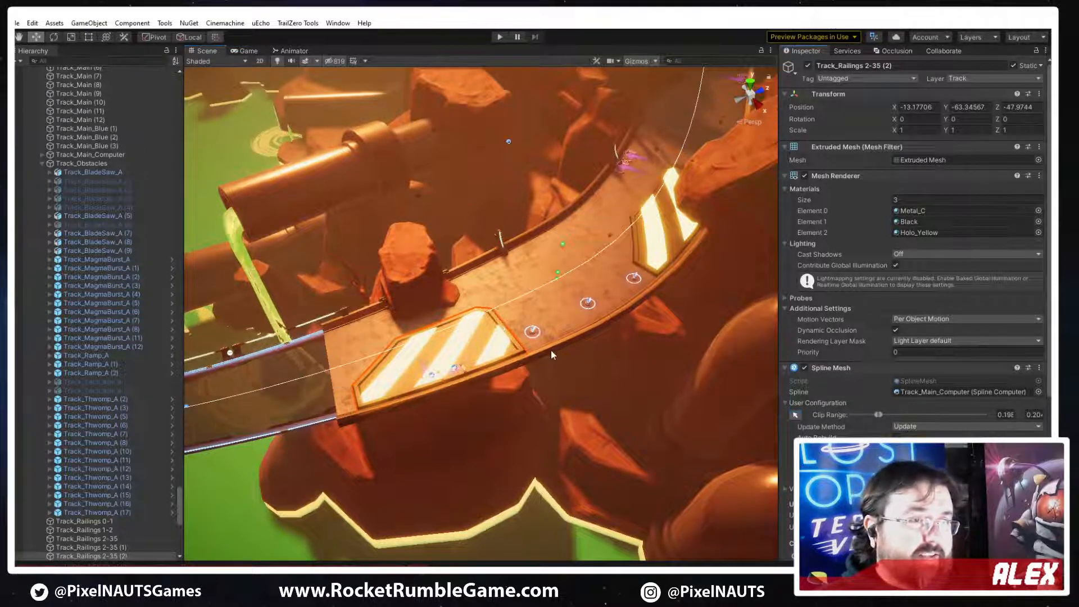
Set the copied hazard plate mesh's X offset to -3.73 to place it on the opposite side of the track, keeping the Y mirror
{"action": "right_click_drag", "start_coordinate": [552, 355], "coordinate": [655, 370]}
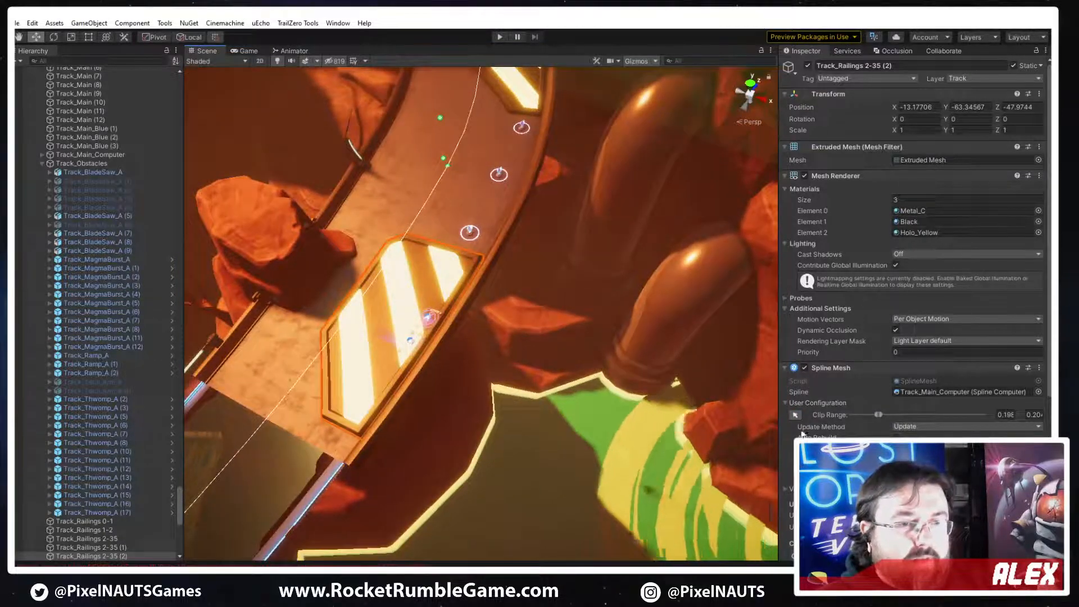
{"action": "scroll", "coordinate": [867, 435], "scroll_direction": "down", "scroll_amount": 3}
{"action": "scroll", "coordinate": [867, 436], "scroll_direction": "down", "scroll_amount": 3}
{"action": "left_click", "coordinate": [819, 360]}
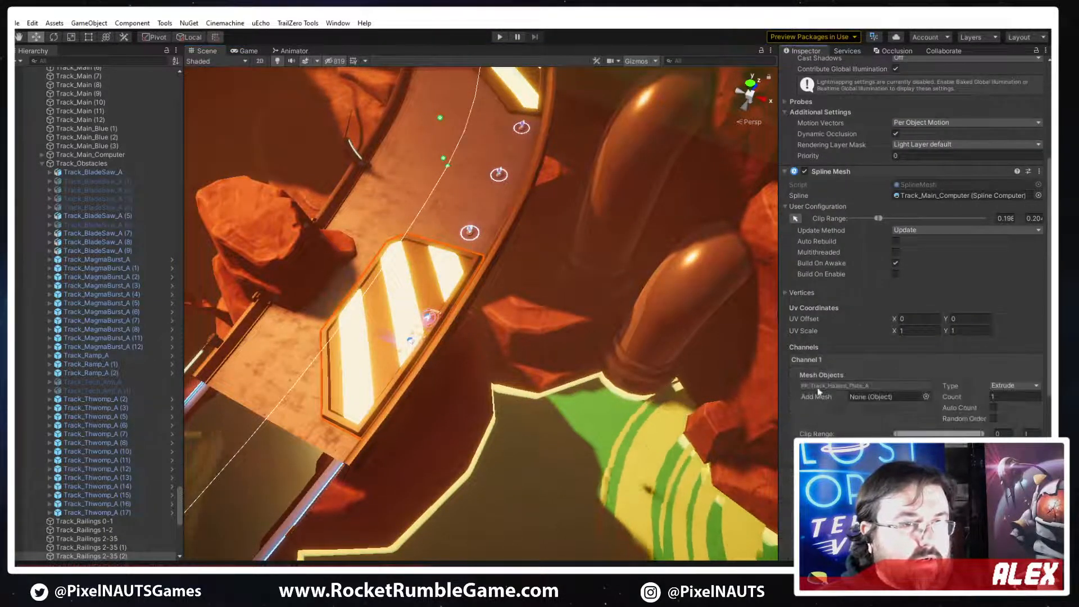
{"action": "left_click", "coordinate": [848, 386]}
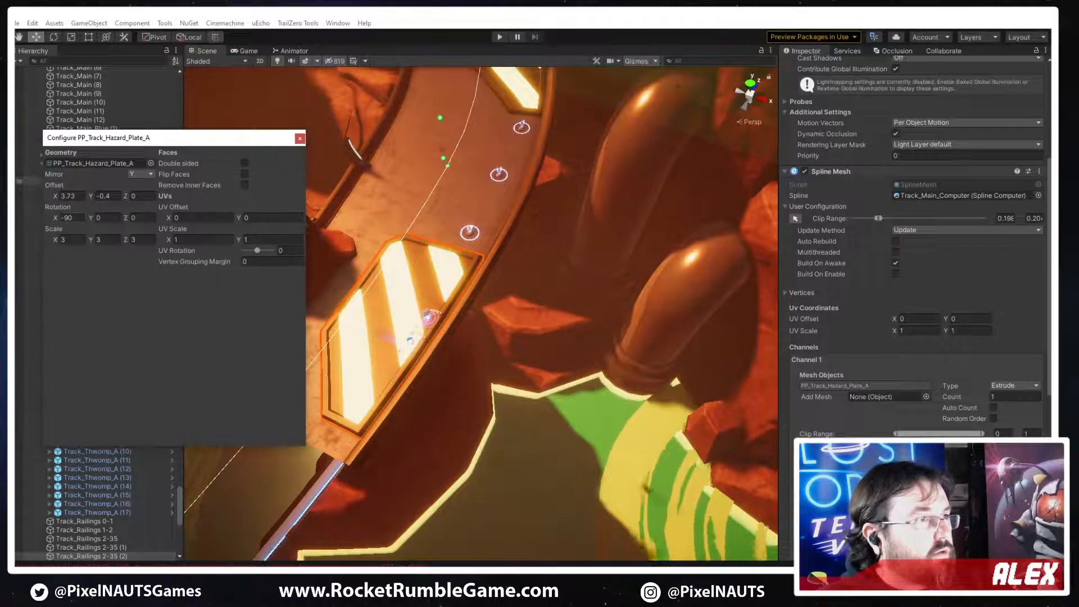
{"action": "left_click", "coordinate": [69, 195]}
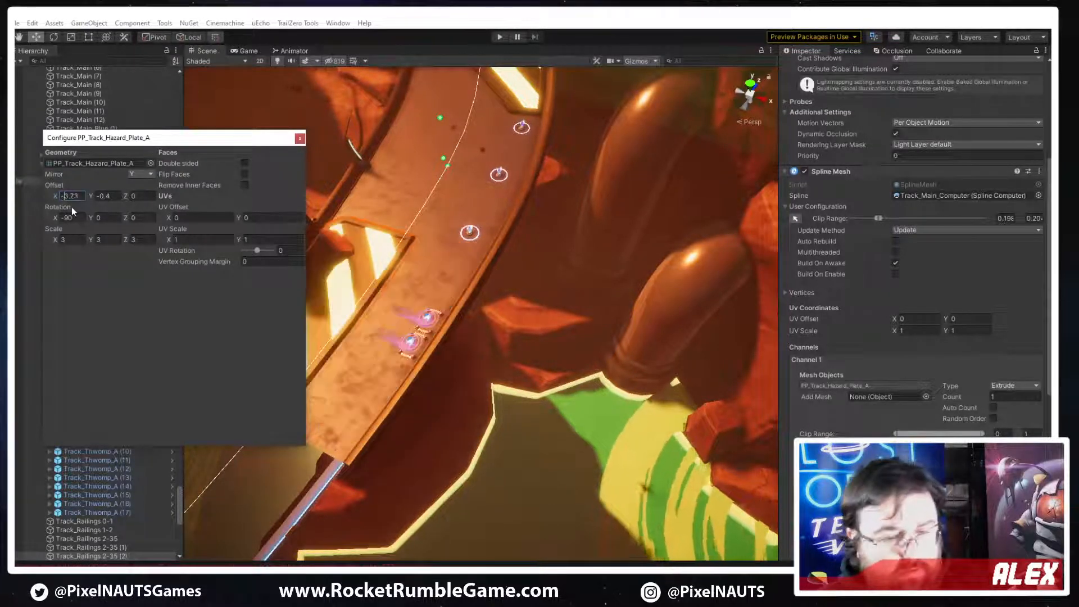
{"action": "key", "text": "Home"}
{"action": "type", "text": "-"}
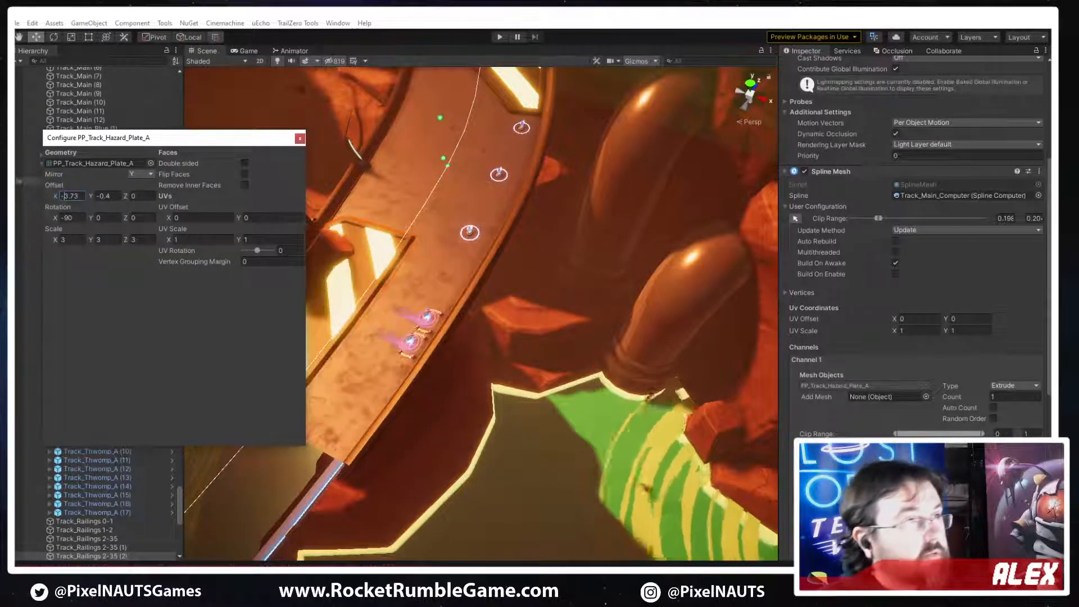
{"action": "left_click", "coordinate": [143, 174]}
{"action": "left_click", "coordinate": [133, 278]}
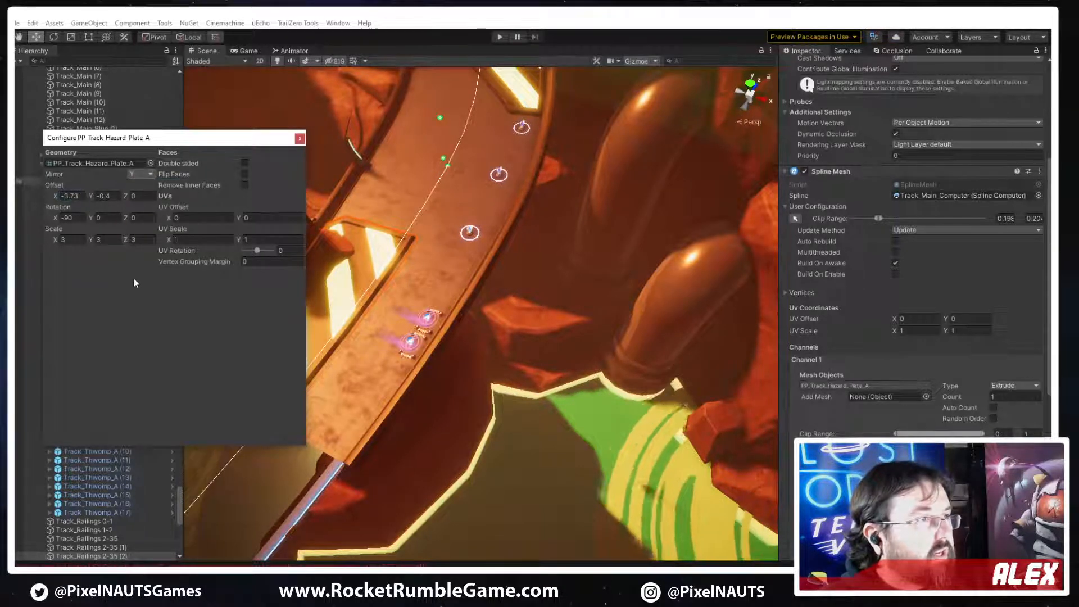
Set the copied hazard plate mesh's scale to -3 on X, -3 on Y and 3 on Z
{"action": "right_click_drag", "start_coordinate": [387, 252], "coordinate": [342, 234]}
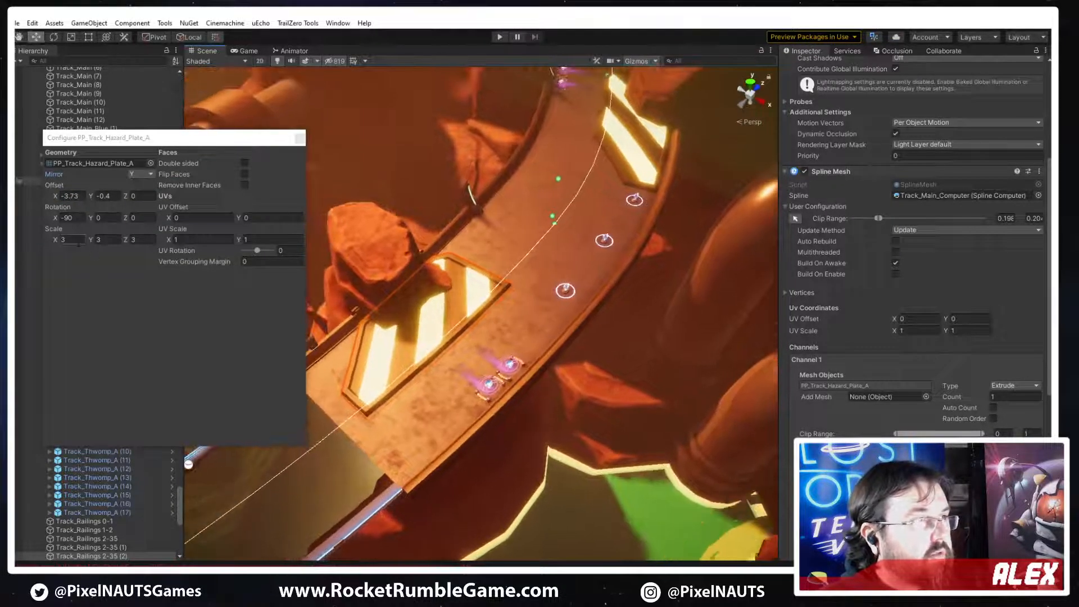
{"action": "left_click", "coordinate": [77, 241]}
{"action": "type", "text": "0"}
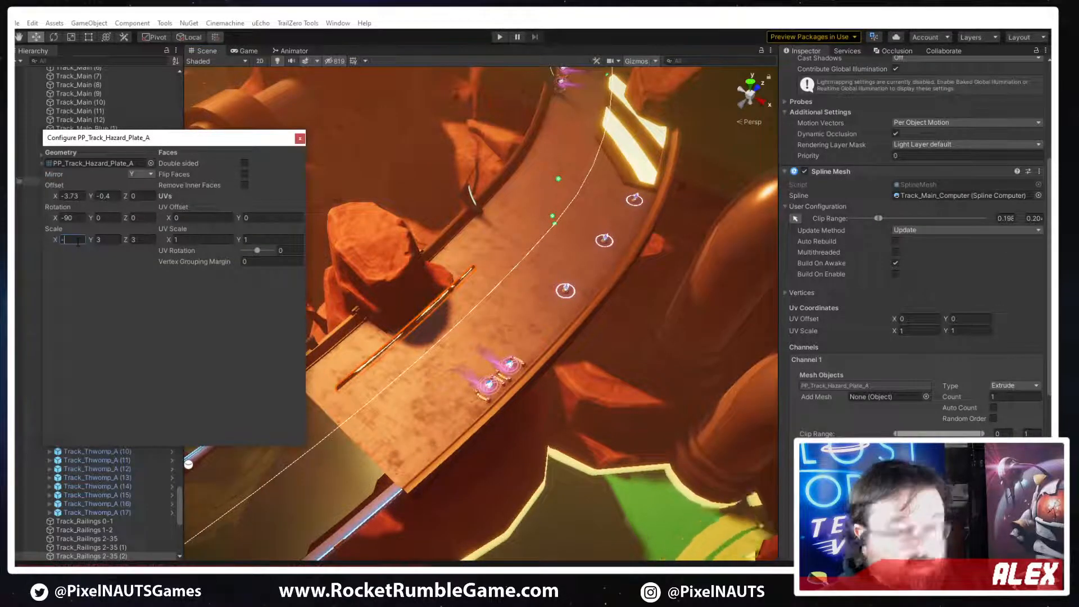
{"action": "type", "text": "3"}
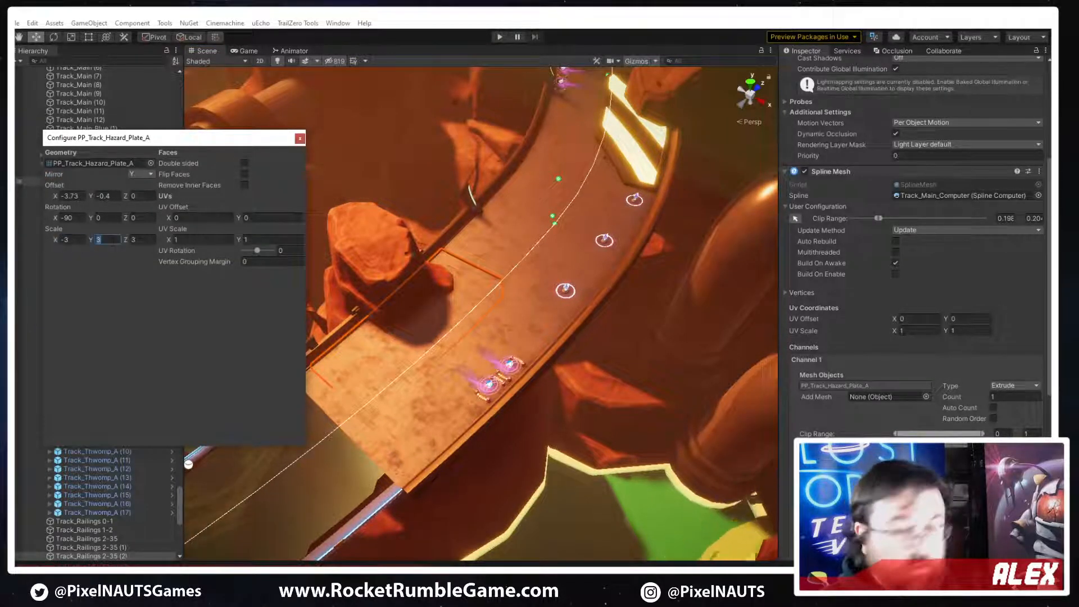
{"action": "type", "text": "-3"}
{"action": "key", "text": "Tab"}
{"action": "type", "text": "-"}
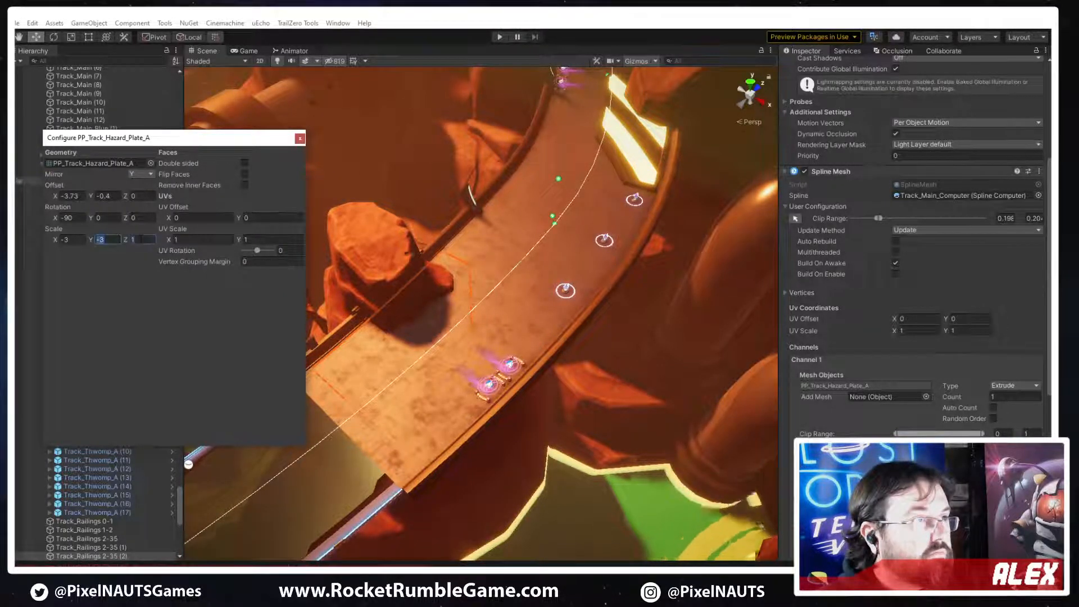
{"action": "type", "text": "3"}
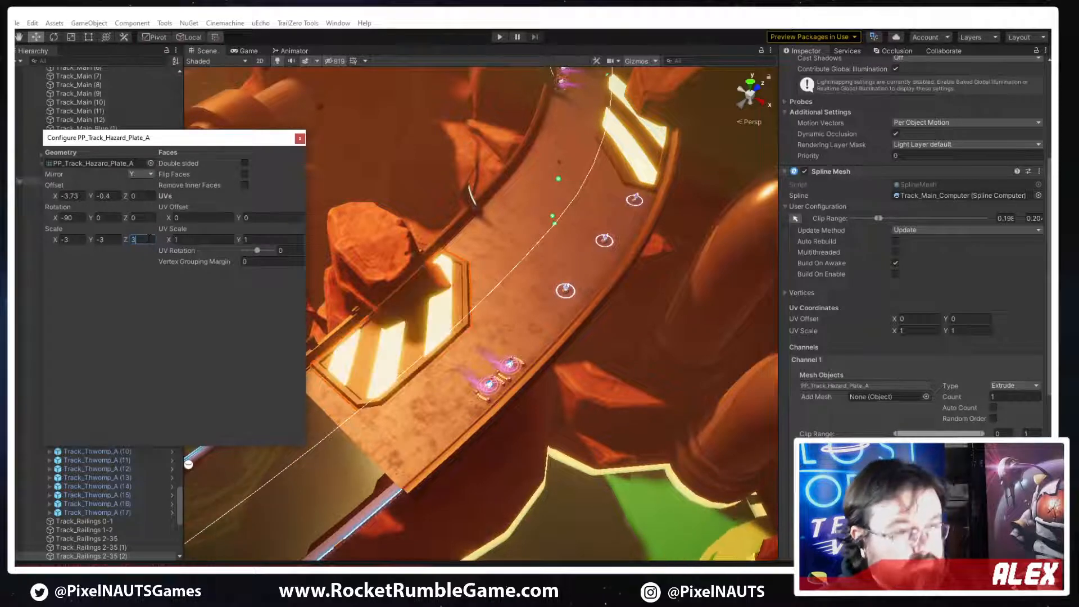
Try mirroring the copied hazard plate mesh on X with its scale set to 3 on X and Y
{"action": "left_click", "coordinate": [141, 174]}
{"action": "left_click", "coordinate": [151, 198]}
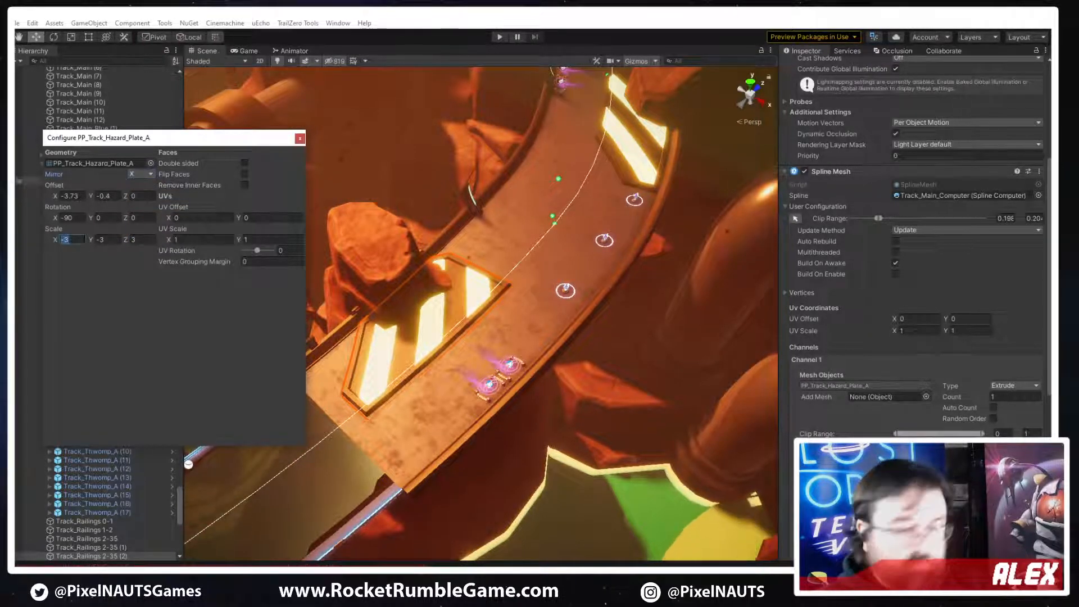
{"action": "type", "text": "3"}
{"action": "key", "text": "Tab"}
{"action": "type", "text": "3"}
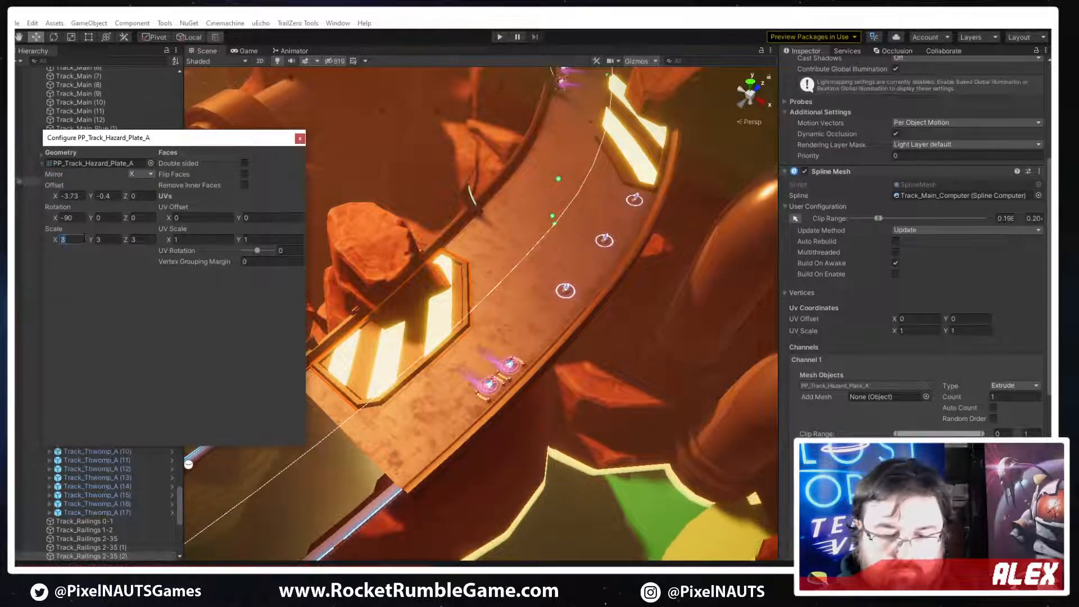
{"action": "type", "text": "-3"}
Try flipping the hazard plate mesh with a scale of -3 on X, Y and Z
{"action": "right_click_drag", "start_coordinate": [498, 333], "coordinate": [472, 334]}
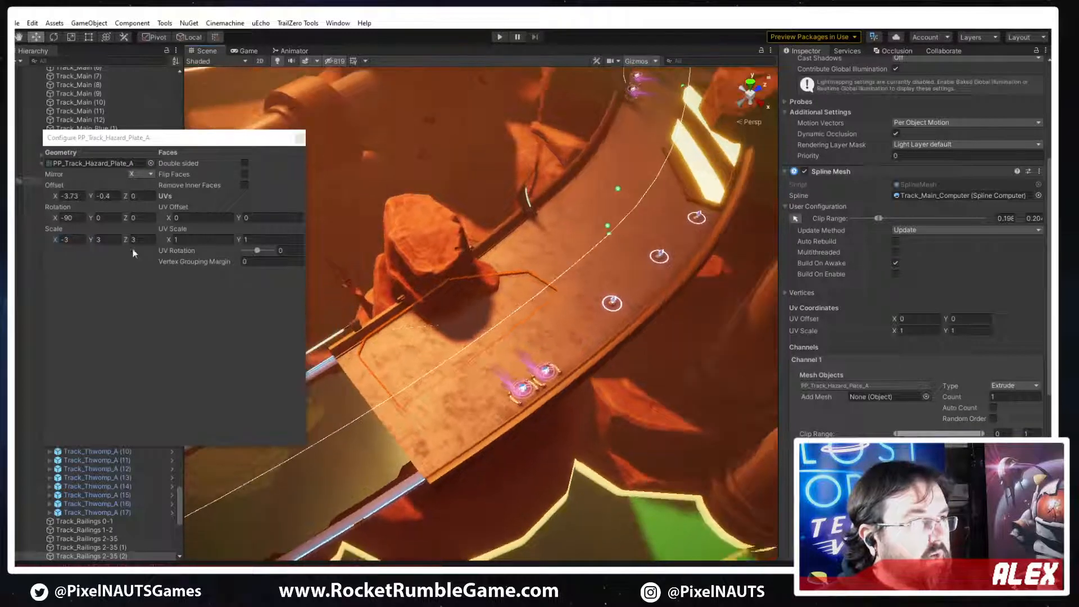
{"action": "left_click", "coordinate": [139, 240]}
{"action": "type", "text": "-3"}
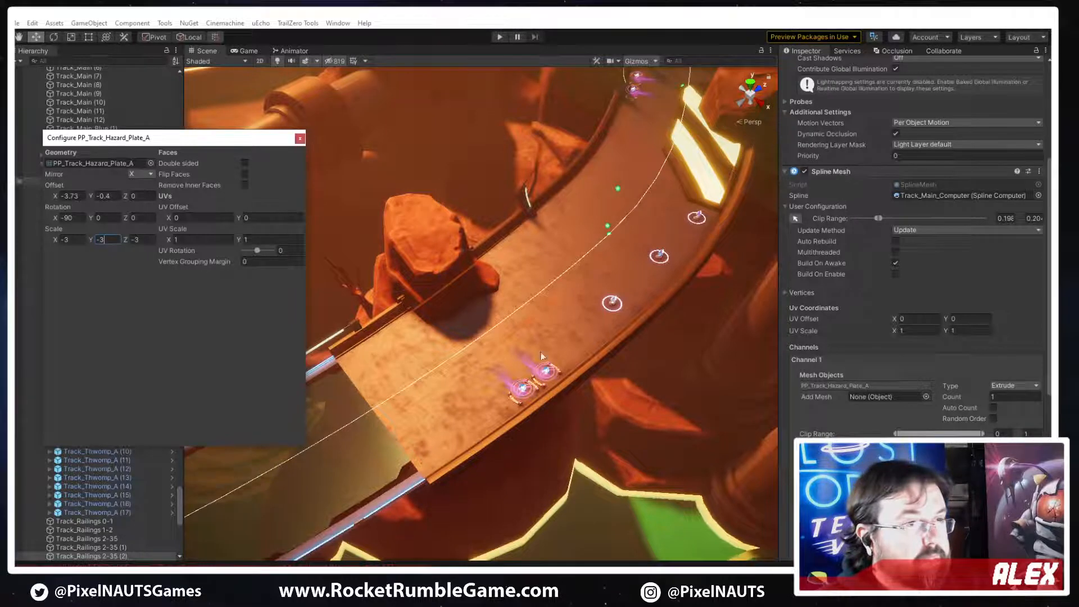
Set the hazard plate mesh's offset to -4.11 on X and 1.07 on Y
{"action": "right_click_drag", "start_coordinate": [540, 355], "coordinate": [553, 298]}
{"action": "key", "text": "w"}
{"action": "left_click", "coordinate": [63, 196]}
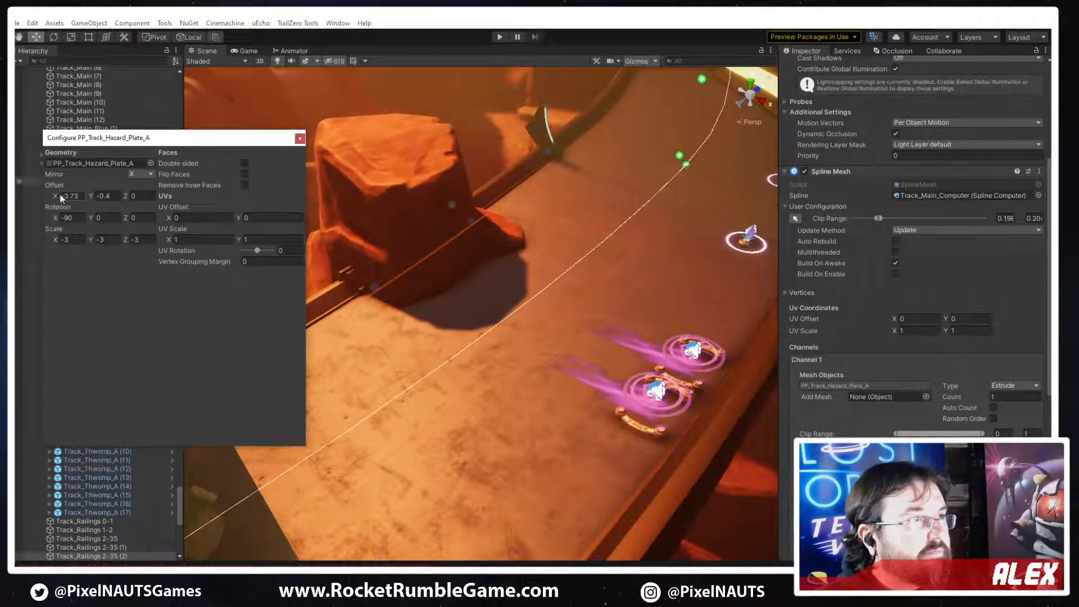
{"action": "left_click_drag", "start_coordinate": [65, 196], "coordinate": [106, 193]}
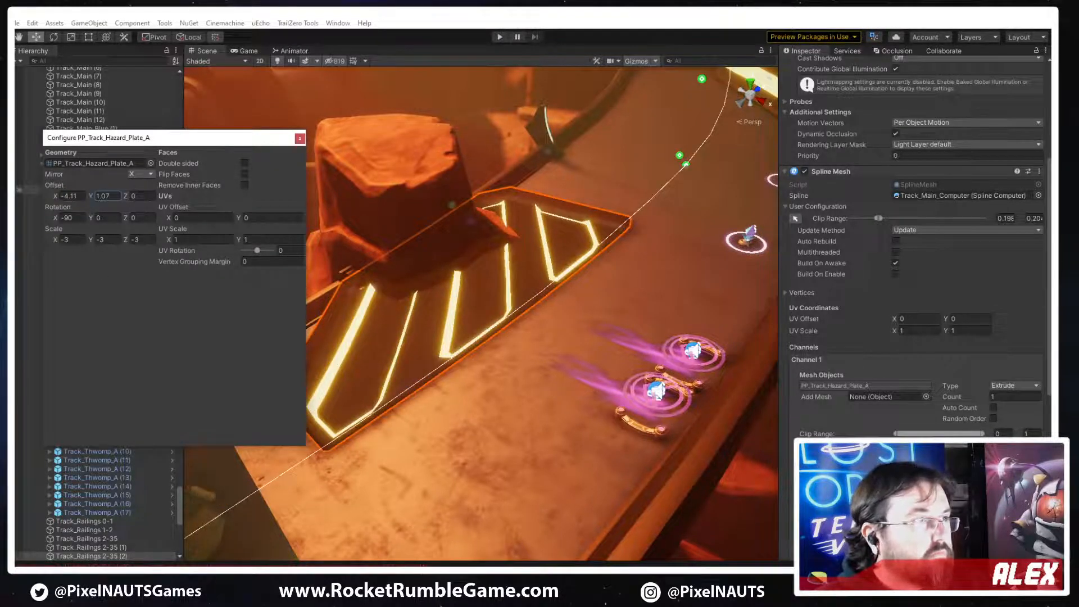
Try a hazard plate mesh scale of 3.16 on X, 3 on Y and -2.63 on Z
{"action": "left_click_drag", "start_coordinate": [54, 240], "coordinate": [93, 243]}
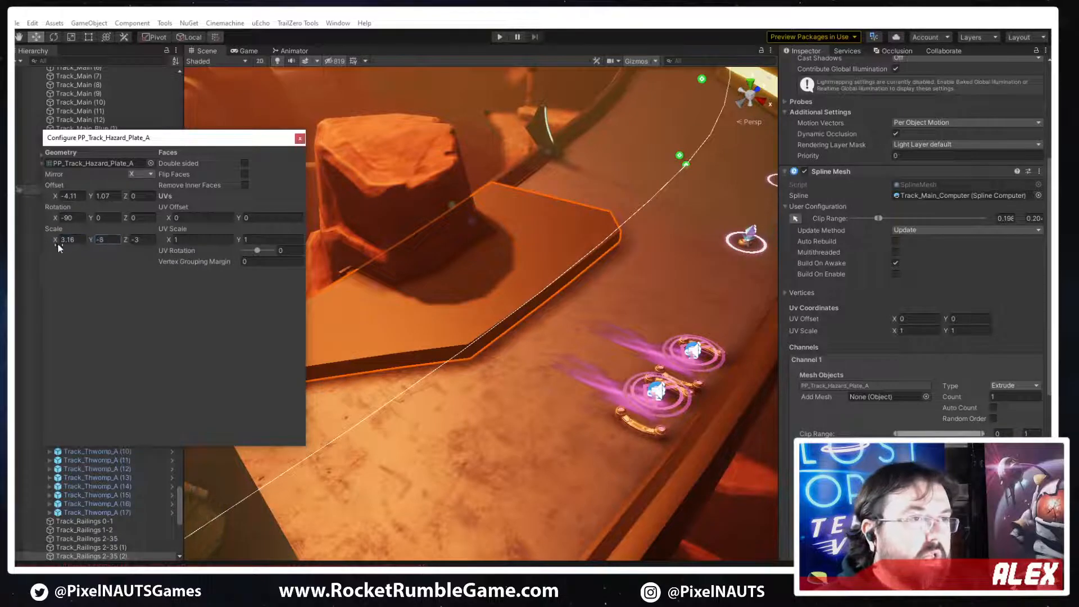
{"action": "left_click", "coordinate": [102, 240]}
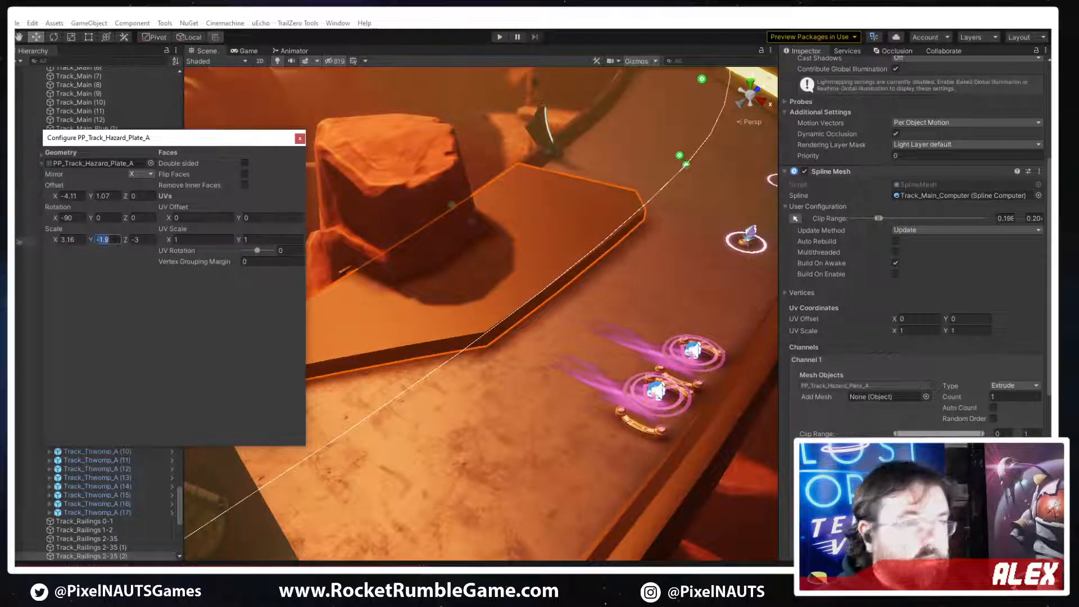
{"action": "type", "text": "3"}
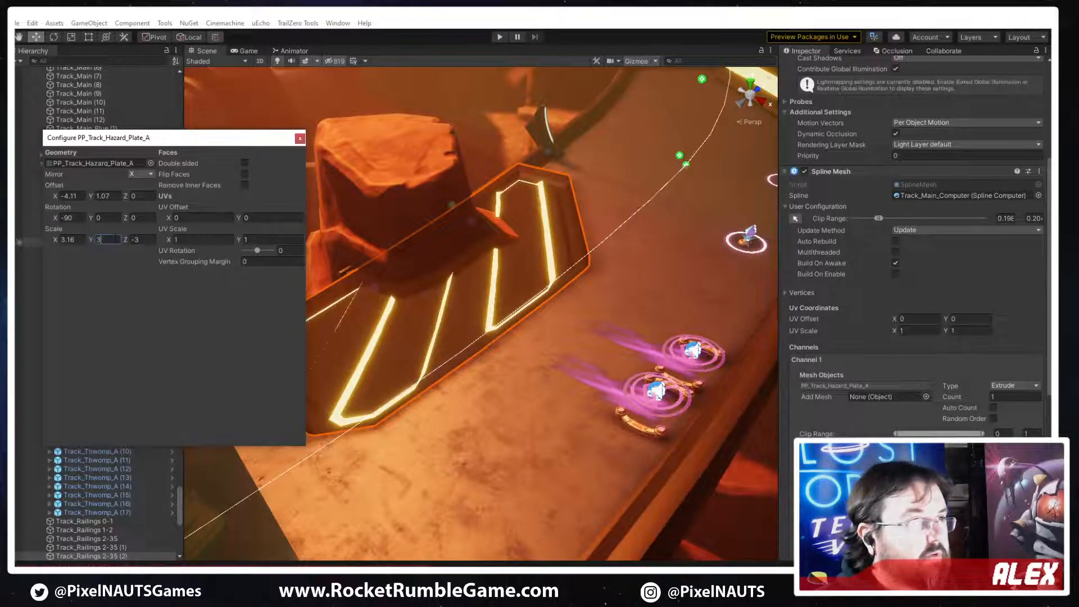
{"action": "mouse_move", "coordinate": [125, 239]}
{"action": "left_mouse_down"}
{"action": "mouse_move", "coordinate": [116, 237]}
{"action": "mouse_move", "coordinate": [130, 231]}
{"action": "left_mouse_up"}
Compare the Y mirror with the X mirror, keep X, and set the hazard plate mesh's scale to 3 on X and Z
{"action": "left_click", "coordinate": [141, 175]}
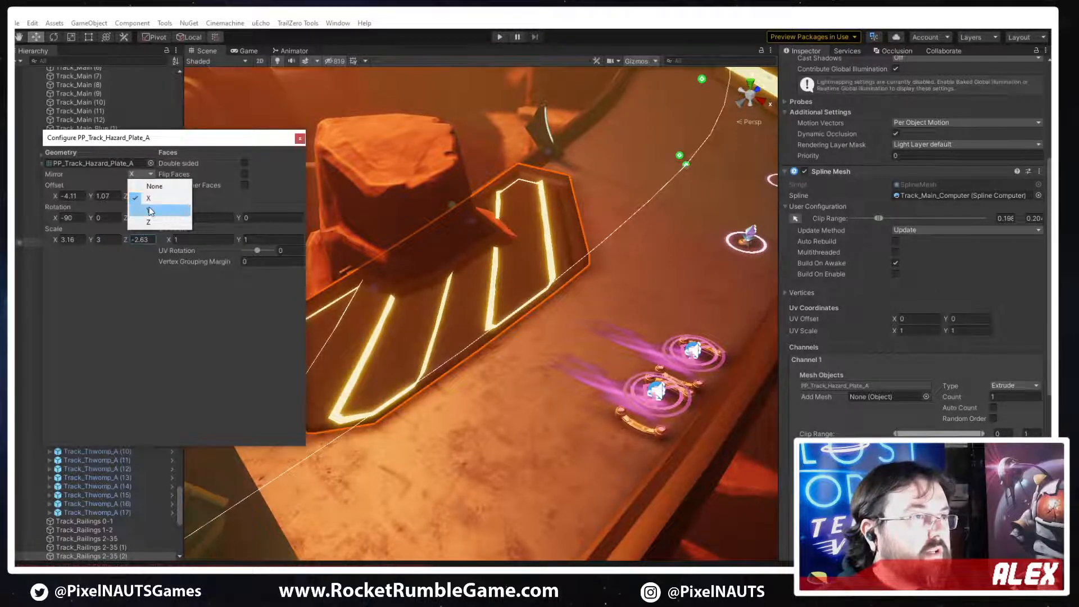
{"action": "left_click", "coordinate": [148, 210]}
{"action": "left_click", "coordinate": [140, 175]}
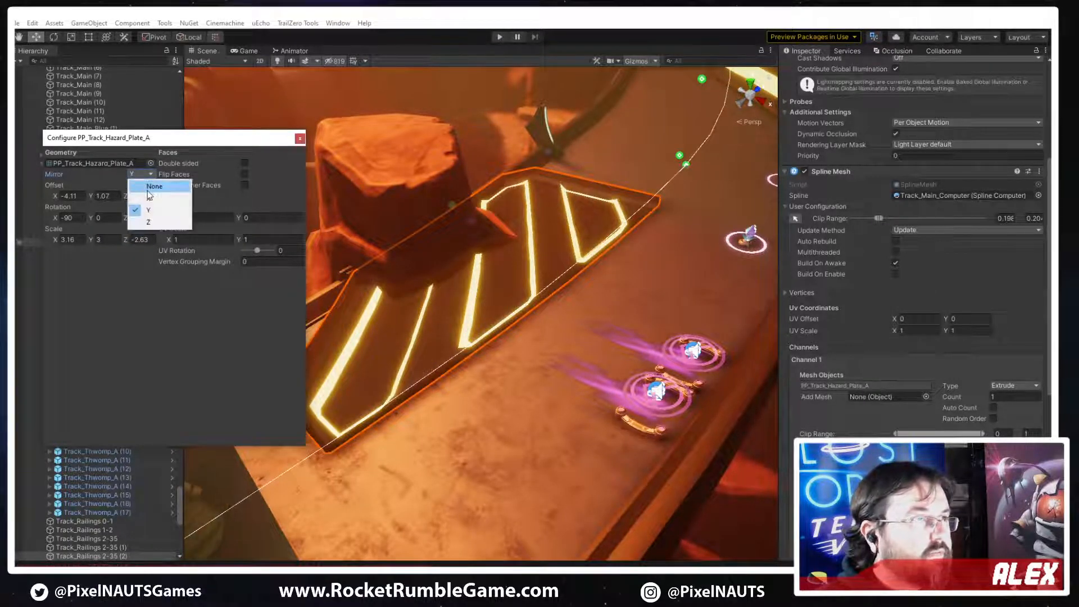
{"action": "left_click", "coordinate": [149, 198]}
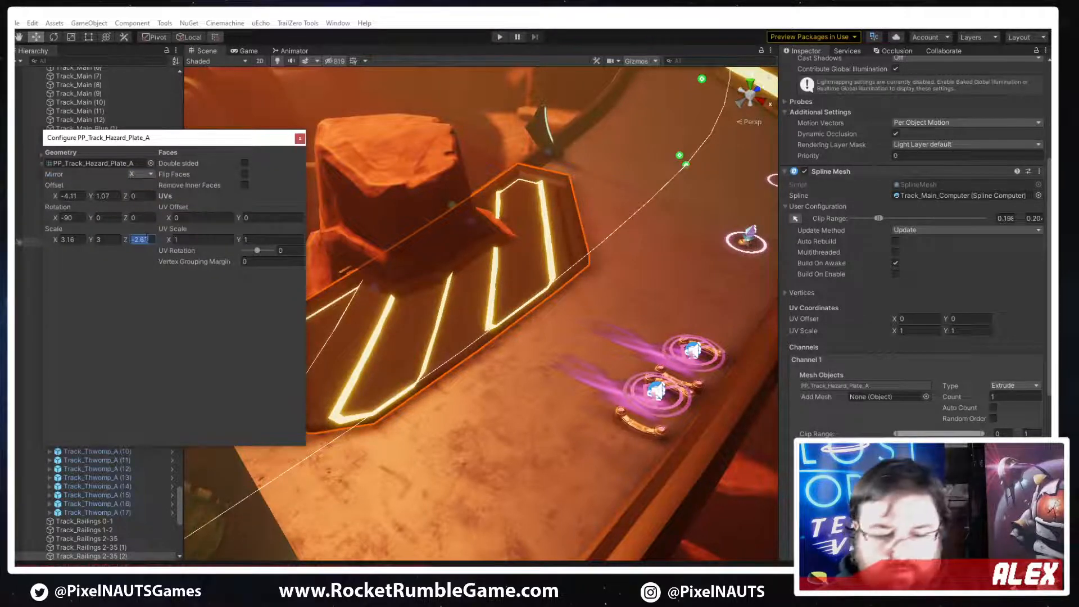
{"action": "type", "text": "33"}
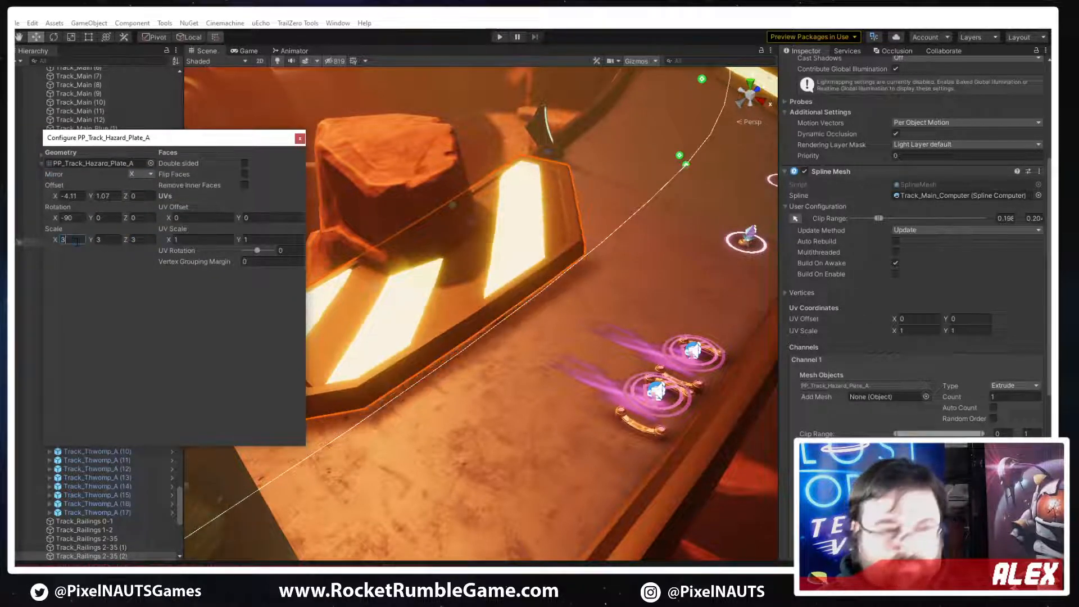
Compare the X, Y and Z mirror options on the hazard plate mesh, ending on X
{"action": "right_click_drag", "start_coordinate": [655, 230], "coordinate": [612, 209]}
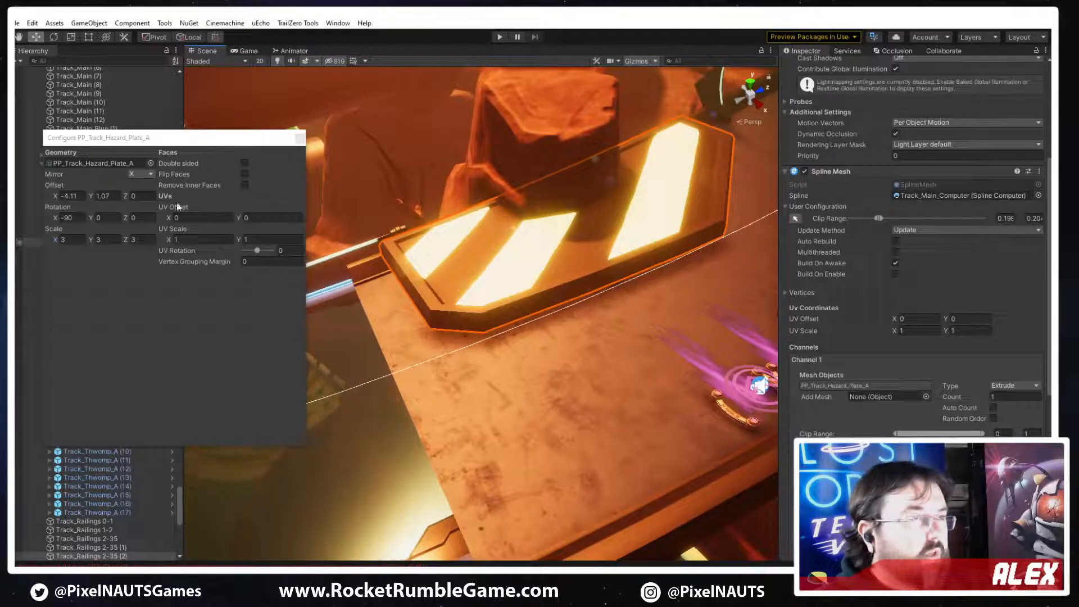
{"action": "left_click", "coordinate": [138, 175]}
{"action": "left_click", "coordinate": [147, 195]}
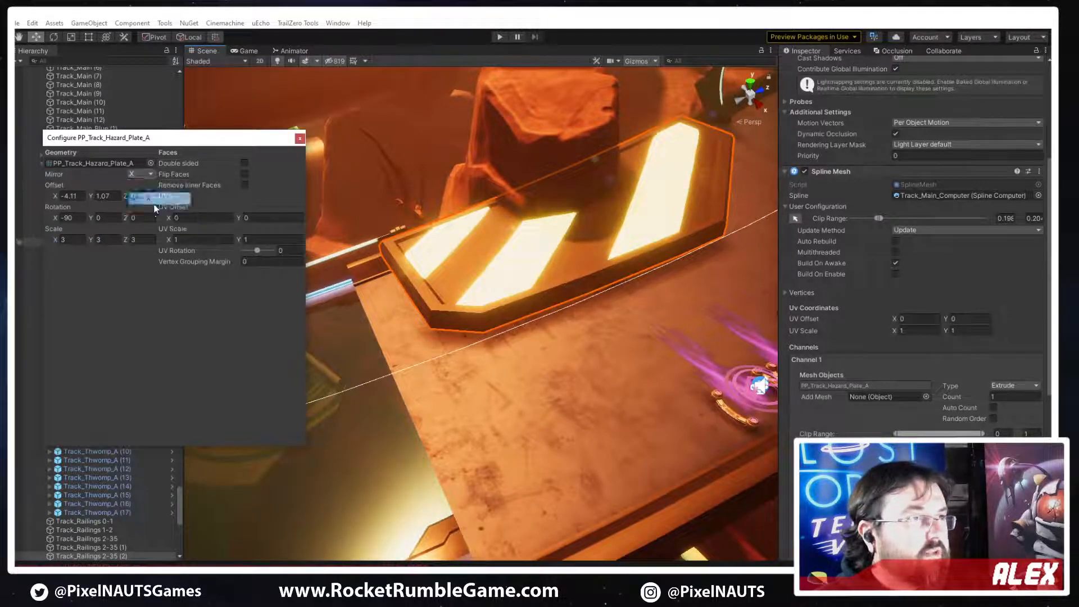
{"action": "left_click", "coordinate": [140, 174]}
{"action": "left_click", "coordinate": [144, 209]}
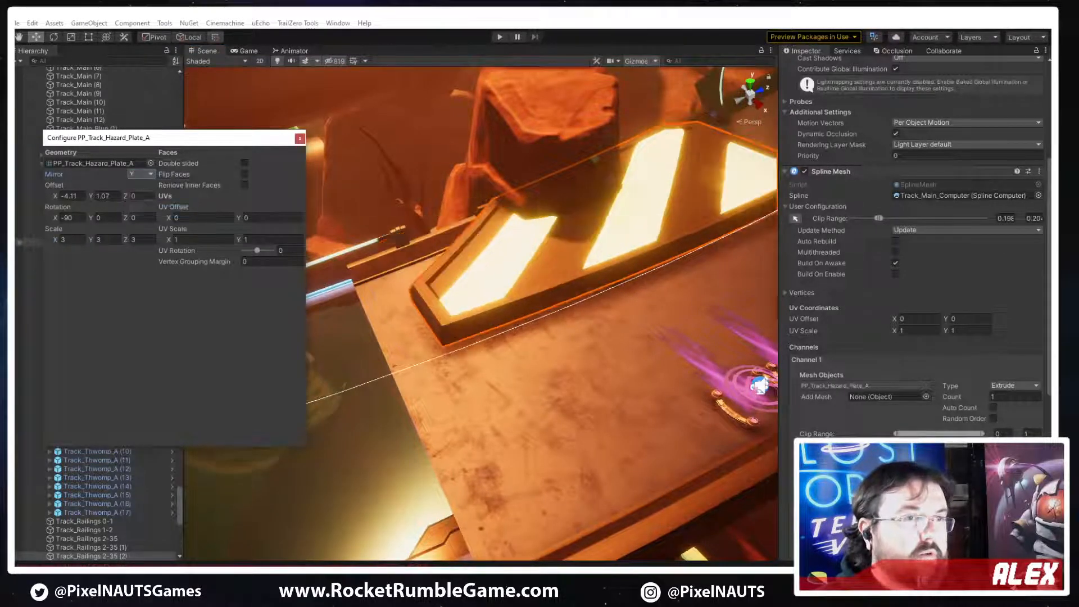
{"action": "left_click", "coordinate": [141, 174]}
{"action": "left_click", "coordinate": [148, 222]}
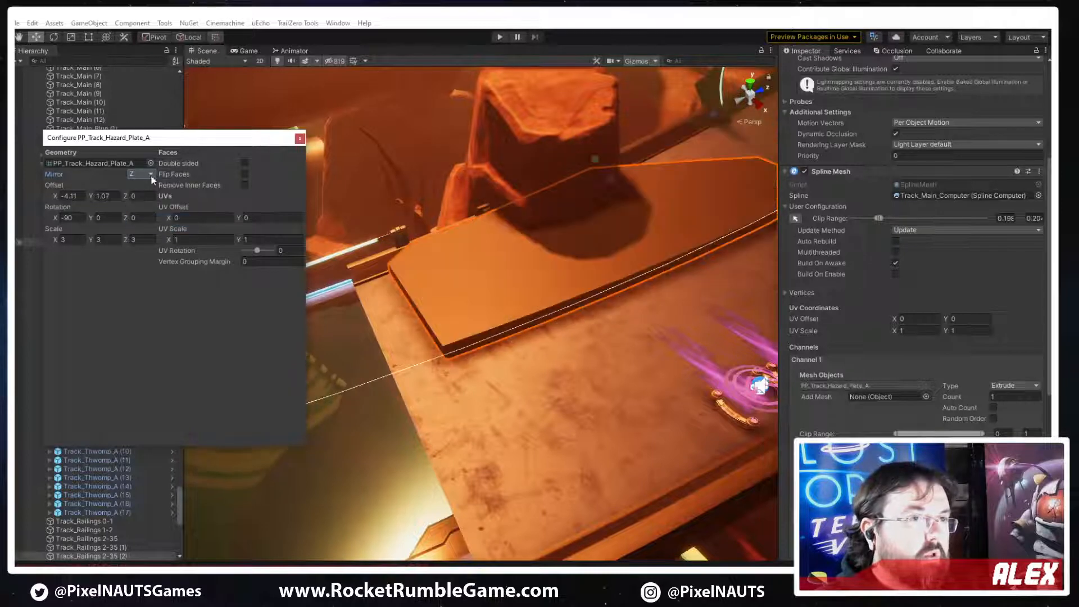
{"action": "left_click", "coordinate": [143, 174]}
{"action": "left_click", "coordinate": [148, 198]}
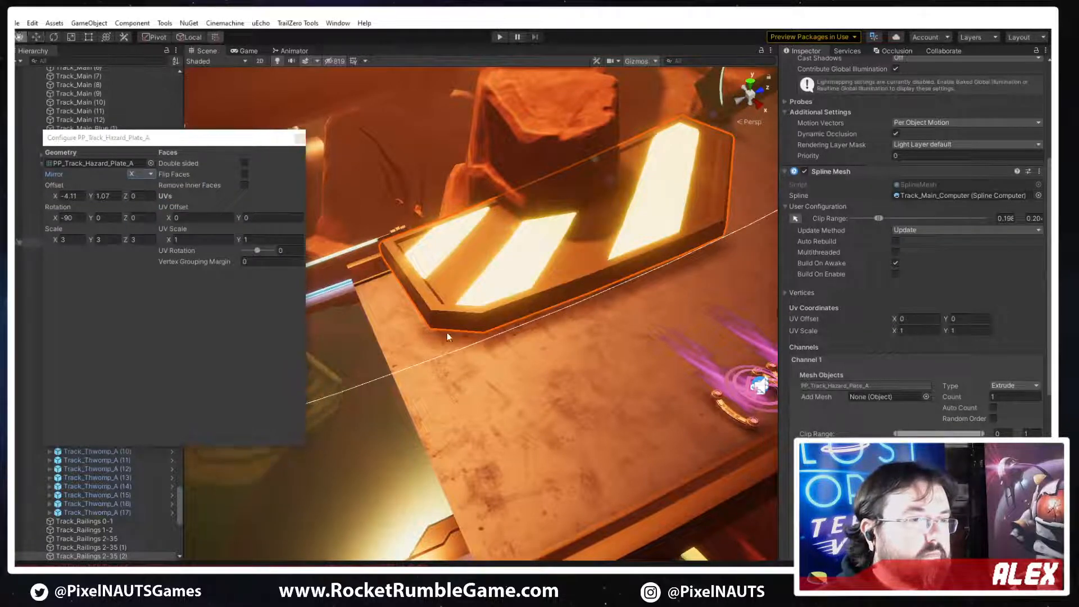
Set the hazard plate mesh's offset to -4.44 on X and -0.54 on Y, and its scale to 2.69 on X and 2.56 on Y
{"action": "left_click_drag", "start_coordinate": [89, 198], "coordinate": [55, 200]}
{"action": "left_click_drag", "start_coordinate": [55, 239], "coordinate": [89, 239]}
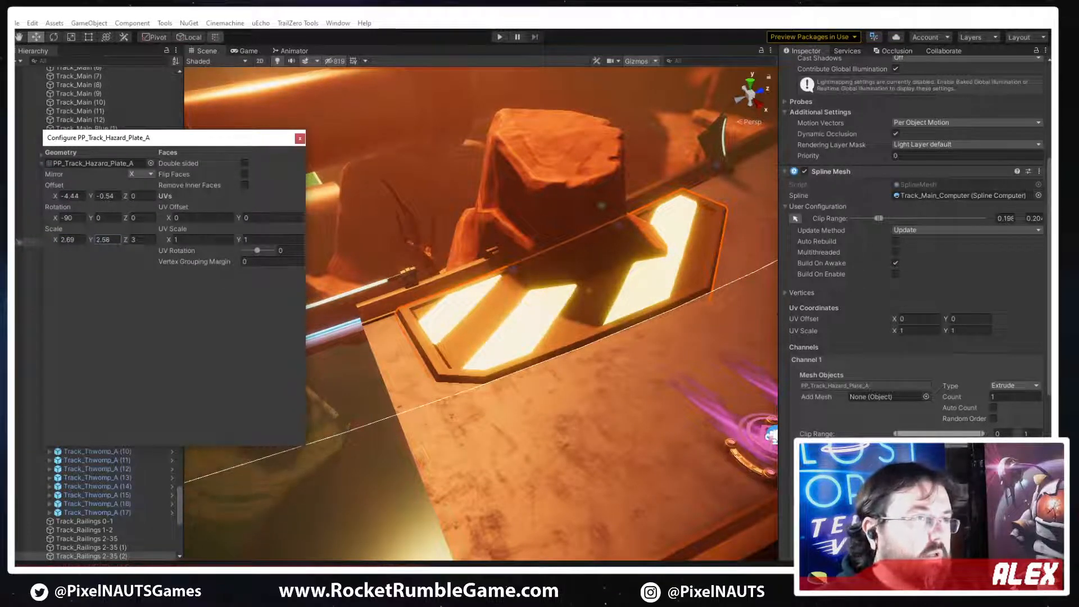
Set the spline mesh's clip range to 0.199–0.215 and the plate's scale to 3 on all axes, and close the mesh settings
{"action": "left_click_drag", "start_coordinate": [877, 218], "coordinate": [878, 218]}
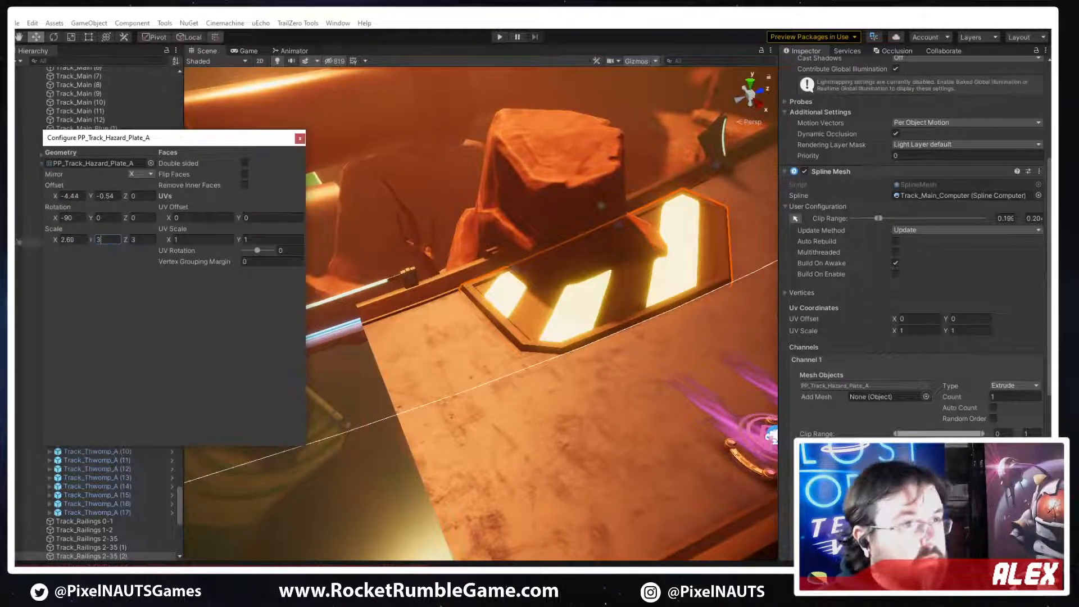
{"action": "left_click_drag", "start_coordinate": [128, 237], "coordinate": [163, 274]}
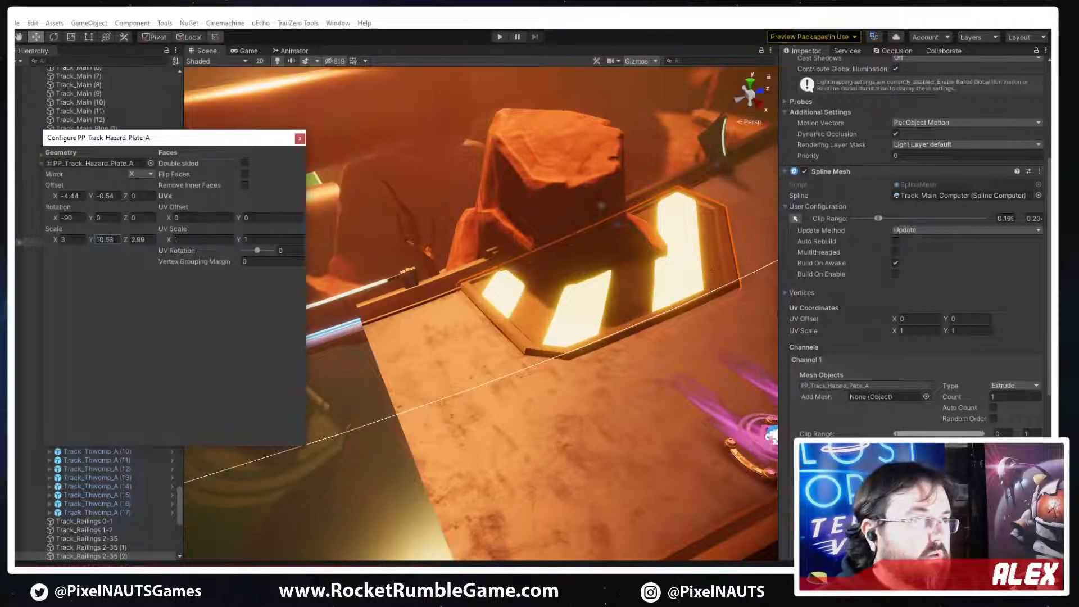
{"action": "left_click_drag", "start_coordinate": [880, 218], "coordinate": [881, 218]}
{"action": "type", "text": "3"}
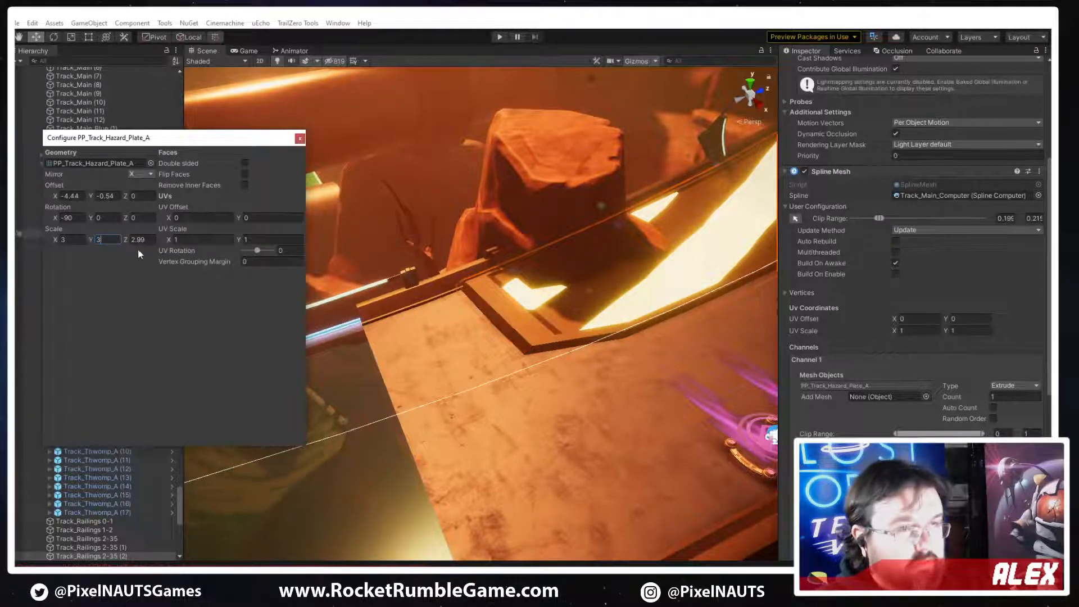
{"action": "key", "text": "Tab"}
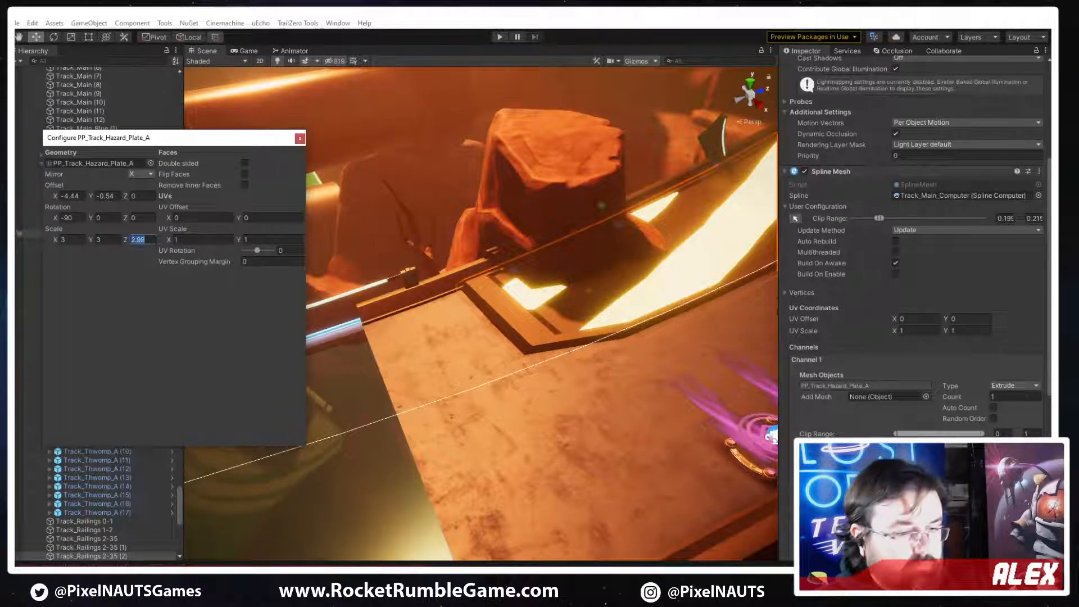
{"action": "type", "text": "3"}
{"action": "right_click_drag", "start_coordinate": [560, 324], "coordinate": [621, 269]}
{"action": "left_click", "coordinate": [135, 218]}
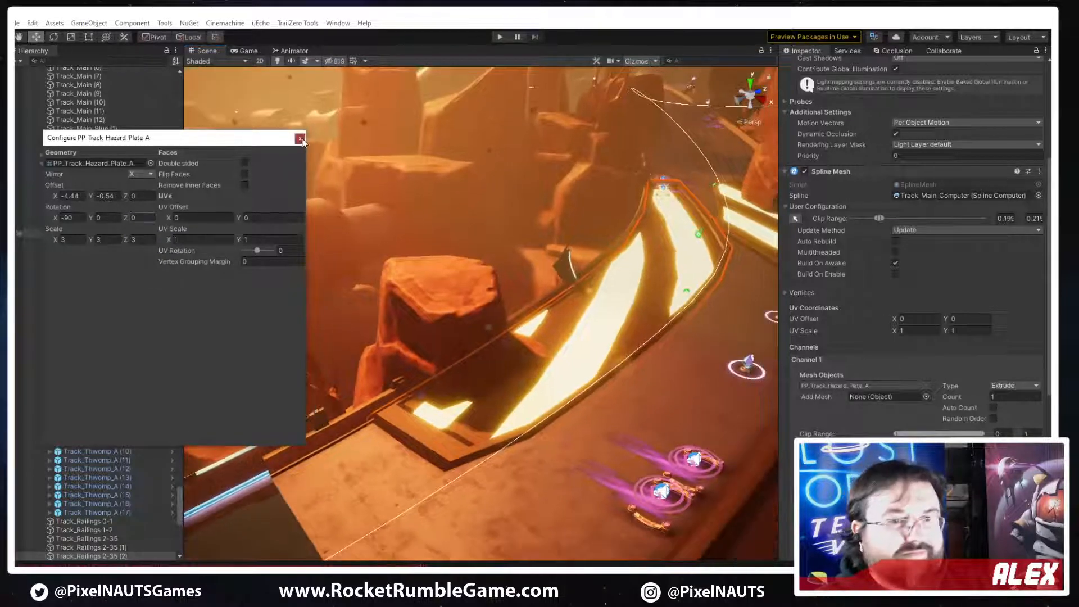
{"action": "left_click", "coordinate": [299, 138]}
Enable scene-view clip editing and move the Clip From and Clip To points so the hazard plate spans the track beside the smaller rock
{"action": "left_click", "coordinate": [794, 218]}
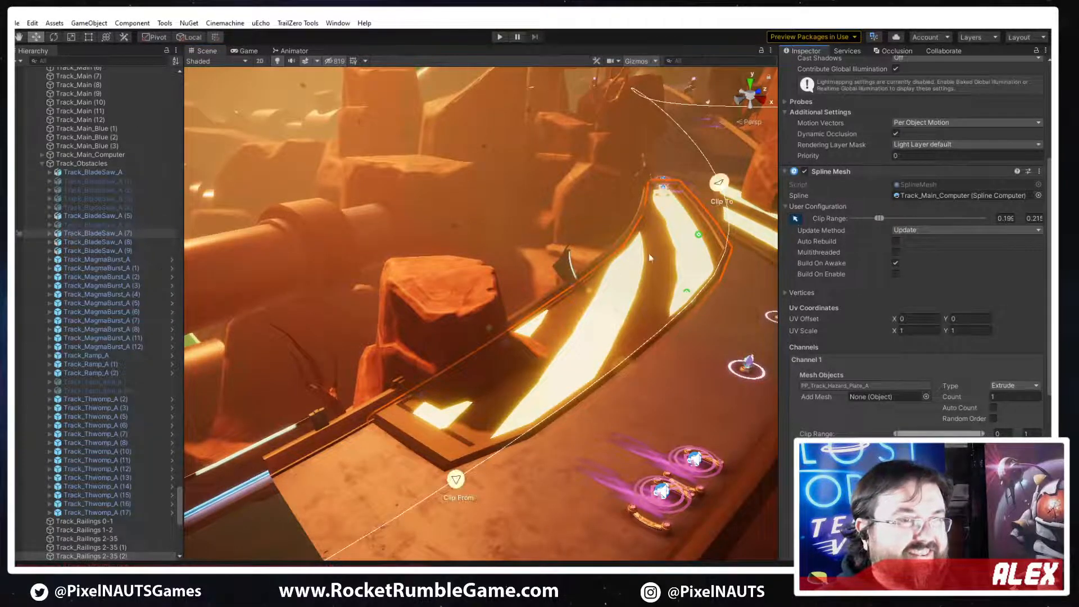
{"action": "left_click_drag", "start_coordinate": [718, 190], "coordinate": [494, 431]}
{"action": "right_click_drag", "start_coordinate": [494, 432], "coordinate": [438, 450]}
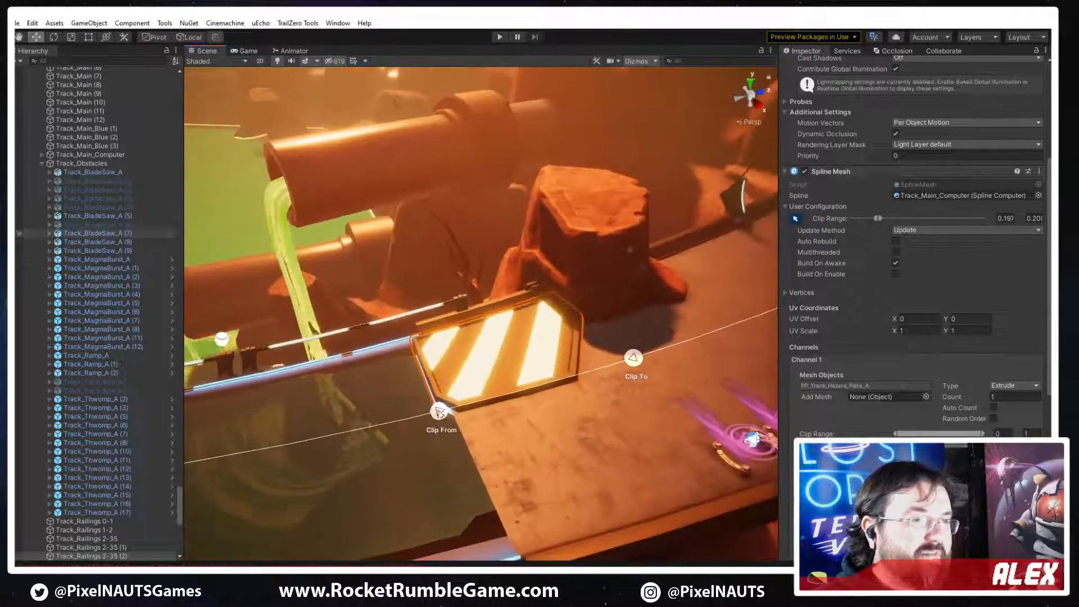
{"action": "left_click_drag", "start_coordinate": [440, 413], "coordinate": [610, 400]}
{"action": "left_click_drag", "start_coordinate": [633, 357], "coordinate": [730, 325]}
{"action": "left_click_drag", "start_coordinate": [556, 381], "coordinate": [474, 401]}
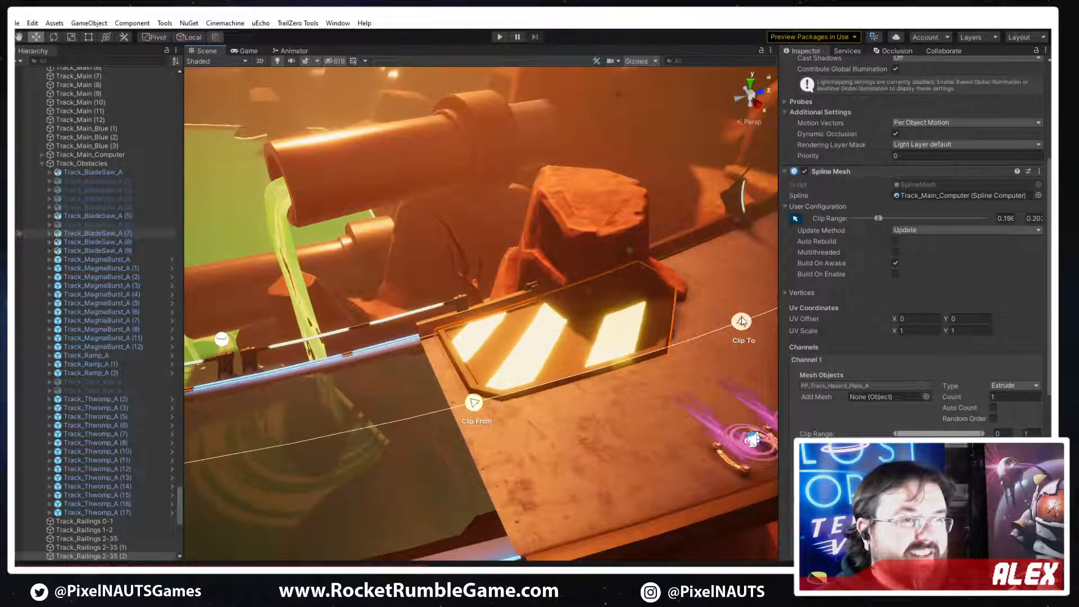
{"action": "right_click_drag", "start_coordinate": [571, 391], "coordinate": [641, 365]}
Reopen the hazard plate mesh's configuration and set its Y rotation to 180
{"action": "key", "text": "w"}
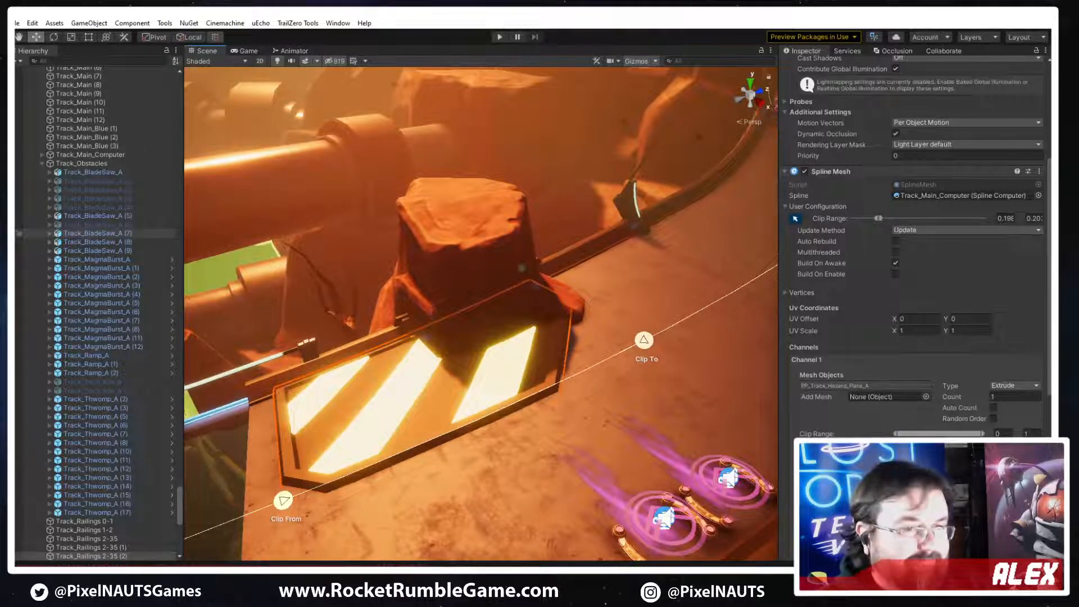
{"action": "left_click", "coordinate": [834, 385]}
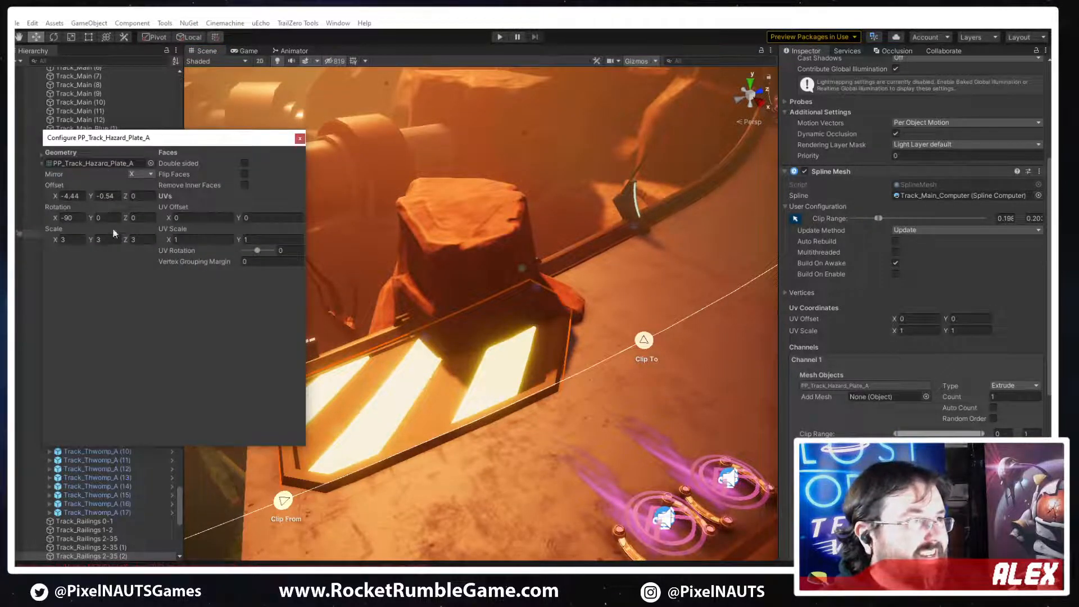
{"action": "type", "text": "180"}
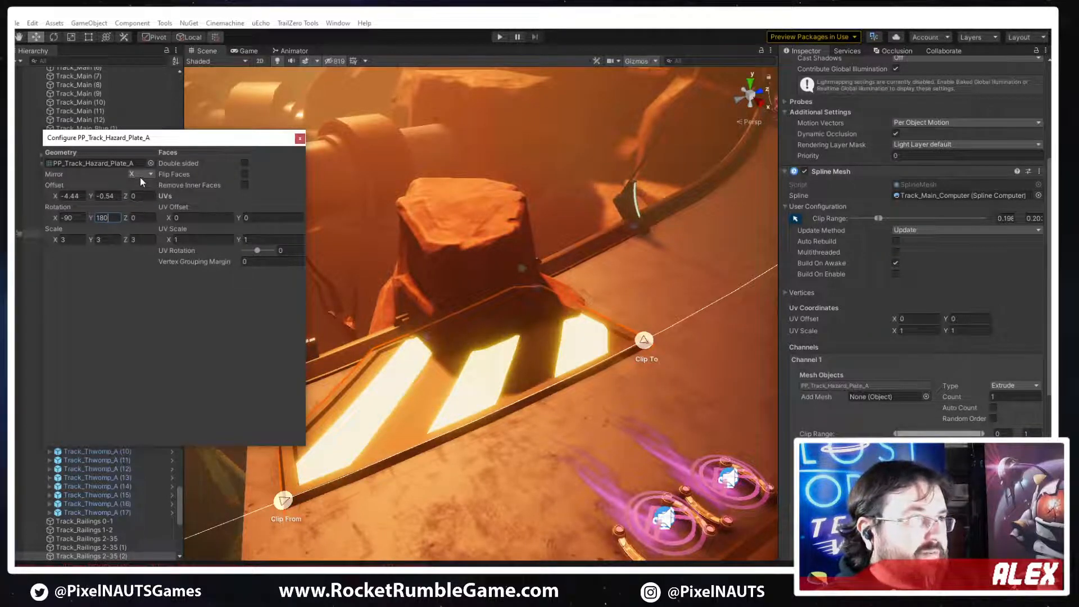
Try the Y and Z mirrors on the rotated hazard plate mesh, set the mirror to None, and close its configuration
{"action": "left_click", "coordinate": [140, 177]}
{"action": "left_click", "coordinate": [147, 211]}
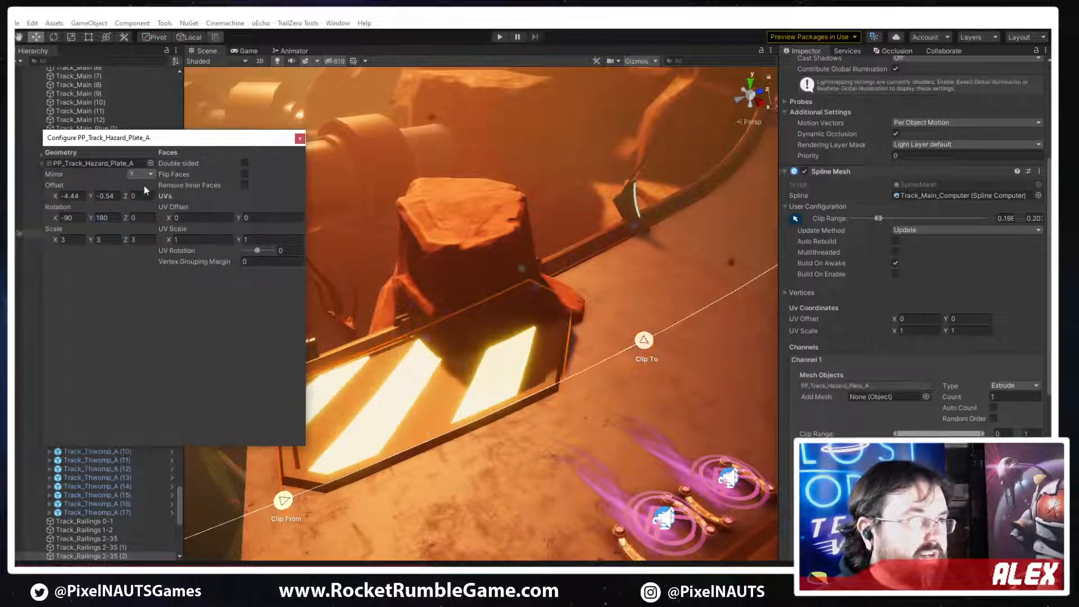
{"action": "left_click_drag", "start_coordinate": [393, 337], "coordinate": [441, 353], "text": "alt"}
{"action": "left_click", "coordinate": [141, 174]}
{"action": "left_click", "coordinate": [145, 221]}
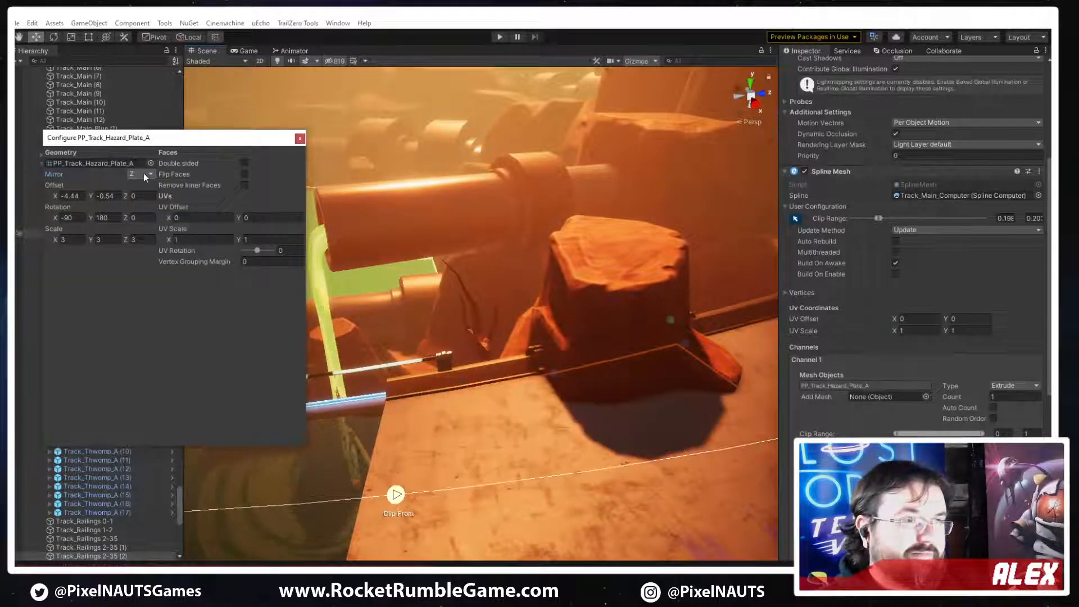
{"action": "left_click", "coordinate": [142, 172]}
{"action": "left_click", "coordinate": [149, 186]}
{"action": "left_click", "coordinate": [138, 175]}
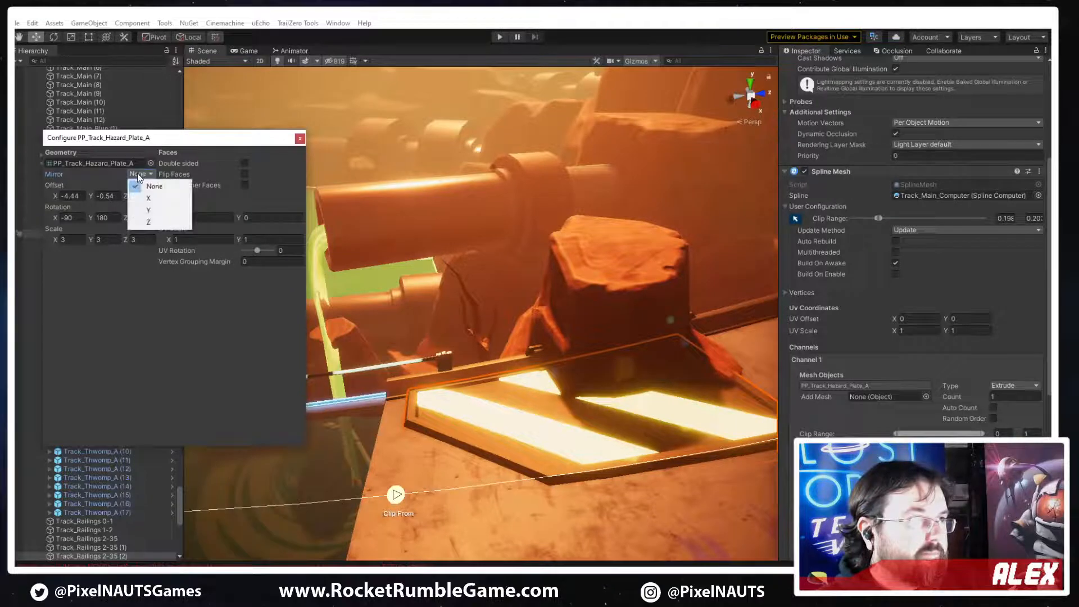
{"action": "left_click", "coordinate": [142, 185]}
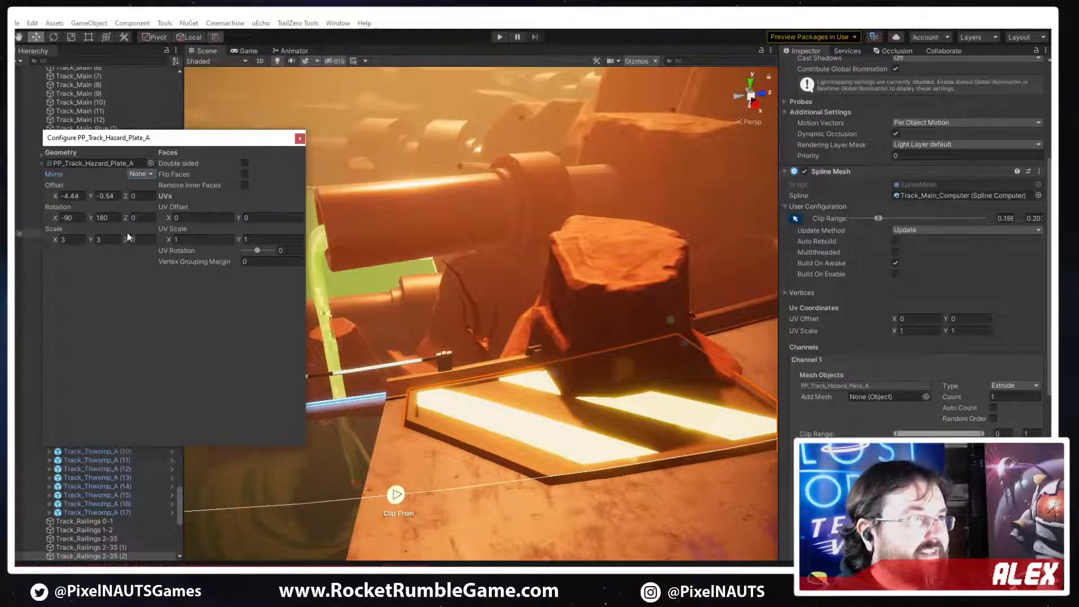
{"action": "left_click", "coordinate": [300, 138]}
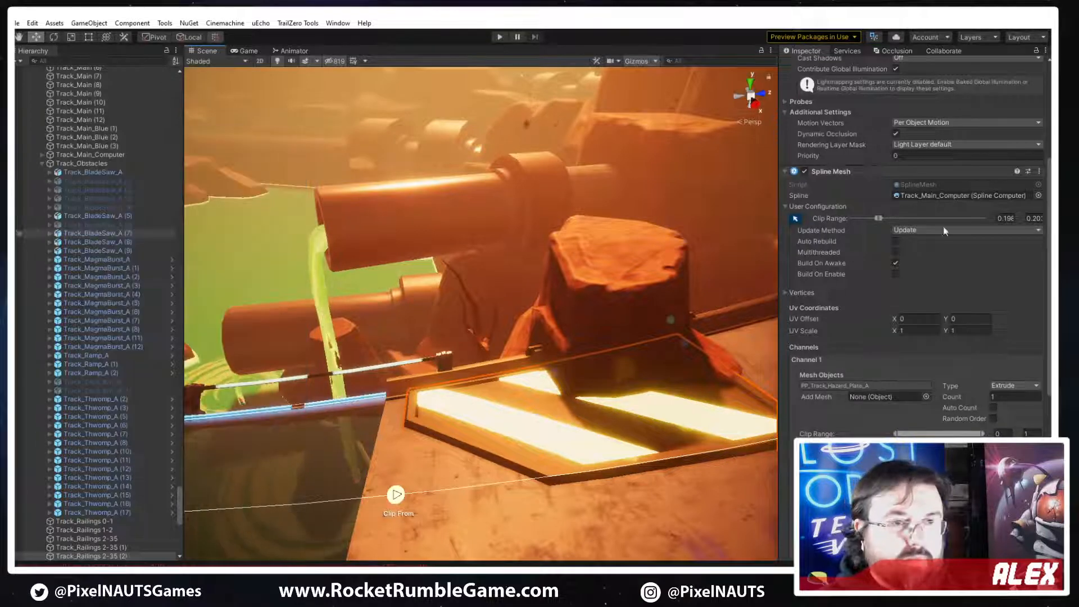
Fine-tune the hazard plate's Clip From and Clip To points along the track spline beside the smaller rock
{"action": "right_click_drag", "start_coordinate": [553, 295], "coordinate": [528, 355]}
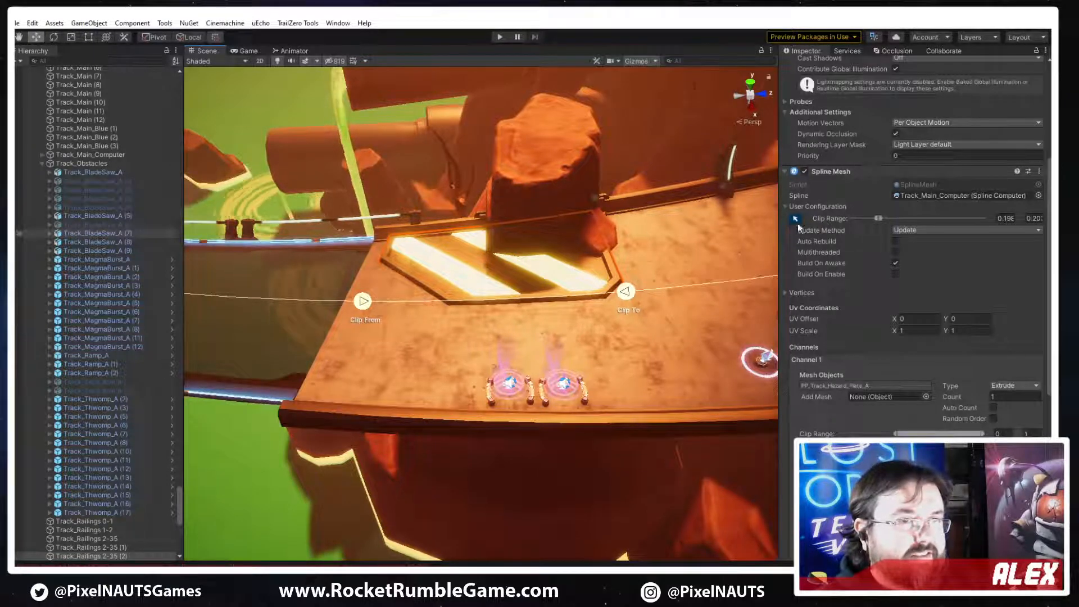
{"action": "mouse_move", "coordinate": [627, 291]}
{"action": "left_mouse_down"}
{"action": "mouse_move", "coordinate": [649, 294]}
{"action": "mouse_move", "coordinate": [625, 293]}
{"action": "left_mouse_up"}
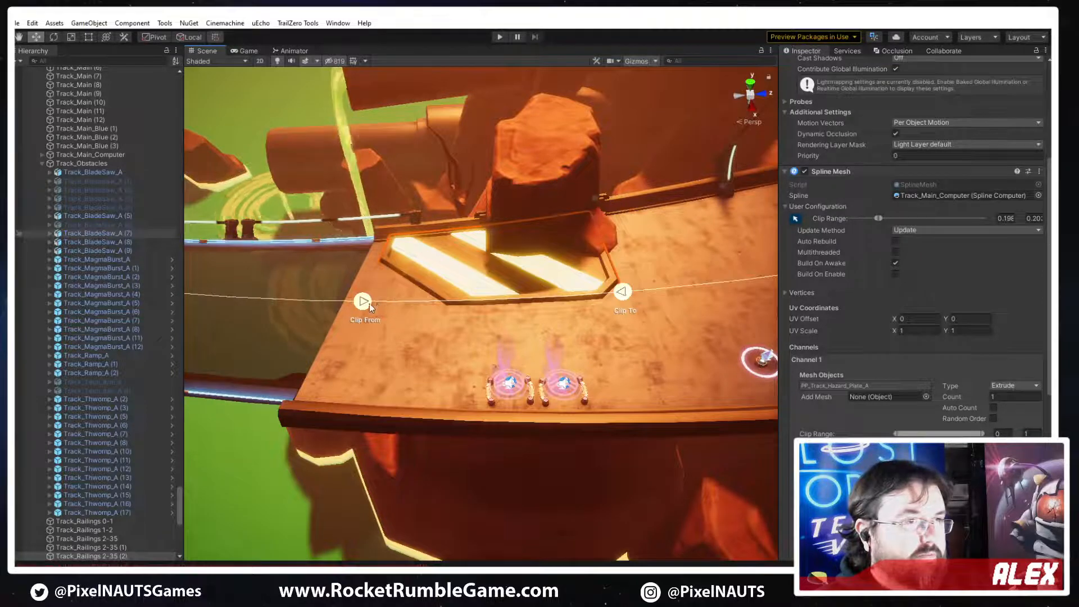
{"action": "left_click_drag", "start_coordinate": [369, 303], "coordinate": [388, 303]}
{"action": "mouse_move", "coordinate": [621, 291]}
{"action": "left_mouse_down"}
{"action": "mouse_move", "coordinate": [663, 290]}
{"action": "mouse_move", "coordinate": [634, 298]}
{"action": "left_mouse_up"}
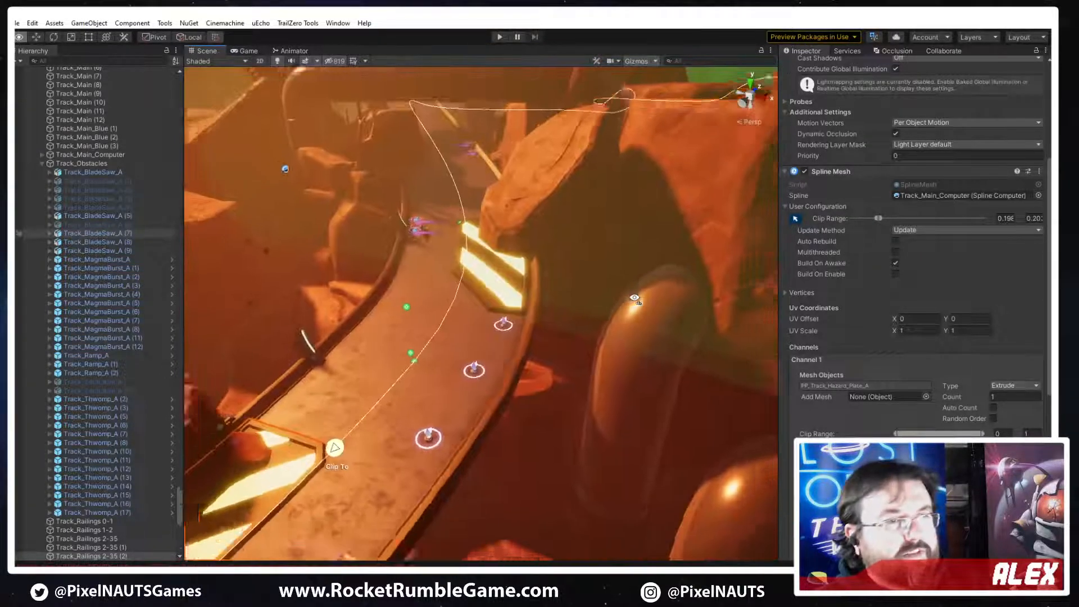
{"action": "right_click_drag", "start_coordinate": [634, 298], "coordinate": [658, 312]}
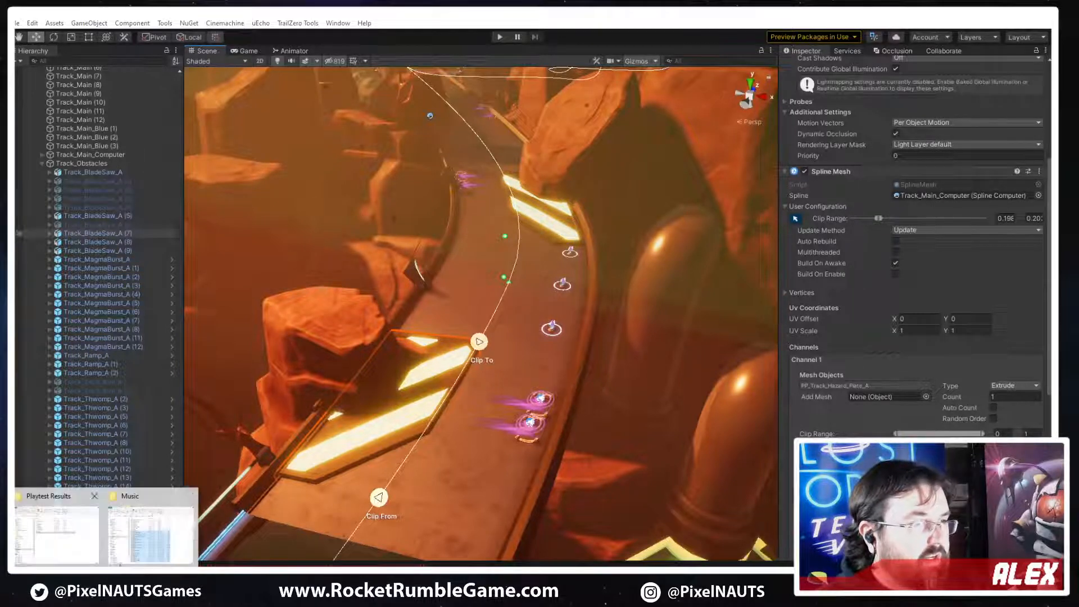
Switch to File Explorer, view the track concept sketch image3.png for reference, and return to Unity
{"action": "left_click", "coordinate": [192, 537]}
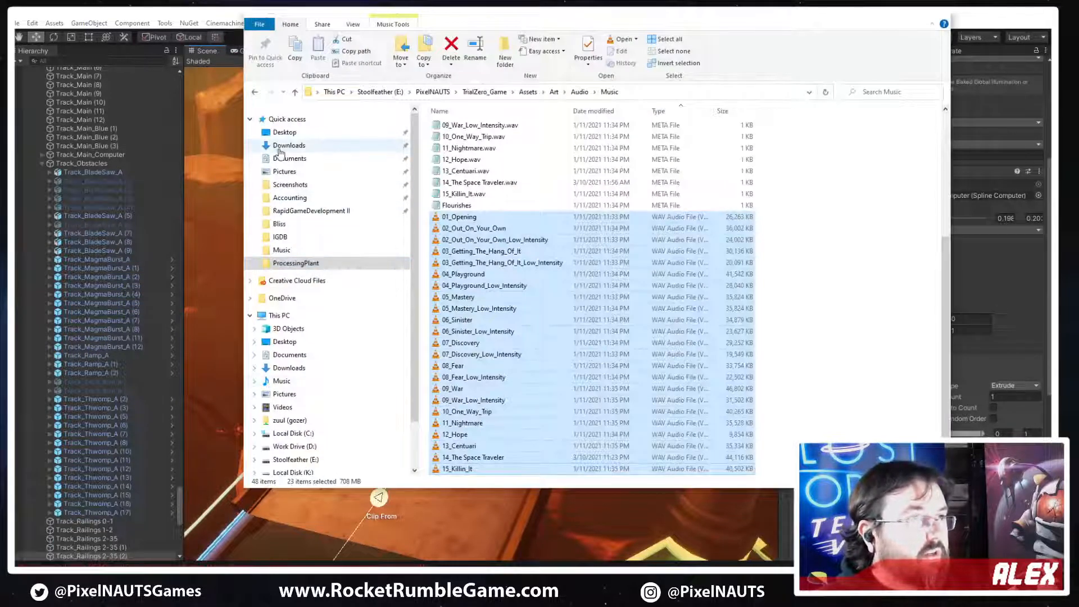
{"action": "left_click", "coordinate": [332, 145]}
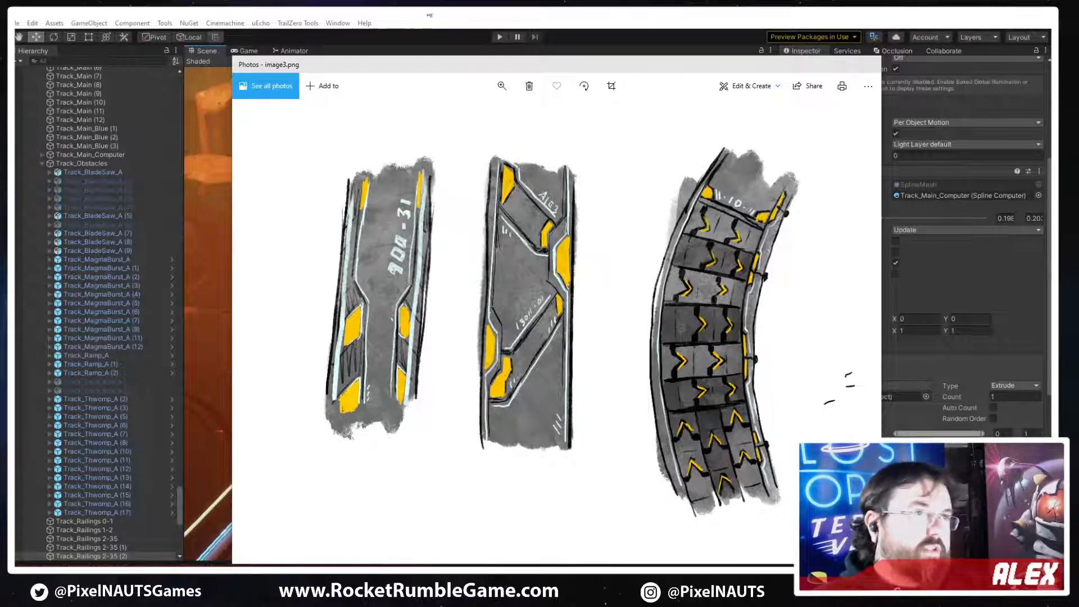
{"action": "left_click", "coordinate": [430, 15]}
Frame the curved track from above and capture a screen snip of the scene view
{"action": "middle_click_drag", "start_coordinate": [516, 367], "coordinate": [530, 352]}
{"action": "right_click_drag", "start_coordinate": [529, 352], "coordinate": [600, 413]}
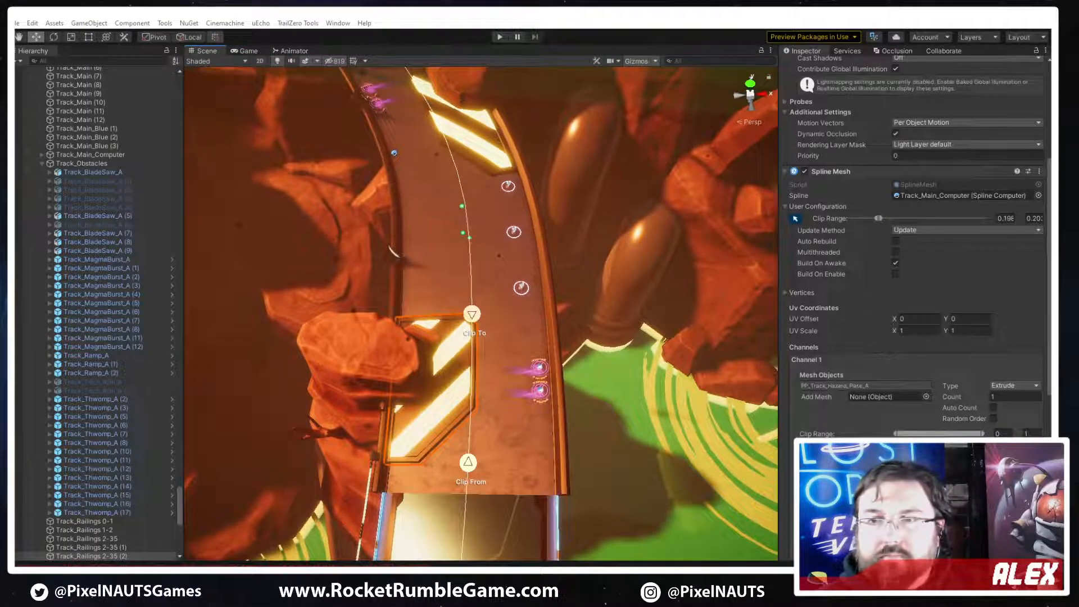
{"action": "left_click", "coordinate": [600, 180]}
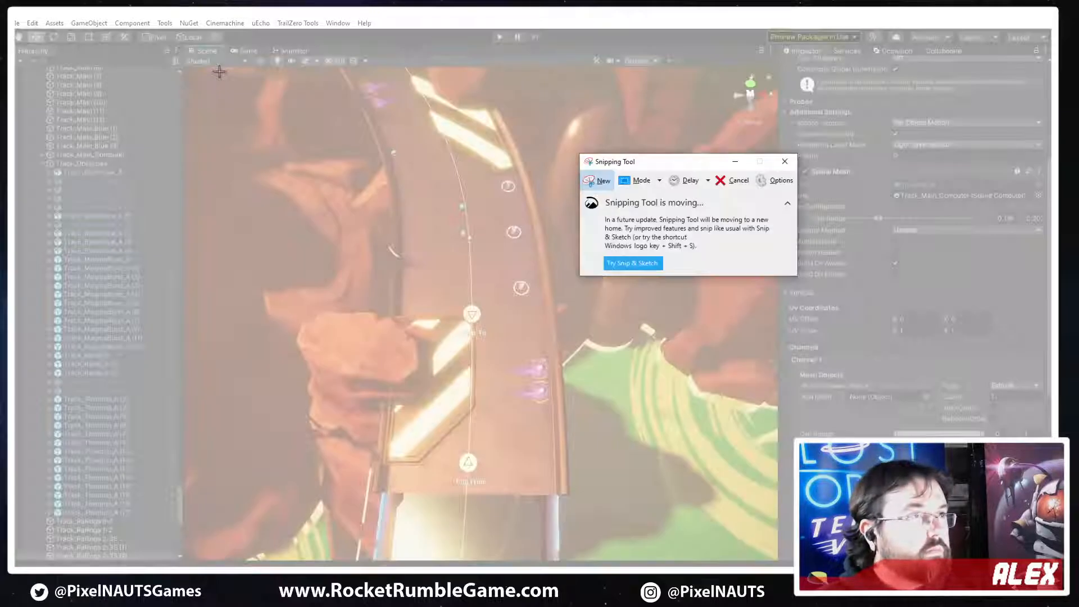
{"action": "left_click_drag", "start_coordinate": [221, 71], "coordinate": [689, 502]}
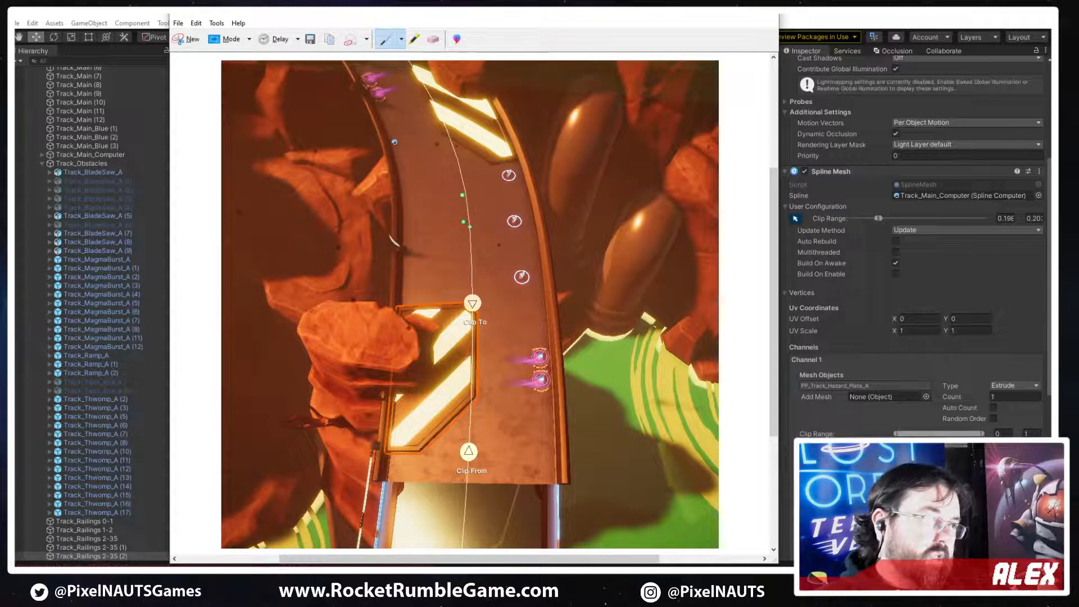
Draw a red driving line weaving along the track on the snip and hatch an angled edge beyond the plate's Clip To end
{"action": "mouse_move", "coordinate": [455, 481]}
{"action": "left_mouse_down"}
{"action": "mouse_move", "coordinate": [495, 422]}
{"action": "mouse_move", "coordinate": [487, 253]}
{"action": "left_mouse_up"}
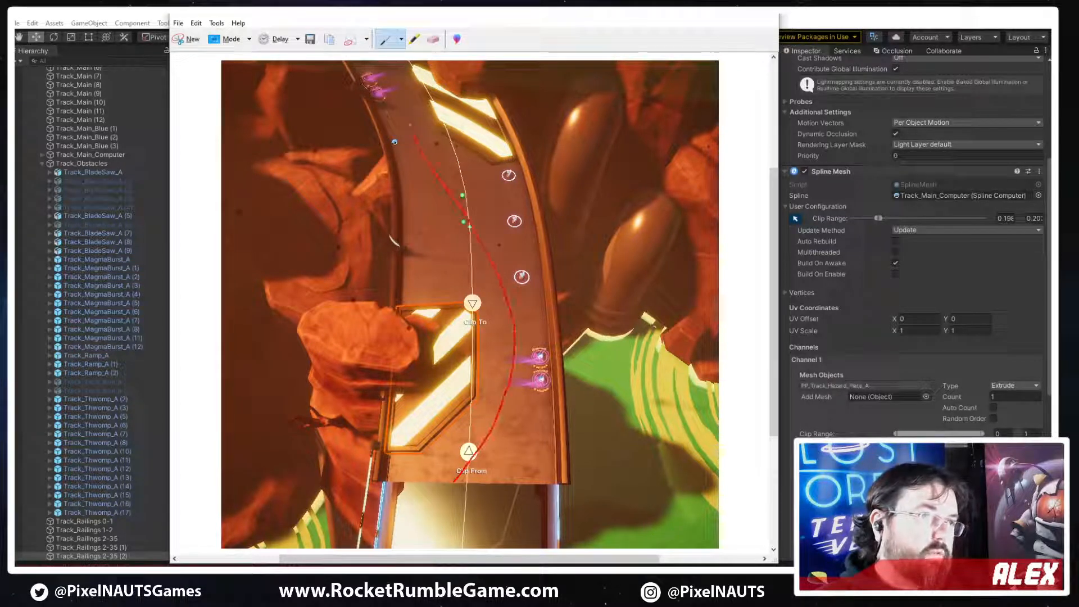
{"action": "left_click_drag", "start_coordinate": [415, 138], "coordinate": [406, 111]}
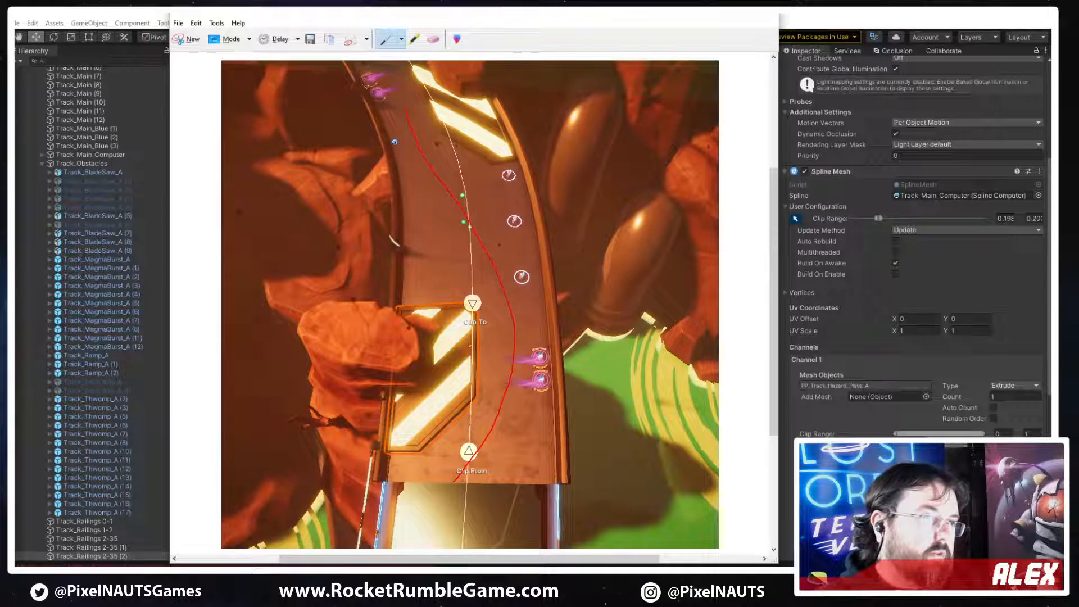
{"action": "mouse_move", "coordinate": [462, 304]}
{"action": "left_mouse_down"}
{"action": "mouse_move", "coordinate": [406, 241]}
{"action": "mouse_move", "coordinate": [473, 308]}
{"action": "mouse_move", "coordinate": [449, 281]}
{"action": "left_mouse_up"}
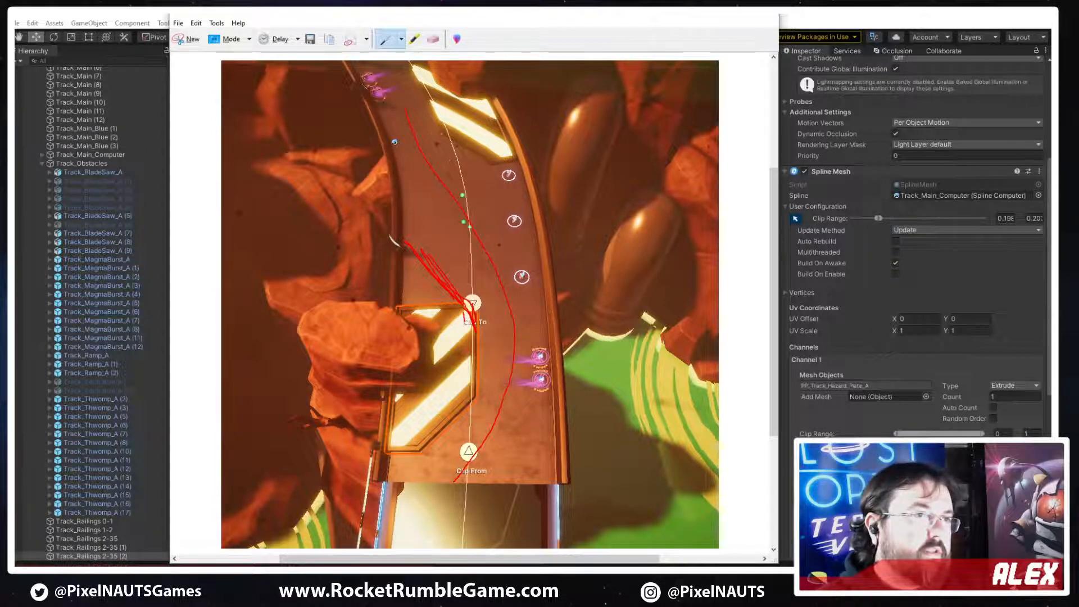
{"action": "right_click", "coordinate": [428, 262]}
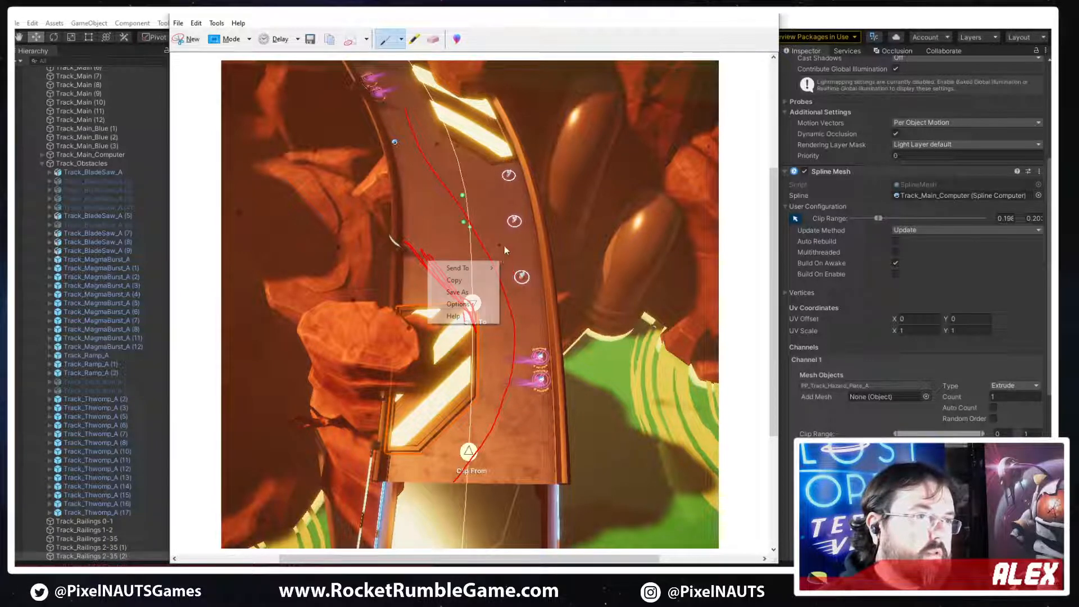
{"action": "left_click", "coordinate": [550, 338]}
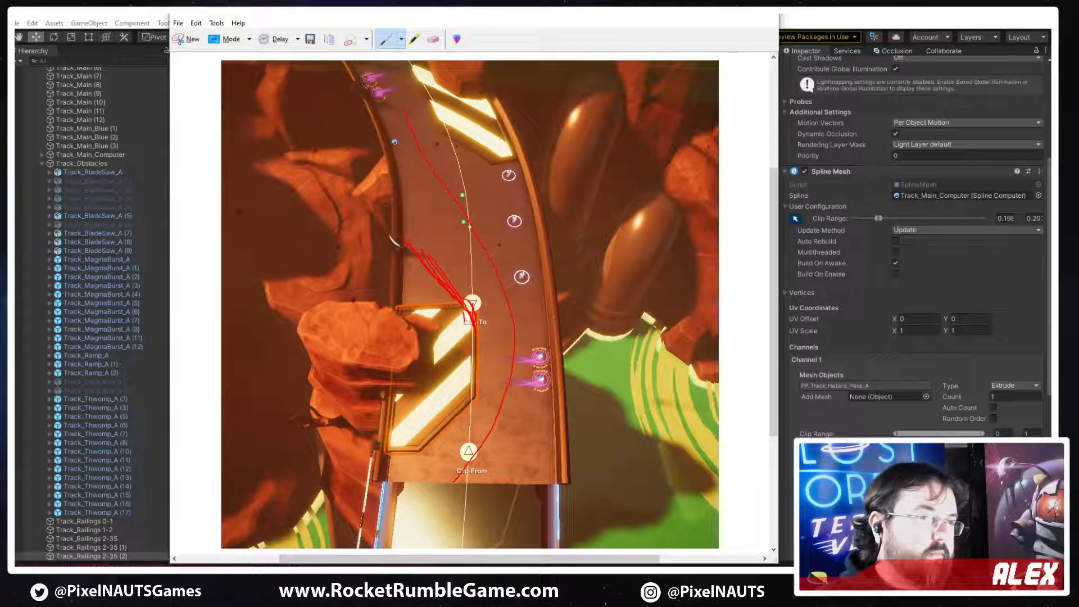
Sketch an angled barrier outline on the track edge opposite the hazard plate and trace the plate's inner edge in red
{"action": "left_click_drag", "start_coordinate": [530, 395], "coordinate": [553, 423]}
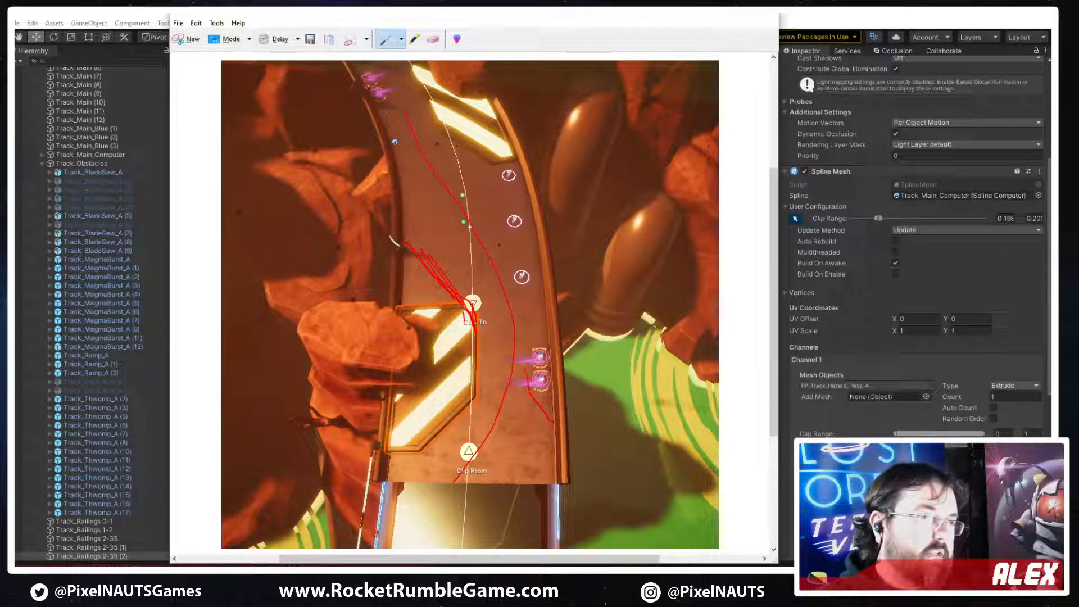
{"action": "mouse_move", "coordinate": [519, 337]}
{"action": "left_mouse_down"}
{"action": "mouse_move", "coordinate": [525, 372]}
{"action": "mouse_move", "coordinate": [551, 308]}
{"action": "left_mouse_up"}
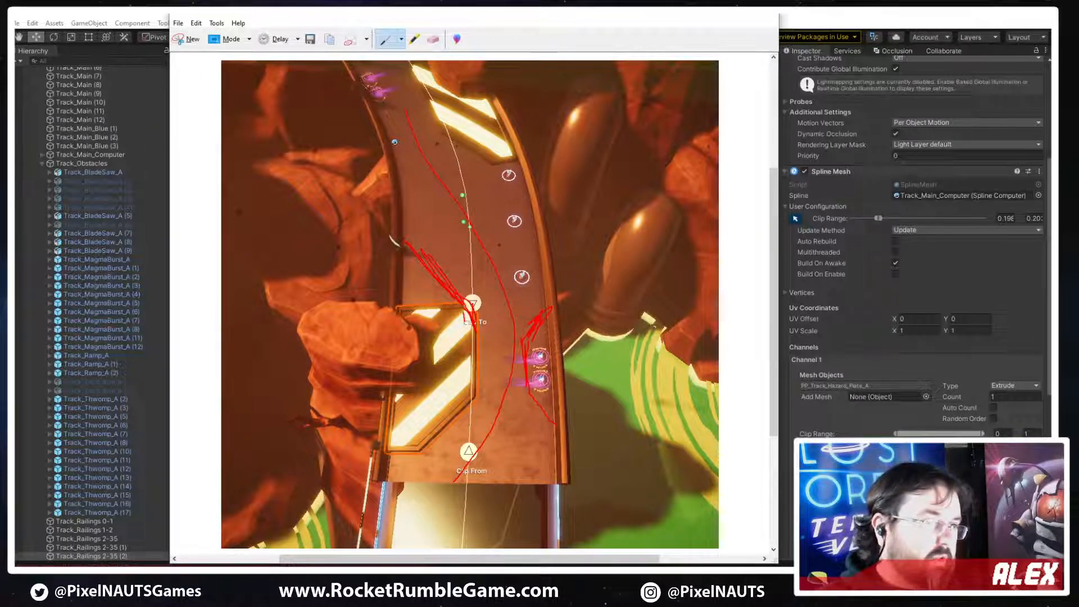
{"action": "left_click_drag", "start_coordinate": [528, 389], "coordinate": [543, 424]}
{"action": "left_click_drag", "start_coordinate": [477, 333], "coordinate": [474, 388]}
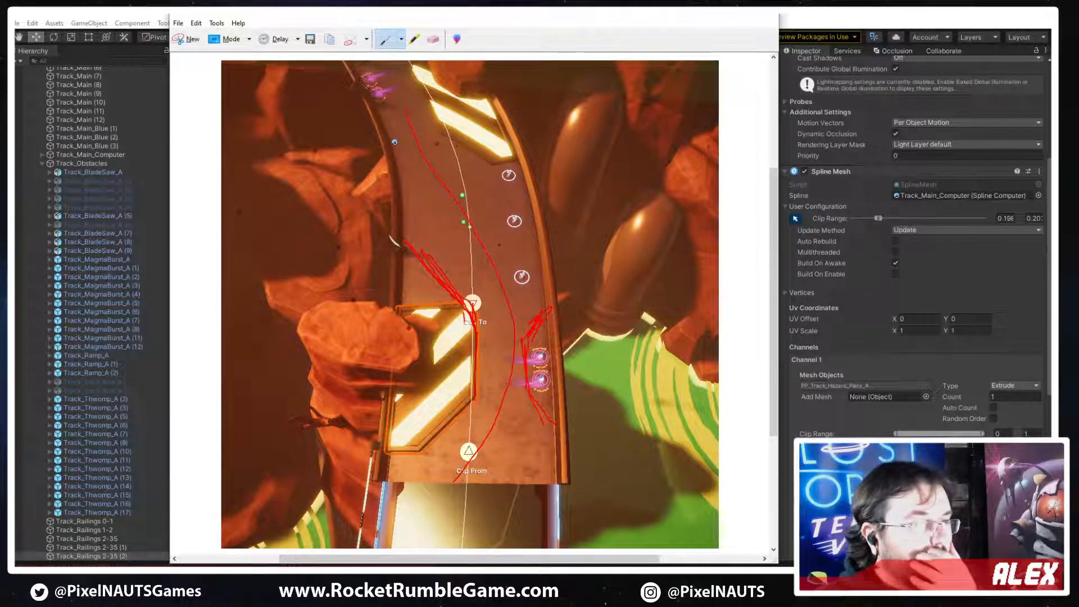
Consult the concept sketch again, add red guide marks along the track edges and the plate's angled Clip From end, and leave the snip
{"action": "key", "text": "alt+Tab"}
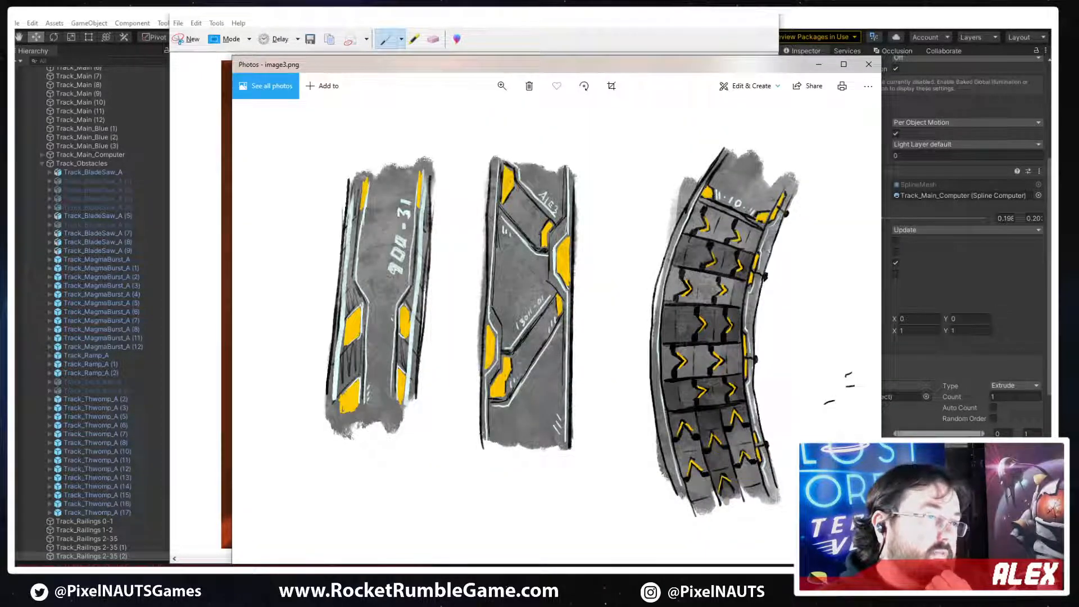
{"action": "key", "text": "alt+Tab"}
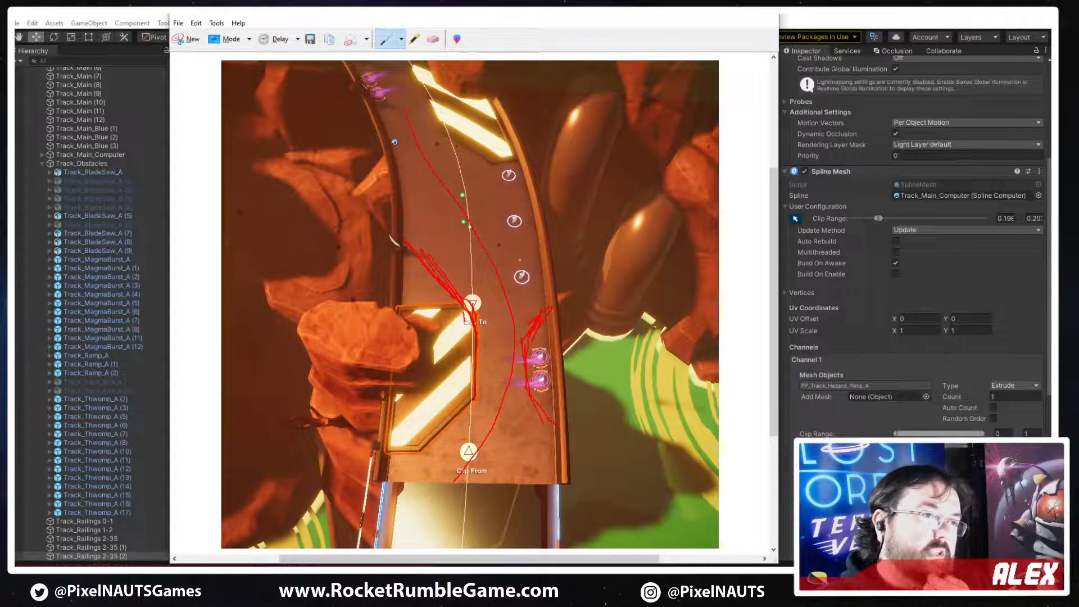
{"action": "left_click_drag", "start_coordinate": [516, 252], "coordinate": [521, 242]}
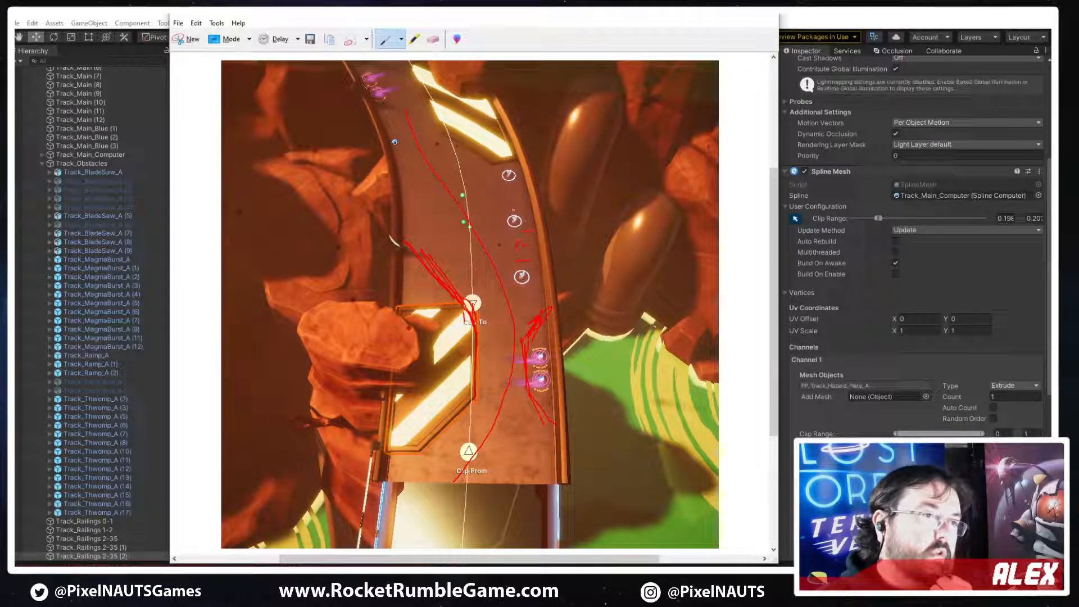
{"action": "left_click_drag", "start_coordinate": [504, 172], "coordinate": [517, 180]}
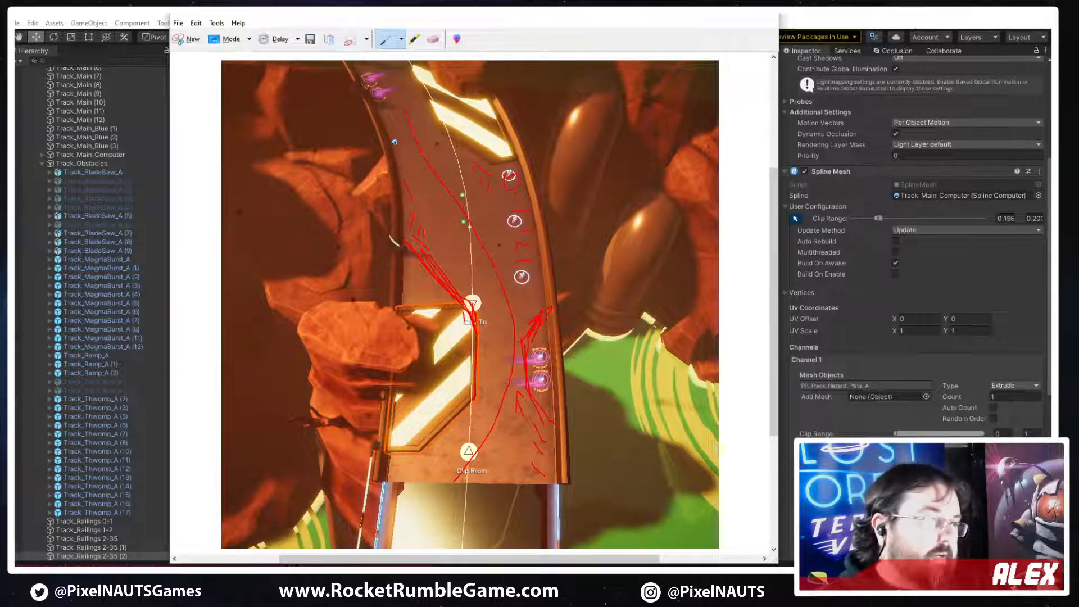
{"action": "mouse_move", "coordinate": [475, 401]}
{"action": "left_mouse_down"}
{"action": "mouse_move", "coordinate": [413, 447]}
{"action": "mouse_move", "coordinate": [451, 422]}
{"action": "left_mouse_up"}
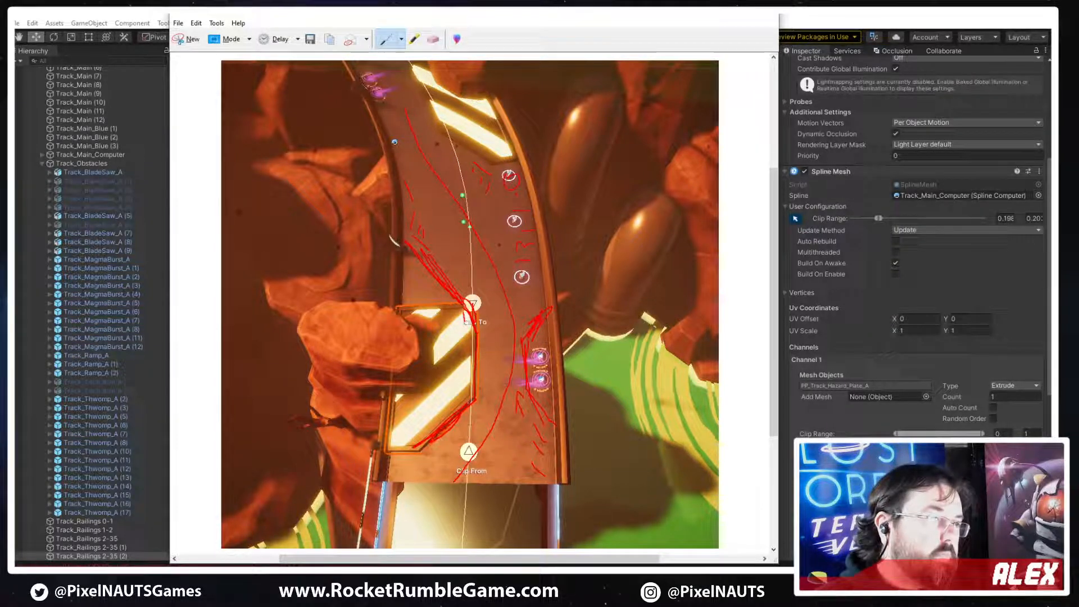
{"action": "left_click_drag", "start_coordinate": [385, 452], "coordinate": [433, 453]}
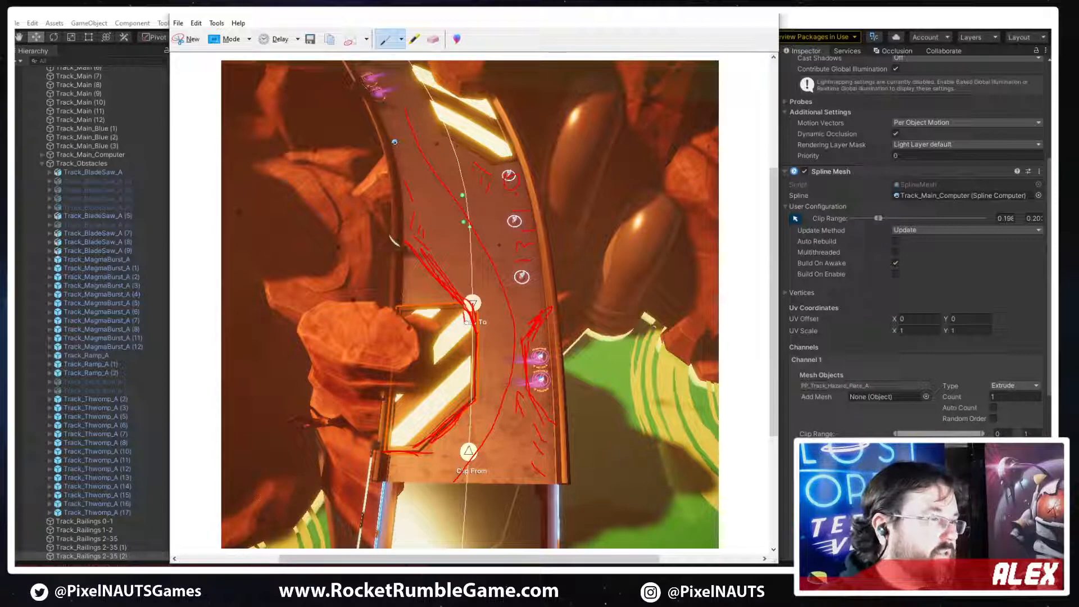
{"action": "left_click", "coordinate": [716, 11]}
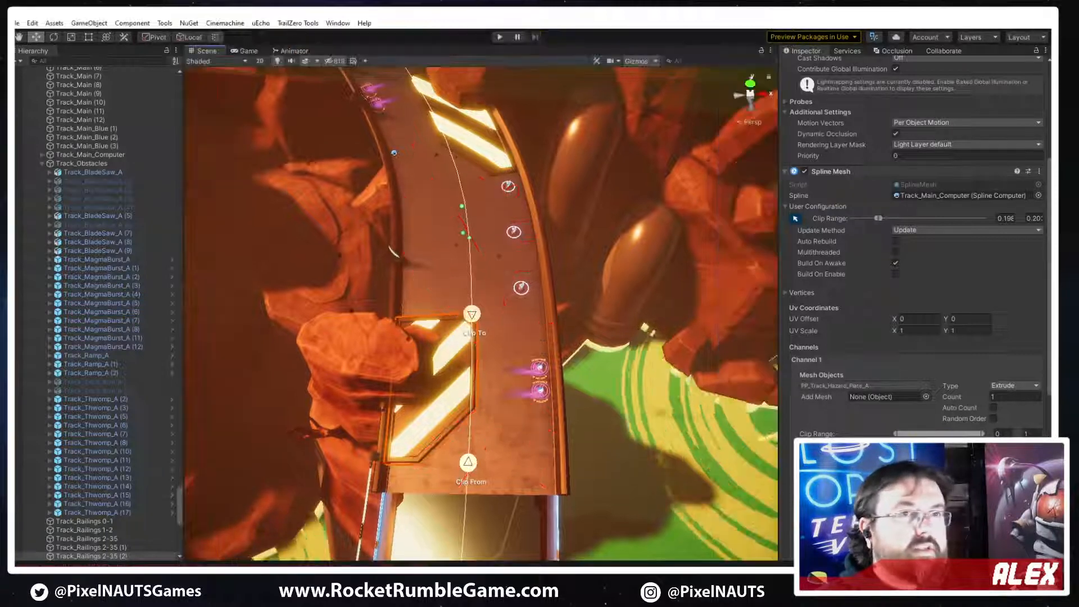
Switch to 3ds Max and detach the yellow stripe elements of PP_Track_Hazard_Plate_A as a separate object
{"action": "key", "text": "alt+Tab"}
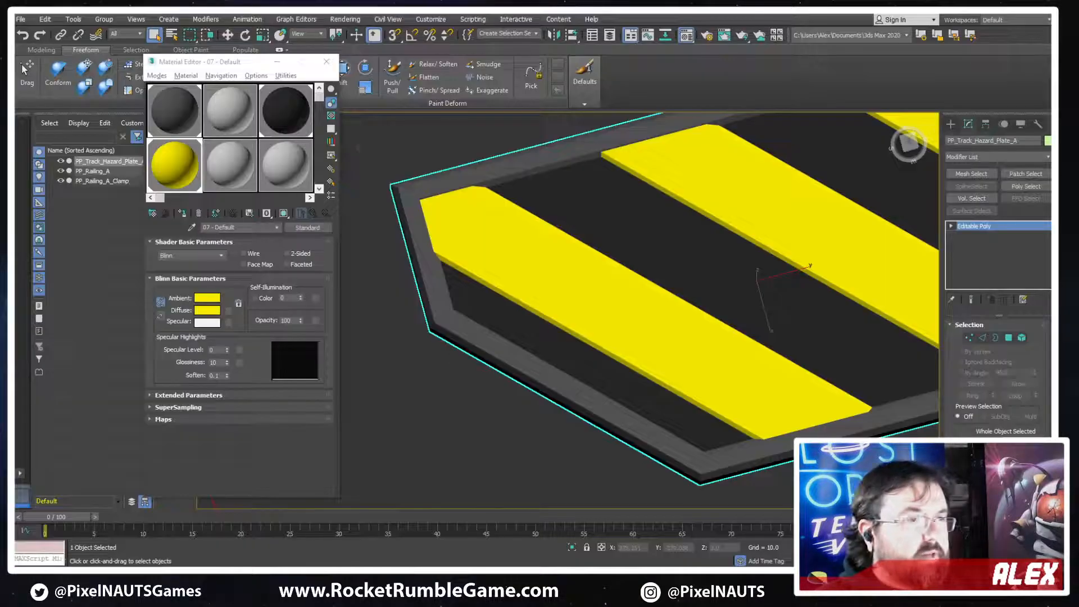
{"action": "scroll", "coordinate": [744, 295], "scroll_direction": "down", "scroll_amount": 5}
{"action": "middle_click_drag", "start_coordinate": [745, 295], "coordinate": [692, 302], "text": "alt"}
{"action": "left_click", "coordinate": [1022, 338]}
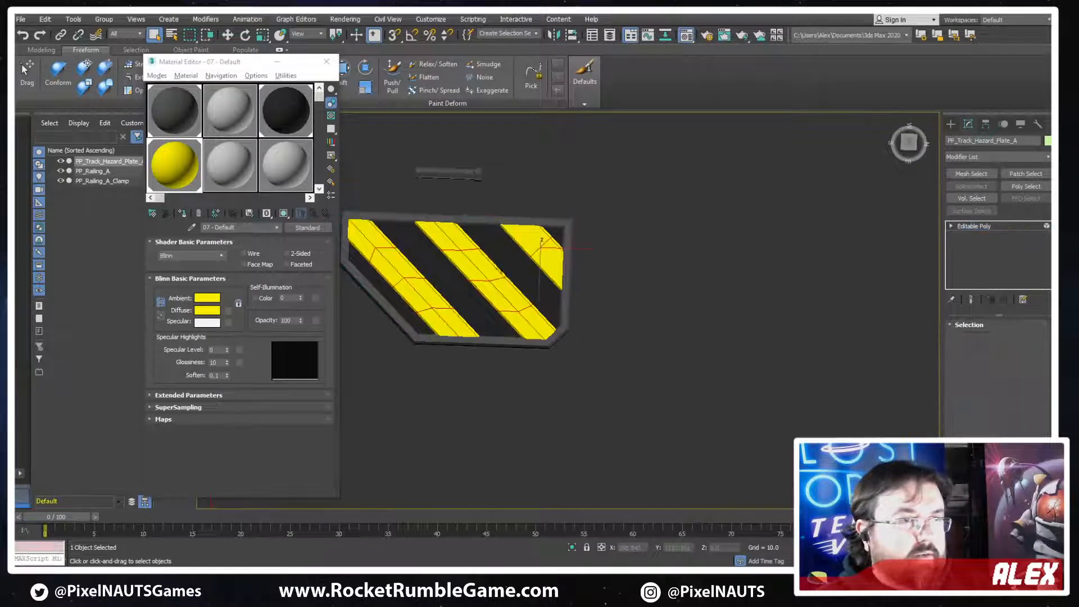
{"action": "left_click", "coordinate": [568, 315]}
{"action": "middle_click_drag", "start_coordinate": [625, 344], "coordinate": [770, 365]}
{"action": "scroll", "coordinate": [500, 285], "scroll_direction": "up", "scroll_amount": 3}
{"action": "left_click", "coordinate": [502, 285], "text": "ctrl"}
{"action": "left_click", "coordinate": [405, 311], "text": "ctrl"}
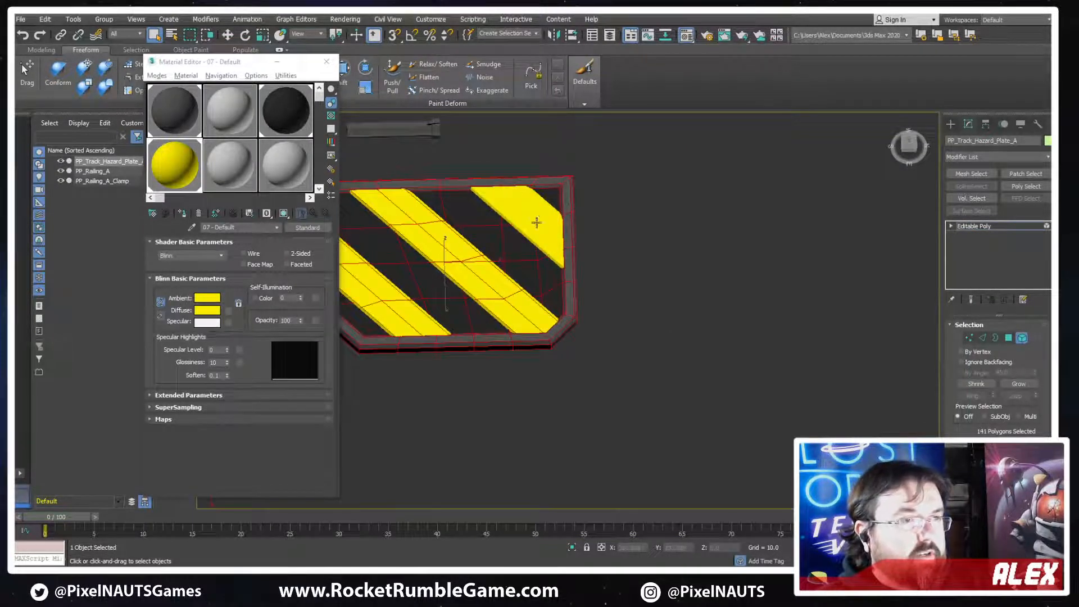
{"action": "left_click", "coordinate": [537, 223]}
{"action": "left_click", "coordinate": [481, 268], "text": "ctrl"}
{"action": "left_click", "coordinate": [393, 307], "text": "ctrl"}
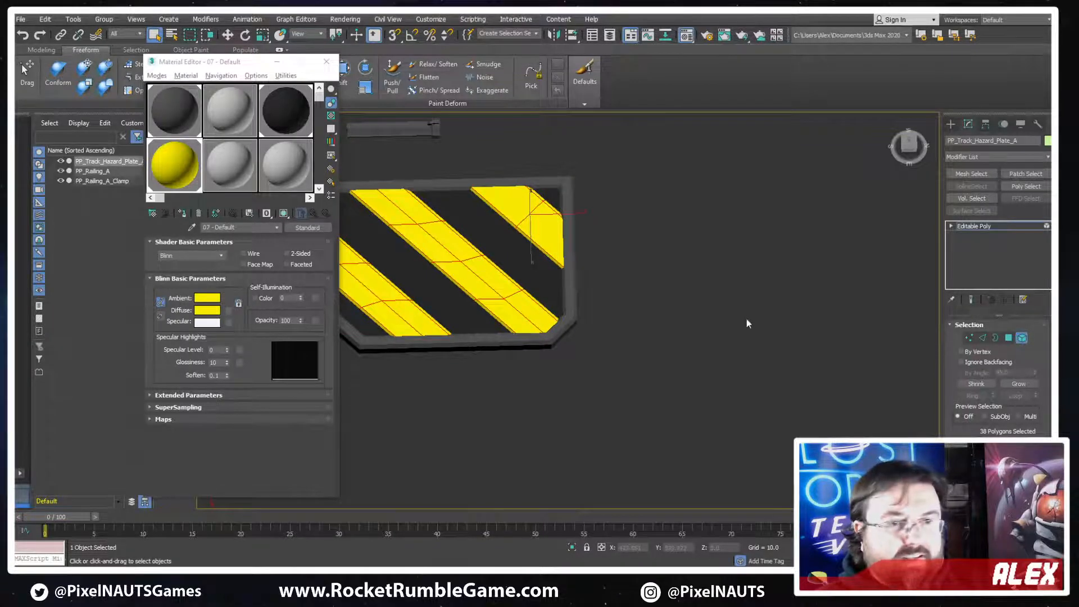
{"action": "left_click_drag", "start_coordinate": [951, 429], "coordinate": [951, 326]}
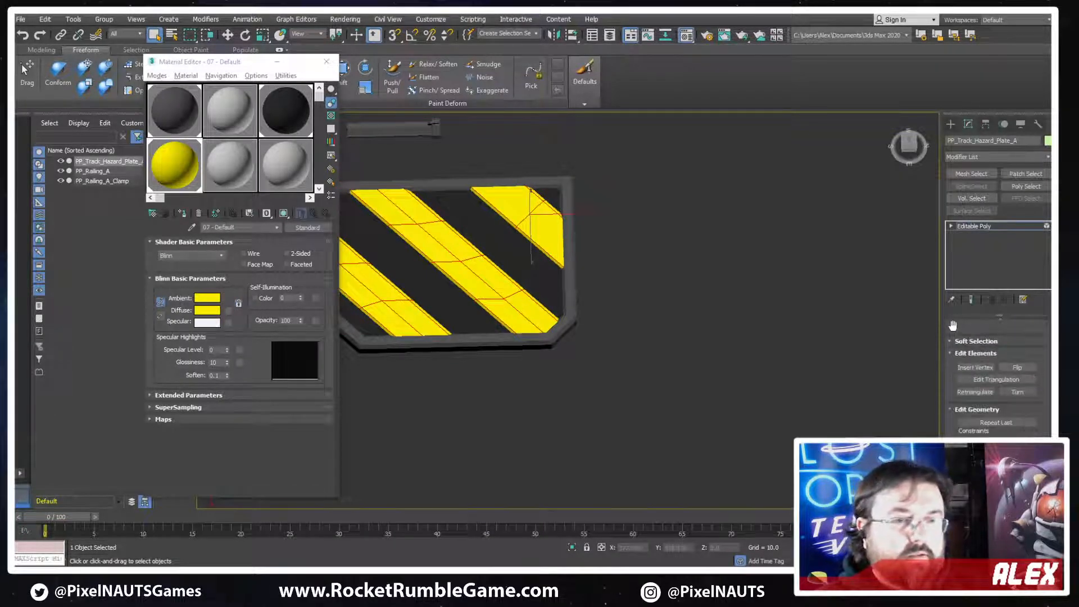
{"action": "left_click", "coordinate": [1017, 487]}
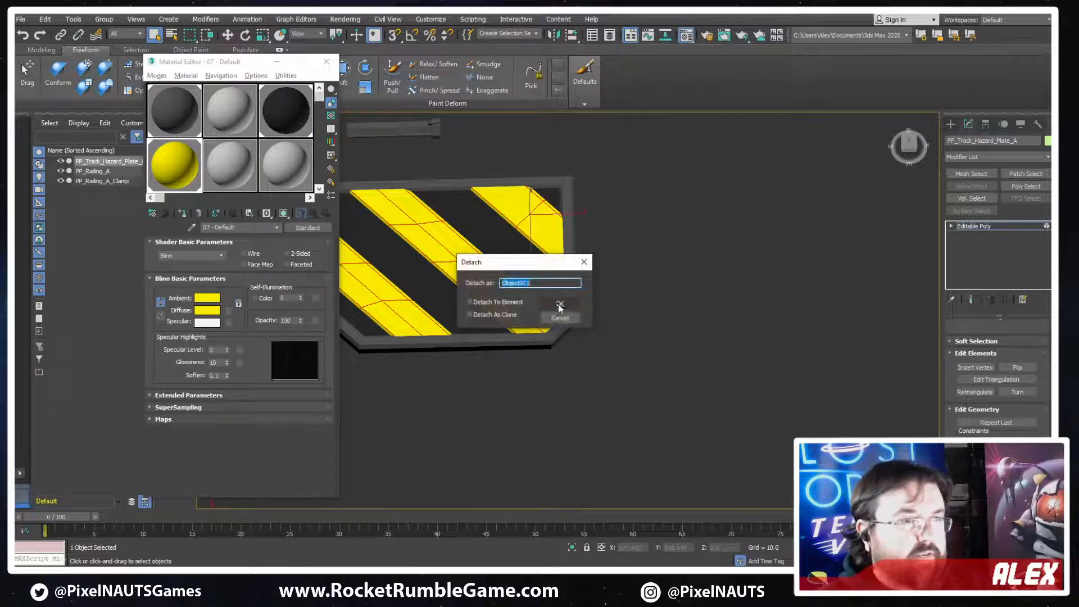
{"action": "left_click", "coordinate": [560, 306]}
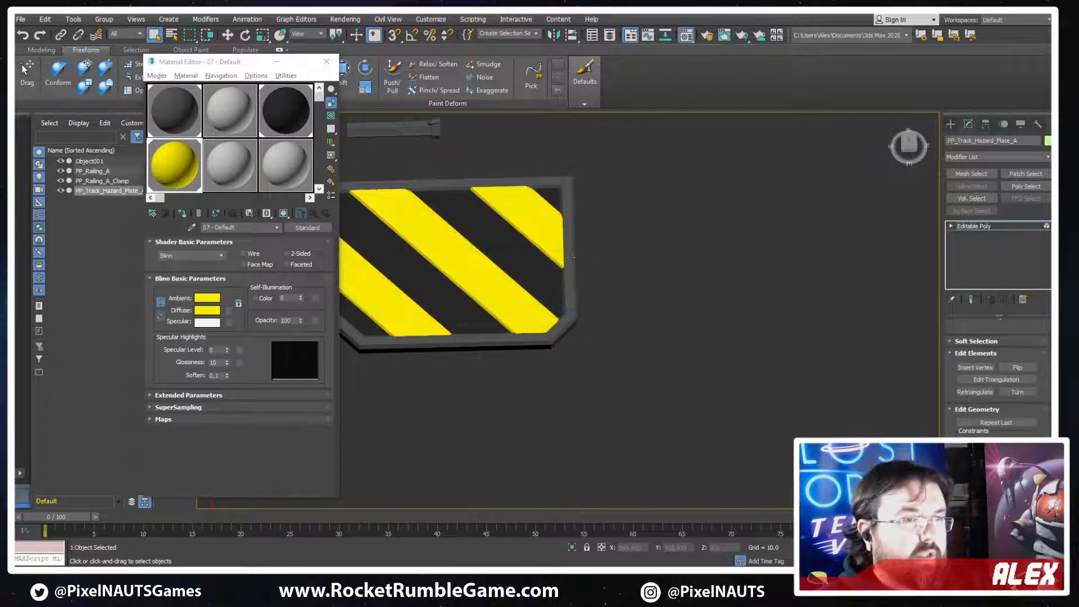
Add a Symmetry modifier to the hazard plate's frame with mirror axis Y and Flip enabled
{"action": "left_click", "coordinate": [977, 229]}
{"action": "left_click", "coordinate": [980, 159]}
{"action": "type", "text": "sy"}
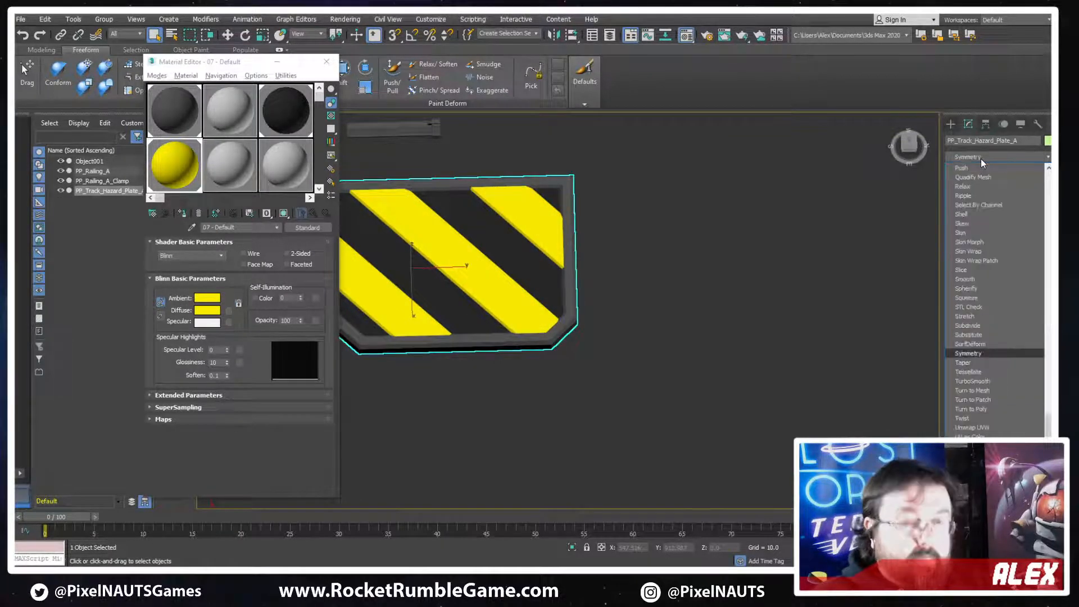
{"action": "left_click", "coordinate": [978, 354]}
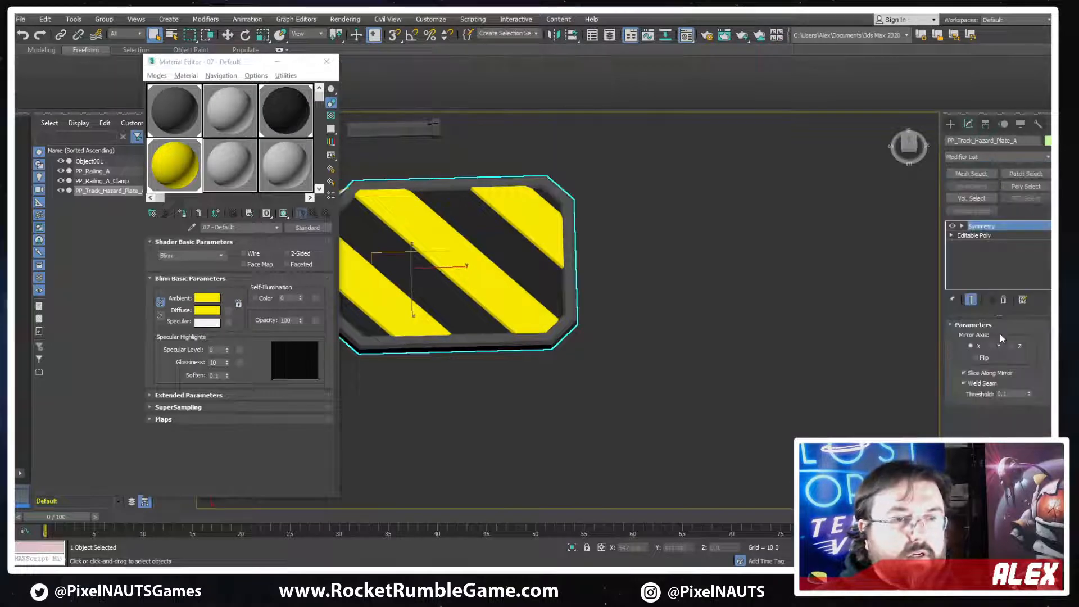
{"action": "key", "text": "w"}
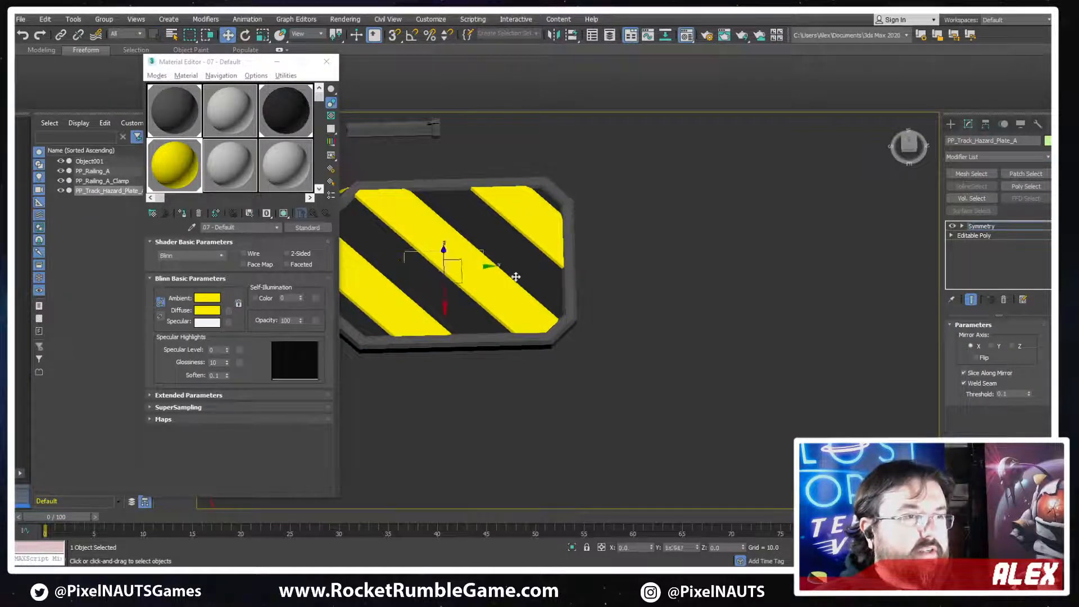
{"action": "left_click", "coordinate": [999, 346]}
{"action": "left_click", "coordinate": [976, 358]}
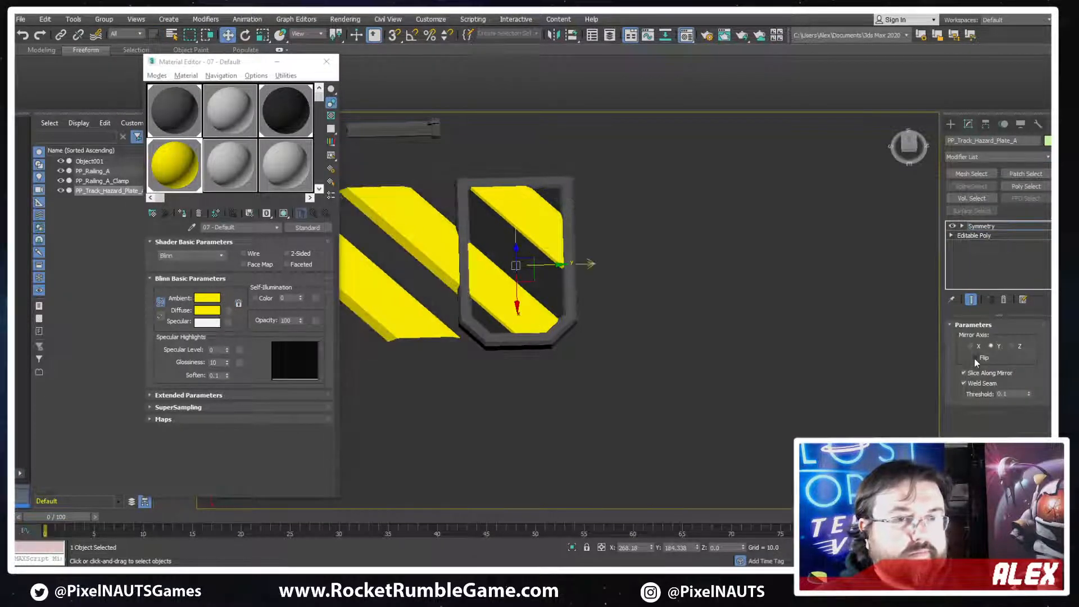
Shift the Symmetry mirror plane to lengthen the hazard plate's frame with angled corners at both ends and collapse it to Editable Poly
{"action": "middle_click_drag", "start_coordinate": [555, 263], "coordinate": [670, 252]}
{"action": "mouse_move", "coordinate": [670, 252]}
{"action": "left_mouse_down"}
{"action": "mouse_move", "coordinate": [629, 256]}
{"action": "mouse_move", "coordinate": [709, 264]}
{"action": "mouse_move", "coordinate": [665, 260]}
{"action": "mouse_move", "coordinate": [694, 262]}
{"action": "mouse_move", "coordinate": [682, 262]}
{"action": "left_mouse_up"}
{"action": "middle_click_drag", "start_coordinate": [682, 262], "coordinate": [646, 264], "text": "alt"}
{"action": "right_click", "coordinate": [647, 259]}
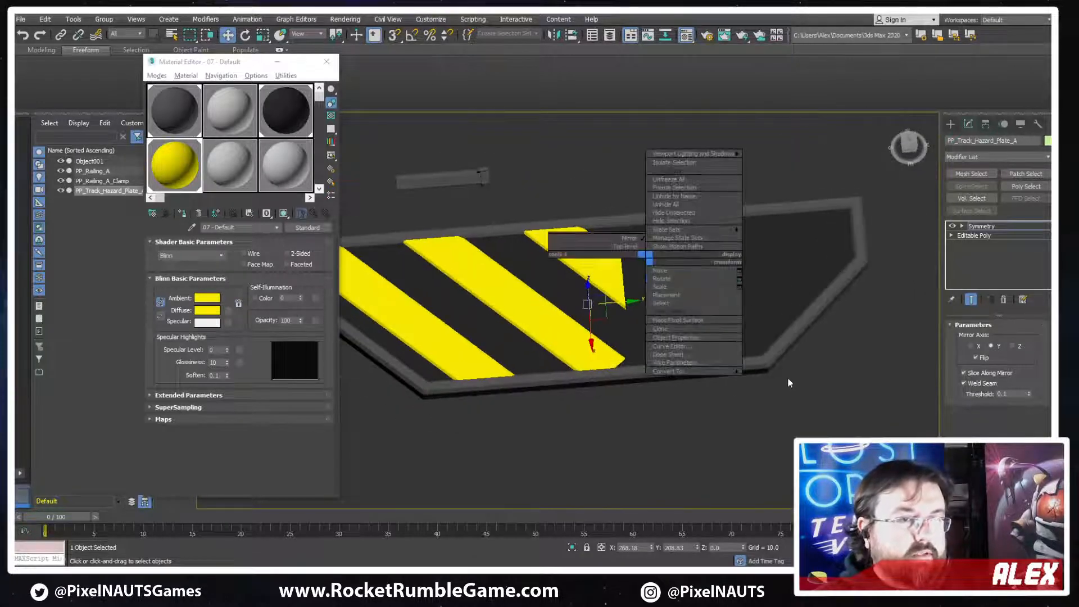
{"action": "left_click", "coordinate": [787, 384]}
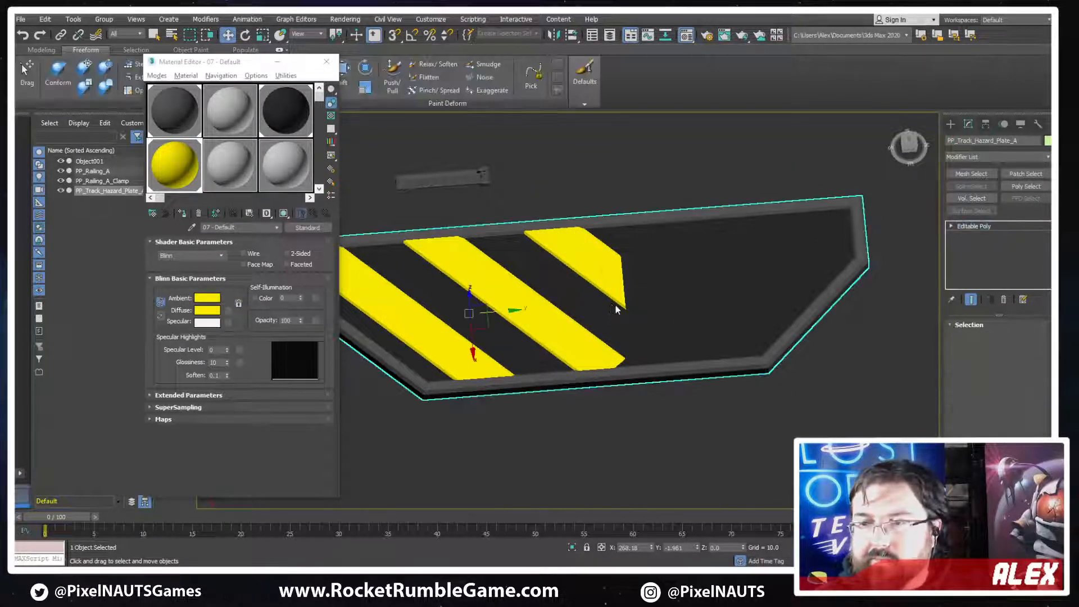
Compare the detached yellow stripes with the lengthened plate in the top view with edged faces displayed
{"action": "scroll", "coordinate": [616, 309], "scroll_direction": "up", "scroll_amount": 3}
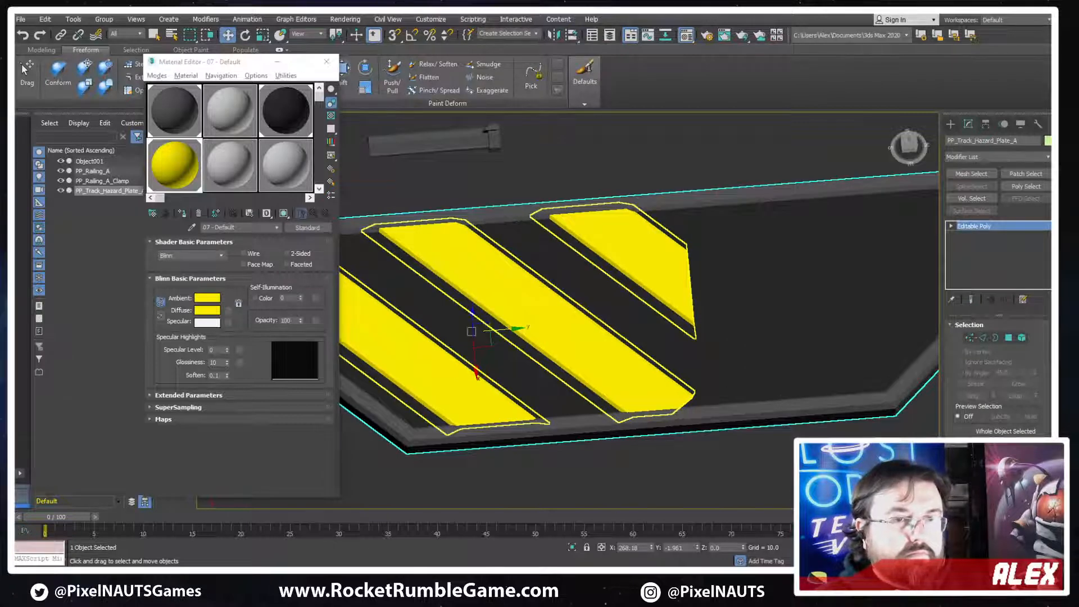
{"action": "left_click", "coordinate": [607, 354]}
{"action": "scroll", "coordinate": [977, 338], "scroll_direction": "down", "scroll_amount": 2}
{"action": "left_click", "coordinate": [973, 341]}
{"action": "middle_click_drag", "start_coordinate": [899, 385], "coordinate": [800, 354], "text": "alt"}
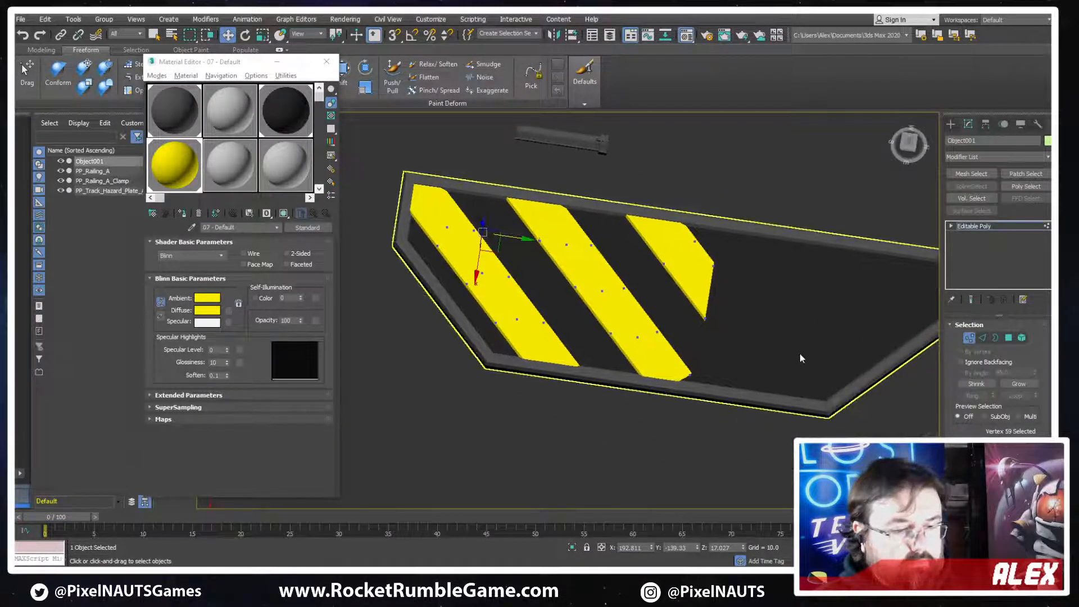
{"action": "key", "text": "t"}
{"action": "key", "text": "z"}
{"action": "key", "text": "F3"}
{"action": "scroll", "coordinate": [686, 377], "scroll_direction": "down", "scroll_amount": 4}
{"action": "middle_click_drag", "start_coordinate": [687, 377], "coordinate": [732, 391]}
{"action": "scroll", "coordinate": [733, 389], "scroll_direction": "down", "scroll_amount": 1}
{"action": "mouse_move", "coordinate": [800, 349]}
{"action": "middle_mouse_down"}
{"action": "mouse_move", "coordinate": [687, 381]}
{"action": "mouse_move", "coordinate": [712, 431]}
{"action": "middle_mouse_up"}
{"action": "scroll", "coordinate": [712, 431], "scroll_direction": "down", "scroll_amount": 2}
{"action": "left_click", "coordinate": [972, 340]}
{"action": "key", "text": "F3"}
{"action": "key", "text": "F4"}
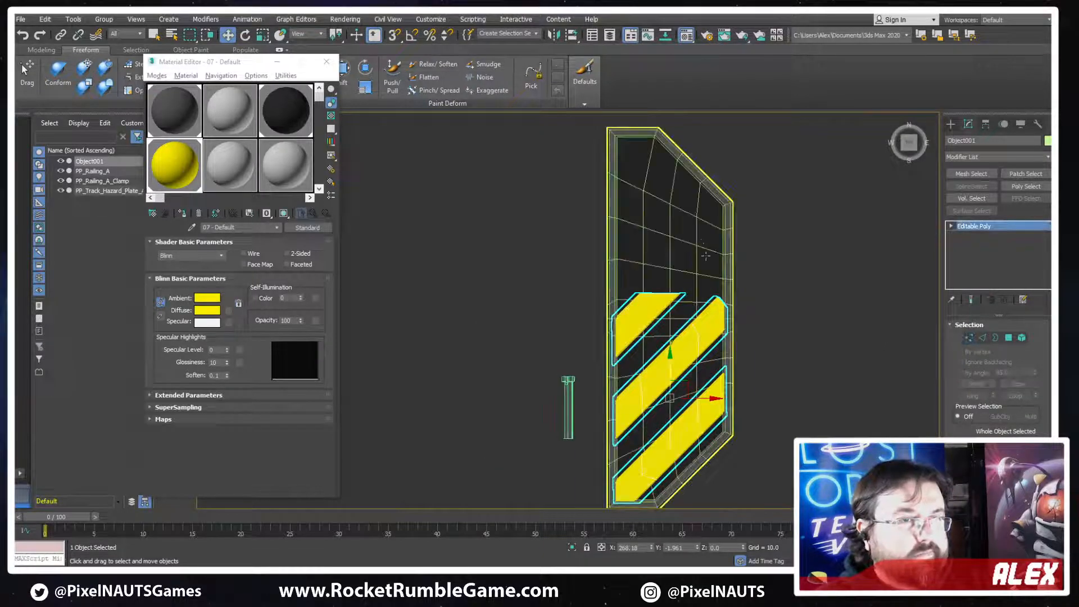
{"action": "left_click", "coordinate": [705, 239]}
{"action": "scroll", "coordinate": [711, 248], "scroll_direction": "down", "scroll_amount": 3}
{"action": "scroll", "coordinate": [687, 236], "scroll_direction": "up", "scroll_amount": 3}
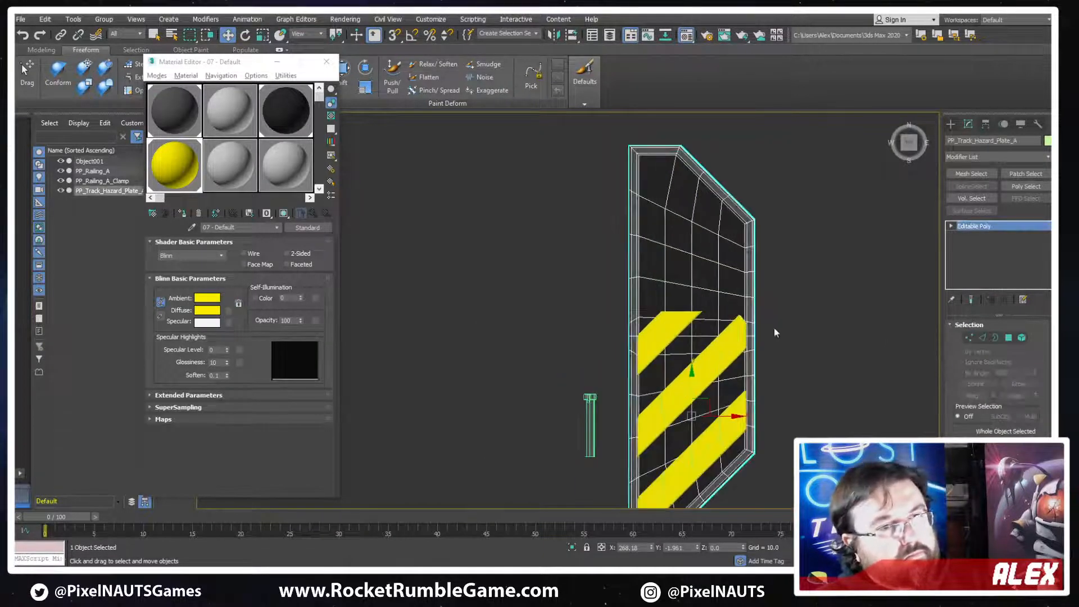
{"action": "middle_click_drag", "start_coordinate": [774, 399], "coordinate": [757, 340]}
{"action": "scroll", "coordinate": [753, 340], "scroll_direction": "up", "scroll_amount": 6}
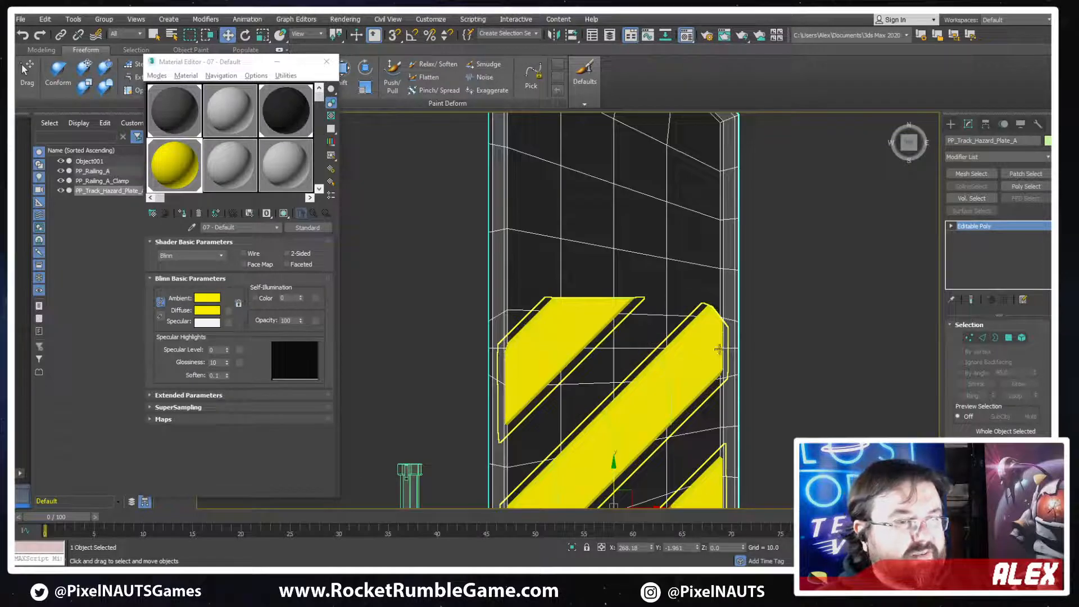
{"action": "scroll", "coordinate": [746, 339], "scroll_direction": "down", "scroll_amount": 5}
{"action": "middle_click_drag", "start_coordinate": [747, 339], "coordinate": [726, 236]}
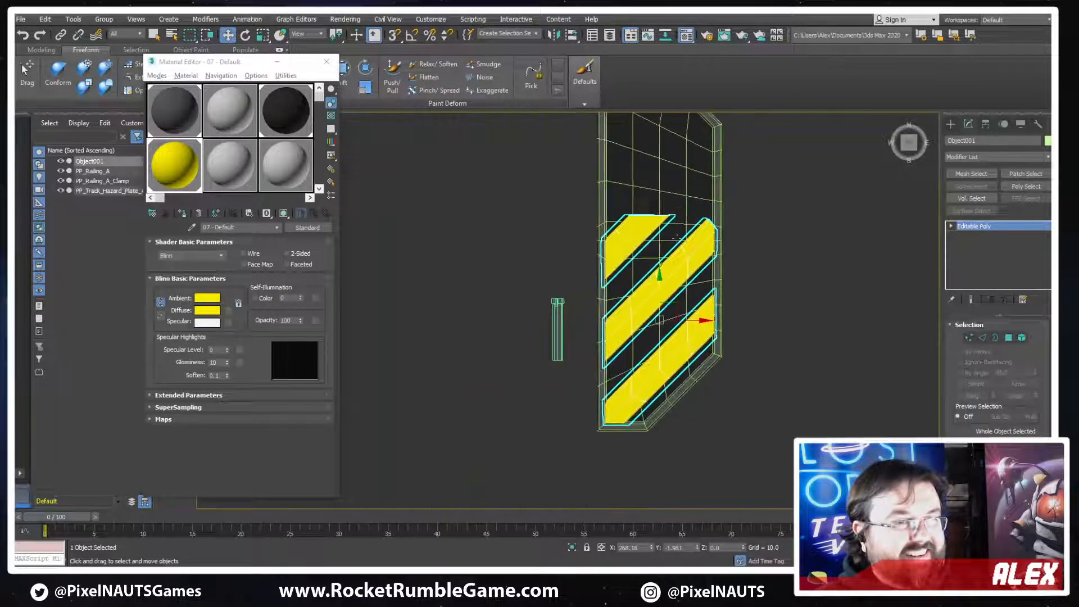
Move the clipped corner vertex of the uppermost full-width yellow stripe so its end finishes in a point against the frame
{"action": "scroll", "coordinate": [725, 236], "scroll_direction": "up", "scroll_amount": 3}
{"action": "key", "text": "1"}
{"action": "key", "text": "F3"}
{"action": "mouse_move", "coordinate": [775, 191]}
{"action": "left_mouse_down"}
{"action": "mouse_move", "coordinate": [709, 251]}
{"action": "mouse_move", "coordinate": [698, 241]}
{"action": "mouse_move", "coordinate": [745, 200]}
{"action": "mouse_move", "coordinate": [767, 235]}
{"action": "mouse_move", "coordinate": [733, 257]}
{"action": "left_mouse_up"}
{"action": "scroll", "coordinate": [764, 208], "scroll_direction": "up", "scroll_amount": 4}
{"action": "key", "text": "F3"}
{"action": "left_click", "coordinate": [752, 246]}
{"action": "key", "text": "F3"}
{"action": "left_click", "coordinate": [721, 204]}
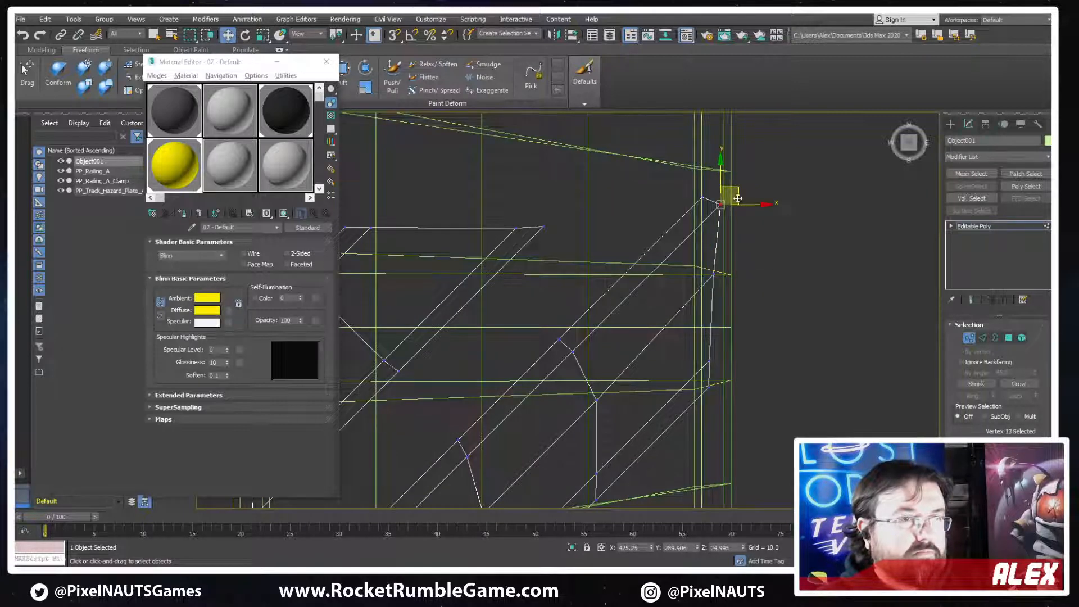
{"action": "left_click_drag", "start_coordinate": [737, 195], "coordinate": [729, 203]}
{"action": "key", "text": "F3"}
{"action": "scroll", "coordinate": [618, 217], "scroll_direction": "down", "scroll_amount": 5}
{"action": "scroll", "coordinate": [701, 234], "scroll_direction": "up", "scroll_amount": 3}
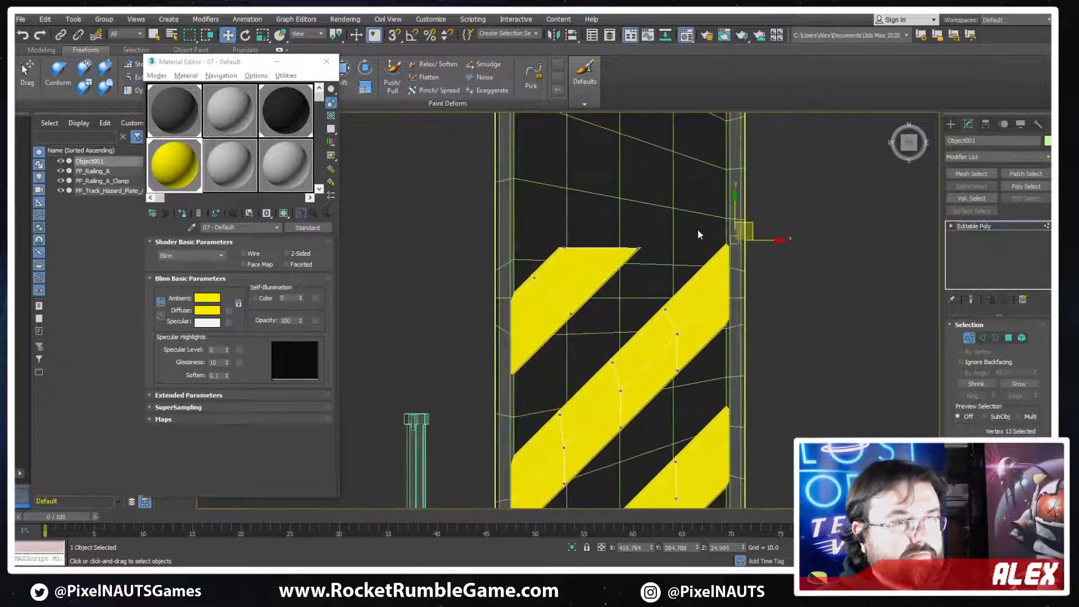
Select the short cut-off stripe as an element and move it up to the plate's far angled end
{"action": "left_click_drag", "start_coordinate": [671, 217], "coordinate": [553, 263]}
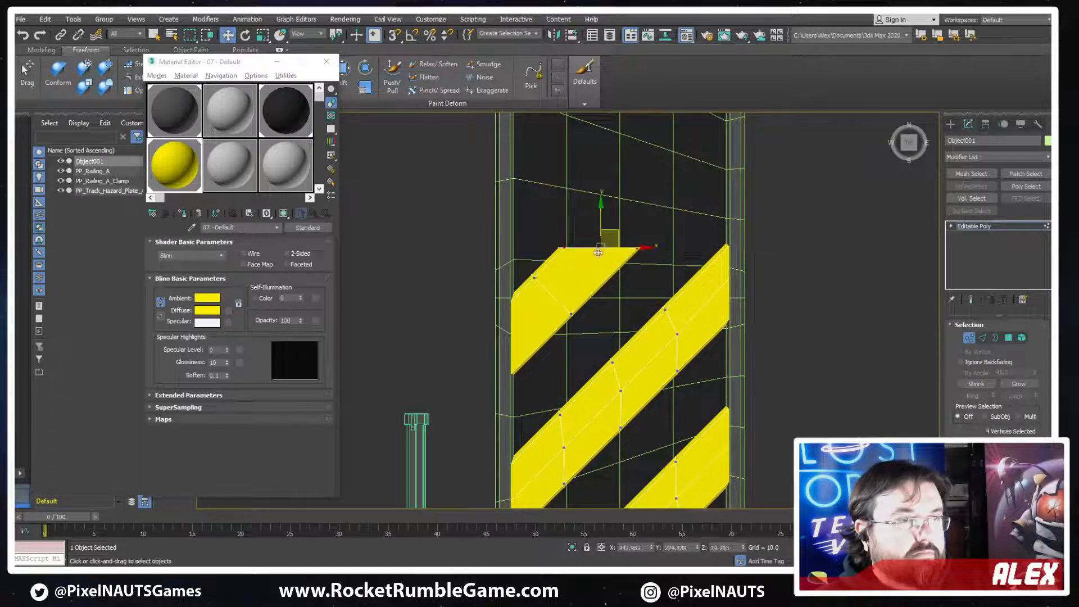
{"action": "left_click", "coordinate": [1021, 338]}
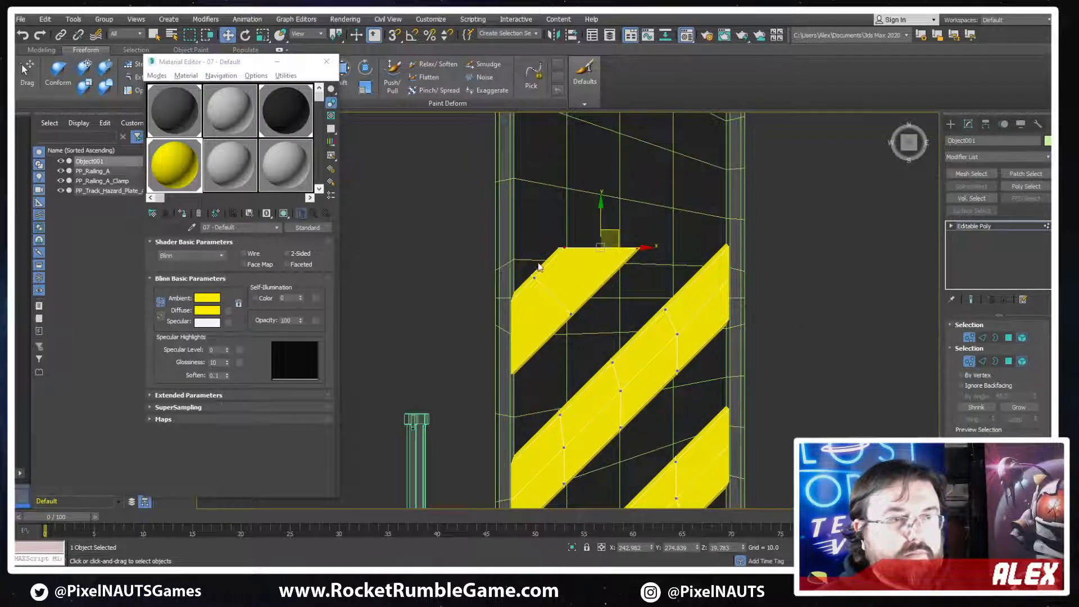
{"action": "left_click", "coordinate": [562, 268]}
{"action": "scroll", "coordinate": [565, 263], "scroll_direction": "down", "scroll_amount": 4}
{"action": "left_click_drag", "start_coordinate": [566, 261], "coordinate": [574, 160]}
{"action": "scroll", "coordinate": [575, 160], "scroll_direction": "up", "scroll_amount": 4}
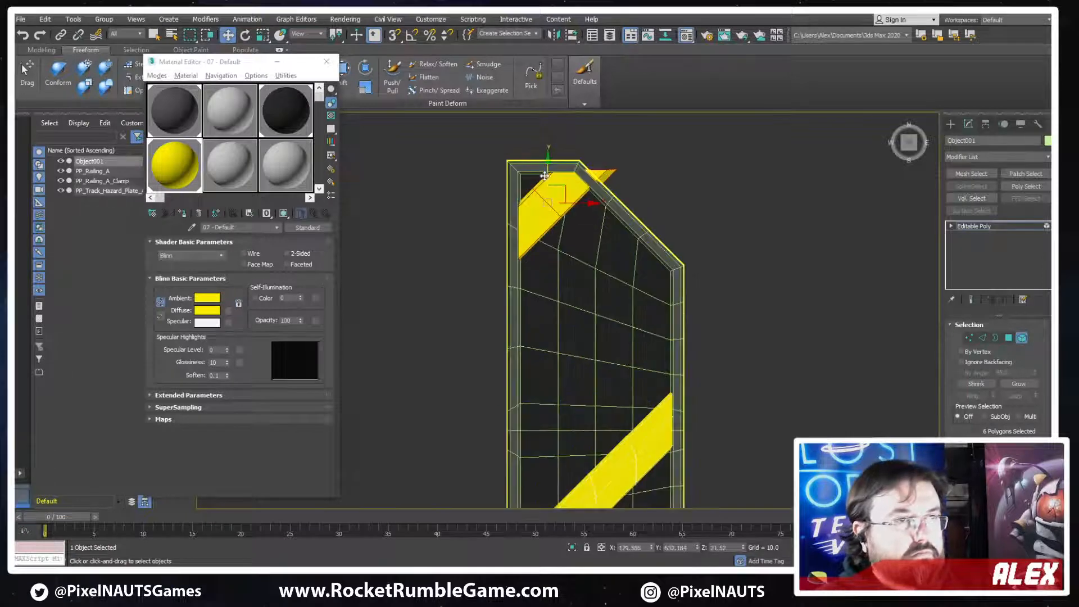
Clone the full-width stripe twice toward the far end as elements, filling the gap with evenly spaced stripes
{"action": "middle_click_drag", "start_coordinate": [646, 330], "coordinate": [652, 251]}
{"action": "scroll", "coordinate": [652, 251], "scroll_direction": "down", "scroll_amount": 2}
{"action": "left_click", "coordinate": [624, 370]}
{"action": "left_click_drag", "start_coordinate": [613, 330], "coordinate": [607, 247]}
{"action": "left_click", "coordinate": [477, 299]}
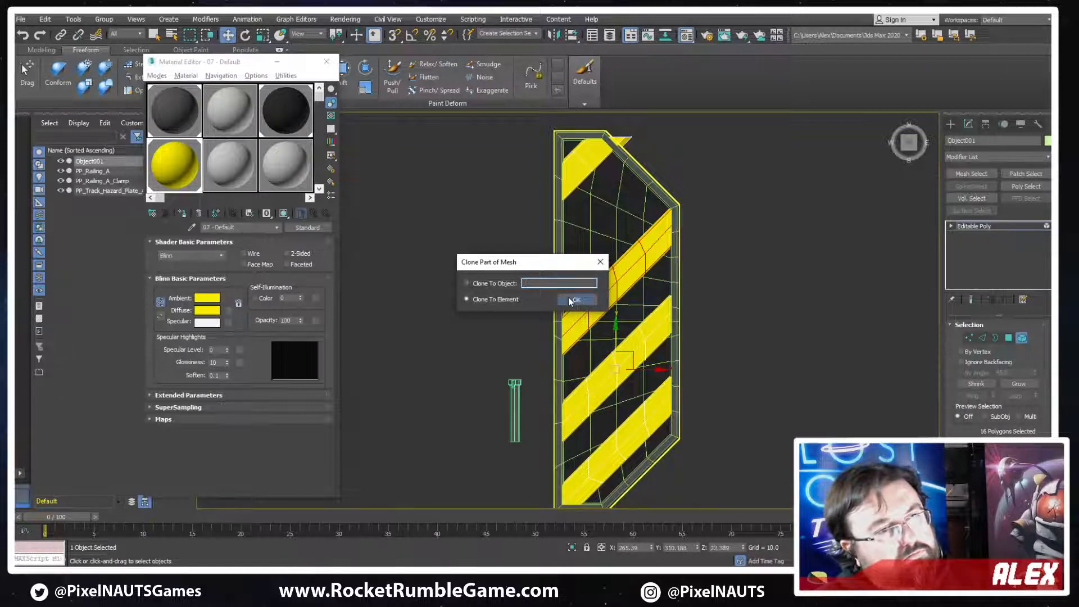
{"action": "left_click", "coordinate": [572, 300]}
{"action": "left_click_drag", "start_coordinate": [613, 247], "coordinate": [606, 171]}
{"action": "left_click", "coordinate": [477, 299]}
{"action": "left_click", "coordinate": [573, 300]}
Delete the end vertices of the upper cloned stripe that stick out past the frame's angled edge
{"action": "scroll", "coordinate": [669, 155], "scroll_direction": "up", "scroll_amount": 5}
{"action": "scroll", "coordinate": [666, 151], "scroll_direction": "up", "scroll_amount": 2}
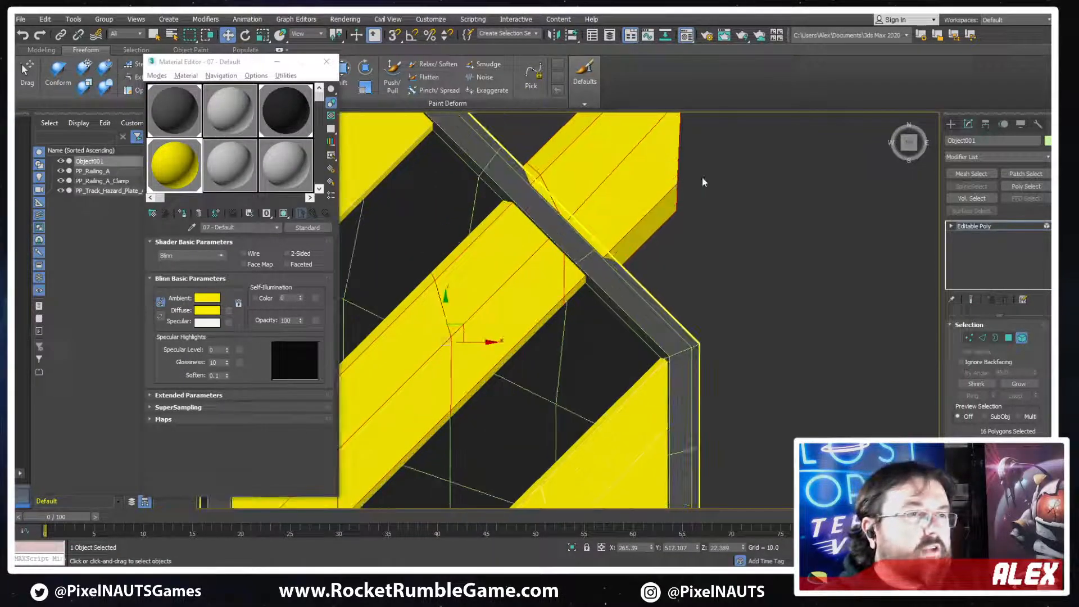
{"action": "key", "text": "1"}
{"action": "left_click_drag", "start_coordinate": [703, 180], "coordinate": [651, 224]}
{"action": "key", "text": "F3"}
{"action": "middle_click_drag", "start_coordinate": [638, 188], "coordinate": [617, 295]}
{"action": "scroll", "coordinate": [671, 163], "scroll_direction": "down", "scroll_amount": 2}
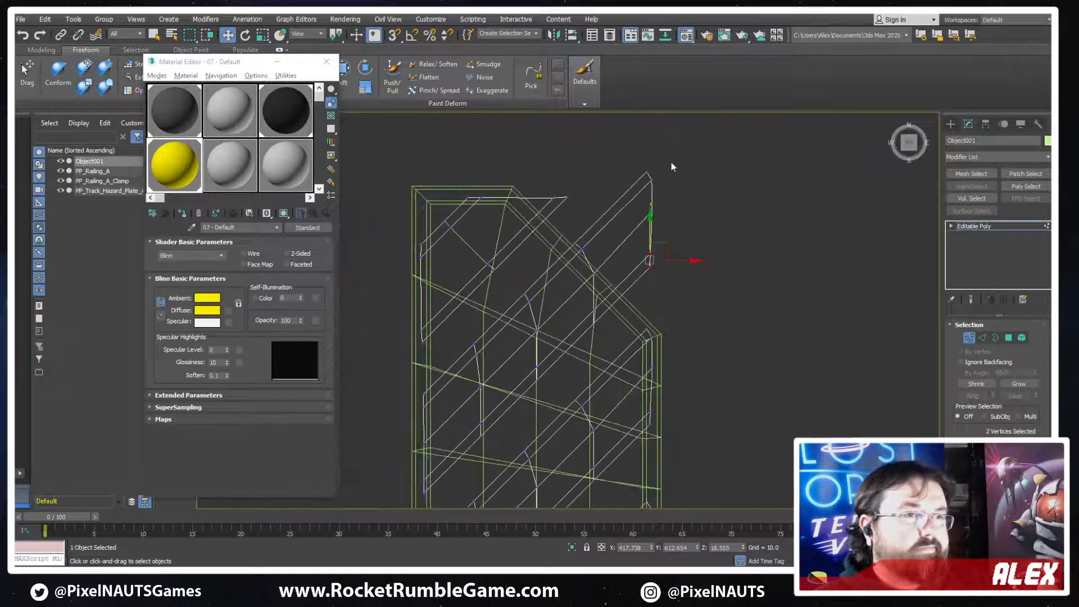
{"action": "left_click_drag", "start_coordinate": [638, 269], "coordinate": [636, 274]}
{"action": "key", "text": "Delete"}
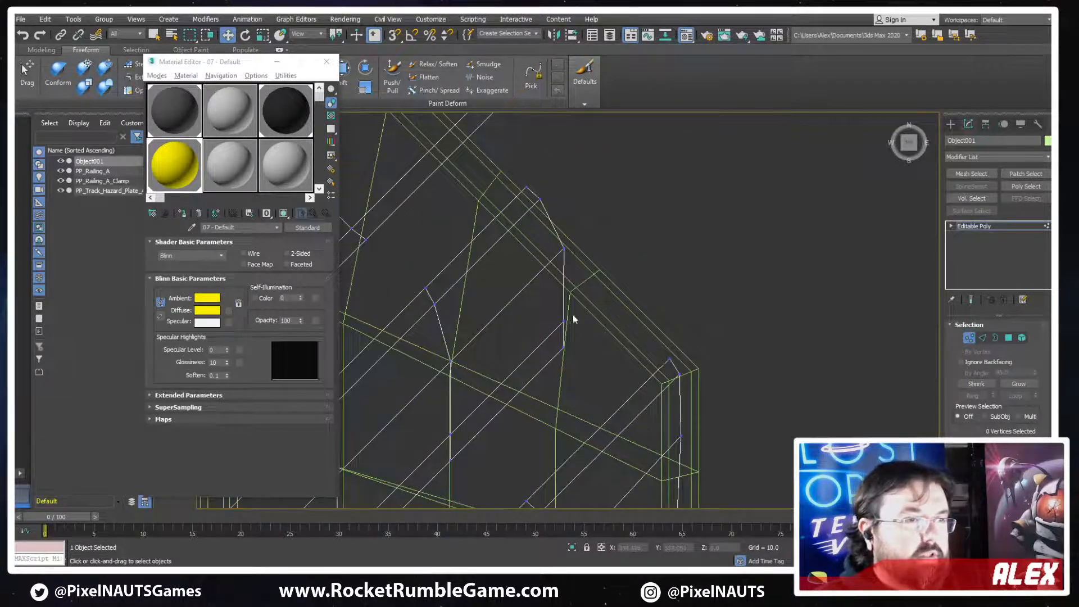
Move the upper cloned stripe's remaining end vertices so its end follows the inside of the frame's angled edge
{"action": "left_click_drag", "start_coordinate": [573, 316], "coordinate": [622, 285]}
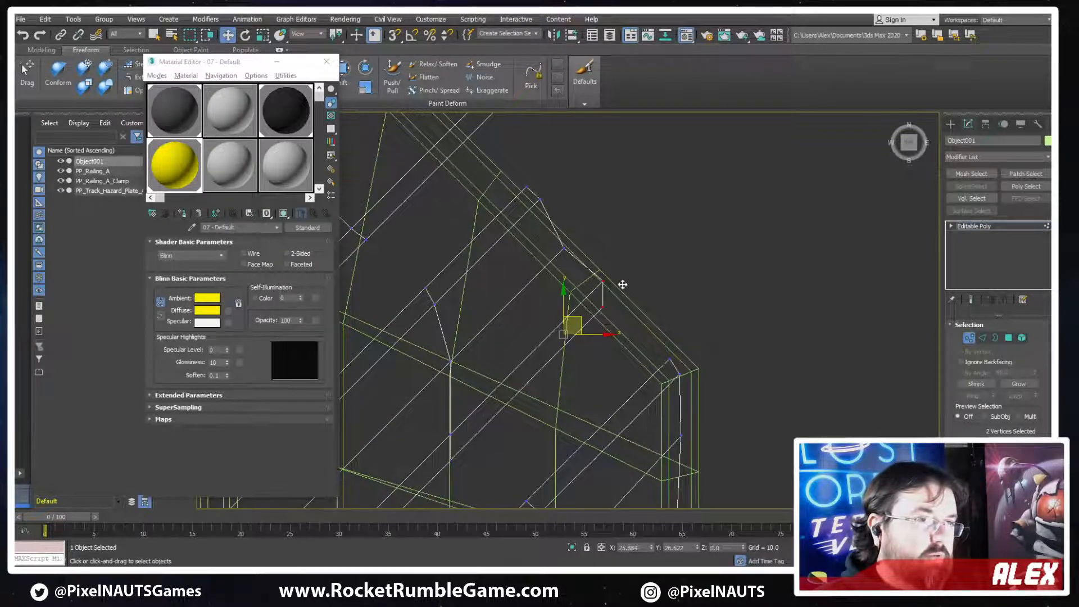
{"action": "left_click", "coordinate": [601, 285]}
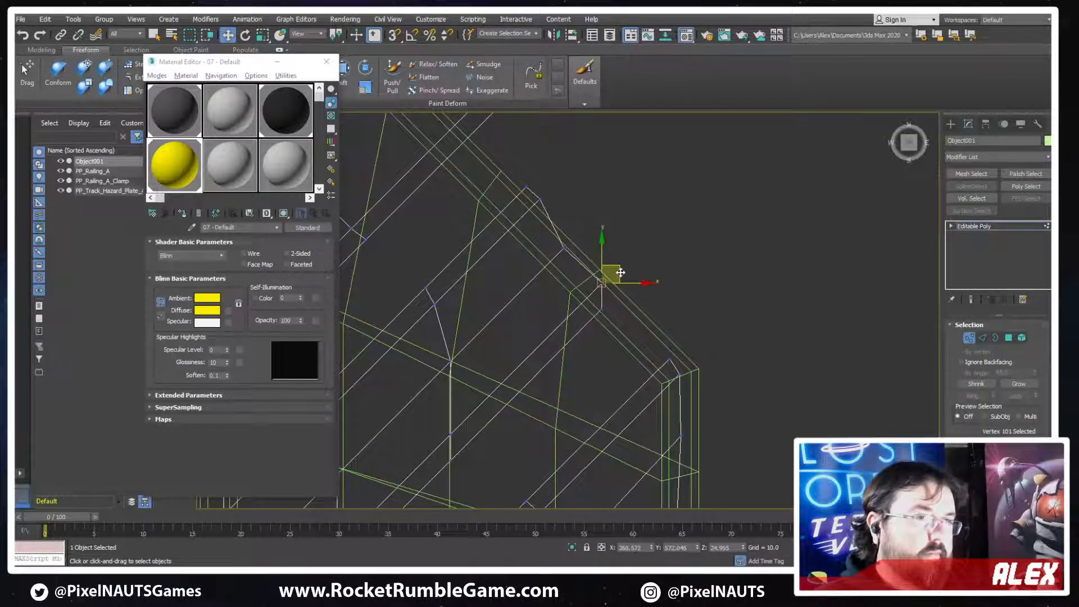
{"action": "left_click_drag", "start_coordinate": [621, 273], "coordinate": [614, 281]}
{"action": "left_click_drag", "start_coordinate": [585, 166], "coordinate": [513, 216]}
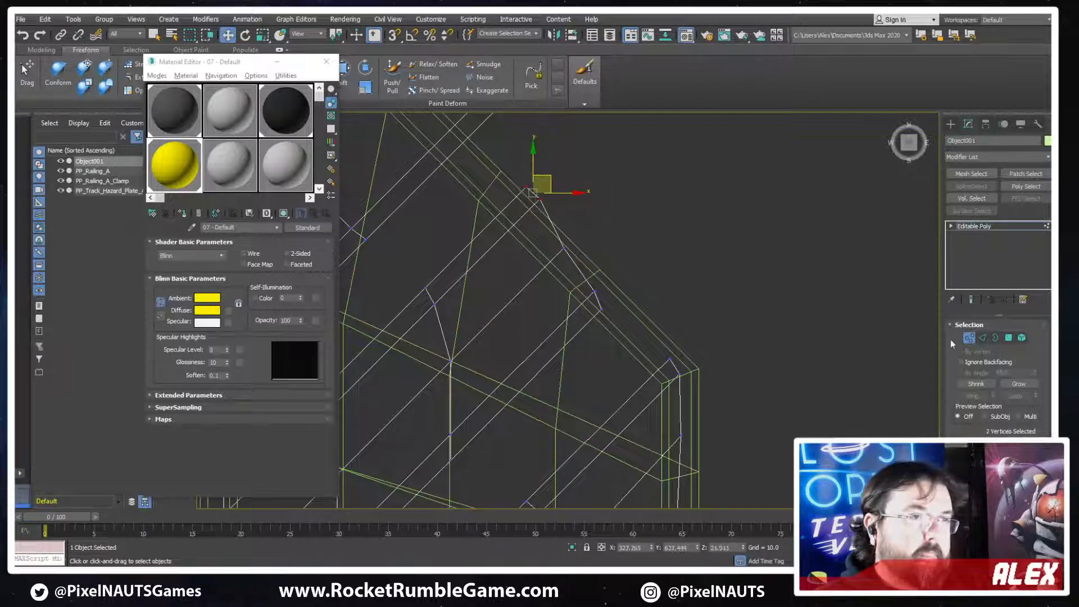
{"action": "scroll", "coordinate": [998, 382], "scroll_direction": "down", "scroll_amount": 5}
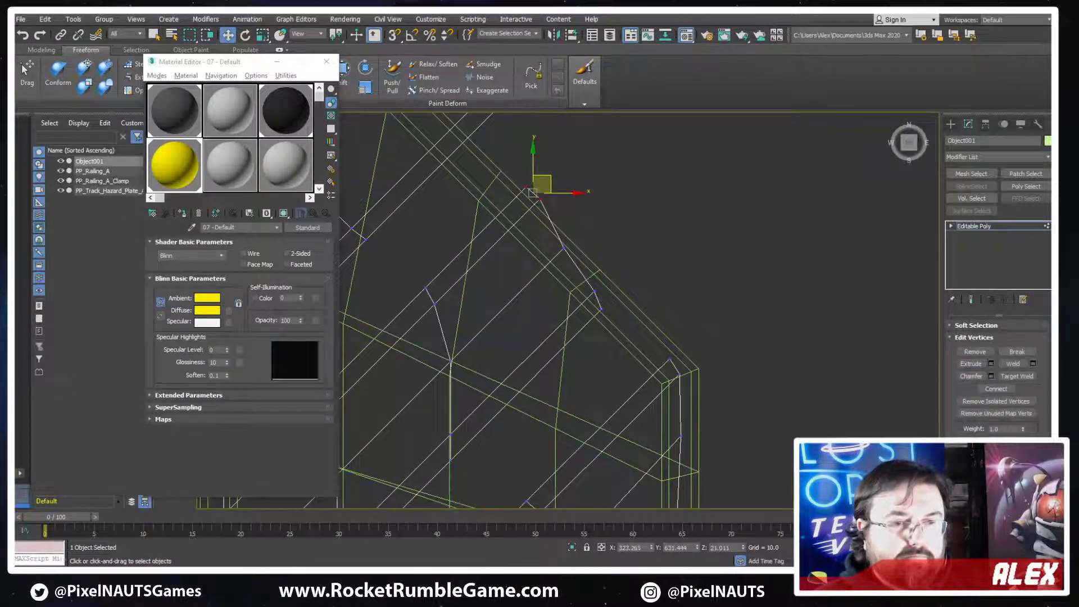
{"action": "middle_click_drag", "start_coordinate": [552, 183], "coordinate": [704, 327]}
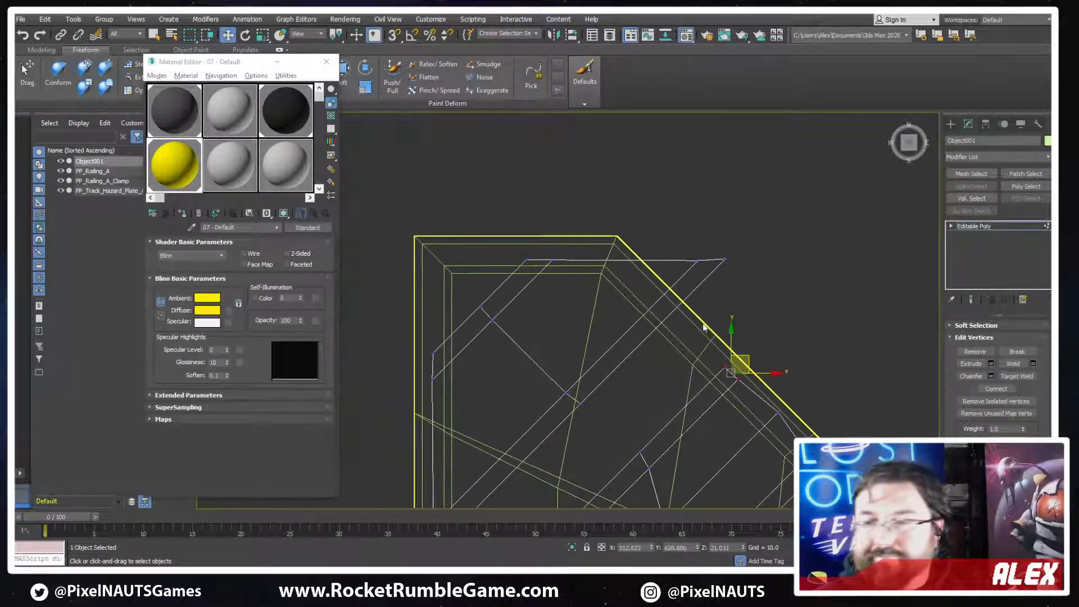
{"action": "left_click_drag", "start_coordinate": [746, 226], "coordinate": [683, 288]}
{"action": "left_click_drag", "start_coordinate": [725, 245], "coordinate": [688, 260]}
{"action": "key", "text": "ctrl+z"}
Add two lengthwise edge lines to the end stripe and move its overhanging vertices inside the frame's angled corner
{"action": "key", "text": "2"}
{"action": "left_click", "coordinate": [615, 261]}
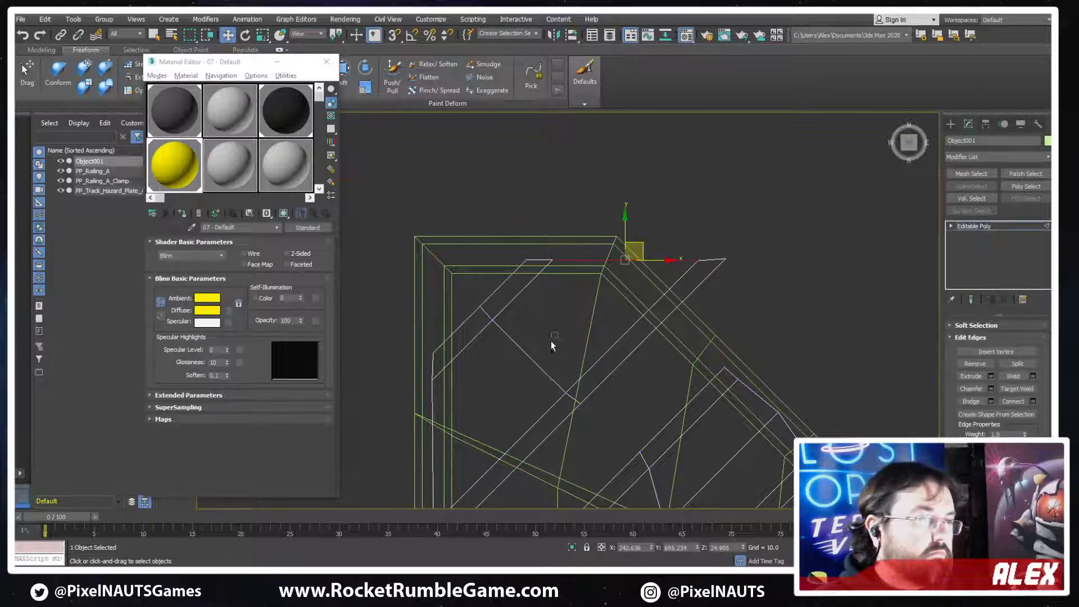
{"action": "left_click_drag", "start_coordinate": [551, 341], "coordinate": [505, 379]}
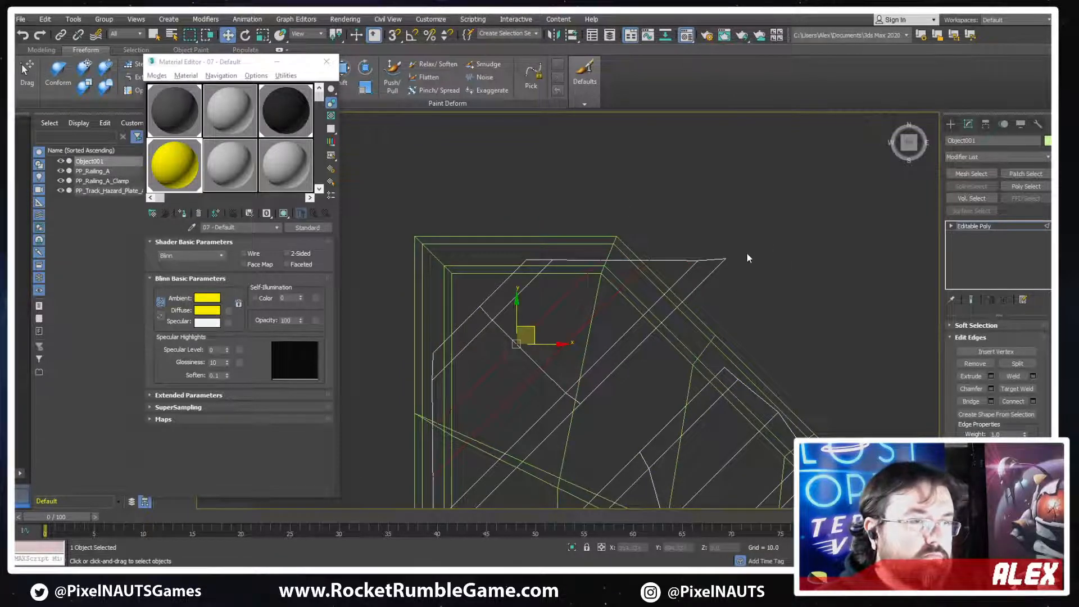
{"action": "key", "text": "1"}
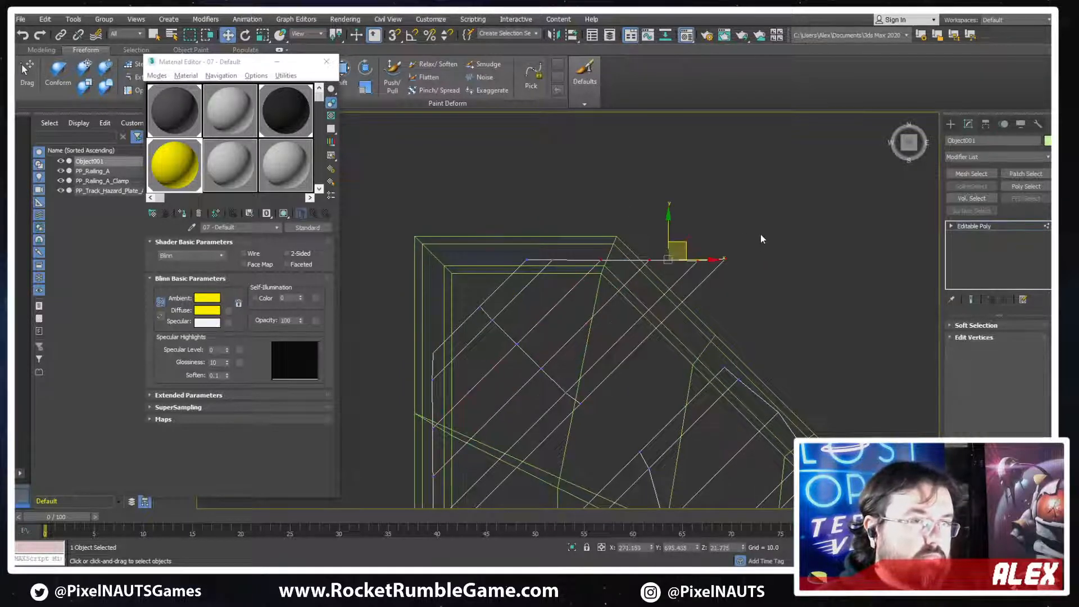
{"action": "left_click", "coordinate": [705, 260]}
{"action": "mouse_move", "coordinate": [730, 241]}
{"action": "left_mouse_down"}
{"action": "mouse_move", "coordinate": [688, 281]}
{"action": "mouse_move", "coordinate": [711, 276]}
{"action": "mouse_move", "coordinate": [684, 304]}
{"action": "mouse_move", "coordinate": [662, 245]}
{"action": "mouse_move", "coordinate": [651, 265]}
{"action": "left_mouse_up"}
{"action": "key", "text": "F3"}
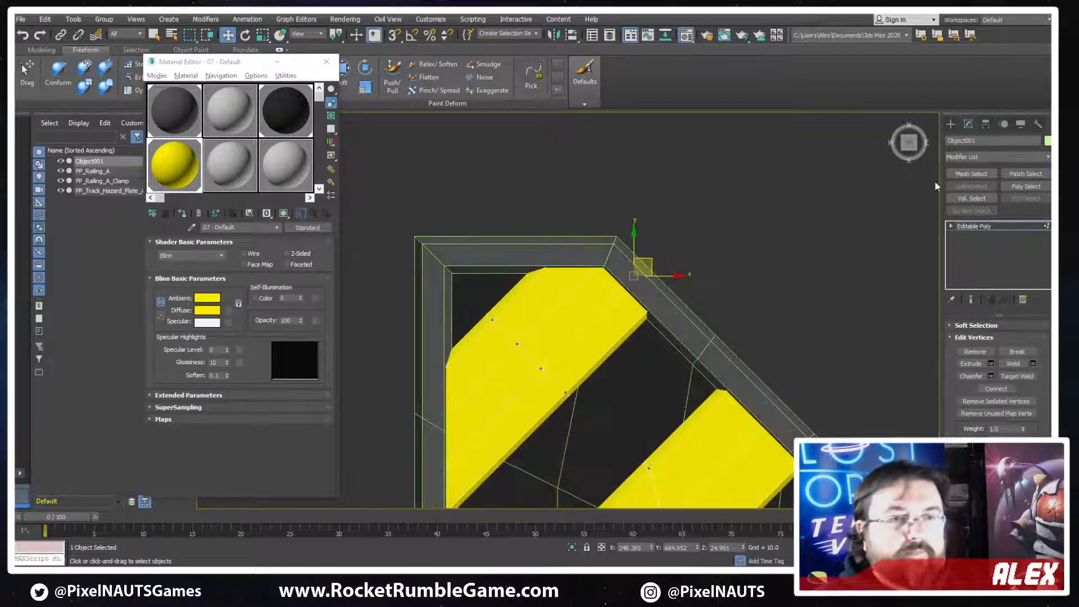
{"action": "scroll", "coordinate": [700, 296], "scroll_direction": "down", "scroll_amount": 6}
{"action": "middle_click_drag", "start_coordinate": [700, 296], "coordinate": [638, 206]}
{"action": "left_click", "coordinate": [995, 226]}
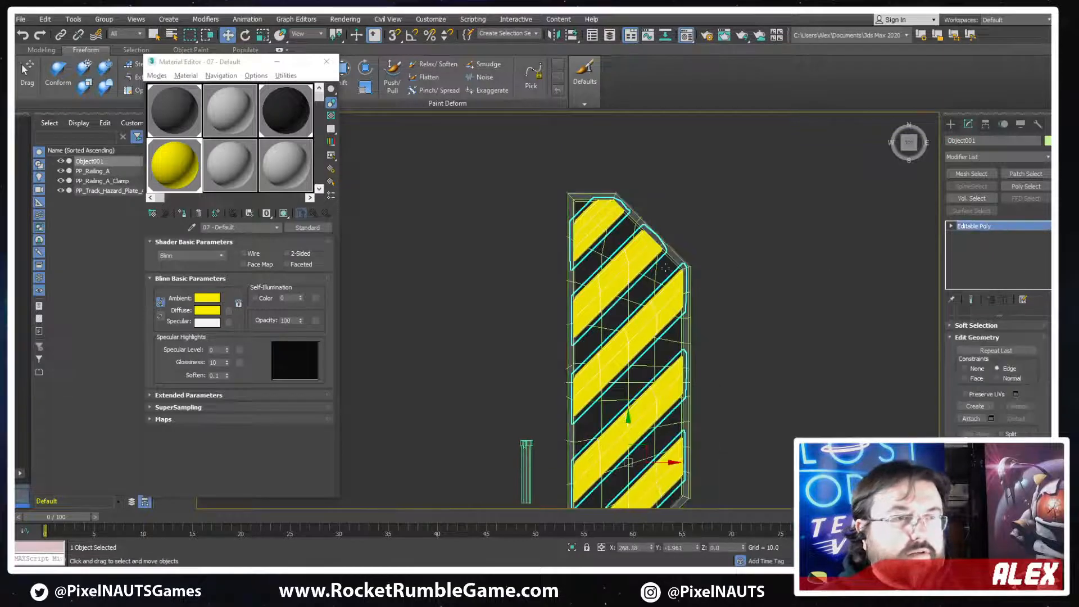
Attach the yellow stripes object to PP_Track_Hazard_Plate_A
{"action": "scroll", "coordinate": [657, 270], "scroll_direction": "down", "scroll_amount": 4}
{"action": "scroll", "coordinate": [706, 309], "scroll_direction": "up", "scroll_amount": 3}
{"action": "scroll", "coordinate": [543, 240], "scroll_direction": "up", "scroll_amount": 1}
{"action": "scroll", "coordinate": [543, 240], "scroll_direction": "up", "scroll_amount": 3}
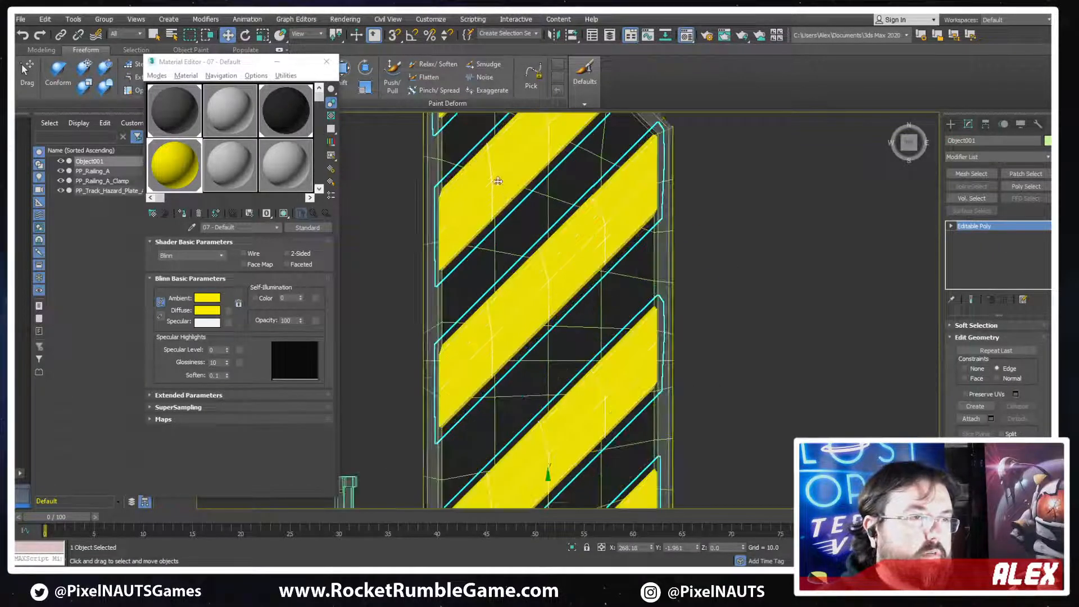
{"action": "scroll", "coordinate": [663, 327], "scroll_direction": "down", "scroll_amount": 3}
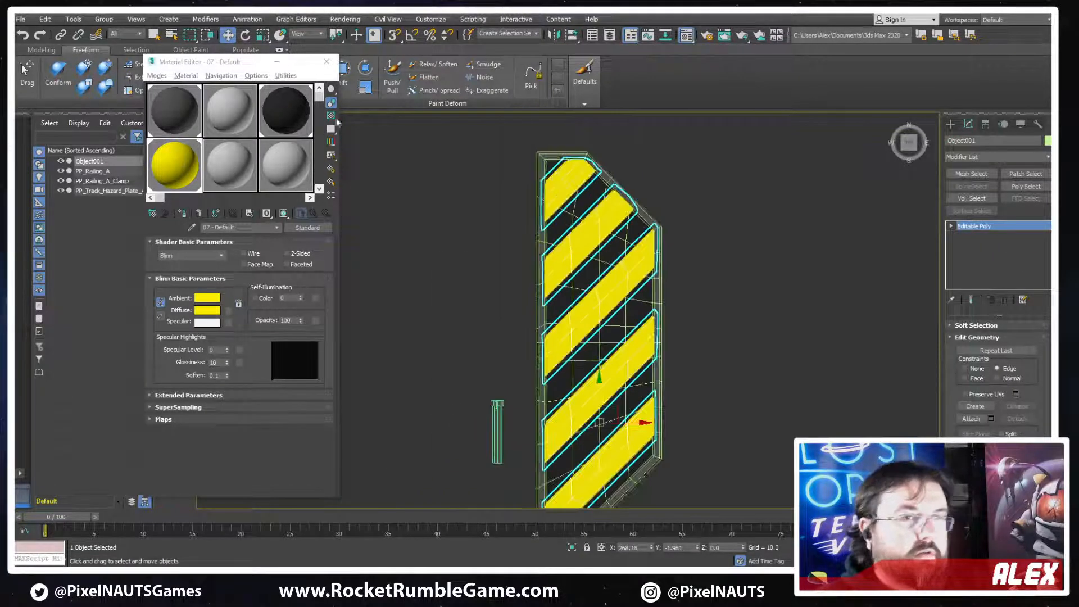
{"action": "left_click", "coordinate": [659, 292]}
{"action": "left_click", "coordinate": [971, 419]}
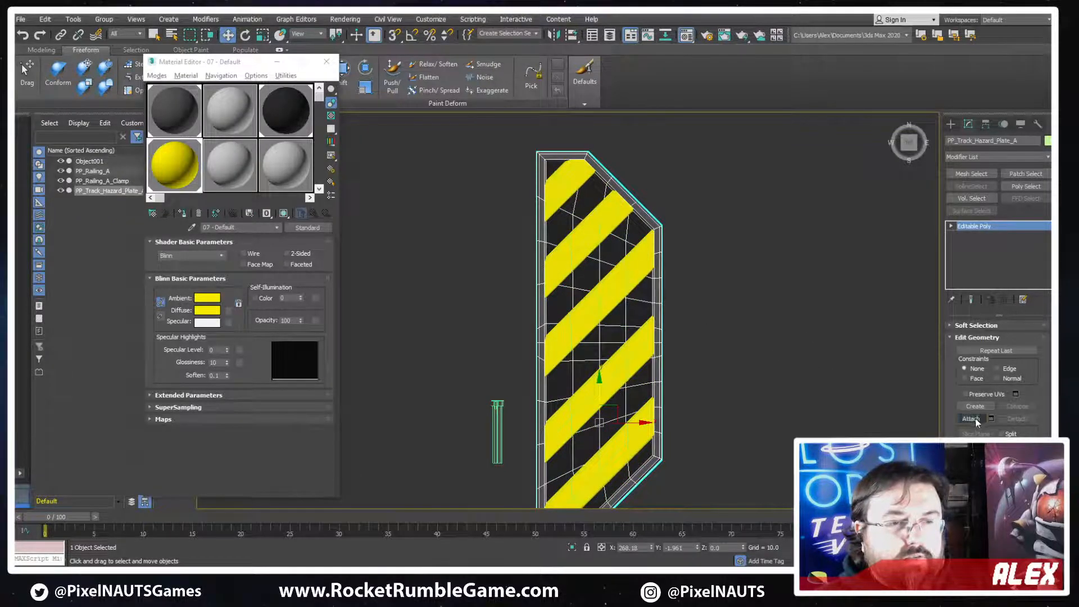
{"action": "left_click", "coordinate": [639, 279]}
{"action": "left_click", "coordinate": [971, 419]}
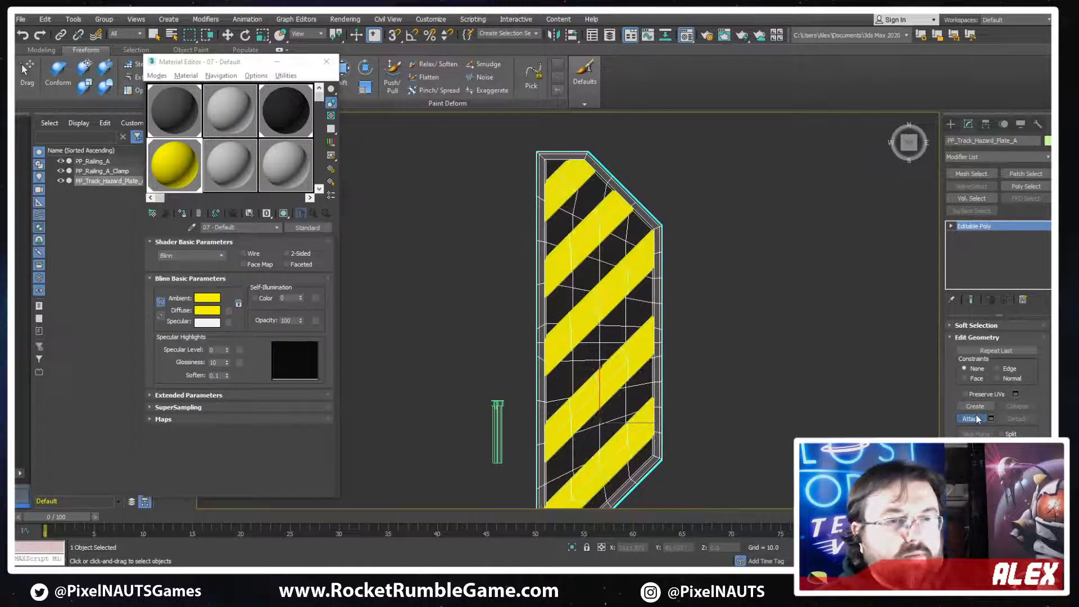
{"action": "key", "text": "w"}
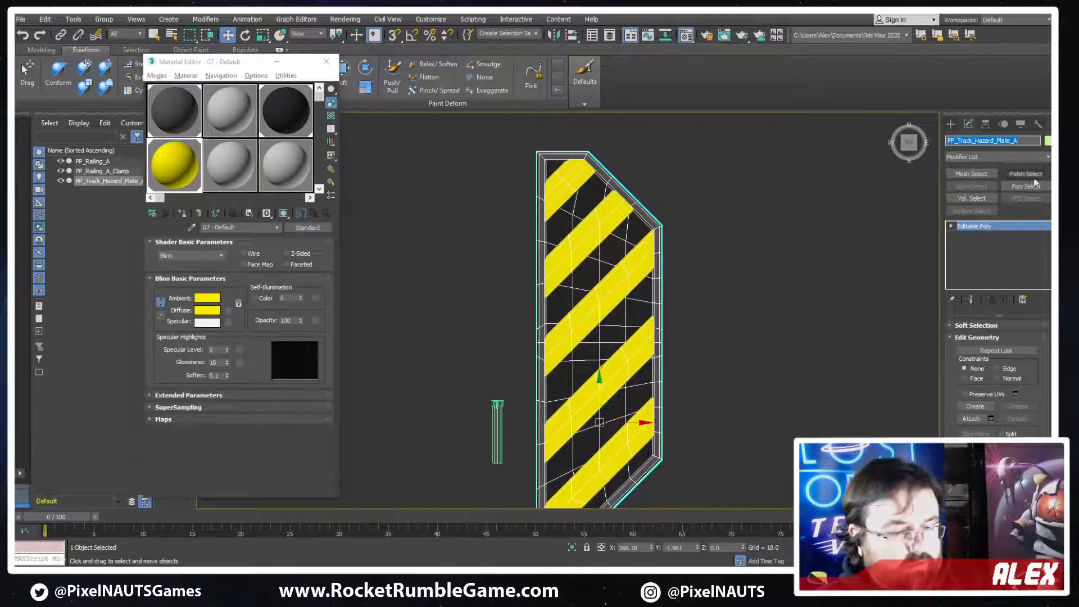
Export only the selected PP_Track_Hazard_Plate_A, replacing the existing exported file and accepting the current export options
{"action": "left_click", "coordinate": [21, 19]}
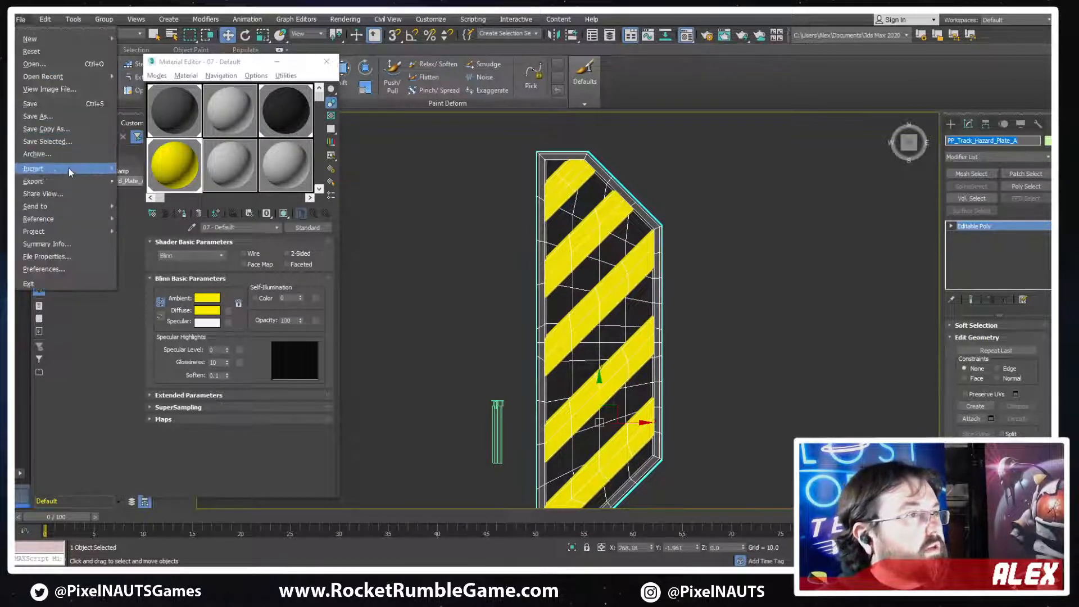
{"action": "mouse_move", "coordinate": [73, 181]}
{"action": "left_click", "coordinate": [160, 194]}
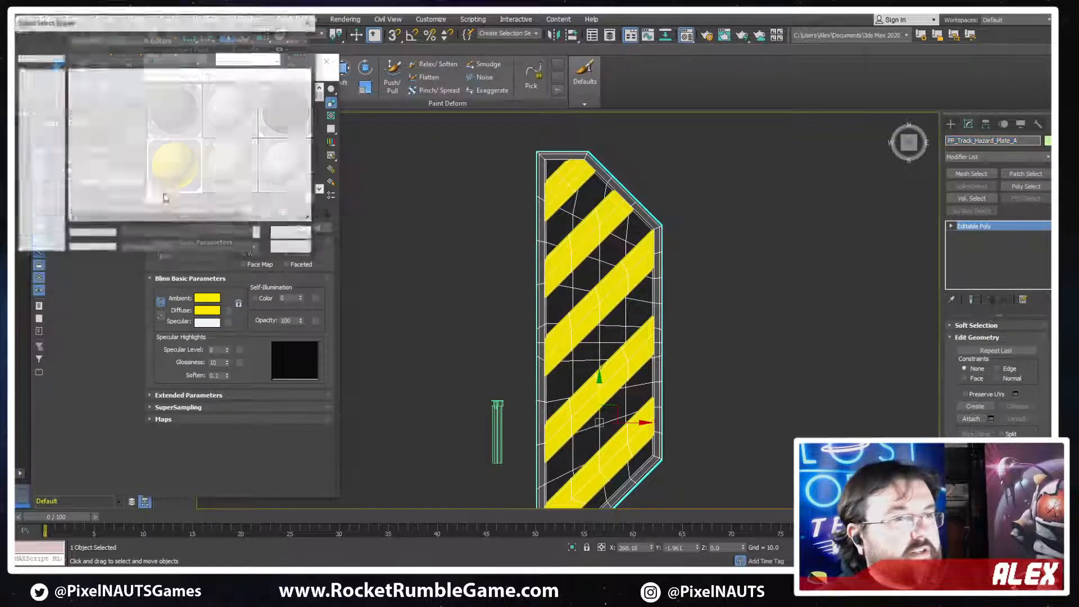
{"action": "left_click", "coordinate": [511, 381]}
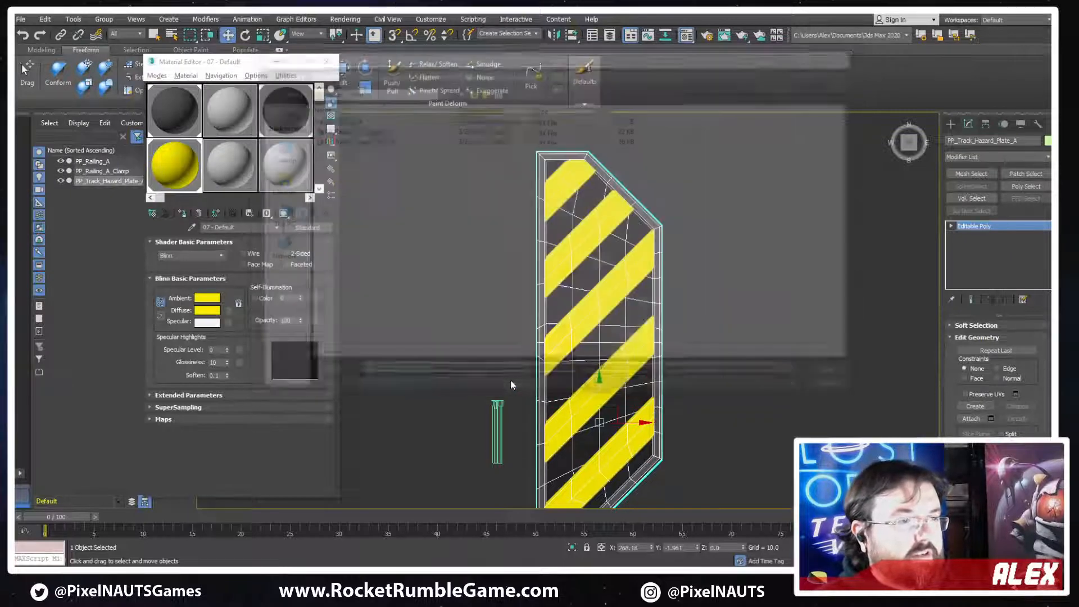
{"action": "key", "text": "y"}
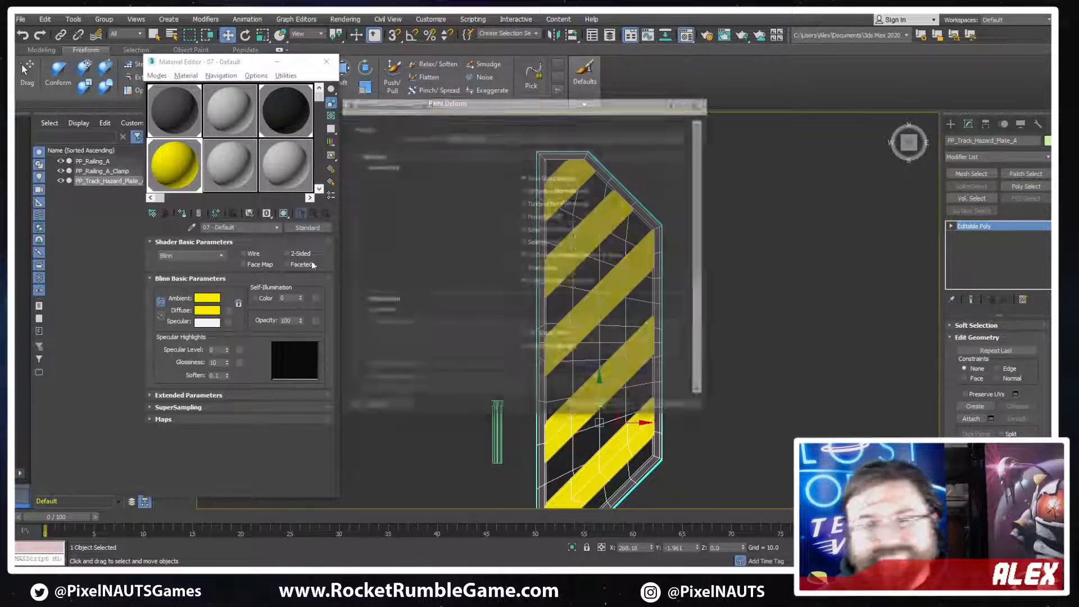
{"action": "left_click", "coordinate": [614, 411]}
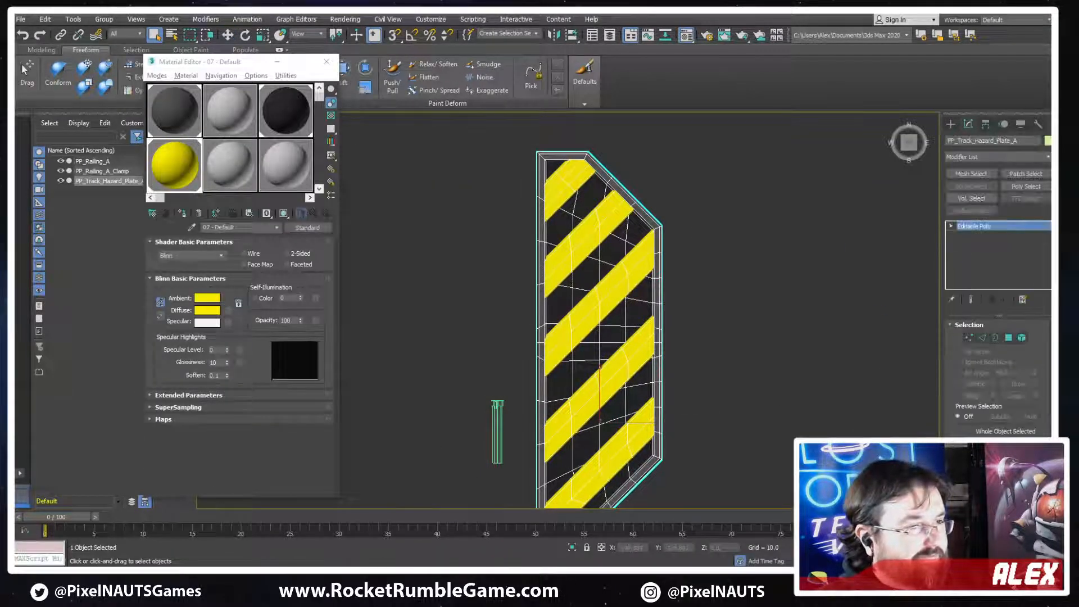
Switch to Unity and extend the clip end of the hazard plate Track_Railings 2-35 (2) further along the curved track
{"action": "key", "text": "alt+Tab"}
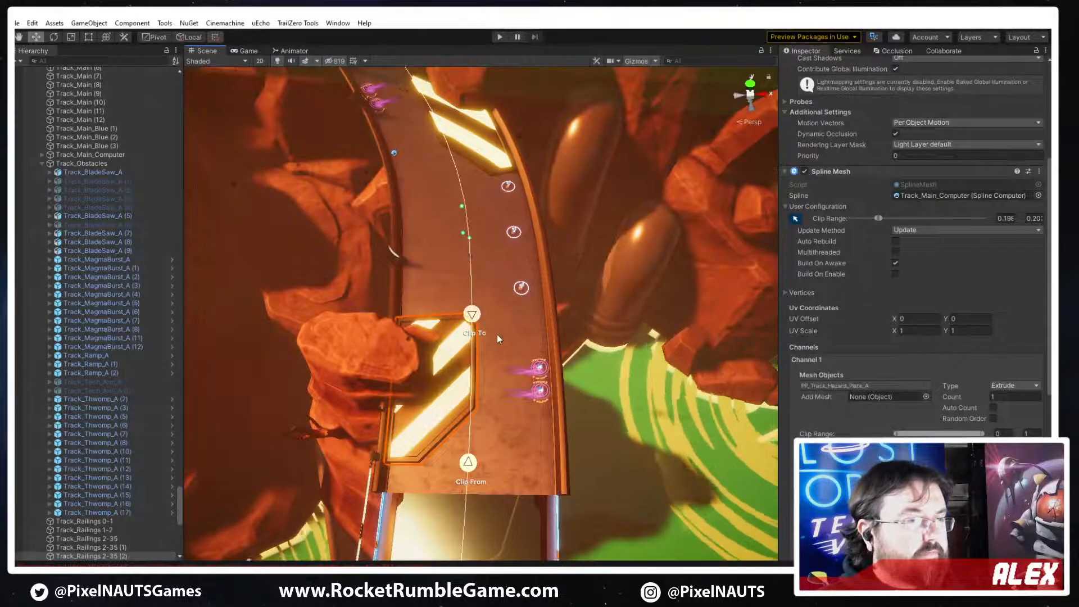
{"action": "left_click", "coordinate": [441, 356]}
{"action": "left_click", "coordinate": [454, 341]}
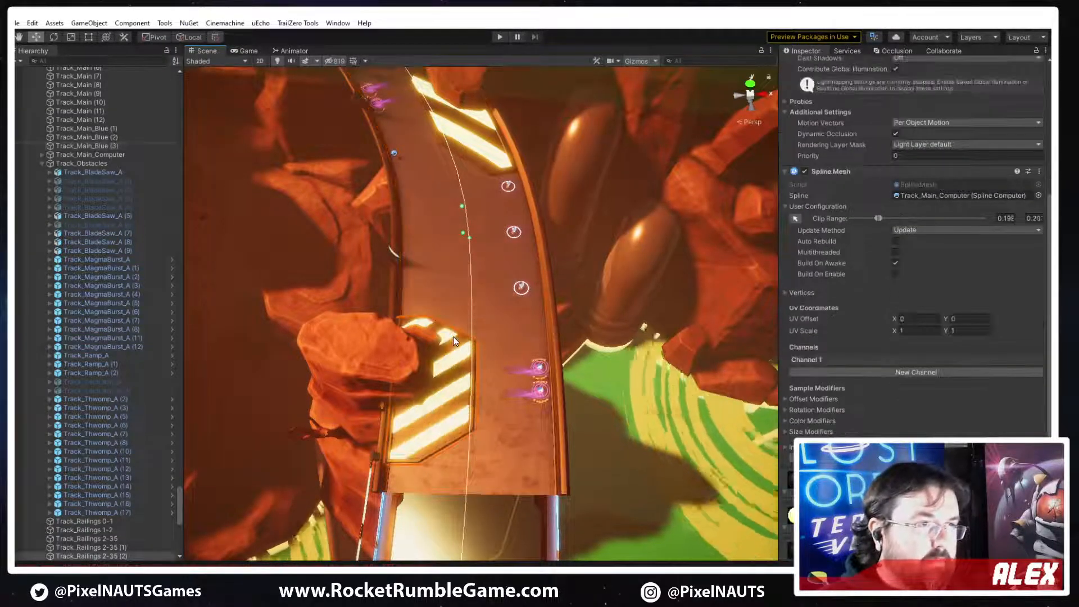
{"action": "right_click_drag", "start_coordinate": [567, 365], "coordinate": [509, 331]}
{"action": "left_click", "coordinate": [722, 213]}
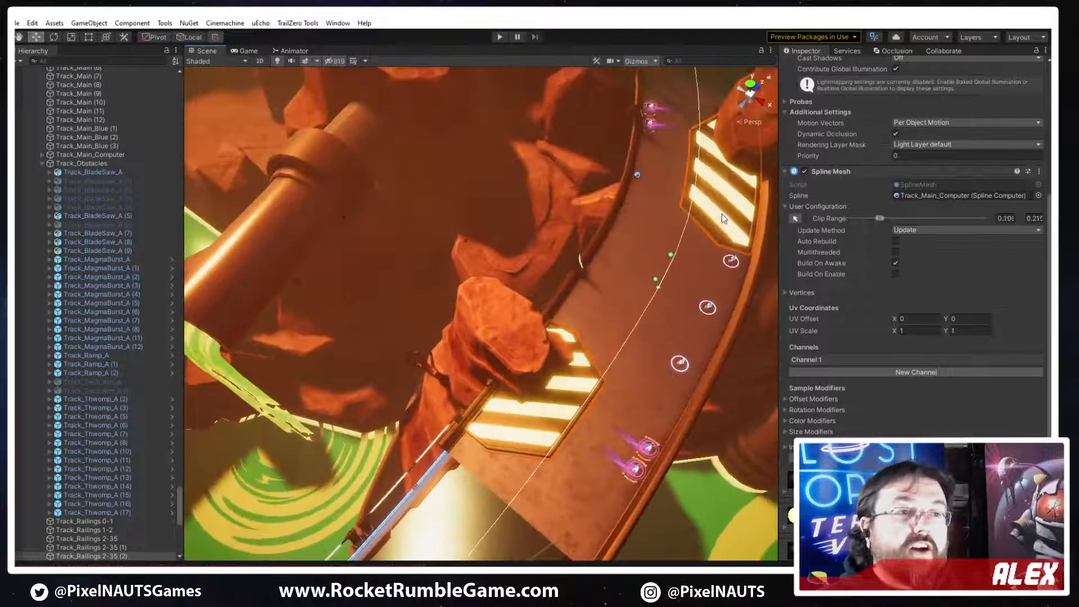
{"action": "right_click_drag", "start_coordinate": [658, 315], "coordinate": [569, 359]}
{"action": "left_click", "coordinate": [570, 356]}
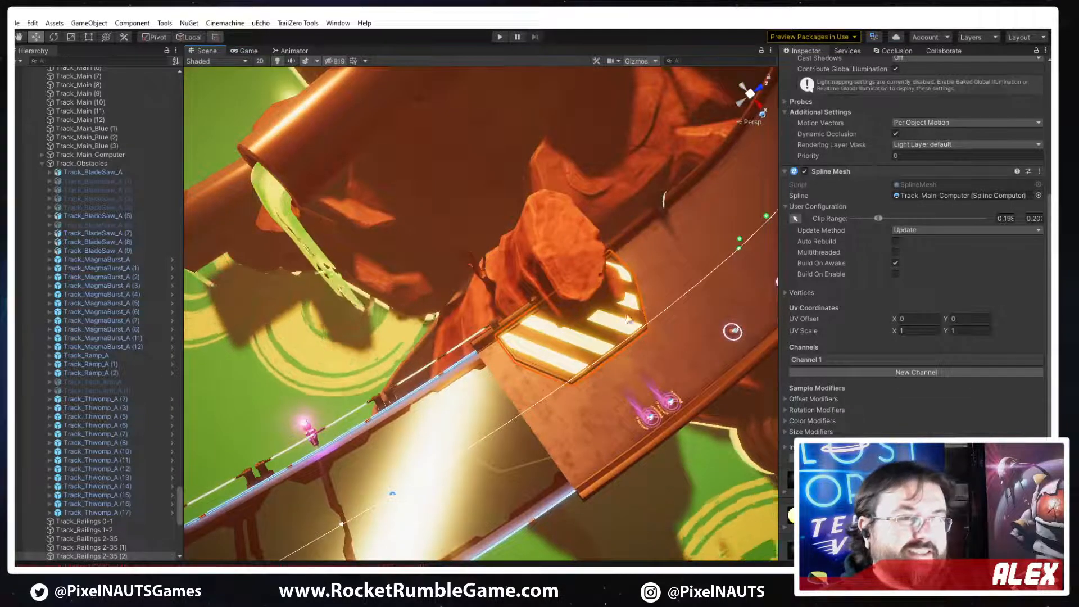
{"action": "right_click_drag", "start_coordinate": [584, 348], "coordinate": [595, 339]}
{"action": "left_click", "coordinate": [794, 218]}
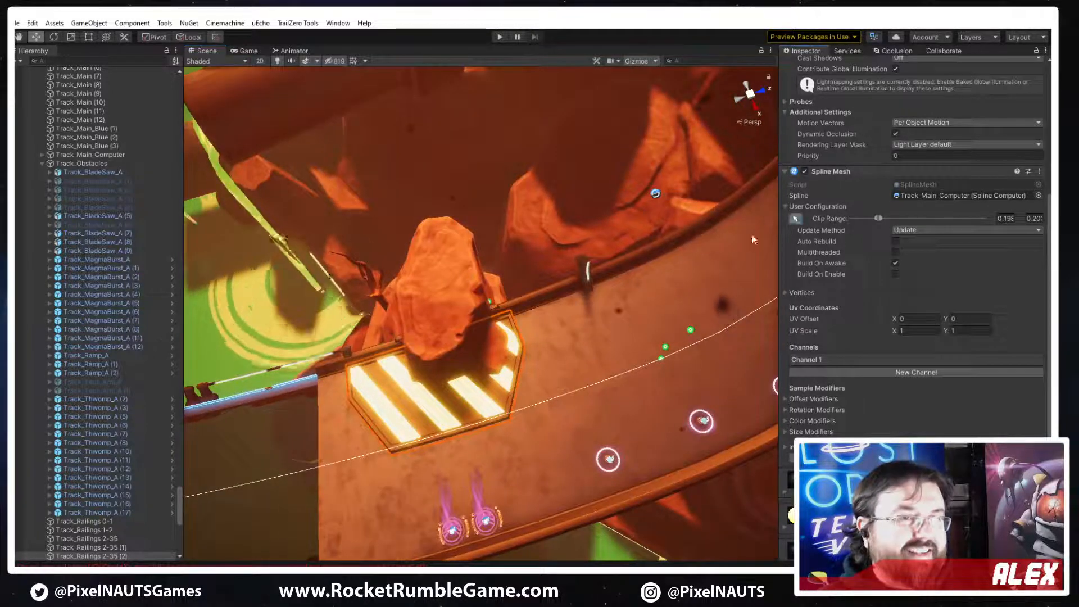
{"action": "left_click_drag", "start_coordinate": [547, 403], "coordinate": [653, 373]}
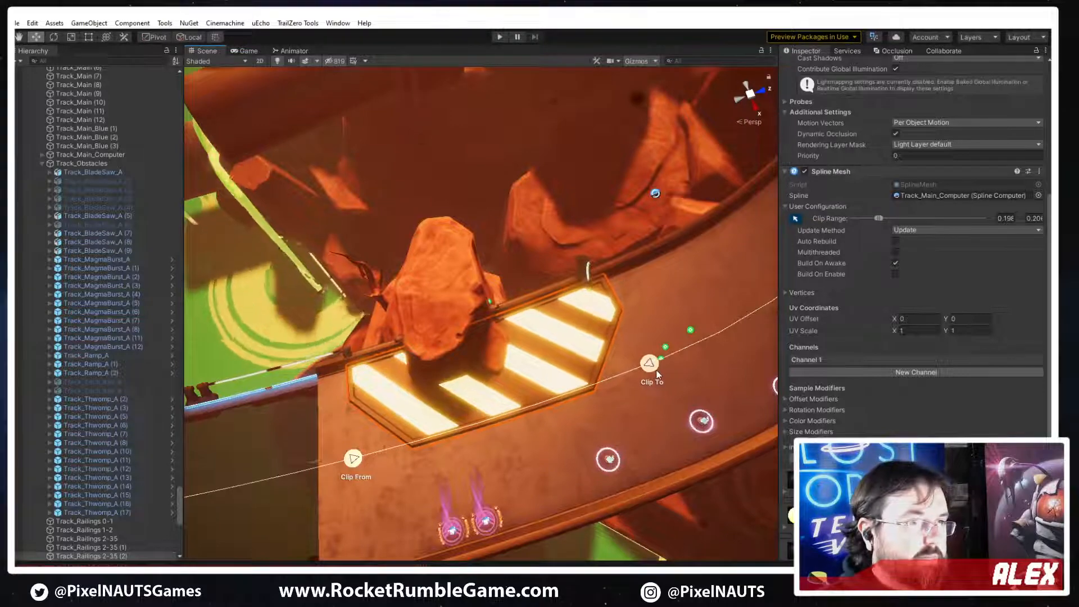
Extend the clip end of the neighbouring hazard plate Track_Railings 2-35 (1) so it spans more track beside its rock
{"action": "right_click_drag", "start_coordinate": [652, 373], "coordinate": [829, 368]}
{"action": "left_click", "coordinate": [649, 306]}
{"action": "key", "text": "s"}
{"action": "left_click", "coordinate": [795, 218]}
{"action": "left_click_drag", "start_coordinate": [478, 424], "coordinate": [363, 446]}
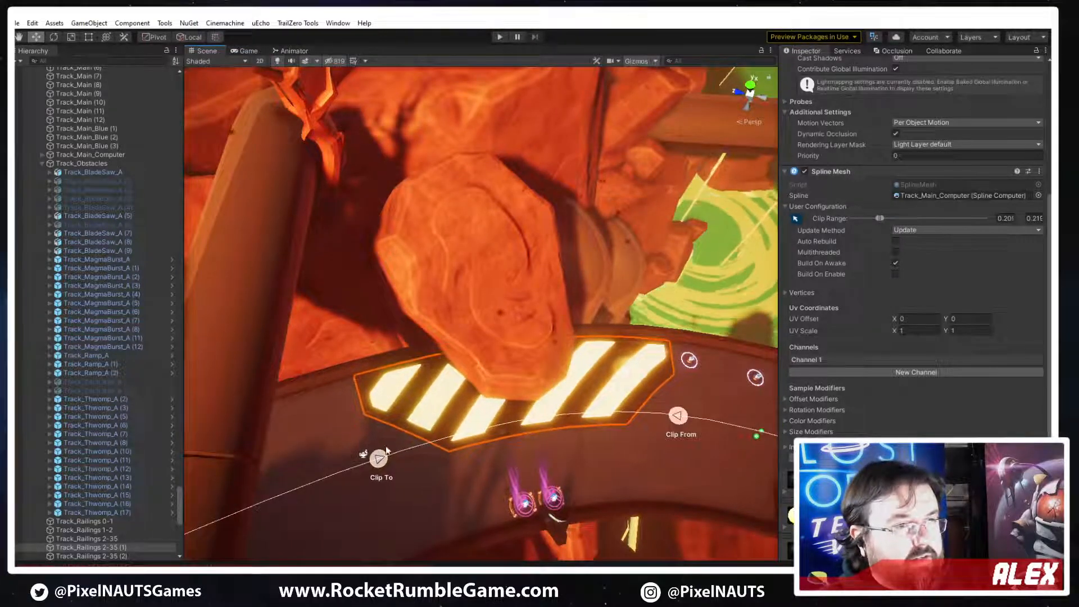
Readjust the clip start and end of the hazard plate Track_Railings 2-35 (2) so it stretches past both sides of its rock
{"action": "right_click_drag", "start_coordinate": [363, 446], "coordinate": [485, 348]}
{"action": "key", "text": "w"}
{"action": "key", "text": "d"}
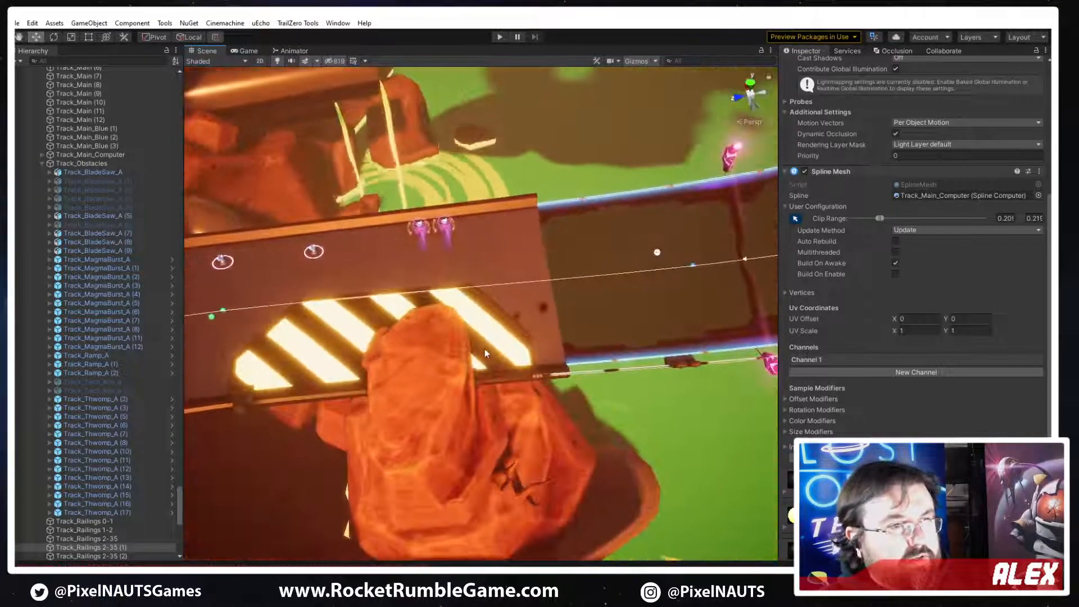
{"action": "left_click", "coordinate": [484, 349]}
{"action": "left_click", "coordinate": [796, 218]}
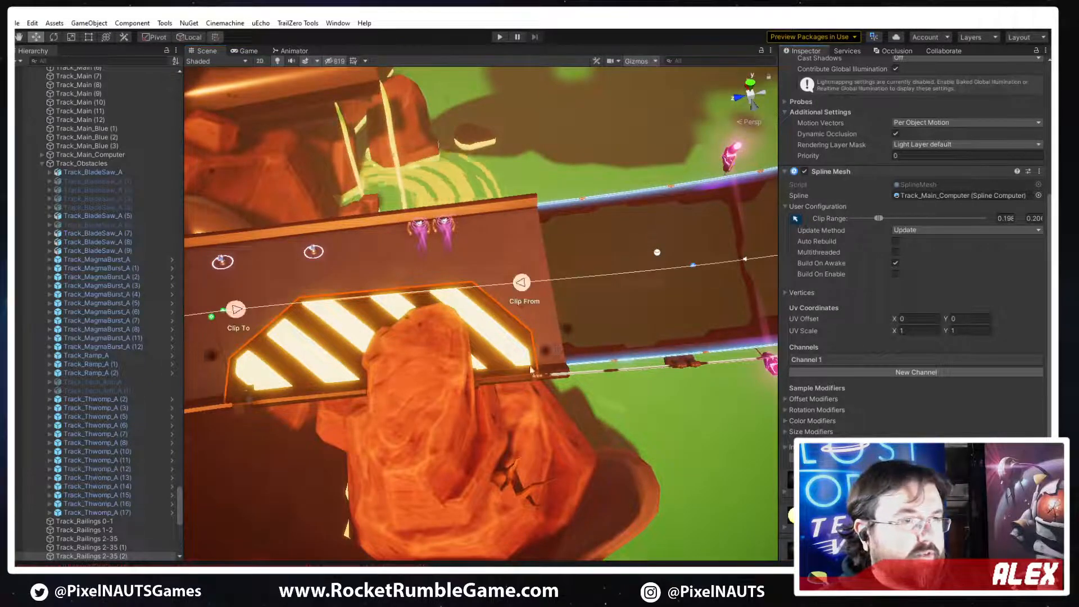
{"action": "left_click_drag", "start_coordinate": [522, 289], "coordinate": [572, 283]}
{"action": "right_click_drag", "start_coordinate": [572, 283], "coordinate": [254, 333]}
{"action": "right_click_drag", "start_coordinate": [386, 314], "coordinate": [567, 380]}
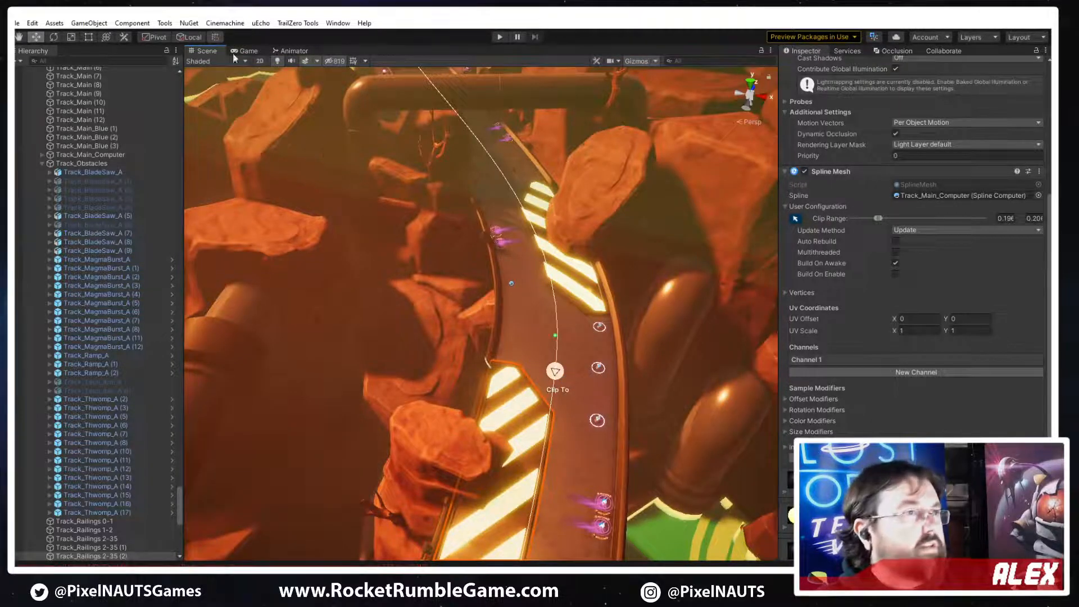
Save the scene, run the scene command from TrailZero Tools and start play mode
{"action": "key", "text": "ctrl+s"}
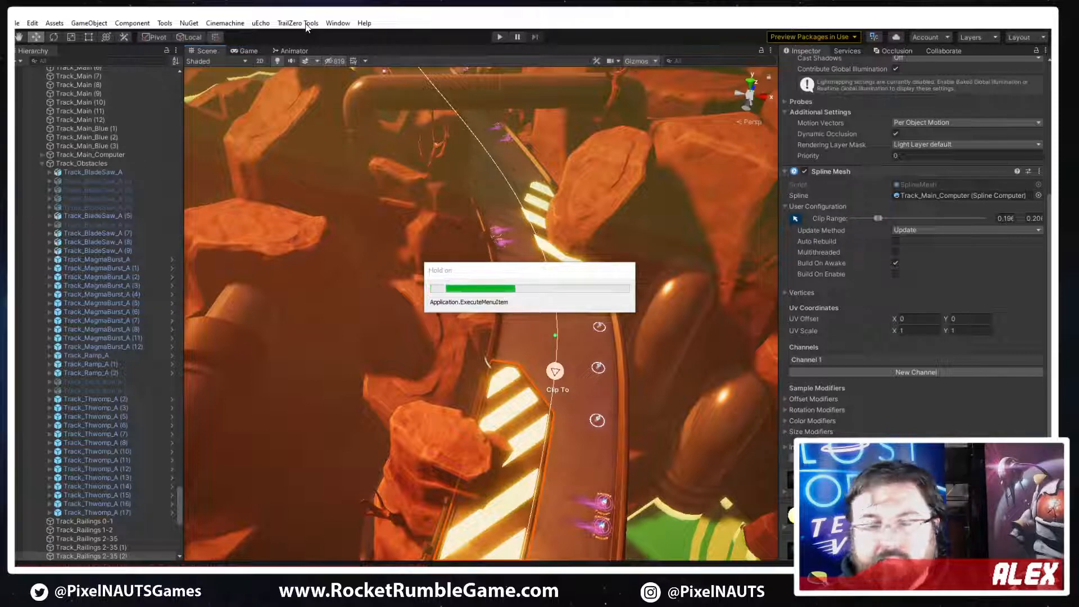
{"action": "left_click", "coordinate": [308, 23]}
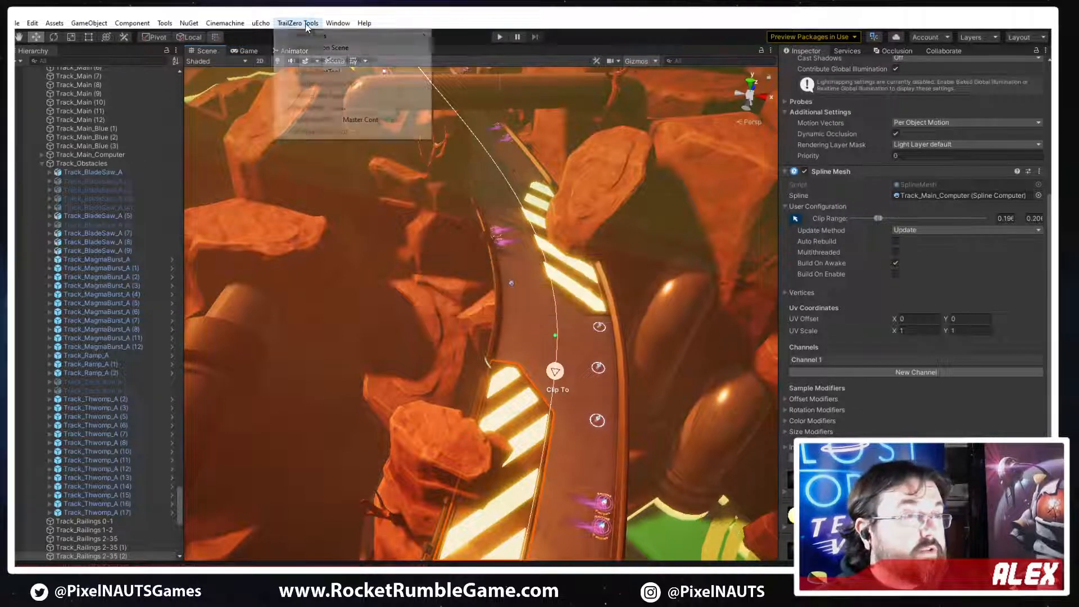
{"action": "left_click", "coordinate": [323, 49]}
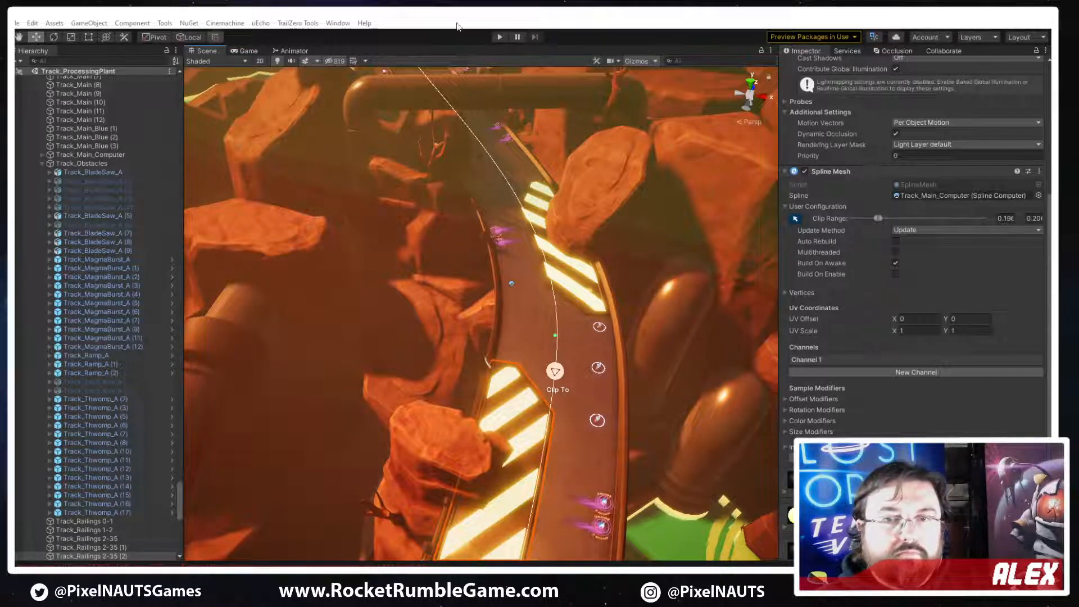
{"action": "left_click", "coordinate": [499, 37]}
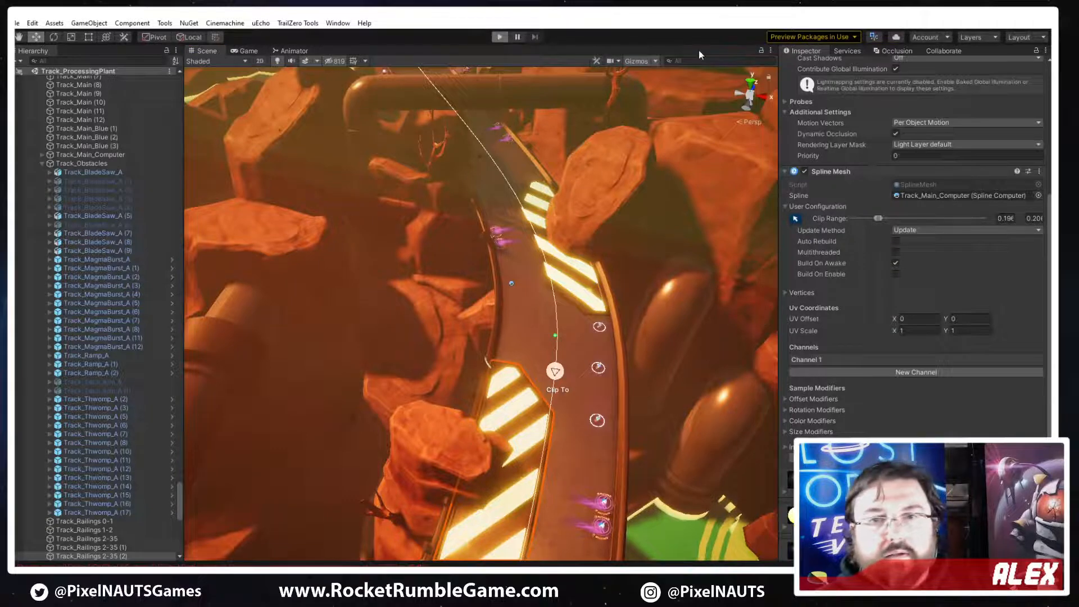
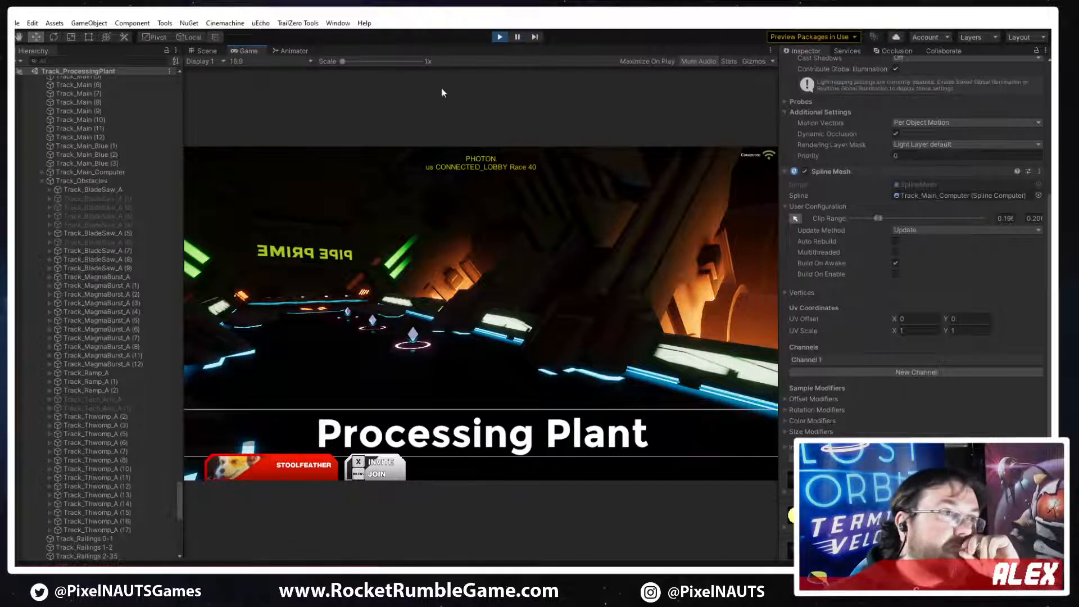
{"action": "key", "text": "alt+u"}
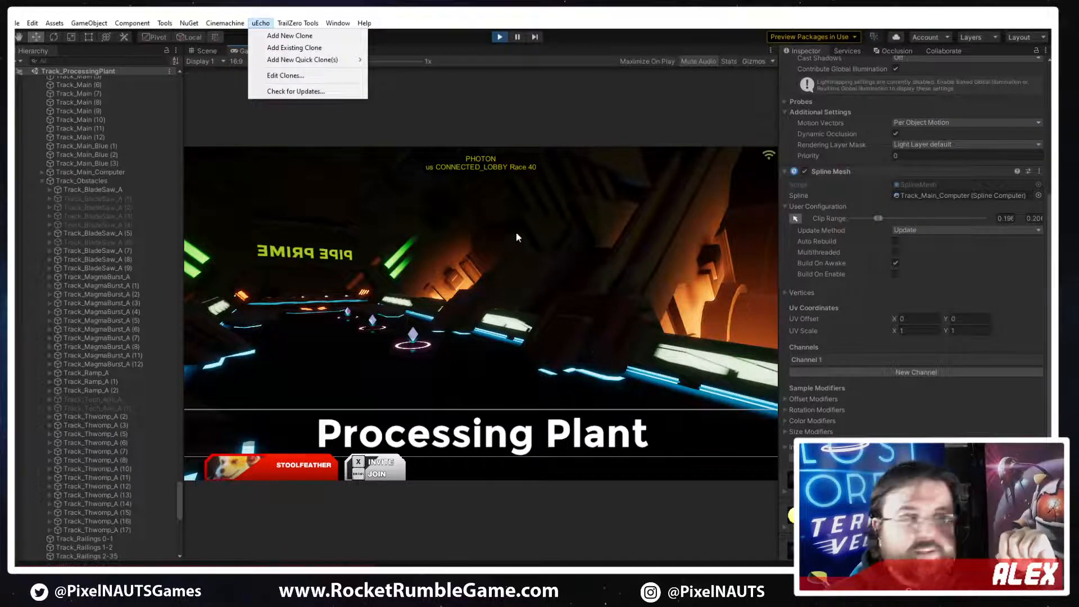
{"action": "left_click", "coordinate": [463, 118]}
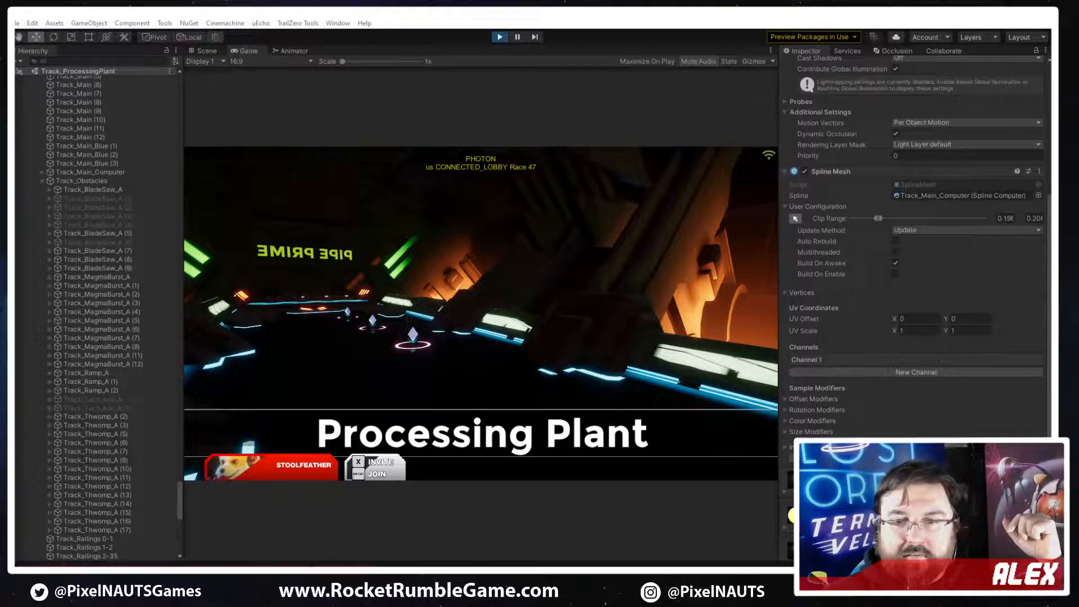
Examine the hazard-striped track bend in the scene and compare it with the annotated screenshot of the intended layout
{"action": "left_click_drag", "start_coordinate": [179, 500], "coordinate": [179, 99]}
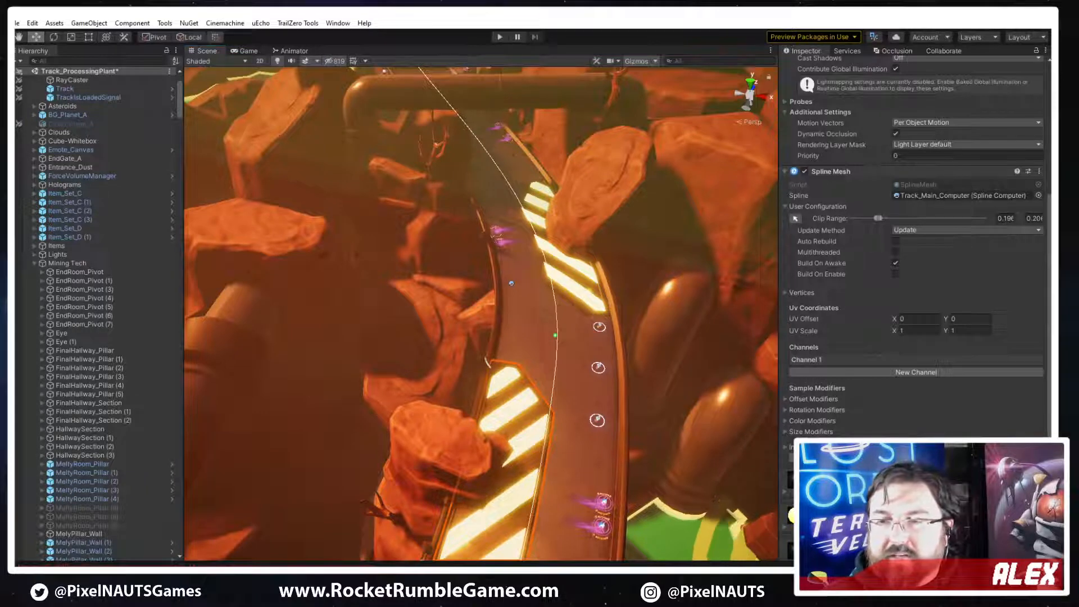
{"action": "right_click_drag", "start_coordinate": [708, 332], "coordinate": [436, 396]}
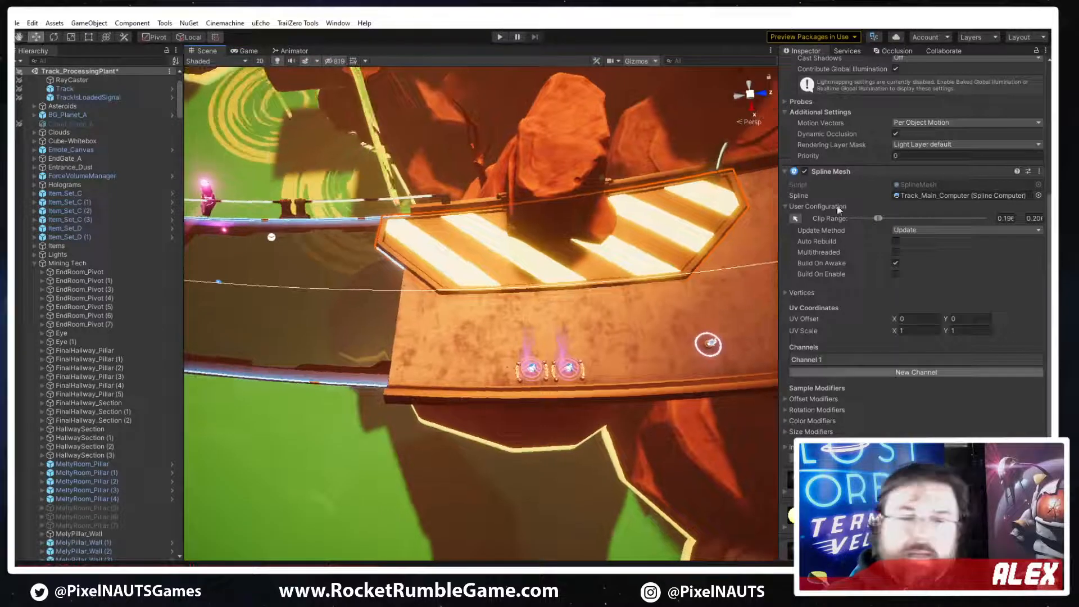
{"action": "key", "text": "alt+Tab"}
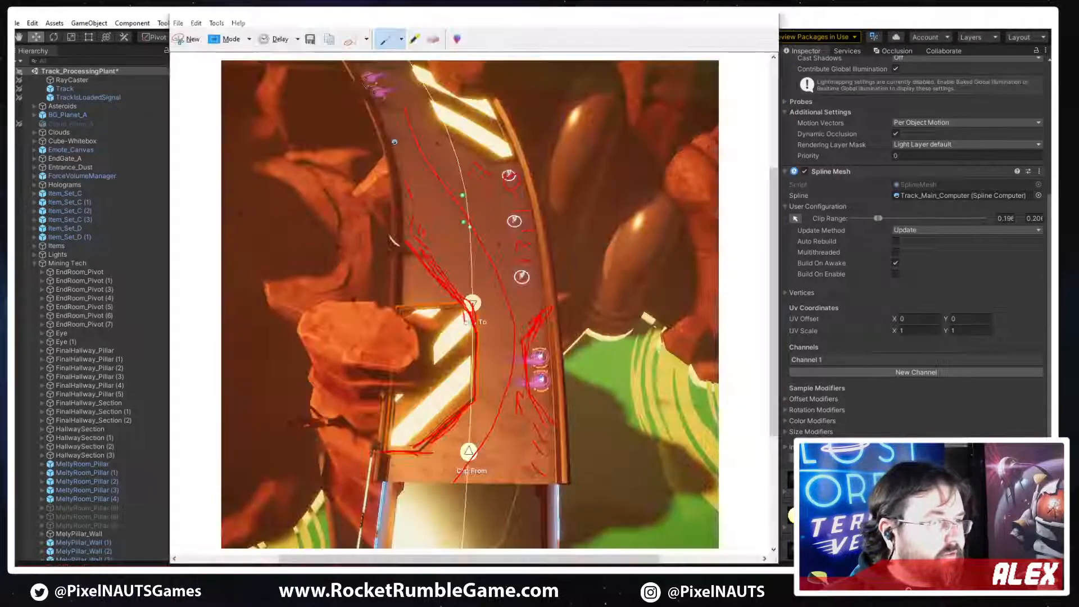
{"action": "left_click", "coordinate": [842, 15]}
{"action": "right_click_drag", "start_coordinate": [525, 293], "coordinate": [337, 520]}
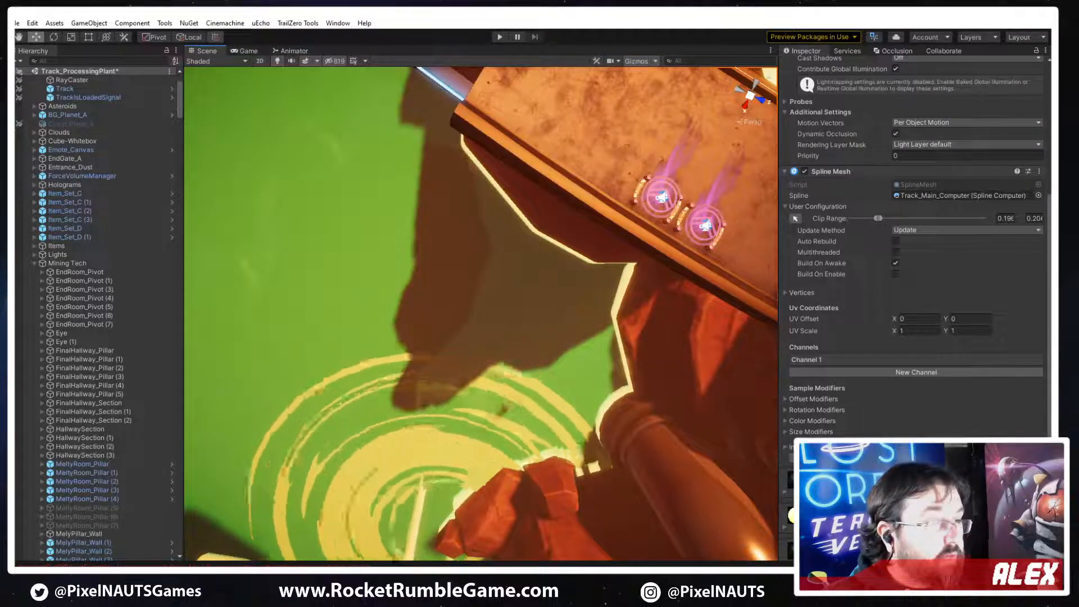
Switch to 3ds Max and place a copy of PP_Track_Hazard_Plate_A beside the original plate
{"action": "key", "text": "alt+Tab"}
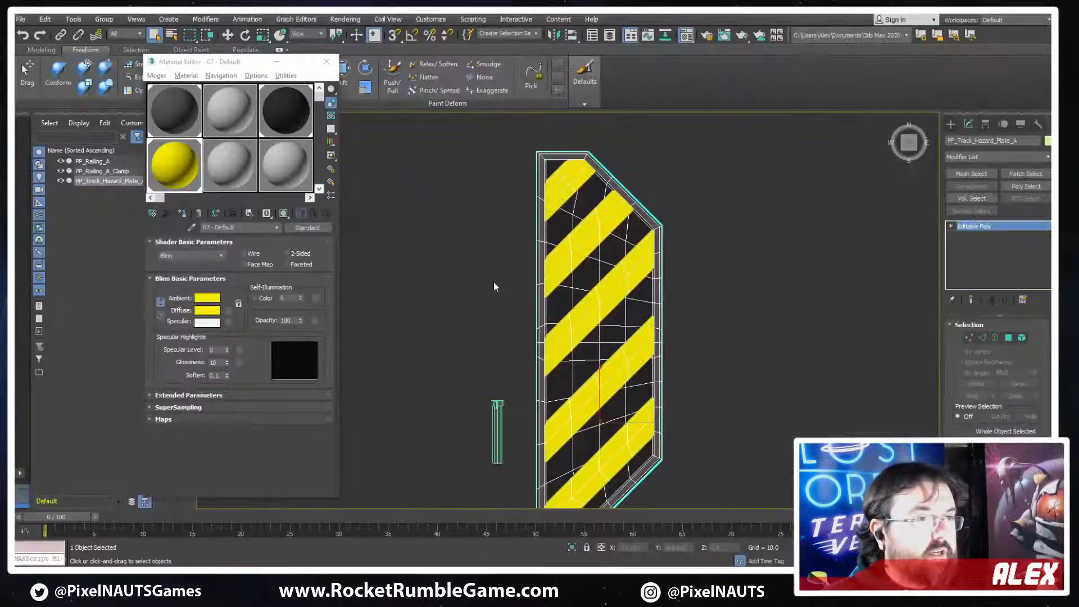
{"action": "middle_click_drag", "start_coordinate": [494, 288], "coordinate": [641, 307], "text": "alt"}
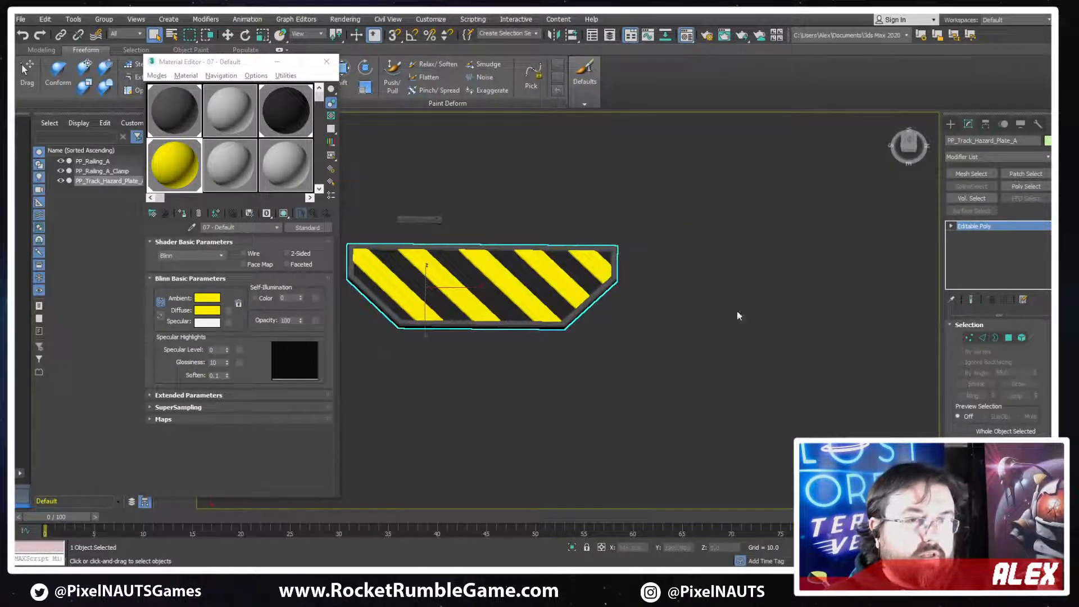
{"action": "scroll", "coordinate": [475, 328], "scroll_direction": "down", "scroll_amount": 3}
{"action": "key", "text": "w"}
{"action": "middle_click_drag", "start_coordinate": [552, 288], "coordinate": [429, 315], "text": "alt"}
{"action": "scroll", "coordinate": [427, 272], "scroll_direction": "up", "scroll_amount": 2}
{"action": "scroll", "coordinate": [430, 314], "scroll_direction": "down", "scroll_amount": 1}
{"action": "mouse_move", "coordinate": [849, 384]}
{"action": "left_mouse_down", "text": "shift"}
{"action": "mouse_move", "coordinate": [809, 361]}
{"action": "mouse_move", "coordinate": [771, 360]}
{"action": "left_mouse_up", "text": "shift"}
{"action": "key", "text": "Return"}
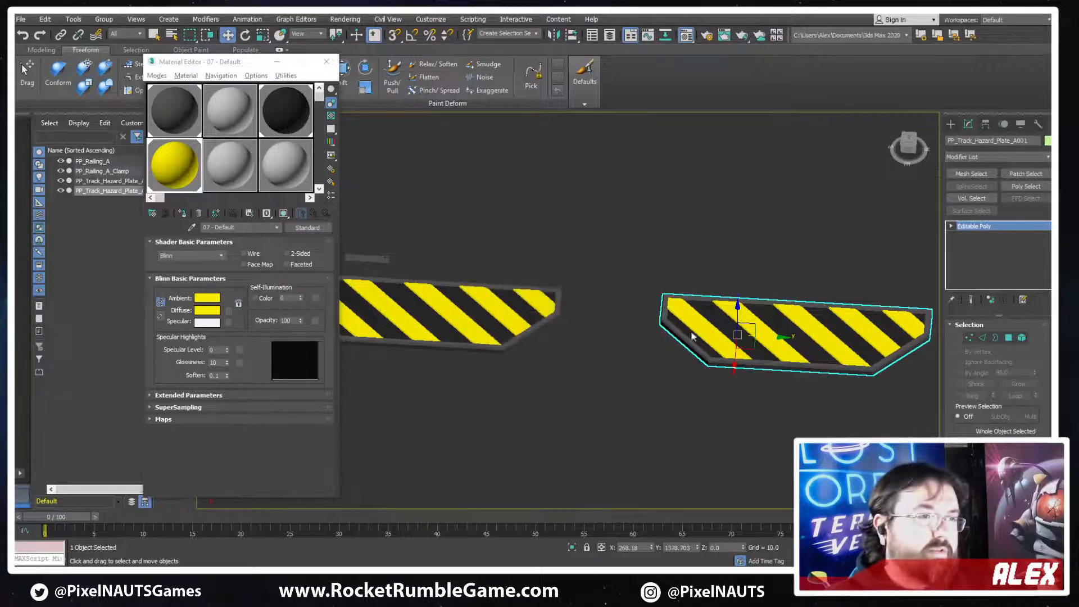
Delete all the yellow stripe elements from the copied plate, keeping only its frame and dark panel
{"action": "left_click", "coordinate": [1022, 338]}
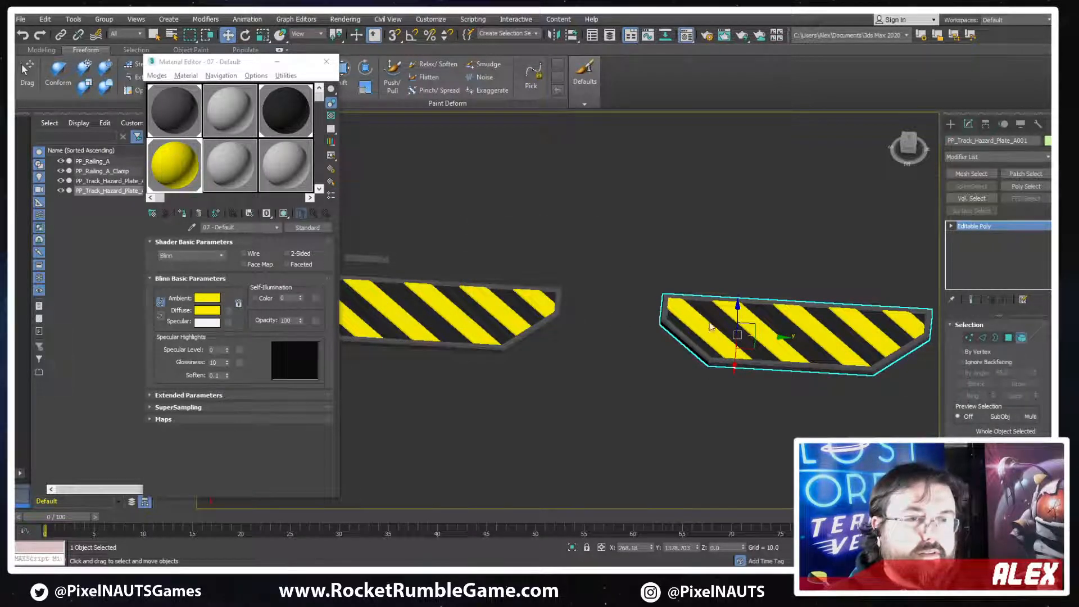
{"action": "left_click", "coordinate": [697, 319]}
{"action": "left_click", "coordinate": [752, 326], "text": "ctrl"}
{"action": "left_click", "coordinate": [834, 336], "text": "ctrl"}
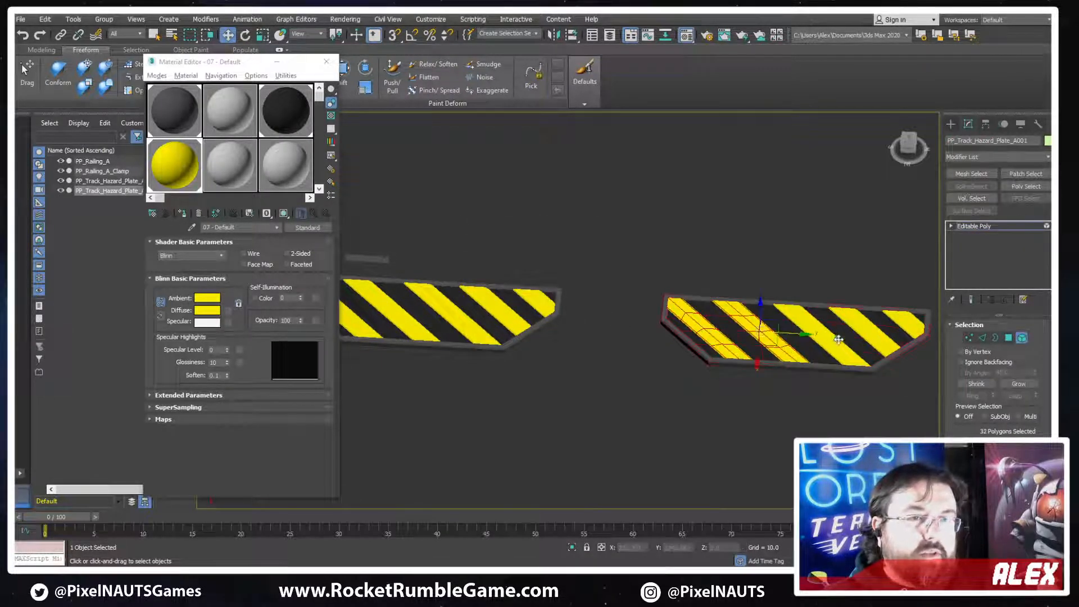
{"action": "key", "text": "ctrl+z"}
{"action": "left_click", "coordinate": [834, 338], "text": "ctrl"}
{"action": "left_click", "coordinate": [872, 334], "text": "ctrl"}
{"action": "middle_click_drag", "start_coordinate": [767, 343], "coordinate": [848, 375]}
{"action": "key", "text": "Delete"}
{"action": "scroll", "coordinate": [733, 349], "scroll_direction": "up", "scroll_amount": 2}
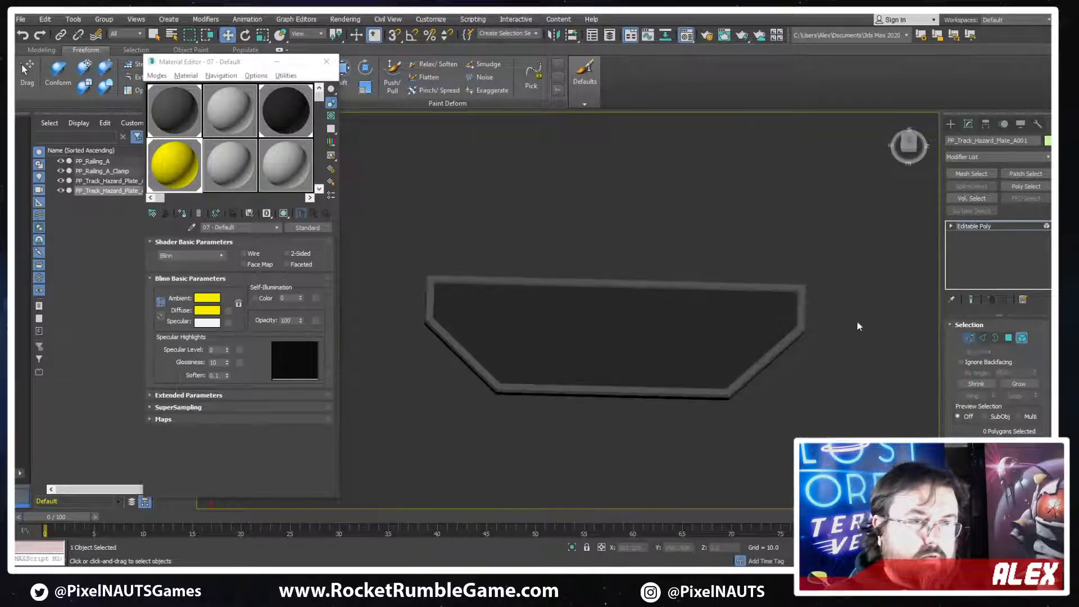
Display the mesh edges on the copied plate and remove the edge loop running across its middle
{"action": "key", "text": "1"}
{"action": "left_click_drag", "start_coordinate": [849, 249], "coordinate": [756, 347]}
{"action": "left_click_drag", "start_coordinate": [741, 387], "coordinate": [810, 347]}
{"action": "key", "text": "F4"}
{"action": "scroll", "coordinate": [669, 347], "scroll_direction": "up", "scroll_amount": 3}
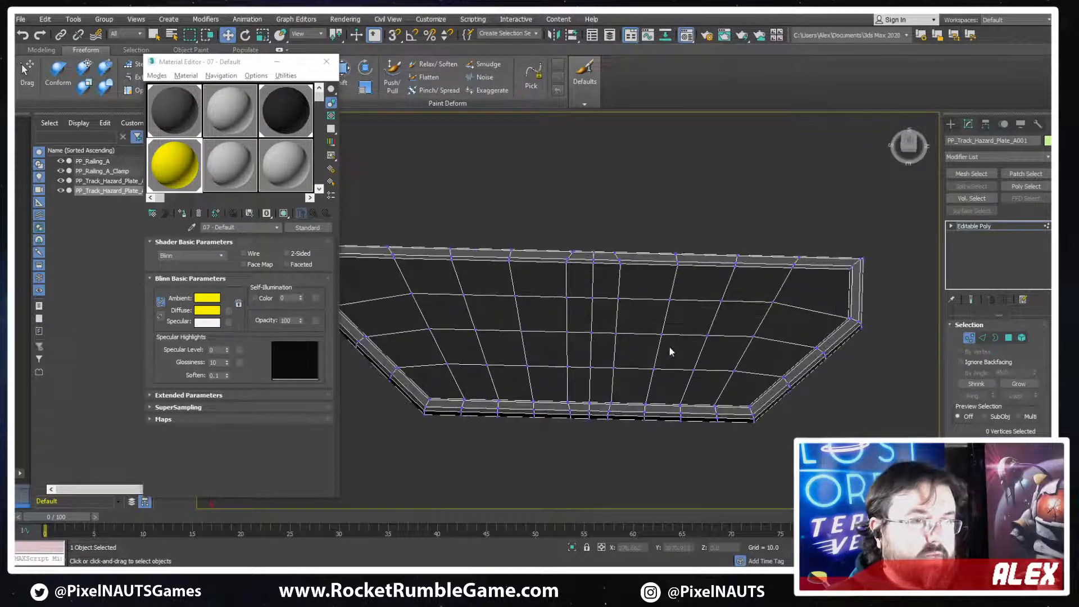
{"action": "key", "text": "2"}
{"action": "middle_click_drag", "start_coordinate": [735, 320], "coordinate": [617, 352], "text": "alt"}
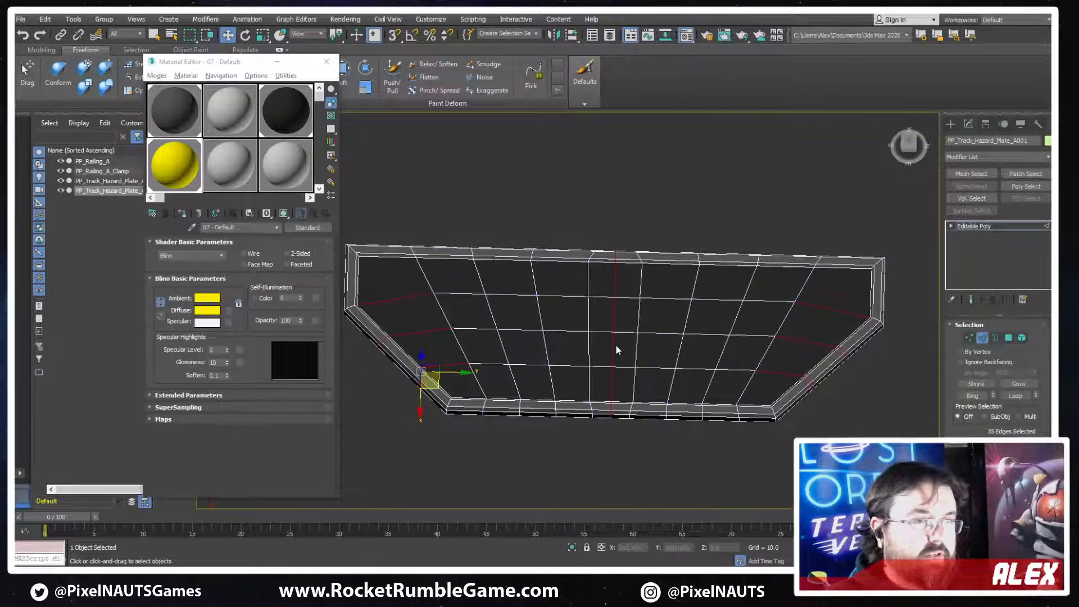
{"action": "double_click", "coordinate": [611, 353]}
{"action": "key", "text": "ctrl+d"}
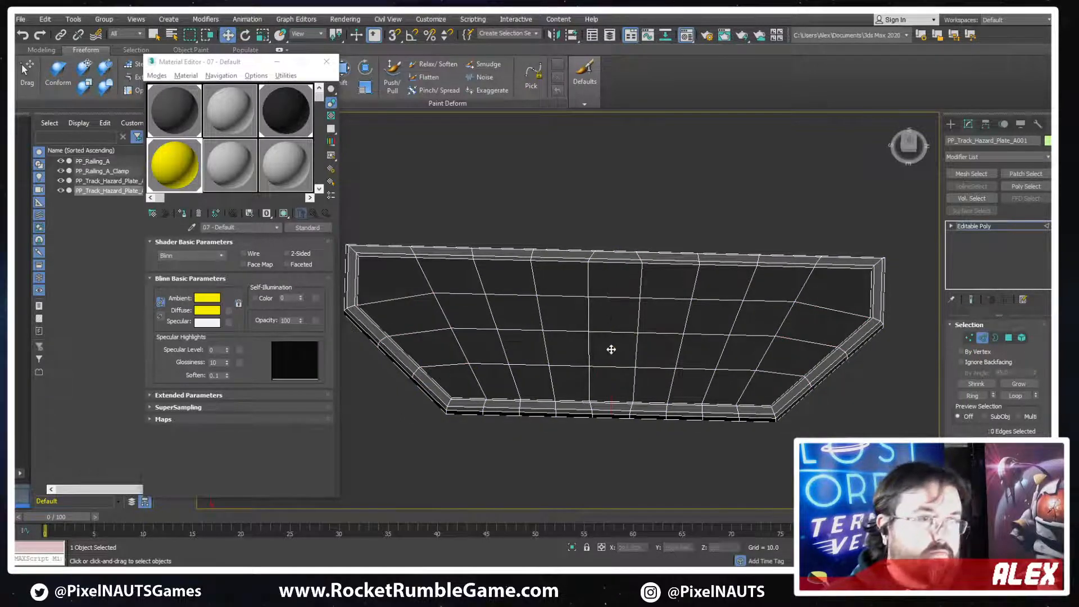
In the top view, move the frame vertices along one half of the plate's shorter long side inward to form a recess
{"action": "middle_click_drag", "start_coordinate": [753, 370], "coordinate": [716, 365]}
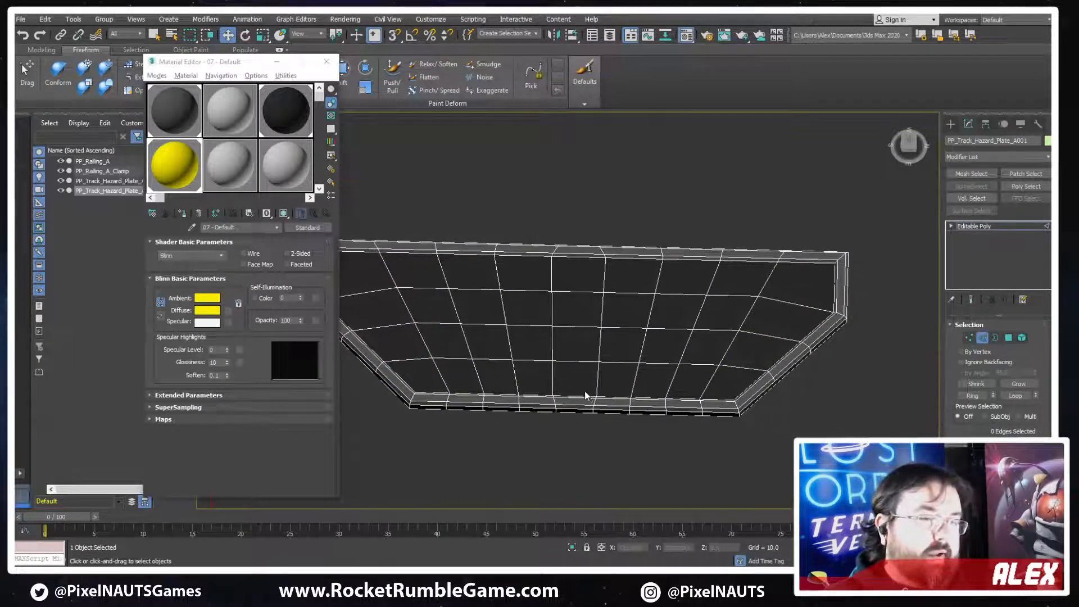
{"action": "scroll", "coordinate": [585, 391], "scroll_direction": "up", "scroll_amount": 3}
{"action": "middle_click_drag", "start_coordinate": [600, 392], "coordinate": [650, 370]}
{"action": "middle_click_drag", "start_coordinate": [749, 411], "coordinate": [650, 408]}
{"action": "key", "text": "1"}
{"action": "middle_click_drag", "start_coordinate": [615, 371], "coordinate": [576, 356]}
{"action": "left_click_drag", "start_coordinate": [801, 413], "coordinate": [801, 413]}
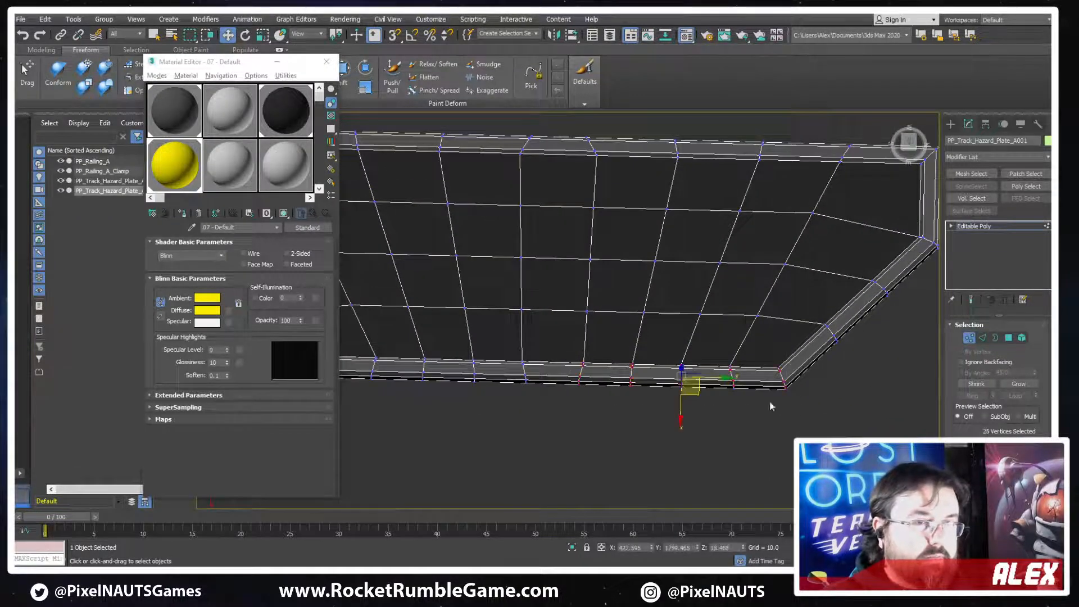
{"action": "key", "text": "t"}
{"action": "scroll", "coordinate": [676, 353], "scroll_direction": "down", "scroll_amount": 2}
{"action": "scroll", "coordinate": [636, 387], "scroll_direction": "down", "scroll_amount": 4}
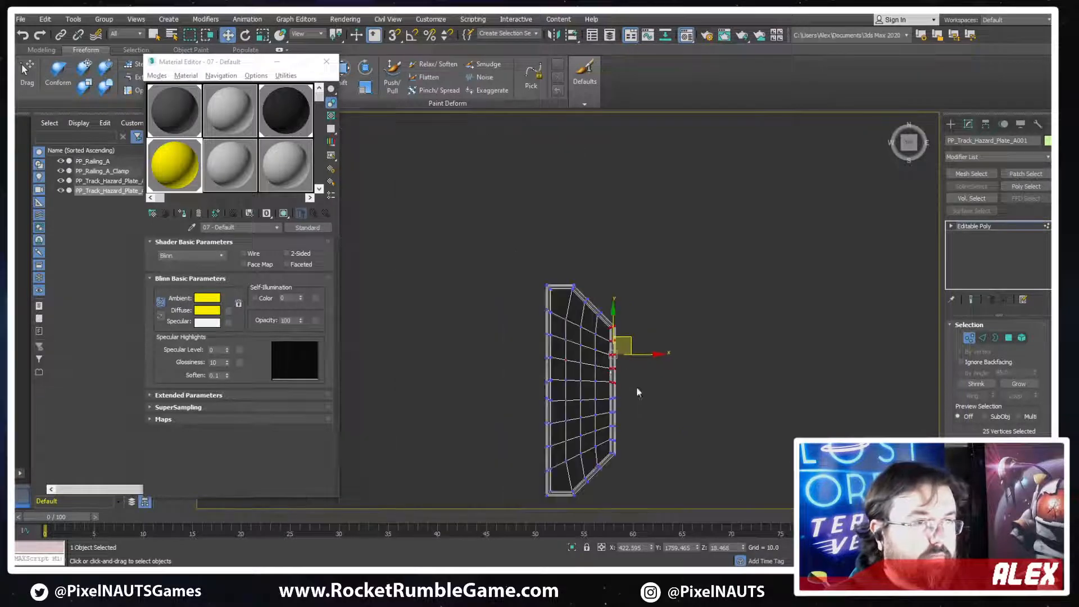
{"action": "scroll", "coordinate": [642, 295], "scroll_direction": "up", "scroll_amount": 3}
{"action": "middle_click_drag", "start_coordinate": [636, 386], "coordinate": [729, 298]}
{"action": "scroll", "coordinate": [676, 227], "scroll_direction": "up", "scroll_amount": 3}
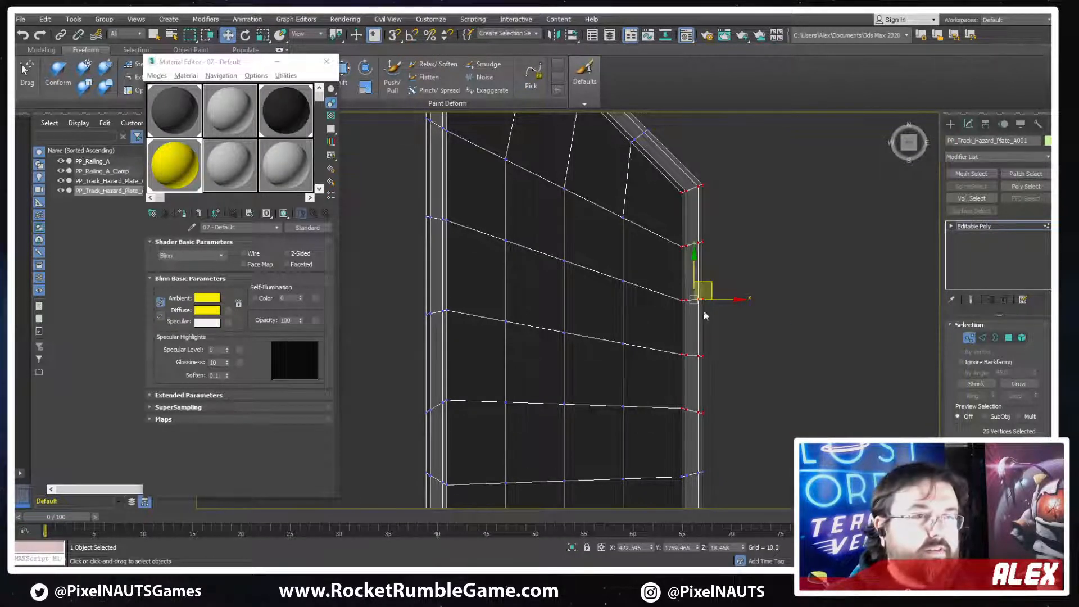
{"action": "scroll", "coordinate": [706, 316], "scroll_direction": "down", "scroll_amount": 3}
{"action": "left_click_drag", "start_coordinate": [754, 309], "coordinate": [733, 313]}
{"action": "scroll", "coordinate": [725, 326], "scroll_direction": "up", "scroll_amount": 6}
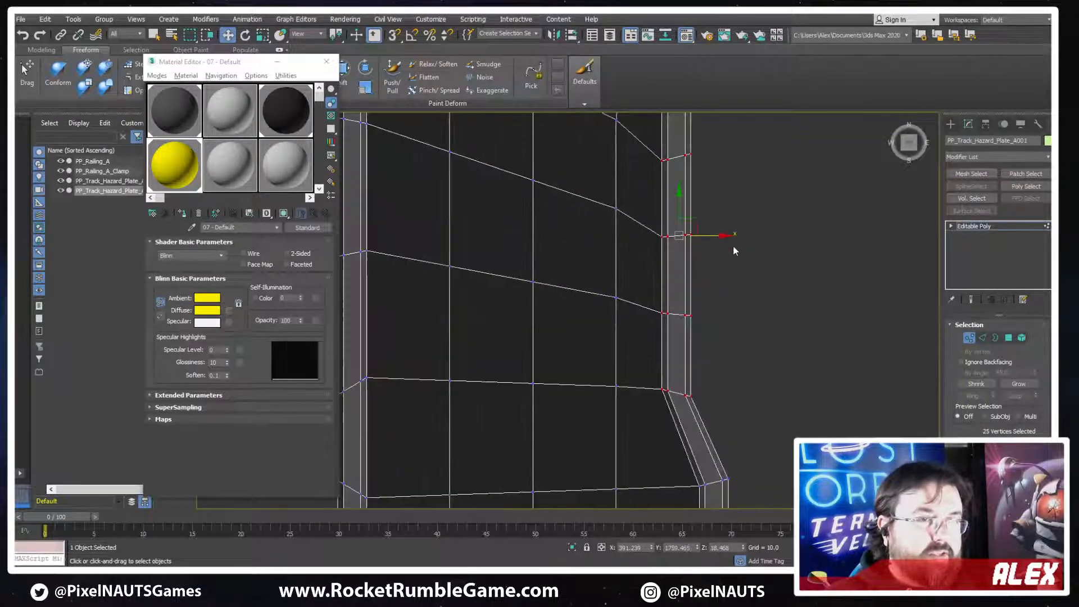
{"action": "left_click_drag", "start_coordinate": [714, 238], "coordinate": [706, 238]}
Adjust the individual frame vertices at the recess's inner bend along Y to even out the border corner
{"action": "scroll", "coordinate": [691, 434], "scroll_direction": "up", "scroll_amount": 4}
{"action": "left_click", "coordinate": [683, 388]}
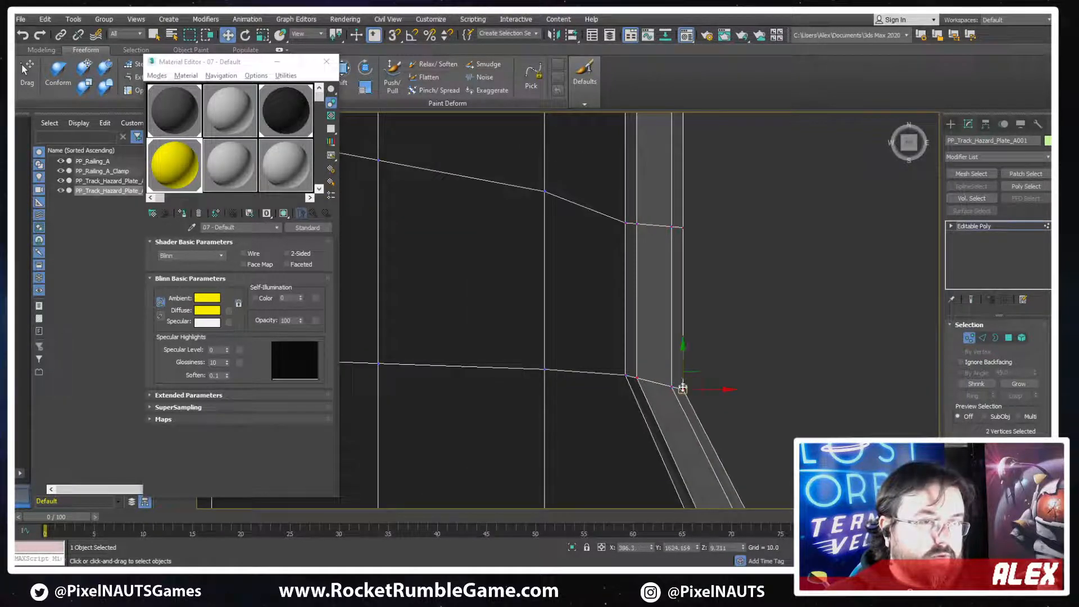
{"action": "left_click_drag", "start_coordinate": [684, 352], "coordinate": [624, 348]}
{"action": "left_click", "coordinate": [625, 375]}
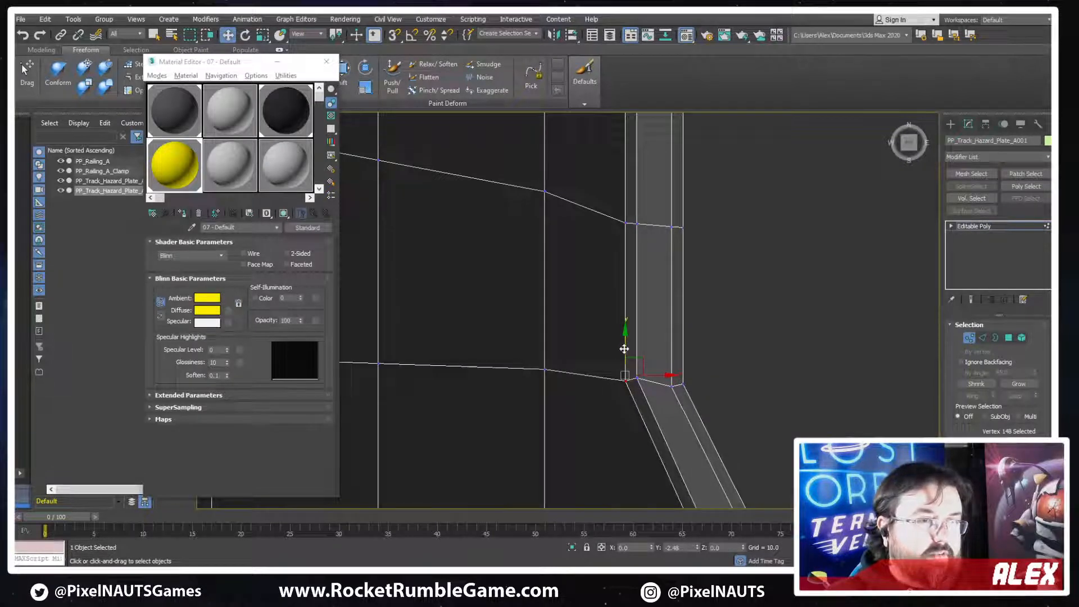
Move the vertices at the outer end of the recess up along Y to line up with the upper slanted edge
{"action": "scroll", "coordinate": [623, 348], "scroll_direction": "down", "scroll_amount": 6}
{"action": "middle_click_drag", "start_coordinate": [683, 274], "coordinate": [699, 318]}
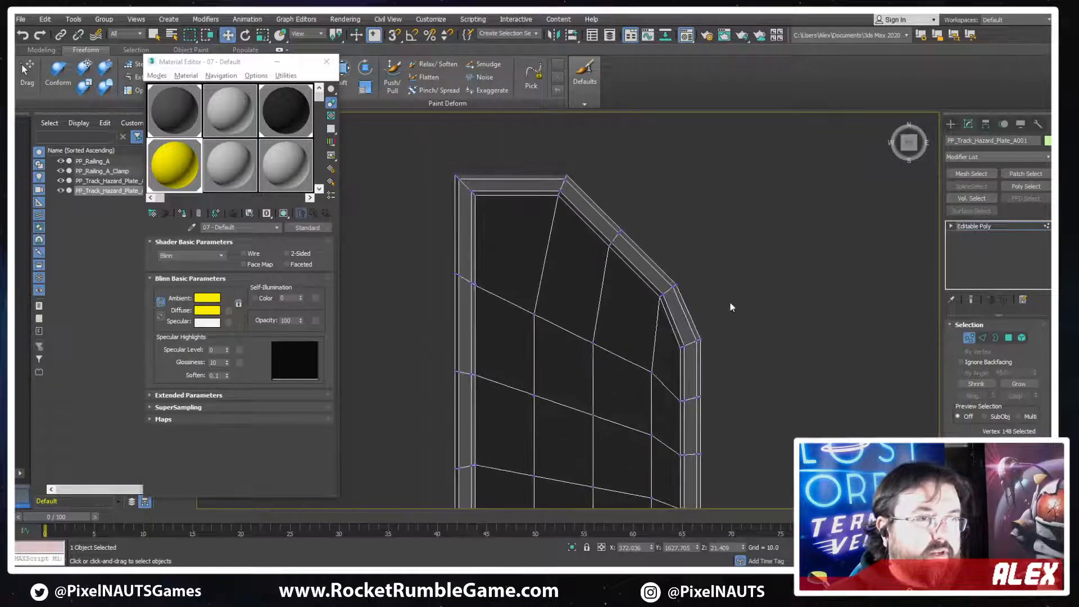
{"action": "left_click_drag", "start_coordinate": [722, 320], "coordinate": [677, 358]}
{"action": "left_click_drag", "start_coordinate": [694, 305], "coordinate": [693, 280]}
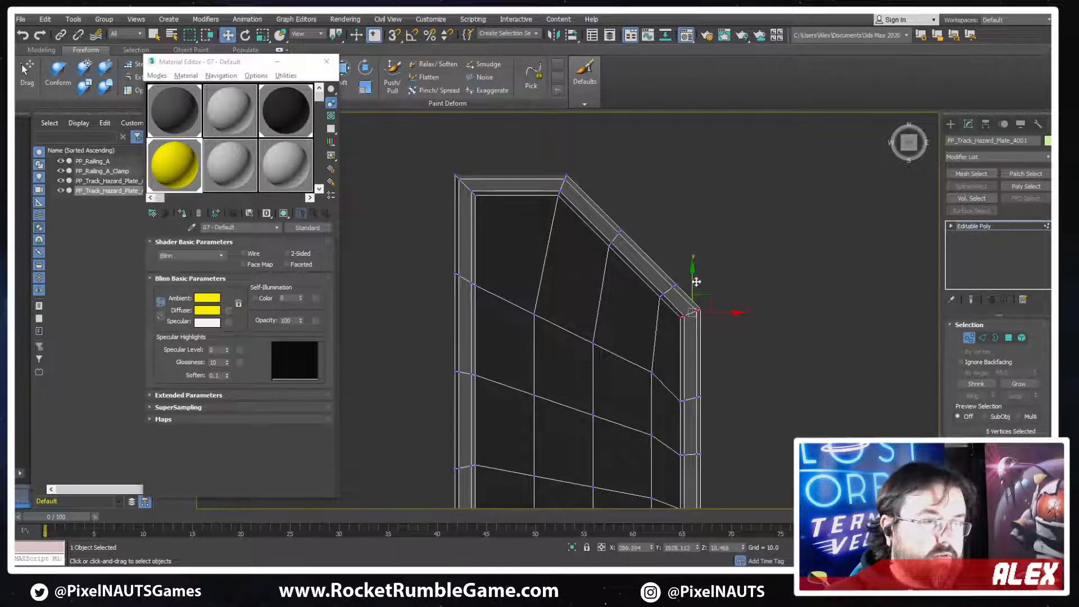
Remove the two edge loops crossing the middle of the recessed section
{"action": "scroll", "coordinate": [694, 284], "scroll_direction": "down", "scroll_amount": 3}
{"action": "scroll", "coordinate": [741, 323], "scroll_direction": "up", "scroll_amount": 6}
{"action": "key", "text": "2"}
{"action": "double_click", "coordinate": [714, 307]}
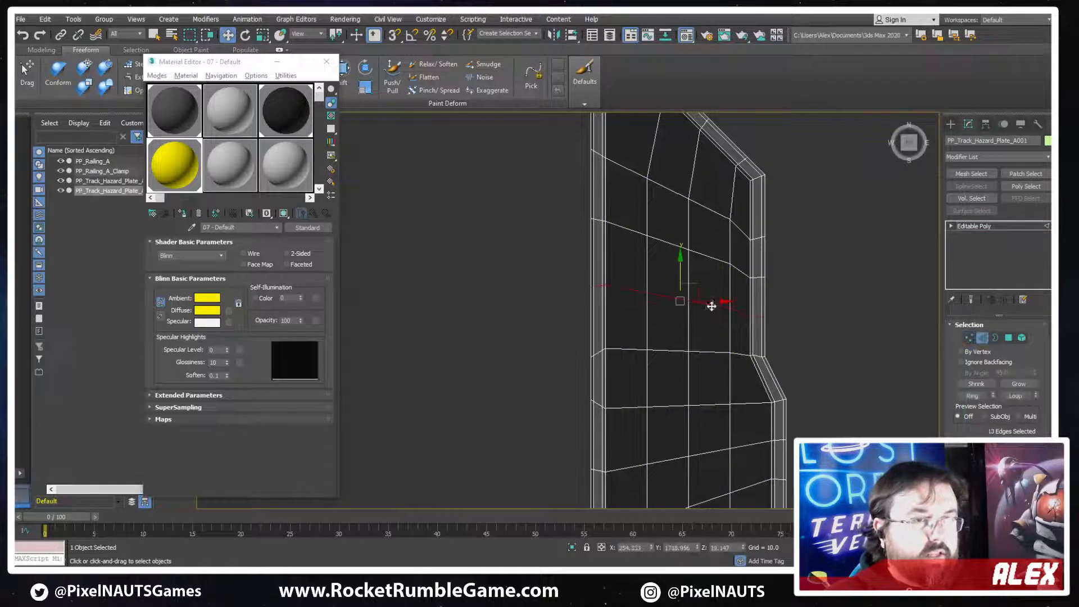
{"action": "double_click", "coordinate": [710, 255], "text": "ctrl"}
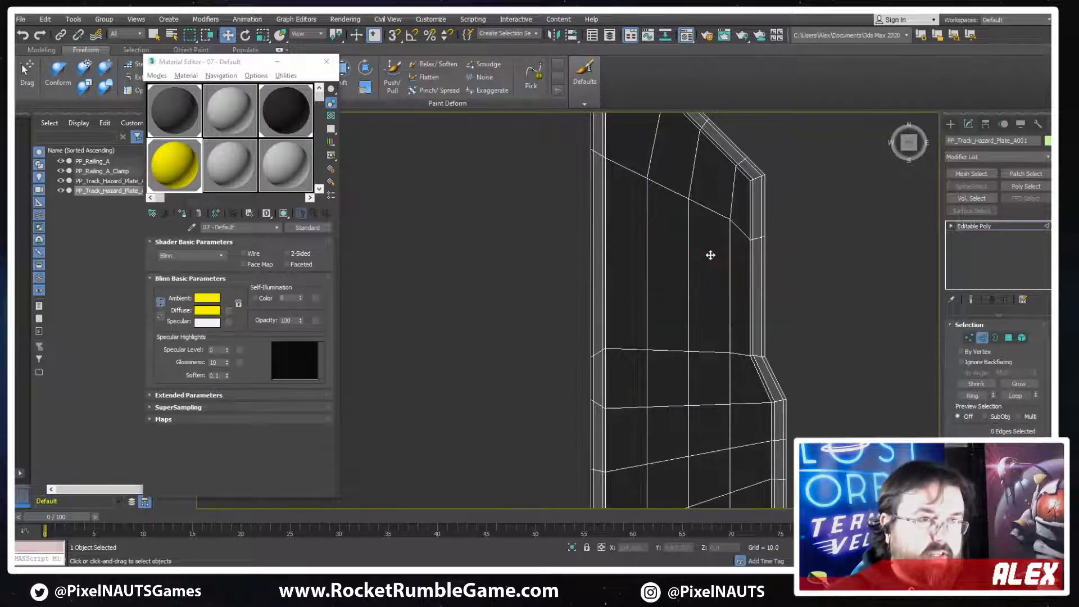
Move the vertices of the plate's upper end down along Y to shorten the recessed section
{"action": "scroll", "coordinate": [710, 255], "scroll_direction": "down", "scroll_amount": 4}
{"action": "key", "text": "1"}
{"action": "left_click_drag", "start_coordinate": [791, 139], "coordinate": [626, 256]}
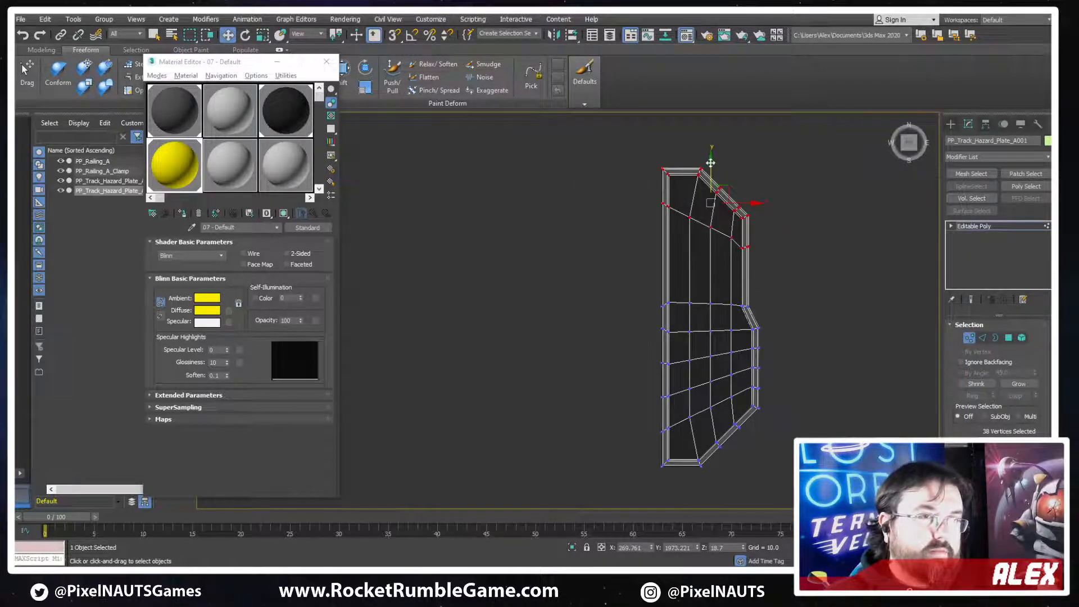
{"action": "left_click_drag", "start_coordinate": [710, 163], "coordinate": [709, 209]}
{"action": "scroll", "coordinate": [731, 263], "scroll_direction": "up", "scroll_amount": 2}
Remove the remaining edge loop between the upper slanted edge and the bend of the recess
{"action": "left_click", "coordinate": [838, 275]}
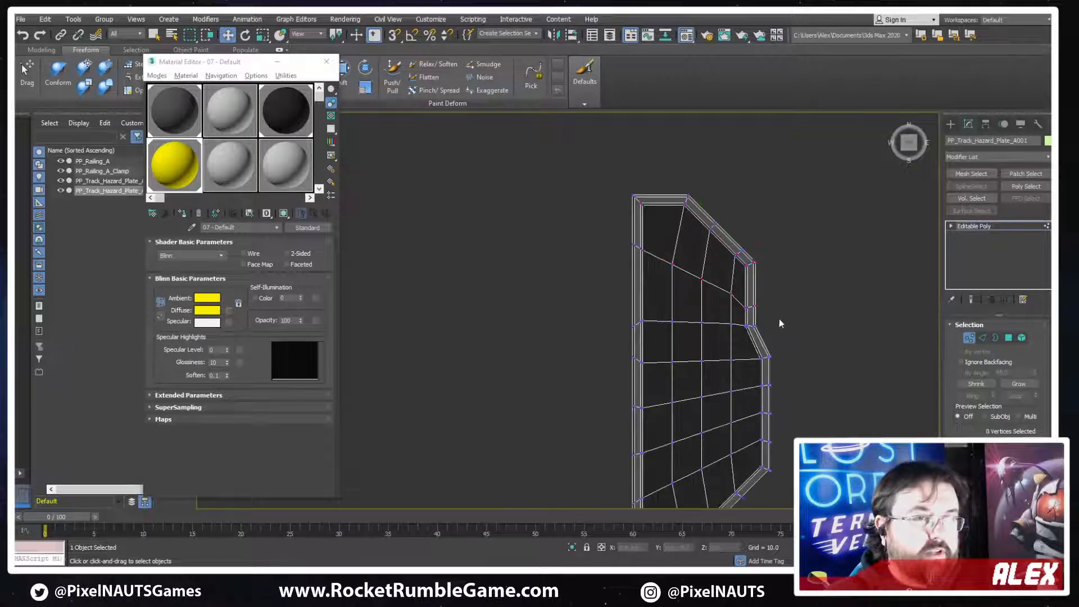
{"action": "scroll", "coordinate": [610, 201], "scroll_direction": "up", "scroll_amount": 1}
{"action": "scroll", "coordinate": [656, 222], "scroll_direction": "up", "scroll_amount": 1}
{"action": "scroll", "coordinate": [747, 256], "scroll_direction": "up", "scroll_amount": 1}
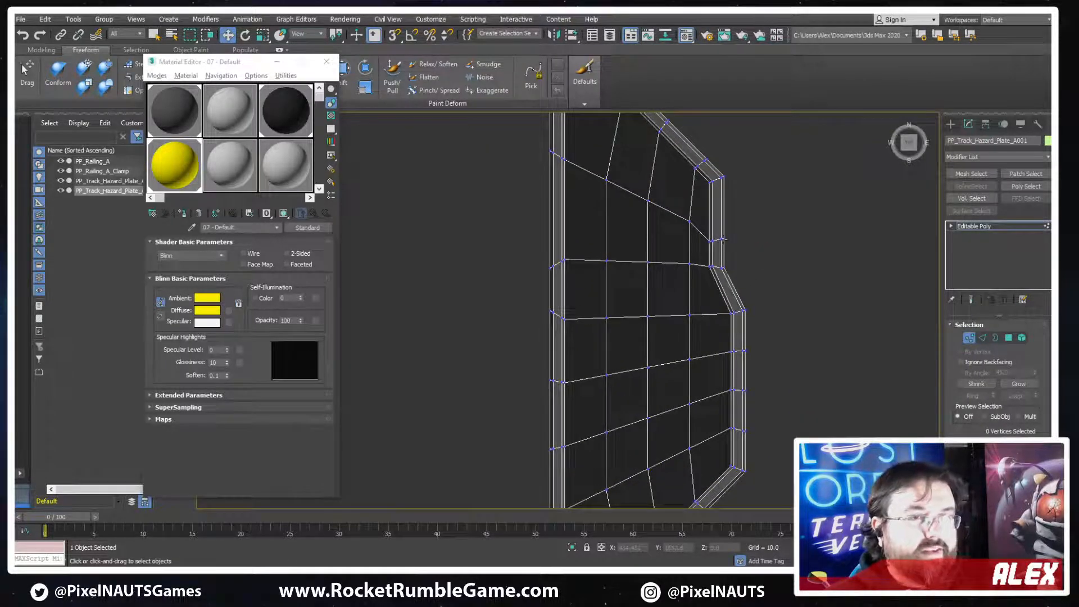
{"action": "key", "text": "2"}
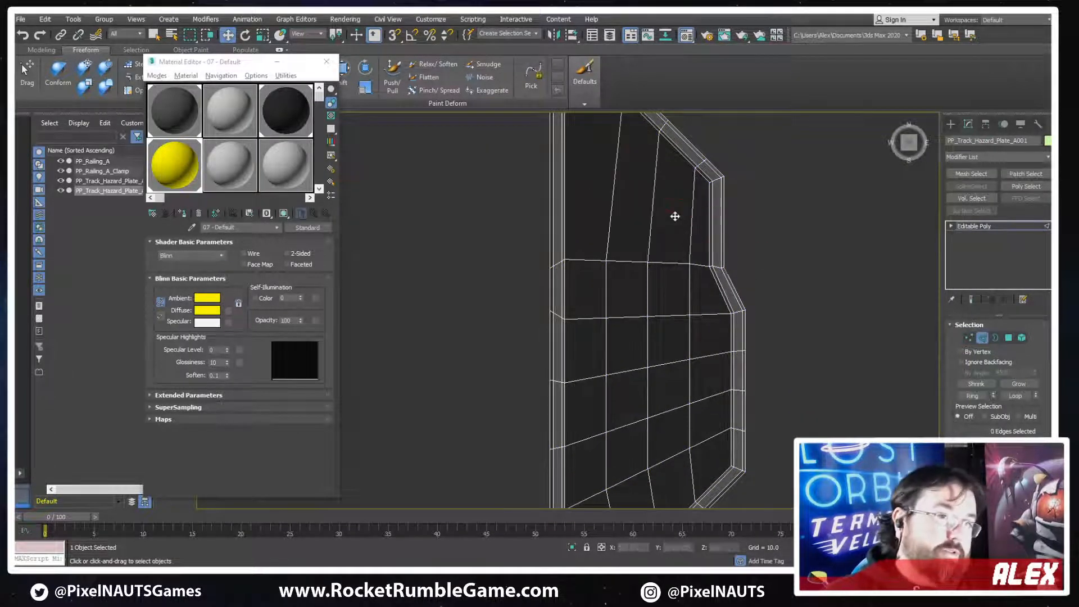
Lower the top and slanted-edge vertices along Y to shorten the recessed section further
{"action": "scroll", "coordinate": [609, 233], "scroll_direction": "down", "scroll_amount": 3}
{"action": "key", "text": "1"}
{"action": "left_click_drag", "start_coordinate": [485, 139], "coordinate": [740, 289]}
{"action": "left_click_drag", "start_coordinate": [618, 164], "coordinate": [621, 202]}
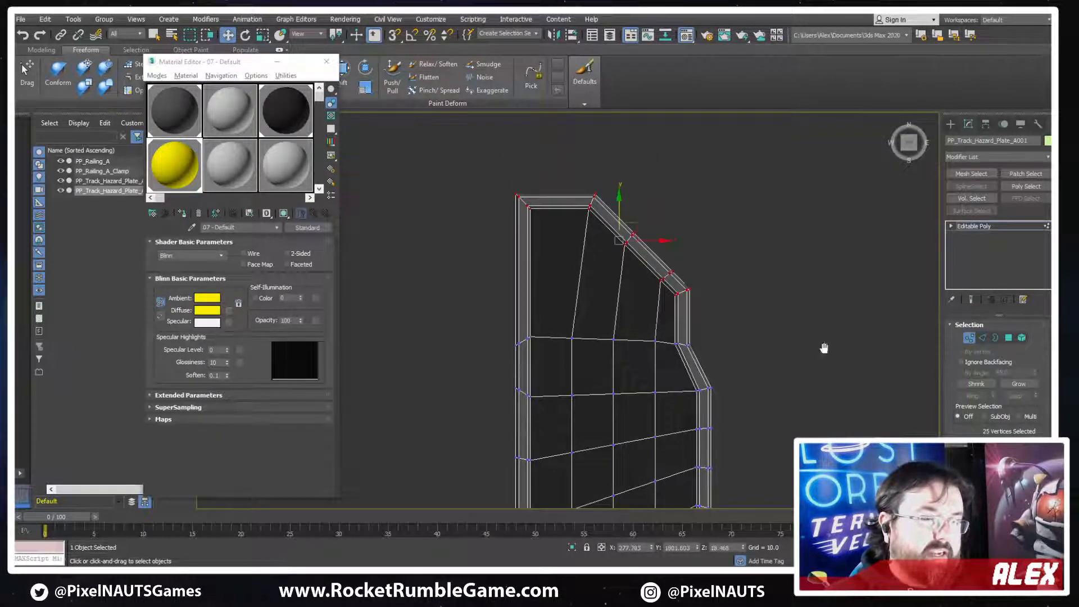
Remove the edge loop nearest the plate's lower slanted end
{"action": "middle_click_drag", "start_coordinate": [824, 349], "coordinate": [798, 220]}
{"action": "scroll", "coordinate": [798, 220], "scroll_direction": "down", "scroll_amount": 2}
{"action": "scroll", "coordinate": [710, 318], "scroll_direction": "up", "scroll_amount": 4}
{"action": "key", "text": "2"}
{"action": "double_click", "coordinate": [692, 357]}
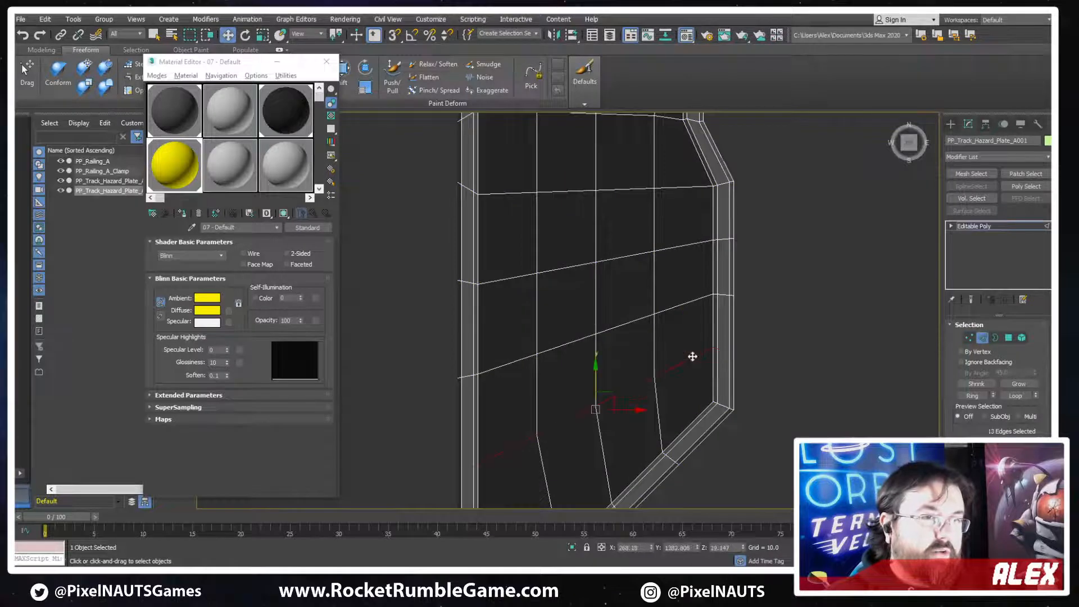
{"action": "key", "text": "ctrl+BackSpace"}
Move the frame vertices of the plate's lower end up along Y to shorten that section
{"action": "scroll", "coordinate": [749, 382], "scroll_direction": "down", "scroll_amount": 3}
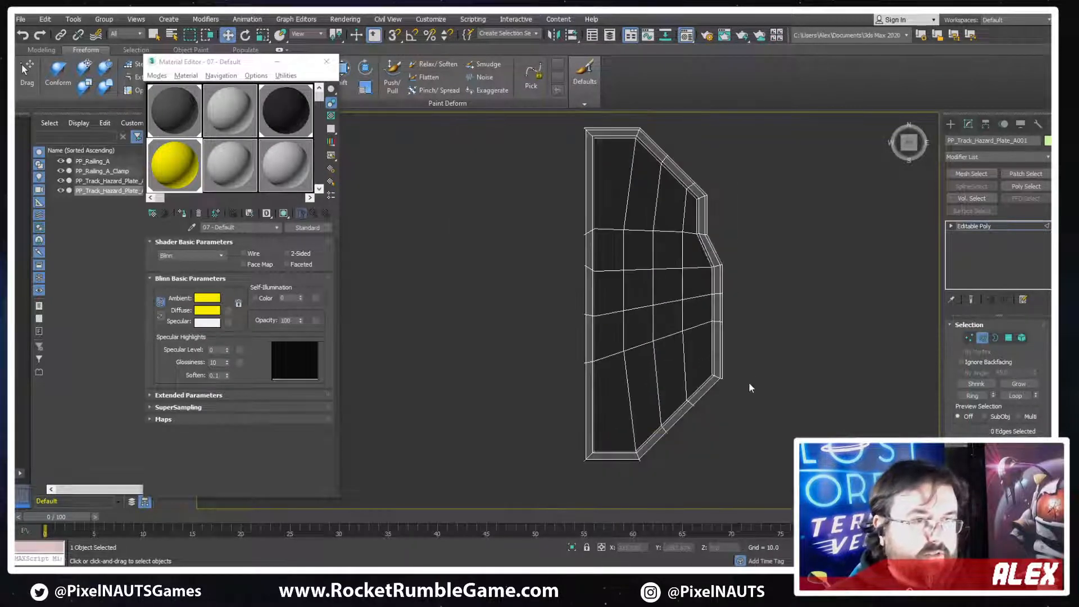
{"action": "key", "text": "1"}
{"action": "left_click_drag", "start_coordinate": [750, 364], "coordinate": [582, 485]}
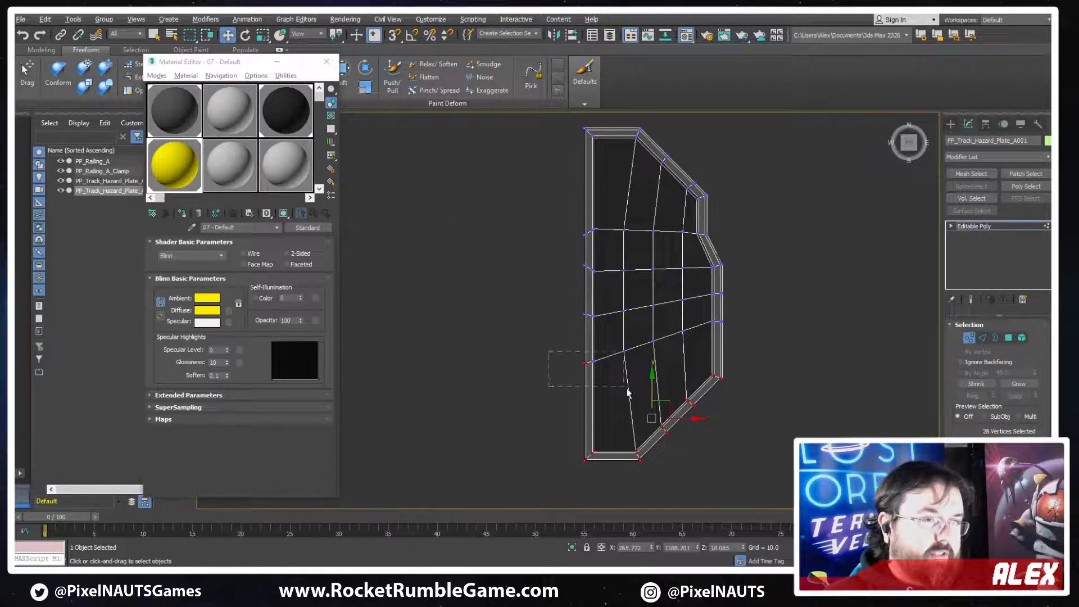
{"action": "left_click_drag", "start_coordinate": [628, 394], "coordinate": [660, 361], "text": "alt"}
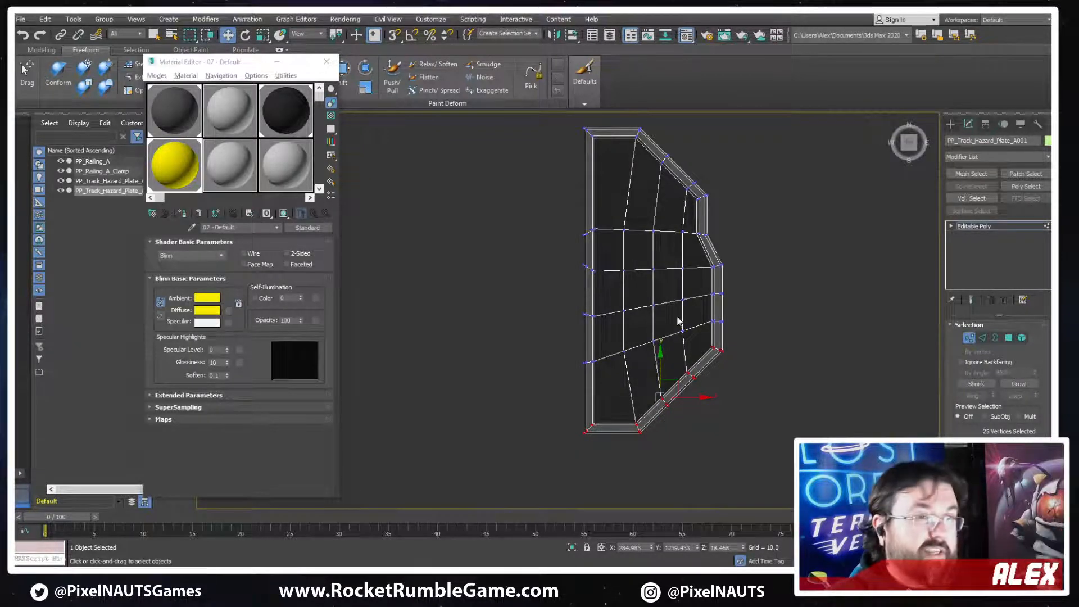
Raise the uppermost row of vertices beside the plate's long straight side along Y, grading the adjoining interior vertex to follow
{"action": "left_click_drag", "start_coordinate": [577, 243], "coordinate": [577, 242]}
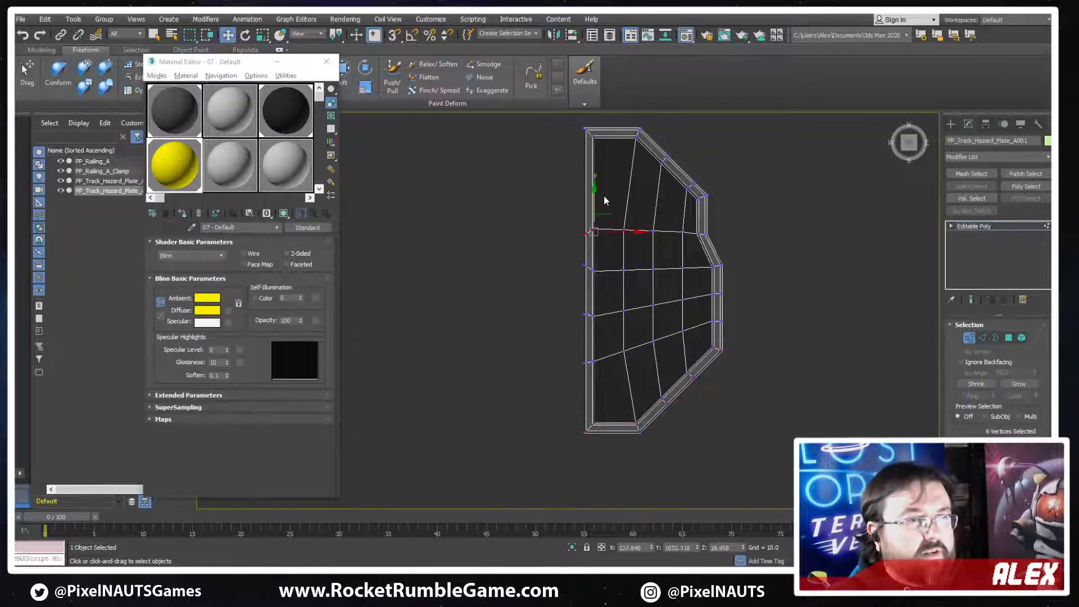
{"action": "left_click_drag", "start_coordinate": [595, 201], "coordinate": [597, 149]}
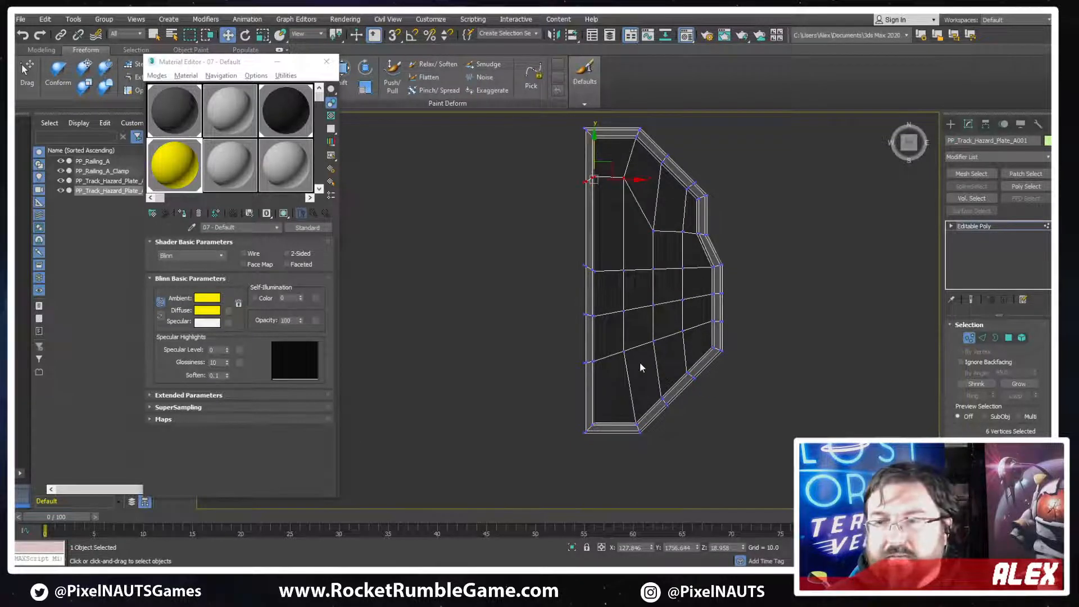
{"action": "left_click", "coordinate": [651, 230]}
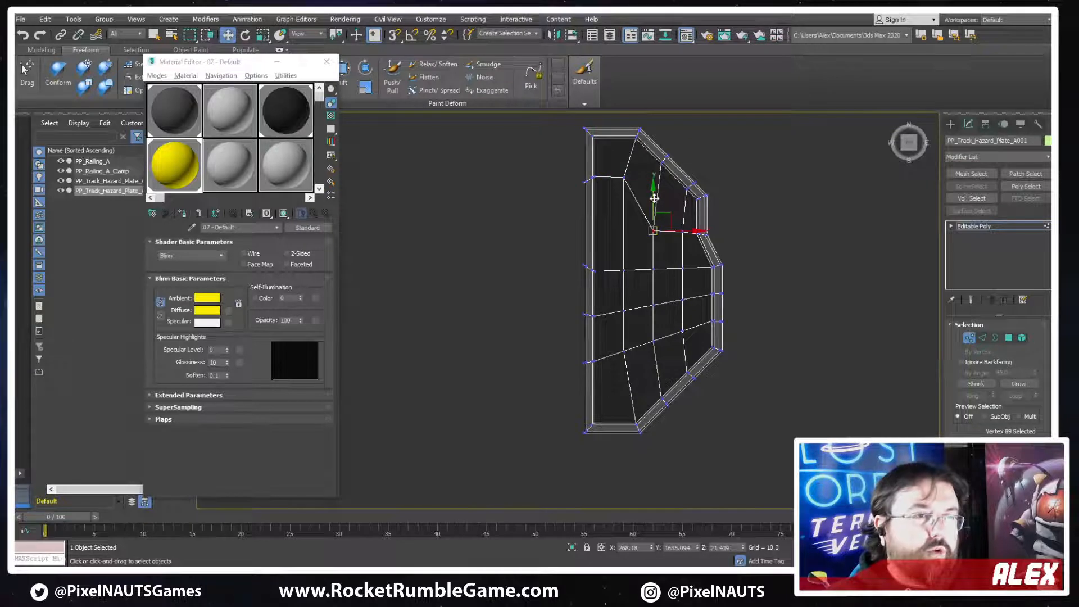
{"action": "left_click_drag", "start_coordinate": [652, 220], "coordinate": [649, 194]}
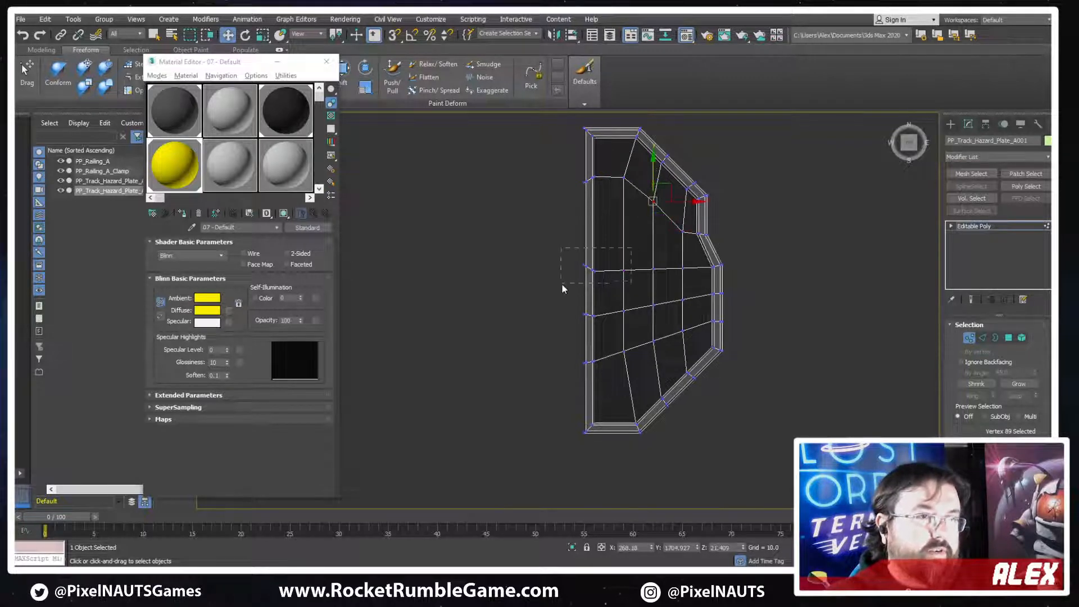
Raise the second row of vertices beside the straight side and its adjoining interior vertex along Y
{"action": "left_click_drag", "start_coordinate": [562, 286], "coordinate": [561, 284]}
{"action": "left_click_drag", "start_coordinate": [595, 236], "coordinate": [595, 198]}
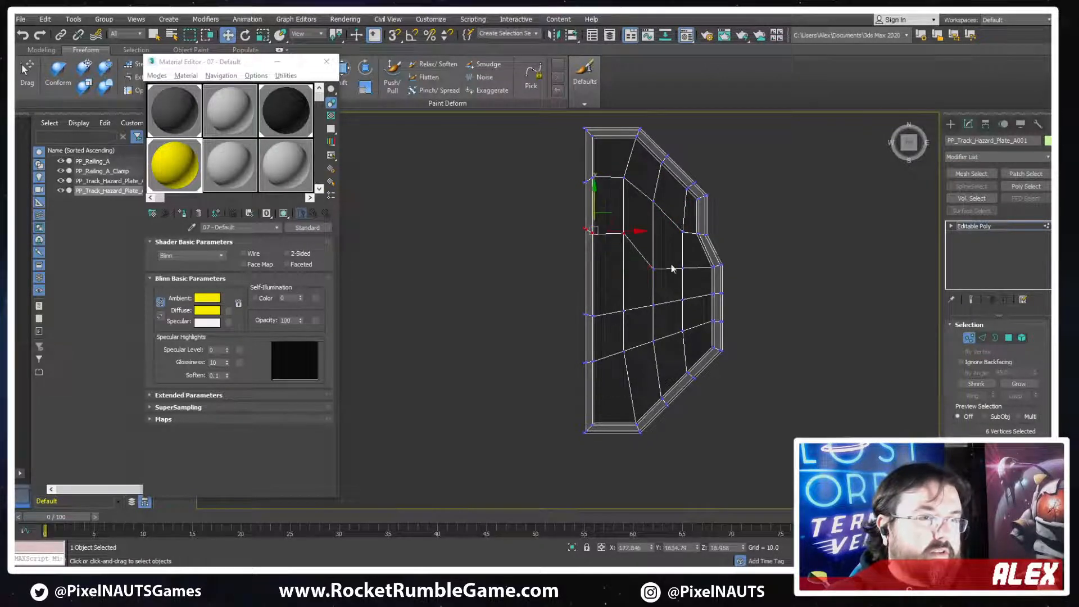
{"action": "left_click", "coordinate": [652, 268]}
{"action": "mouse_move", "coordinate": [652, 250]}
{"action": "left_mouse_down"}
{"action": "mouse_move", "coordinate": [655, 221]}
{"action": "mouse_move", "coordinate": [651, 240]}
{"action": "left_mouse_up"}
Move the lower two vertex rows beside the straight side up along Y and level their interior vertices
{"action": "left_click_drag", "start_coordinate": [620, 309], "coordinate": [593, 266]}
{"action": "mouse_move", "coordinate": [660, 288]}
{"action": "left_mouse_down"}
{"action": "mouse_move", "coordinate": [641, 317]}
{"action": "mouse_move", "coordinate": [652, 276]}
{"action": "left_mouse_up"}
{"action": "left_click_drag", "start_coordinate": [575, 376], "coordinate": [590, 316]}
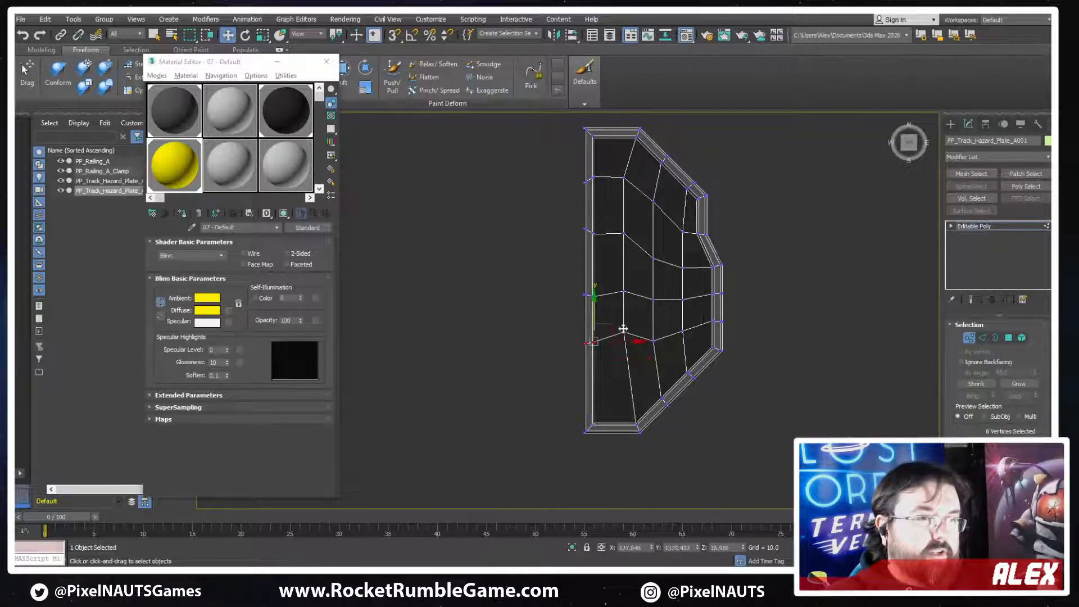
{"action": "left_click", "coordinate": [622, 294]}
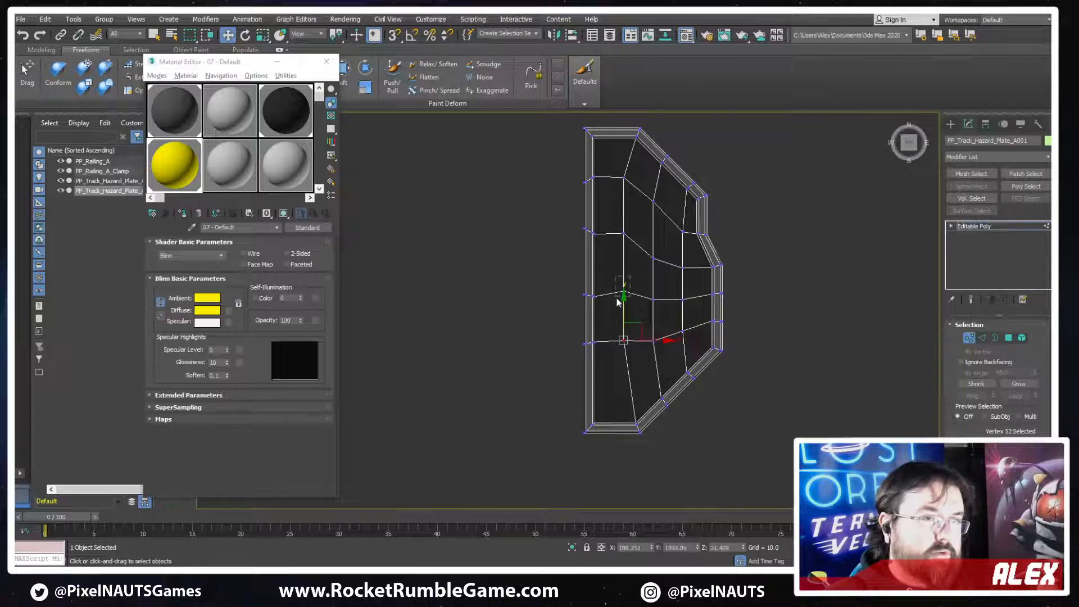
{"action": "left_click", "coordinate": [624, 233]}
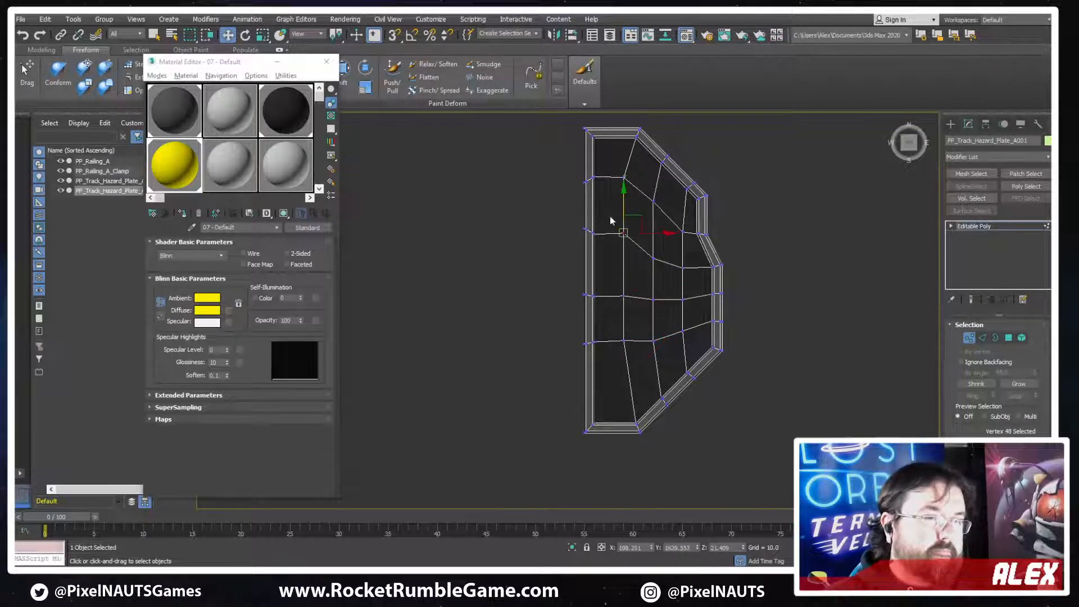
Nudge the outer frame vertices of the upper two rows along Y to line up with their inner neighbours
{"action": "scroll", "coordinate": [598, 188], "scroll_direction": "up", "scroll_amount": 2}
{"action": "left_click_drag", "start_coordinate": [589, 180], "coordinate": [585, 147]}
{"action": "left_click_drag", "start_coordinate": [588, 257], "coordinate": [587, 258]}
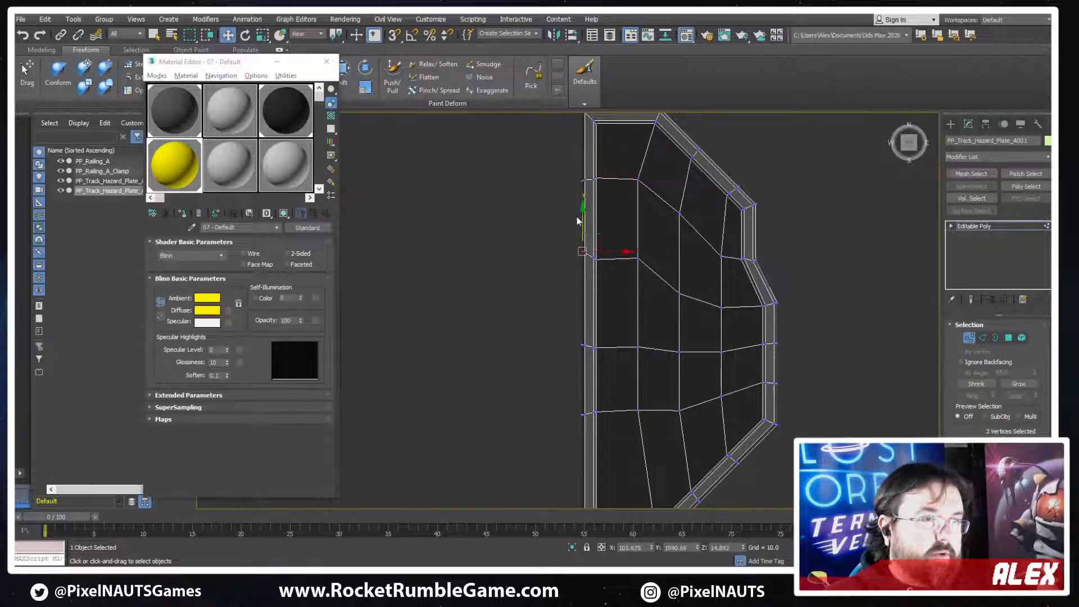
Connect the lengthwise edges beside the straight side in the plate's lowest section to add a crossing edge row
{"action": "middle_click_drag", "start_coordinate": [645, 385], "coordinate": [612, 276]}
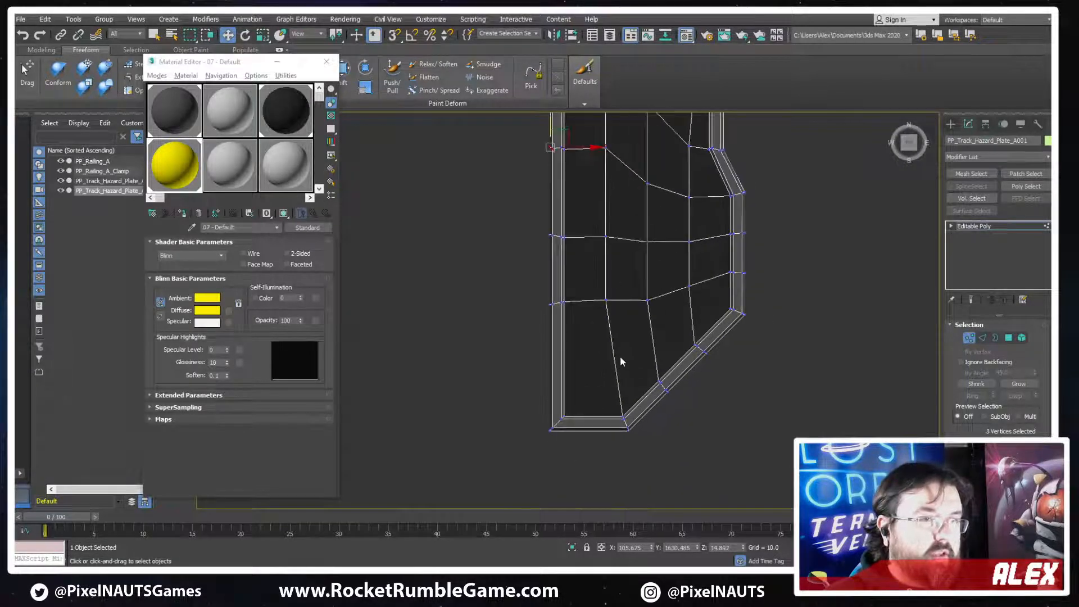
{"action": "key", "text": "2"}
{"action": "left_click_drag", "start_coordinate": [644, 349], "coordinate": [516, 369]}
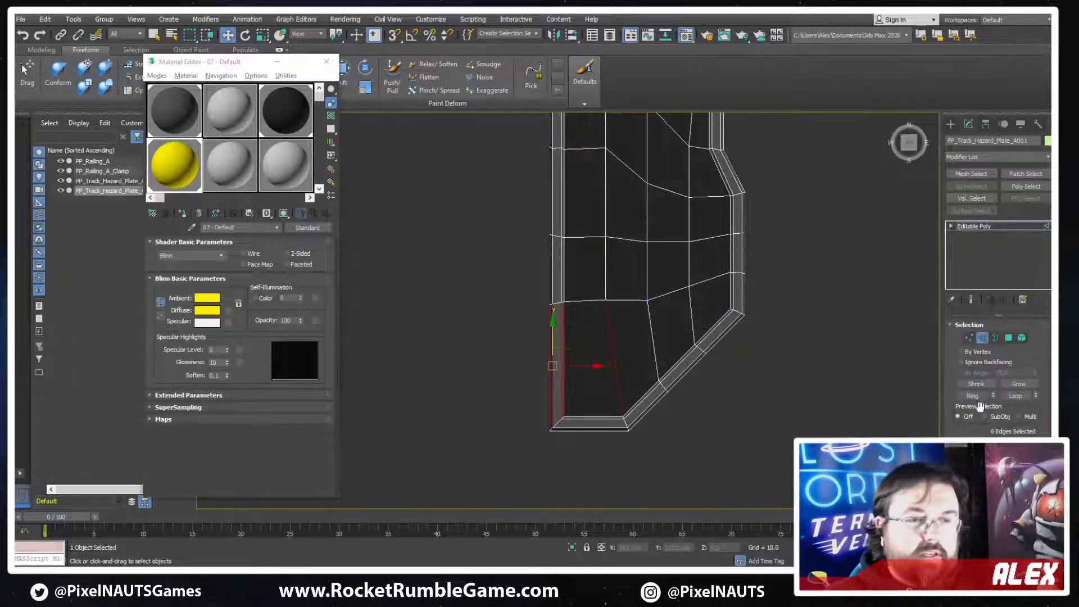
{"action": "scroll", "coordinate": [997, 365], "scroll_direction": "down", "scroll_amount": 3}
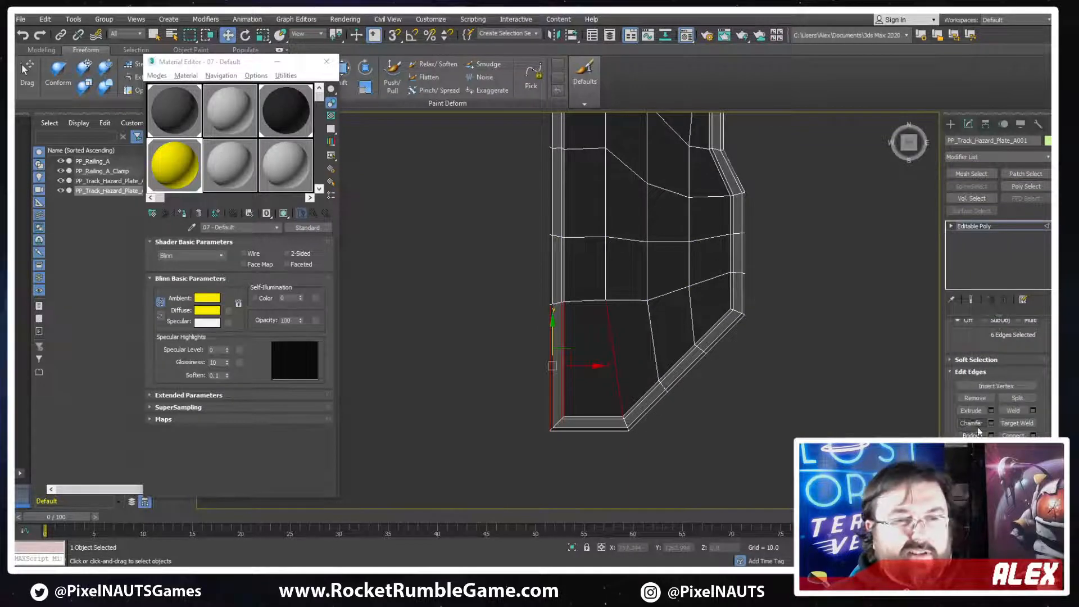
{"action": "left_click", "coordinate": [1013, 437]}
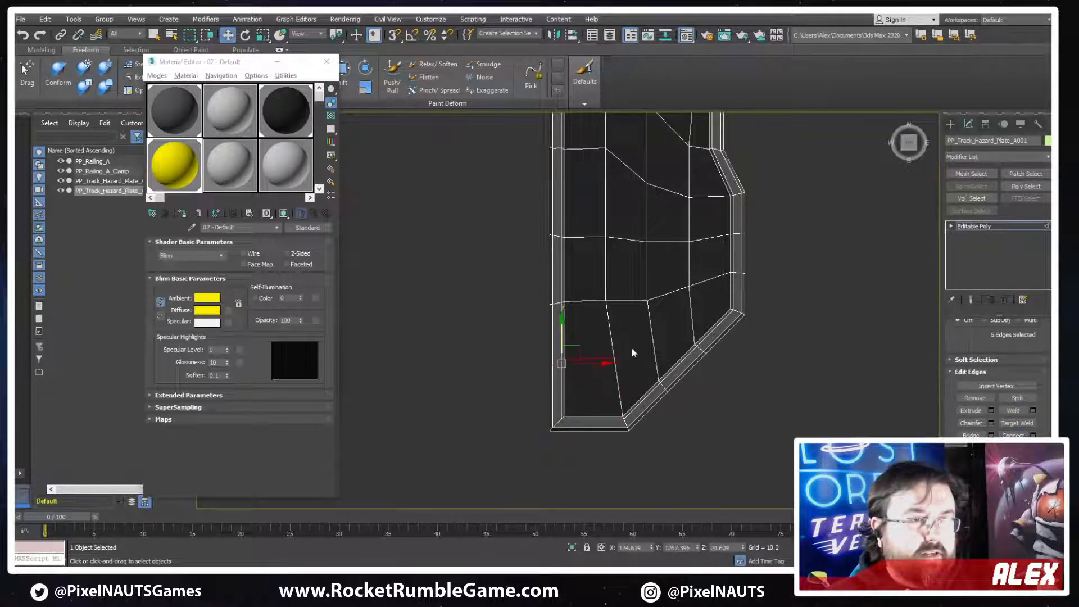
Connect the inner end of the new edge row to the frame vertices on the lower slanted edge
{"action": "scroll", "coordinate": [631, 352], "scroll_direction": "up", "scroll_amount": 3}
{"action": "key", "text": "1"}
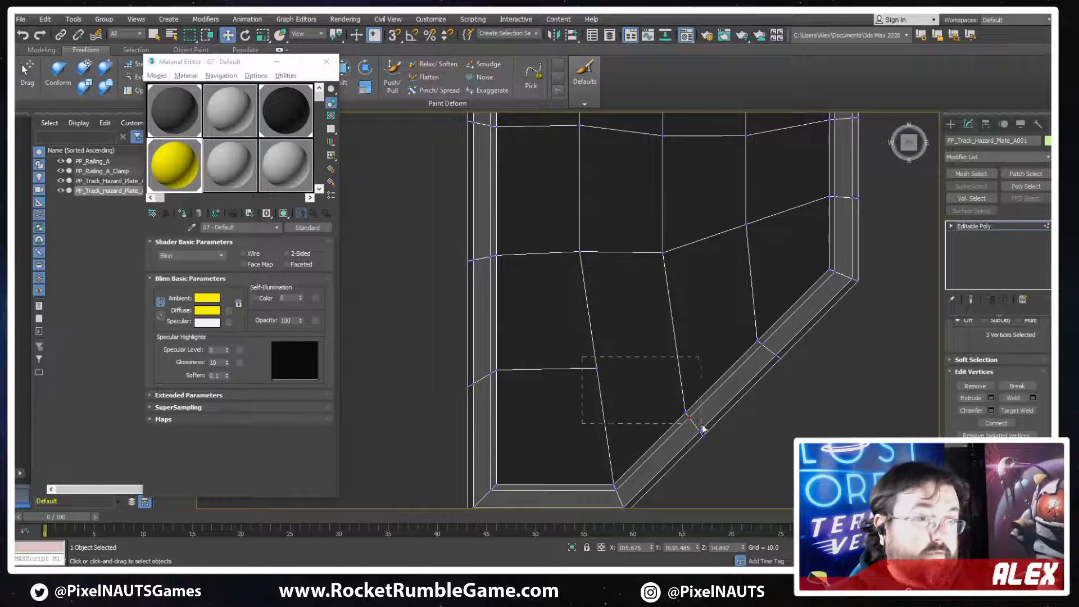
{"action": "left_click_drag", "start_coordinate": [703, 429], "coordinate": [703, 428]}
{"action": "scroll", "coordinate": [702, 339], "scroll_direction": "down", "scroll_amount": 4}
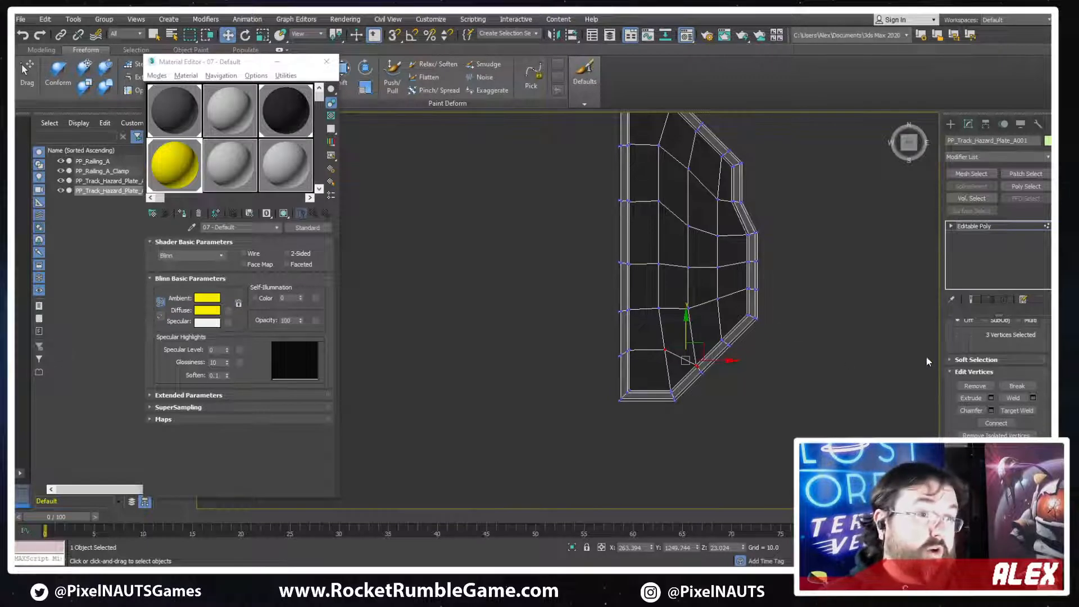
Rename the reshaped plate as PP_Track_Hazard_Plate_B
{"action": "scroll", "coordinate": [973, 347], "scroll_direction": "up", "scroll_amount": 2}
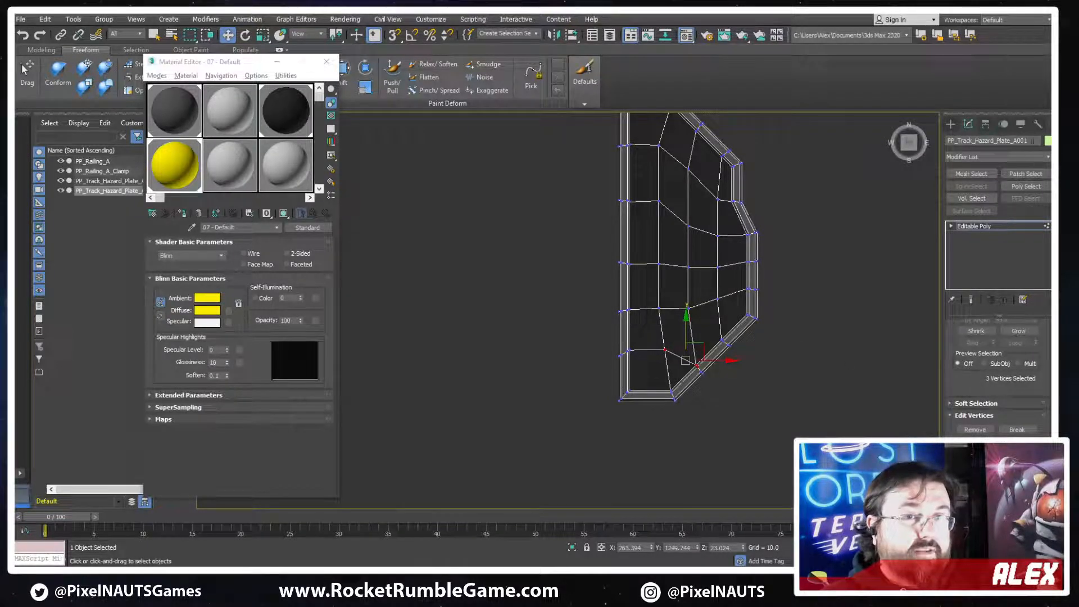
{"action": "left_click", "coordinate": [1028, 141]}
{"action": "left_click_drag", "start_coordinate": [1028, 141], "coordinate": [1014, 142]}
{"action": "type", "text": "B"}
{"action": "key", "text": "Return"}
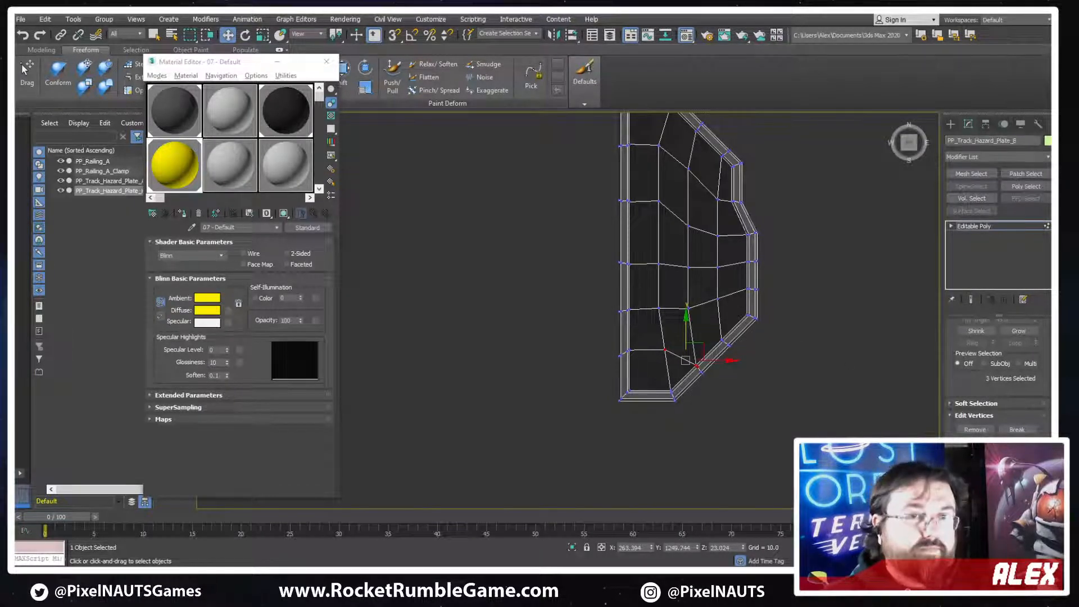
Leave vertex editing and copy the whole stepped plate along Y, keeping the default name PP_Track_Hazard_Plate_B001
{"action": "scroll", "coordinate": [730, 257], "scroll_direction": "down", "scroll_amount": 5}
{"action": "middle_click_drag", "start_coordinate": [843, 272], "coordinate": [619, 322], "text": "alt"}
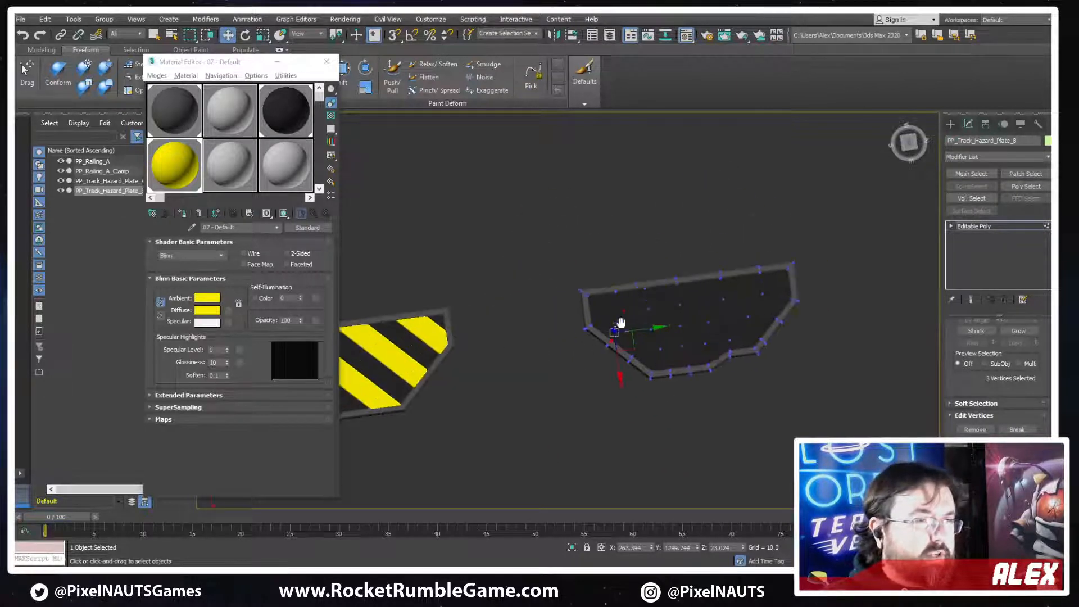
{"action": "scroll", "coordinate": [644, 280], "scroll_direction": "up", "scroll_amount": 3}
{"action": "middle_click_drag", "start_coordinate": [644, 280], "coordinate": [730, 253], "text": "alt"}
{"action": "middle_click_drag", "start_coordinate": [731, 253], "coordinate": [553, 290]}
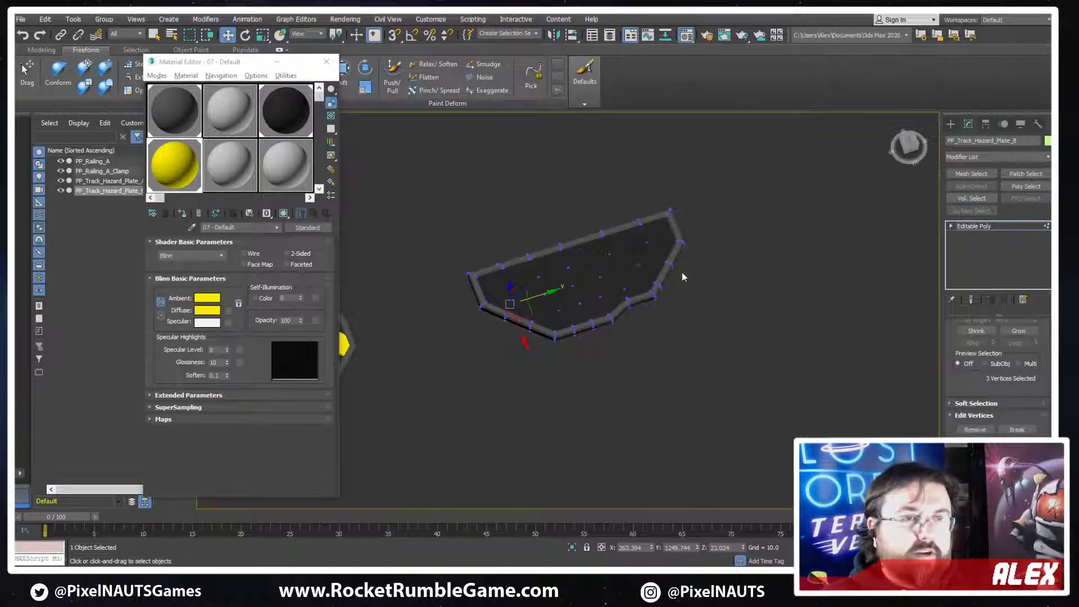
{"action": "scroll", "coordinate": [682, 272], "scroll_direction": "down", "scroll_amount": 3}
{"action": "left_click", "coordinate": [1002, 227]}
{"action": "middle_click_drag", "start_coordinate": [676, 298], "coordinate": [621, 325]}
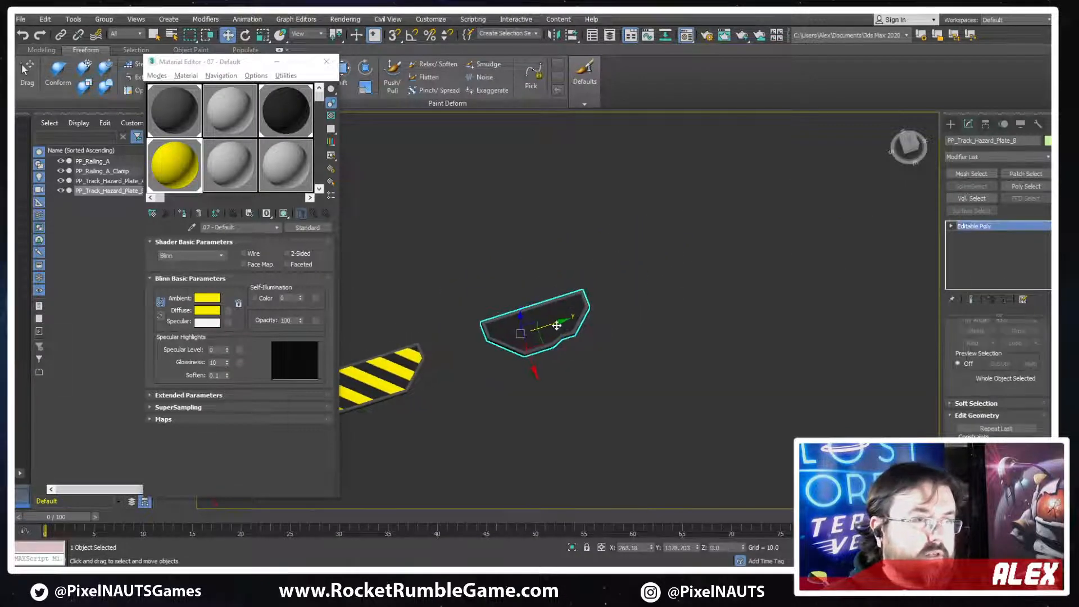
{"action": "left_click_drag", "start_coordinate": [497, 332], "coordinate": [661, 280], "text": "shift"}
{"action": "key", "text": "Return"}
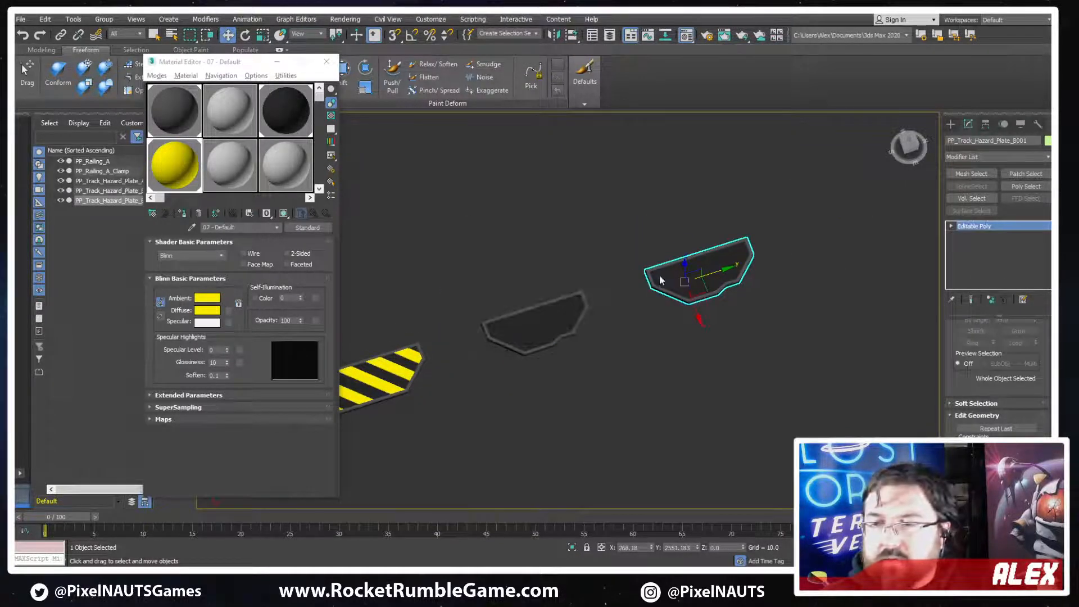
Enter vertex editing on the new copy and show it in the Top view with edged faces
{"action": "key", "text": "z"}
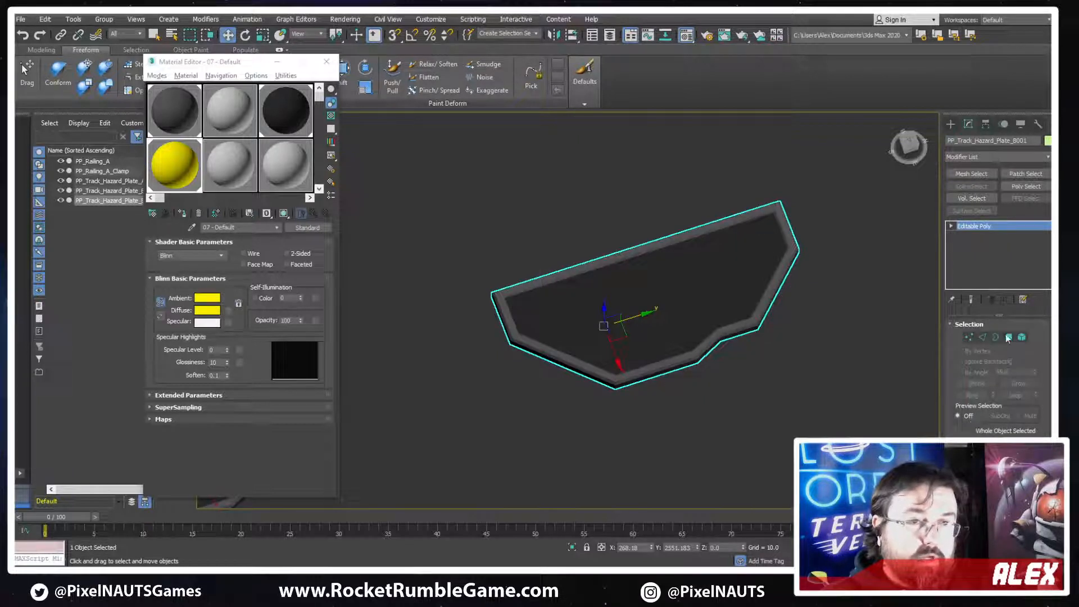
{"action": "left_click", "coordinate": [1007, 338]}
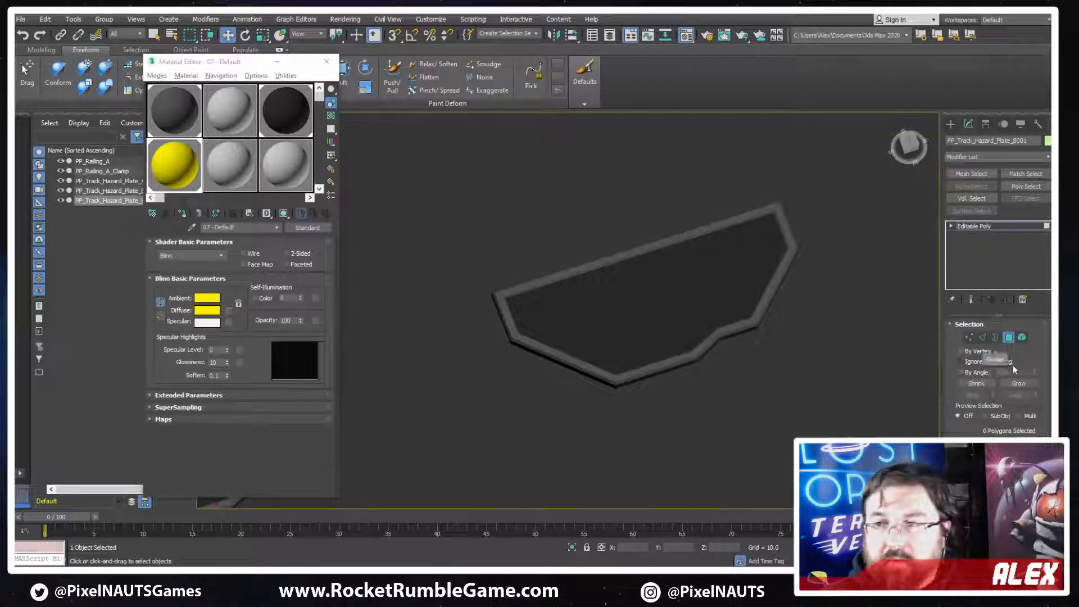
{"action": "left_click", "coordinate": [969, 337]}
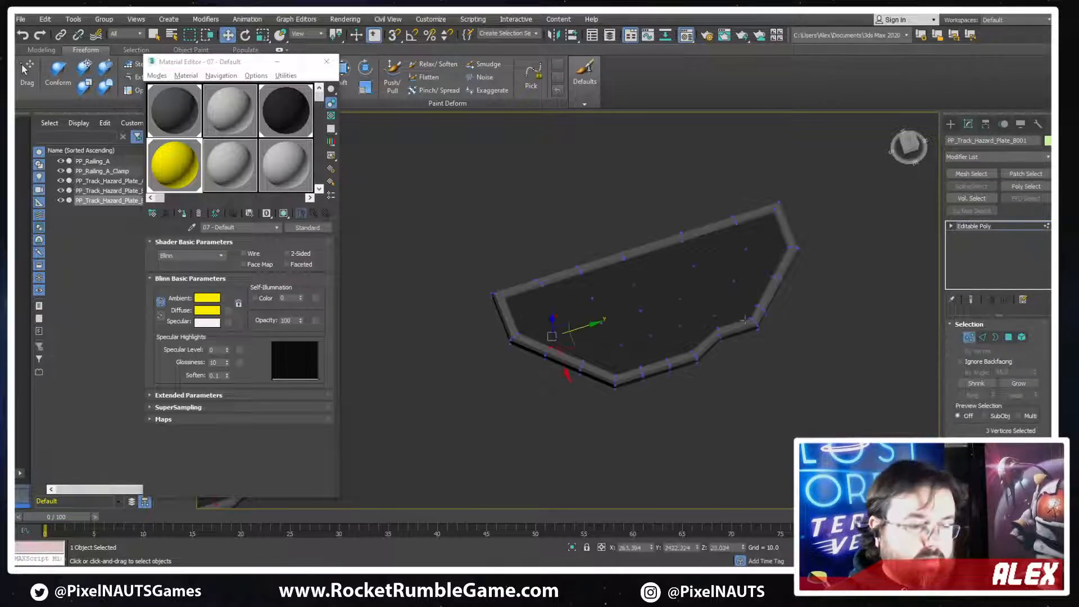
{"action": "middle_click_drag", "start_coordinate": [744, 319], "coordinate": [708, 265]}
{"action": "key", "text": "t"}
{"action": "key", "text": "z"}
{"action": "scroll", "coordinate": [708, 266], "scroll_direction": "down", "scroll_amount": 10}
{"action": "middle_click_drag", "start_coordinate": [746, 195], "coordinate": [677, 285]}
{"action": "scroll", "coordinate": [640, 321], "scroll_direction": "up", "scroll_amount": 3}
{"action": "key", "text": "F3"}
{"action": "scroll", "coordinate": [639, 320], "scroll_direction": "up", "scroll_amount": 4}
{"action": "key", "text": "F3"}
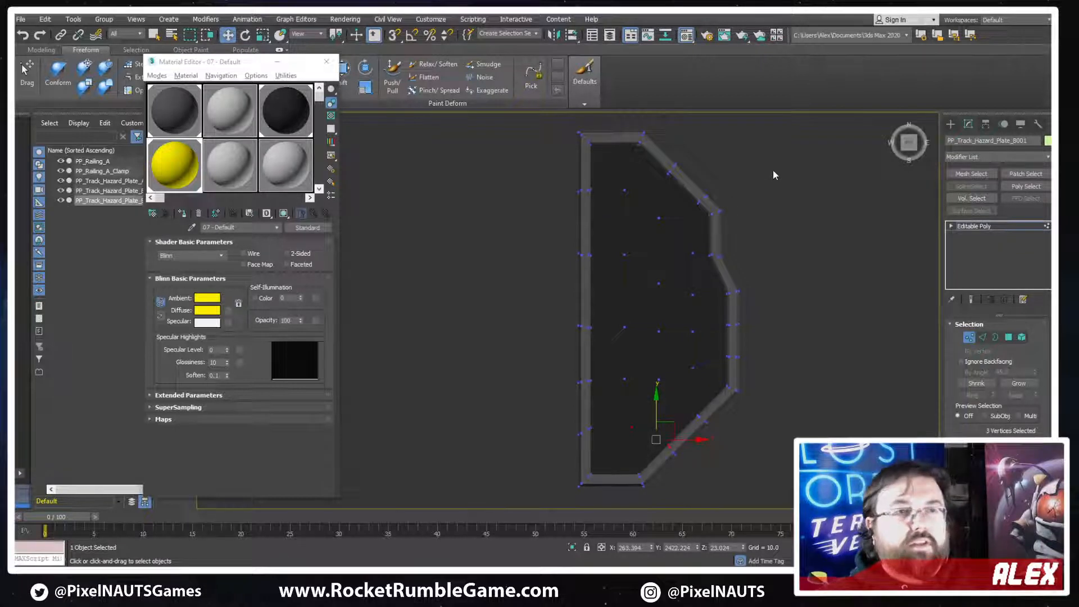
{"action": "middle_click_drag", "start_coordinate": [593, 196], "coordinate": [603, 226]}
{"action": "key", "text": "F4"}
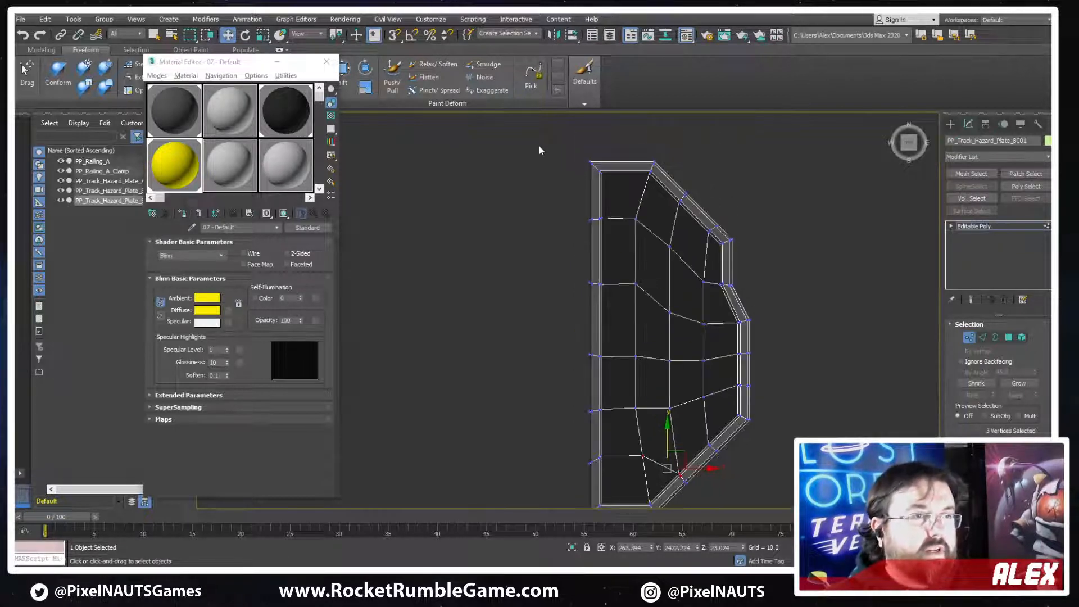
Lower the vertices above the plate's middle along Y in two passes, adding the next row, to shorten the straight outer section
{"action": "left_click_drag", "start_coordinate": [538, 150], "coordinate": [762, 338]}
{"action": "middle_click_drag", "start_coordinate": [644, 219], "coordinate": [675, 172]}
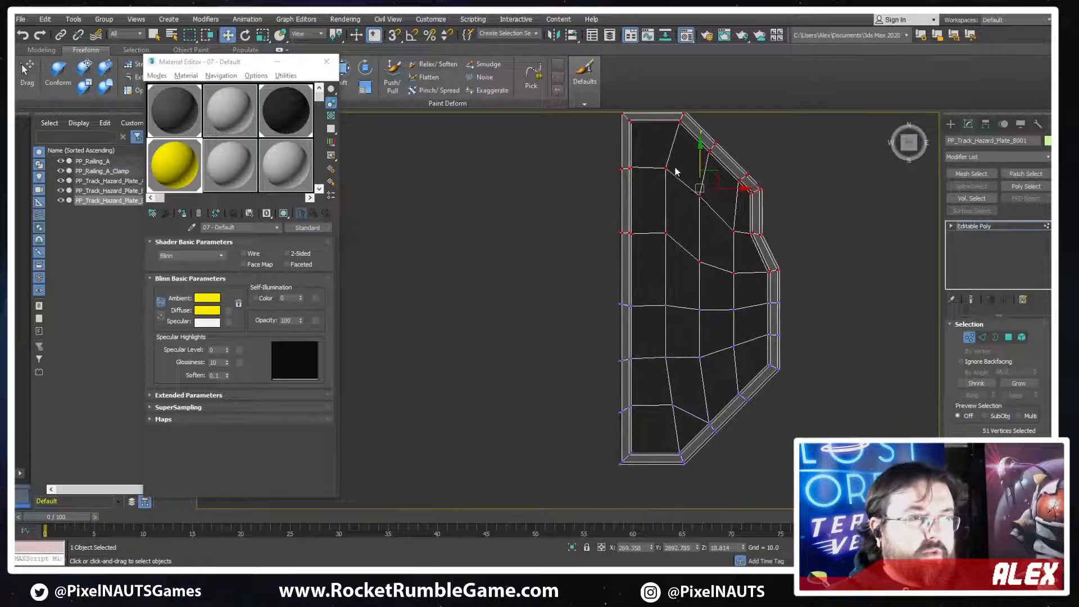
{"action": "left_click_drag", "start_coordinate": [703, 156], "coordinate": [702, 169]}
{"action": "middle_click_drag", "start_coordinate": [799, 137], "coordinate": [784, 180]}
{"action": "left_click_drag", "start_coordinate": [832, 133], "coordinate": [543, 367]}
{"action": "left_click_drag", "start_coordinate": [685, 245], "coordinate": [685, 266]}
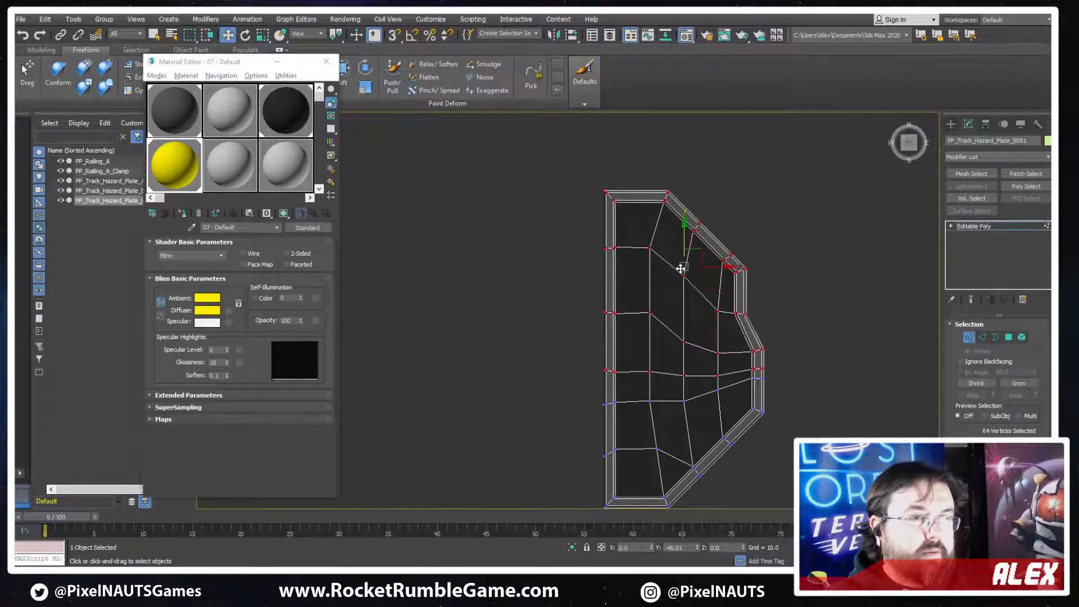
Move all vertices except those on the long straight side inward along X to narrow the plate
{"action": "left_click_drag", "start_coordinate": [543, 397], "coordinate": [527, 414]}
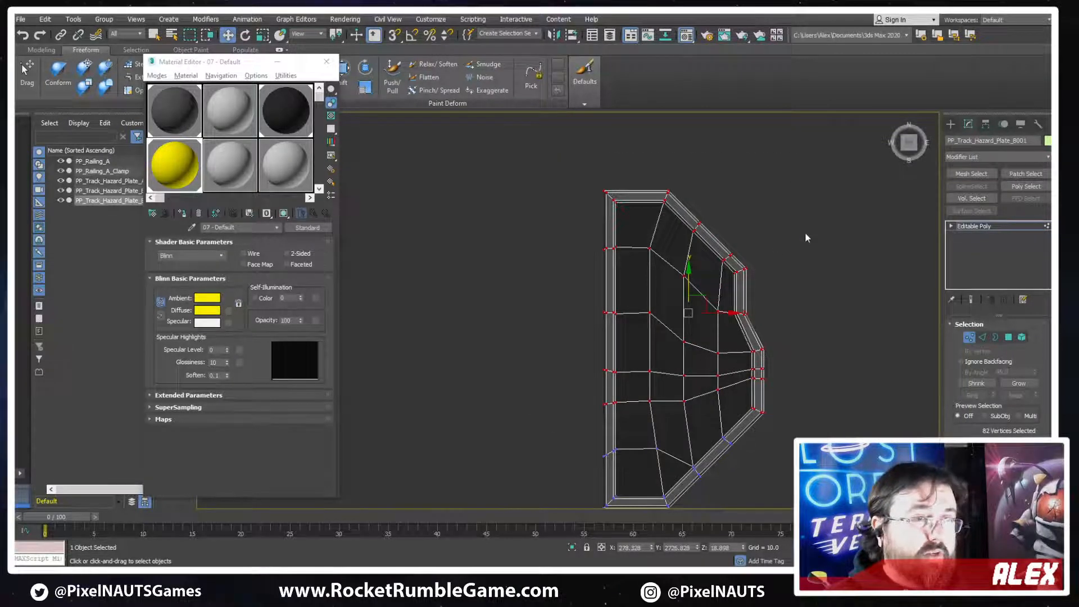
{"action": "left_click_drag", "start_coordinate": [682, 448], "coordinate": [646, 510]}
{"action": "middle_click_drag", "start_coordinate": [741, 375], "coordinate": [768, 309]}
{"action": "middle_click_drag", "start_coordinate": [818, 195], "coordinate": [807, 212]}
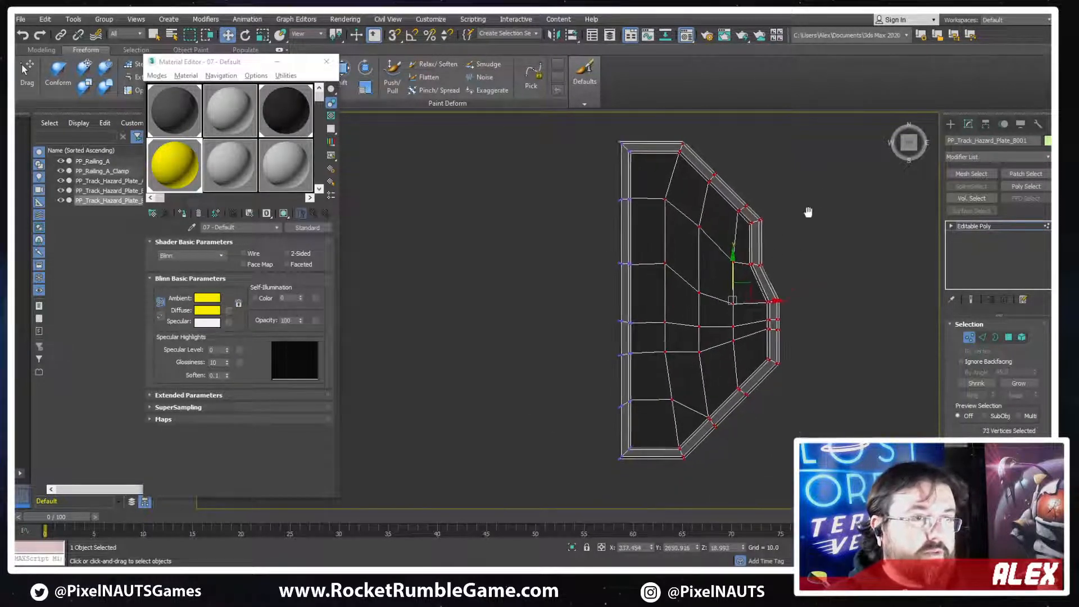
{"action": "scroll", "coordinate": [804, 216], "scroll_direction": "down", "scroll_amount": 2}
{"action": "left_click_drag", "start_coordinate": [827, 136], "coordinate": [794, 188]}
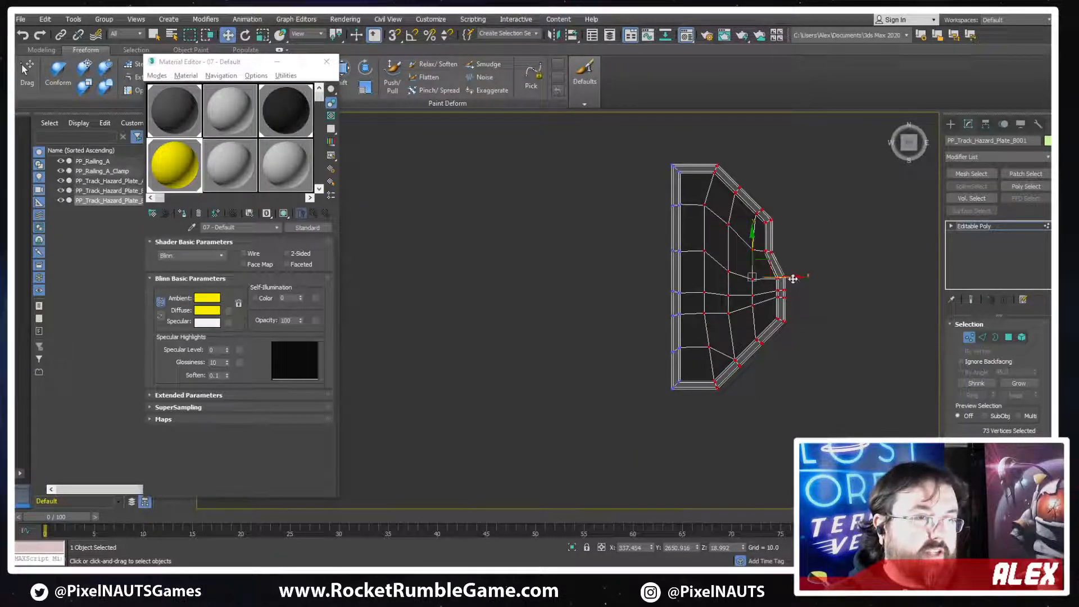
{"action": "left_click_drag", "start_coordinate": [793, 279], "coordinate": [781, 278]}
{"action": "left_click_drag", "start_coordinate": [721, 354], "coordinate": [710, 370]}
{"action": "scroll", "coordinate": [692, 185], "scroll_direction": "up", "scroll_amount": 2}
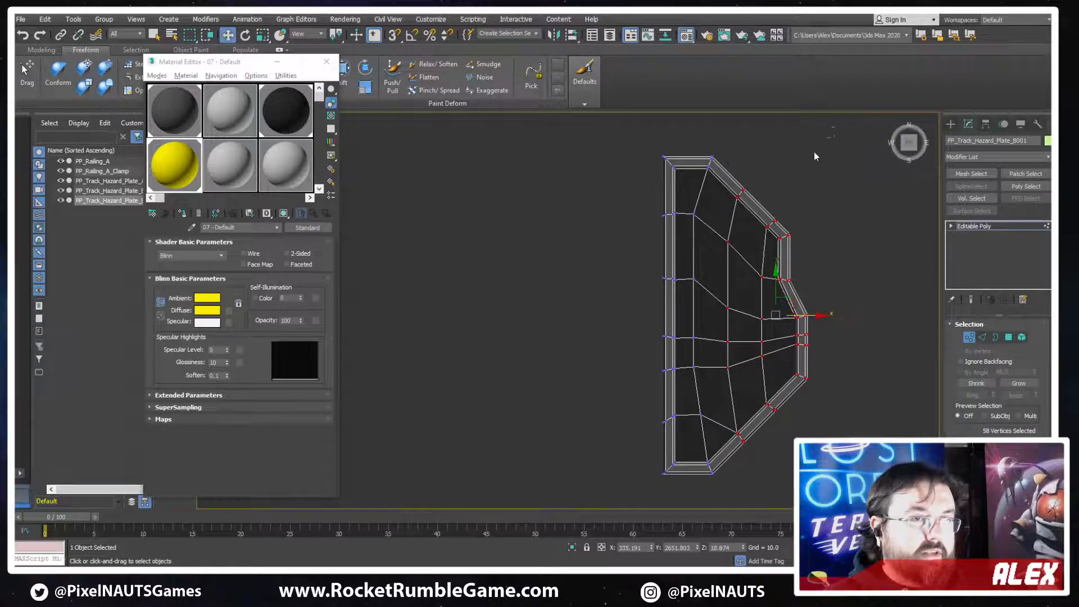
Lower the vertices of the plate's upper end along Y, and bring down the first crosswise row beneath them
{"action": "left_click_drag", "start_coordinate": [645, 262], "coordinate": [647, 259]}
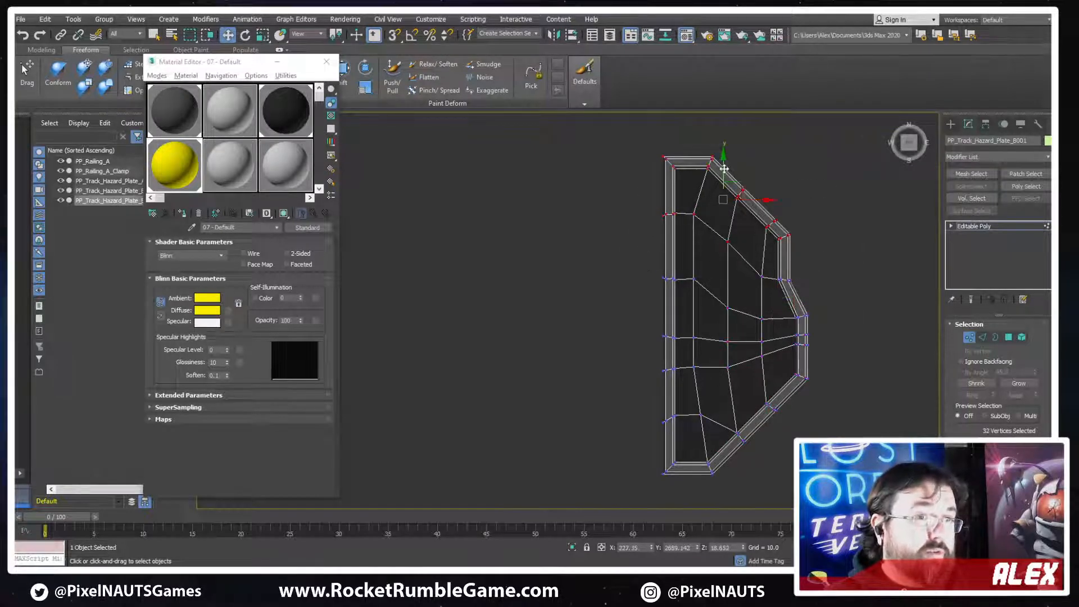
{"action": "left_click_drag", "start_coordinate": [723, 168], "coordinate": [723, 192]}
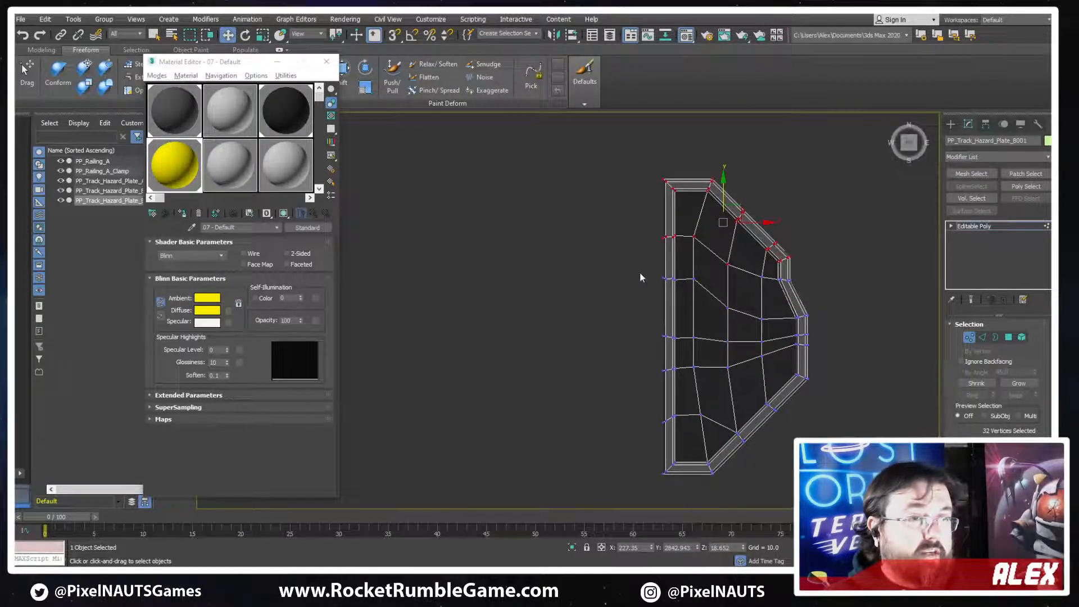
{"action": "left_click_drag", "start_coordinate": [704, 297], "coordinate": [705, 297]}
{"action": "left_click_drag", "start_coordinate": [672, 248], "coordinate": [670, 275]}
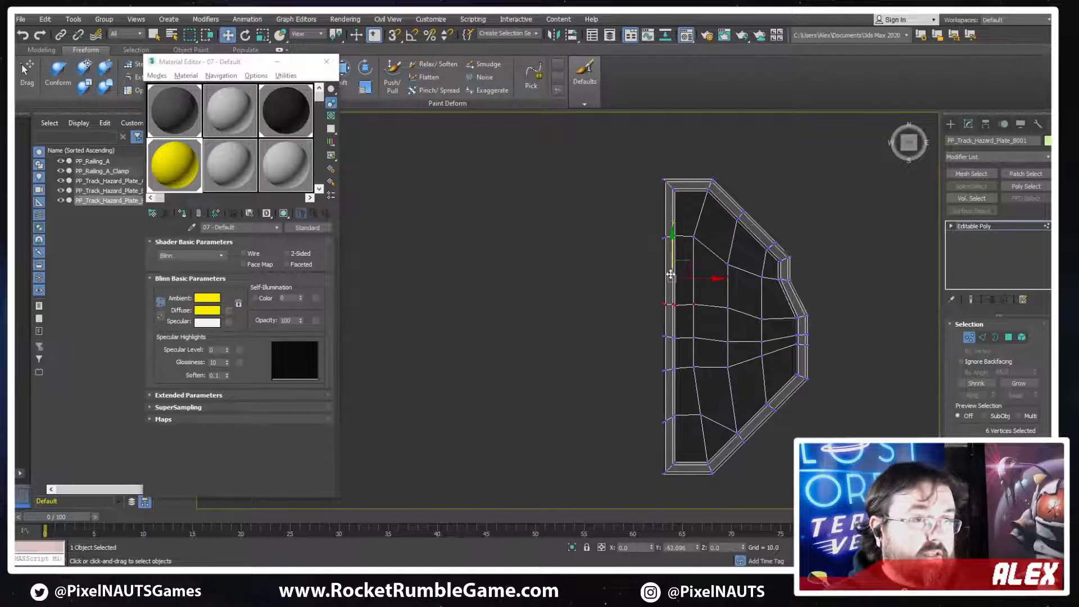
Respace the remaining crosswise rows by lowering the two lowest rows and the uppermost inner row along Y
{"action": "left_click_drag", "start_coordinate": [733, 378], "coordinate": [733, 377]}
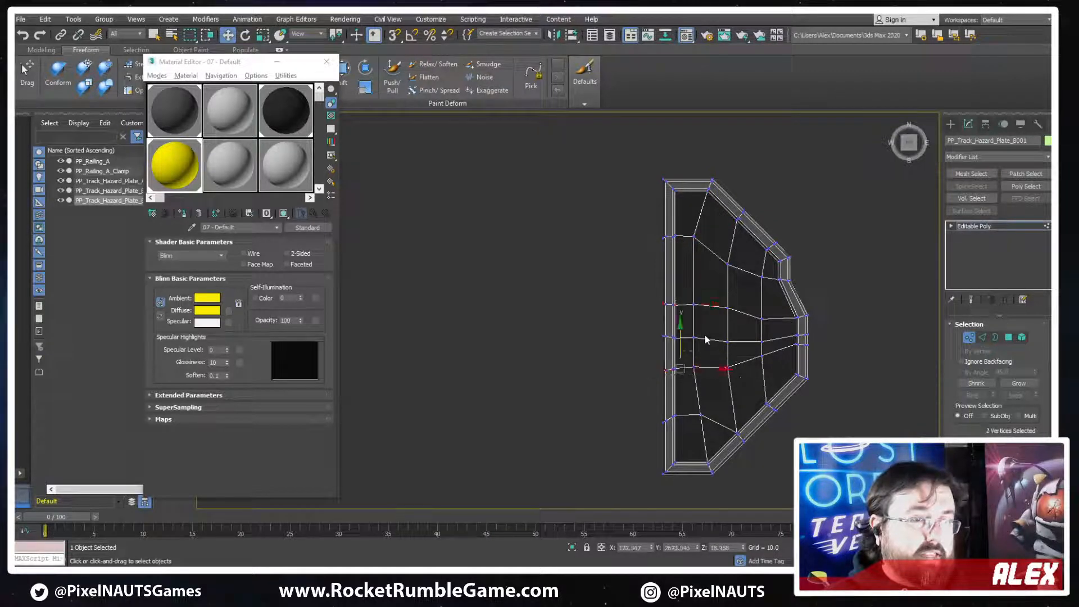
{"action": "left_click_drag", "start_coordinate": [681, 336], "coordinate": [680, 355]}
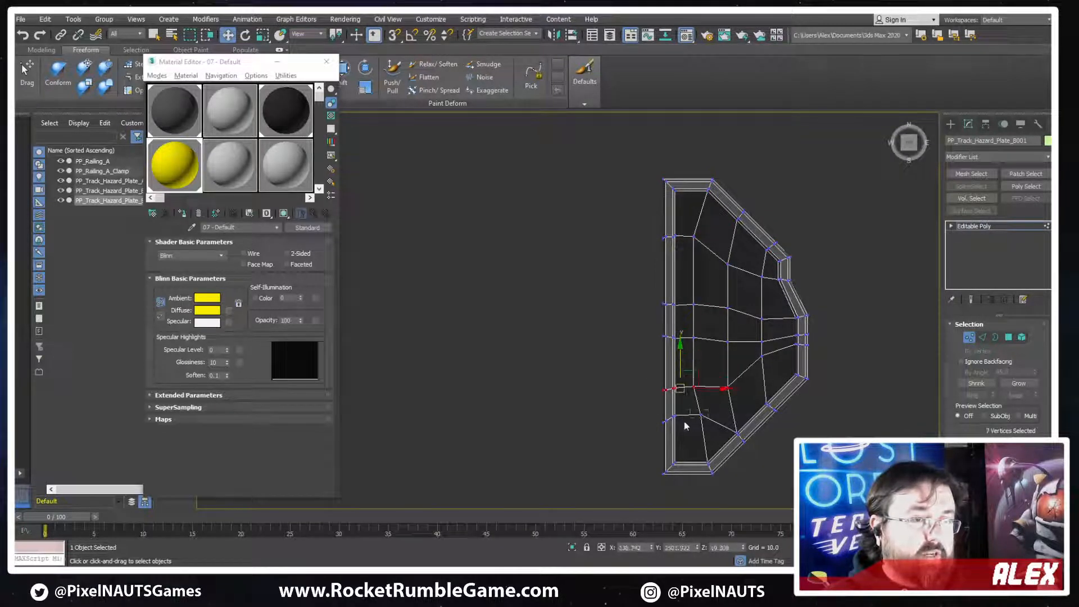
{"action": "left_click_drag", "start_coordinate": [647, 436], "coordinate": [673, 402]}
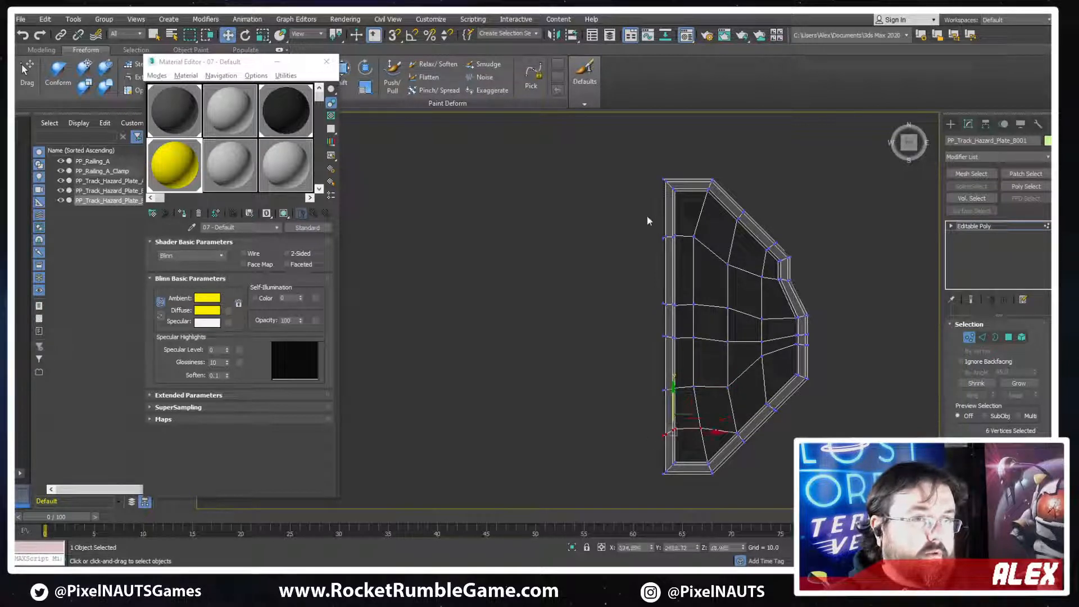
{"action": "left_click_drag", "start_coordinate": [702, 258], "coordinate": [703, 258]}
{"action": "left_click_drag", "start_coordinate": [672, 213], "coordinate": [669, 236]}
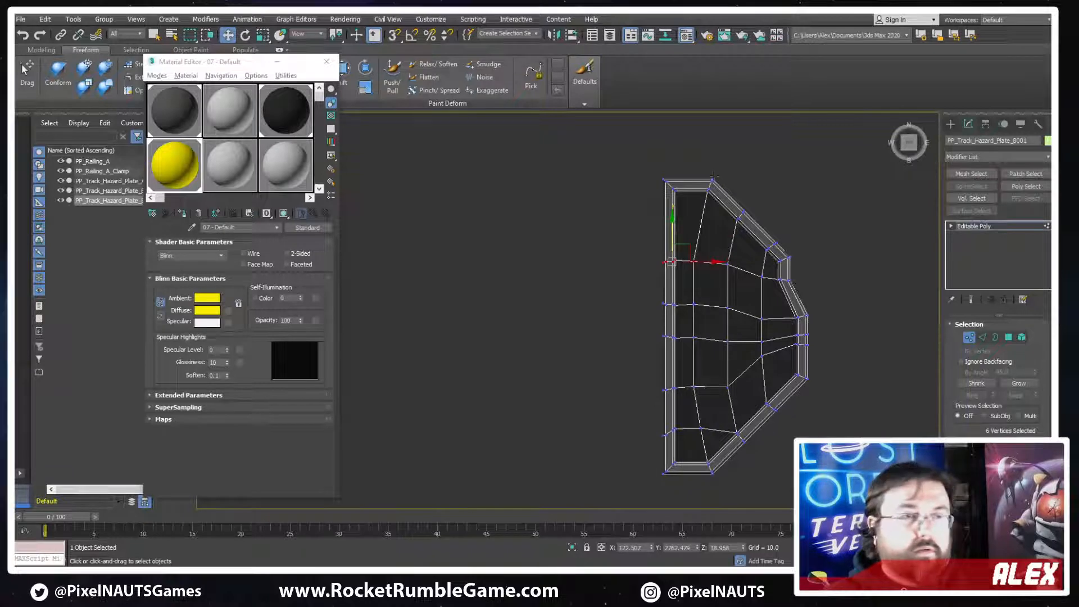
Select the upper end corner vertices with the adjoining cut on the chamfer and lower them along Y
{"action": "left_click_drag", "start_coordinate": [746, 211], "coordinate": [754, 237]}
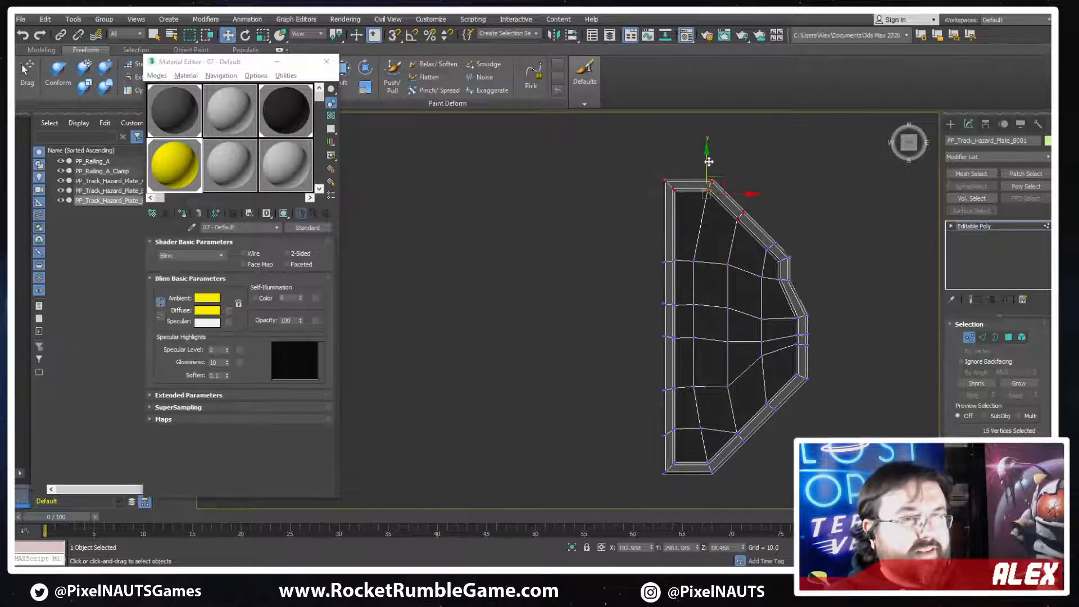
{"action": "left_click_drag", "start_coordinate": [708, 162], "coordinate": [704, 194]}
{"action": "scroll", "coordinate": [792, 264], "scroll_direction": "up", "scroll_amount": 3}
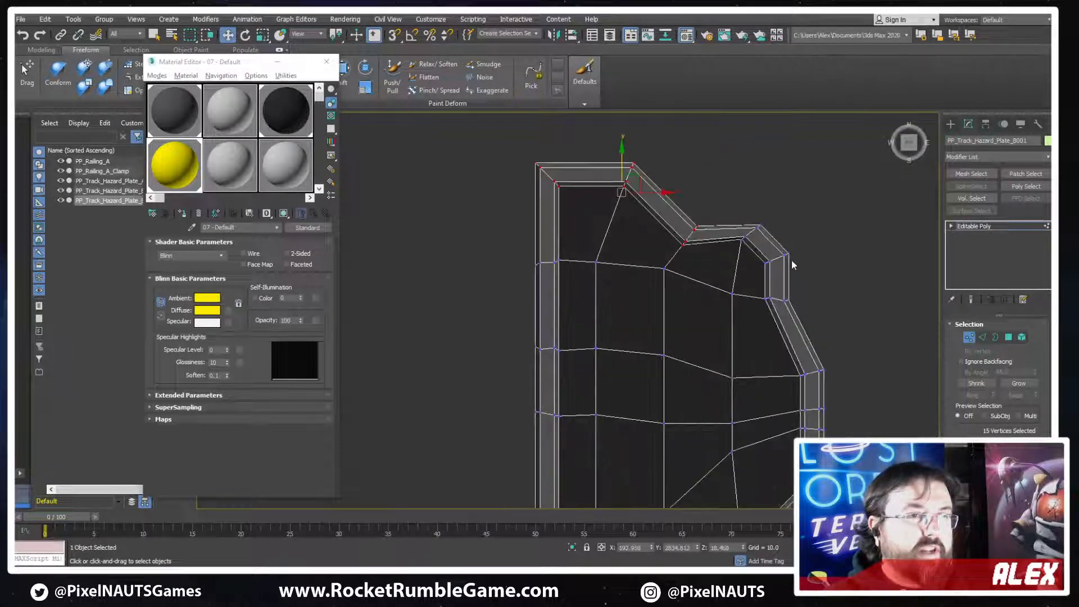
Select the edge loop crossing the rim between the upper chamfer and the outer corner, and remove it together with its vertices
{"action": "left_click_drag", "start_coordinate": [740, 268], "coordinate": [739, 266]}
{"action": "key", "text": "2"}
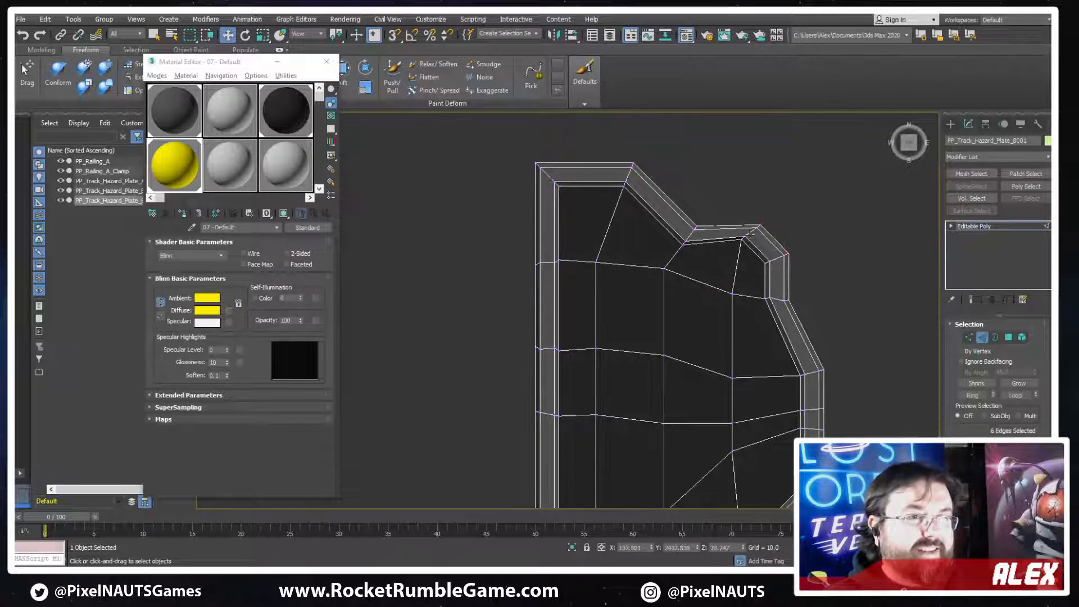
{"action": "double_click", "coordinate": [752, 234]}
{"action": "scroll", "coordinate": [752, 234], "scroll_direction": "down", "scroll_amount": 3}
{"action": "key", "text": "ctrl+BackSpace"}
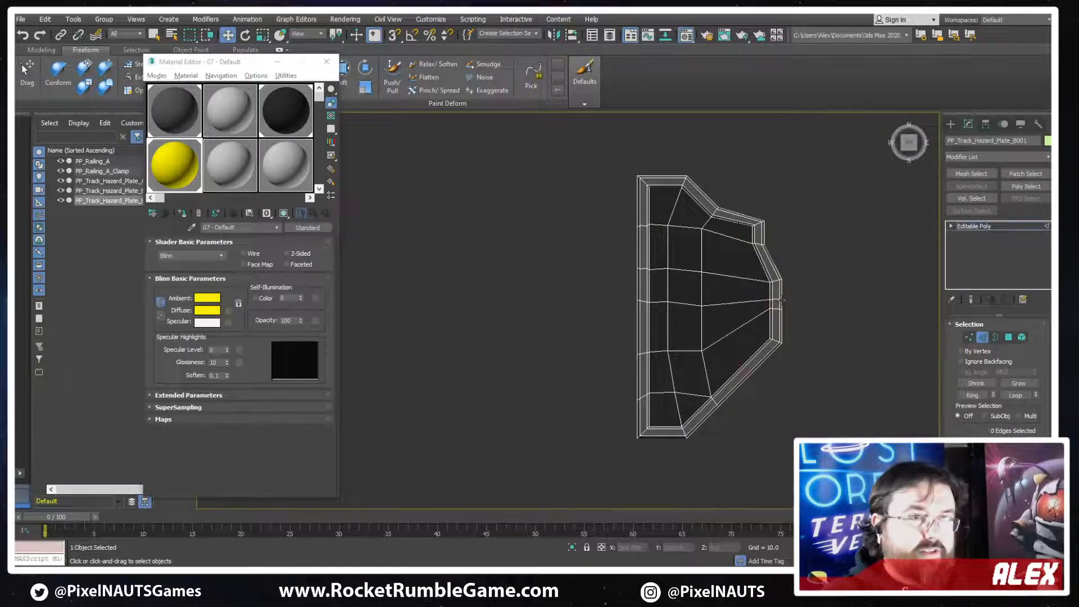
Select all vertices of the stepped outer side and move them inward along X to line up with the upper chamfer
{"action": "scroll", "coordinate": [773, 233], "scroll_direction": "up", "scroll_amount": 3}
{"action": "key", "text": "1"}
{"action": "left_click_drag", "start_coordinate": [819, 193], "coordinate": [717, 483]}
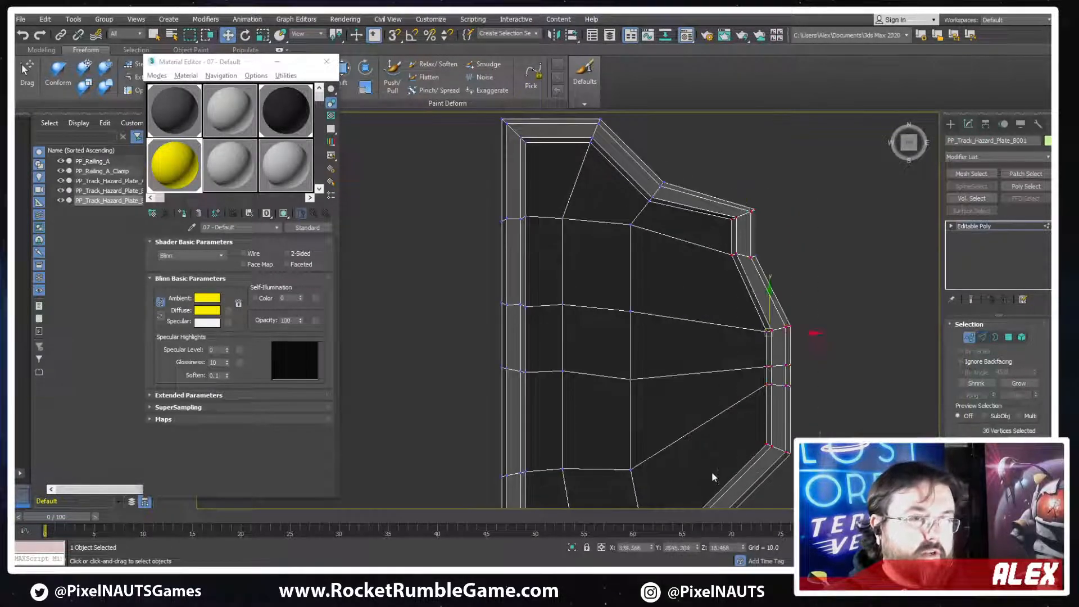
{"action": "scroll", "coordinate": [808, 356], "scroll_direction": "down", "scroll_amount": 2}
{"action": "middle_click_drag", "start_coordinate": [808, 357], "coordinate": [818, 285]}
{"action": "left_click_drag", "start_coordinate": [820, 275], "coordinate": [775, 275]}
Lower the vertices of the protruding outer section along Y, and lower the notch corner vertices to steepen the step again
{"action": "left_click_drag", "start_coordinate": [747, 237], "coordinate": [732, 387]}
{"action": "left_click", "coordinate": [797, 242]}
{"action": "left_click_drag", "start_coordinate": [755, 275], "coordinate": [743, 318]}
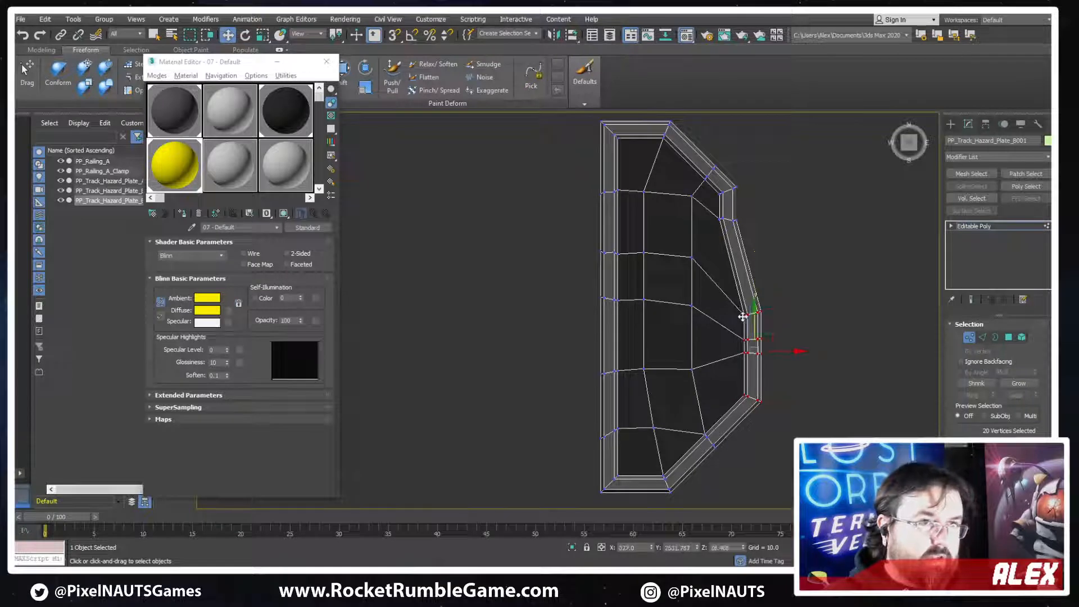
{"action": "left_click_drag", "start_coordinate": [708, 240], "coordinate": [708, 240]}
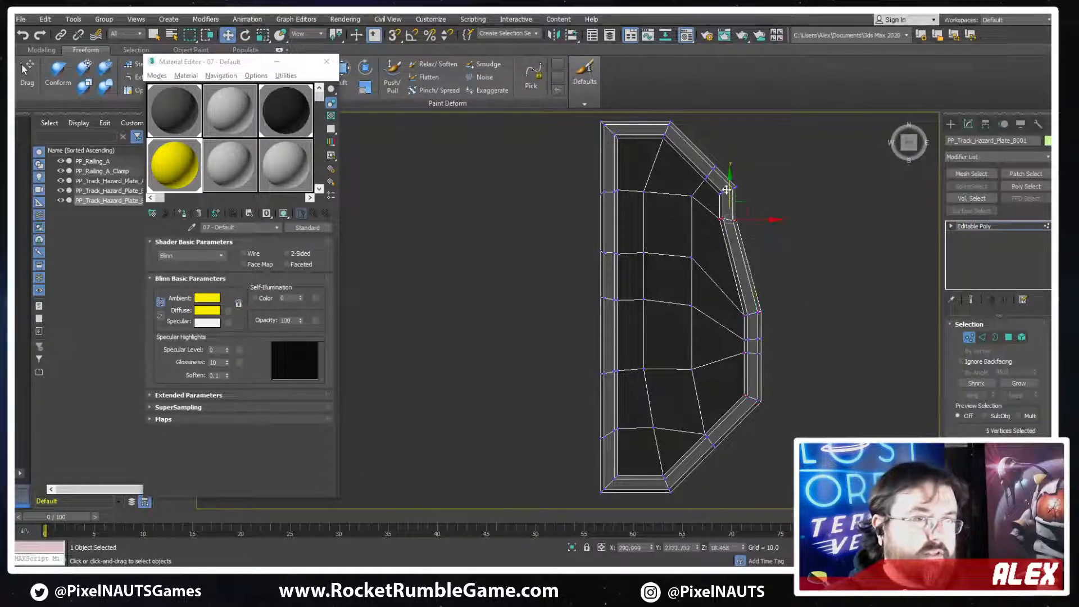
{"action": "left_click_drag", "start_coordinate": [729, 191], "coordinate": [718, 242]}
{"action": "scroll", "coordinate": [713, 253], "scroll_direction": "up", "scroll_amount": 3}
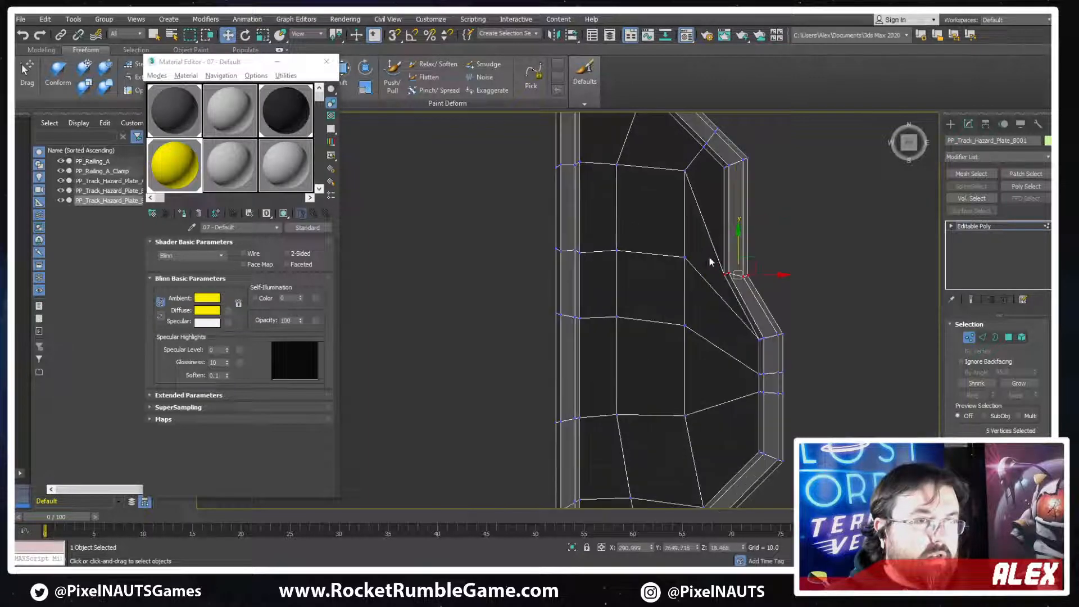
Lower the crosswise interior vertex rows one after another along Y to even out their spacing for the new outline
{"action": "left_click_drag", "start_coordinate": [546, 231], "coordinate": [546, 231]}
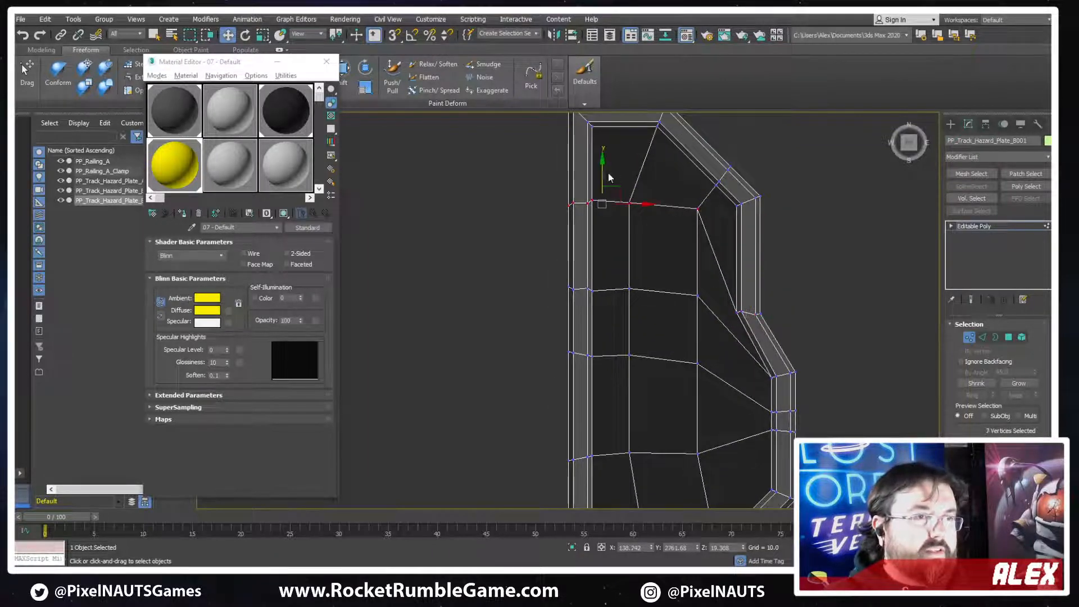
{"action": "scroll", "coordinate": [725, 290], "scroll_direction": "down", "scroll_amount": 3}
{"action": "left_click_drag", "start_coordinate": [733, 339], "coordinate": [623, 365]}
{"action": "left_click_drag", "start_coordinate": [657, 314], "coordinate": [657, 328]}
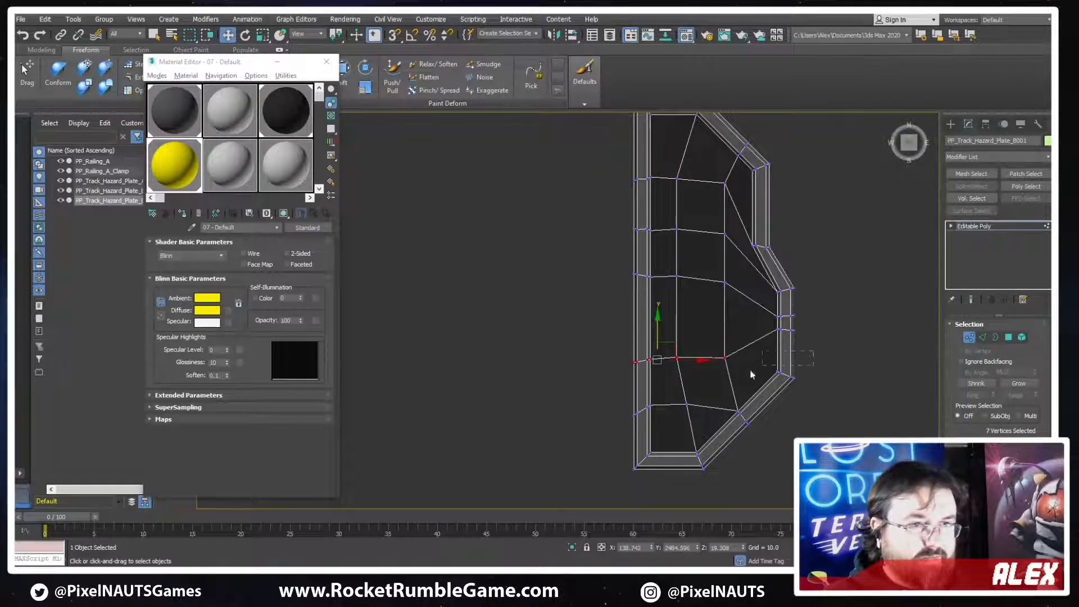
{"action": "left_click_drag", "start_coordinate": [751, 373], "coordinate": [750, 376]}
{"action": "left_click_drag", "start_coordinate": [619, 297], "coordinate": [619, 297]}
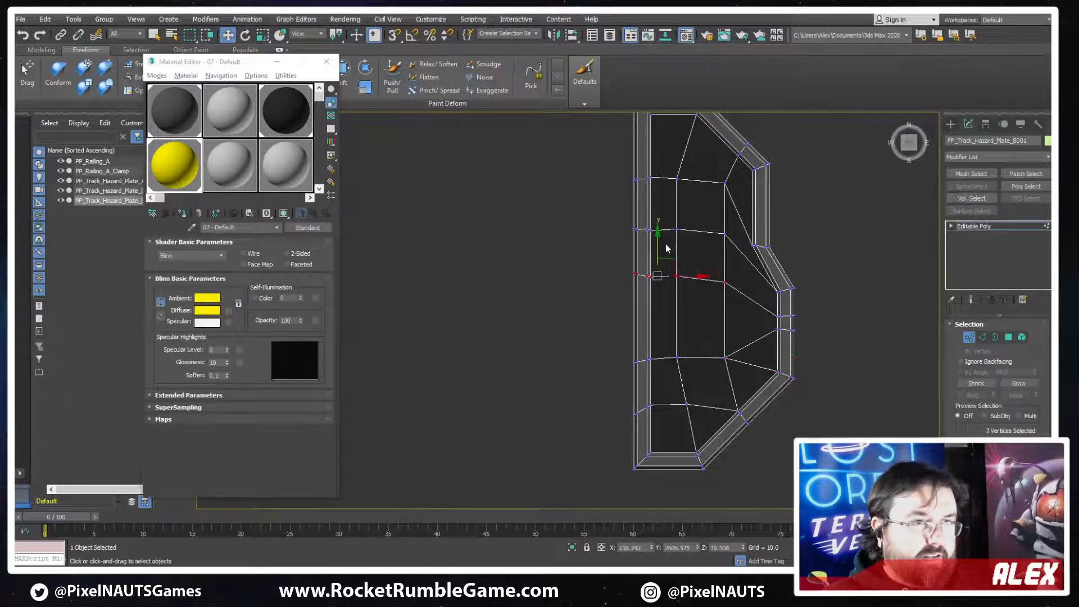
{"action": "left_click_drag", "start_coordinate": [657, 246], "coordinate": [658, 278]}
{"action": "left_click_drag", "start_coordinate": [612, 219], "coordinate": [730, 246]}
{"action": "left_click_drag", "start_coordinate": [657, 198], "coordinate": [657, 232]}
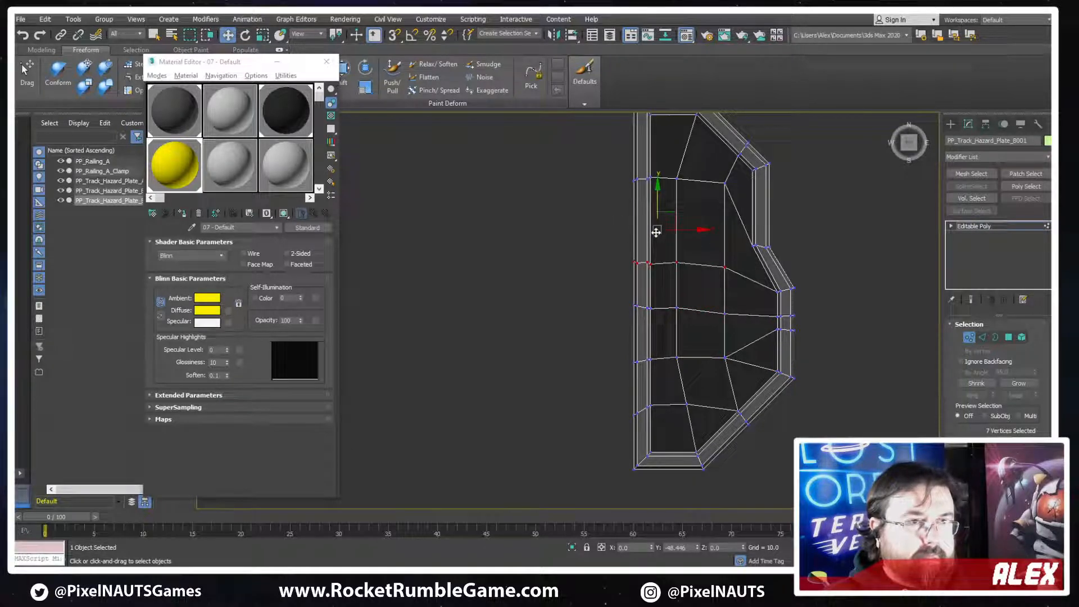
Connect the inner row's end vertex to the notch corner, and remove the extra diagonal edge running to the outer straight section
{"action": "scroll", "coordinate": [757, 238], "scroll_direction": "up", "scroll_amount": 3}
{"action": "scroll", "coordinate": [780, 274], "scroll_direction": "down", "scroll_amount": 2}
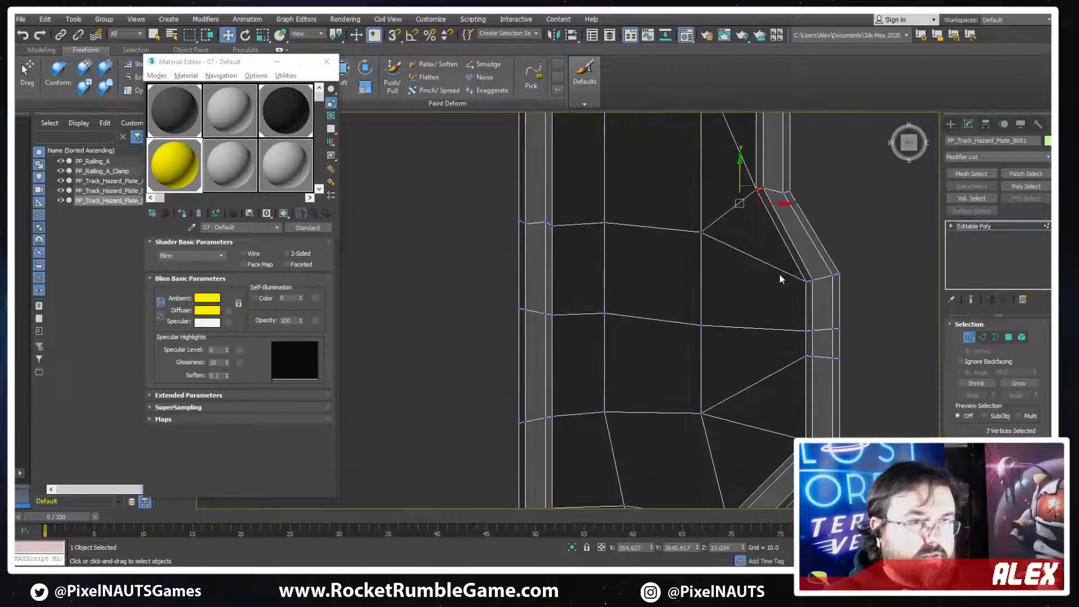
{"action": "key", "text": "2"}
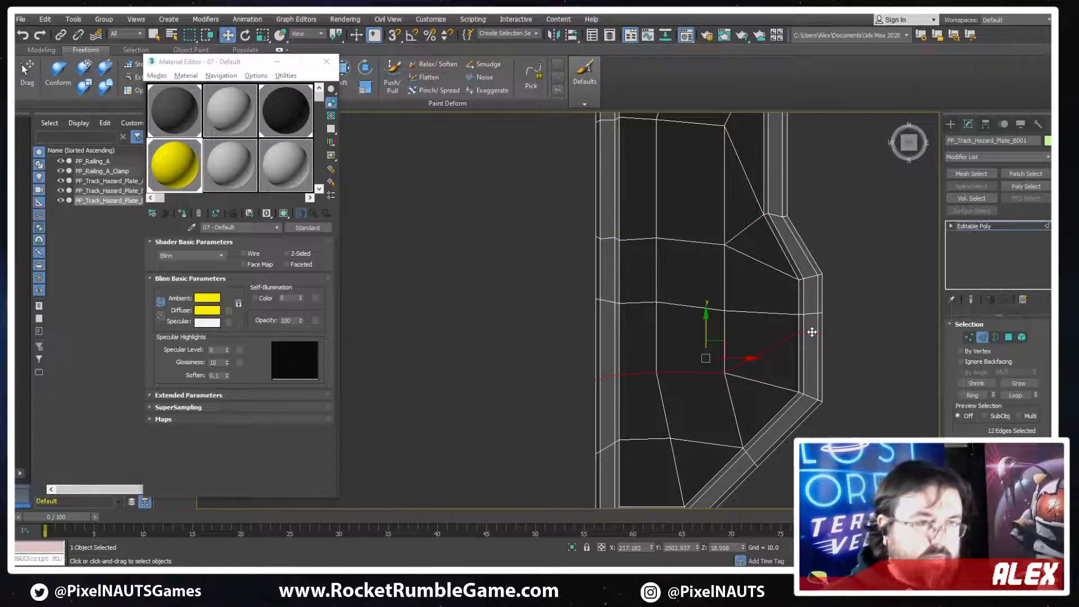
{"action": "left_click_drag", "start_coordinate": [579, 362], "coordinate": [692, 415], "text": "alt"}
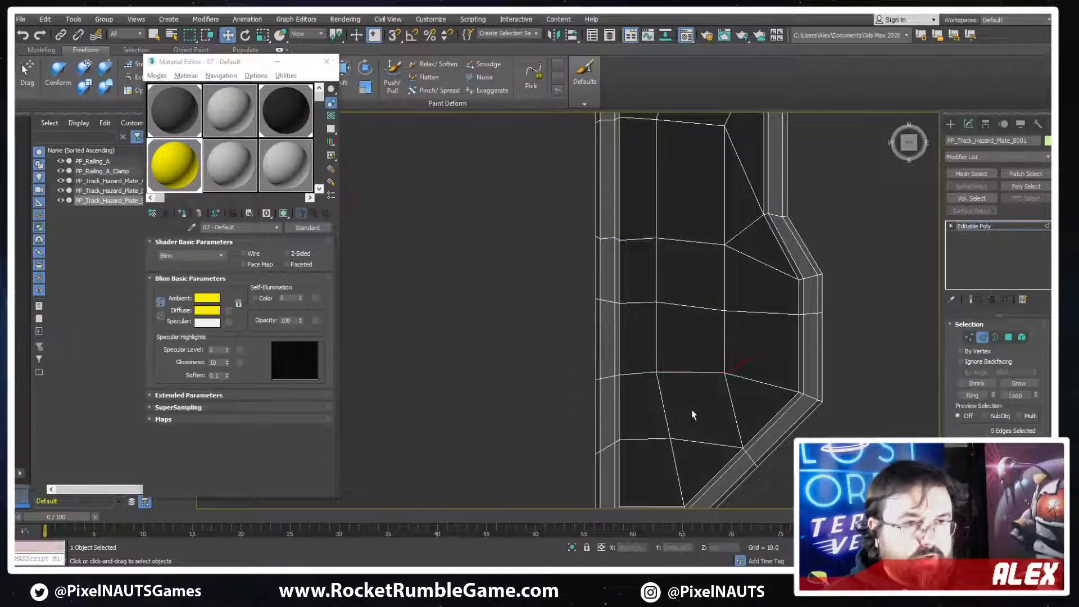
Remove the matching leftover edge across the plate's underside together with its vertices
{"action": "key", "text": "1"}
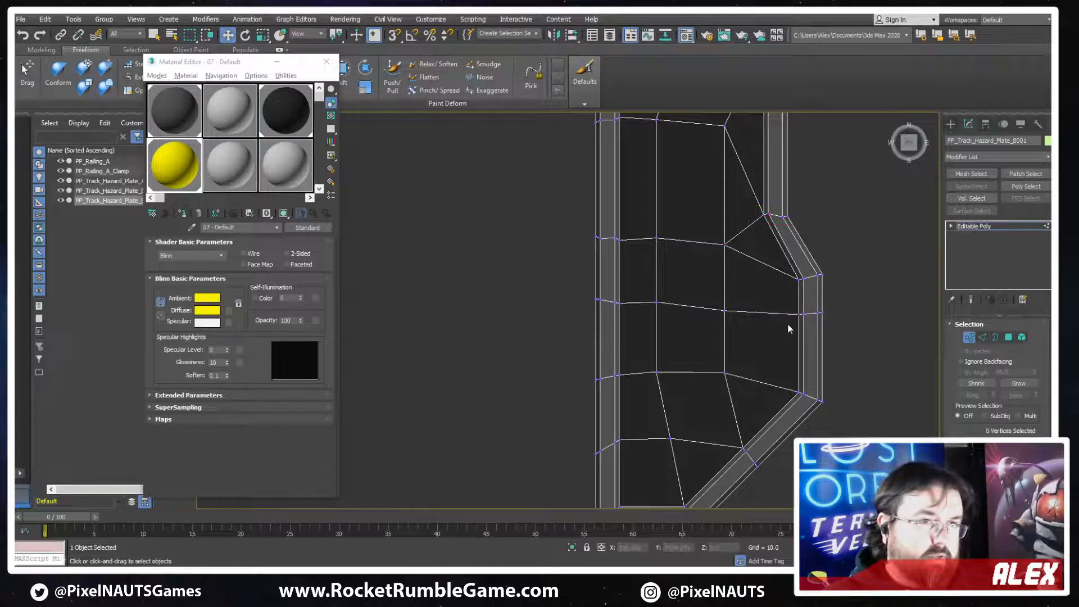
{"action": "middle_click_drag", "start_coordinate": [847, 303], "coordinate": [663, 253], "text": "alt"}
{"action": "key", "text": "2"}
{"action": "left_click", "coordinate": [655, 248]}
{"action": "key", "text": "ctrl+BackSpace"}
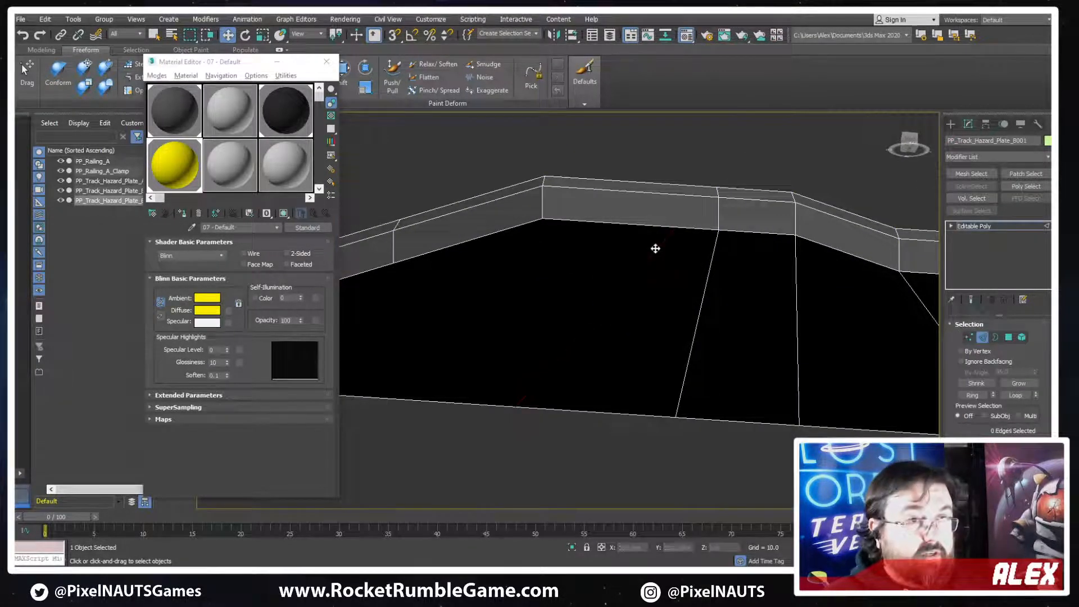
Move the five vertices of the cut across the outer straight section along Y to the section's middle
{"action": "scroll", "coordinate": [775, 266], "scroll_direction": "down", "scroll_amount": 5}
{"action": "middle_click_drag", "start_coordinate": [775, 268], "coordinate": [769, 370], "text": "alt"}
{"action": "scroll", "coordinate": [754, 332], "scroll_direction": "up", "scroll_amount": 5}
{"action": "key", "text": "1"}
{"action": "left_click_drag", "start_coordinate": [781, 353], "coordinate": [751, 360]}
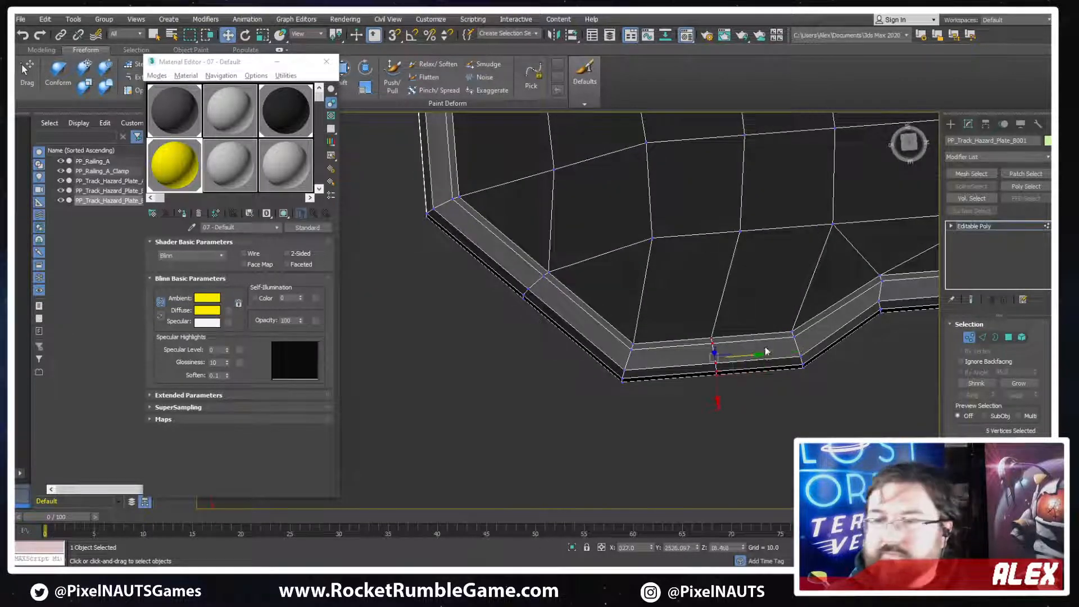
{"action": "middle_click_drag", "start_coordinate": [751, 360], "coordinate": [756, 329], "text": "alt"}
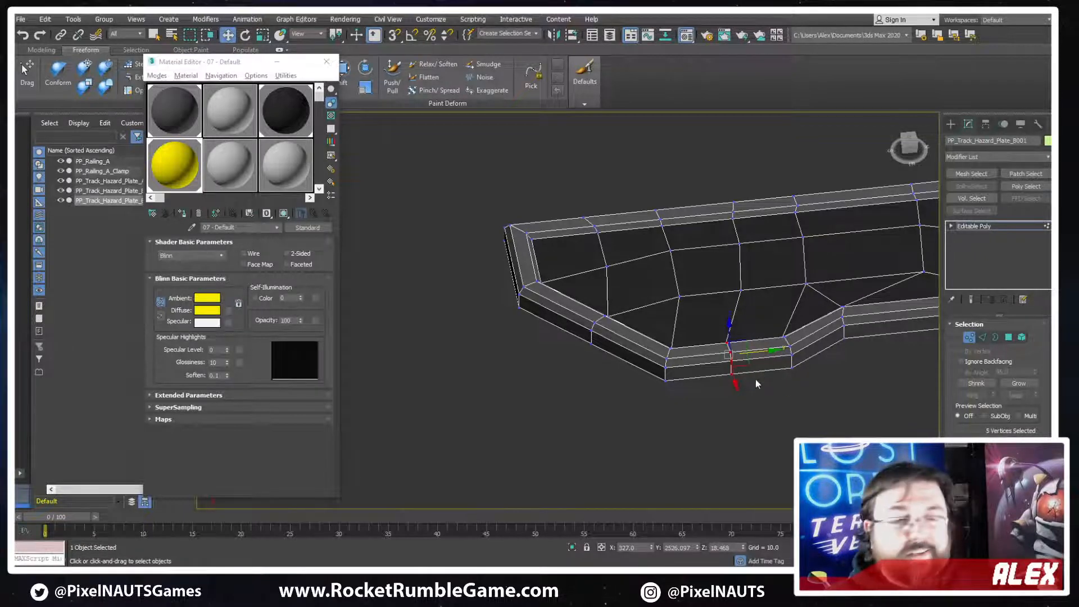
Select all polygons on the plate's underside, delete them and leave polygon editing
{"action": "middle_click_drag", "start_coordinate": [755, 380], "coordinate": [802, 298], "text": "alt"}
{"action": "left_click", "coordinate": [1008, 338]}
{"action": "left_click", "coordinate": [736, 424]}
{"action": "left_click", "coordinate": [723, 366], "text": "ctrl"}
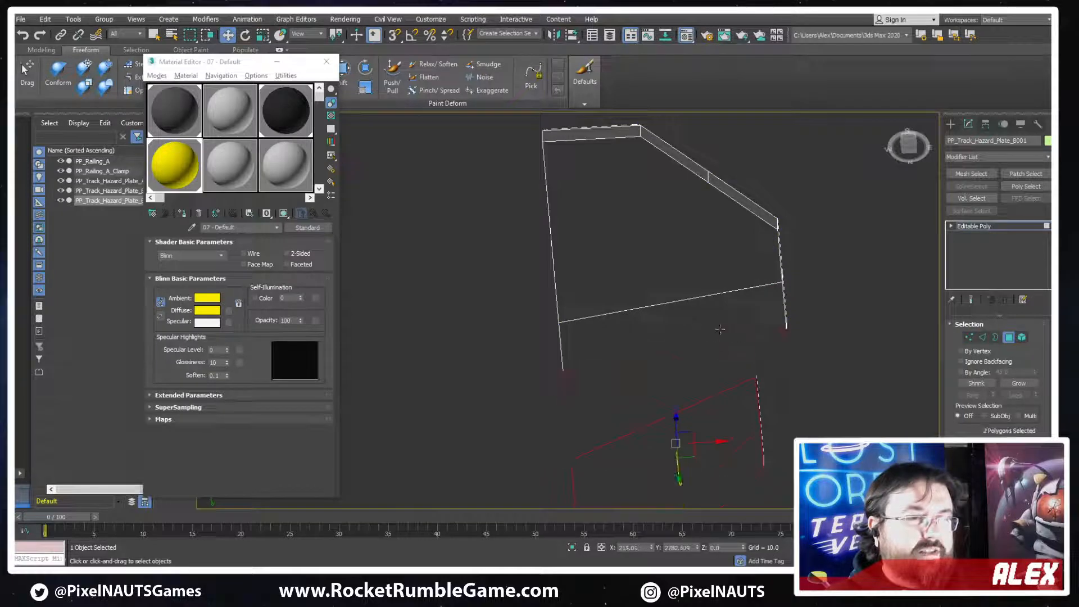
{"action": "left_click", "coordinate": [719, 330], "text": "ctrl"}
{"action": "left_click", "coordinate": [709, 263], "text": "ctrl"}
{"action": "middle_click_drag", "start_coordinate": [709, 263], "coordinate": [821, 300], "text": "alt"}
{"action": "key", "text": "Delete"}
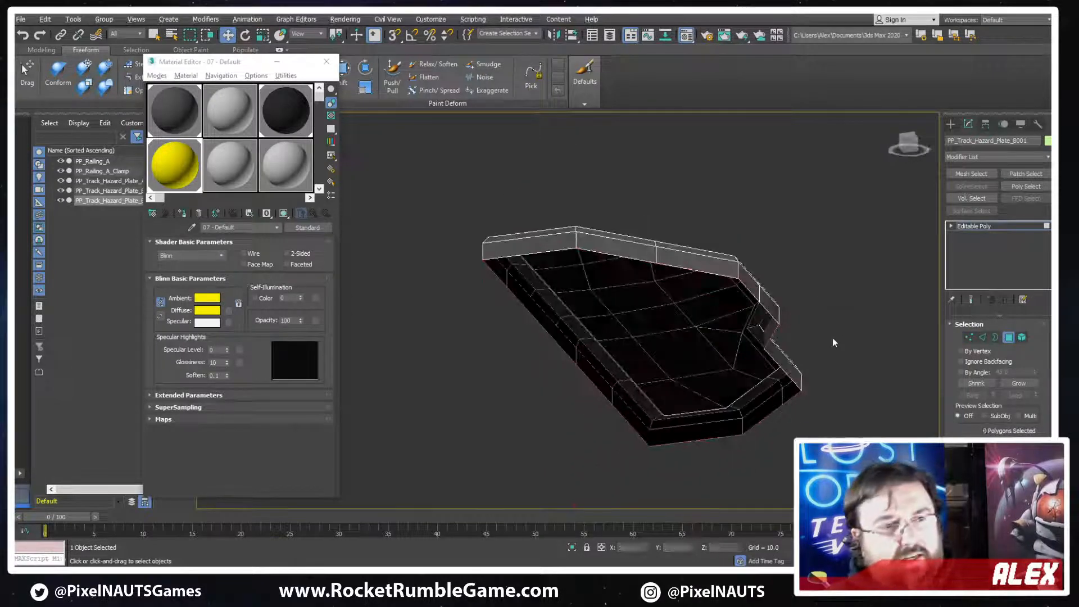
{"action": "middle_click_drag", "start_coordinate": [833, 342], "coordinate": [826, 293], "text": "alt"}
{"action": "left_click", "coordinate": [1012, 337]}
Show the plates in the Top view and move the smaller plate along Y closer to the original, to about Y 2397
{"action": "scroll", "coordinate": [844, 356], "scroll_direction": "down", "scroll_amount": 6}
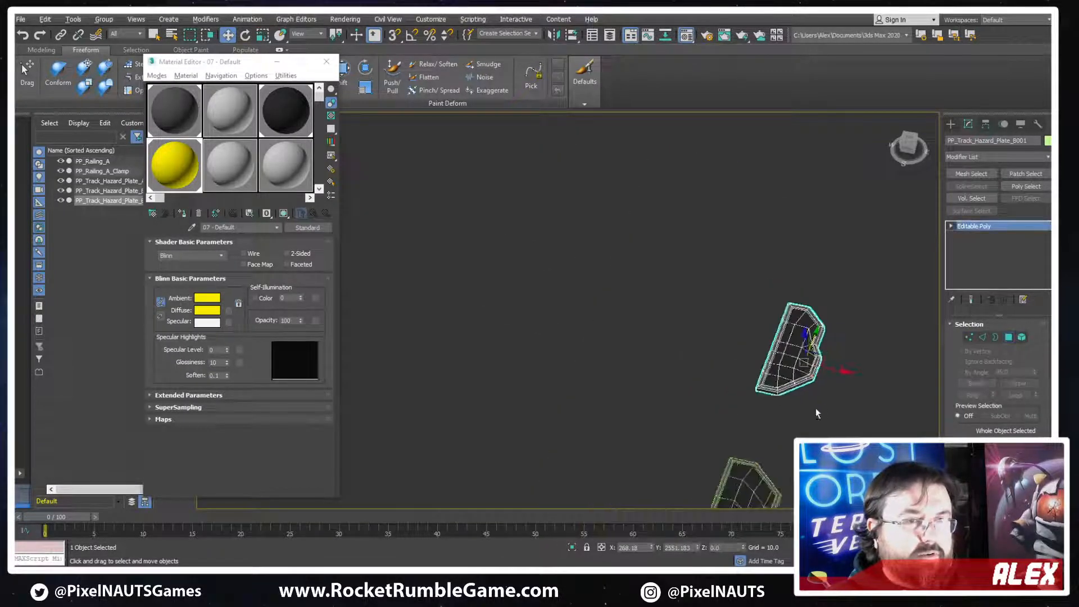
{"action": "middle_click_drag", "start_coordinate": [815, 408], "coordinate": [727, 428], "text": "alt"}
{"action": "middle_click_drag", "start_coordinate": [809, 394], "coordinate": [752, 371]}
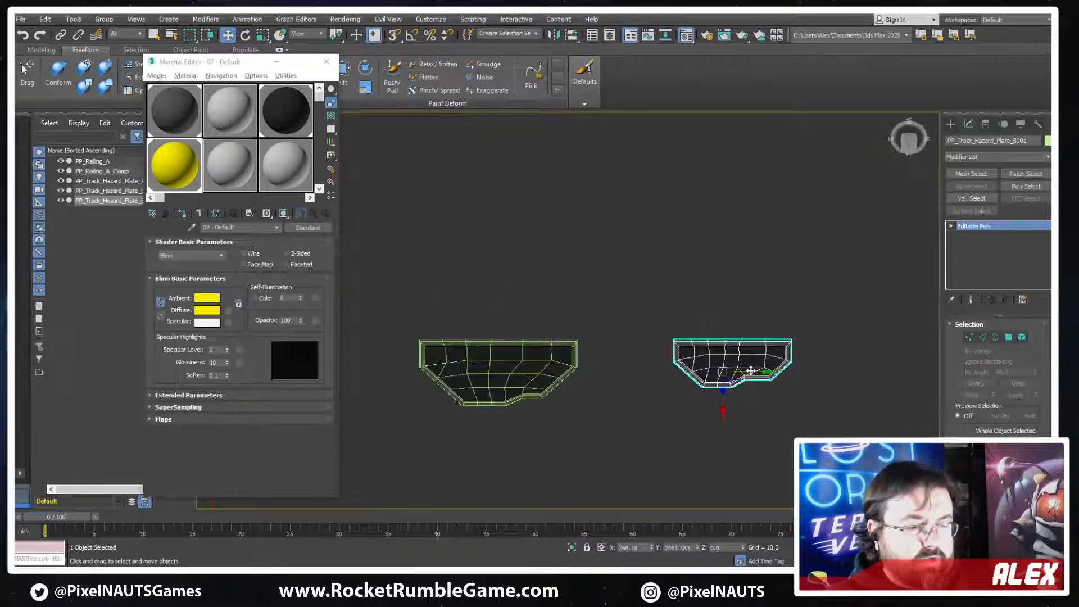
{"action": "key", "text": "t"}
{"action": "key", "text": "z"}
{"action": "scroll", "coordinate": [646, 375], "scroll_direction": "down", "scroll_amount": 8}
{"action": "scroll", "coordinate": [638, 365], "scroll_direction": "up", "scroll_amount": 4}
{"action": "middle_click_drag", "start_coordinate": [635, 359], "coordinate": [691, 222]}
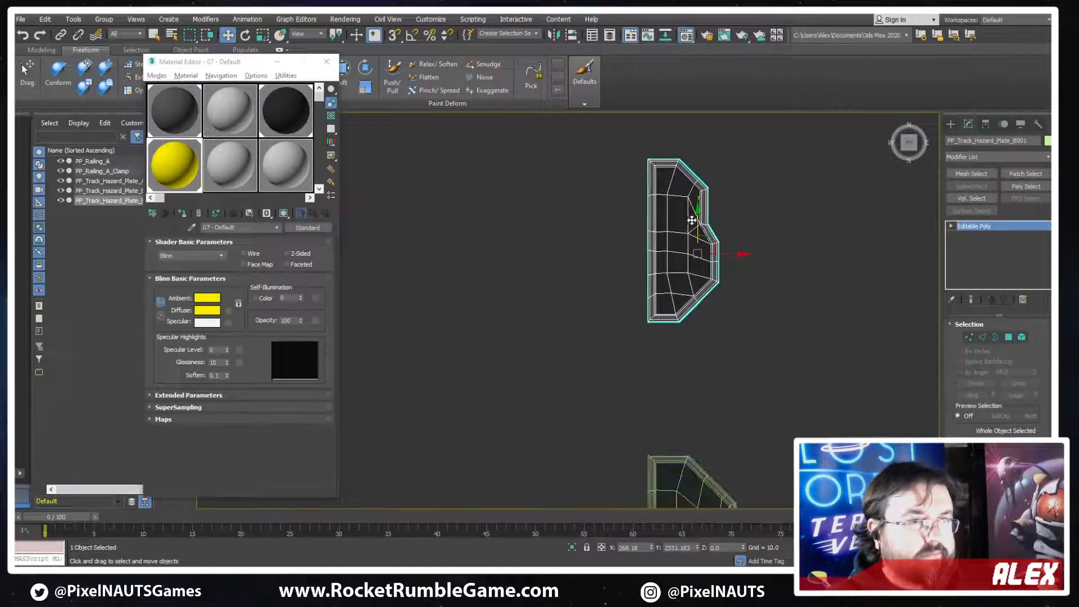
{"action": "left_click_drag", "start_coordinate": [694, 224], "coordinate": [684, 332]}
{"action": "middle_click_drag", "start_coordinate": [692, 352], "coordinate": [706, 315]}
{"action": "scroll", "coordinate": [709, 313], "scroll_direction": "up", "scroll_amount": 3}
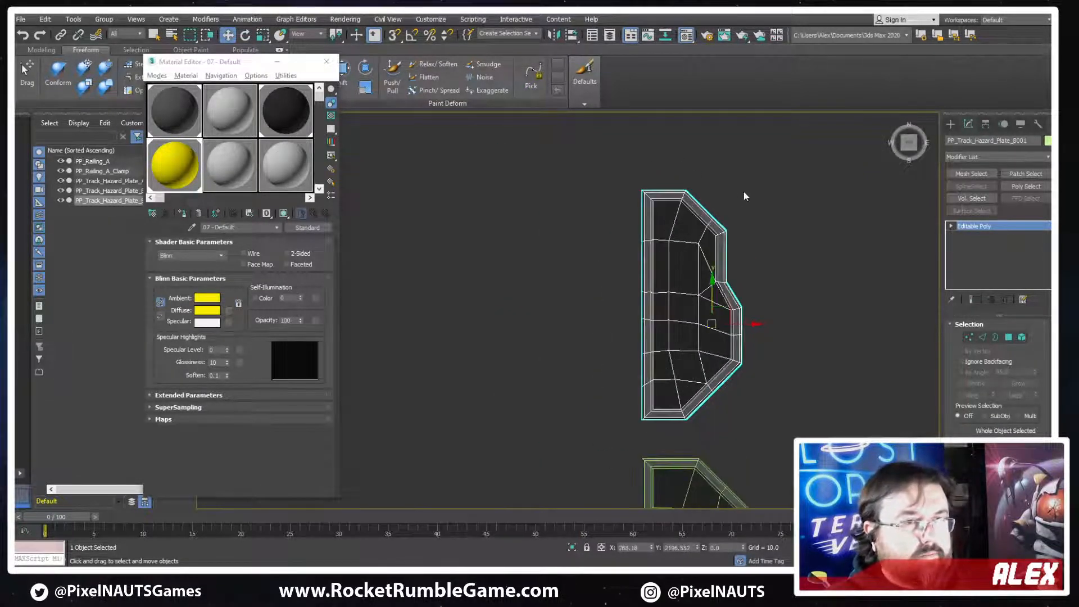
Start vertex editing on the smaller plate and move the 27 vertices of its stepped end along Y to about 2370, shortening the plate
{"action": "key", "text": "1"}
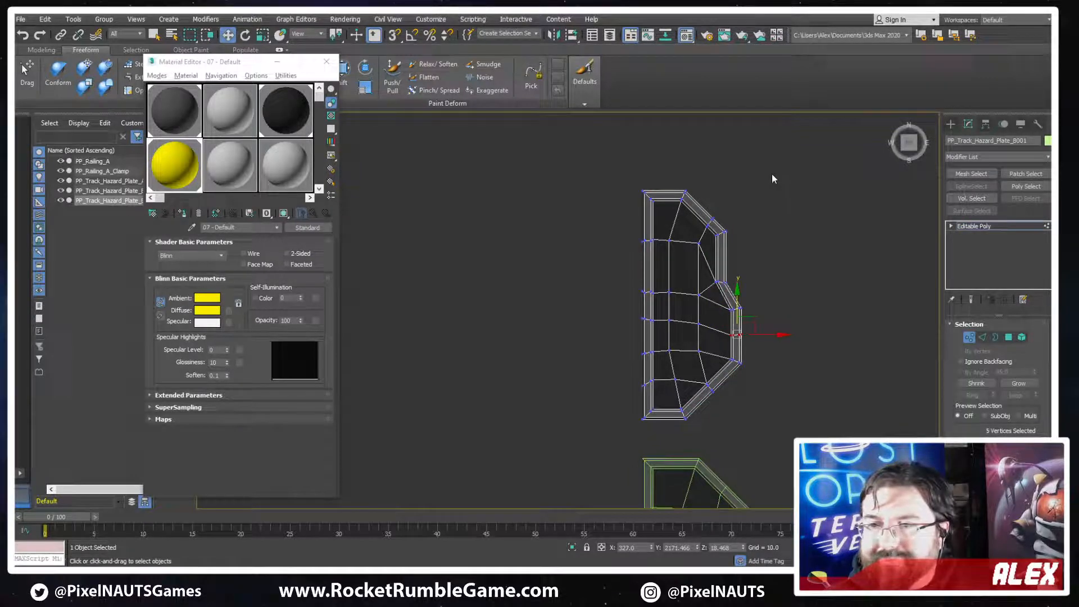
{"action": "scroll", "coordinate": [758, 212], "scroll_direction": "up", "scroll_amount": 2}
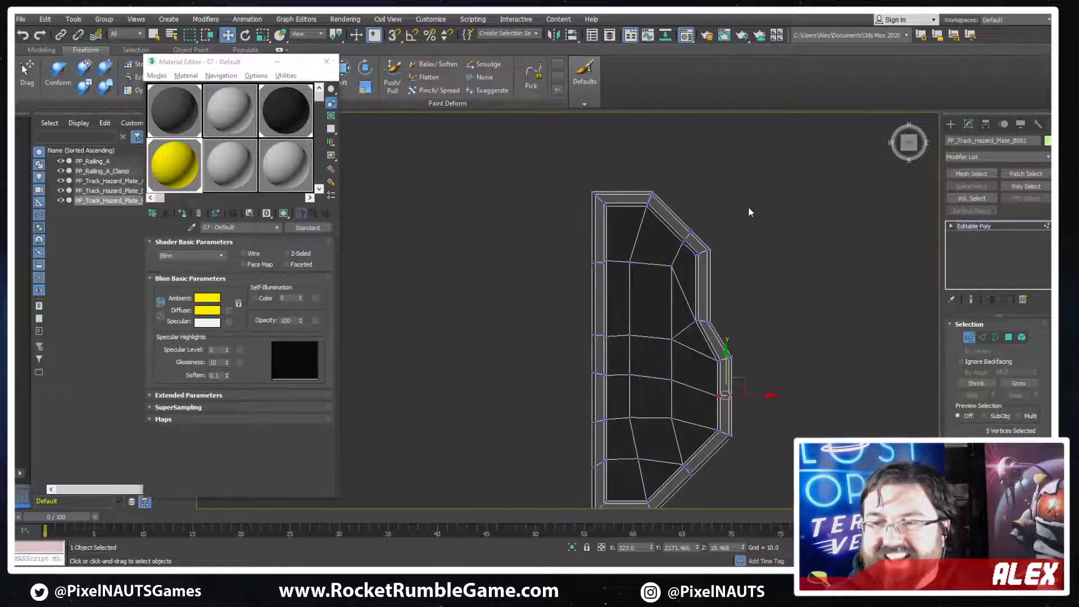
{"action": "left_click_drag", "start_coordinate": [565, 279], "coordinate": [564, 277]}
{"action": "scroll", "coordinate": [639, 213], "scroll_direction": "up", "scroll_amount": 2}
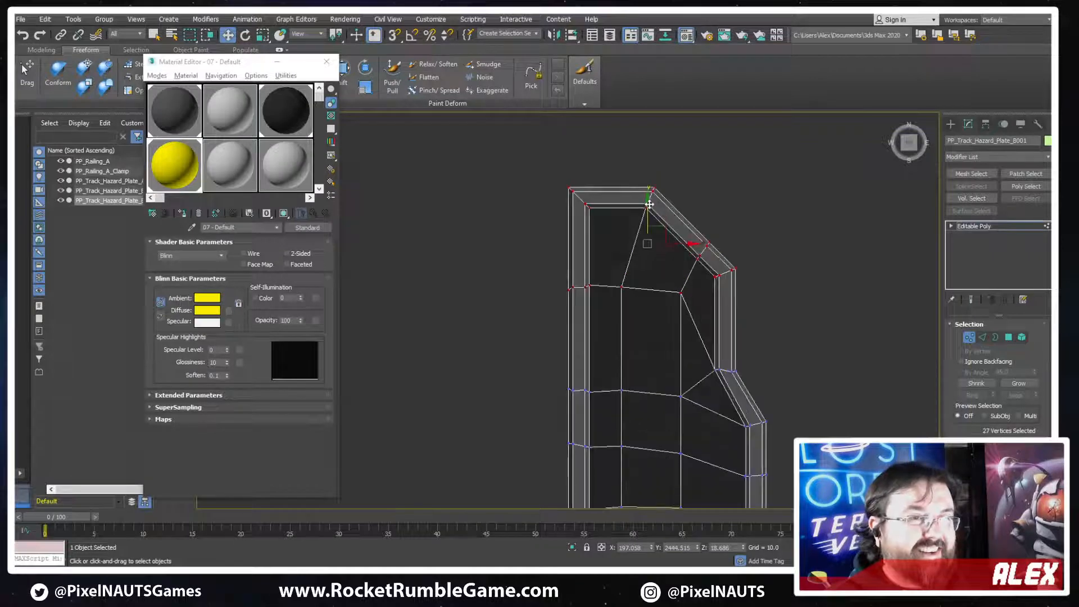
{"action": "middle_click_drag", "start_coordinate": [627, 200], "coordinate": [630, 266]}
{"action": "left_click_drag", "start_coordinate": [630, 267], "coordinate": [630, 268]}
{"action": "middle_click_drag", "start_coordinate": [791, 304], "coordinate": [792, 193]}
{"action": "scroll", "coordinate": [792, 193], "scroll_direction": "down", "scroll_amount": 3}
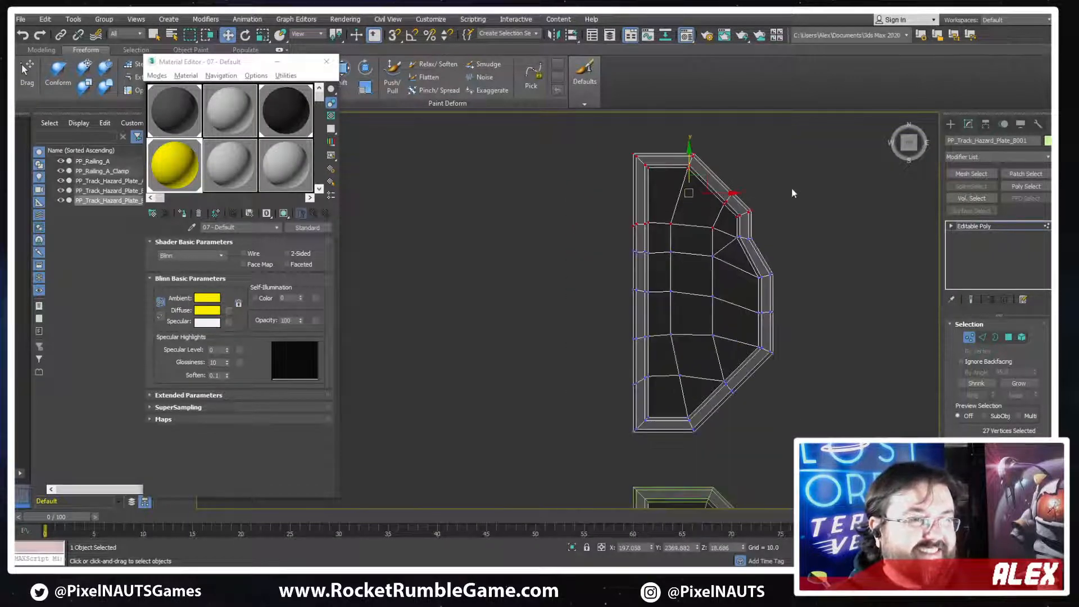
Move the plate's middle cross rows of vertices along Y to space them evenly, and level the interior vertices in those rows
{"action": "scroll", "coordinate": [702, 258], "scroll_direction": "up", "scroll_amount": 2}
{"action": "left_click_drag", "start_coordinate": [578, 334], "coordinate": [579, 333]}
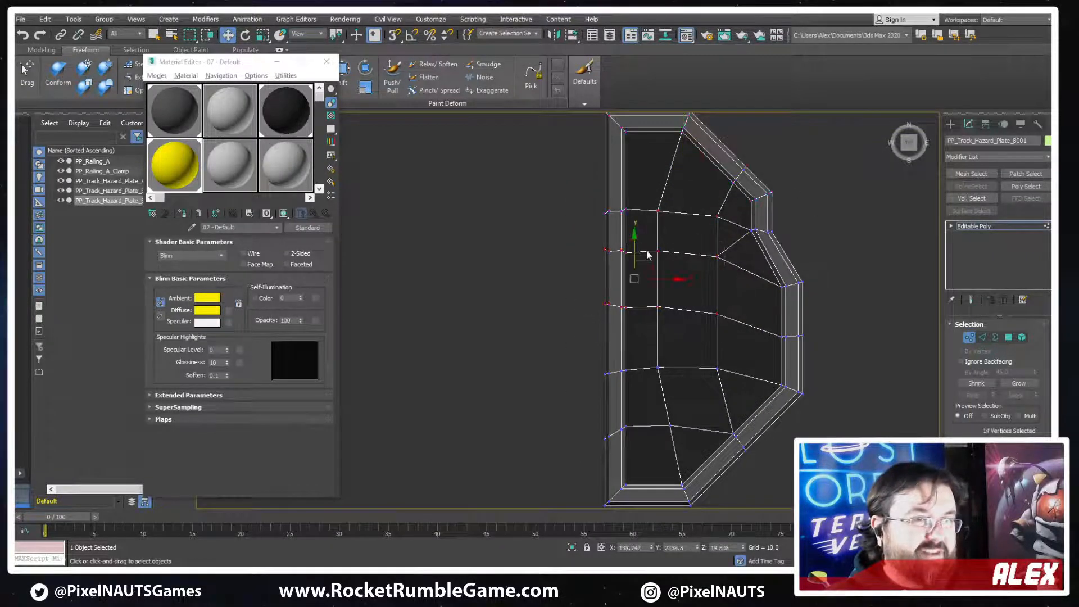
{"action": "left_click_drag", "start_coordinate": [633, 246], "coordinate": [633, 272]}
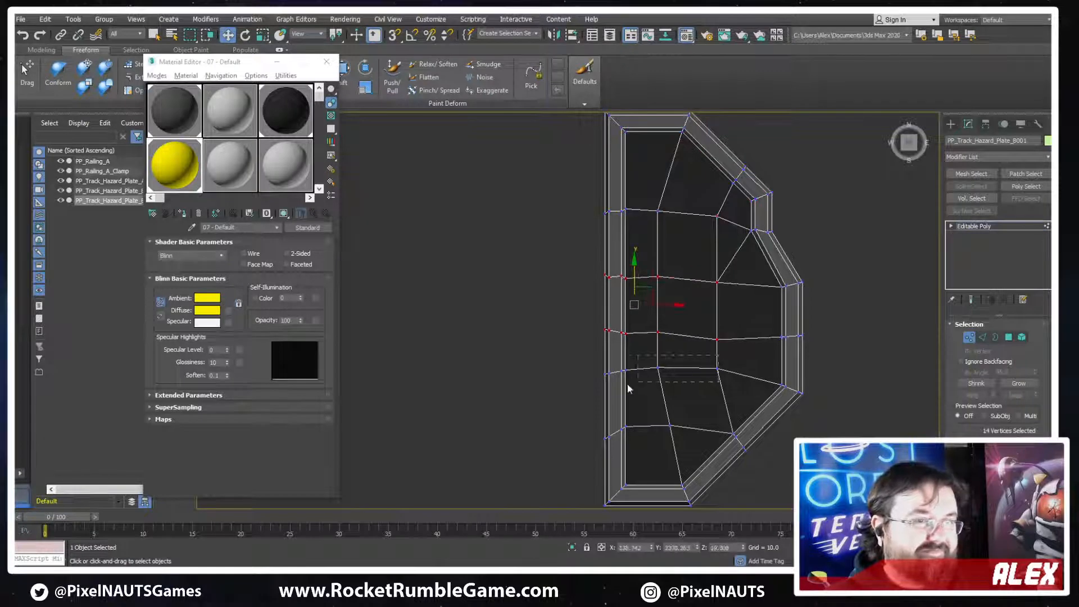
{"action": "left_click_drag", "start_coordinate": [628, 389], "coordinate": [601, 389]}
{"action": "left_click_drag", "start_coordinate": [635, 339], "coordinate": [627, 359]}
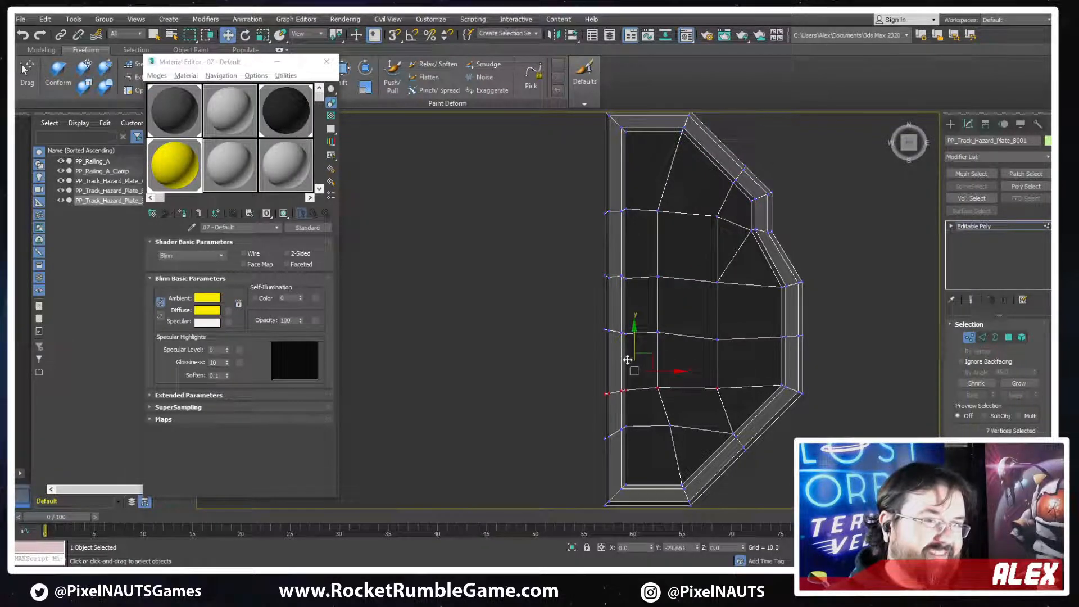
{"action": "left_click_drag", "start_coordinate": [730, 323], "coordinate": [703, 396]}
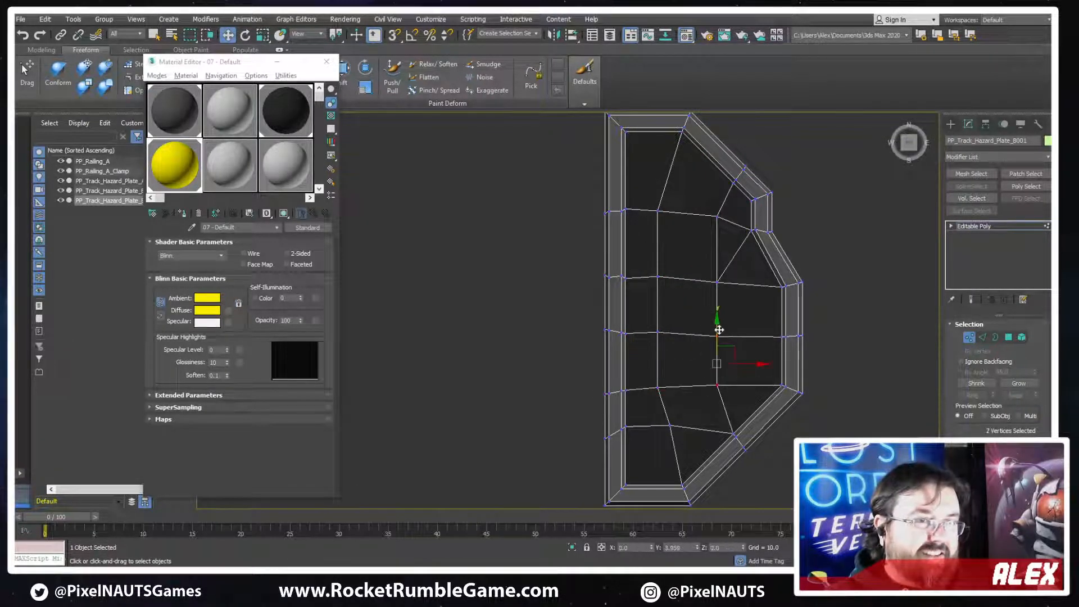
{"action": "left_click_drag", "start_coordinate": [719, 330], "coordinate": [719, 330]}
{"action": "left_click_drag", "start_coordinate": [613, 345], "coordinate": [635, 341]}
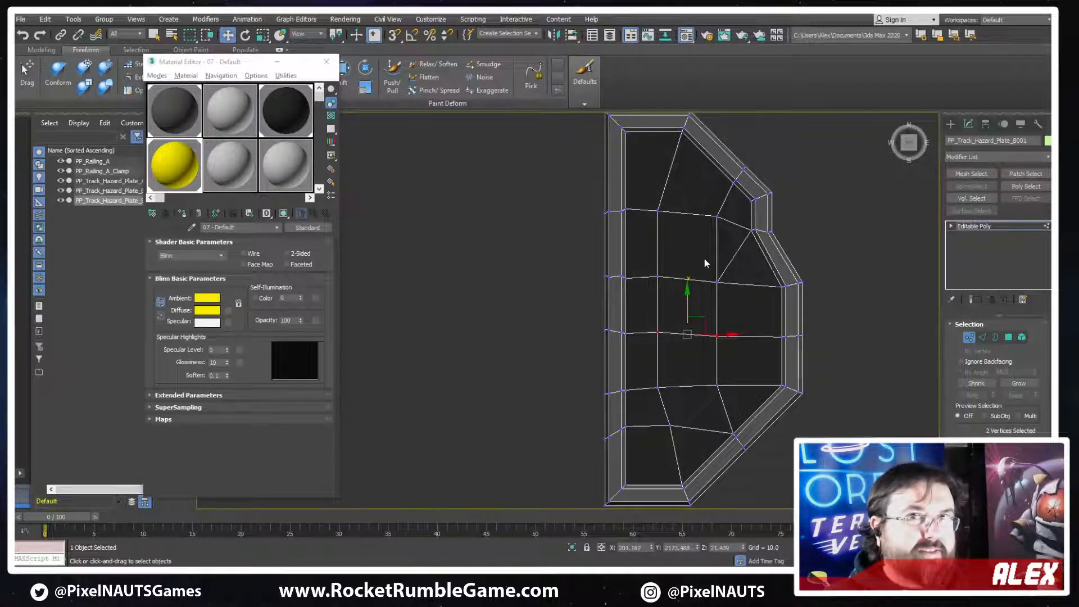
Move the cross-row vertices near the straight edge along Y, and lower the interior vertex nearest the plain end to about Y 2046
{"action": "left_click_drag", "start_coordinate": [674, 247], "coordinate": [602, 294]}
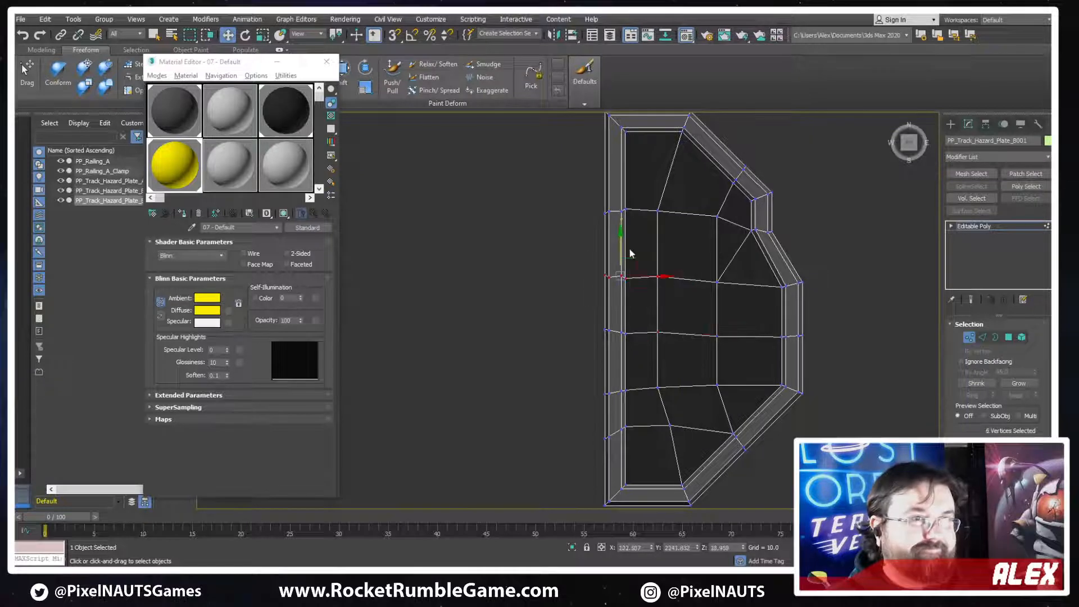
{"action": "left_click_drag", "start_coordinate": [623, 250], "coordinate": [620, 173]}
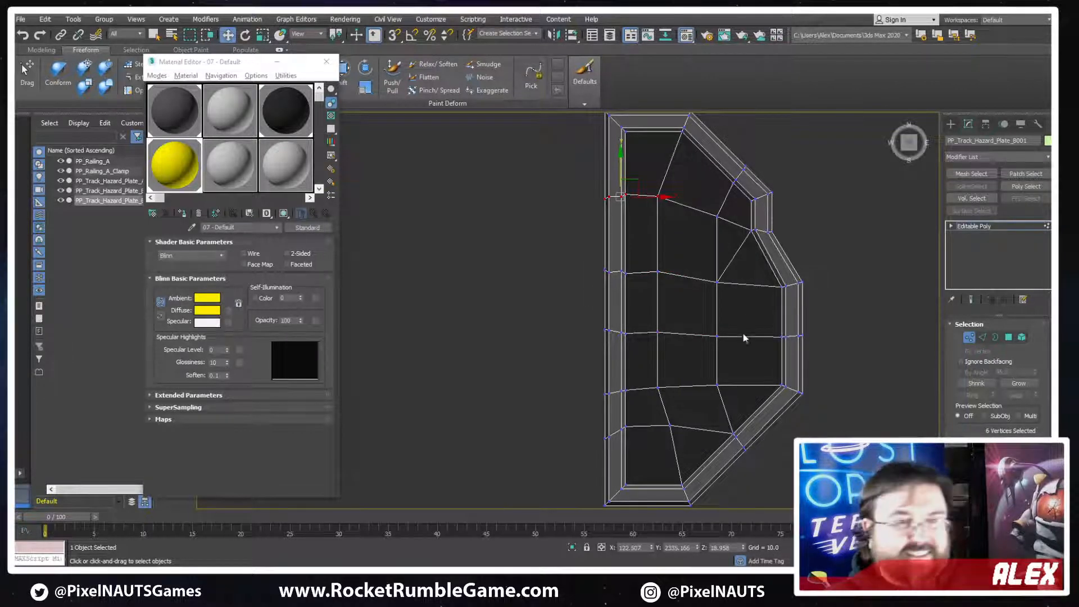
{"action": "middle_click_drag", "start_coordinate": [667, 369], "coordinate": [703, 310]}
{"action": "left_click_drag", "start_coordinate": [658, 390], "coordinate": [670, 393]}
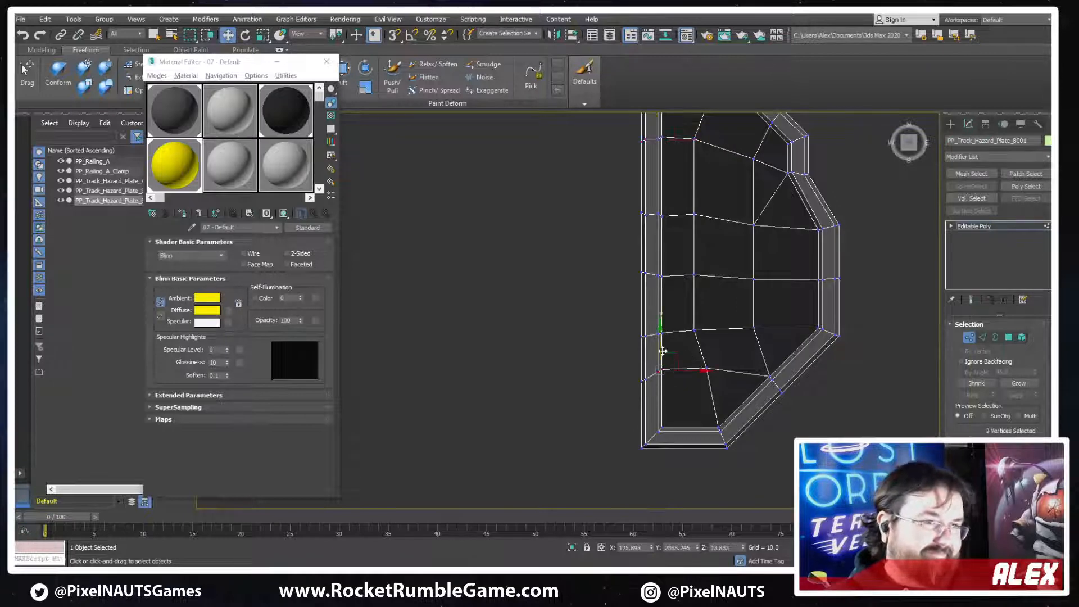
{"action": "left_click", "coordinate": [706, 368]}
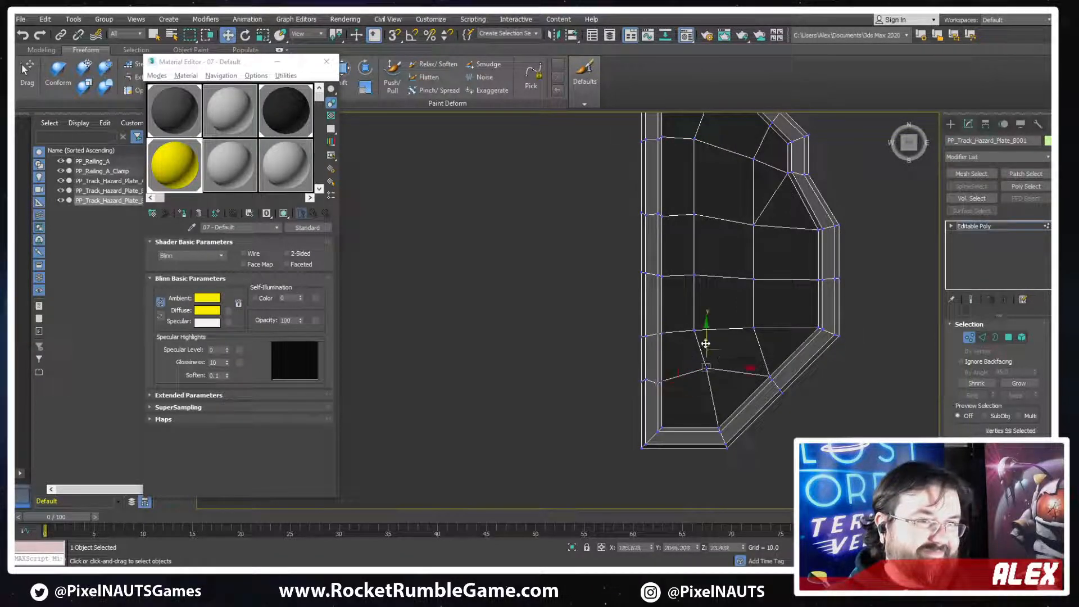
{"action": "left_click_drag", "start_coordinate": [705, 344], "coordinate": [699, 360]}
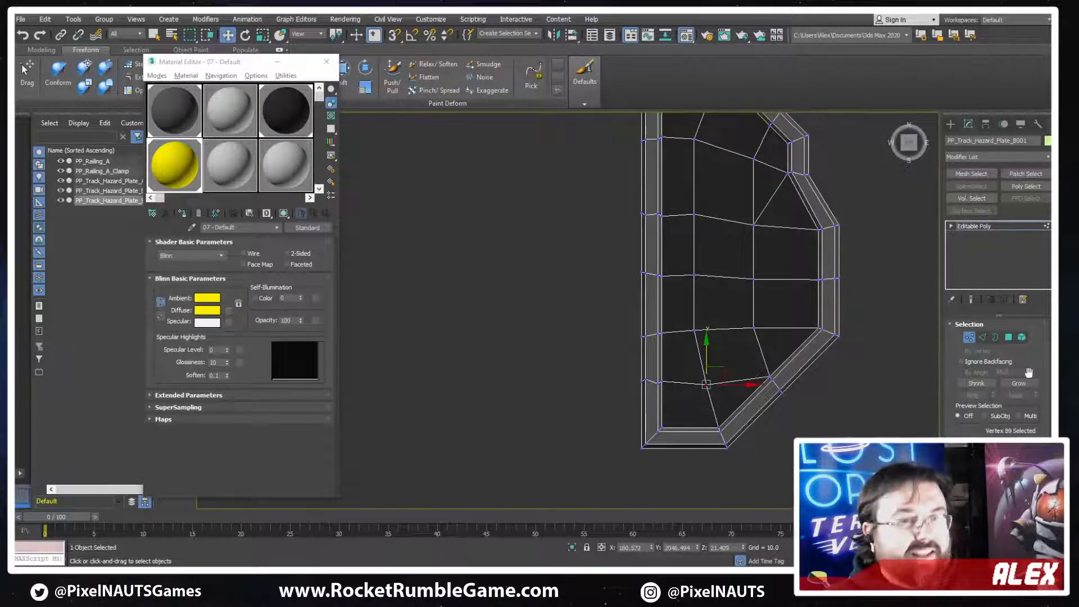
Leave vertex editing, hide the edge lines and rename the plate PP_Track_Hazard_Plate_C
{"action": "left_click", "coordinate": [968, 337]}
{"action": "scroll", "coordinate": [758, 337], "scroll_direction": "down", "scroll_amount": 10}
{"action": "scroll", "coordinate": [768, 318], "scroll_direction": "up", "scroll_amount": 6}
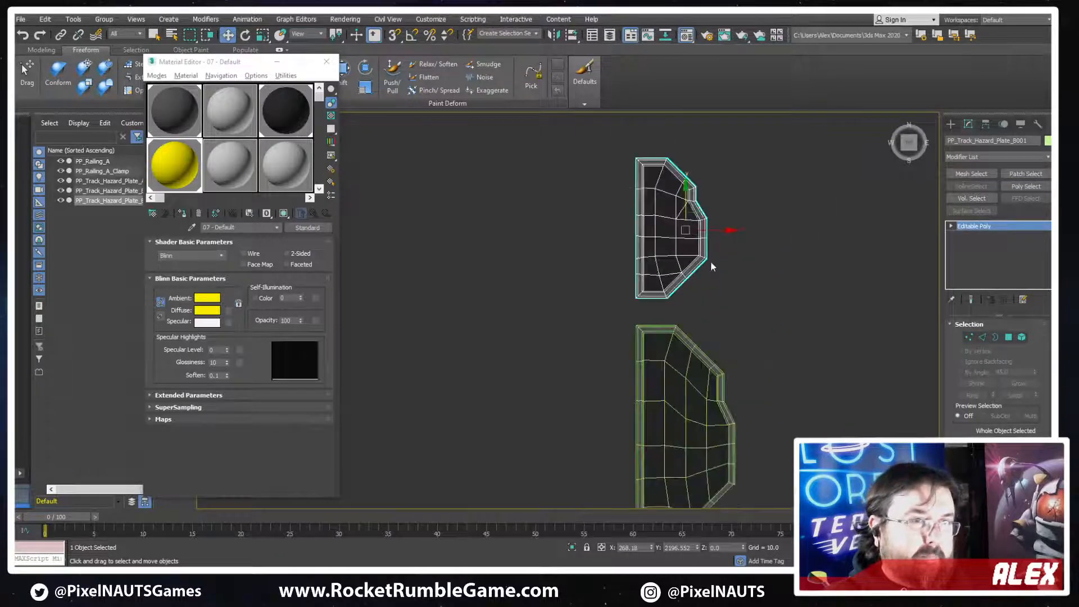
{"action": "key", "text": "F4"}
{"action": "left_click", "coordinate": [1020, 140]}
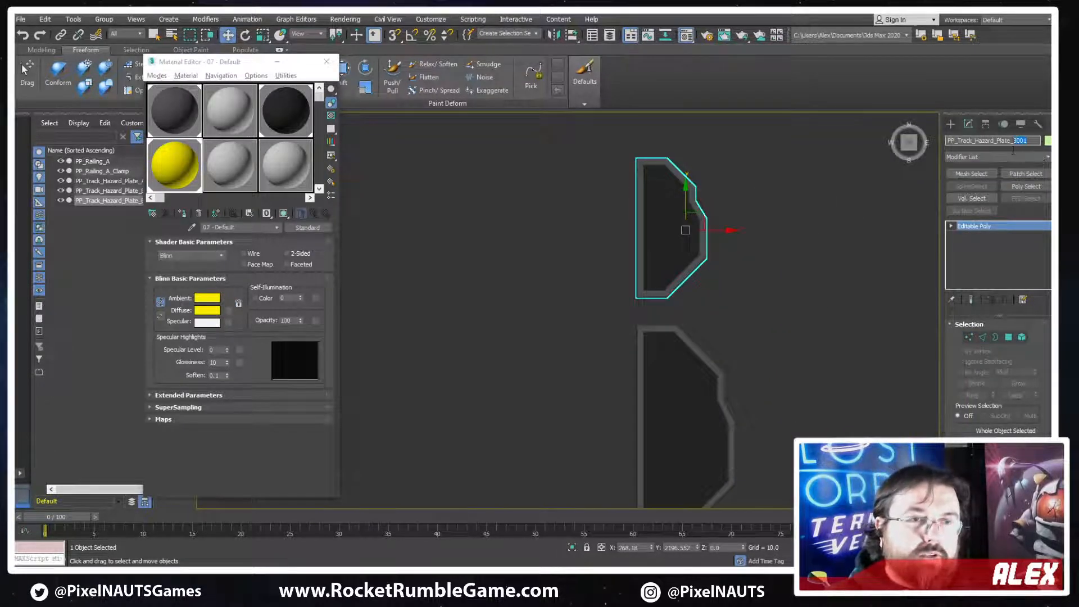
{"action": "type", "text": "C"}
{"action": "key", "text": "Return"}
Compare the shape of plate C with the other two hazard plates in an angled view
{"action": "scroll", "coordinate": [752, 249], "scroll_direction": "down", "scroll_amount": 3}
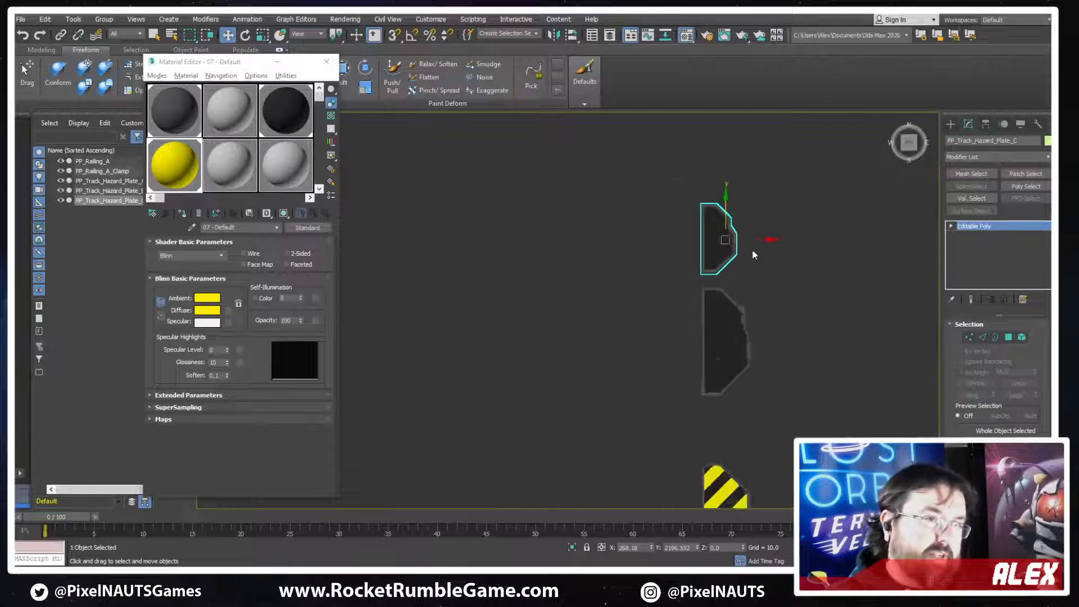
{"action": "scroll", "coordinate": [743, 255], "scroll_direction": "up", "scroll_amount": 3}
{"action": "middle_click_drag", "start_coordinate": [803, 257], "coordinate": [593, 266], "text": "alt"}
{"action": "scroll", "coordinate": [591, 268], "scroll_direction": "down", "scroll_amount": 5}
{"action": "scroll", "coordinate": [378, 209], "scroll_direction": "up", "scroll_amount": 5}
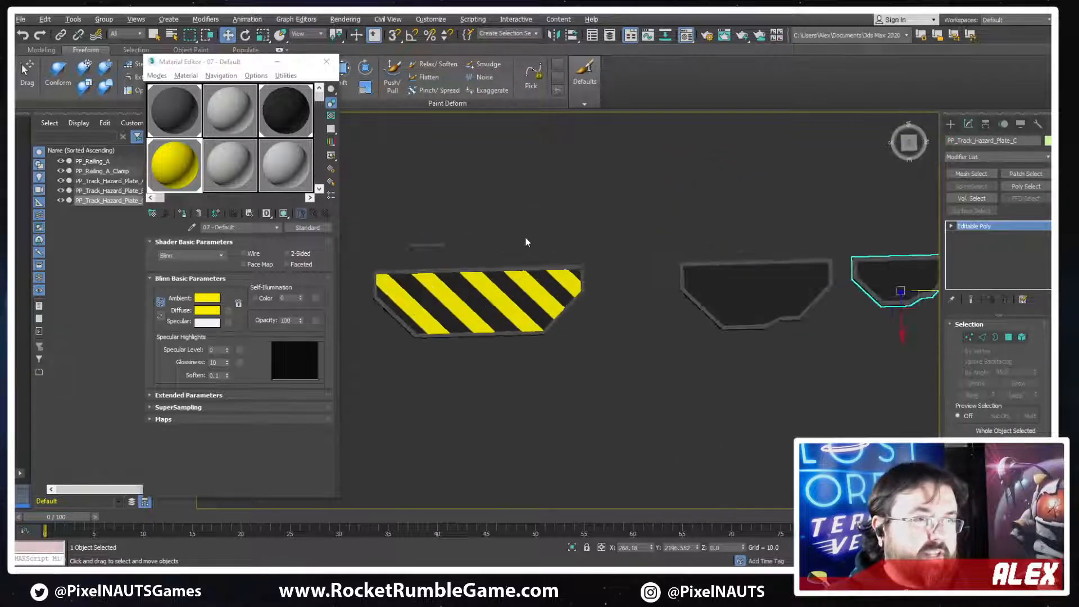
{"action": "middle_click_drag", "start_coordinate": [734, 315], "coordinate": [597, 322]}
{"action": "scroll", "coordinate": [787, 319], "scroll_direction": "up", "scroll_amount": 5}
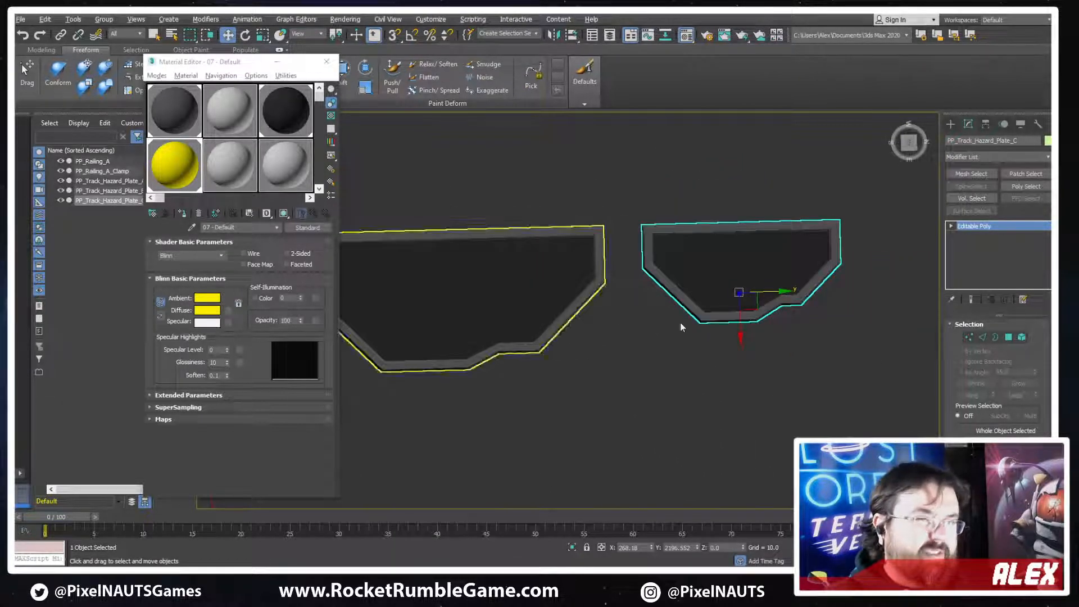
{"action": "scroll", "coordinate": [775, 343], "scroll_direction": "up", "scroll_amount": 5}
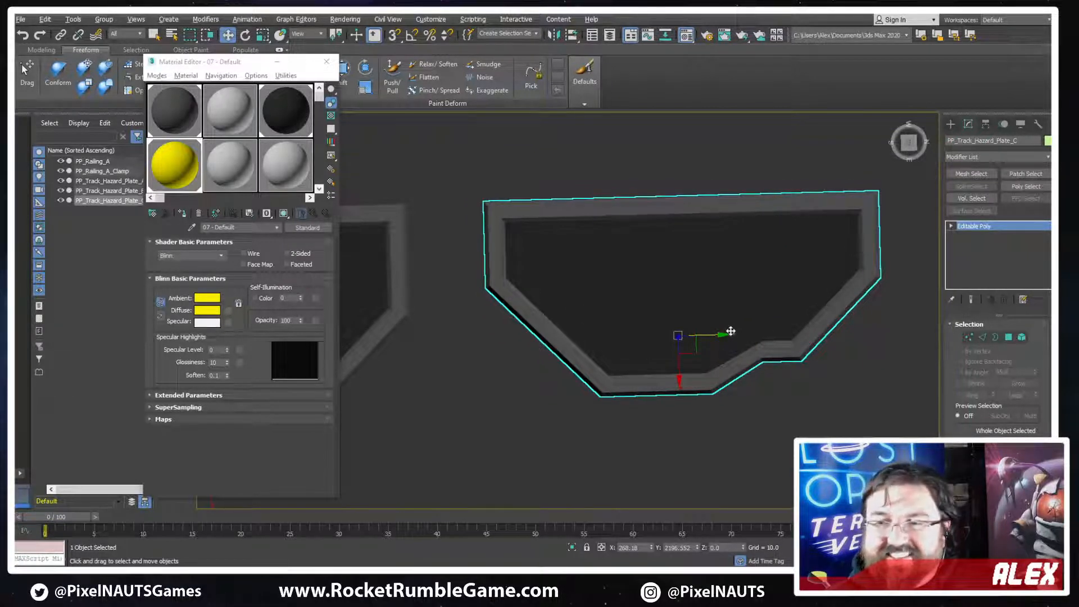
Show the edges and remove the rim edges at the step's inner corner together with the two interior edges meeting there
{"action": "scroll", "coordinate": [731, 331], "scroll_direction": "up", "scroll_amount": 5}
{"action": "key", "text": "2"}
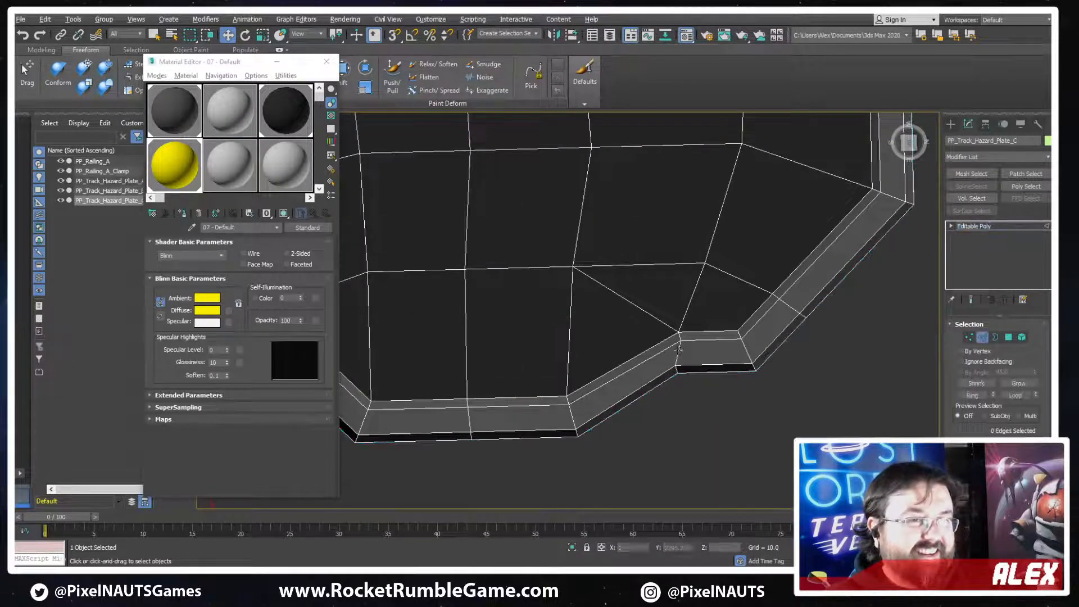
{"action": "double_click", "coordinate": [679, 349]}
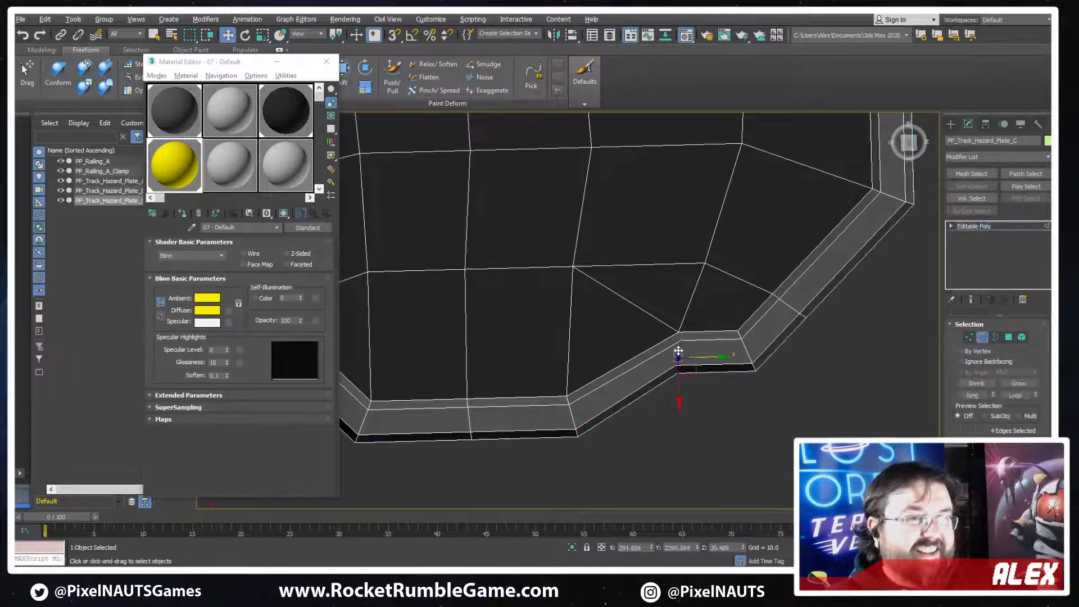
{"action": "left_click", "coordinate": [658, 321], "text": "ctrl"}
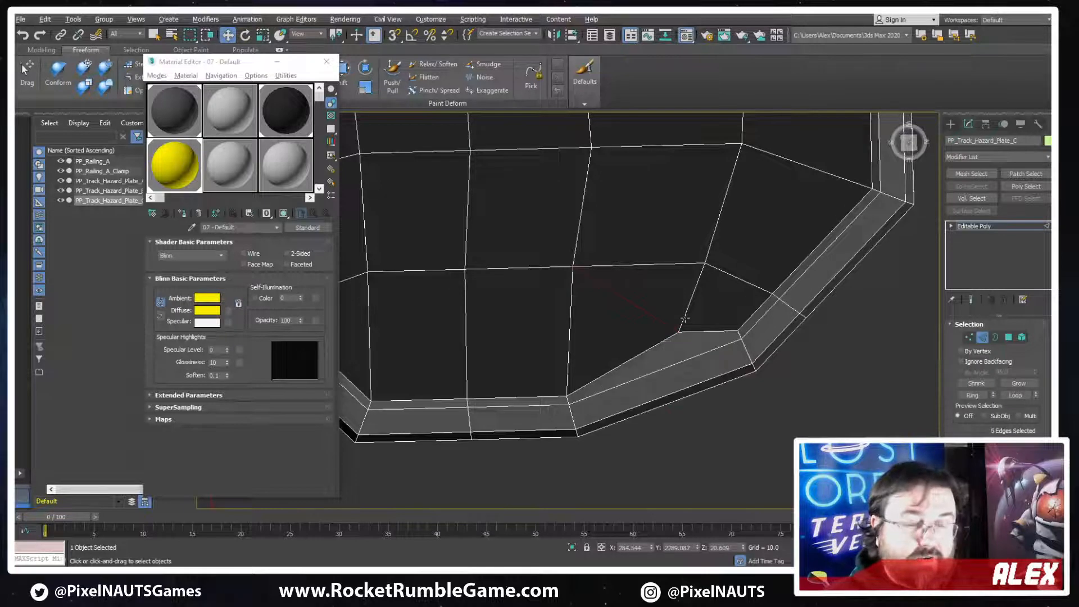
{"action": "left_click", "coordinate": [683, 318]}
{"action": "key", "text": "ctrl+BackSpace"}
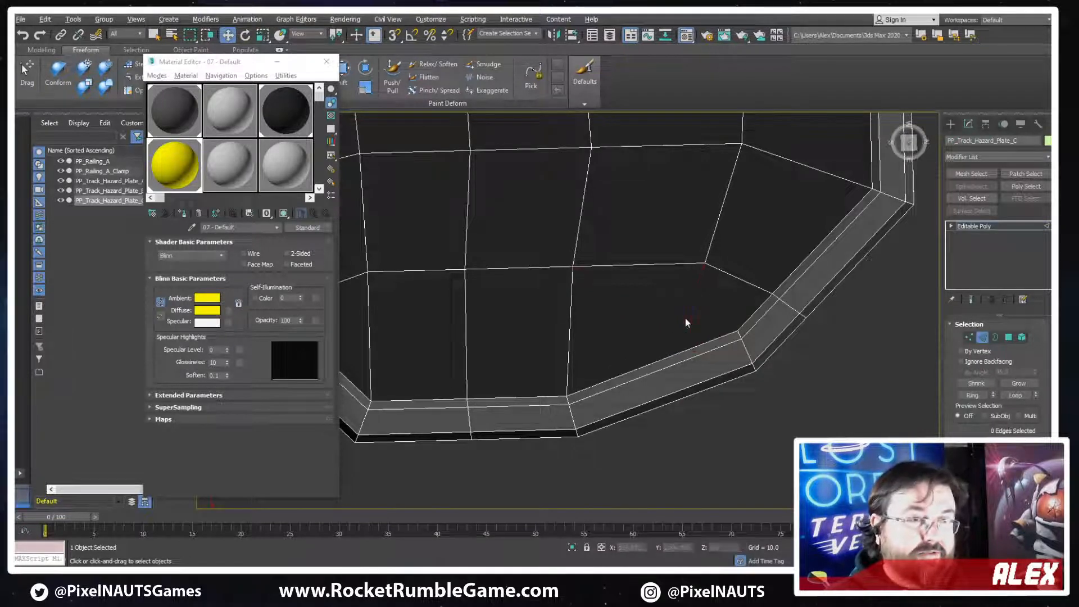
Select the lengthwise edge loop nearest the formerly stepped end and move it slightly along Y toward the plate's middle
{"action": "scroll", "coordinate": [706, 294], "scroll_direction": "down", "scroll_amount": 4}
{"action": "key", "text": "1"}
{"action": "left_click", "coordinate": [723, 243]}
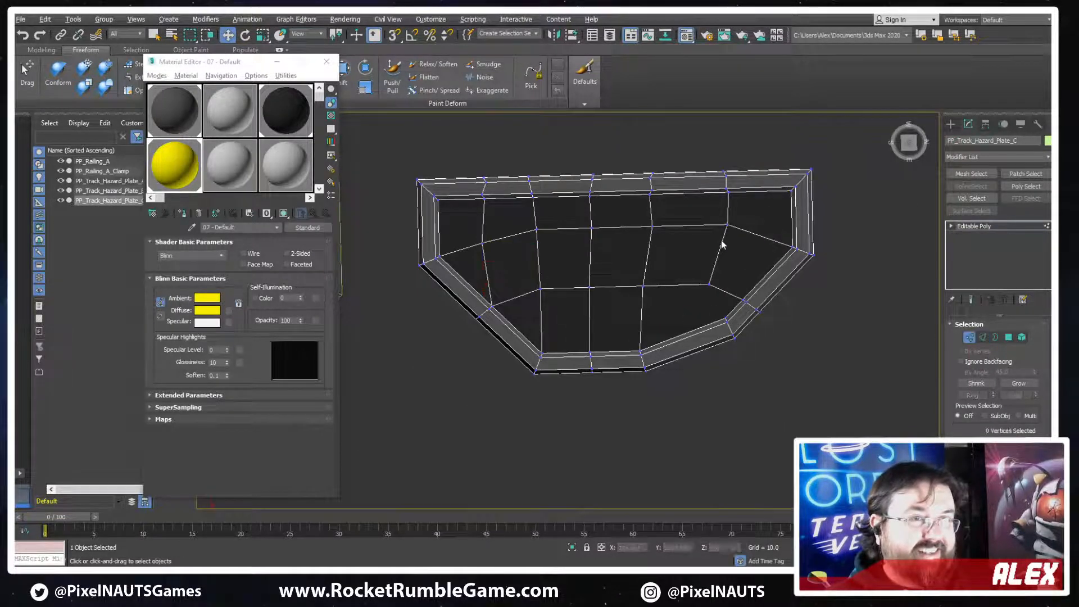
{"action": "key", "text": "2"}
{"action": "double_click", "coordinate": [720, 244]}
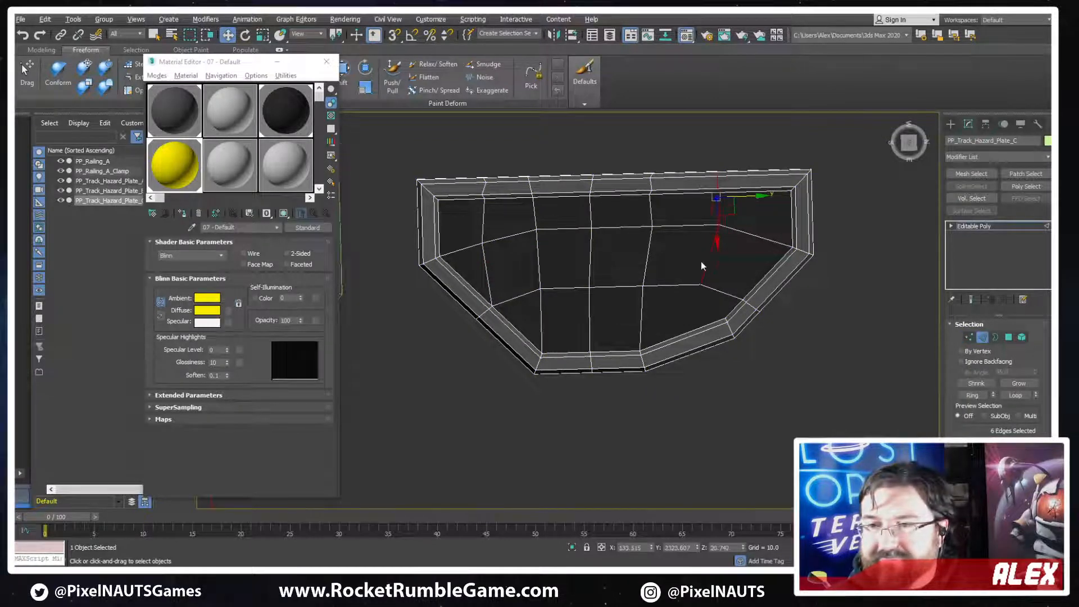
Connect the interior corner vertex to the nearby rim corner and move that interior vertex along Y to about 2314
{"action": "scroll", "coordinate": [702, 263], "scroll_direction": "up", "scroll_amount": 2}
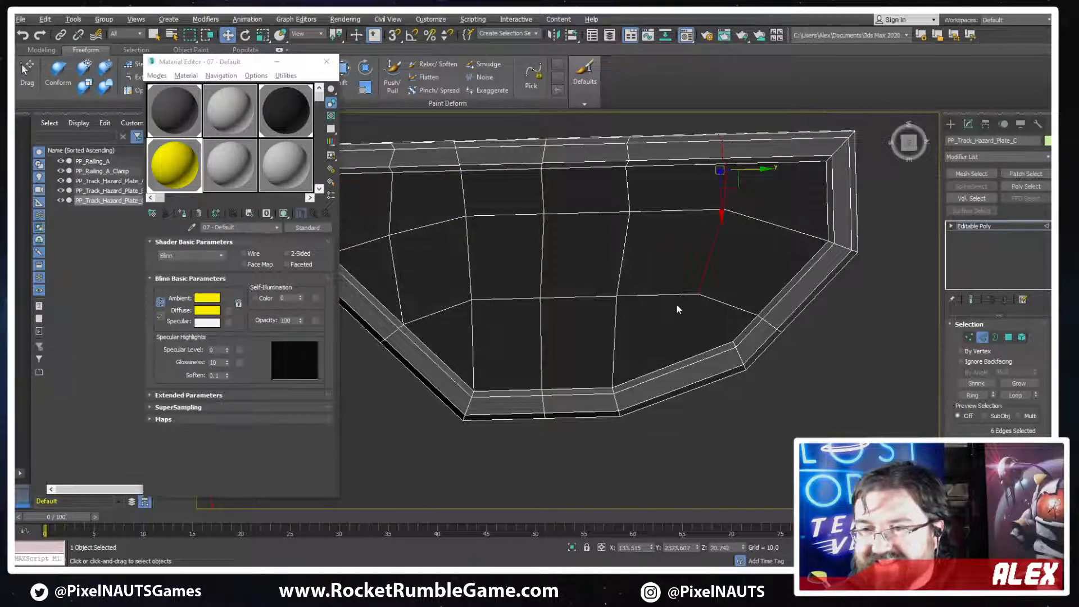
{"action": "middle_click_drag", "start_coordinate": [649, 305], "coordinate": [699, 292]}
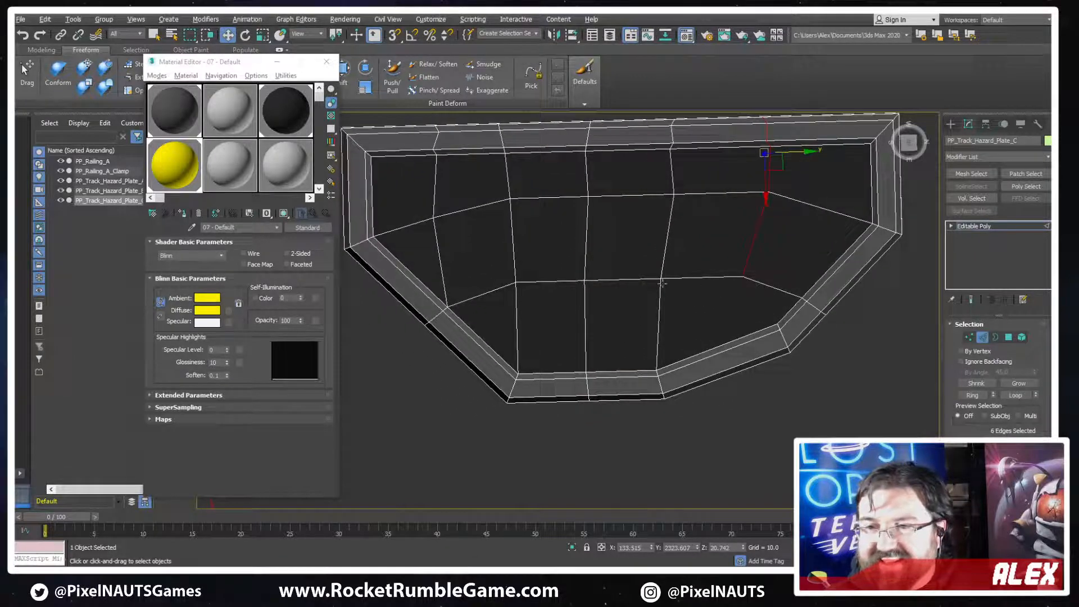
{"action": "key", "text": "1"}
{"action": "left_click_drag", "start_coordinate": [731, 263], "coordinate": [791, 327]}
{"action": "key", "text": "ctrl+shift+e"}
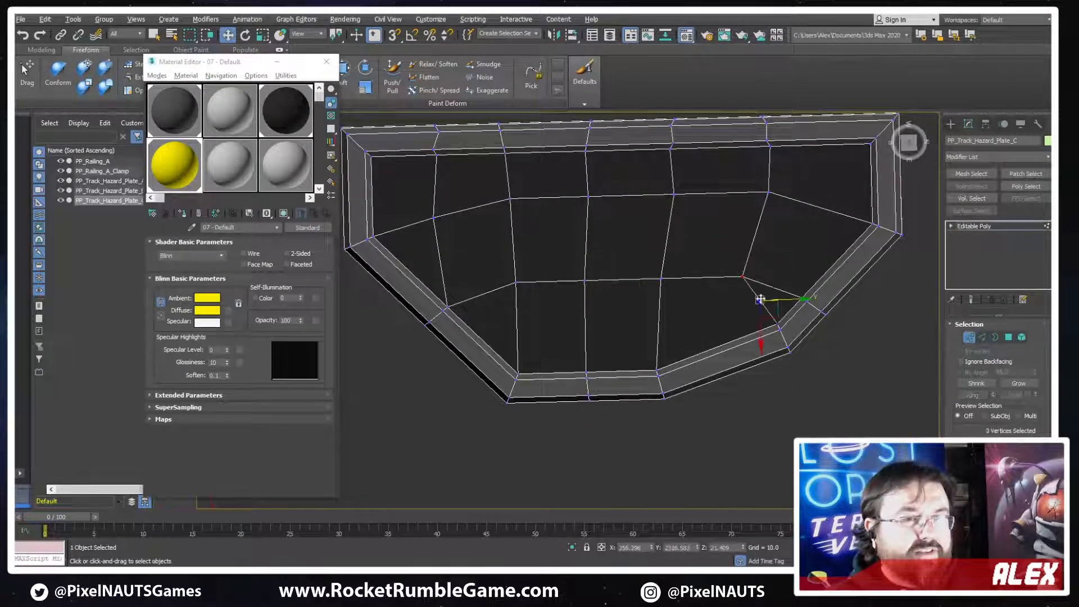
{"action": "mouse_move", "coordinate": [762, 271]}
{"action": "left_mouse_down"}
{"action": "mouse_move", "coordinate": [728, 289]}
{"action": "mouse_move", "coordinate": [762, 276]}
{"action": "left_mouse_up"}
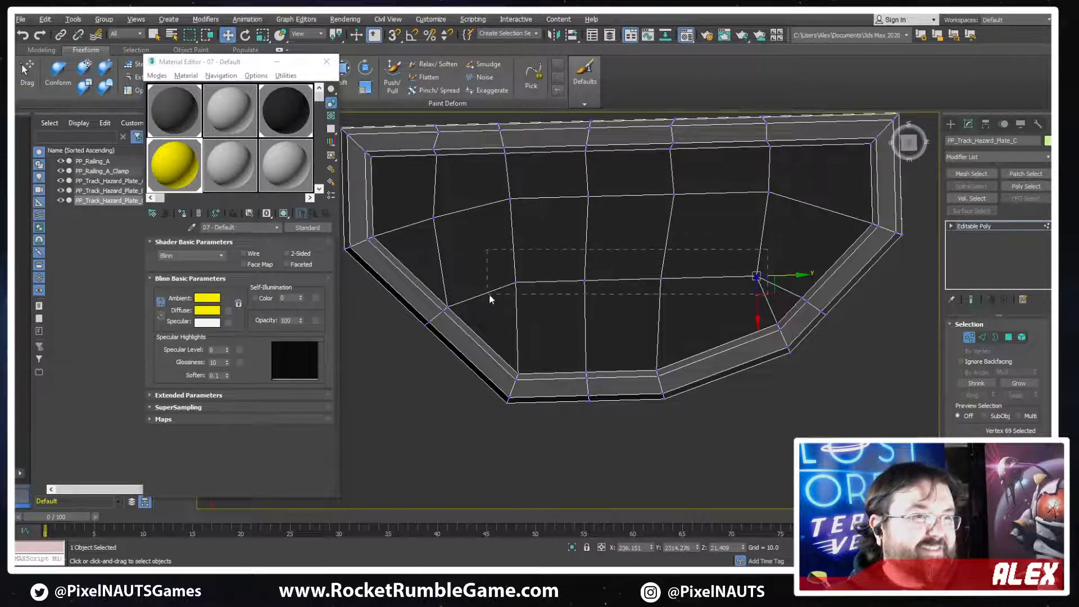
Move the two interior rows of vertices along X toward the outer rim, and align the row's end vertex at about X 187
{"action": "left_click_drag", "start_coordinate": [489, 299], "coordinate": [488, 297]}
{"action": "left_click_drag", "start_coordinate": [629, 324], "coordinate": [629, 337]}
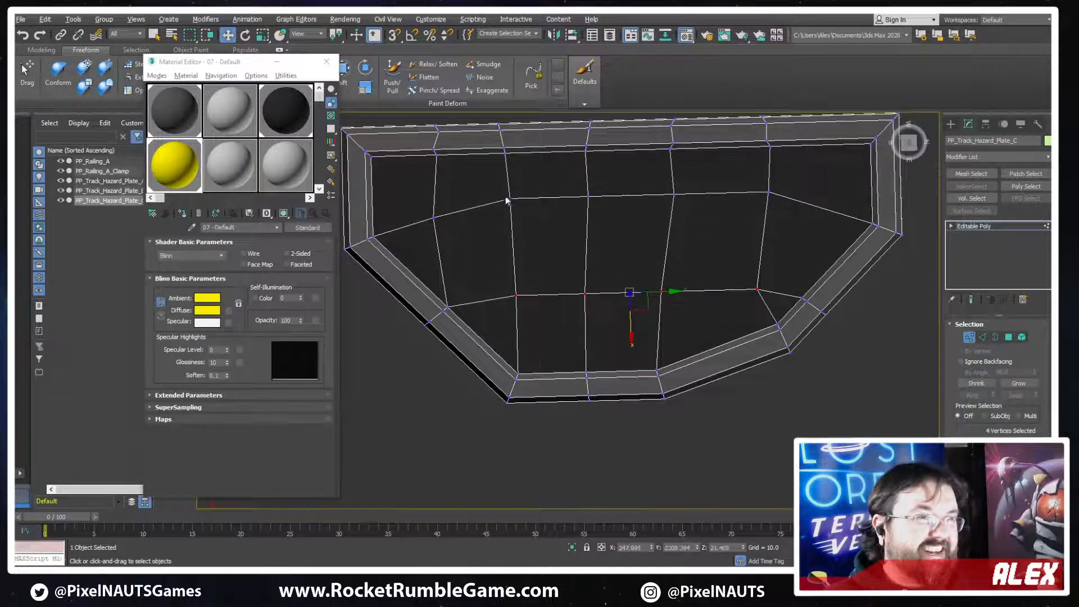
{"action": "left_click_drag", "start_coordinate": [789, 217], "coordinate": [787, 217]}
{"action": "left_click_drag", "start_coordinate": [638, 234], "coordinate": [629, 249]}
{"action": "left_click", "coordinate": [434, 219]}
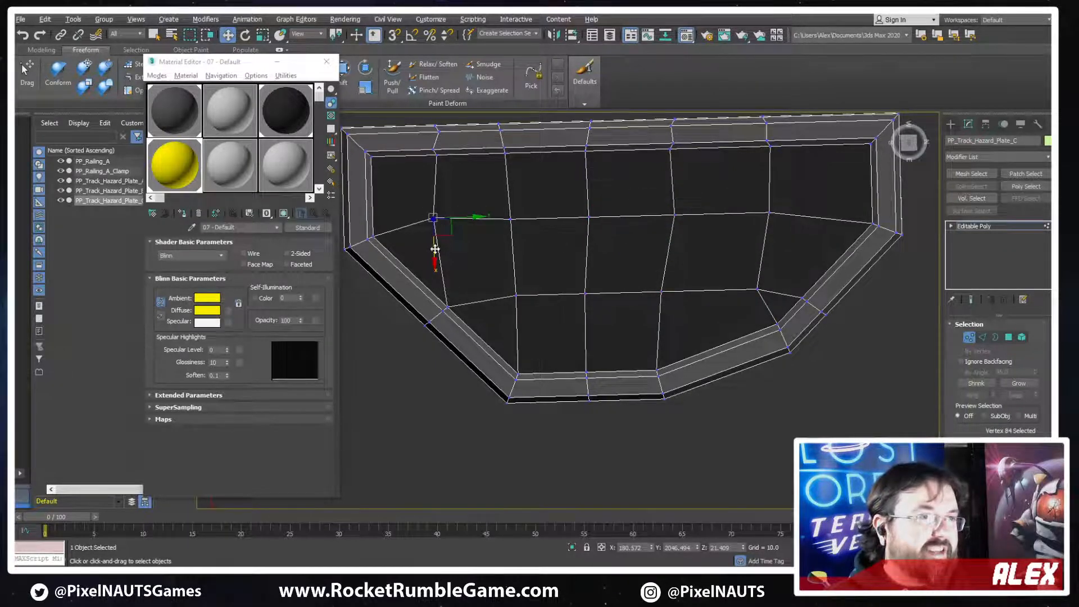
{"action": "left_click_drag", "start_coordinate": [435, 250], "coordinate": [432, 257]}
Check the reshaped plate C beside plate B from above with the edge lines hidden
{"action": "scroll", "coordinate": [635, 302], "scroll_direction": "down", "scroll_amount": 5}
{"action": "scroll", "coordinate": [629, 254], "scroll_direction": "up", "scroll_amount": 4}
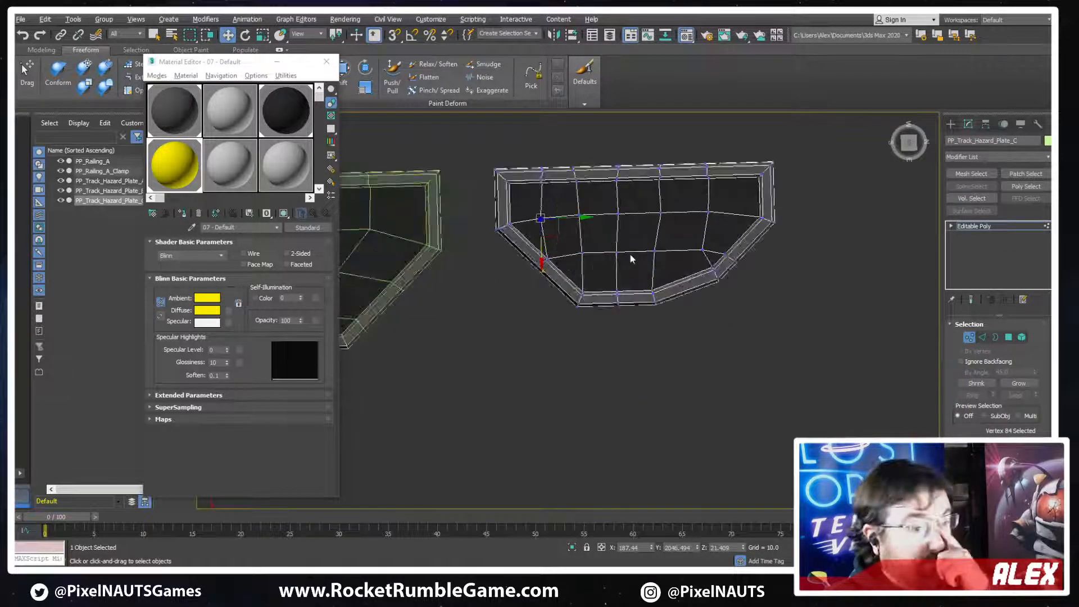
{"action": "scroll", "coordinate": [726, 314], "scroll_direction": "down", "scroll_amount": 2}
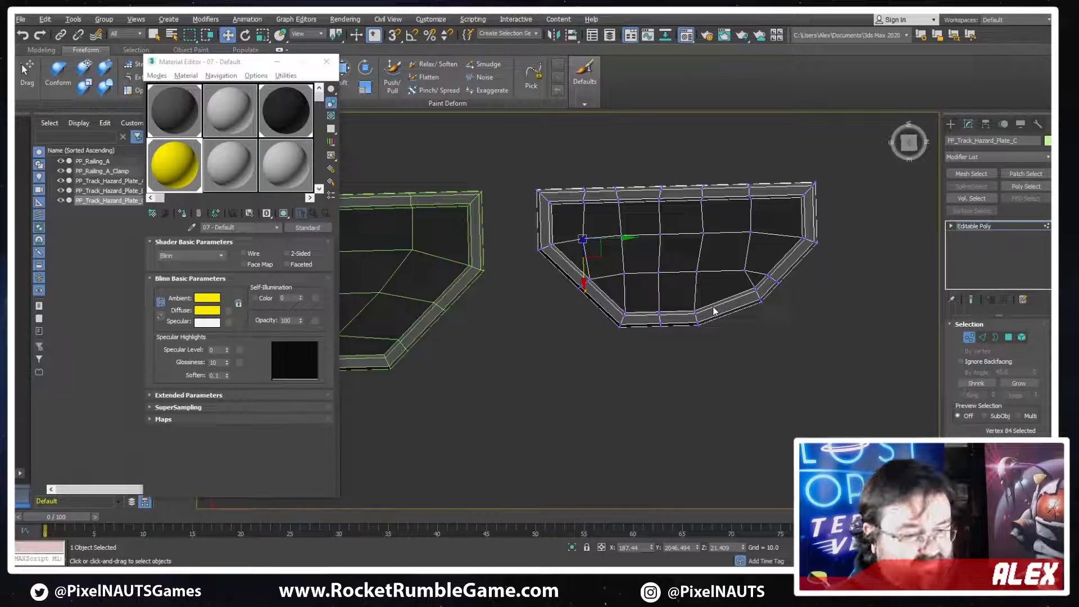
{"action": "key", "text": "z"}
{"action": "scroll", "coordinate": [731, 328], "scroll_direction": "down", "scroll_amount": 8}
{"action": "middle_click_drag", "start_coordinate": [835, 298], "coordinate": [757, 286]}
{"action": "scroll", "coordinate": [756, 286], "scroll_direction": "down", "scroll_amount": 3}
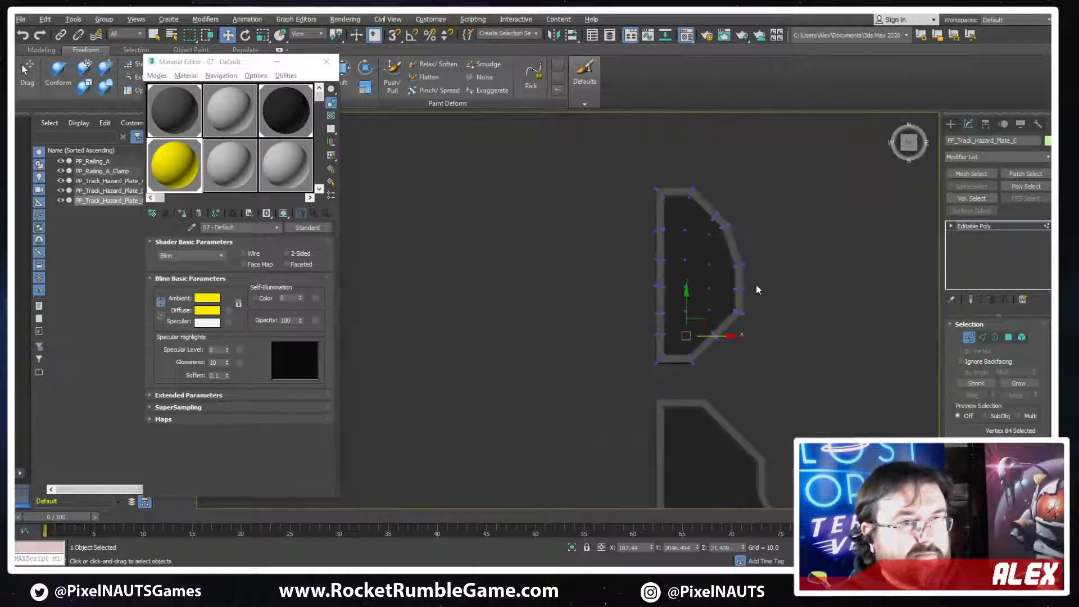
Examine plate C's angled rim and its outline against plate B in shaded and wireframe display
{"action": "scroll", "coordinate": [720, 203], "scroll_direction": "up", "scroll_amount": 5}
{"action": "middle_click_drag", "start_coordinate": [719, 205], "coordinate": [718, 233]}
{"action": "scroll", "coordinate": [714, 233], "scroll_direction": "down", "scroll_amount": 2}
{"action": "key", "text": "2"}
{"action": "scroll", "coordinate": [686, 236], "scroll_direction": "up", "scroll_amount": 4}
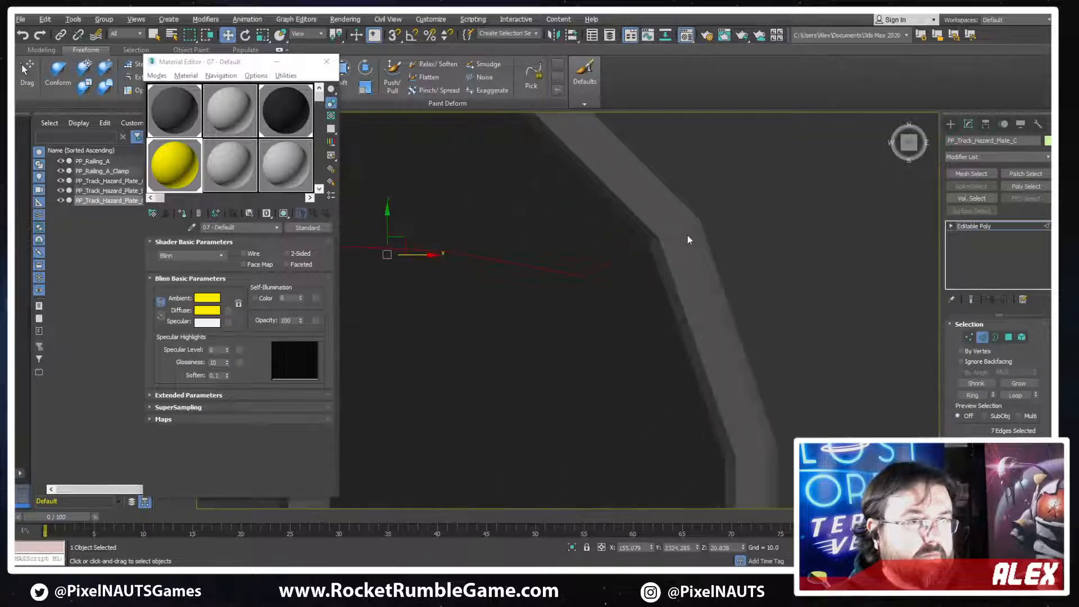
{"action": "key", "text": "F3"}
{"action": "scroll", "coordinate": [682, 240], "scroll_direction": "down", "scroll_amount": 10}
{"action": "mouse_move", "coordinate": [695, 271]}
{"action": "middle_mouse_down"}
{"action": "mouse_move", "coordinate": [717, 304]}
{"action": "mouse_move", "coordinate": [717, 272]}
{"action": "middle_mouse_up"}
{"action": "scroll", "coordinate": [724, 236], "scroll_direction": "up", "scroll_amount": 8}
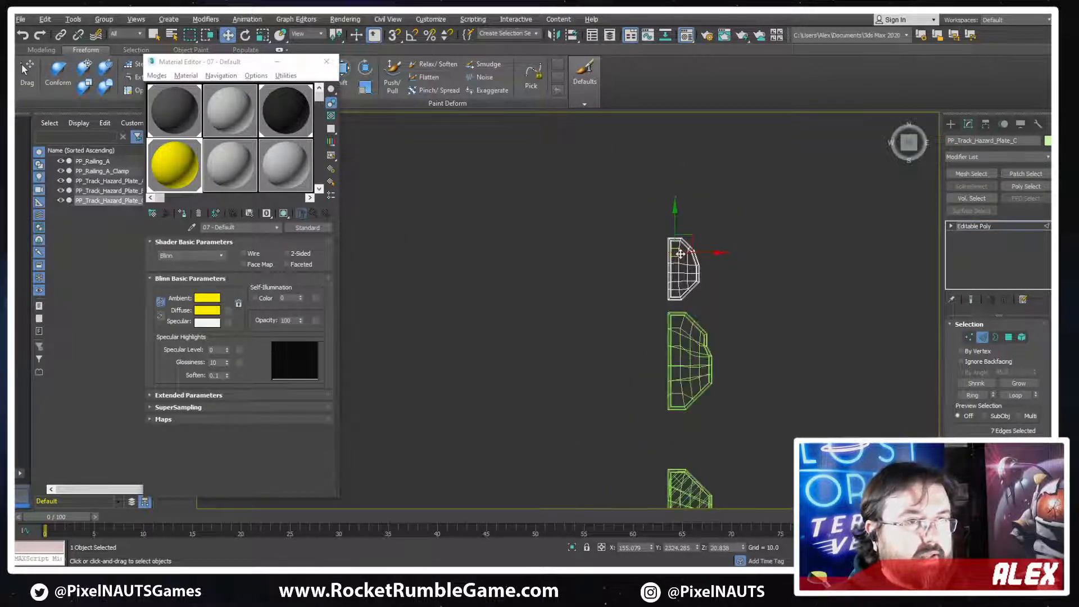
{"action": "key", "text": "F3"}
{"action": "key", "text": "1"}
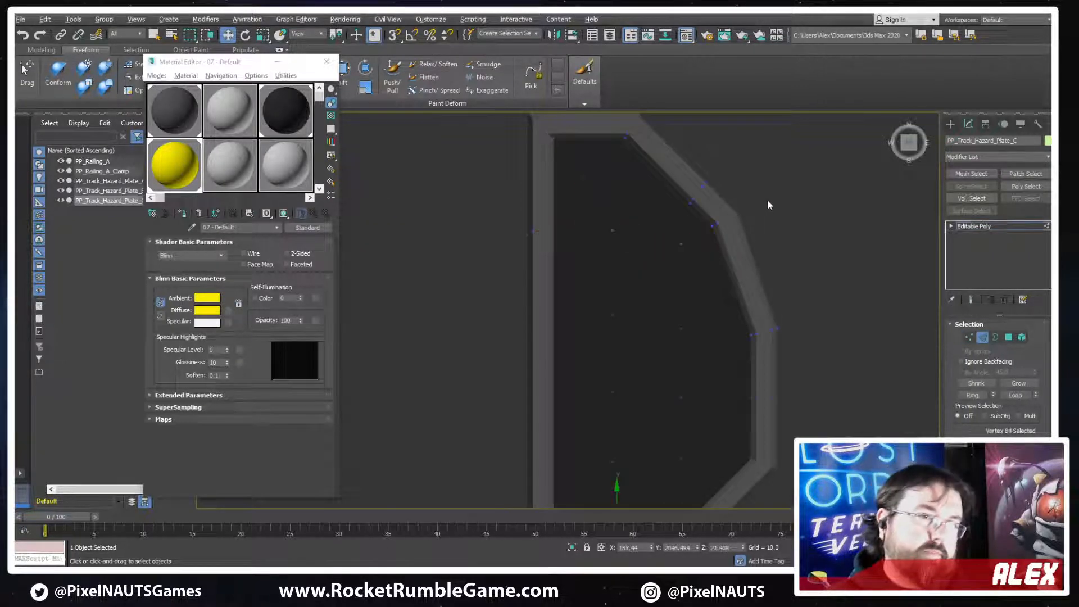
Try to move the five rim vertices at plate C's bend between the angled segments along Y to about 2276
{"action": "key", "text": "F3"}
{"action": "left_click_drag", "start_coordinate": [757, 206], "coordinate": [712, 240]}
{"action": "key", "text": "F3"}
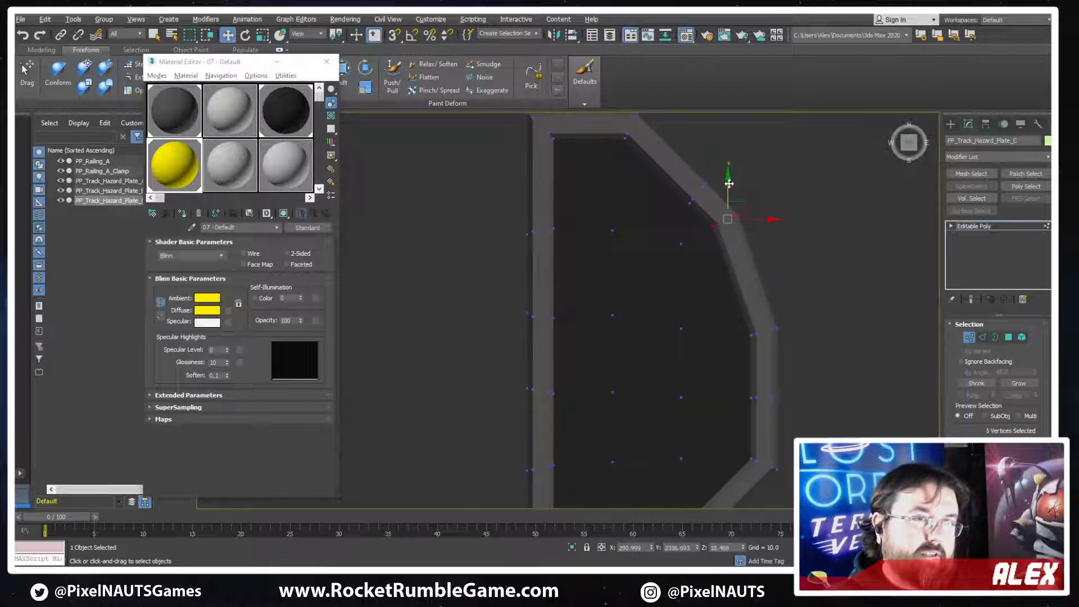
{"action": "left_click_drag", "start_coordinate": [727, 186], "coordinate": [742, 267]}
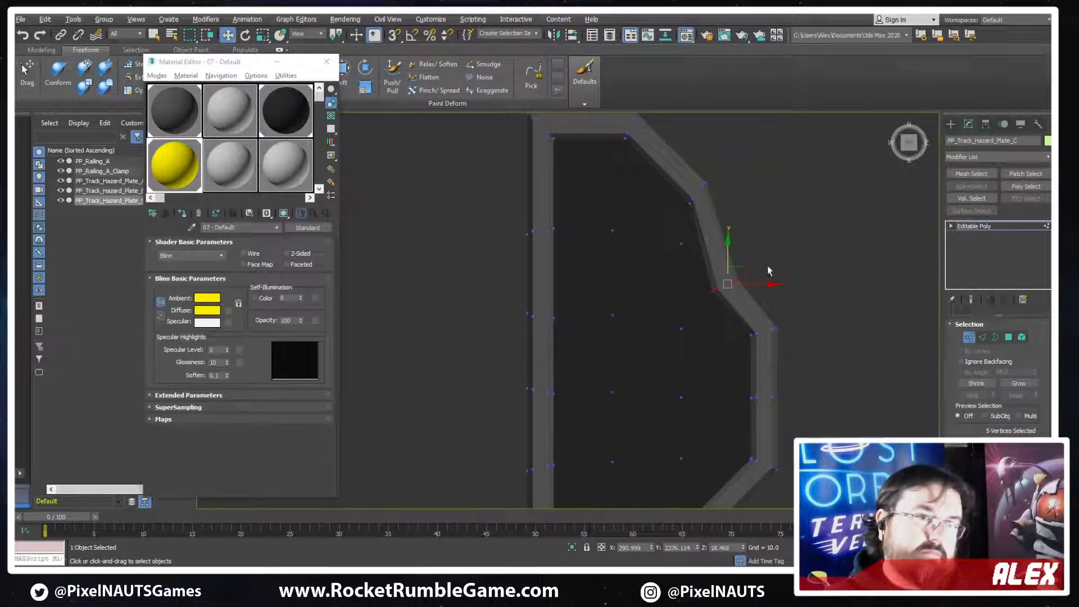
{"action": "key", "text": "ctrl+z"}
{"action": "scroll", "coordinate": [784, 250], "scroll_direction": "down", "scroll_amount": 5}
{"action": "scroll", "coordinate": [790, 245], "scroll_direction": "up", "scroll_amount": 3}
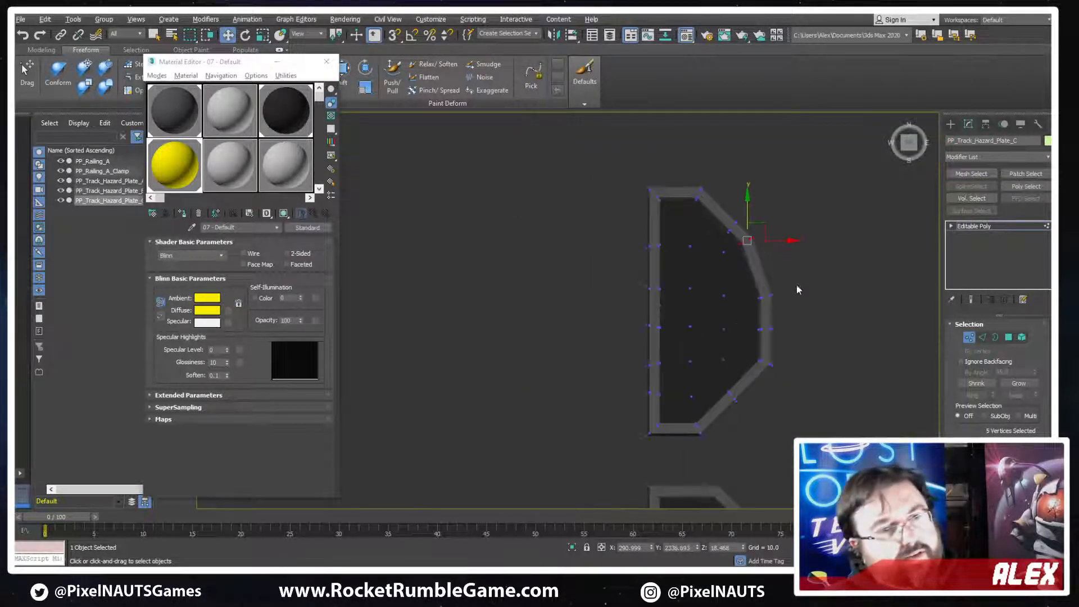
Try to move the same rim bend vertices outward in the XY plane
{"action": "scroll", "coordinate": [743, 236], "scroll_direction": "up", "scroll_amount": 2}
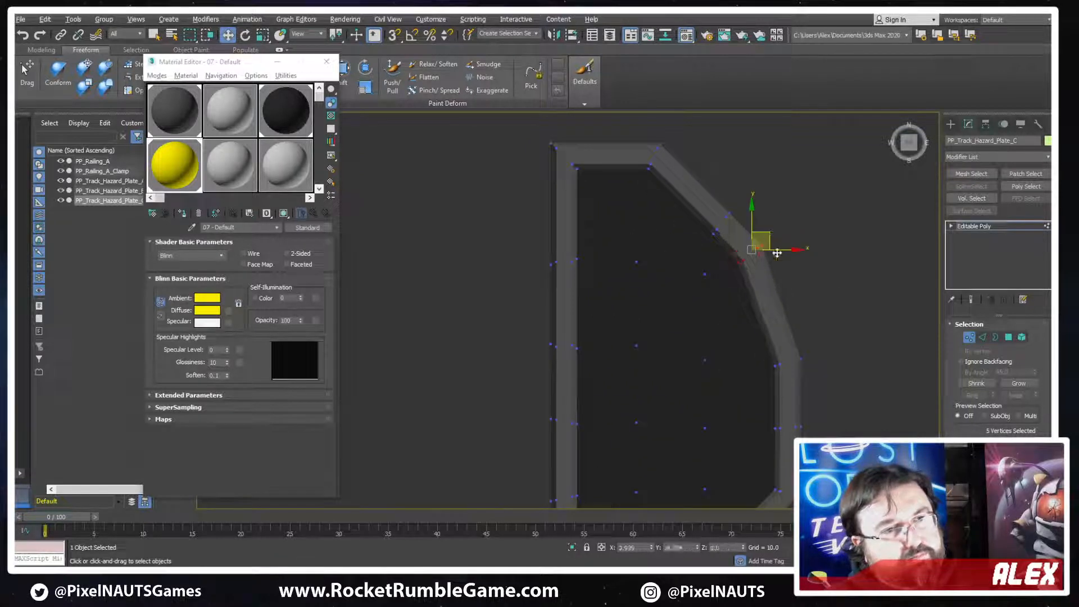
{"action": "left_click_drag", "start_coordinate": [761, 240], "coordinate": [778, 266]}
{"action": "scroll", "coordinate": [804, 306], "scroll_direction": "down", "scroll_amount": 4}
{"action": "scroll", "coordinate": [741, 301], "scroll_direction": "up", "scroll_amount": 3}
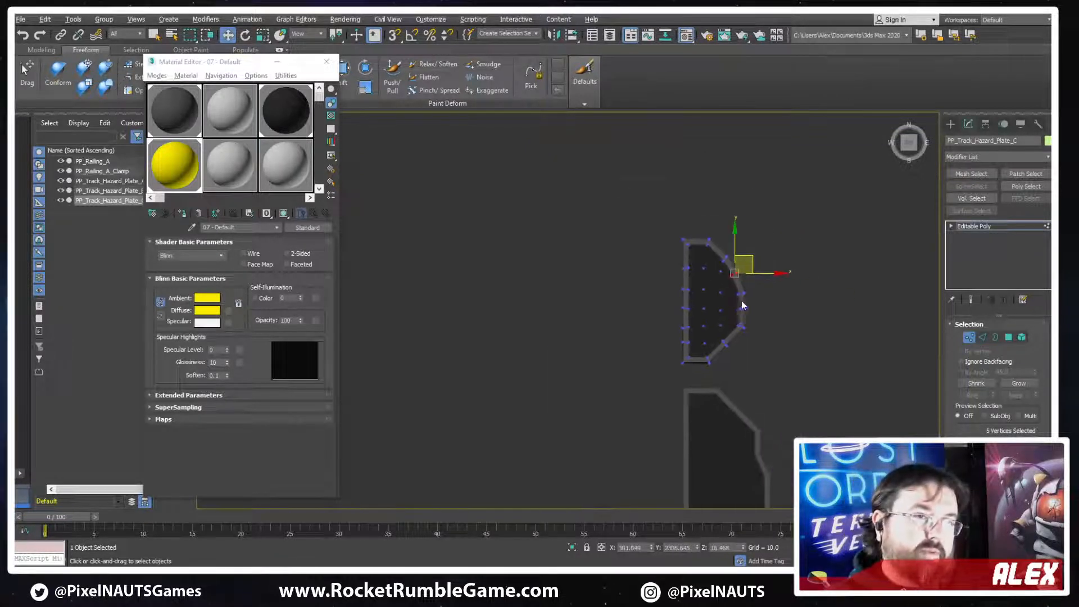
{"action": "key", "text": "ctrl+z"}
{"action": "key", "text": "ctrl+z"}
Move the five rim vertices at the upper end of the outer straight edge along Y to about 2315, straightening the angled side
{"action": "scroll", "coordinate": [694, 222], "scroll_direction": "up", "scroll_amount": 4}
{"action": "middle_click_drag", "start_coordinate": [706, 189], "coordinate": [694, 220]}
{"action": "scroll", "coordinate": [695, 221], "scroll_direction": "down", "scroll_amount": 2}
{"action": "middle_click_drag", "start_coordinate": [761, 327], "coordinate": [759, 315]}
{"action": "left_click_drag", "start_coordinate": [783, 296], "coordinate": [706, 344]}
{"action": "left_click_drag", "start_coordinate": [733, 285], "coordinate": [736, 208]}
{"action": "scroll", "coordinate": [696, 213], "scroll_direction": "up", "scroll_amount": 2}
Show the edges and remove the redundant edge loop section crossing the upper angled rim of plate C
{"action": "key", "text": "F4"}
{"action": "scroll", "coordinate": [716, 247], "scroll_direction": "down", "scroll_amount": 4}
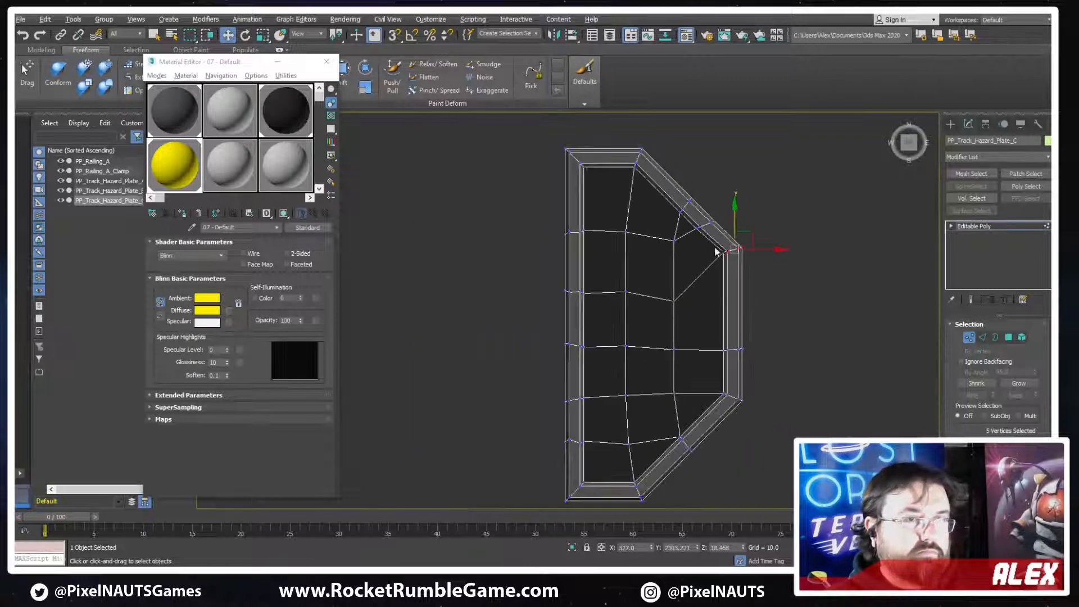
{"action": "key", "text": "2"}
{"action": "scroll", "coordinate": [701, 226], "scroll_direction": "up", "scroll_amount": 2}
{"action": "double_click", "coordinate": [701, 225], "text": "ctrl"}
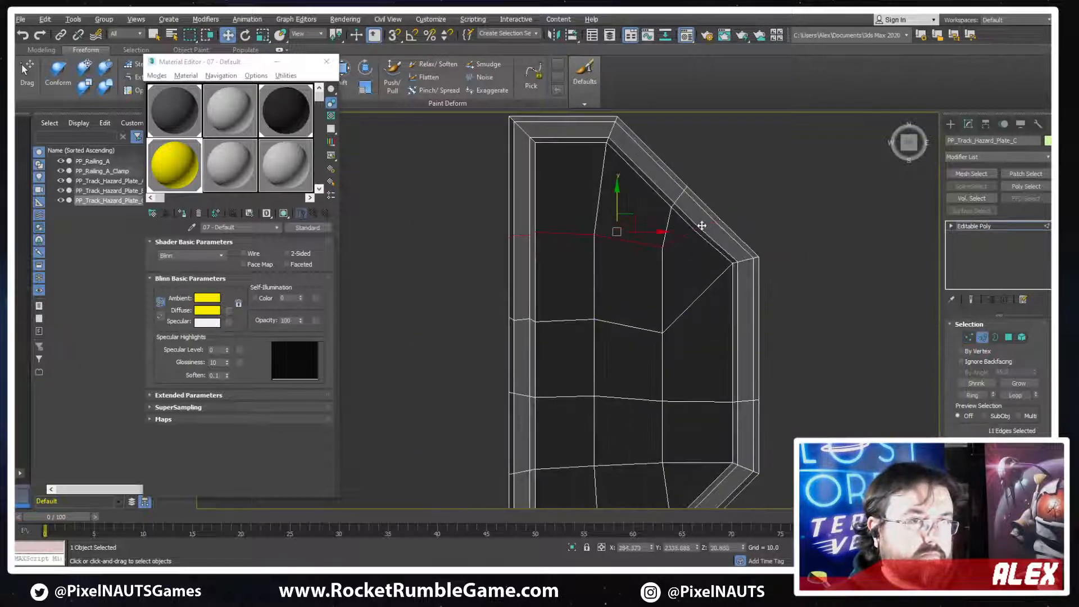
{"action": "left_click", "coordinate": [636, 256]}
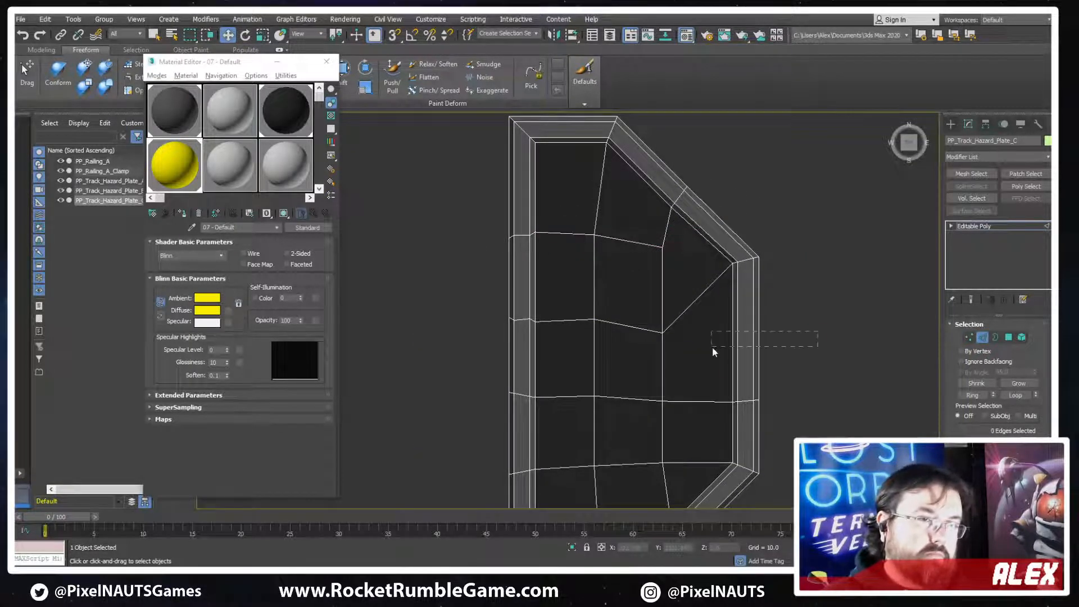
Connect the upper section of the outer straight rim with new edges, and connect its new vertex and the rim corner to the neighbouring interior vertices
{"action": "left_click_drag", "start_coordinate": [713, 347], "coordinate": [712, 347]}
{"action": "key", "text": "ctrl+shift+e"}
{"action": "key", "text": "1"}
{"action": "left_click_drag", "start_coordinate": [644, 357], "coordinate": [644, 357]}
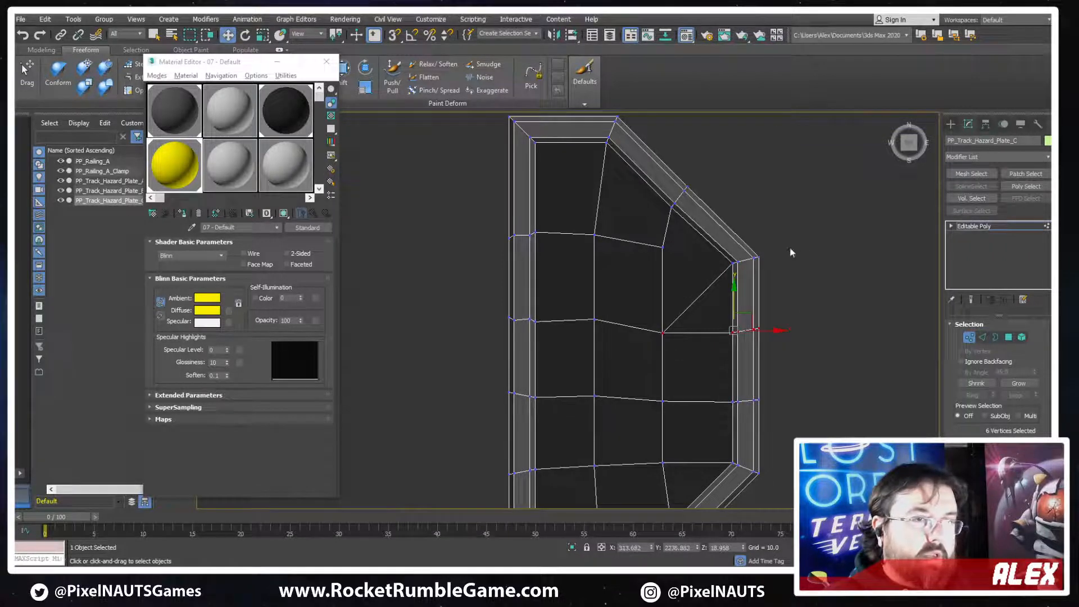
{"action": "left_click_drag", "start_coordinate": [648, 281], "coordinate": [648, 281]}
{"action": "key", "text": "ctrl+shift+e"}
Remove the leftover diagonal edge between the interior vertex and the rim corner, and finish edge editing on plate C
{"action": "key", "text": "2"}
{"action": "left_click_drag", "start_coordinate": [709, 296], "coordinate": [696, 292]}
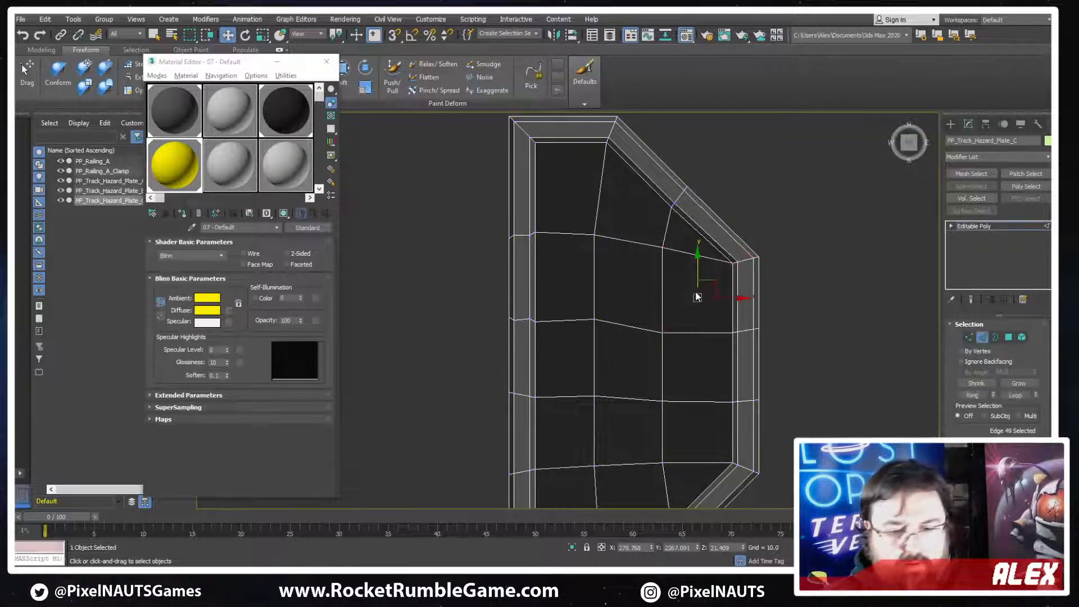
{"action": "key", "text": "BackSpace"}
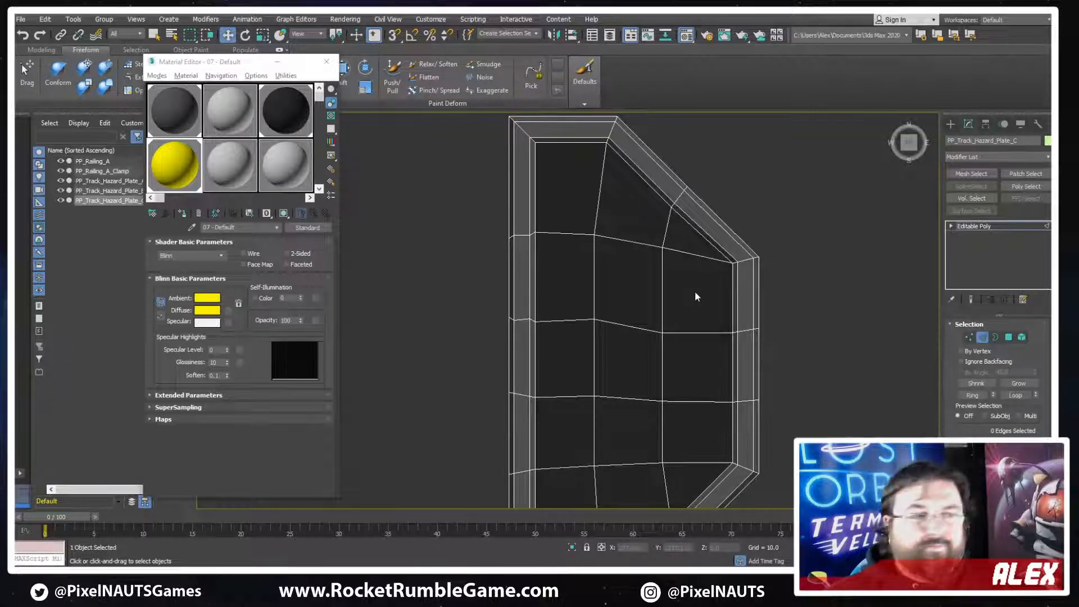
{"action": "scroll", "coordinate": [663, 304], "scroll_direction": "down", "scroll_amount": 3}
{"action": "scroll", "coordinate": [652, 310], "scroll_direction": "up", "scroll_amount": 2}
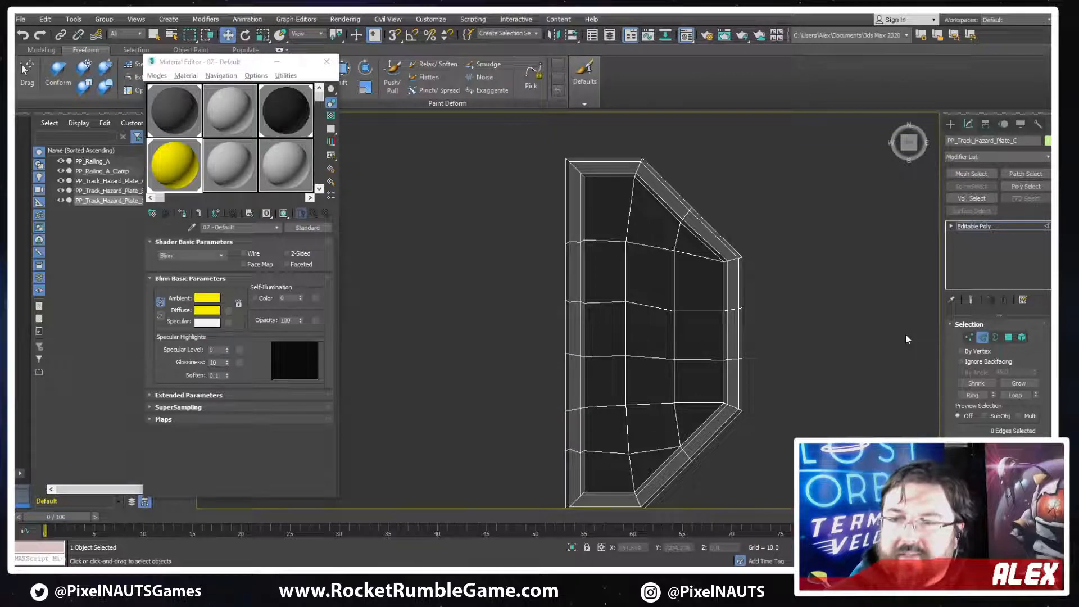
{"action": "left_click", "coordinate": [984, 339]}
{"action": "scroll", "coordinate": [631, 354], "scroll_direction": "down", "scroll_amount": 5}
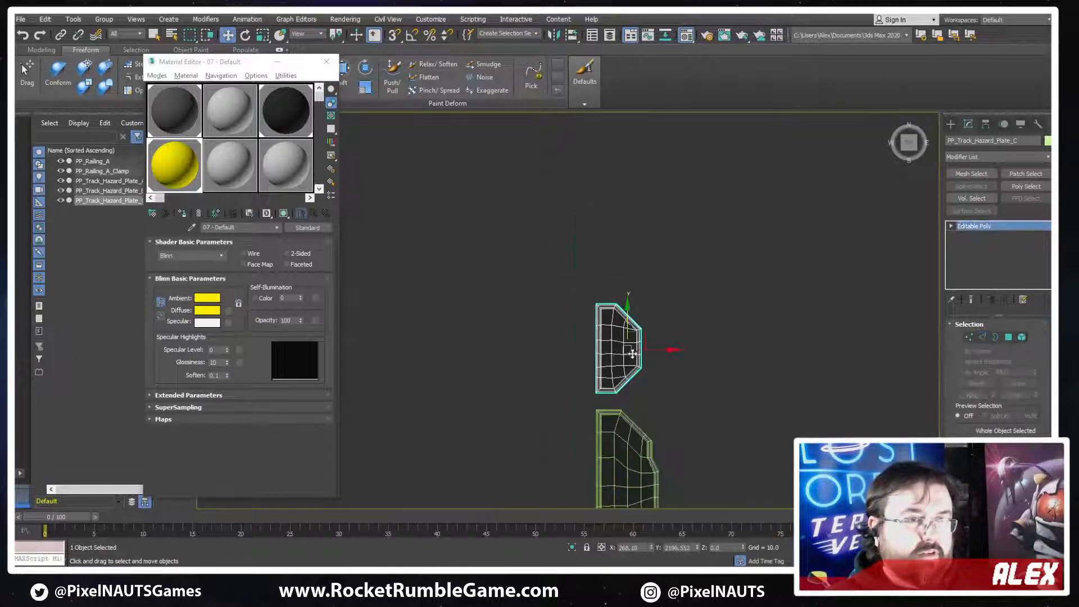
Select PP_Track_Hazard_Plate_B on its own and frame it in the top view
{"action": "middle_click_drag", "start_coordinate": [631, 354], "coordinate": [656, 332], "text": "alt"}
{"action": "middle_click_drag", "start_coordinate": [583, 273], "coordinate": [607, 280], "text": "alt"}
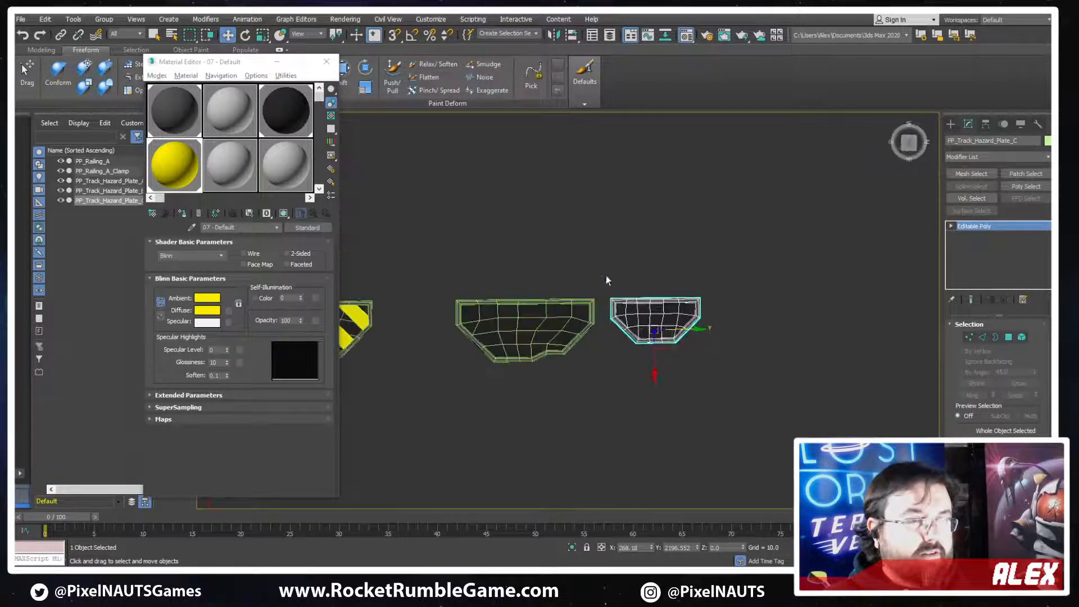
{"action": "left_click", "coordinate": [525, 355], "text": "ctrl"}
{"action": "left_click", "coordinate": [496, 312]}
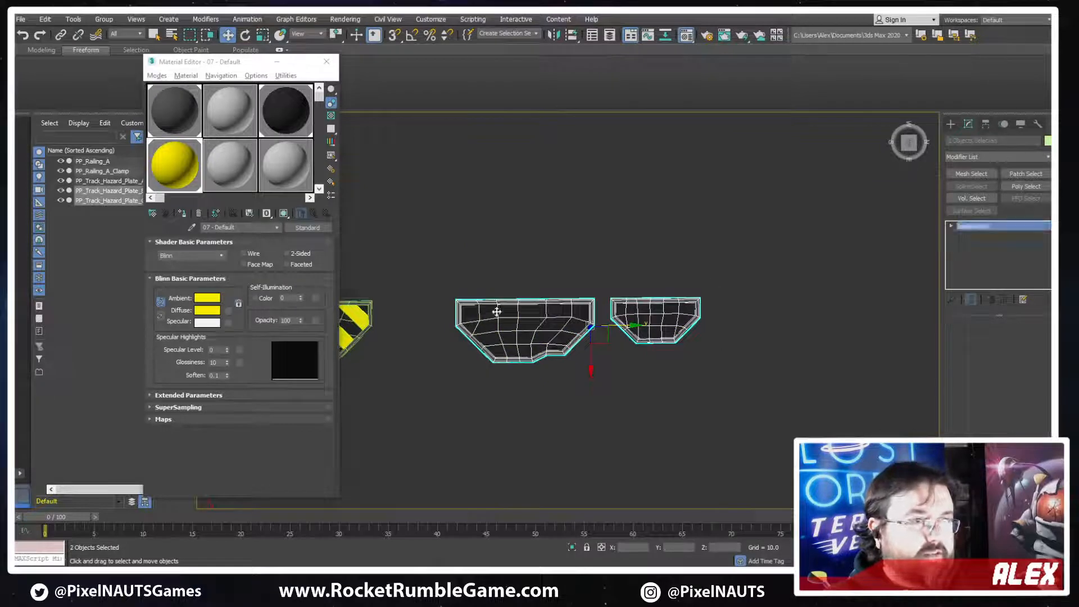
{"action": "scroll", "coordinate": [628, 311], "scroll_direction": "up", "scroll_amount": 5}
{"action": "middle_click_drag", "start_coordinate": [579, 298], "coordinate": [763, 281]}
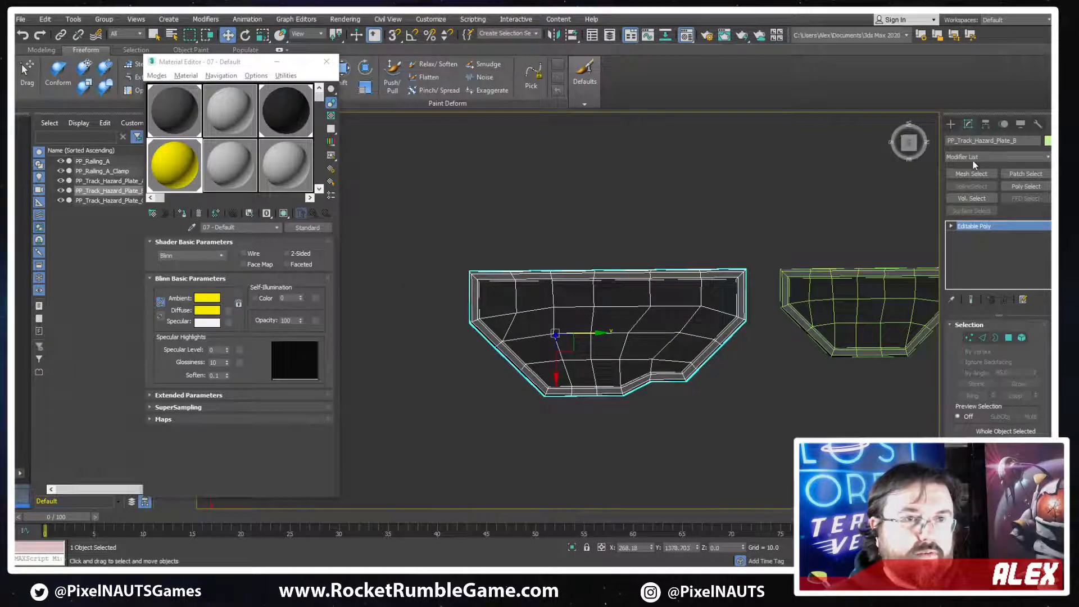
{"action": "left_click", "coordinate": [673, 256]}
{"action": "left_click", "coordinate": [595, 289]}
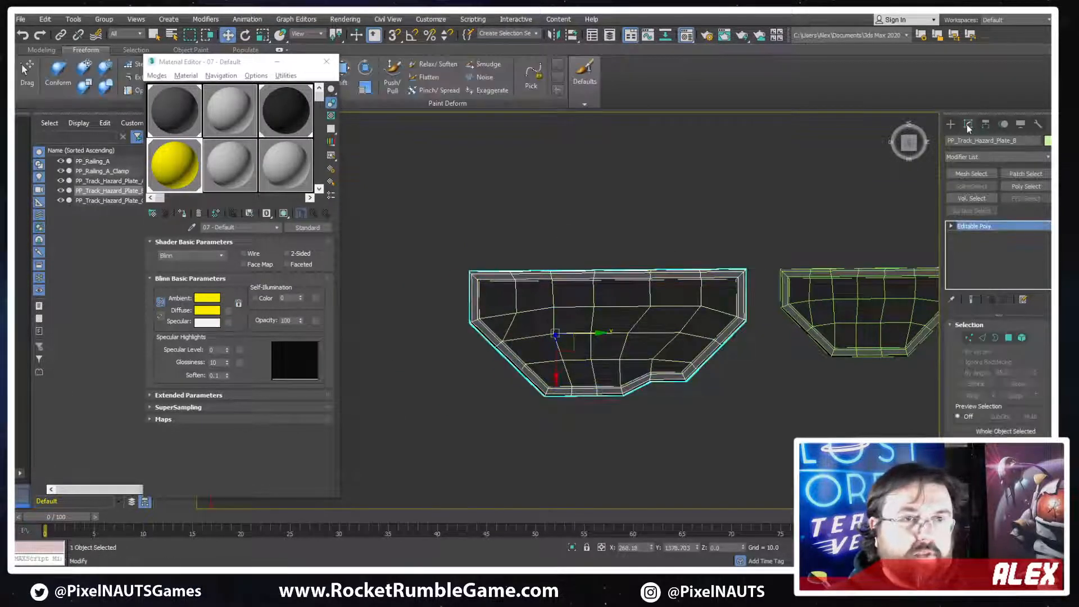
{"action": "middle_click_drag", "start_coordinate": [702, 274], "coordinate": [696, 301]}
{"action": "key", "text": "t"}
{"action": "key", "text": "z"}
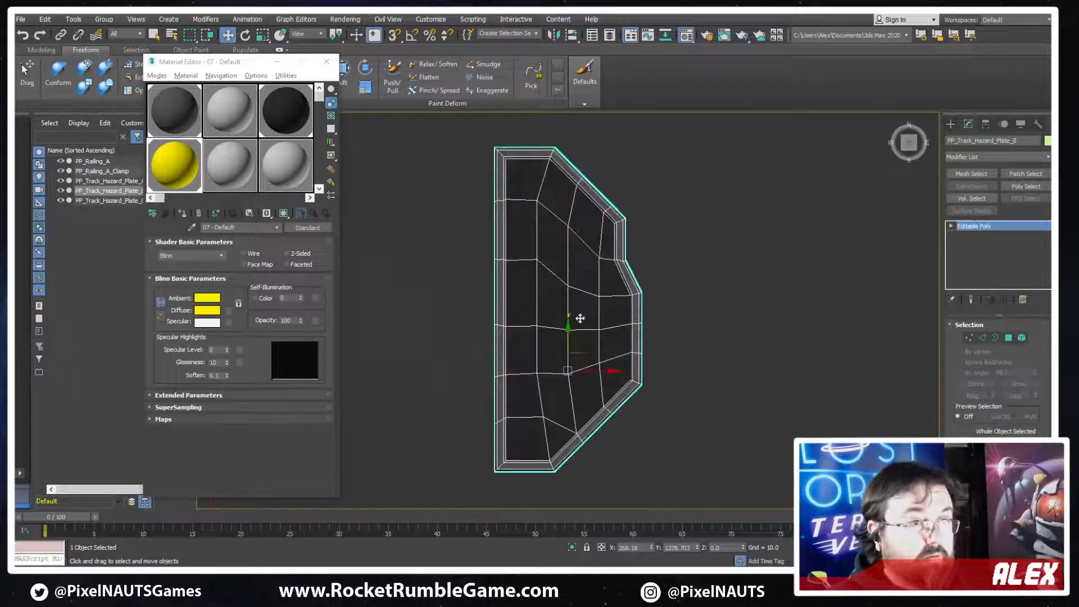
Move only plate B's pivot to the low-Y corner of its long straight edge, with snapping turned on
{"action": "middle_click_drag", "start_coordinate": [578, 318], "coordinate": [728, 283]}
{"action": "scroll", "coordinate": [773, 287], "scroll_direction": "down", "scroll_amount": 3}
{"action": "scroll", "coordinate": [777, 303], "scroll_direction": "up", "scroll_amount": 5}
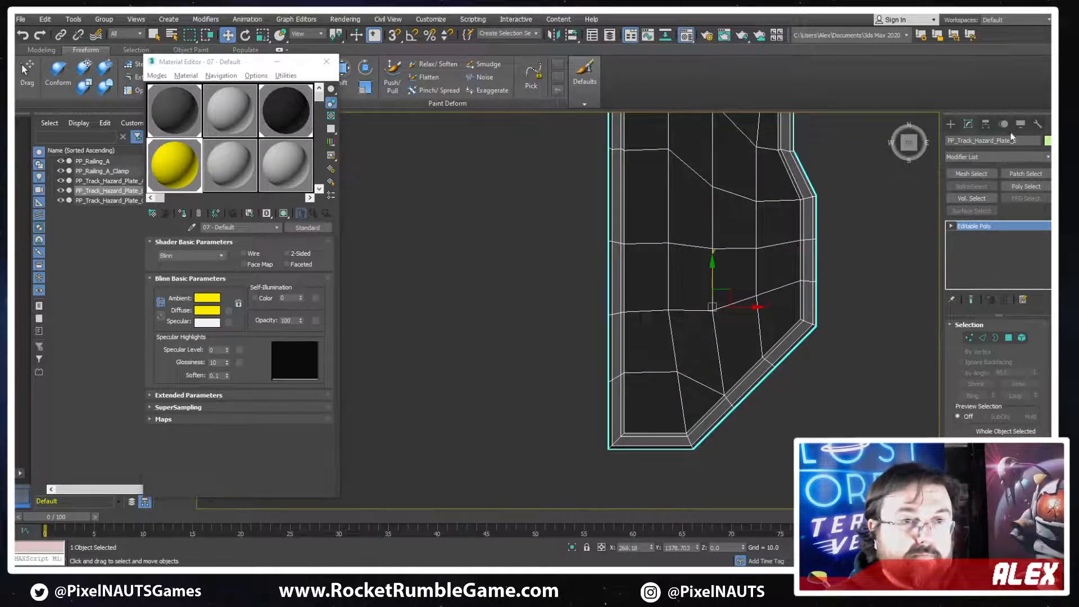
{"action": "left_click", "coordinate": [986, 125]}
{"action": "left_click", "coordinate": [989, 199]}
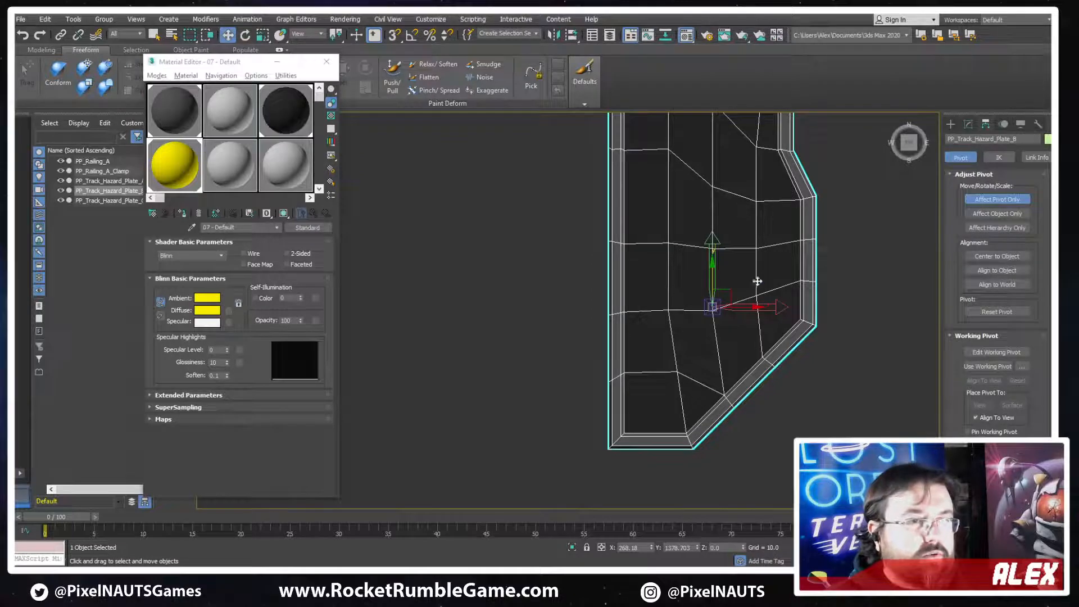
{"action": "left_click_drag", "start_coordinate": [713, 306], "coordinate": [632, 431]}
{"action": "middle_click_drag", "start_coordinate": [632, 432], "coordinate": [562, 241], "text": "alt"}
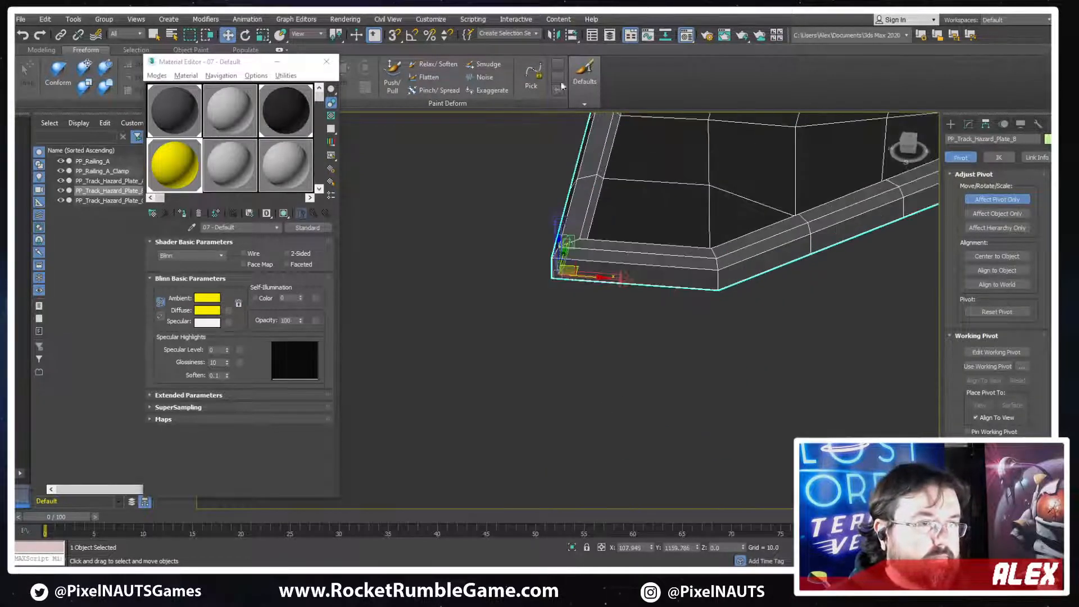
{"action": "left_click", "coordinate": [394, 35]}
{"action": "scroll", "coordinate": [554, 241], "scroll_direction": "up", "scroll_amount": 3}
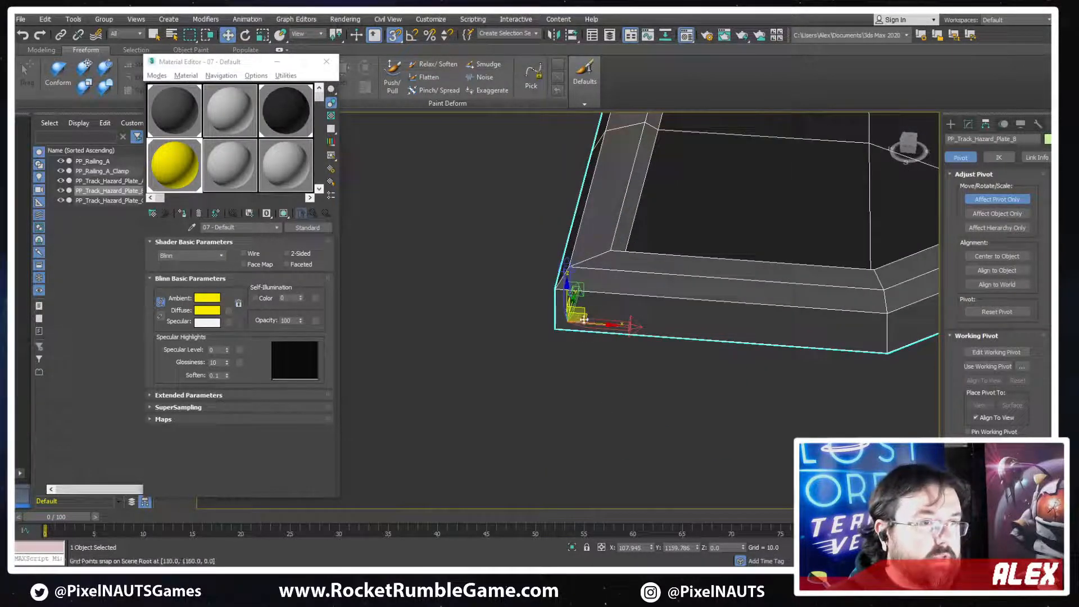
{"action": "scroll", "coordinate": [743, 335], "scroll_direction": "down", "scroll_amount": 4}
Select plate C and snap its pivot to the matching low-Y corner of its long straight edge
{"action": "middle_click_drag", "start_coordinate": [904, 264], "coordinate": [677, 458], "text": "alt"}
{"action": "left_click", "coordinate": [665, 210]}
{"action": "scroll", "coordinate": [665, 210], "scroll_direction": "up", "scroll_amount": 3}
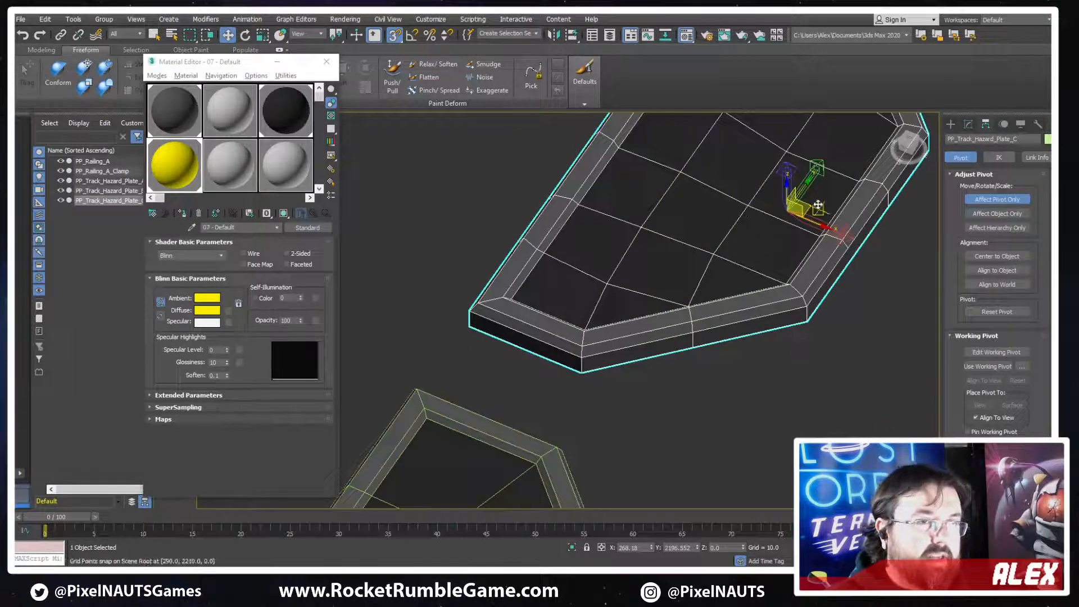
{"action": "left_click_drag", "start_coordinate": [810, 207], "coordinate": [472, 308]}
{"action": "scroll", "coordinate": [472, 308], "scroll_direction": "down", "scroll_amount": 5}
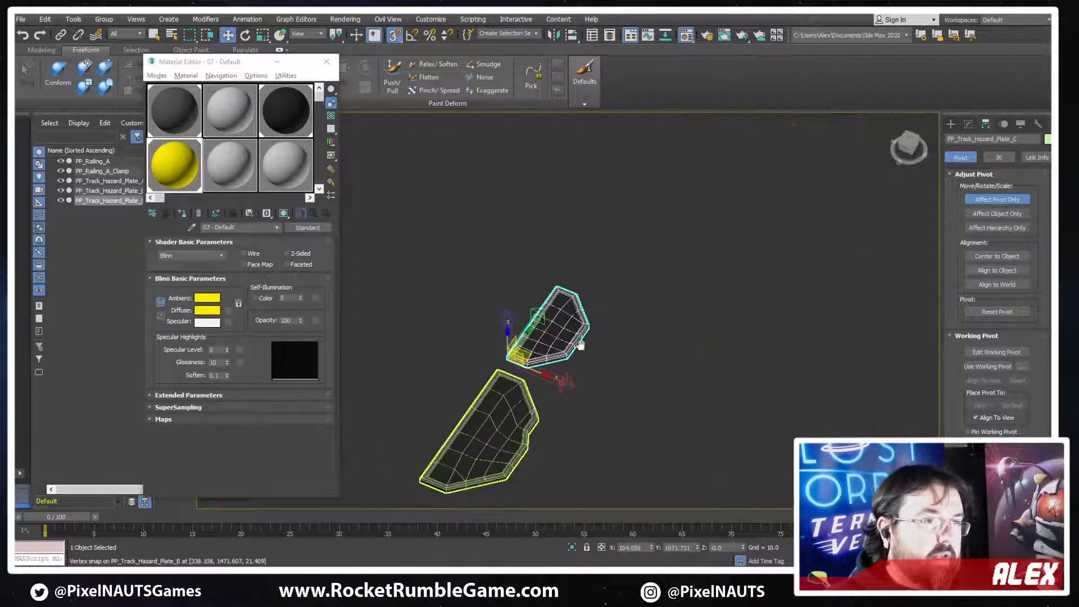
Snap striped plate A's pivot to the low-Y corner of its long straight edge, and turn off pivot-only editing
{"action": "scroll", "coordinate": [523, 419], "scroll_direction": "up", "scroll_amount": 3}
{"action": "left_click", "coordinate": [522, 418]}
{"action": "scroll", "coordinate": [601, 427], "scroll_direction": "up", "scroll_amount": 5}
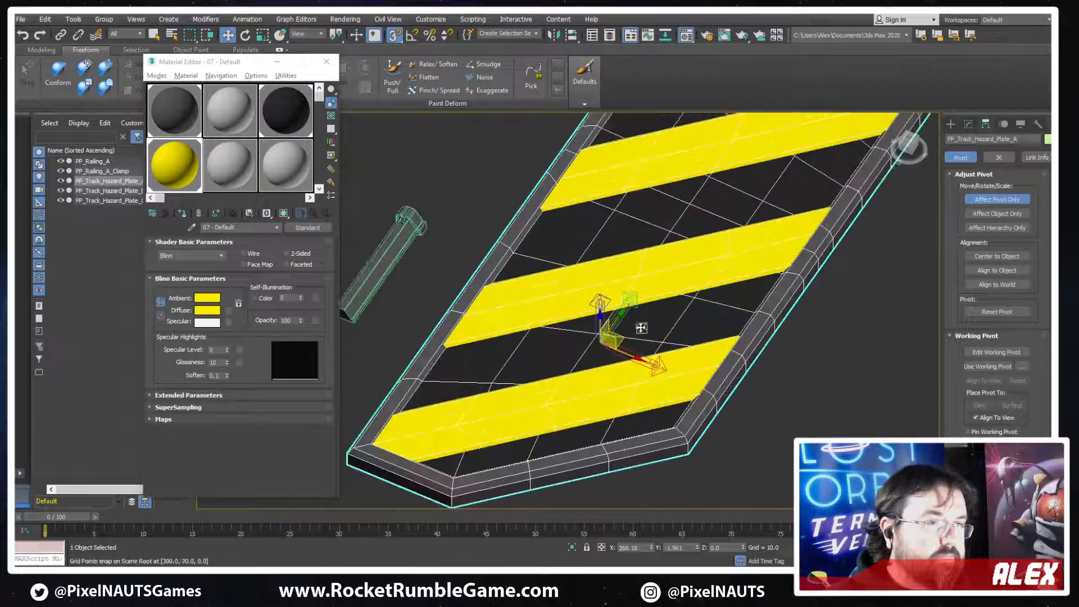
{"action": "left_click_drag", "start_coordinate": [620, 343], "coordinate": [350, 453]}
{"action": "scroll", "coordinate": [674, 366], "scroll_direction": "down", "scroll_amount": 5}
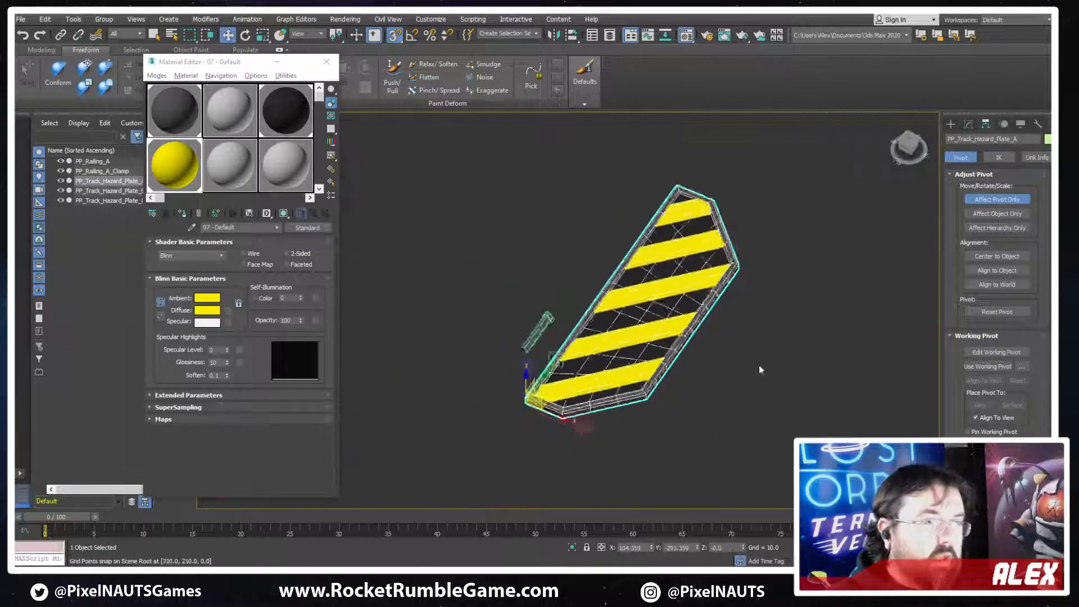
{"action": "middle_click_drag", "start_coordinate": [758, 368], "coordinate": [716, 337], "text": "alt"}
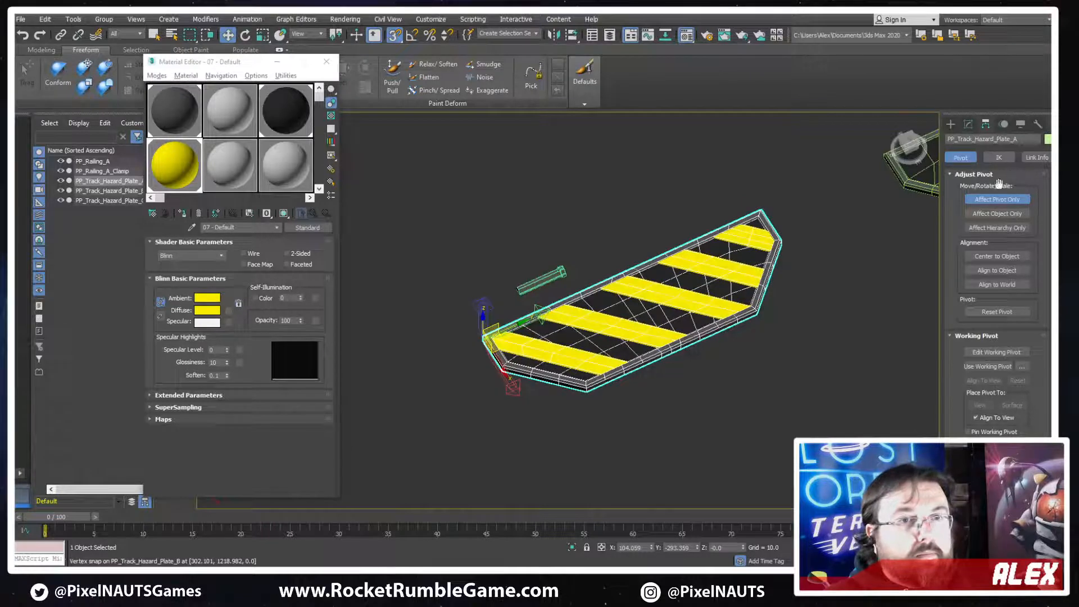
{"action": "left_click", "coordinate": [997, 199]}
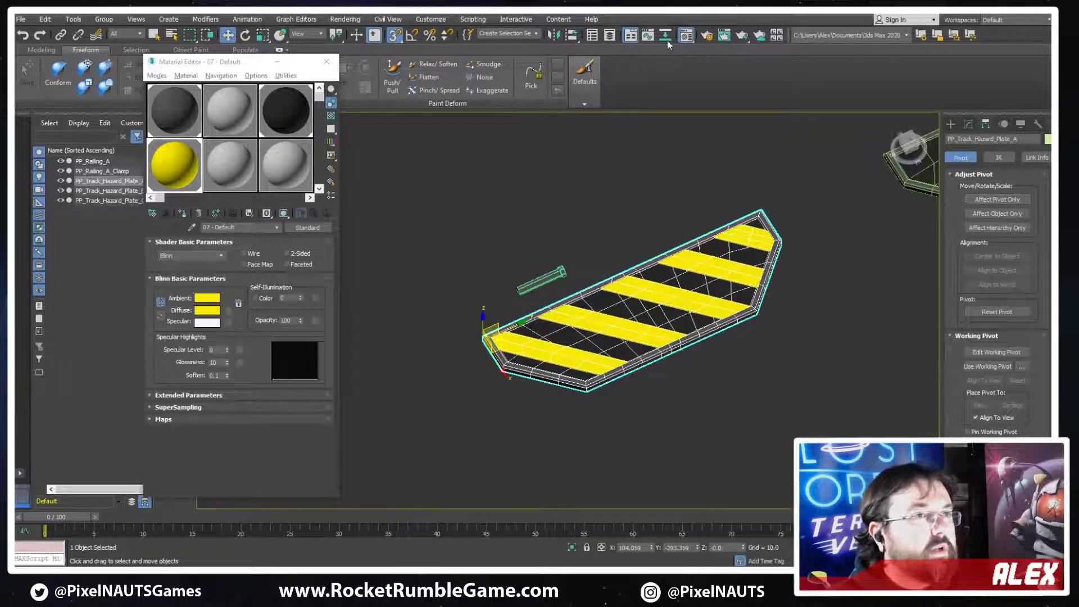
Apply Reset XForm to plates B and C together, and convert both to Editable Poly
{"action": "scroll", "coordinate": [684, 218], "scroll_direction": "down", "scroll_amount": 5}
{"action": "middle_click_drag", "start_coordinate": [767, 212], "coordinate": [737, 195], "text": "alt"}
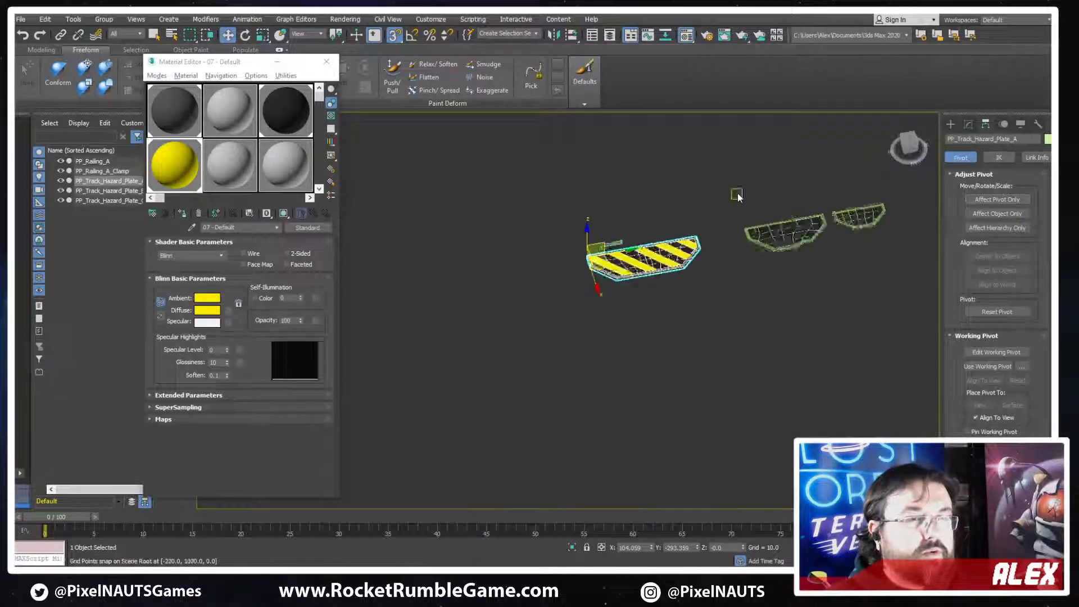
{"action": "scroll", "coordinate": [745, 194], "scroll_direction": "up", "scroll_amount": 3}
{"action": "middle_click_drag", "start_coordinate": [787, 250], "coordinate": [681, 255]}
{"action": "left_click_drag", "start_coordinate": [852, 218], "coordinate": [734, 328]}
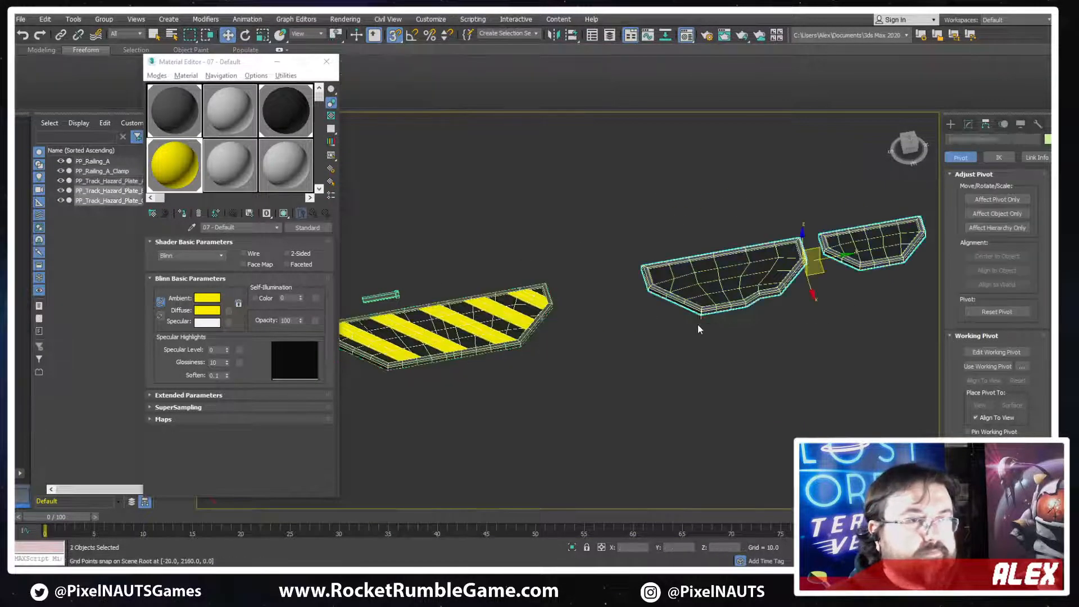
{"action": "left_click", "coordinate": [1037, 125]}
{"action": "left_click", "coordinate": [996, 259]}
{"action": "left_click", "coordinate": [989, 326]}
{"action": "right_click", "coordinate": [822, 247]}
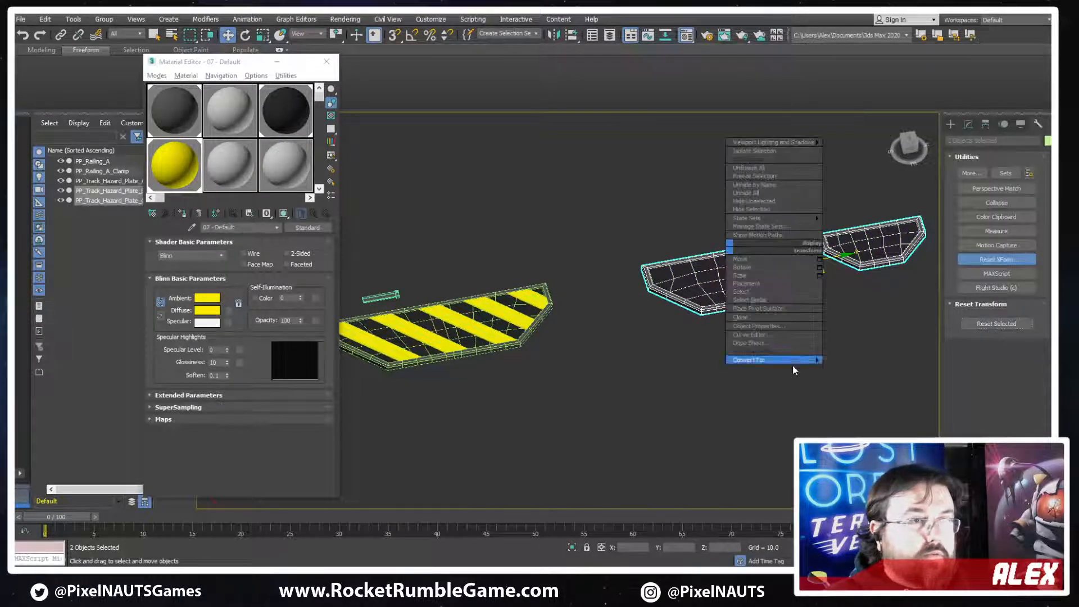
{"action": "left_click", "coordinate": [842, 371]}
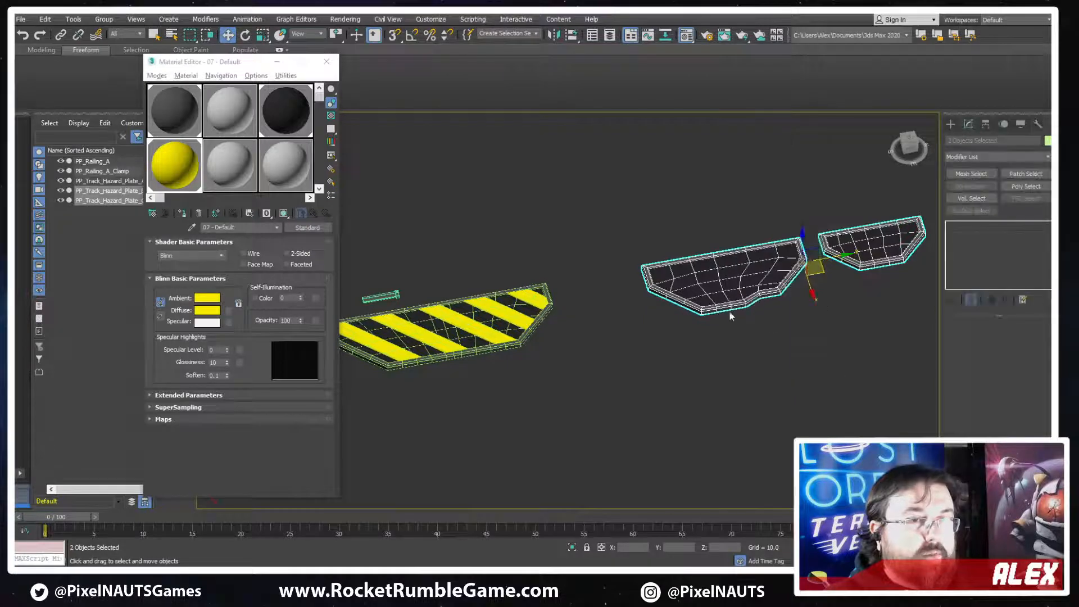
Export only the striped plate A over the existing PP_Track_Hazard_Plate_A FBX file in the ProcessingPlant folder
{"action": "left_click", "coordinate": [645, 349]}
{"action": "left_click", "coordinate": [478, 319]}
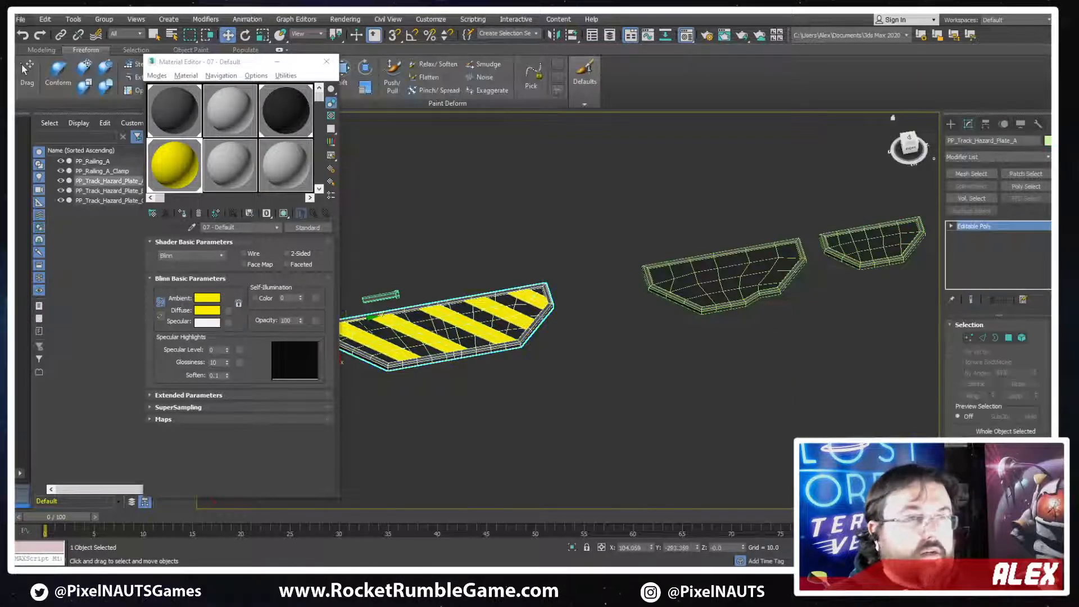
{"action": "left_click", "coordinate": [20, 19]}
{"action": "mouse_move", "coordinate": [76, 179]}
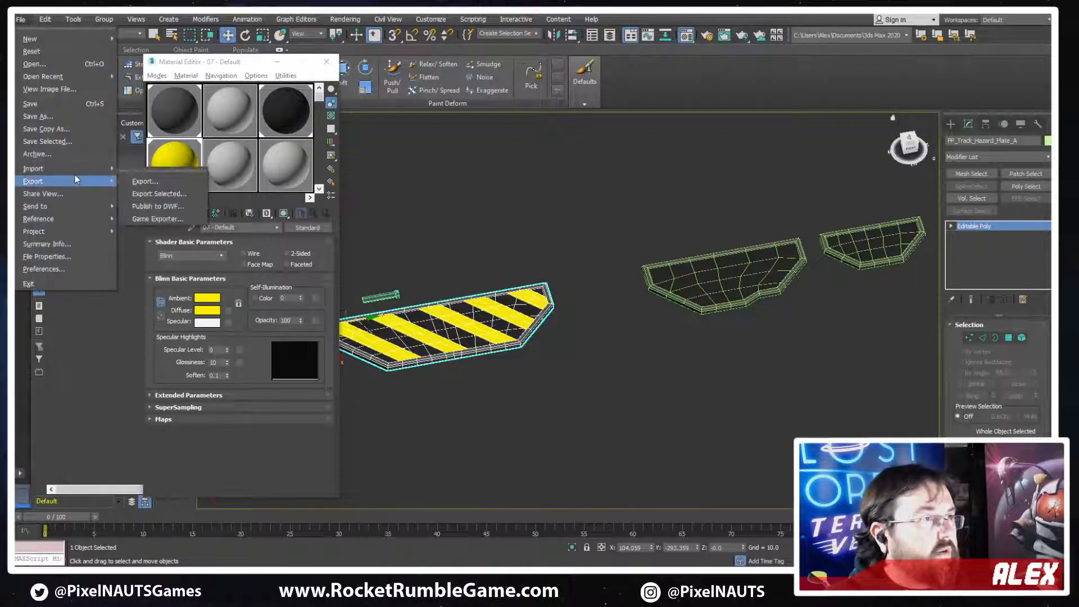
{"action": "left_click", "coordinate": [164, 194]}
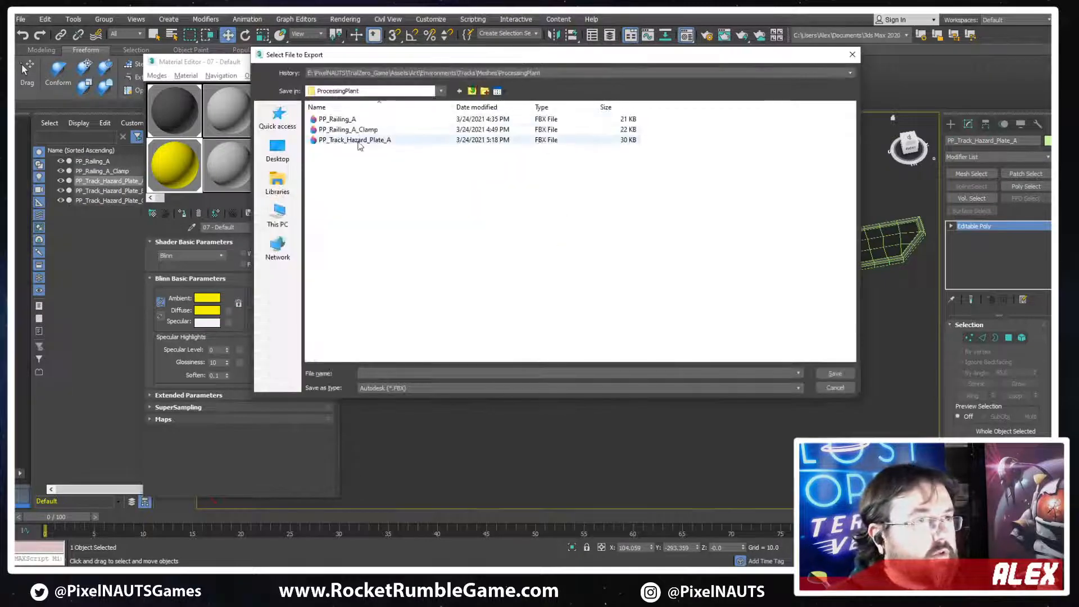
{"action": "double_click", "coordinate": [359, 140]}
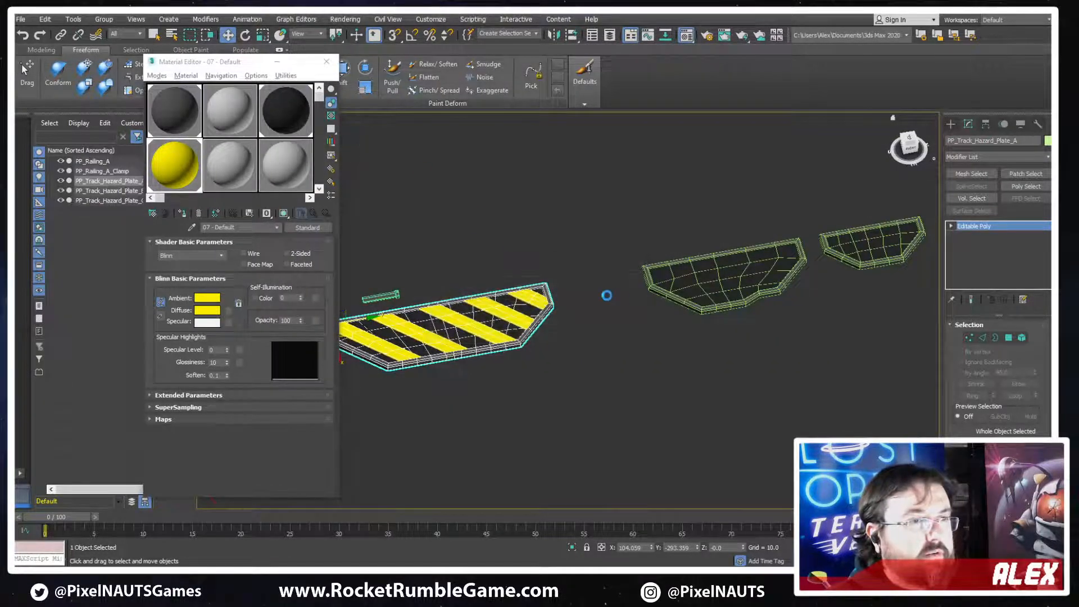
{"action": "key", "text": "Return"}
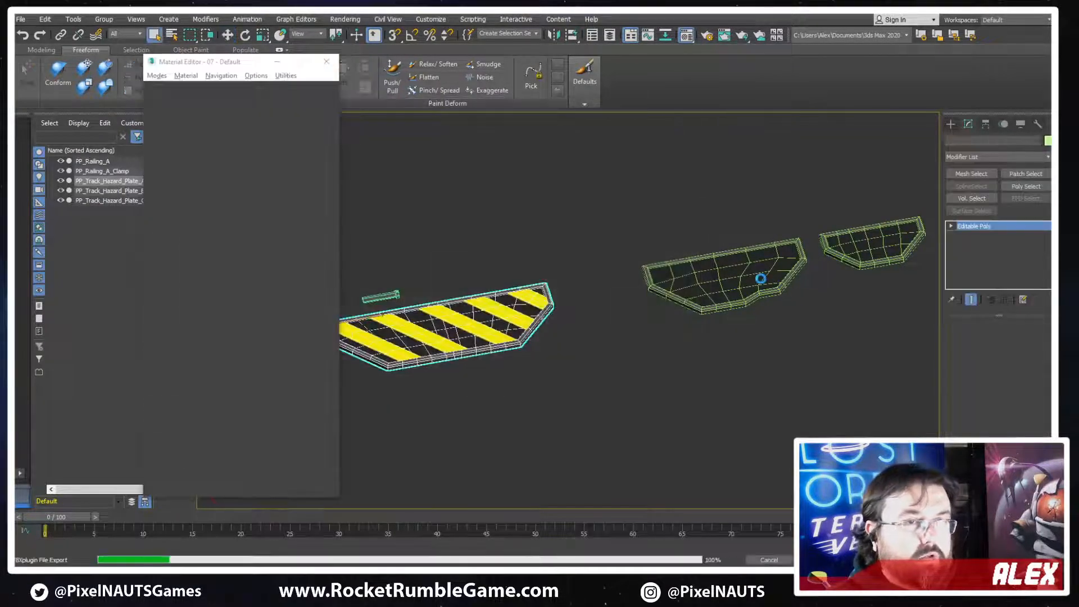
Rename the larger unstriped plate as PP_Track_Plate_A
{"action": "left_click", "coordinate": [754, 272]}
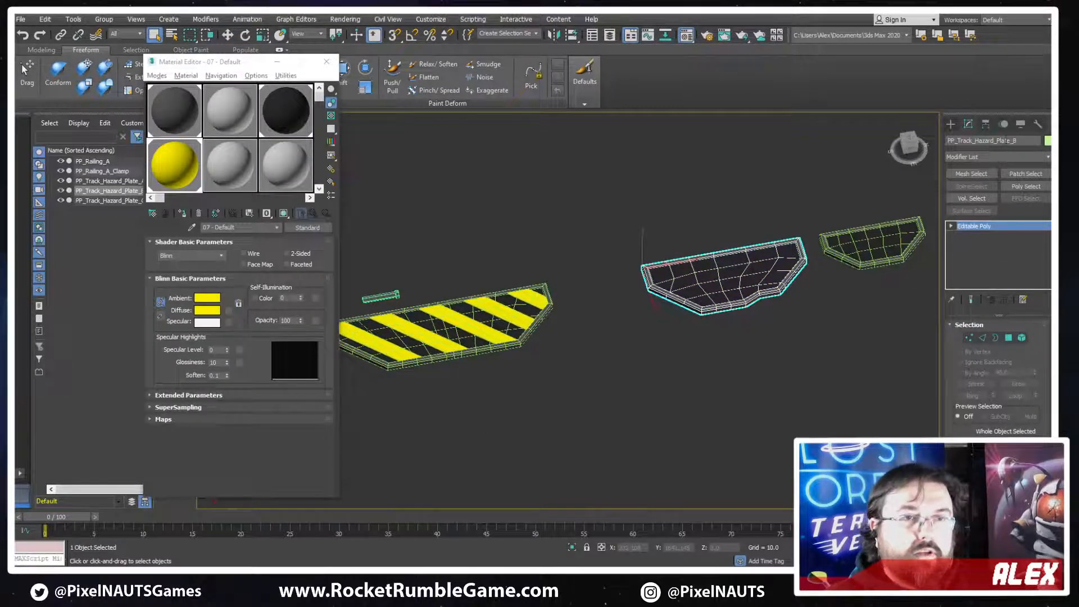
{"action": "left_click", "coordinate": [997, 140]}
{"action": "key", "text": "BackSpace"}
{"action": "key", "text": "BackSpace"}
{"action": "key", "text": "BackSpace"}
{"action": "key", "text": "BackSpace"}
{"action": "key", "text": "BackSpace"}
{"action": "key", "text": "BackSpace"}
{"action": "key", "text": "BackSpace"}
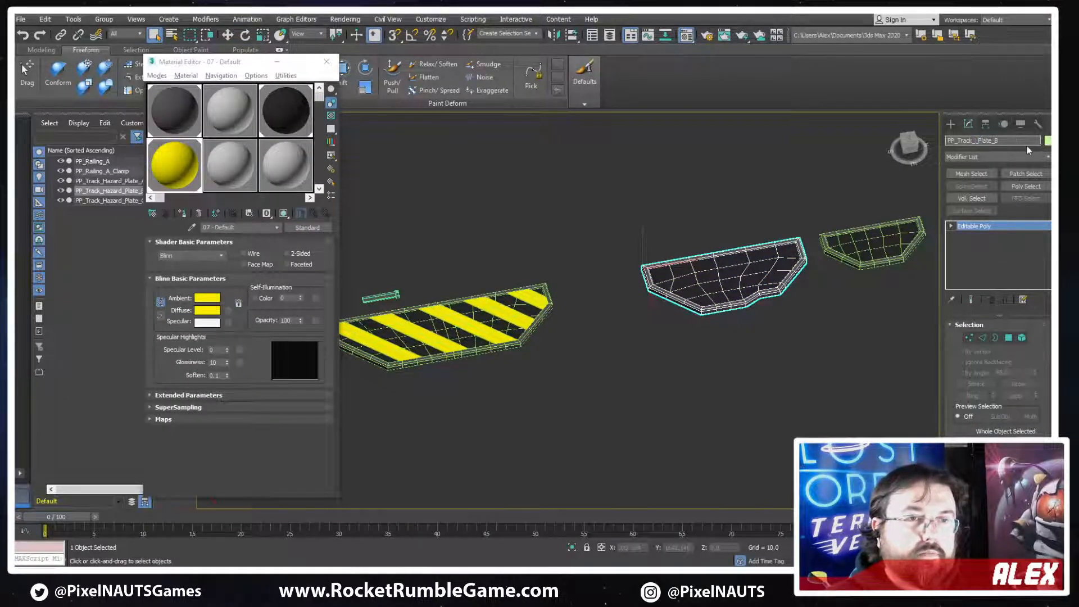
{"action": "key", "text": "BackSpace"}
{"action": "type", "text": "A"}
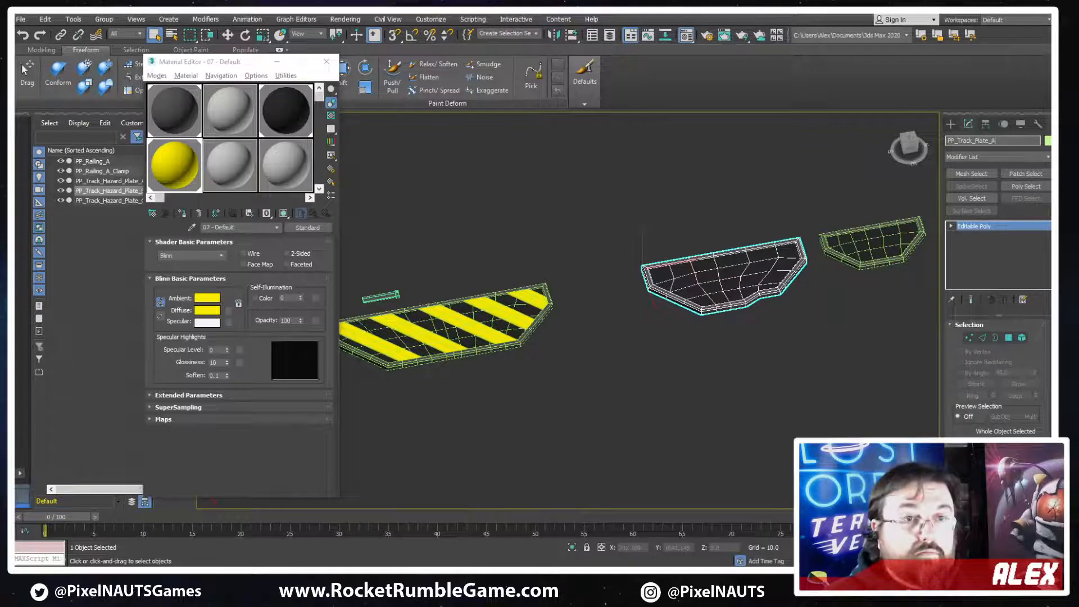
{"action": "key", "text": "Return"}
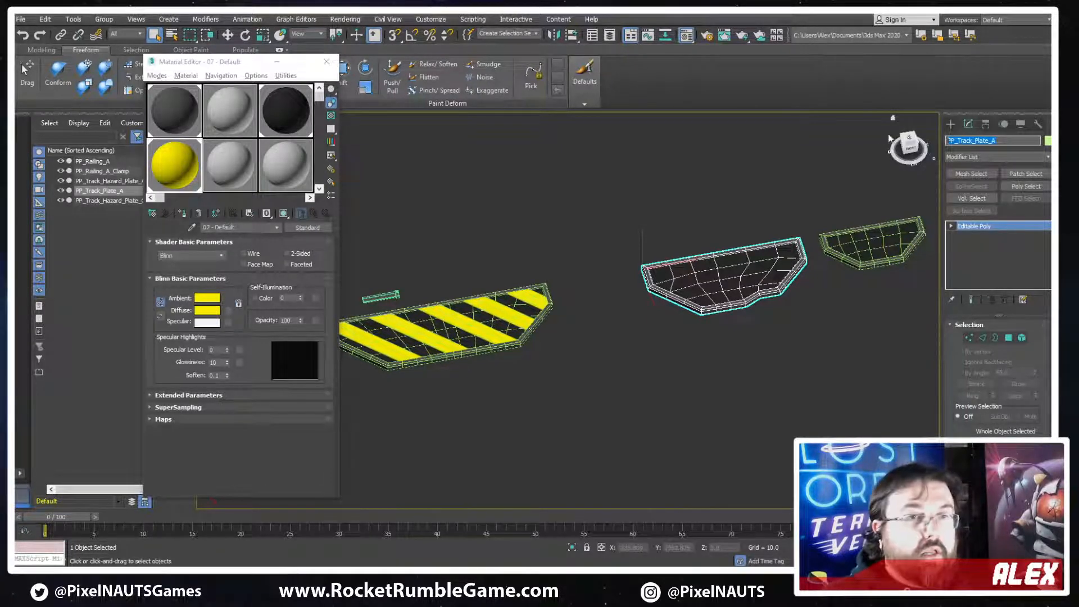
Rename the smallest plate as PP_Track_Plate_B and move it along Y, slightly farther from PP_Track_Plate_A
{"action": "left_click", "coordinate": [871, 241]}
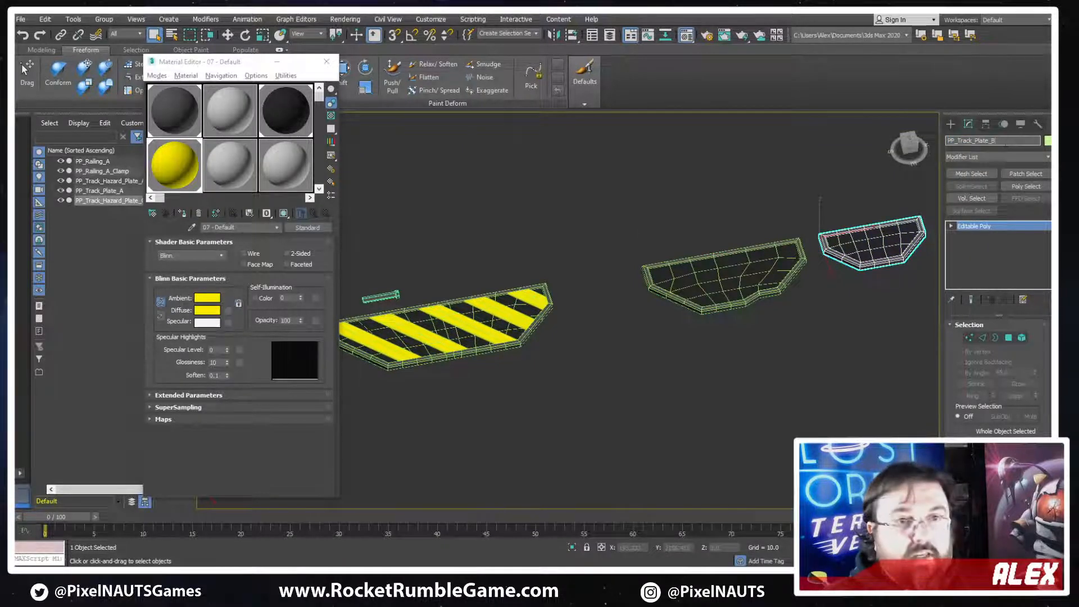
{"action": "key", "text": "Return"}
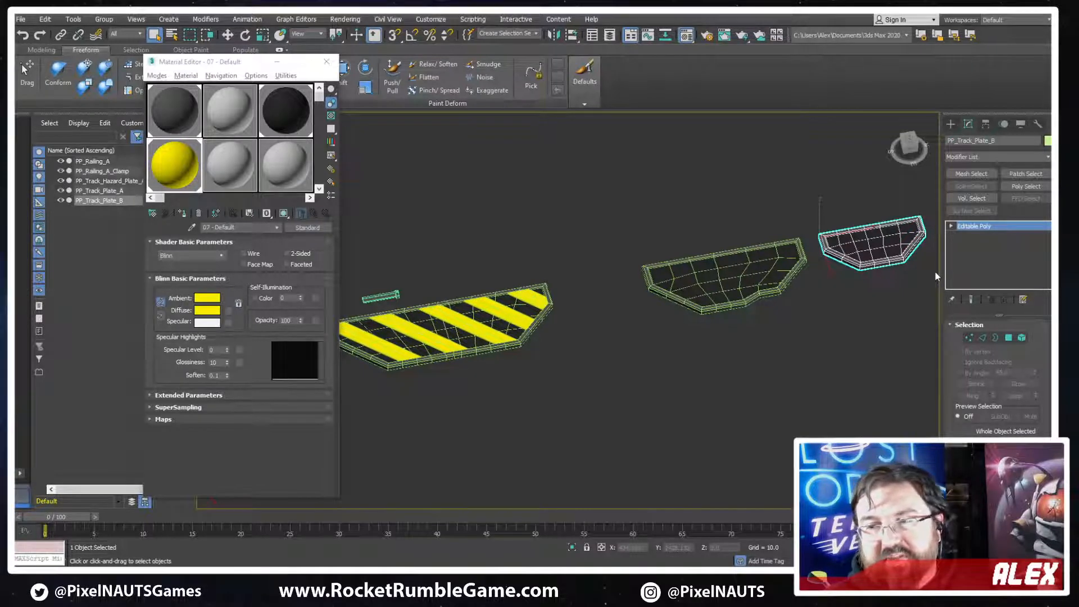
{"action": "middle_click_drag", "start_coordinate": [768, 289], "coordinate": [732, 320]}
{"action": "scroll", "coordinate": [732, 320], "scroll_direction": "down", "scroll_amount": 1}
{"action": "scroll", "coordinate": [796, 298], "scroll_direction": "up", "scroll_amount": 1}
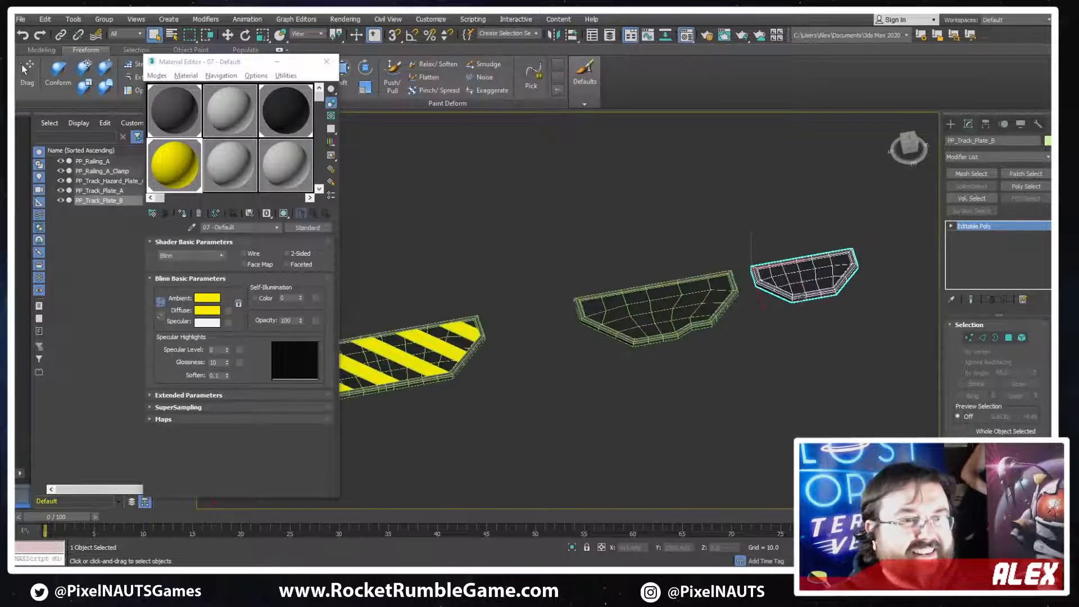
{"action": "key", "text": "w"}
{"action": "left_click_drag", "start_coordinate": [780, 263], "coordinate": [805, 258]}
{"action": "middle_click_drag", "start_coordinate": [751, 268], "coordinate": [736, 272], "text": "alt"}
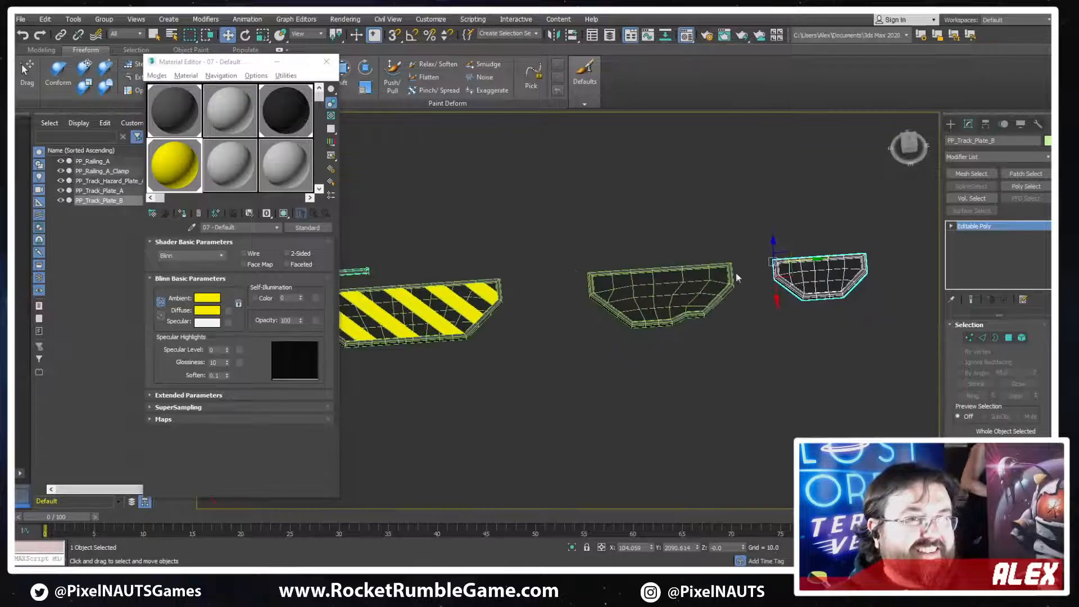
Examine the pivot positions of PP_Track_Plate_A and the striped plate, shifting the Material Editor out of the way
{"action": "middle_click_drag", "start_coordinate": [588, 269], "coordinate": [684, 249]}
{"action": "middle_click_drag", "start_coordinate": [740, 279], "coordinate": [713, 283]}
{"action": "left_click", "coordinate": [713, 284]}
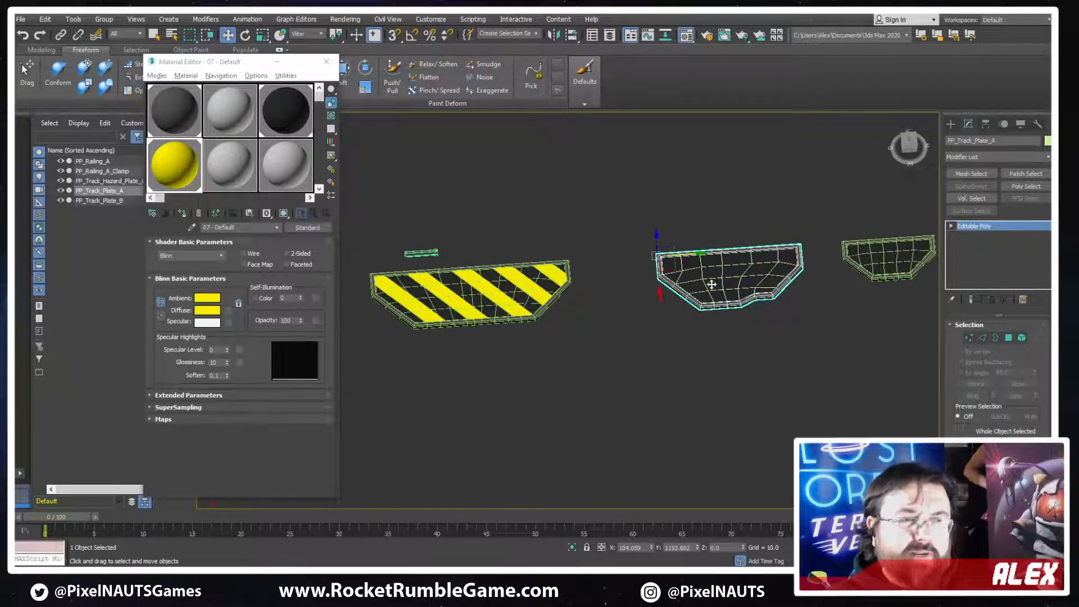
{"action": "left_click", "coordinate": [527, 272]}
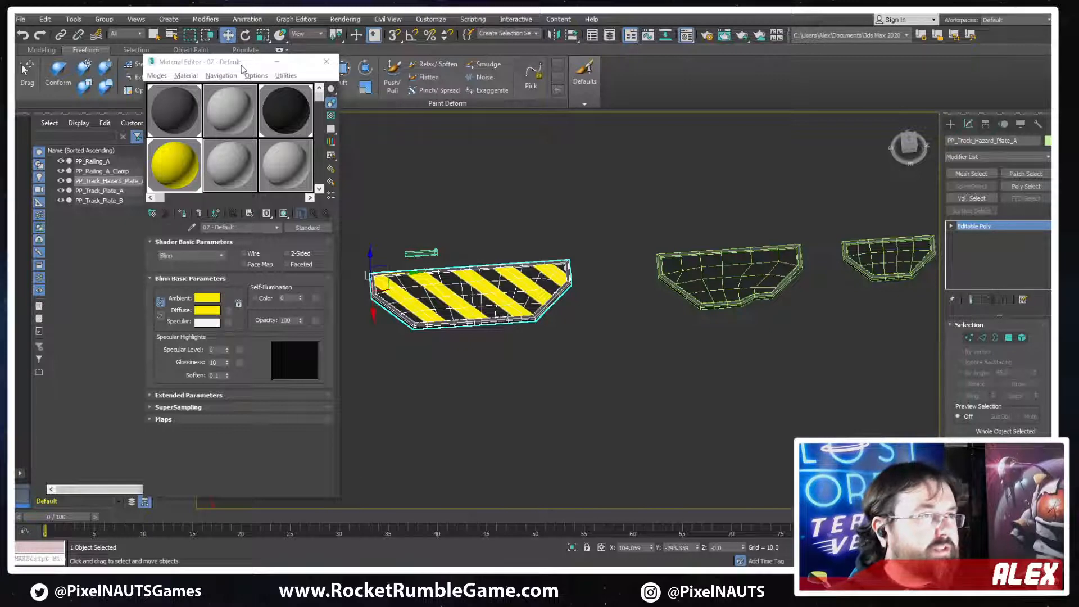
{"action": "left_click_drag", "start_coordinate": [243, 67], "coordinate": [218, 73]}
{"action": "middle_click_drag", "start_coordinate": [651, 289], "coordinate": [768, 308]}
{"action": "middle_click_drag", "start_coordinate": [669, 299], "coordinate": [620, 298]}
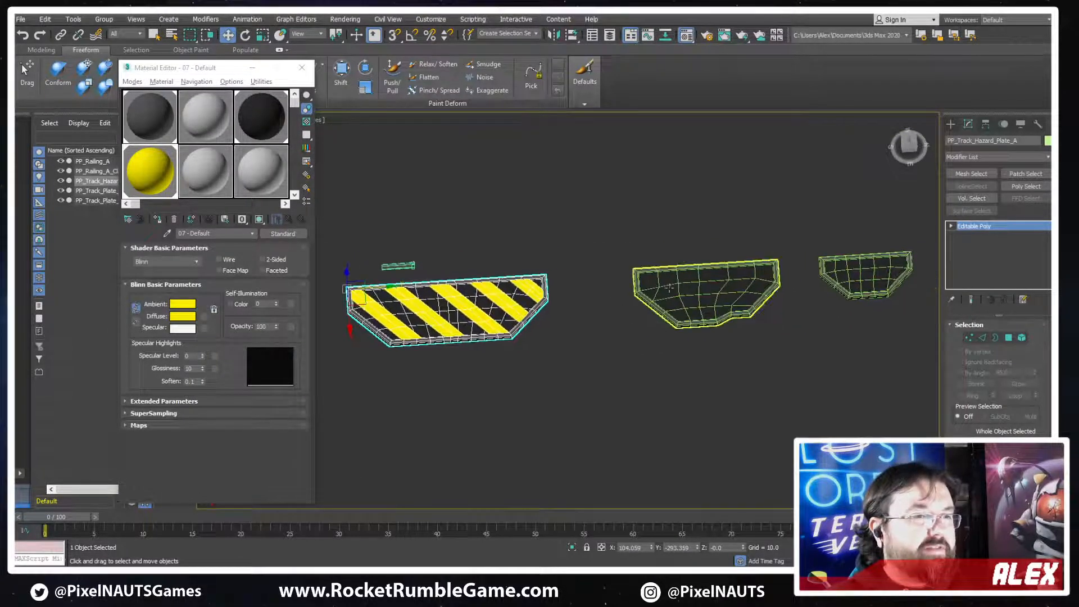
{"action": "left_click", "coordinate": [758, 327]}
{"action": "scroll", "coordinate": [753, 329], "scroll_direction": "up", "scroll_amount": 3}
{"action": "scroll", "coordinate": [604, 340], "scroll_direction": "down", "scroll_amount": 4}
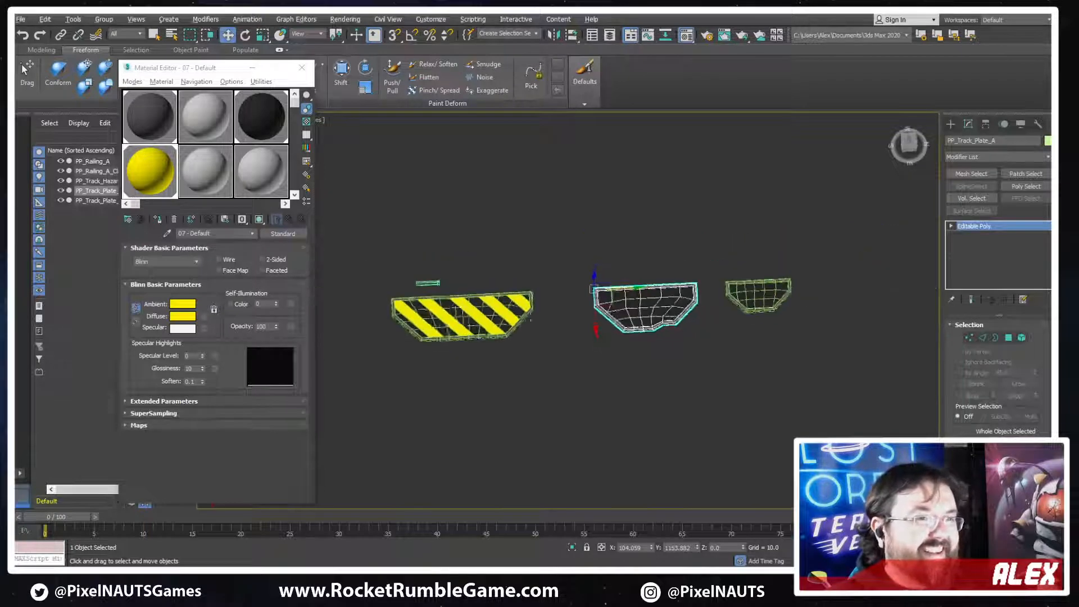
Select the striped plate and export it again as PP_Track_Hazard_Plate_A, overwriting its FBX file
{"action": "left_click", "coordinate": [462, 322]}
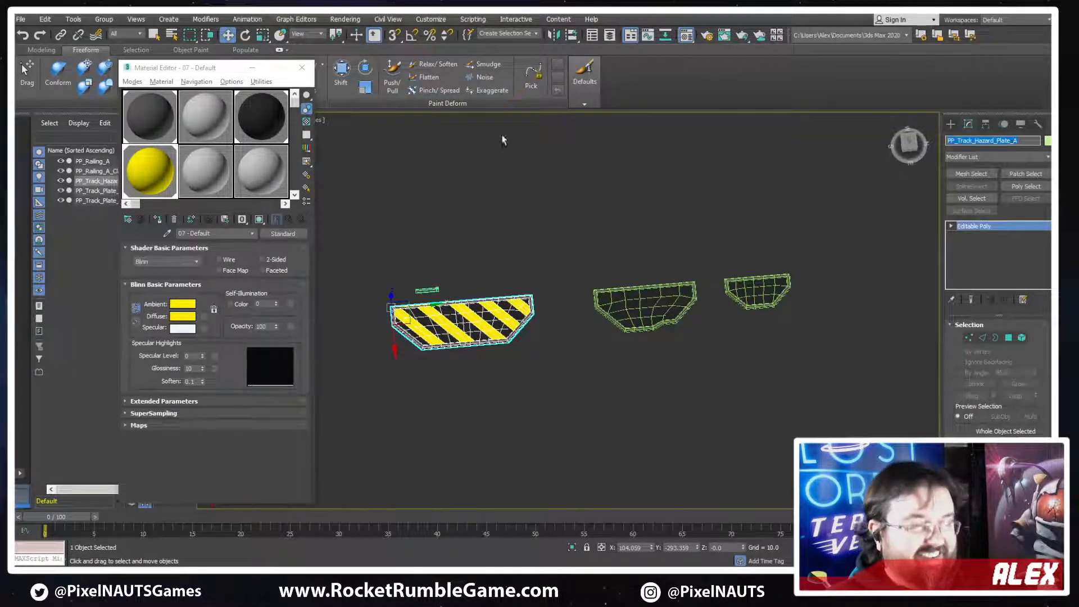
{"action": "left_click", "coordinate": [20, 19]}
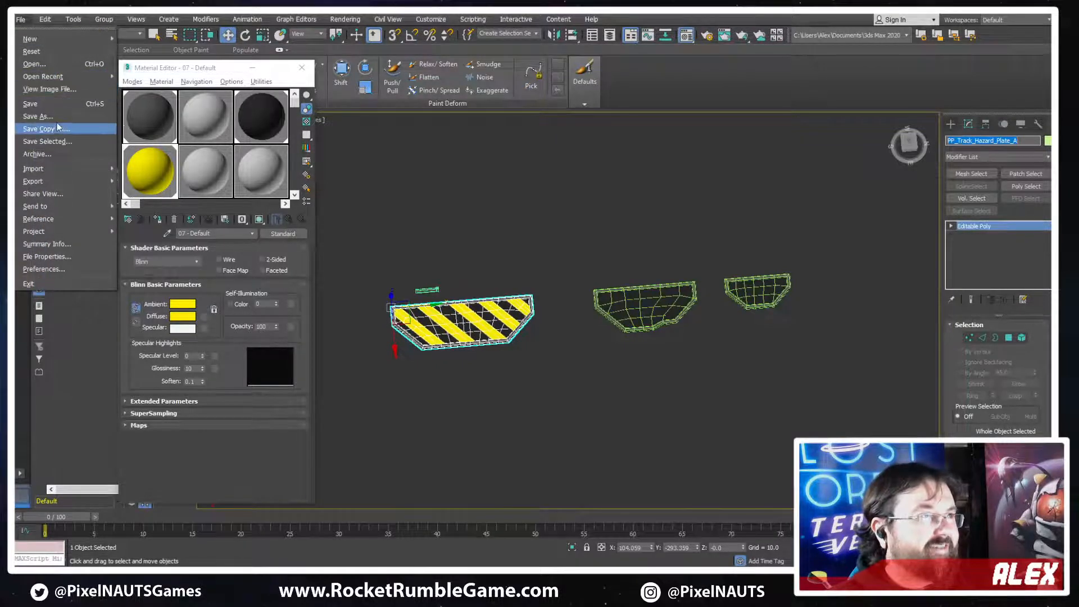
{"action": "mouse_move", "coordinate": [55, 185]}
{"action": "left_click", "coordinate": [149, 194]}
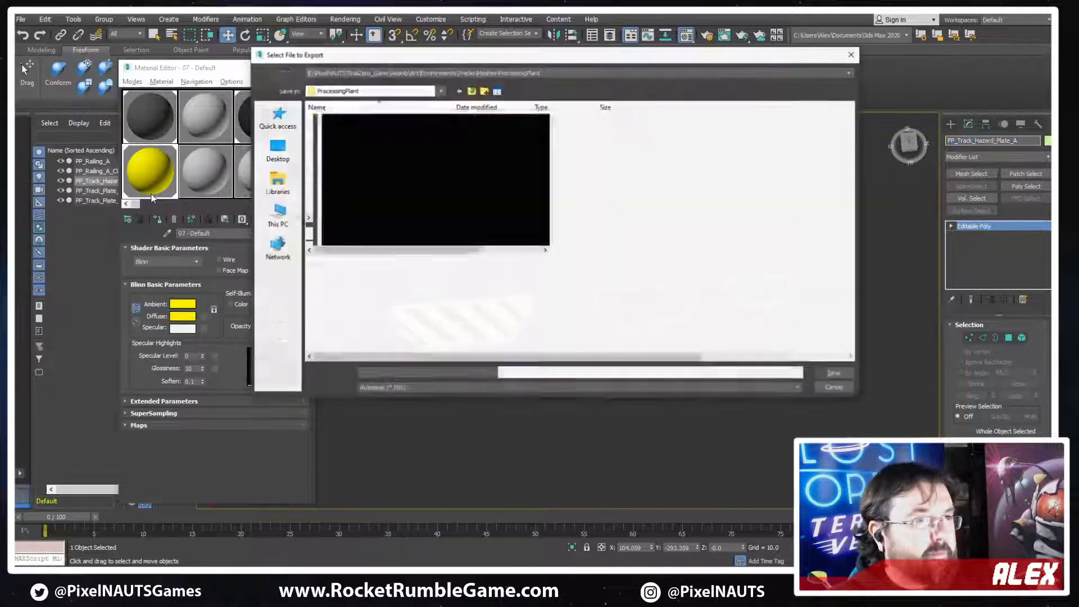
{"action": "key", "text": "Return"}
{"action": "key", "text": "Return"}
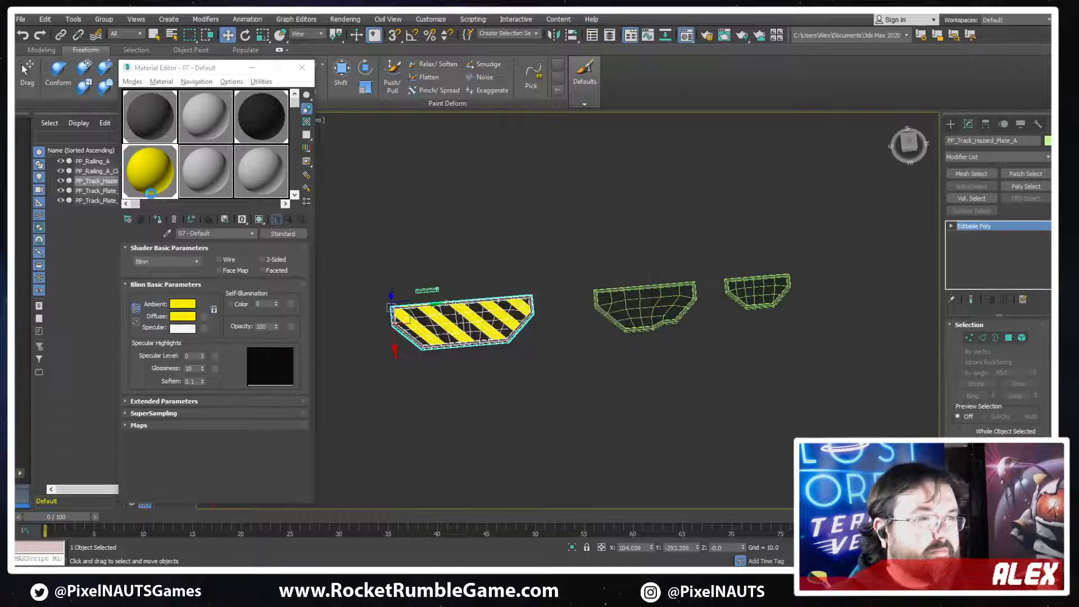
{"action": "left_click", "coordinate": [602, 407]}
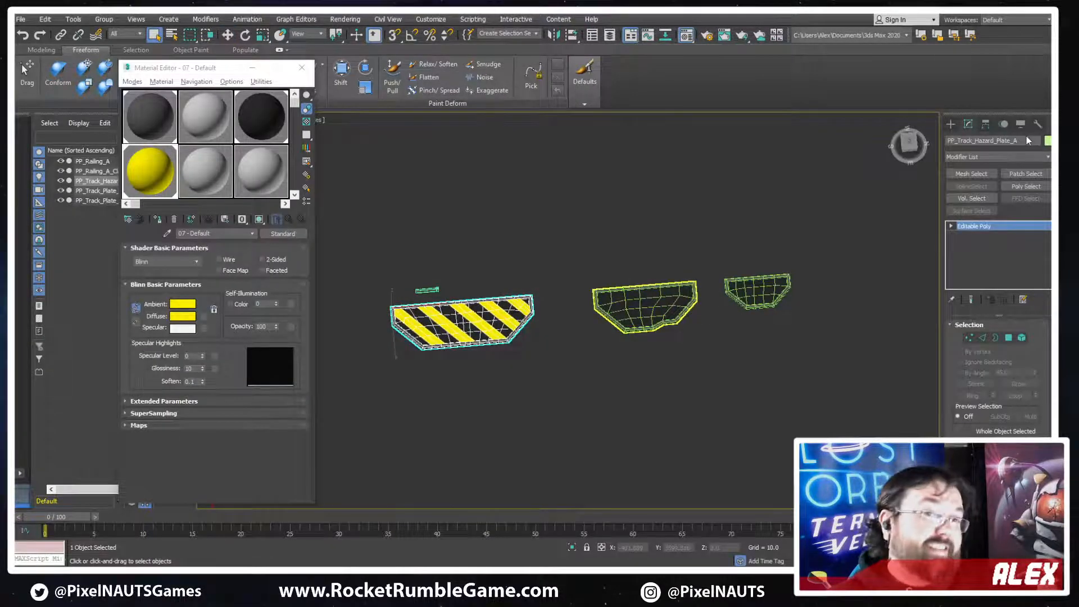
{"action": "left_click", "coordinate": [23, 20]}
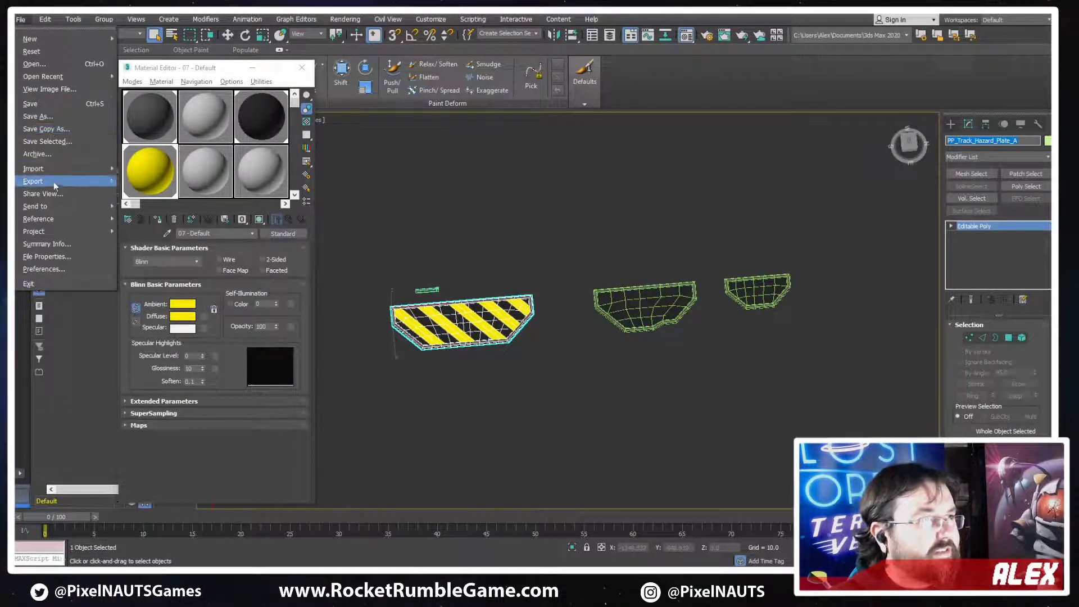
{"action": "mouse_move", "coordinate": [55, 182]}
{"action": "left_click", "coordinate": [147, 193]}
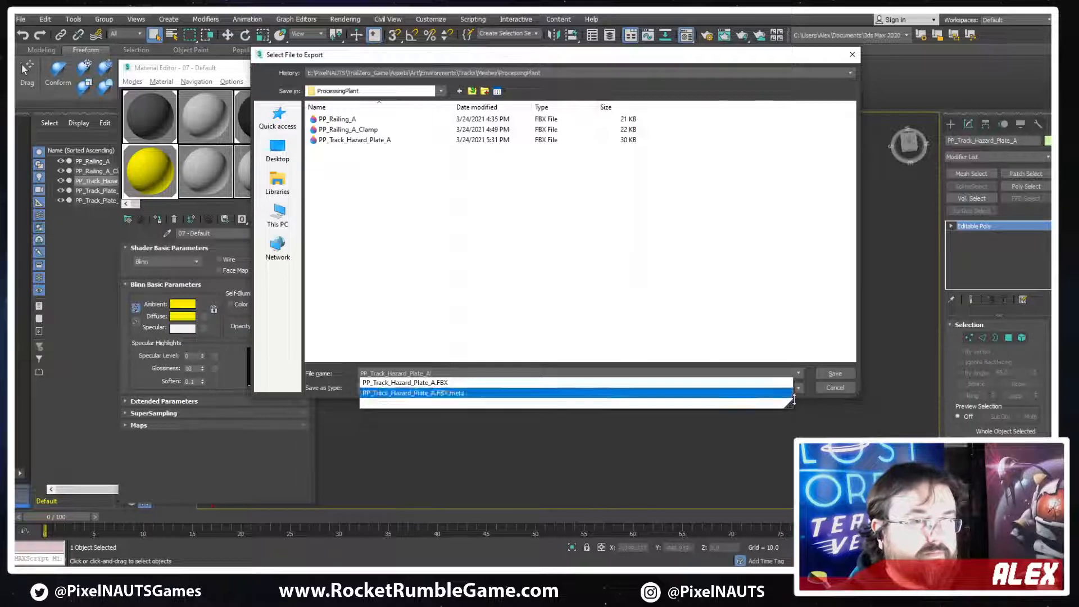
{"action": "left_click", "coordinate": [840, 388]}
Export only PP_Track_Plate_A as an FBX file to the ProcessingPlant folder
{"action": "left_click", "coordinate": [661, 311]}
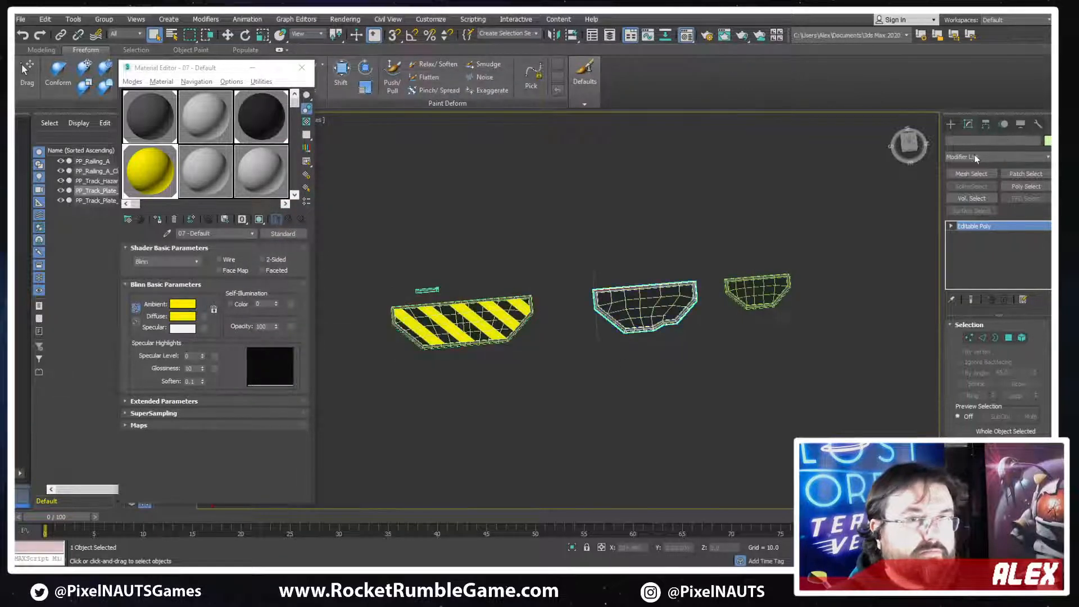
{"action": "left_click", "coordinate": [20, 19]}
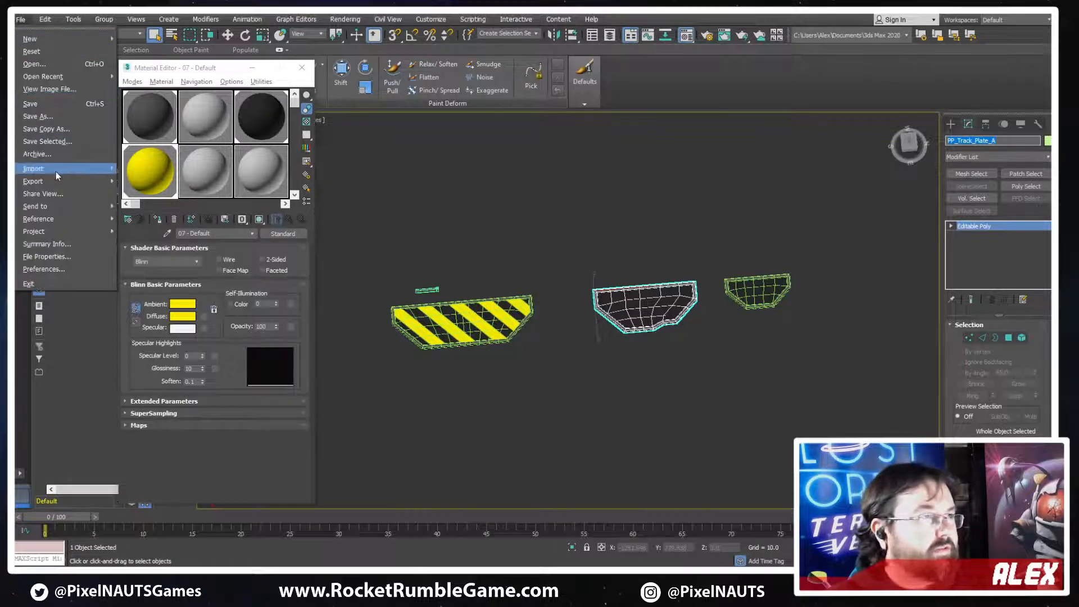
{"action": "mouse_move", "coordinate": [59, 181]}
{"action": "left_click", "coordinate": [159, 193]}
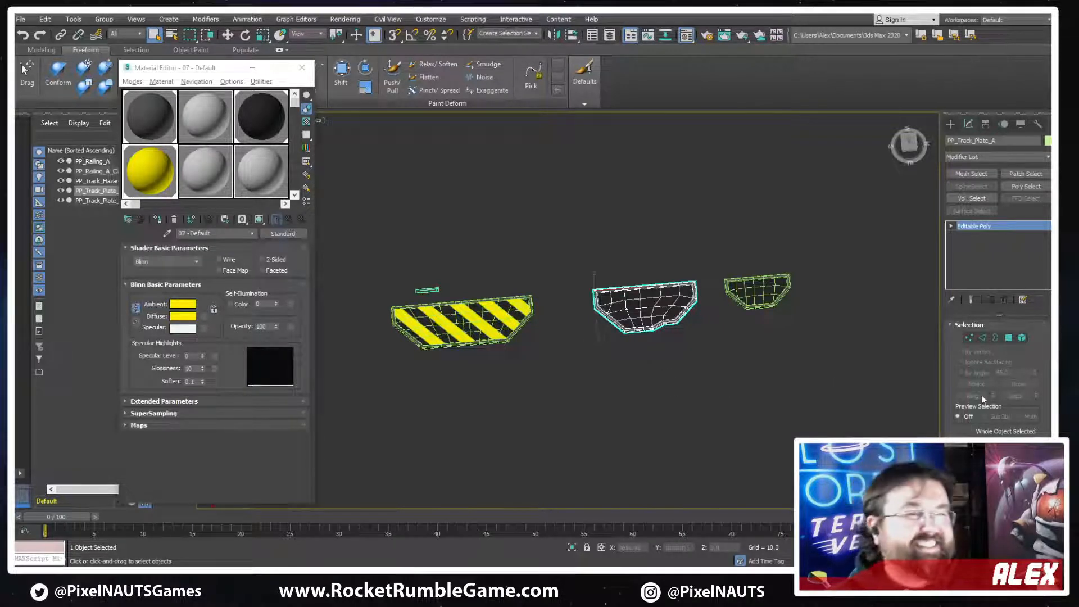
Select the smallest plate, PP_Track_Plate_B, and export it alone as an FBX file to the ProcessingPlant folder
{"action": "left_click", "coordinate": [746, 296]}
{"action": "key", "text": "w"}
{"action": "scroll", "coordinate": [746, 296], "scroll_direction": "up", "scroll_amount": 4}
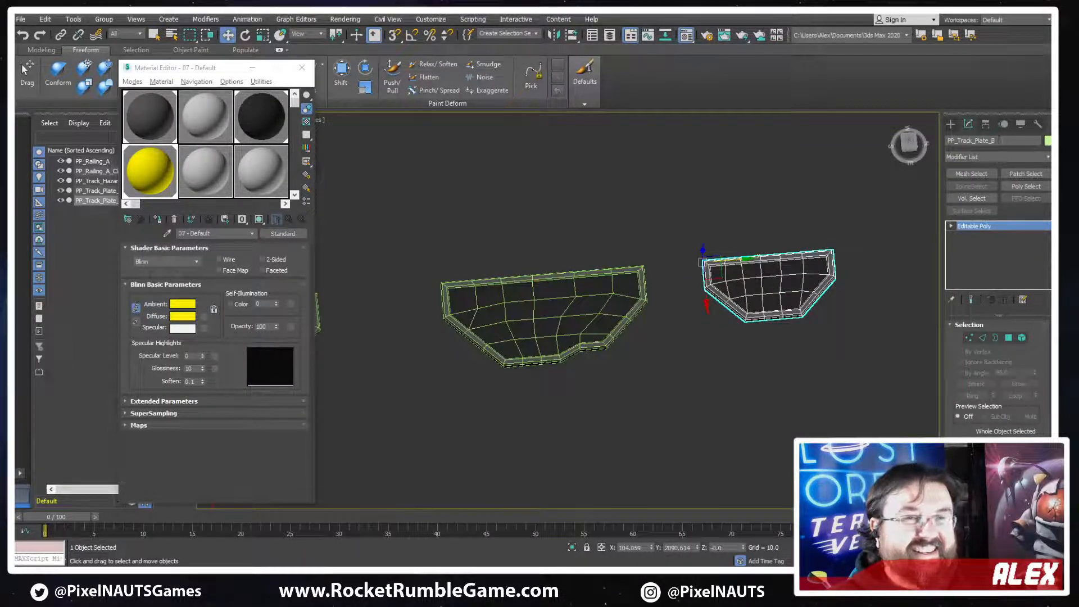
{"action": "left_click", "coordinate": [21, 20]}
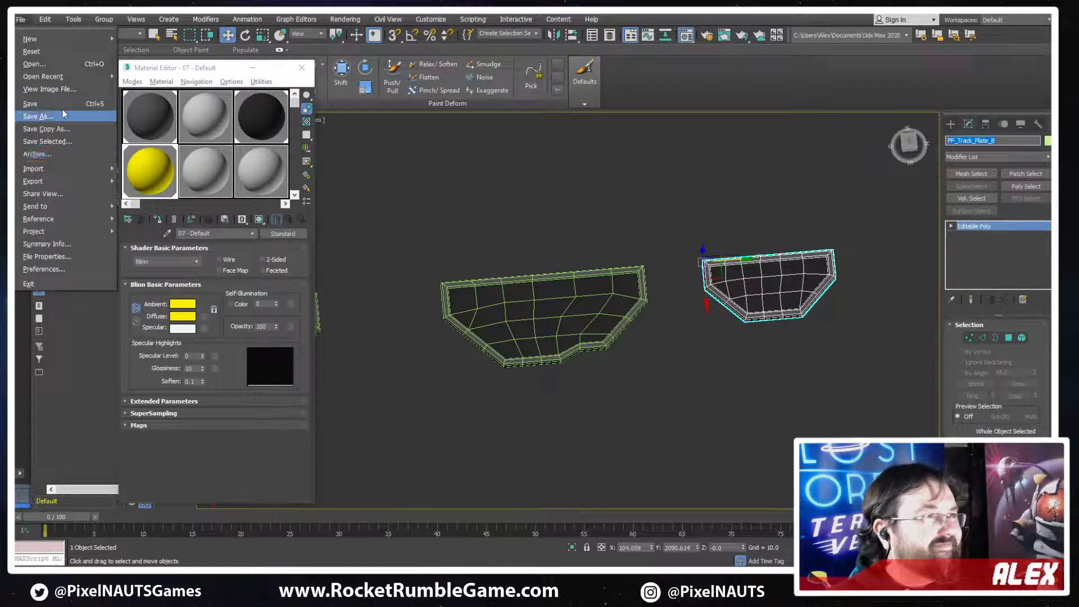
{"action": "mouse_move", "coordinate": [66, 181]}
{"action": "left_click", "coordinate": [160, 192]}
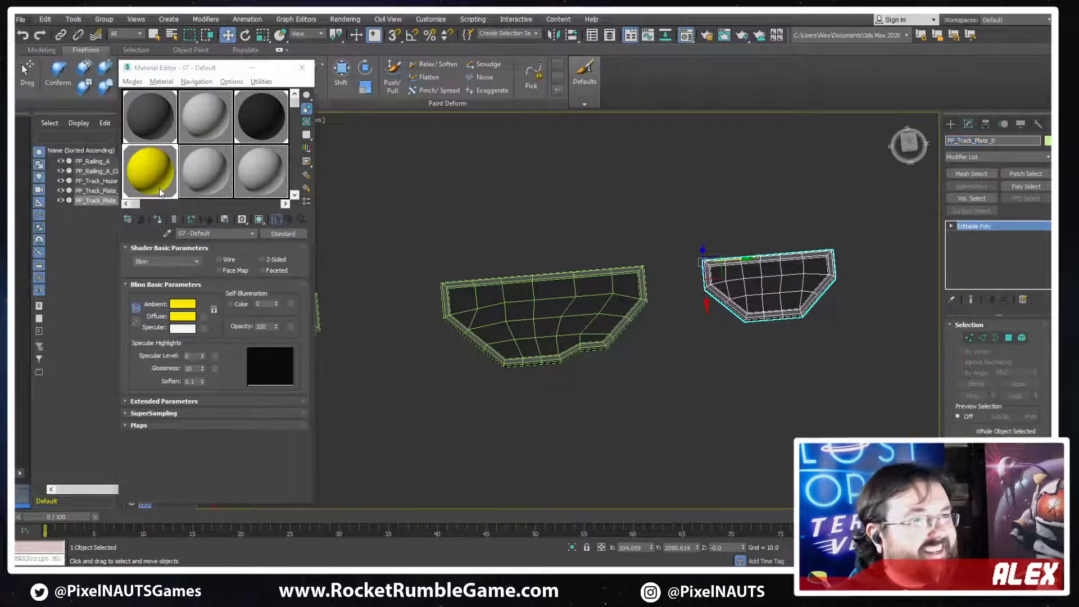
{"action": "key", "text": "Return"}
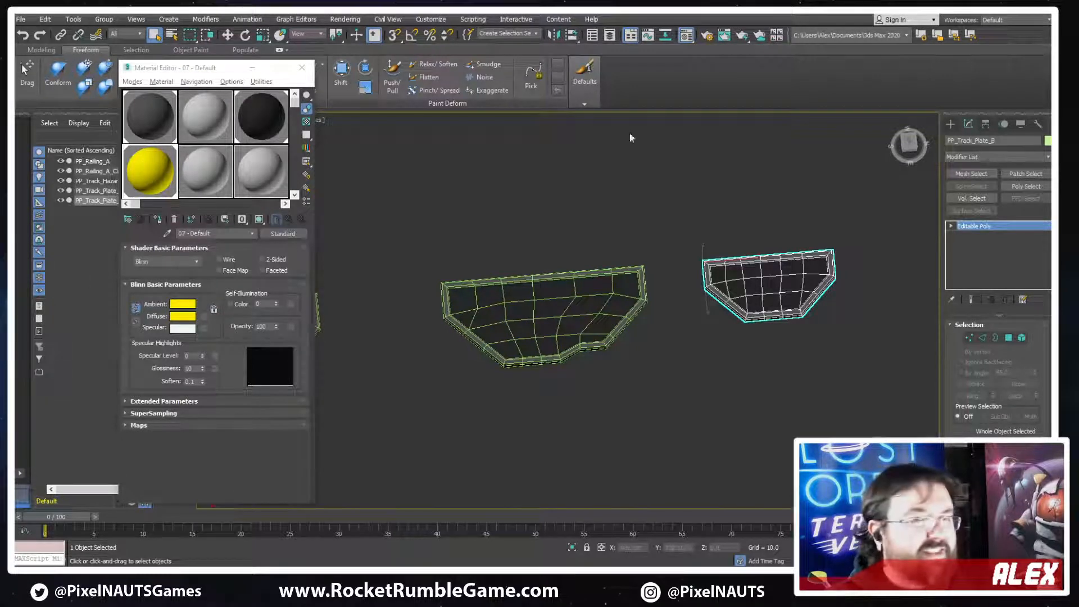
Switch to the Track_ProcessingPlant scene in Unity, select the striped hazard plate's spline mesh, and examine its placement along the track edge
{"action": "key", "text": "alt+Tab"}
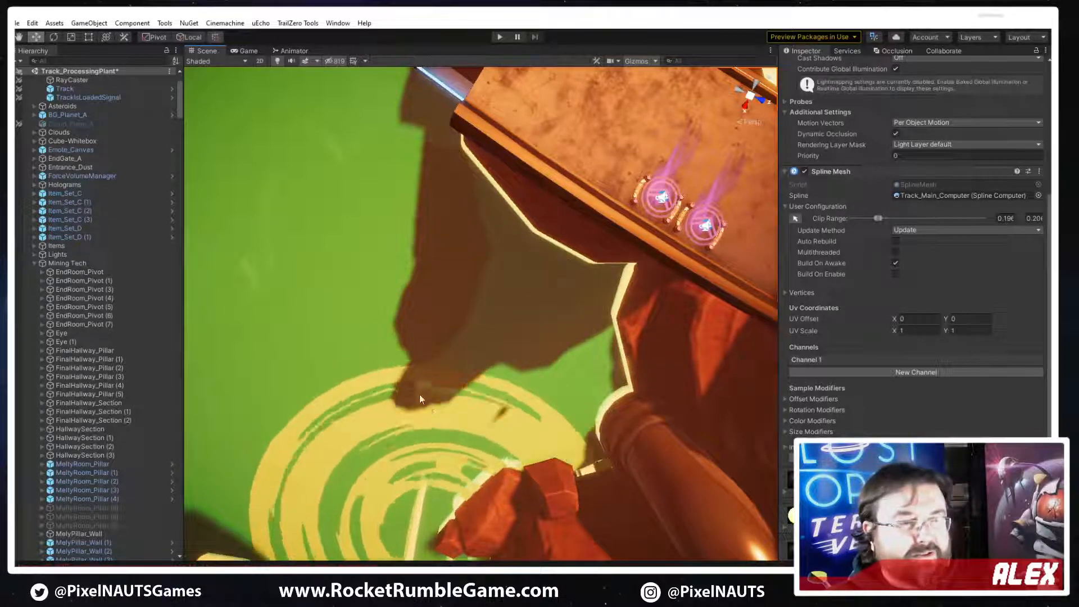
{"action": "right_click_drag", "start_coordinate": [419, 394], "coordinate": [528, 231]}
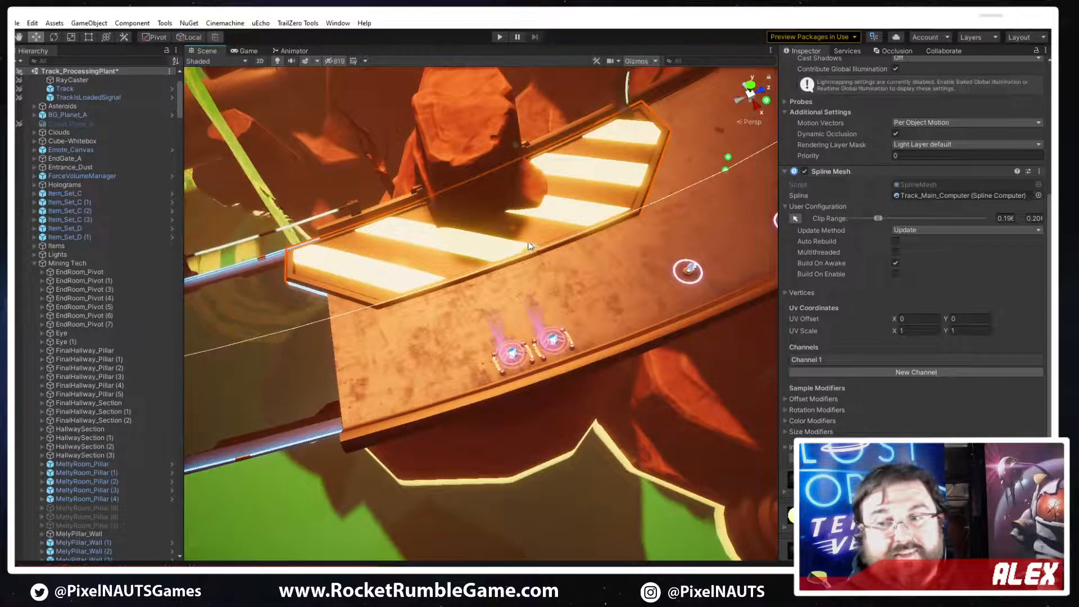
{"action": "mouse_move", "coordinate": [572, 303]}
{"action": "right_mouse_down"}
{"action": "mouse_move", "coordinate": [526, 335]}
{"action": "mouse_move", "coordinate": [579, 291]}
{"action": "right_mouse_up"}
{"action": "left_click", "coordinate": [580, 291]}
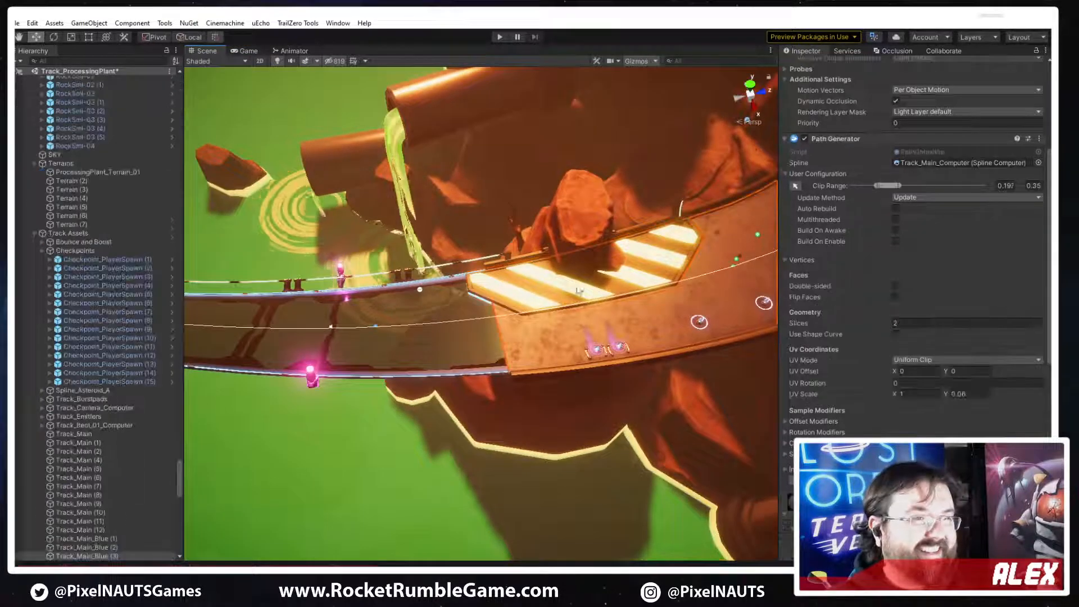
{"action": "left_click", "coordinate": [579, 291]}
{"action": "left_click", "coordinate": [579, 291]}
{"action": "right_click_drag", "start_coordinate": [601, 304], "coordinate": [527, 371]}
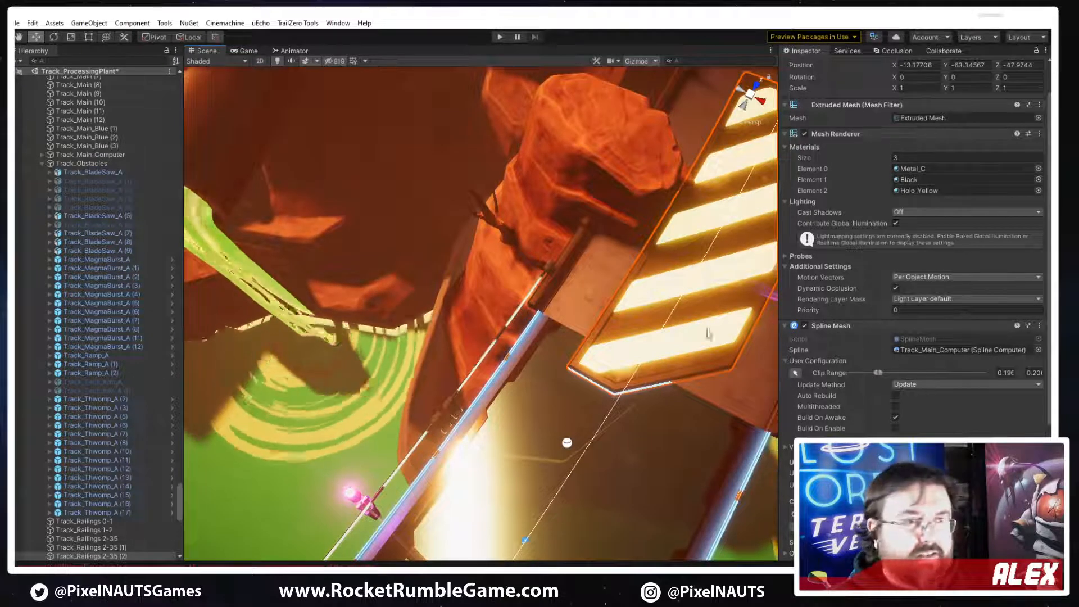
Set the X offset of the selected hazard plate's mesh in Channel 1 to -9.28 to shift it toward the track edge
{"action": "right_click_drag", "start_coordinate": [638, 342], "coordinate": [680, 316]}
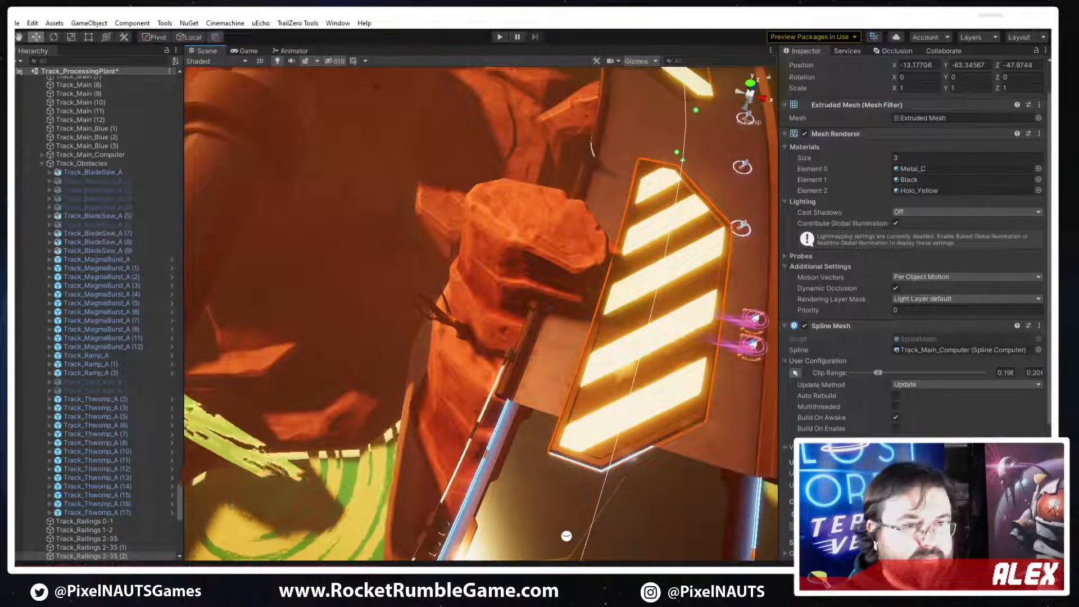
{"action": "scroll", "coordinate": [899, 253], "scroll_direction": "down", "scroll_amount": 5}
{"action": "left_click", "coordinate": [843, 325]}
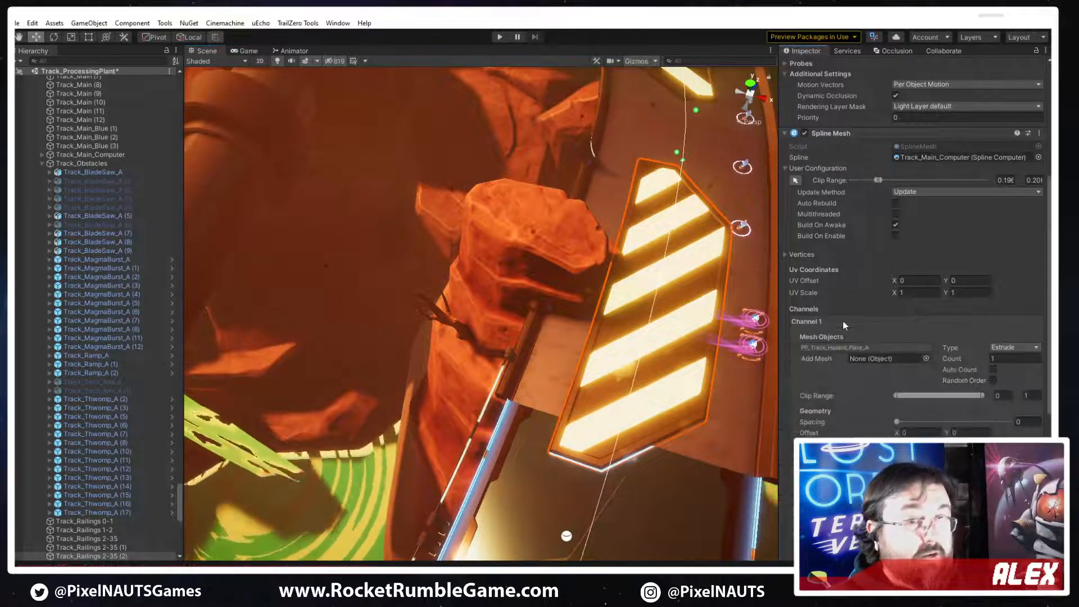
{"action": "scroll", "coordinate": [851, 408], "scroll_direction": "down", "scroll_amount": 5}
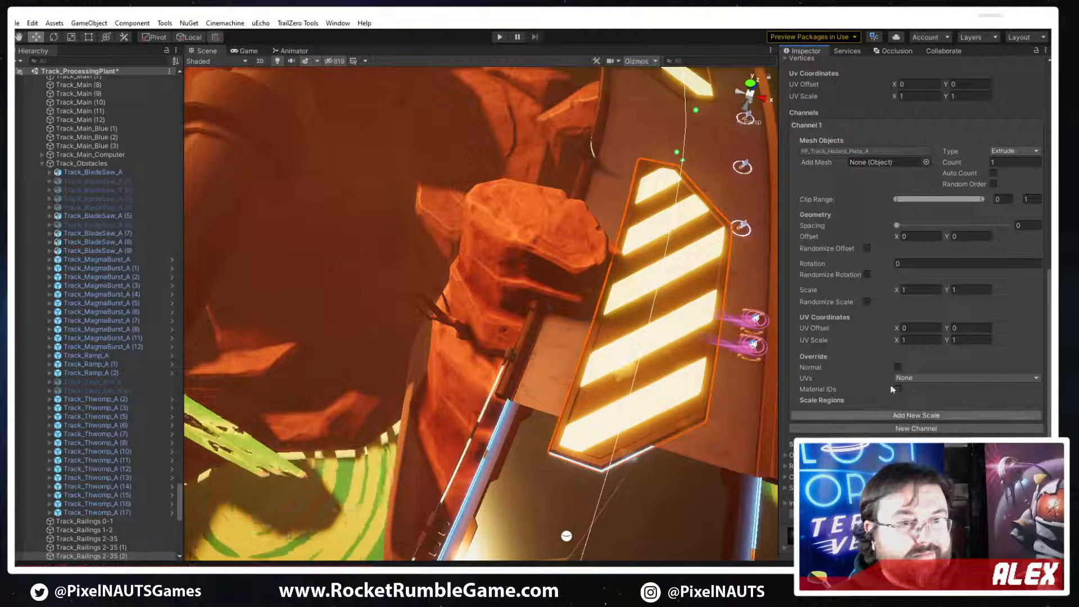
{"action": "left_click", "coordinate": [844, 152]}
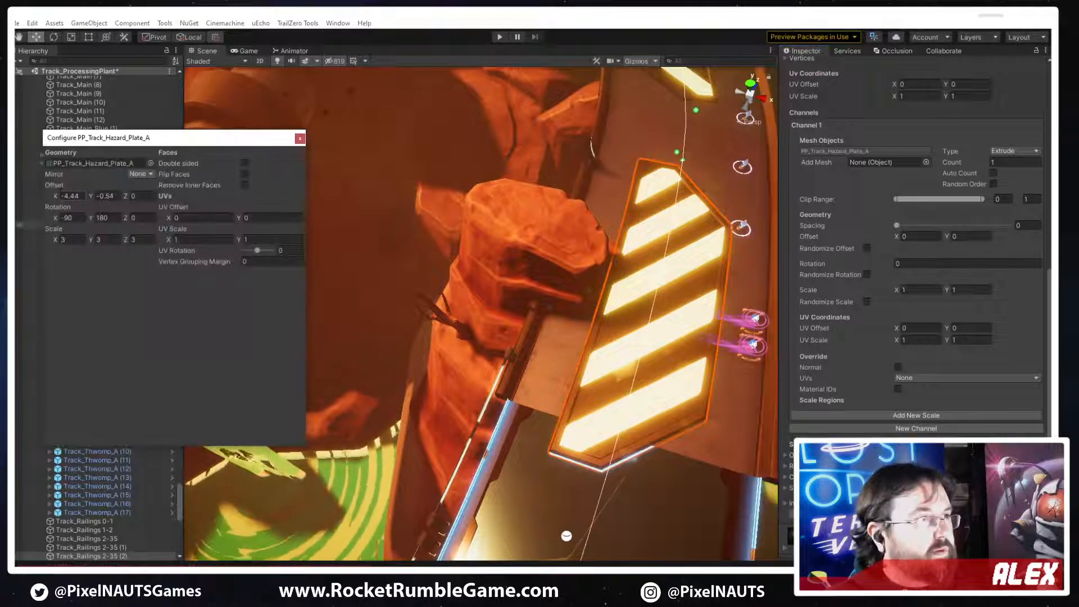
{"action": "left_click_drag", "start_coordinate": [54, 197], "coordinate": [1006, 201]}
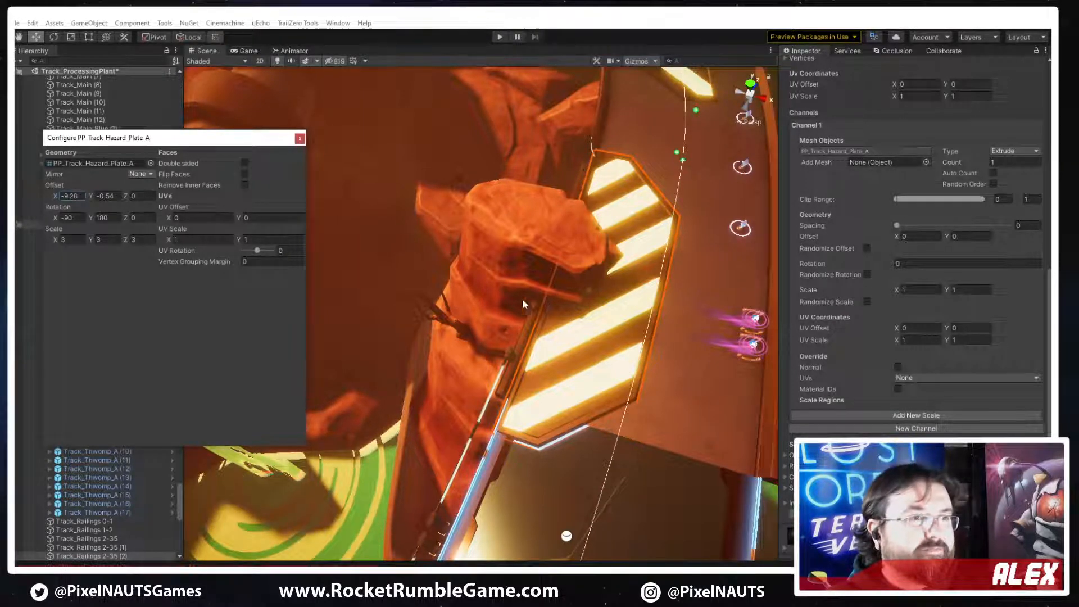
Select the other striped hazard plate further along the track and set its channel mesh's X offset to 9.13
{"action": "right_click_drag", "start_coordinate": [523, 304], "coordinate": [574, 371]}
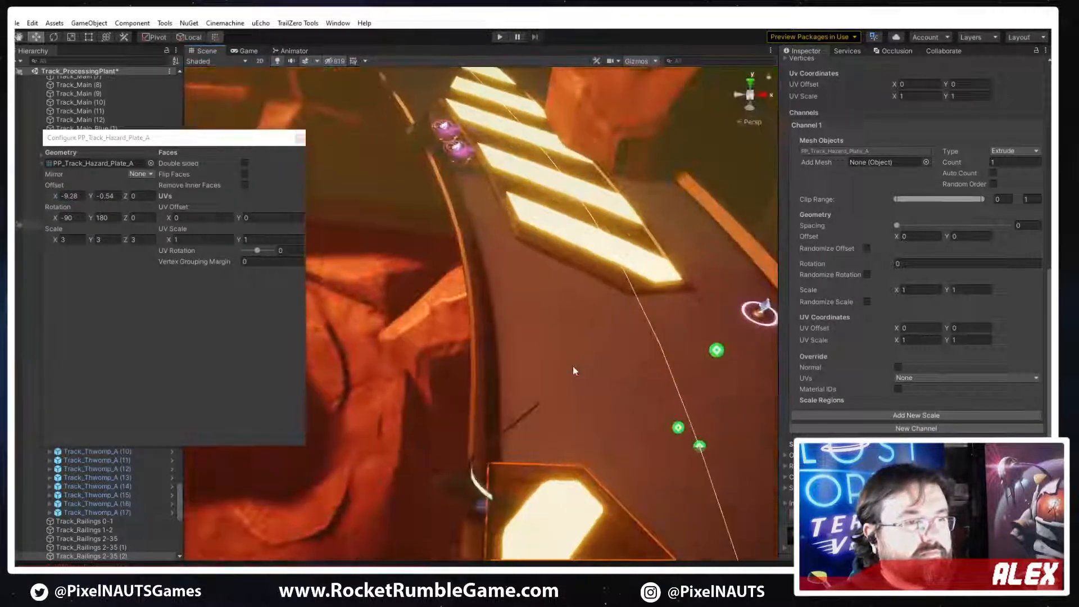
{"action": "left_click", "coordinate": [578, 228]}
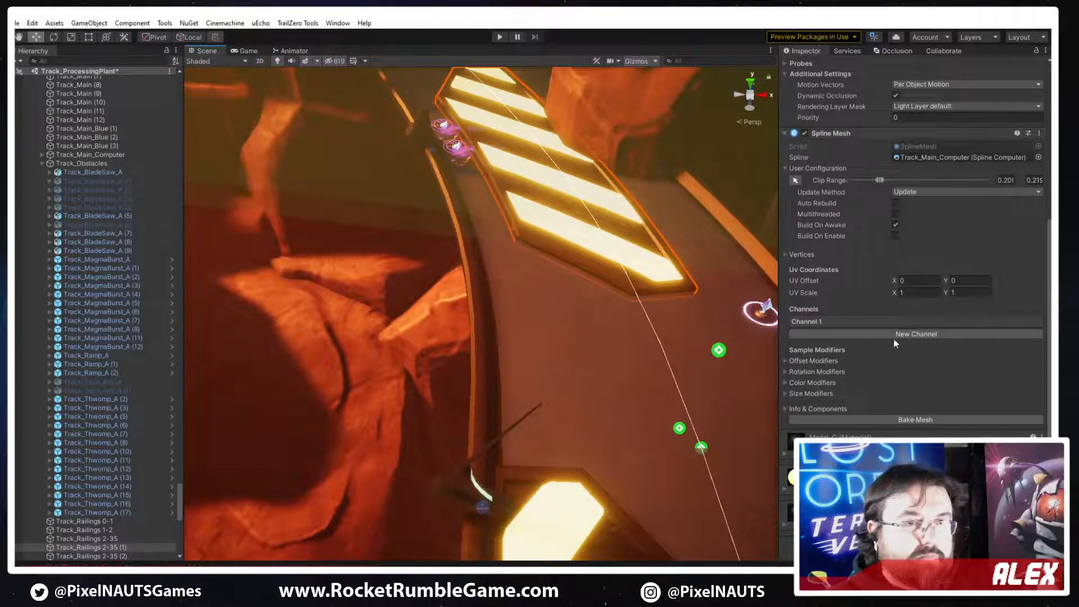
{"action": "left_click", "coordinate": [861, 319]}
{"action": "scroll", "coordinate": [861, 319], "scroll_direction": "down", "scroll_amount": 3}
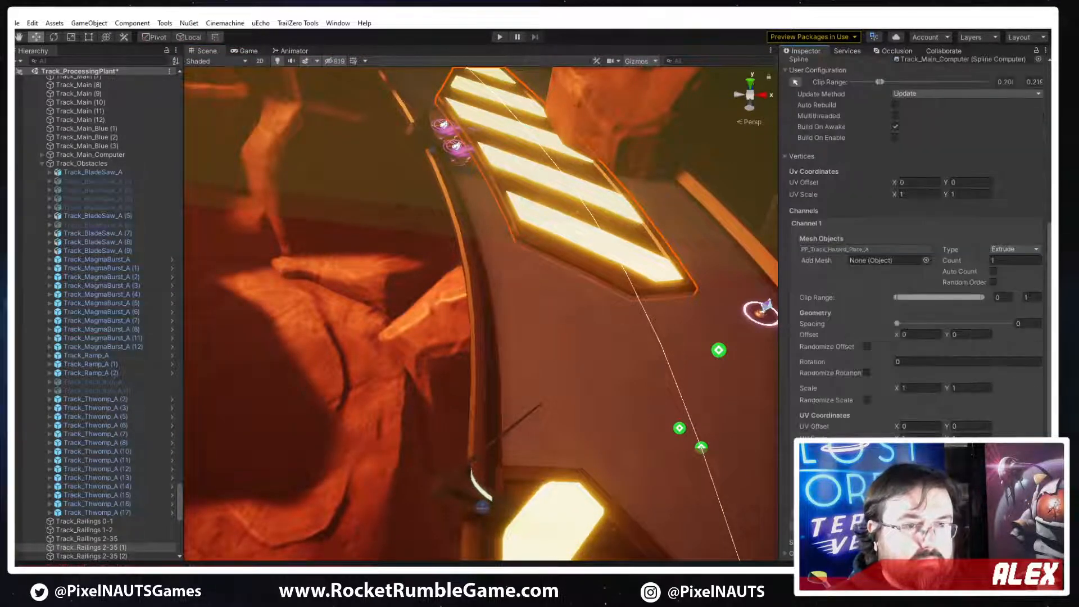
{"action": "double_click", "coordinate": [846, 250]}
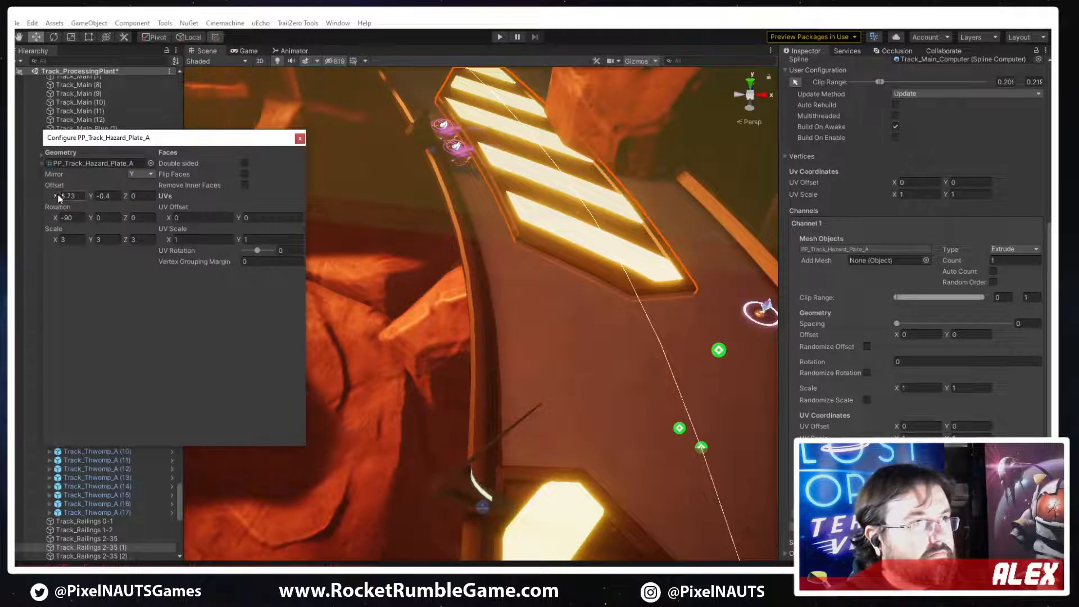
{"action": "left_click_drag", "start_coordinate": [58, 197], "coordinate": [108, 200]}
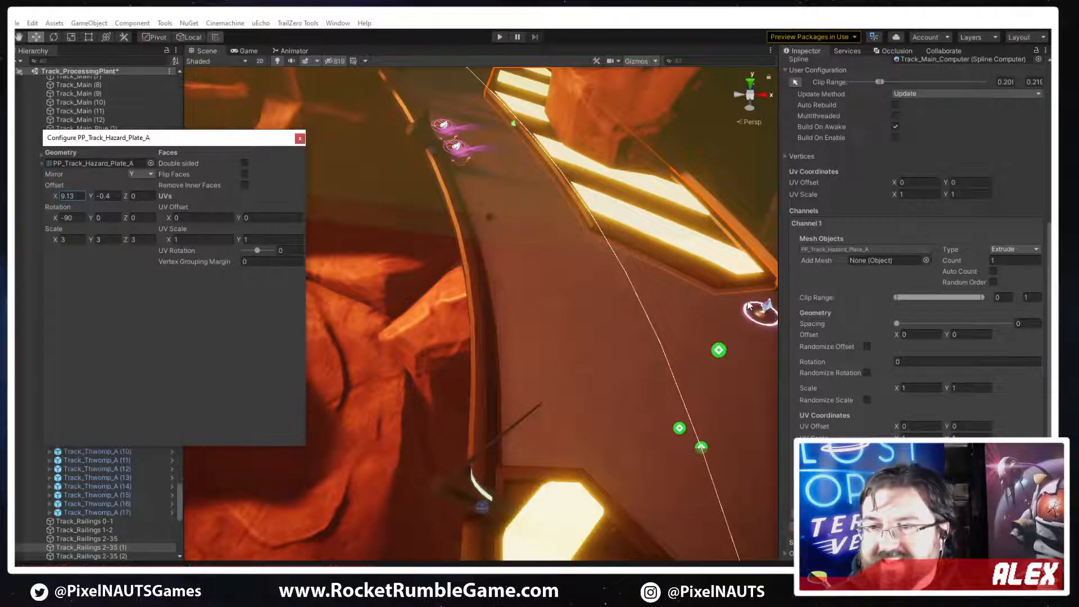
Reselect the first hazard plate, at the dark track section, and move its clip range start to about 0.197 and its end inward
{"action": "right_click_drag", "start_coordinate": [669, 317], "coordinate": [489, 362]}
{"action": "left_click", "coordinate": [515, 350]}
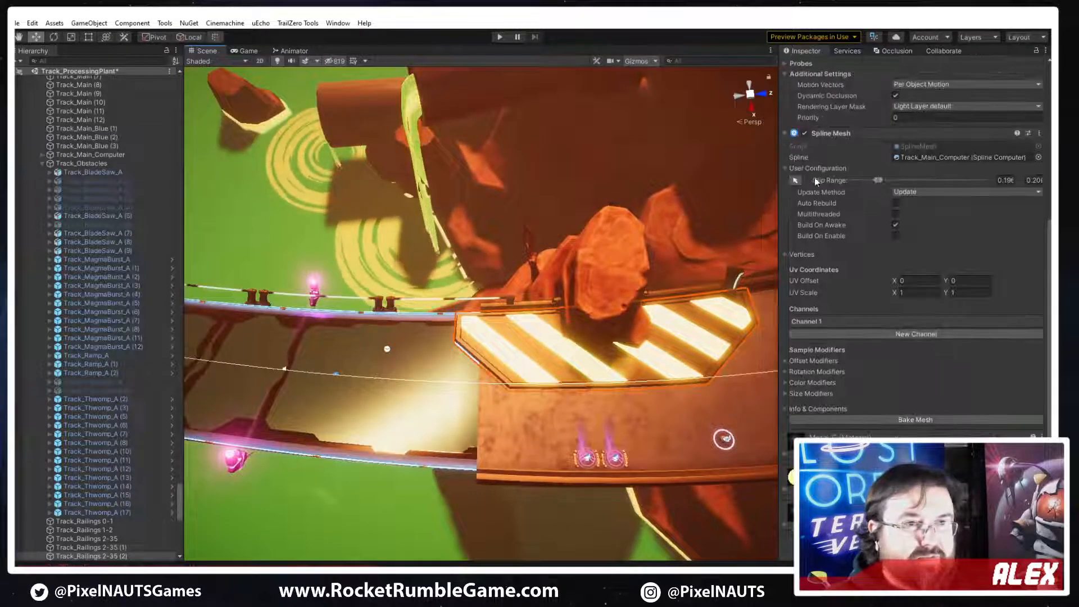
{"action": "left_click", "coordinate": [795, 180]}
{"action": "left_click_drag", "start_coordinate": [450, 390], "coordinate": [483, 389]}
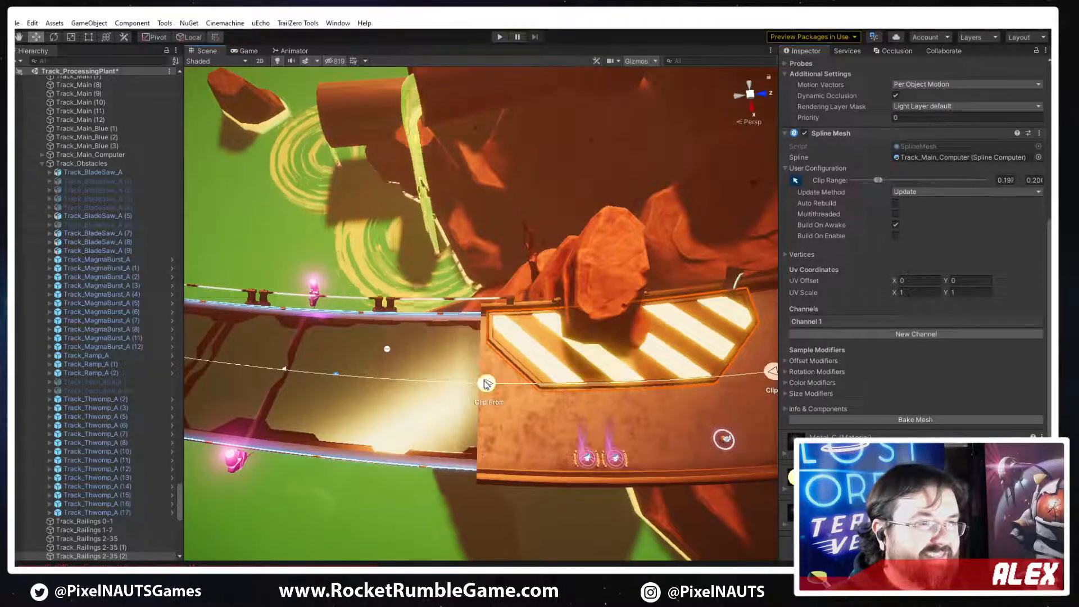
{"action": "right_click_drag", "start_coordinate": [701, 389], "coordinate": [738, 396]}
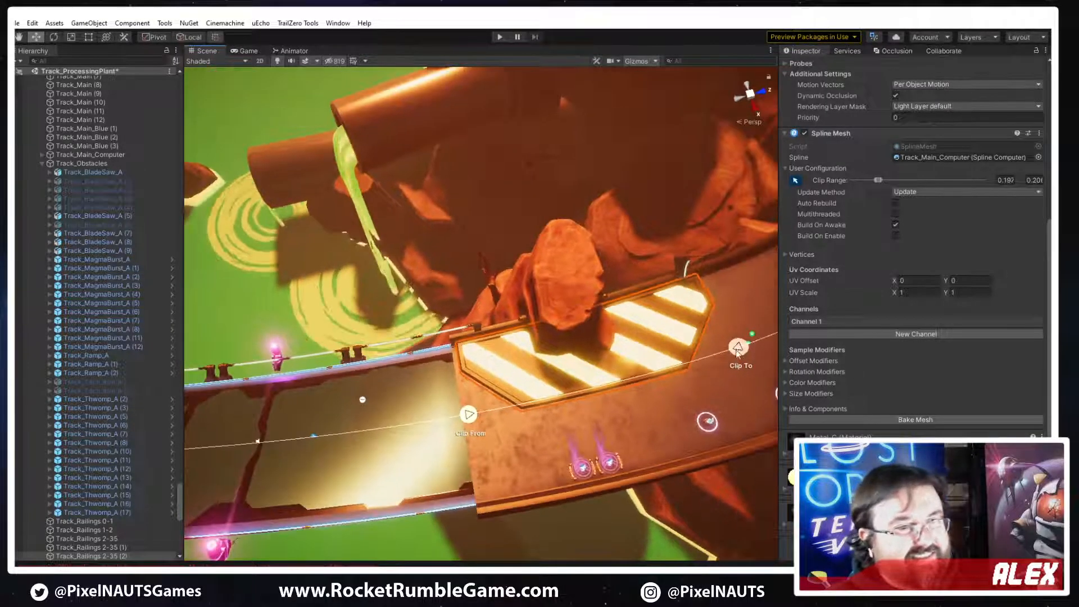
{"action": "mouse_move", "coordinate": [738, 346]}
{"action": "left_mouse_down"}
{"action": "mouse_move", "coordinate": [710, 357]}
{"action": "mouse_move", "coordinate": [721, 352]}
{"action": "left_mouse_up"}
Shorten the other hazard plate, beneath the large overhanging rock, to a clip range of about 0.210 to 0.218
{"action": "right_click_drag", "start_coordinate": [721, 359], "coordinate": [18, 340]}
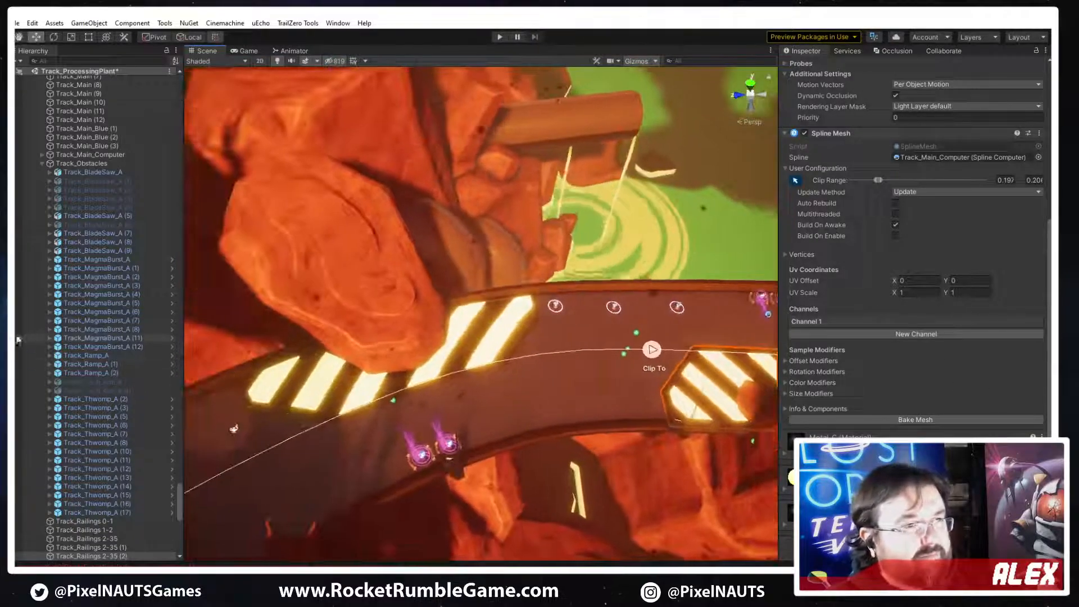
{"action": "left_click", "coordinate": [496, 340]}
{"action": "right_click_drag", "start_coordinate": [518, 380], "coordinate": [499, 361]}
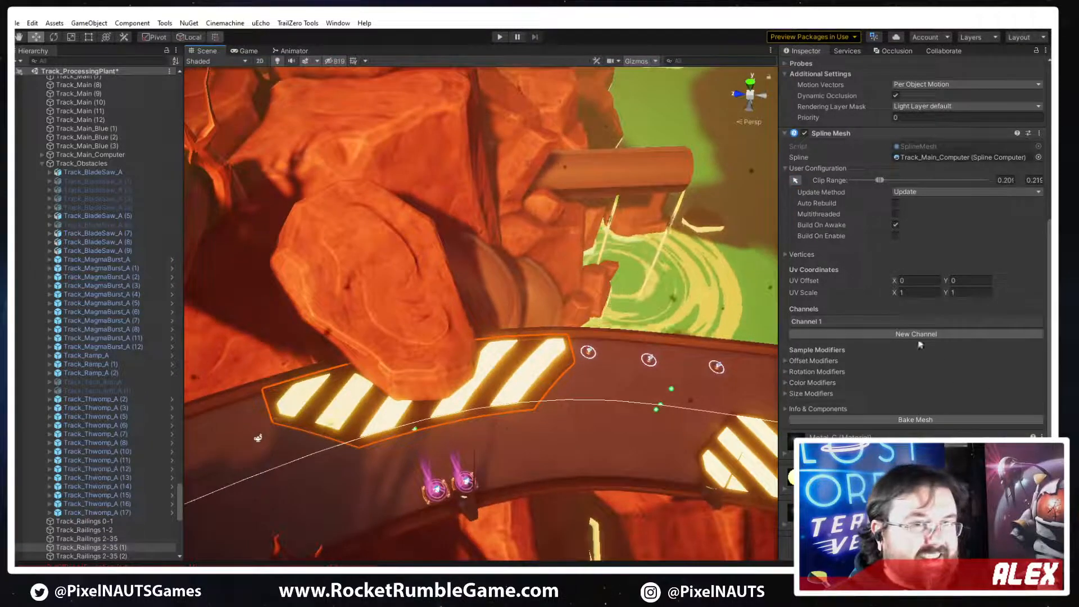
{"action": "left_click", "coordinate": [831, 321]}
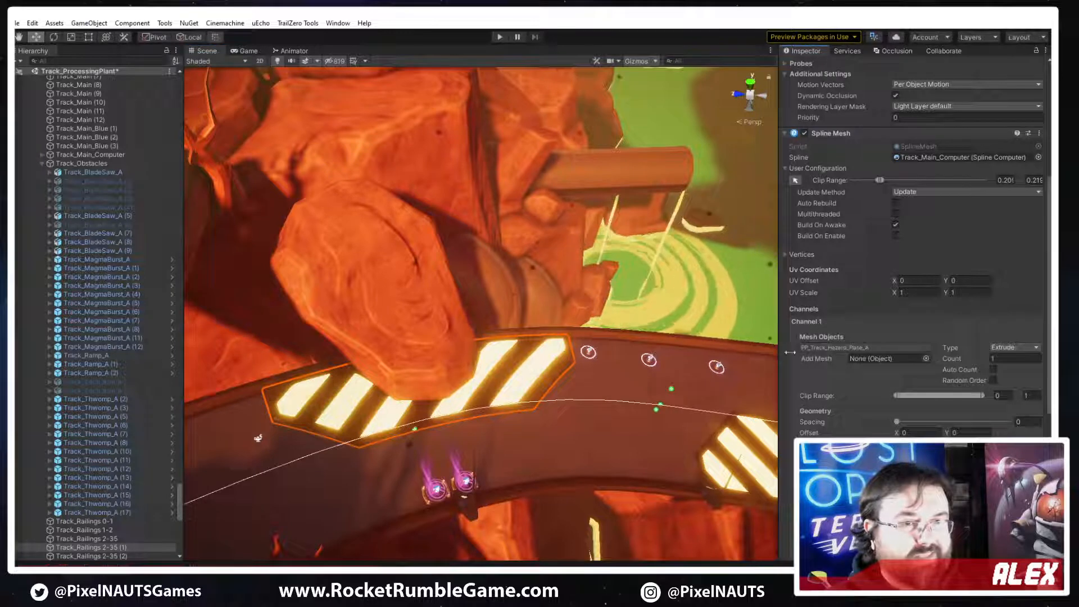
{"action": "left_click", "coordinate": [795, 180]}
{"action": "left_click_drag", "start_coordinate": [581, 400], "coordinate": [568, 399]}
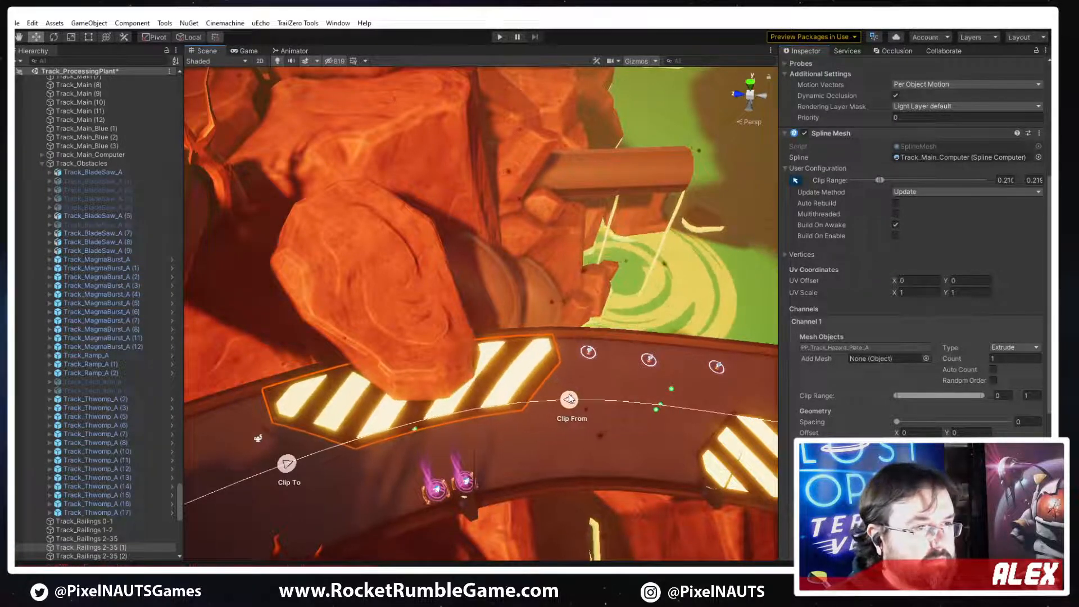
{"action": "left_click_drag", "start_coordinate": [287, 464], "coordinate": [307, 456]}
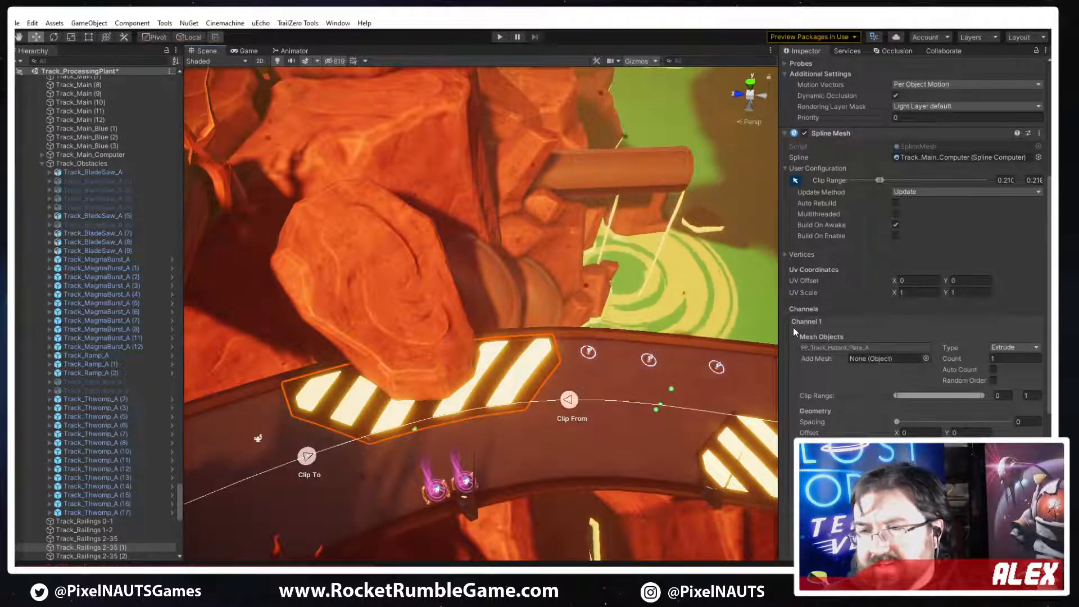
Fine-tune both clip ends of the hazard plate beneath the overhanging rock against its position on the track
{"action": "left_click_drag", "start_coordinate": [624, 345], "coordinate": [483, 317], "text": "alt"}
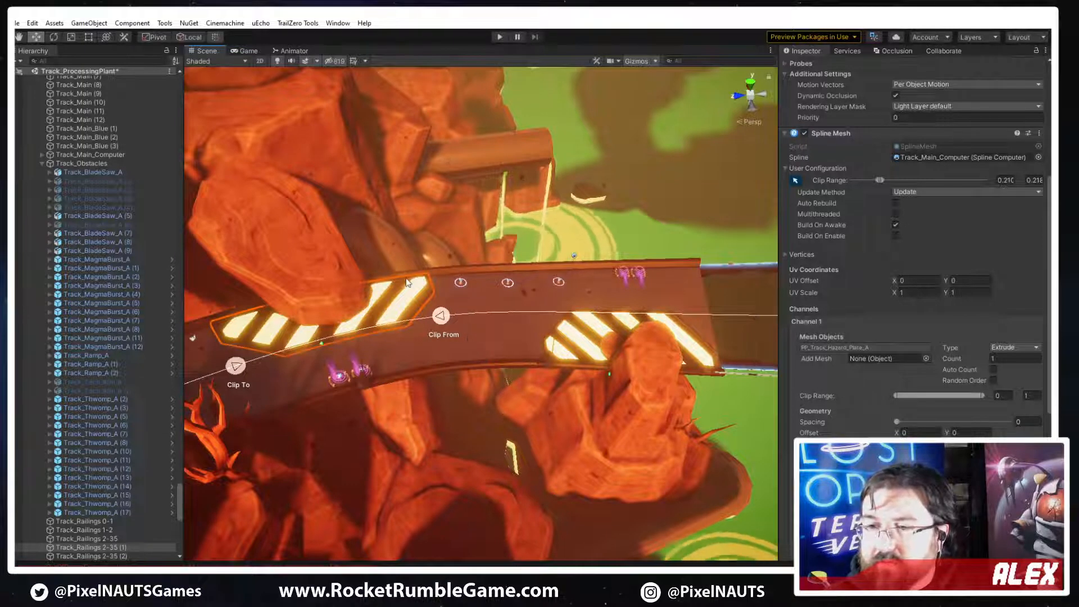
{"action": "left_click_drag", "start_coordinate": [567, 332], "coordinate": [556, 317], "text": "alt"}
{"action": "right_click_drag", "start_coordinate": [556, 317], "coordinate": [224, 274]}
{"action": "left_click_drag", "start_coordinate": [222, 272], "coordinate": [230, 272]}
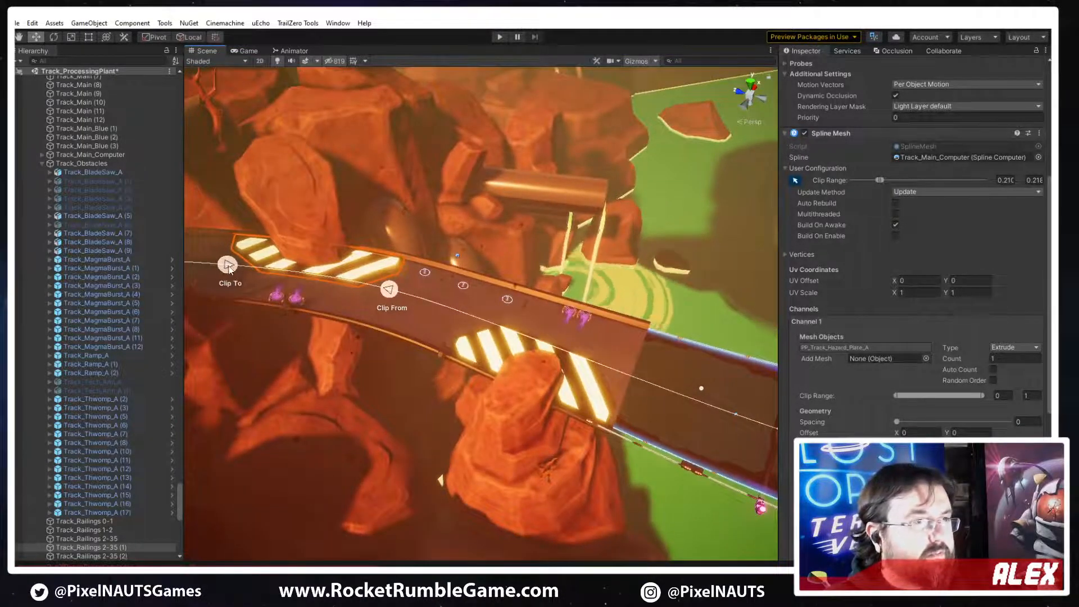
{"action": "left_click_drag", "start_coordinate": [390, 291], "coordinate": [388, 290]}
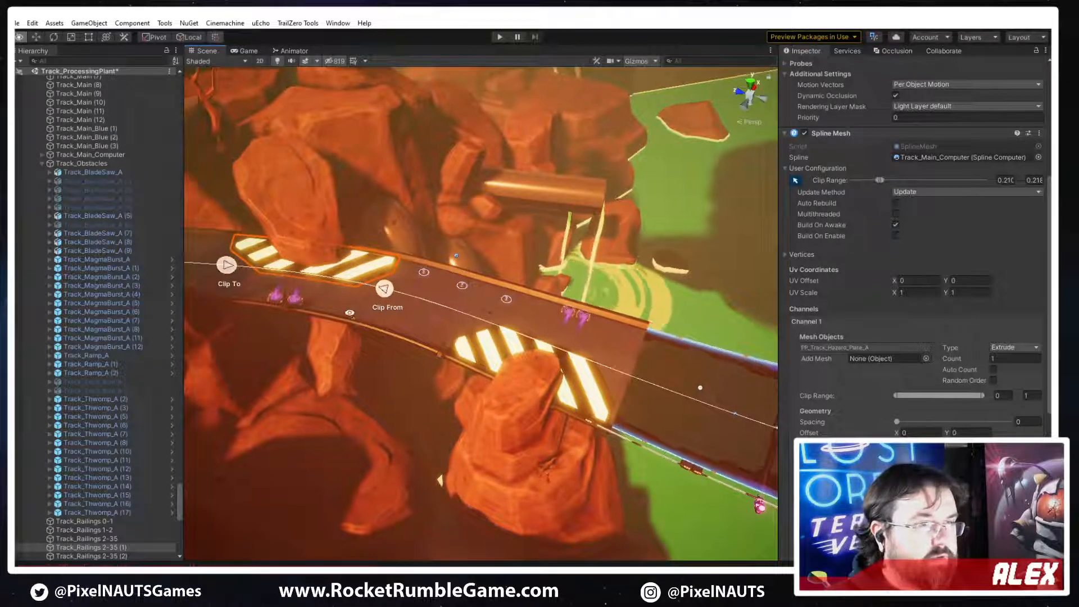
Adjust both clip ends of the hazard plate beside the dark track section, keeping its start at about 0.197
{"action": "right_click_drag", "start_coordinate": [413, 303], "coordinate": [506, 317]}
{"action": "left_click", "coordinate": [542, 362]}
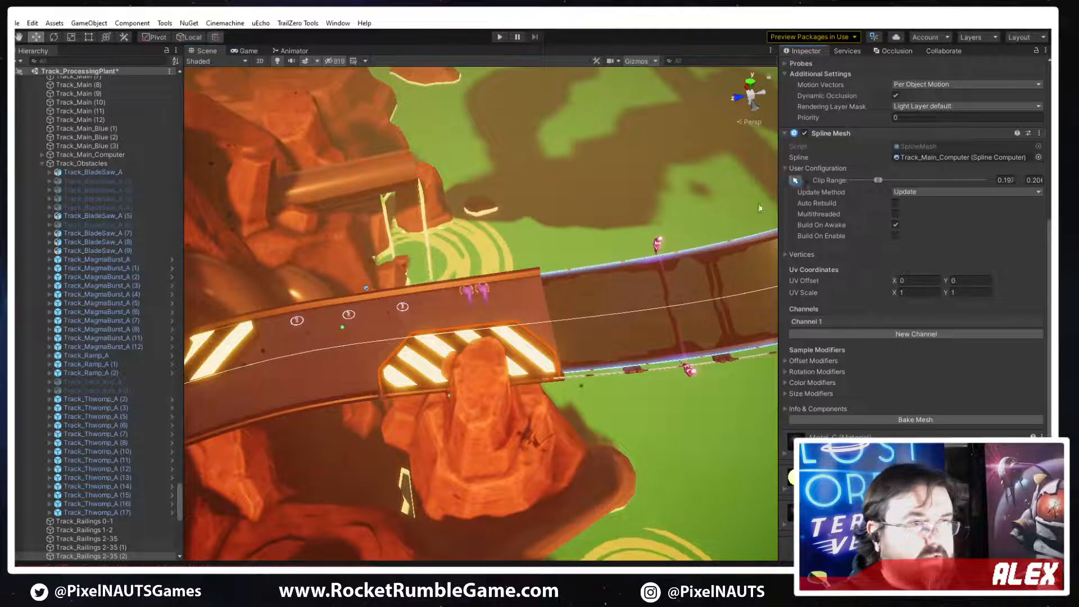
{"action": "left_click_drag", "start_coordinate": [381, 349], "coordinate": [382, 344]}
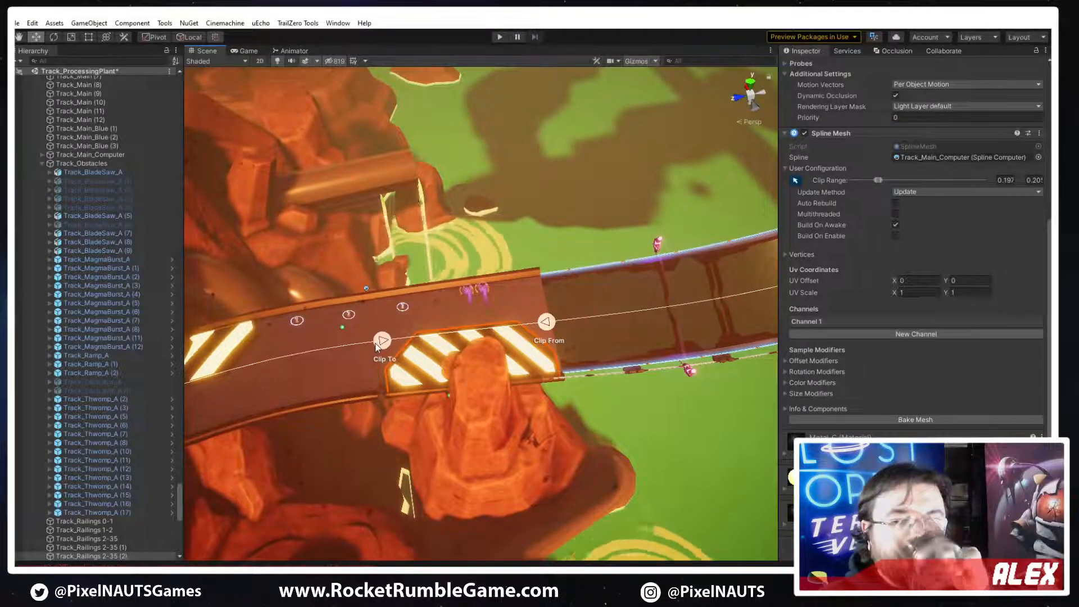
{"action": "left_click_drag", "start_coordinate": [543, 336], "coordinate": [552, 326]}
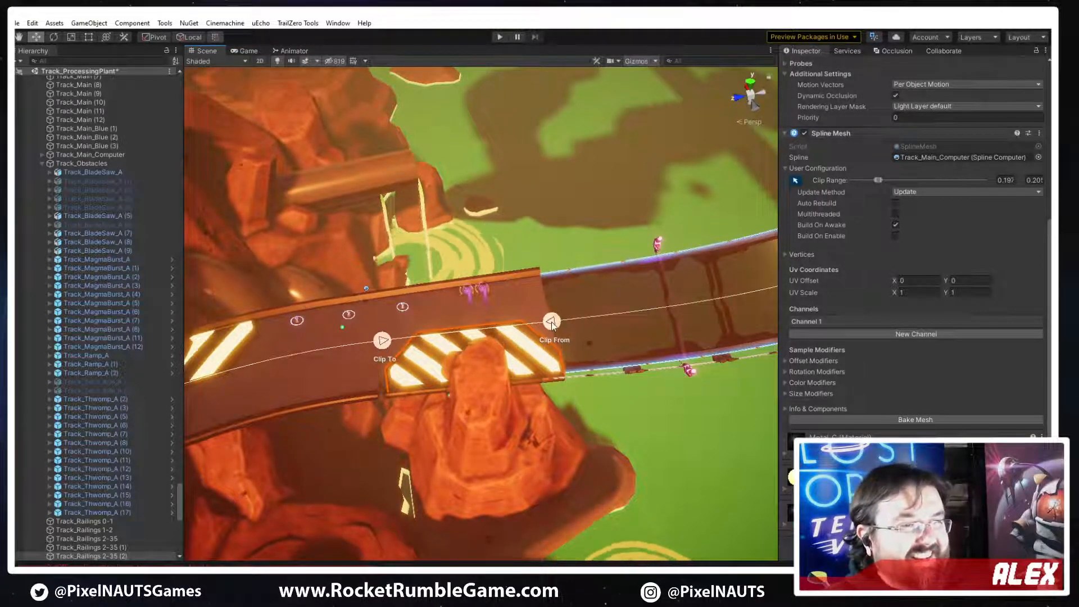
{"action": "right_click_drag", "start_coordinate": [551, 327], "coordinate": [391, 391]}
Select the hazard plate beneath the overhanging rock and duplicate its spline mesh object
{"action": "left_click", "coordinate": [346, 305]}
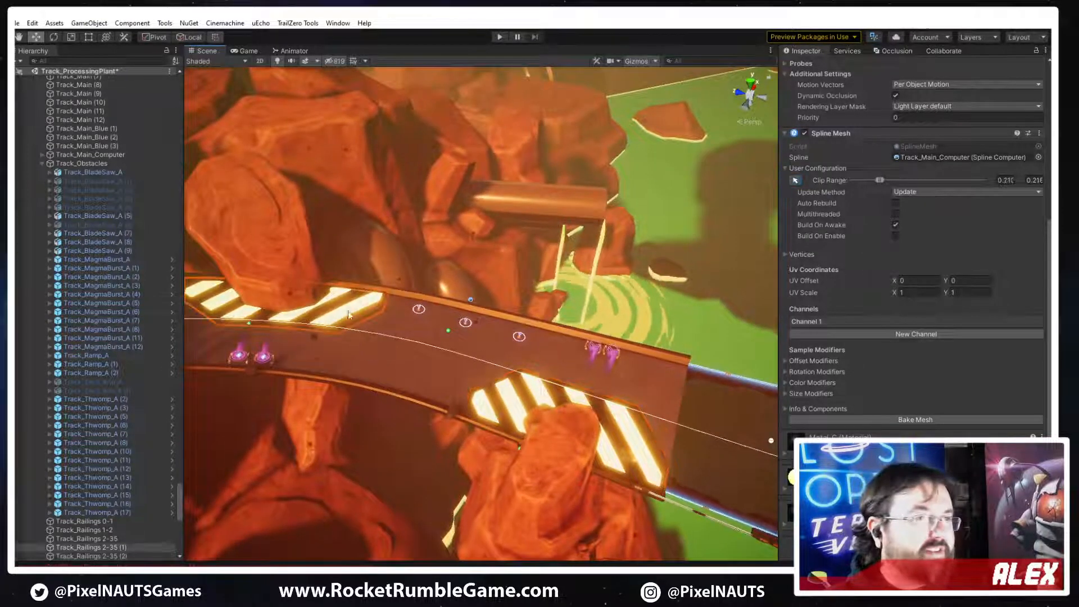
{"action": "right_click_drag", "start_coordinate": [312, 367], "coordinate": [368, 386]}
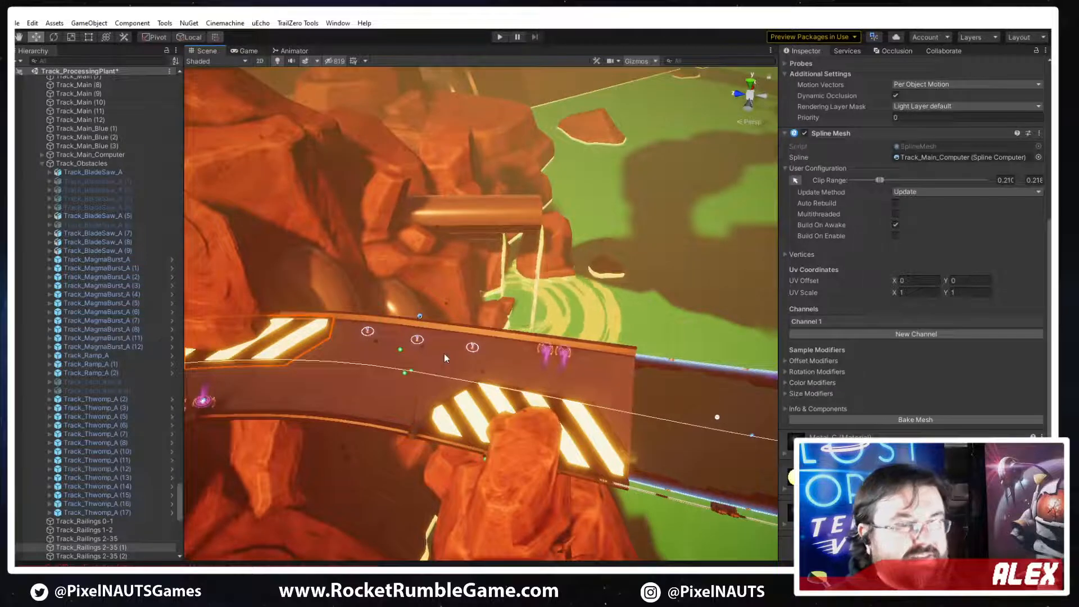
{"action": "mouse_move", "coordinate": [592, 381]}
{"action": "right_mouse_down"}
{"action": "mouse_move", "coordinate": [514, 382]}
{"action": "mouse_move", "coordinate": [574, 392]}
{"action": "right_mouse_up"}
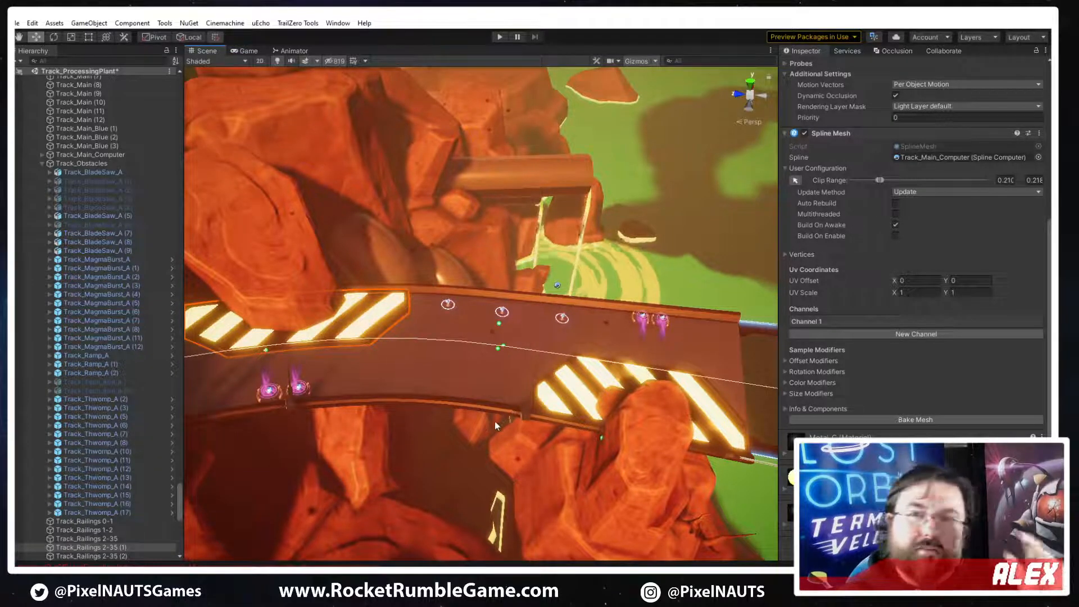
{"action": "right_click_drag", "start_coordinate": [481, 421], "coordinate": [420, 323]}
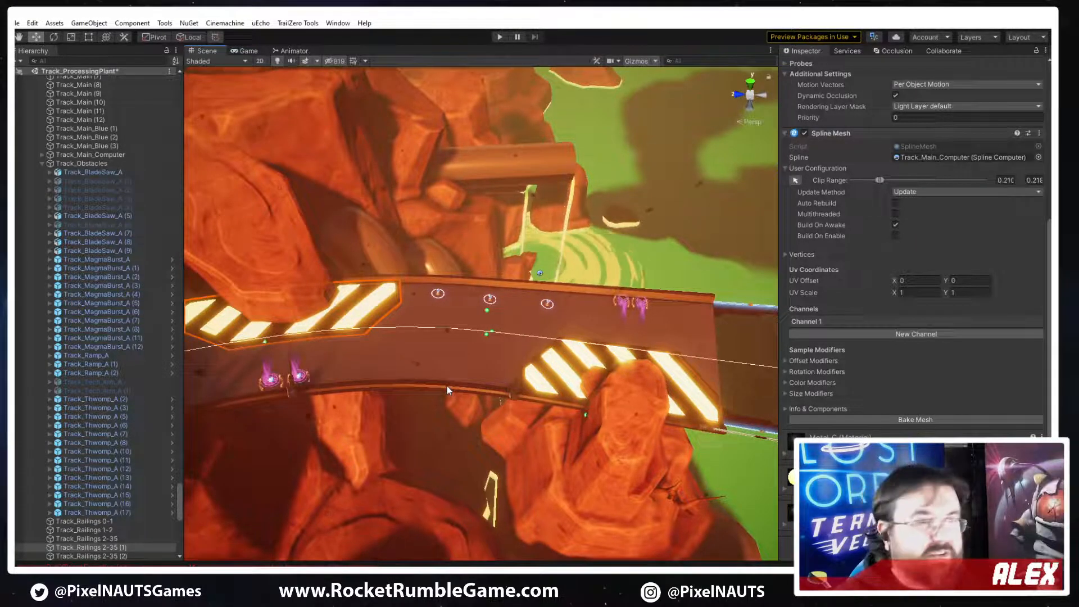
{"action": "right_click_drag", "start_coordinate": [493, 397], "coordinate": [448, 395]}
{"action": "right_click_drag", "start_coordinate": [412, 349], "coordinate": [488, 411]}
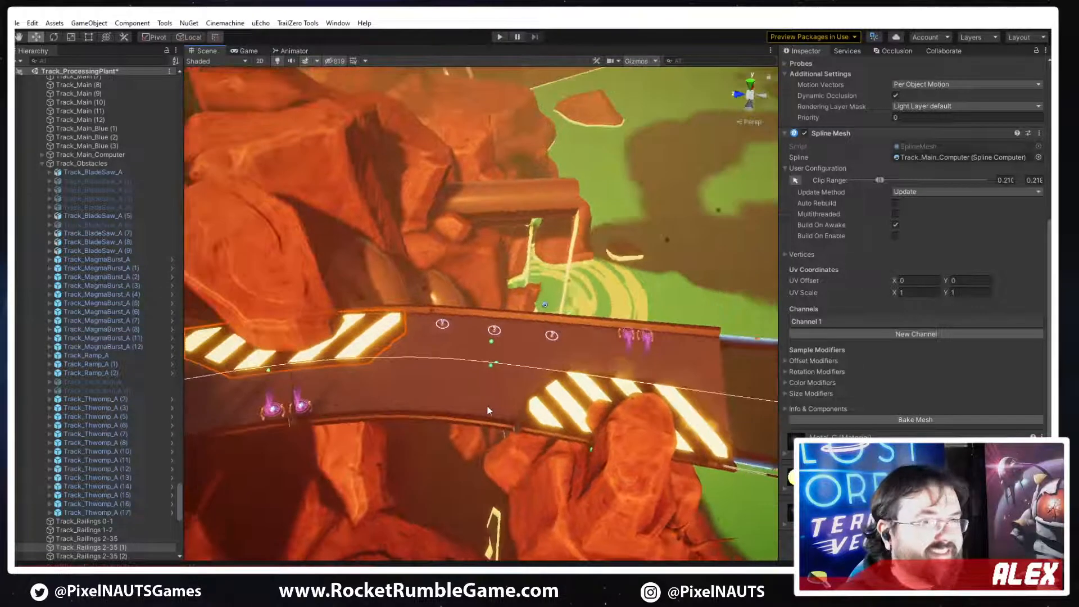
{"action": "key", "text": "ctrl+d"}
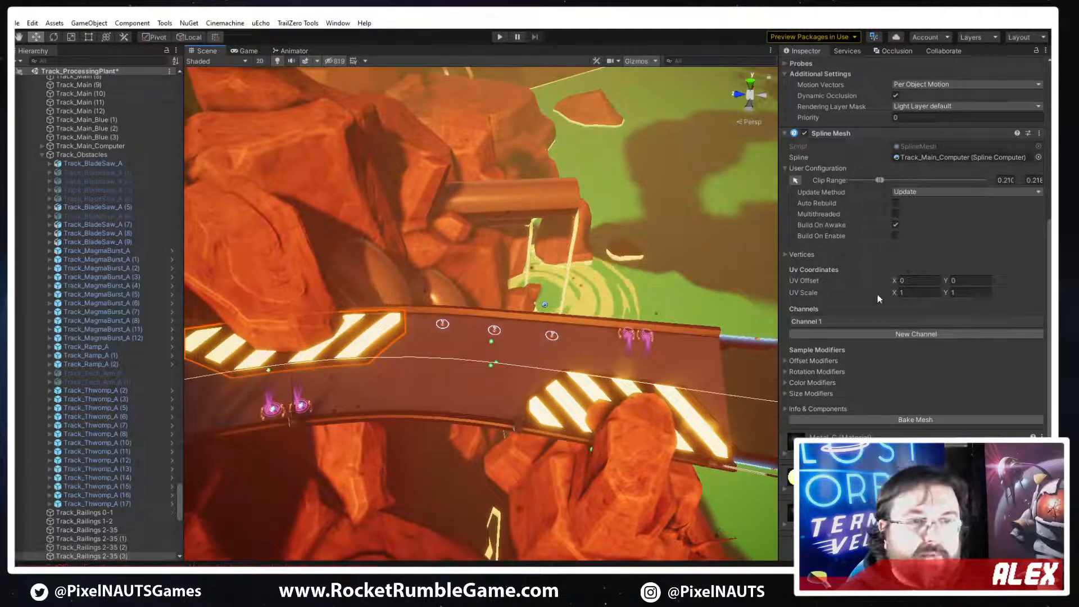
Replace the duplicated spline mesh's hazard plate in Channel 1 with the PP_Track_Plate_B mesh, searching for "pp_track plat"
{"action": "left_click", "coordinate": [823, 319]}
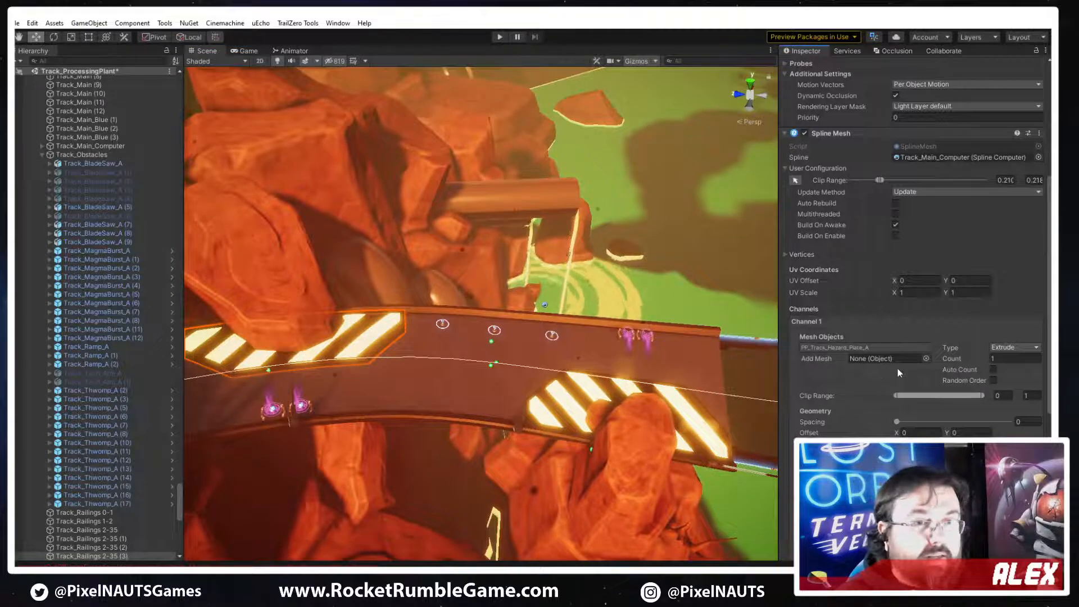
{"action": "left_click", "coordinate": [900, 347]}
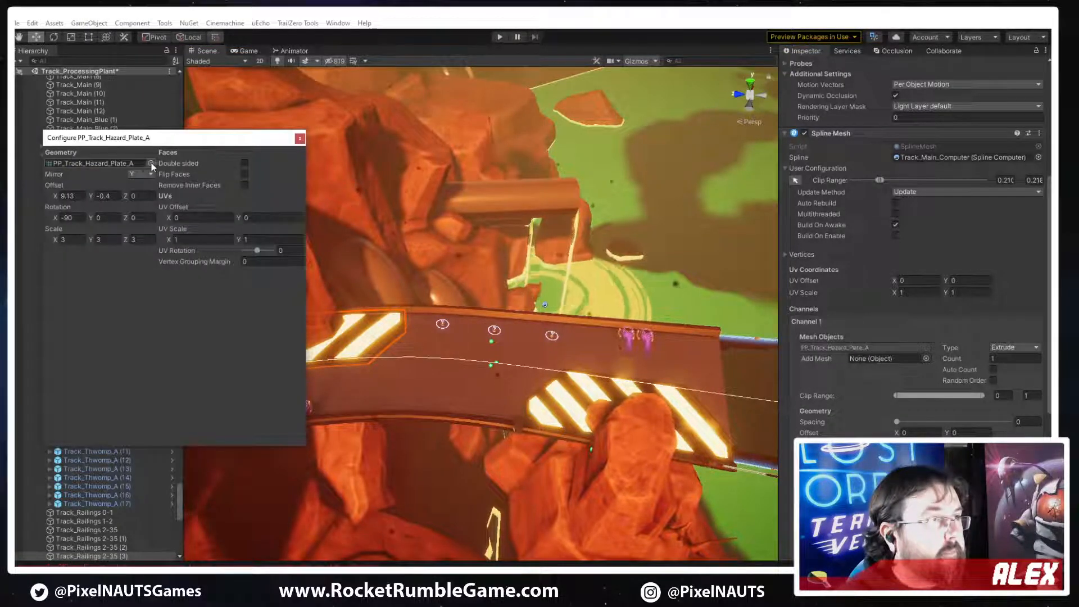
{"action": "left_click", "coordinate": [151, 163]}
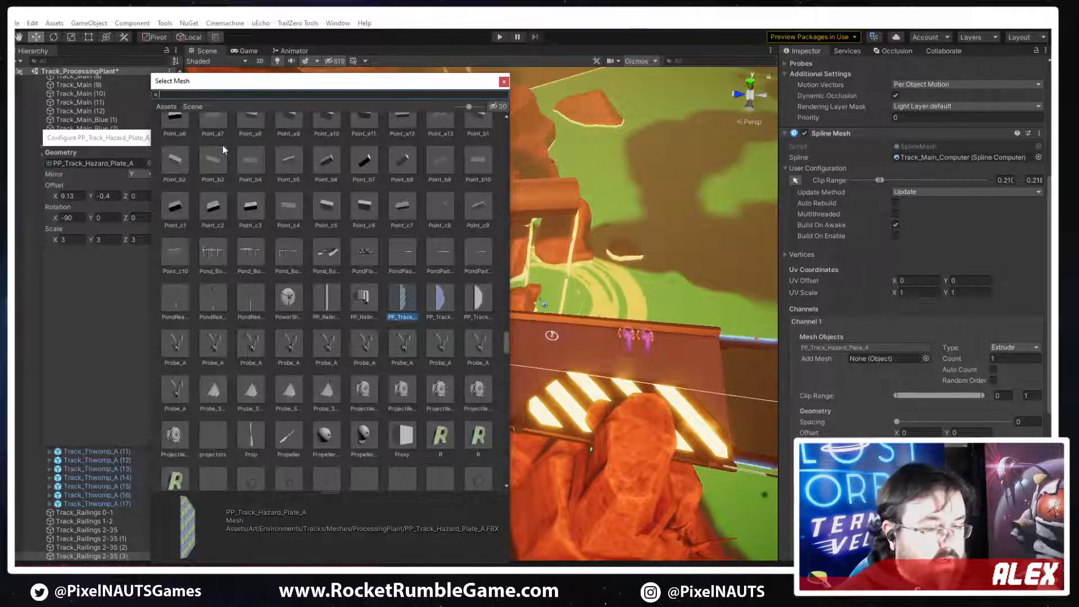
{"action": "type", "text": "pp_"}
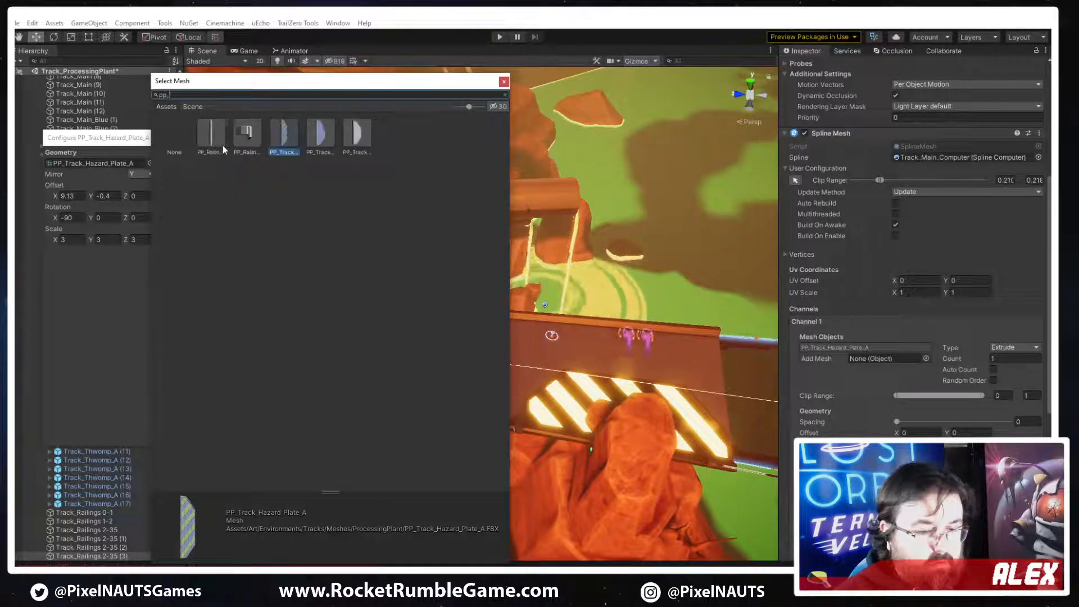
{"action": "type", "text": "track pla"}
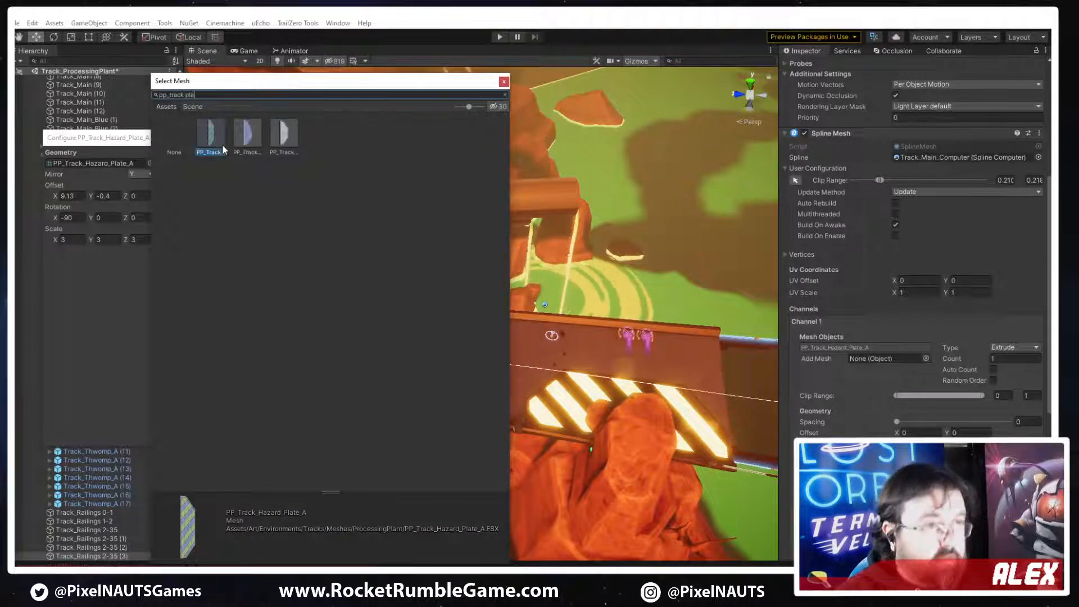
{"action": "type", "text": "t"}
{"action": "left_click", "coordinate": [250, 130]}
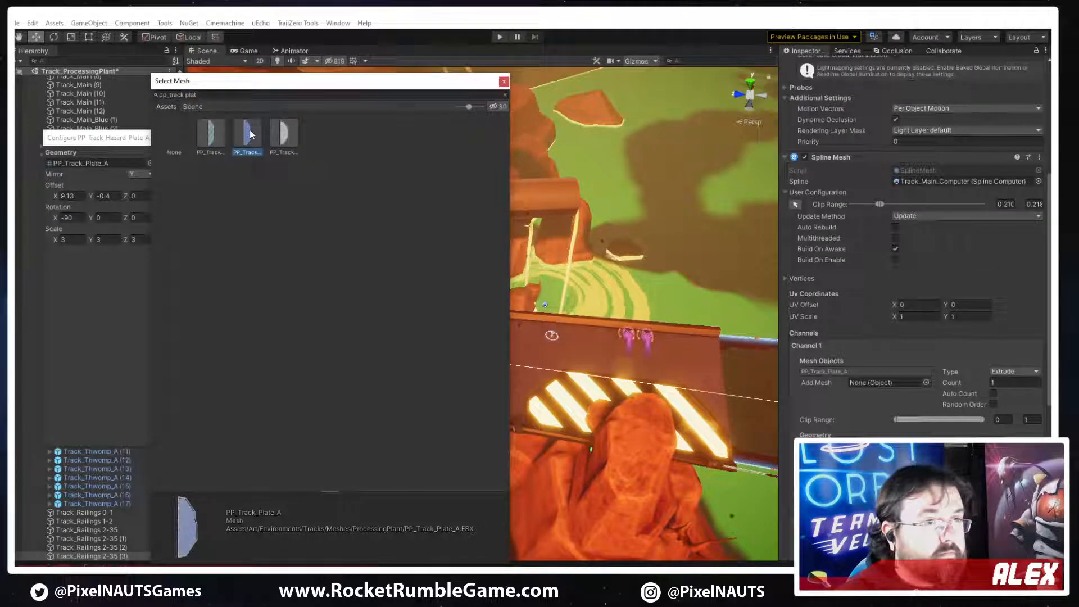
{"action": "double_click", "coordinate": [291, 138]}
{"action": "right_click_drag", "start_coordinate": [500, 319], "coordinate": [435, 298]}
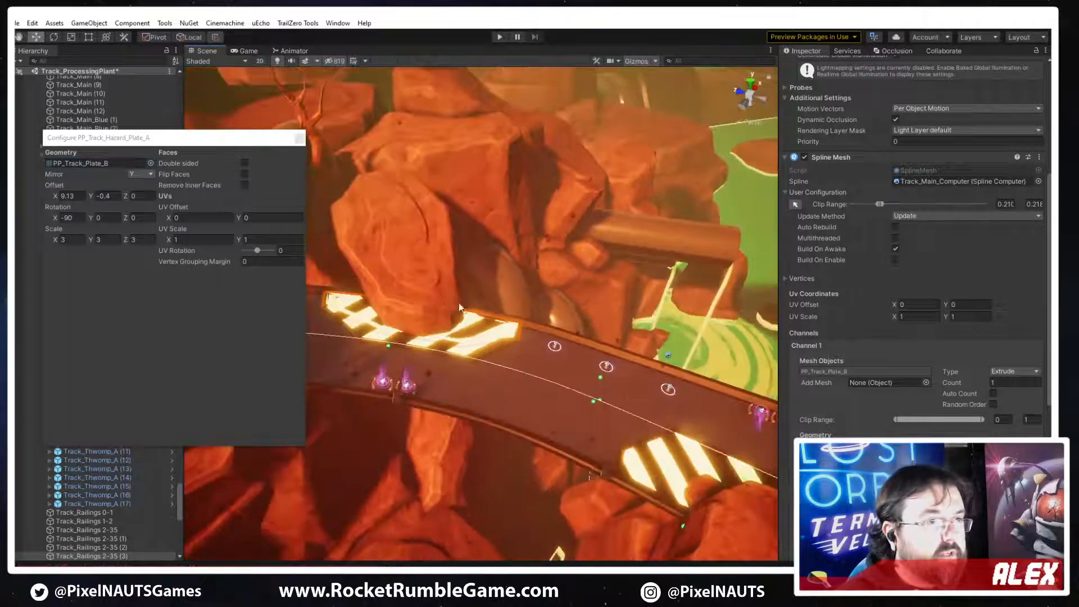
{"action": "left_click", "coordinate": [300, 138]}
Set the duplicated plate's material list size to 1, keeping only Metal_C
{"action": "scroll", "coordinate": [899, 215], "scroll_direction": "up", "scroll_amount": 7}
{"action": "left_click", "coordinate": [912, 200]}
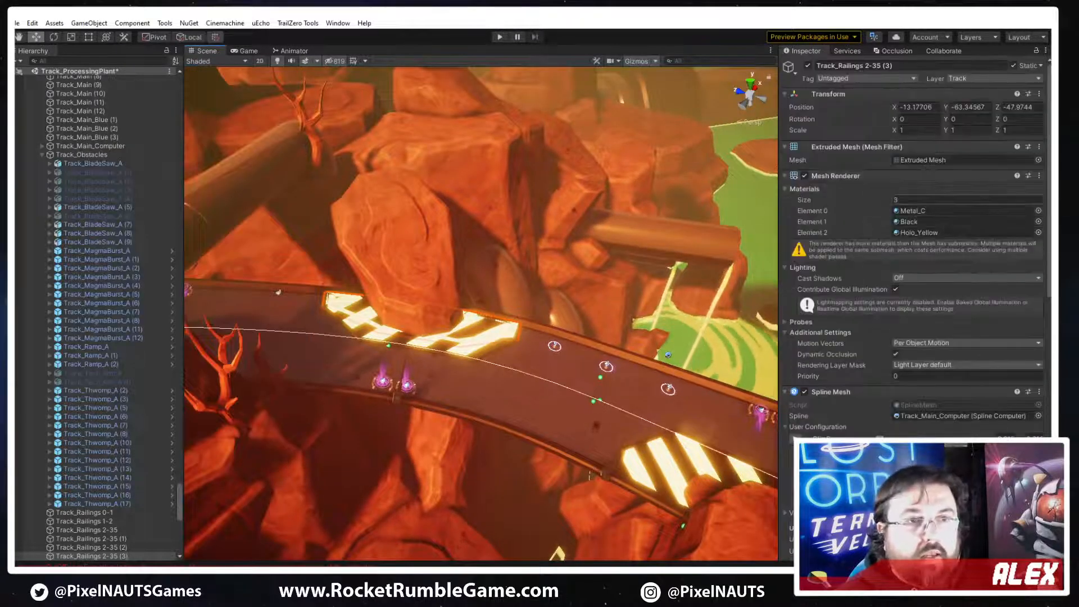
{"action": "type", "text": "1"}
{"action": "key", "text": "Return"}
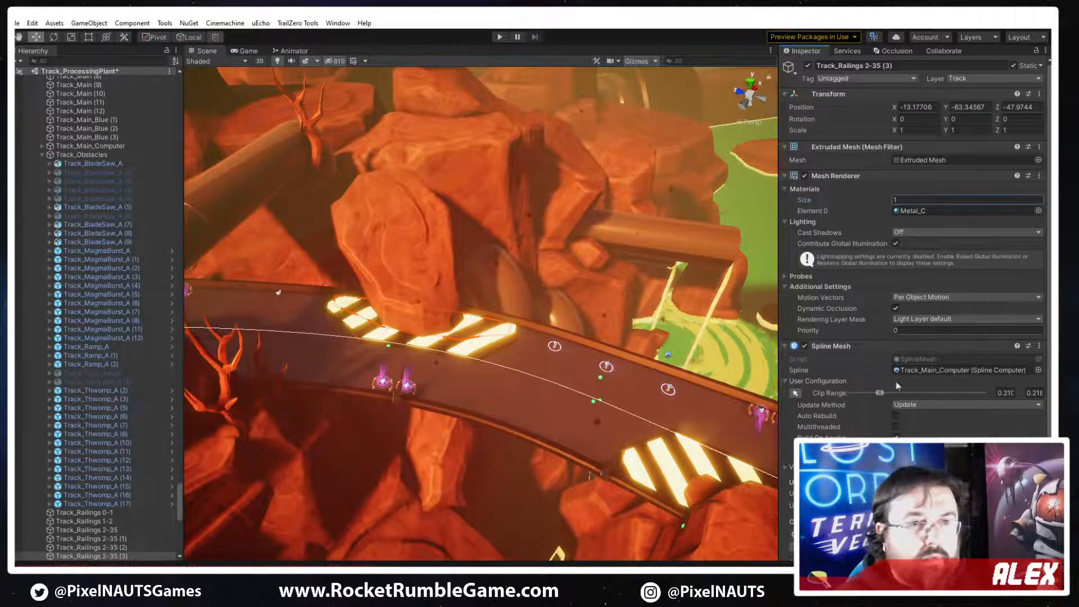
Move both clip ends along the track spline so the plain plate sits beneath the two purple-glowing objects near the track section's end
{"action": "left_click", "coordinate": [794, 393]}
{"action": "right_click_drag", "start_coordinate": [500, 379], "coordinate": [440, 363]}
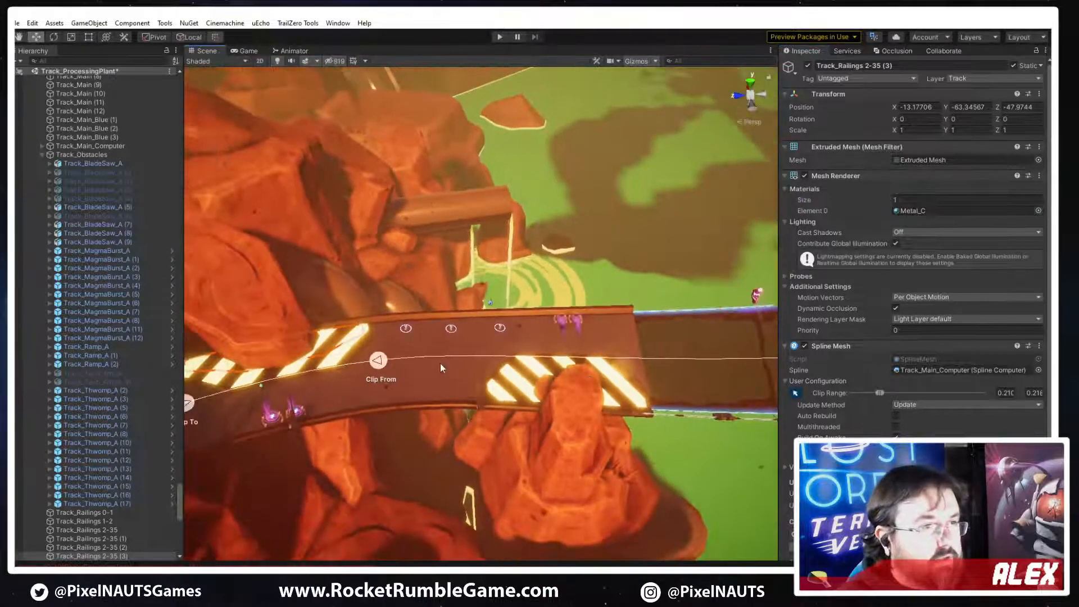
{"action": "left_click_drag", "start_coordinate": [457, 362], "coordinate": [633, 364]}
{"action": "right_click_drag", "start_coordinate": [433, 382], "coordinate": [409, 384]}
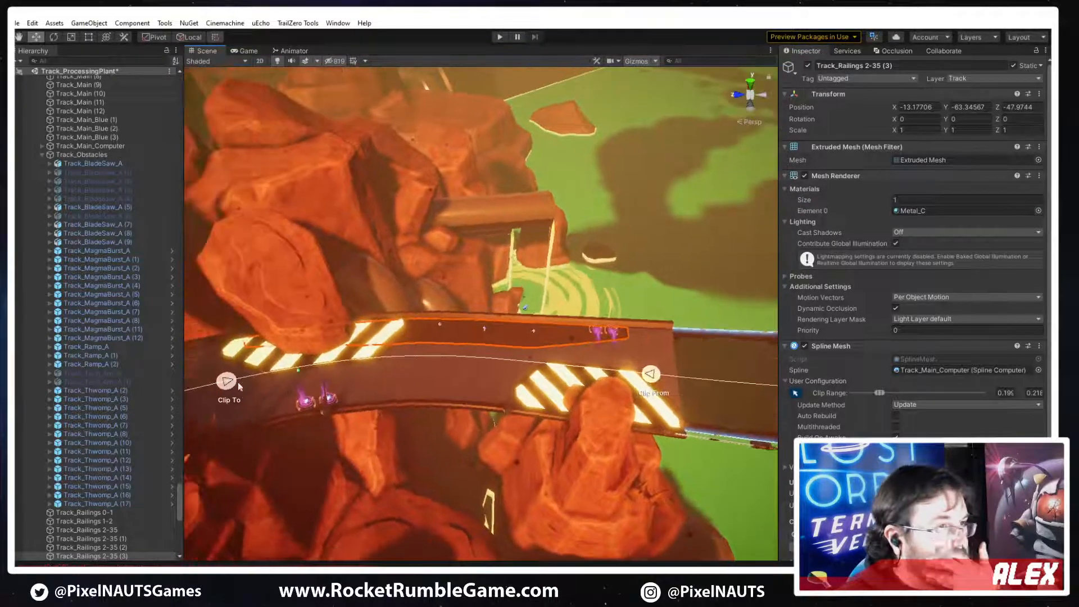
{"action": "left_click_drag", "start_coordinate": [345, 381], "coordinate": [595, 395]}
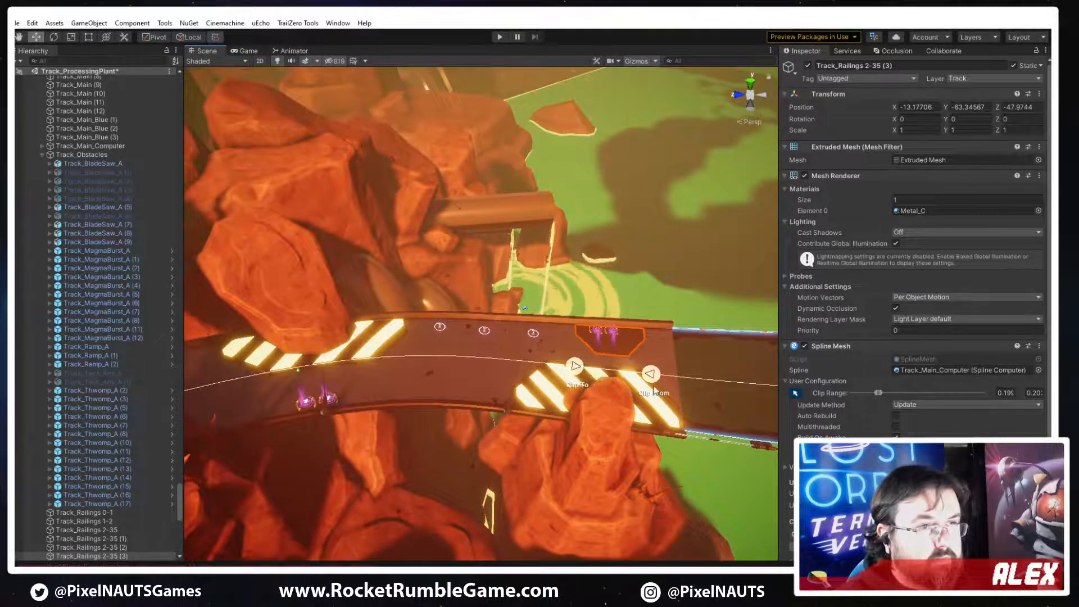
{"action": "right_click_drag", "start_coordinate": [642, 383], "coordinate": [670, 389]}
{"action": "key", "text": "w"}
{"action": "left_click_drag", "start_coordinate": [715, 433], "coordinate": [702, 431]}
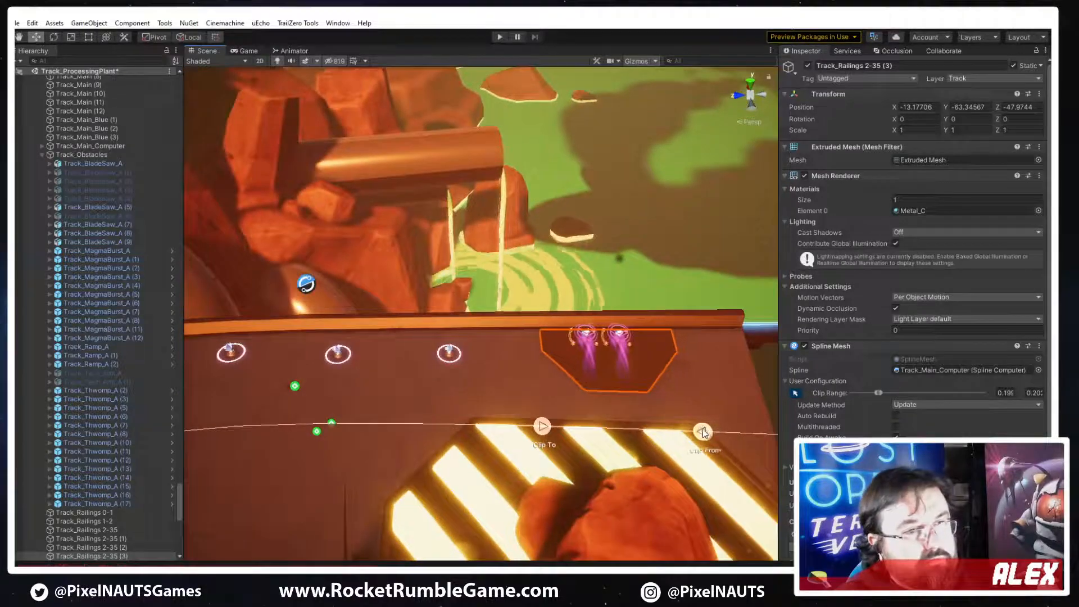
{"action": "key", "text": "d"}
{"action": "right_click_drag", "start_coordinate": [587, 354], "coordinate": [388, 393]}
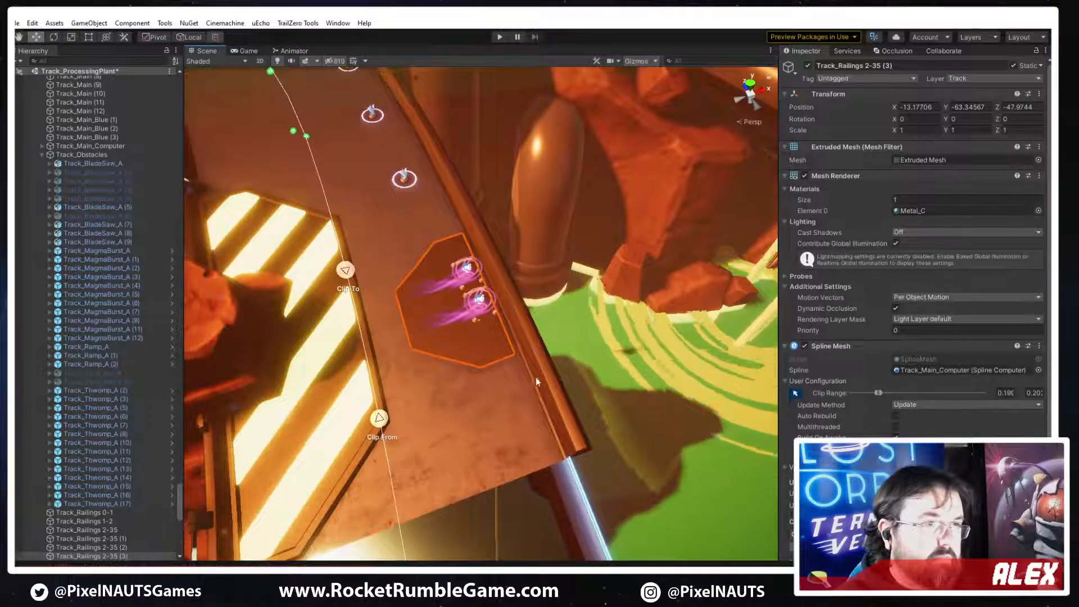
Set the plain plate's material list size to 2, adding a second Metal_C element
{"action": "key", "text": "w"}
{"action": "mouse_move", "coordinate": [535, 376]}
{"action": "right_mouse_down"}
{"action": "mouse_move", "coordinate": [498, 406]}
{"action": "mouse_move", "coordinate": [513, 369]}
{"action": "mouse_move", "coordinate": [582, 349]}
{"action": "mouse_move", "coordinate": [561, 308]}
{"action": "mouse_move", "coordinate": [523, 388]}
{"action": "right_mouse_up"}
{"action": "type", "text": "2"}
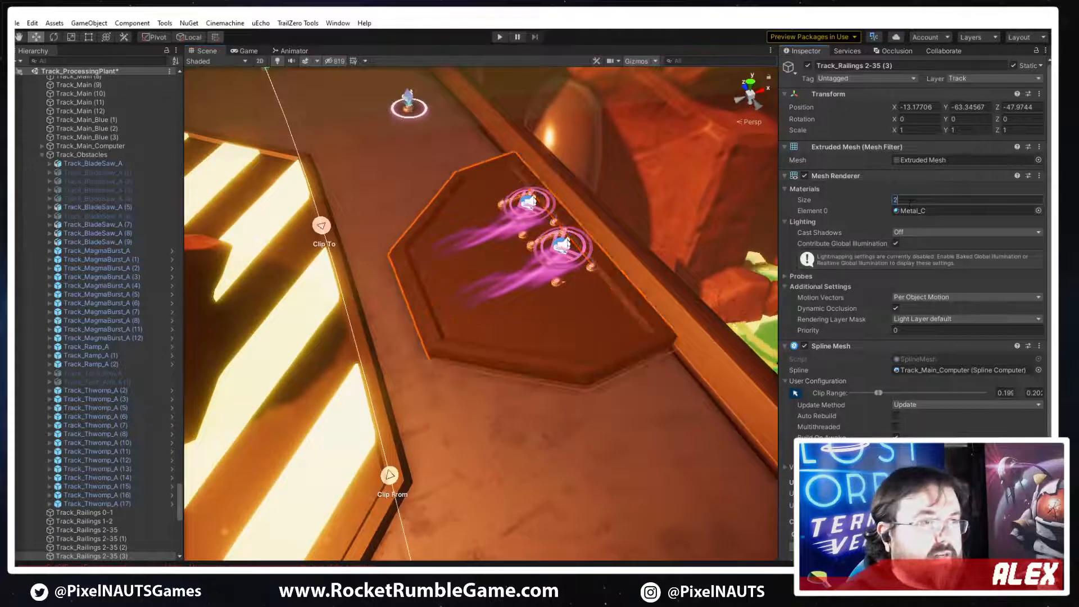
{"action": "key", "text": "Return"}
Fine-tune the plain plate's clip ends around the two purple-glowing objects beside the track edge
{"action": "right_click_drag", "start_coordinate": [551, 313], "coordinate": [556, 359]}
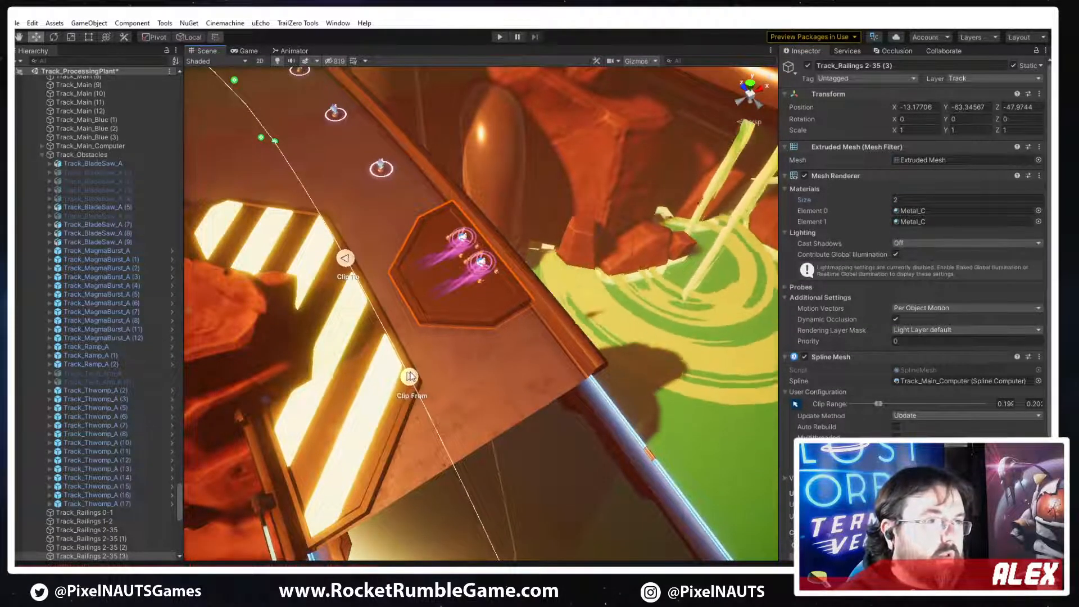
{"action": "right_click_drag", "start_coordinate": [414, 251], "coordinate": [386, 248]}
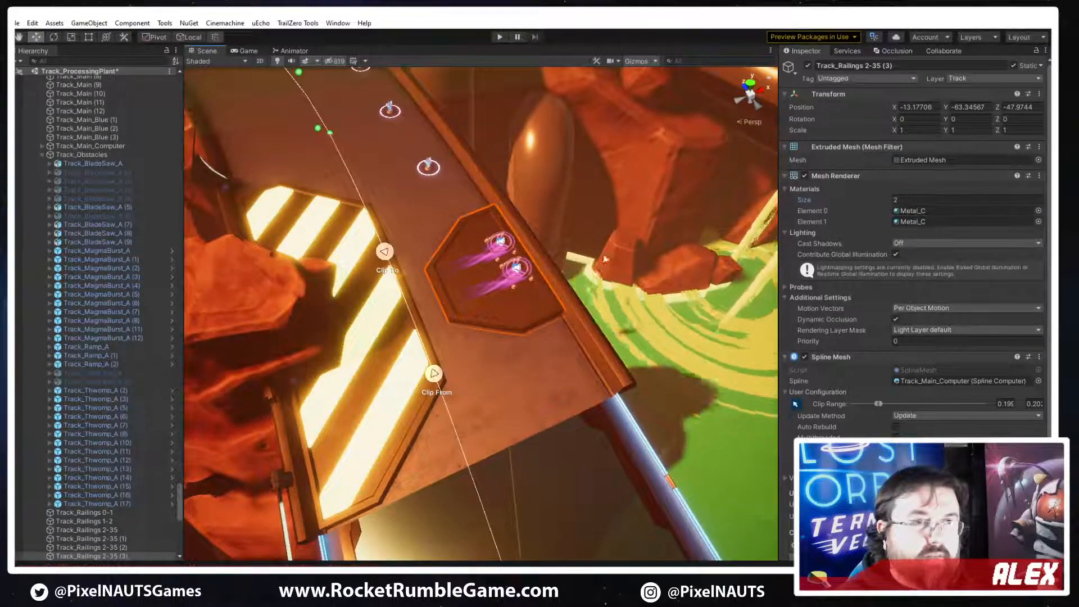
{"action": "right_click_drag", "start_coordinate": [605, 260], "coordinate": [478, 362]}
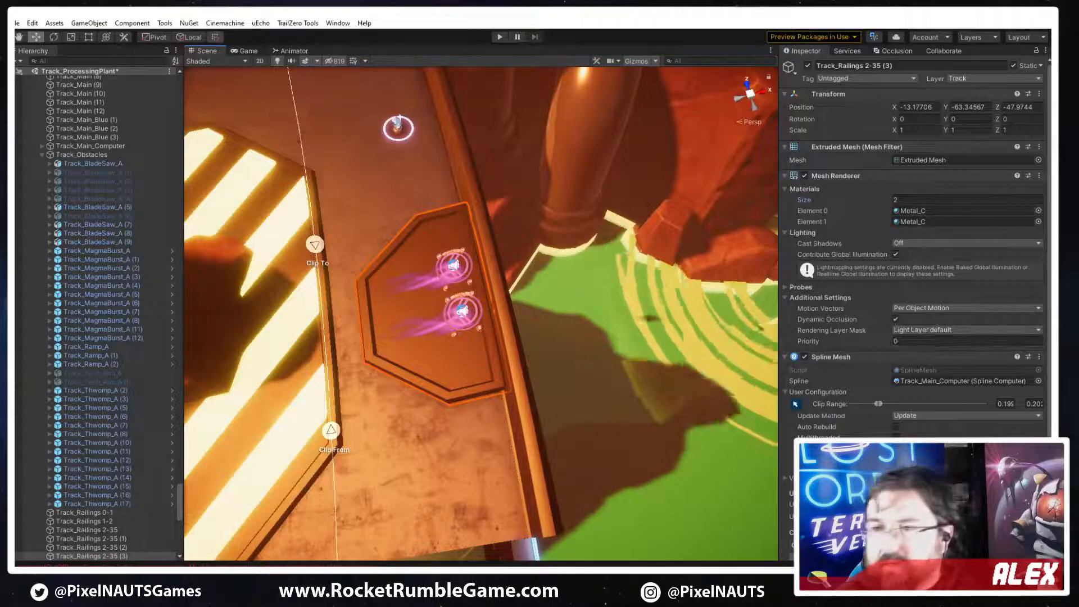
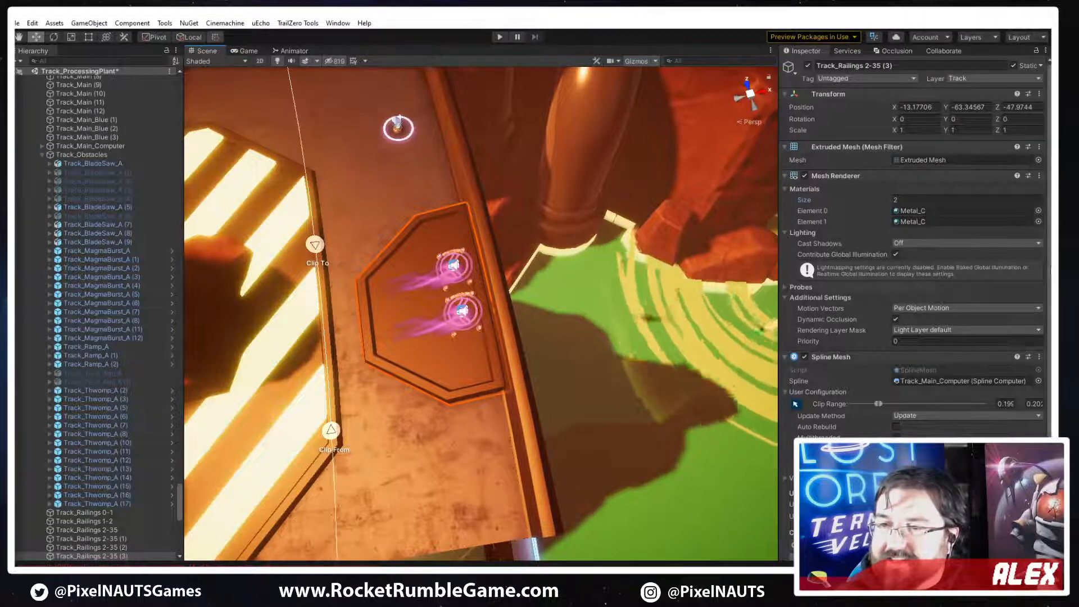
Set the PP_Track_Plate_B mesh scale to 2 on X, Y and Z in the plain plate's spline mesh configuration
{"action": "right_click_drag", "start_coordinate": [646, 326], "coordinate": [668, 311]}
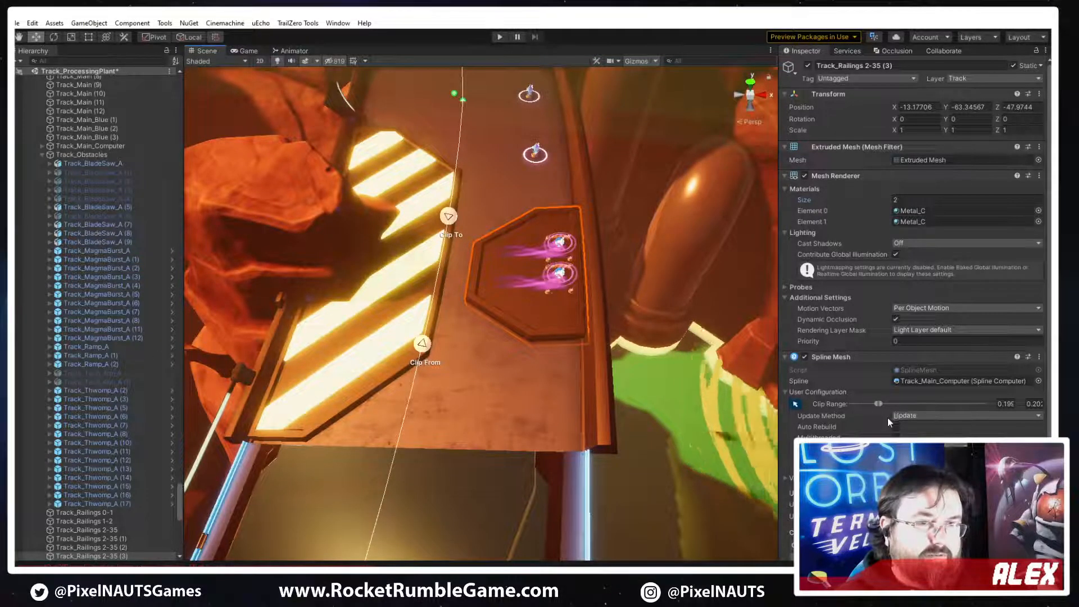
{"action": "scroll", "coordinate": [876, 404], "scroll_direction": "down", "scroll_amount": 5}
{"action": "left_click", "coordinate": [815, 391]}
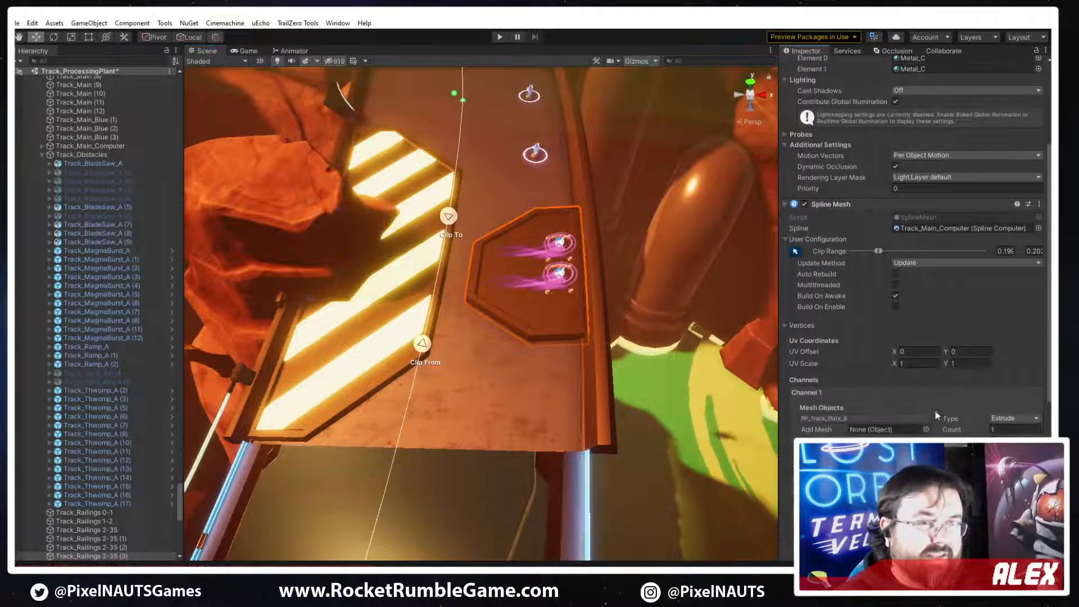
{"action": "right_click_drag", "start_coordinate": [623, 320], "coordinate": [798, 326]}
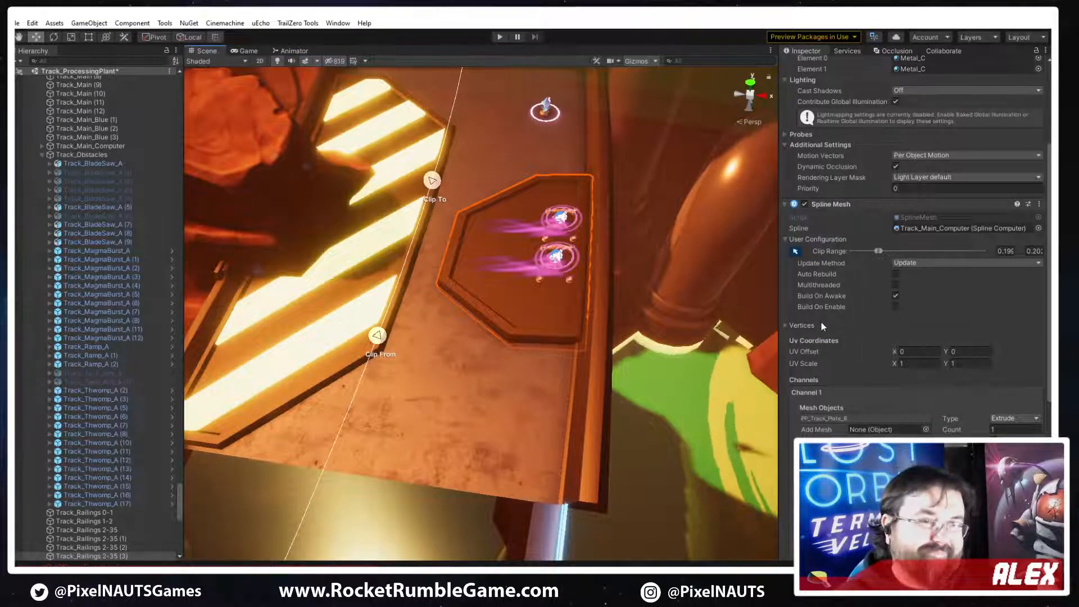
{"action": "left_click", "coordinate": [824, 418]}
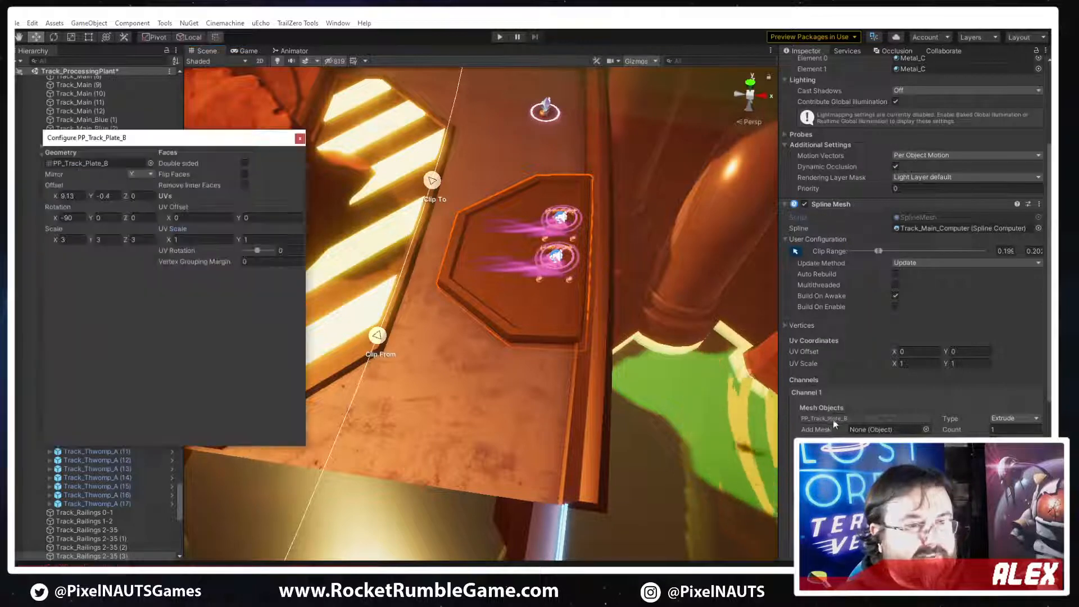
{"action": "left_click", "coordinate": [67, 239]}
{"action": "type", "text": "2"}
{"action": "key", "text": "Tab"}
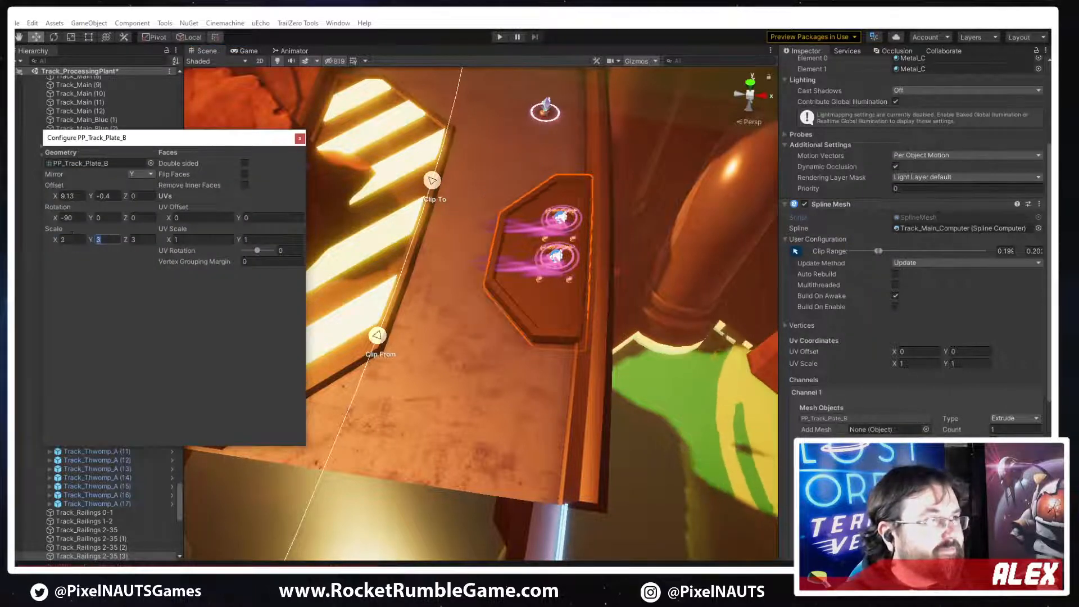
{"action": "left_click", "coordinate": [144, 239]}
{"action": "type", "text": "2"}
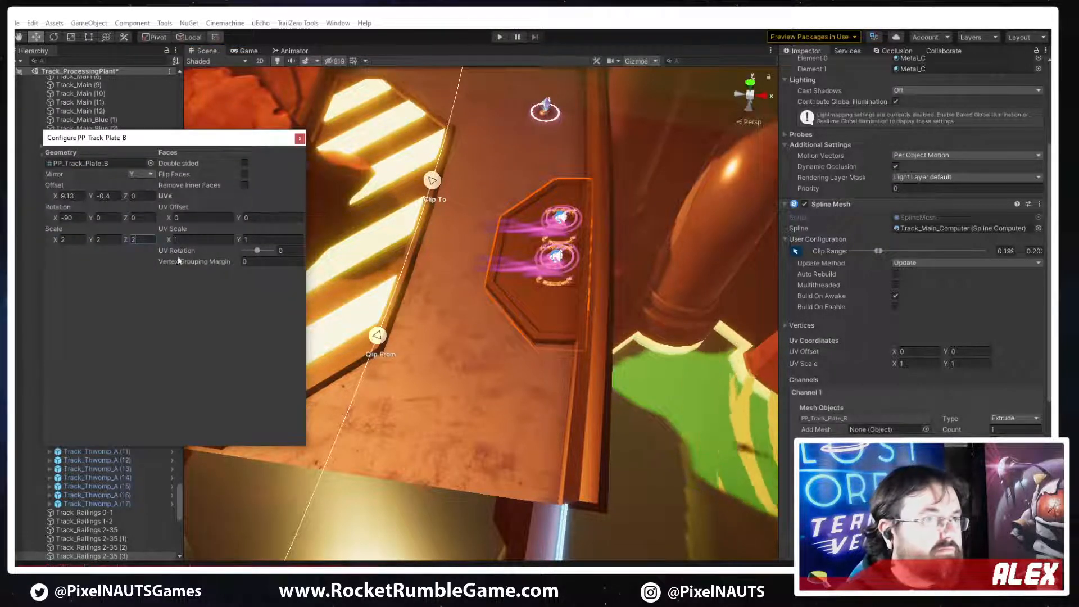
{"action": "right_click_drag", "start_coordinate": [709, 317], "coordinate": [173, 395]}
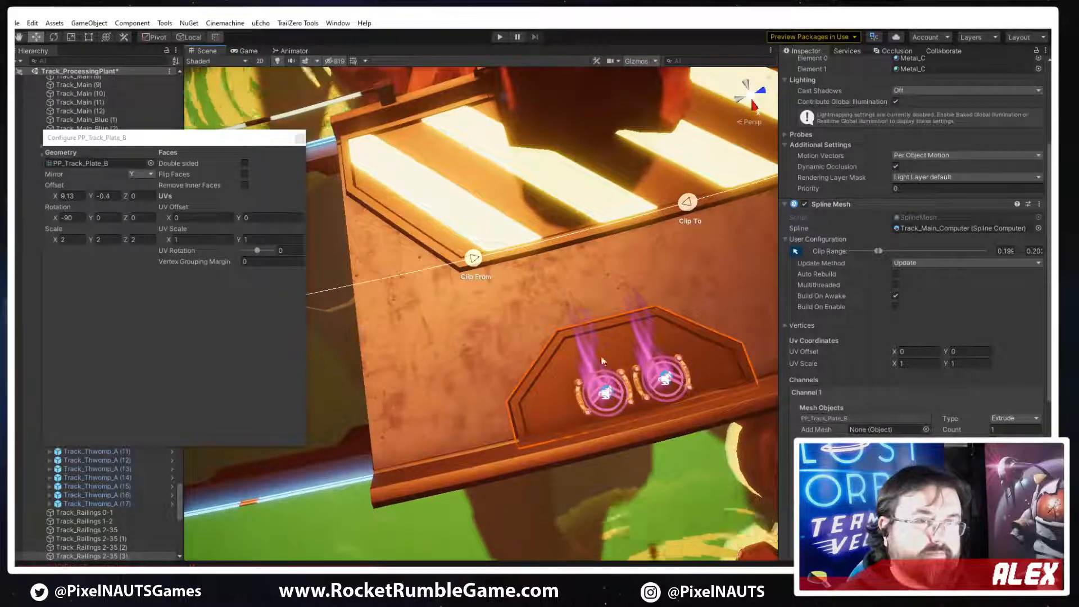
{"action": "right_click_drag", "start_coordinate": [741, 294], "coordinate": [713, 293]}
{"action": "left_click", "coordinate": [300, 138]}
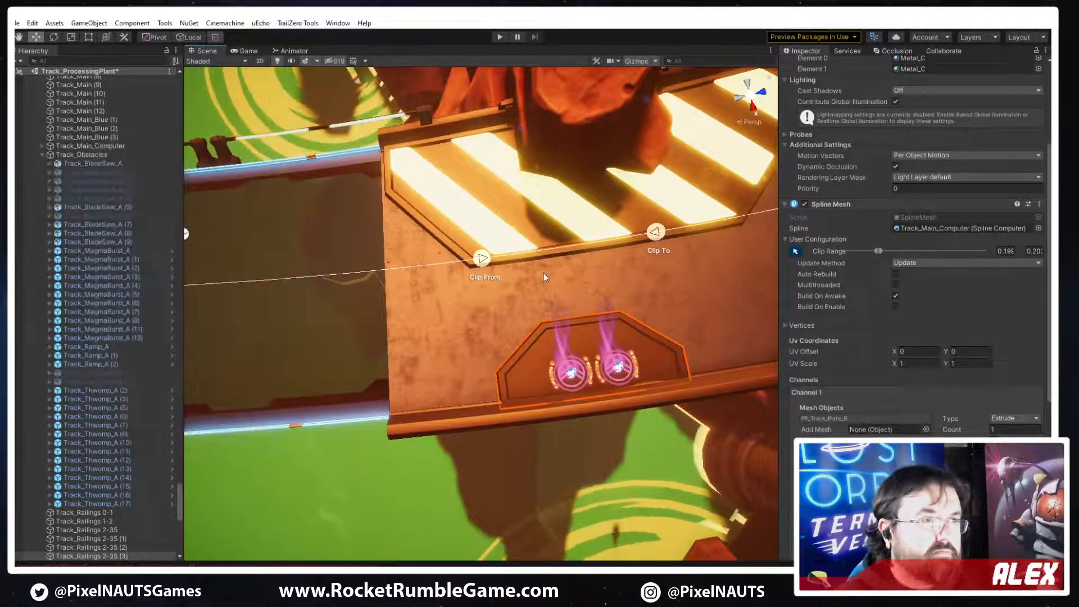
Adjust the resized plain plate's clip ends along the track spline so it closely frames the two purple-glowing objects
{"action": "left_click_drag", "start_coordinate": [482, 269], "coordinate": [408, 276]}
{"action": "left_click_drag", "start_coordinate": [657, 238], "coordinate": [757, 258]}
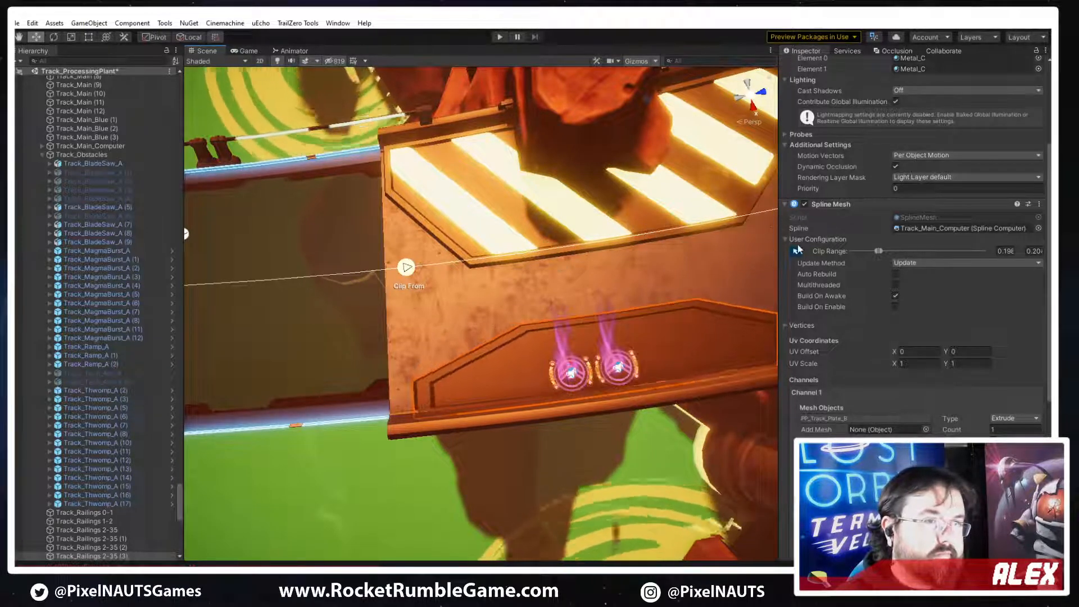
{"action": "right_click_drag", "start_coordinate": [509, 264], "coordinate": [590, 261]}
{"action": "left_click_drag", "start_coordinate": [666, 128], "coordinate": [571, 158]}
{"action": "left_click_drag", "start_coordinate": [405, 164], "coordinate": [469, 158]}
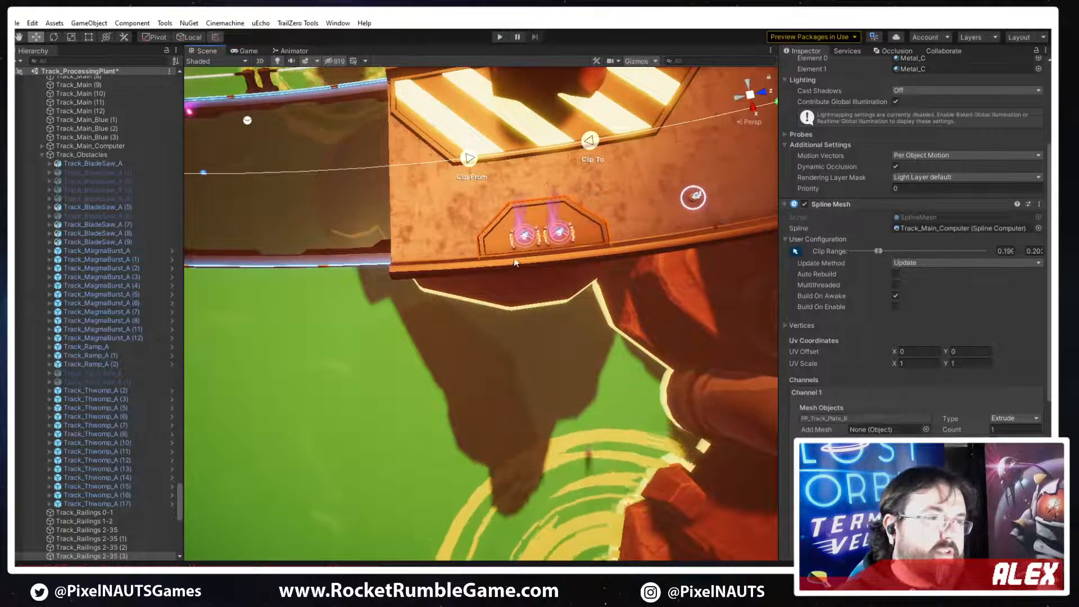
Examine the resized plain plate on the track from several angles and compare the layout with the annotated track sketch
{"action": "right_click_drag", "start_coordinate": [514, 176], "coordinate": [664, 119]}
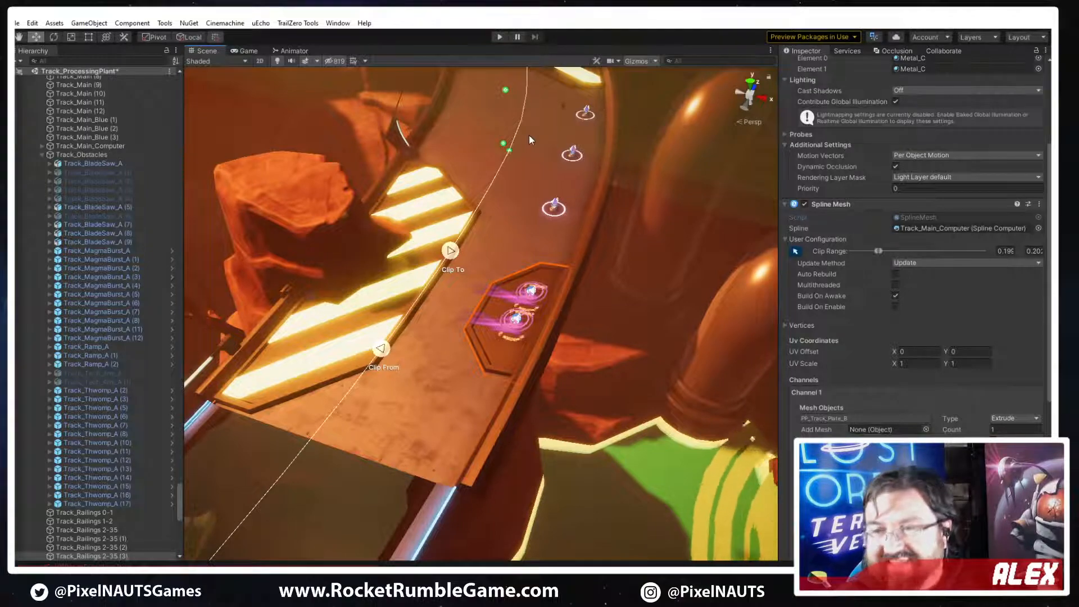
{"action": "right_click_drag", "start_coordinate": [552, 231], "coordinate": [628, 215]}
{"action": "key", "text": "w"}
{"action": "key", "text": "s"}
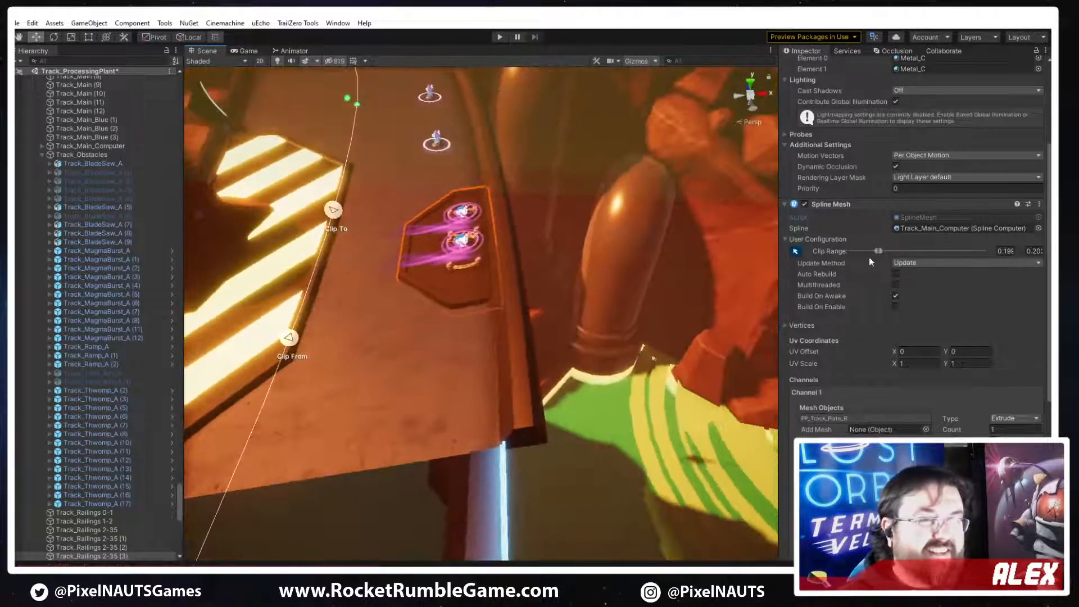
{"action": "mouse_move", "coordinate": [664, 331]}
{"action": "right_mouse_down"}
{"action": "mouse_move", "coordinate": [626, 335]}
{"action": "mouse_move", "coordinate": [619, 315]}
{"action": "mouse_move", "coordinate": [643, 346]}
{"action": "mouse_move", "coordinate": [621, 357]}
{"action": "mouse_move", "coordinate": [629, 365]}
{"action": "mouse_move", "coordinate": [595, 356]}
{"action": "mouse_move", "coordinate": [650, 310]}
{"action": "mouse_move", "coordinate": [691, 339]}
{"action": "mouse_move", "coordinate": [486, 346]}
{"action": "right_mouse_up"}
{"action": "key", "text": "w"}
{"action": "key", "text": "s"}
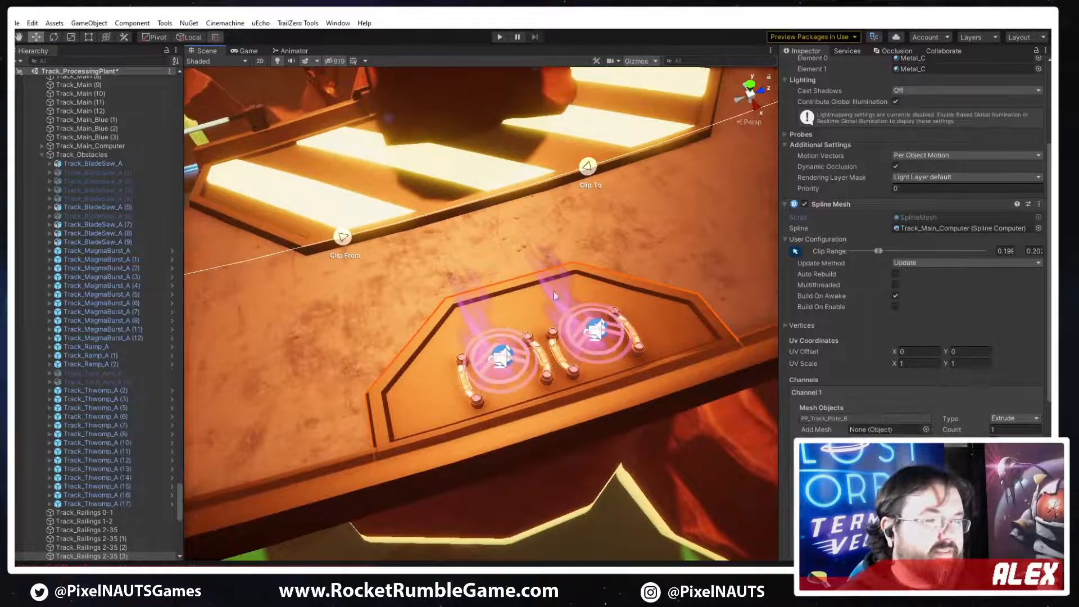
{"action": "mouse_move", "coordinate": [553, 295]}
{"action": "right_mouse_down"}
{"action": "mouse_move", "coordinate": [685, 305]}
{"action": "mouse_move", "coordinate": [672, 201]}
{"action": "mouse_move", "coordinate": [646, 251]}
{"action": "mouse_move", "coordinate": [494, 385]}
{"action": "right_mouse_up"}
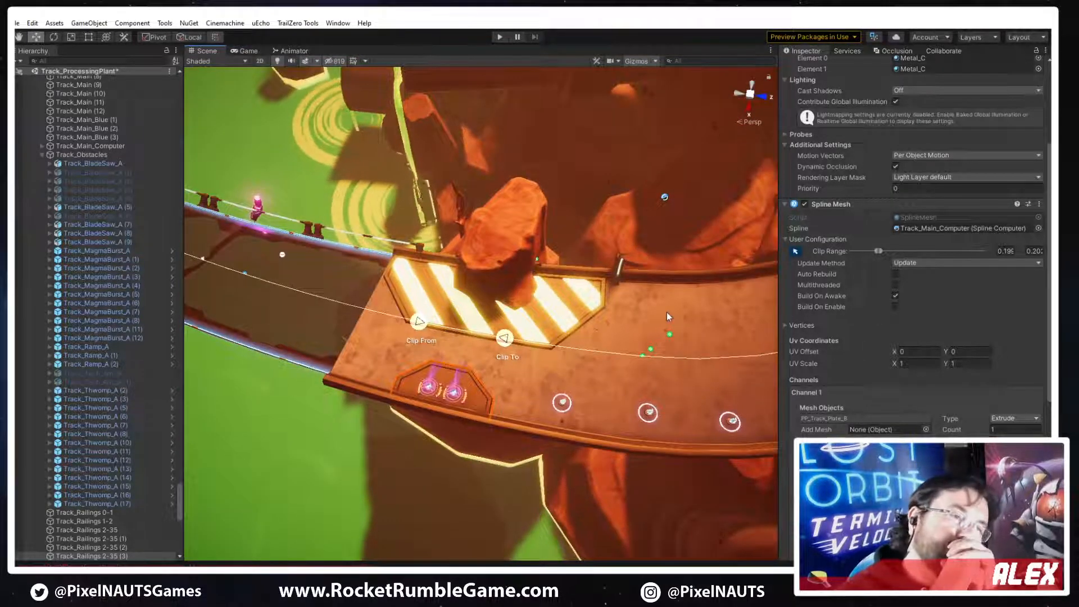
{"action": "key", "text": "alt+Tab"}
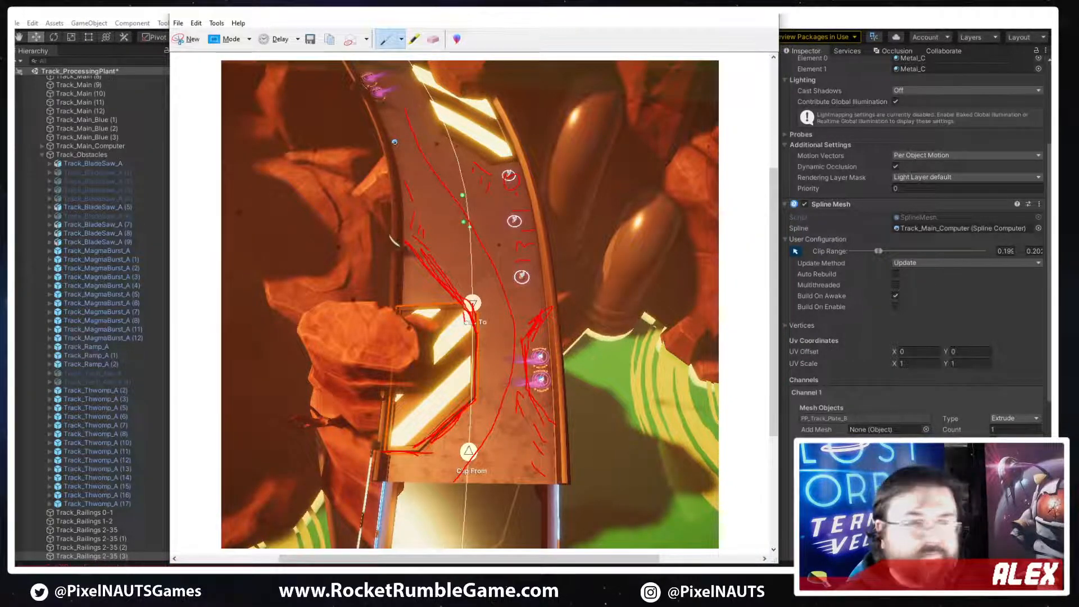
{"action": "key", "text": "alt+Tab"}
{"action": "right_click_drag", "start_coordinate": [433, 227], "coordinate": [622, 338]}
{"action": "right_click_drag", "start_coordinate": [536, 372], "coordinate": [560, 290]}
{"action": "right_click_drag", "start_coordinate": [389, 381], "coordinate": [545, 398]}
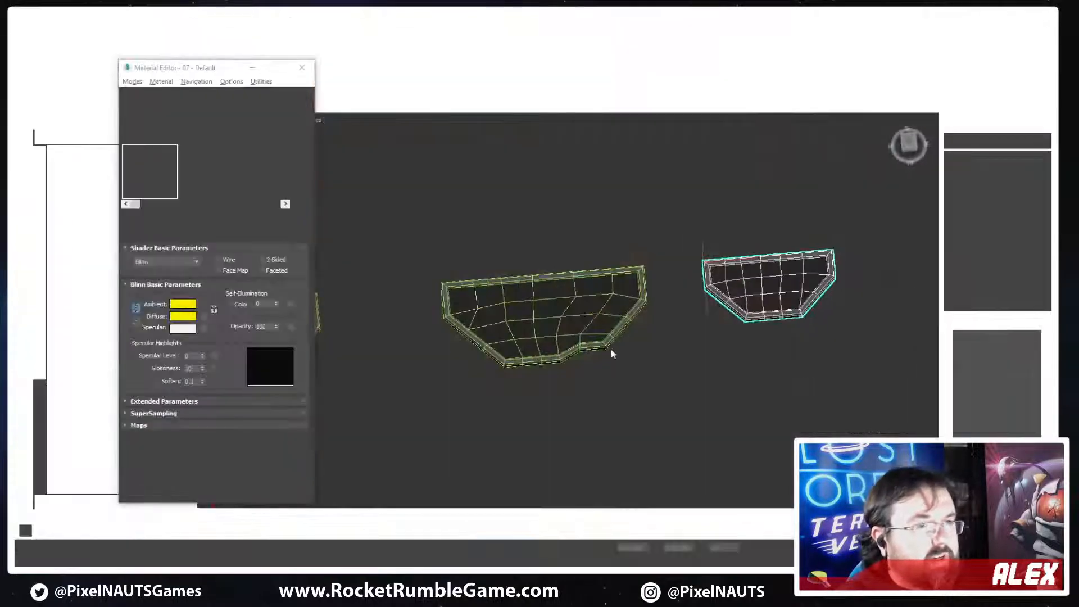
Switch to 3ds Max and select all polygons of the dark inner panel on PP_Track_Plate_B
{"action": "scroll", "coordinate": [612, 351], "scroll_direction": "down", "scroll_amount": 2}
{"action": "middle_click_drag", "start_coordinate": [852, 315], "coordinate": [748, 313]}
{"action": "scroll", "coordinate": [748, 313], "scroll_direction": "up", "scroll_amount": 4}
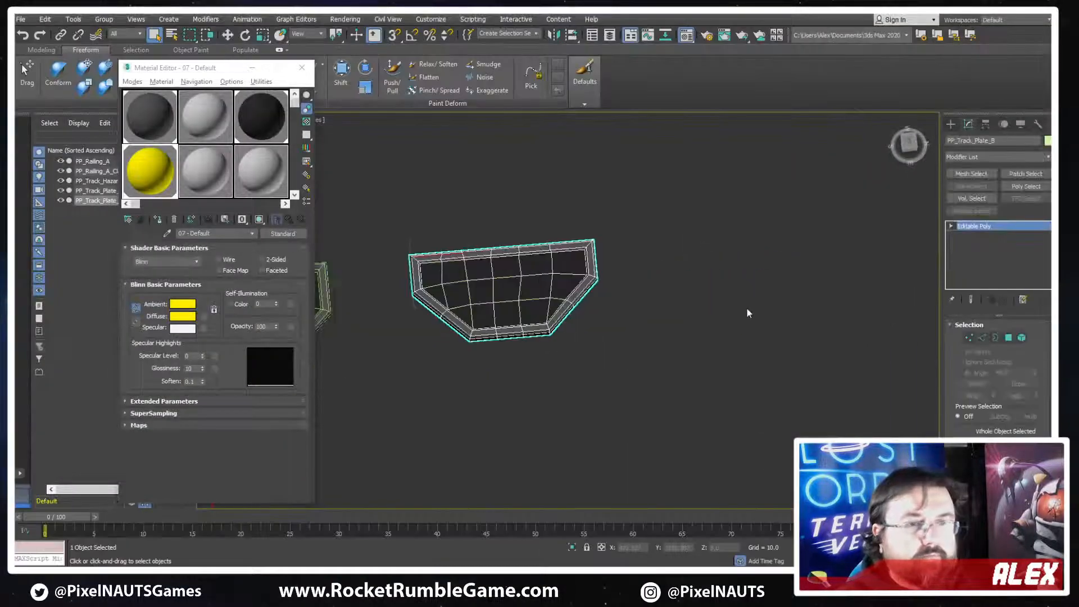
{"action": "left_click", "coordinate": [982, 338]}
{"action": "scroll", "coordinate": [610, 295], "scroll_direction": "up", "scroll_amount": 6}
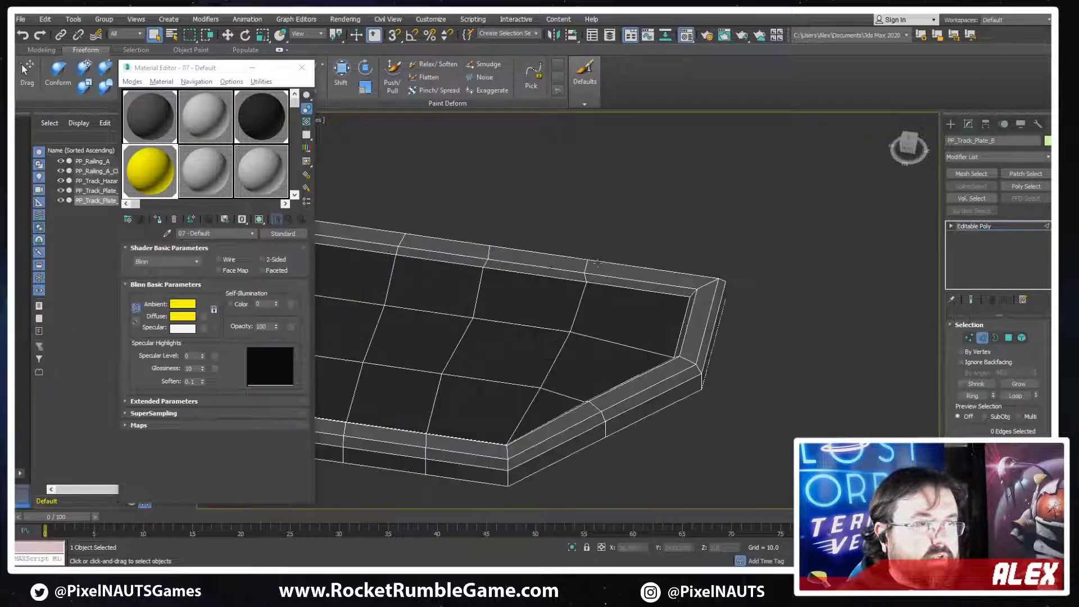
{"action": "double_click", "coordinate": [613, 286]}
{"action": "scroll", "coordinate": [614, 287], "scroll_direction": "down", "scroll_amount": 5}
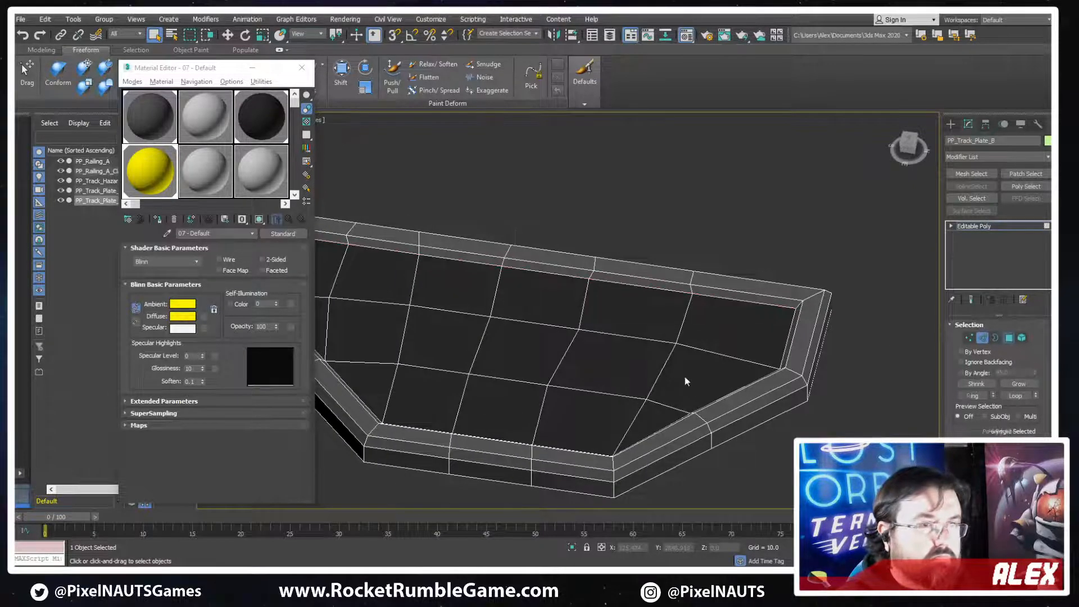
{"action": "scroll", "coordinate": [998, 360], "scroll_direction": "down", "scroll_amount": 5}
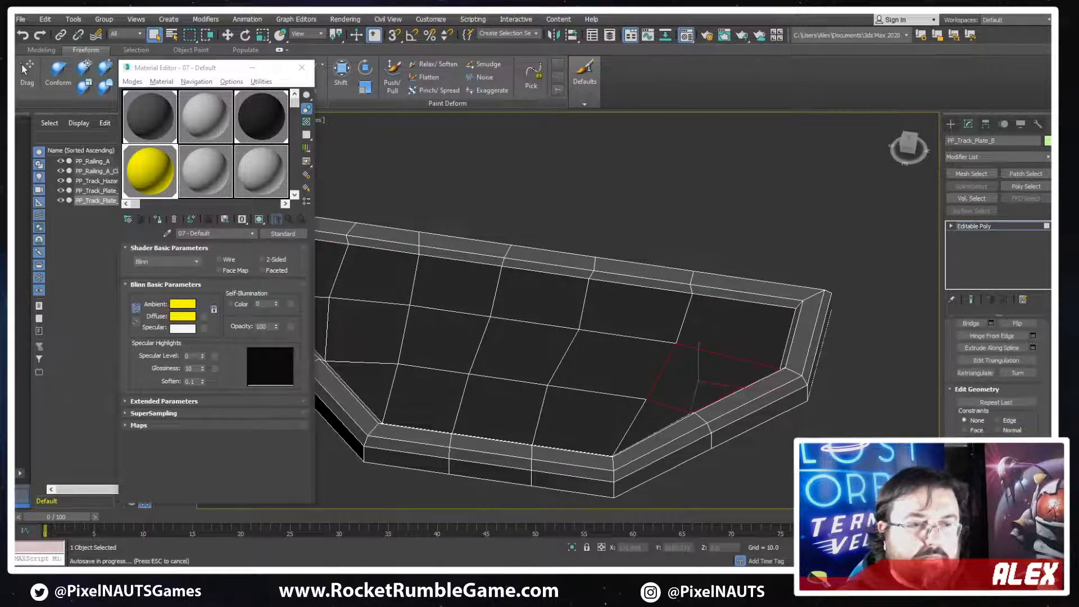
{"action": "scroll", "coordinate": [998, 360], "scroll_direction": "down", "scroll_amount": 6}
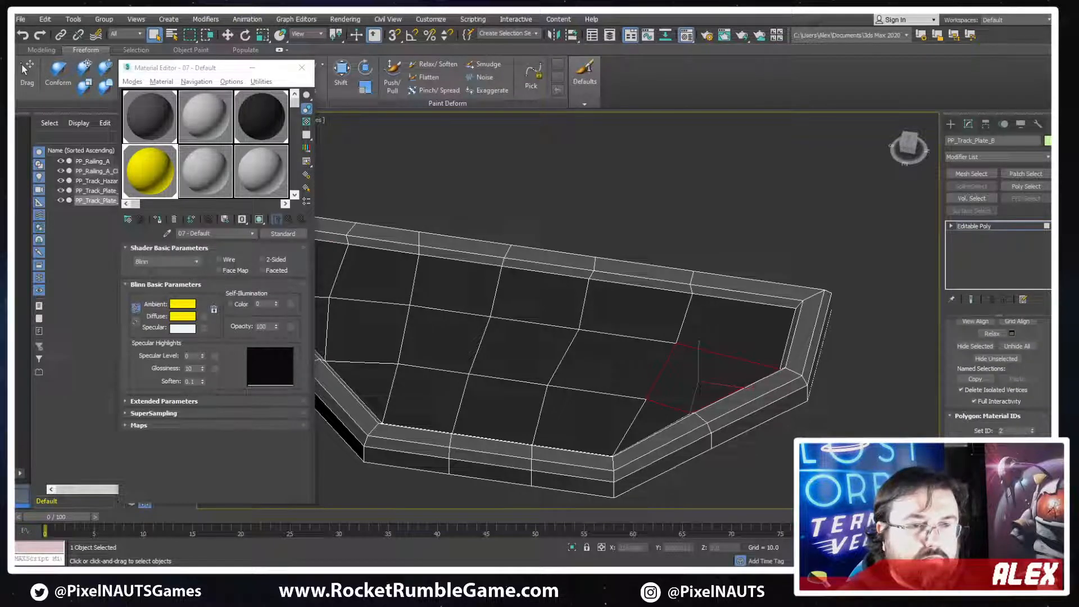
{"action": "double_click", "coordinate": [695, 389]}
{"action": "middle_click_drag", "start_coordinate": [695, 388], "coordinate": [676, 406], "text": "alt"}
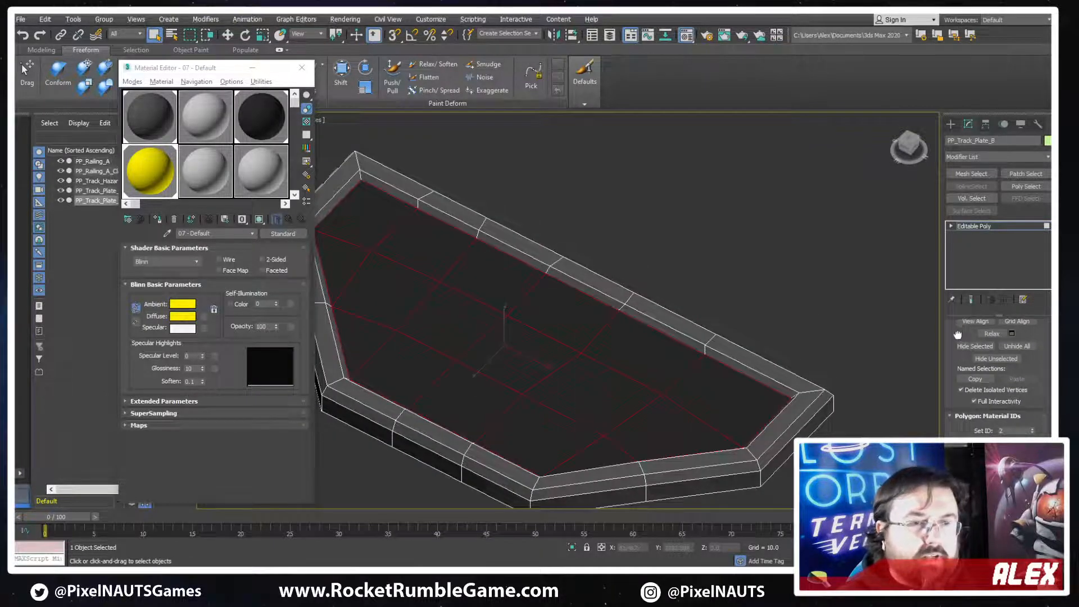
Convert the inner panel selection to edges and remove the panel's uneven grid edges from the plate
{"action": "scroll", "coordinate": [957, 334], "scroll_direction": "up", "scroll_amount": 4}
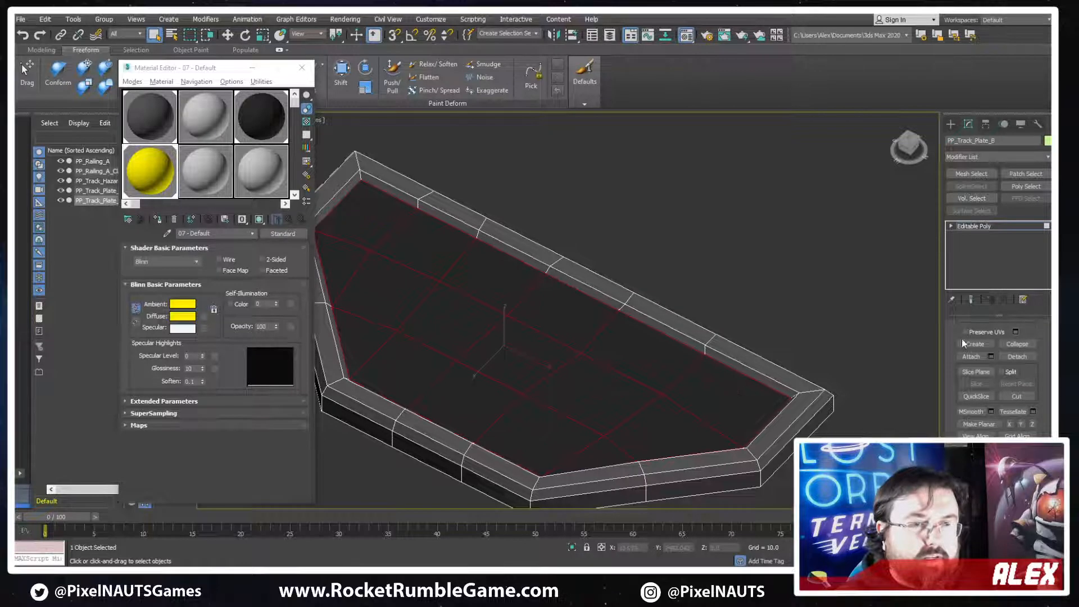
{"action": "scroll", "coordinate": [962, 339], "scroll_direction": "up", "scroll_amount": 2}
{"action": "scroll", "coordinate": [935, 354], "scroll_direction": "up", "scroll_amount": 2}
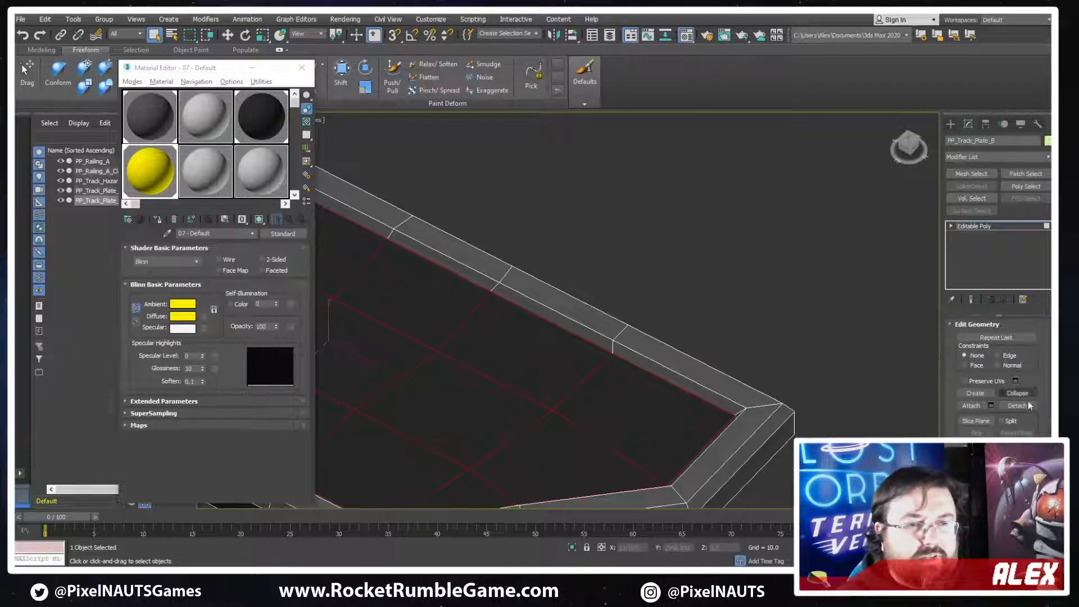
{"action": "scroll", "coordinate": [995, 352], "scroll_direction": "up", "scroll_amount": 6}
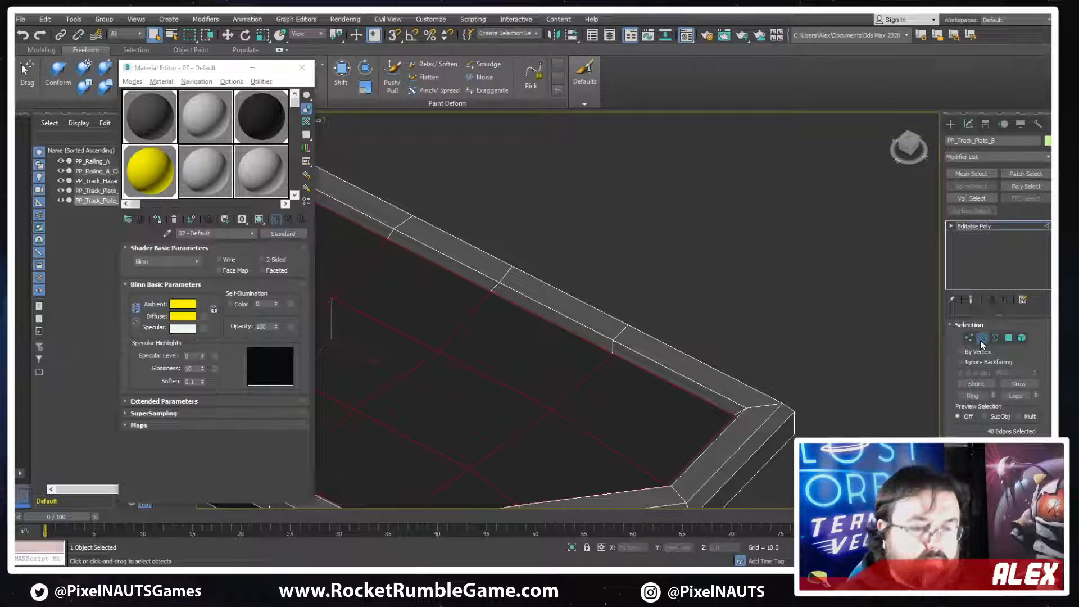
{"action": "key", "text": "BackSpace"}
{"action": "scroll", "coordinate": [784, 275], "scroll_direction": "down", "scroll_amount": 5}
{"action": "middle_click_drag", "start_coordinate": [784, 275], "coordinate": [675, 278], "text": "alt"}
{"action": "scroll", "coordinate": [714, 317], "scroll_direction": "up", "scroll_amount": 4}
Connect facing frame vertices across the plate's inner panel to create five crosswise edges
{"action": "key", "text": "1"}
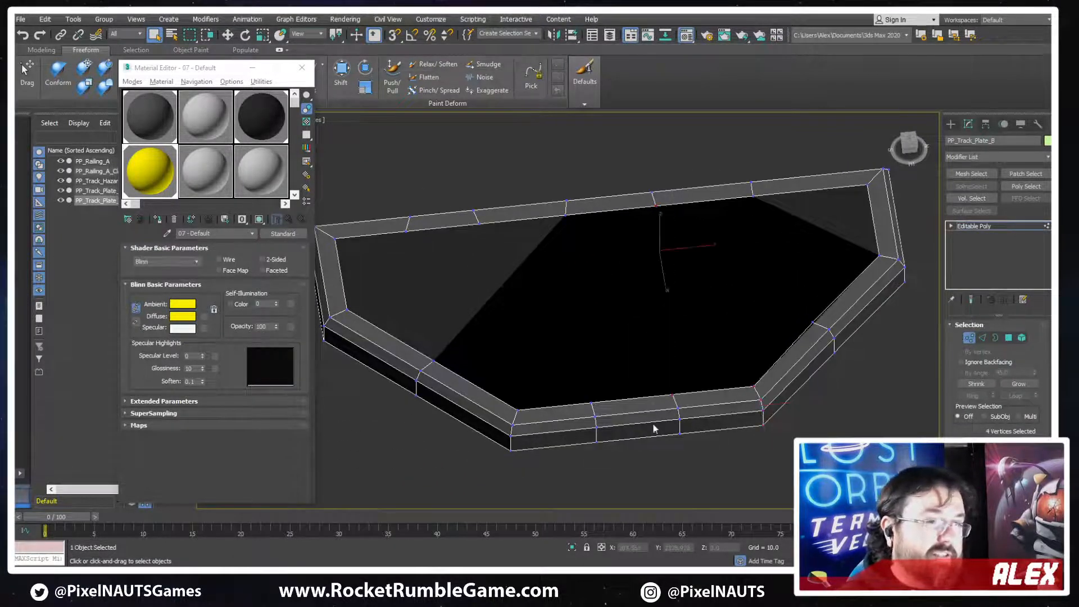
{"action": "key", "text": "ctrl+shift+e"}
{"action": "left_click", "coordinate": [545, 388]}
{"action": "left_click_drag", "start_coordinate": [554, 188], "coordinate": [582, 227]}
{"action": "left_click_drag", "start_coordinate": [604, 390], "coordinate": [578, 412], "text": "ctrl"}
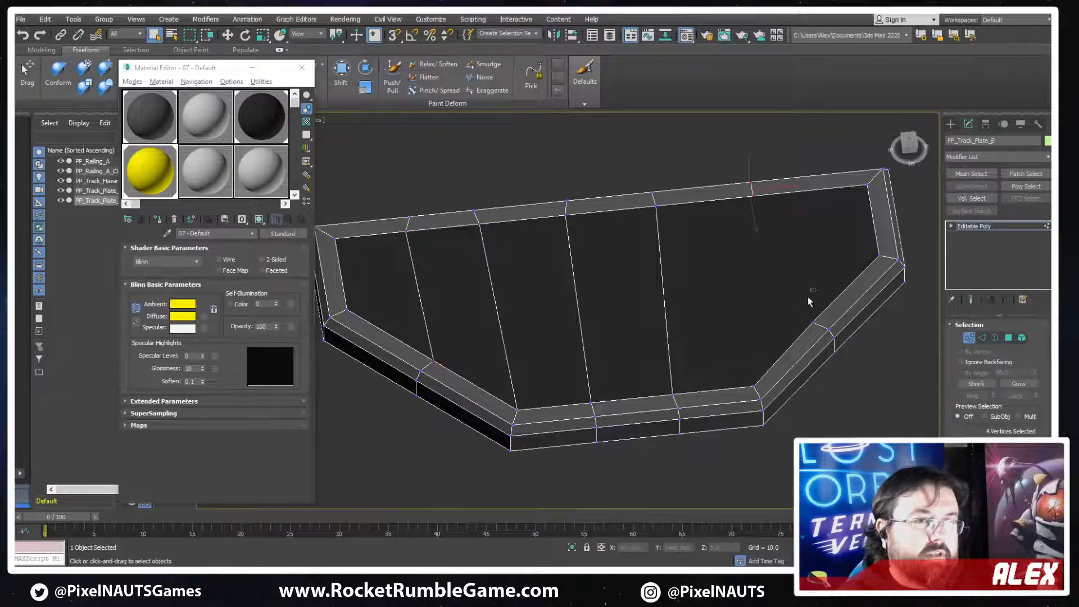
{"action": "middle_click_drag", "start_coordinate": [878, 254], "coordinate": [862, 279], "text": "alt"}
{"action": "scroll", "coordinate": [780, 276], "scroll_direction": "down", "scroll_amount": 2}
{"action": "middle_click_drag", "start_coordinate": [781, 276], "coordinate": [753, 351]}
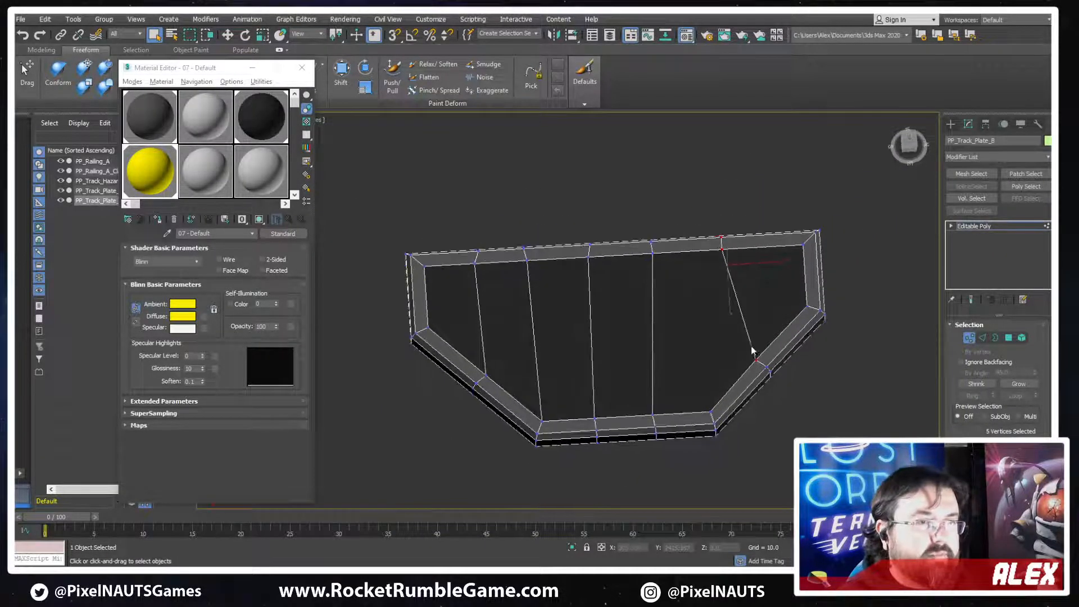
Add a sixth crosswise edge and a lengthwise edge row through the inner panel, levelling the row between the frame's side corners
{"action": "key", "text": "1"}
{"action": "key", "text": "1"}
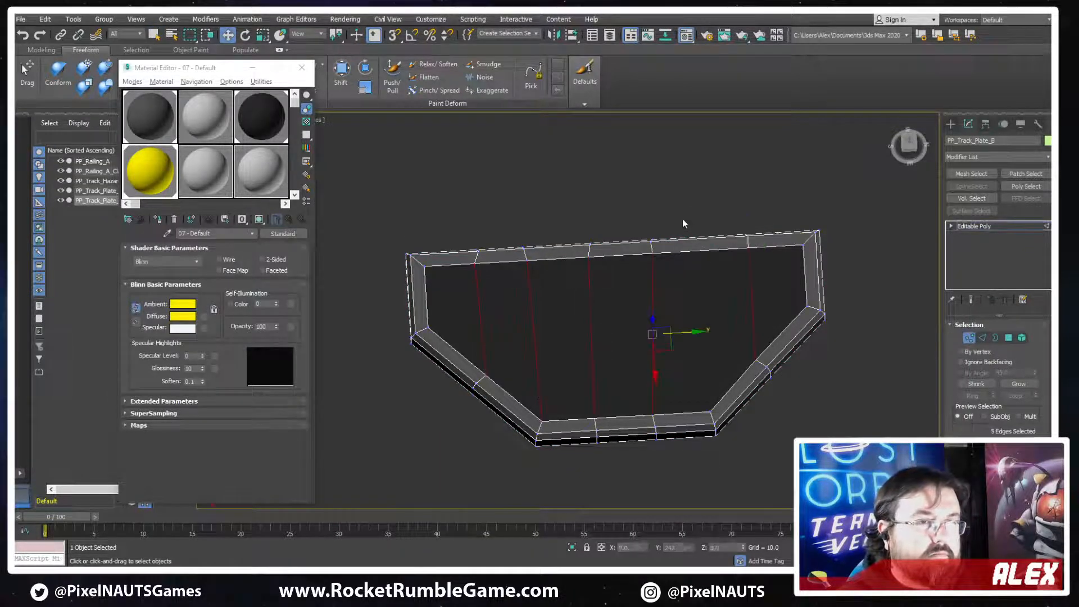
{"action": "key", "text": "2"}
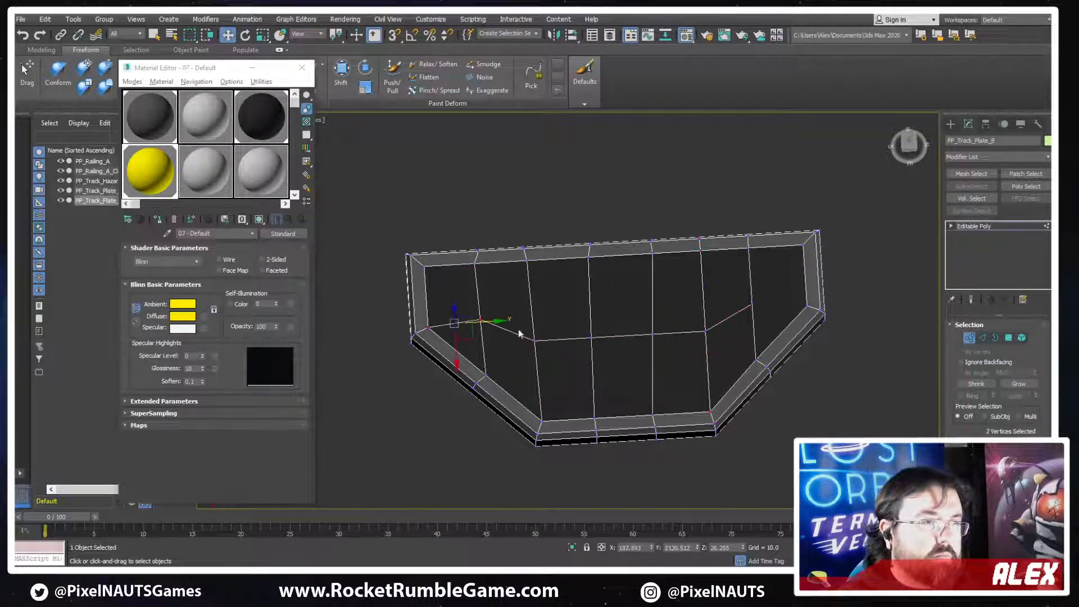
{"action": "middle_click_drag", "start_coordinate": [673, 325], "coordinate": [721, 311], "text": "alt"}
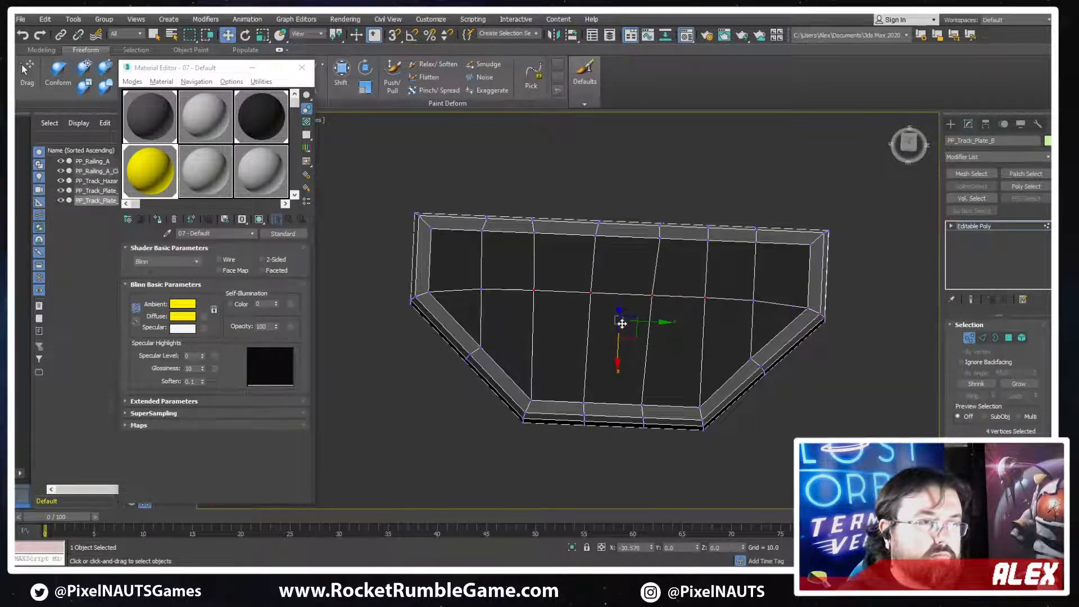
{"action": "middle_click_drag", "start_coordinate": [585, 349], "coordinate": [529, 359], "text": "alt"}
Connect the lower crosswise edges with a second lengthwise row and join both its ends to the slanted frame sides
{"action": "key", "text": "2"}
{"action": "left_click_drag", "start_coordinate": [534, 352], "coordinate": [719, 353]}
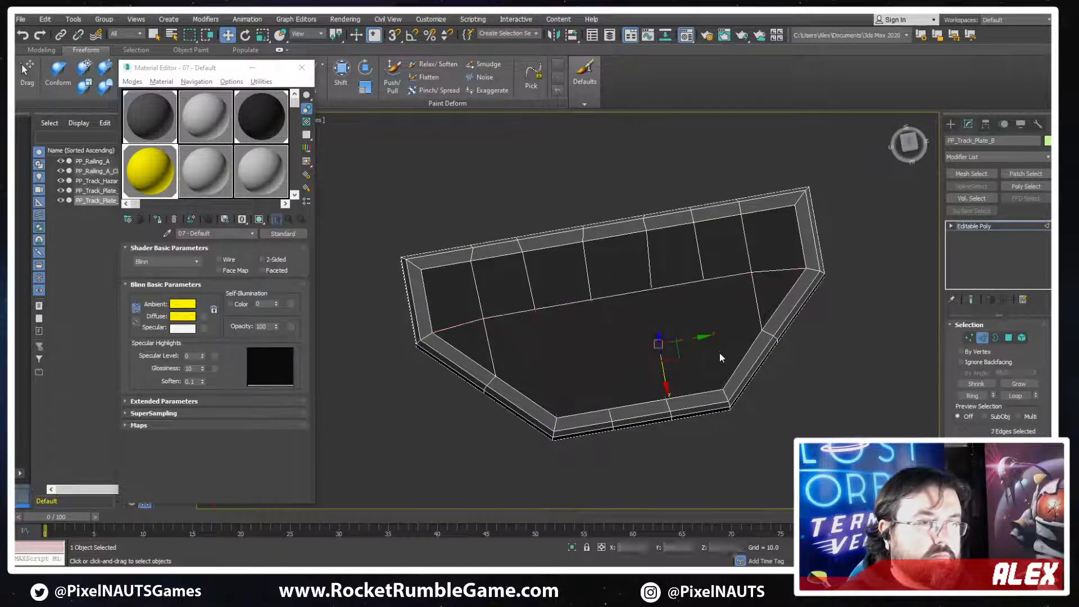
{"action": "key", "text": "ctrl+shift+e"}
{"action": "key", "text": "1"}
{"action": "left_click_drag", "start_coordinate": [773, 308], "coordinate": [718, 347]}
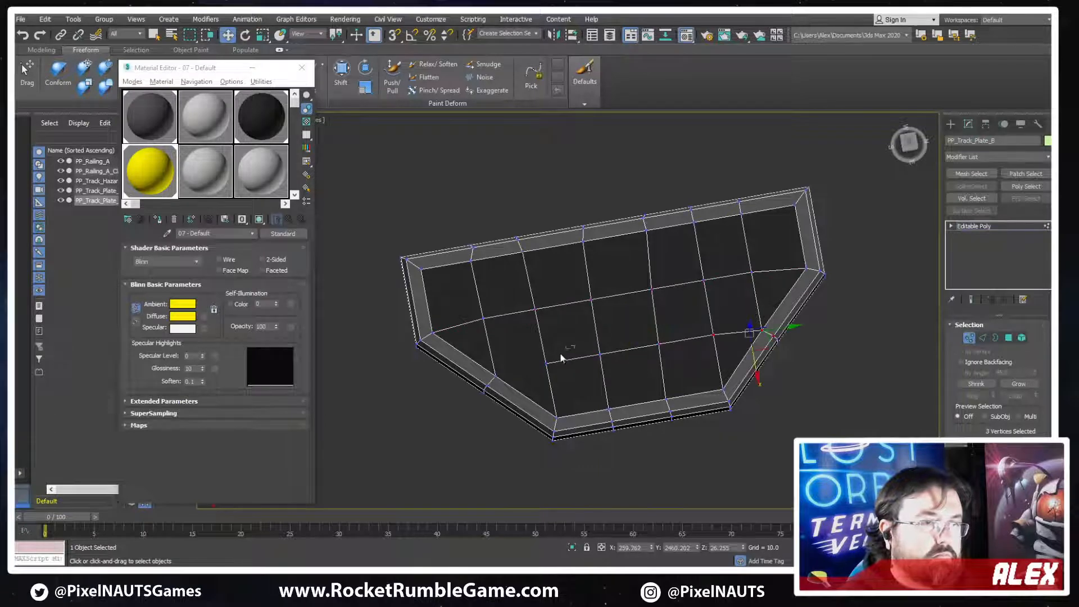
{"action": "middle_click_drag", "start_coordinate": [568, 374], "coordinate": [935, 340], "text": "alt"}
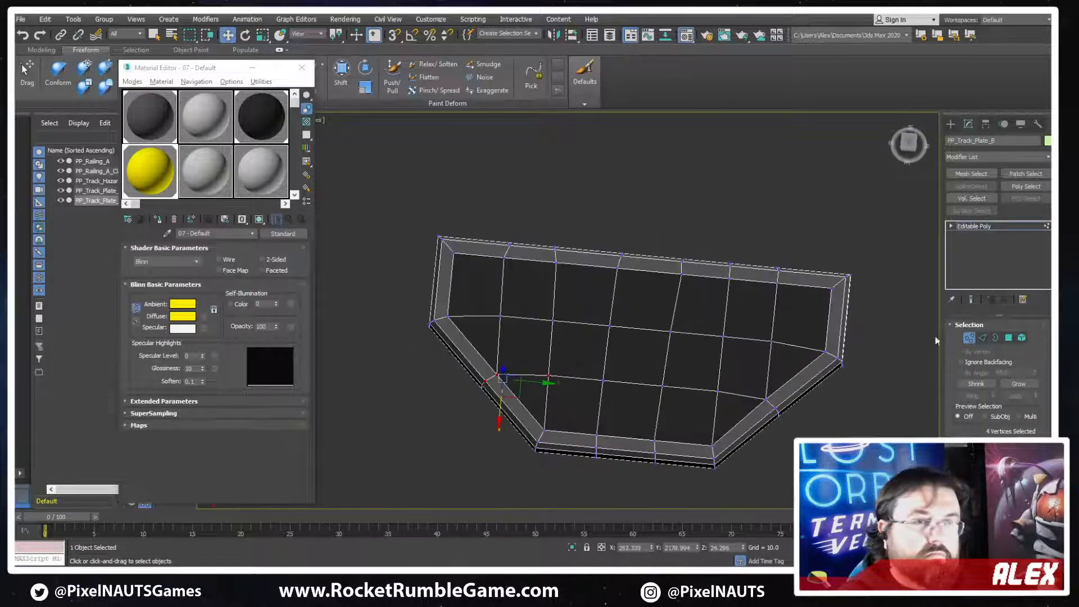
Select all polygons of the plate, give them one shared material ID, and leave polygon editing
{"action": "left_click", "coordinate": [1009, 338]}
{"action": "key", "text": "ctrl+a"}
{"action": "scroll", "coordinate": [1004, 432], "scroll_direction": "down", "scroll_amount": 8}
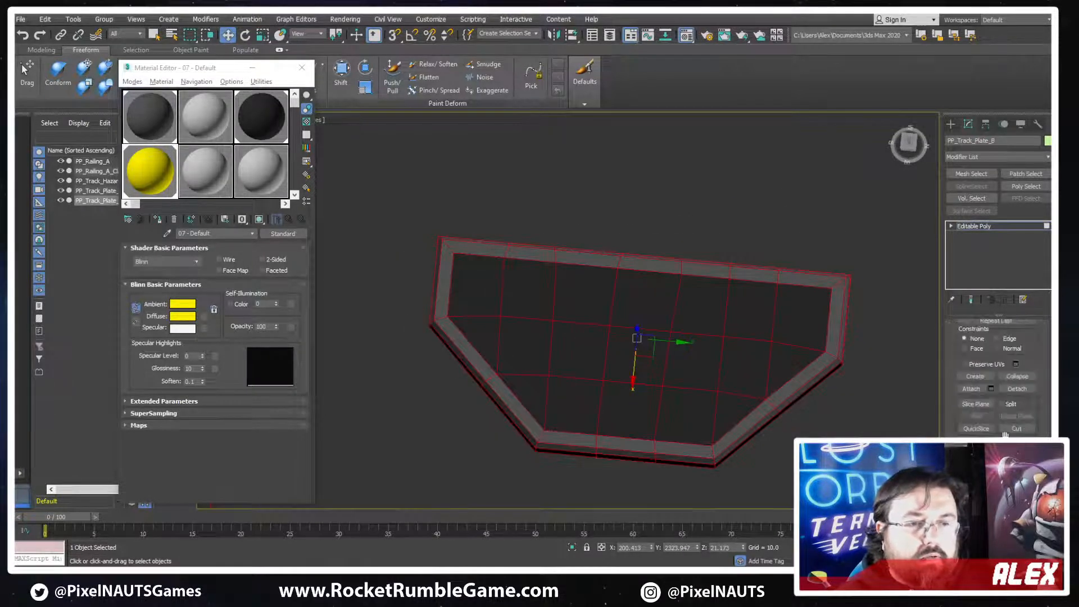
{"action": "scroll", "coordinate": [1023, 416], "scroll_direction": "down", "scroll_amount": 5}
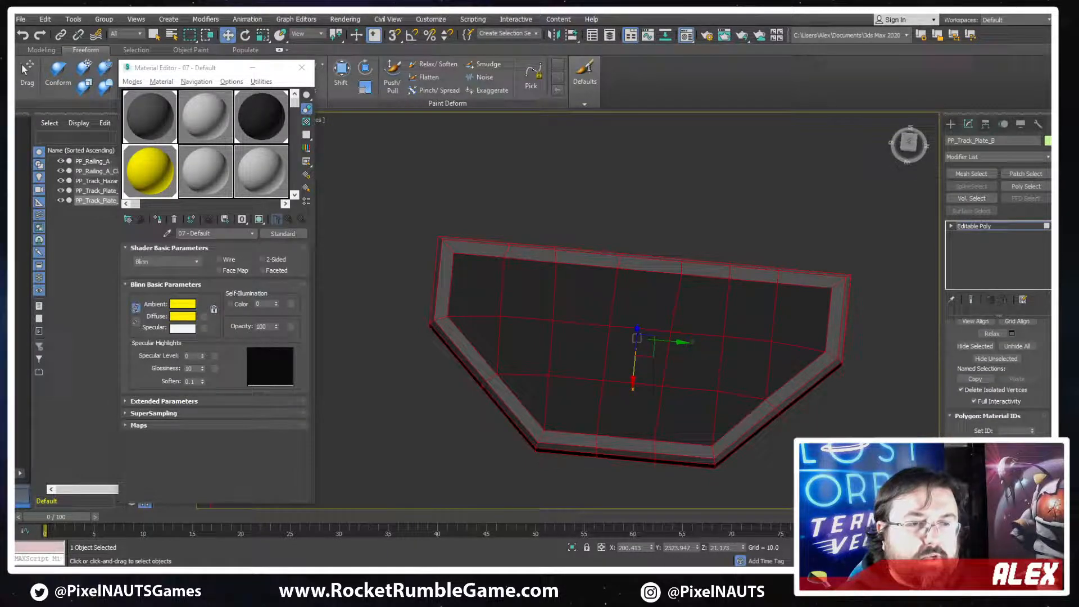
{"action": "mouse_move", "coordinate": [693, 363]}
{"action": "middle_mouse_down", "text": "alt"}
{"action": "mouse_move", "coordinate": [746, 310]}
{"action": "mouse_move", "coordinate": [821, 290]}
{"action": "mouse_move", "coordinate": [807, 308]}
{"action": "mouse_move", "coordinate": [726, 310]}
{"action": "middle_mouse_up", "text": "alt"}
{"action": "right_click", "coordinate": [726, 311]}
{"action": "left_click", "coordinate": [837, 432]}
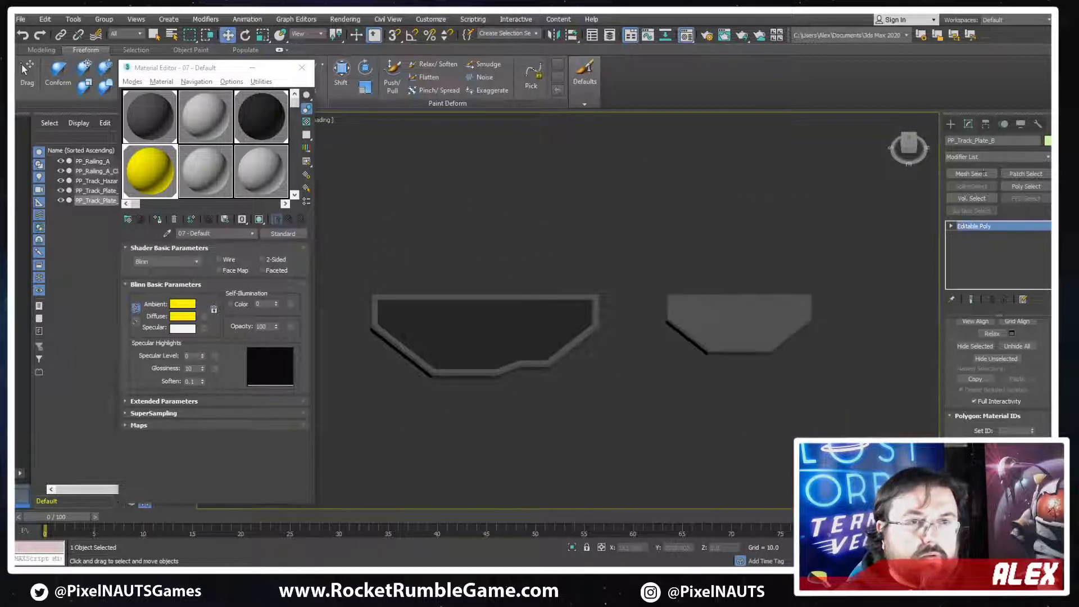
Export only the selected PP_Track_Plate_B over its existing file with the current export settings
{"action": "left_click", "coordinate": [20, 19]}
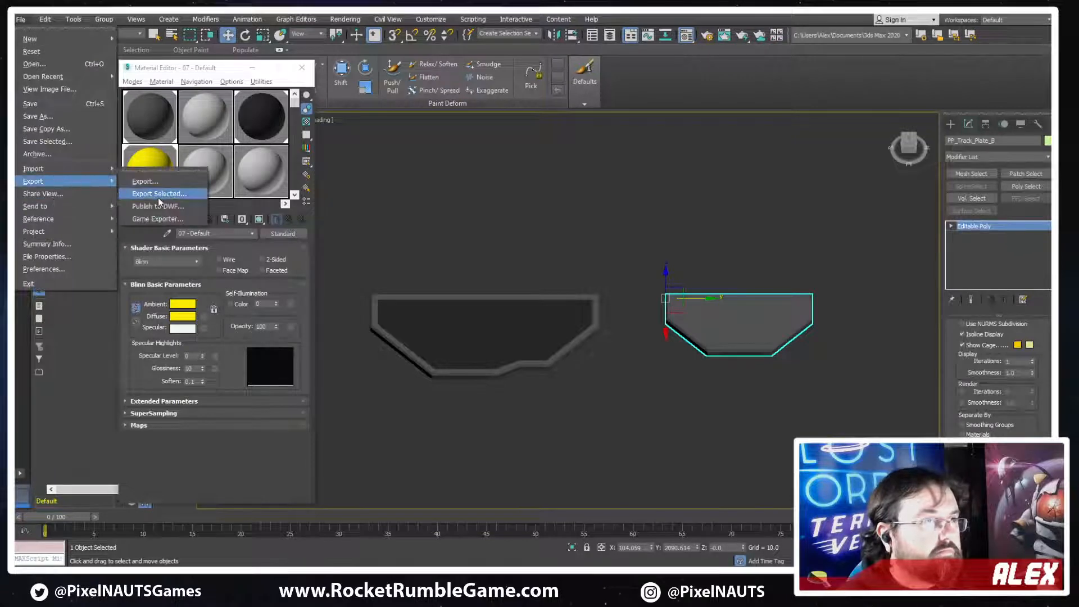
{"action": "left_click", "coordinate": [143, 191]}
{"action": "double_click", "coordinate": [342, 161]}
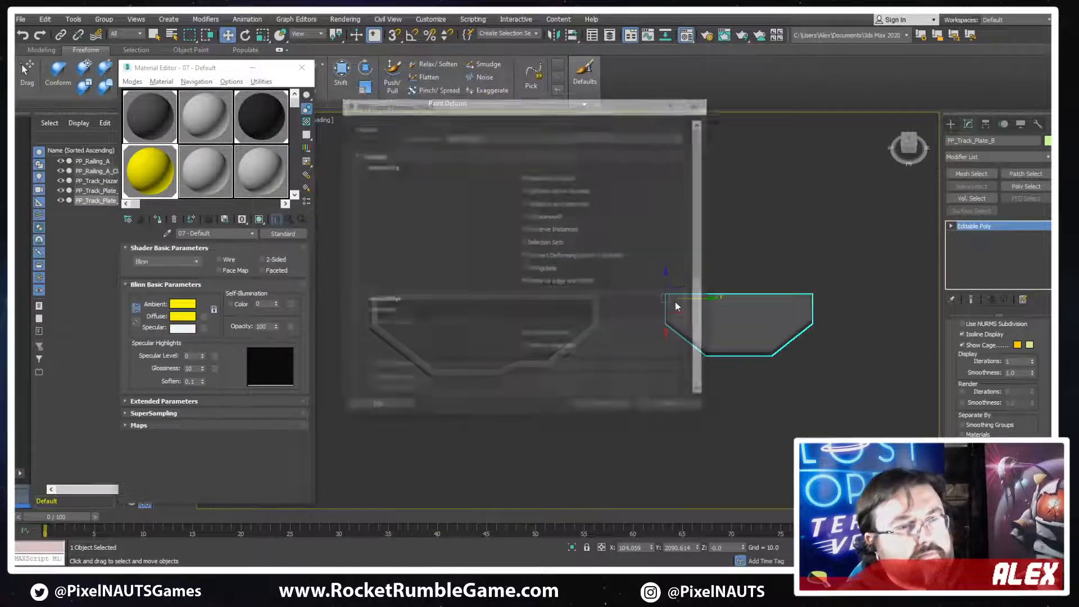
{"action": "key", "text": "Return"}
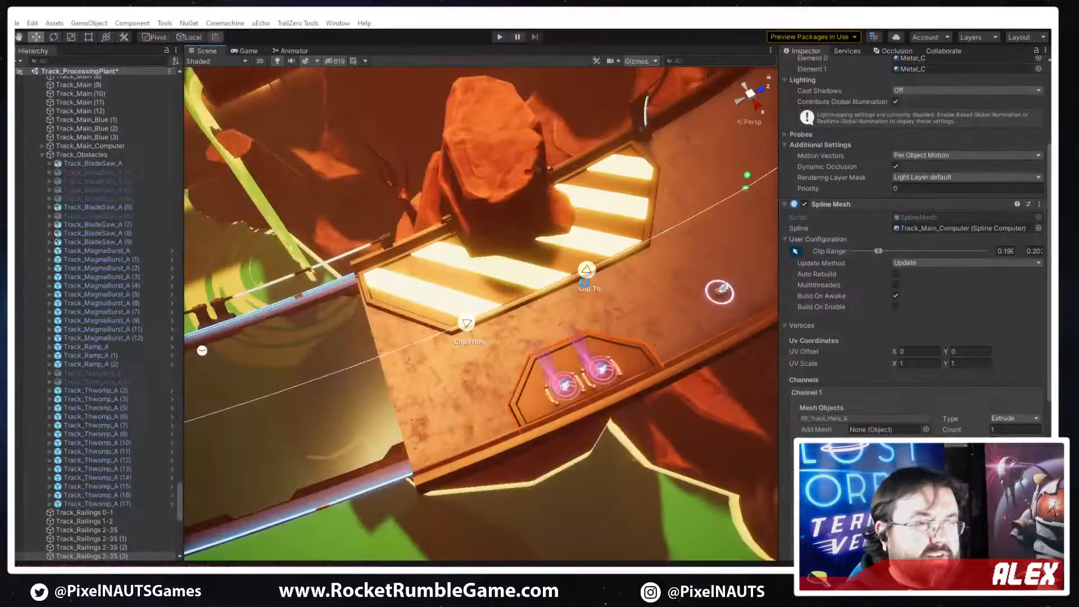
Switch to Unity, refresh the plain plate's spline mesh and set its Mesh Renderer material count to 1
{"action": "right_click_drag", "start_coordinate": [615, 349], "coordinate": [599, 315]}
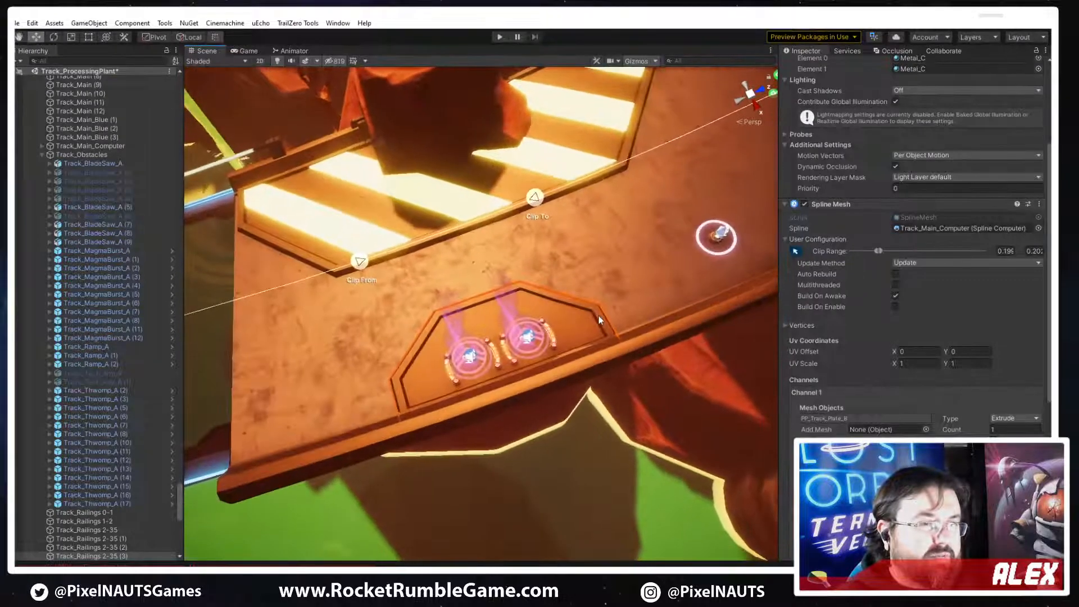
{"action": "left_click", "coordinate": [636, 293]}
{"action": "left_click", "coordinate": [592, 332]}
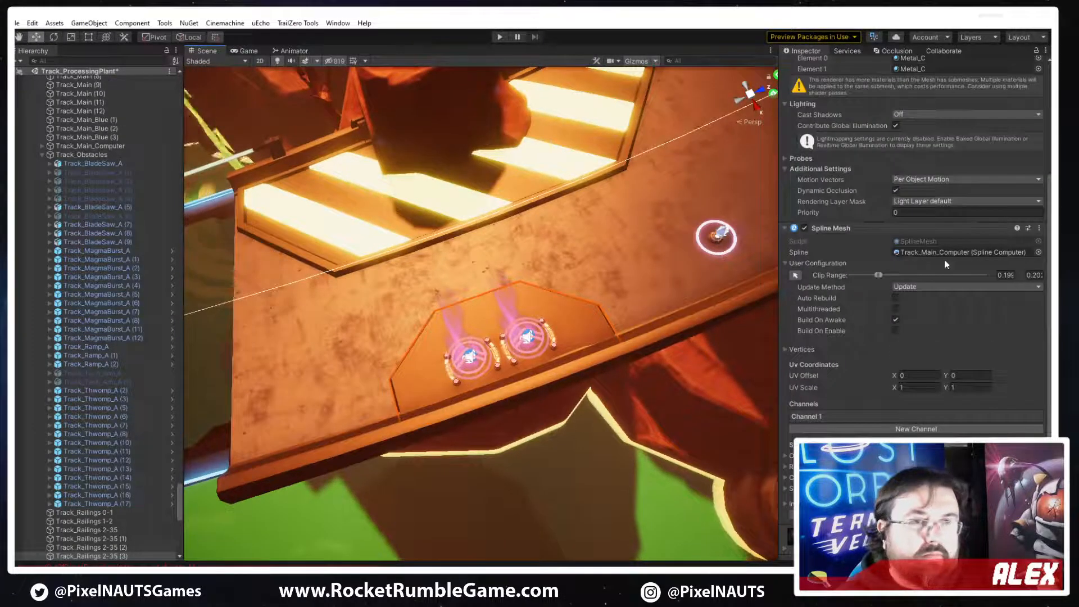
{"action": "scroll", "coordinate": [929, 168], "scroll_direction": "up", "scroll_amount": 5}
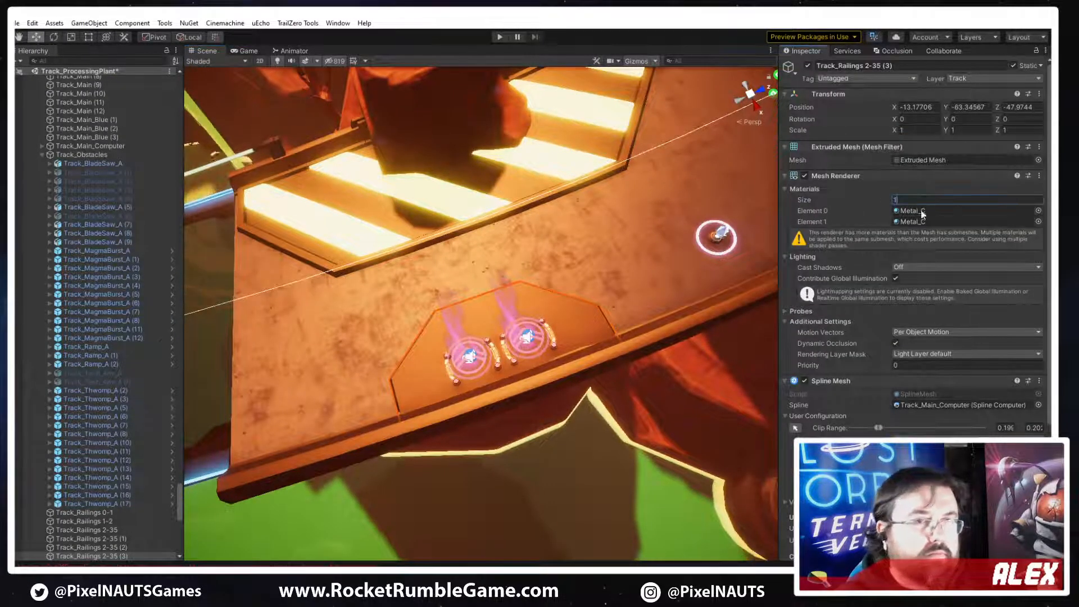
{"action": "key", "text": "Return"}
Search the materials for "metal", try several variants on the plate and assign Metal_B as its Element 0
{"action": "left_click", "coordinate": [1038, 211]}
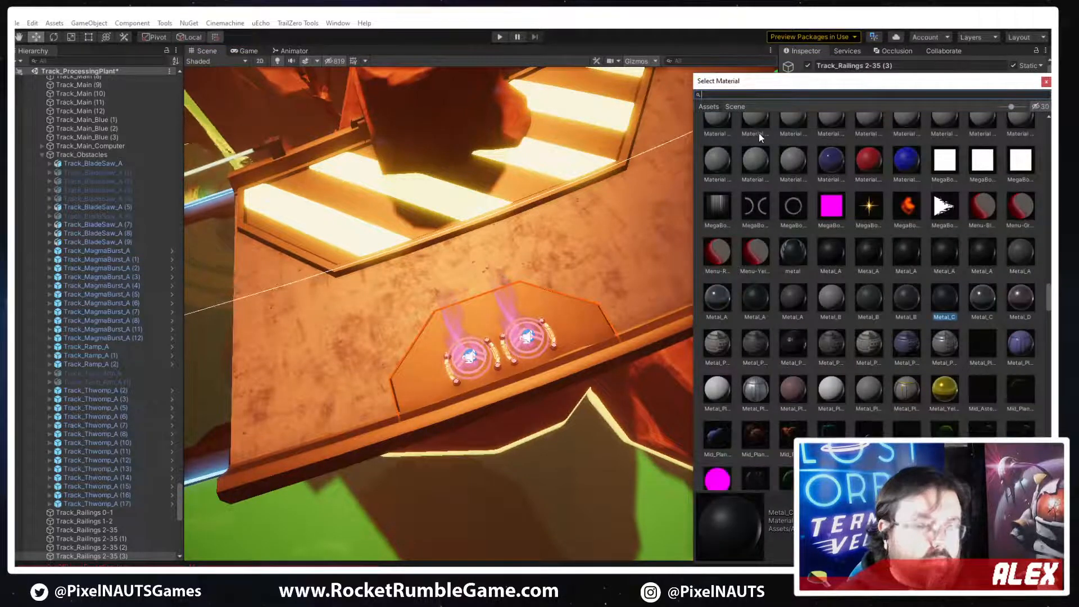
{"action": "type", "text": "metal"}
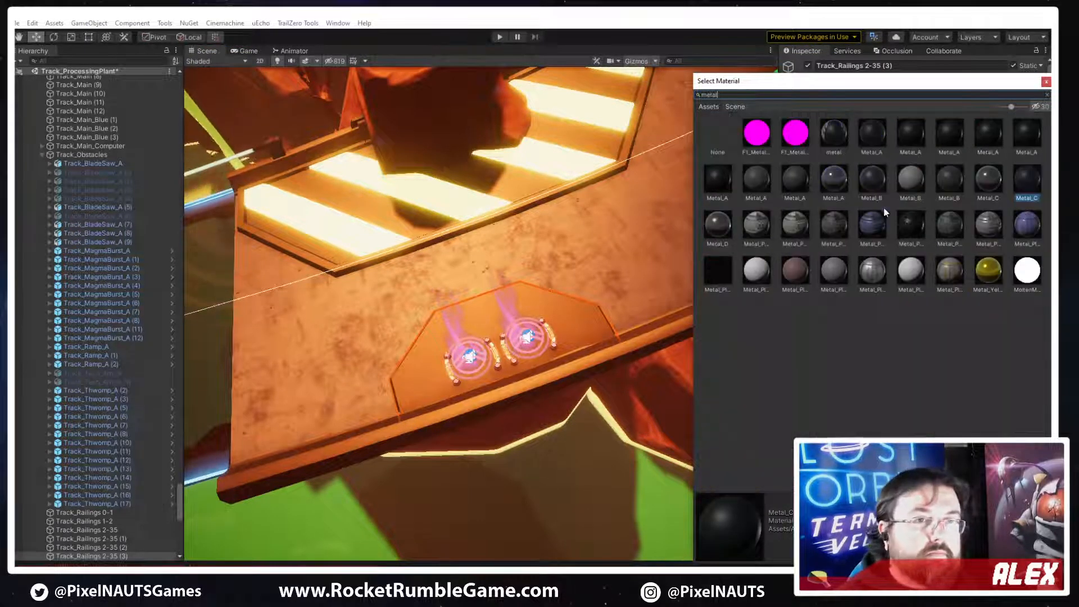
{"action": "left_click", "coordinate": [872, 179]}
{"action": "left_click", "coordinate": [909, 179]}
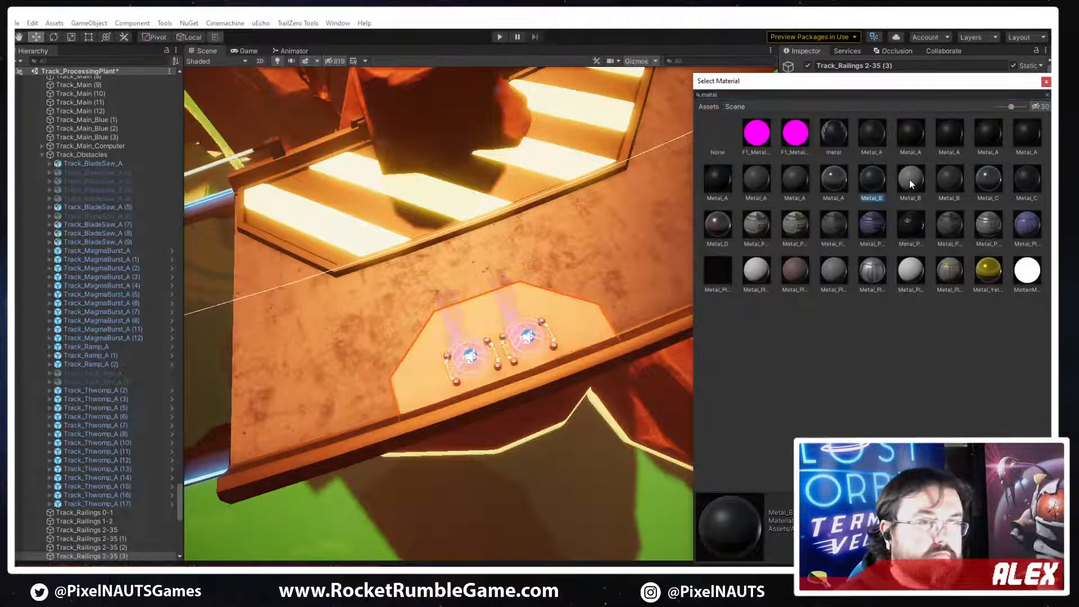
{"action": "left_click", "coordinate": [952, 181]}
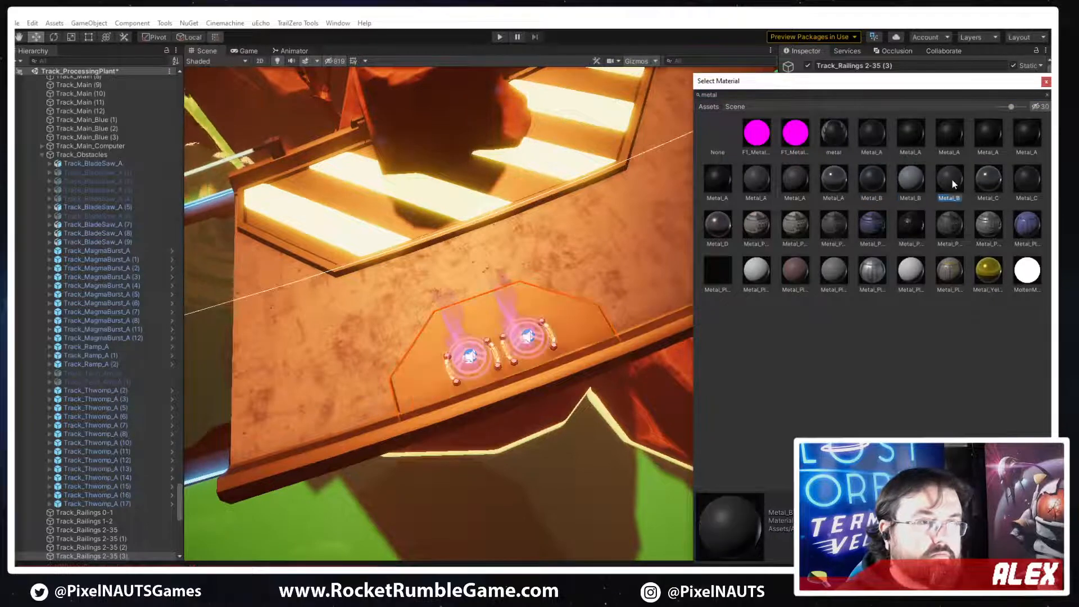
{"action": "left_click", "coordinate": [723, 176]}
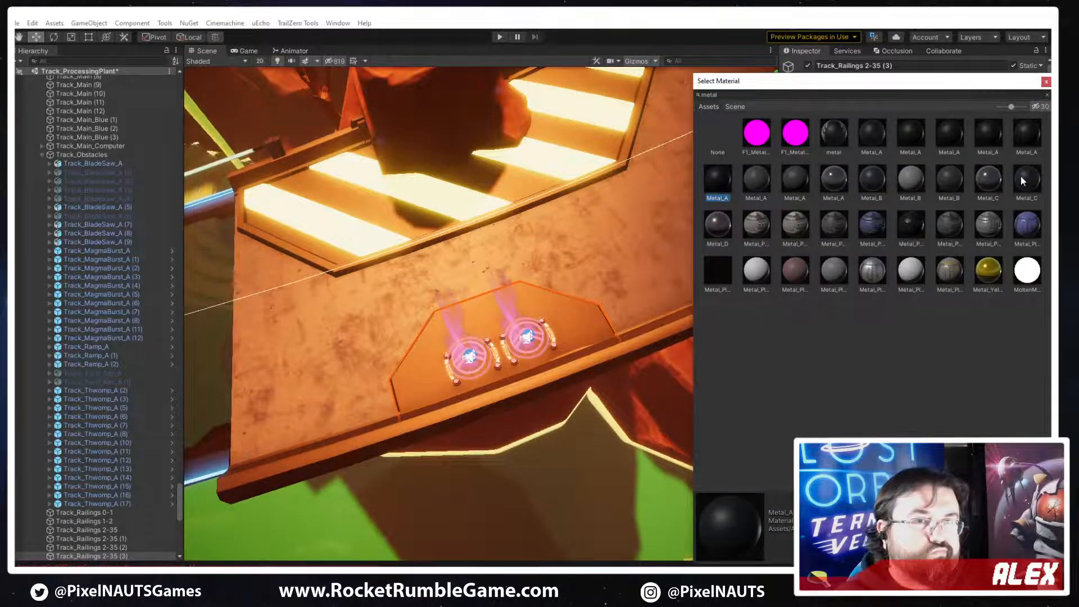
{"action": "left_click", "coordinate": [862, 174]}
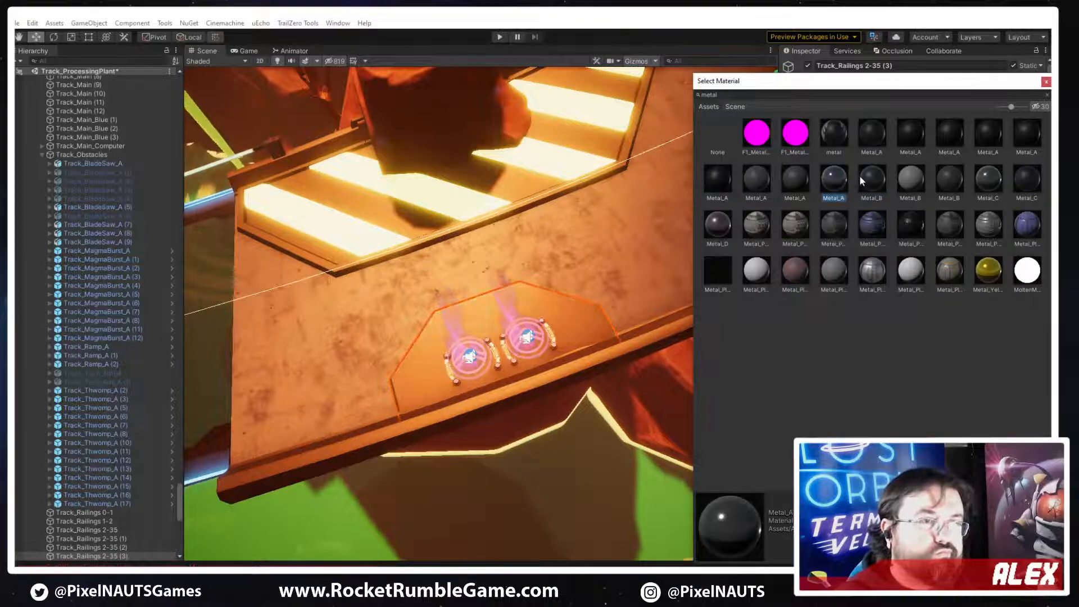
{"action": "double_click", "coordinate": [858, 174]}
Lower the plain plate into the track by setting PP_Track_Plate_B's mesh offset Y to -0.46
{"action": "right_click_drag", "start_coordinate": [472, 317], "coordinate": [615, 310]}
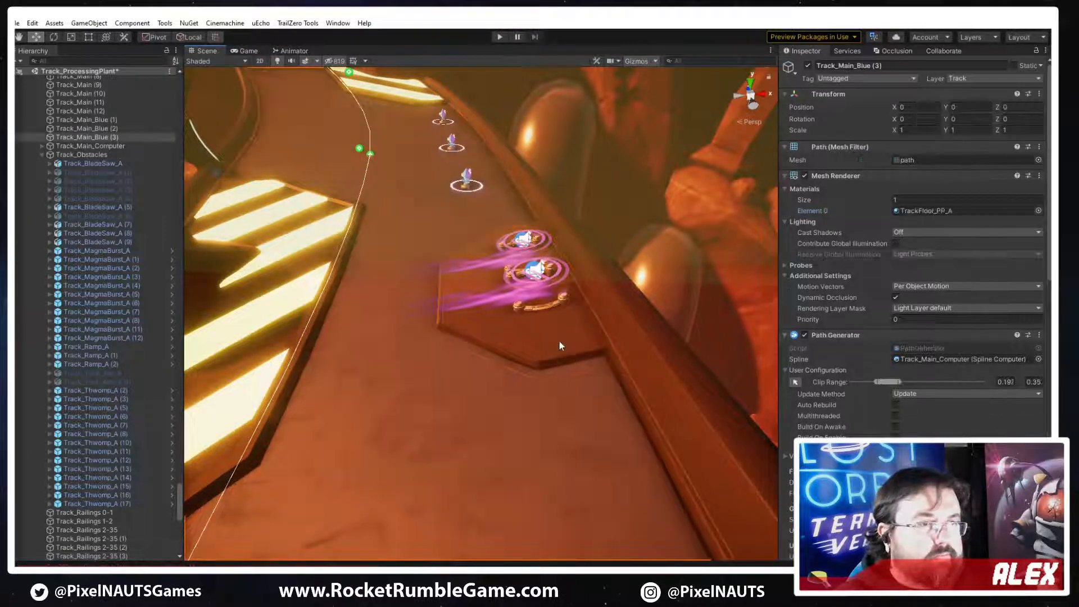
{"action": "scroll", "coordinate": [814, 360], "scroll_direction": "down", "scroll_amount": 4}
{"action": "left_click", "coordinate": [820, 391]}
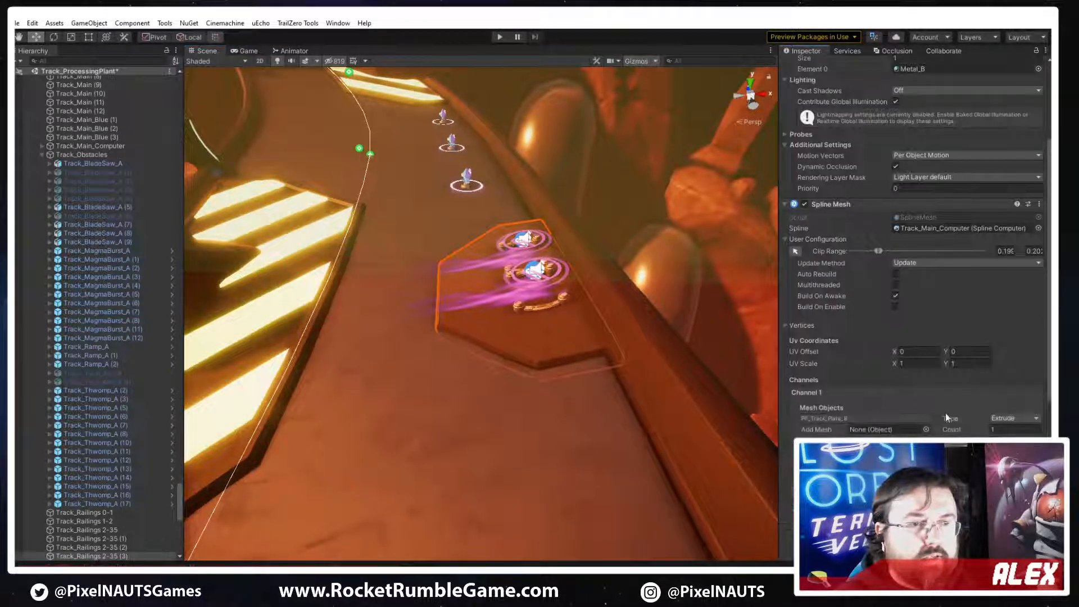
{"action": "left_click", "coordinate": [871, 418]}
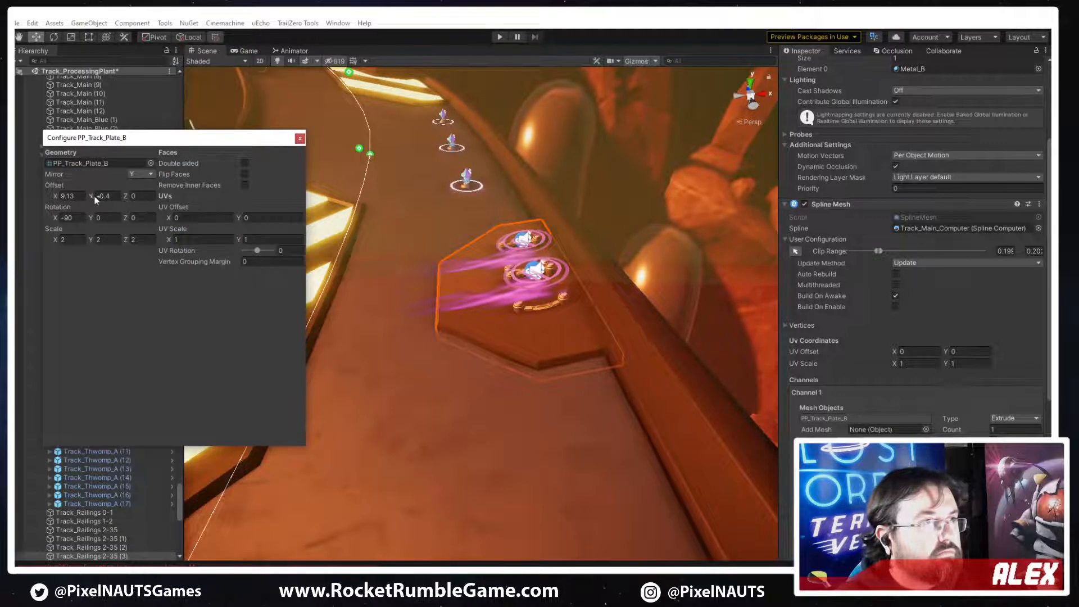
{"action": "left_click_drag", "start_coordinate": [92, 196], "coordinate": [88, 196]}
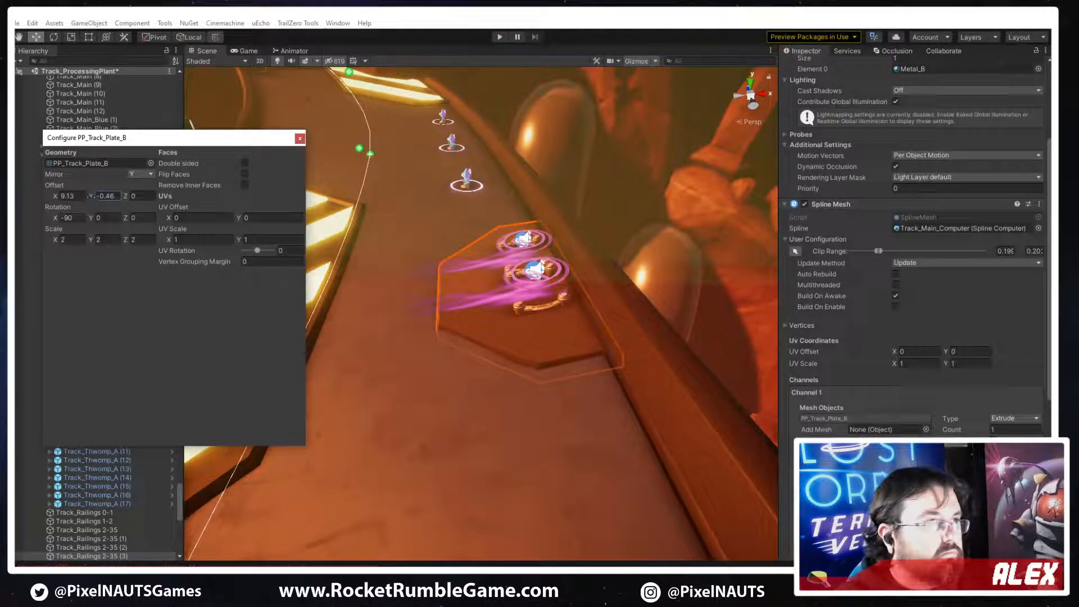
{"action": "left_click", "coordinate": [299, 139]}
Check the lowered plate against the track edge, reselect it and duplicate Track_Railings 2-35 (3)
{"action": "left_click", "coordinate": [621, 265]}
{"action": "right_click_drag", "start_coordinate": [621, 265], "coordinate": [619, 301]}
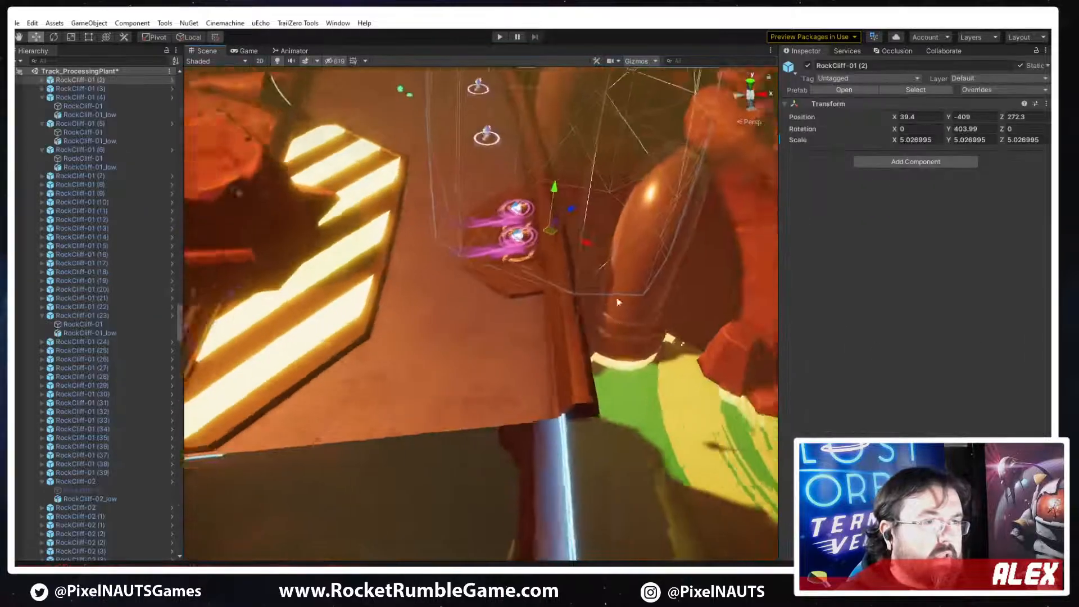
{"action": "left_click", "coordinate": [619, 303]}
{"action": "right_click_drag", "start_coordinate": [557, 366], "coordinate": [349, 361]}
{"action": "left_click", "coordinate": [535, 315]}
{"action": "right_click_drag", "start_coordinate": [535, 316], "coordinate": [590, 356]}
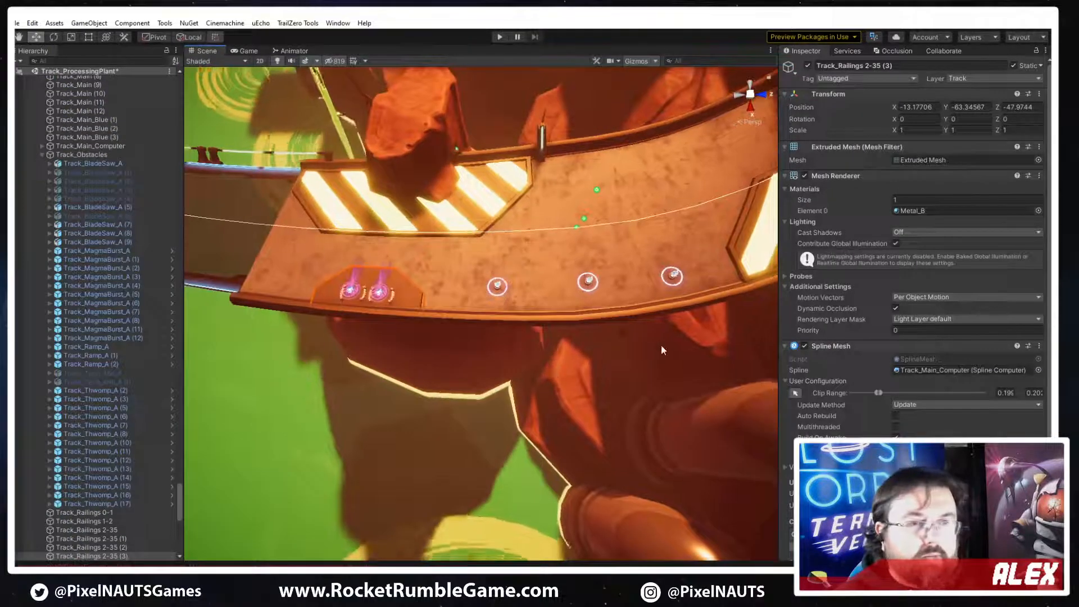
{"action": "key", "text": "ctrl+d"}
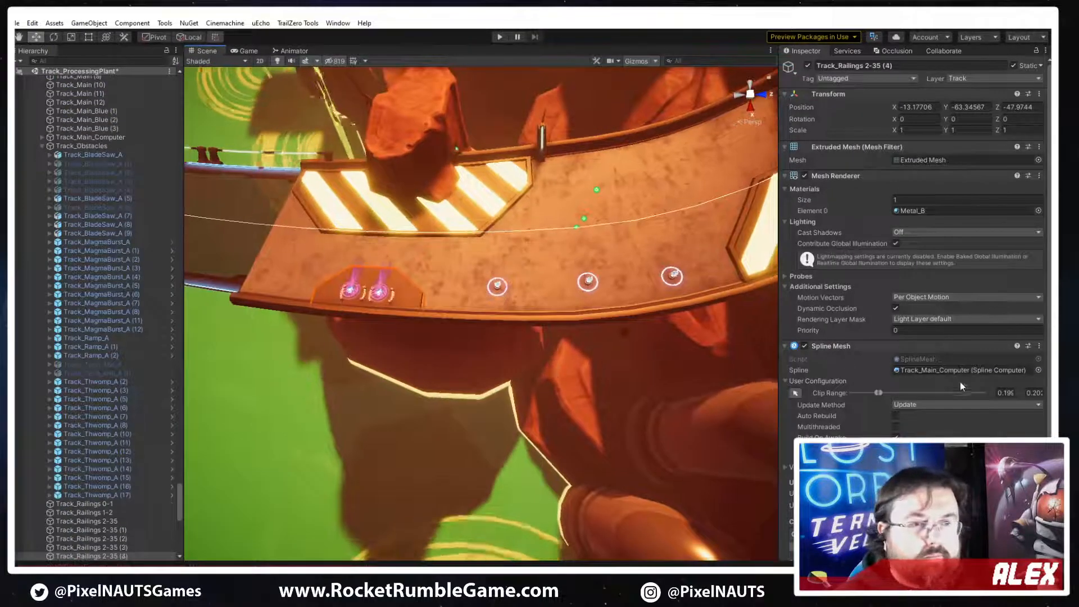
Enable clip range editing on the plate copy and stretch it from the first plate's end to the next hazard plate
{"action": "left_click", "coordinate": [795, 393]}
{"action": "left_click_drag", "start_coordinate": [429, 233], "coordinate": [580, 227]}
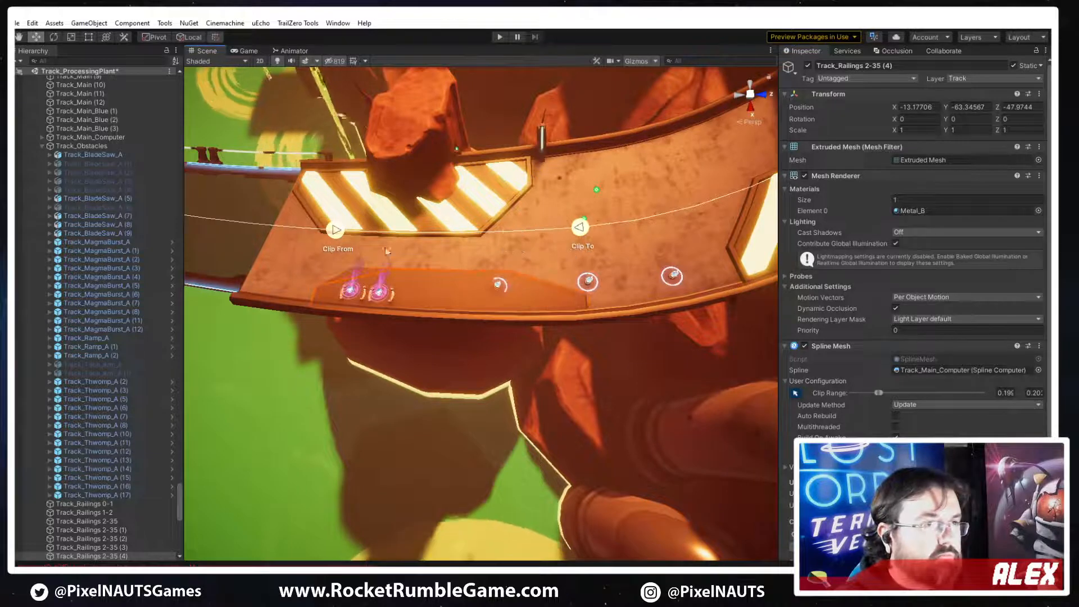
{"action": "left_click_drag", "start_coordinate": [336, 231], "coordinate": [432, 241]}
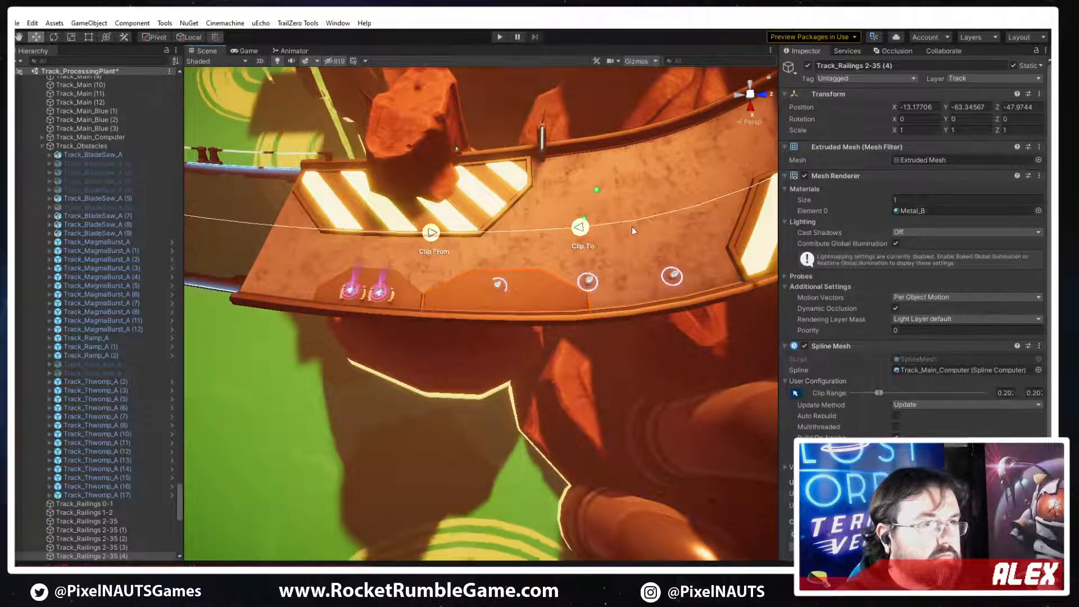
{"action": "left_click_drag", "start_coordinate": [580, 227], "coordinate": [714, 235]}
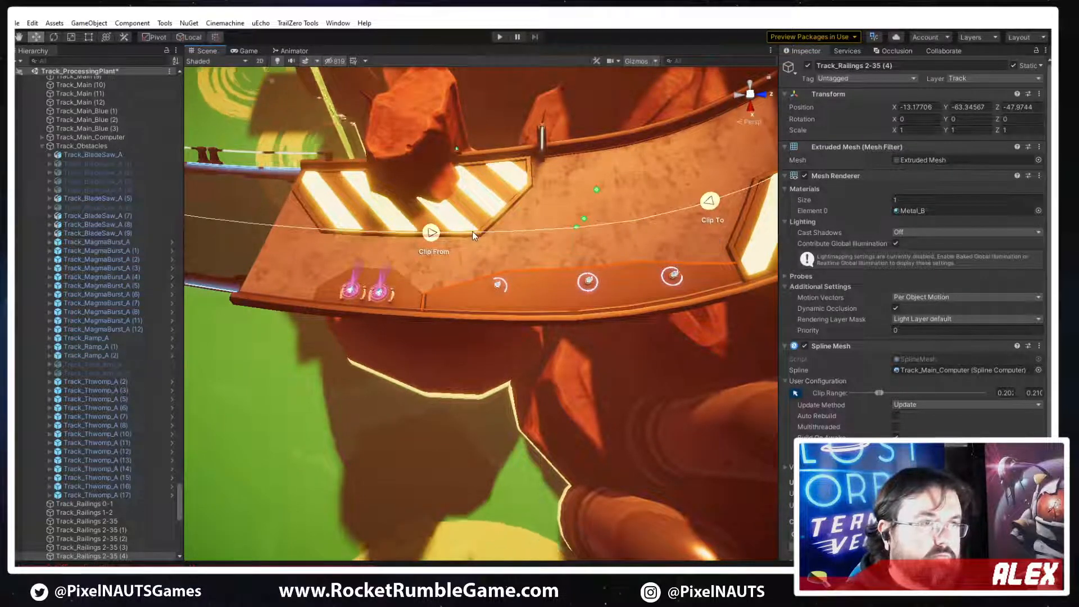
{"action": "right_click_drag", "start_coordinate": [608, 306], "coordinate": [709, 329]}
{"action": "right_click_drag", "start_coordinate": [623, 203], "coordinate": [613, 211]}
{"action": "scroll", "coordinate": [469, 331], "scroll_direction": "up", "scroll_amount": 1}
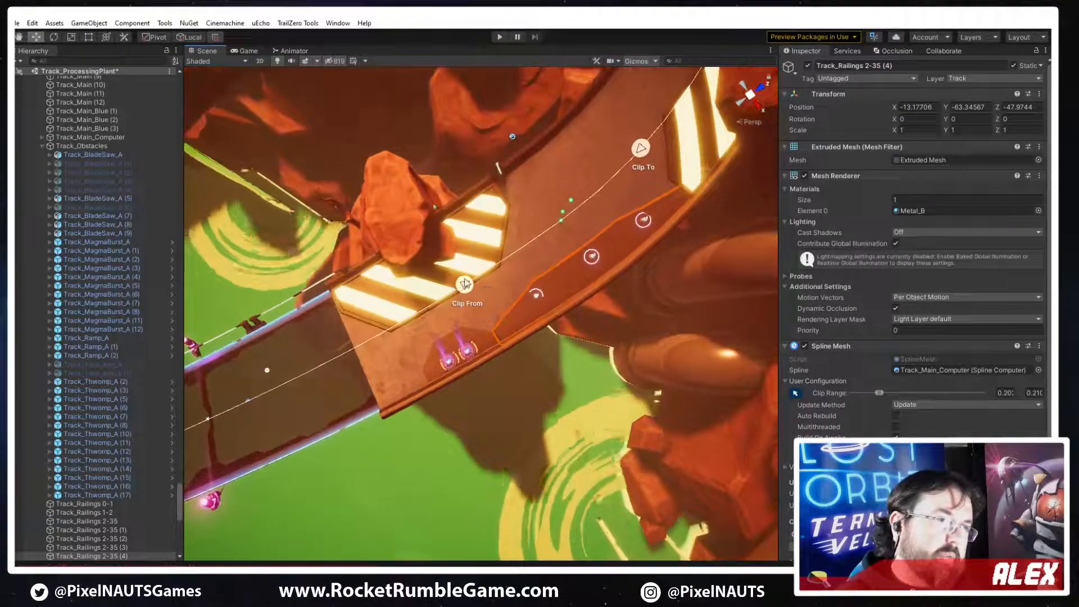
{"action": "left_click_drag", "start_coordinate": [465, 285], "coordinate": [457, 328]}
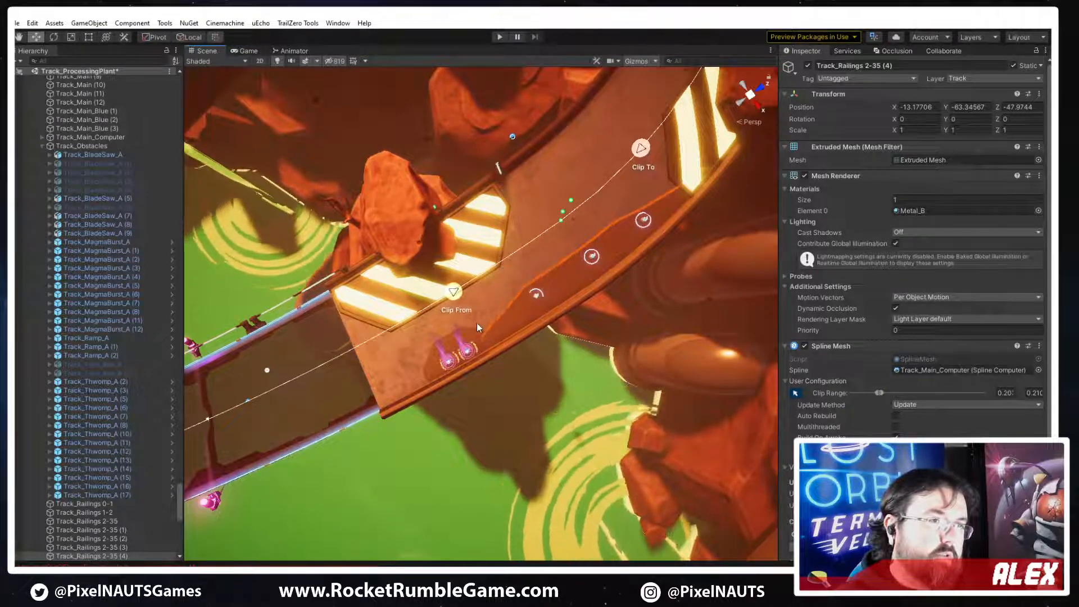
Narrow the plate copy by setting PP_Track_Plate_B's mesh scale X to 1.74
{"action": "scroll", "coordinate": [849, 424], "scroll_direction": "down", "scroll_amount": 5}
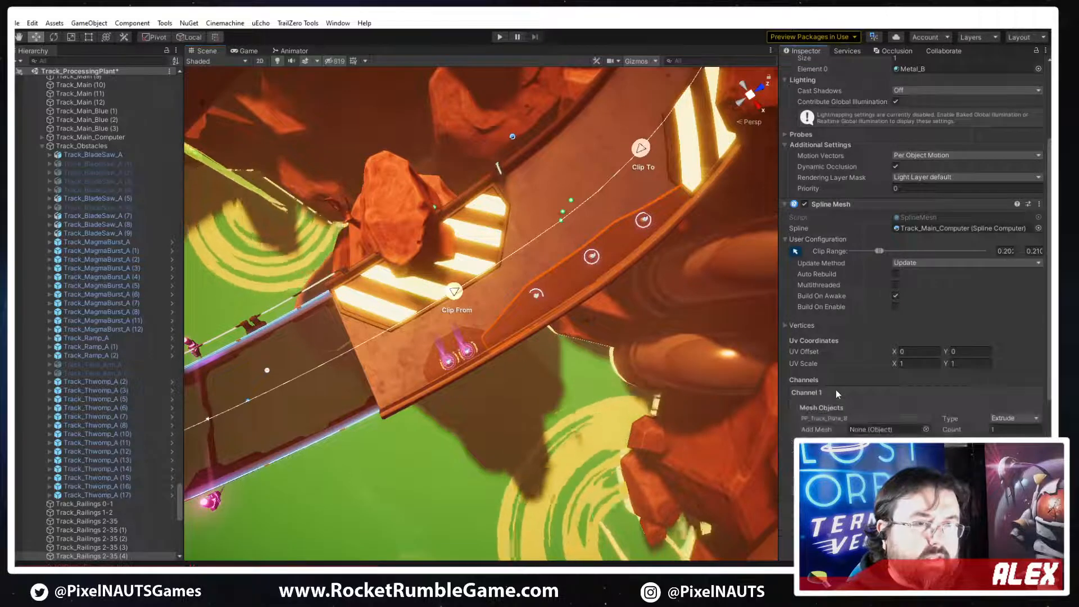
{"action": "left_click", "coordinate": [849, 423]}
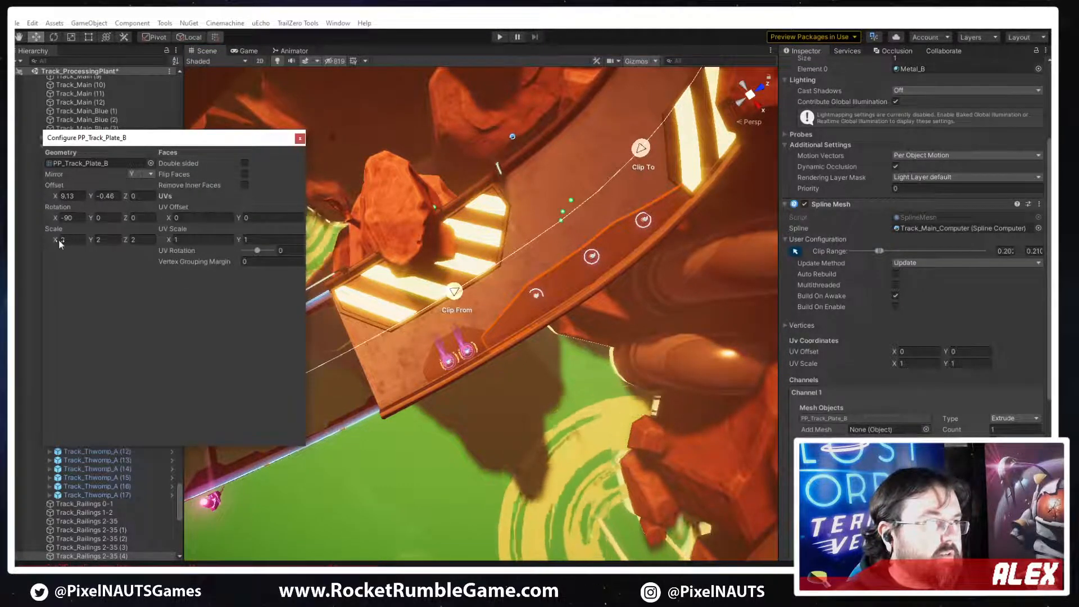
{"action": "mouse_move", "coordinate": [48, 241]}
{"action": "left_mouse_down"}
{"action": "mouse_move", "coordinate": [28, 247]}
{"action": "mouse_move", "coordinate": [65, 242]}
{"action": "mouse_move", "coordinate": [41, 248]}
{"action": "mouse_move", "coordinate": [52, 242]}
{"action": "left_mouse_up"}
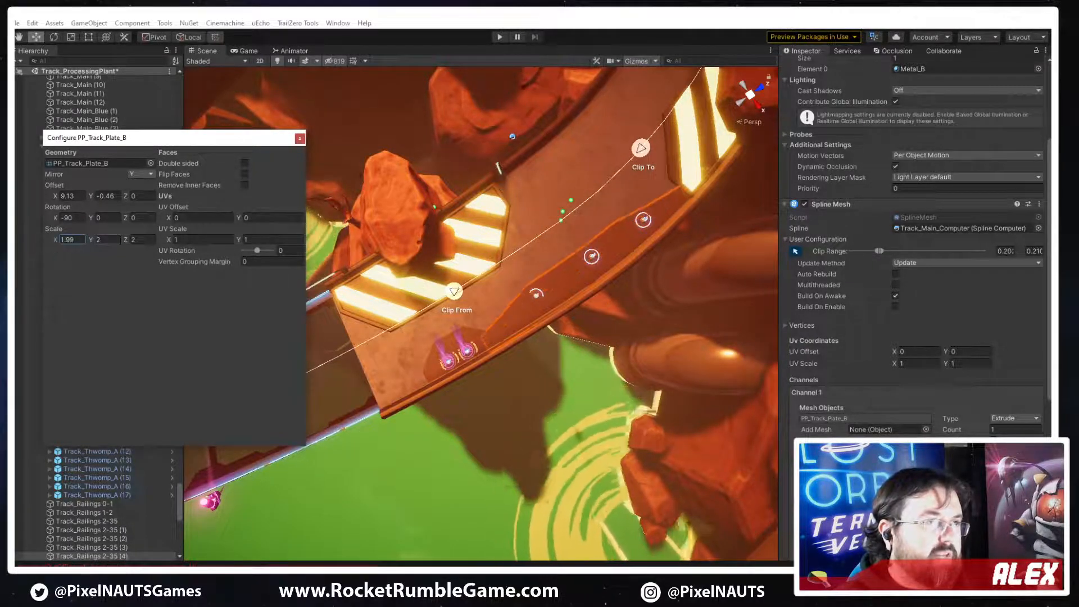
{"action": "left_click_drag", "start_coordinate": [126, 240], "coordinate": [125, 241]}
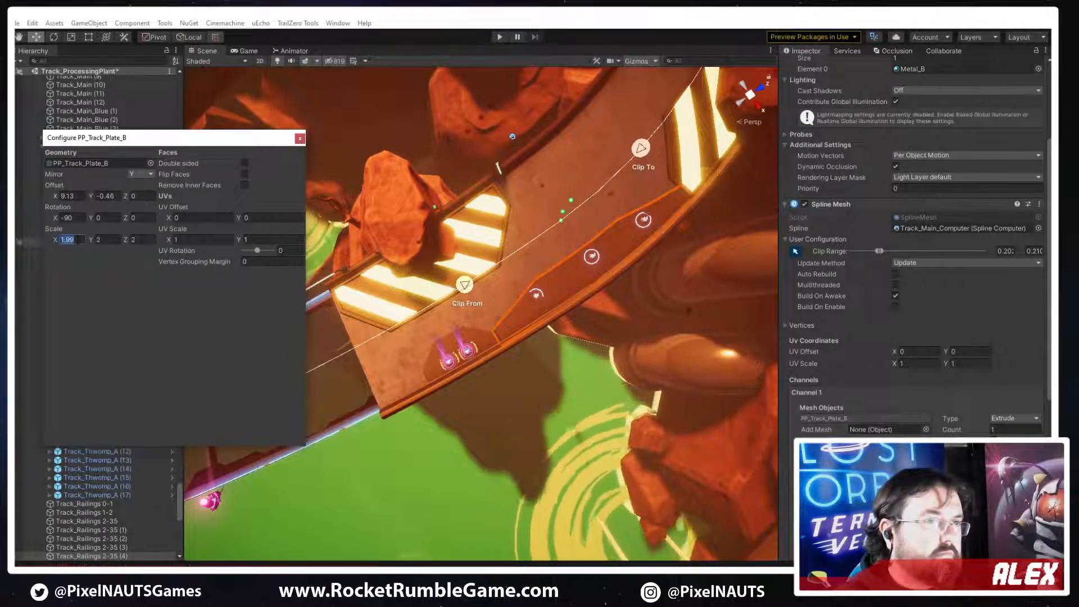
{"action": "type", "text": "3"}
{"action": "left_click_drag", "start_coordinate": [57, 242], "coordinate": [981, 248]}
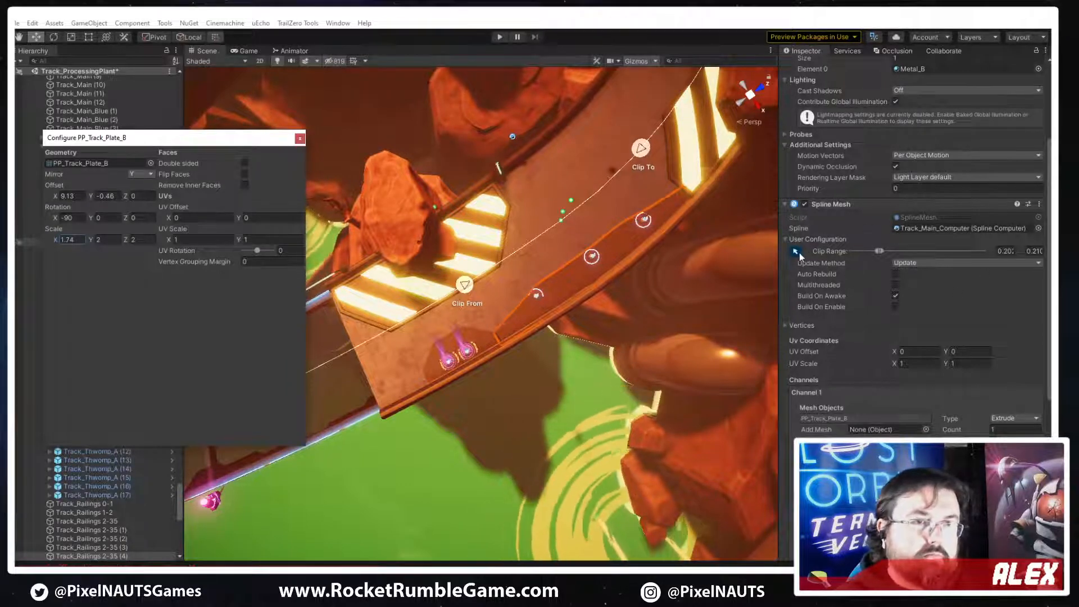
Shift the plain plate copy's clip range forward along the track spline, ending it at about 0.211
{"action": "right_click_drag", "start_coordinate": [539, 253], "coordinate": [497, 256]}
{"action": "left_click_drag", "start_coordinate": [474, 266], "coordinate": [562, 251]}
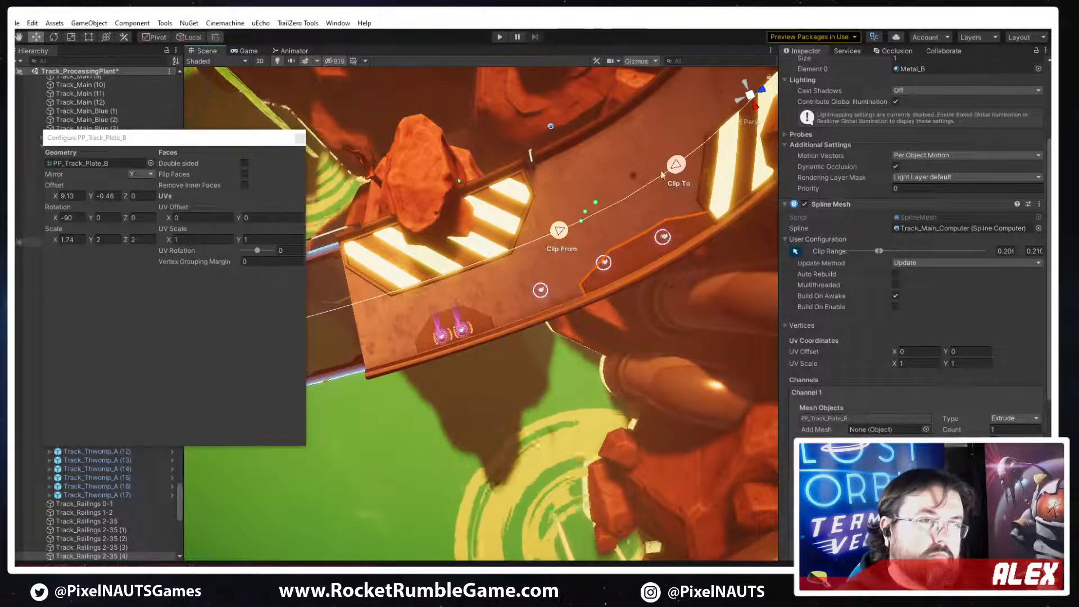
{"action": "left_click_drag", "start_coordinate": [677, 165], "coordinate": [705, 144]}
{"action": "left_click_drag", "start_coordinate": [560, 228], "coordinate": [588, 217]}
{"action": "left_click_drag", "start_coordinate": [713, 147], "coordinate": [699, 159]}
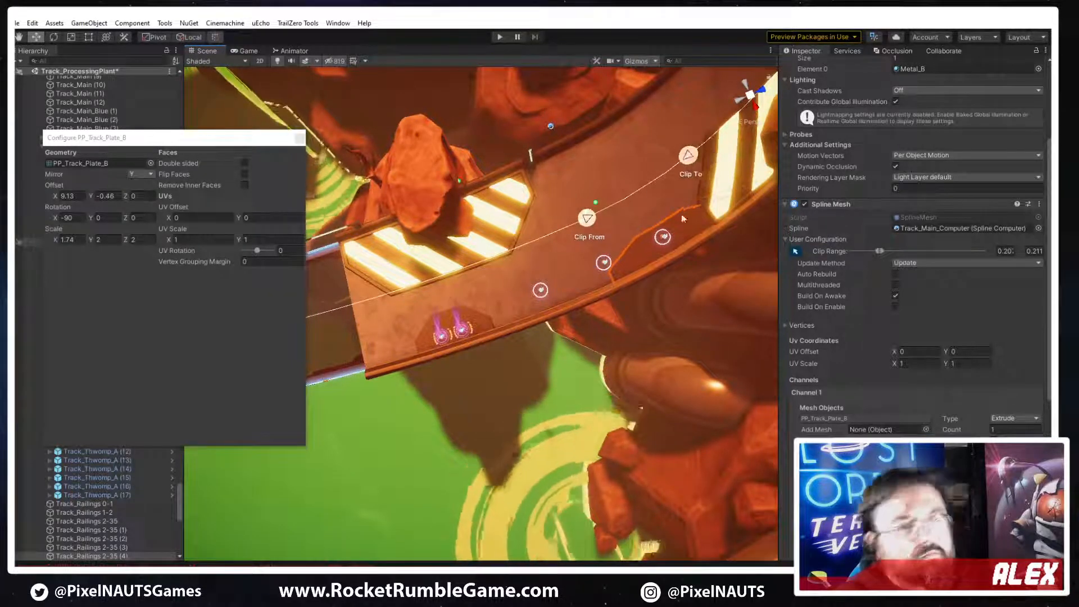
{"action": "right_click_drag", "start_coordinate": [638, 297], "coordinate": [676, 281]}
Set PP_Track_Plate_B's mesh offset X to 9.69 and extend the plate copy's clip end past the next hazard plate
{"action": "left_click", "coordinate": [856, 419]}
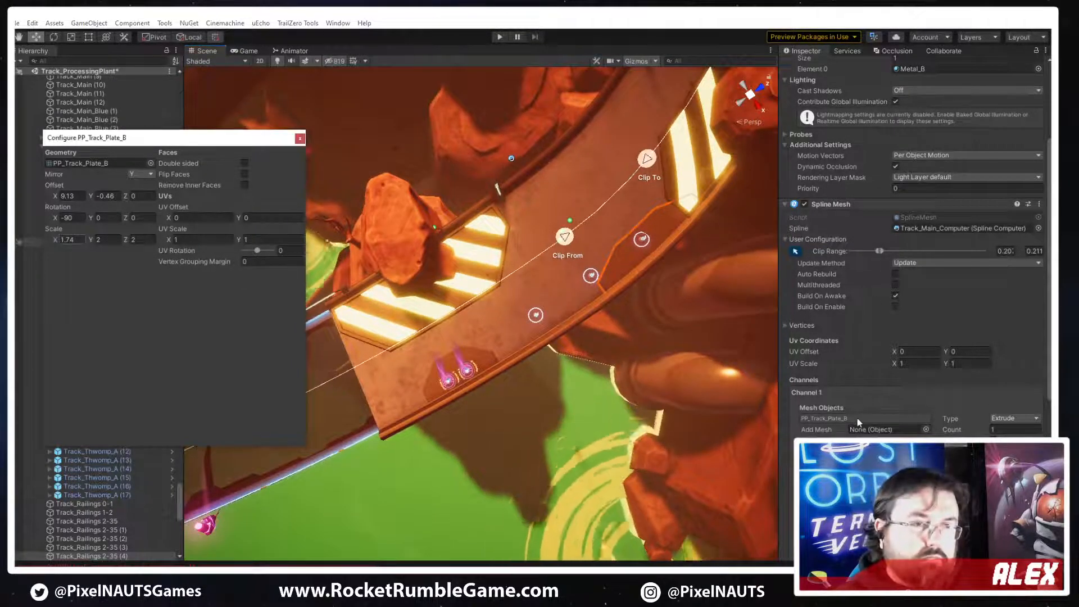
{"action": "left_click_drag", "start_coordinate": [55, 198], "coordinate": [60, 202]}
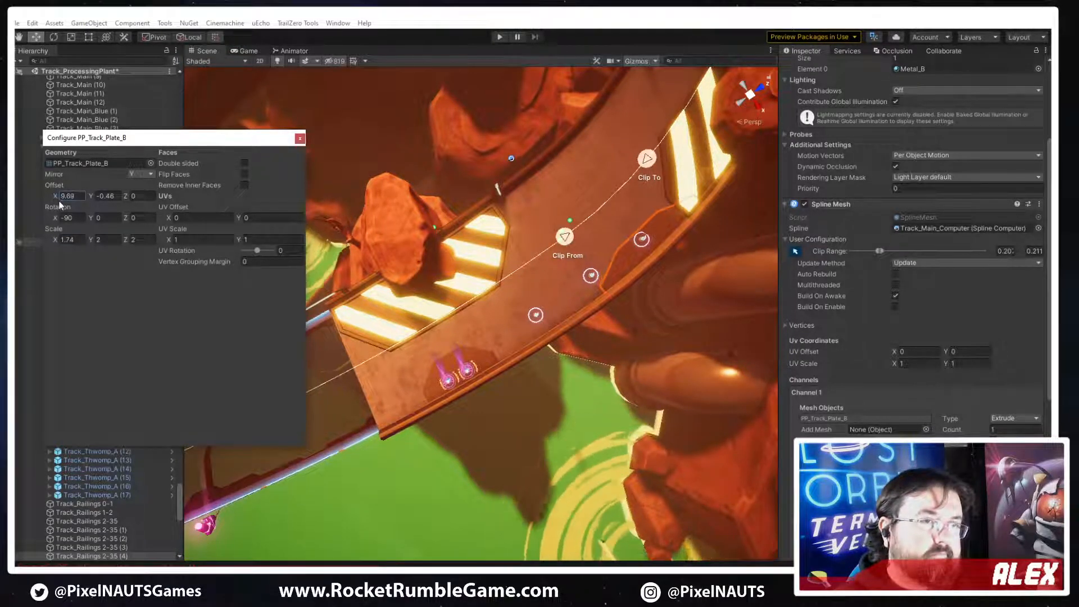
{"action": "left_click_drag", "start_coordinate": [647, 159], "coordinate": [717, 124]}
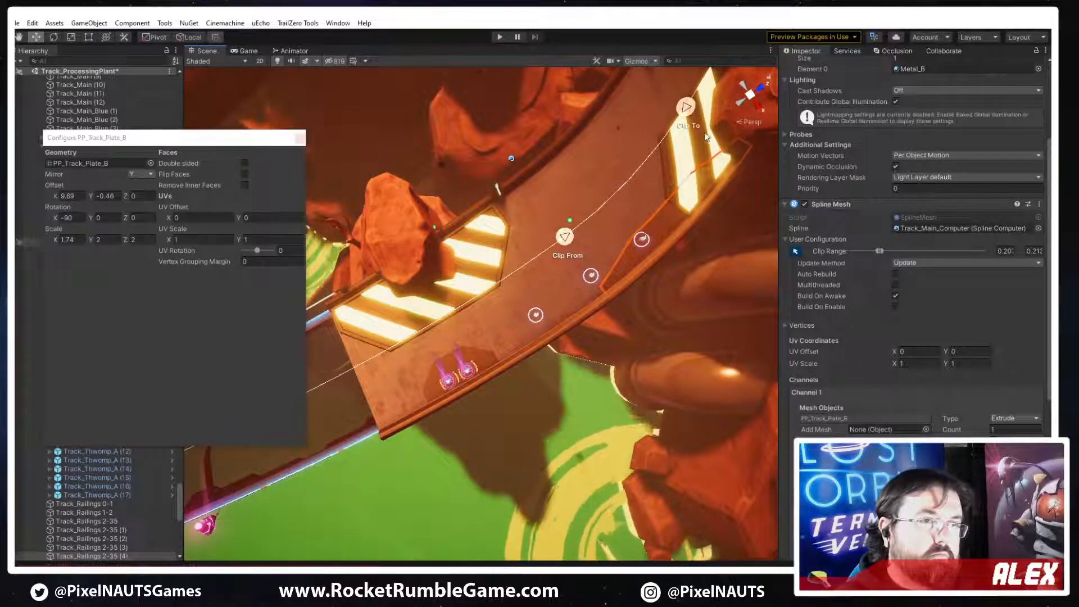
Delete the stretched plain plate copy from the track, leaving the first plain plate in place
{"action": "left_click", "coordinate": [570, 422]}
{"action": "right_click_drag", "start_coordinate": [570, 413], "coordinate": [450, 408]}
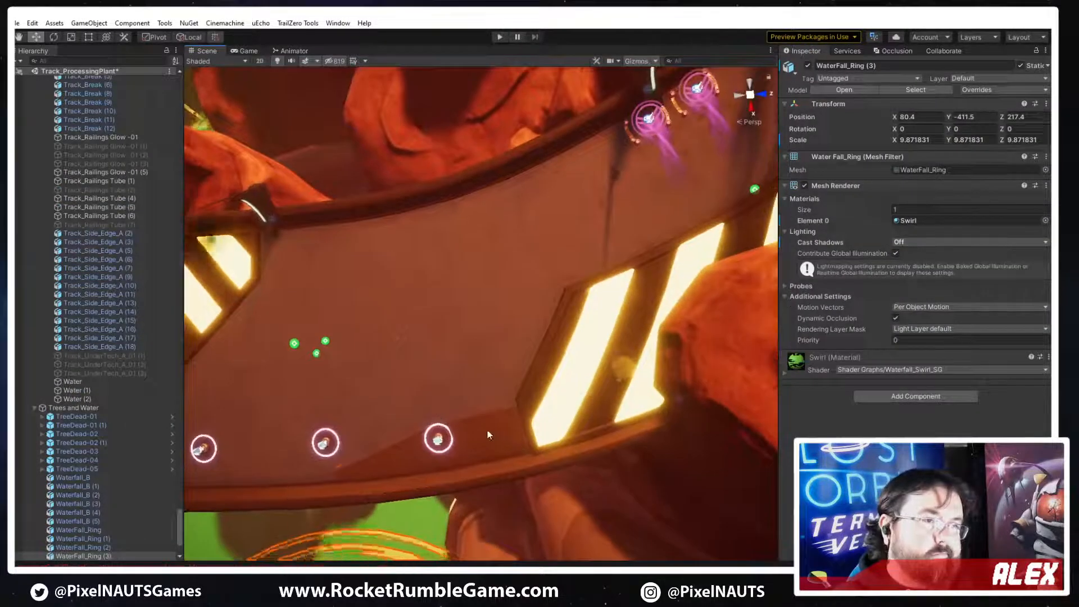
{"action": "left_click", "coordinate": [489, 398]}
{"action": "key", "text": "f"}
{"action": "key", "text": "Delete"}
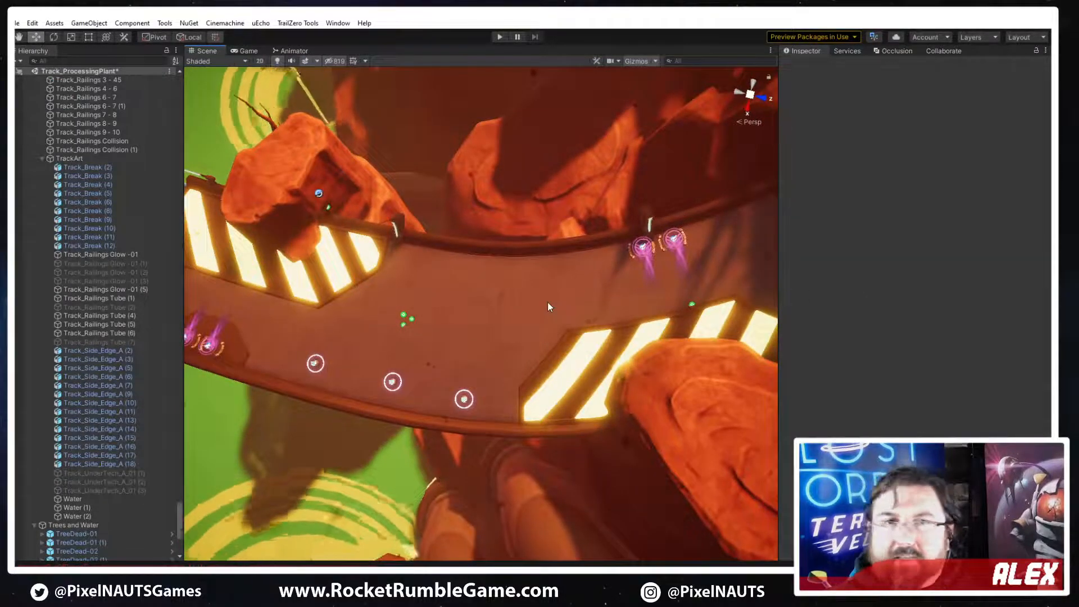
Examine the track around the hazard plates and select Track_Railings 2-35 (3)
{"action": "right_click_drag", "start_coordinate": [549, 306], "coordinate": [665, 176]}
{"action": "right_click_drag", "start_coordinate": [701, 180], "coordinate": [683, 229]}
{"action": "scroll", "coordinate": [578, 293], "scroll_direction": "up", "scroll_amount": 3}
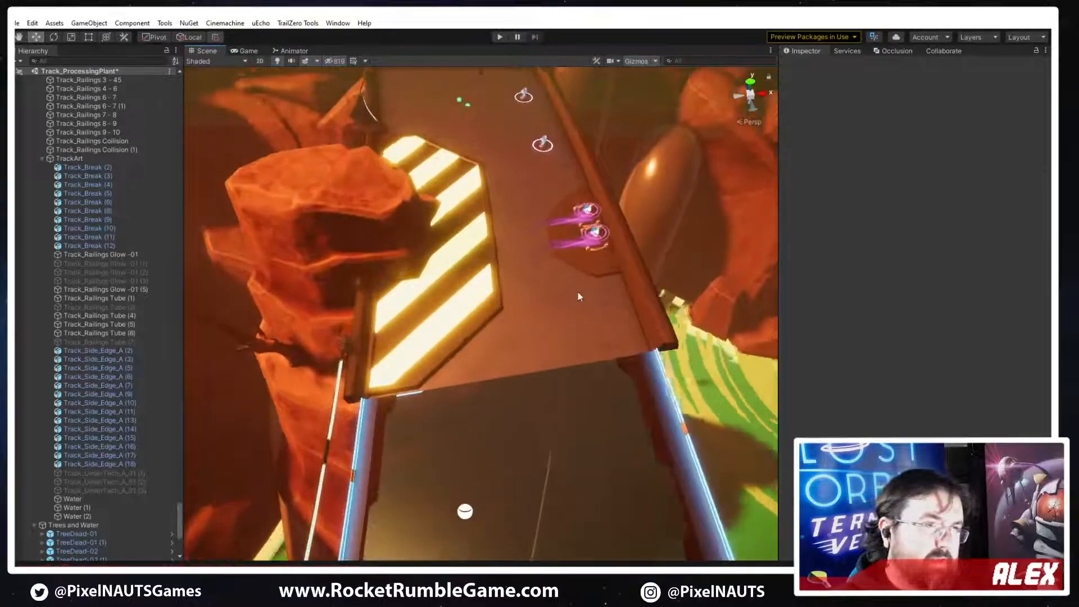
{"action": "right_click_drag", "start_coordinate": [521, 126], "coordinate": [801, 321]}
{"action": "left_click", "coordinate": [597, 289]}
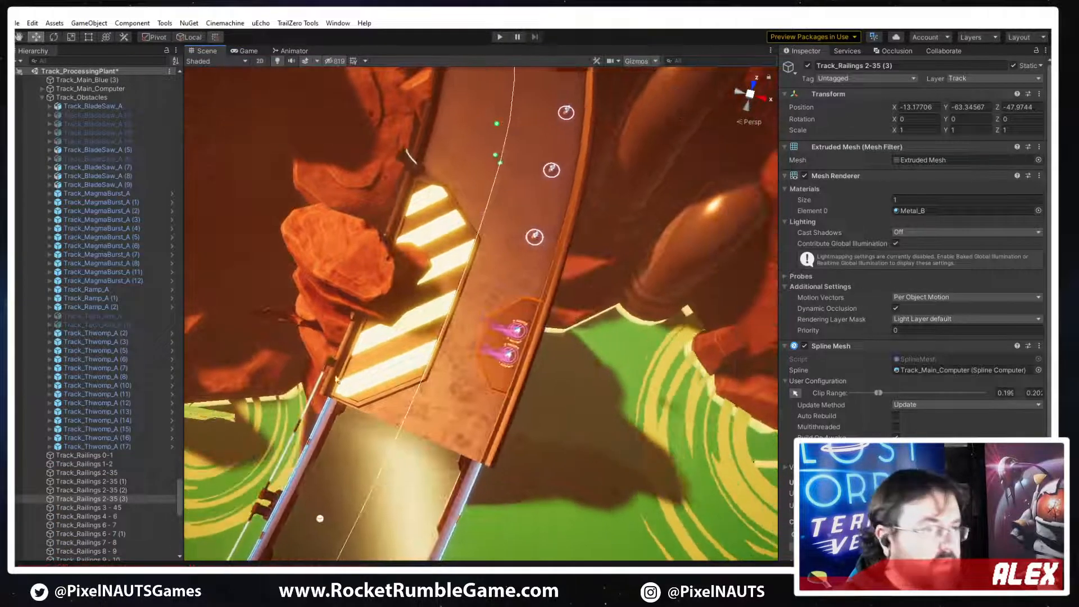
{"action": "right_click_drag", "start_coordinate": [519, 338], "coordinate": [447, 385]}
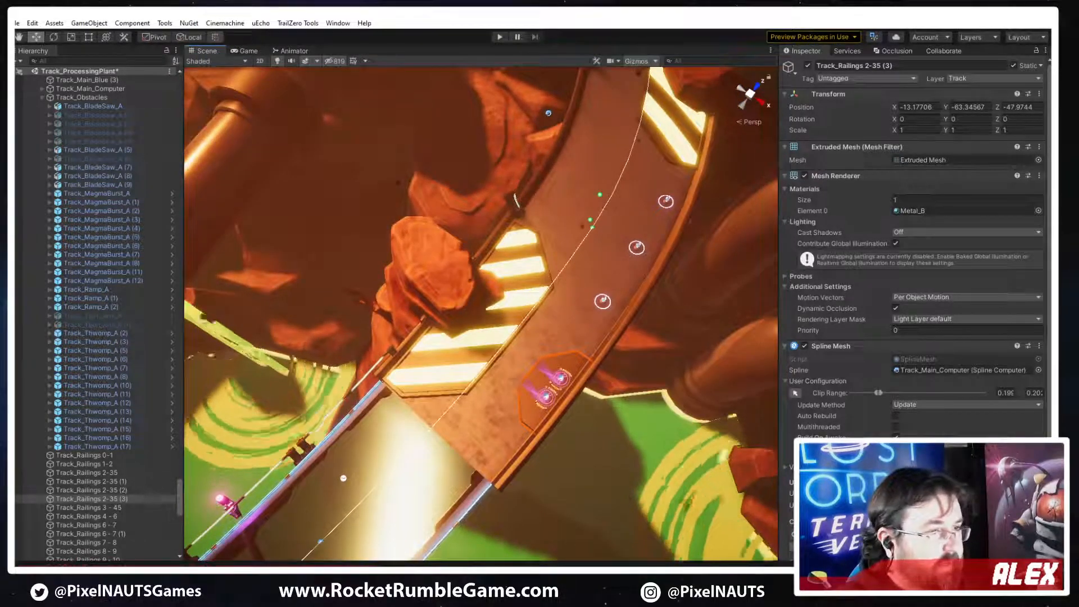
Review the marked-up track screenshot and the image3.png concept sketches, and switch to 3ds Max
{"action": "key", "text": "alt+Tab"}
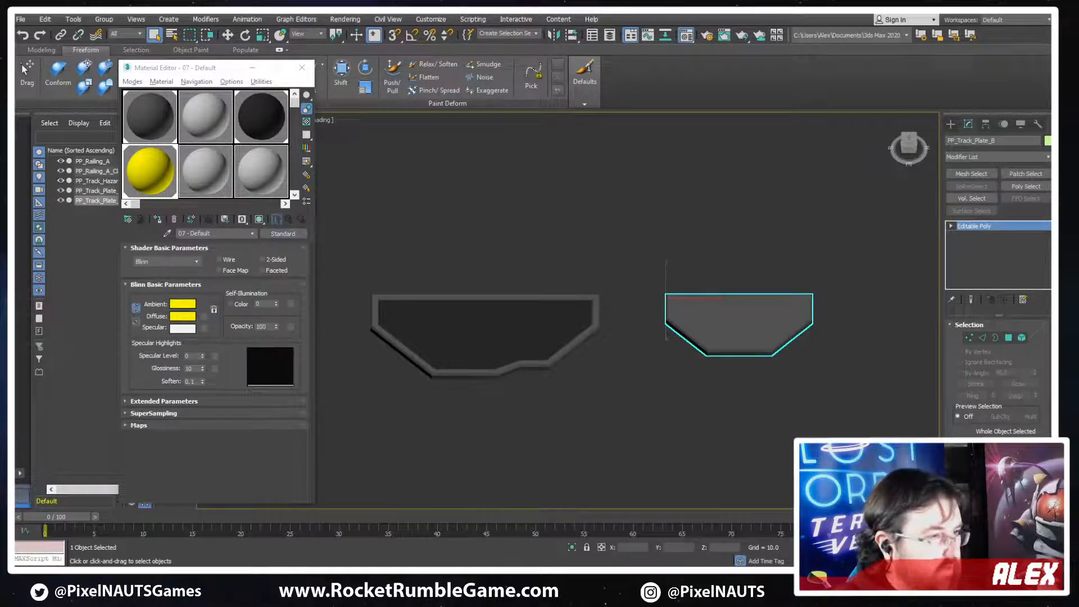
{"action": "key", "text": "alt+Tab"}
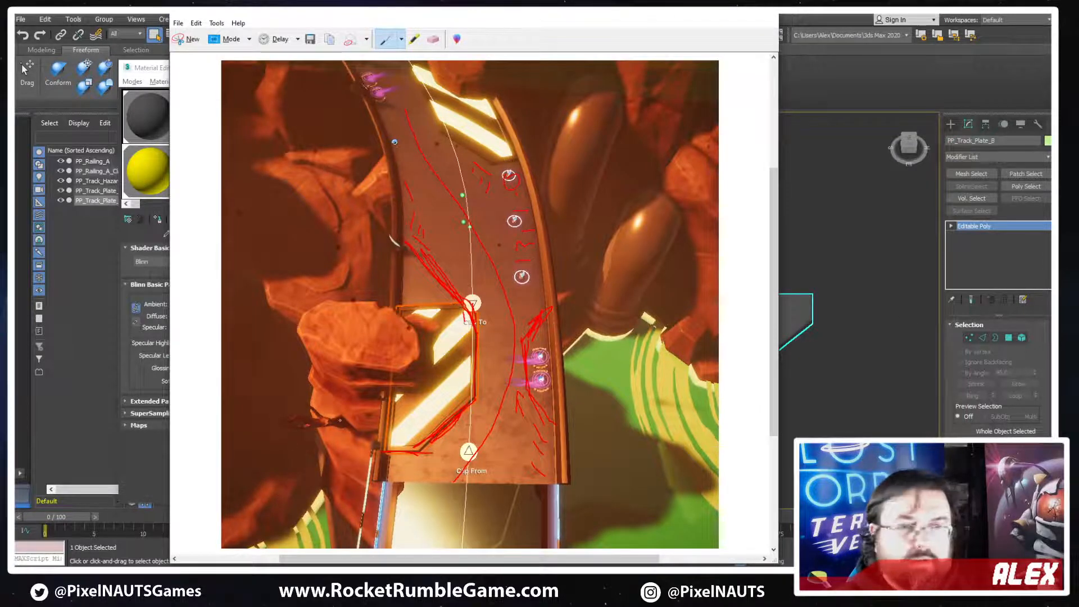
{"action": "left_click", "coordinate": [440, 569]}
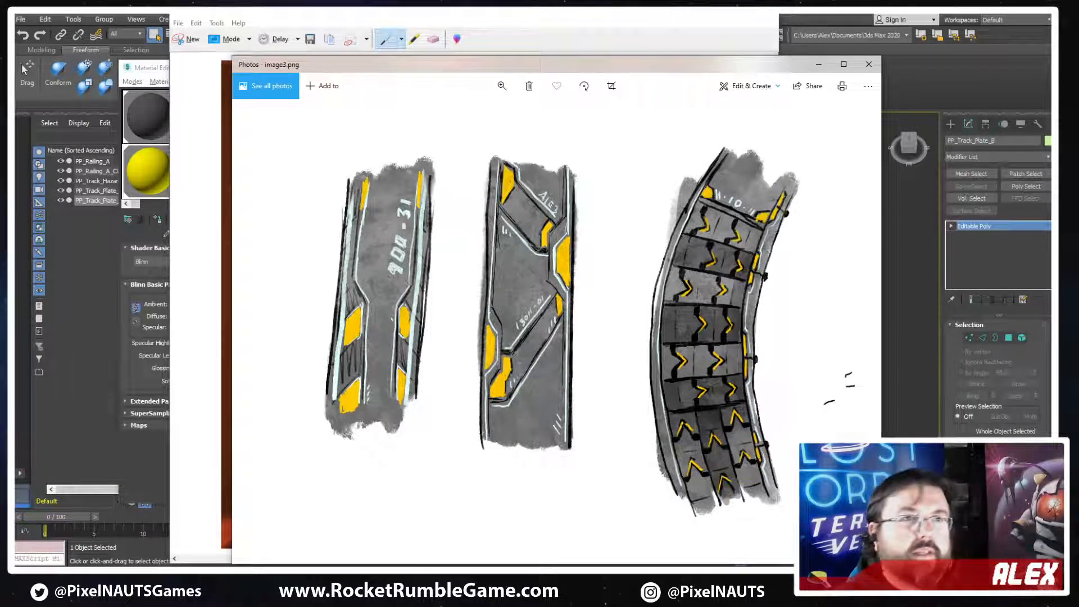
{"action": "key", "text": "alt+Tab"}
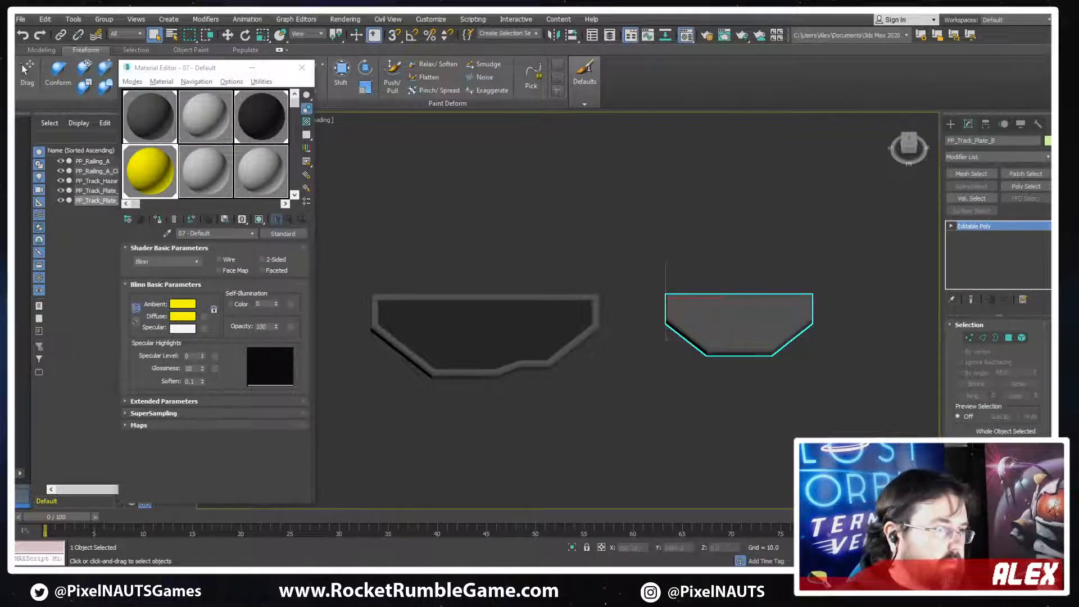
{"action": "key", "text": "alt+Tab"}
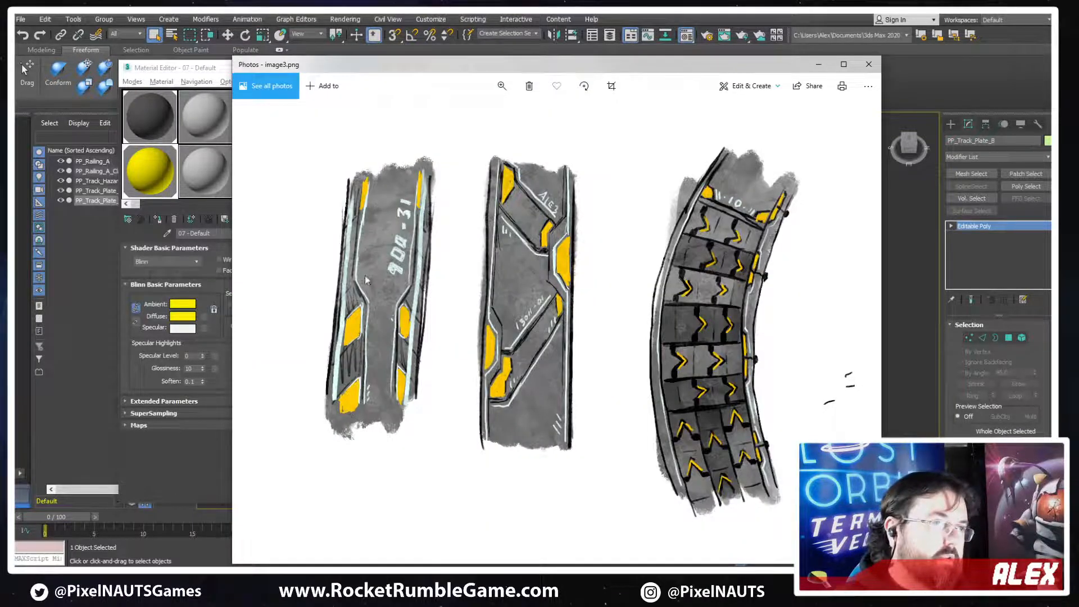
{"action": "left_click", "coordinate": [677, 16]}
{"action": "middle_click_drag", "start_coordinate": [545, 366], "coordinate": [595, 337]}
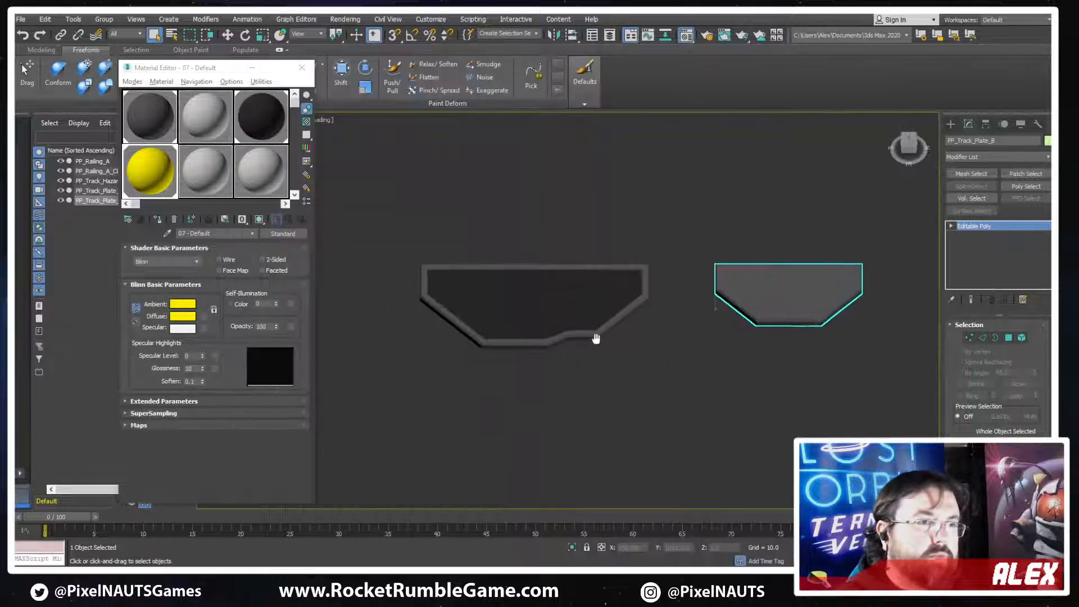
Select the striped PP_Track_Hazard_Plate_A and start editing it at polygon level
{"action": "scroll", "coordinate": [595, 337], "scroll_direction": "down", "scroll_amount": 8}
{"action": "middle_click_drag", "start_coordinate": [376, 369], "coordinate": [545, 344]}
{"action": "scroll", "coordinate": [607, 336], "scroll_direction": "up", "scroll_amount": 8}
{"action": "middle_click_drag", "start_coordinate": [799, 315], "coordinate": [605, 369]}
{"action": "scroll", "coordinate": [685, 345], "scroll_direction": "up", "scroll_amount": 3}
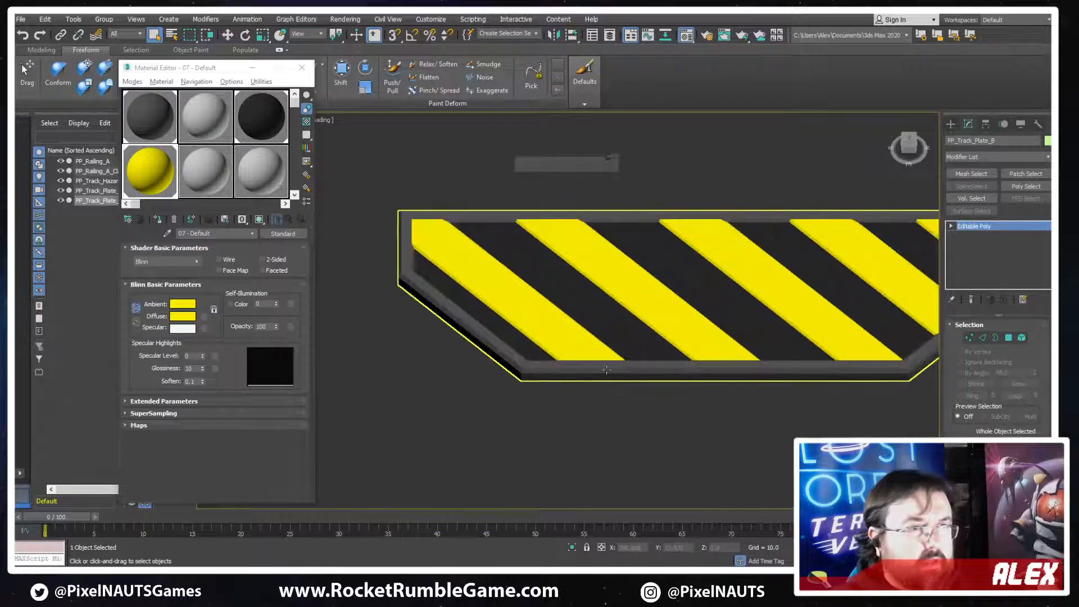
{"action": "left_click", "coordinate": [598, 372]}
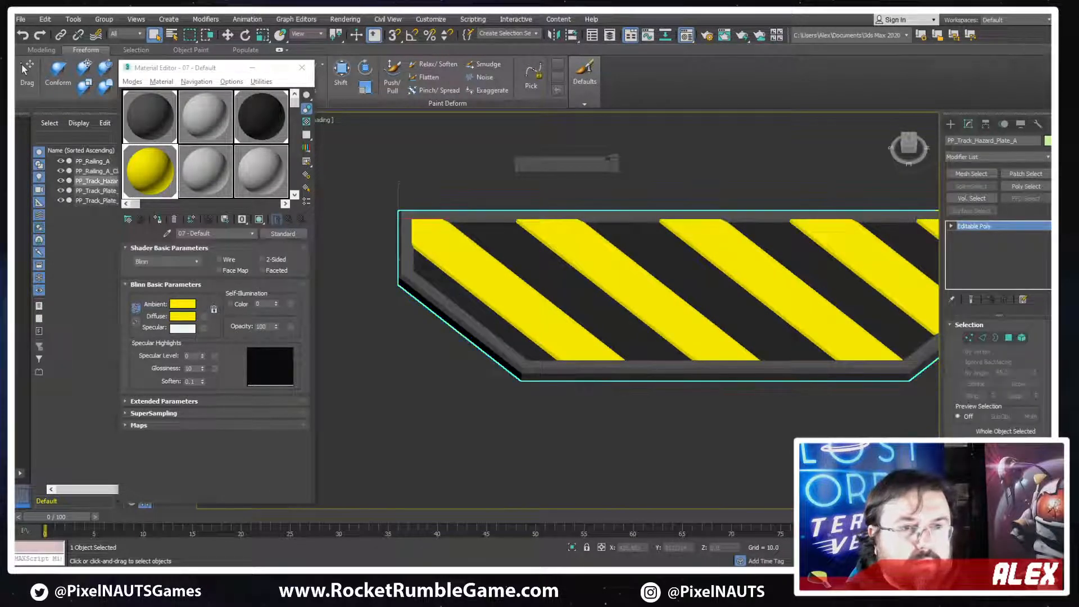
{"action": "left_click", "coordinate": [1011, 338]}
Show edged faces and select the three top rim polygons along the hazard plate's first slanted side
{"action": "left_click", "coordinate": [441, 312]}
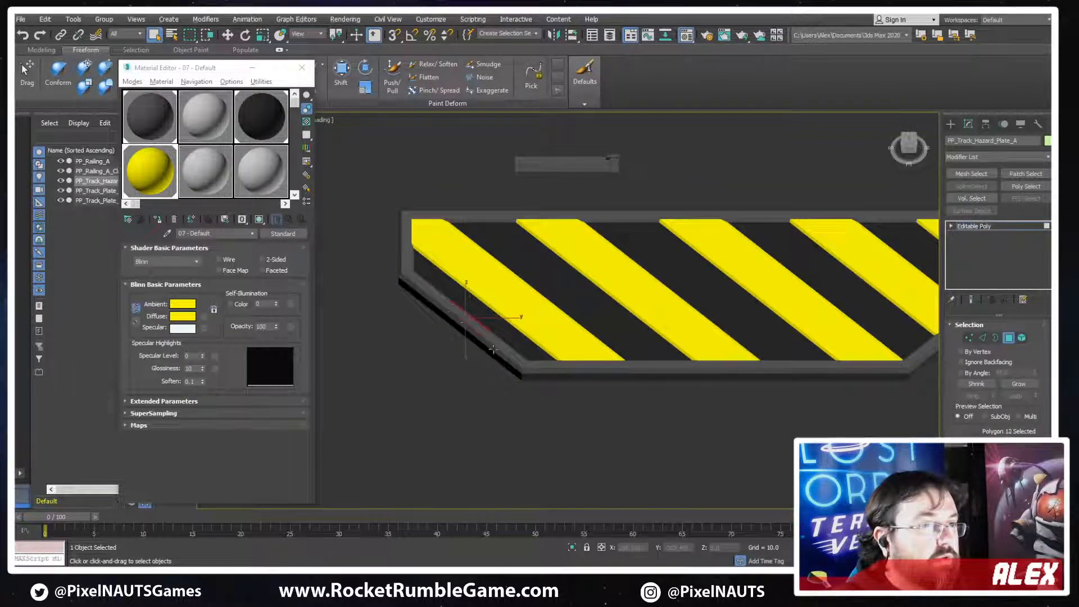
{"action": "middle_click_drag", "start_coordinate": [493, 350], "coordinate": [608, 344], "text": "alt"}
{"action": "key", "text": "F4"}
{"action": "left_click", "coordinate": [506, 388], "text": "ctrl"}
{"action": "left_click", "coordinate": [652, 301], "text": "ctrl"}
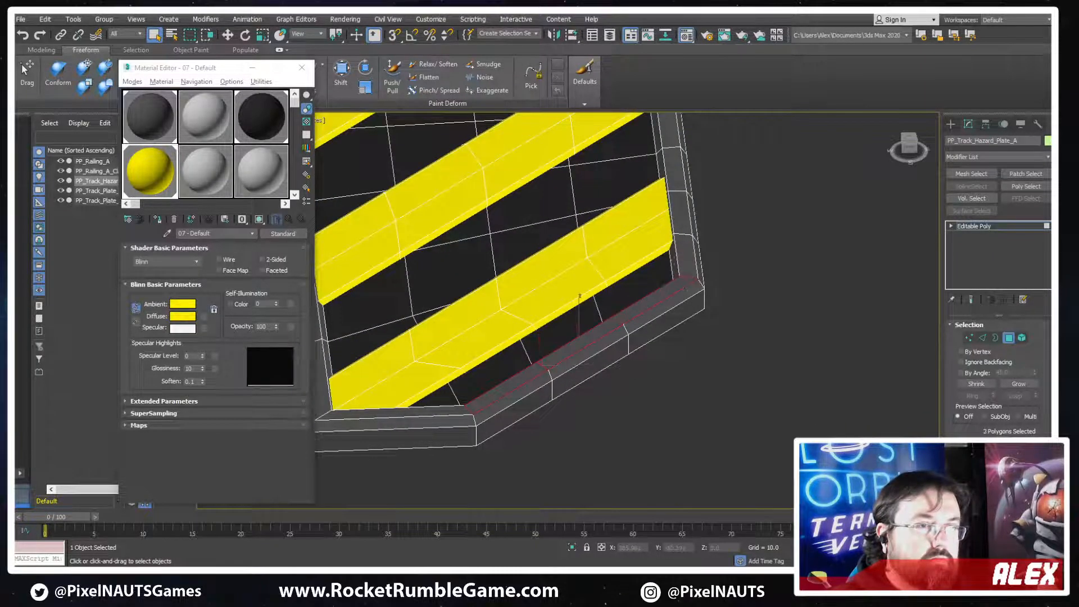
Add the top rim polygons along the hazard plate's long outer side to the selection
{"action": "left_click", "coordinate": [685, 257], "text": "ctrl"}
{"action": "left_click", "coordinate": [681, 216], "text": "ctrl"}
{"action": "middle_click_drag", "start_coordinate": [682, 218], "coordinate": [646, 454]}
{"action": "left_click", "coordinate": [472, 493], "text": "ctrl"}
{"action": "left_click", "coordinate": [610, 422], "text": "ctrl"}
{"action": "left_click", "coordinate": [605, 378], "text": "ctrl"}
{"action": "left_click", "coordinate": [600, 342], "text": "ctrl"}
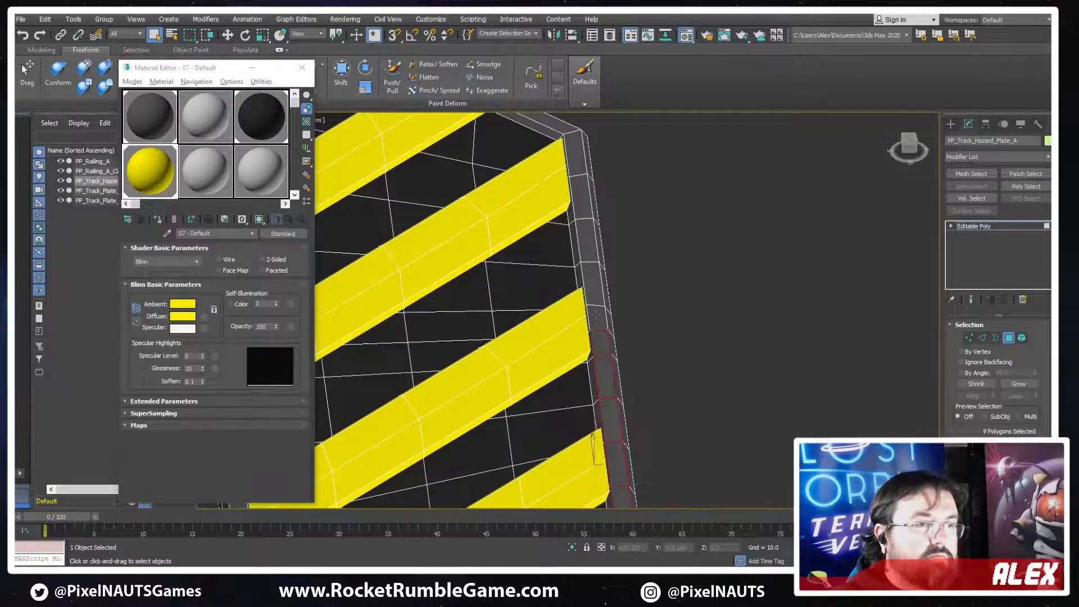
{"action": "left_click", "coordinate": [596, 316], "text": "ctrl"}
{"action": "left_click", "coordinate": [593, 284], "text": "ctrl"}
{"action": "left_click", "coordinate": [587, 242], "text": "ctrl"}
{"action": "left_click", "coordinate": [582, 198], "text": "ctrl"}
{"action": "left_click", "coordinate": [576, 155], "text": "ctrl"}
Add the rim polygons of the other slanted side and grow the selection around the rim
{"action": "middle_click_drag", "start_coordinate": [576, 153], "coordinate": [628, 322]}
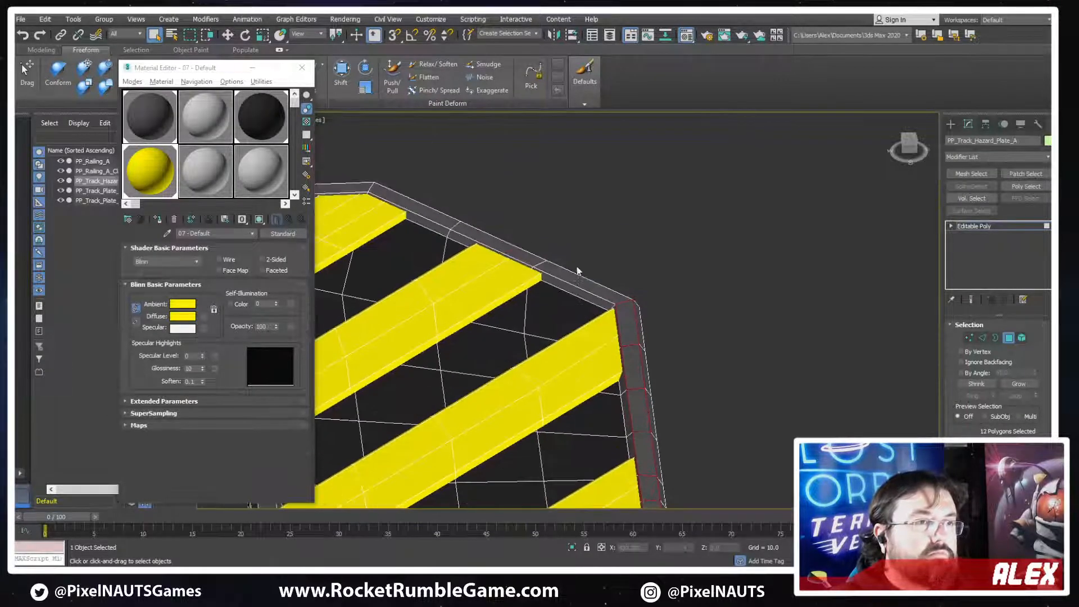
{"action": "left_click", "coordinate": [577, 271], "text": "ctrl"}
{"action": "left_click", "coordinate": [501, 244], "text": "ctrl"}
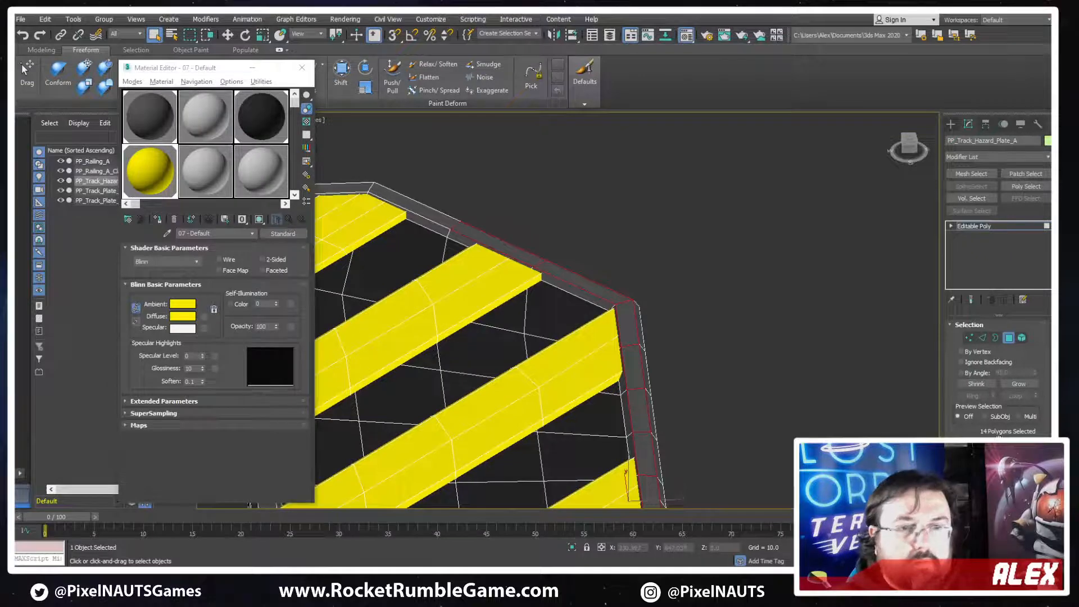
{"action": "left_click", "coordinate": [1019, 384]}
{"action": "scroll", "coordinate": [567, 345], "scroll_direction": "down", "scroll_amount": 5}
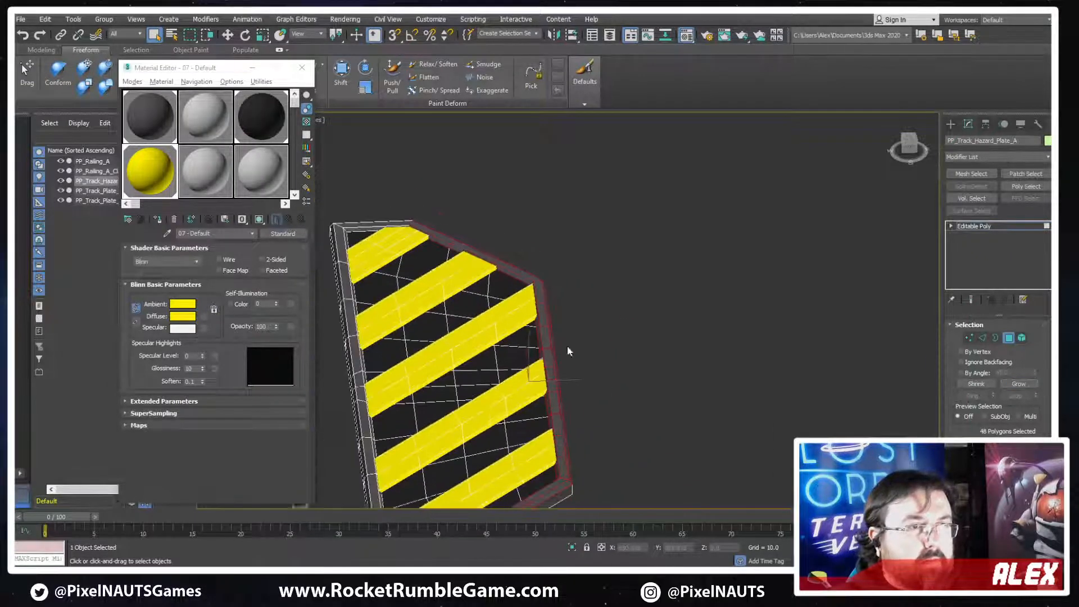
{"action": "middle_click_drag", "start_coordinate": [567, 345], "coordinate": [563, 403], "text": "alt"}
{"action": "key", "text": "ctrl+v"}
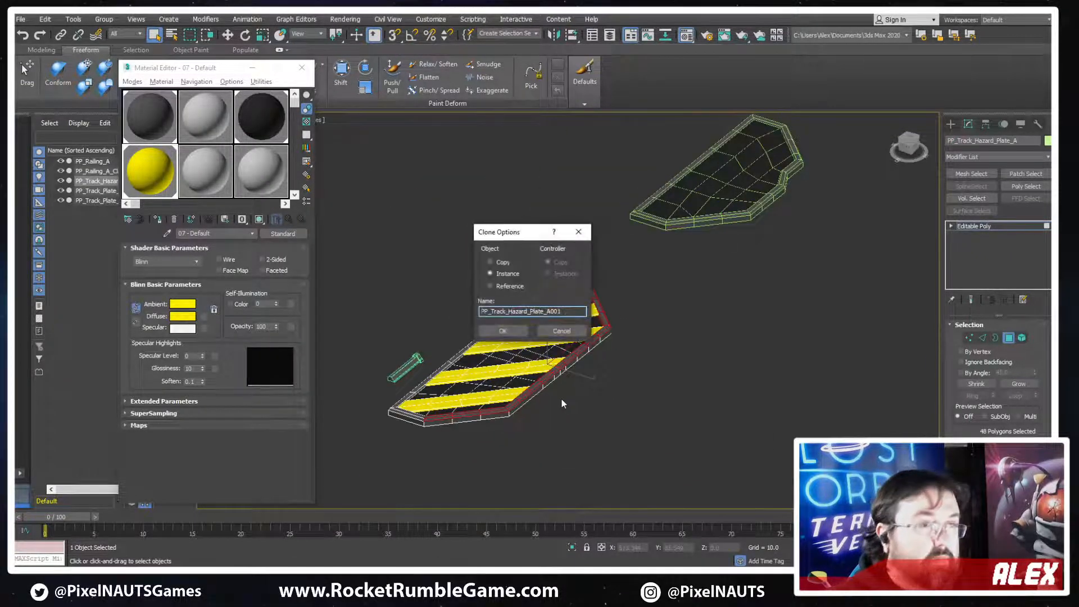
{"action": "left_click", "coordinate": [577, 335]}
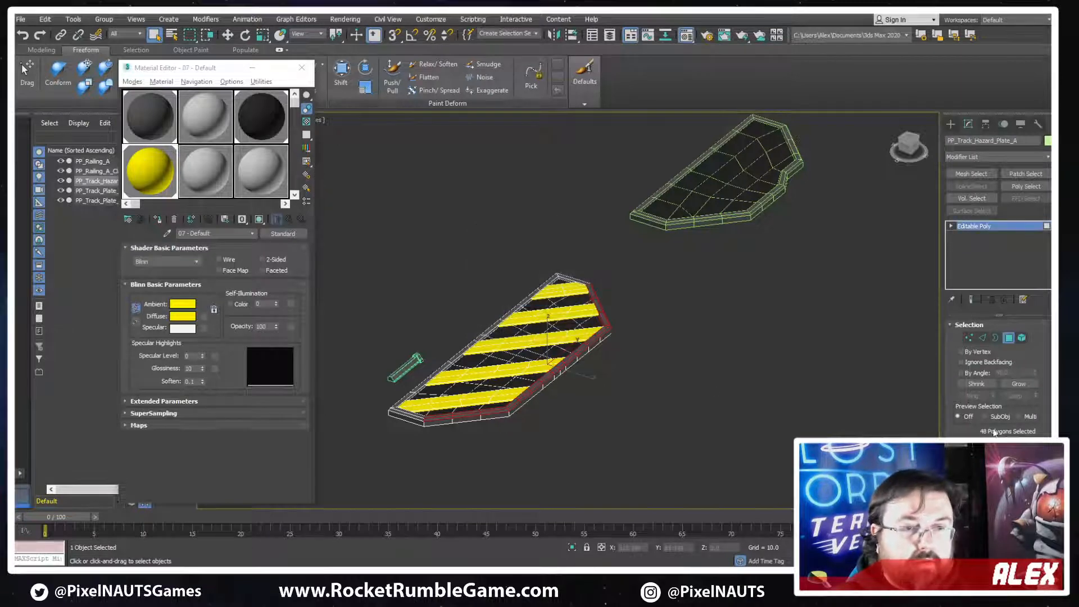
Detach the selected rim polygons of the hazard plate as a separate object
{"action": "scroll", "coordinate": [994, 432], "scroll_direction": "down", "scroll_amount": 3}
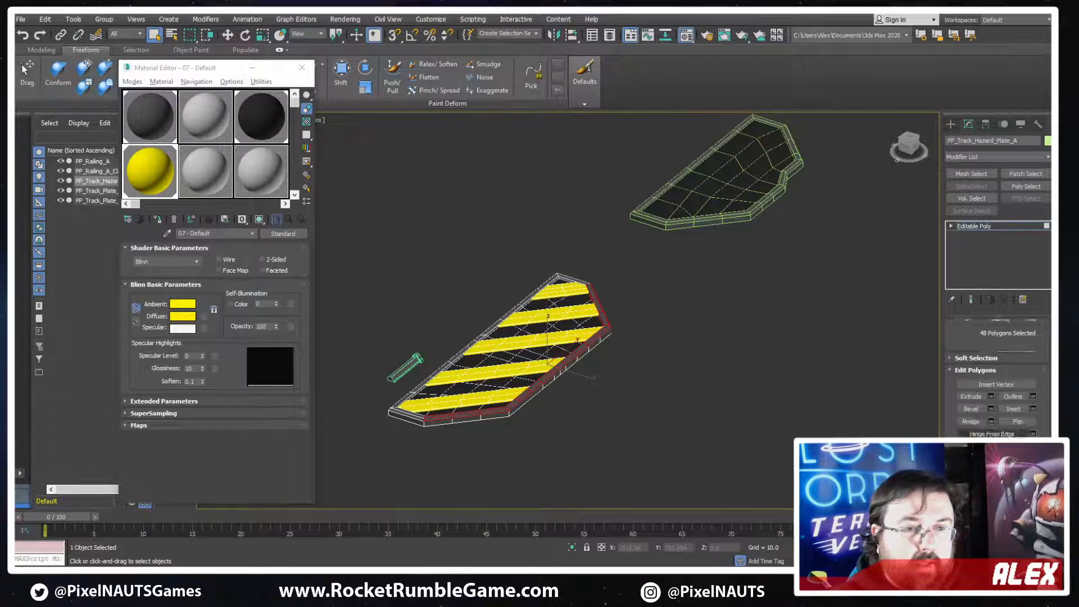
{"action": "scroll", "coordinate": [993, 393], "scroll_direction": "down", "scroll_amount": 3}
{"action": "left_click", "coordinate": [1017, 484]}
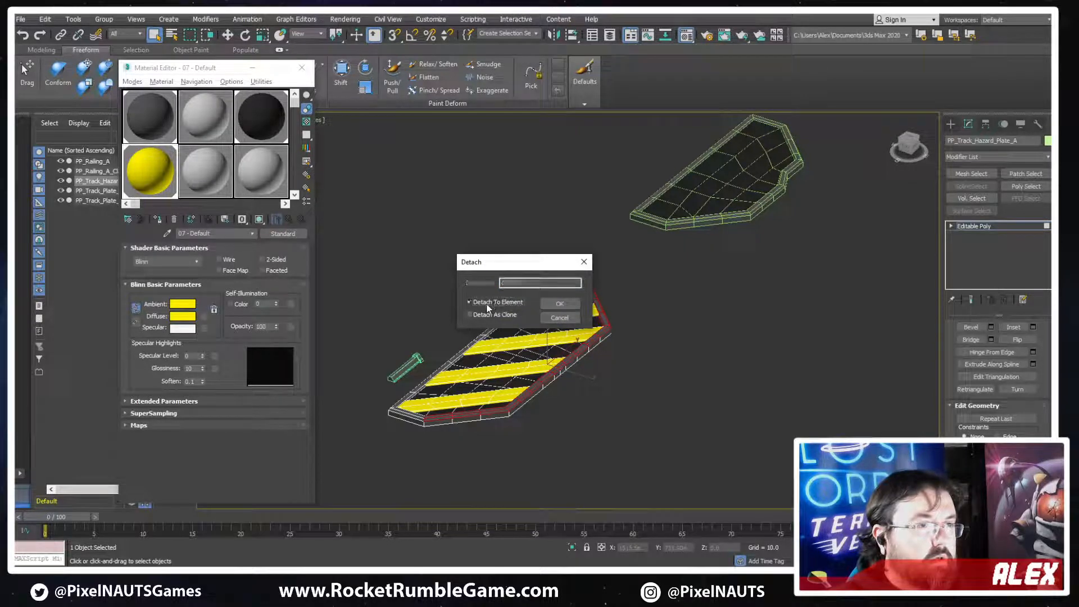
{"action": "left_click", "coordinate": [560, 303]}
{"action": "scroll", "coordinate": [550, 357], "scroll_direction": "up", "scroll_amount": 5}
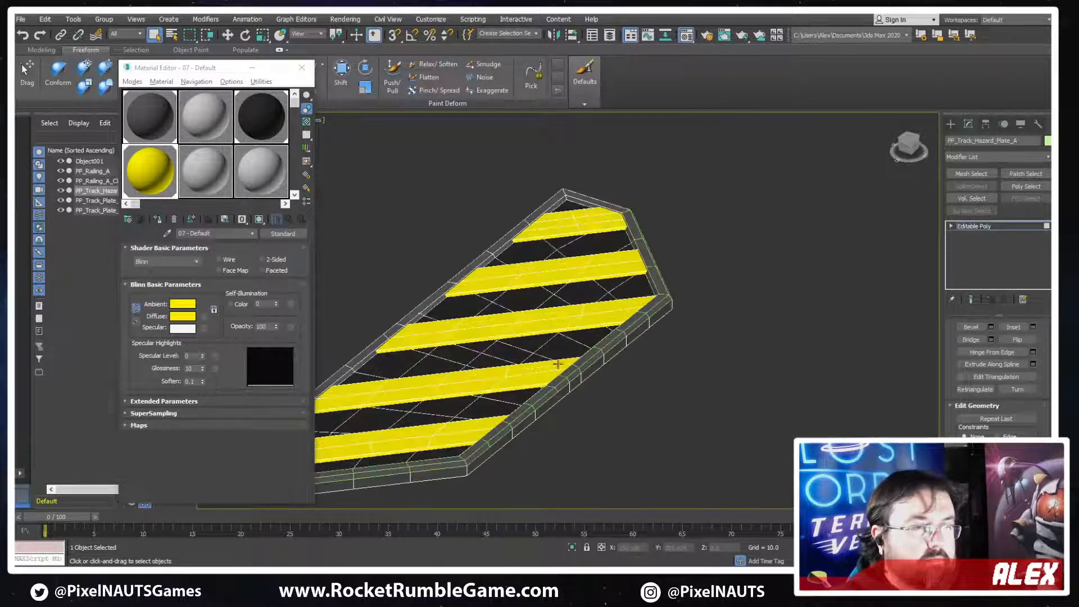
Leave polygon editing on PP_Track_Hazard_Plate_A and inspect its rim at object level
{"action": "right_click", "coordinate": [556, 361]}
{"action": "left_click", "coordinate": [585, 321]}
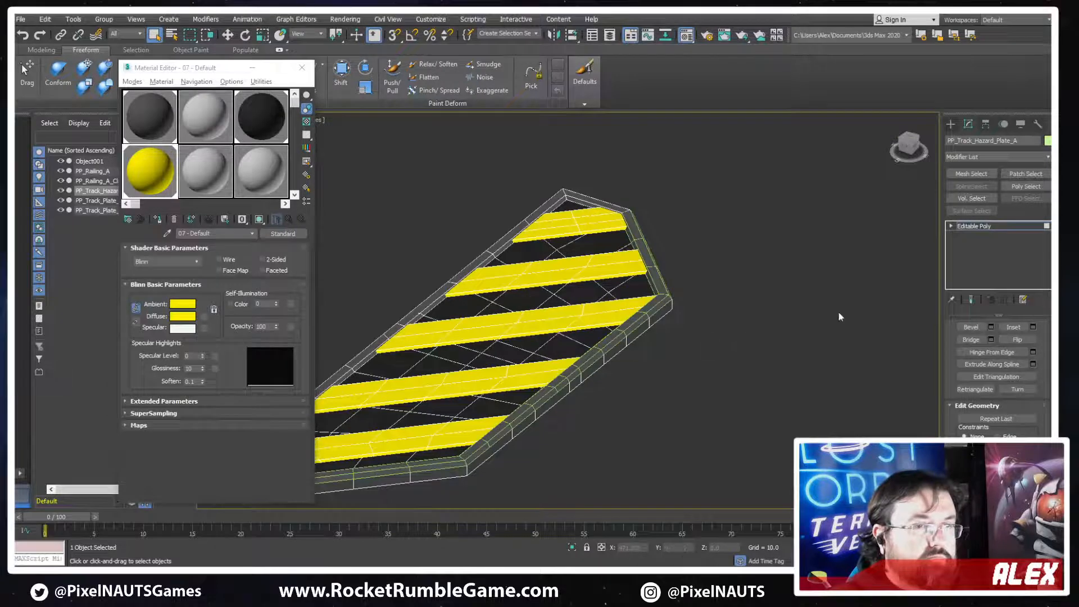
{"action": "left_click", "coordinate": [950, 123]}
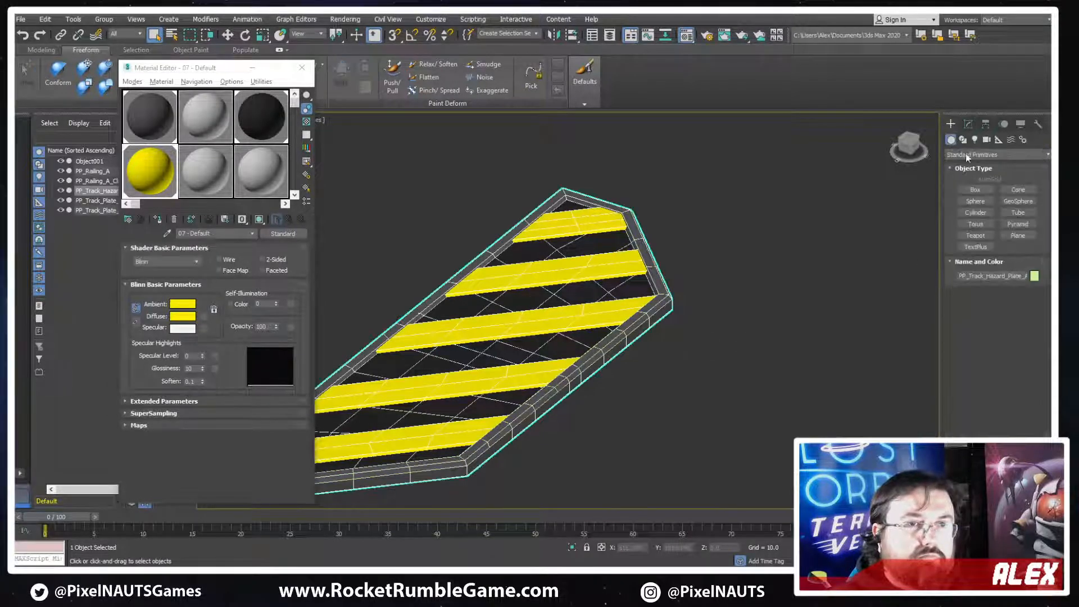
{"action": "left_click", "coordinate": [967, 124]}
{"action": "scroll", "coordinate": [936, 350], "scroll_direction": "up", "scroll_amount": 6}
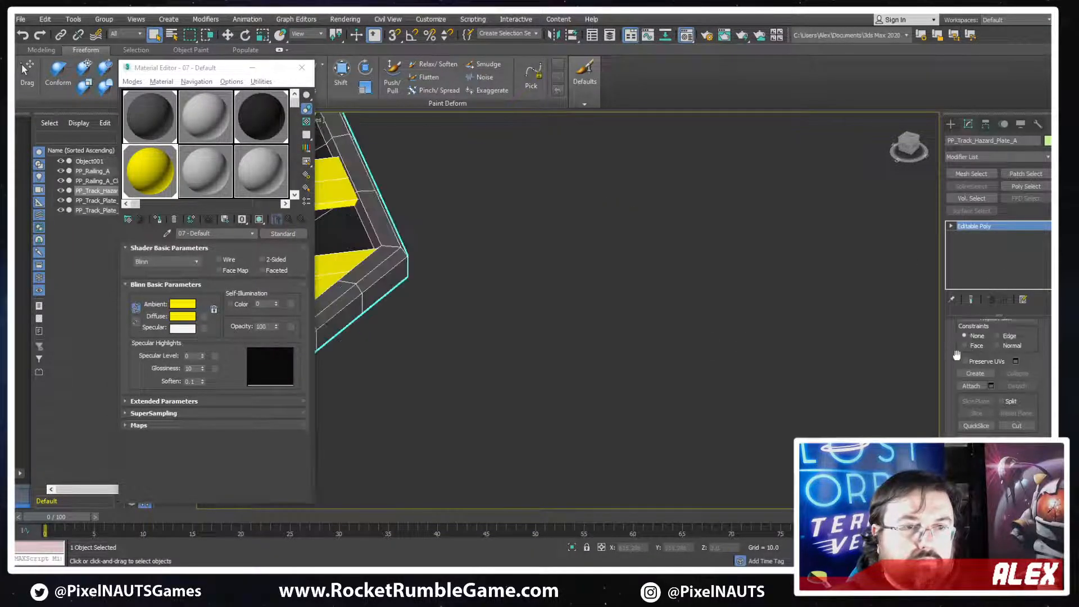
{"action": "scroll", "coordinate": [947, 350], "scroll_direction": "down", "scroll_amount": 3}
{"action": "scroll", "coordinate": [948, 349], "scroll_direction": "up", "scroll_amount": 4}
{"action": "scroll", "coordinate": [655, 309], "scroll_direction": "down", "scroll_amount": 3}
{"action": "middle_click_drag", "start_coordinate": [657, 308], "coordinate": [915, 281]}
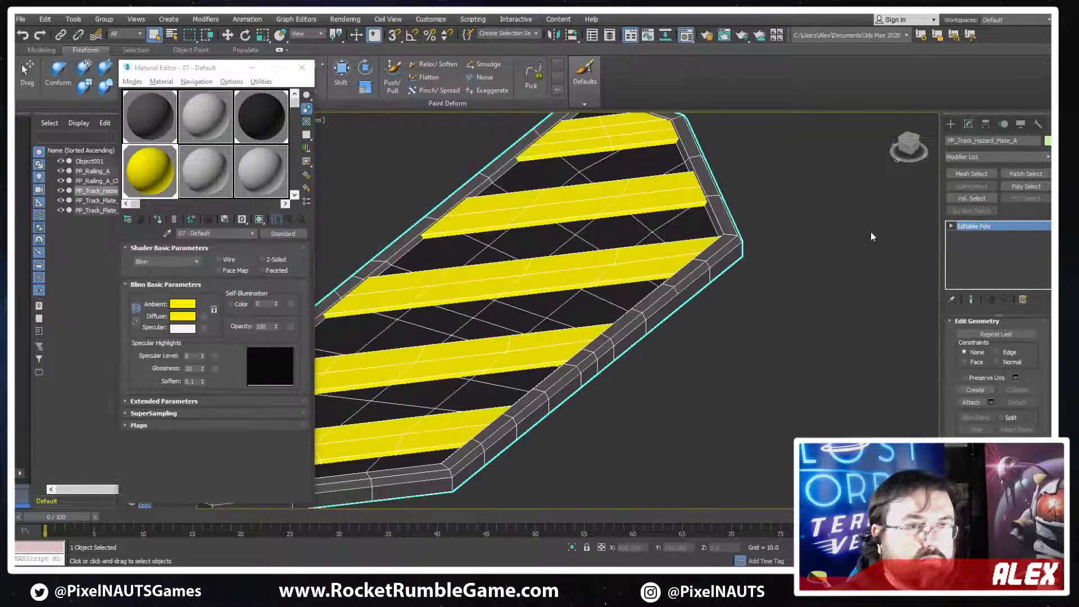
Return PP_Track_Hazard_Plate_A to object level and hide it, keeping the detached rim strip displayed
{"action": "right_click", "coordinate": [654, 254]}
{"action": "left_click", "coordinate": [674, 223]}
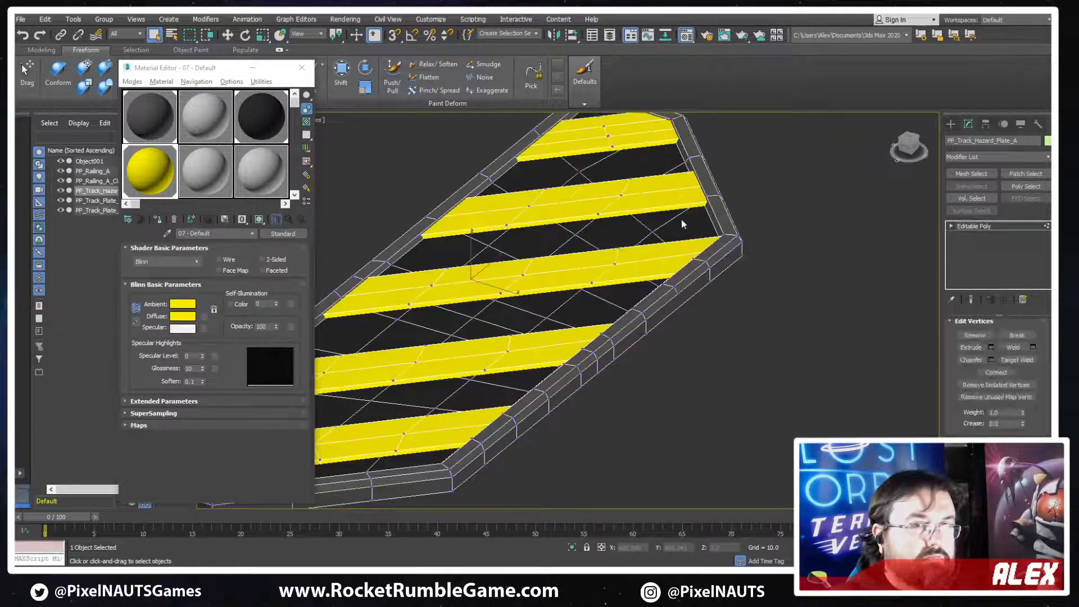
{"action": "left_click", "coordinate": [977, 226]}
{"action": "right_click", "coordinate": [723, 257]}
{"action": "left_click", "coordinate": [742, 217]}
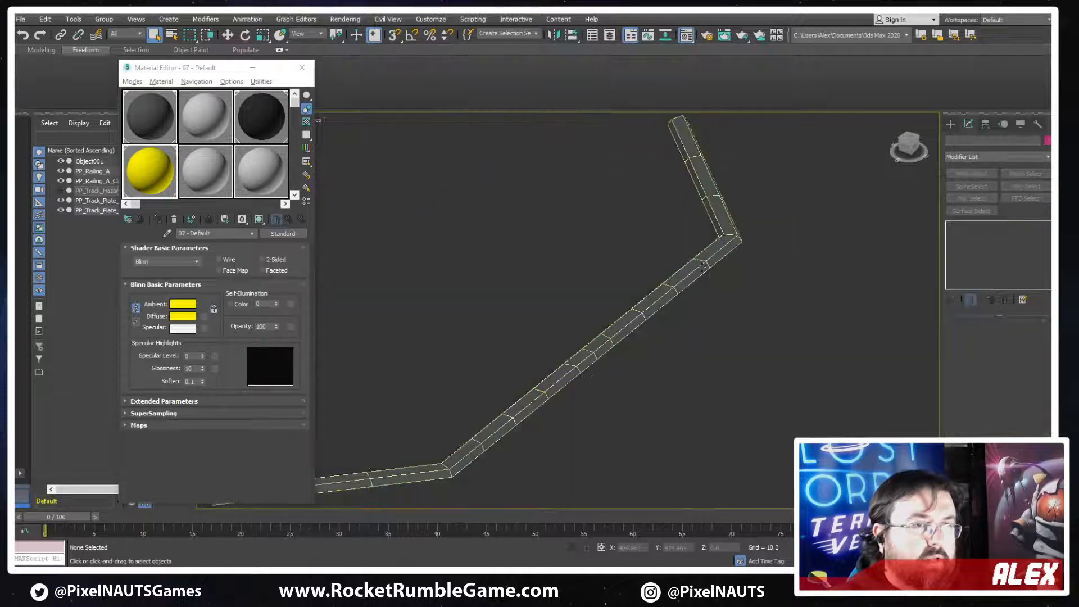
Select the detached rim strip and inspect its shape and ends up close
{"action": "left_click", "coordinate": [669, 301]}
{"action": "left_click", "coordinate": [599, 355]}
{"action": "scroll", "coordinate": [595, 369], "scroll_direction": "down", "scroll_amount": 7}
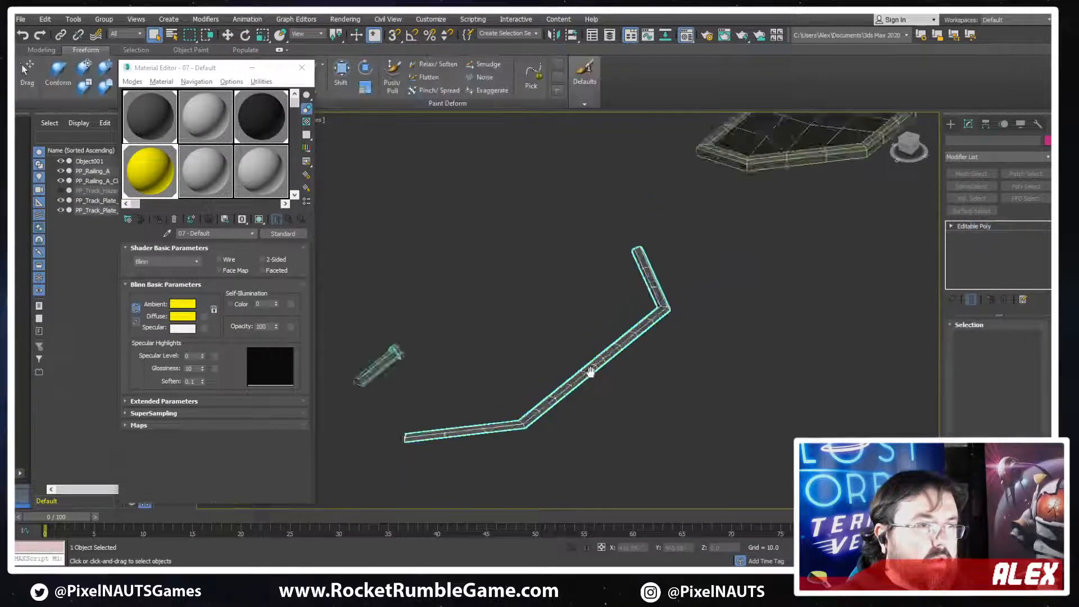
{"action": "scroll", "coordinate": [562, 373], "scroll_direction": "up", "scroll_amount": 5}
{"action": "middle_click_drag", "start_coordinate": [562, 375], "coordinate": [709, 403], "text": "alt"}
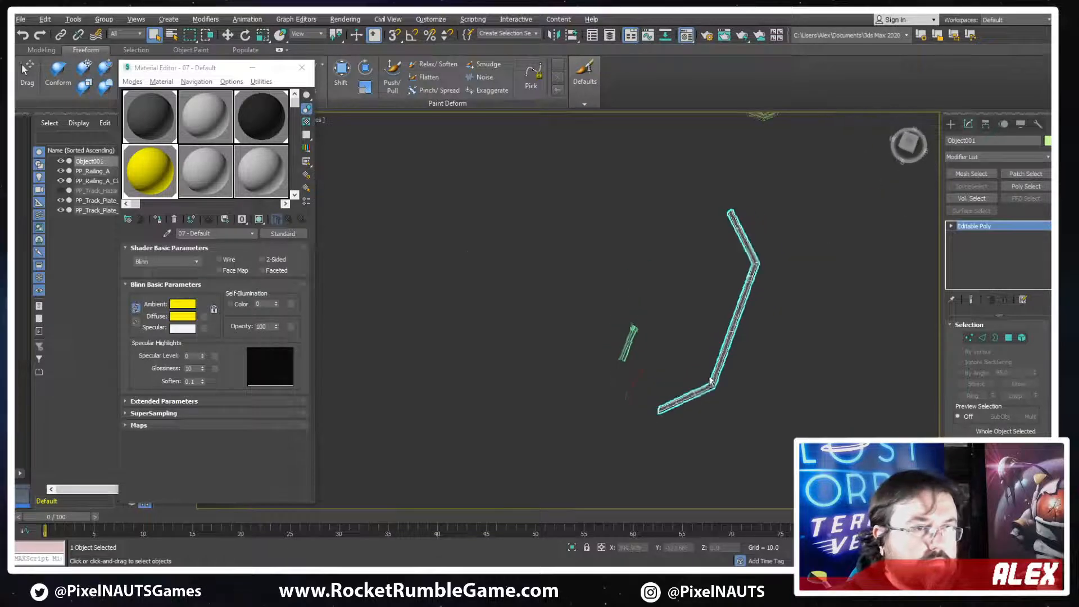
{"action": "scroll", "coordinate": [716, 404], "scroll_direction": "up", "scroll_amount": 3}
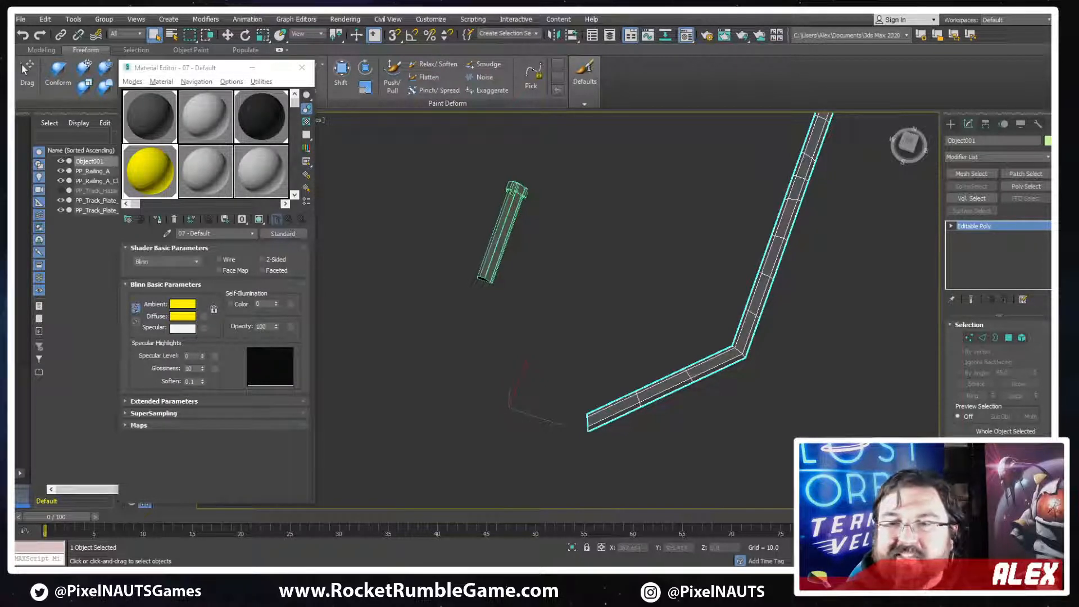
{"action": "left_click_drag", "start_coordinate": [1049, 121], "coordinate": [630, 16]}
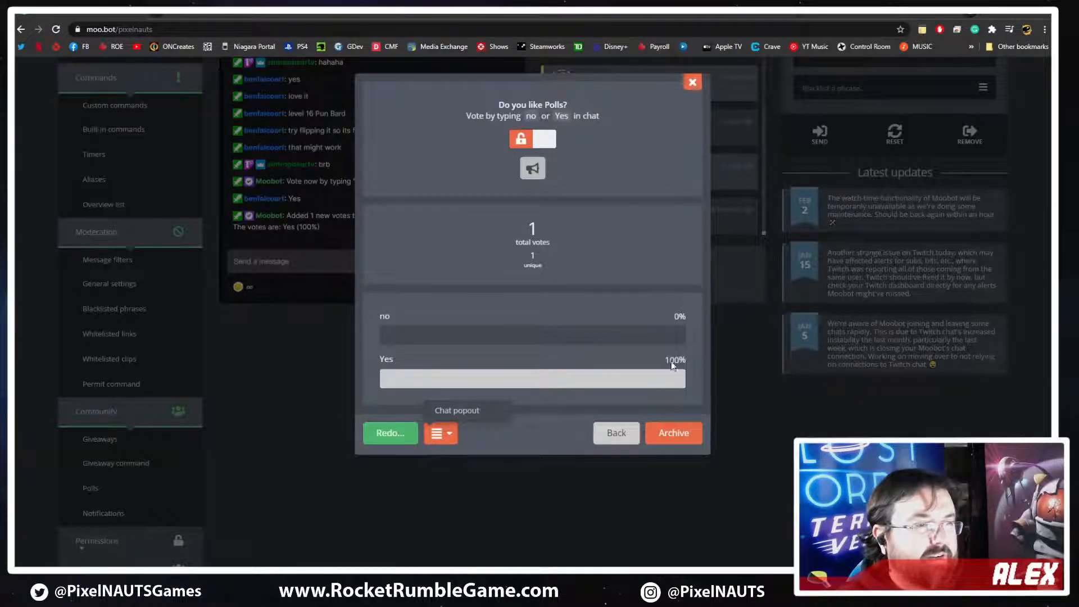
{"action": "left_click_drag", "start_coordinate": [530, 16], "coordinate": [24, 69]}
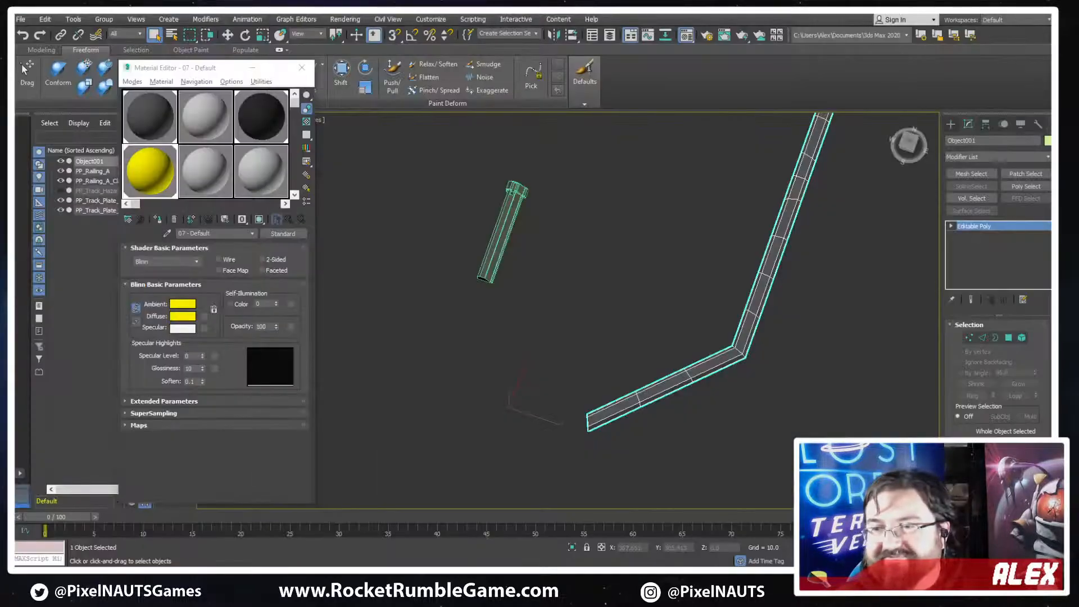
Hide the detached rim strip
{"action": "scroll", "coordinate": [562, 293], "scroll_direction": "down", "scroll_amount": 2}
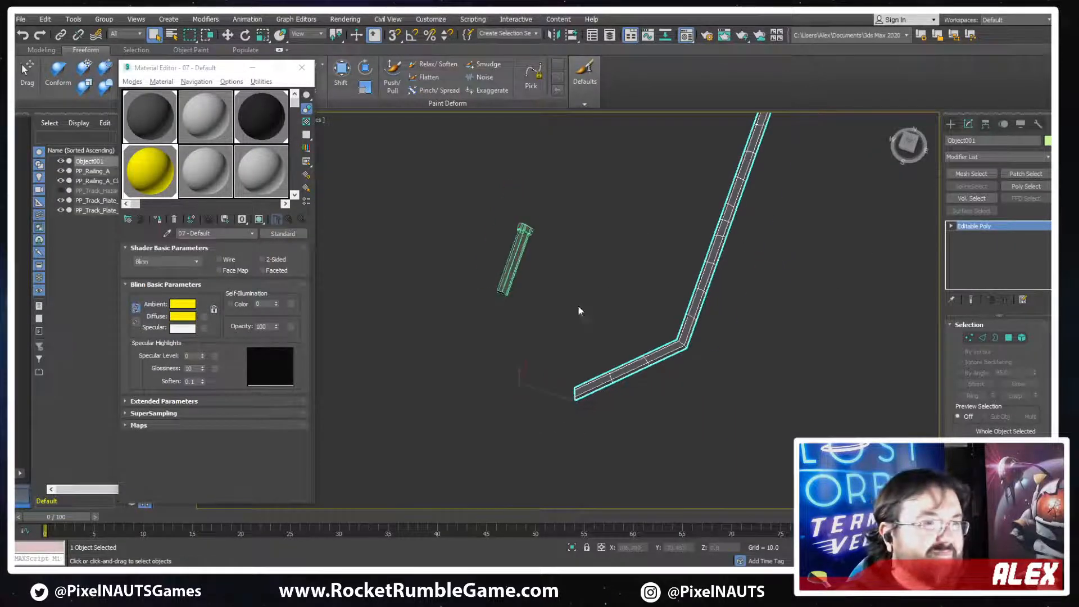
{"action": "middle_click_drag", "start_coordinate": [768, 318], "coordinate": [882, 246], "text": "alt"}
{"action": "scroll", "coordinate": [622, 288], "scroll_direction": "down", "scroll_amount": 2}
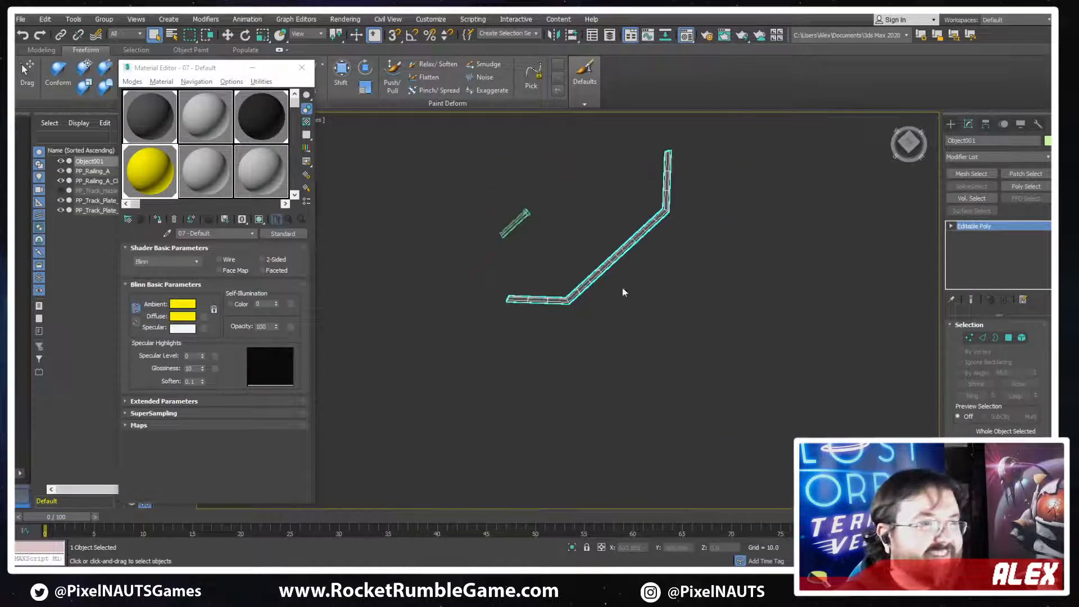
{"action": "key", "text": "w"}
{"action": "right_click", "coordinate": [702, 280]}
{"action": "right_click", "coordinate": [609, 475]}
{"action": "left_click", "coordinate": [640, 443]}
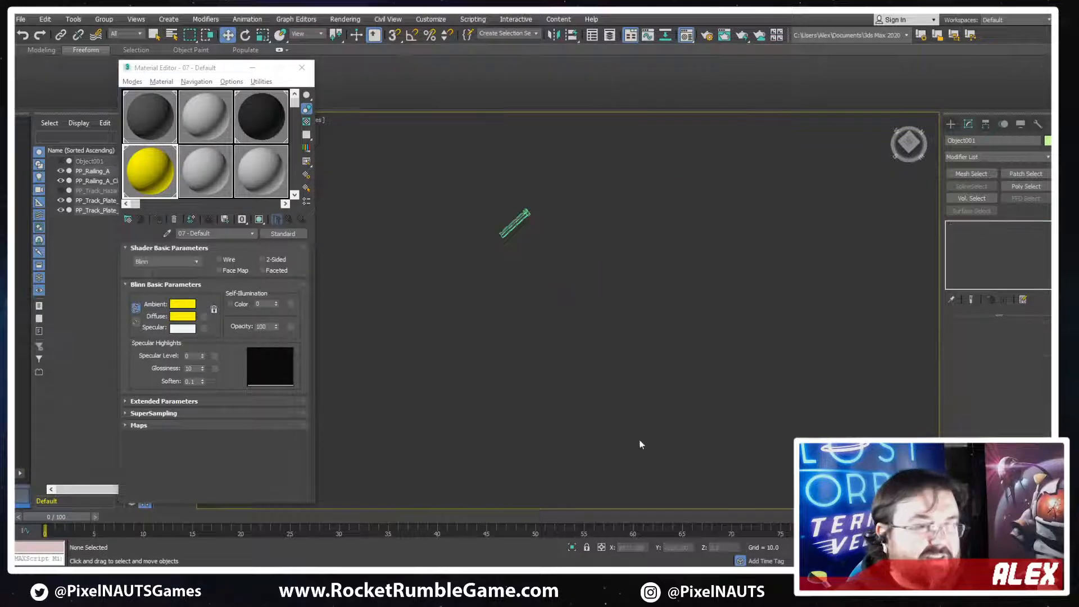
Unhide all objects in the scene to bring back the hazard plate and its rim strip
{"action": "scroll", "coordinate": [517, 335], "scroll_direction": "up", "scroll_amount": 2}
{"action": "middle_click_drag", "start_coordinate": [528, 209], "coordinate": [534, 342]}
{"action": "scroll", "coordinate": [534, 342], "scroll_direction": "down", "scroll_amount": 5}
{"action": "middle_click_drag", "start_coordinate": [692, 263], "coordinate": [648, 342]}
{"action": "scroll", "coordinate": [648, 342], "scroll_direction": "up", "scroll_amount": 3}
{"action": "scroll", "coordinate": [647, 339], "scroll_direction": "down", "scroll_amount": 5}
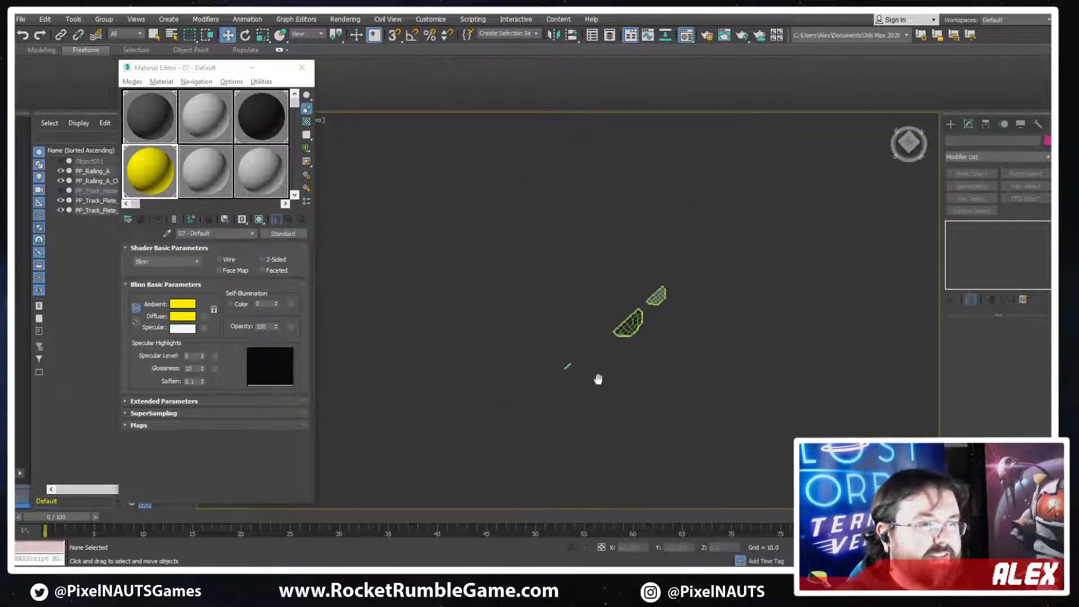
{"action": "middle_click_drag", "start_coordinate": [597, 378], "coordinate": [678, 335]}
{"action": "scroll", "coordinate": [677, 335], "scroll_direction": "up", "scroll_amount": 5}
{"action": "key", "text": "z"}
{"action": "right_click", "coordinate": [512, 281]}
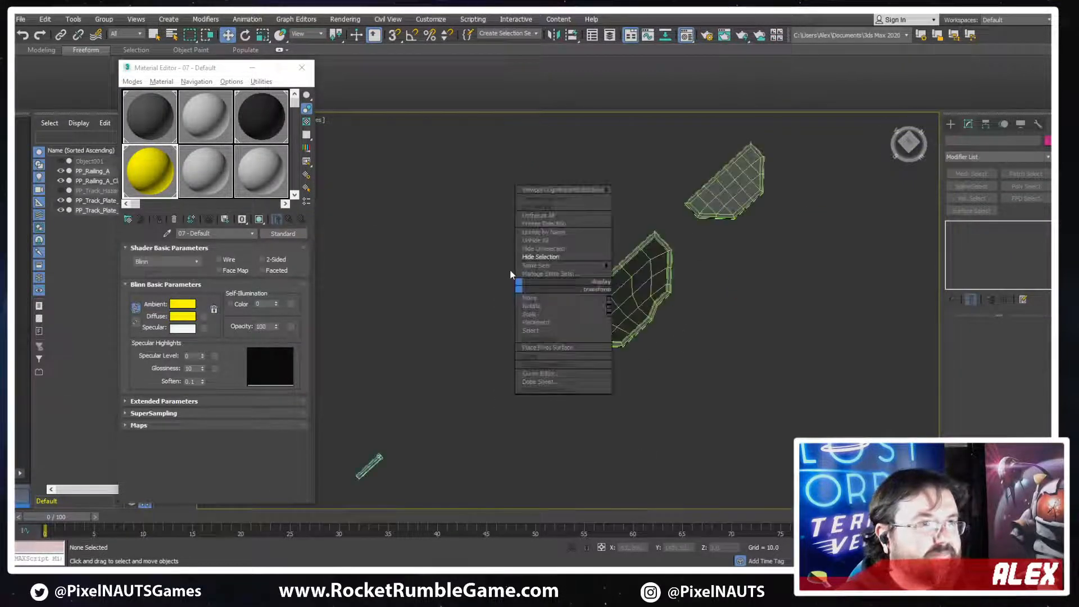
{"action": "left_click", "coordinate": [537, 242]}
Select the detached rim strip and move it outward along X to about 351, clear of the hazard plate
{"action": "scroll", "coordinate": [534, 489], "scroll_direction": "down", "scroll_amount": 2}
{"action": "middle_click_drag", "start_coordinate": [534, 489], "coordinate": [602, 340]}
{"action": "scroll", "coordinate": [542, 329], "scroll_direction": "up", "scroll_amount": 5}
{"action": "scroll", "coordinate": [541, 331], "scroll_direction": "up", "scroll_amount": 3}
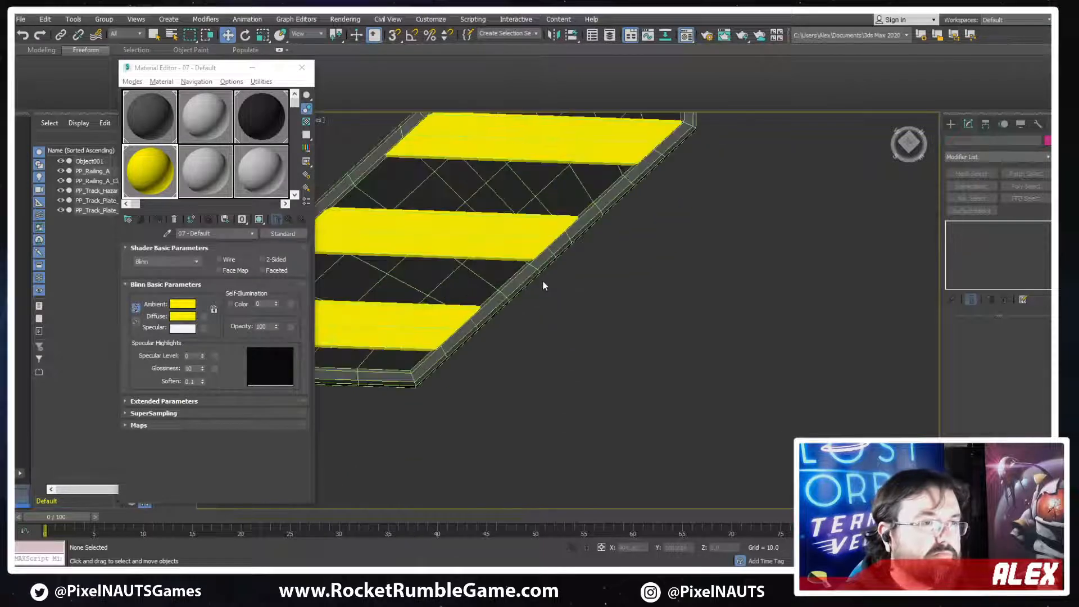
{"action": "left_click", "coordinate": [542, 280]}
{"action": "scroll", "coordinate": [555, 303], "scroll_direction": "down", "scroll_amount": 3}
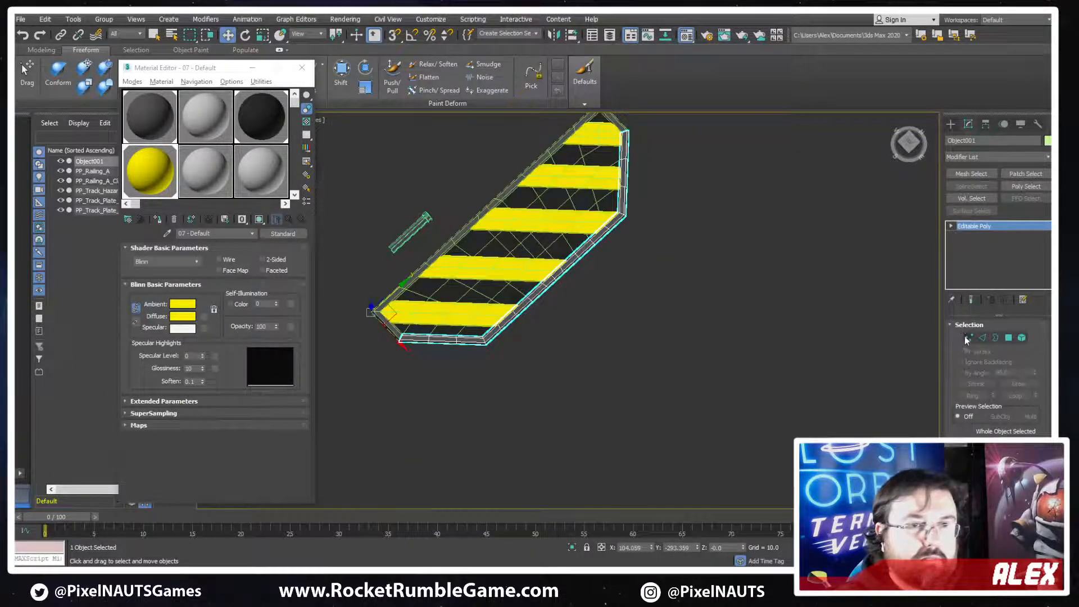
{"action": "left_click_drag", "start_coordinate": [401, 343], "coordinate": [457, 398]}
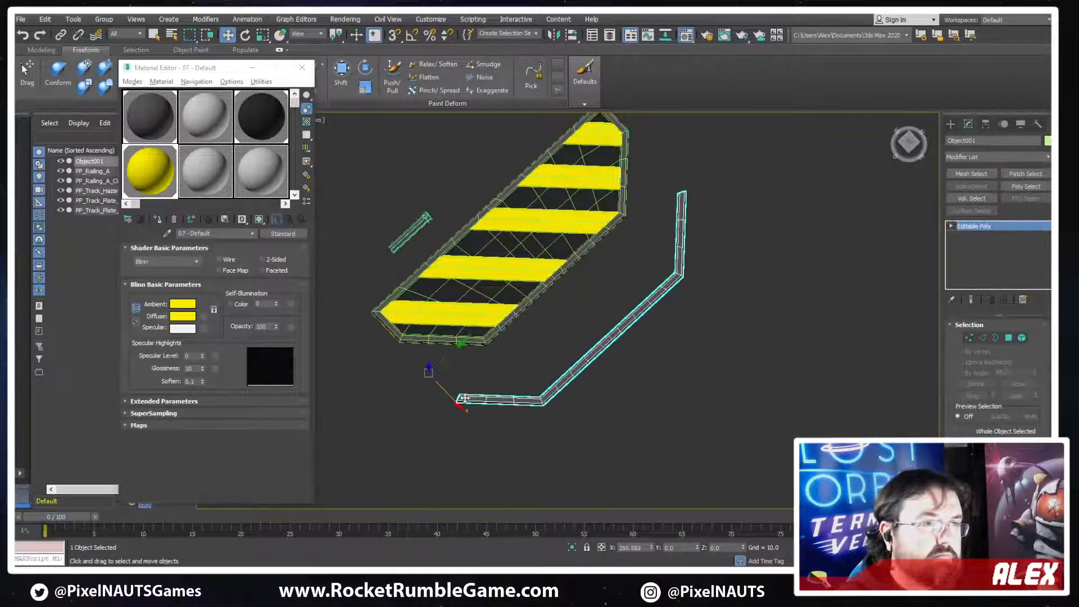
{"action": "middle_click_drag", "start_coordinate": [458, 398], "coordinate": [511, 344]}
{"action": "scroll", "coordinate": [512, 344], "scroll_direction": "up", "scroll_amount": 5}
{"action": "middle_click_drag", "start_coordinate": [669, 280], "coordinate": [557, 340]}
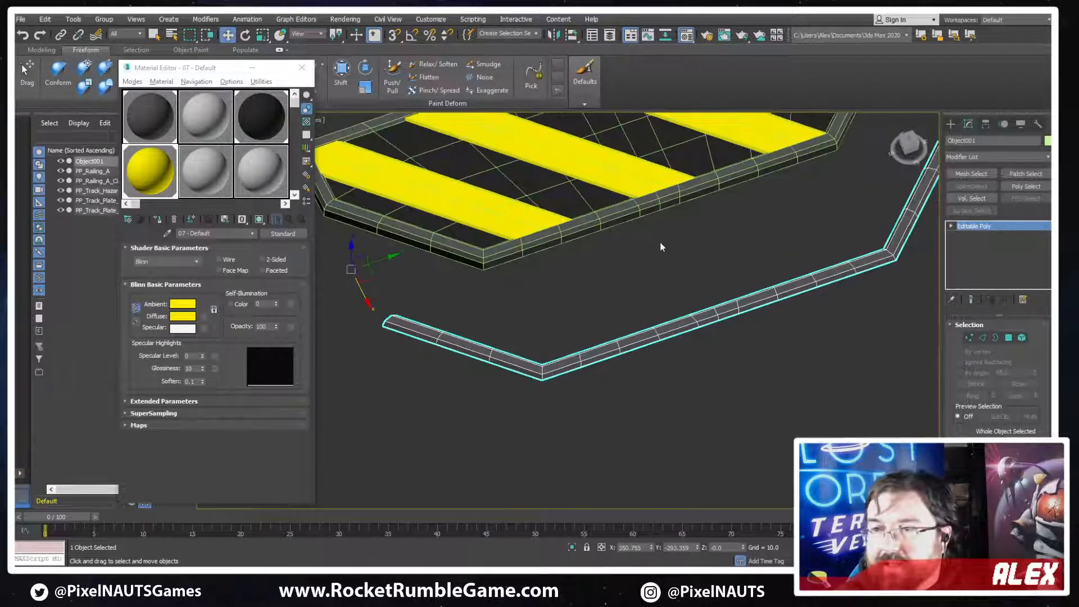
{"action": "middle_click_drag", "start_coordinate": [661, 247], "coordinate": [603, 231], "text": "alt"}
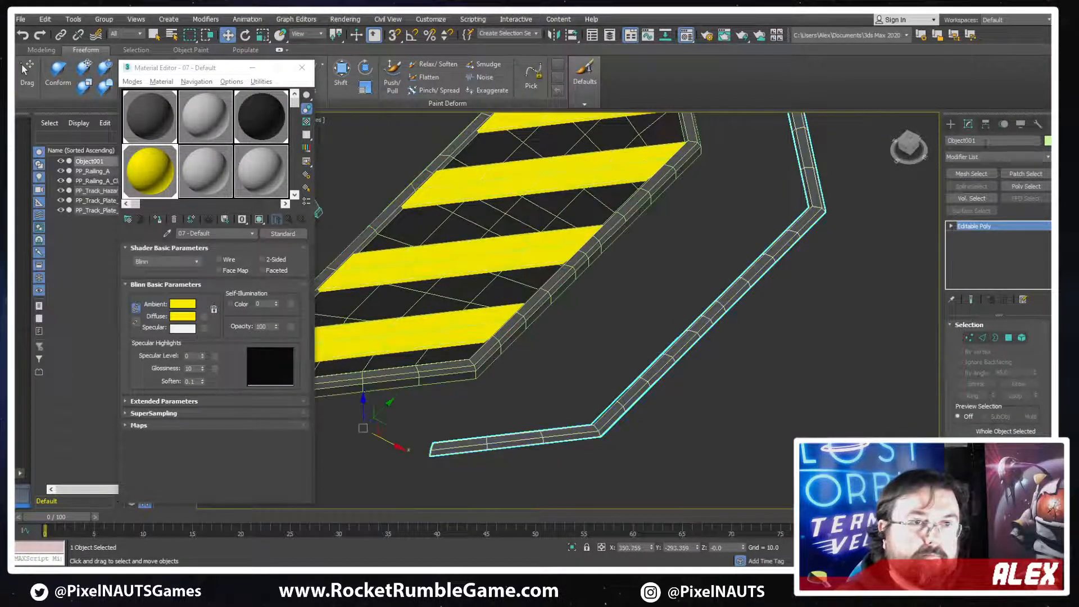
Rename the rim strip PP_Track_Hazard_Plate_A_Line and align it to the hazard plate
{"action": "double_click", "coordinate": [984, 143]}
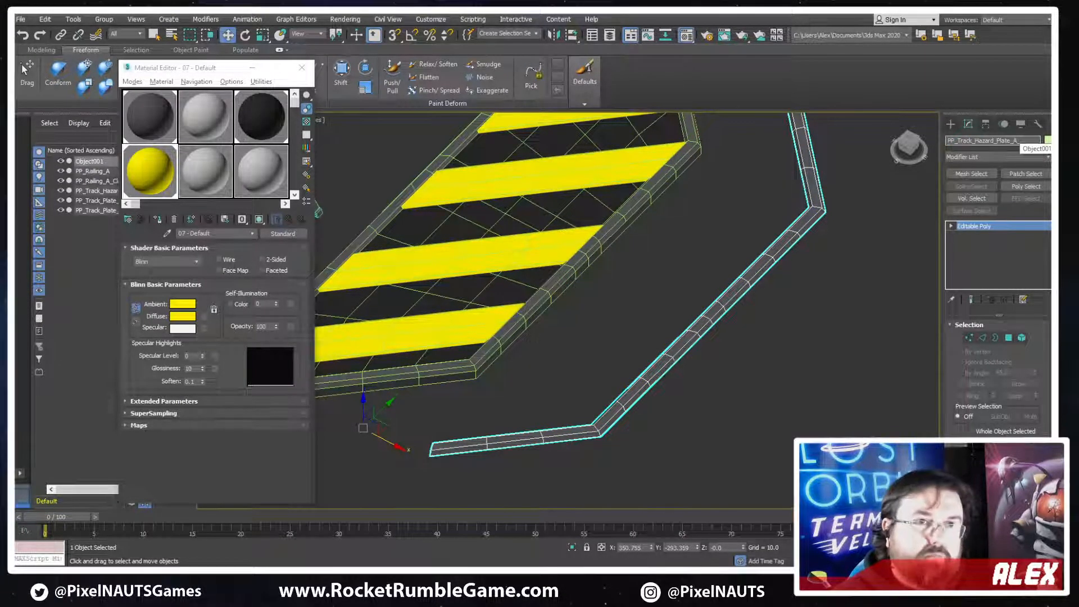
{"action": "key", "text": "Return"}
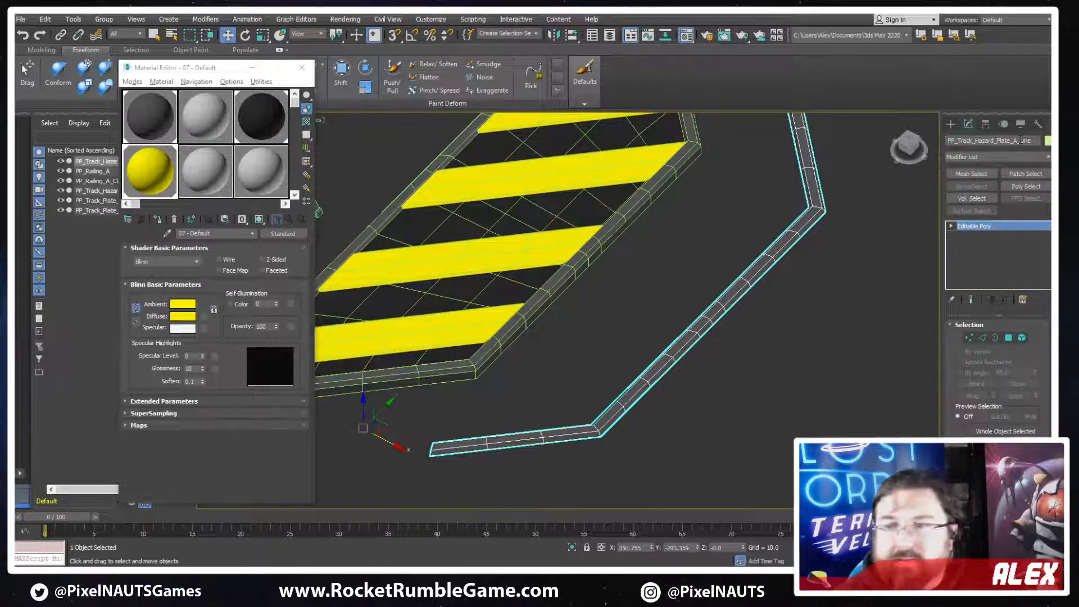
{"action": "left_click", "coordinate": [572, 35]}
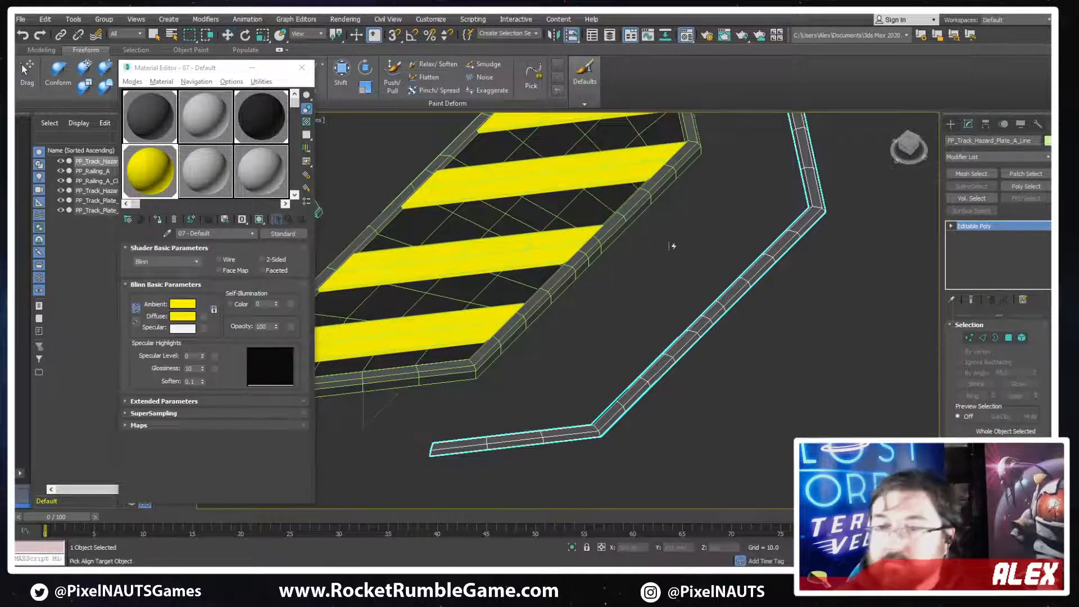
{"action": "left_click", "coordinate": [589, 266]}
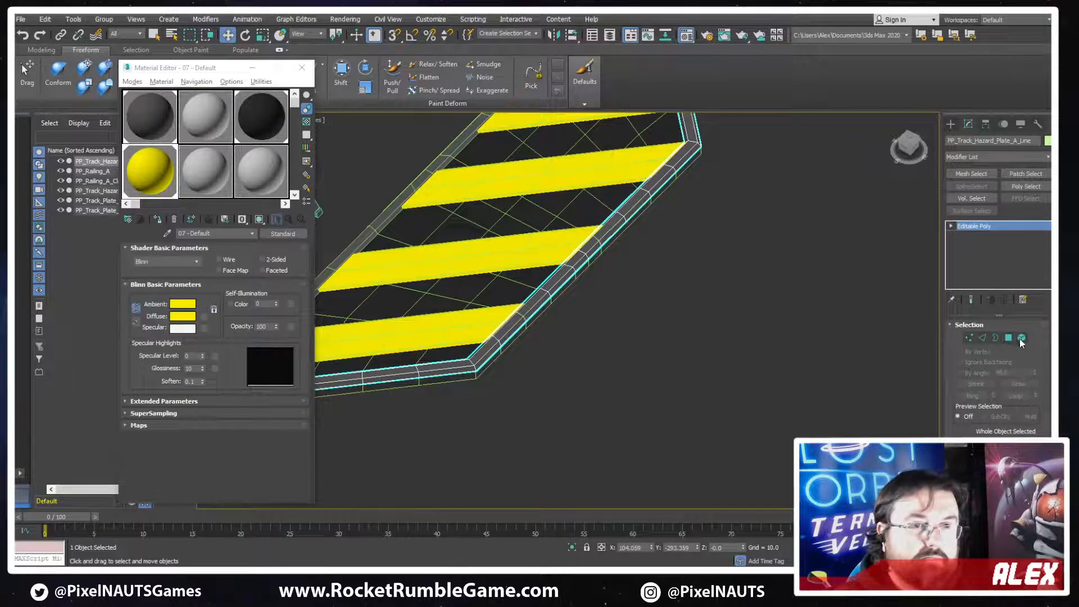
Select the strip's whole mesh element and move it about 41 units outward along X from the hazard plate, leaving the pivot in place
{"action": "key", "text": "5"}
{"action": "left_click", "coordinate": [564, 275]}
{"action": "middle_click_drag", "start_coordinate": [755, 301], "coordinate": [617, 295], "text": "alt"}
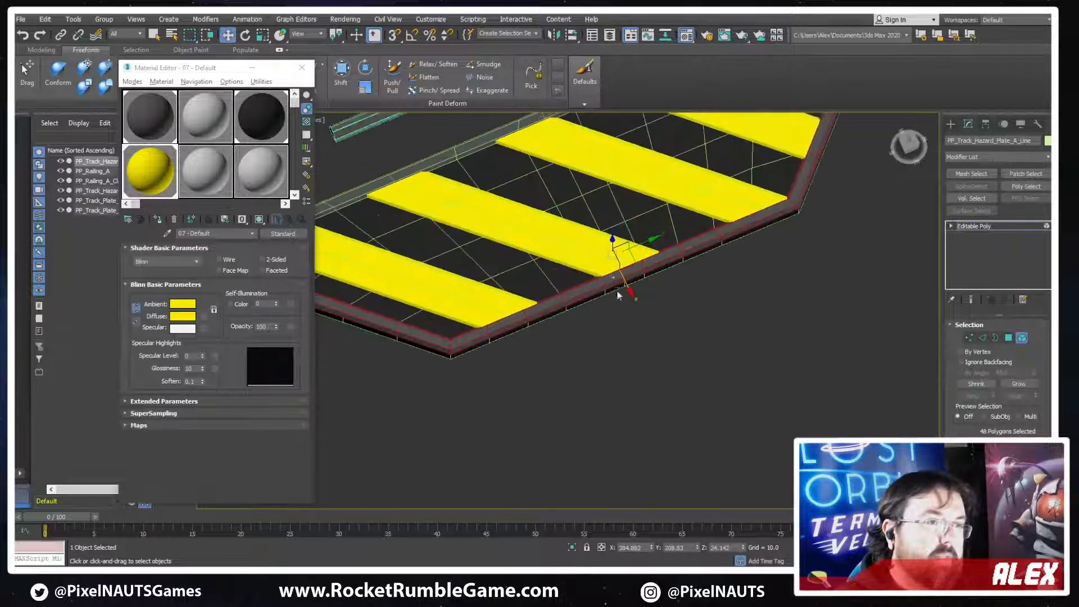
{"action": "left_click_drag", "start_coordinate": [626, 281], "coordinate": [634, 309], "text": "shift"}
{"action": "scroll", "coordinate": [682, 325], "scroll_direction": "down", "scroll_amount": 3}
{"action": "mouse_move", "coordinate": [682, 325]}
{"action": "middle_mouse_down", "text": "alt"}
{"action": "mouse_move", "coordinate": [662, 354]}
{"action": "mouse_move", "coordinate": [686, 332]}
{"action": "middle_mouse_up", "text": "alt"}
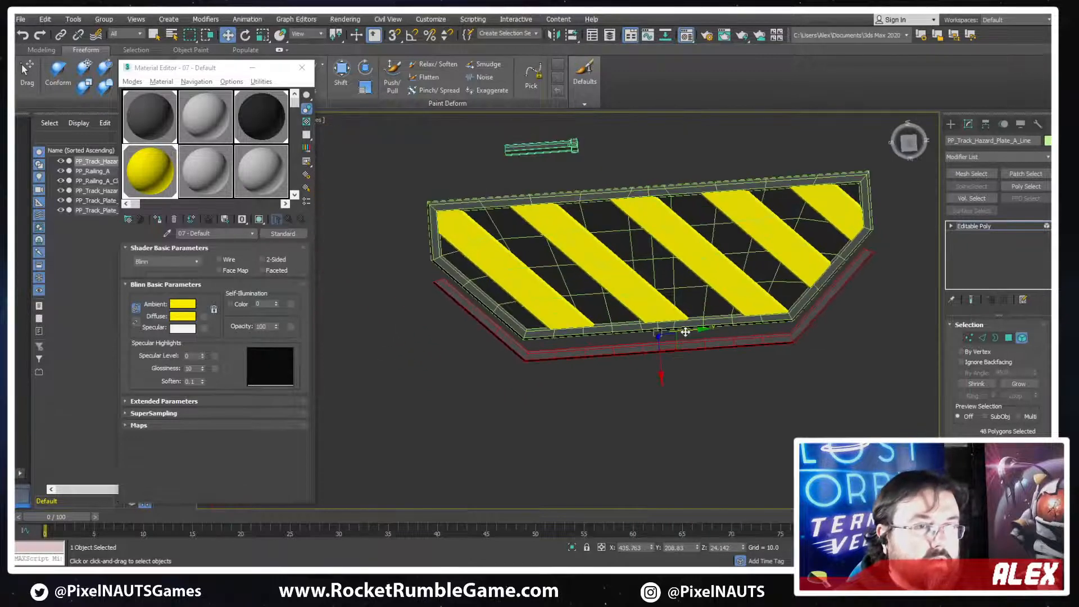
{"action": "scroll", "coordinate": [672, 328], "scroll_direction": "up", "scroll_amount": 2}
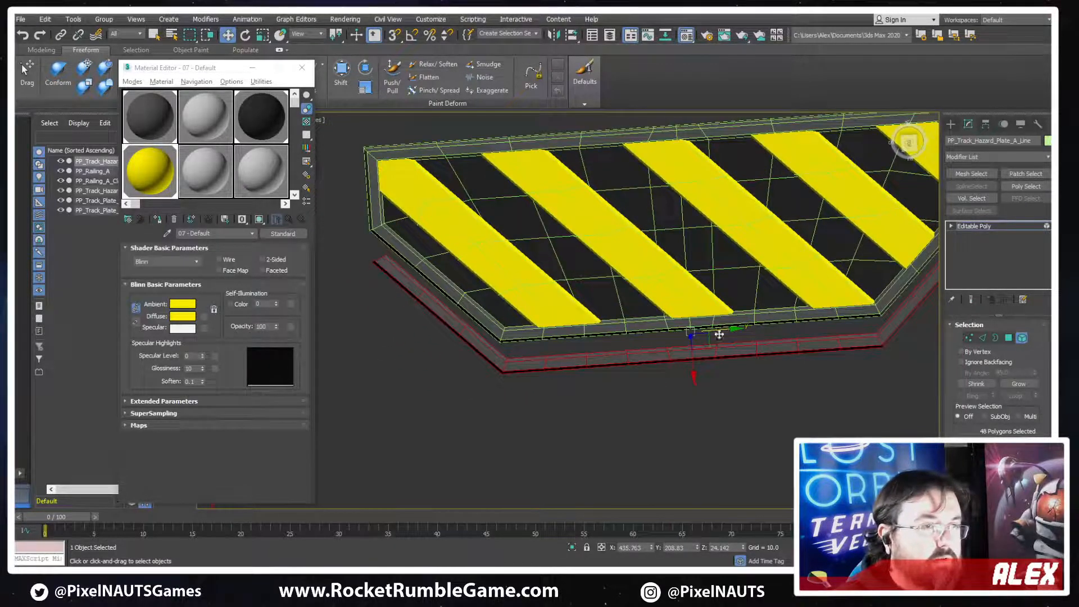
Select the vertices of the strip's slanted end on the positive Y side and shift them slightly outward along Y
{"action": "middle_click_drag", "start_coordinate": [901, 377], "coordinate": [790, 387]}
{"action": "key", "text": "1"}
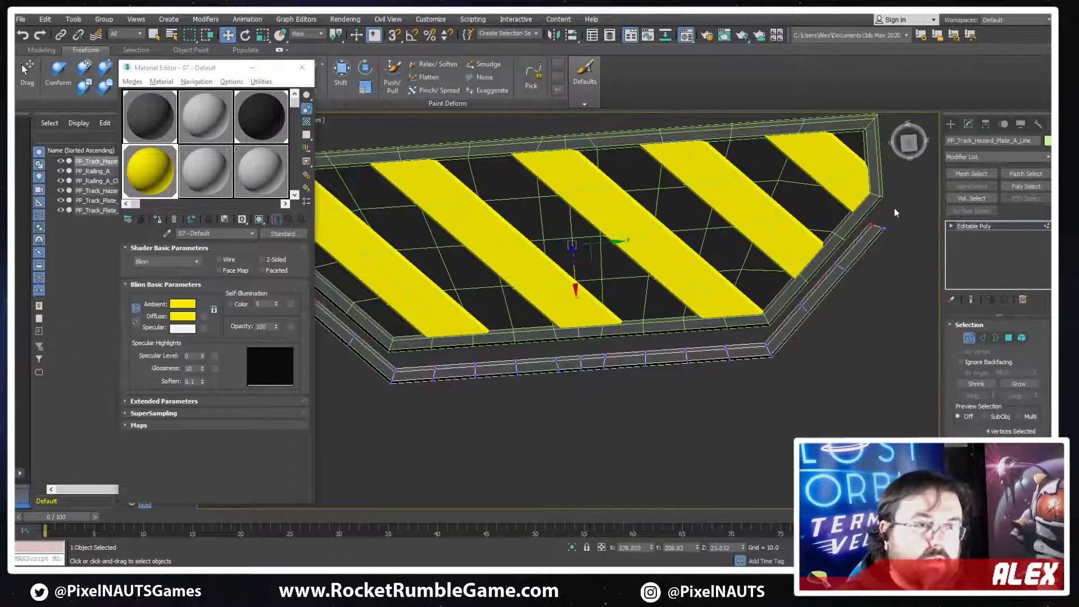
{"action": "left_click_drag", "start_coordinate": [894, 208], "coordinate": [709, 371]}
{"action": "scroll", "coordinate": [781, 359], "scroll_direction": "down", "scroll_amount": 2}
{"action": "left_click_drag", "start_coordinate": [800, 320], "coordinate": [811, 319]}
Shift the vertices of the opposite slanted end slightly outward along negative Y and leave vertex editing
{"action": "left_click_drag", "start_coordinate": [376, 276], "coordinate": [445, 355]}
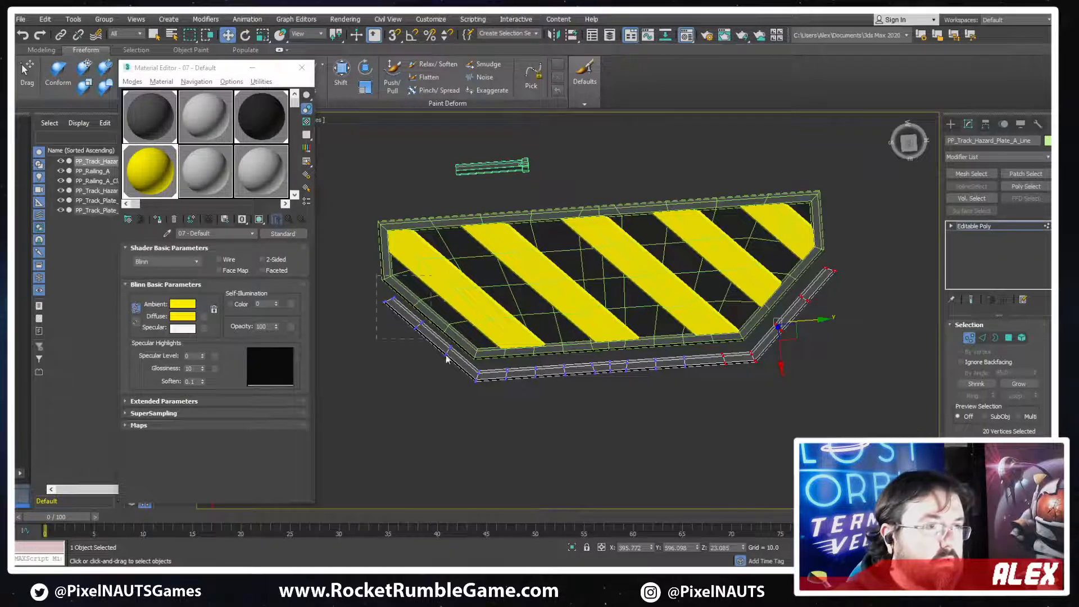
{"action": "left_click_drag", "start_coordinate": [491, 386], "coordinate": [491, 387]}
{"action": "left_click_drag", "start_coordinate": [465, 337], "coordinate": [456, 338]}
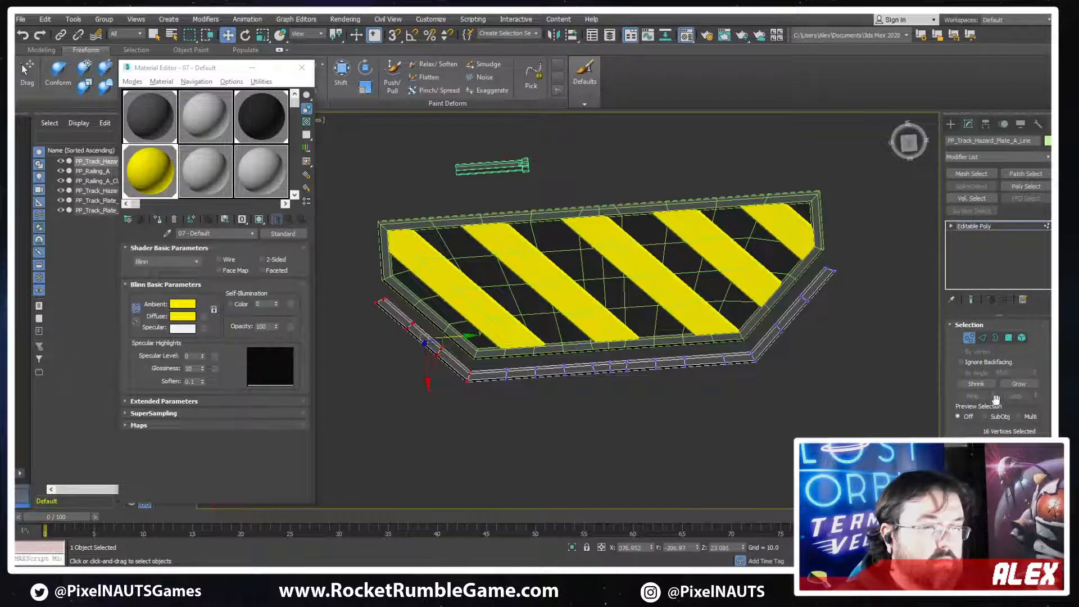
{"action": "left_click", "coordinate": [970, 338]}
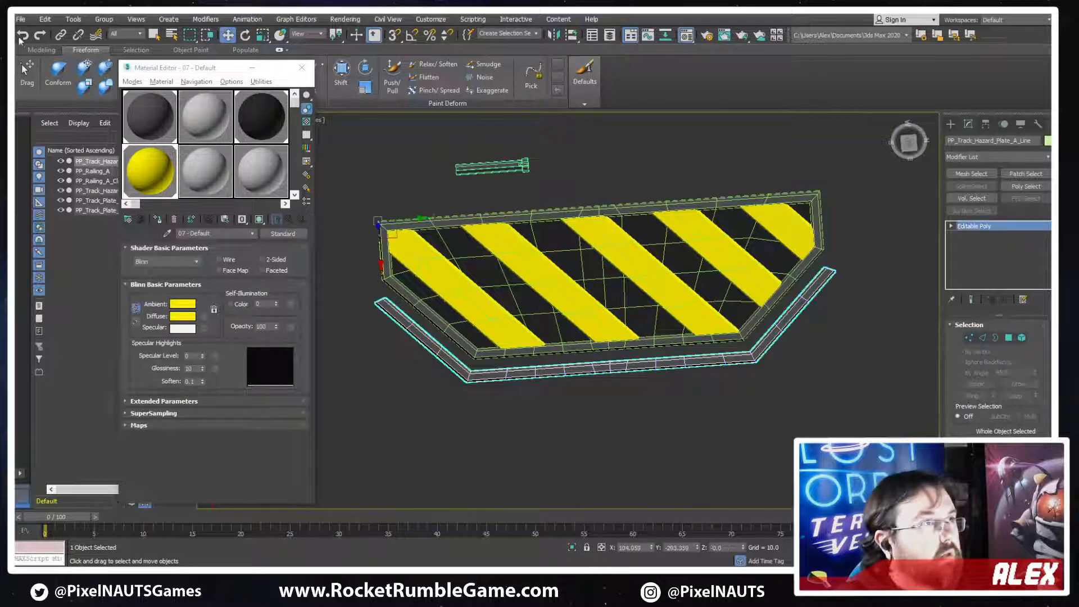
Export only the selected strip as the FBX file PP_Track_Hazard_Plate_A_Line in the ProcessingPlant folder
{"action": "left_click", "coordinate": [20, 20]}
{"action": "mouse_move", "coordinate": [56, 181]}
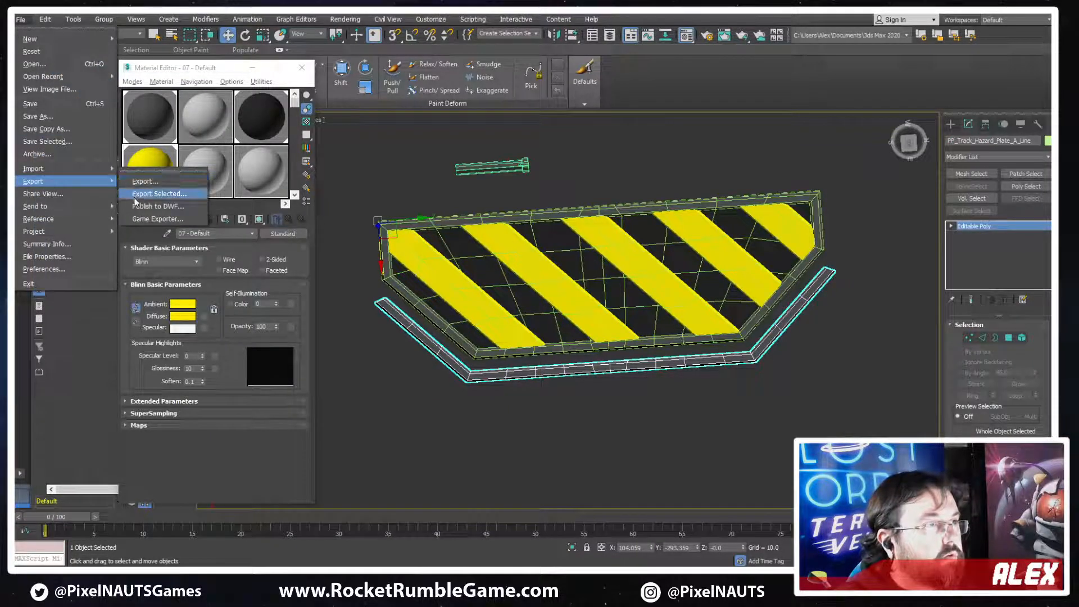
{"action": "left_click", "coordinate": [135, 197]}
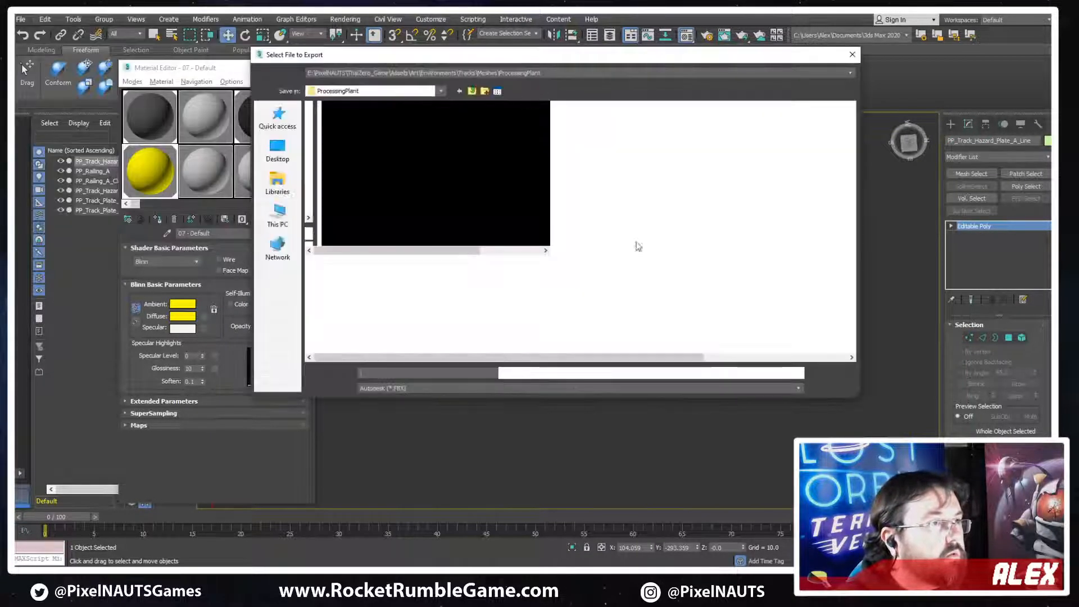
{"action": "left_click", "coordinate": [360, 140]}
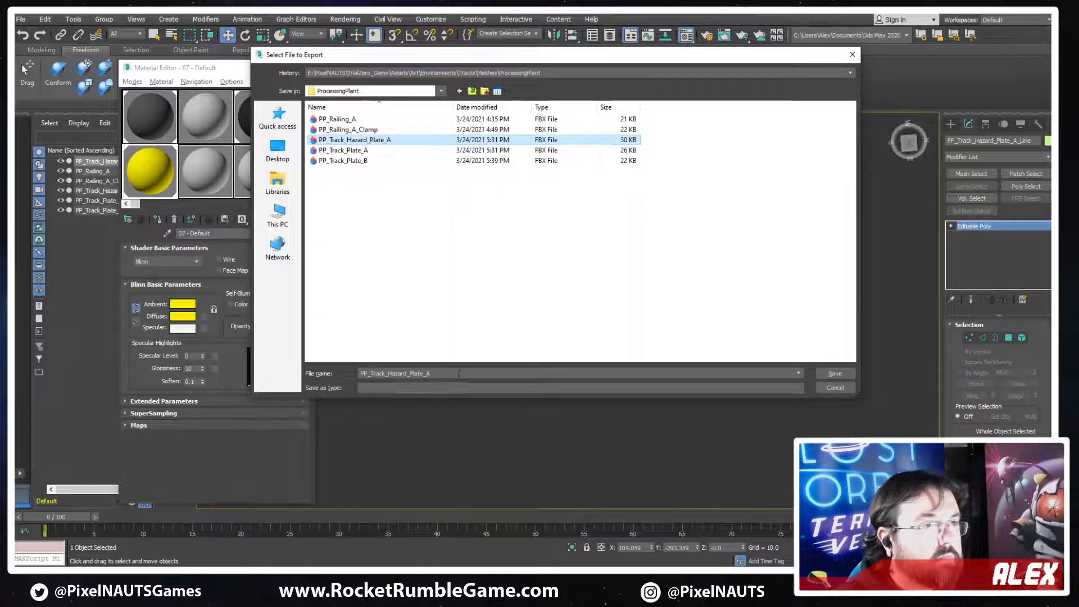
{"action": "left_click", "coordinate": [447, 375]}
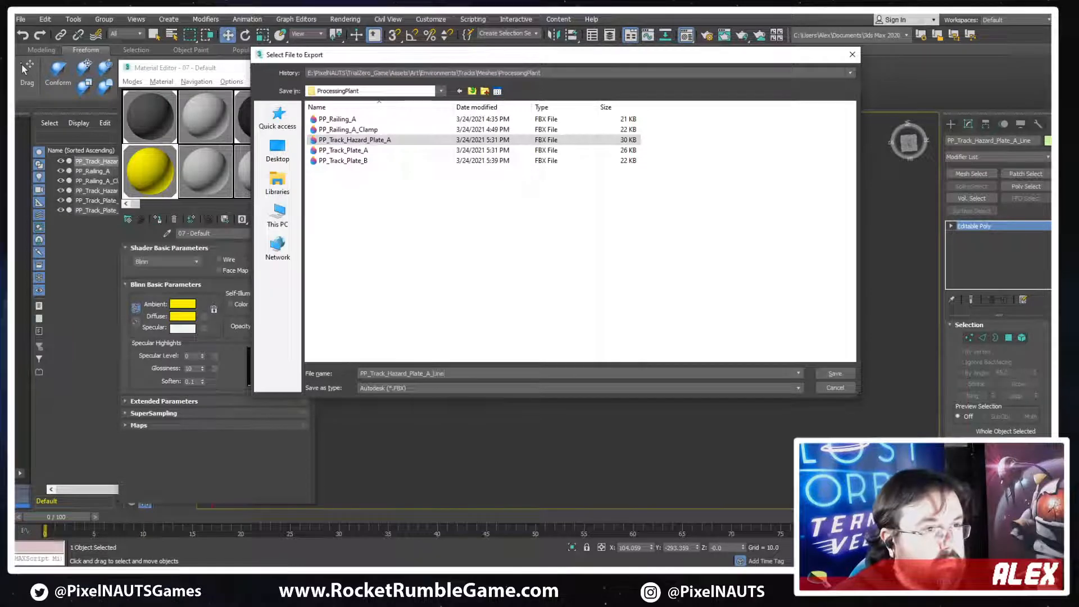
{"action": "key", "text": "Return"}
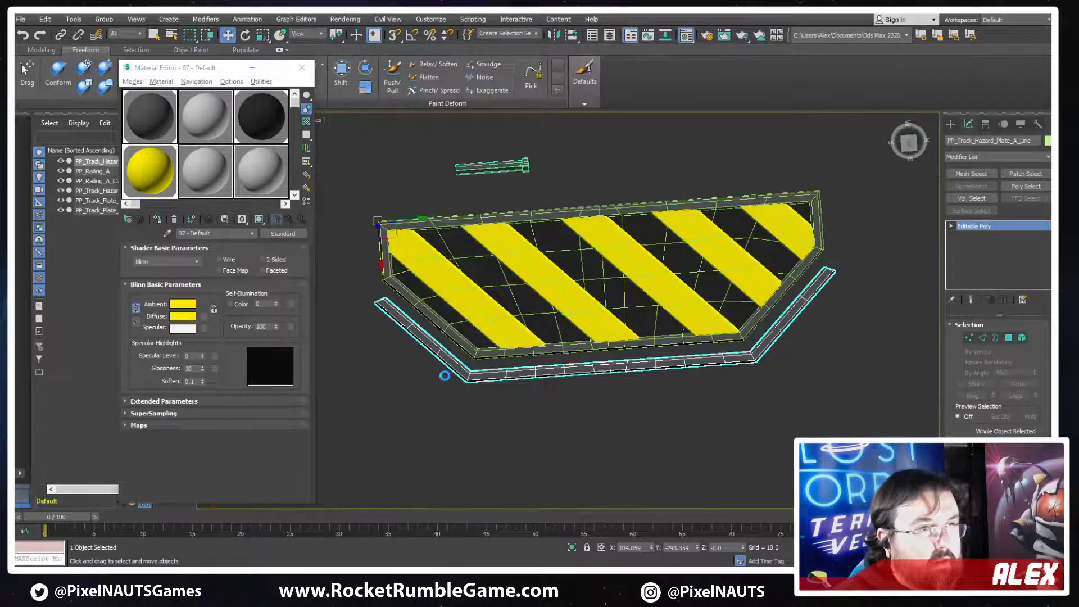
{"action": "key", "text": "Return"}
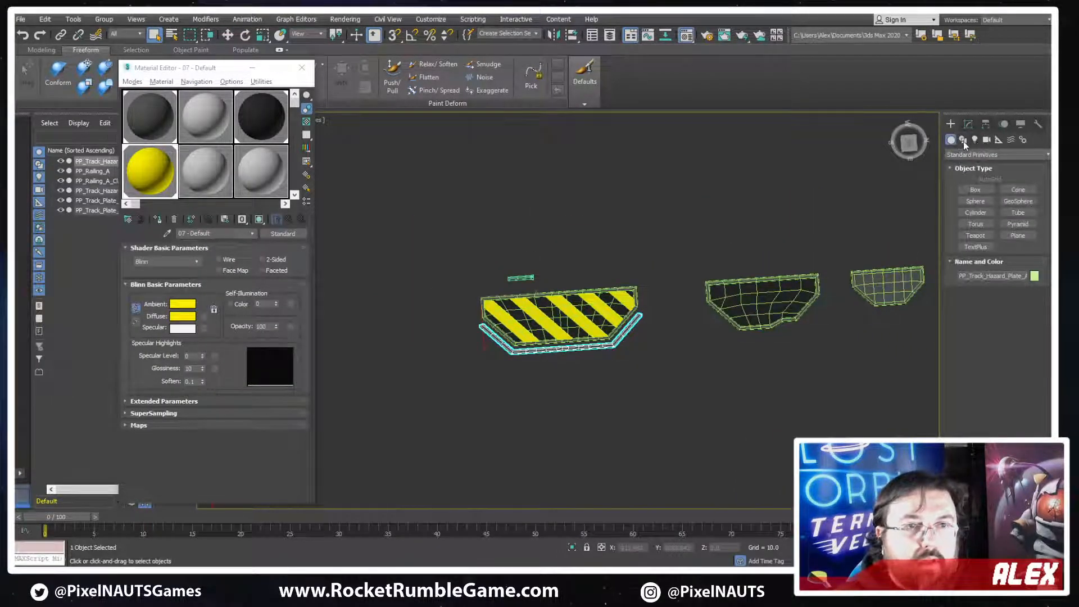
Draw a plane about 1003 long and 365 wide beside the hazard plate's outer strip
{"action": "left_click", "coordinate": [963, 140]}
{"action": "middle_click_drag", "start_coordinate": [800, 312], "coordinate": [868, 248]}
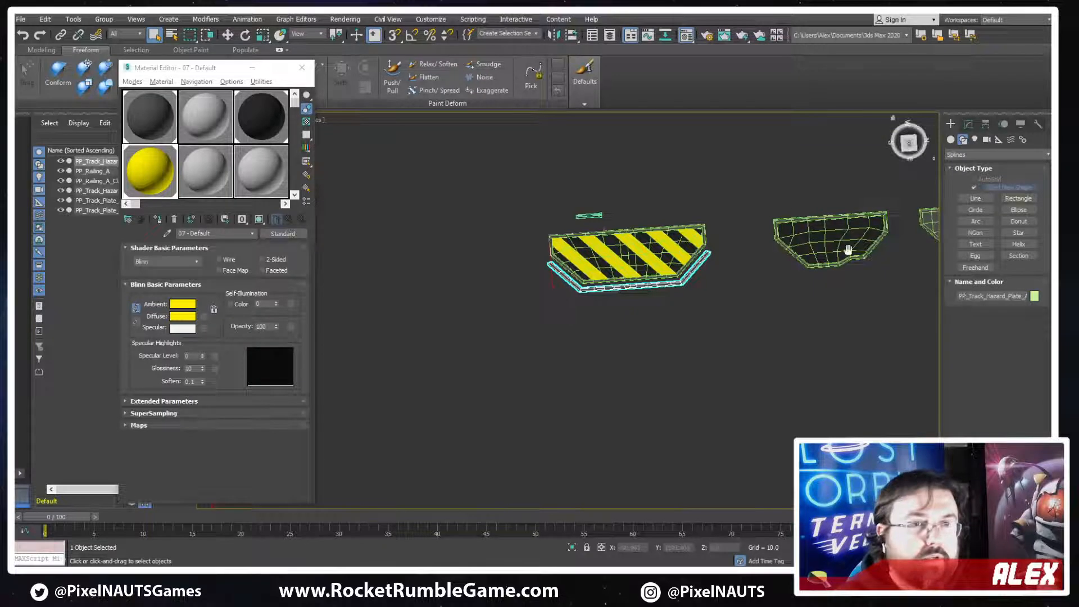
{"action": "middle_click_drag", "start_coordinate": [847, 251], "coordinate": [819, 258]}
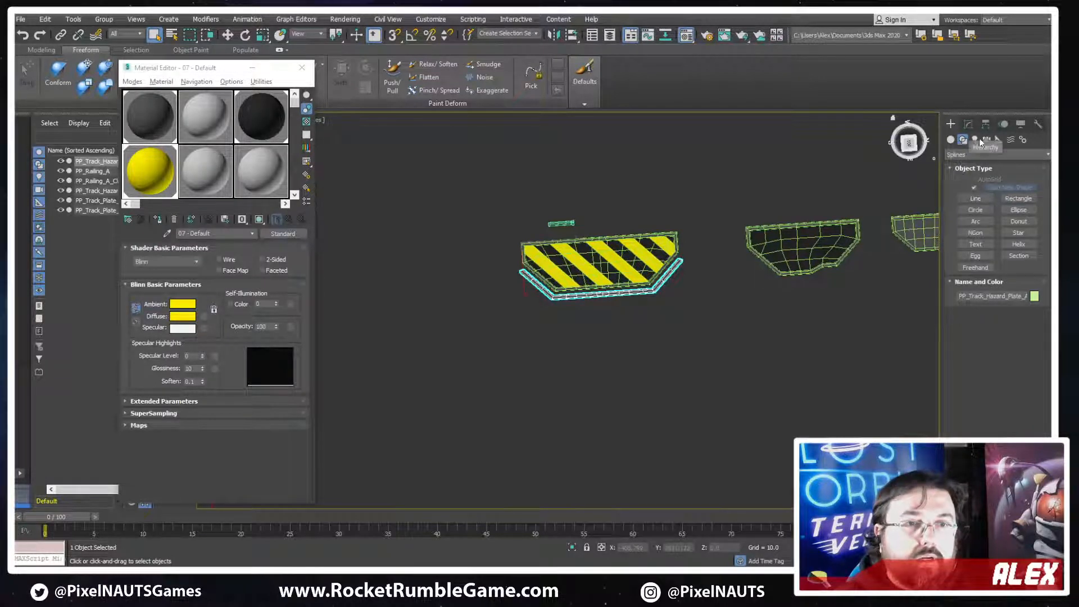
{"action": "left_click", "coordinate": [950, 139]}
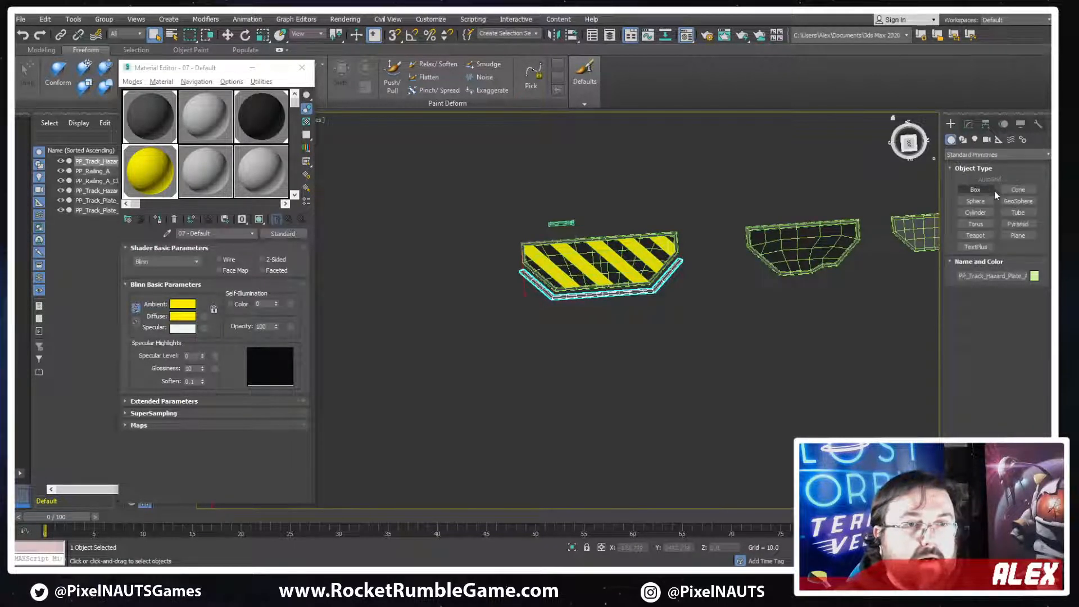
{"action": "left_click", "coordinate": [1018, 235]}
{"action": "scroll", "coordinate": [590, 331], "scroll_direction": "up", "scroll_amount": 3}
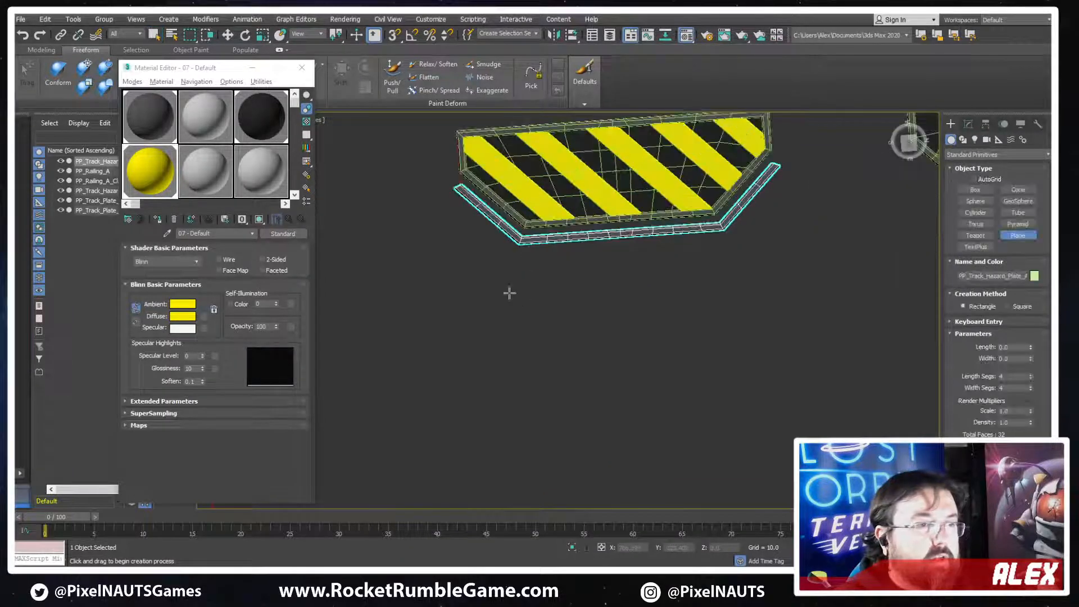
{"action": "left_click_drag", "start_coordinate": [484, 303], "coordinate": [802, 392]}
{"action": "middle_click_drag", "start_coordinate": [802, 382], "coordinate": [841, 391]}
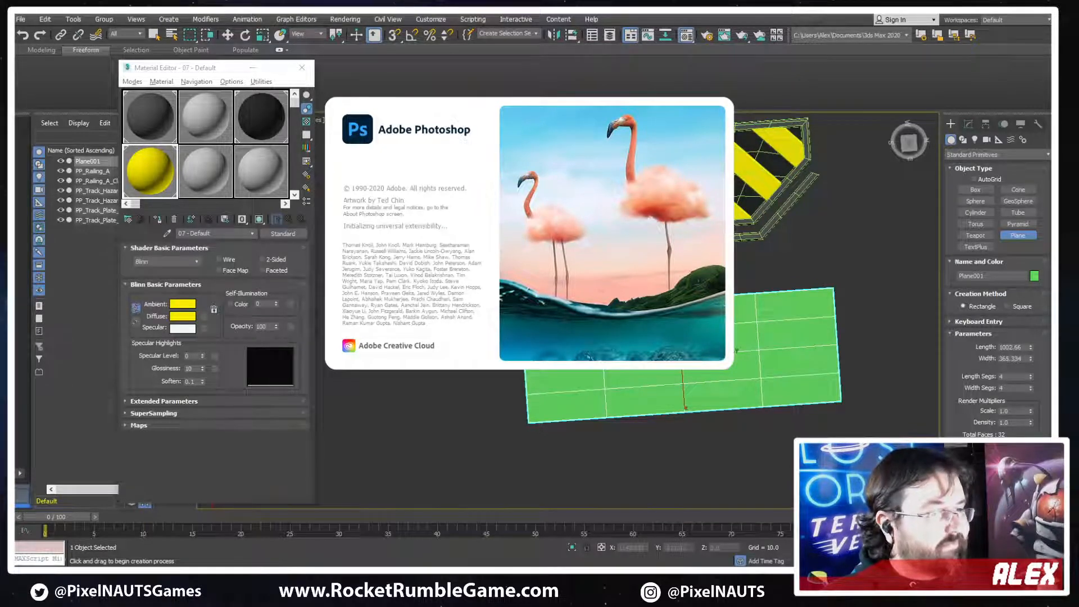
Switch to Unity and duplicate the hazard plate spline mesh Track_Railings 2-35 (2) beside the rock
{"action": "key", "text": "alt+Tab"}
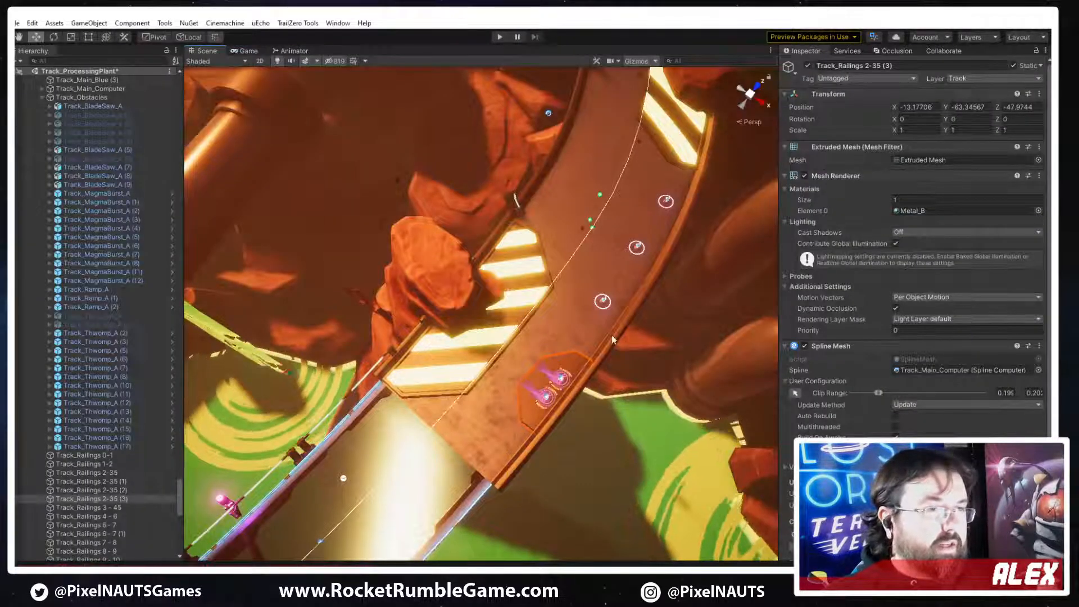
{"action": "right_click_drag", "start_coordinate": [641, 348], "coordinate": [523, 352]}
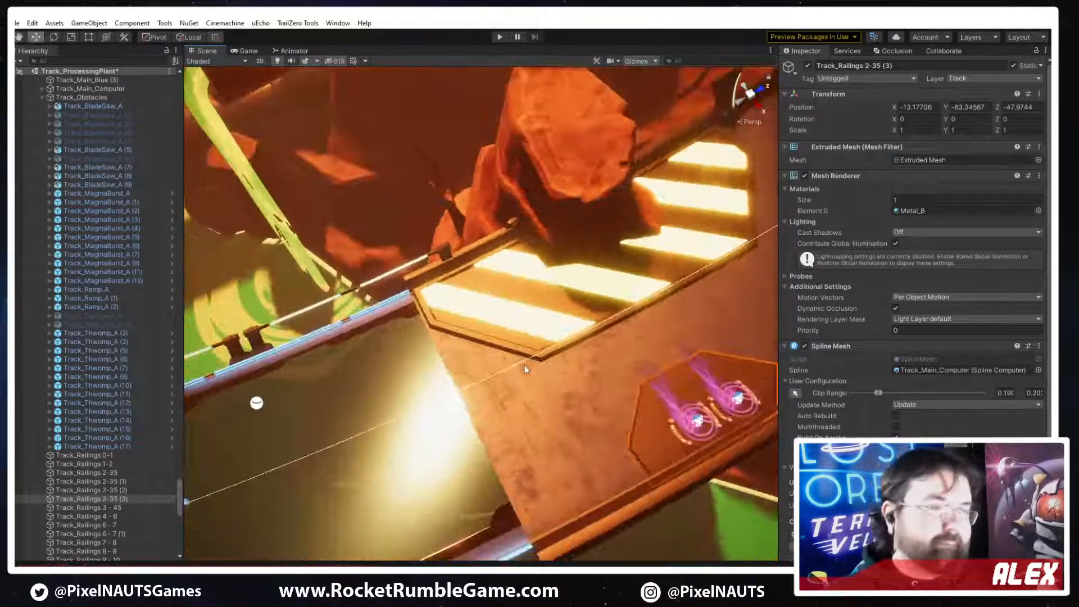
{"action": "left_click", "coordinate": [523, 352]}
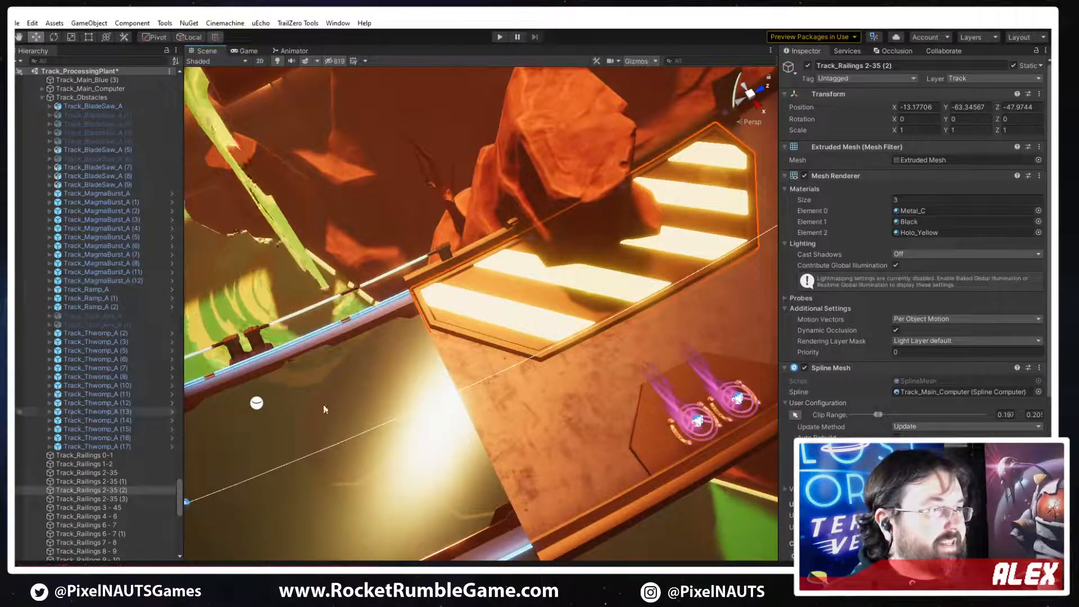
{"action": "right_click_drag", "start_coordinate": [612, 328], "coordinate": [576, 337]}
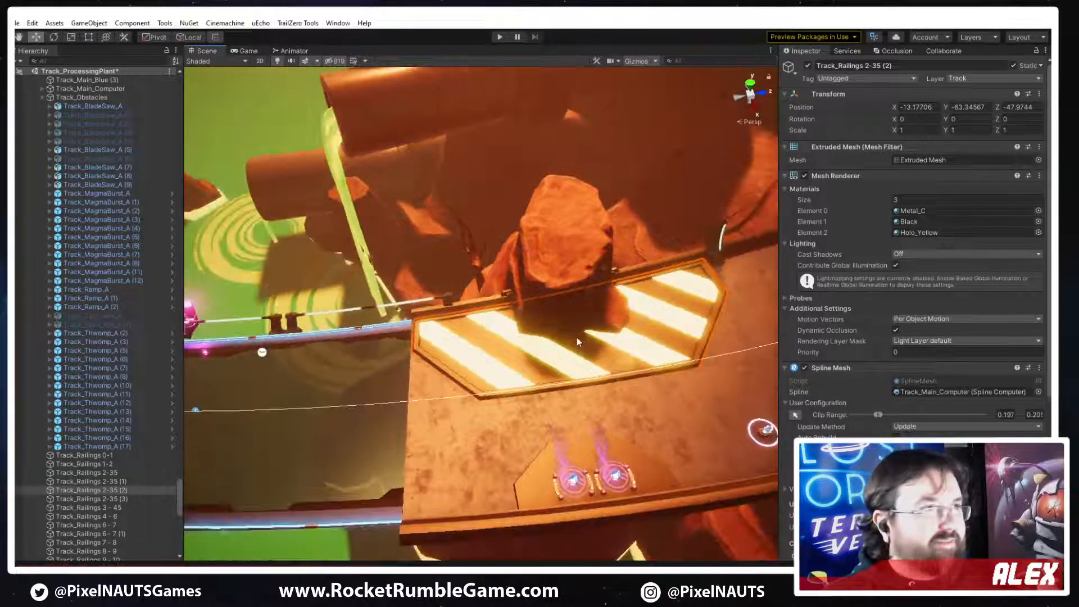
{"action": "right_click_drag", "start_coordinate": [633, 424], "coordinate": [626, 413]}
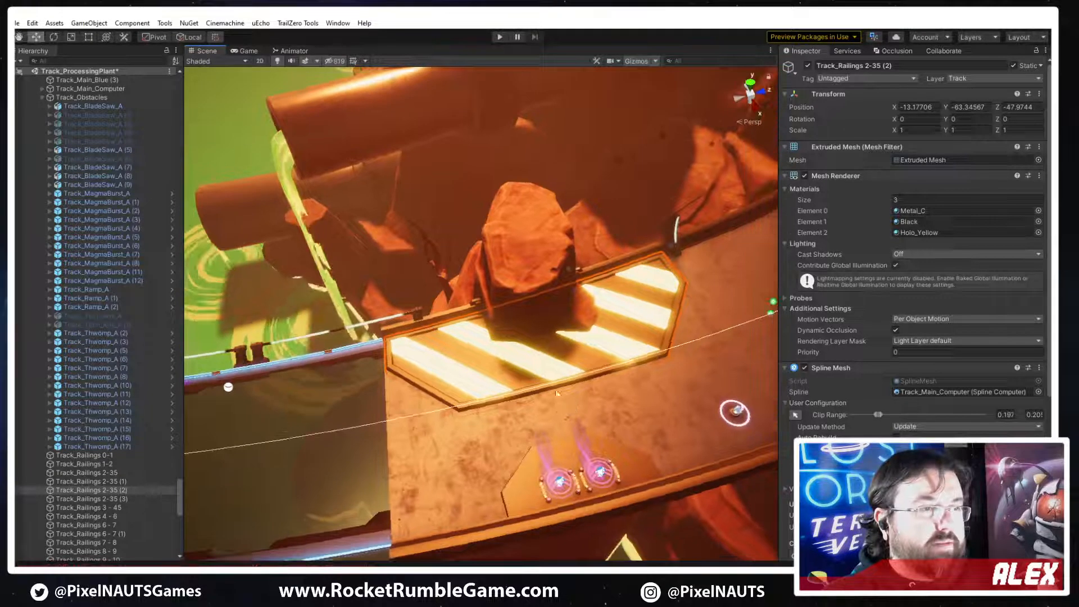
{"action": "left_click", "coordinate": [626, 412]}
{"action": "scroll", "coordinate": [838, 387], "scroll_direction": "down", "scroll_amount": 3}
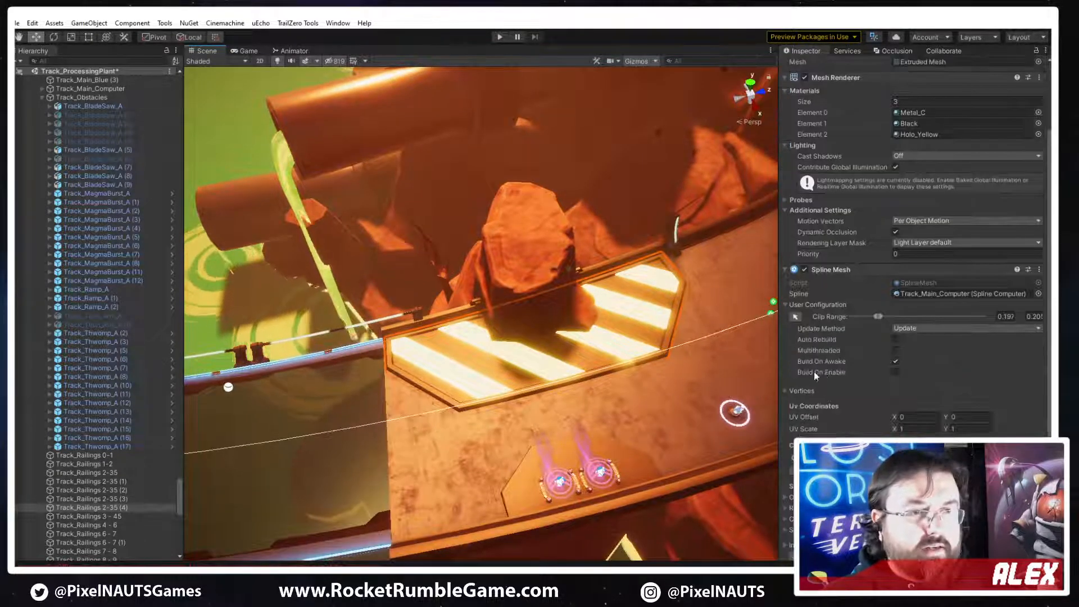
Swap the duplicate's spline mesh geometry to PP_Track_Hazard_Plate_A_Line and reduce its material count to 1
{"action": "left_click", "coordinate": [854, 494]}
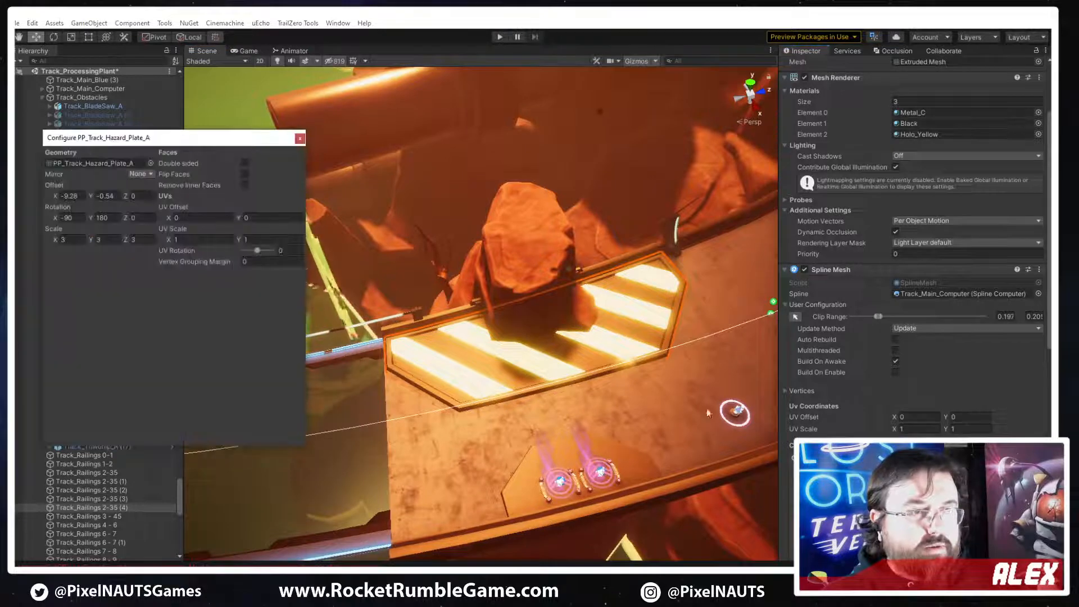
{"action": "left_click", "coordinate": [151, 163]}
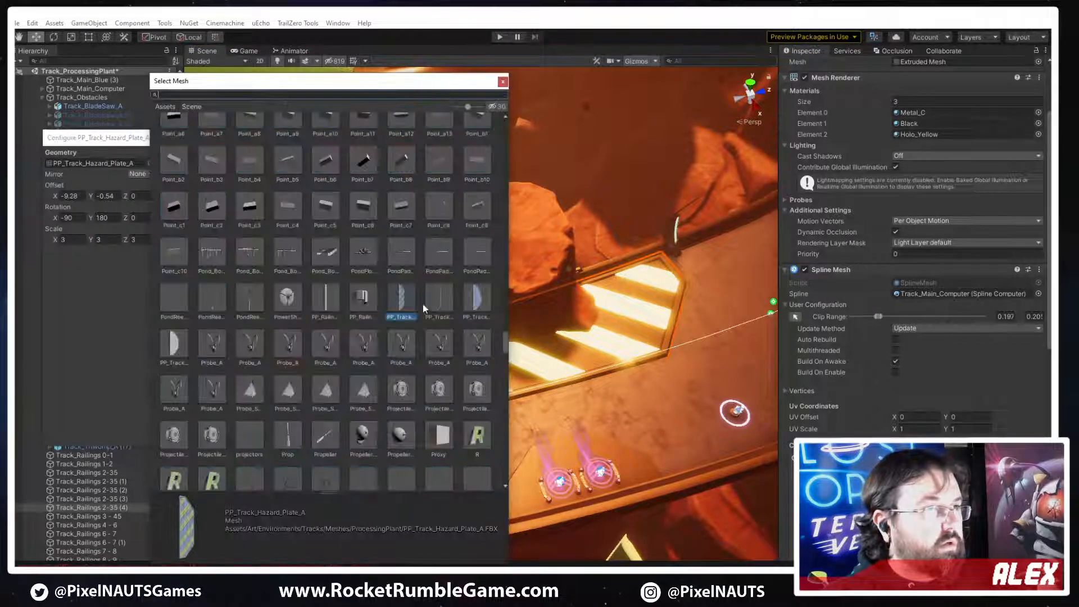
{"action": "double_click", "coordinate": [438, 303]}
{"action": "scroll", "coordinate": [646, 327], "scroll_direction": "up", "scroll_amount": 3}
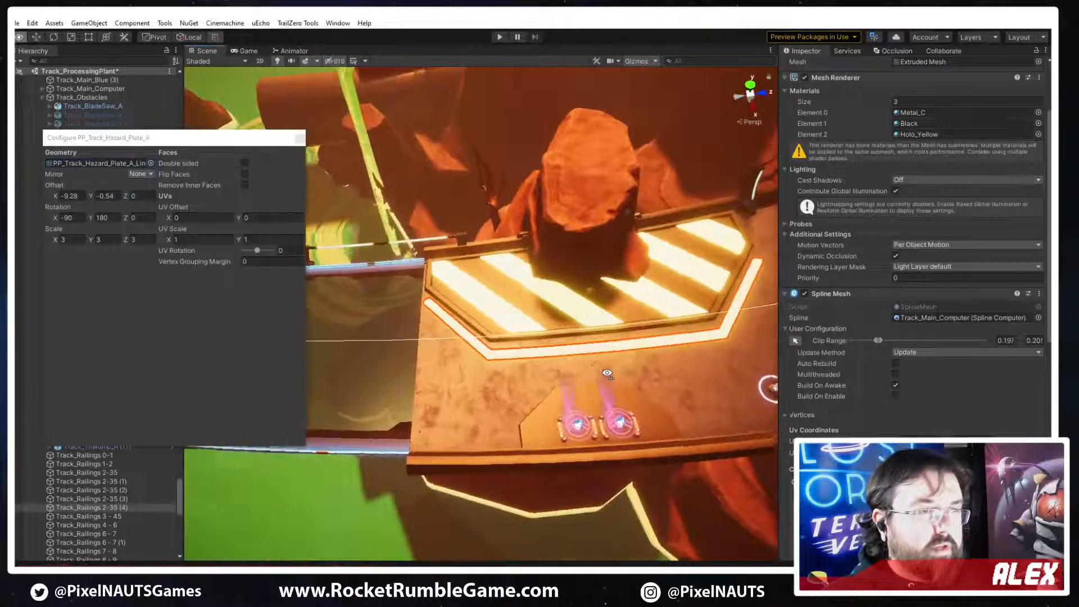
{"action": "scroll", "coordinate": [989, 224], "scroll_direction": "up", "scroll_amount": 3}
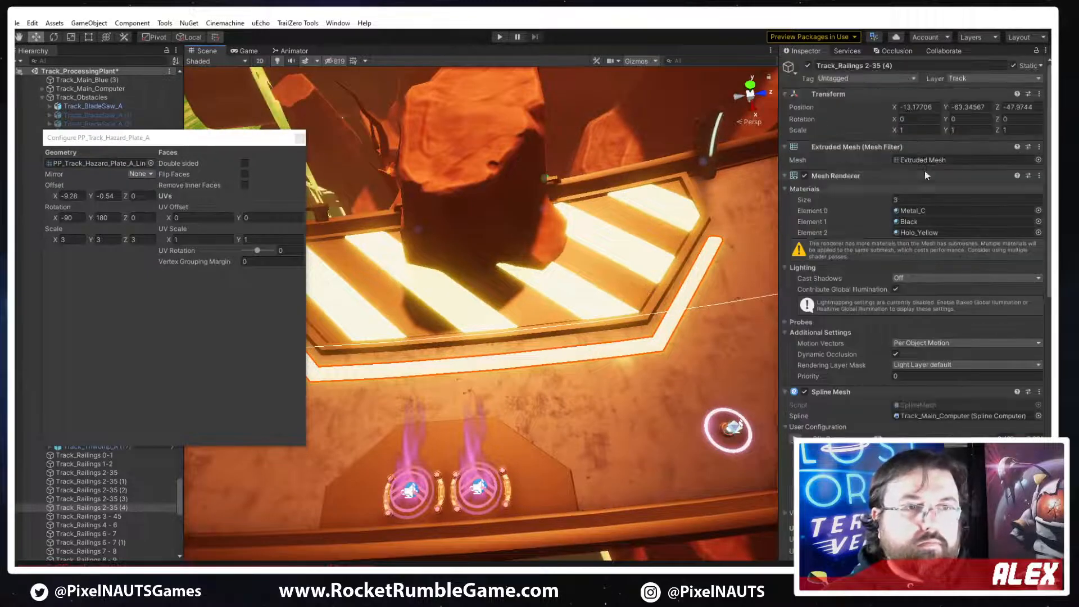
{"action": "type", "text": "1"}
{"action": "key", "text": "Return"}
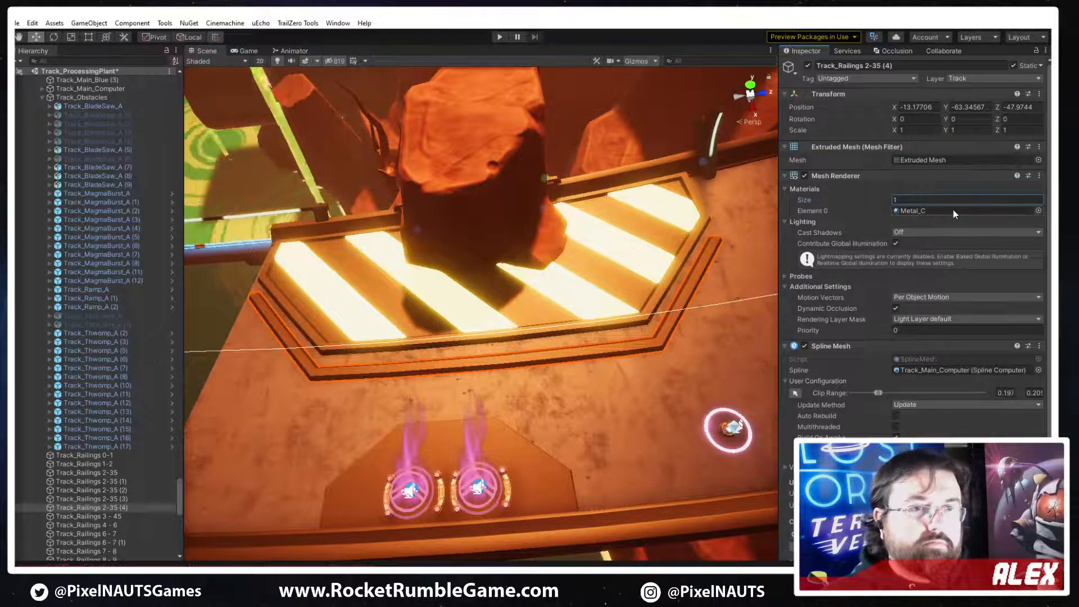
Locate the hazard plate's Holo_Yellow material and apply a copy of it, Holo_Yellow 1, to the line strip
{"action": "left_click", "coordinate": [1038, 211]}
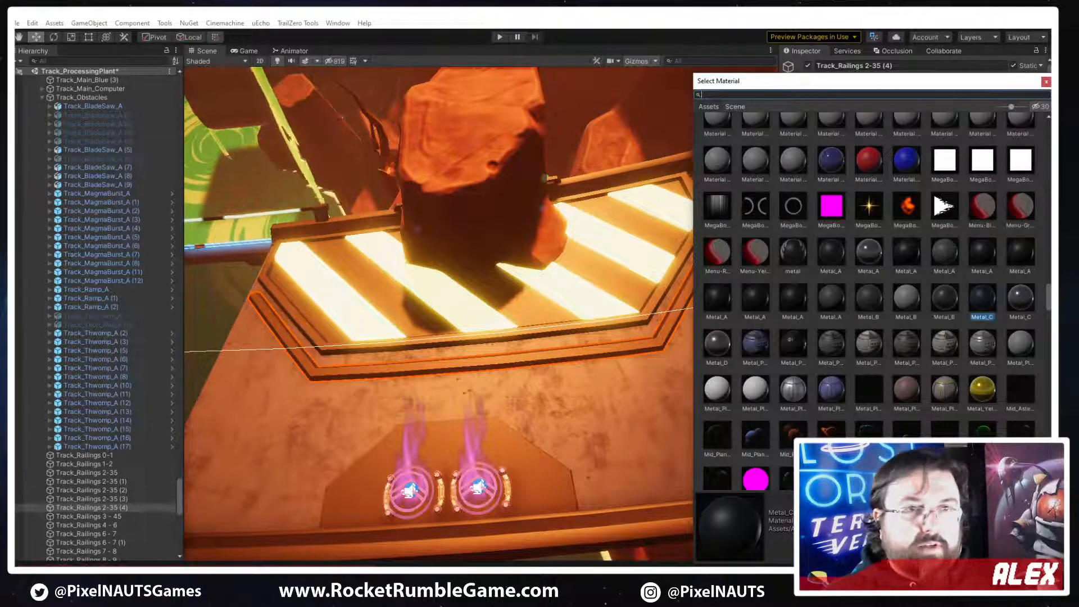
{"action": "left_click", "coordinate": [1046, 82]}
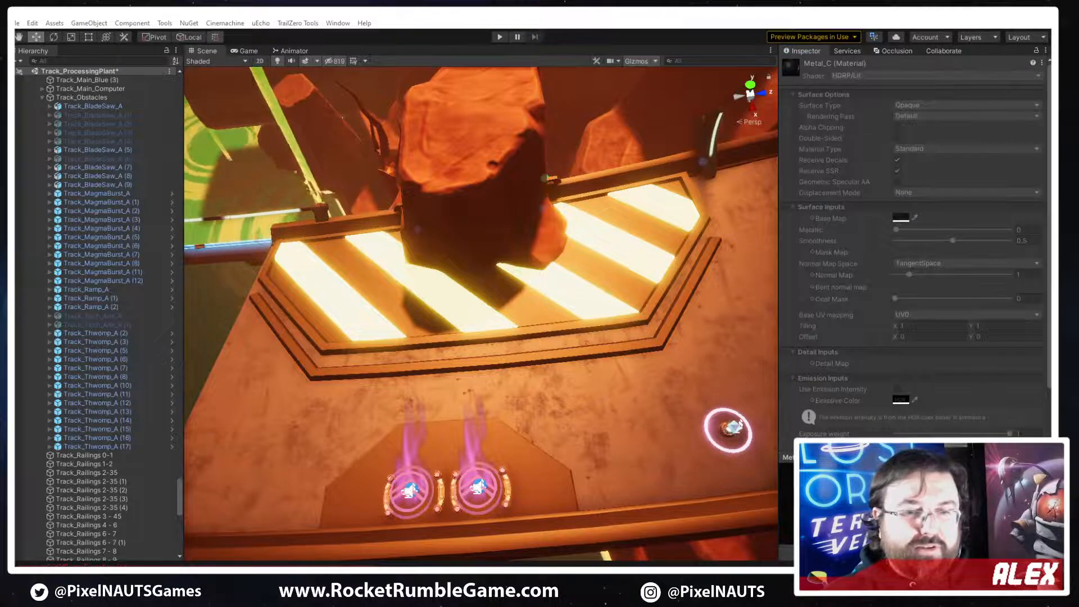
{"action": "left_click", "coordinate": [564, 308]}
{"action": "left_click", "coordinate": [642, 211]}
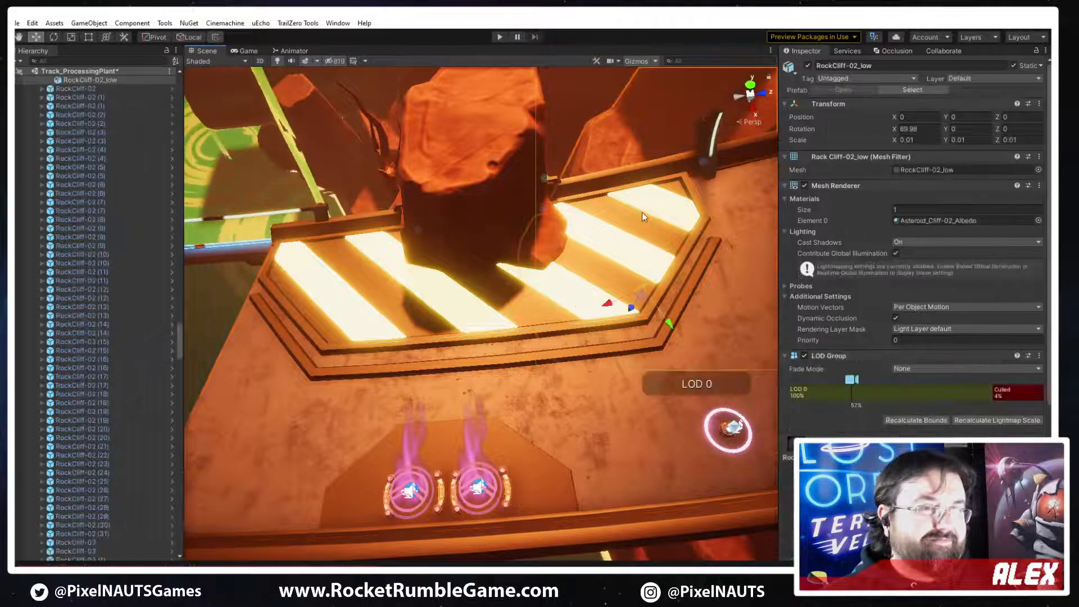
{"action": "left_click", "coordinate": [433, 296]}
{"action": "left_click", "coordinate": [312, 260]}
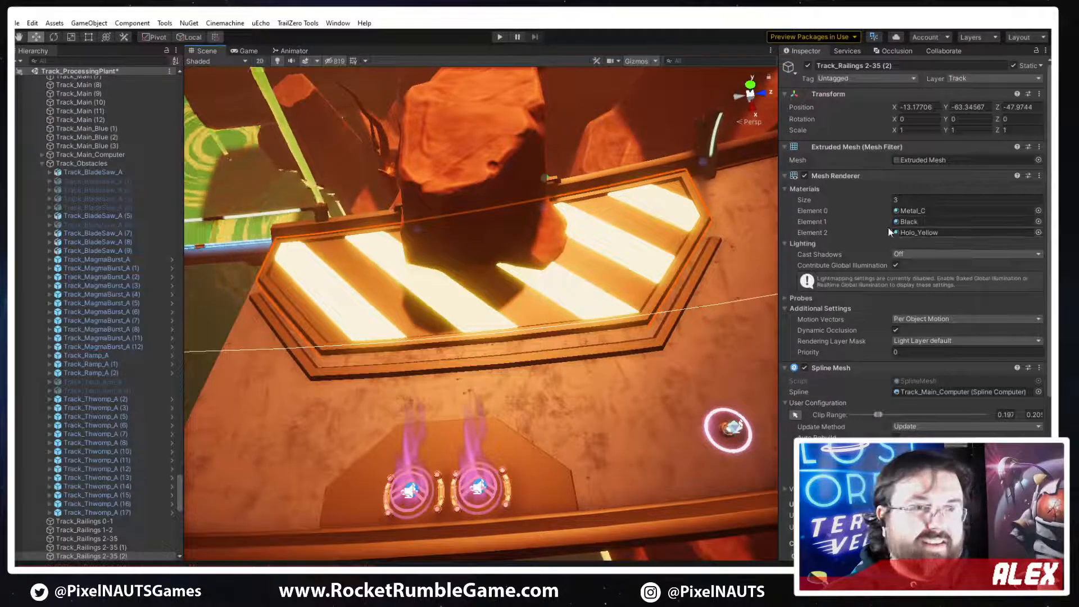
{"action": "left_click", "coordinate": [905, 231]}
{"action": "left_click_drag", "start_coordinate": [916, 232], "coordinate": [646, 348]}
{"action": "left_click_drag", "start_coordinate": [741, 361], "coordinate": [740, 429], "text": "alt"}
Open the Holo_Yellow 1 material and change its emissive colour from yellow to a dimmer neutral white
{"action": "double_click", "coordinate": [919, 233]}
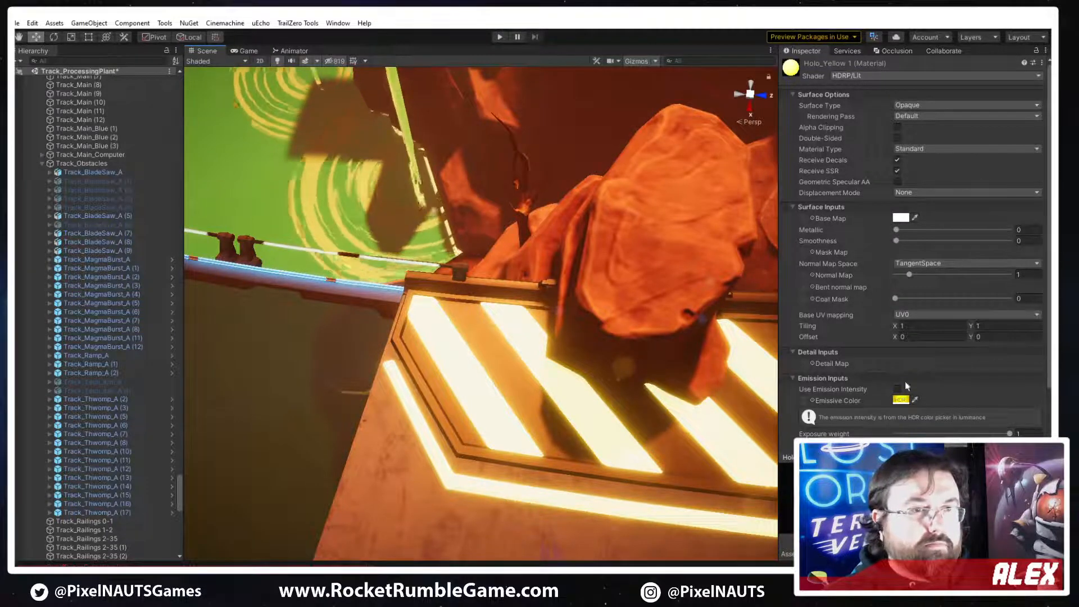
{"action": "left_click", "coordinate": [901, 399]}
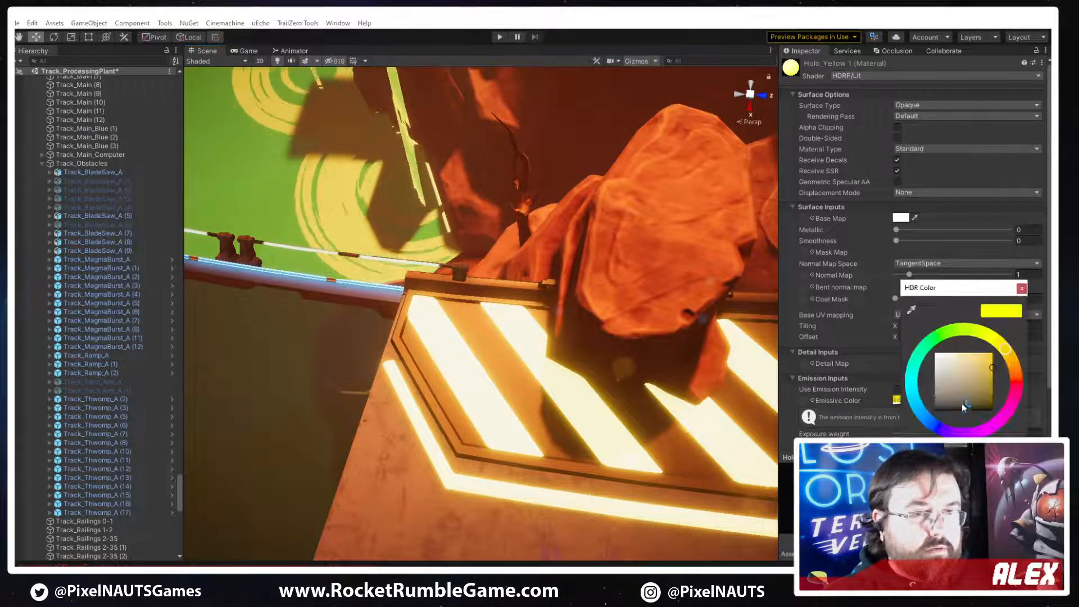
{"action": "left_click", "coordinate": [933, 400]}
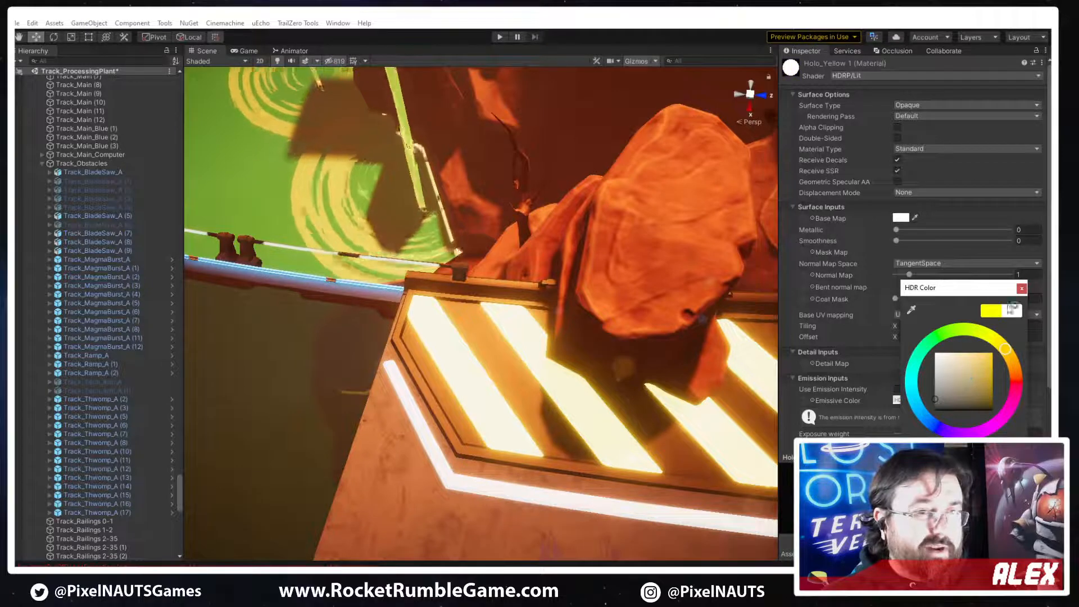
{"action": "left_click", "coordinate": [1021, 289]}
{"action": "left_click", "coordinate": [897, 400]}
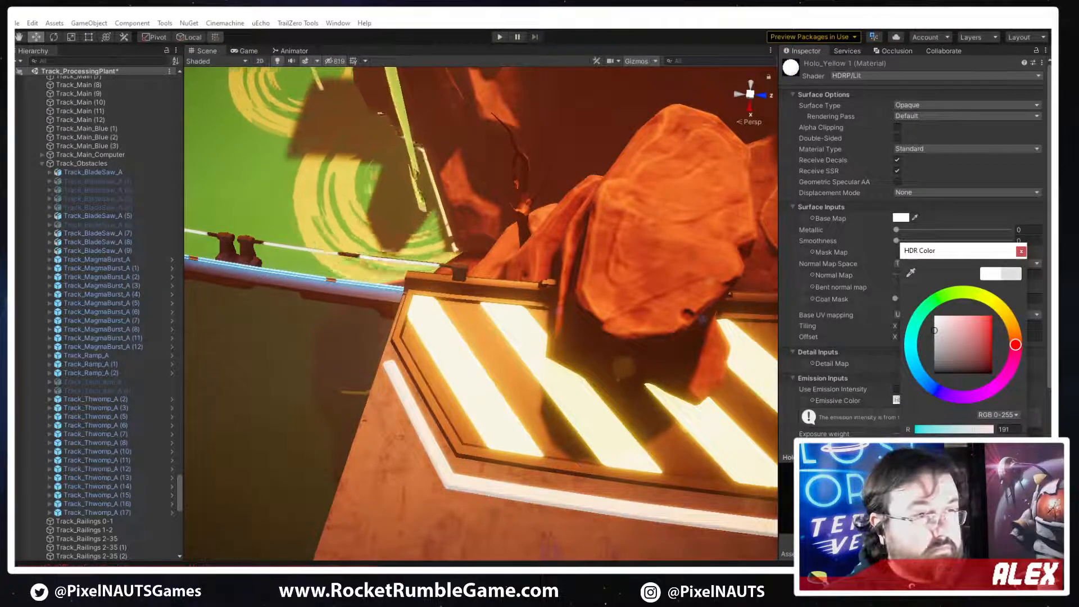
Darken Holo_Yellow 1's base colour to a grey of about RGB 72 and dim its emissive colour to dark grey
{"action": "left_click", "coordinate": [901, 218]}
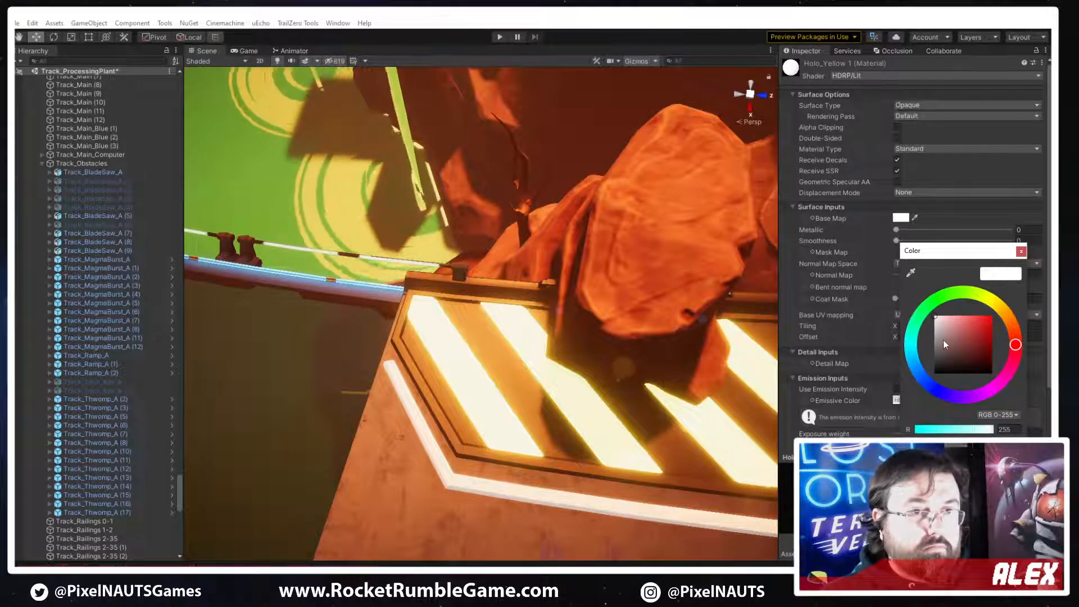
{"action": "mouse_move", "coordinate": [943, 340]}
{"action": "left_mouse_down"}
{"action": "mouse_move", "coordinate": [917, 371]}
{"action": "mouse_move", "coordinate": [917, 356]}
{"action": "left_mouse_up"}
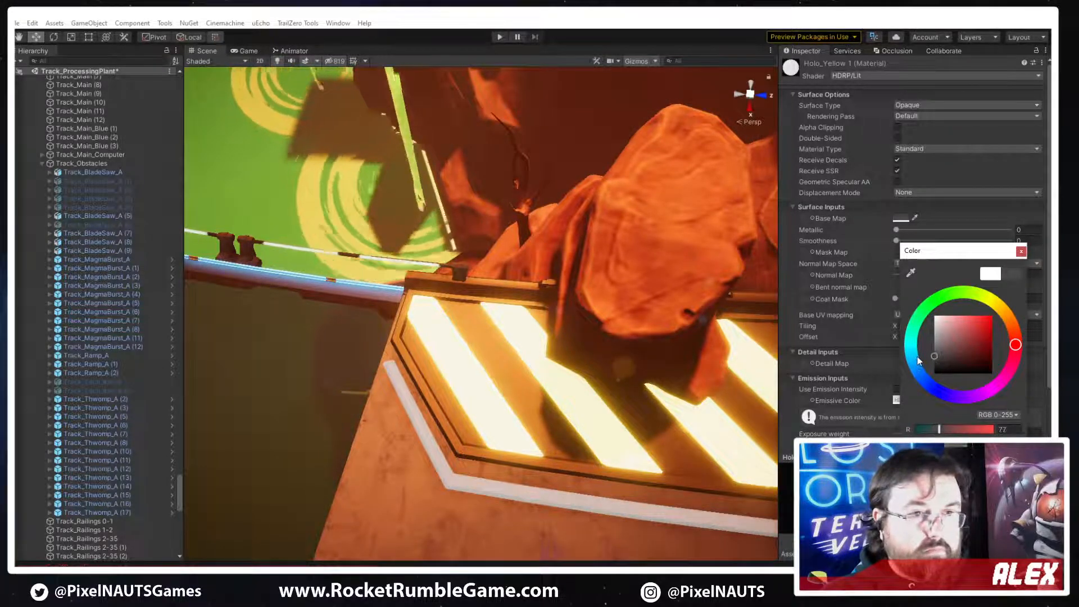
{"action": "left_click", "coordinate": [1021, 252]}
{"action": "left_click", "coordinate": [900, 400]}
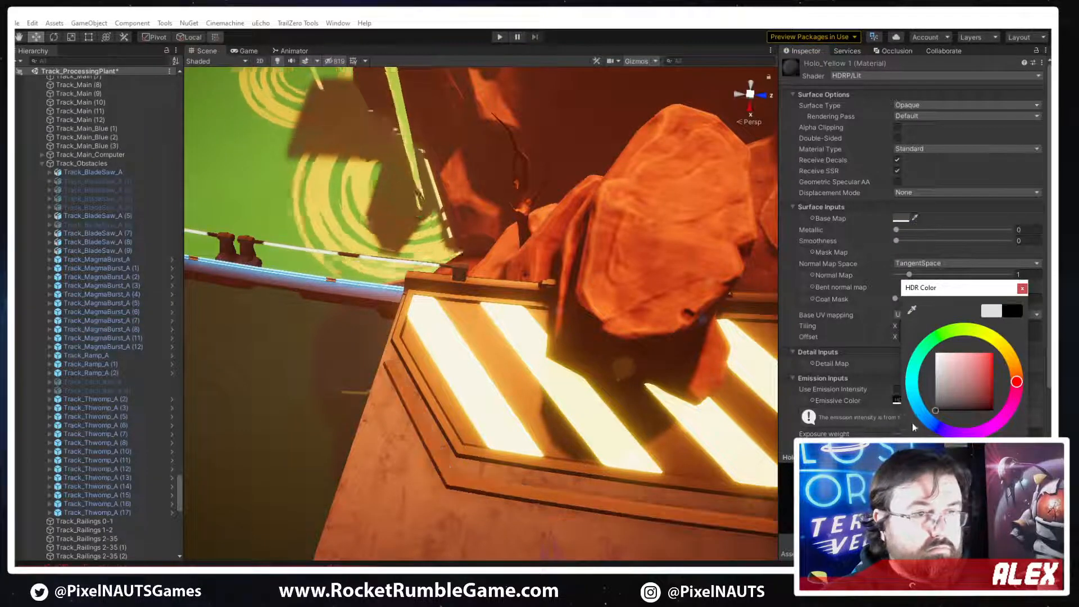
{"action": "left_click_drag", "start_coordinate": [936, 398], "coordinate": [916, 402]}
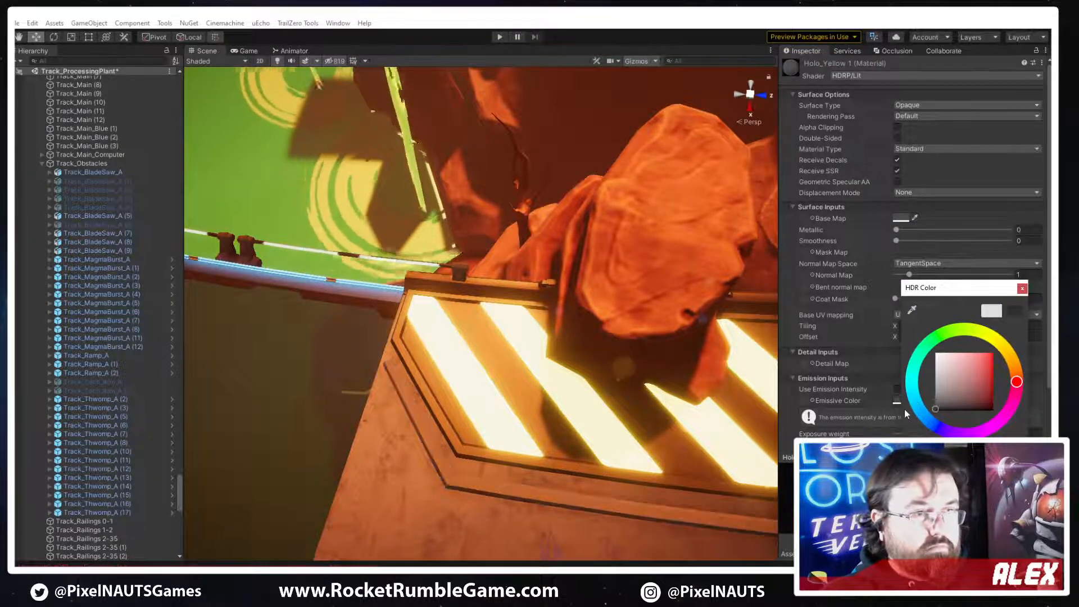
{"action": "right_click_drag", "start_coordinate": [540, 393], "coordinate": [316, 303]}
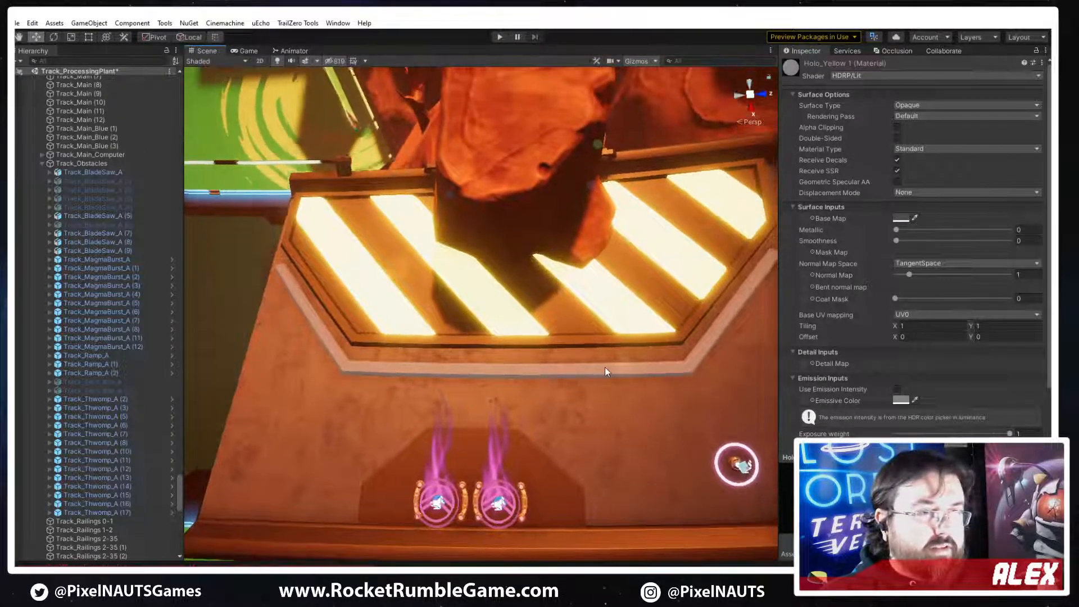
Select the line strip and fine-tune its Clip From and Clip To points along the spline to fit around the hazard plate
{"action": "left_click", "coordinate": [605, 373]}
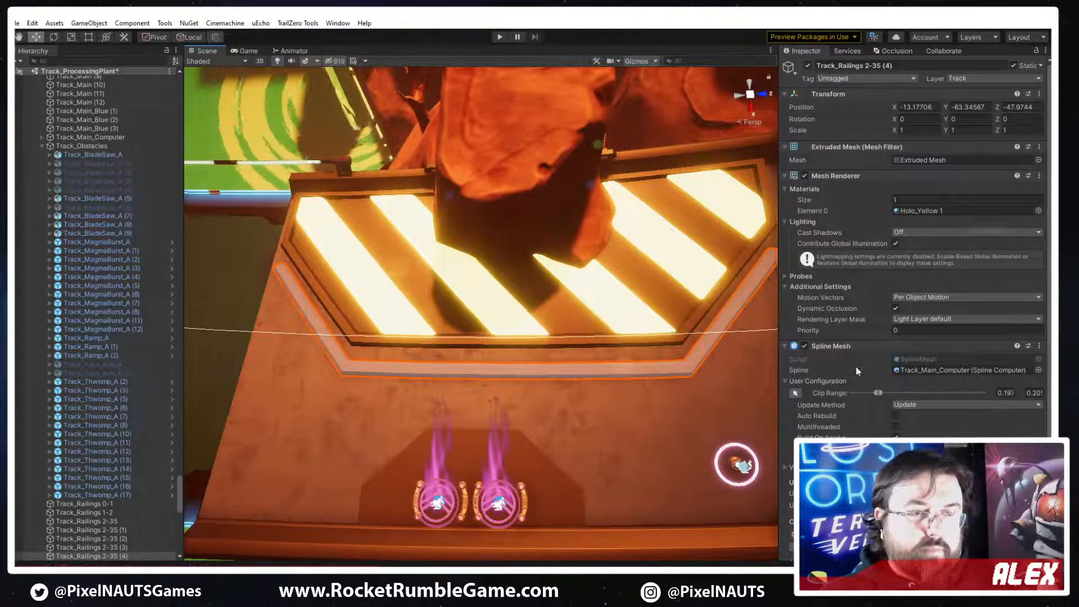
{"action": "left_click", "coordinate": [794, 393]}
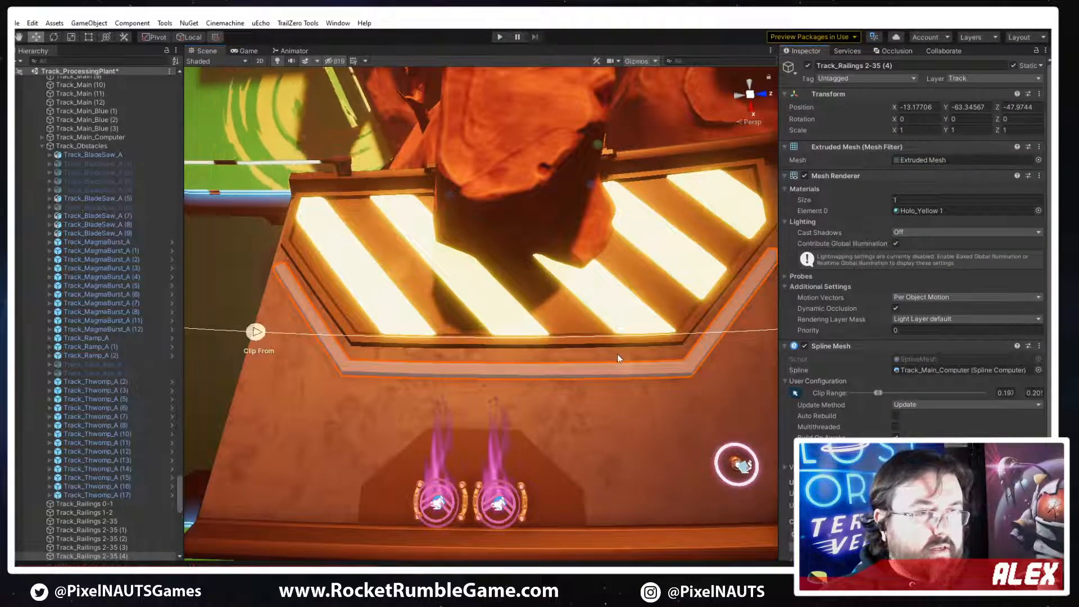
{"action": "left_click_drag", "start_coordinate": [261, 340], "coordinate": [258, 339]}
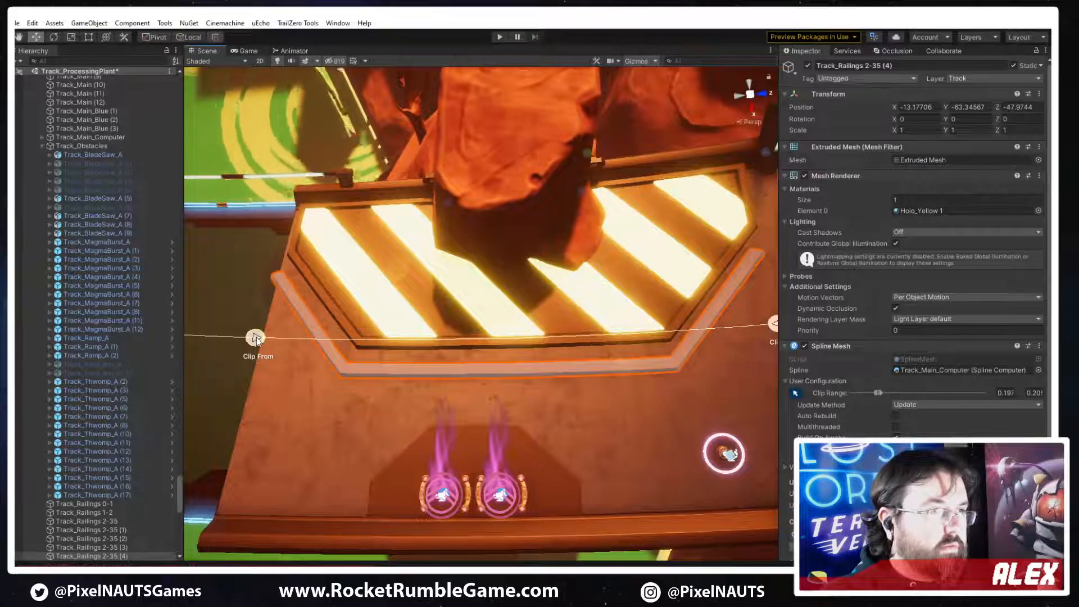
{"action": "right_click_drag", "start_coordinate": [470, 371], "coordinate": [764, 348]}
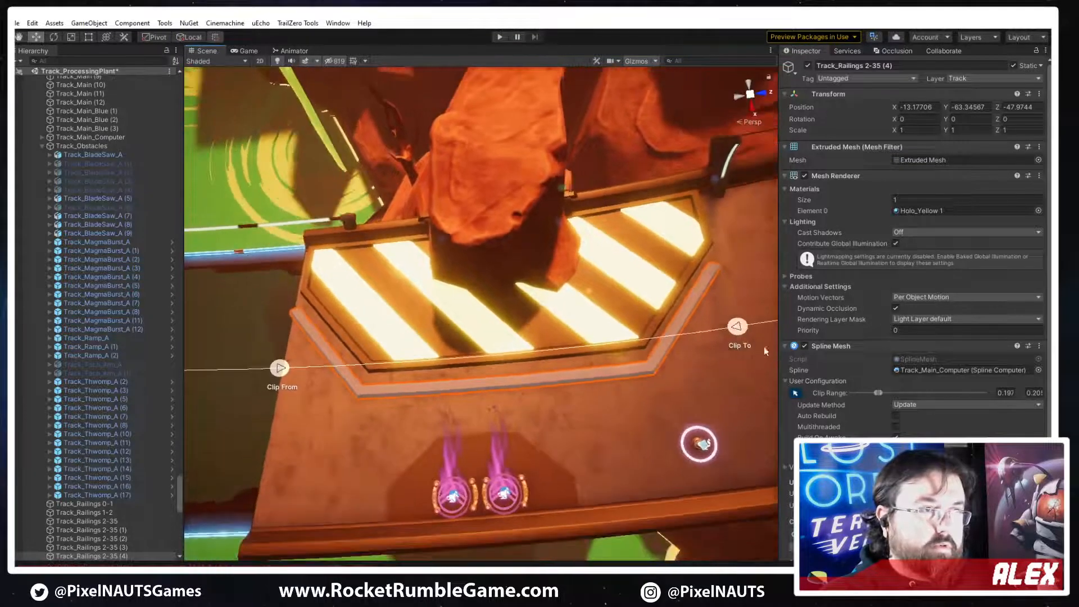
{"action": "left_click_drag", "start_coordinate": [733, 326], "coordinate": [741, 325]}
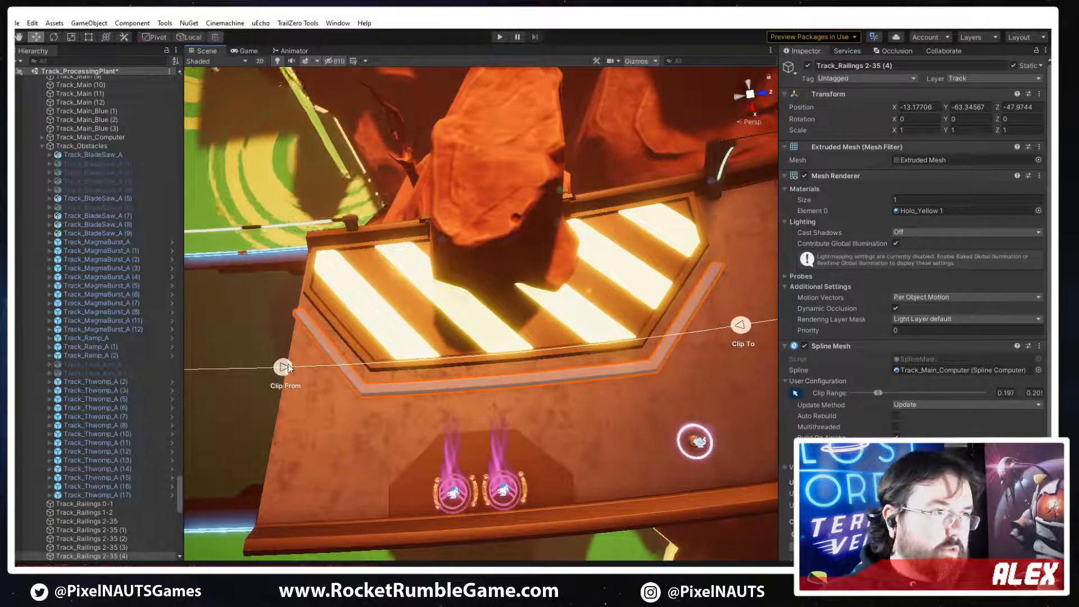
{"action": "left_click_drag", "start_coordinate": [286, 366], "coordinate": [283, 366]}
{"action": "right_click_drag", "start_coordinate": [612, 337], "coordinate": [761, 285]}
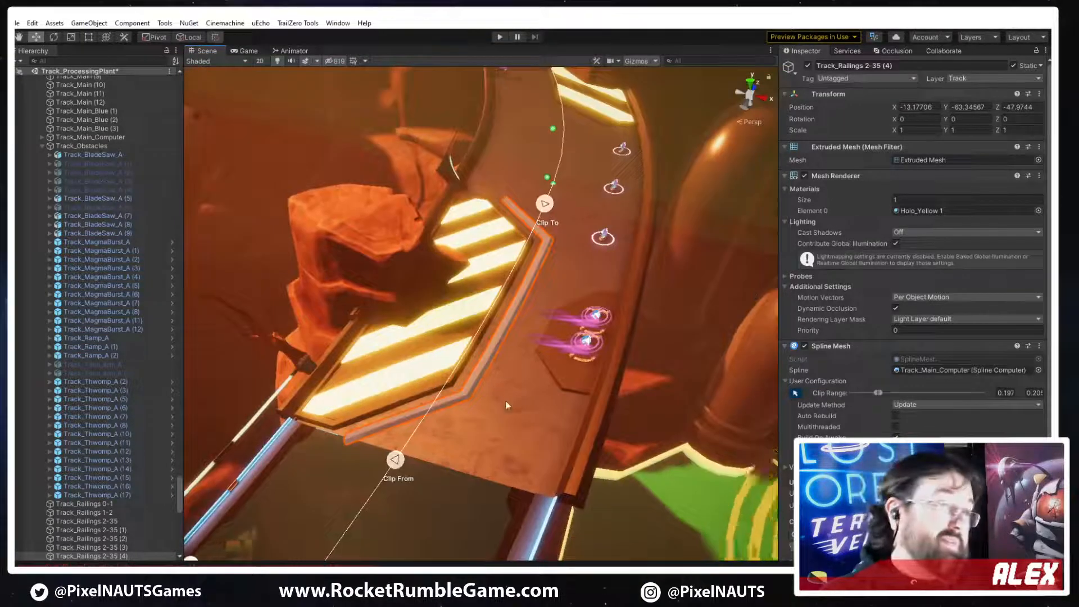
Lower the PP_Track_Hazard_Plate_A_Line mesh by setting its Y offset to -0.72 in the spline mesh configuration
{"action": "scroll", "coordinate": [506, 408], "scroll_direction": "up", "scroll_amount": 4}
{"action": "scroll", "coordinate": [907, 410], "scroll_direction": "down", "scroll_amount": 3}
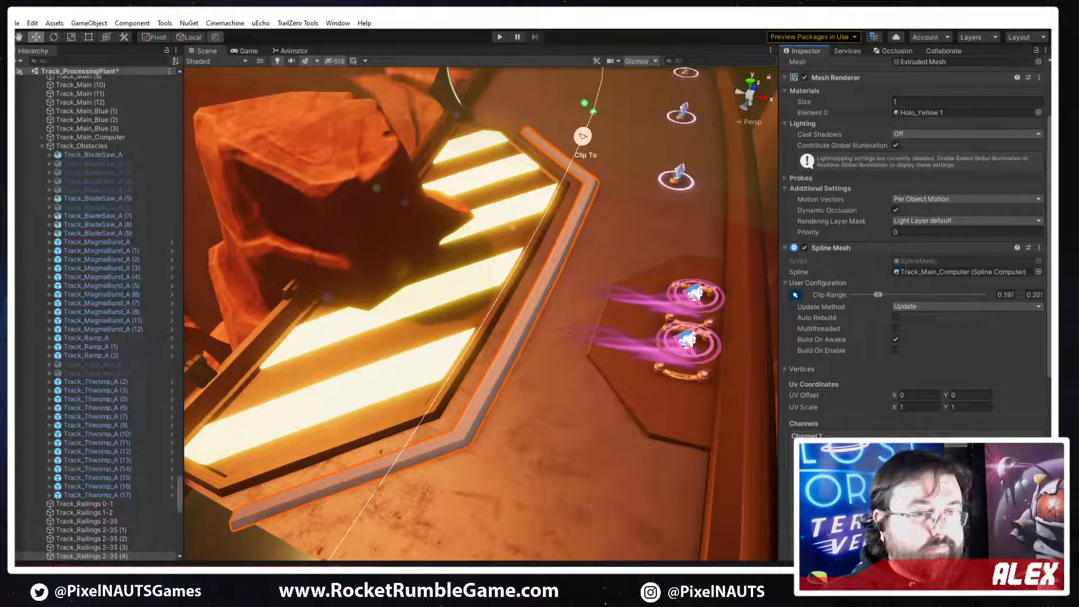
{"action": "left_click", "coordinate": [899, 464]}
{"action": "left_click_drag", "start_coordinate": [94, 196], "coordinate": [88, 194]}
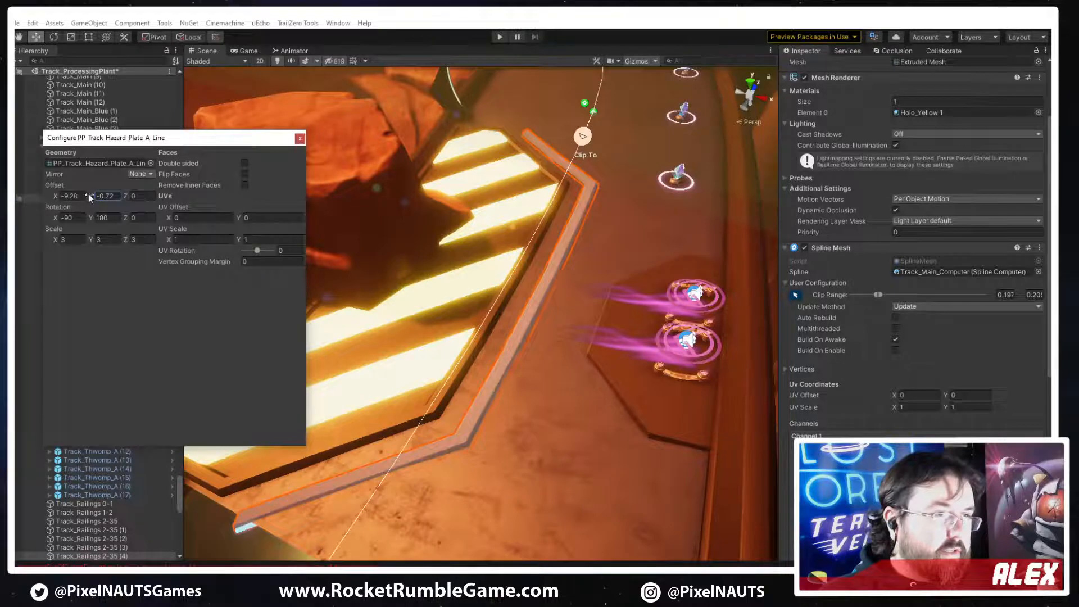
{"action": "right_click_drag", "start_coordinate": [474, 325], "coordinate": [540, 390]}
{"action": "left_click", "coordinate": [581, 414]}
{"action": "left_click", "coordinate": [500, 377]}
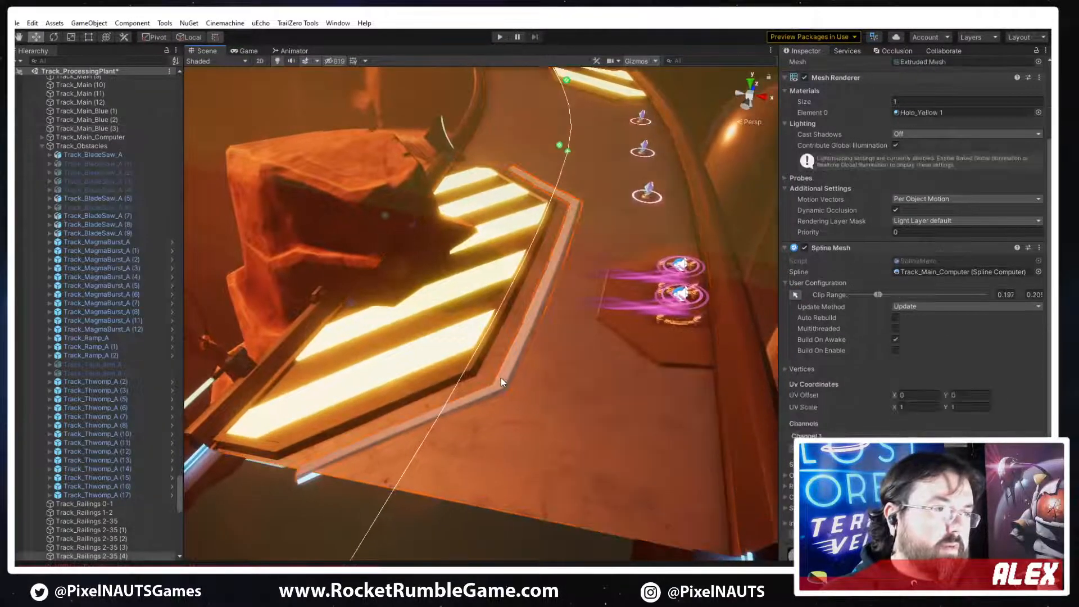
Raise the intensity of Holo_Yellow 1's emissive colour and change it from grey to a saturated yellow
{"action": "scroll", "coordinate": [842, 413], "scroll_direction": "down", "scroll_amount": 2}
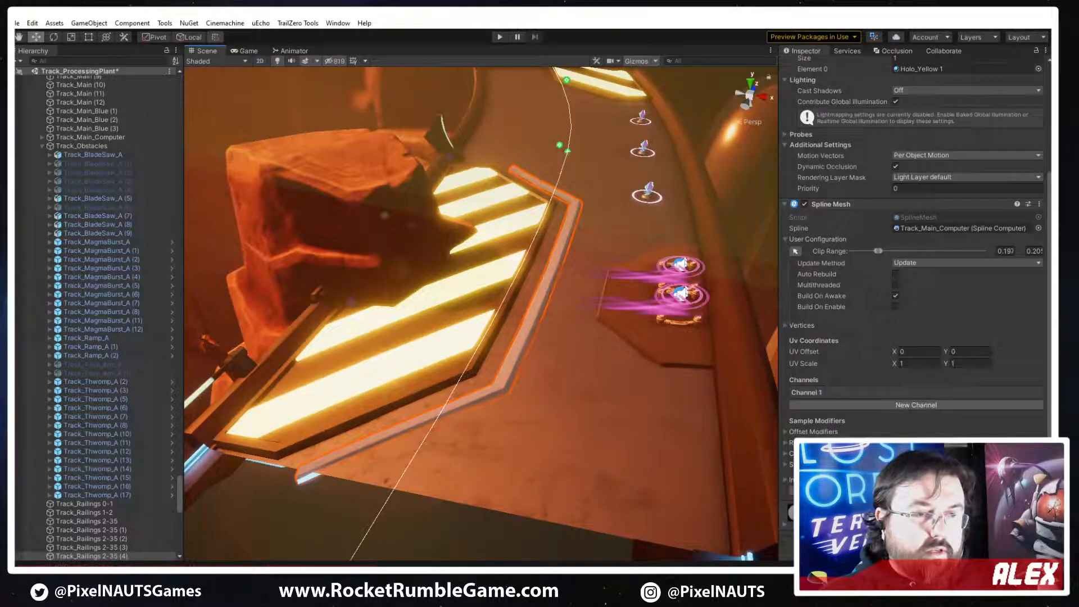
{"action": "scroll", "coordinate": [915, 248], "scroll_direction": "down", "scroll_amount": 12}
{"action": "left_click", "coordinate": [901, 369]}
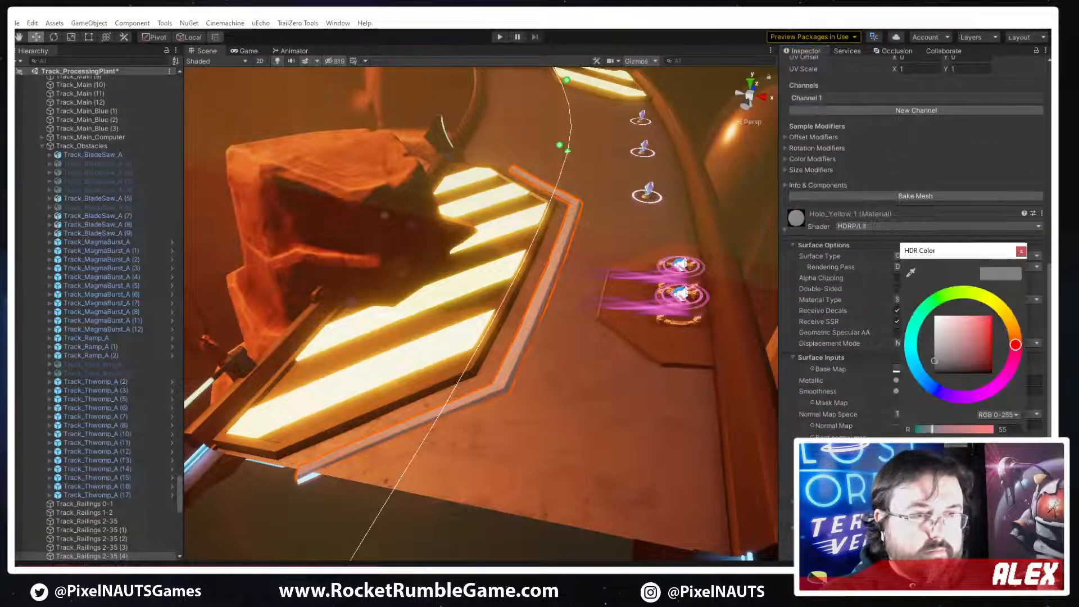
{"action": "left_click", "coordinate": [986, 503]}
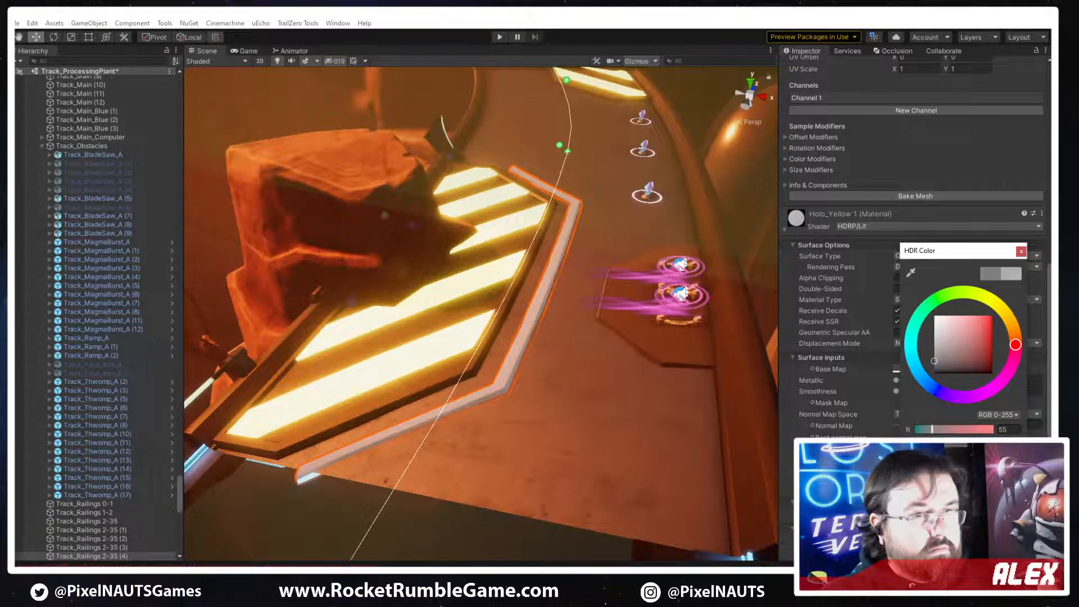
{"action": "left_click", "coordinate": [986, 504]}
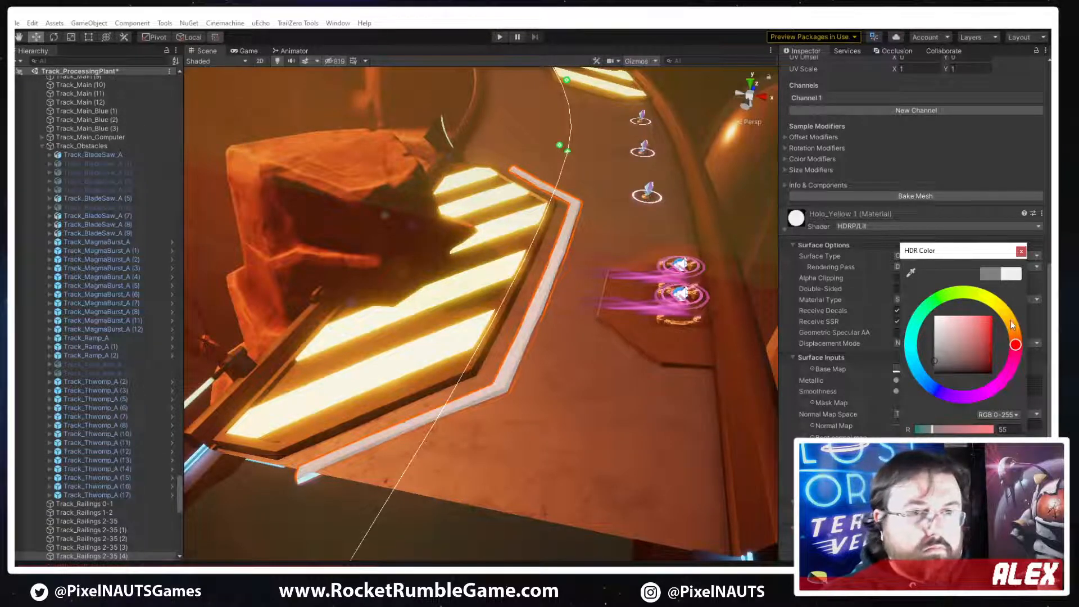
{"action": "left_click_drag", "start_coordinate": [1011, 325], "coordinate": [1007, 316]}
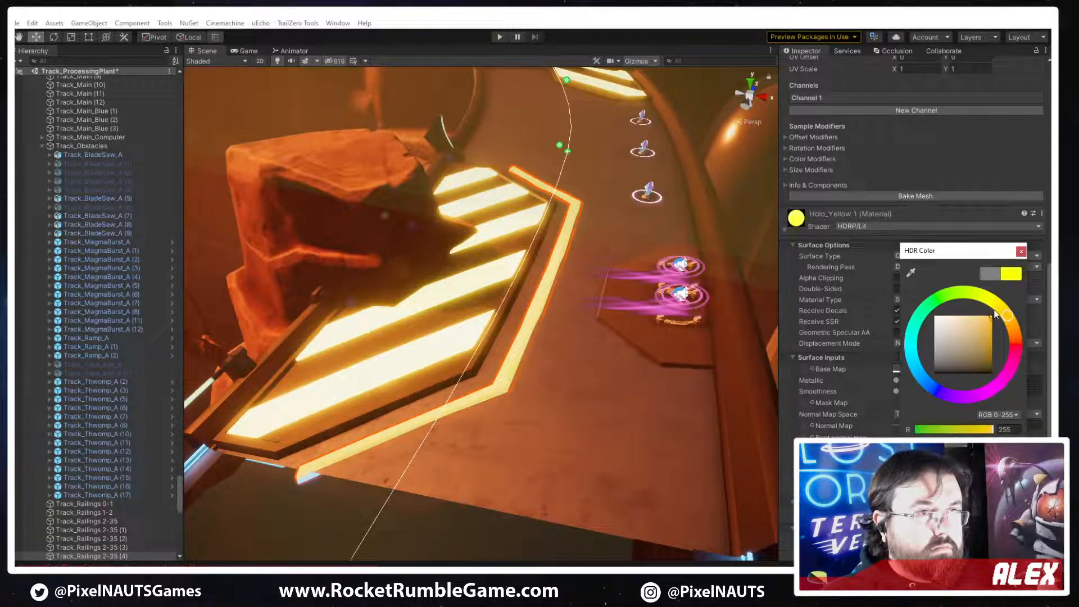
{"action": "left_click", "coordinate": [1021, 251]}
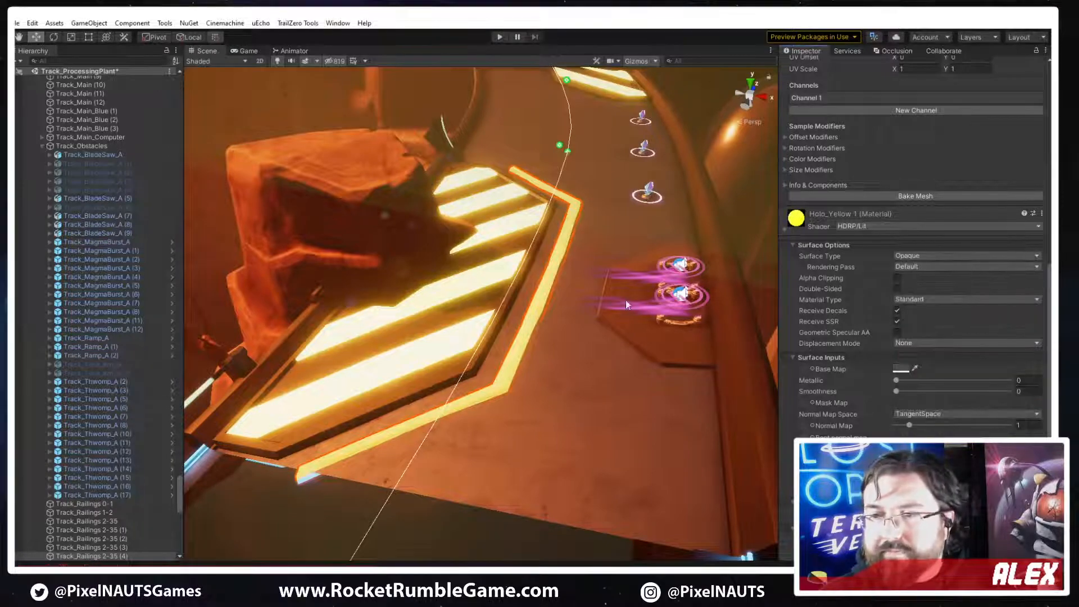
Switch to 3ds Max and open the PP_Track_Hazard_Plate_A_Line mesh for edge editing
{"action": "right_click_drag", "start_coordinate": [450, 329], "coordinate": [547, 426]}
{"action": "left_click", "coordinate": [552, 418]}
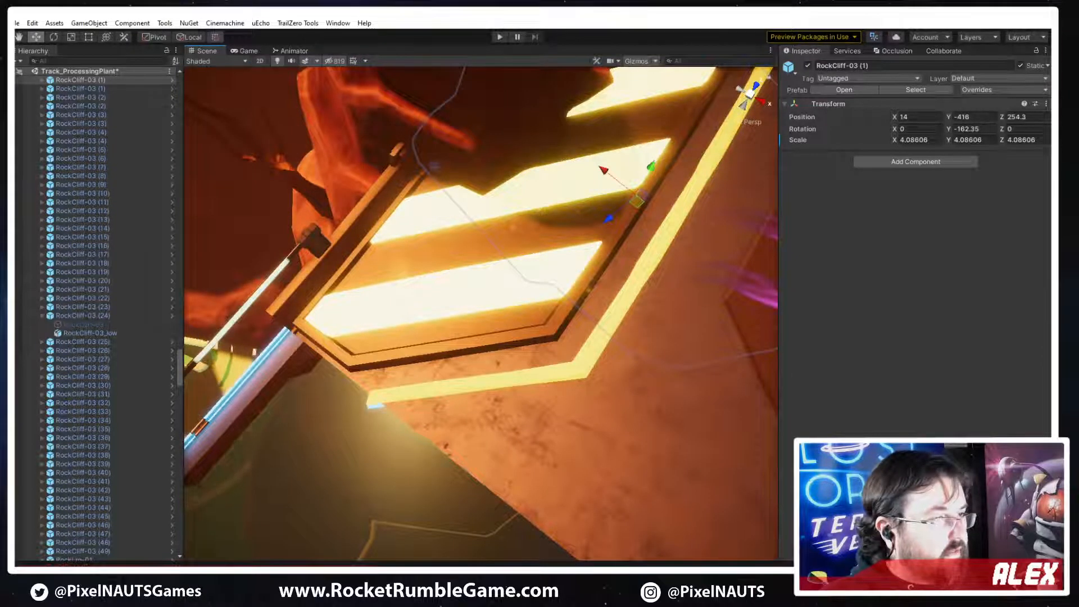
{"action": "key", "text": "alt+Tab"}
{"action": "scroll", "coordinate": [693, 219], "scroll_direction": "up", "scroll_amount": 4}
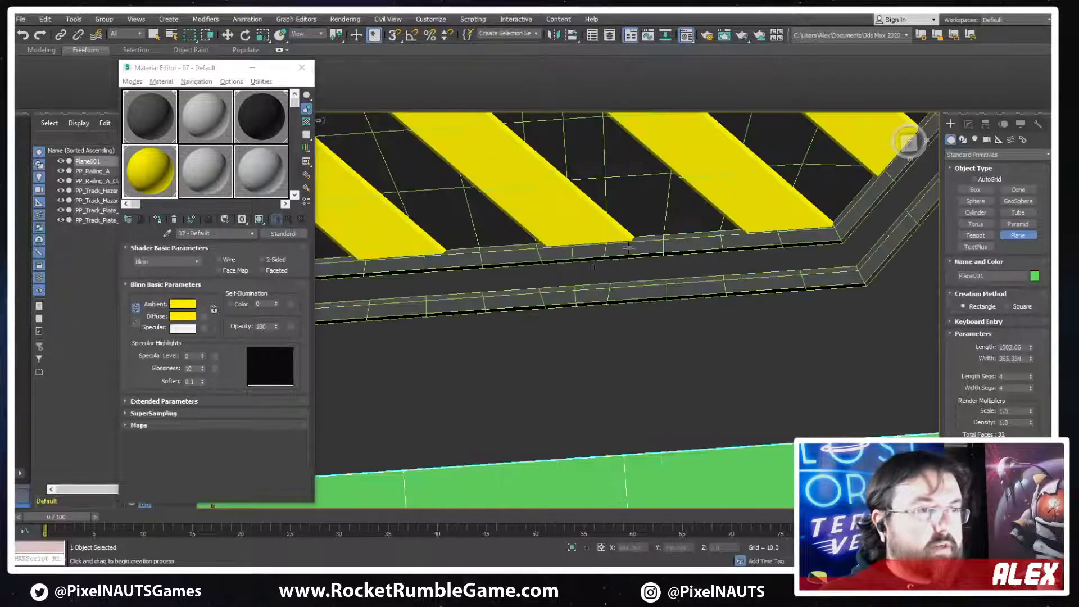
{"action": "key", "text": "w"}
{"action": "left_click", "coordinate": [604, 295]}
{"action": "middle_click_drag", "start_coordinate": [604, 295], "coordinate": [752, 366], "text": "alt"}
{"action": "left_click", "coordinate": [969, 126]}
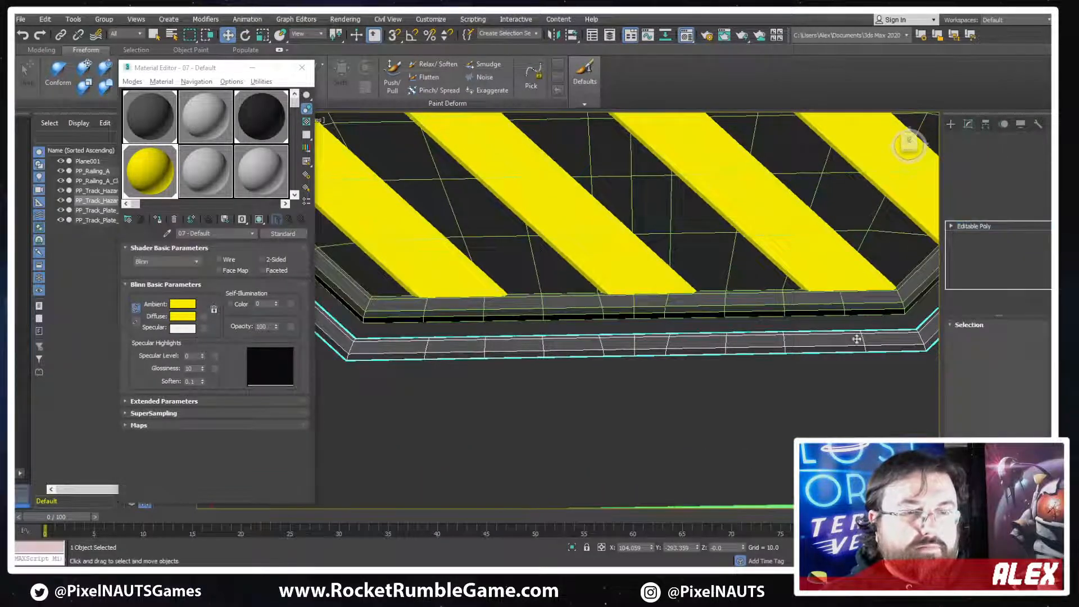
{"action": "left_click", "coordinate": [982, 337]}
Select the full ring of cross edges along the top face of the line strip
{"action": "middle_click_drag", "start_coordinate": [711, 363], "coordinate": [682, 363]}
{"action": "key", "text": "f"}
{"action": "key", "text": "t"}
{"action": "scroll", "coordinate": [646, 306], "scroll_direction": "down", "scroll_amount": 3}
{"action": "scroll", "coordinate": [658, 253], "scroll_direction": "up", "scroll_amount": 2}
{"action": "scroll", "coordinate": [658, 253], "scroll_direction": "up", "scroll_amount": 4}
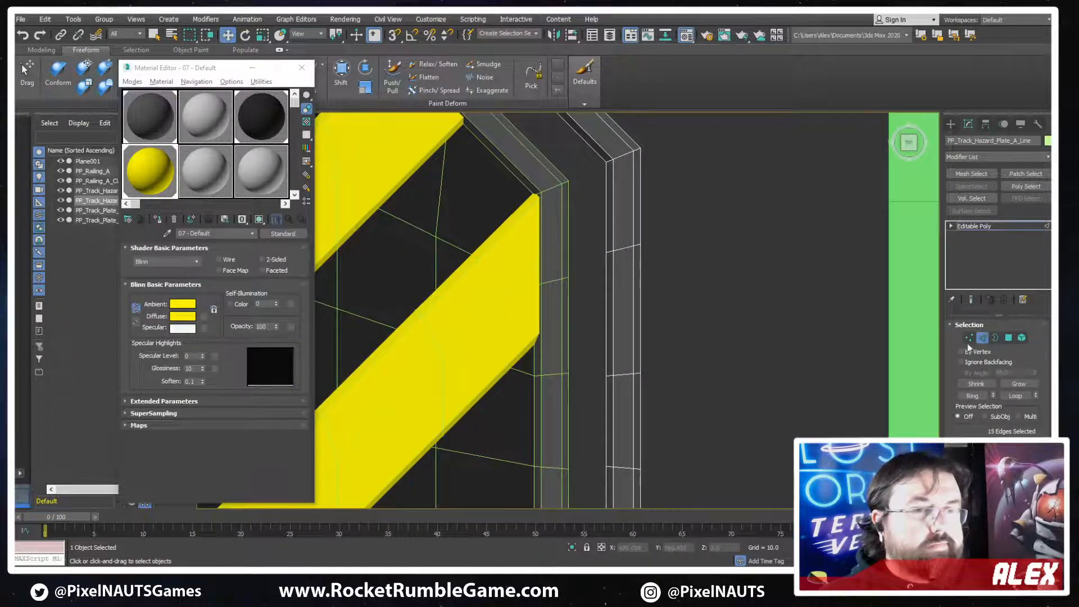
{"action": "left_click", "coordinate": [625, 246]}
{"action": "left_click", "coordinate": [978, 396]}
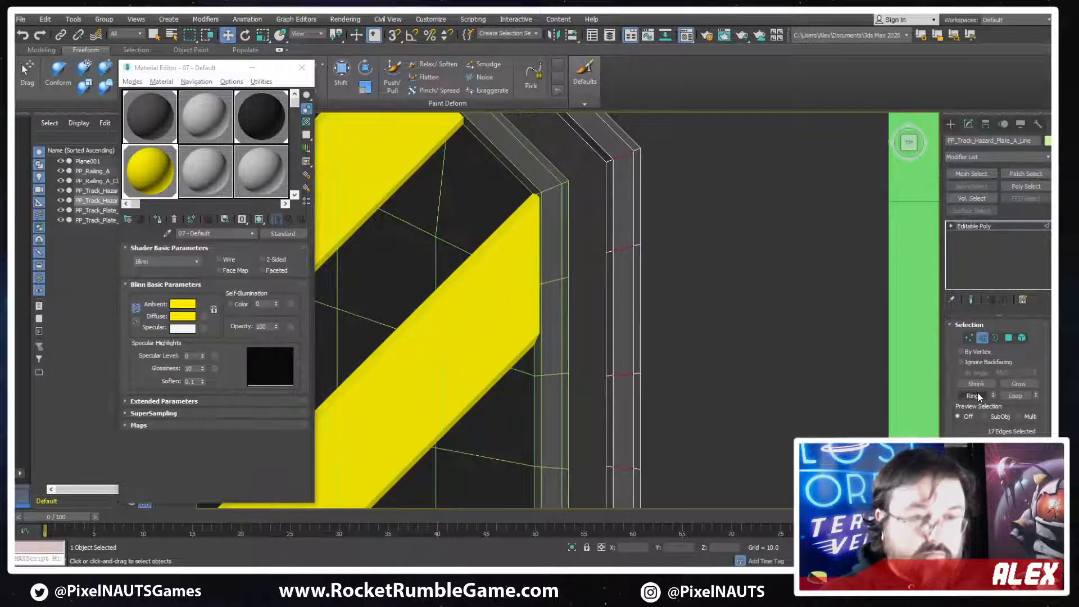
Convert the edge ring to its top polygons and delete all other polygons, leaving a flat strip
{"action": "left_click", "coordinate": [1010, 336], "text": "ctrl"}
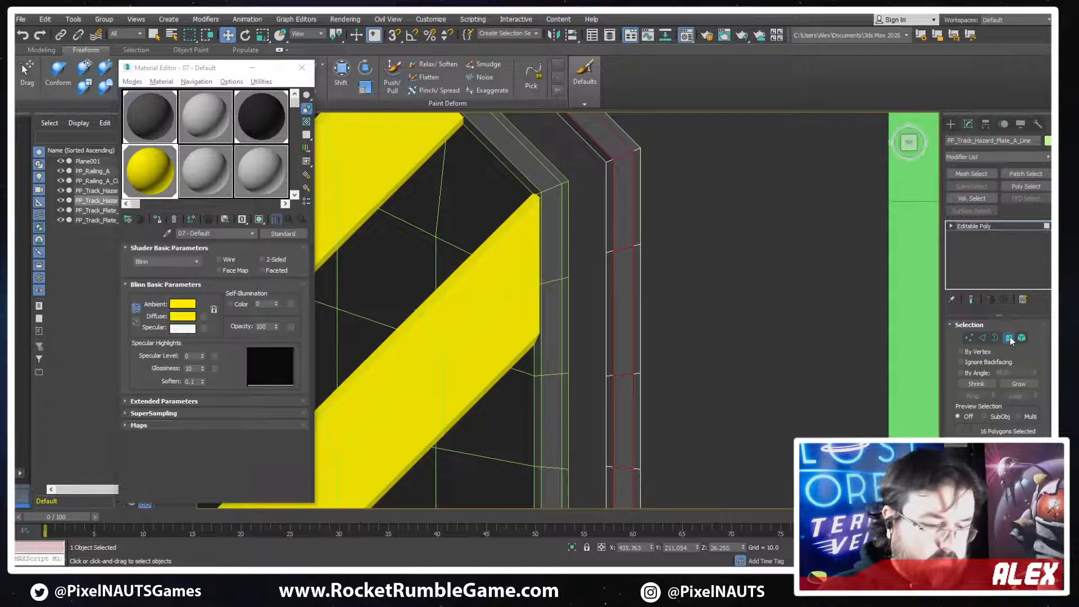
{"action": "key", "text": "ctrl+i"}
{"action": "key", "text": "Delete"}
{"action": "scroll", "coordinate": [645, 196], "scroll_direction": "down", "scroll_amount": 2}
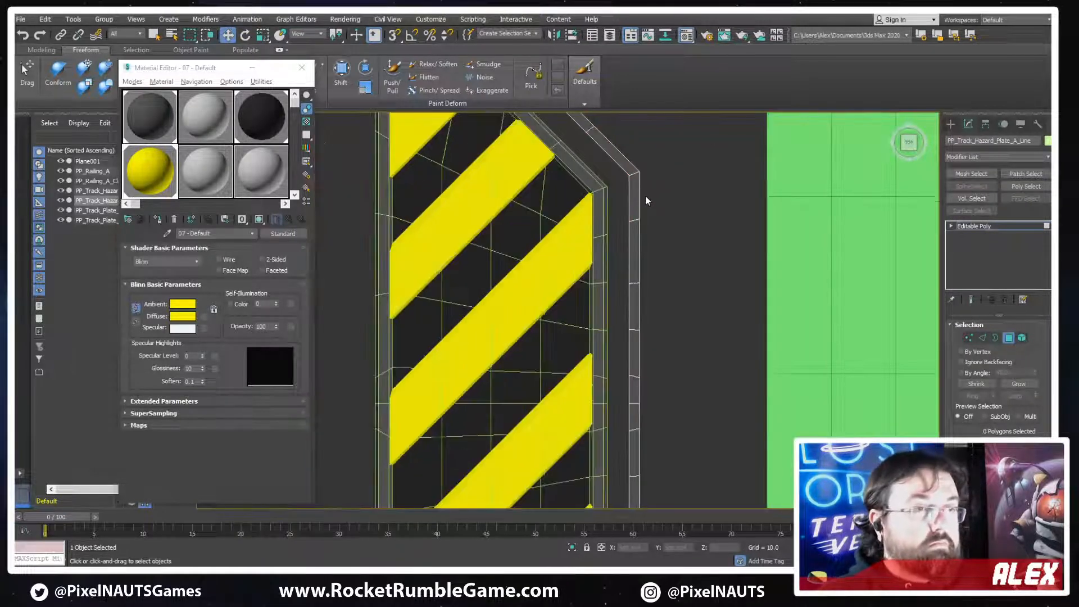
{"action": "left_click", "coordinate": [1008, 338]}
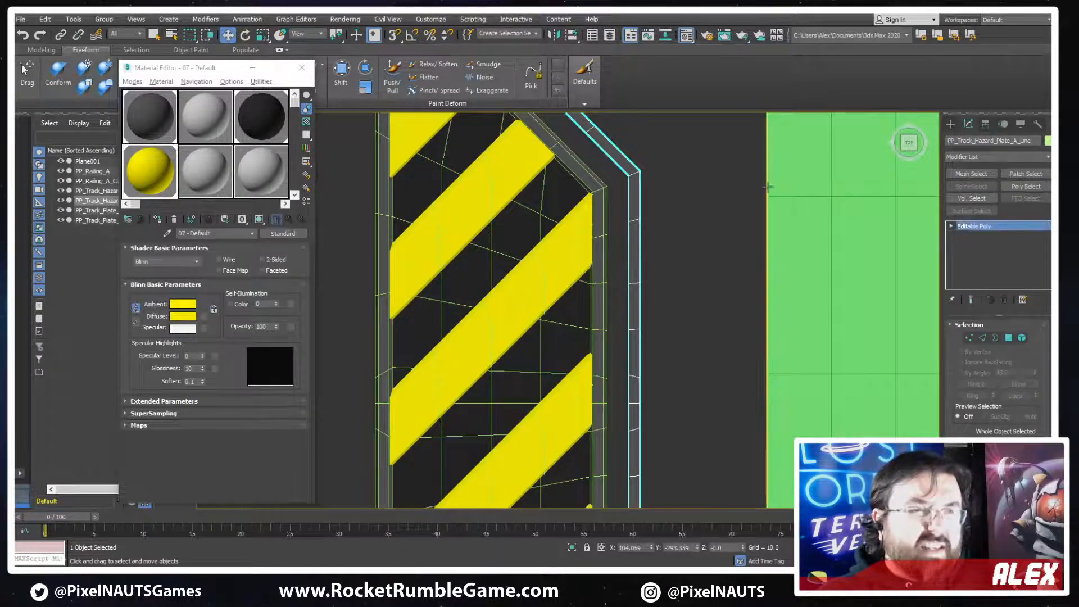
Check the flattened strip from the side and export it over the existing PP_Track_Hazard_Plate_A_Line FBX in the ProcessingPlant folder
{"action": "middle_click_drag", "start_coordinate": [574, 298], "coordinate": [566, 214], "text": "alt"}
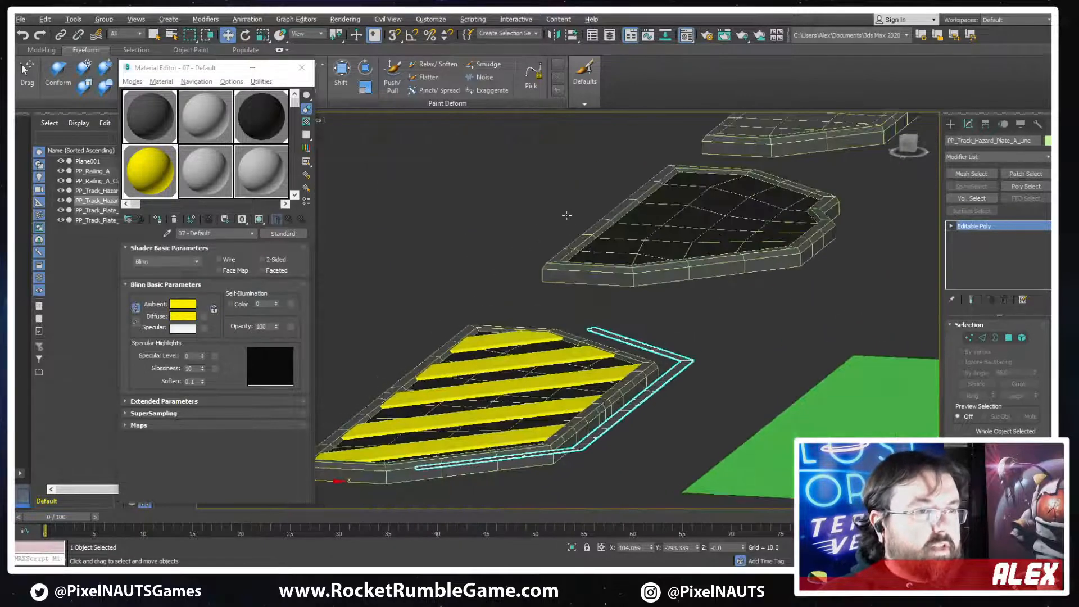
{"action": "middle_click_drag", "start_coordinate": [593, 324], "coordinate": [608, 270]}
{"action": "key", "text": "f"}
{"action": "key", "text": "l"}
{"action": "scroll", "coordinate": [583, 318], "scroll_direction": "down", "scroll_amount": 4}
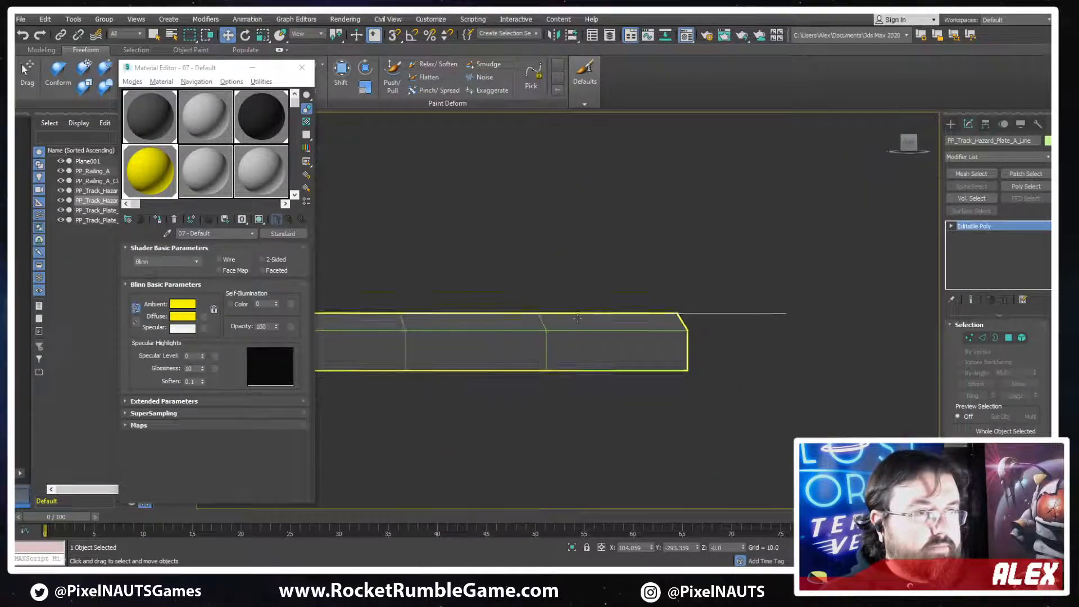
{"action": "left_click", "coordinate": [20, 19]}
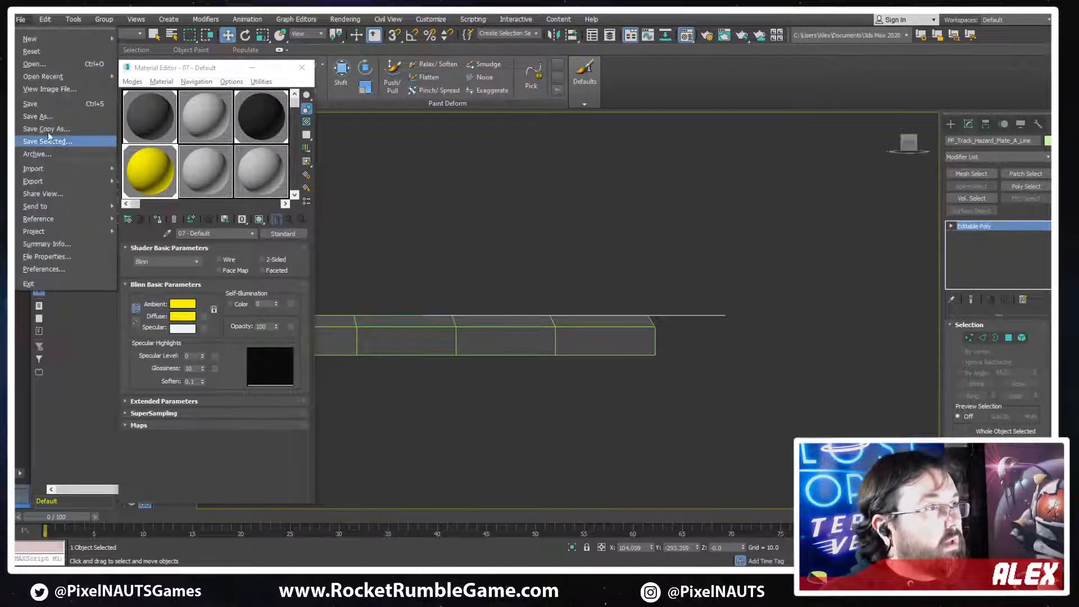
{"action": "mouse_move", "coordinate": [63, 182]}
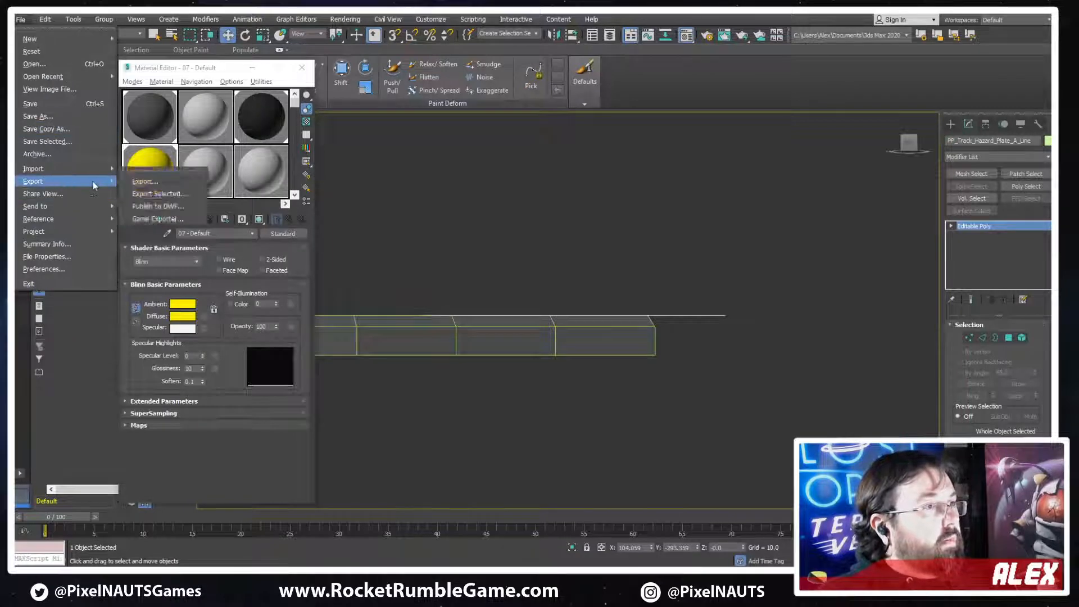
{"action": "left_click", "coordinate": [165, 194]}
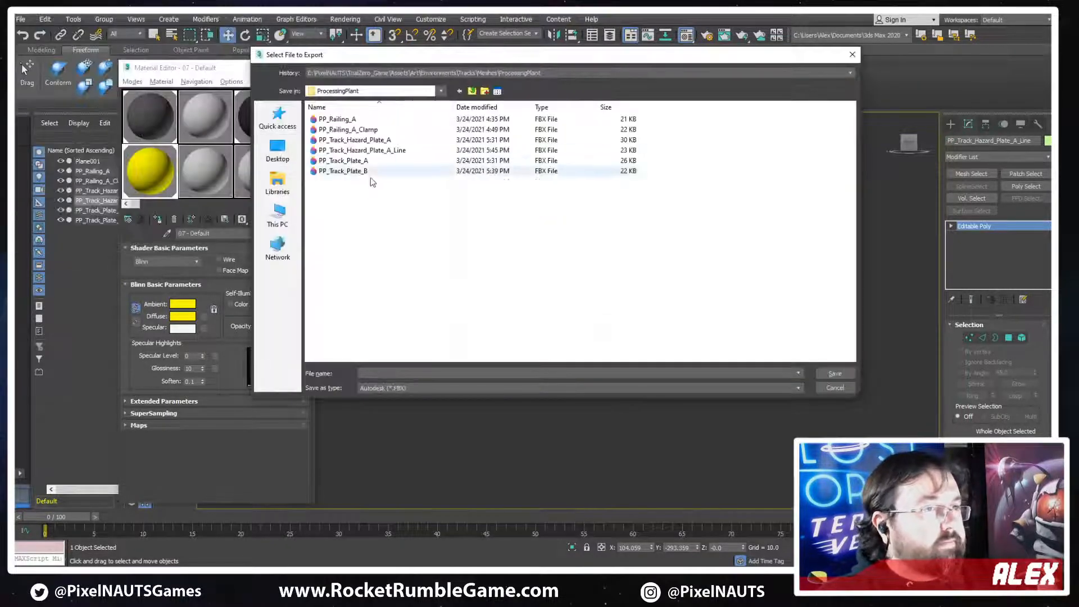
{"action": "double_click", "coordinate": [369, 151]}
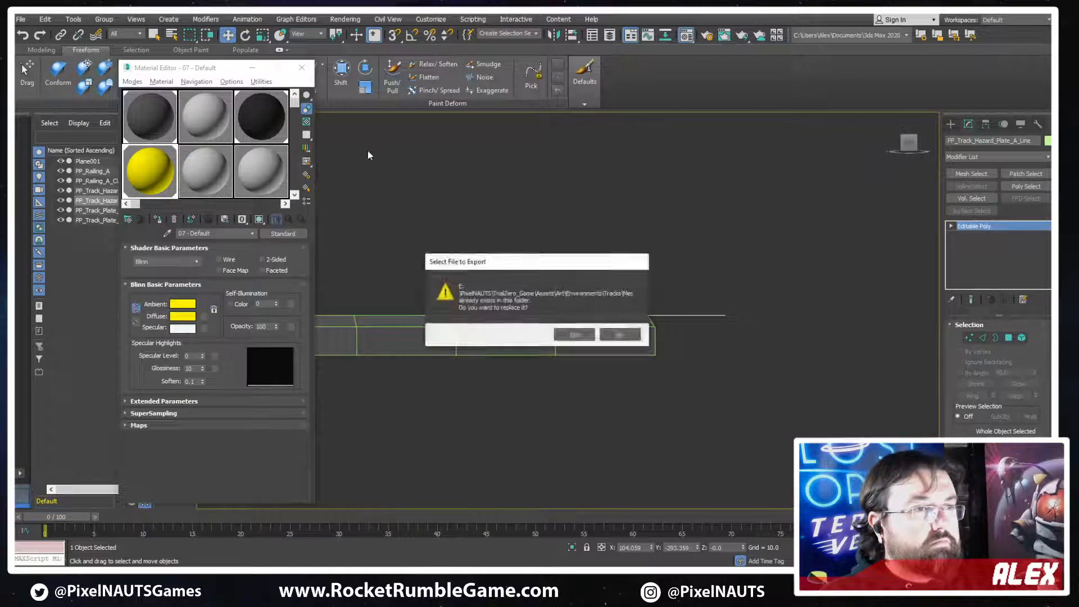
{"action": "key", "text": "Return"}
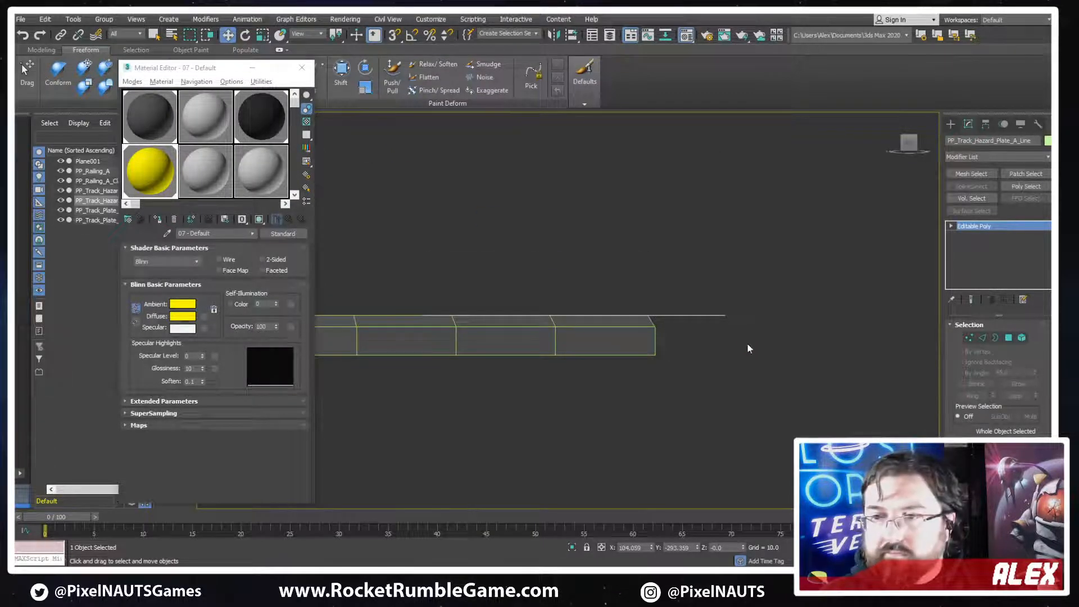
{"action": "left_click", "coordinate": [602, 407]}
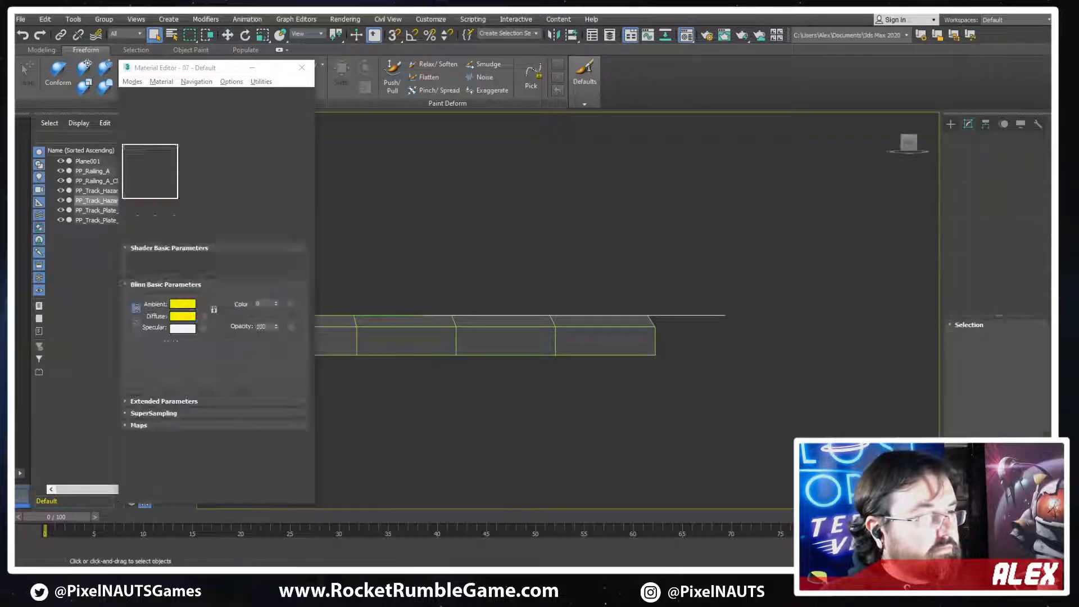
Return to Unity, select the line strip beside the hazard plate, and check its Cast Shadows options
{"action": "key", "text": "alt+Tab"}
{"action": "right_click_drag", "start_coordinate": [669, 299], "coordinate": [514, 271]}
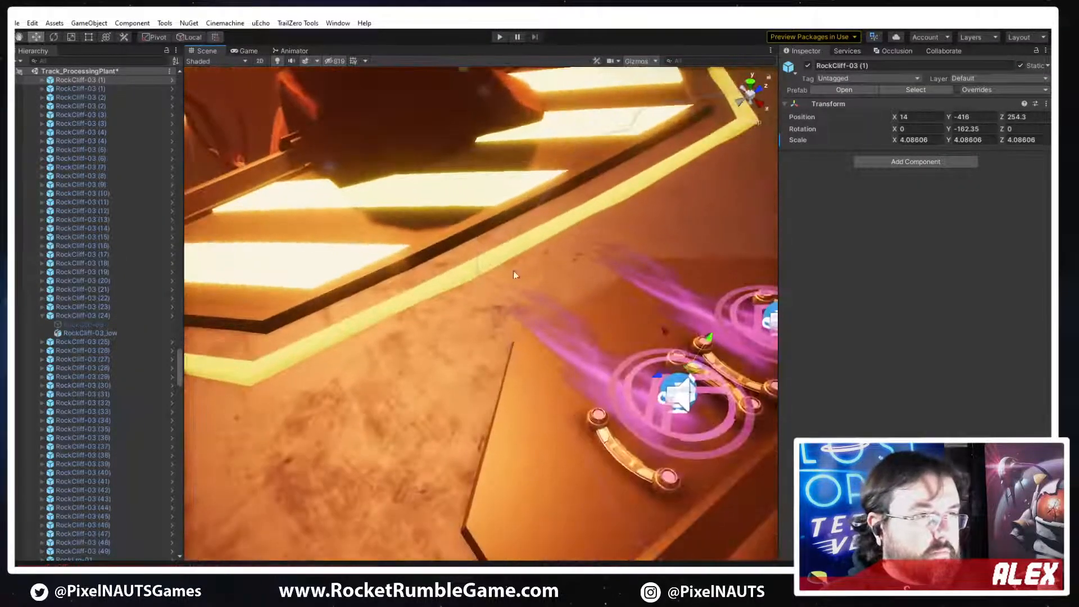
{"action": "left_click", "coordinate": [469, 275]}
{"action": "left_click", "coordinate": [425, 333]}
{"action": "right_click_drag", "start_coordinate": [425, 333], "coordinate": [540, 270]}
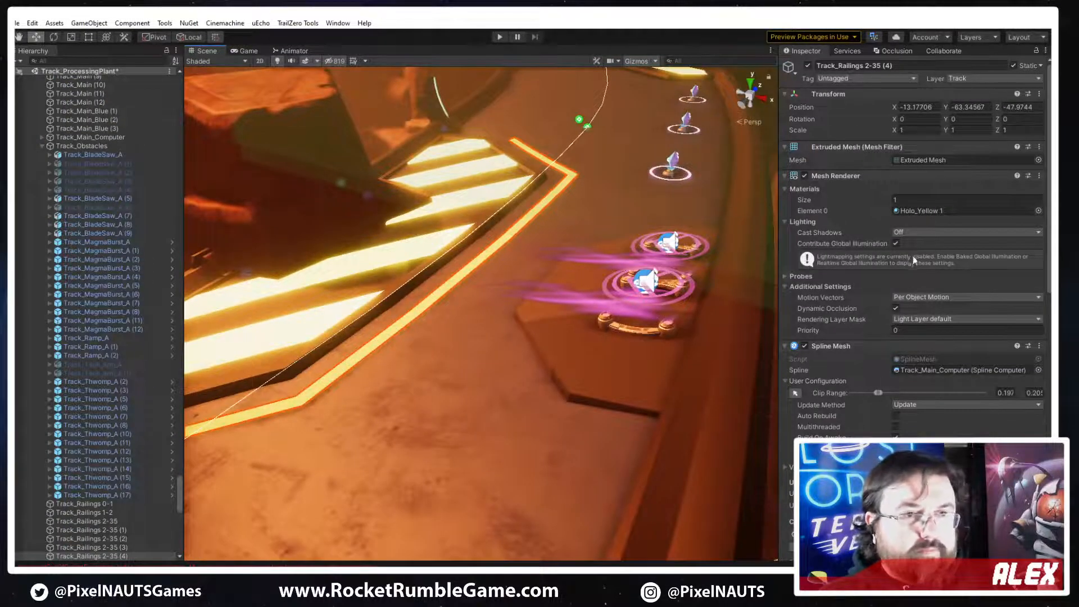
{"action": "left_click", "coordinate": [906, 232]}
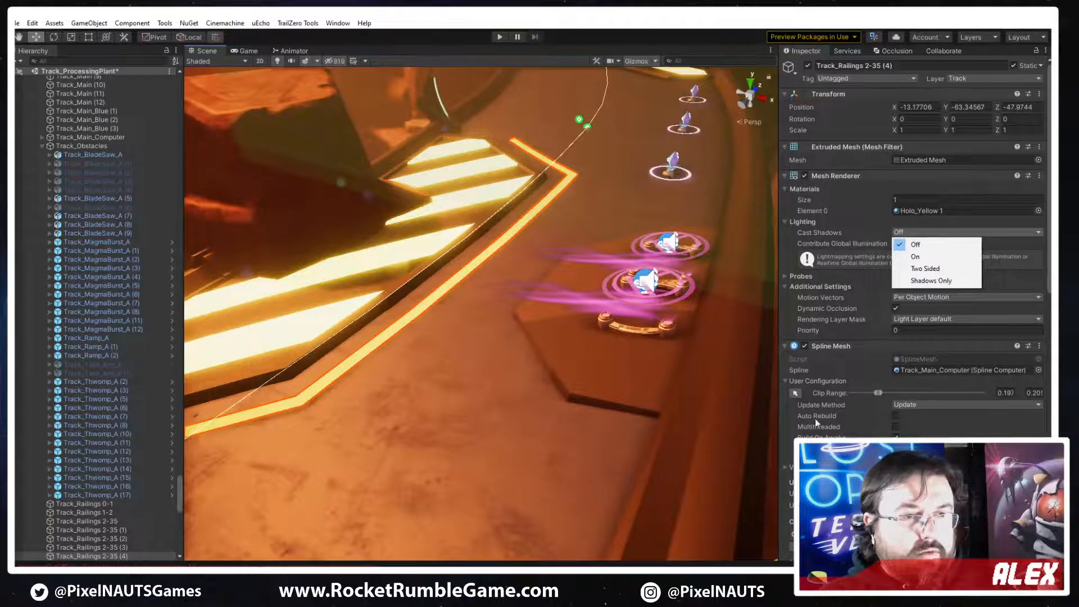
{"action": "left_click", "coordinate": [872, 336]}
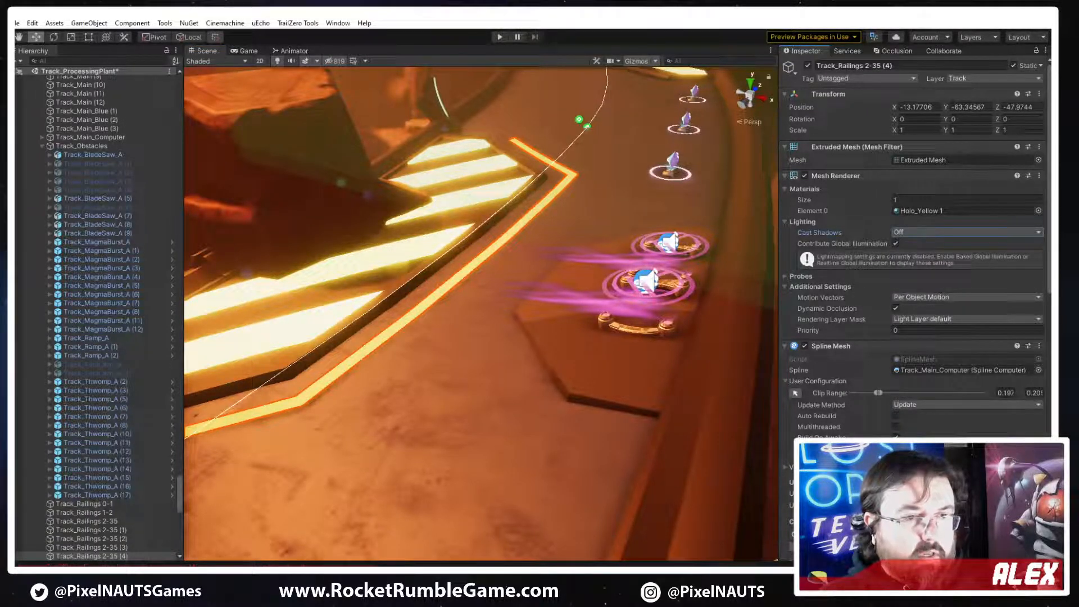
Open the line mesh's configuration in Channel 1, nudge its Y offset slightly lower, and inspect the strip on the track
{"action": "scroll", "coordinate": [792, 458], "scroll_direction": "down", "scroll_amount": 6}
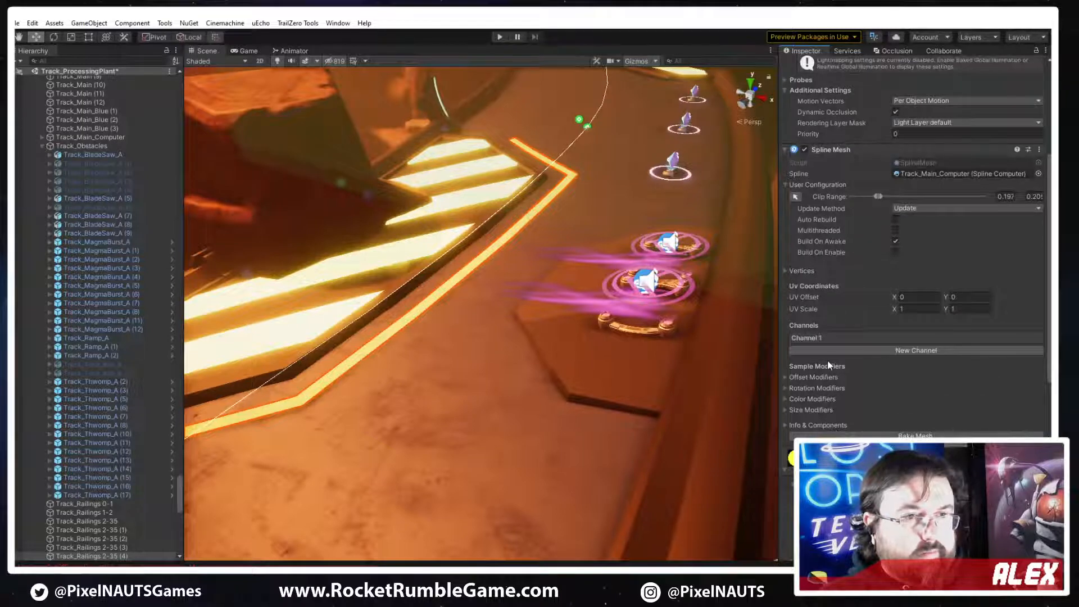
{"action": "left_click", "coordinate": [828, 338]}
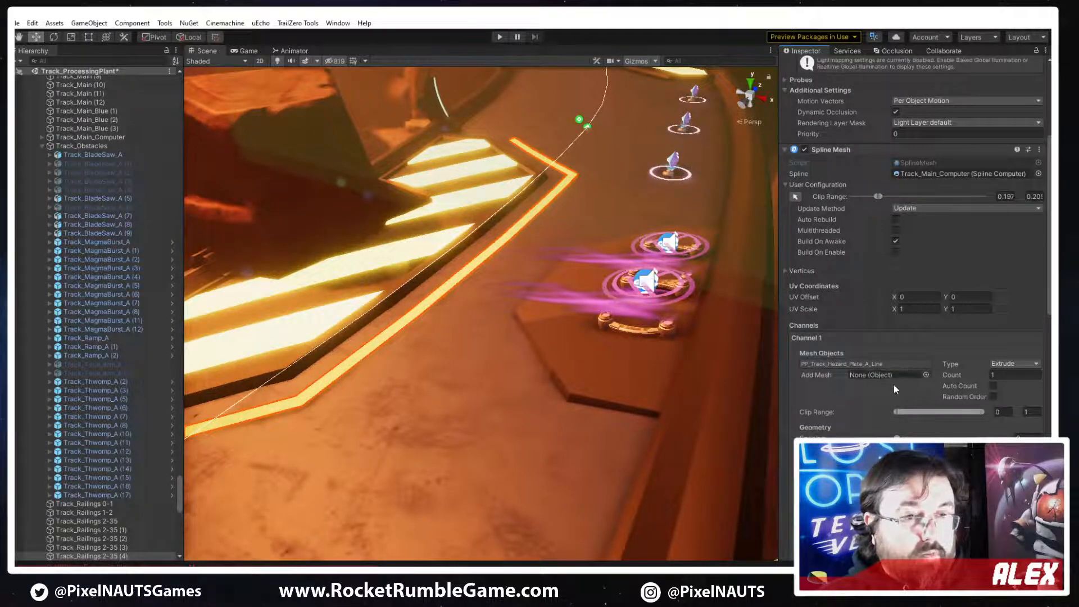
{"action": "scroll", "coordinate": [843, 361], "scroll_direction": "down", "scroll_amount": 5}
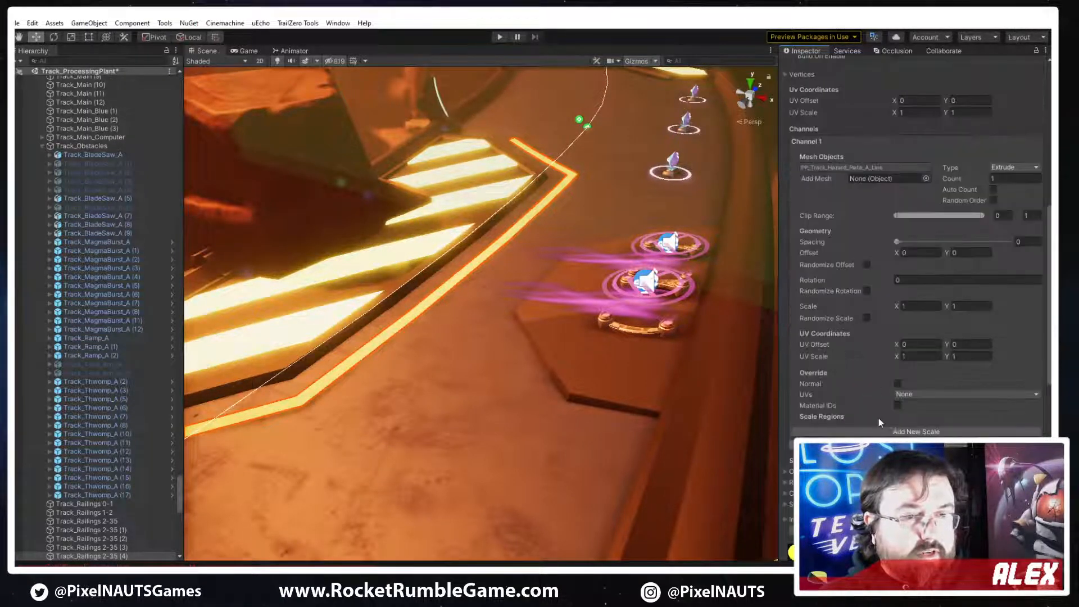
{"action": "double_click", "coordinate": [865, 167]}
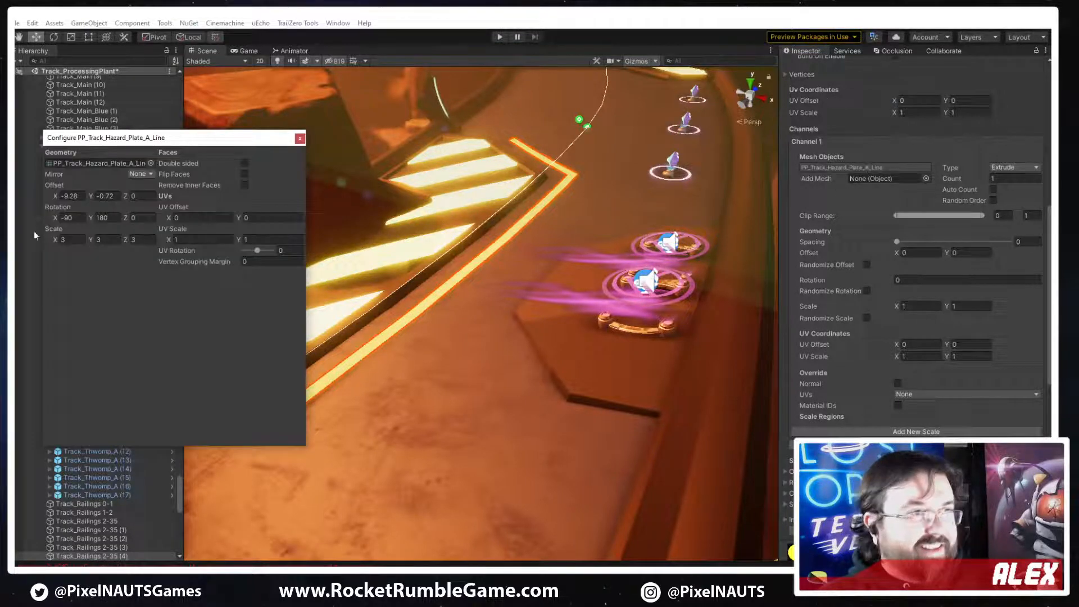
{"action": "left_click_drag", "start_coordinate": [93, 196], "coordinate": [86, 197]}
{"action": "left_click", "coordinate": [300, 138]}
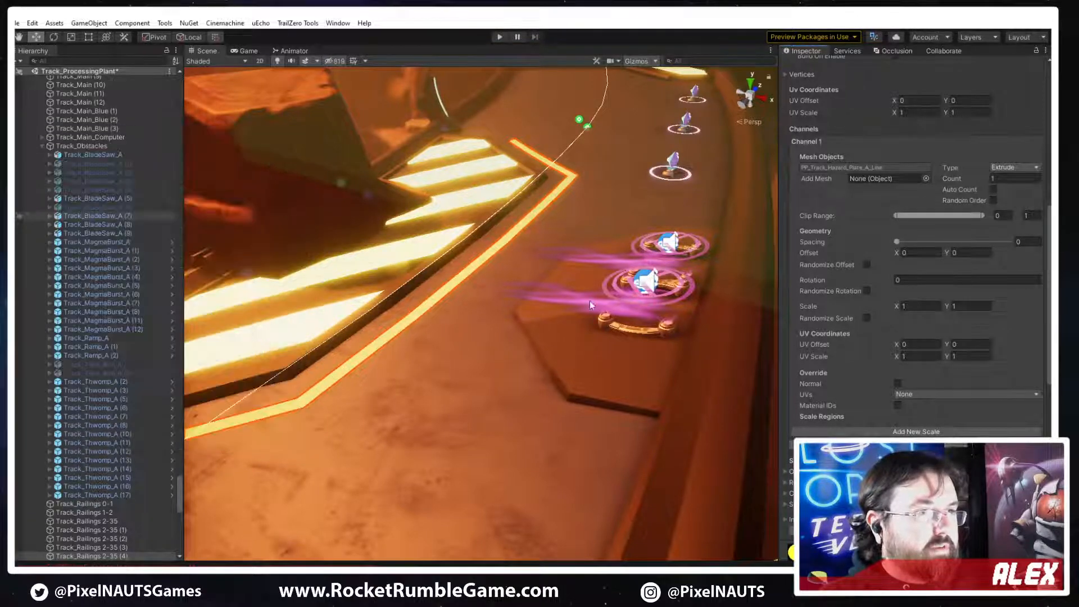
{"action": "right_click_drag", "start_coordinate": [588, 301], "coordinate": [563, 355]}
{"action": "left_click", "coordinate": [675, 312]}
{"action": "right_click_drag", "start_coordinate": [674, 312], "coordinate": [602, 309]}
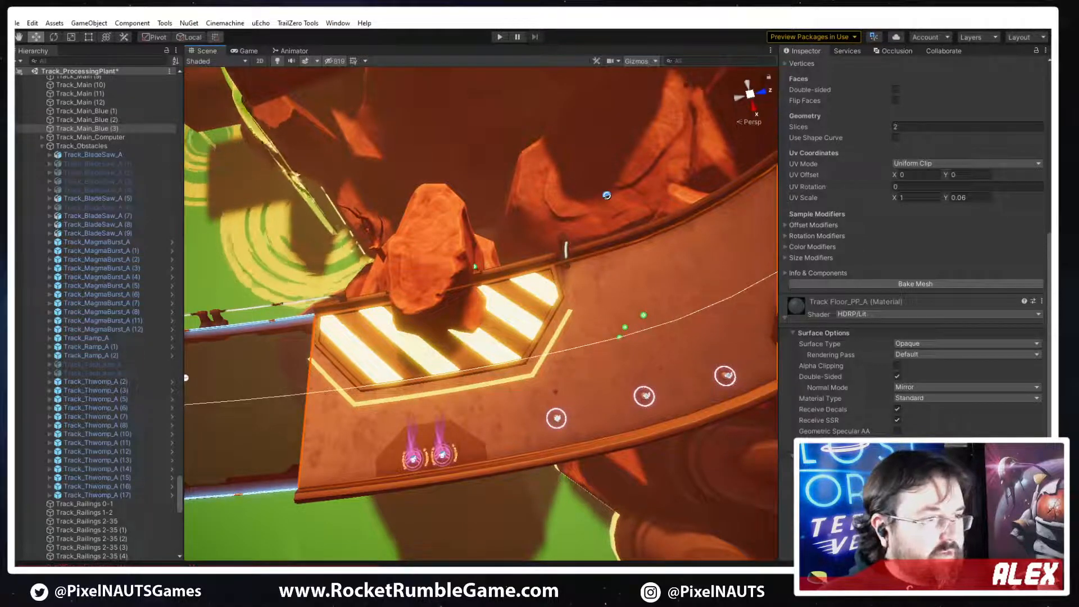
Switch to 3ds Max, clone the hazard plate's line strip off to the side, and rename the copy PP_Track_Line_A
{"action": "key", "text": "alt+Tab"}
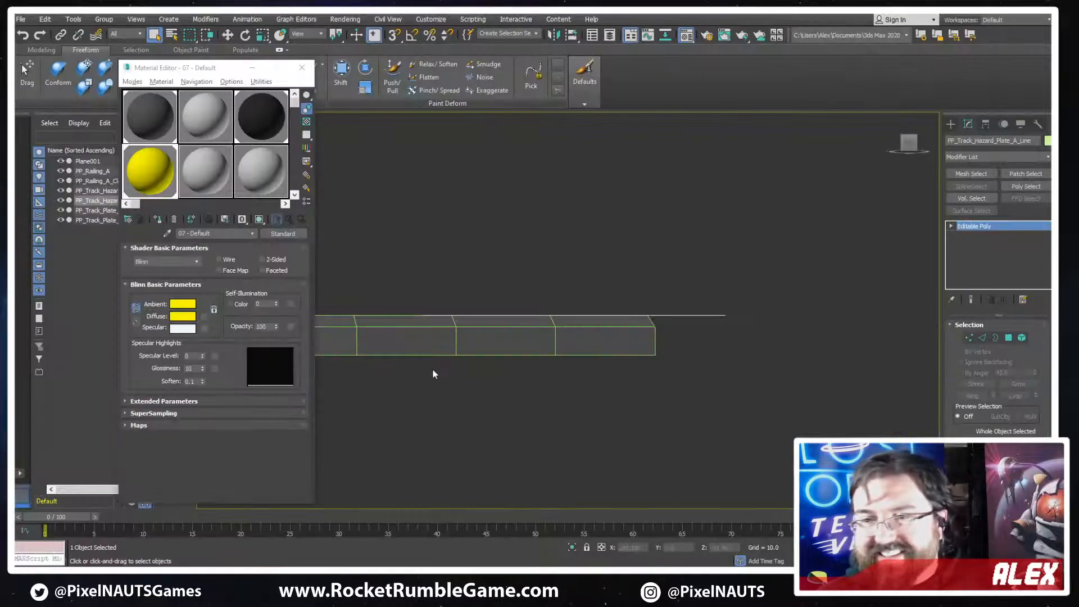
{"action": "middle_click_drag", "start_coordinate": [427, 303], "coordinate": [586, 336], "text": "alt"}
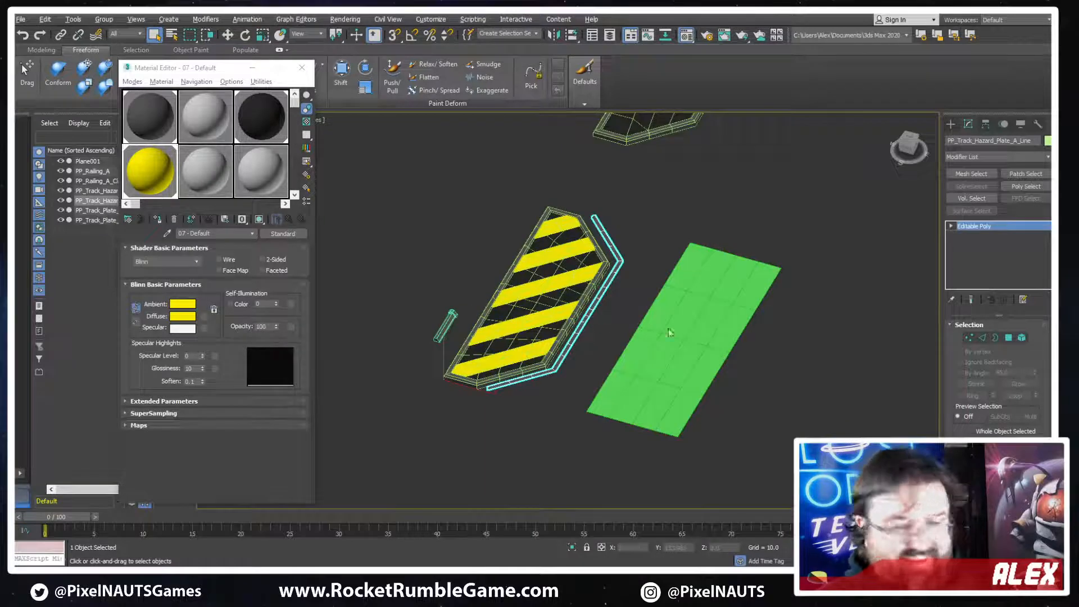
{"action": "key", "text": "t"}
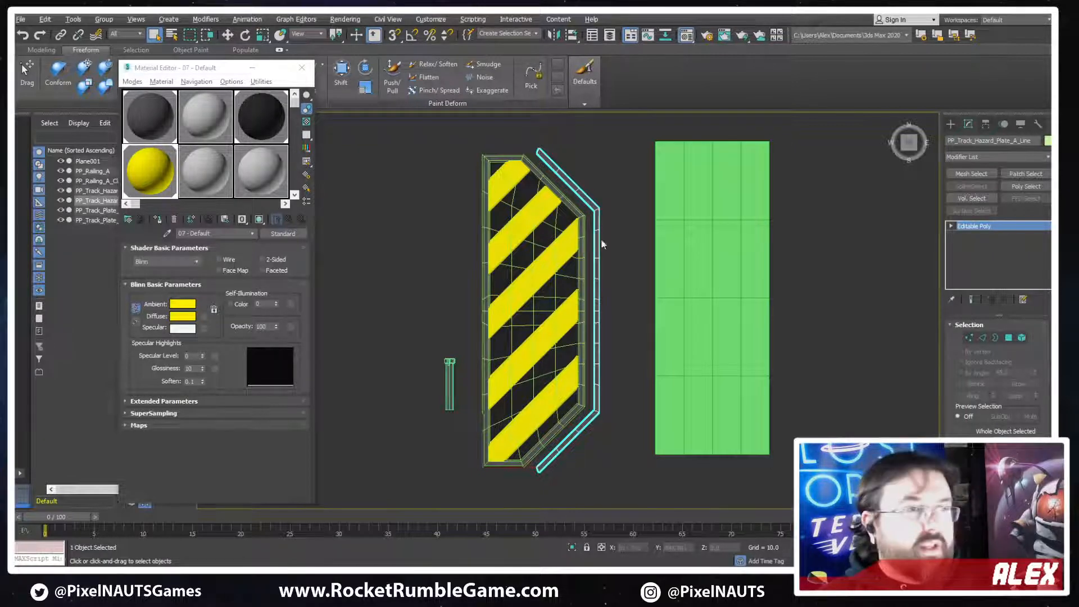
{"action": "scroll", "coordinate": [600, 241], "scroll_direction": "down", "scroll_amount": 3}
{"action": "middle_click_drag", "start_coordinate": [600, 242], "coordinate": [600, 256], "text": "alt"}
{"action": "scroll", "coordinate": [624, 248], "scroll_direction": "up", "scroll_amount": 5}
{"action": "key", "text": "w"}
{"action": "middle_click_drag", "start_coordinate": [700, 287], "coordinate": [650, 302], "text": "alt"}
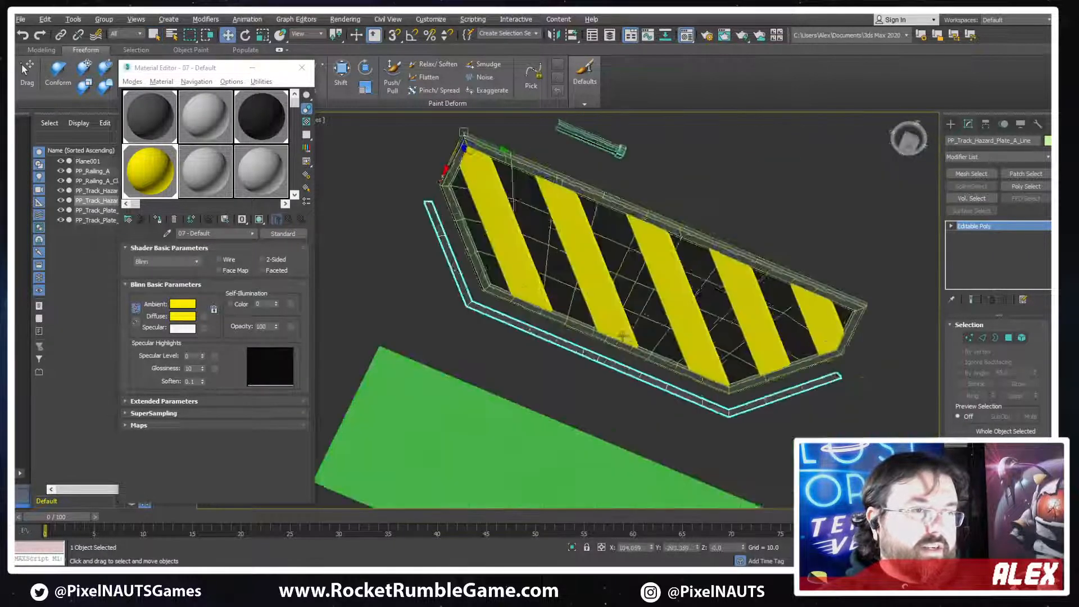
{"action": "scroll", "coordinate": [650, 301], "scroll_direction": "down", "scroll_amount": 3}
{"action": "middle_click_drag", "start_coordinate": [706, 341], "coordinate": [584, 304]}
{"action": "middle_click_drag", "start_coordinate": [527, 267], "coordinate": [484, 256]}
{"action": "middle_click_drag", "start_coordinate": [484, 257], "coordinate": [700, 290]}
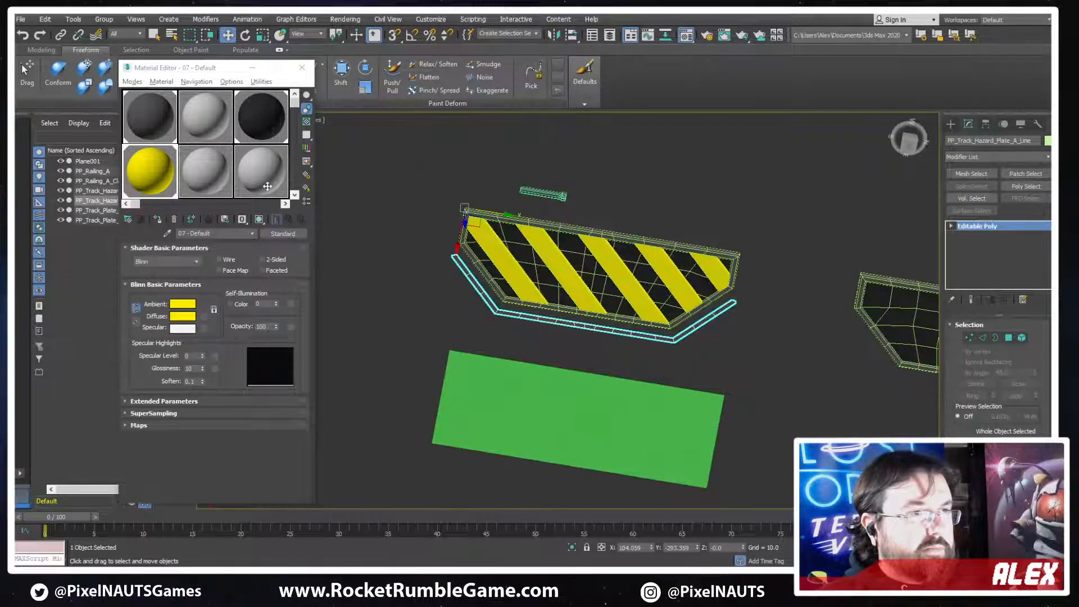
{"action": "left_click_drag", "start_coordinate": [504, 214], "coordinate": [270, 185], "text": "shift"}
{"action": "key", "text": "Return"}
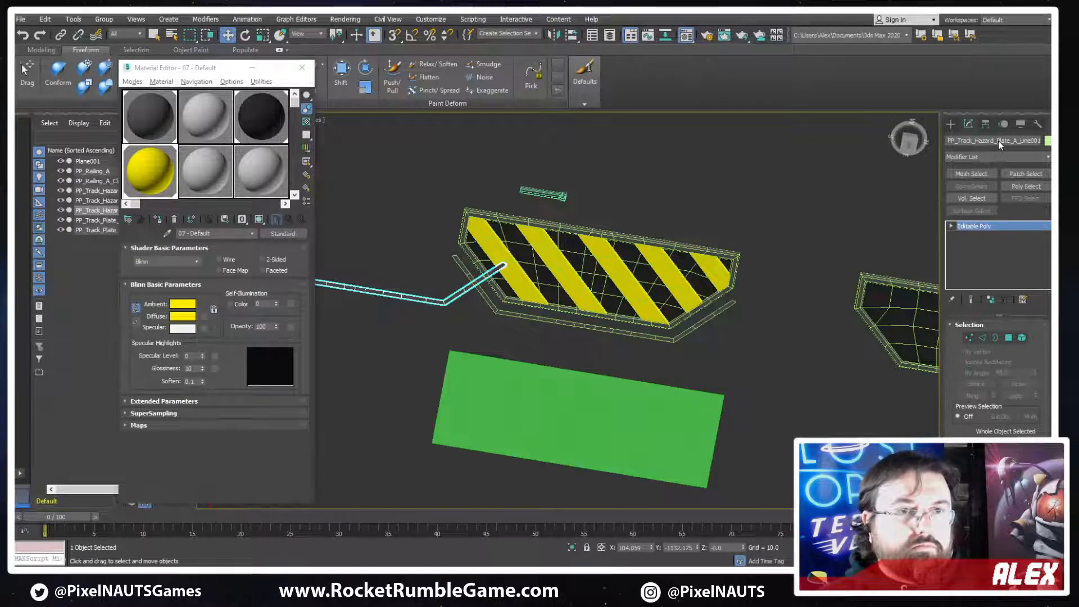
{"action": "left_click", "coordinate": [981, 143]}
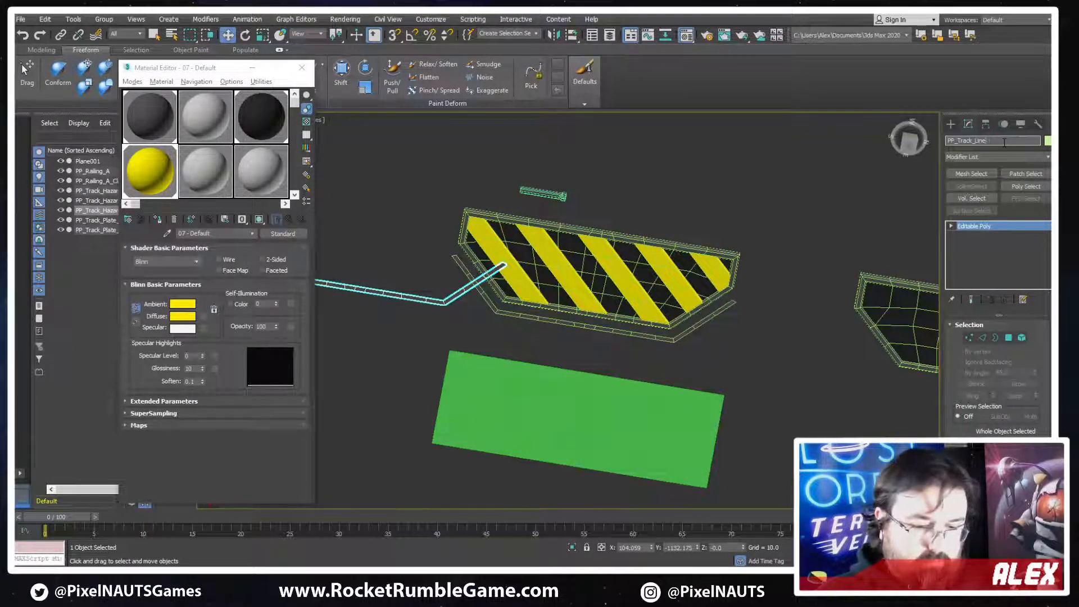
Delete the polygons of the copied strip's long middle and far end, keeping only one slanted end segment
{"action": "middle_click_drag", "start_coordinate": [537, 299], "coordinate": [741, 295]}
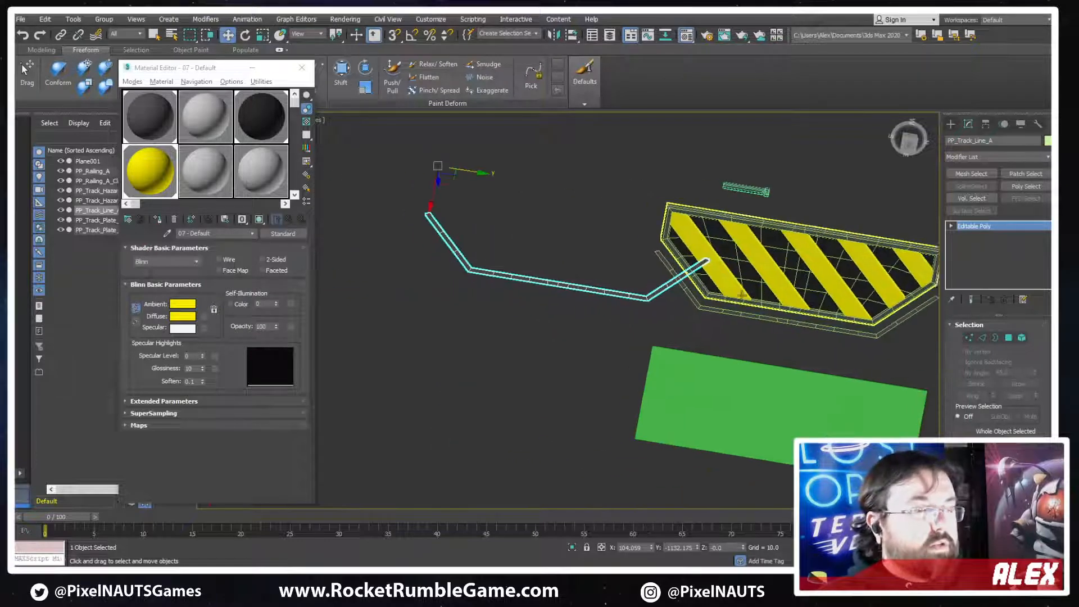
{"action": "scroll", "coordinate": [556, 262], "scroll_direction": "down", "scroll_amount": 2}
{"action": "scroll", "coordinate": [598, 278], "scroll_direction": "up", "scroll_amount": 4}
{"action": "middle_click_drag", "start_coordinate": [555, 262], "coordinate": [611, 298], "text": "alt"}
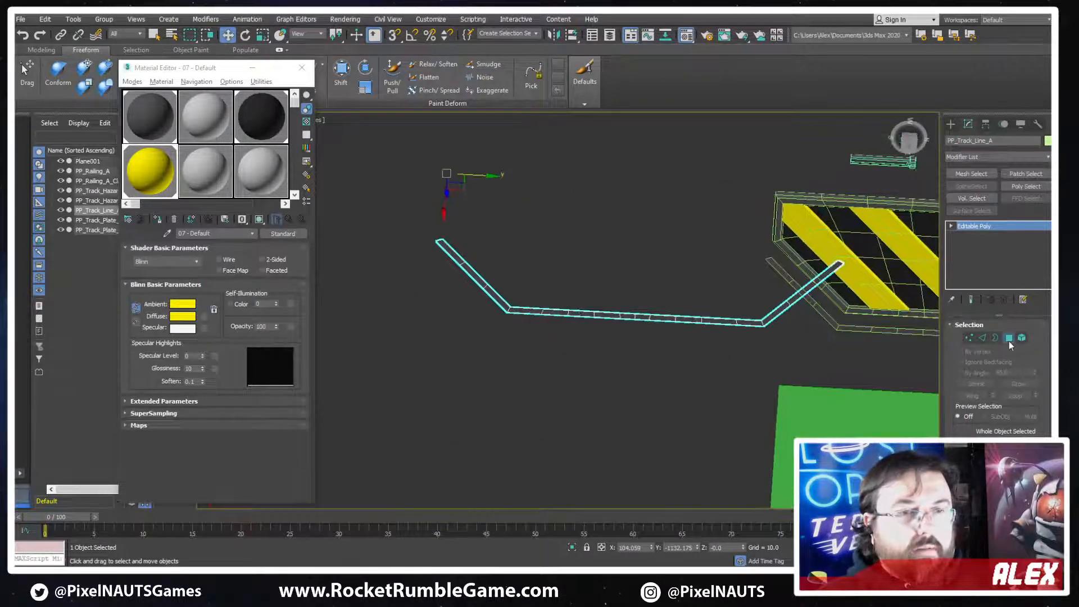
{"action": "left_click", "coordinate": [1009, 338]}
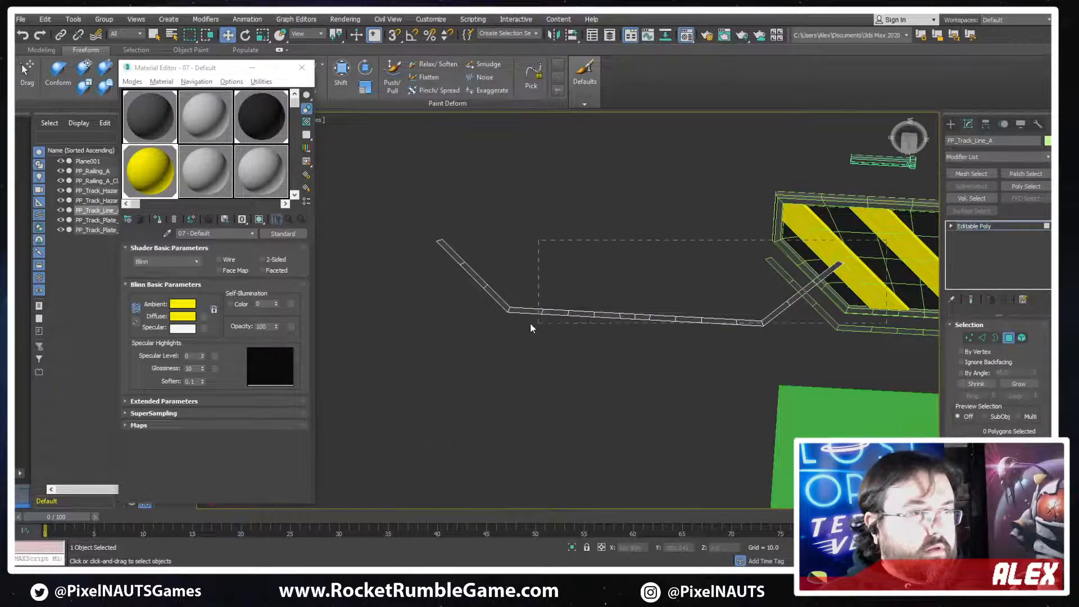
{"action": "left_click_drag", "start_coordinate": [530, 324], "coordinate": [526, 323]}
{"action": "key", "text": "Delete"}
Clone the slanted segment's polygons twice as elements, offsetting the copies to form three parallel slanted strips
{"action": "middle_click_drag", "start_coordinate": [517, 286], "coordinate": [631, 312]}
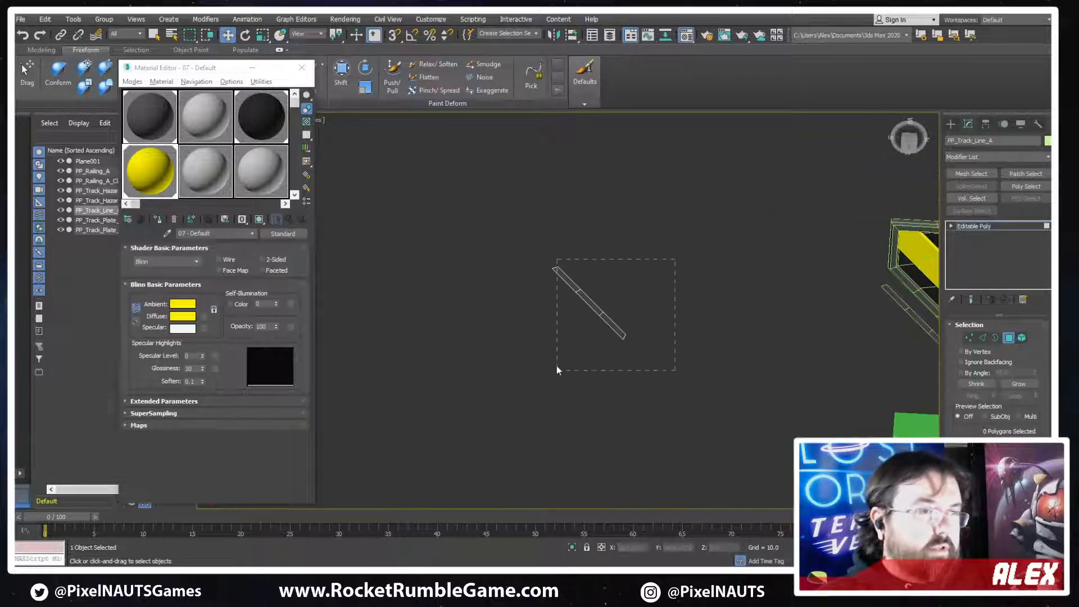
{"action": "left_click_drag", "start_coordinate": [556, 370], "coordinate": [557, 370]}
{"action": "scroll", "coordinate": [596, 318], "scroll_direction": "up", "scroll_amount": 4}
{"action": "mouse_move", "coordinate": [599, 309]}
{"action": "left_mouse_down", "text": "shift"}
{"action": "mouse_move", "coordinate": [588, 352]}
{"action": "mouse_move", "coordinate": [607, 352]}
{"action": "mouse_move", "coordinate": [628, 432]}
{"action": "left_mouse_up", "text": "shift"}
{"action": "key", "text": "Return"}
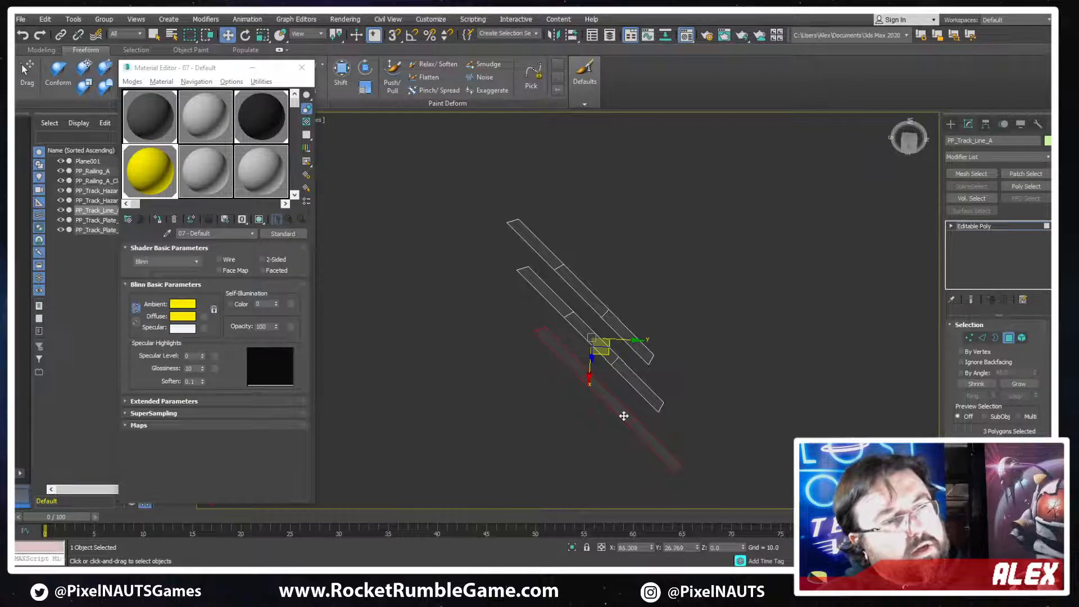
{"action": "left_click_drag", "start_coordinate": [628, 418], "coordinate": [627, 418], "text": "shift"}
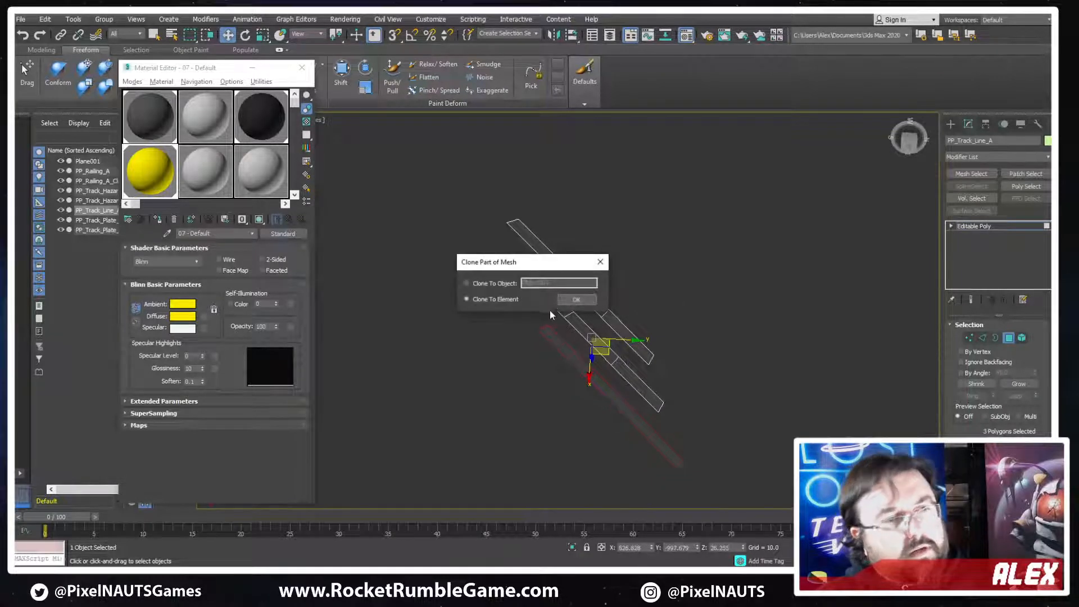
{"action": "left_click", "coordinate": [582, 299]}
{"action": "scroll", "coordinate": [787, 214], "scroll_direction": "down", "scroll_amount": 4}
{"action": "left_click", "coordinate": [1010, 337]}
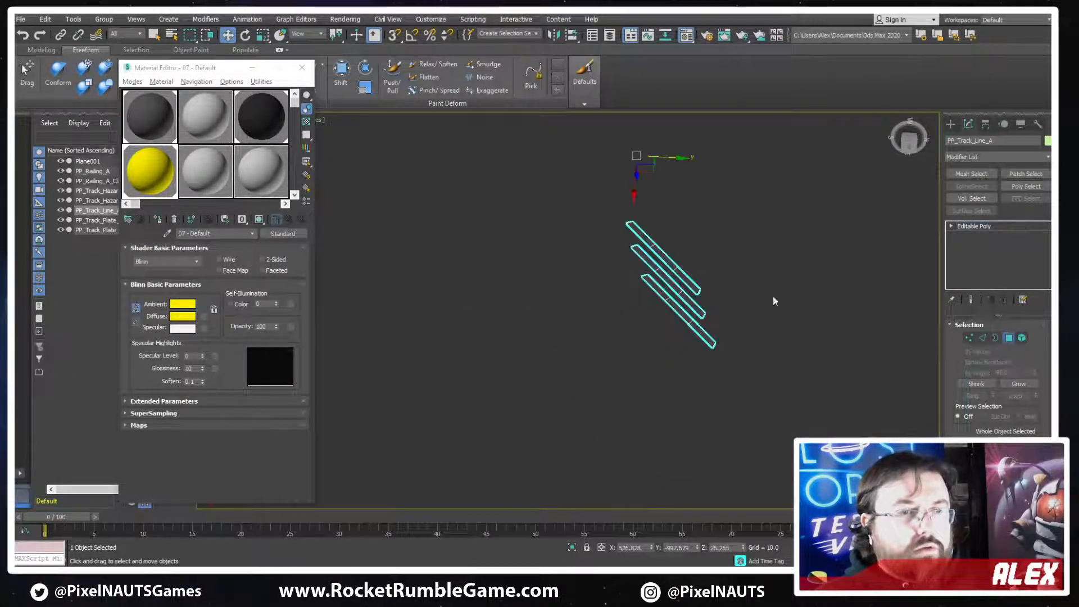
Check the pivot settings and pivot placement of the three-strip line object
{"action": "left_click", "coordinate": [21, 19]}
{"action": "mouse_move", "coordinate": [72, 180]}
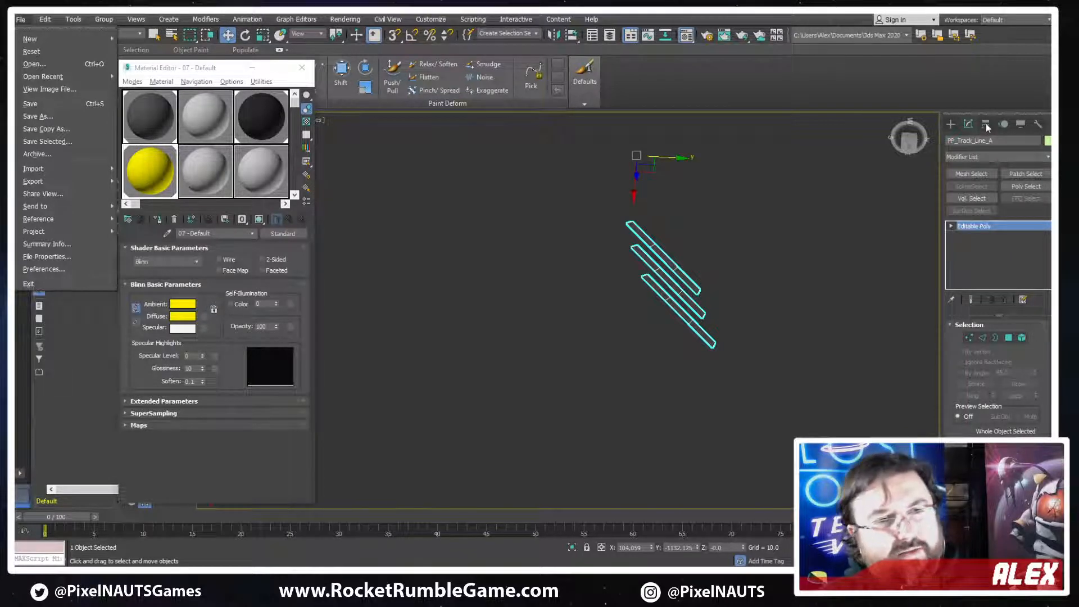
{"action": "left_click", "coordinate": [985, 123]}
{"action": "left_click", "coordinate": [986, 123]}
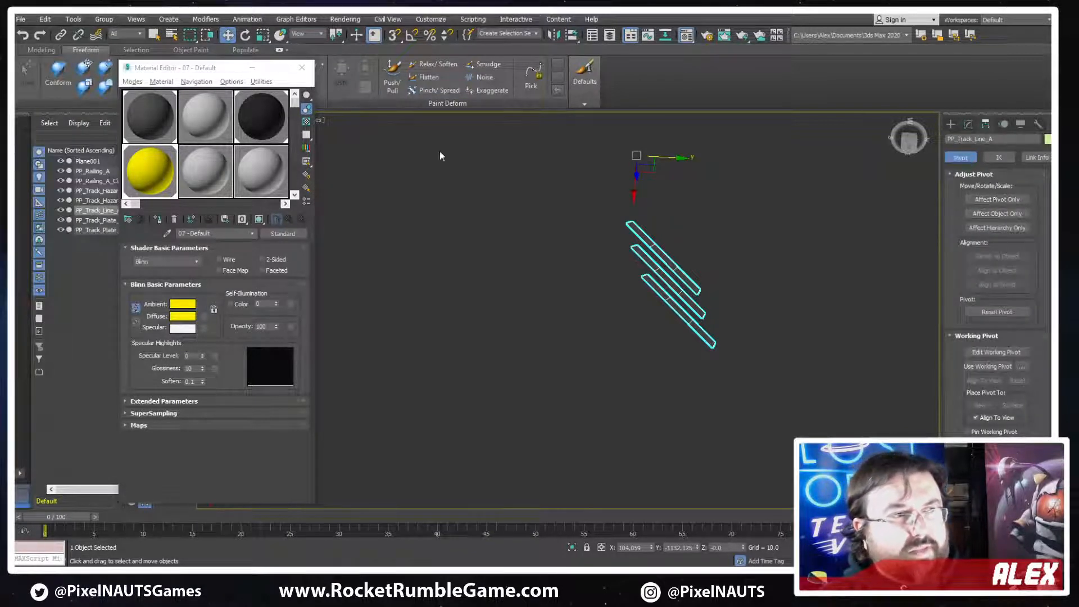
{"action": "middle_click_drag", "start_coordinate": [678, 284], "coordinate": [677, 247], "text": "alt"}
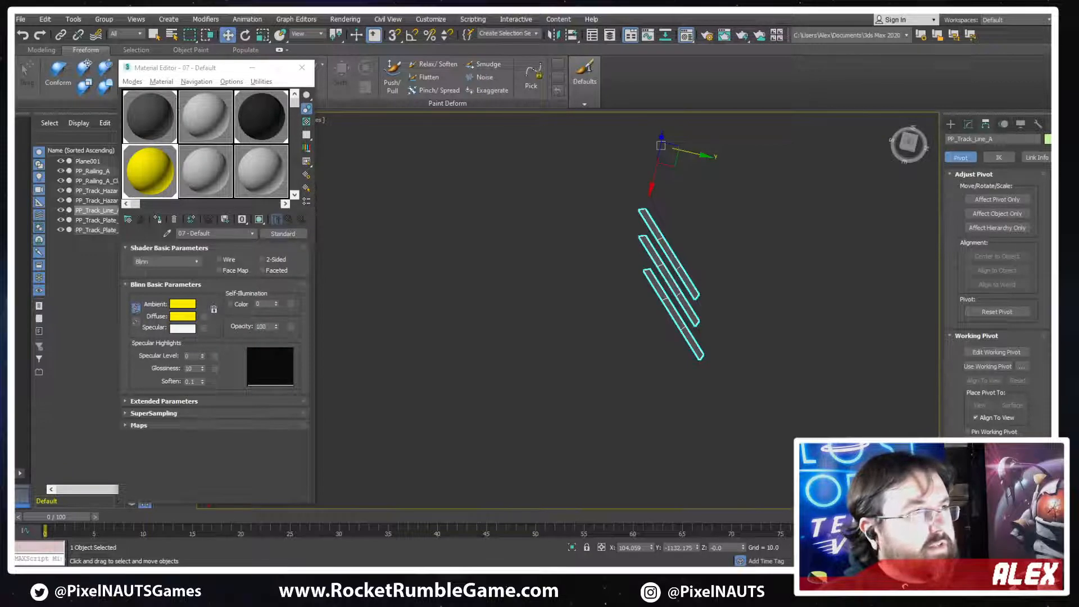
Export the selected three-strip object as an FBX named PP_Track_Line_A in the ProcessingPlant folder
{"action": "left_click", "coordinate": [20, 19]}
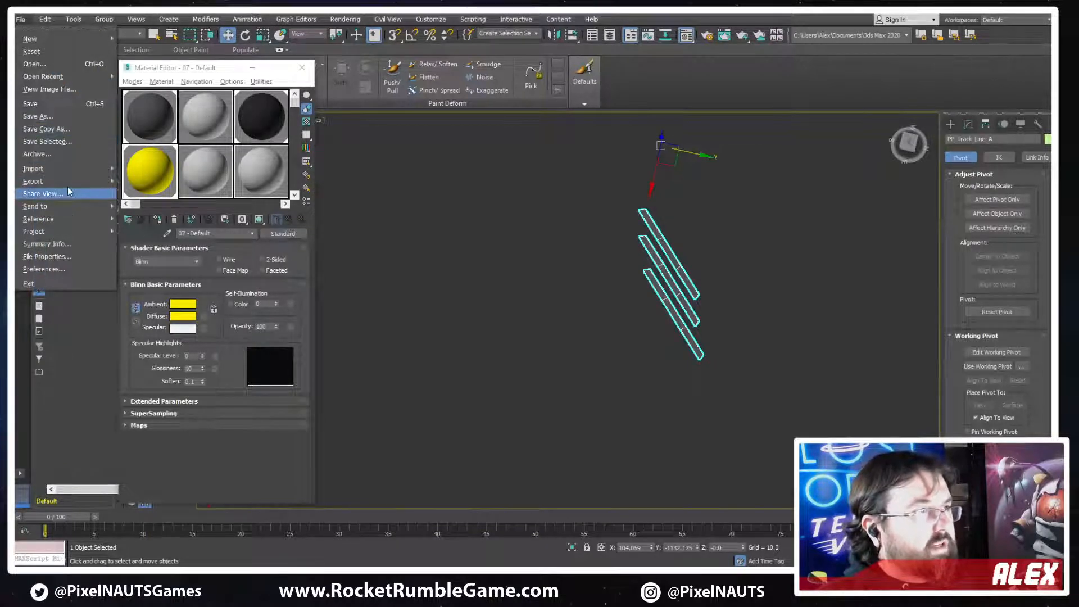
{"action": "mouse_move", "coordinate": [73, 181]}
{"action": "left_click", "coordinate": [183, 194]}
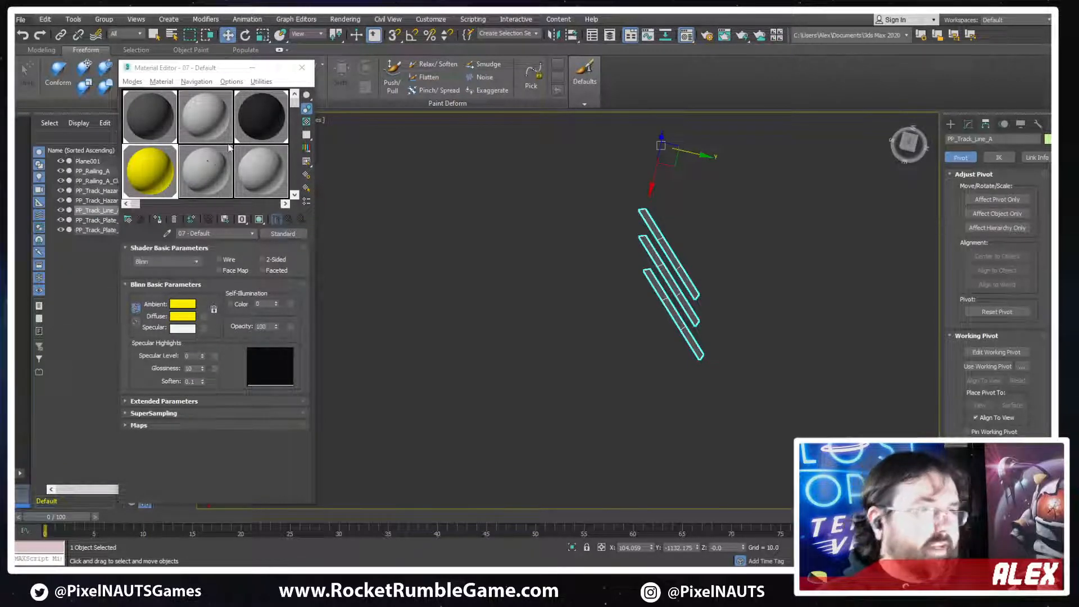
{"action": "left_click", "coordinate": [380, 151]}
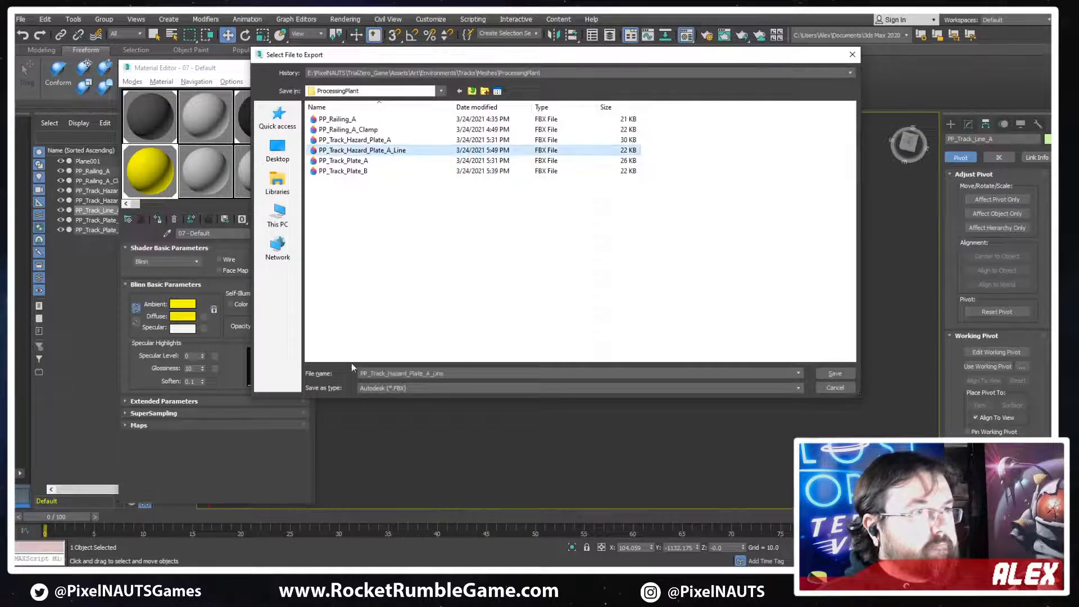
{"action": "left_click", "coordinate": [458, 372]}
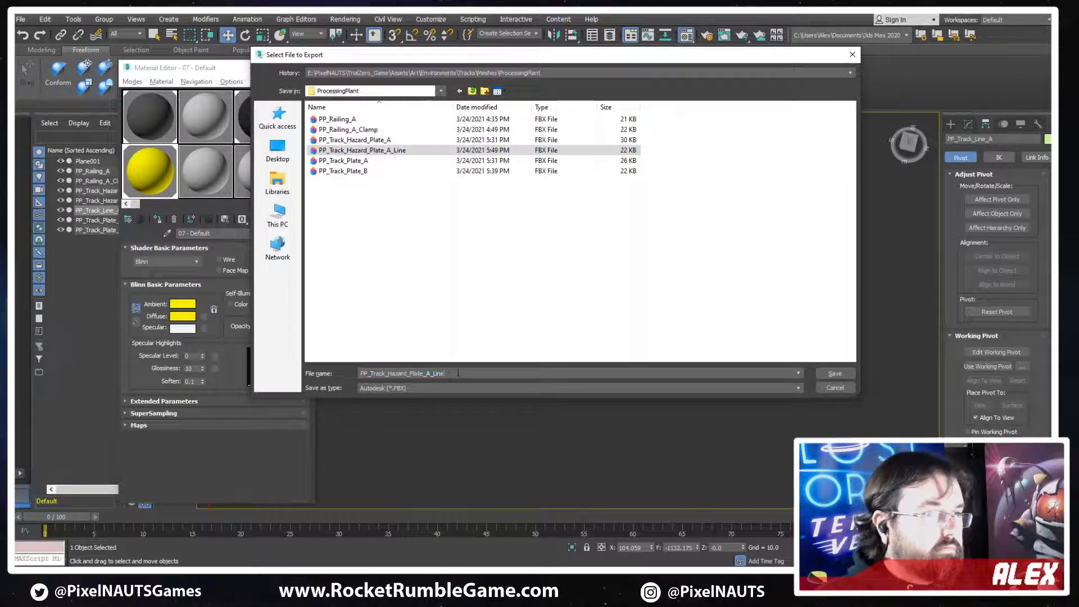
{"action": "left_click_drag", "start_coordinate": [407, 373], "coordinate": [387, 374]}
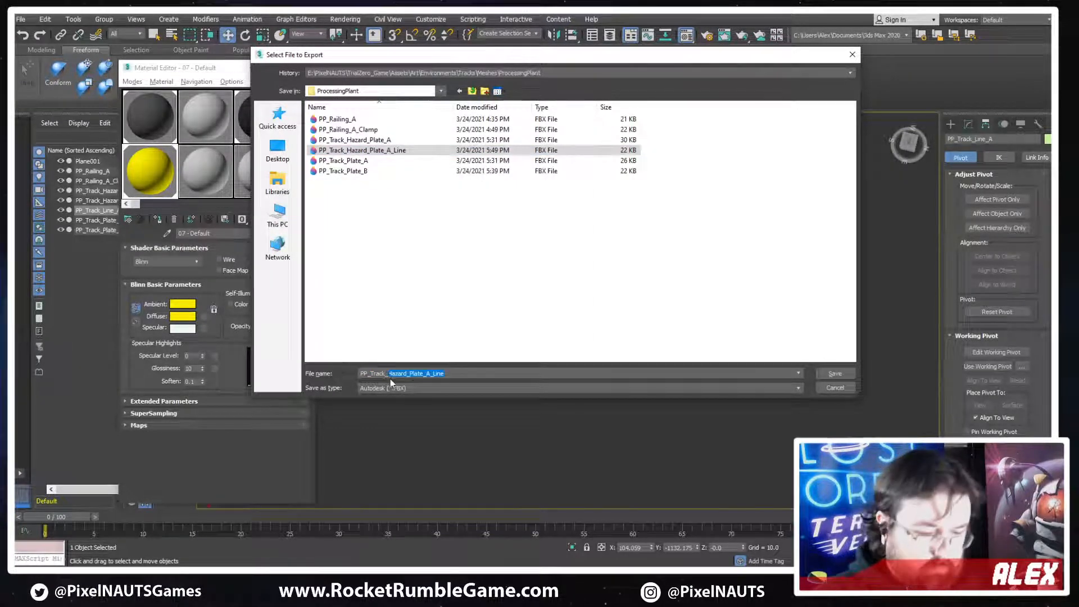
{"action": "type", "text": "Line_A"}
{"action": "key", "text": "Return"}
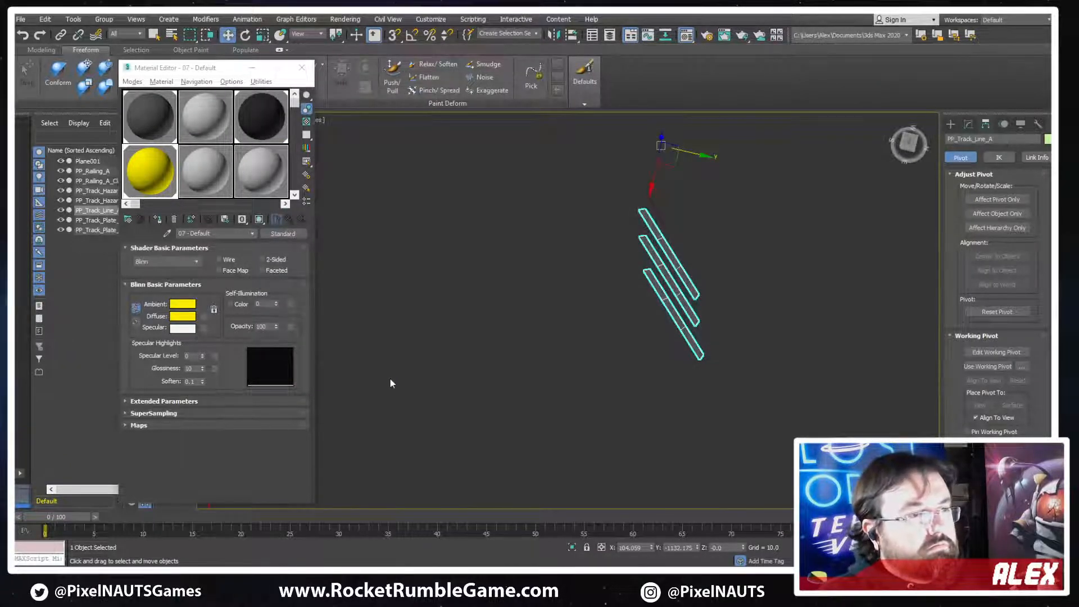
{"action": "key", "text": "Return"}
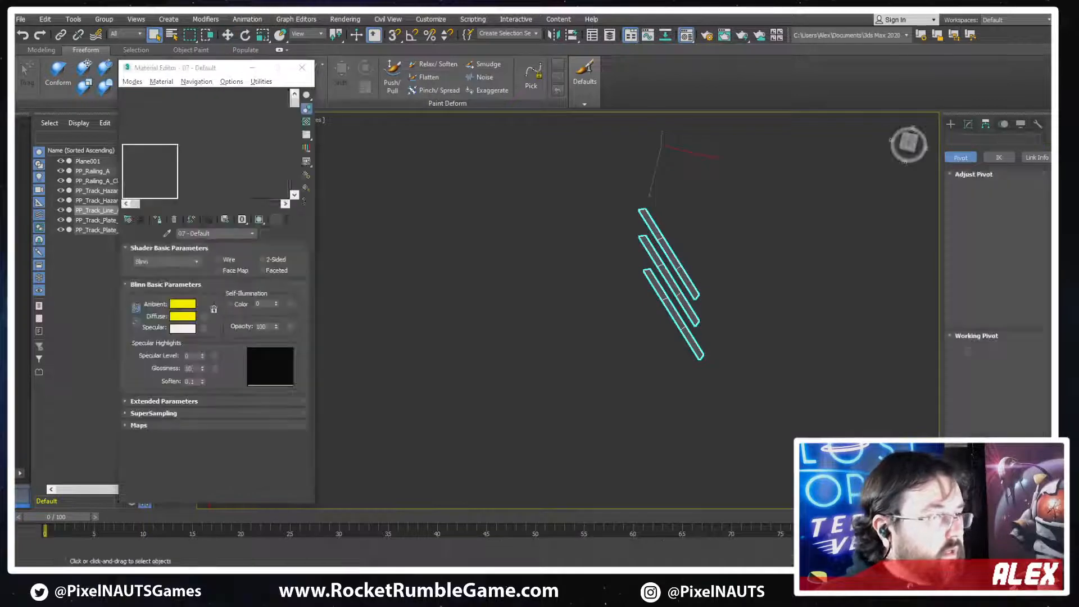
Switch to Photoshop, create a new 512 x 128 pixel document, and enlarge its floating window around the canvas
{"action": "key", "text": "alt+Tab"}
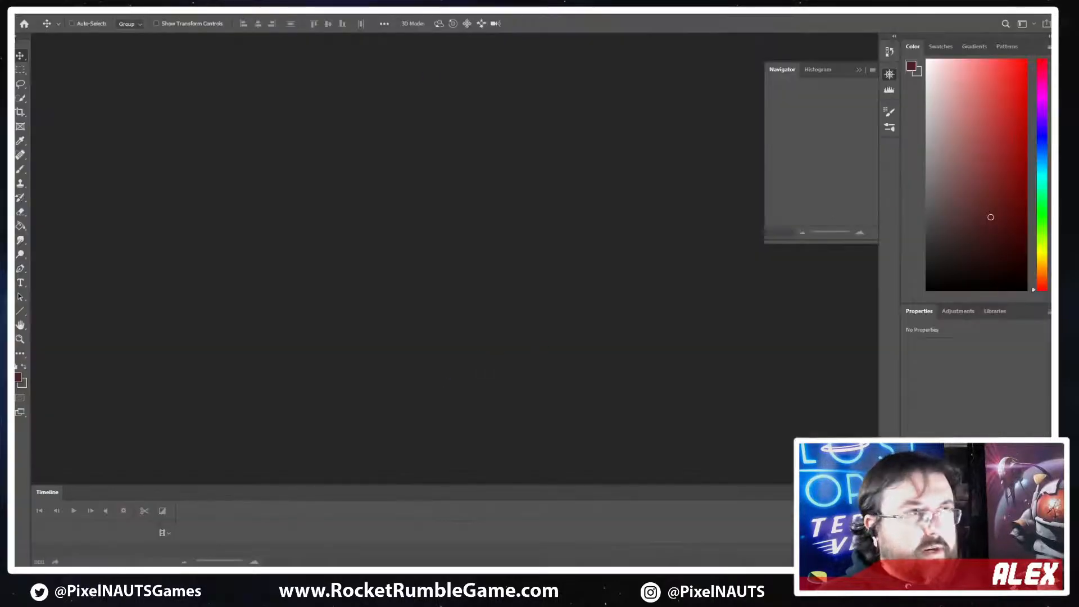
{"action": "left_click", "coordinate": [23, 19]}
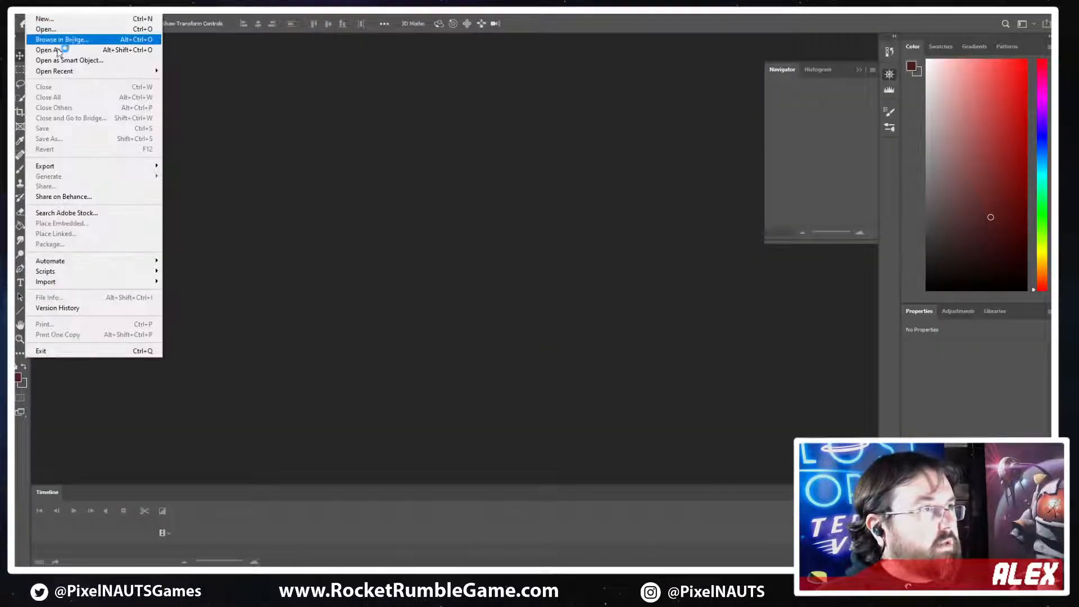
{"action": "left_click", "coordinate": [55, 21]}
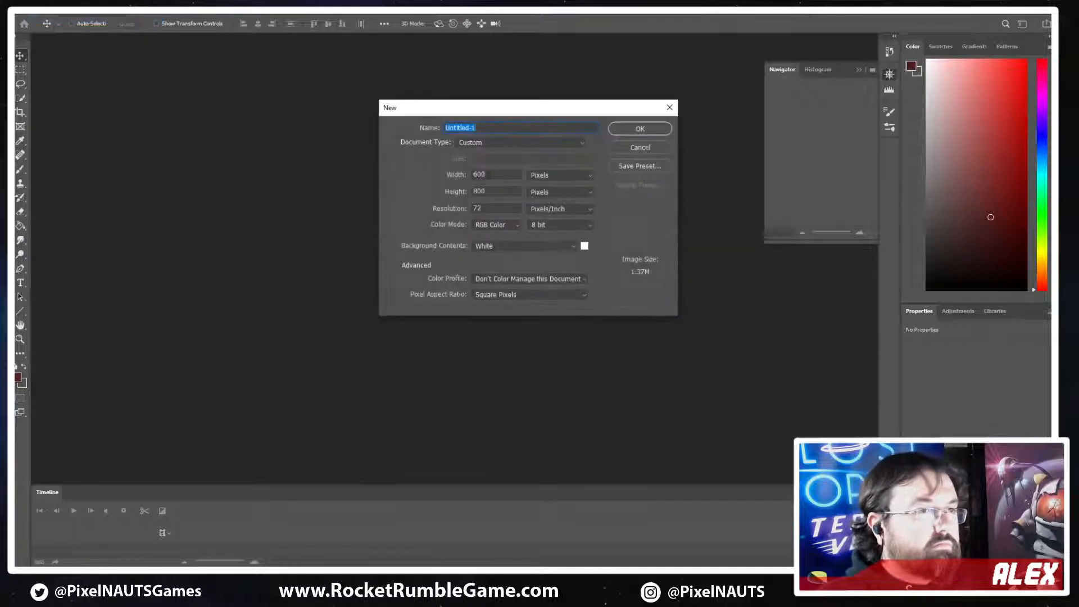
{"action": "left_click", "coordinate": [487, 174]}
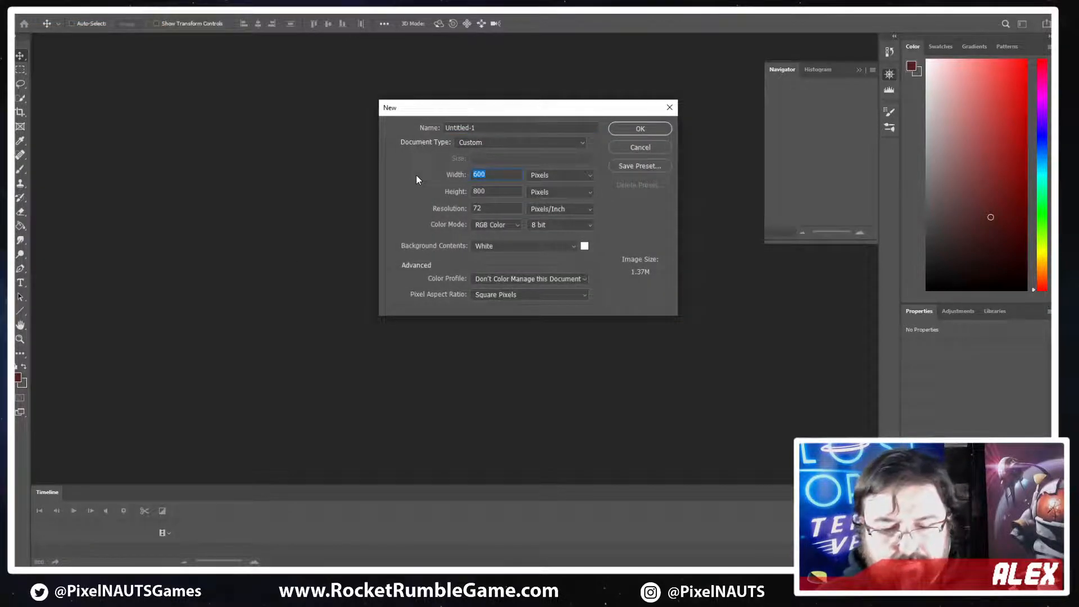
{"action": "type", "text": "512"}
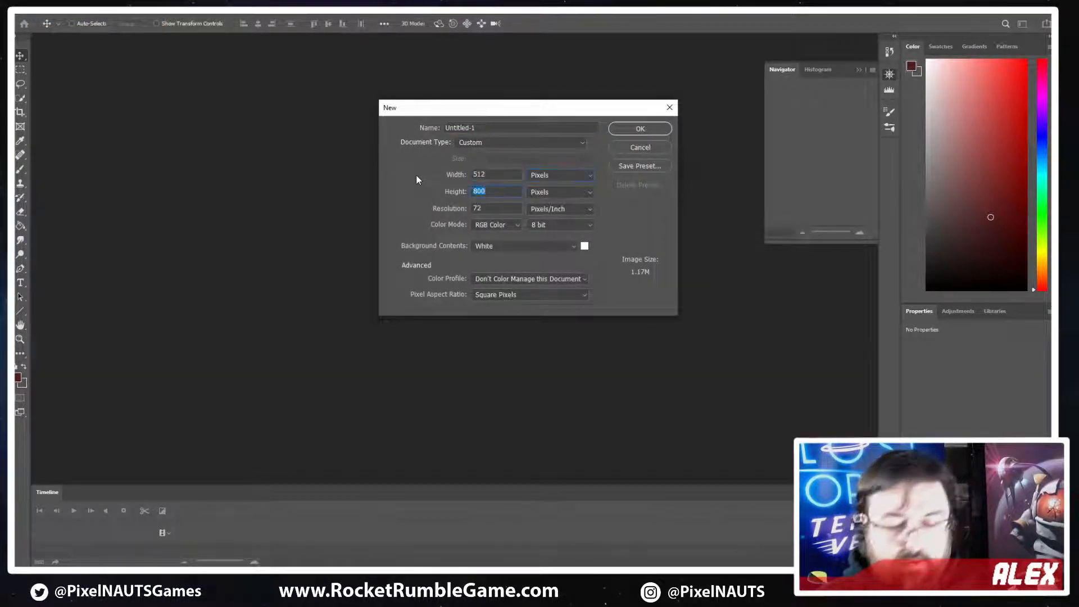
{"action": "type", "text": "128"}
{"action": "key", "text": "Return"}
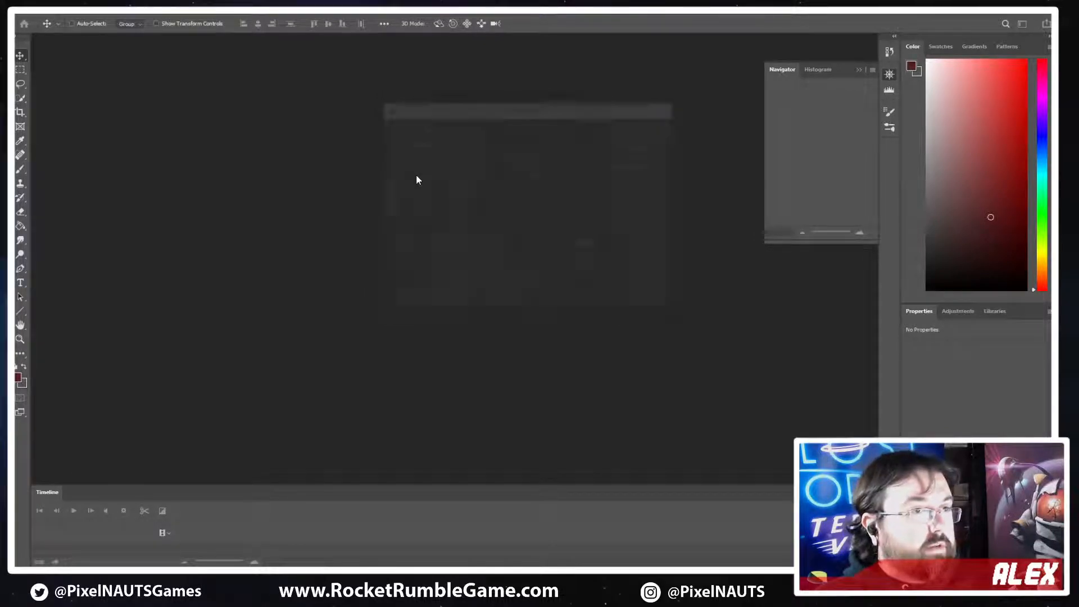
{"action": "left_click_drag", "start_coordinate": [181, 43], "coordinate": [408, 145]}
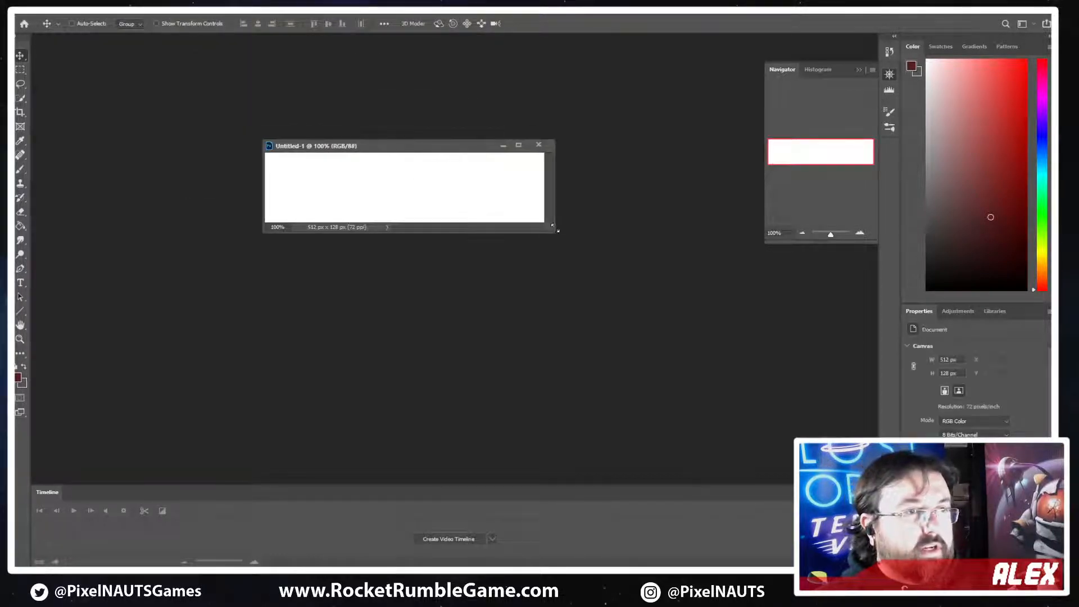
{"action": "left_click_drag", "start_coordinate": [556, 233], "coordinate": [748, 411]}
Convert the background into a regular layer named Layer 0 and invert it to solid black
{"action": "double_click", "coordinate": [967, 528]}
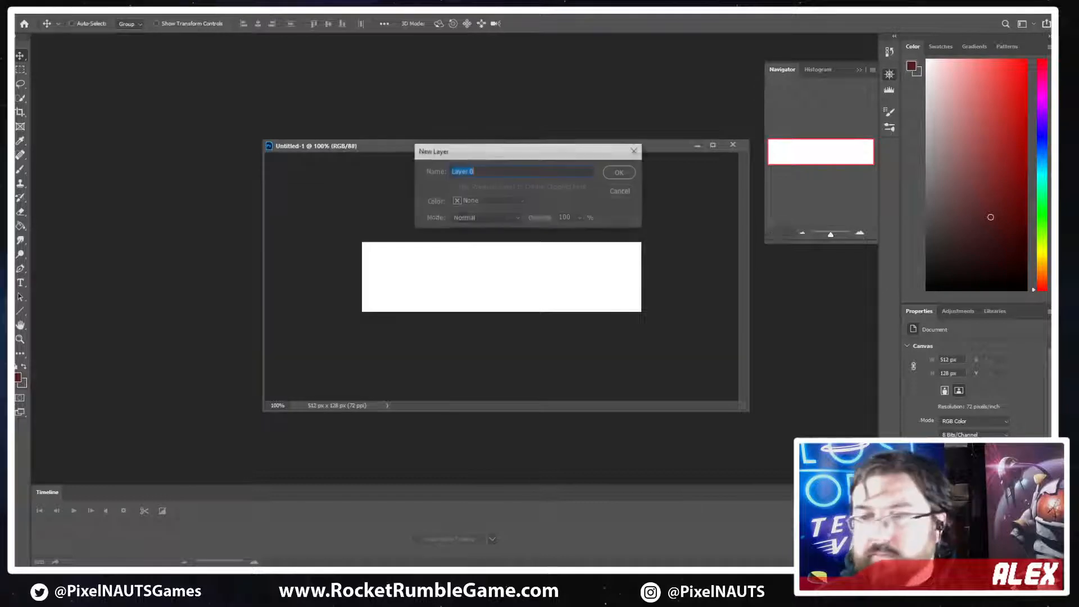
{"action": "key", "text": "Return"}
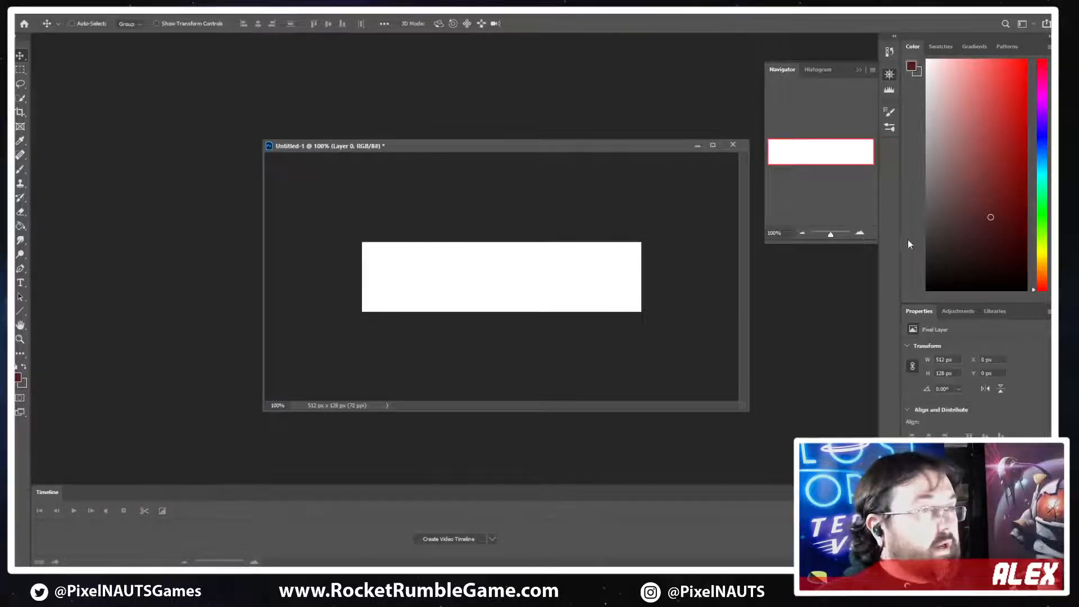
{"action": "key", "text": "ctrl+i"}
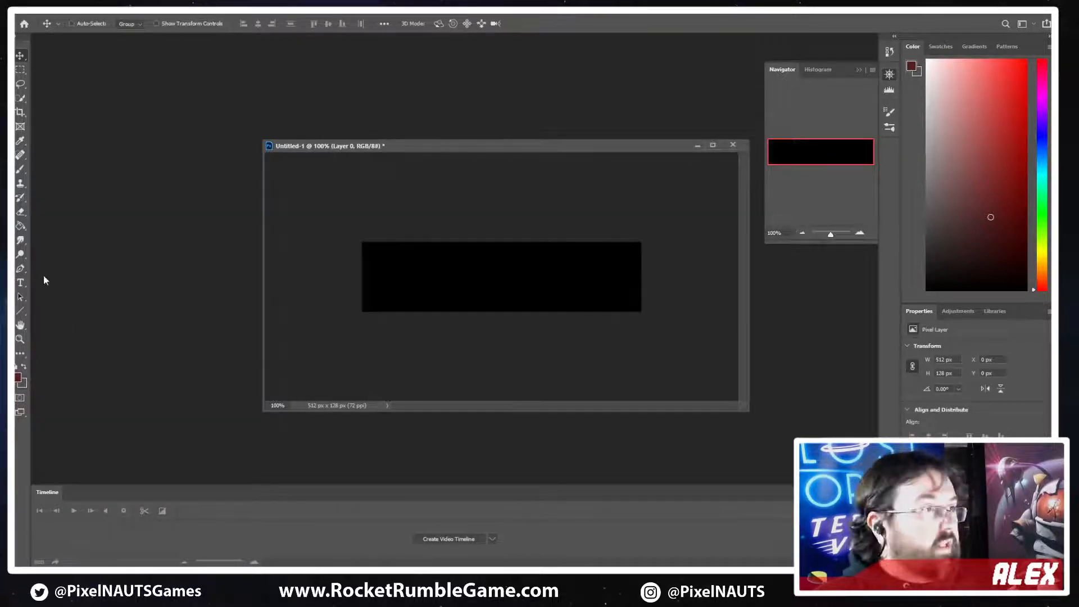
Set the foreground colour to pure white, ffffff
{"action": "left_click", "coordinate": [19, 377]}
{"action": "type", "text": "ffffff"}
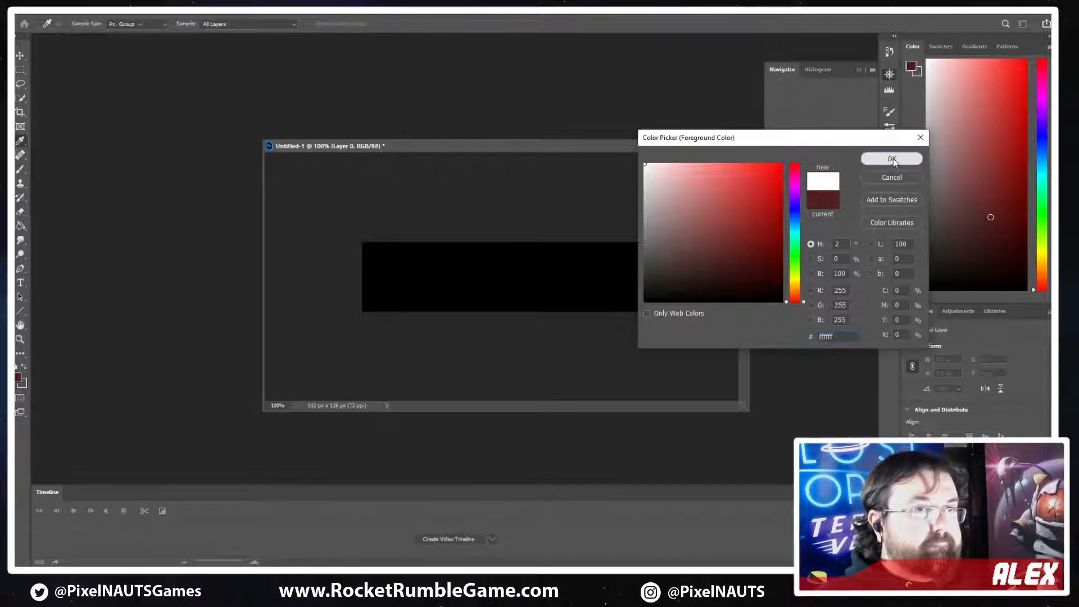
{"action": "left_click", "coordinate": [894, 161]}
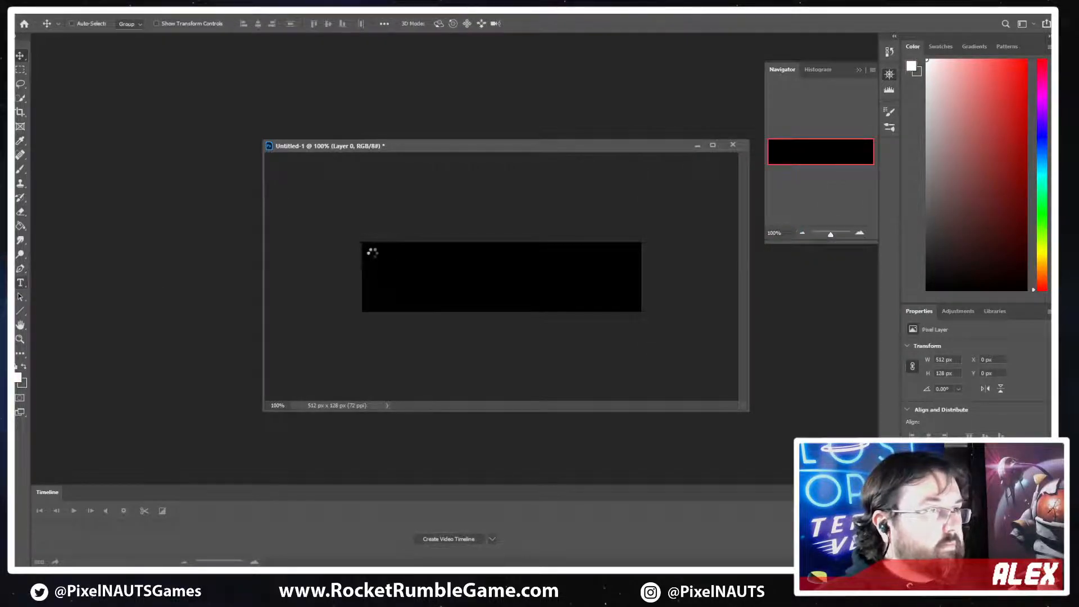
Add a text box spanning most of the black canvas and enter the track number 33301-11A
{"action": "key", "text": "t"}
{"action": "left_click_drag", "start_coordinate": [367, 252], "coordinate": [635, 303]}
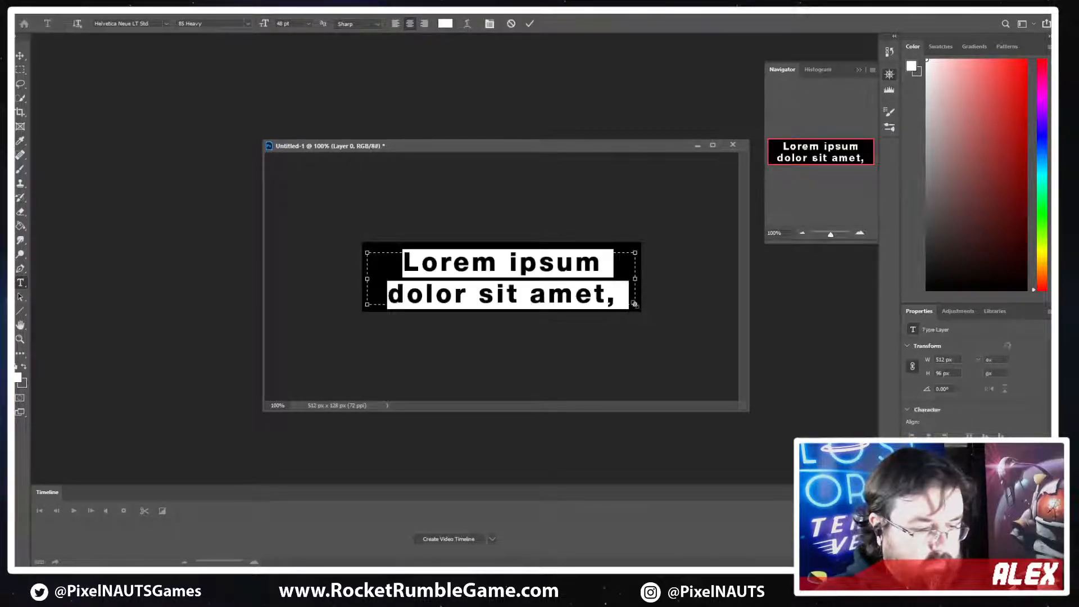
{"action": "type", "text": "333"}
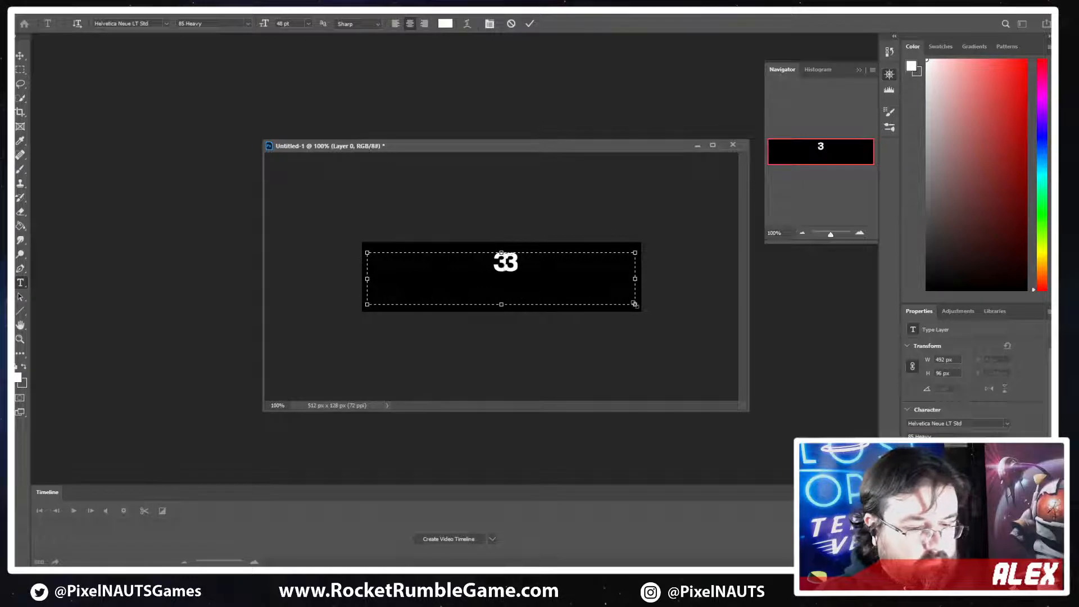
{"action": "type", "text": "01-11"}
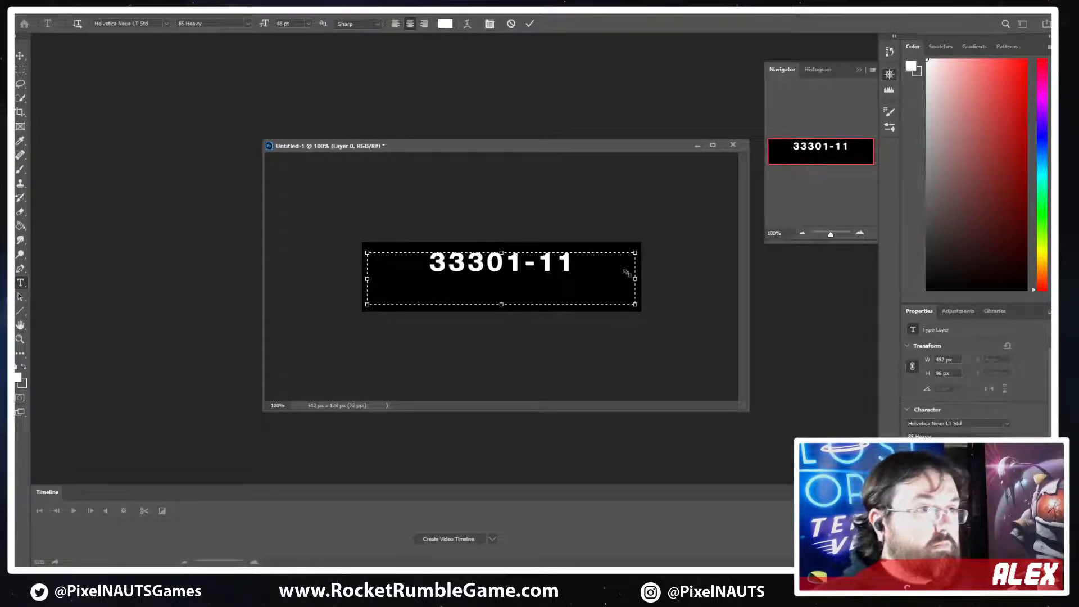
{"action": "type", "text": "A"}
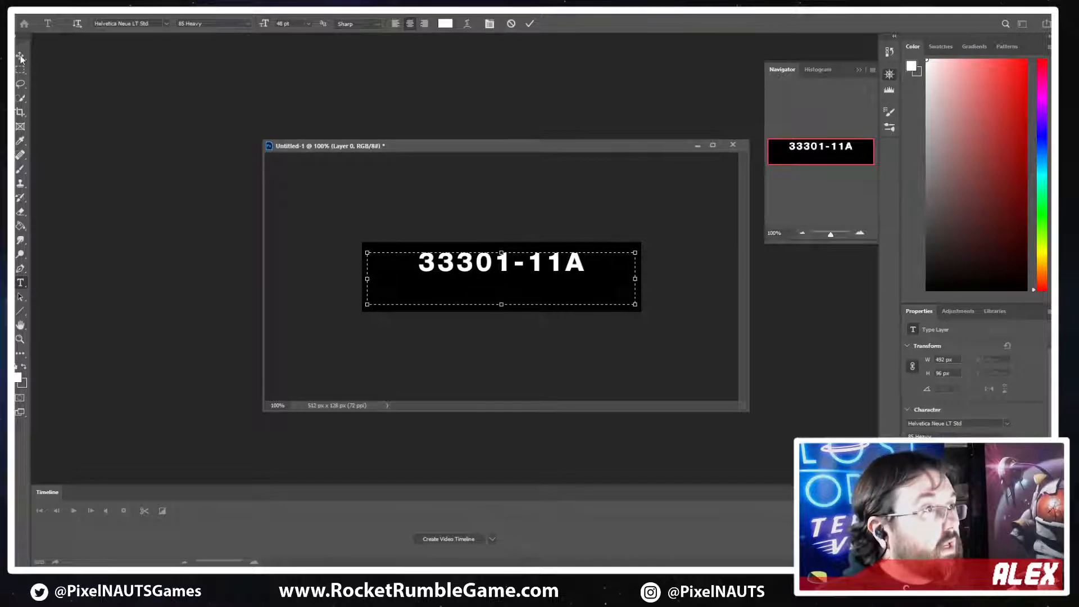
Try to set the track number text's font size to 60 pt and select all of its characters
{"action": "left_click", "coordinate": [308, 24]}
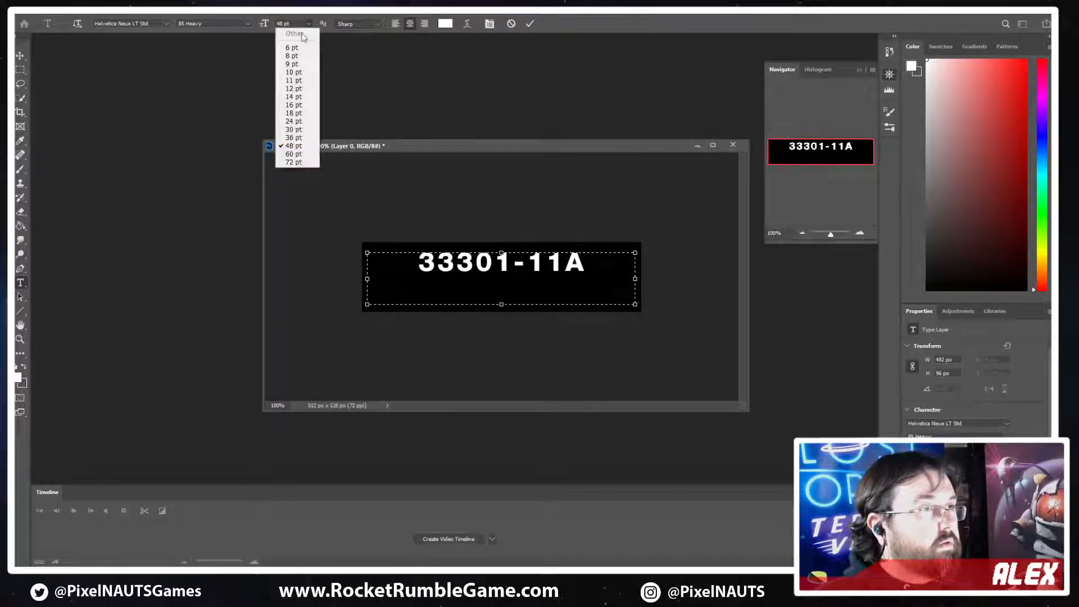
{"action": "left_click", "coordinate": [293, 154]}
{"action": "key", "text": "ctrl+a"}
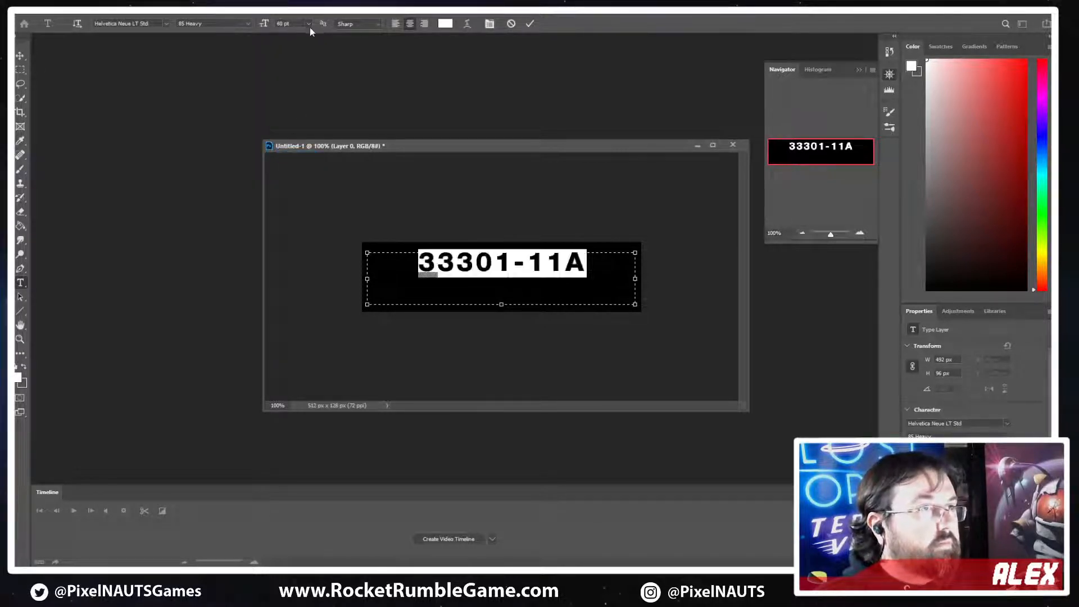
Shrink the text box around the track number, scale the text to about 494 x 98 px across the canvas, and nudge it down
{"action": "left_click_drag", "start_coordinate": [634, 304], "coordinate": [540, 283]}
{"action": "left_click", "coordinate": [20, 57]}
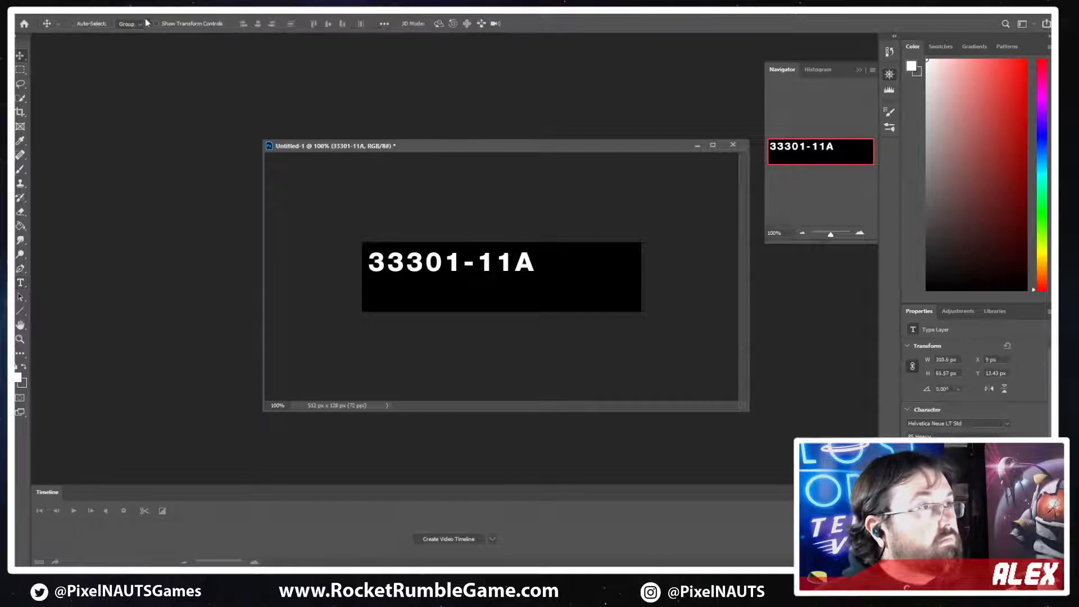
{"action": "key", "text": "ctrl+t"}
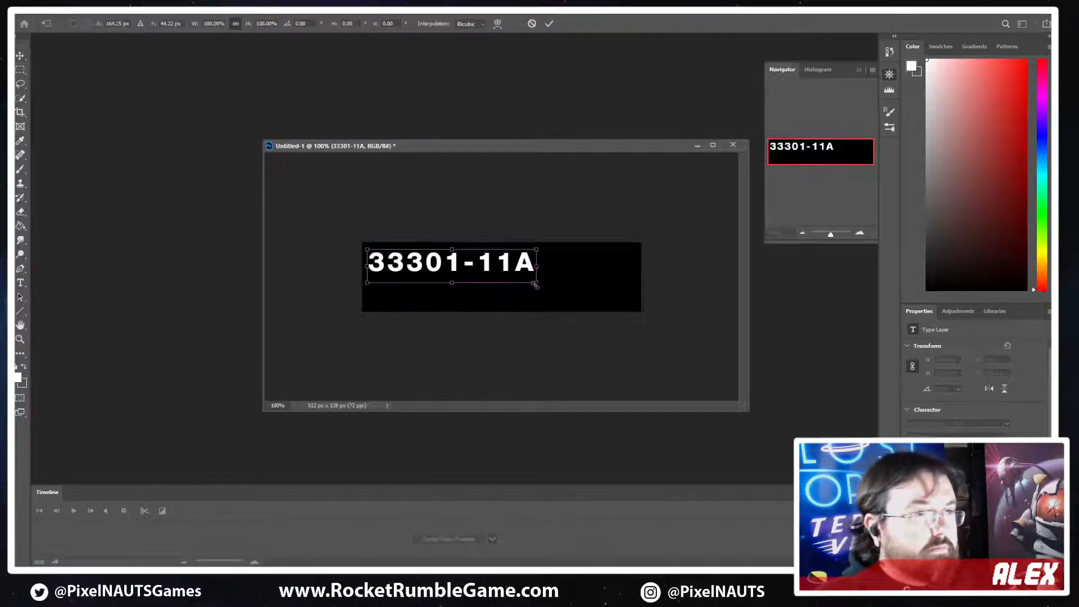
{"action": "left_click_drag", "start_coordinate": [542, 285], "coordinate": [638, 306]}
{"action": "key", "text": "Return"}
{"action": "left_click_drag", "start_coordinate": [491, 272], "coordinate": [491, 280]}
Check the lettering in the track concept image, preview other fonts on the number text, and restore Helvetica Neue LT Std 85 Heavy
{"action": "key", "text": "alt+Tab"}
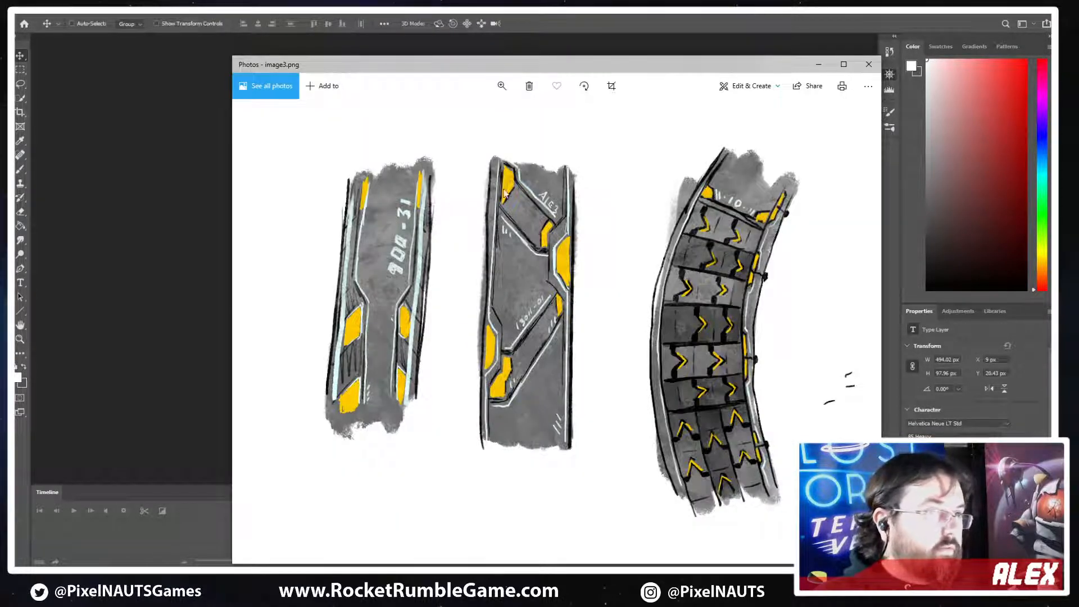
{"action": "key", "text": "alt+Tab"}
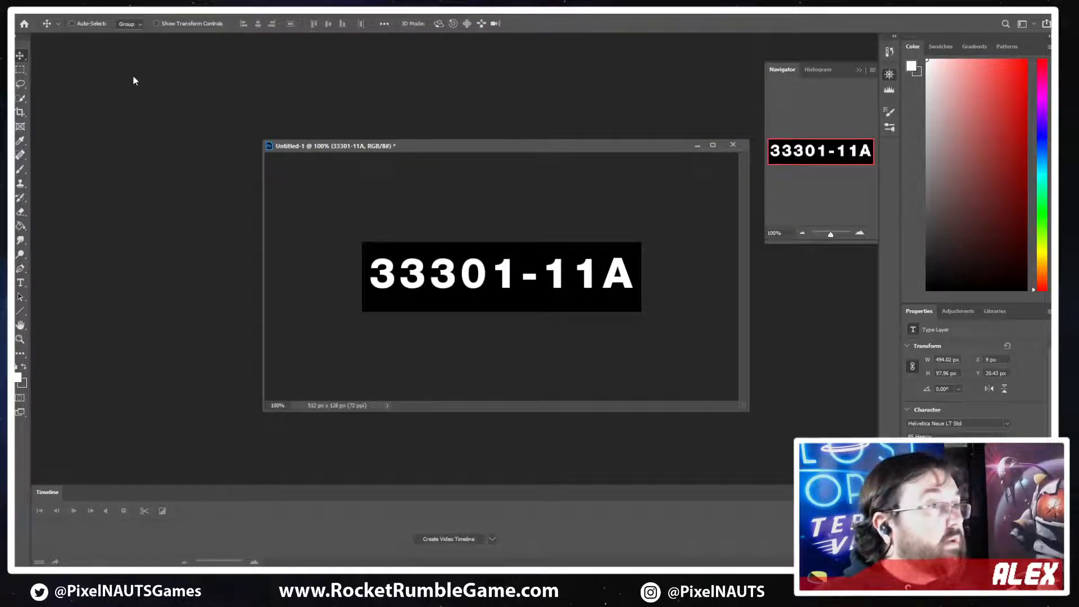
{"action": "left_click", "coordinate": [20, 282]}
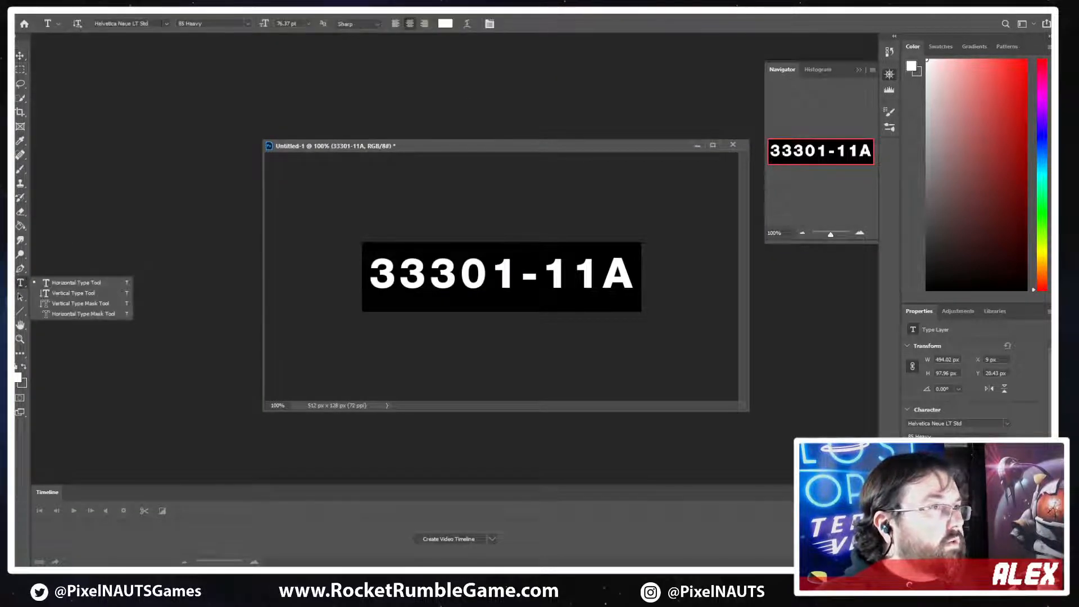
{"action": "left_click", "coordinate": [168, 24]}
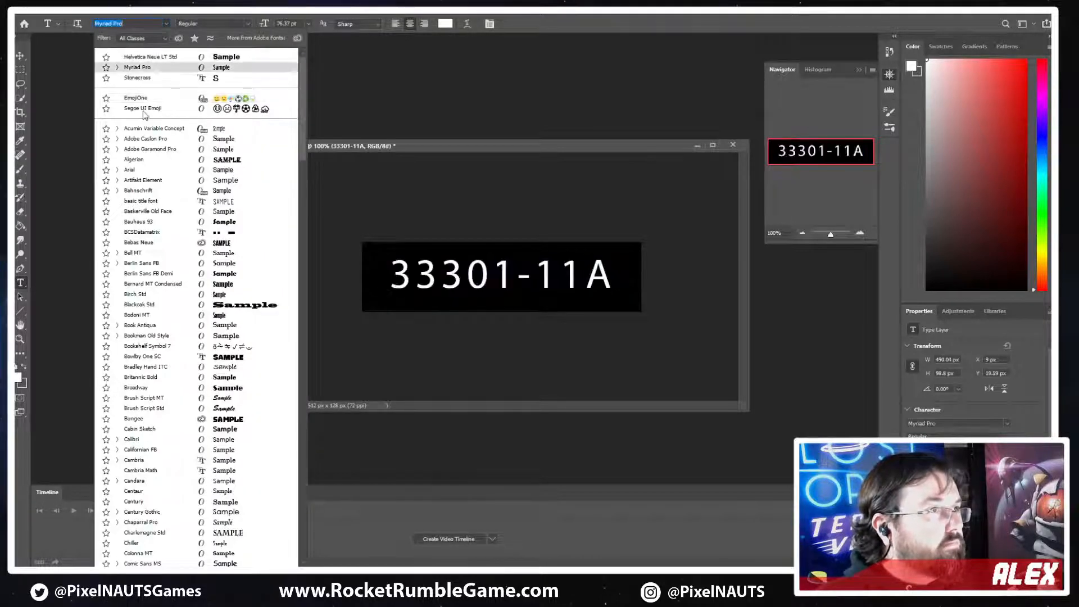
{"action": "type", "text": "he"}
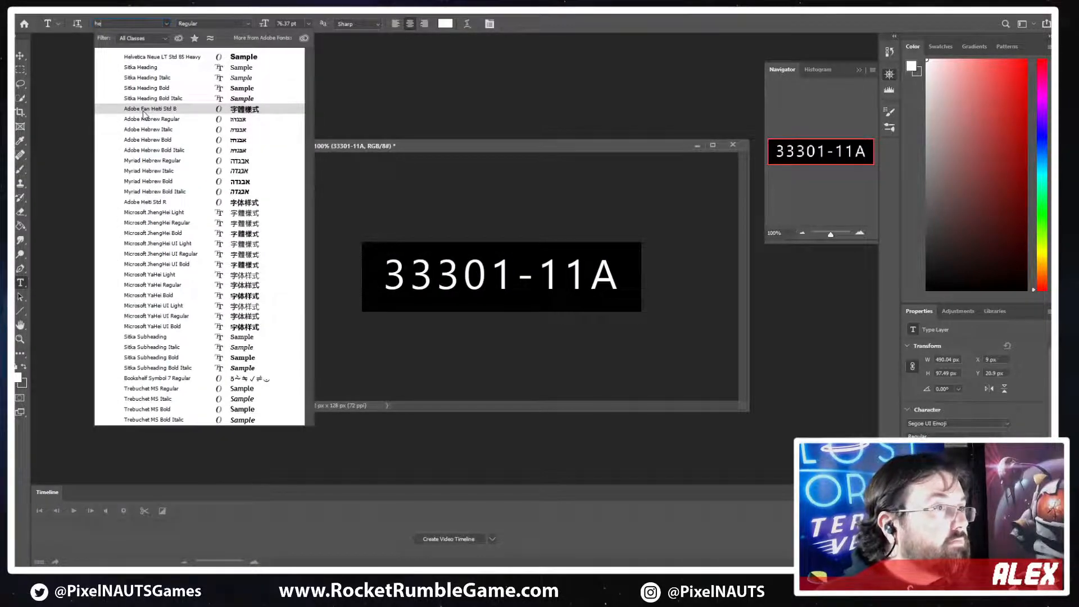
{"action": "left_click", "coordinate": [142, 110]}
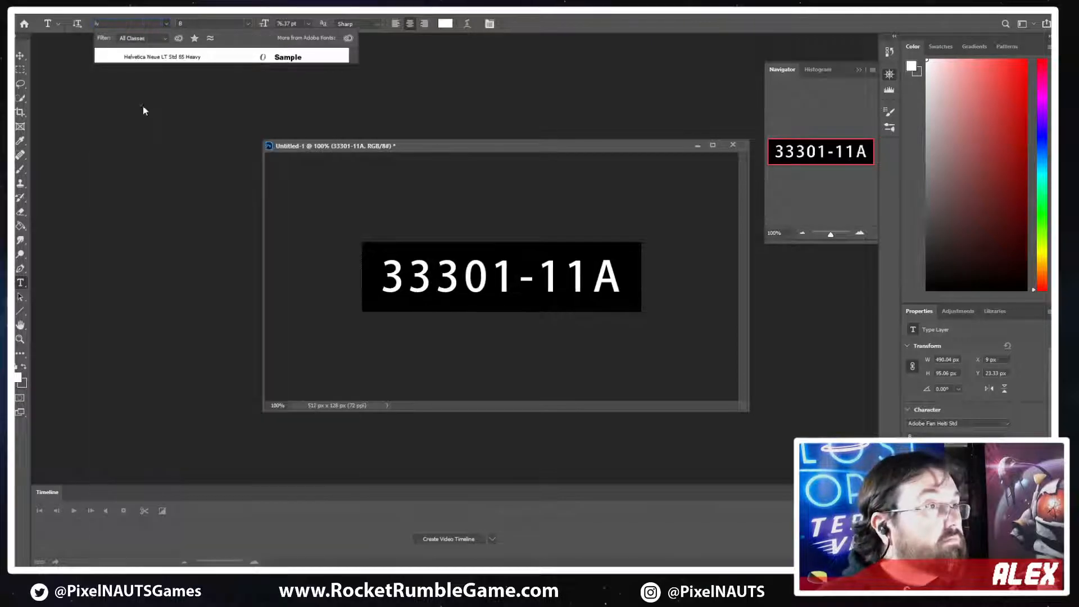
{"action": "left_click", "coordinate": [175, 57]}
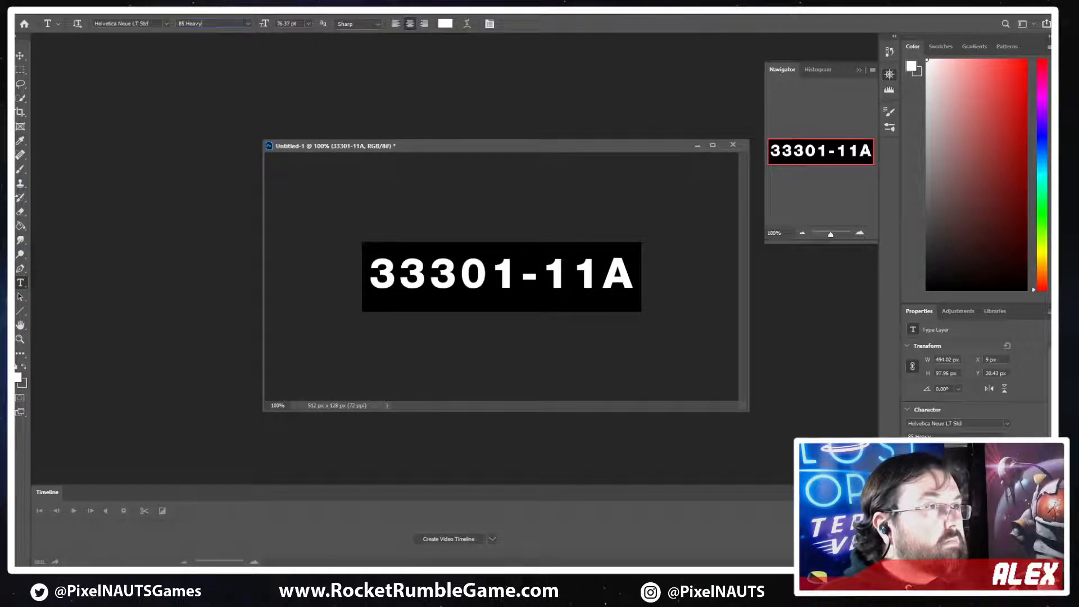
{"action": "left_click", "coordinate": [250, 23]}
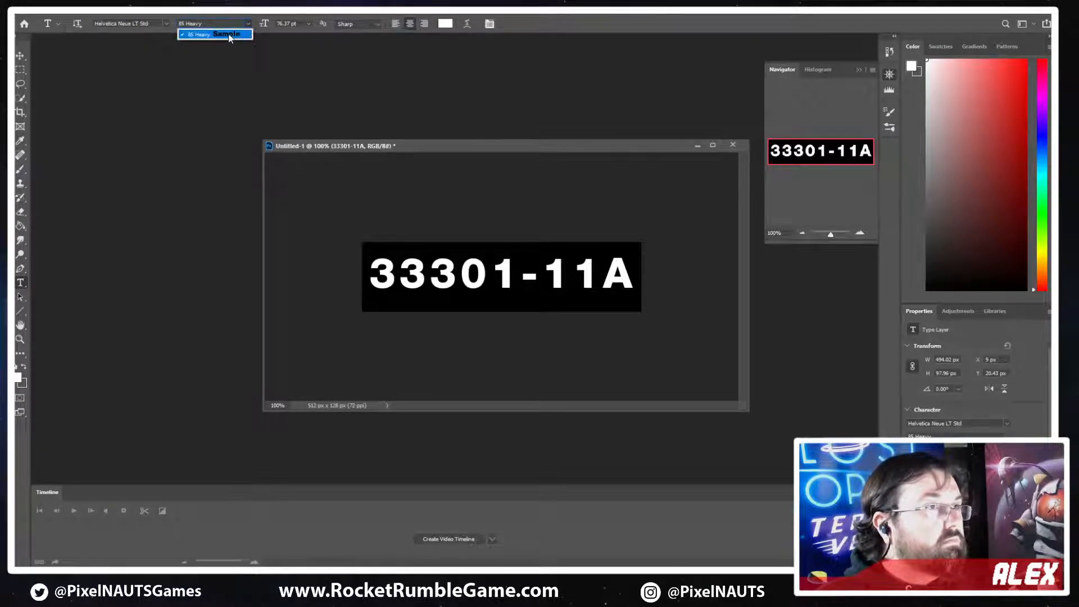
{"action": "left_click", "coordinate": [228, 35]}
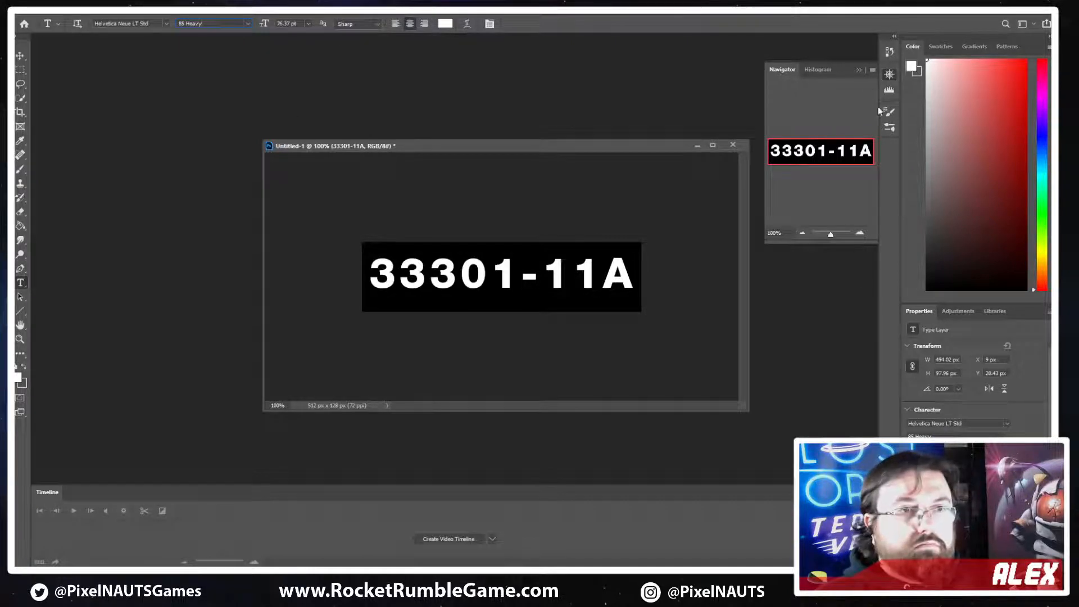
Reposition the document window and delete the black Layer 0, keeping only the white number text on transparency
{"action": "left_click_drag", "start_coordinate": [506, 147], "coordinate": [452, 138]}
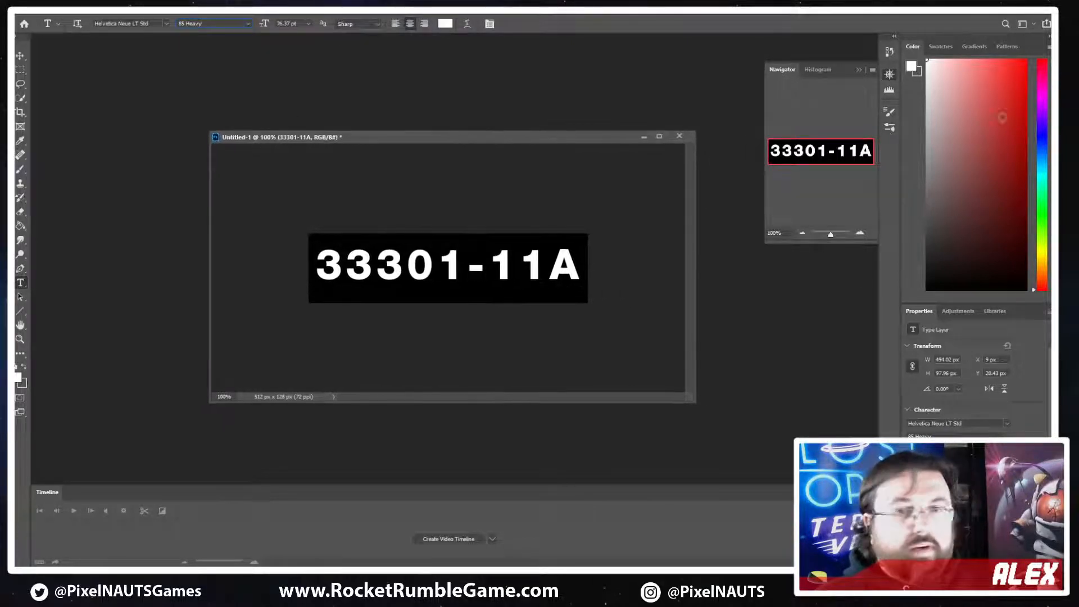
{"action": "left_click", "coordinate": [955, 523]}
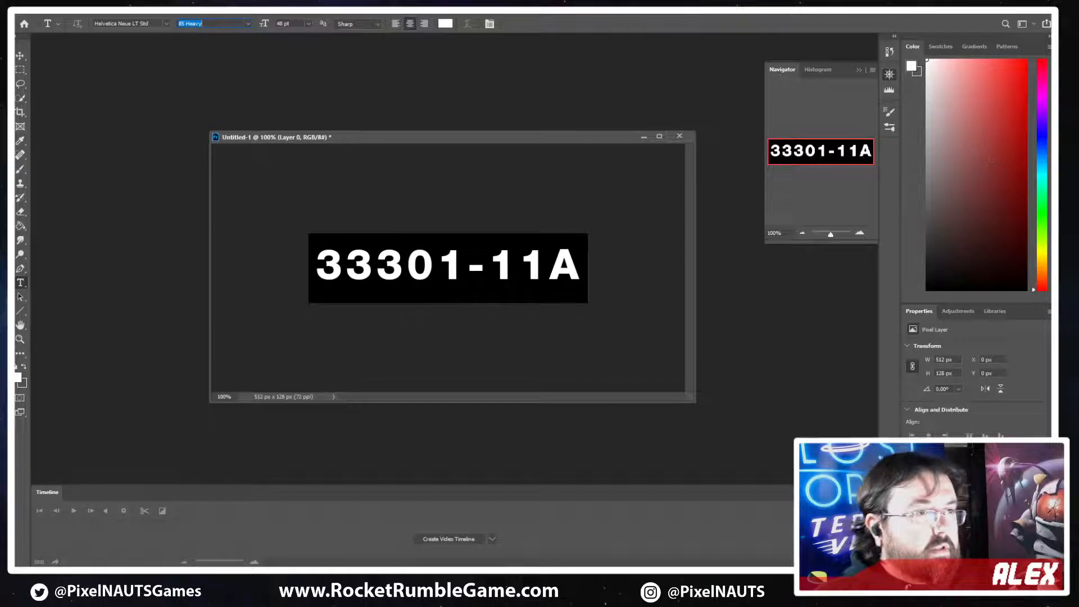
{"action": "left_click", "coordinate": [956, 505]}
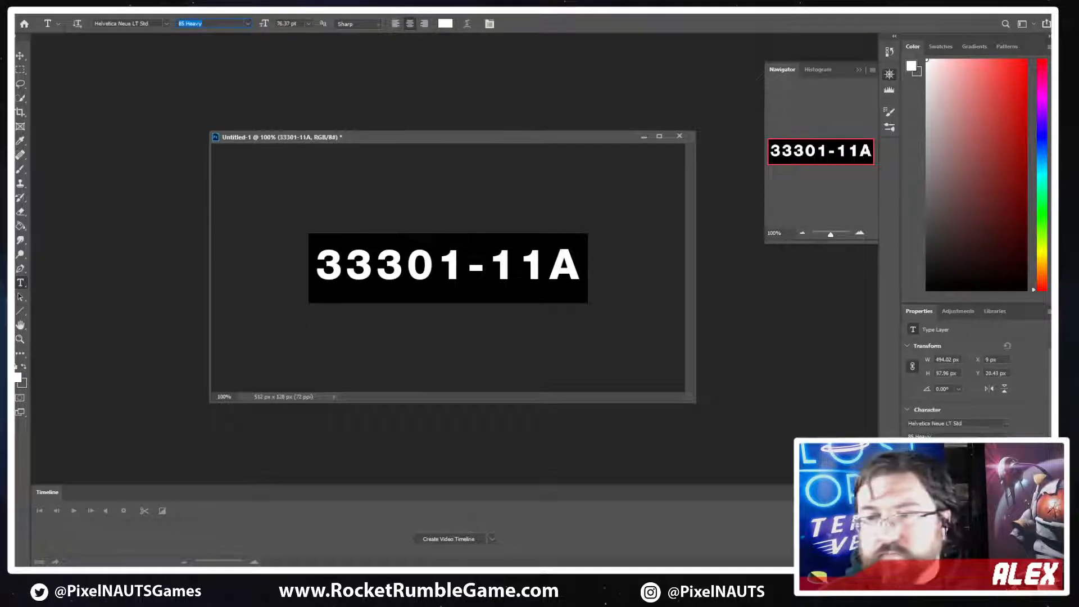
{"action": "left_click", "coordinate": [955, 522]}
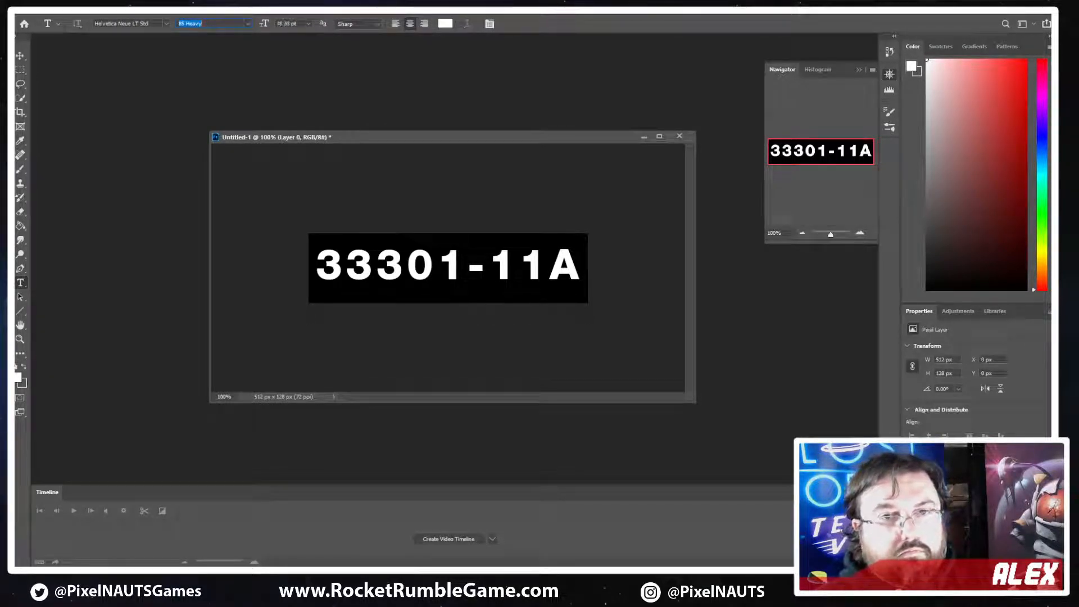
{"action": "key", "text": "Delete"}
{"action": "left_click", "coordinate": [21, 57]}
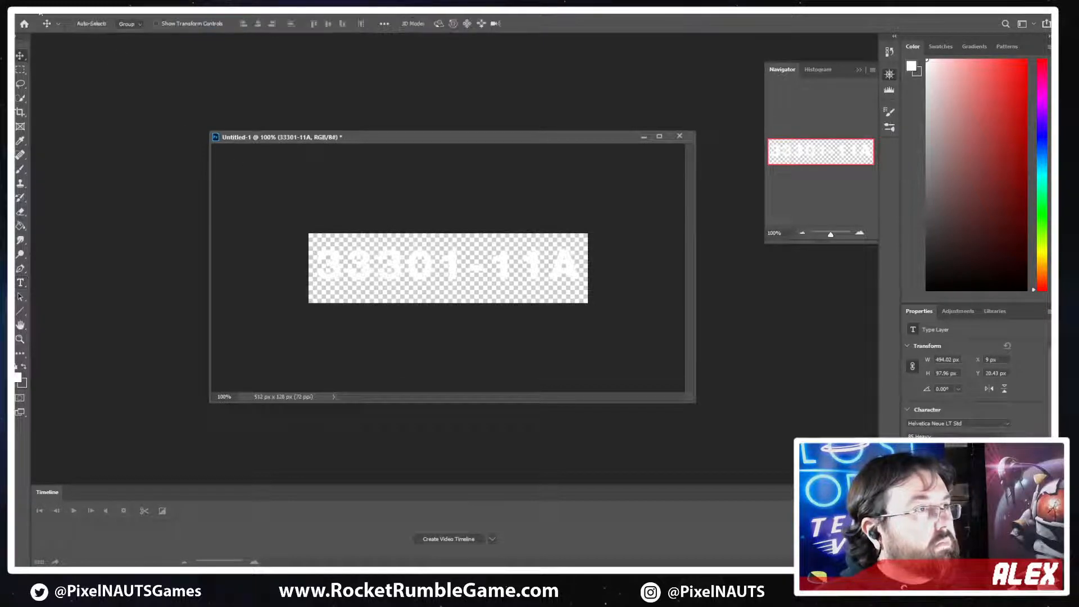
Start saving the transparent number texture as a new file
{"action": "left_click", "coordinate": [34, 8]}
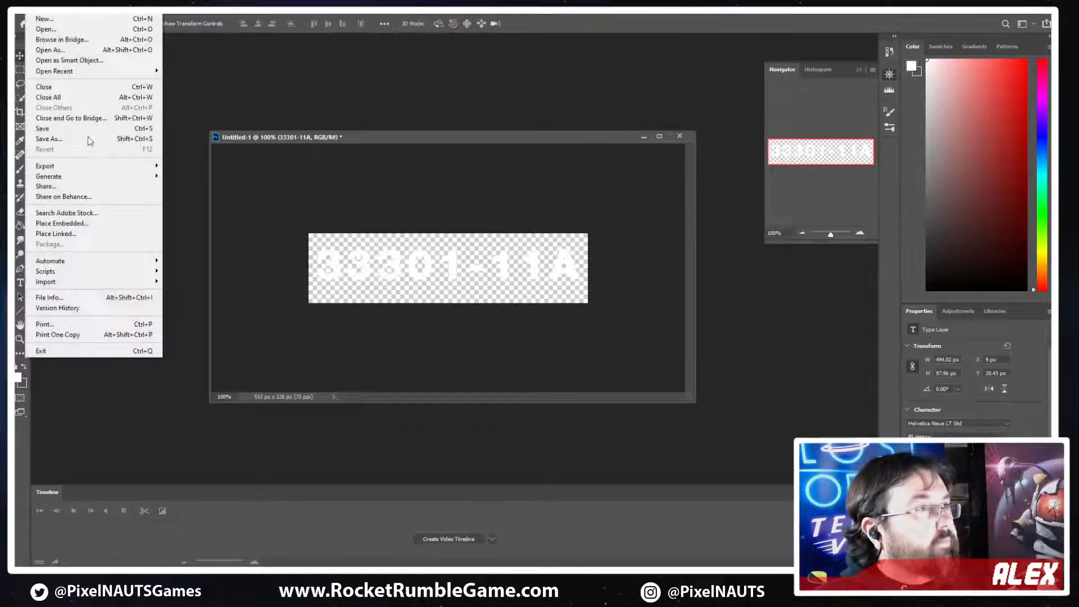
{"action": "left_click", "coordinate": [56, 140]}
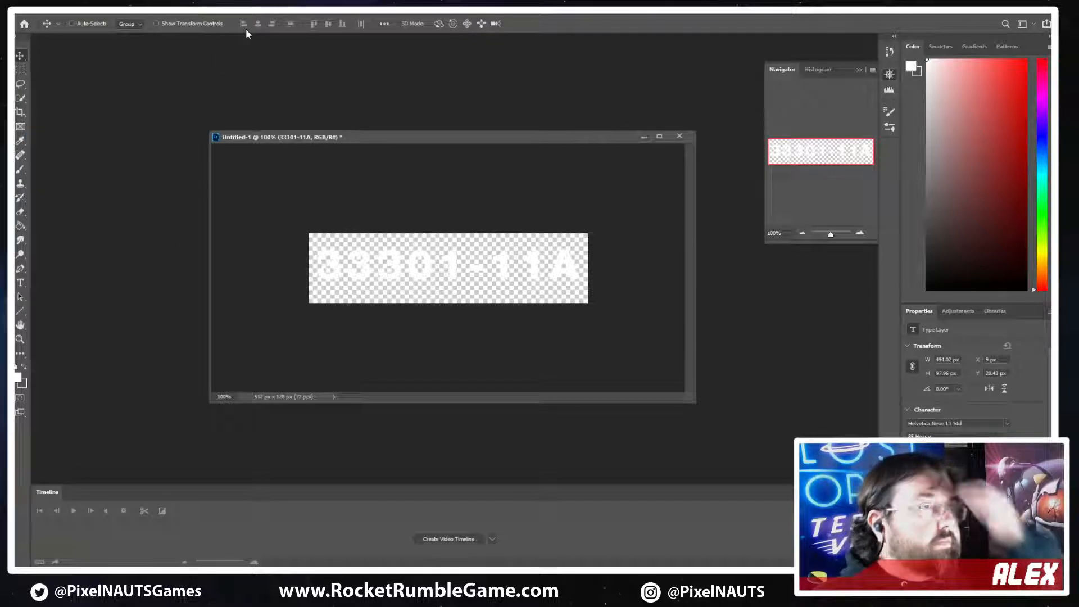
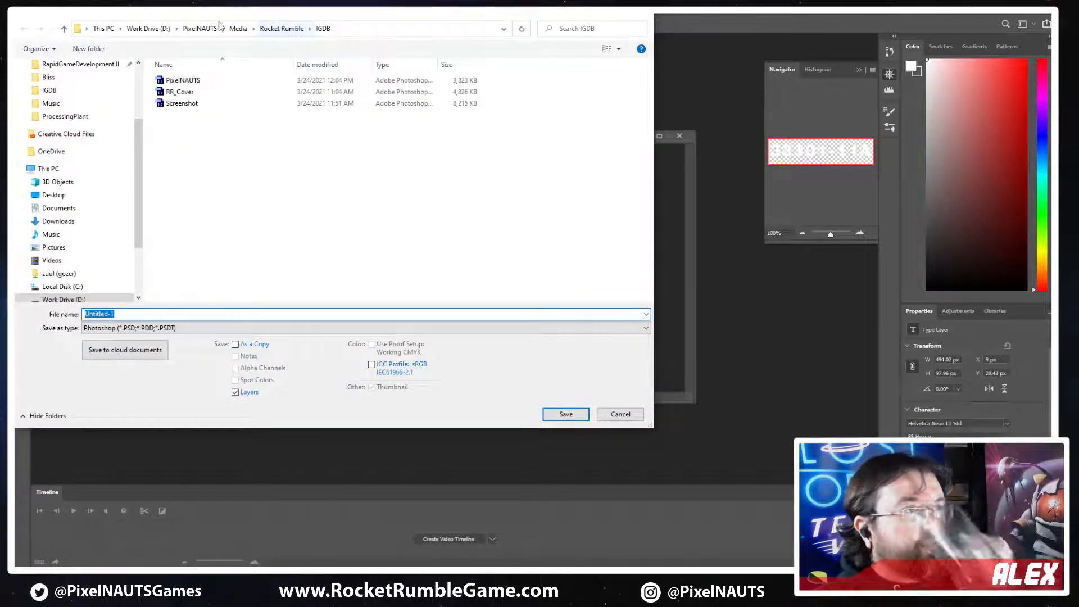
Browse to the Assets/Art/Environments/Tracks folder of TrialZero_Game as the save location for the number texture
{"action": "scroll", "coordinate": [69, 236], "scroll_direction": "down", "scroll_amount": 1}
{"action": "scroll", "coordinate": [87, 159], "scroll_direction": "up", "scroll_amount": 1}
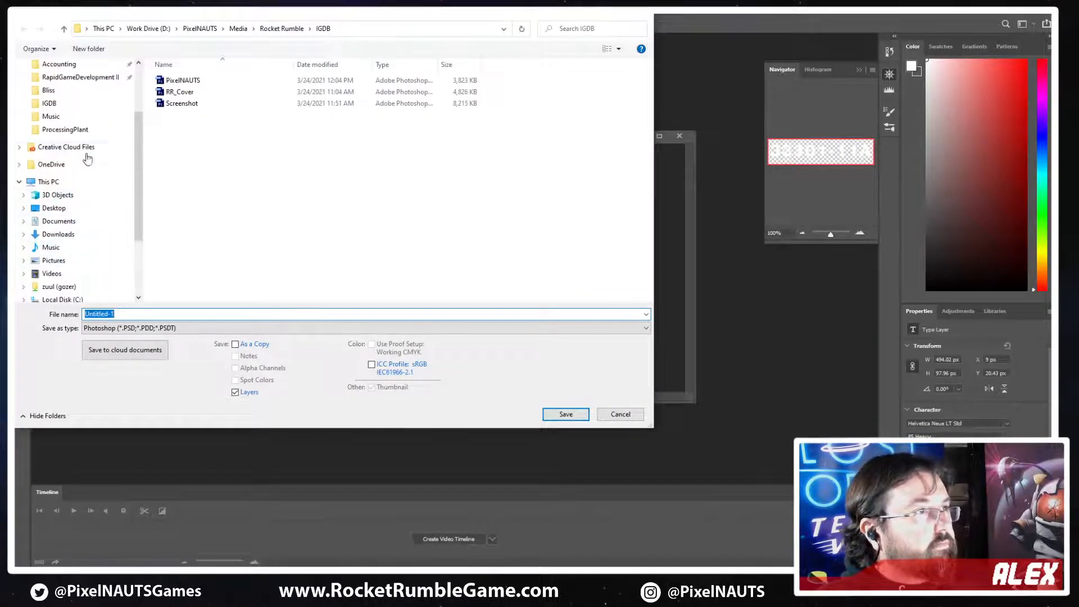
{"action": "left_click", "coordinate": [65, 130]}
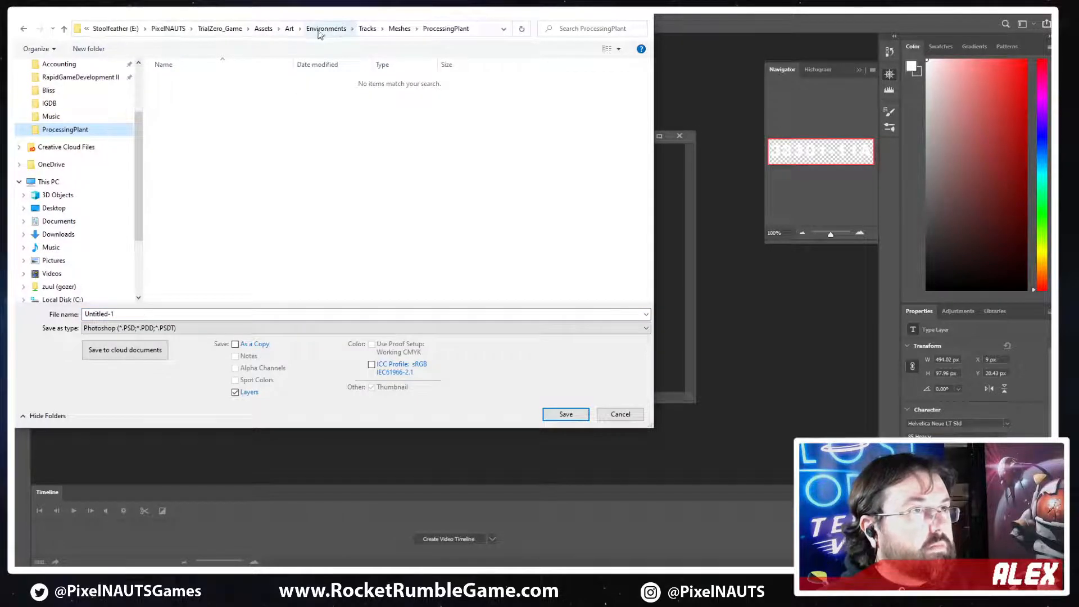
{"action": "left_click", "coordinate": [399, 29]}
{"action": "left_click", "coordinate": [401, 29]}
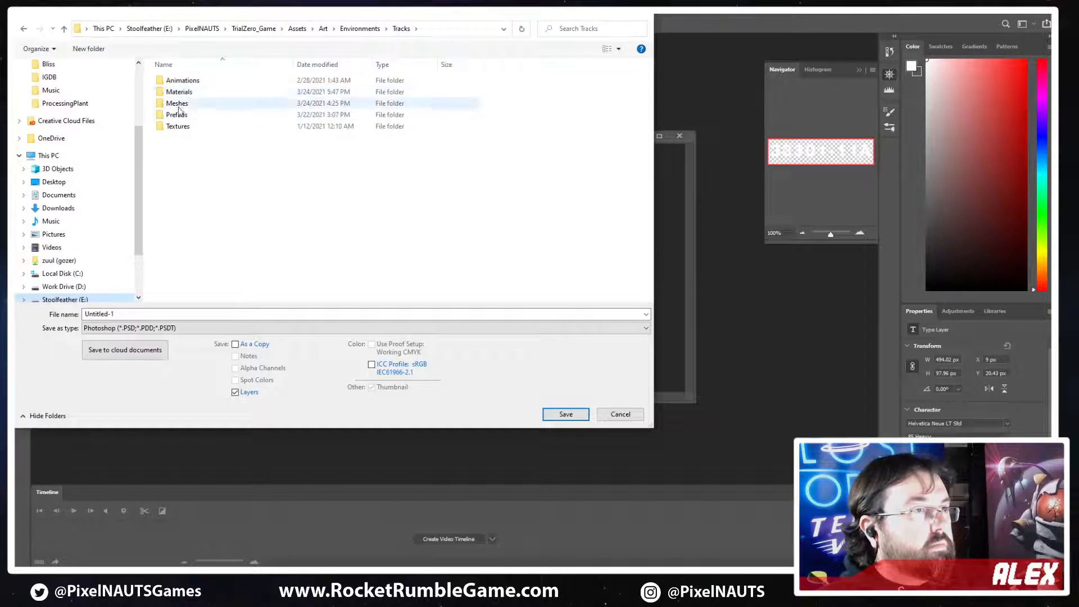
{"action": "left_click", "coordinate": [360, 29]}
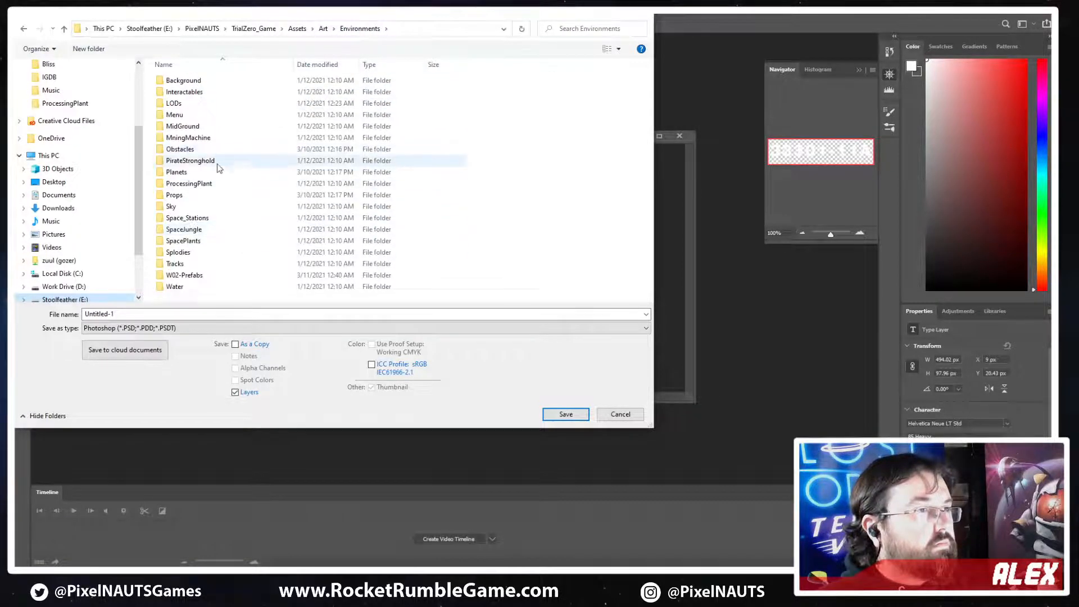
{"action": "double_click", "coordinate": [176, 264]}
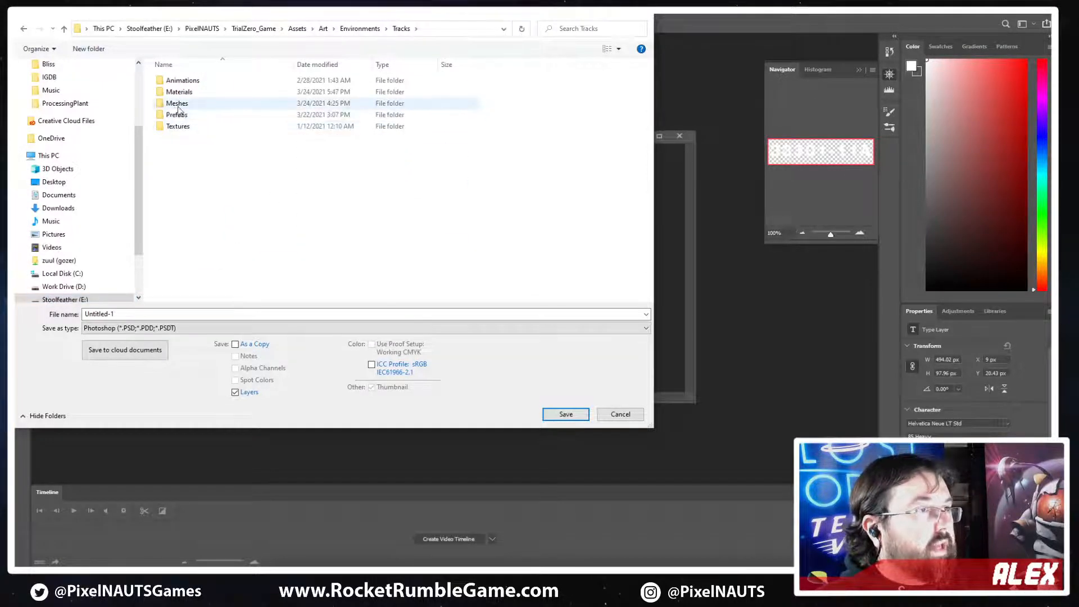
Create a folder named Processing Plant inside Tracks and open it
{"action": "left_click", "coordinate": [99, 49]}
{"action": "type", "text": "Pr"}
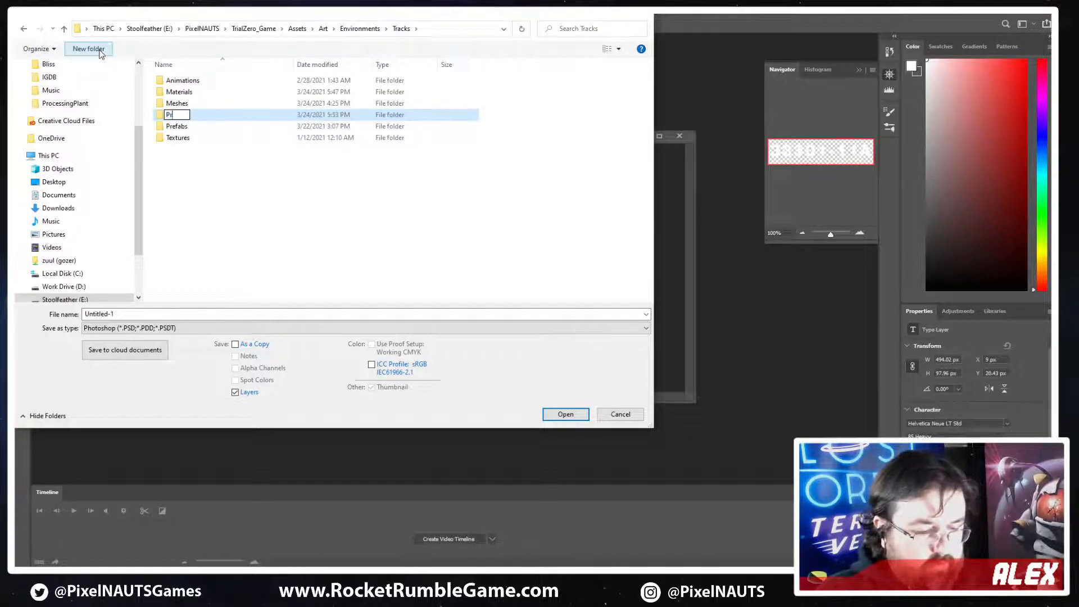
{"action": "type", "text": "ocessing Pl"}
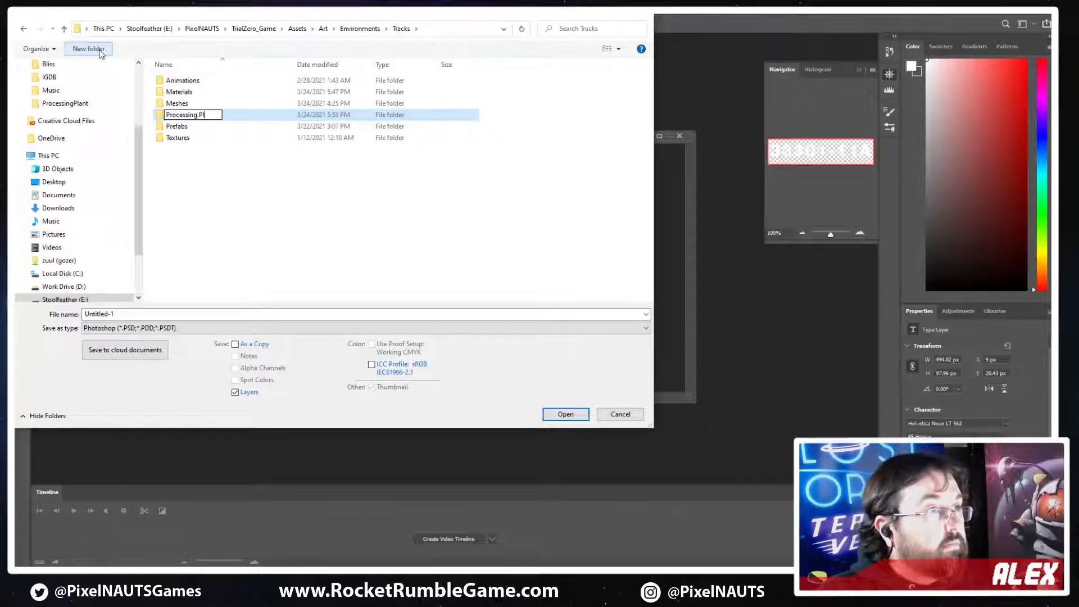
{"action": "type", "text": "ant"}
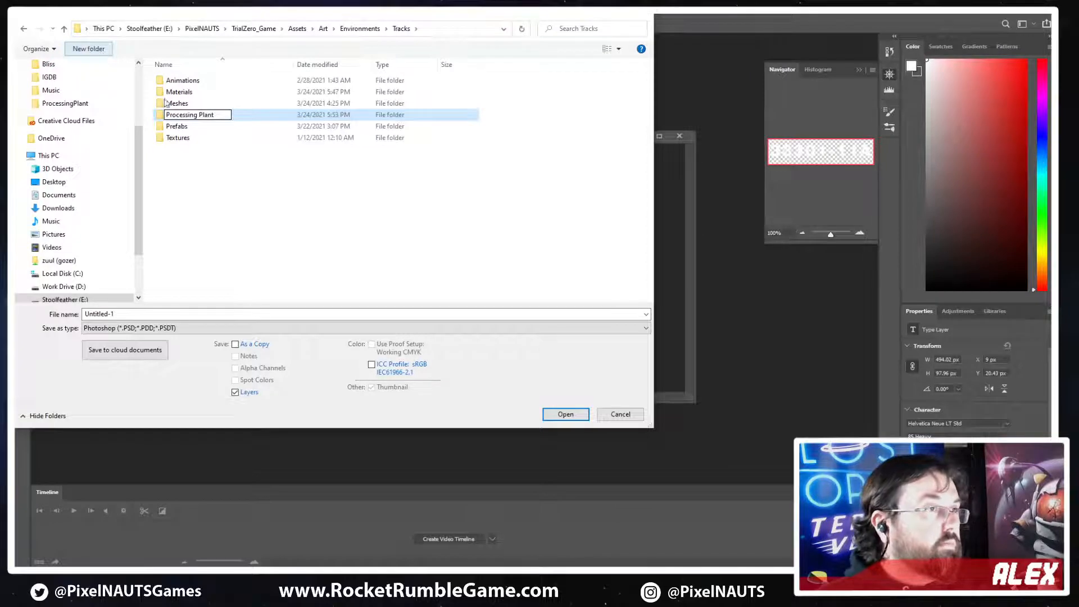
{"action": "key", "text": "Return"}
{"action": "key", "text": "Return"}
Create a Textures subfolder inside Processing Plant and open it
{"action": "left_click", "coordinate": [104, 52]}
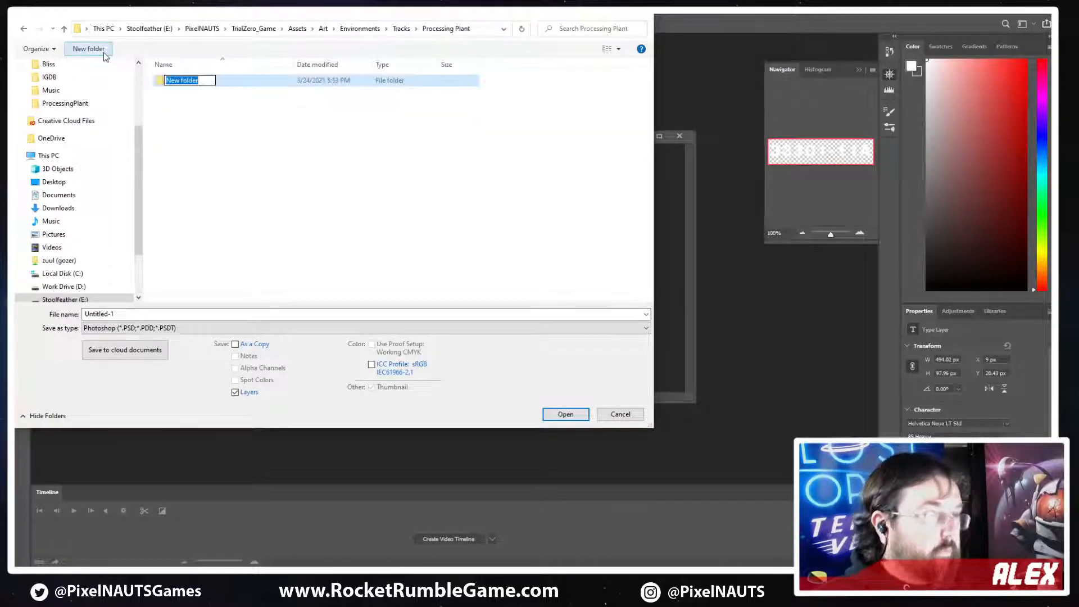
{"action": "type", "text": "Textures"}
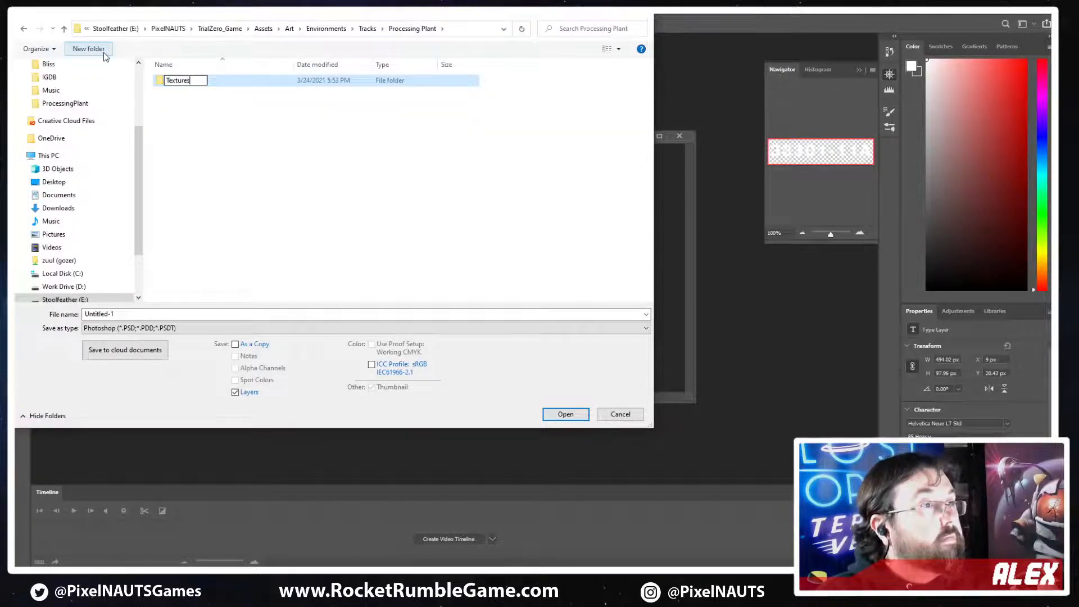
{"action": "key", "text": "Return"}
{"action": "key", "text": "Return"}
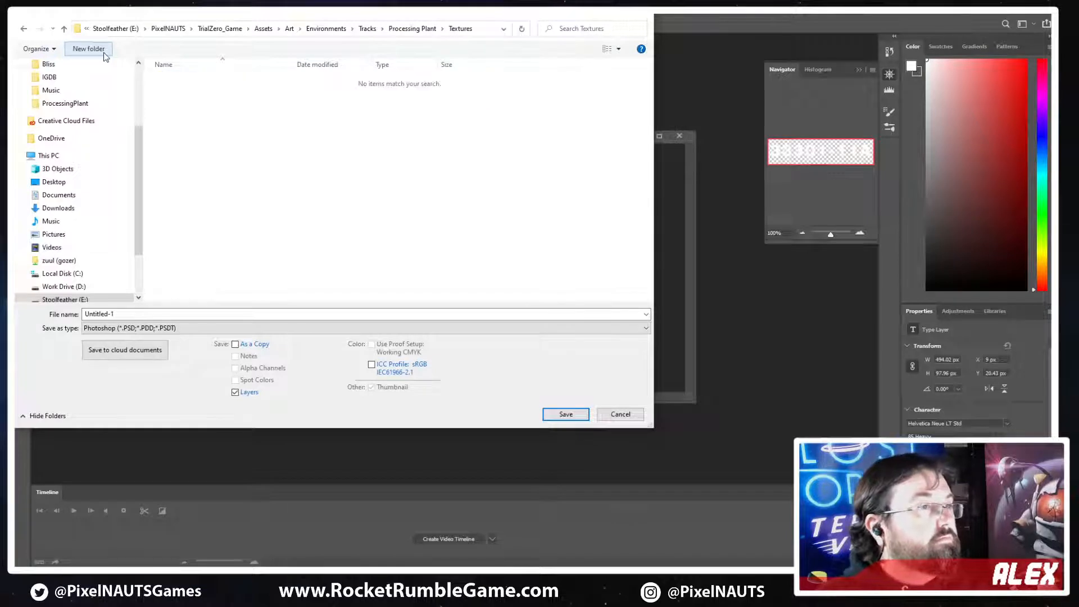
Save the number texture there as the PNG file PP_Numbers_A with the large file size, fastest saving option
{"action": "left_click", "coordinate": [141, 318]}
{"action": "type", "text": "PP_Numbers_A"}
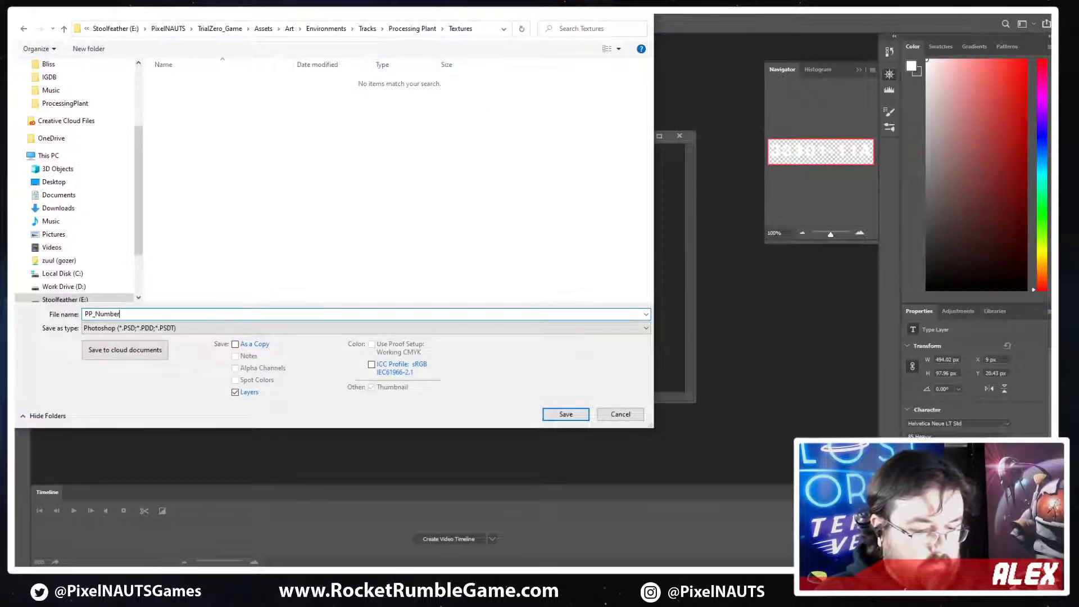
{"action": "left_click", "coordinate": [189, 329]}
{"action": "left_click", "coordinate": [118, 478]}
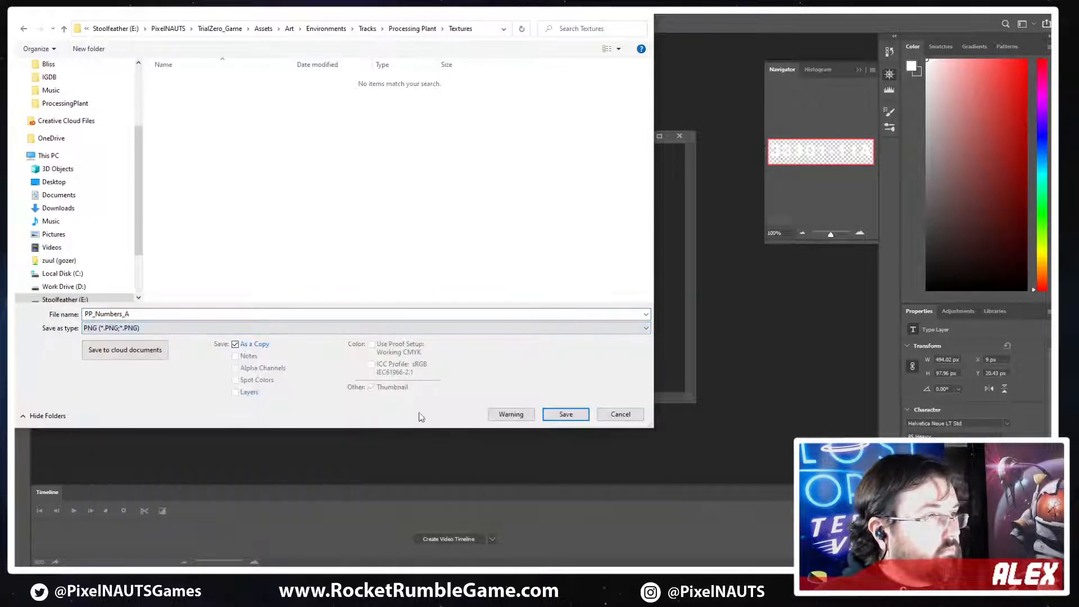
{"action": "left_click", "coordinate": [558, 419]}
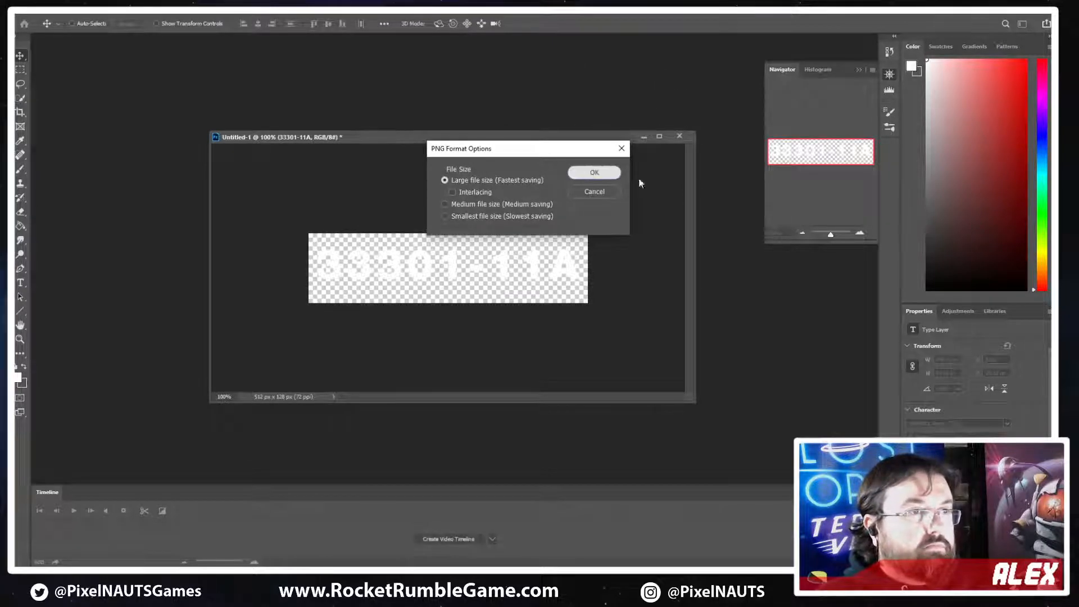
{"action": "left_click", "coordinate": [594, 172]}
Quit Photoshop without saving the Untitled-1 document and switch to 3ds Max, putting away the track concept image
{"action": "key", "text": "ctrl+q"}
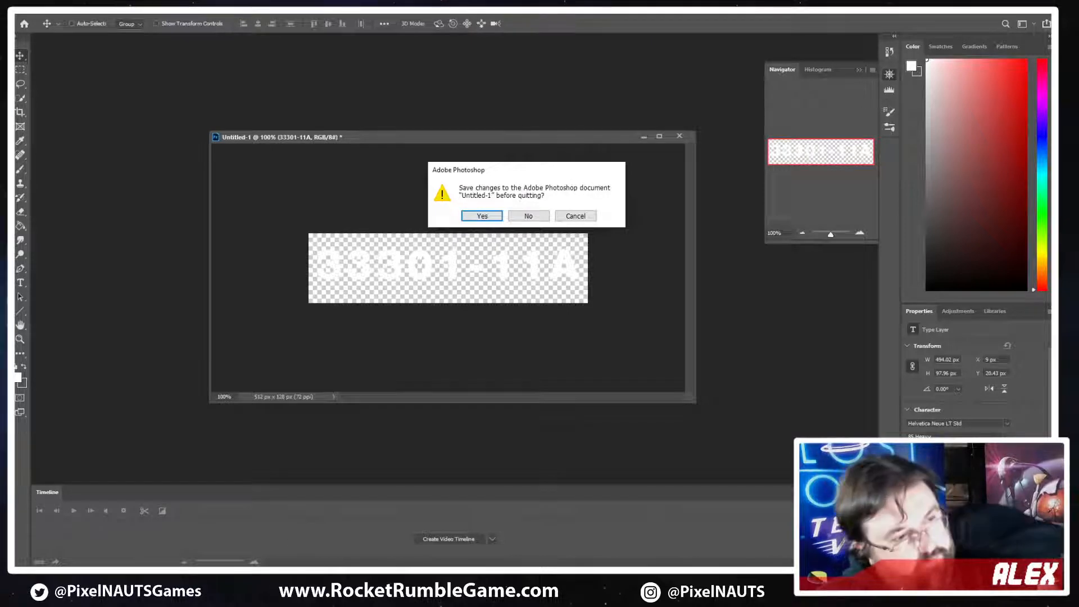
{"action": "left_click", "coordinate": [517, 218]}
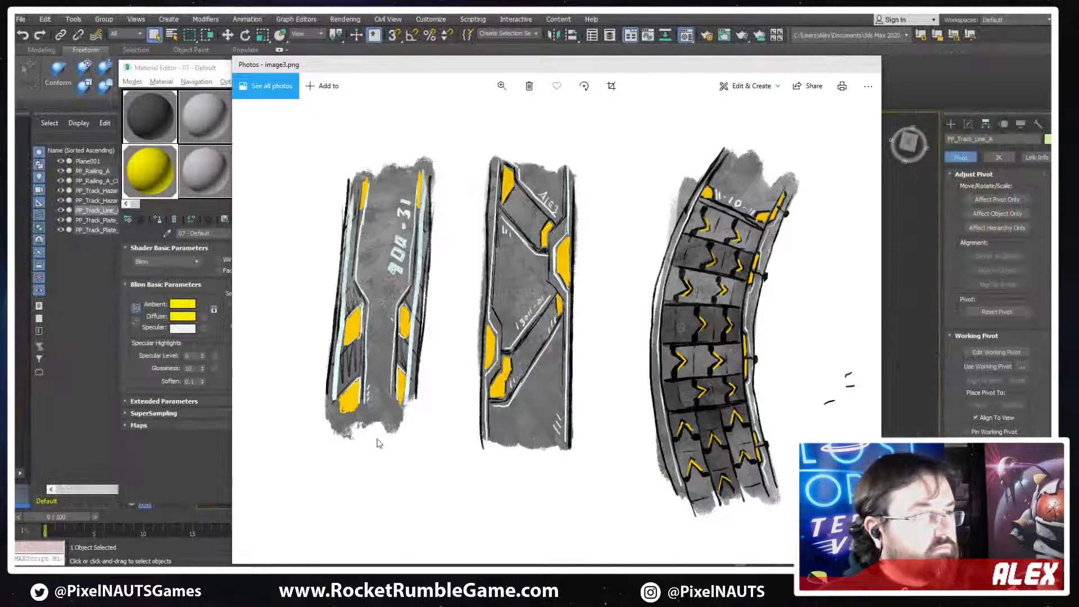
{"action": "left_click", "coordinate": [370, 577]}
Assign the unused grey material beside the yellow one to the green plane and name it Numbers
{"action": "scroll", "coordinate": [675, 341], "scroll_direction": "down", "scroll_amount": 5}
{"action": "middle_click_drag", "start_coordinate": [814, 359], "coordinate": [617, 318]}
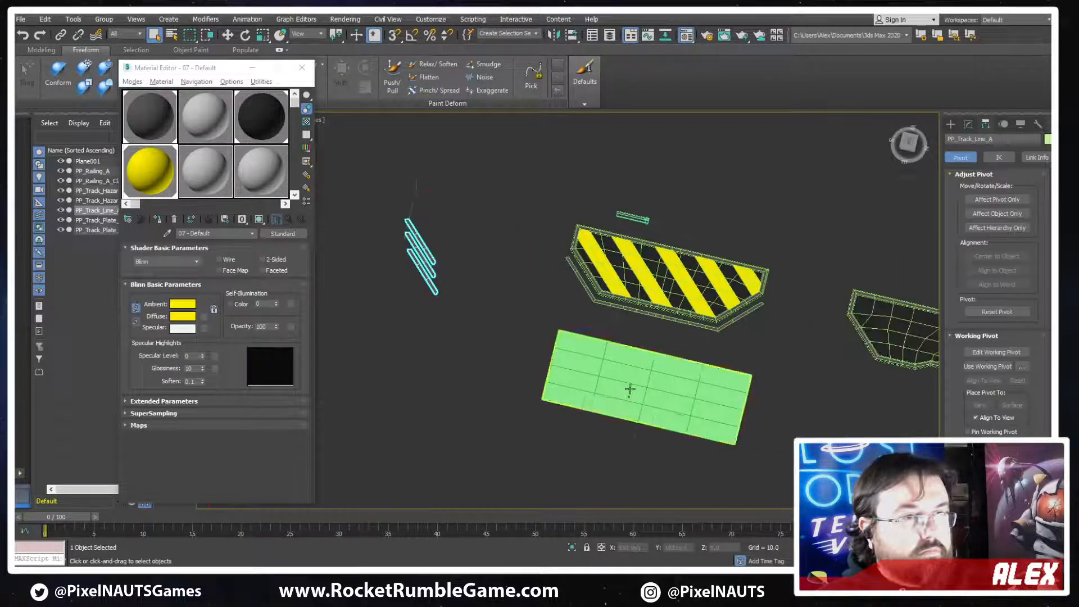
{"action": "left_click", "coordinate": [631, 388]}
{"action": "key", "text": "w"}
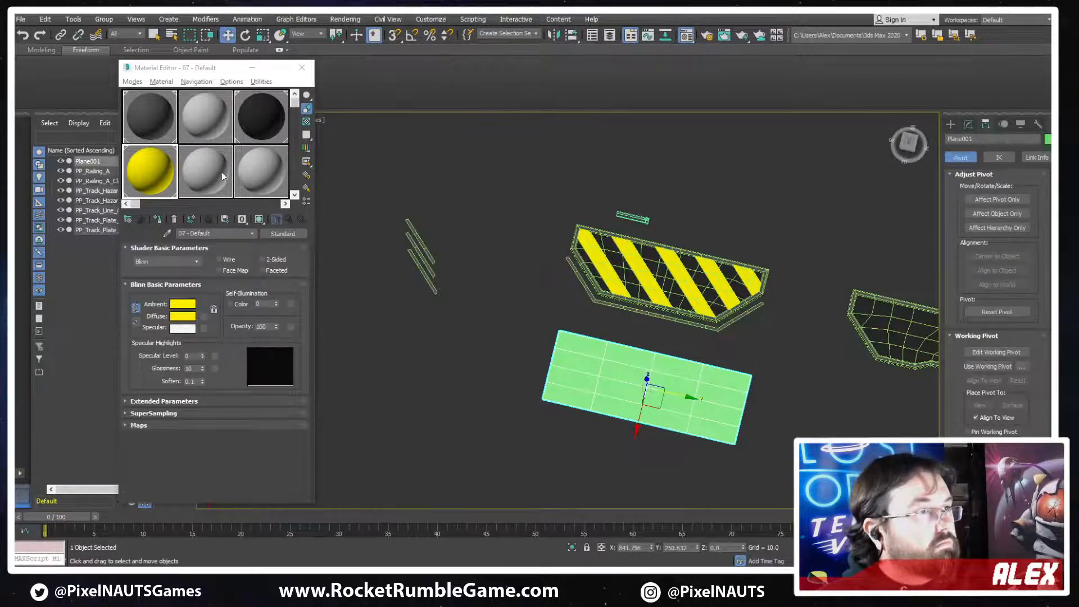
{"action": "left_click", "coordinate": [222, 176]}
{"action": "left_click", "coordinate": [157, 220]}
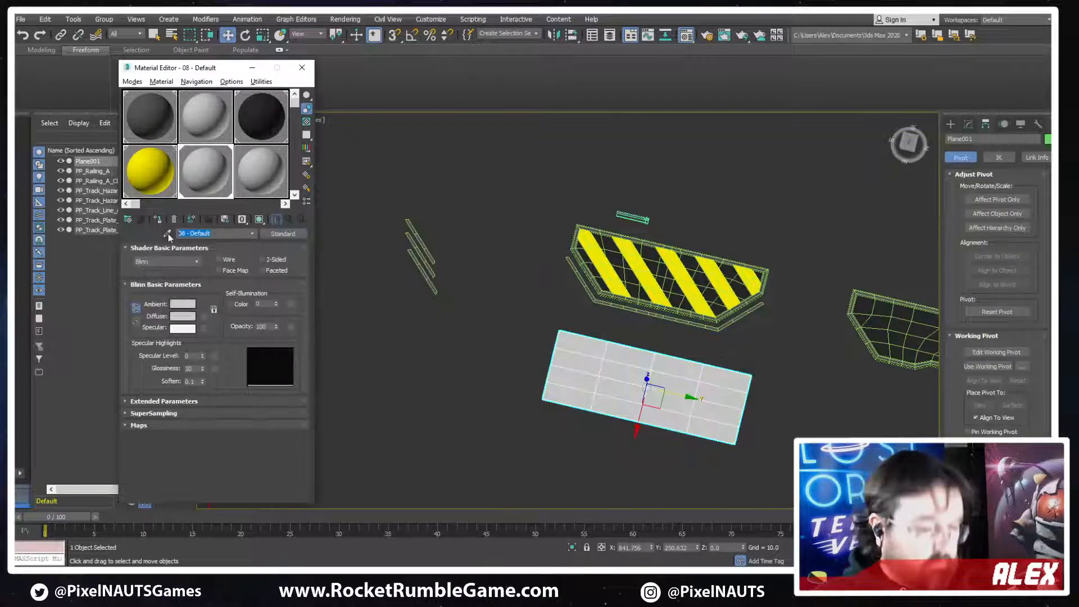
{"action": "type", "text": "Numbers"}
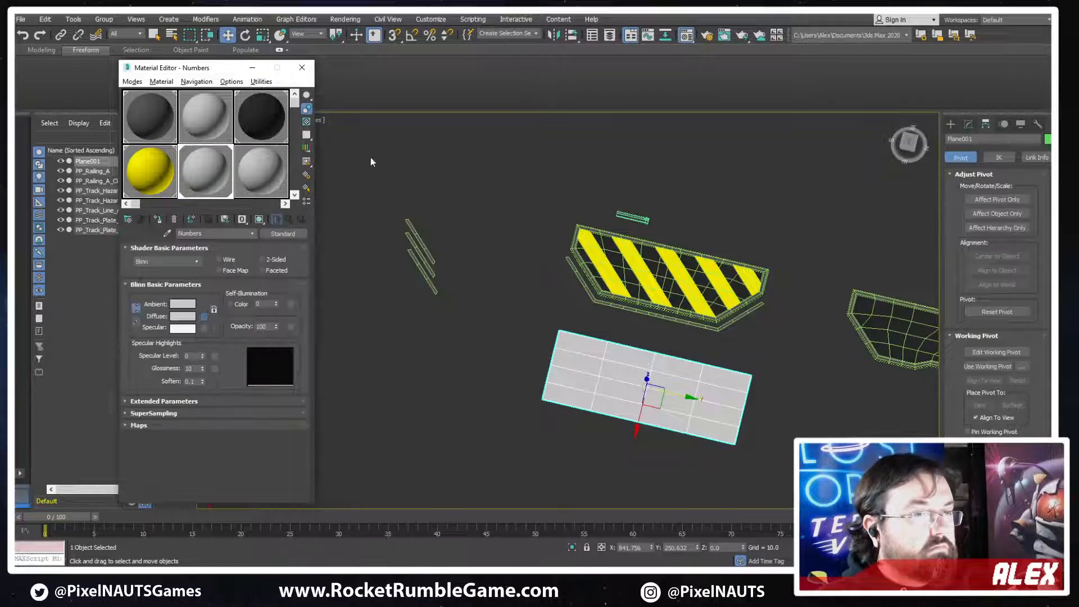
Load PP_Numbers_A from Tracks/Processing Plant/Textures as a Bitmap in the Numbers material's diffuse color
{"action": "double_click", "coordinate": [438, 176]}
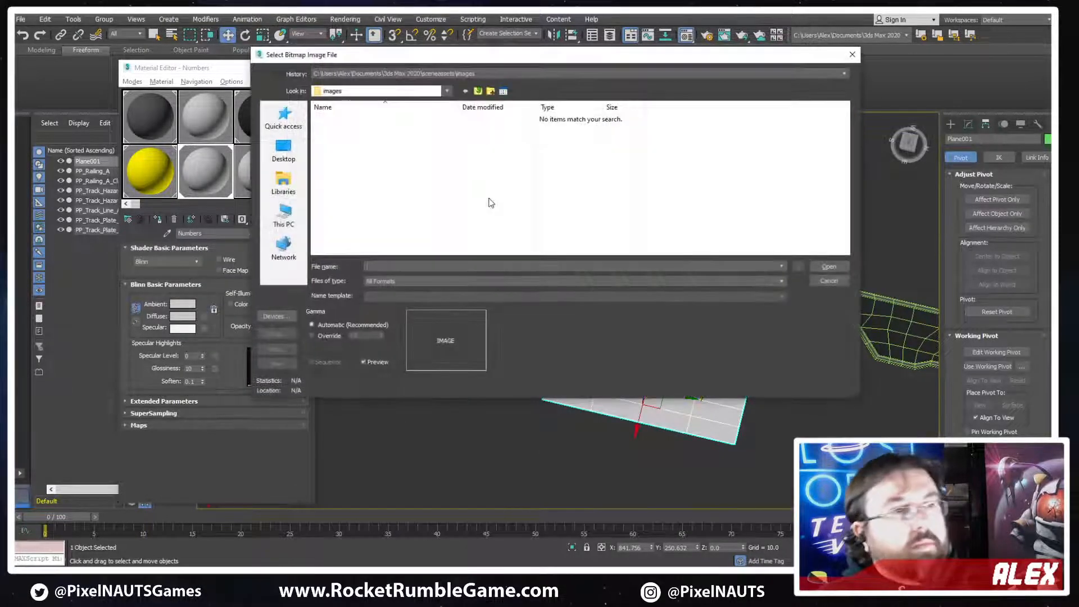
{"action": "left_click", "coordinate": [364, 73]}
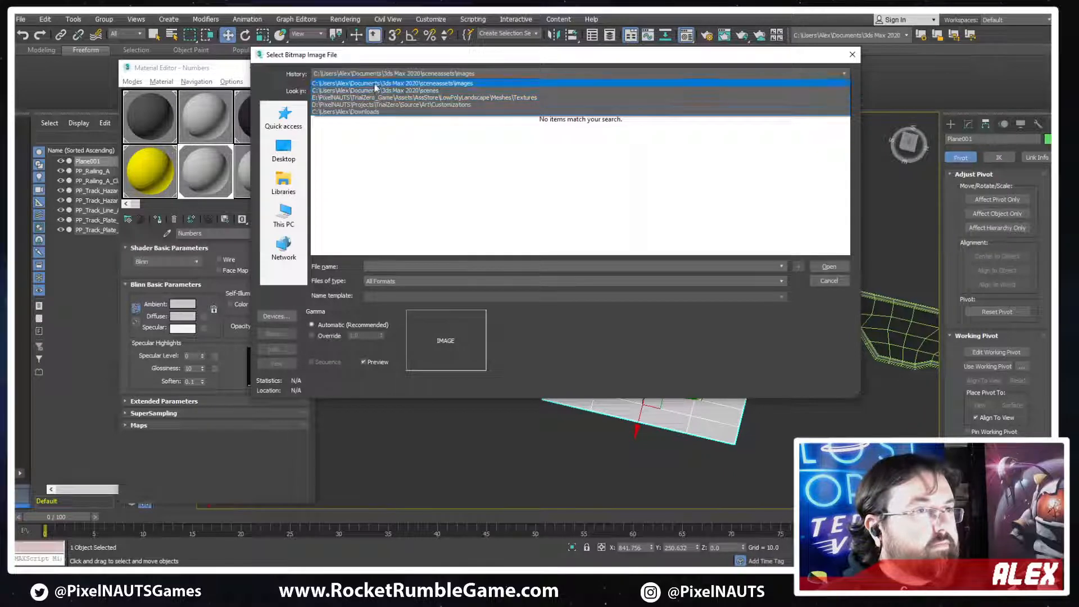
{"action": "left_click", "coordinate": [386, 149]}
{"action": "left_click", "coordinate": [286, 216]}
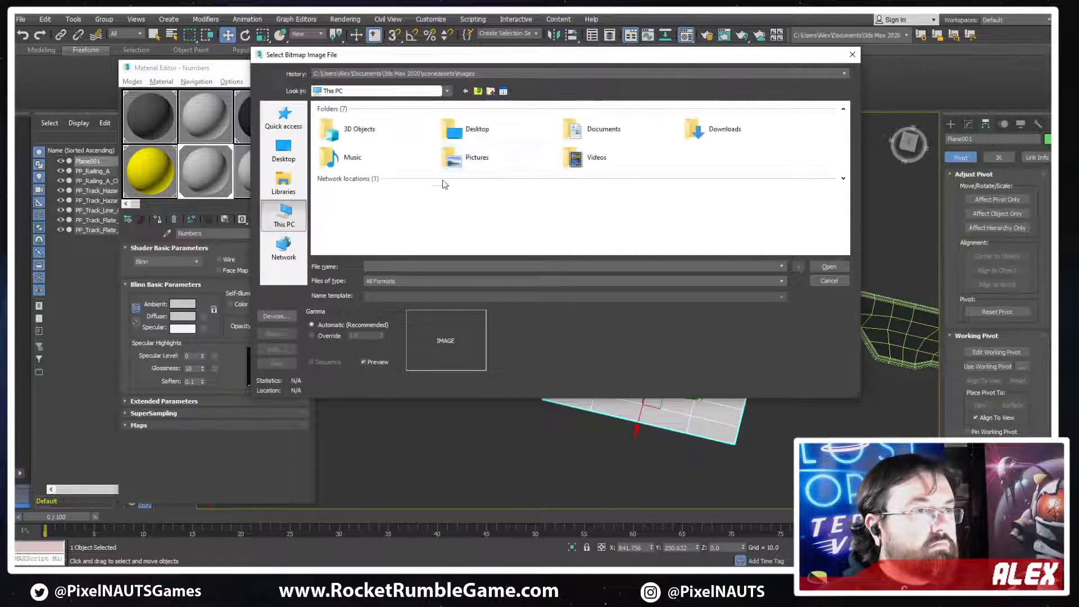
{"action": "left_click", "coordinate": [282, 122]}
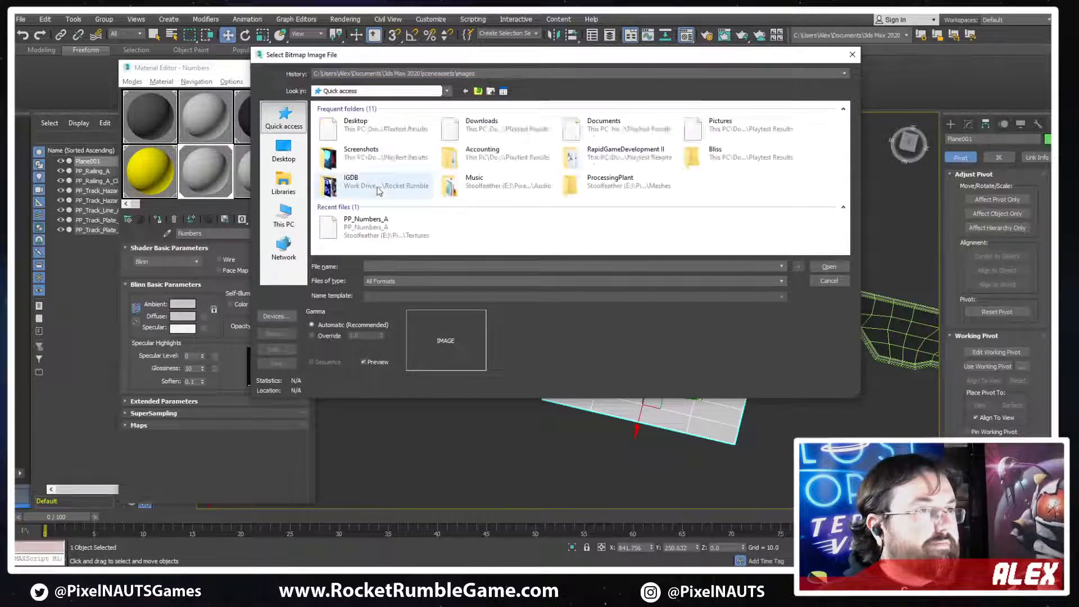
{"action": "double_click", "coordinate": [629, 188]}
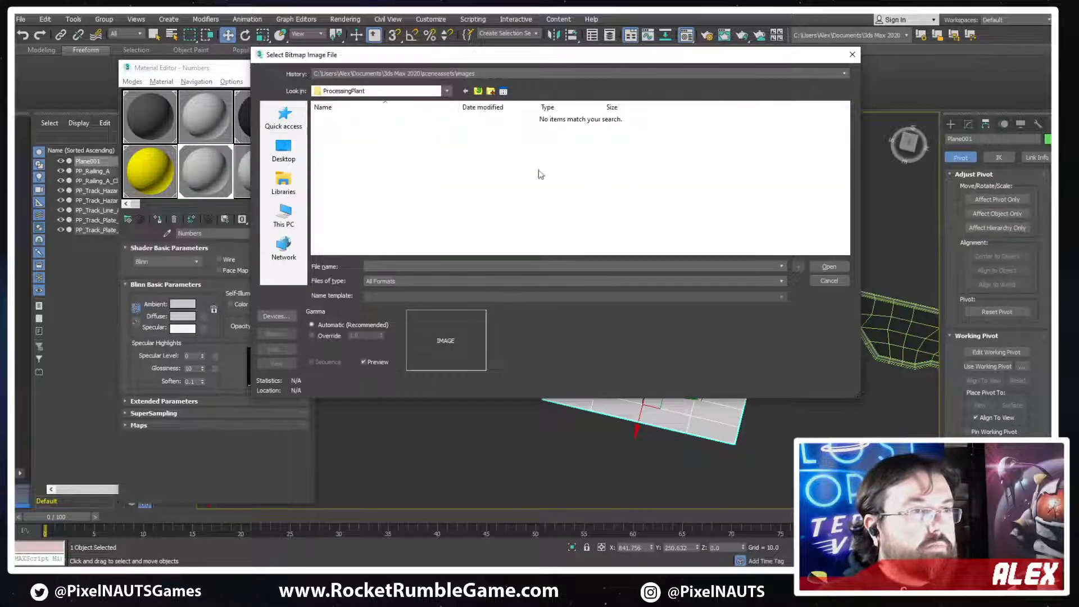
{"action": "left_click", "coordinate": [477, 91]}
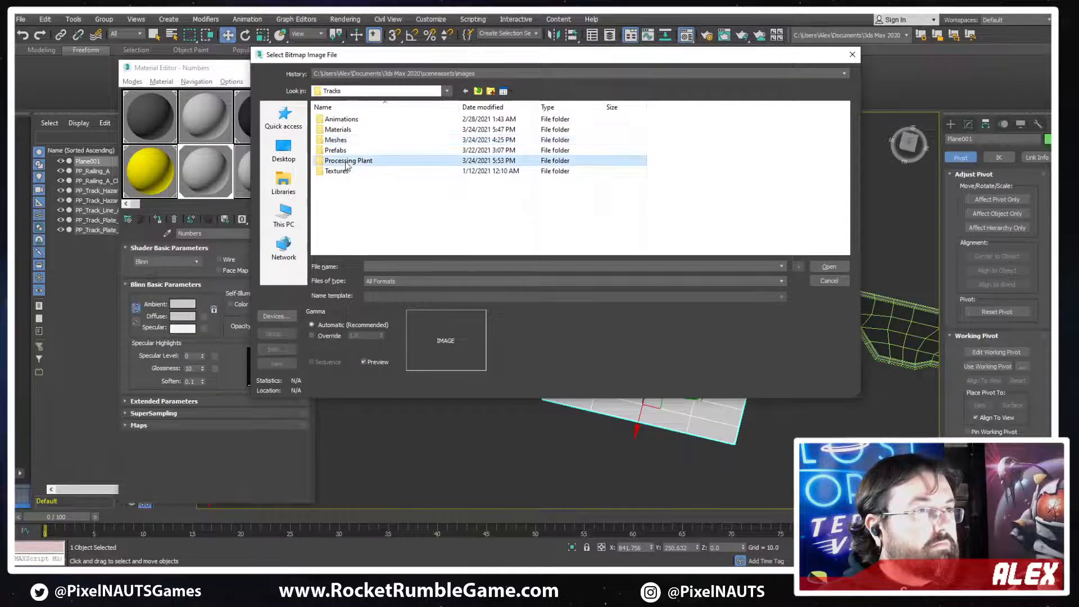
{"action": "double_click", "coordinate": [345, 161]}
{"action": "double_click", "coordinate": [342, 119]}
{"action": "left_click", "coordinate": [344, 132]}
{"action": "double_click", "coordinate": [345, 132]}
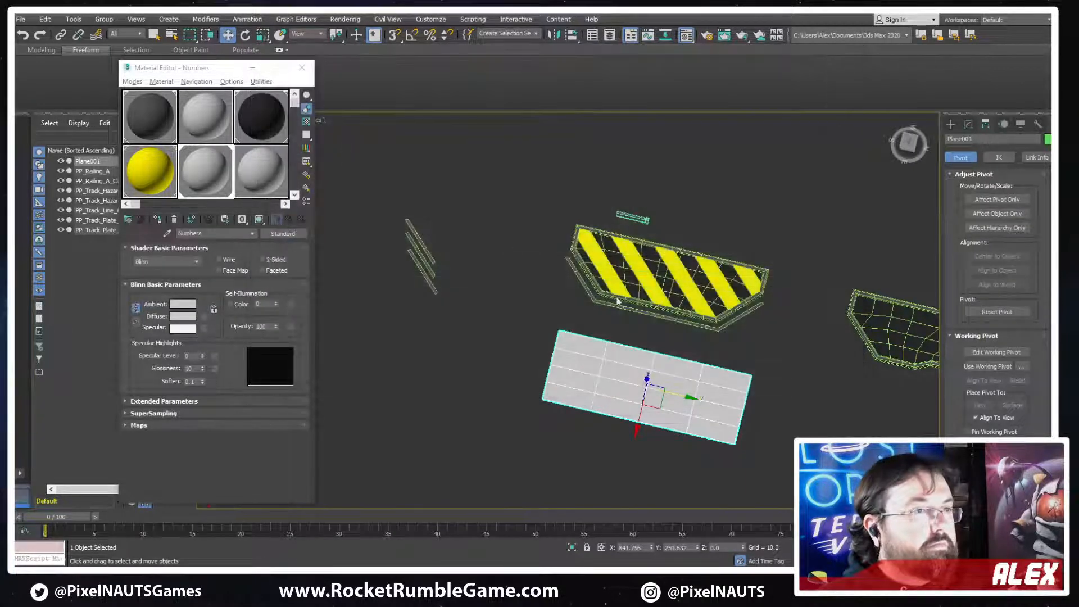
Show the Numbers material's texture on the plane in the viewport and view the plane up close
{"action": "left_click", "coordinate": [259, 221]}
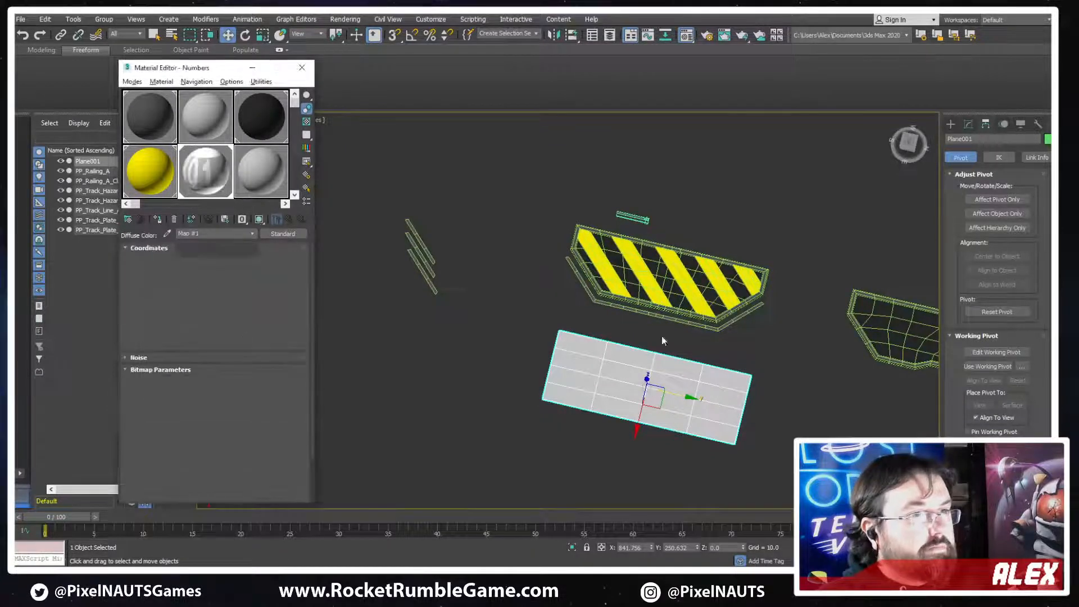
{"action": "scroll", "coordinate": [629, 323], "scroll_direction": "down", "scroll_amount": 3}
{"action": "scroll", "coordinate": [632, 318], "scroll_direction": "up", "scroll_amount": 4}
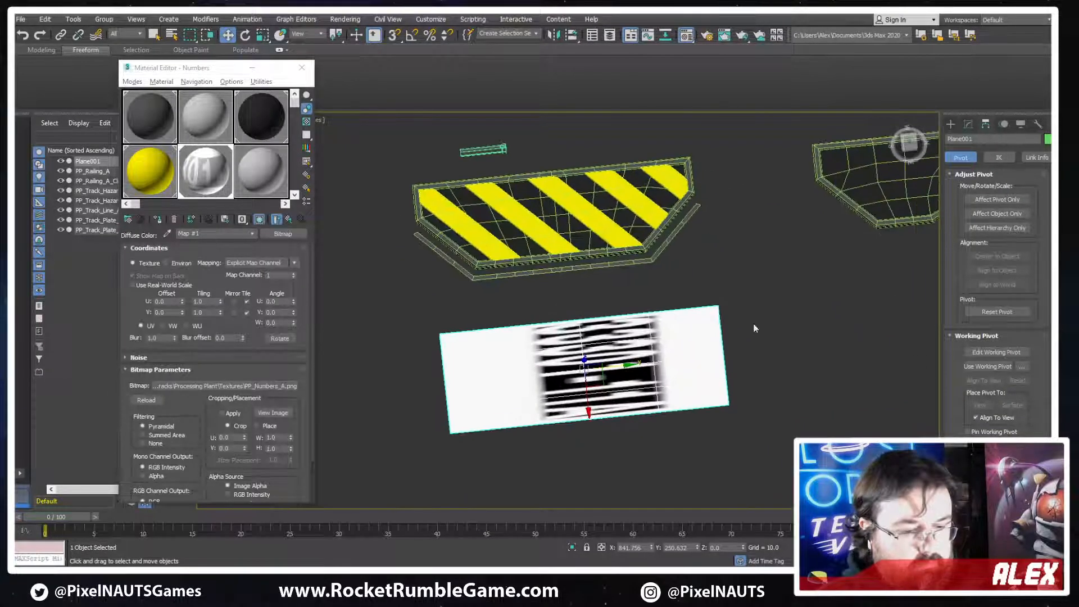
Add a UVW Map modifier to the number plane
{"action": "left_click", "coordinate": [967, 124]}
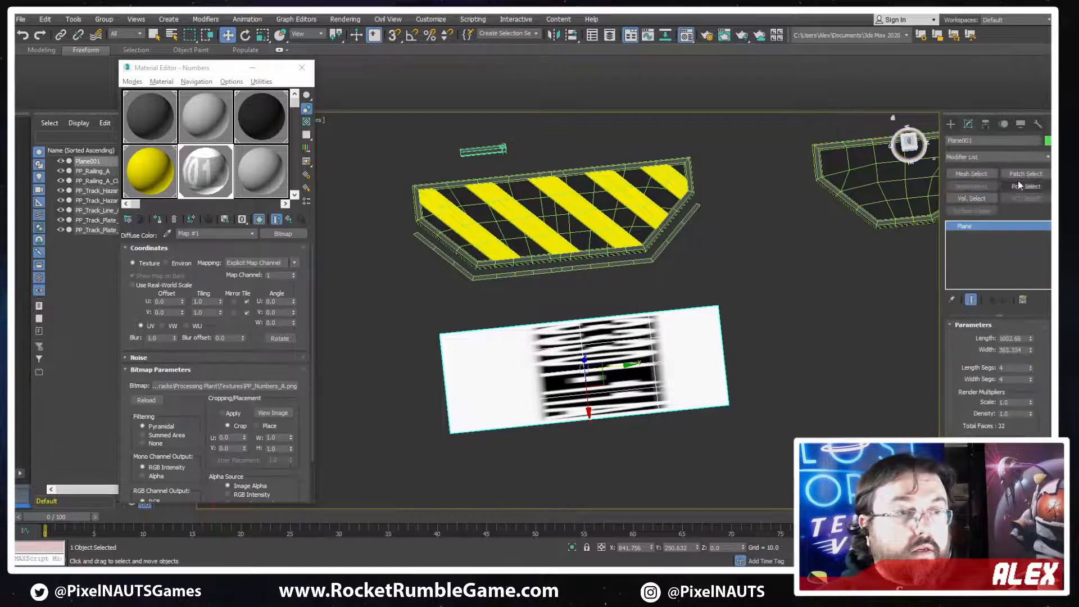
{"action": "left_click", "coordinate": [983, 156]}
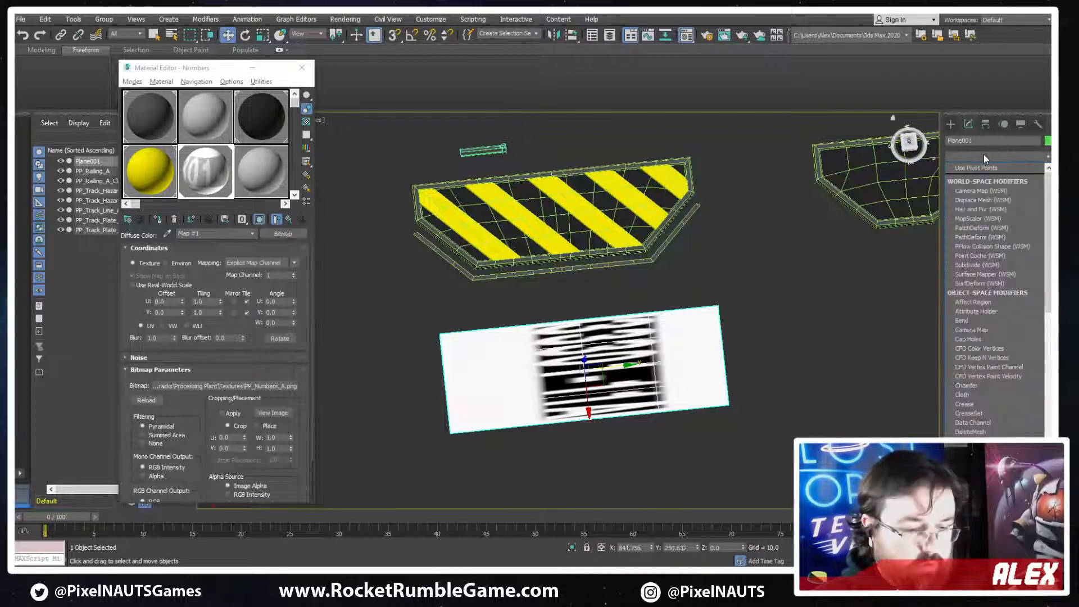
{"action": "key", "text": "w"}
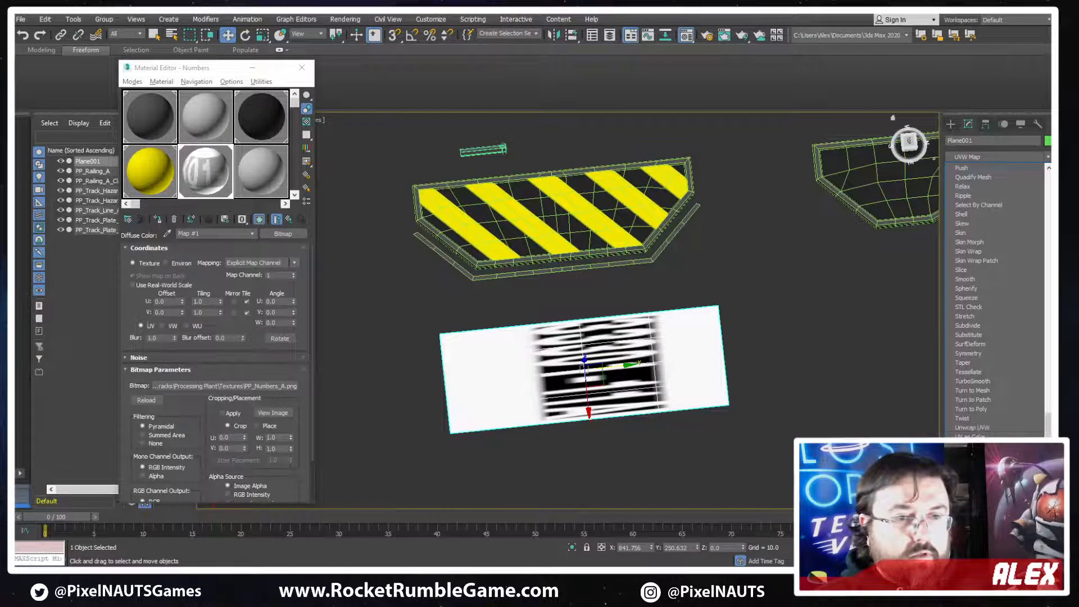
{"action": "key", "text": "Return"}
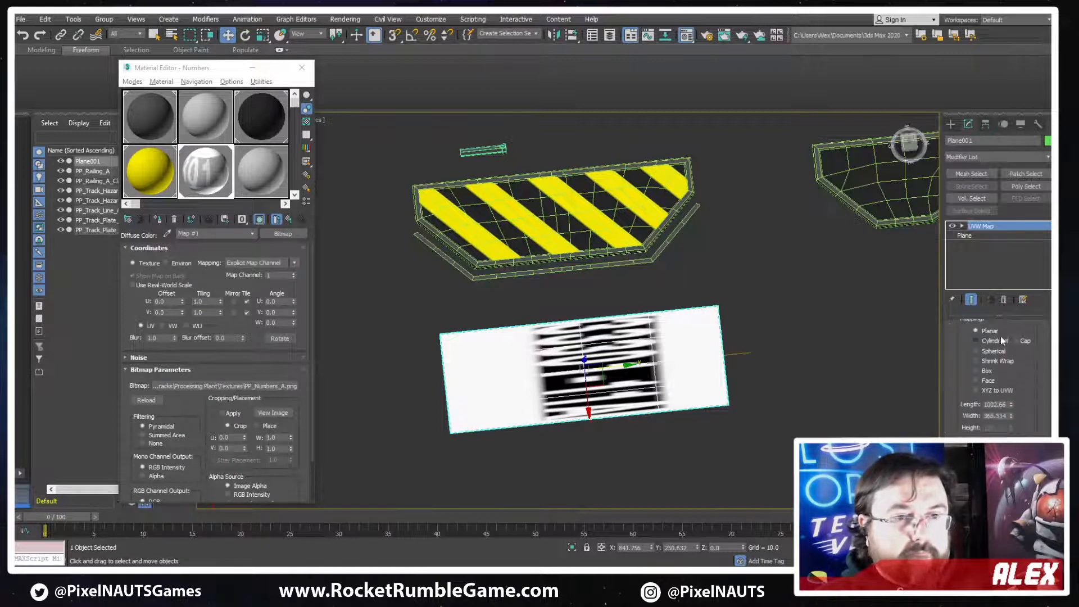
Try rotating the plane's UVW Map gizmo freely, undo the rotation, and turn on angle snapping
{"action": "left_click", "coordinate": [982, 226]}
{"action": "middle_click_drag", "start_coordinate": [620, 400], "coordinate": [632, 385]}
{"action": "key", "text": "e"}
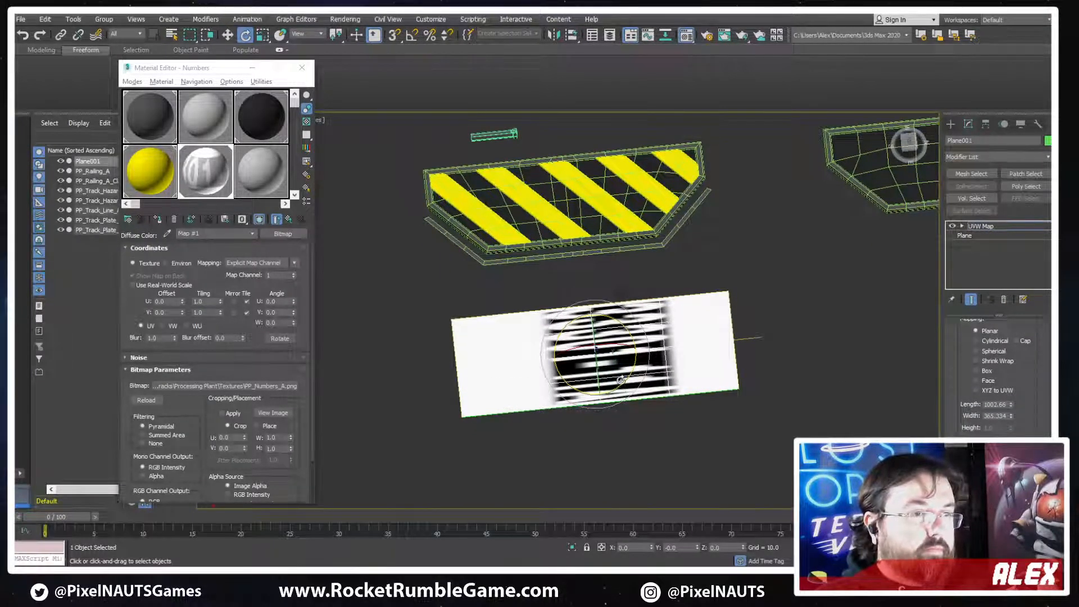
{"action": "left_click_drag", "start_coordinate": [620, 380], "coordinate": [494, 397]}
{"action": "key", "text": "ctrl+z"}
{"action": "left_click", "coordinate": [411, 35]}
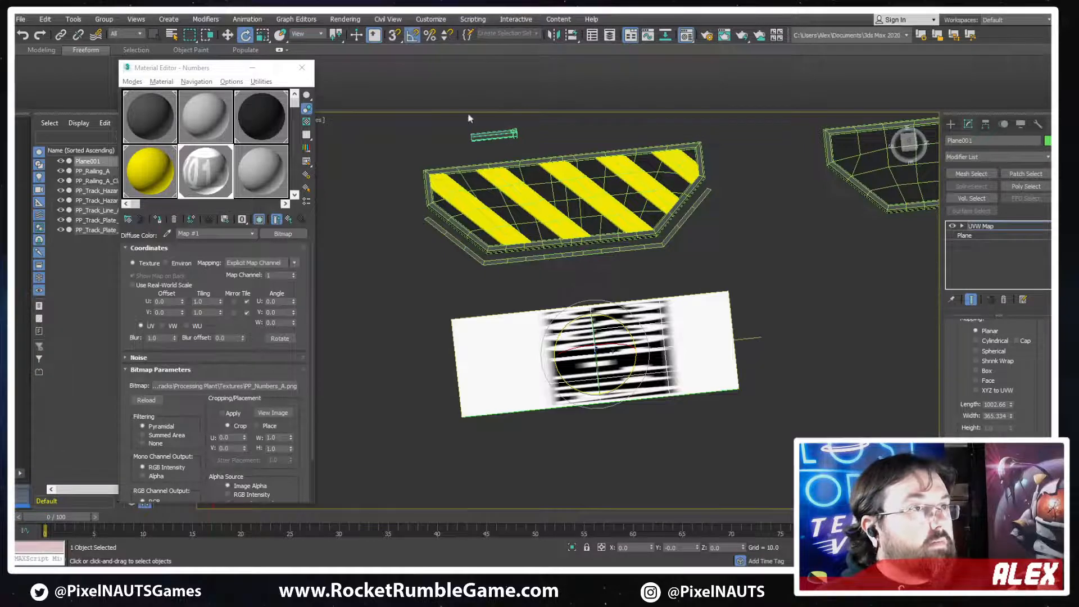
Rotate, scale and move the plane's UVW Map gizmo so 33301-11A reads correctly and fits across the plane's length
{"action": "left_click_drag", "start_coordinate": [622, 387], "coordinate": [559, 398]}
{"action": "key", "text": "r"}
{"action": "left_click_drag", "start_coordinate": [545, 361], "coordinate": [476, 366]}
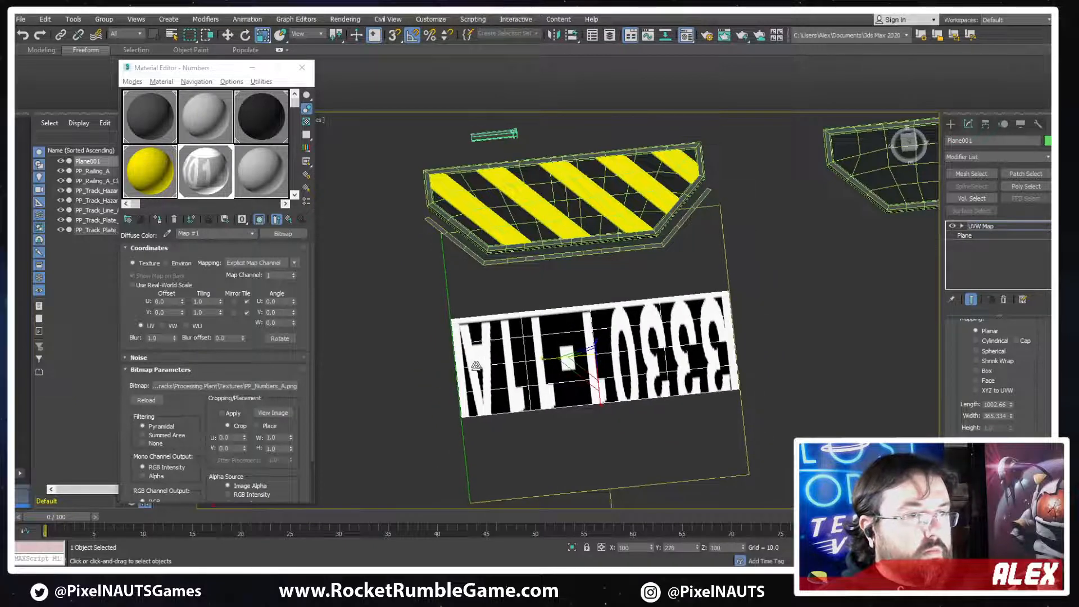
{"action": "left_click_drag", "start_coordinate": [600, 400], "coordinate": [507, 395]}
{"action": "key", "text": "w"}
{"action": "key", "text": "e"}
{"action": "key", "text": "w"}
{"action": "left_click_drag", "start_coordinate": [613, 357], "coordinate": [613, 375]}
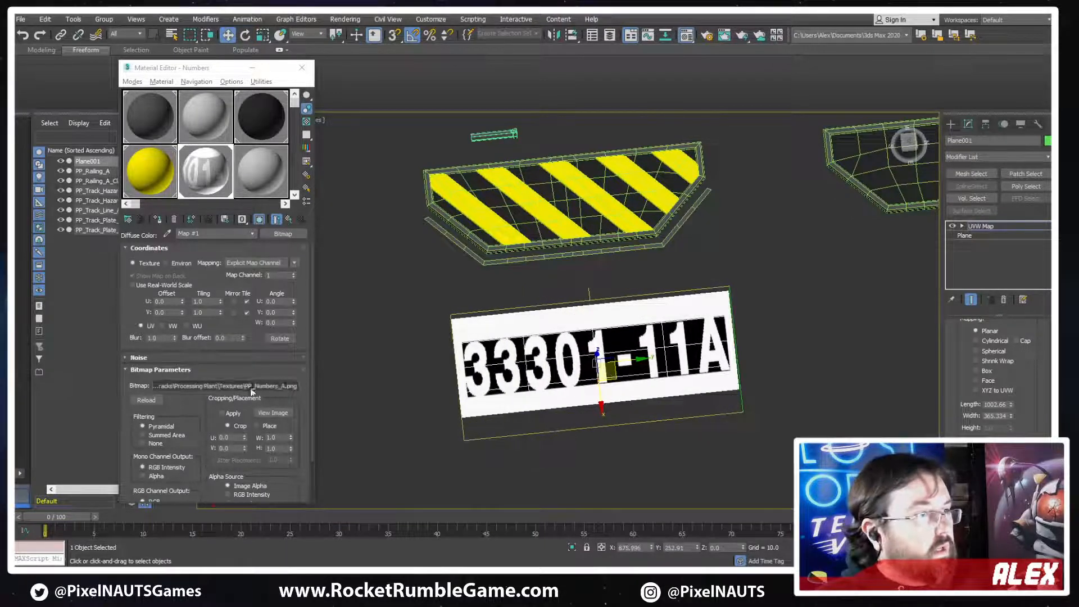
Copy the Numbers material's diffuse map PP_Numbers_A into its Opacity slot as an instance
{"action": "left_click", "coordinate": [279, 236]}
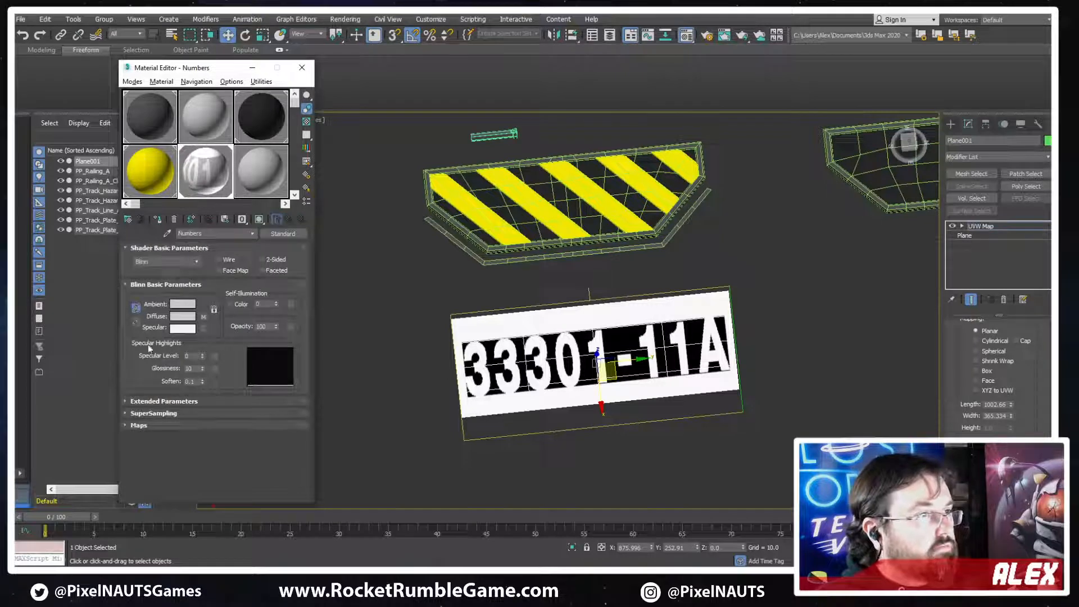
{"action": "left_click", "coordinate": [138, 425]}
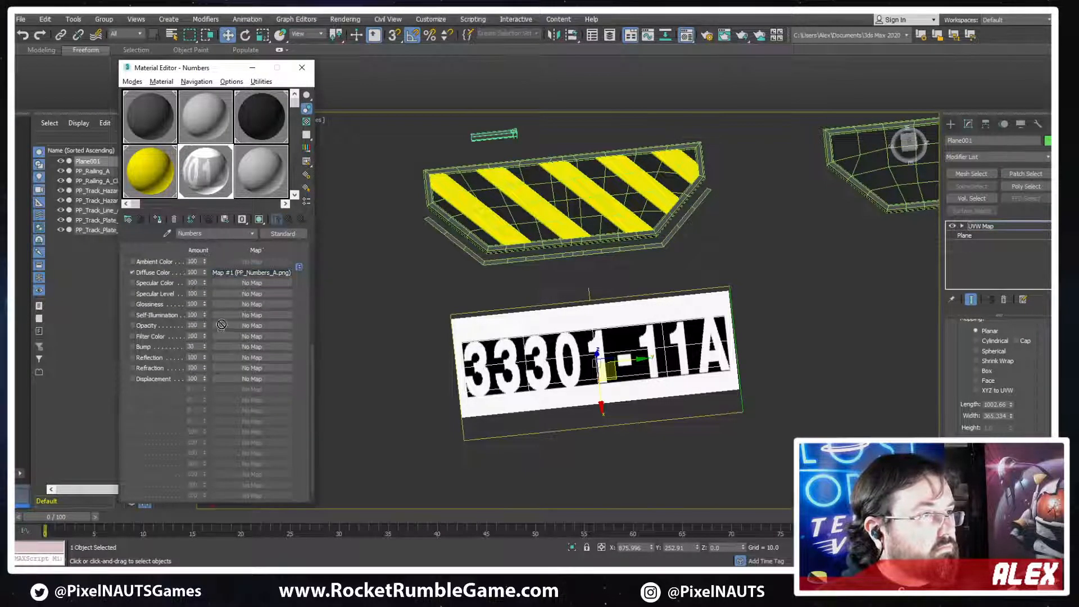
{"action": "left_click_drag", "start_coordinate": [228, 329], "coordinate": [228, 326]}
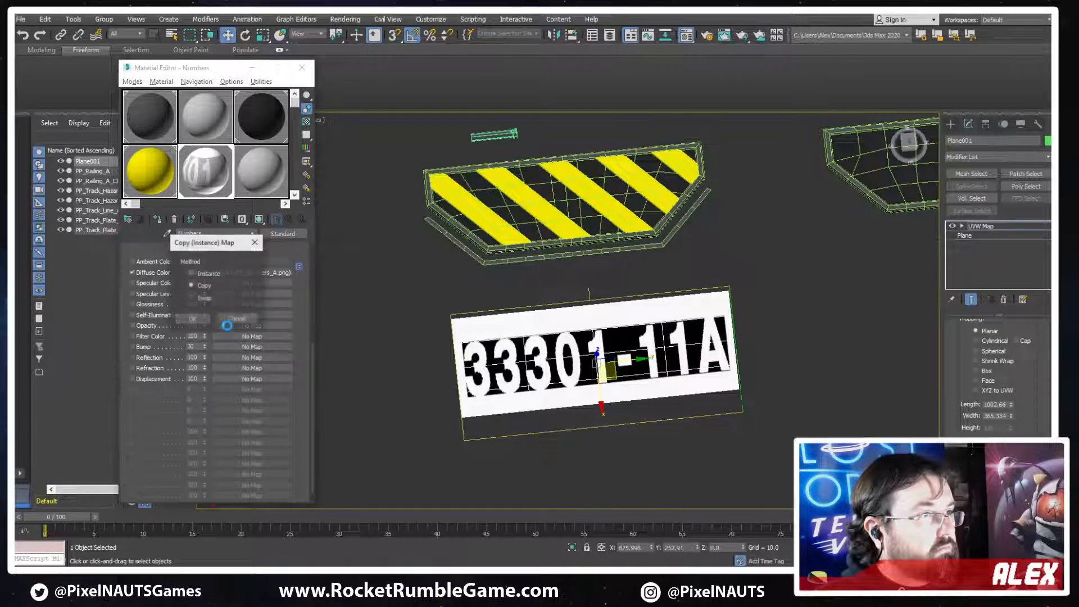
{"action": "left_click", "coordinate": [187, 320]}
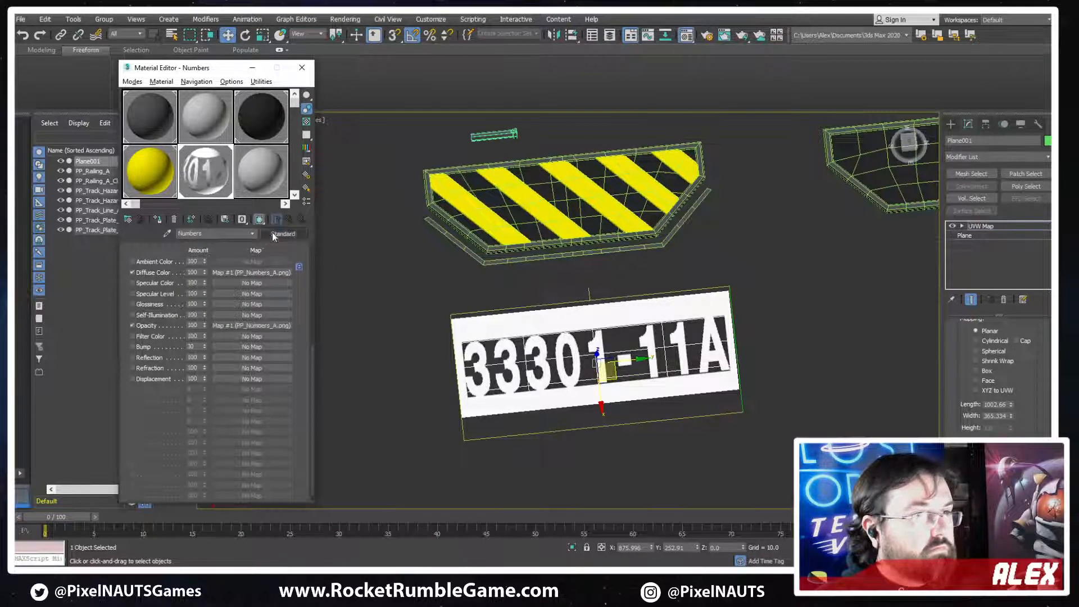
Set the opacity bitmap's mono channel output to Alpha so only the digits show on the plane
{"action": "scroll", "coordinate": [659, 362], "scroll_direction": "up", "scroll_amount": 5}
{"action": "middle_click_drag", "start_coordinate": [660, 362], "coordinate": [617, 345], "text": "alt"}
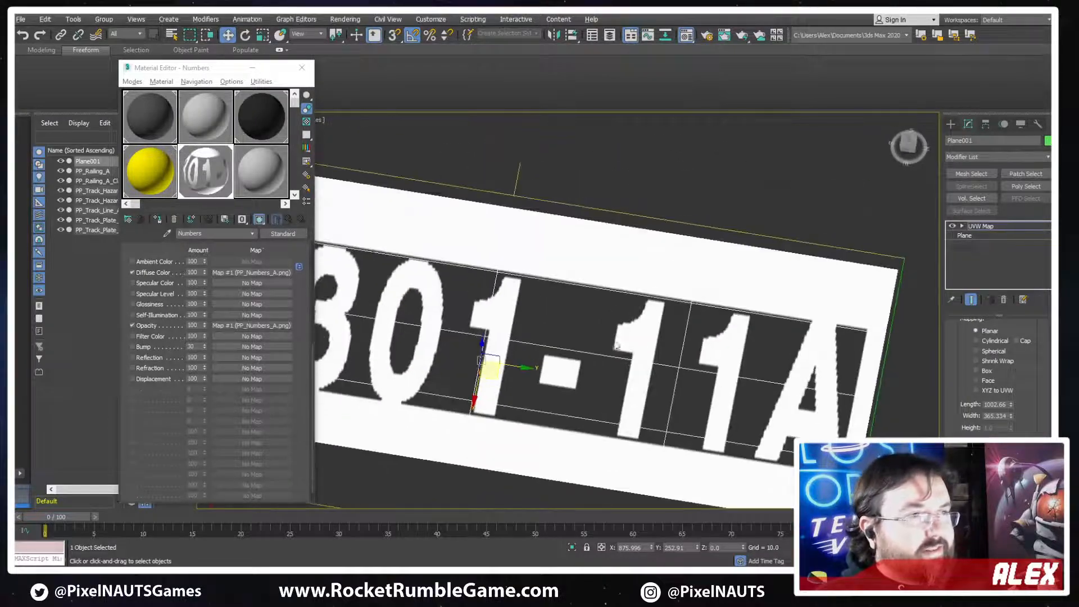
{"action": "left_click", "coordinate": [253, 326]}
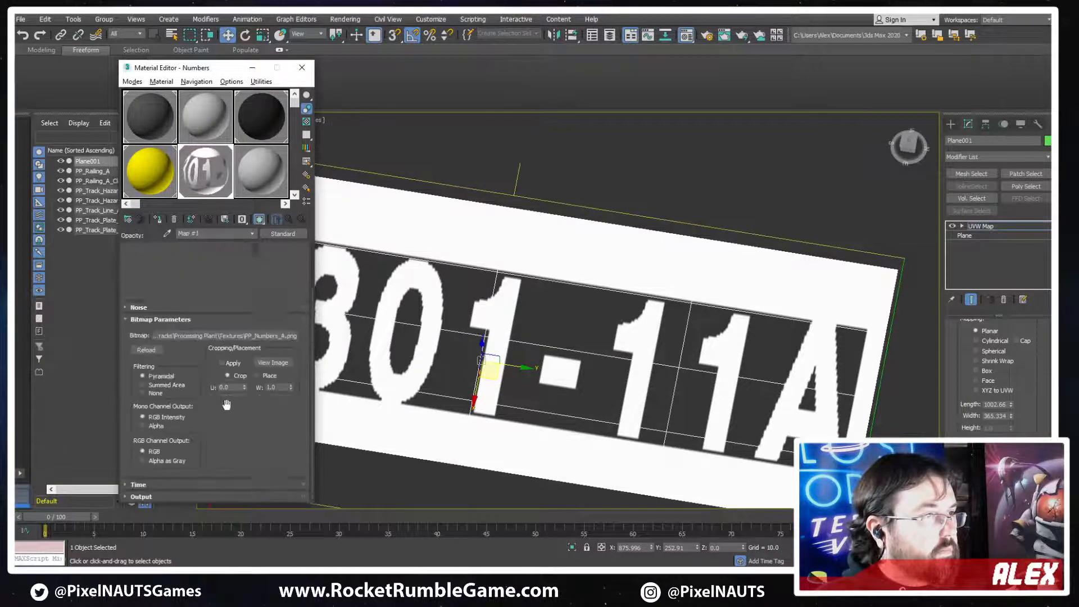
{"action": "left_click", "coordinate": [156, 428]}
{"action": "scroll", "coordinate": [624, 329], "scroll_direction": "down", "scroll_amount": 4}
{"action": "middle_click_drag", "start_coordinate": [663, 320], "coordinate": [591, 310], "text": "alt"}
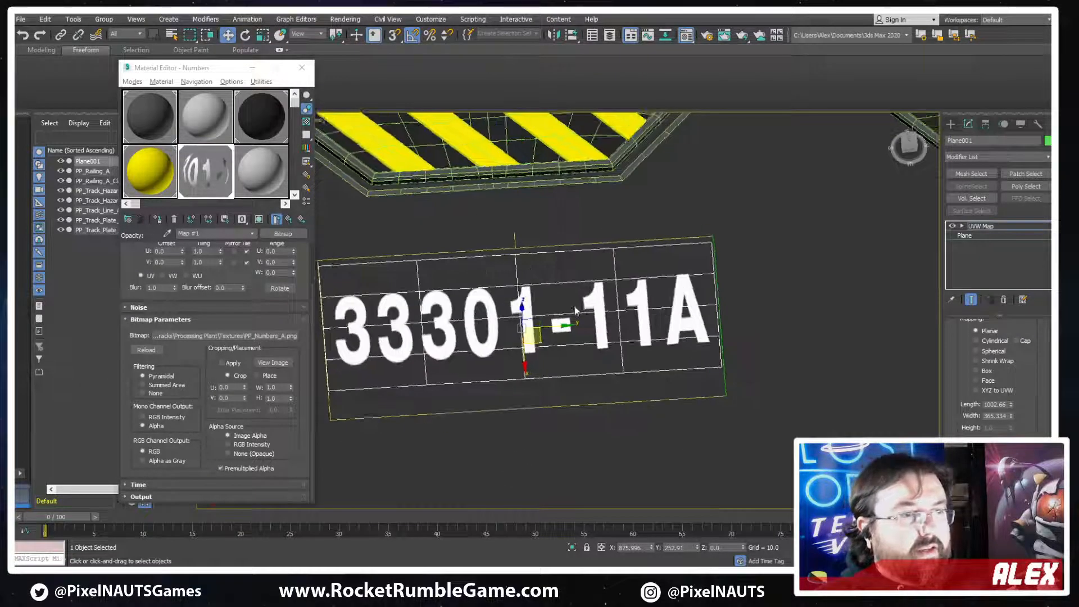
Convert the textured number plane to an Editable Poly
{"action": "scroll", "coordinate": [575, 310], "scroll_direction": "up", "scroll_amount": 2}
{"action": "right_click", "coordinate": [575, 308]}
{"action": "mouse_move", "coordinate": [646, 421]}
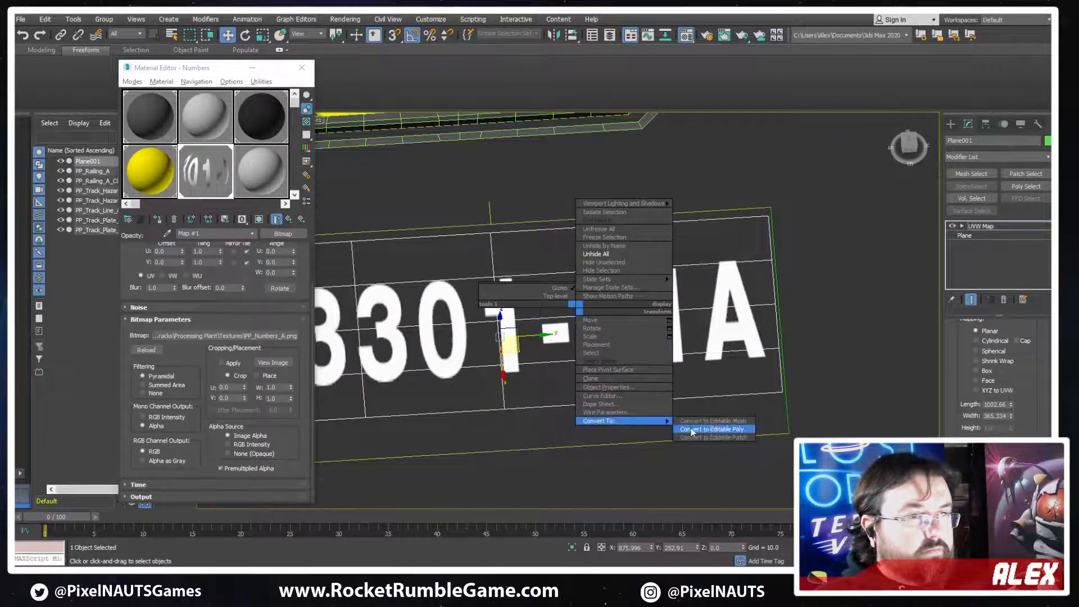
{"action": "left_click", "coordinate": [688, 429]}
{"action": "scroll", "coordinate": [541, 378], "scroll_direction": "down", "scroll_amount": 2}
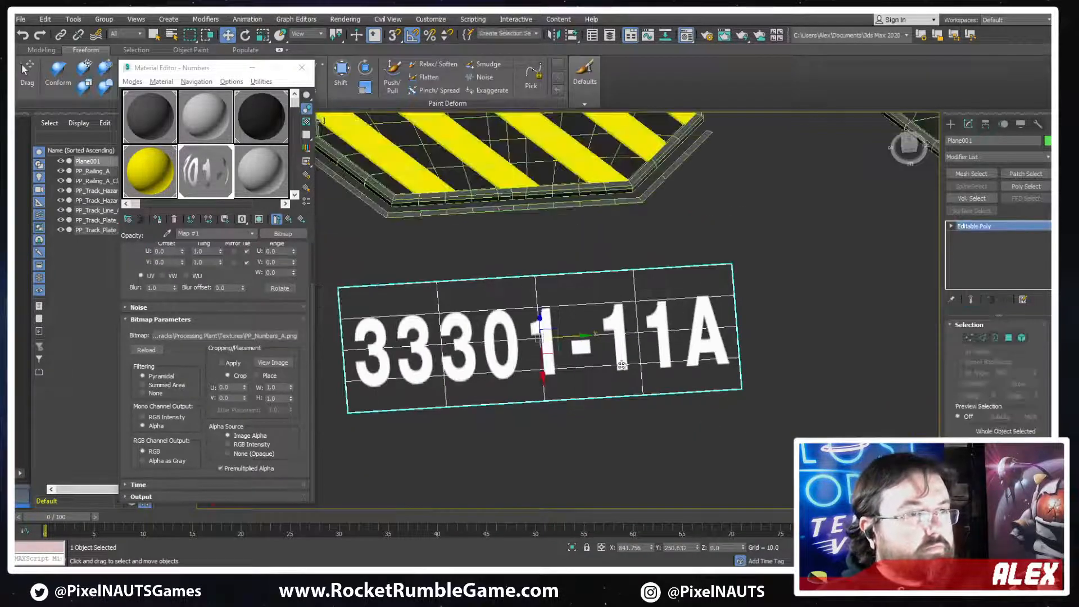
Move the plane's two long outer edges in close to the digits and rename the object PP_Track_Numbers_A
{"action": "left_click", "coordinate": [566, 277]}
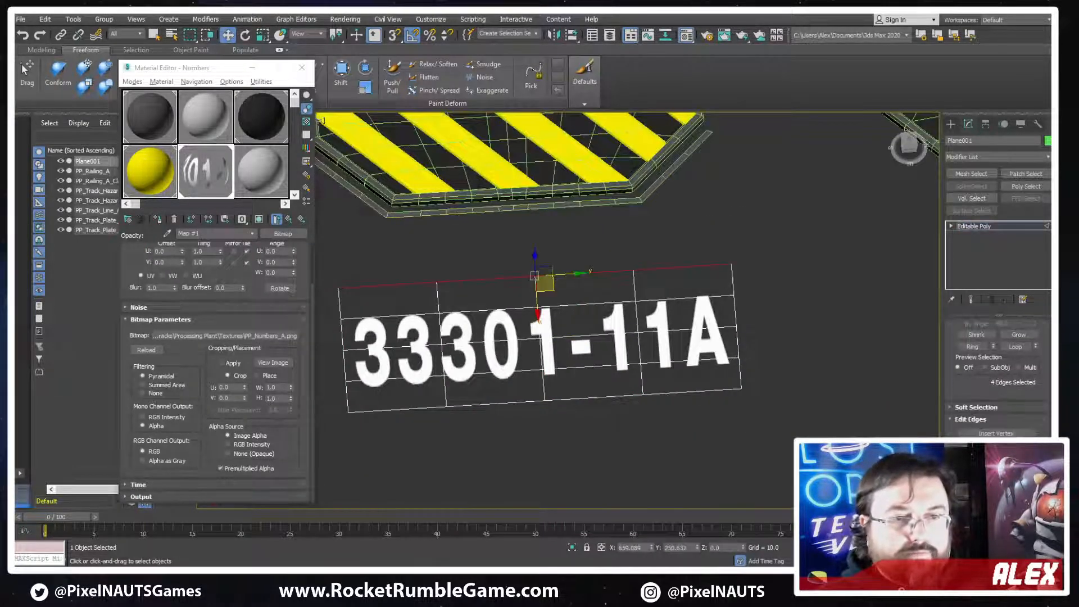
{"action": "scroll", "coordinate": [998, 371], "scroll_direction": "down", "scroll_amount": 3}
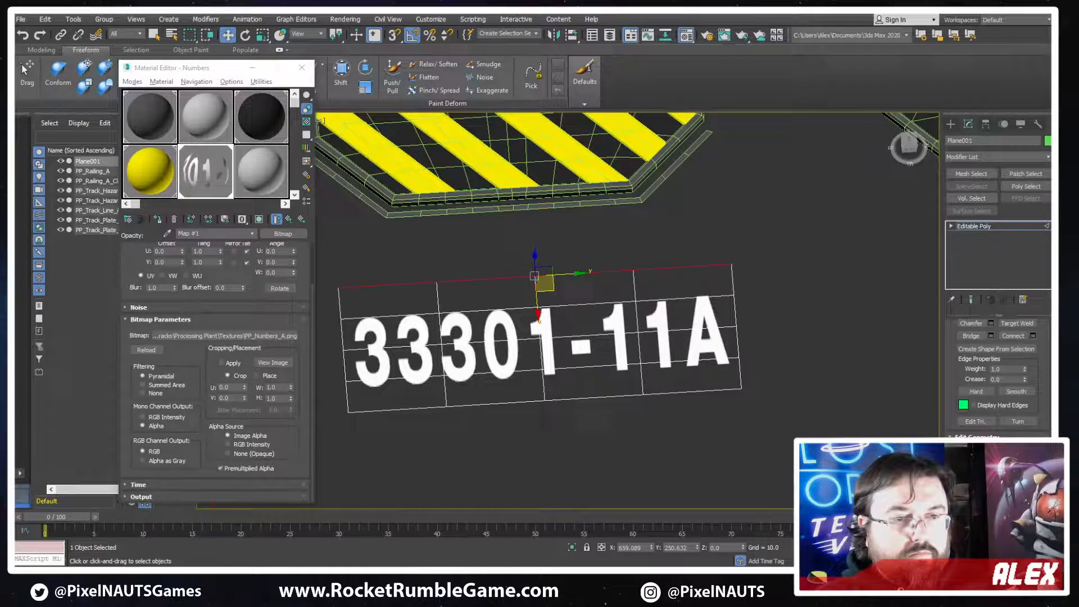
{"action": "left_click", "coordinate": [533, 328]}
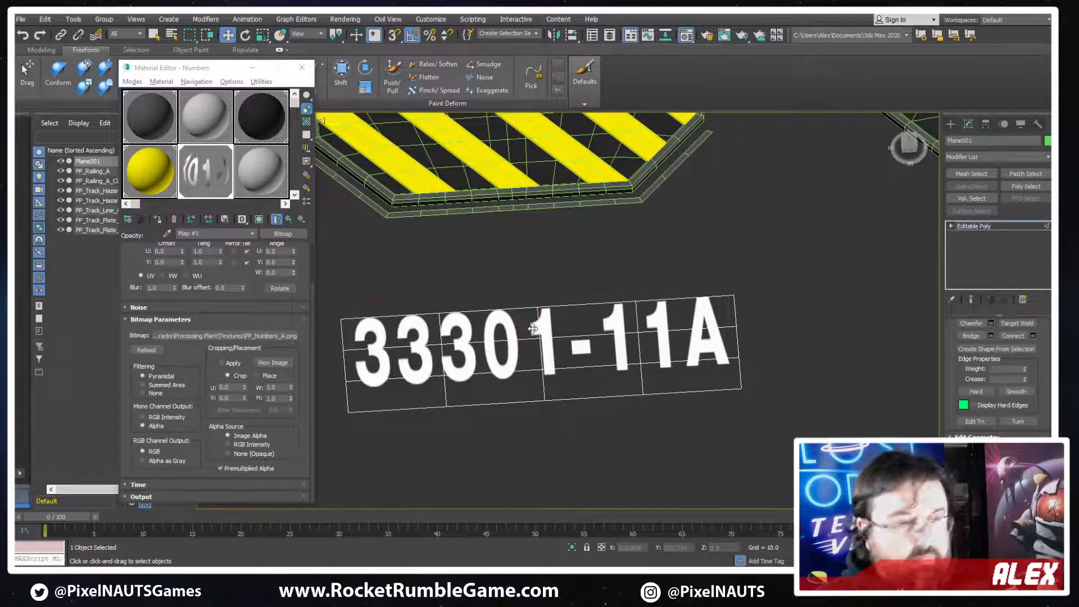
{"action": "left_click", "coordinate": [514, 308]}
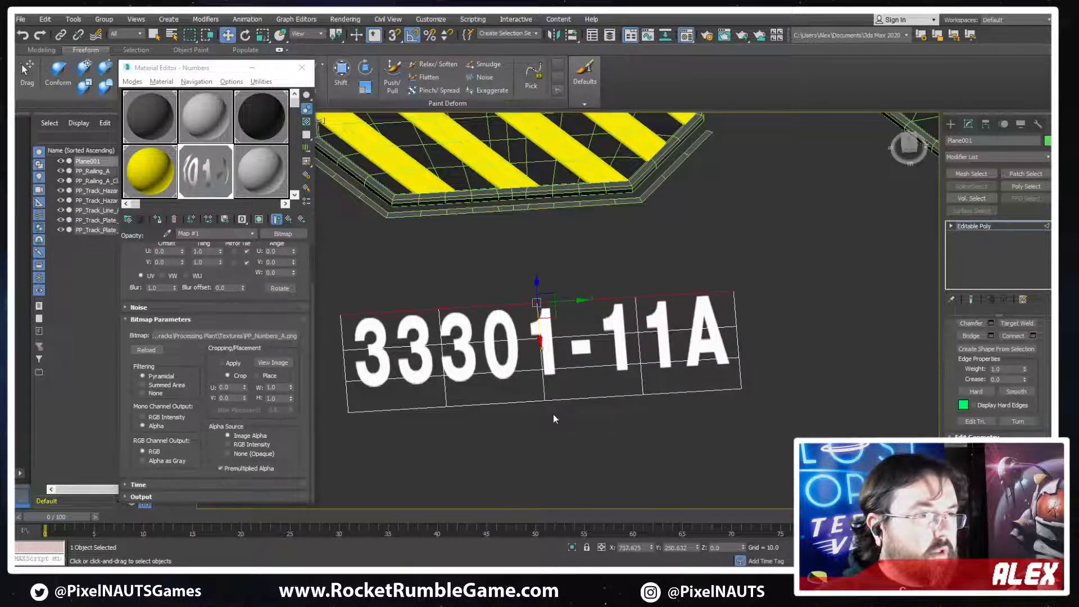
{"action": "left_click", "coordinate": [559, 397]}
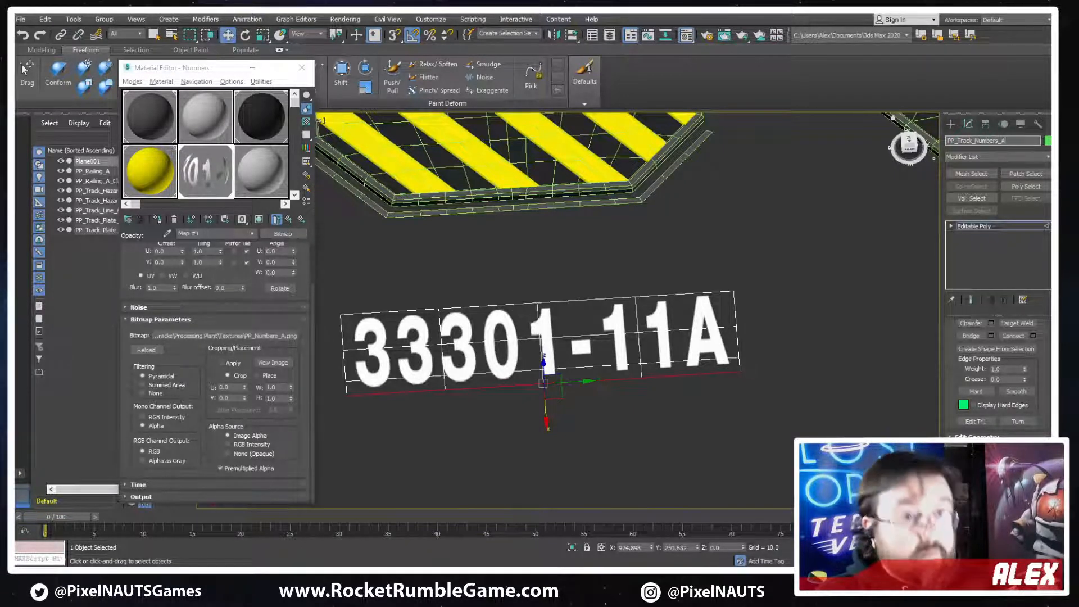
{"action": "left_click", "coordinate": [302, 67]}
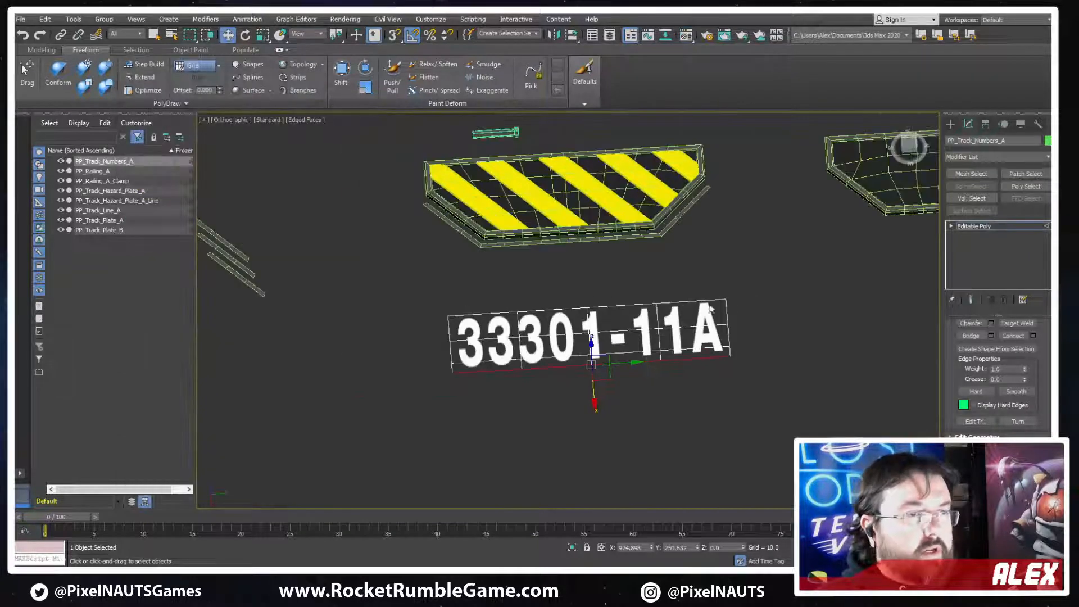
Center the pivot of PP_Track_Numbers_A on the object and convert it to Editable Poly
{"action": "left_click", "coordinate": [950, 124]}
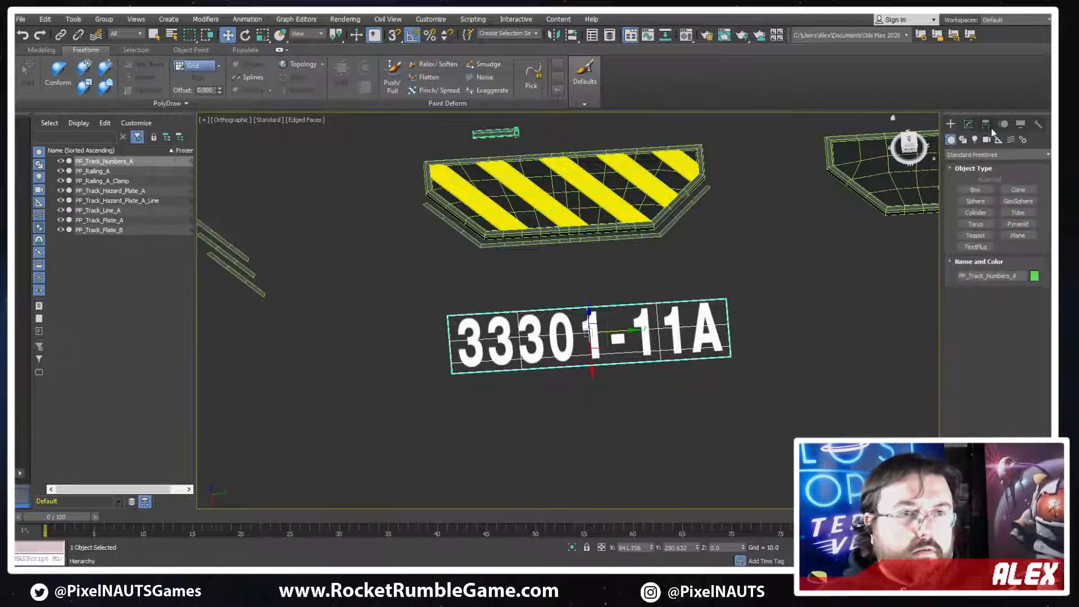
{"action": "left_click", "coordinate": [985, 123]}
{"action": "left_click", "coordinate": [994, 200]}
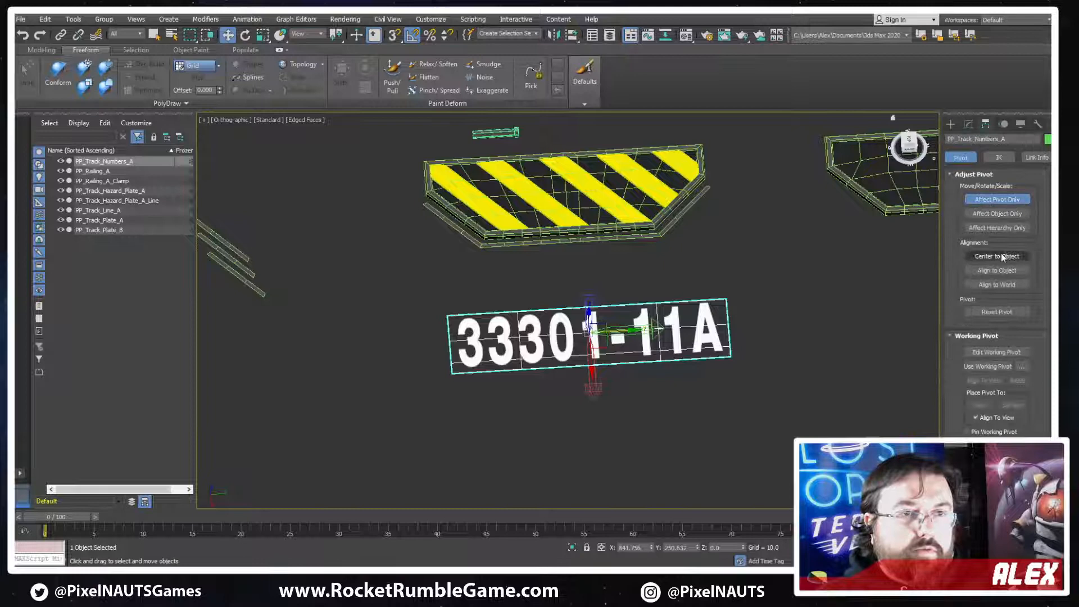
{"action": "right_click", "coordinate": [604, 250]}
{"action": "mouse_move", "coordinate": [652, 361]}
{"action": "left_click", "coordinate": [741, 370]}
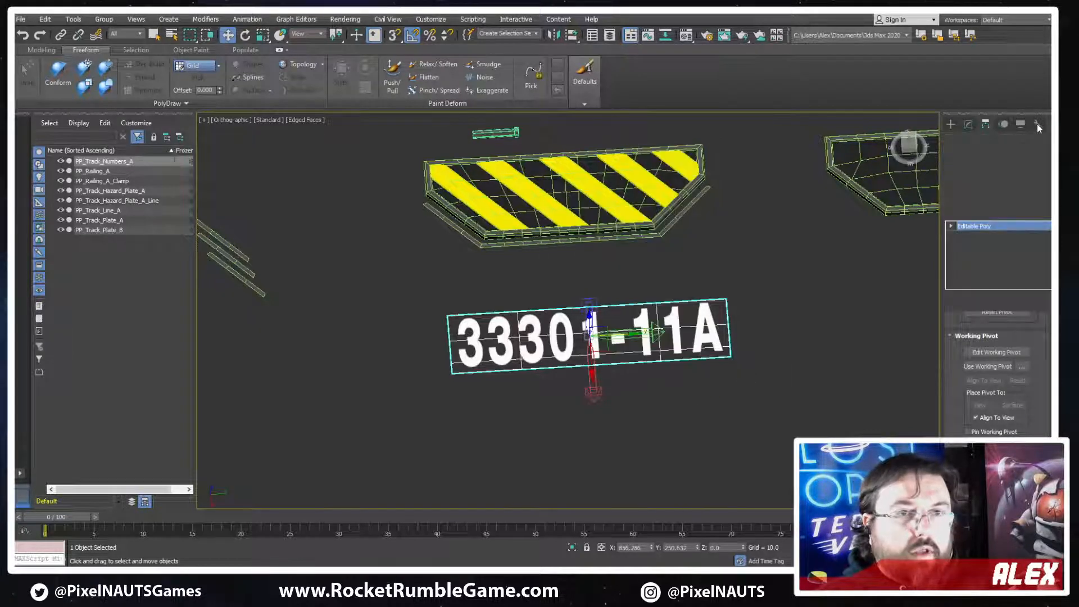
Apply Reset XForm to PP_Track_Numbers_A and collapse it back to an Editable Poly
{"action": "left_click", "coordinate": [1037, 124]}
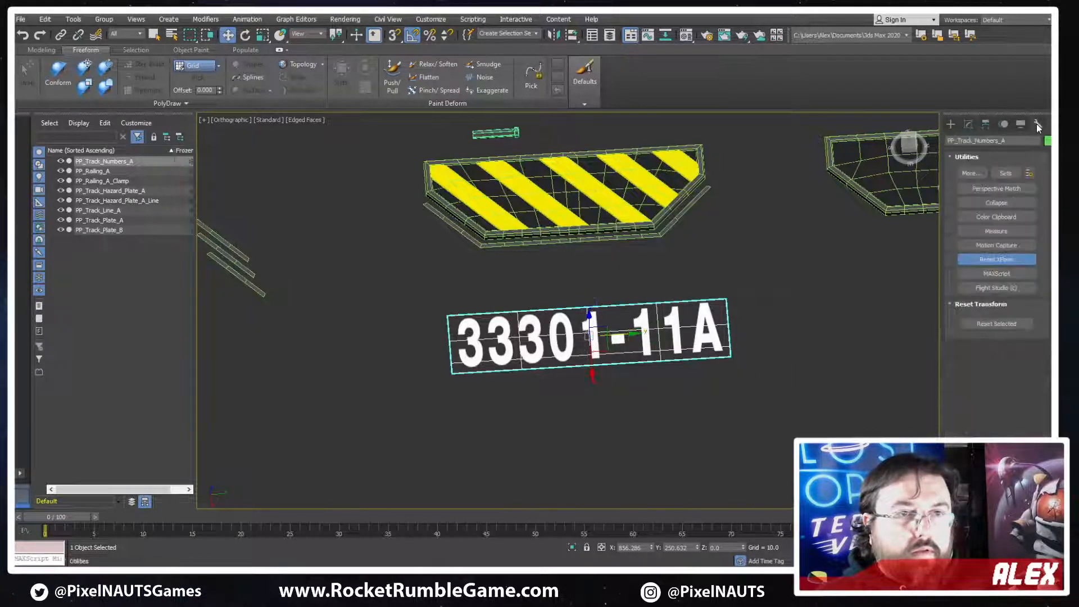
{"action": "right_click", "coordinate": [594, 352]}
{"action": "left_click", "coordinate": [713, 468]}
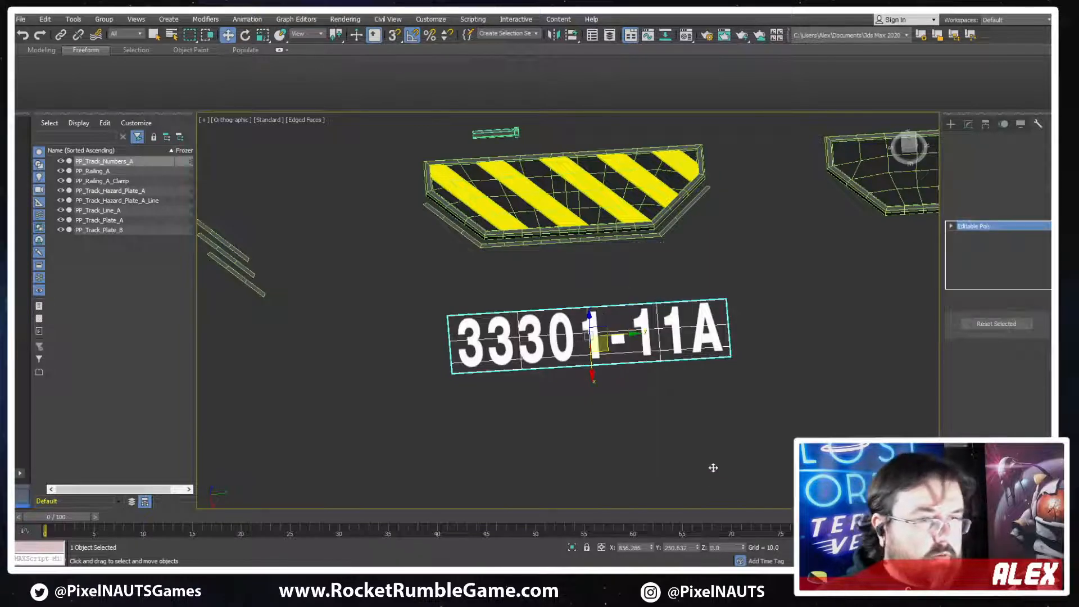
Export only the selected number plane as the FBX file PP_Track_Numbers_A in the ProcessingPlant meshes folder
{"action": "left_click", "coordinate": [20, 20]}
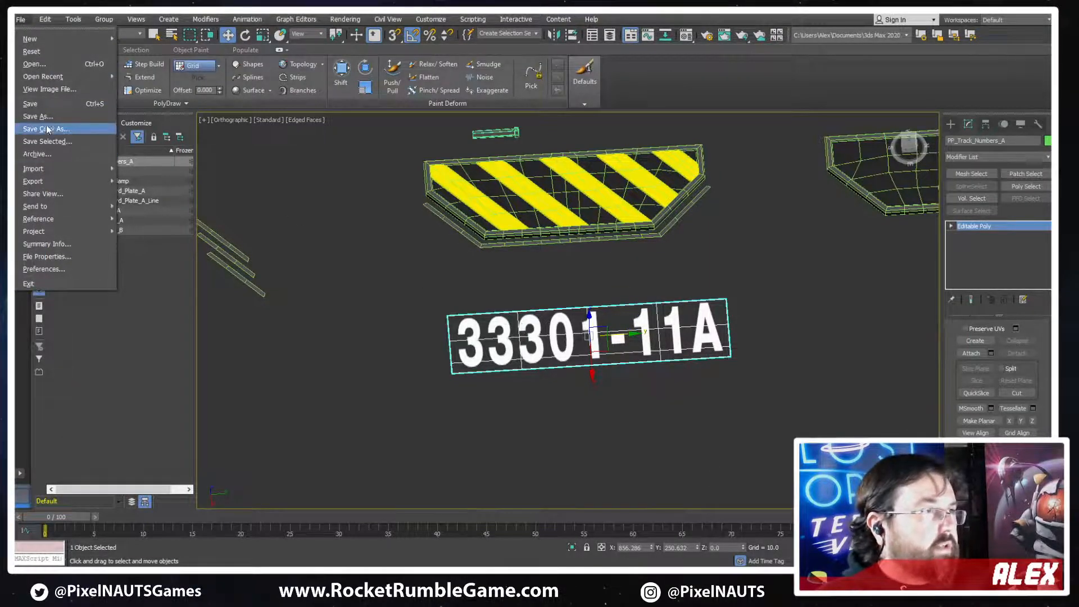
{"action": "mouse_move", "coordinate": [56, 181]}
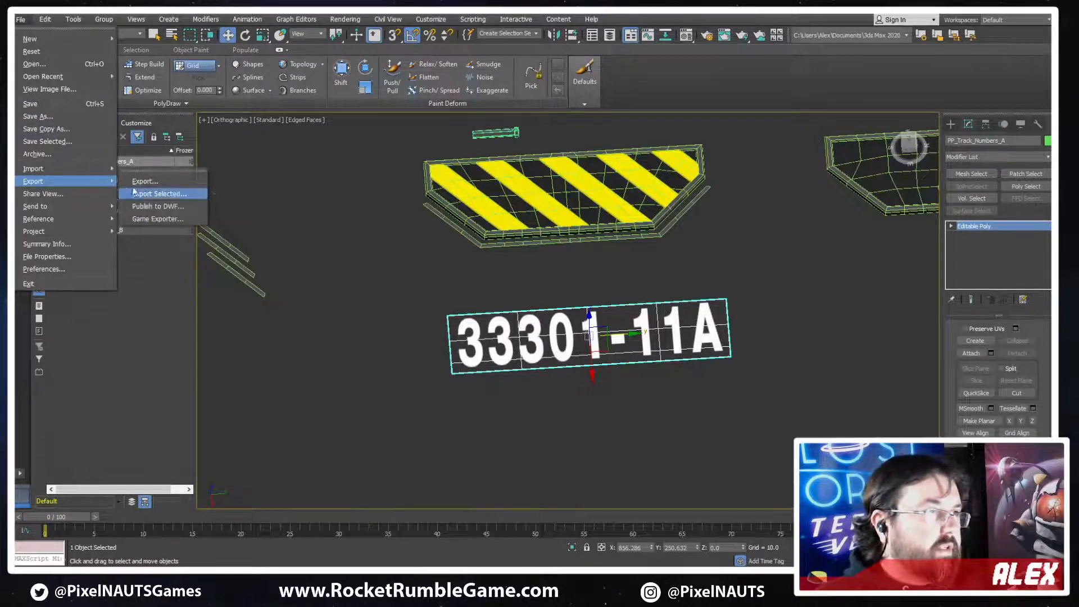
{"action": "left_click", "coordinate": [160, 198]}
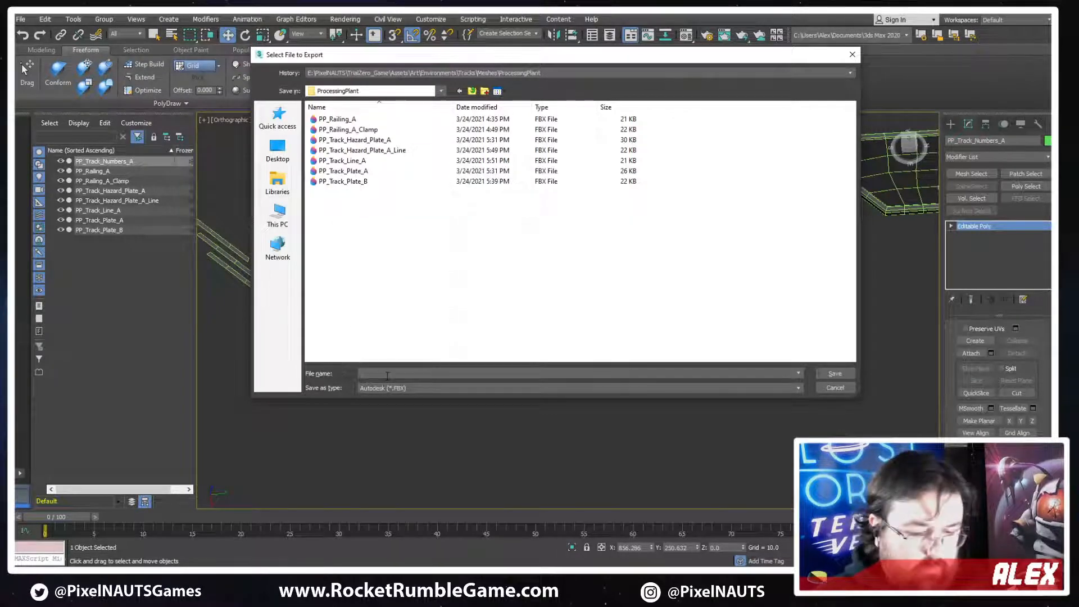
{"action": "type", "text": "PP_Trac"}
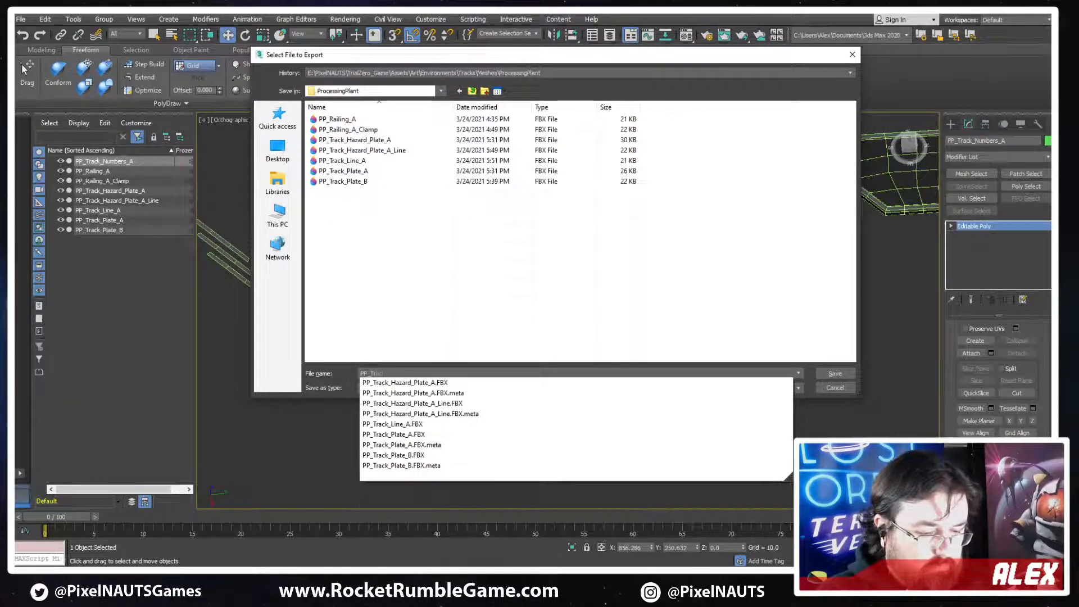
{"action": "type", "text": "k_Numbers_A"}
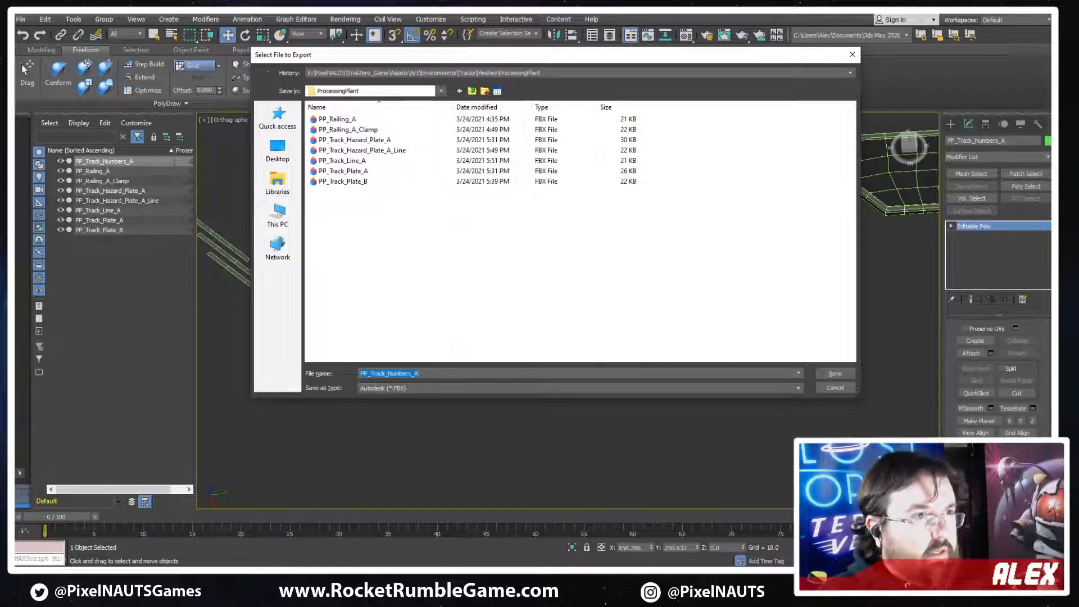
{"action": "key", "text": "Return"}
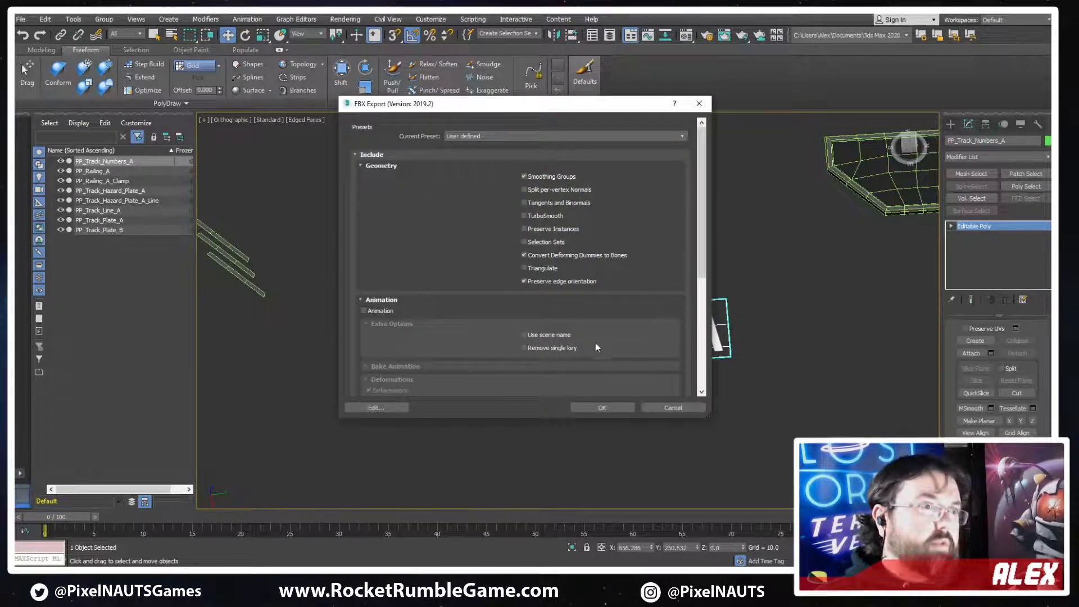
{"action": "left_click", "coordinate": [586, 405]}
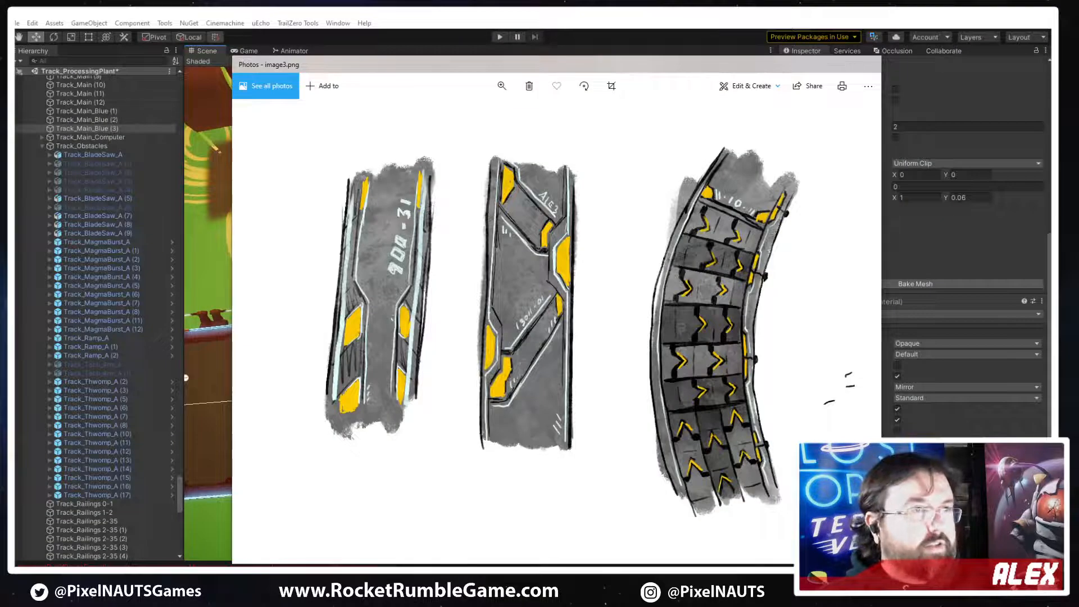
Switch to Unity and select the glowing yellow line mesh that borders the hazard plate on the track
{"action": "key", "text": "alt+Tab"}
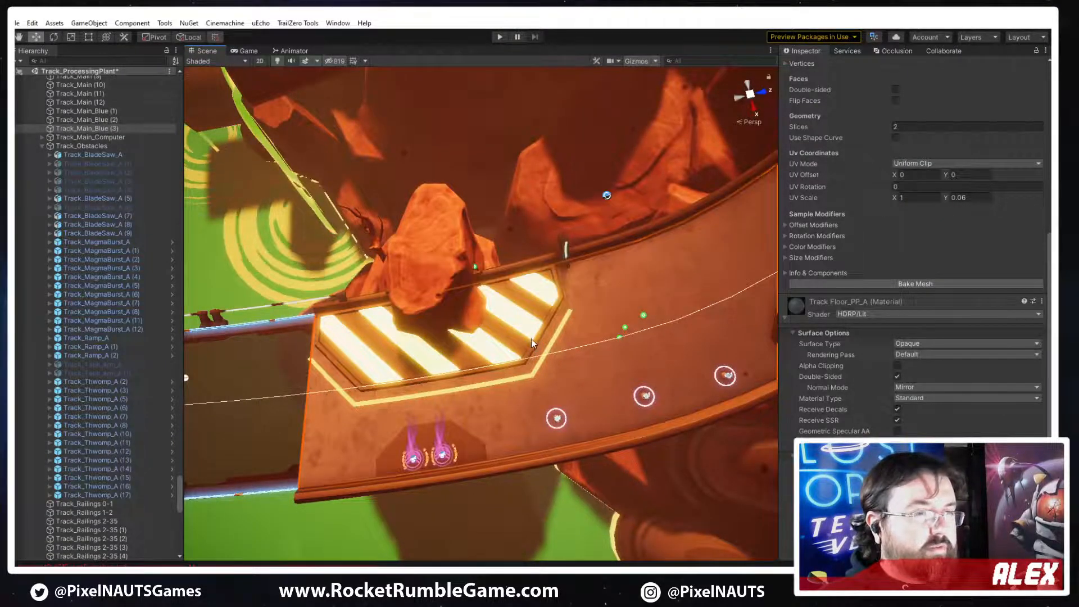
{"action": "left_click", "coordinate": [509, 352]}
{"action": "right_click_drag", "start_coordinate": [601, 358], "coordinate": [554, 371]}
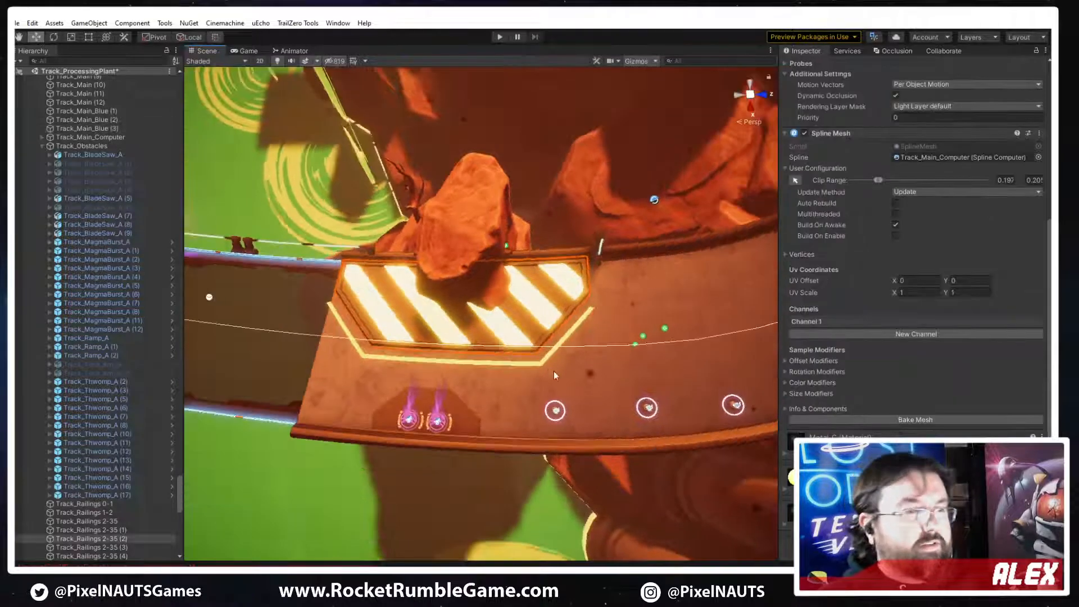
{"action": "left_click", "coordinate": [548, 357]}
{"action": "mouse_move", "coordinate": [618, 357]}
{"action": "right_mouse_down"}
{"action": "mouse_move", "coordinate": [665, 354]}
{"action": "mouse_move", "coordinate": [630, 353]}
{"action": "right_mouse_up"}
{"action": "scroll", "coordinate": [983, 243], "scroll_direction": "up", "scroll_amount": 5}
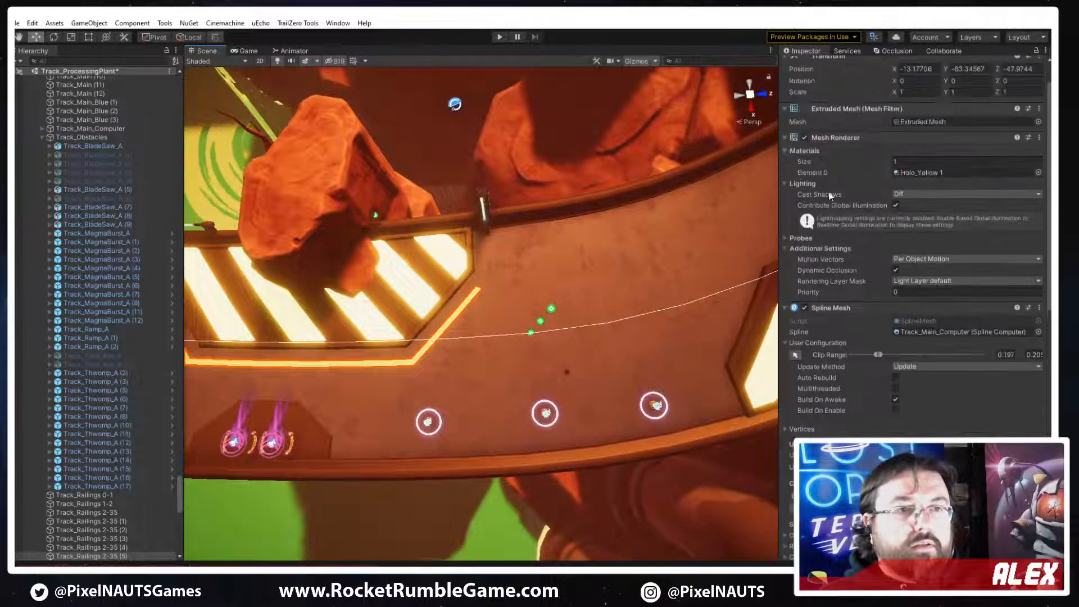
Replace the selected spline mesh's PP_Track_Hazard_Plate_A_Line geometry with the PP_Track_Line_A mesh
{"action": "scroll", "coordinate": [866, 409], "scroll_direction": "down", "scroll_amount": 8}
{"action": "scroll", "coordinate": [864, 405], "scroll_direction": "down", "scroll_amount": 5}
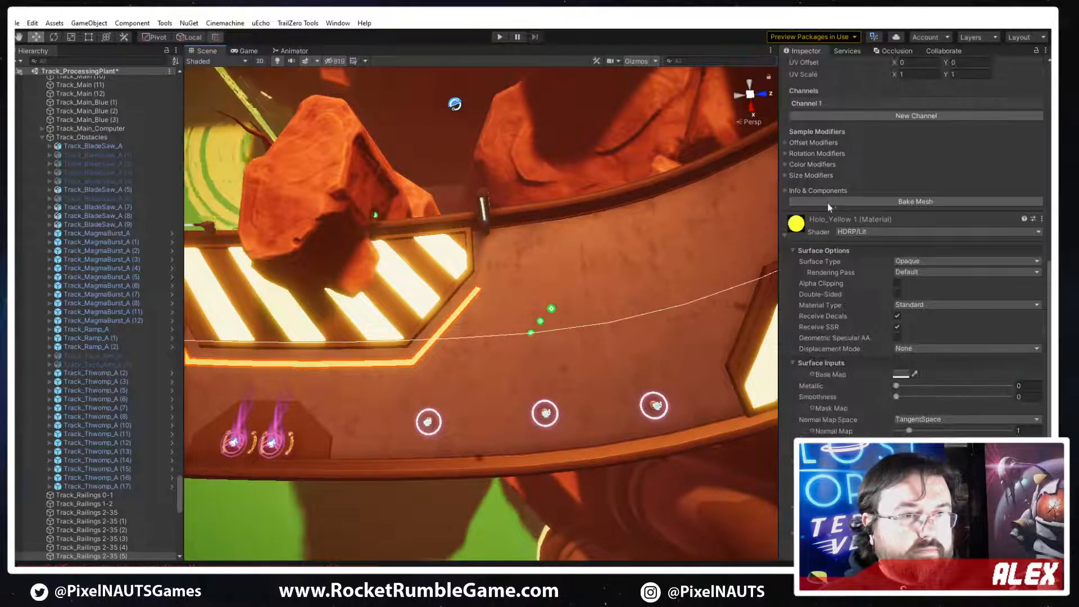
{"action": "scroll", "coordinate": [864, 405], "scroll_direction": "up", "scroll_amount": 2}
{"action": "scroll", "coordinate": [846, 286], "scroll_direction": "up", "scroll_amount": 10}
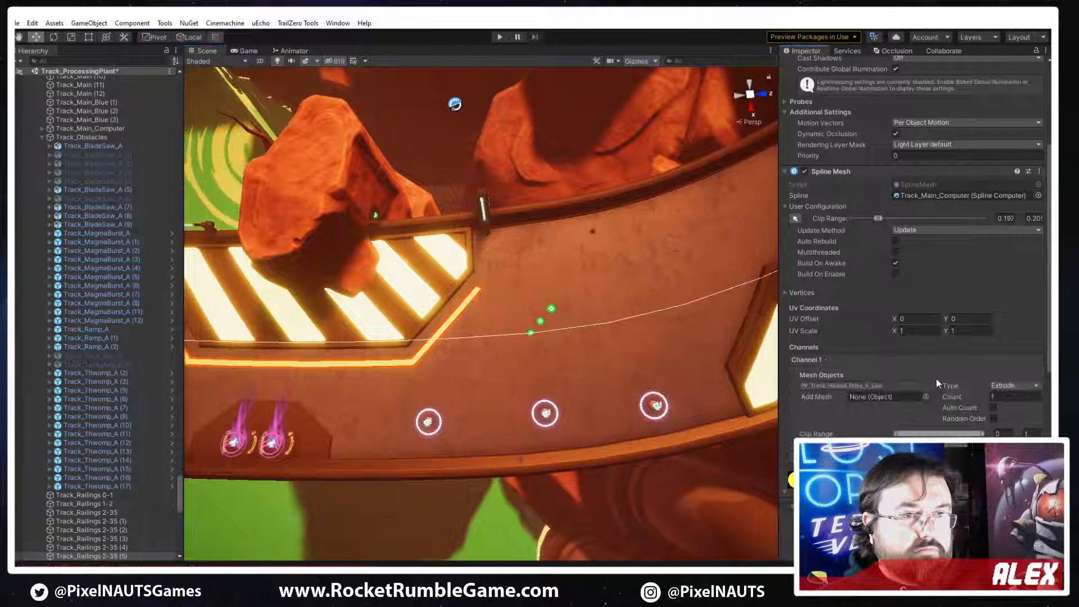
{"action": "left_click", "coordinate": [847, 384]}
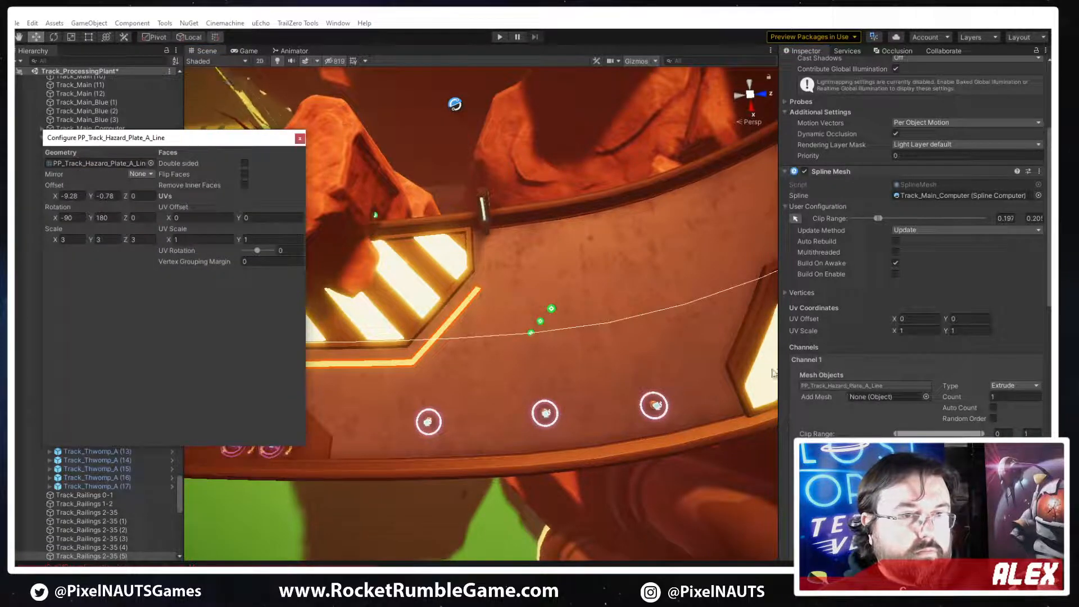
{"action": "left_click", "coordinate": [151, 163]}
{"action": "double_click", "coordinate": [476, 299]}
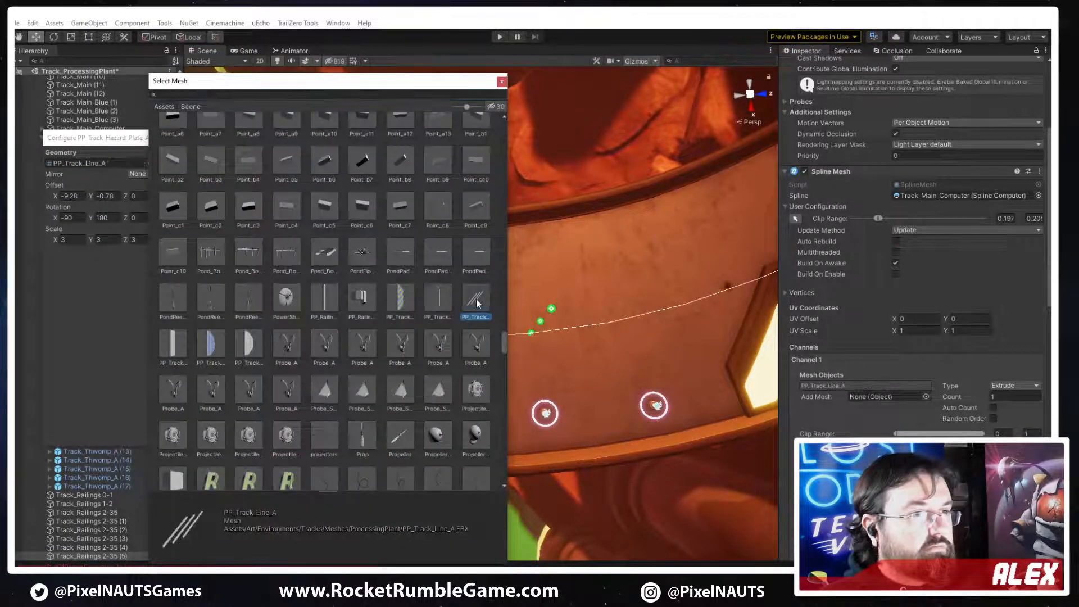
Move the PP_Track_Line_A clip range along the track spline to just beyond the second hazard plate, ending at about 0.22, and shorten it
{"action": "right_click_drag", "start_coordinate": [582, 302], "coordinate": [541, 306]}
{"action": "scroll", "coordinate": [542, 305], "scroll_direction": "down", "scroll_amount": 6}
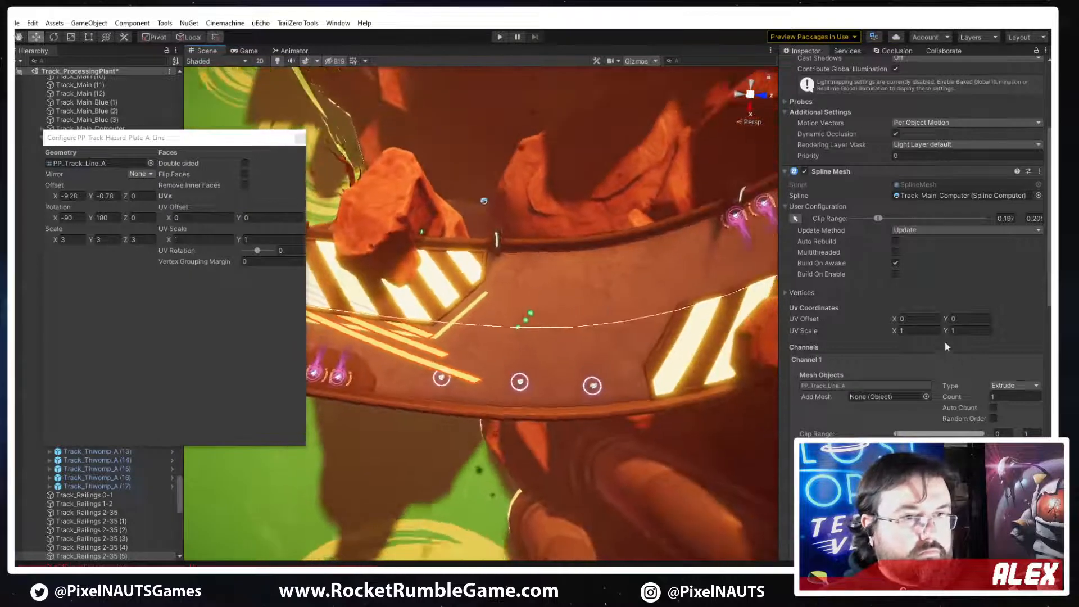
{"action": "left_click", "coordinate": [851, 386]}
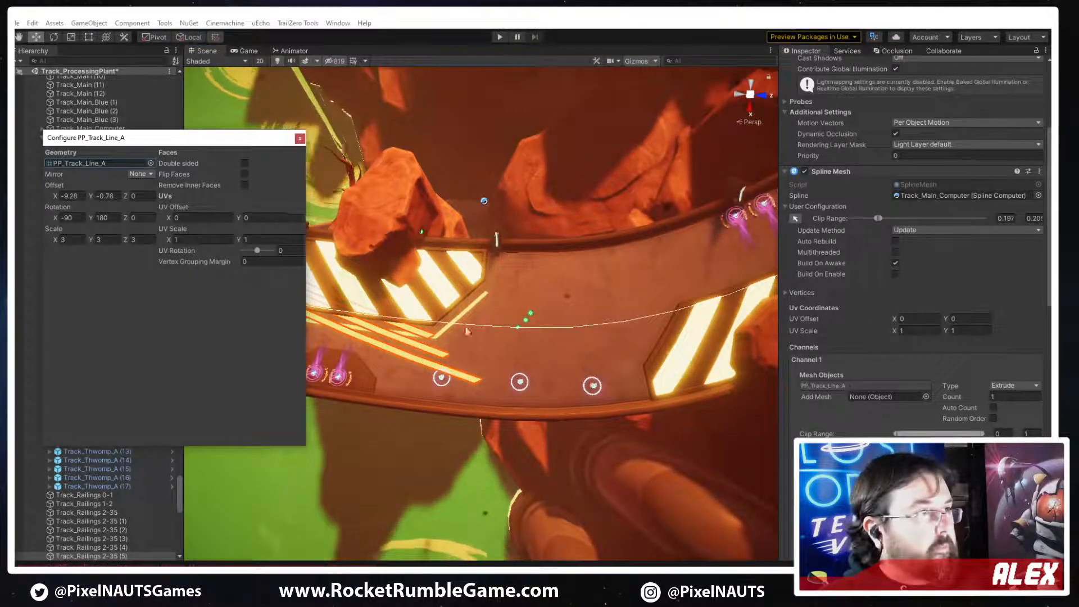
{"action": "right_click_drag", "start_coordinate": [584, 334], "coordinate": [484, 337]}
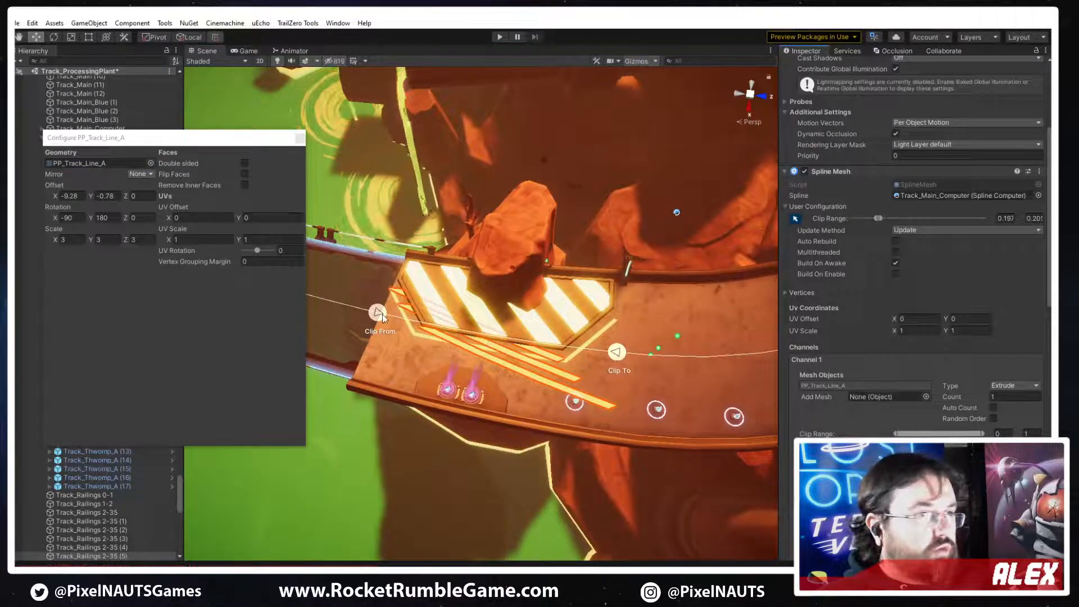
{"action": "left_click_drag", "start_coordinate": [382, 314], "coordinate": [520, 357]}
{"action": "left_click_drag", "start_coordinate": [620, 362], "coordinate": [601, 359]}
{"action": "right_click_drag", "start_coordinate": [600, 360], "coordinate": [472, 382]}
{"action": "left_click_drag", "start_coordinate": [412, 354], "coordinate": [734, 227]}
{"action": "right_click_drag", "start_coordinate": [595, 326], "coordinate": [523, 309]}
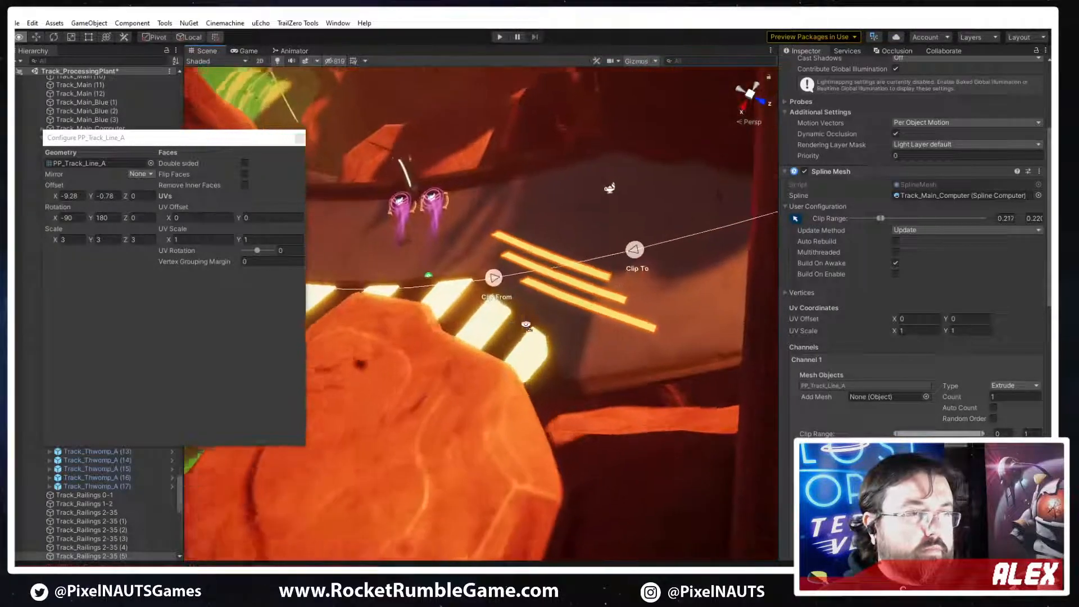
{"action": "left_click_drag", "start_coordinate": [629, 251], "coordinate": [662, 245]}
{"action": "left_click_drag", "start_coordinate": [481, 283], "coordinate": [566, 271]}
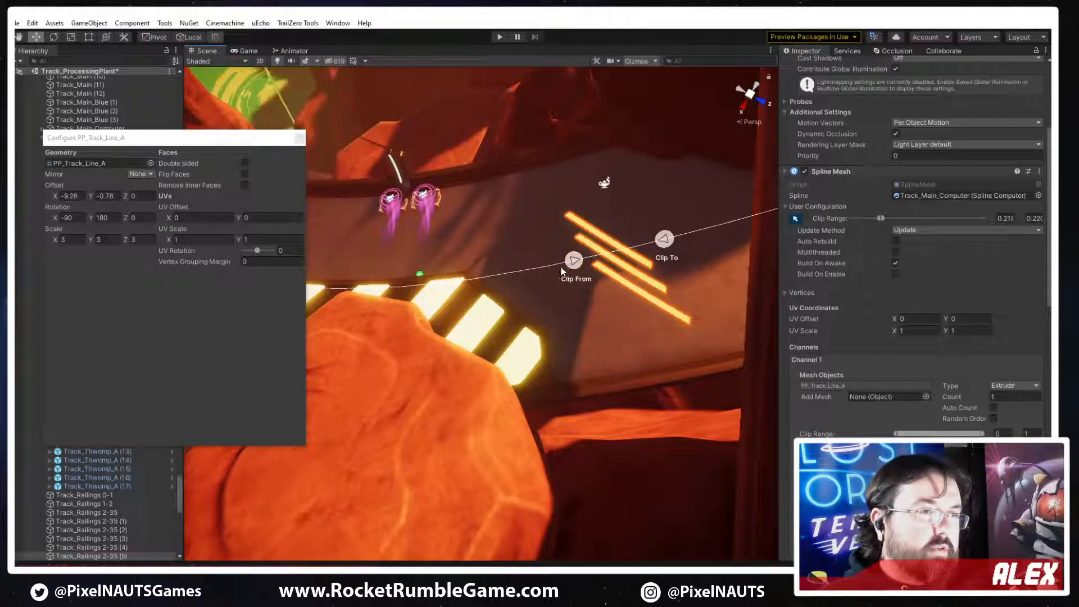
Set the PP_Track_Line_A mesh's X offset to -7.59 and its scale to 2 on all three axes
{"action": "right_click_drag", "start_coordinate": [566, 271], "coordinate": [804, 357]}
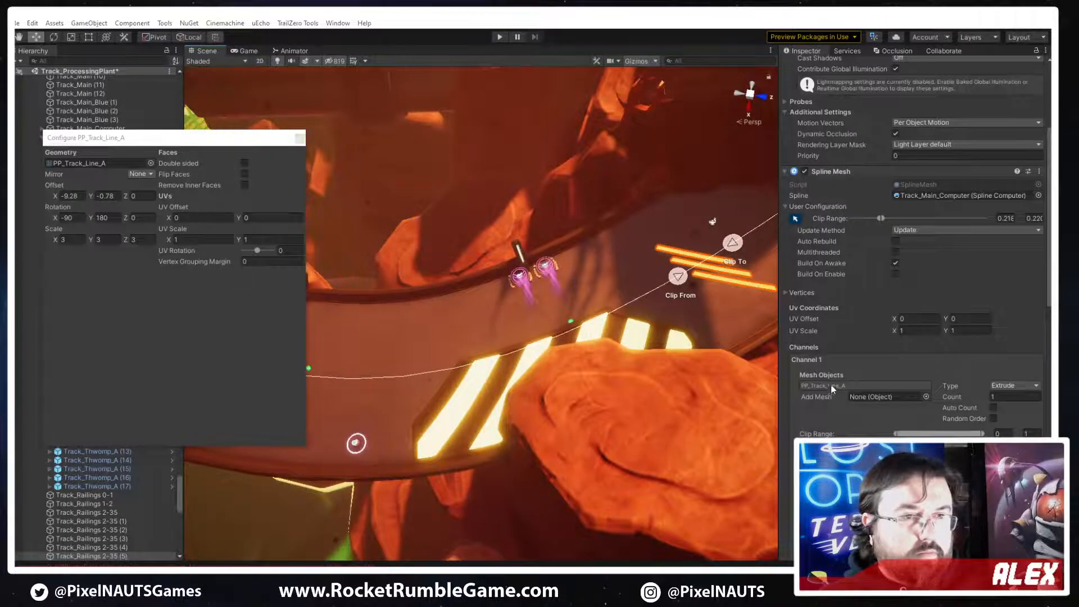
{"action": "left_click", "coordinate": [831, 385]}
{"action": "left_click_drag", "start_coordinate": [56, 198], "coordinate": [109, 212]}
{"action": "right_click_drag", "start_coordinate": [567, 292], "coordinate": [579, 284]}
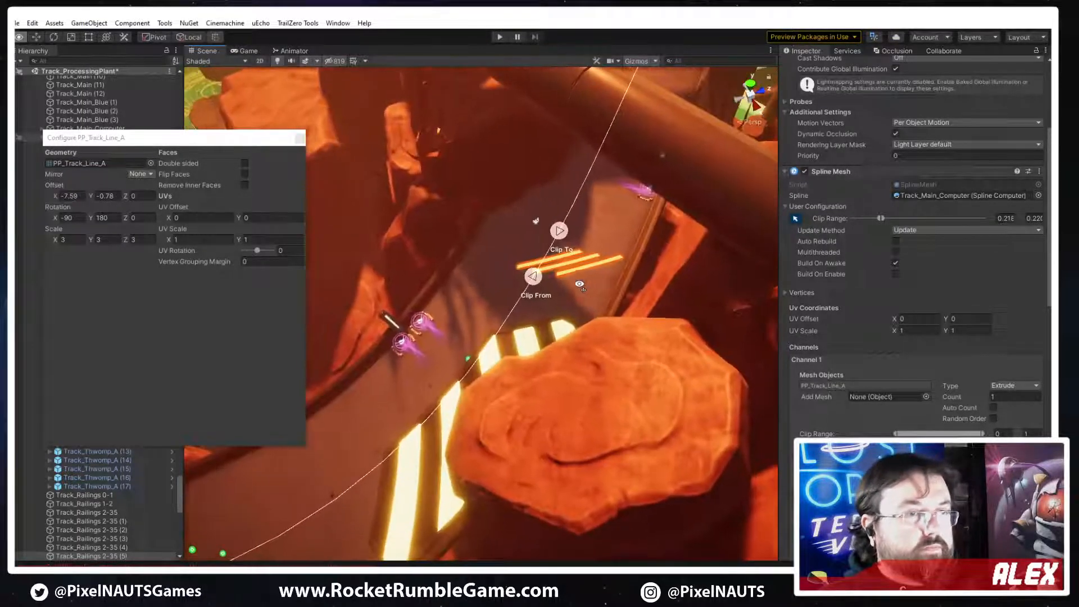
{"action": "left_click", "coordinate": [70, 240]}
{"action": "type", "text": "2"}
{"action": "left_click", "coordinate": [109, 243]}
{"action": "type", "text": "2"}
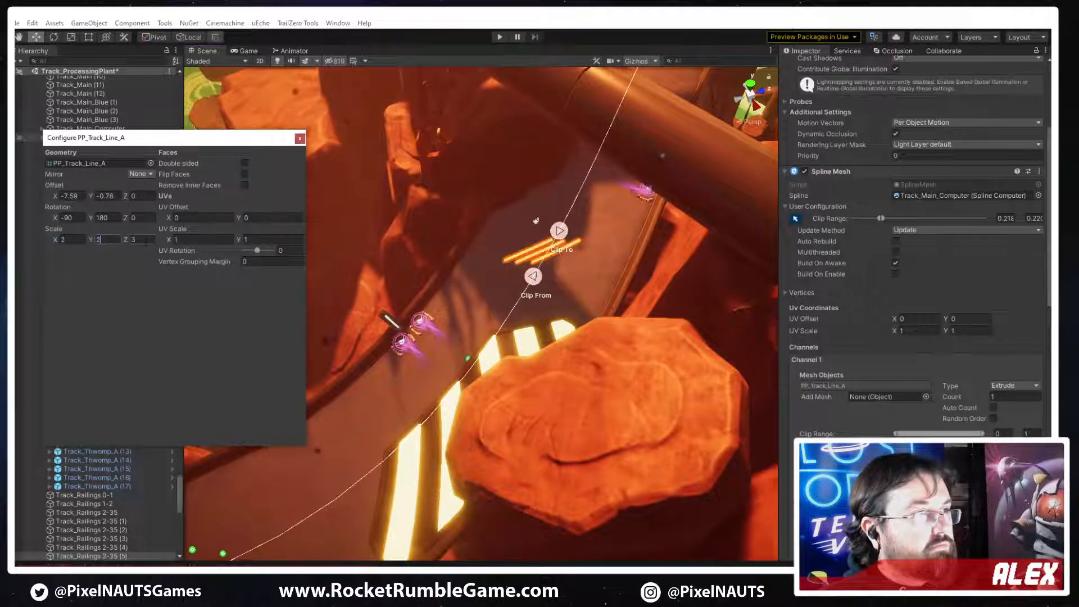
{"action": "left_click", "coordinate": [146, 240]}
{"action": "type", "text": "2"}
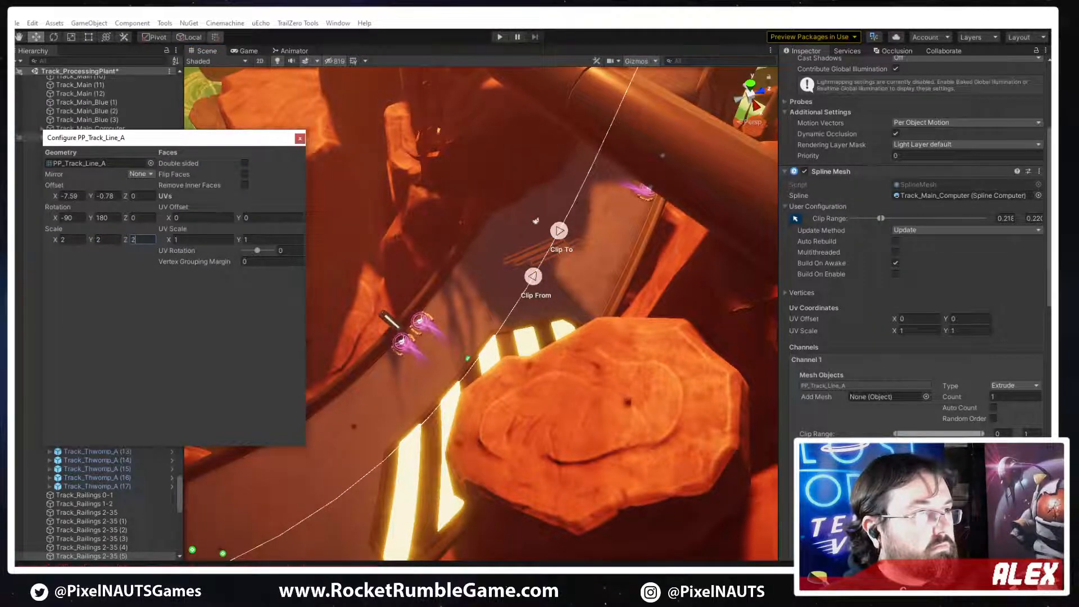
Adjust the line mesh's offset to X -2.76 and Y -0.42, then close its configuration window
{"action": "left_click_drag", "start_coordinate": [97, 195], "coordinate": [144, 211]}
{"action": "right_click_drag", "start_coordinate": [607, 259], "coordinate": [490, 298]}
{"action": "left_click", "coordinate": [299, 138]}
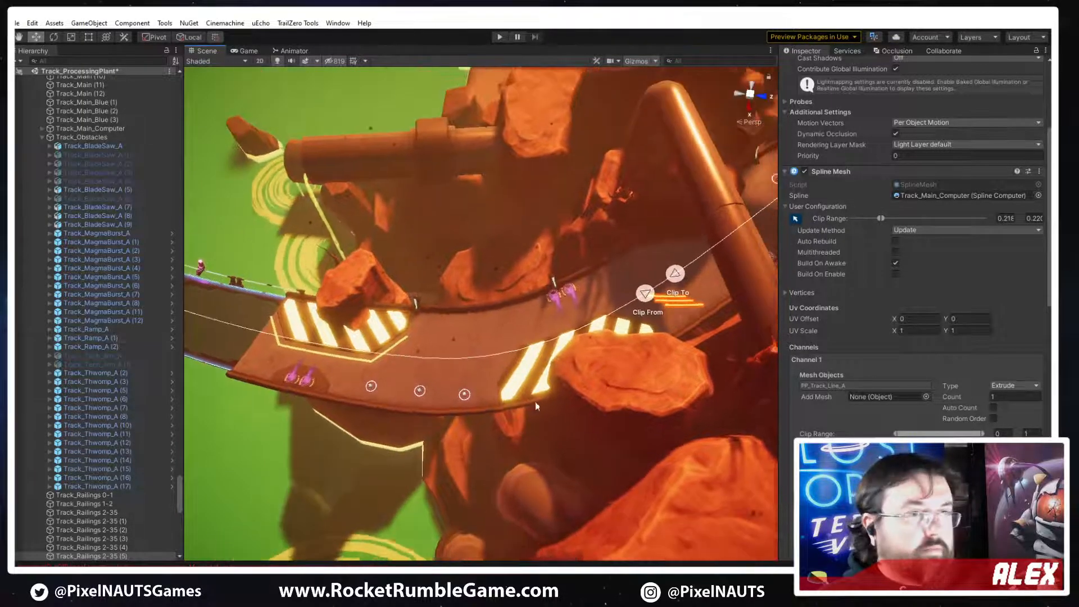
Duplicate the three-stripe line object and move the copy's clip range back to the track stretch between the two hazard plates
{"action": "left_click", "coordinate": [834, 362]}
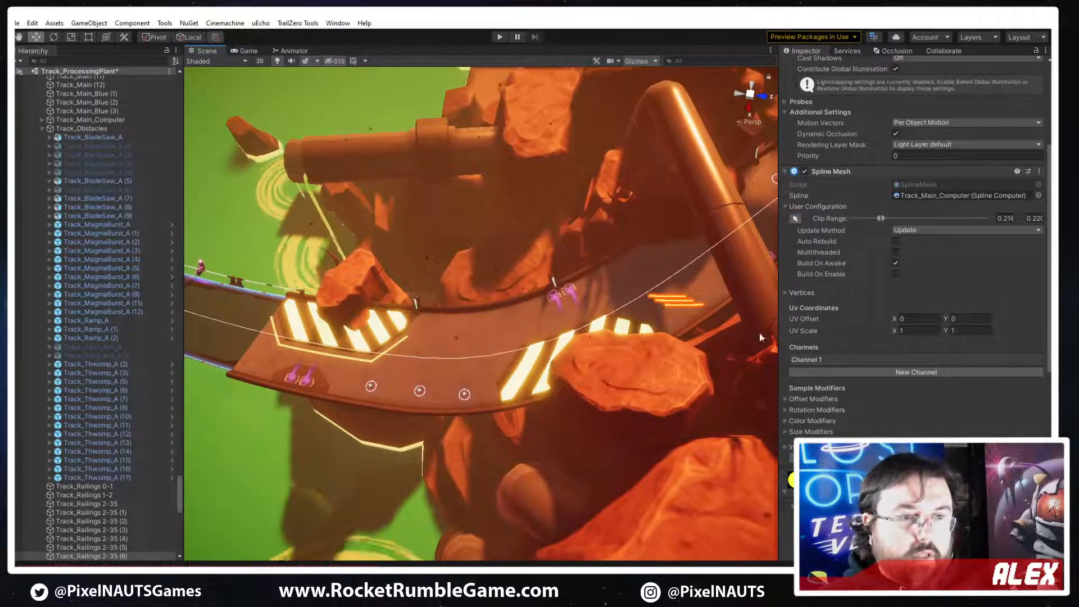
{"action": "left_click", "coordinate": [834, 361]}
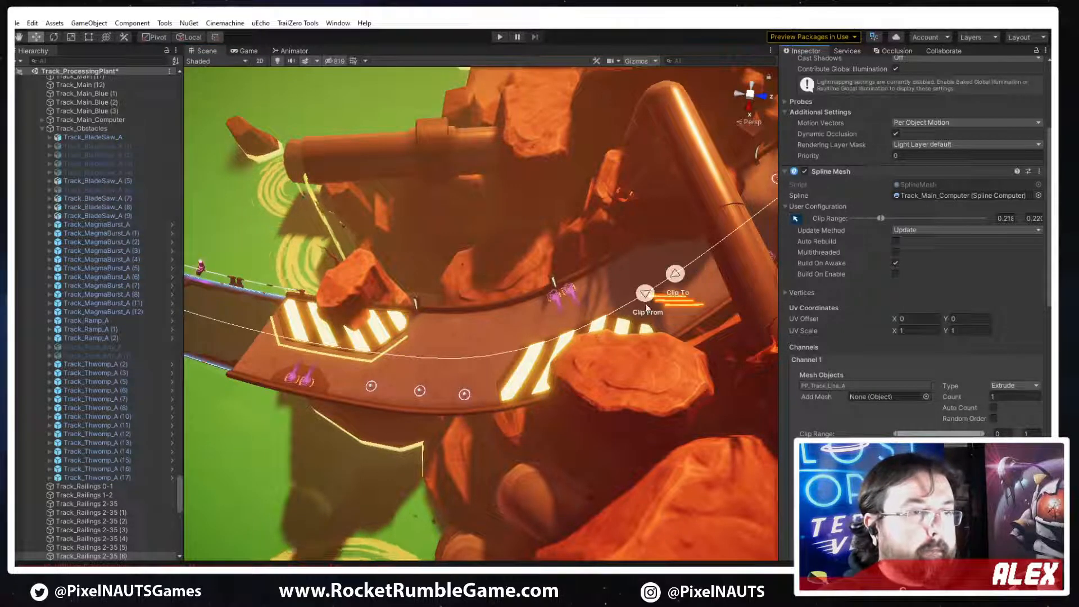
{"action": "left_click_drag", "start_coordinate": [645, 293], "coordinate": [448, 358]}
{"action": "left_click_drag", "start_coordinate": [674, 274], "coordinate": [484, 361]}
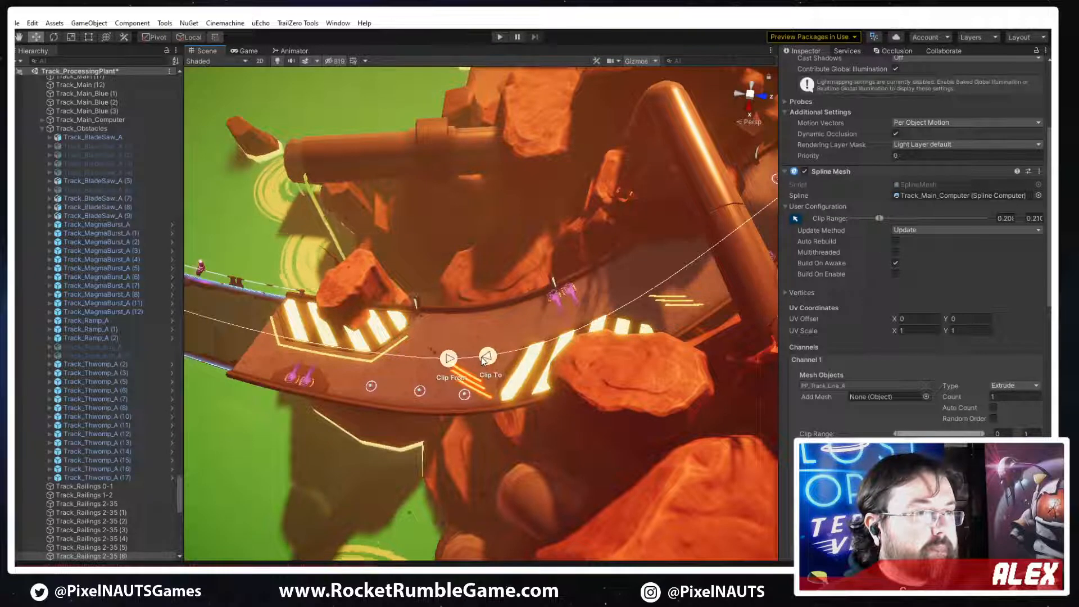
Try different Y rotations on the copied PP_Track_Line_A mesh and set the Y rotation to 90
{"action": "left_click", "coordinate": [879, 386]}
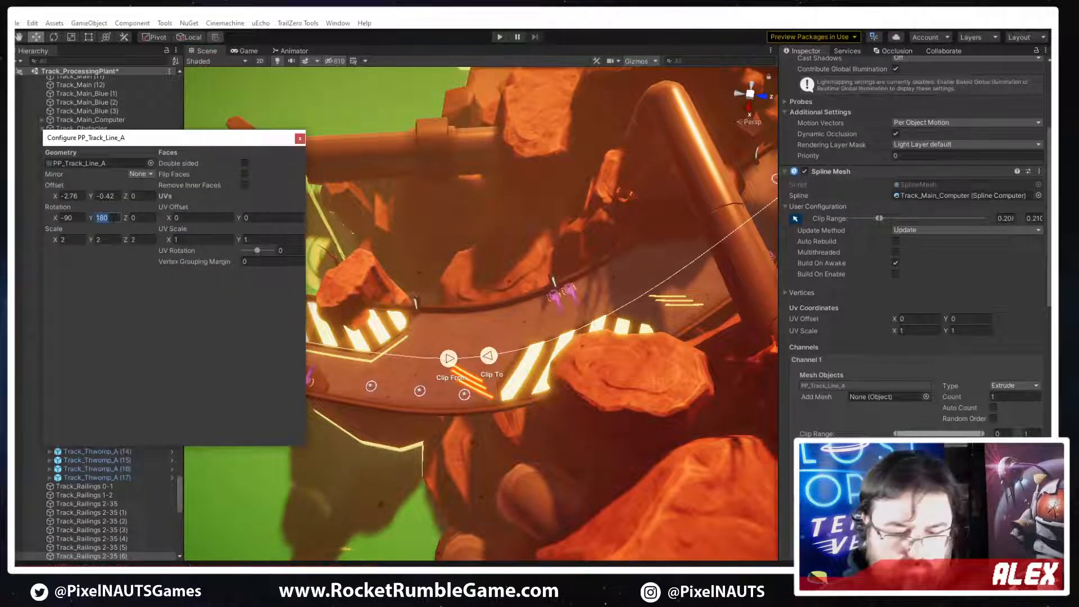
{"action": "type", "text": "0"}
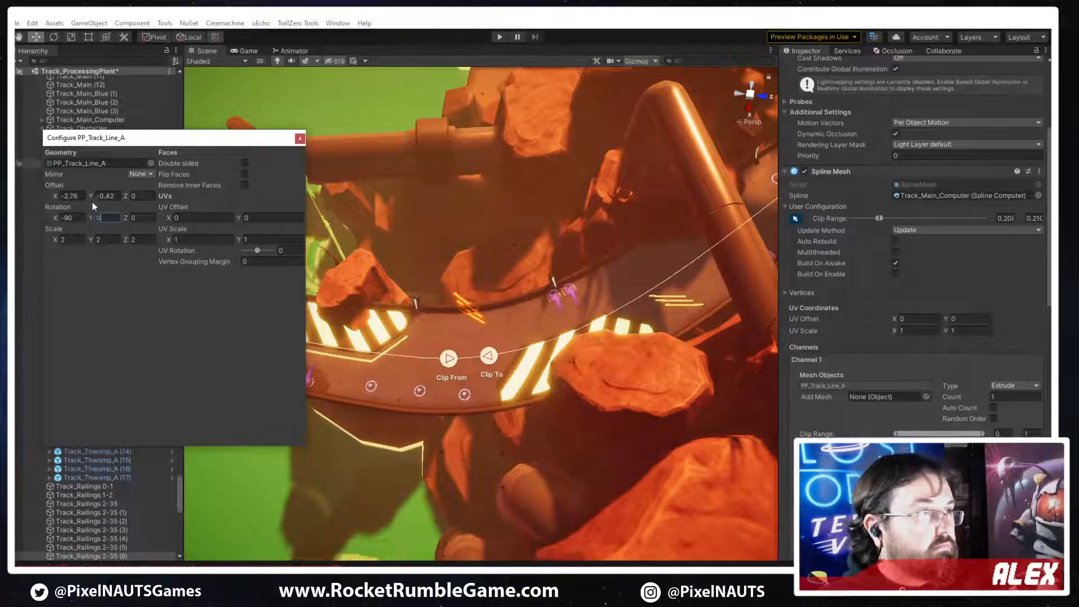
{"action": "right_click_drag", "start_coordinate": [388, 258], "coordinate": [359, 257]}
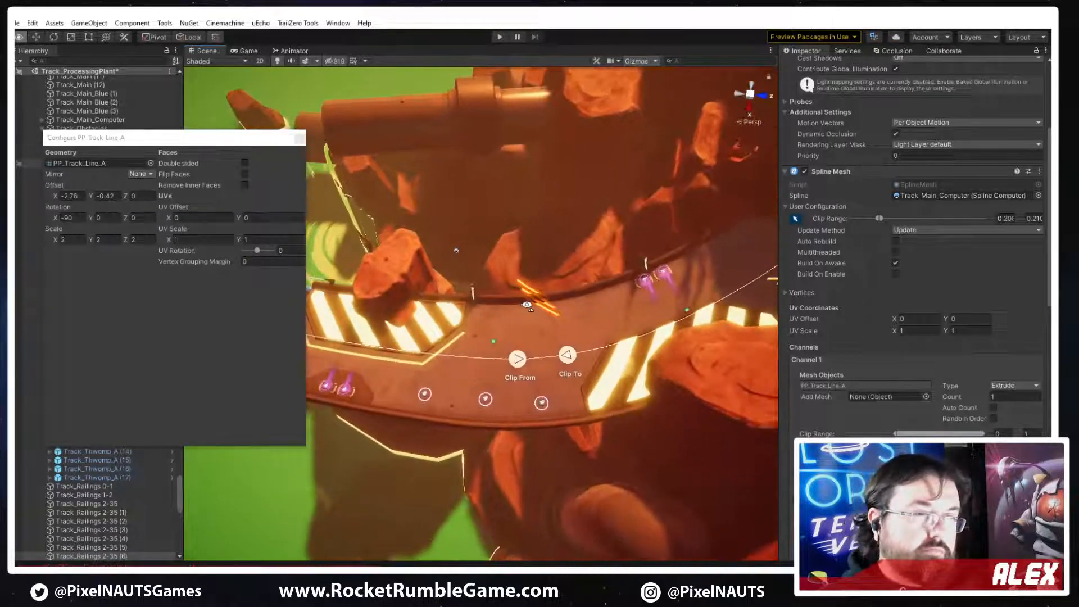
{"action": "left_click", "coordinate": [103, 218]}
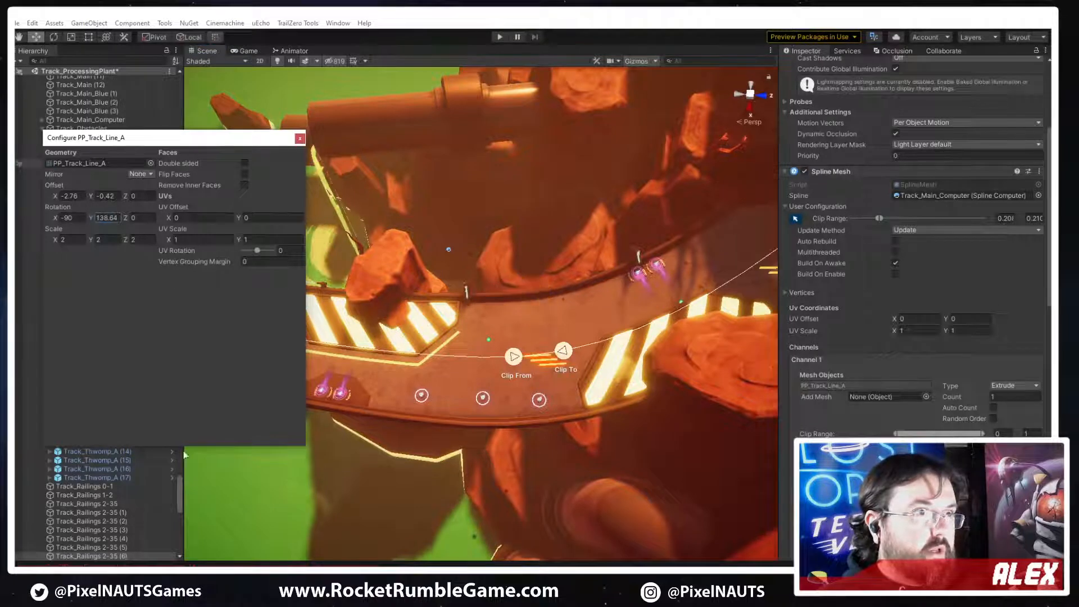
{"action": "left_click_drag", "start_coordinate": [185, 454], "coordinate": [556, 454]}
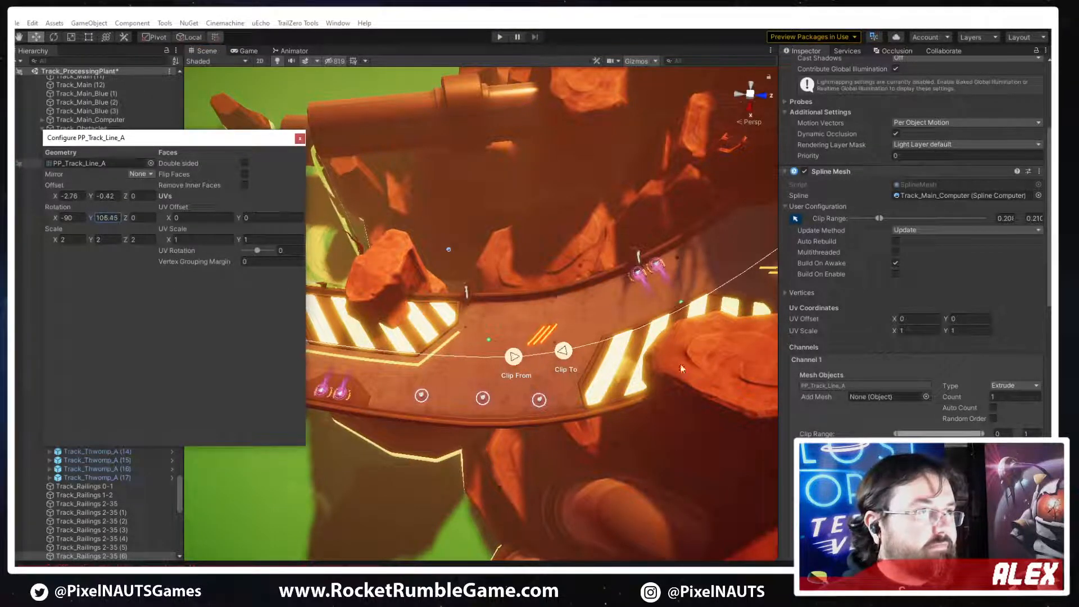
{"action": "type", "text": "90"}
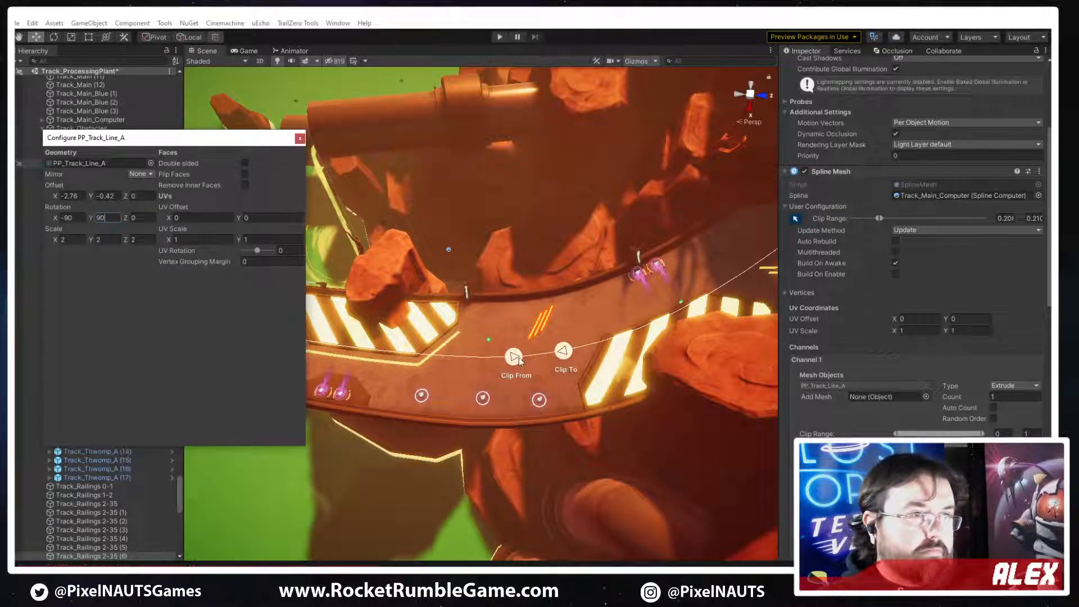
Set the copied stripes' X offset to -1.46 and shift their clip range next to the end of the first hazard plate
{"action": "left_click_drag", "start_coordinate": [518, 360], "coordinate": [487, 366]}
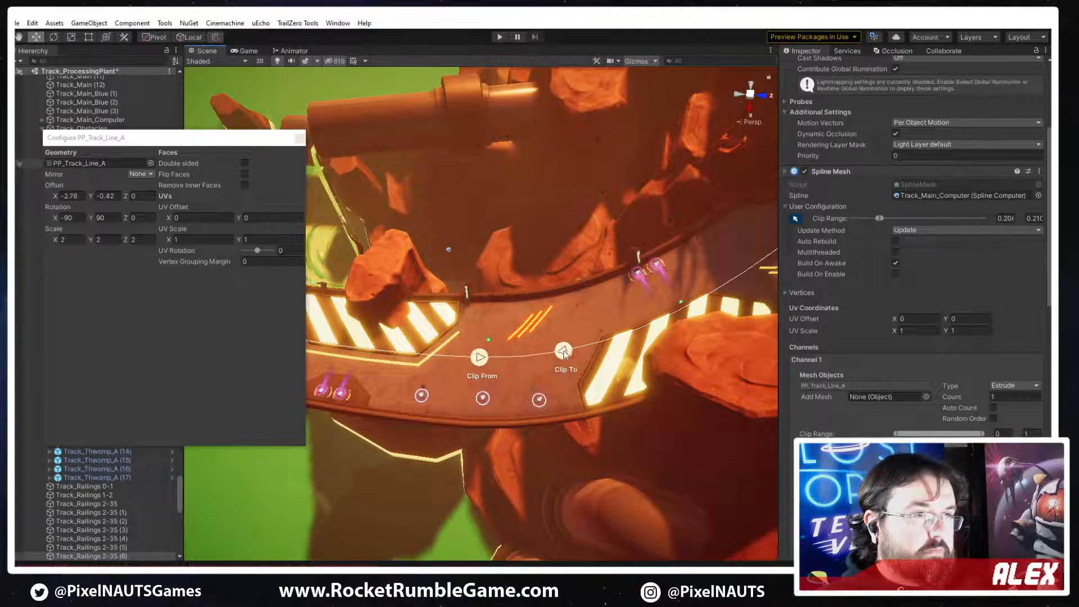
{"action": "left_click_drag", "start_coordinate": [563, 354], "coordinate": [583, 346]}
{"action": "left_click", "coordinate": [56, 198]}
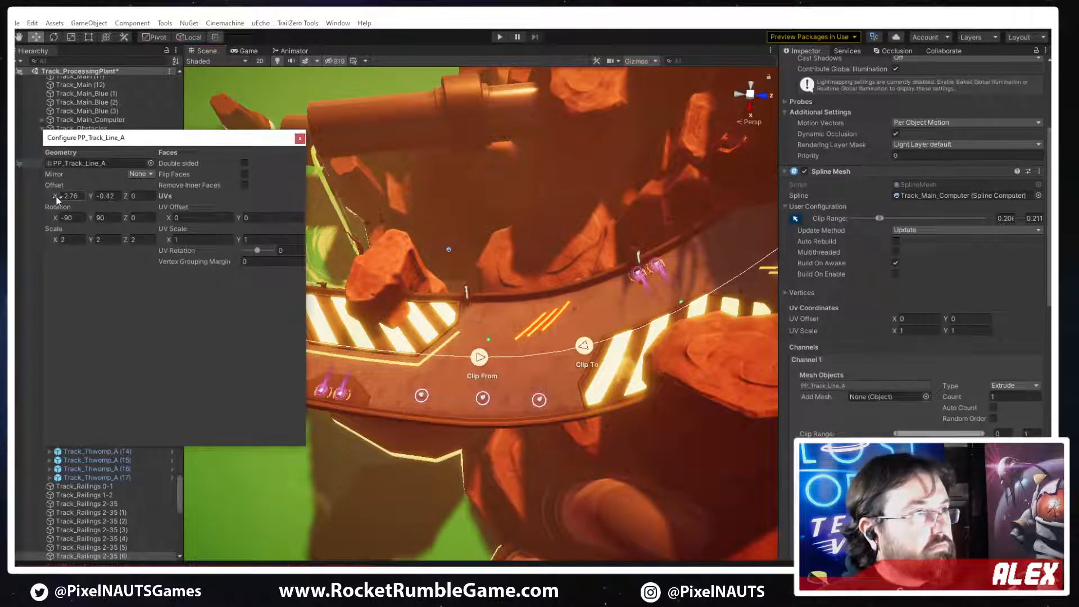
{"action": "left_click_drag", "start_coordinate": [78, 194], "coordinate": [80, 197]}
{"action": "left_click_drag", "start_coordinate": [483, 361], "coordinate": [418, 368]}
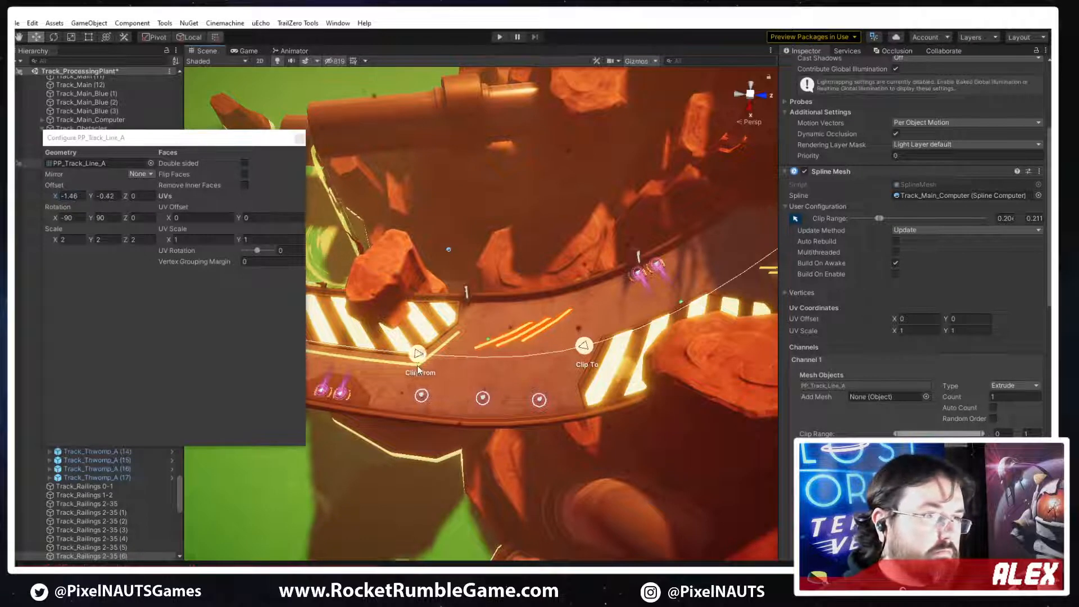
{"action": "left_click_drag", "start_coordinate": [526, 350], "coordinate": [508, 354]}
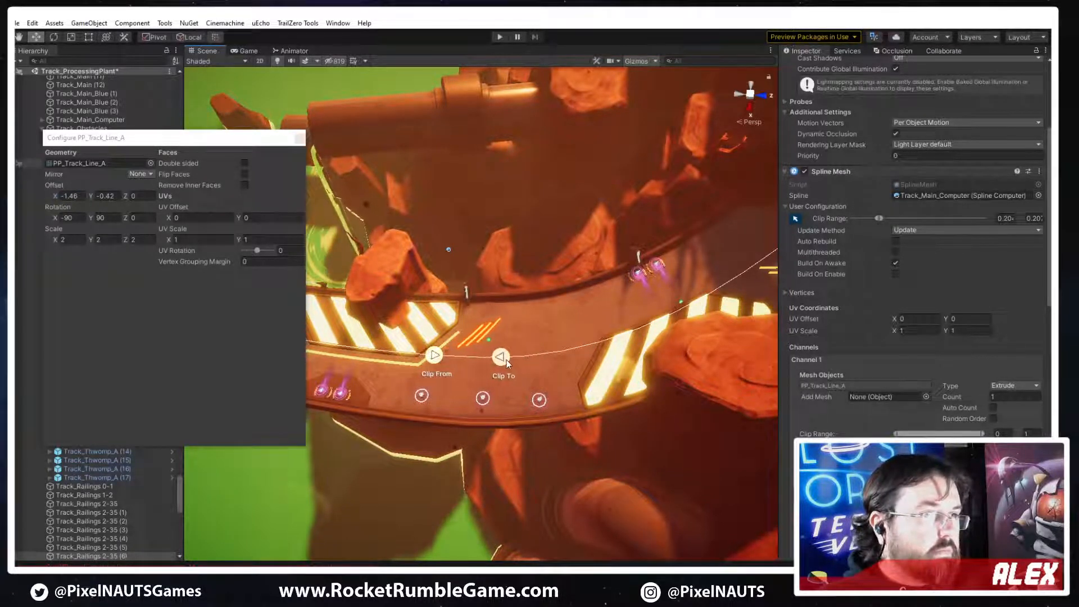
{"action": "key", "text": "w"}
{"action": "right_click_drag", "start_coordinate": [578, 385], "coordinate": [538, 346]}
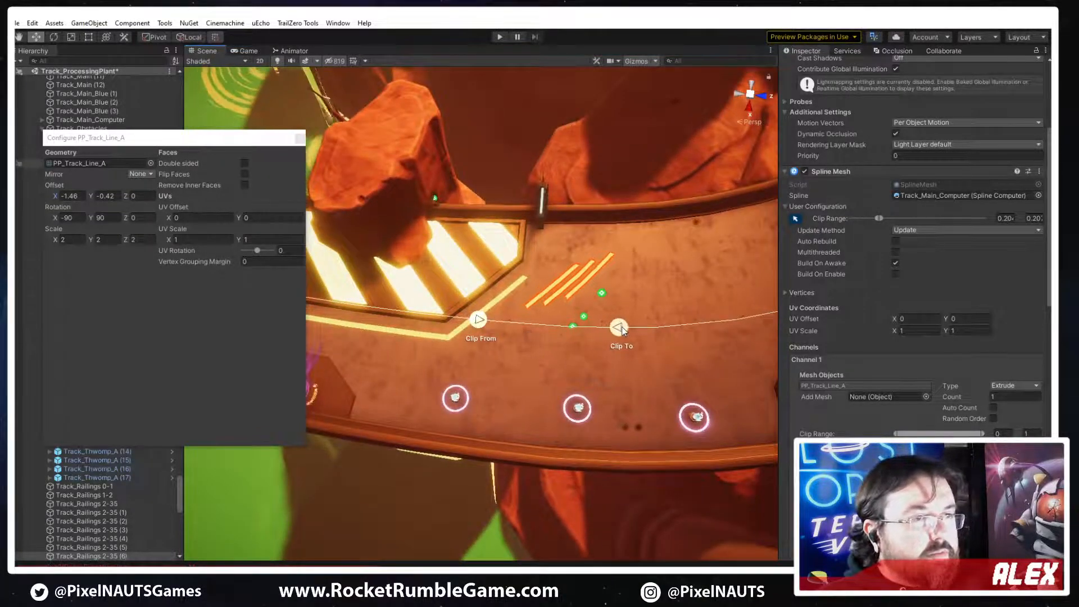
{"action": "left_click_drag", "start_coordinate": [623, 331], "coordinate": [618, 331]}
Set the copied stripes' X offset to -3.52 to move them toward the track edge on the hazard plate's side
{"action": "right_click_drag", "start_coordinate": [620, 402], "coordinate": [433, 387]}
{"action": "key", "text": "s"}
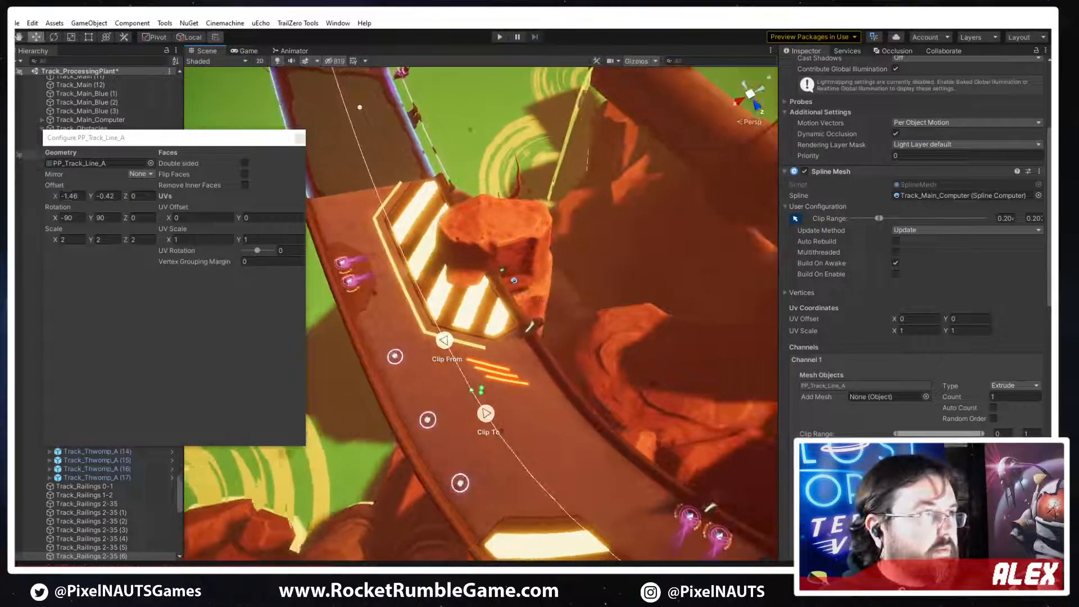
{"action": "left_click_drag", "start_coordinate": [56, 197], "coordinate": [38, 201]}
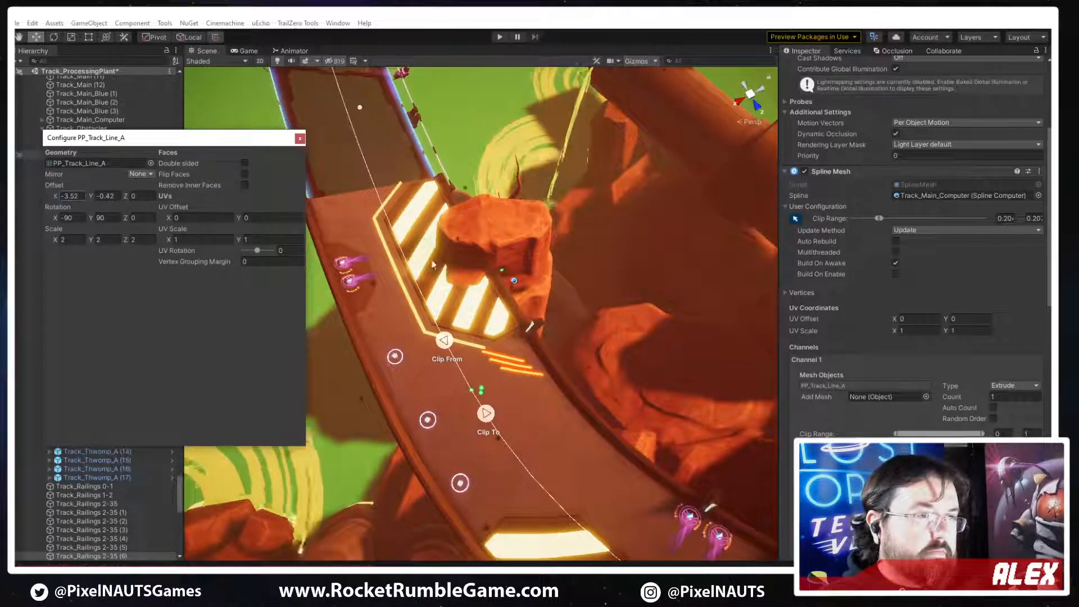
Fine-tune the start and end of the copied stripes' clip range so they sit just past the first hazard plate's border line
{"action": "right_click_drag", "start_coordinate": [432, 264], "coordinate": [610, 304]}
{"action": "key", "text": "w"}
{"action": "left_click_drag", "start_coordinate": [524, 341], "coordinate": [543, 341]}
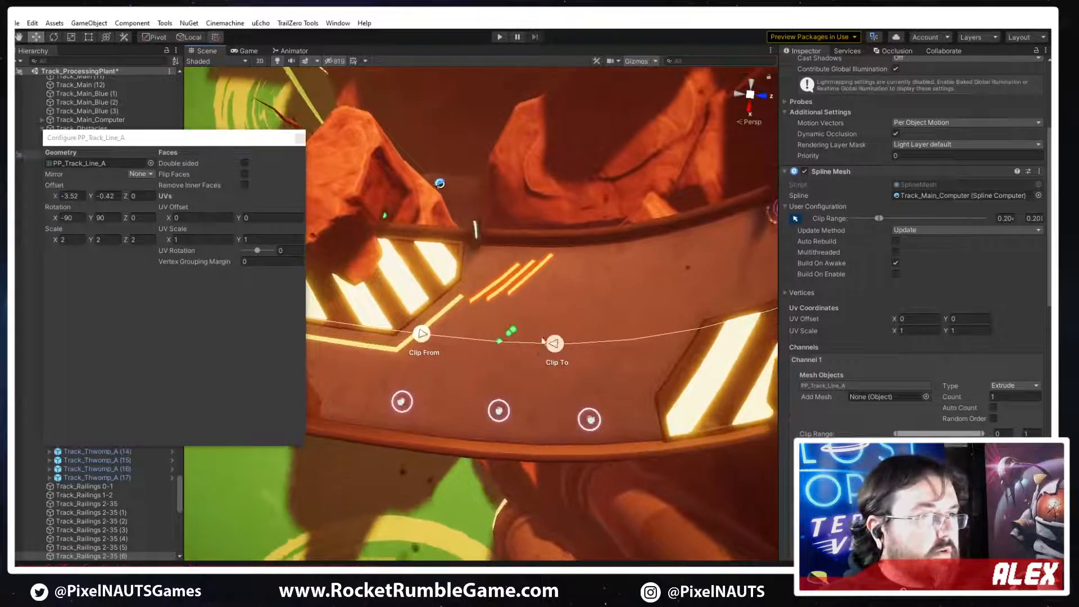
{"action": "left_click_drag", "start_coordinate": [422, 337], "coordinate": [443, 337]}
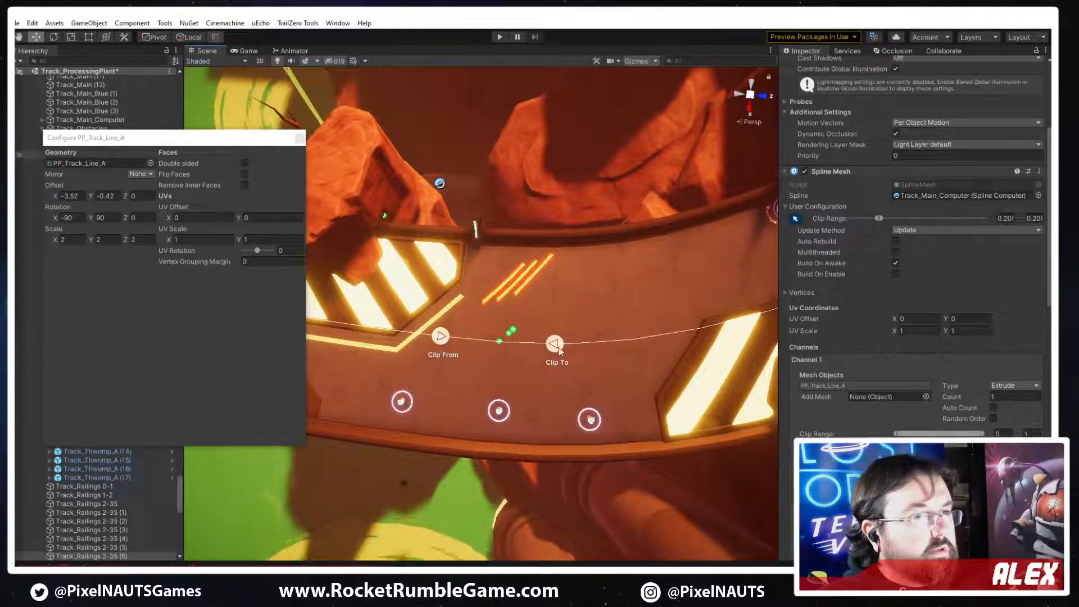
{"action": "mouse_move", "coordinate": [560, 352]}
{"action": "left_mouse_down"}
{"action": "mouse_move", "coordinate": [575, 351]}
{"action": "mouse_move", "coordinate": [565, 350]}
{"action": "left_mouse_up"}
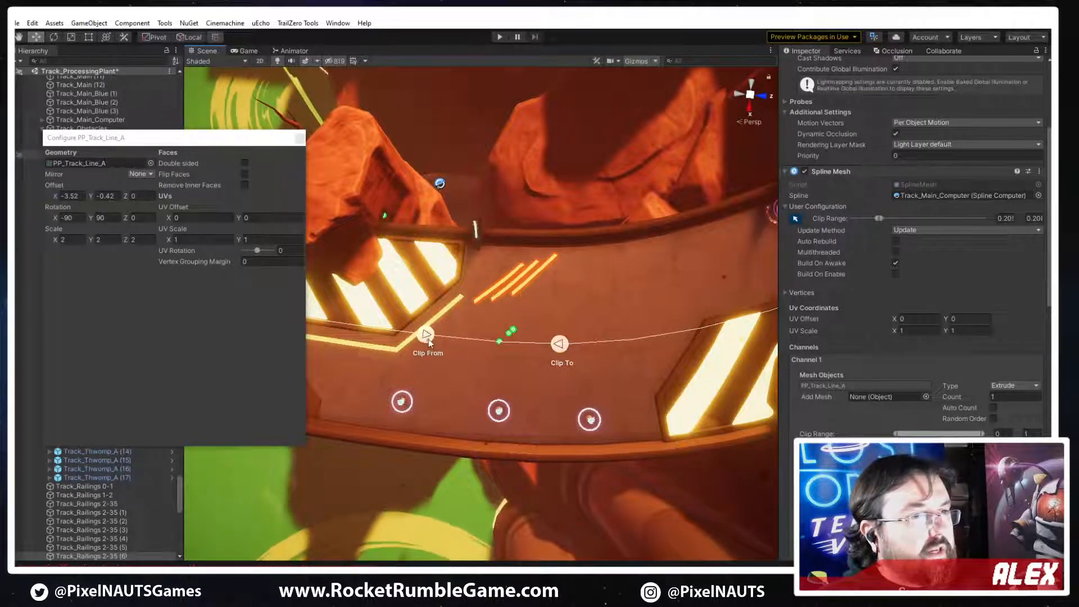
{"action": "left_click_drag", "start_coordinate": [428, 339], "coordinate": [441, 338]}
{"action": "left_click_drag", "start_coordinate": [562, 343], "coordinate": [546, 346]}
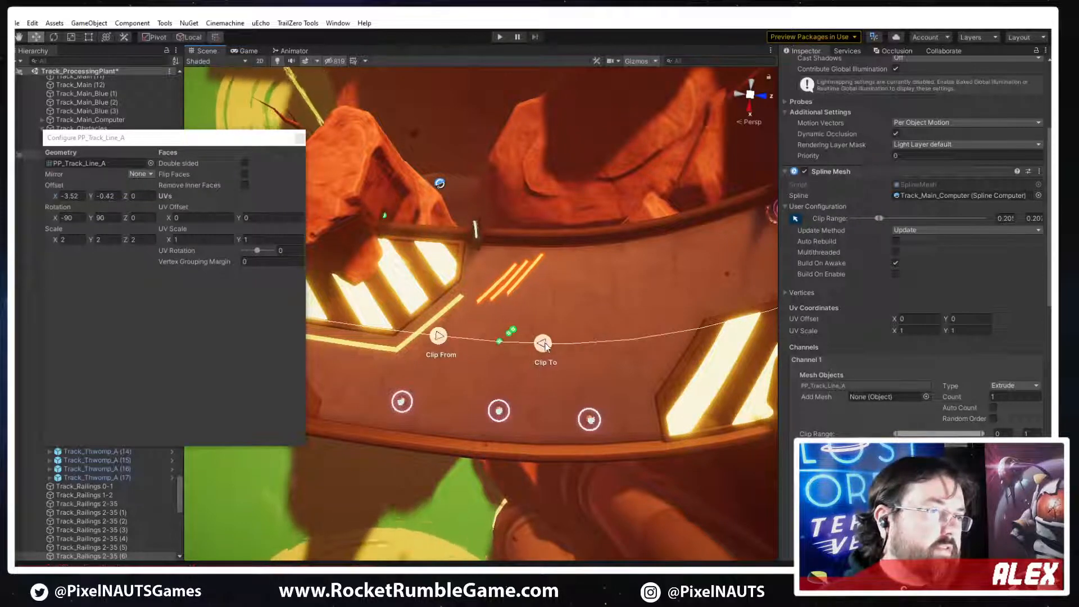
Select the glowing line mesh that borders the first hazard plate
{"action": "left_click", "coordinate": [638, 323]}
{"action": "right_click_drag", "start_coordinate": [638, 322], "coordinate": [528, 304]}
{"action": "left_click", "coordinate": [525, 308]}
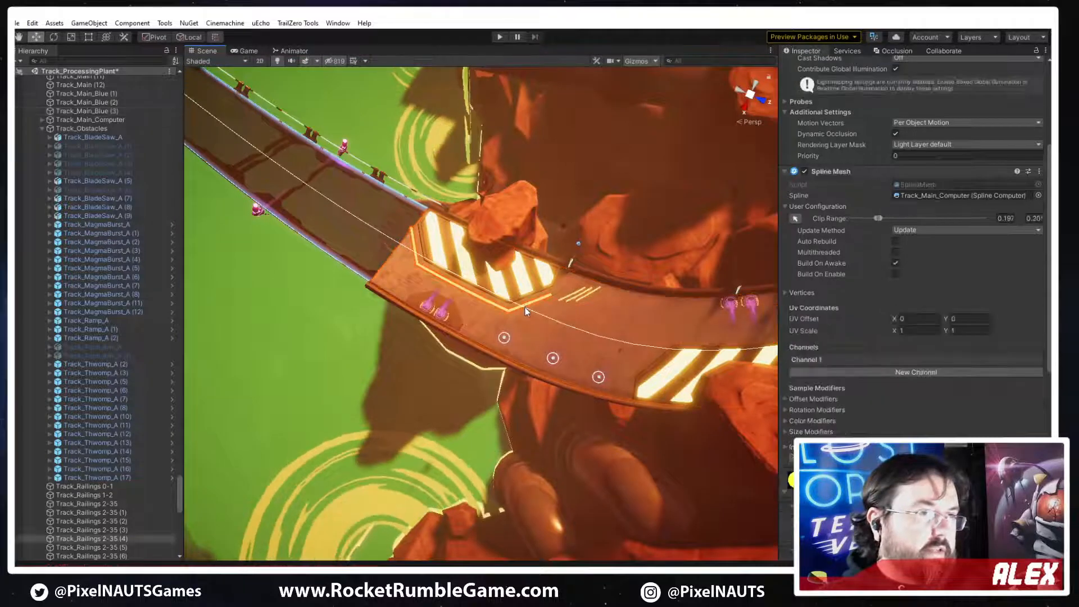
Duplicate the second hazard plate and swap the copy's mesh for PP_Track_Hazard_Plate_A_Line
{"action": "right_click_drag", "start_coordinate": [622, 365], "coordinate": [713, 354]}
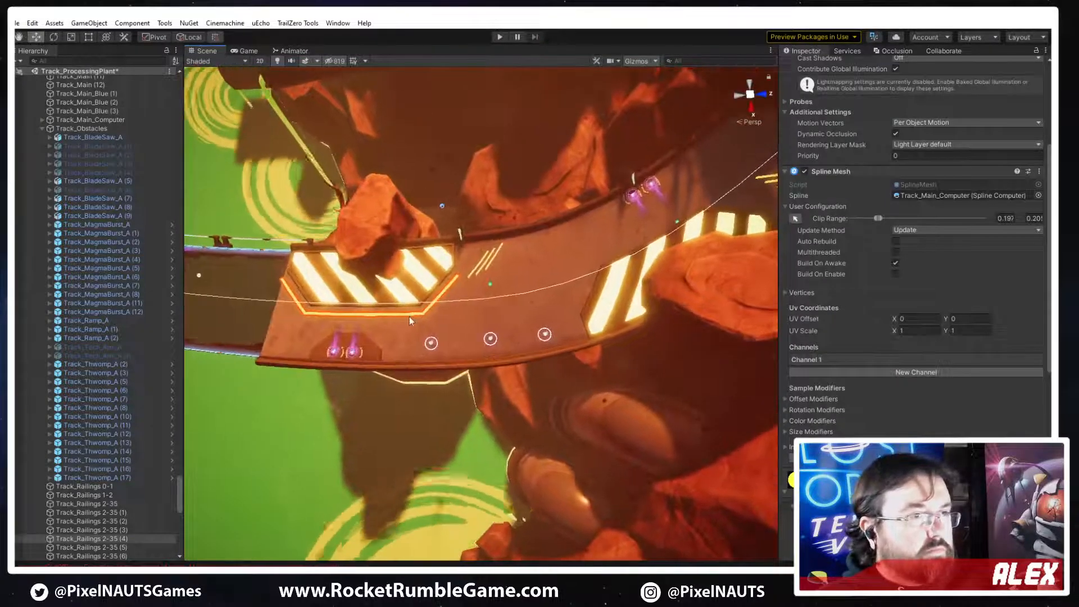
{"action": "left_click", "coordinate": [597, 325]}
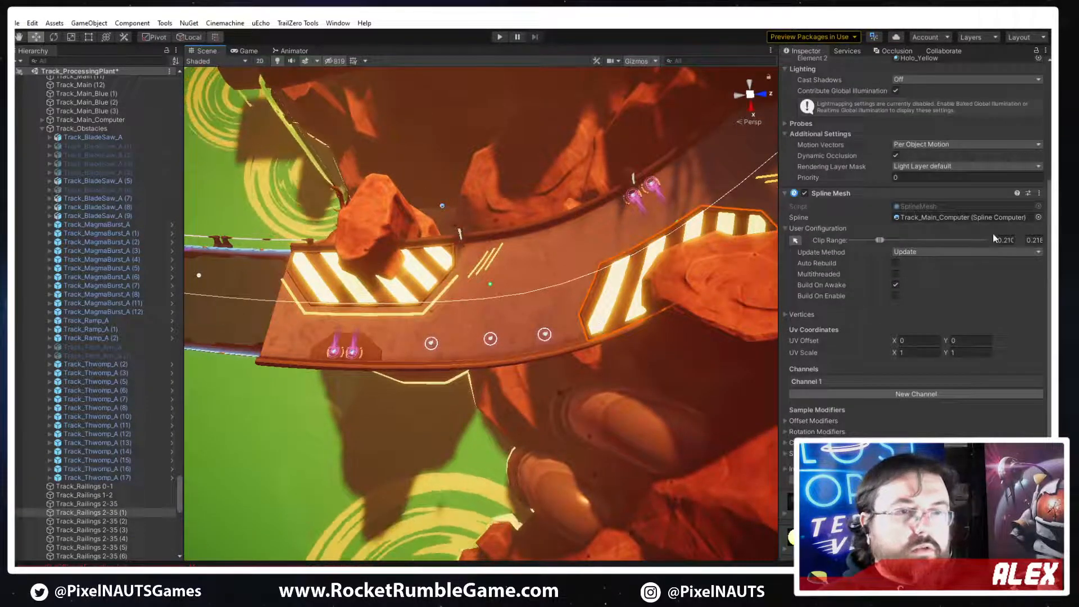
{"action": "left_click", "coordinate": [834, 382]}
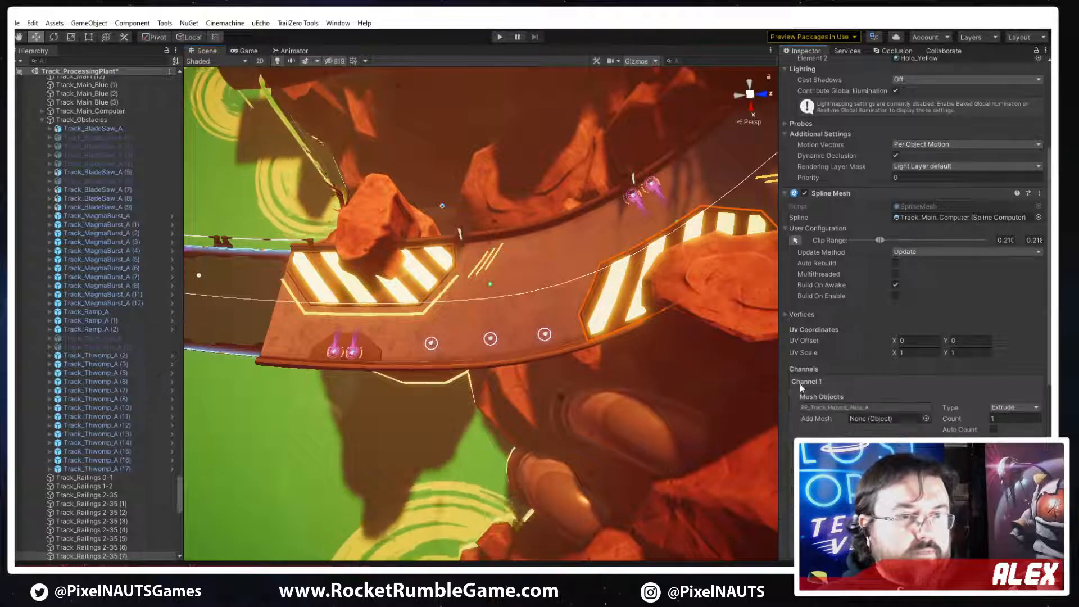
{"action": "left_click", "coordinate": [925, 418]}
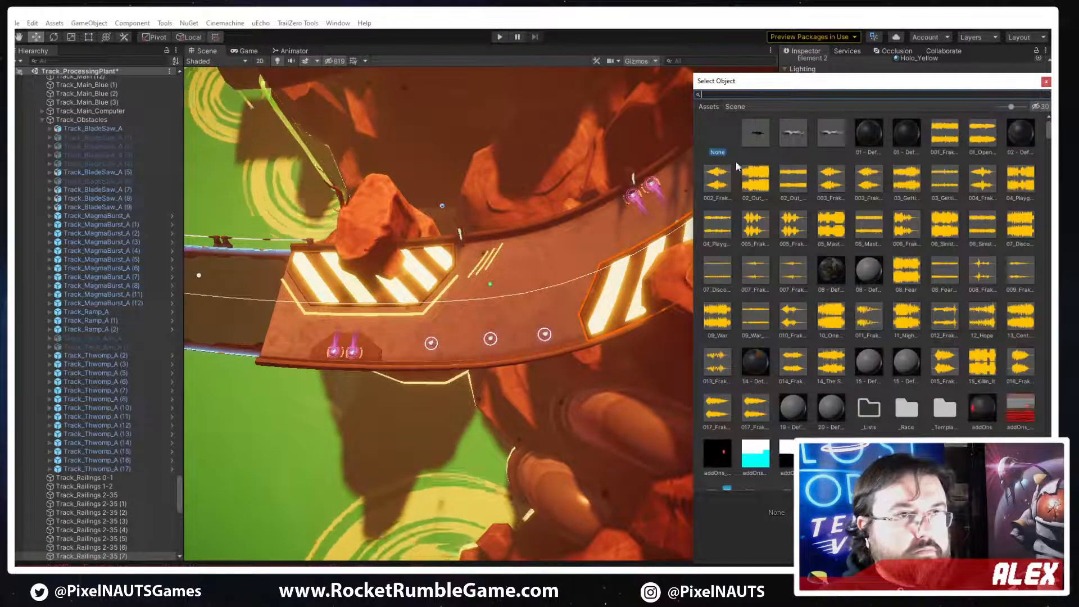
{"action": "key", "text": "Escape"}
{"action": "left_click", "coordinate": [833, 407]}
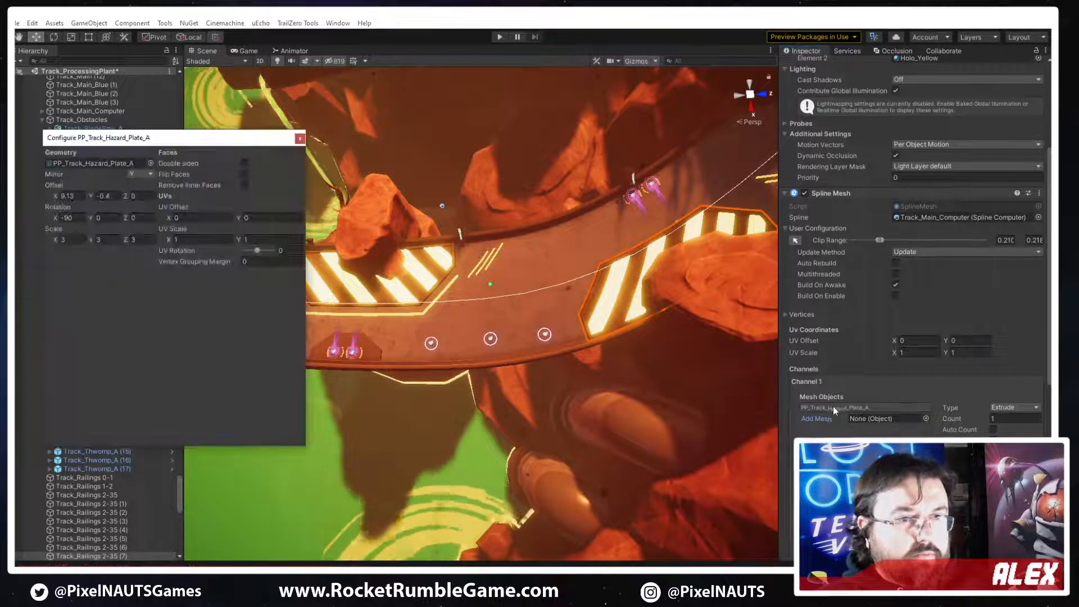
{"action": "left_click", "coordinate": [151, 163]}
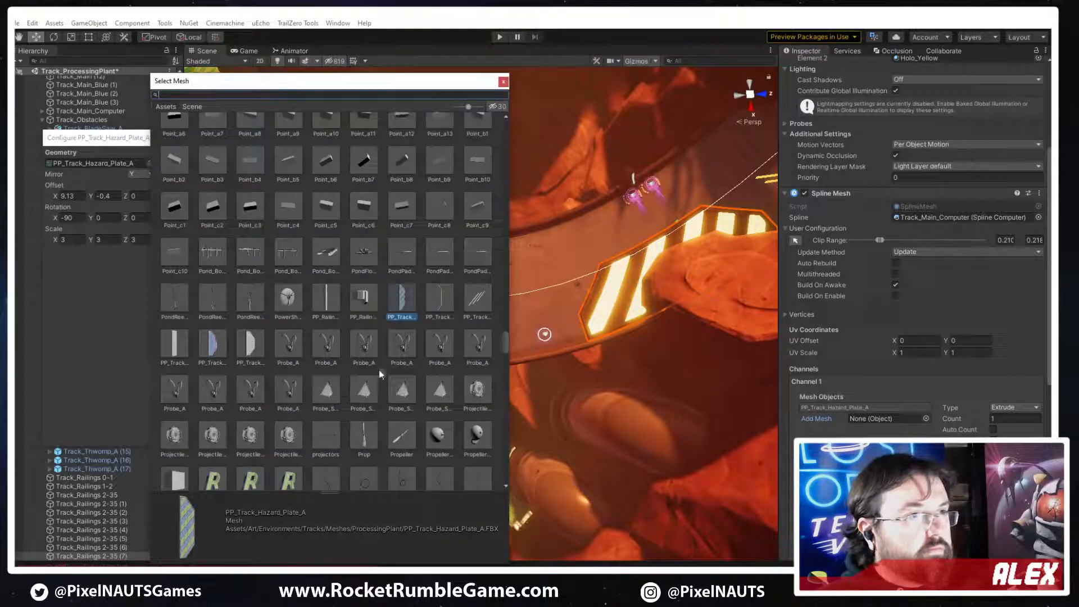
{"action": "double_click", "coordinate": [439, 298]}
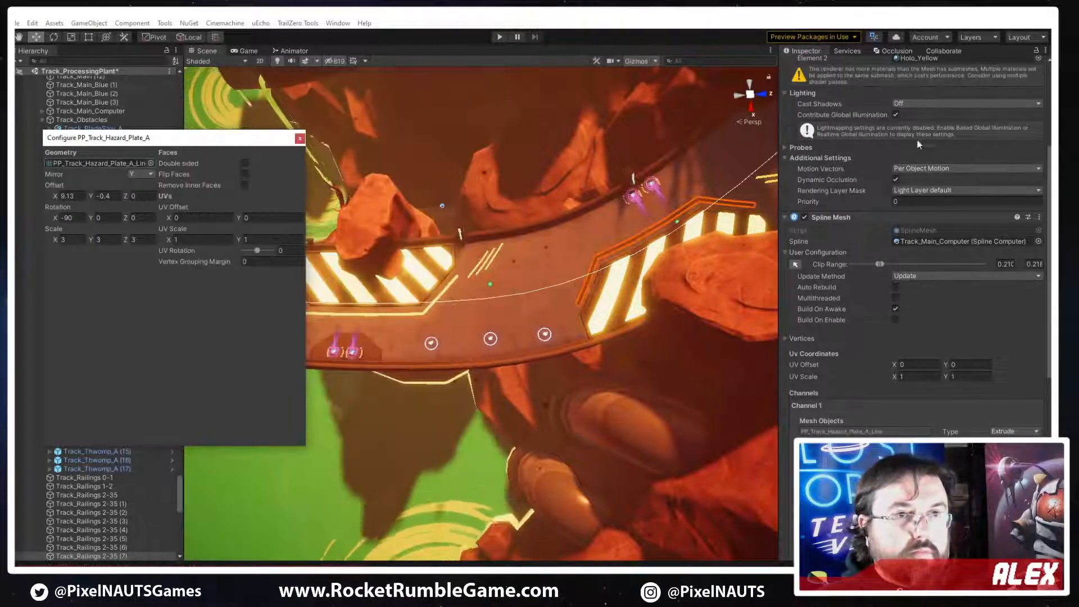
Reduce the second plate's new border line to a materials size of 1
{"action": "scroll", "coordinate": [921, 147], "scroll_direction": "up", "scroll_amount": 5}
{"action": "left_click", "coordinate": [924, 201]}
{"action": "type", "text": "1"}
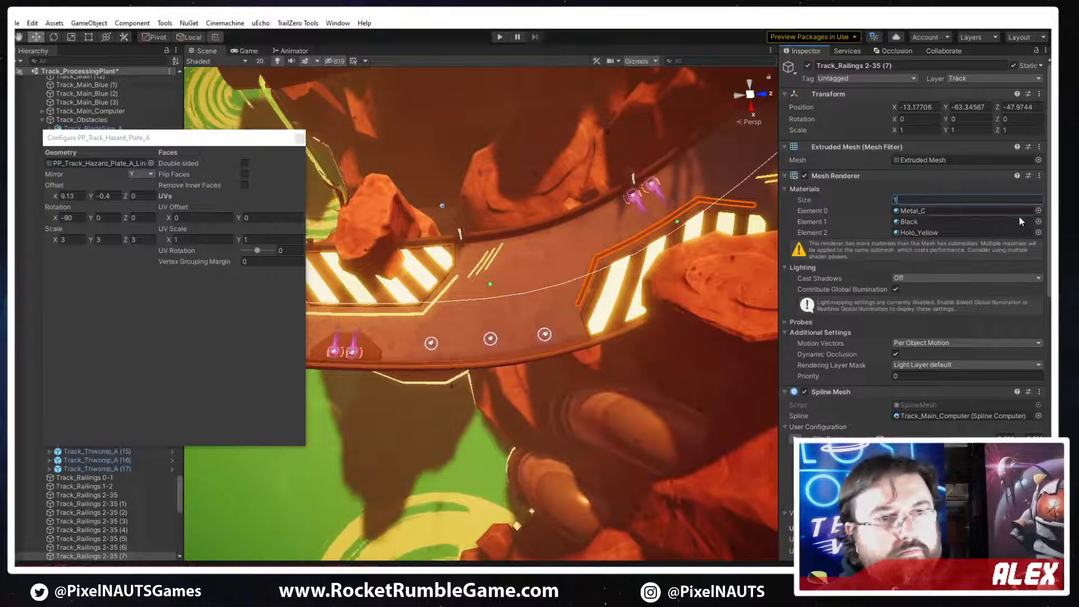
{"action": "key", "text": "Return"}
Assign the TrackBoostTrail_Yellow material to the second plate's border line
{"action": "left_click", "coordinate": [1038, 211]}
{"action": "type", "text": "tr"}
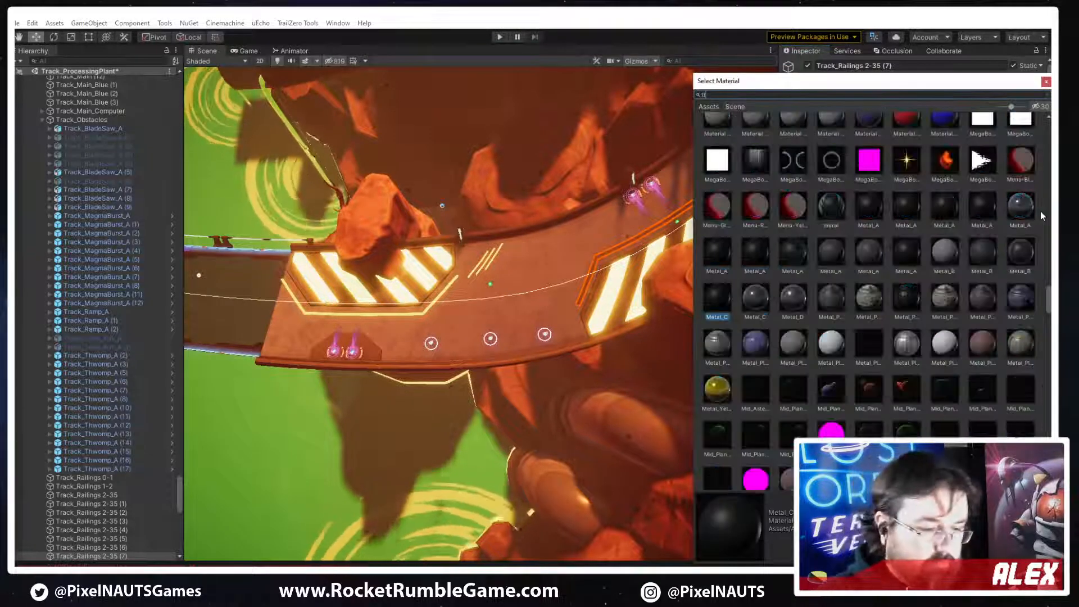
{"action": "type", "text": "ack yellow"}
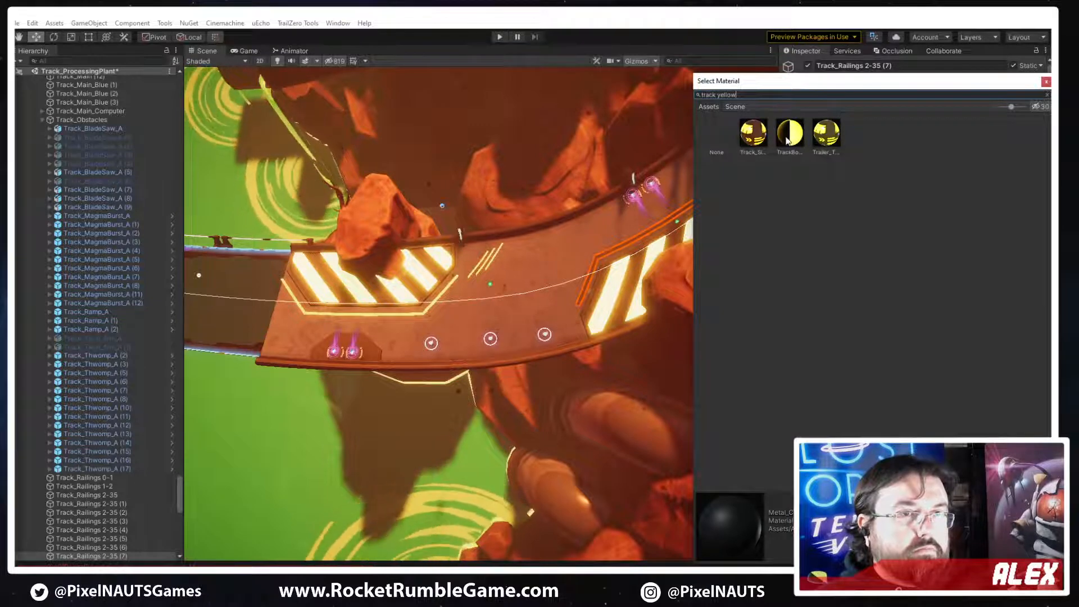
{"action": "left_click", "coordinate": [784, 138]}
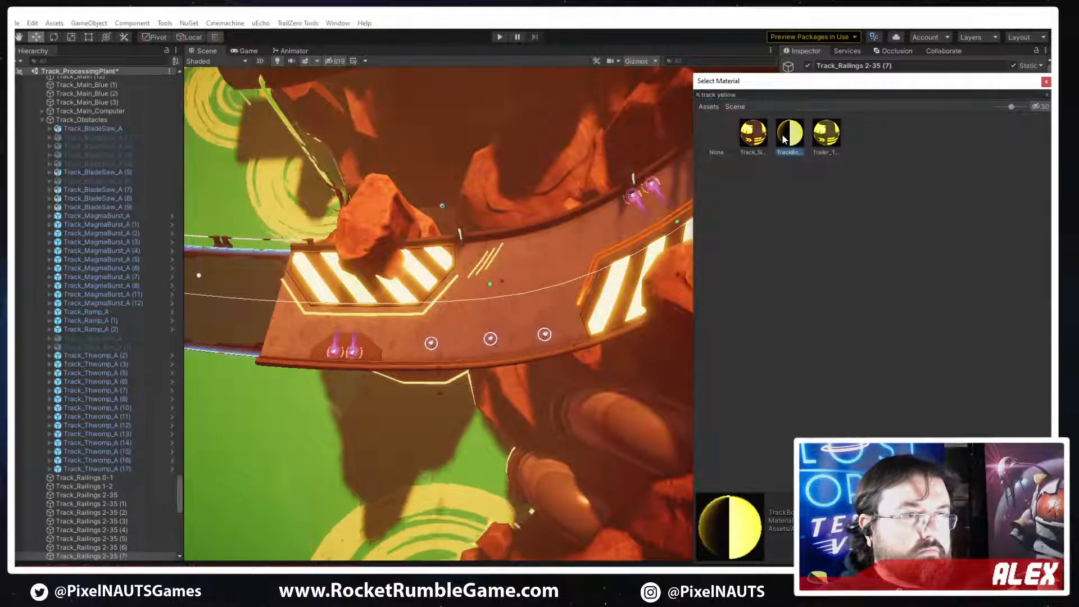
{"action": "left_click", "coordinate": [1046, 82]}
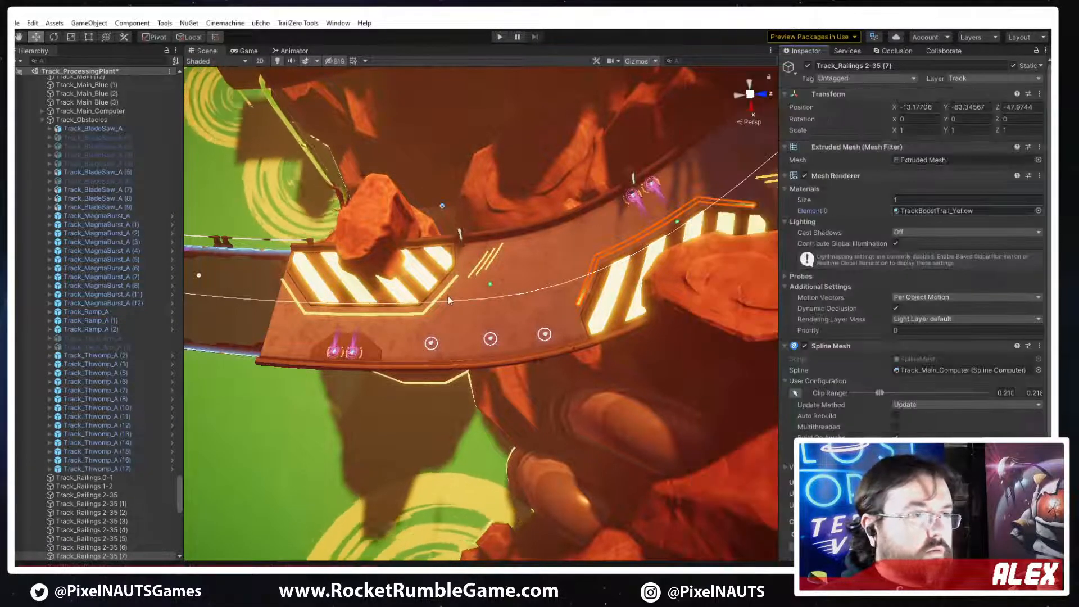
Apply the first plate's Holo_Yellow 1 line material to the border line around the second hazard plate
{"action": "right_click_drag", "start_coordinate": [538, 341], "coordinate": [529, 330]}
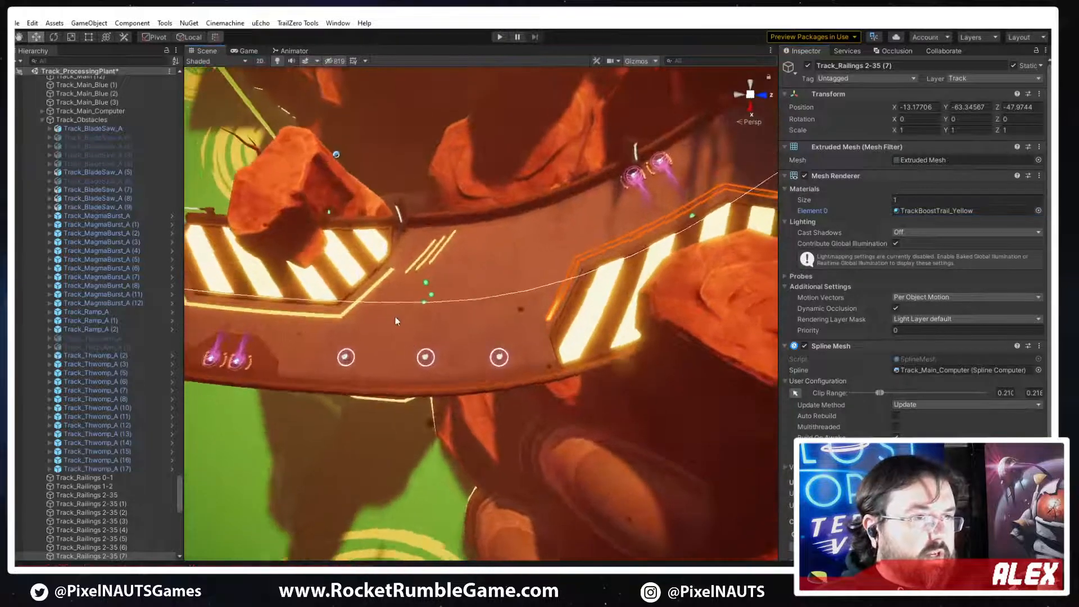
{"action": "left_click", "coordinate": [341, 321]}
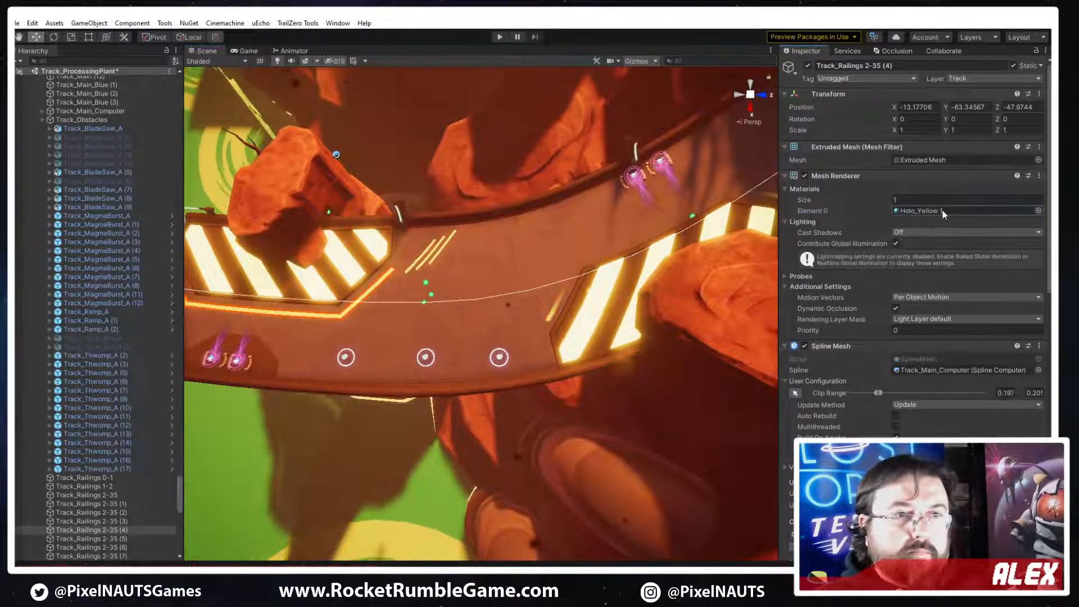
{"action": "left_click_drag", "start_coordinate": [922, 211], "coordinate": [553, 314]}
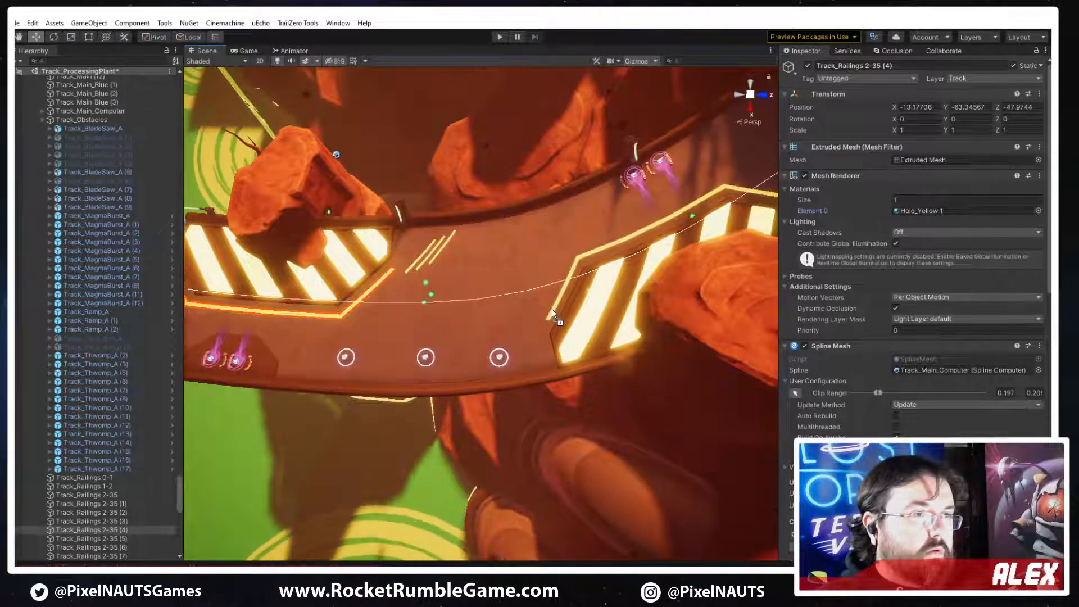
Duplicate the first hazard plate's border line and expand the copy's Channel 1 mesh settings
{"action": "right_click_drag", "start_coordinate": [418, 389], "coordinate": [441, 379]}
{"action": "right_click_drag", "start_coordinate": [551, 287], "coordinate": [594, 369]}
{"action": "left_click", "coordinate": [494, 324]}
{"action": "left_click", "coordinate": [493, 322]}
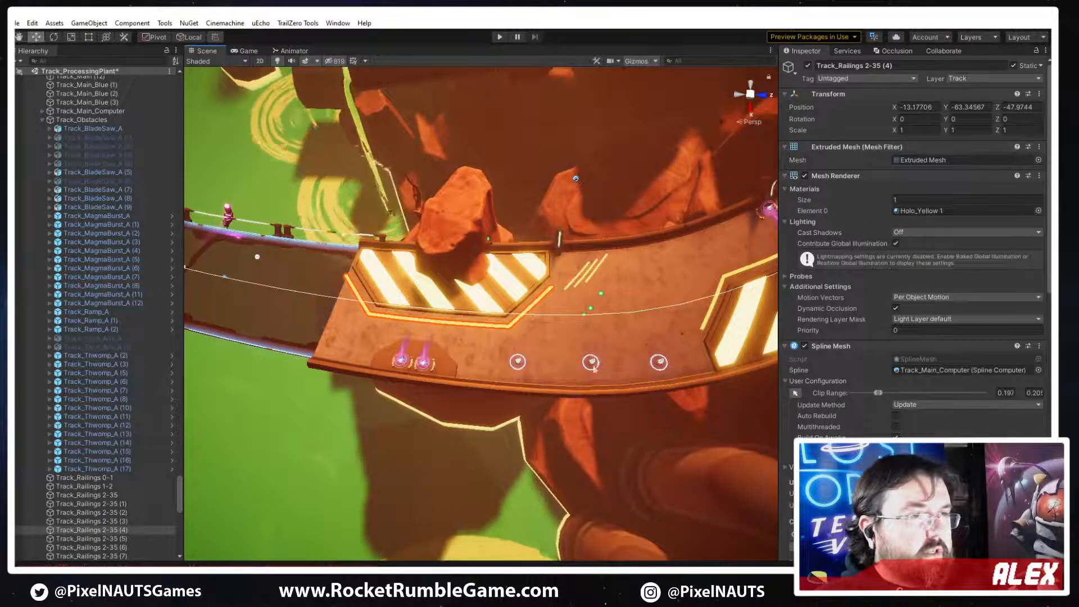
{"action": "key", "text": "ctrl+d"}
{"action": "scroll", "coordinate": [818, 420], "scroll_direction": "down", "scroll_amount": 5}
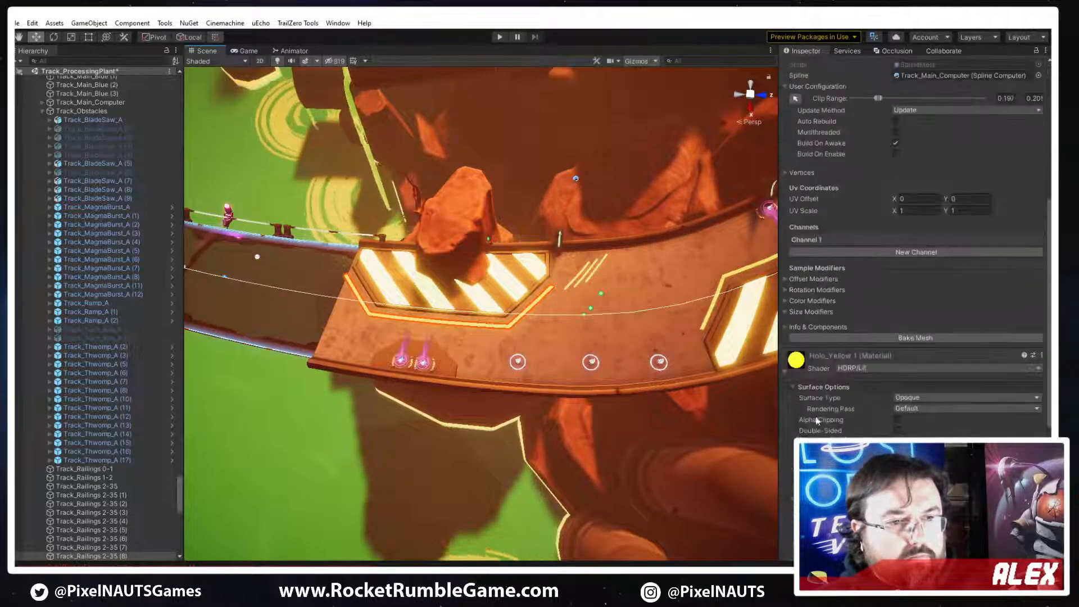
{"action": "left_click", "coordinate": [821, 239]}
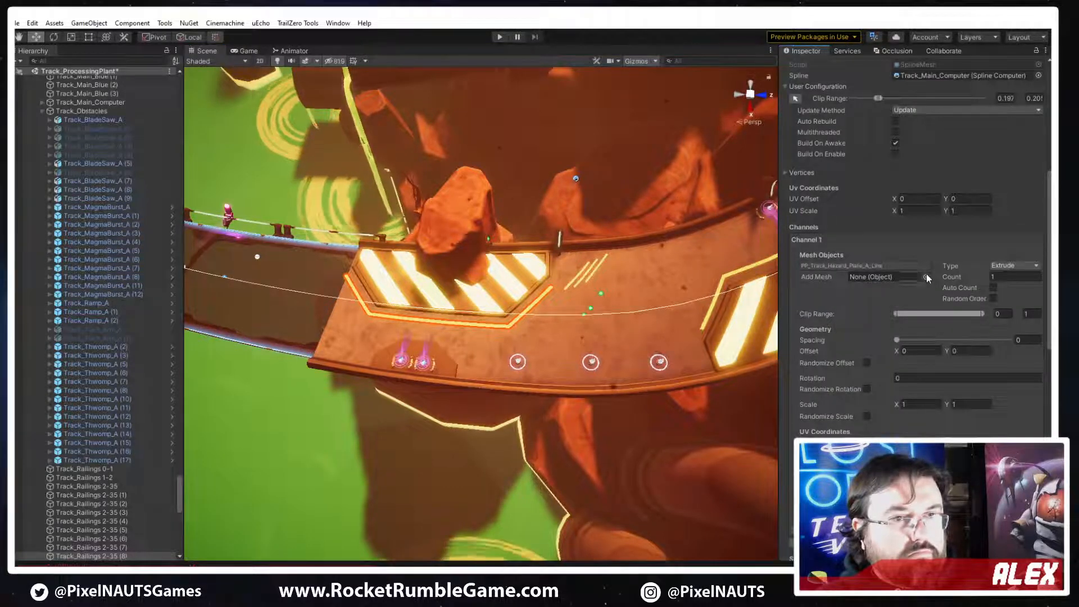
Try adding PP_Track_Numbers_A to the copied line's channel without its materials, and delete that mesh entry
{"action": "left_click", "coordinate": [926, 274]}
{"action": "type", "text": "numbers"}
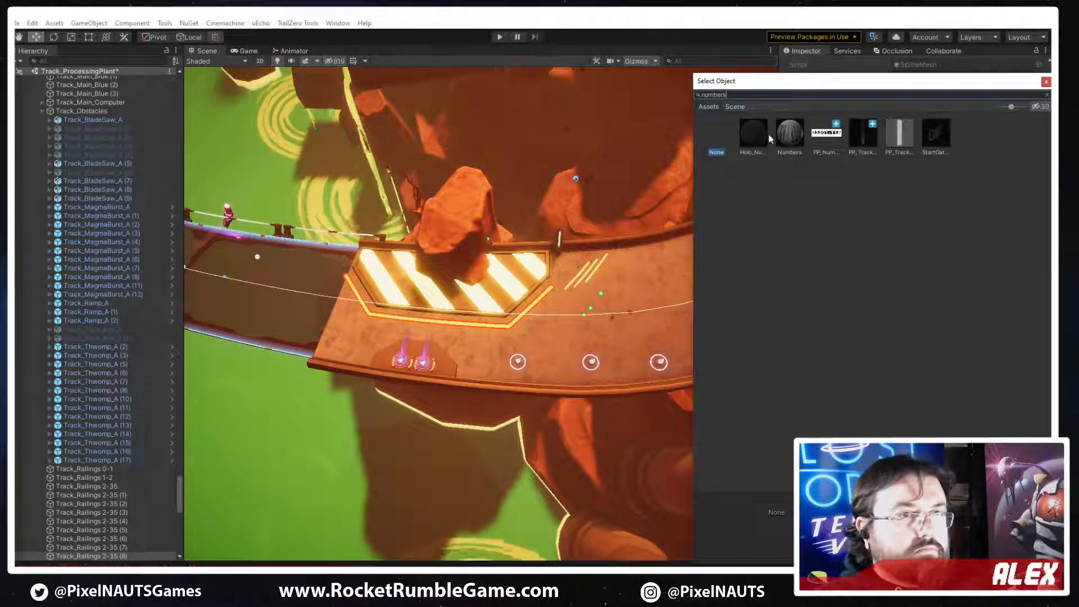
{"action": "left_click", "coordinate": [859, 136]}
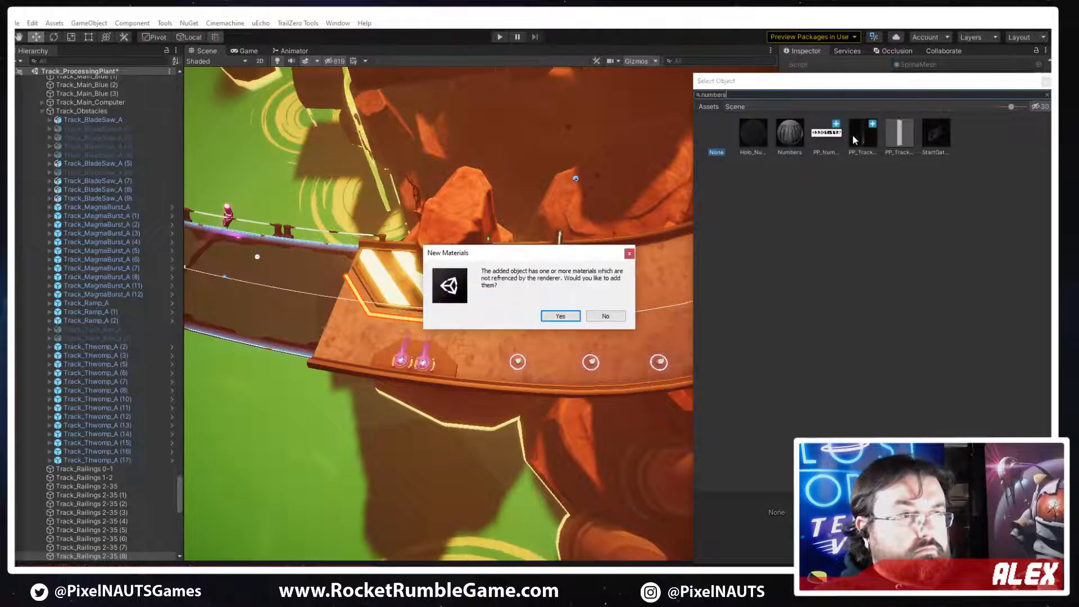
{"action": "left_click", "coordinate": [605, 316]}
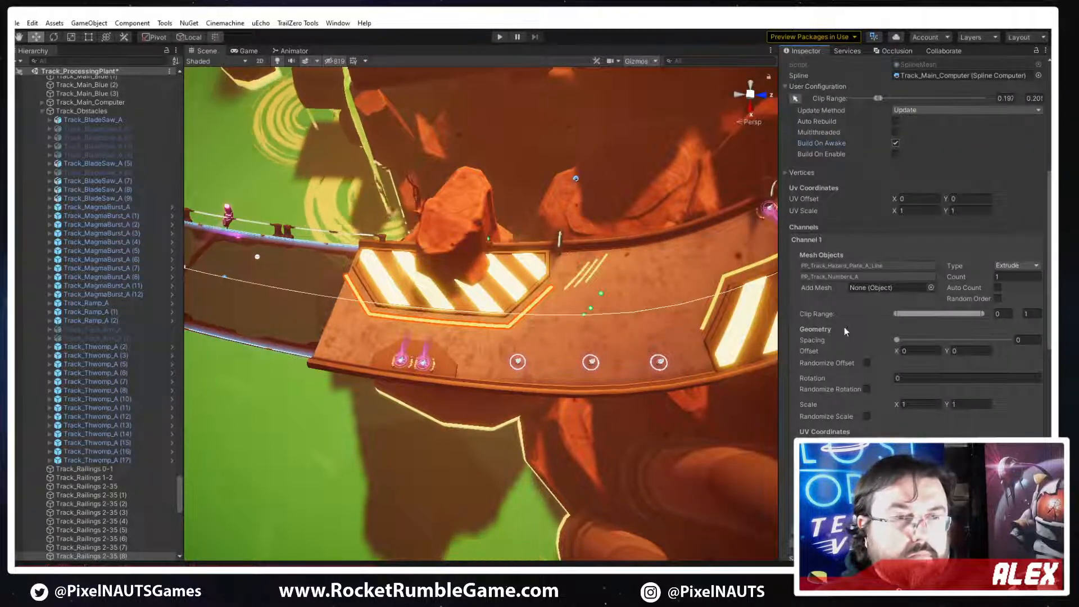
{"action": "left_click", "coordinate": [847, 266]}
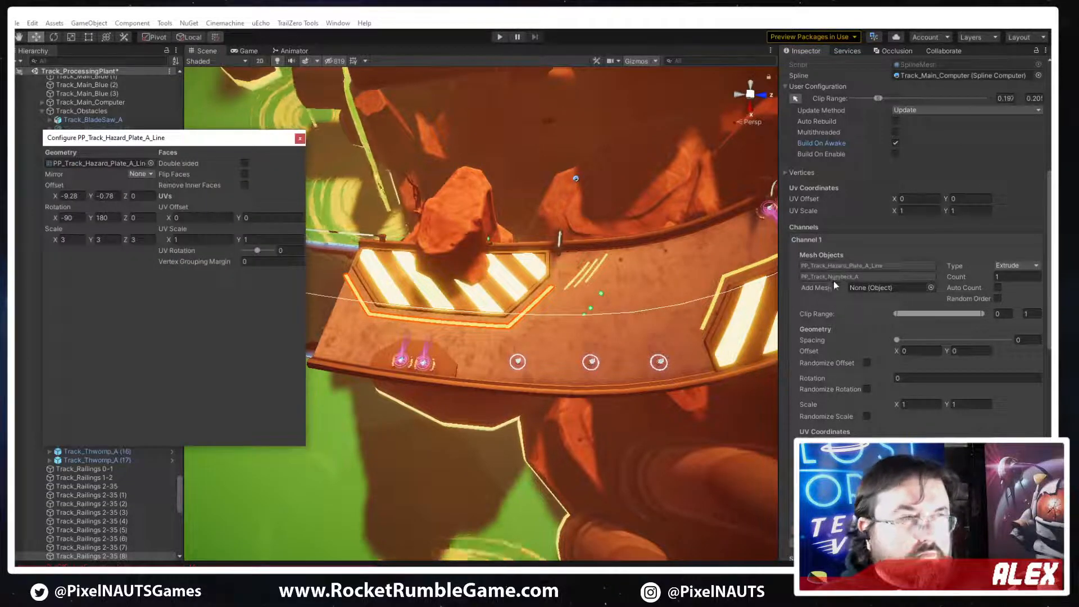
{"action": "left_click", "coordinate": [834, 277]}
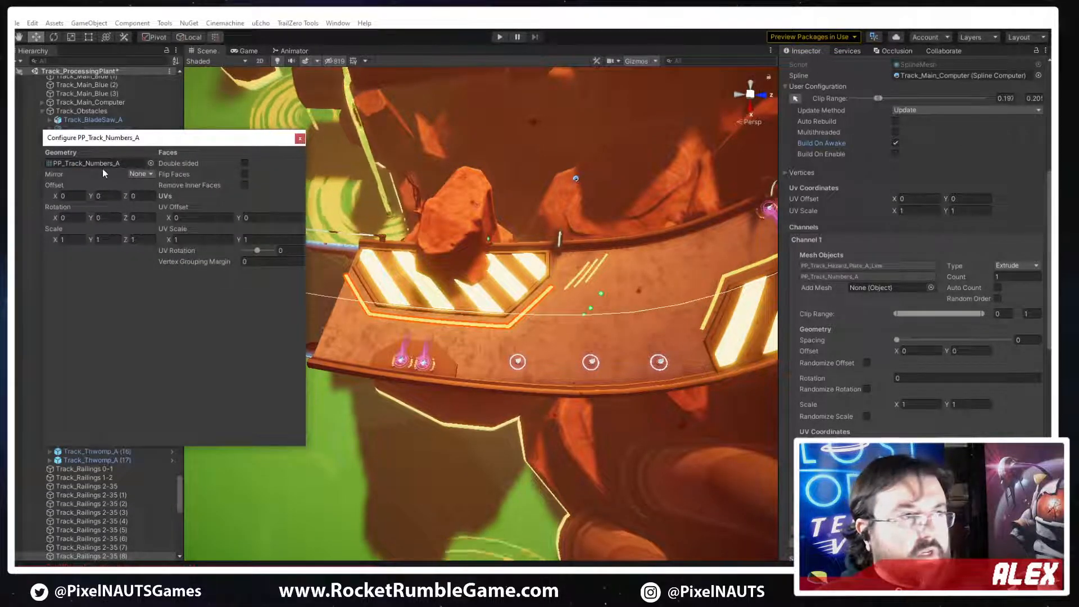
{"action": "right_click", "coordinate": [835, 278]}
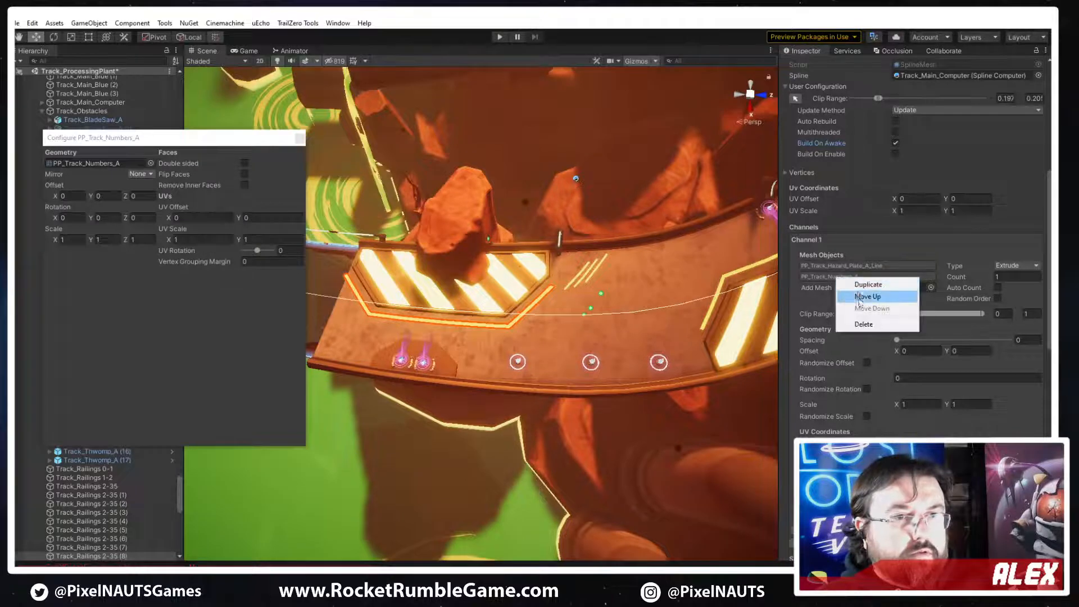
{"action": "left_click", "coordinate": [864, 324]}
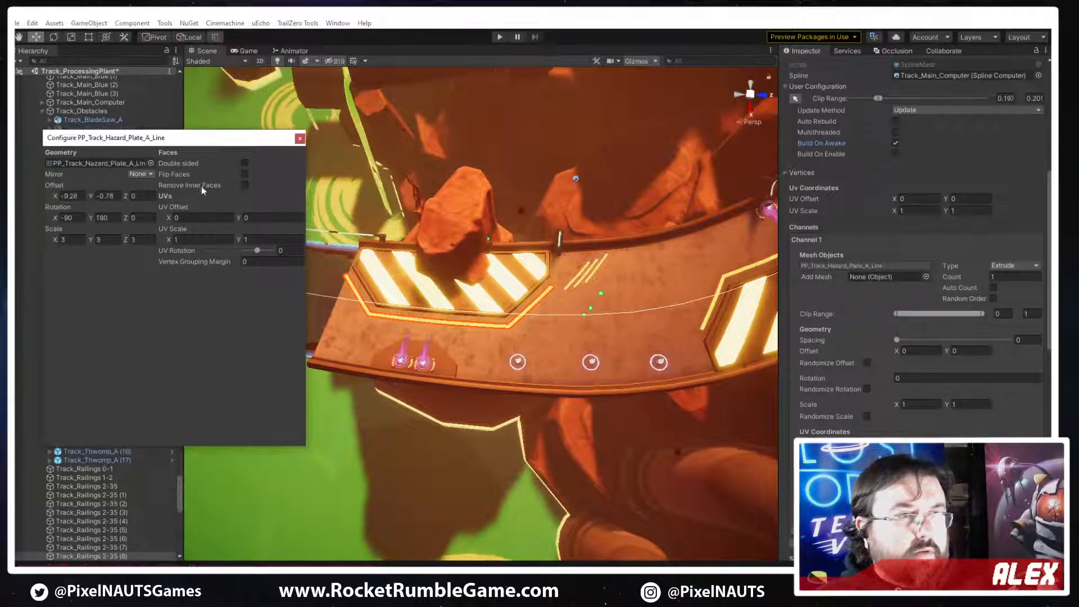
Replace the copied line's mesh geometry with PP_Track_Numbers_A
{"action": "left_click", "coordinate": [926, 276]}
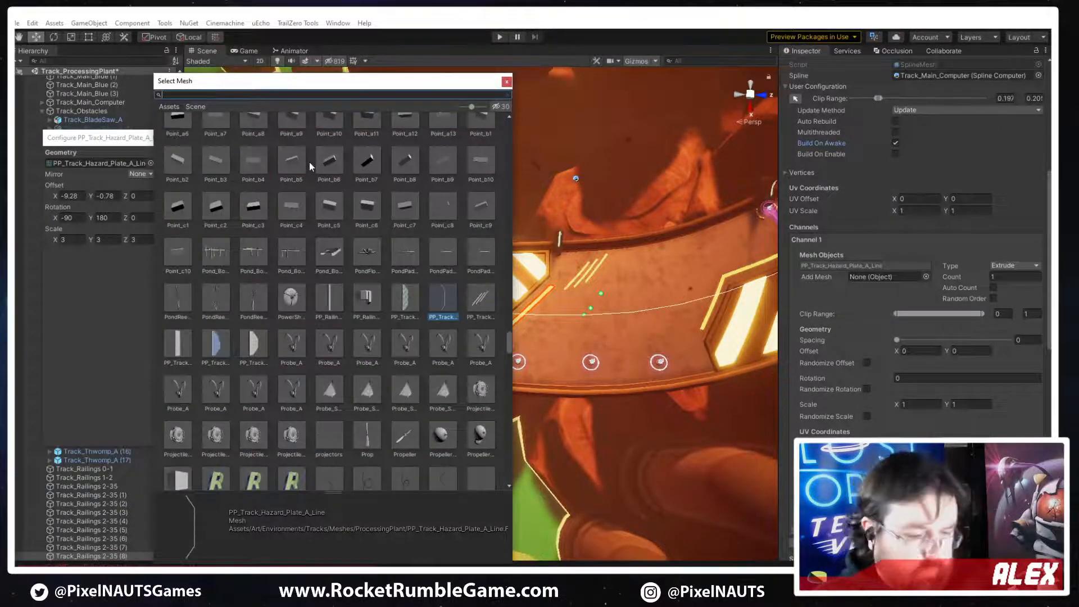
{"action": "type", "text": "numbers"}
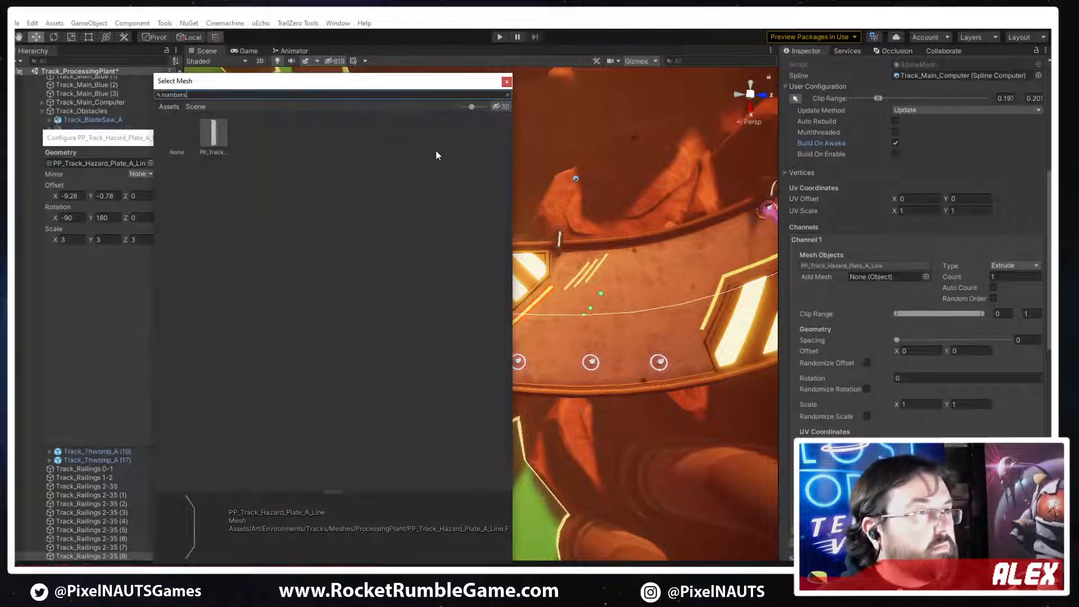
{"action": "double_click", "coordinate": [217, 133]}
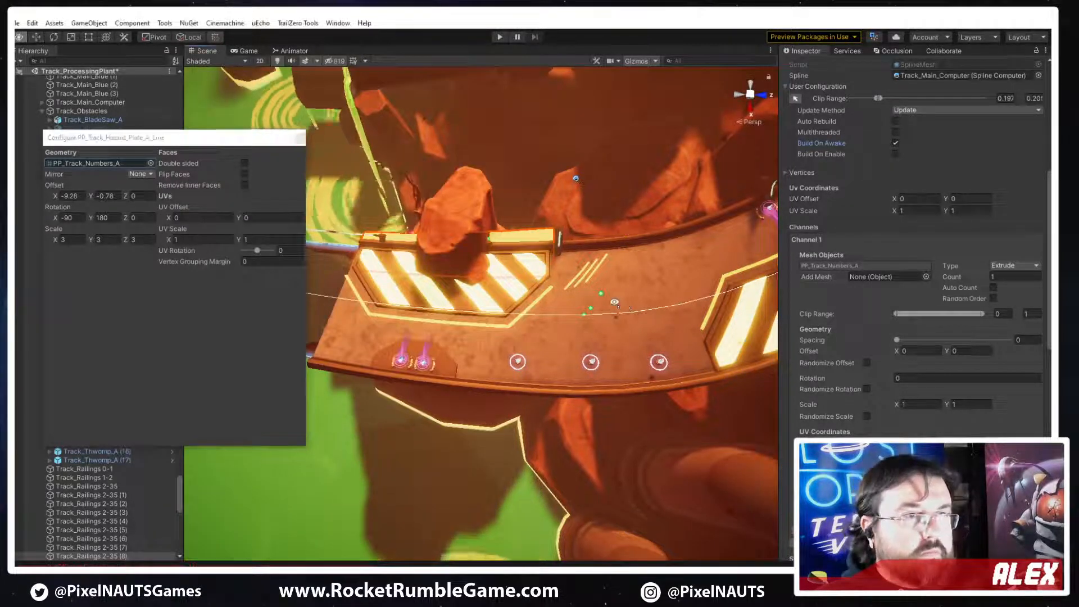
Duplicate the Holo_Yellow 1 material as Holo_Yellow 2 and assign it to the numbers mesh
{"action": "scroll", "coordinate": [865, 244], "scroll_direction": "up", "scroll_amount": 4}
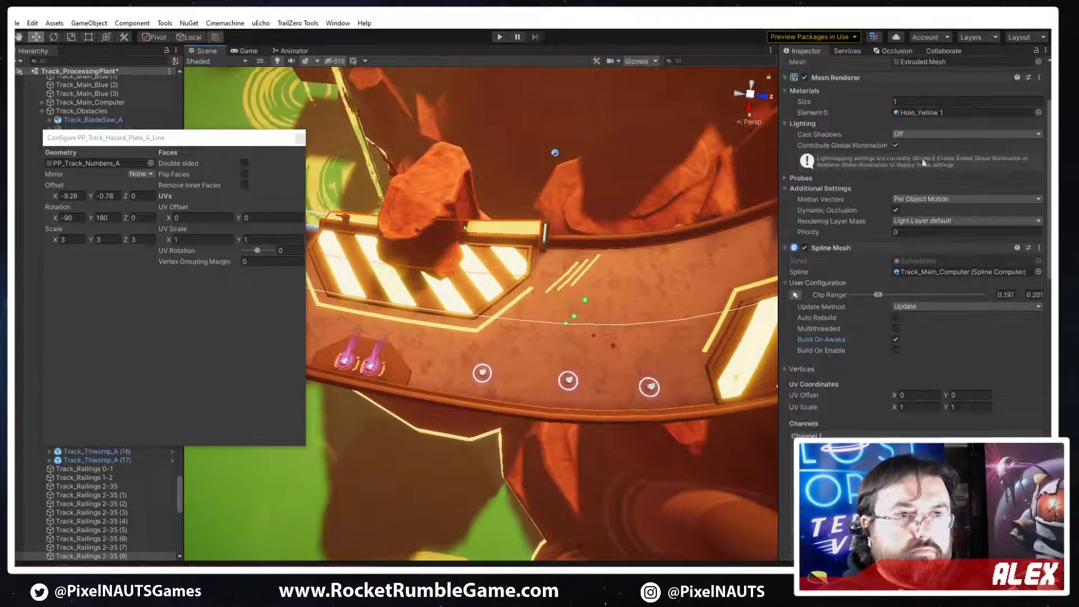
{"action": "double_click", "coordinate": [921, 113]}
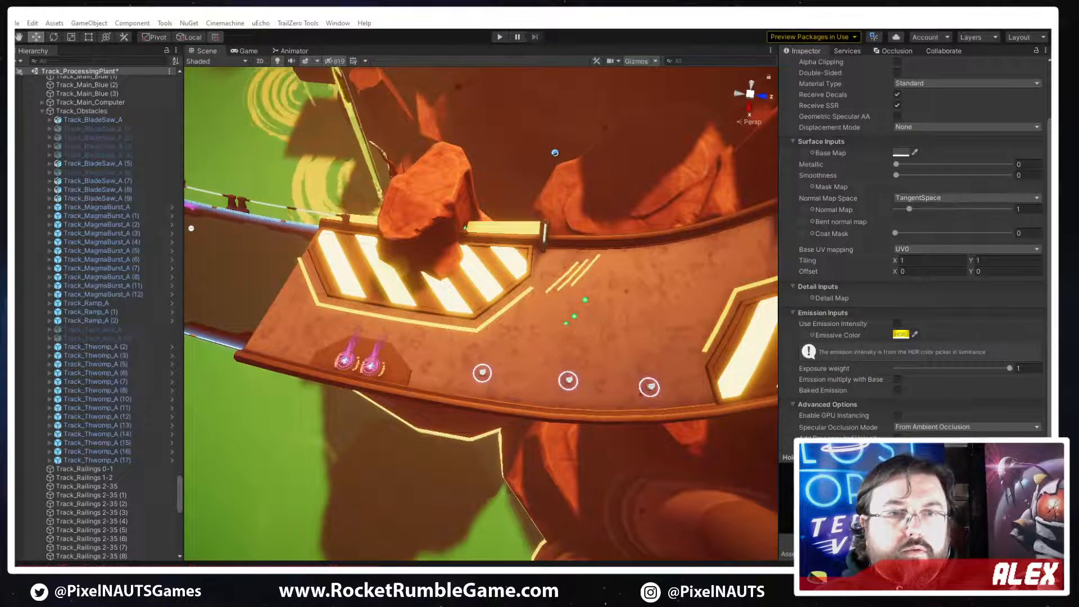
{"action": "scroll", "coordinate": [921, 247], "scroll_direction": "up", "scroll_amount": 3}
{"action": "key", "text": "Down"}
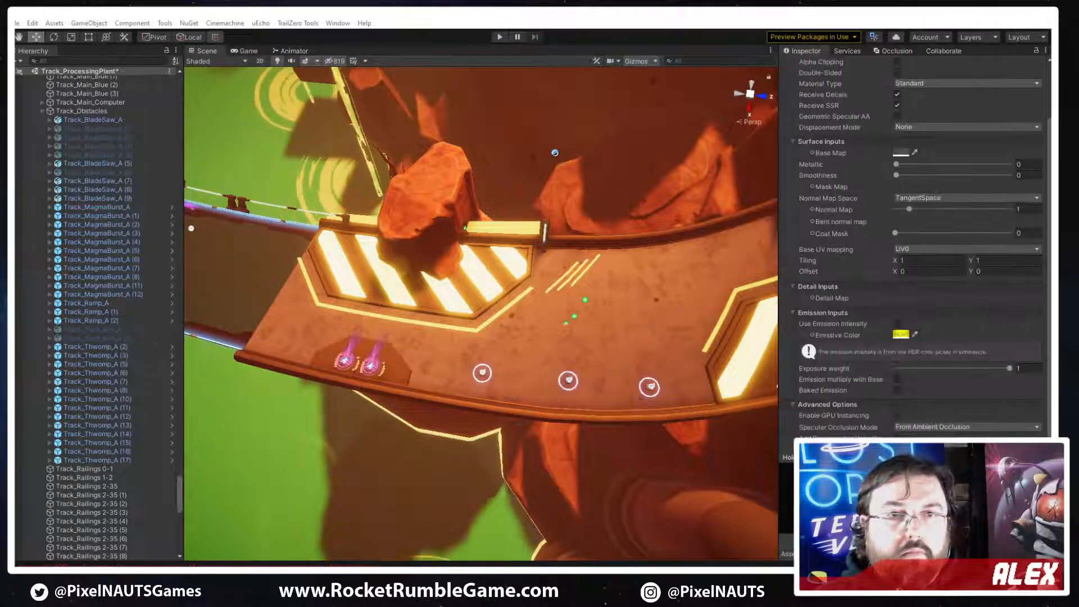
{"action": "left_click", "coordinate": [514, 228]}
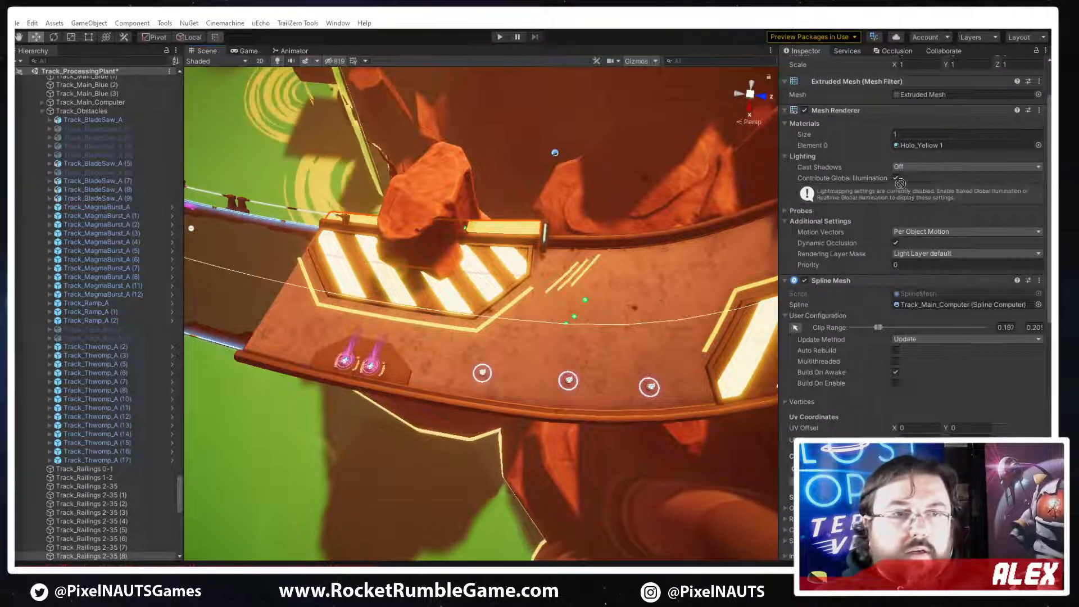
{"action": "left_click_drag", "start_coordinate": [1050, 147], "coordinate": [921, 145]}
Assign the track numbers texture as Holo_Yellow 2's base map and enable alpha clipping on the material
{"action": "scroll", "coordinate": [865, 424], "scroll_direction": "down", "scroll_amount": 3}
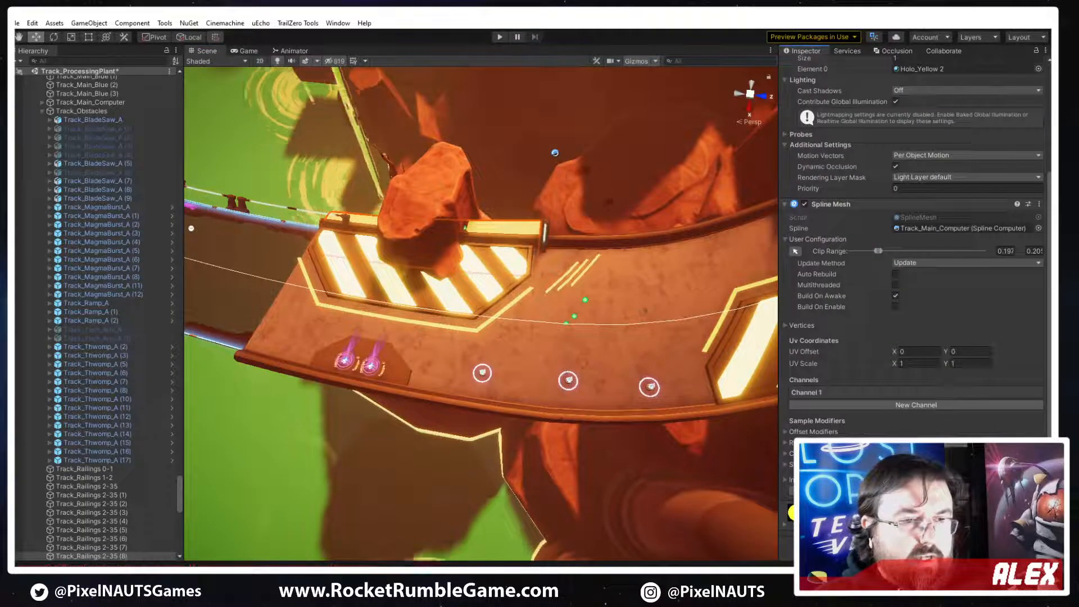
{"action": "scroll", "coordinate": [885, 293], "scroll_direction": "down", "scroll_amount": 15}
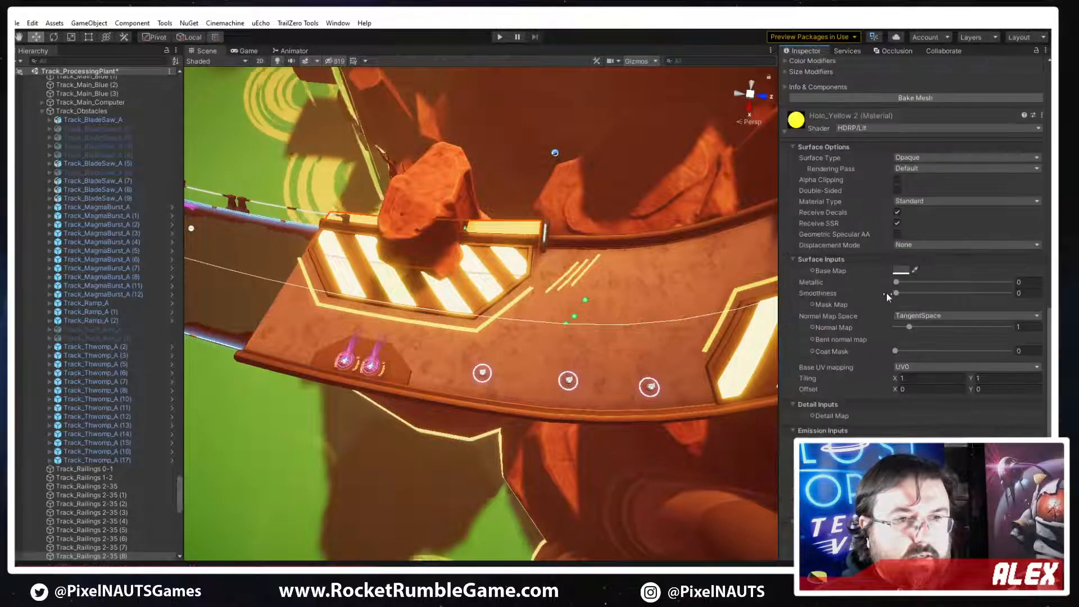
{"action": "left_click", "coordinate": [813, 270]}
{"action": "type", "text": "numbers"}
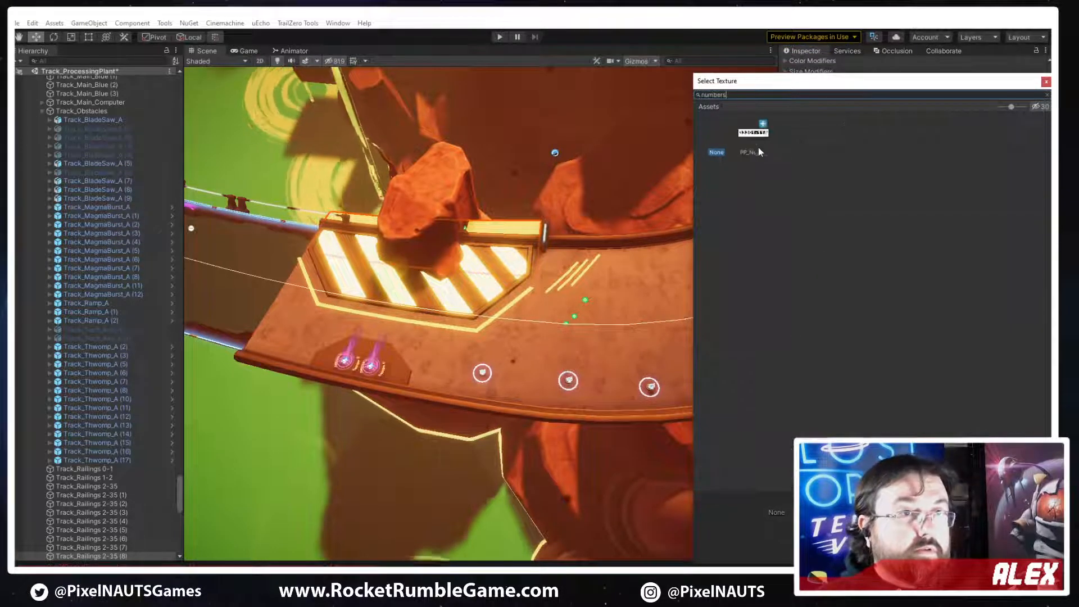
{"action": "double_click", "coordinate": [756, 146]}
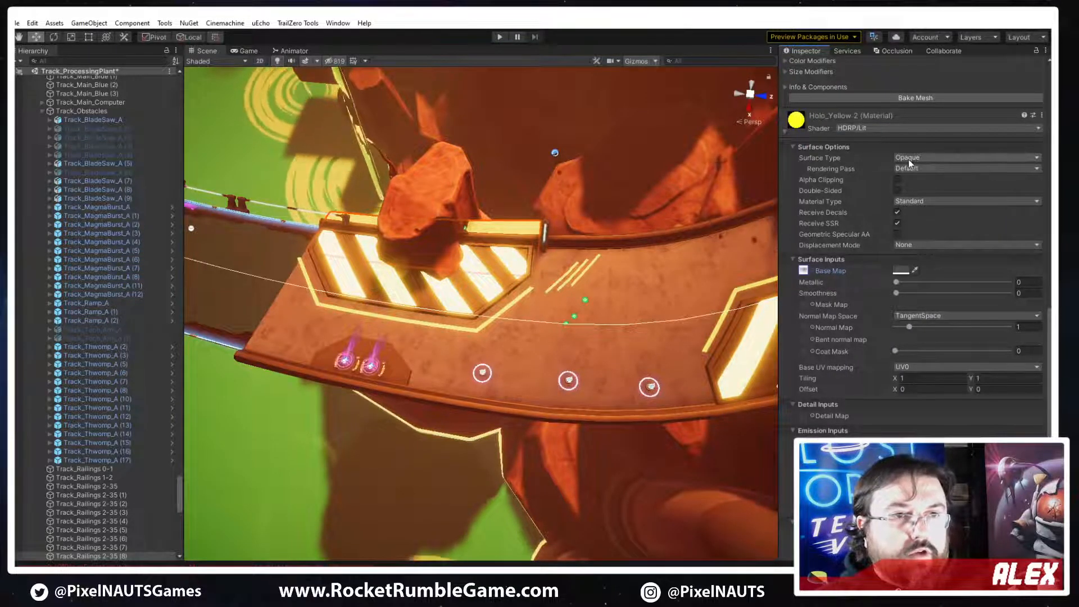
{"action": "left_click", "coordinate": [863, 182]}
{"action": "left_click", "coordinate": [896, 178]}
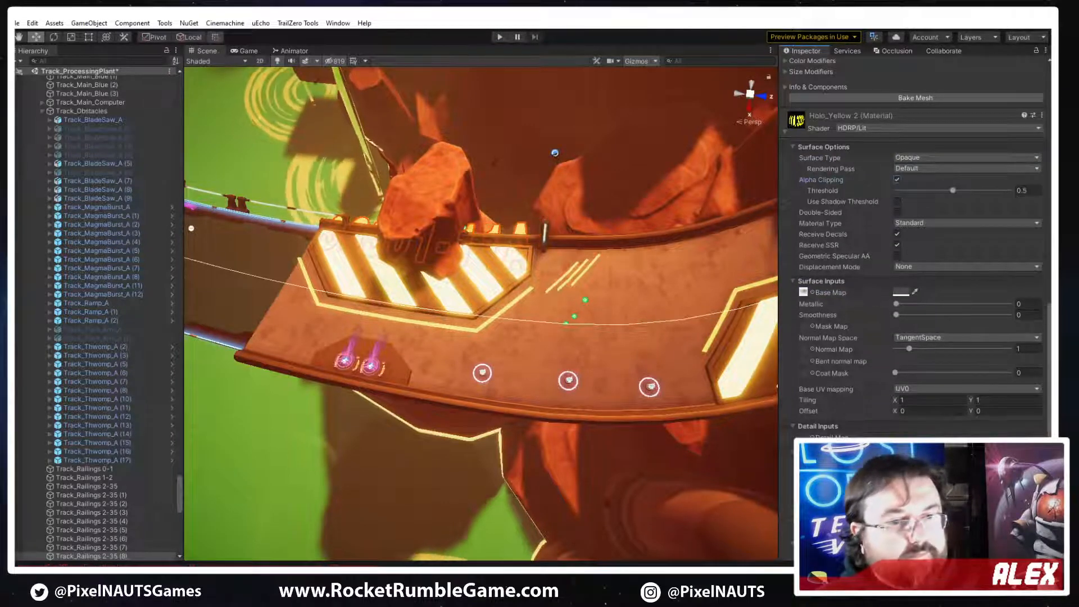
Shift the numbers mesh's spline clip range along the track so it spans the stretch leading to the second hazard plate
{"action": "right_click_drag", "start_coordinate": [606, 359], "coordinate": [437, 325]}
{"action": "left_click", "coordinate": [590, 356]}
{"action": "left_click", "coordinate": [440, 308]}
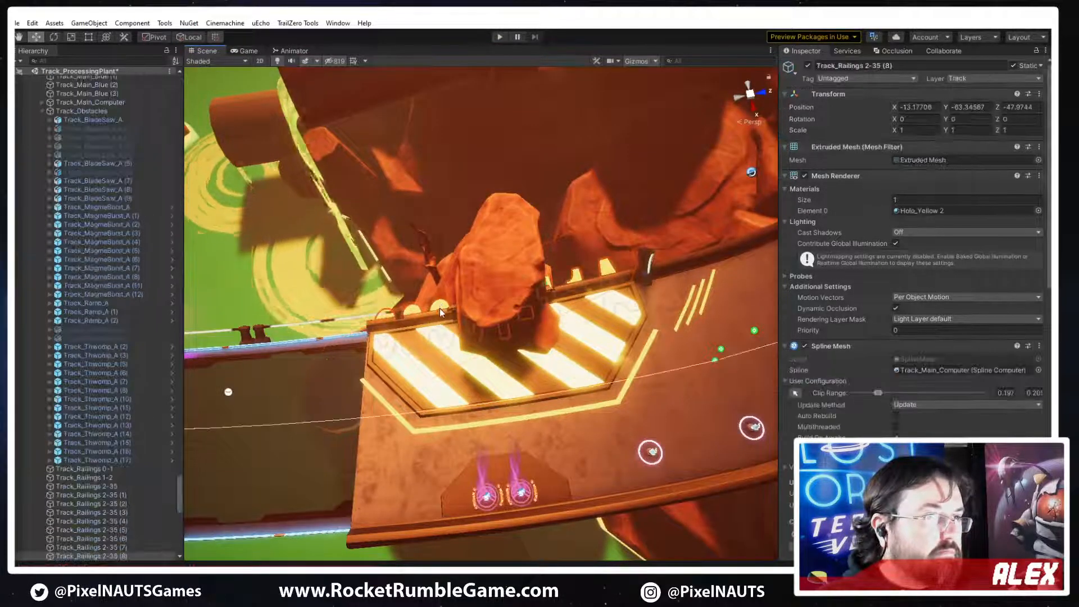
{"action": "left_click", "coordinate": [795, 392]}
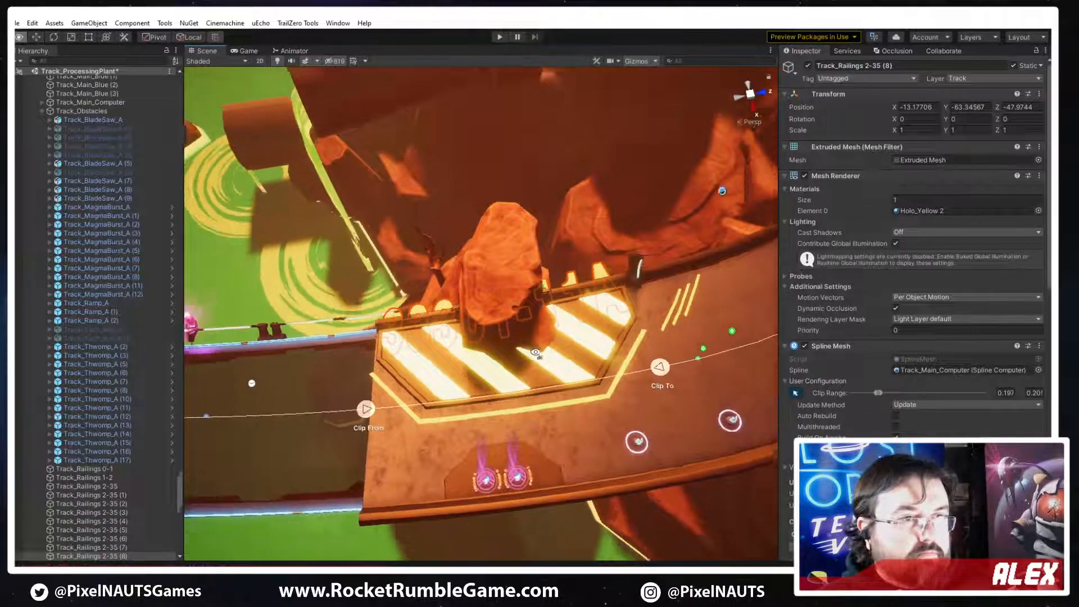
{"action": "left_click_drag", "start_coordinate": [541, 348], "coordinate": [731, 284]}
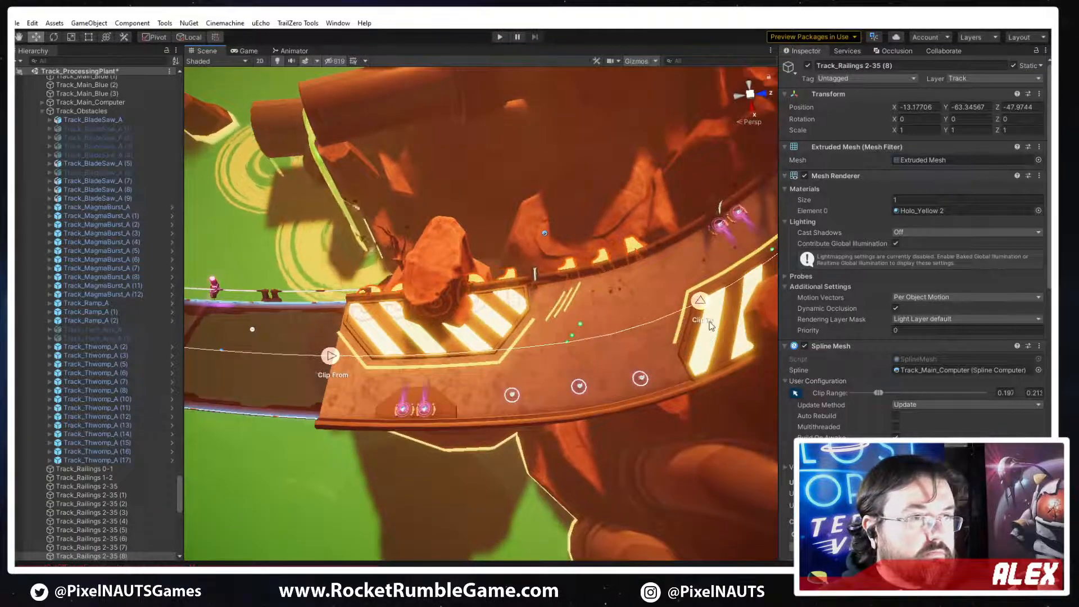
{"action": "left_click_drag", "start_coordinate": [332, 355], "coordinate": [615, 334]}
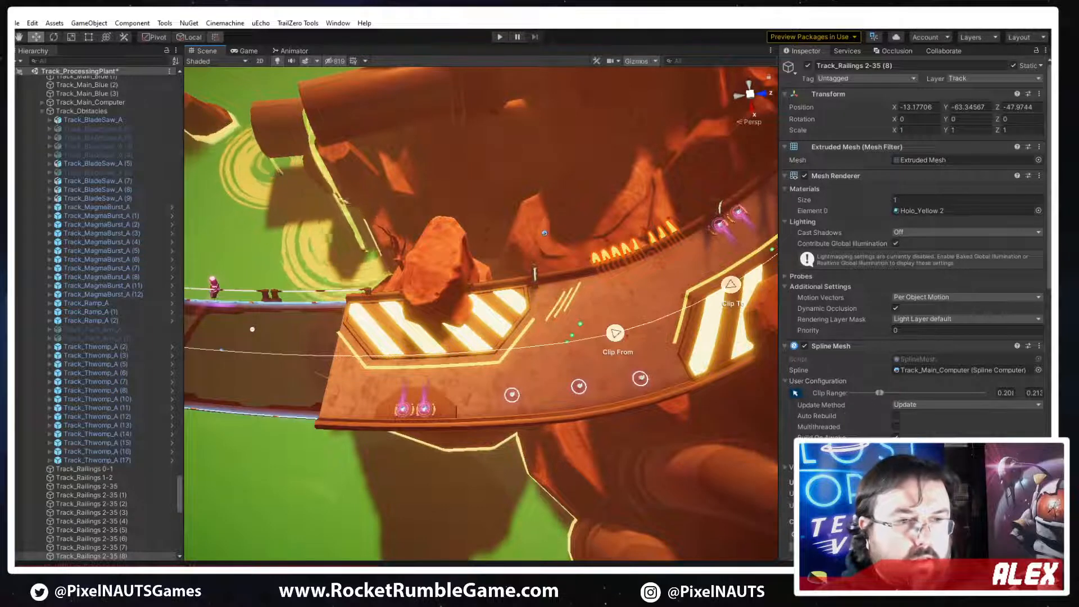
Configure PP_Track_Numbers_A in Channel 1 with offset X -6.7 and Y 0.12, and scale X 1.31, Y 2.54, Z 3.03
{"action": "scroll", "coordinate": [826, 427], "scroll_direction": "down", "scroll_amount": 5}
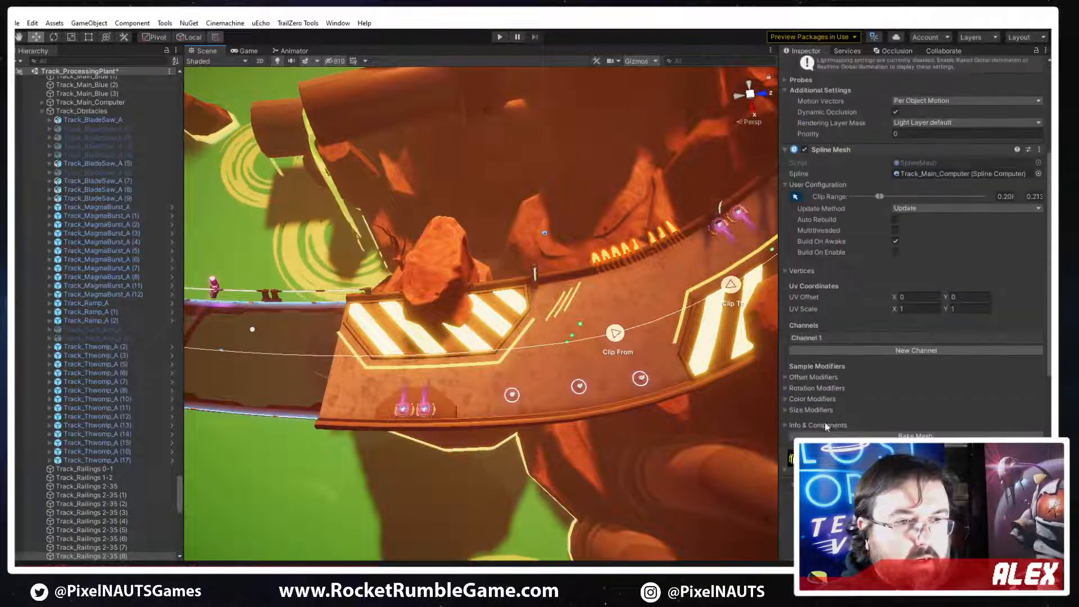
{"action": "left_click", "coordinate": [818, 337]}
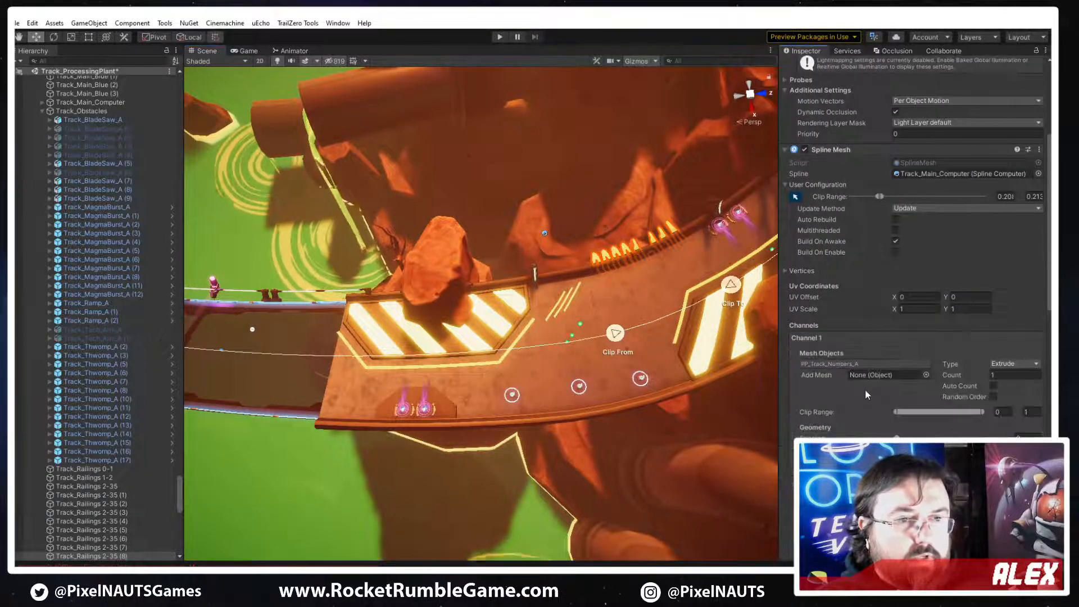
{"action": "left_click", "coordinate": [847, 365]}
{"action": "left_click_drag", "start_coordinate": [56, 198], "coordinate": [125, 199]}
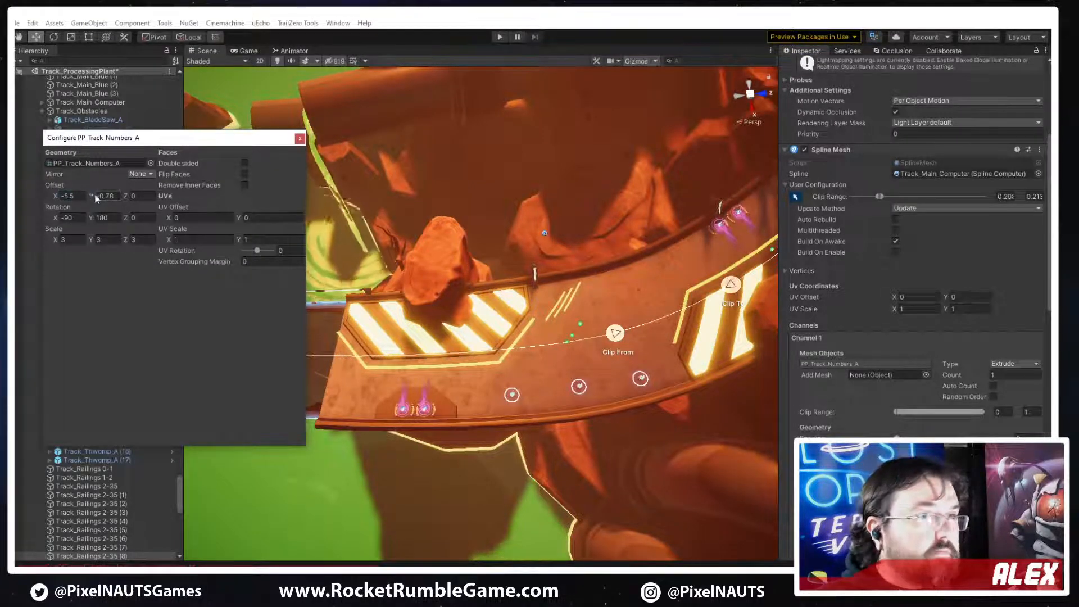
{"action": "type", "text": "0.12"}
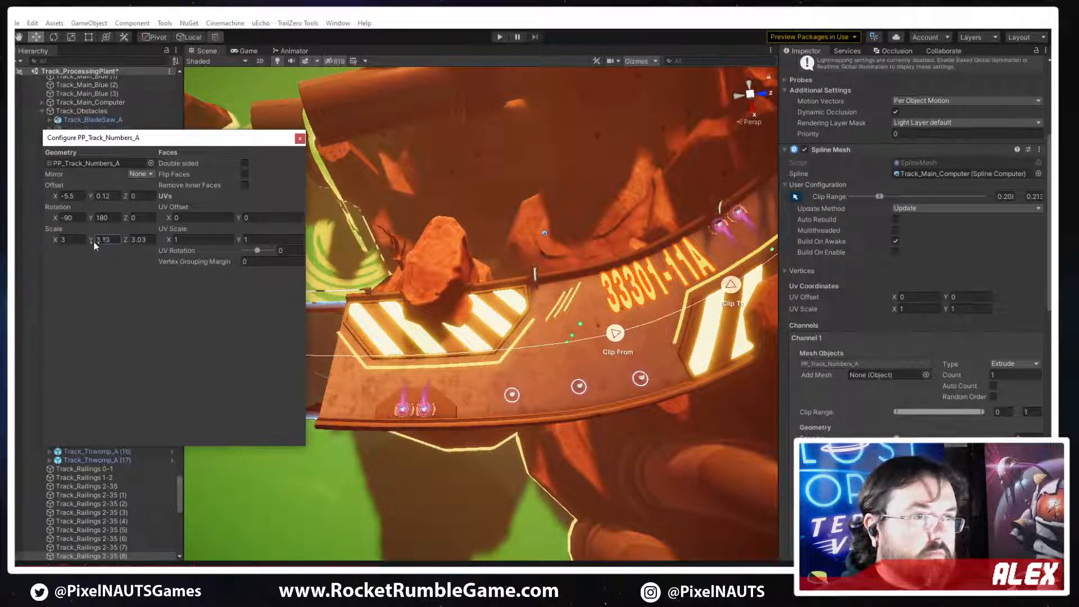
{"action": "left_click_drag", "start_coordinate": [53, 242], "coordinate": [27, 240]}
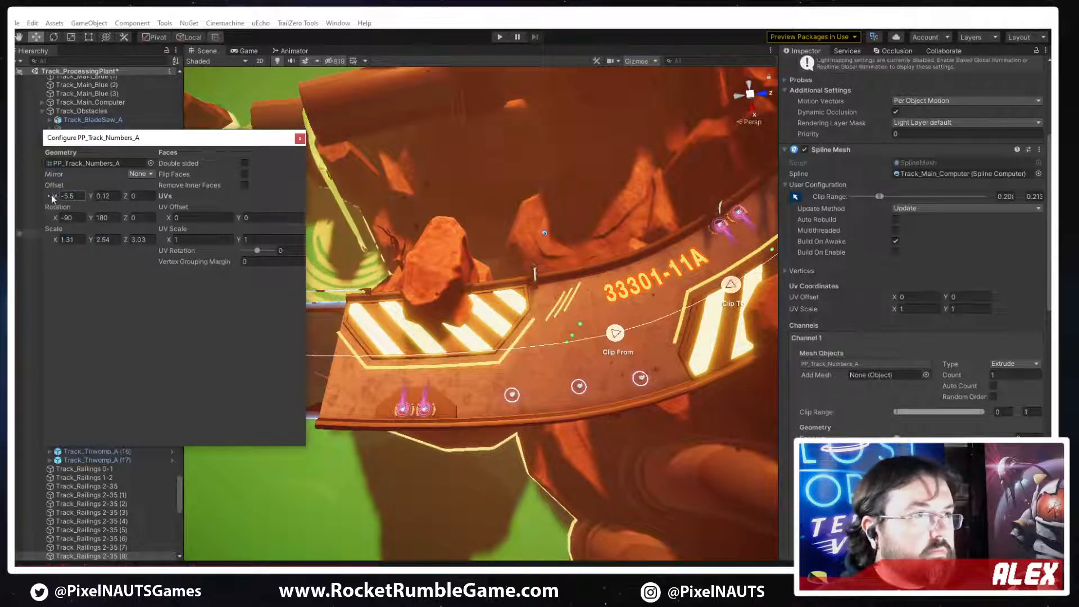
{"action": "left_click_drag", "start_coordinate": [52, 195], "coordinate": [41, 205]}
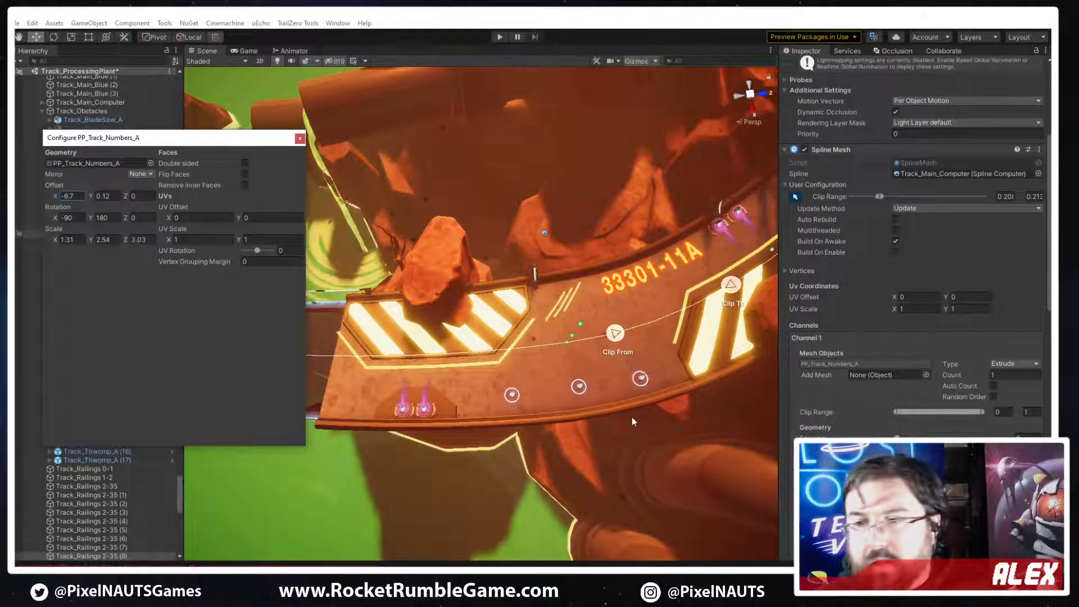
Deactivate the Metal_B spline object Track_Railings 2-35 (3) and save the Processing Plant scene
{"action": "left_click", "coordinate": [579, 432]}
{"action": "left_click_drag", "start_coordinate": [450, 360], "coordinate": [617, 253], "text": "alt"}
{"action": "right_click_drag", "start_coordinate": [617, 253], "coordinate": [584, 348]}
{"action": "left_click", "coordinate": [563, 382]}
{"action": "left_click", "coordinate": [807, 66]}
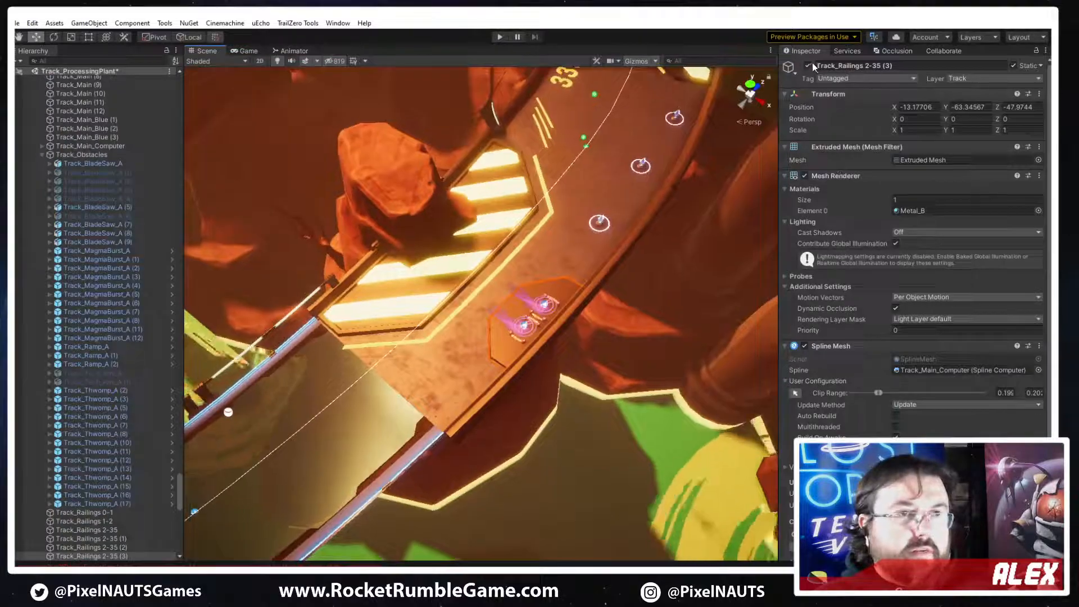
{"action": "right_click_drag", "start_coordinate": [566, 267], "coordinate": [618, 343]}
{"action": "left_click", "coordinate": [456, 350]}
{"action": "right_click_drag", "start_coordinate": [430, 306], "coordinate": [525, 325]}
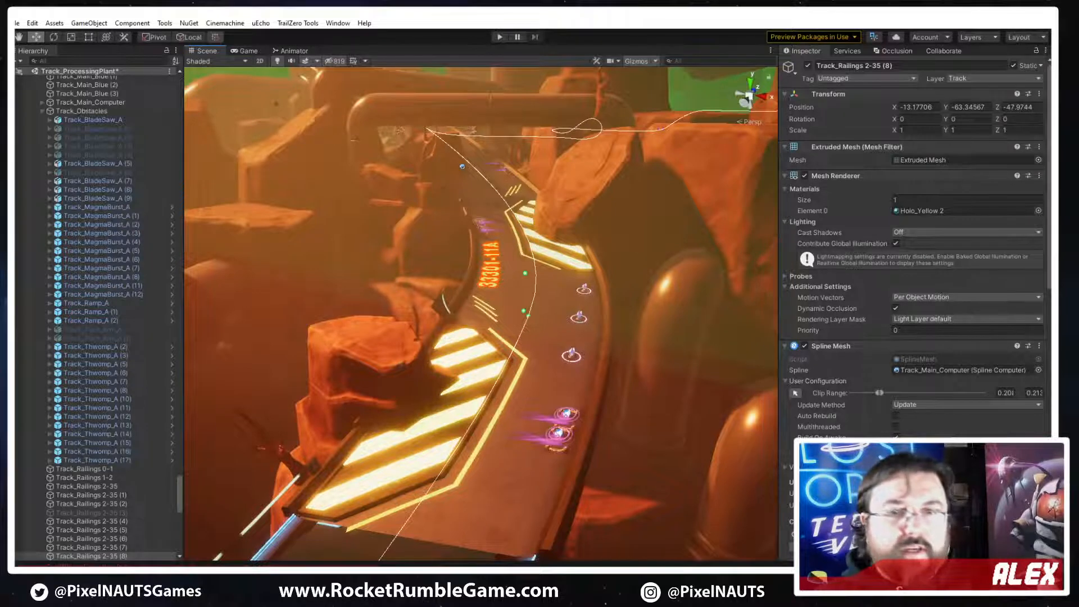
{"action": "key", "text": "ctrl+s"}
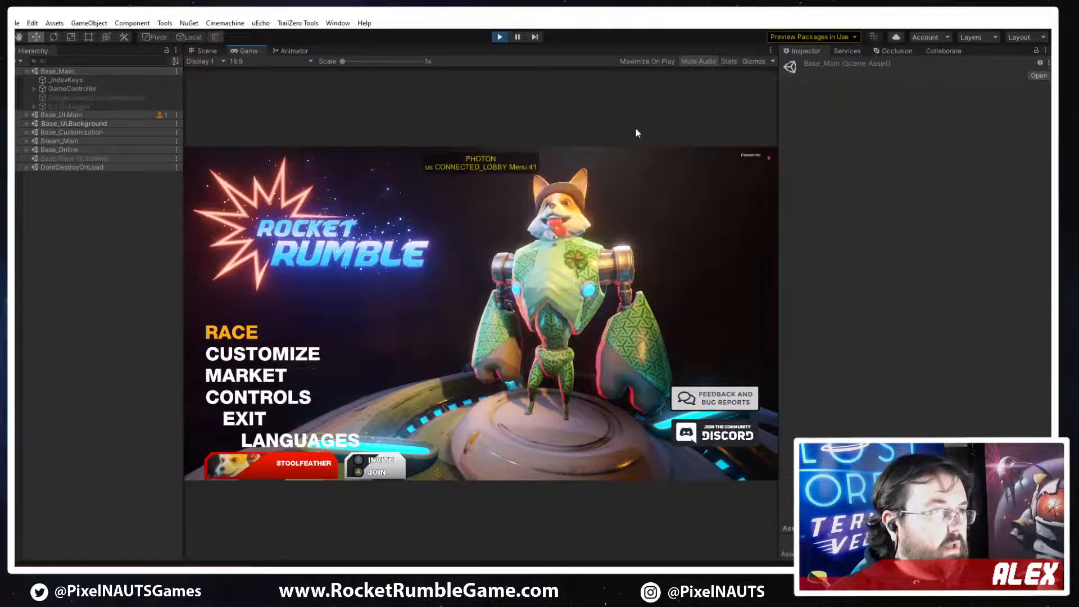
Try to start Local Play from the running game's Race menu, and check the Steam window
{"action": "key", "text": "space"}
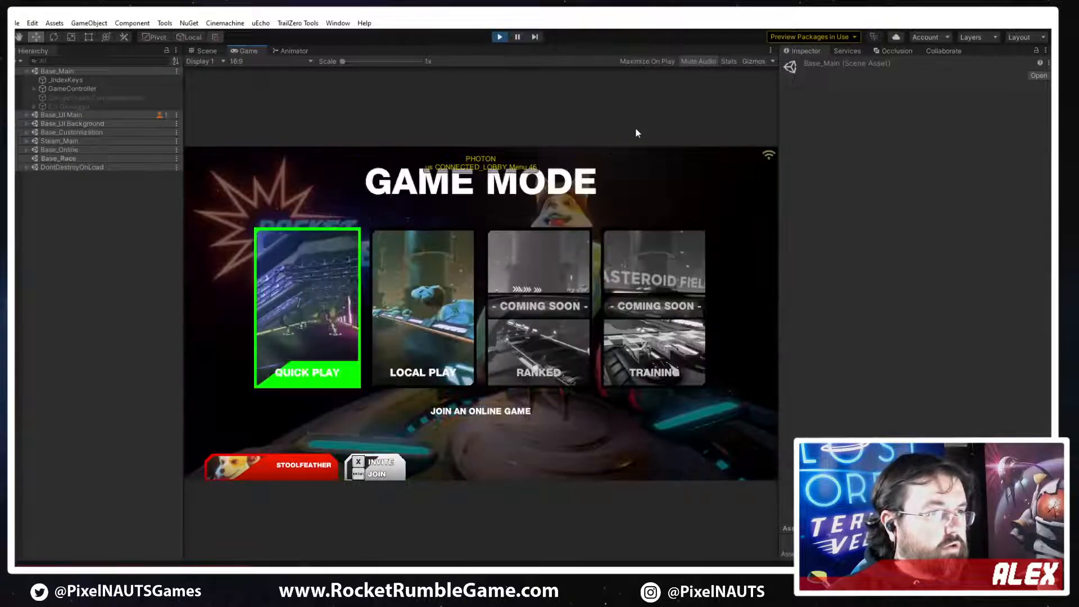
{"action": "key", "text": "Right"}
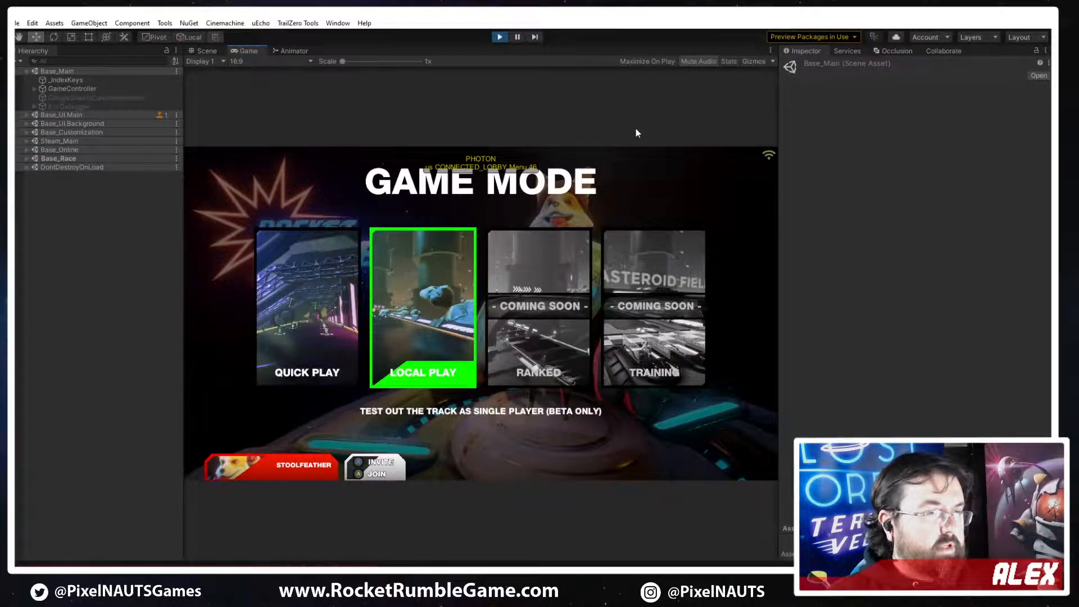
{"action": "key", "text": "space"}
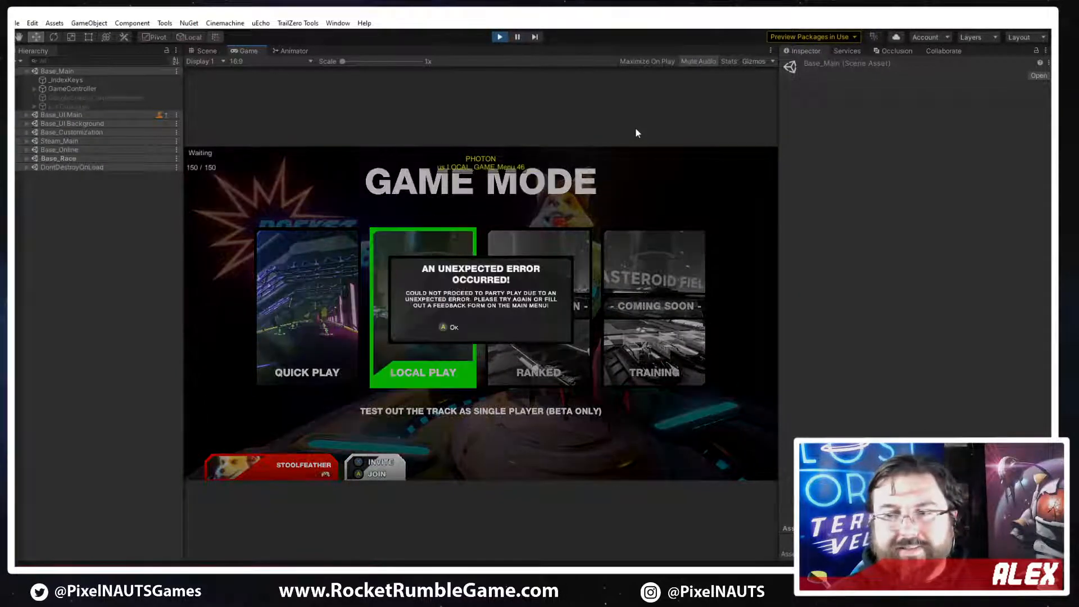
{"action": "key", "text": "space"}
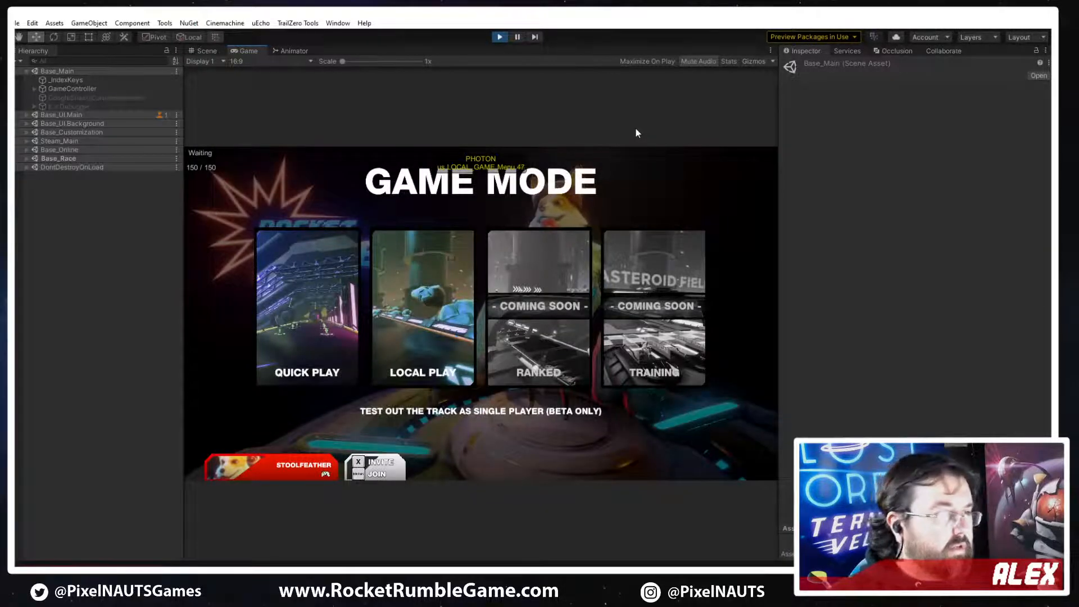
{"action": "key", "text": "alt+Tab"}
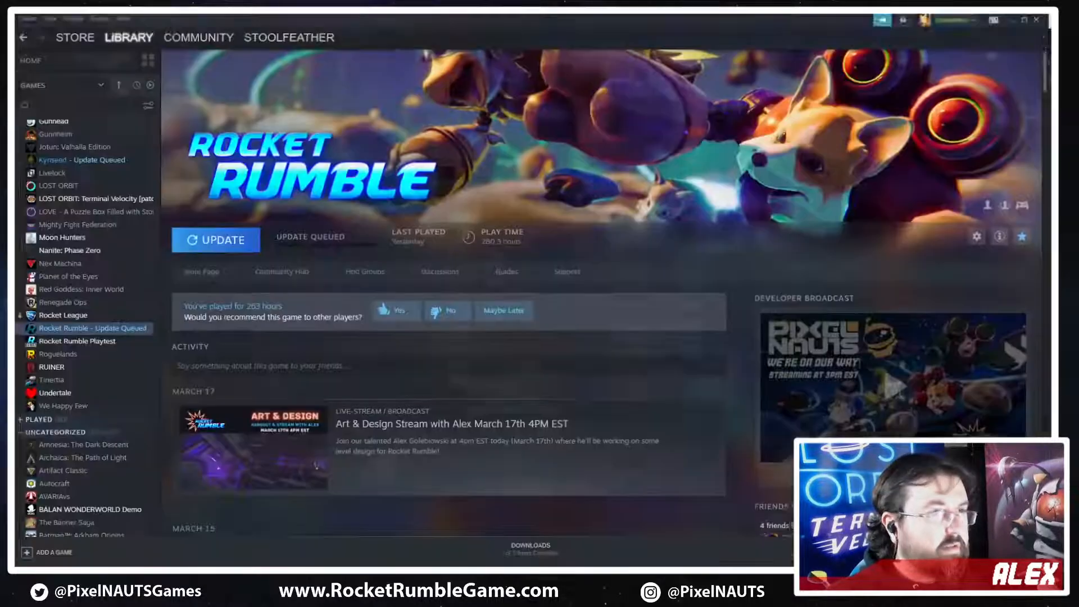
{"action": "key", "text": "alt+Tab"}
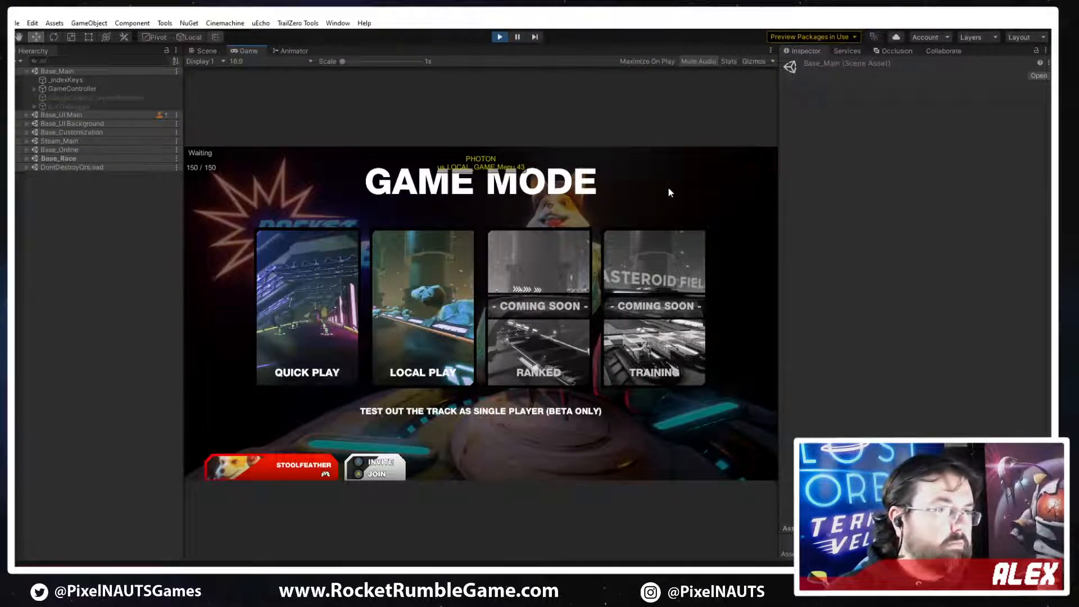
Reopen the game mode selection, start Local Play as Pepper and vote for the Processing Plant track
{"action": "key", "text": "Escape"}
{"action": "key", "text": "Return"}
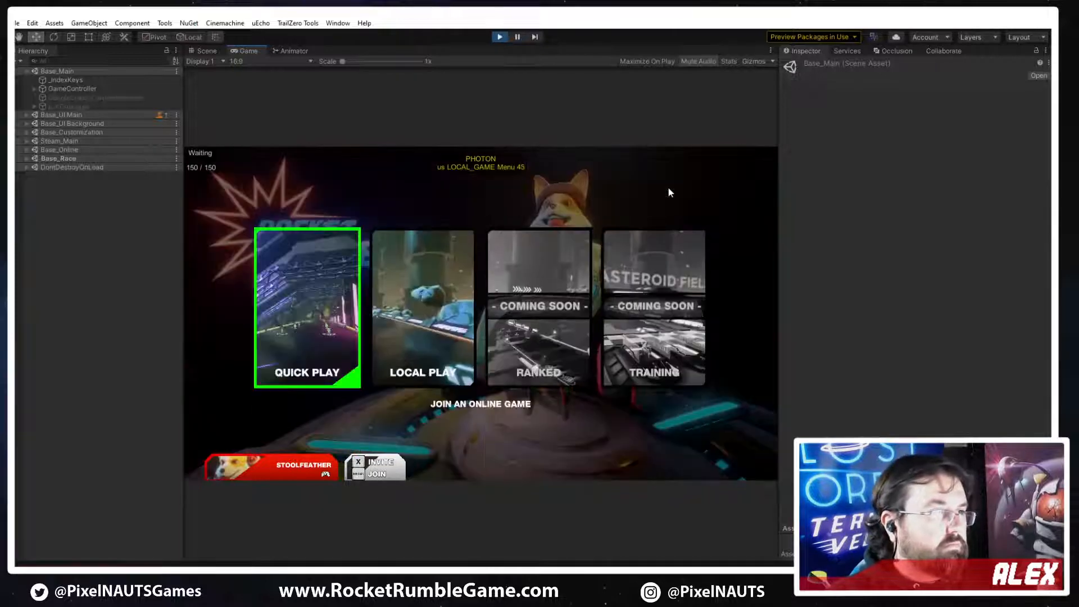
{"action": "key", "text": "Right"}
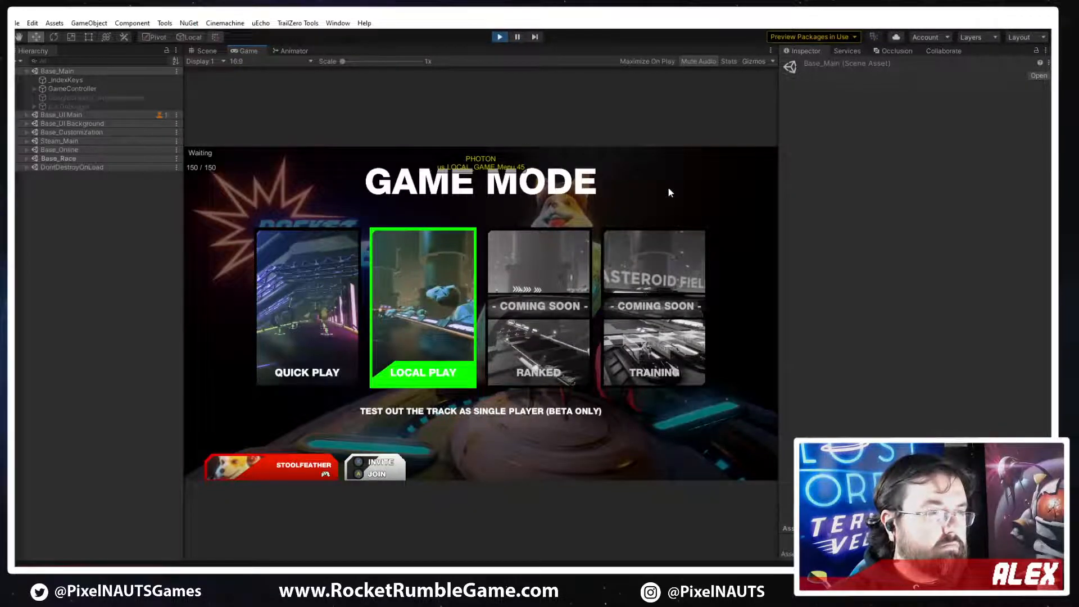
{"action": "key", "text": "Return"}
{"action": "key", "text": "Return"}
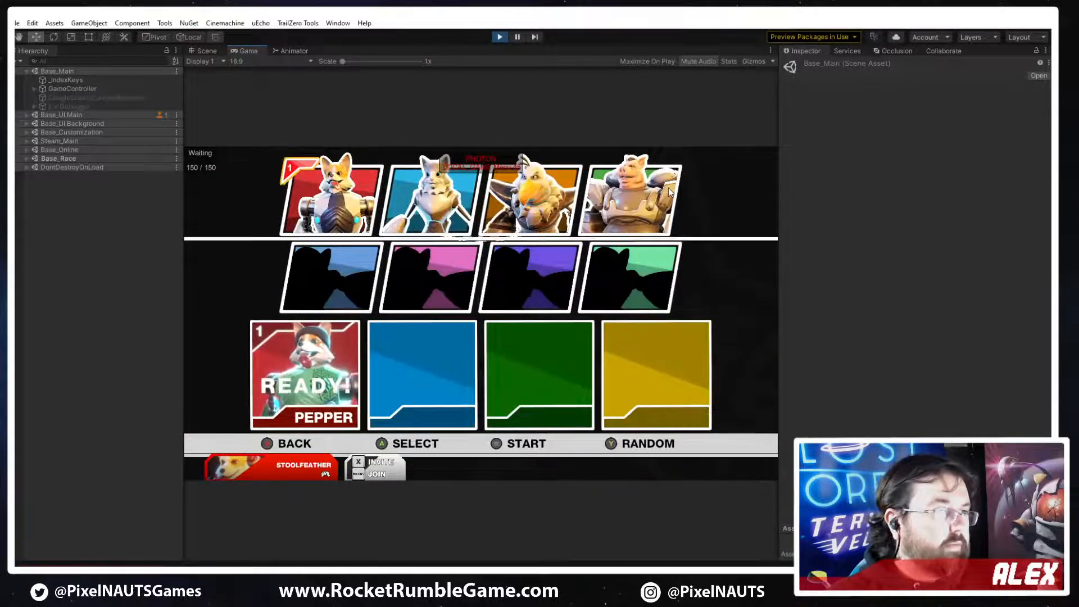
{"action": "key", "text": "Return"}
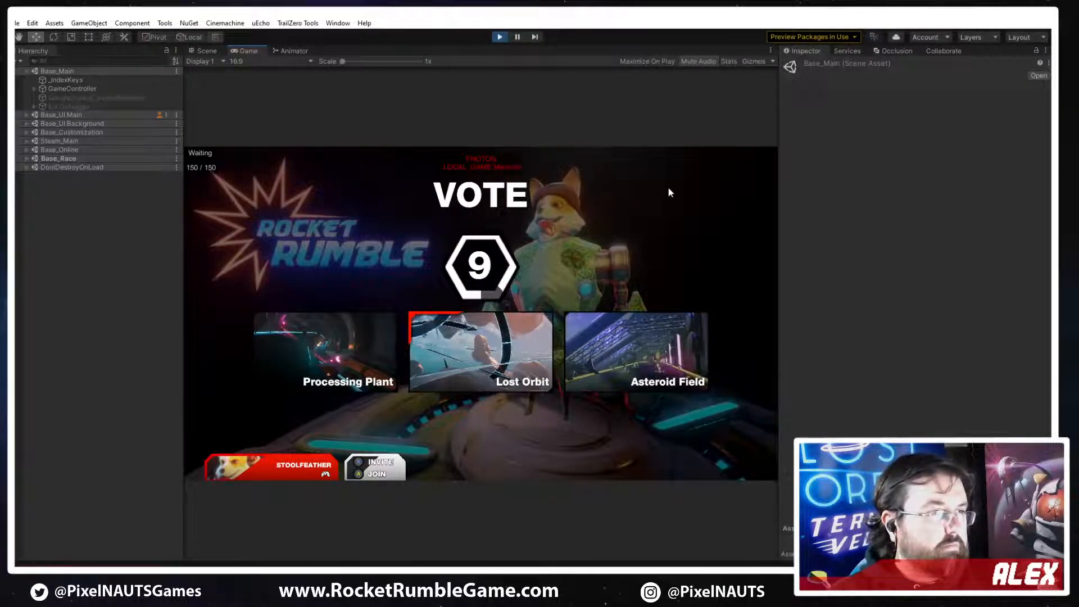
{"action": "key", "text": "Left"}
{"action": "key", "text": "Return"}
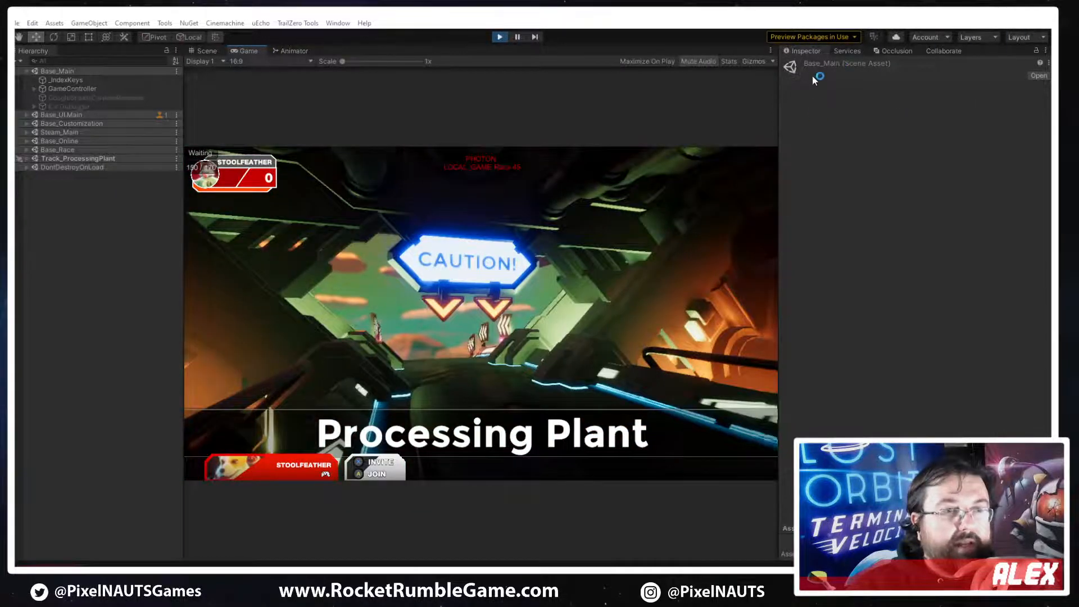
Switch to 3ds Max, save the modified track parts scene and return to Unity
{"action": "left_click", "coordinate": [349, 550]}
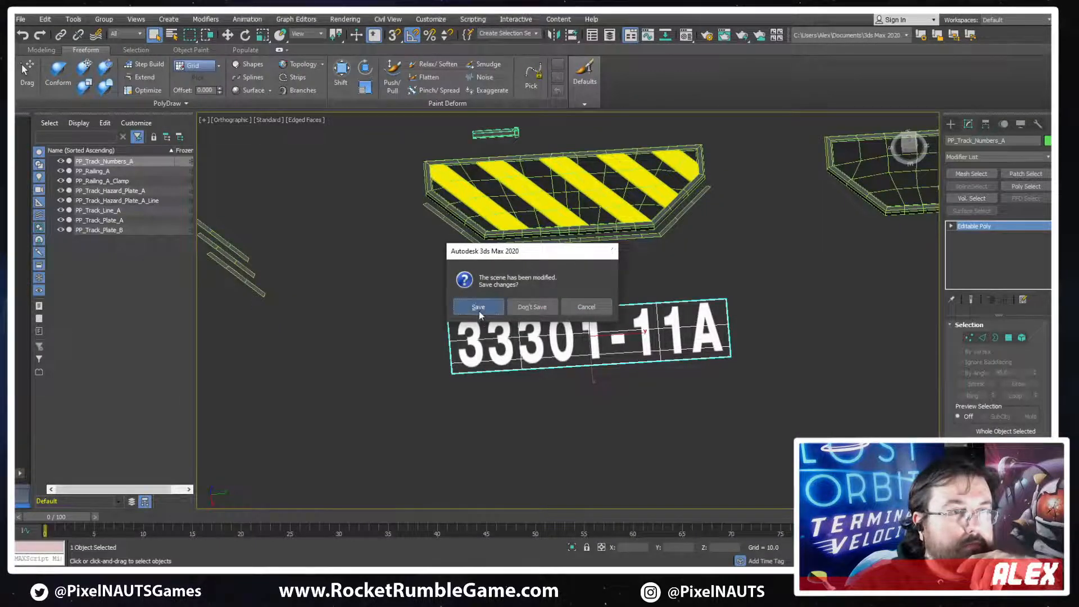
{"action": "left_click", "coordinate": [477, 310]}
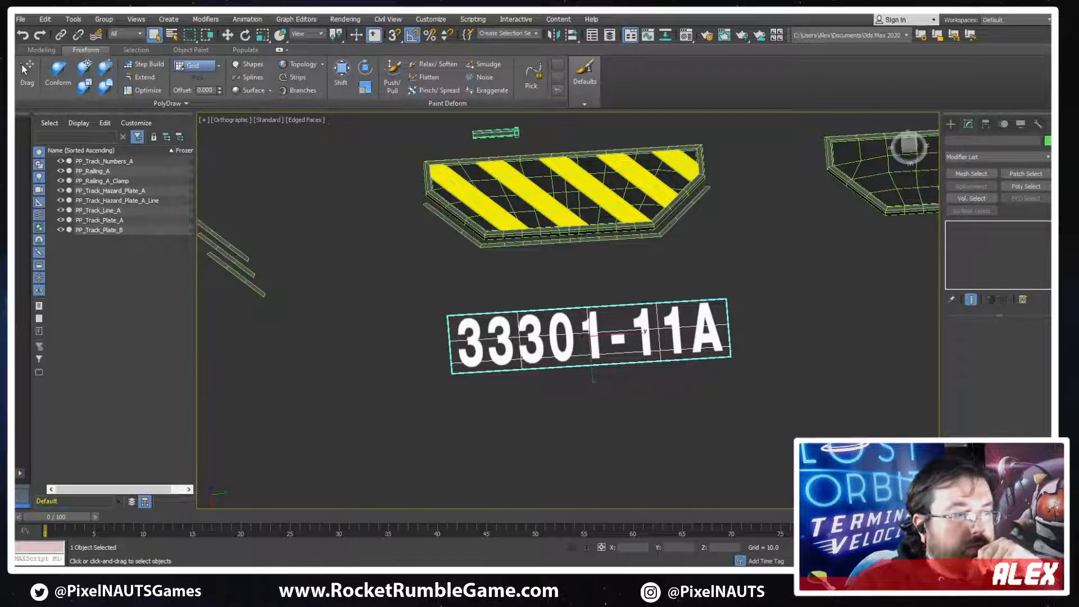
{"action": "left_click", "coordinate": [317, 573]}
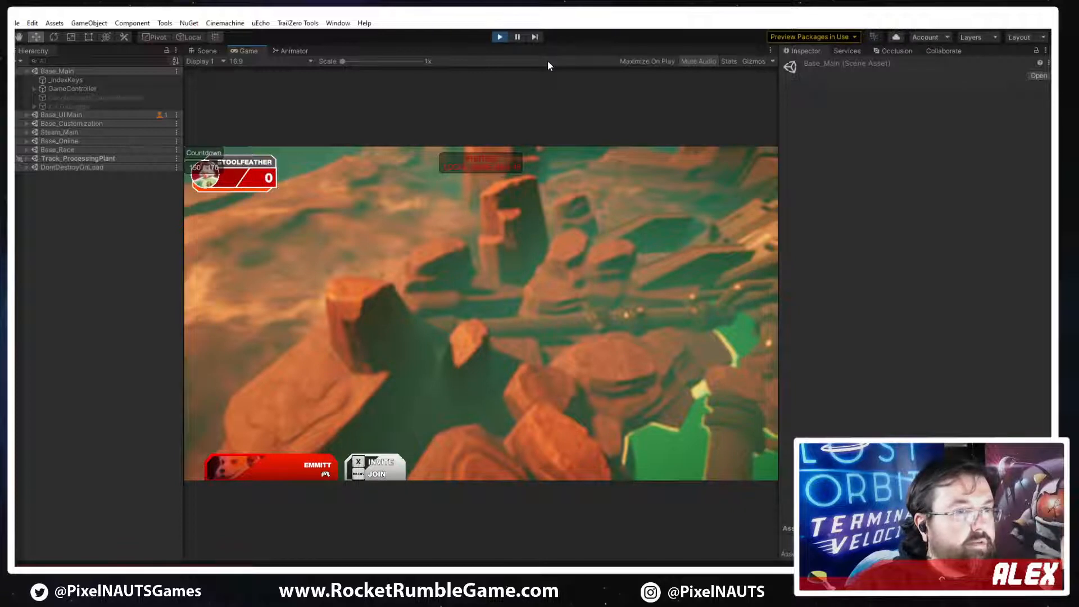
Stop the running play test, start a new one from Base_Main and enter the game's main menu
{"action": "left_click", "coordinate": [501, 37]}
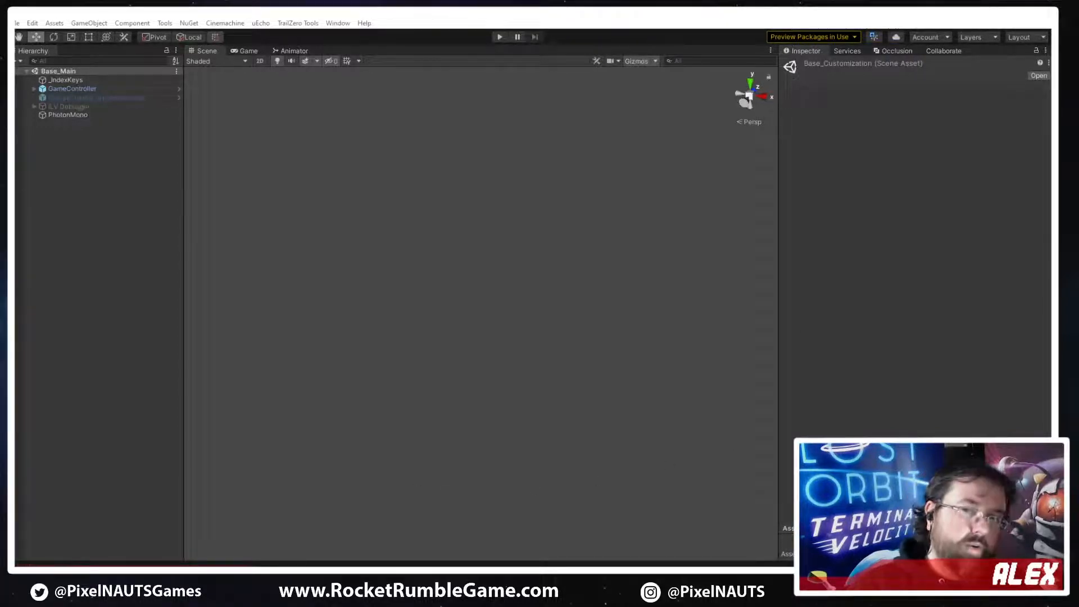
{"action": "left_click", "coordinate": [500, 37]}
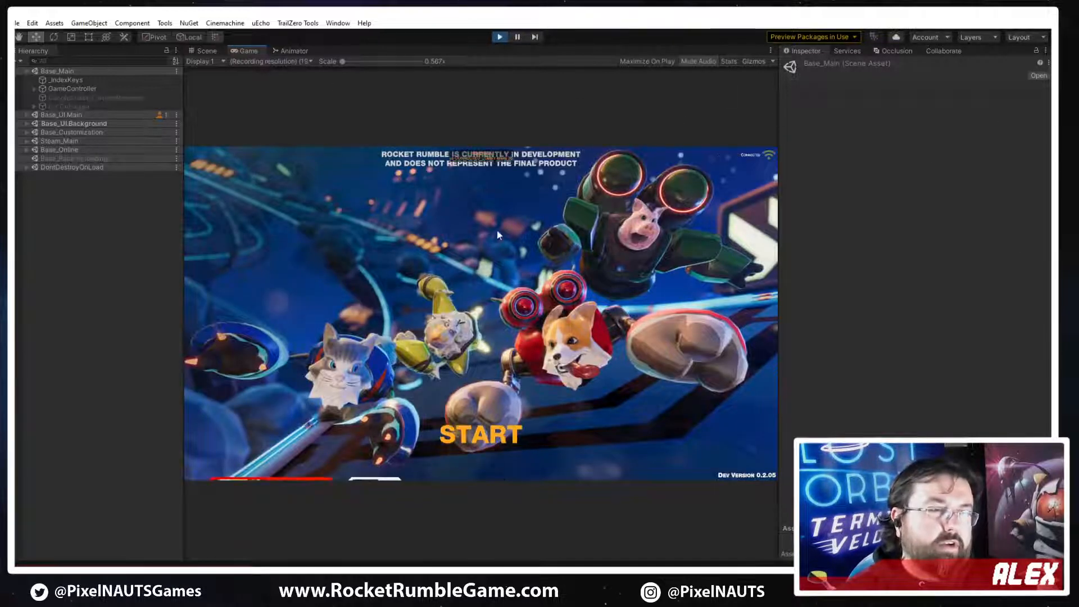
{"action": "key", "text": "Return"}
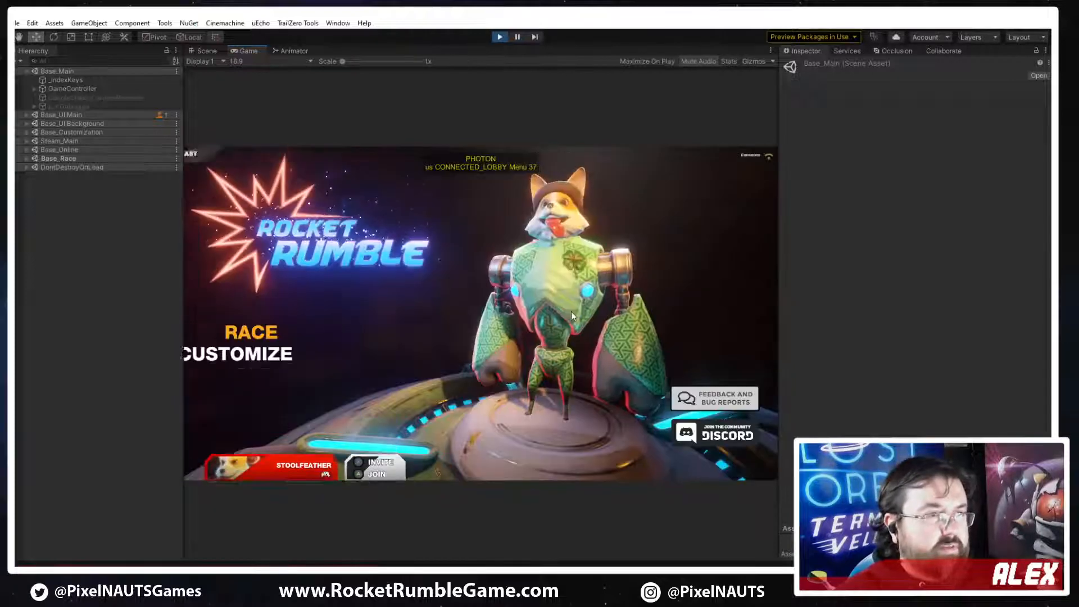
Start a Local Play race with Pepper as the character and vote for the Processing Plant track
{"action": "key", "text": "Return"}
{"action": "key", "text": "Right"}
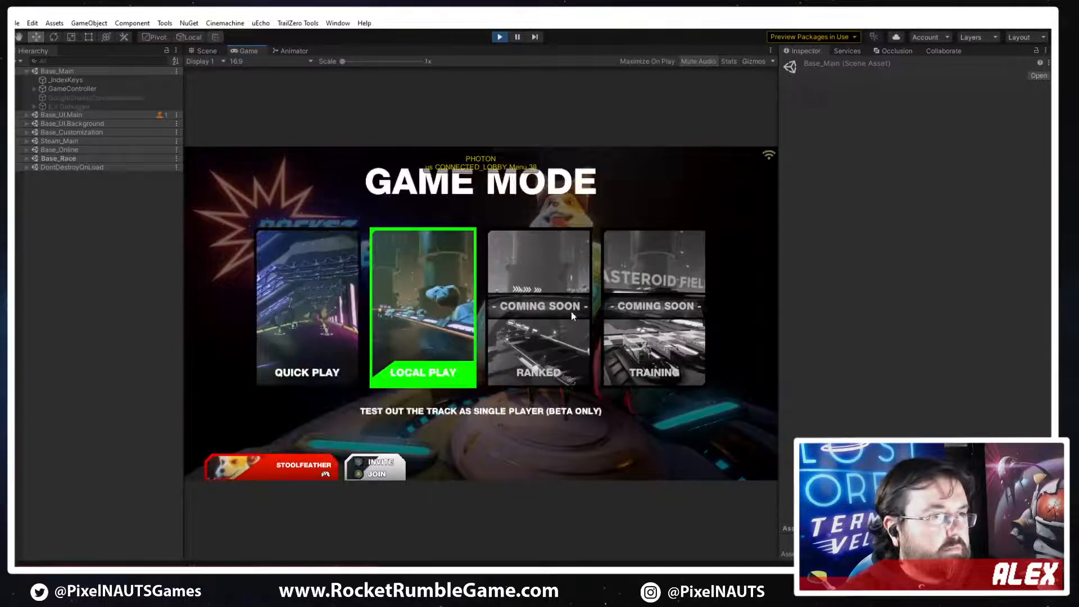
{"action": "key", "text": "Return"}
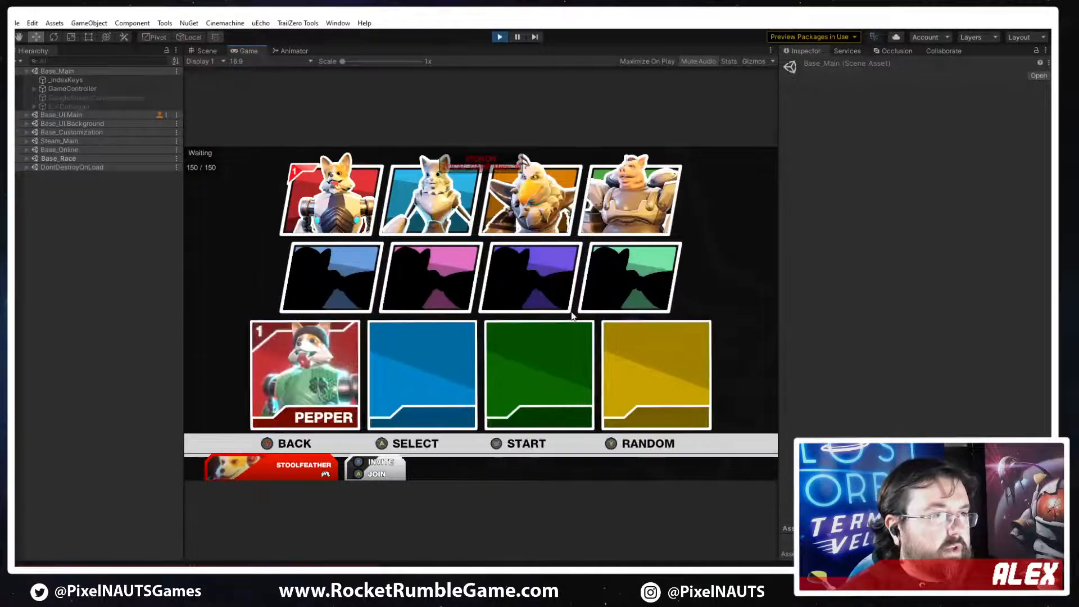
{"action": "key", "text": "Return"}
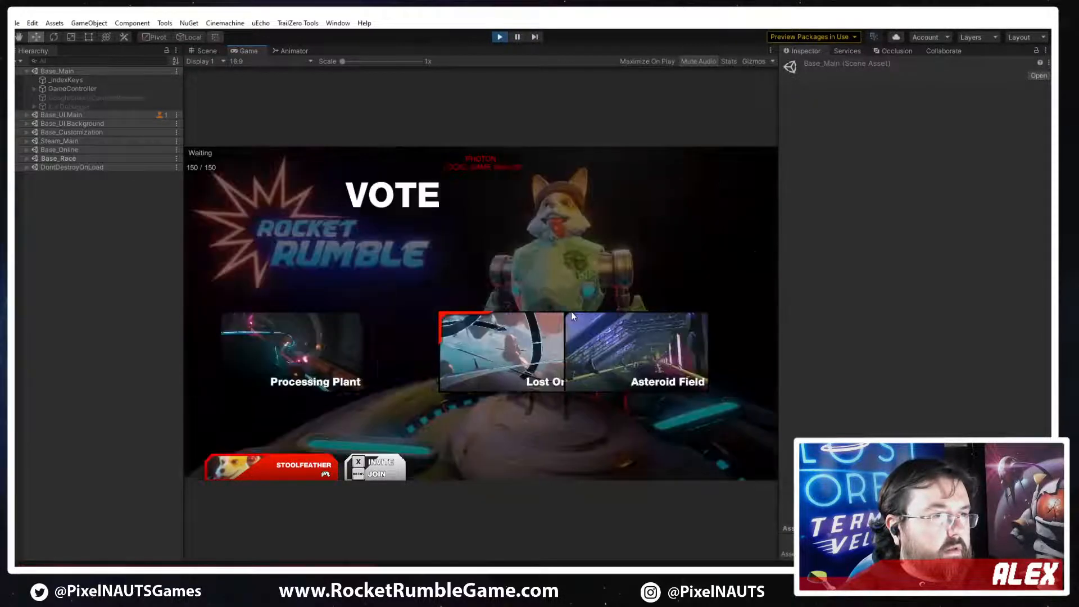
{"action": "key", "text": "Return"}
{"action": "key", "text": "Left"}
{"action": "key", "text": "Return"}
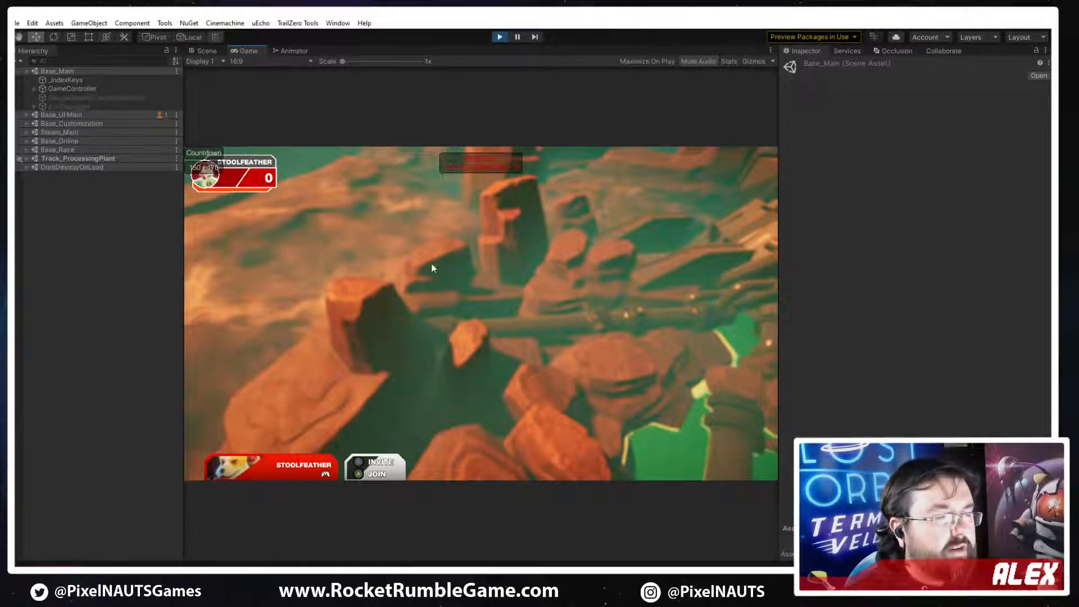
Show the Scene view during play, expand Track_ProcessingPlant and filter the hierarchy for "camera"
{"action": "left_click", "coordinate": [203, 50]}
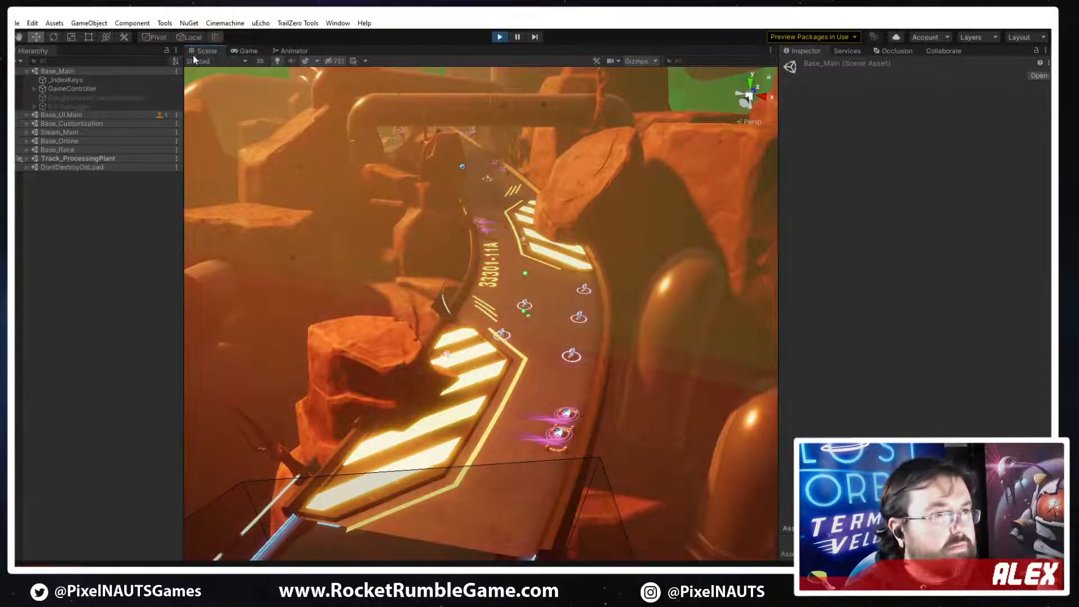
{"action": "left_click", "coordinate": [27, 158]}
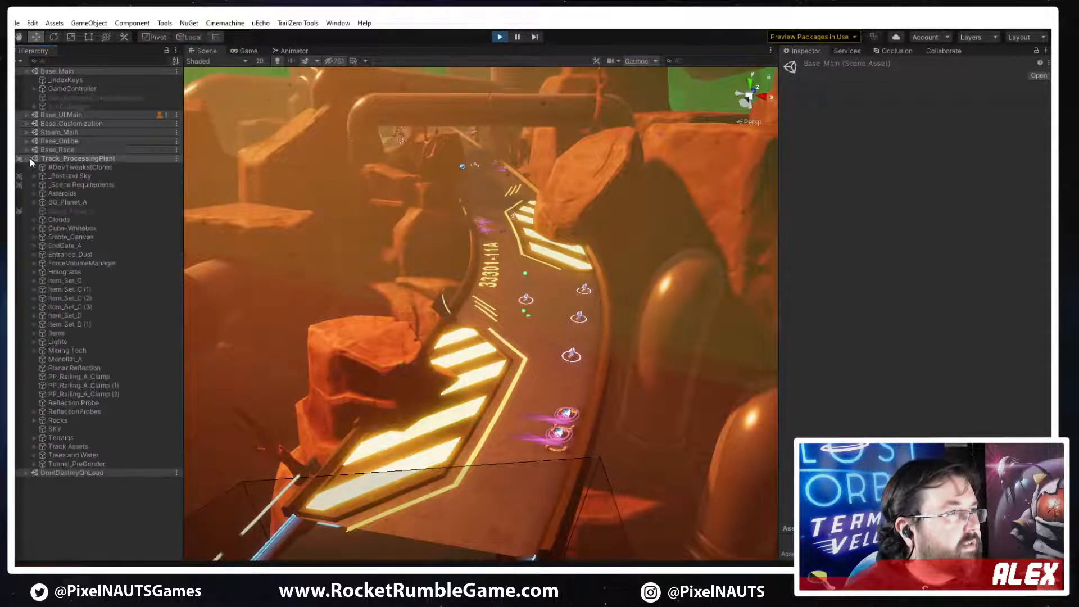
{"action": "left_click", "coordinate": [73, 61]}
{"action": "type", "text": "c"}
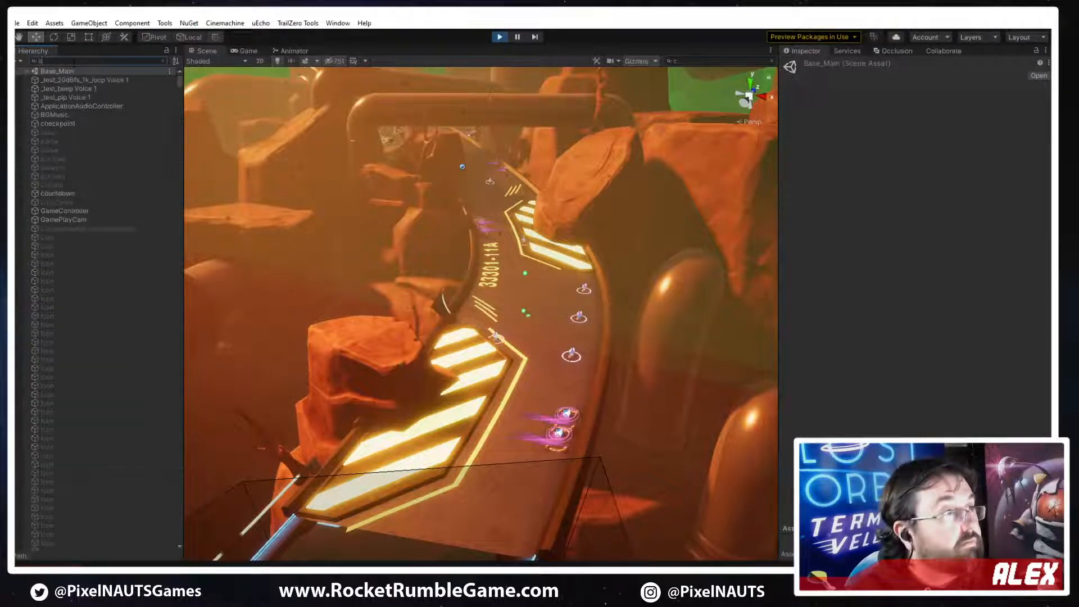
{"action": "type", "text": "amera"}
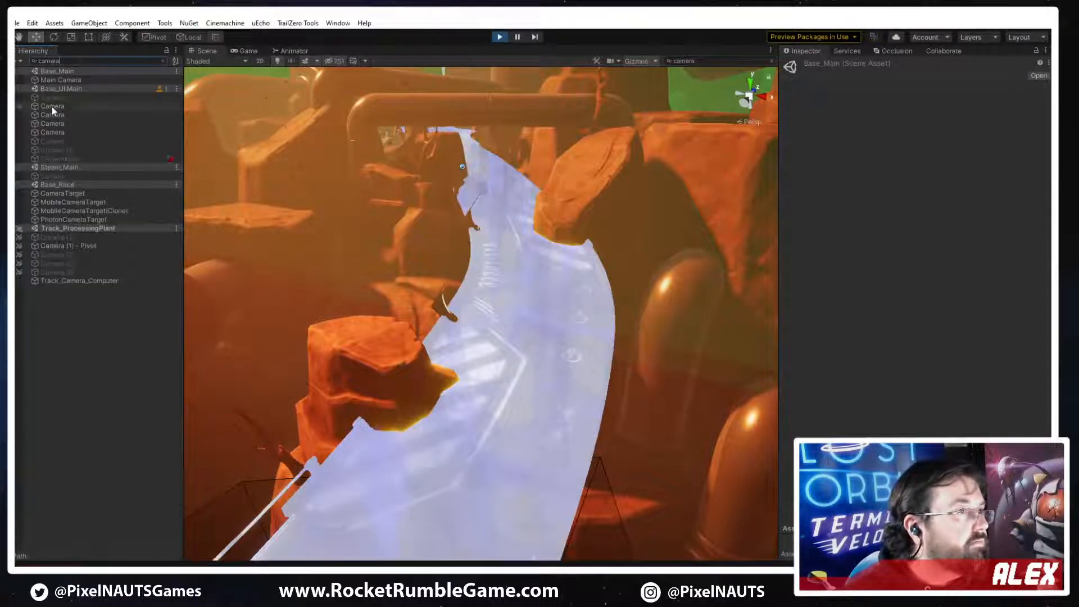
Inspect the filtered camera objects, including Track_Camera_Computer and PhotonCameraTarget, then select Main Camera and frame it in the scene
{"action": "left_click", "coordinate": [52, 106]}
{"action": "right_click_drag", "start_coordinate": [389, 257], "coordinate": [421, 265]}
{"action": "left_click", "coordinate": [51, 123]}
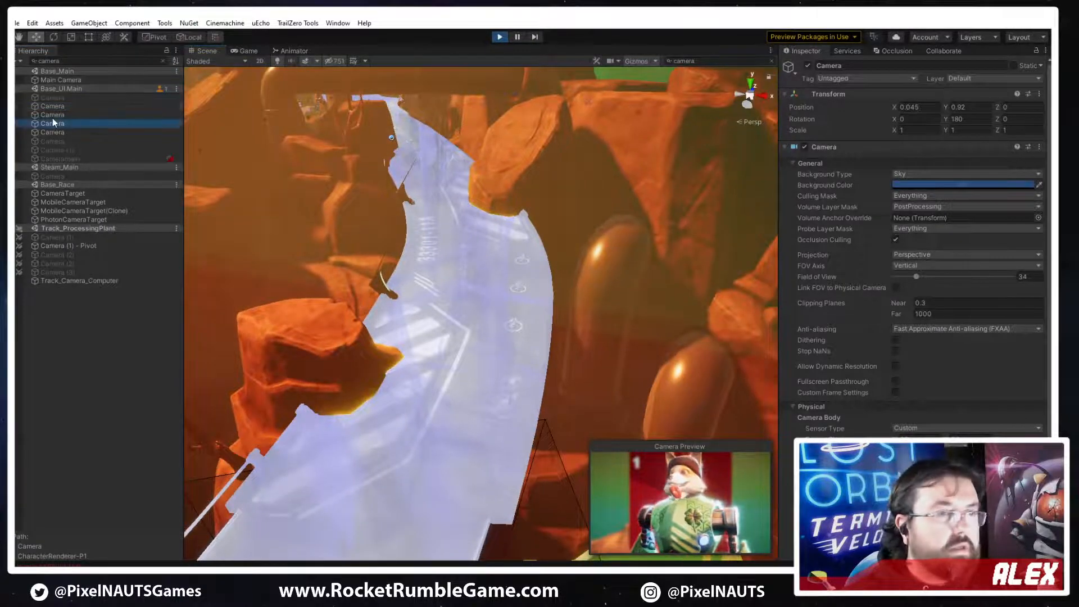
{"action": "left_click", "coordinate": [52, 117]}
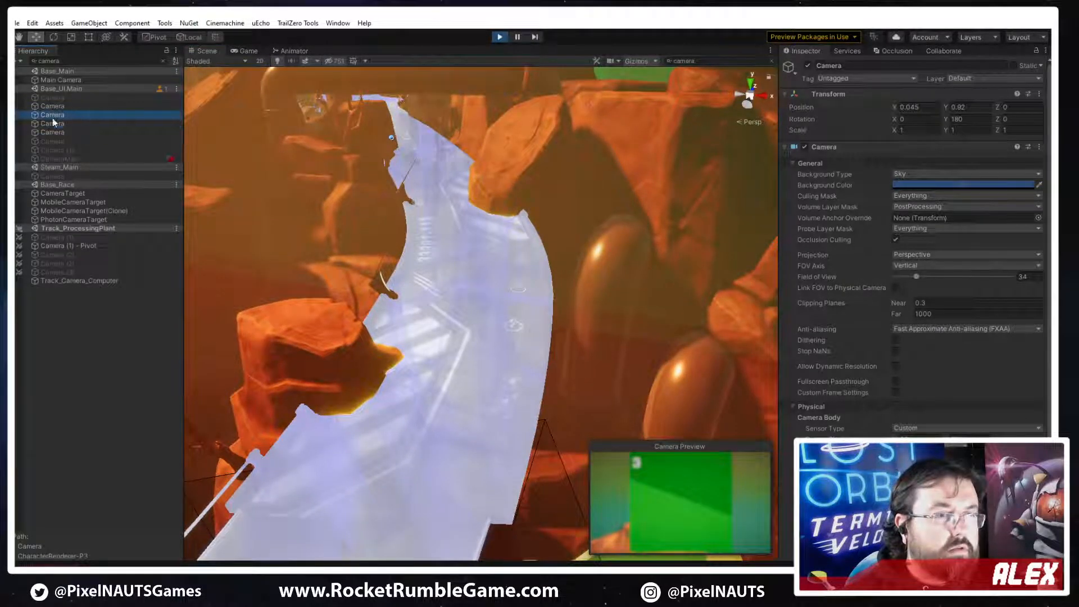
{"action": "left_click", "coordinate": [64, 281]}
{"action": "left_click", "coordinate": [55, 194]}
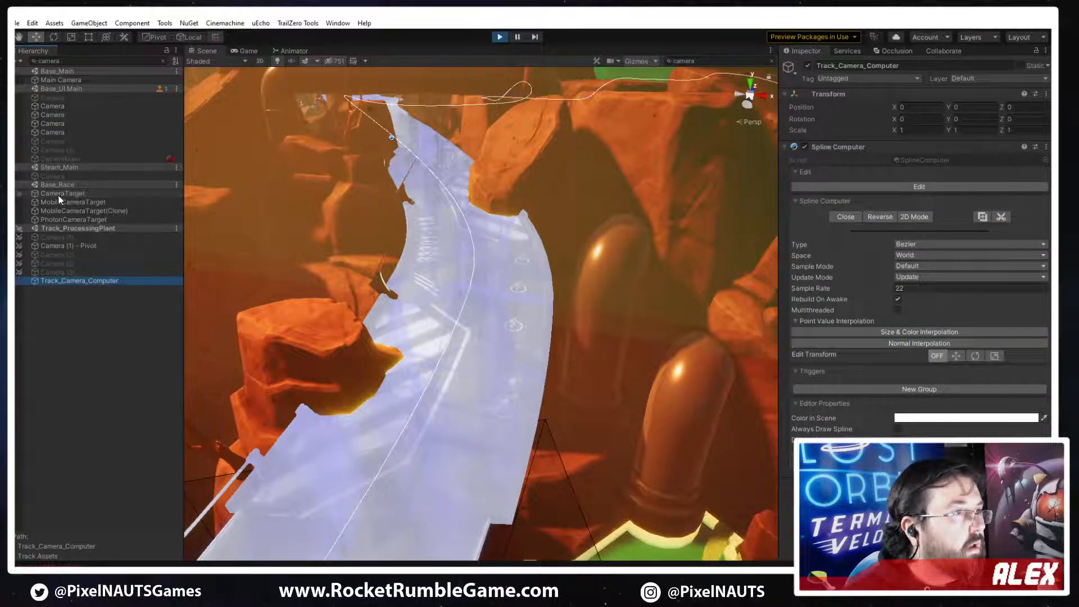
{"action": "left_click", "coordinate": [65, 211]}
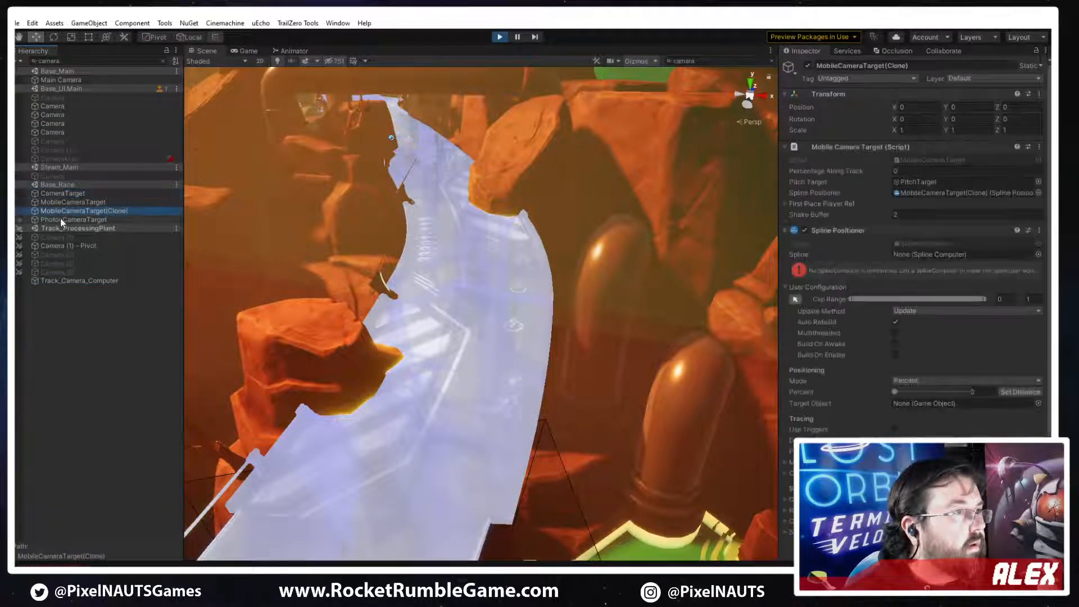
{"action": "left_click", "coordinate": [60, 219]}
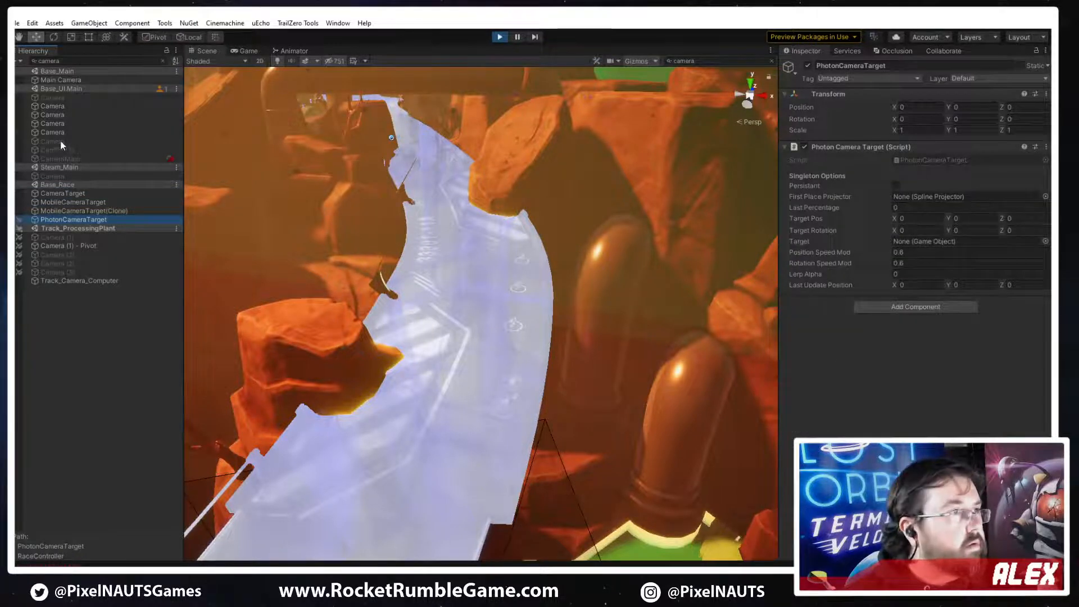
{"action": "left_click", "coordinate": [61, 80]}
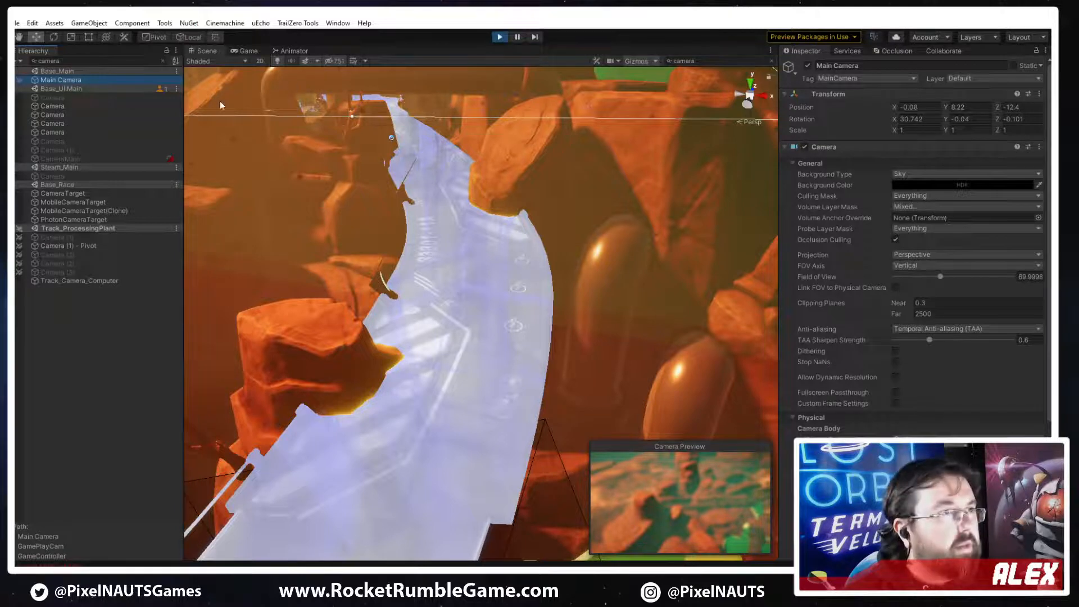
{"action": "right_click_drag", "start_coordinate": [670, 248], "coordinate": [431, 144]}
{"action": "key", "text": "f"}
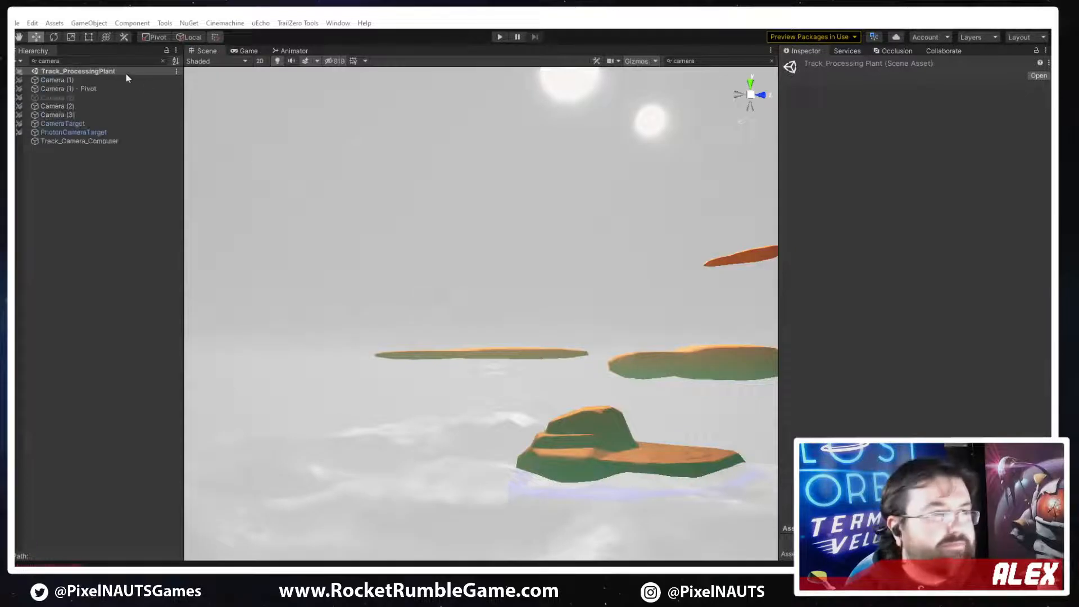
Clear the hierarchy's camera filter, select Item_Set_D (1) and frame it in the scene
{"action": "right_click_drag", "start_coordinate": [598, 378], "coordinate": [655, 410]}
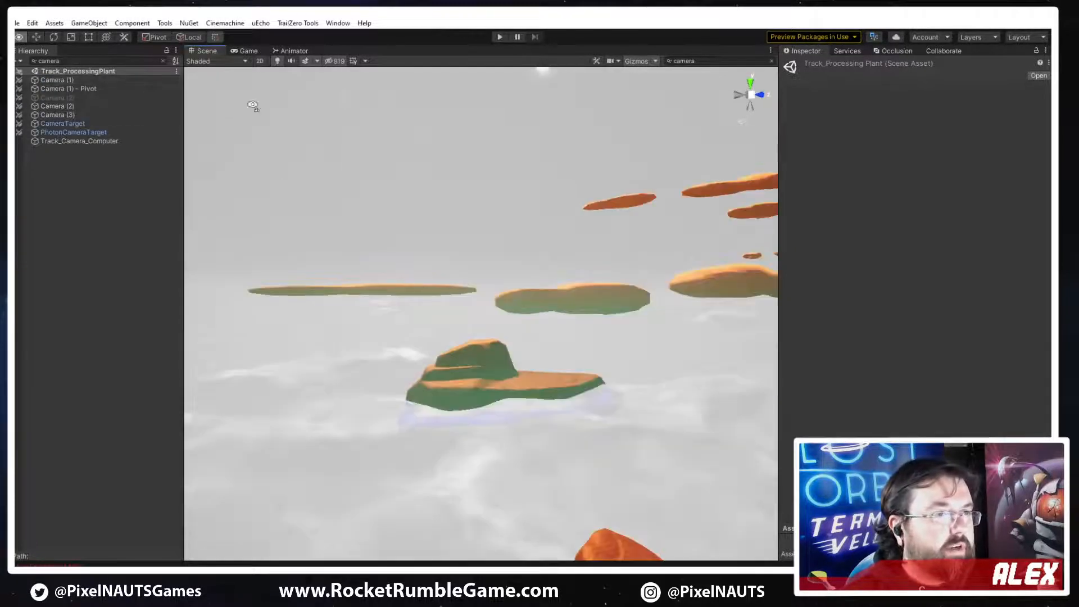
{"action": "left_click", "coordinate": [163, 61]}
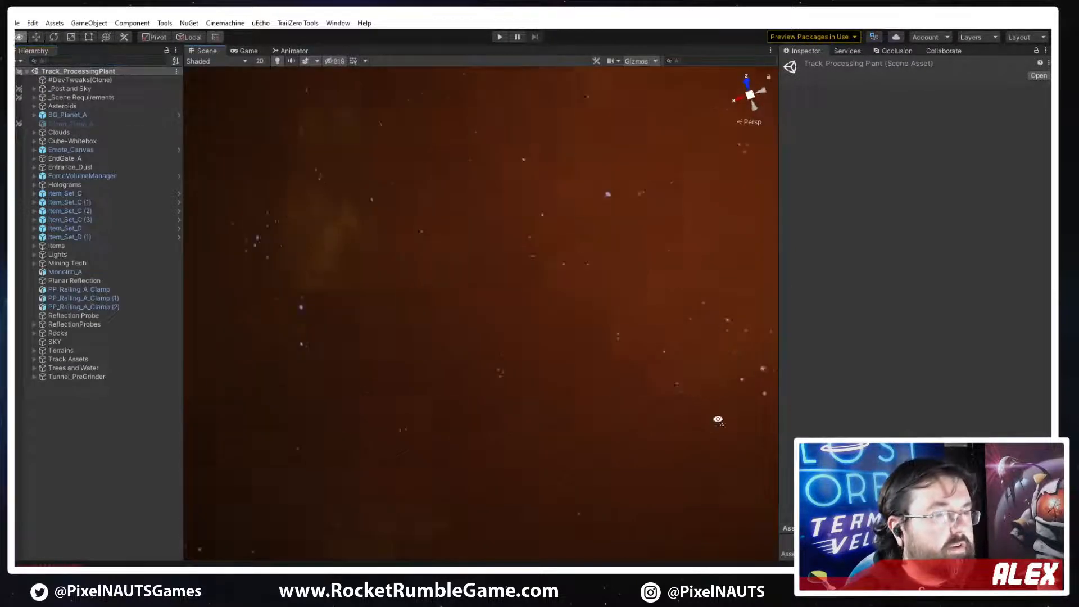
{"action": "right_click_drag", "start_coordinate": [719, 419], "coordinate": [133, 429]}
{"action": "left_click", "coordinate": [80, 236]}
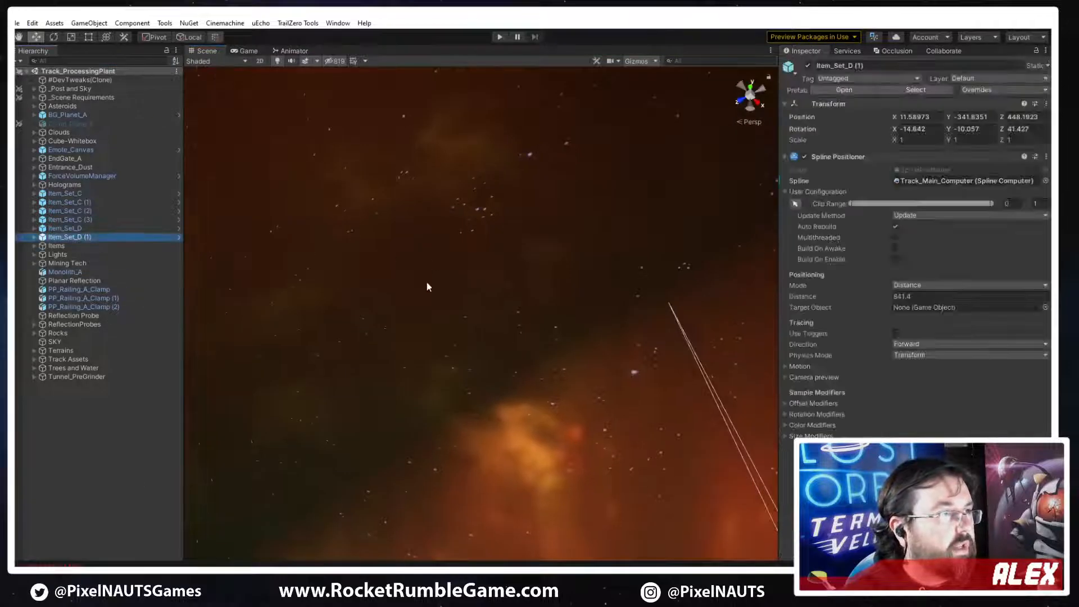
{"action": "scroll", "coordinate": [407, 373], "scroll_direction": "down", "scroll_amount": 3}
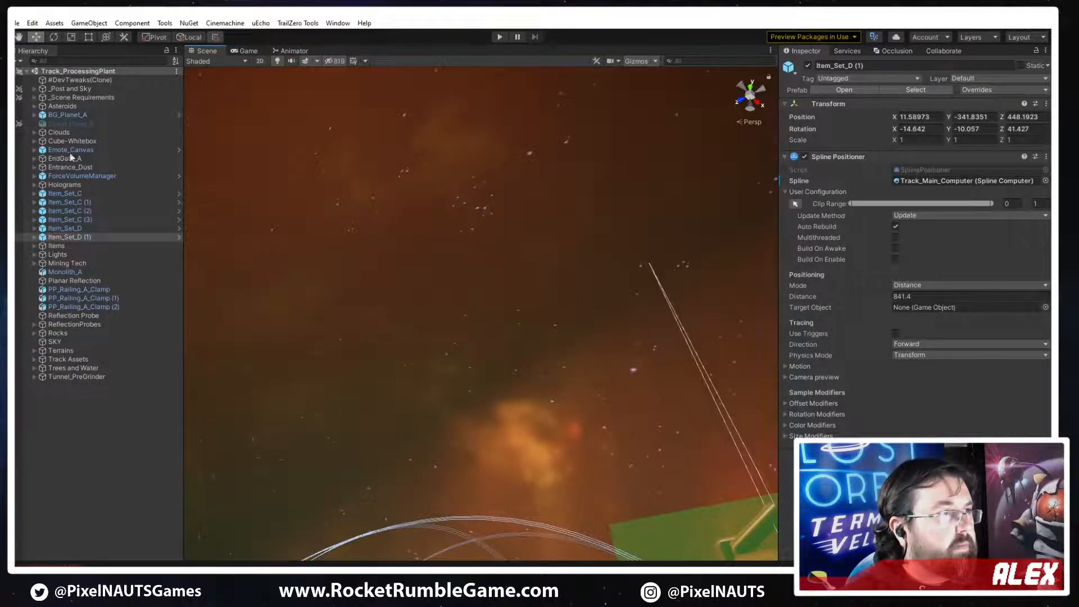
{"action": "key", "text": "f"}
Hide the scene gizmos and bring the hazard-striped track section marked 33301-11A into close view
{"action": "mouse_move", "coordinate": [599, 361]}
{"action": "left_mouse_down", "text": "alt"}
{"action": "mouse_move", "coordinate": [581, 356]}
{"action": "mouse_move", "coordinate": [592, 364]}
{"action": "left_mouse_up", "text": "alt"}
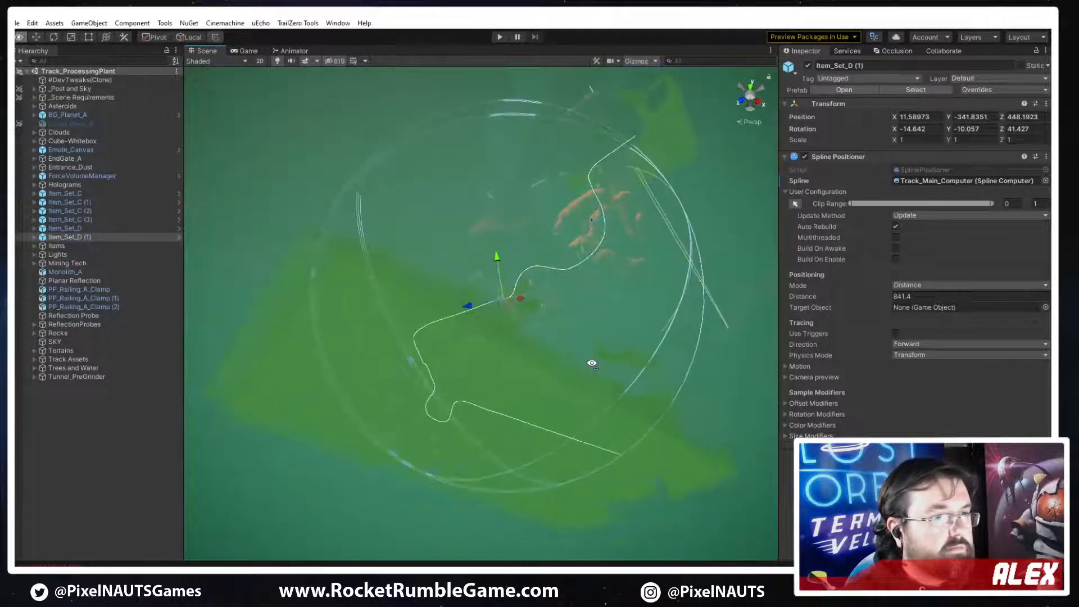
{"action": "right_click_drag", "start_coordinate": [592, 363], "coordinate": [593, 285]}
{"action": "left_click", "coordinate": [626, 63]}
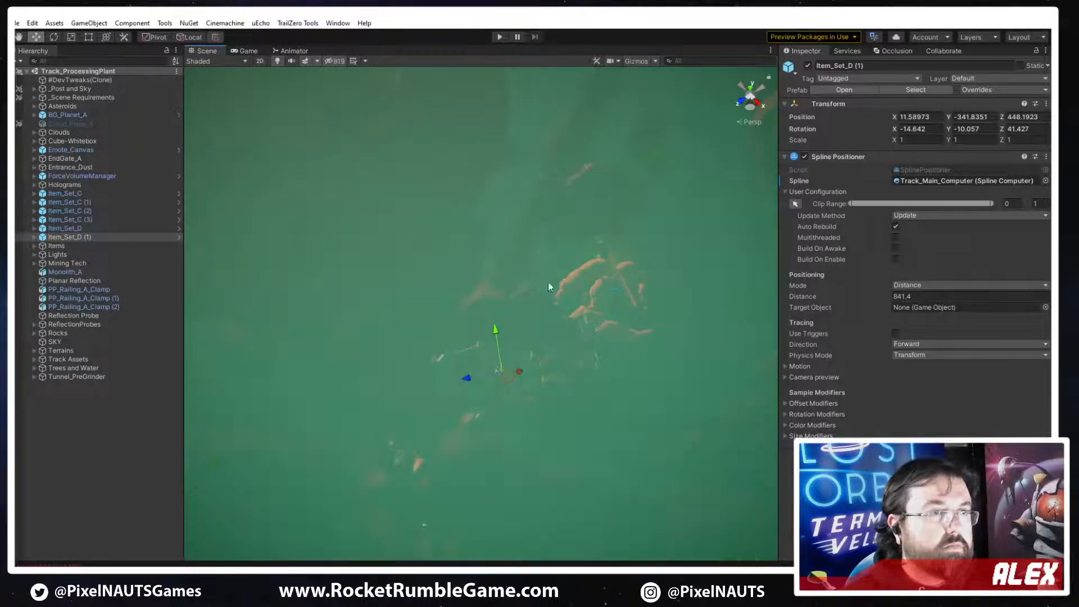
{"action": "left_click_drag", "start_coordinate": [549, 287], "coordinate": [592, 310], "text": "alt"}
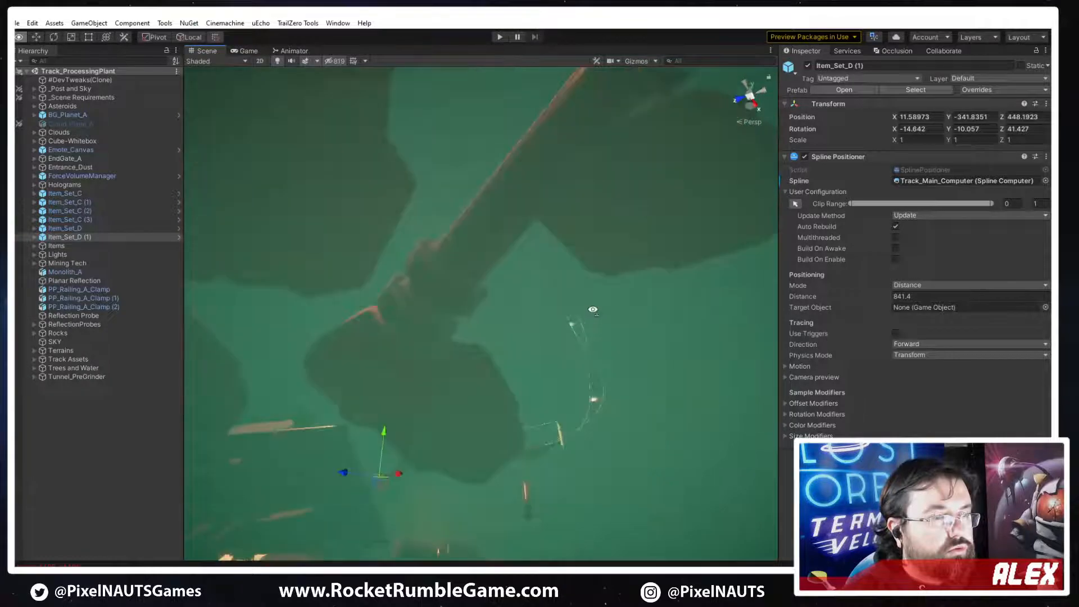
{"action": "right_click_drag", "start_coordinate": [593, 309], "coordinate": [640, 456]}
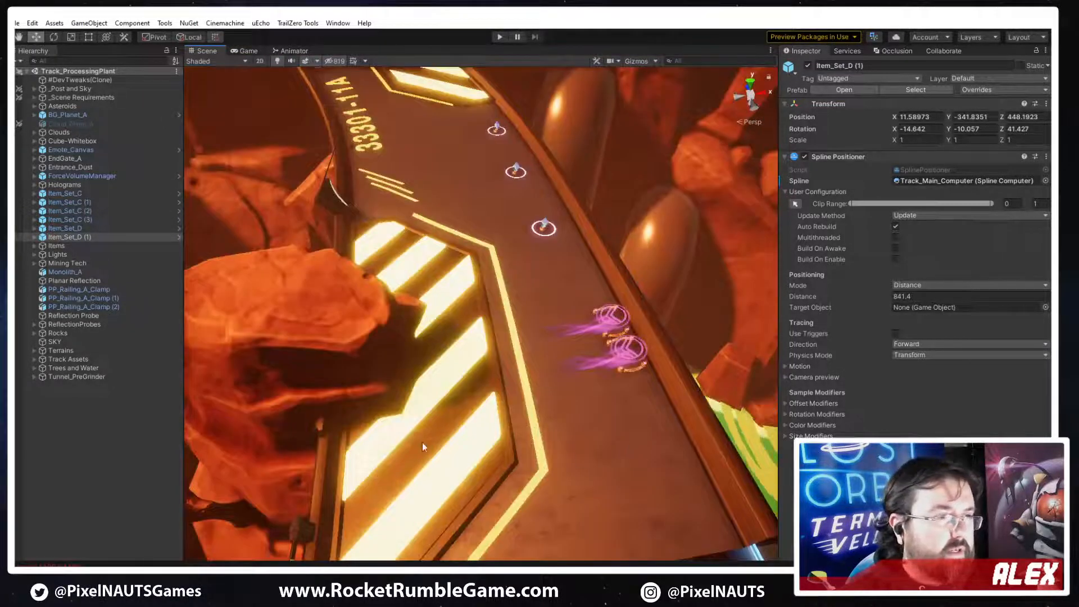
Examine the glowing hazard plates, yellow border lines and 33301-11A decal on the track from several angles
{"action": "right_click_drag", "start_coordinate": [423, 444], "coordinate": [607, 380]}
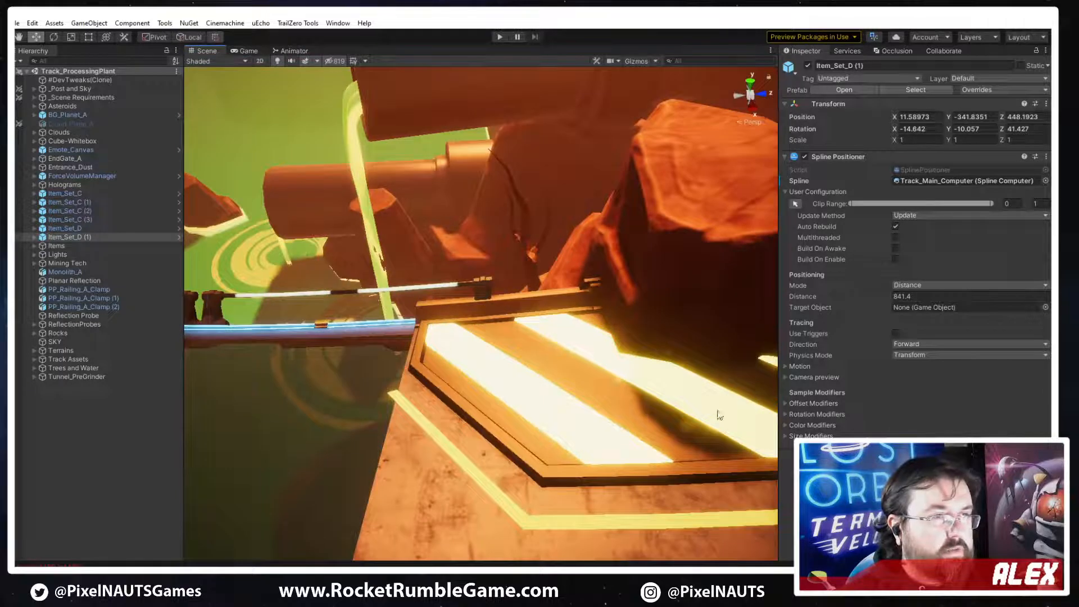
{"action": "right_click_drag", "start_coordinate": [770, 422], "coordinate": [663, 388]}
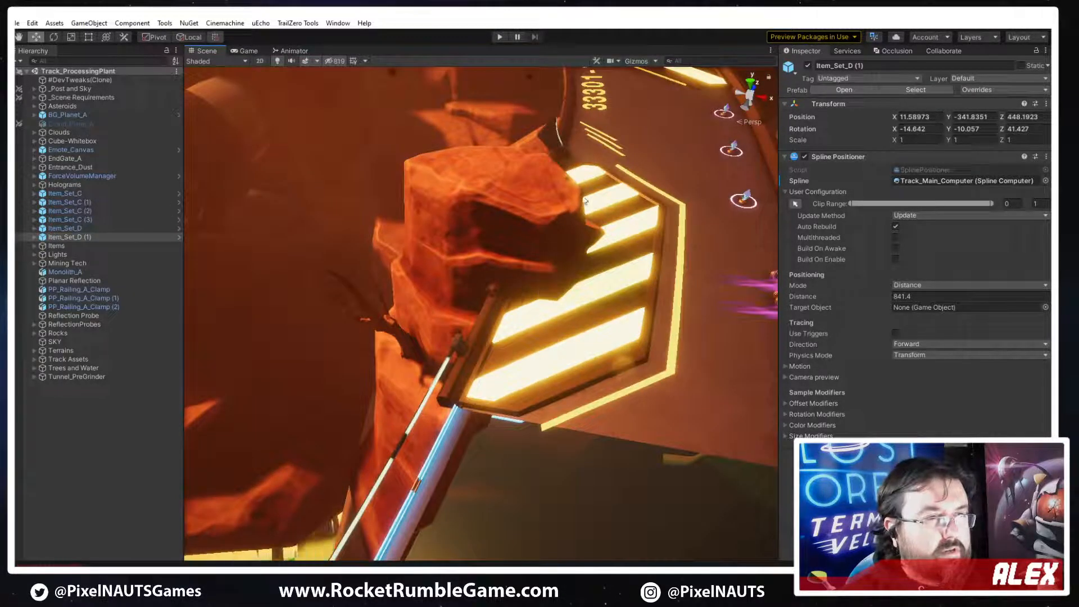
{"action": "right_click_drag", "start_coordinate": [594, 294], "coordinate": [462, 308]}
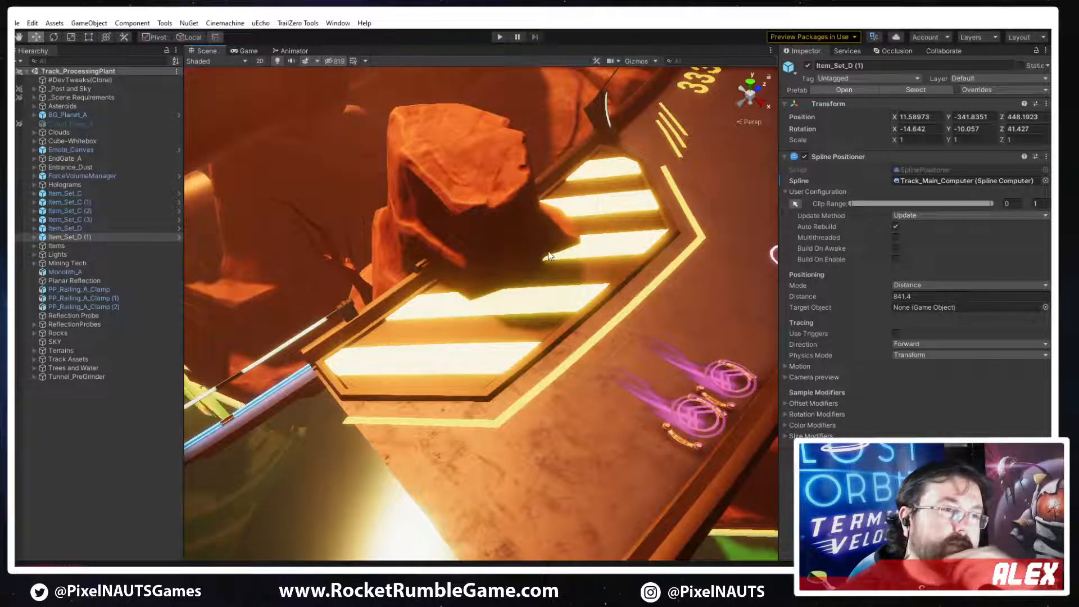
{"action": "right_click_drag", "start_coordinate": [617, 368], "coordinate": [584, 329]}
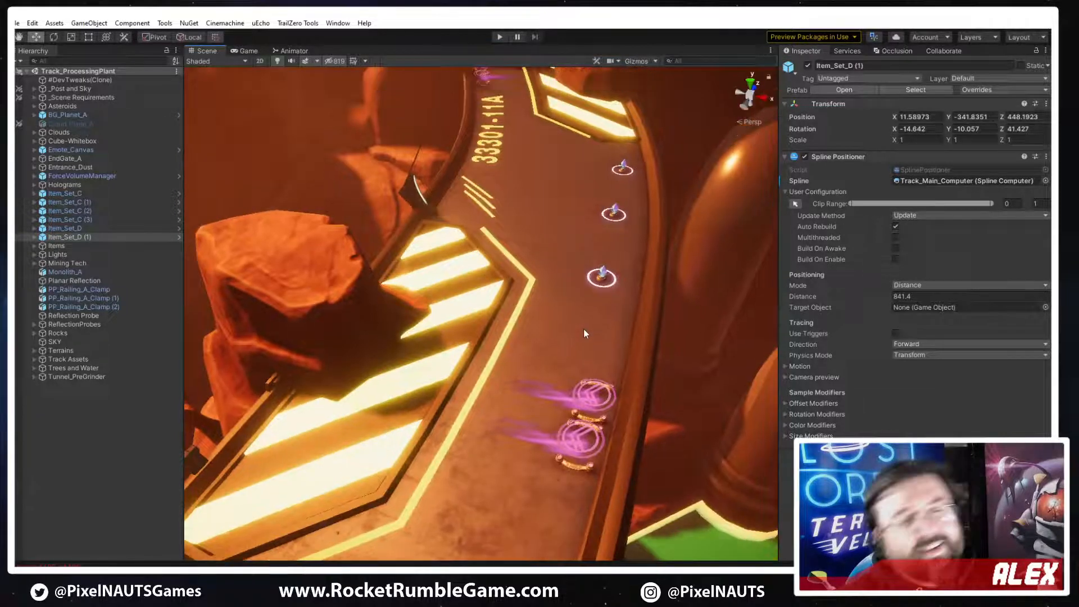
{"action": "right_click_drag", "start_coordinate": [563, 286], "coordinate": [560, 361]}
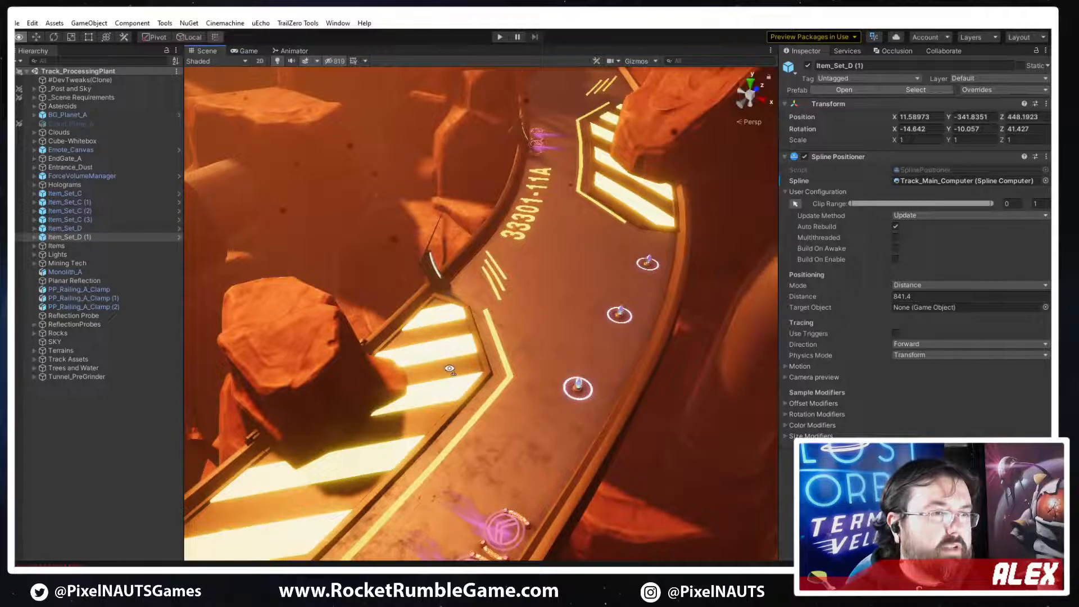
{"action": "right_click_drag", "start_coordinate": [450, 369], "coordinate": [361, 431]}
{"action": "right_click_drag", "start_coordinate": [267, 449], "coordinate": [542, 349]}
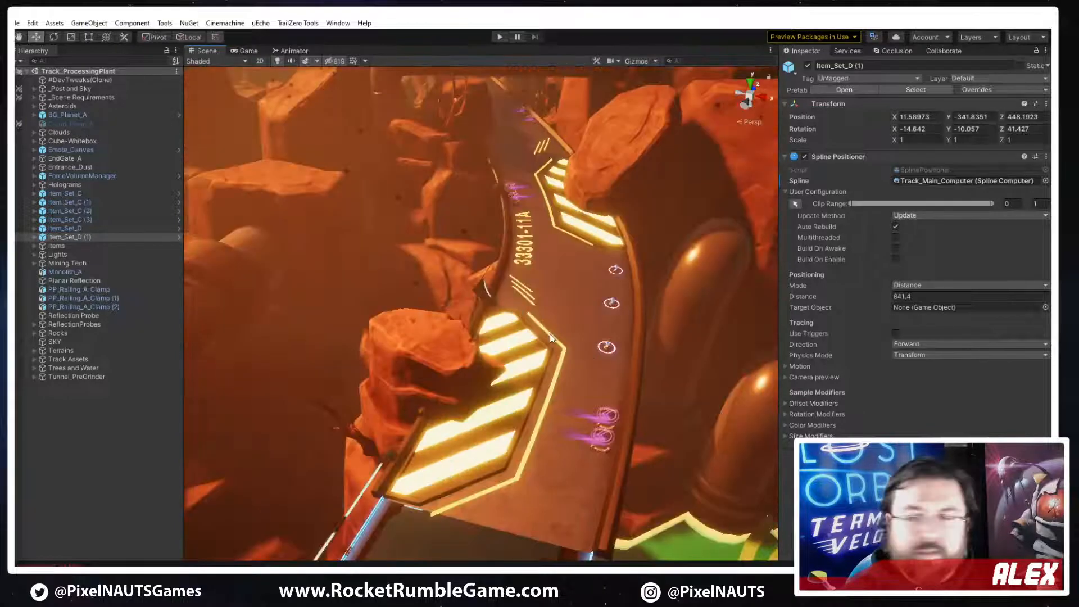
{"action": "right_click_drag", "start_coordinate": [543, 349], "coordinate": [595, 360]}
{"action": "key", "text": "w"}
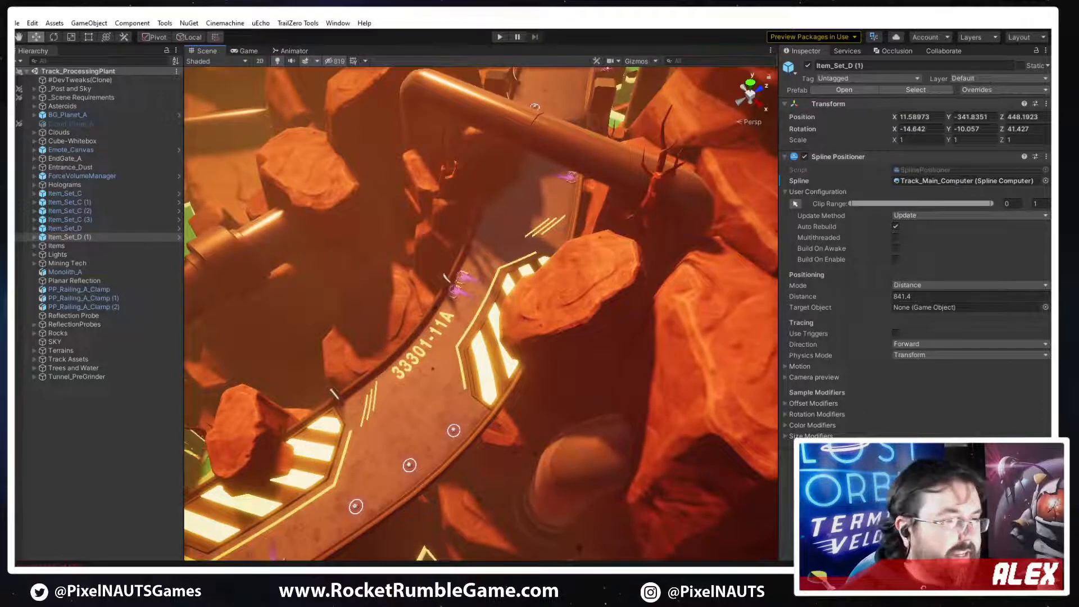
Compare the hazard-plate track section with the concept sketches in image3.png in Photos, and return to Unity
{"action": "key", "text": "alt+Tab"}
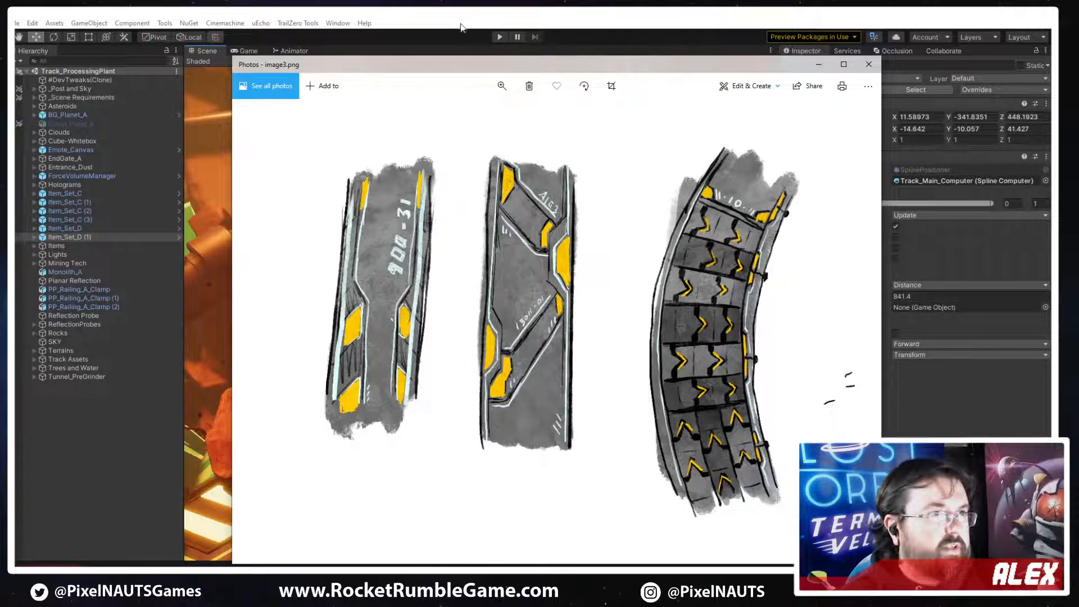
{"action": "key", "text": "alt+Tab"}
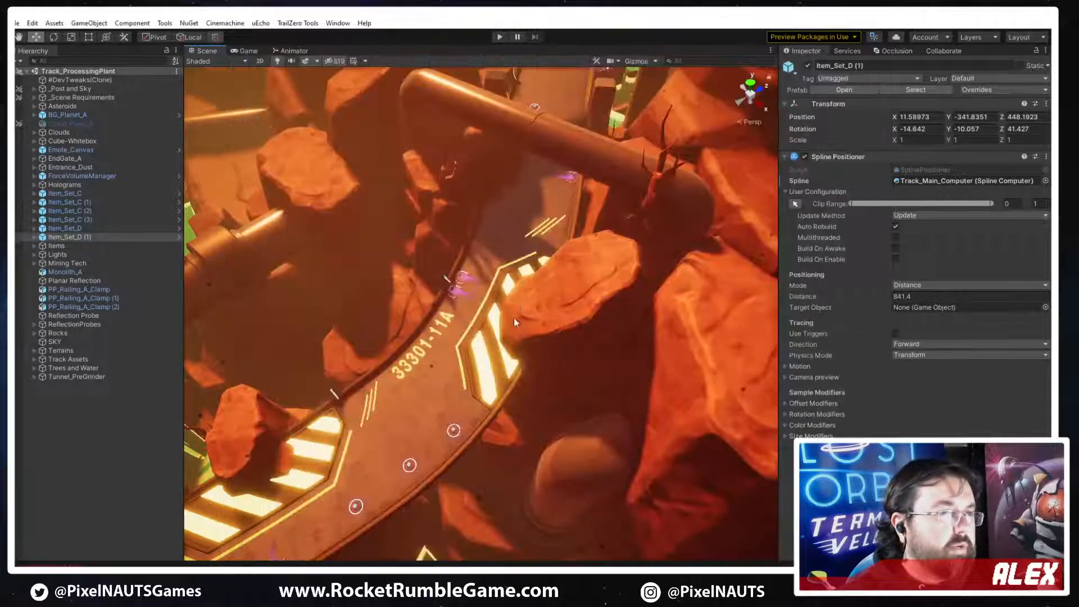
{"action": "right_click_drag", "start_coordinate": [413, 366], "coordinate": [531, 367]}
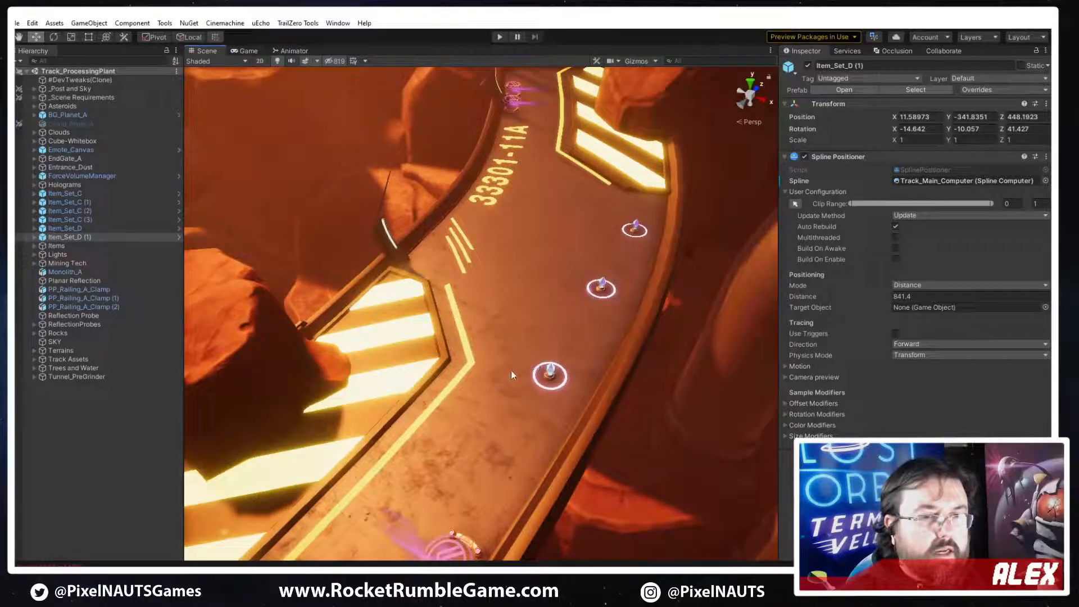